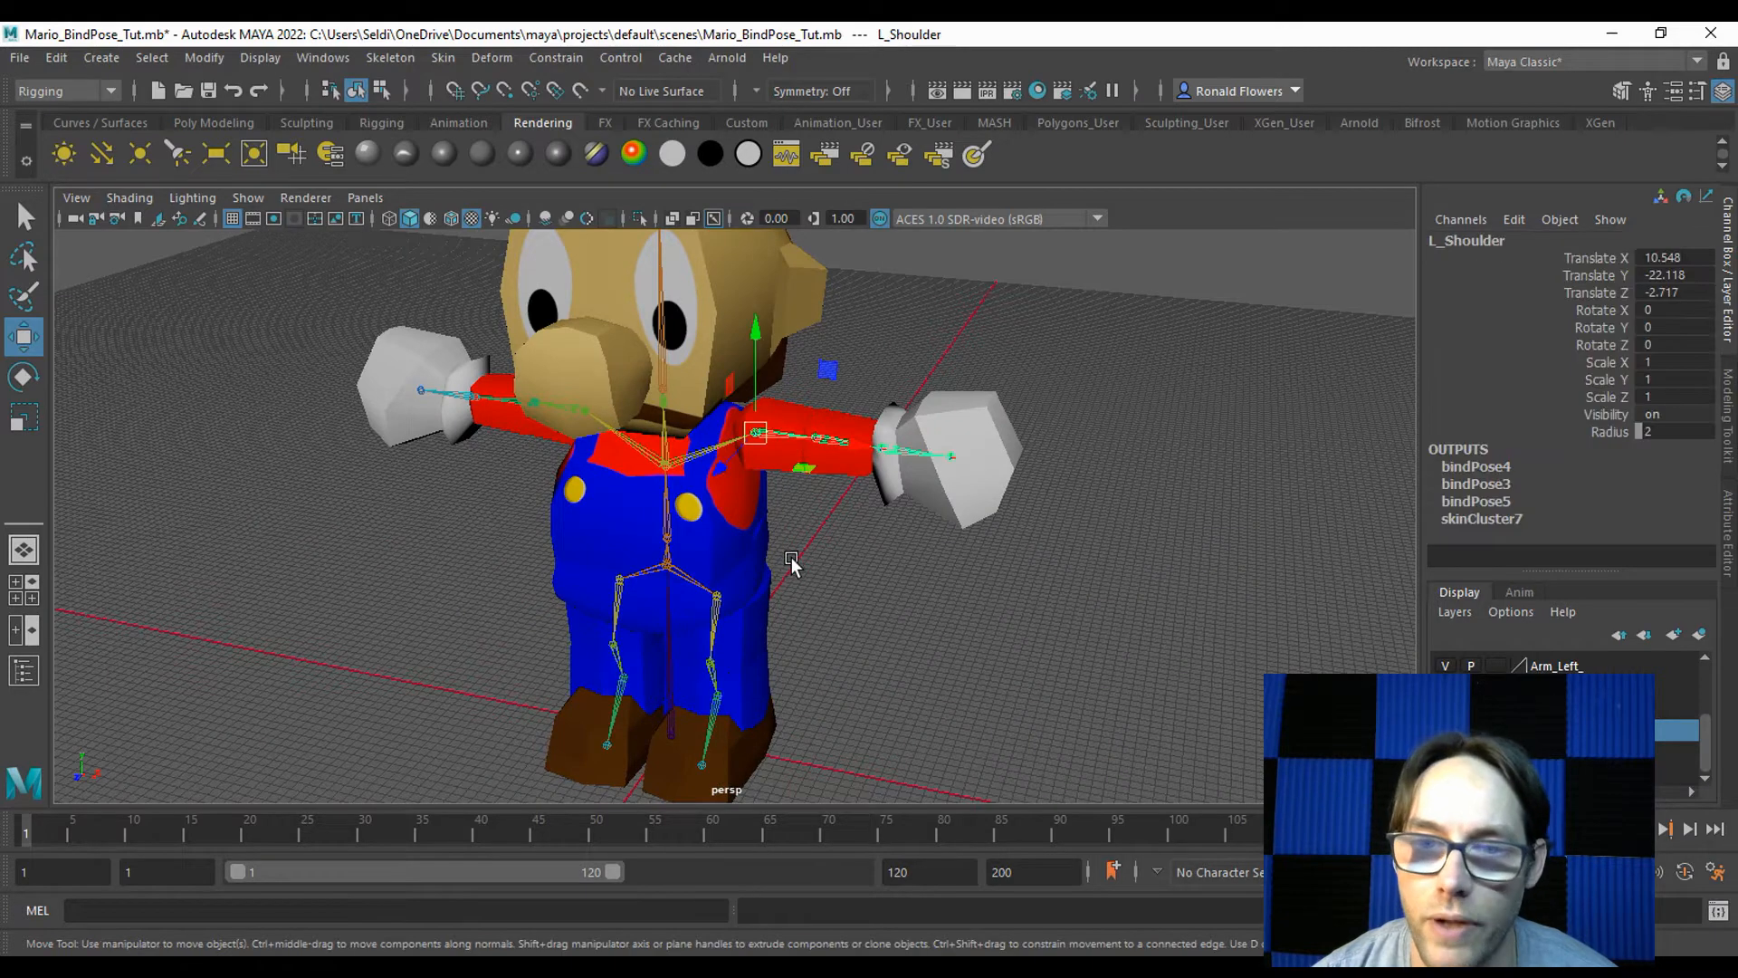
Try rotating the L_Shoulder joint slightly about Z, undo the rotation and clear the selection.
left_click_drag(796, 457, 808, 674)
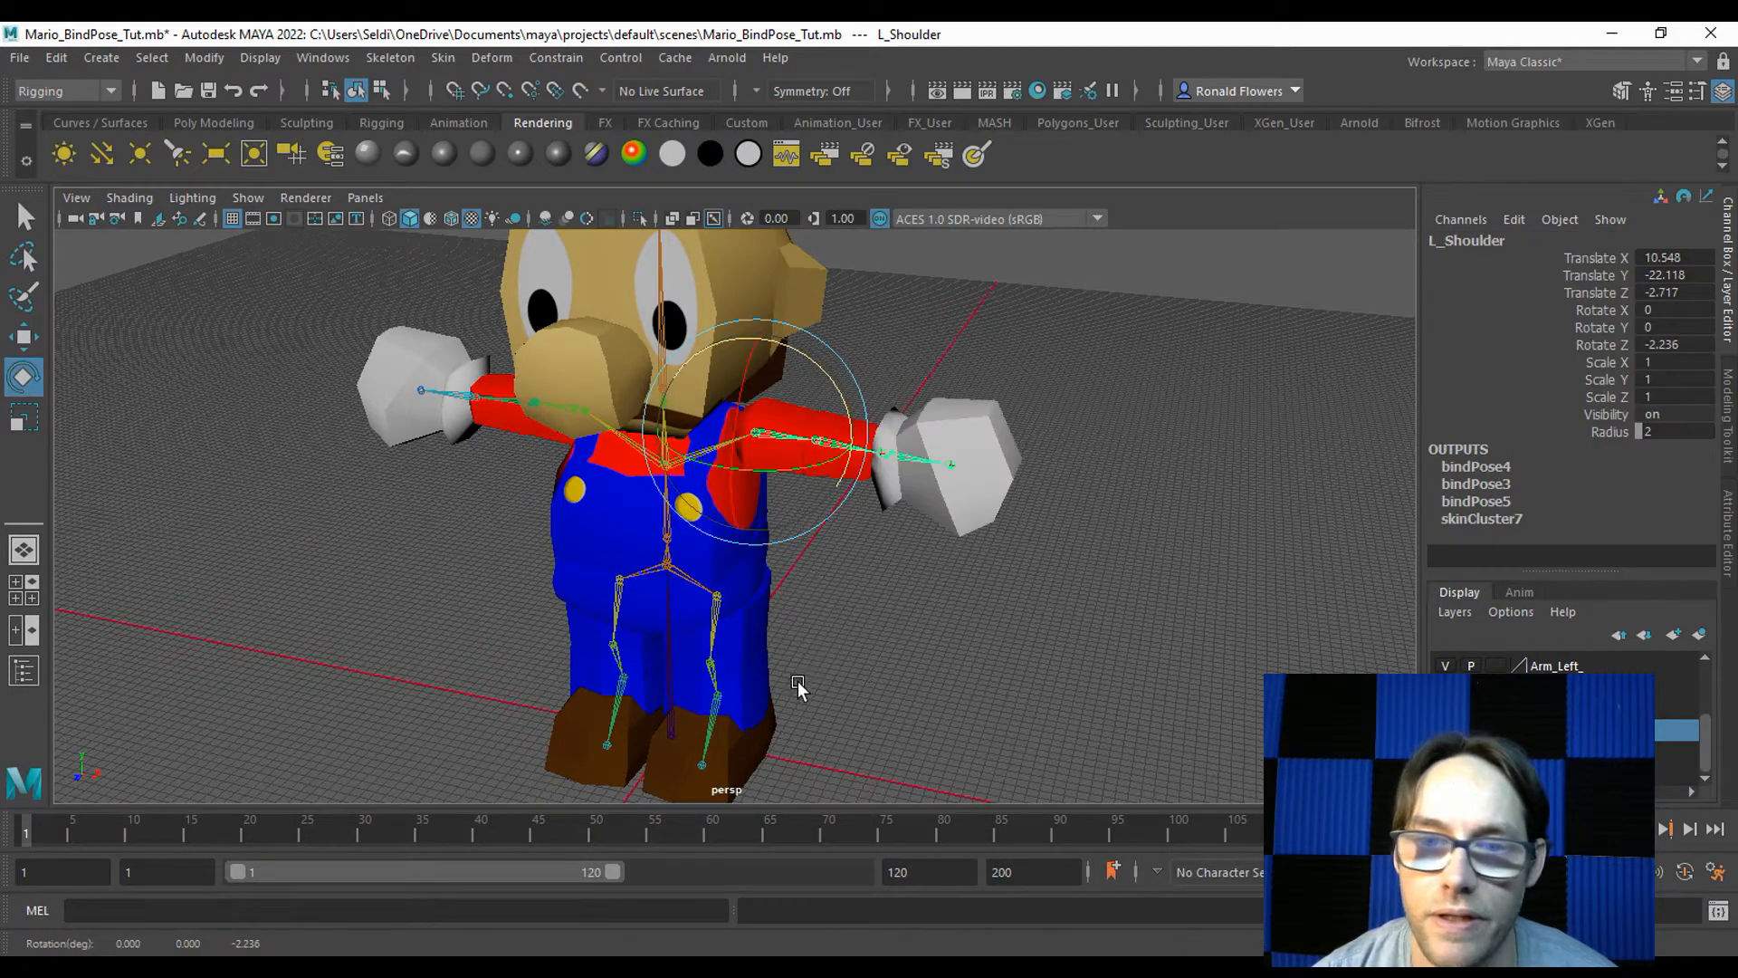
key("ctrl+z")
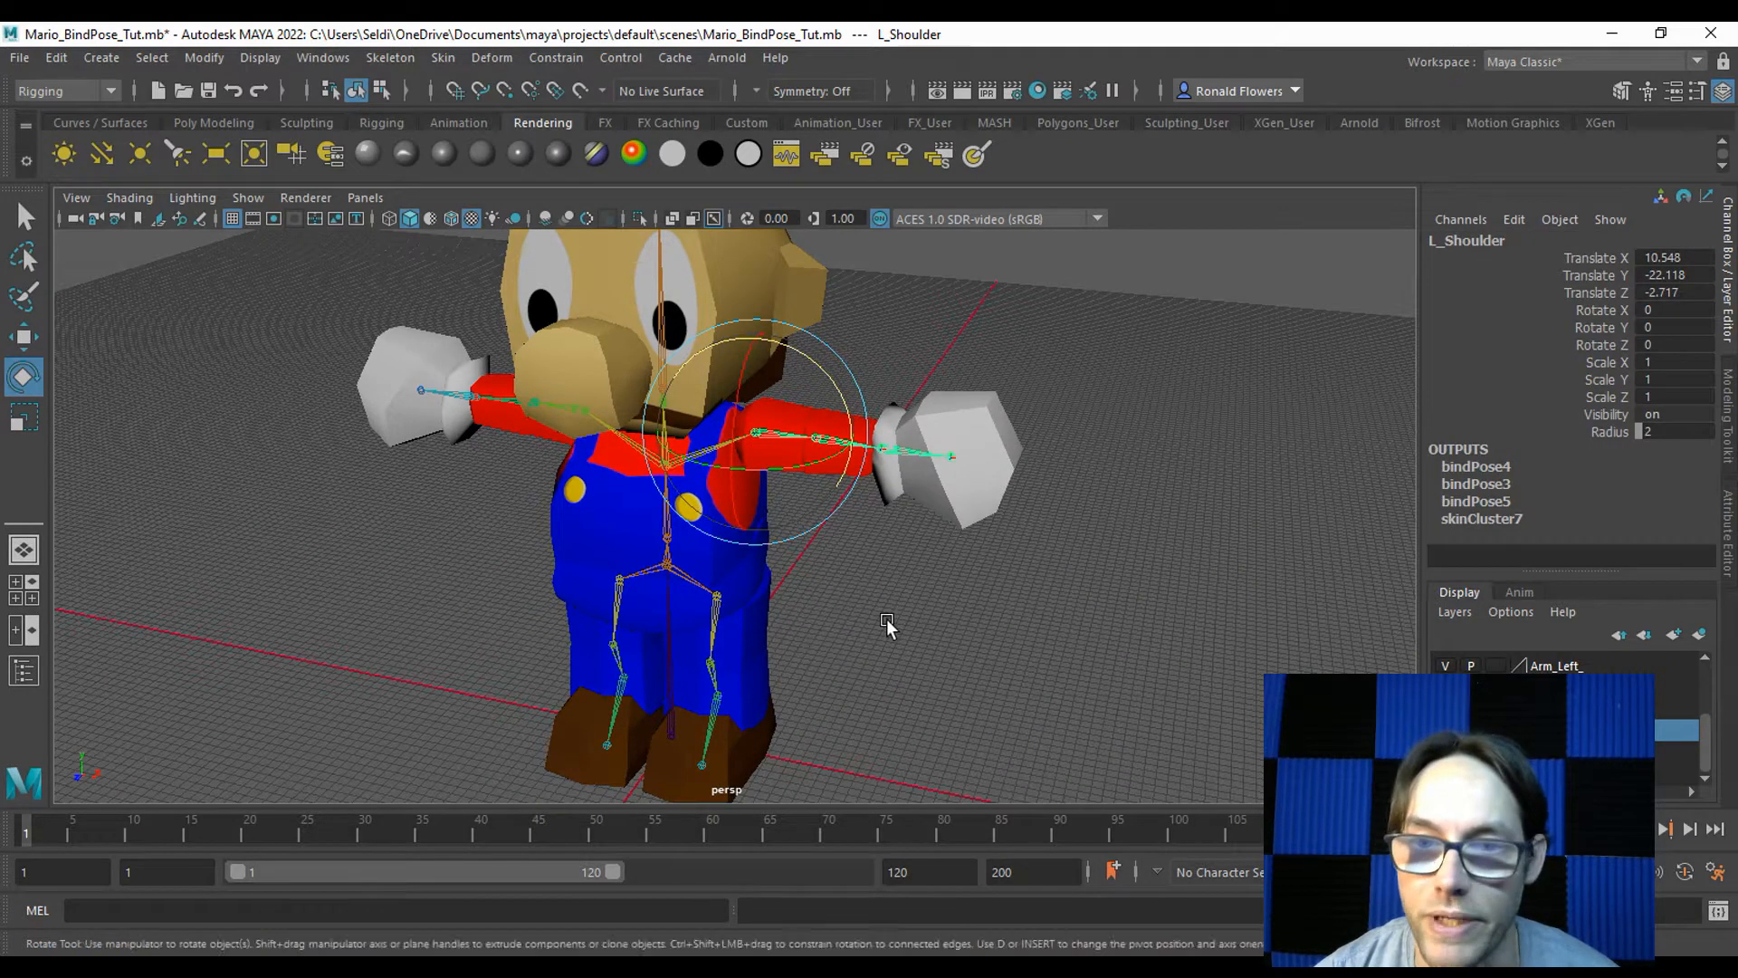
left_click(842, 588)
scroll(855, 593, "down", 2)
middle_click_drag(848, 581, 843, 619, "alt")
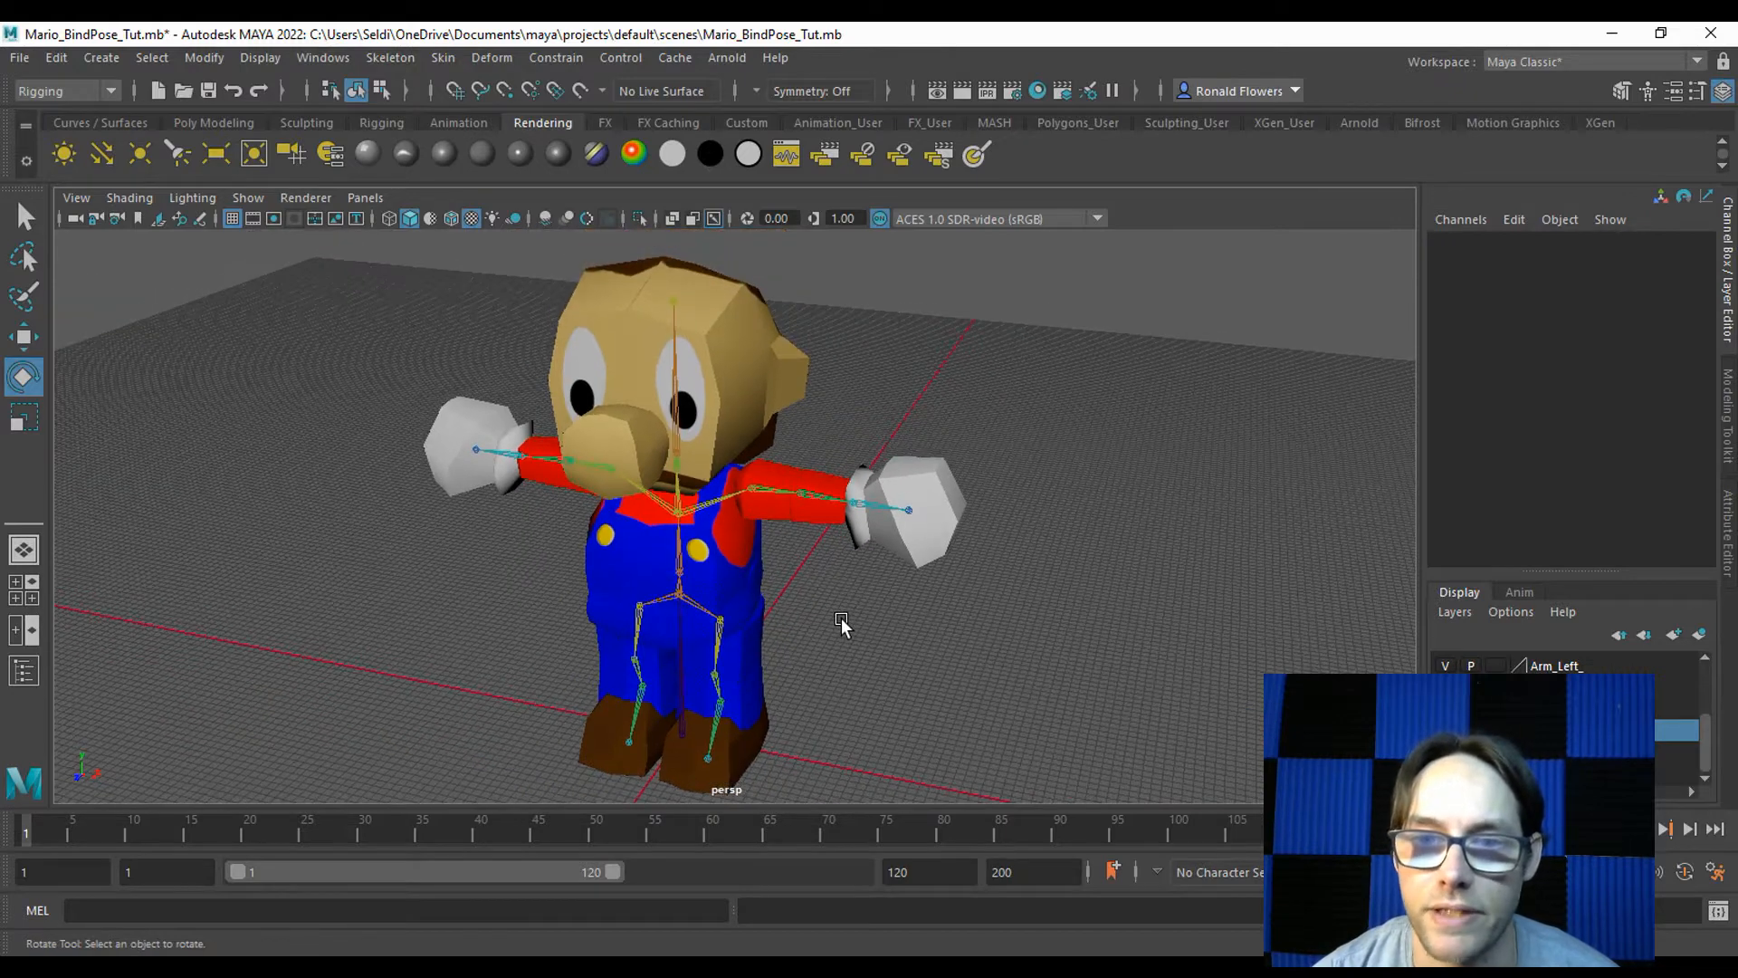
scroll(843, 619, "down", 2)
Save the scene under its existing name Mario_BindPose_Tut.mb, replacing the existing file.
left_click(19, 57)
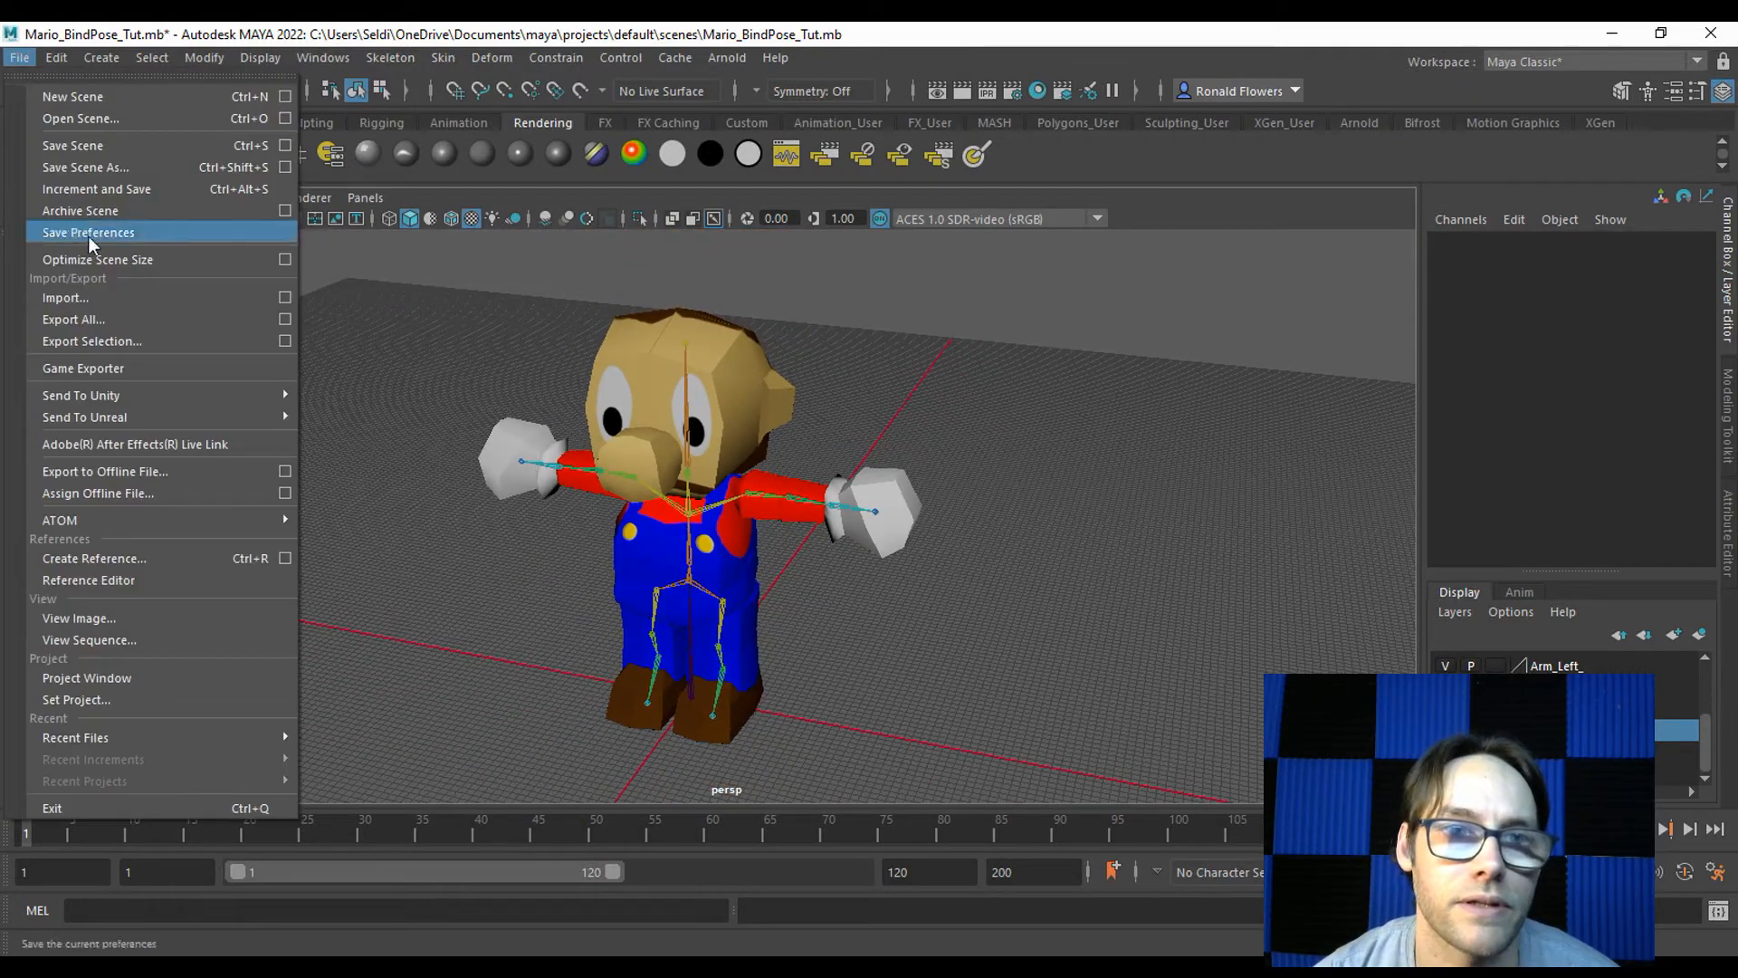
left_click(72, 167)
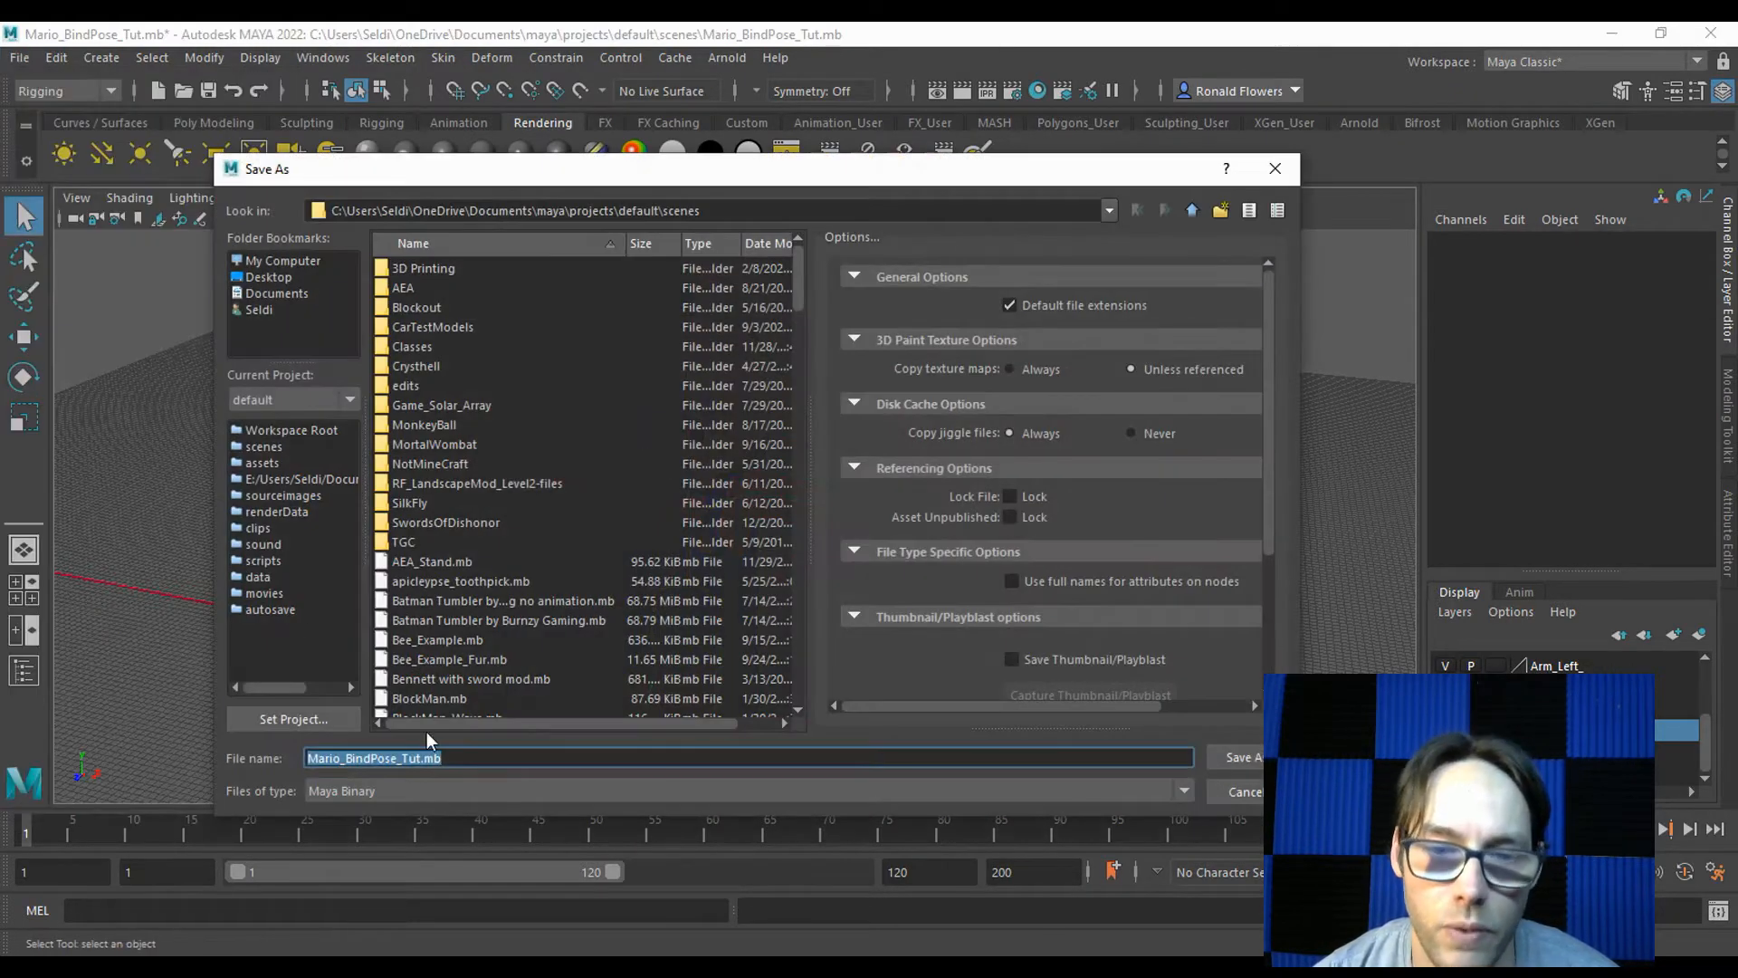
left_click_drag(438, 181, 420, 811)
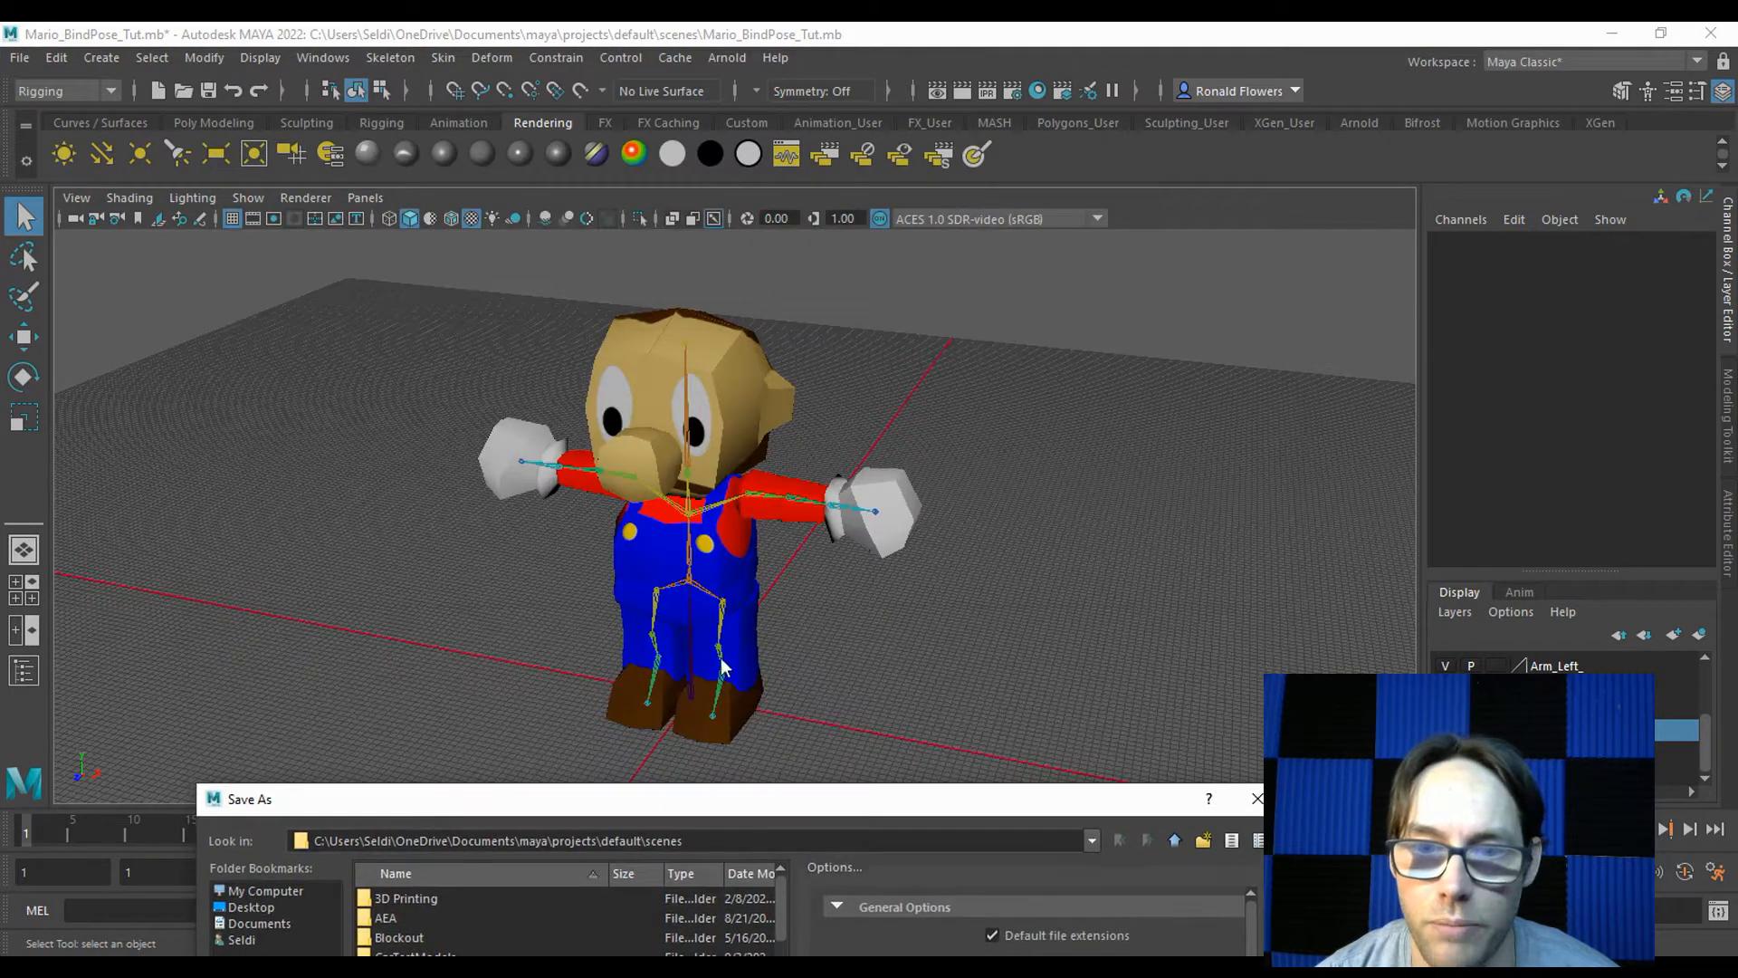
left_click_drag(704, 796, 720, 217)
left_click(361, 808)
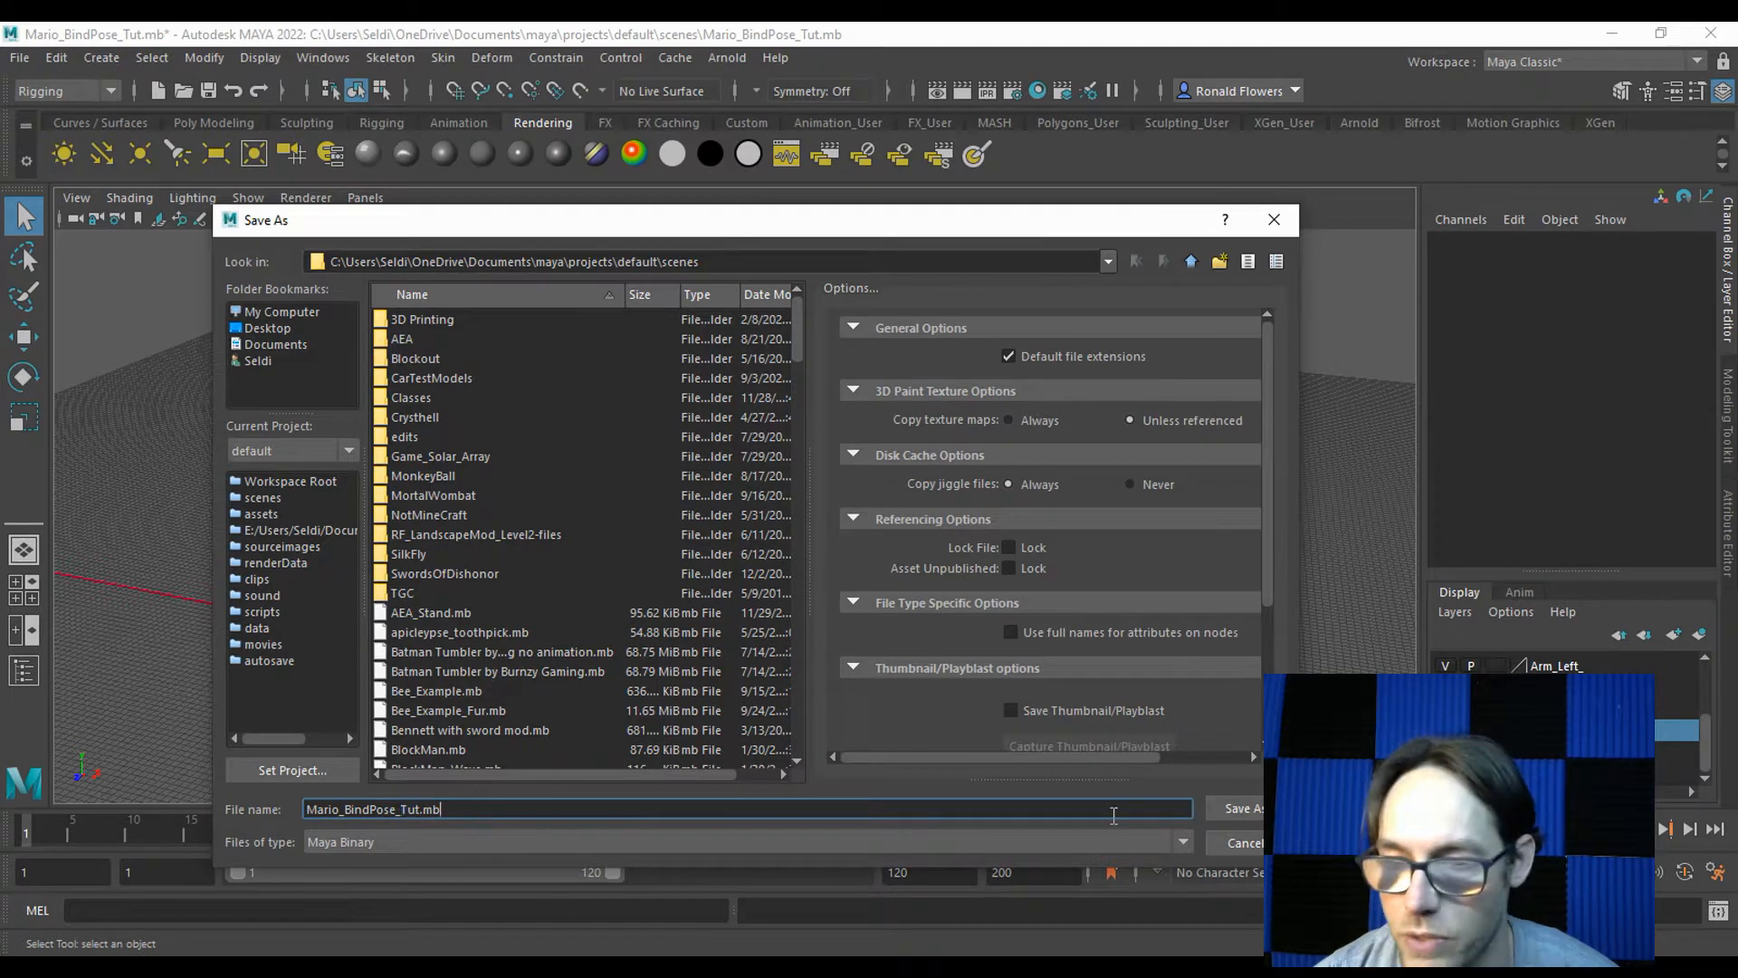
left_click(1218, 818)
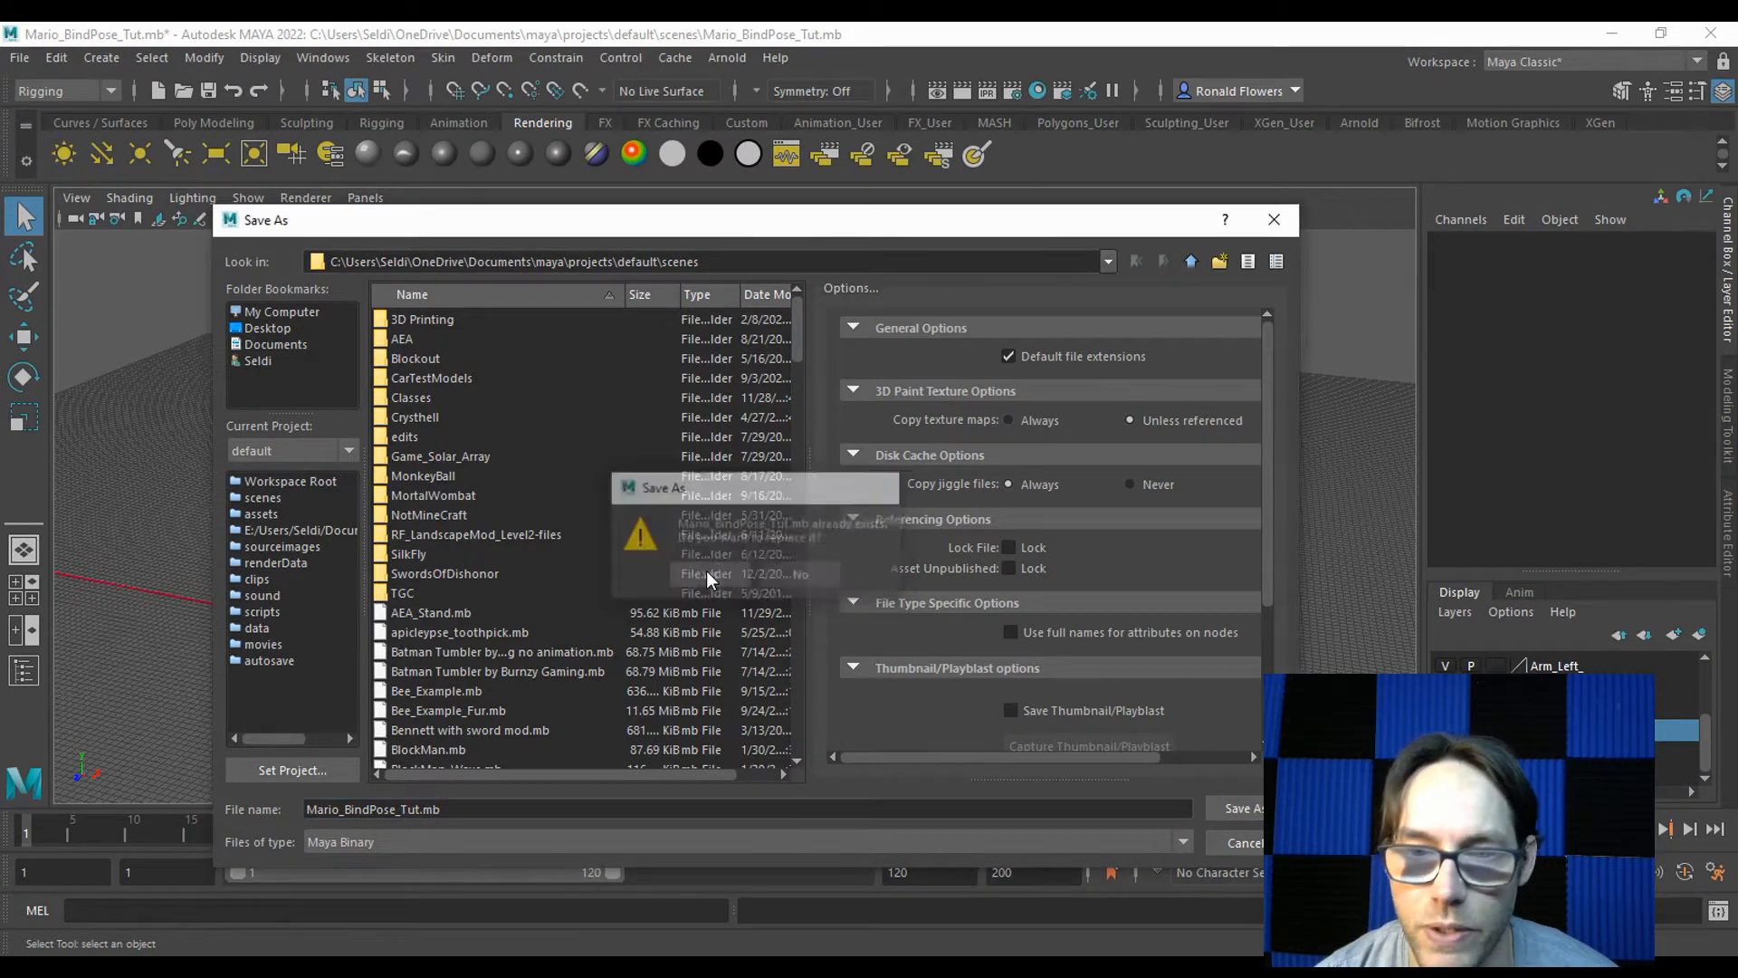
left_click(705, 573)
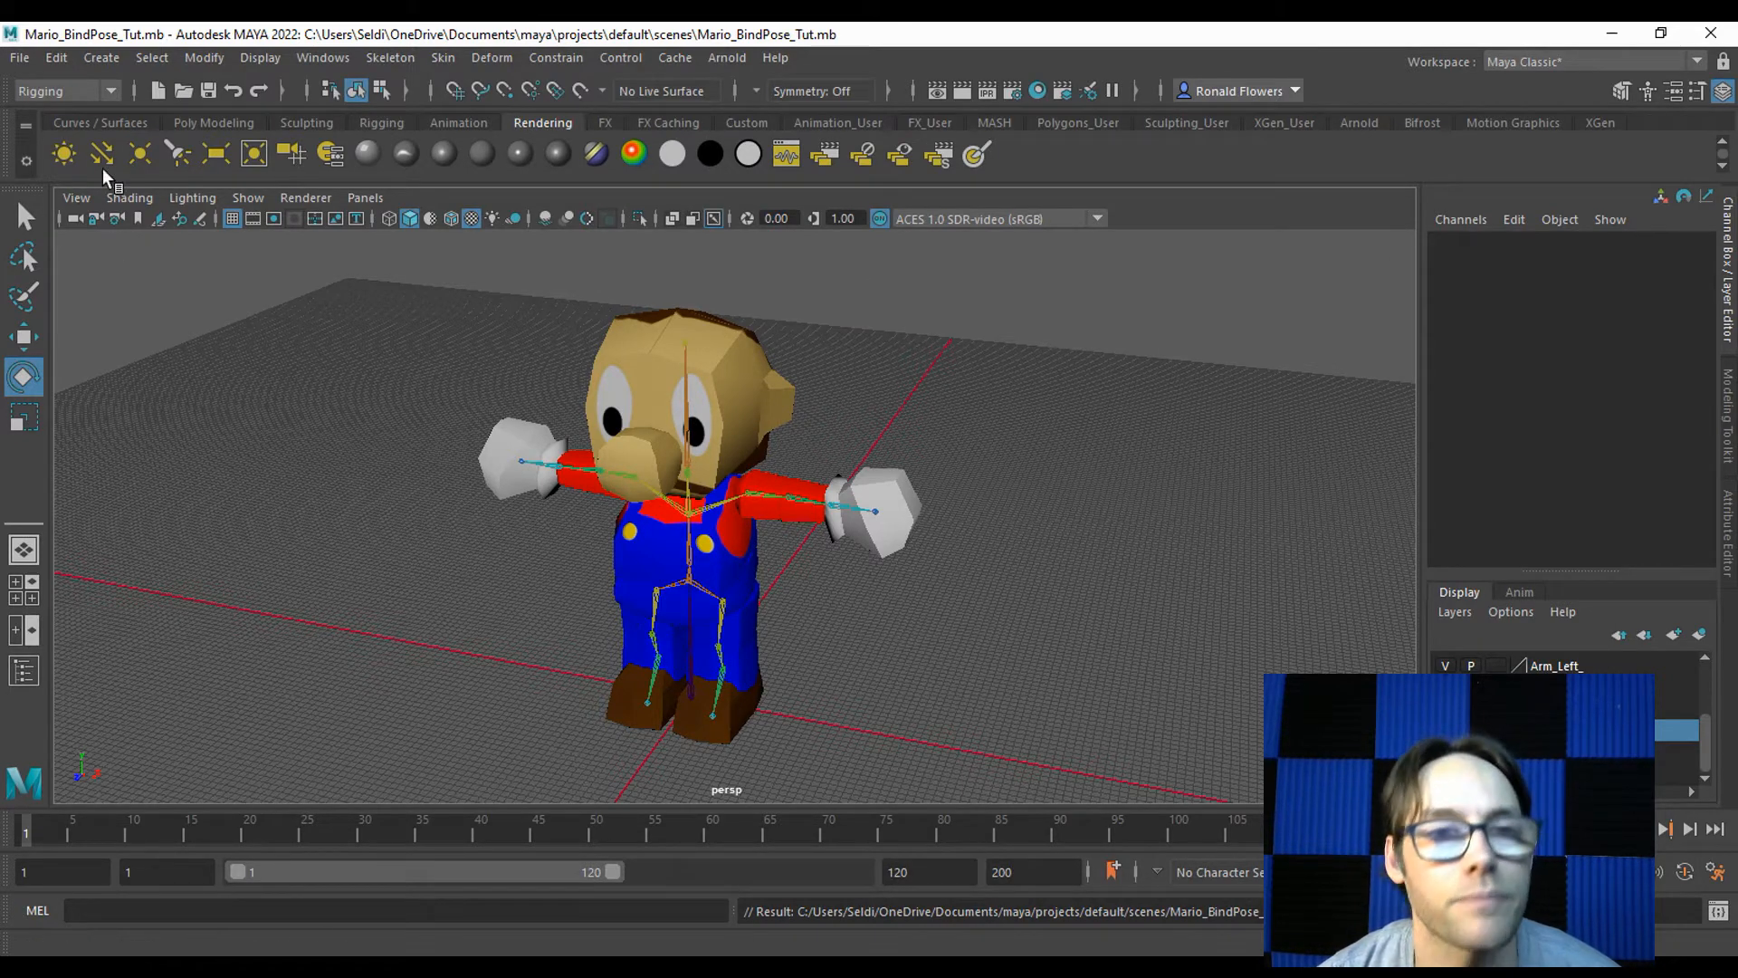
Save a copy of the scene as Mario_BindPose_Rig_Tut.mb in the same scenes folder.
left_click(30, 55)
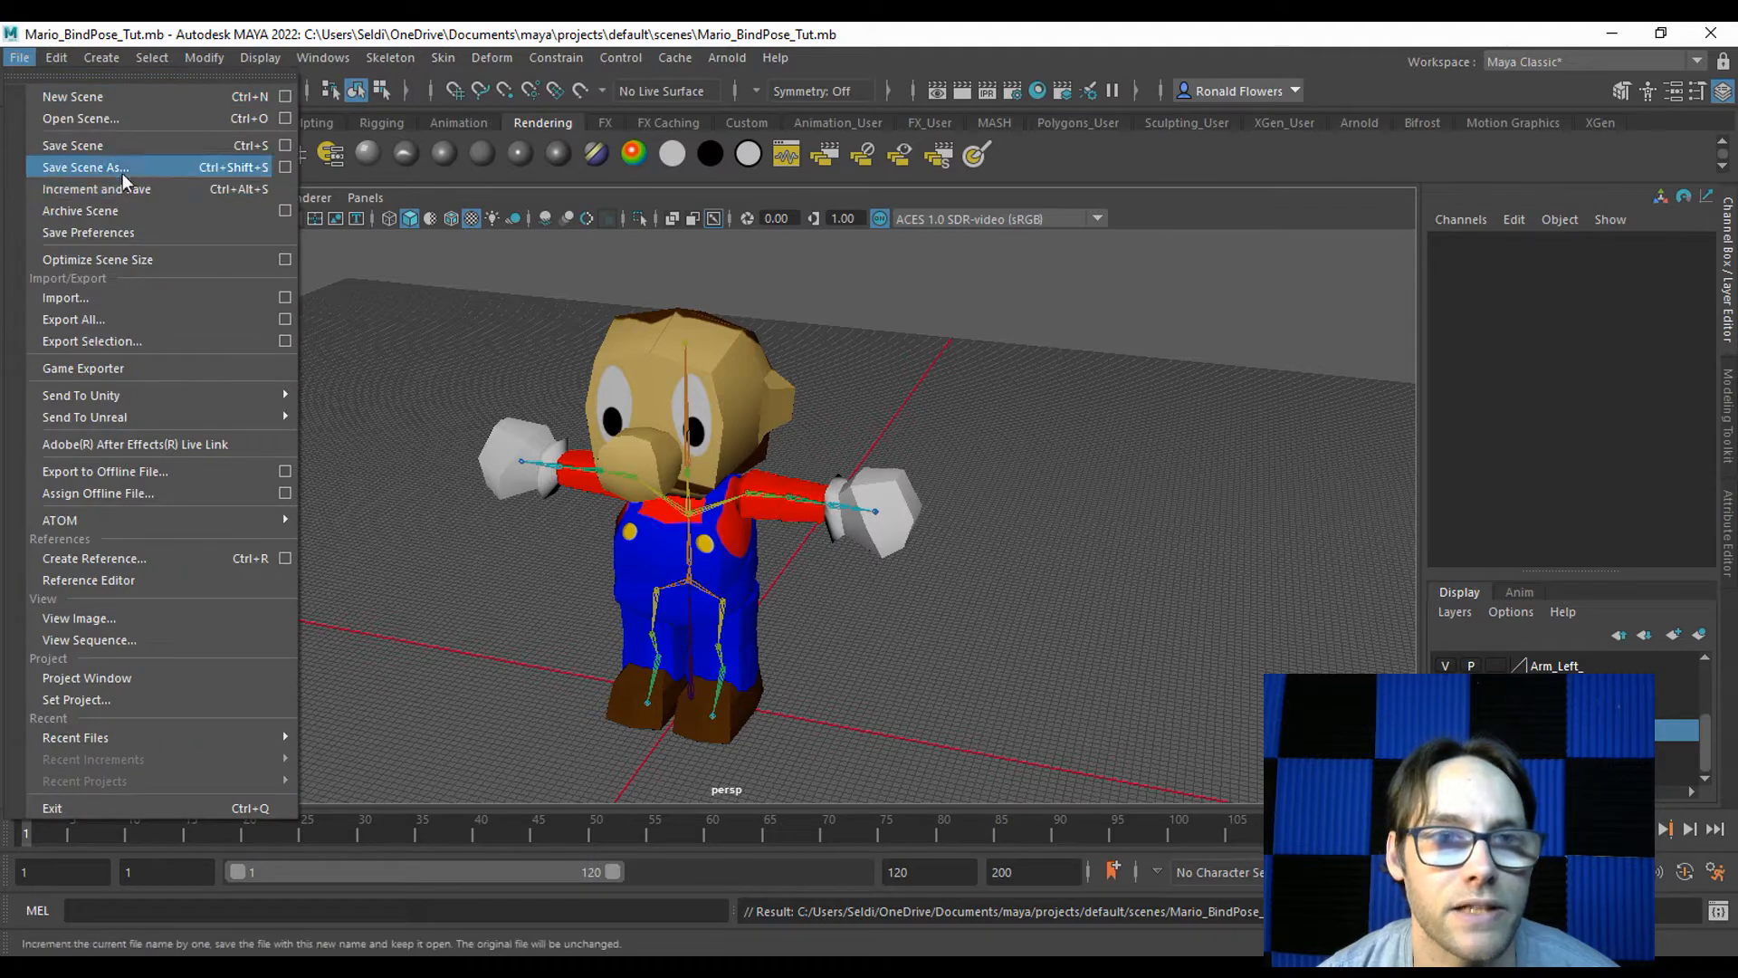
left_click(111, 168)
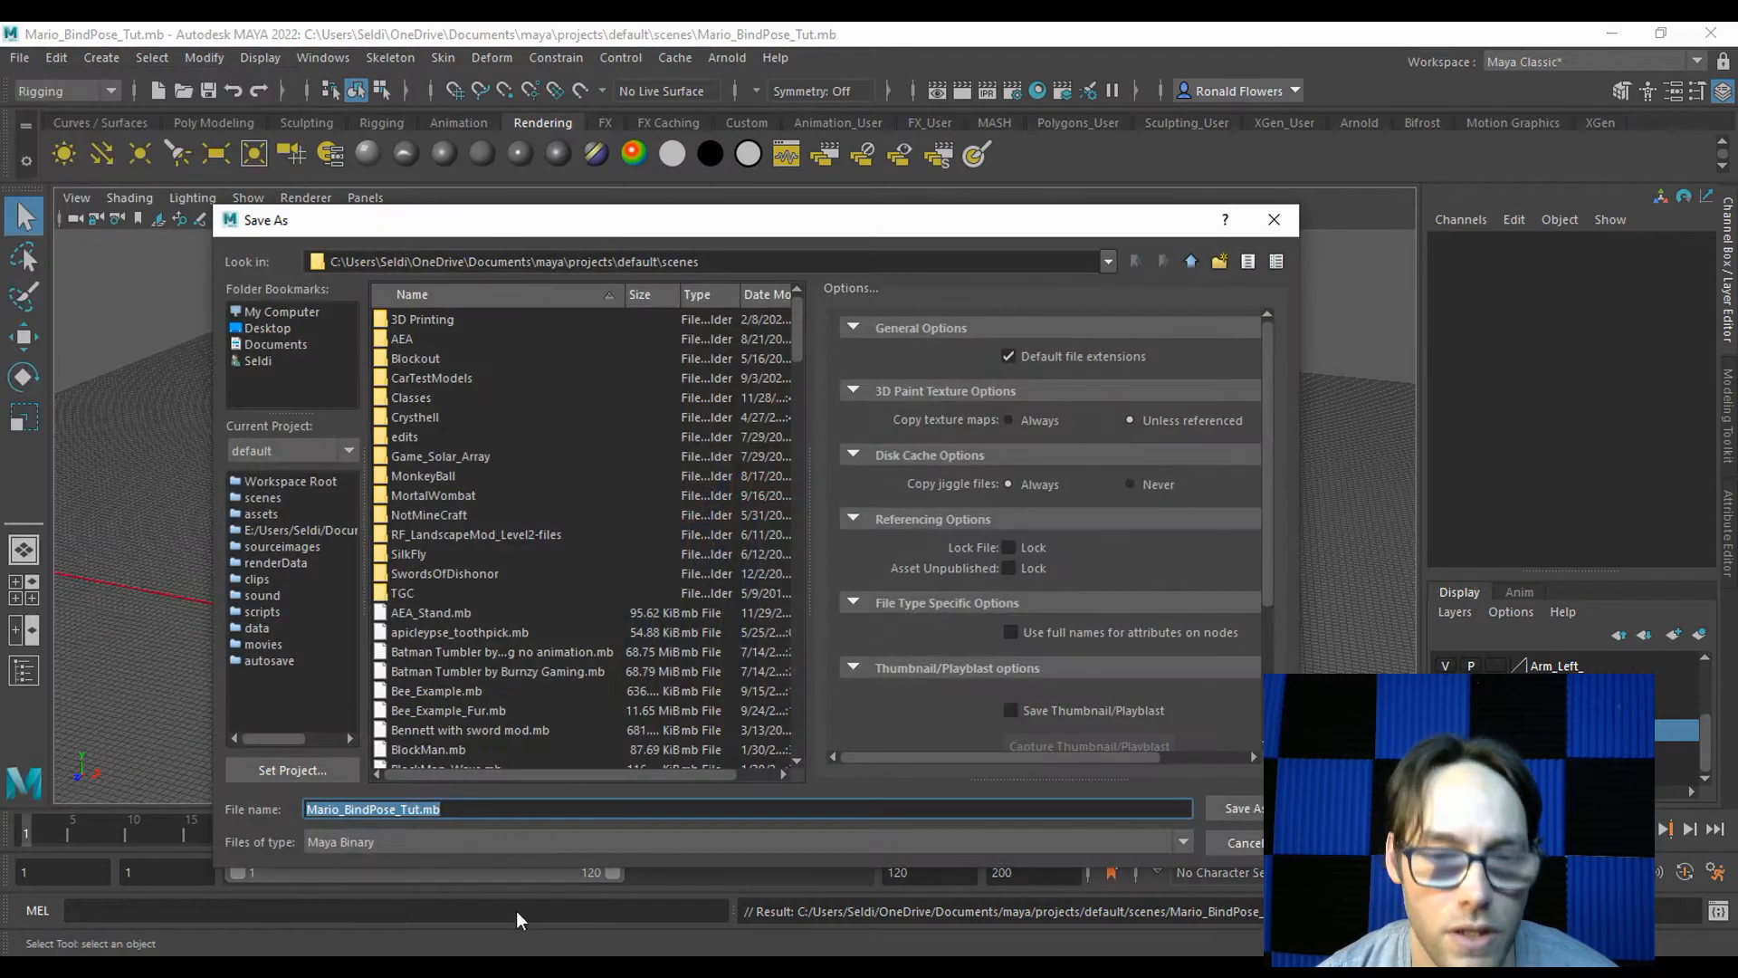
left_click(398, 811)
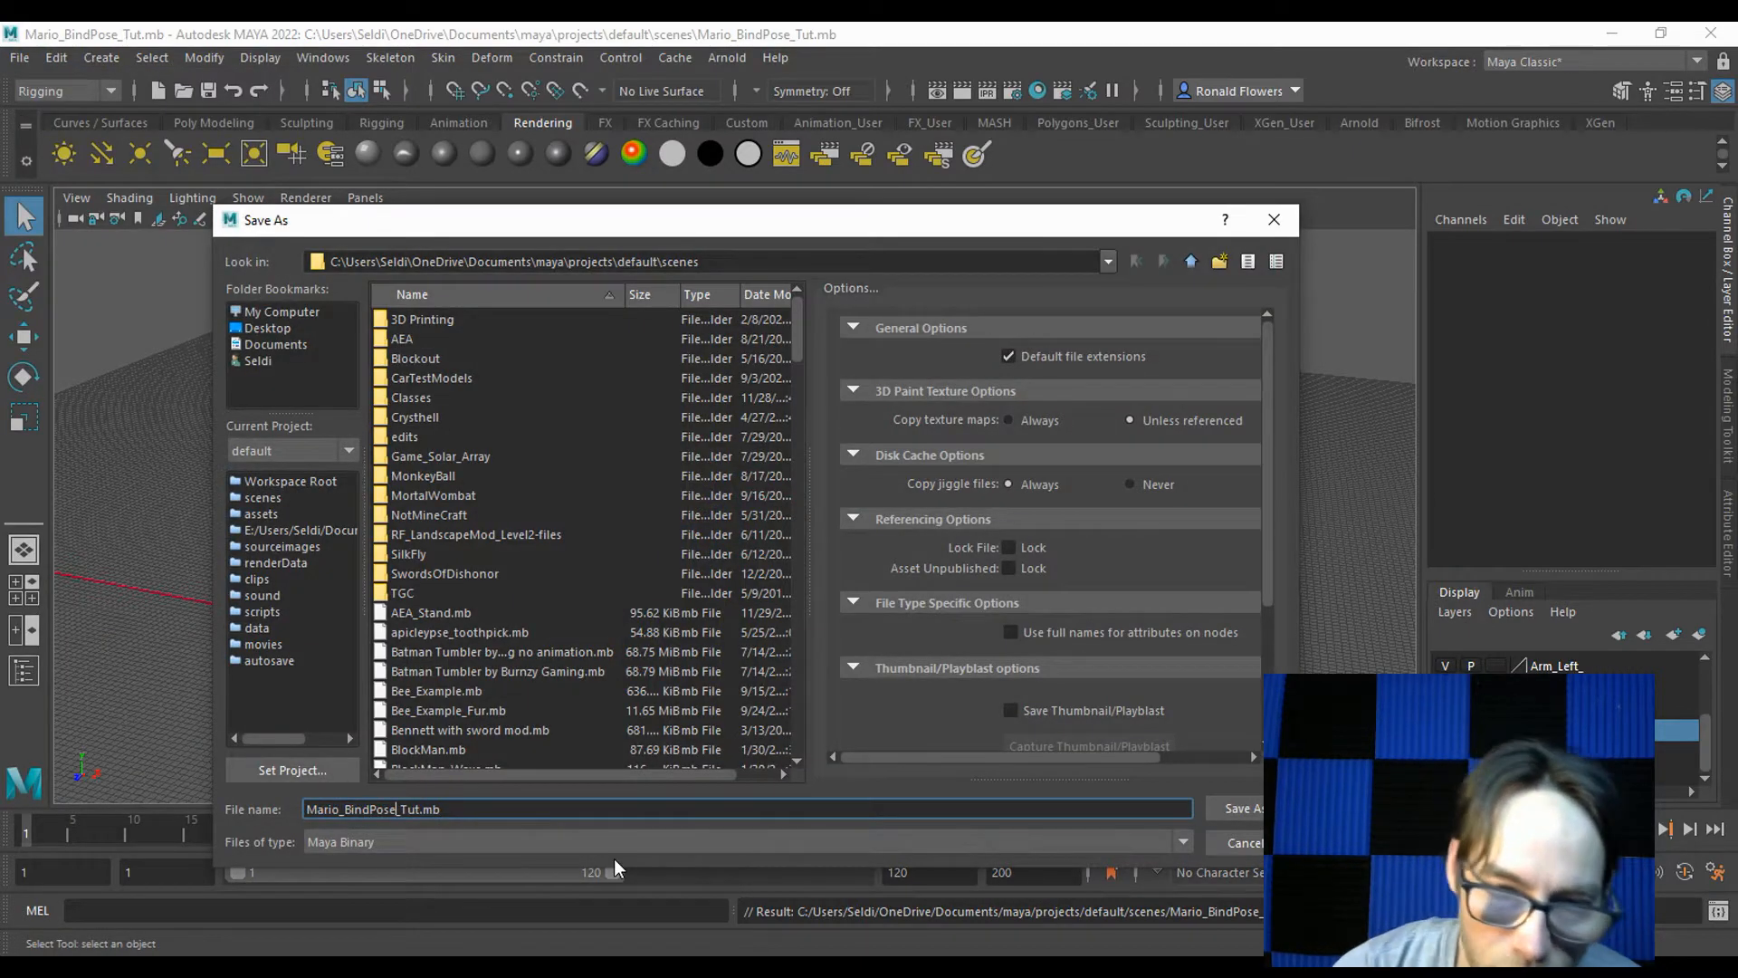
type("_Rig")
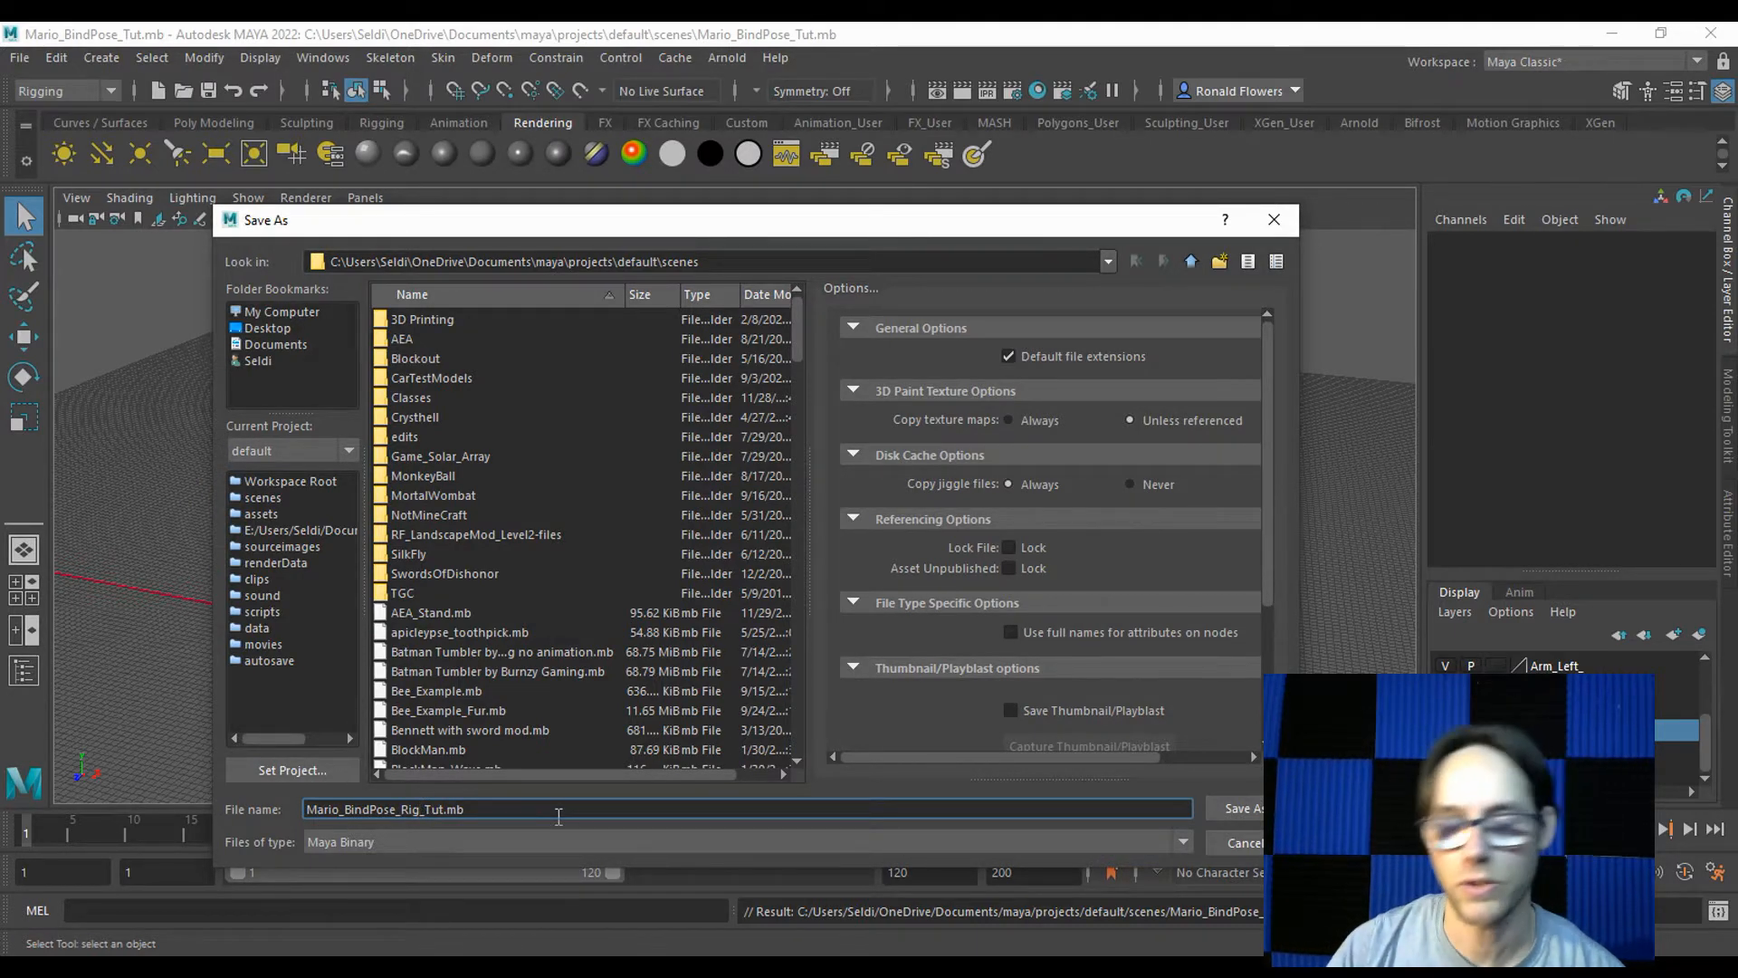
left_click(1238, 808)
key("e")
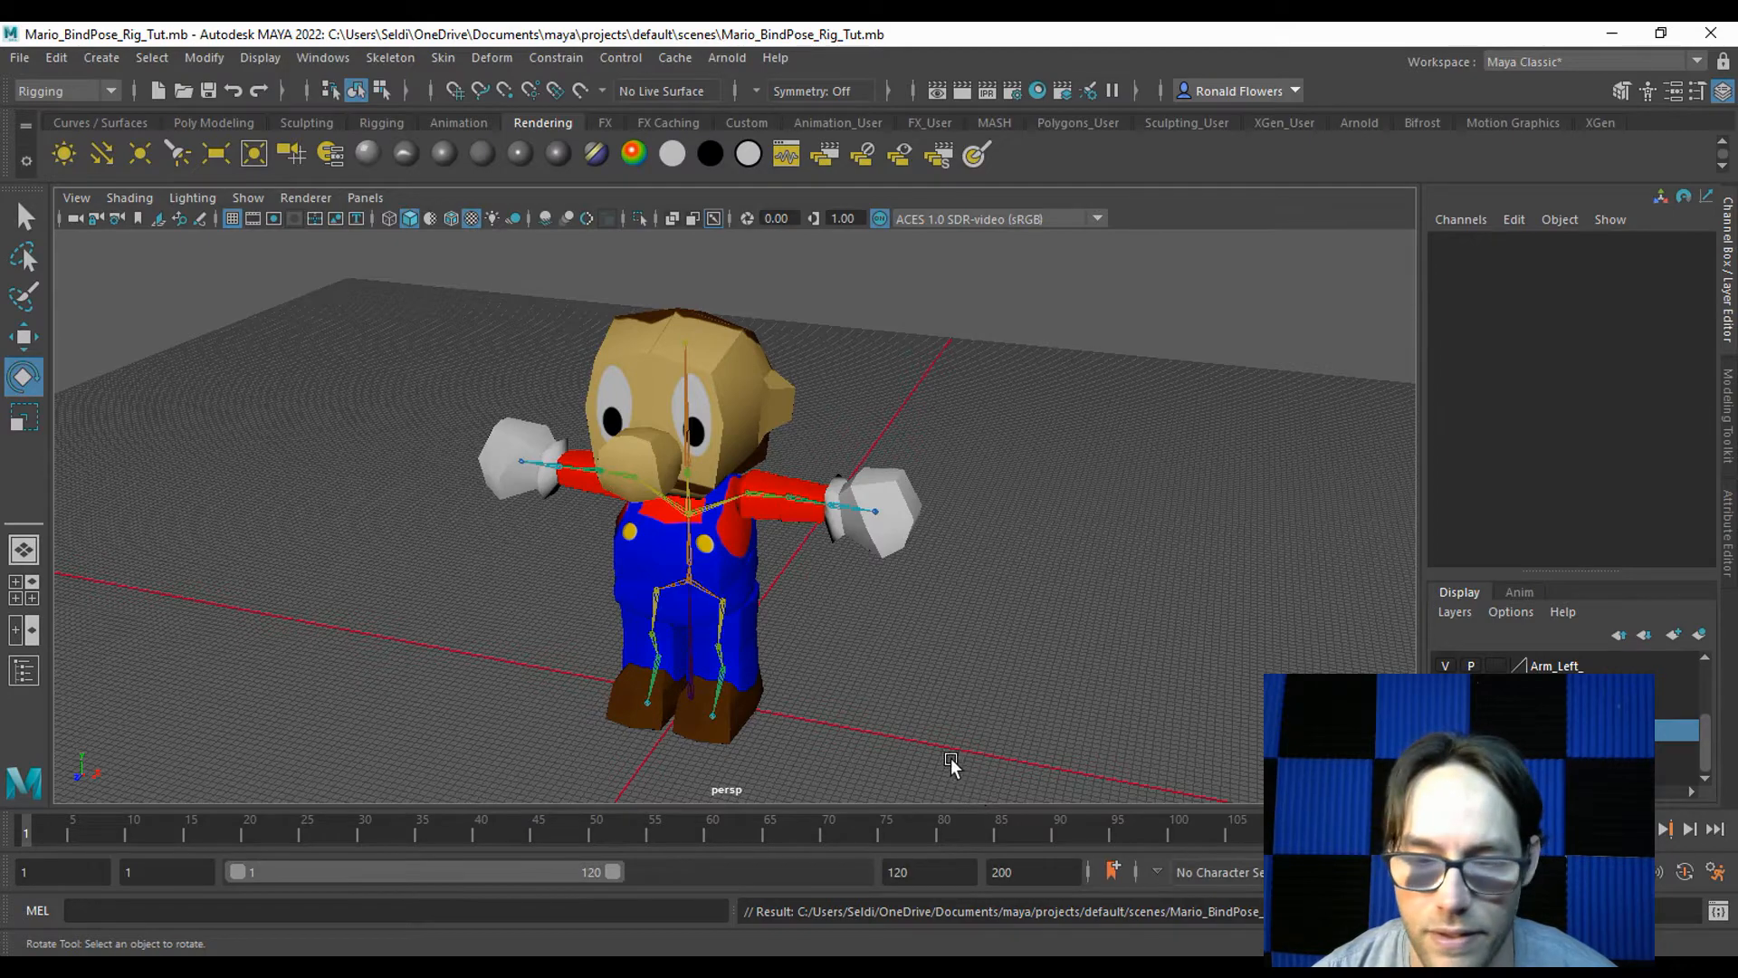
Create a NURBS circle at the origin and scale it uniformly to about 36.1 so it surrounds both feet.
left_click_drag(752, 739, 806, 713, "alt")
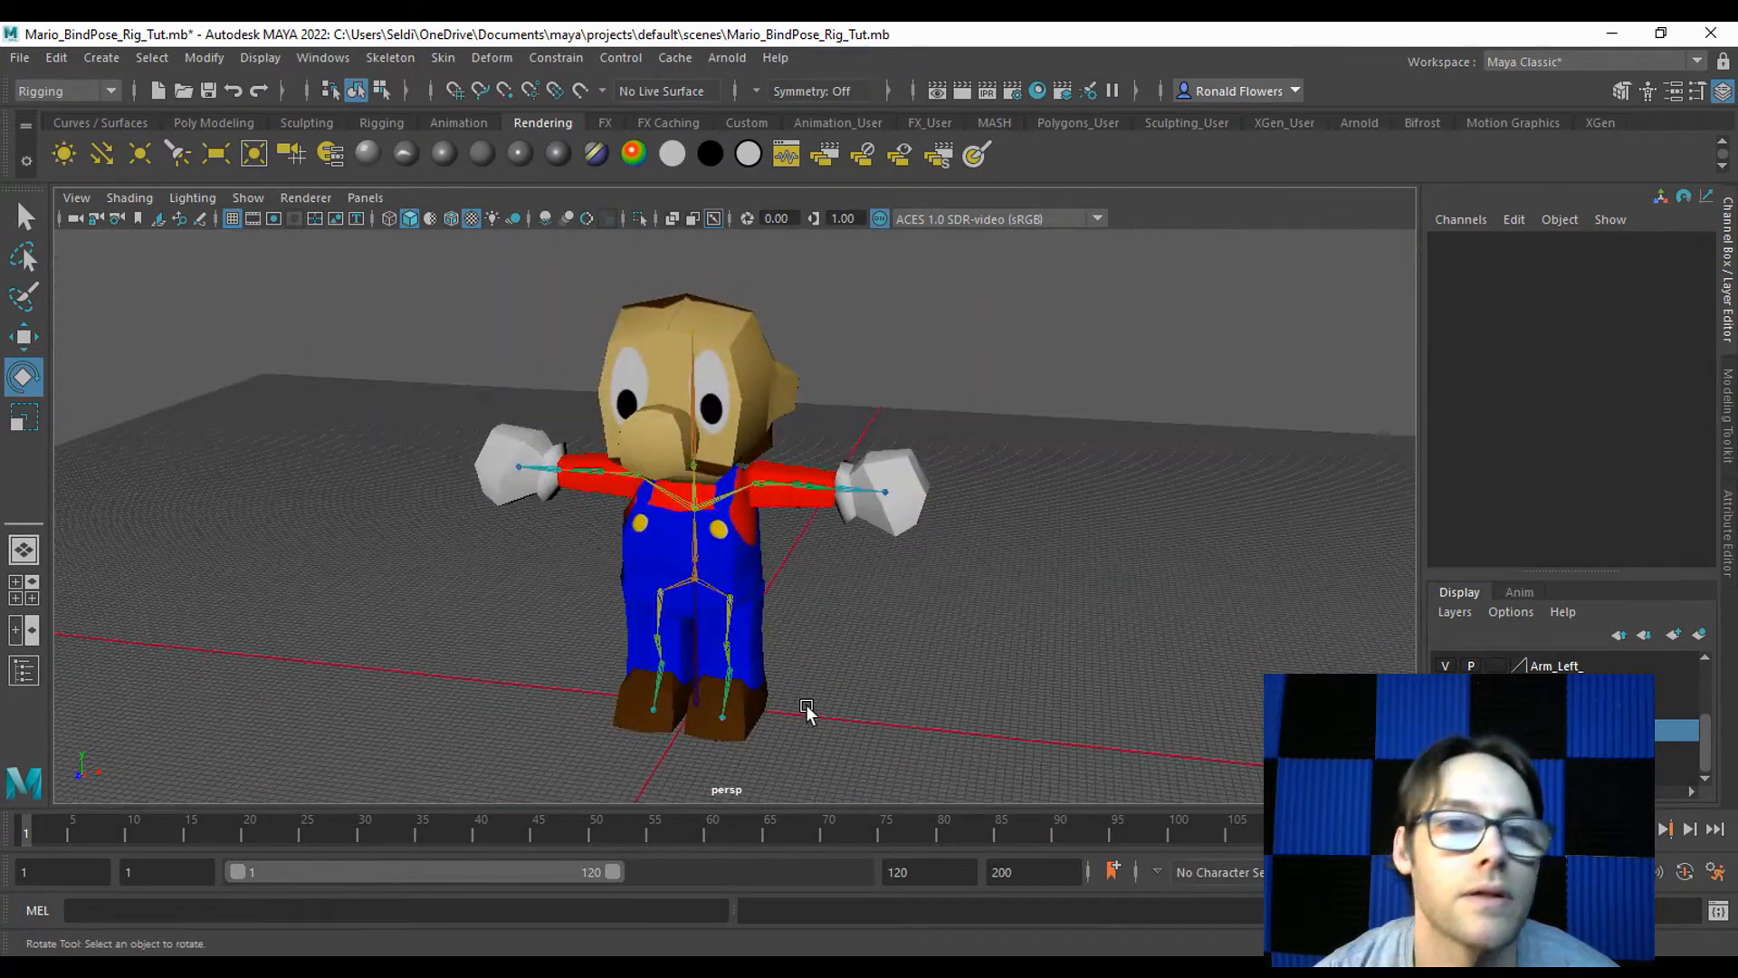
left_click(102, 121)
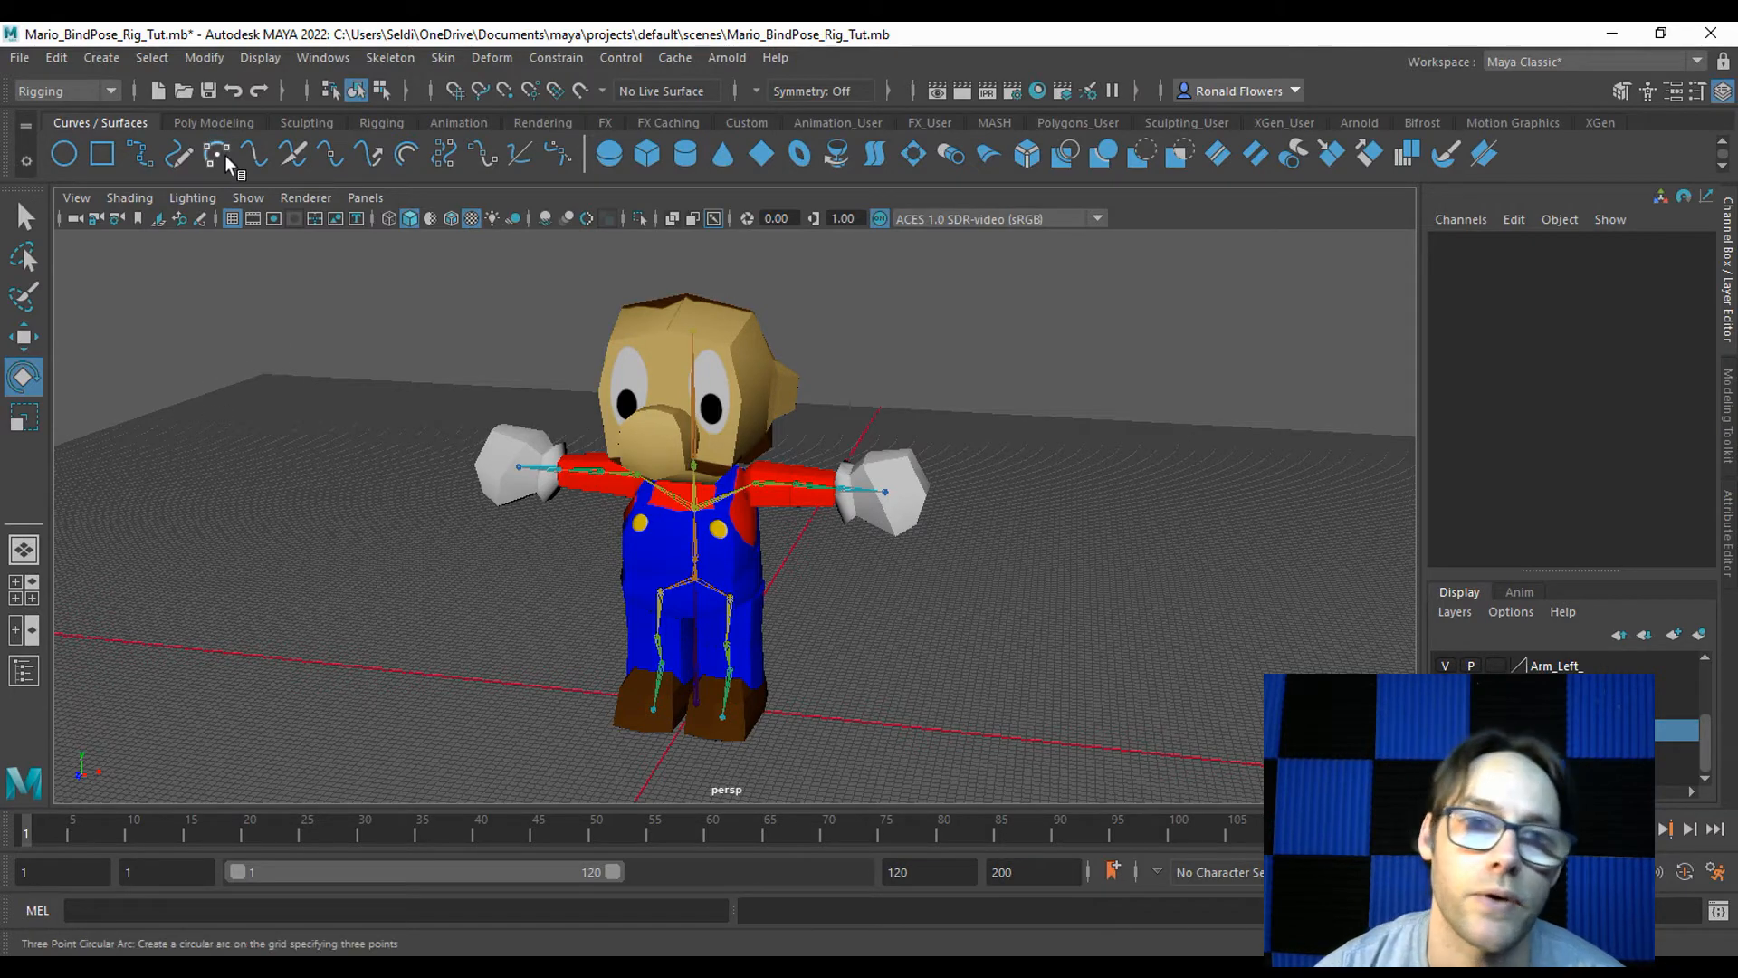
left_click(215, 122)
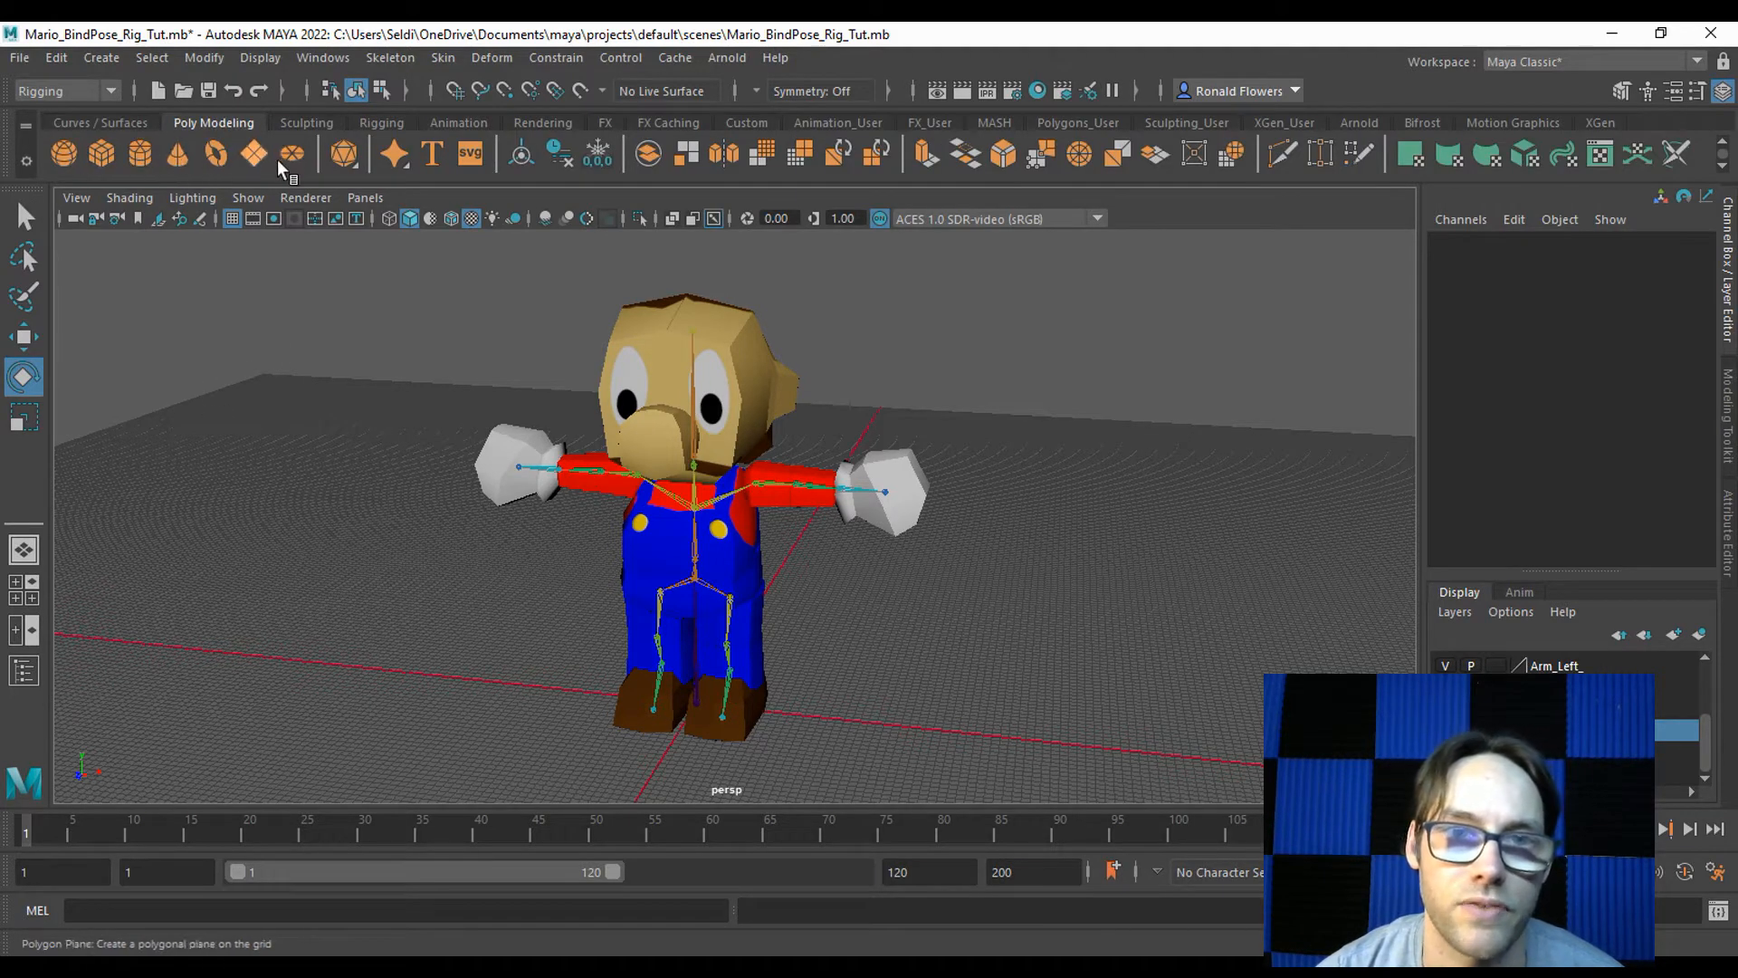
left_click(100, 122)
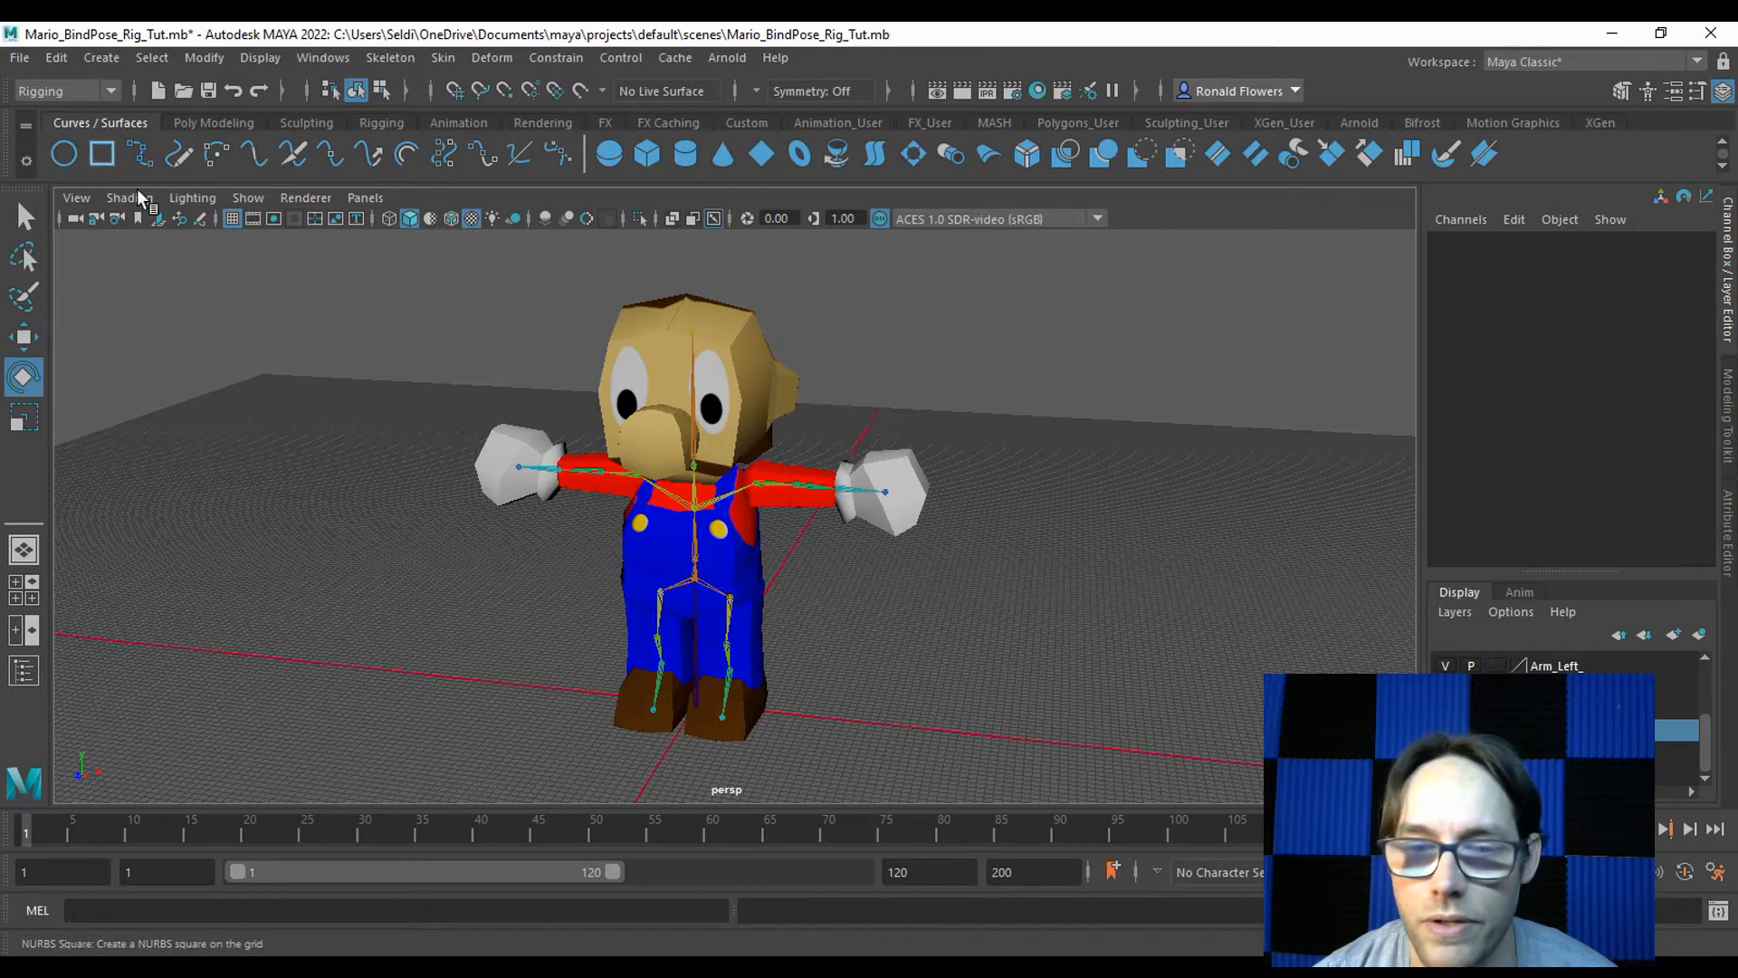
left_click(65, 160)
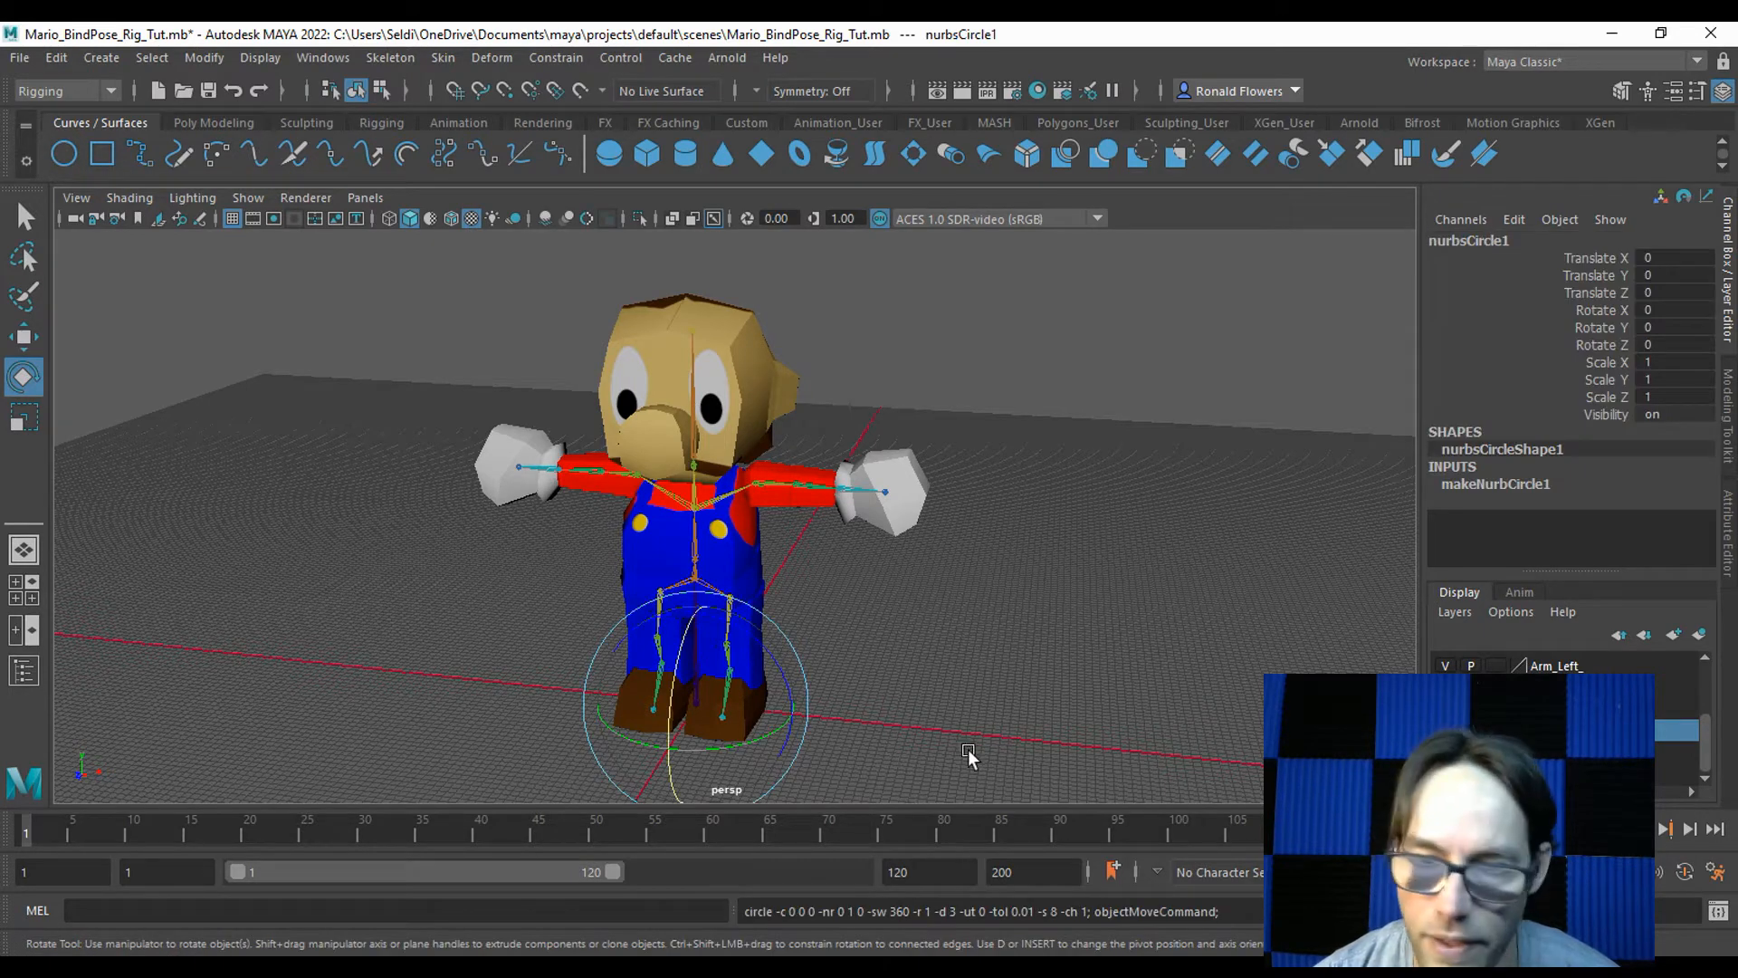
key("r")
left_click_drag(692, 683, 840, 659)
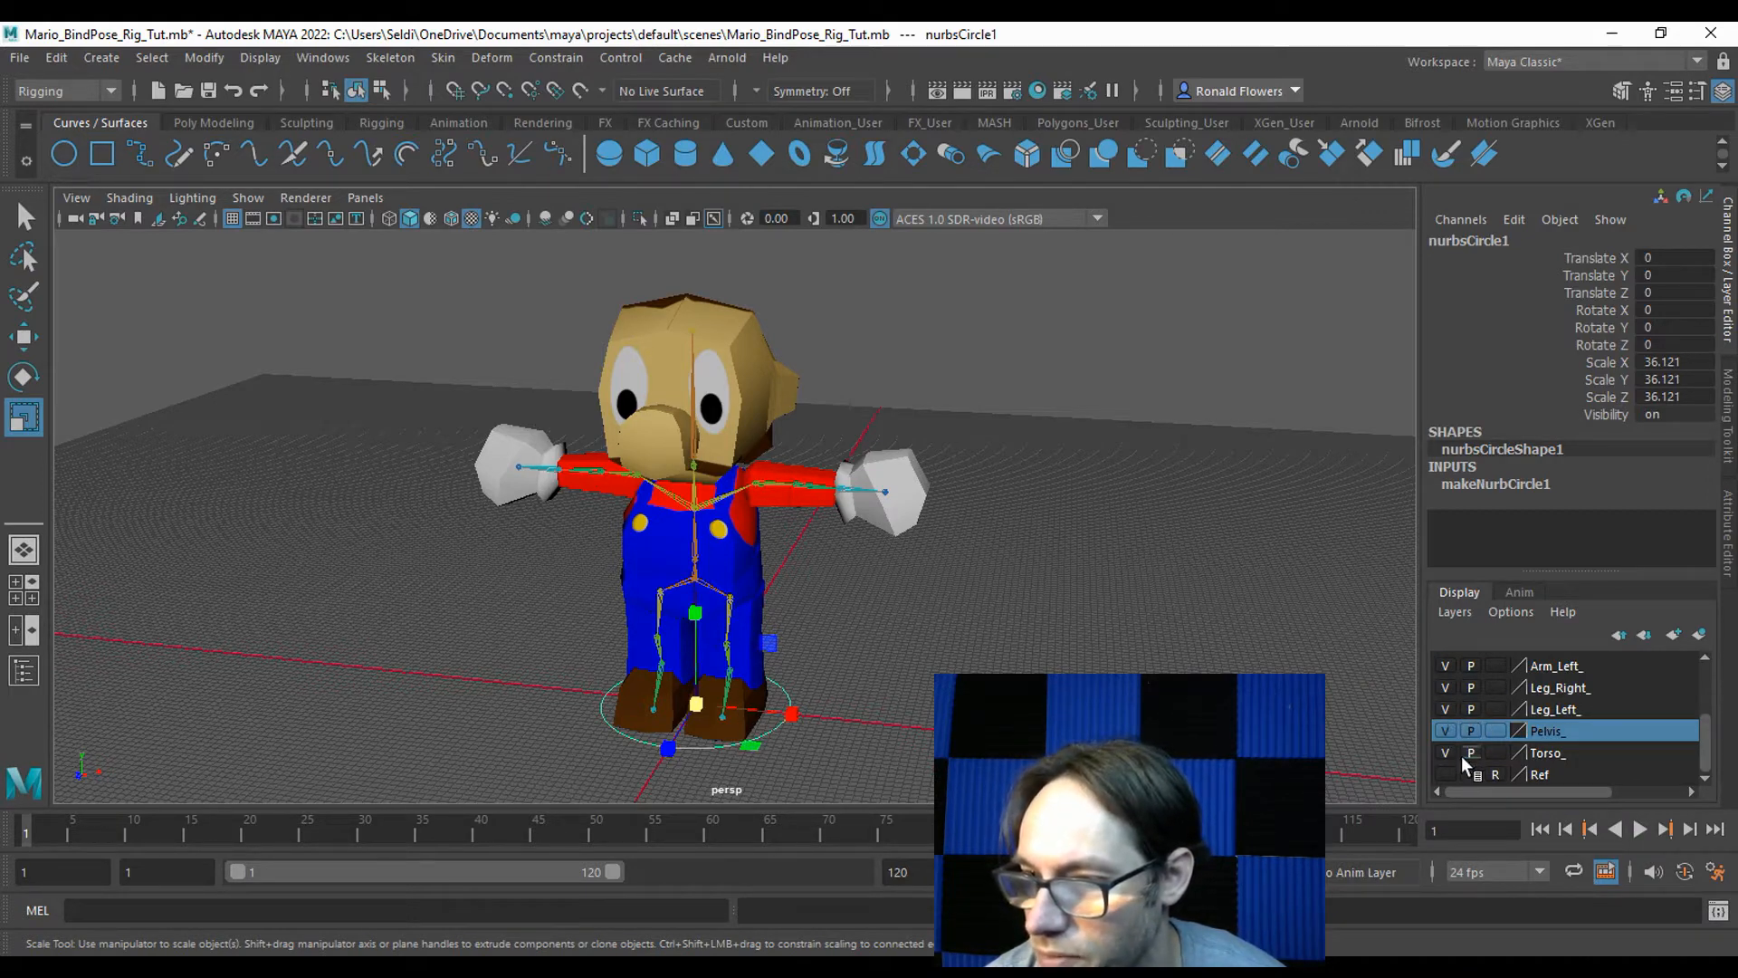
Hide the Leg_Right_ and Leg_Left_ display layers to expose the leg joints.
scroll(1463, 760, "up", 1)
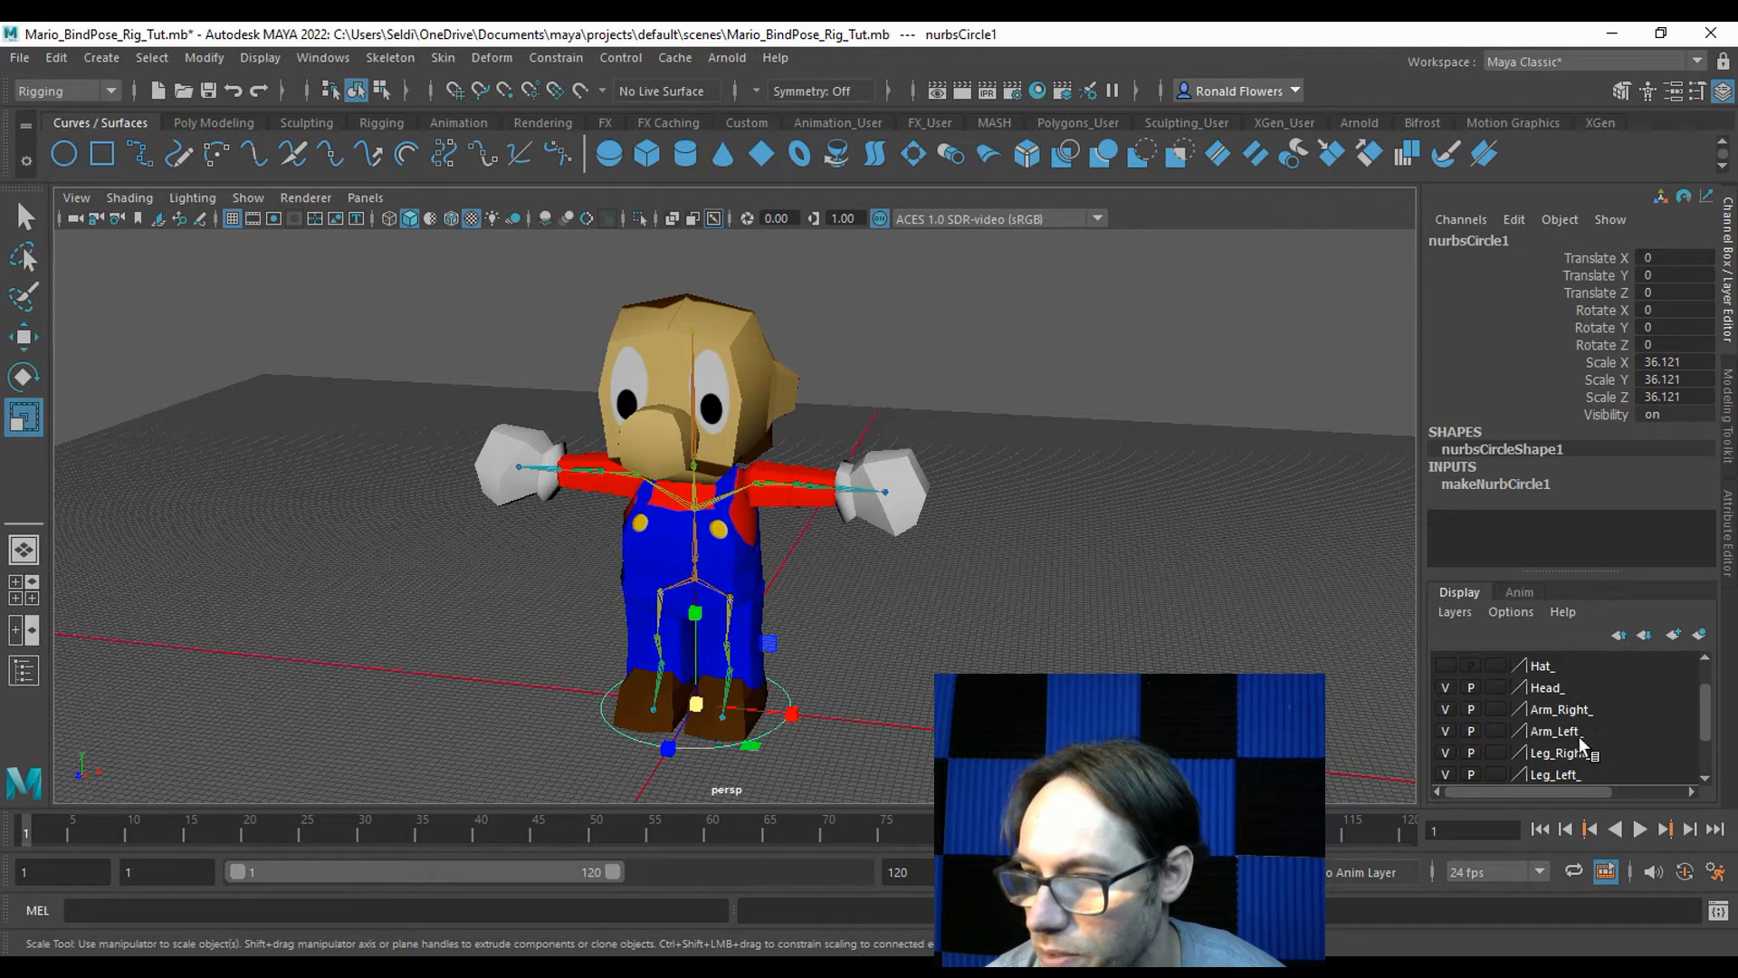
left_click(1543, 756)
scroll(1512, 752, "down", 1)
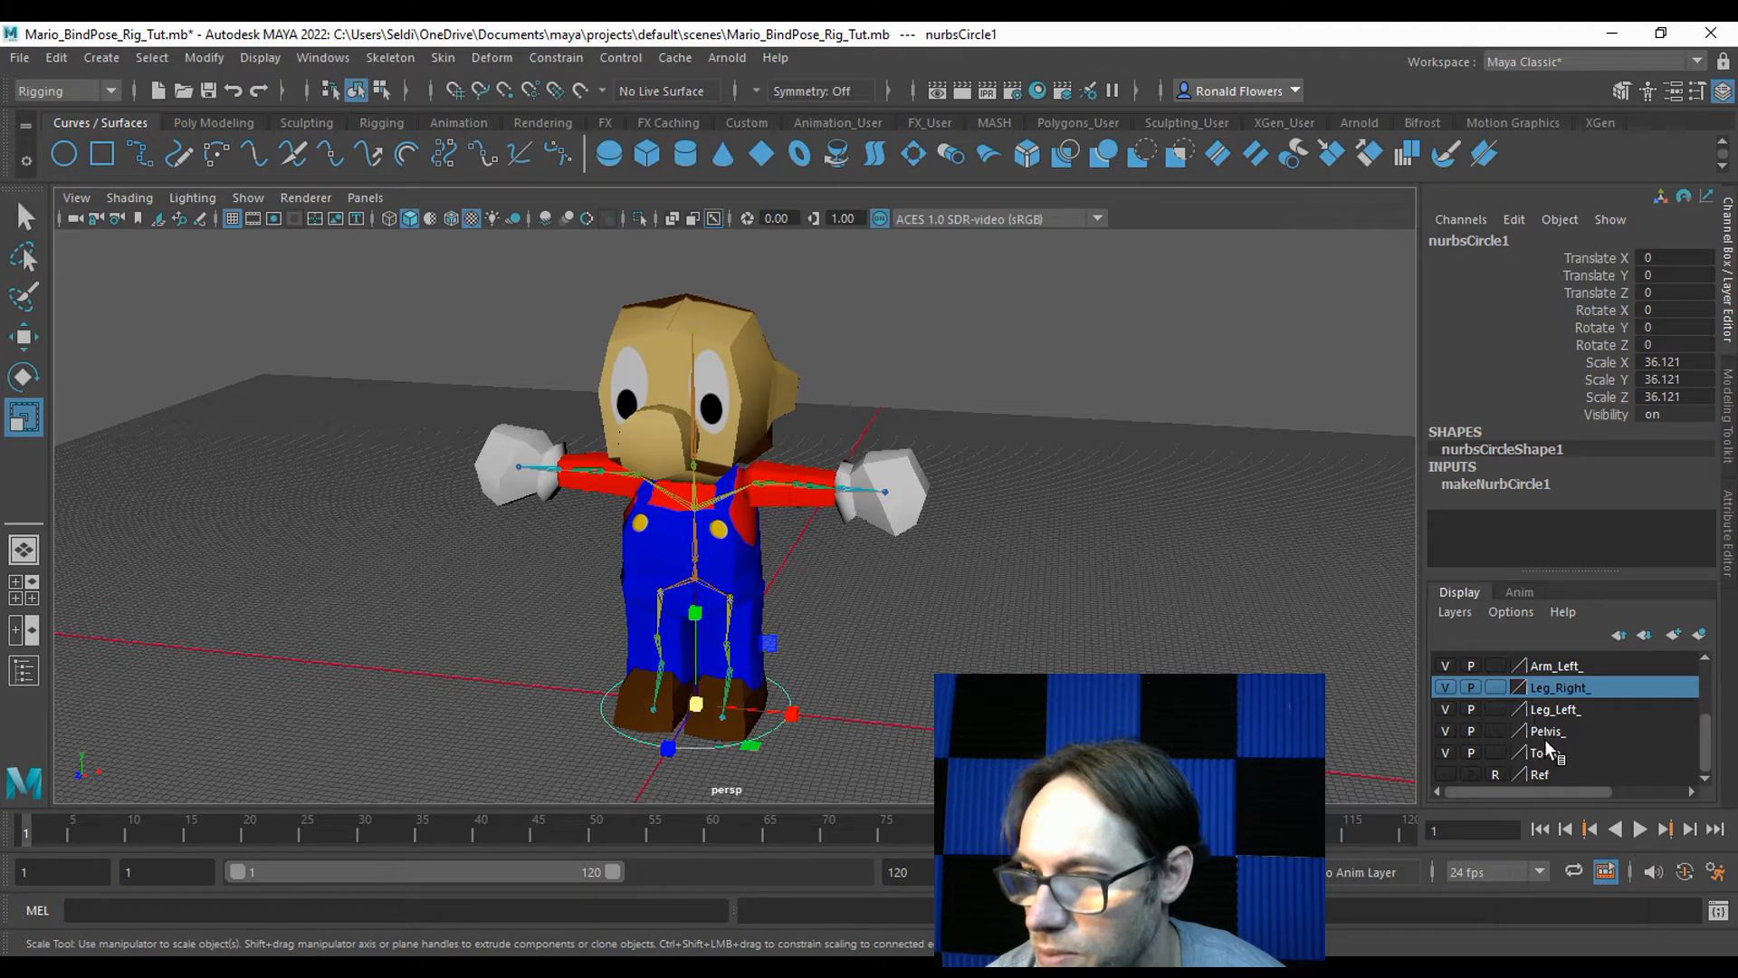
left_click(1445, 688)
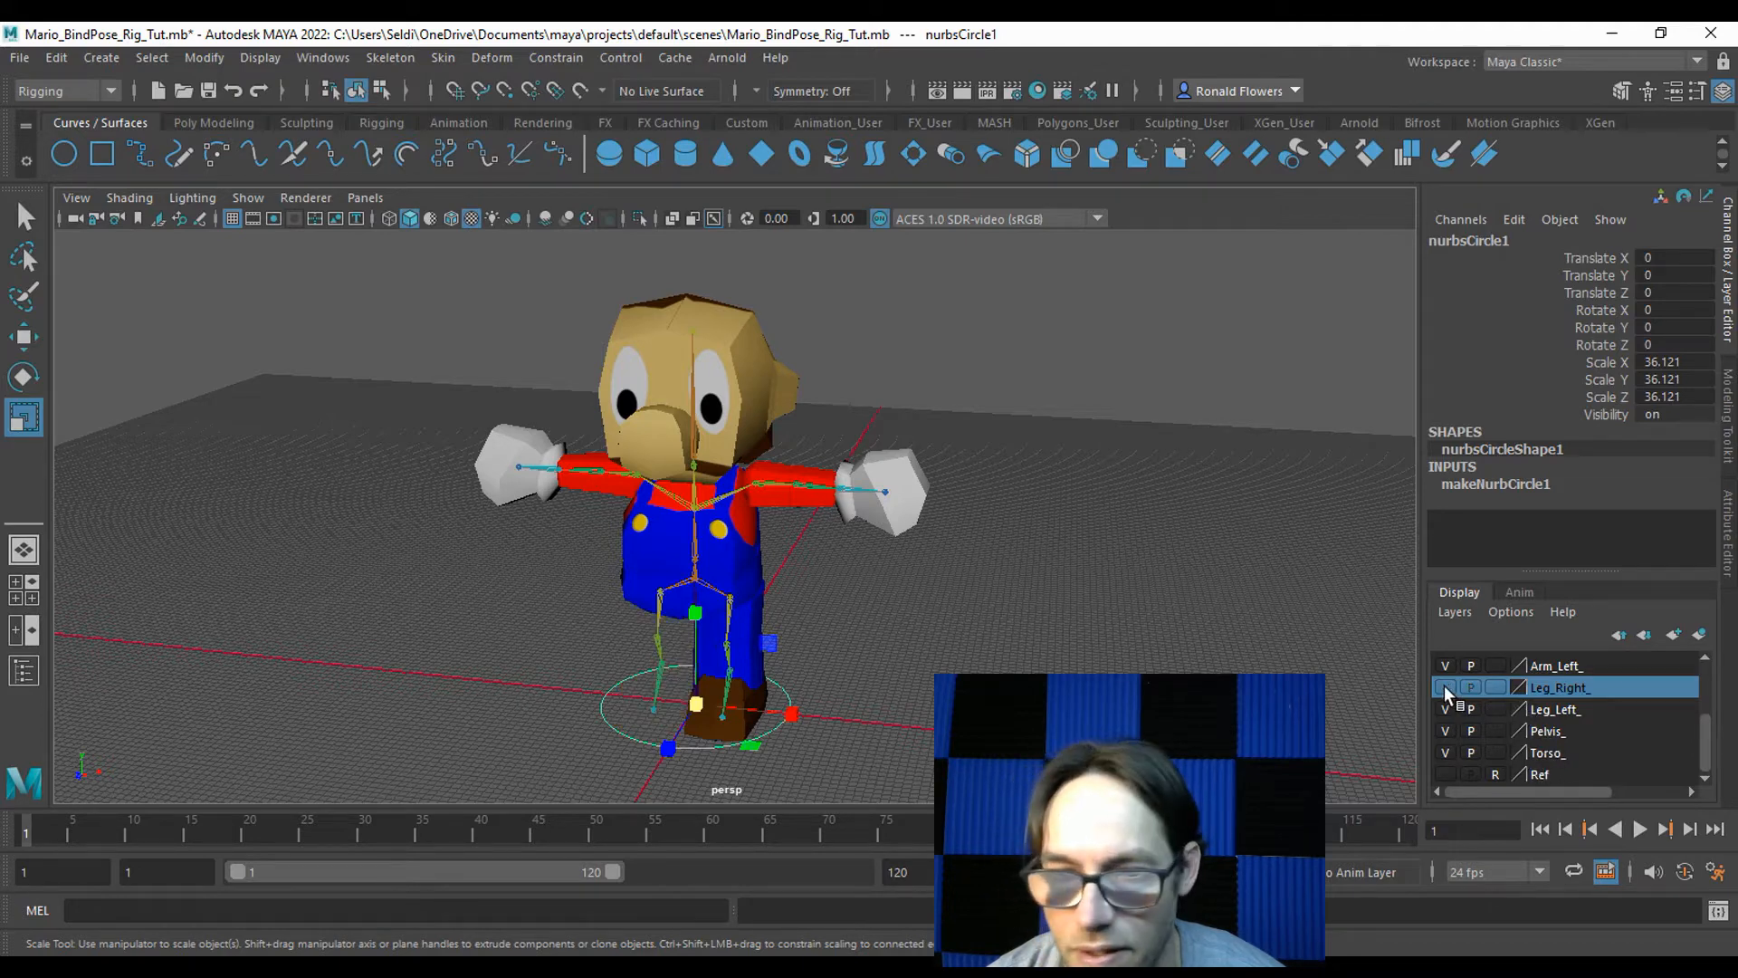
left_click(1445, 710)
Move the NURBS circle from the origin and snap it to the end joint of the left foot.
right_click_drag(746, 675, 843, 681, "alt")
middle_click_drag(843, 681, 814, 420, "alt")
scroll(813, 537, "up", 3)
left_click_drag(784, 590, 817, 606, "alt")
scroll(816, 606, "up", 3)
middle_click_drag(764, 630, 814, 617, "alt")
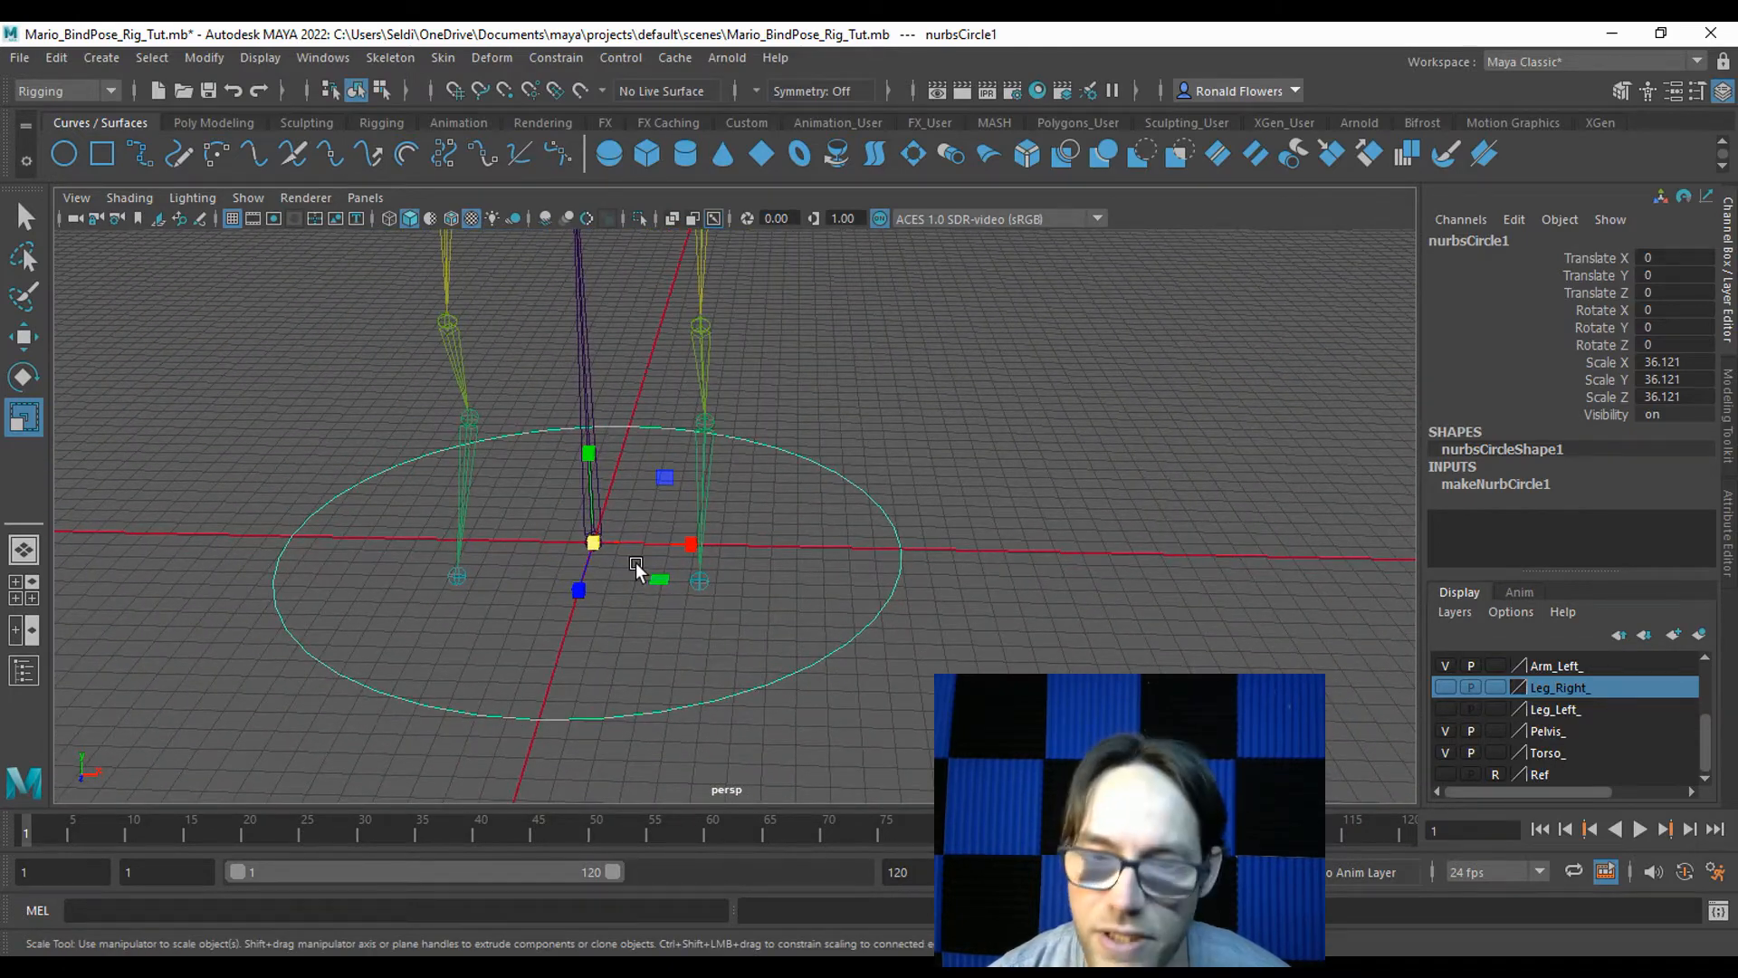
key("w")
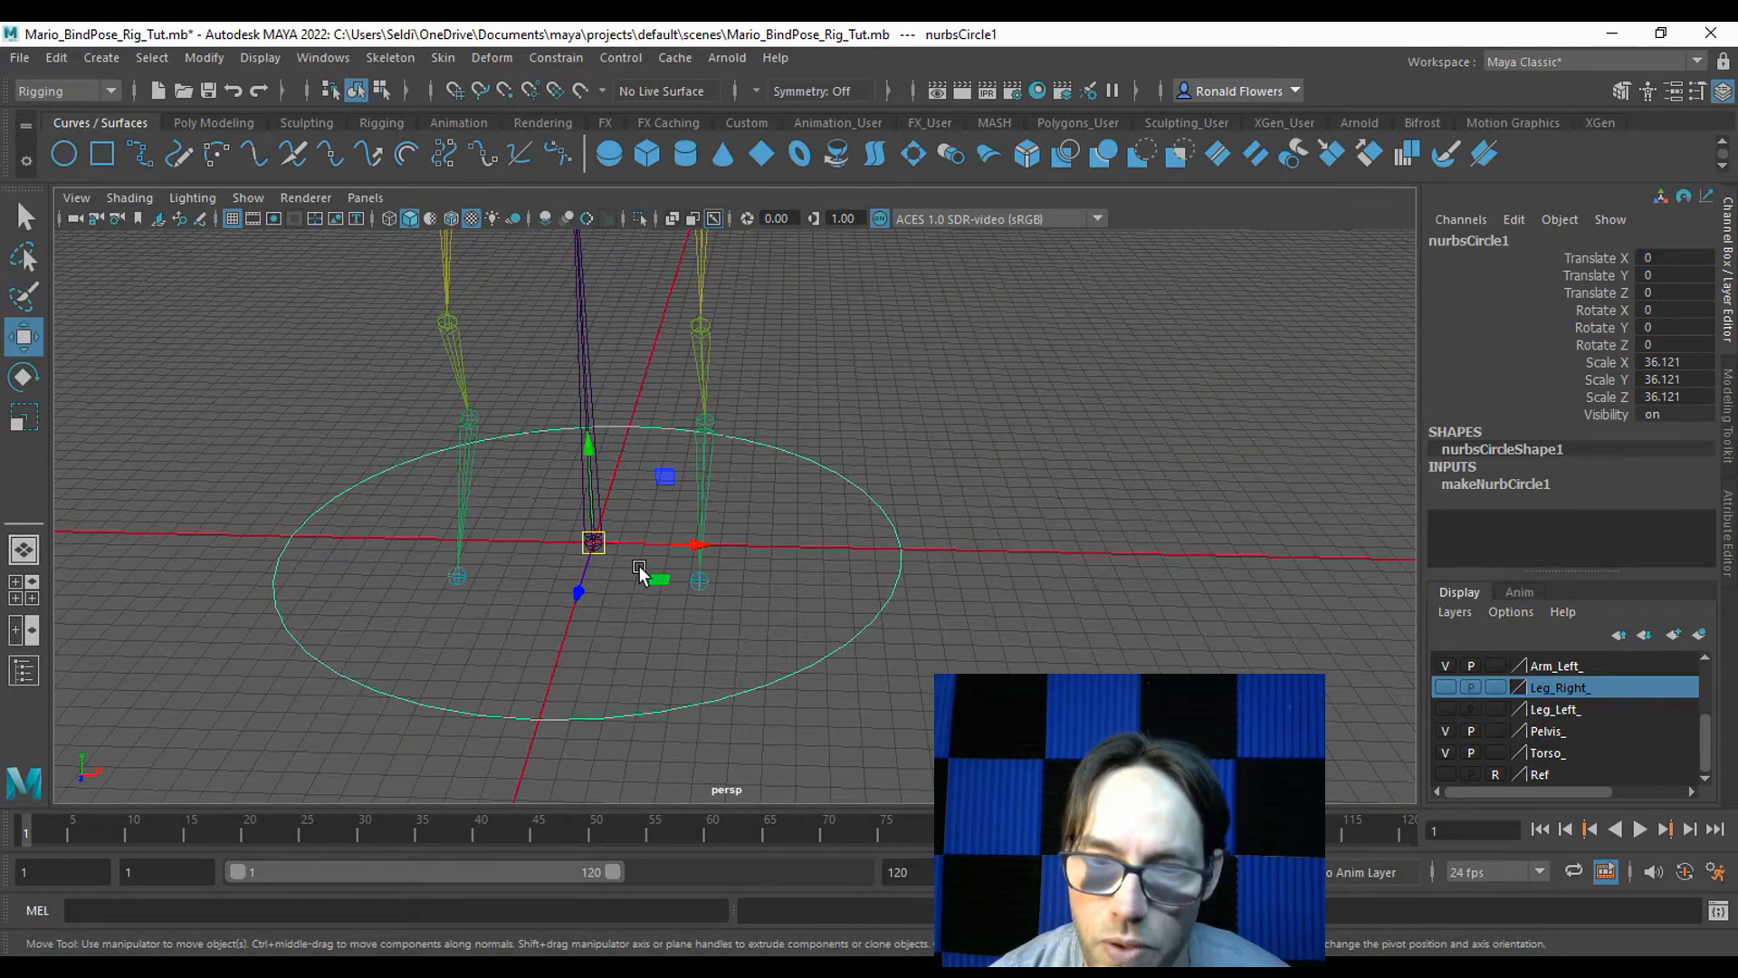
key("v")
left_click(594, 543)
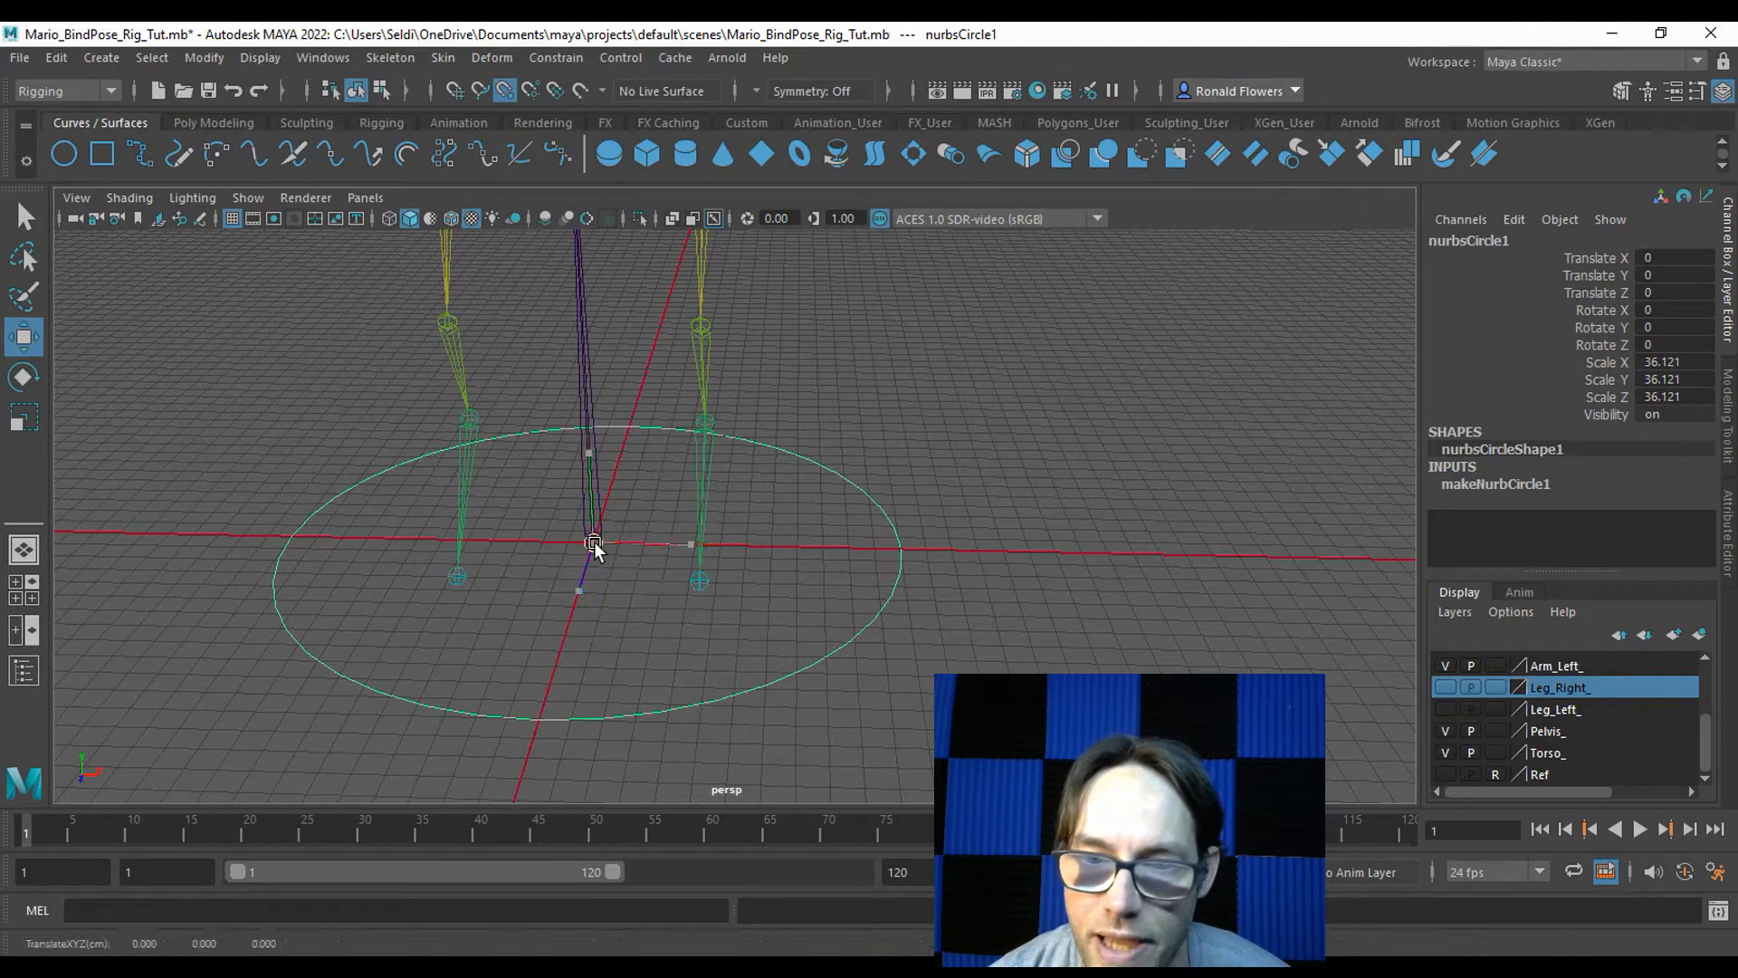
left_click_drag(594, 543, 688, 587)
left_click_drag(919, 586, 808, 543, "alt")
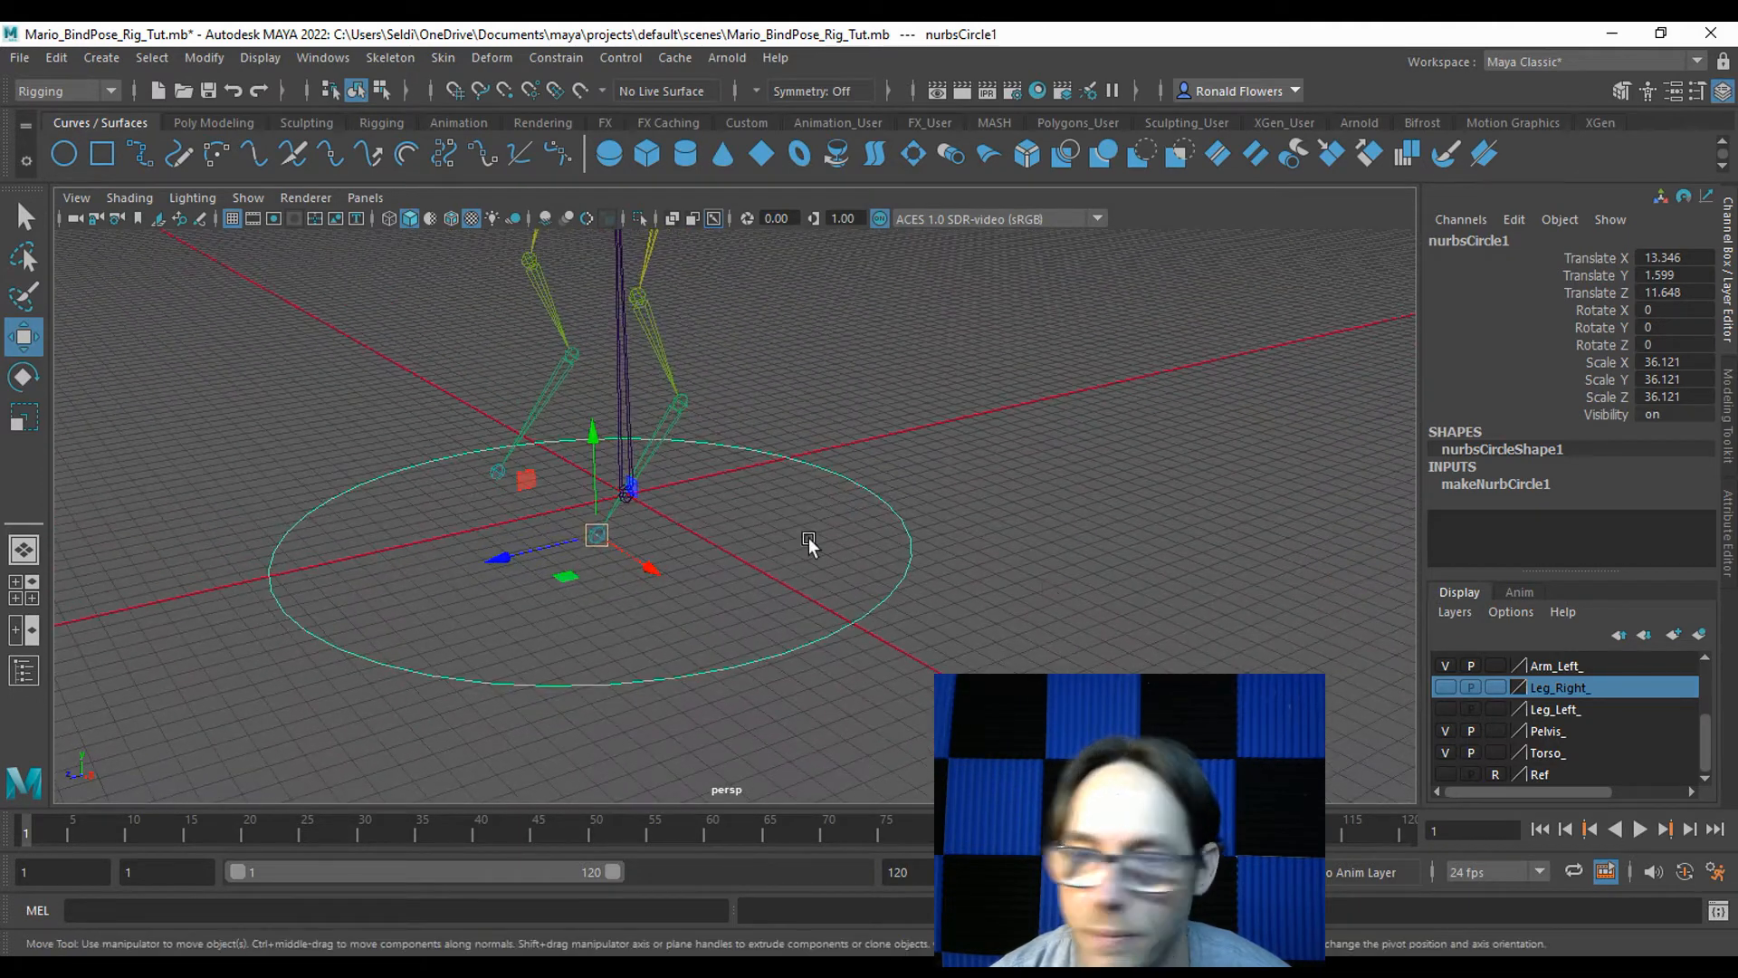
Show the Leg_Left_ layer and examine the circle's placement around the left shoe from the side.
left_click(1447, 709)
left_click_drag(1052, 599, 690, 546, "alt")
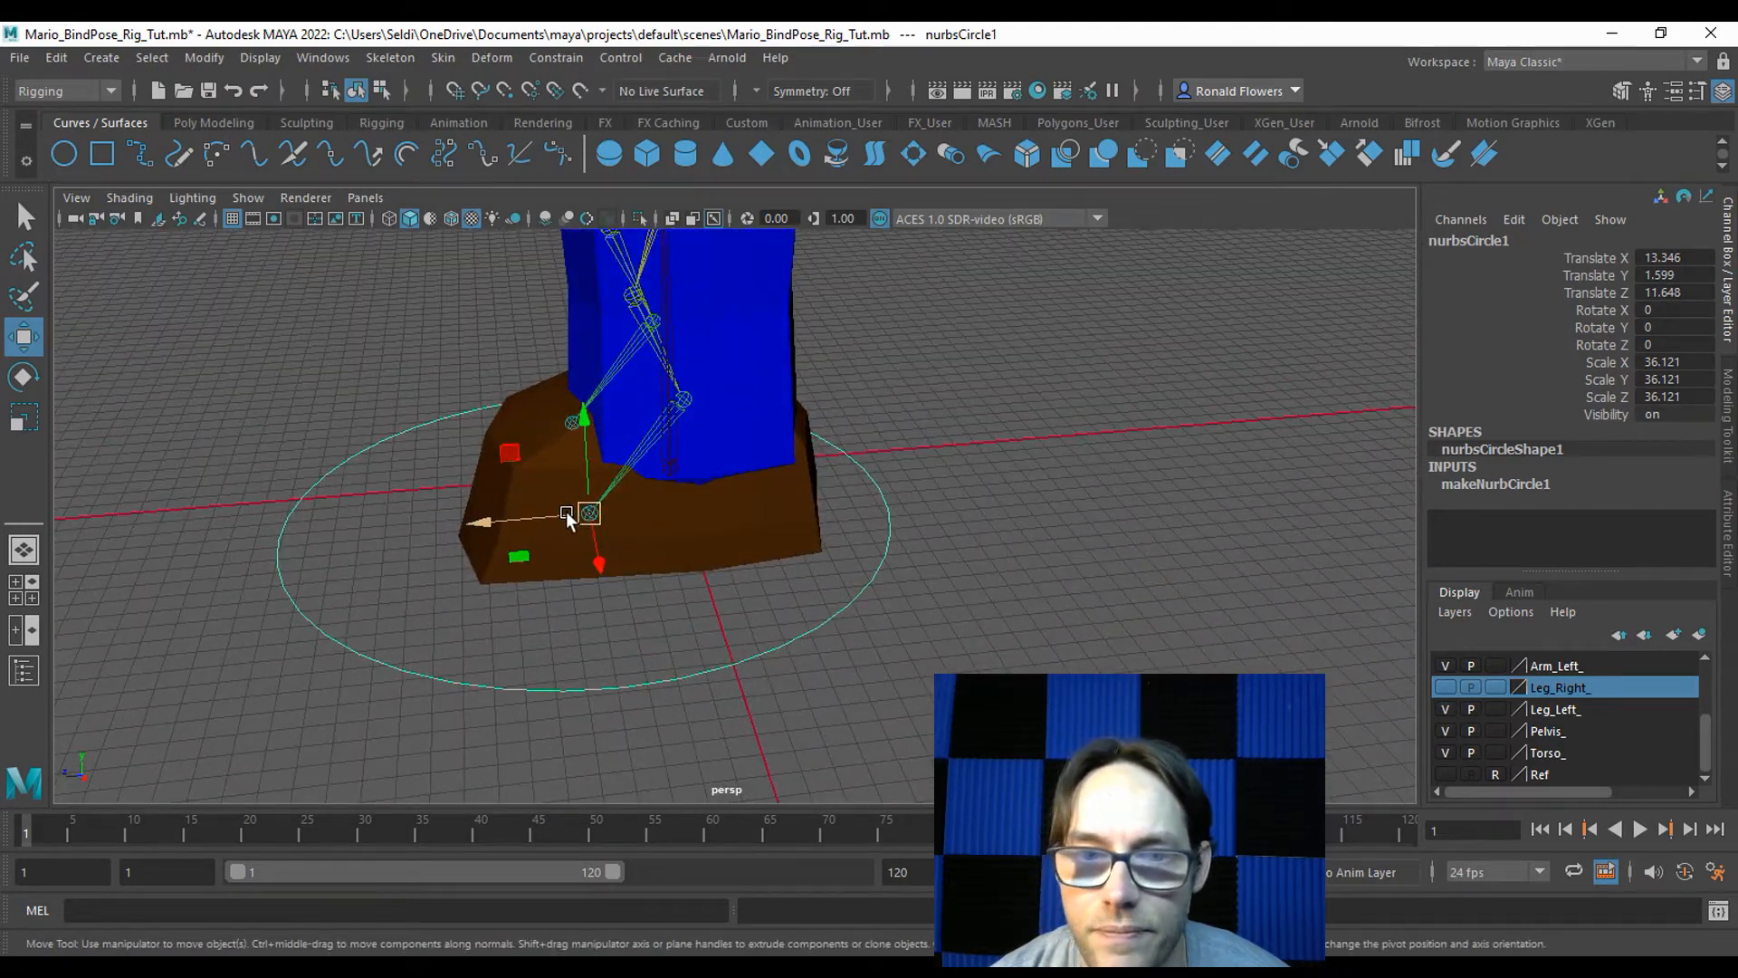
left_click_drag(429, 546, 596, 488, "alt")
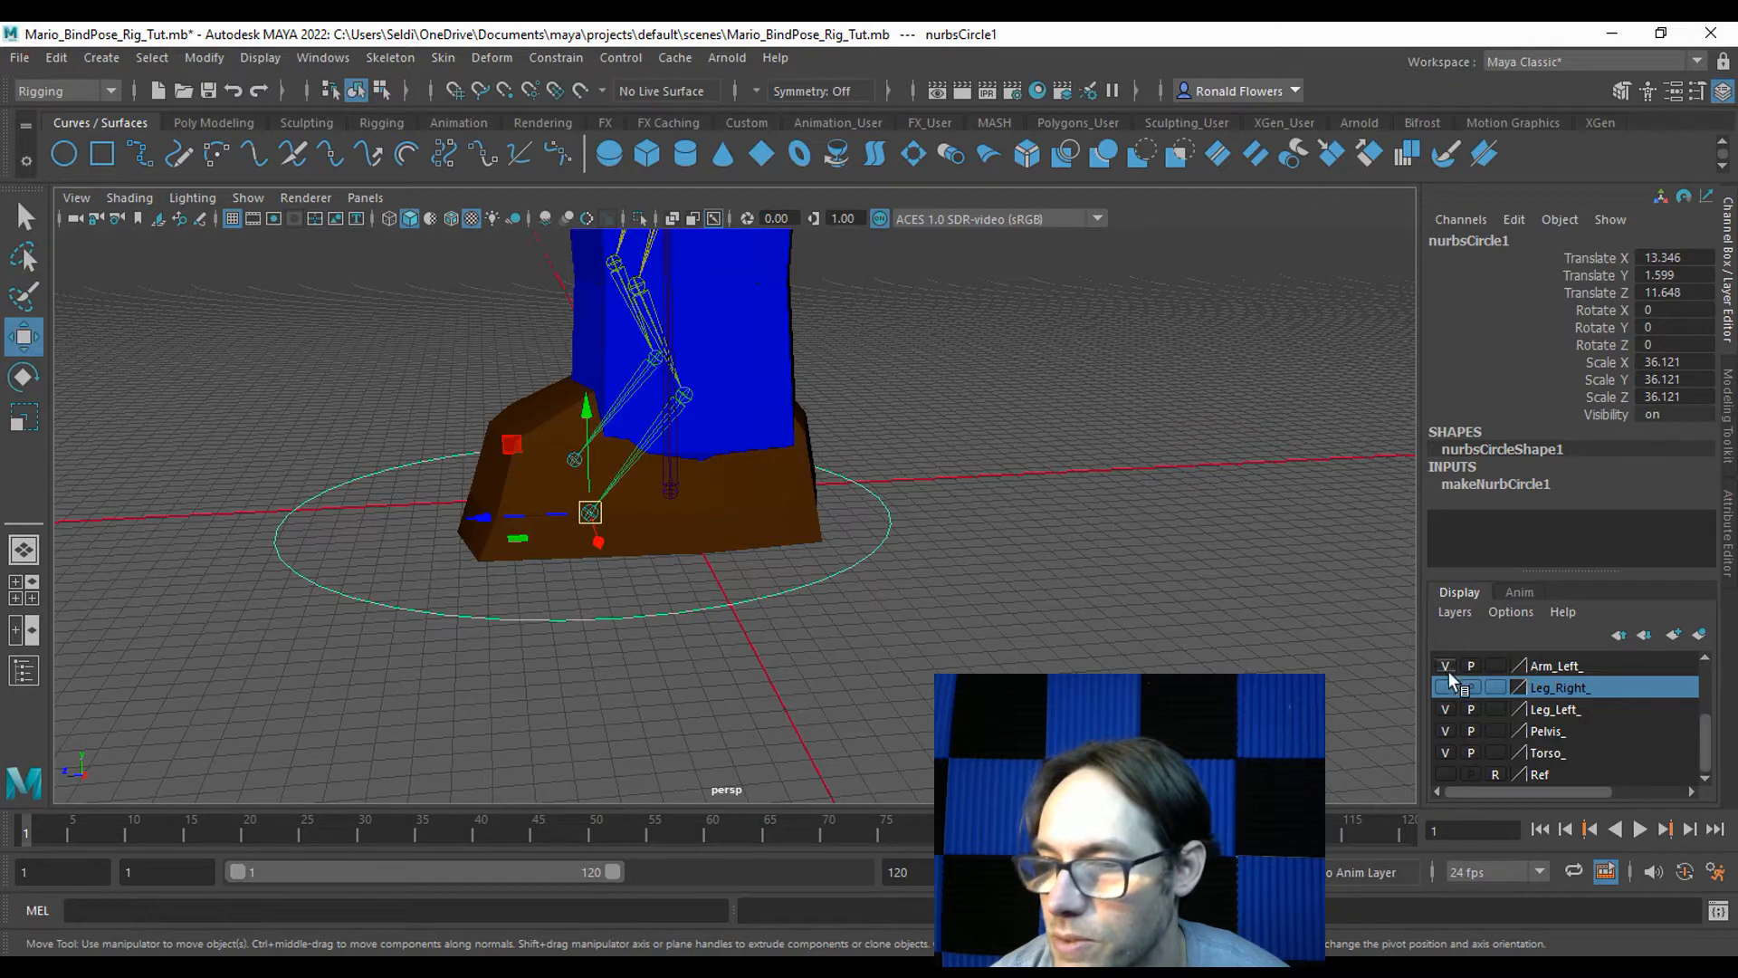
Hide the Leg_Left_ layer and snap the circle along Z to the left ankle joint, at Translate Z 0.
left_click(1444, 709)
left_click_drag(992, 641, 898, 603, "alt")
key("v")
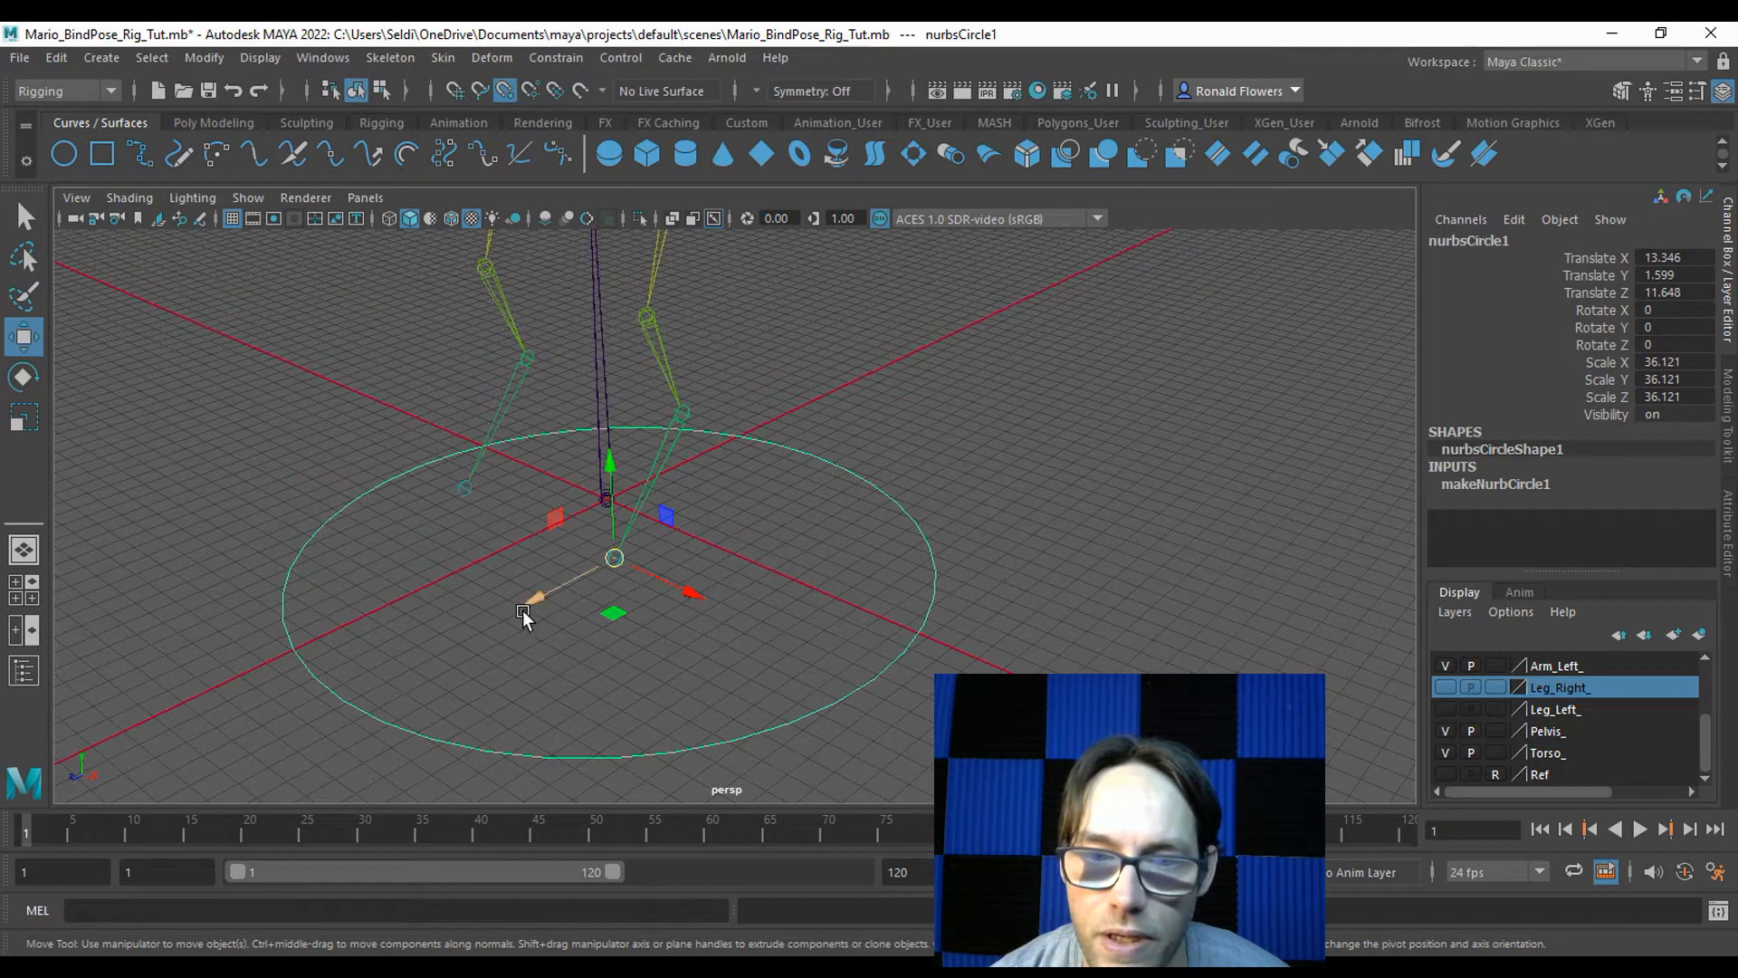
left_click_drag(525, 595, 683, 409)
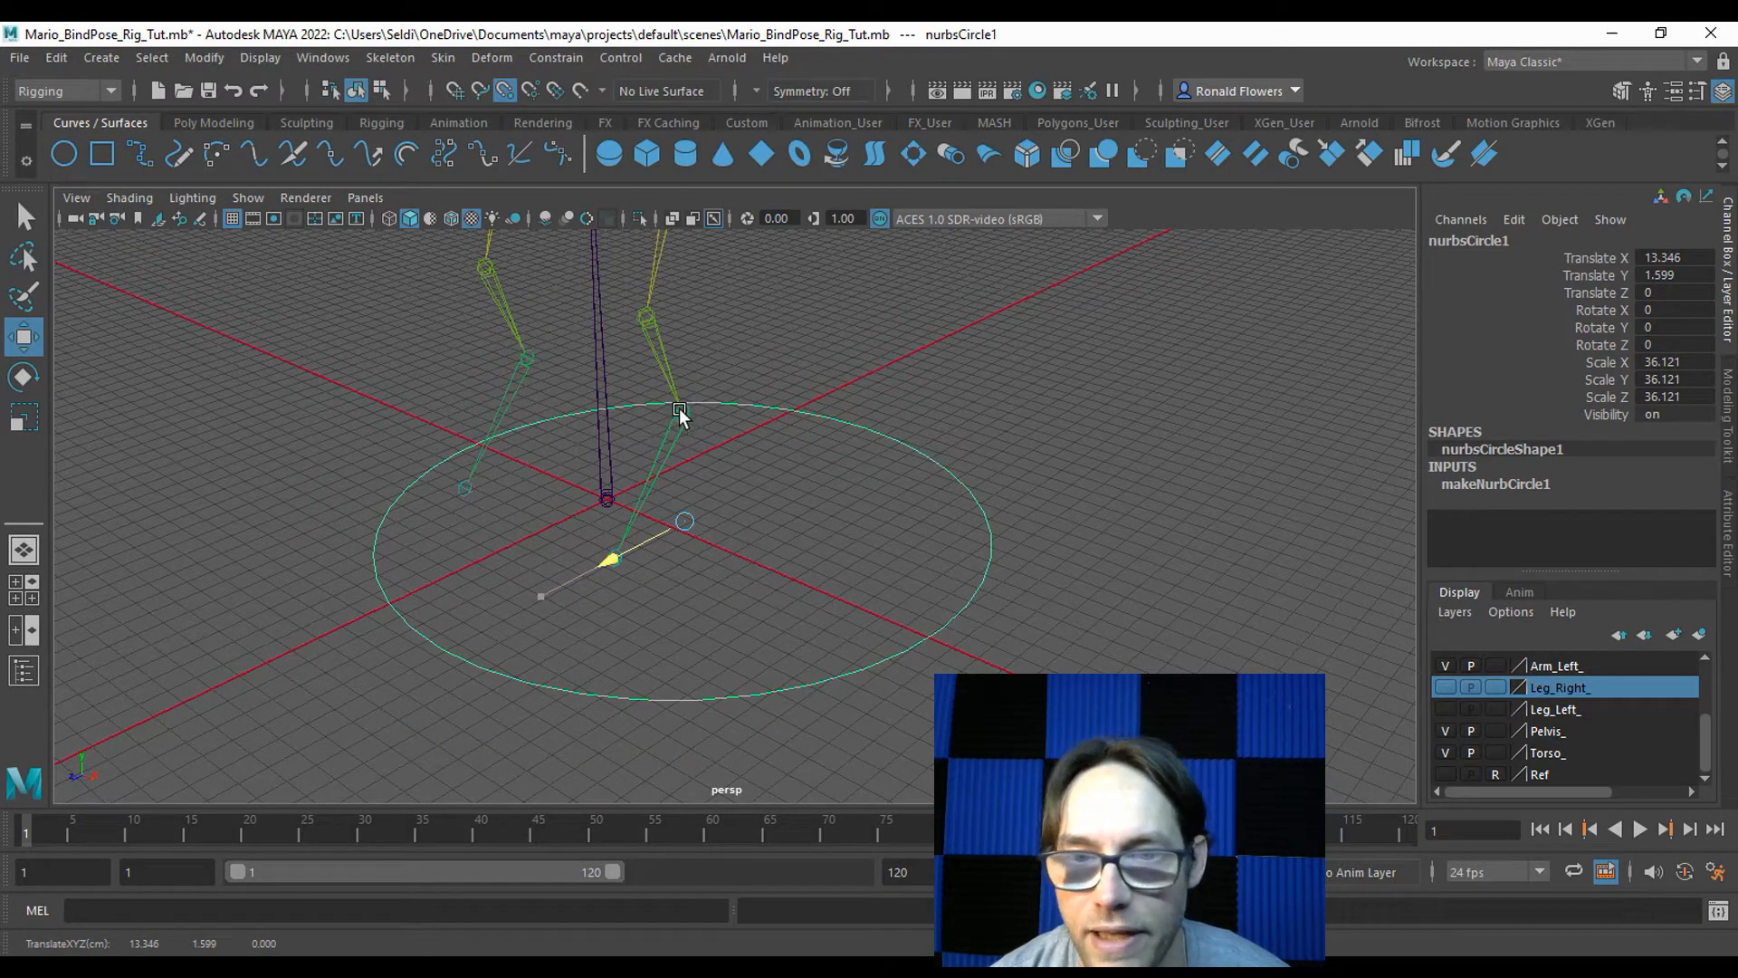
left_click_drag(878, 518, 796, 479, "alt")
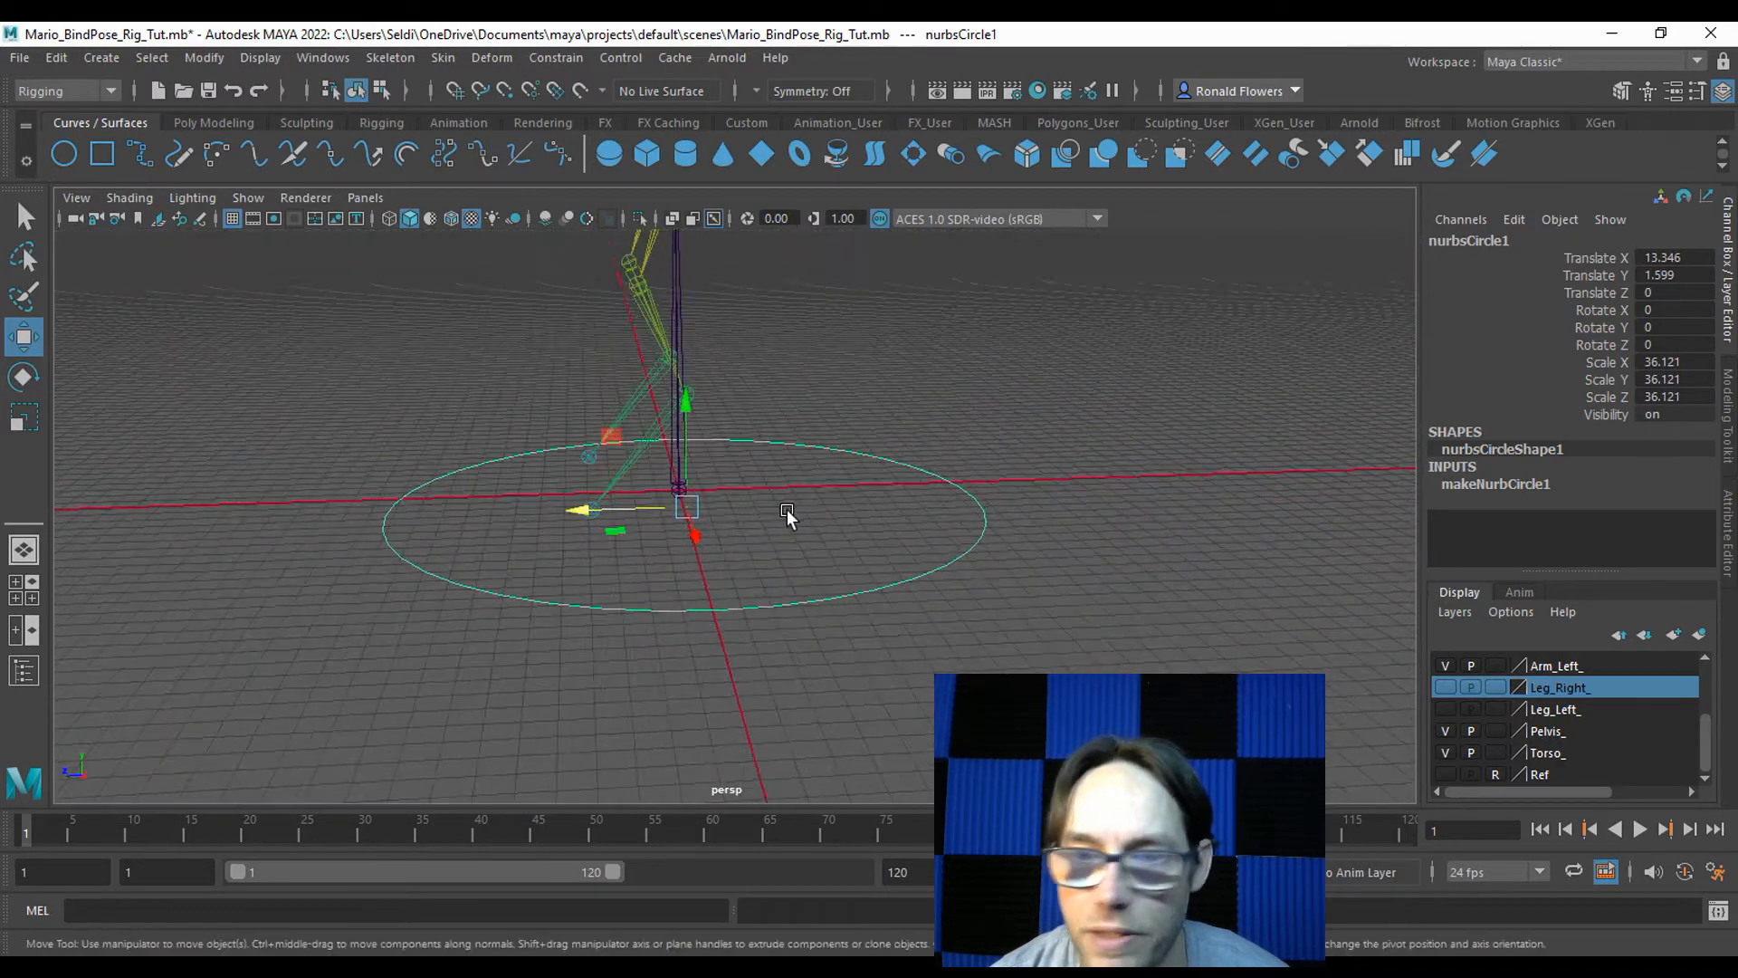
Show the Leg_Left_ layer and move the circle forward along Z to about 3.4, centring it around the left shoe.
left_click(1445, 709)
left_click_drag(834, 702, 899, 725, "alt")
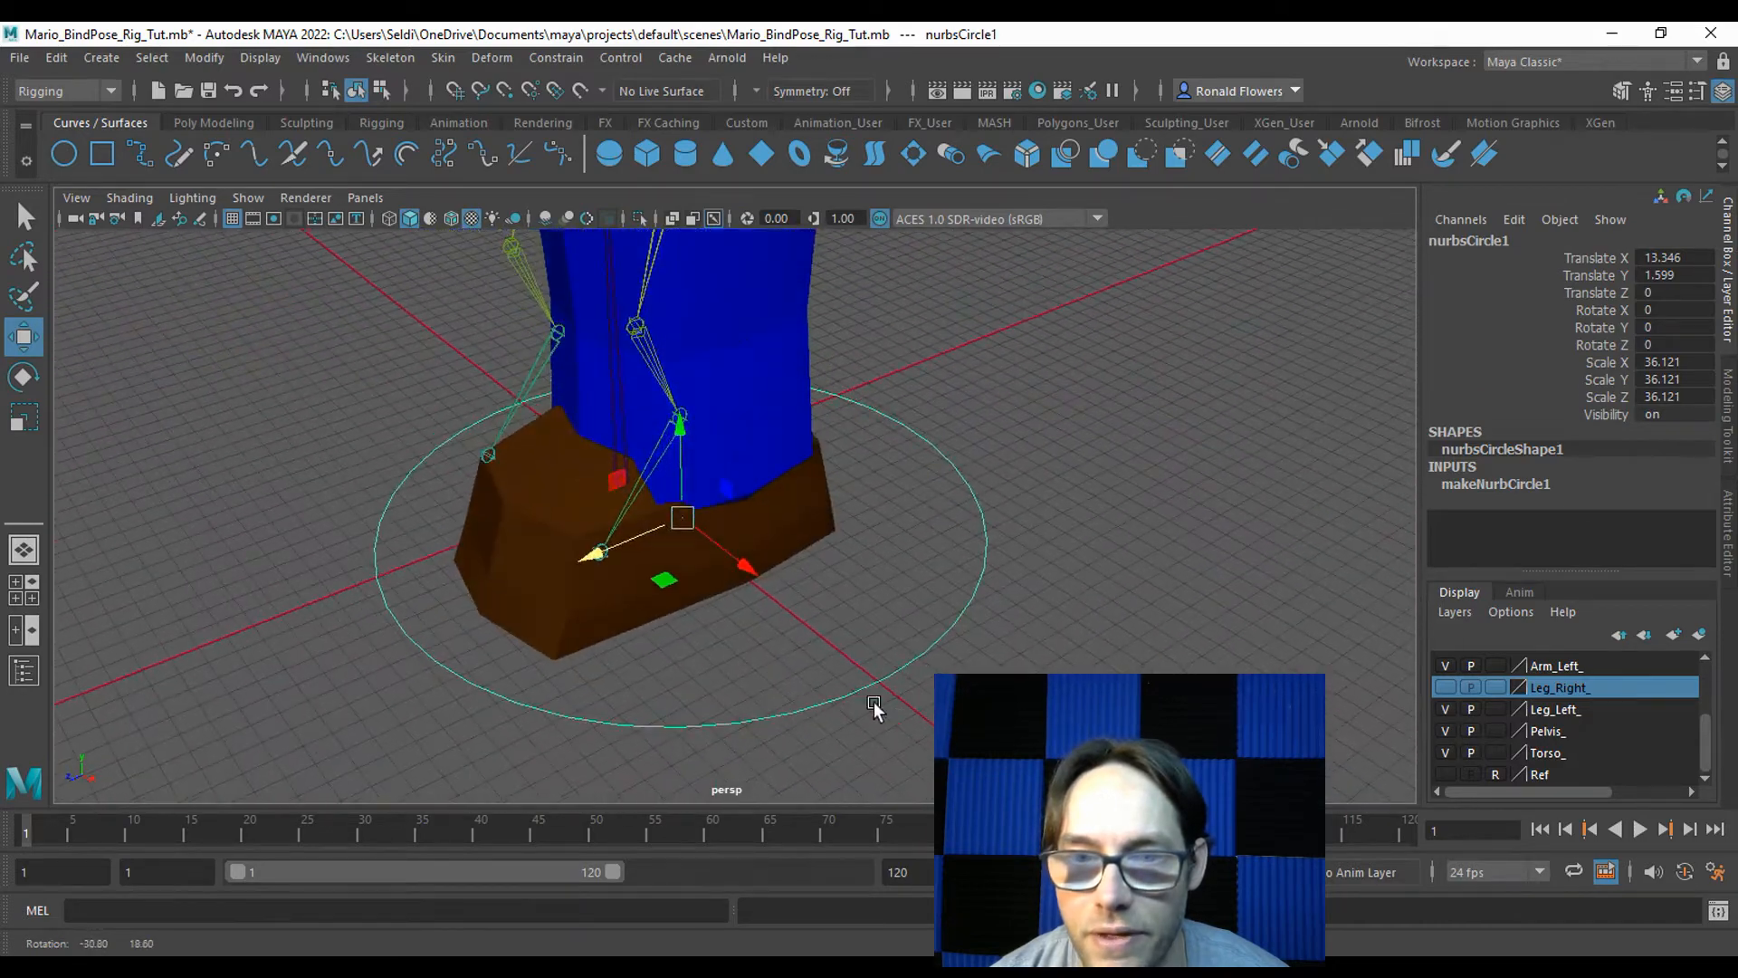
left_click_drag(588, 557, 682, 617)
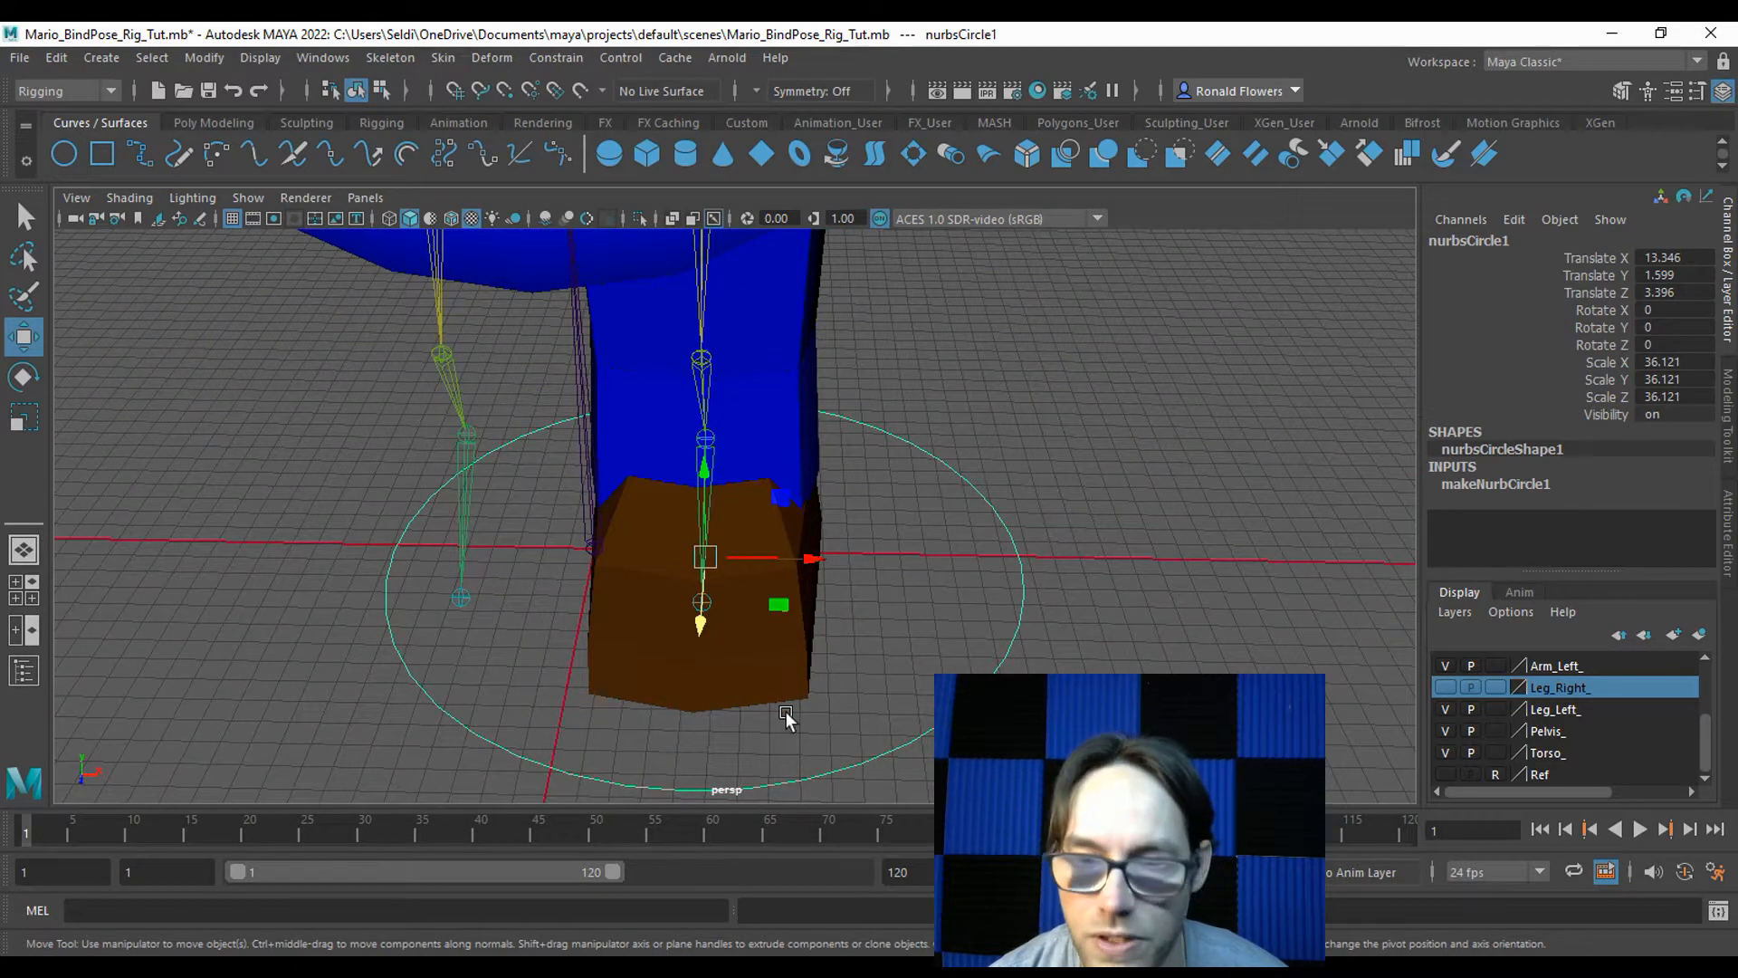
middle_click_drag(958, 654, 927, 586, "alt")
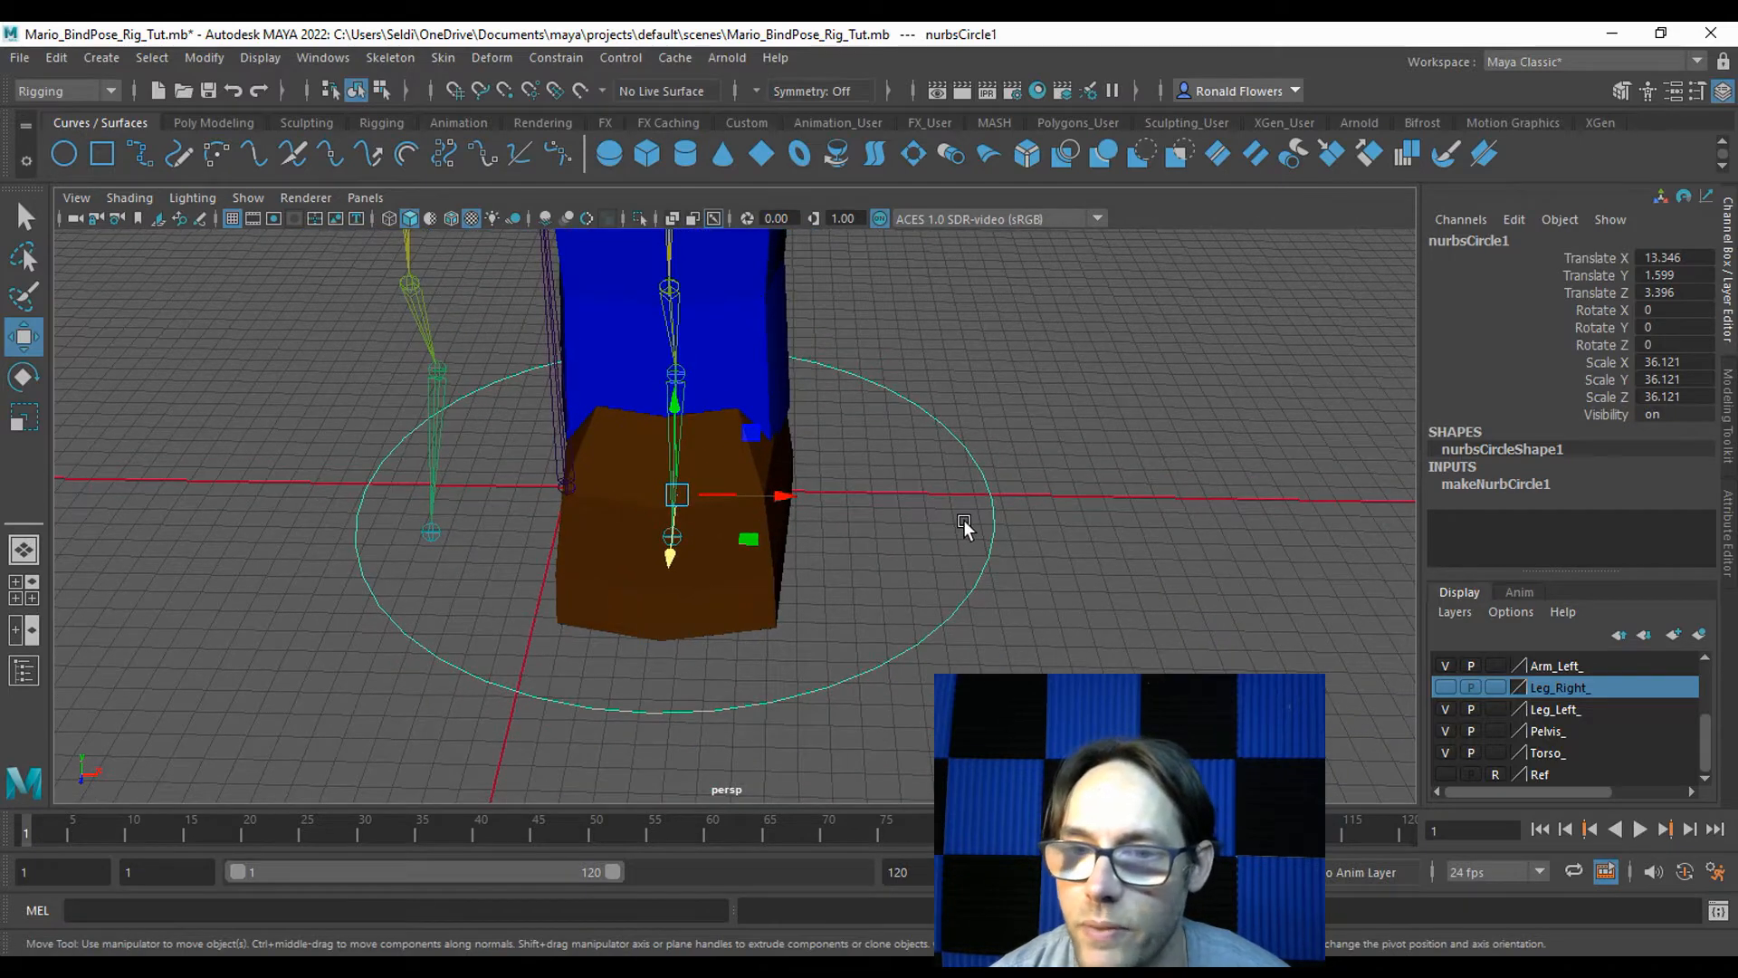
Switch the left foot's NURBS circle to control vertex editing.
right_click_drag(967, 444, 948, 389)
left_click_drag(1020, 580, 955, 443, "alt")
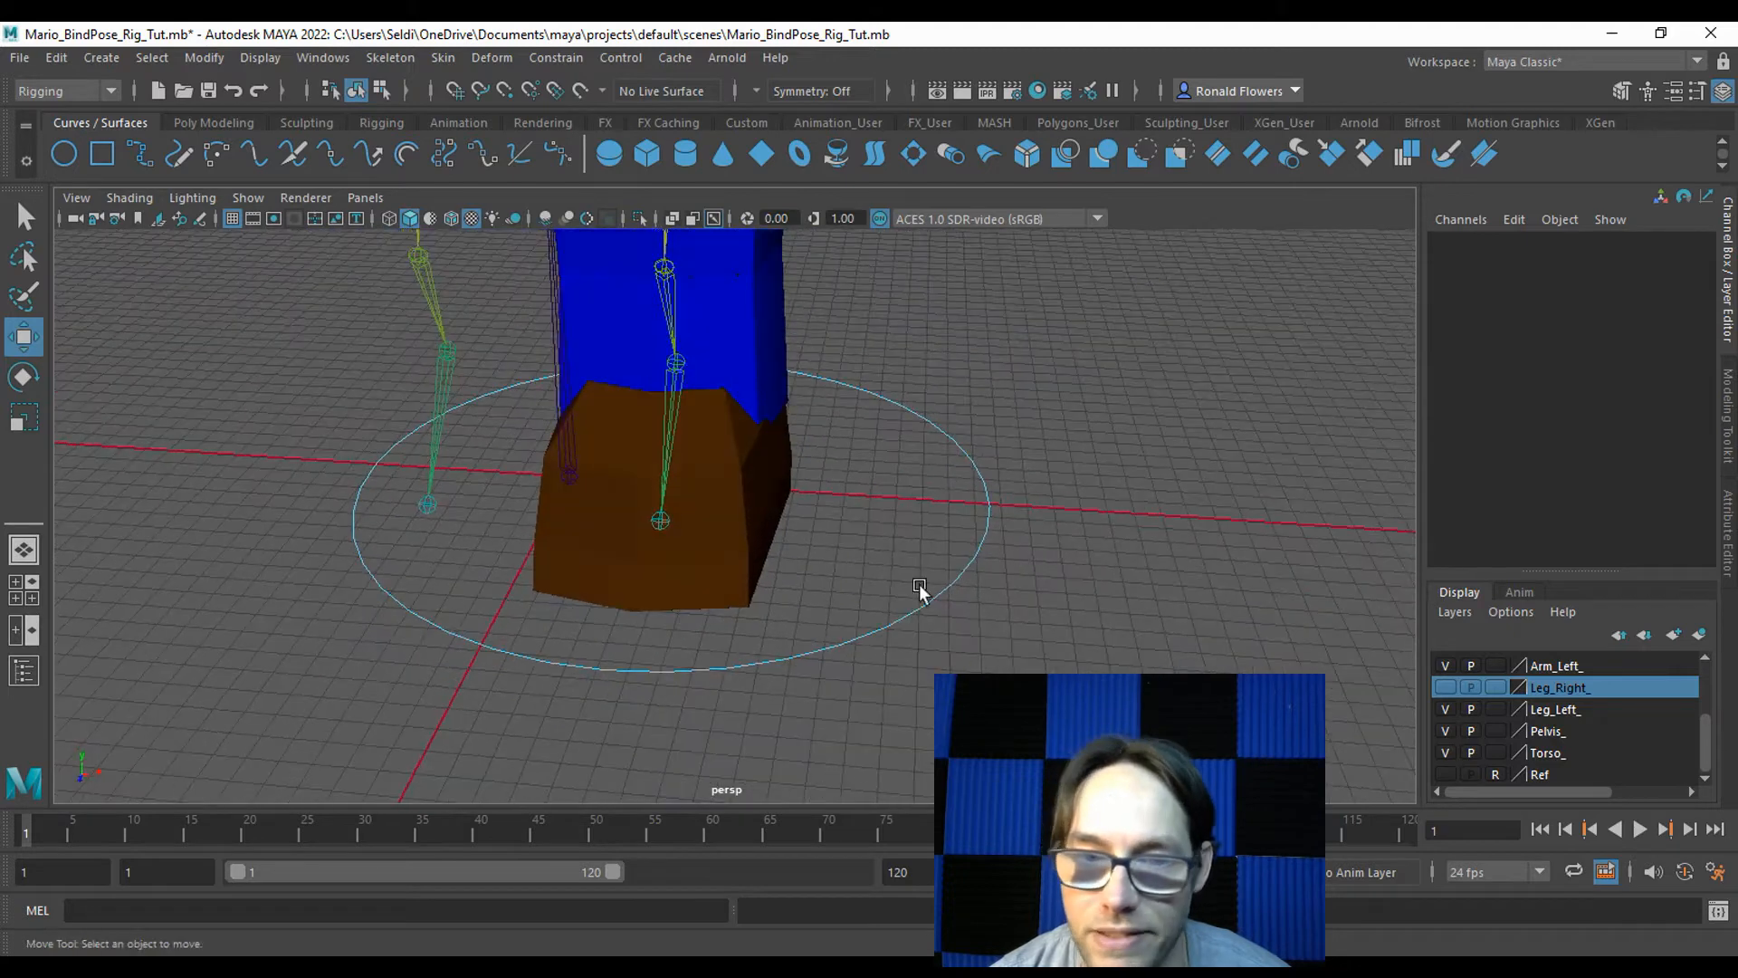
scroll(857, 600, "down", 3)
scroll(857, 600, "up", 3)
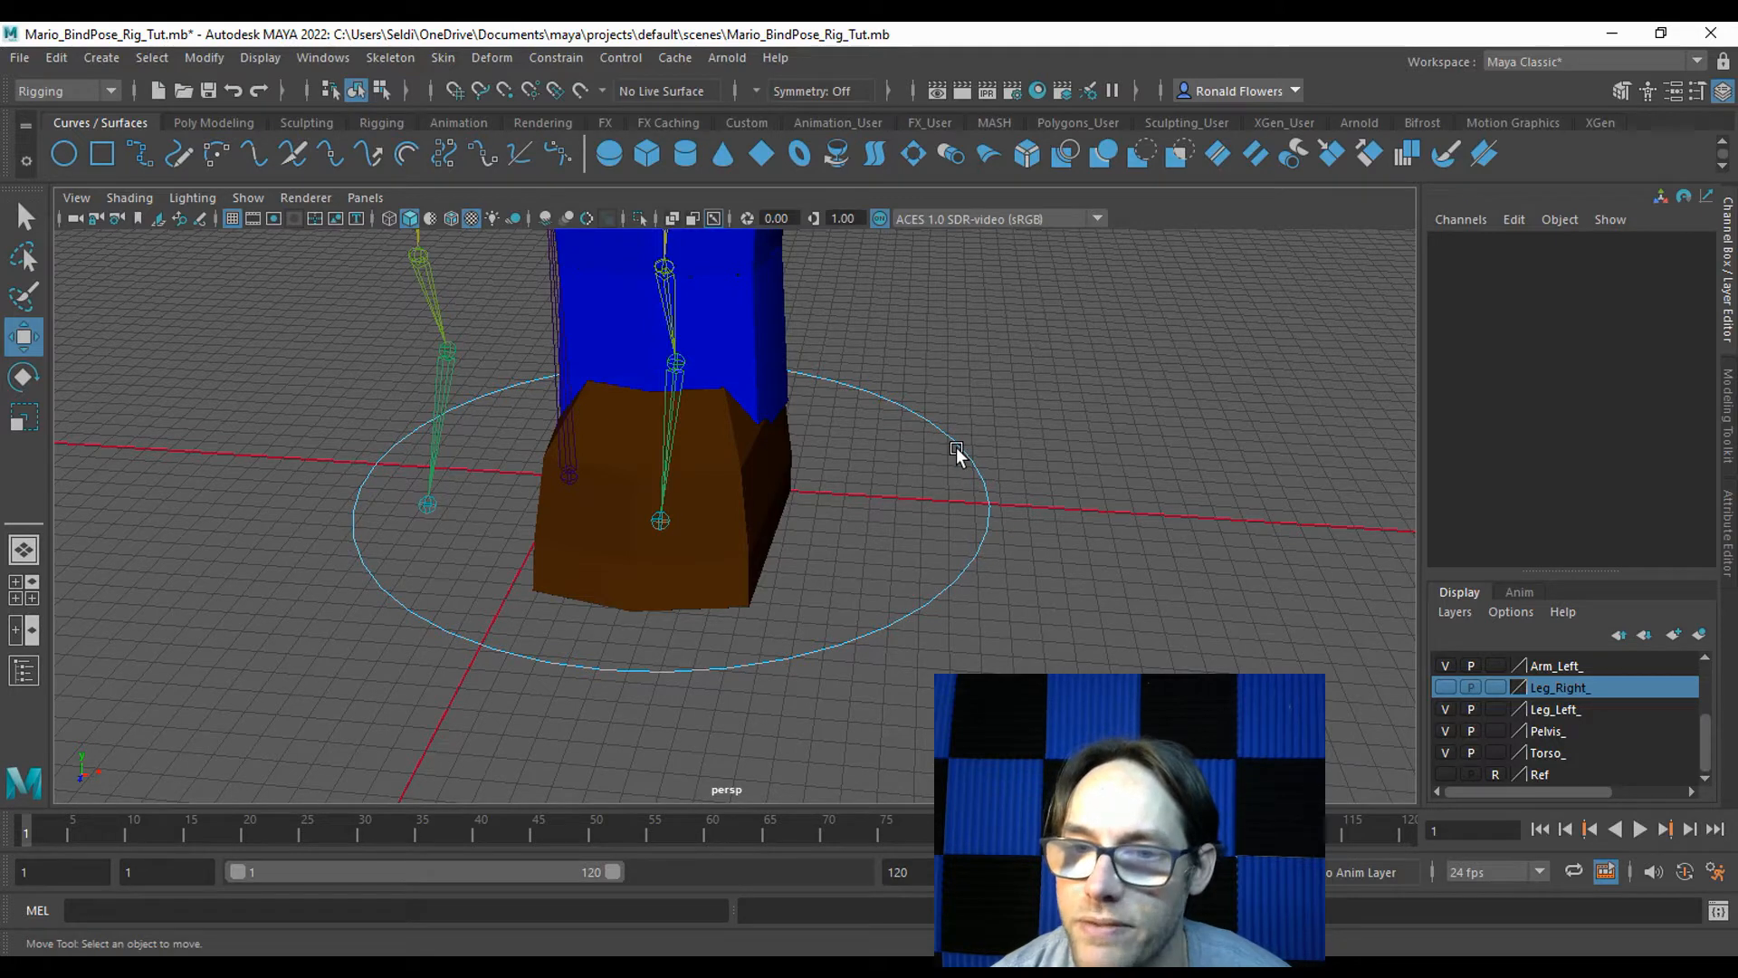
right_click_drag(921, 444, 847, 449)
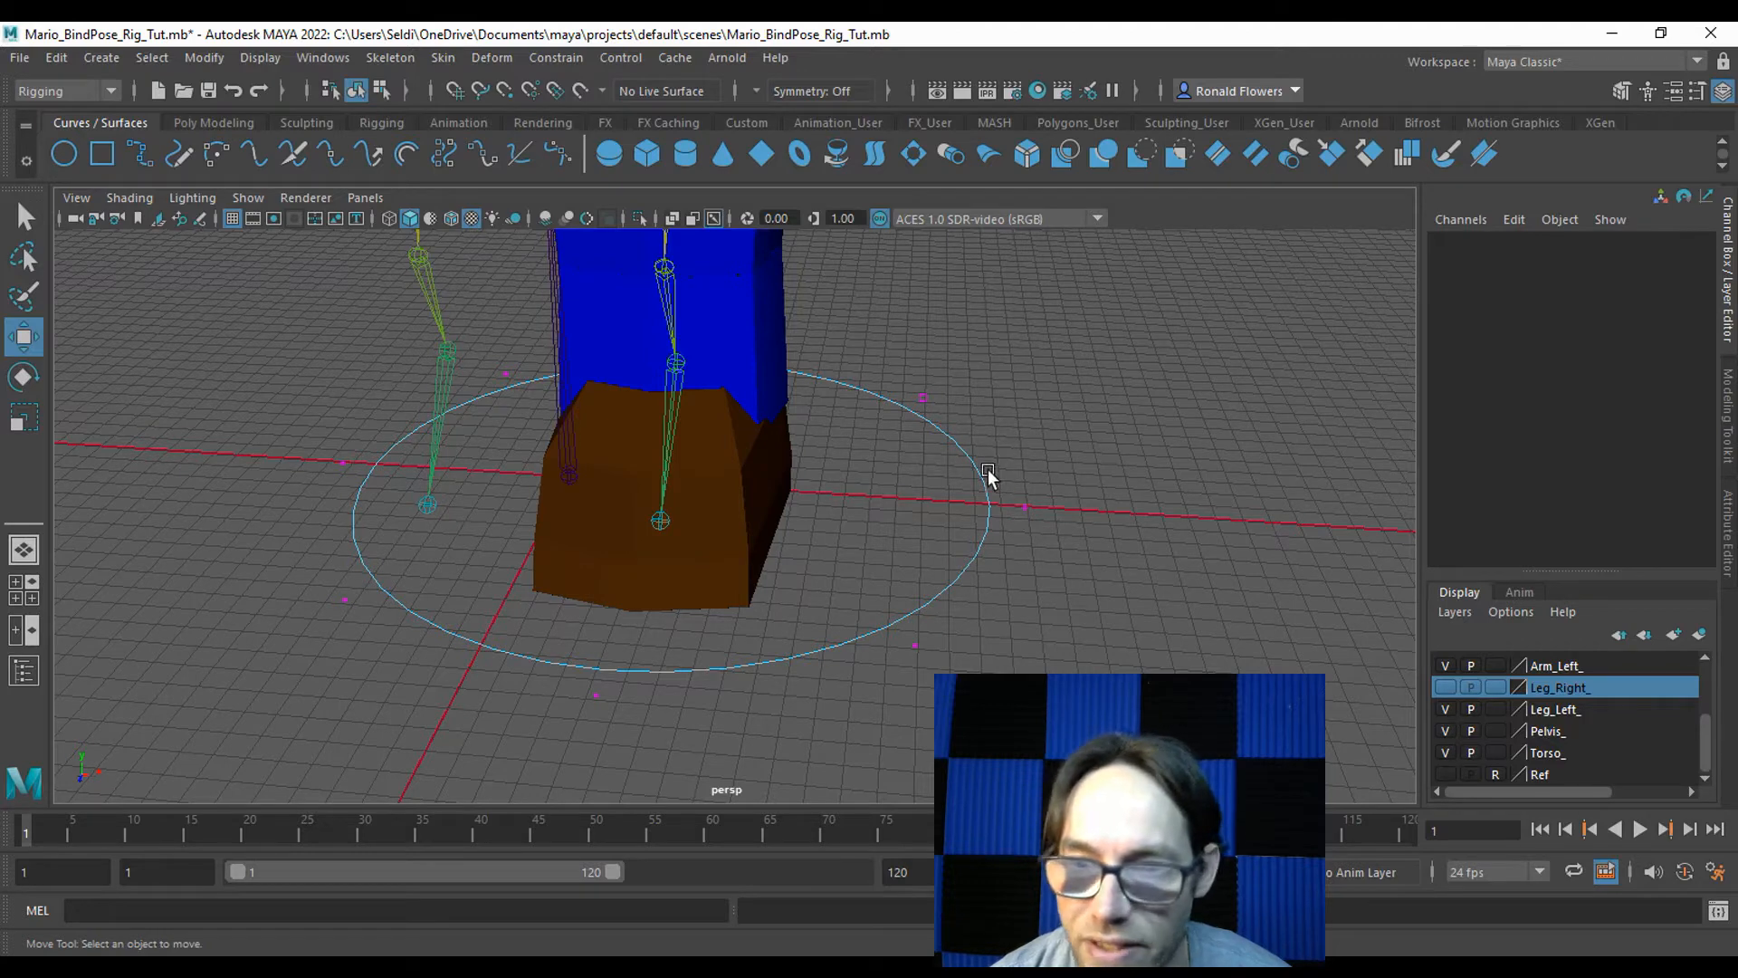
Try moving the circle's outer middle control vertex inward along X, and undo the move.
left_click_drag(1052, 535, 1048, 532)
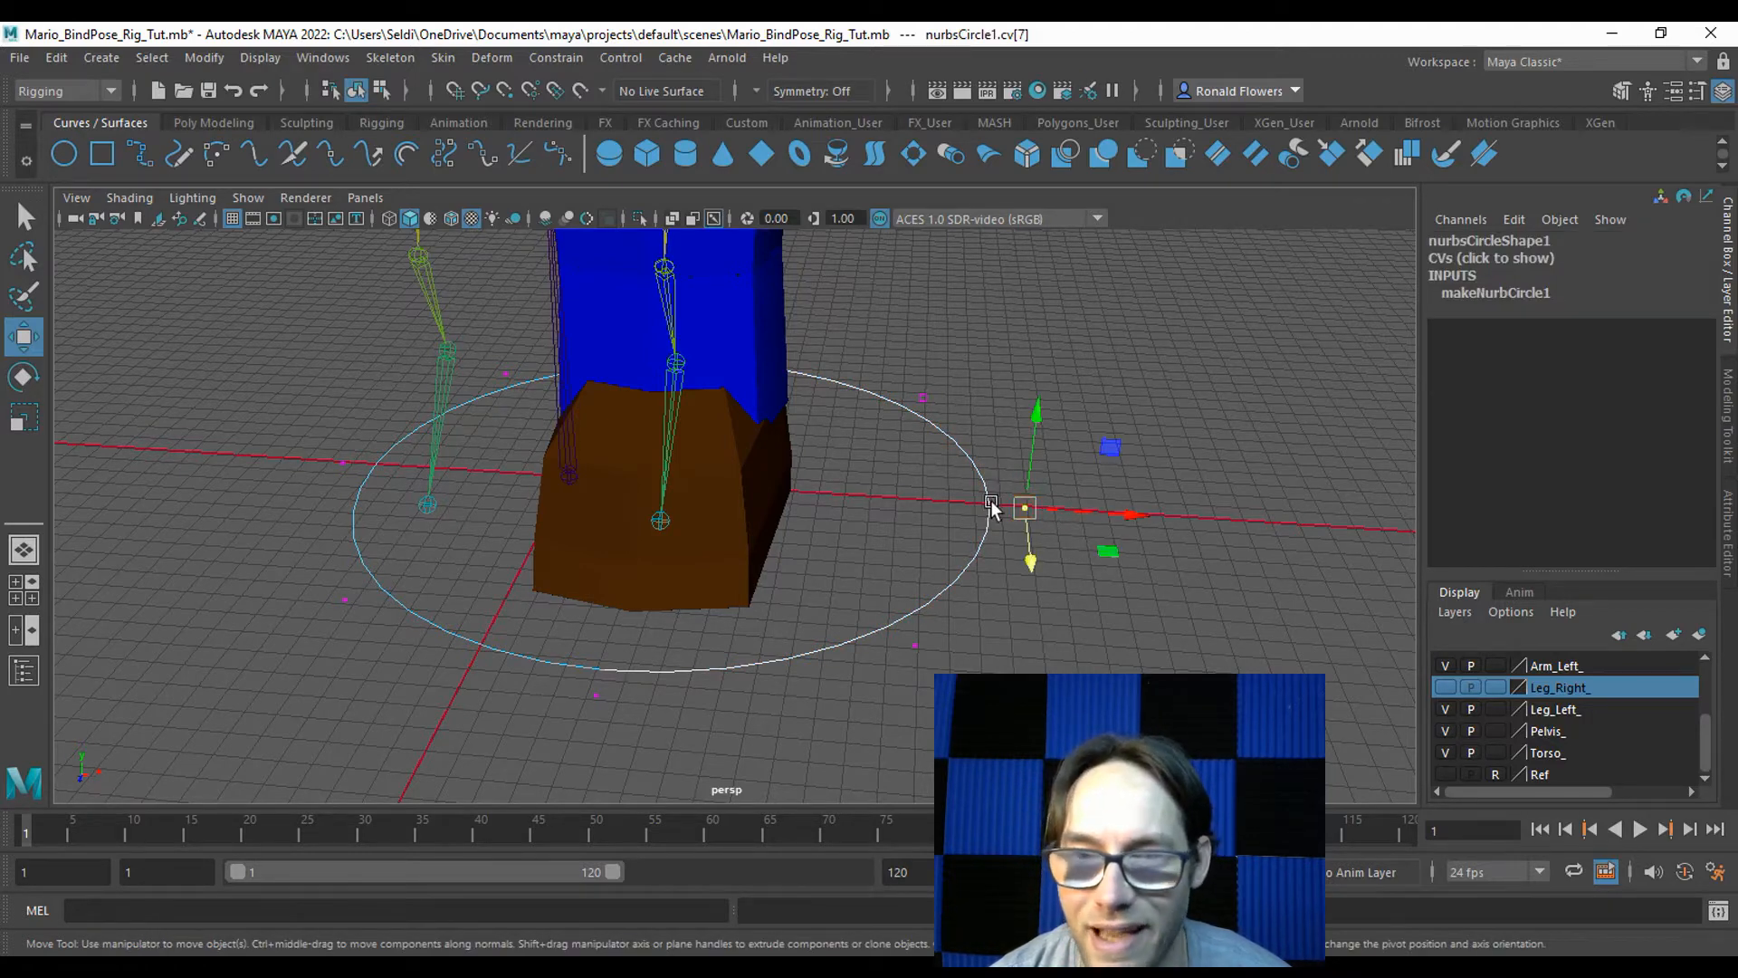
left_click_drag(1129, 518, 824, 494)
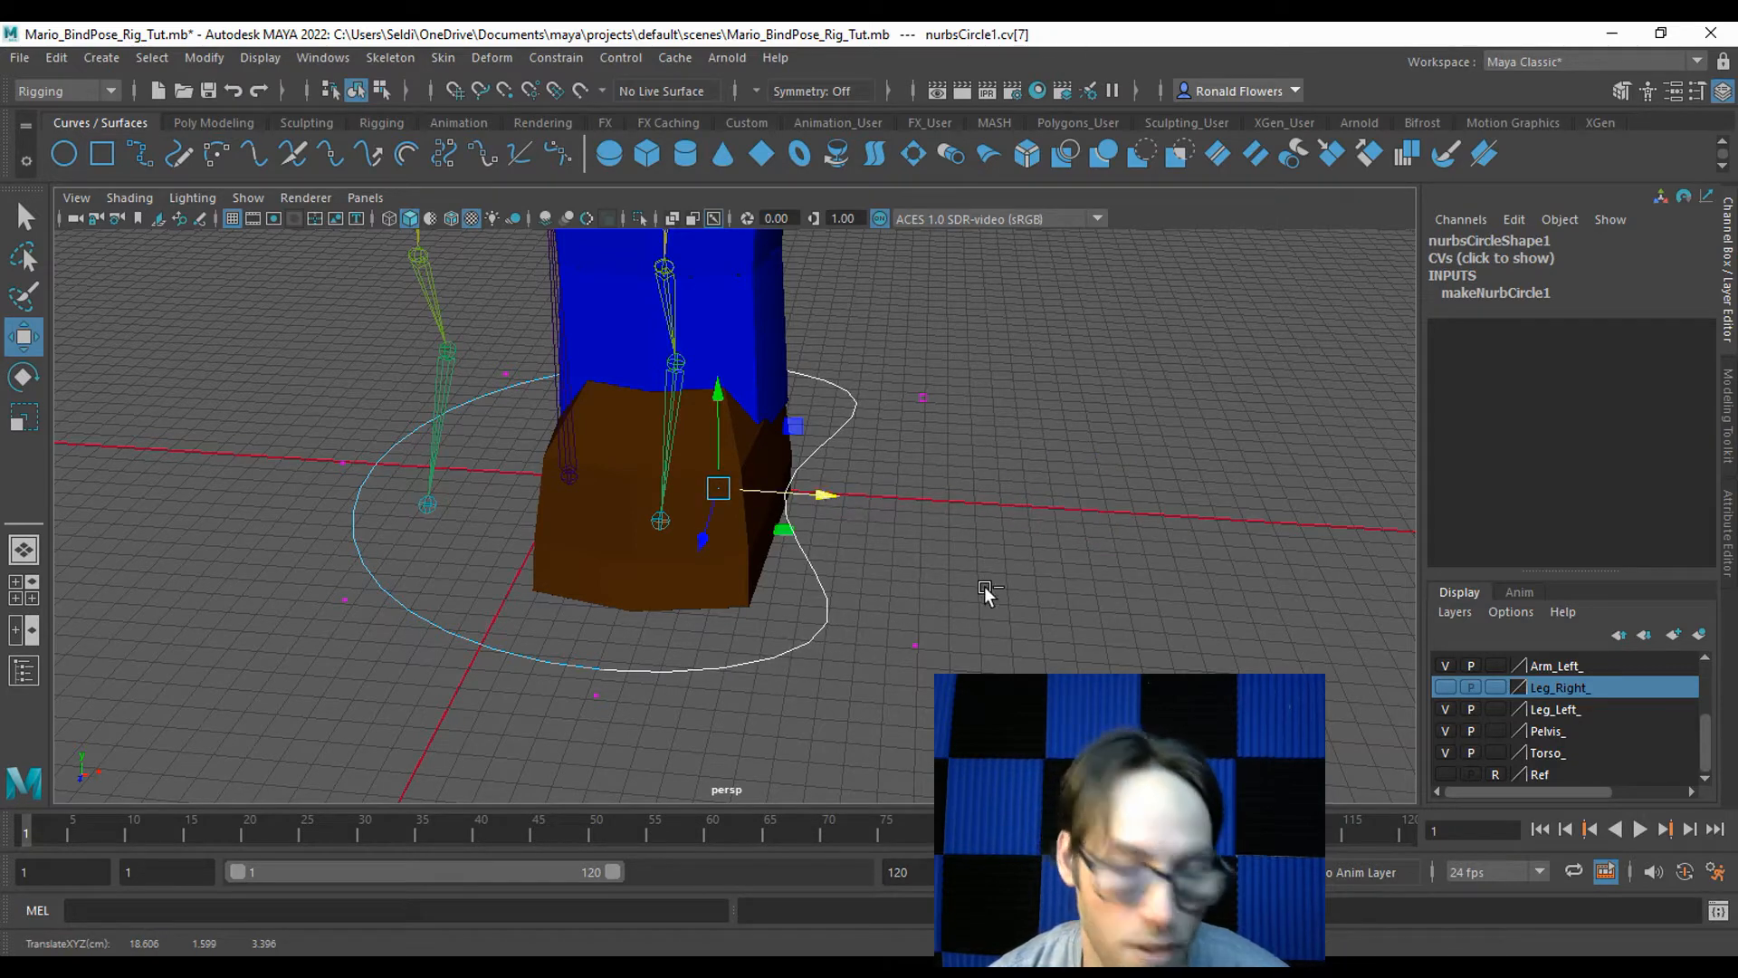
key("ctrl+z")
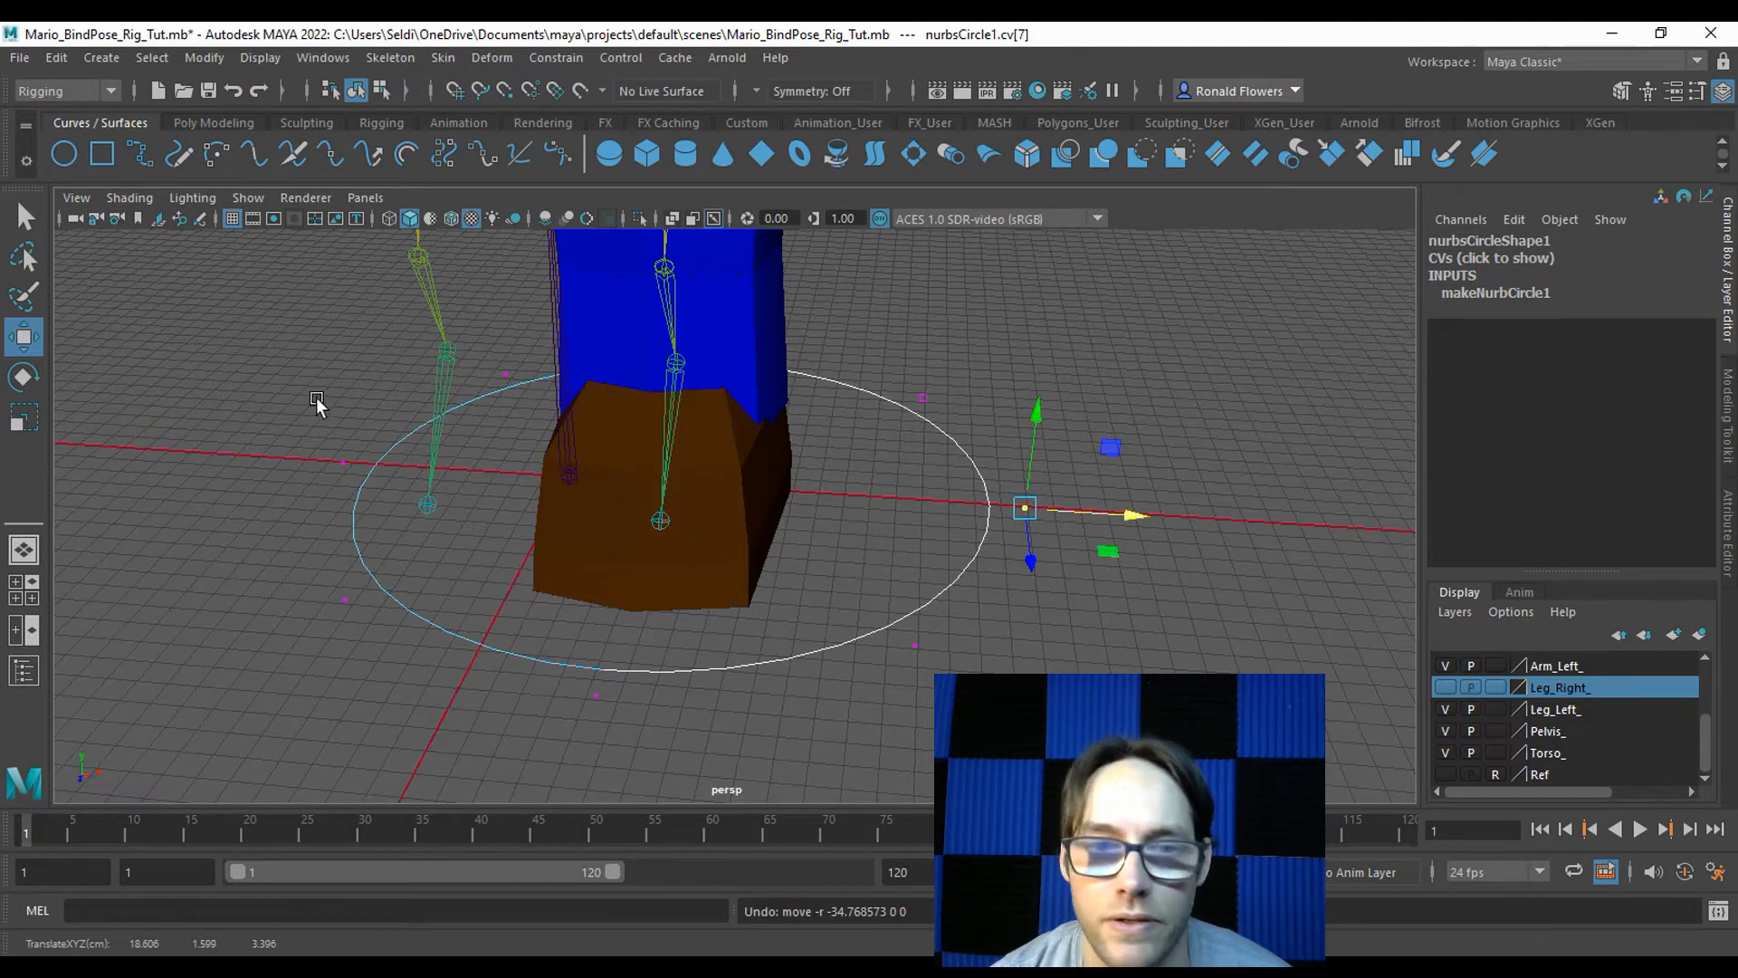
Narrow the circle around the shoe by scaling its middle and front pairs of side control vertices inward along X.
left_click_drag(262, 405, 380, 517, "shift")
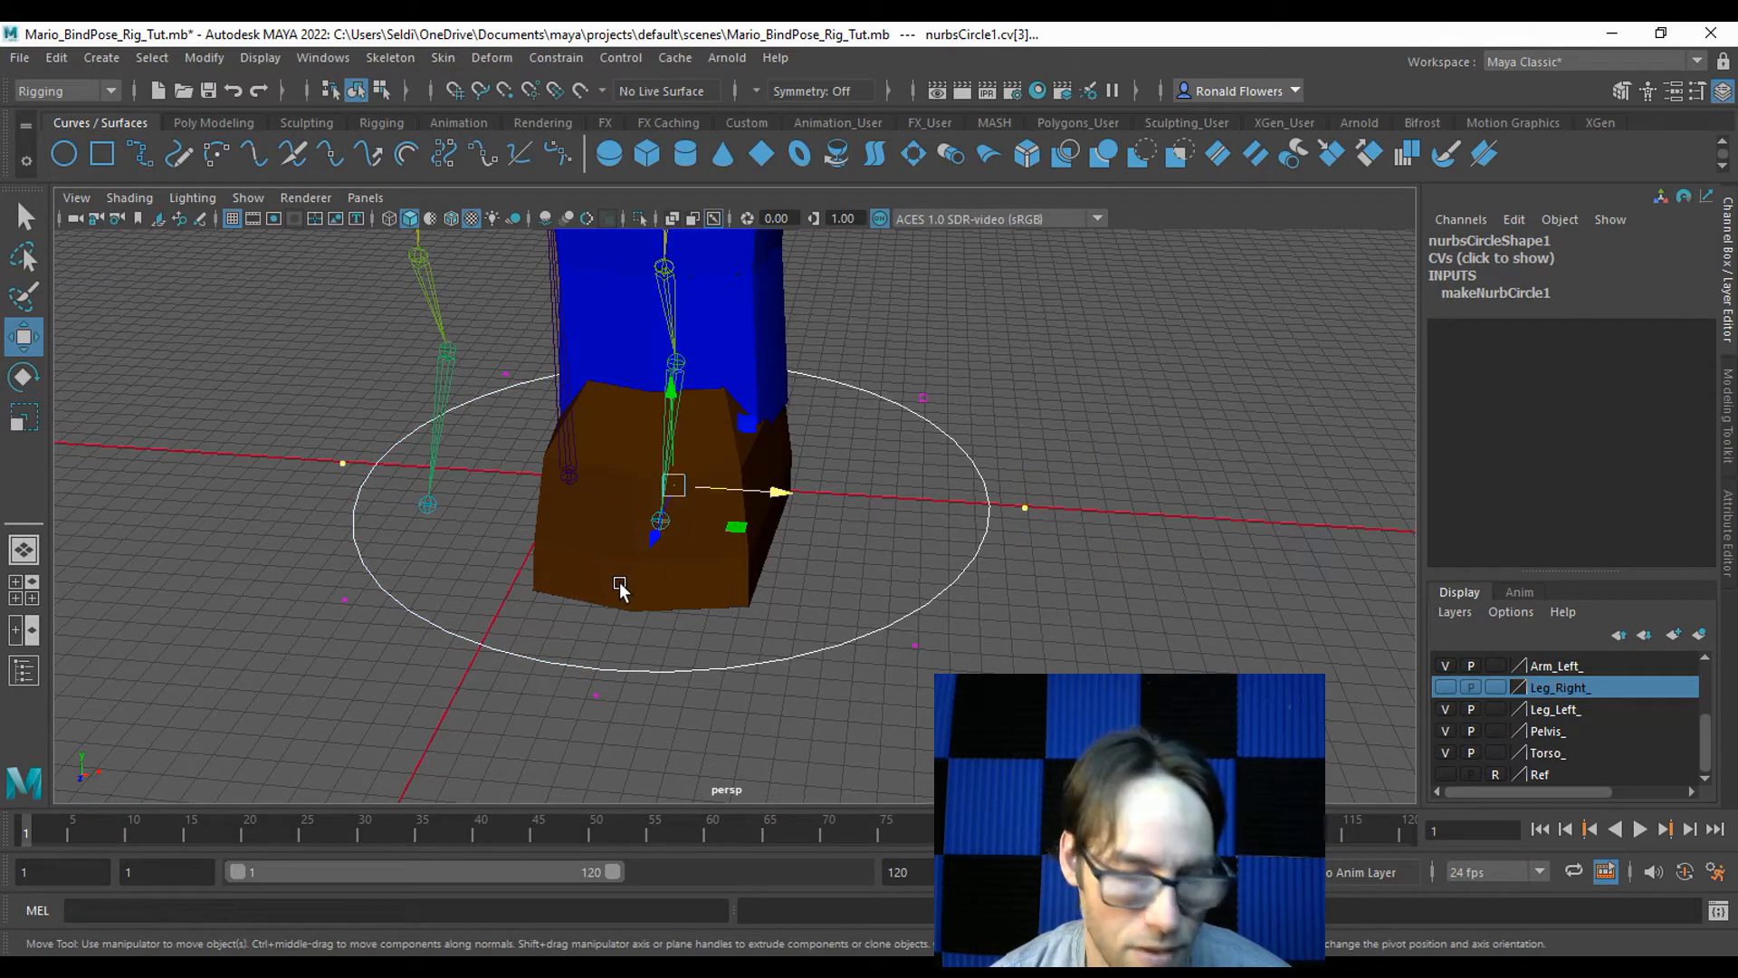
key("r")
left_click_drag(770, 491, 706, 488)
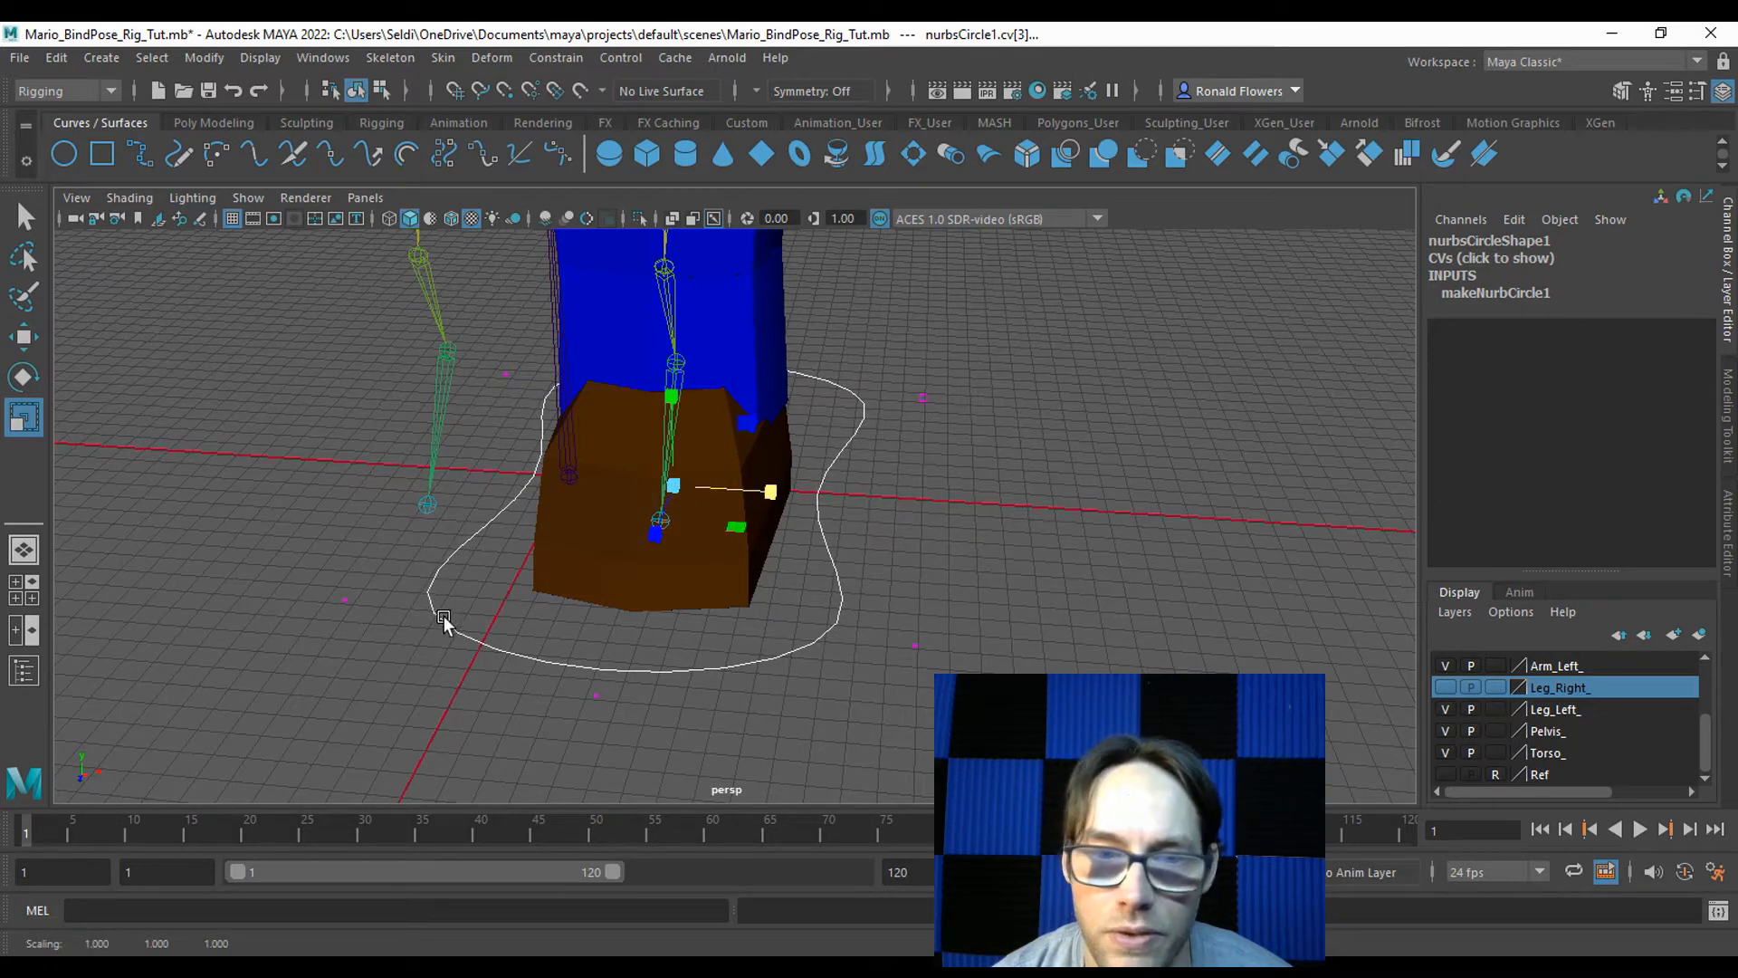
left_click(345, 599)
left_click(915, 645, "shift")
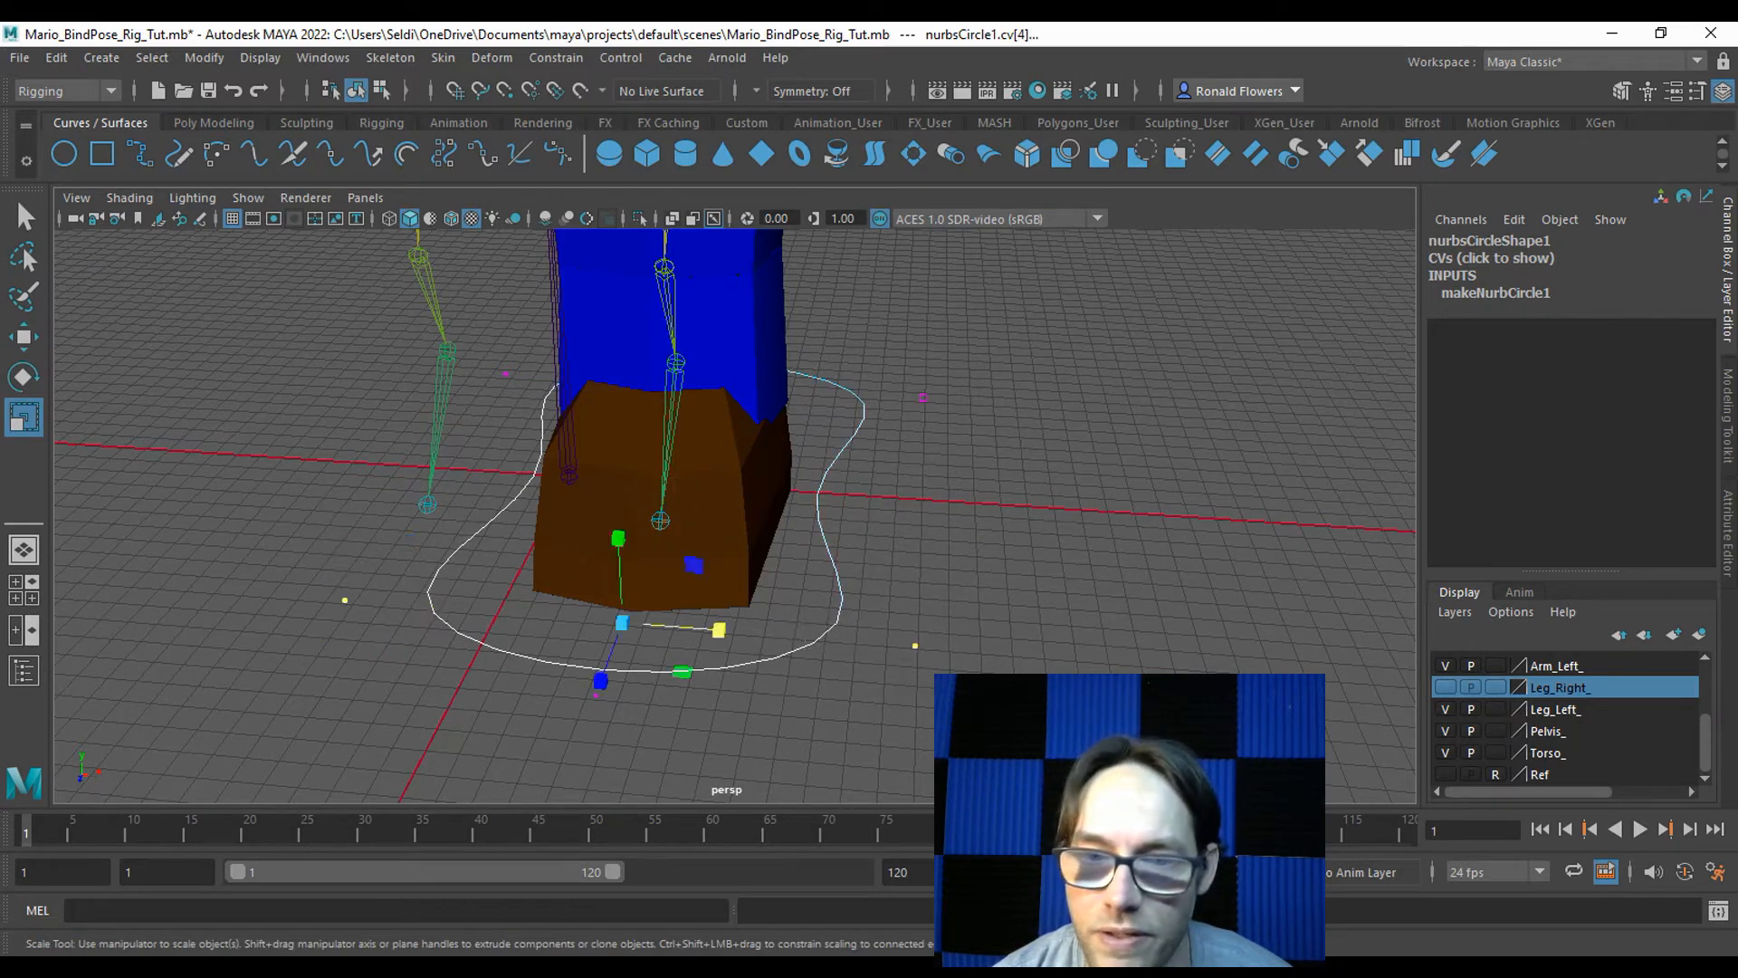
left_click_drag(714, 631, 680, 623)
Move the three rear control vertices forward along Z, bringing the curve close to the shoe's heel.
left_click_drag(824, 643, 618, 552, "alt")
left_click_drag(902, 319, 1086, 625)
key("w")
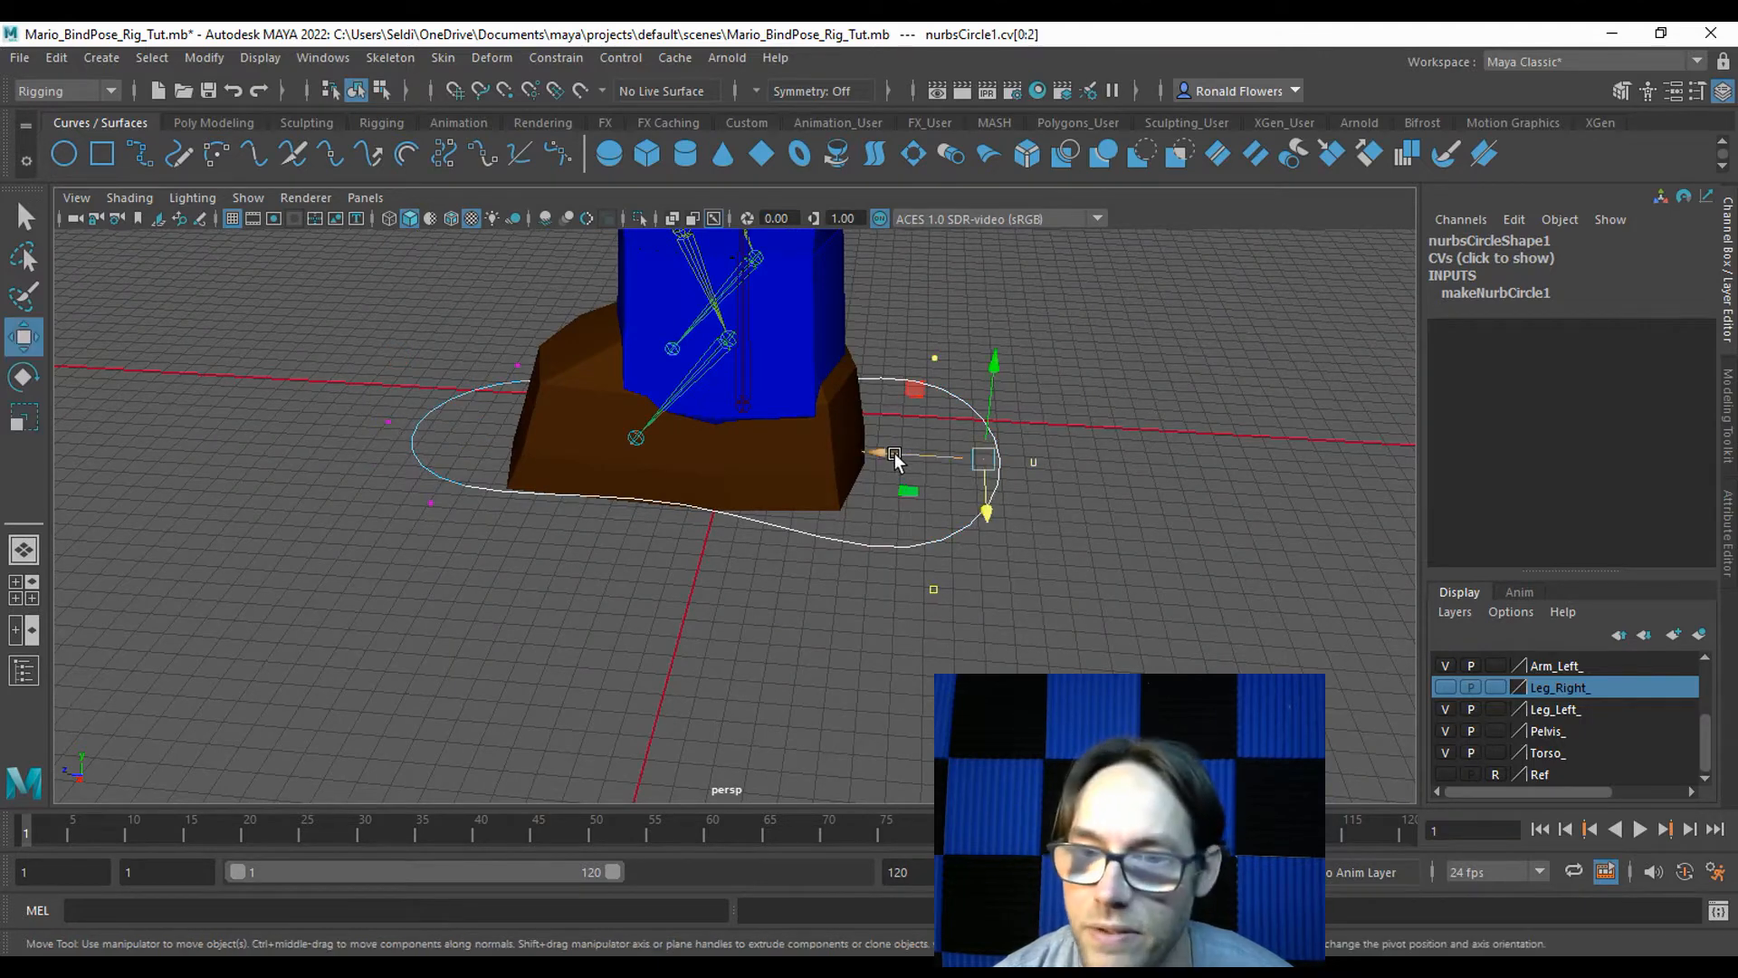
left_click_drag(896, 460, 732, 494)
Scale the two rear side control vertices inward along X to about 0.75, narrowing the curve around the heel.
left_click_drag(509, 519, 579, 566)
left_click_drag(1002, 508, 1073, 574, "ctrl")
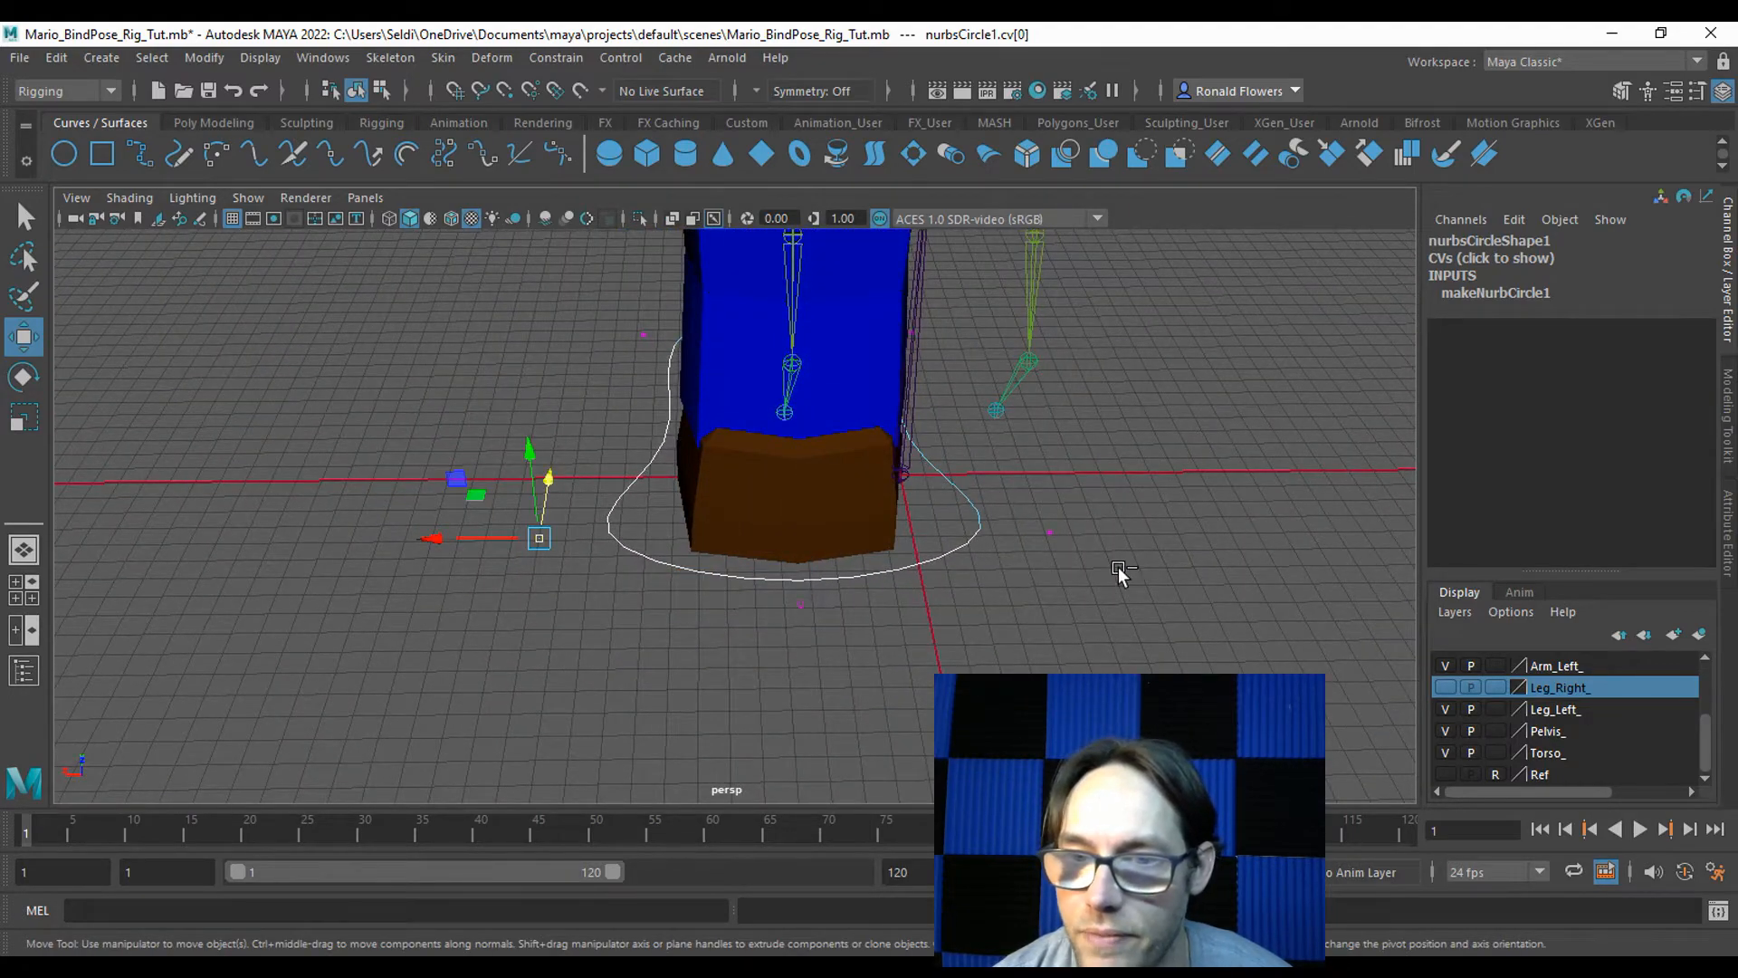
left_click(1050, 534, "shift")
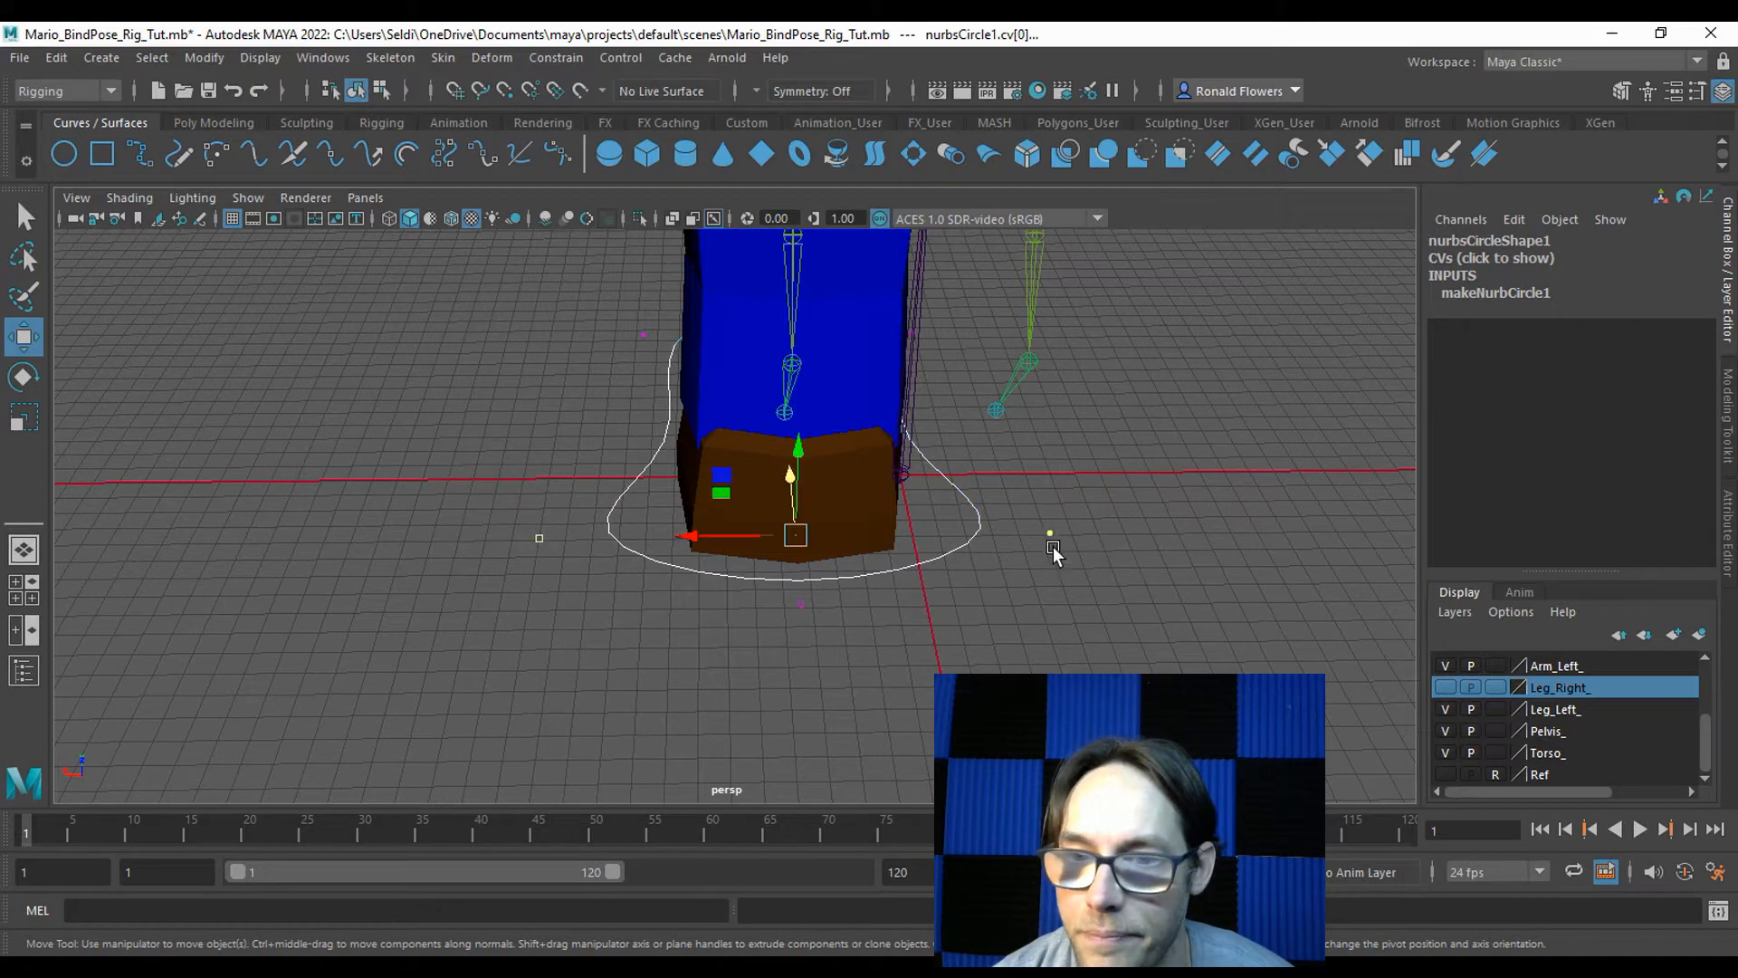
key("r")
left_click_drag(691, 535, 722, 541)
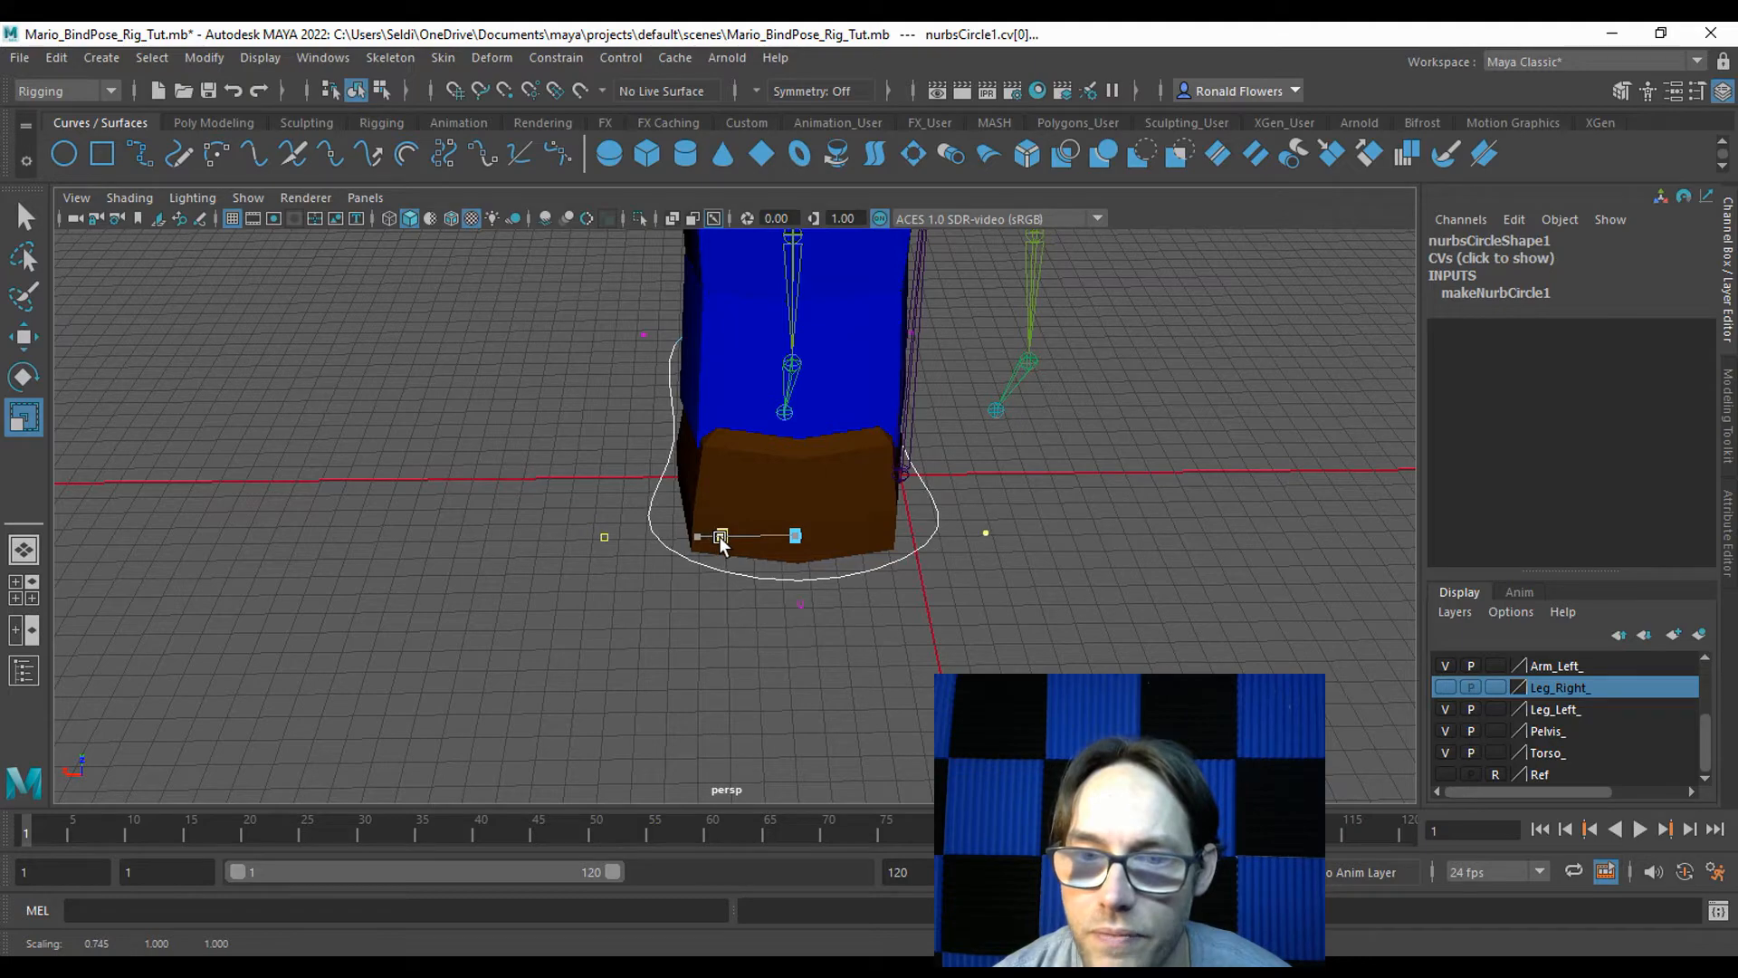
Select the middle pair of side control vertices in wireframe, scale them slightly outward along X, and restore textured shading.
left_click_drag(606, 534, 792, 491, "alt")
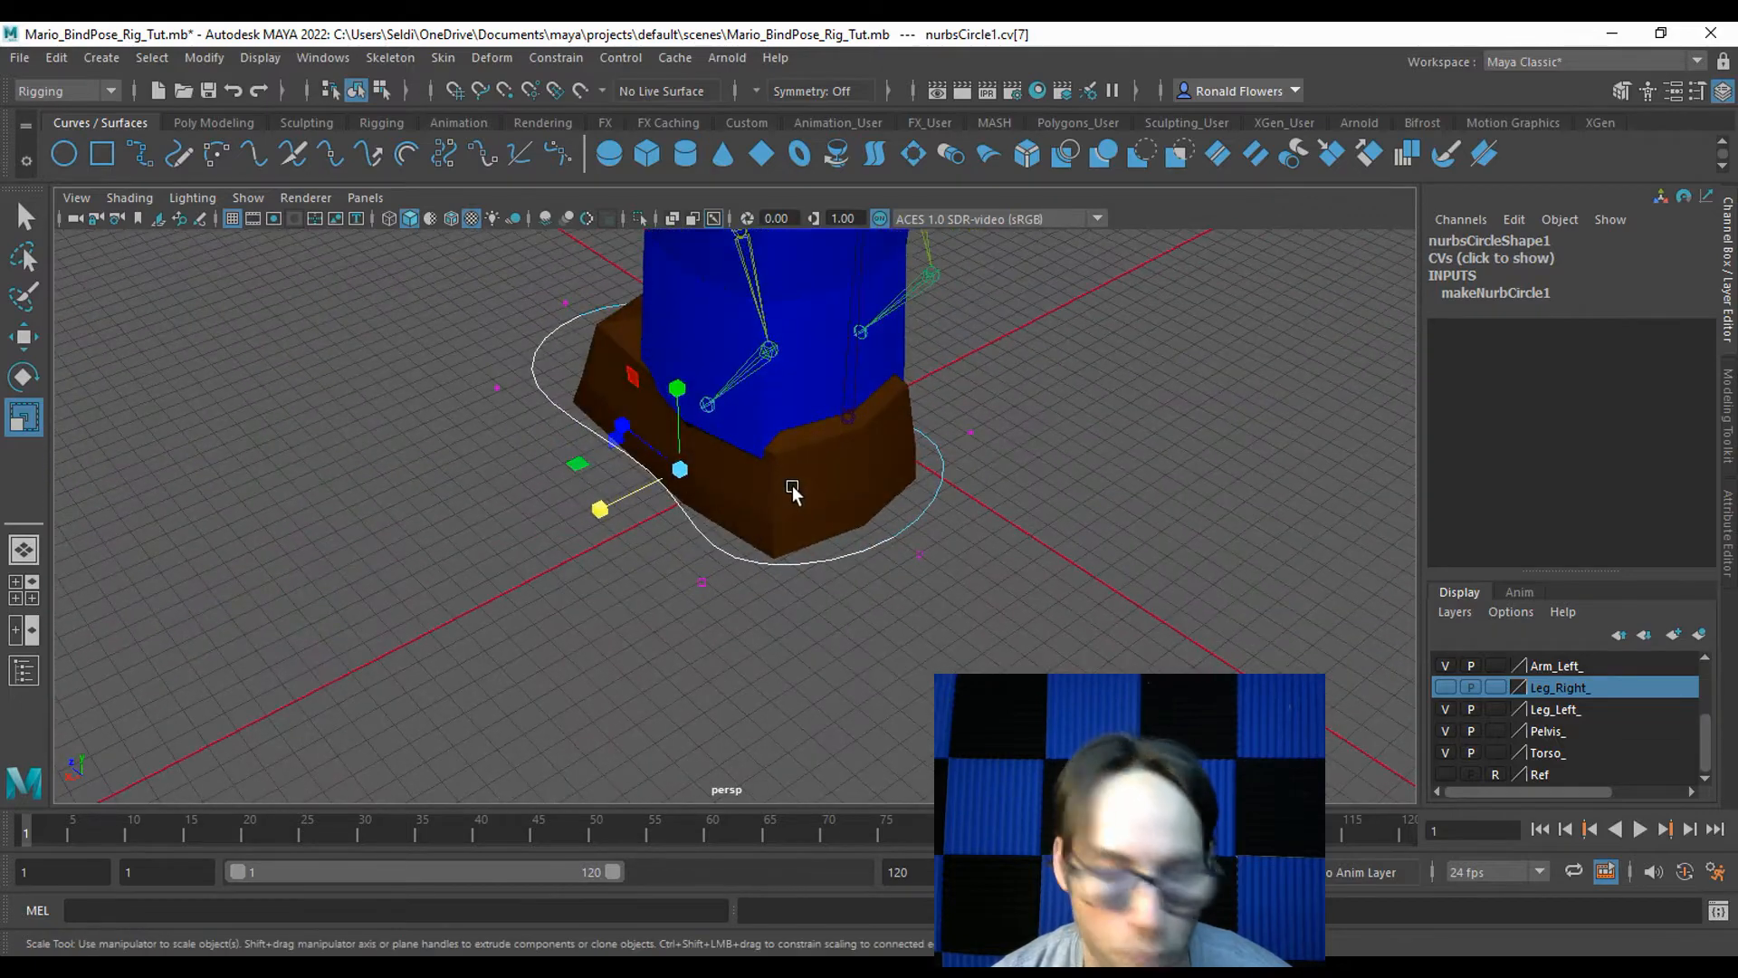
key("4")
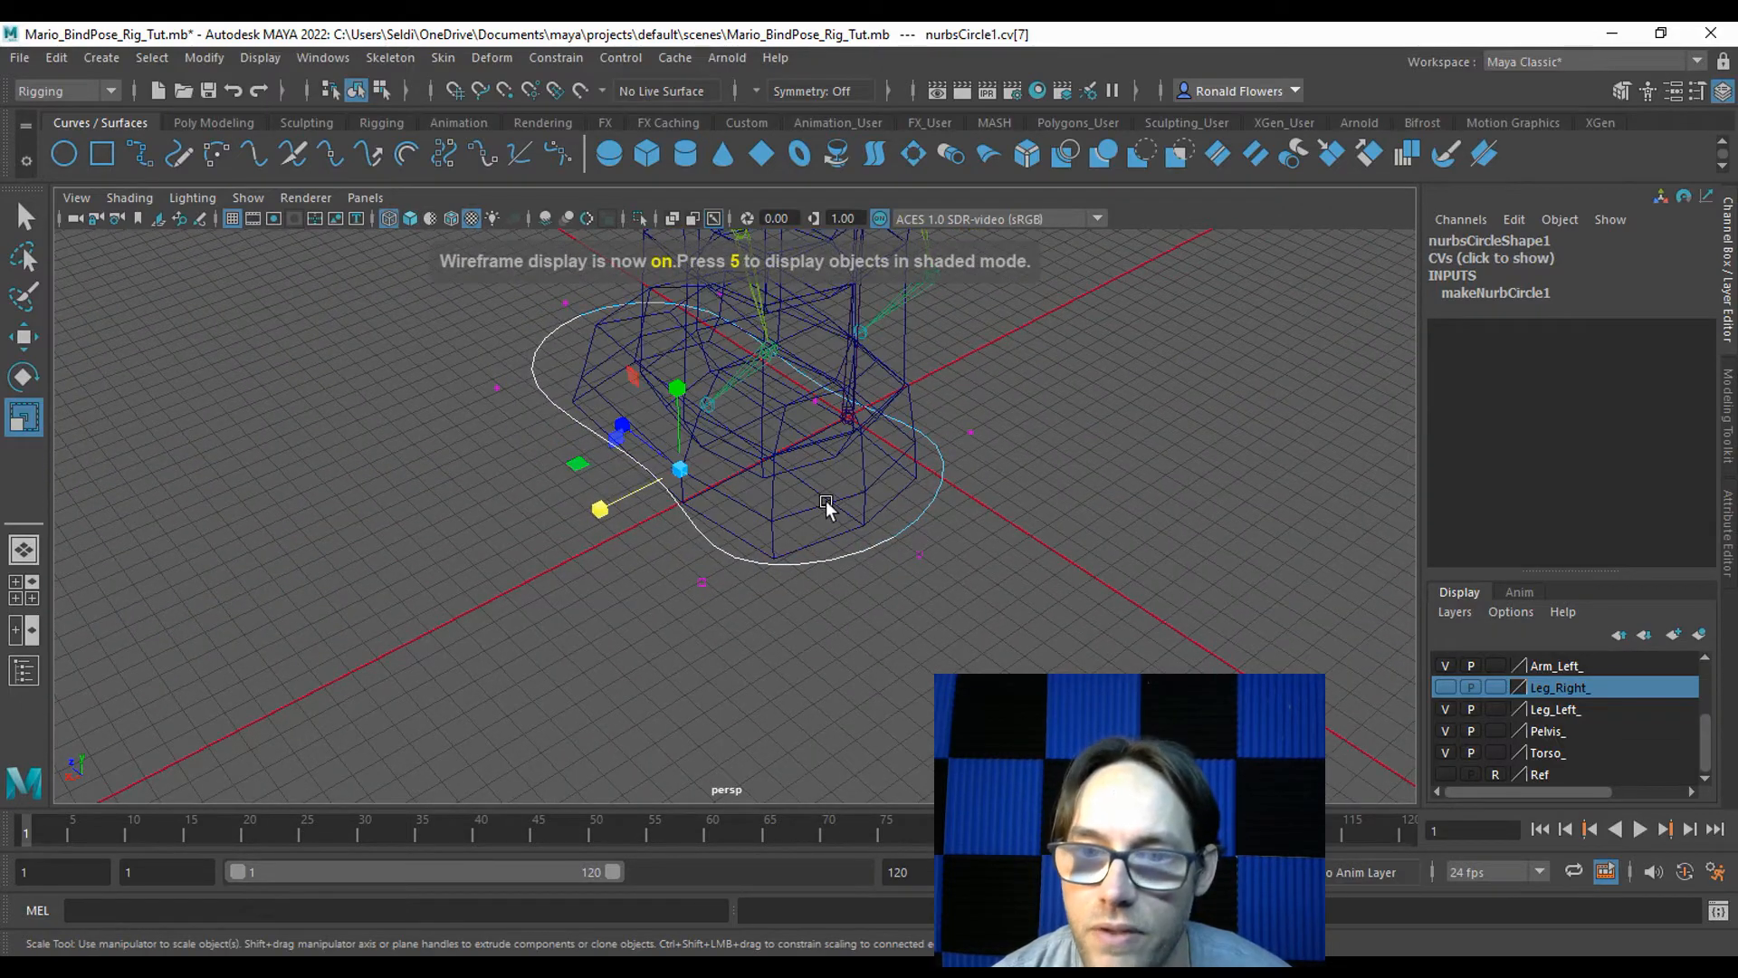
left_click_drag(826, 504, 904, 472, "alt")
left_click(854, 552)
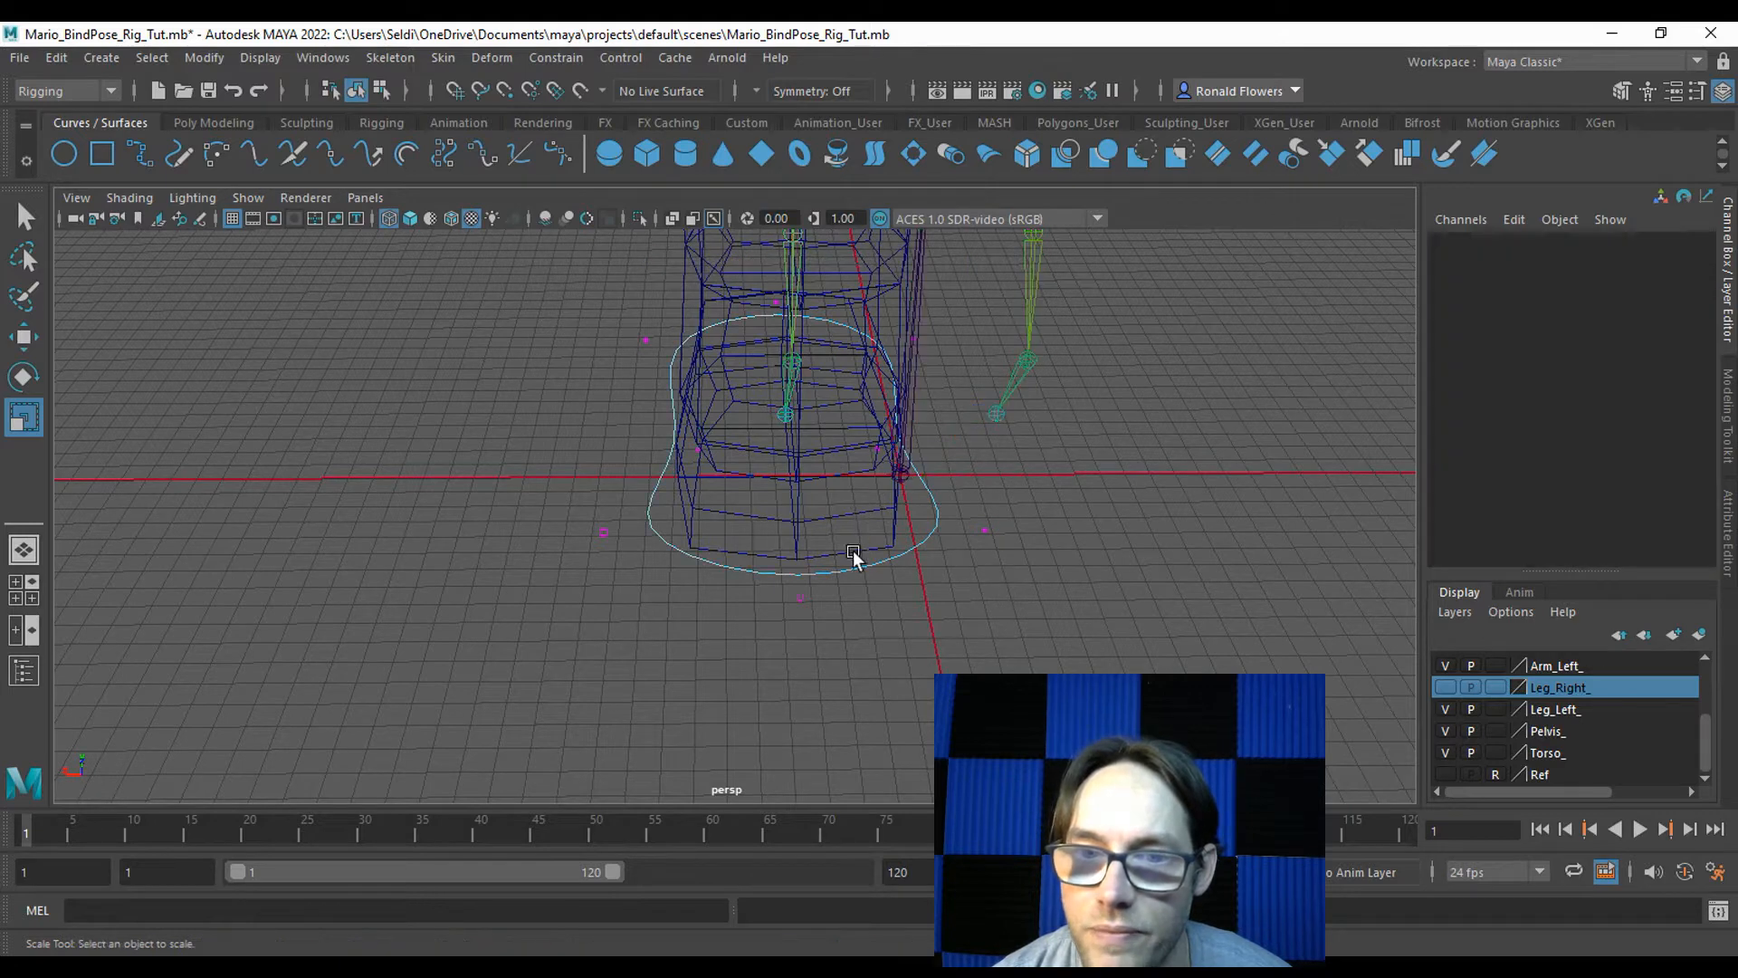
left_click(697, 449)
left_click(874, 450, "shift")
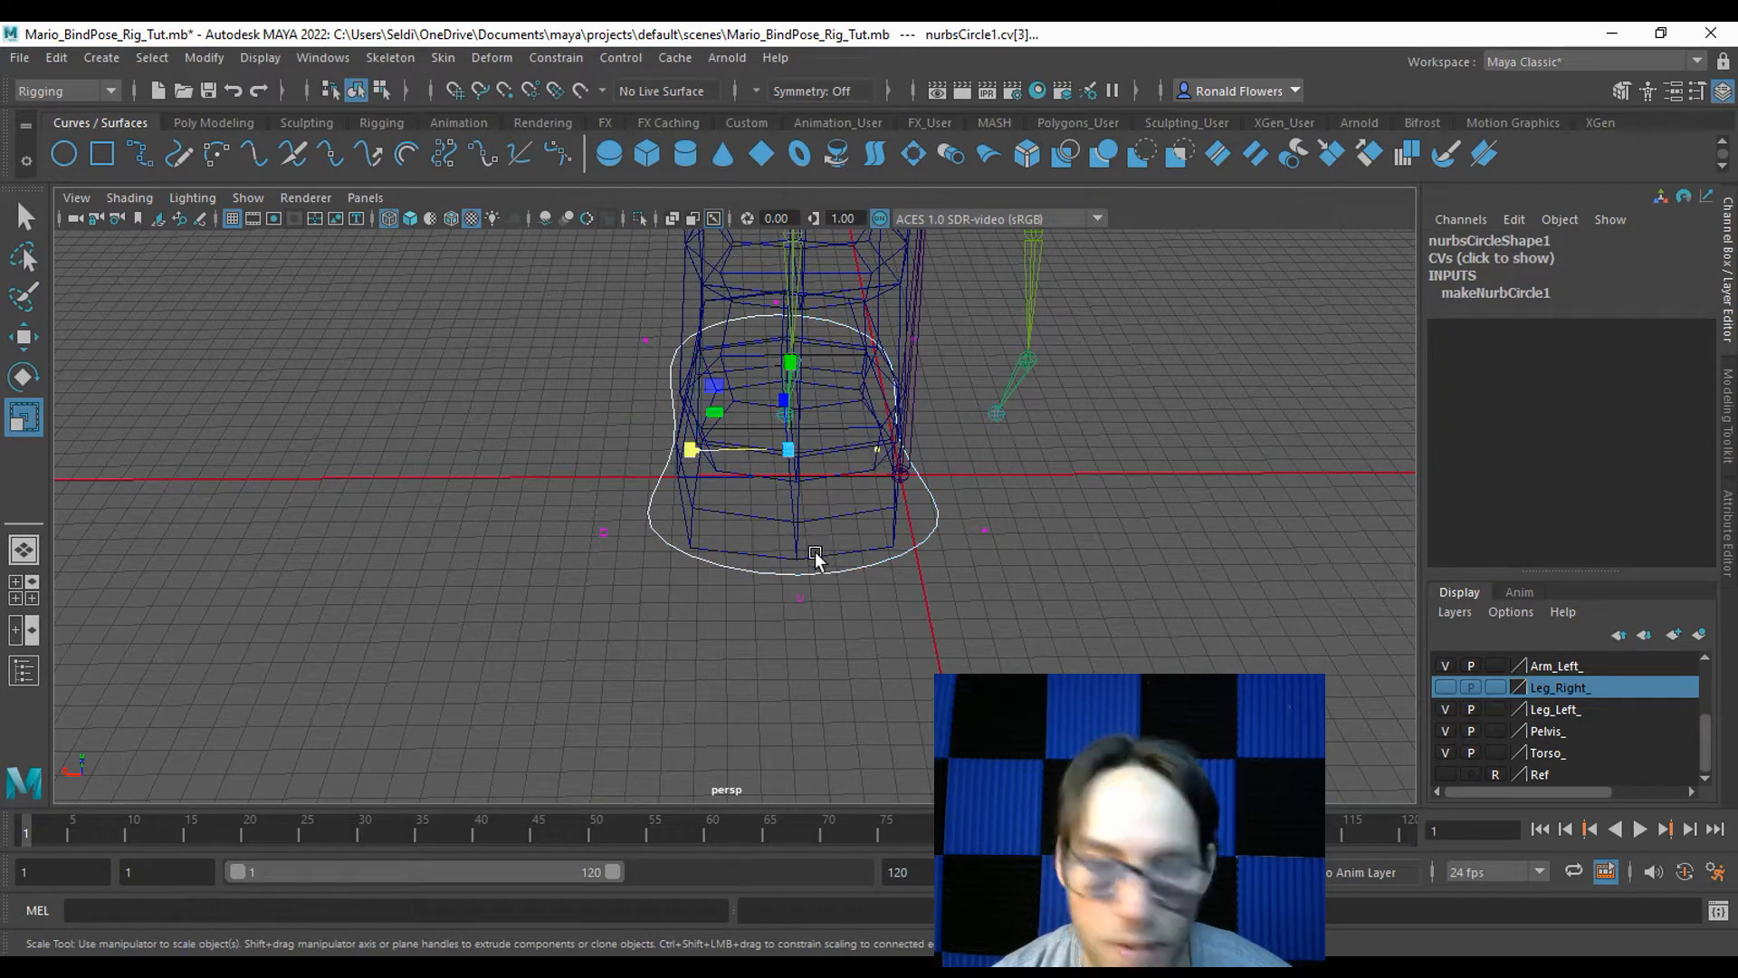
left_click_drag(688, 449, 666, 457)
left_click_drag(574, 498, 776, 584, "alt")
key("6")
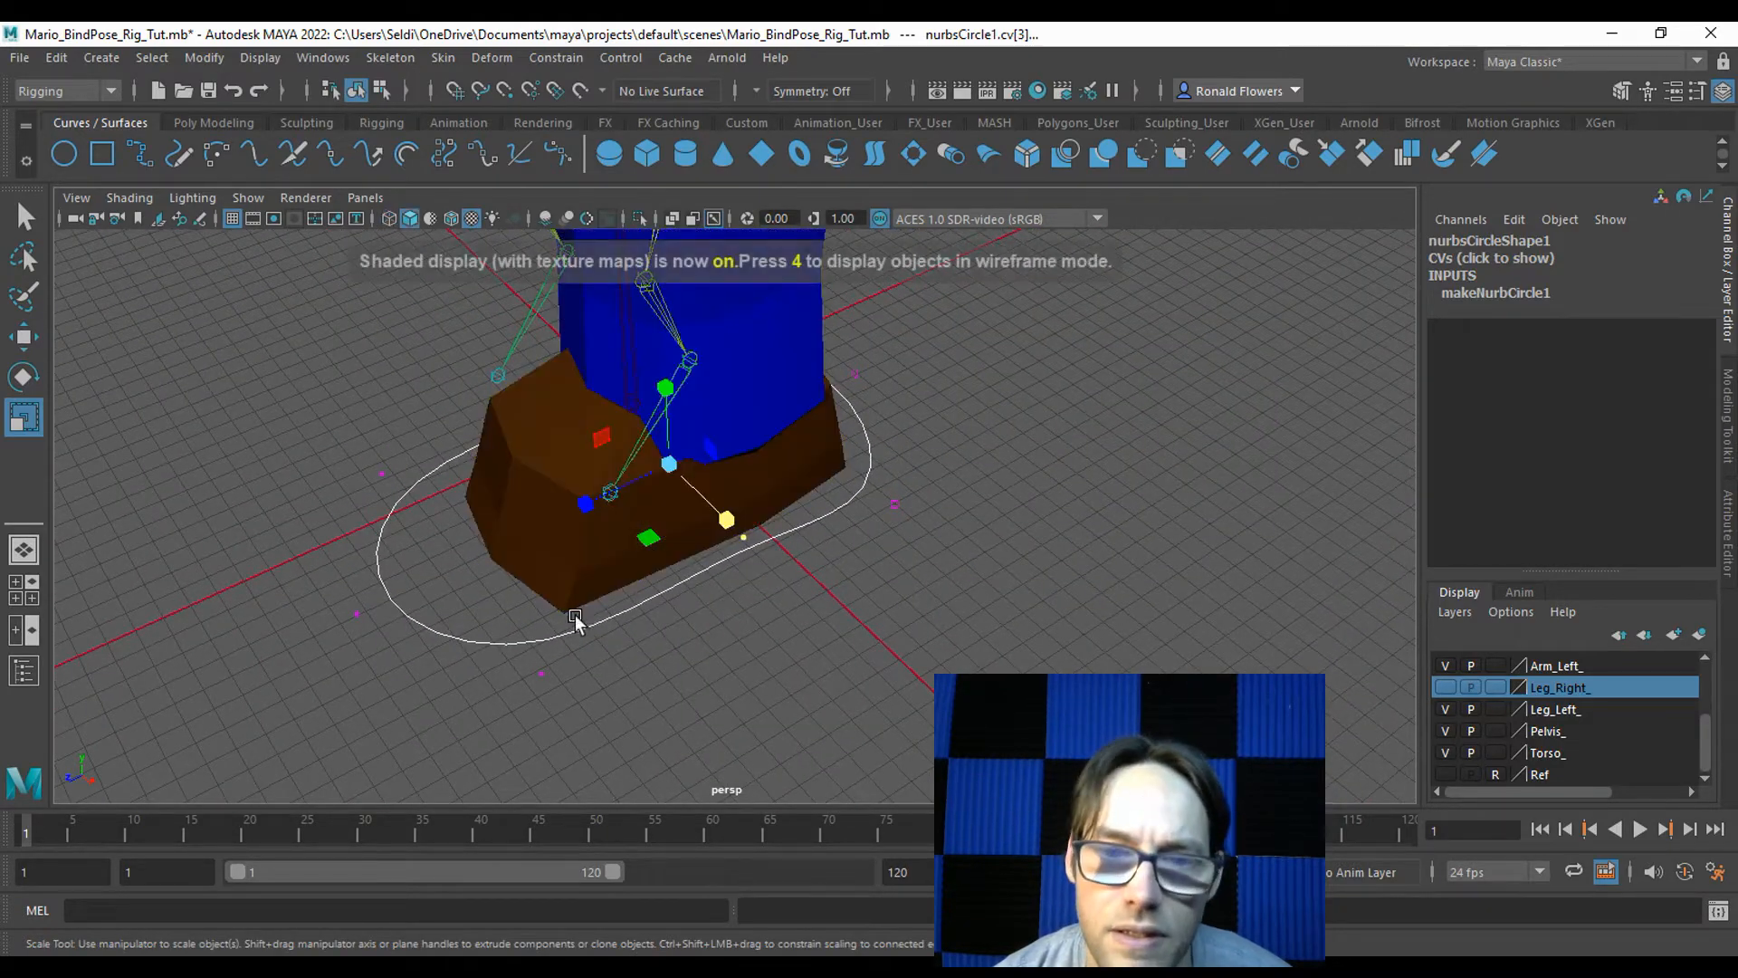
Move the three front control vertices back along Z, bringing the curve close to the toe of the shoe.
left_click_drag(290, 458, 545, 712)
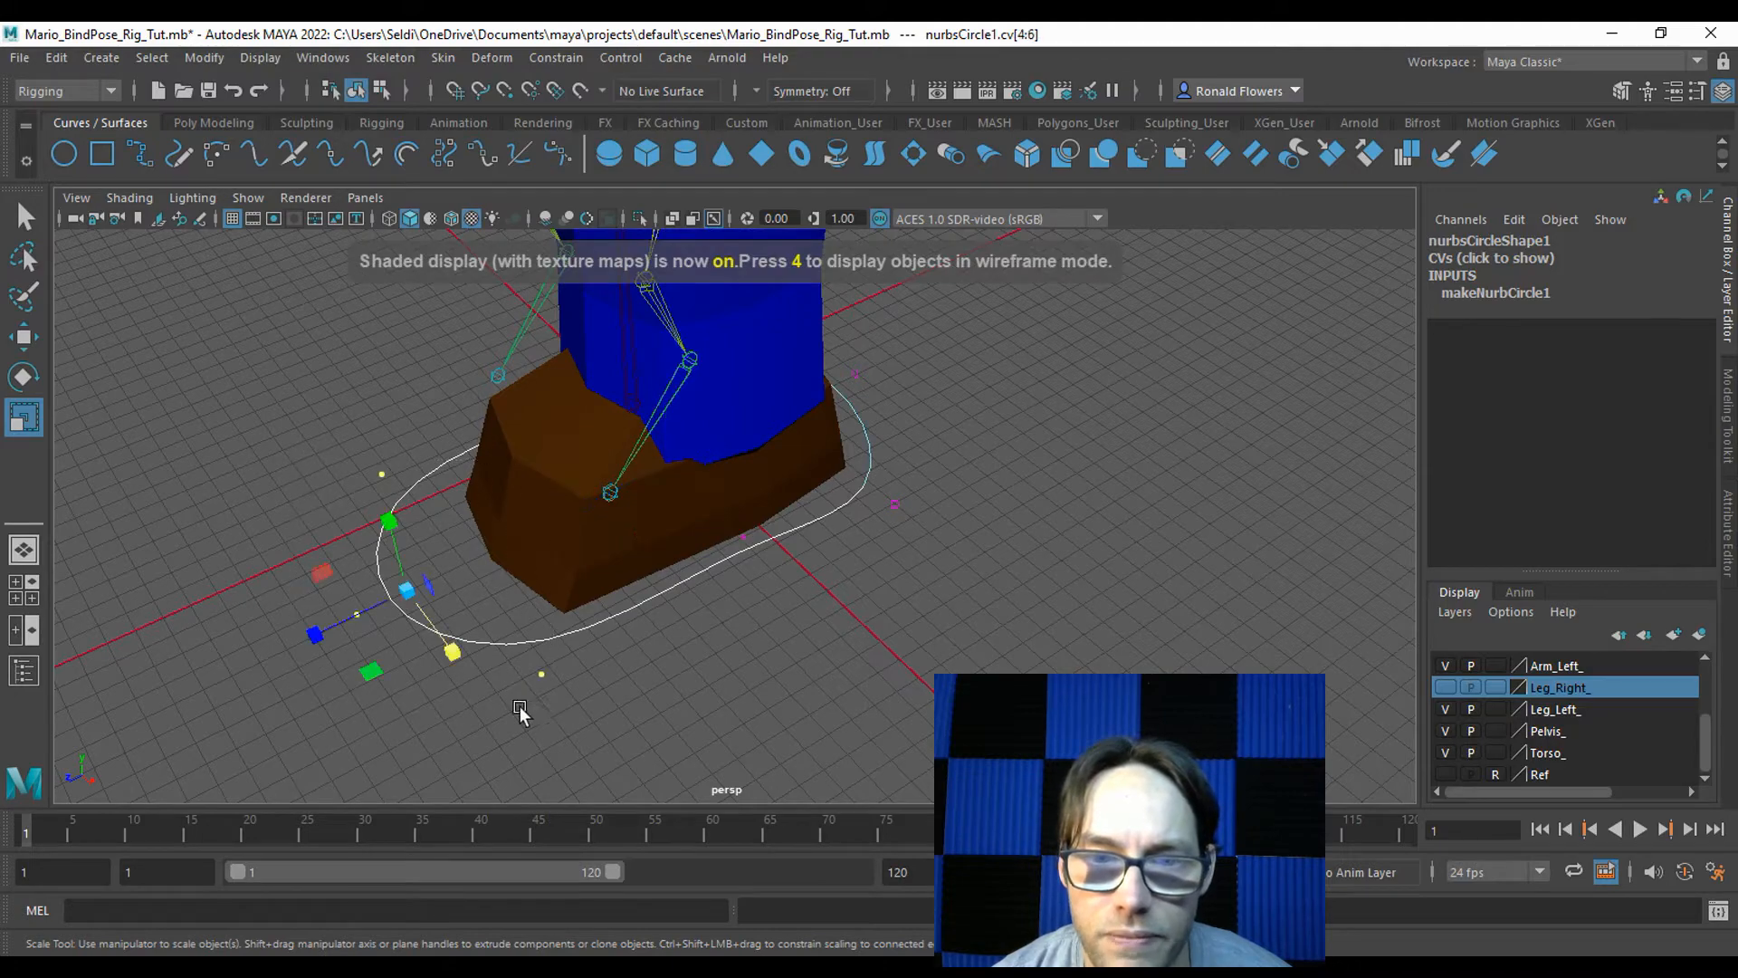
key("w")
left_click_drag(310, 640, 444, 628)
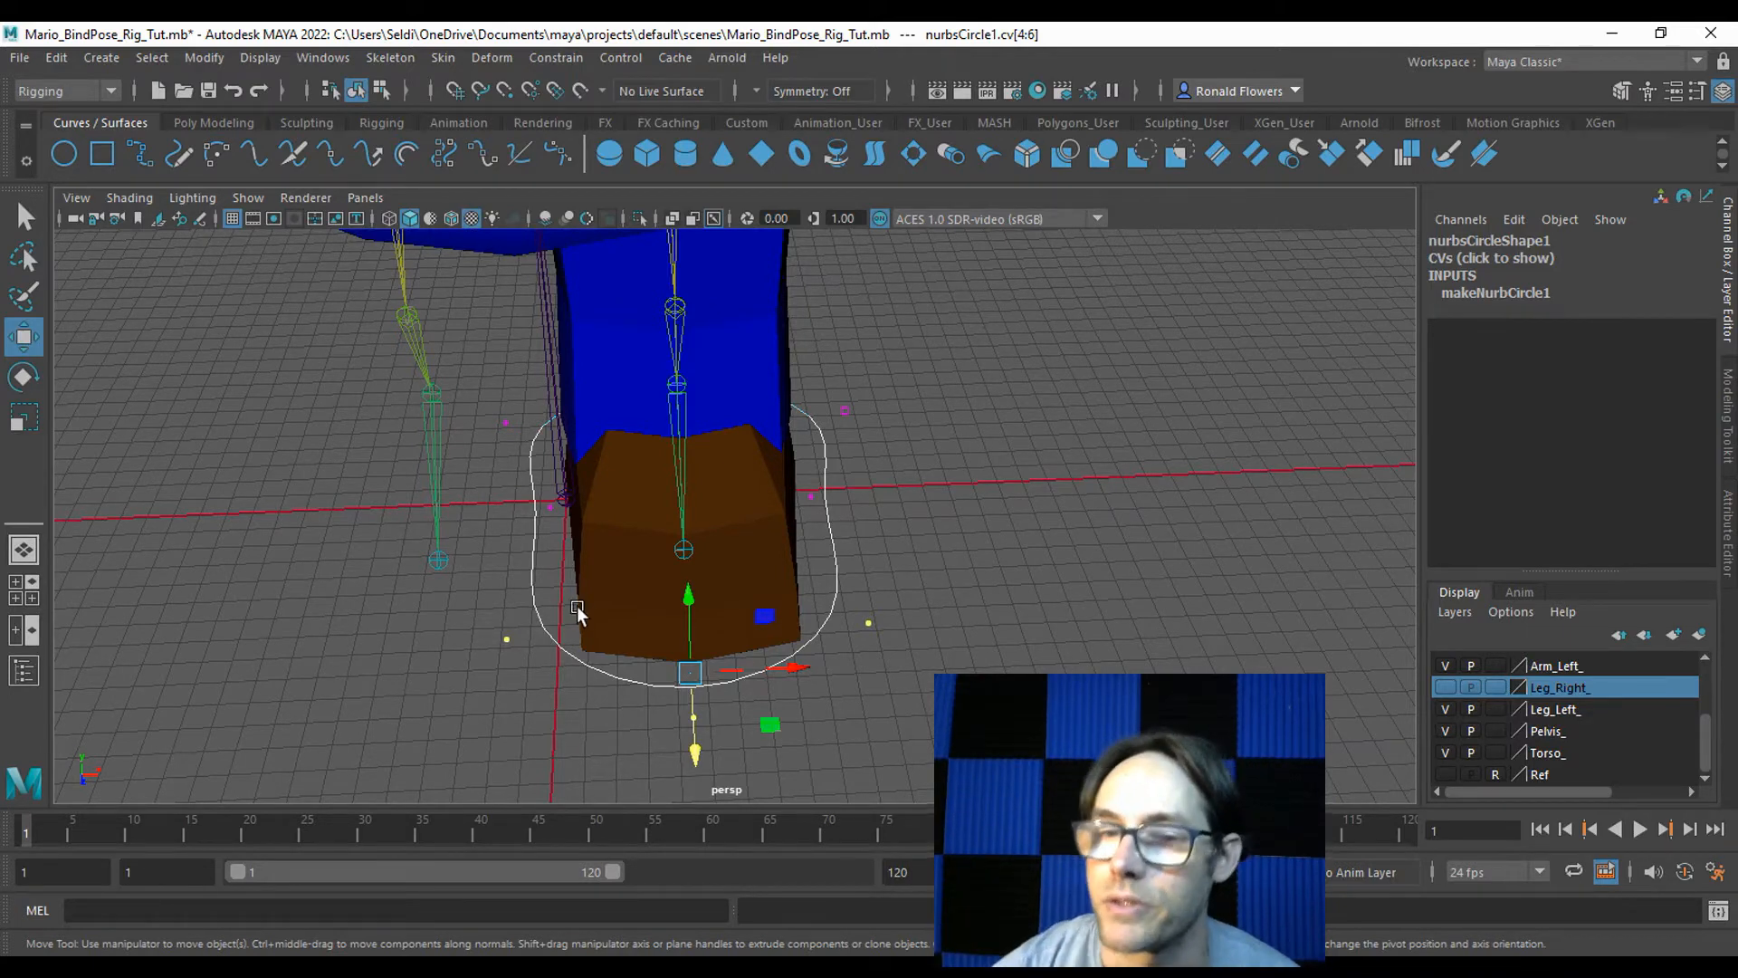
left_click_drag(889, 599, 421, 443, "alt")
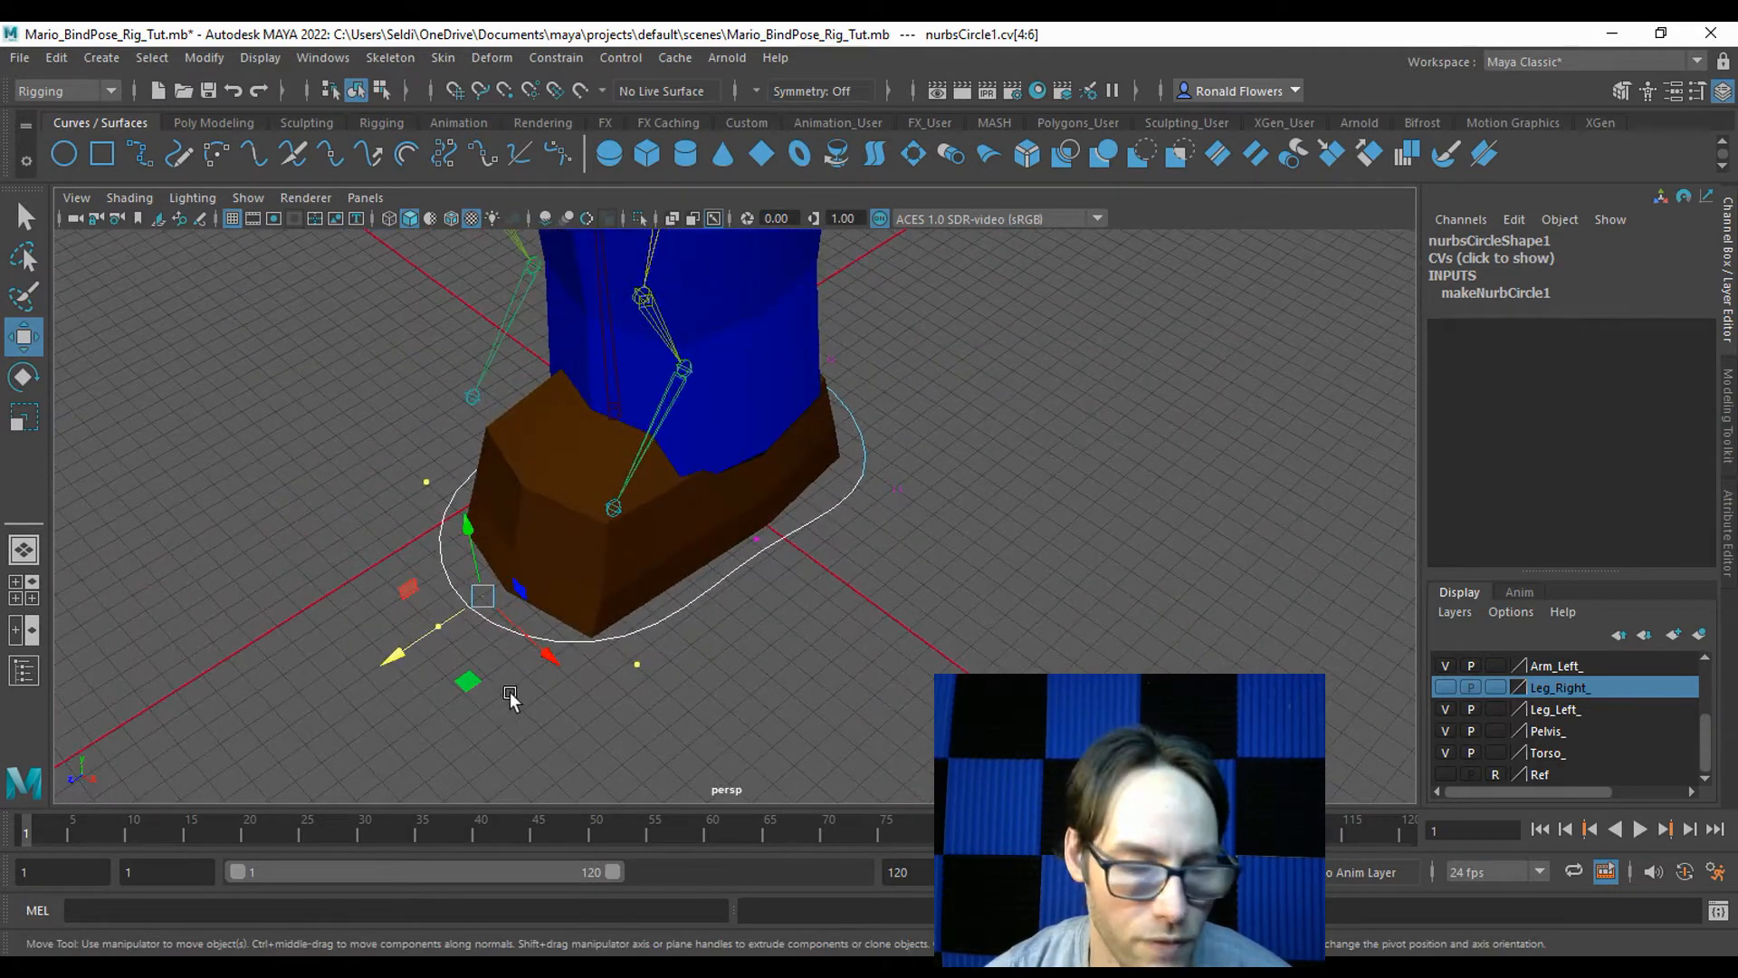
Flatten the toe end of the curve by adjusting its front control vertices along Z, and clear the selection.
key("r")
left_click_drag(403, 652, 333, 684)
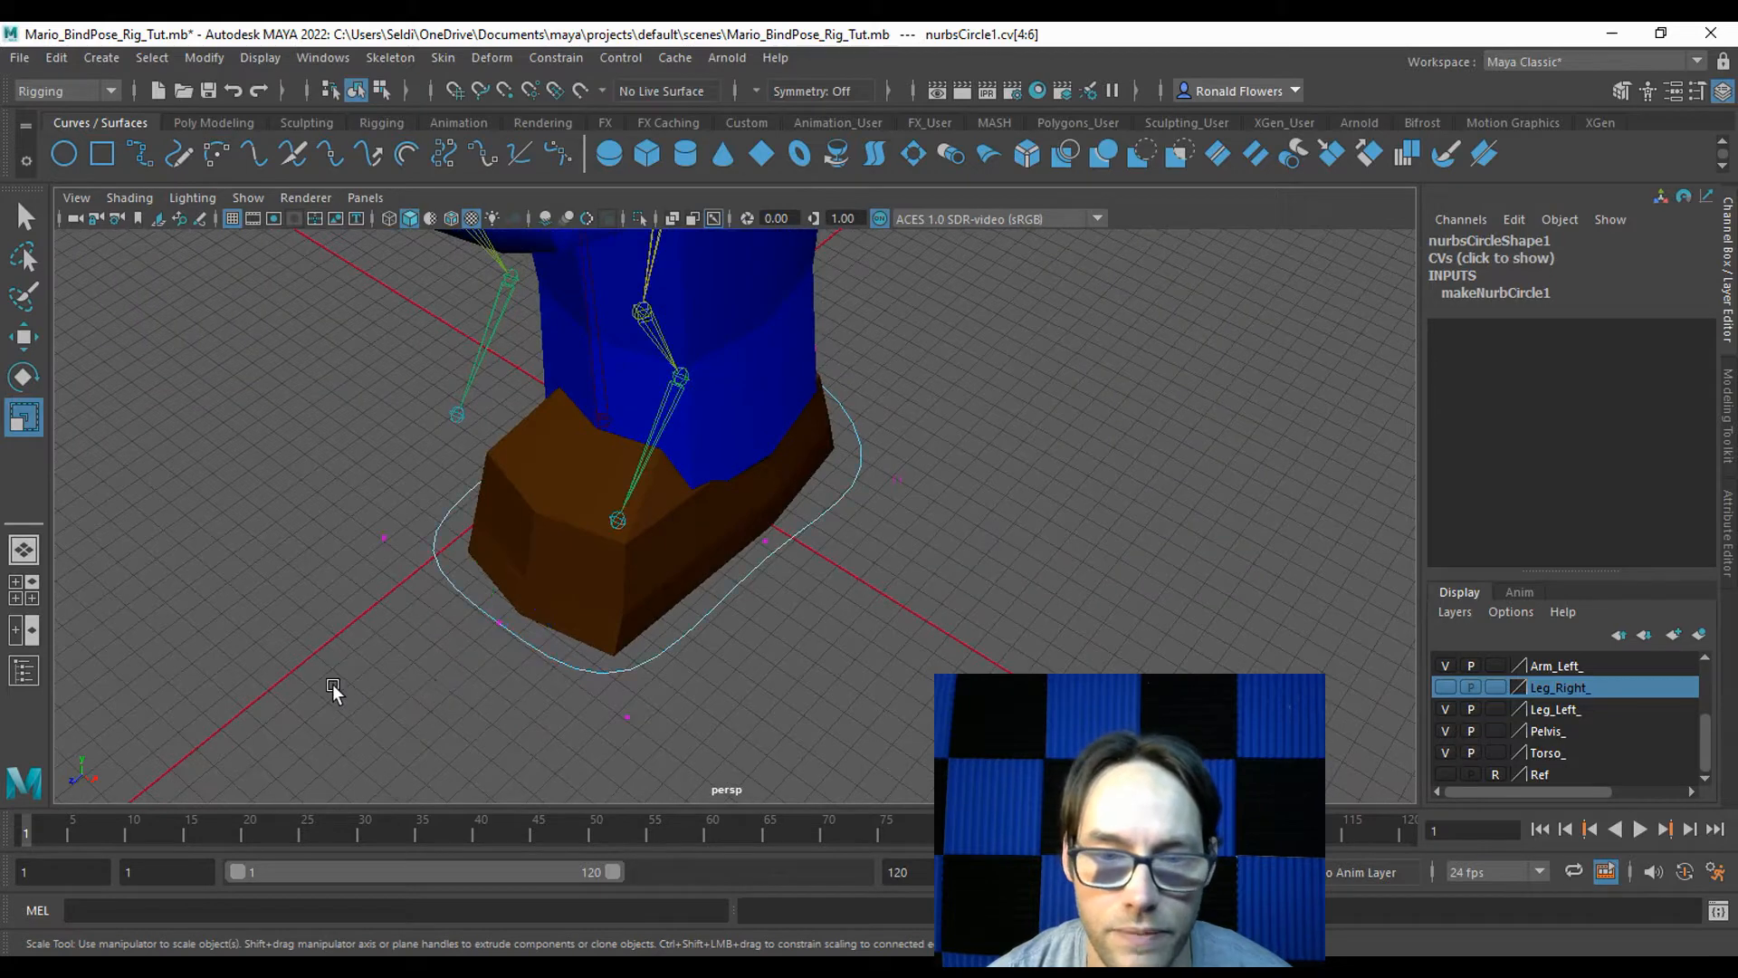
left_click(337, 683)
left_click_drag(498, 638, 499, 640)
key("w")
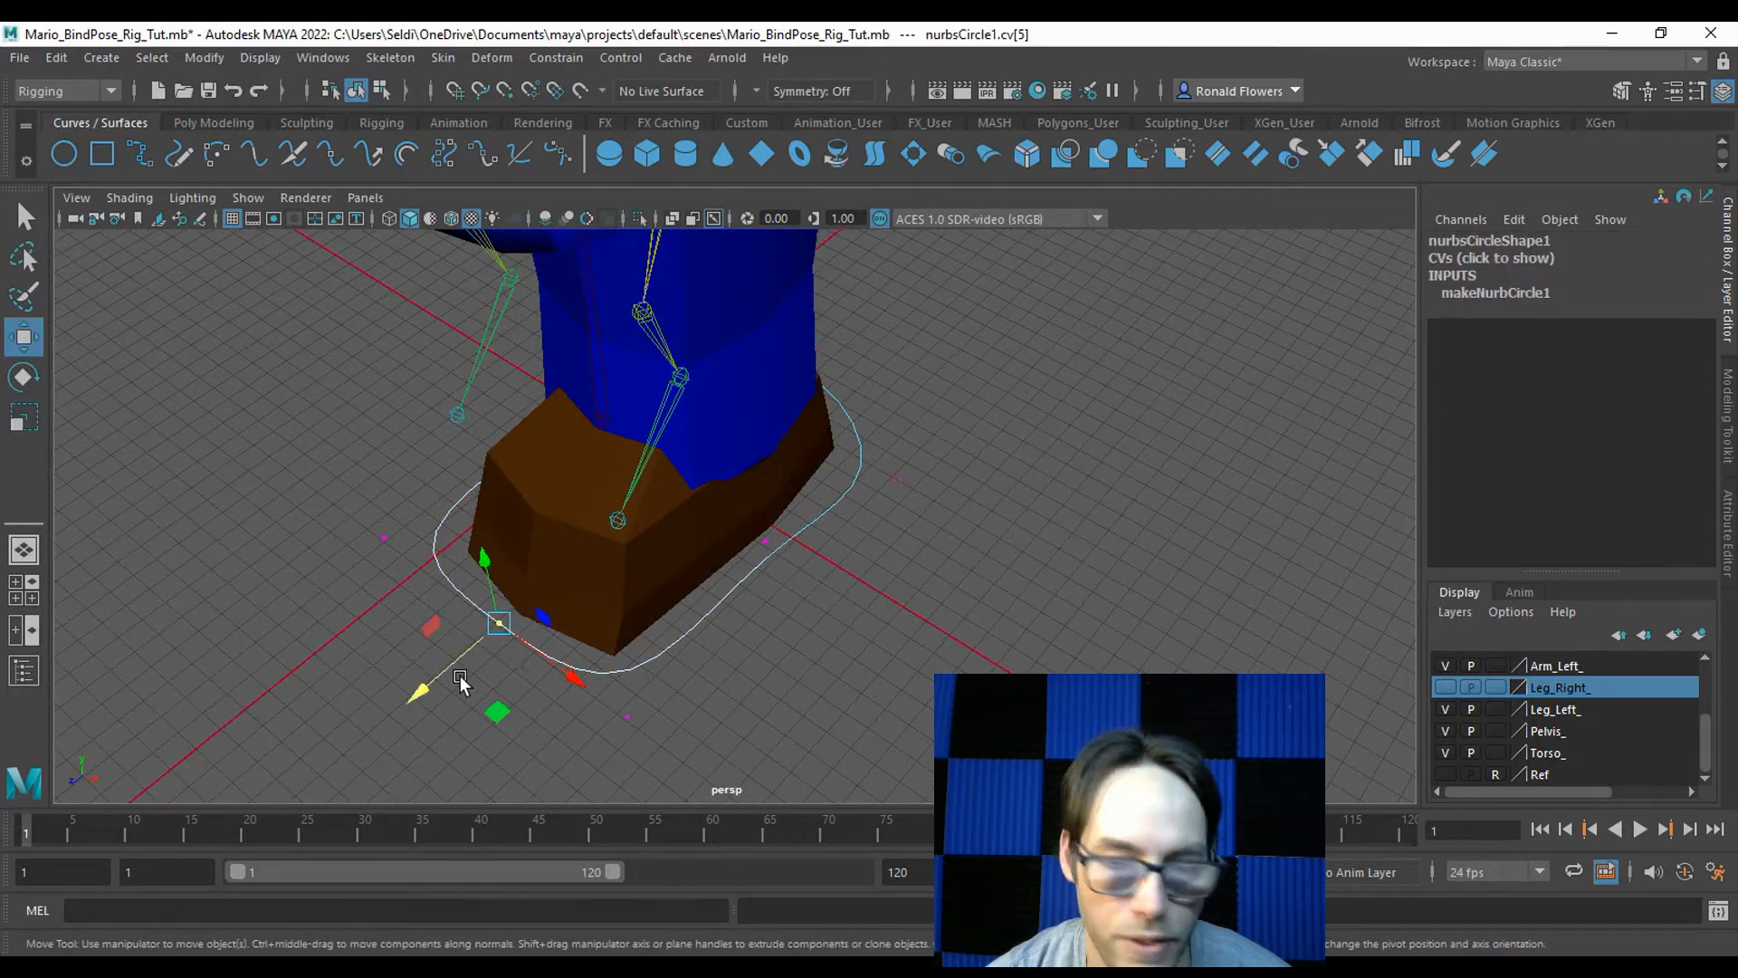
left_click_drag(776, 573, 831, 557, "alt")
left_click_drag(981, 576, 981, 576)
left_click_drag(861, 482, 1010, 587)
left_click(1010, 586)
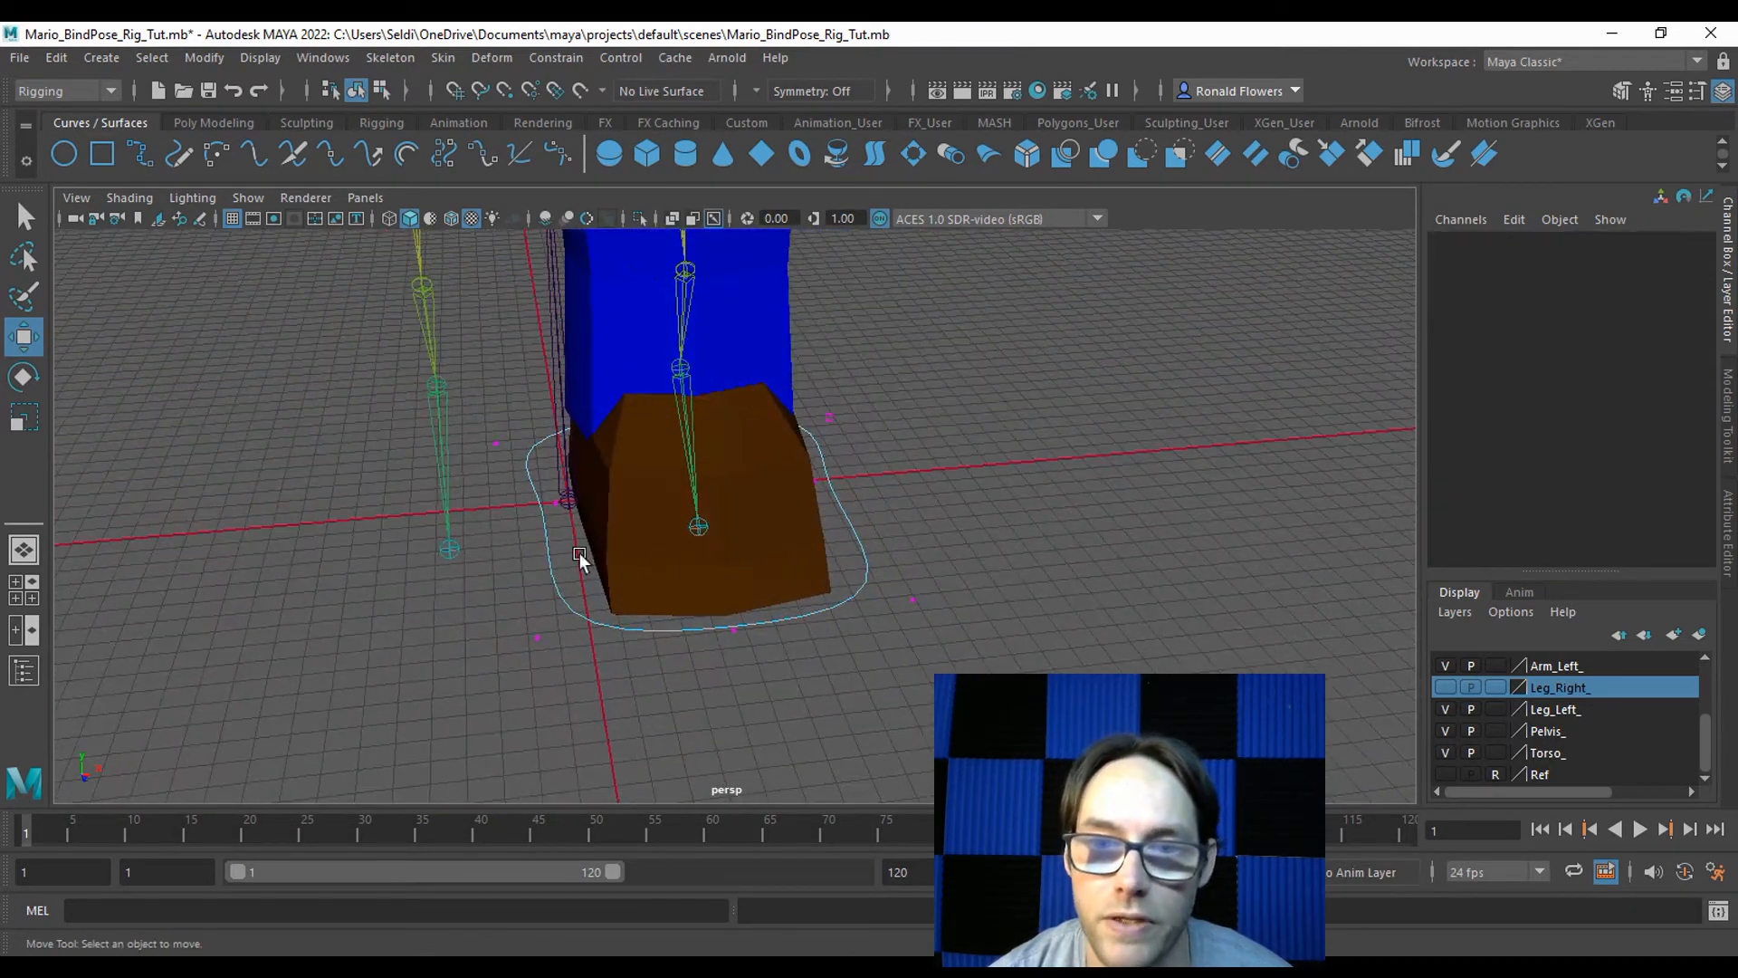
Return the curve to object mode and select the whole circle from a low side angle.
left_click_drag(776, 484, 822, 593, "alt")
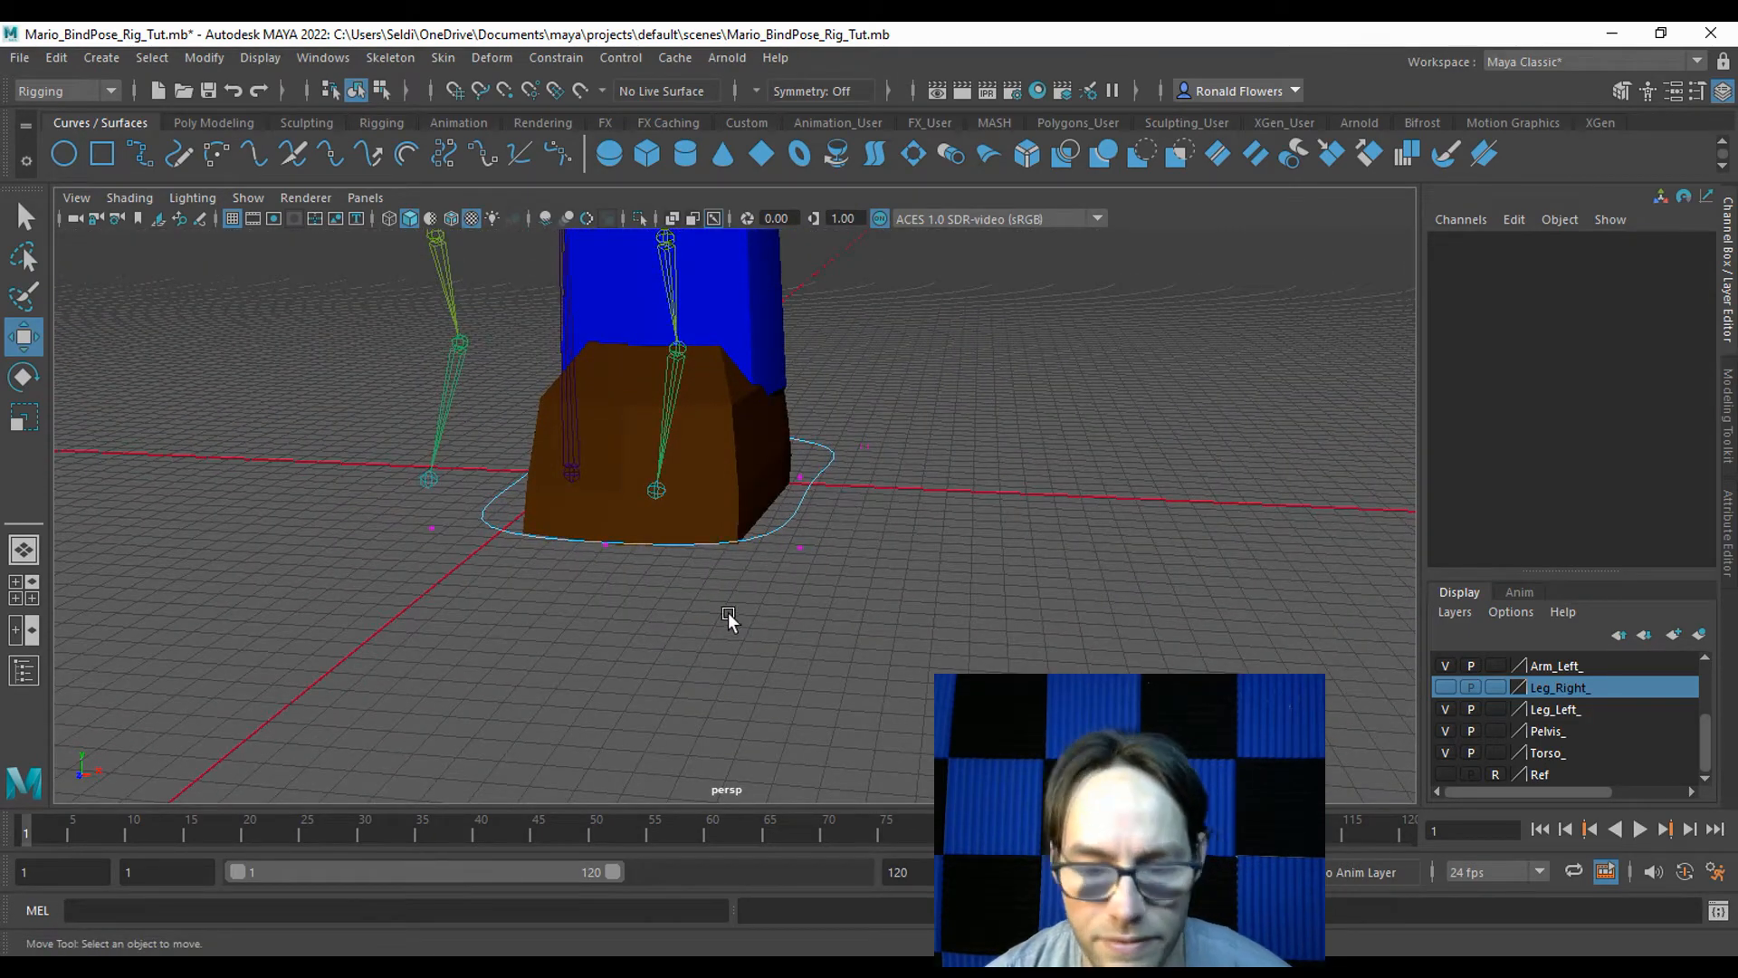
right_click_drag(751, 546, 797, 418)
left_click_drag(822, 595, 621, 594, "alt")
left_click_drag(634, 516, 741, 474, "alt")
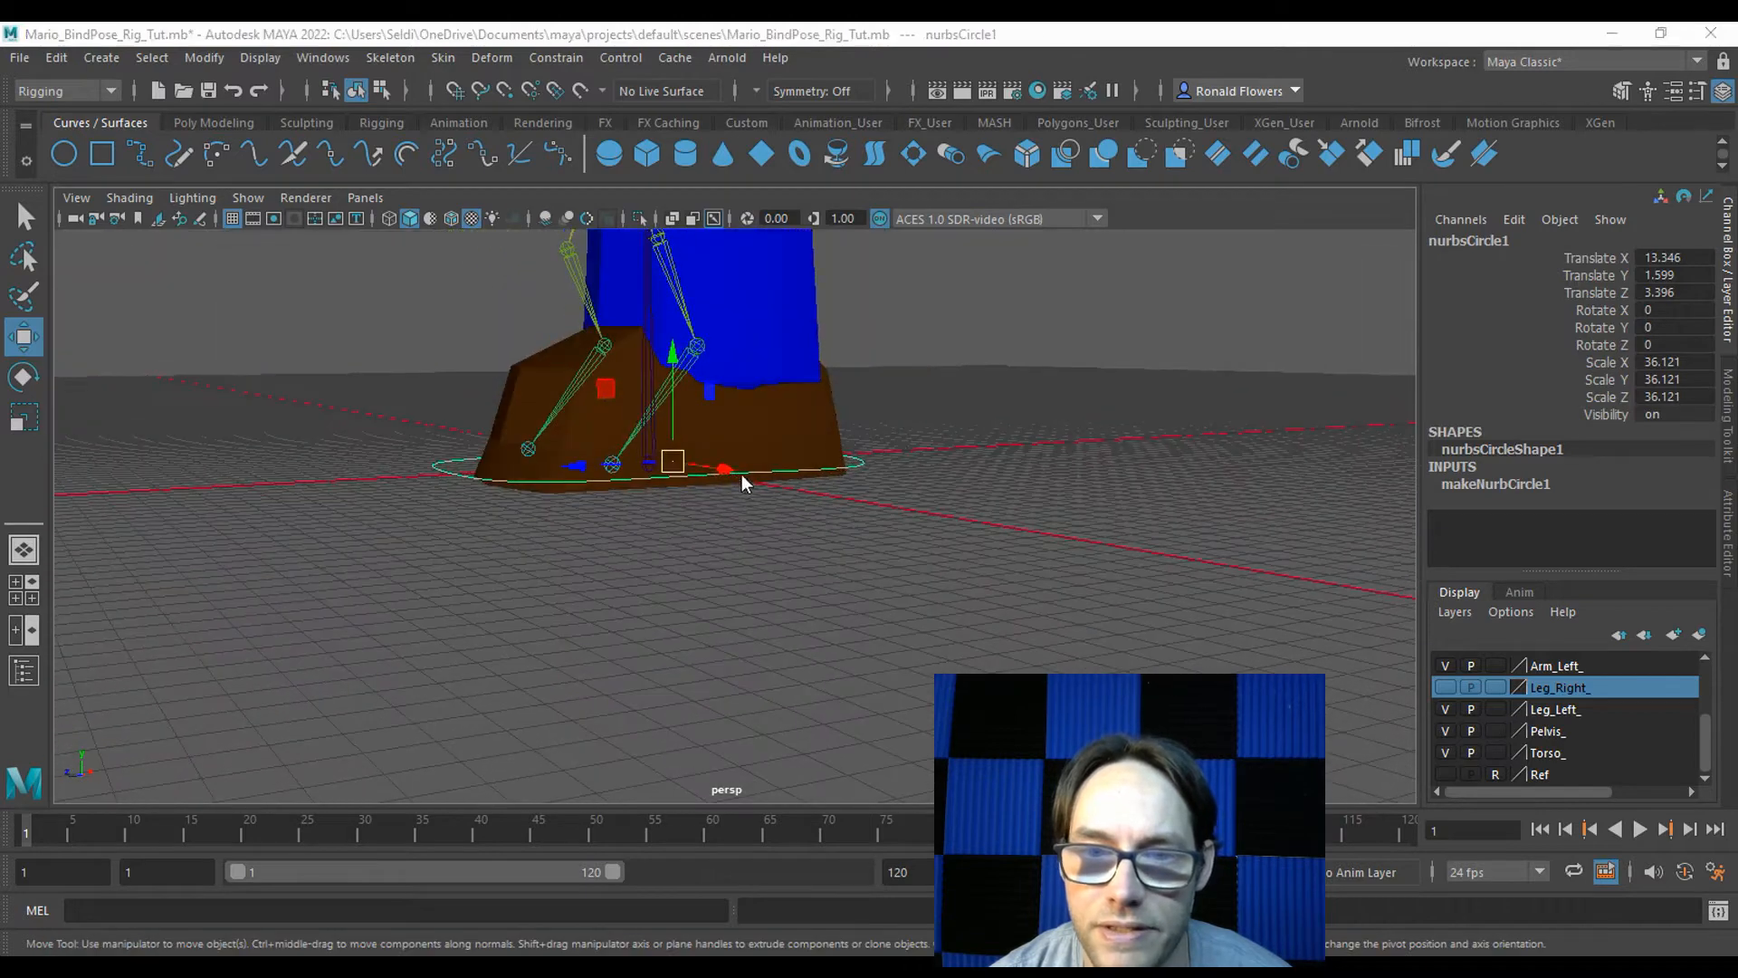
In the front view, snap the circle down to the ground grid at Translate Y 0.
key("space")
key("space")
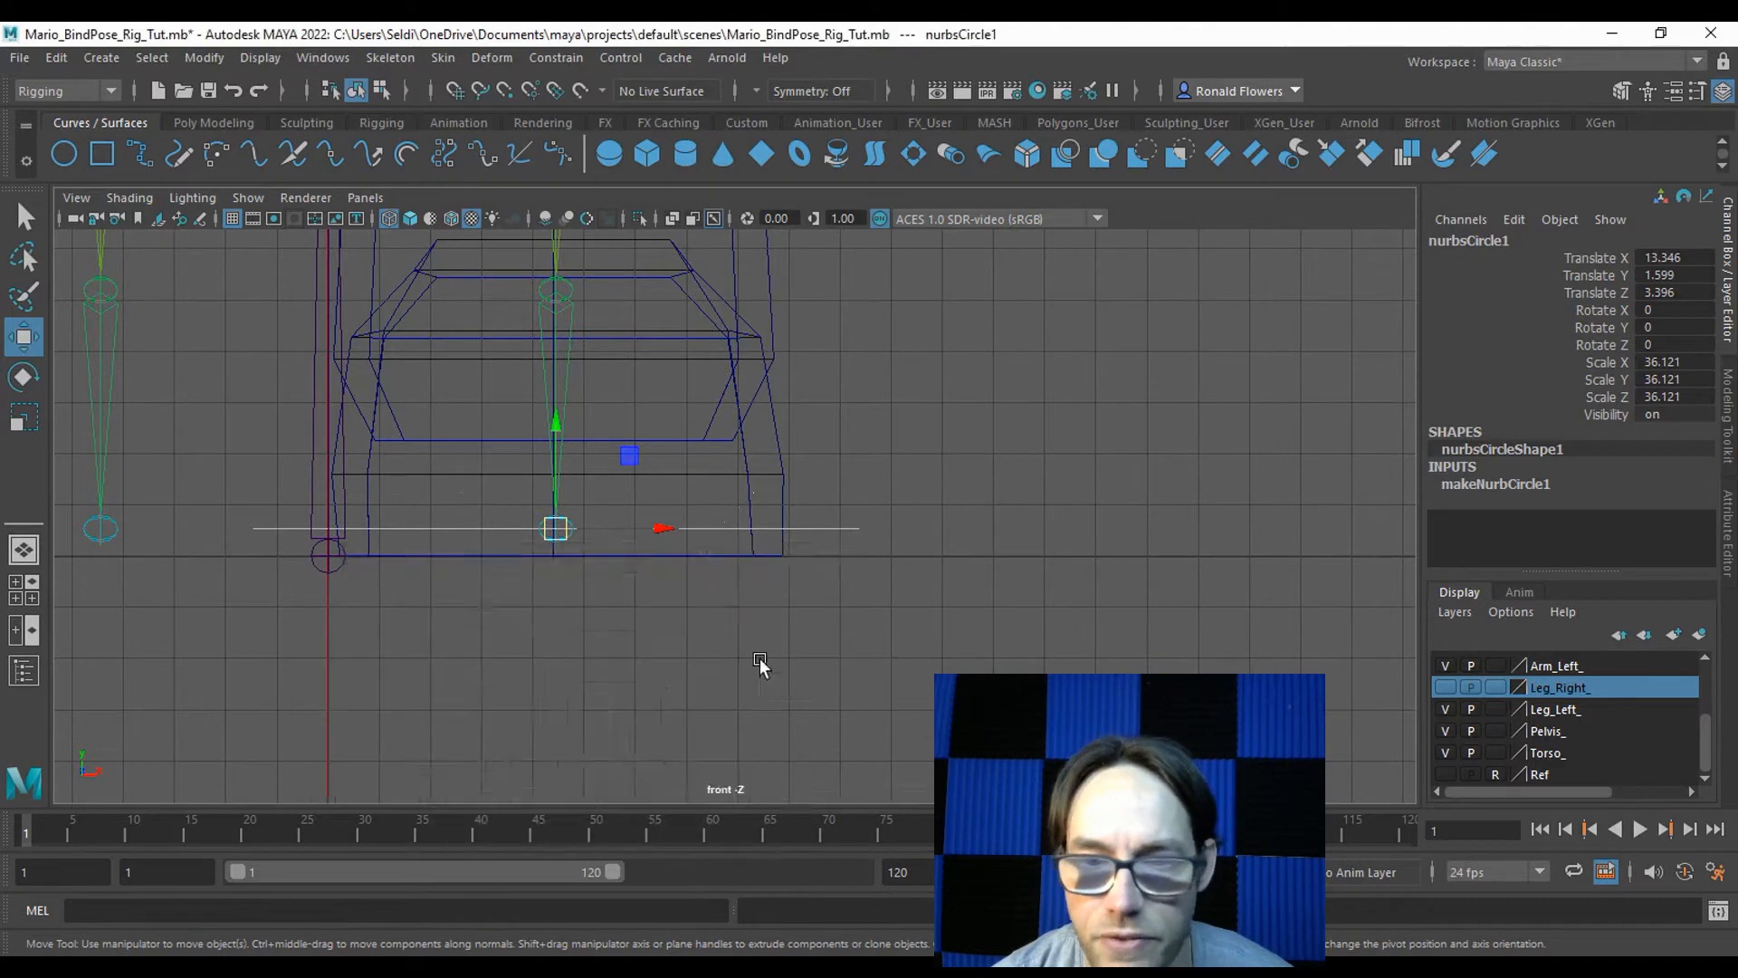
key("space")
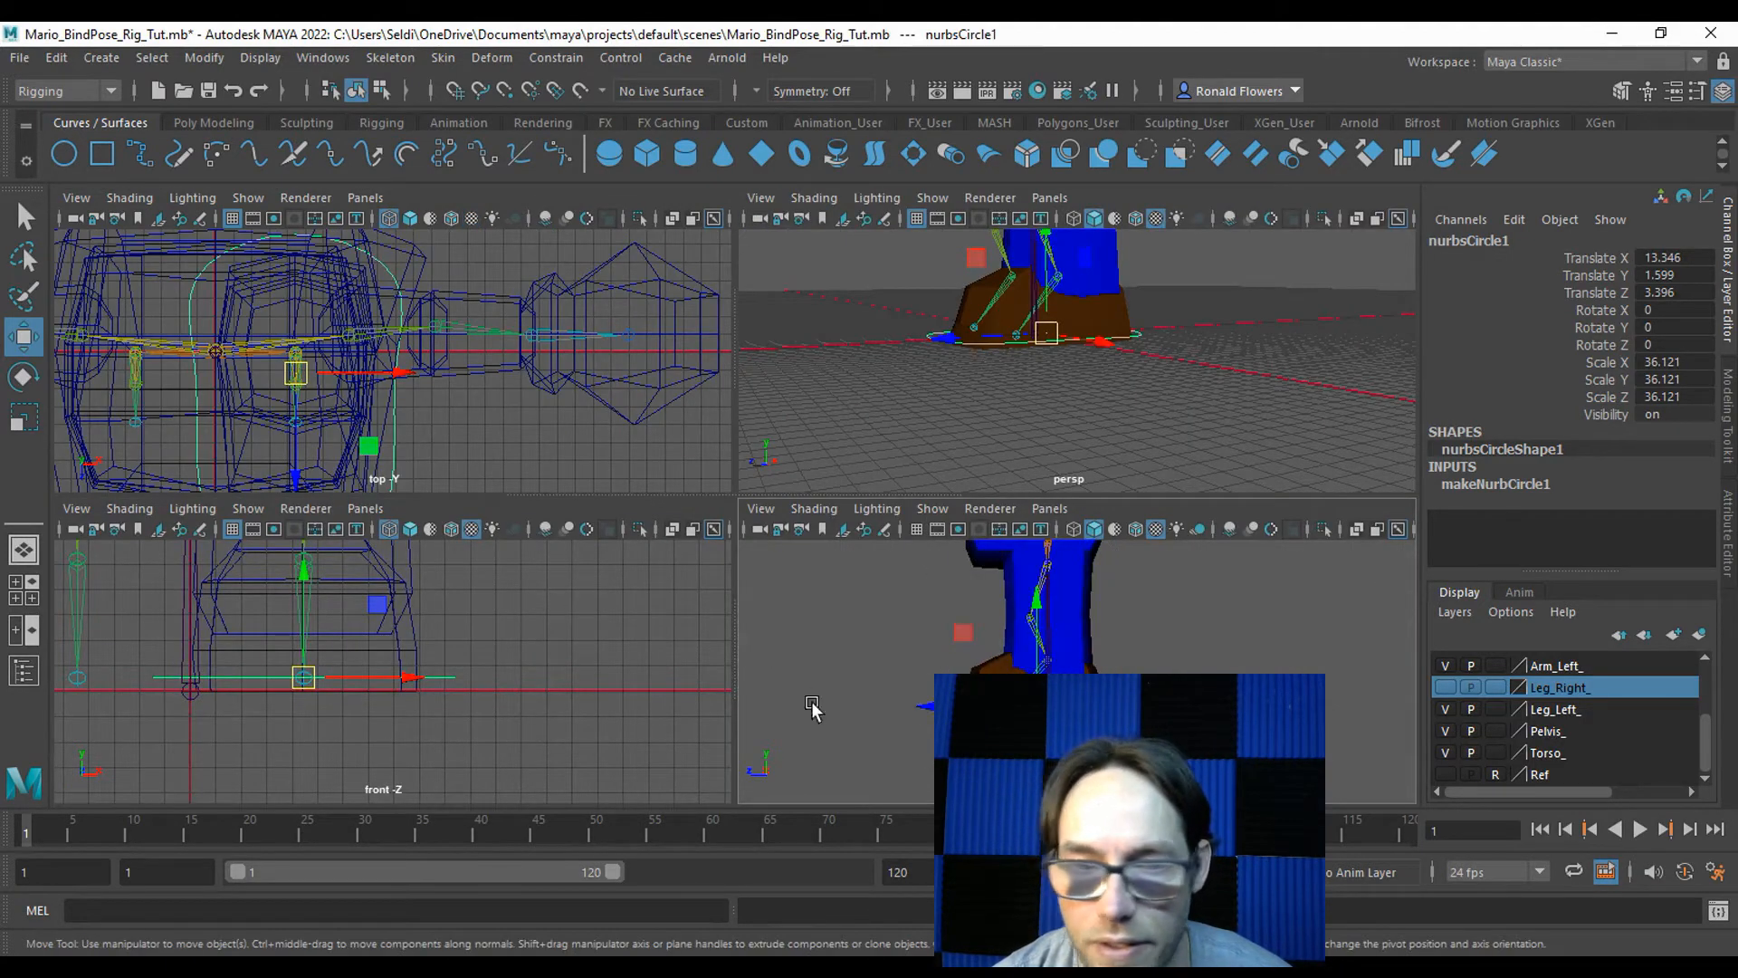
key("space")
scroll(528, 682, "up", 3)
middle_click_drag(512, 508, 635, 550, "alt")
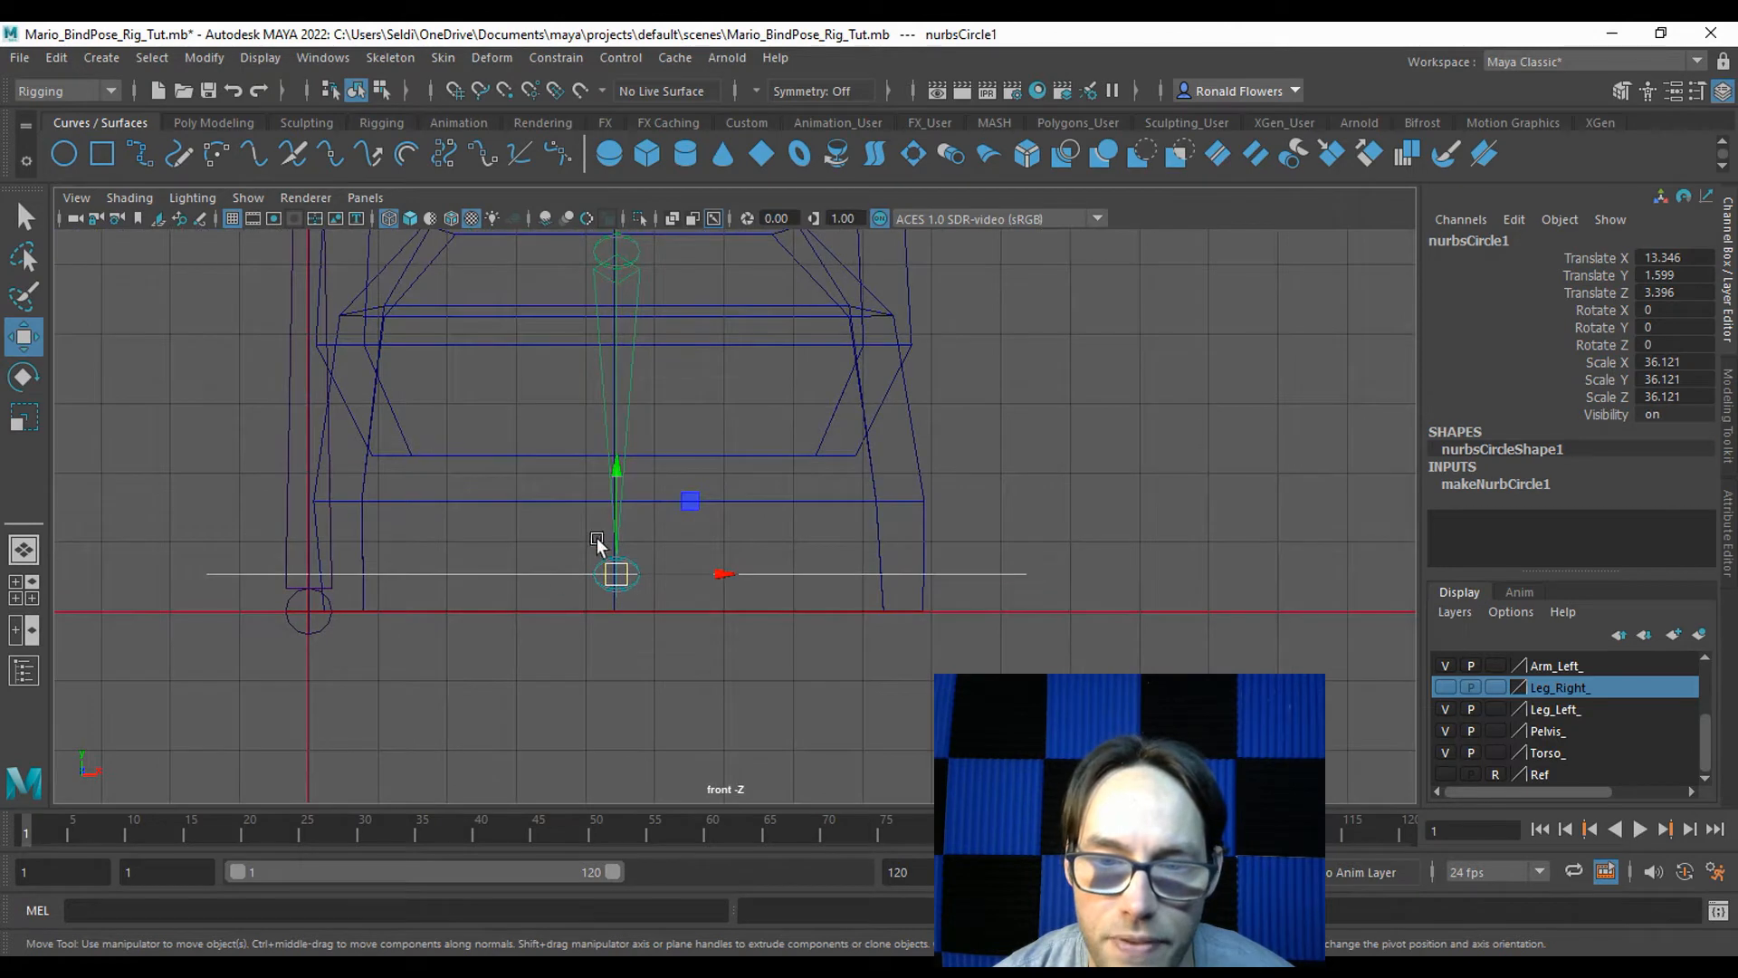
key("x")
left_click_drag(618, 477, 606, 628)
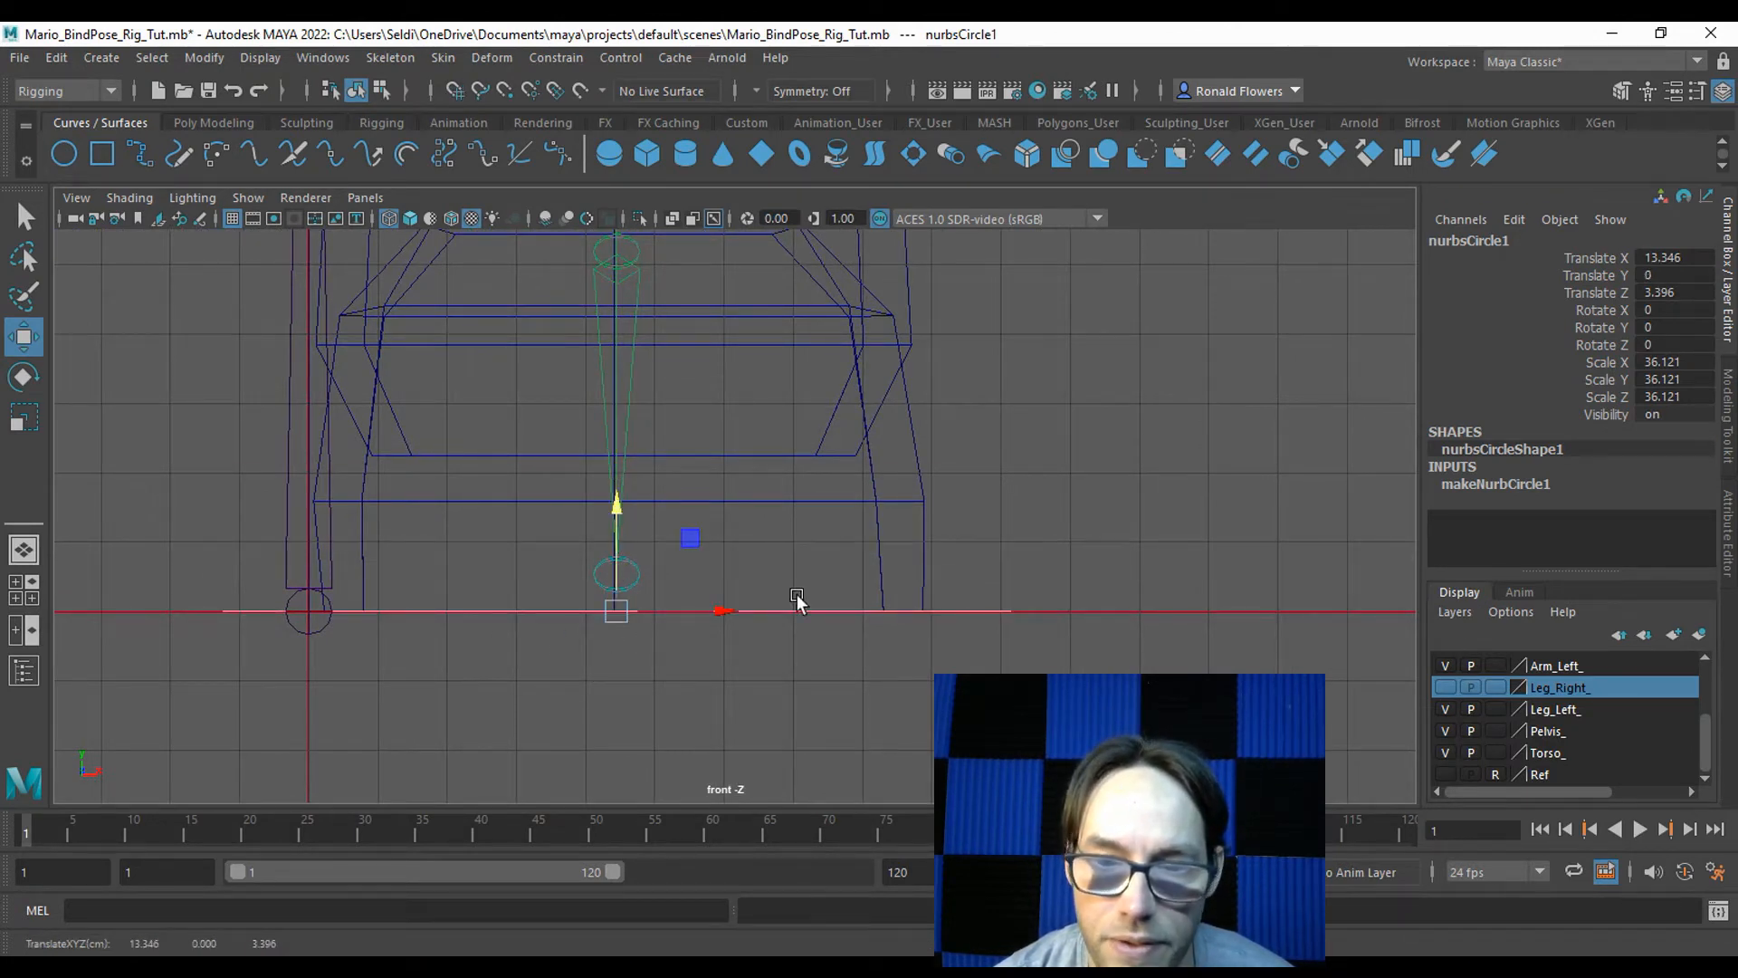
Return to the perspective view, hide the Leg_Left_ layer, and reselect the foot control curve.
key("space")
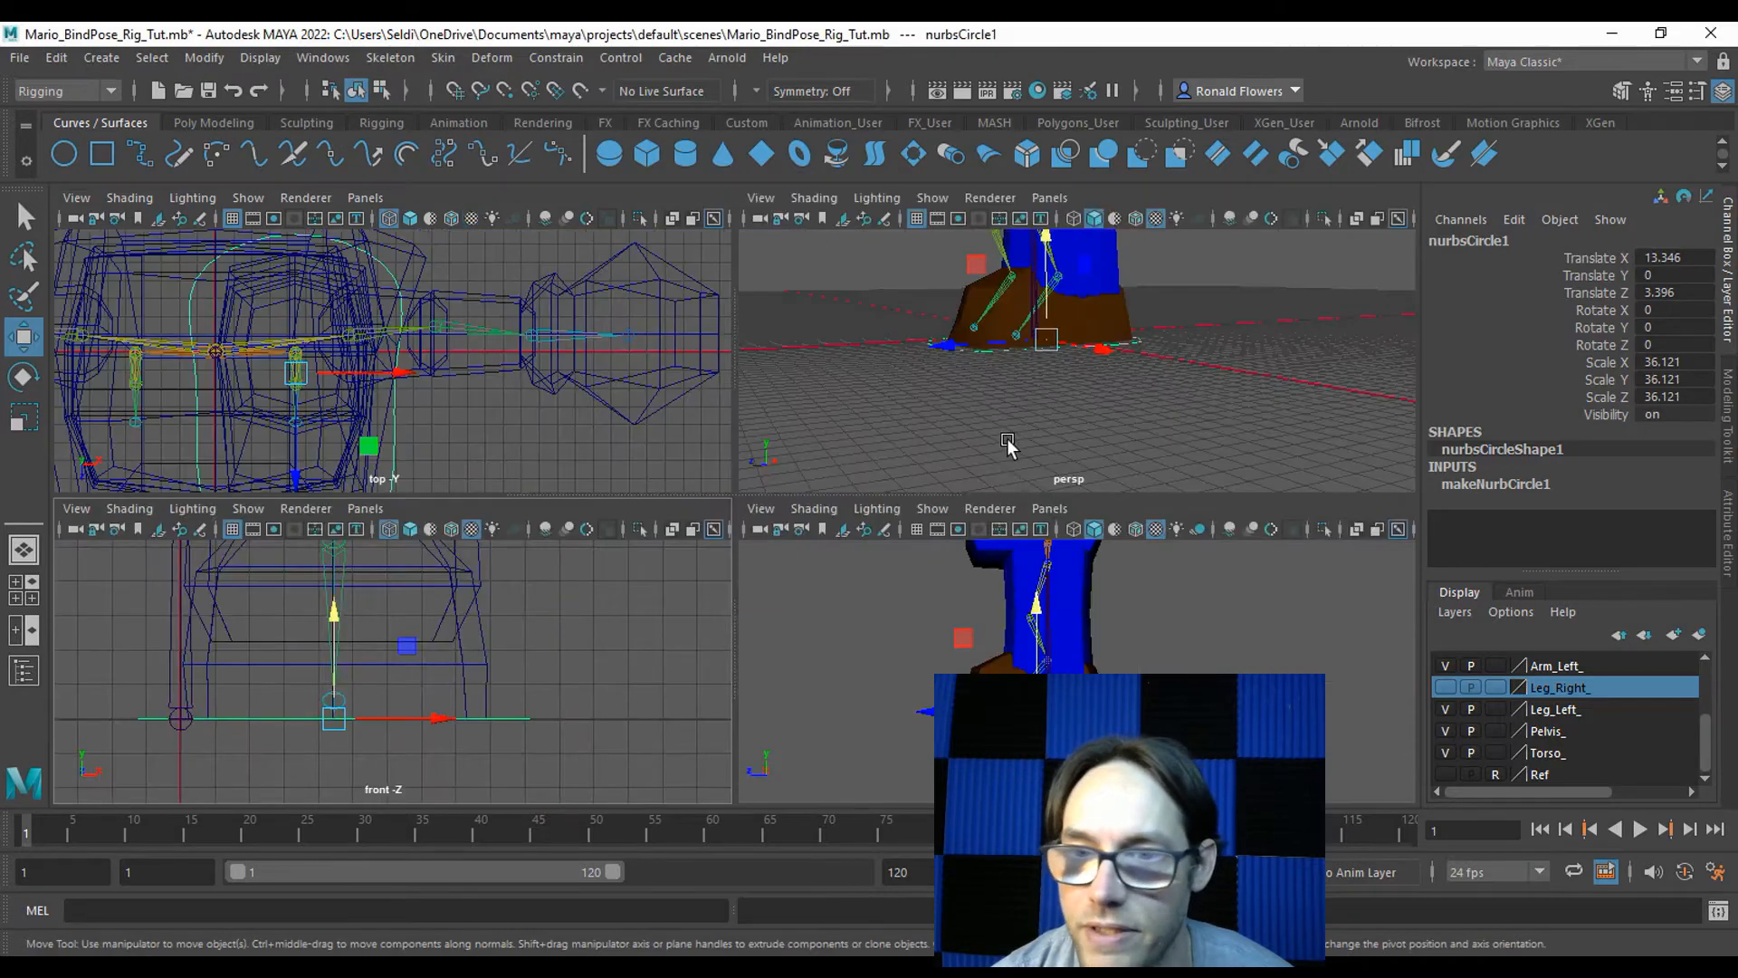
key("space")
left_click_drag(873, 475, 859, 517, "alt")
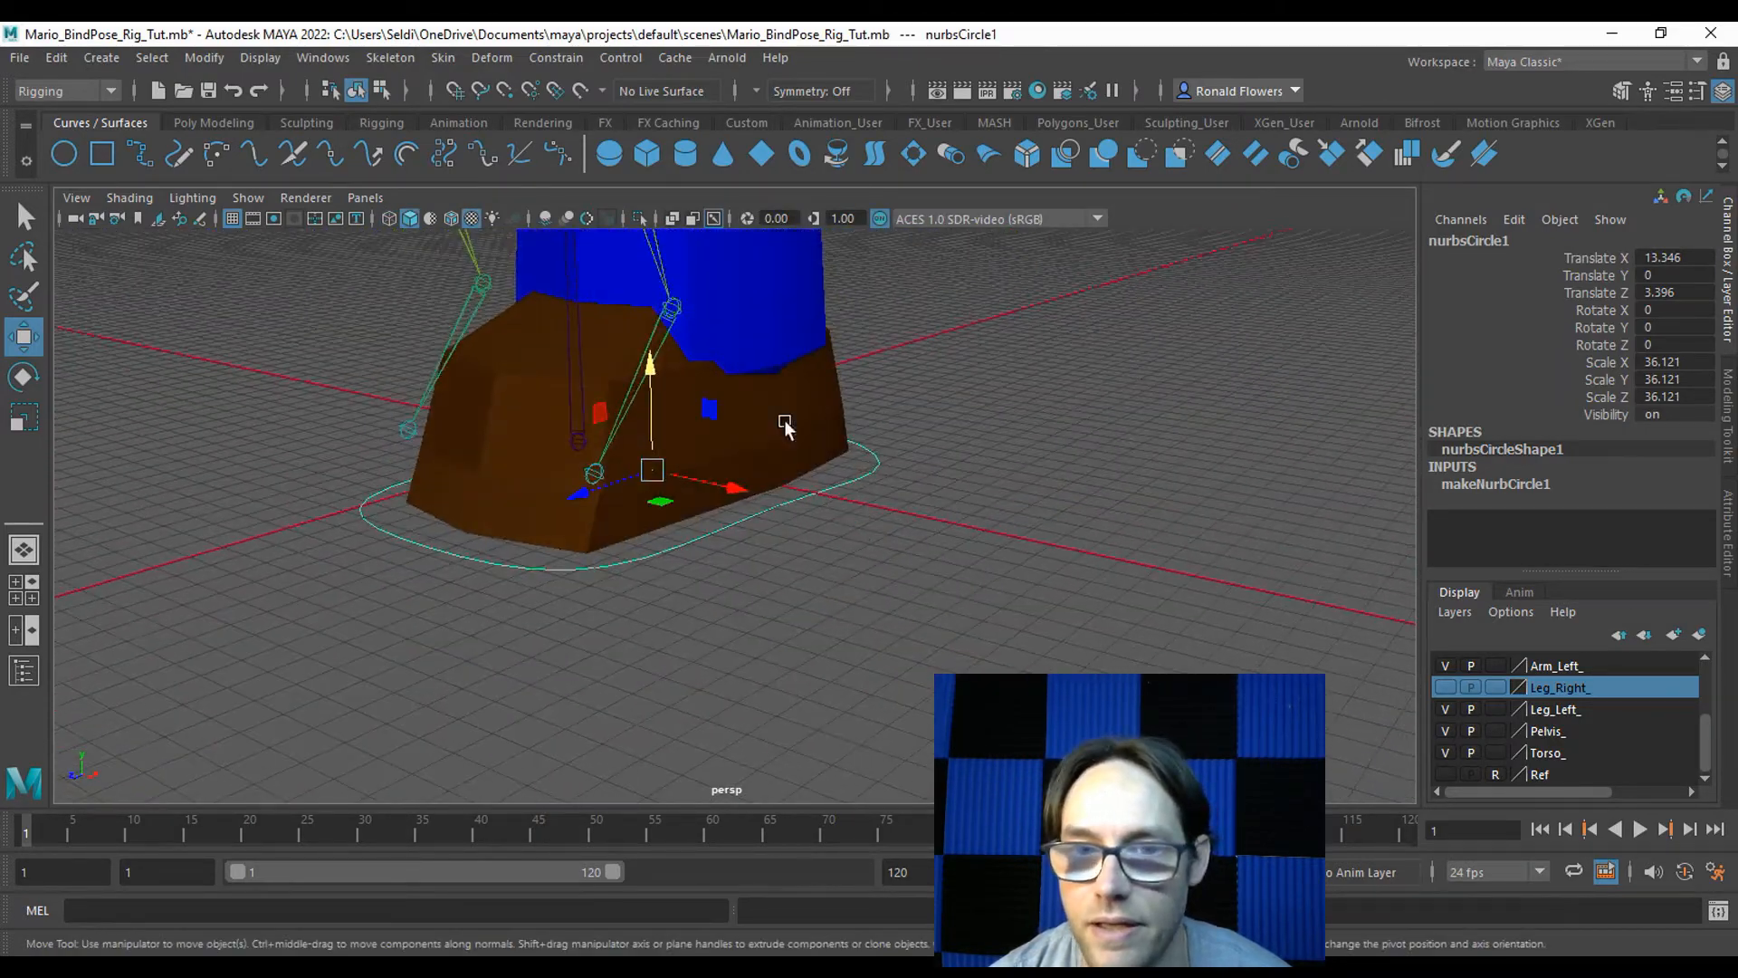
scroll(874, 500, "down", 3)
middle_click_drag(909, 414, 887, 557, "alt")
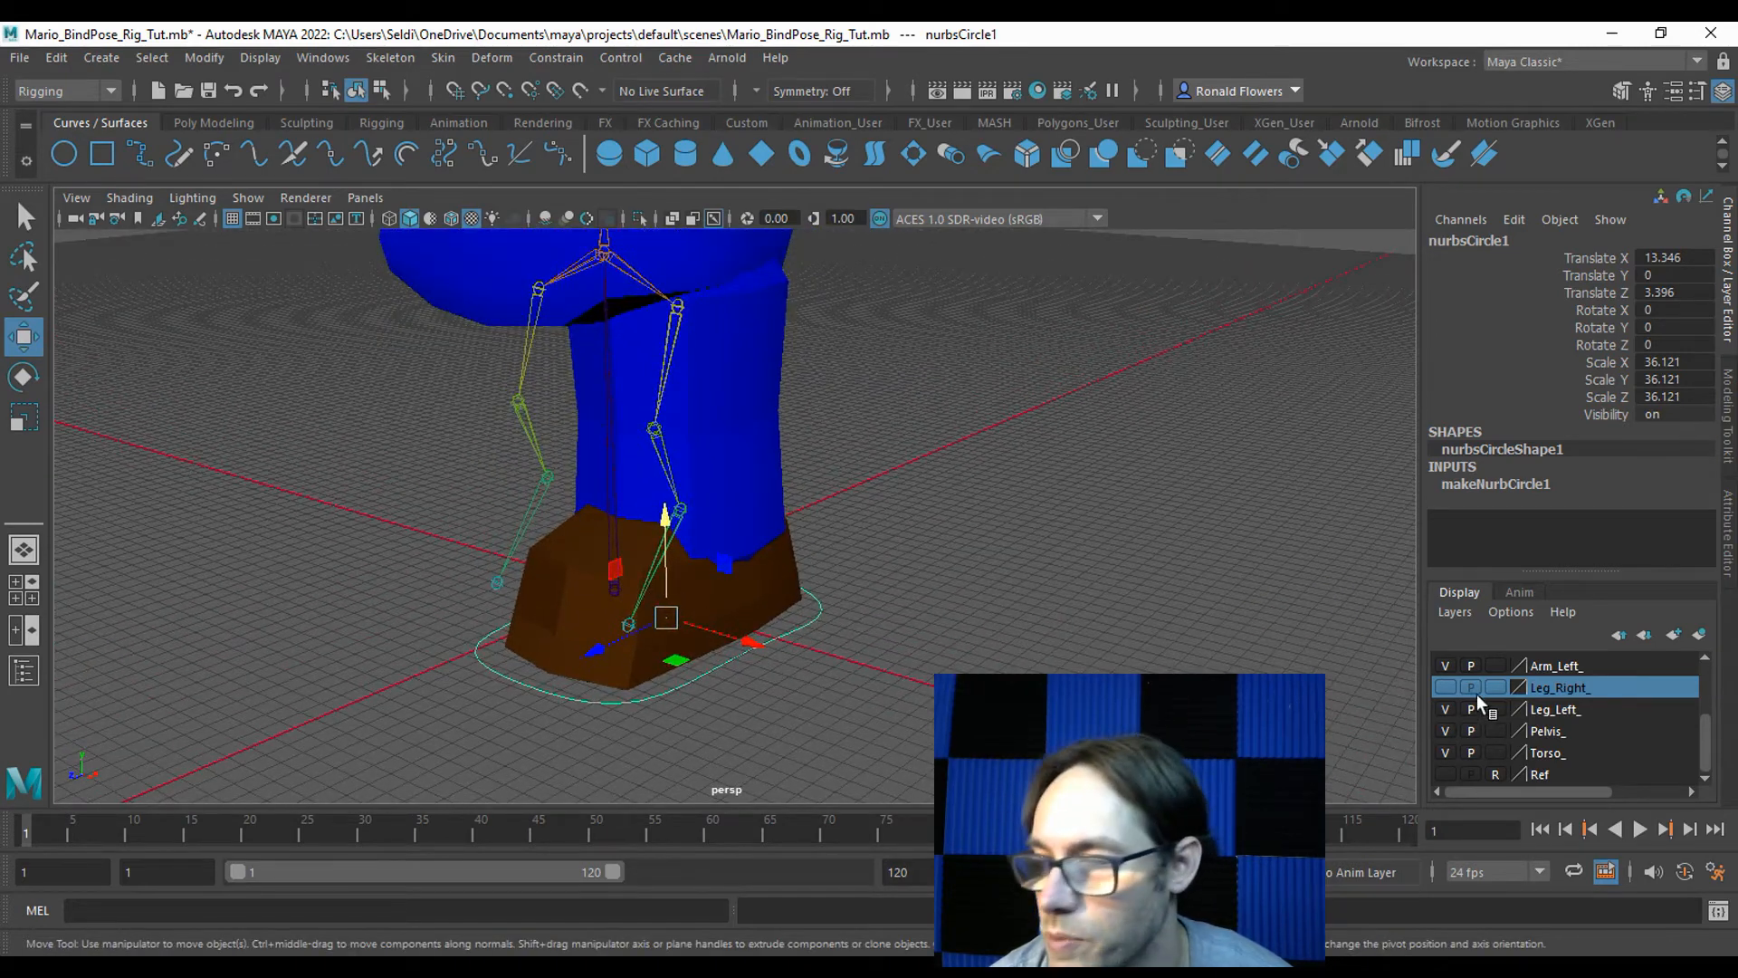
left_click(1446, 709)
left_click(908, 654)
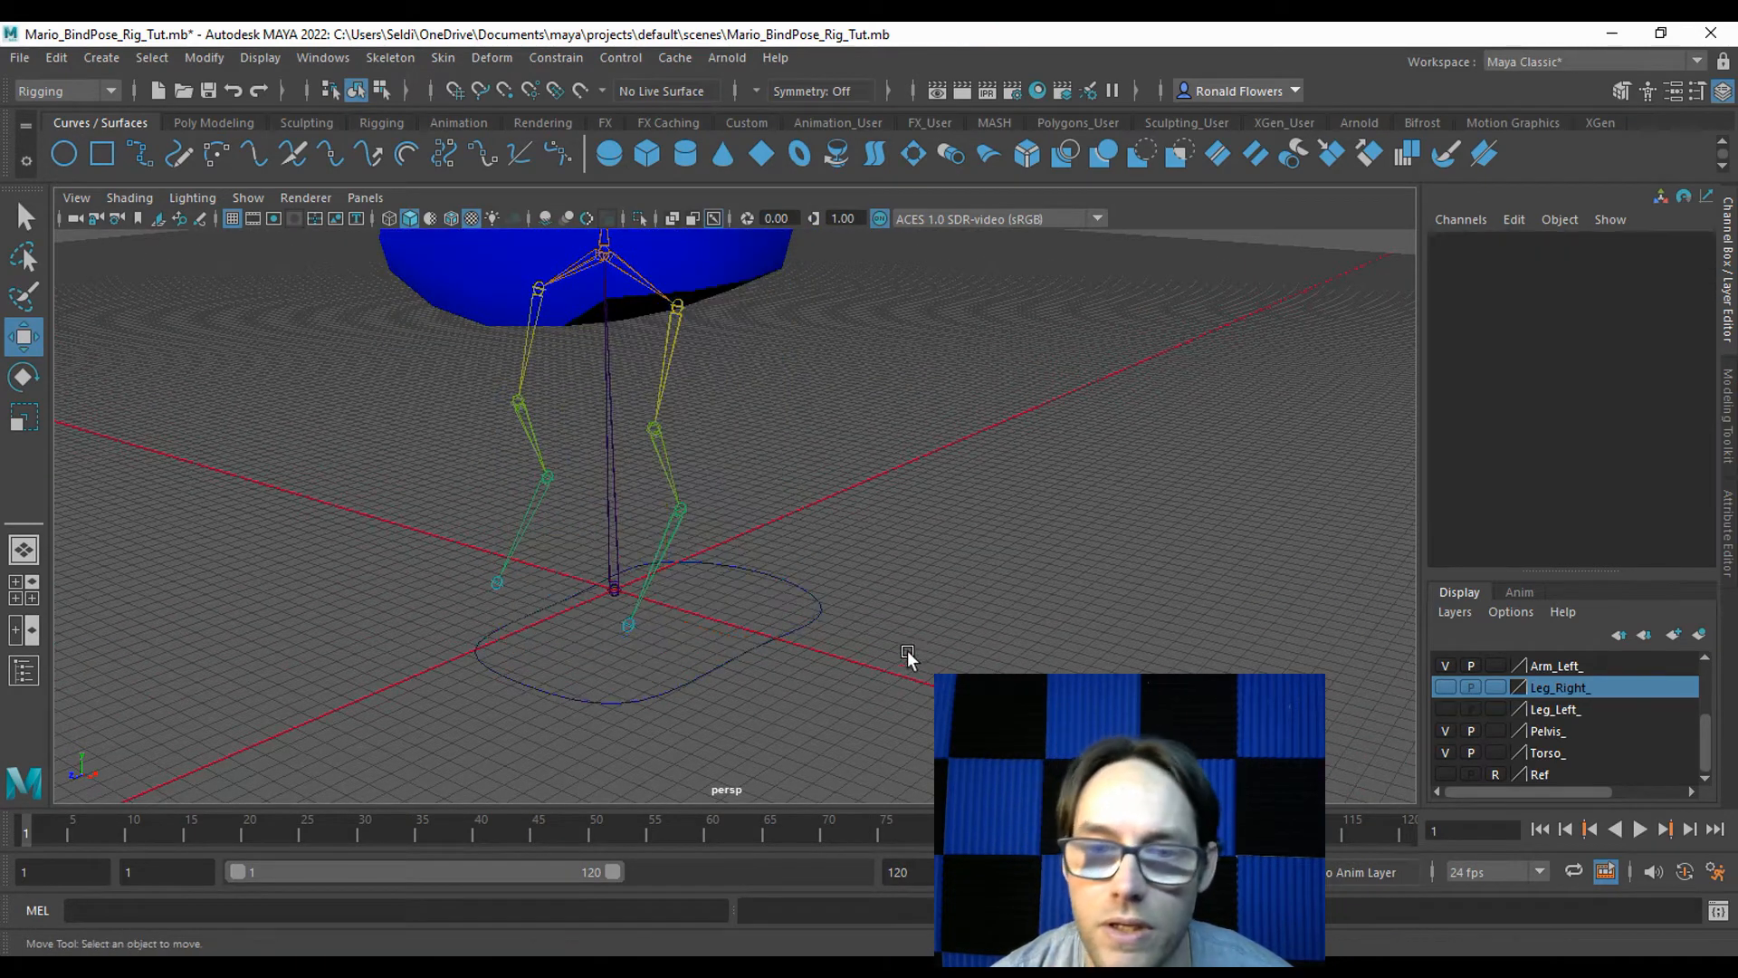
left_click(789, 633)
mouse_move(800, 656)
left_mouse_down("alt")
mouse_move(953, 643)
mouse_move(817, 651)
left_mouse_up("alt")
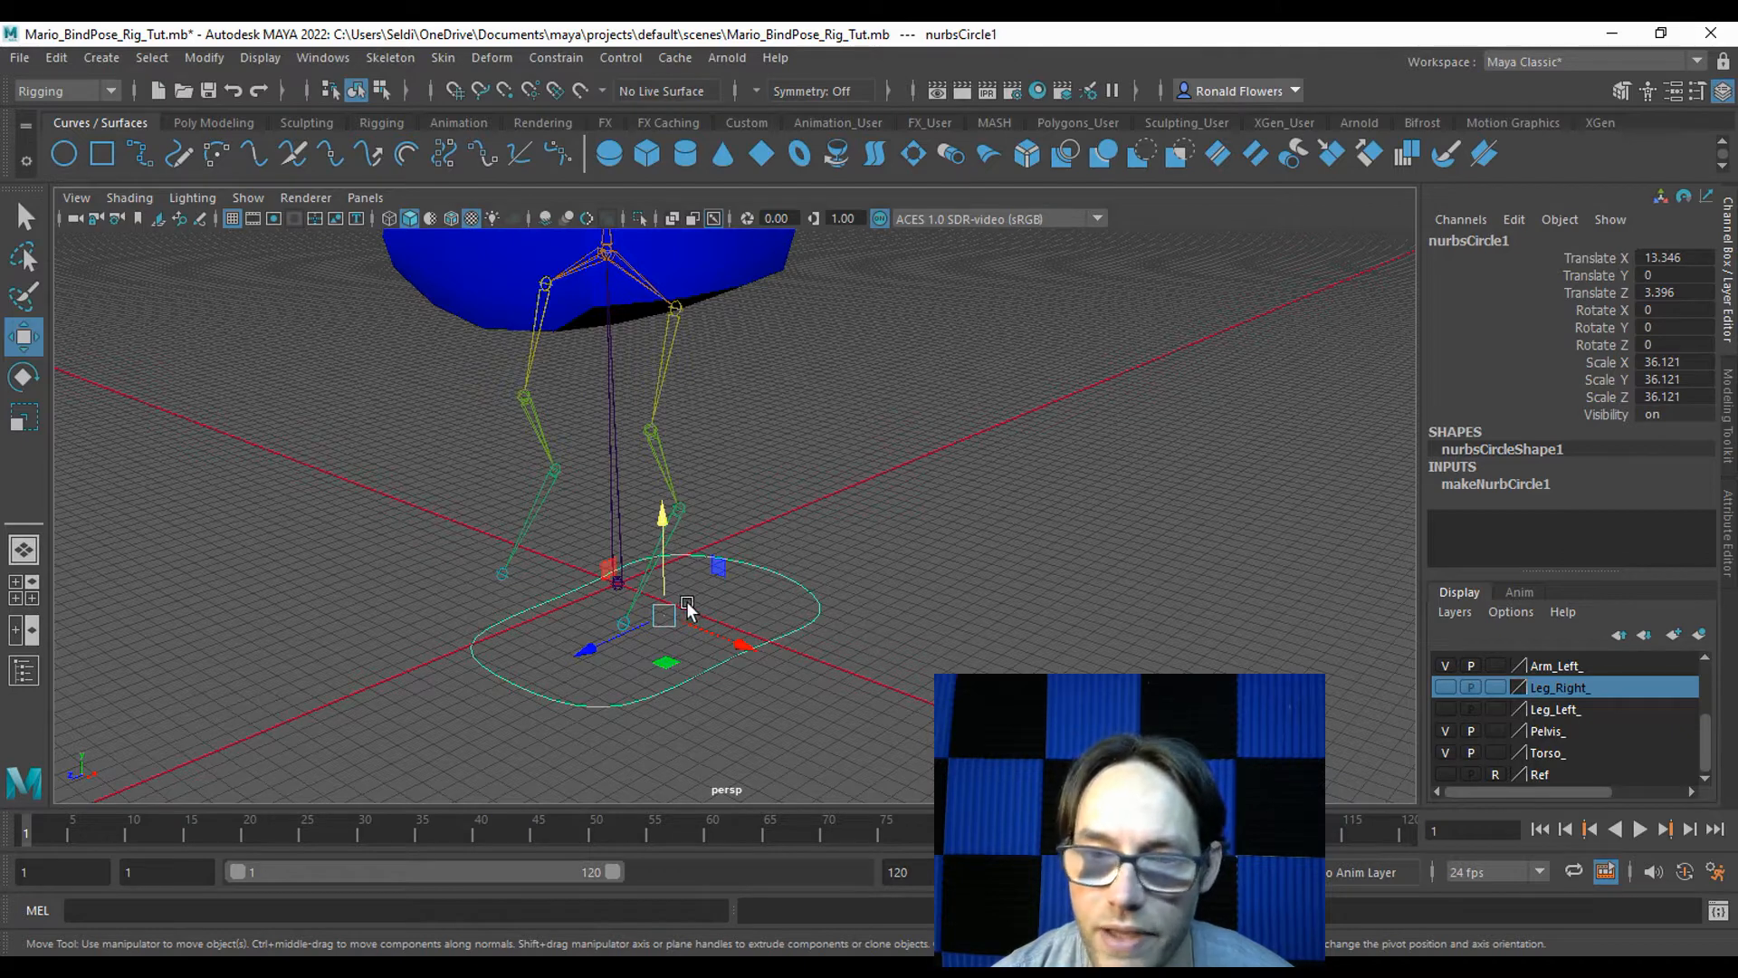
Show the Leg_Left_ layer with Leg_Right_ hidden and examine the L_Ankle joint against the foot control curve.
left_click(1445, 688)
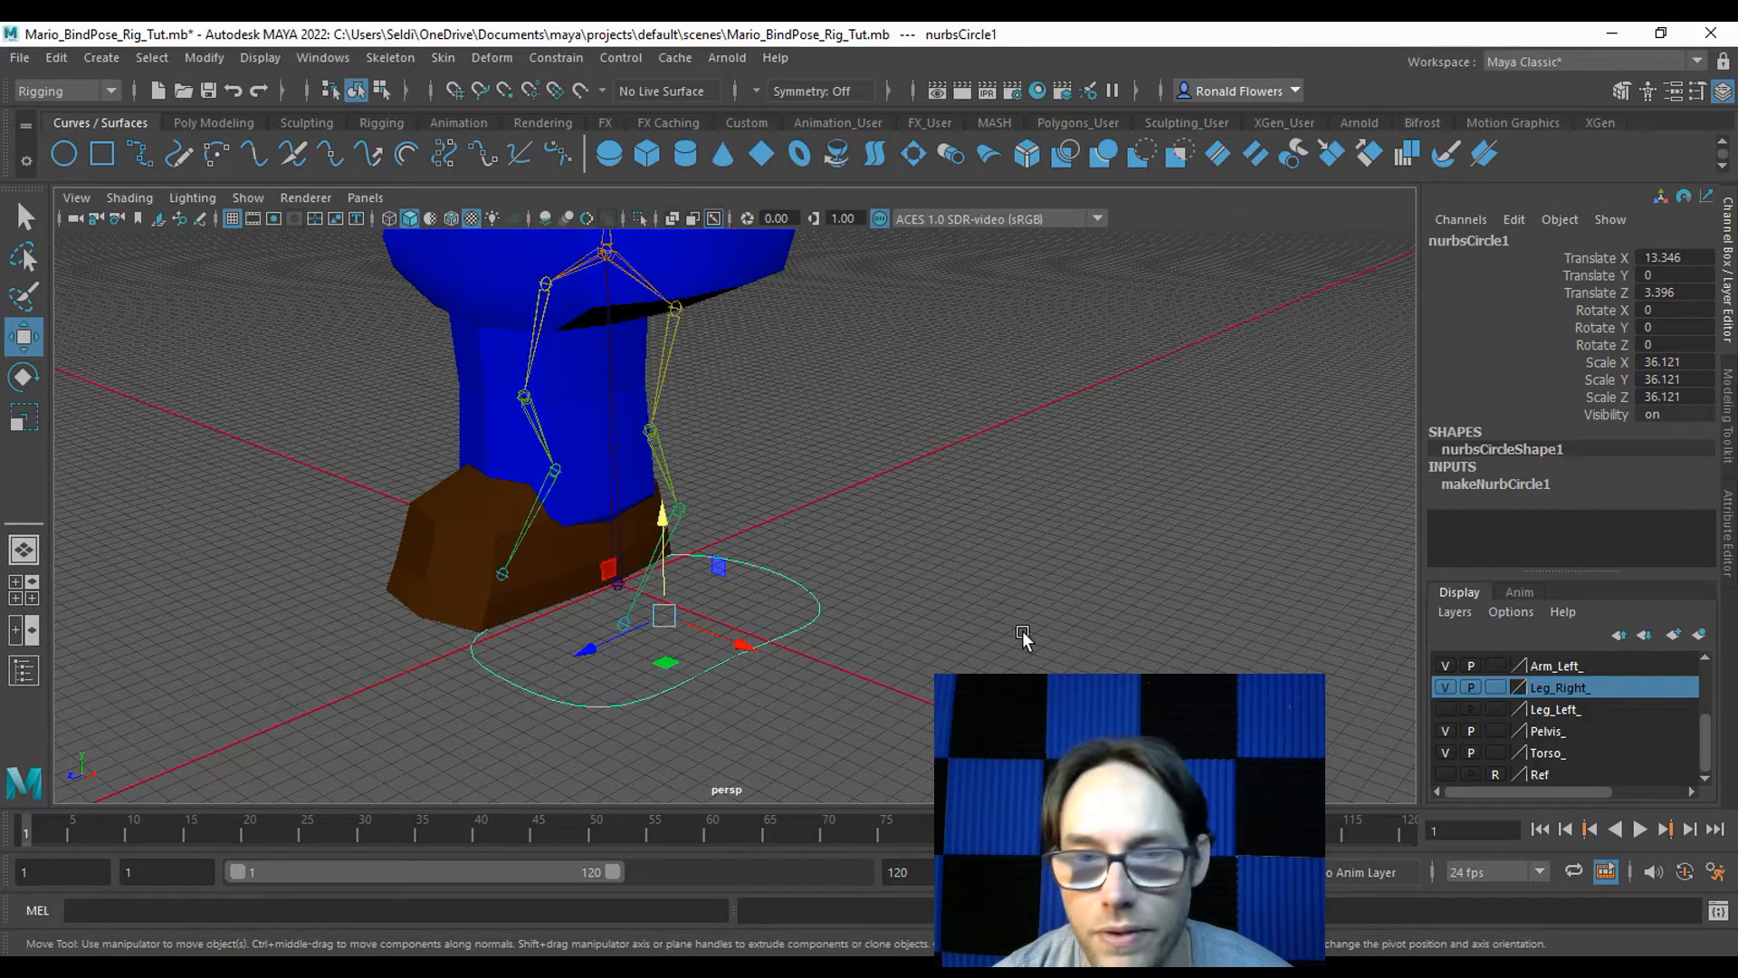
left_click(1446, 687)
left_click(1448, 708)
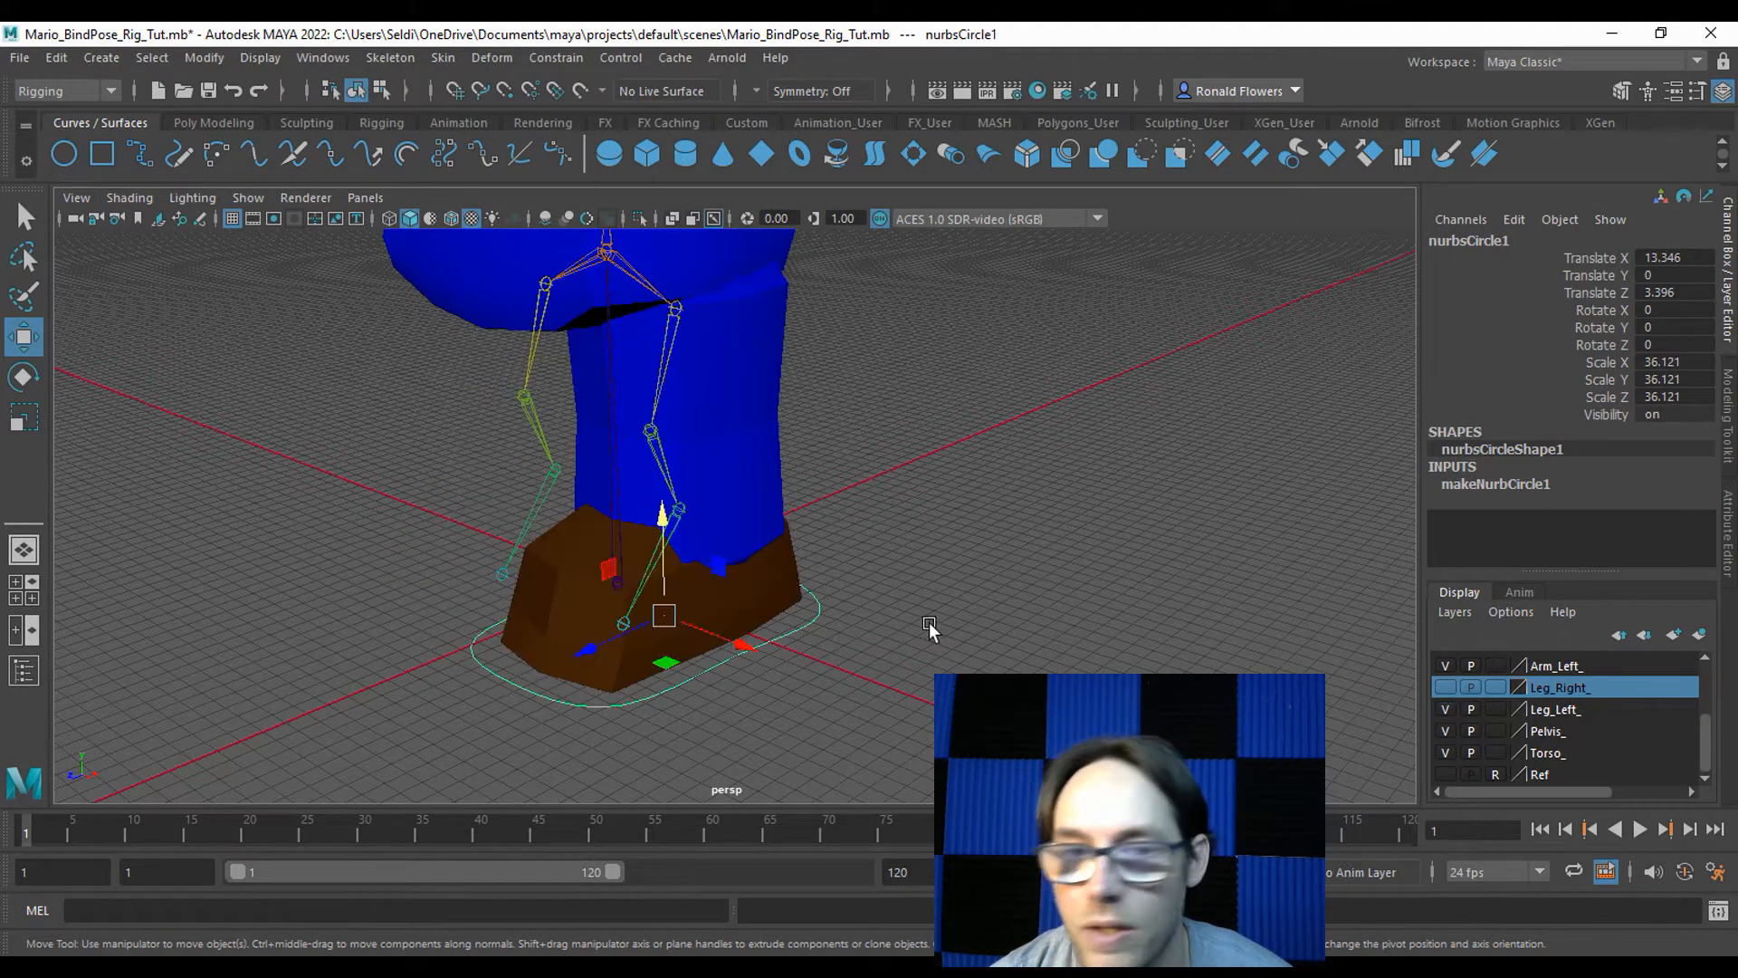
left_click(678, 511)
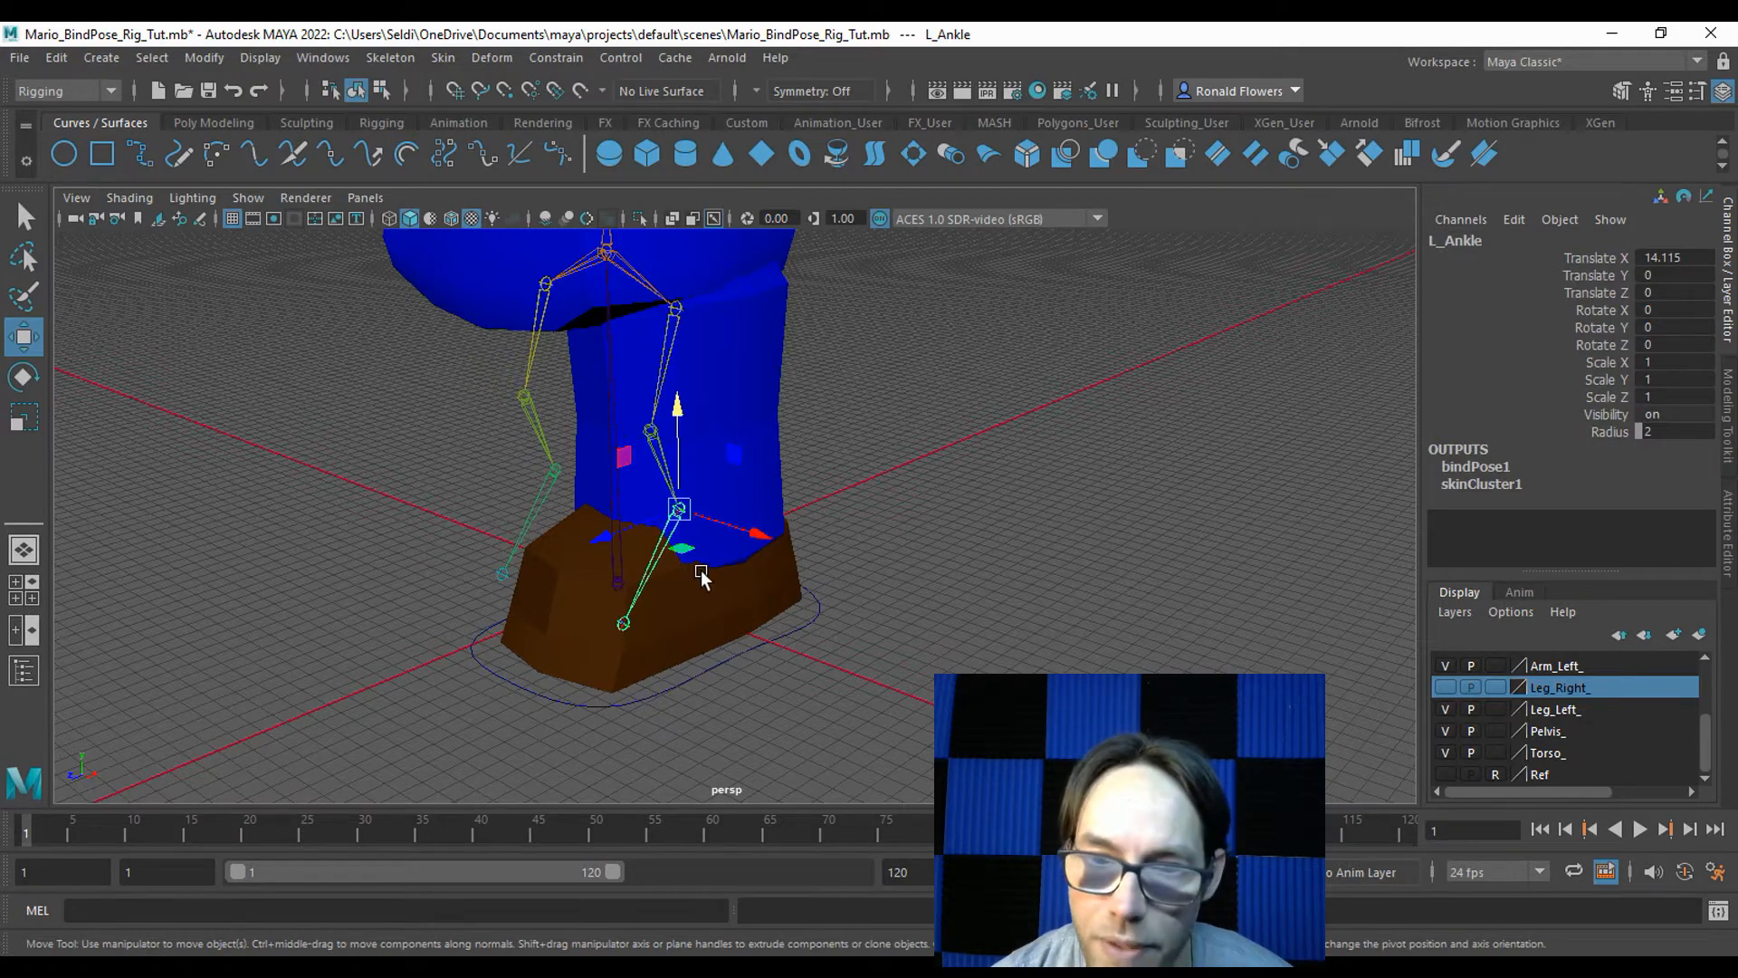
scroll(796, 550, "up", 5)
left_click_drag(824, 549, 690, 613, "alt")
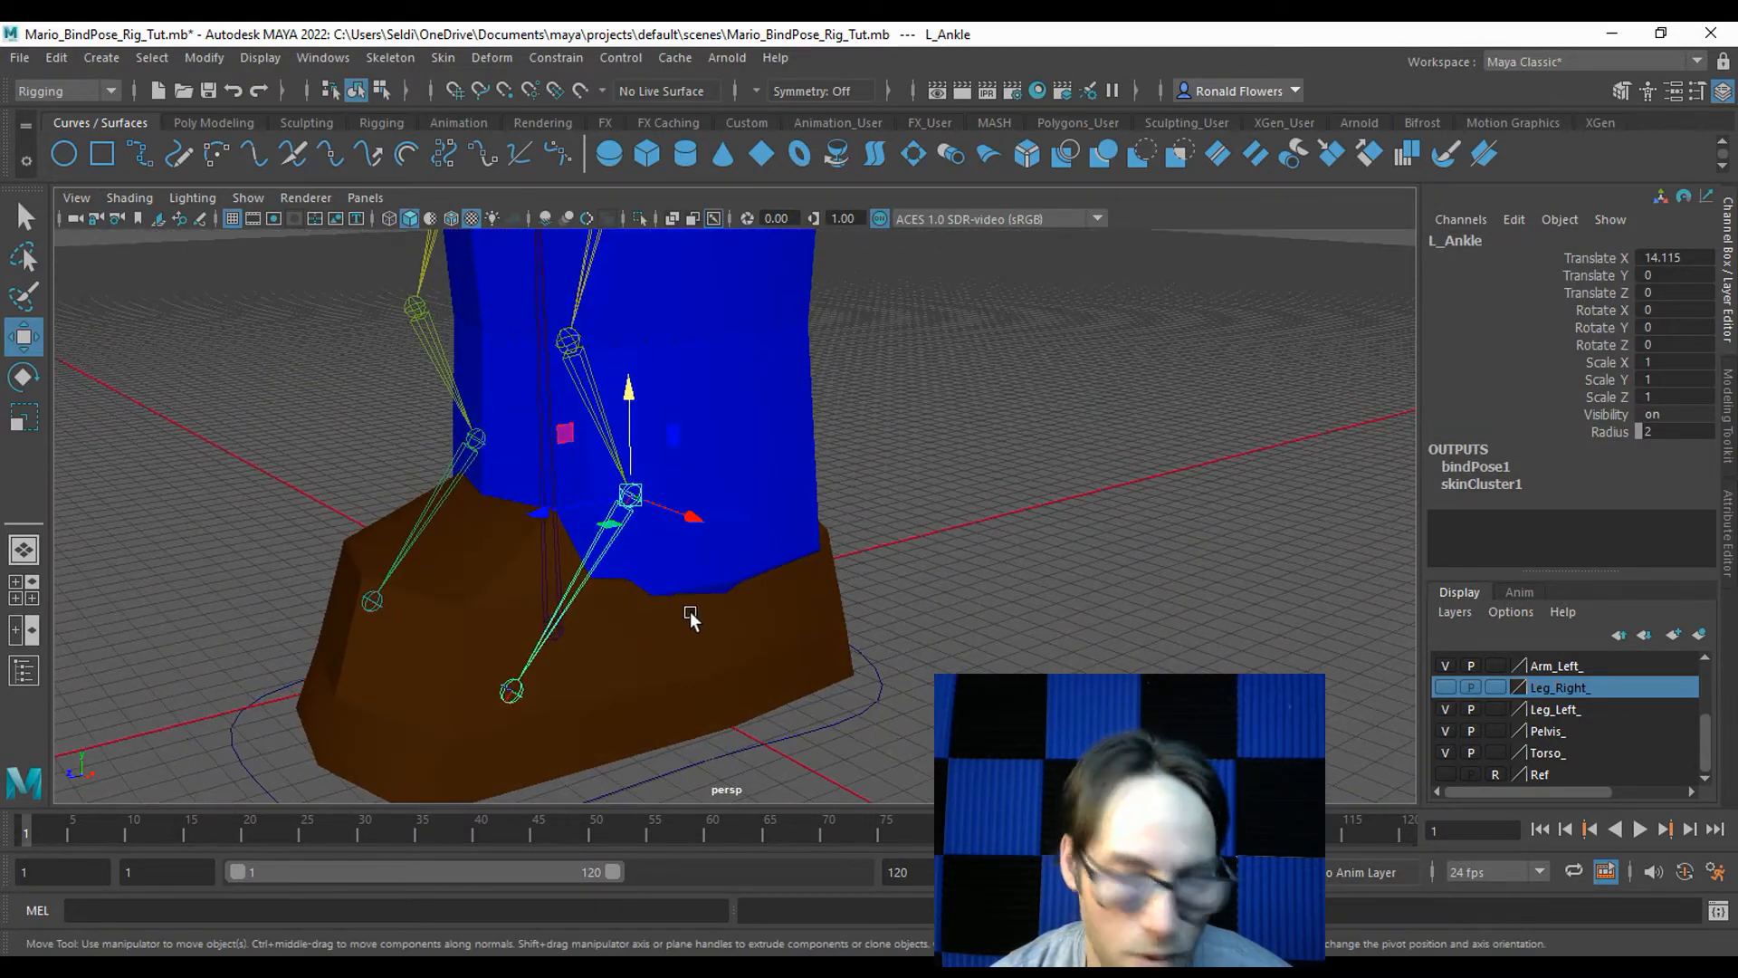
Hide the Leg_Left_ layer and snap the foot control curve's pivot to the left ankle joint, then clear the selection.
left_click(810, 724)
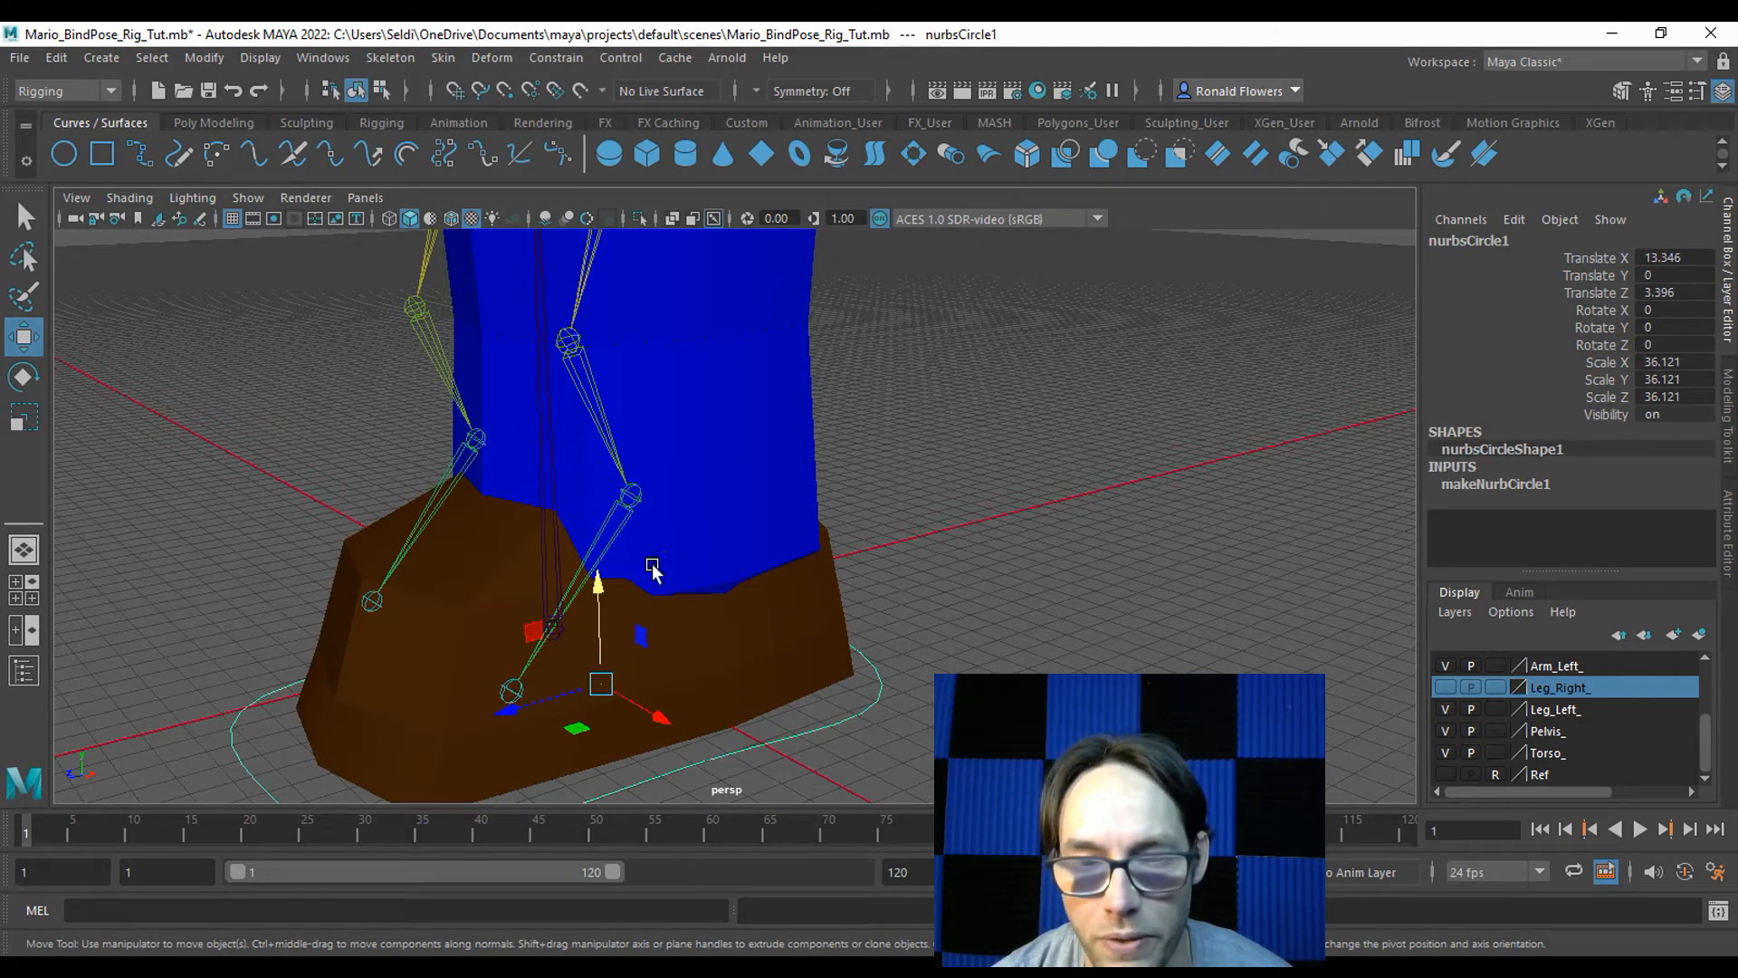
left_click_drag(833, 664, 868, 627, "alt")
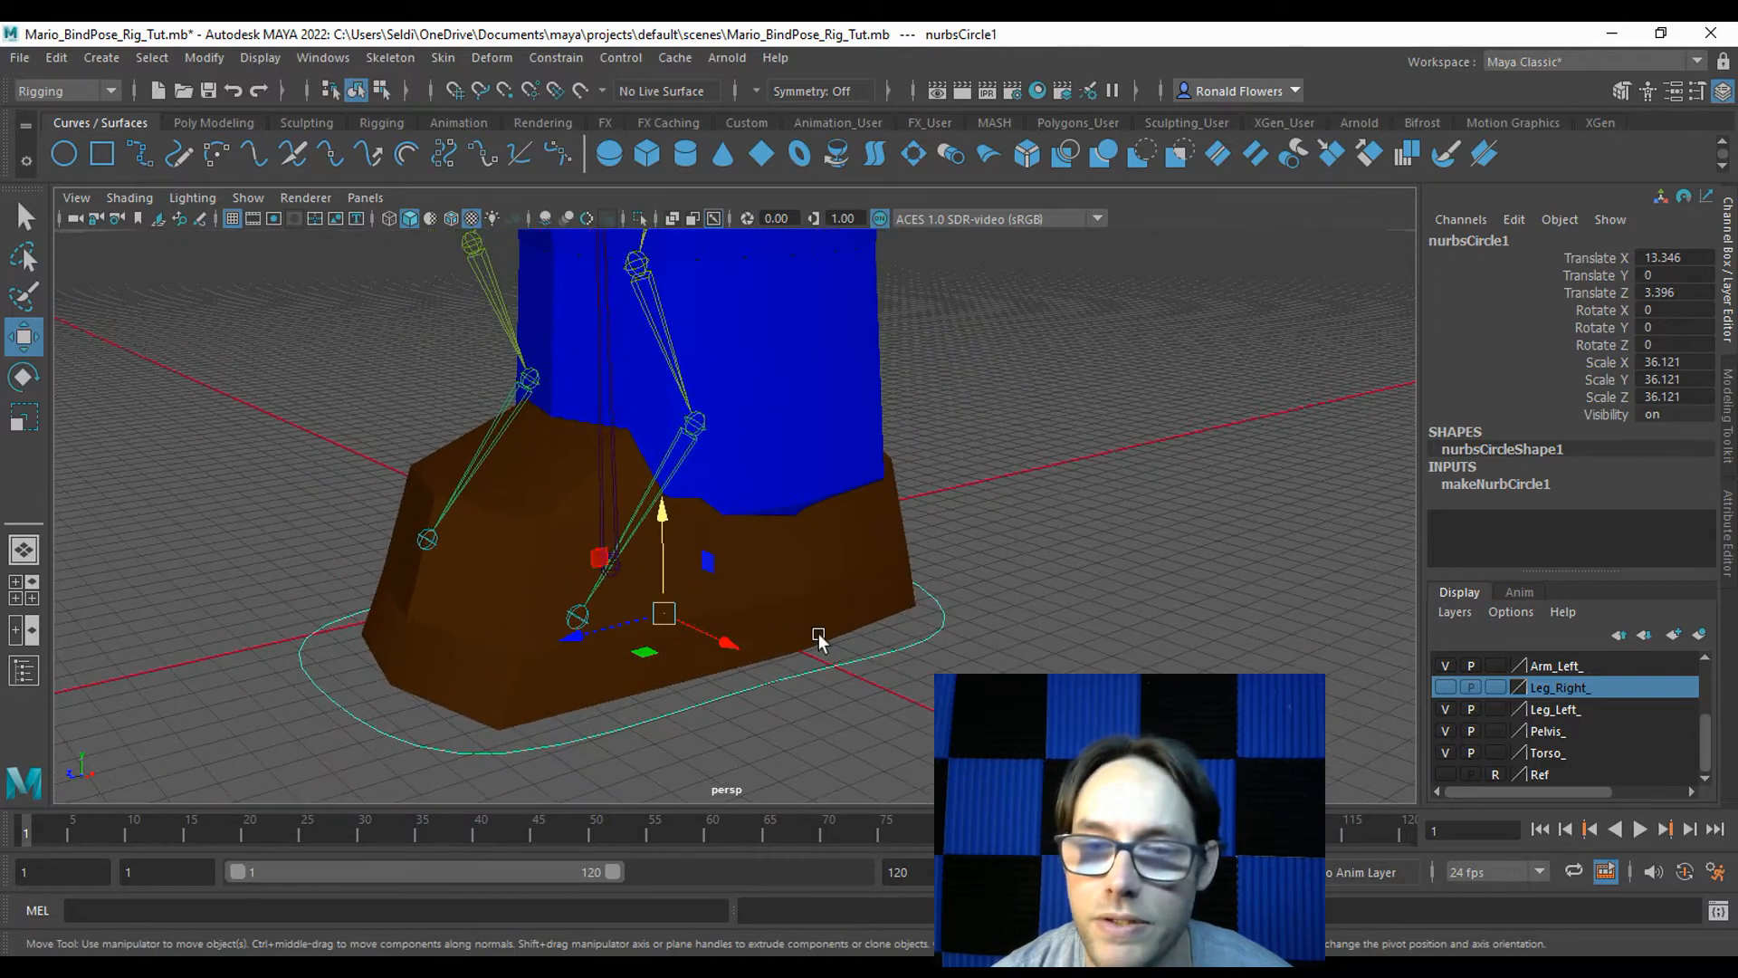
left_click(1446, 708)
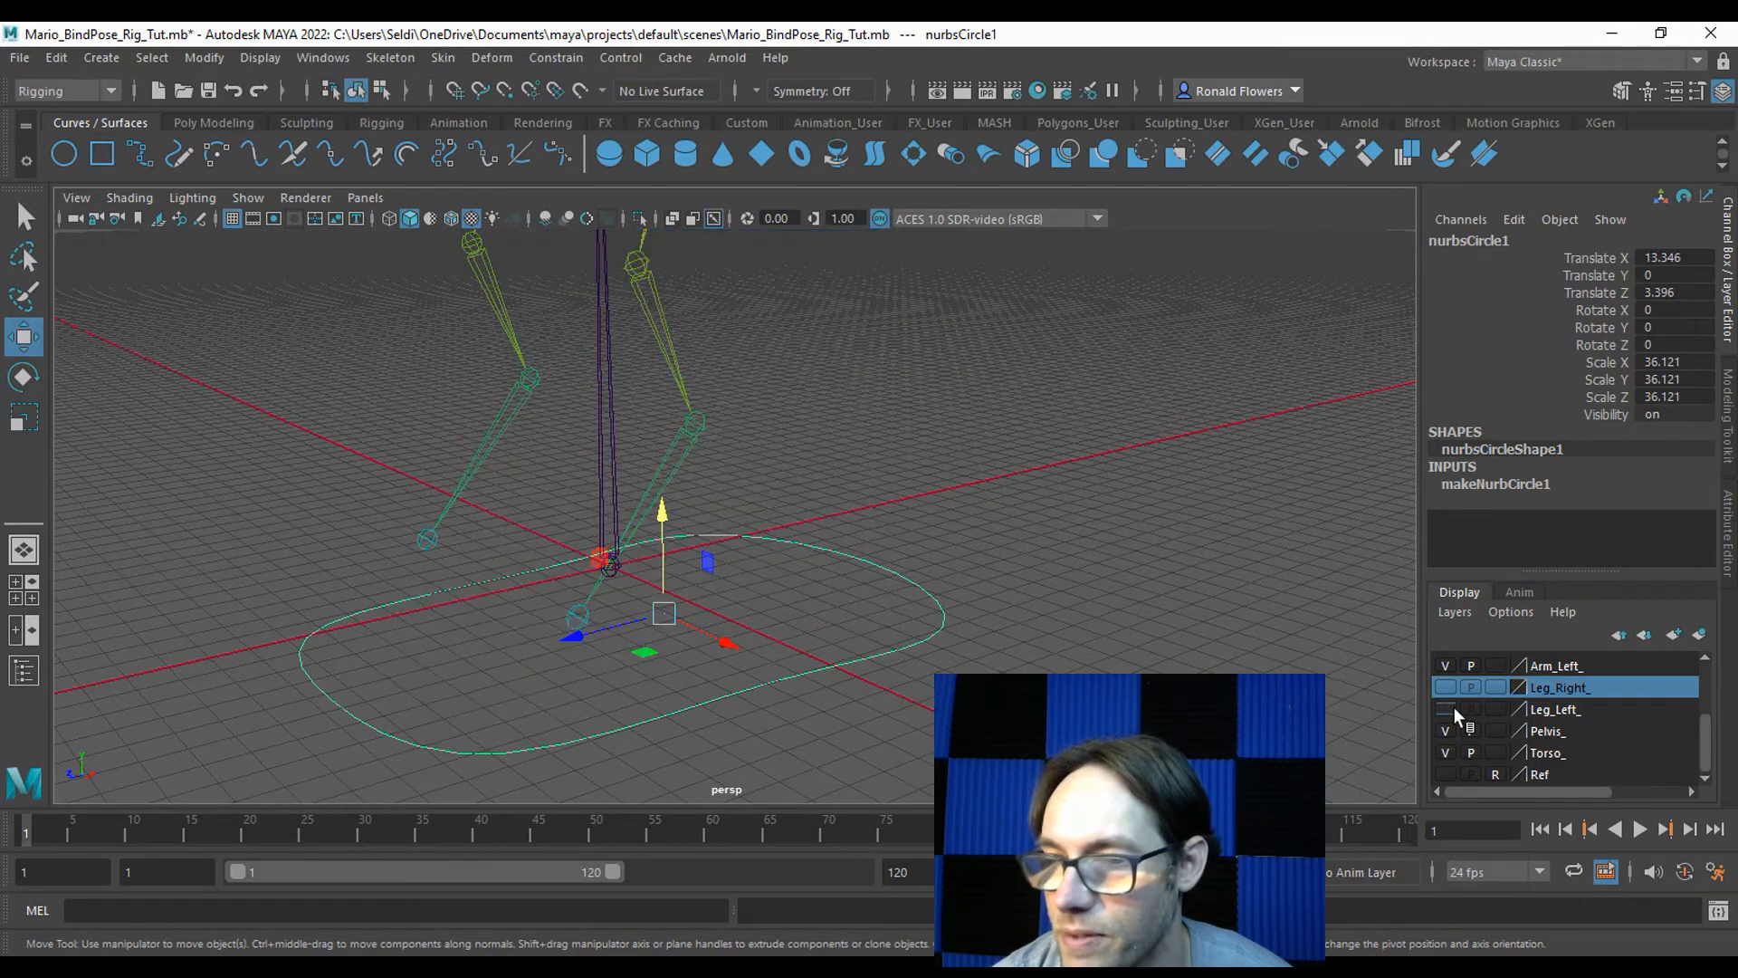
key("d")
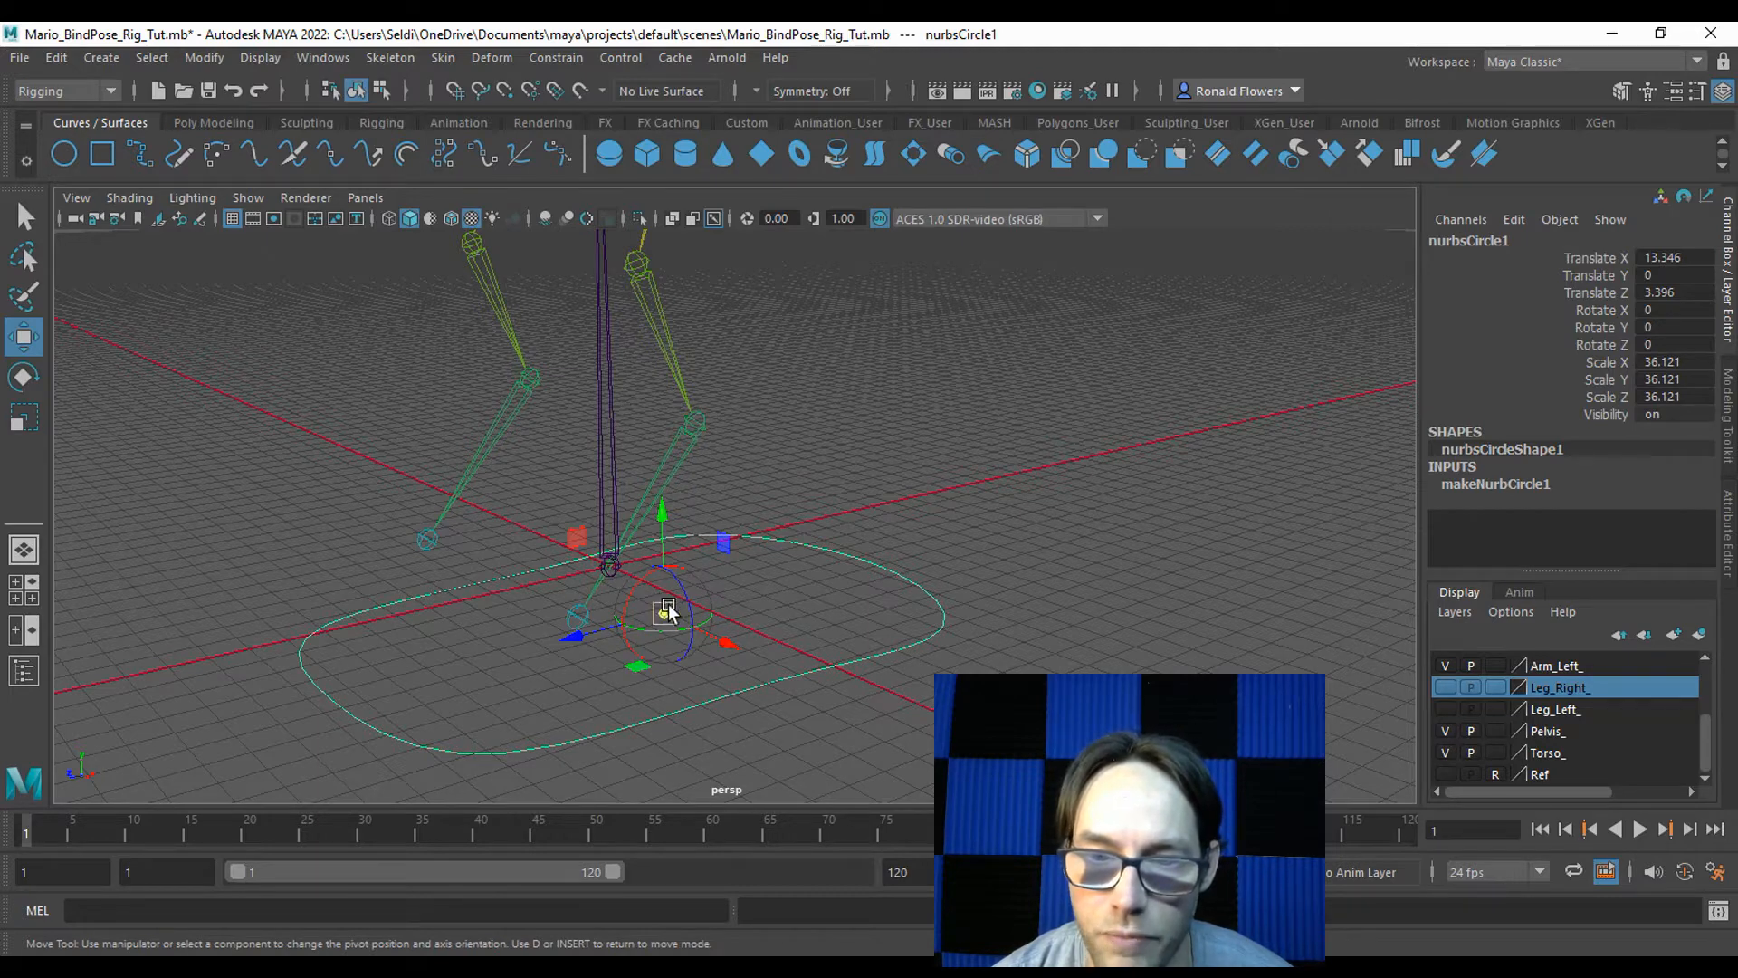
key("v")
left_click_drag(666, 614, 694, 427)
key("d")
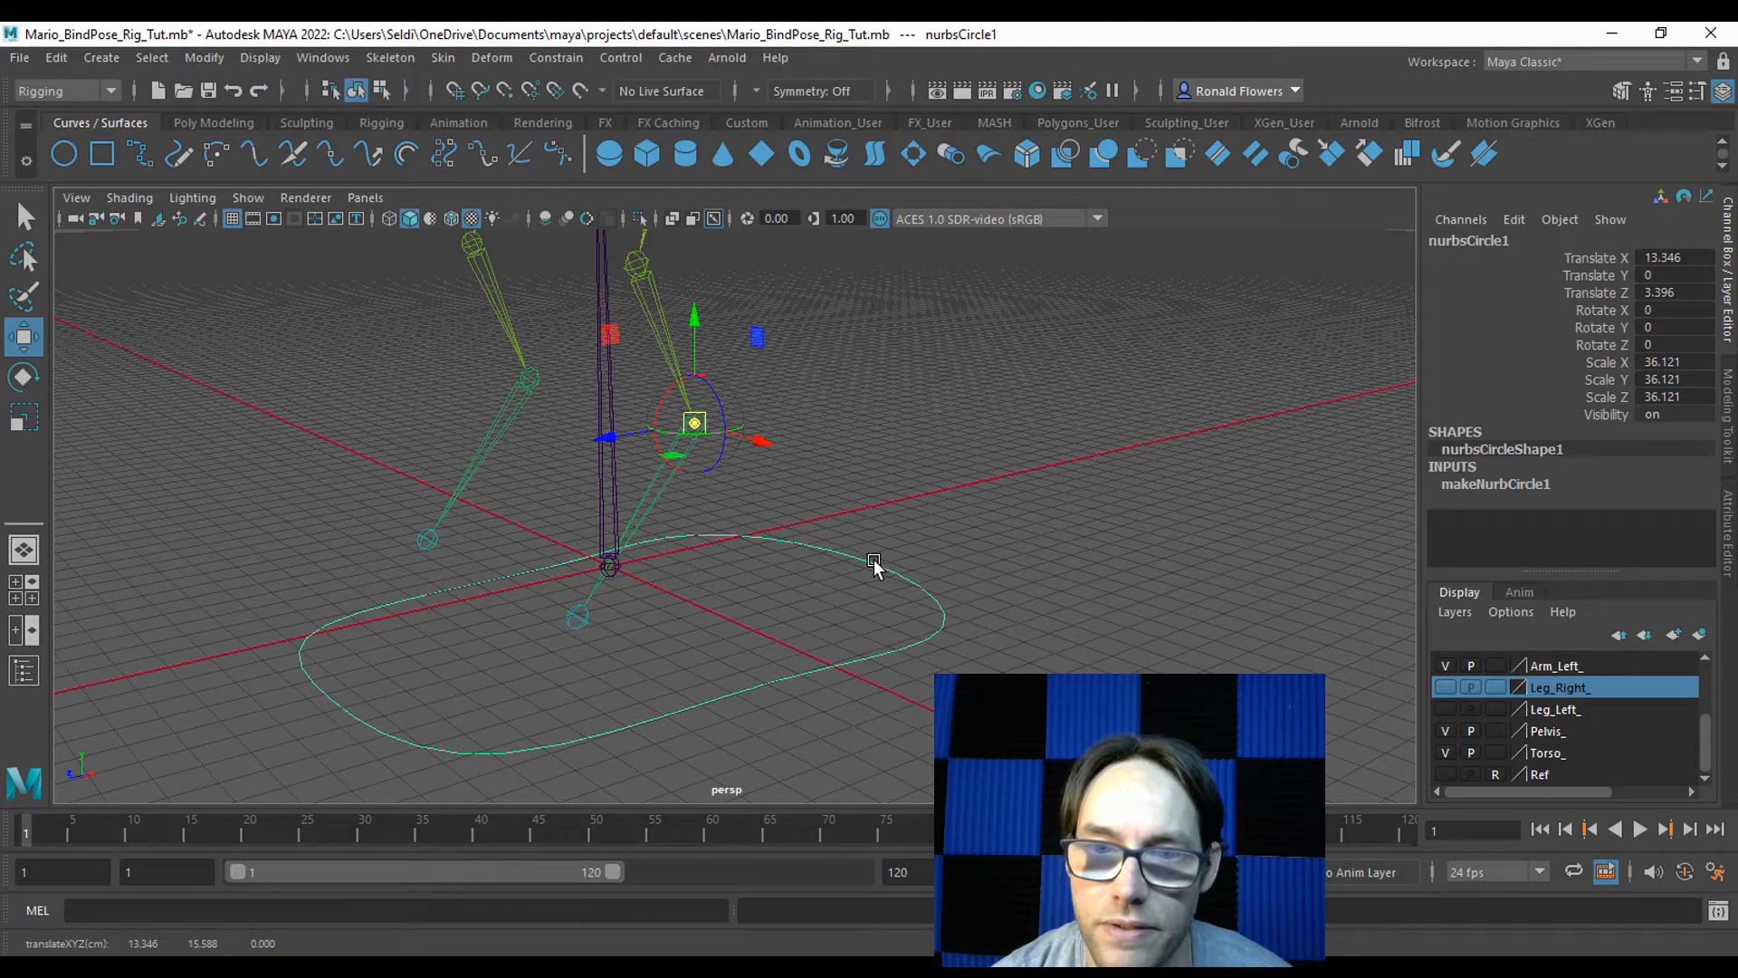
left_click(968, 544)
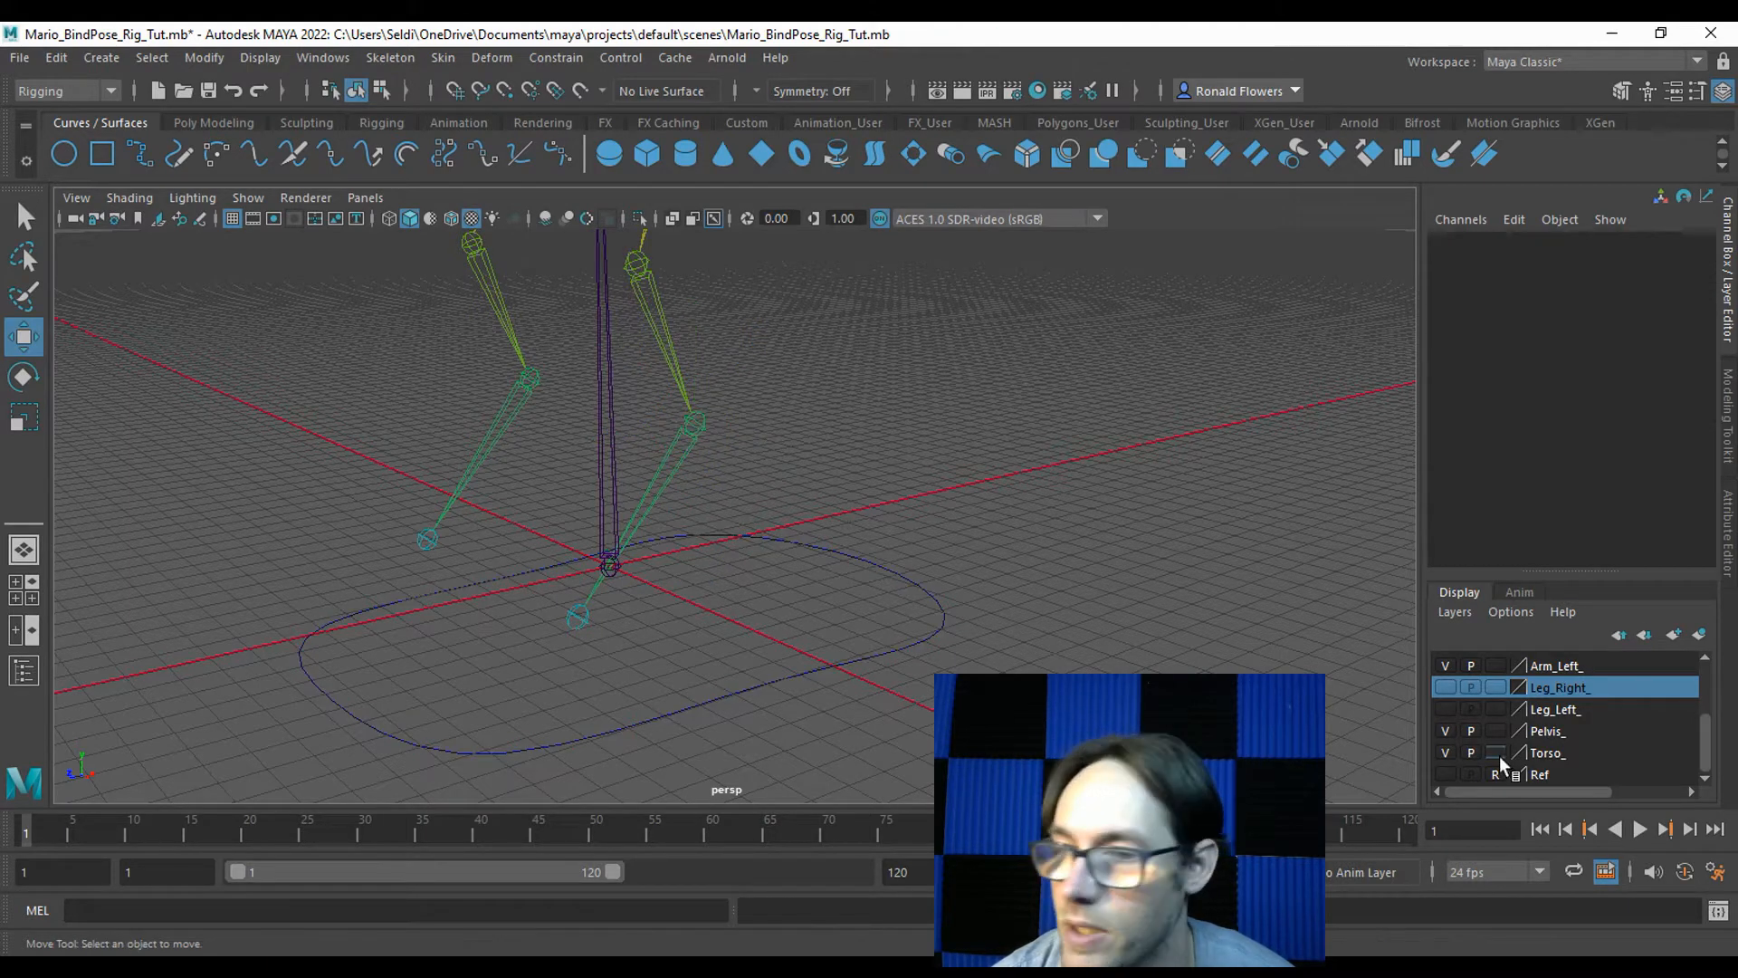
Check the foot control's pivot against the leg mesh with the Leg_Left_ layer temporarily shown, and deselect the curve.
left_click(1445, 709)
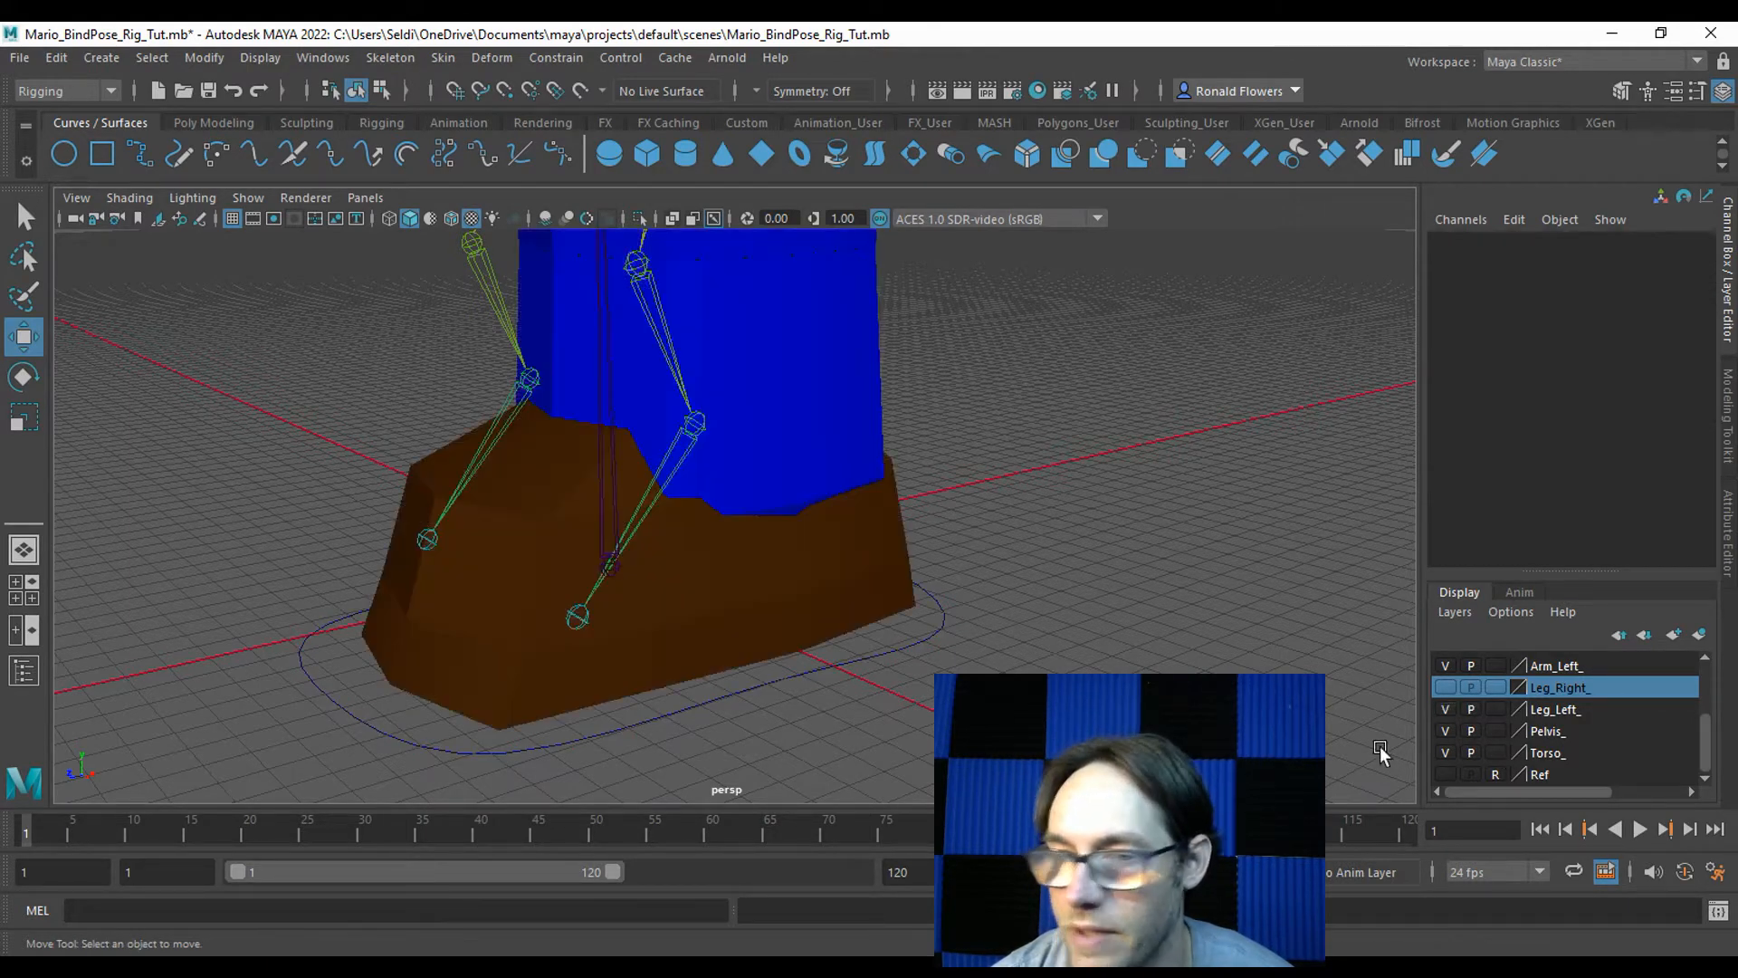
left_click(903, 646)
left_click_drag(842, 668, 750, 516, "alt")
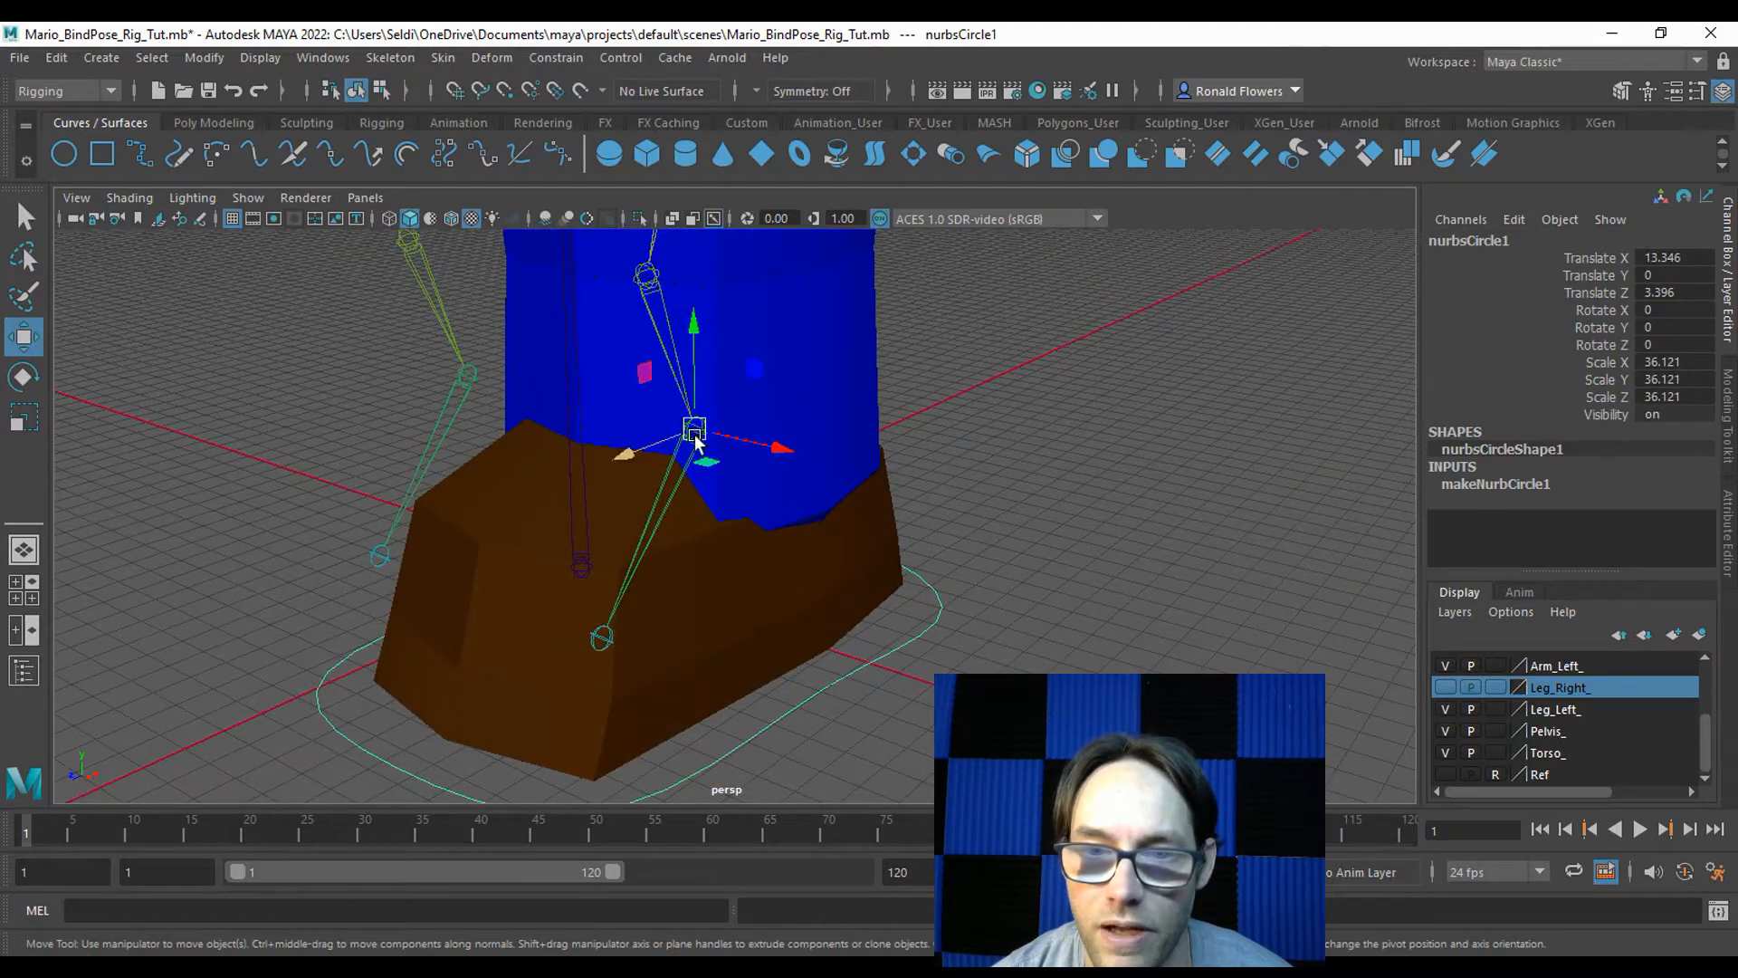
left_click_drag(710, 443, 1271, 659, "alt")
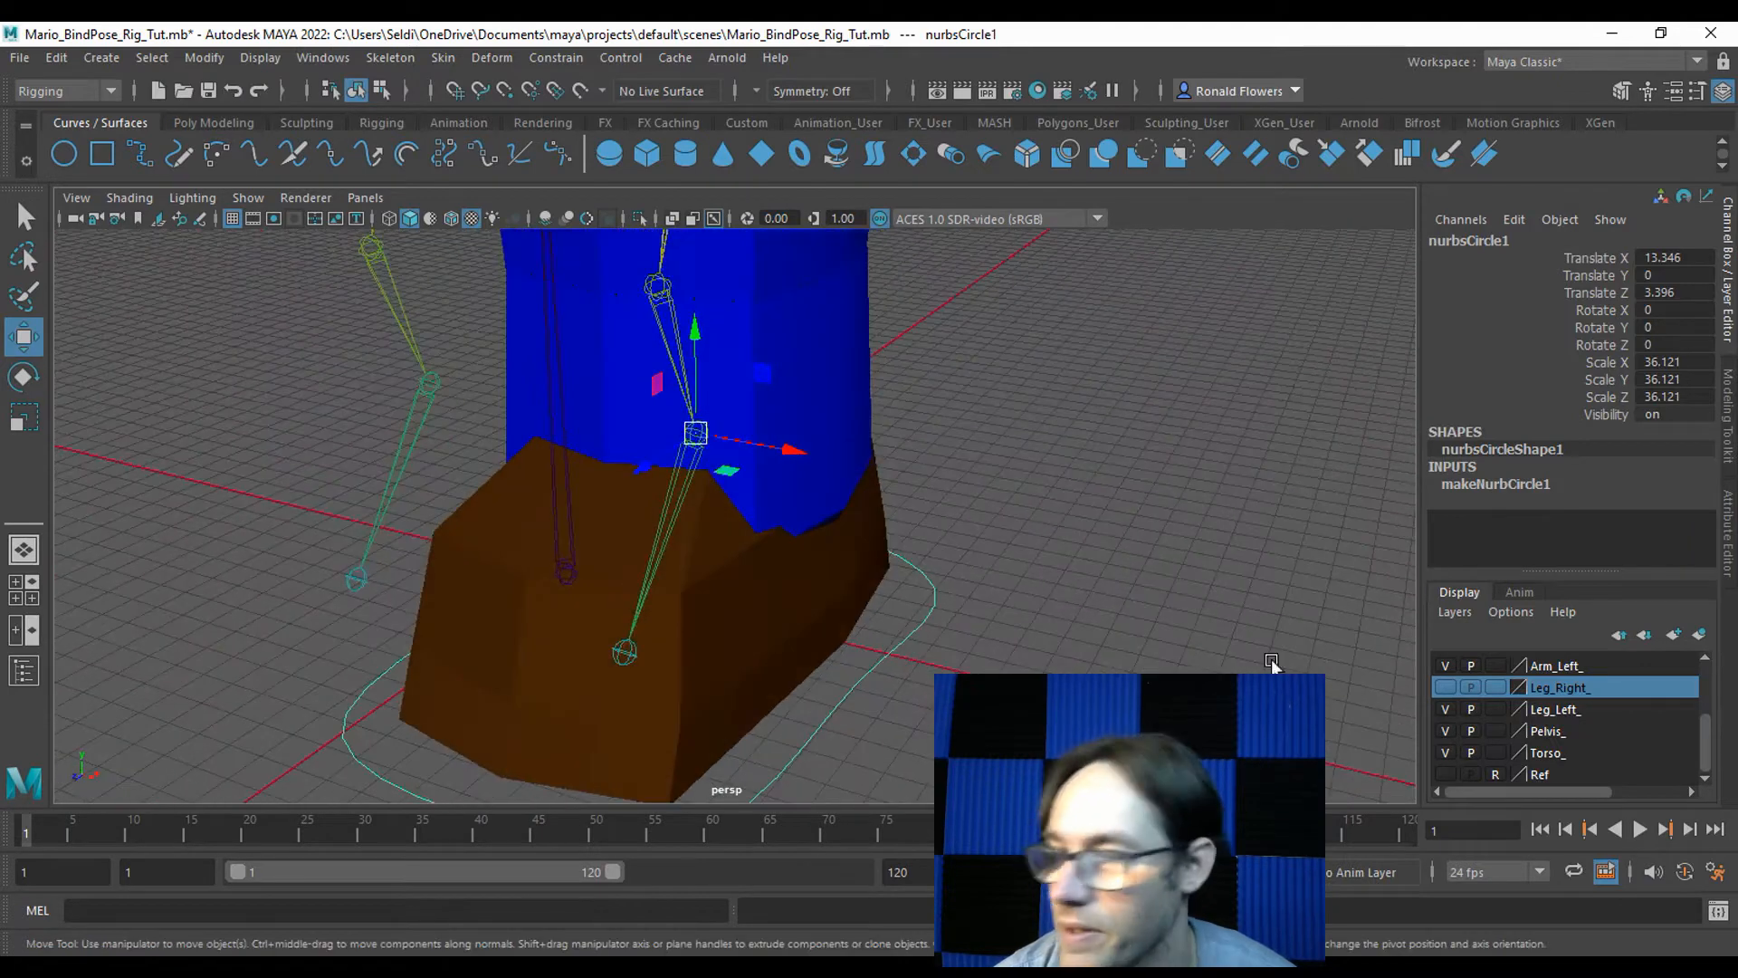
left_click(1445, 709)
left_click(1026, 656)
Create a second NURBS circle at the origin and scale it uniformly to about 9.7.
scroll(1027, 656, "down", 3)
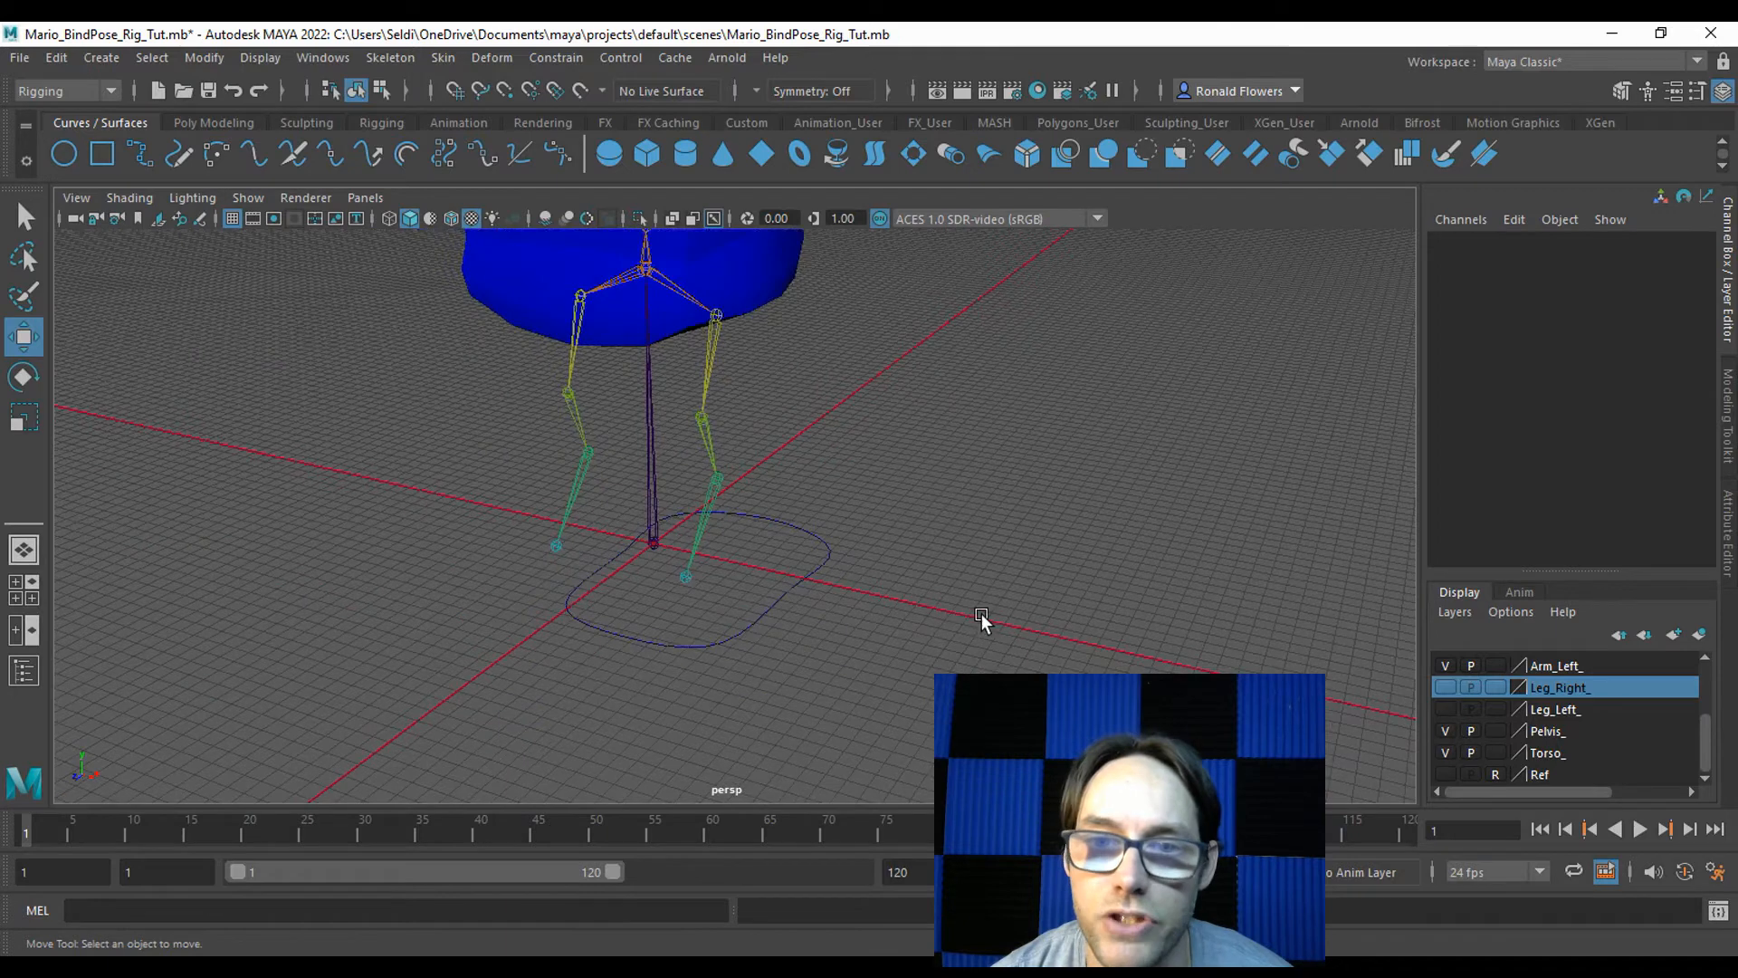
middle_click_drag(942, 509, 942, 609, "alt")
left_click_drag(942, 609, 732, 491, "alt")
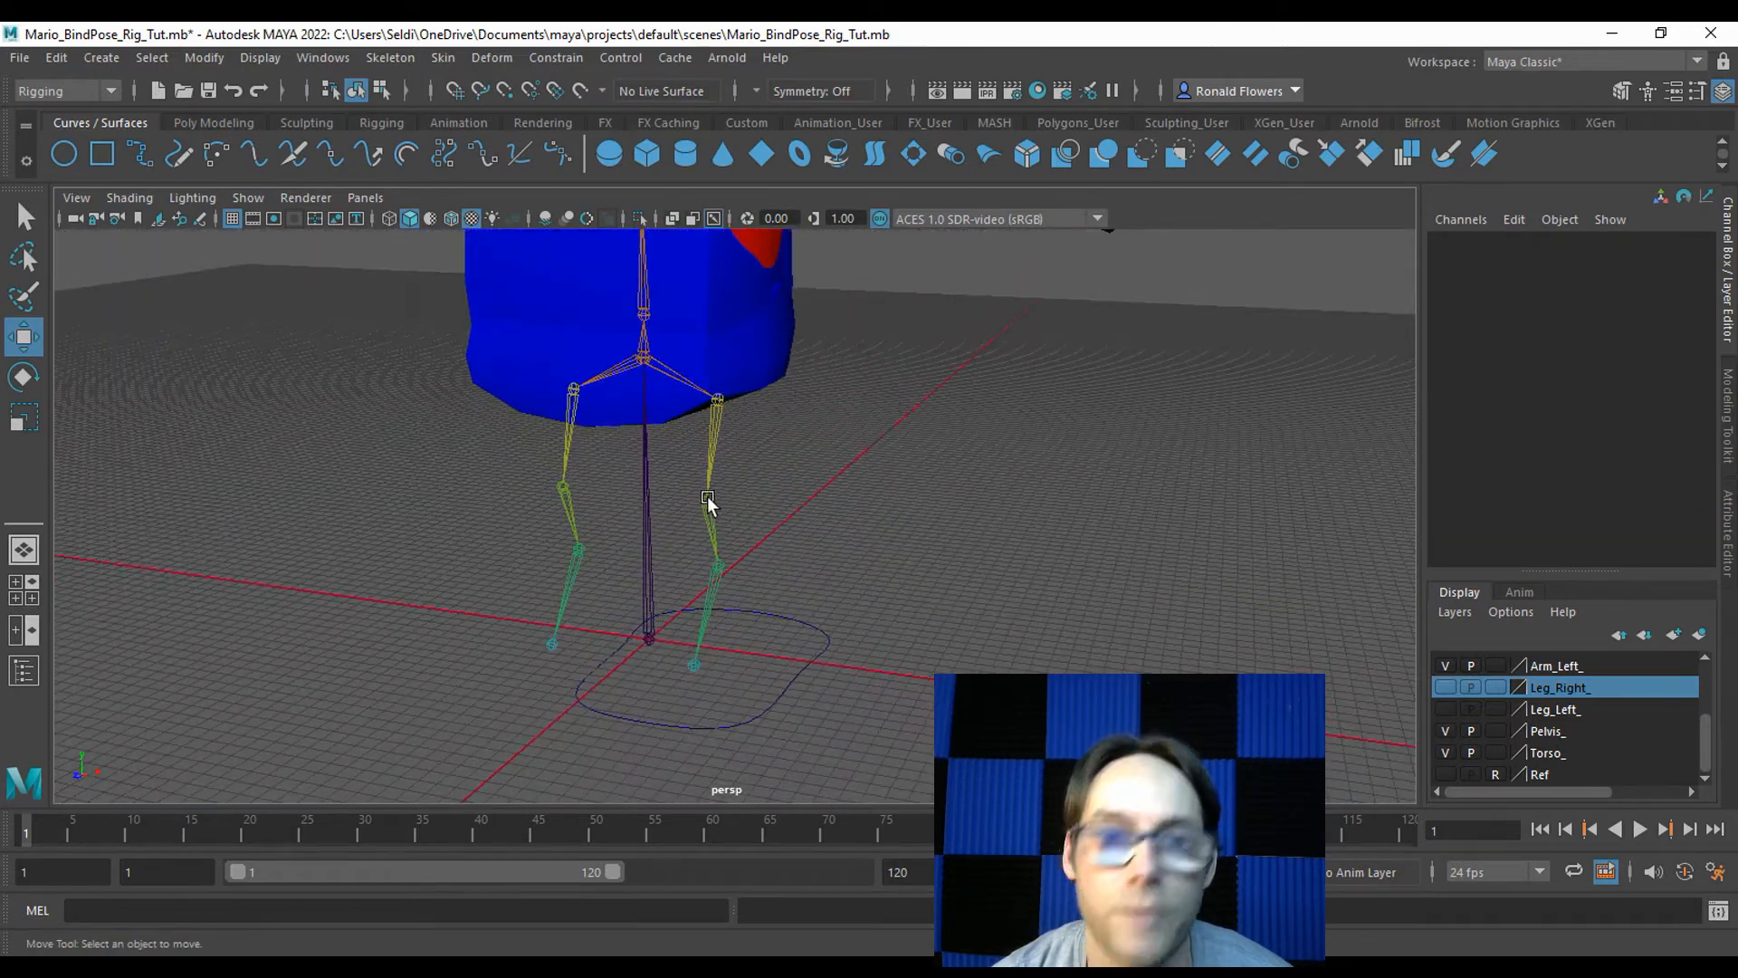
left_click(62, 161)
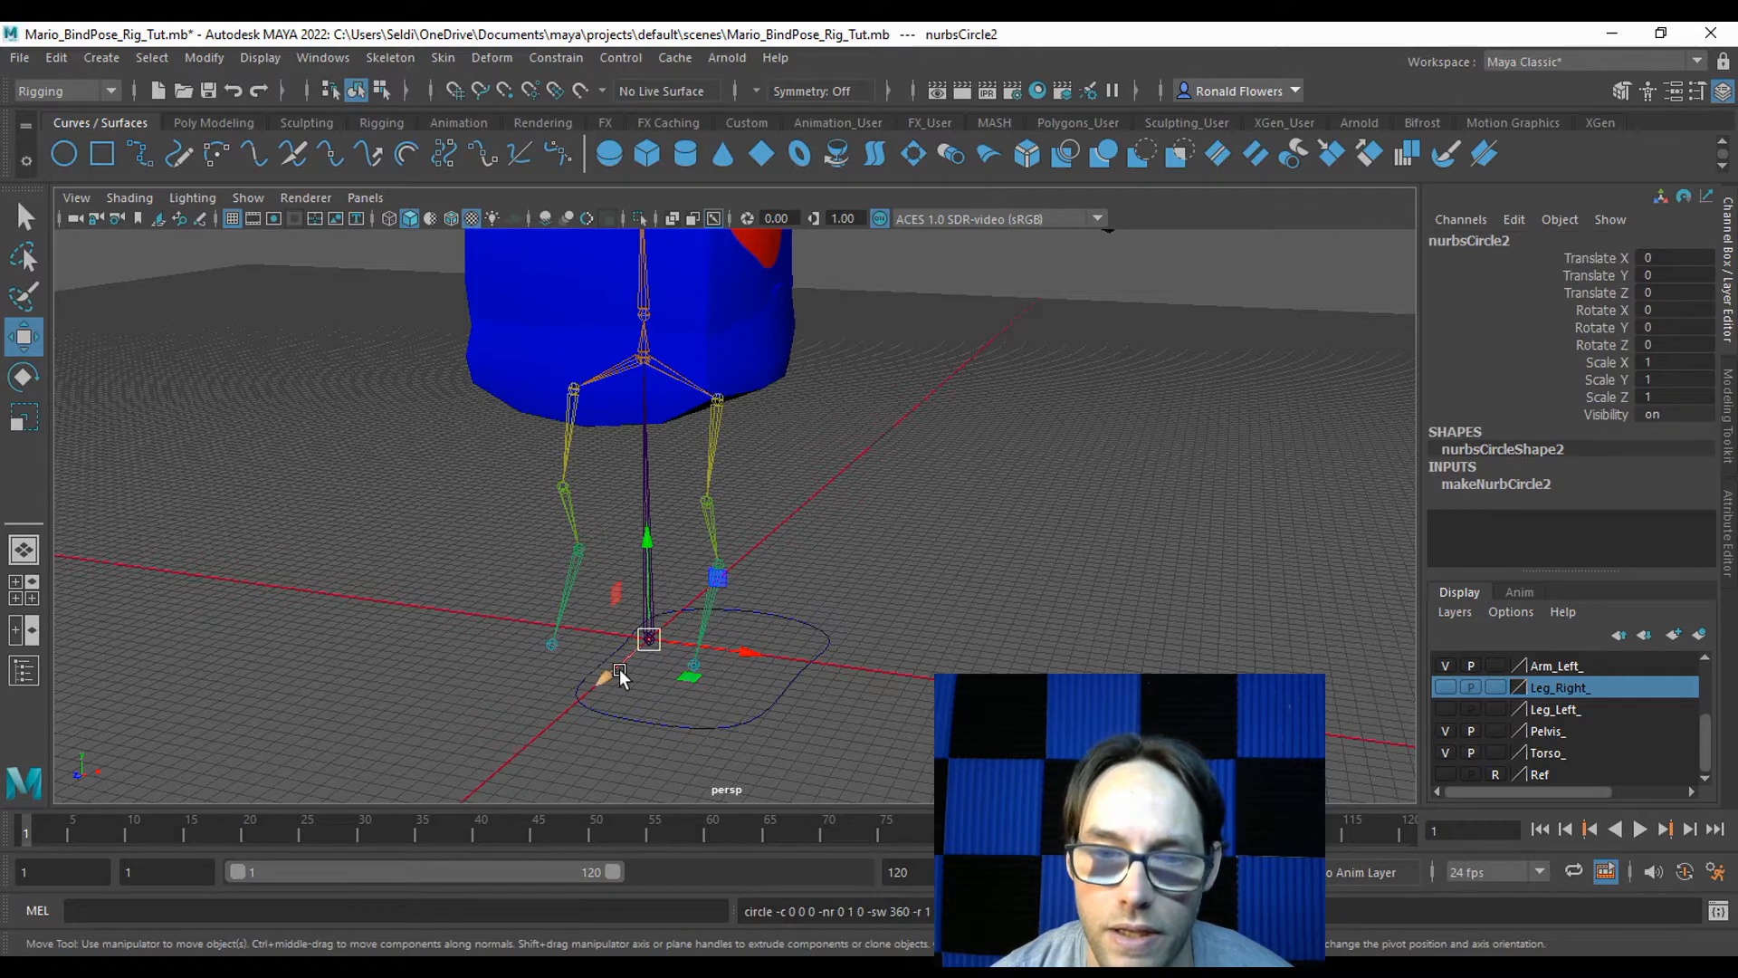
key("r")
left_click_drag(648, 638, 706, 617)
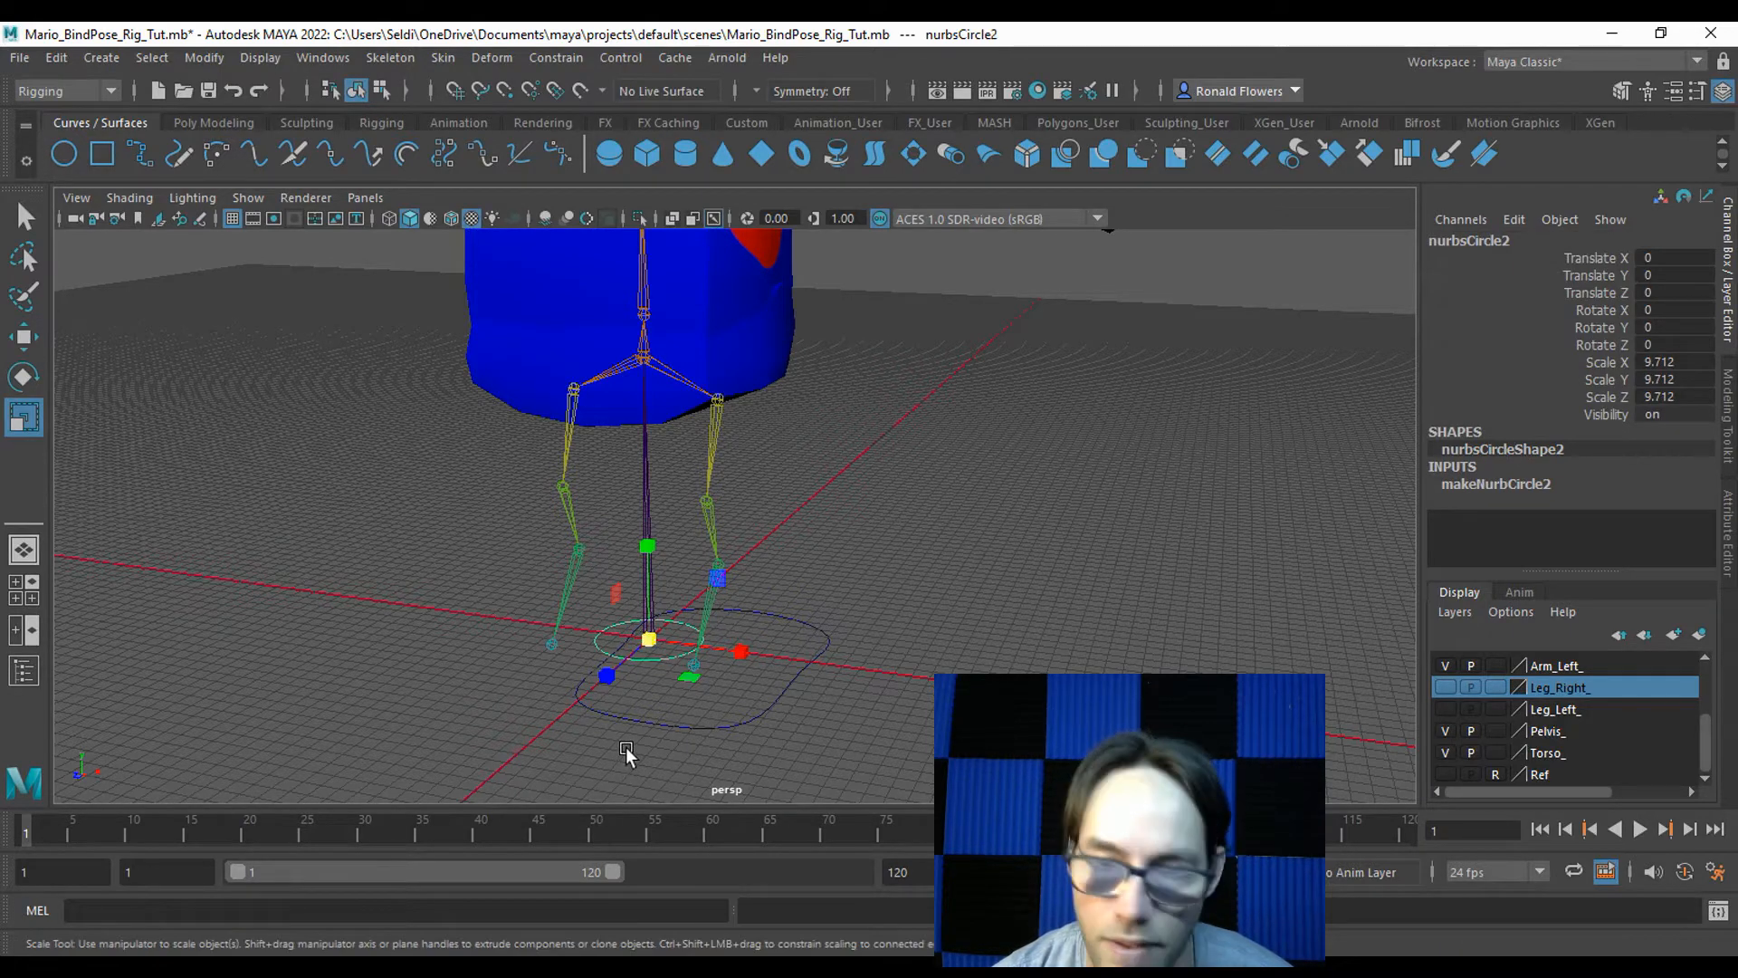
Snap the new circle to the left knee joint.
key("w")
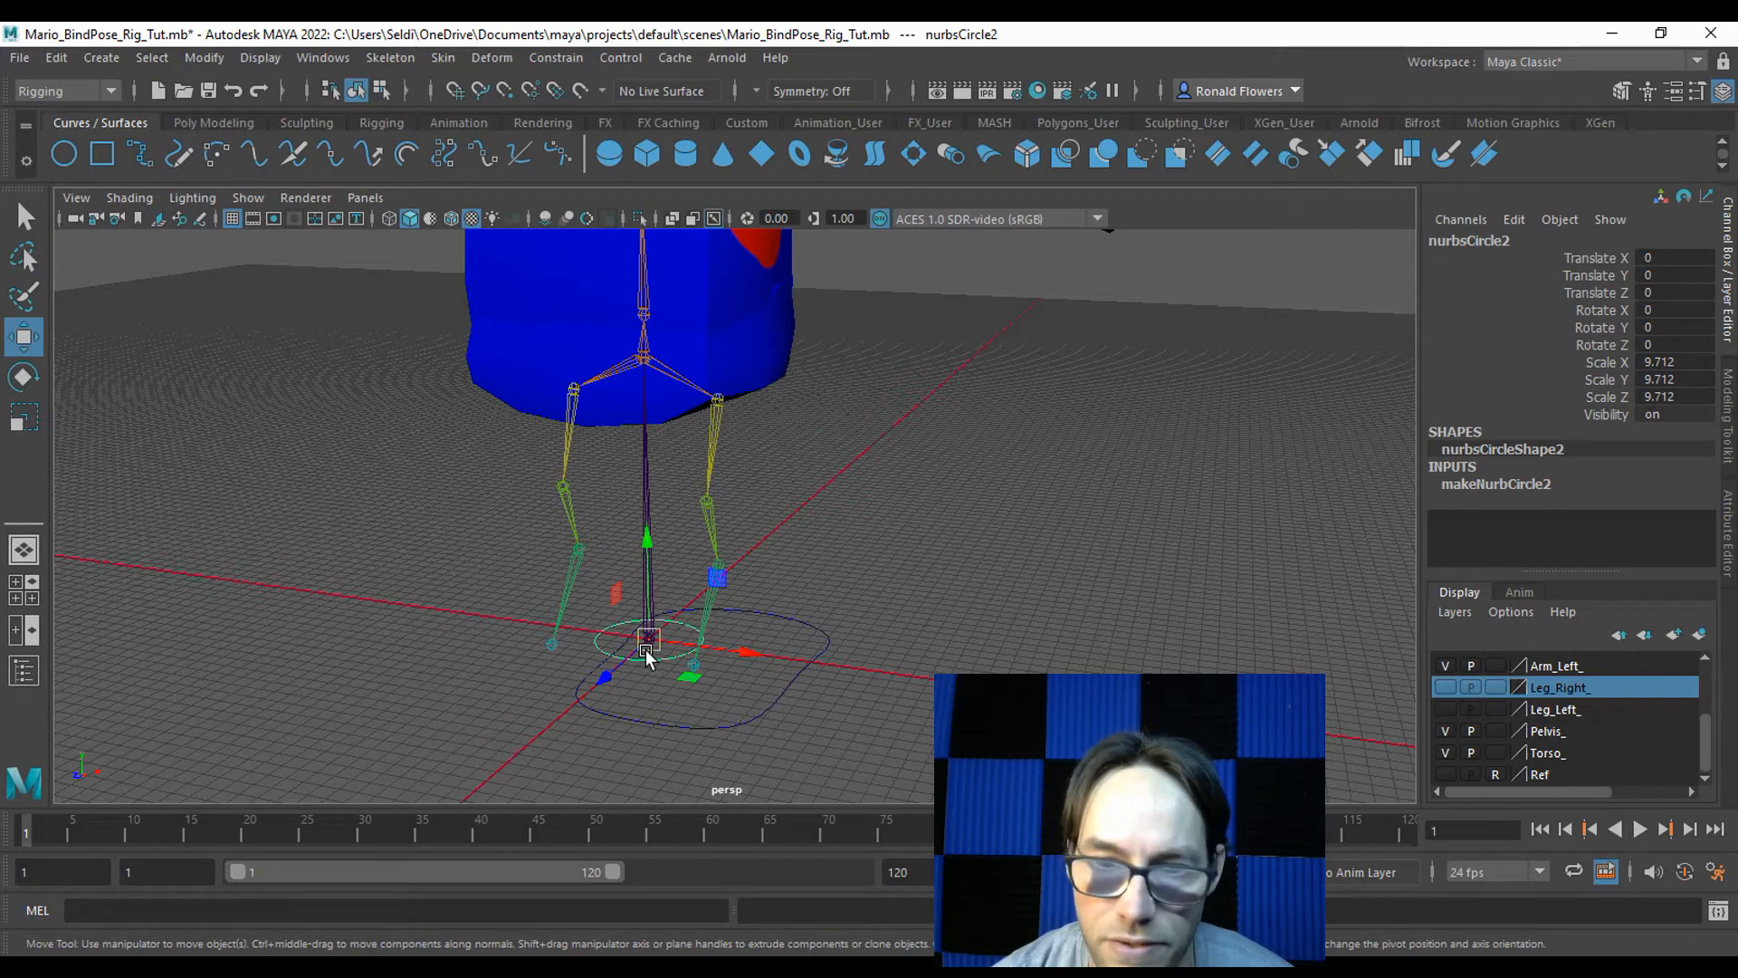
key("v")
left_click_drag(648, 643, 694, 525)
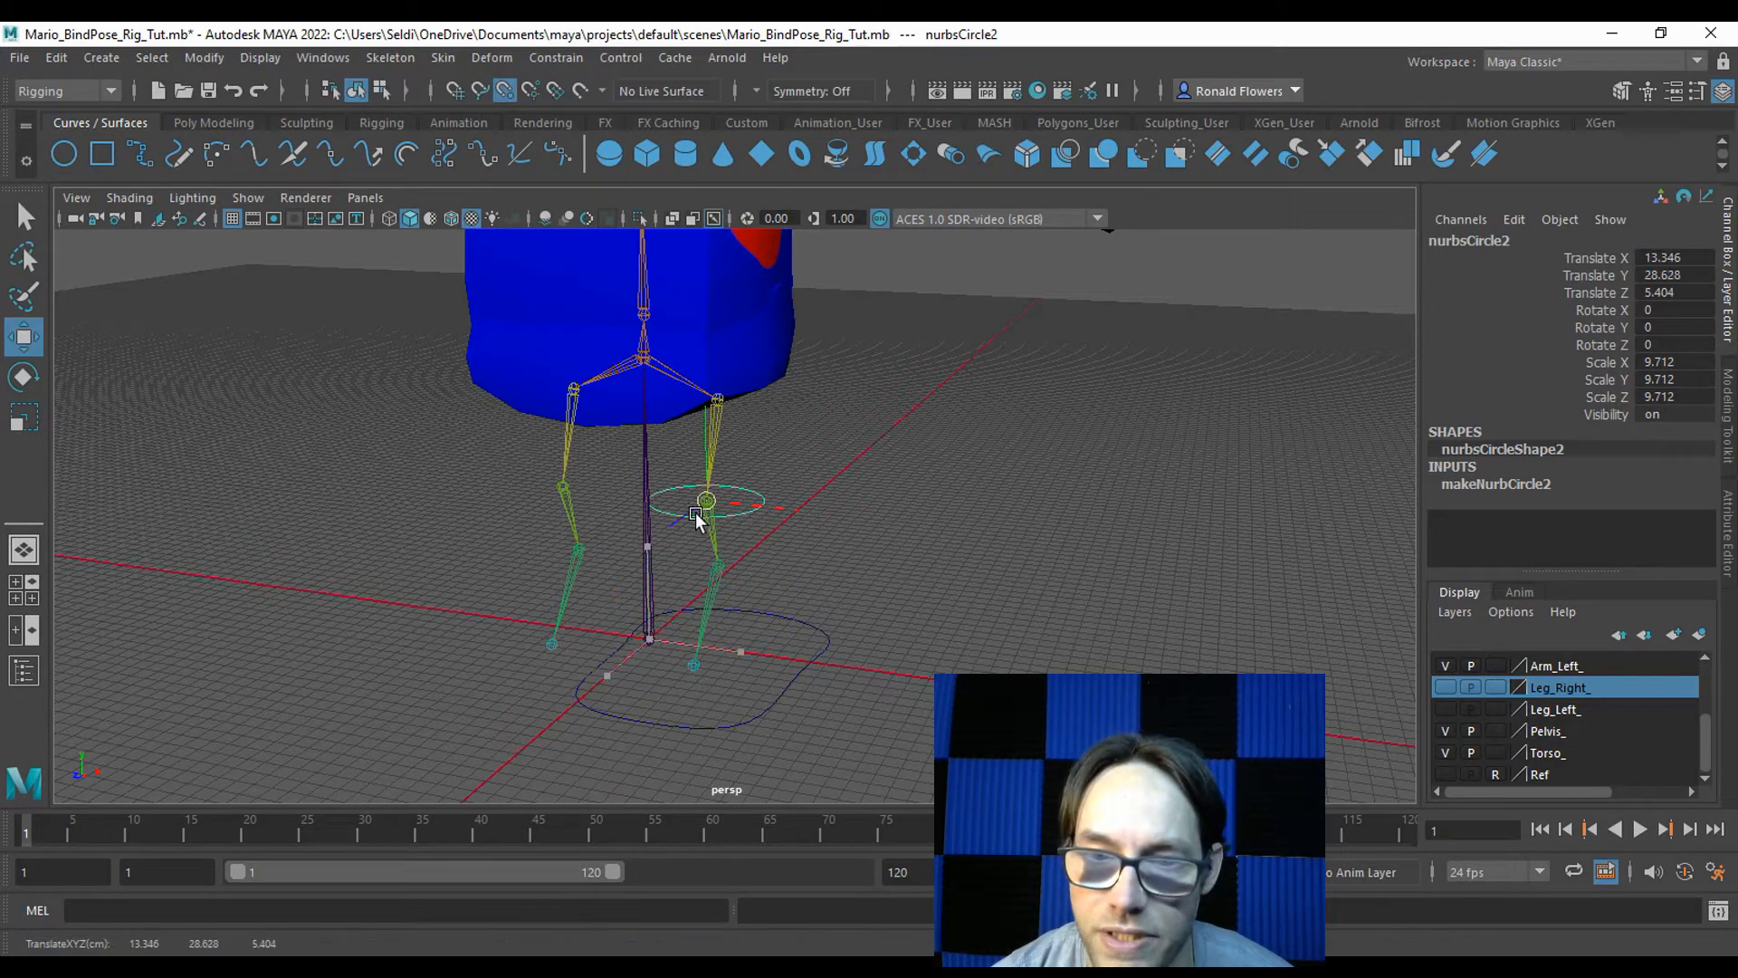
Show the left leg mesh, move the knee circle forward to about Translate Z 28.3, and set its Rotate X to 90.
left_click_drag(935, 609, 842, 622, "alt")
left_click_drag(769, 579, 814, 565, "alt")
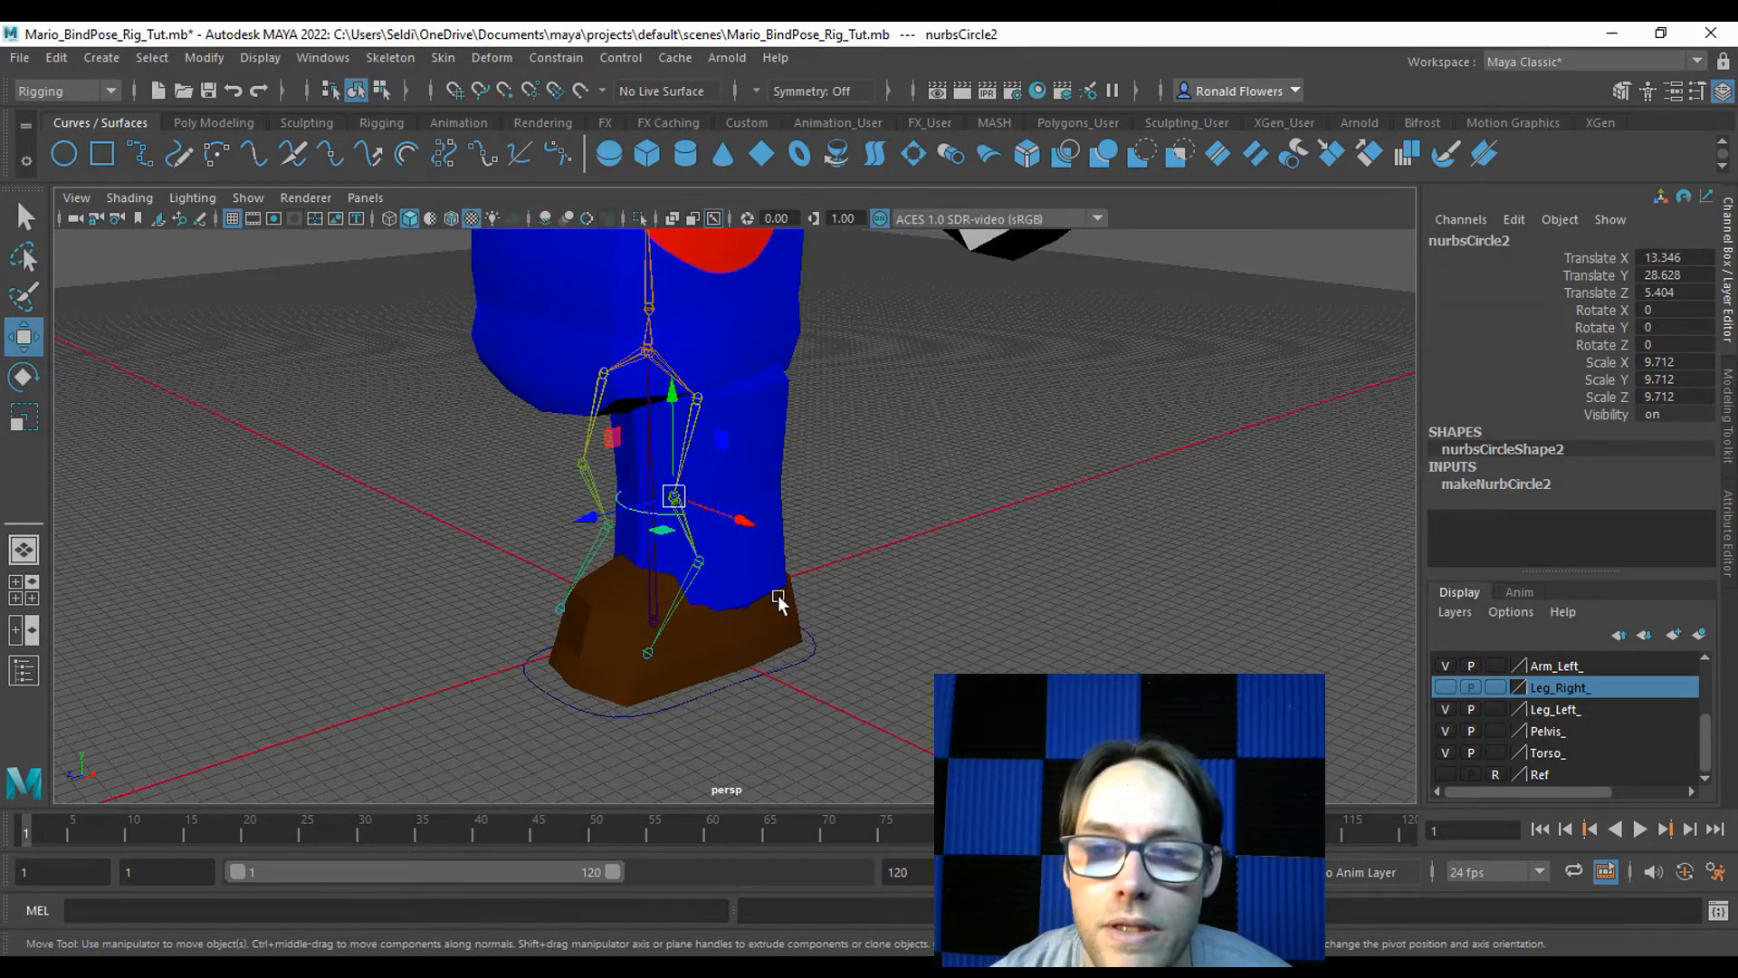
left_click_drag(779, 602, 685, 601, "alt")
left_click_drag(733, 518, 611, 636)
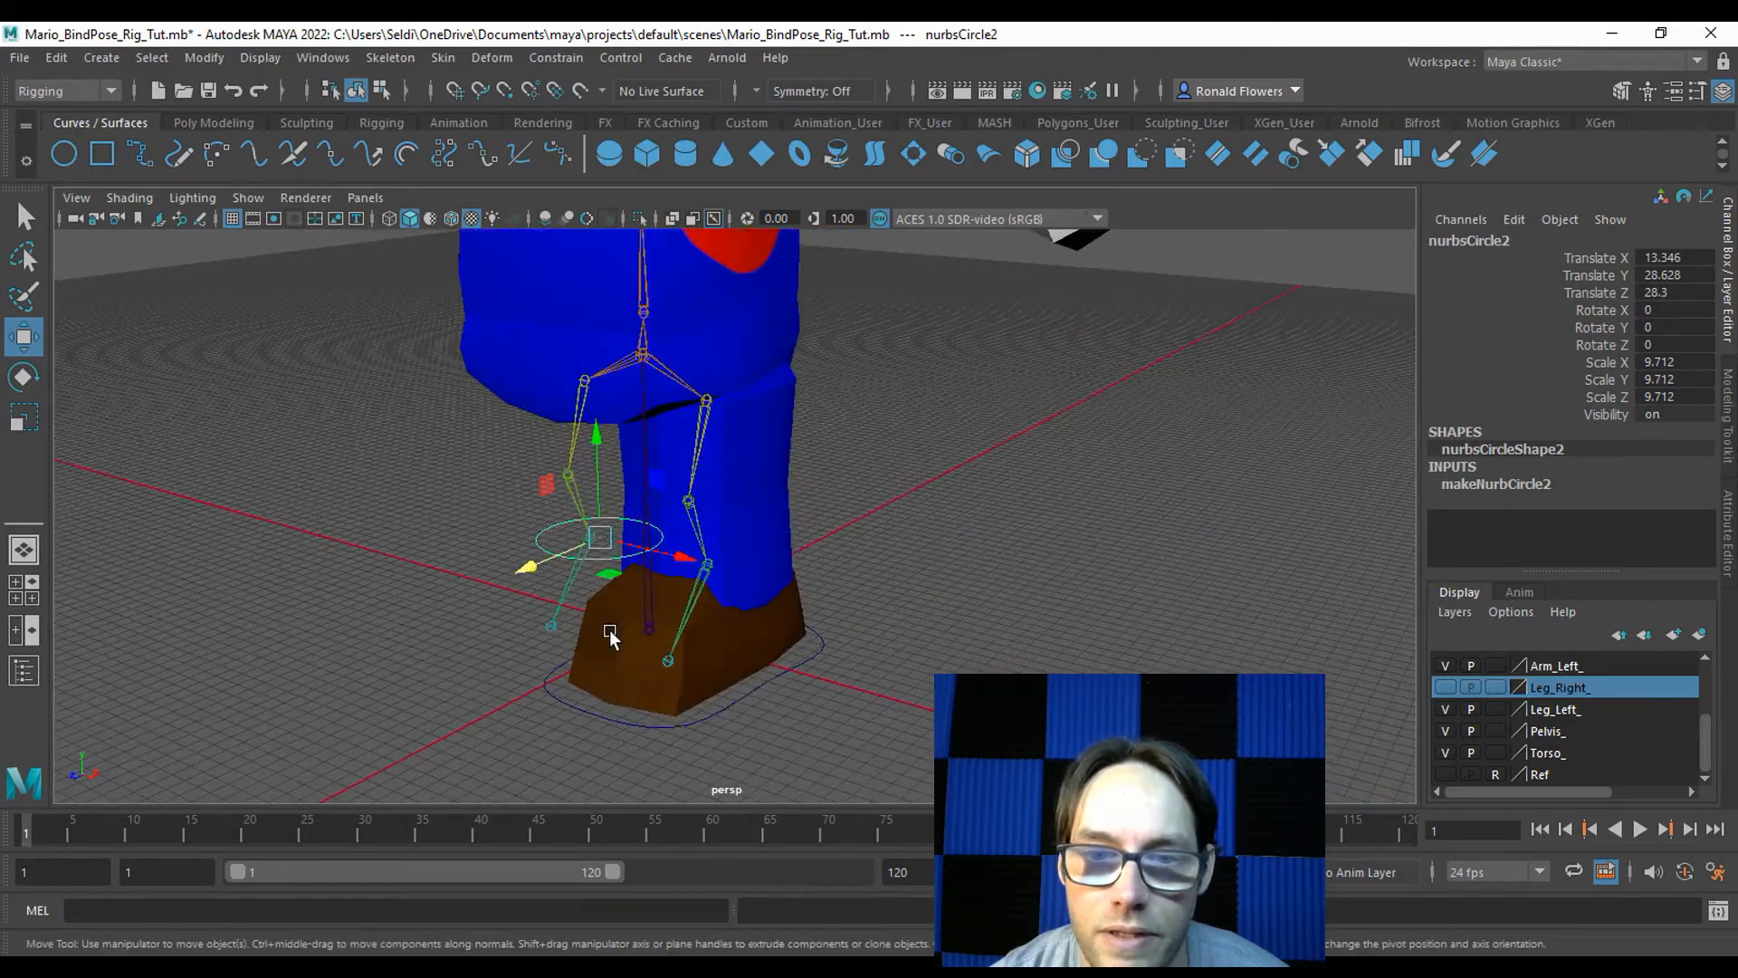
key("e")
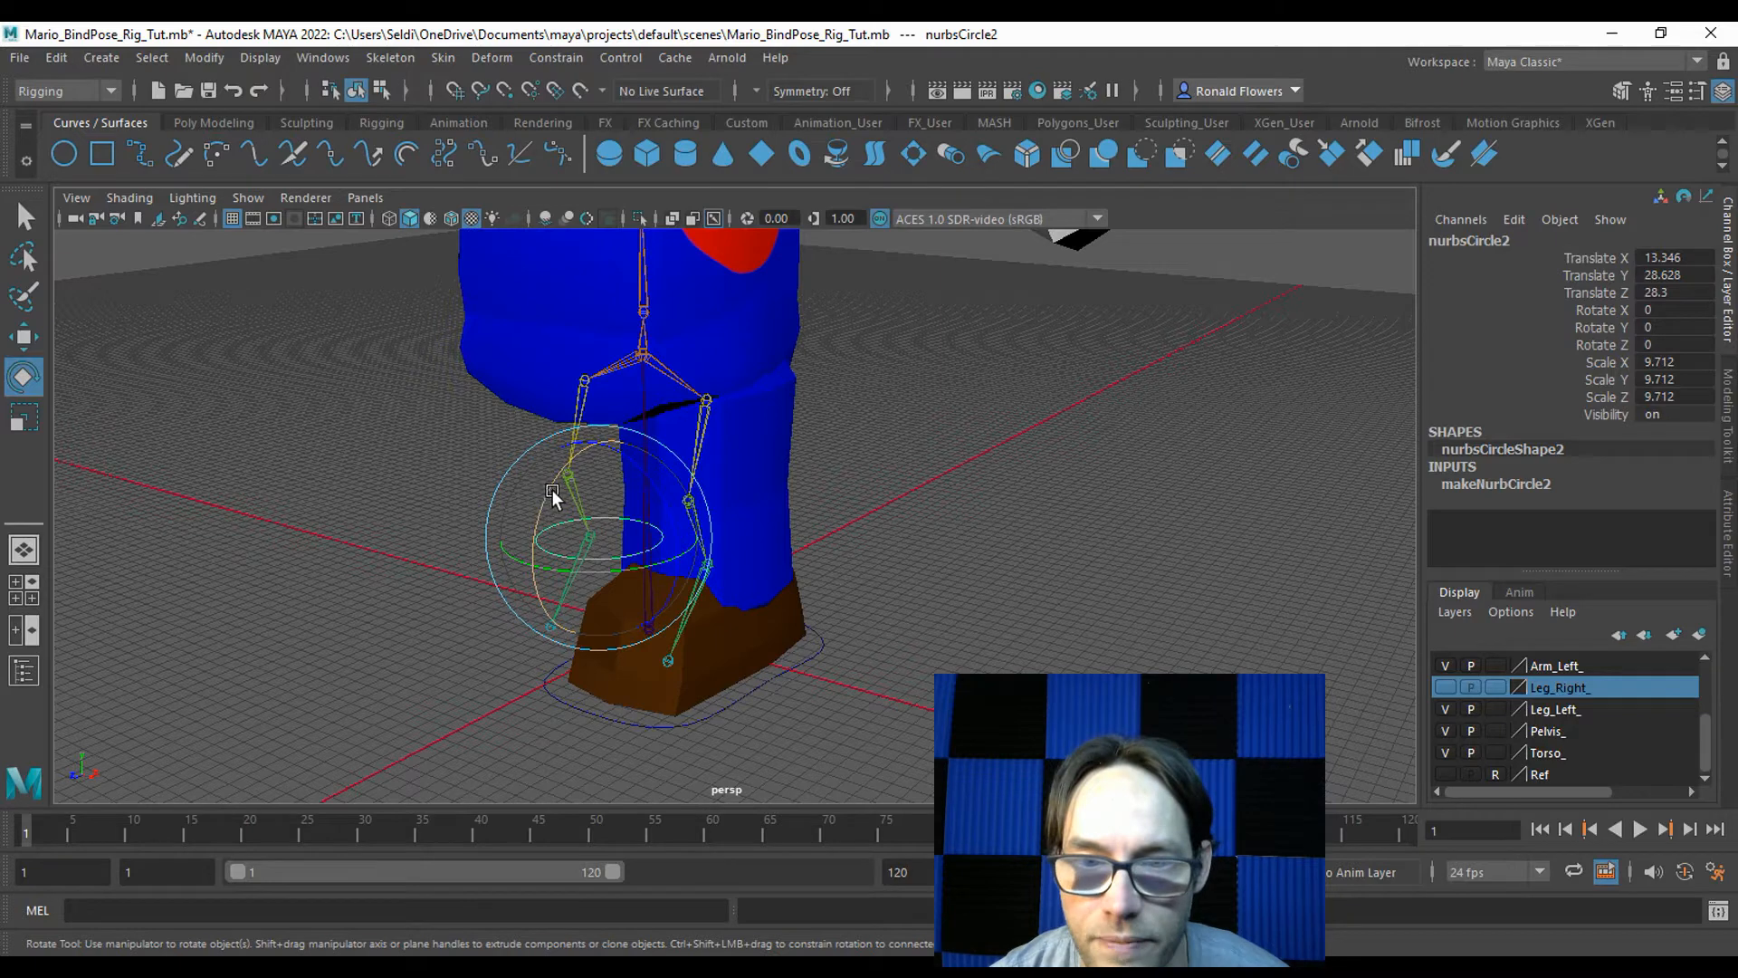
left_click_drag(551, 488, 526, 679)
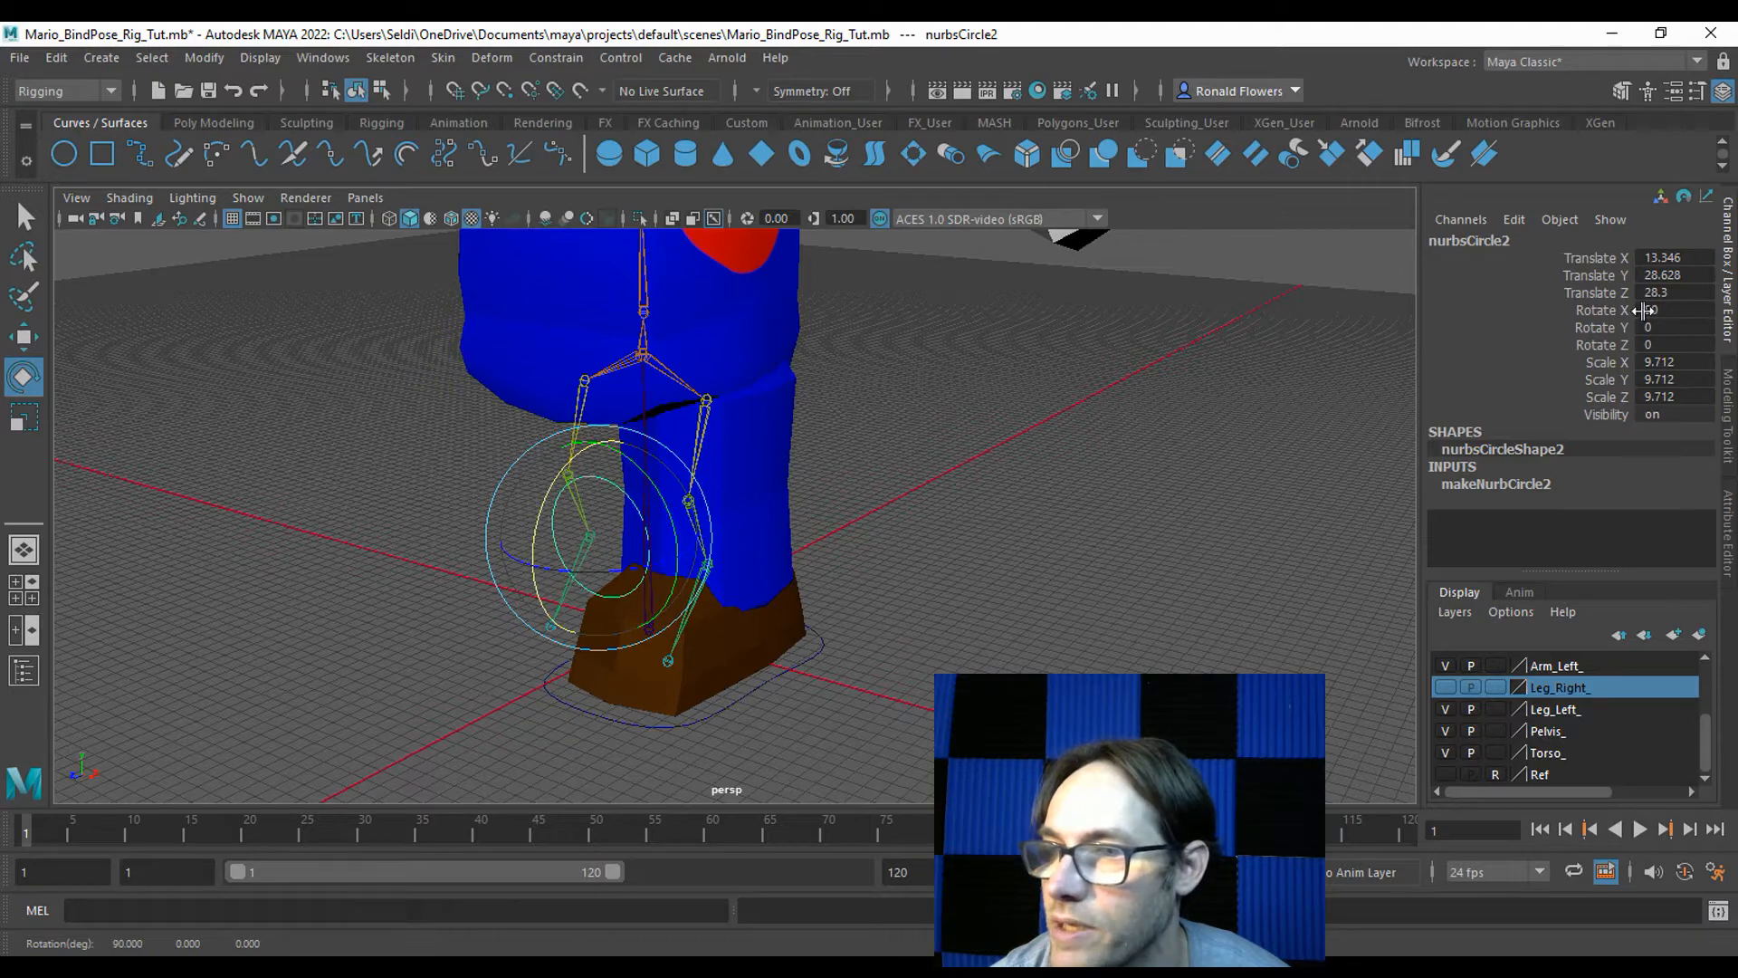
Widen the knee circle to about Scale X 17 and flatten its outer side by scaling those control vertices in X.
mouse_move(932, 552)
left_mouse_down("alt")
mouse_move(912, 589)
mouse_move(842, 616)
mouse_move(707, 537)
mouse_move(834, 571)
mouse_move(904, 562)
left_mouse_up("alt")
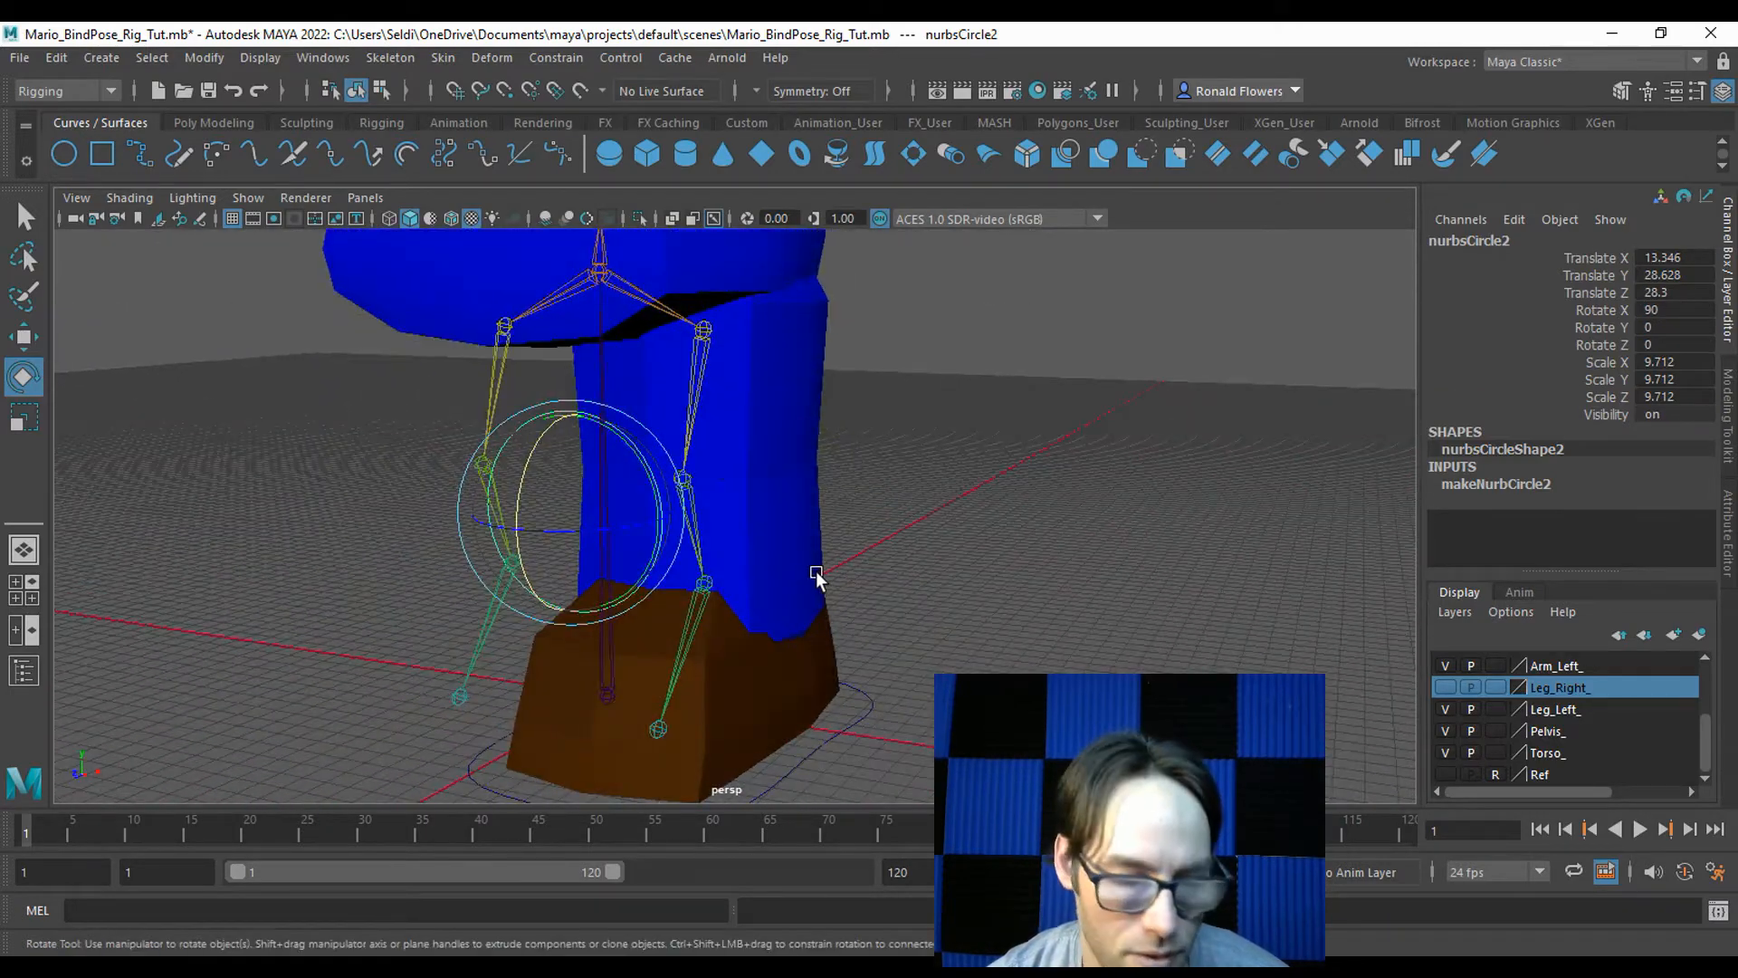
key("r")
left_click_drag(658, 520, 845, 567)
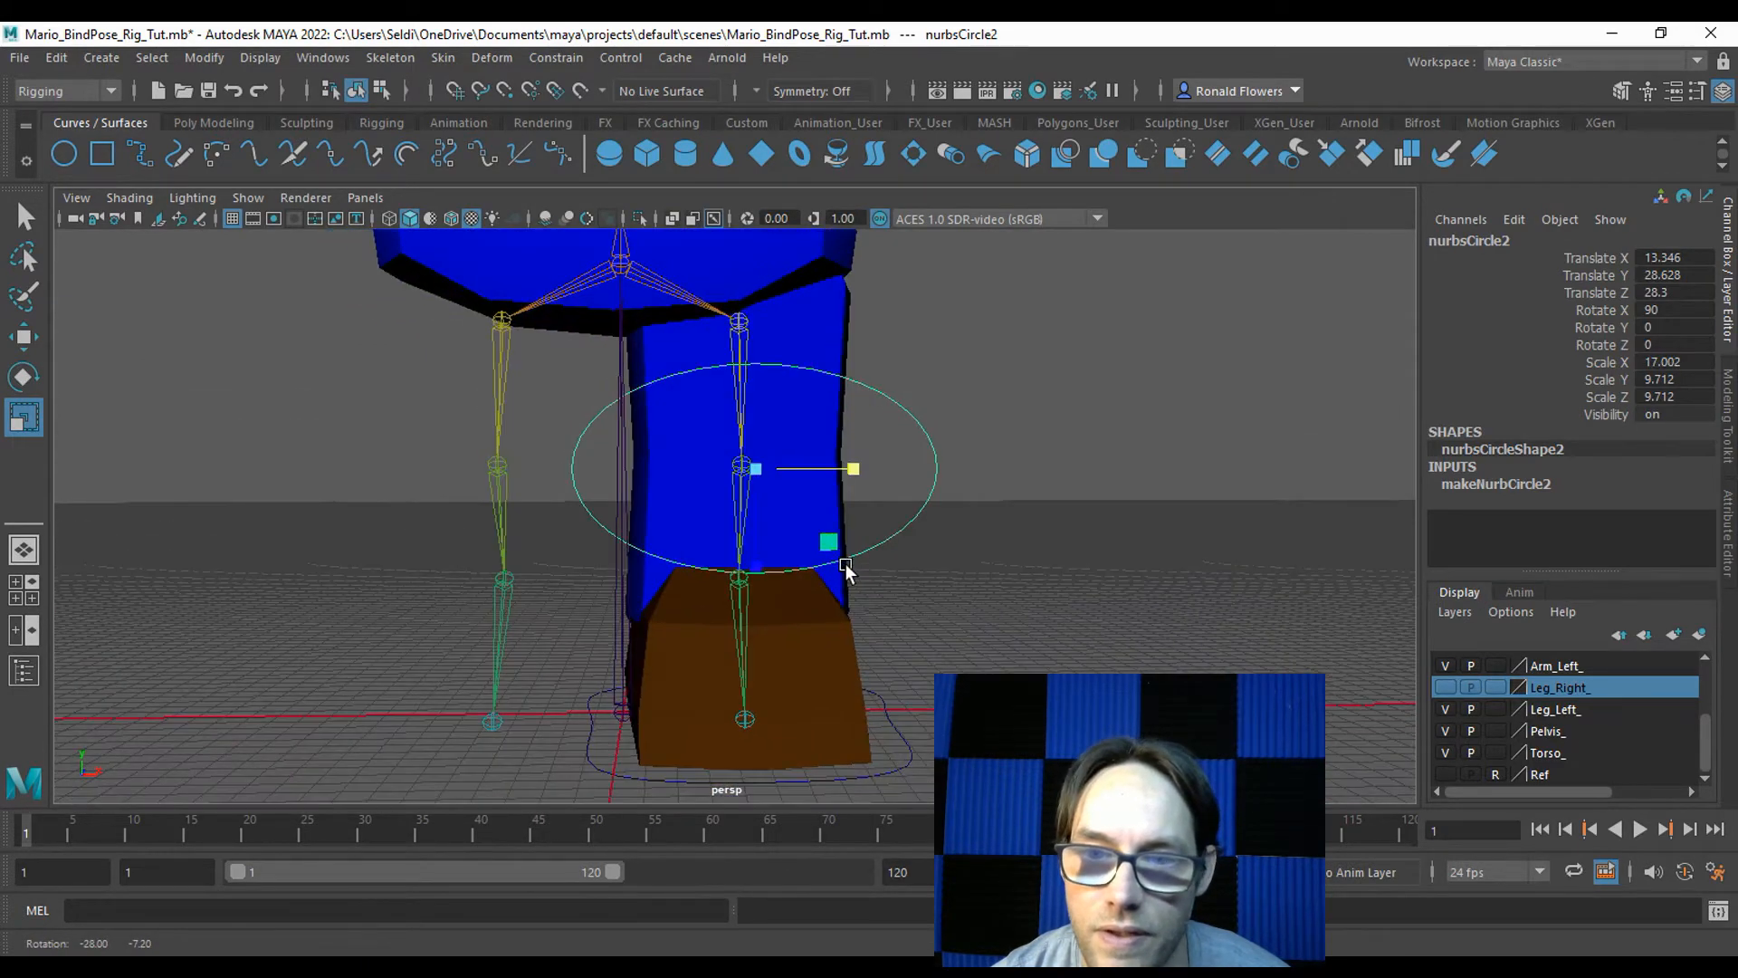
right_click_drag(928, 428, 851, 434)
left_click_drag(849, 351, 1032, 613)
left_click_drag(1024, 468, 902, 463)
Flatten the knee circle's inner side by scaling its control vertices in X, hiding the Skeleton_ layer only while selecting and scaling them.
left_click_drag(550, 344, 665, 613)
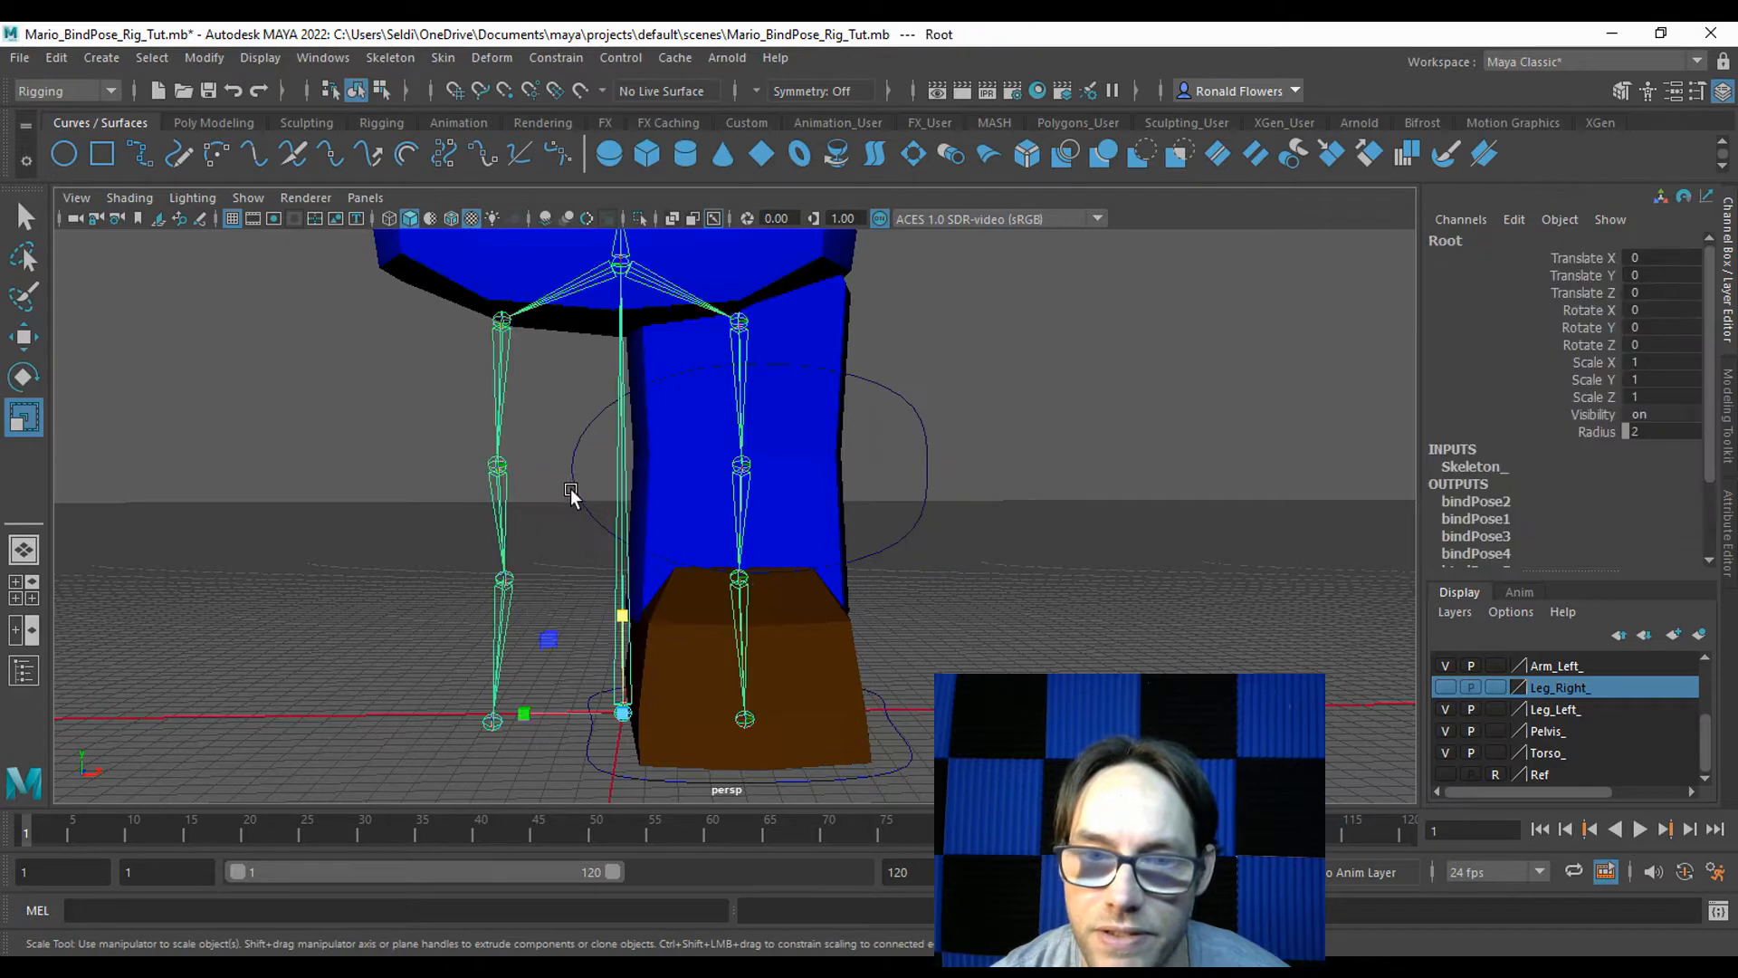
left_click(580, 438)
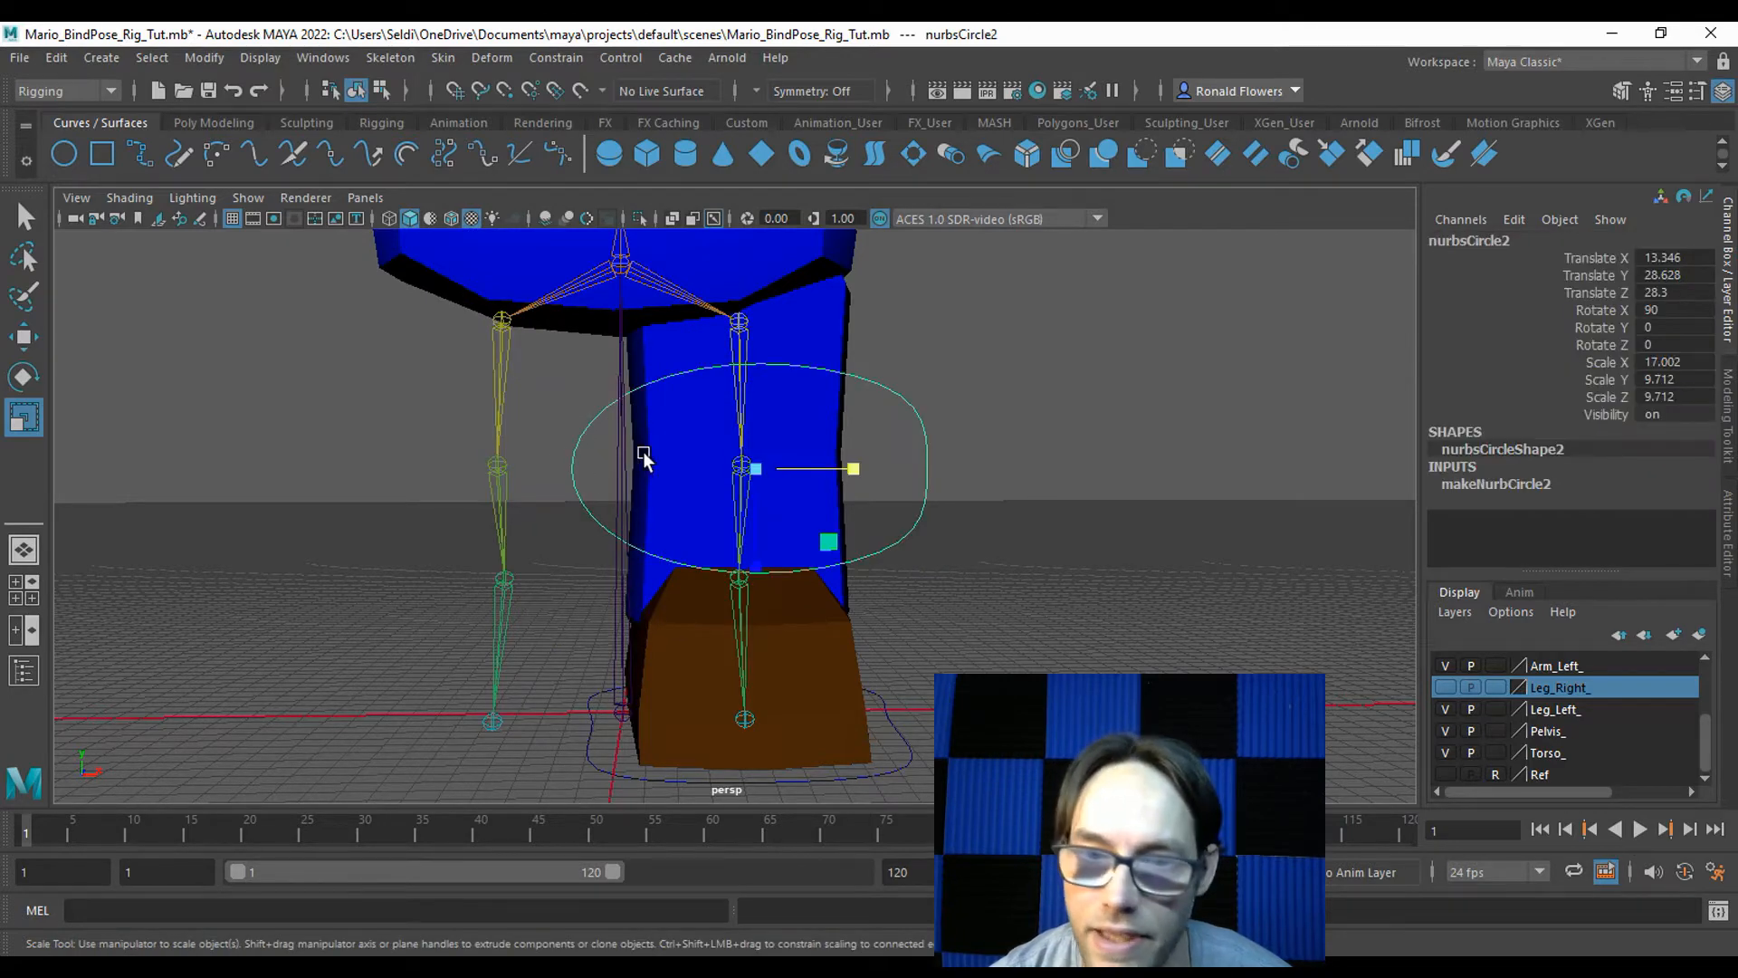
right_click_drag(601, 431, 507, 427)
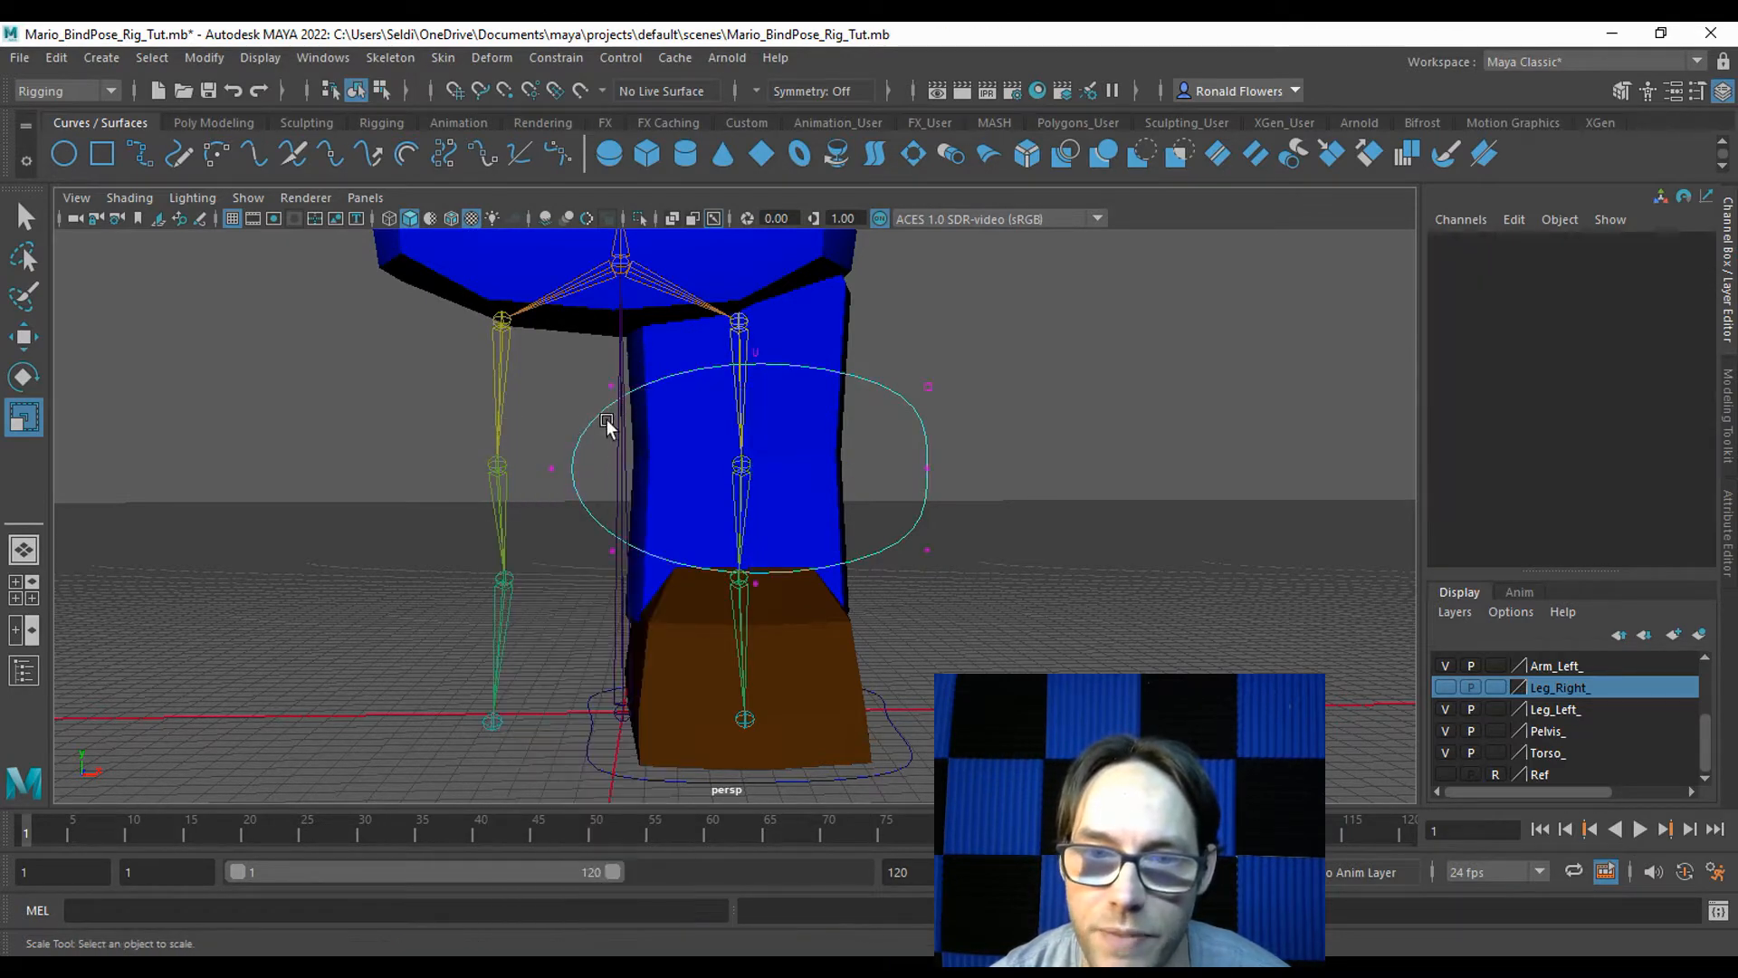
left_click_drag(534, 431, 545, 458, "alt")
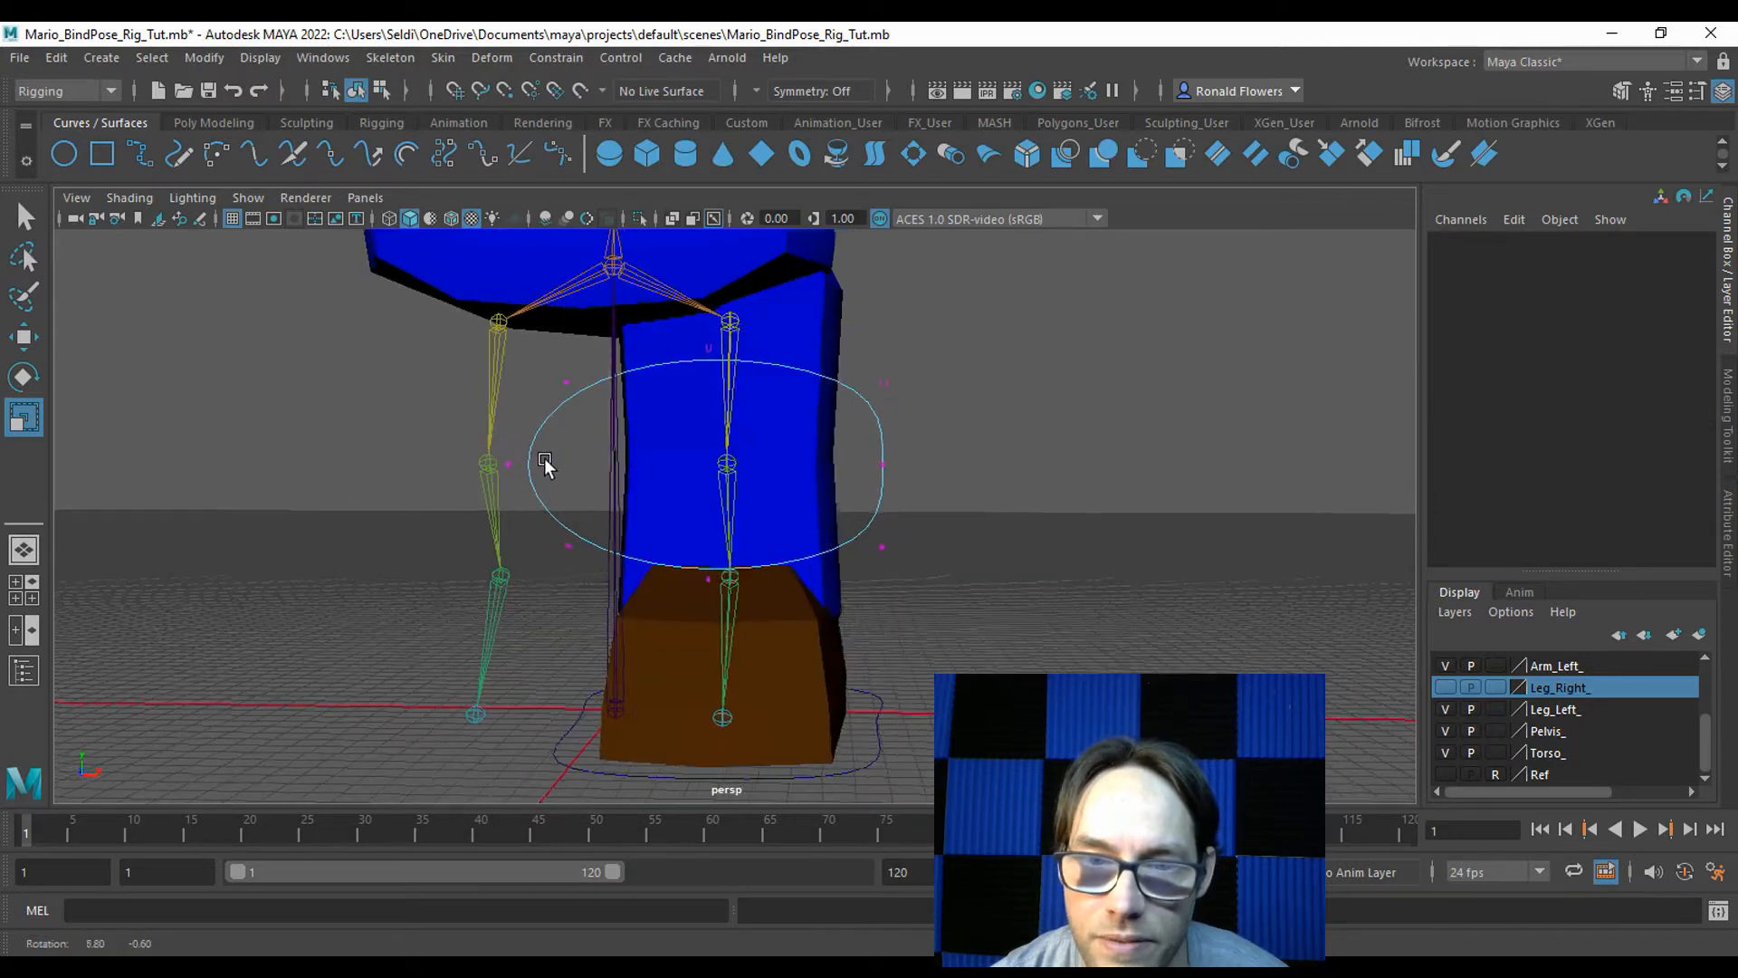
scroll(1477, 707, "up", 3)
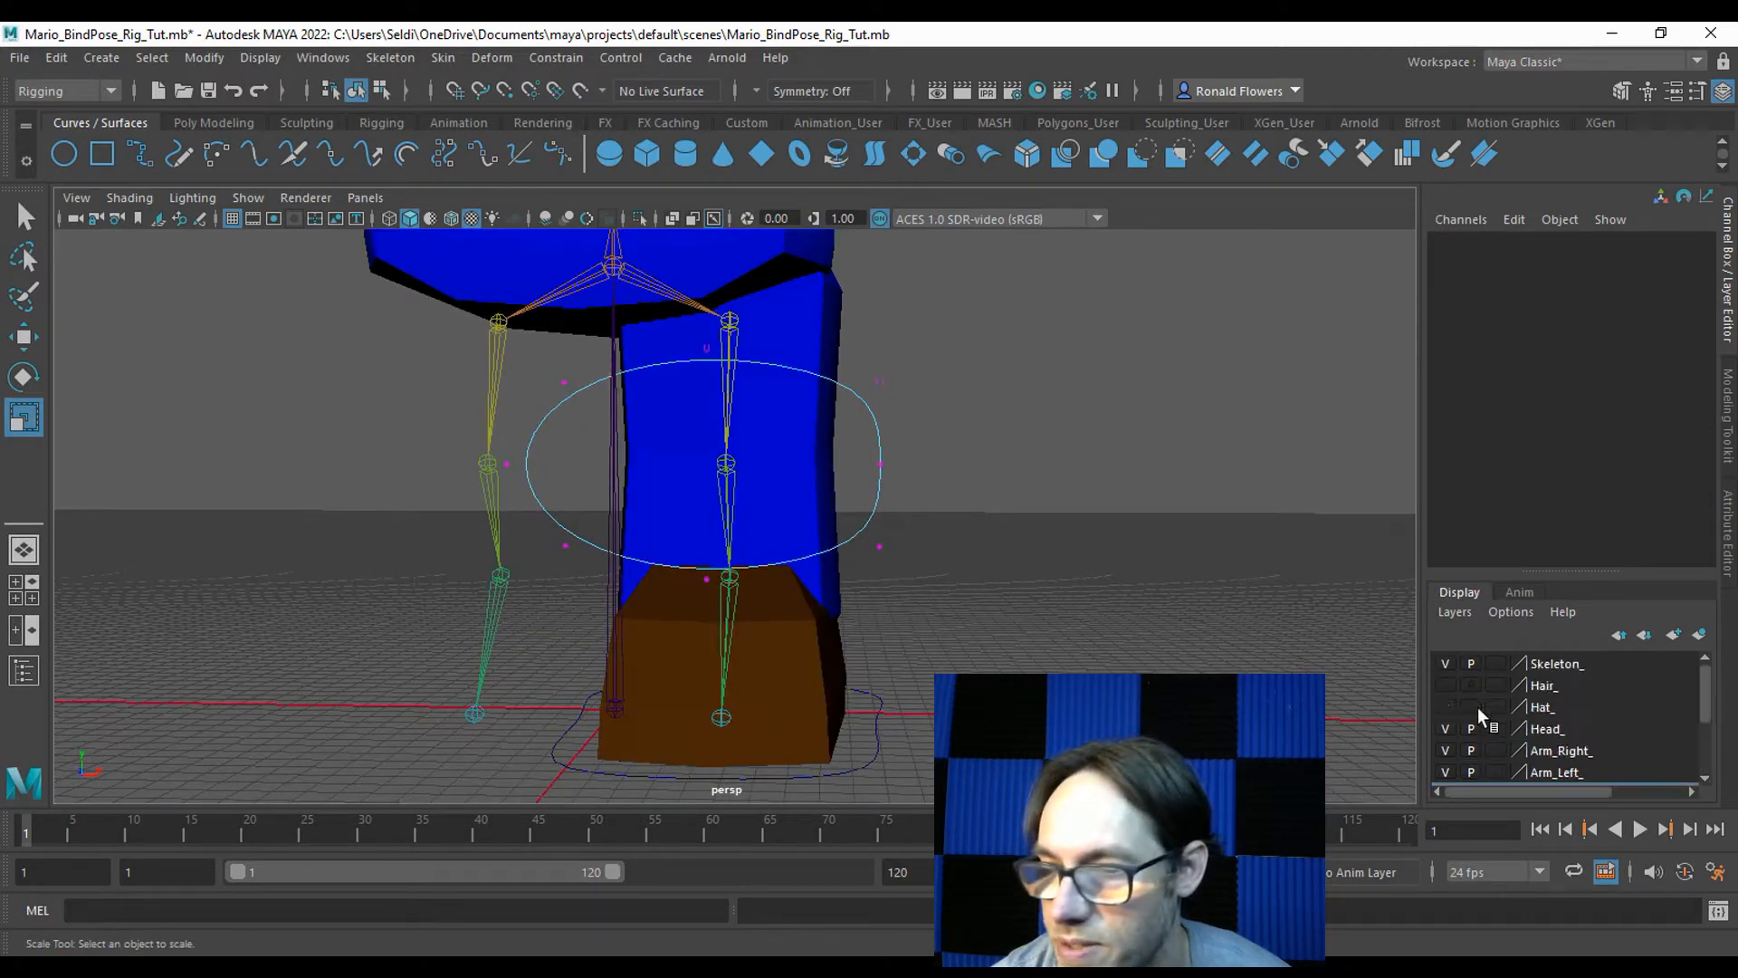
left_click(1445, 663)
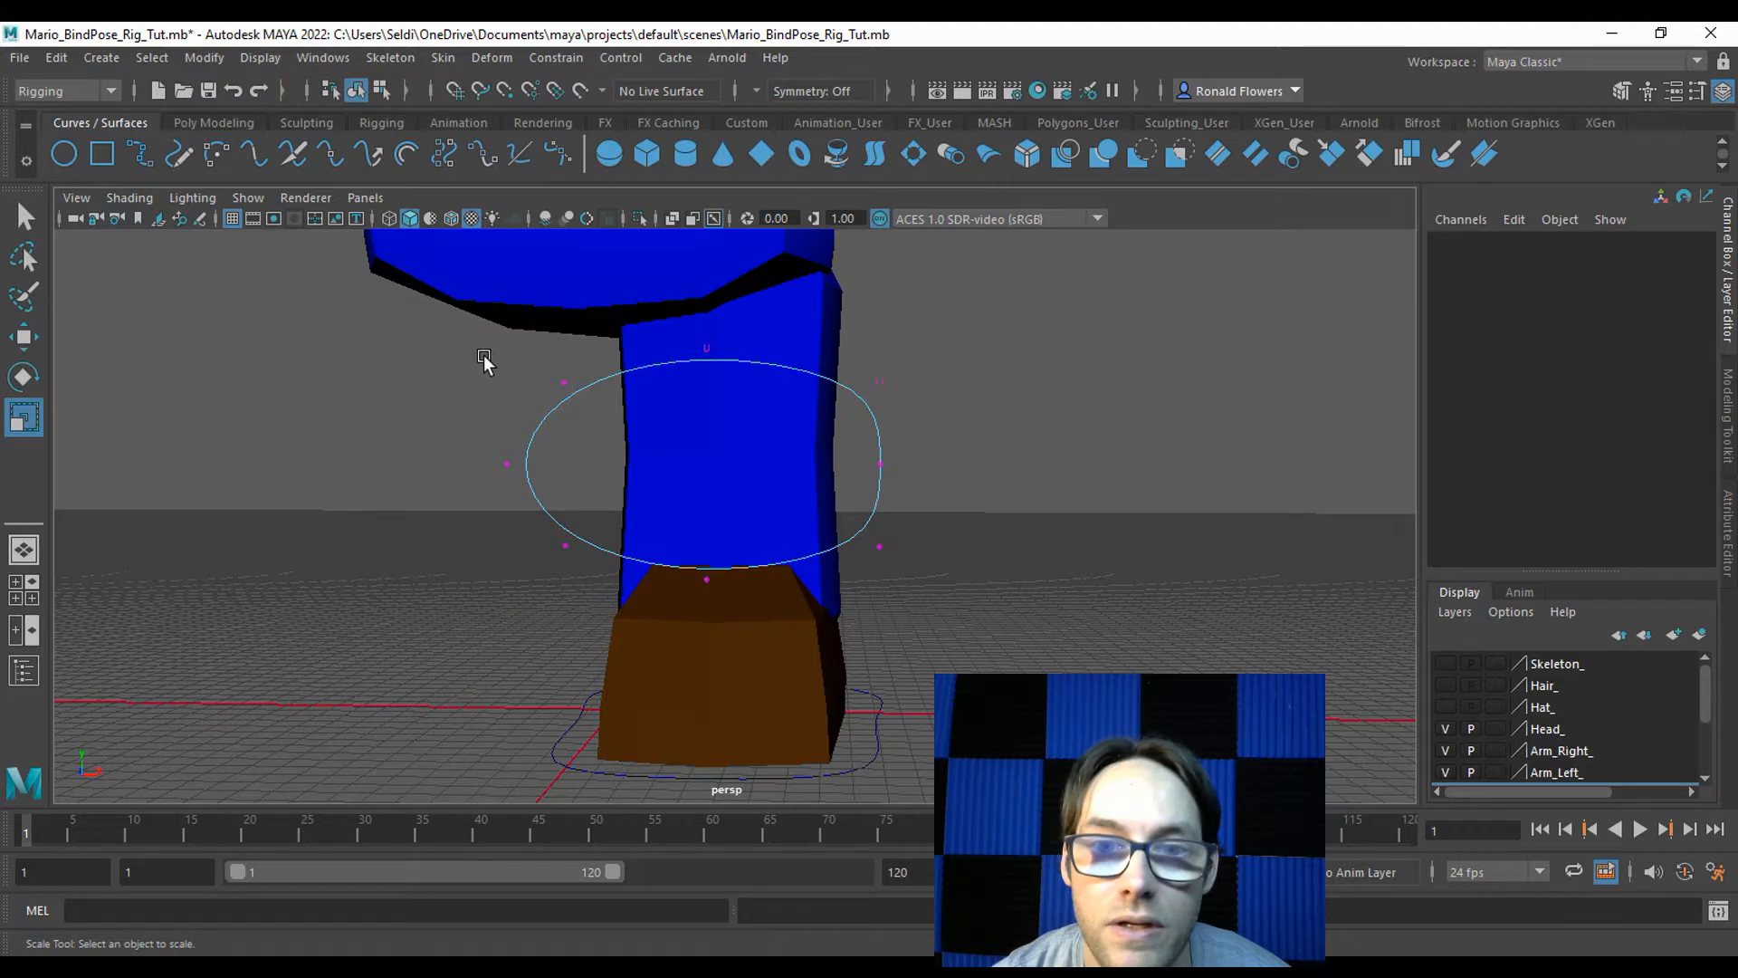
left_click_drag(484, 360, 594, 585)
left_click_drag(632, 477, 633, 477)
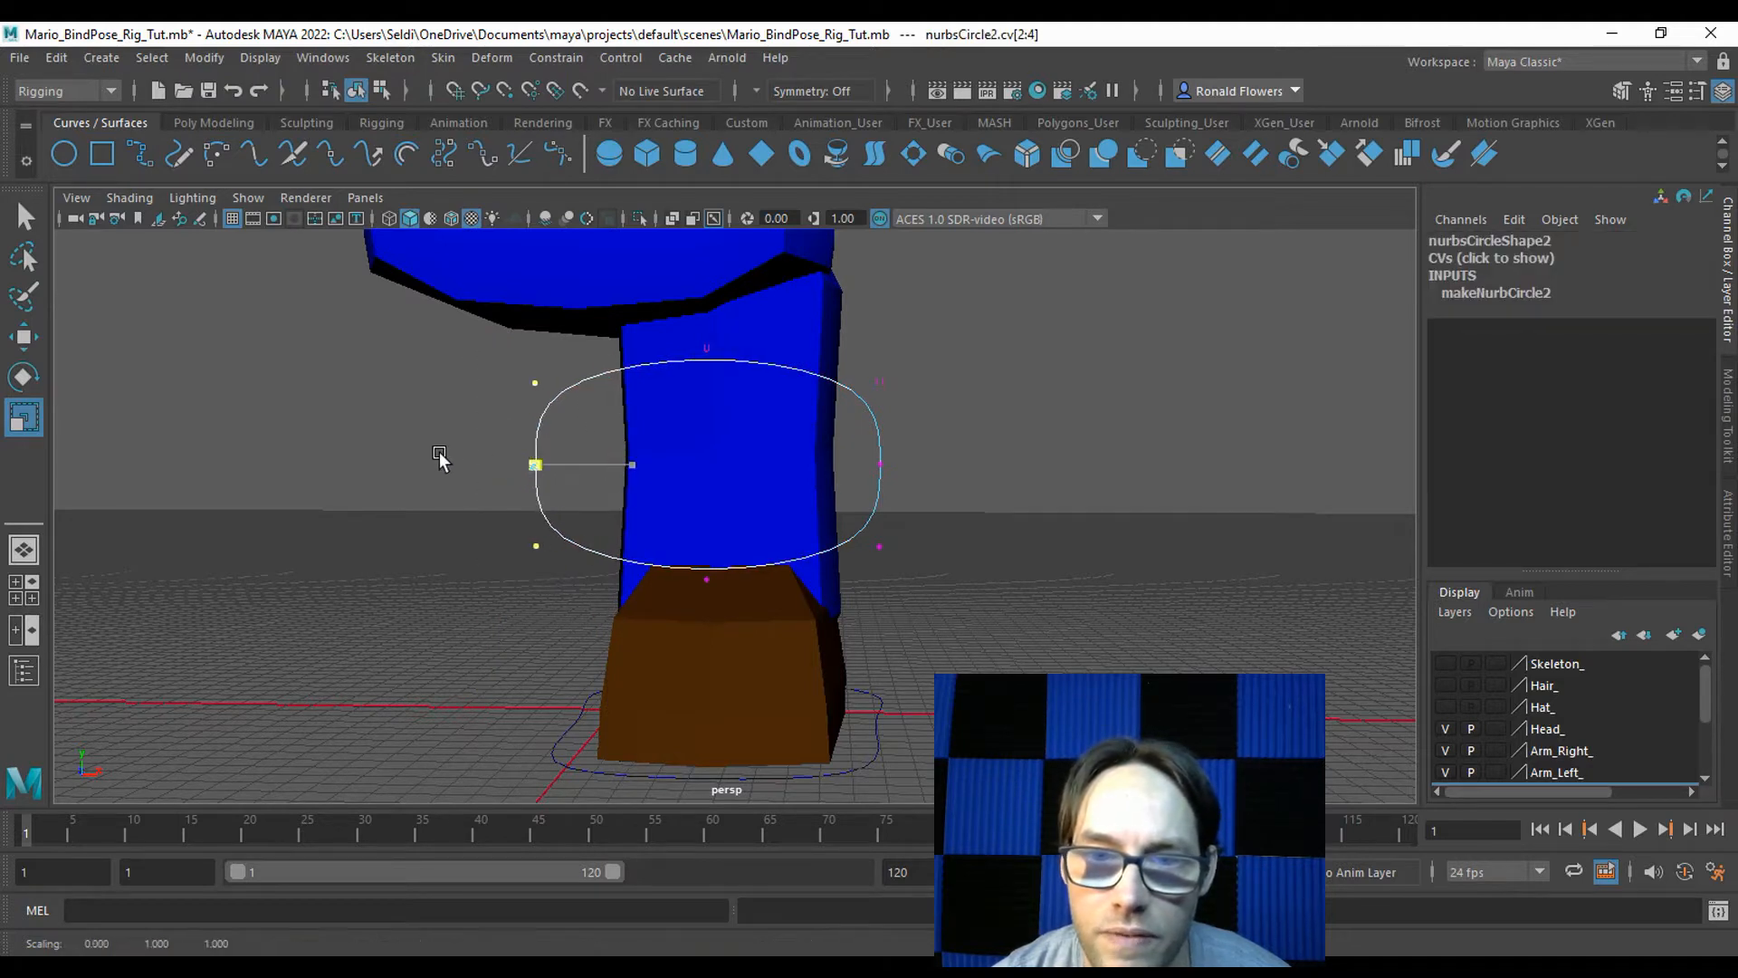
left_click(1445, 664)
Move the control vertices on both sides of the knee circle back toward the leg and scale them closer together vertically.
left_click_drag(856, 358, 955, 540)
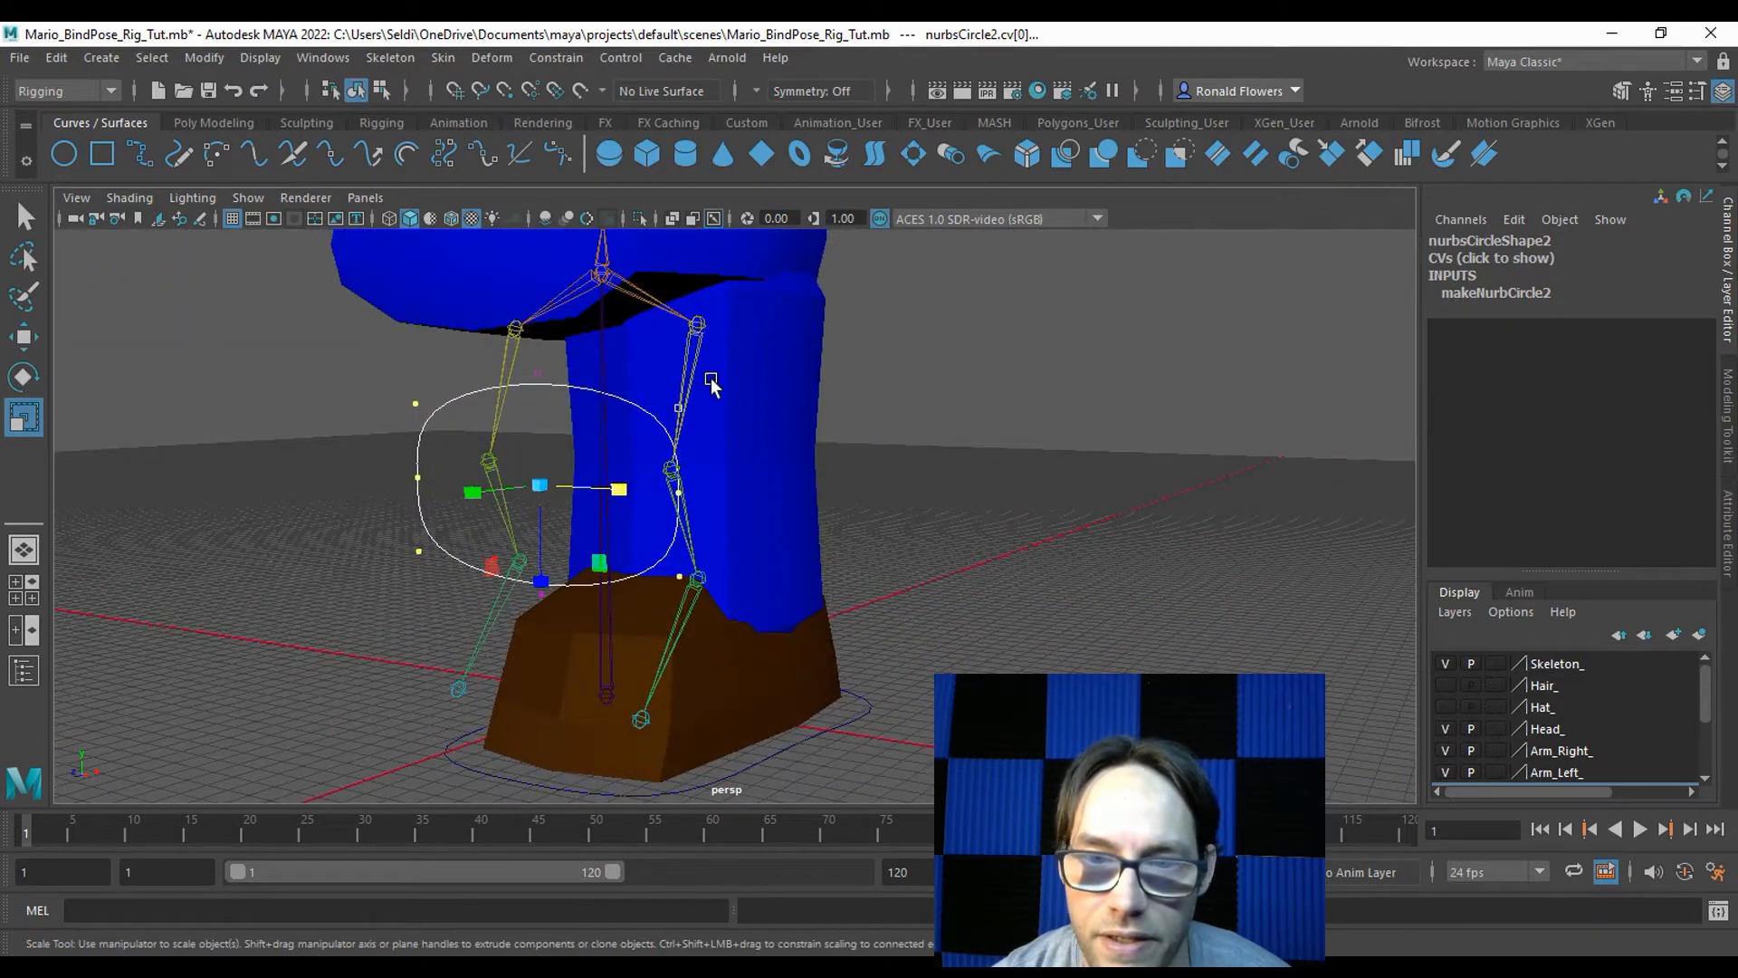
left_click_drag(664, 563, 817, 599, "alt")
key("w")
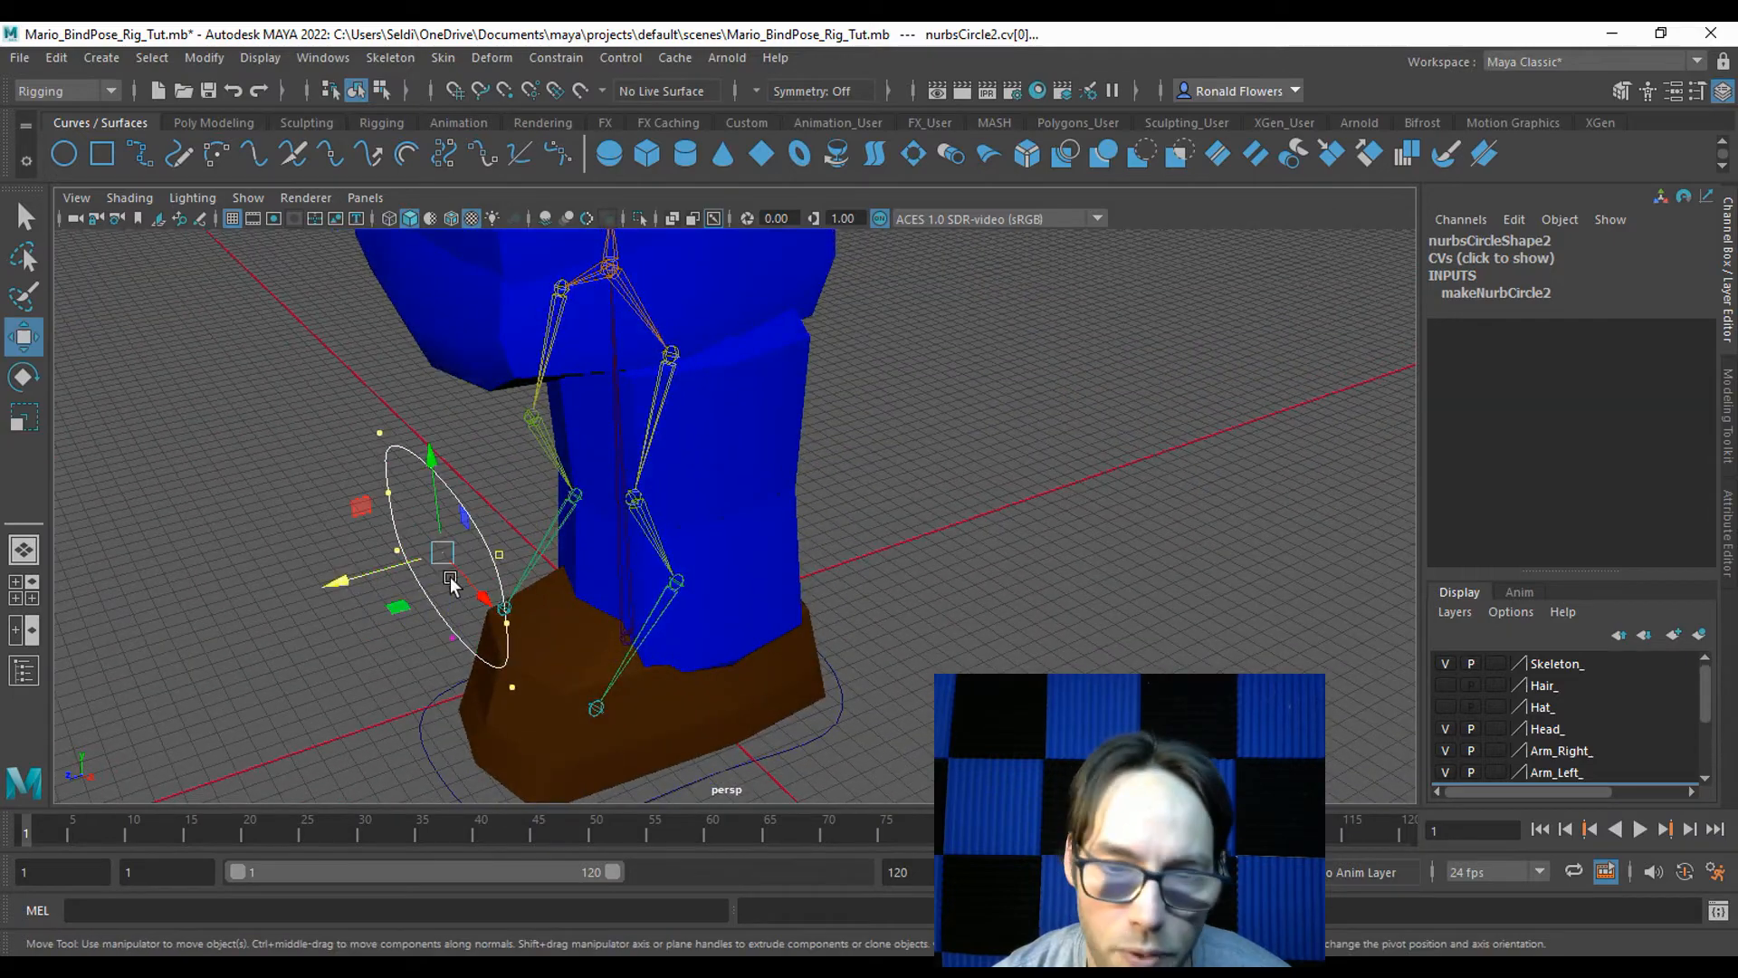
left_click_drag(369, 580, 328, 615)
mouse_move(445, 626)
left_mouse_down("alt")
mouse_move(470, 620)
mouse_move(423, 617)
left_mouse_up("alt")
key("r")
mouse_move(593, 554)
left_mouse_down()
mouse_move(598, 501)
mouse_move(597, 523)
left_mouse_up()
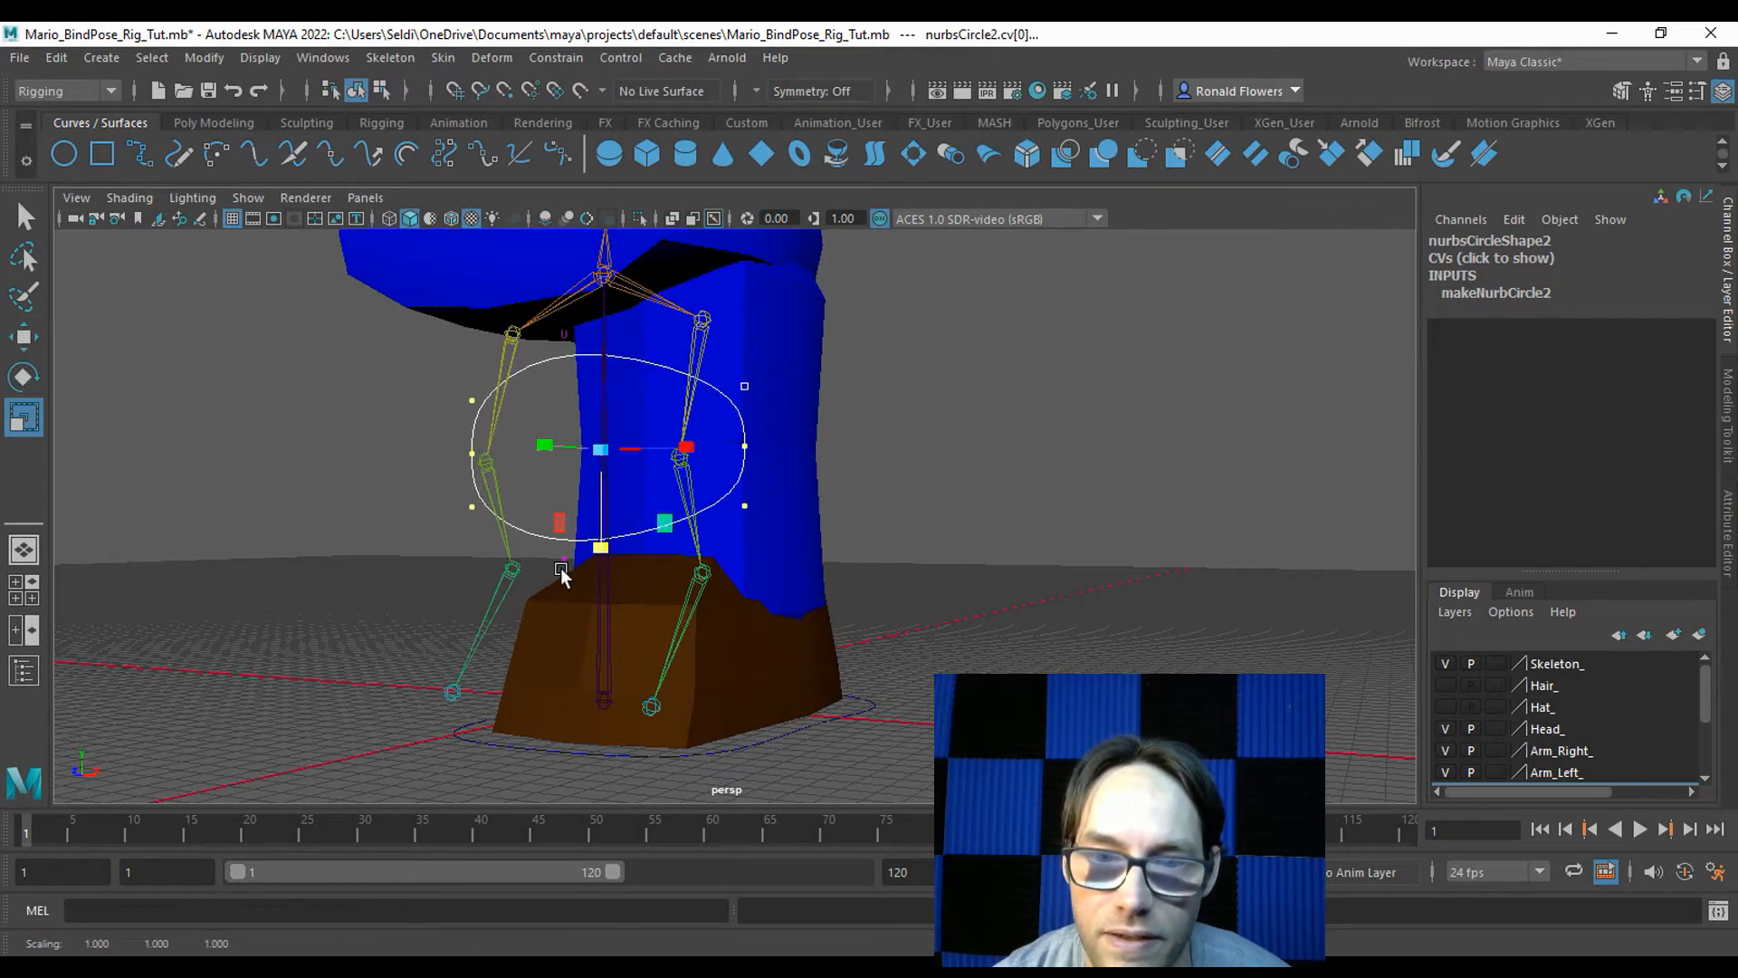
Undo the last control-vertex edit and scale the whole knee circle to about Scale X 14.2 and Scale Z 7.6.
key("ctrl+z")
right_click_drag(563, 444, 598, 413)
left_click_drag(564, 543, 557, 522)
left_click_drag(557, 522, 729, 524, "alt")
left_click(907, 501)
left_click_drag(907, 501, 876, 567, "alt")
left_click(499, 482)
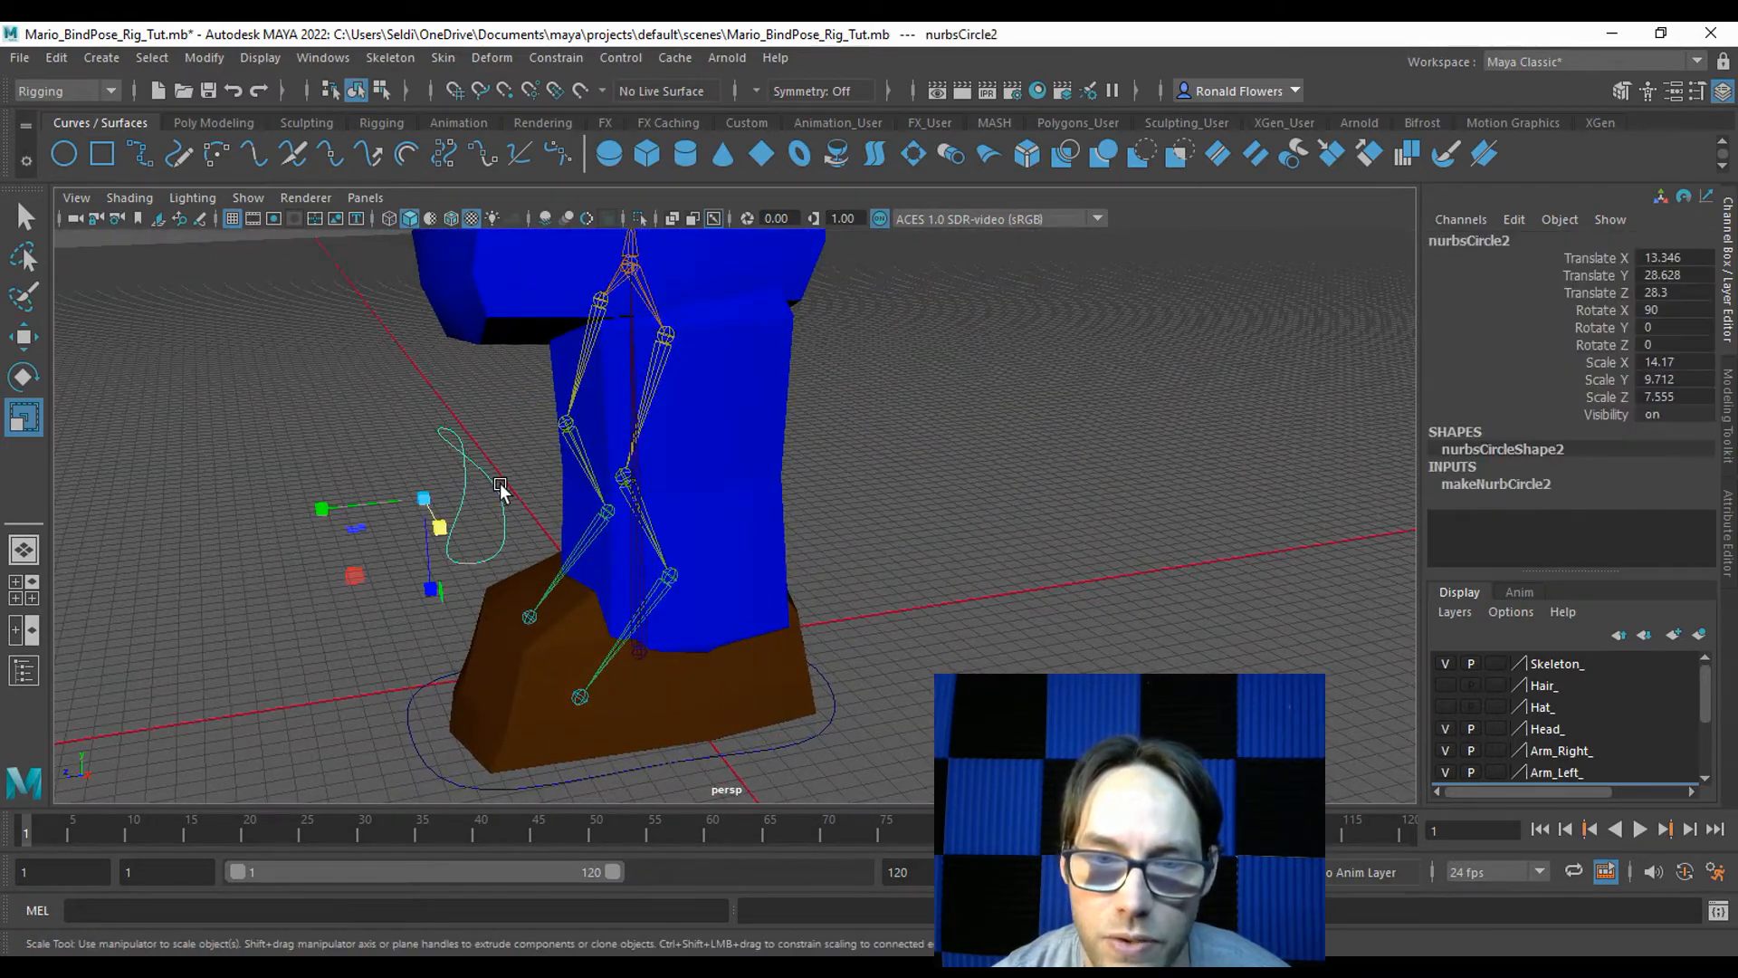
Hide the Leg_Left_ layer, keeping the Skeleton_ layer visible and the knee circle selected.
left_click(1450, 662)
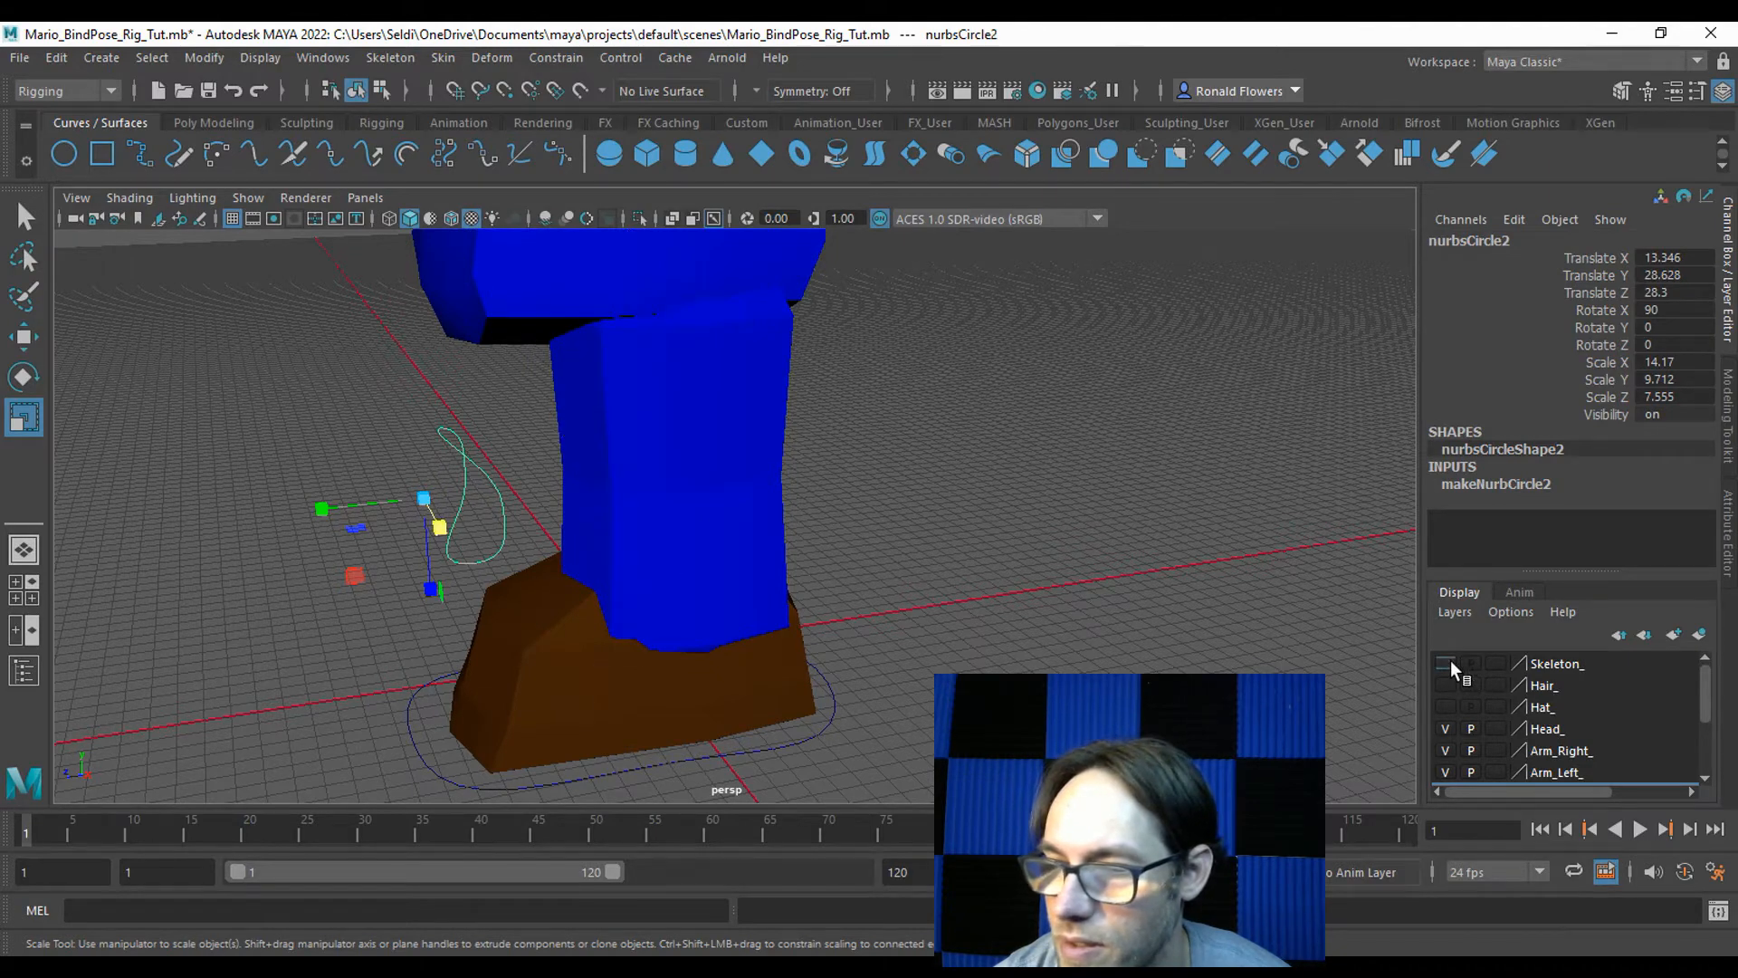
left_click(1450, 662)
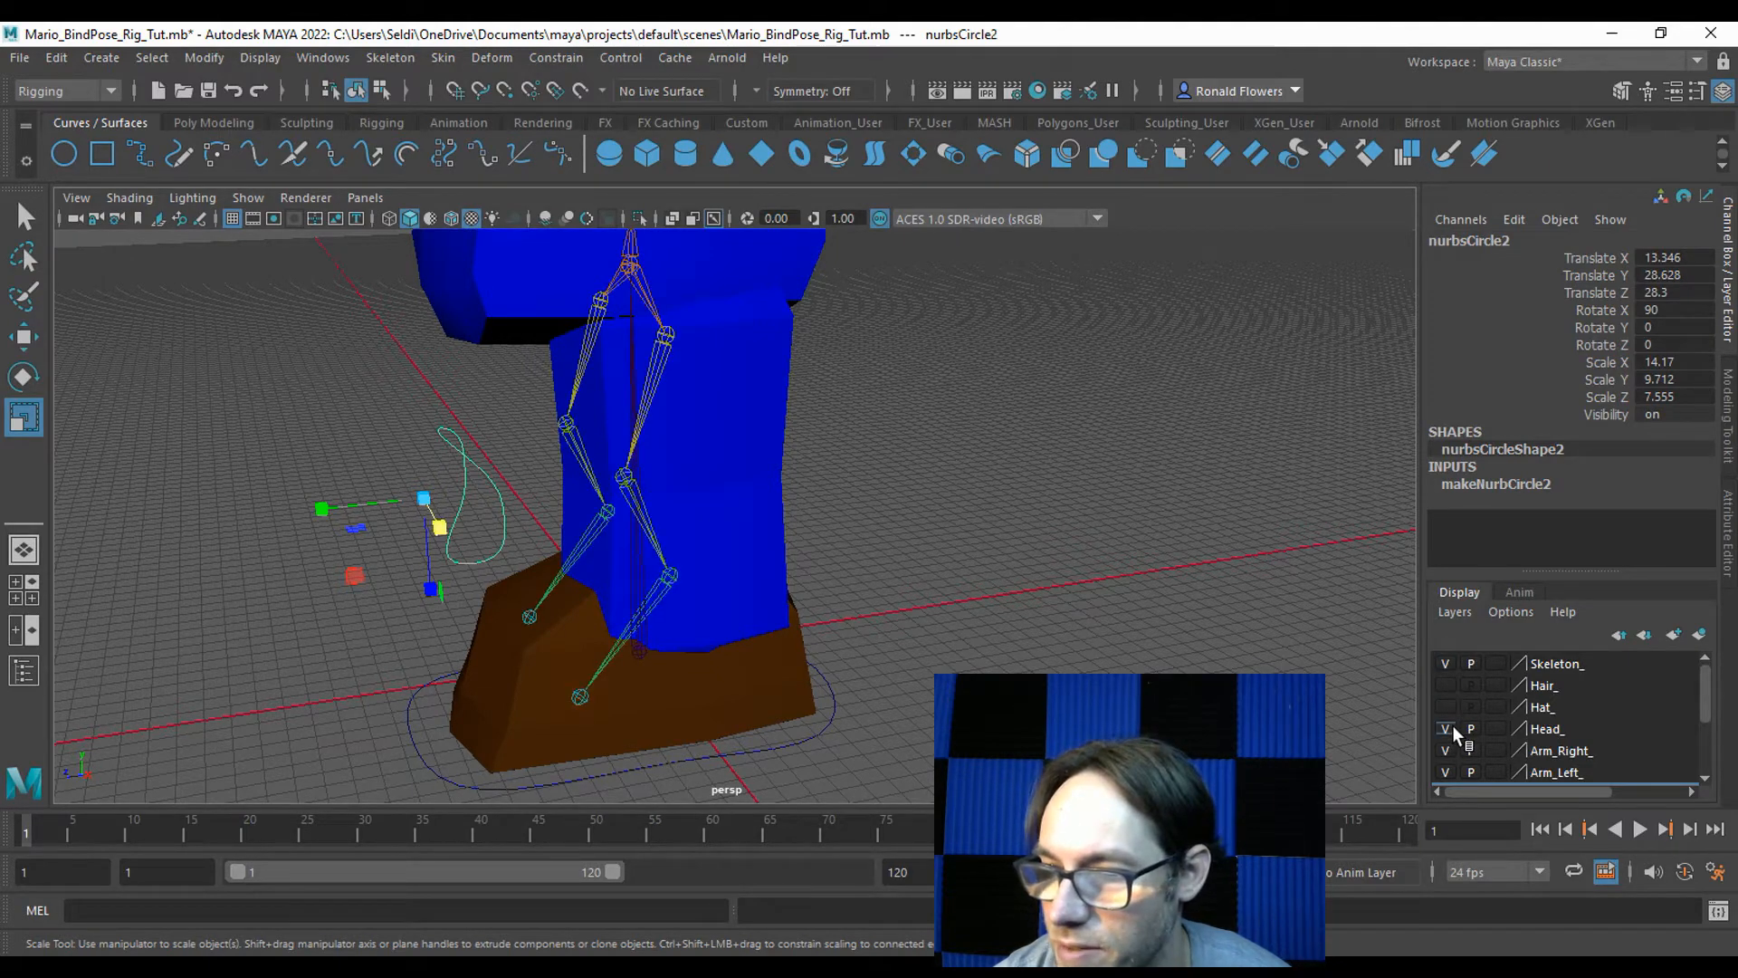
scroll(1475, 728, "down", 1)
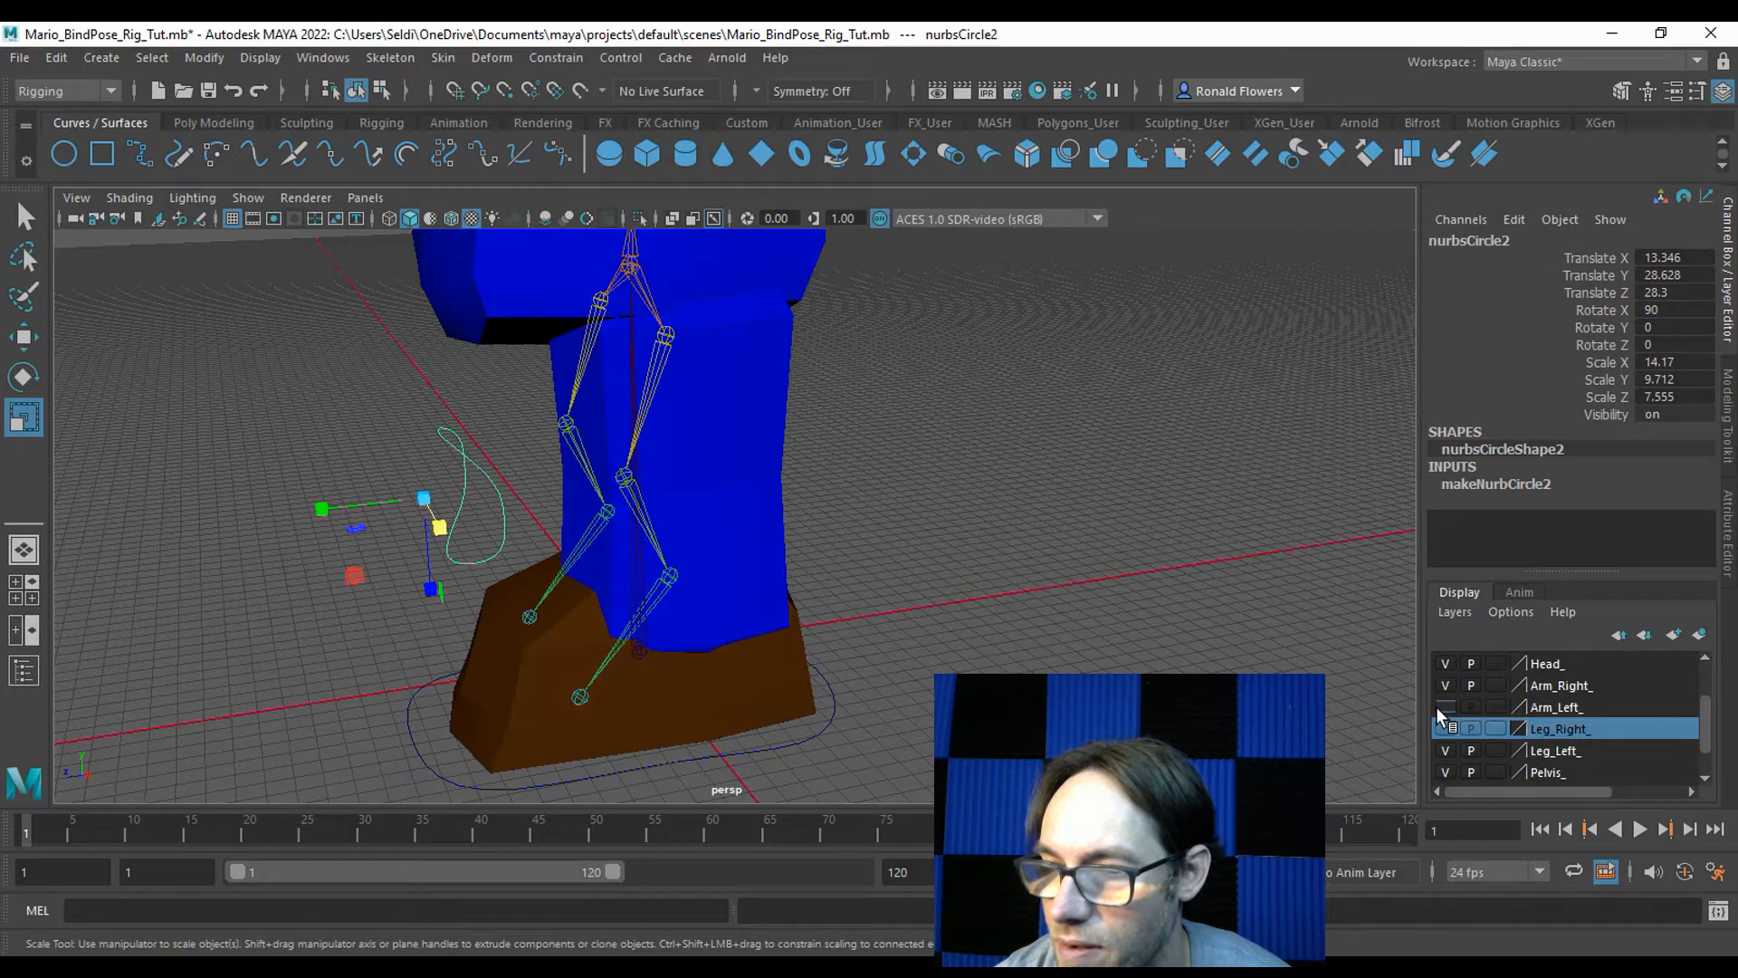
left_click(1445, 750)
left_click(1016, 634)
left_click(483, 468)
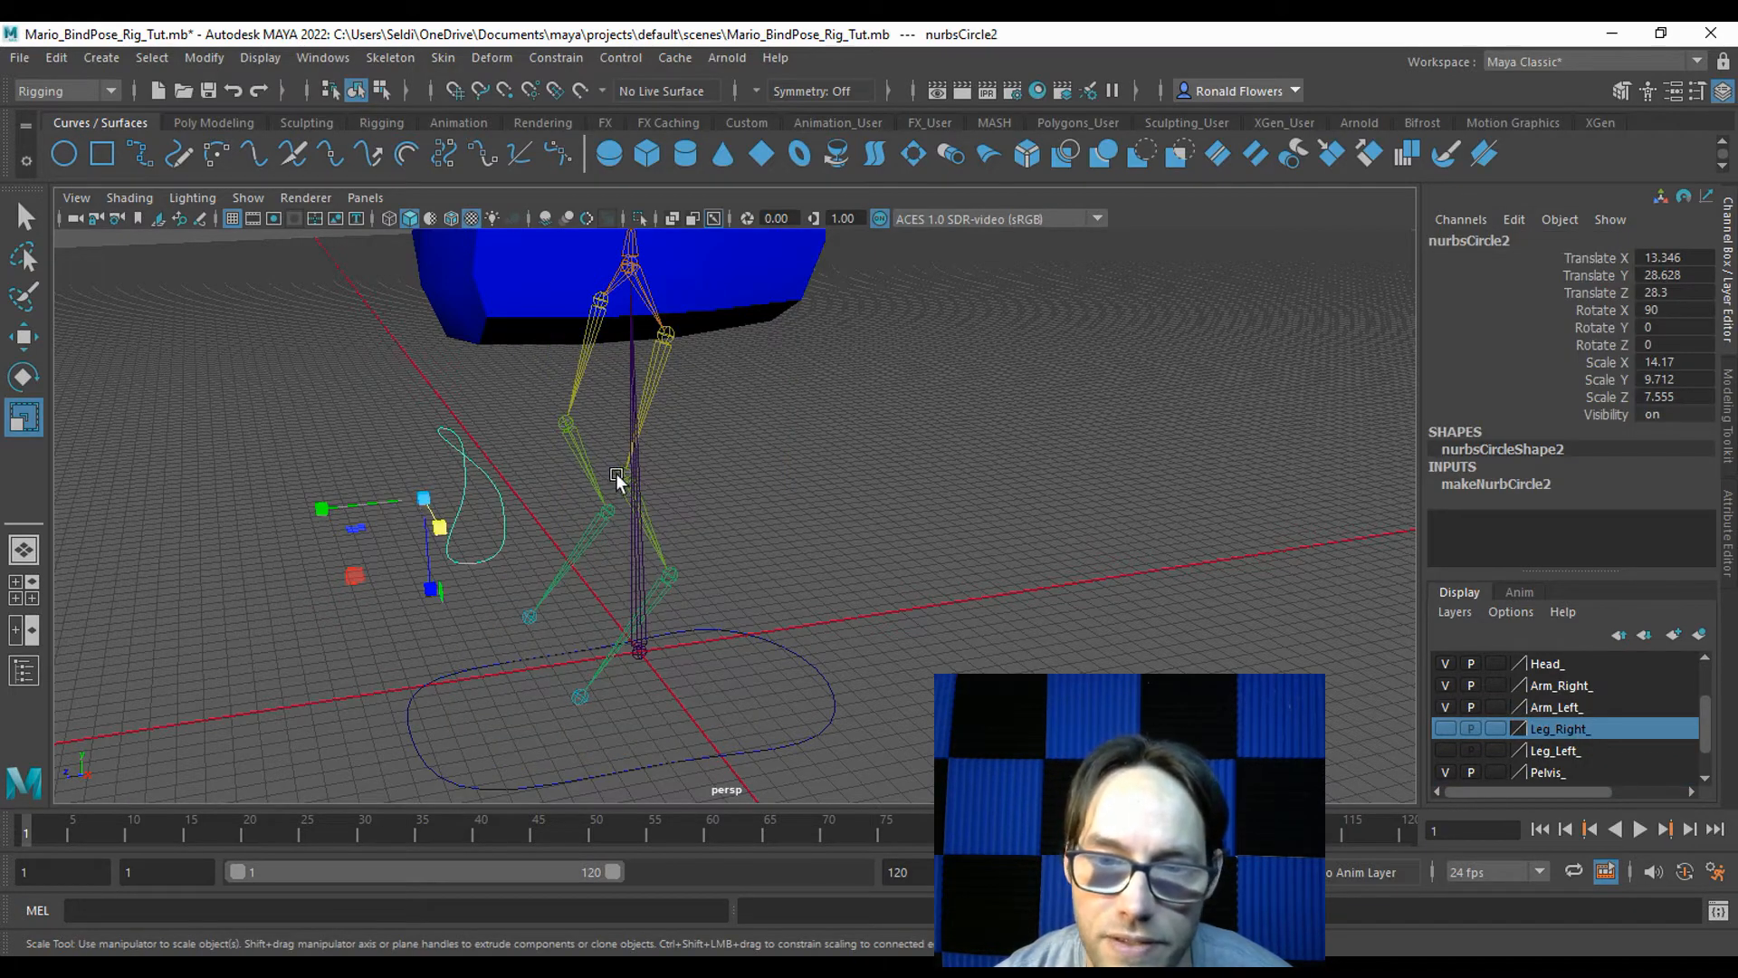
Move the knee circle's pivot onto the left knee joint with point snapping, leaving the circle itself in place.
key("w")
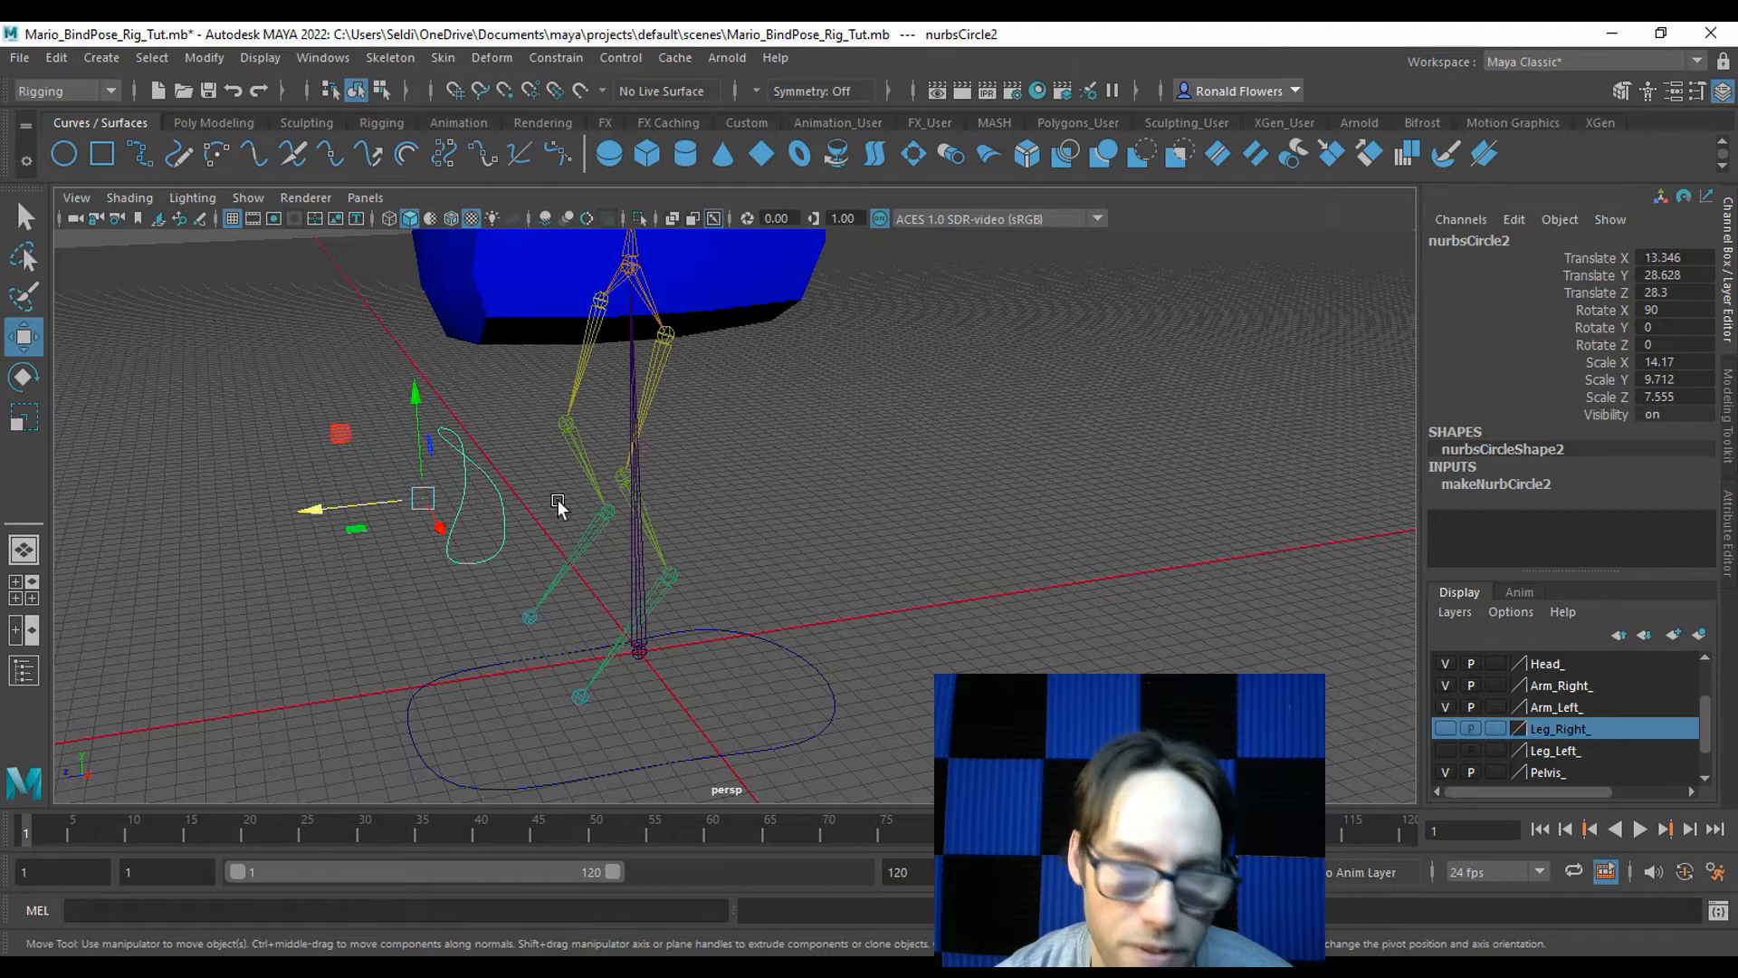
key("d")
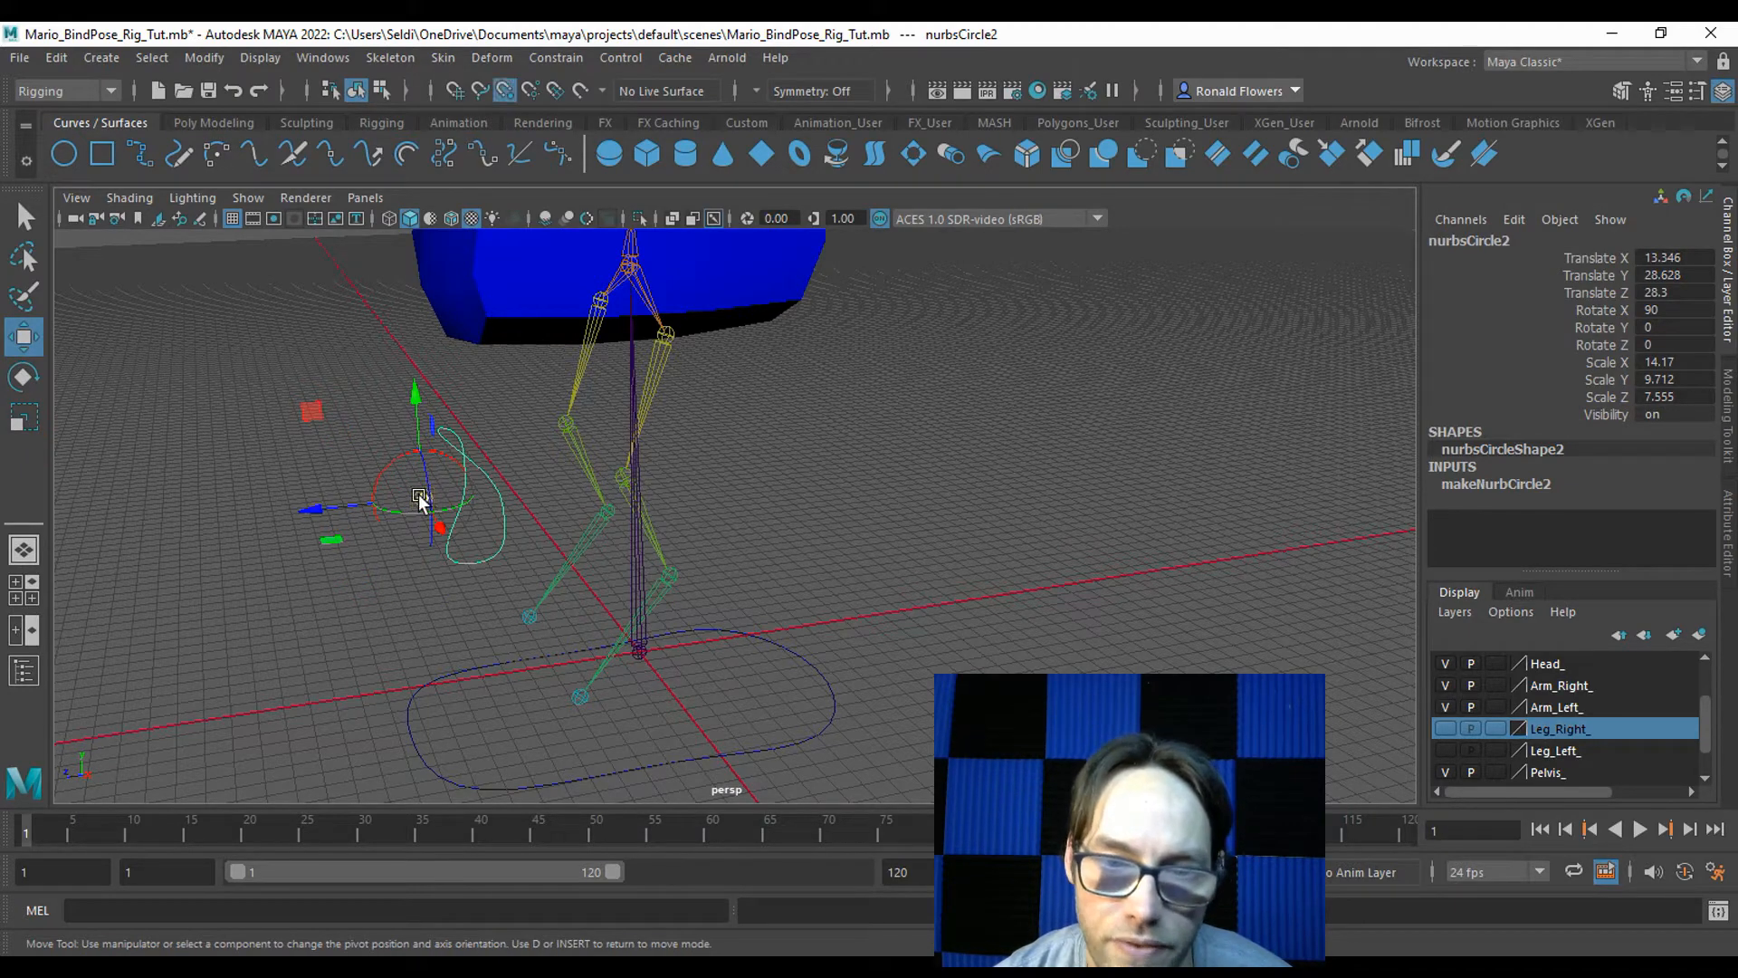
left_click_drag(419, 497, 625, 477)
left_click_drag(846, 524, 881, 558, "alt")
key("d")
left_click(881, 558)
left_click_drag(467, 501, 467, 503)
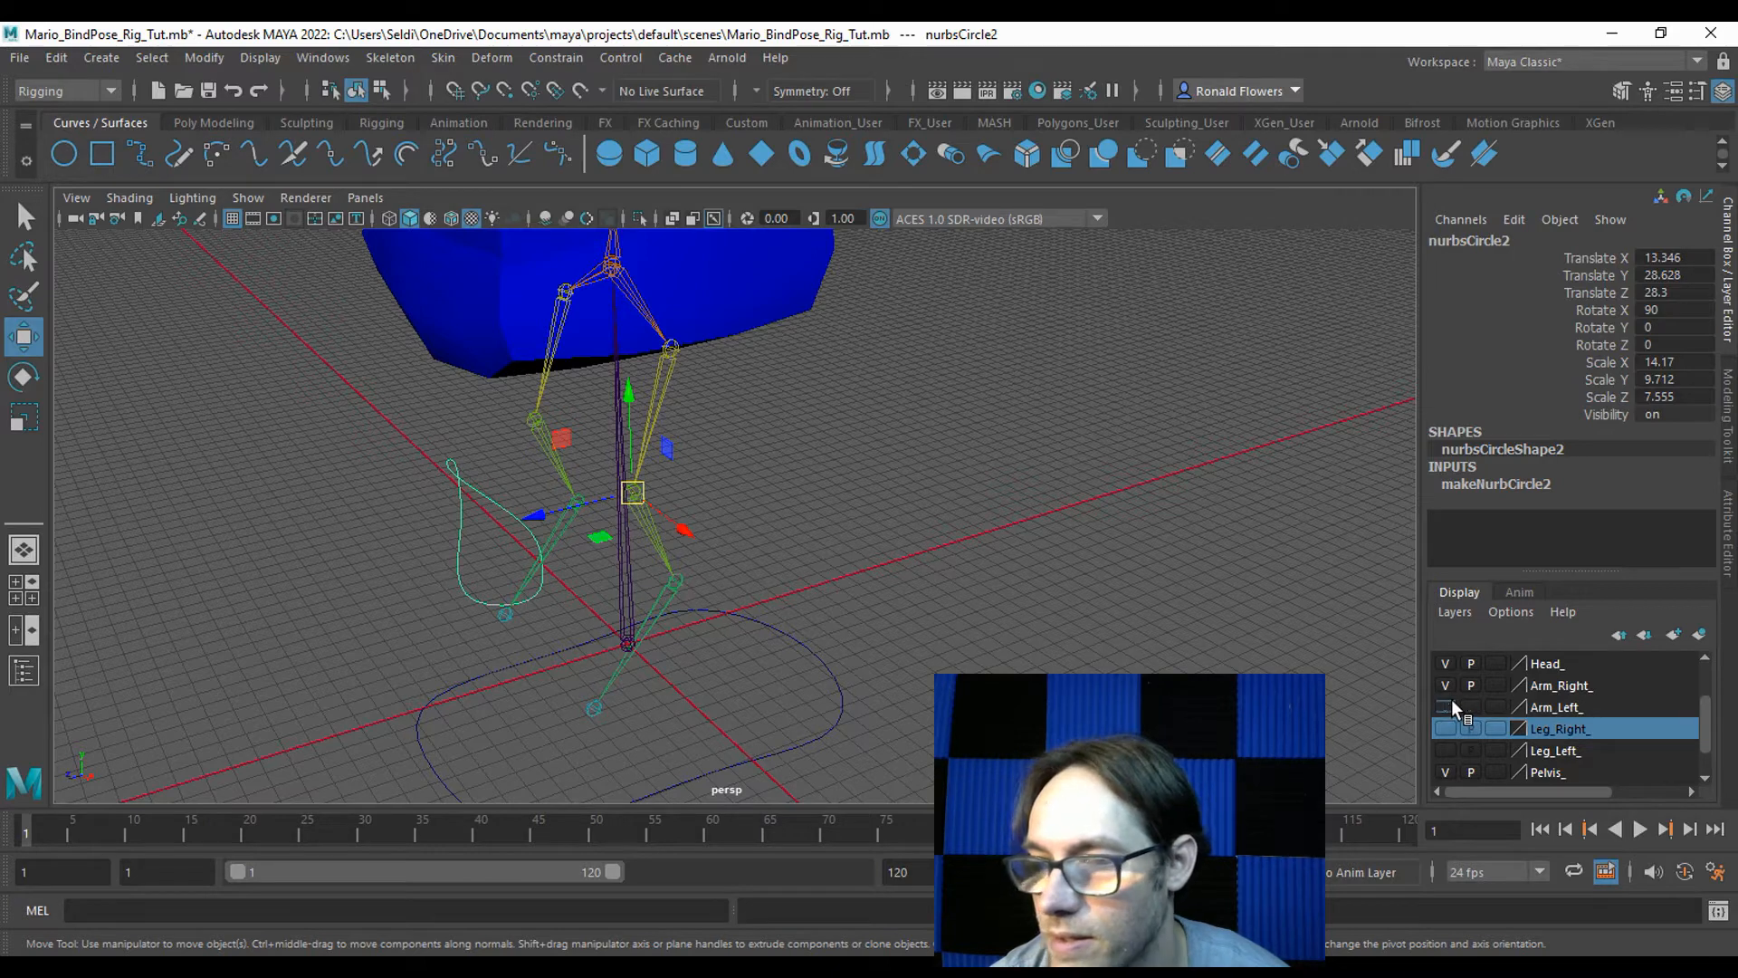
left_click(774, 392)
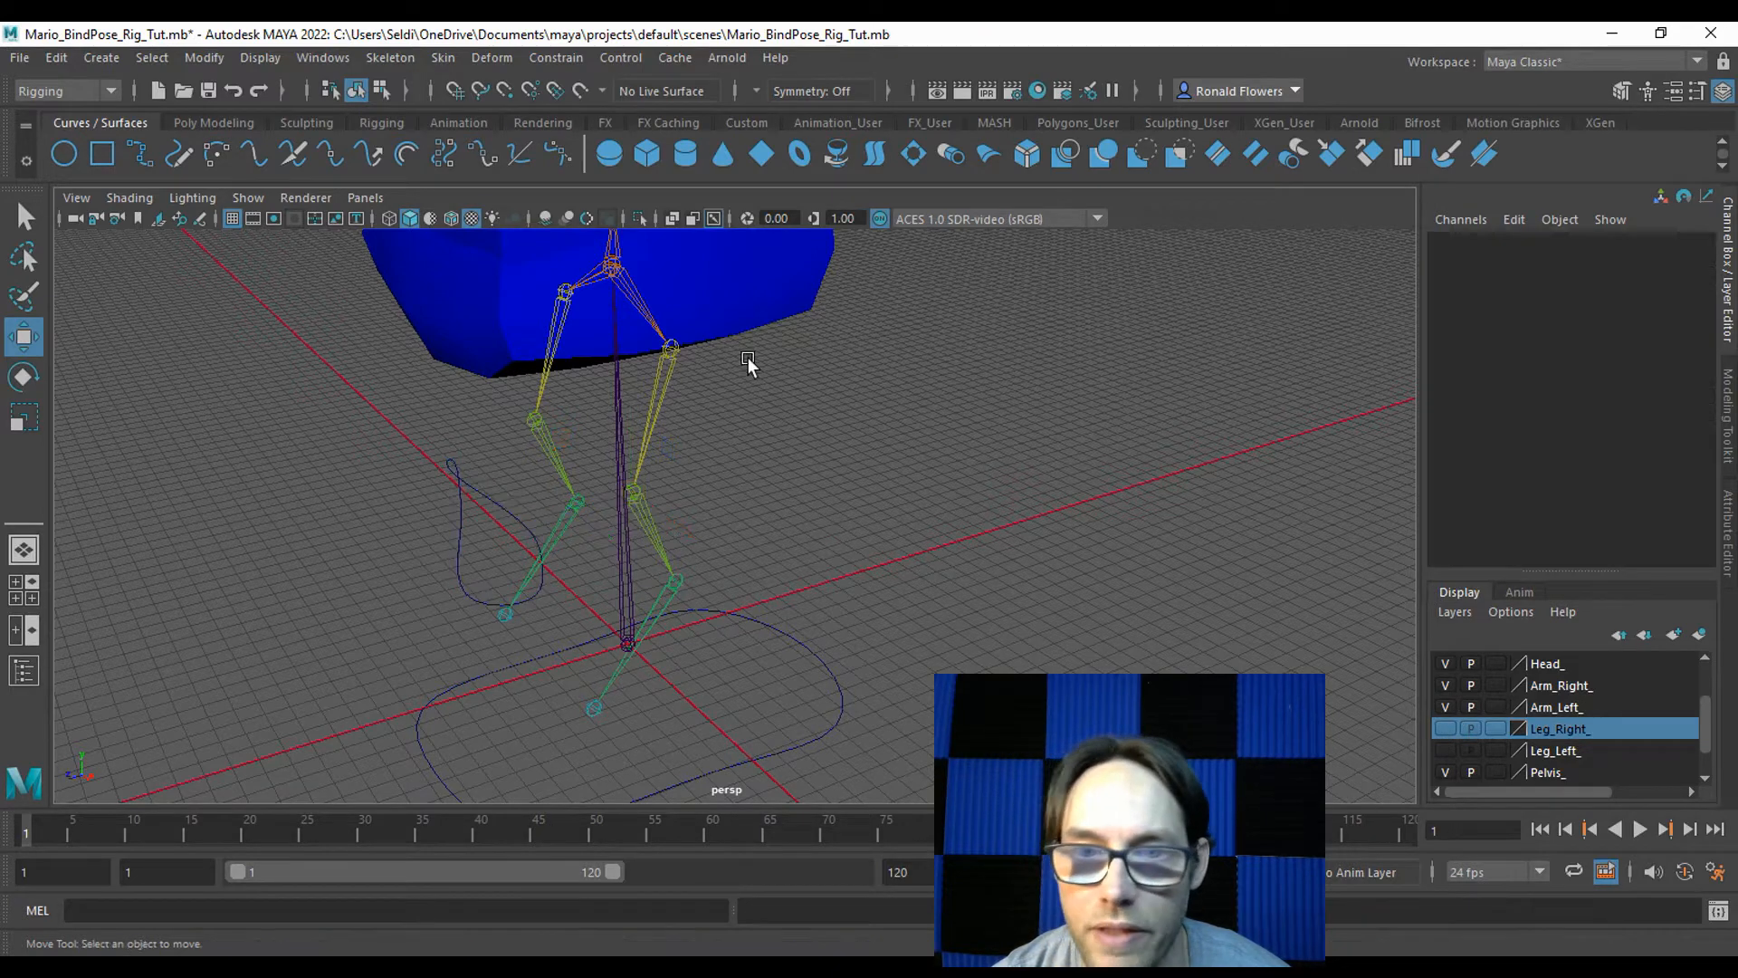
Create a new NURBS circle at the origin and scale it uniformly to about 8.74.
left_click_drag(891, 452, 924, 497, "alt")
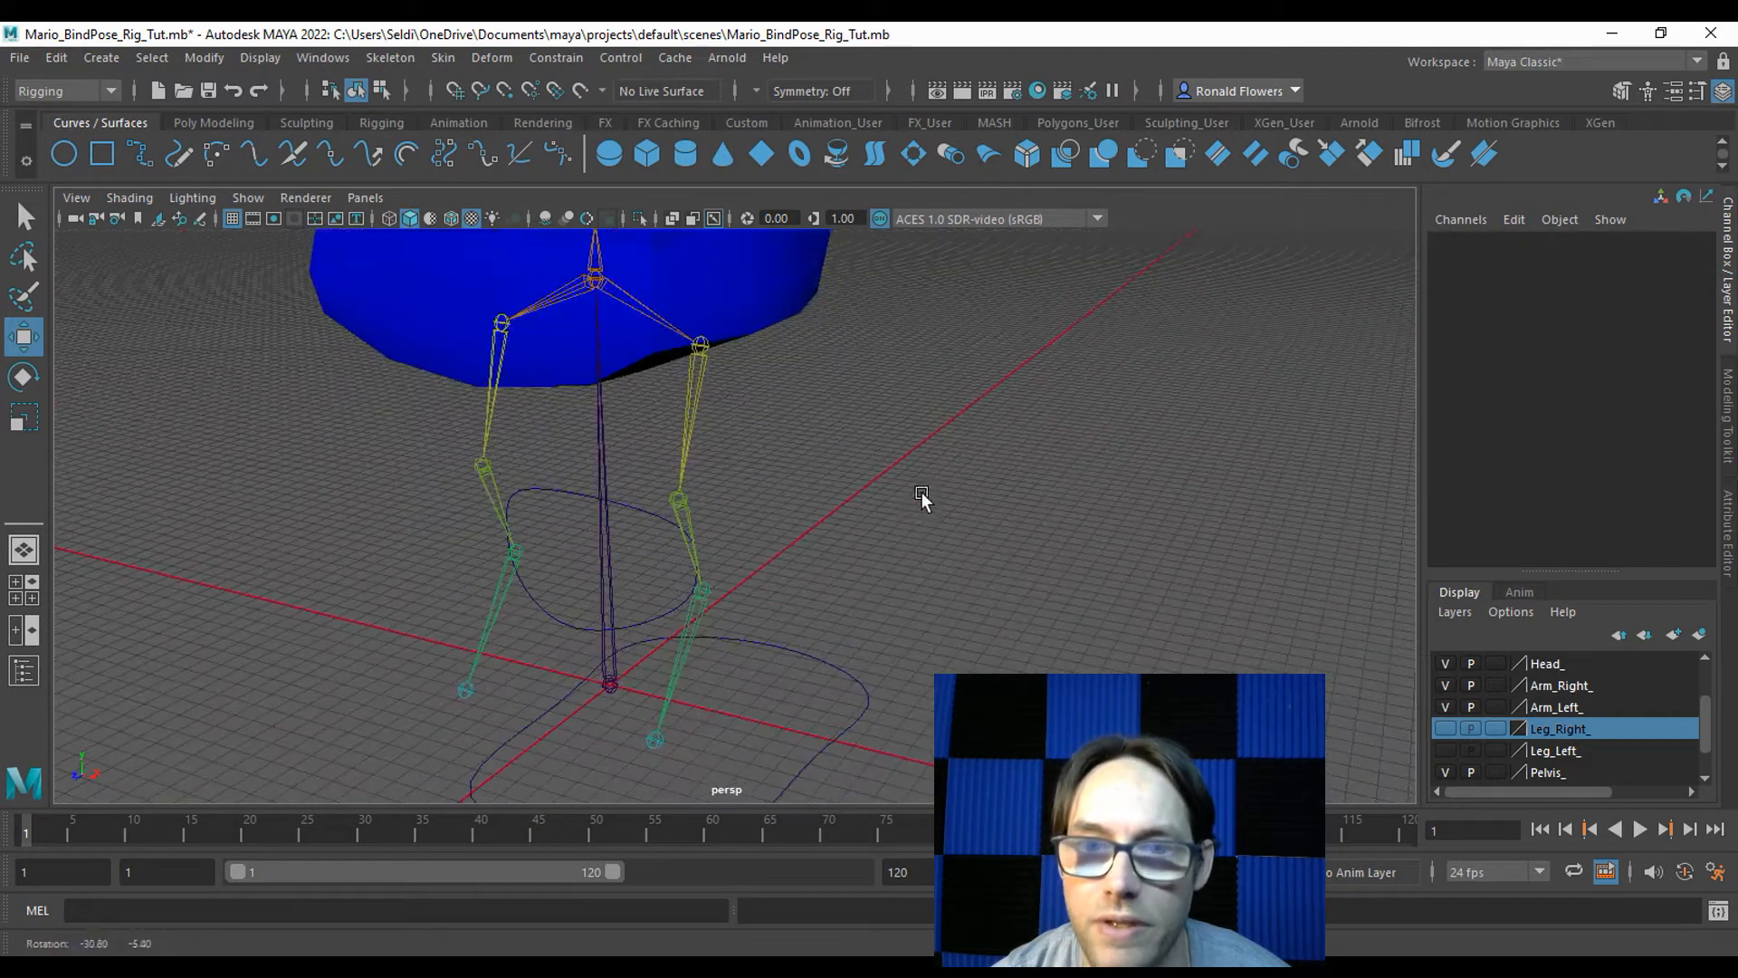
left_click(65, 161)
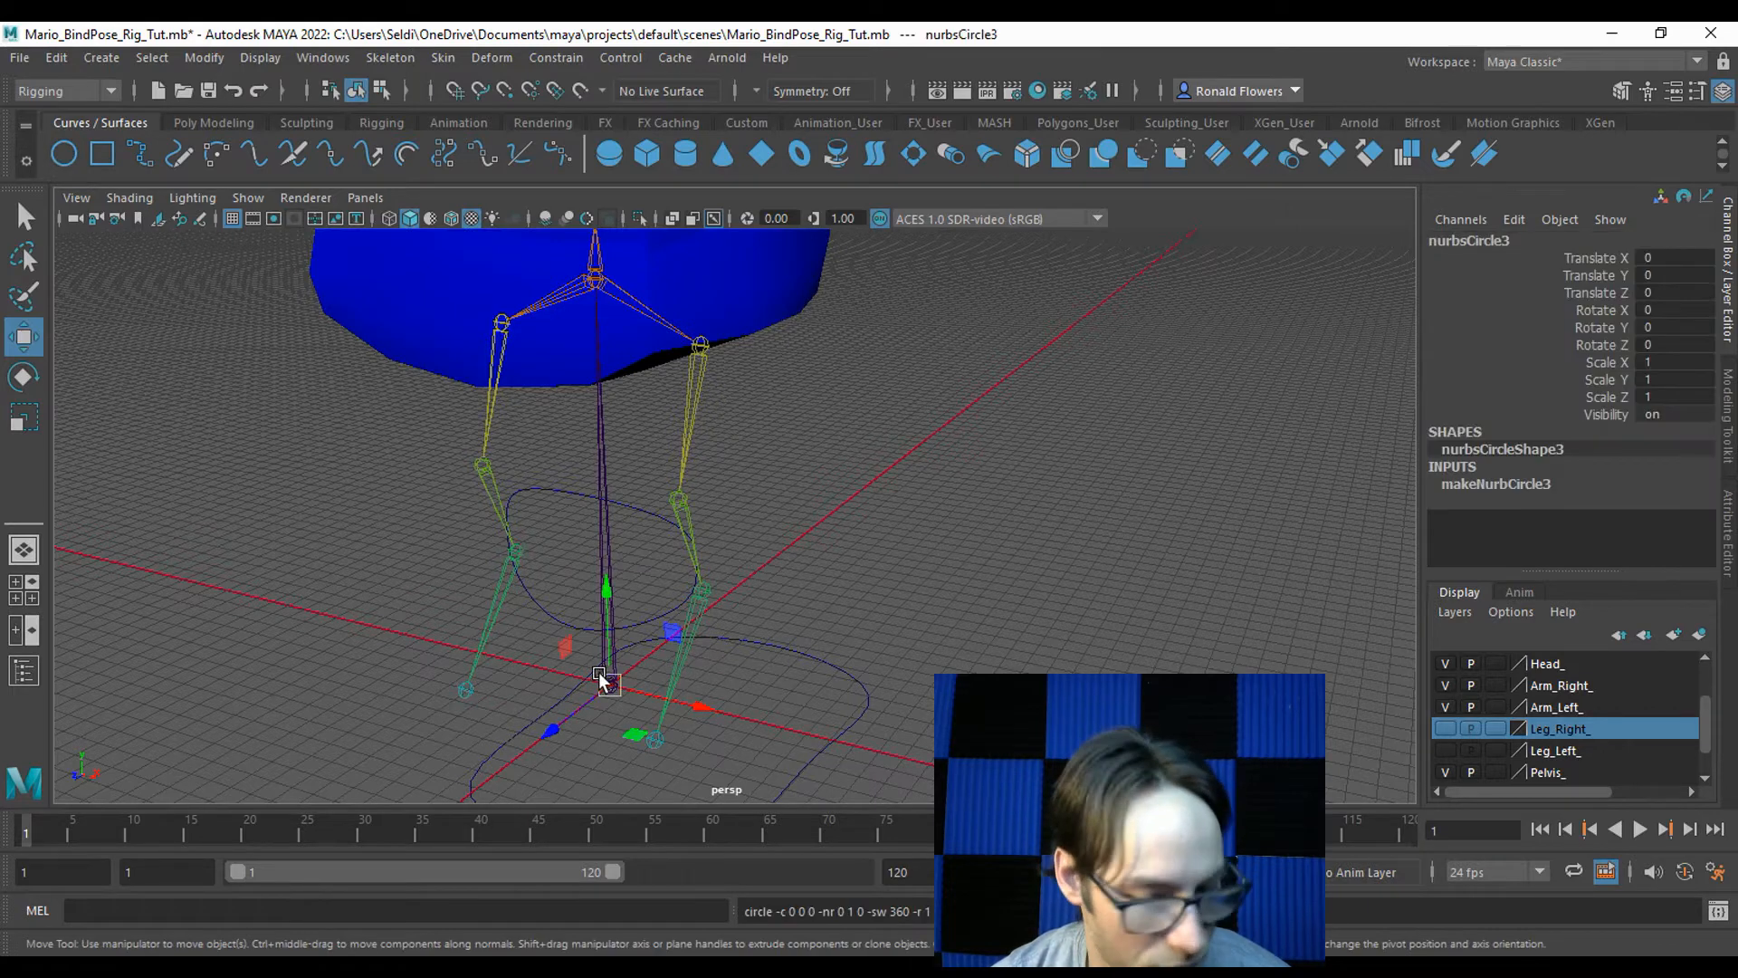
key("e")
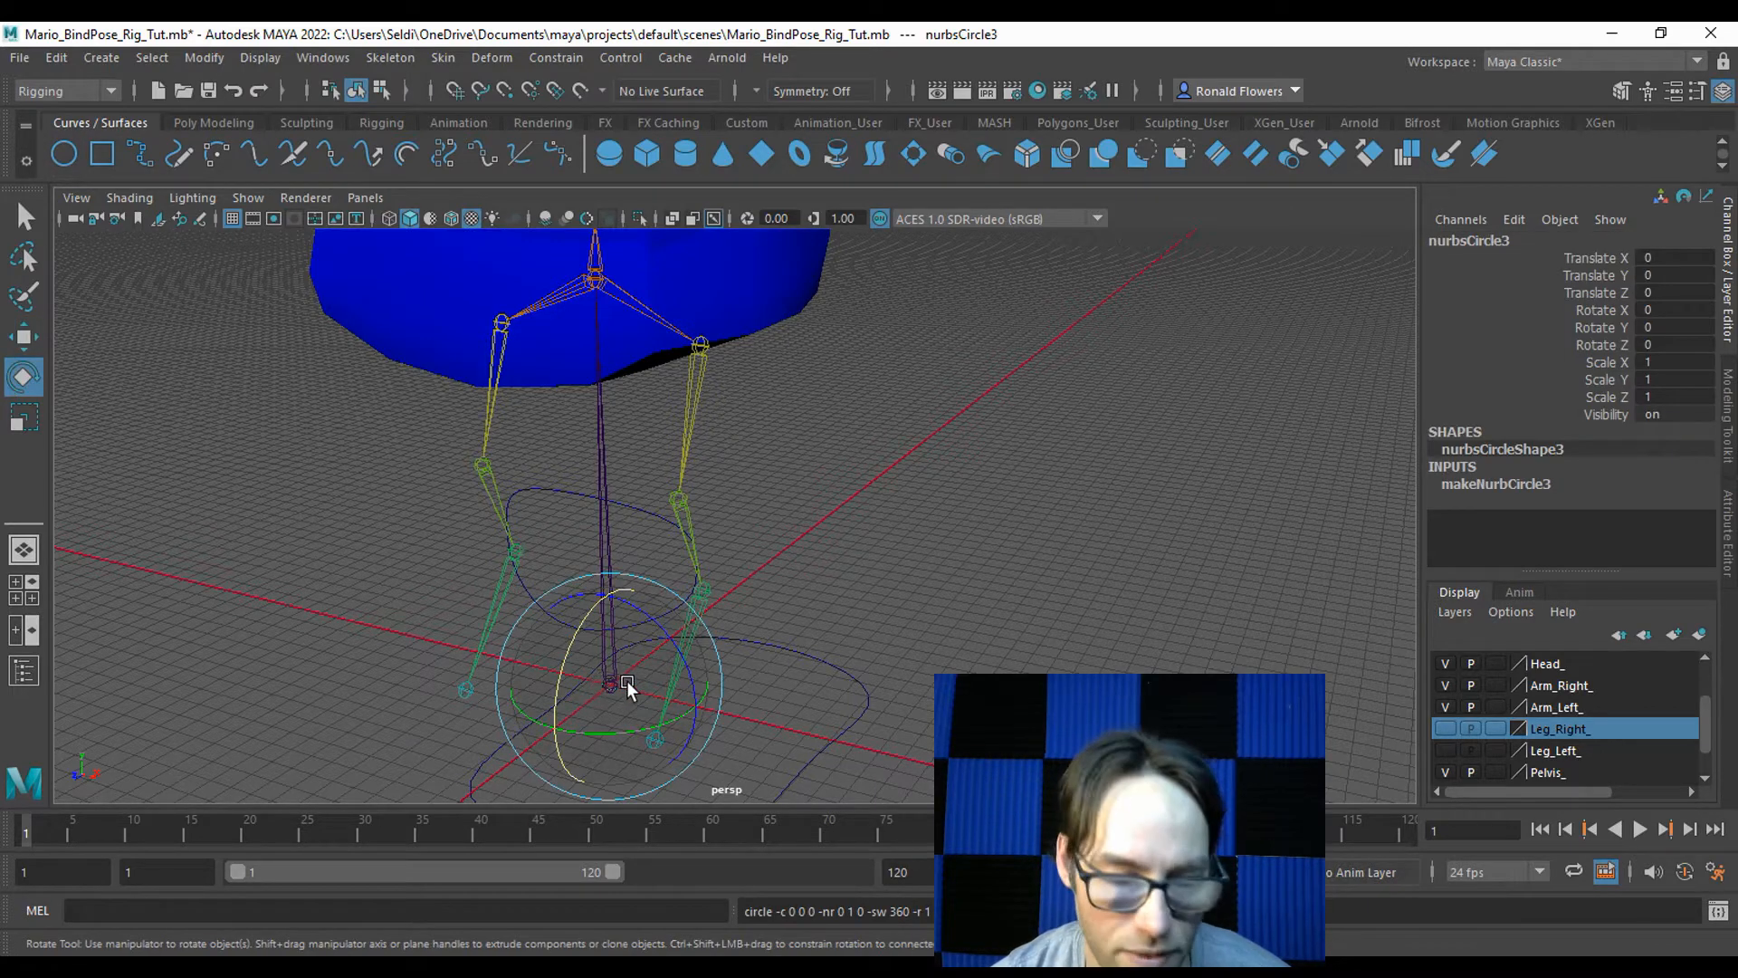
key("r")
left_click_drag(614, 677, 718, 589)
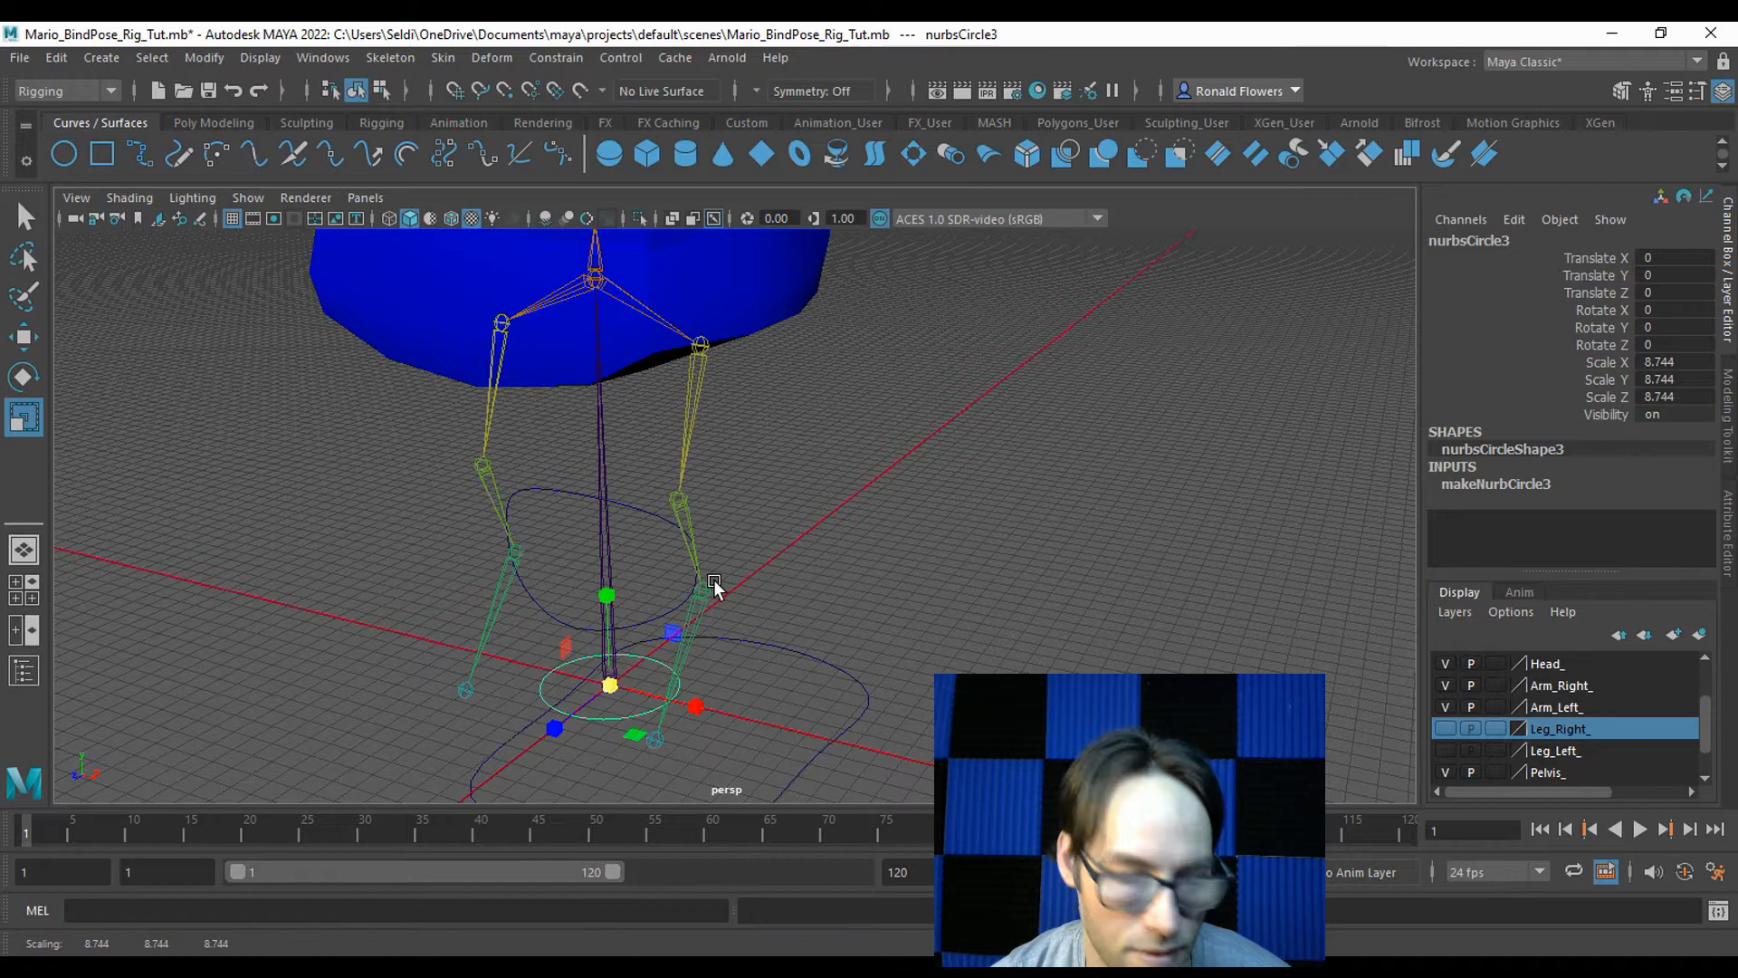
Snap the new circle to the left hip joint and move it outward to about Translate X 33.3.
key("w")
key("v")
left_click_drag(615, 676, 698, 368)
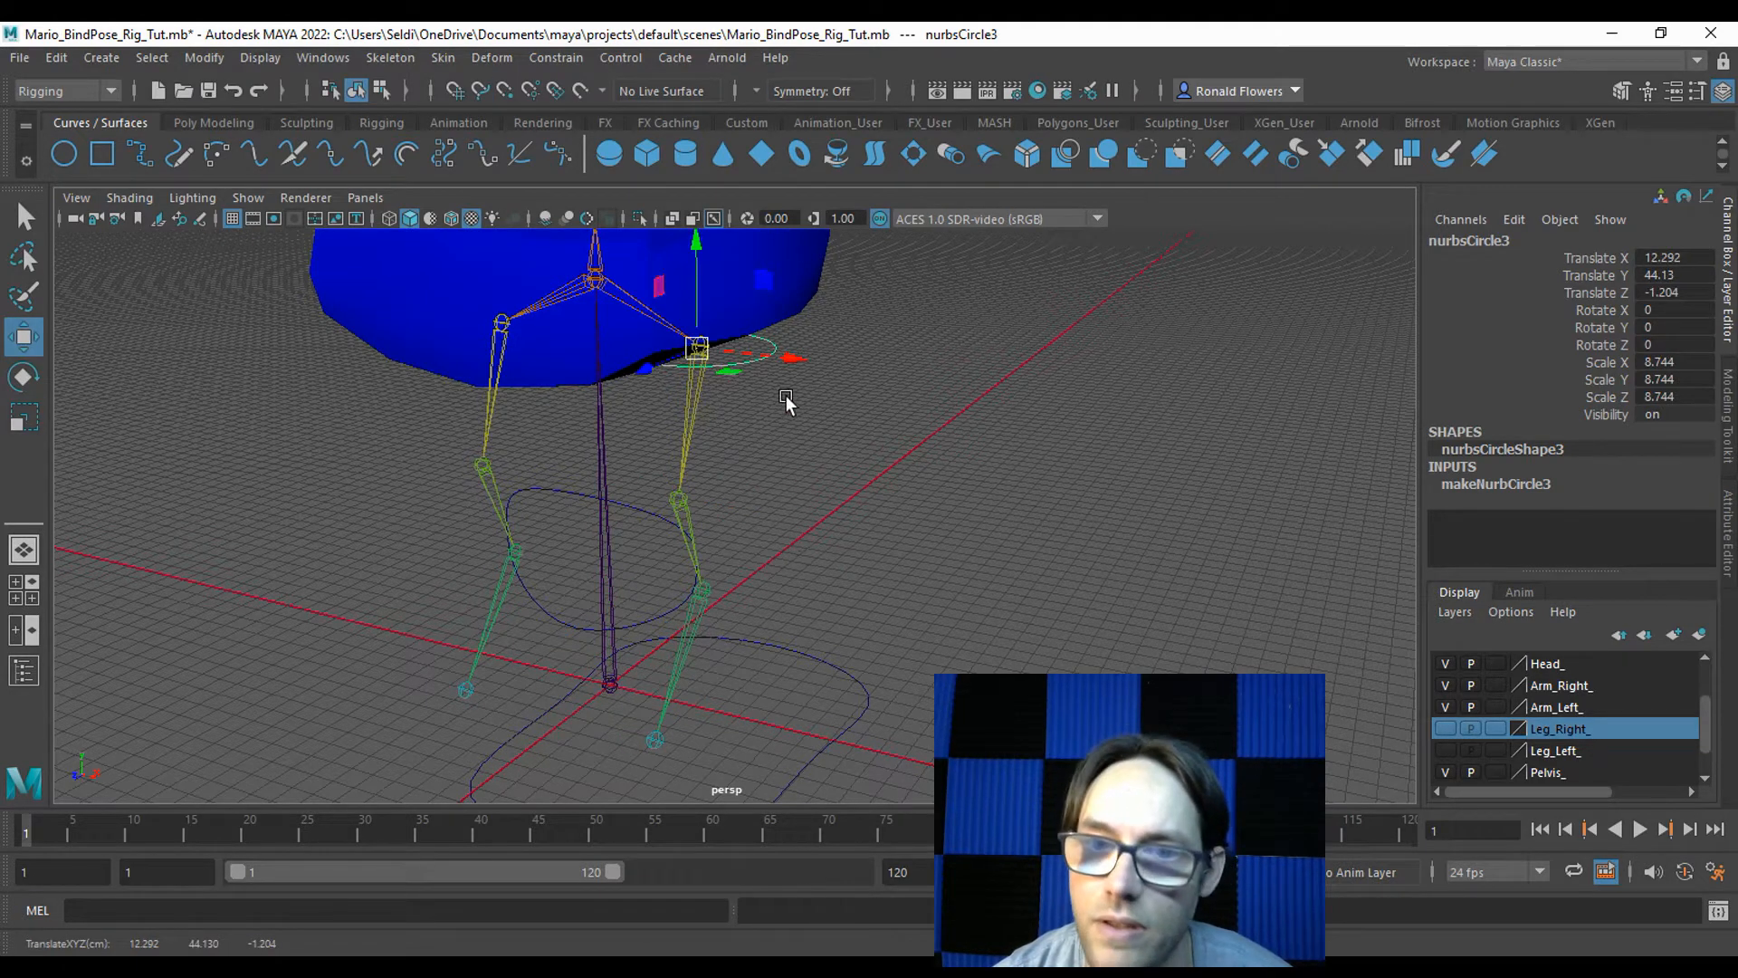
left_click_drag(790, 356, 978, 383)
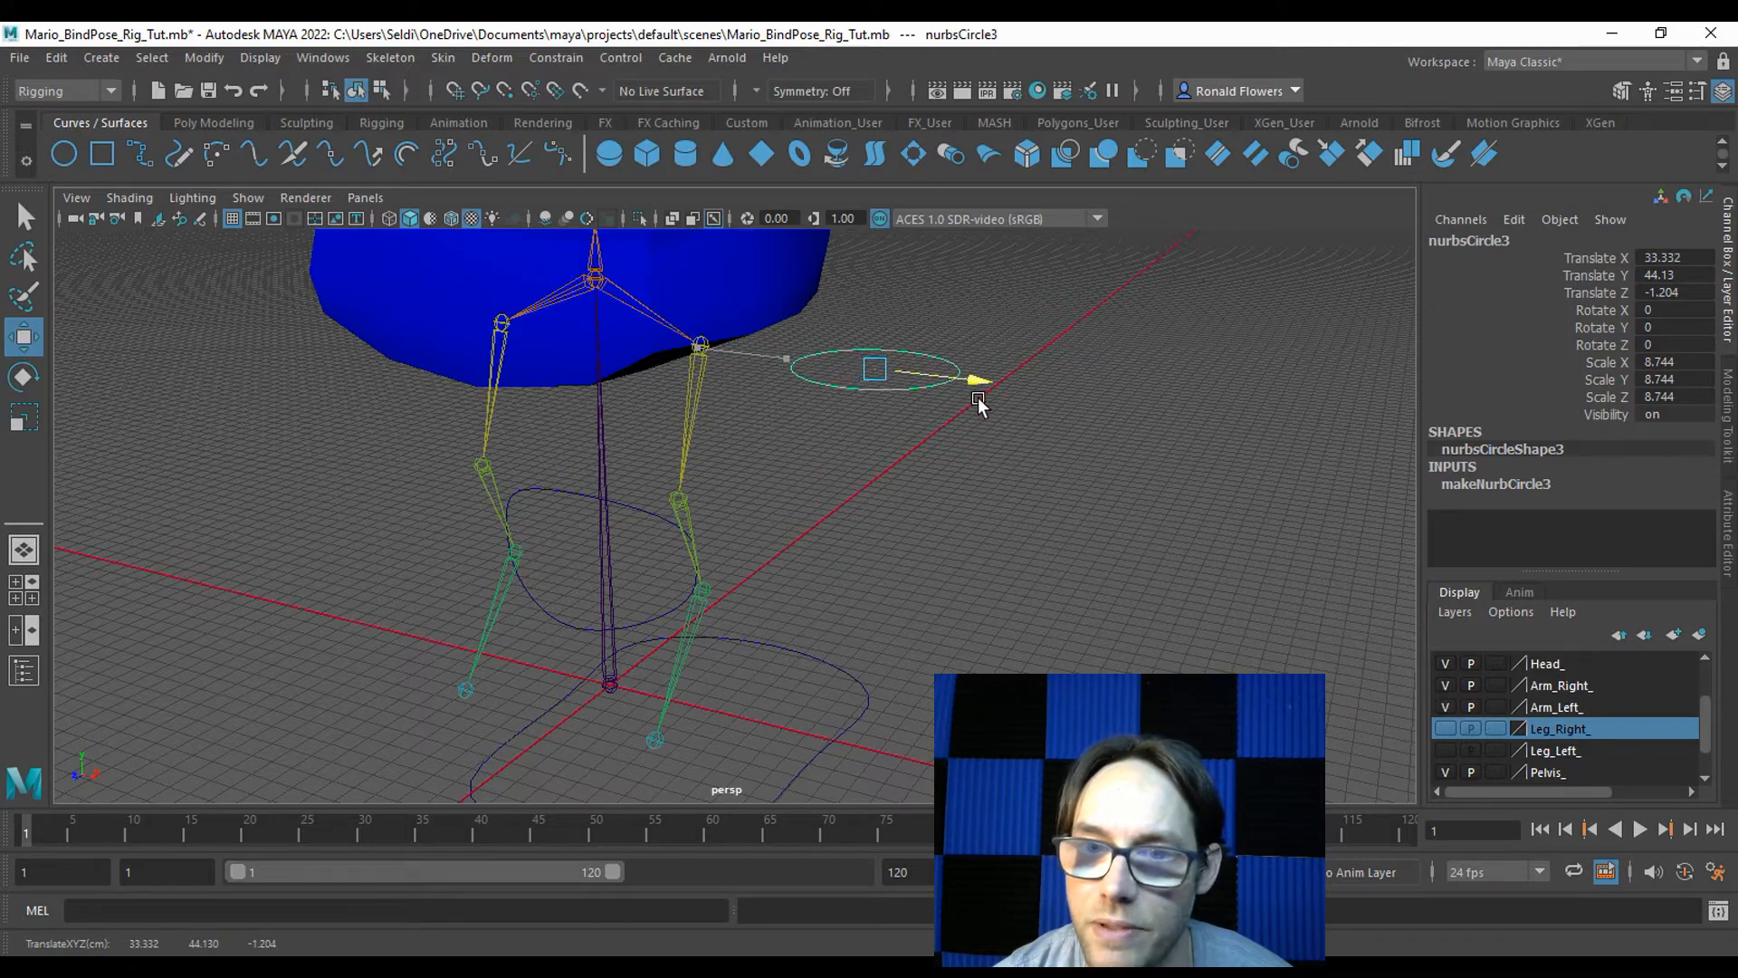
Show the Leg_Left_ layer, rotate the hip circle to Rotate Z -90, and move it closer to the leg at about Translate X 28.8.
left_click(1448, 750)
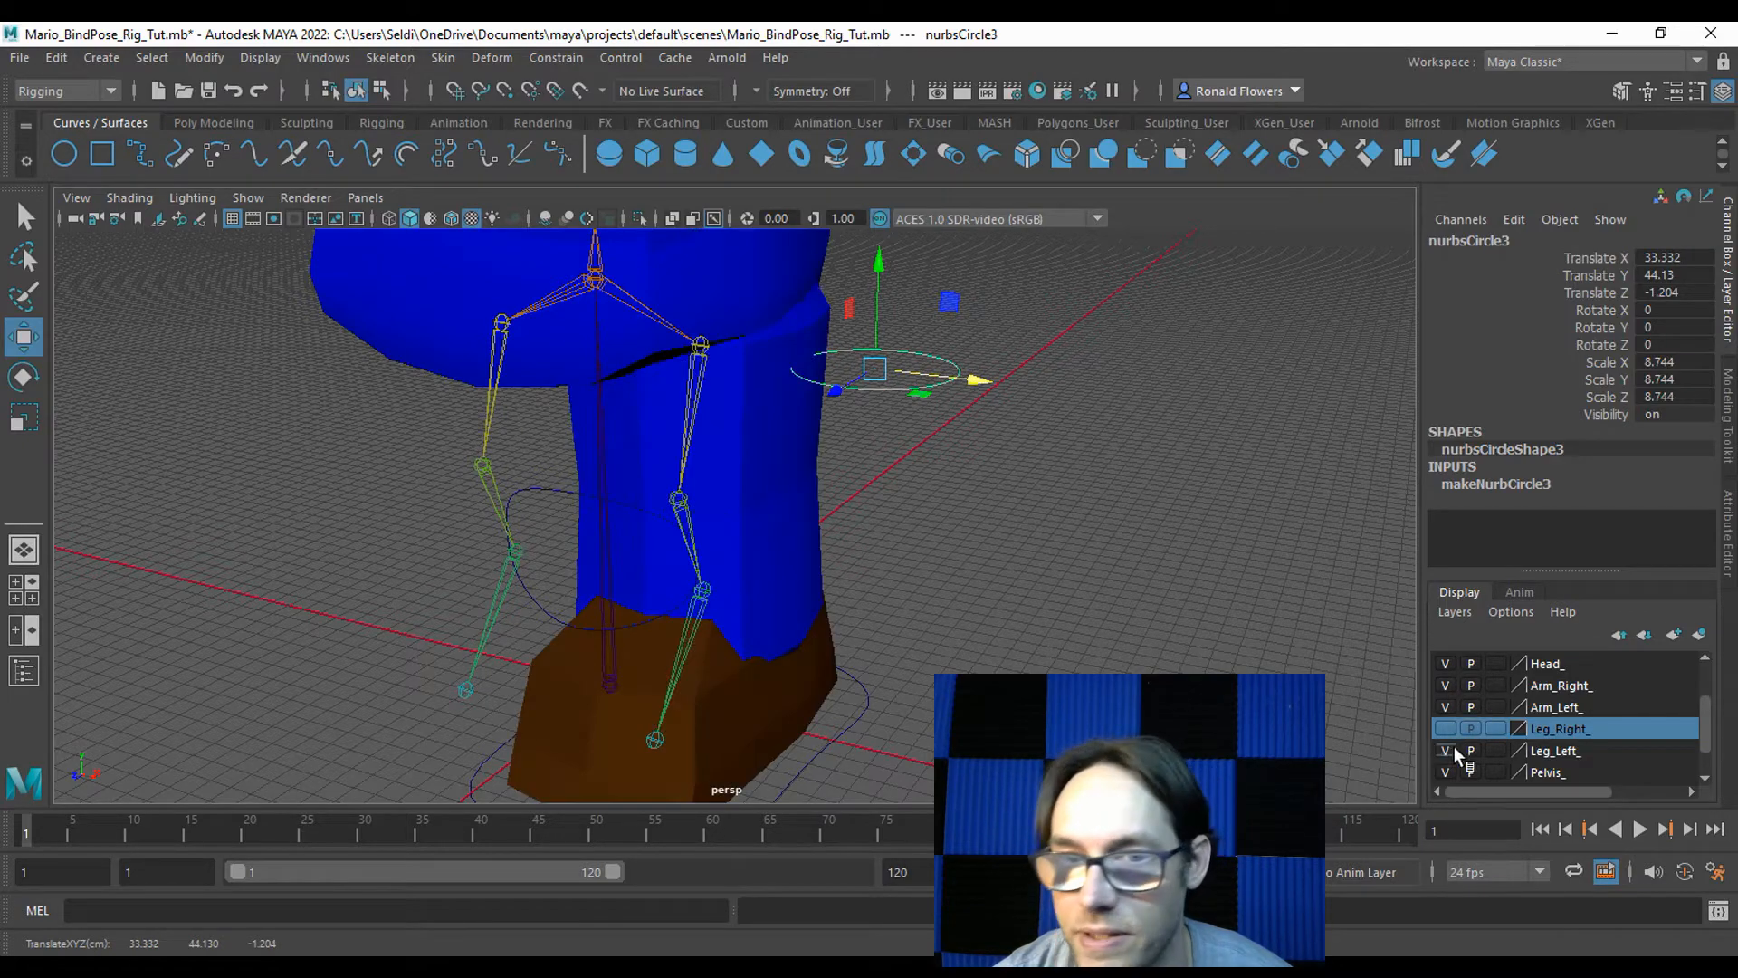
left_click_drag(945, 503, 986, 500, "alt")
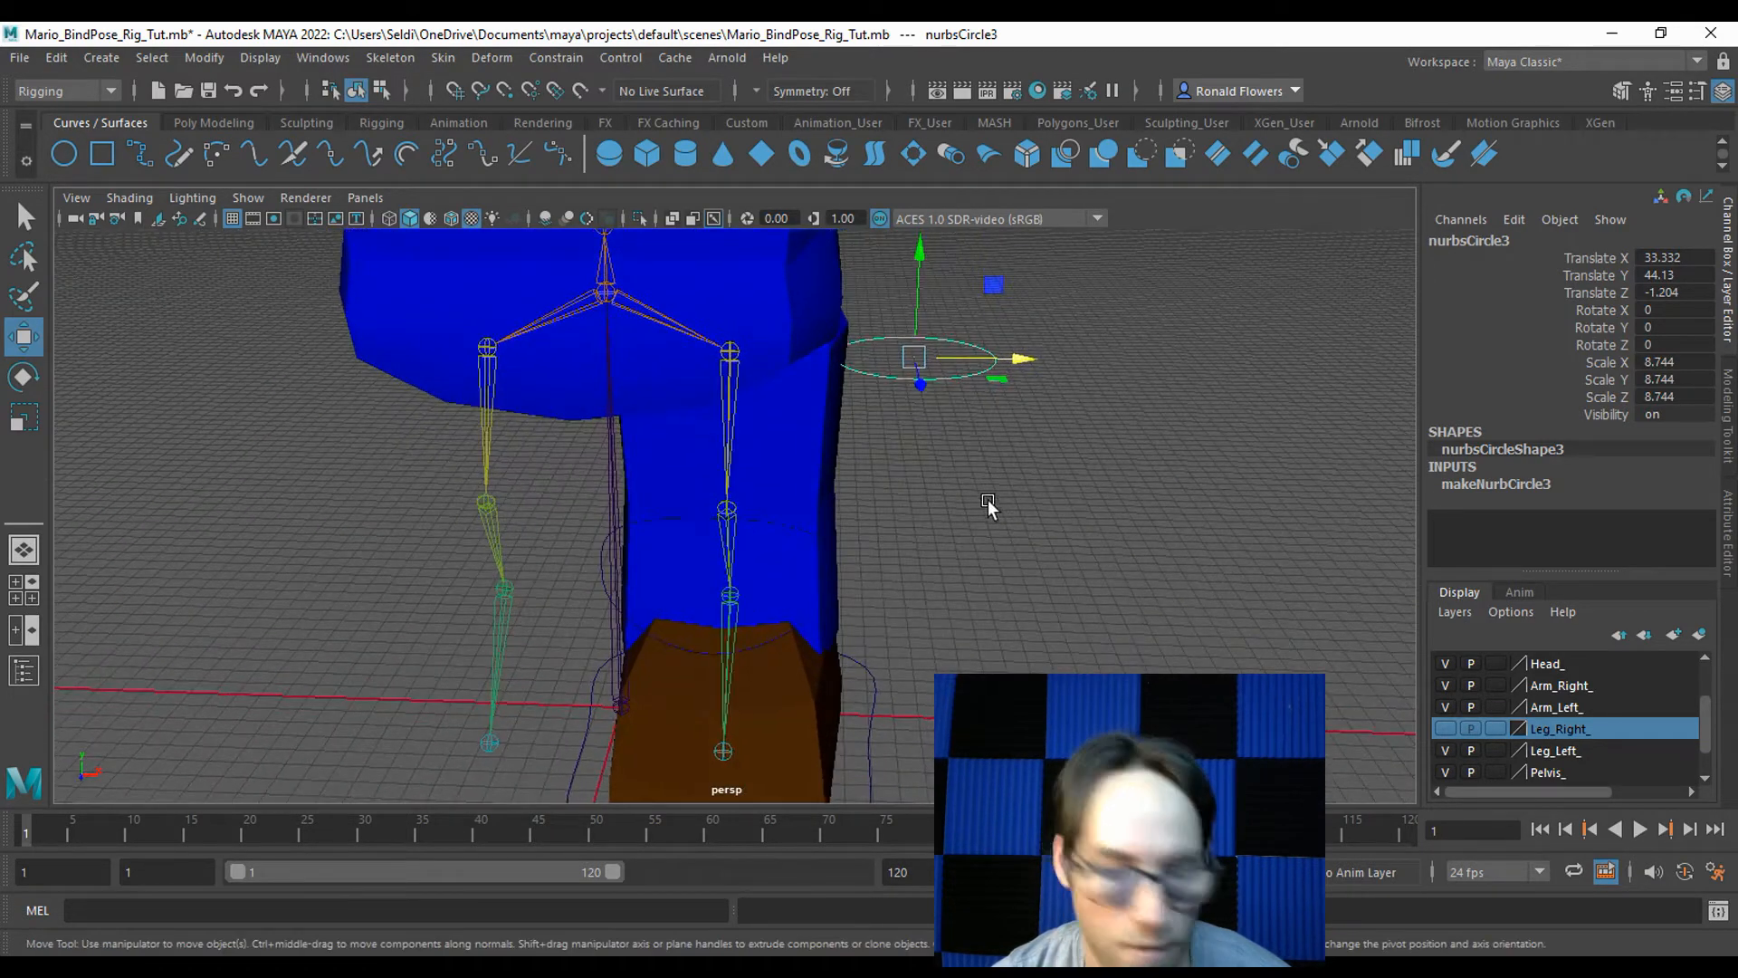
key("e")
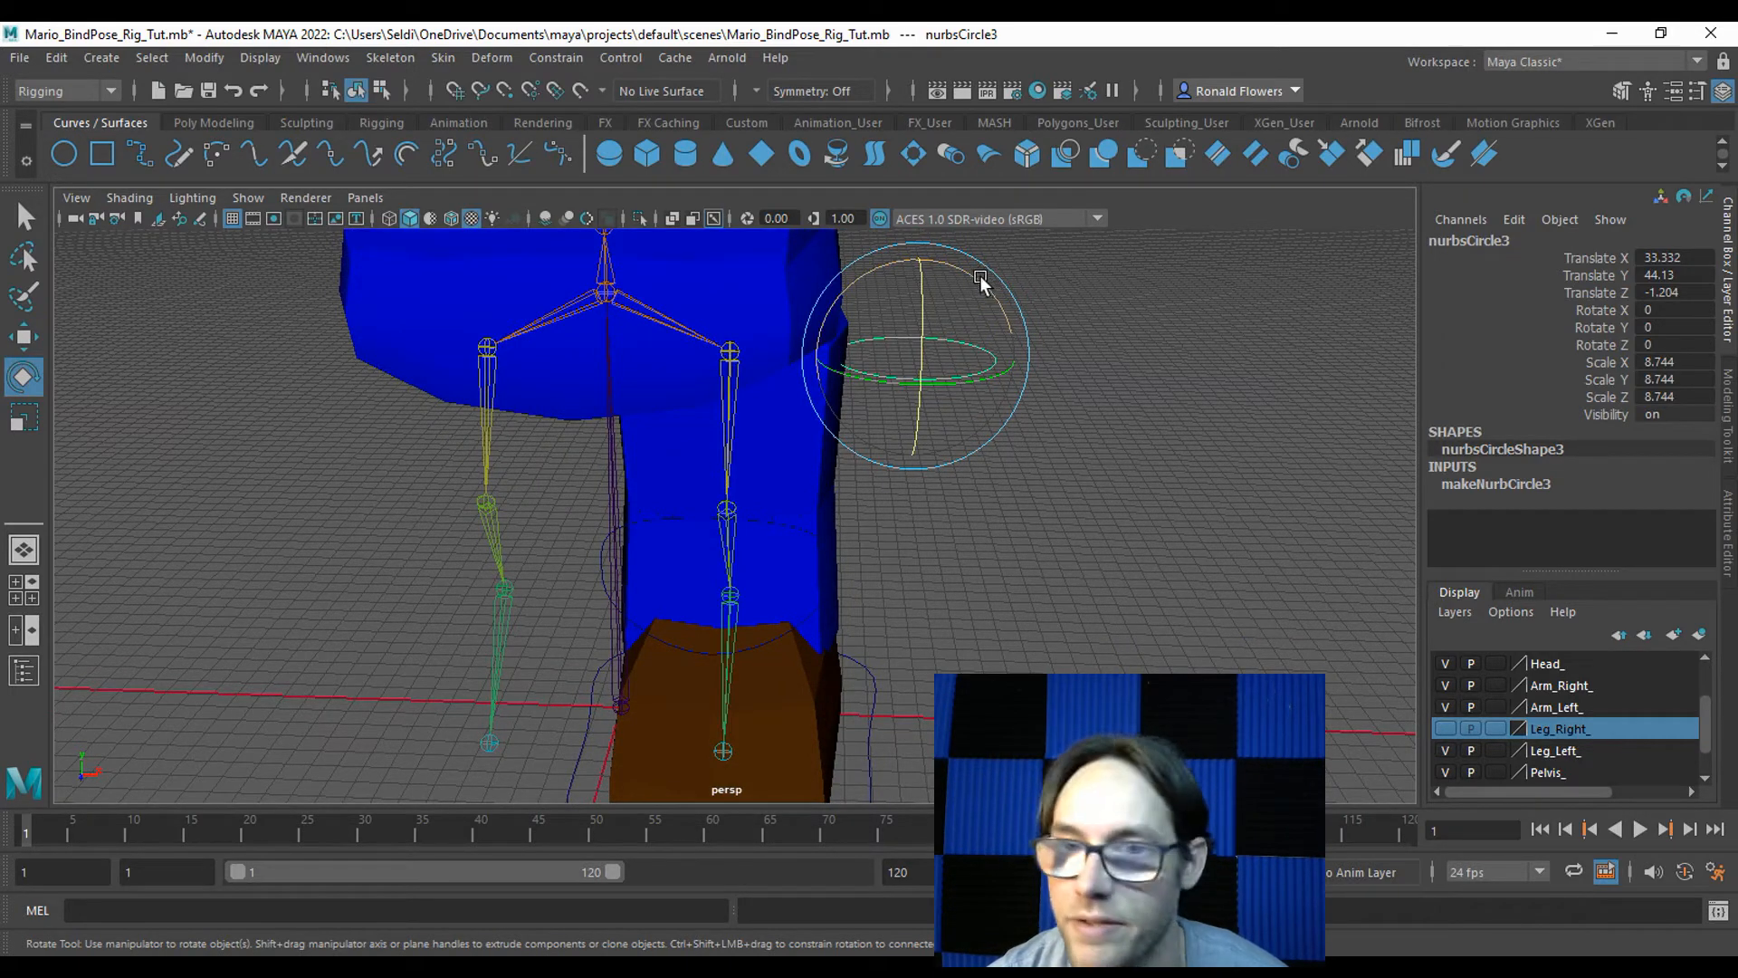
left_click_drag(965, 270, 1021, 458)
left_click_drag(1094, 552, 1019, 518, "alt")
key("w")
left_click_drag(984, 373, 945, 373)
mouse_move(987, 434)
left_mouse_down("alt")
mouse_move(866, 448)
mouse_move(1007, 461)
mouse_move(981, 458)
left_mouse_up("alt")
Bend the hip circle into a kidney shape by moving its middle control vertex inward along Z.
scroll(981, 458, "up", 5)
left_click_drag(1072, 540, 756, 473, "alt")
right_click_drag(752, 418, 623, 419)
left_click_drag(714, 353, 828, 588)
left_click_drag(706, 456, 1340, 698)
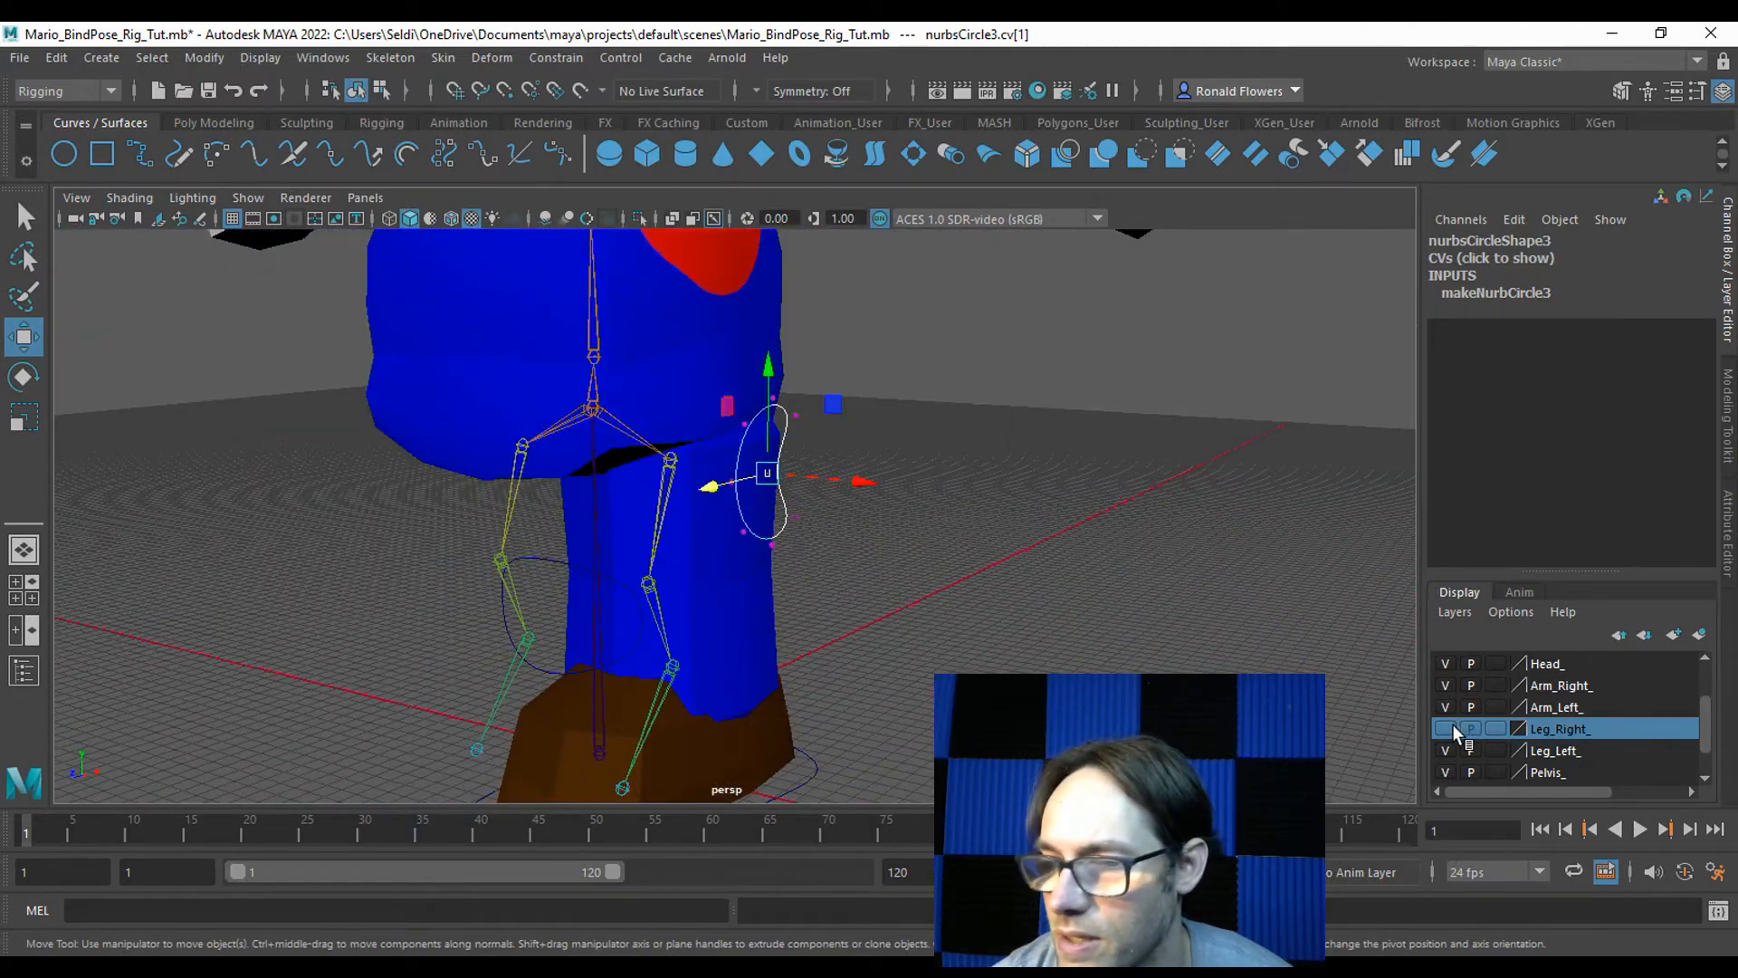
Hide the Leg_Left_ layer and return the hip circle to object mode.
left_click(1445, 750)
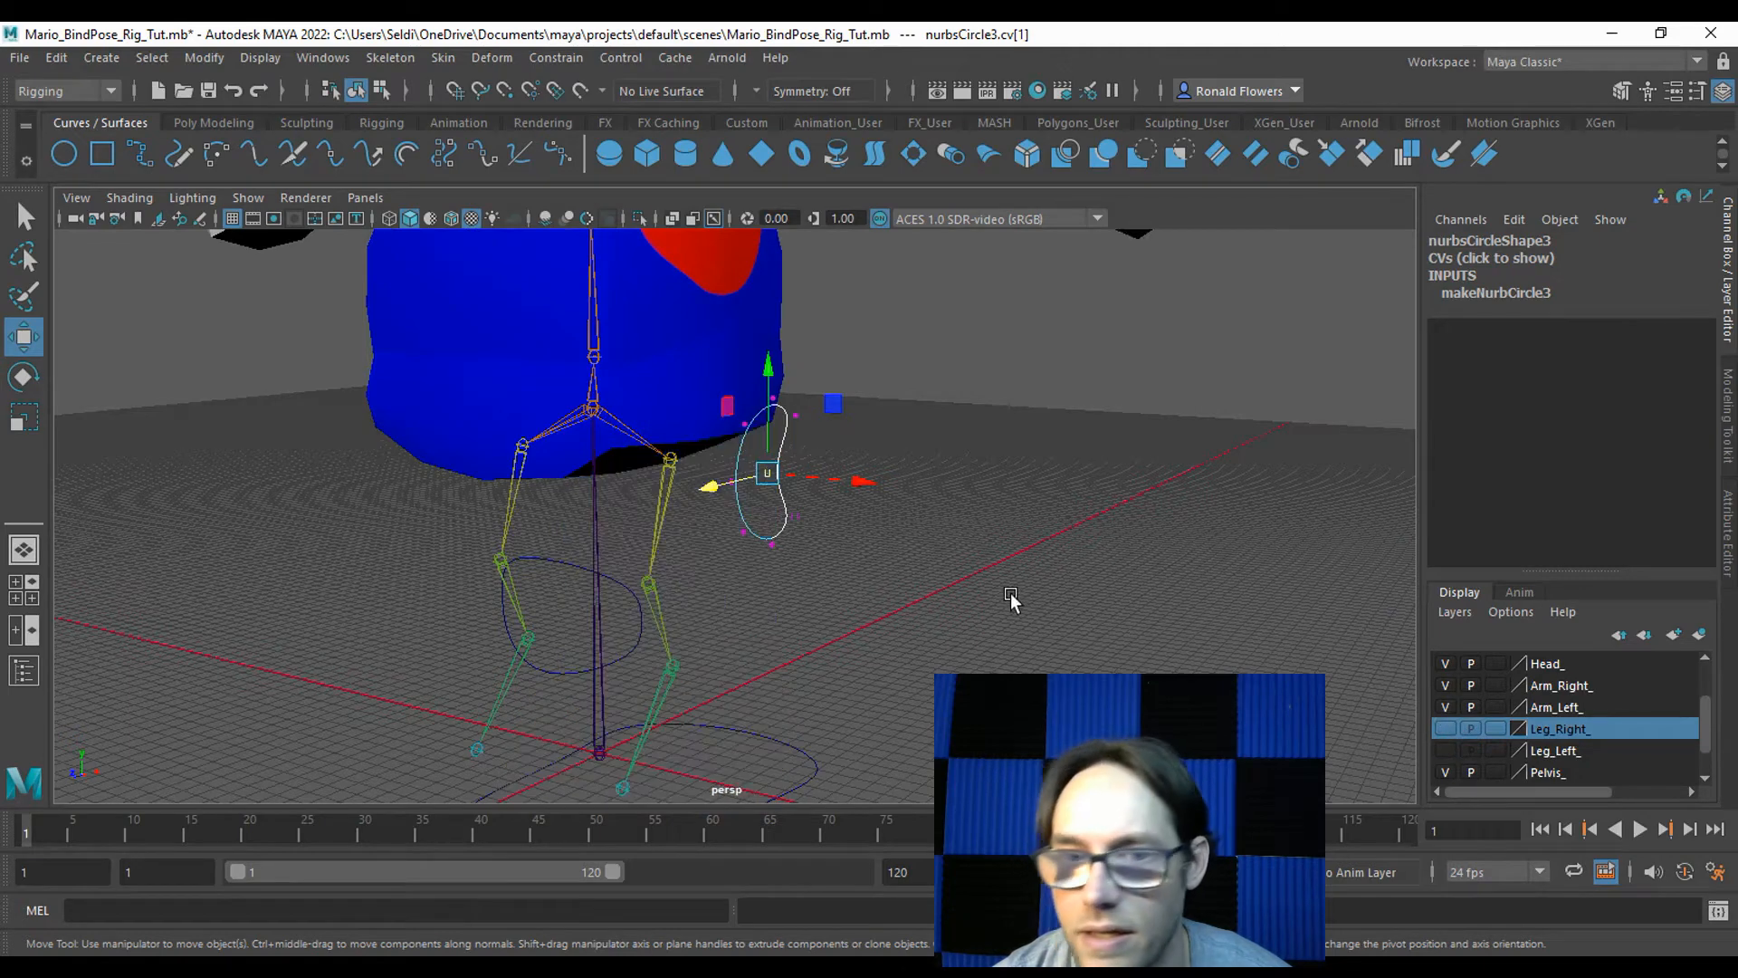
left_click(840, 525)
right_click_drag(753, 454, 813, 412)
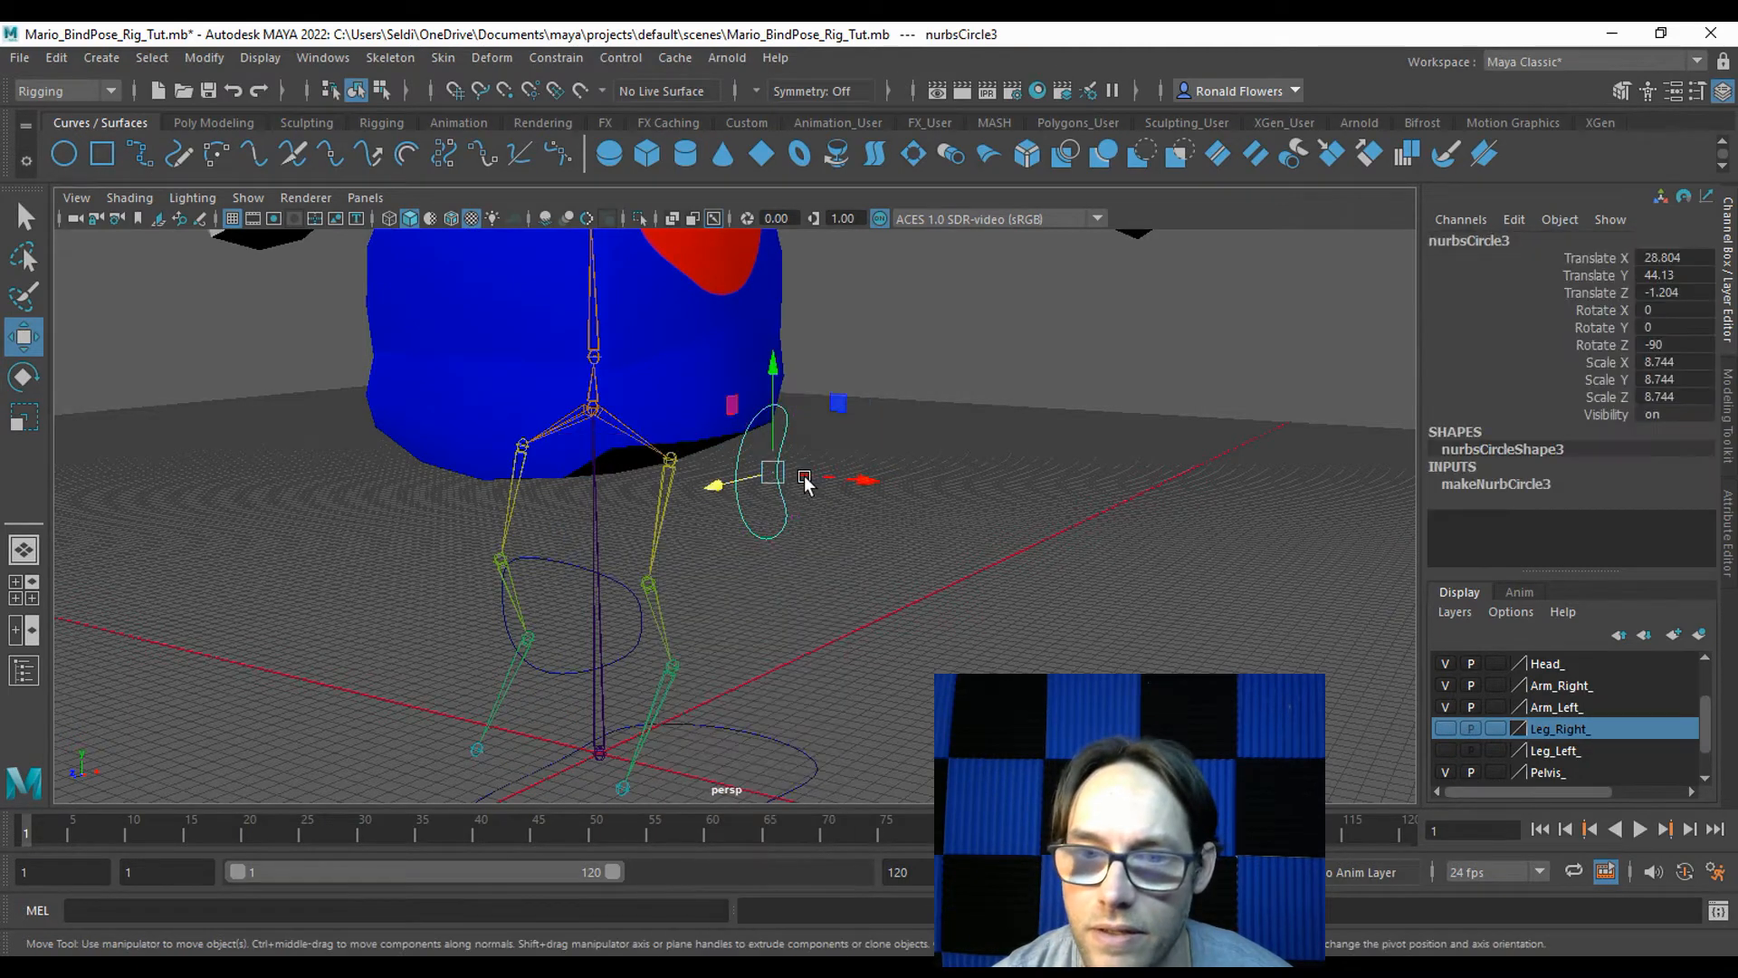
Move the hip circle's pivot onto the left hip joint with point snapping, correcting it at close range.
left_click_drag(806, 543, 729, 443, "alt")
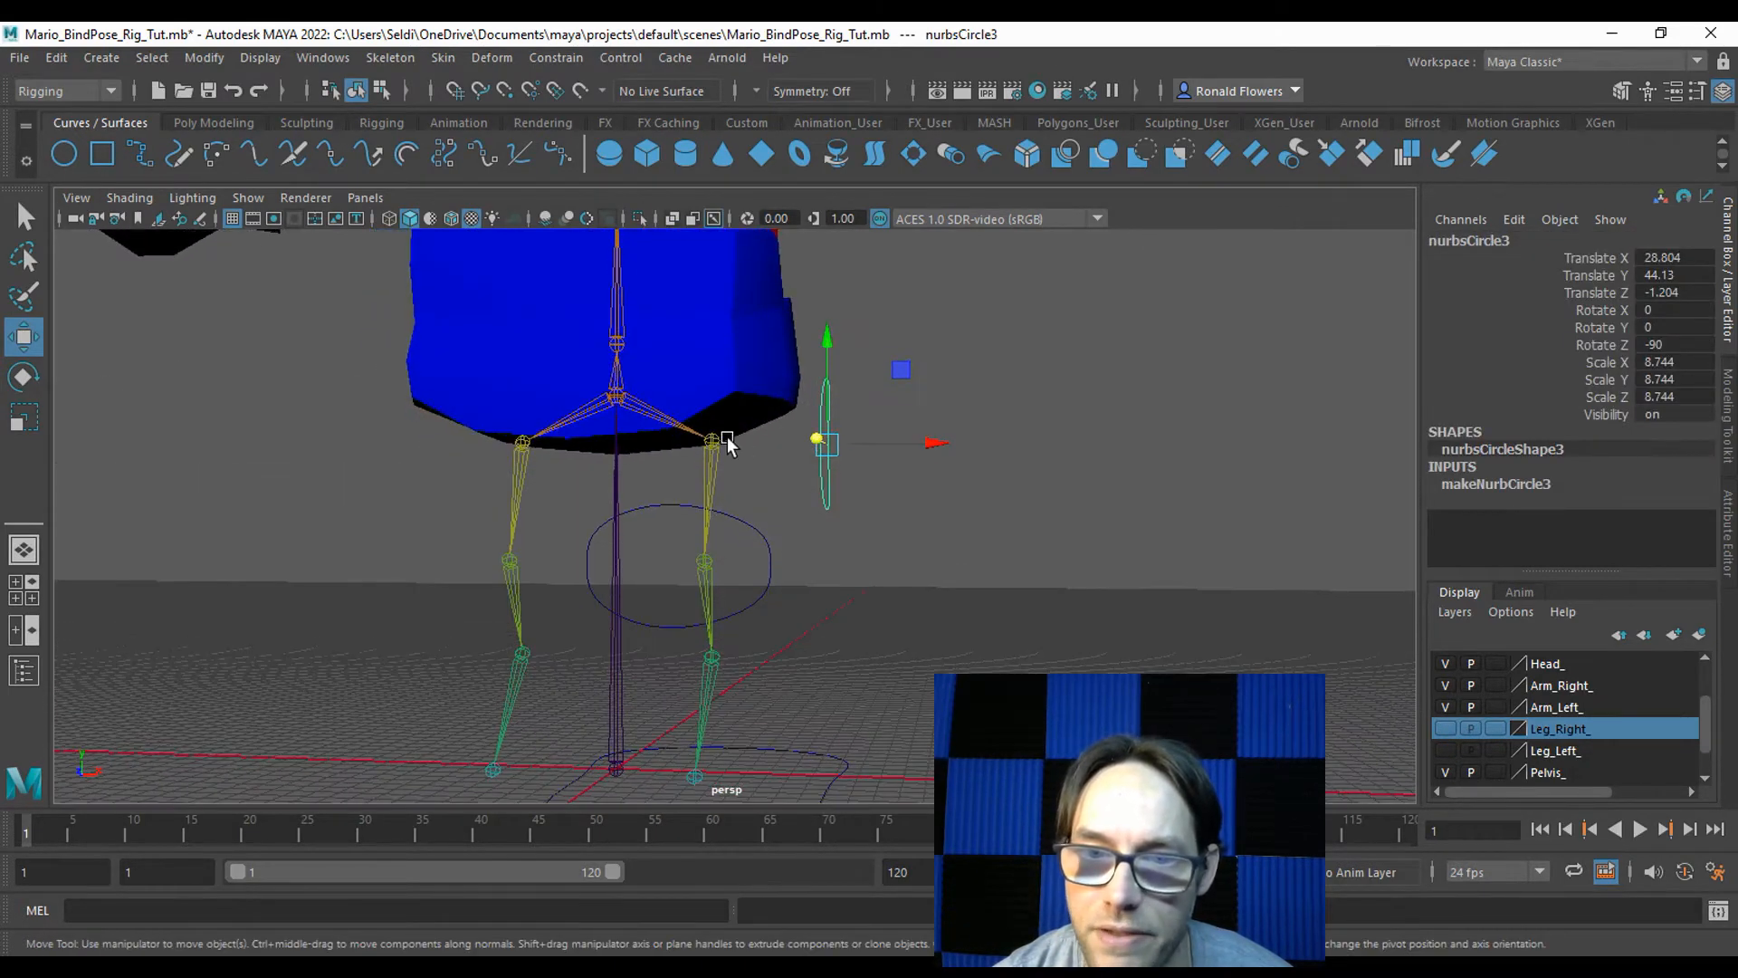
key("d")
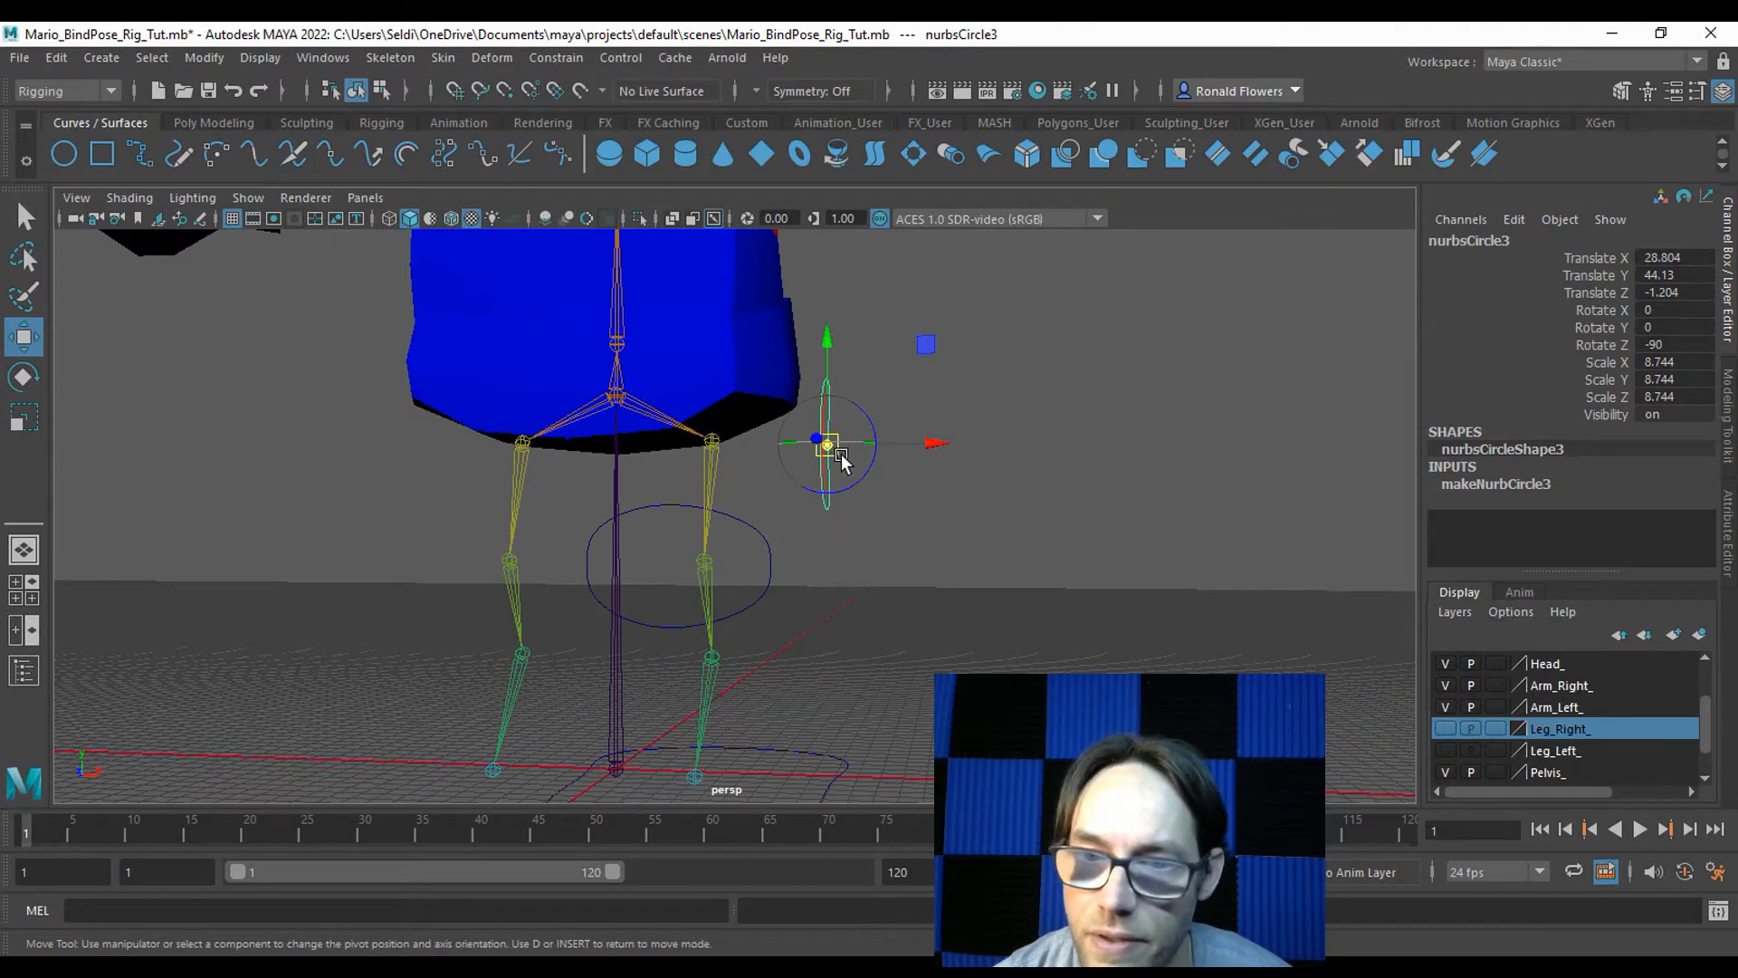
left_click_drag(836, 449, 748, 466)
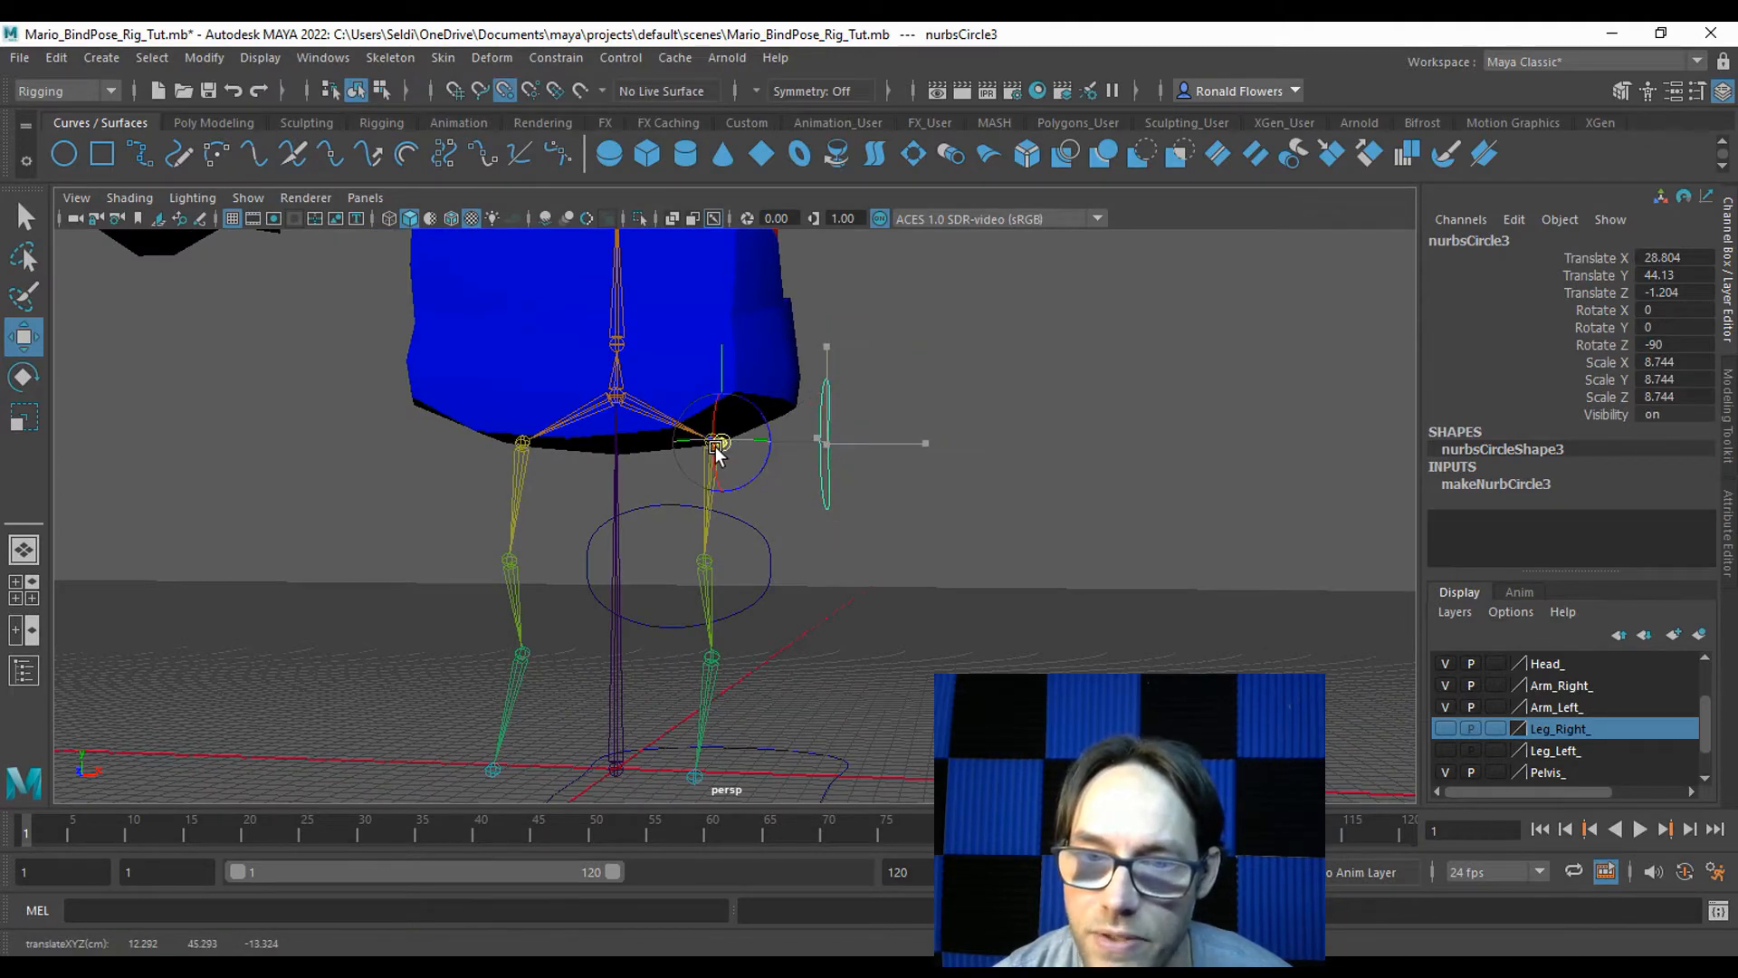
scroll(775, 486, "up", 8)
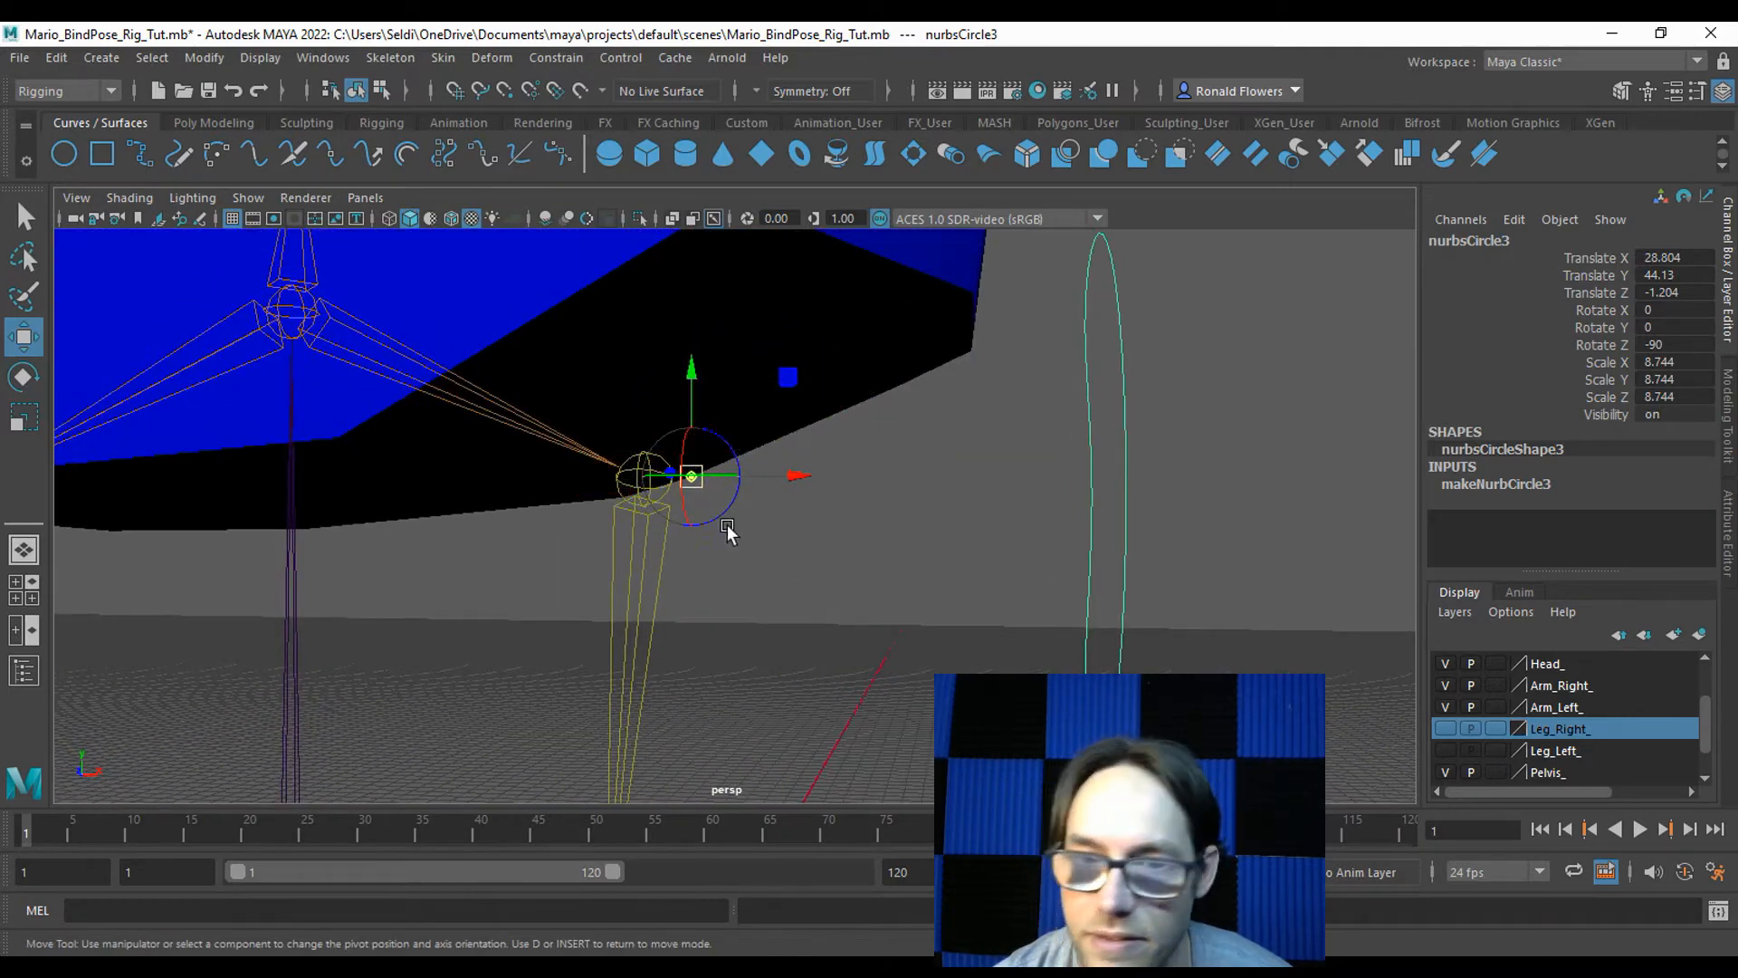
left_click_drag(818, 546, 780, 534, "alt")
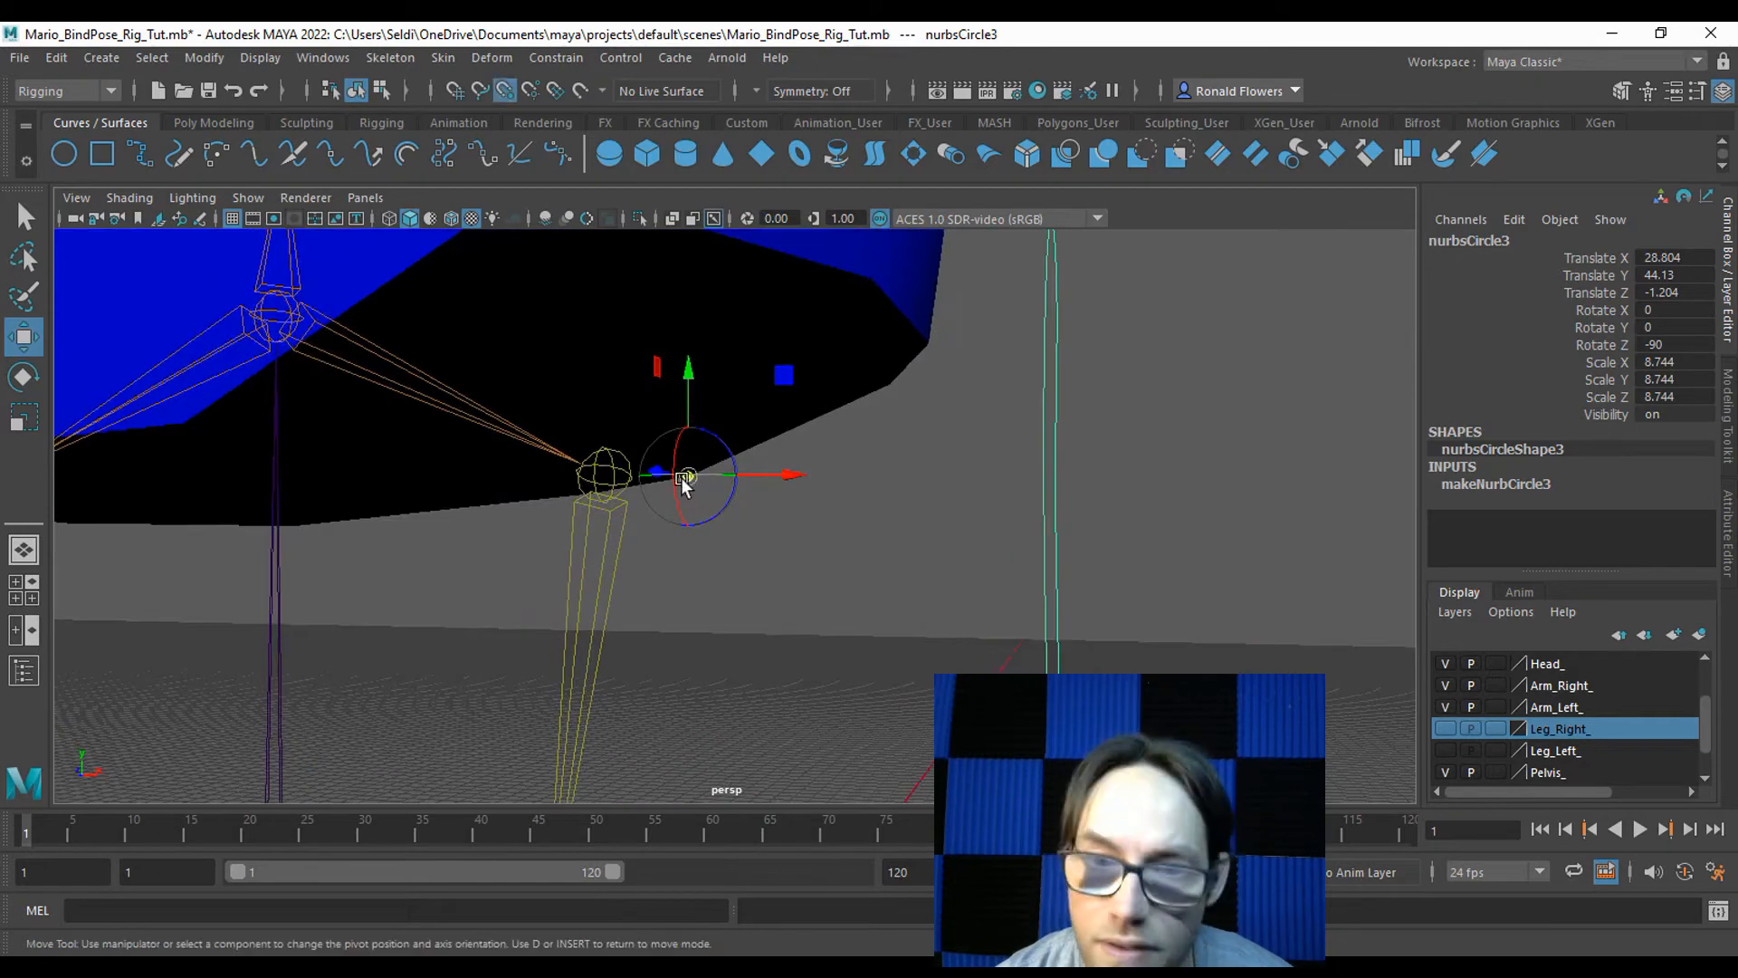
left_click_drag(684, 482, 609, 486)
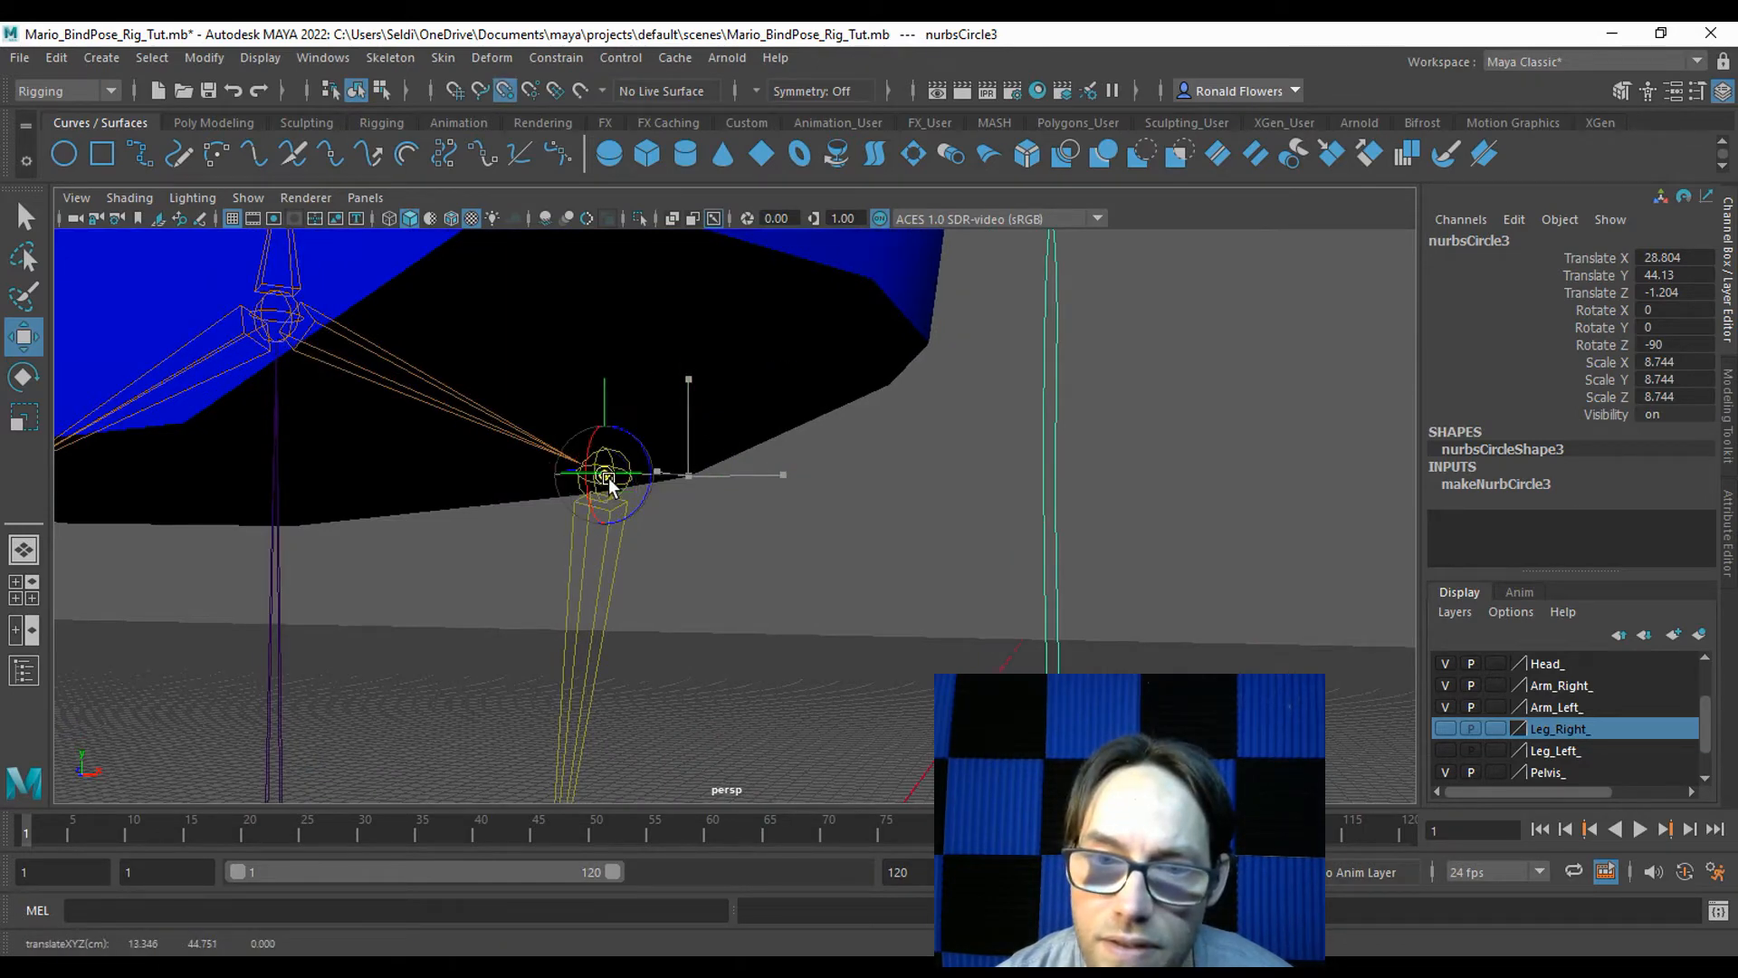
left_click_drag(855, 549, 909, 583, "alt")
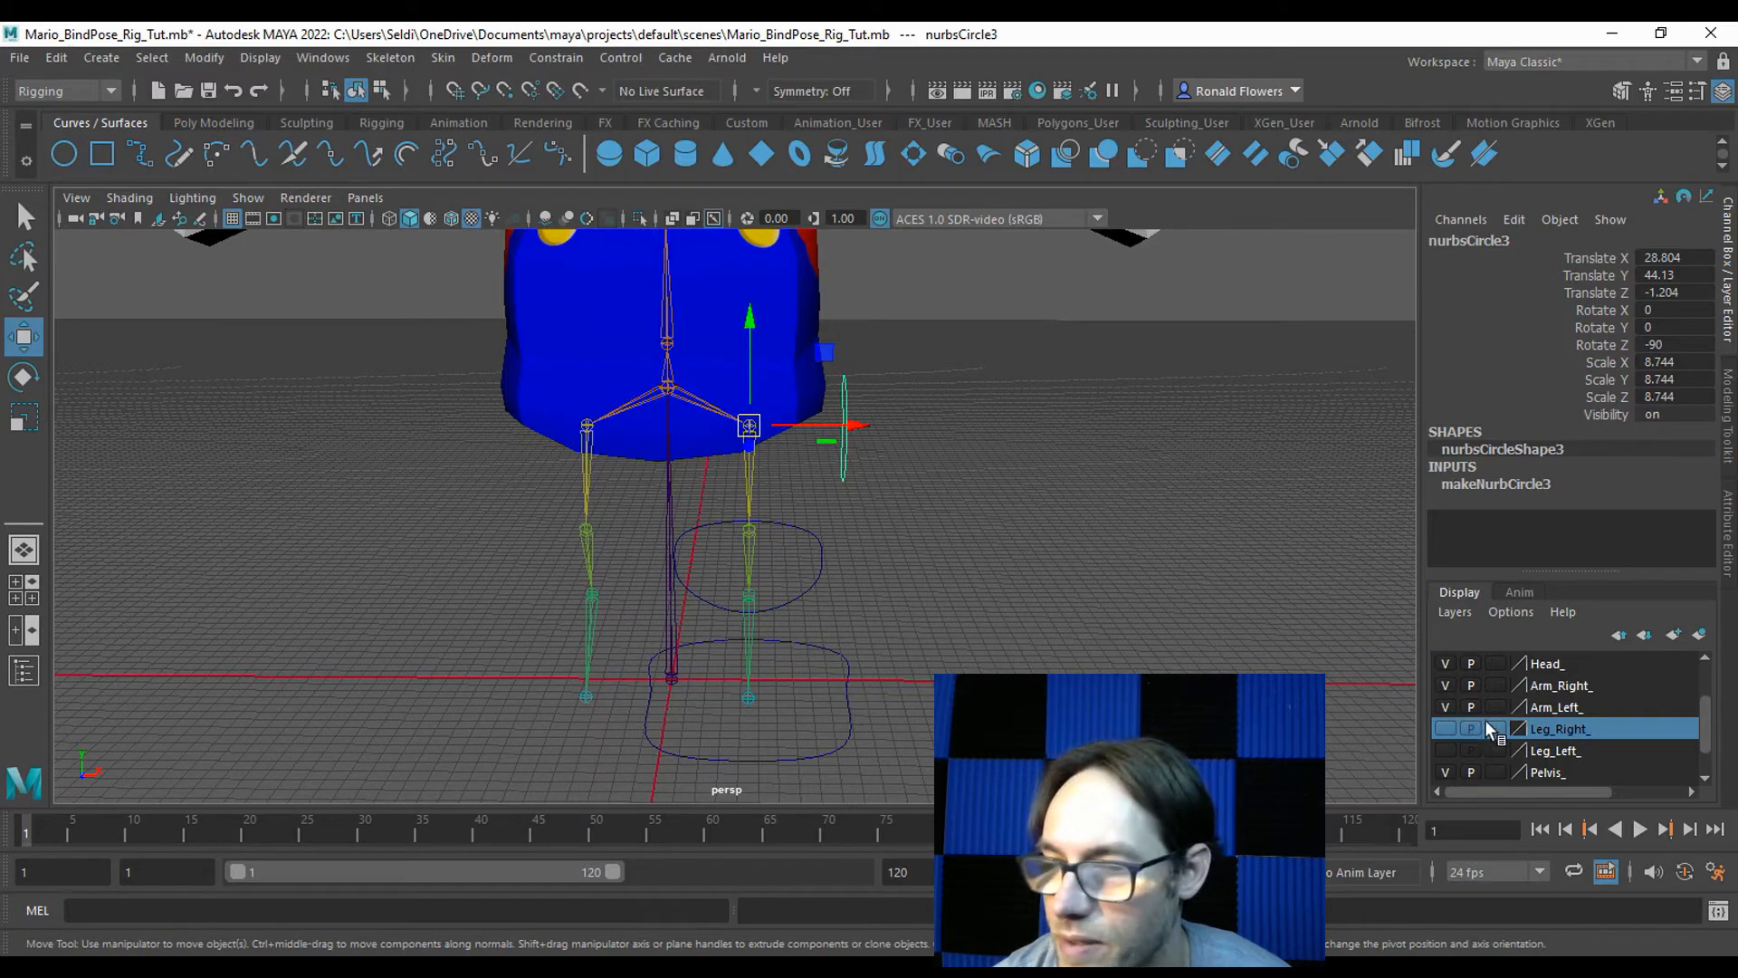
Hide the Torso_ and Pelvis_ layers to expose the hip joints.
left_click_drag(766, 470, 751, 458, "alt")
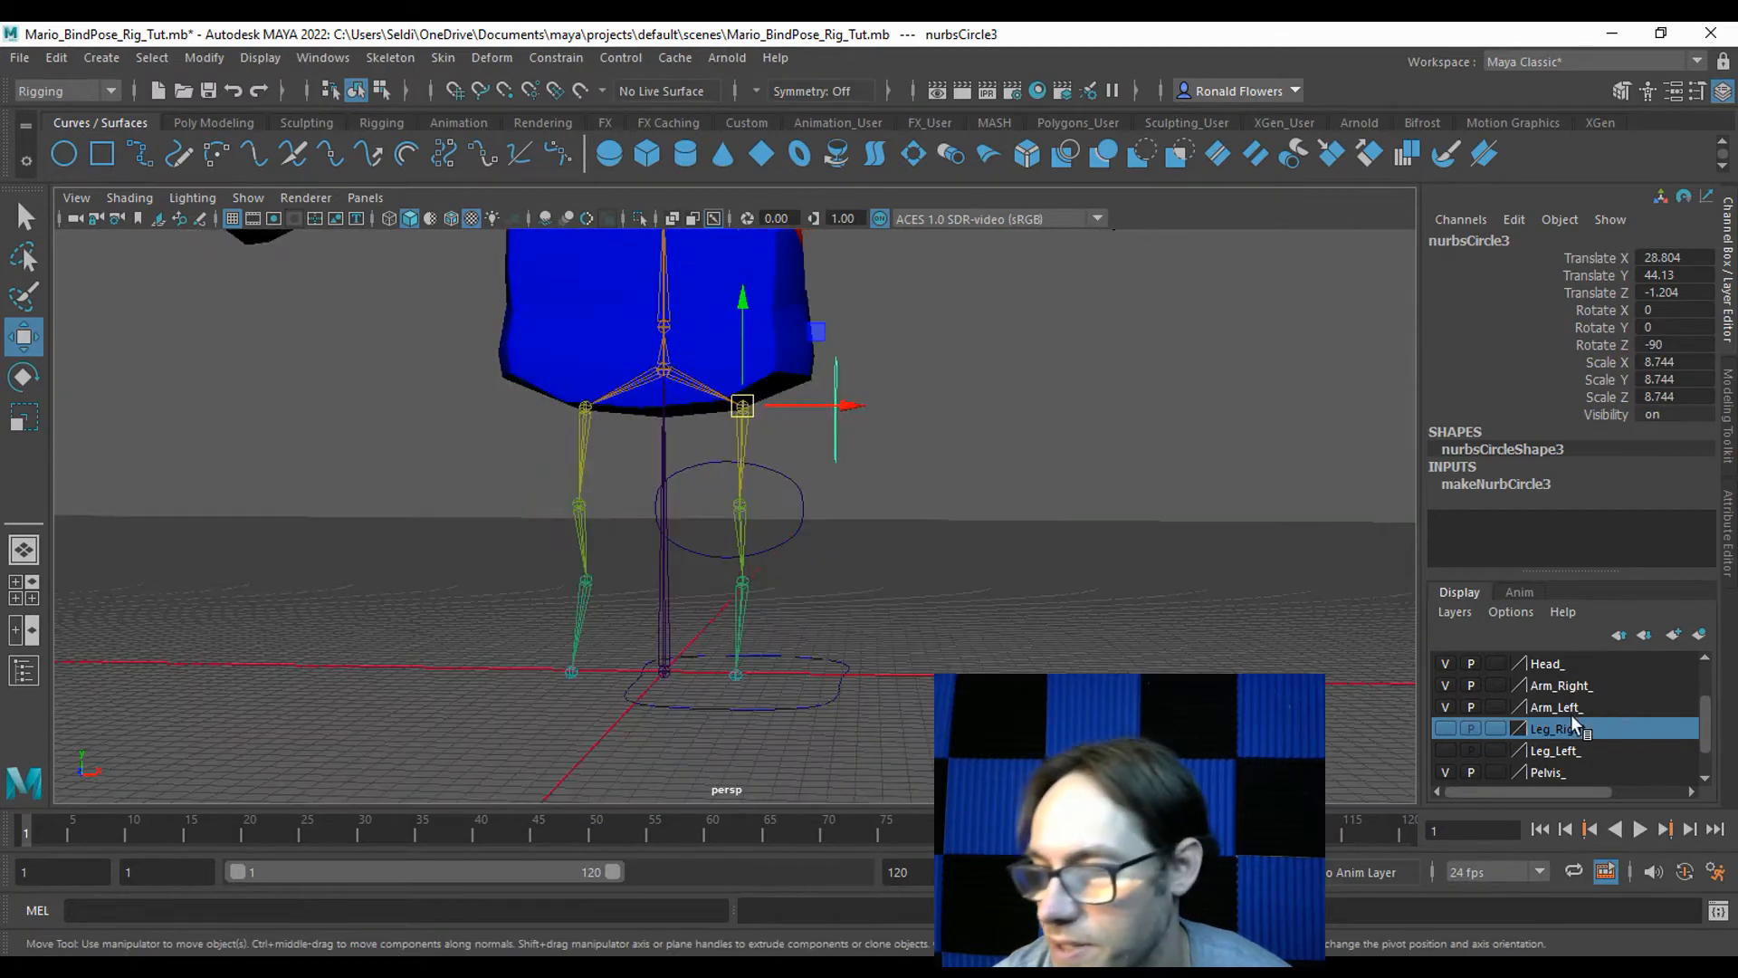
scroll(1455, 729, "down", 2)
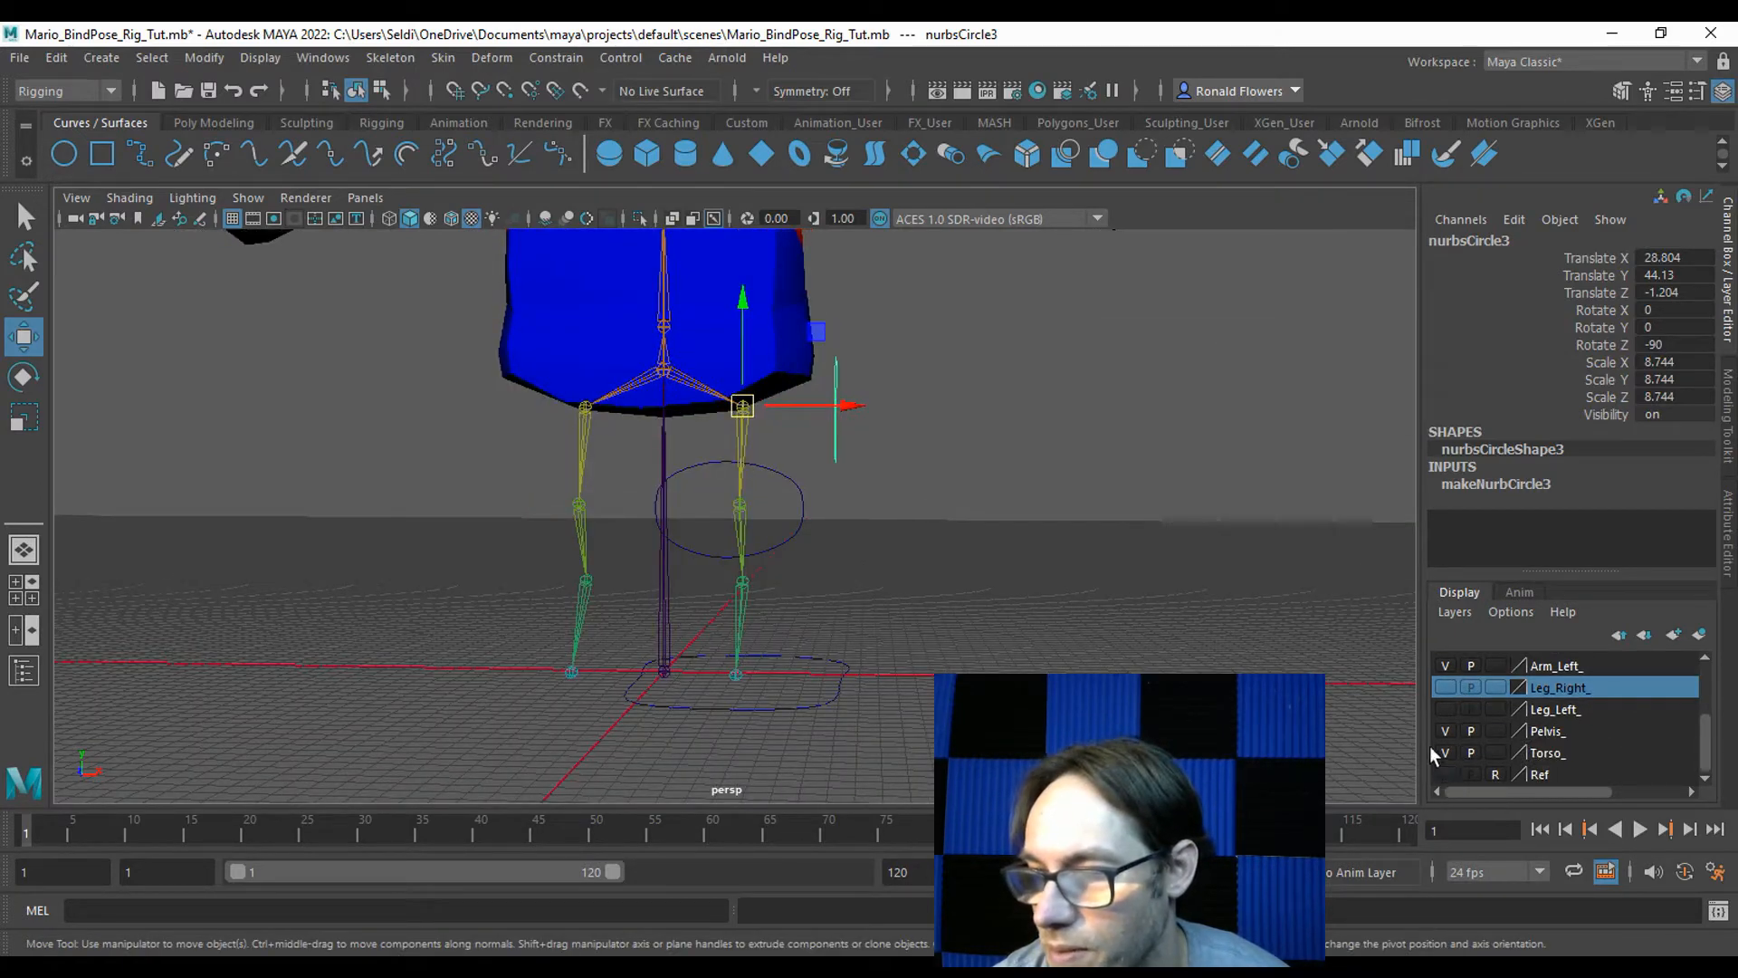
left_click(1443, 752)
left_click(1441, 730)
scroll(1017, 497, "up", 2)
middle_click_drag(959, 444, 968, 552, "alt")
left_click(979, 558)
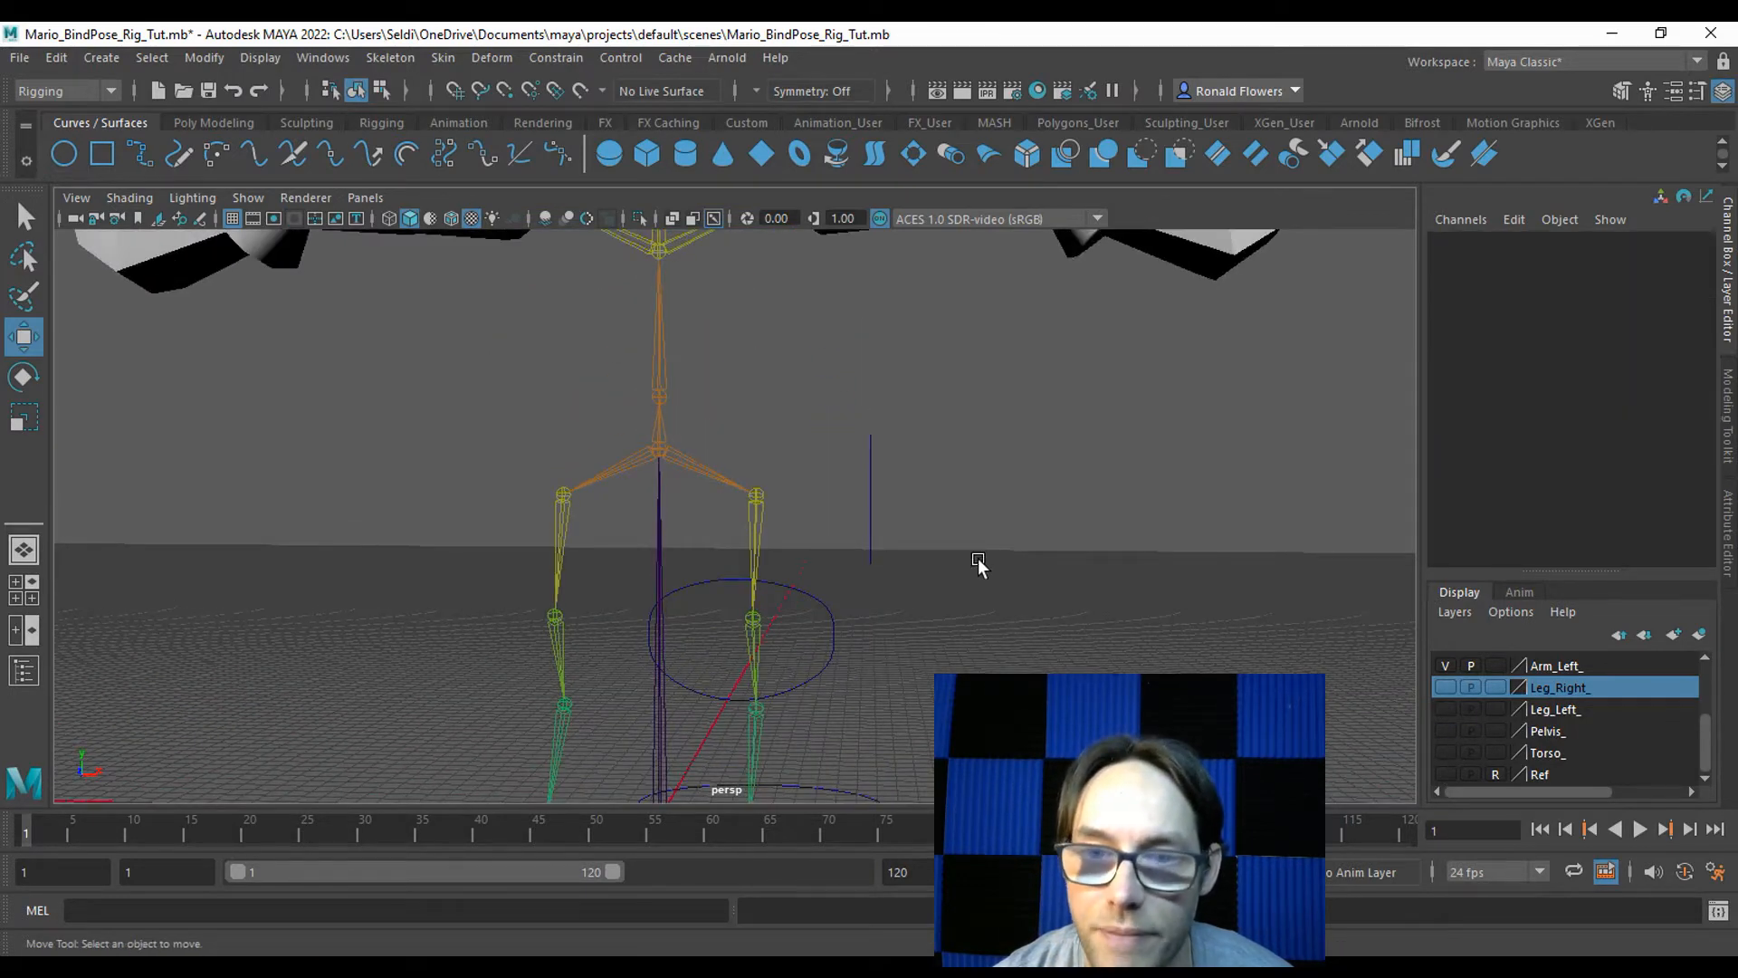
Duplicate the left hip circle and move the copy so its pivot snaps onto the right hip joint.
left_click(871, 522)
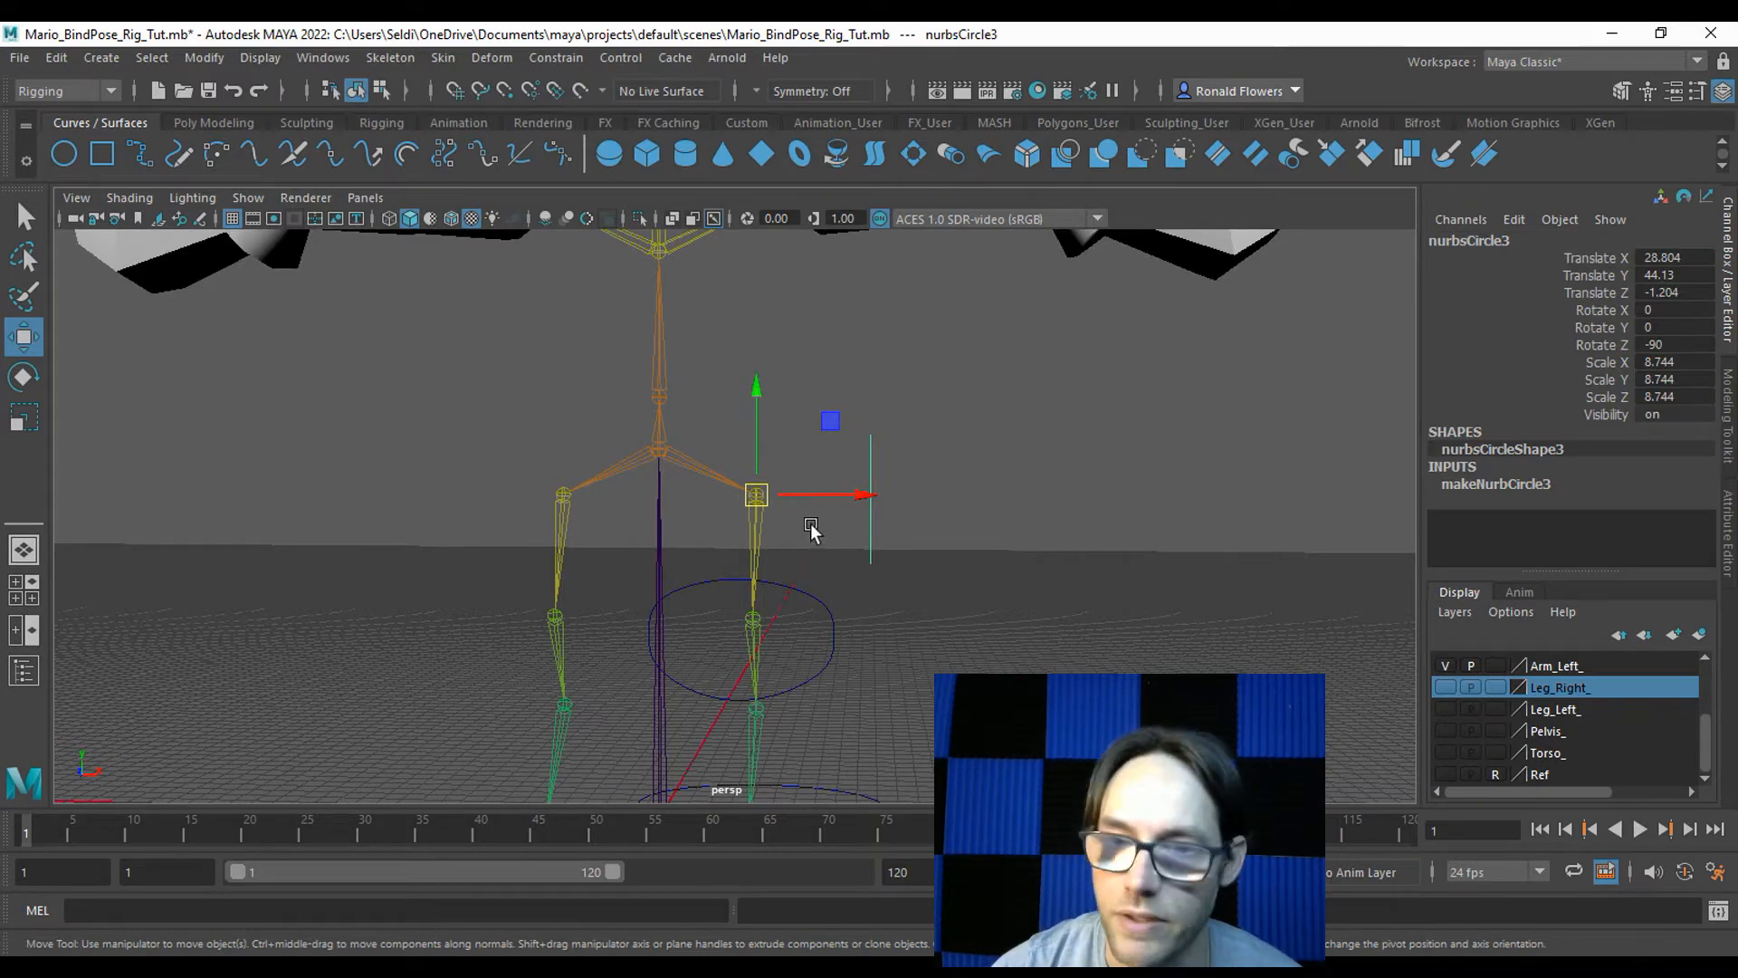
key("ctrl+d")
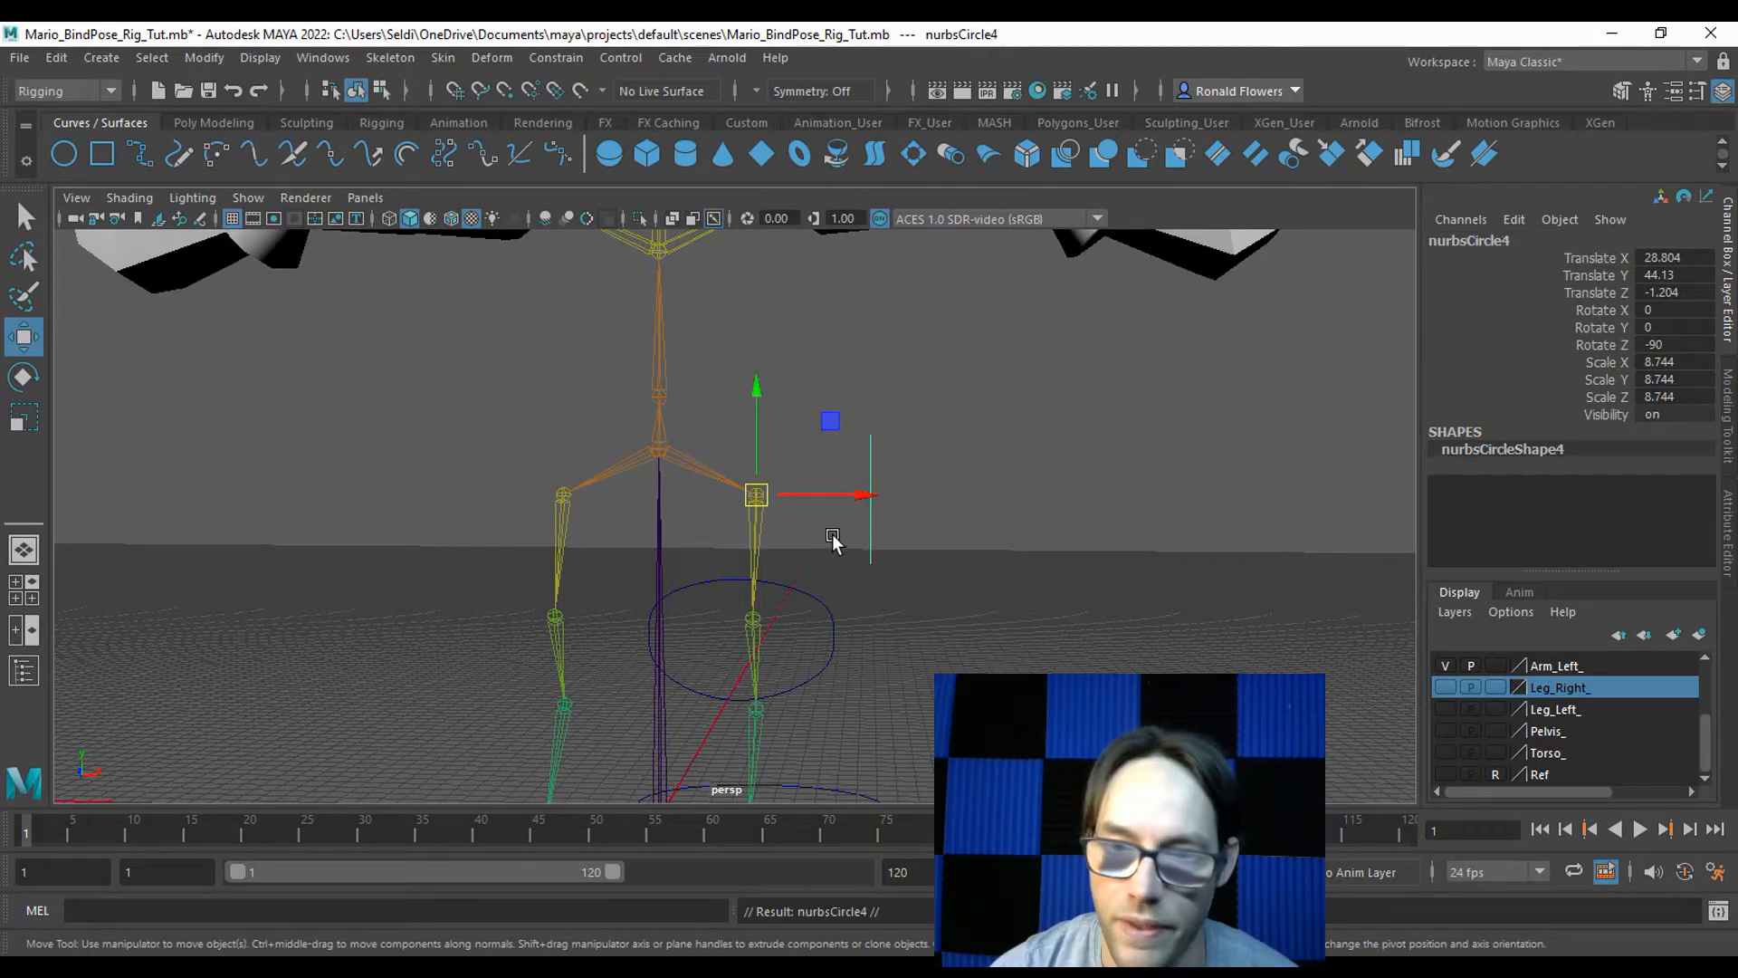
left_click_drag(856, 494, 735, 503)
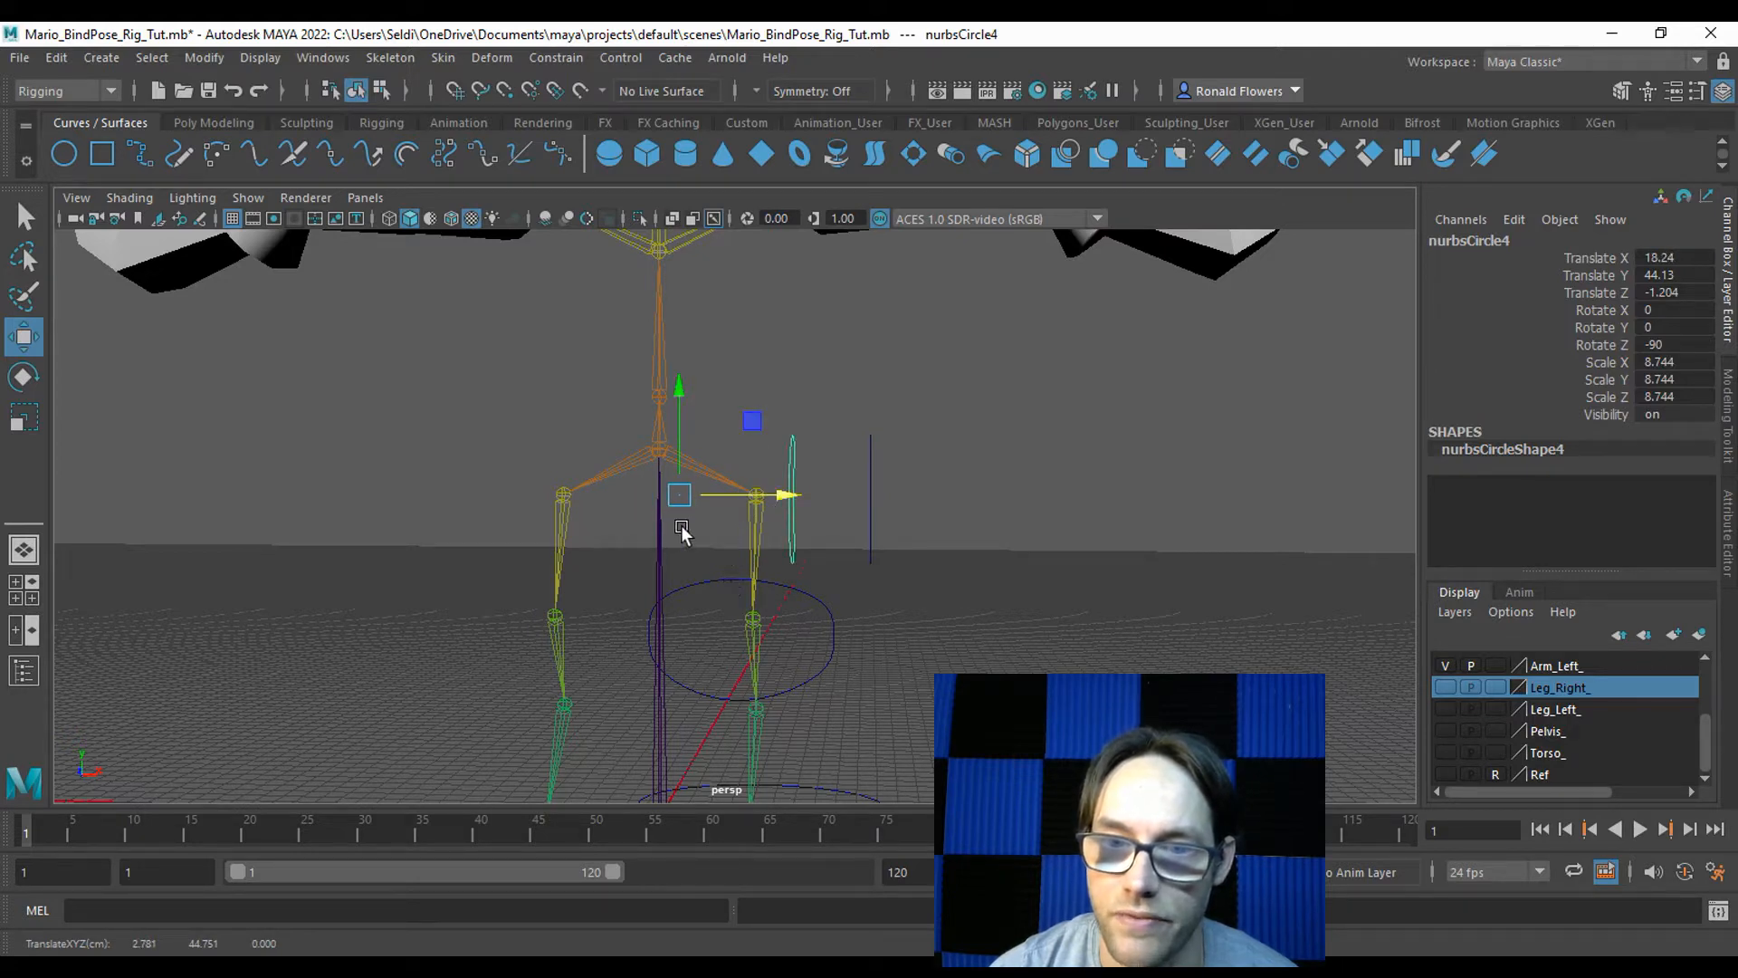
key("v")
left_click_drag(686, 516, 546, 514)
left_click_drag(703, 532, 654, 549, "alt")
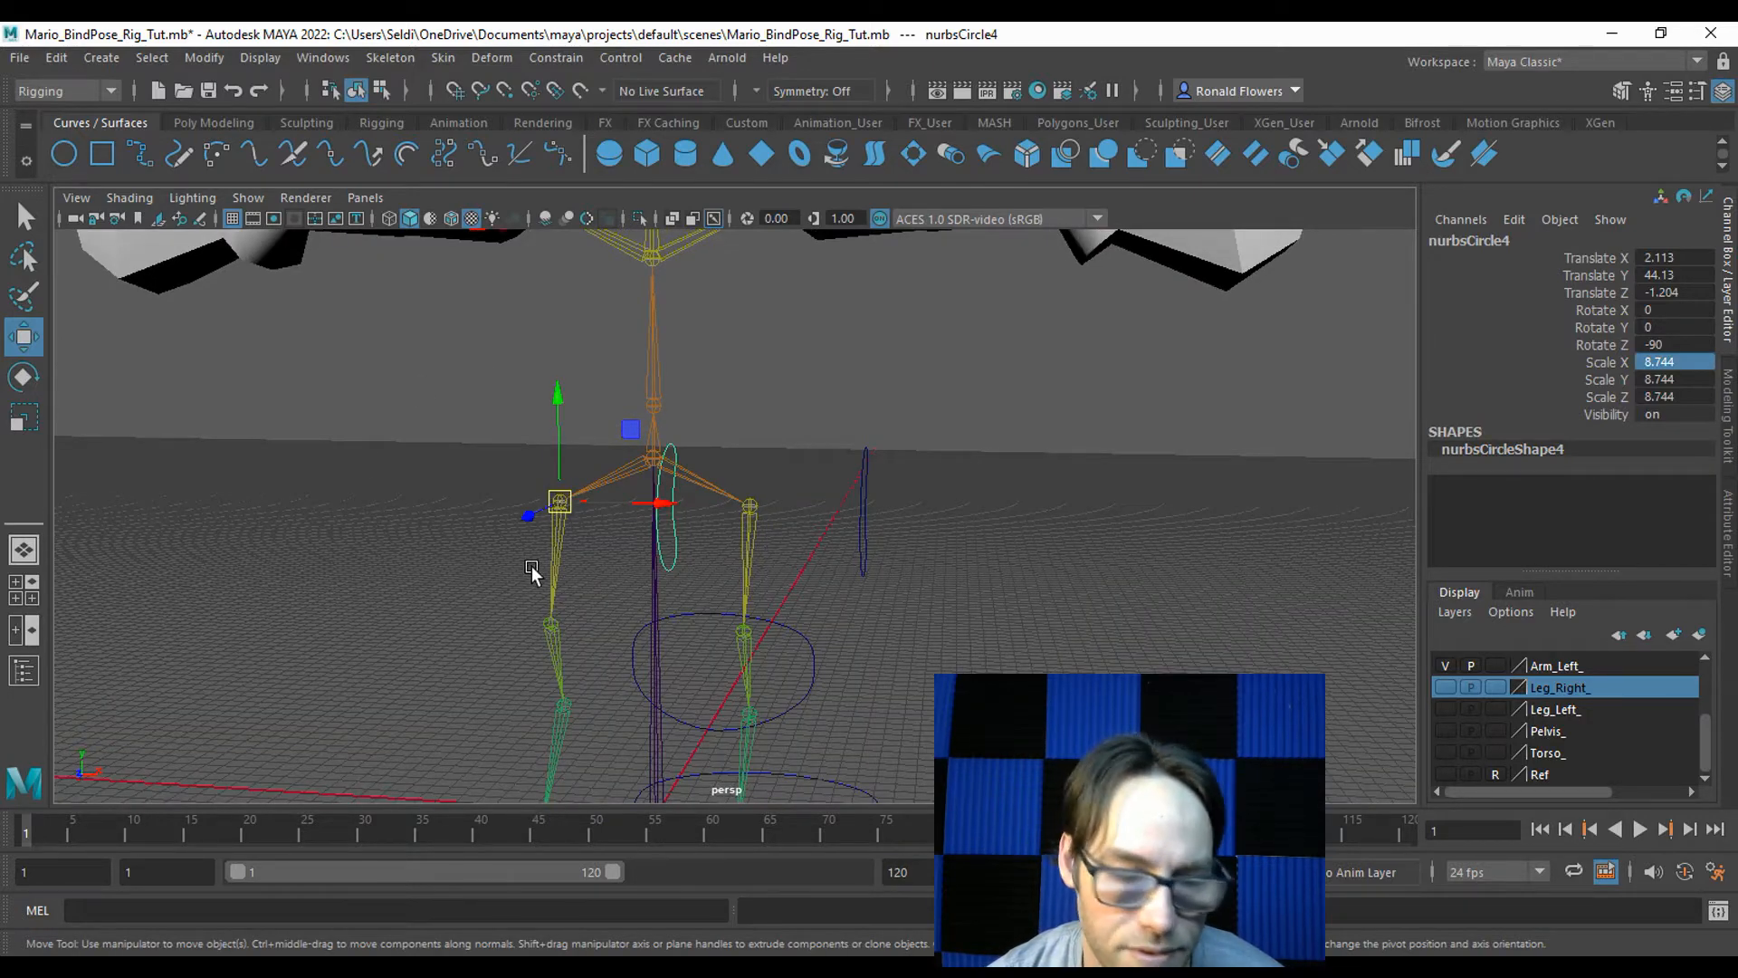
Rotate the right hip circle to 90° about Z so it sits outside the right hip, and deselect it.
key("e")
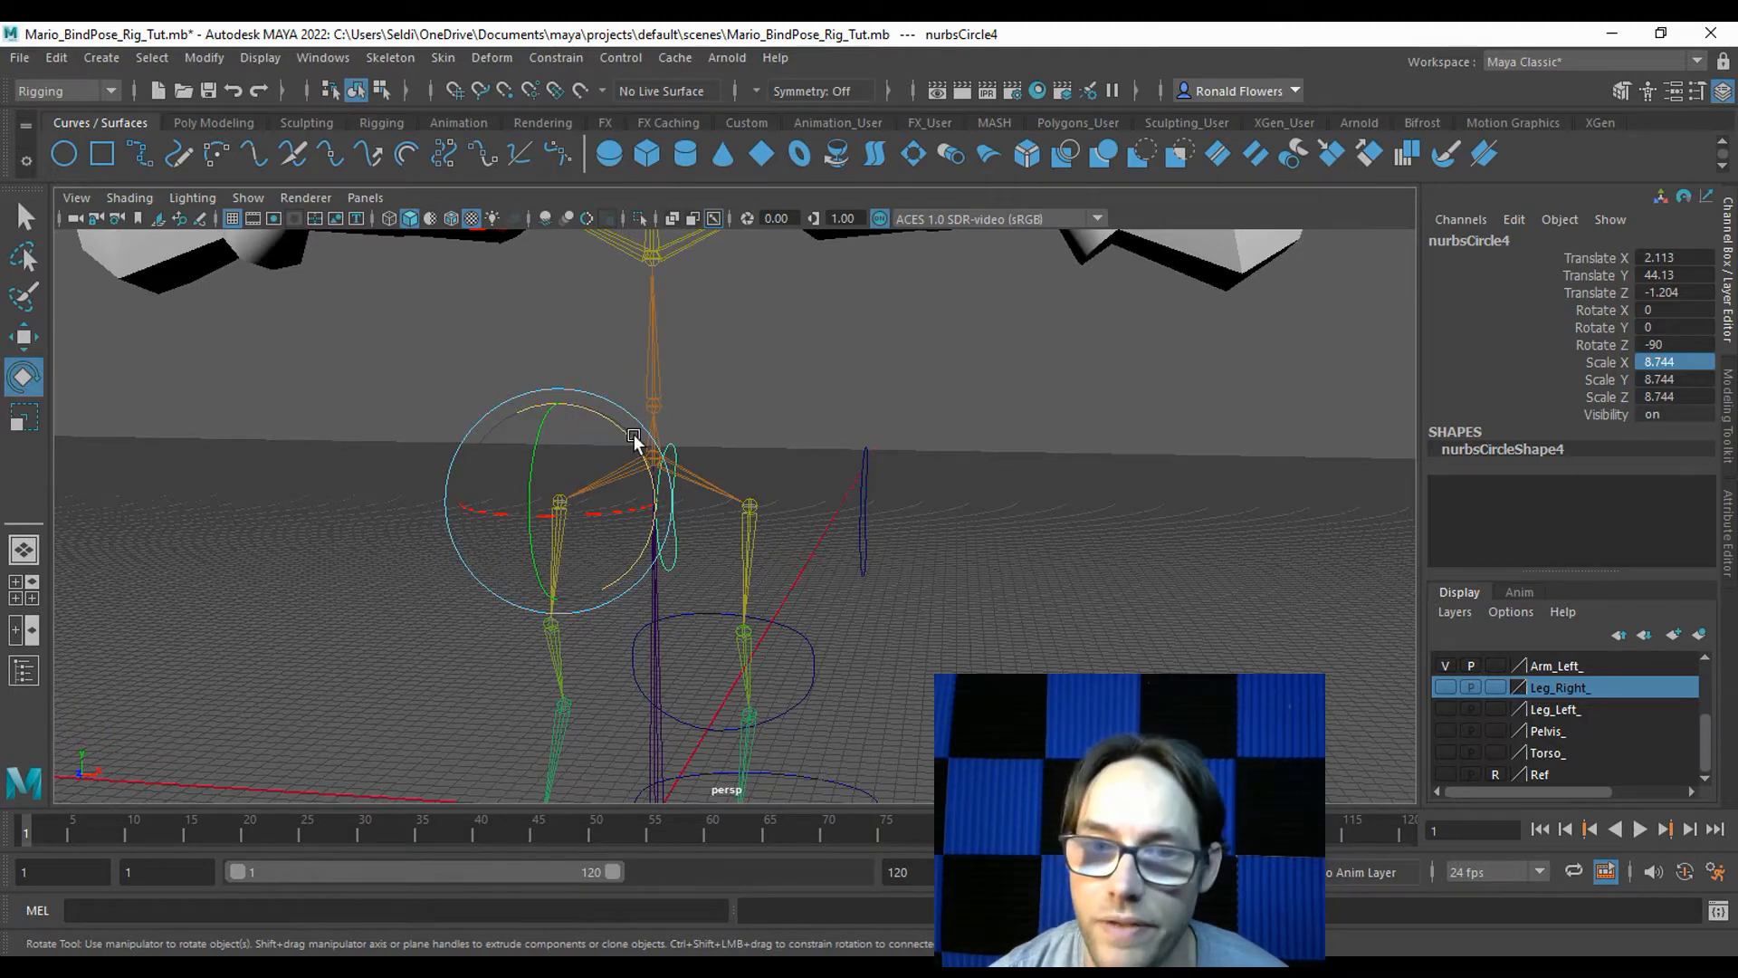
left_click_drag(630, 433, 199, 537)
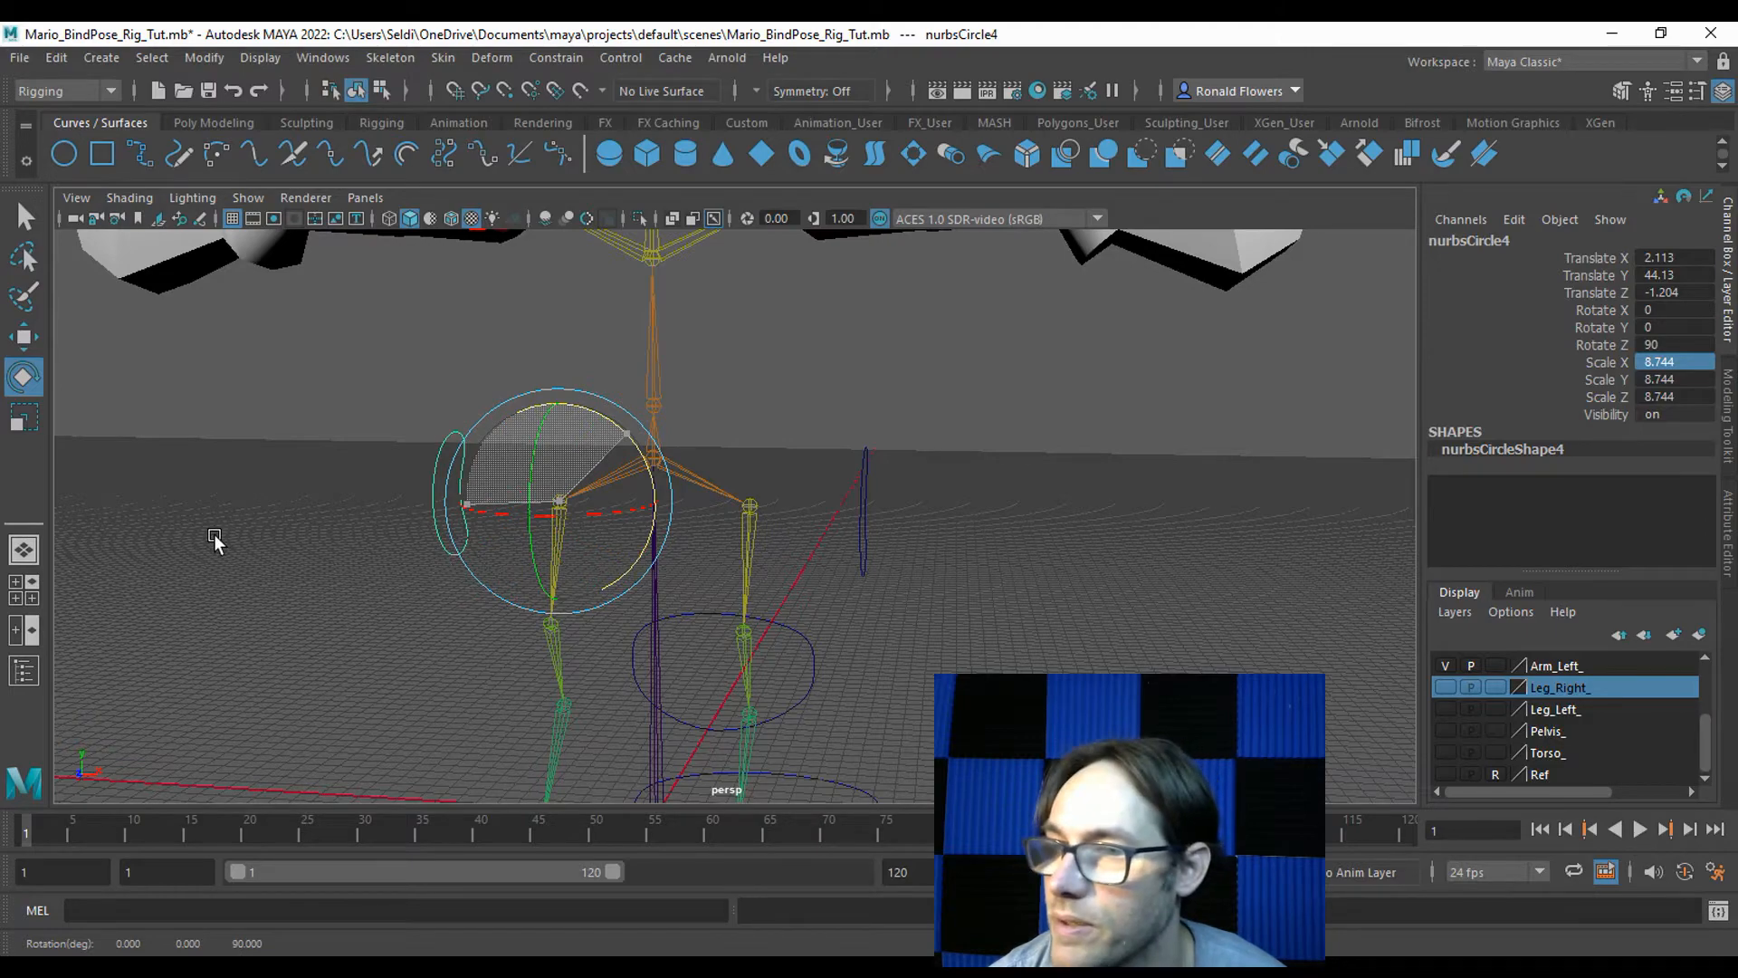
left_click_drag(213, 534, 748, 474, "alt")
left_click(797, 439)
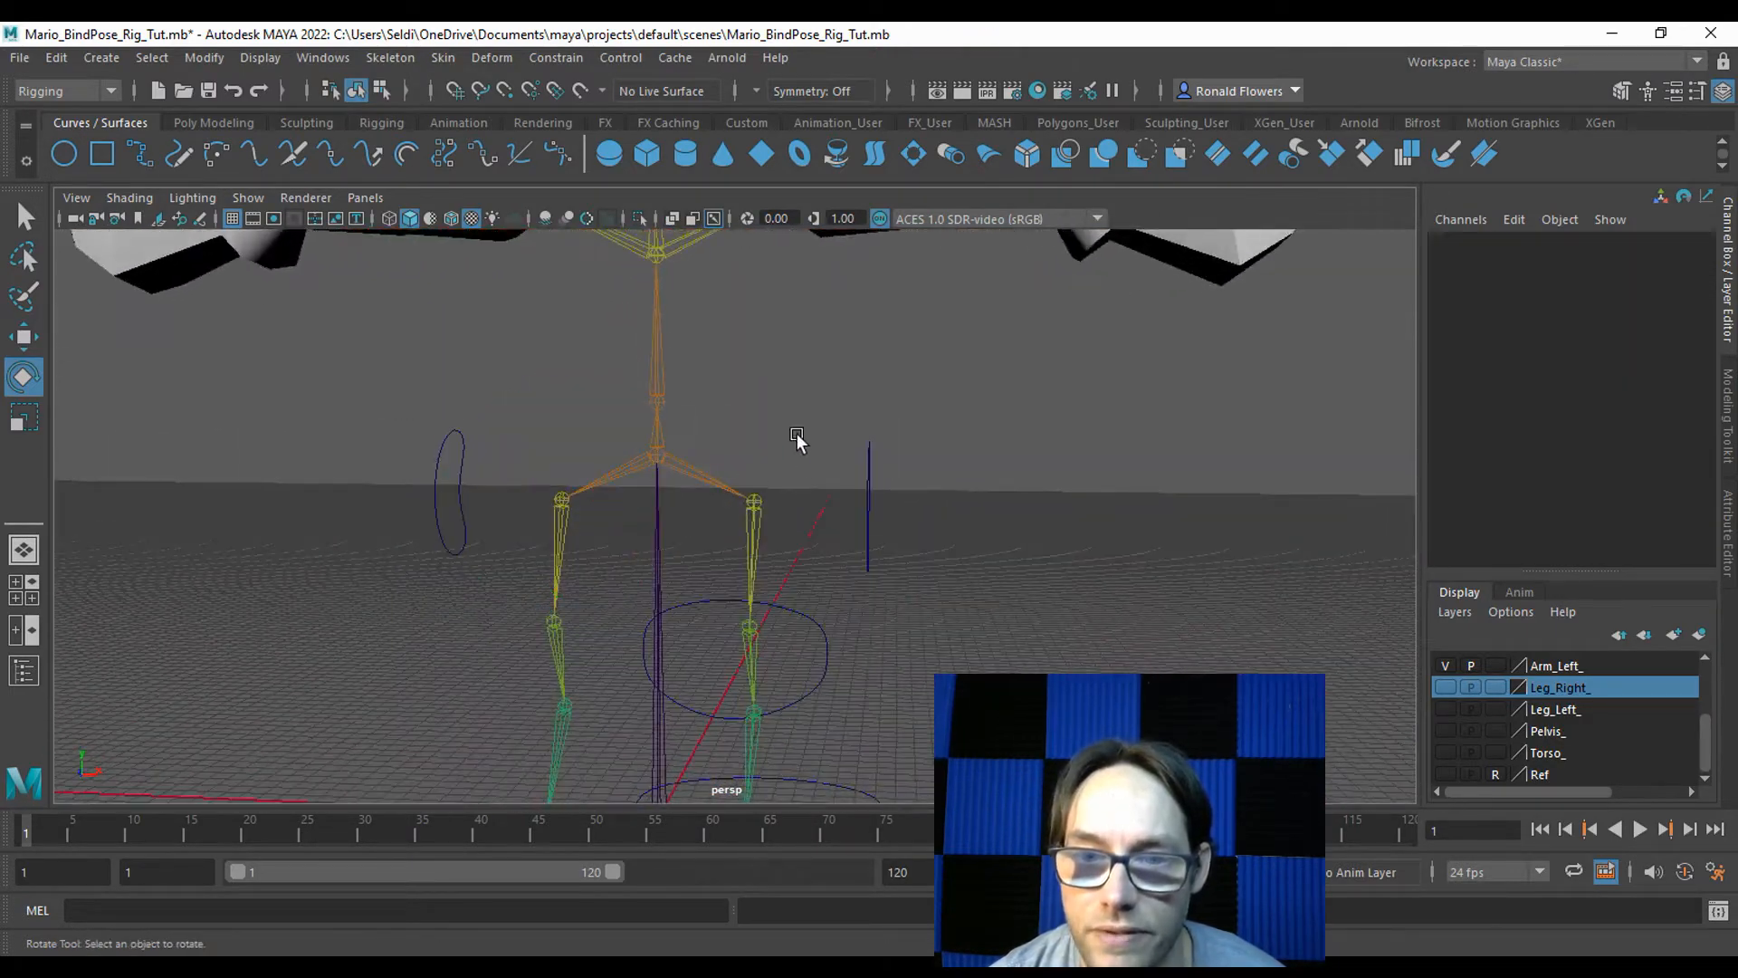
Duplicate the left knee circle and move the copy in front of the right knee with its pivot on the right knee joint.
left_click_drag(884, 513, 892, 489, "alt")
left_click(823, 500)
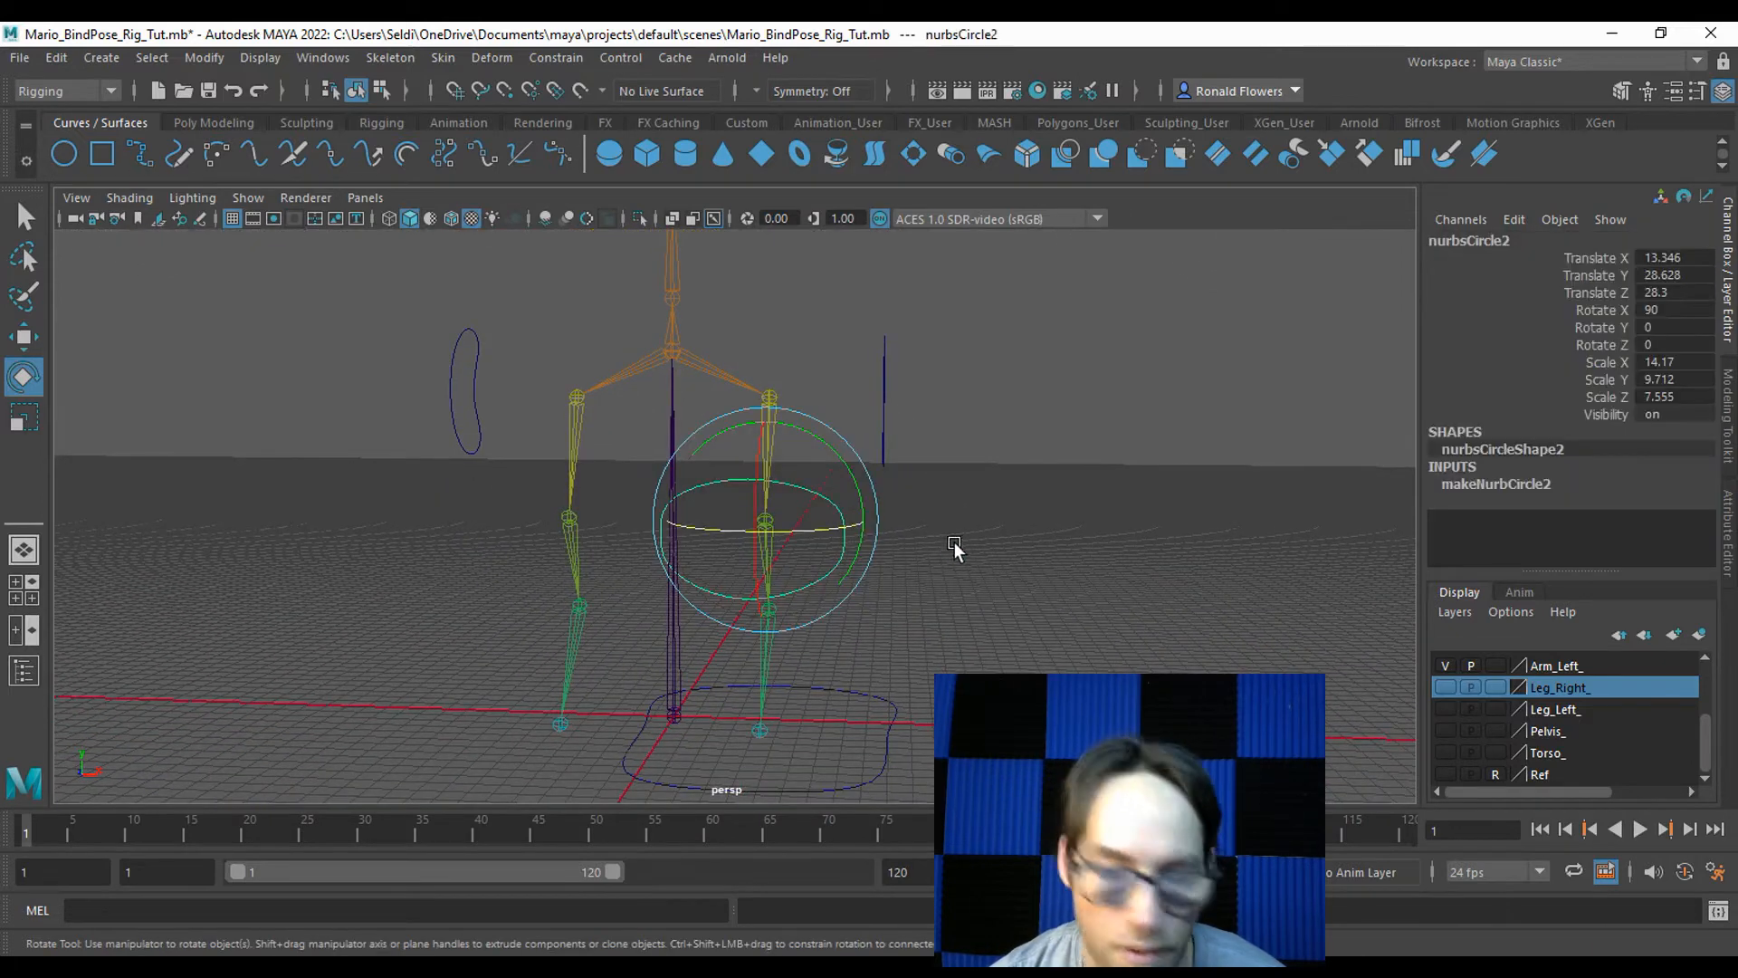
key("ctrl+d")
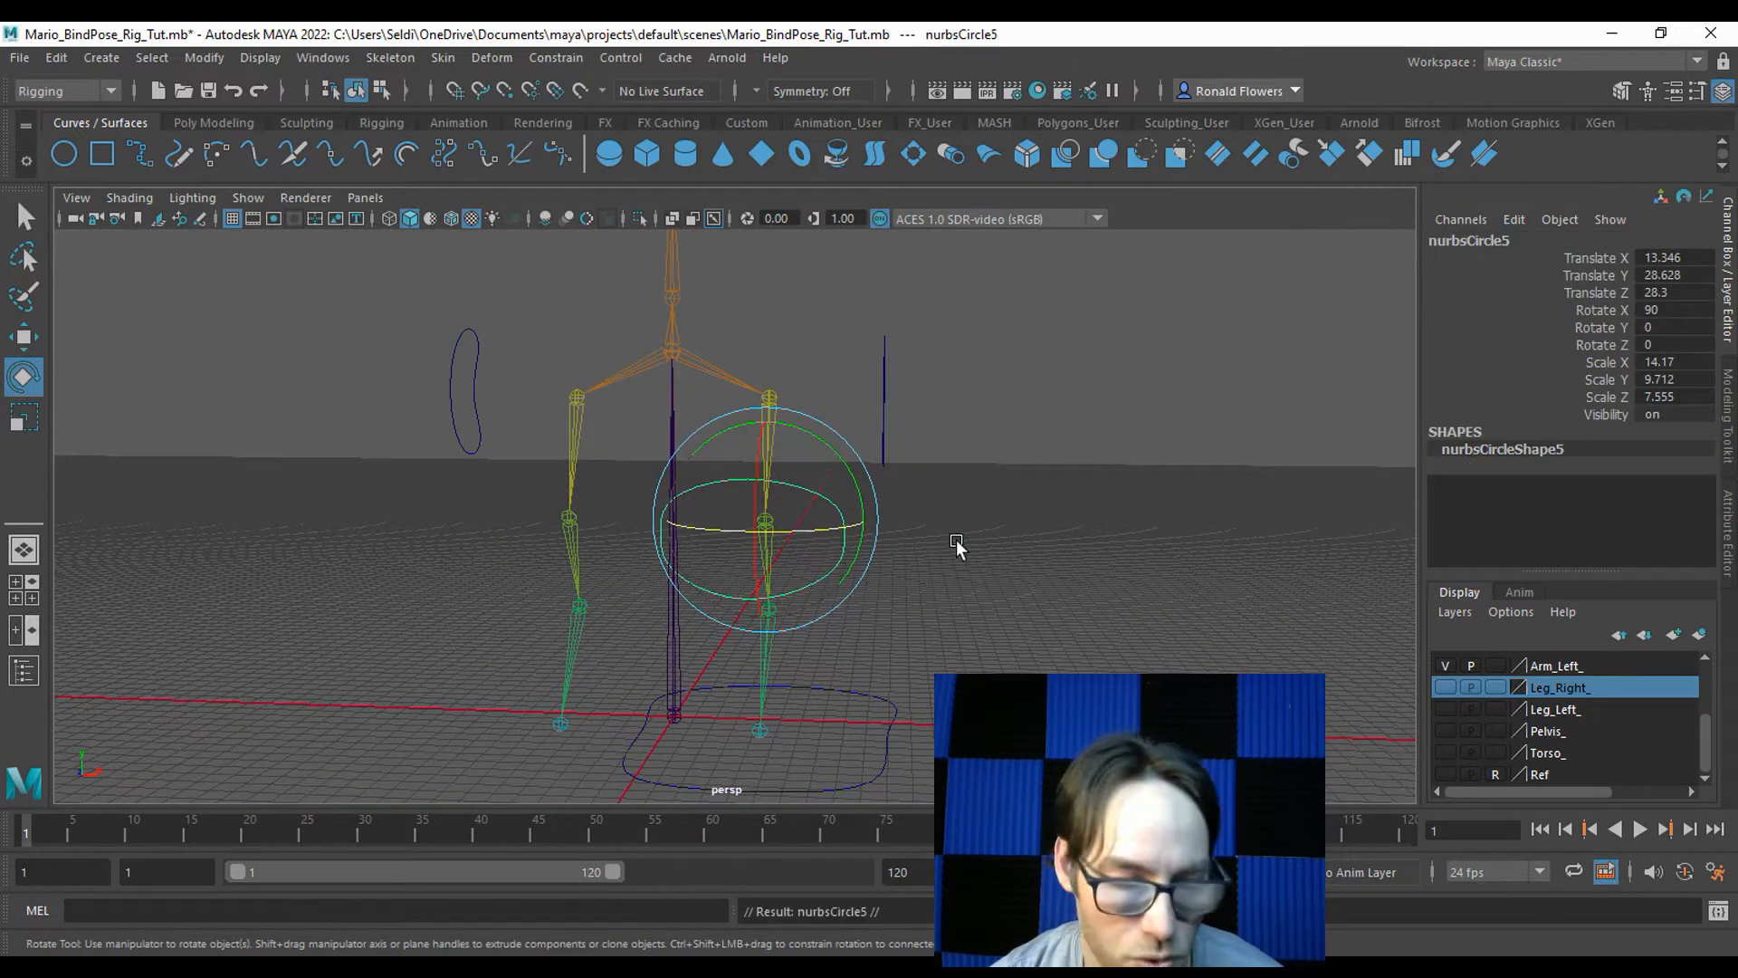
key("w")
left_click_drag(765, 520, 561, 524)
Duplicate the left foot circle and move the copy to the right foot at Translate X -13.346, pivot on the right ankle joint.
left_click(898, 716)
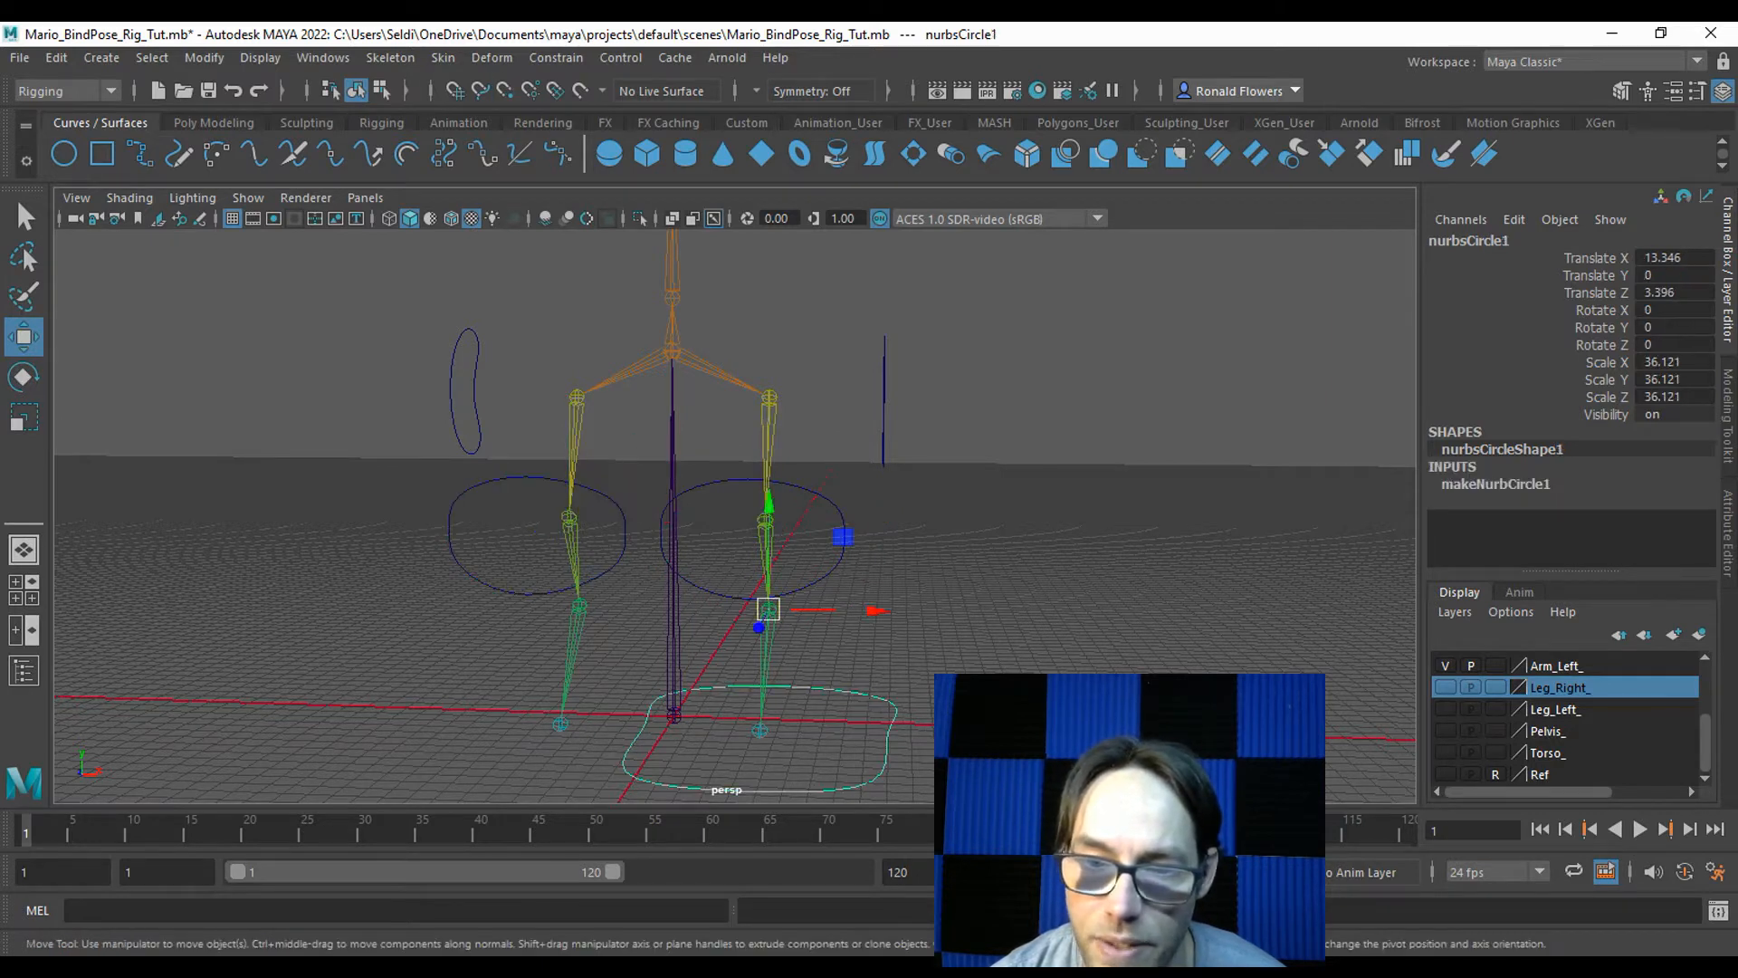
key("ctrl+d")
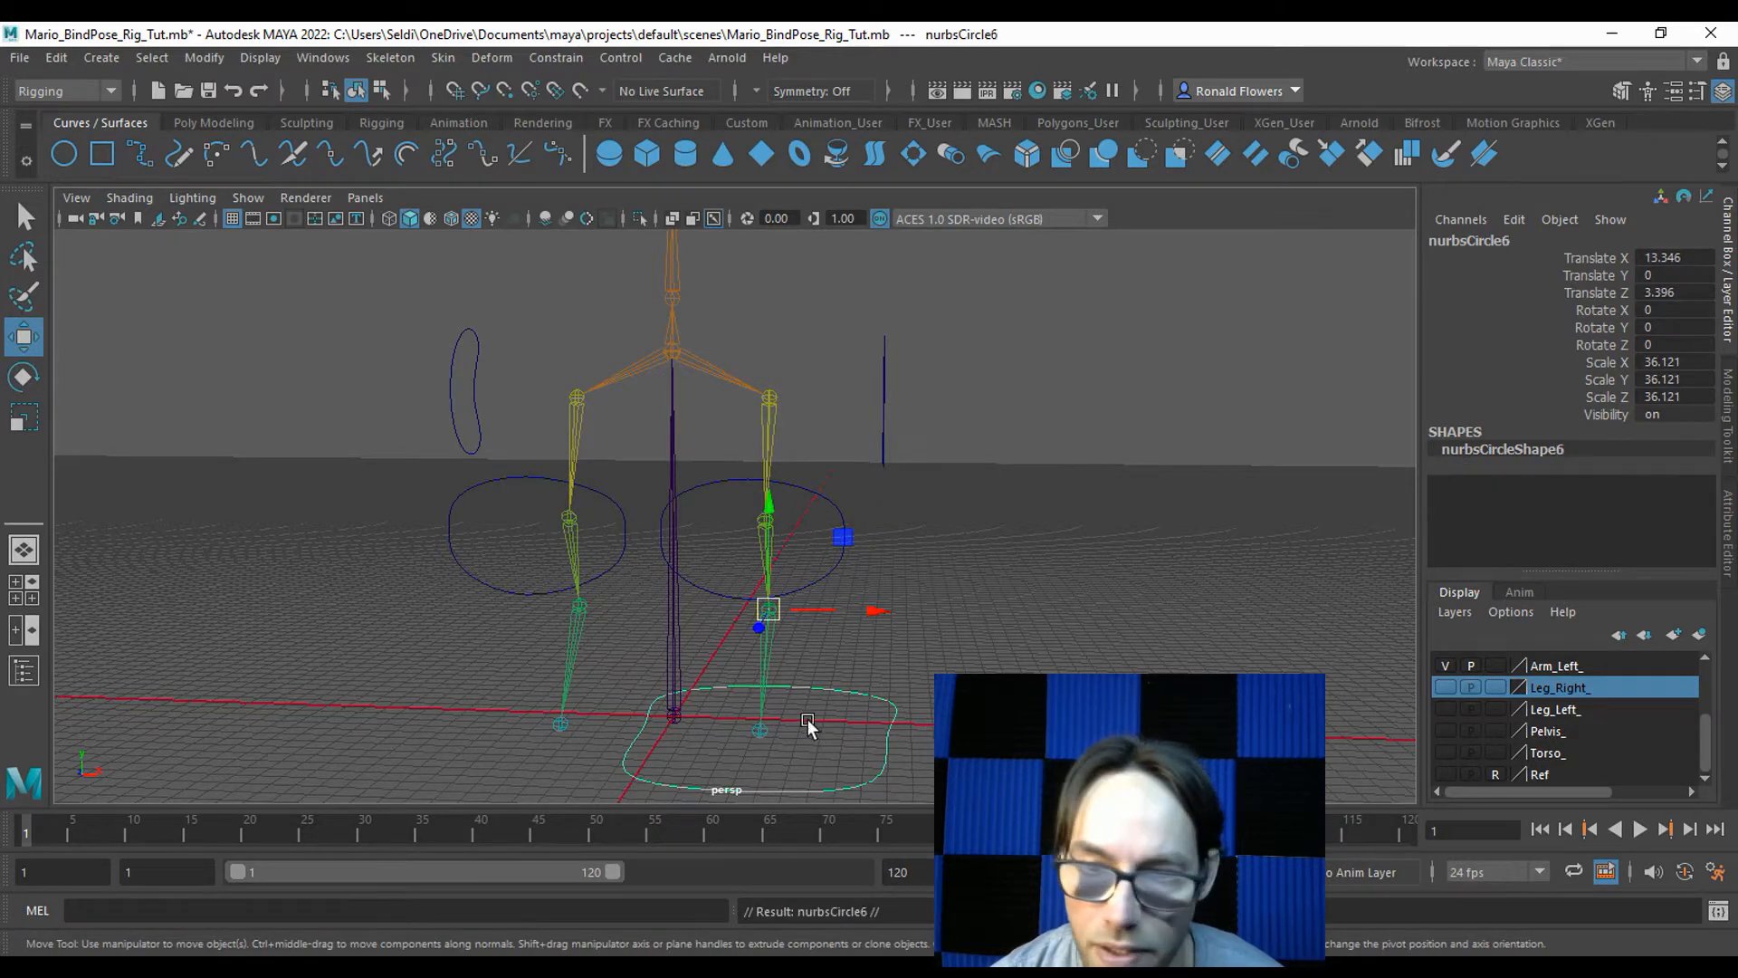
left_click_drag(768, 621, 564, 628)
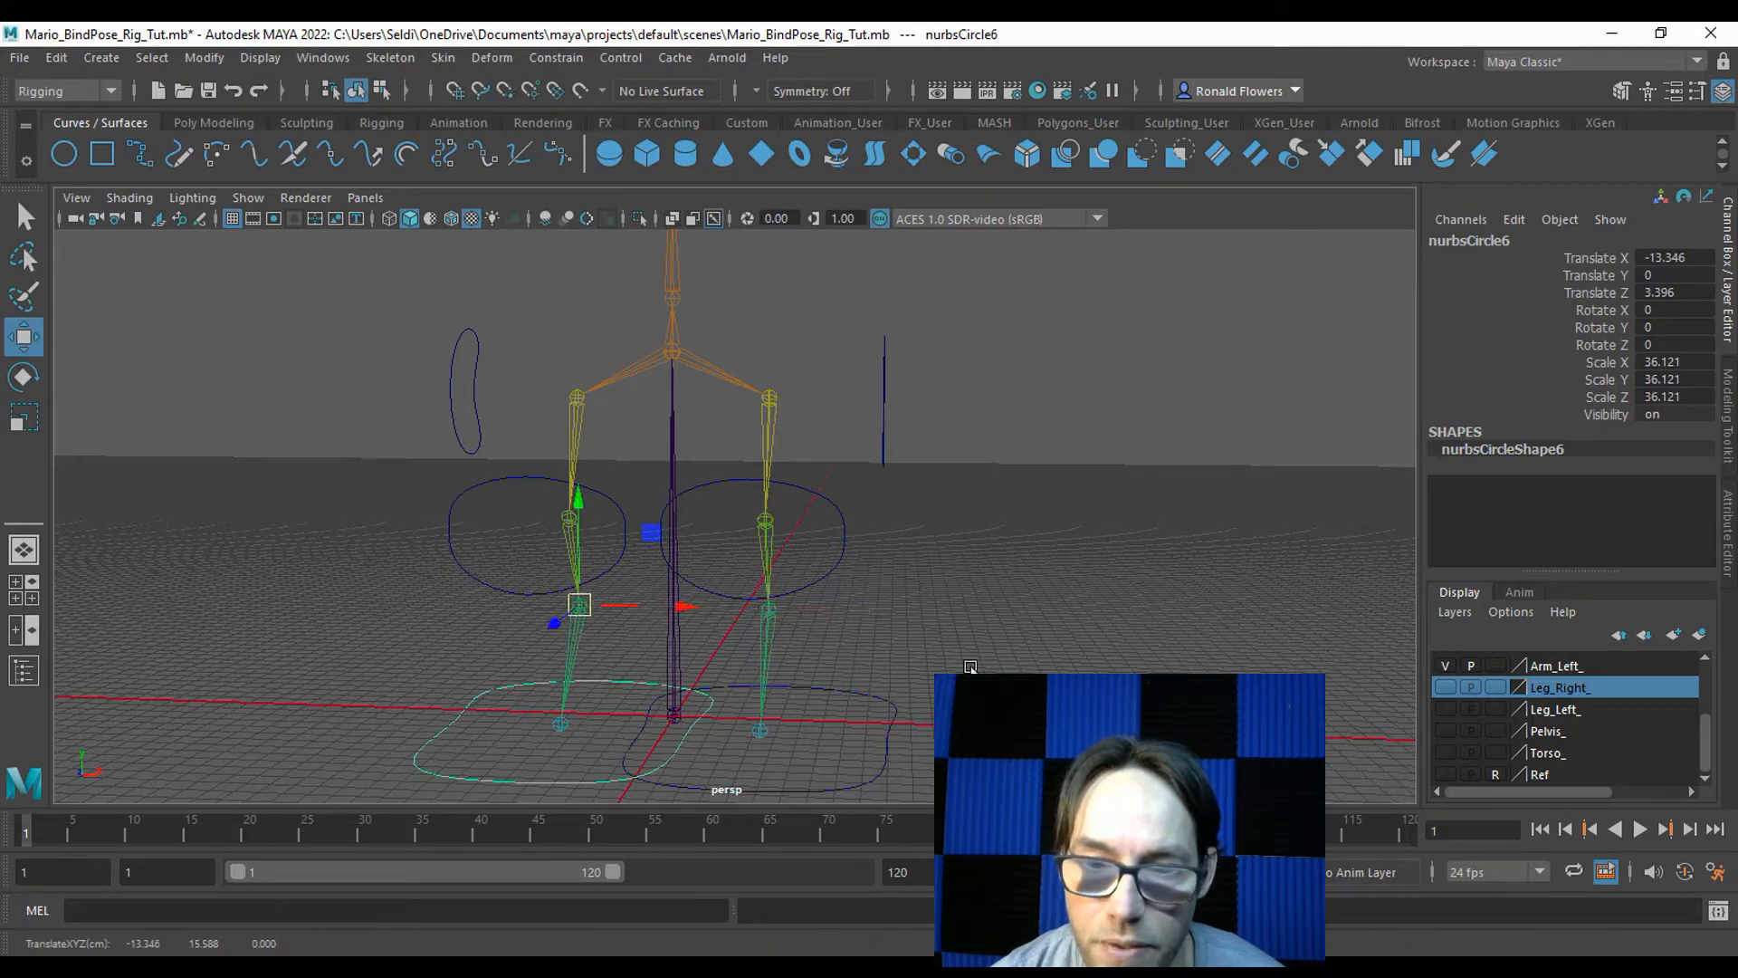
left_click(996, 667)
left_click_drag(1000, 667, 1051, 667, "alt")
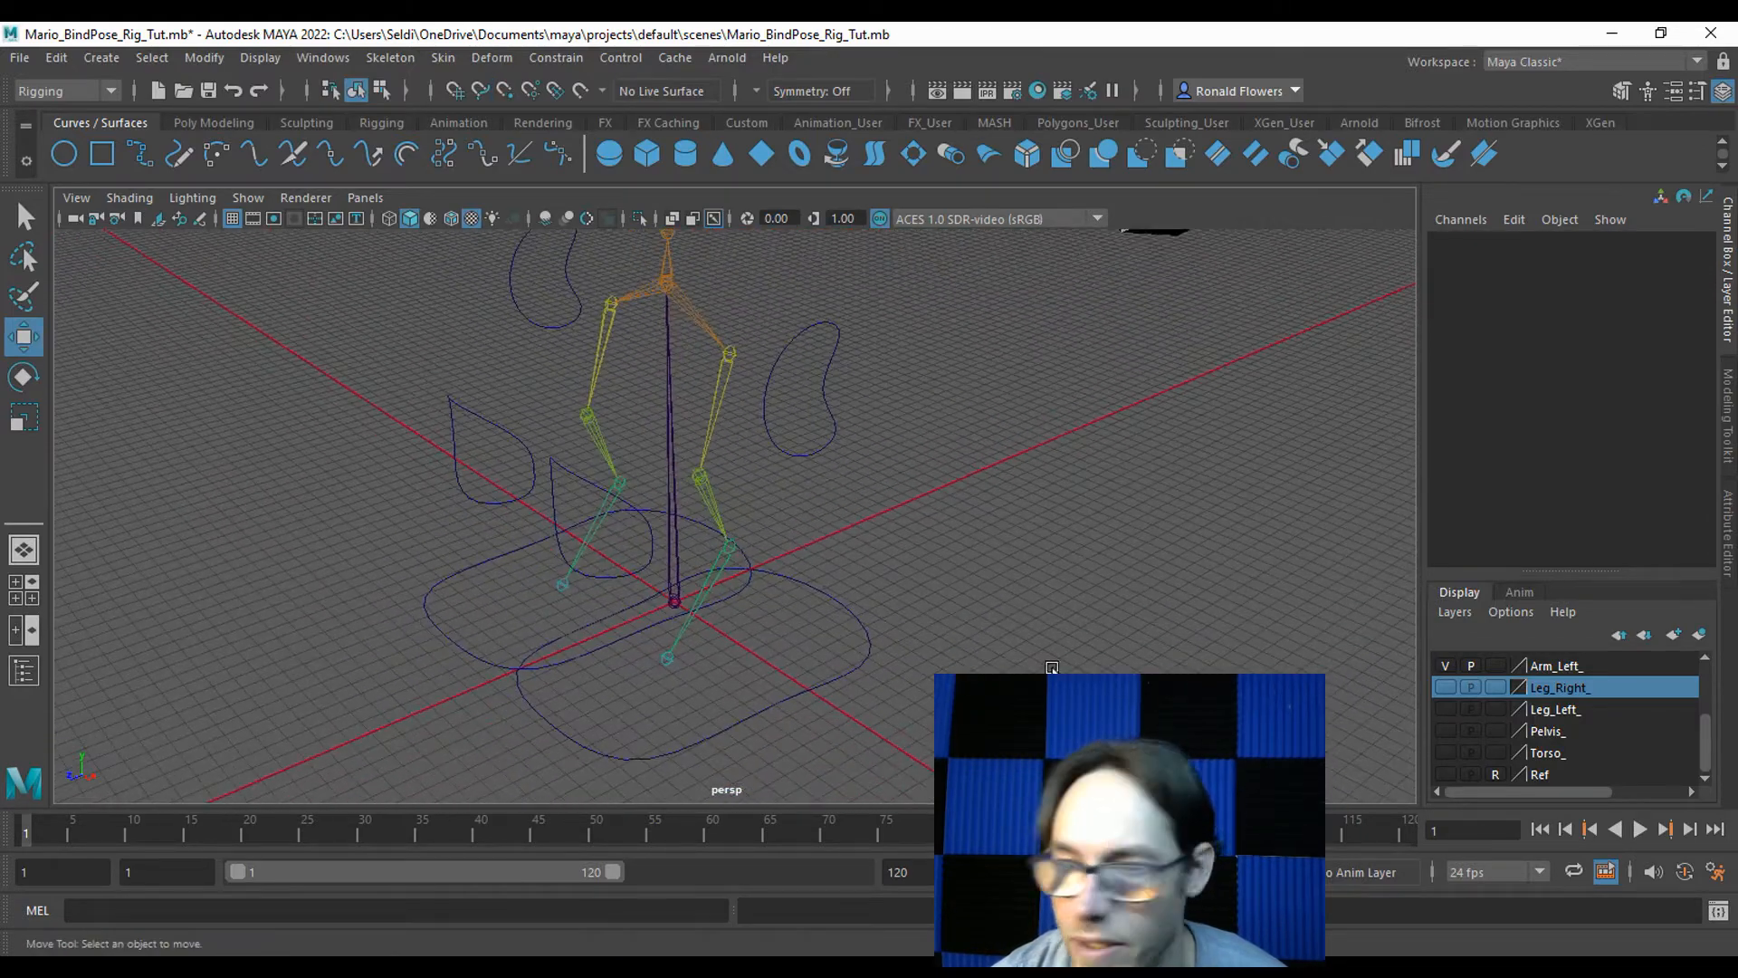
Show the Leg_Right_ and Leg_Left_ layers to check the controls against both legs, and hide them again.
left_click(1440, 692)
left_click(1441, 709)
left_click_drag(987, 756, 1362, 699, "alt")
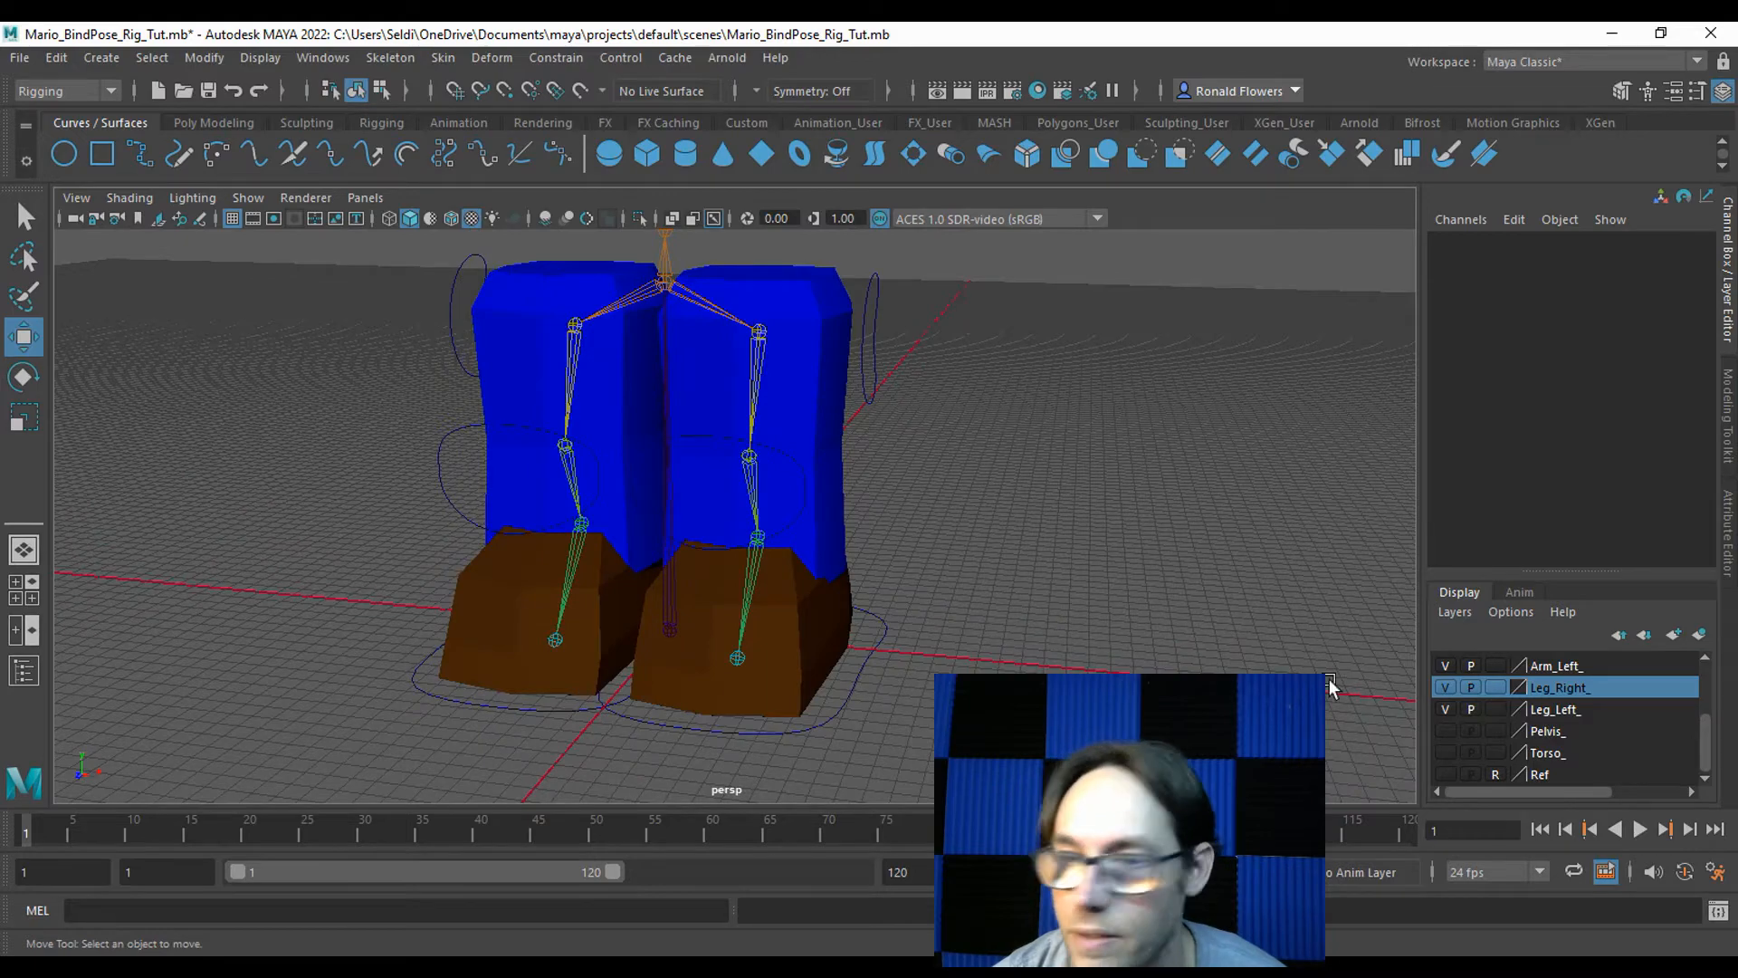
left_click(1443, 709)
left_click(1438, 687)
Create a new NURBS circle at the origin for the left arm controls.
left_click_drag(1025, 534, 990, 596, "alt")
middle_click_drag(813, 387, 780, 512, "alt")
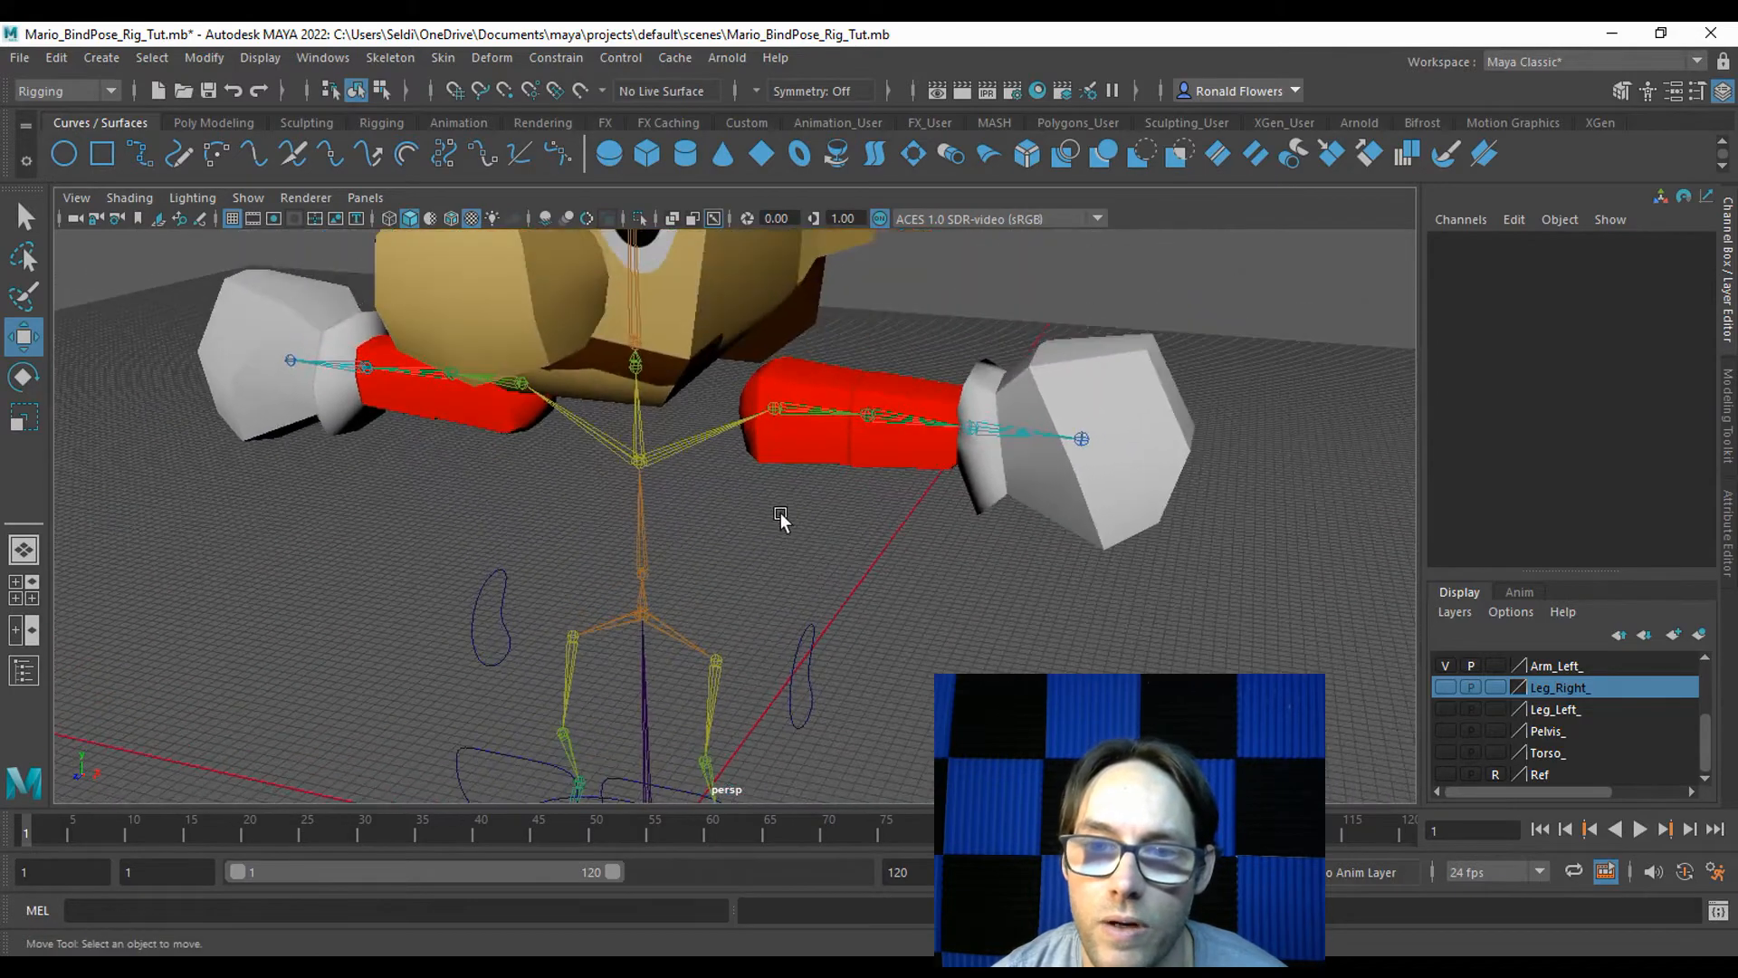
left_click_drag(829, 575, 709, 556, "alt")
left_click(64, 155)
left_click_drag(639, 600, 1002, 612, "alt")
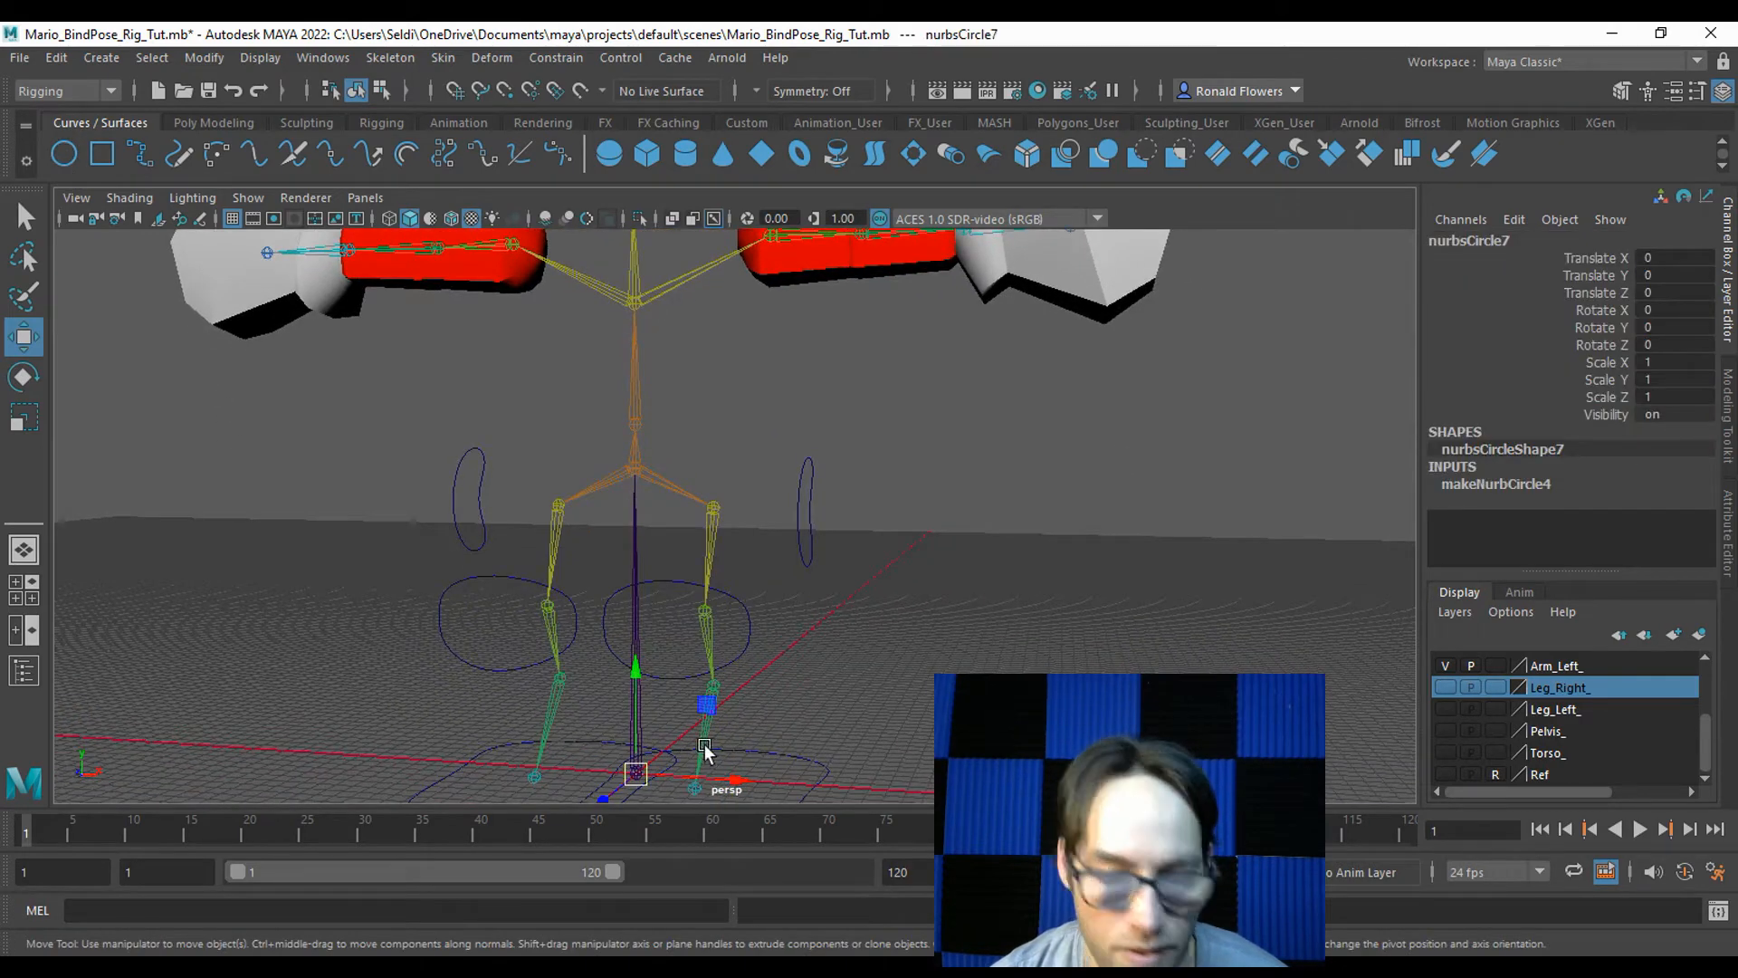
Hide the Arm_Right_ and Arm_Left_ layers to expose the arm joints.
scroll(1449, 697, "up", 3)
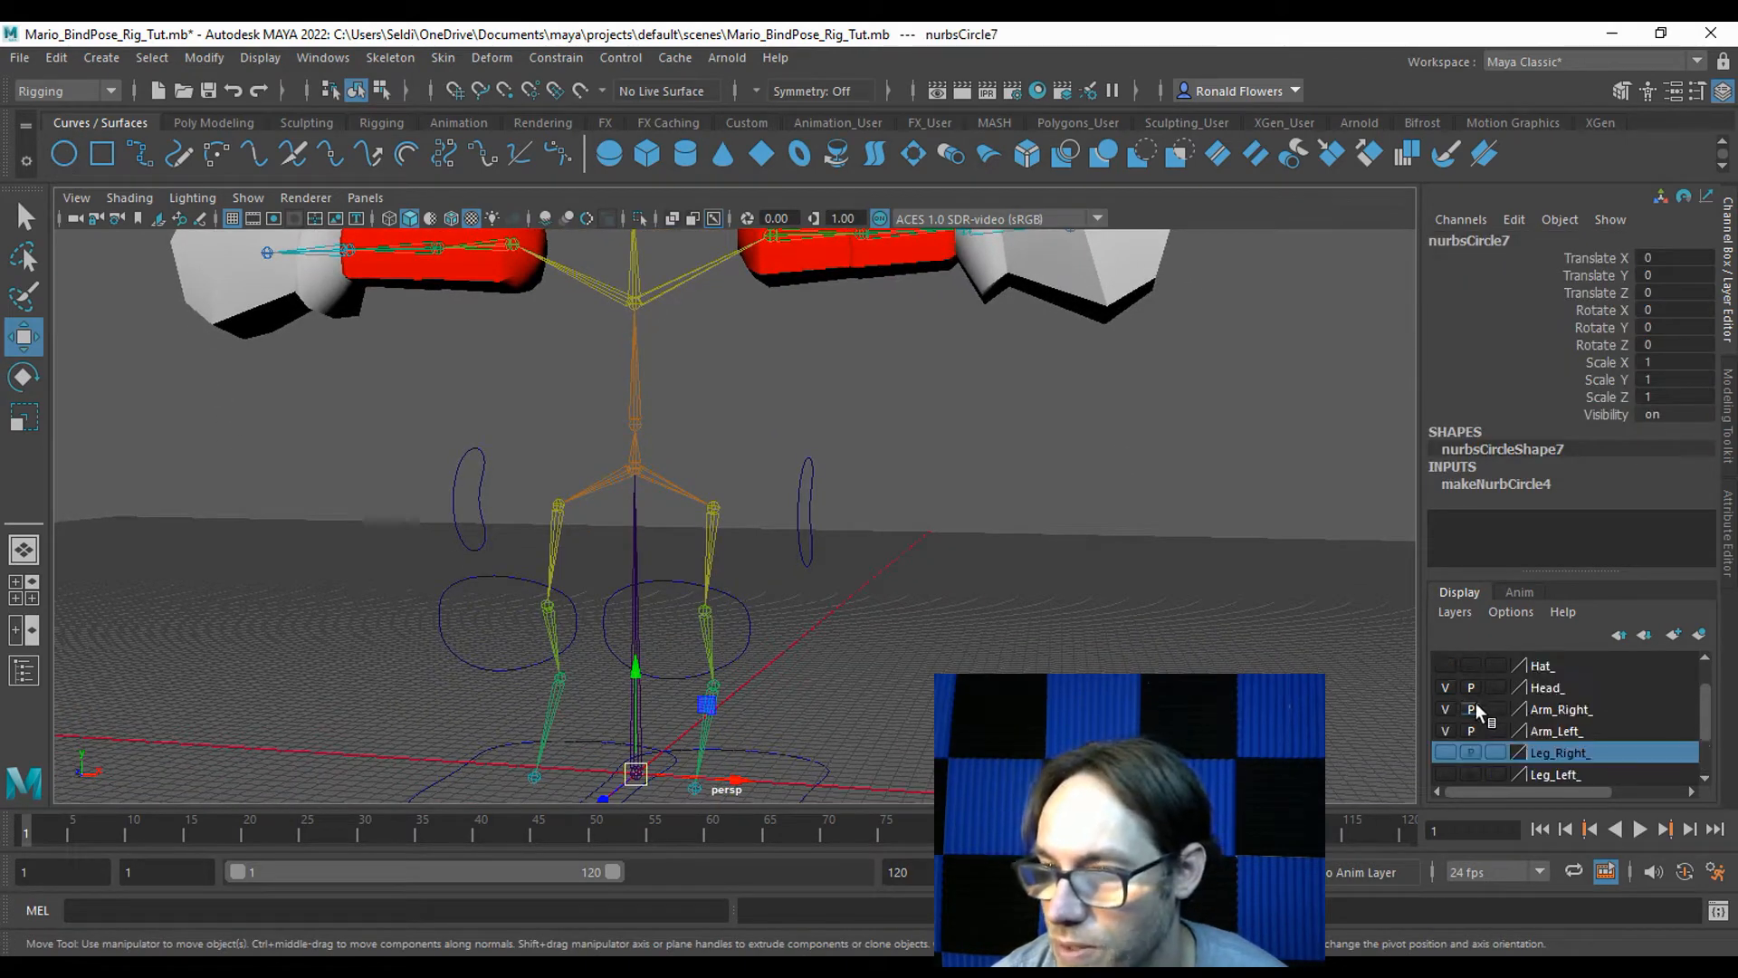
left_click(1445, 708)
left_click(1445, 730)
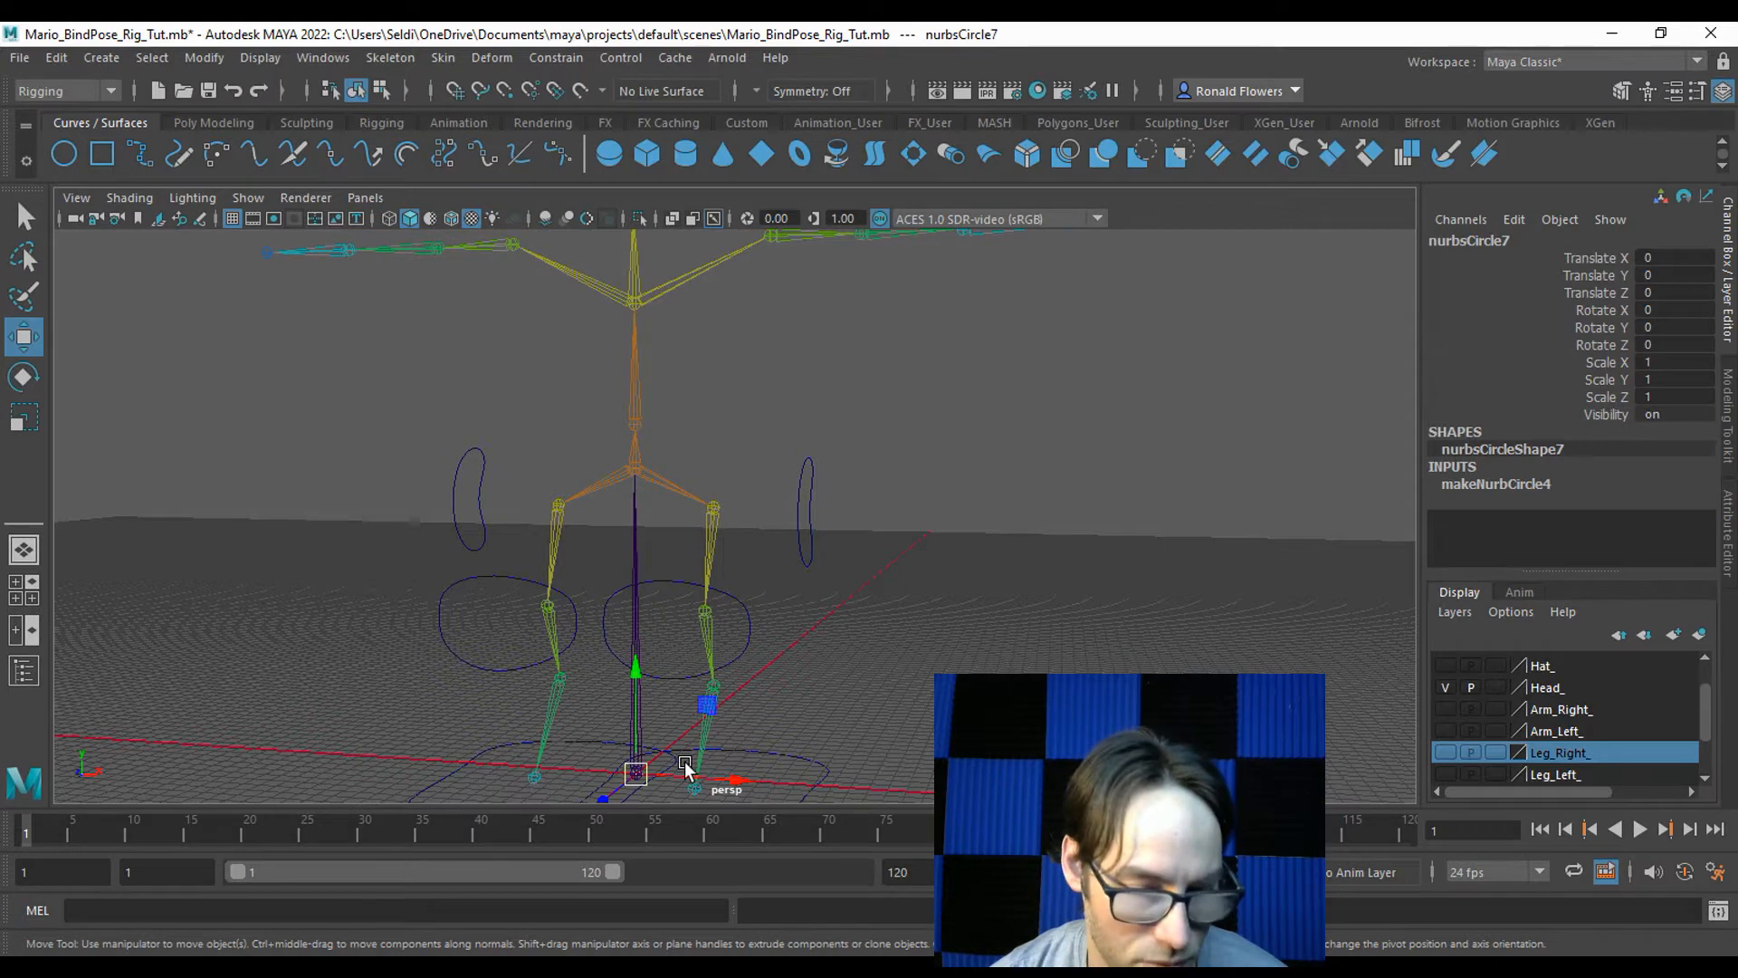
Scale the new circle to about 6.2 and point-snap it onto the left shoulder joint.
key("r")
left_click_drag(605, 780, 771, 236)
key("w")
key("v")
key("f")
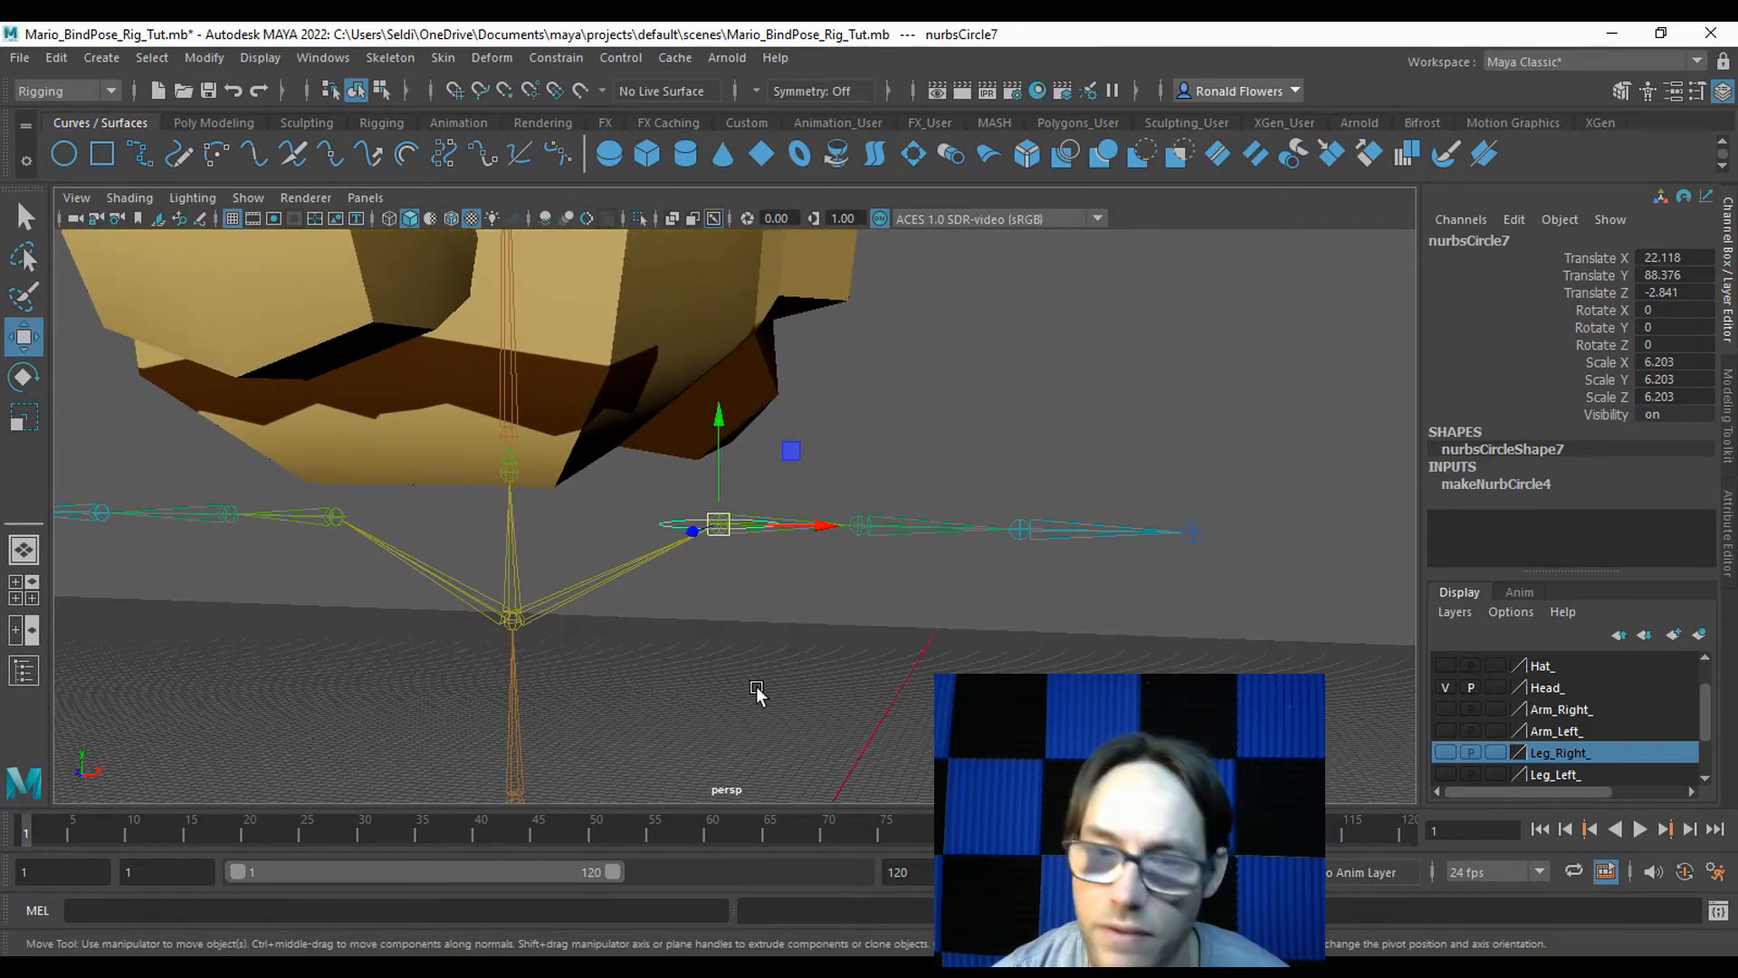
Rotate the shoulder circle to -90° about Z and, with the Arm_Left_ layer shown, enlarge it to about 11.94 scale.
key("e")
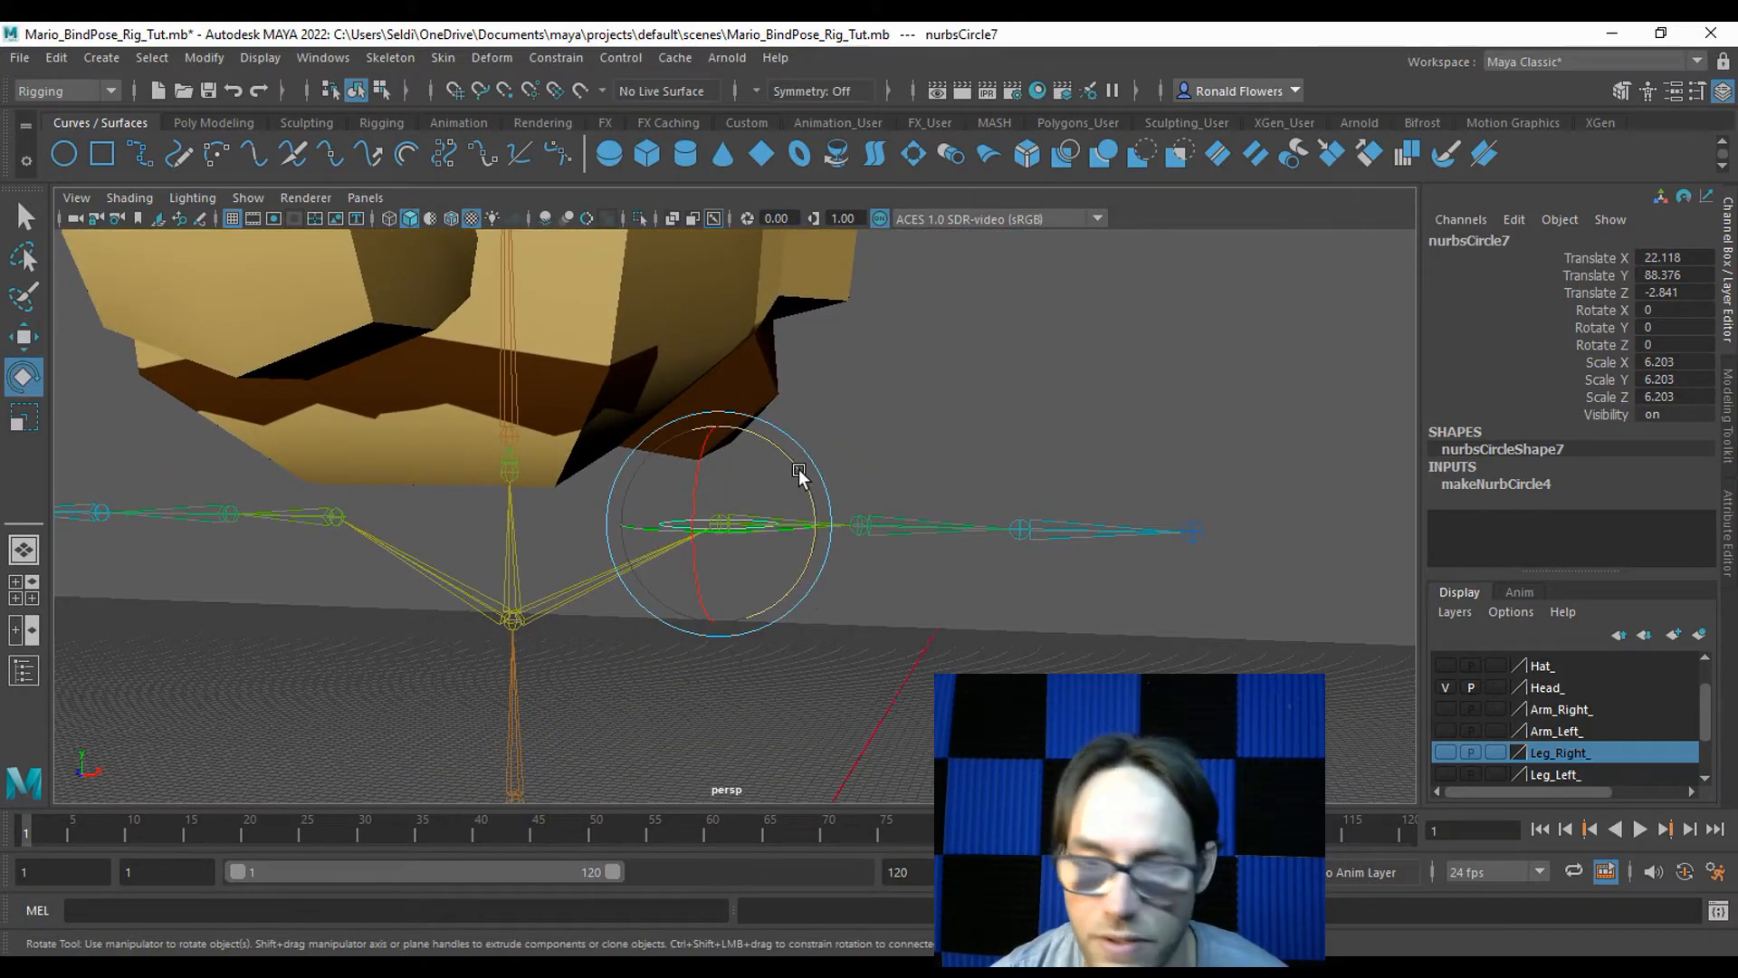
left_click_drag(798, 471, 820, 612)
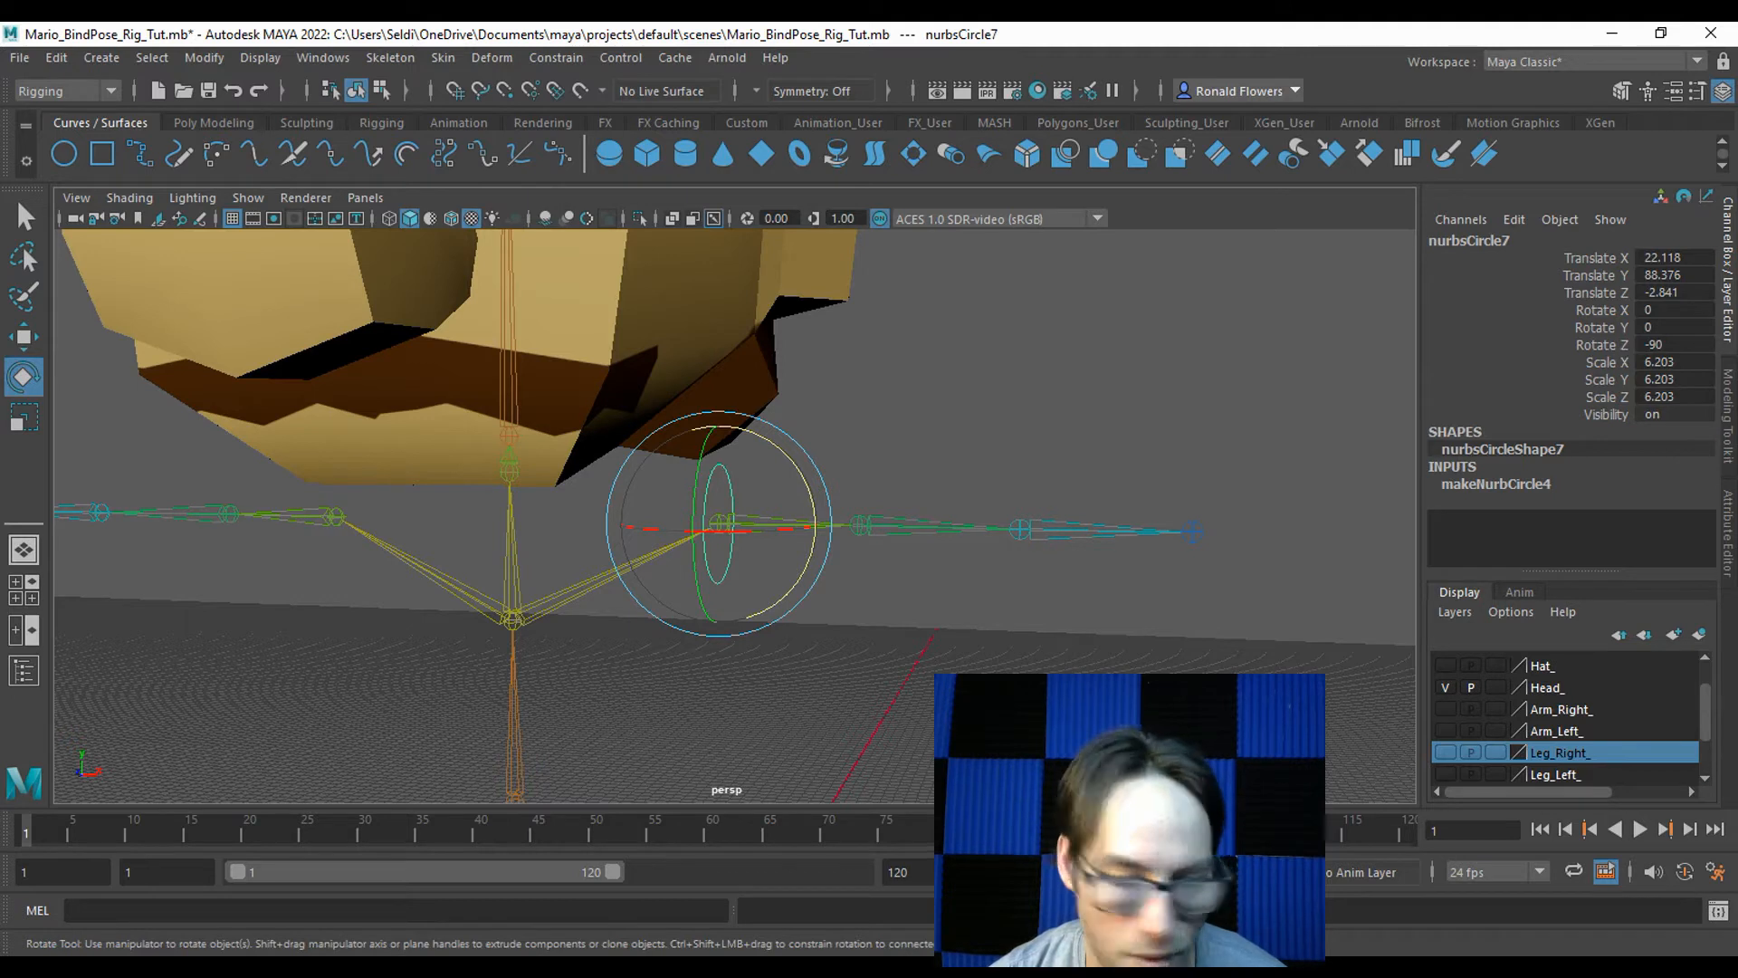
left_click(1445, 730)
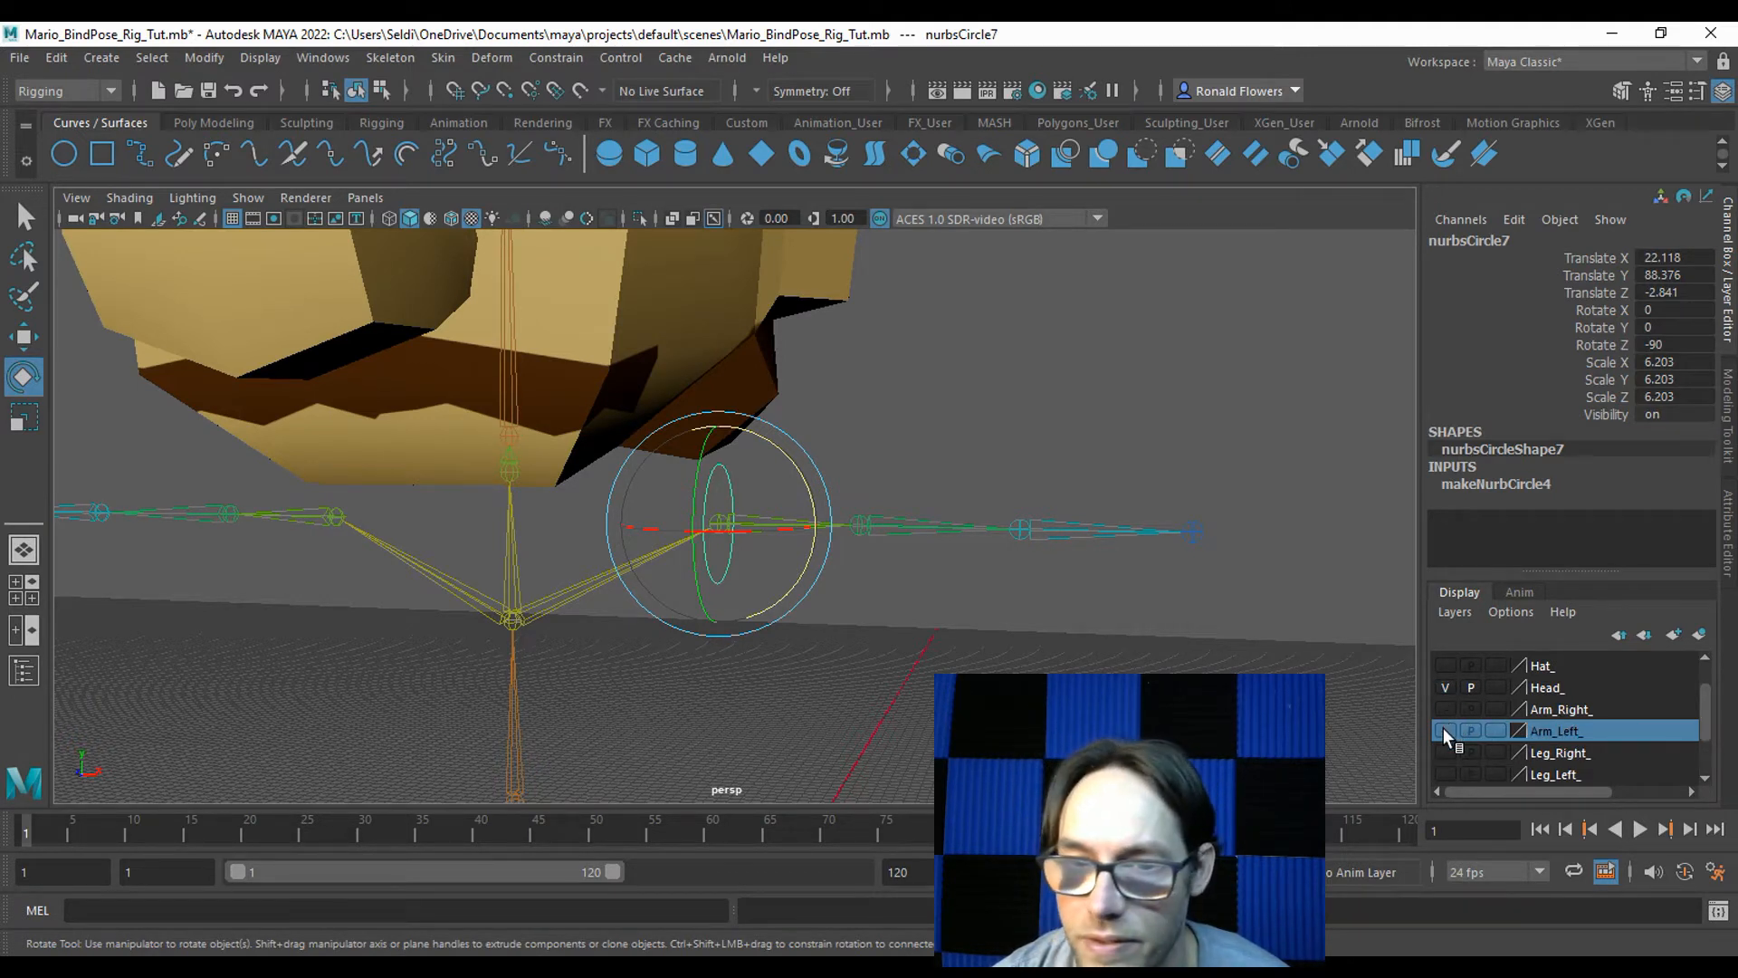
mouse_move(920, 692)
left_mouse_down("alt")
mouse_move(632, 698)
mouse_move(895, 693)
left_mouse_up("alt")
key("r")
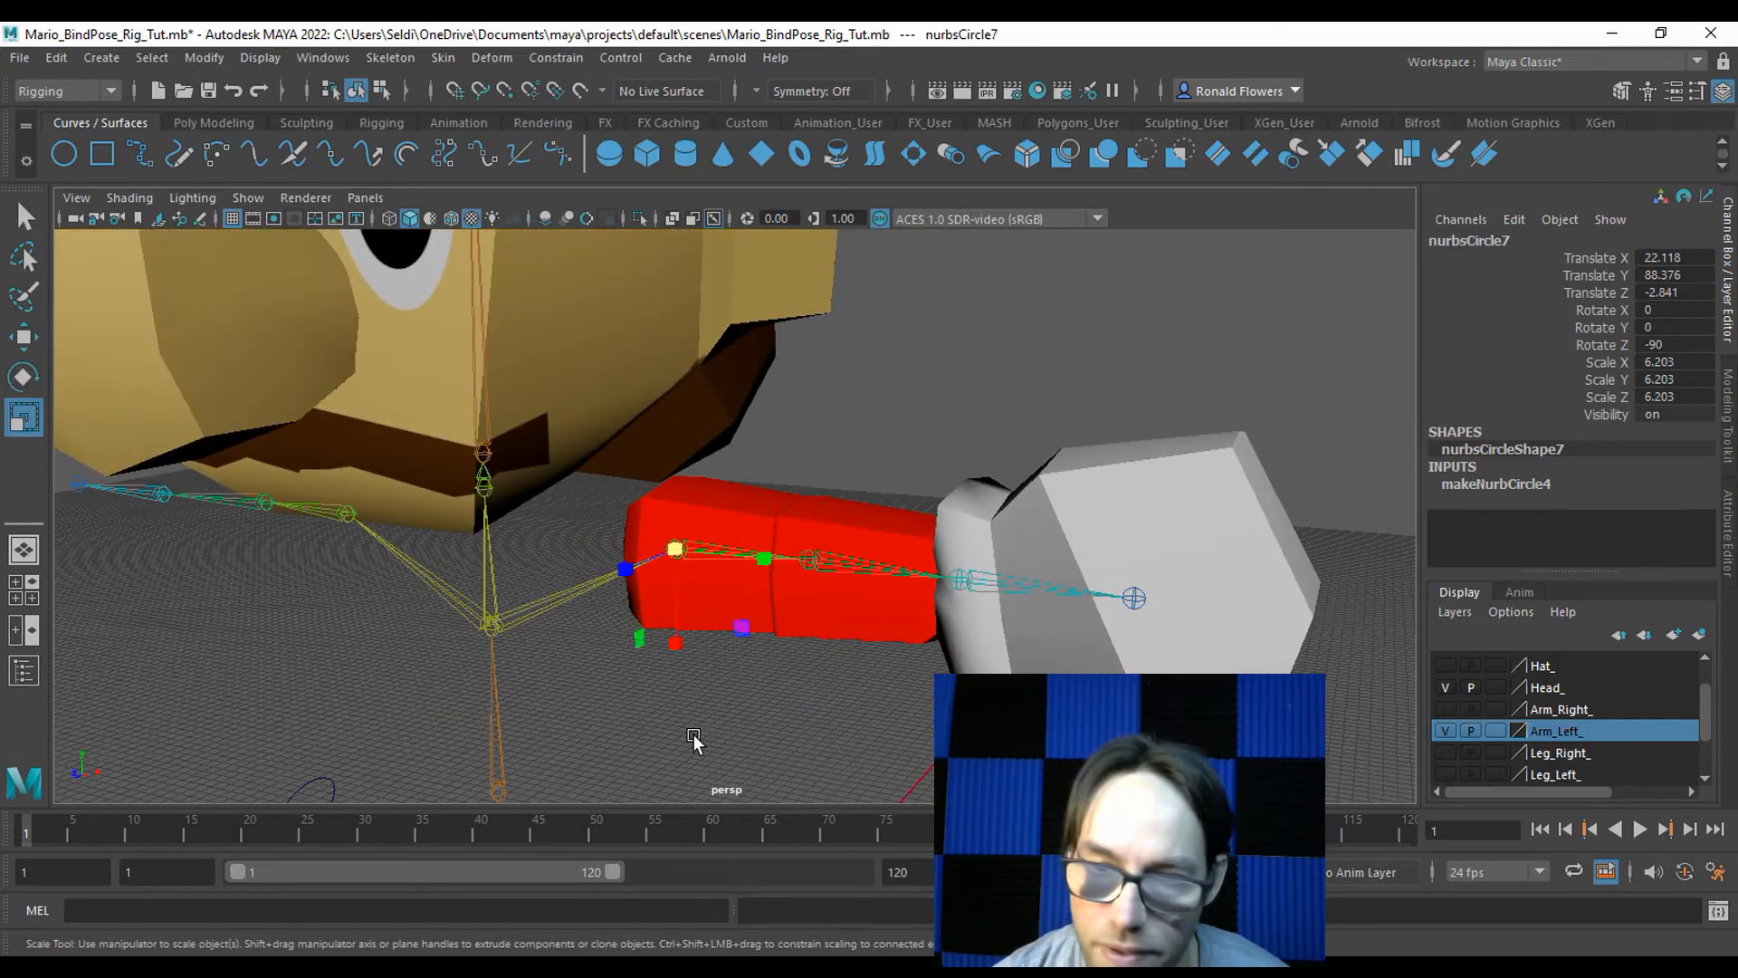
left_click_drag(684, 554, 763, 523)
left_click_drag(724, 623, 779, 642, "alt")
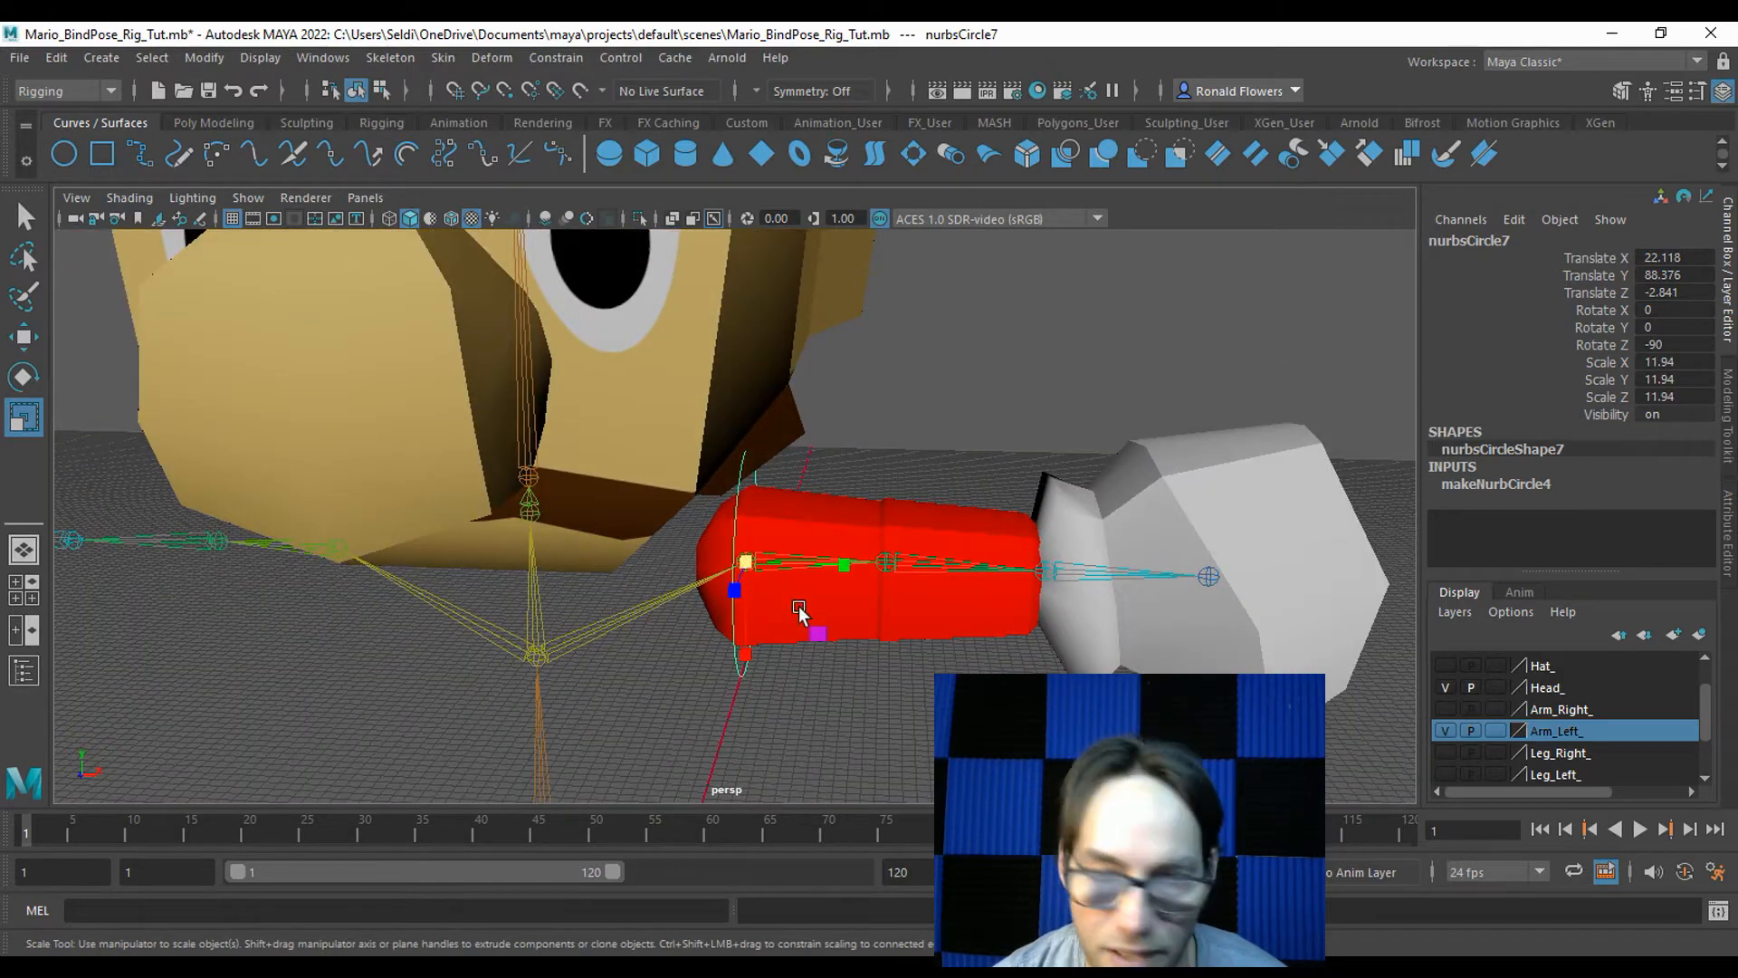
Move the shoulder circle outward along the upper arm to Translate X about 27.44 and hide the Arm_Left_ layer.
key("w")
left_click_drag(826, 565, 878, 557)
scroll(901, 634, "up", 3)
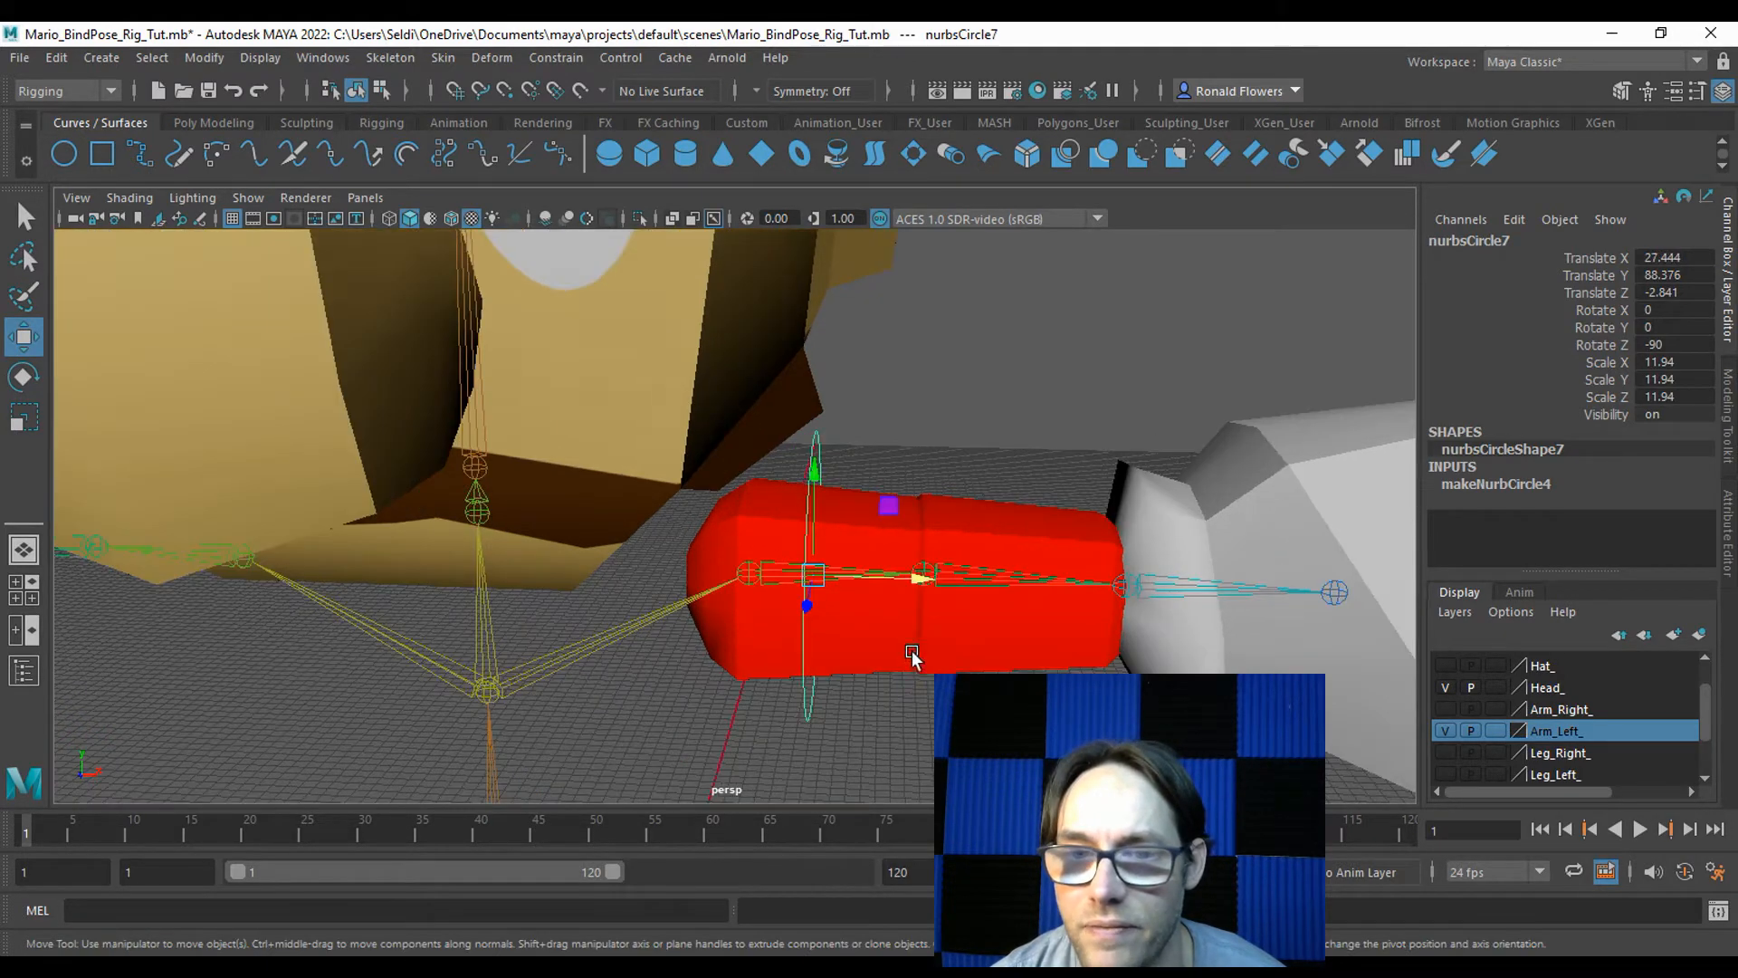
left_click(1443, 731)
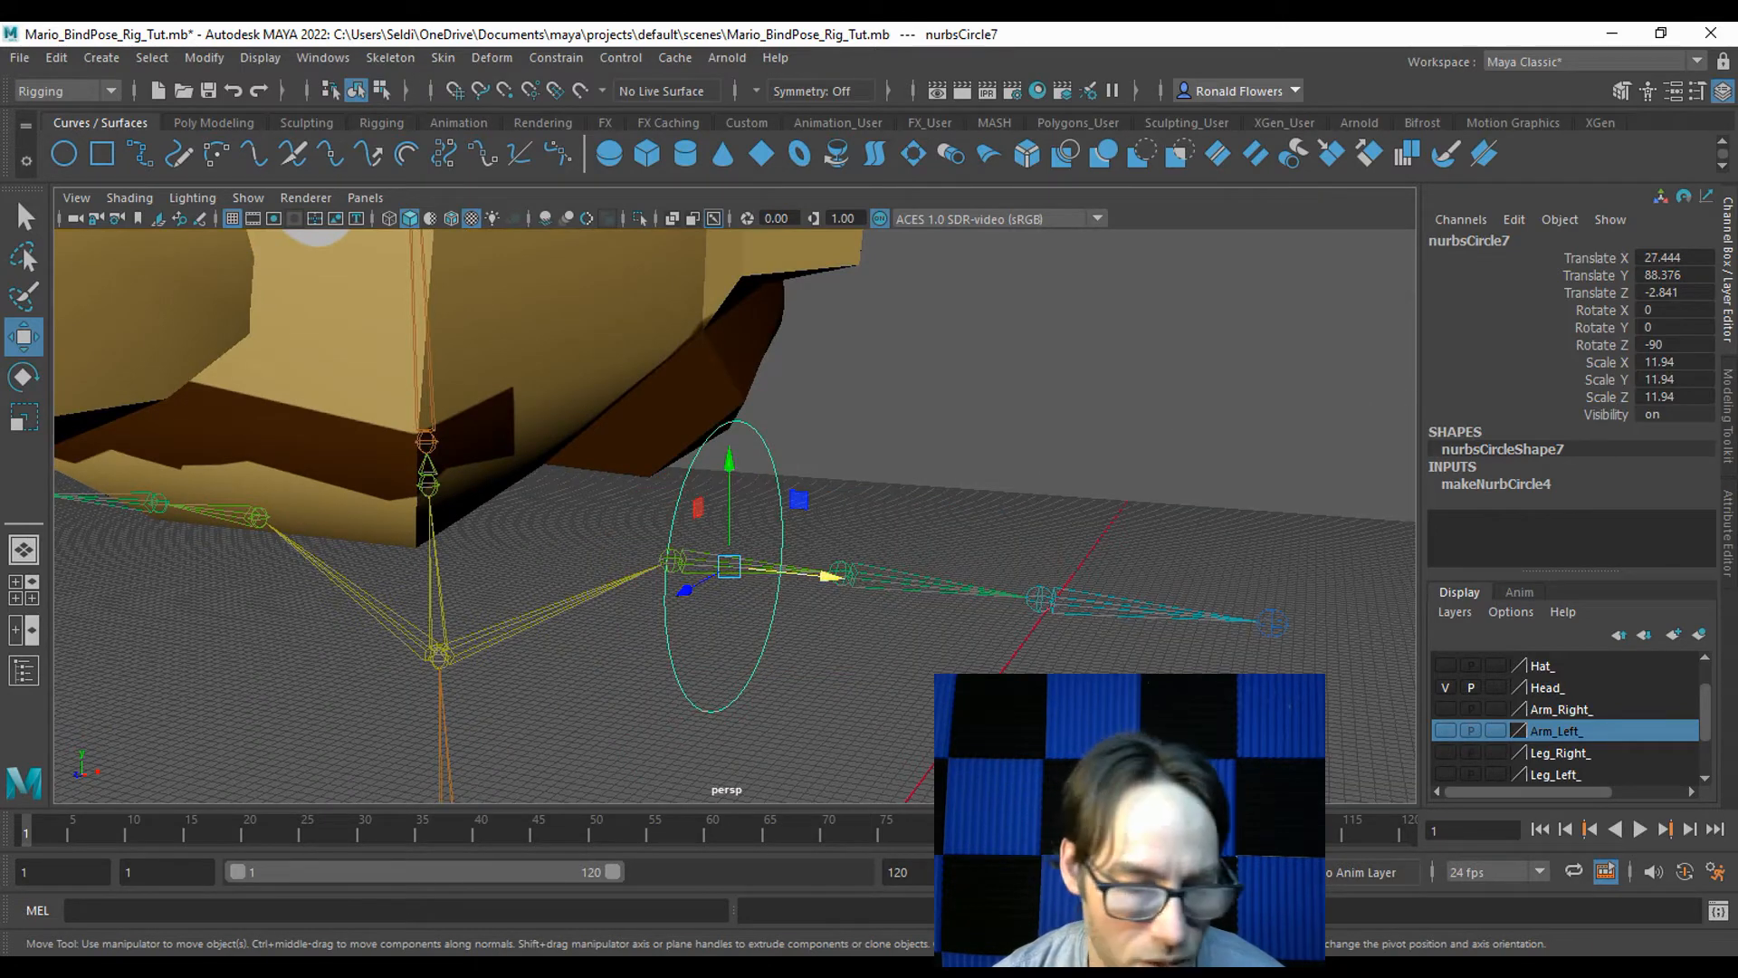
Duplicate the shoulder circle twice, moving one copy along X to the left elbow and the other to the left wrist.
key("ctrl+d")
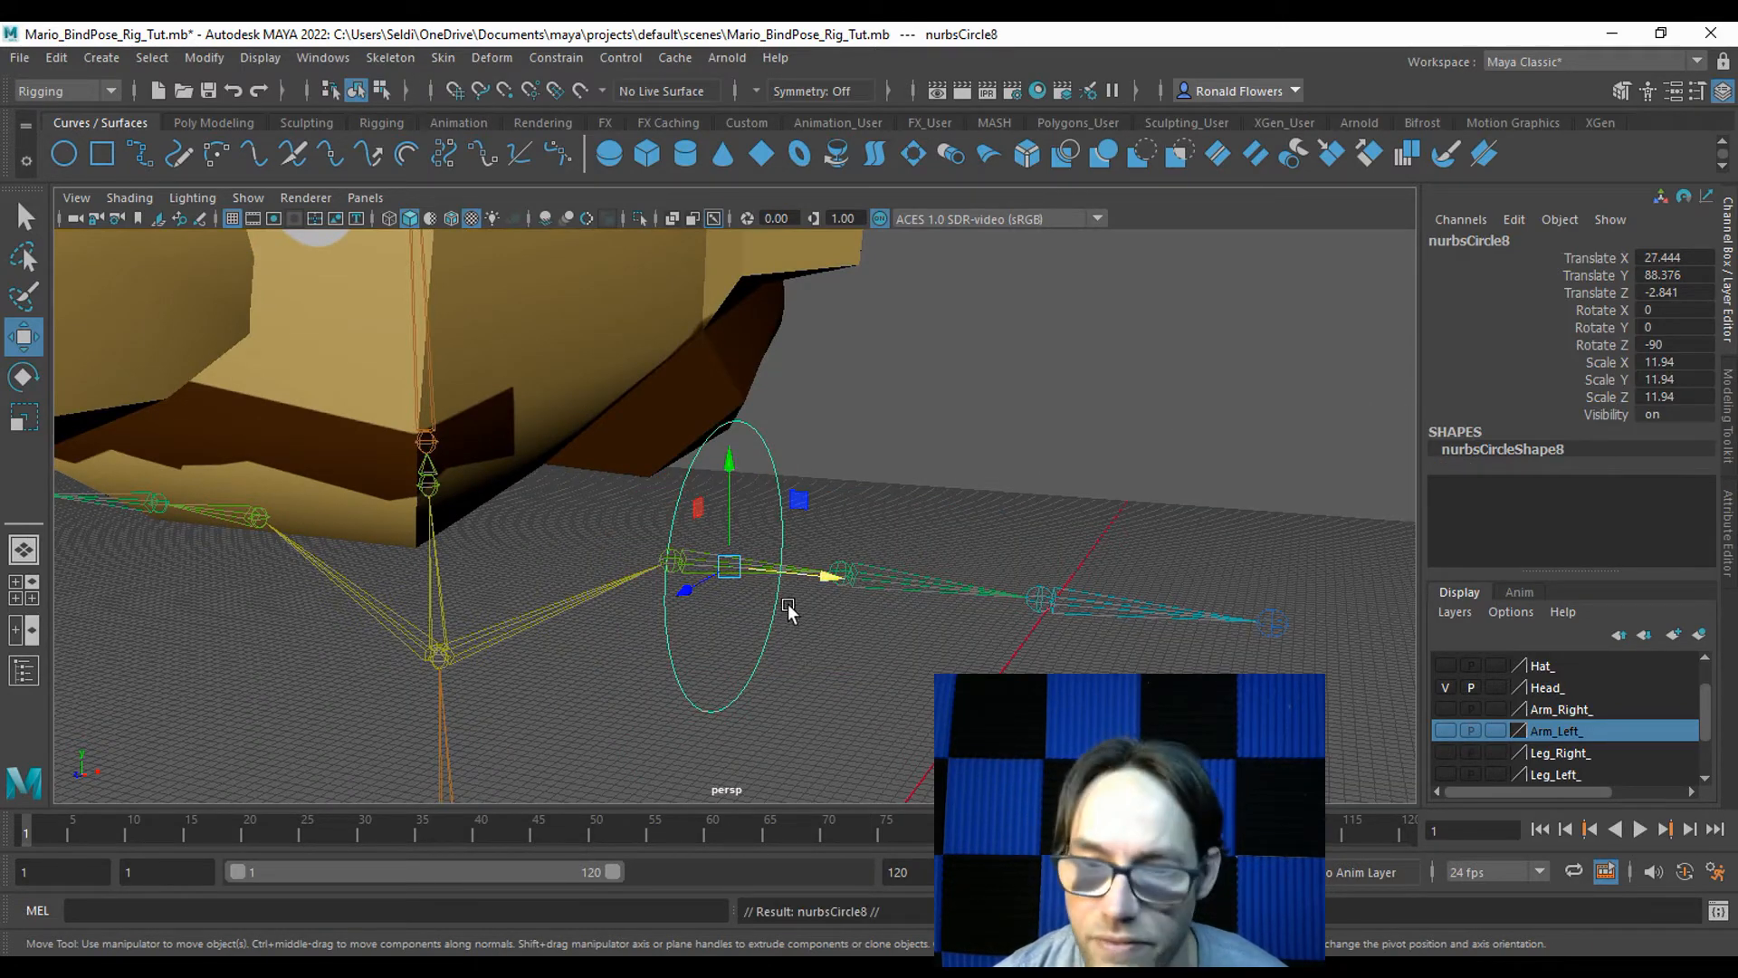
left_click_drag(801, 574, 900, 593)
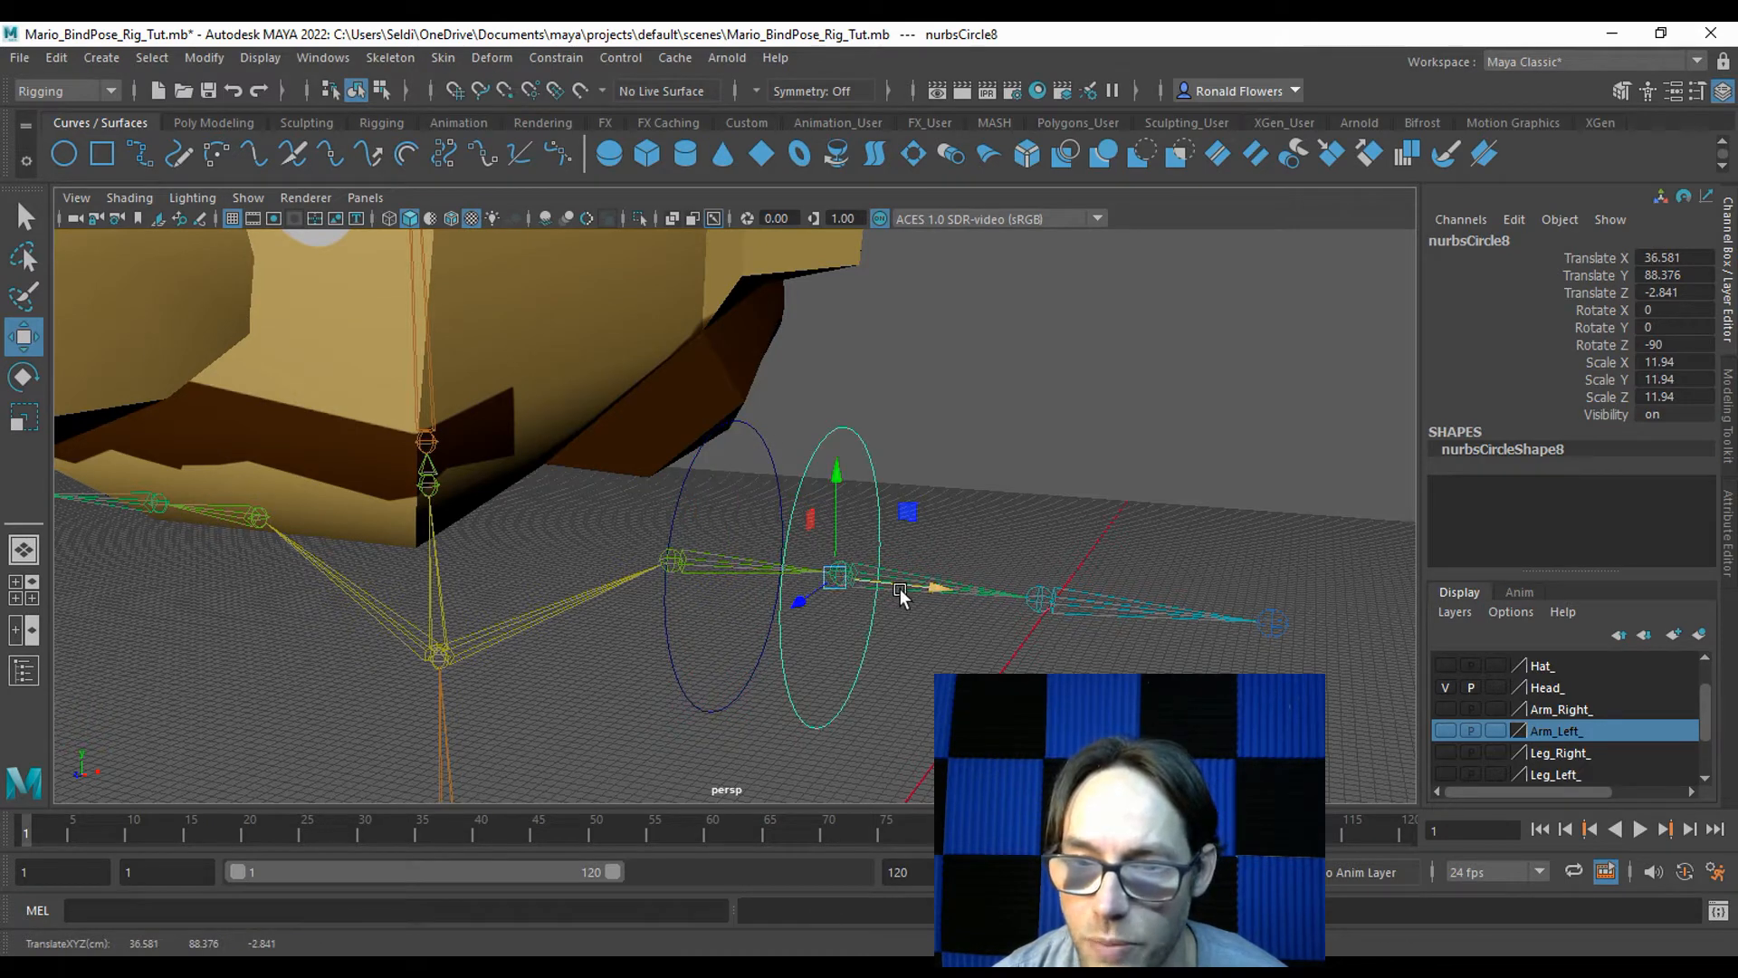
key("ctrl+d")
key("v")
left_click_drag(916, 588, 987, 597)
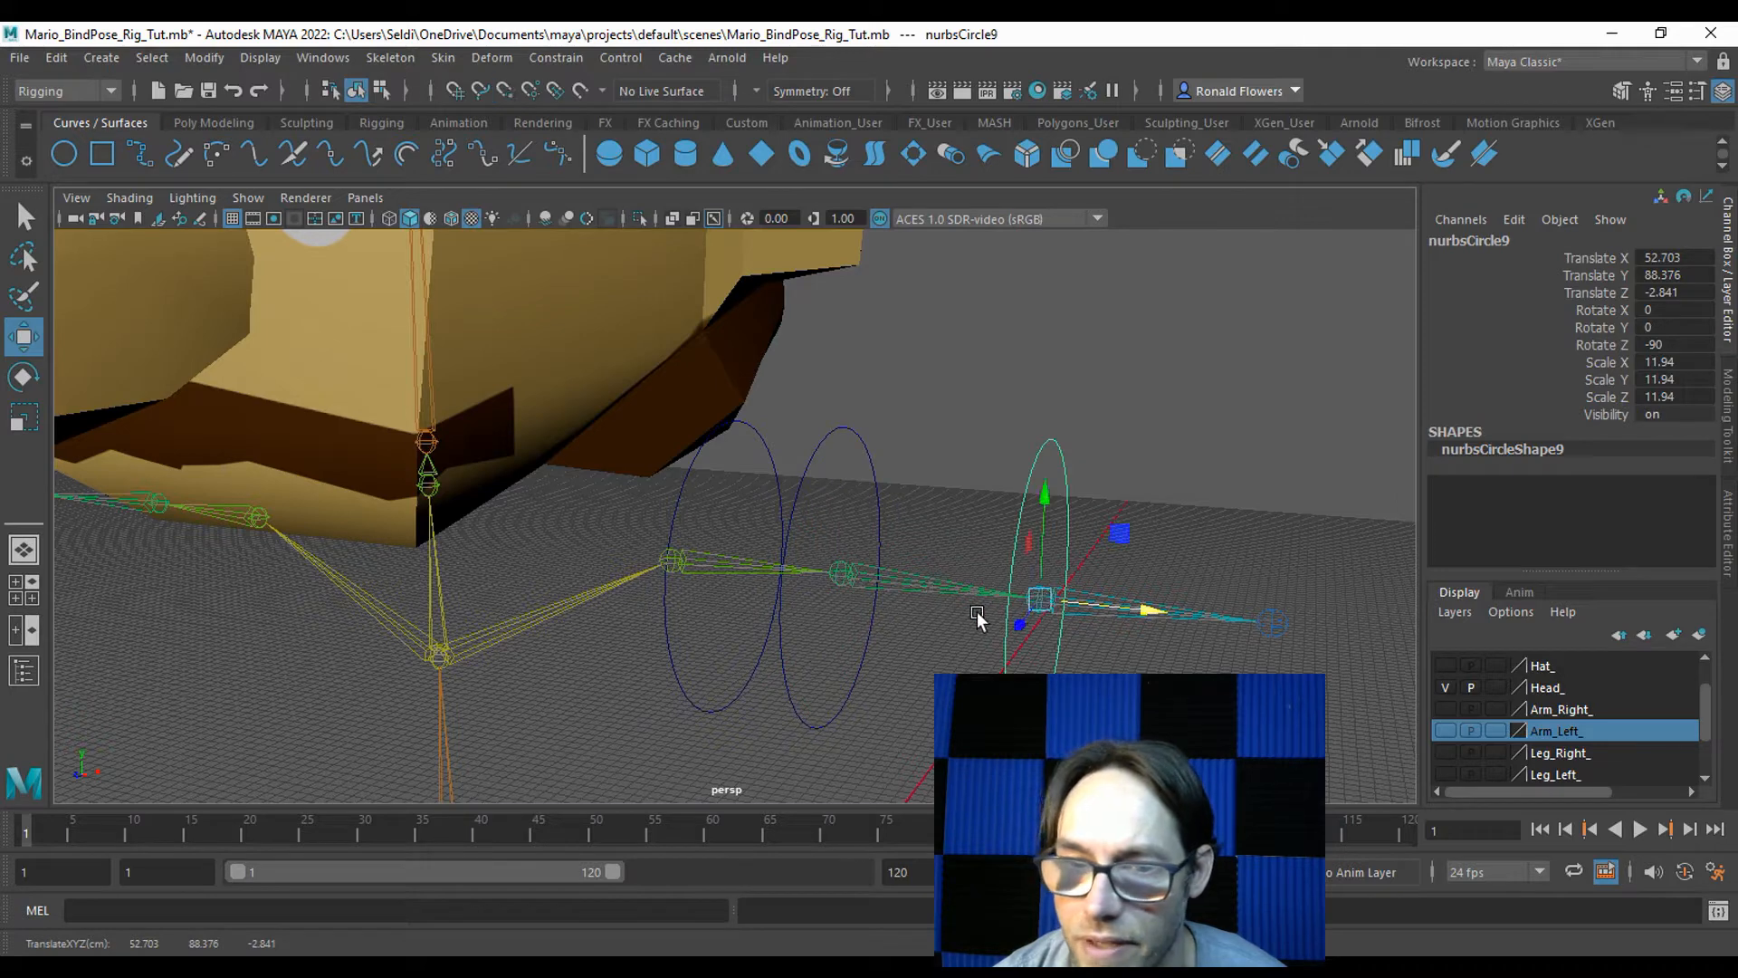
Point-snap the elbow circle onto the left elbow joint and the wrist circle onto the left wrist joint.
left_click(801, 500)
key("v")
left_click_drag(838, 576, 858, 570)
left_click(1018, 508)
key("v")
left_click_drag(1047, 603, 1050, 605)
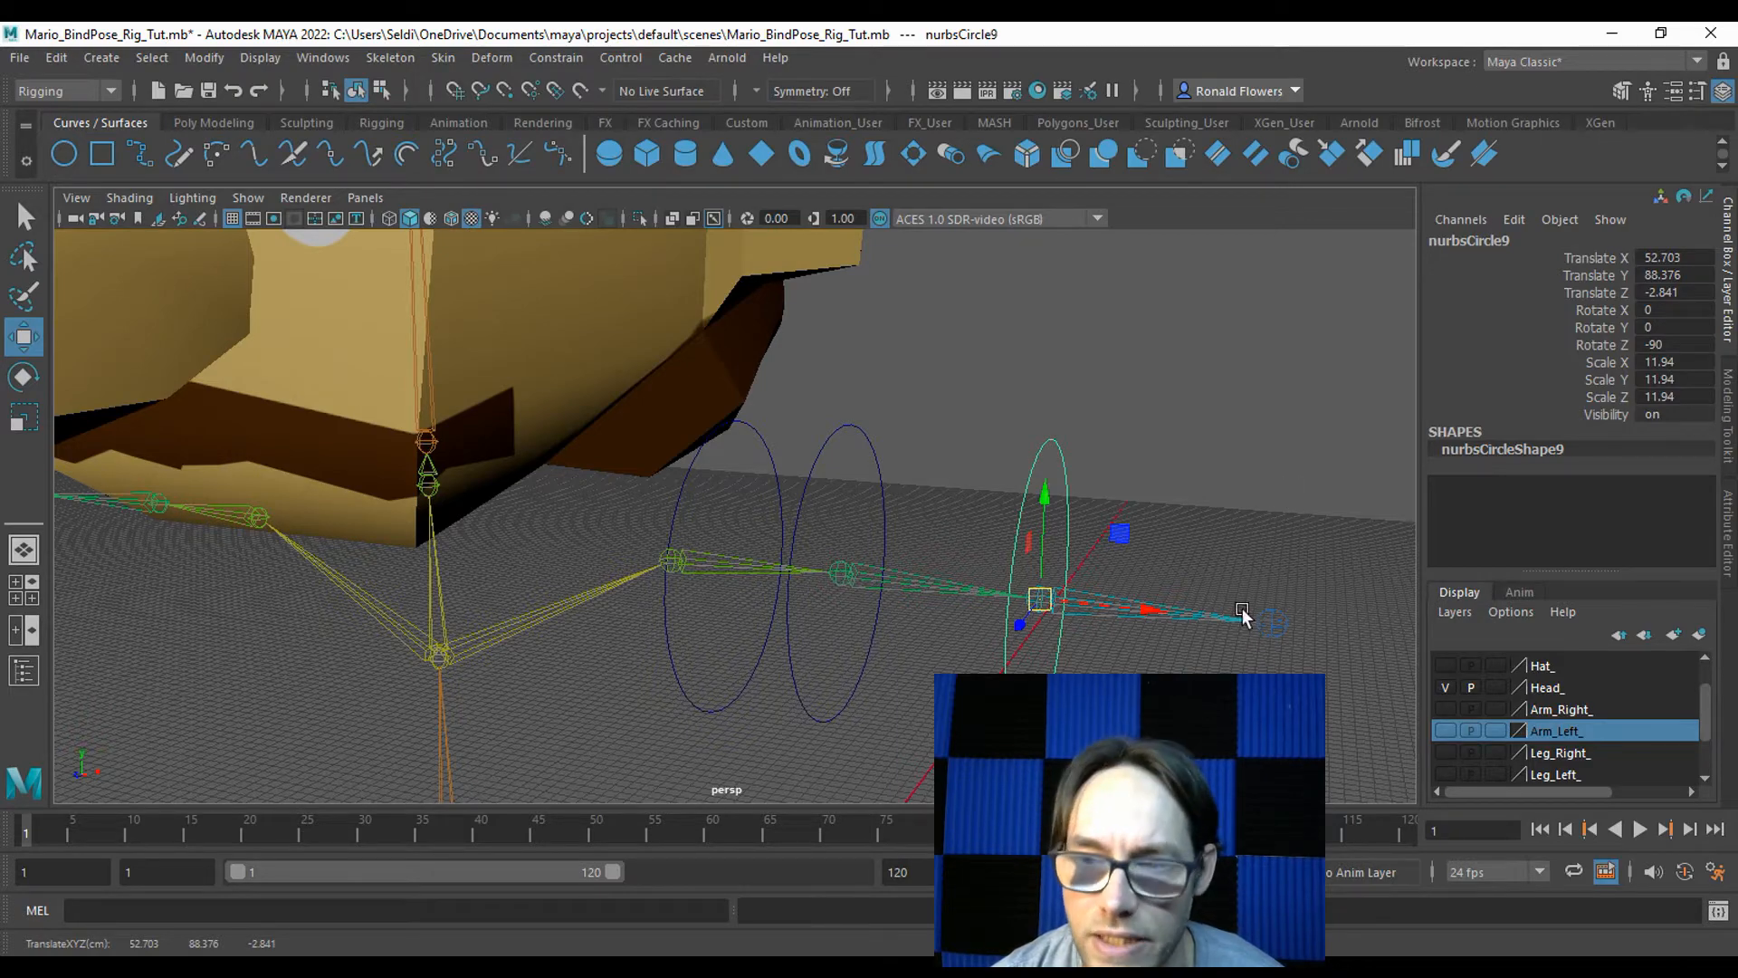
Show the Arm_Left_ layer and switch the shoulder circle to control vertex editing.
left_click_drag(982, 648, 869, 640, "alt")
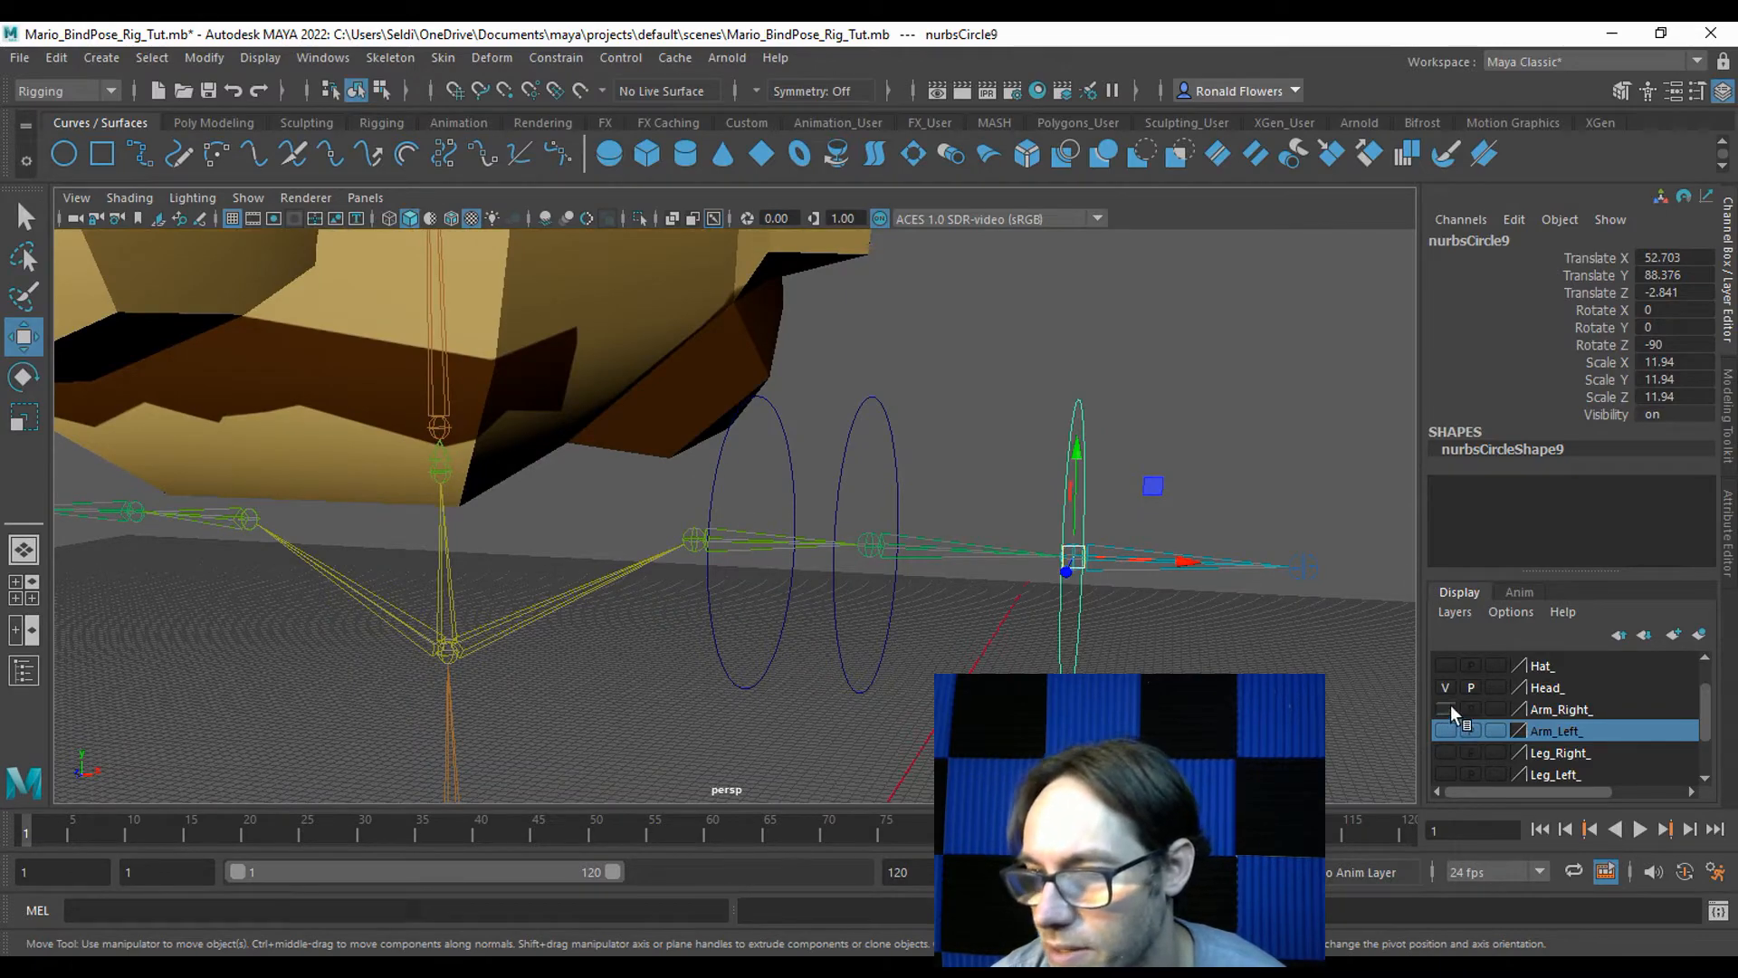
left_click(1450, 730)
mouse_move(1109, 706)
left_mouse_down("alt")
mouse_move(892, 704)
mouse_move(1131, 717)
mouse_move(1124, 704)
left_mouse_up("alt")
left_click(779, 676)
left_click_drag(906, 686, 815, 698, "alt")
right_click_drag(590, 650, 505, 449)
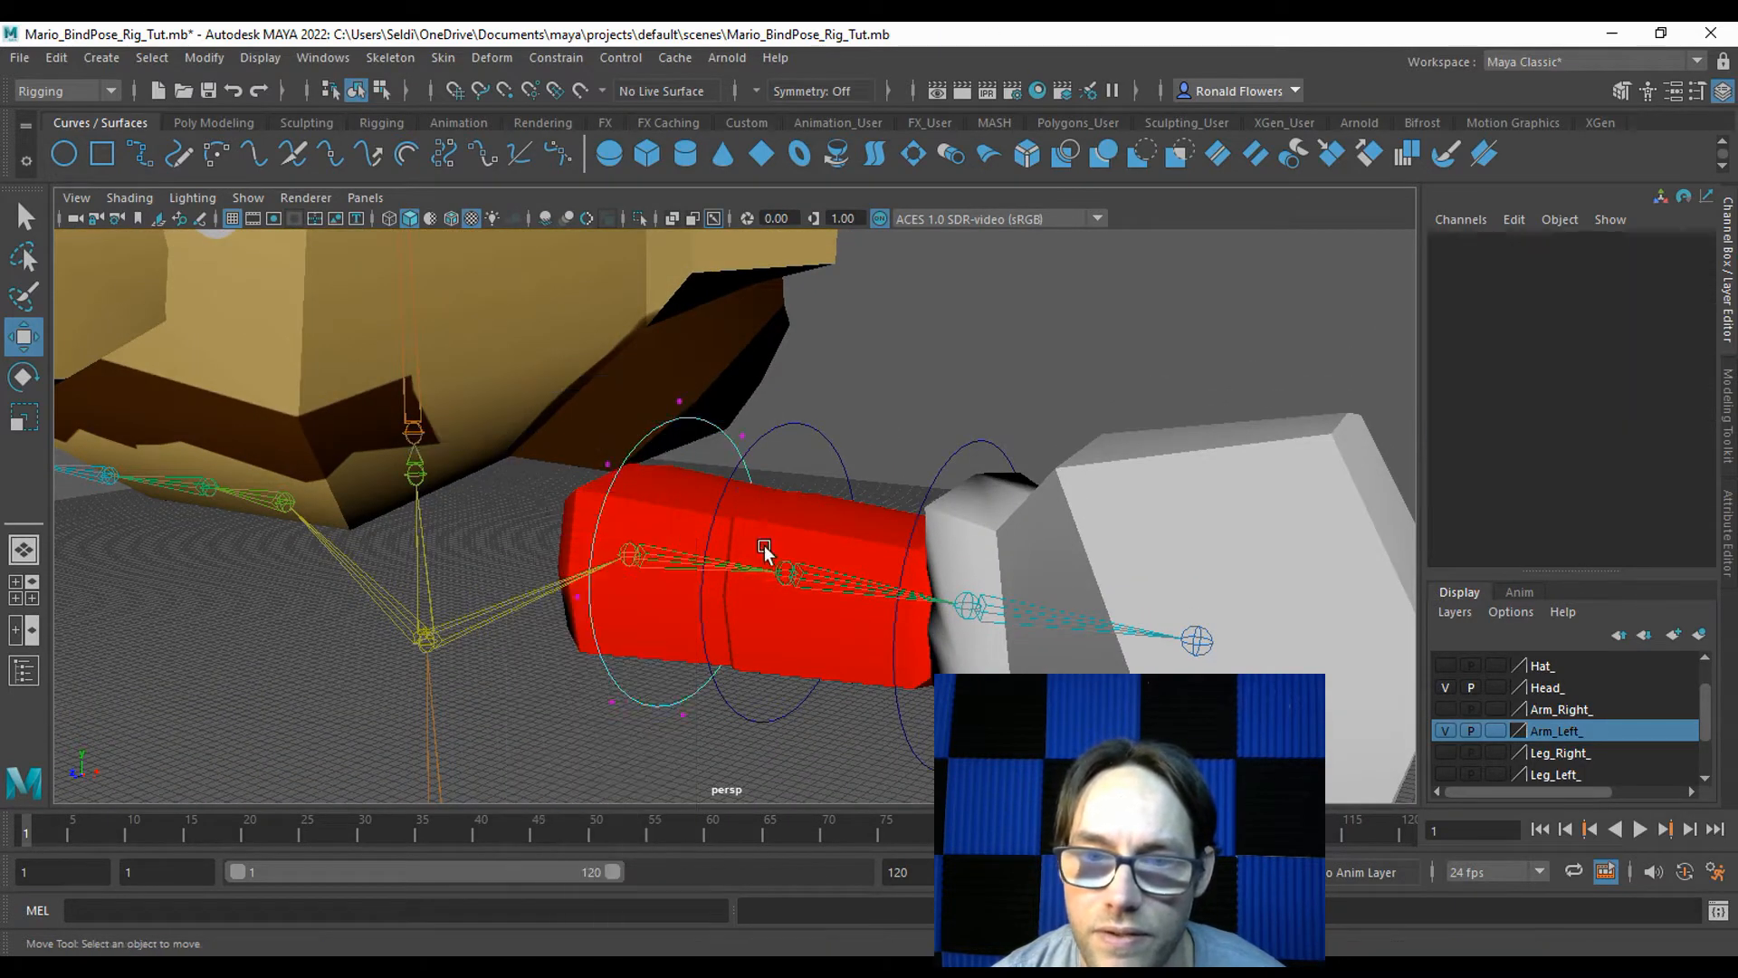
Bow the shoulder circle by shifting its upper and lower control vertices together along the upper arm.
left_click_drag(581, 389, 788, 443)
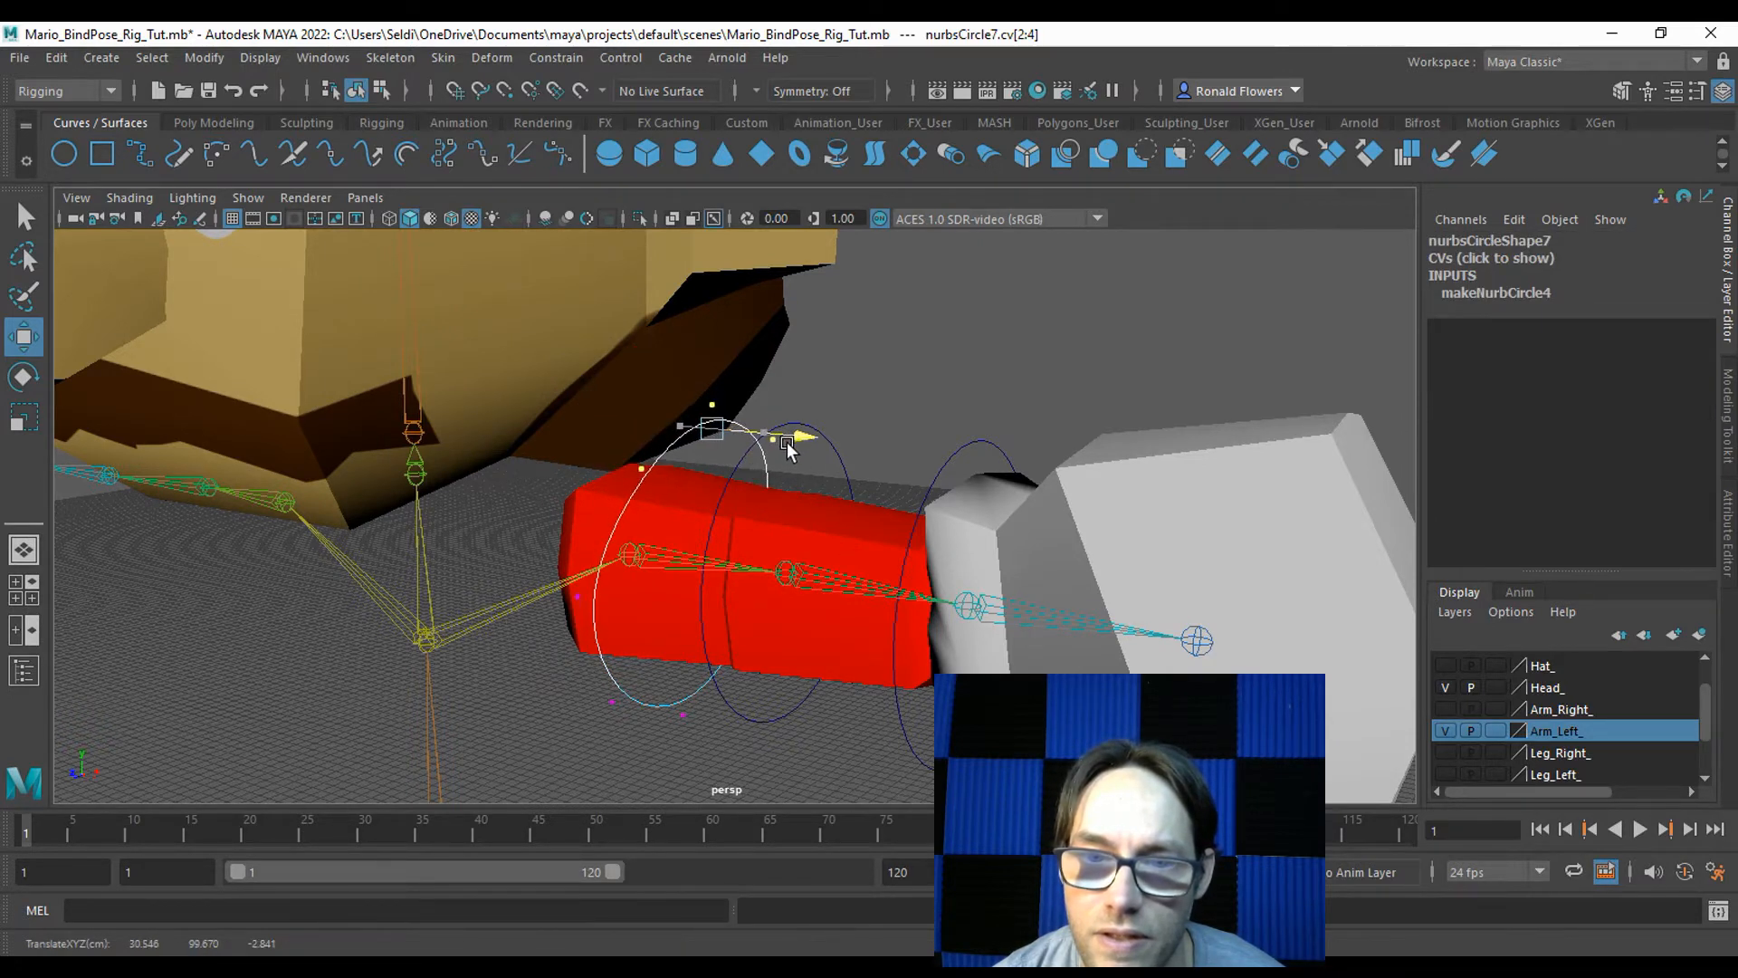
key("ctrl+z")
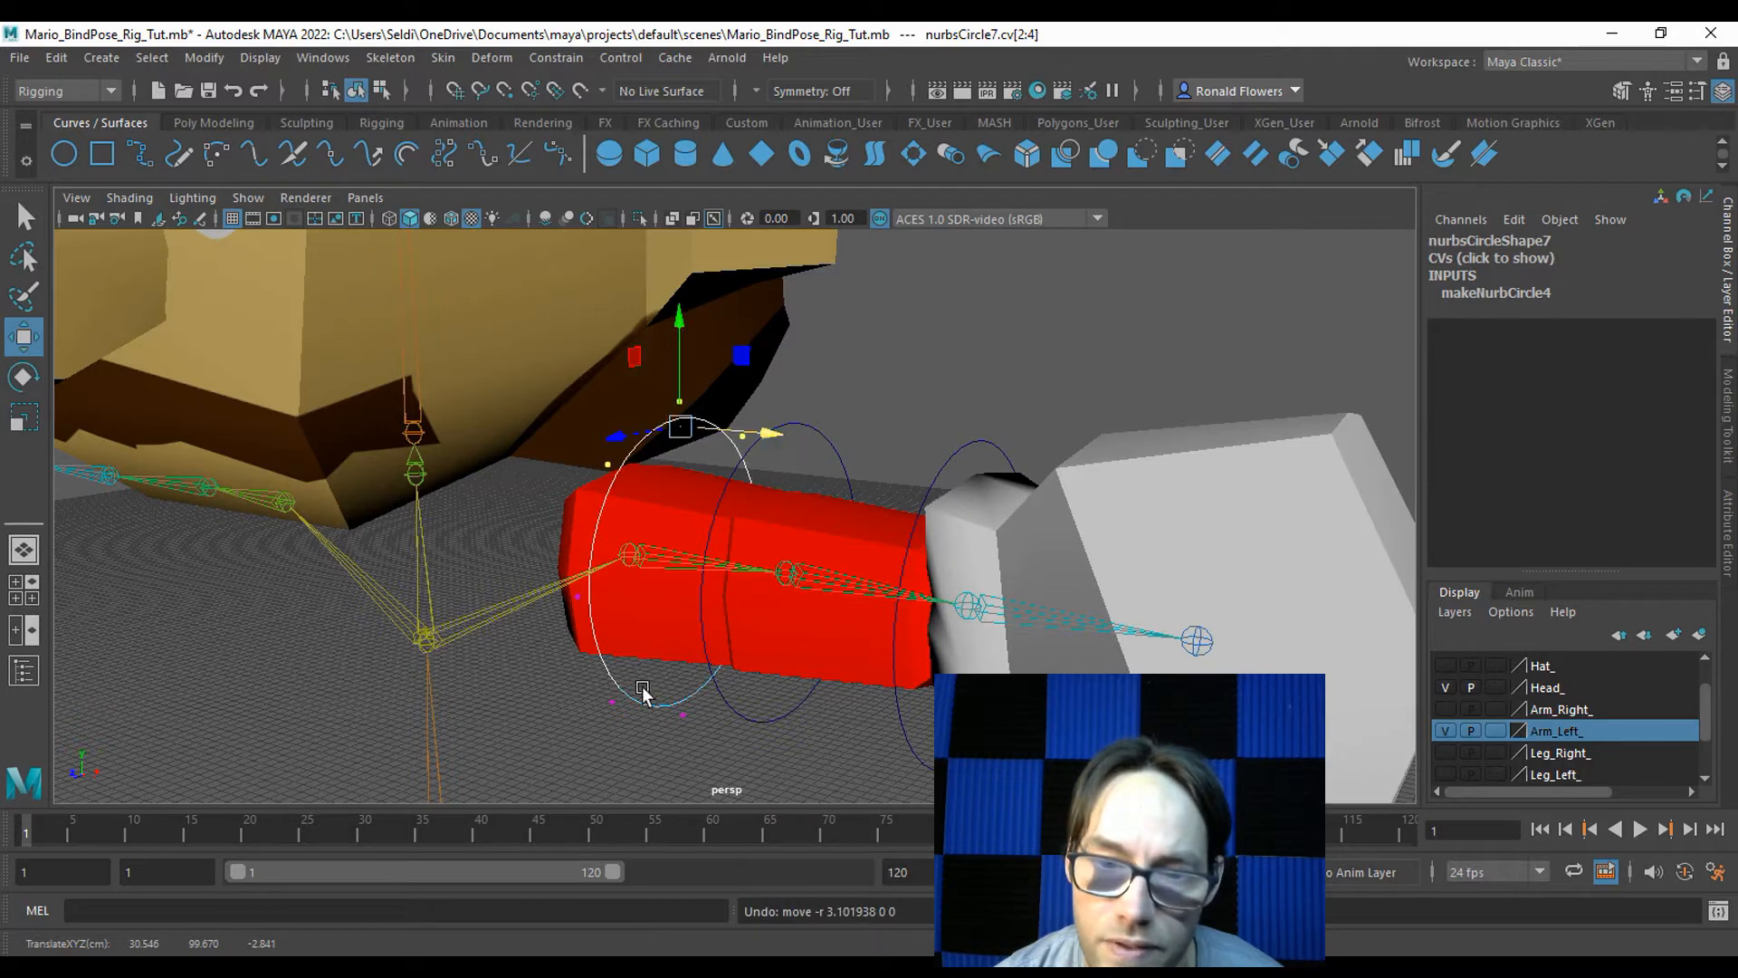
left_click(652, 709)
left_click_drag(651, 711, 702, 633, "alt")
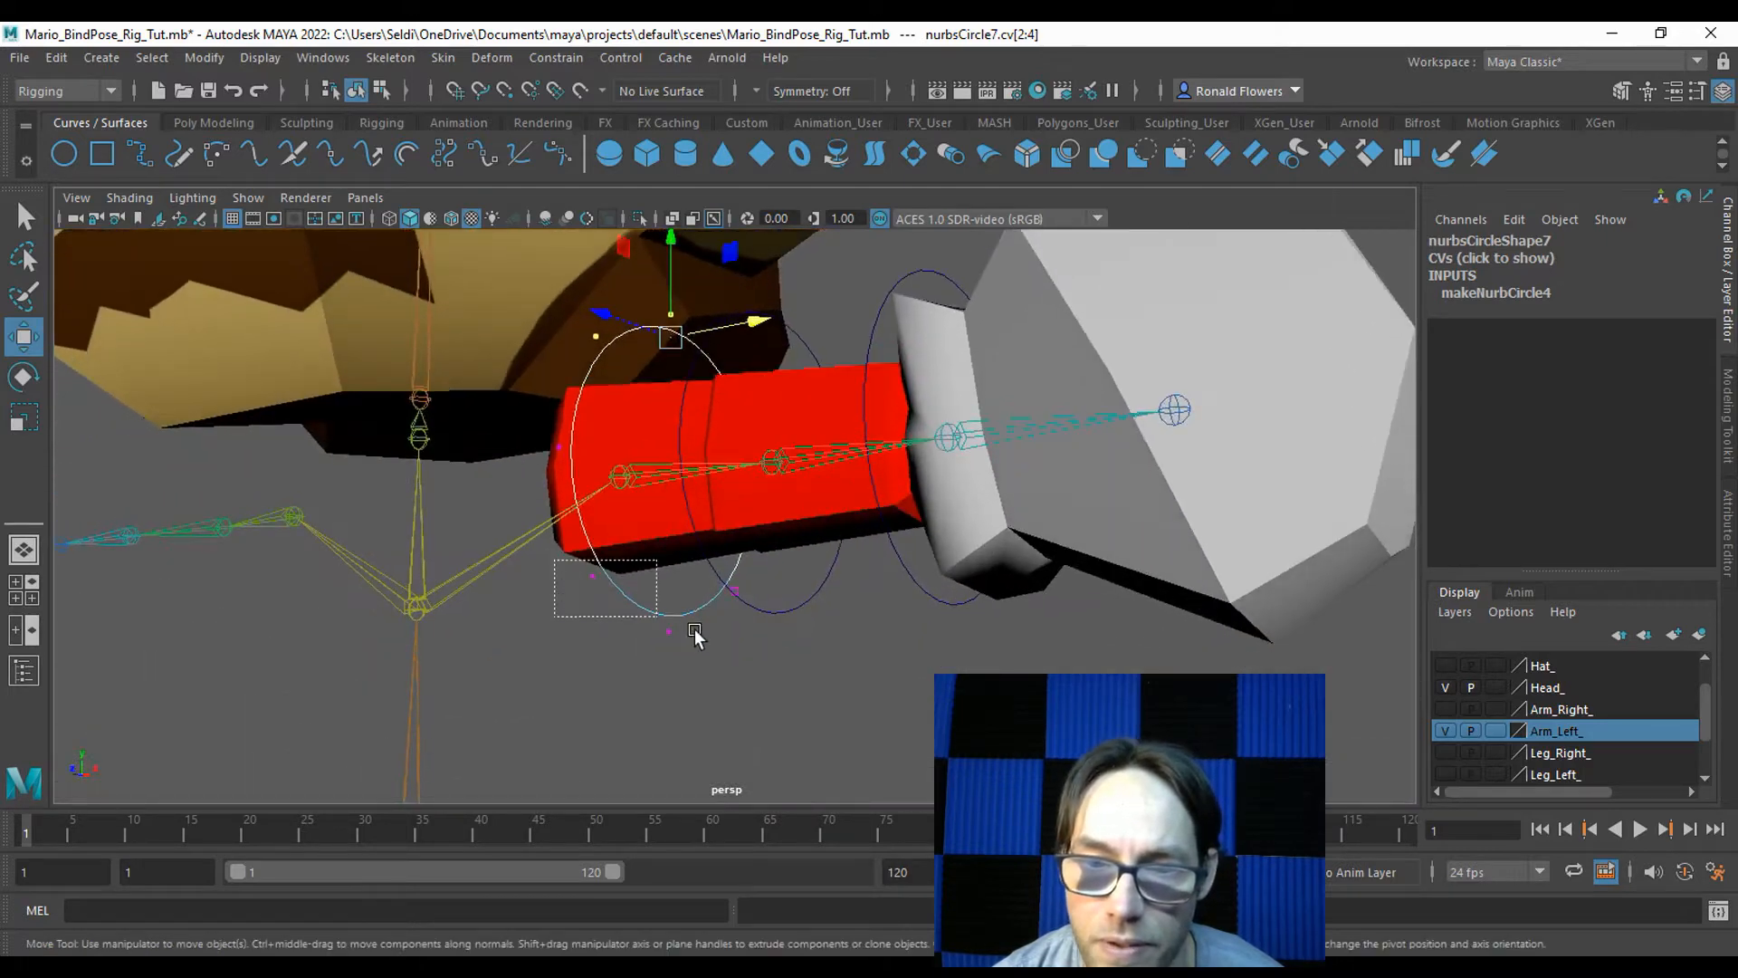
left_click_drag(781, 453, 703, 590, "alt")
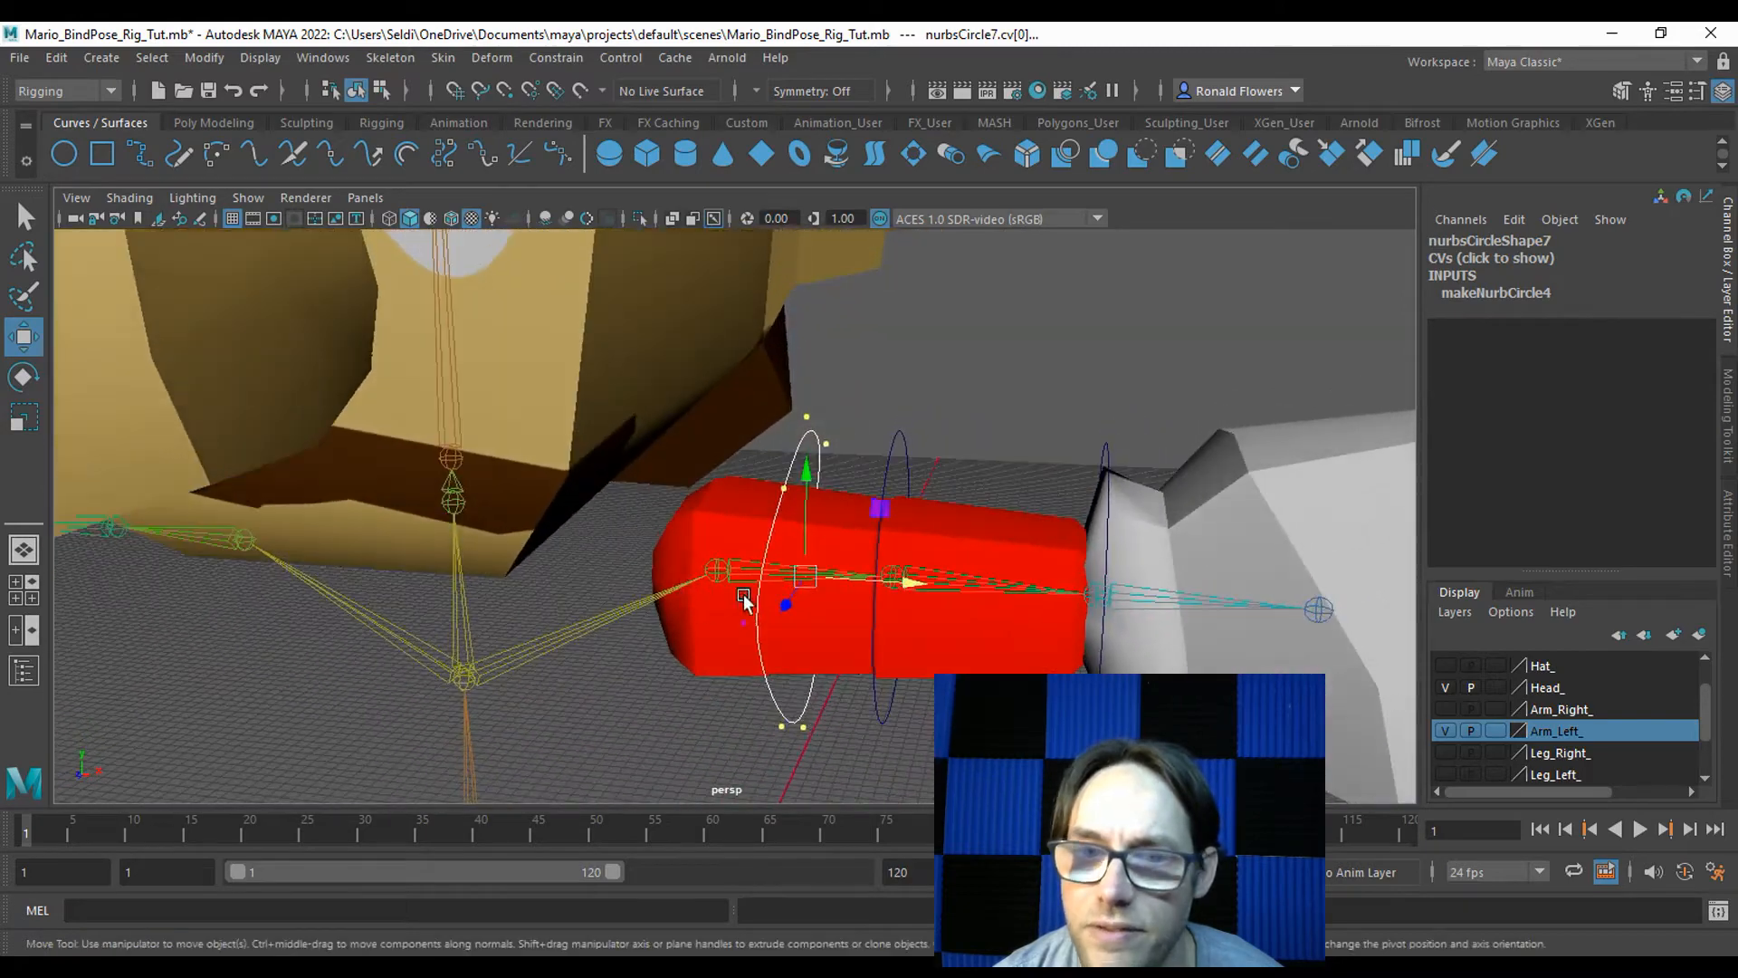
left_click_drag(800, 563, 839, 735, "alt")
Switch the elbow circle to control vertex editing.
left_click(893, 692)
left_click(858, 668)
right_click_drag(748, 754, 622, 453)
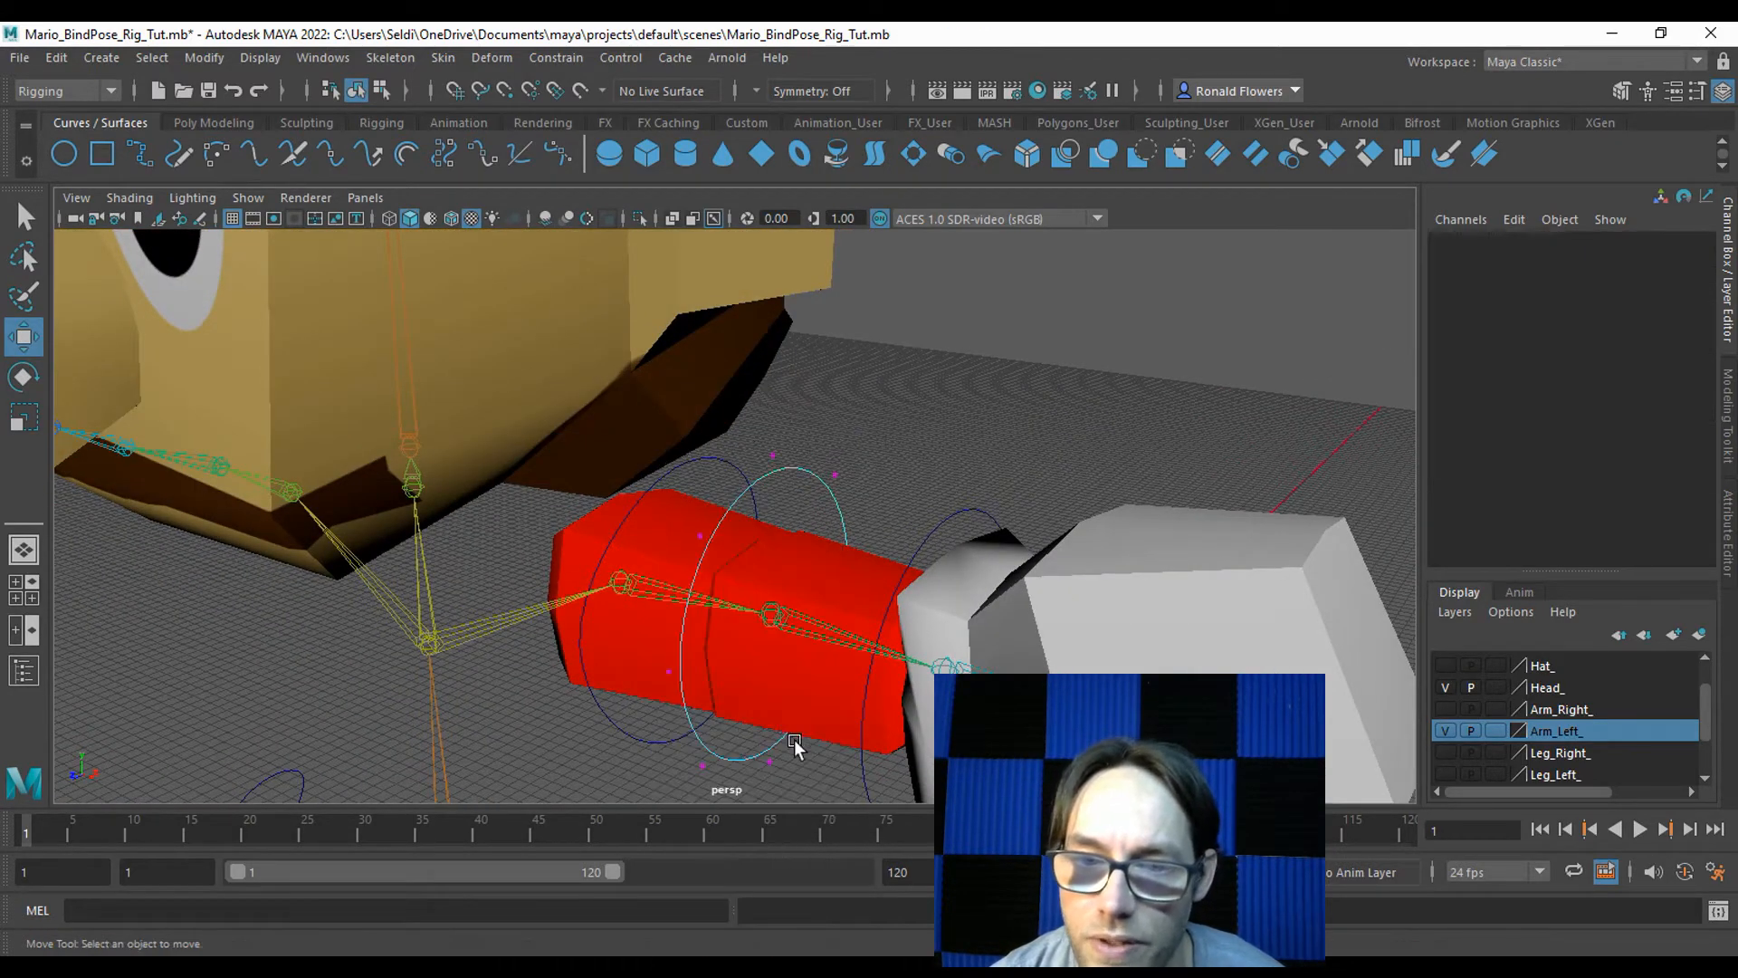
Square off the elbow circle by scaling its front and back control vertices and its upper and lower ones inward.
left_click(665, 676)
left_click_drag(820, 638, 769, 617, "alt")
left_click(662, 594, "shift")
key("r")
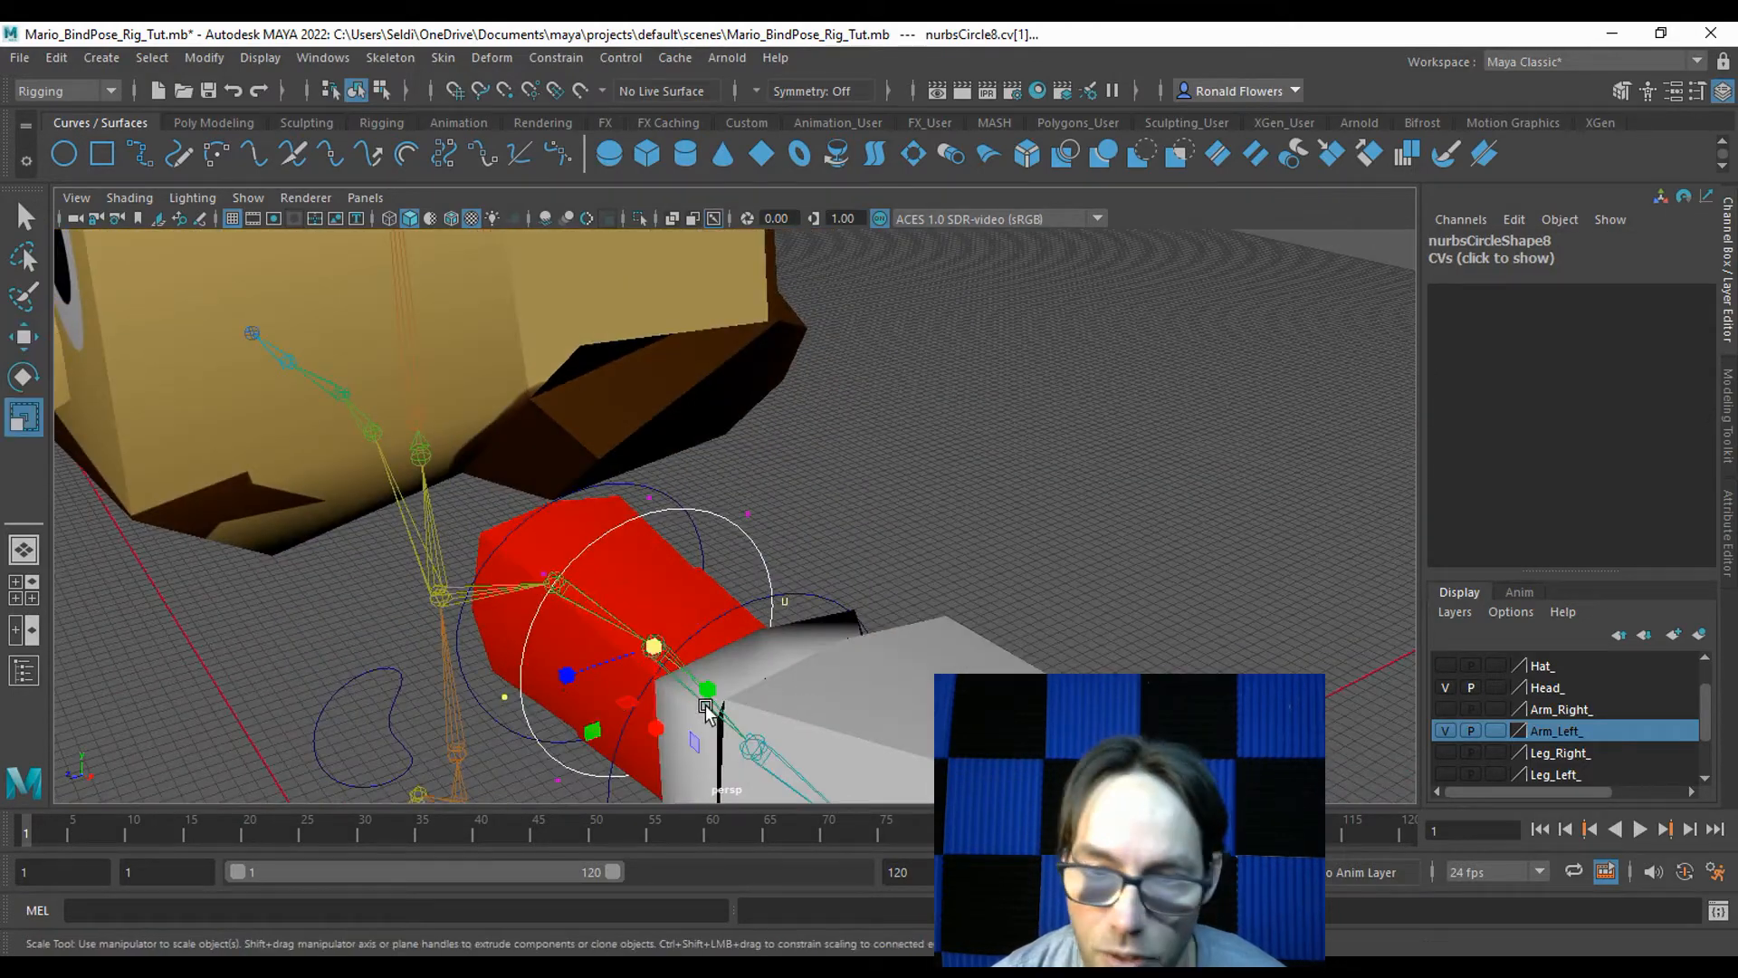
left_click_drag(572, 670, 810, 715)
left_click(794, 682)
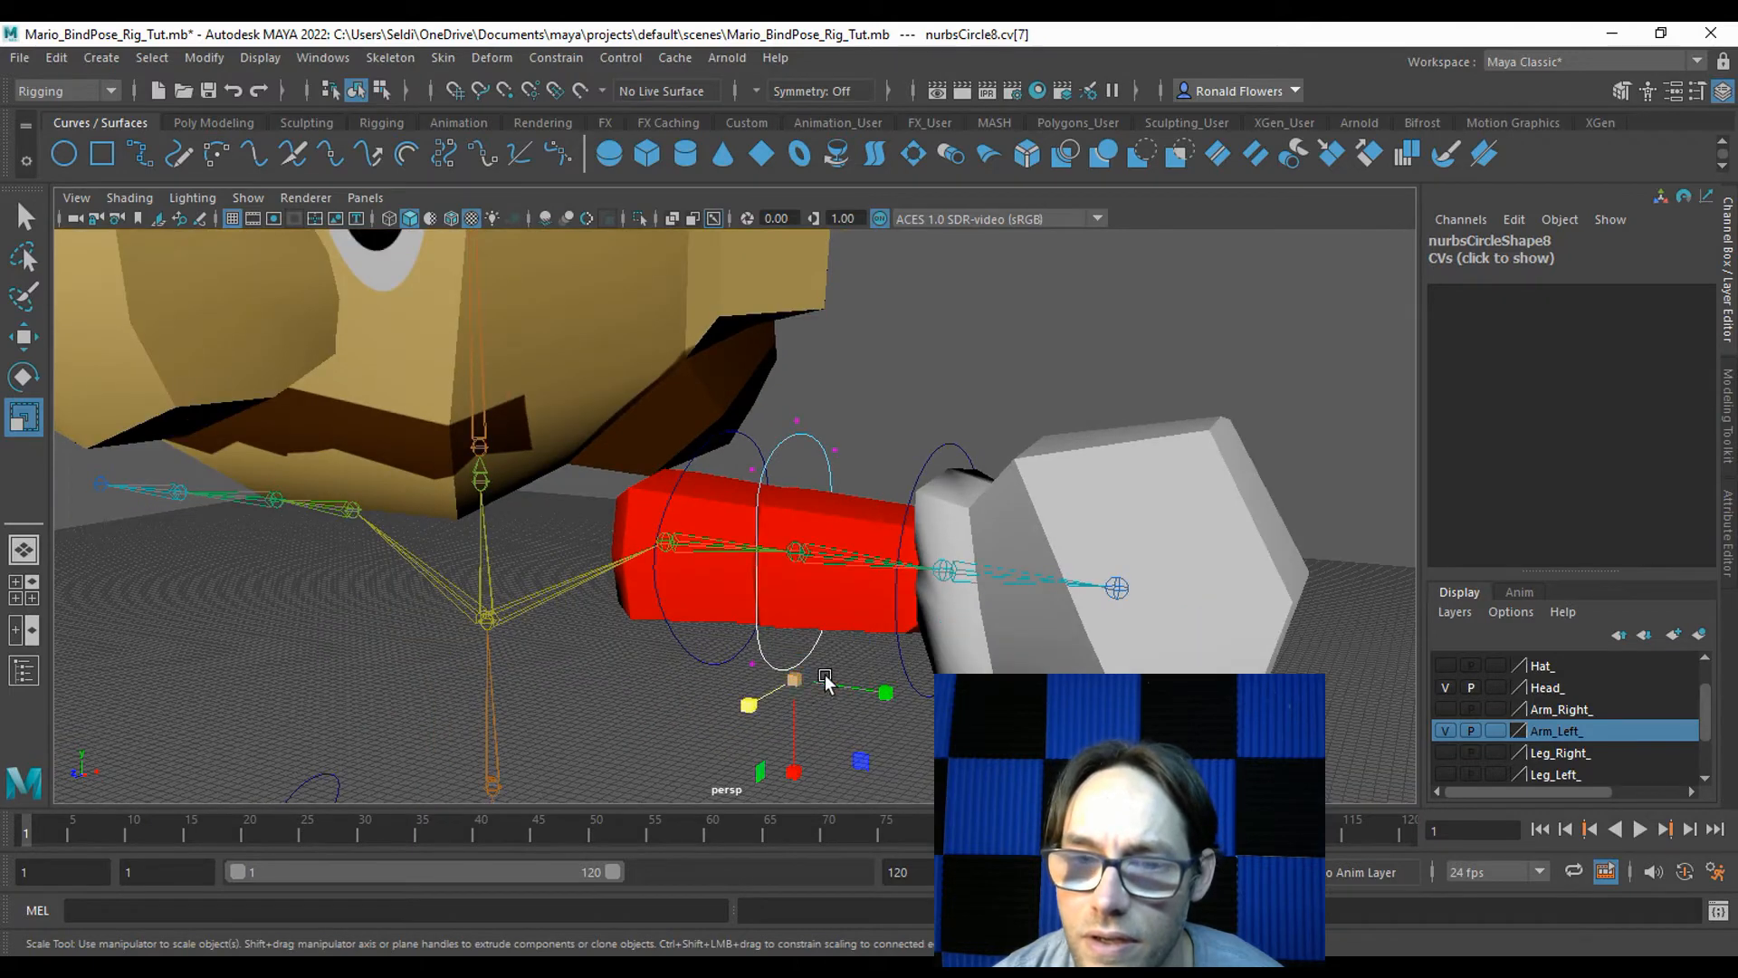
left_click(794, 419, "shift")
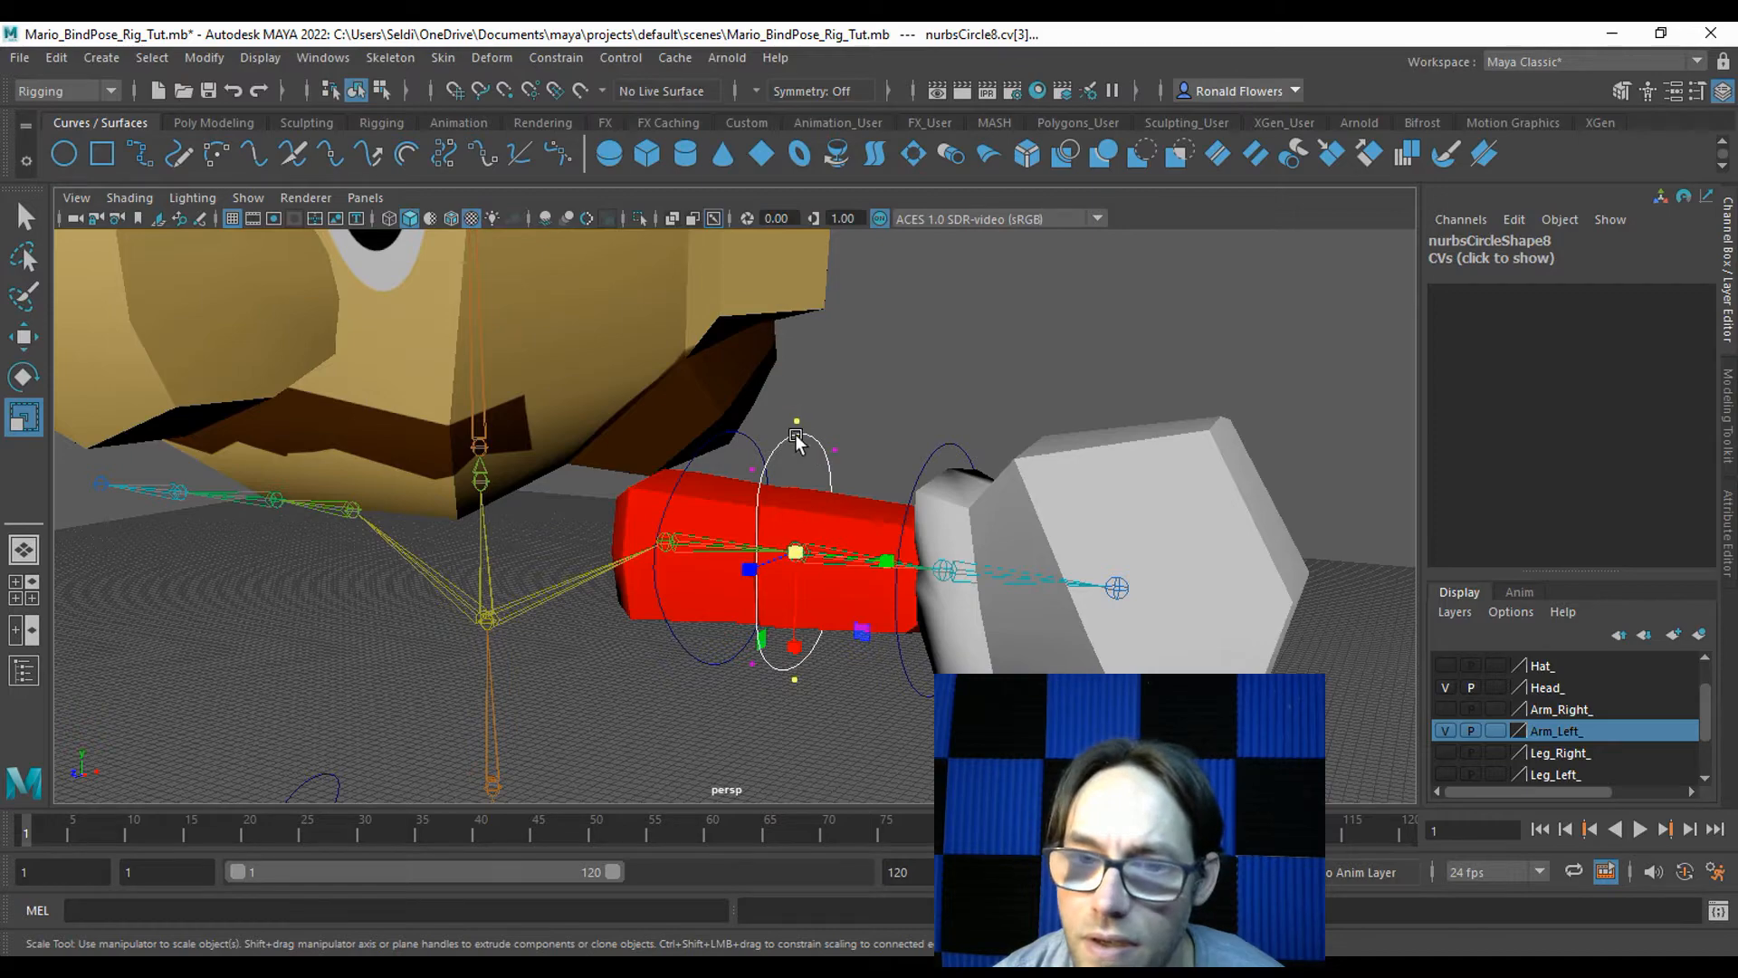
left_click_drag(797, 644, 796, 621)
mouse_move(729, 688)
left_mouse_down("alt")
mouse_move(920, 683)
mouse_move(772, 683)
mouse_move(710, 703)
left_mouse_up("alt")
left_click(870, 724)
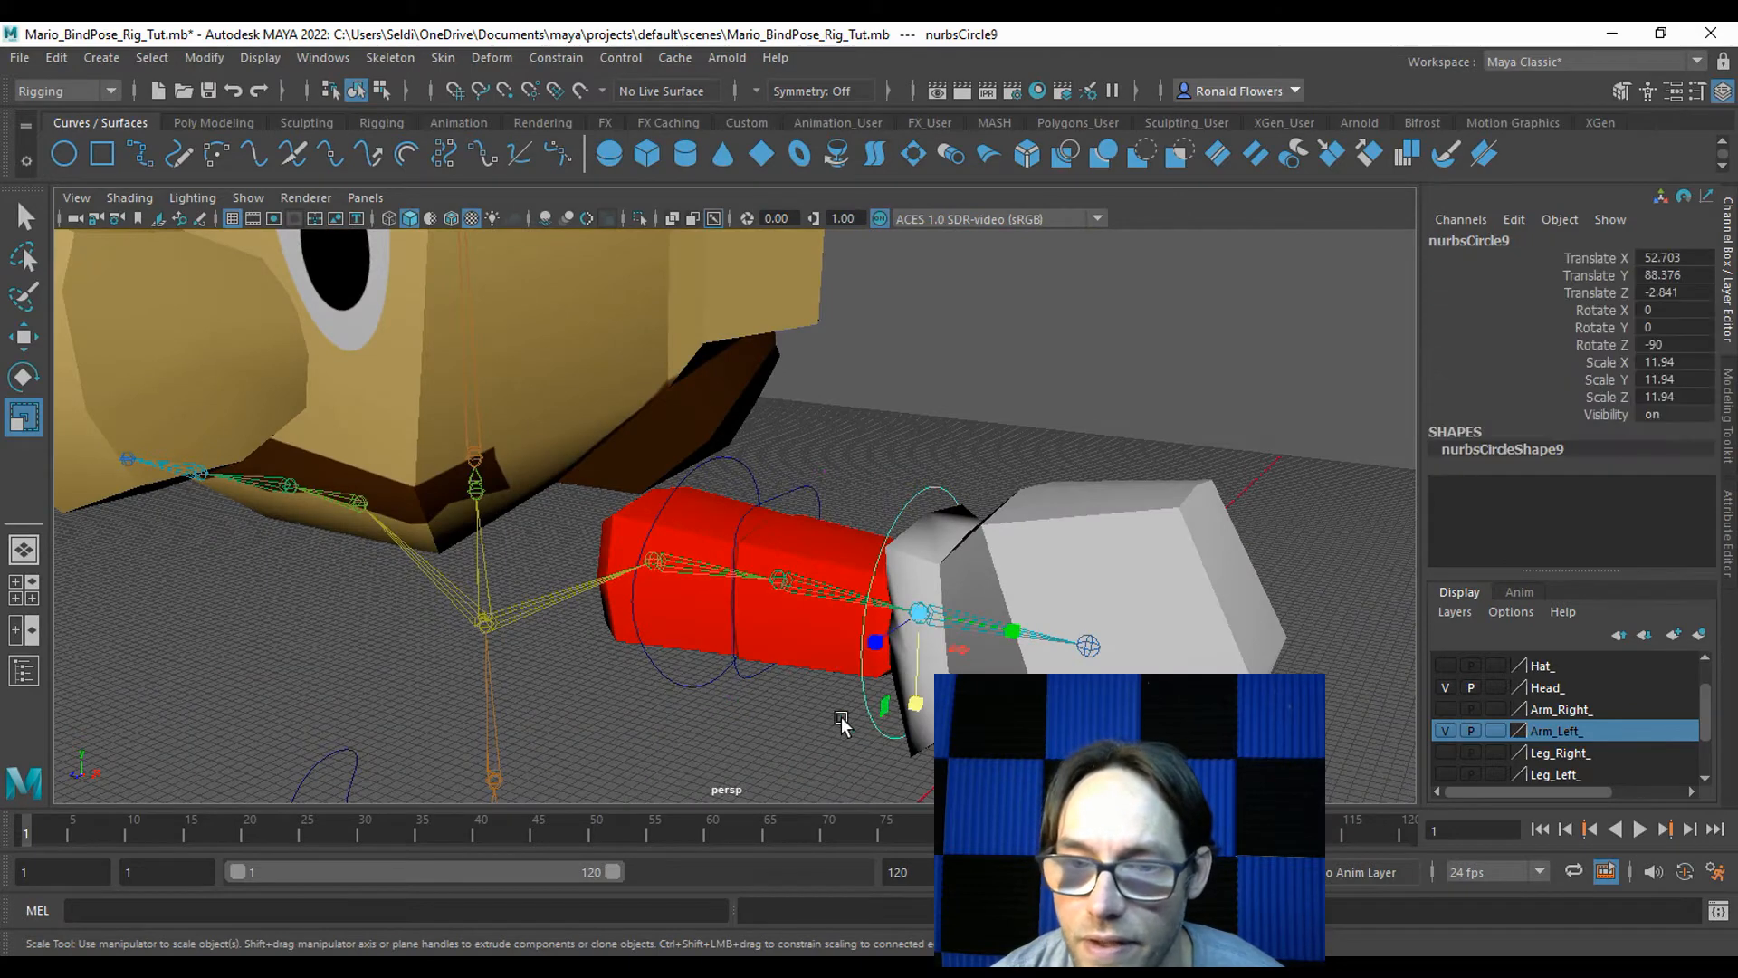
left_click_drag(813, 711, 792, 703, "alt")
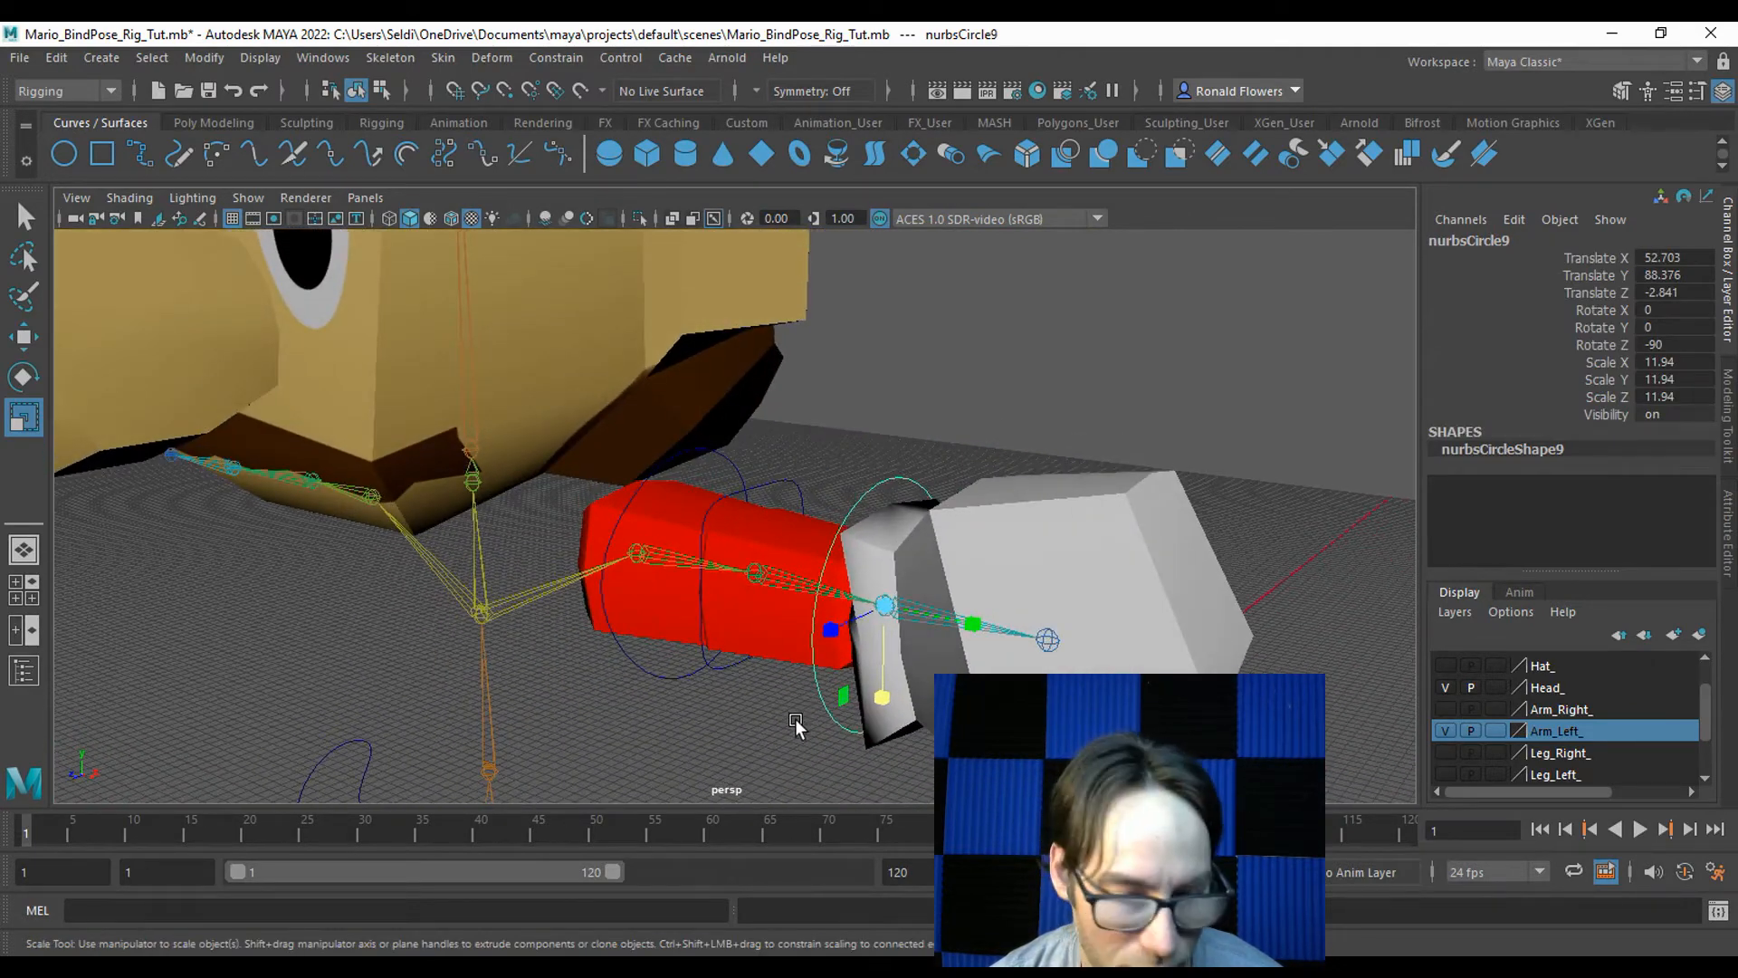
right_click_drag(814, 444, 704, 462)
left_click(799, 636)
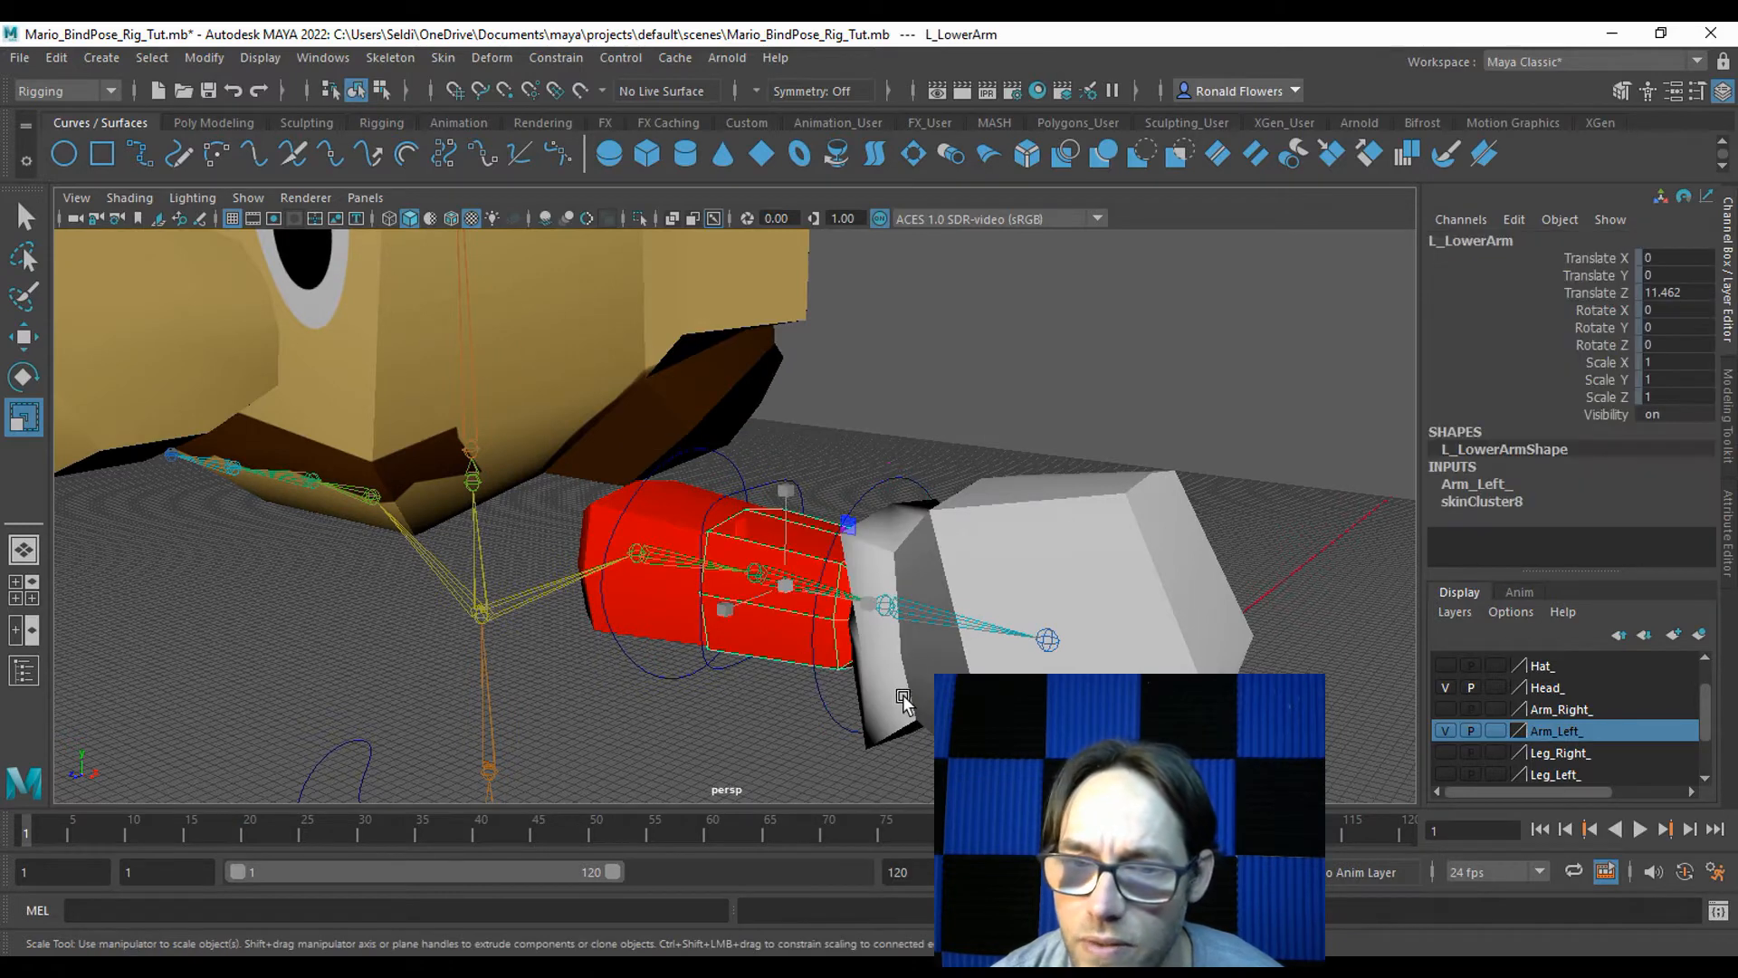
left_click(818, 692)
right_click_drag(829, 444, 720, 452)
left_click(805, 644)
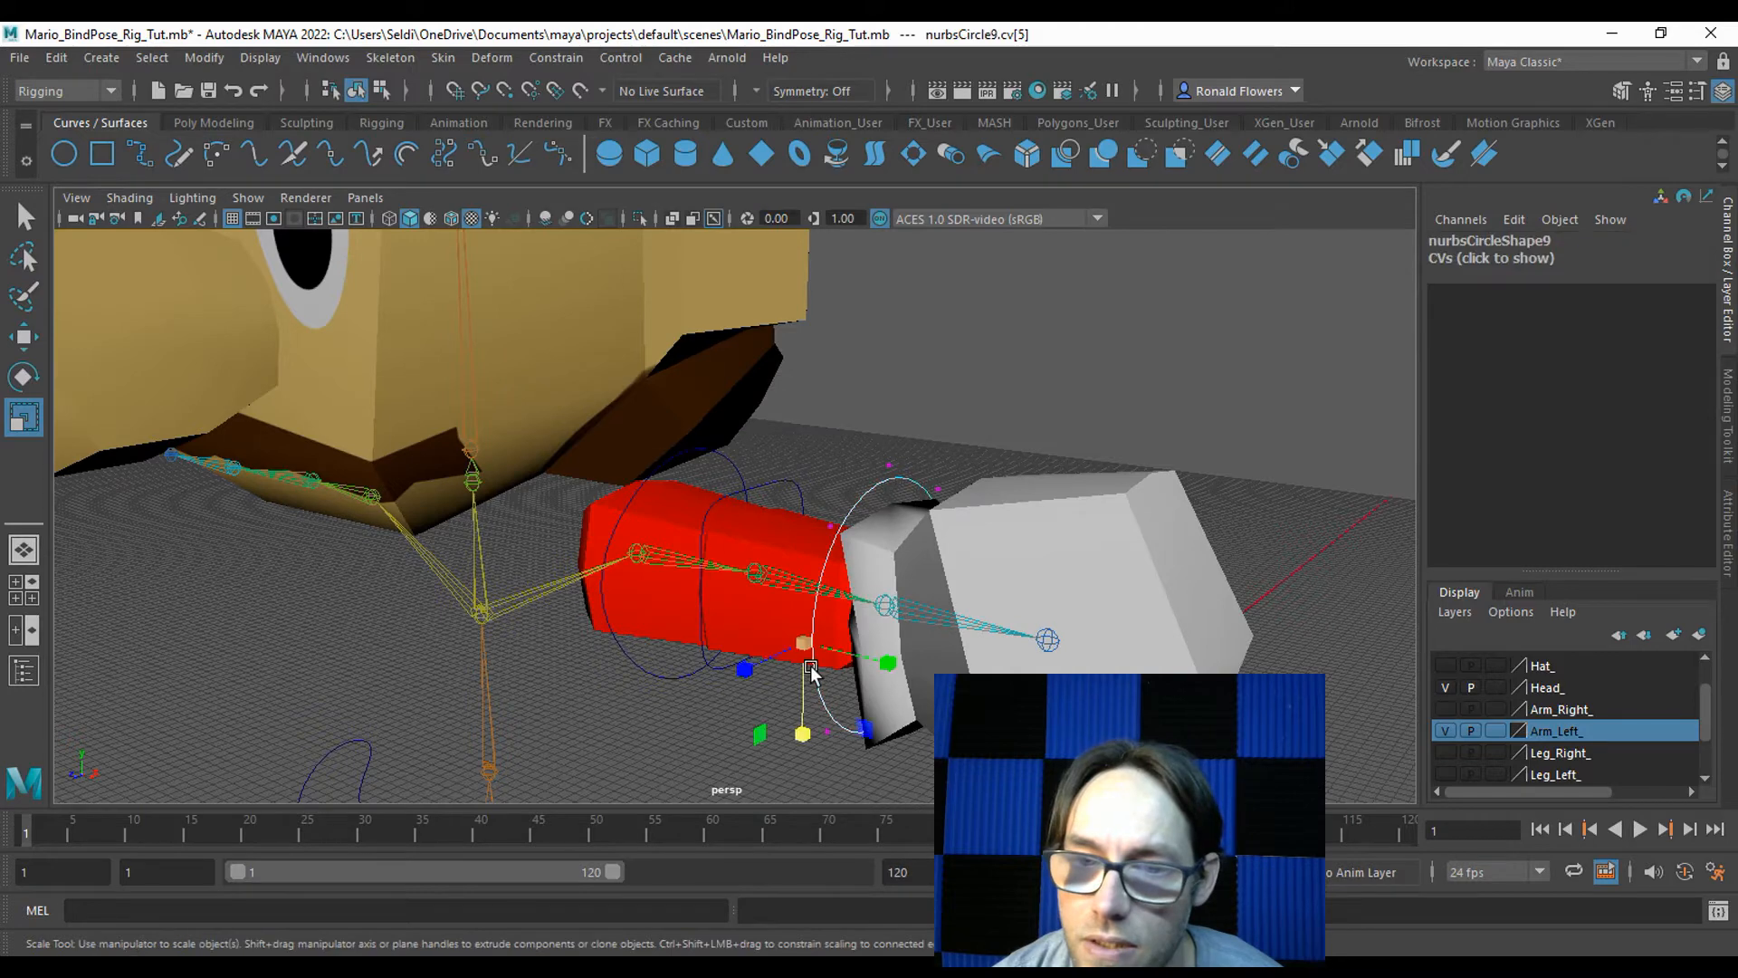
left_click(889, 467, "shift")
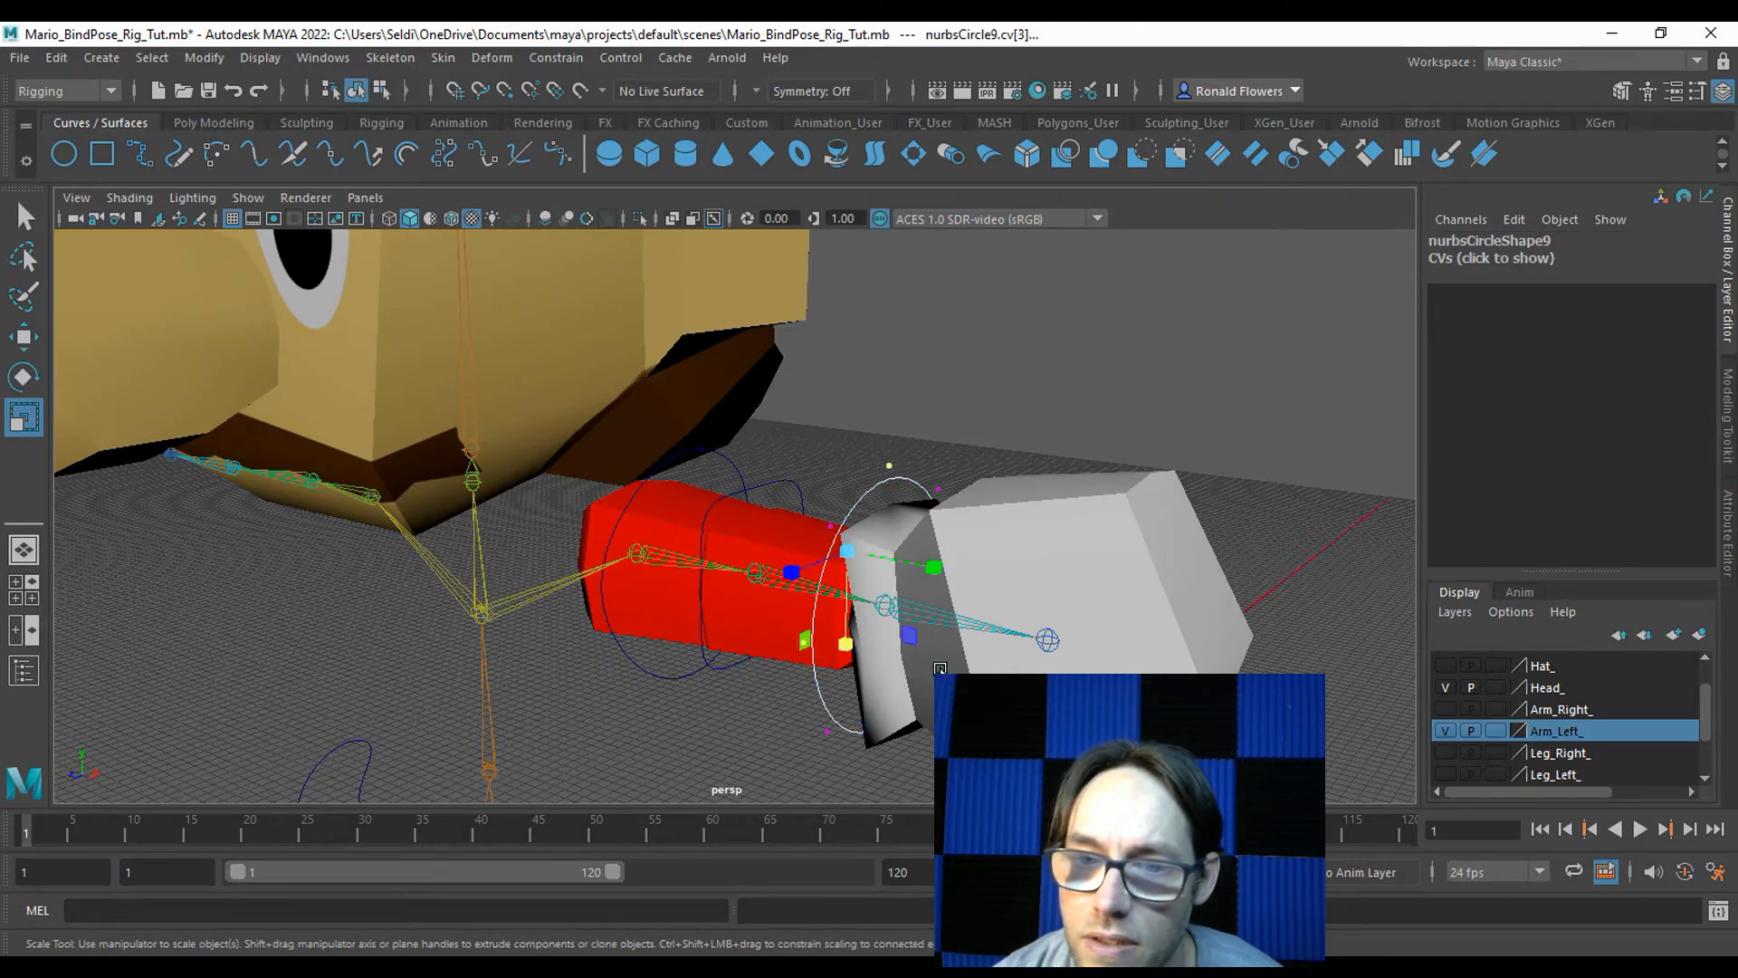
left_click_drag(940, 668, 861, 617, "alt")
left_click_drag(762, 590, 664, 637, "alt")
left_click(496, 590, "shift")
left_click_drag(500, 590, 798, 578, "alt")
middle_click_drag(797, 584, 761, 575)
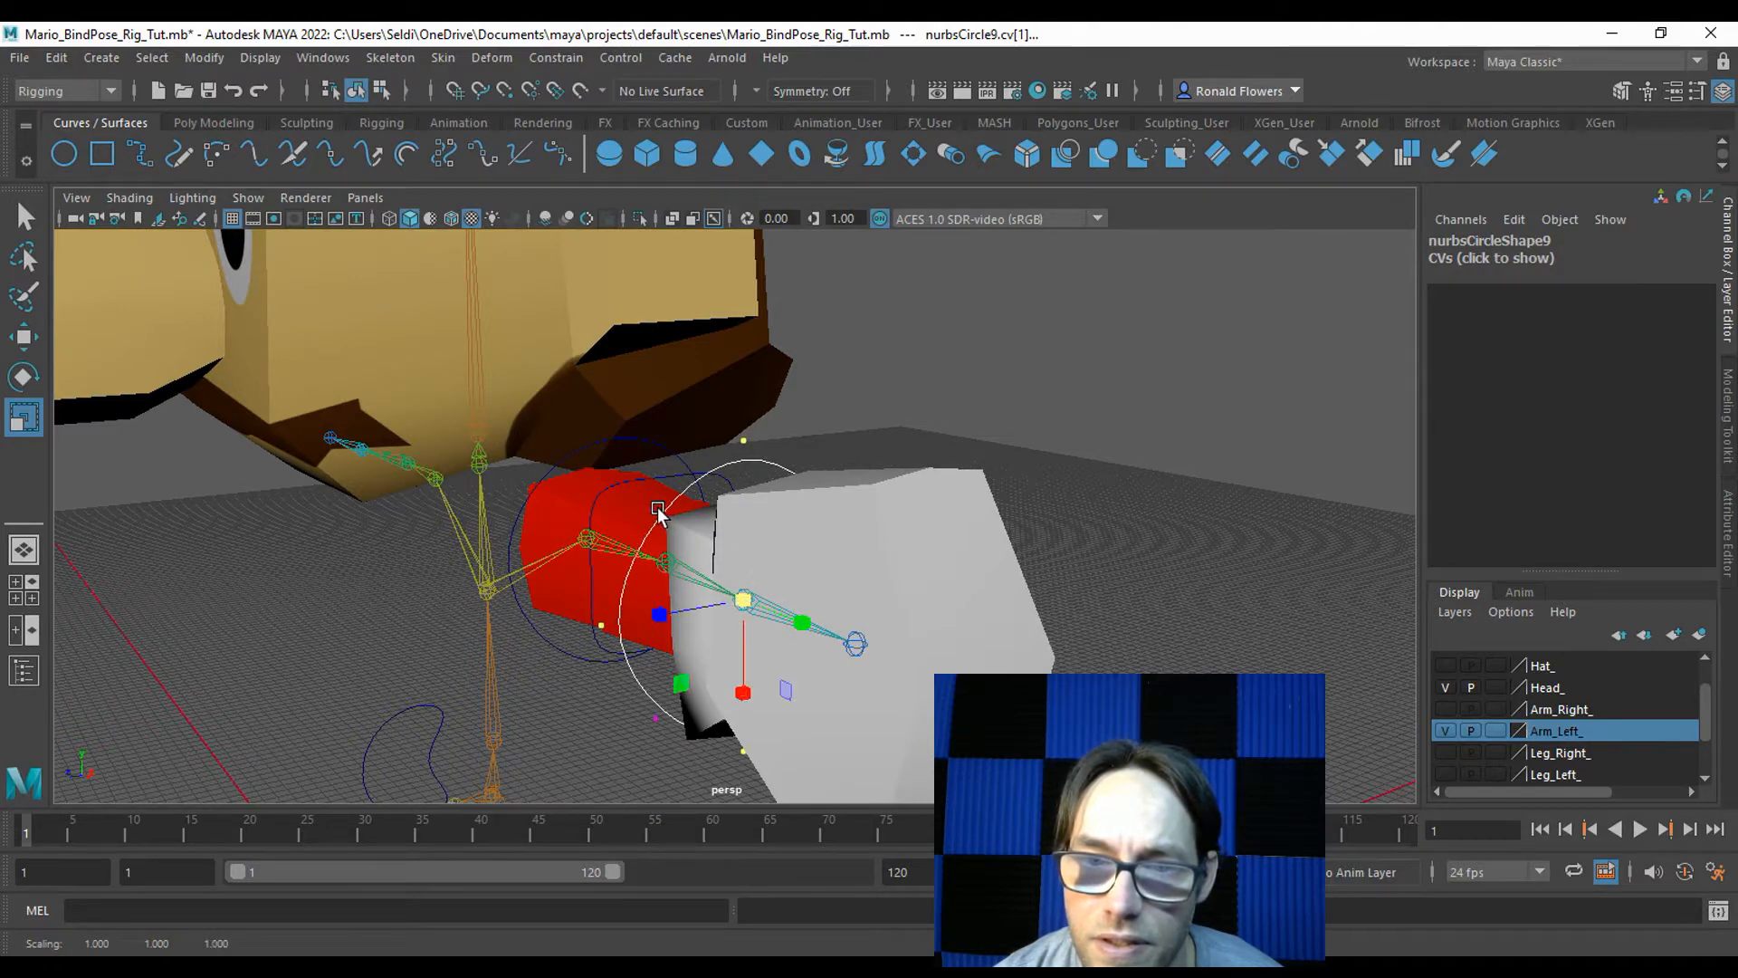
key("F8")
left_click(874, 463)
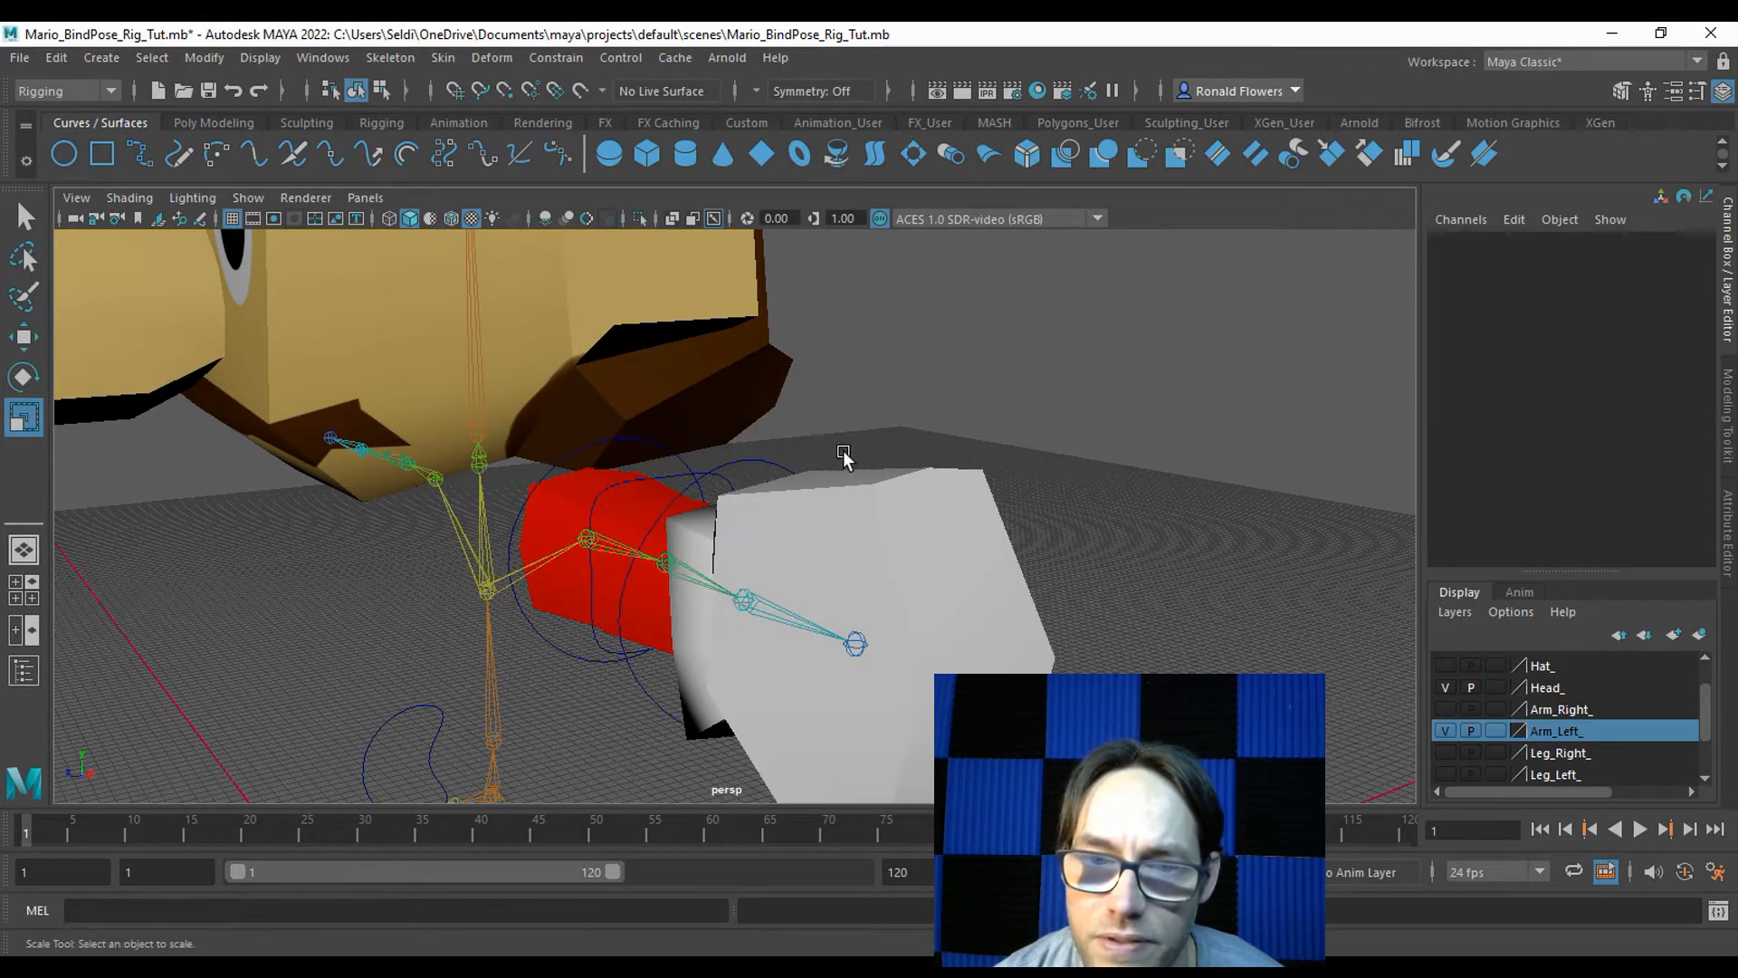
left_click(761, 465)
right_click_drag(715, 514, 710, 373)
right_click_drag(765, 462, 767, 383)
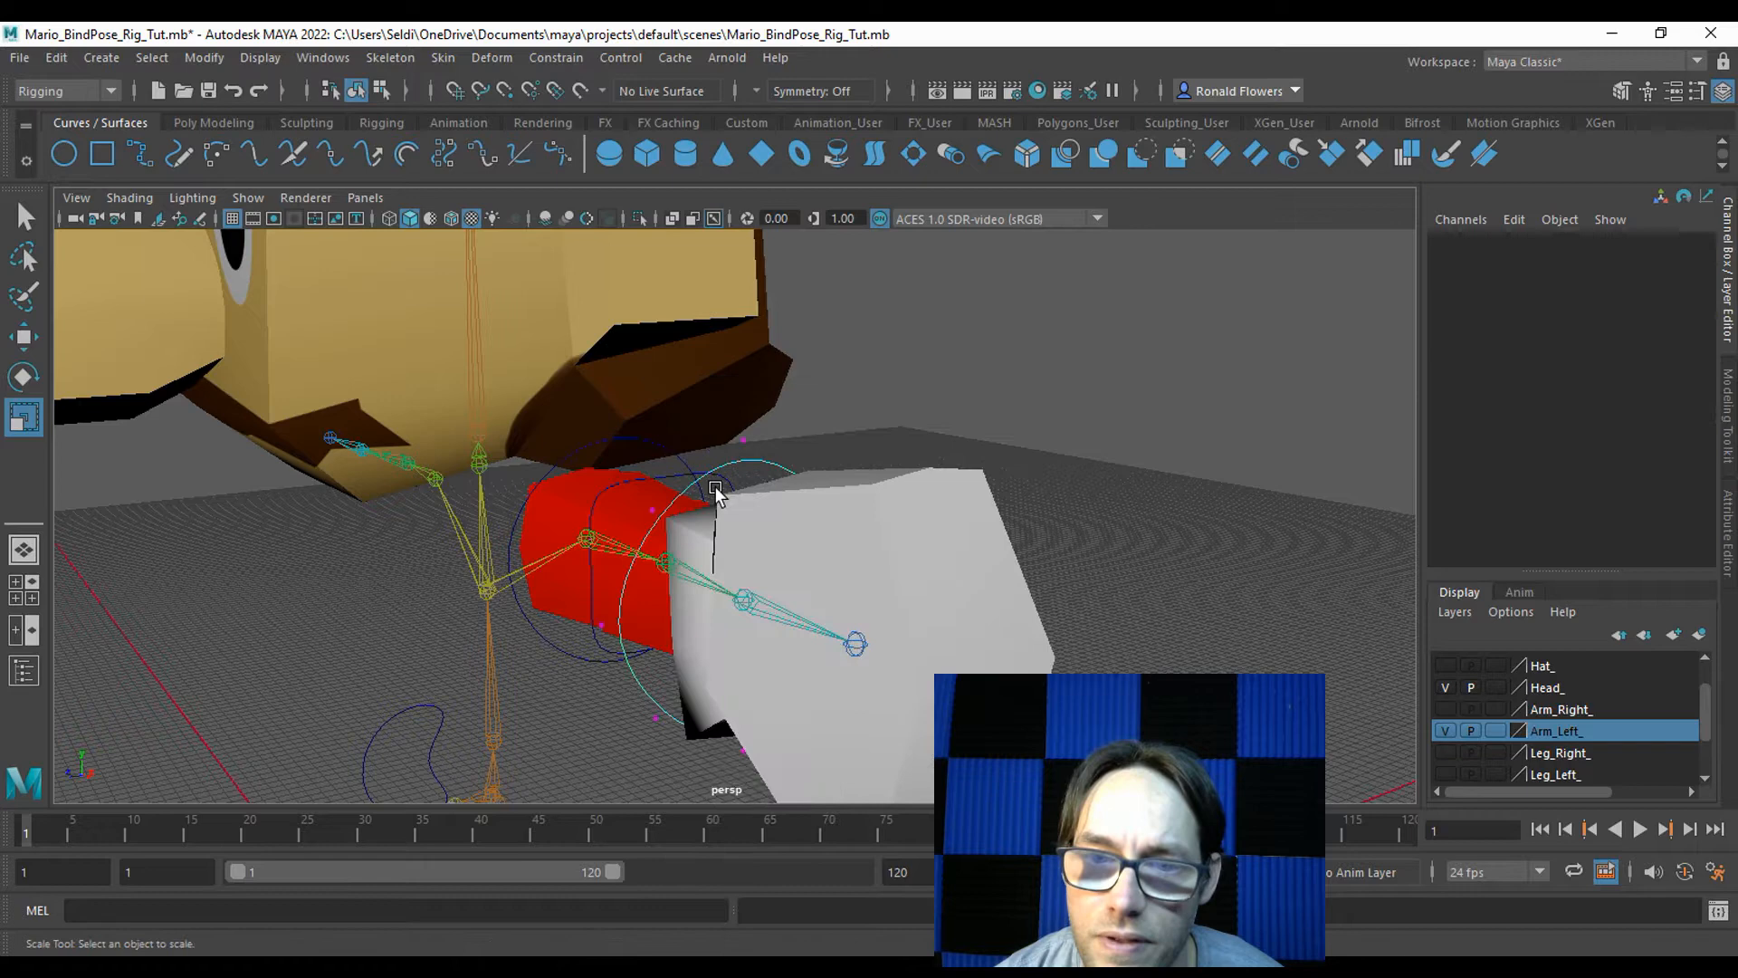
left_click(651, 519)
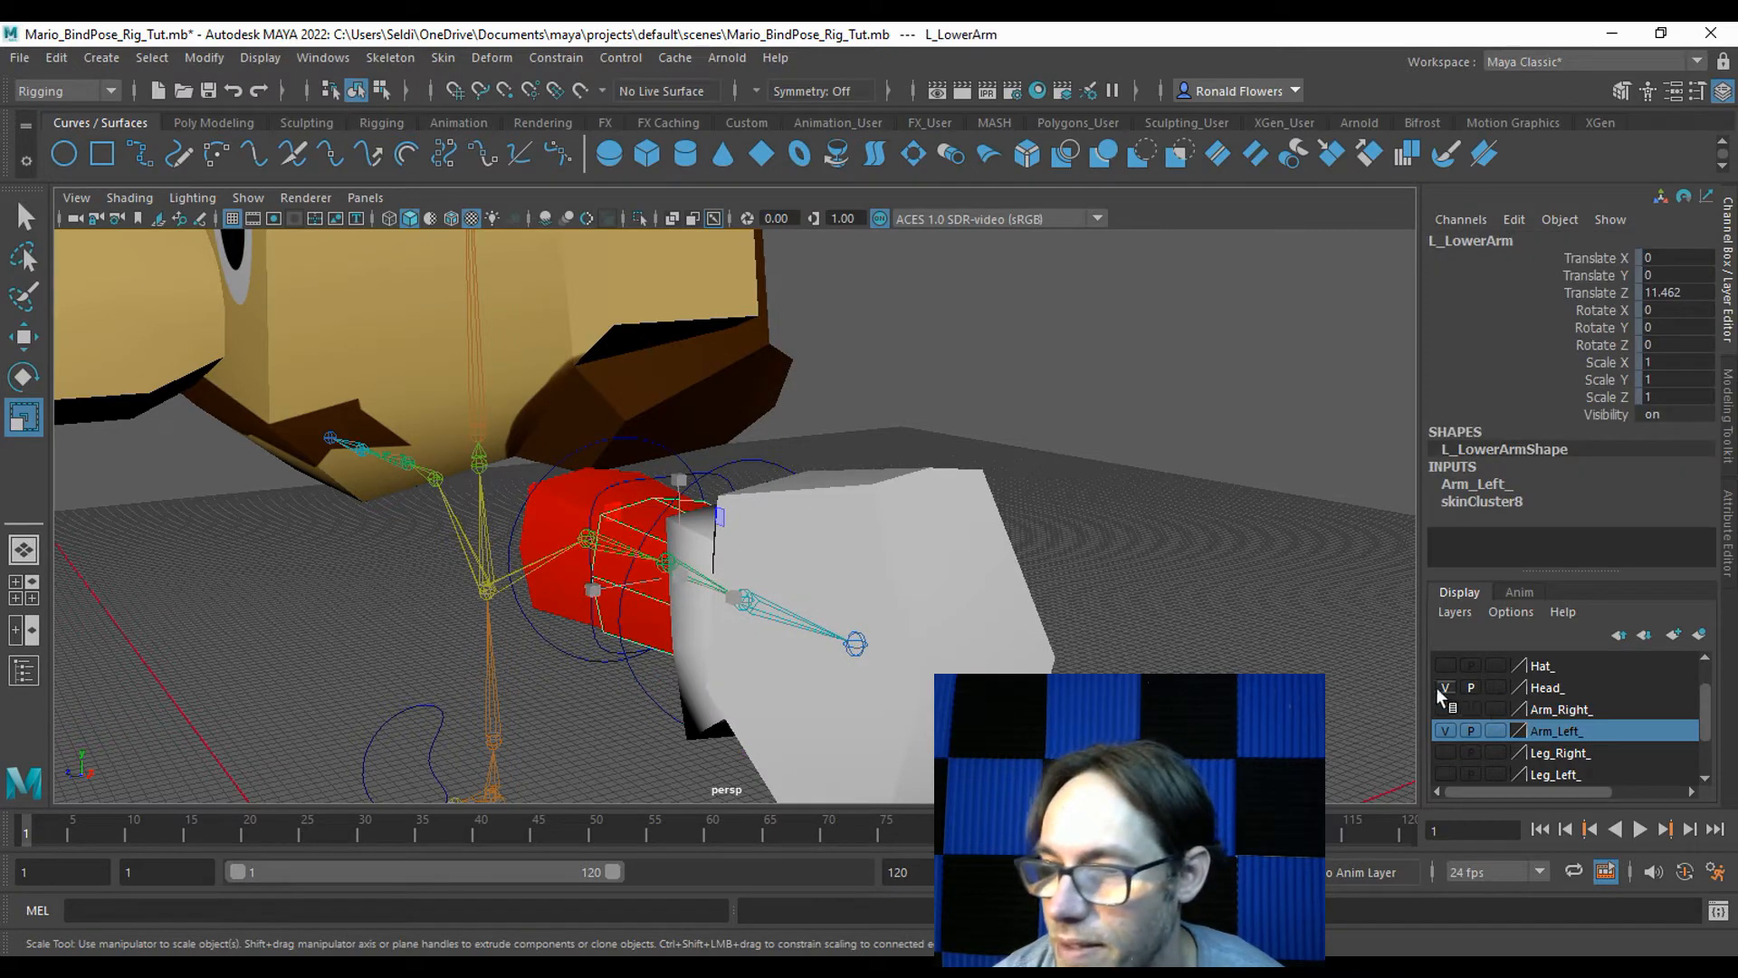
Hide the Arm_Left_ layer and switch the wrist circle to control vertex editing.
left_click(1445, 731)
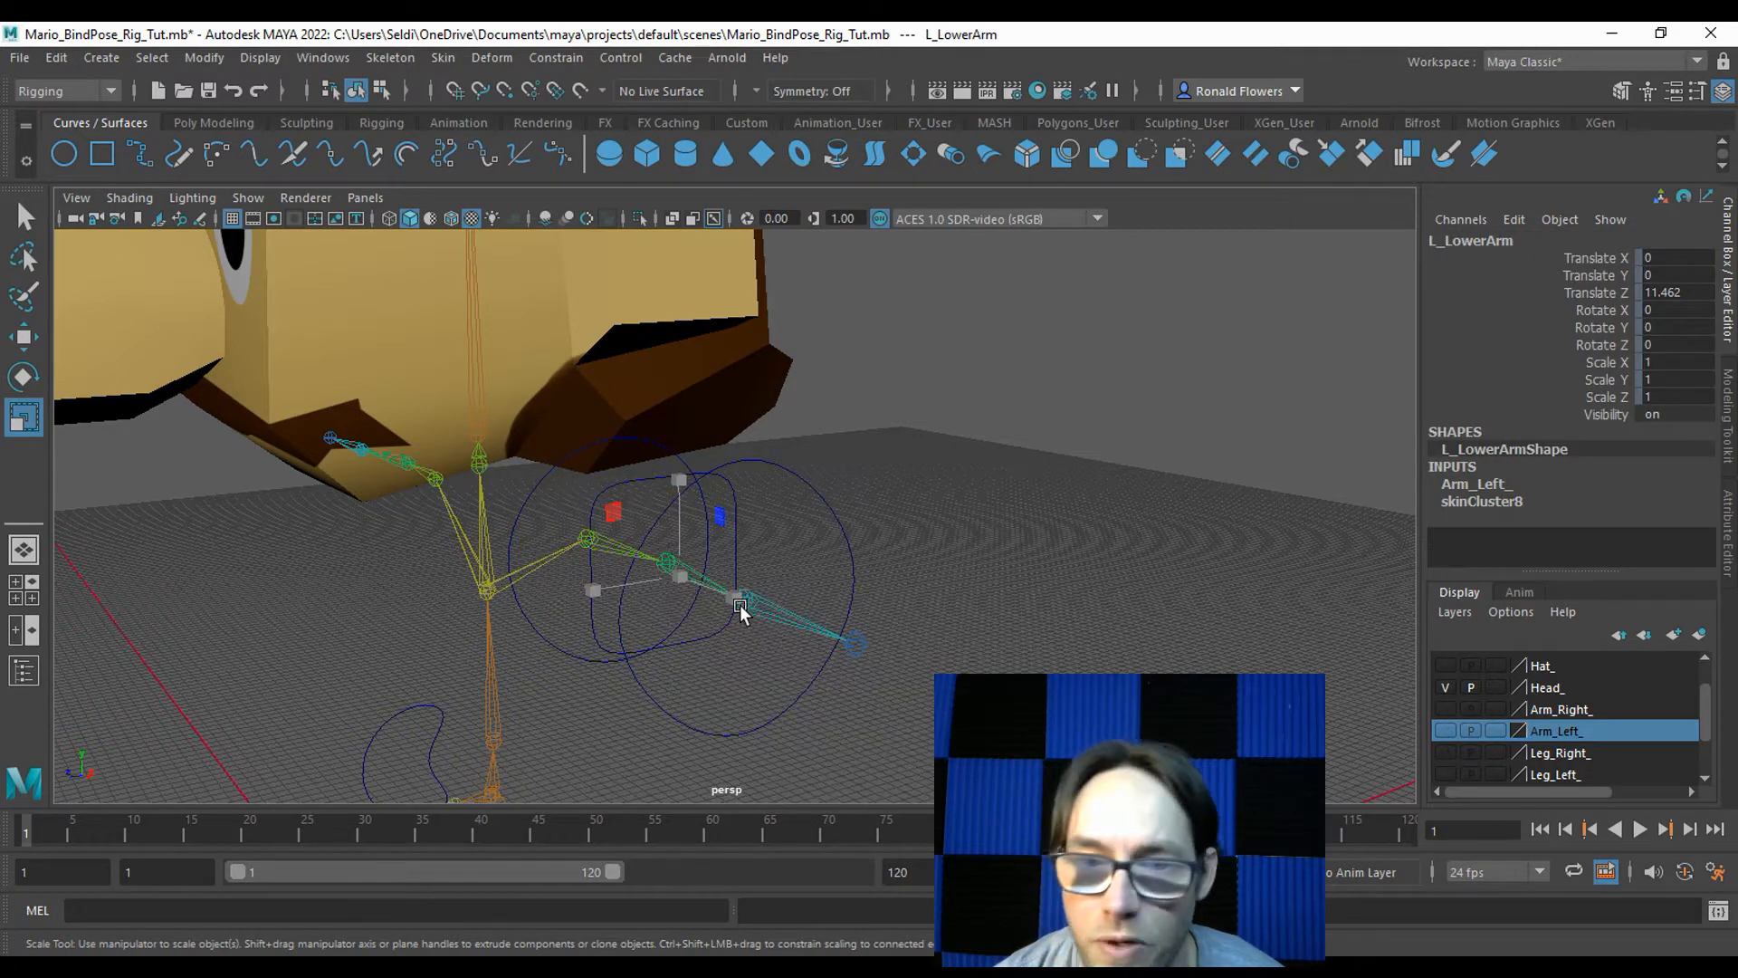
left_click_drag(742, 616, 958, 601, "alt")
left_click(925, 498)
right_click(921, 497)
right_click_drag(921, 497, 840, 452)
Scale the wrist circle's four diagonal control vertices inward to 0.4, shaping it into a pointed diamond.
left_click(944, 482)
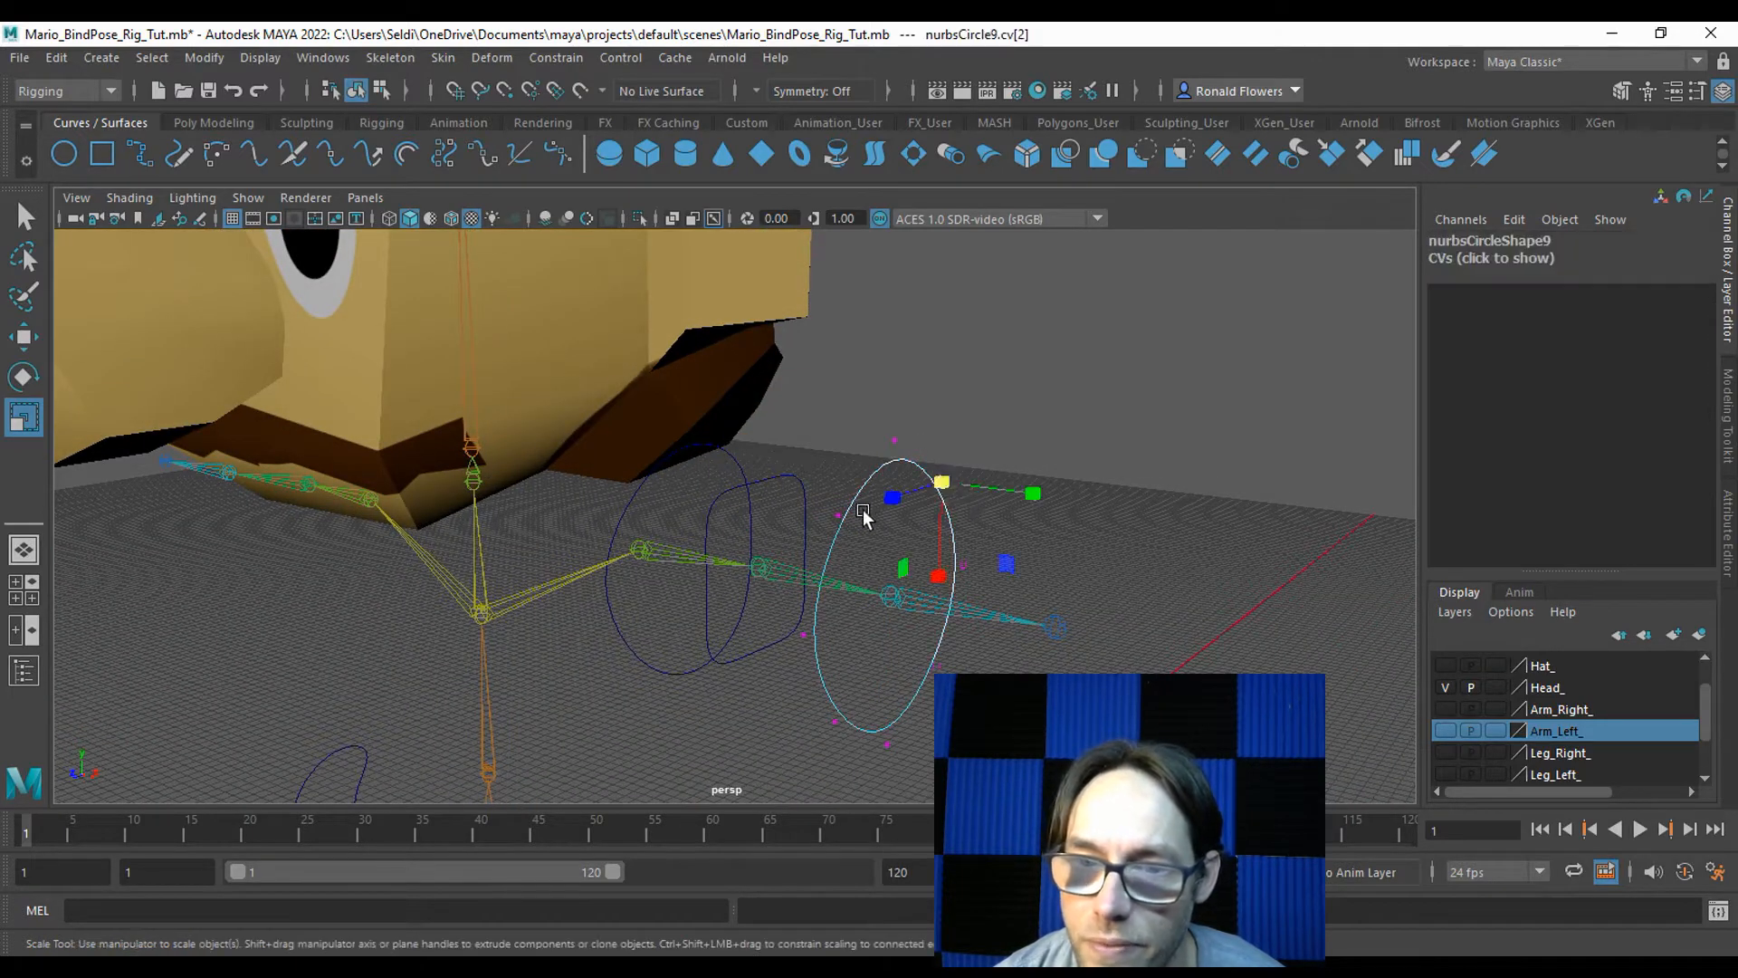
left_click(846, 514, "shift")
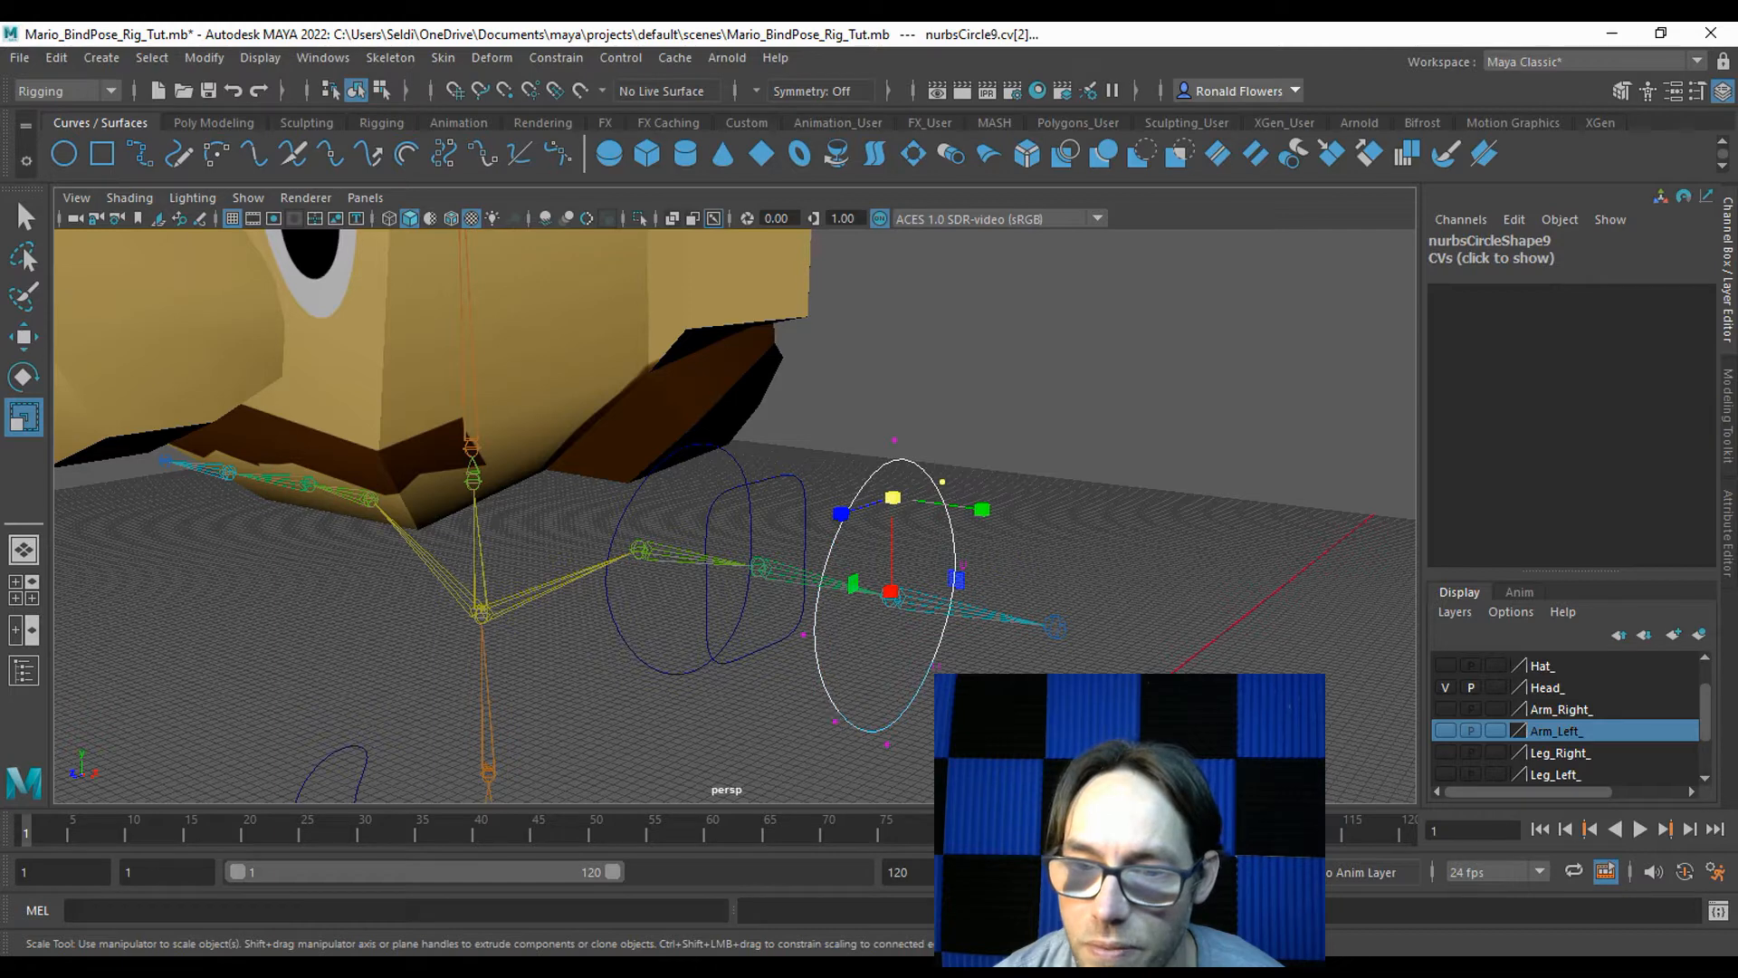
left_click(832, 725, "shift")
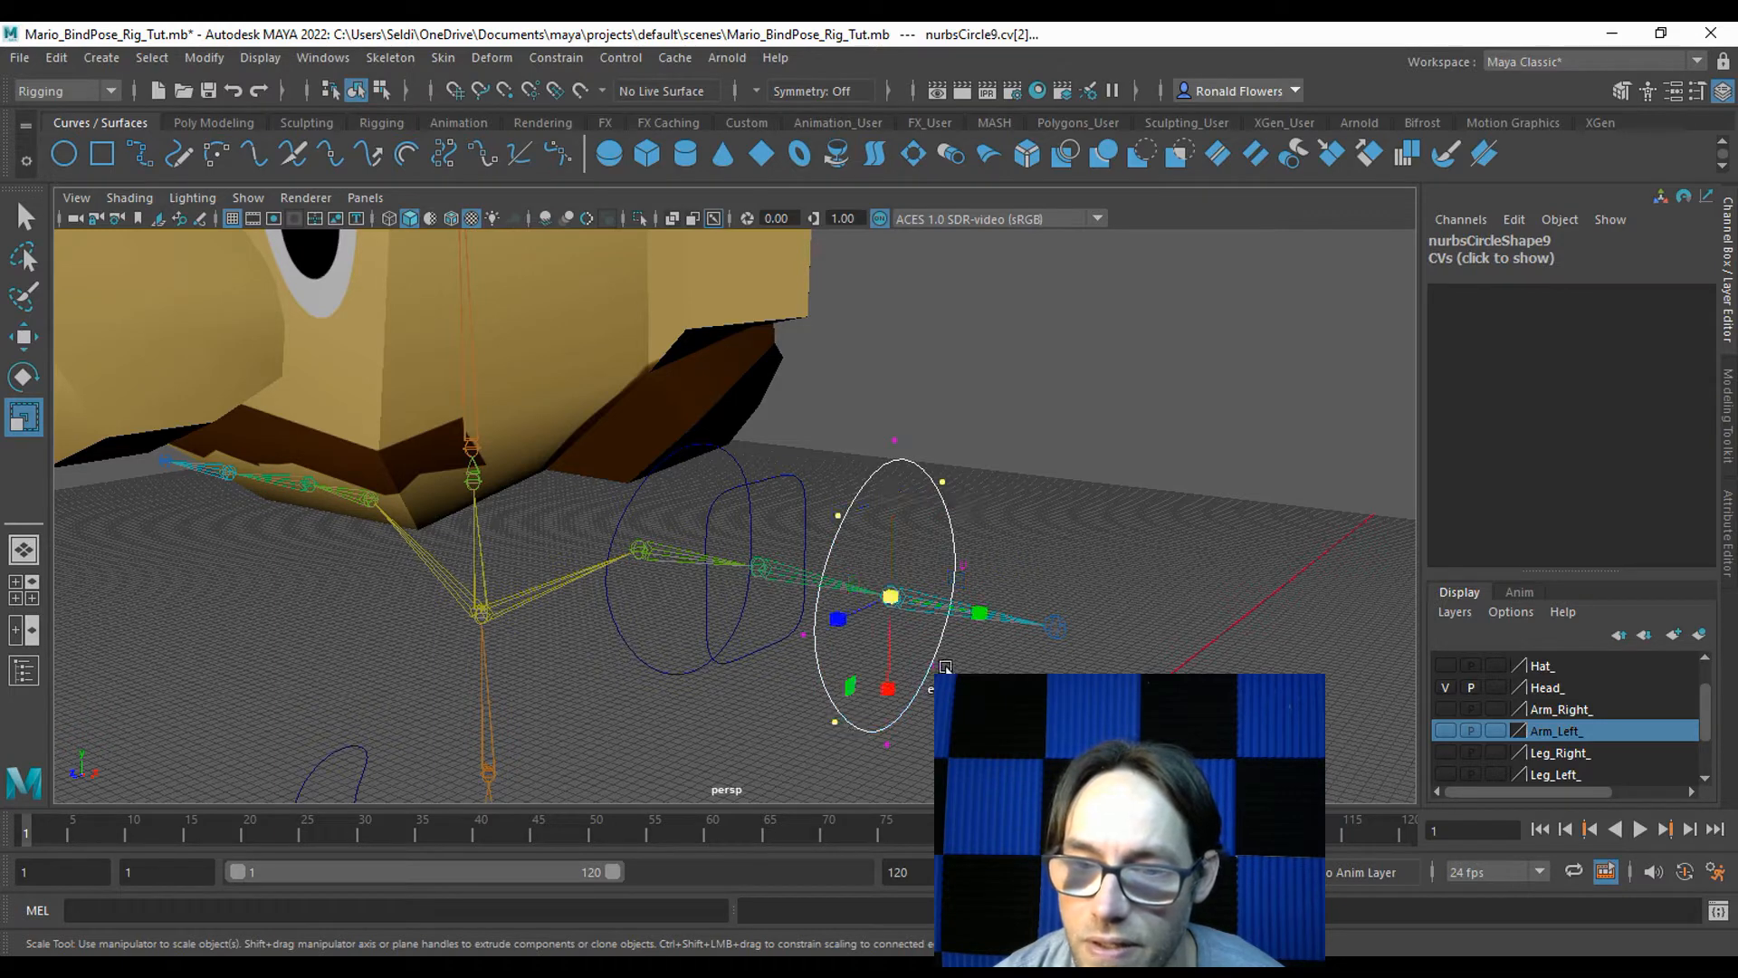
left_click_drag(899, 605, 807, 581)
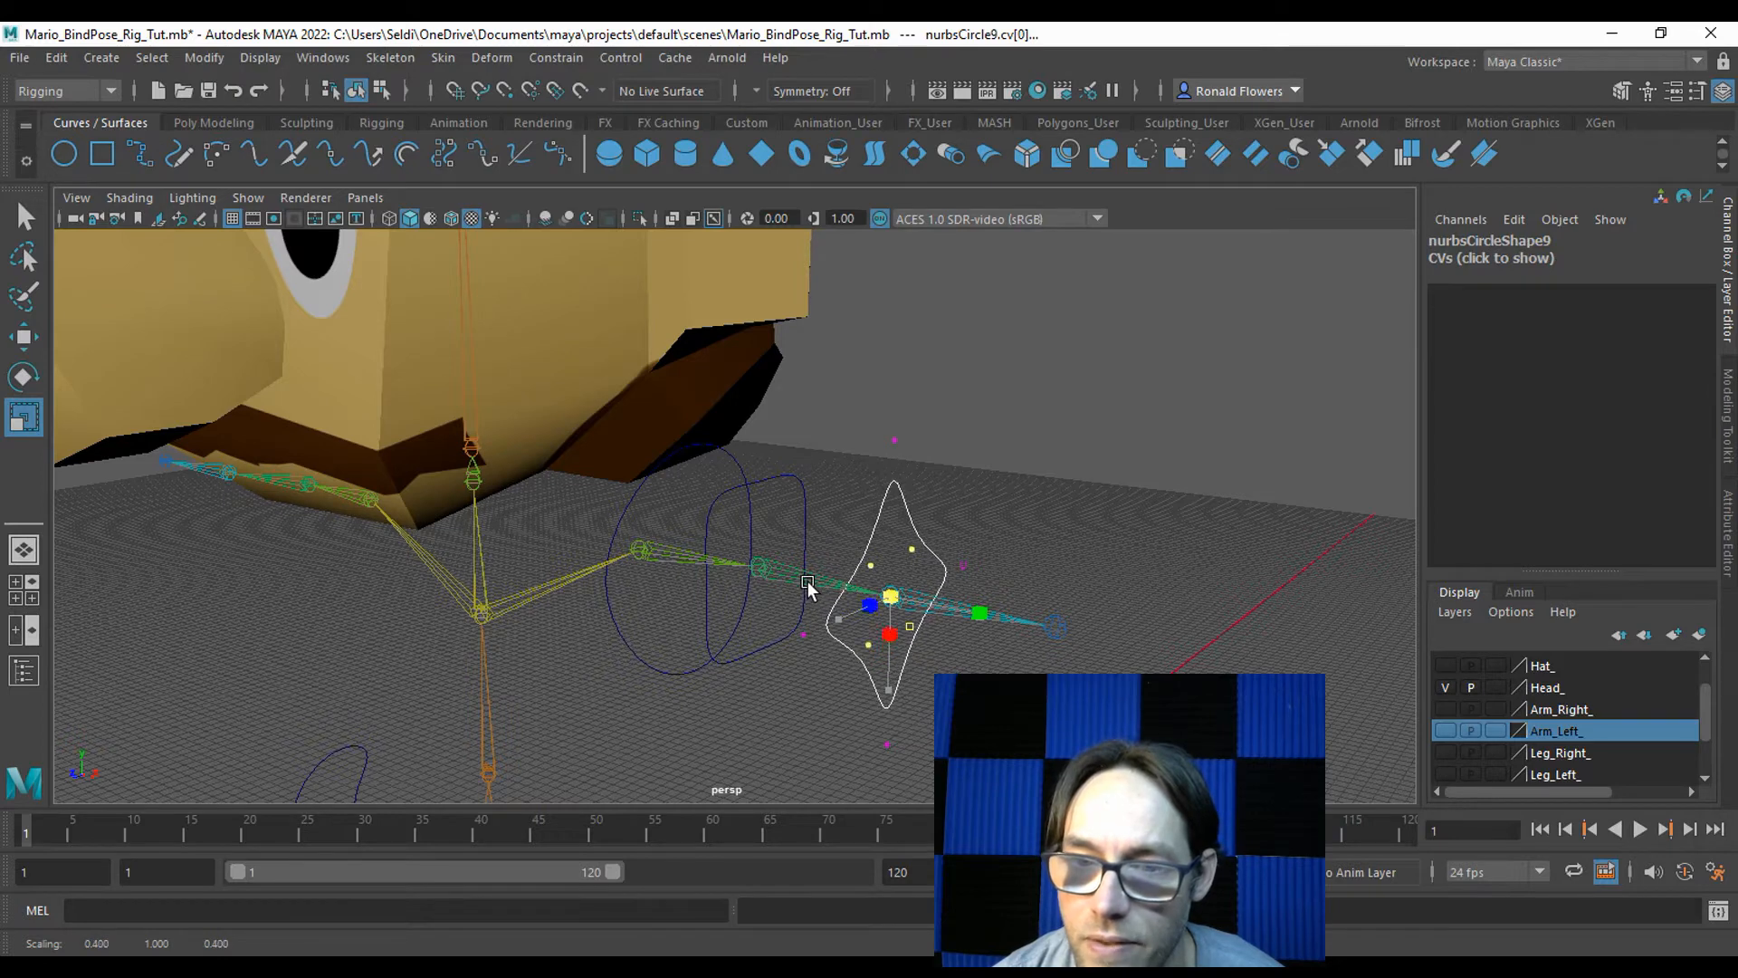
Show the Arm_Left_ layer, return the wrist control to object mode and scale it uniformly to about 15.38.
left_click(1447, 730)
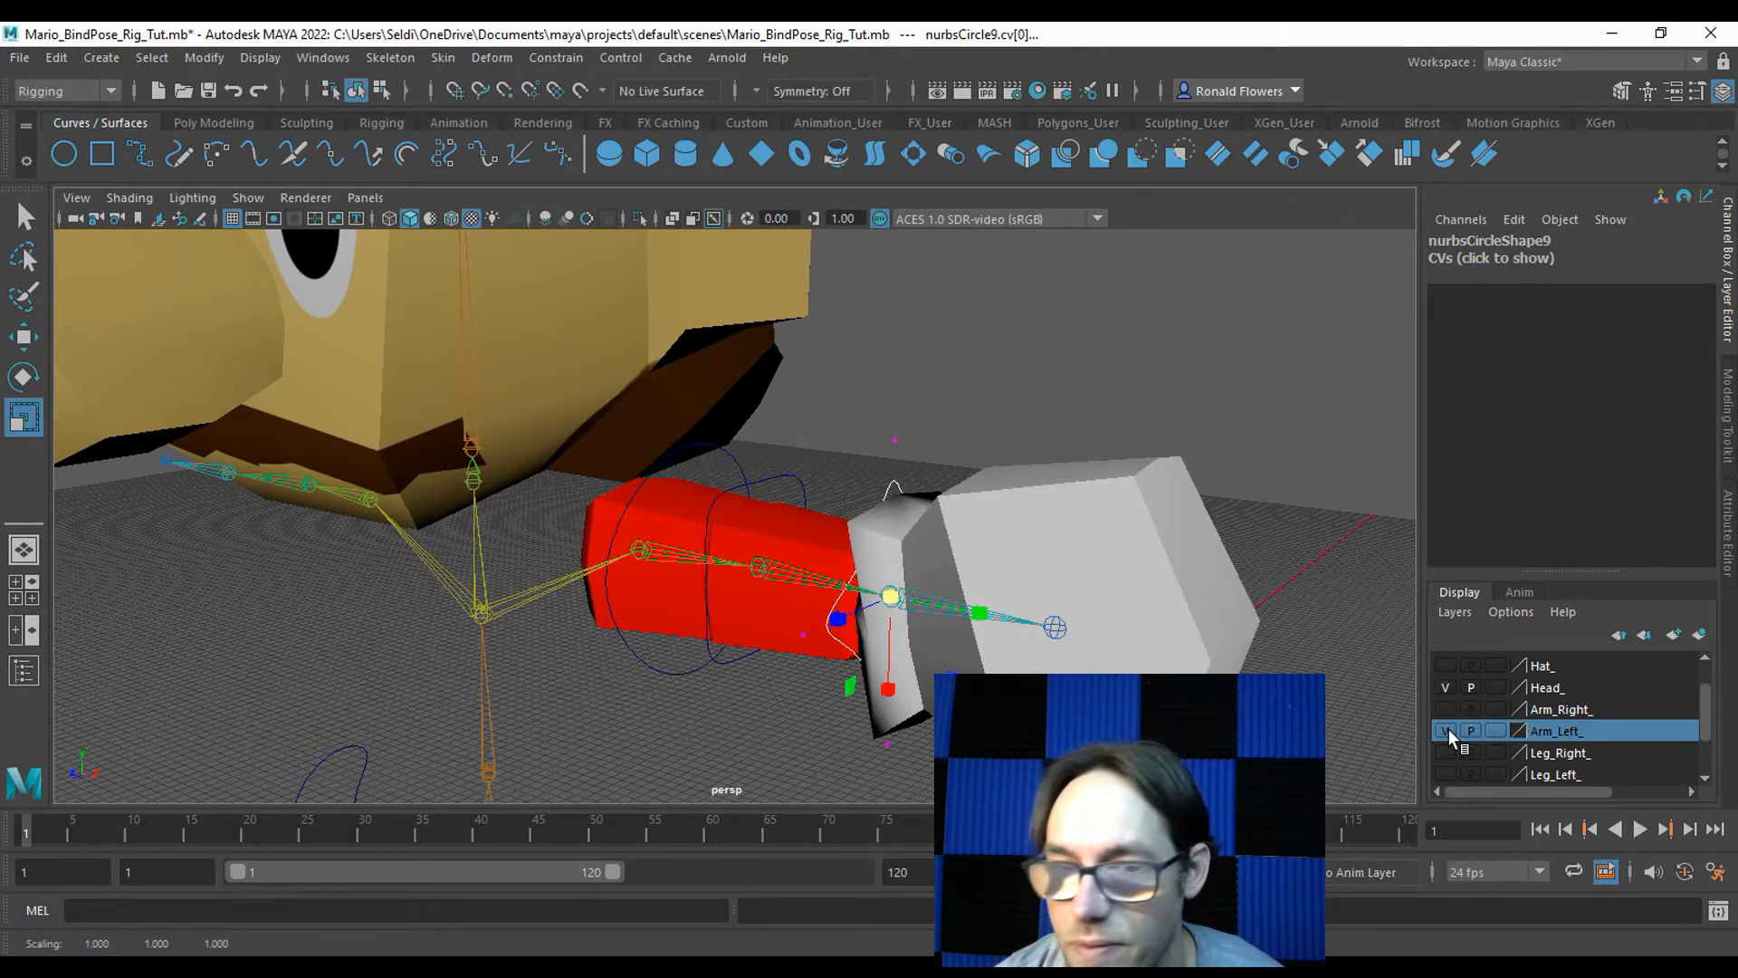
right_click_drag(908, 518, 1001, 355)
left_click_drag(892, 609, 915, 692)
Move the elbow circle outward along the forearm to Translate X 38.993.
left_click(851, 633)
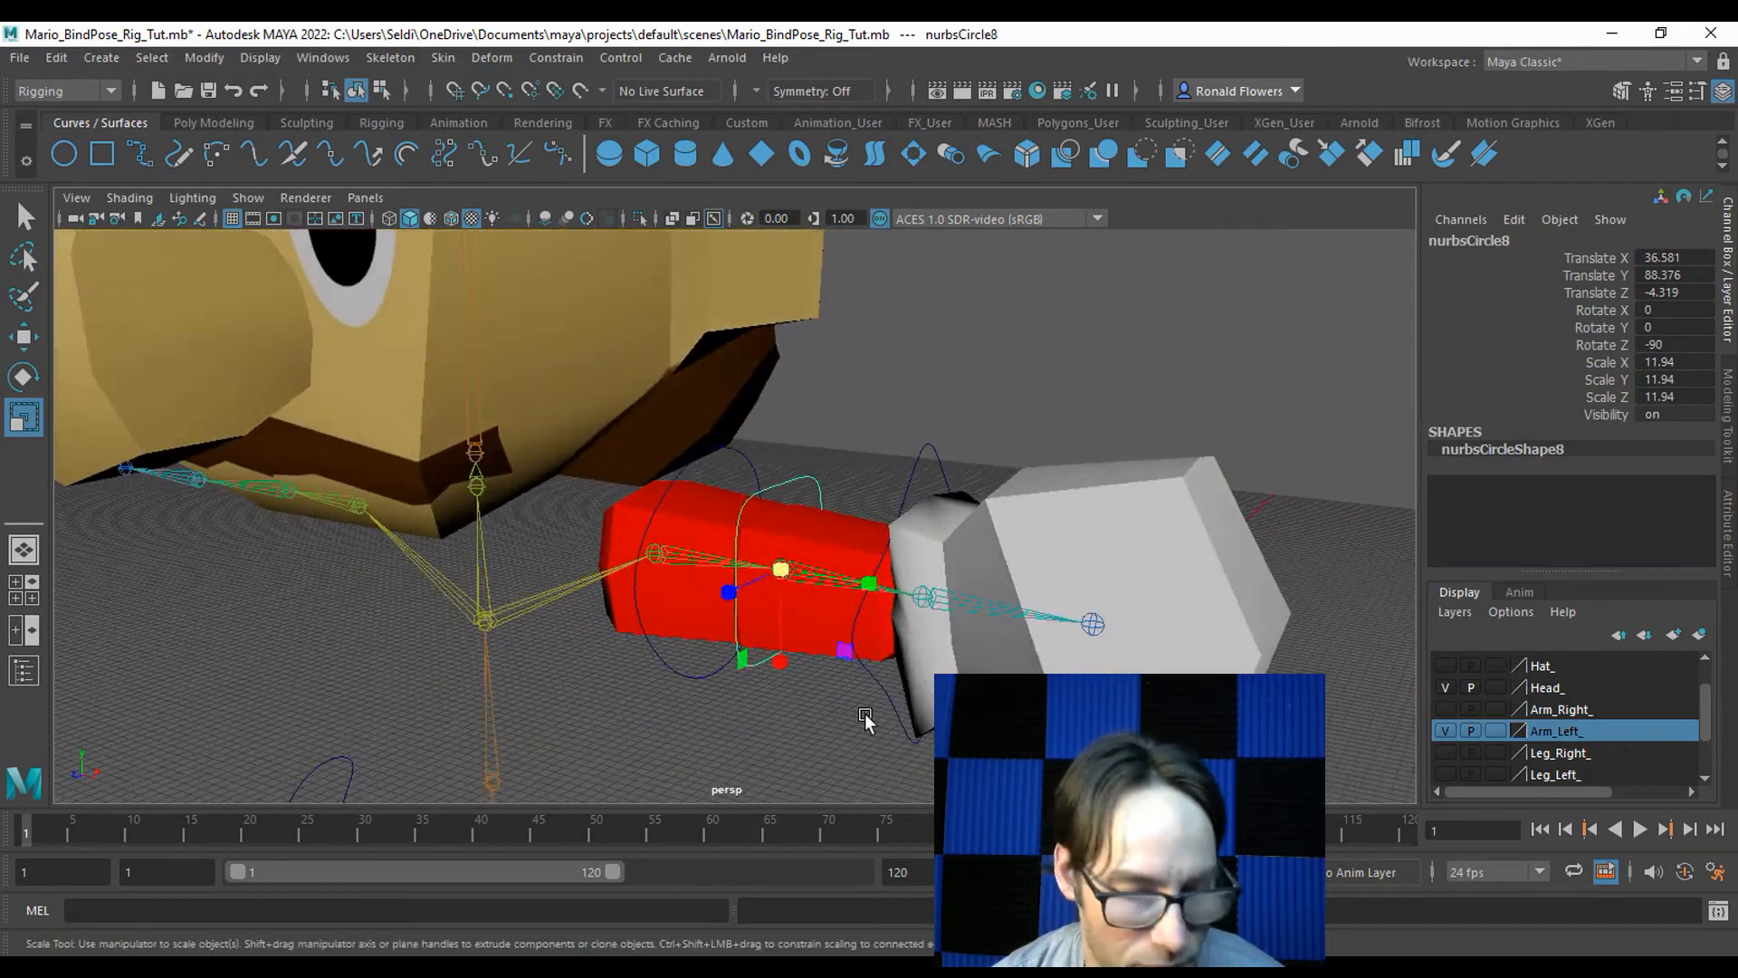
left_click_drag(792, 671, 822, 603, "alt")
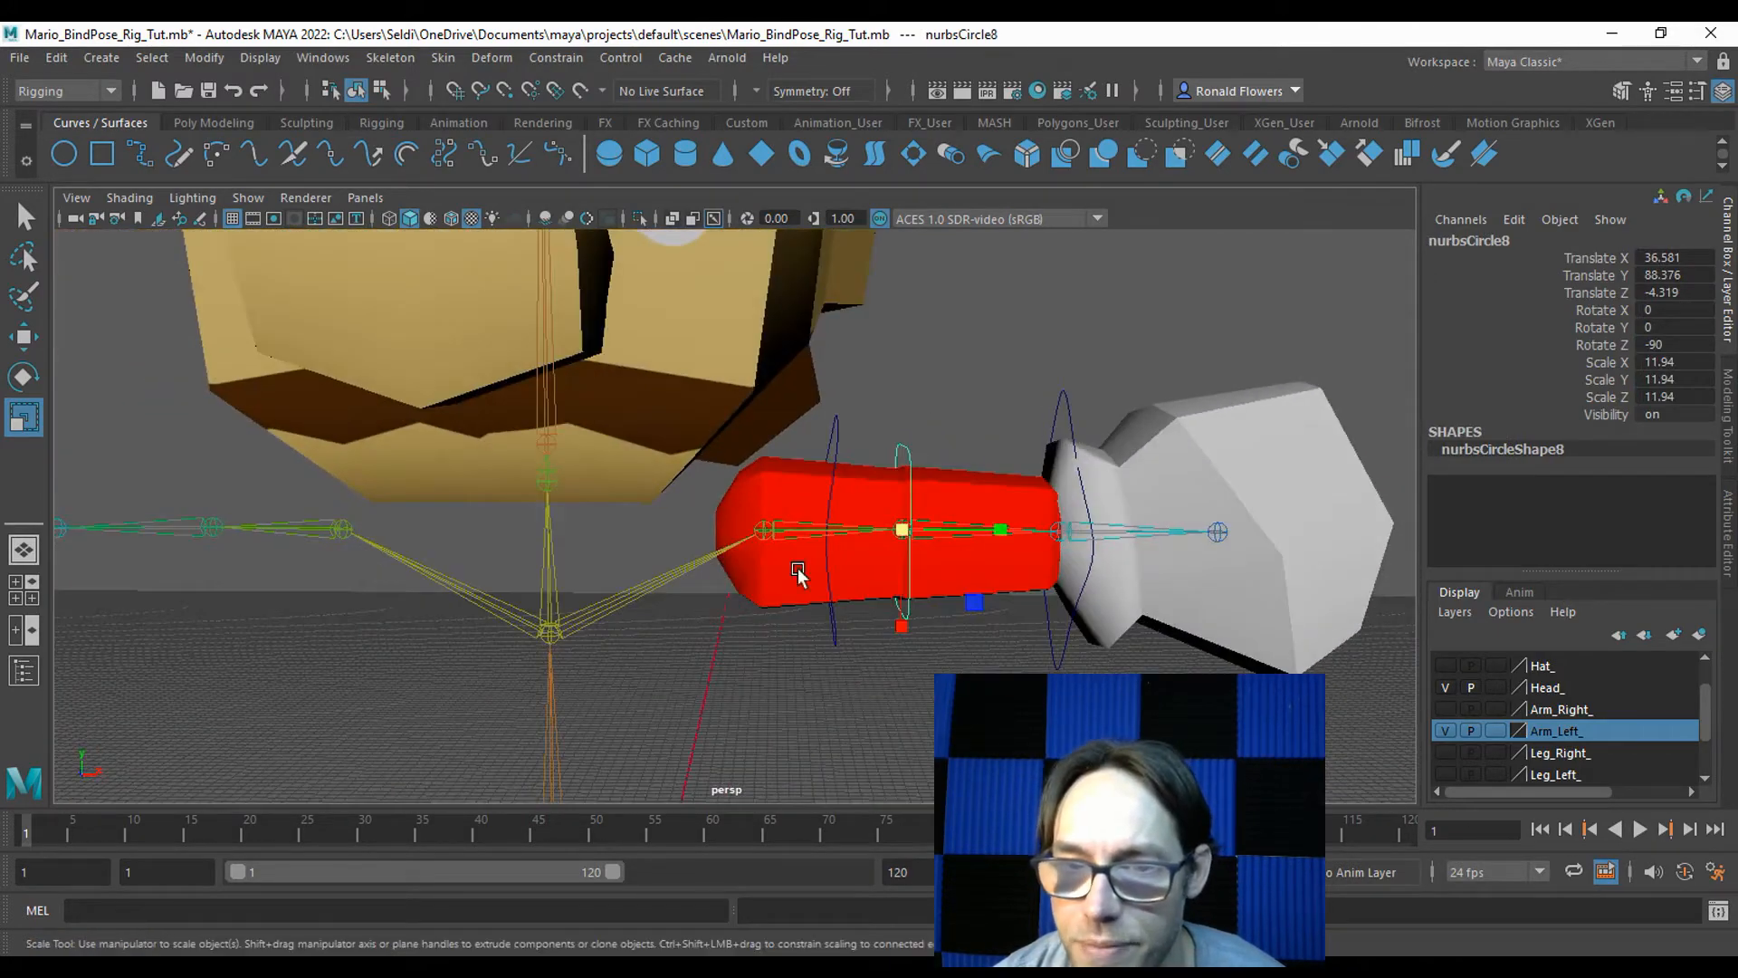
left_click_drag(957, 666, 910, 699, "alt")
key("w")
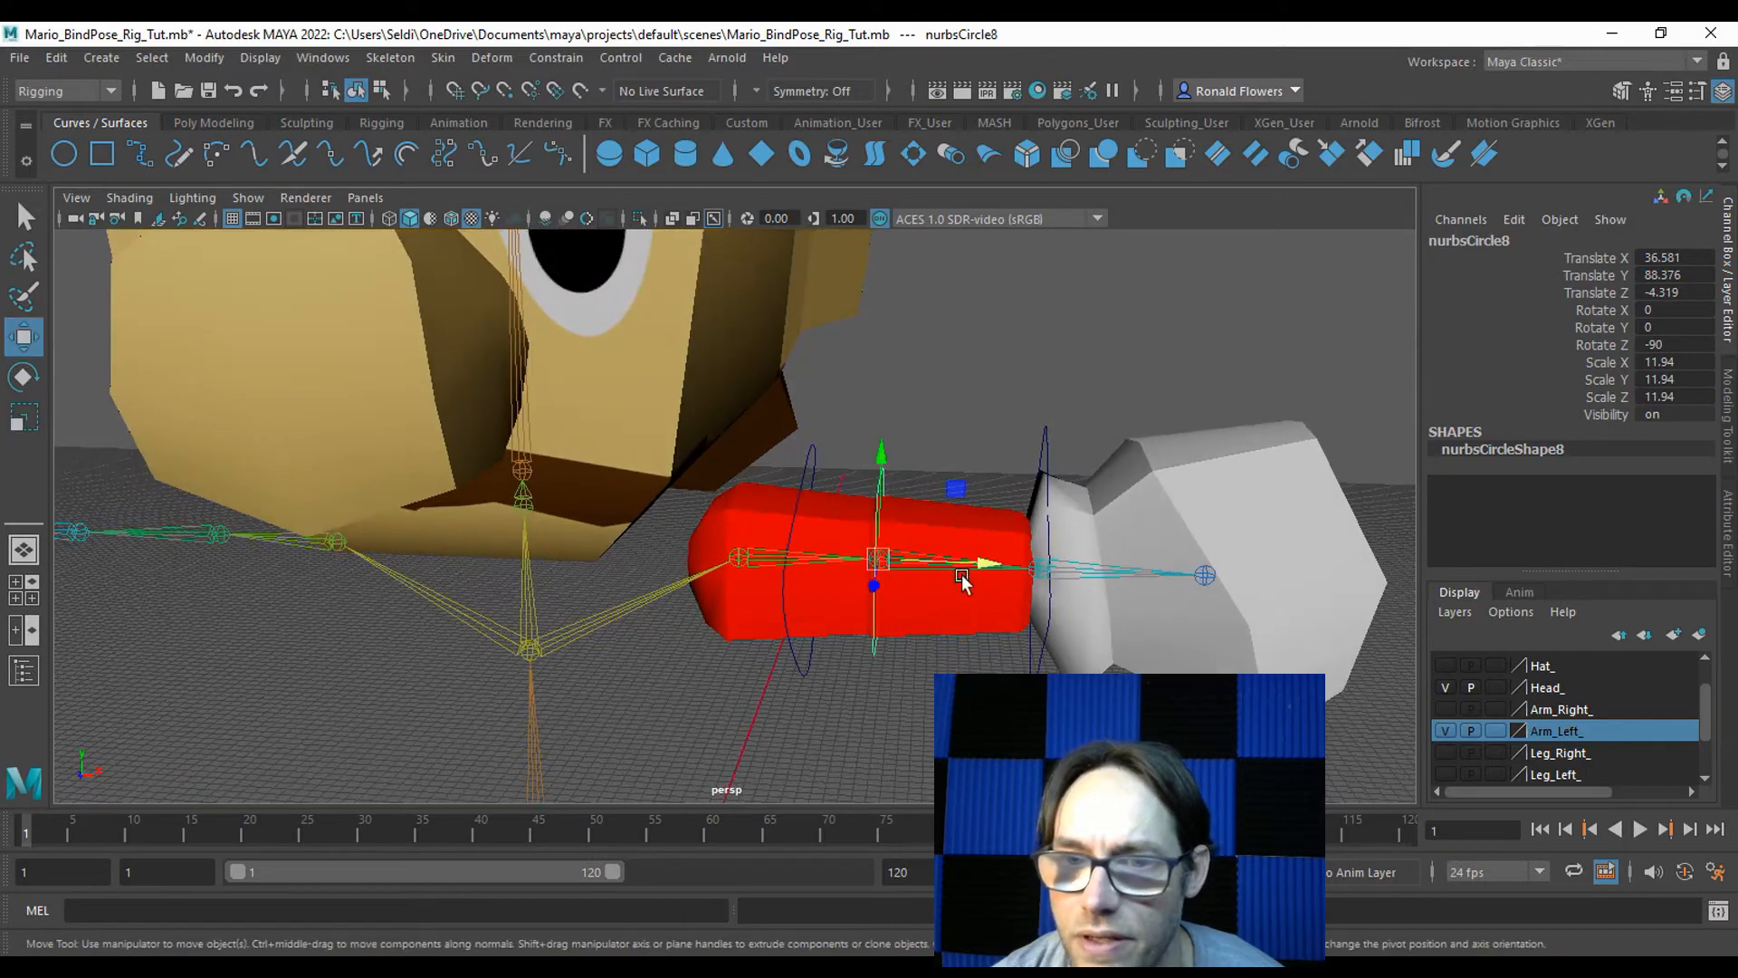
left_click_drag(965, 563, 989, 563)
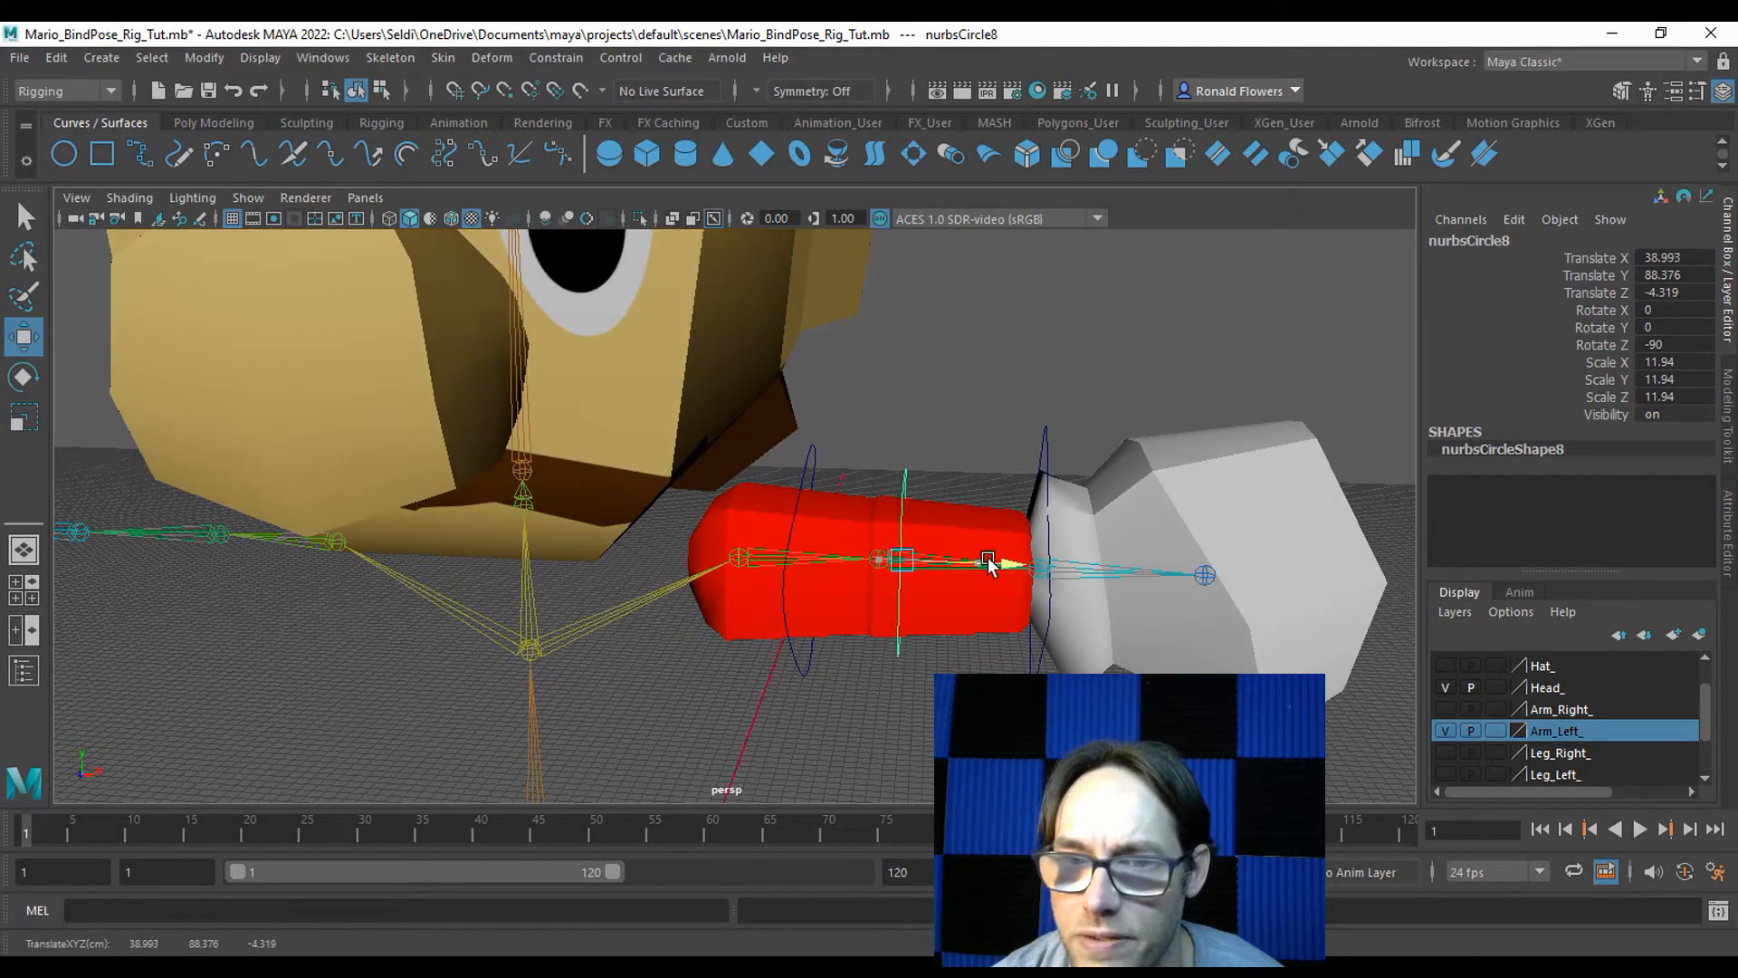
Hide the Arm_Left_ layer and point-snap the elbow circle's pivot onto the left elbow joint.
left_click(1445, 731)
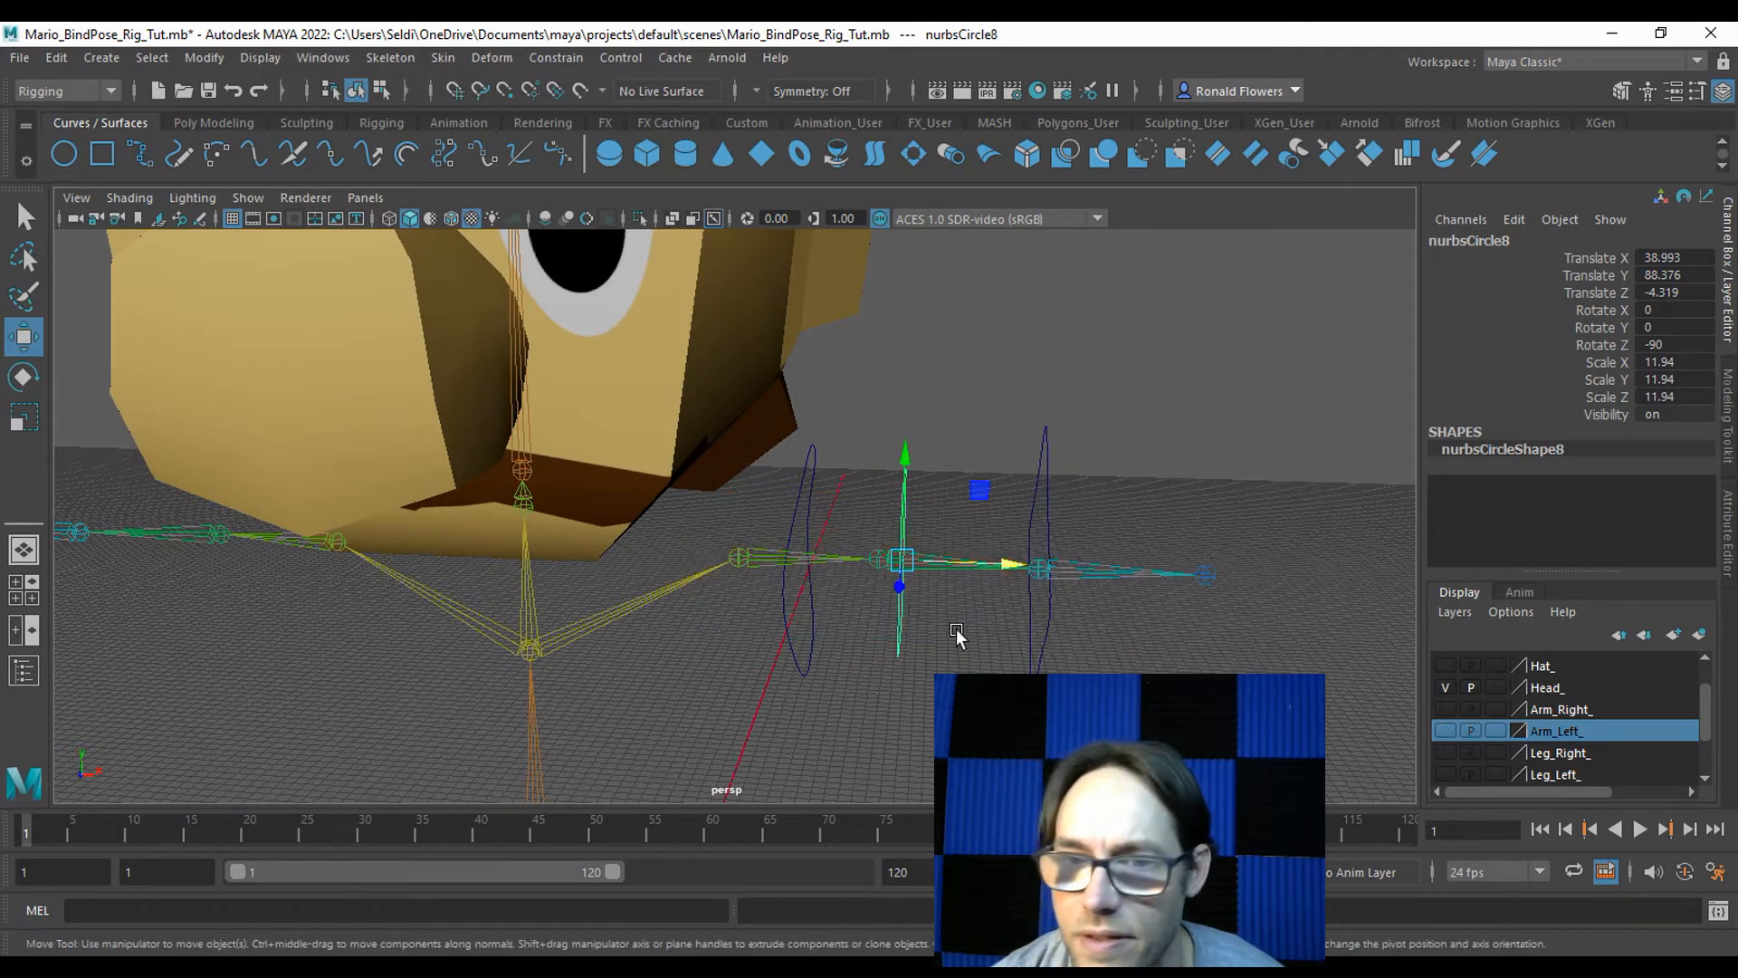
key("d")
key("v")
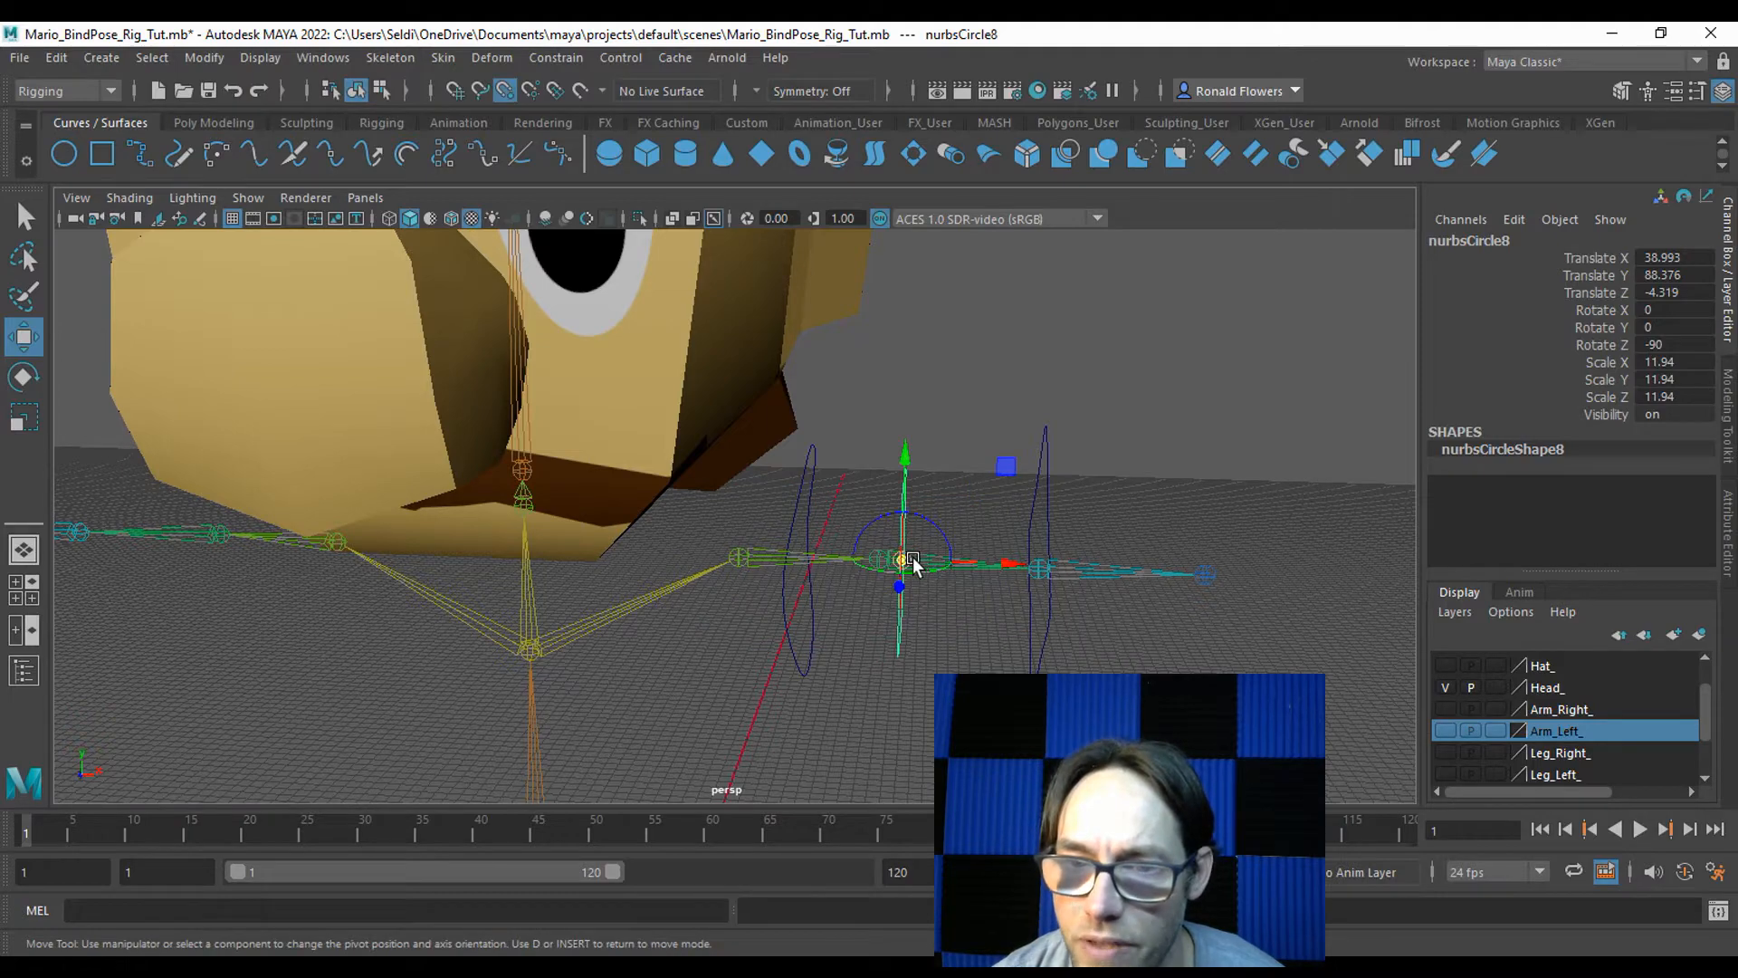
left_click_drag(903, 560, 880, 560)
left_click(1016, 702)
Move the shoulder circle's pivot onto the left shoulder joint.
left_click_drag(1015, 702, 963, 735, "alt")
left_click_drag(788, 532, 916, 650, "alt")
left_click(790, 641)
left_click(910, 649)
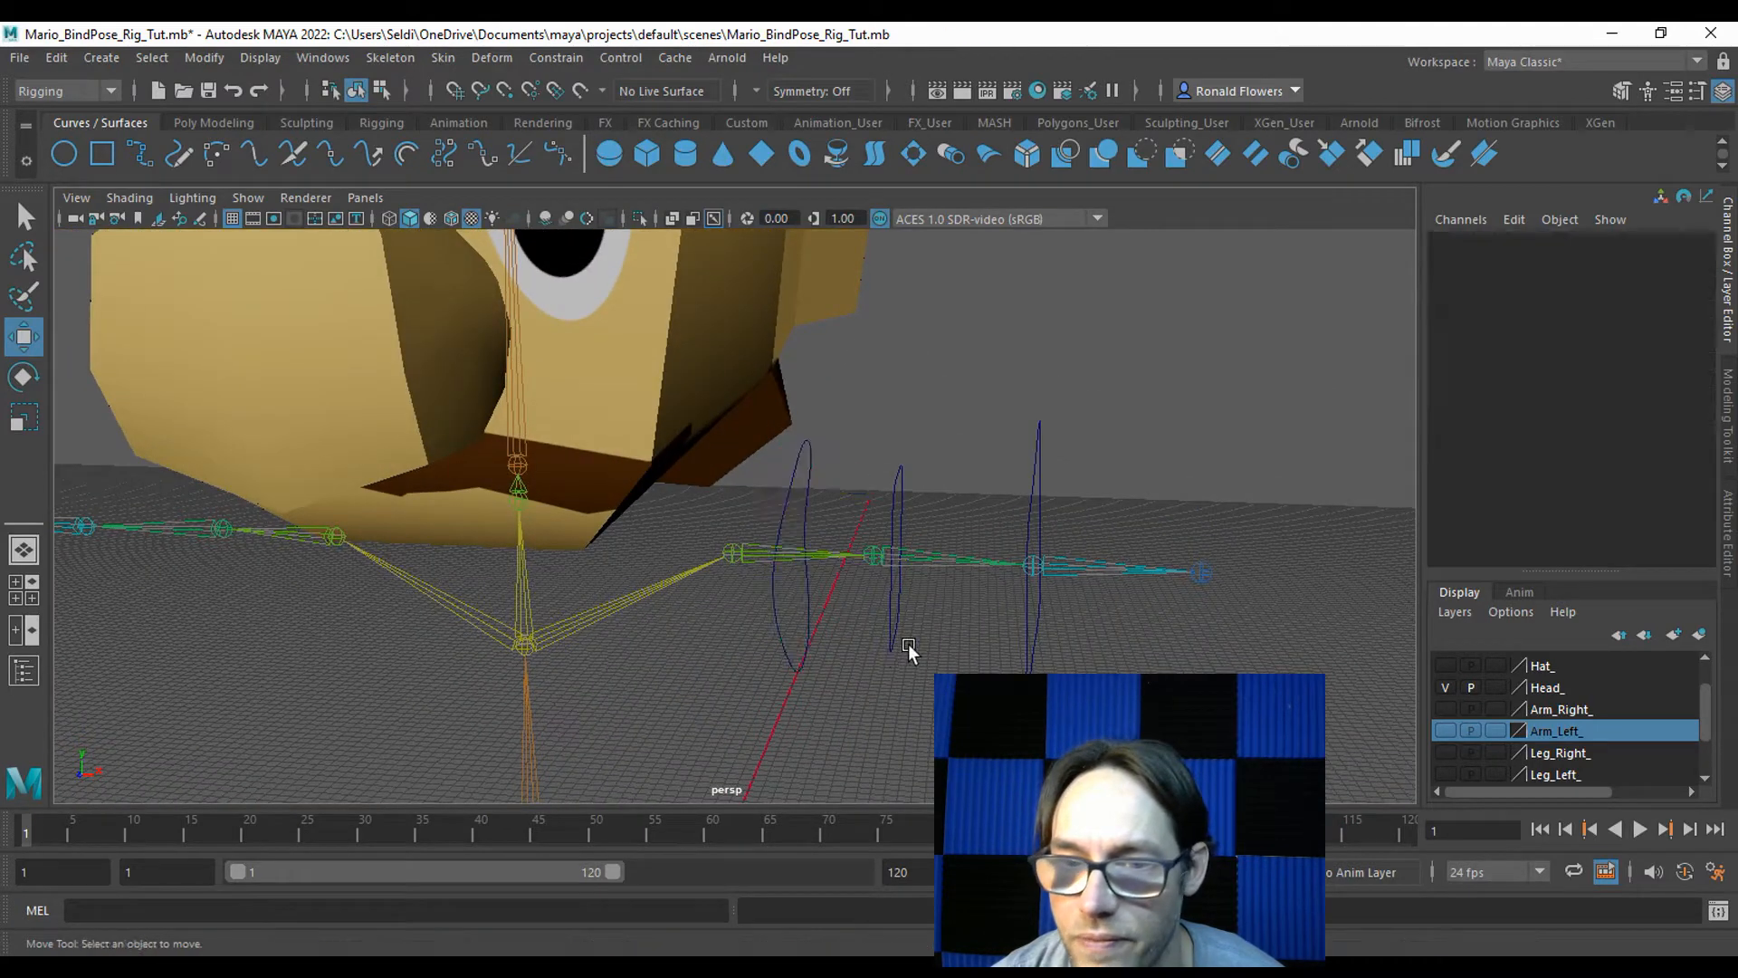
left_click(779, 635)
left_click_drag(780, 636, 812, 676, "alt")
left_click_drag(652, 675, 835, 563, "alt")
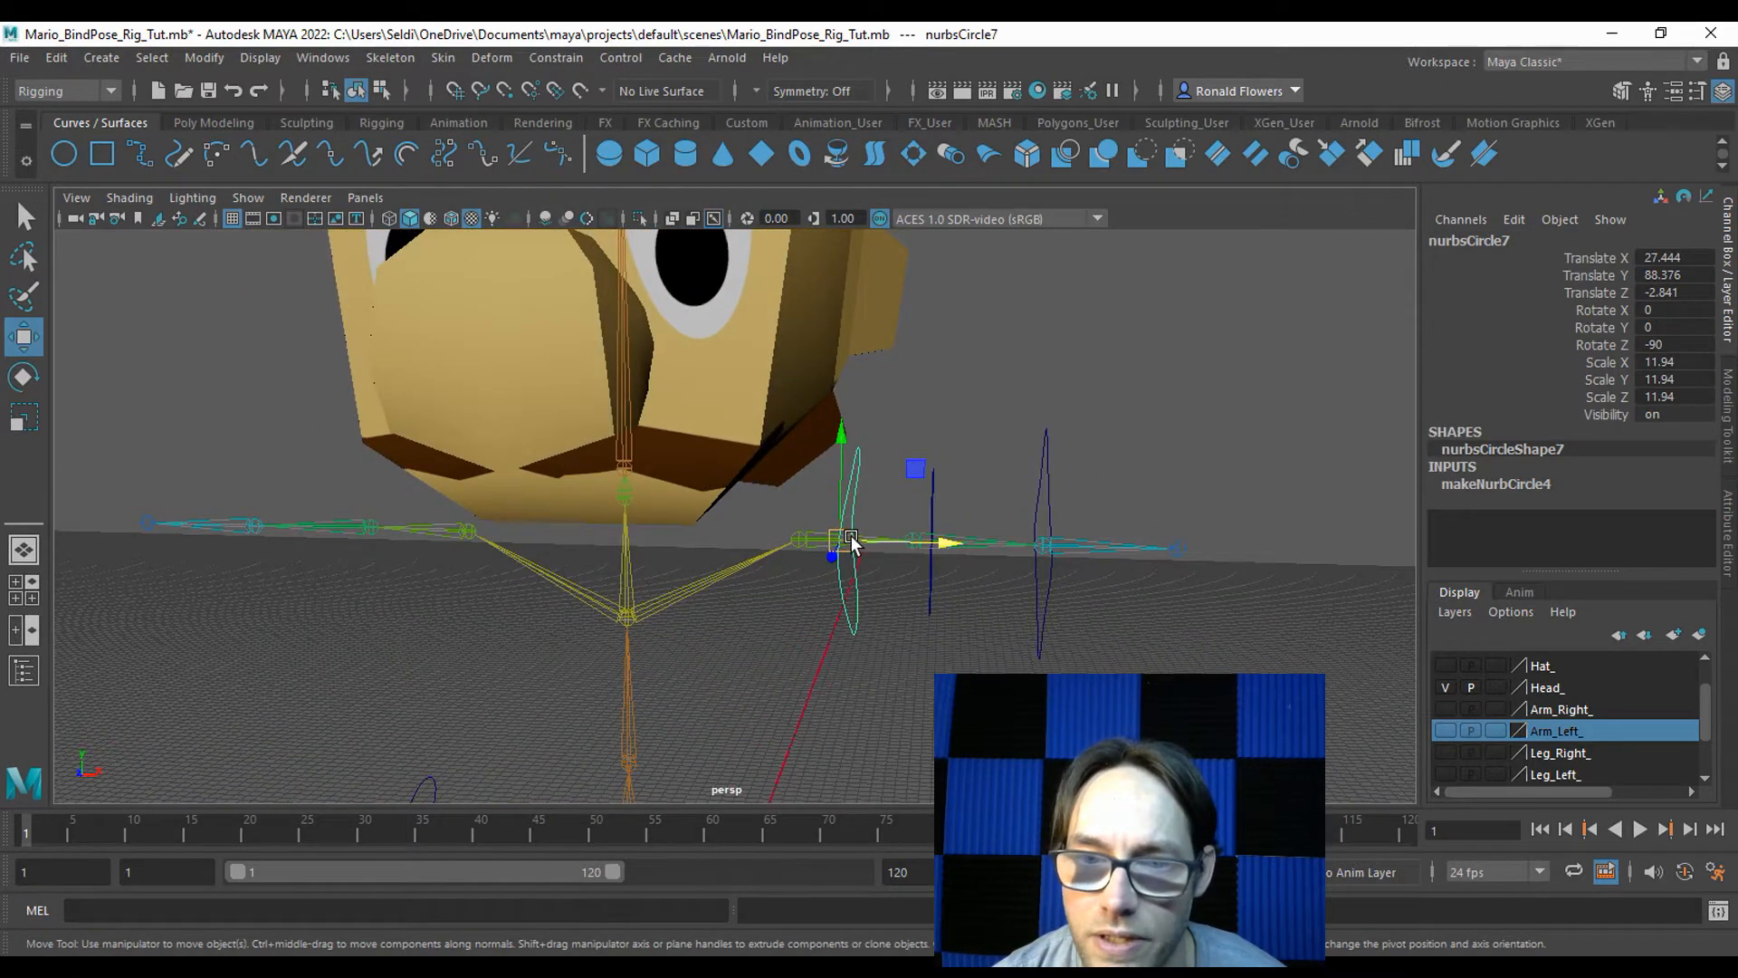
key("d")
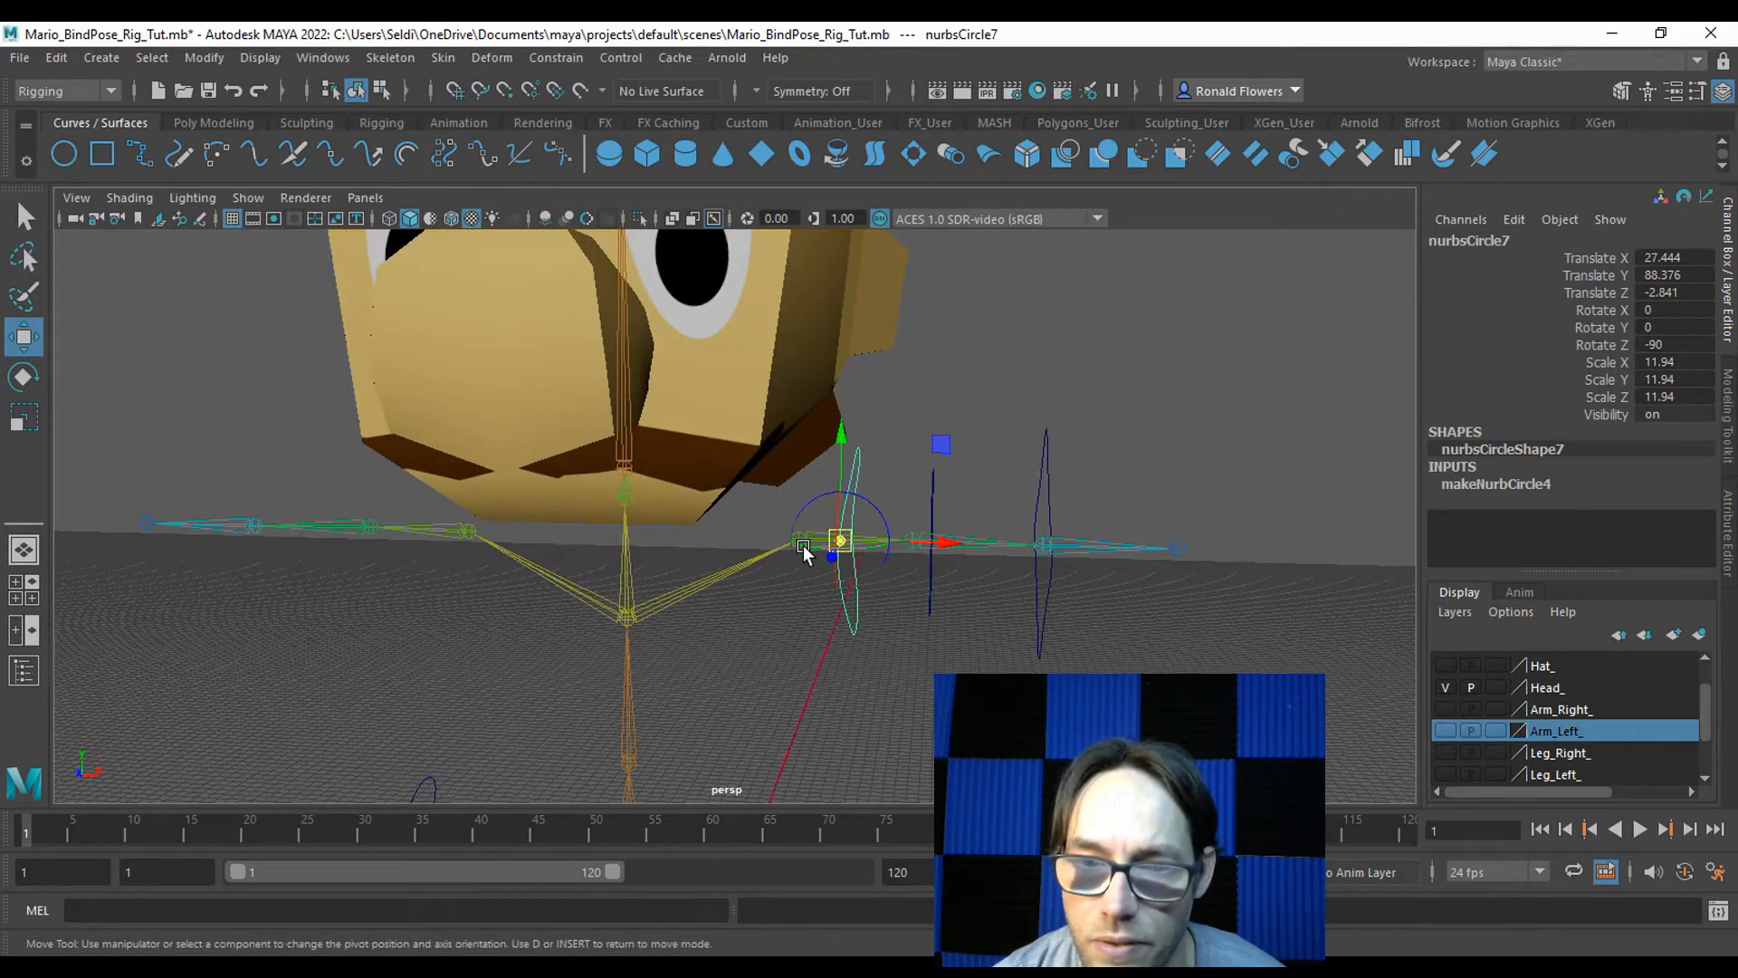
left_click_drag(849, 540, 800, 541)
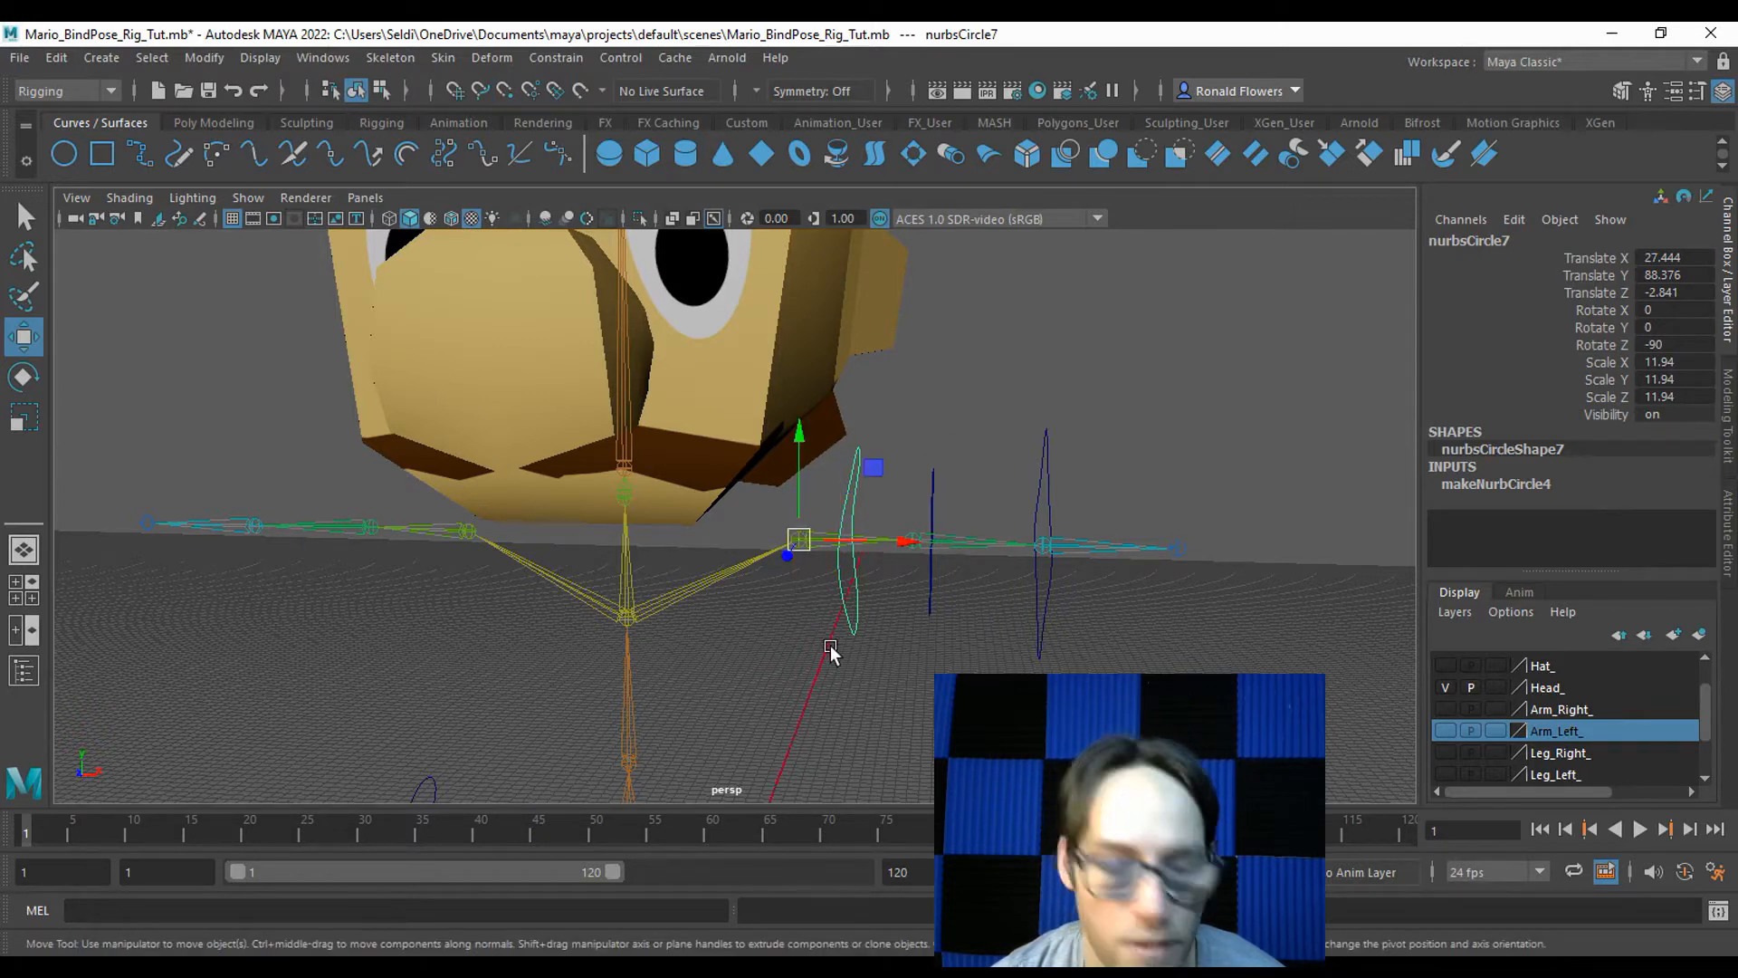
Duplicate the left shoulder circle and point-snap the copy onto the right shoulder joint.
key("ctrl+d")
key("v")
left_click_drag(815, 559, 470, 559)
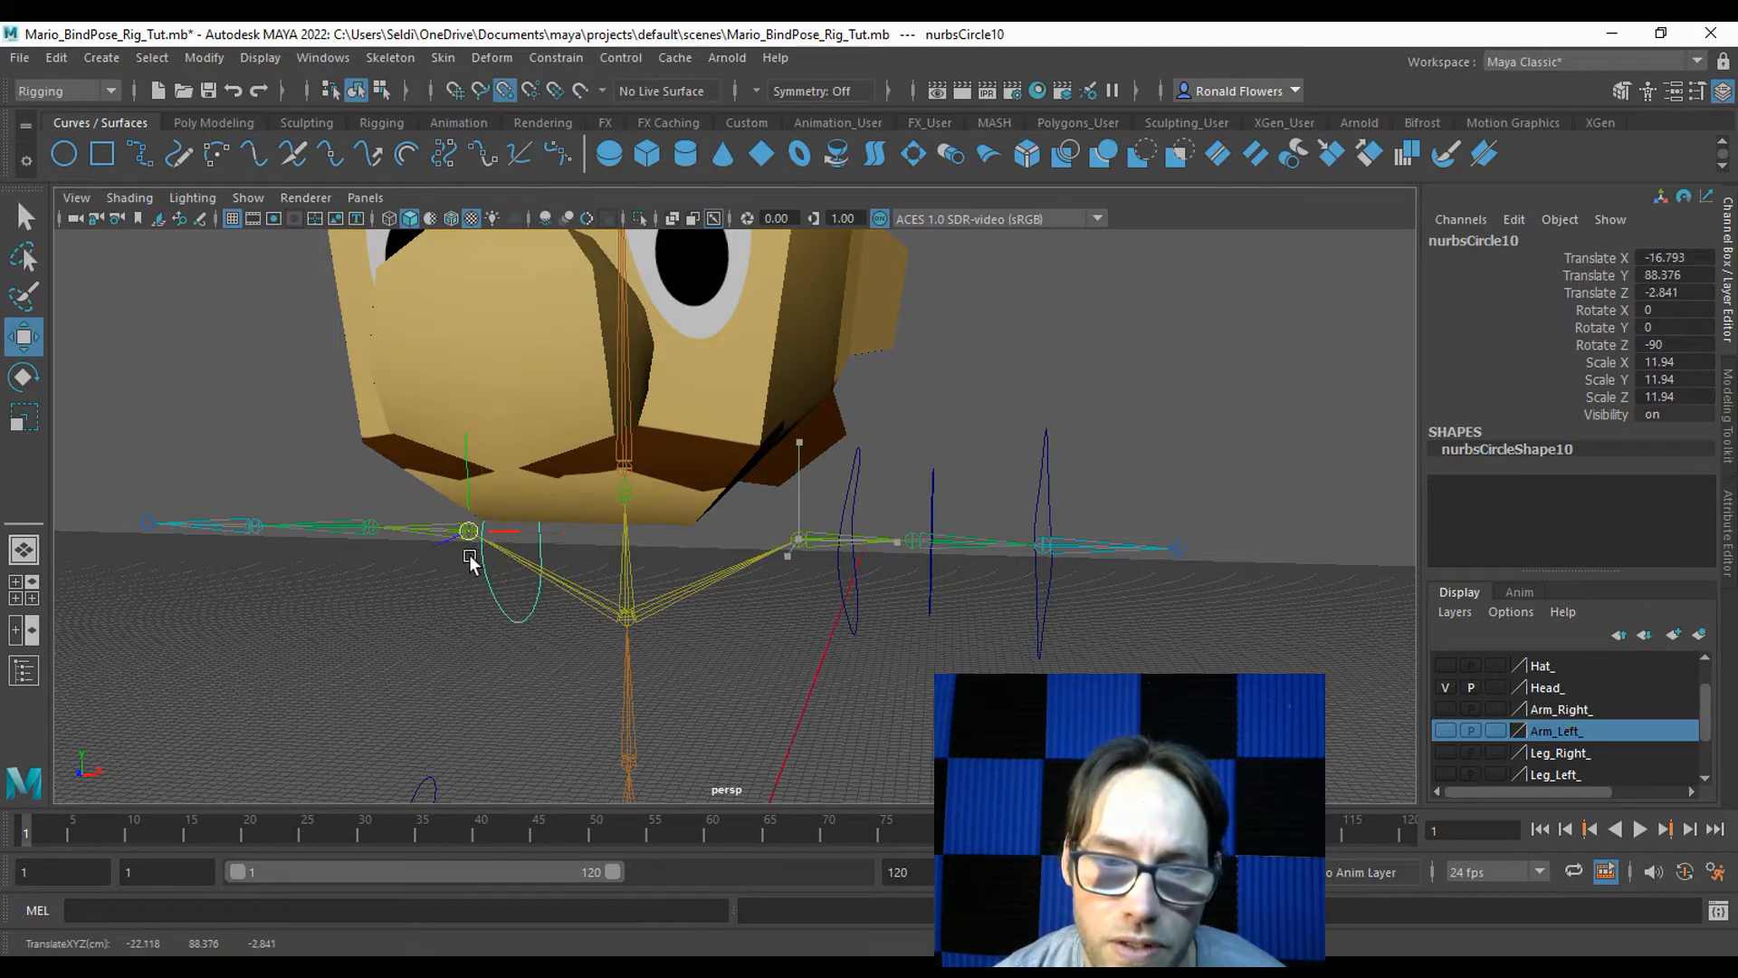
Duplicate the left elbow circle and point-snap the copy onto the right elbow joint.
left_click(927, 600)
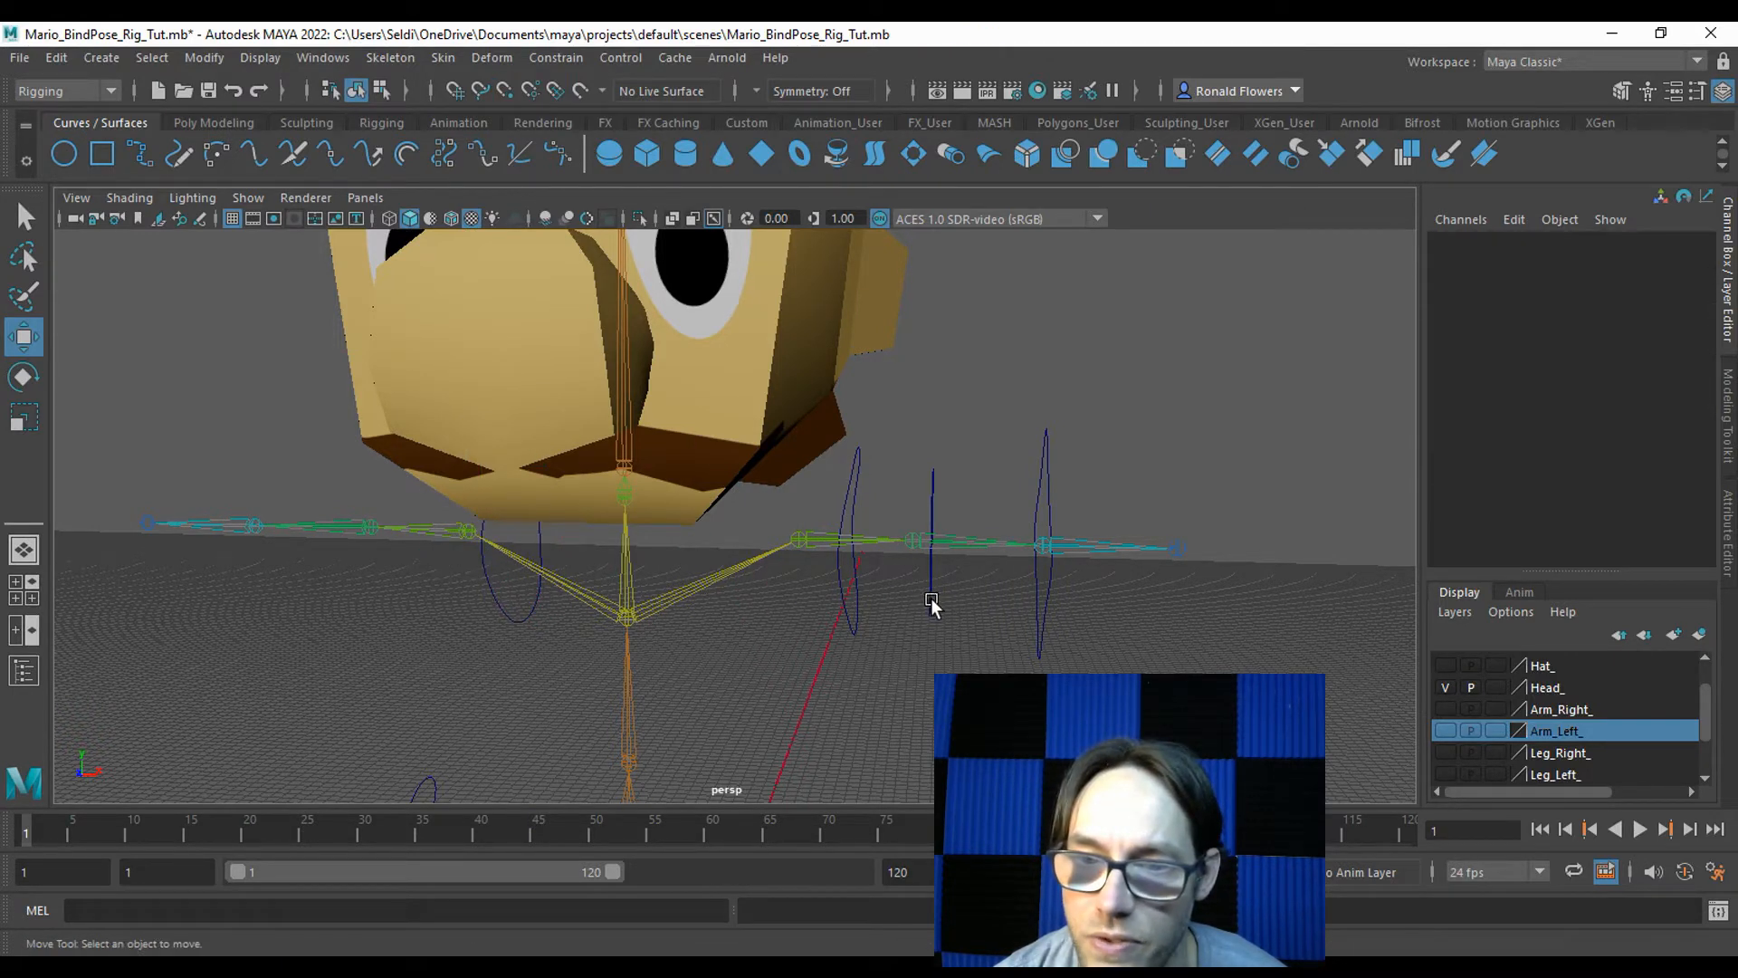
left_click(933, 584)
key("ctrl+d")
key("v")
left_click_drag(914, 540, 371, 543)
Duplicate the left wrist control and point-snap the copy onto the right wrist joint.
left_click(1040, 653)
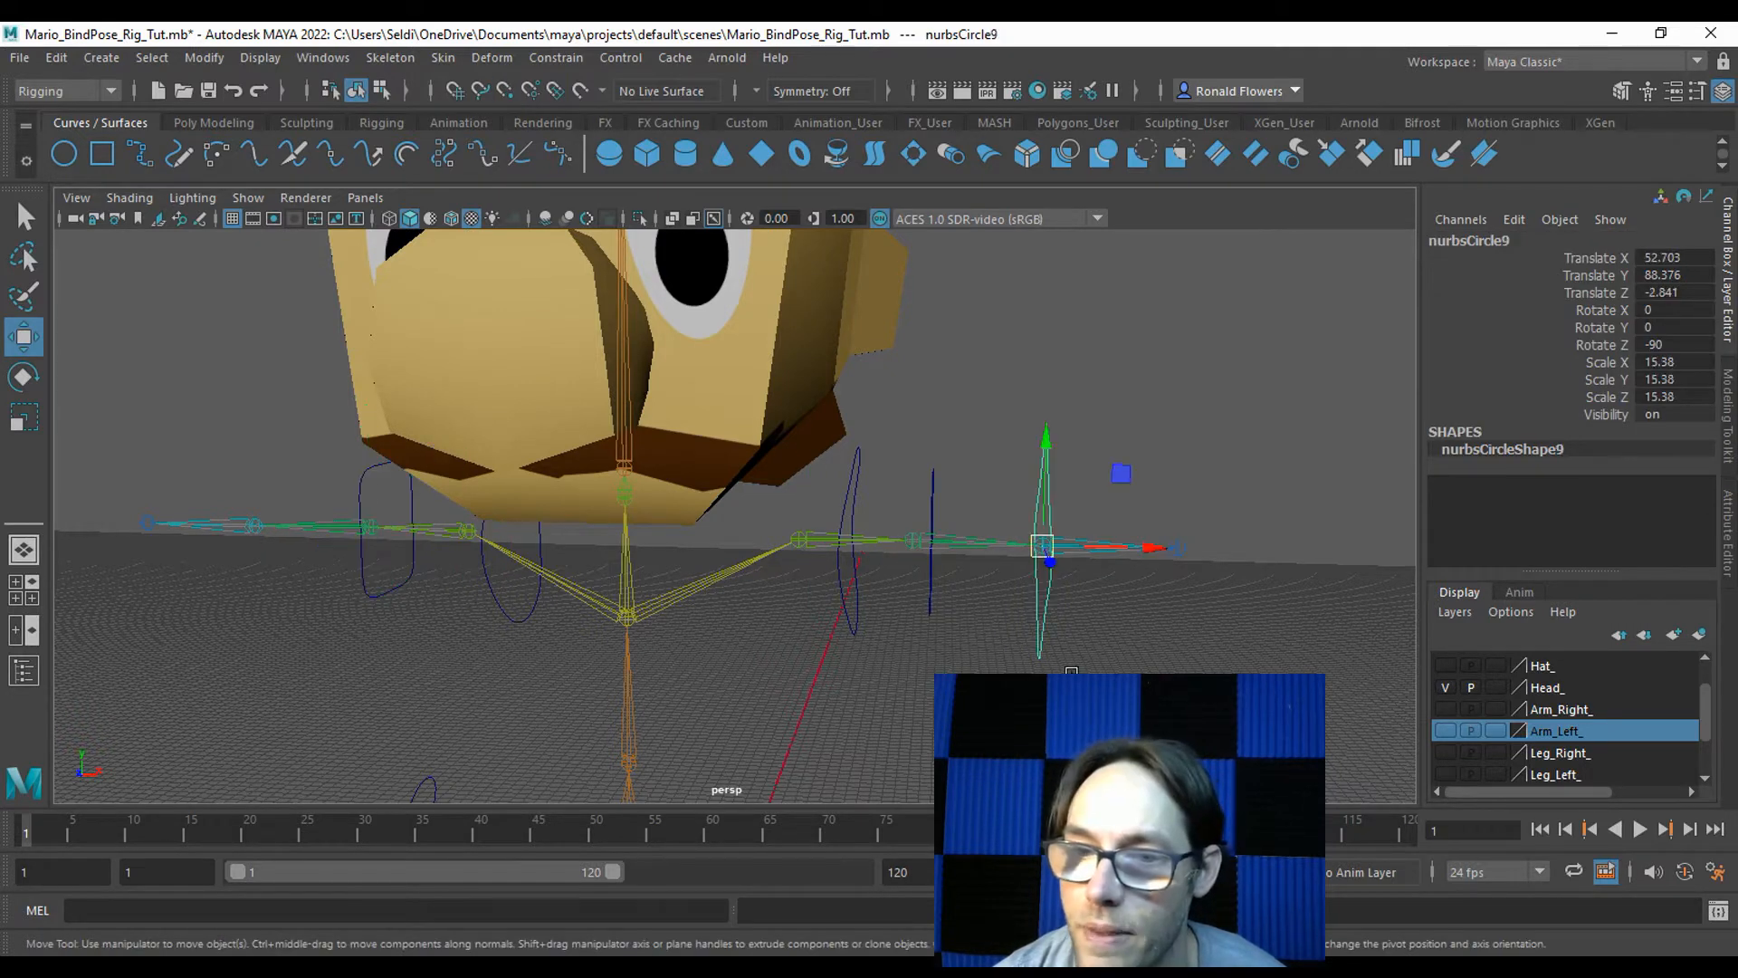
key("ctrl+d")
key("v")
left_click_drag(1043, 545, 237, 559)
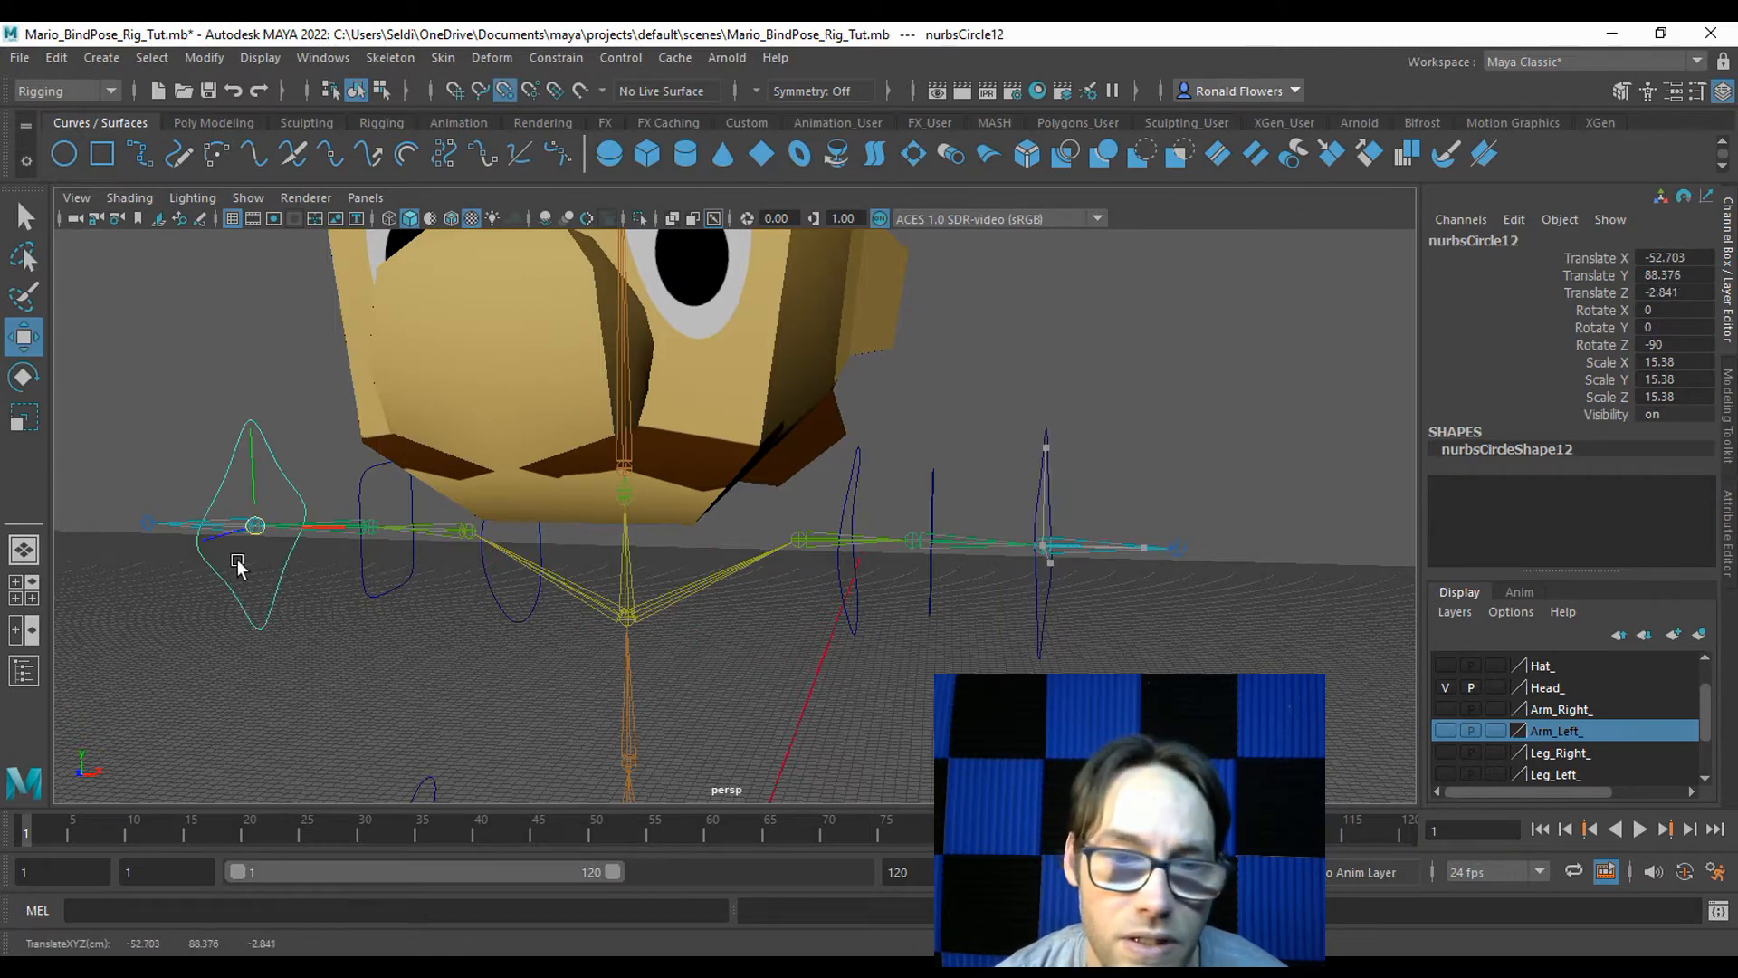
Rotate the right elbow circle and the right shoulder circle to 90 degrees in Z so they mirror the left side.
left_click_drag(885, 710, 1126, 654, "alt")
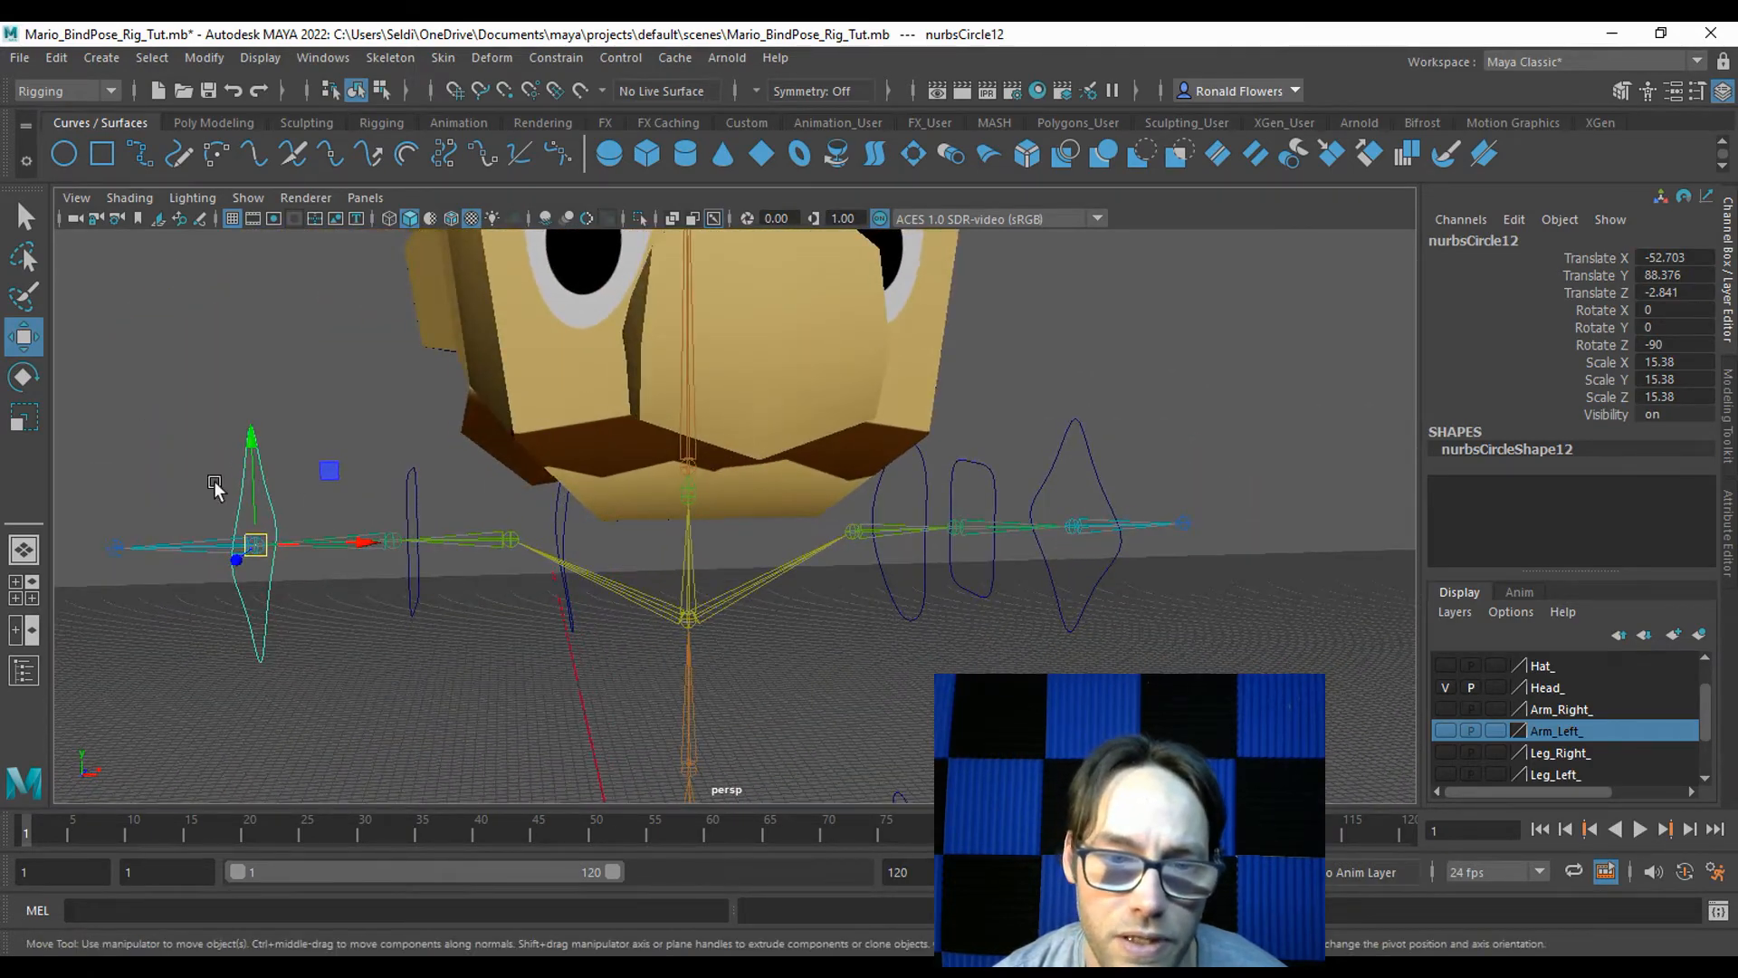
left_click(412, 584)
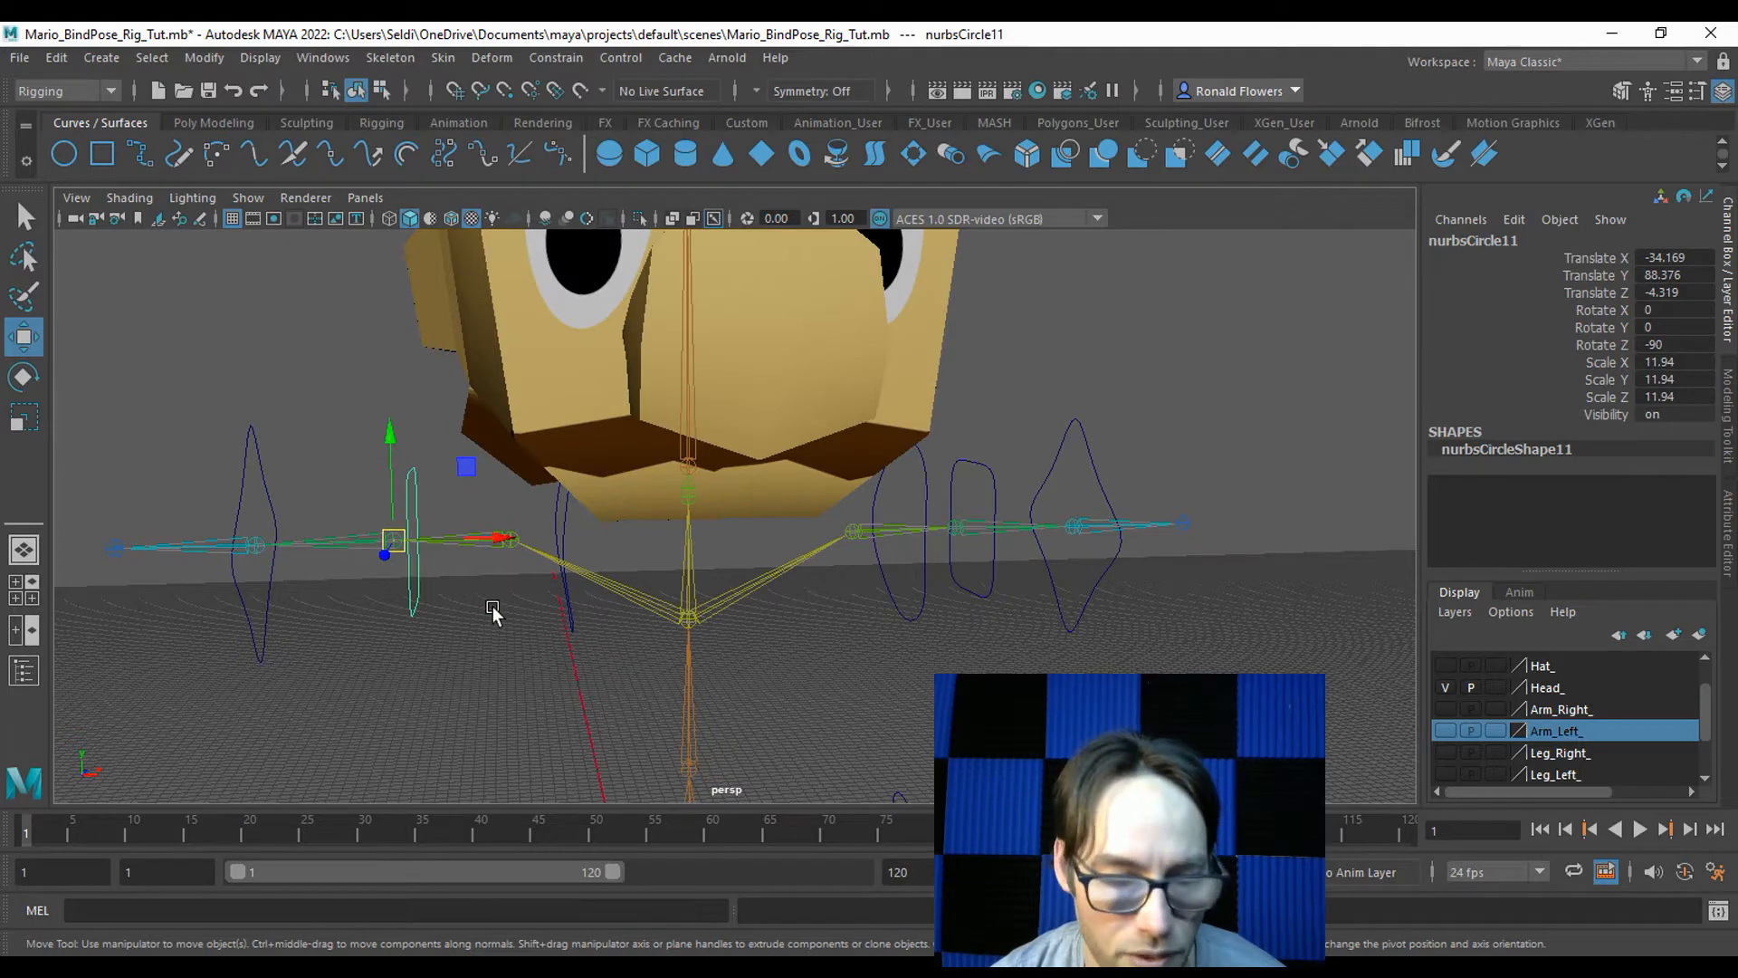
key("e")
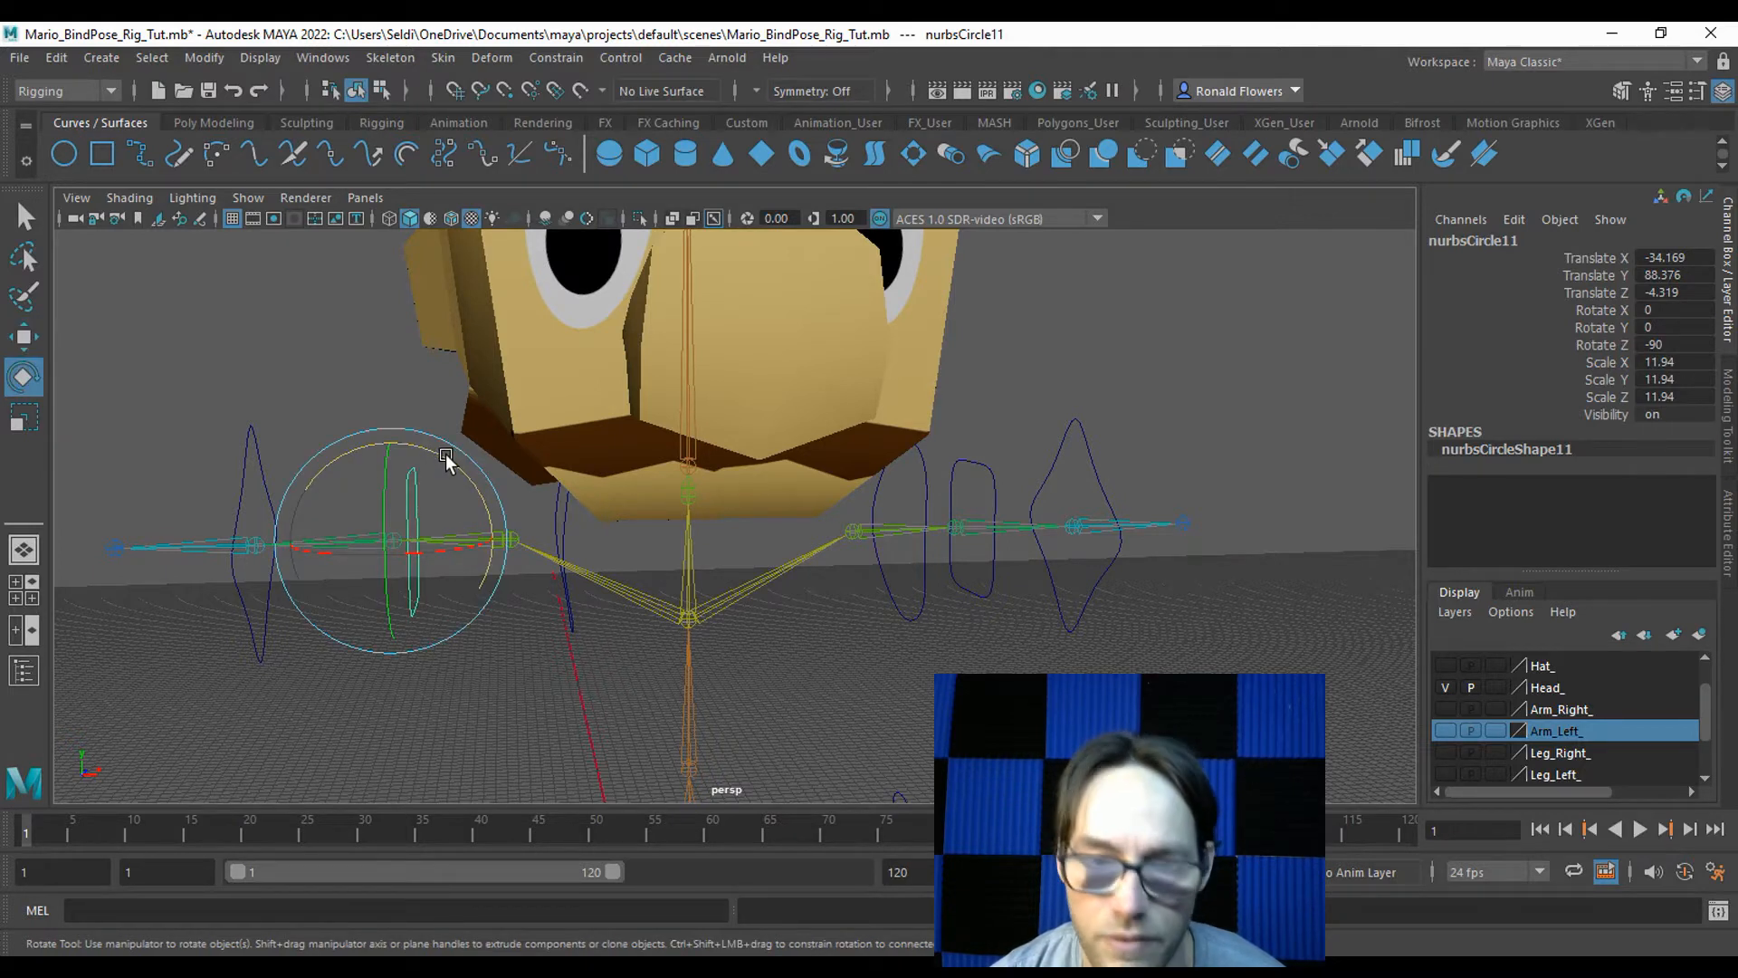
left_click_drag(446, 454, 98, 567)
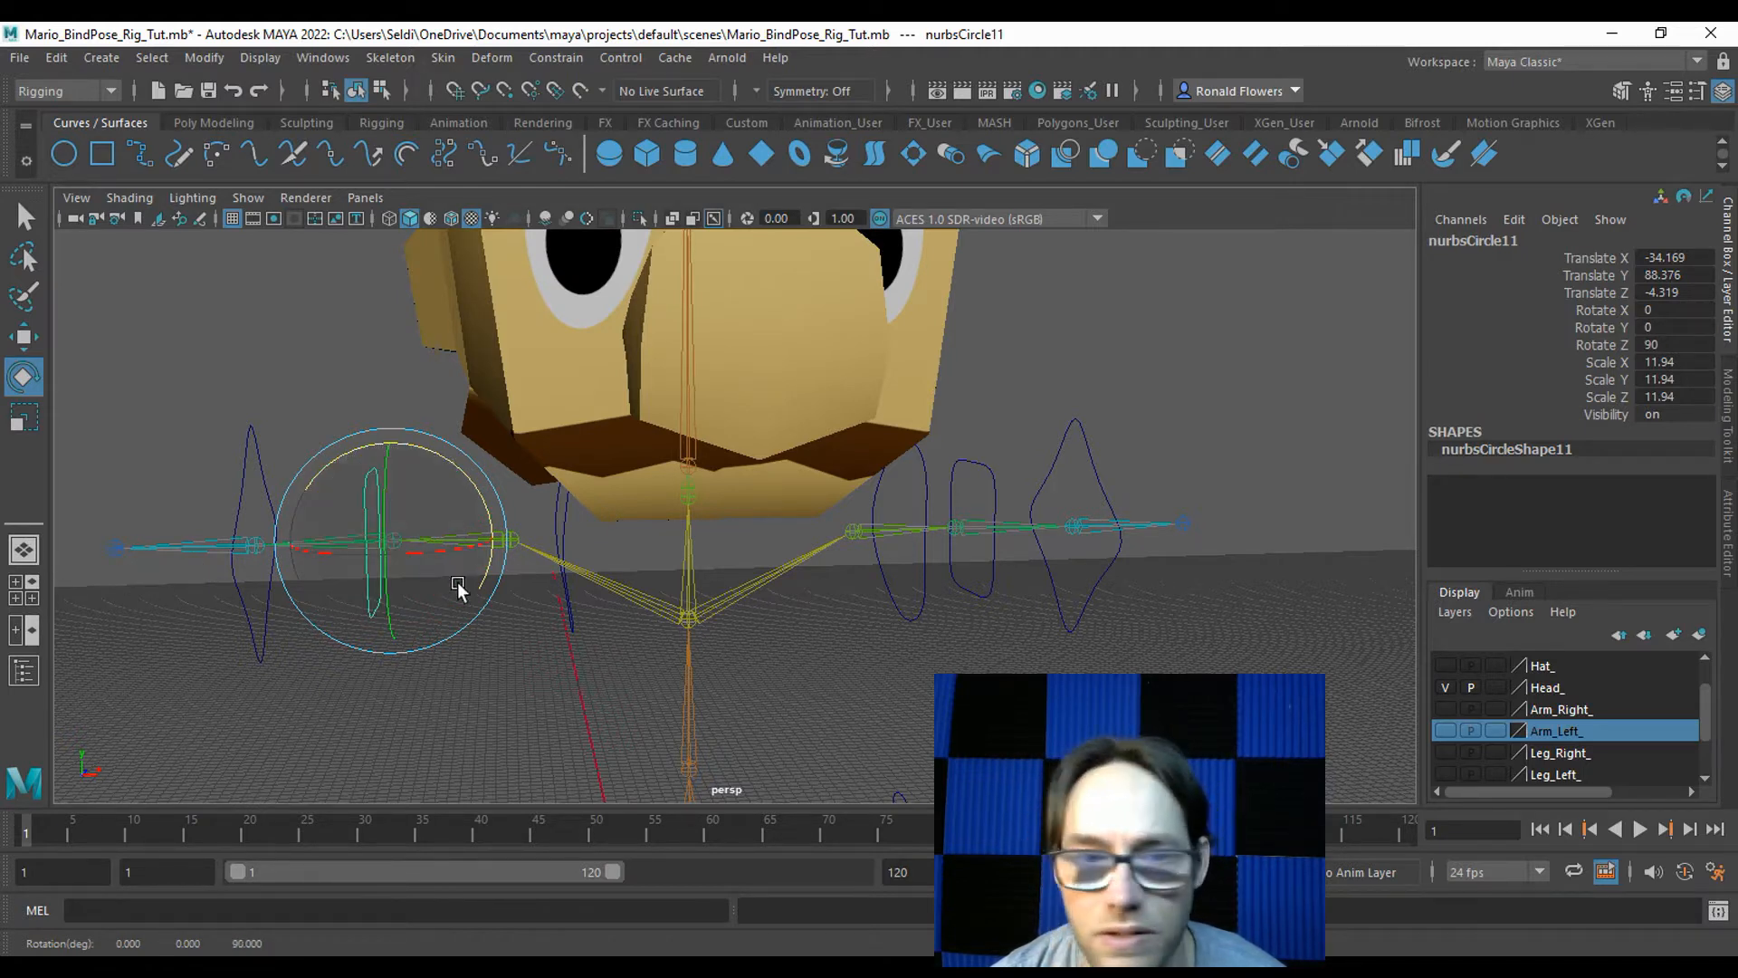
left_click(563, 537)
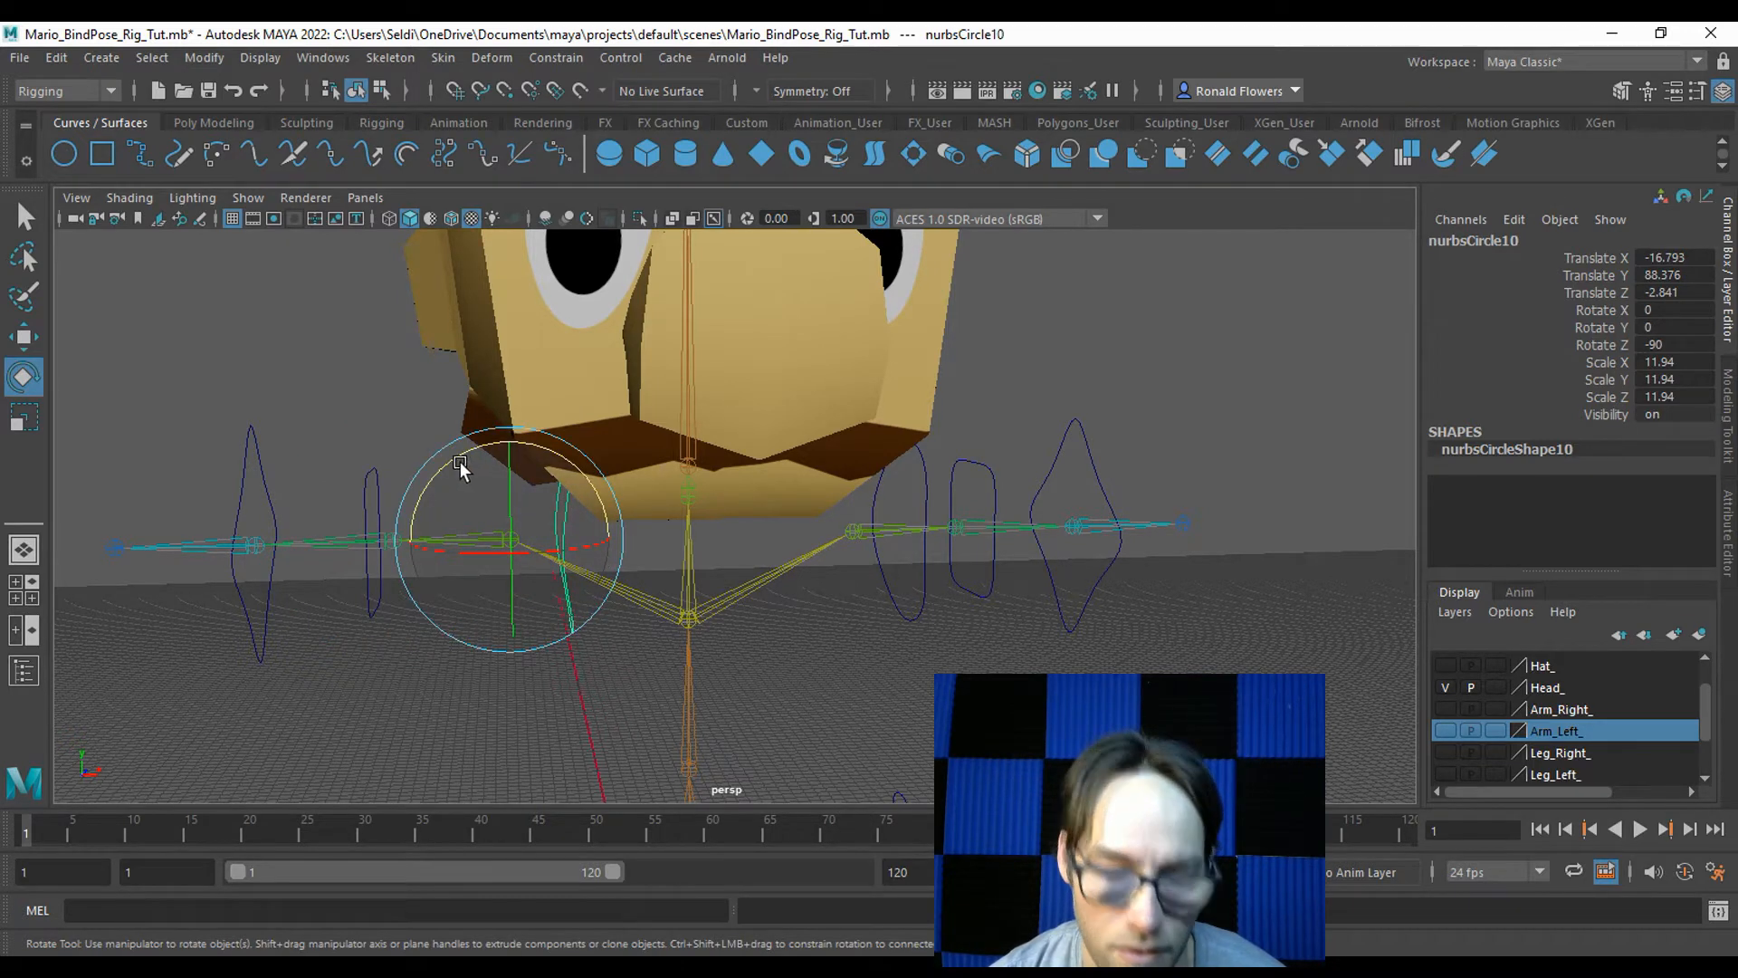
left_click_drag(457, 459, 193, 686)
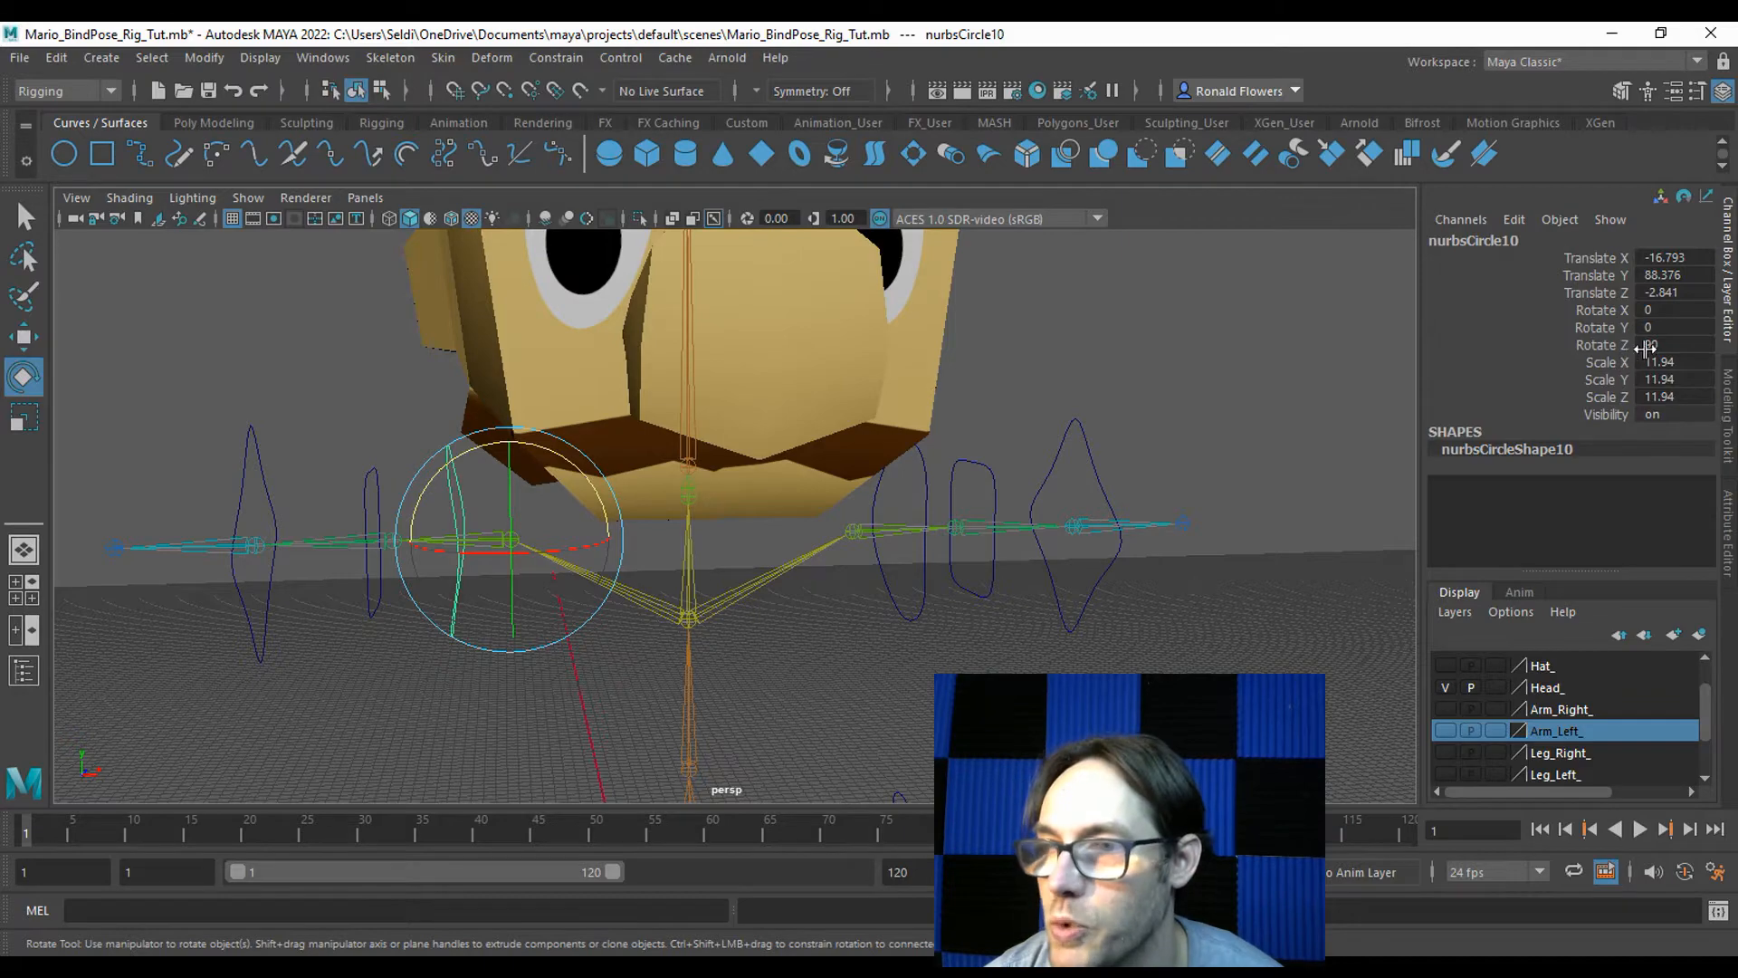
left_click_drag(1024, 598, 773, 666, "alt")
left_click(775, 665)
scroll(786, 661, "down", 2)
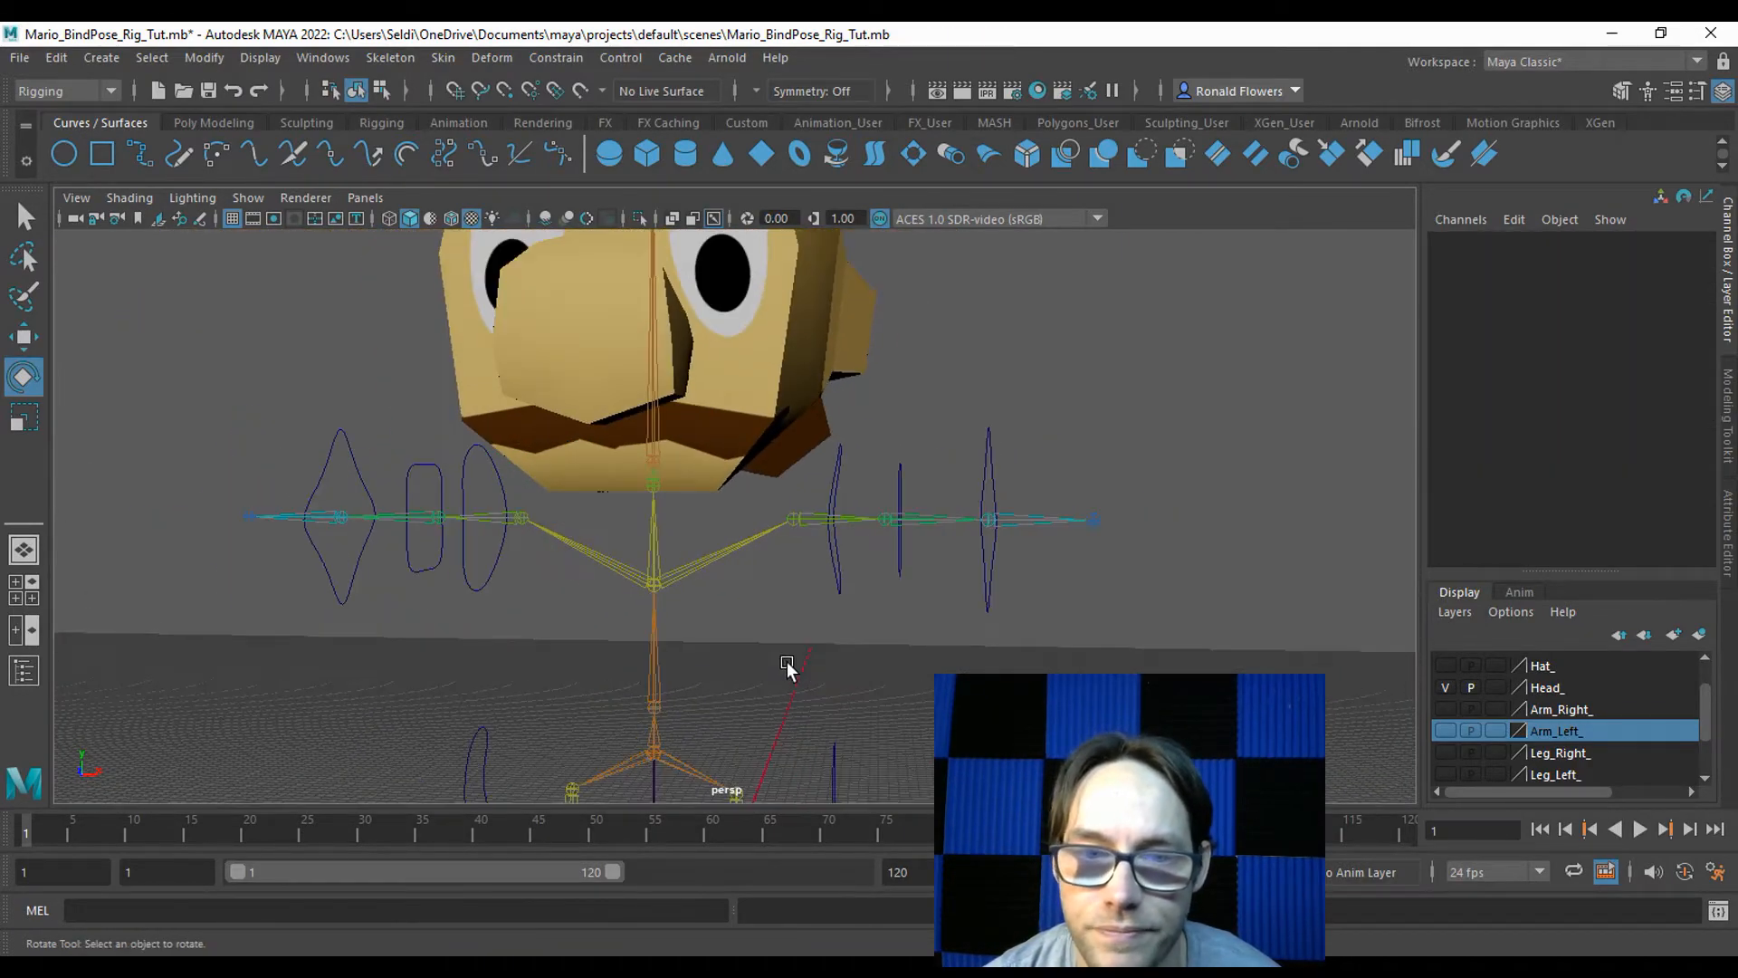
Create a new NURBS circle at the origin and scale it uniformly to about 15.8.
middle_click_drag(800, 663, 815, 463, "alt")
left_click_drag(815, 467, 756, 538, "alt")
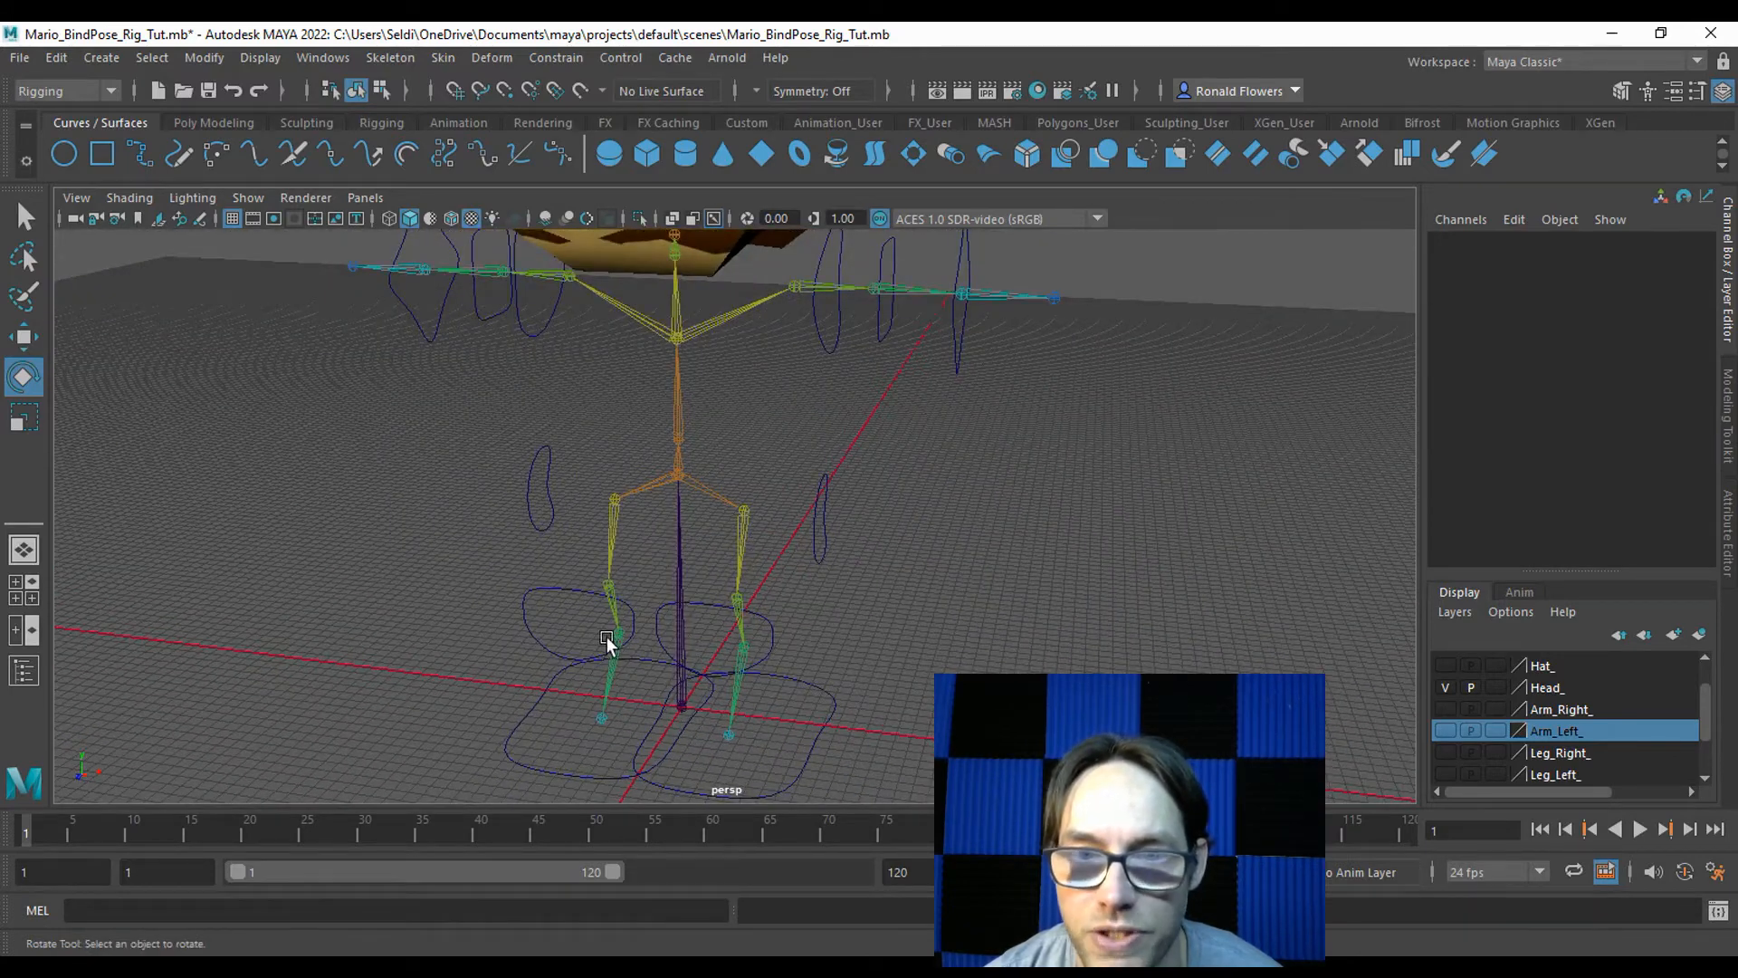
middle_click_drag(688, 405, 664, 512, "alt")
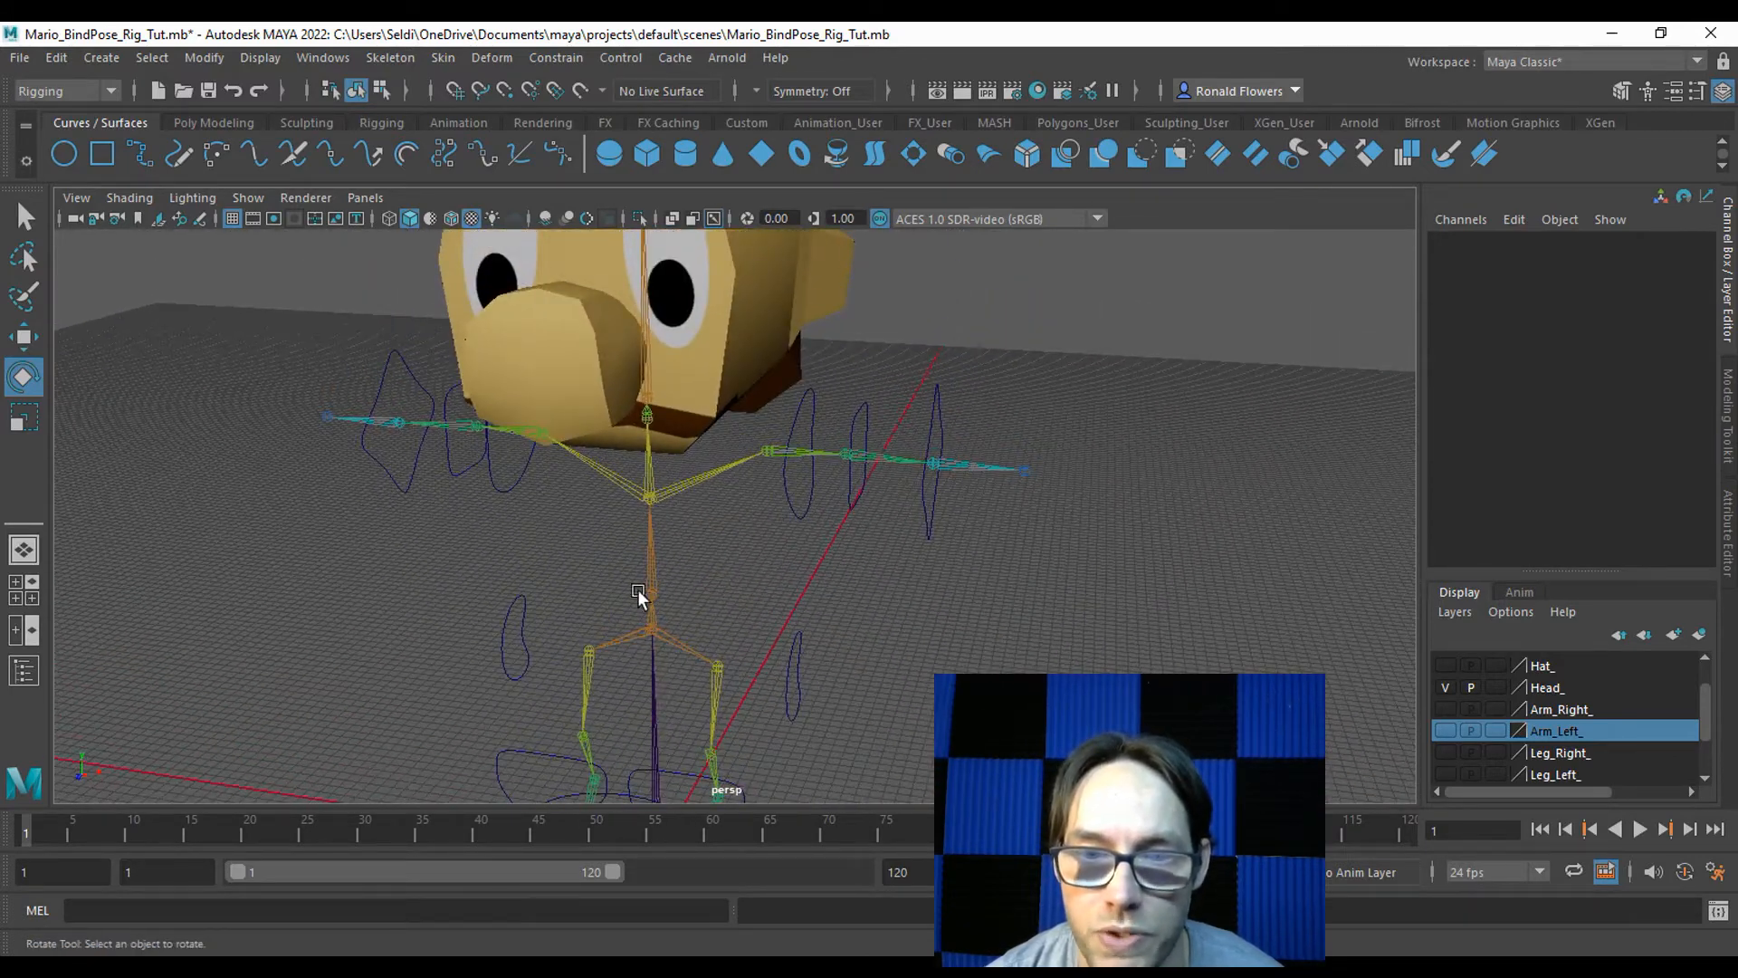
left_click_drag(714, 356, 634, 439, "alt")
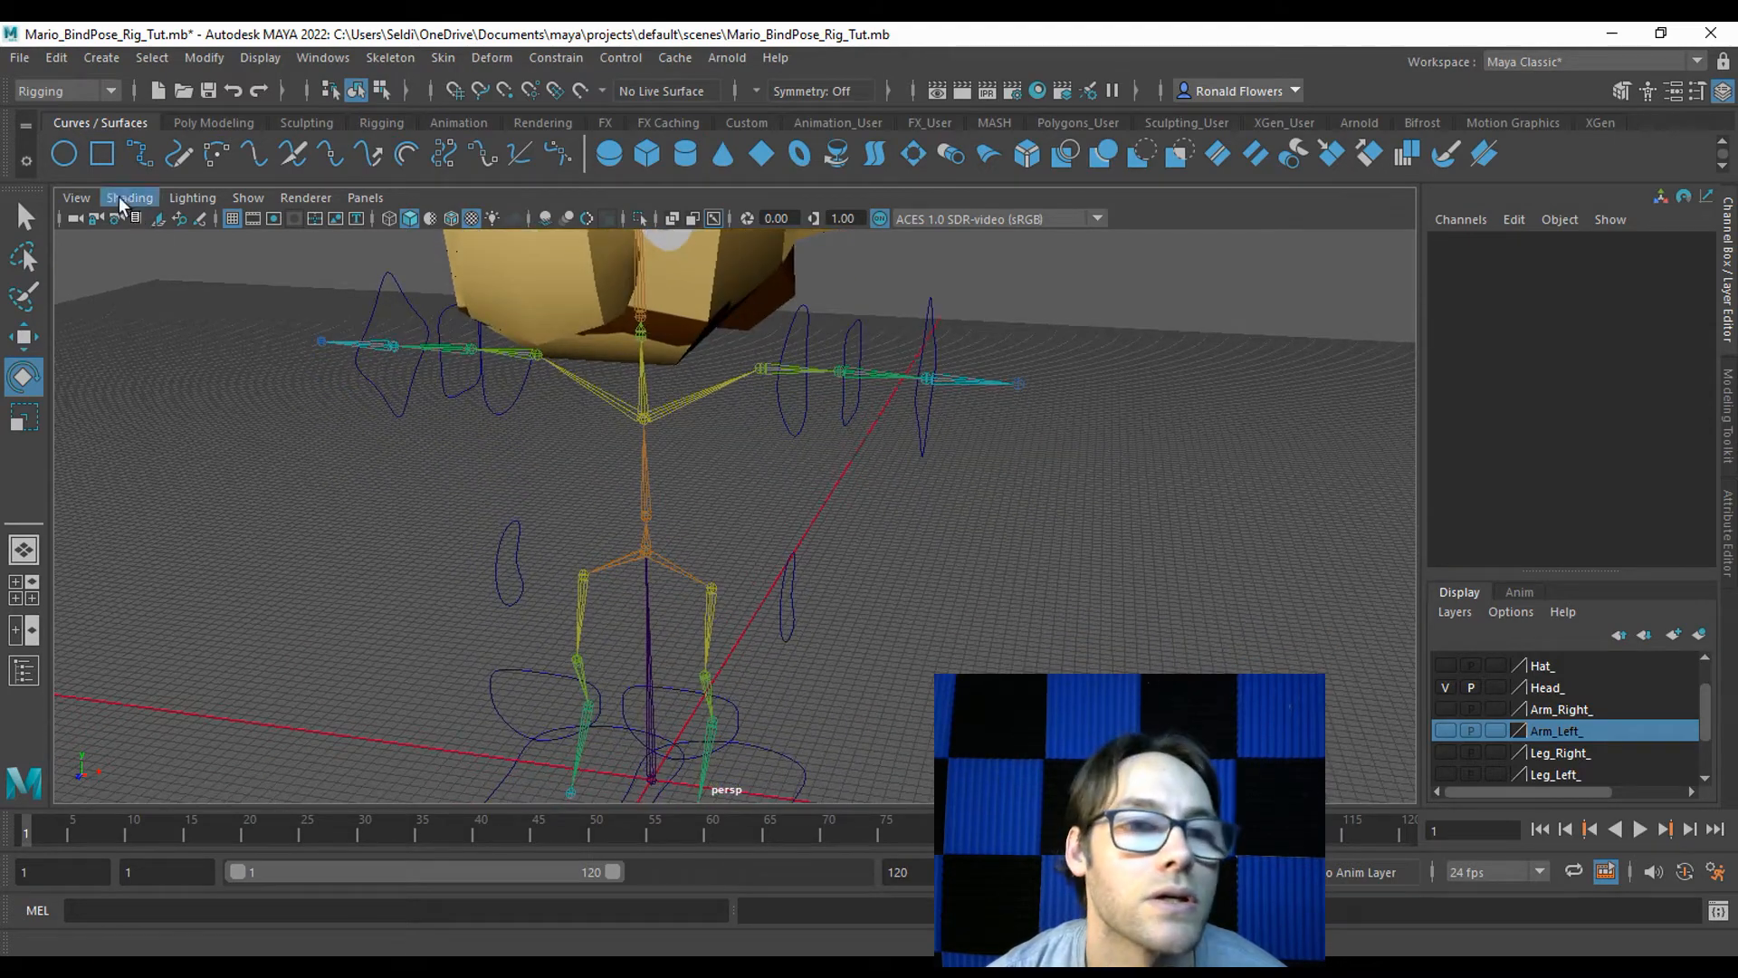
key("g")
middle_click_drag(831, 601, 851, 446, "alt")
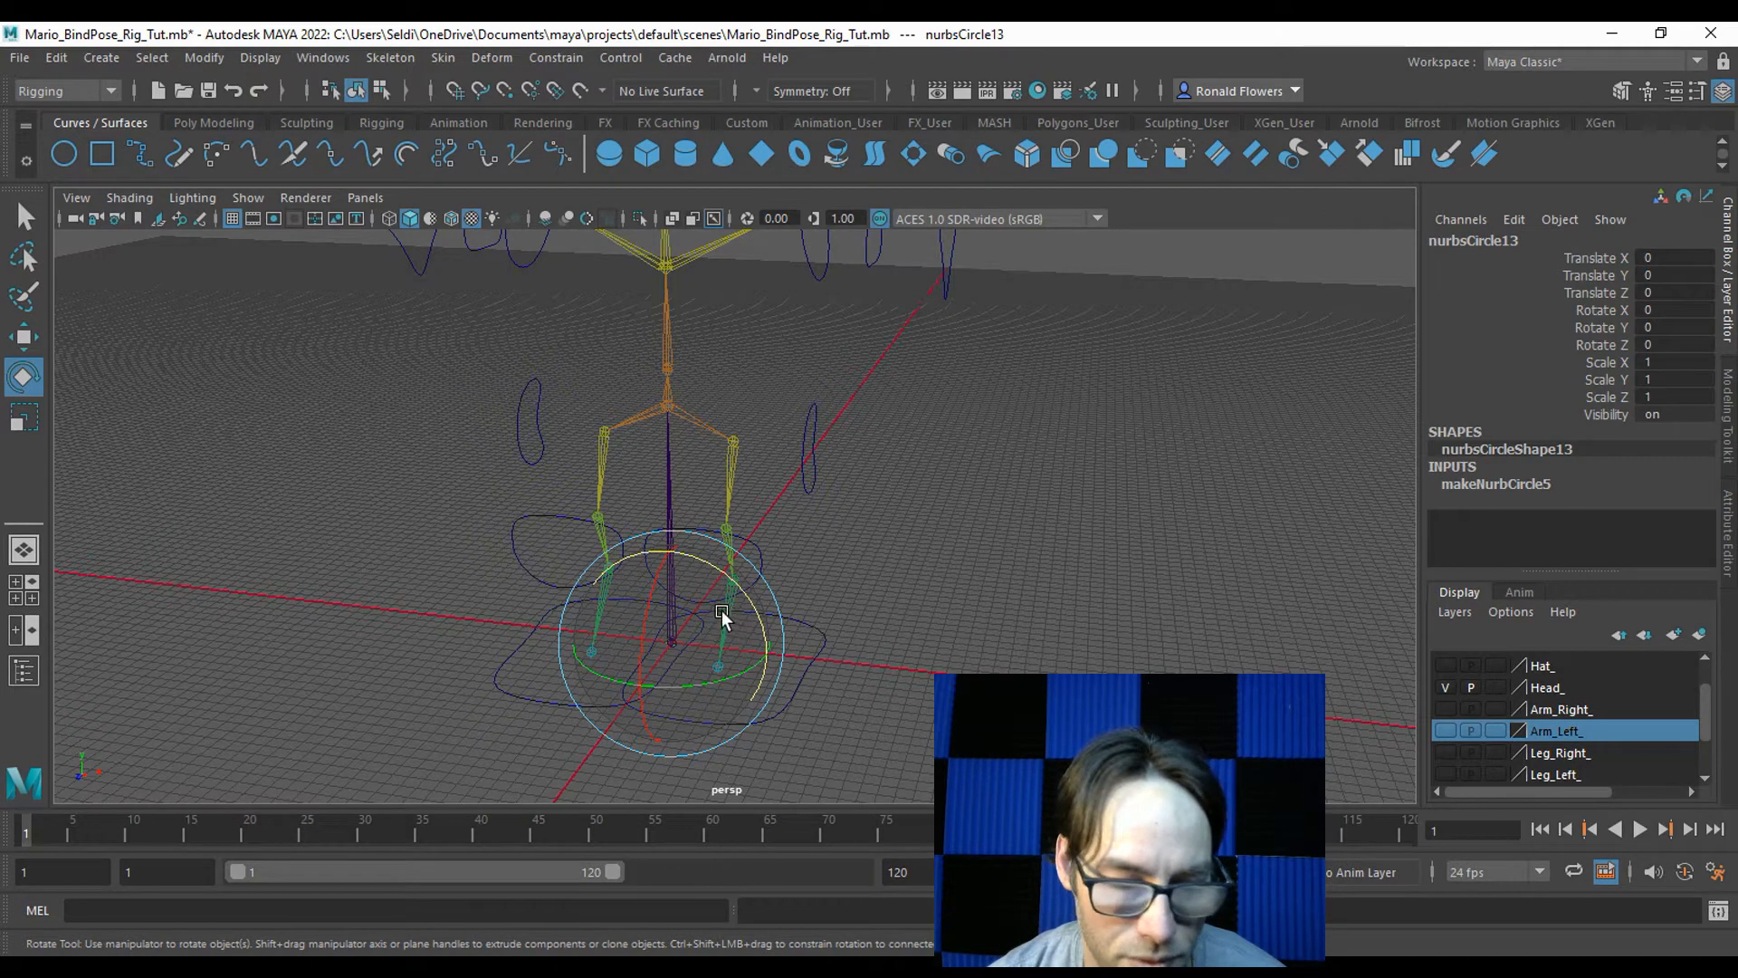
key("r")
left_click_drag(677, 643, 752, 601)
Point-snap the new circle onto the pelvis joint where the two hip bones branch.
key("w")
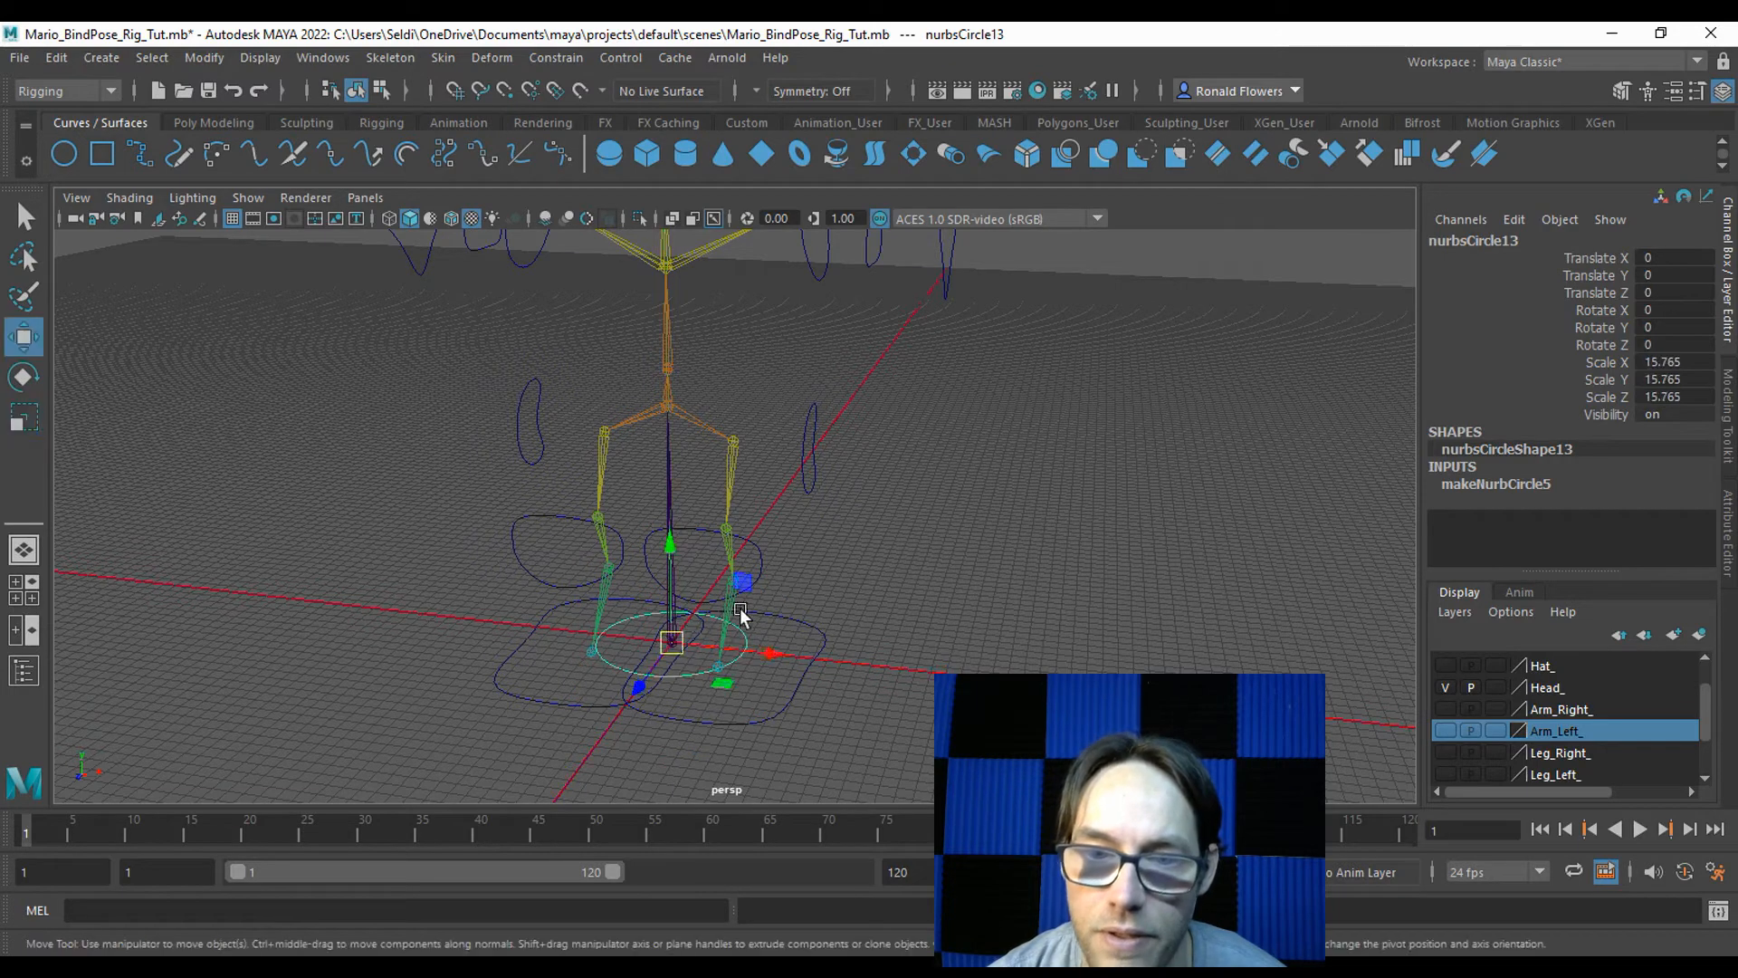
key("v")
left_click_drag(670, 644, 667, 448)
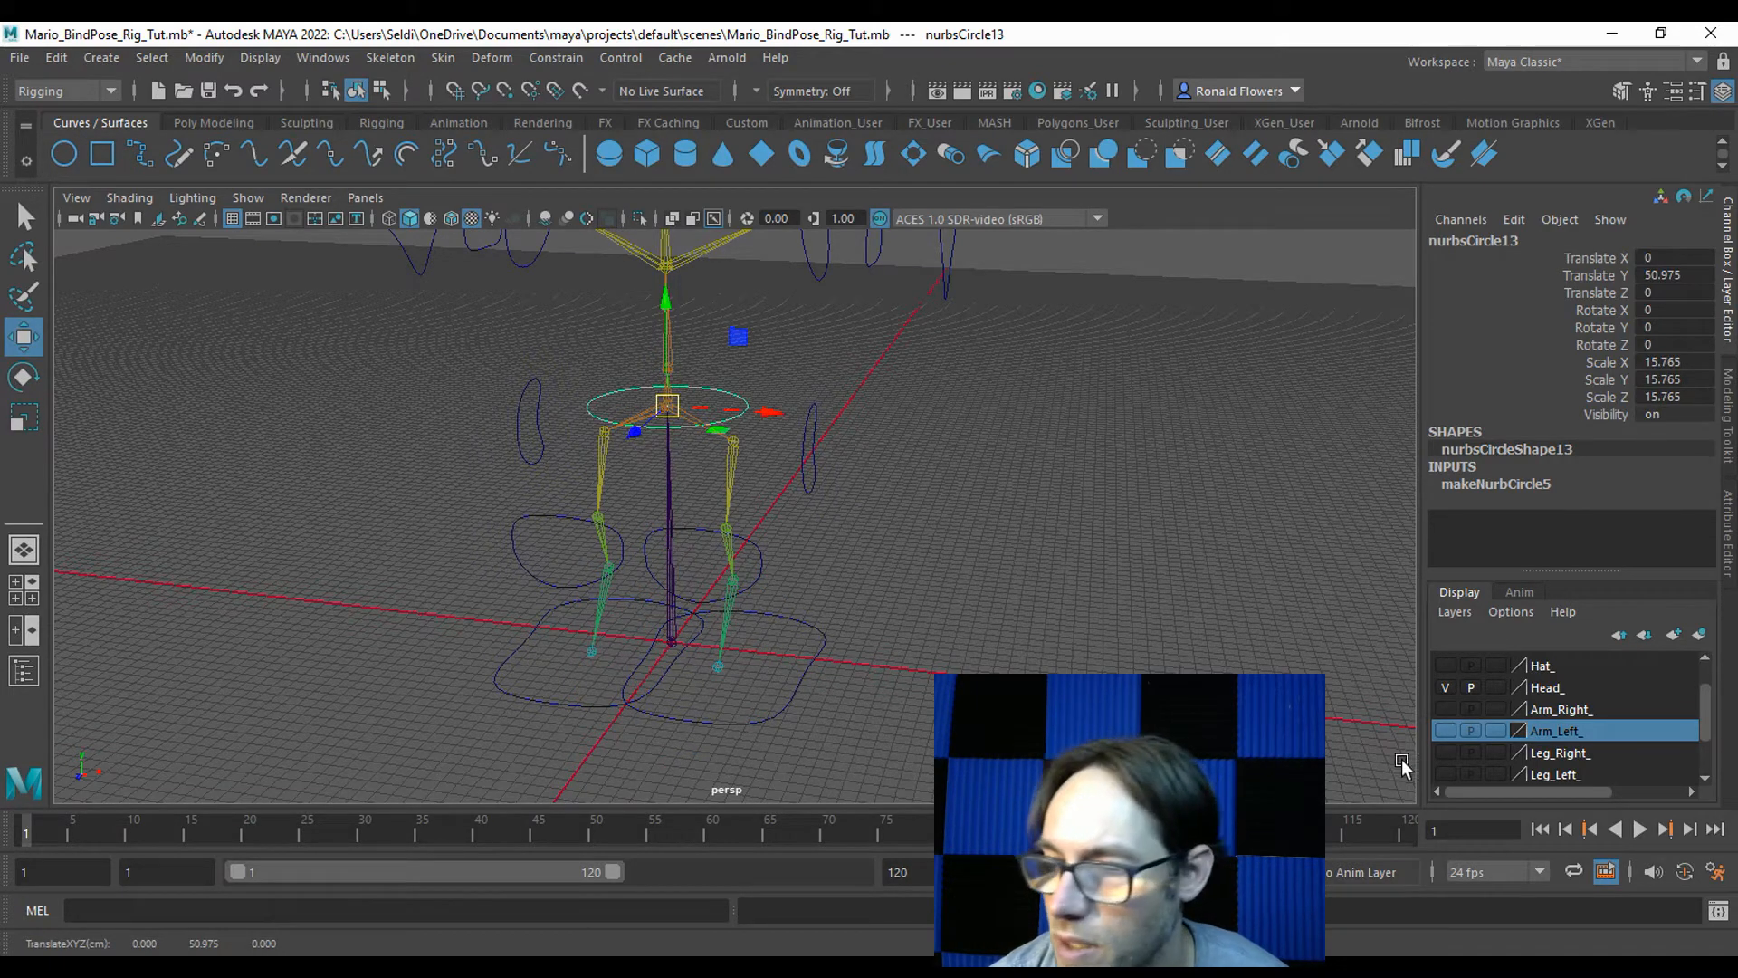
Show the Pelvis_ layer and scale the pelvis circle uniformly to about 35 so it surrounds the mesh.
scroll(1495, 742, "down", 1)
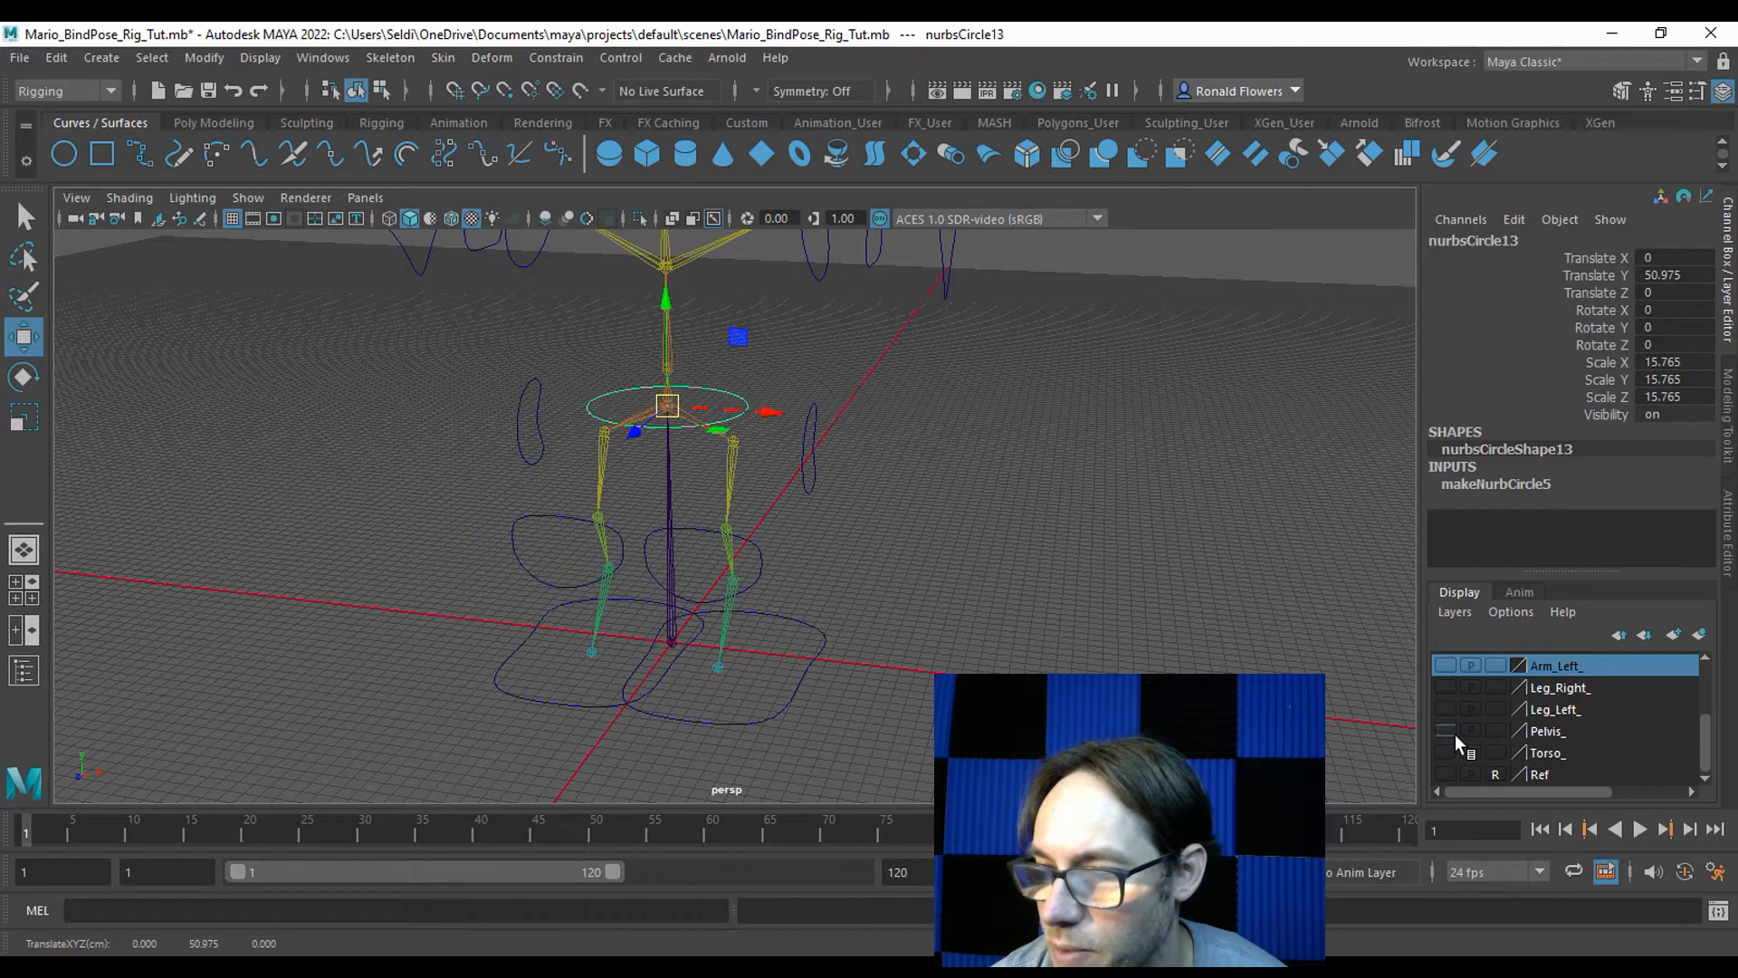
left_click(1452, 733)
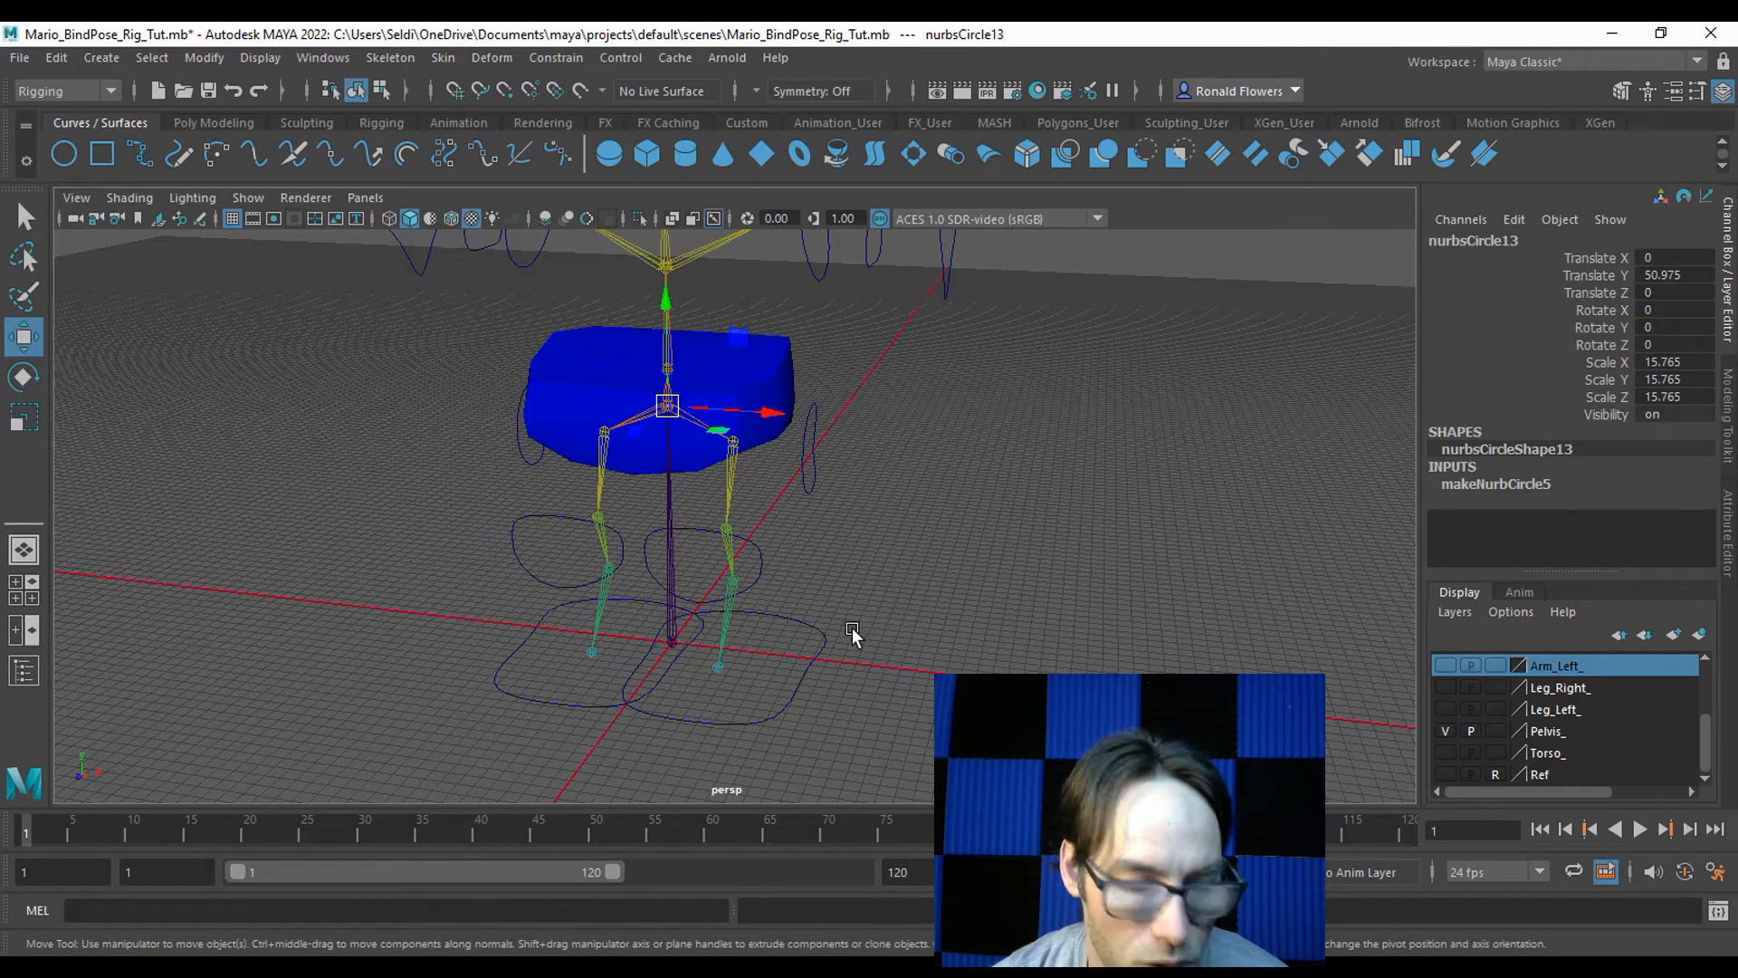
key("r")
left_click_drag(667, 406, 823, 404)
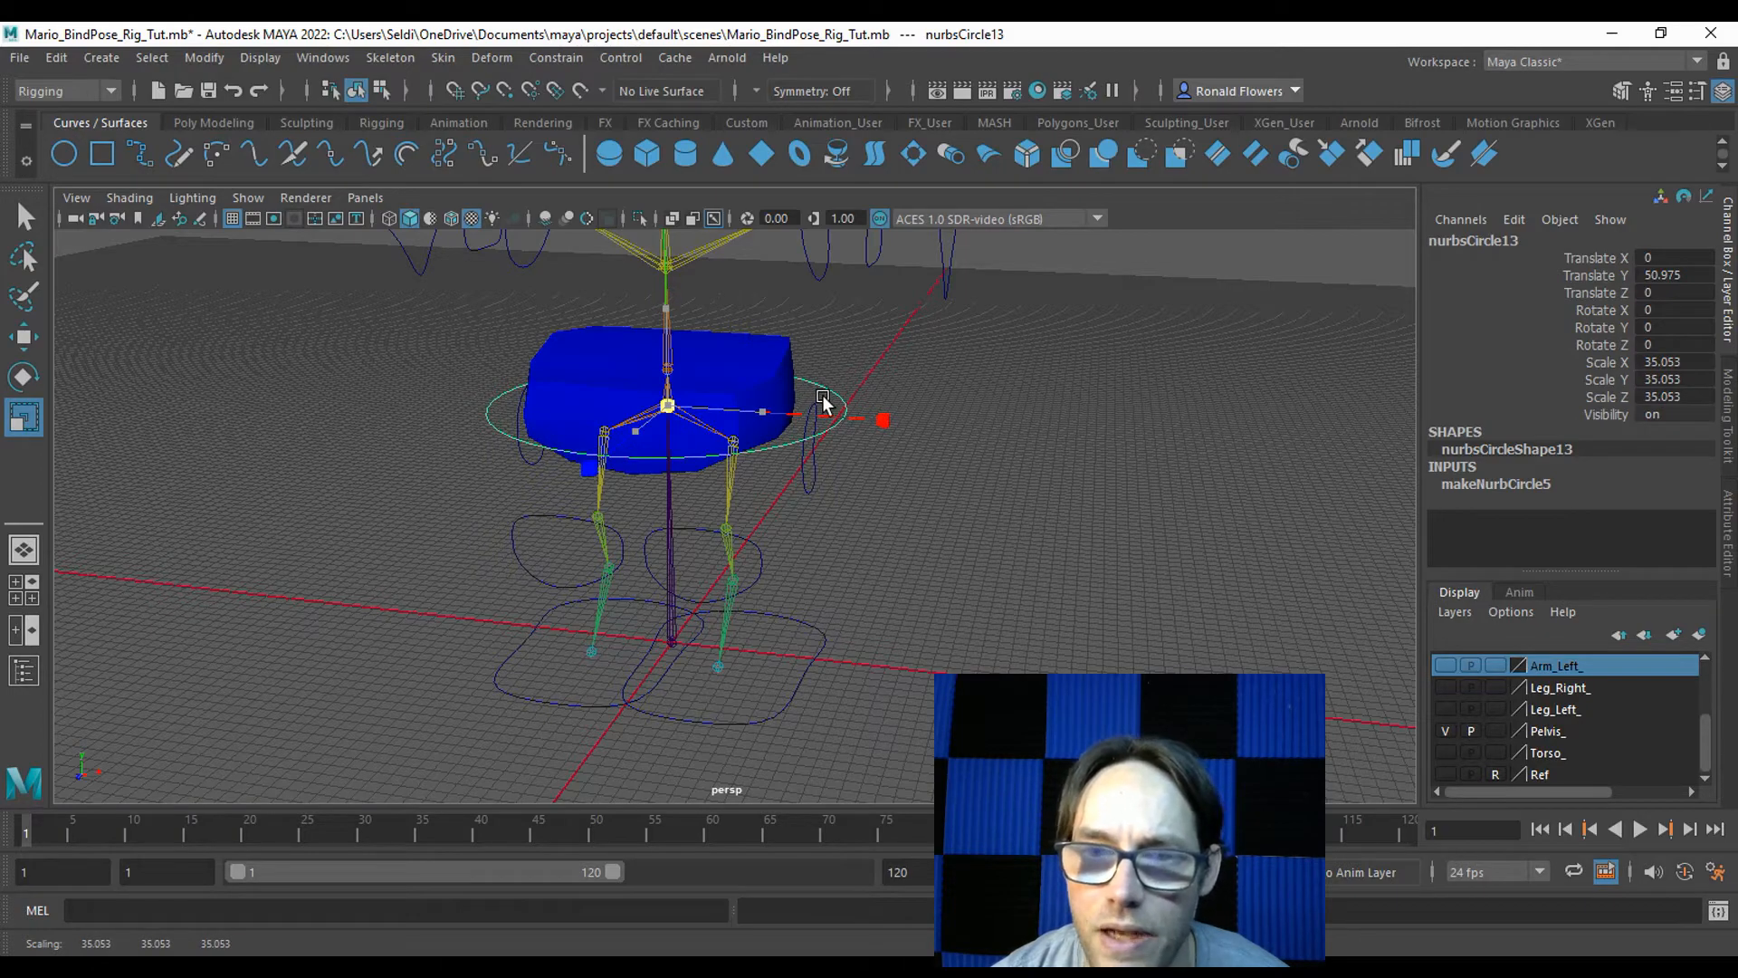
left_click_drag(861, 516, 806, 507, "alt")
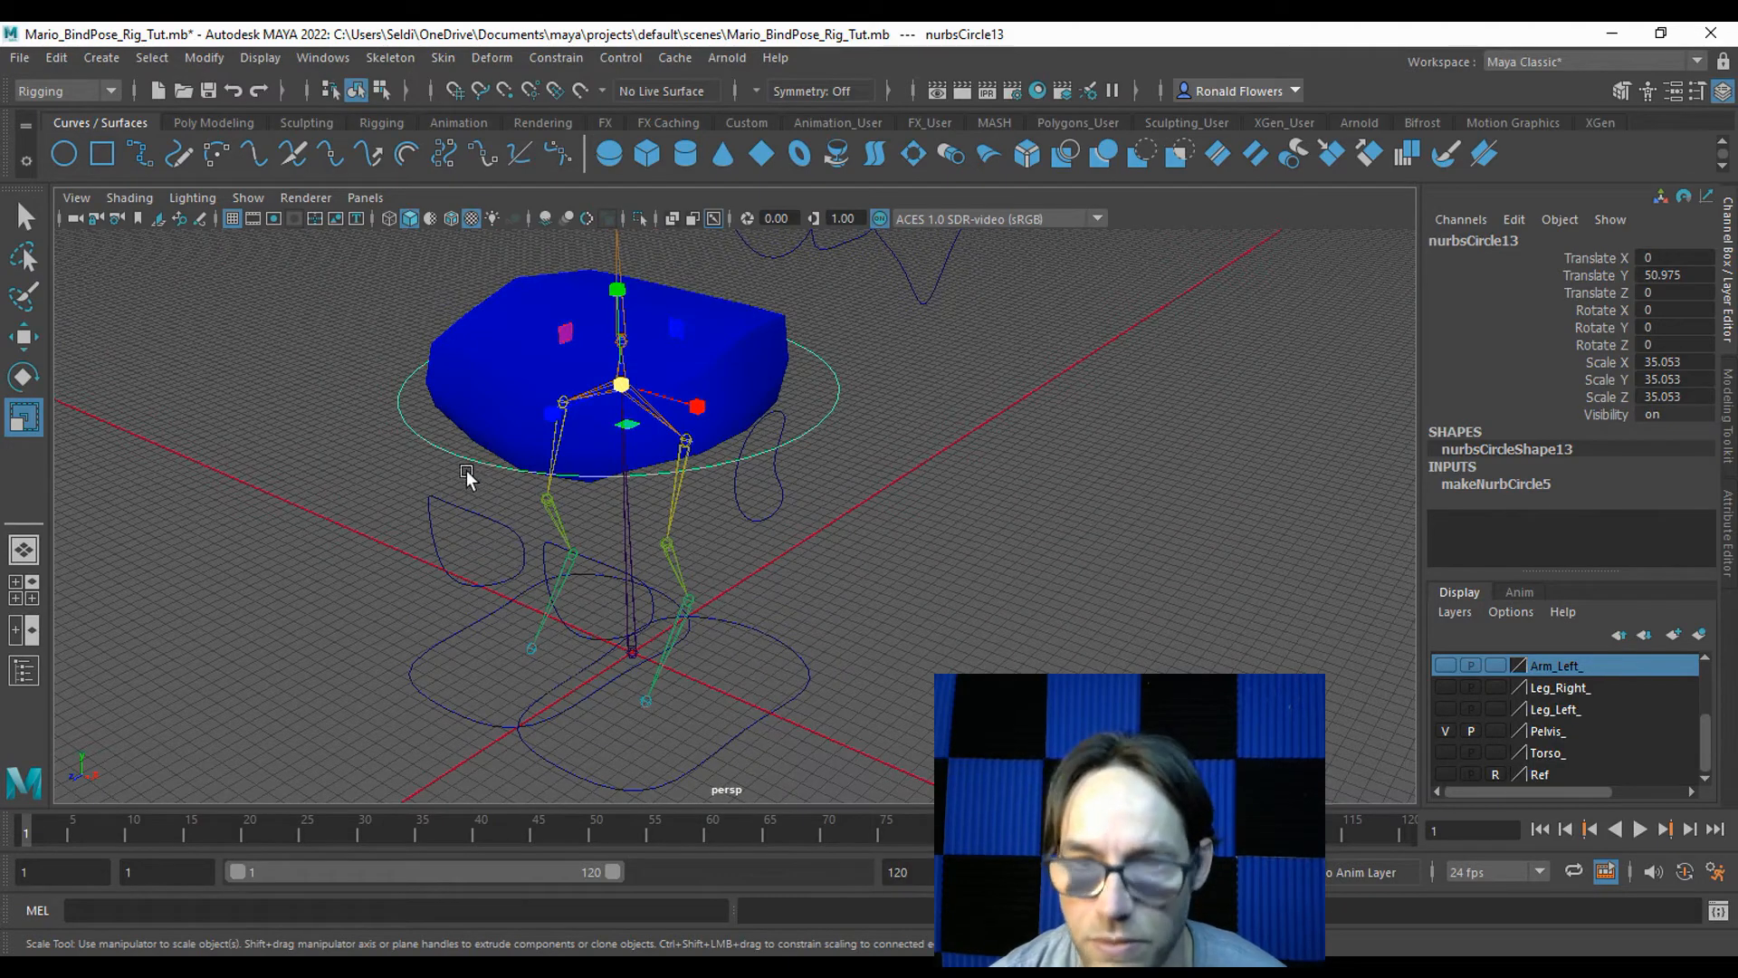
Switch the pelvis circle to control vertices and scale its side vertices to reshape the outline around the pelvis.
right_click_drag(430, 445, 299, 434)
left_click_drag(399, 478, 577, 500, "alt")
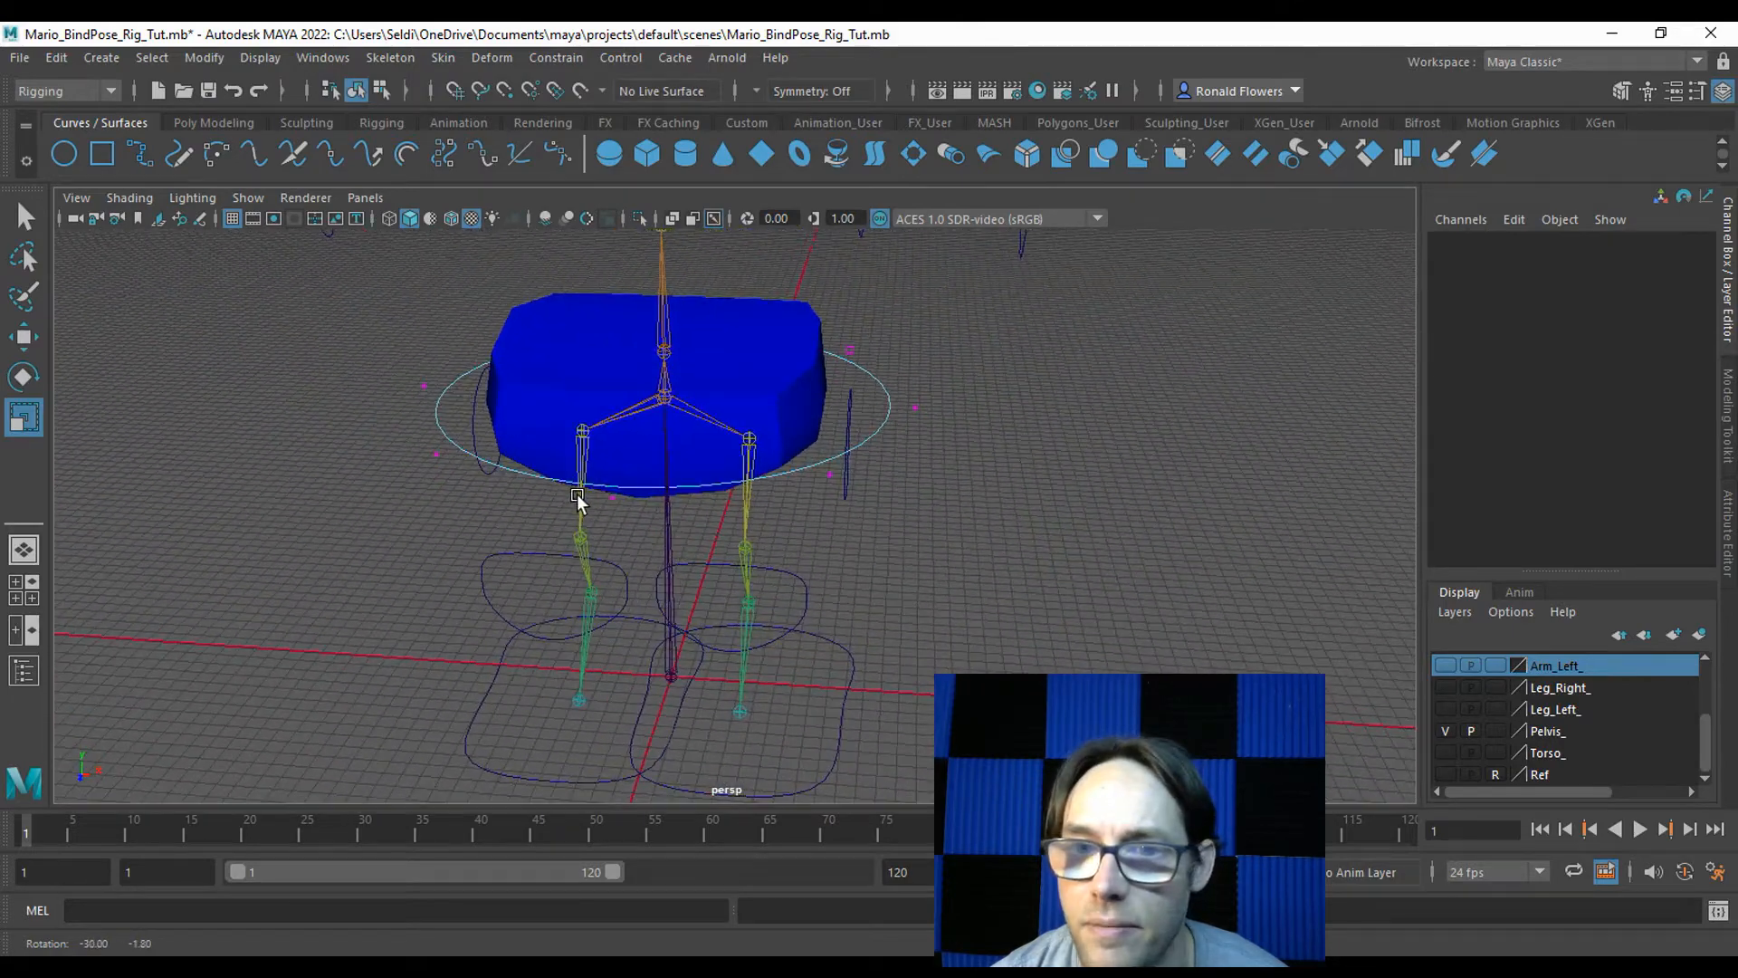
left_click_drag(829, 329, 982, 530)
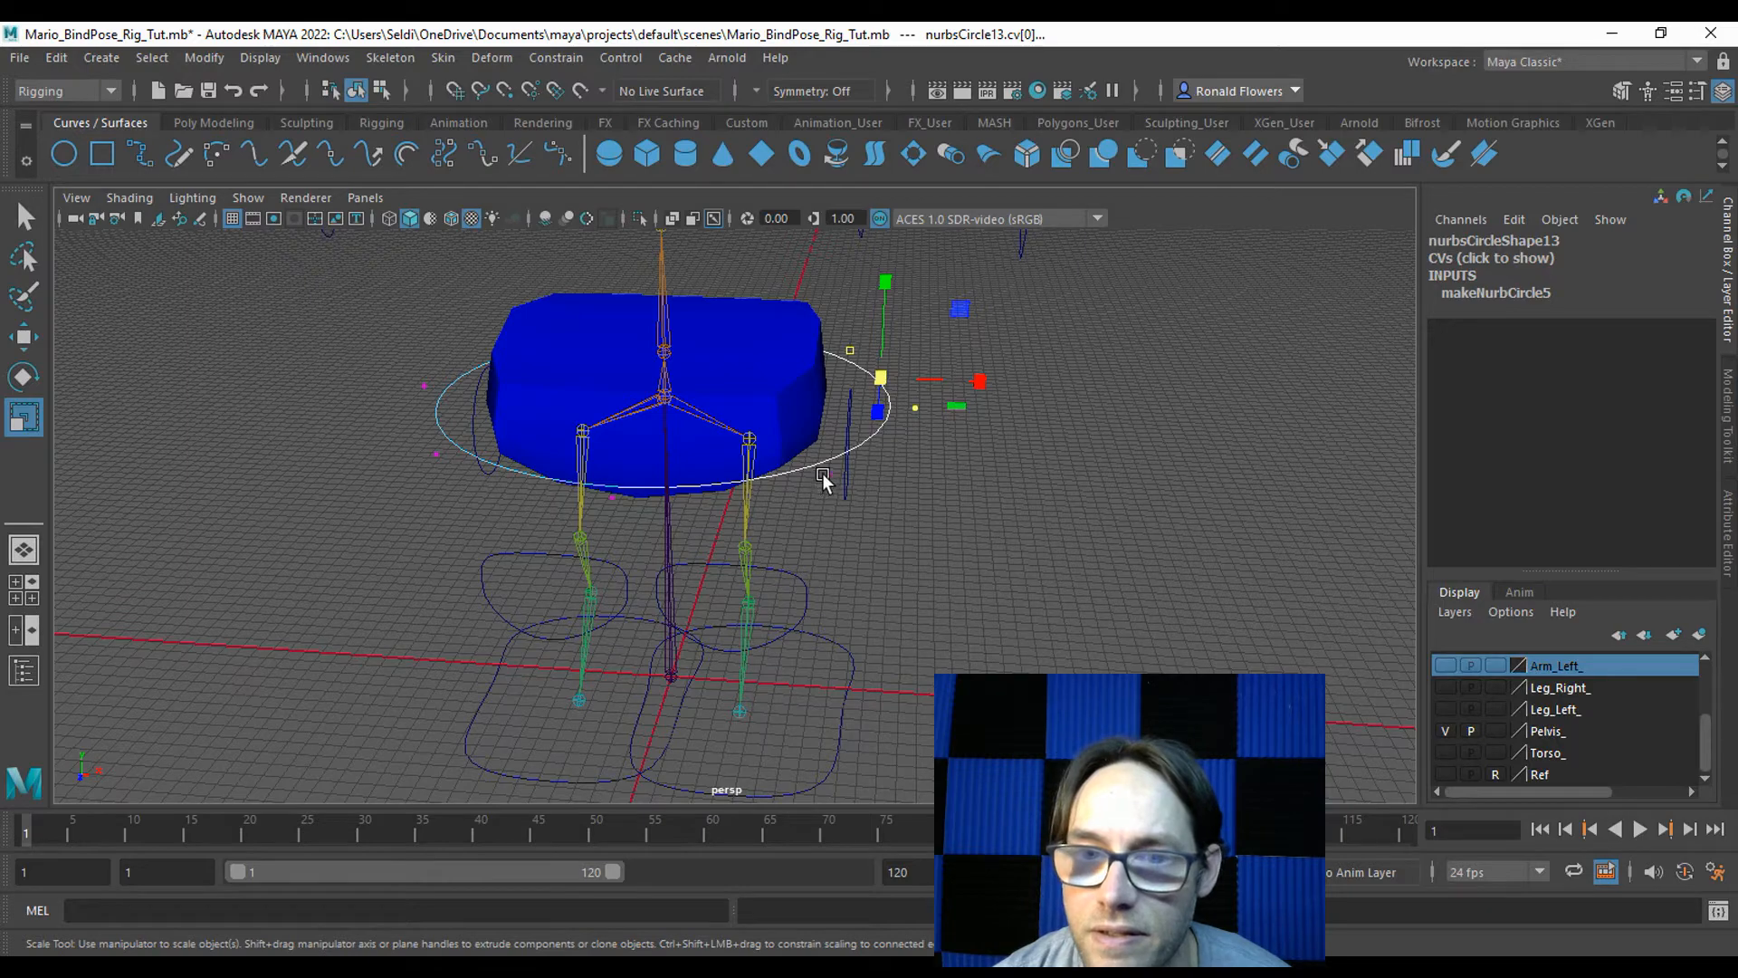
left_click_drag(827, 464, 836, 501, "shift")
left_click_drag(379, 387, 430, 509, "shift")
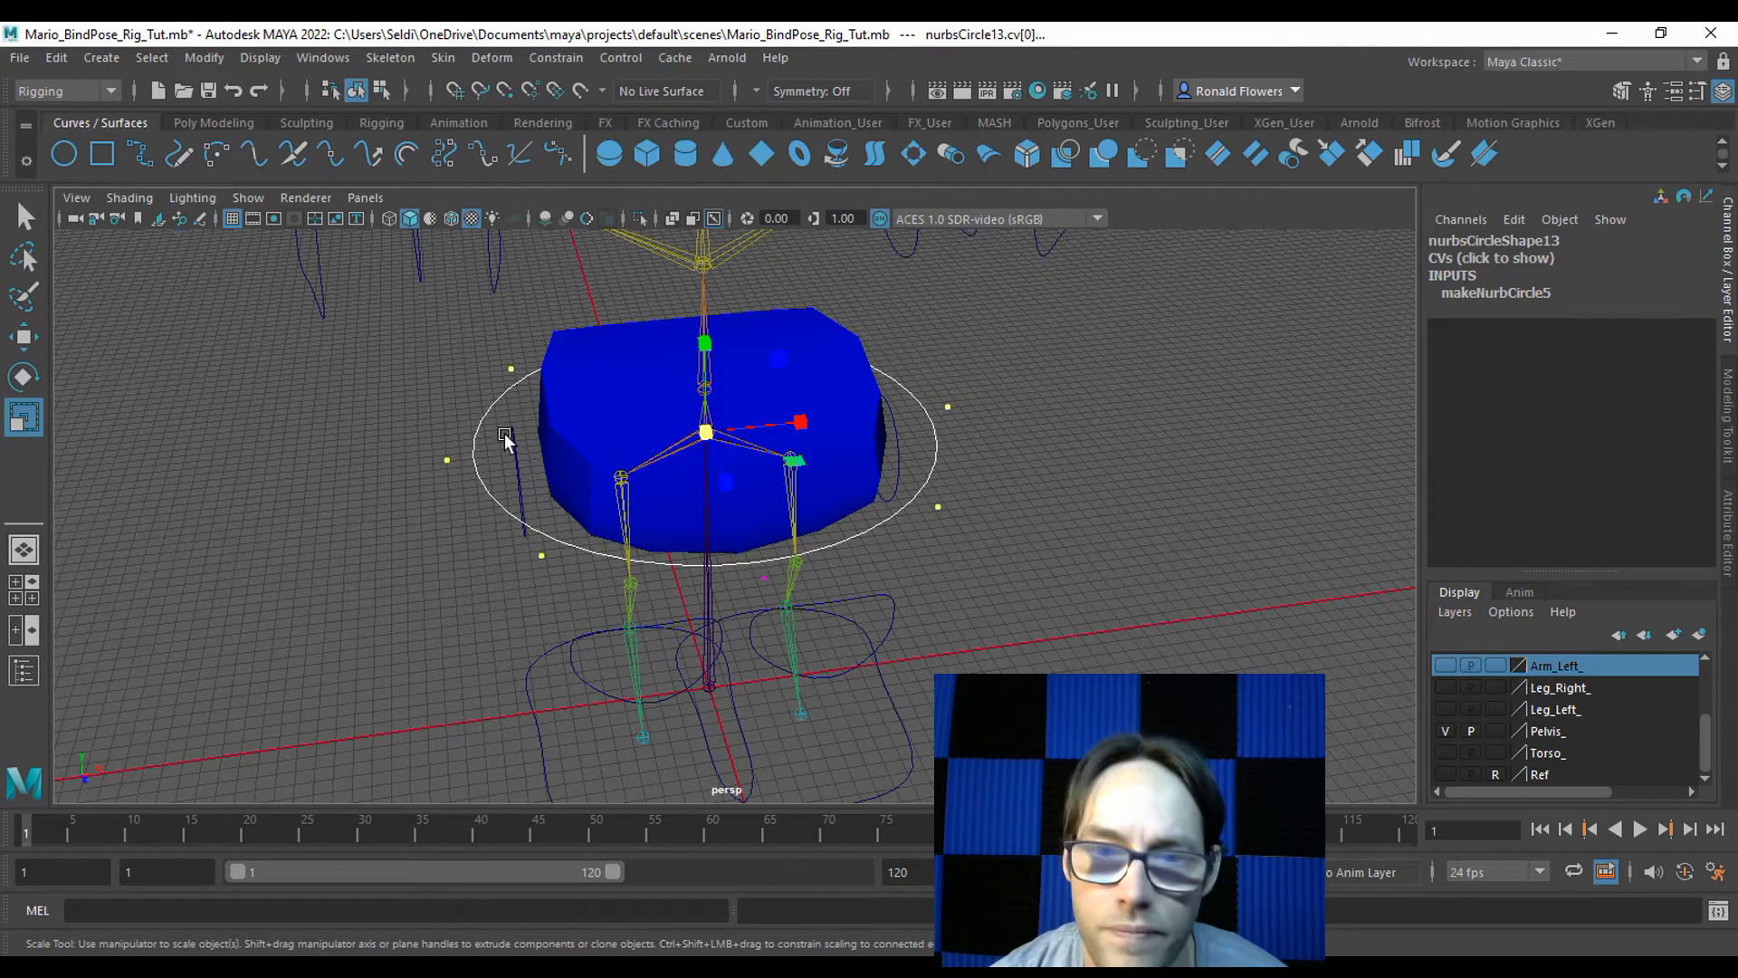
left_click_drag(770, 412, 714, 452)
left_click_drag(376, 327, 549, 506)
left_click_drag(549, 416, 384, 422)
left_click_drag(831, 308, 1037, 508)
left_click_drag(1026, 395, 619, 514)
Move the pelvis circle's back control vertices in close to the rear of the pelvis mesh.
left_click_drag(758, 255, 924, 525)
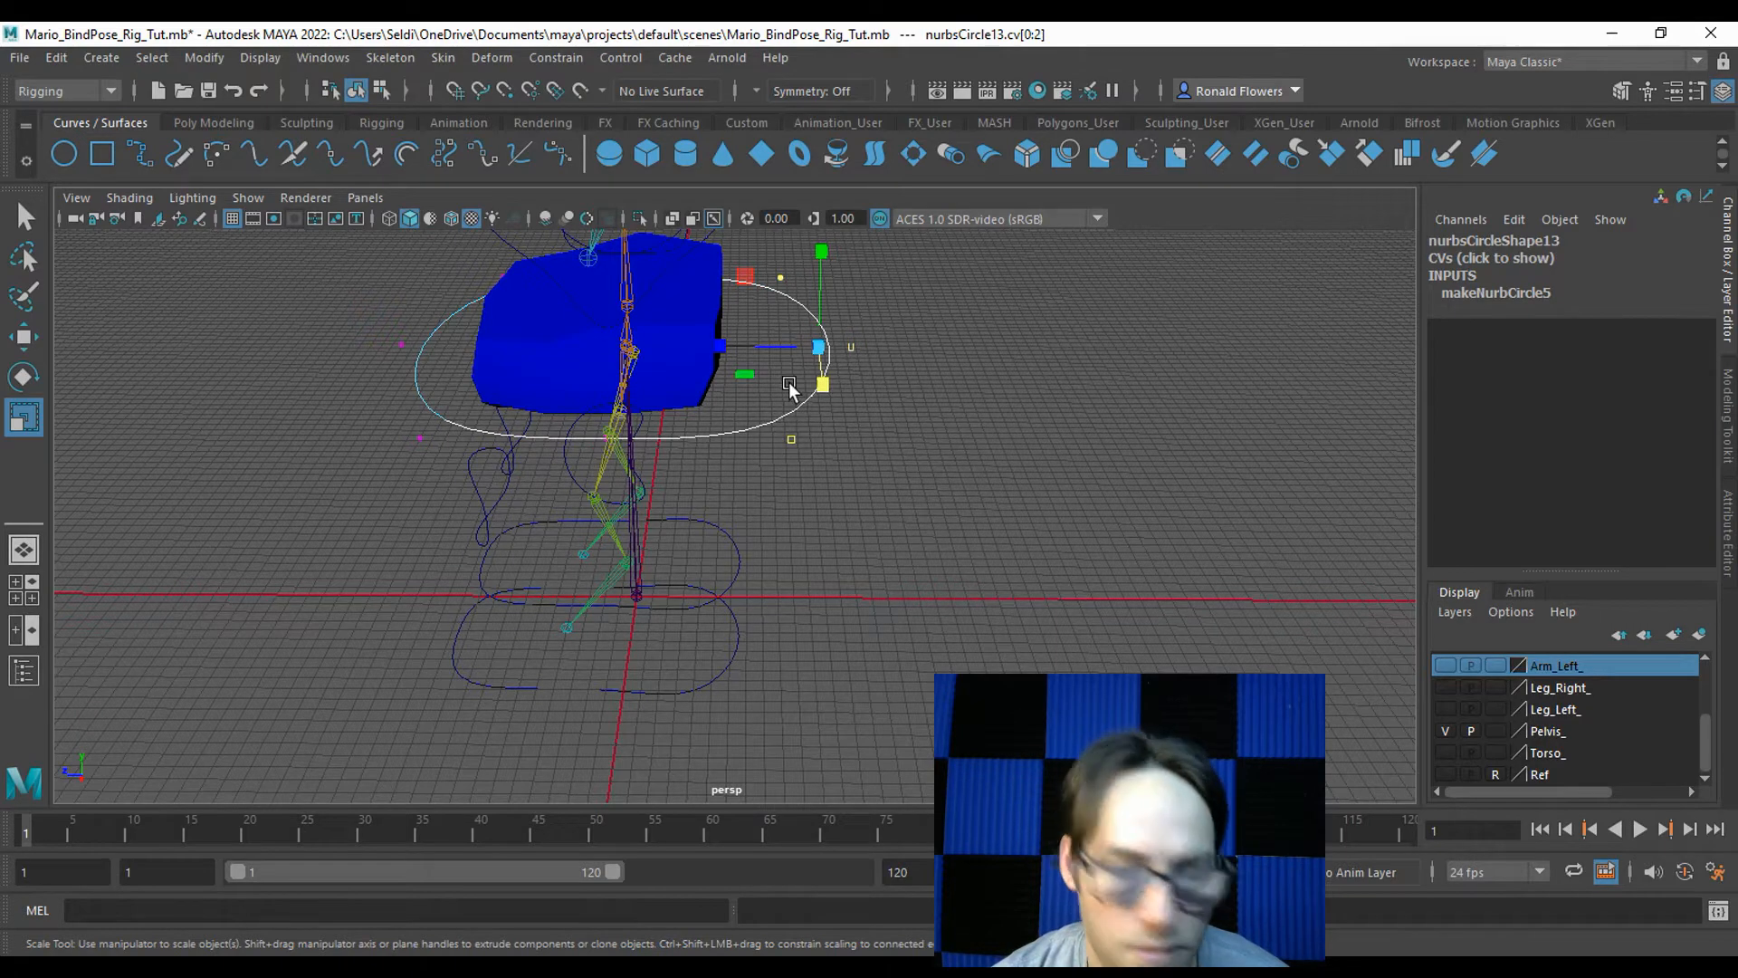
key("w")
left_click_drag(738, 349, 693, 349)
left_click_drag(788, 322, 677, 349)
left_click_drag(706, 258, 818, 462)
left_click_drag(670, 349, 815, 402)
left_click_drag(697, 348, 673, 349)
left_click_drag(885, 409, 839, 388, "alt")
left_click_drag(829, 388, 818, 368, "alt")
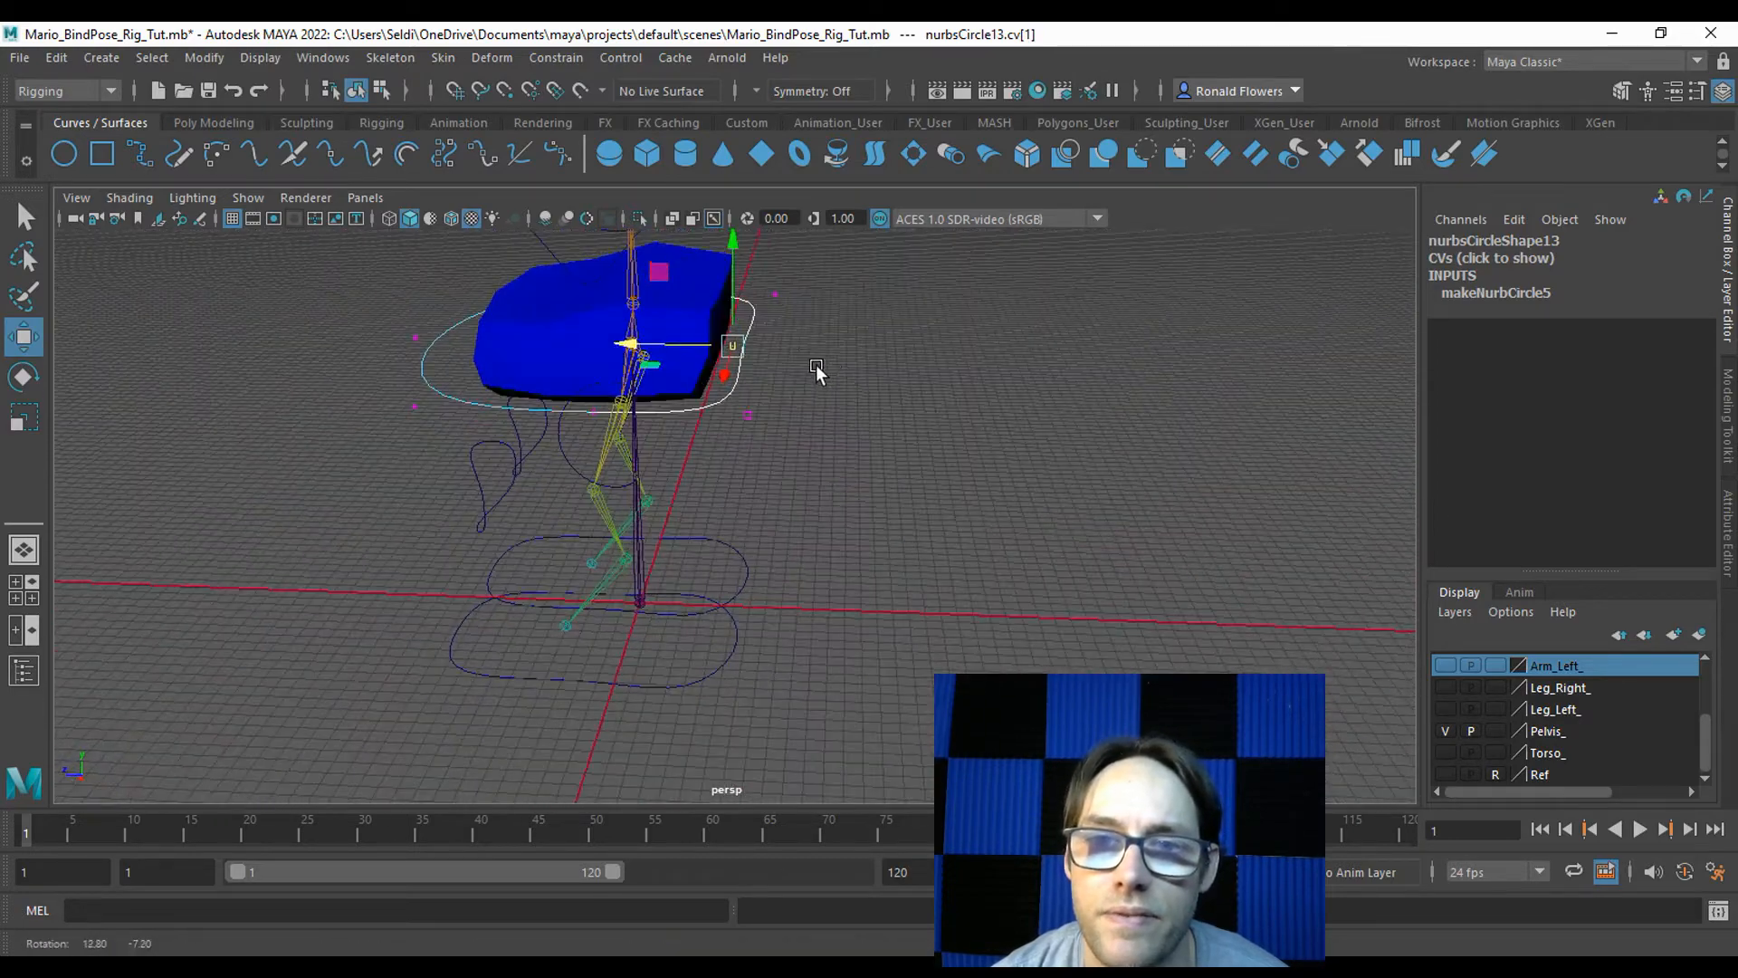
Move the pelvis circle's front control vertices slightly in toward the front of the pelvis mesh.
key("super")
left_click(753, 304)
key("super")
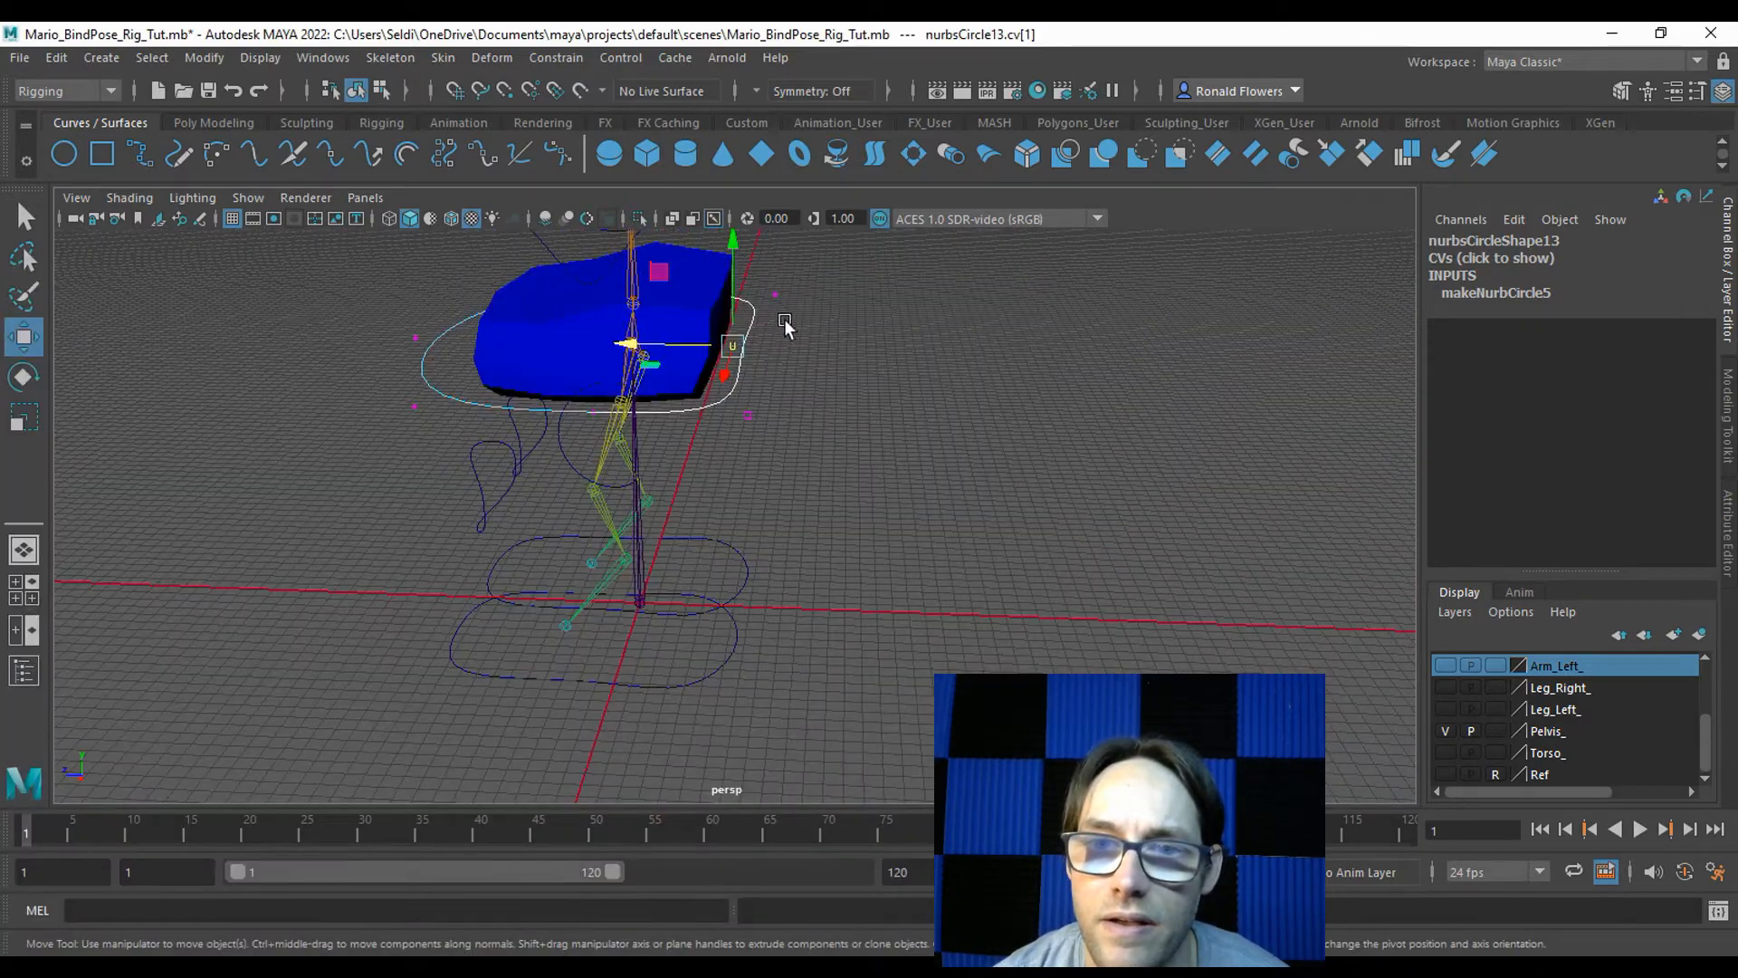
left_click(776, 324)
left_click_drag(715, 272, 729, 441)
left_click_drag(313, 292, 540, 557)
left_click_drag(318, 421, 345, 419)
left_click(351, 344)
Return the pelvis circle to object mode and hide the Pelvis_ layer.
left_click_drag(521, 568, 923, 498, "alt")
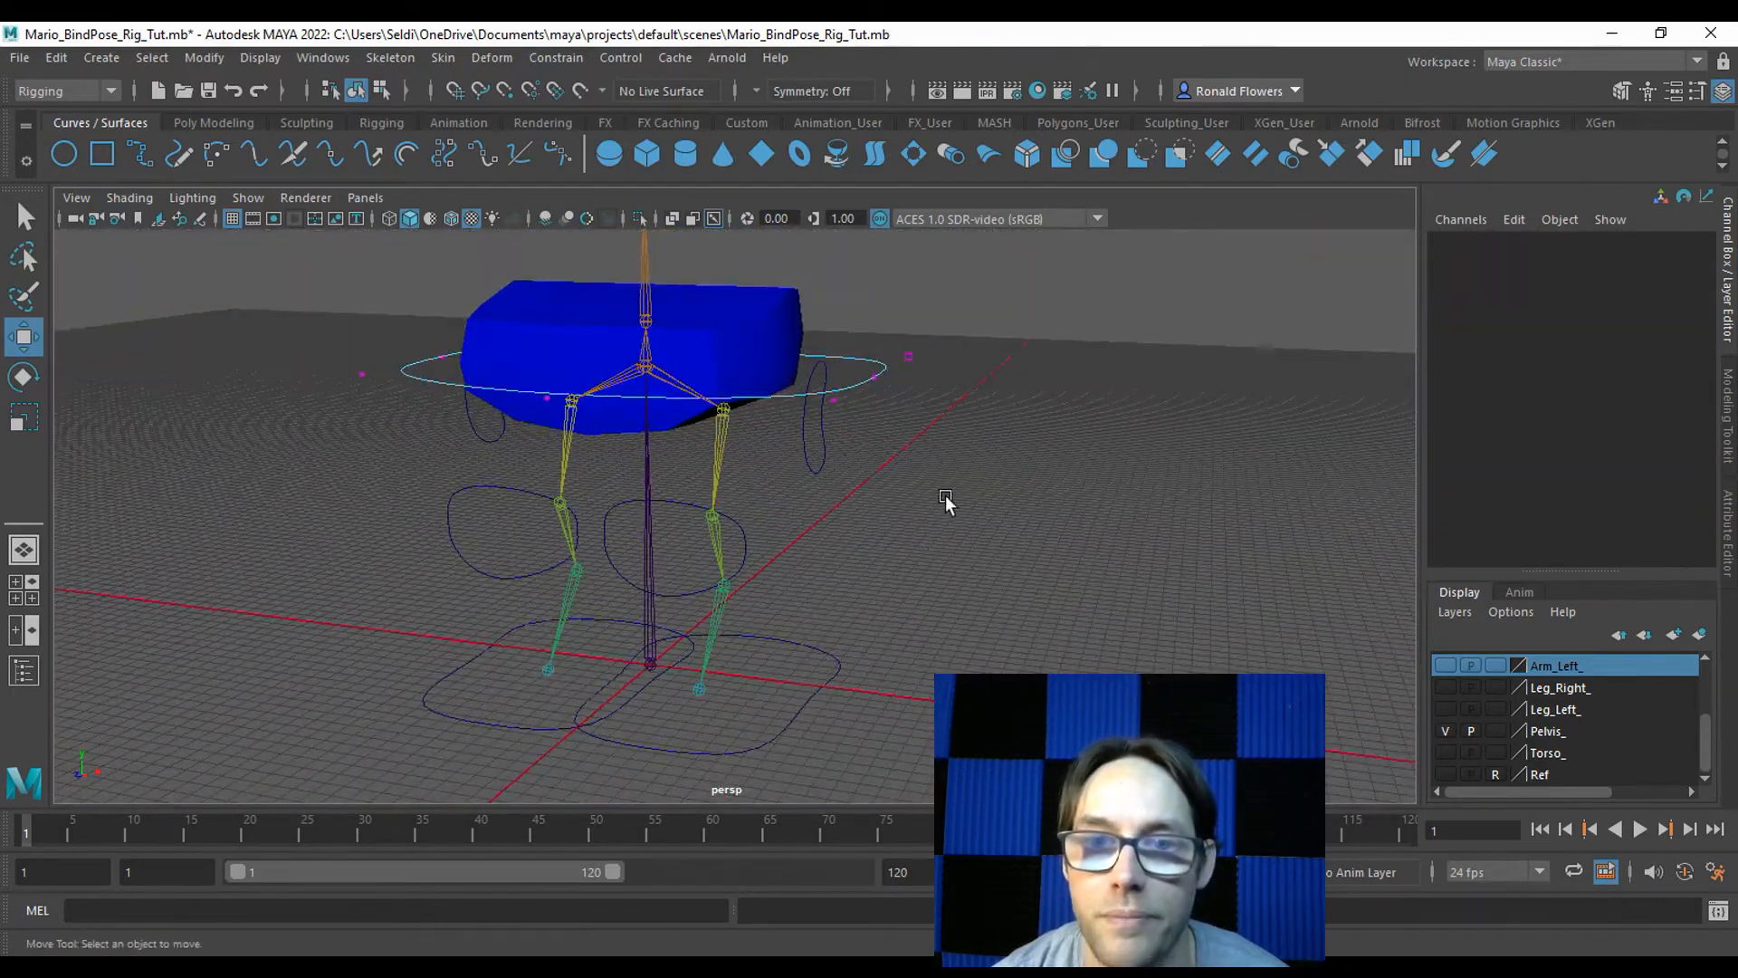
left_click_drag(965, 594, 923, 601, "alt")
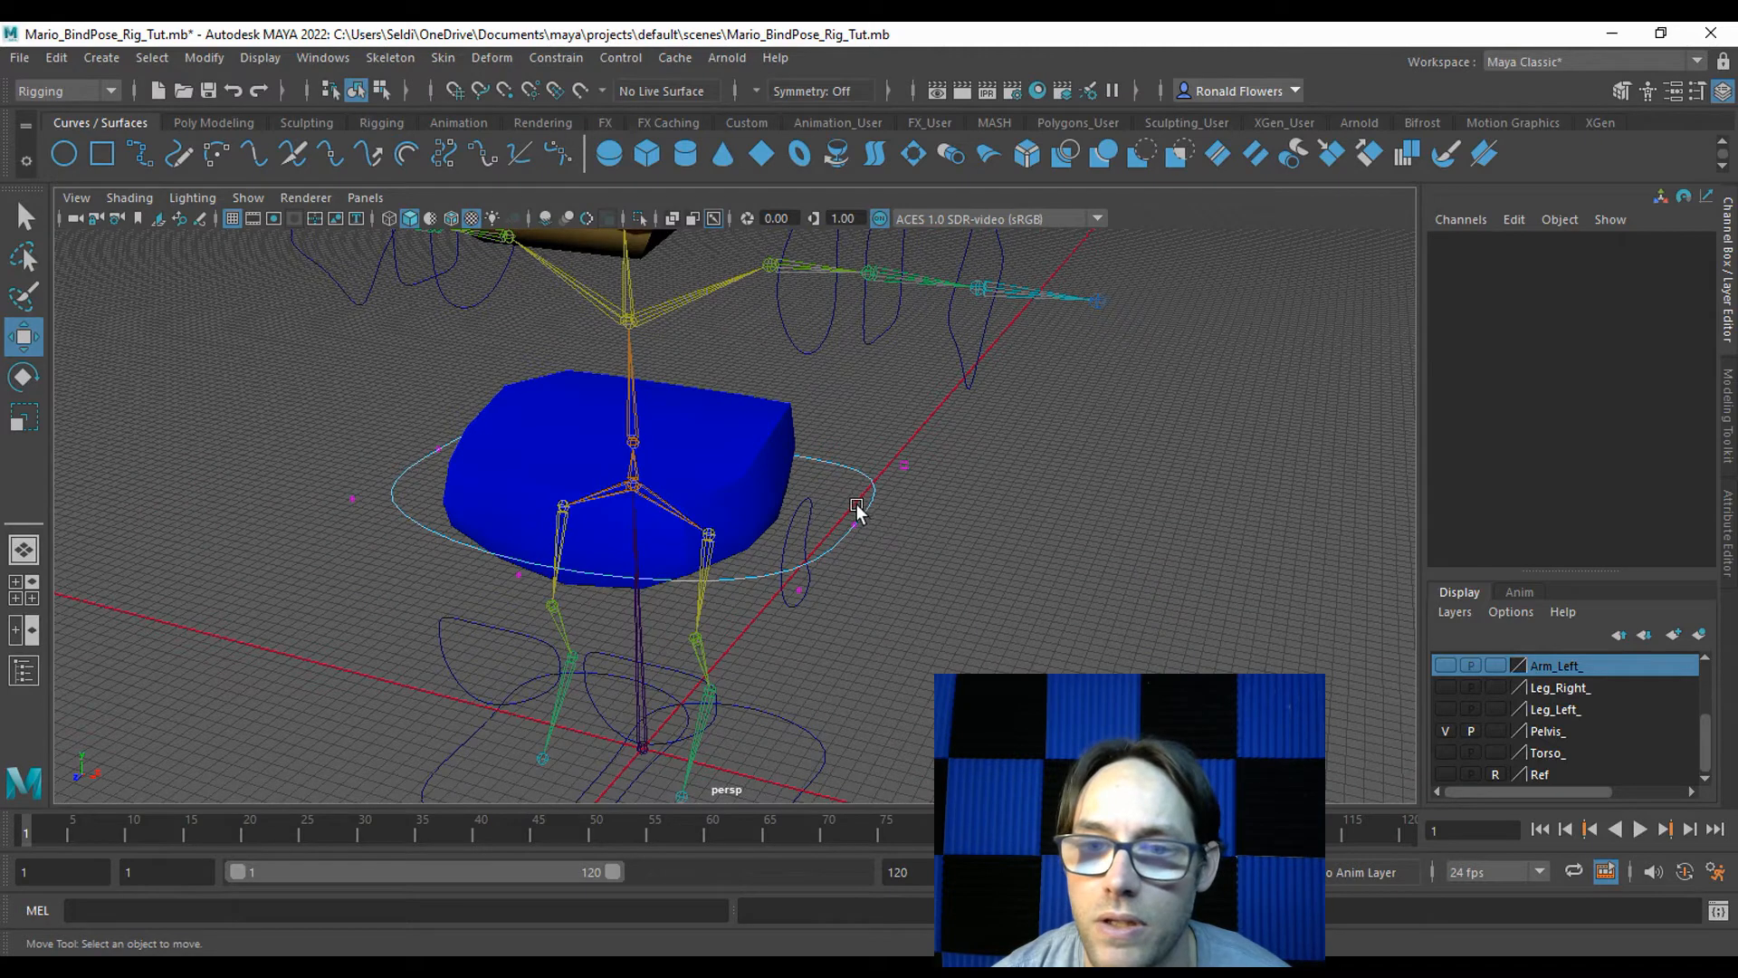
right_click_drag(871, 479, 980, 414)
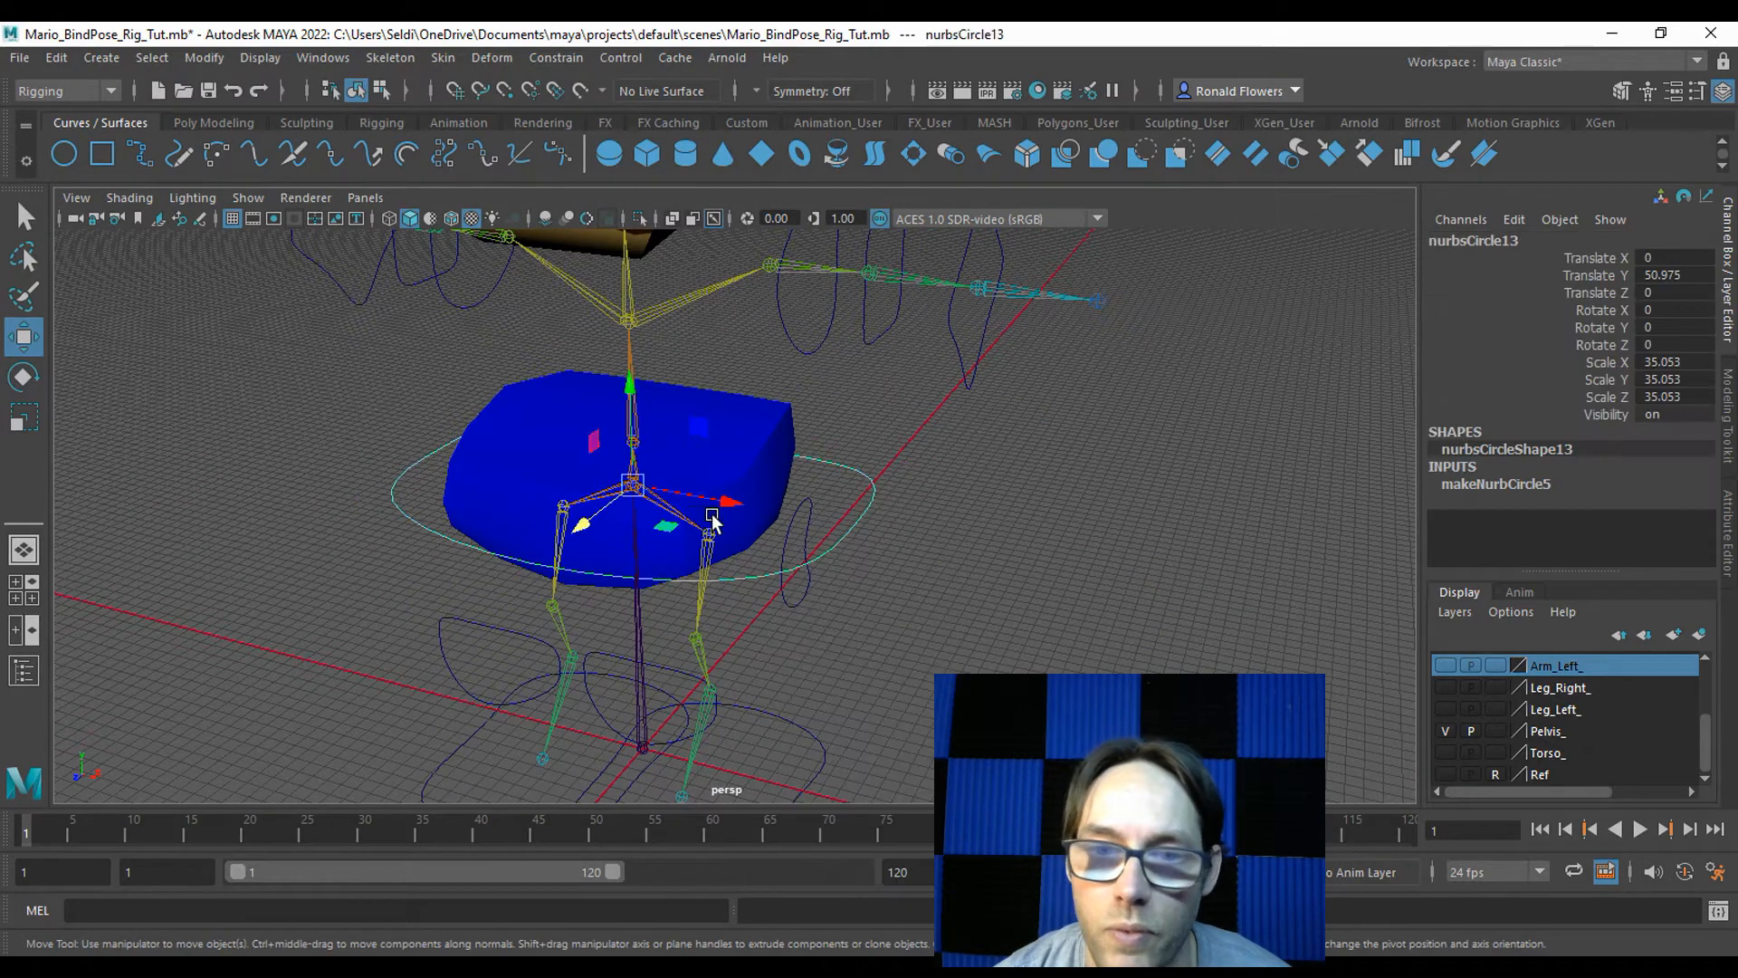
left_click(1444, 730)
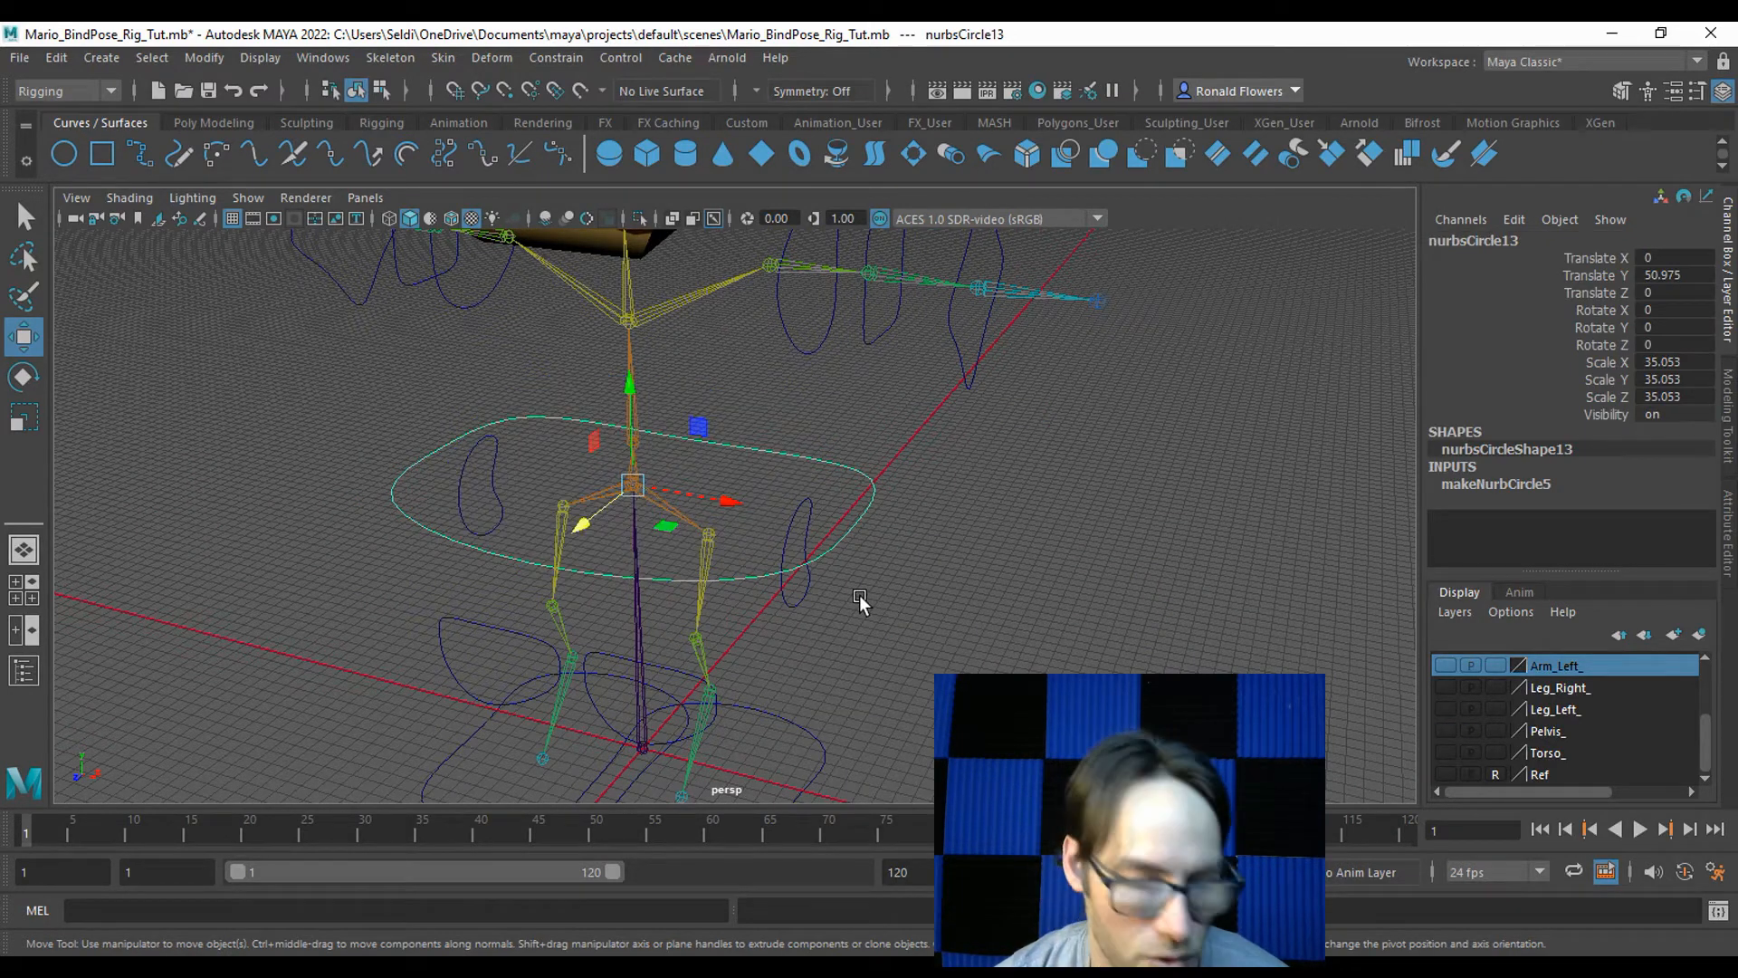
Duplicate the pelvis circle and point-snap the copy onto the spine joint just above the pelvis.
key("ctrl+d")
left_click_drag(632, 489, 632, 442)
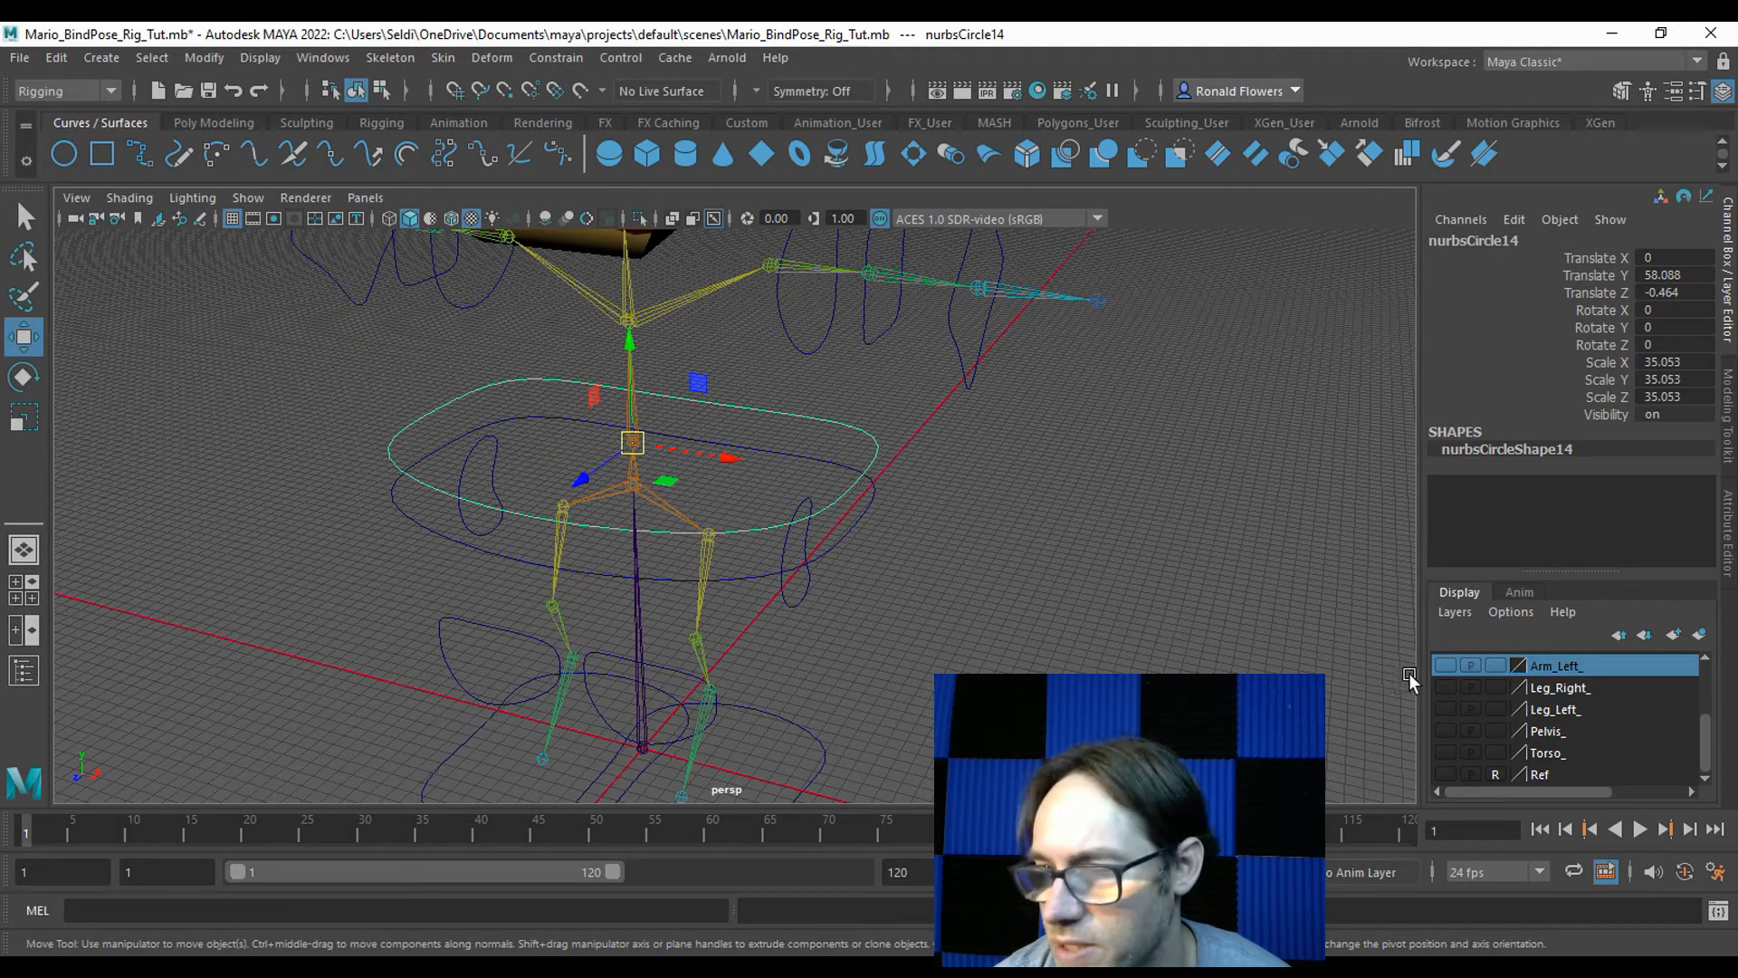
left_click_drag(881, 642, 1214, 645, "alt")
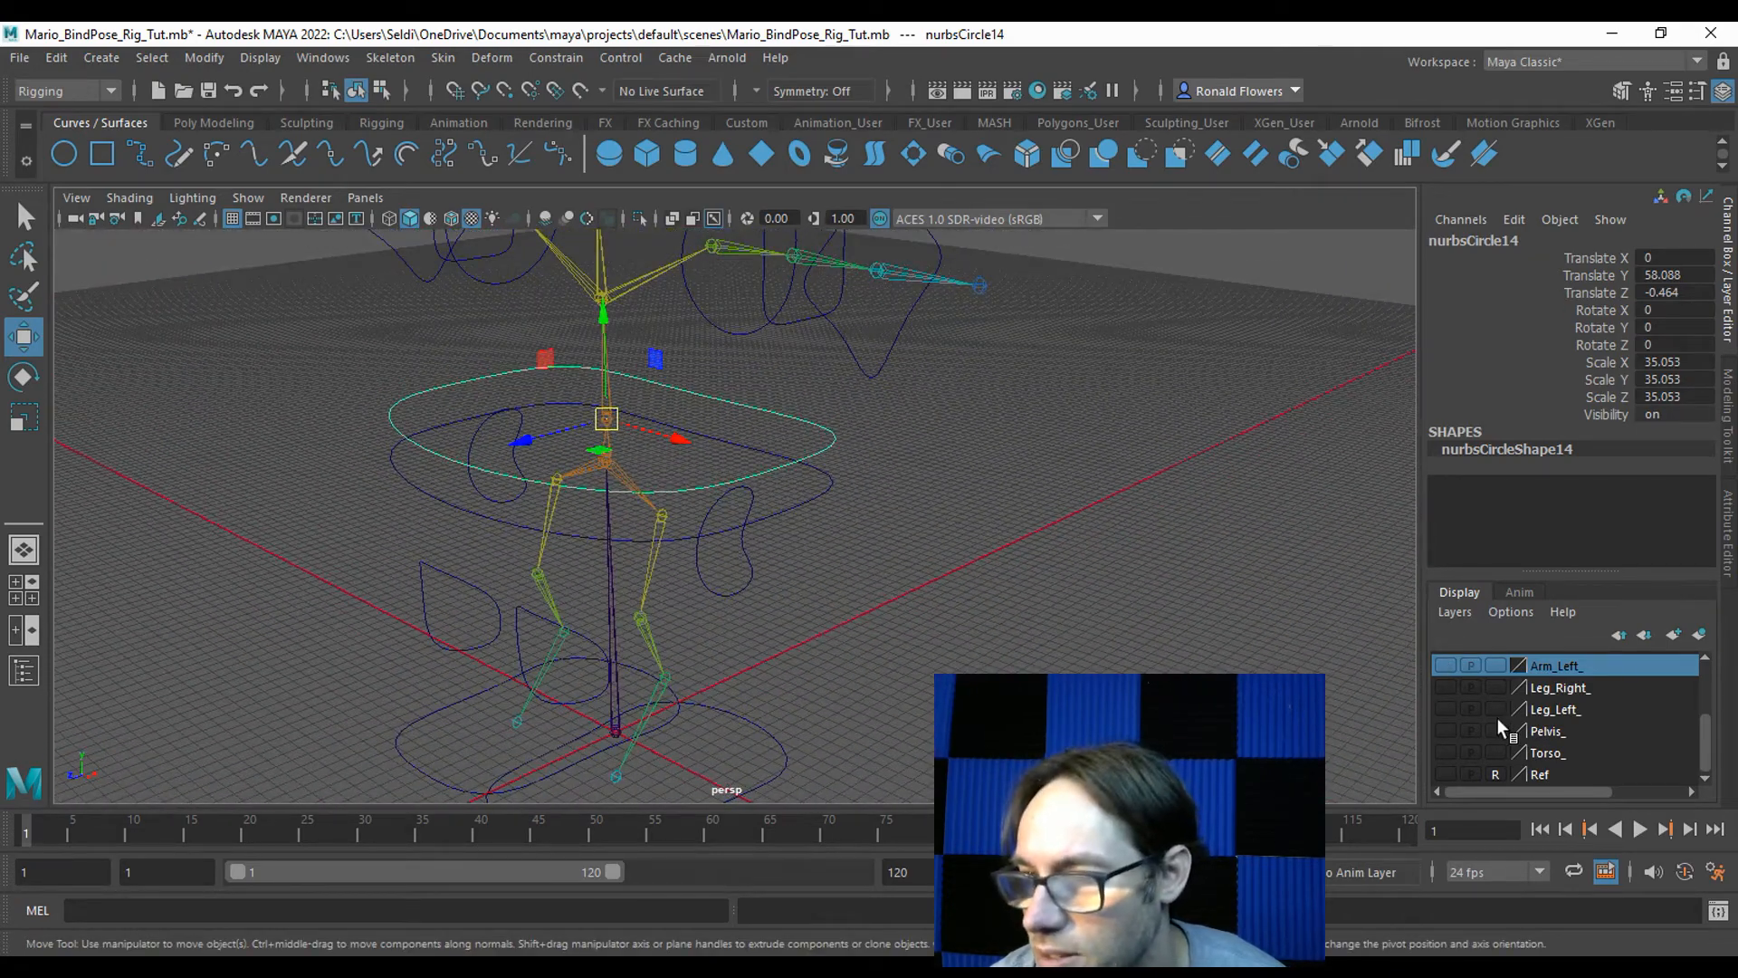
Show the Torso_ layer and scale the spine circle in X to about 26.9 to fit closer around the torso.
left_click(1446, 752)
left_click_drag(704, 556, 815, 541, "alt")
left_click_drag(905, 447, 907, 447, "alt")
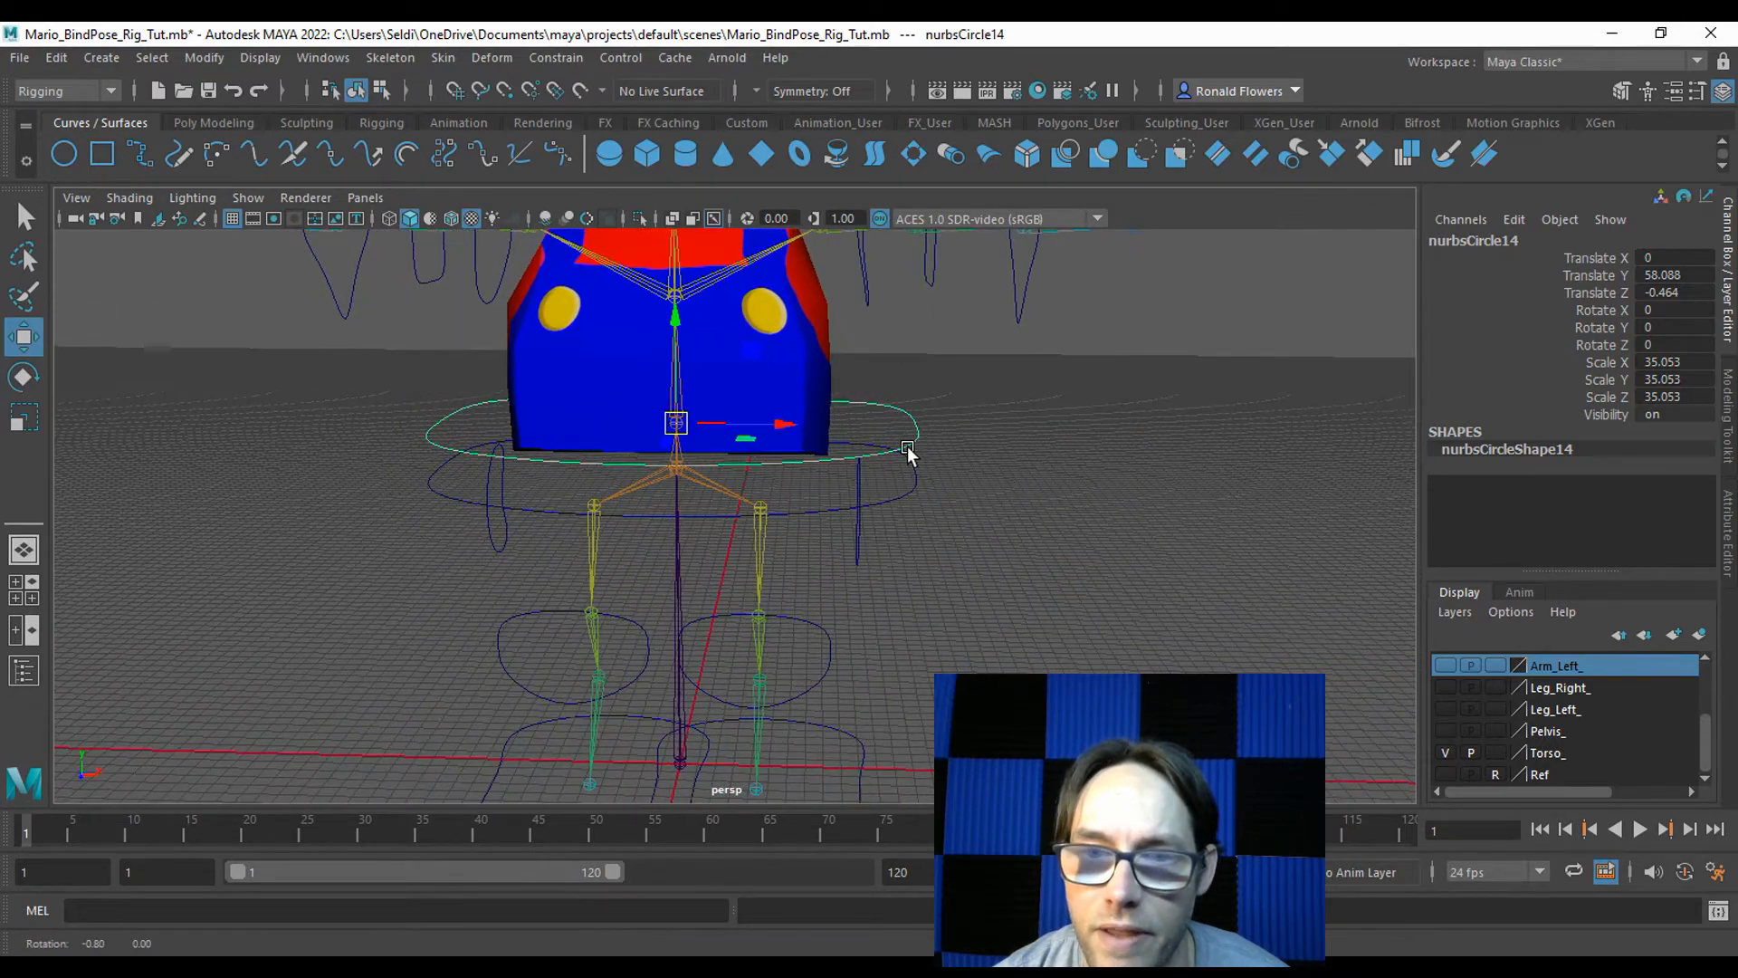
key("r")
left_click_drag(782, 429, 757, 426)
left_click_drag(937, 470, 886, 587, "alt")
left_click_drag(679, 509, 768, 525, "alt")
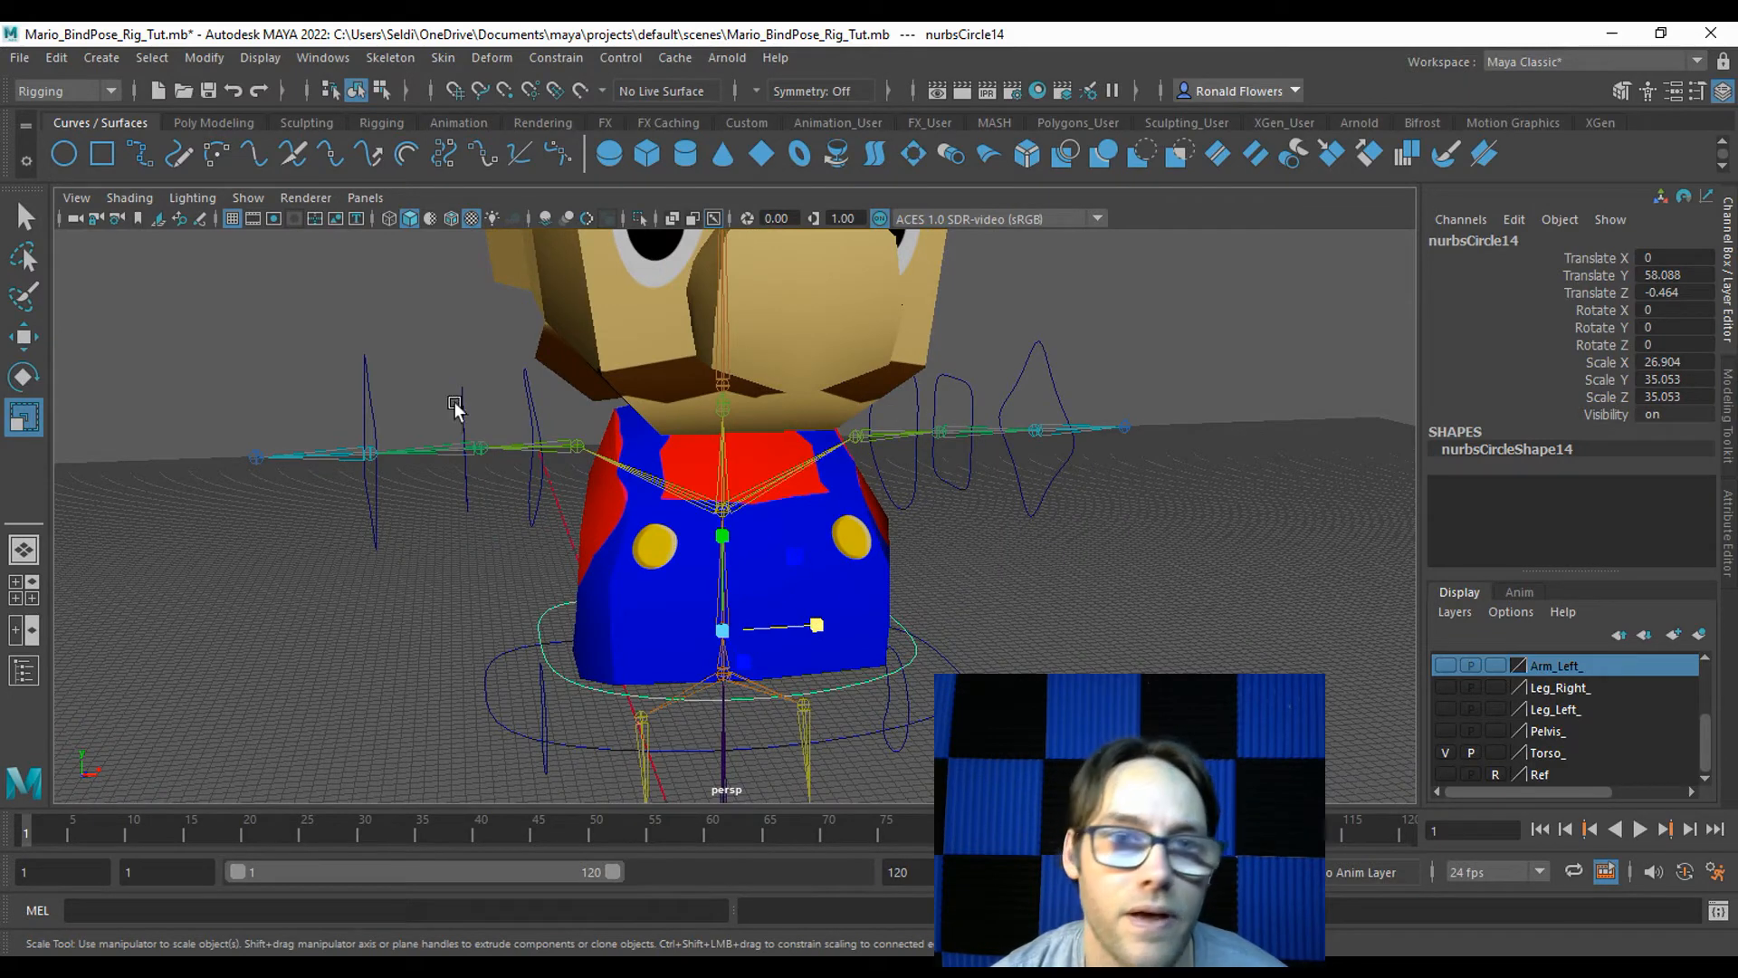
Create a NURBS circle, scale it to about 11.6, and point-snap it onto the Spine2 joint with the Torso_ layer hidden.
left_click(71, 155)
scroll(675, 547, "down", 3)
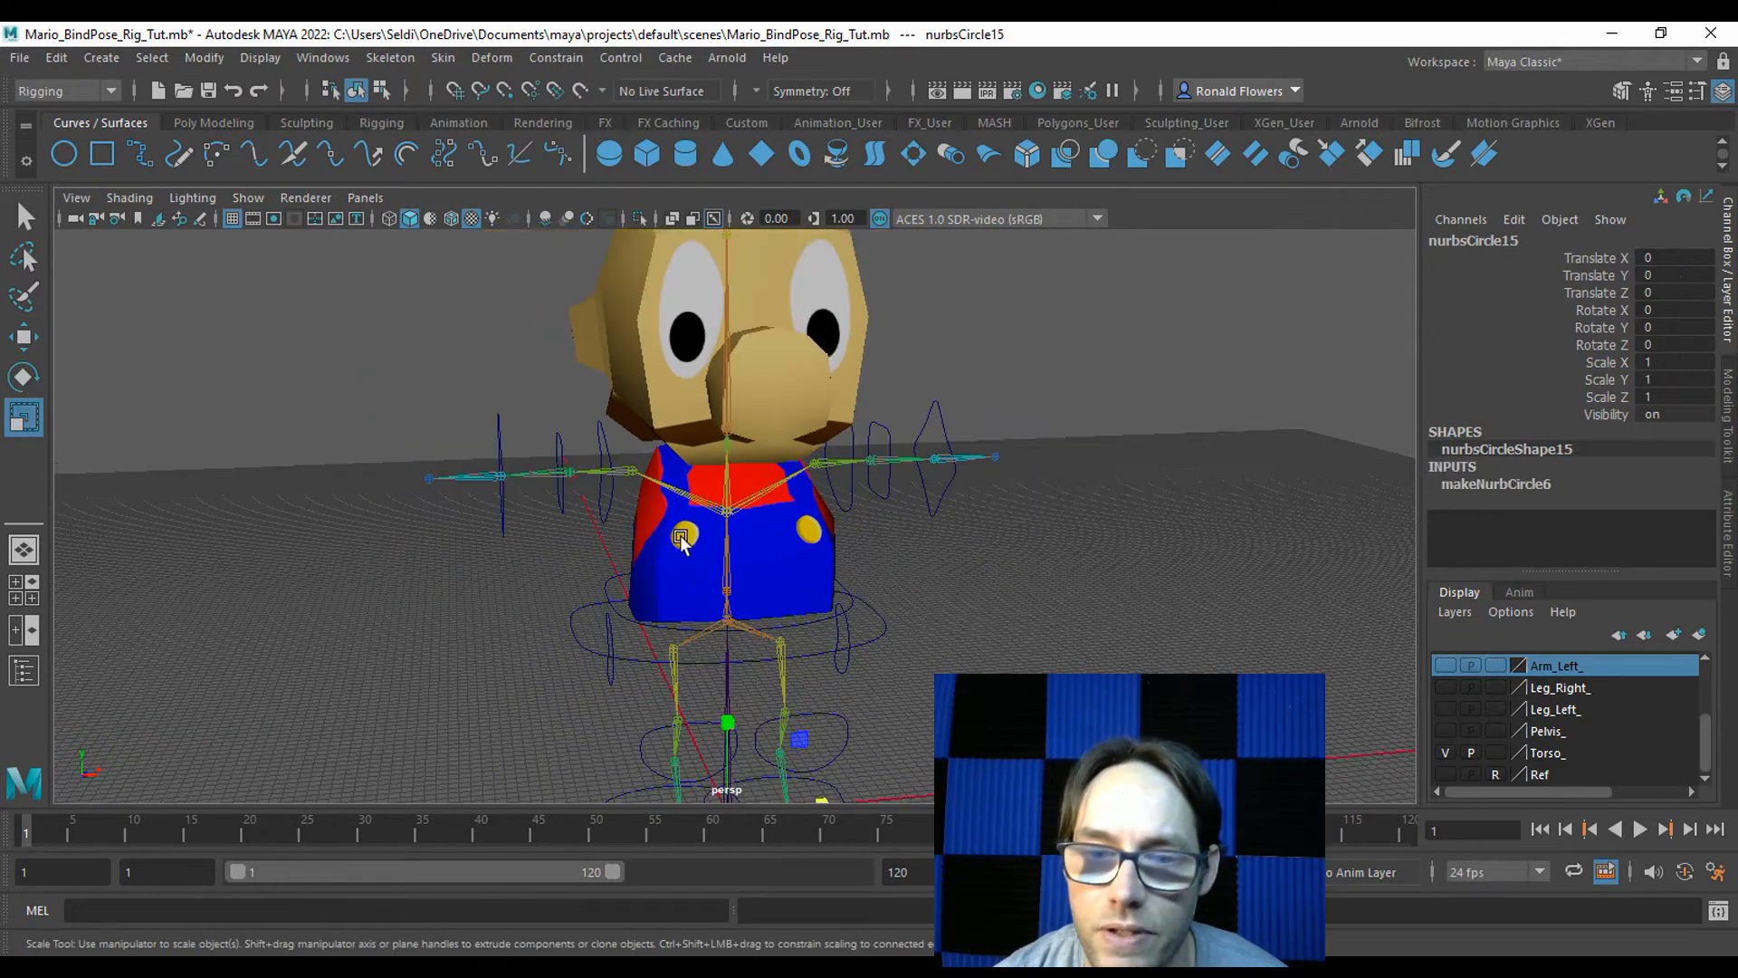
left_click_drag(681, 541, 991, 570, "alt")
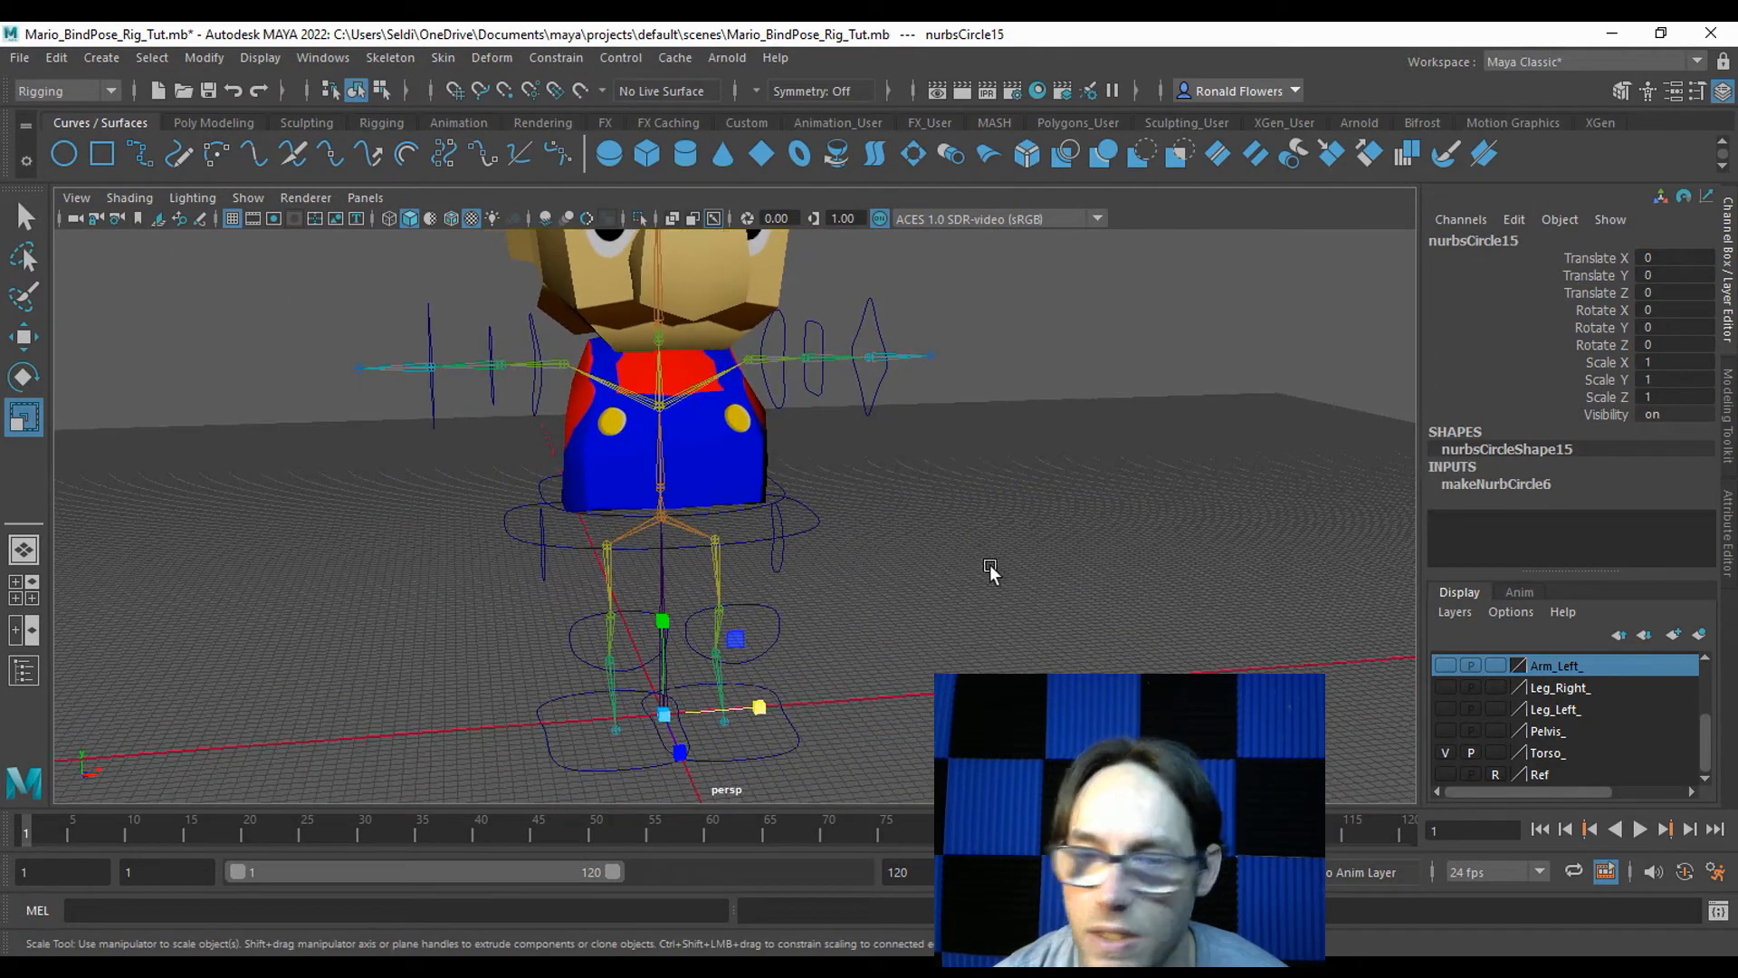
left_click(1445, 752)
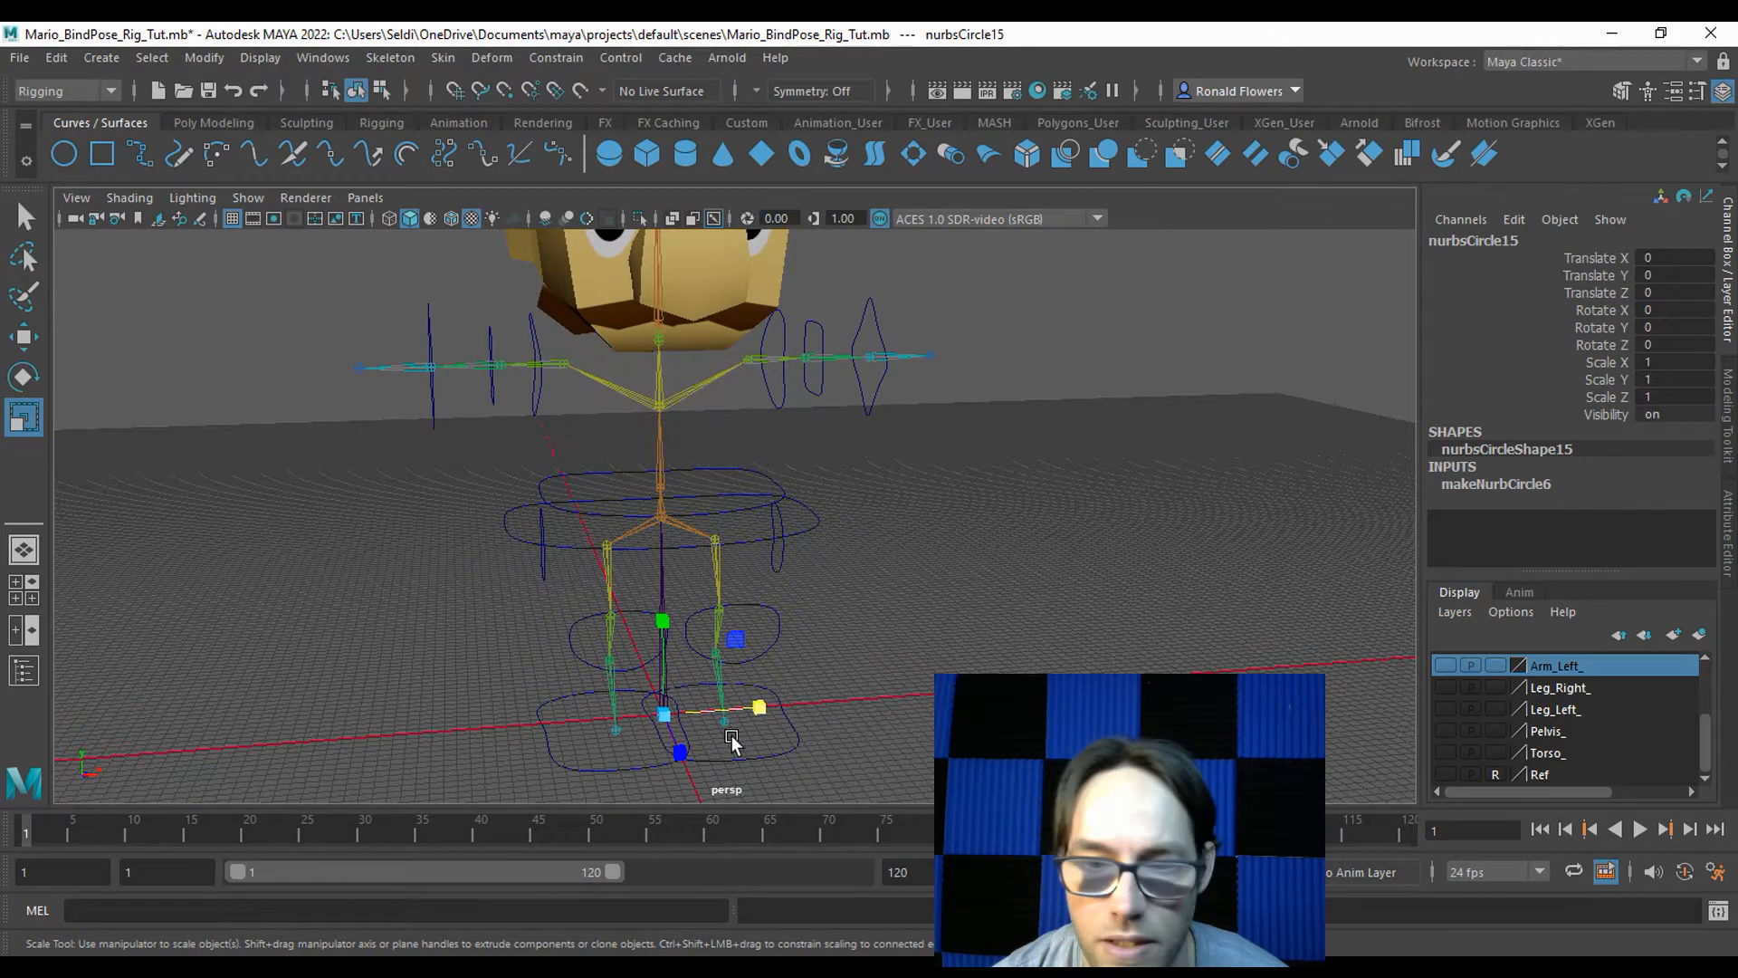
key("w")
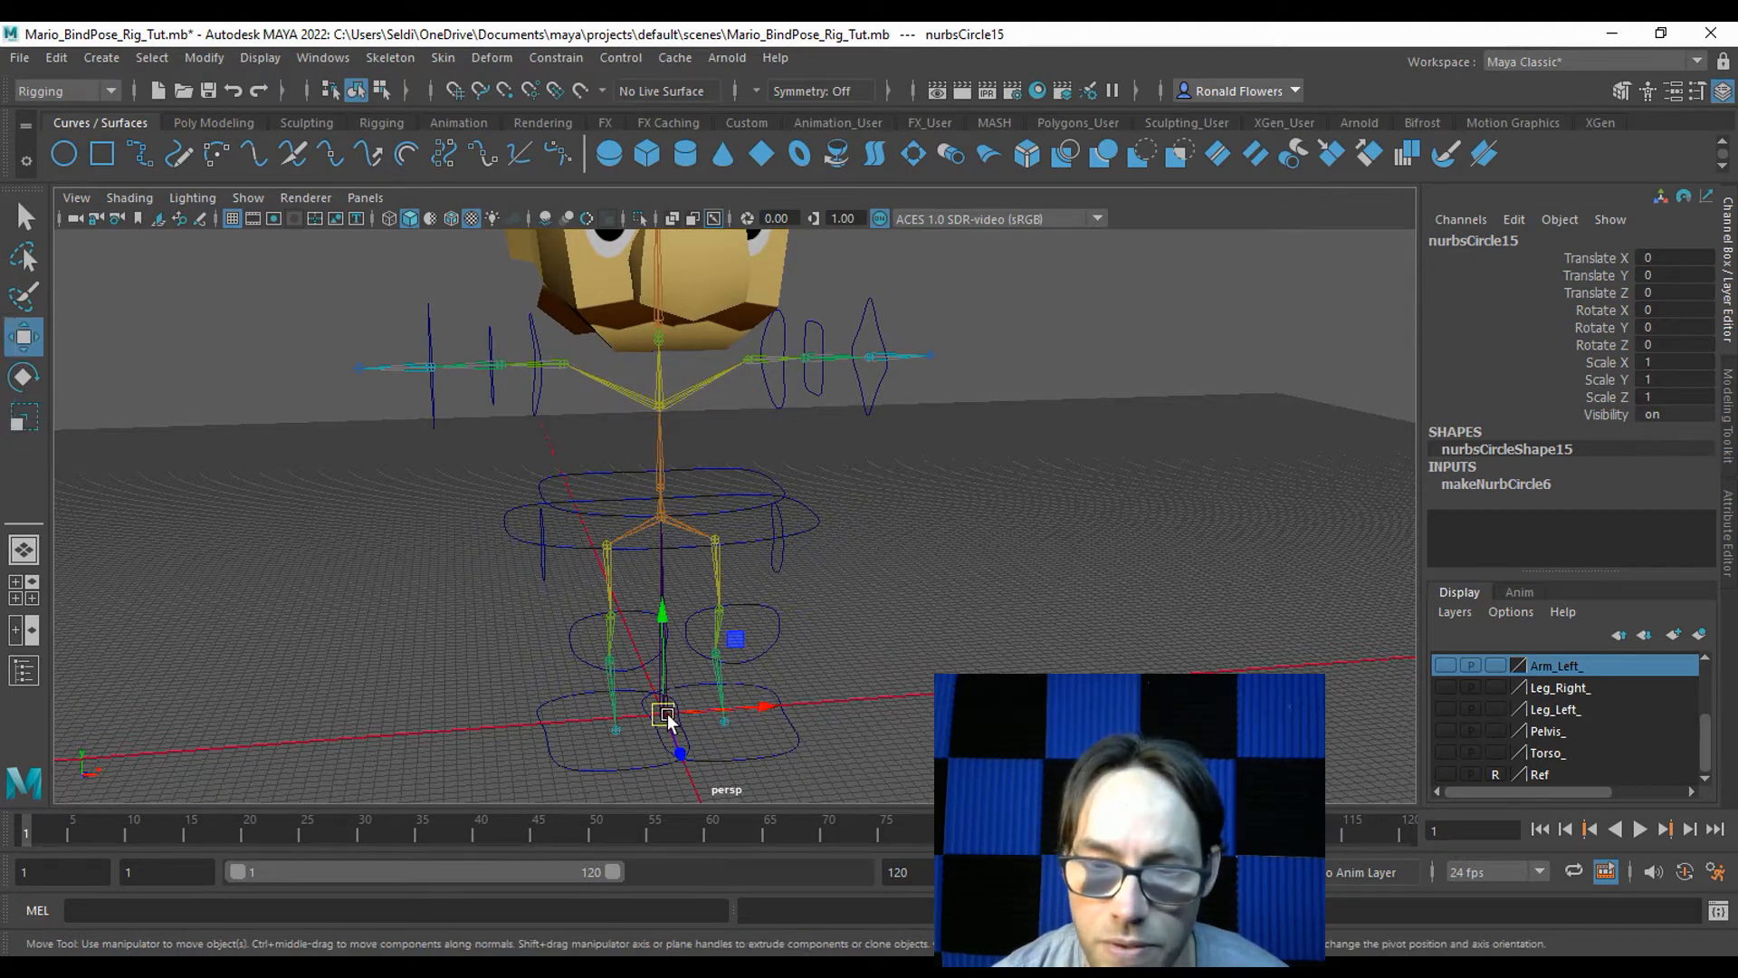
key("r")
left_click_drag(668, 718, 657, 437)
key("w")
scroll(818, 540, "up", 3)
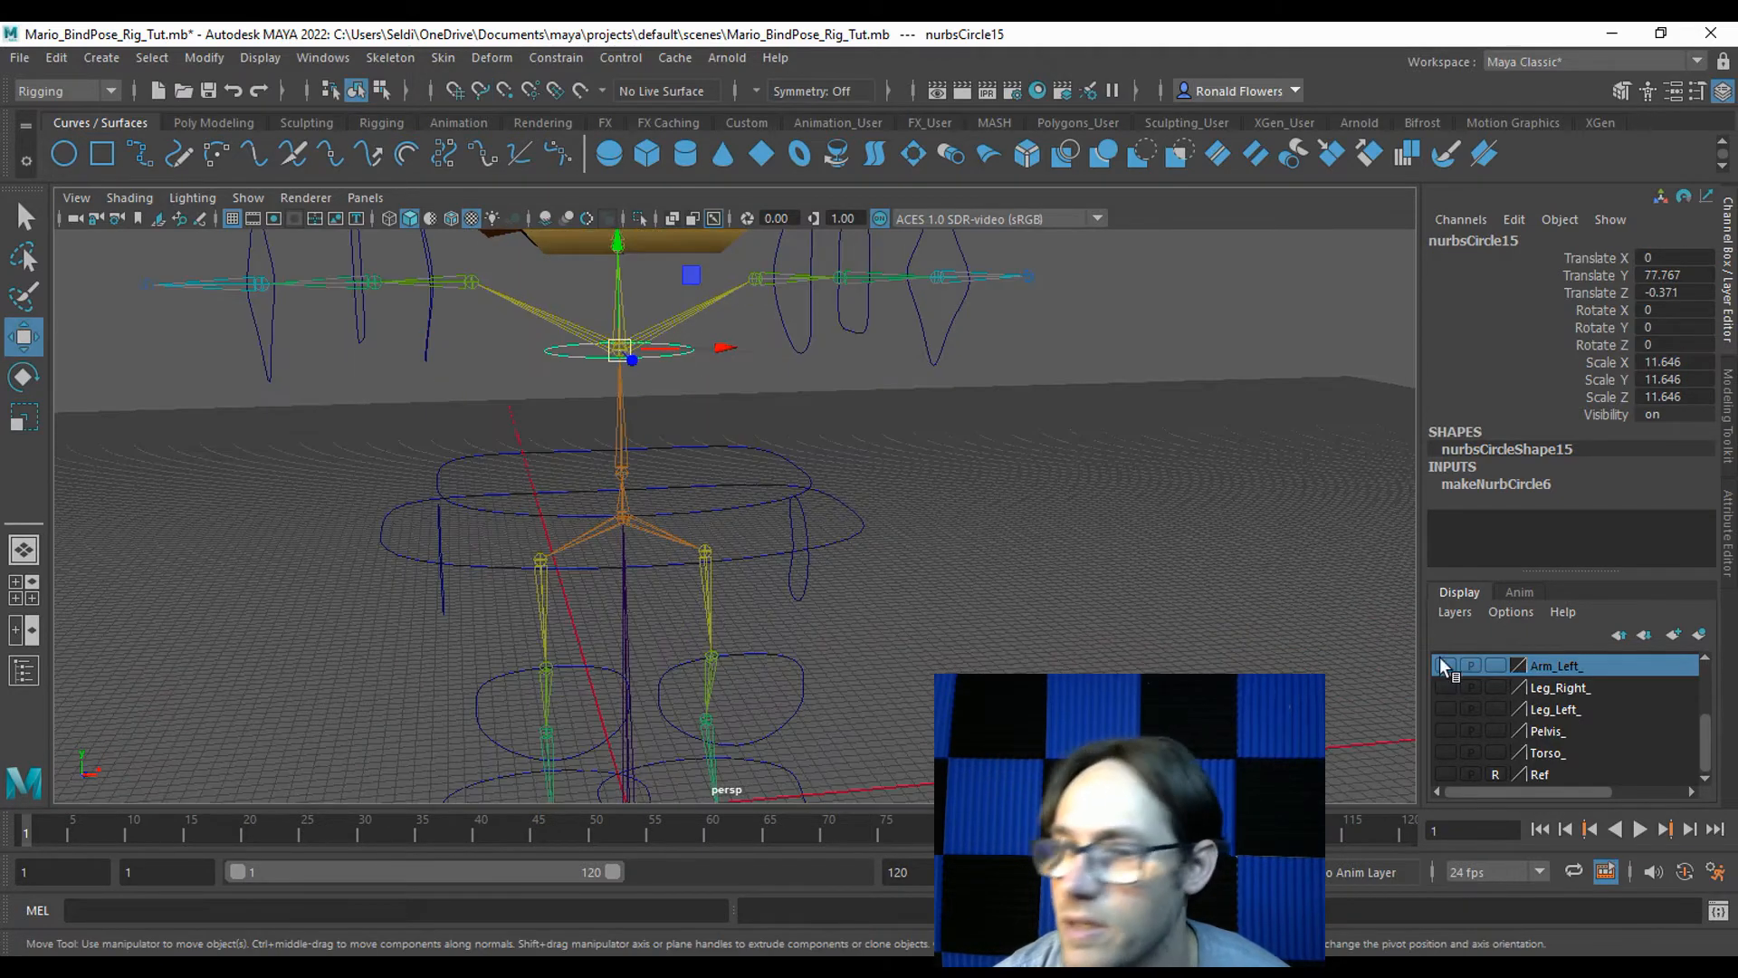
Show the Torso_ layer and scale the chest circle uniformly to about 28.3 so it surrounds the torso.
left_click(1445, 752)
scroll(800, 567, "down", 4)
key("r")
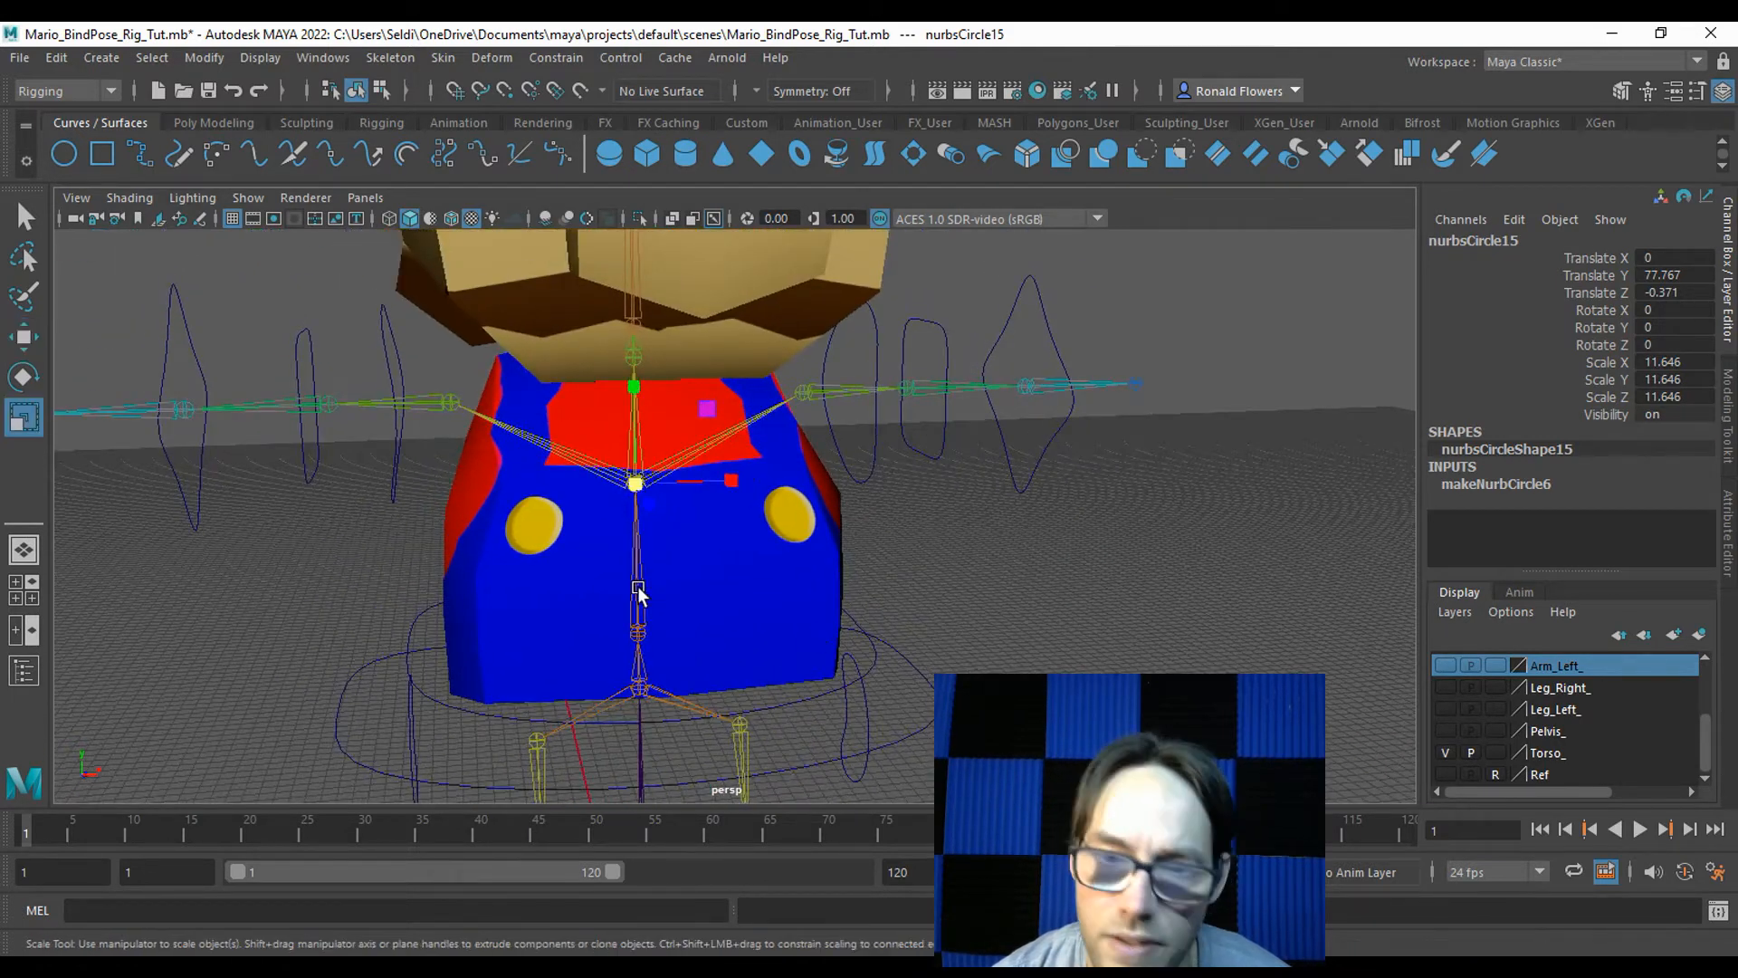
left_click_drag(636, 486, 848, 470)
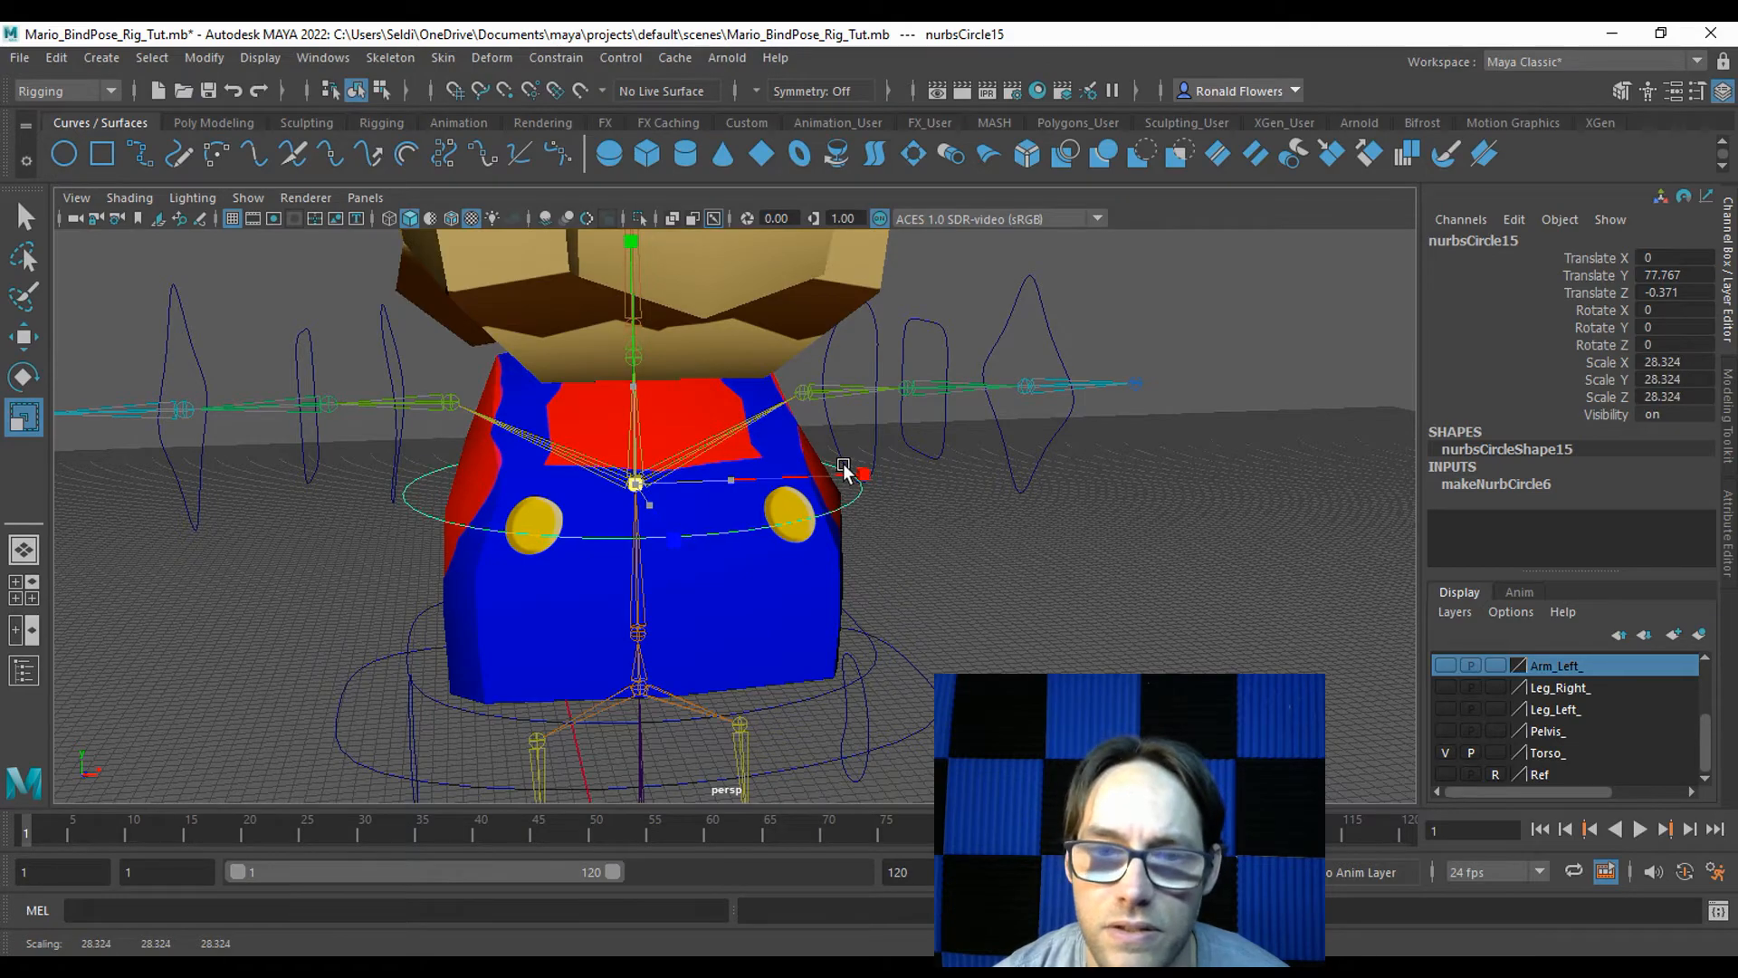
left_click_drag(543, 601, 408, 608, "alt")
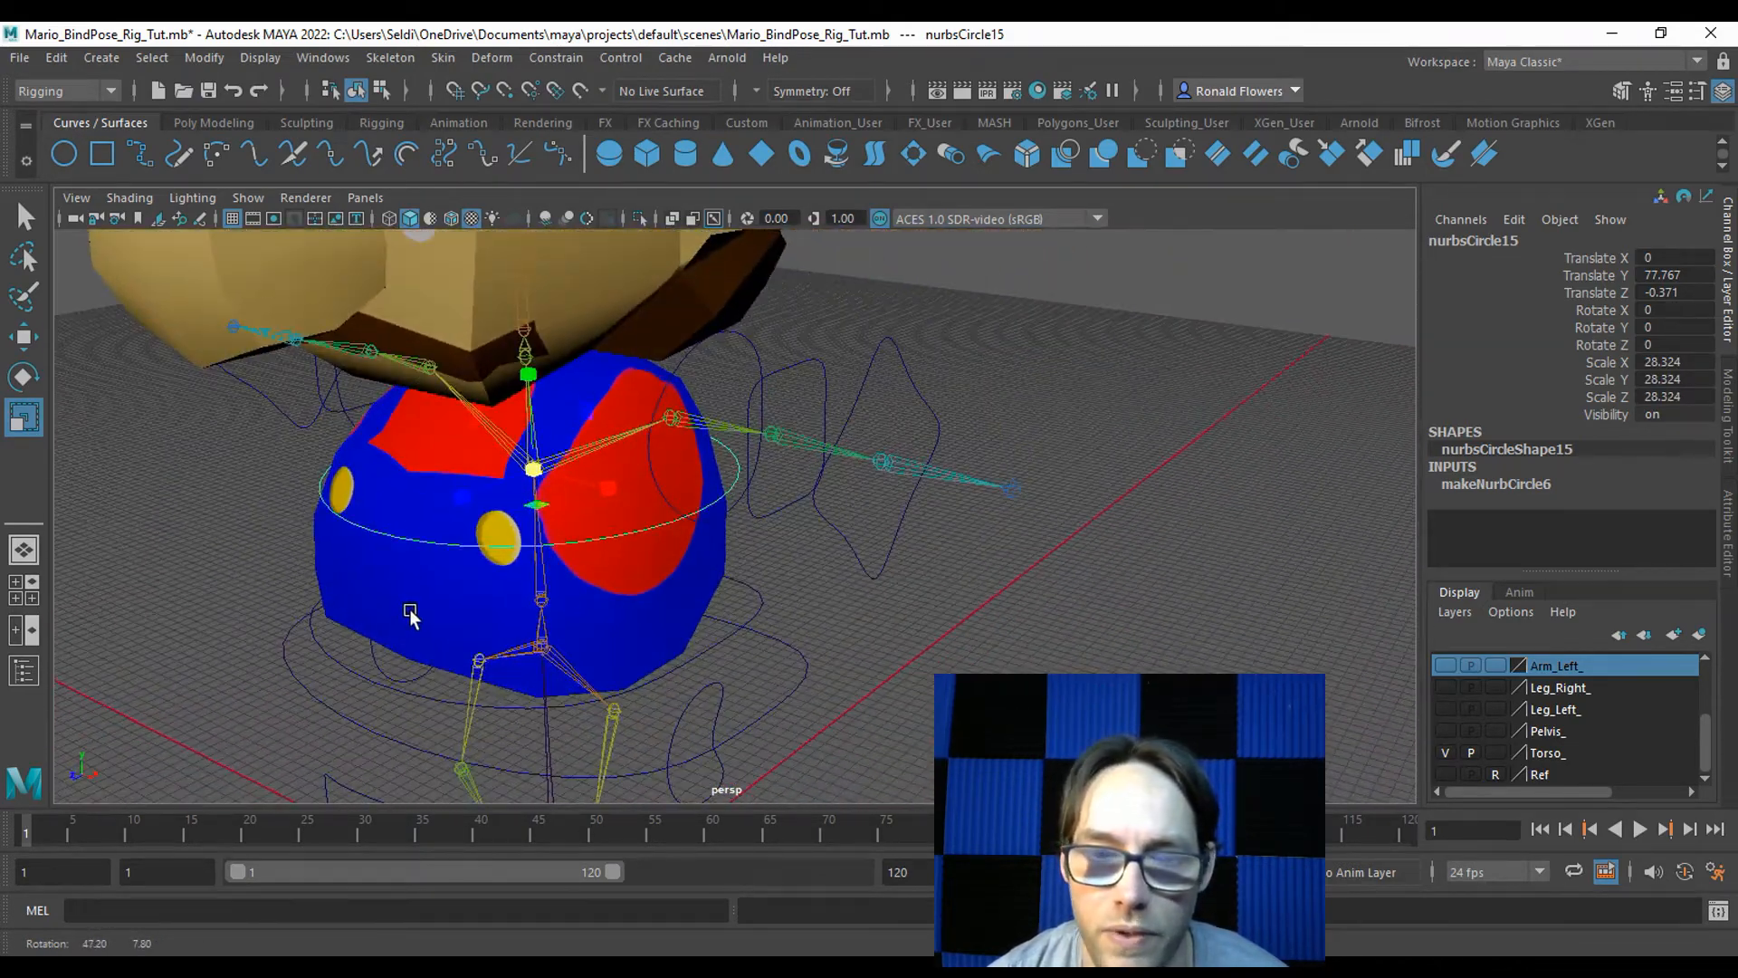
Select the outermost control vertex on each side of the chest circle and scale the pair inward in X to flatten the sides.
right_click(438, 550)
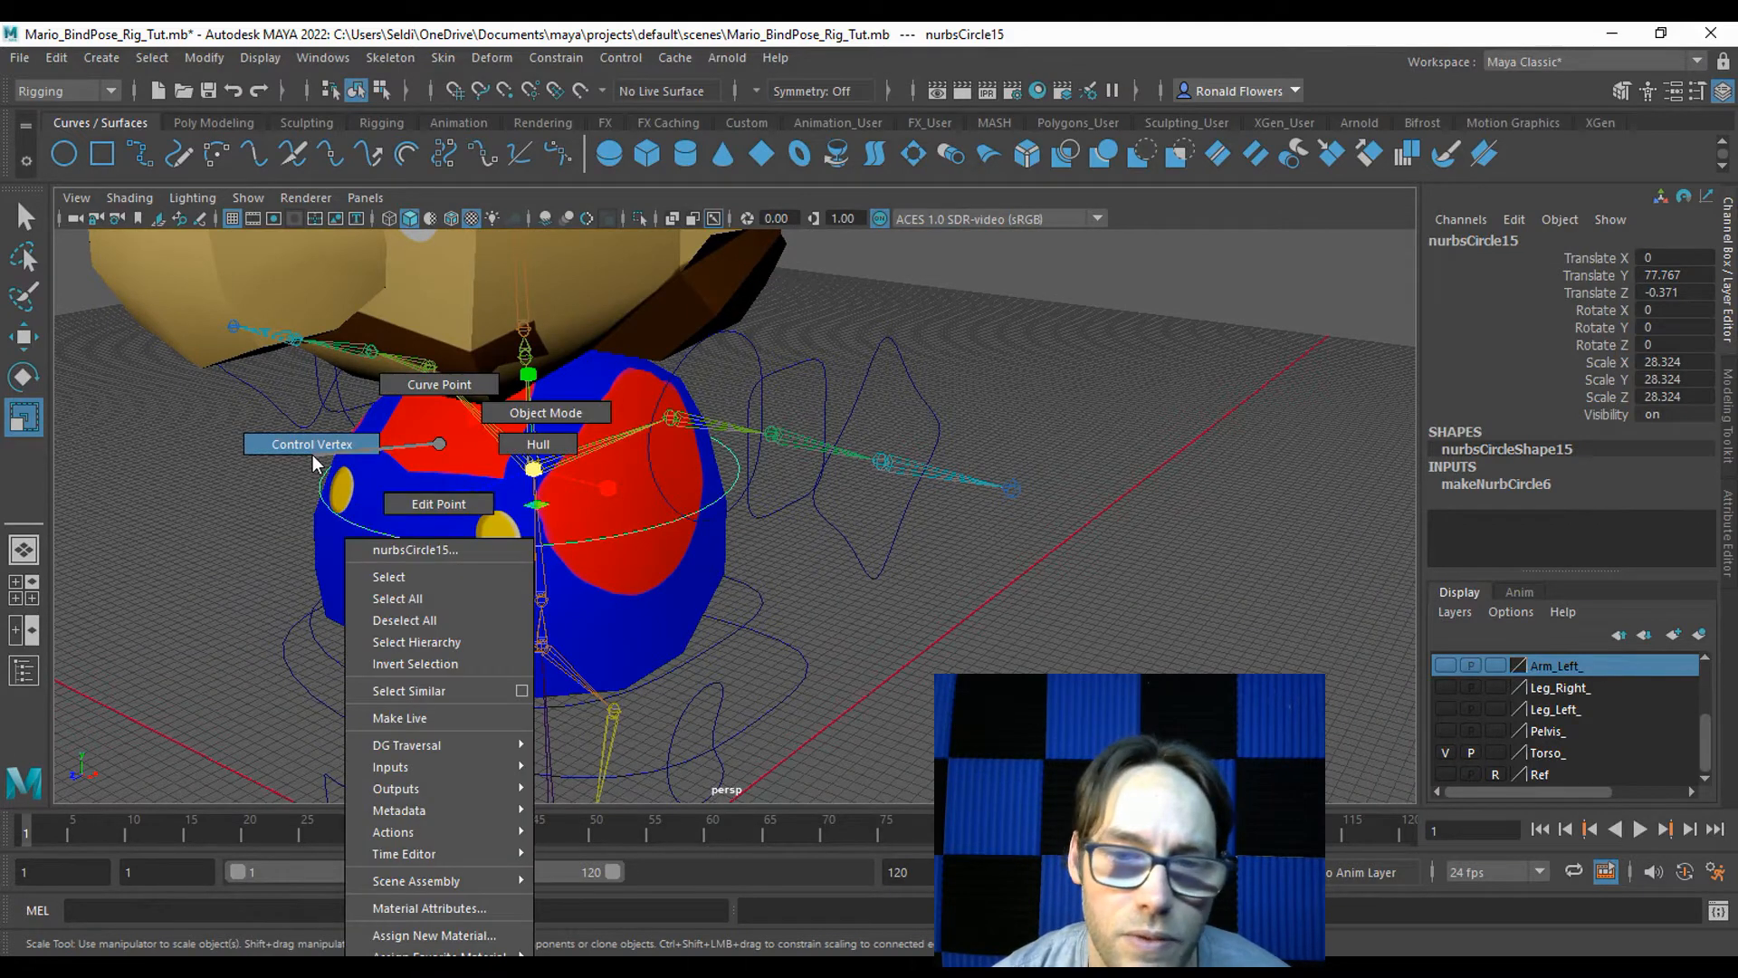
left_click(735, 569)
left_click_drag(637, 559, 698, 570, "alt")
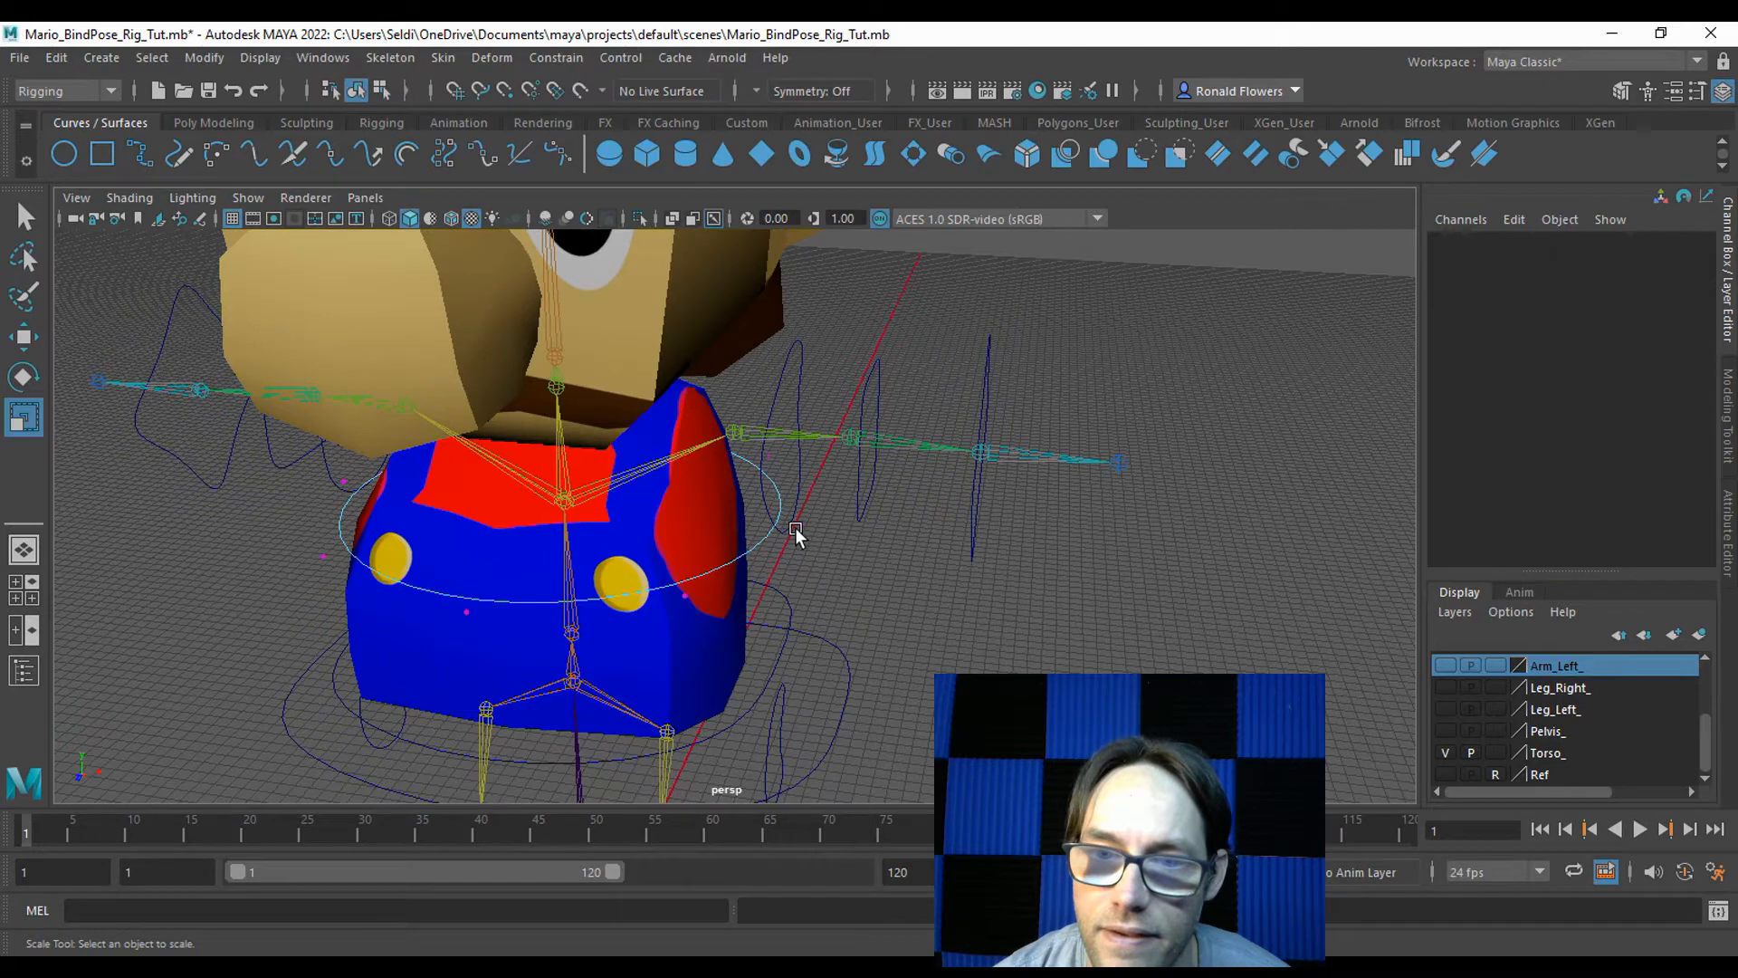
left_click_drag(844, 551, 845, 558)
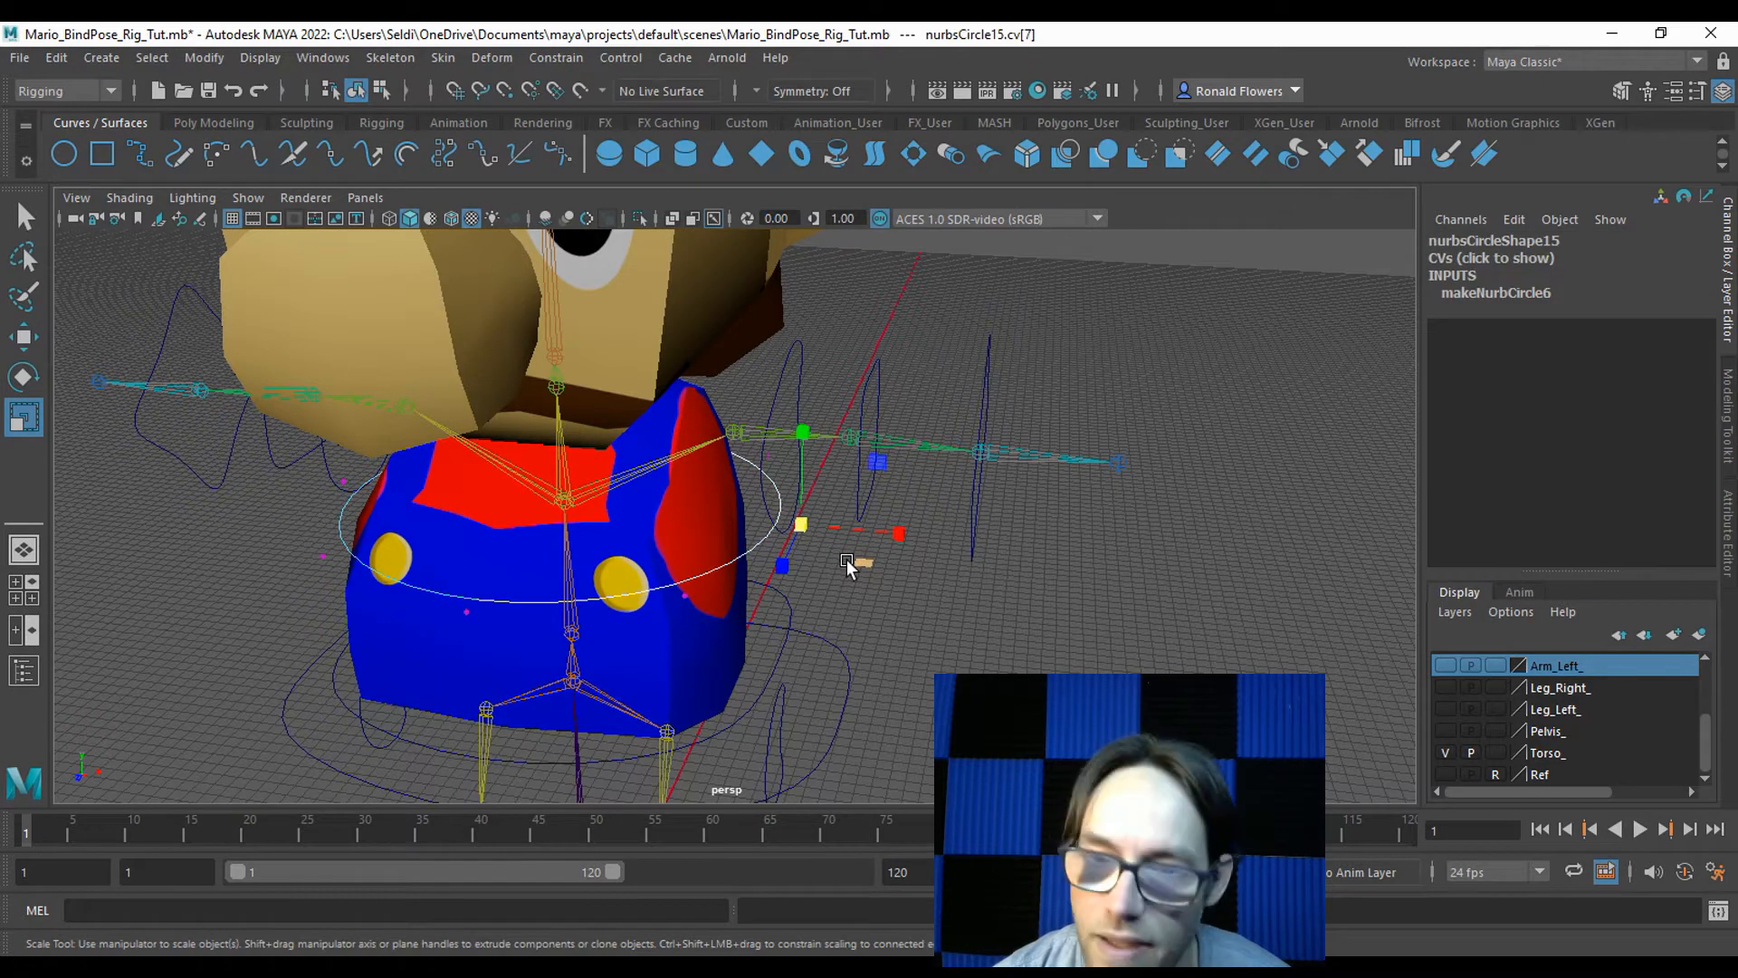
key("w")
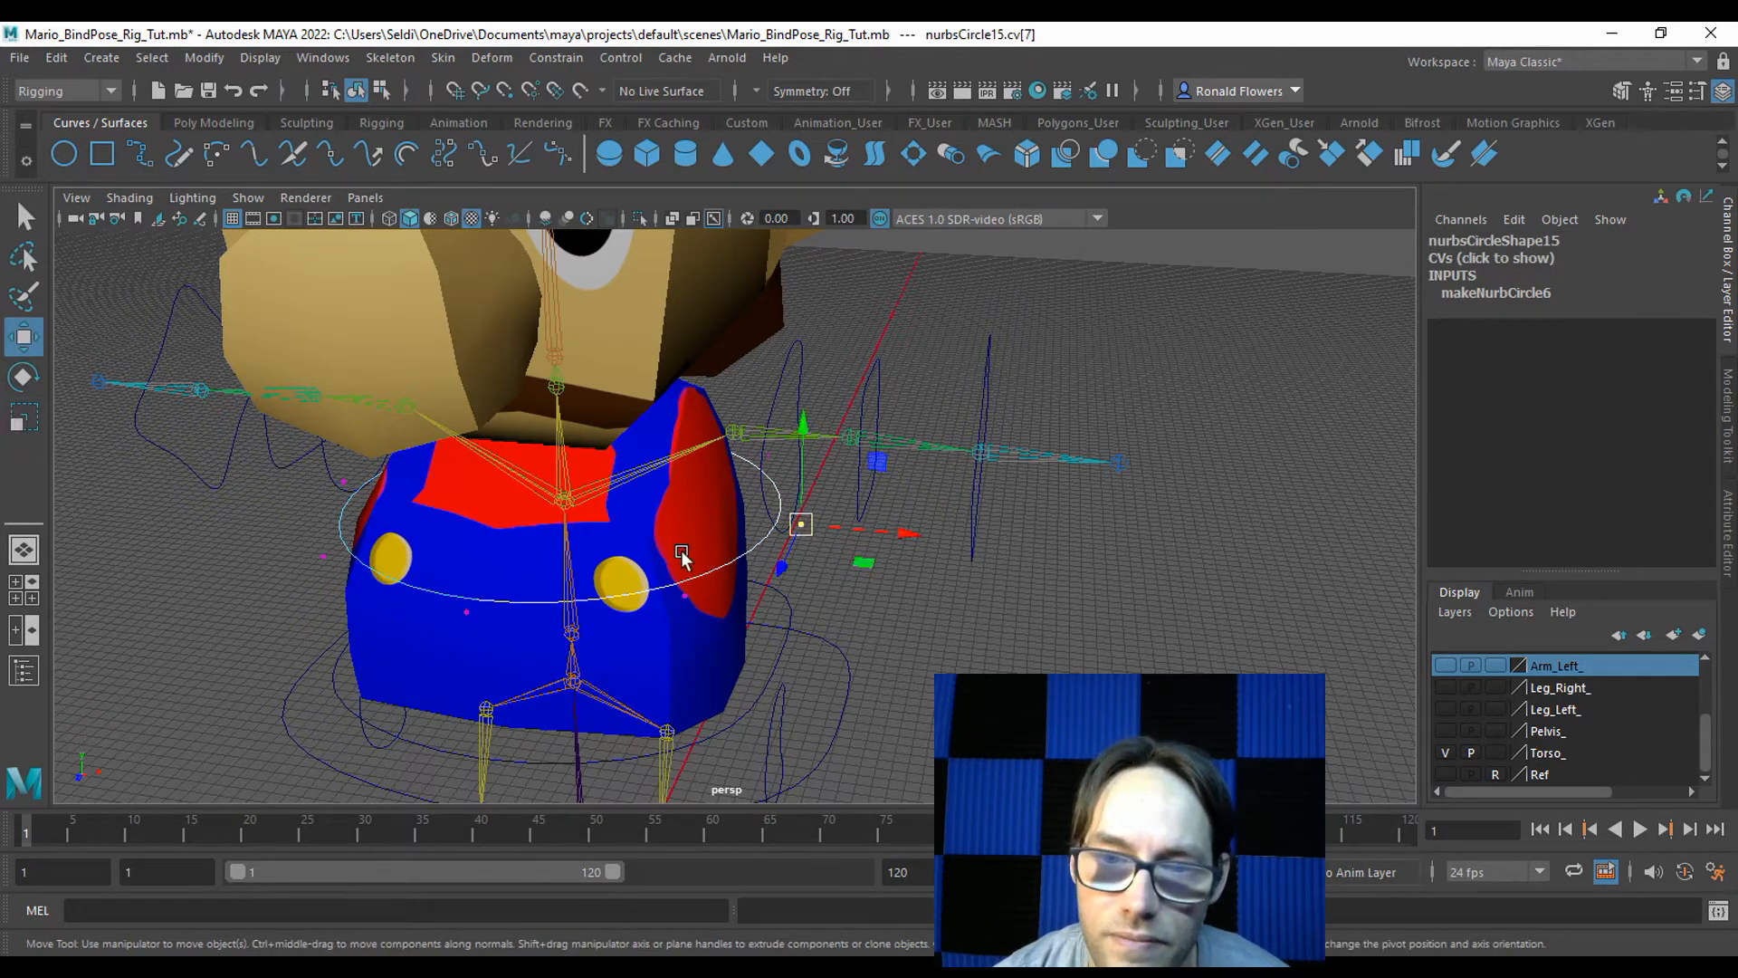
left_click_drag(633, 555, 686, 556, "alt")
left_click_drag(306, 511, 399, 572, "shift")
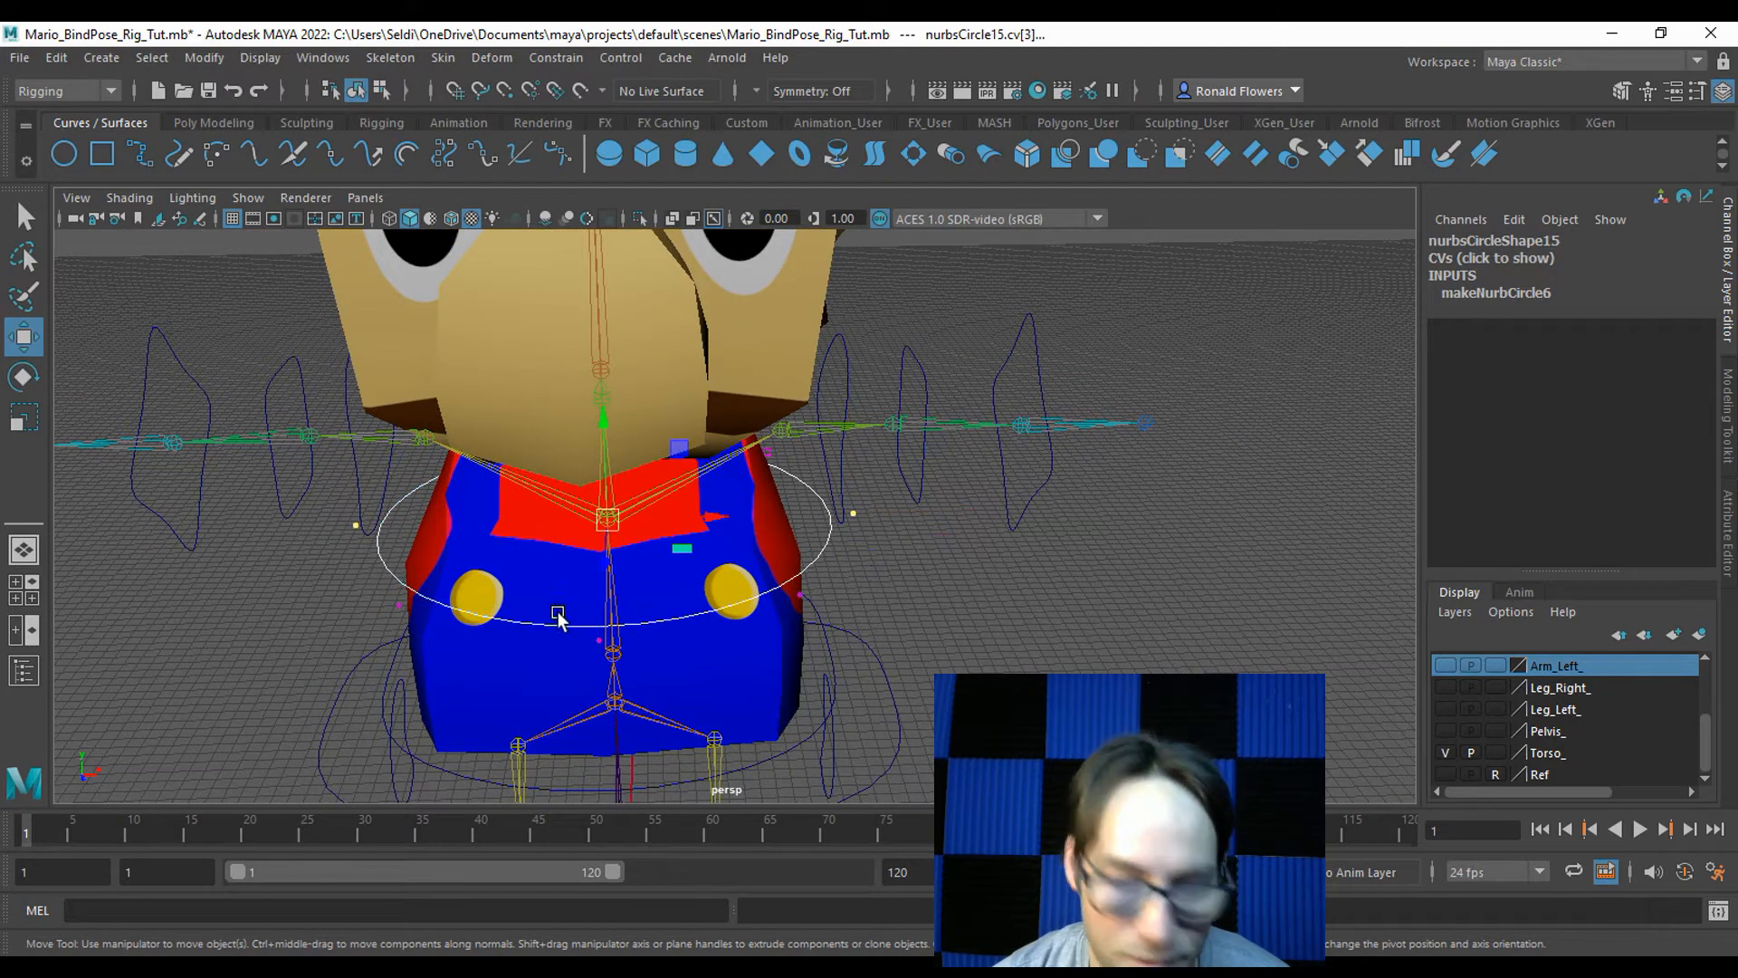
key("r")
left_click_drag(705, 517, 666, 514)
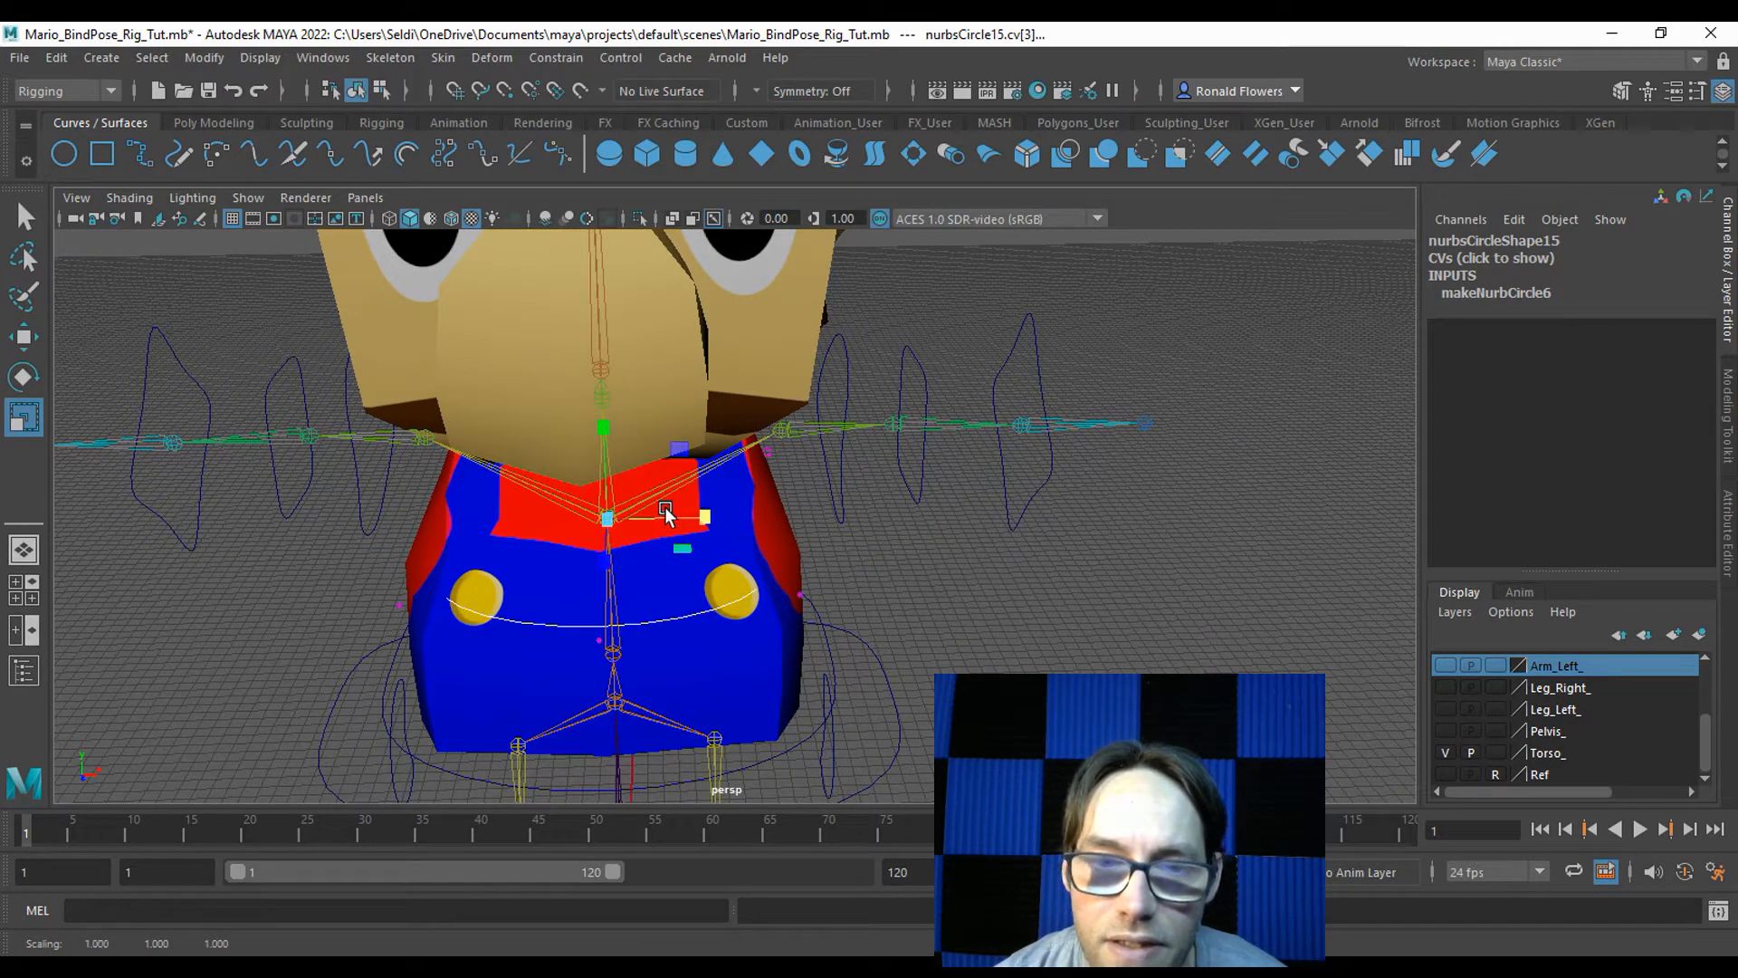
Select all side control vertices of the chest circle and scale them outward in X until the curve clears the torso mesh.
left_click_drag(1264, 649, 1289, 678, "alt")
left_click(1446, 752)
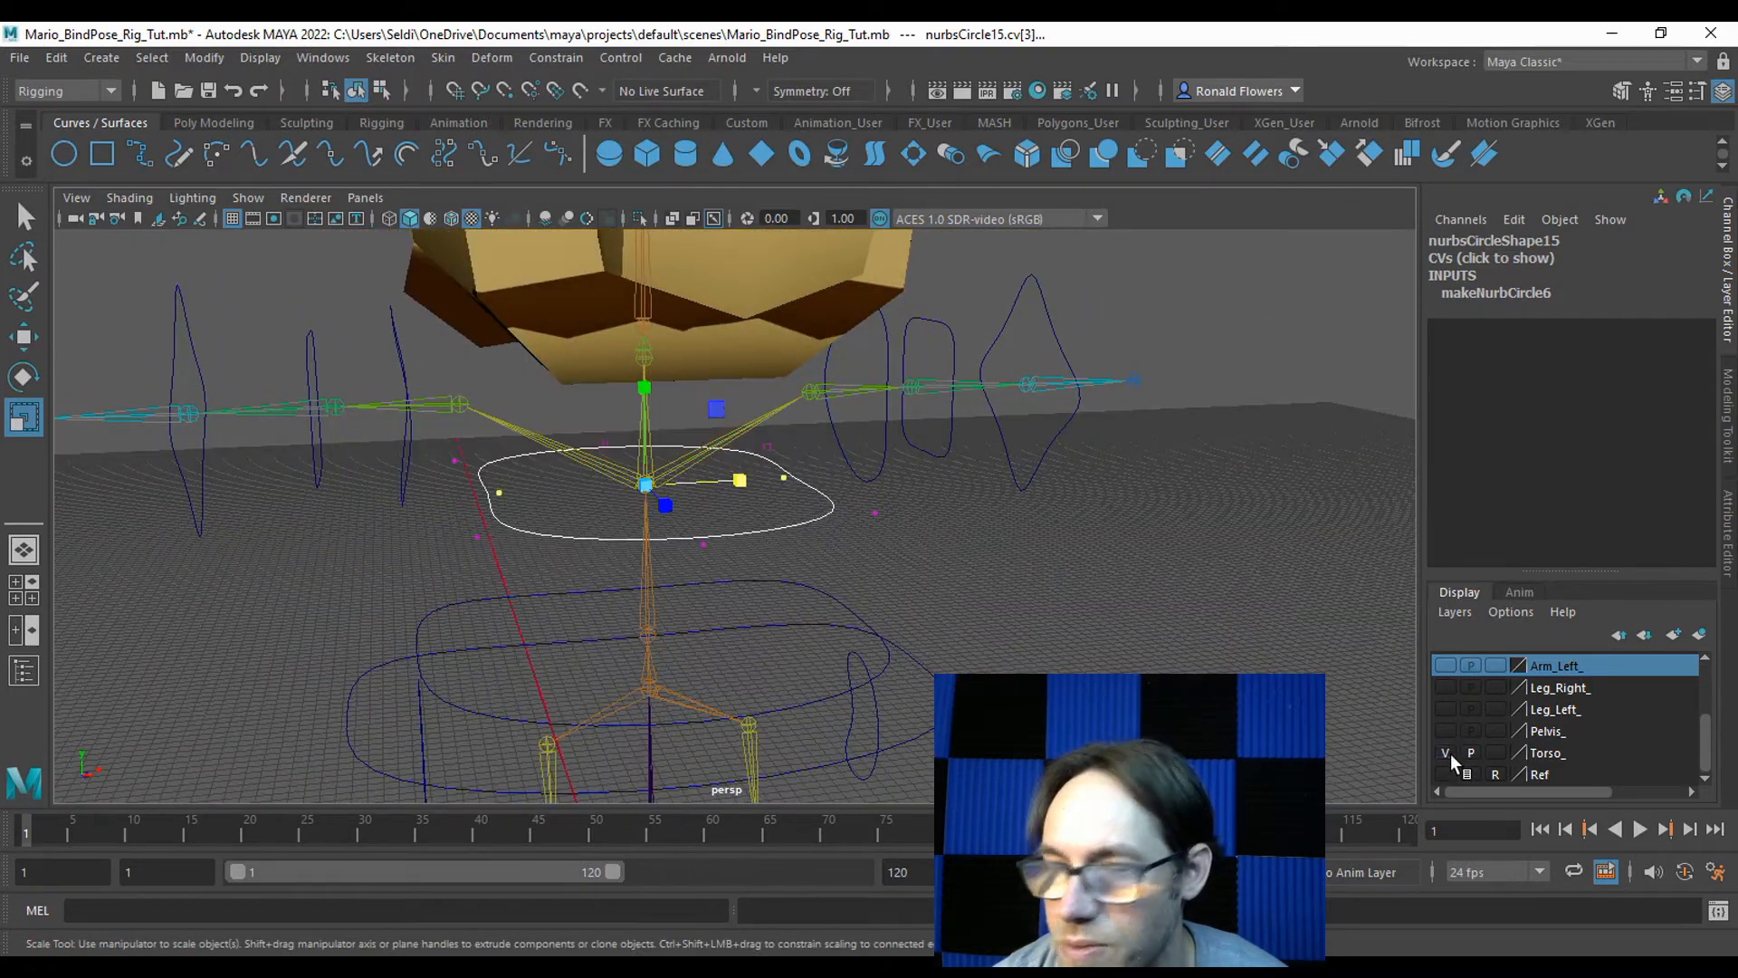
left_click(630, 600)
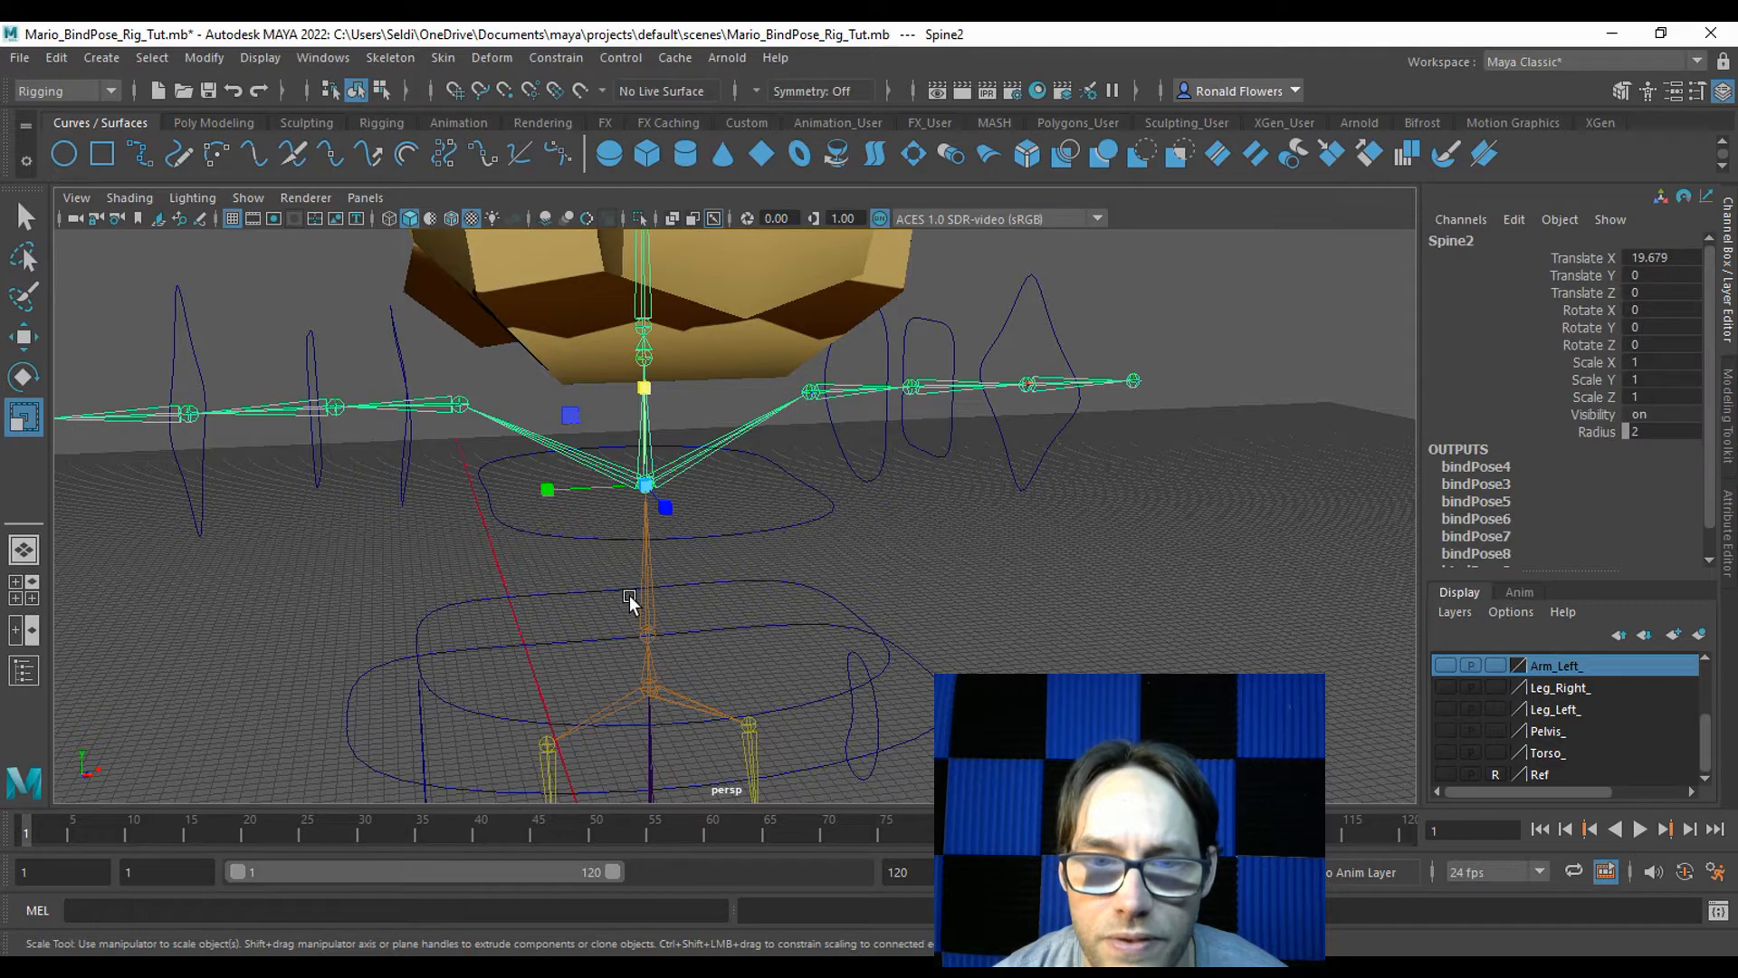
left_click(497, 517)
right_click_drag(492, 494, 439, 444)
left_click_drag(437, 446, 538, 554)
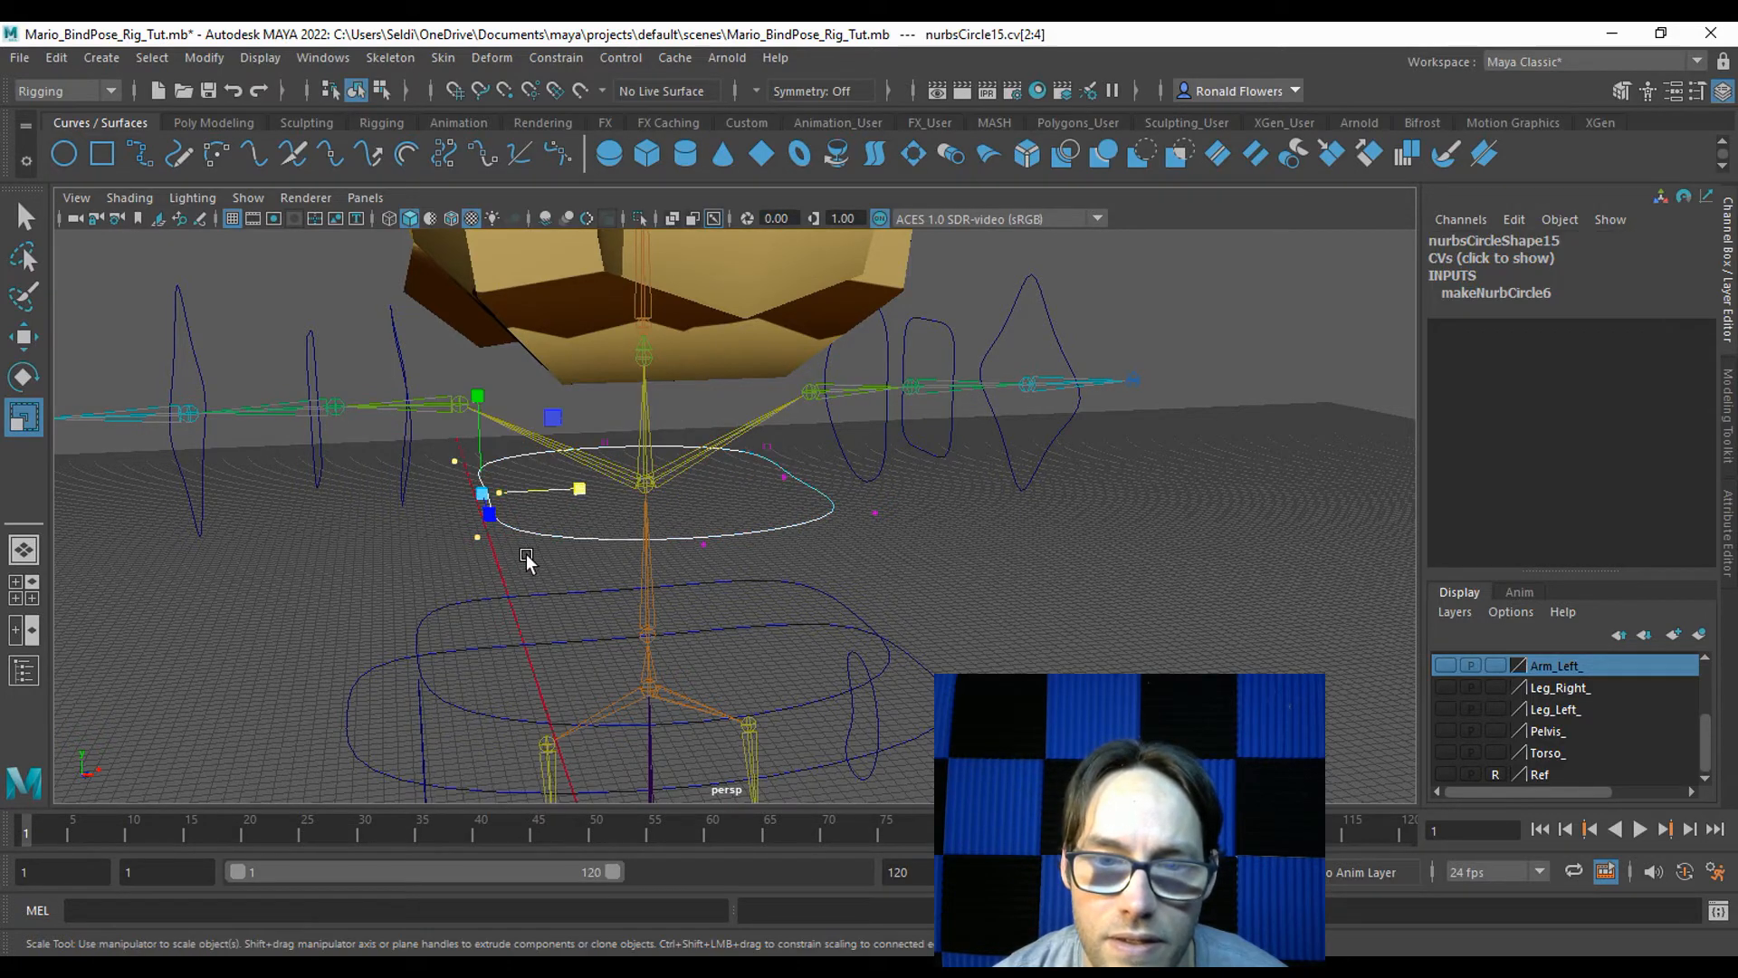
left_click_drag(765, 443, 892, 530)
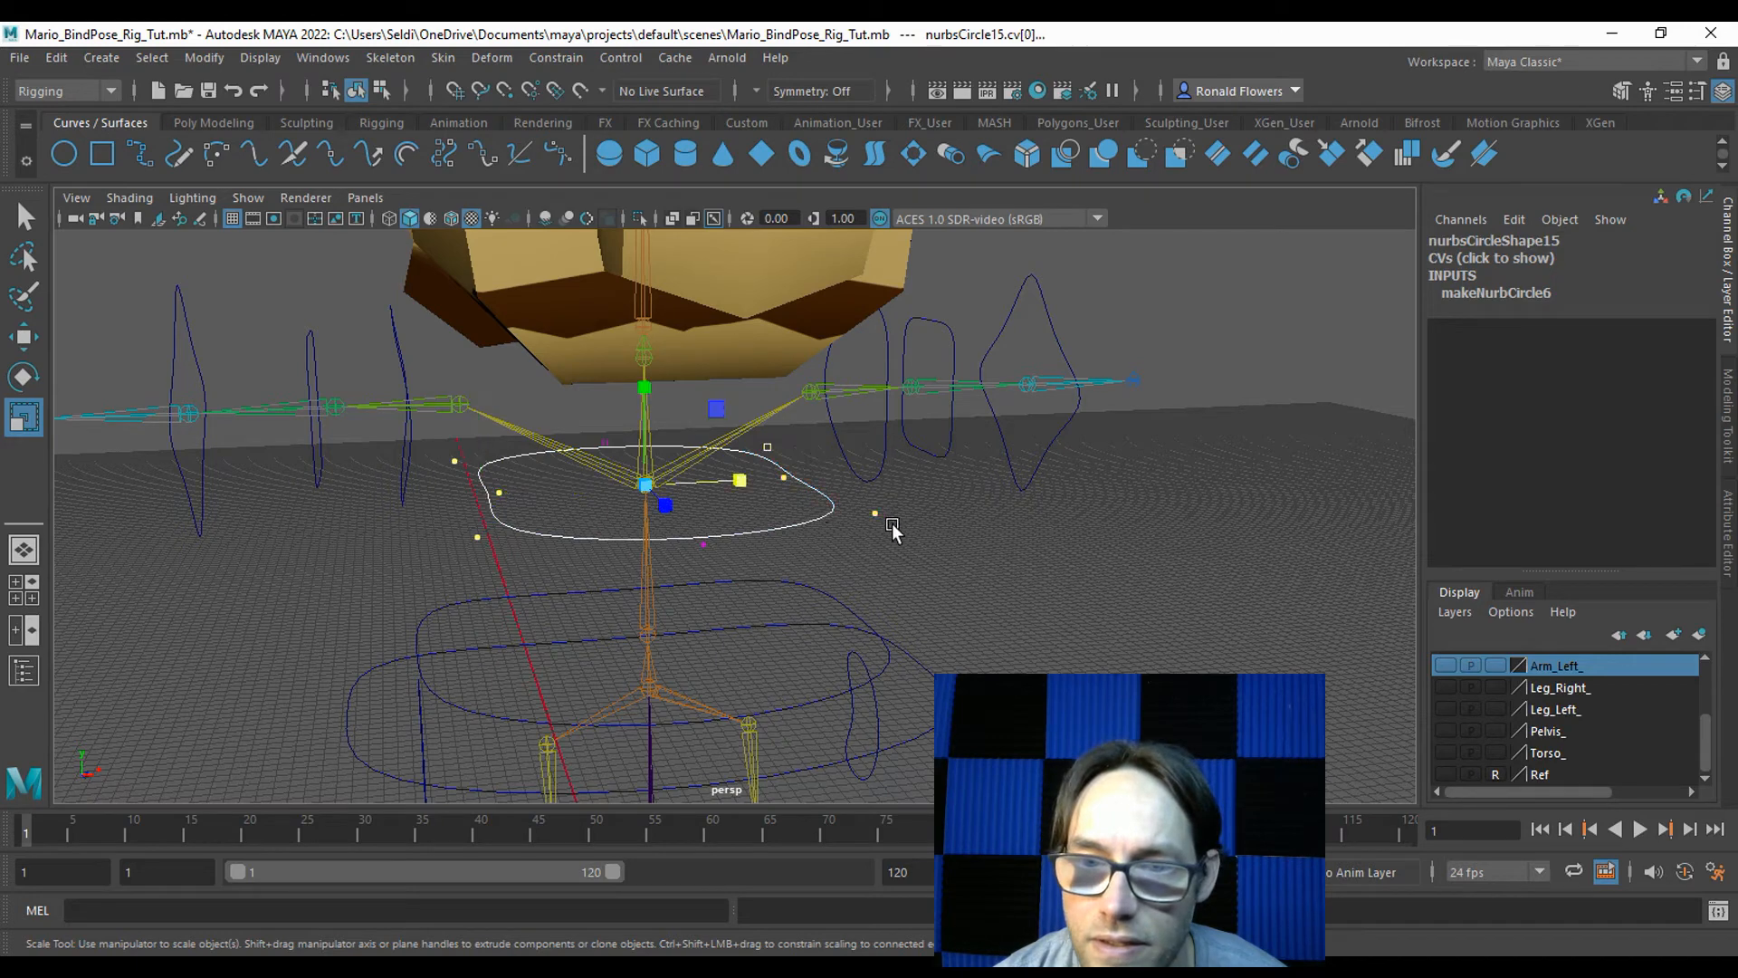
left_click(1449, 753)
left_click_drag(753, 493, 1091, 570)
left_click(951, 552)
Move the chest circle's three back control vertices forward, closer to the back of the torso.
left_click_drag(617, 395, 713, 518)
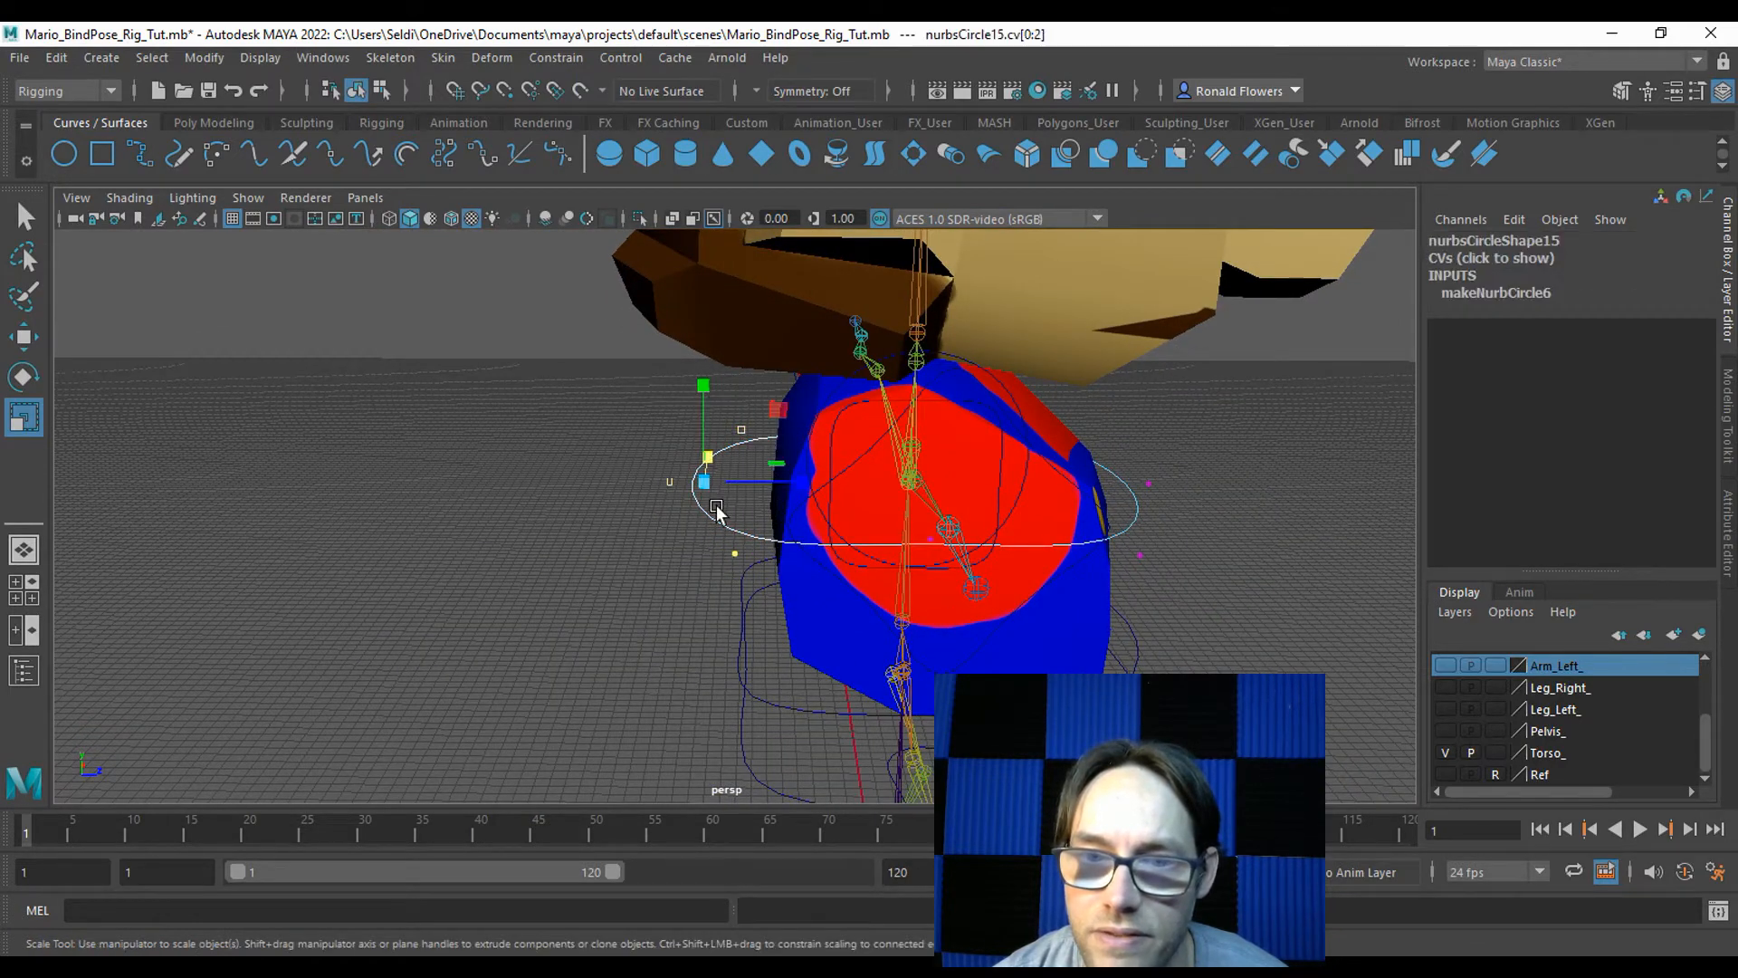
key("w")
left_click_drag(806, 485, 846, 485)
left_click(722, 584)
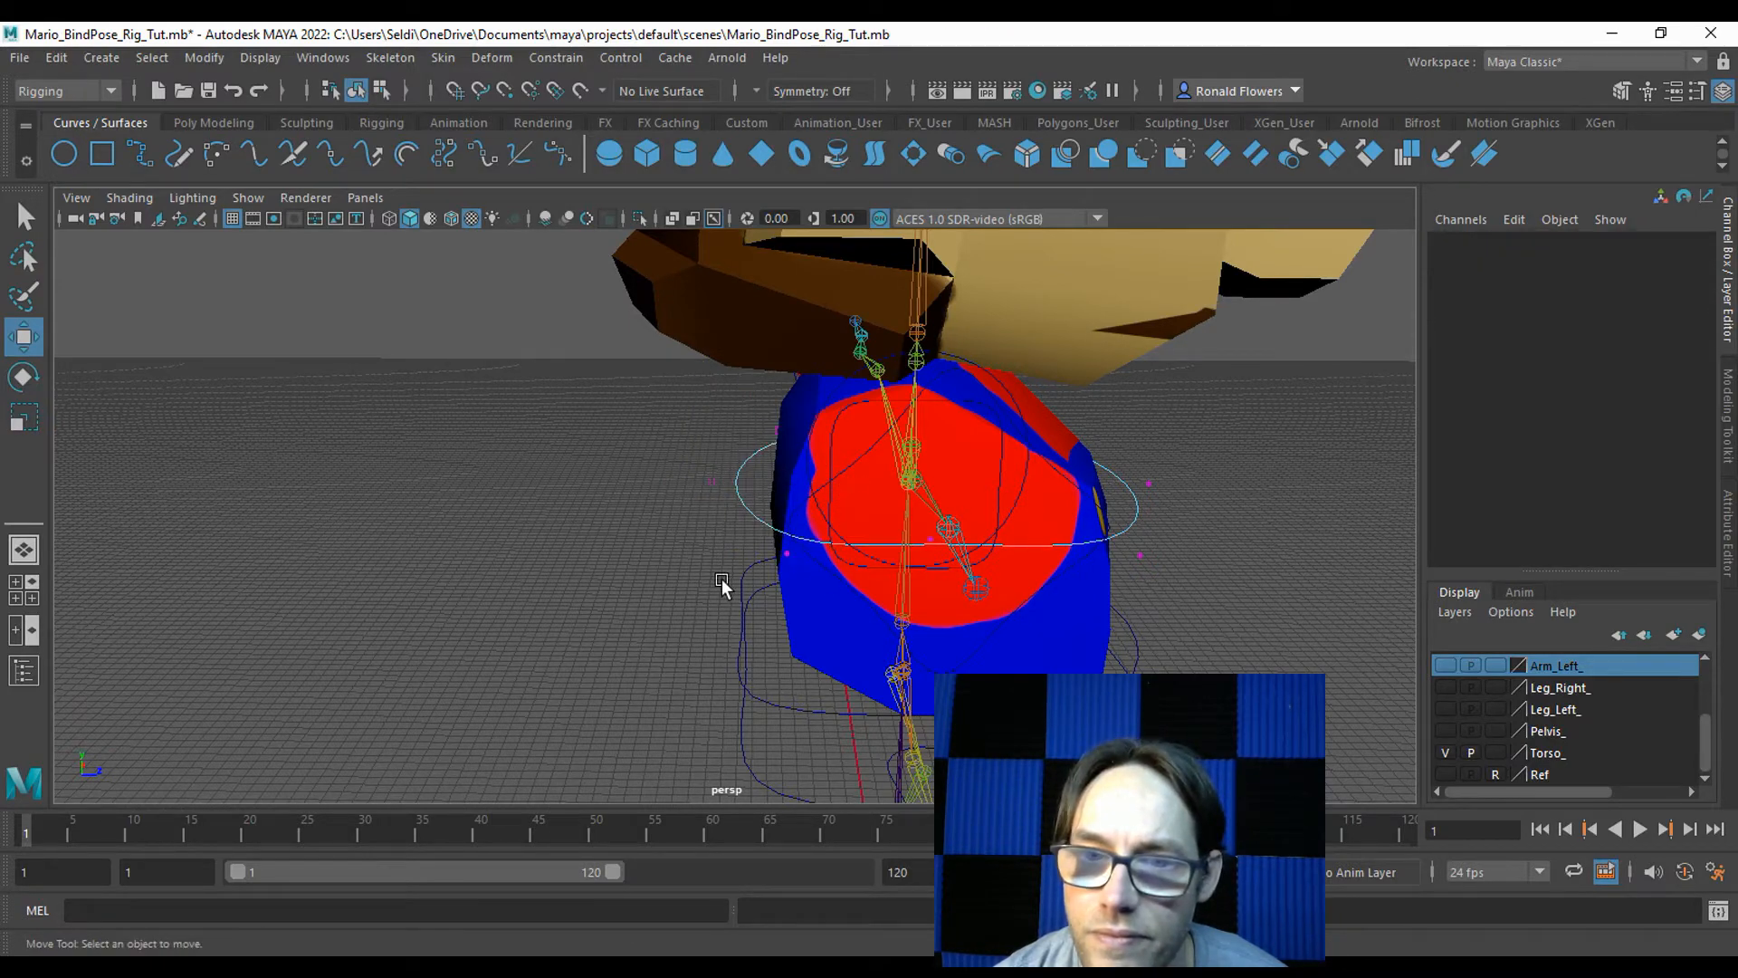
left_click_drag(954, 590, 776, 583, "alt")
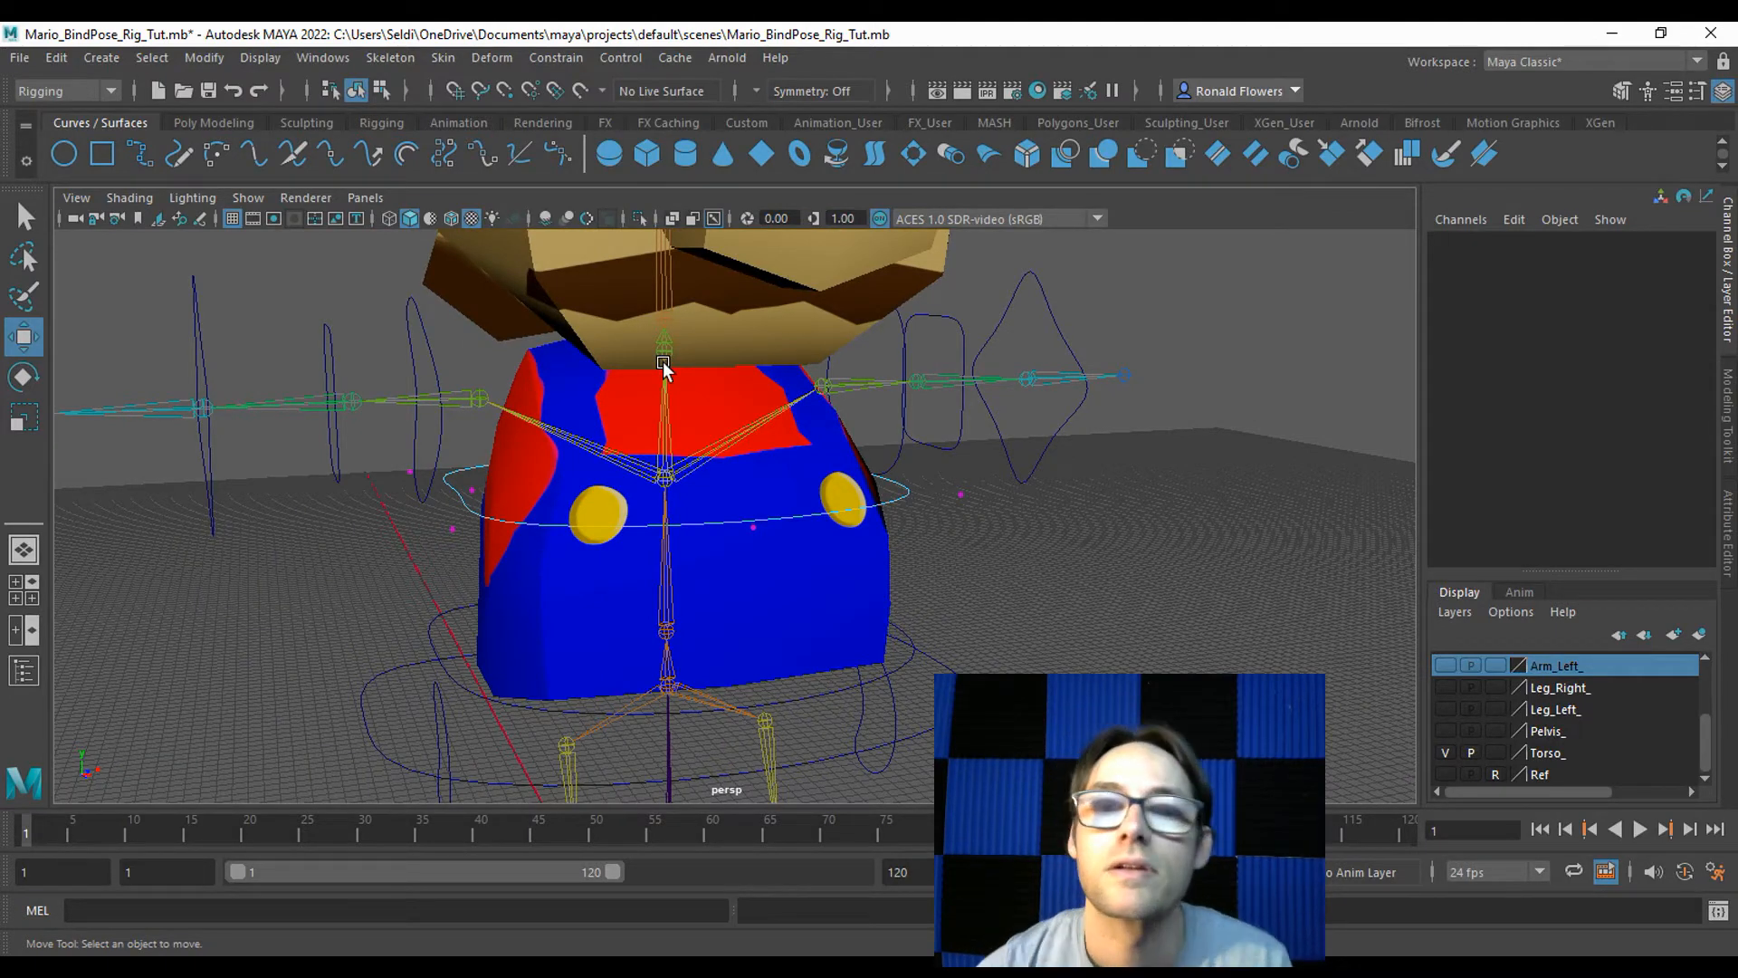
Create another NURBS circle, scale it to about 17.05, and point-snap it onto the neck joint with the Torso_ layer hidden.
left_click(69, 156)
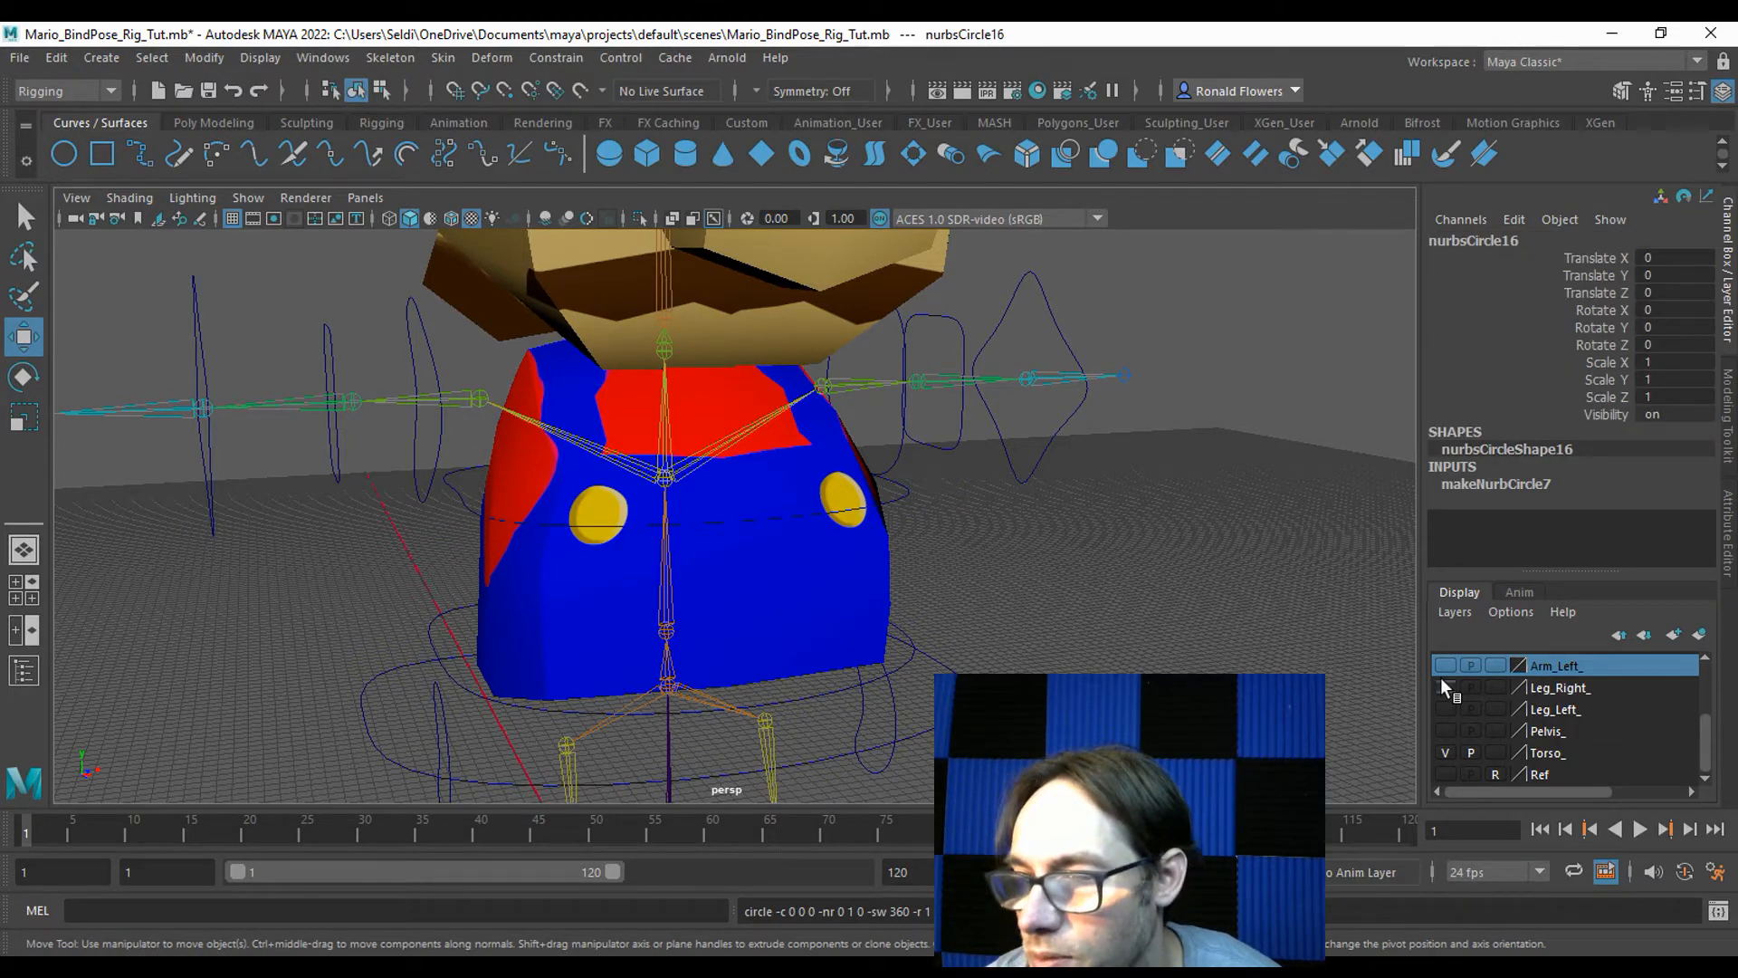
left_click(1447, 753)
scroll(936, 646, "down", 5)
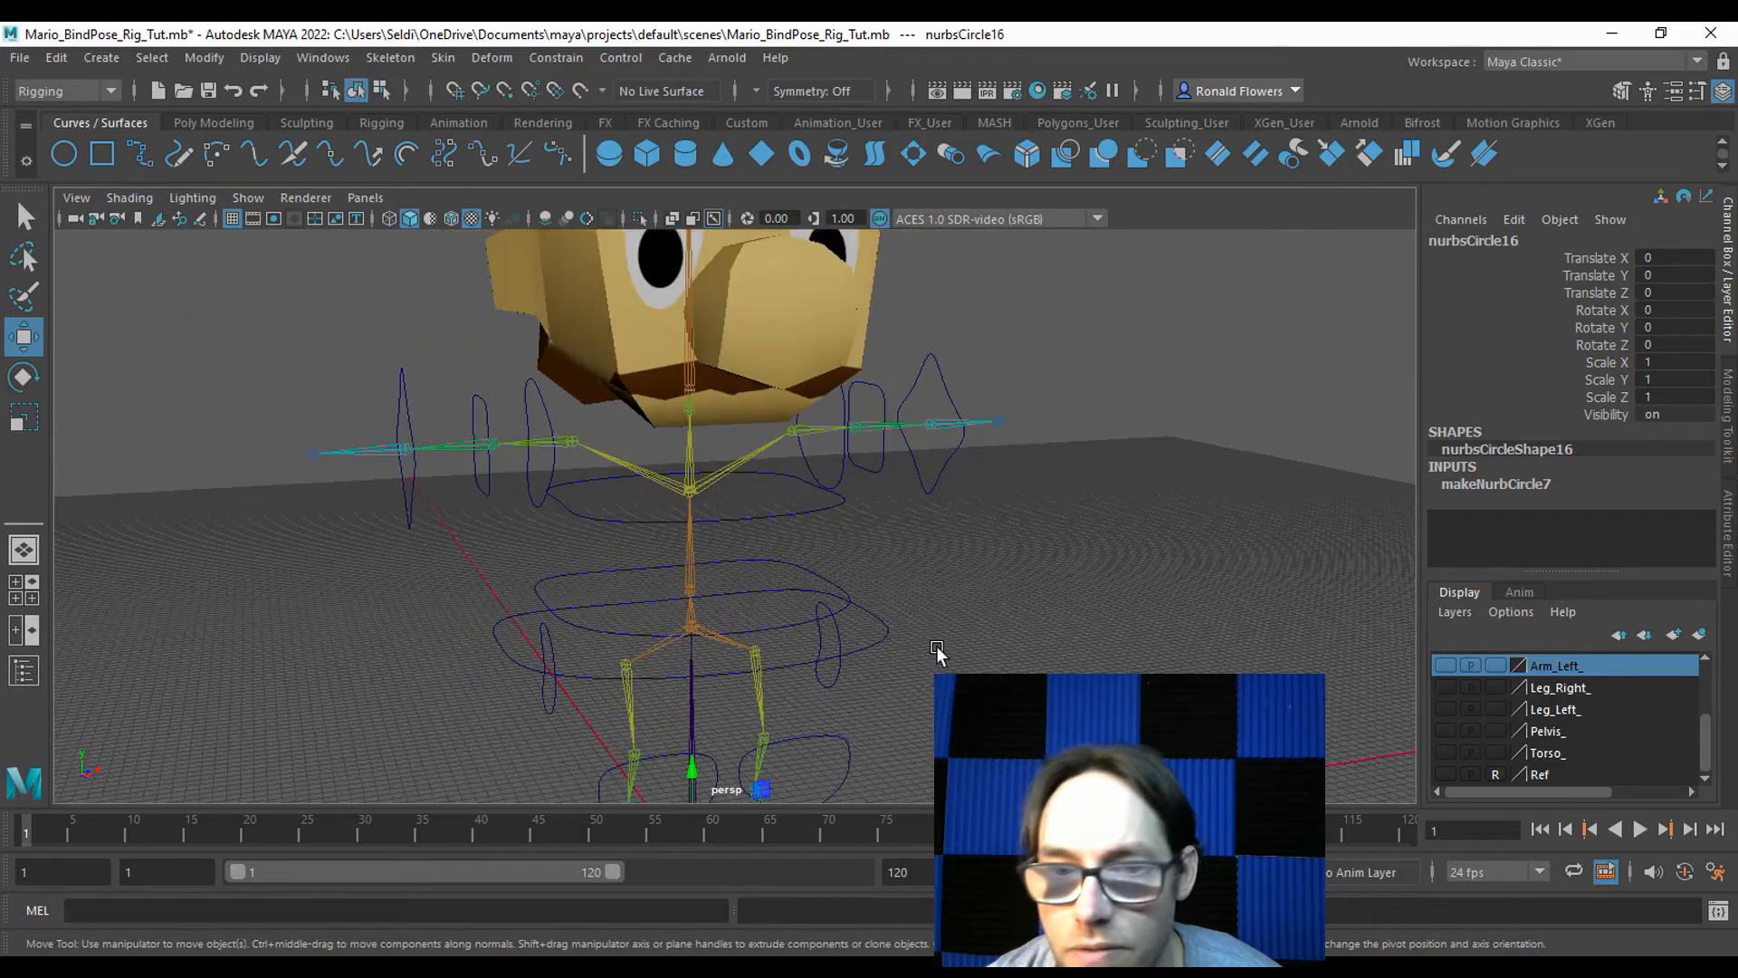
middle_click_drag(938, 660, 950, 520, "alt")
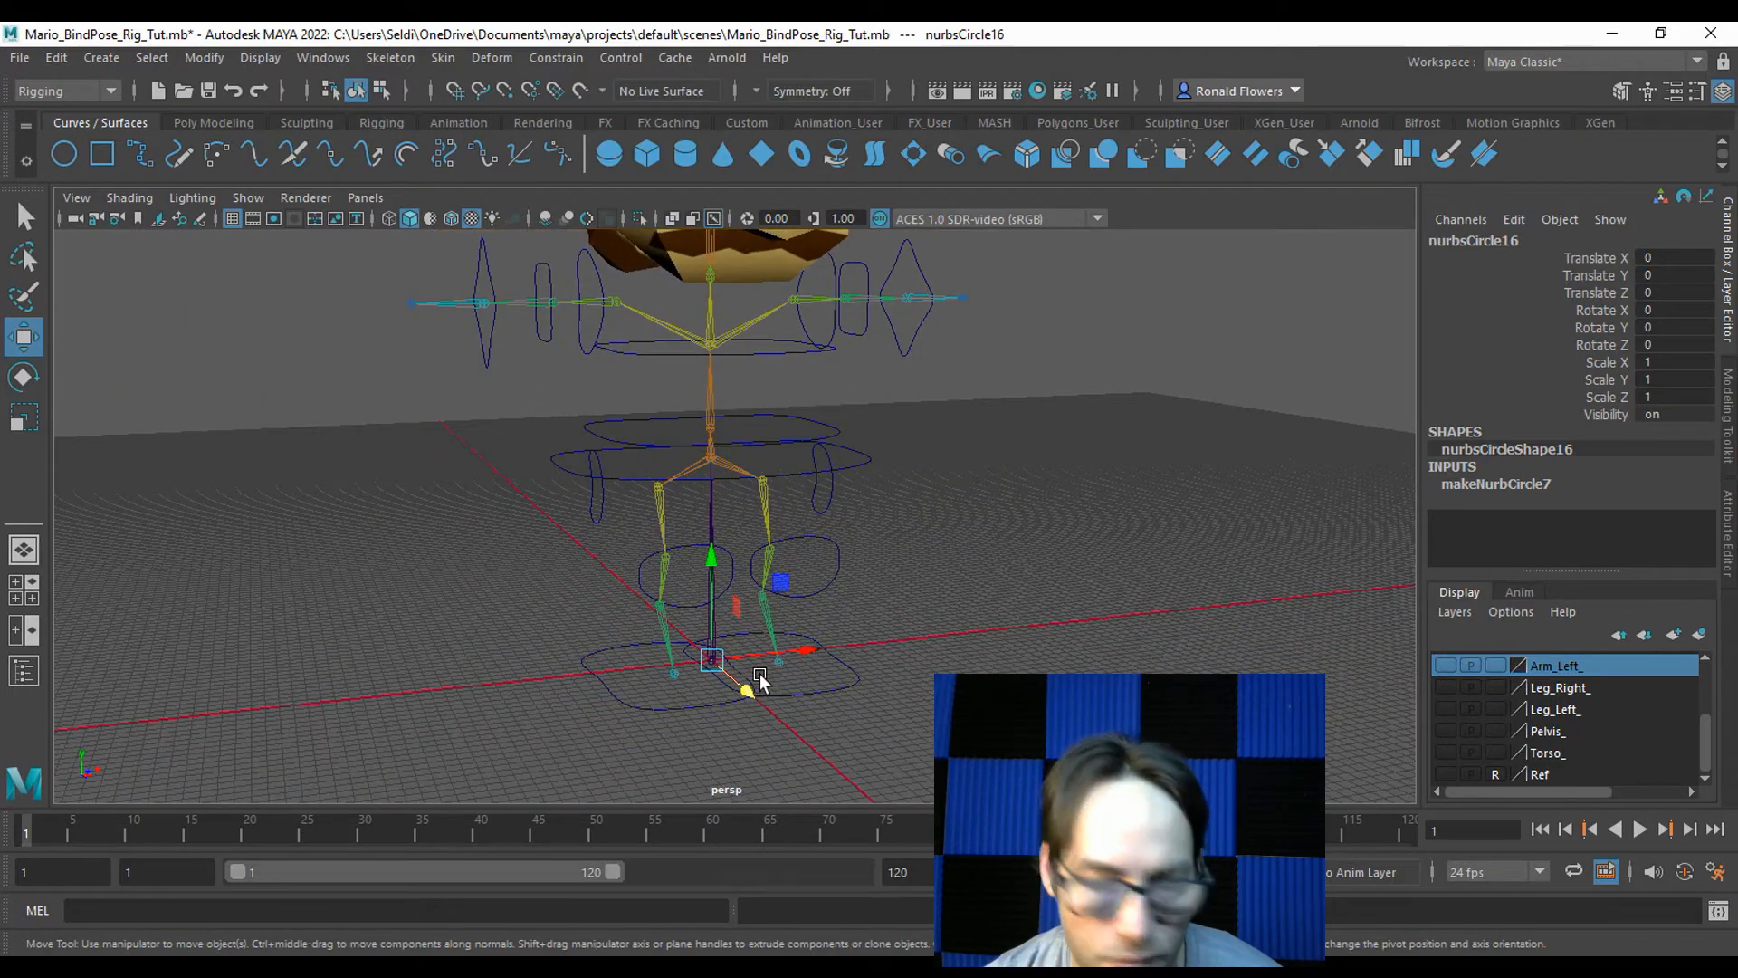
key("r")
left_click_drag(712, 659, 815, 589)
key("w")
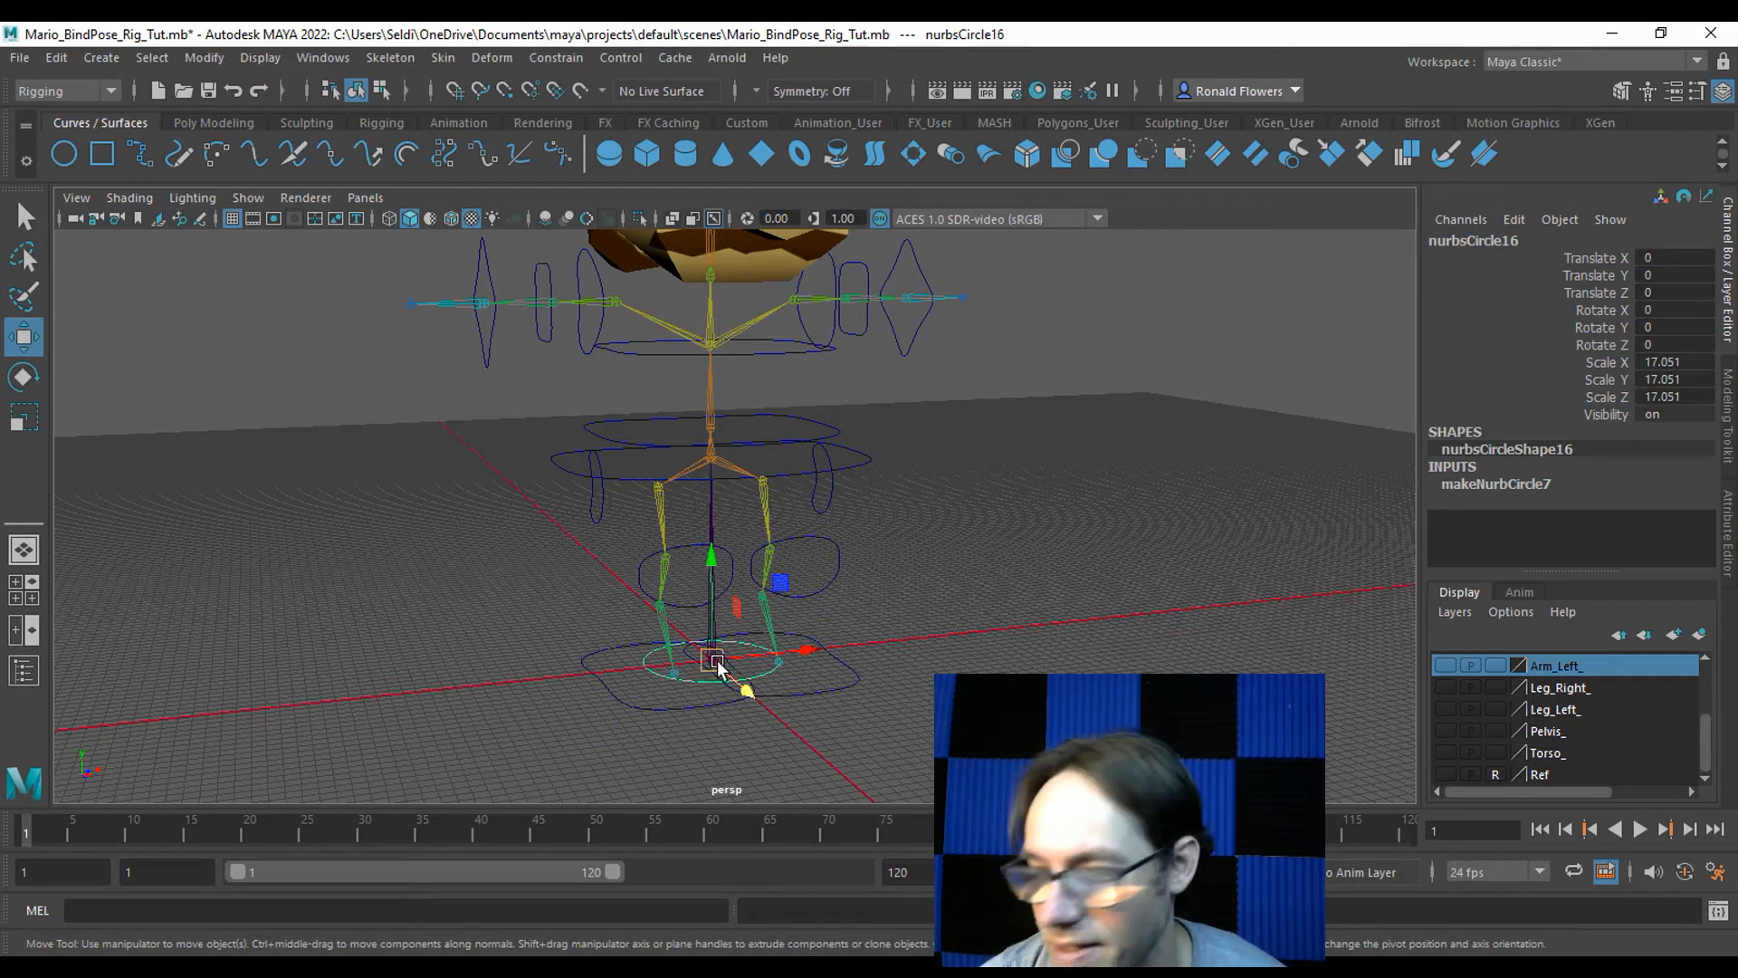
key("v")
left_click_drag(716, 661, 716, 289)
Hide the Head_ layer, duplicate the neck circle, and snap the copy onto the head joint just above.
scroll(904, 492, "up", 4)
middle_click_drag(905, 493, 865, 644, "alt")
left_click_drag(865, 644, 845, 601, "alt")
scroll(838, 543, "up", 4)
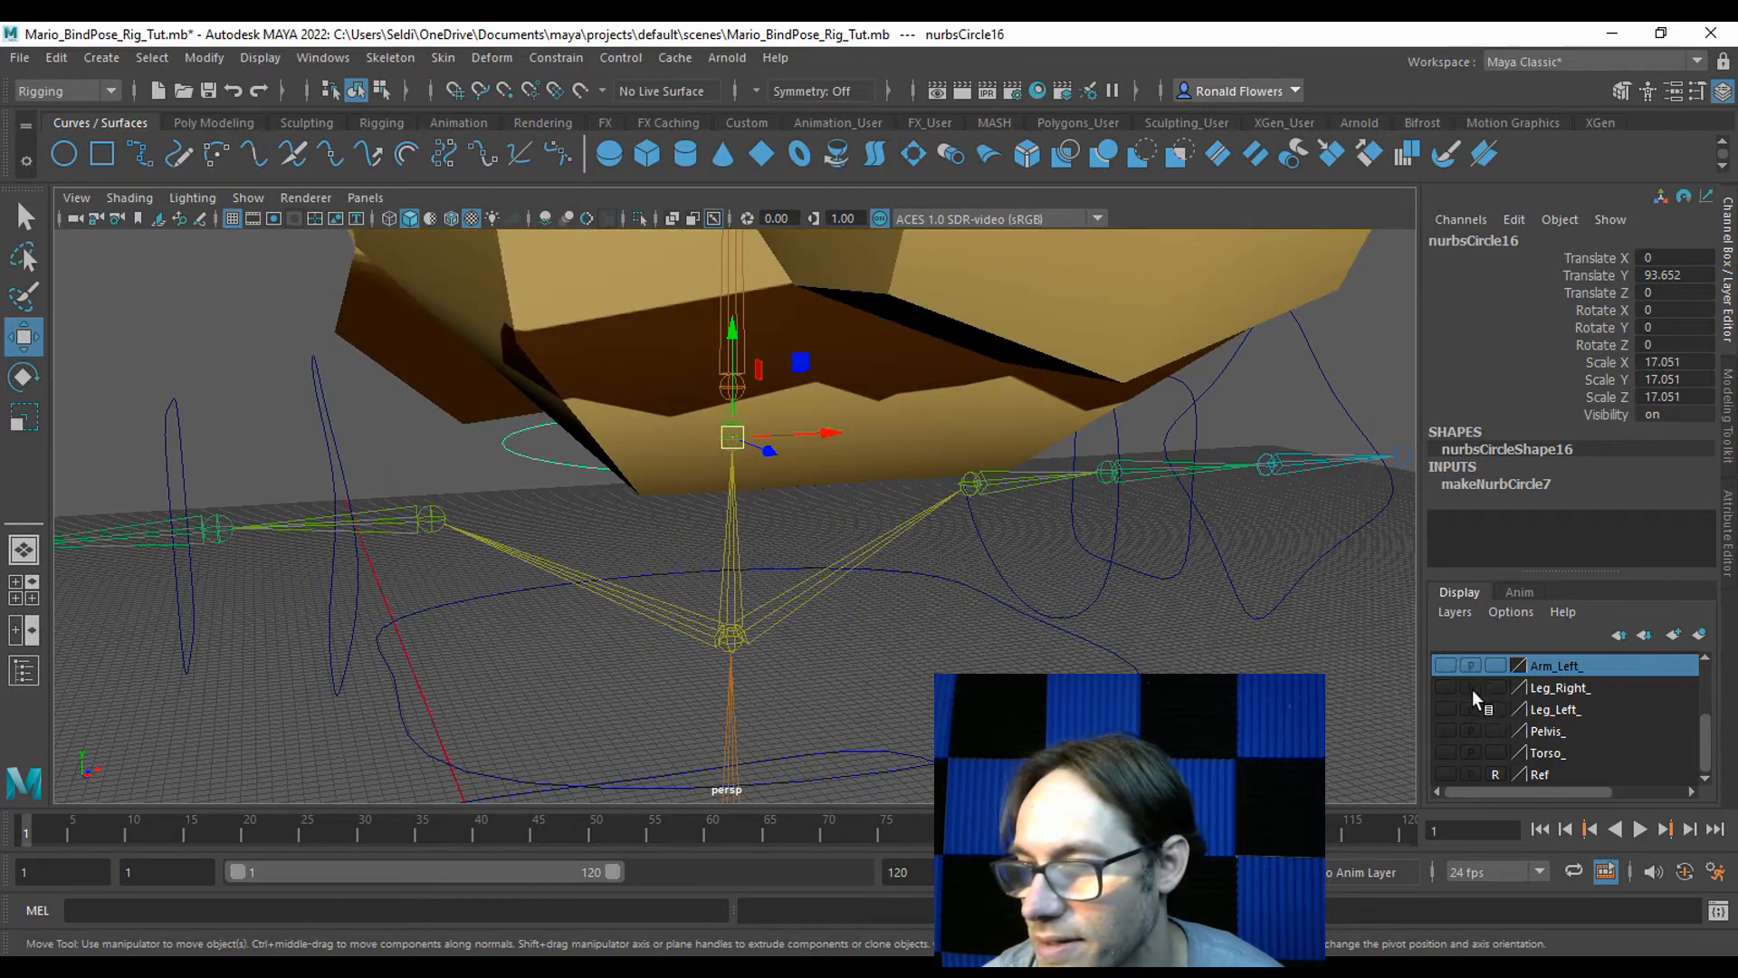
scroll(1472, 690, "up", 2)
left_click(1447, 730)
left_click_drag(970, 547, 917, 716, "alt")
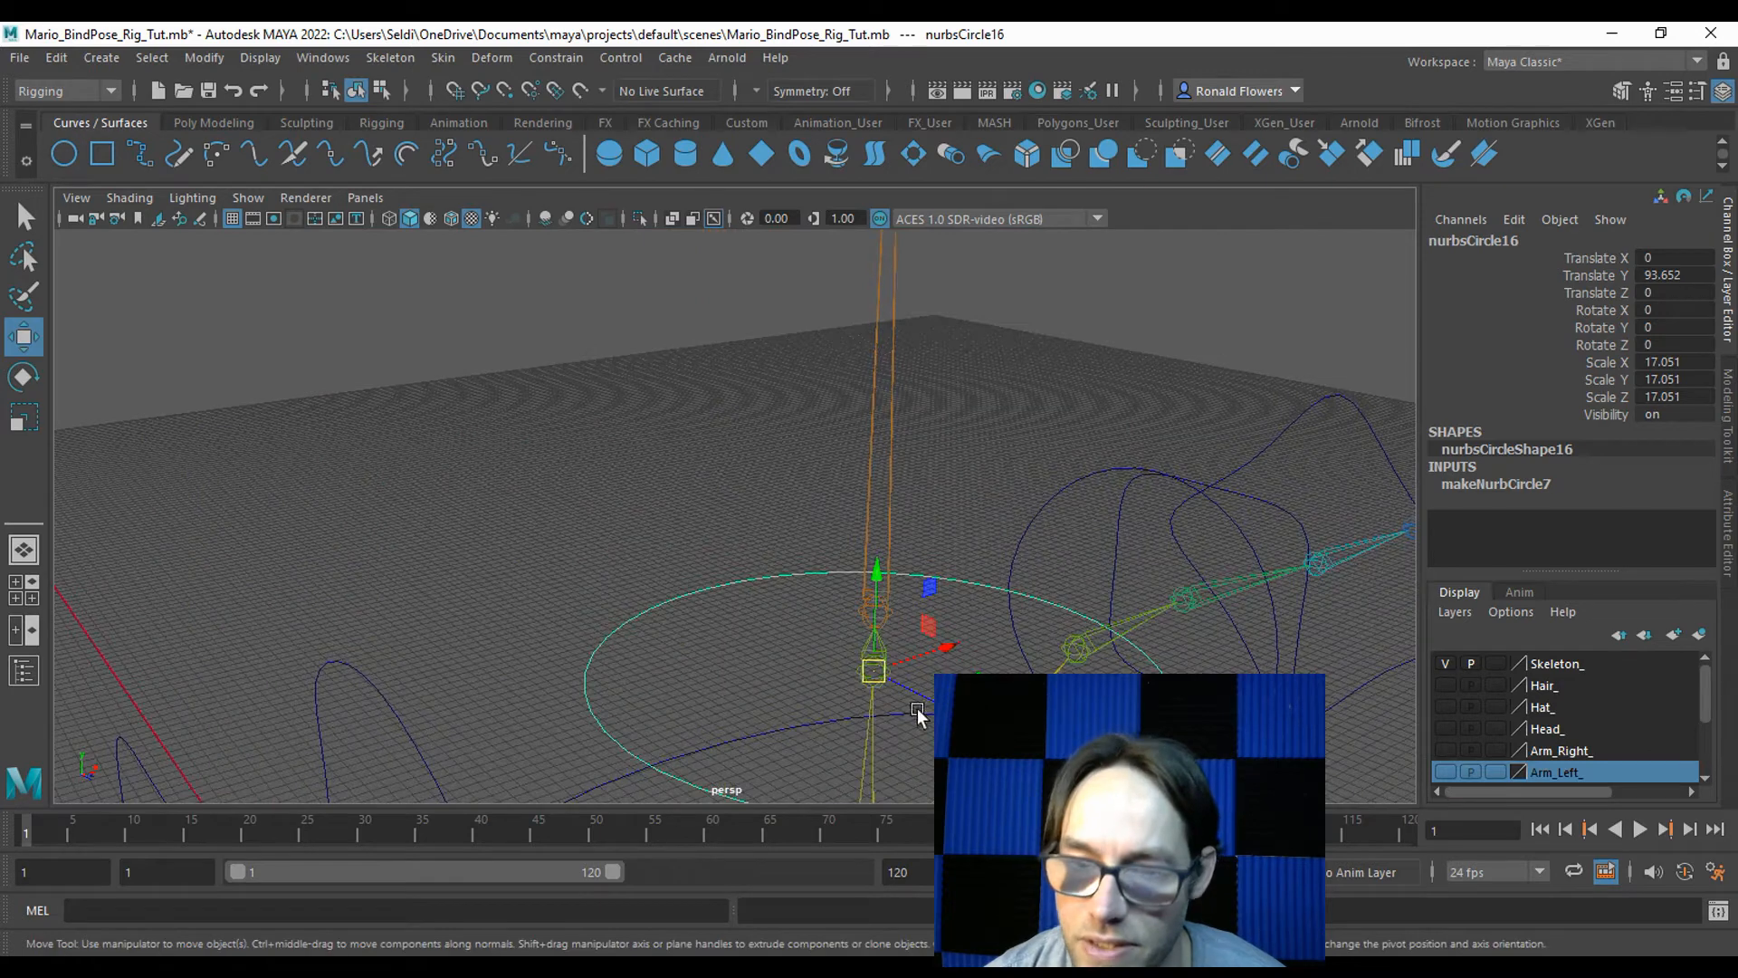
left_click(867, 672)
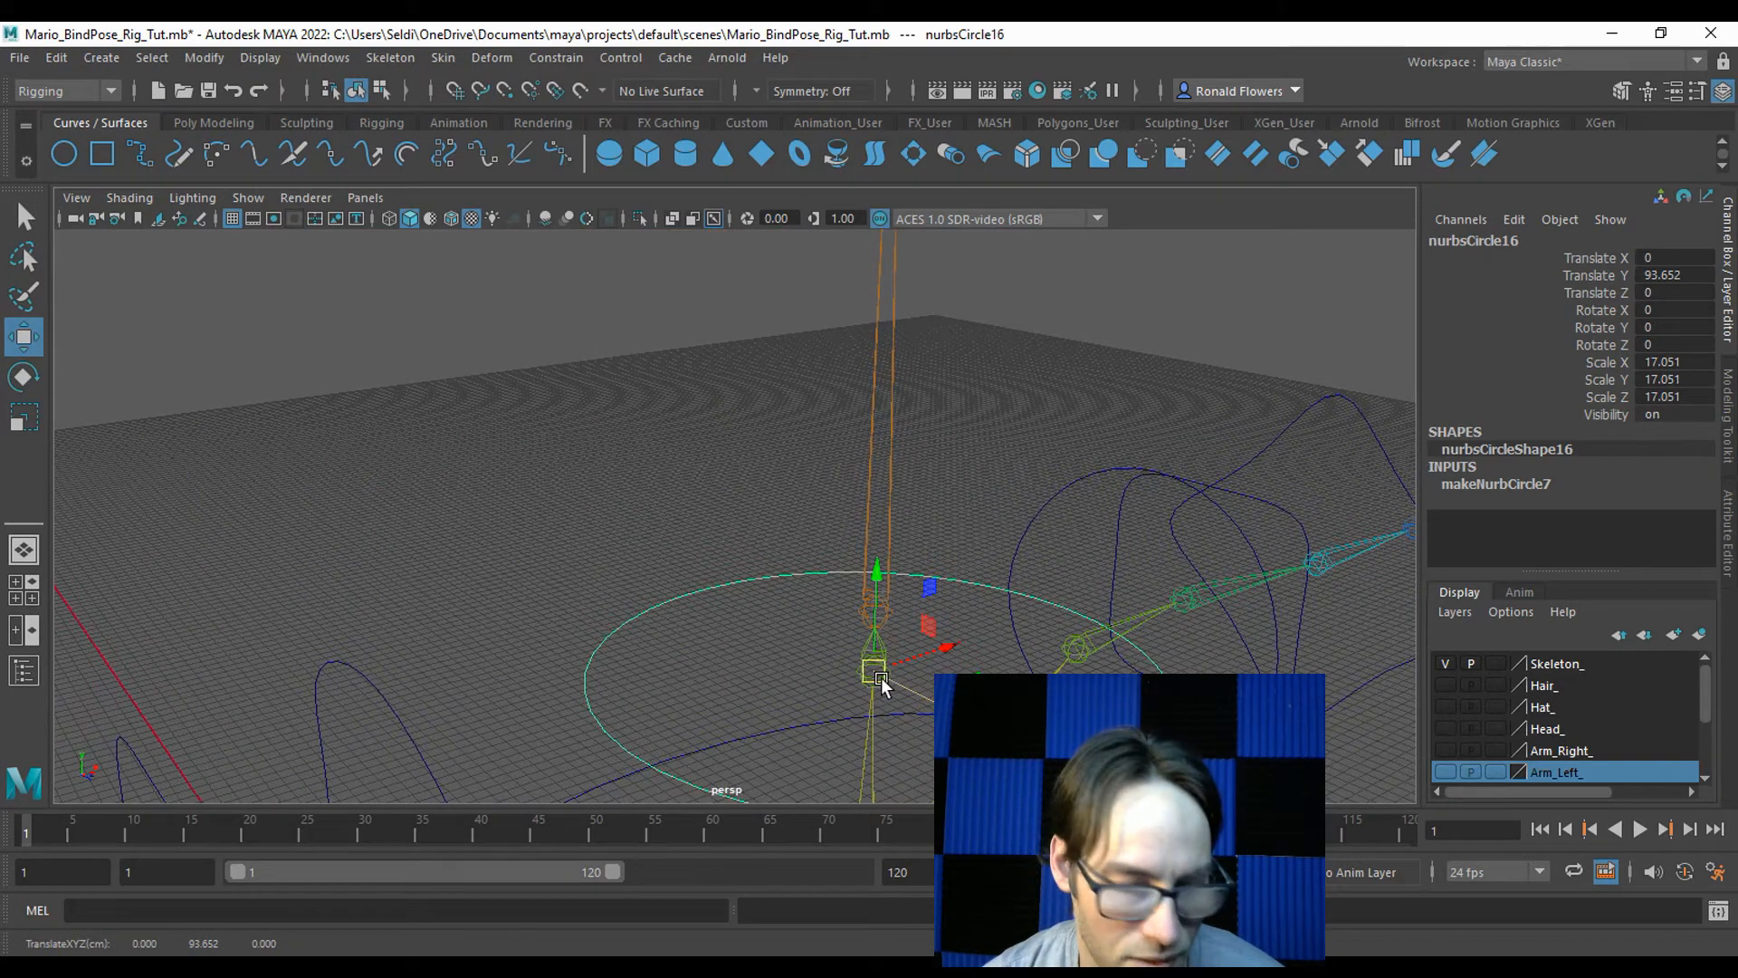
key("ctrl+d")
left_click_drag(875, 672, 751, 638)
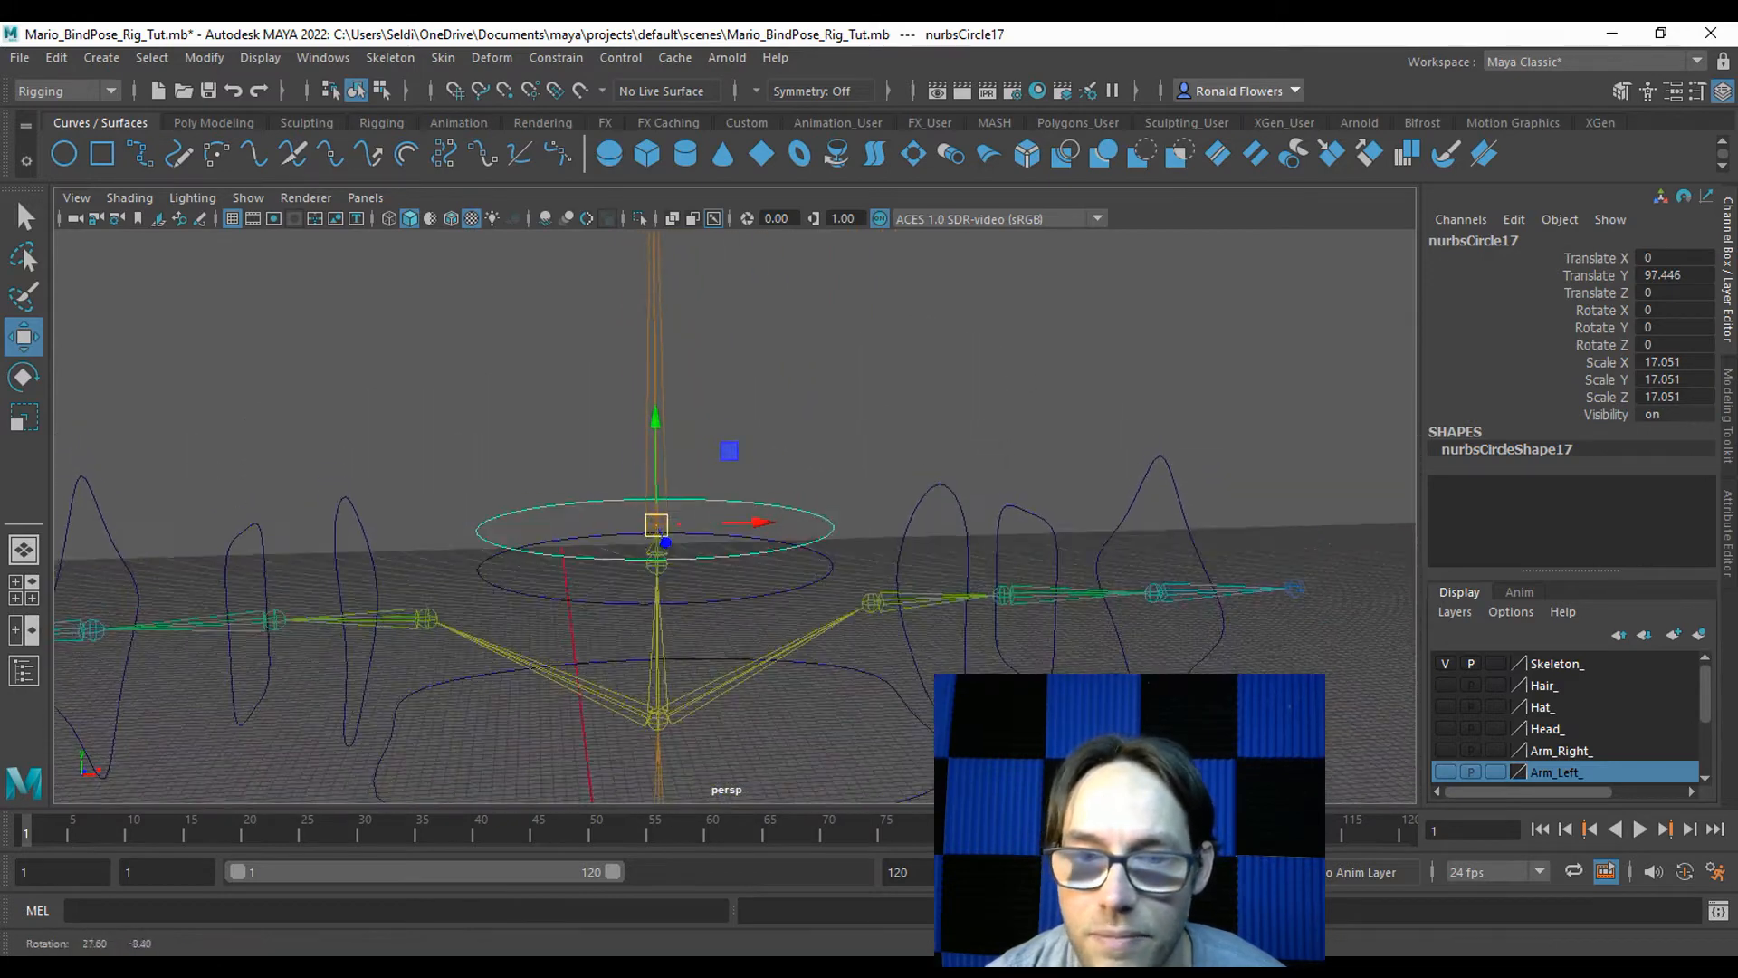
Show the Head_ layer and scale the neck and head circles together to about 30.5.
left_click(825, 595, "shift")
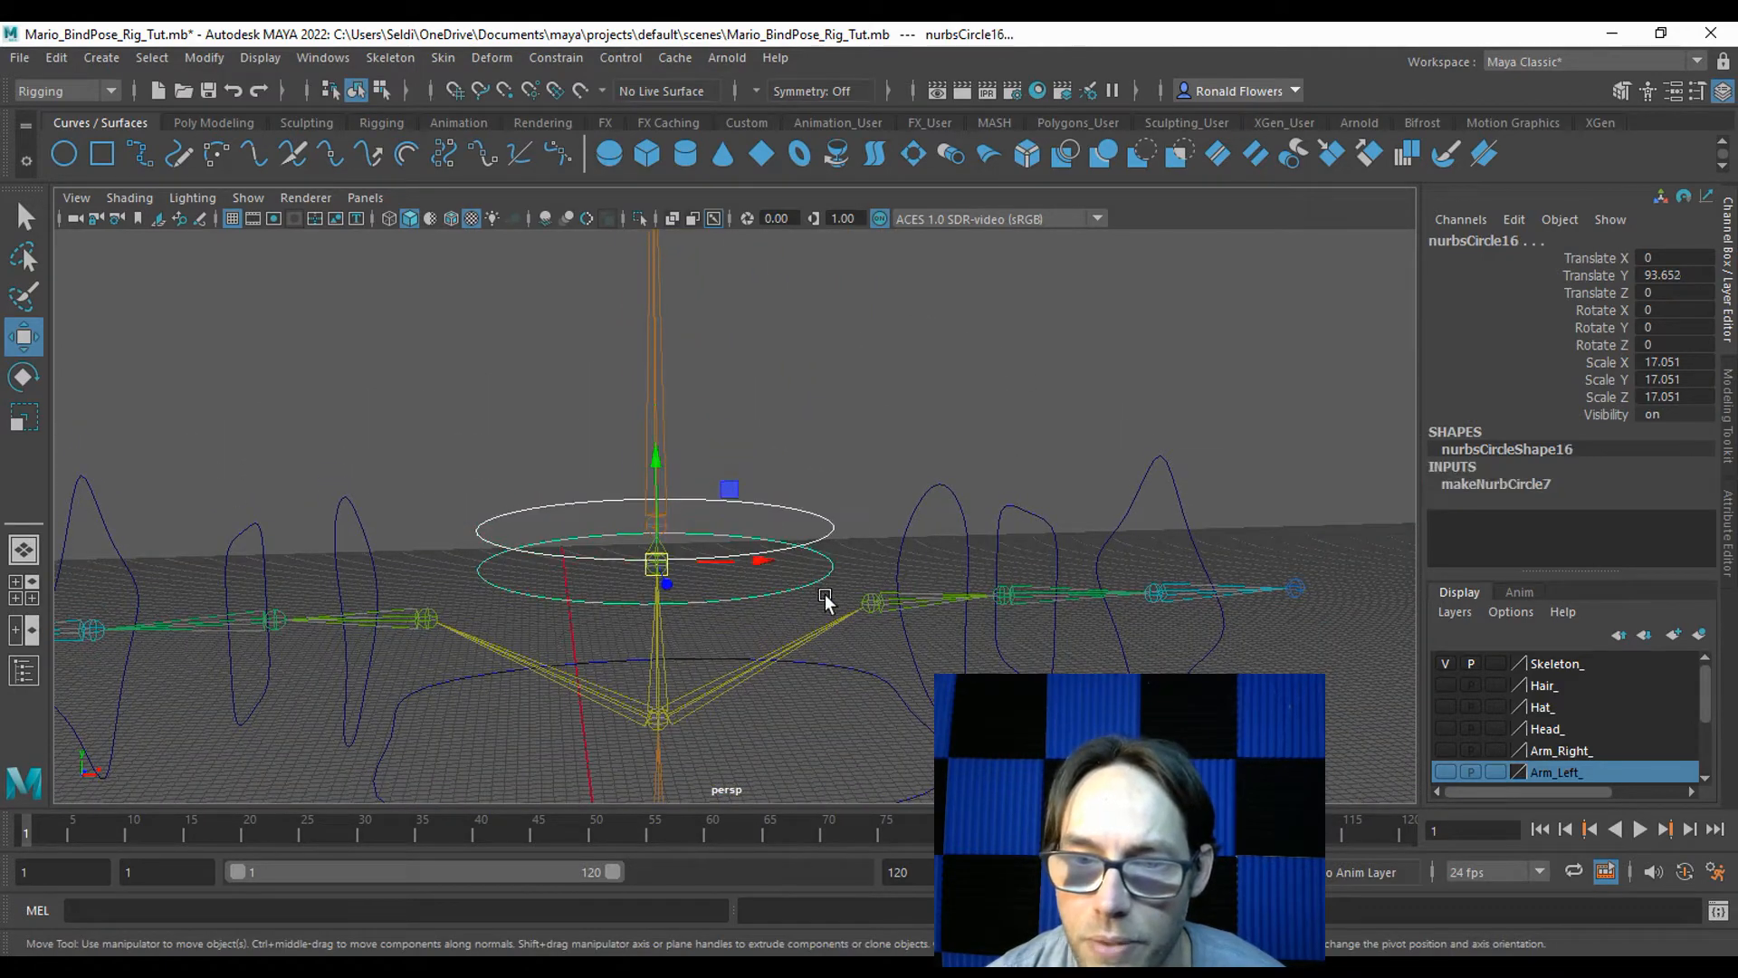
left_click(1445, 727)
left_click_drag(712, 672, 767, 668, "alt")
key("r")
left_click_drag(767, 550, 991, 498)
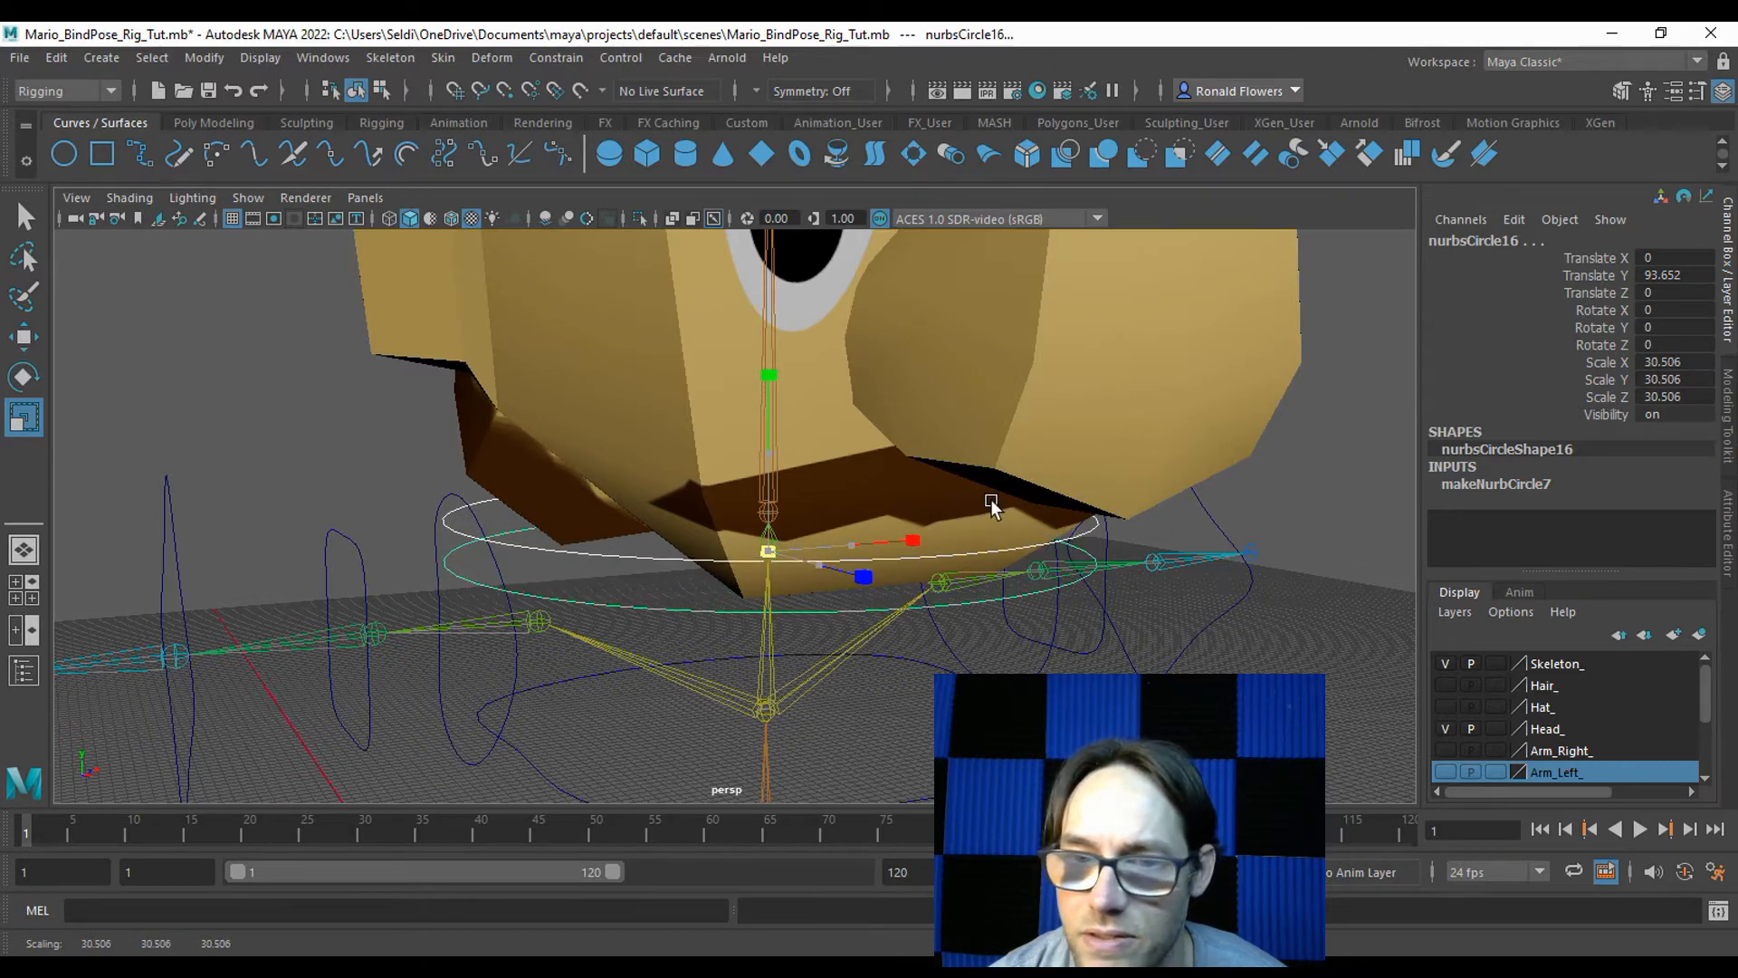
Scale the neck circle alone to about 23.7 and switch it to control vertex editing.
left_click_drag(904, 691, 792, 583, "alt")
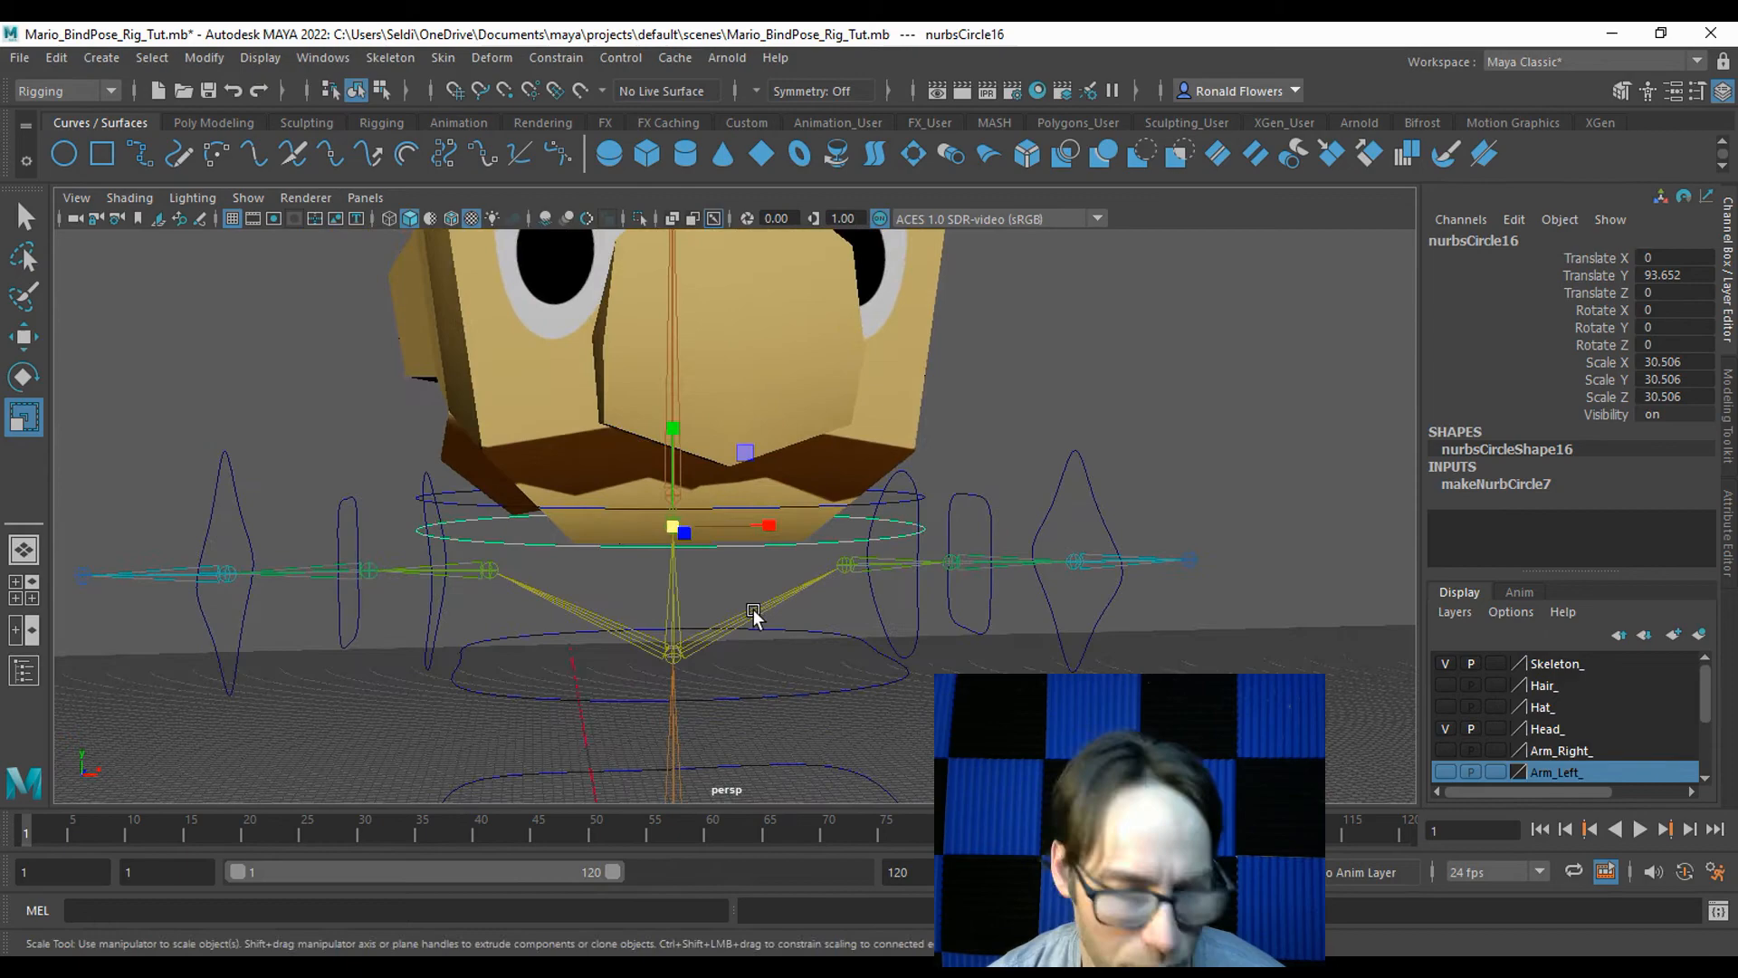
left_click_drag(672, 526, 572, 523)
left_click_drag(633, 606, 718, 581, "alt")
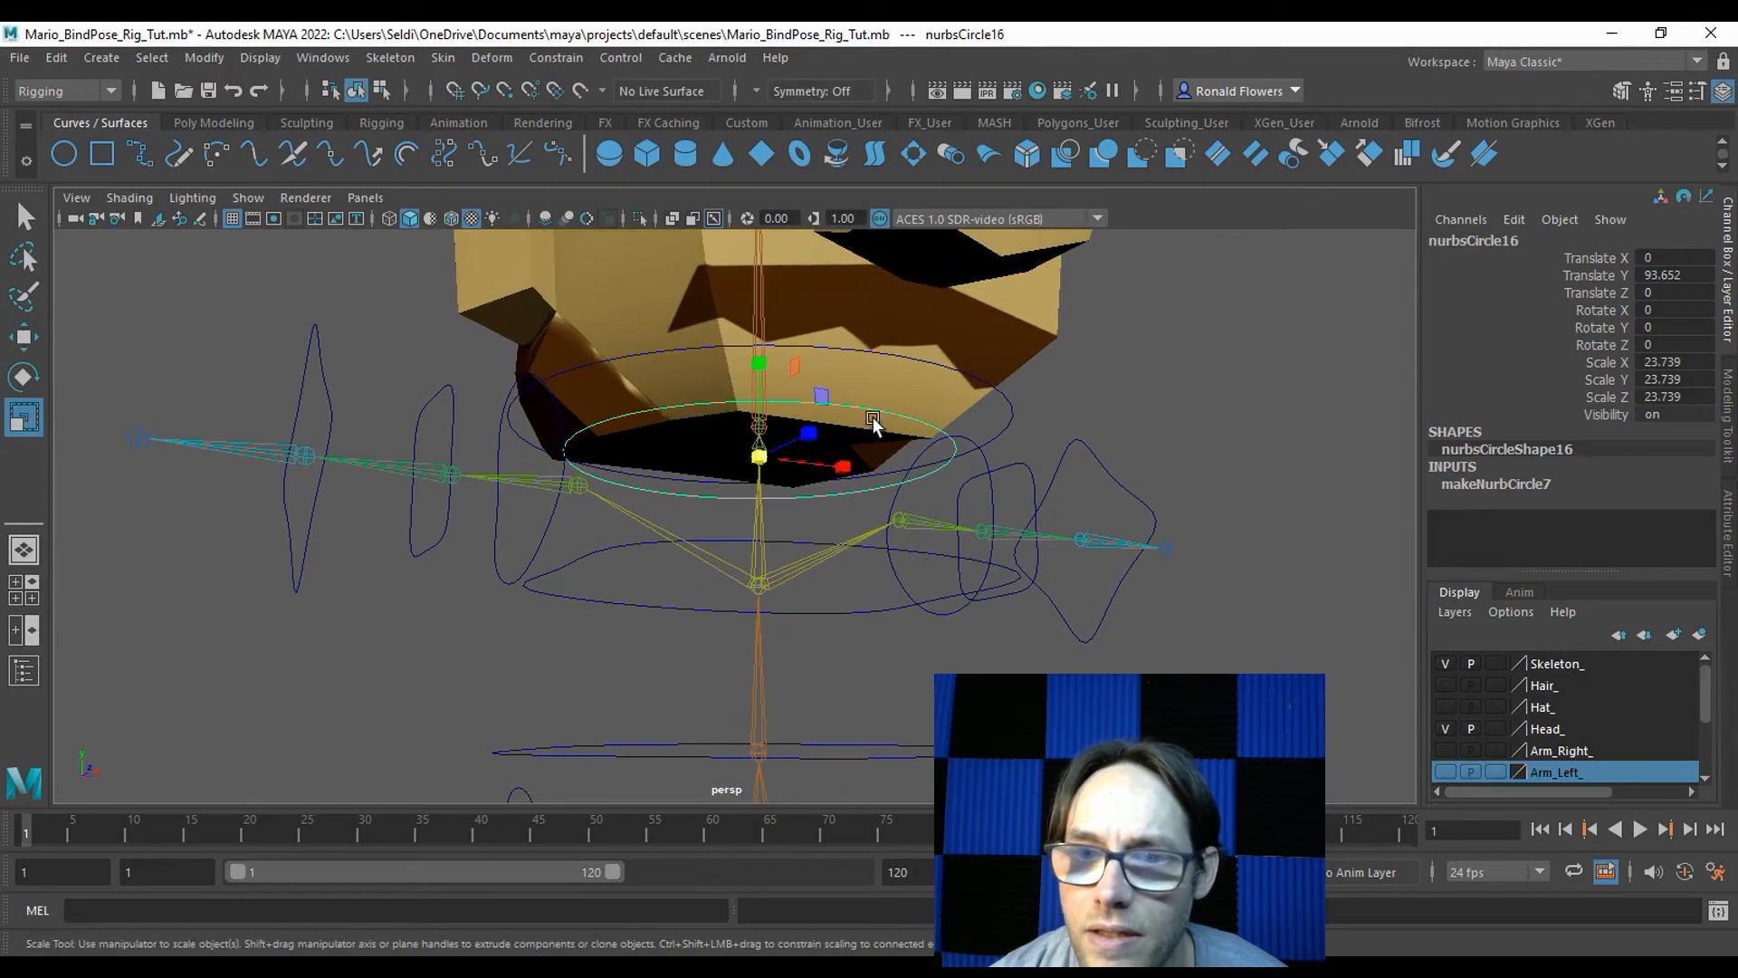
right_click_drag(893, 421, 810, 426)
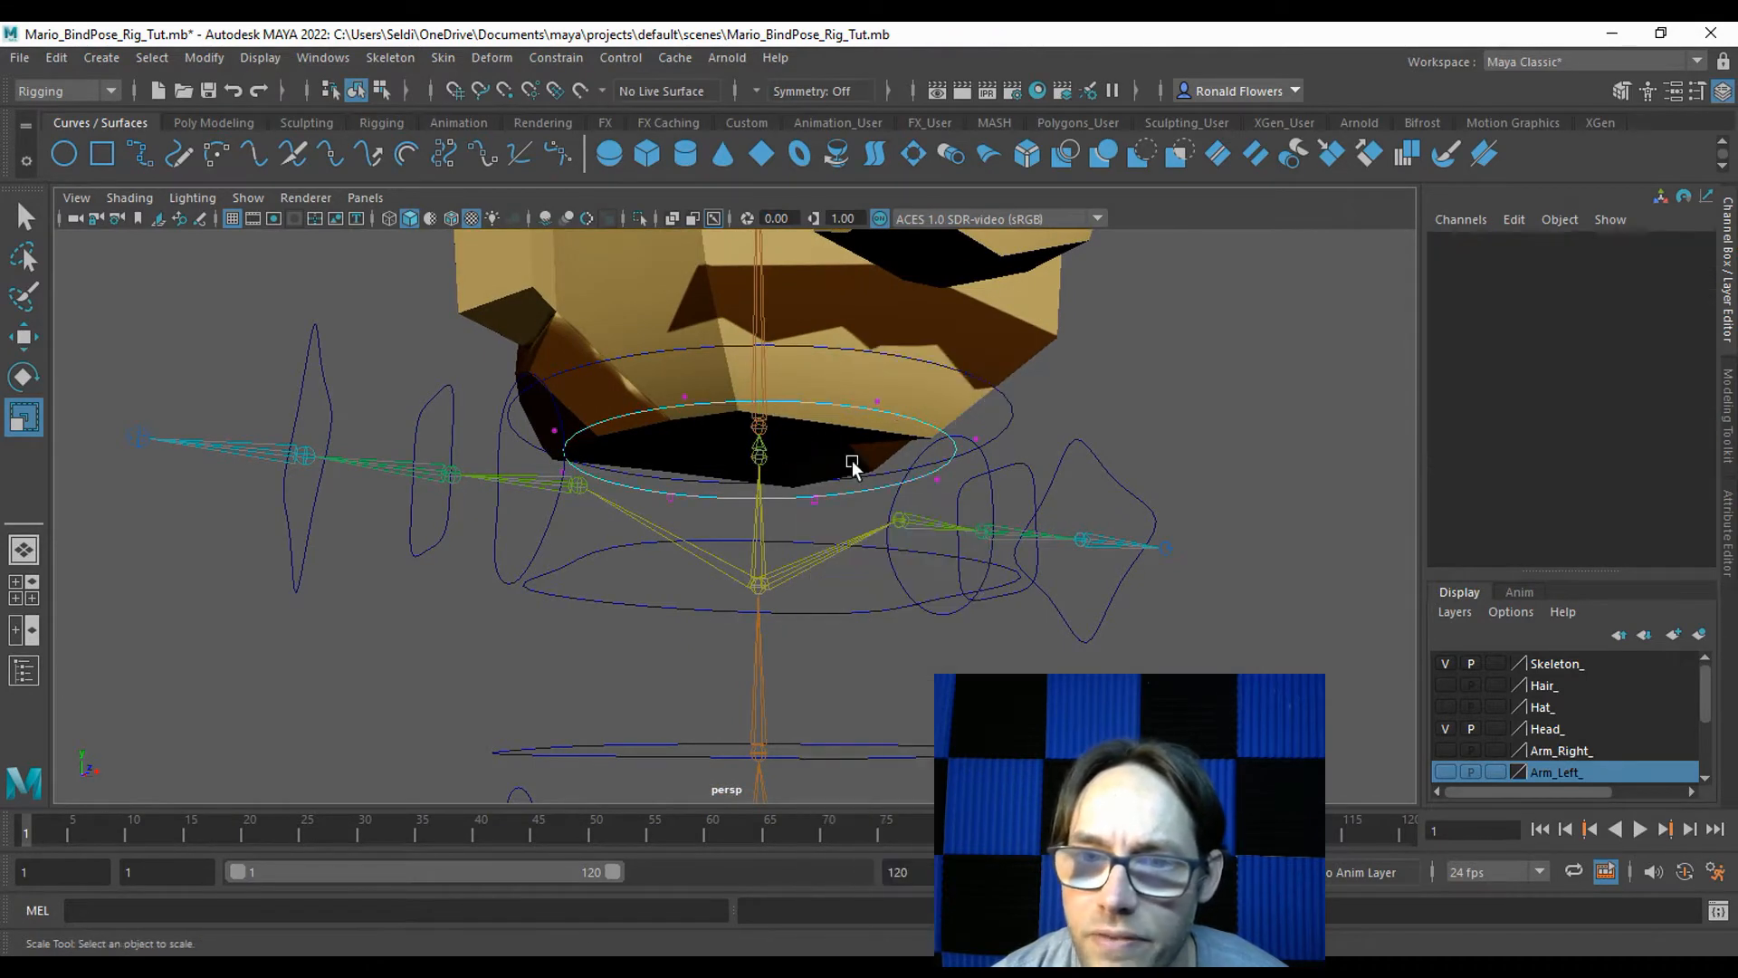
left_click_drag(875, 410, 803, 462, "alt")
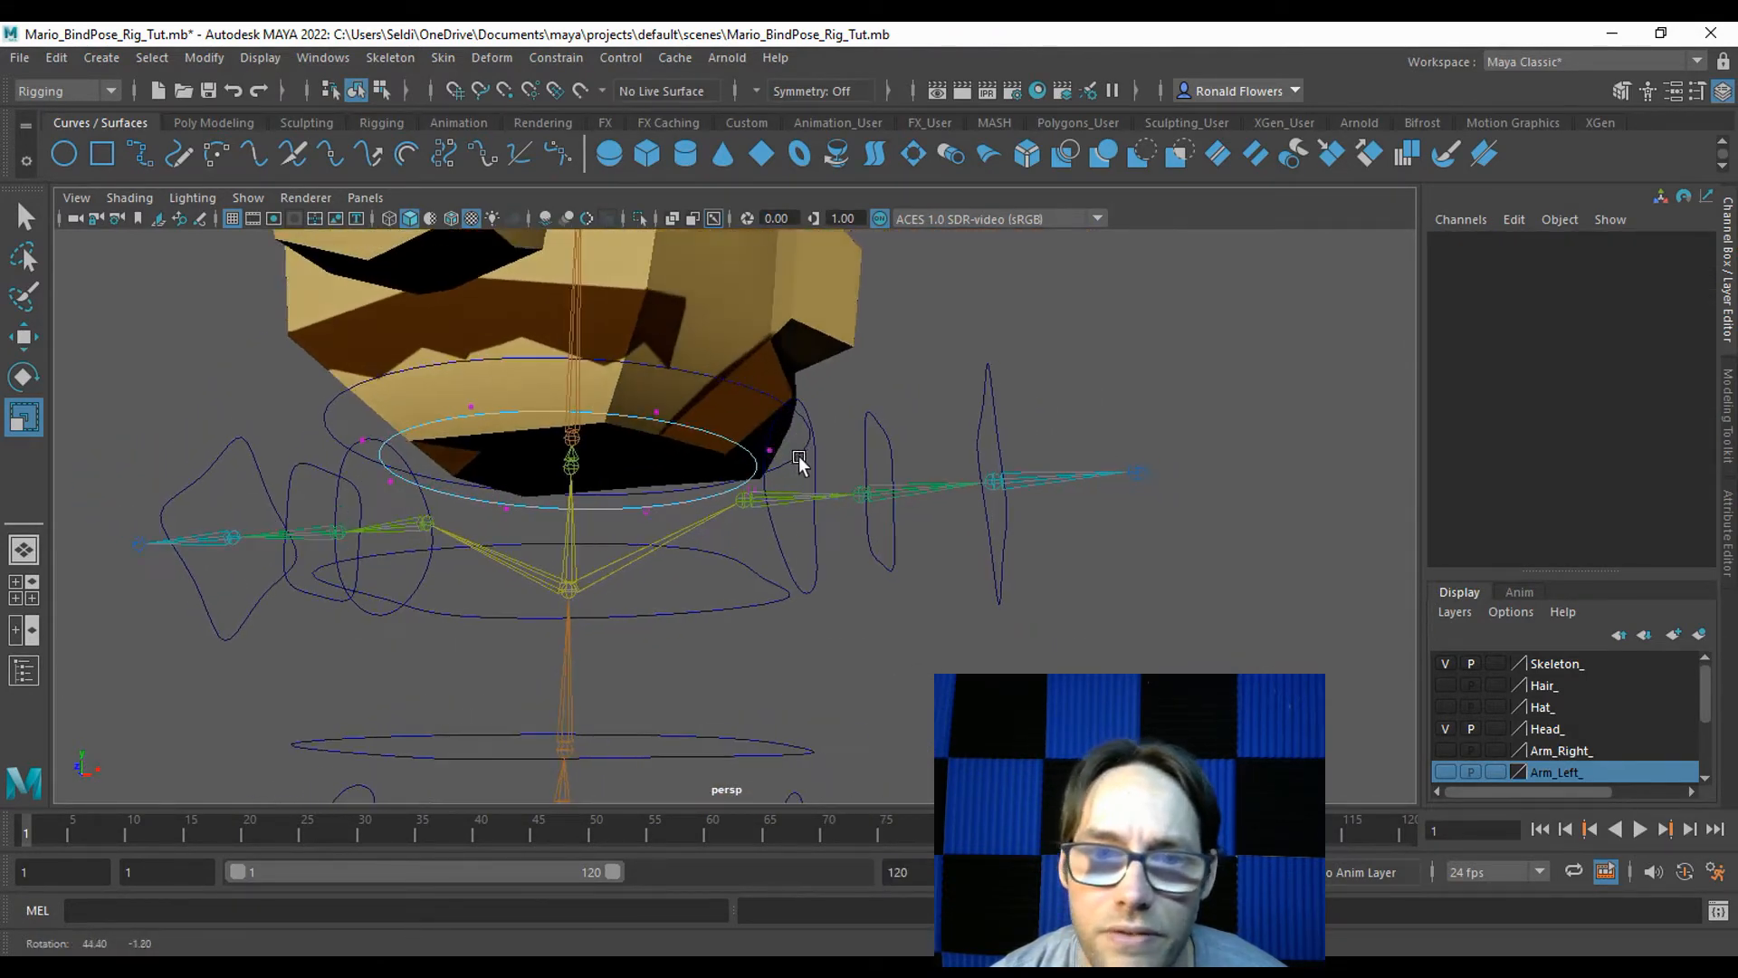
Pull the neck circle's front control vertex forward beneath the chin.
left_click(478, 409)
left_click_drag(478, 410, 670, 433, "alt")
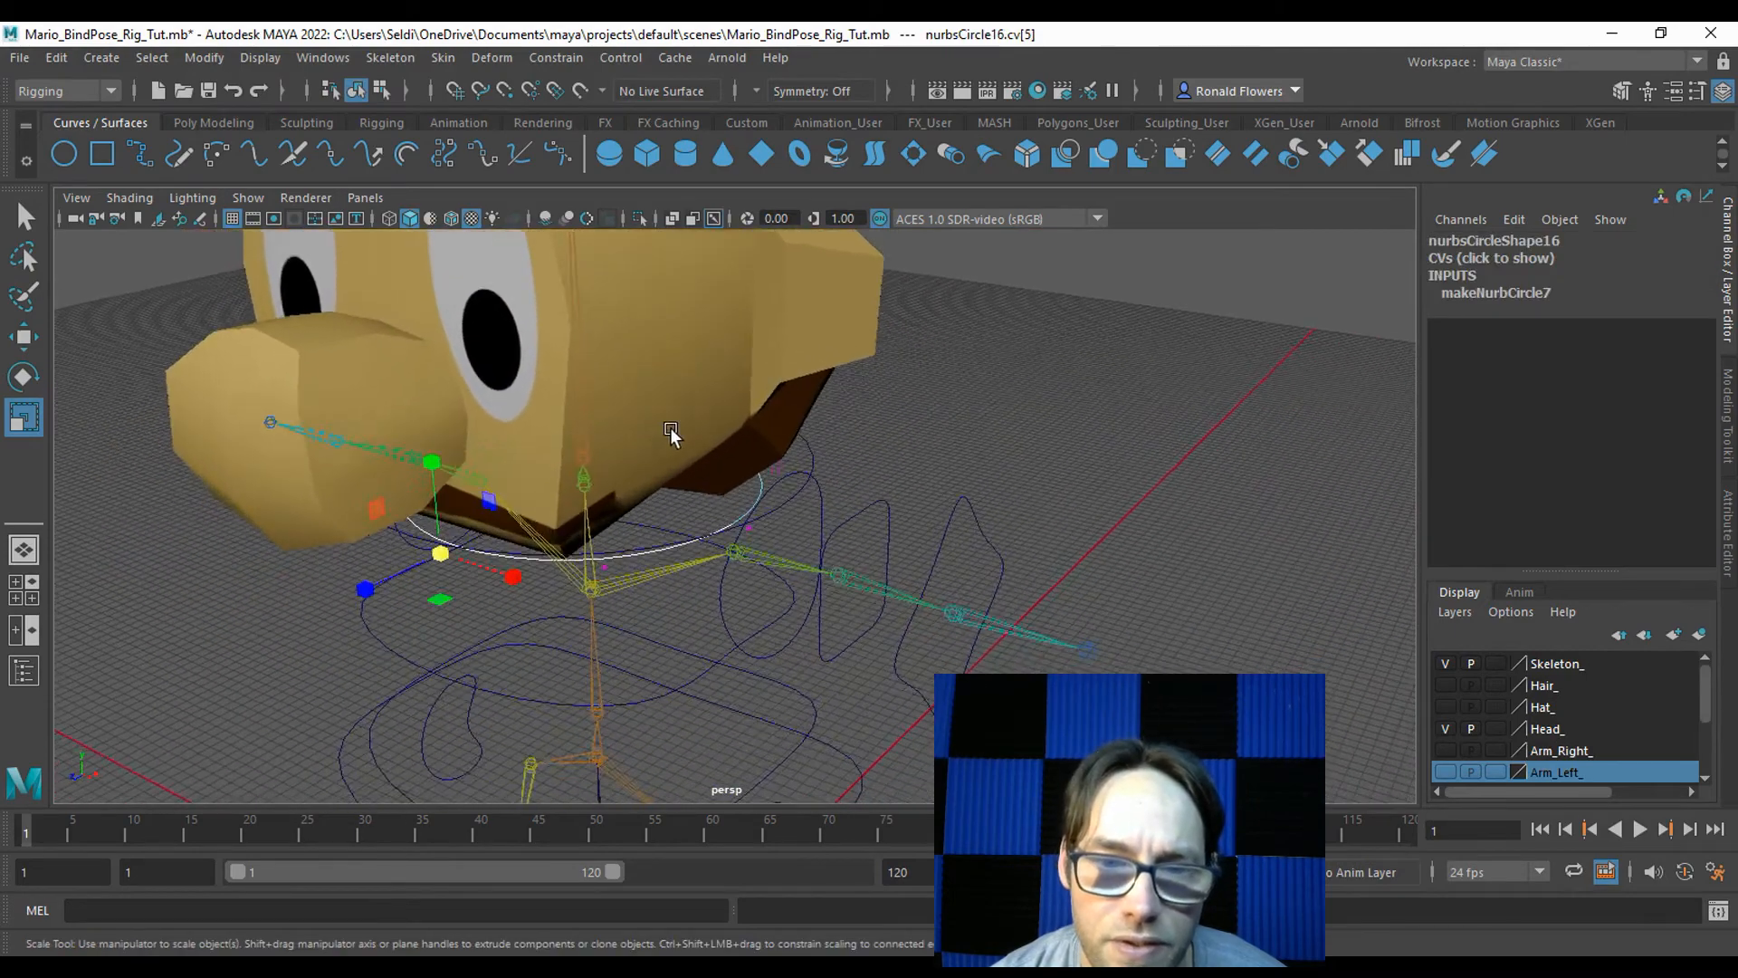
key("w")
left_click_drag(438, 552, 296, 627)
left_click_drag(496, 617, 540, 525, "alt")
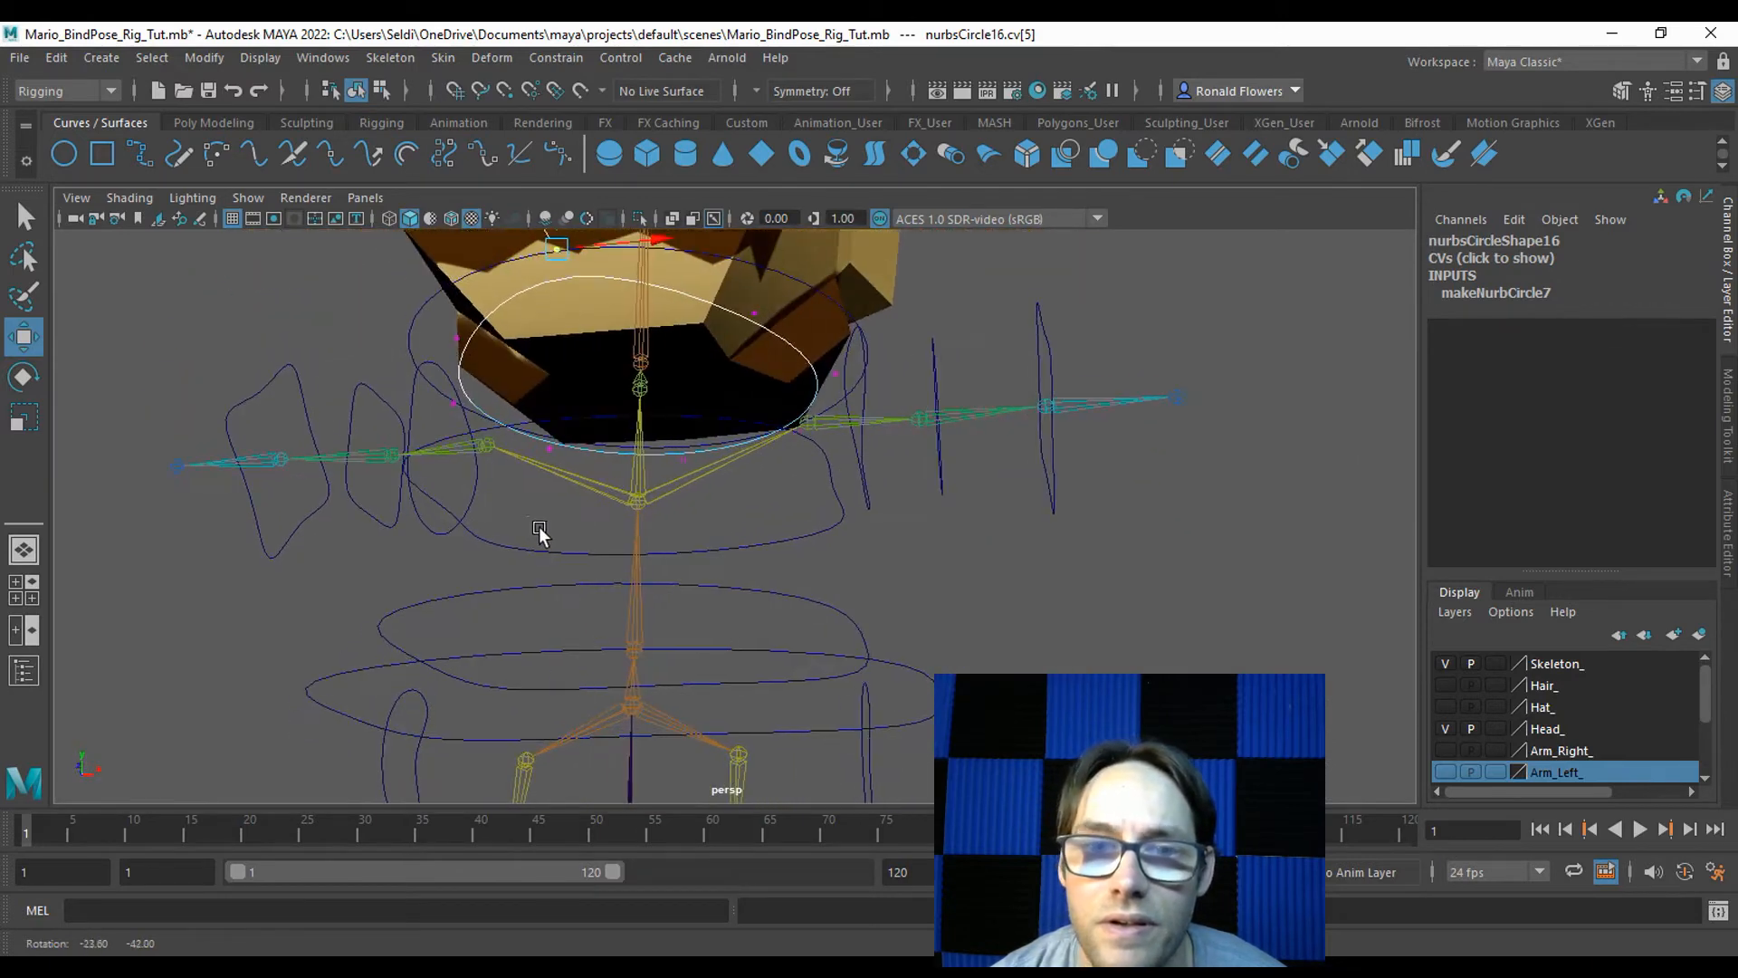
Scale the two neck circle control vertices flanking the front one sideways together to reshape the curve under the jaw.
left_click(457, 340)
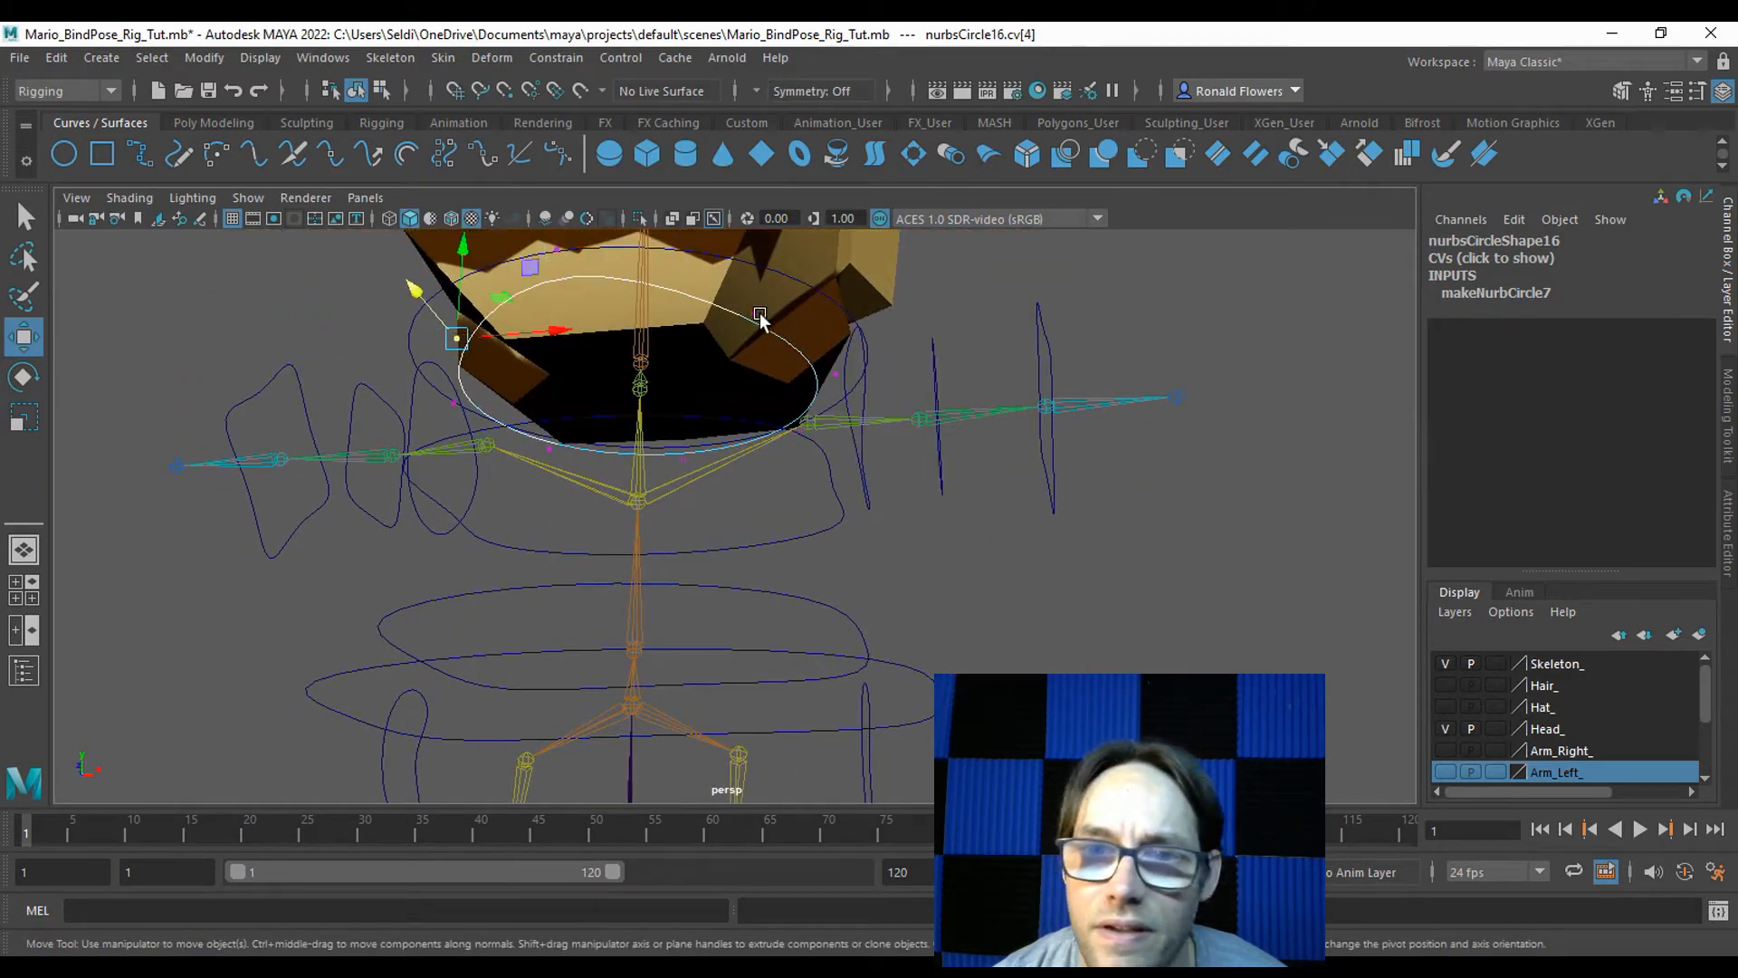
left_click(784, 409)
left_click(971, 301)
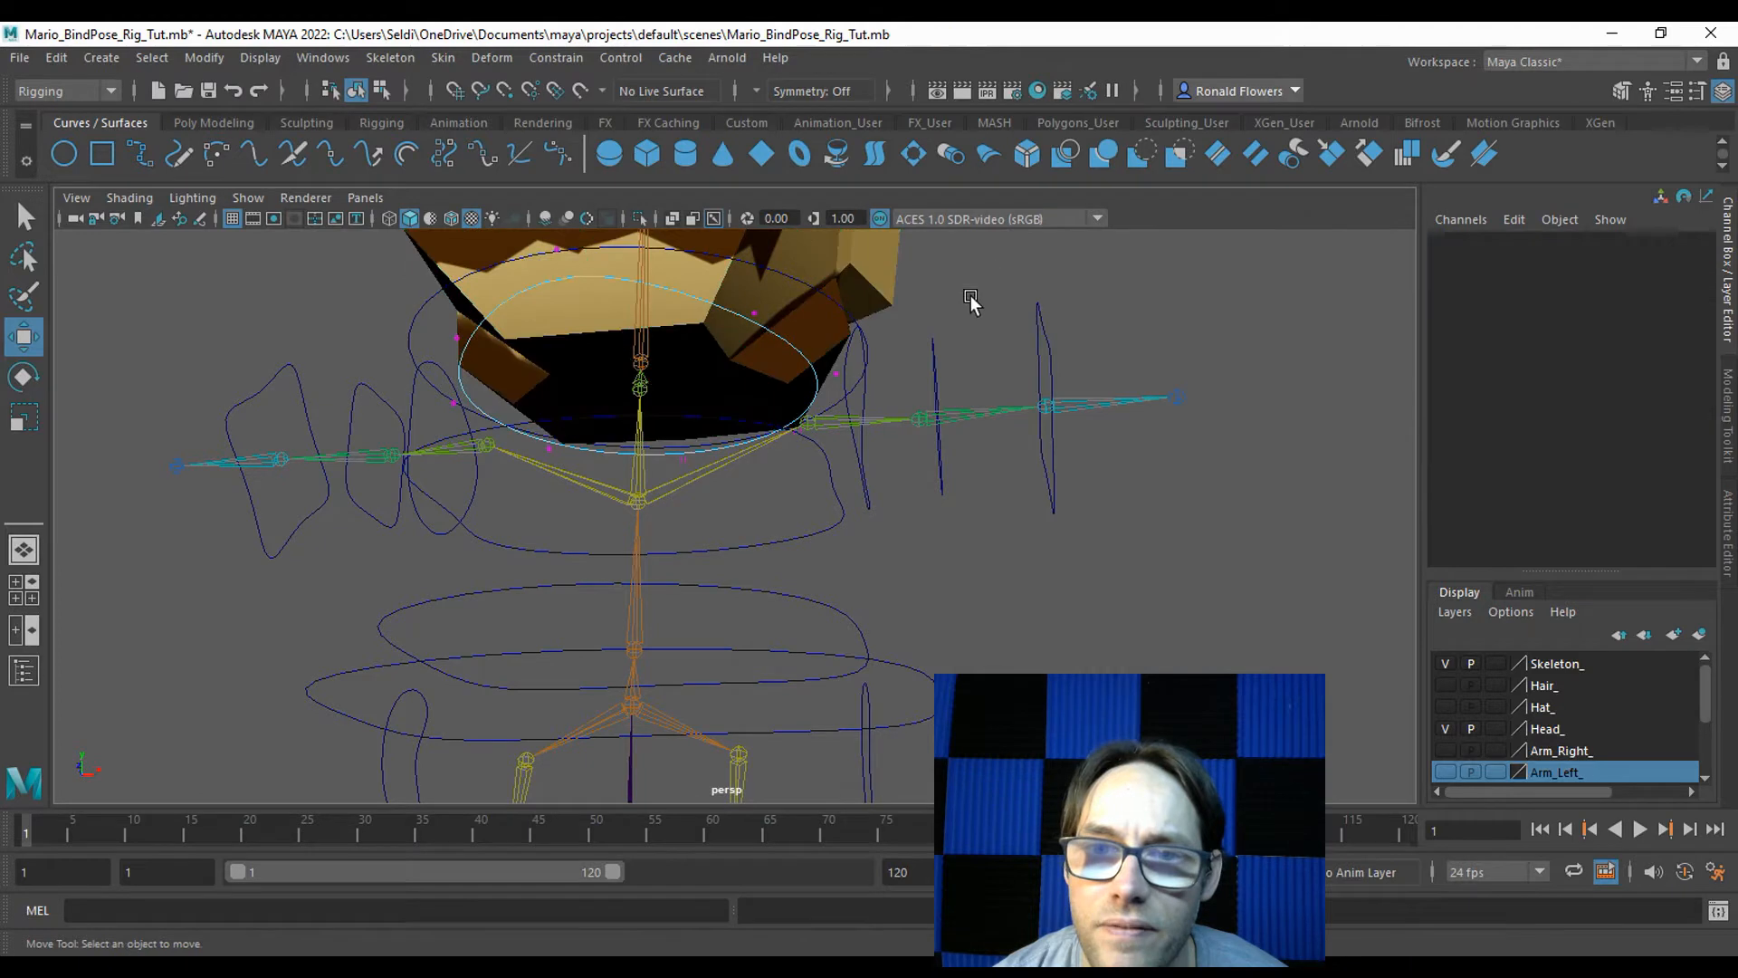
left_click(760, 318)
left_click(458, 340, "shift")
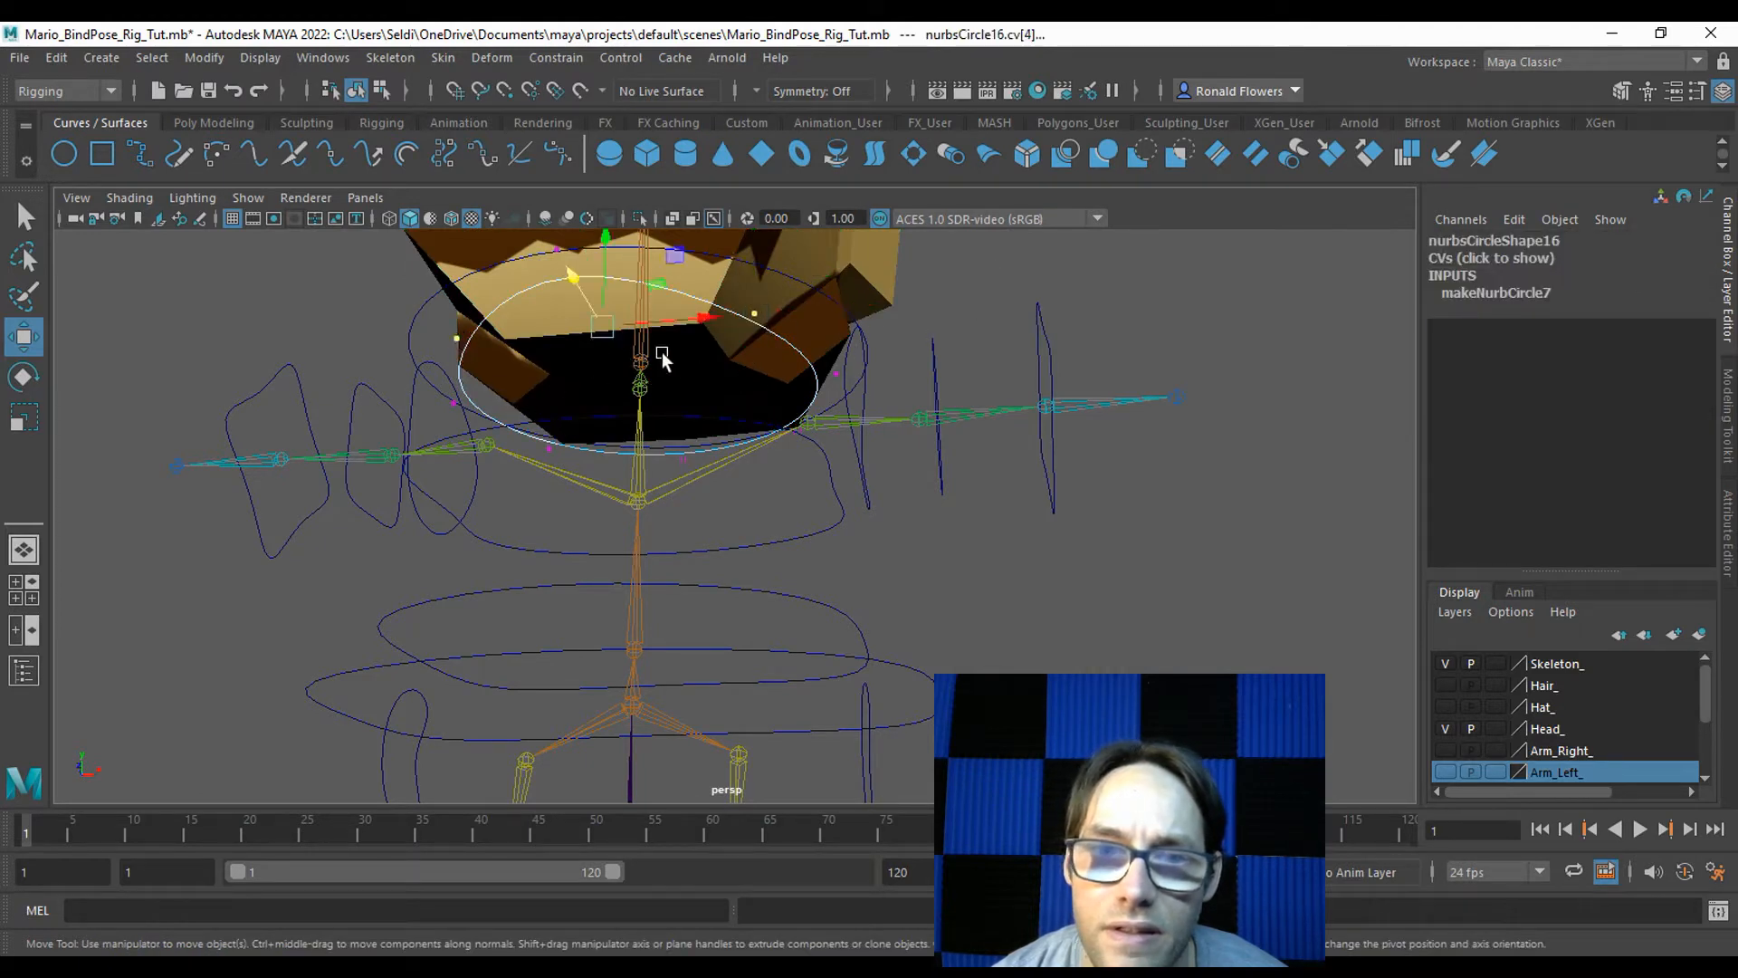
key("r")
left_click_drag(671, 317, 733, 415)
Hide the Head_ layer and raise the head circle along the head bone to a Translate Y of about 117.37.
left_click(702, 386)
mouse_move(633, 395)
left_mouse_down("alt")
mouse_move(630, 376)
mouse_move(599, 426)
mouse_move(606, 408)
left_mouse_up("alt")
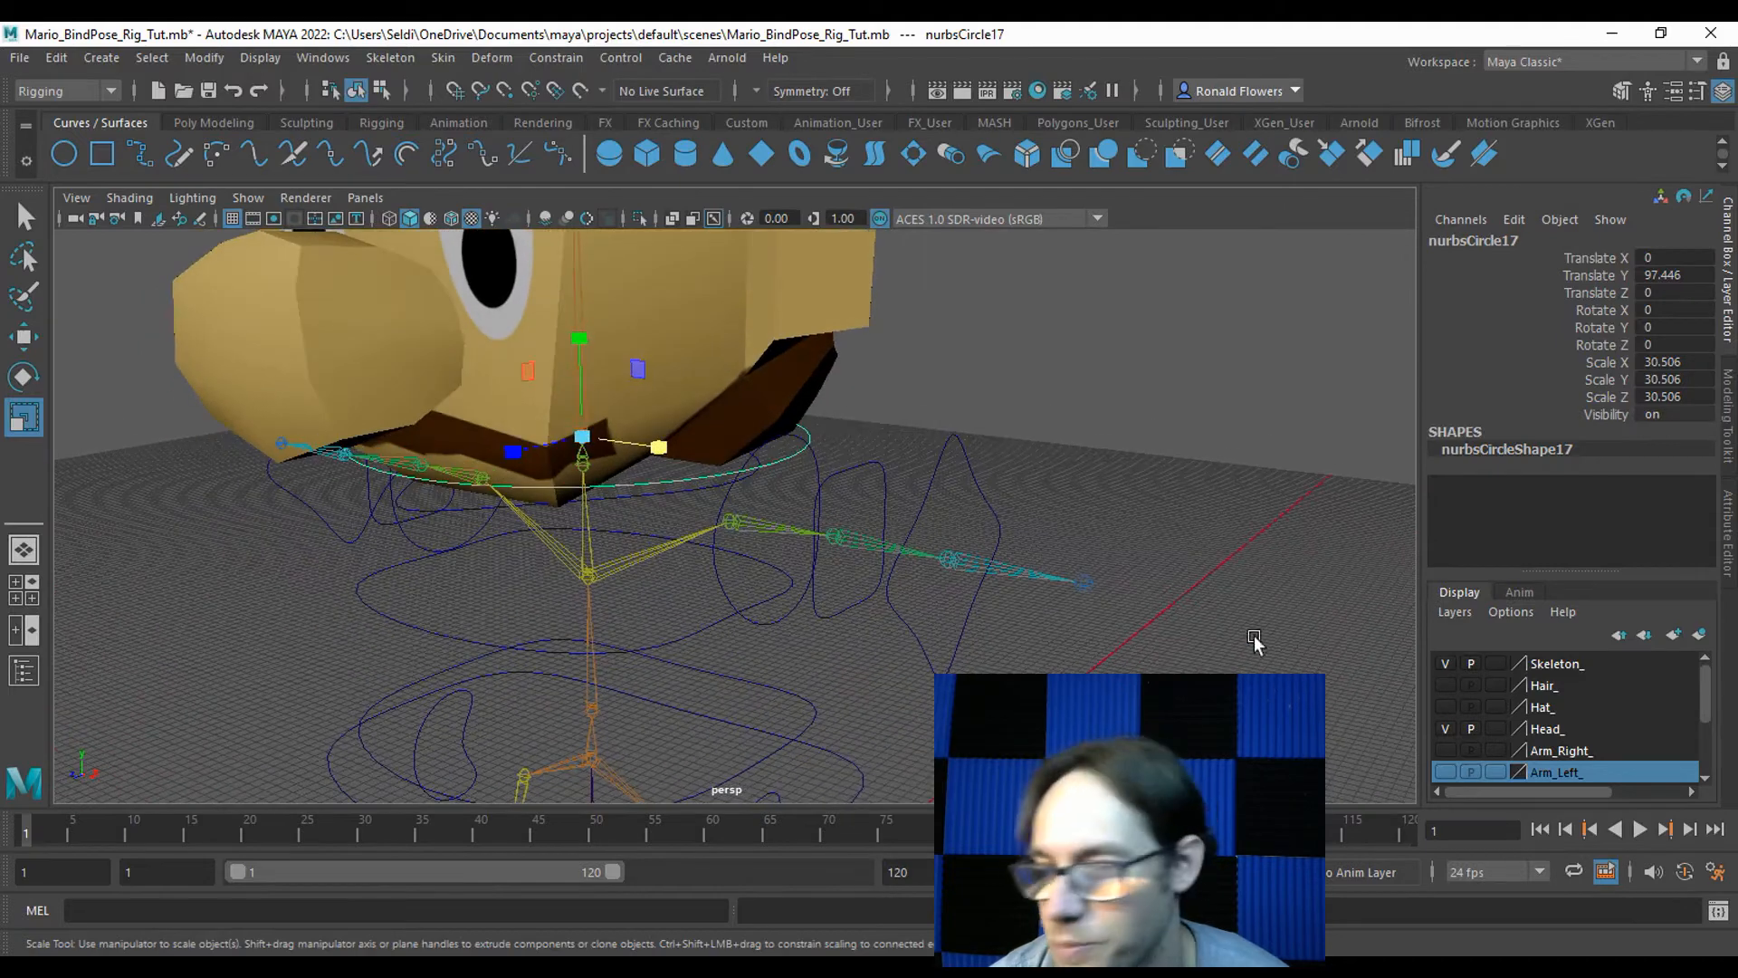
left_click(1443, 729)
left_click_drag(688, 579, 818, 590, "alt")
scroll(818, 584, "down", 2)
key("w")
left_click_drag(693, 380, 671, 280)
left_click_drag(811, 412, 767, 431, "alt")
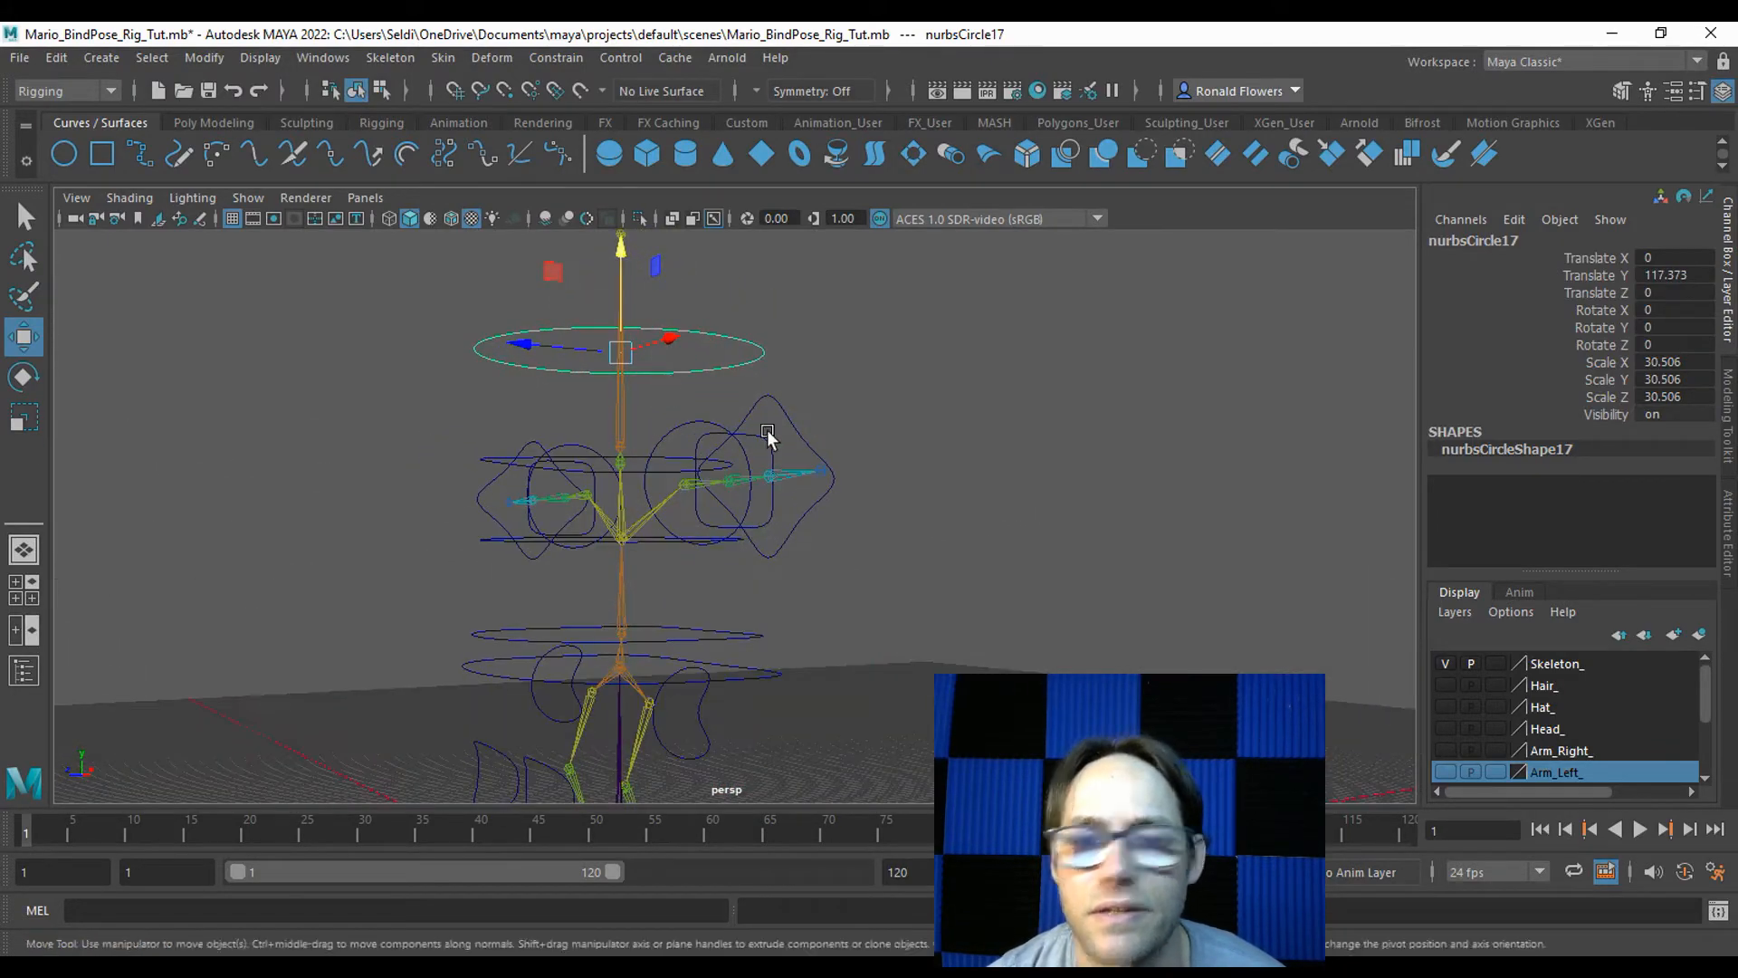
Show the Head_ layer and scale the head circle uniformly to about 48.8 so it surrounds the head.
left_click(1444, 769)
left_click(1444, 772)
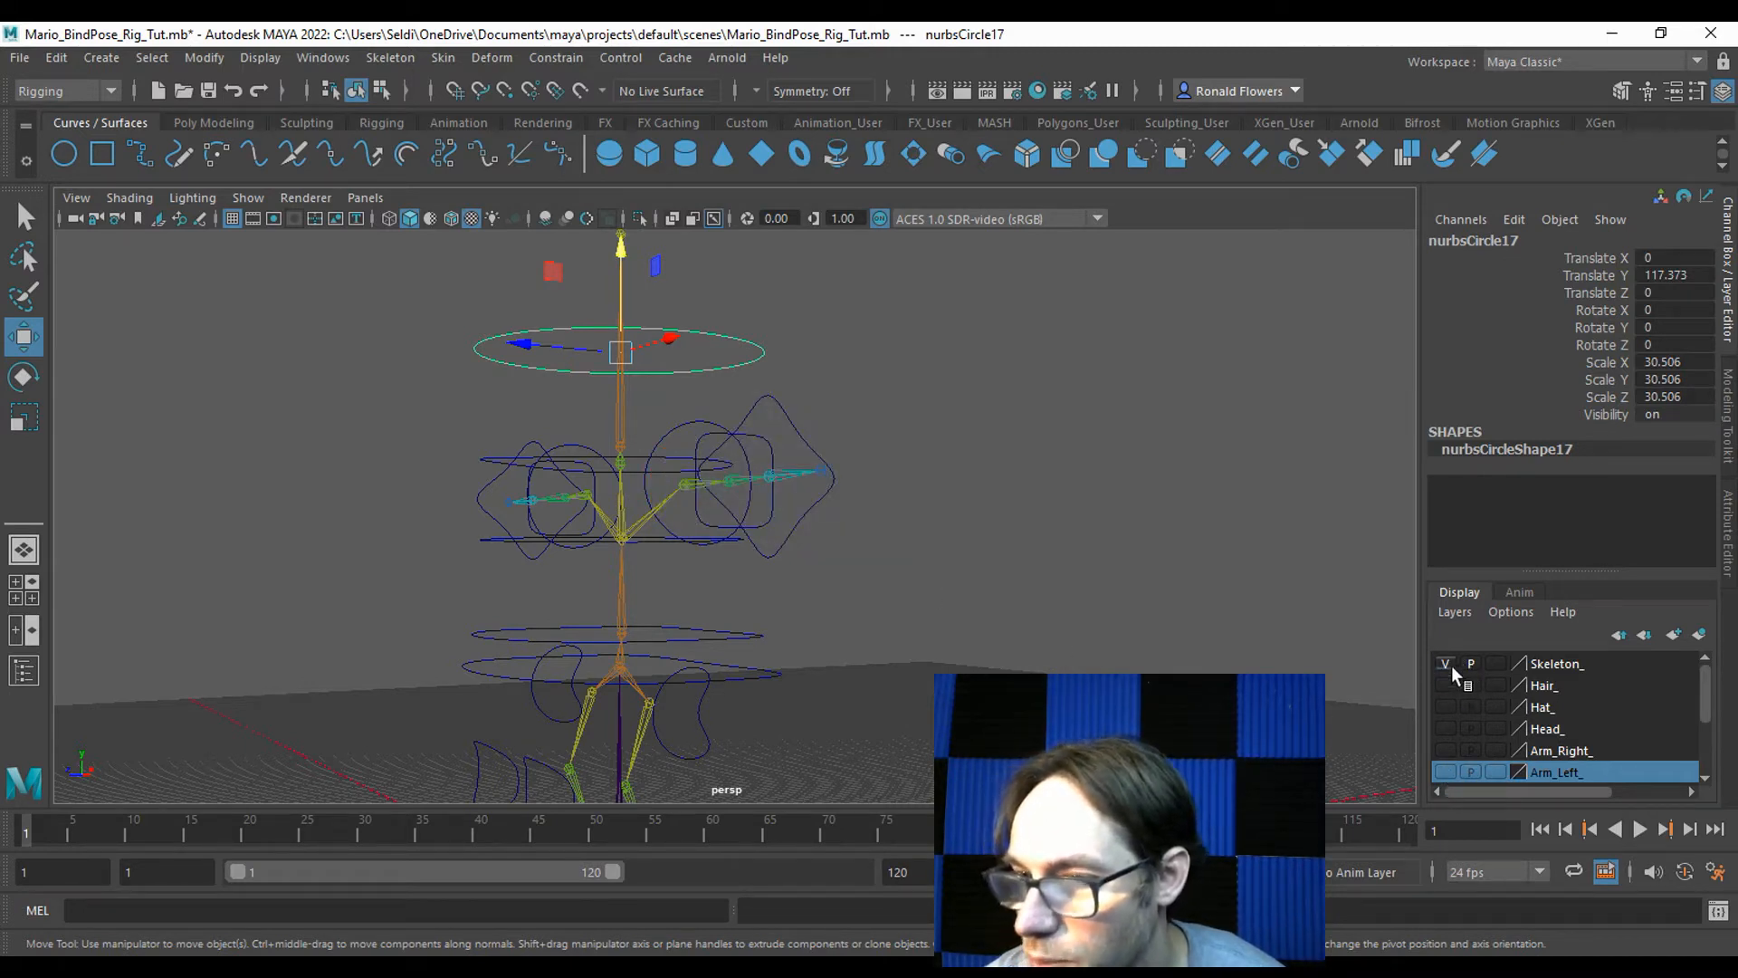
left_click(1446, 728)
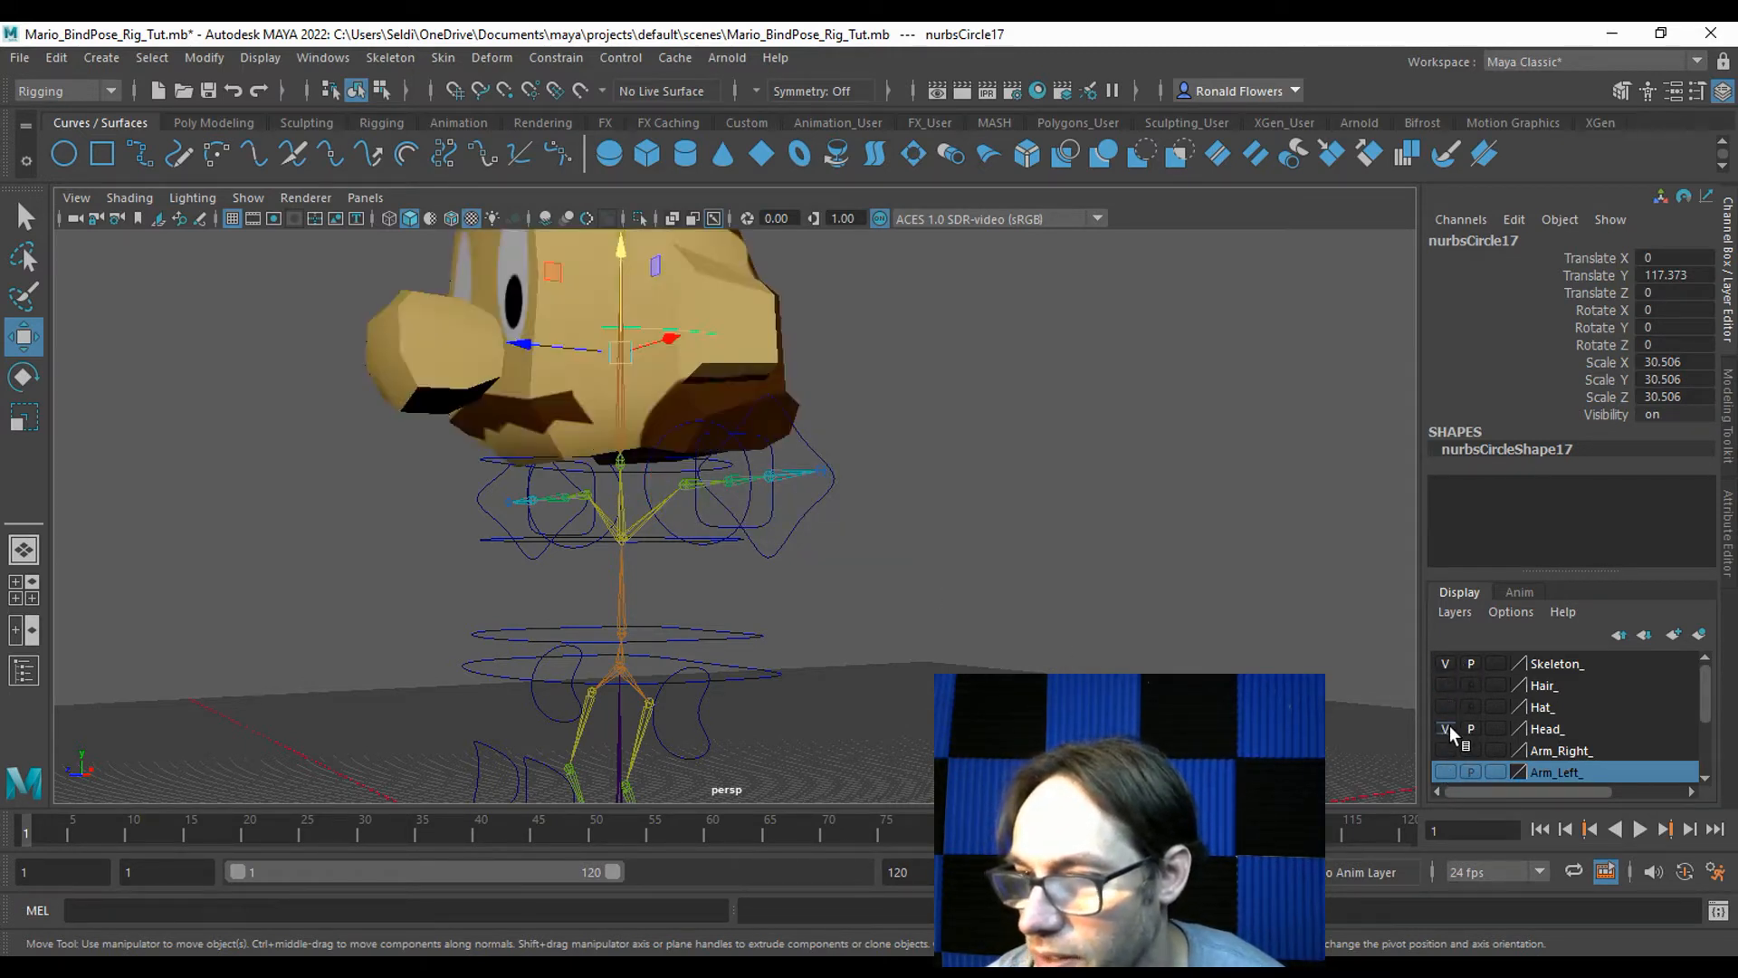
left_click_drag(703, 491, 808, 518, "alt")
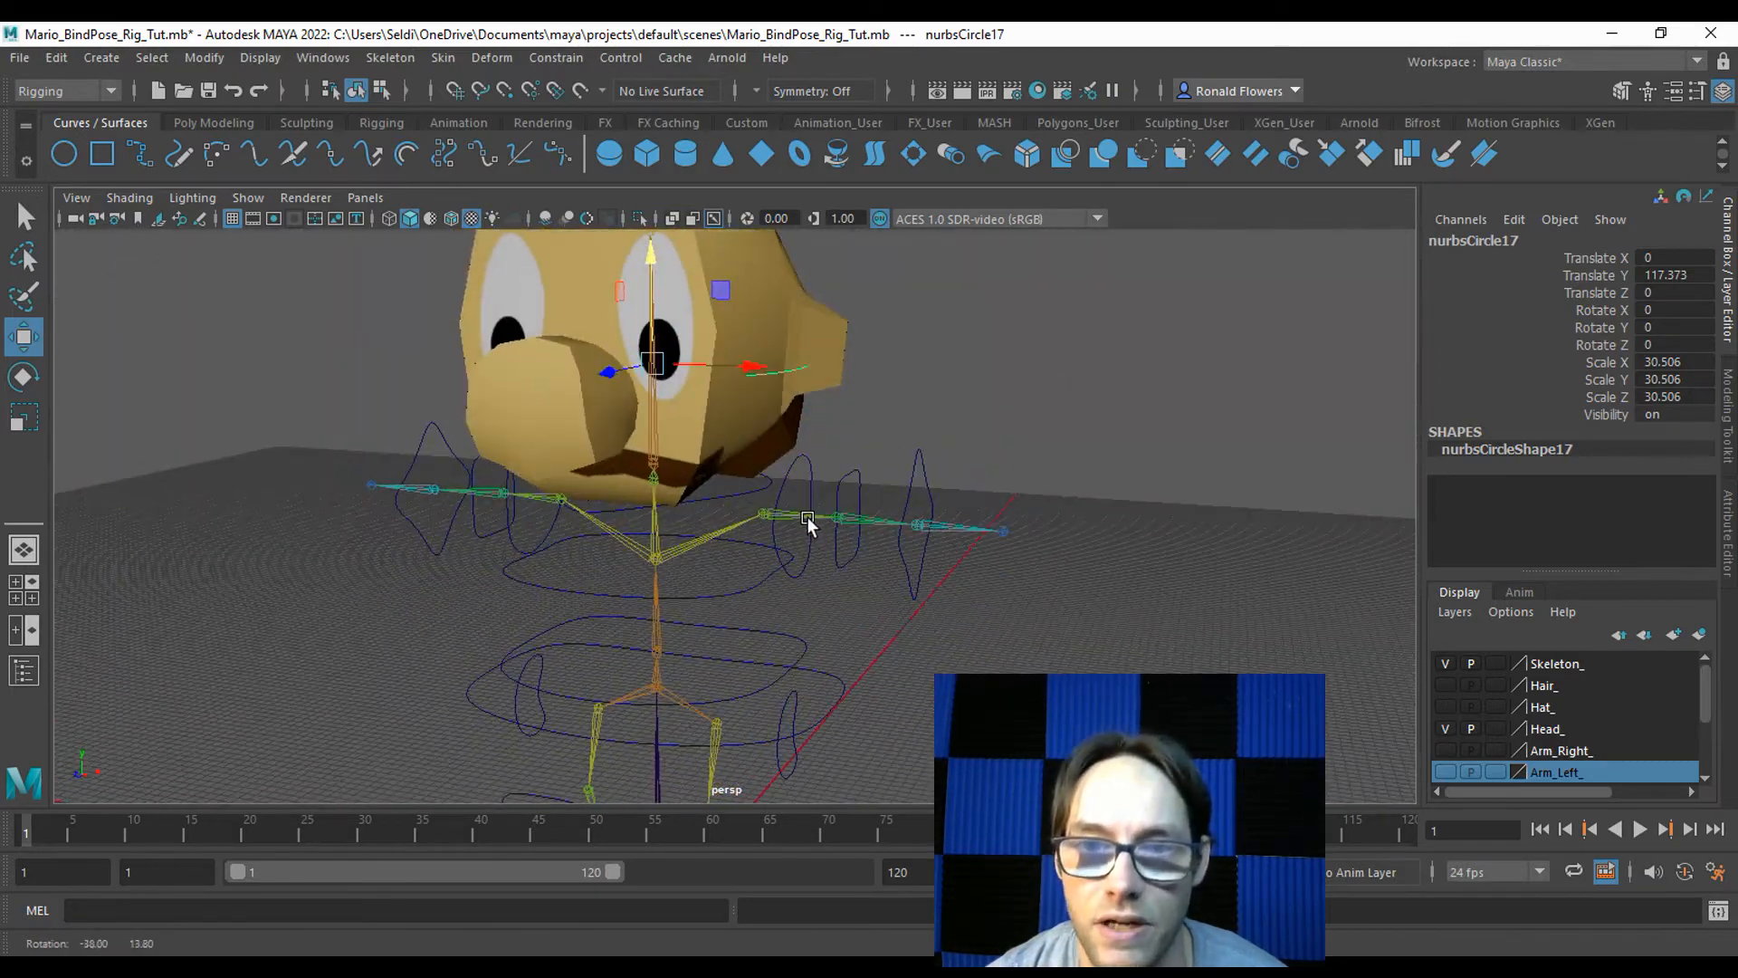
key("r")
left_click_drag(655, 366, 804, 363)
left_click_drag(628, 441, 633, 512, "alt")
scroll(634, 513, "up", 6)
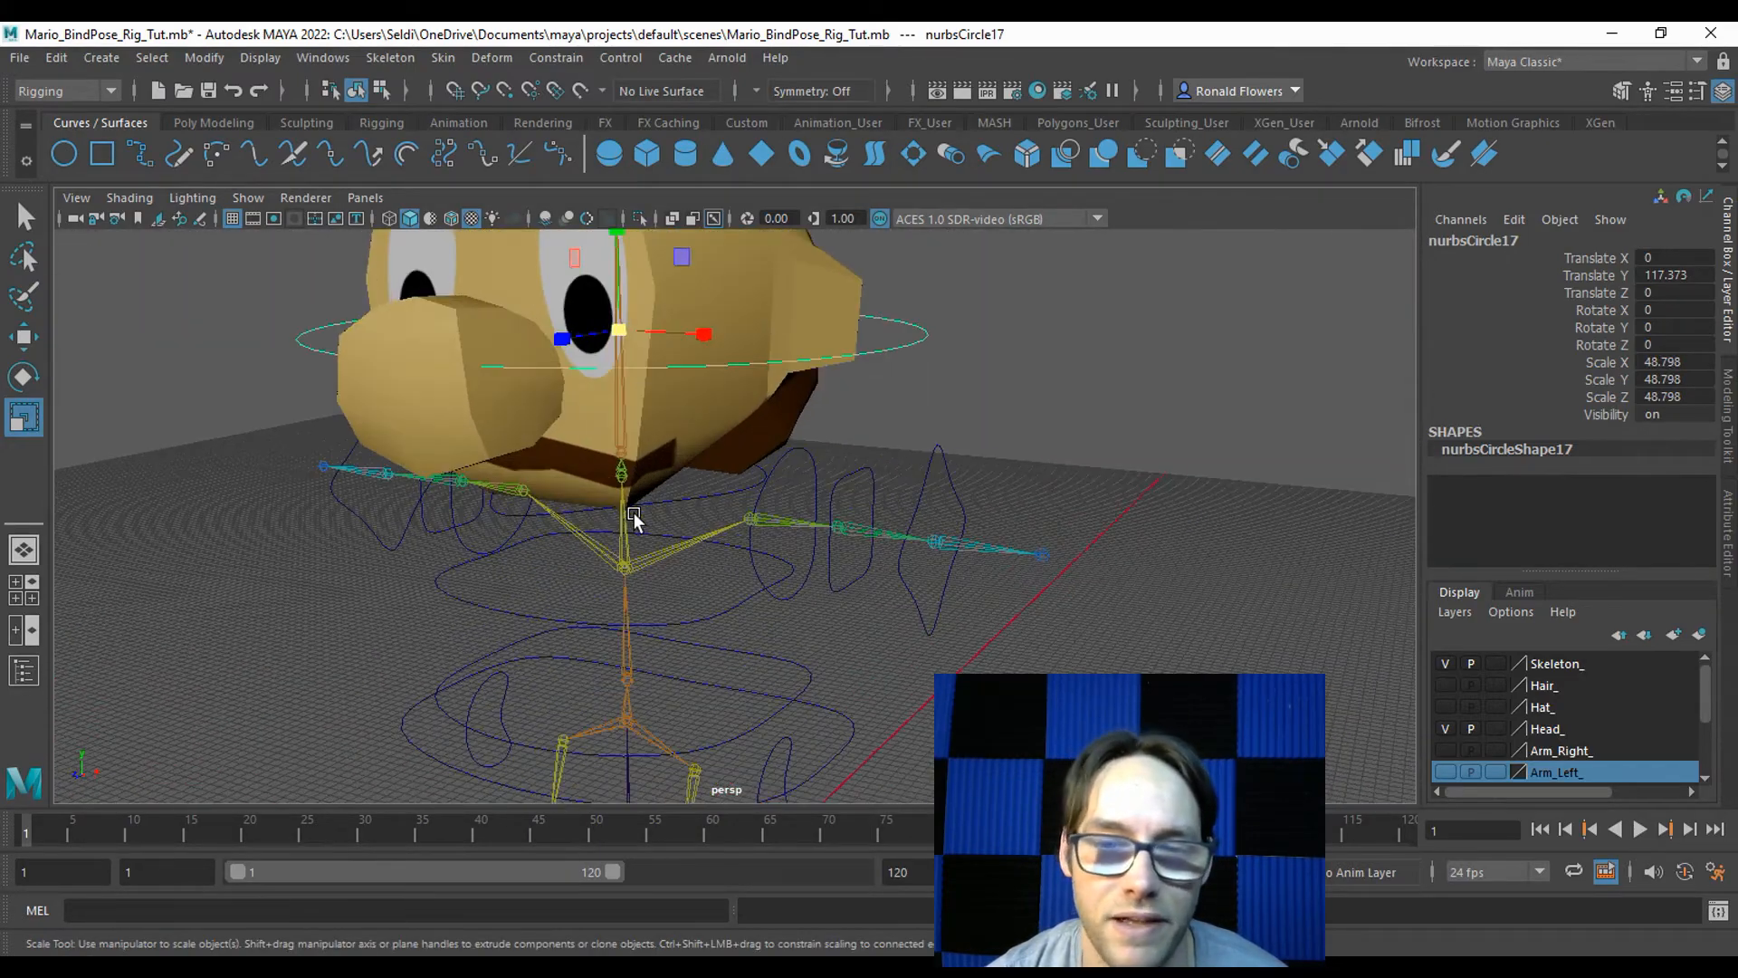
Lower the head circle to a Translate Y of about 111.73.
left_click_drag(598, 539, 389, 539, "alt")
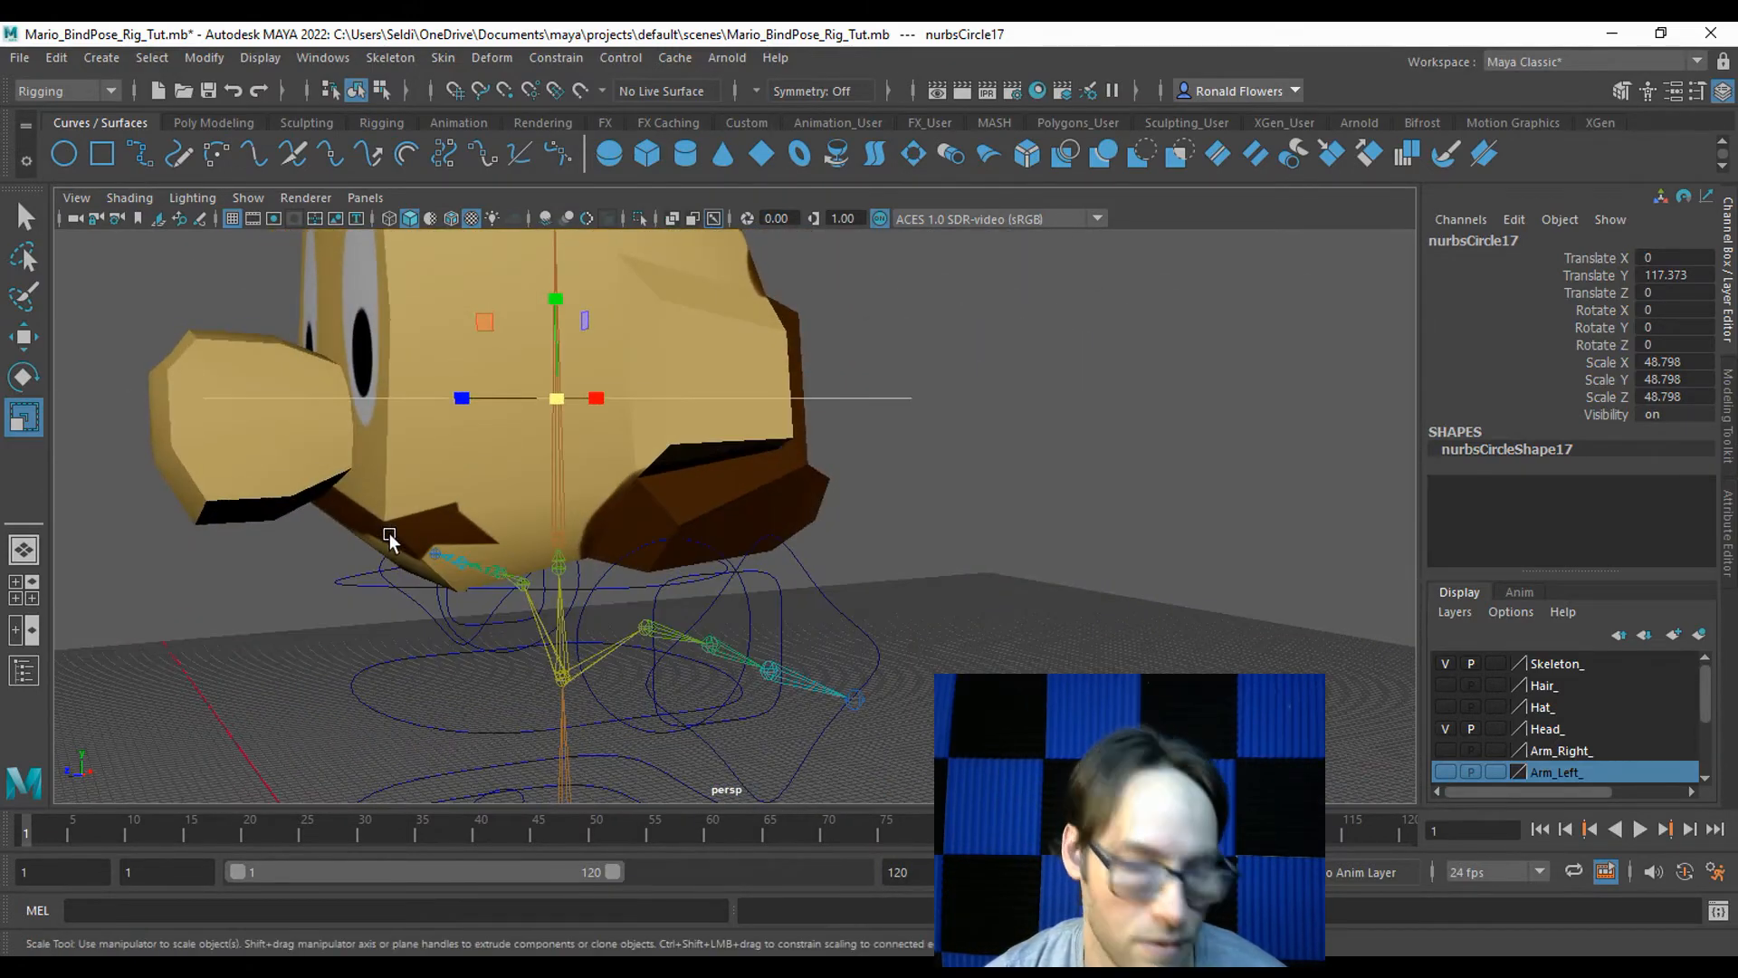
key("w")
left_click_drag(552, 287, 551, 330)
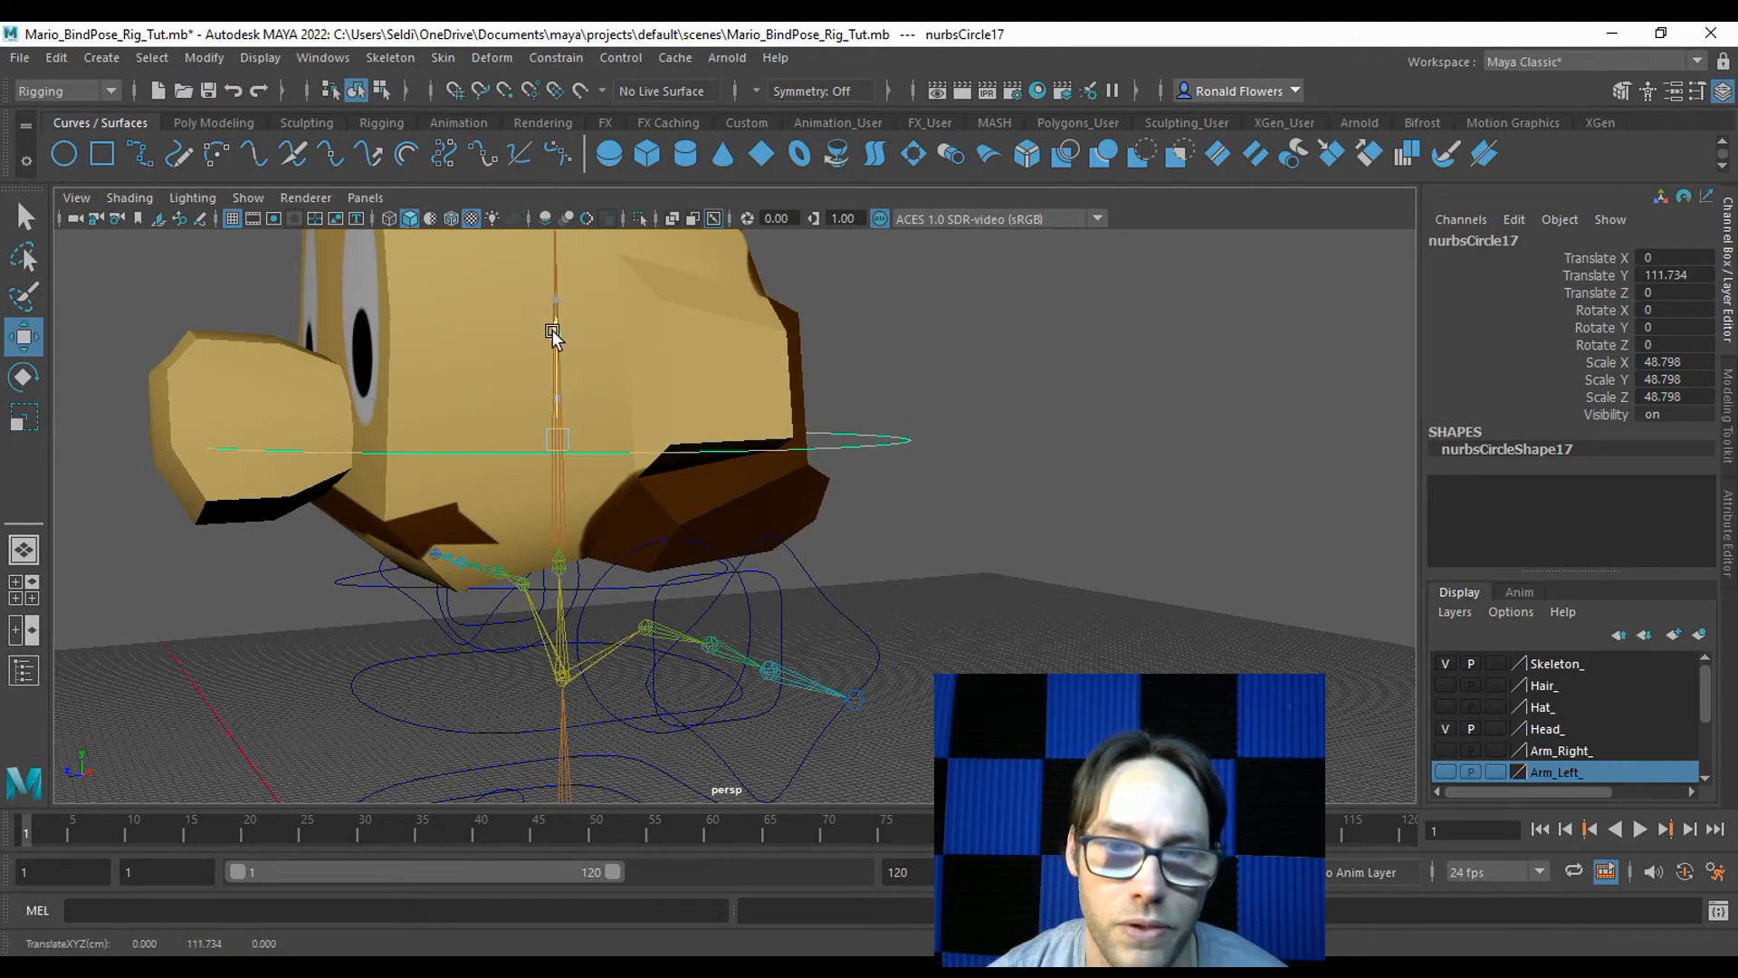
Switch the head circle to control vertex editing and pull its three front vertices forward around the nose.
right_click_drag(432, 455, 313, 451)
scroll(441, 541, "down", 2)
left_click_drag(442, 540, 407, 597, "alt")
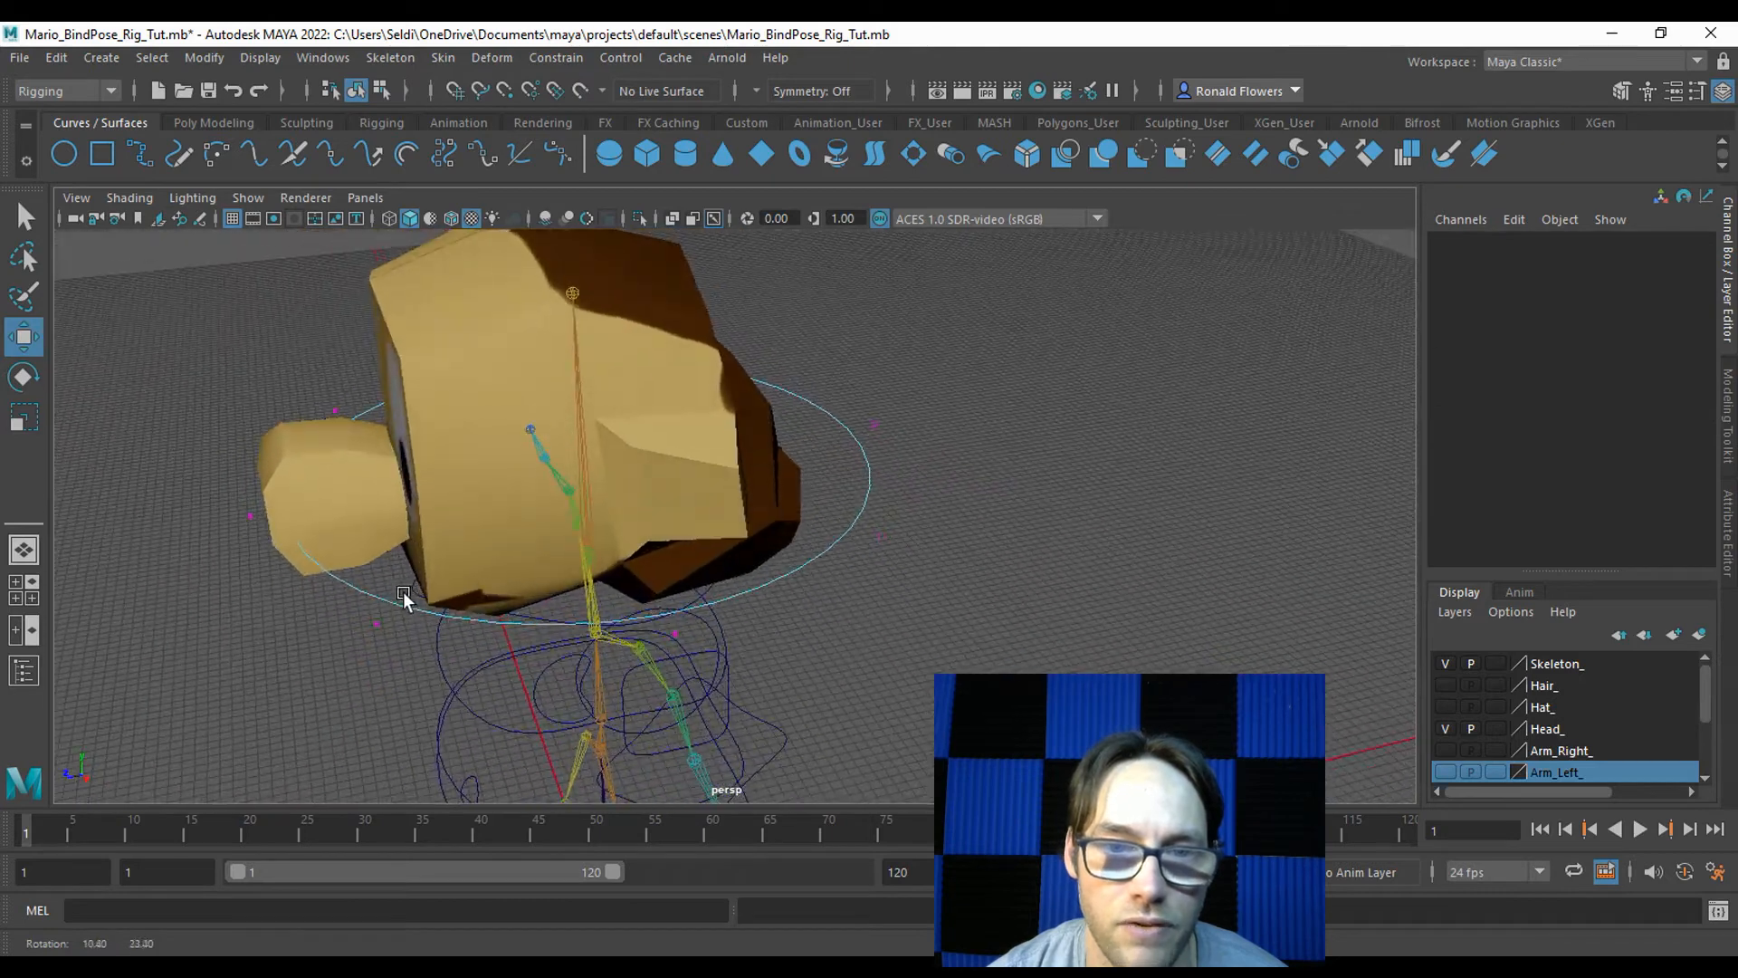
left_click_drag(233, 377, 390, 659)
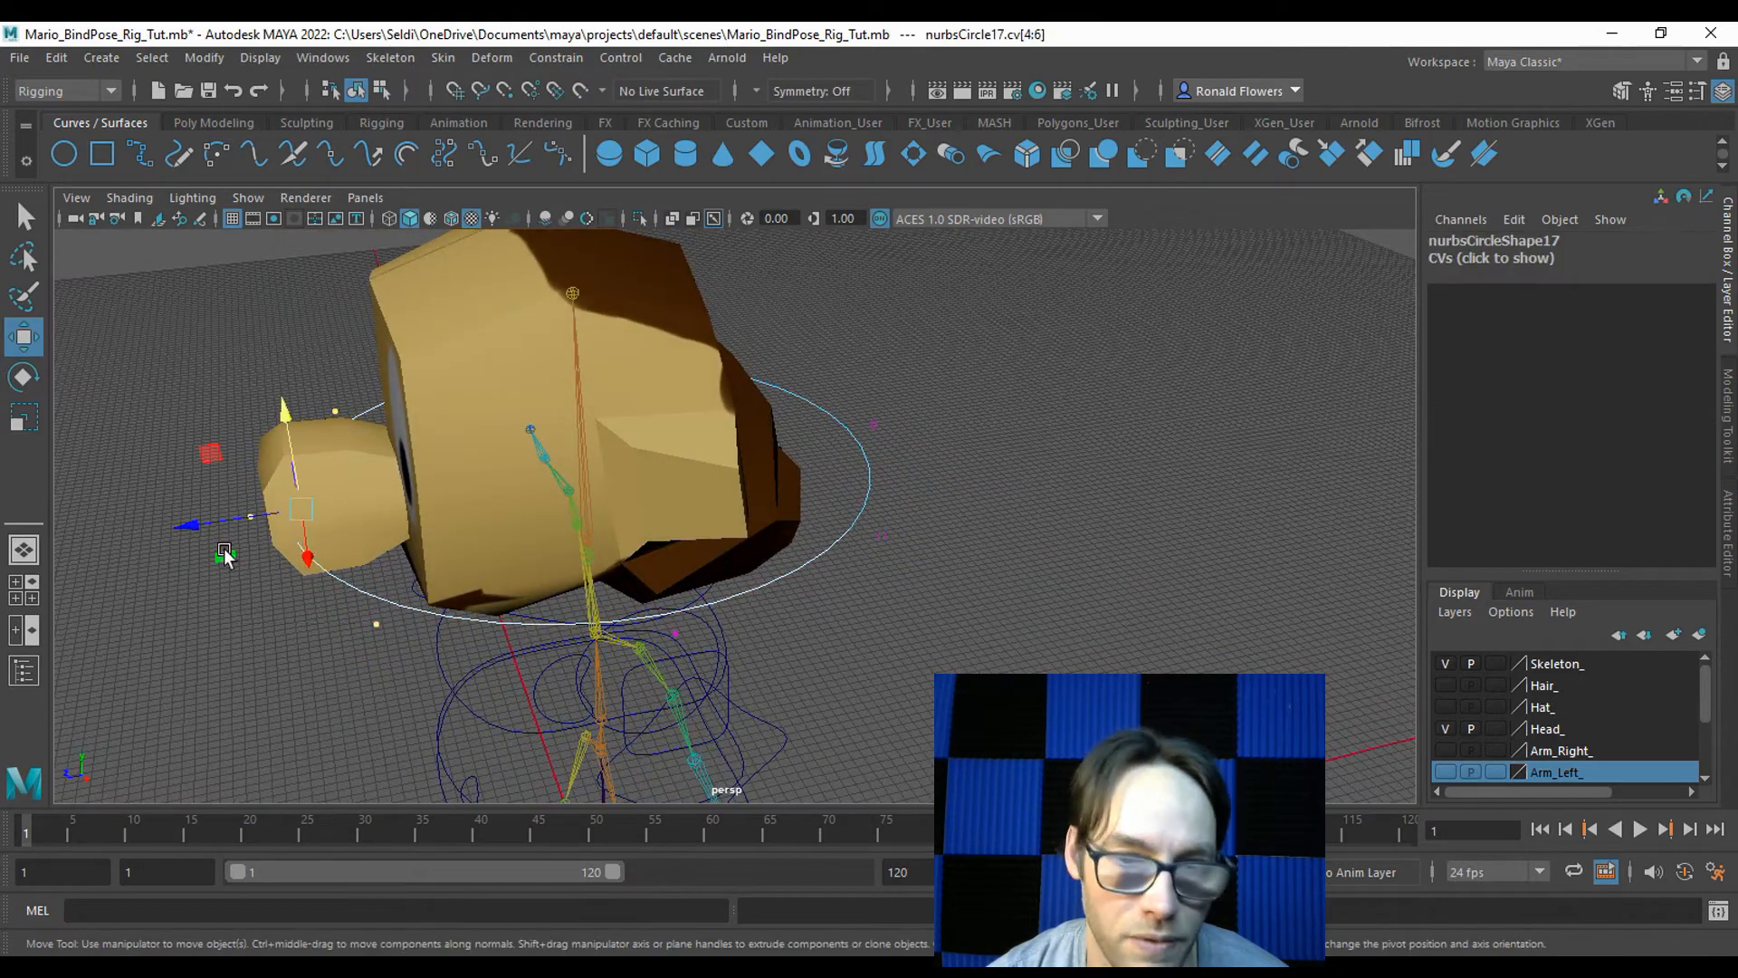
left_click_drag(213, 528, 154, 532)
Move the head circle's three rear control vertices in toward the back of the head.
left_click_drag(416, 496, 680, 469, "alt")
left_click_drag(785, 360, 921, 596, "alt")
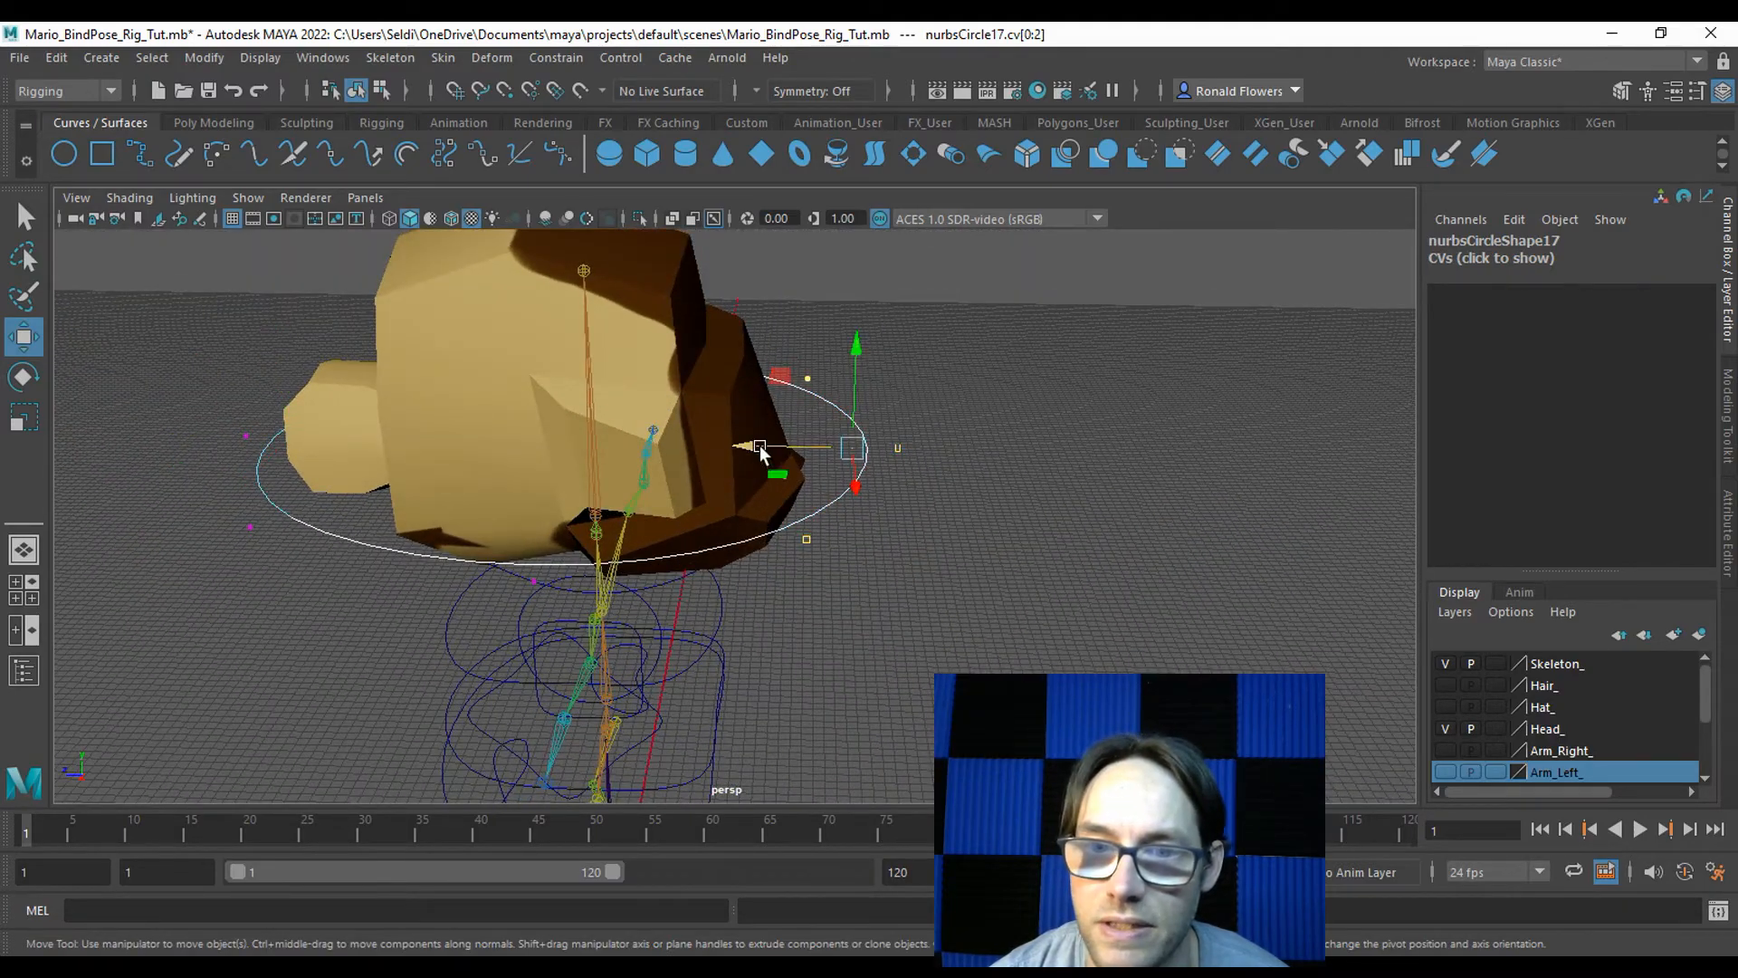
left_click_drag(714, 439, 1081, 527, "alt")
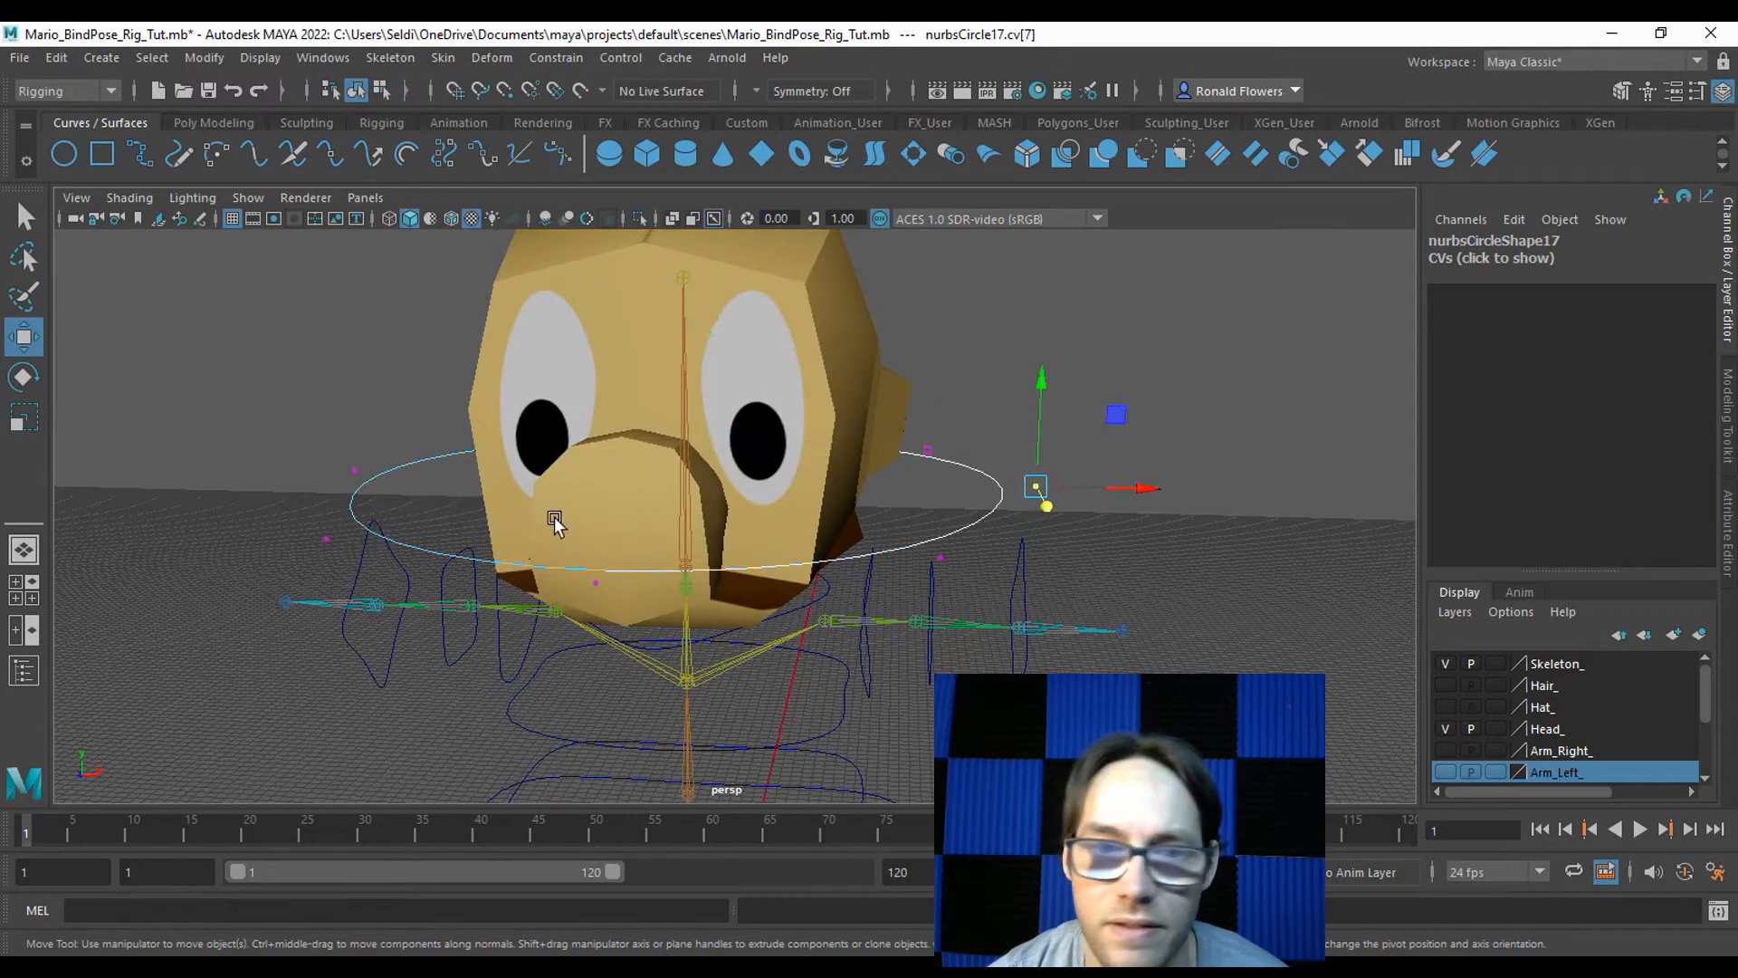
Select the head circle's left and right side control vertices and scale them inward along X toward the cheeks.
mouse_move(429, 511)
left_mouse_down("alt")
mouse_move(429, 546)
mouse_move(423, 529)
left_mouse_up("alt")
left_click(353, 503, "shift")
key("r")
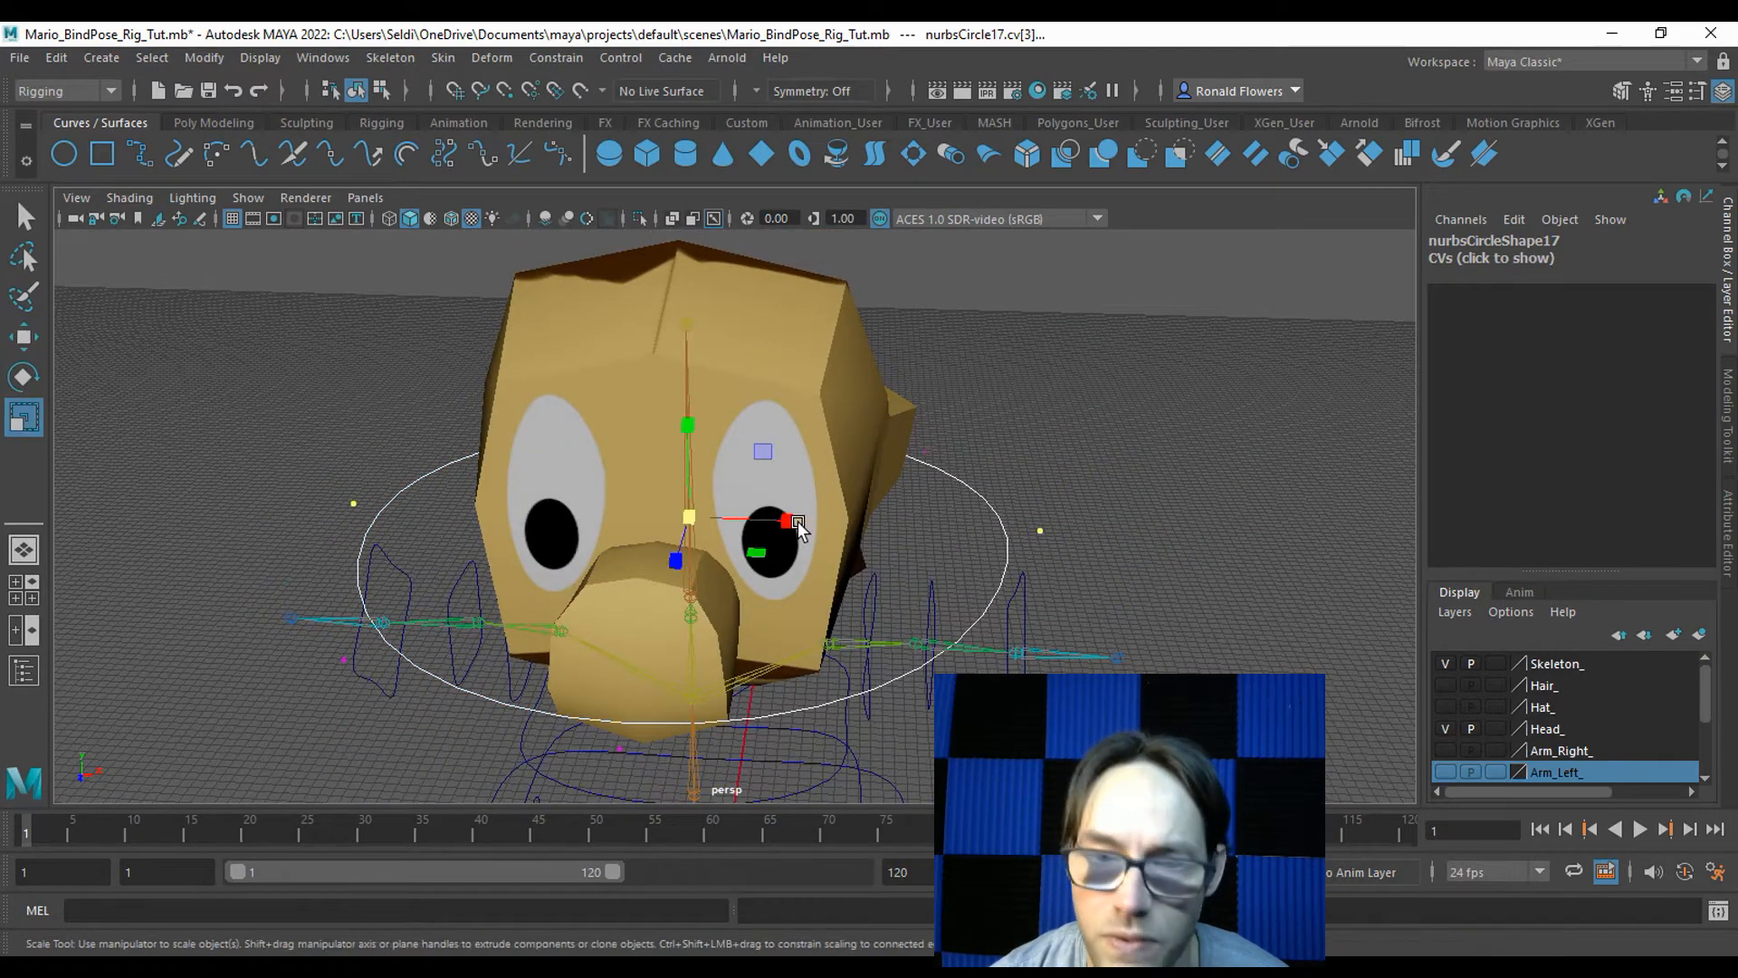
left_click_drag(802, 514, 603, 599)
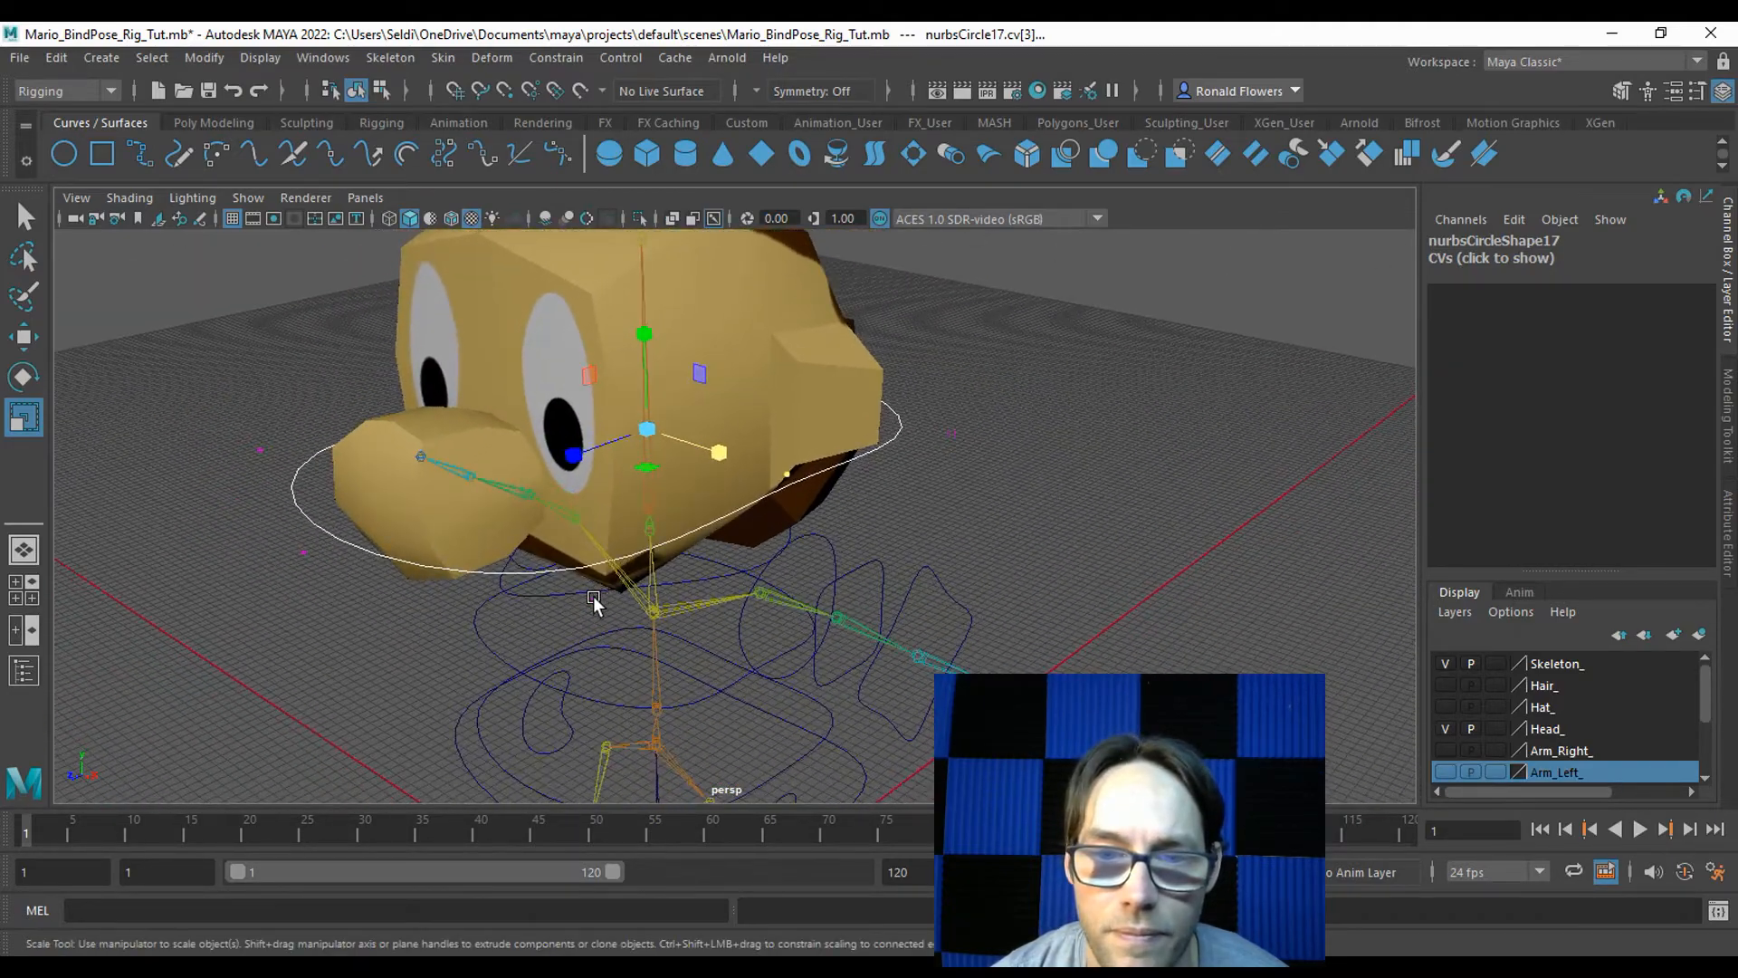
Scale the two head circle vertices beside the nose to about 0.82 along X and slide them along Z.
left_click(594, 598)
left_click(260, 451, "shift")
left_click_drag(251, 543, 313, 550, "alt")
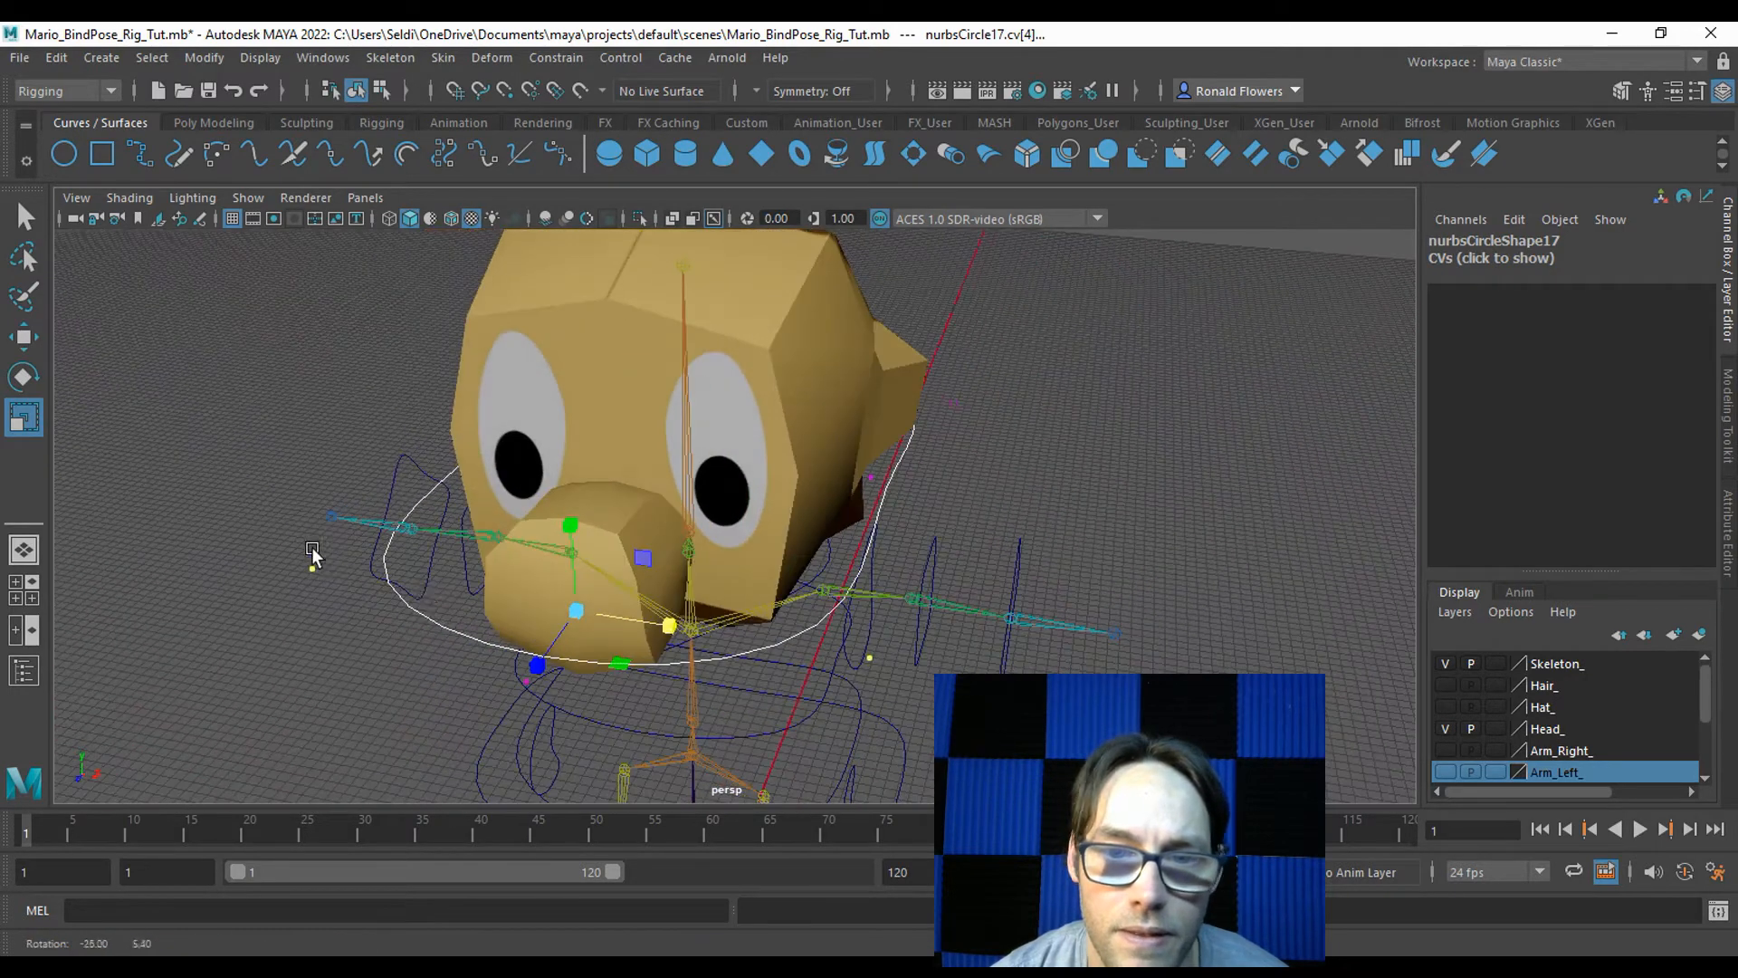
left_click_drag(669, 625, 665, 624)
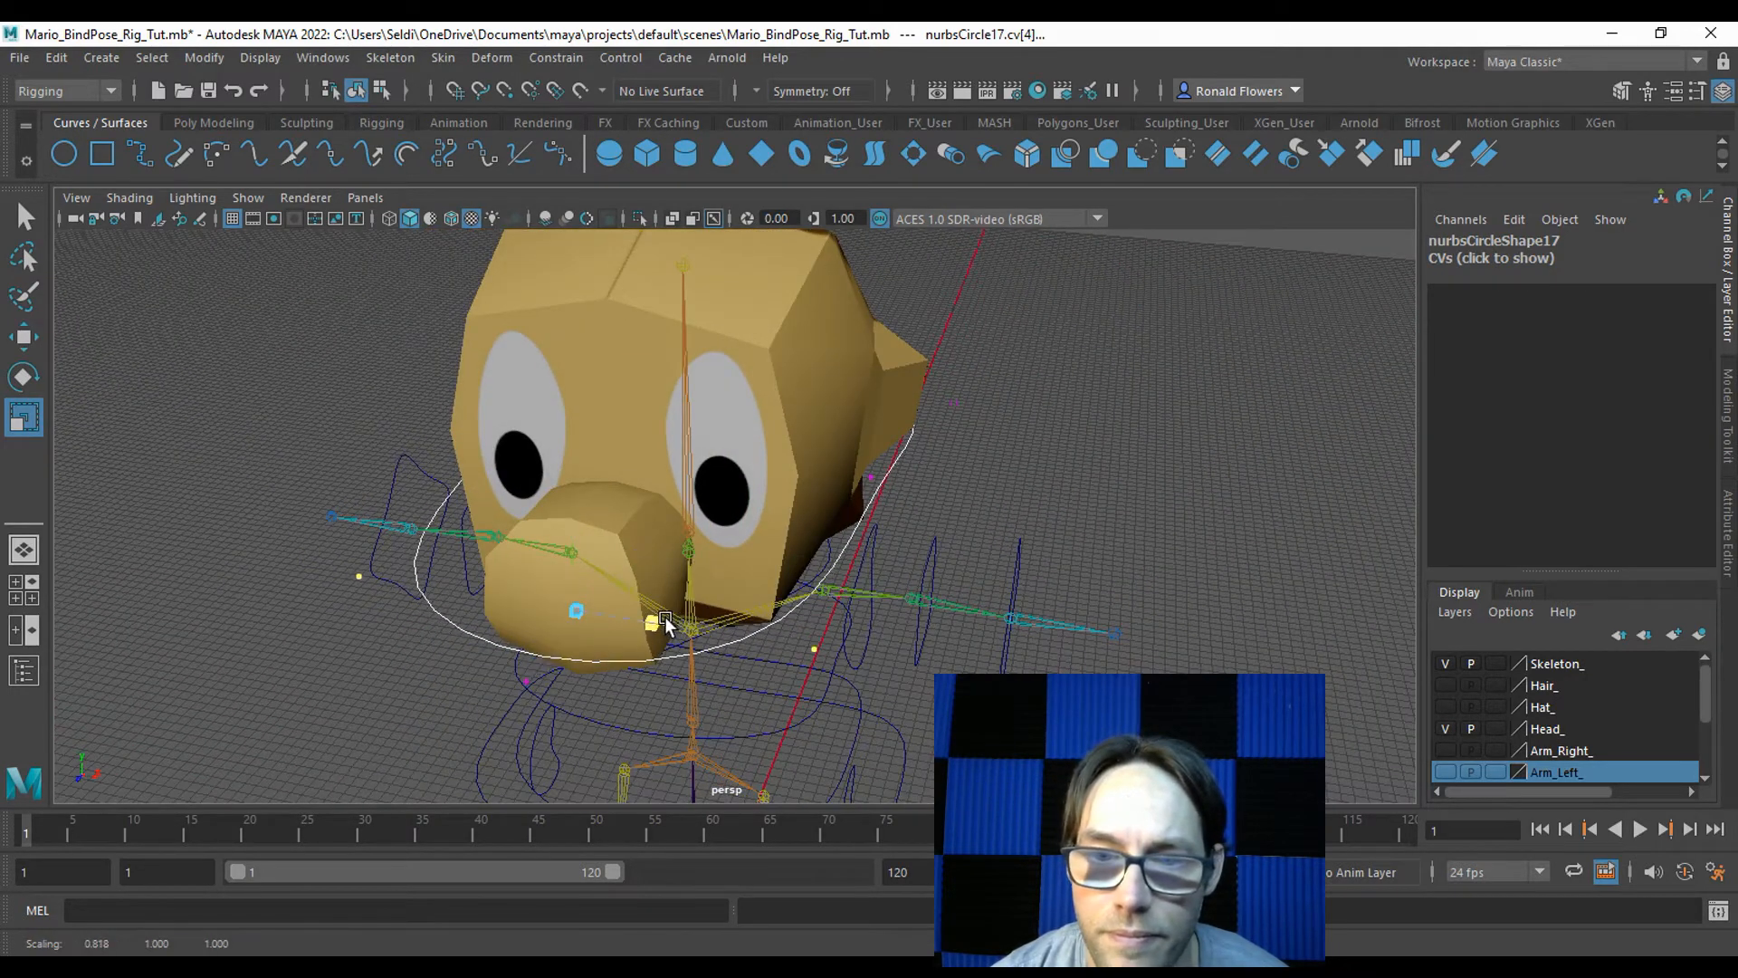
key("w")
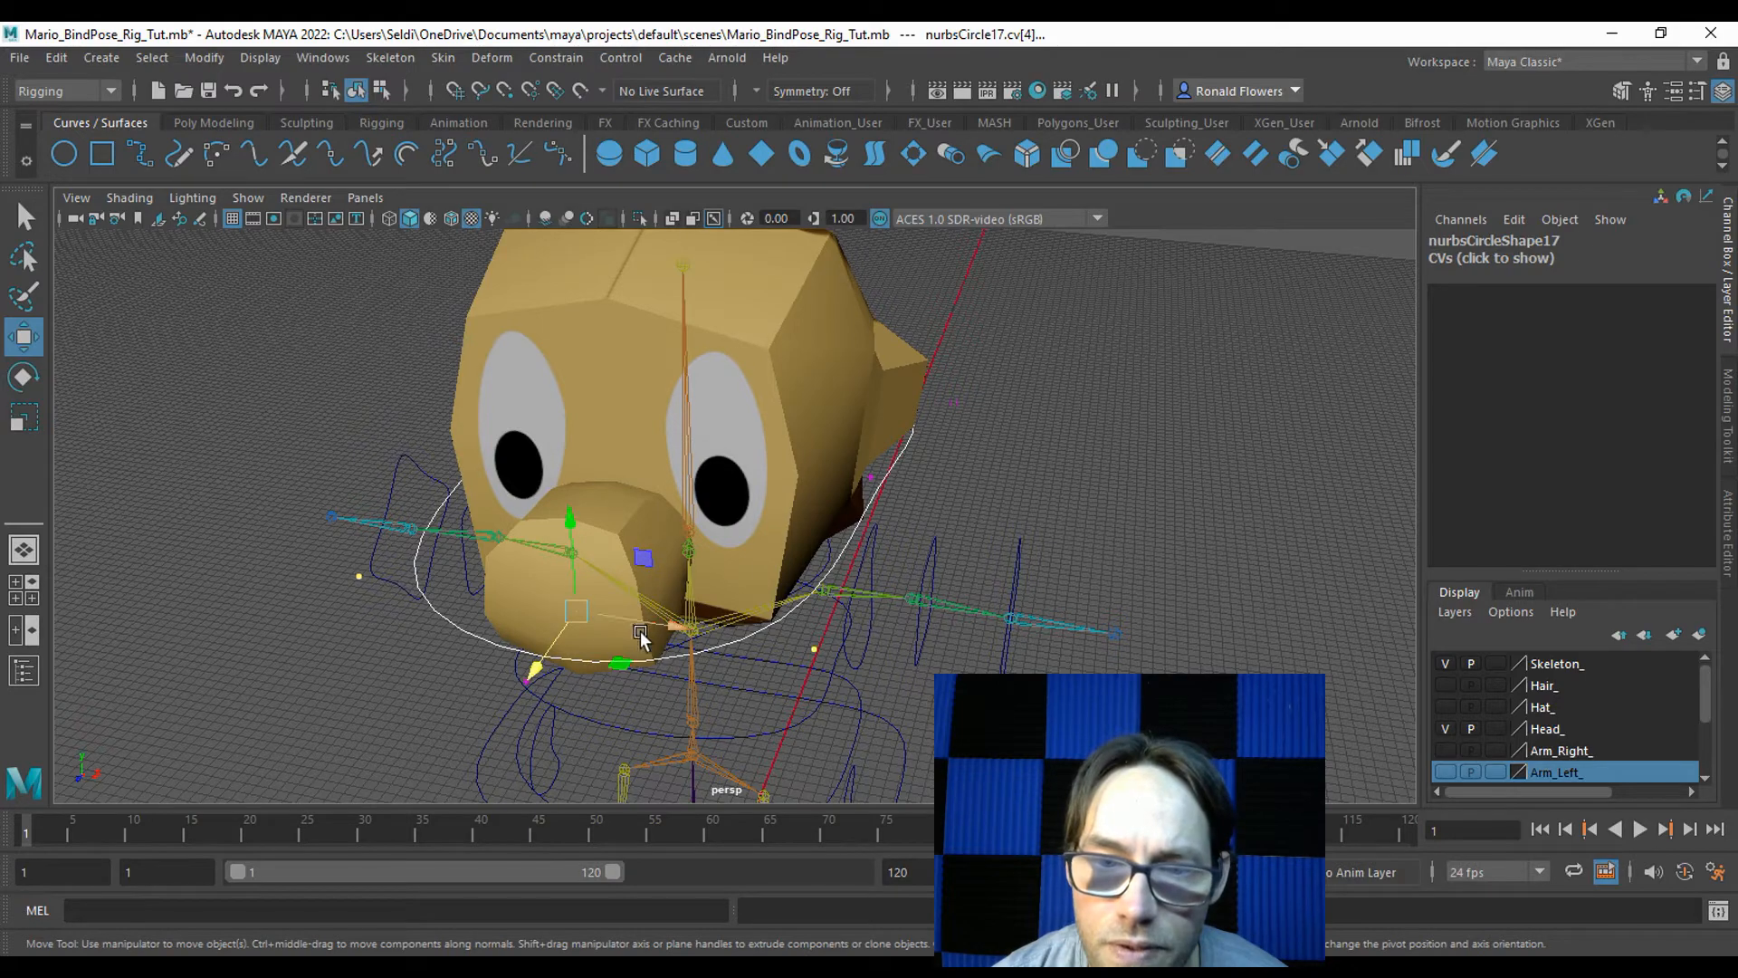
left_click_drag(531, 674, 492, 568)
Reselect the head circle's two side control vertices, widen them to about 1.19 along X, and clear the selection.
left_click(547, 482)
left_click_drag(549, 489, 786, 409, "alt")
left_click(959, 453, "shift")
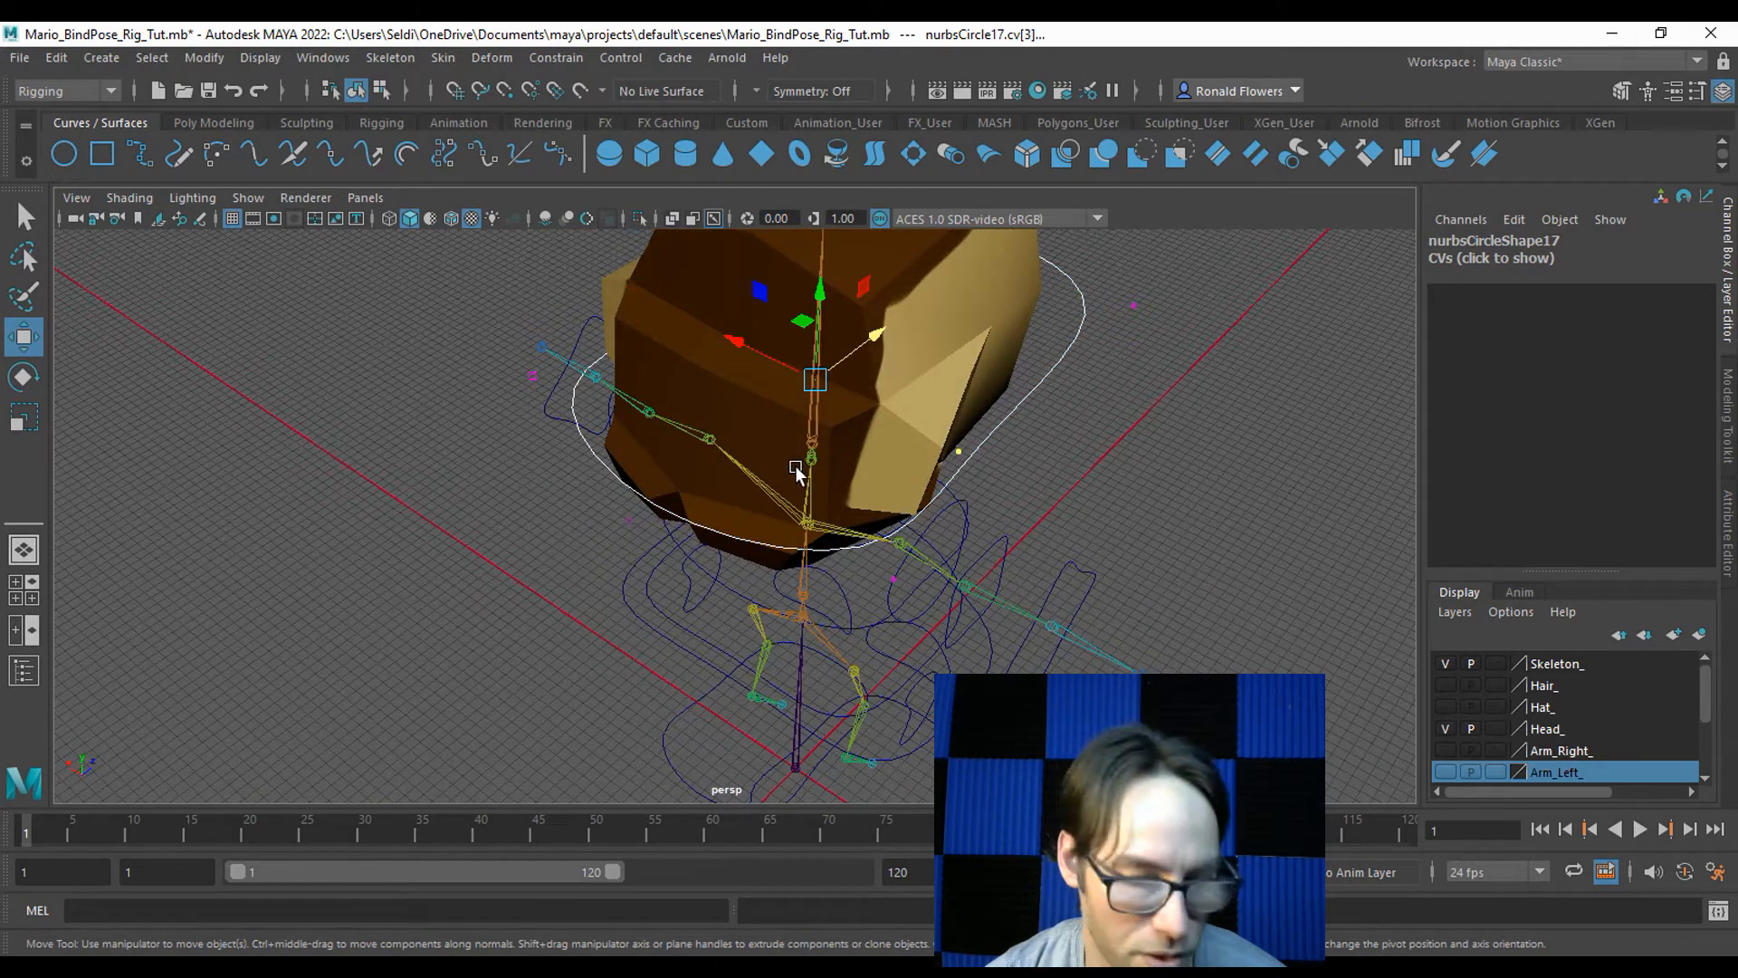
key("r")
left_click_drag(735, 341, 724, 335)
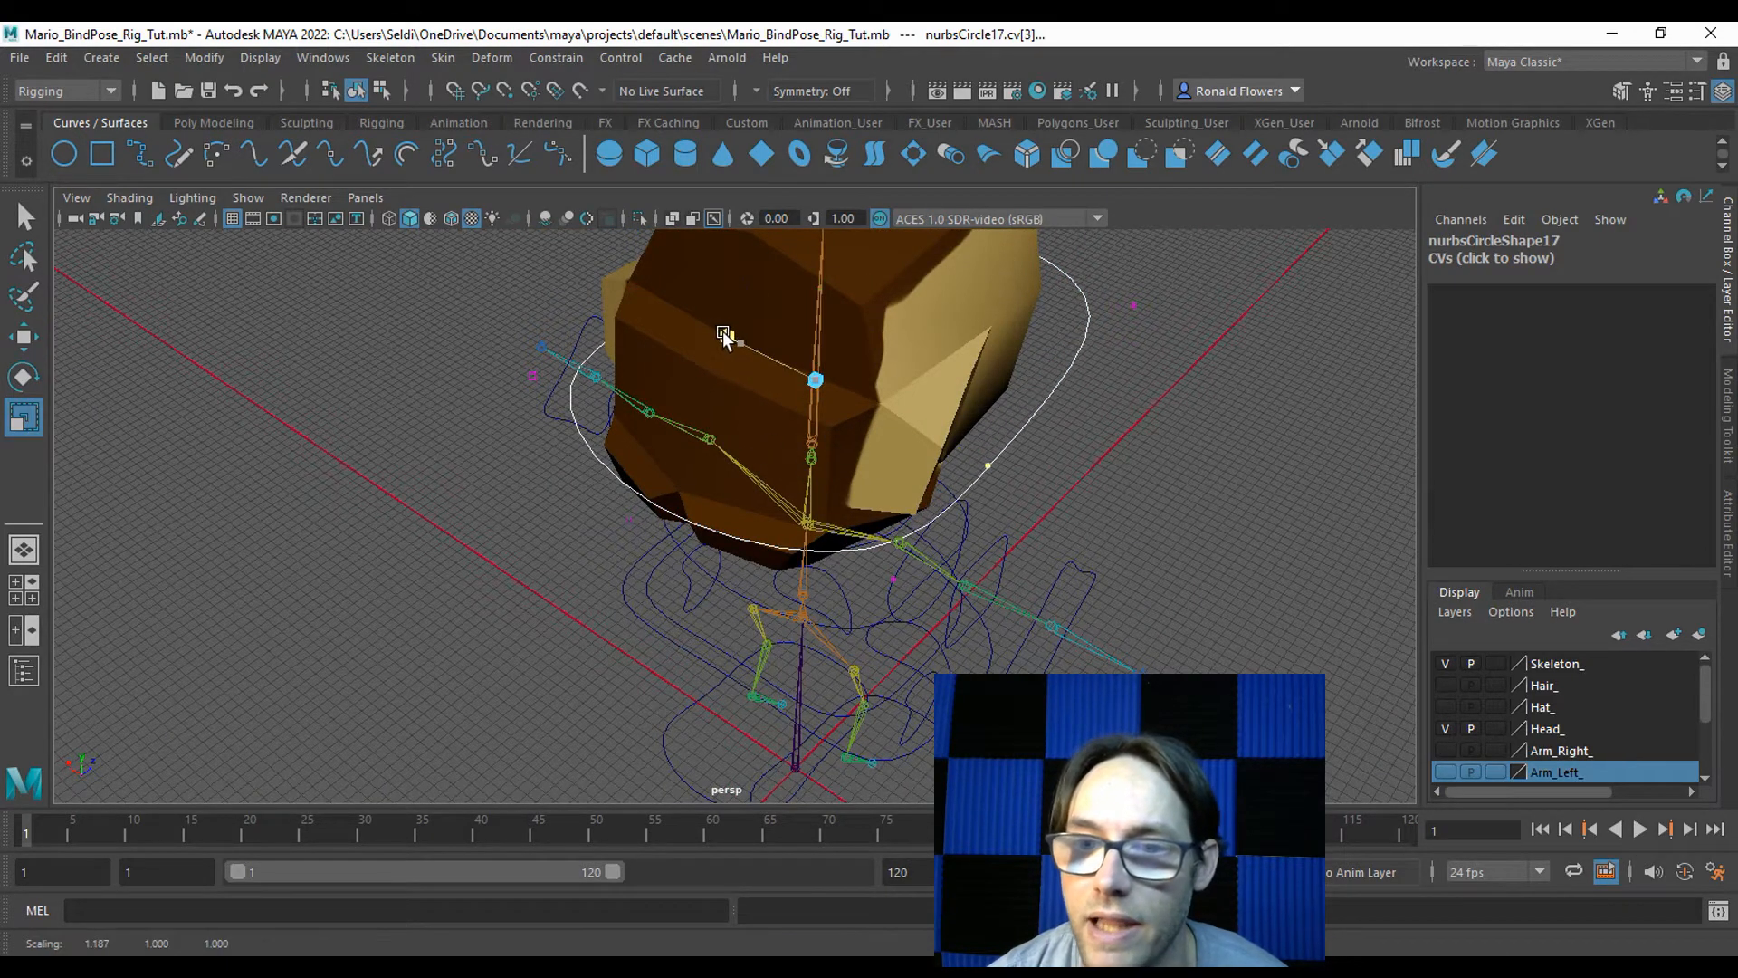
left_click_drag(554, 466, 1087, 425, "alt")
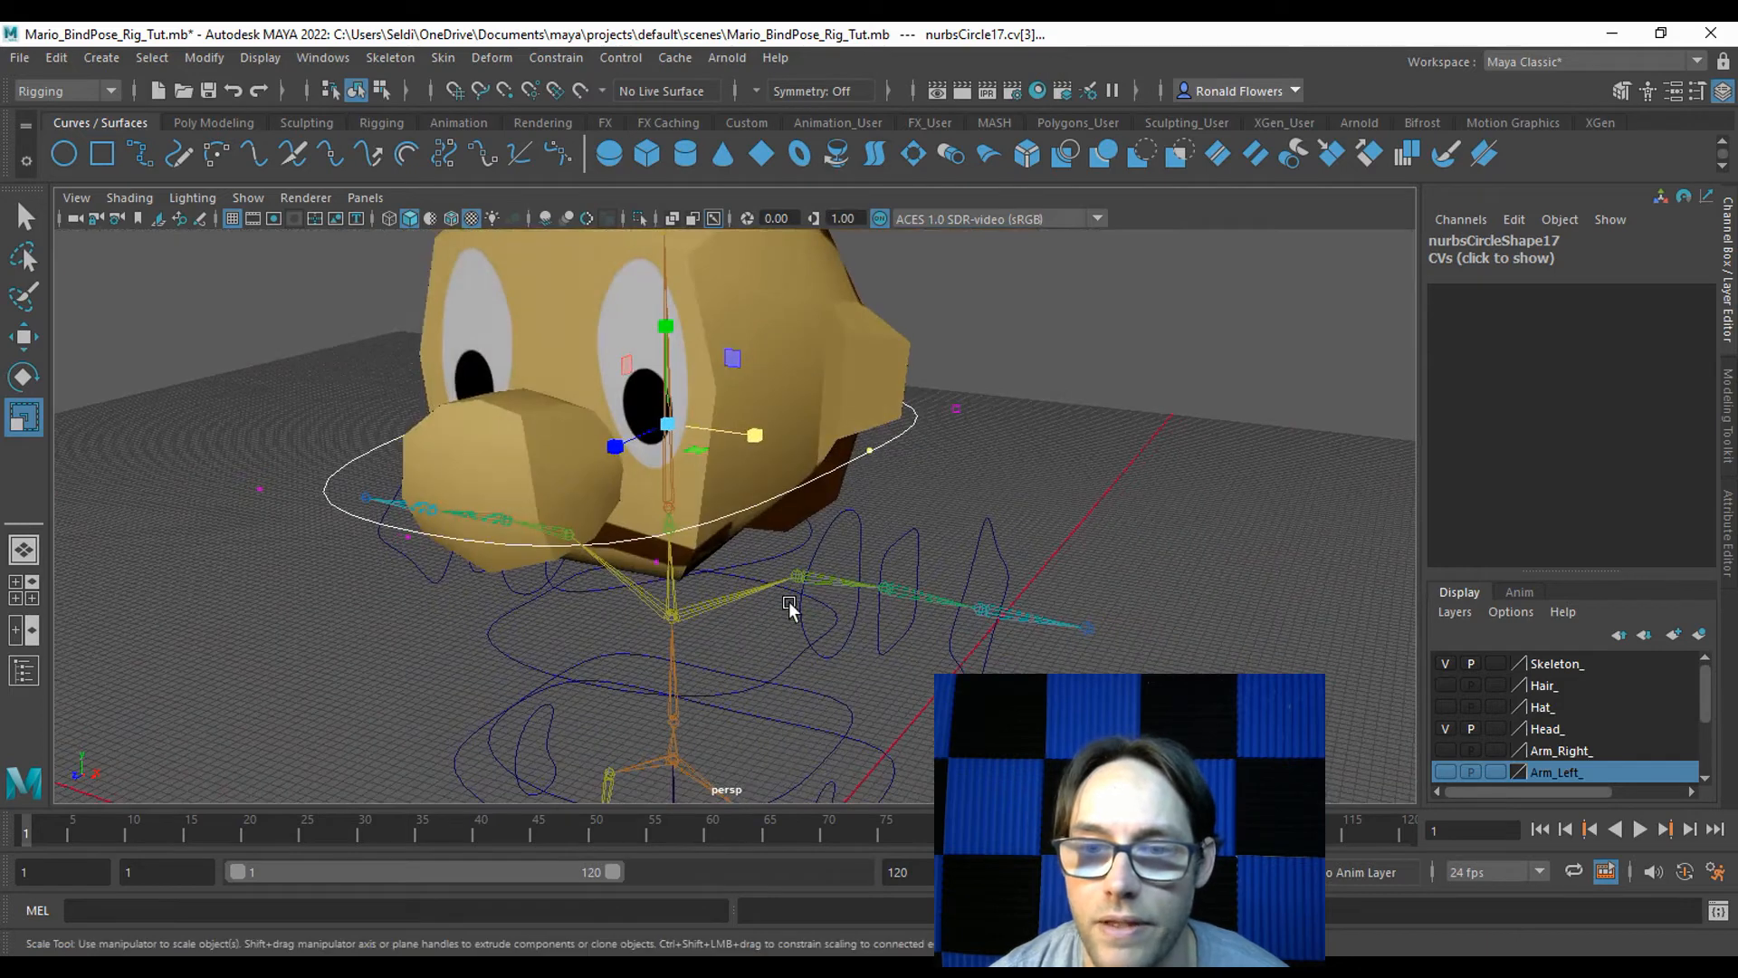
scroll(796, 604, "down", 4)
scroll(900, 670, "down", 4)
left_click_drag(900, 665, 872, 551, "alt")
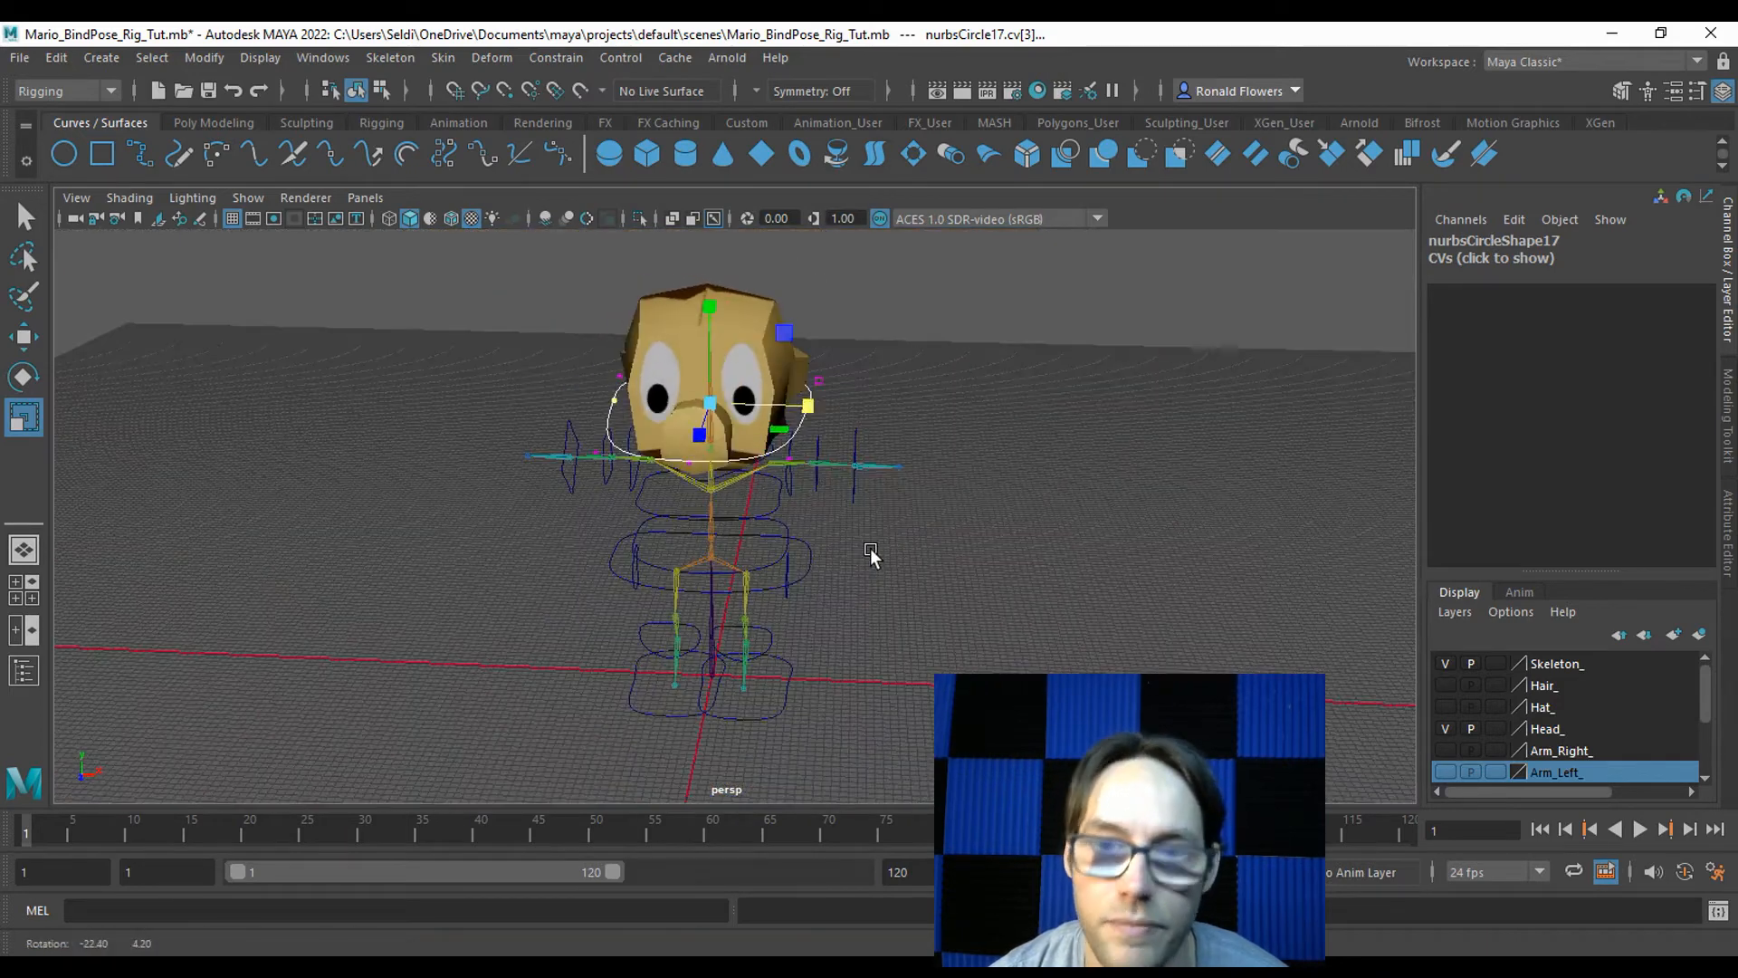
left_click(985, 558)
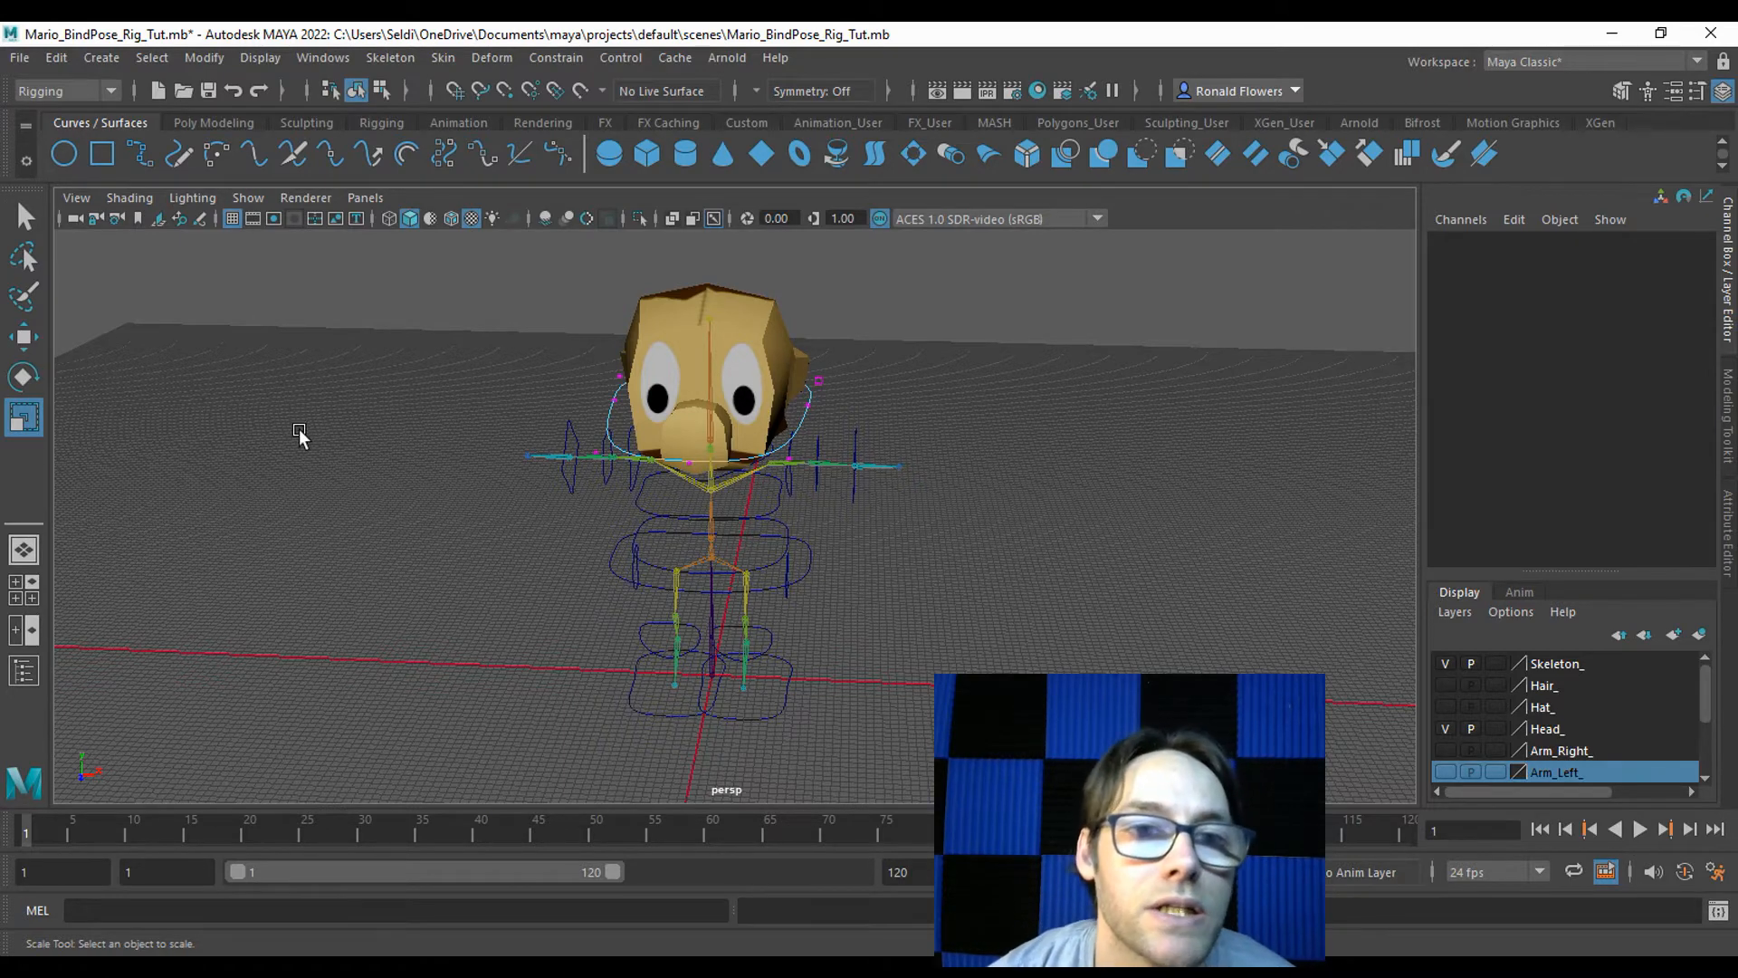
Activate the EP Curve Tool and set its curve degree to 1 Linear.
left_click(138, 155)
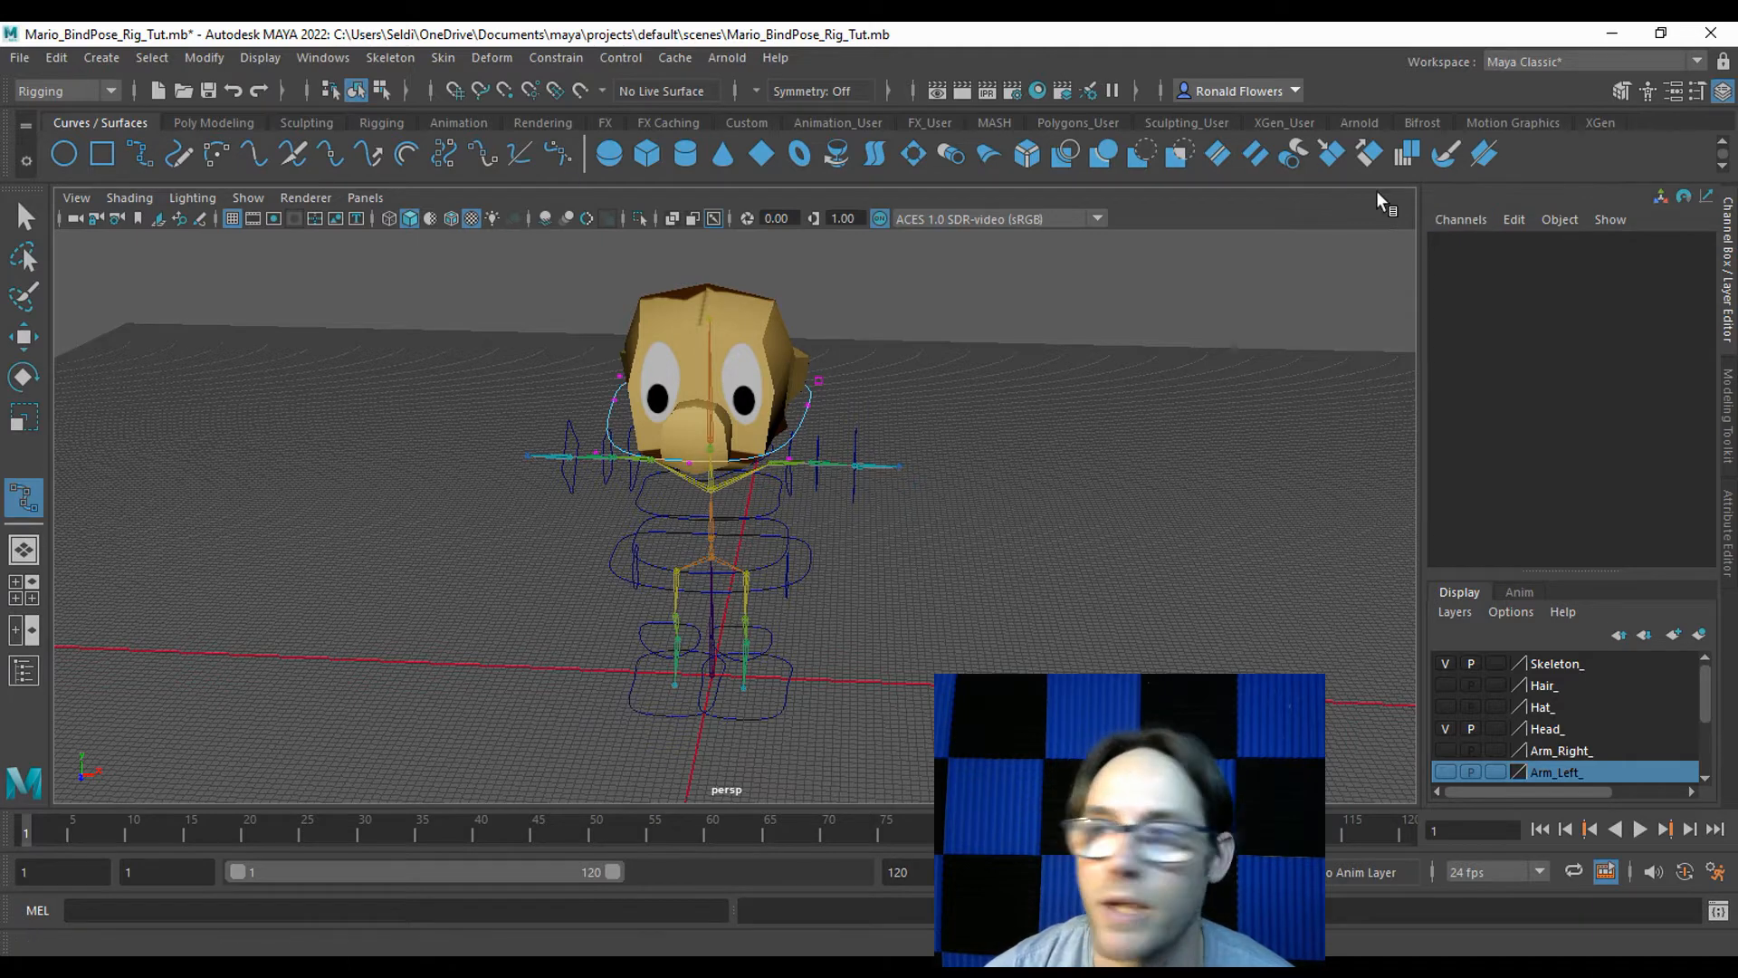
left_click(1698, 91)
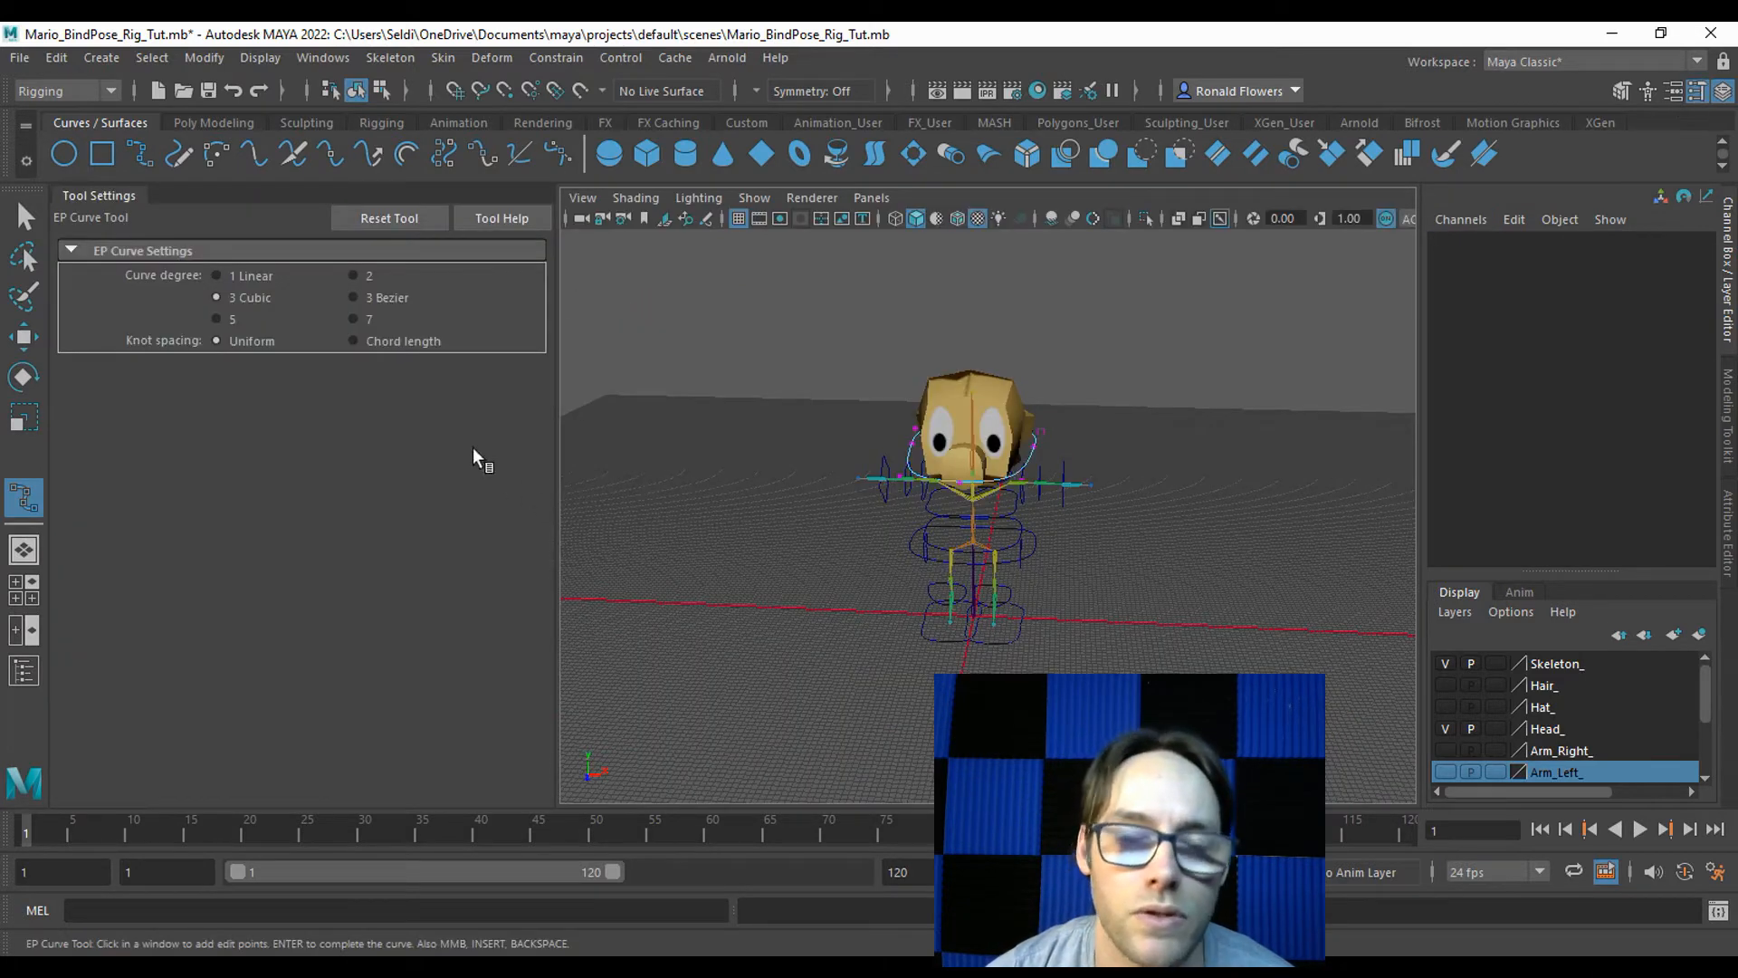
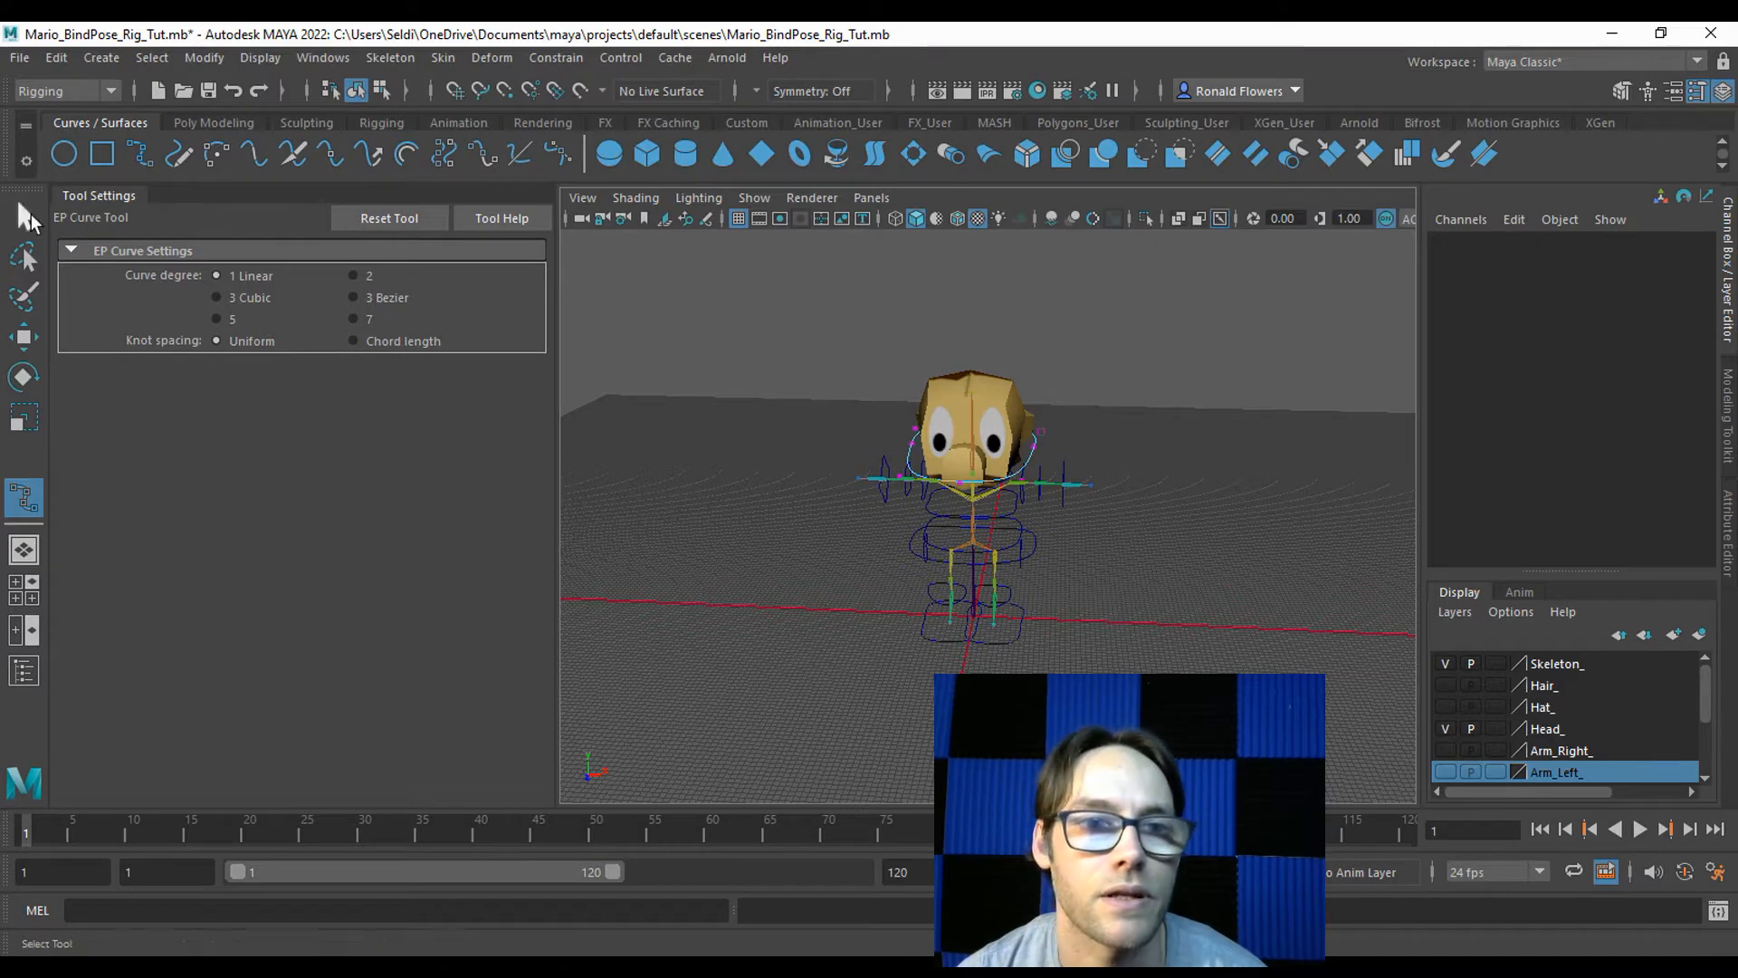
left_click(1697, 92)
In the top view beside the character, start a grid-snapped curve with the left shaft edge, left barb and tip of a downward arrow.
key("space")
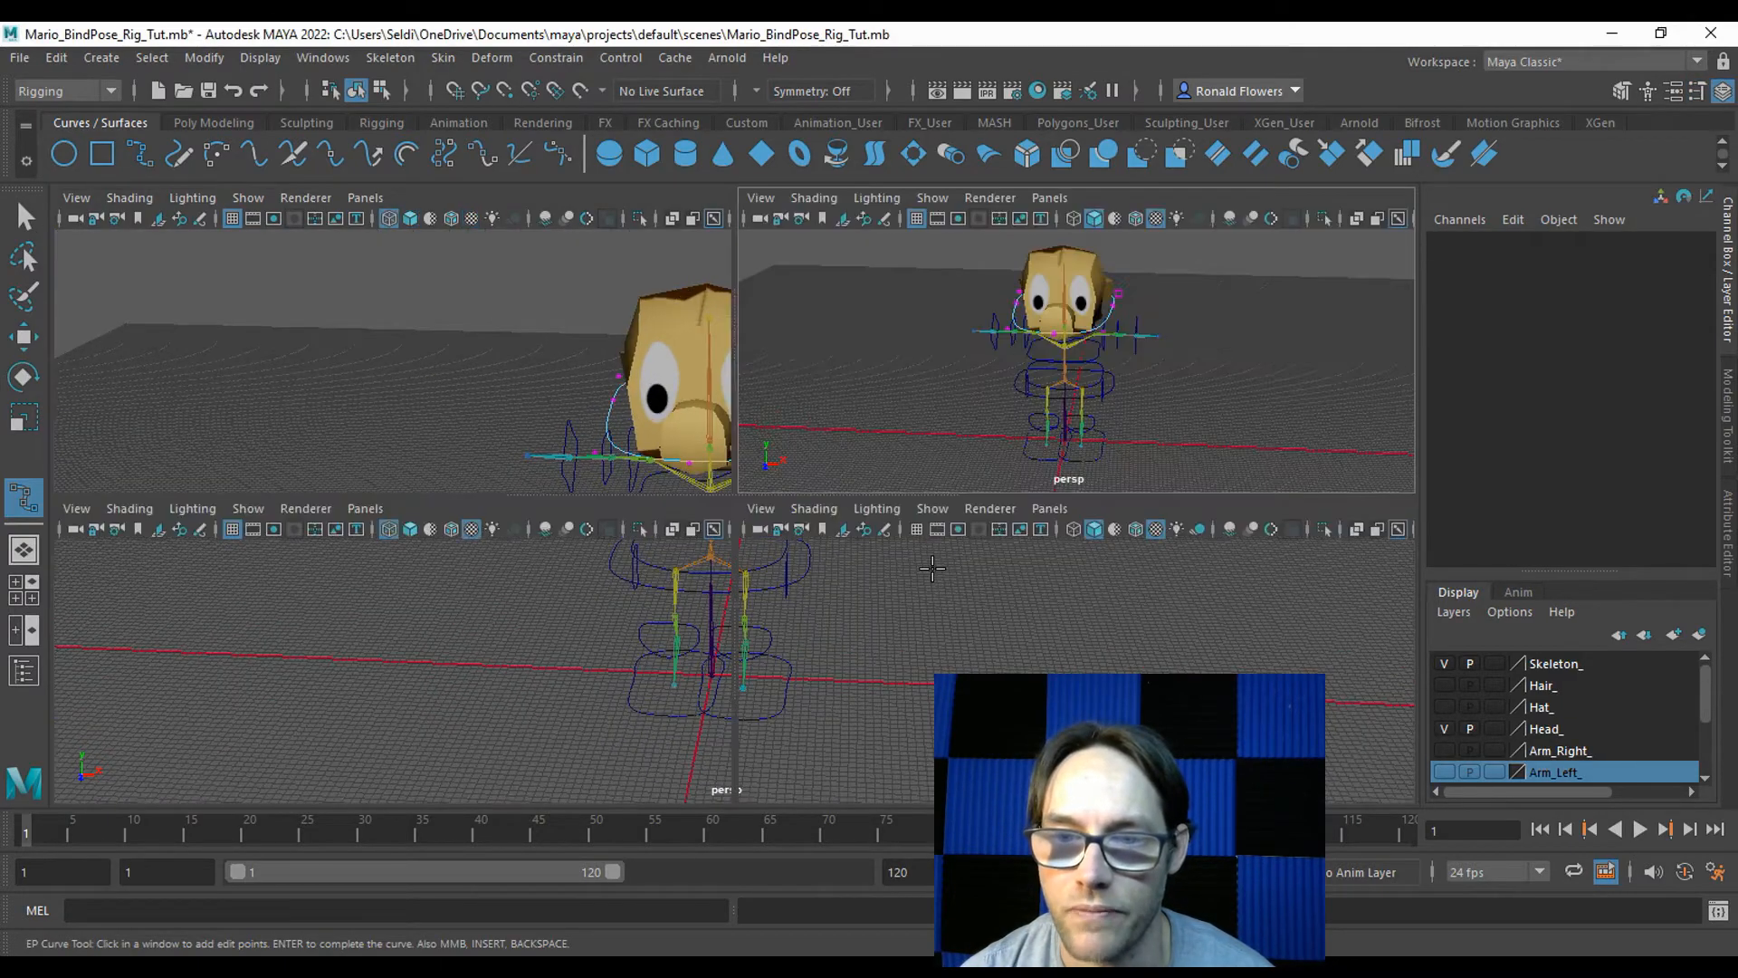
key("space")
scroll(693, 447, "down", 10)
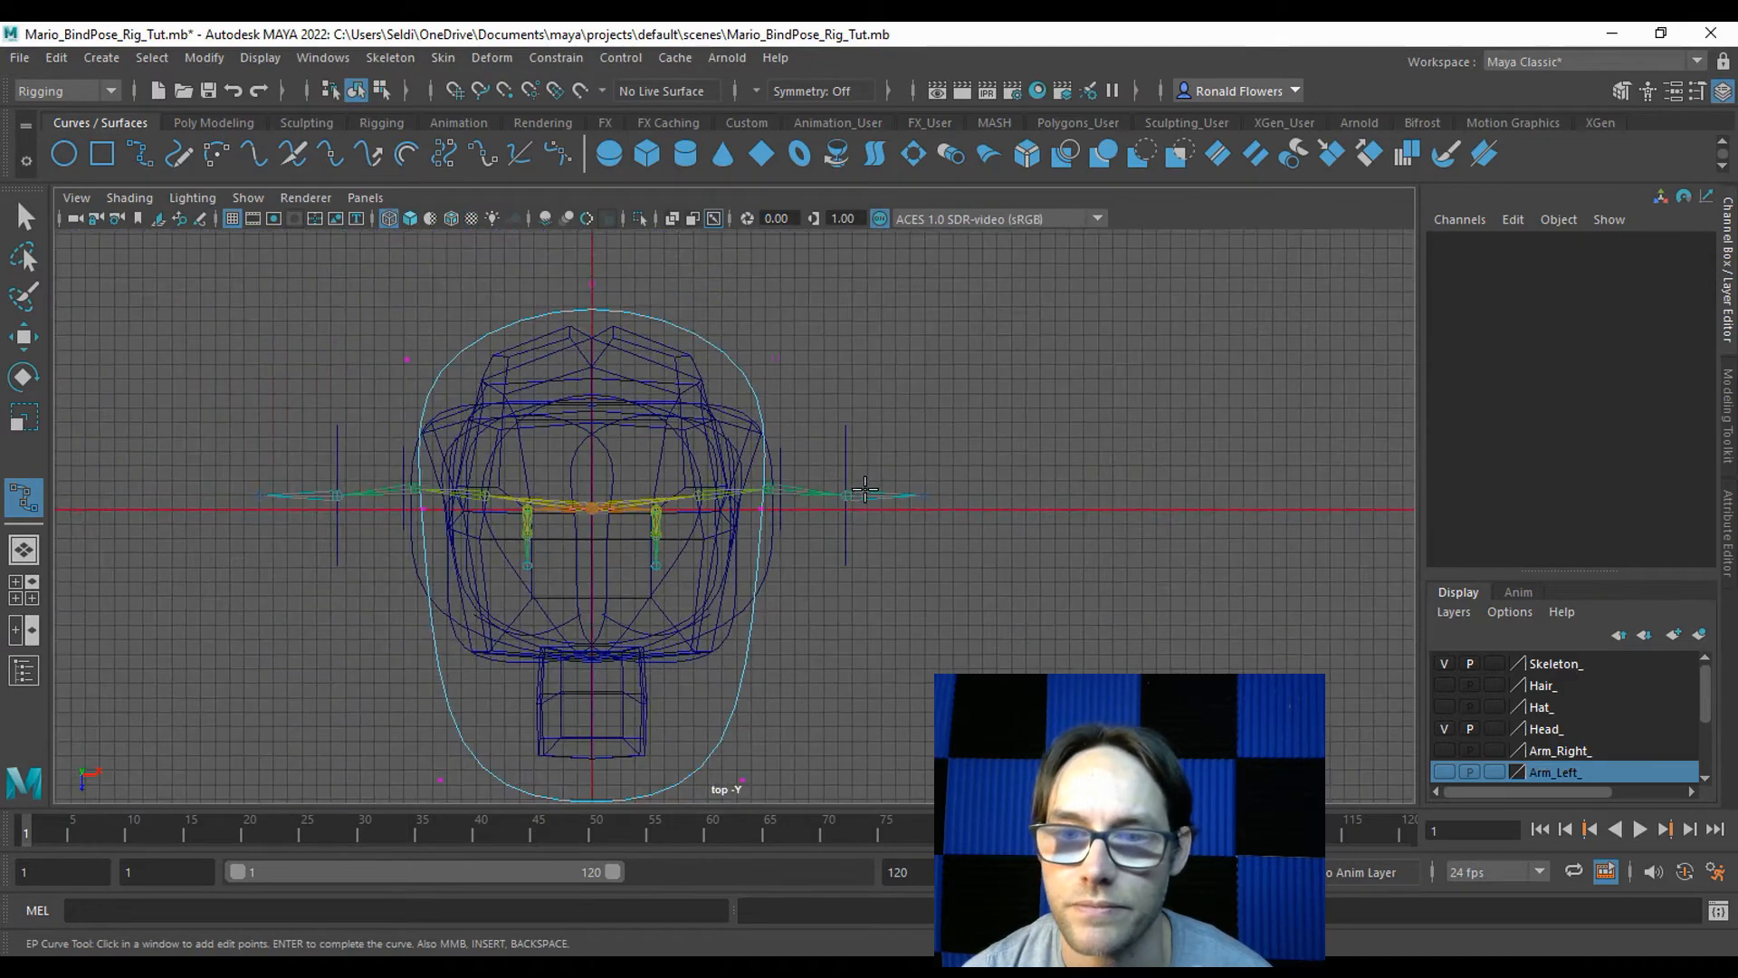
middle_click_drag(1091, 543, 609, 509, "alt")
scroll(691, 497, "up", 10)
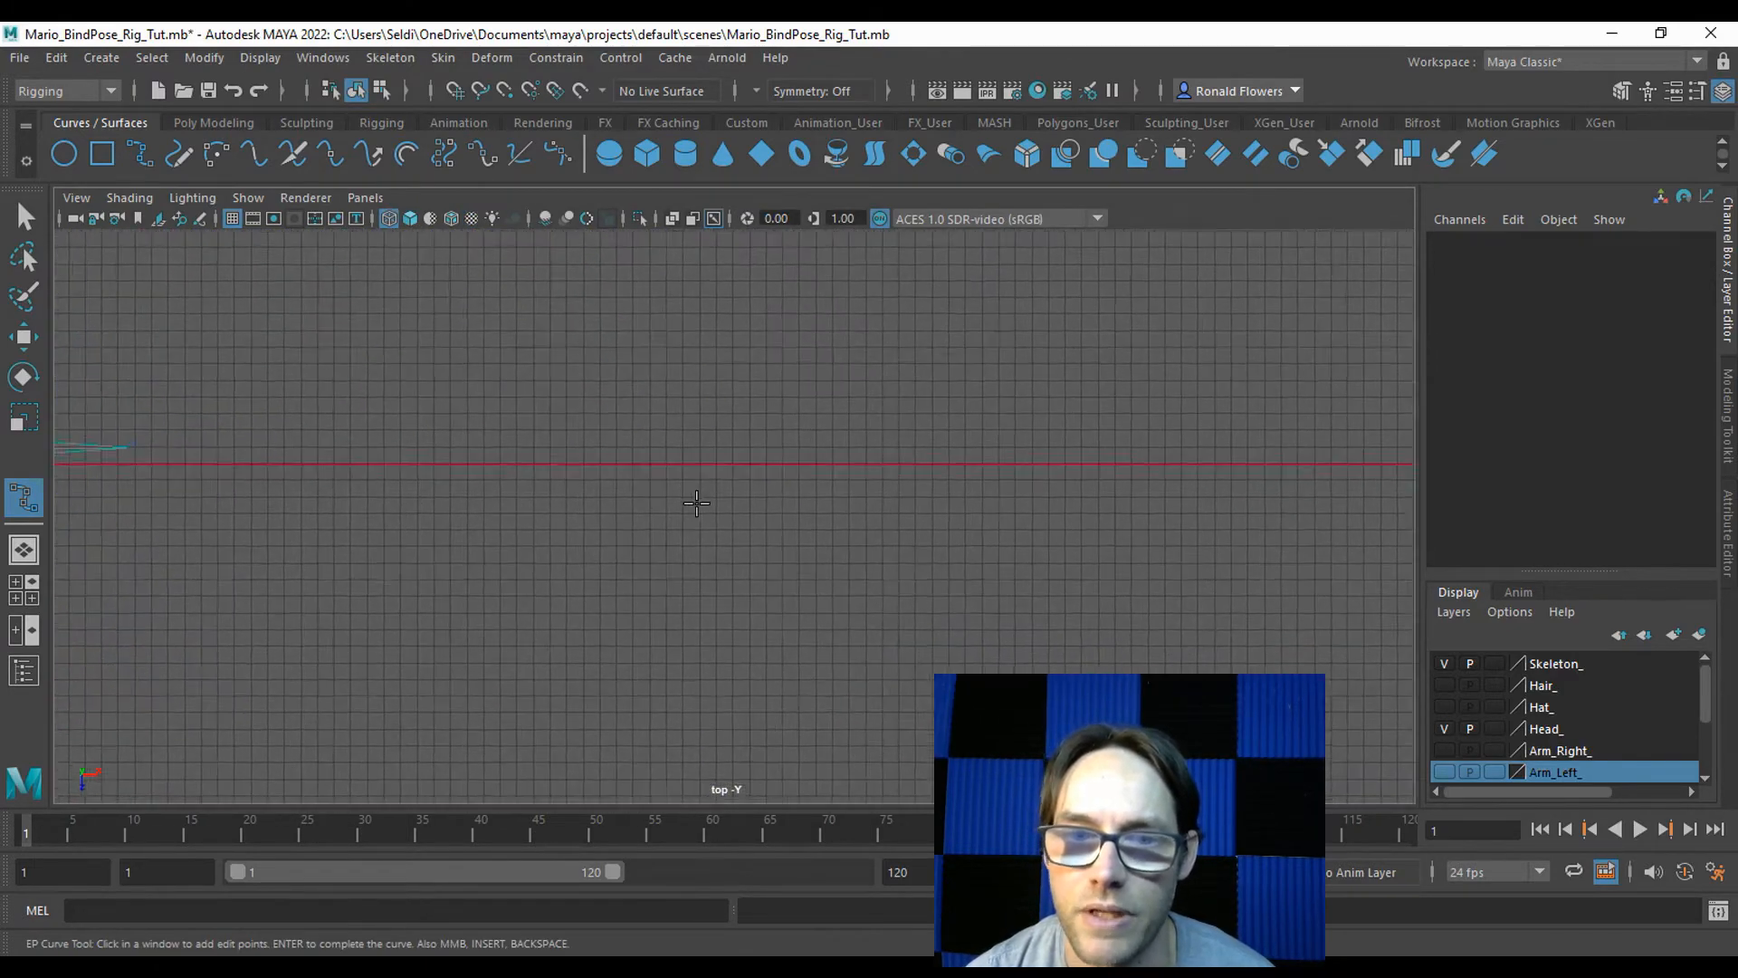
scroll(696, 502, "up", 1)
middle_click_drag(650, 354, 752, 450, "alt")
scroll(752, 449, "down", 1)
scroll(752, 450, "up", 1)
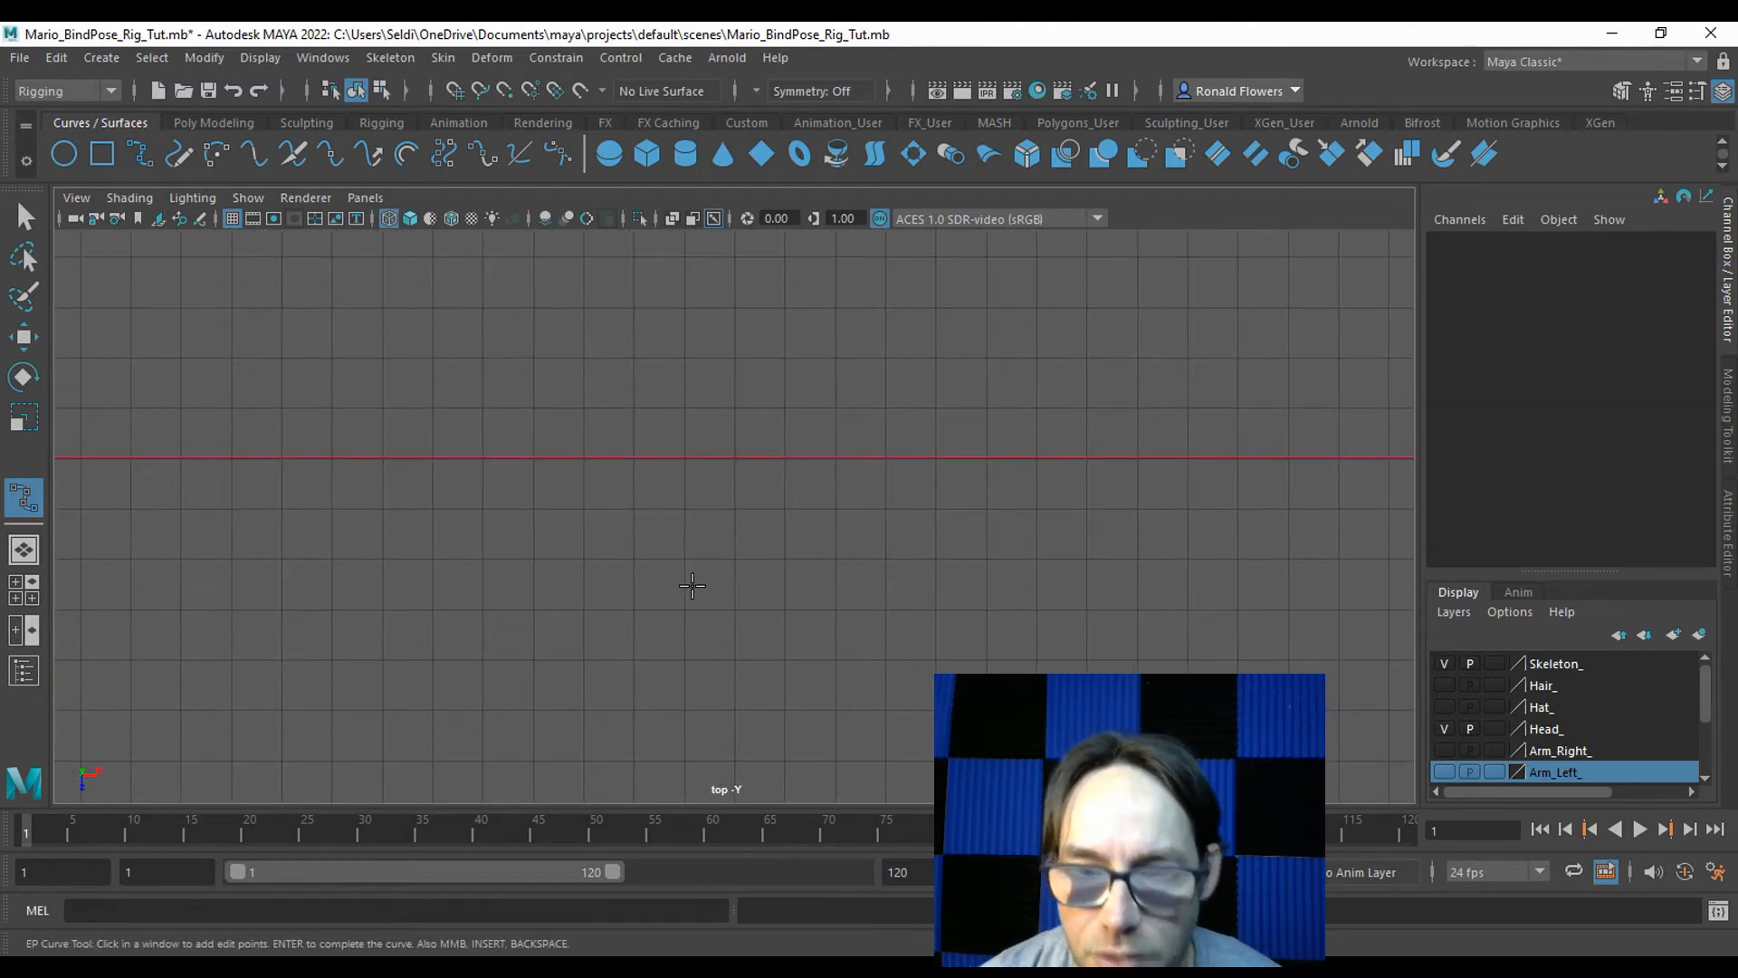
middle_click_drag(646, 523, 698, 531, "alt")
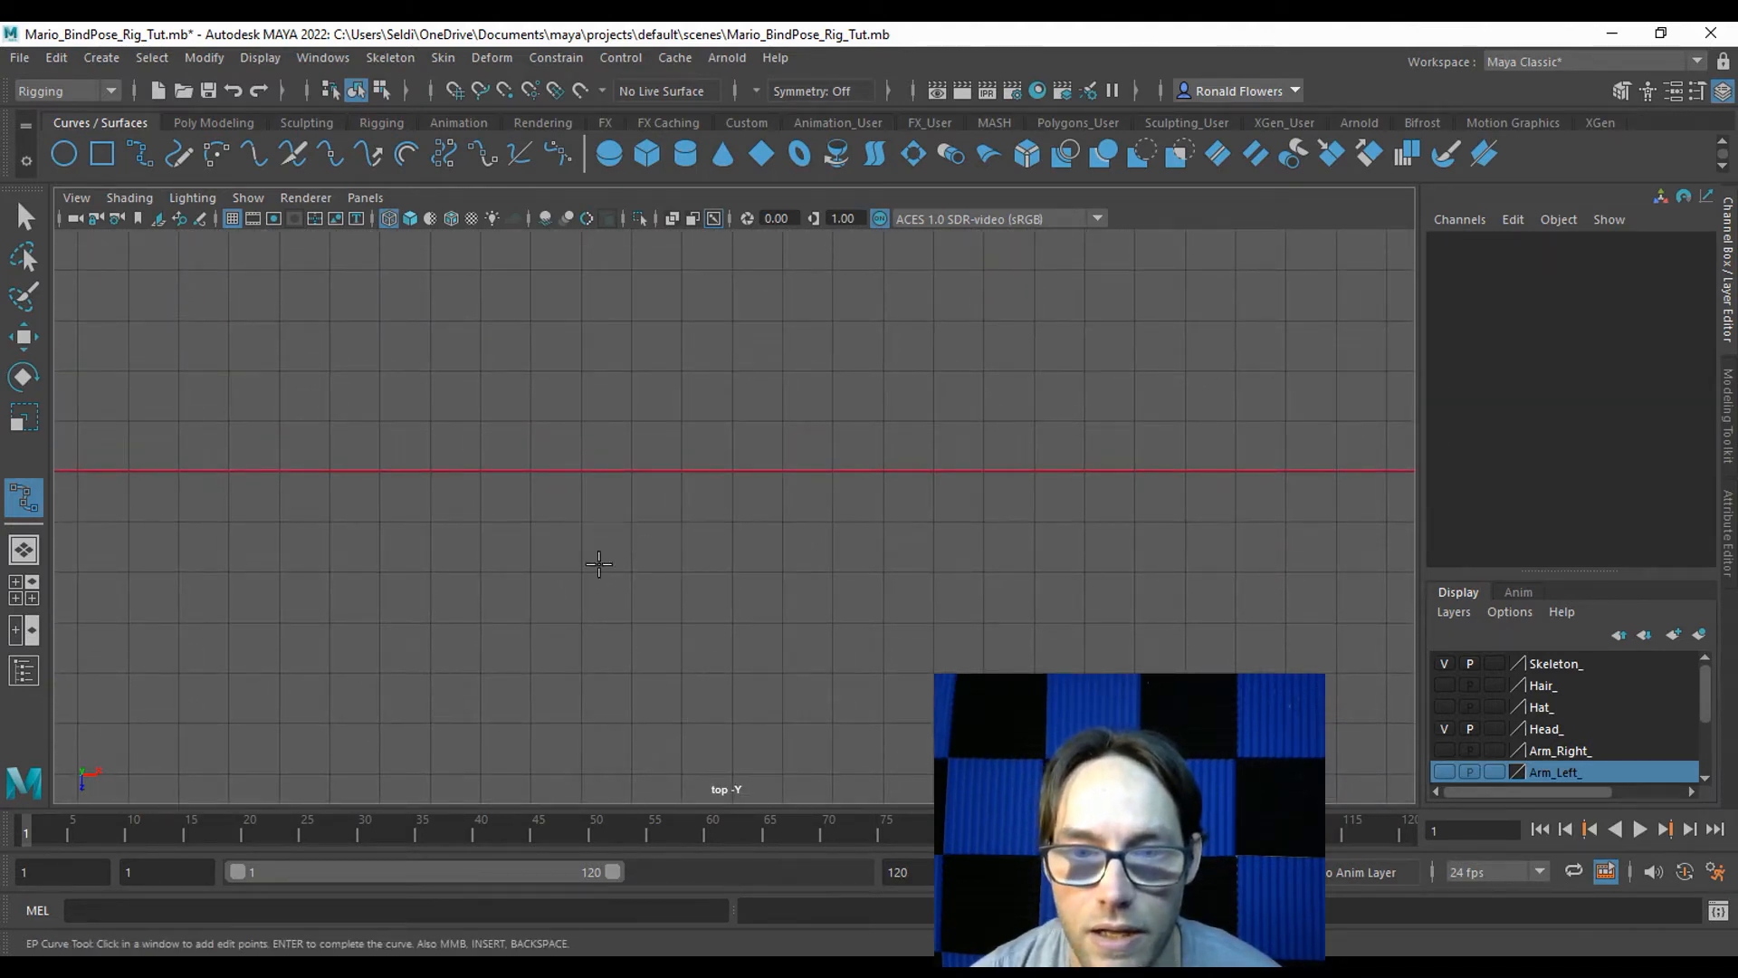
key("x")
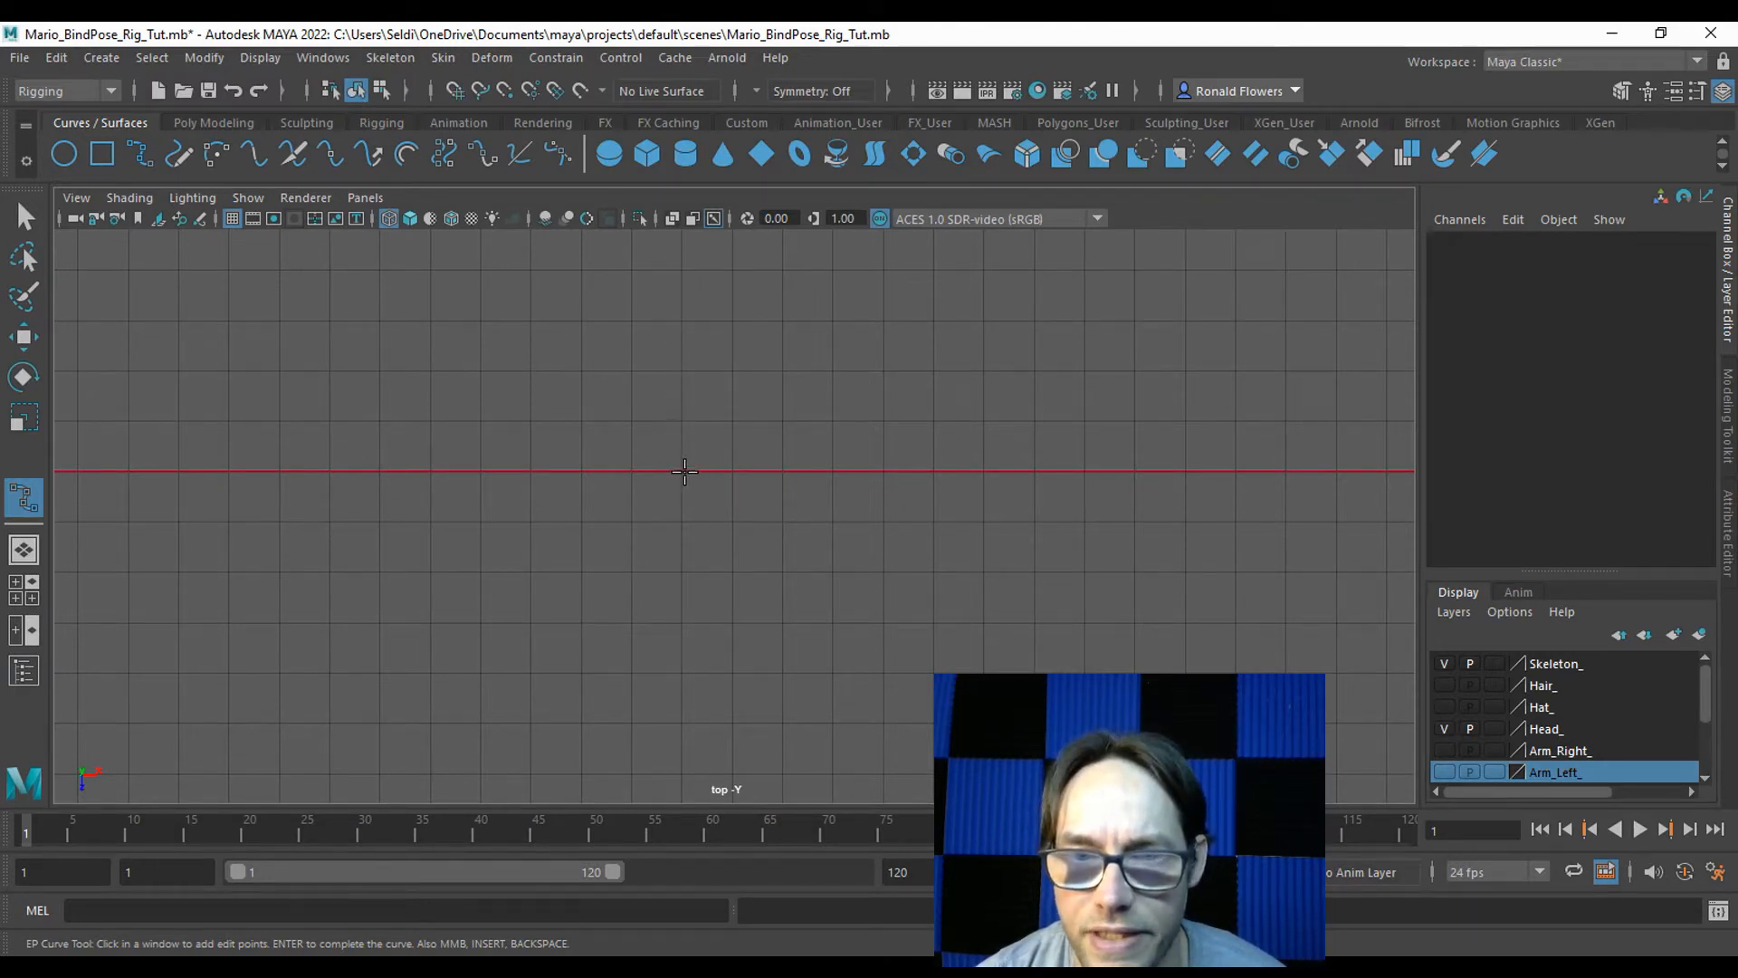
key("x")
left_click(631, 522)
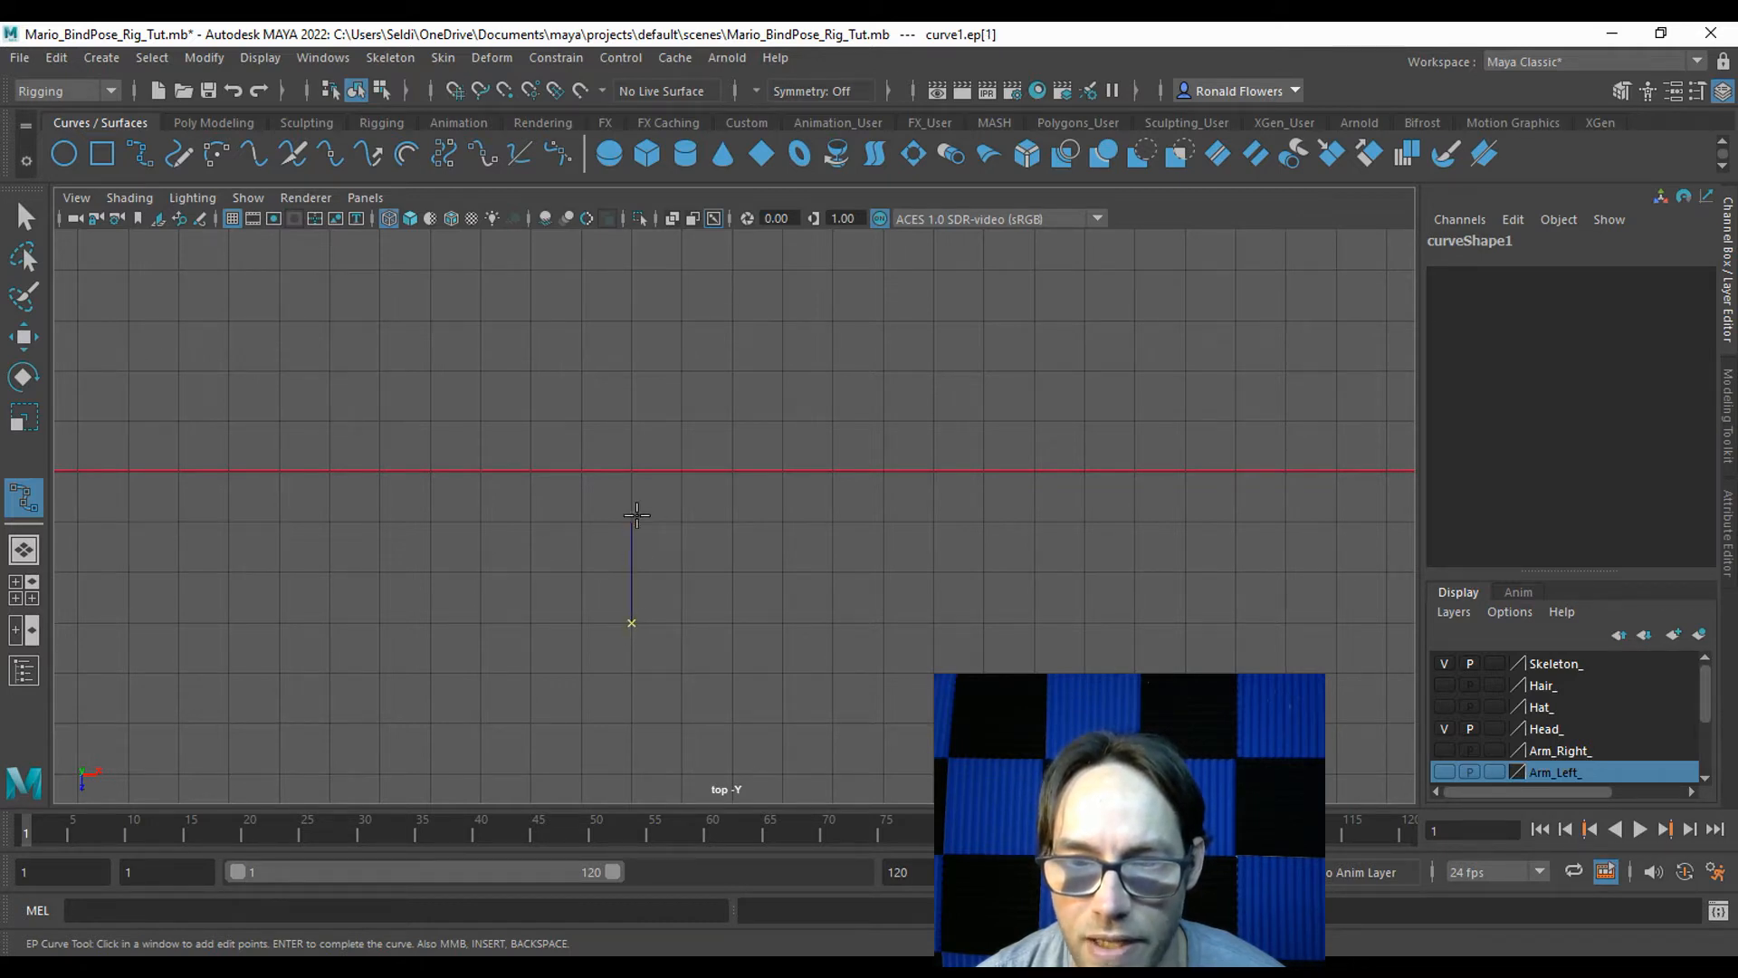
key("x")
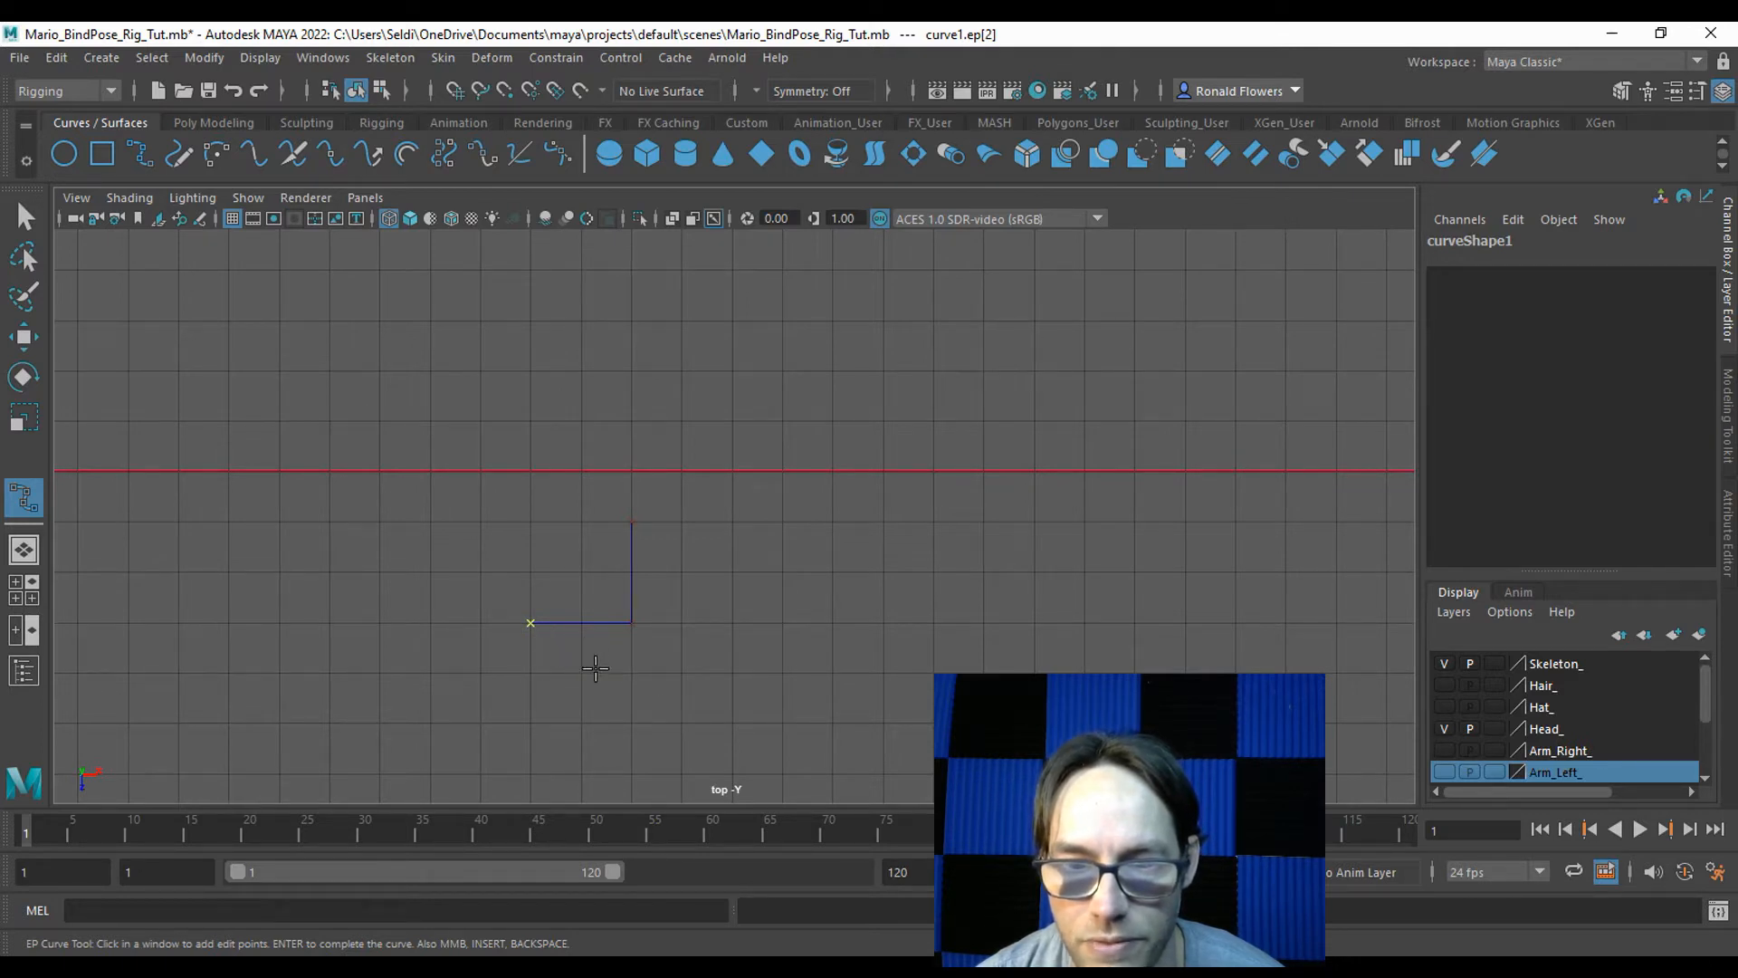
left_click(681, 722)
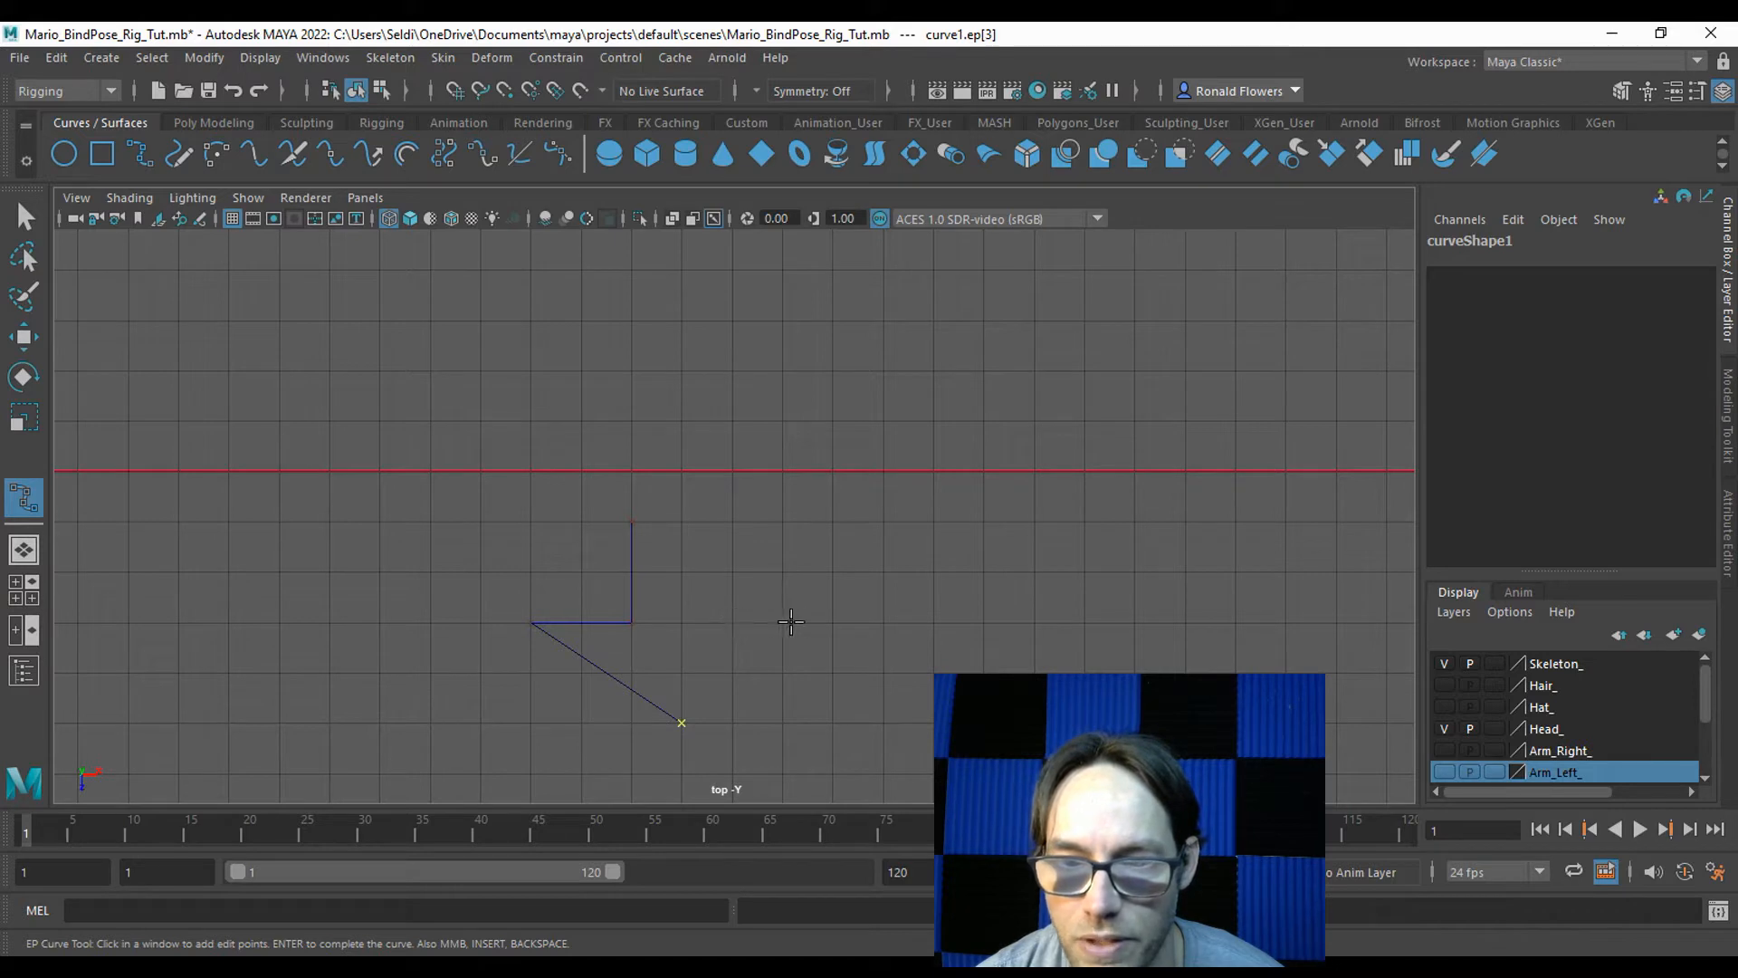
Continue the curve through the downward arrow's right barb, back to the shaft and two grid squares up its right edge.
key("x")
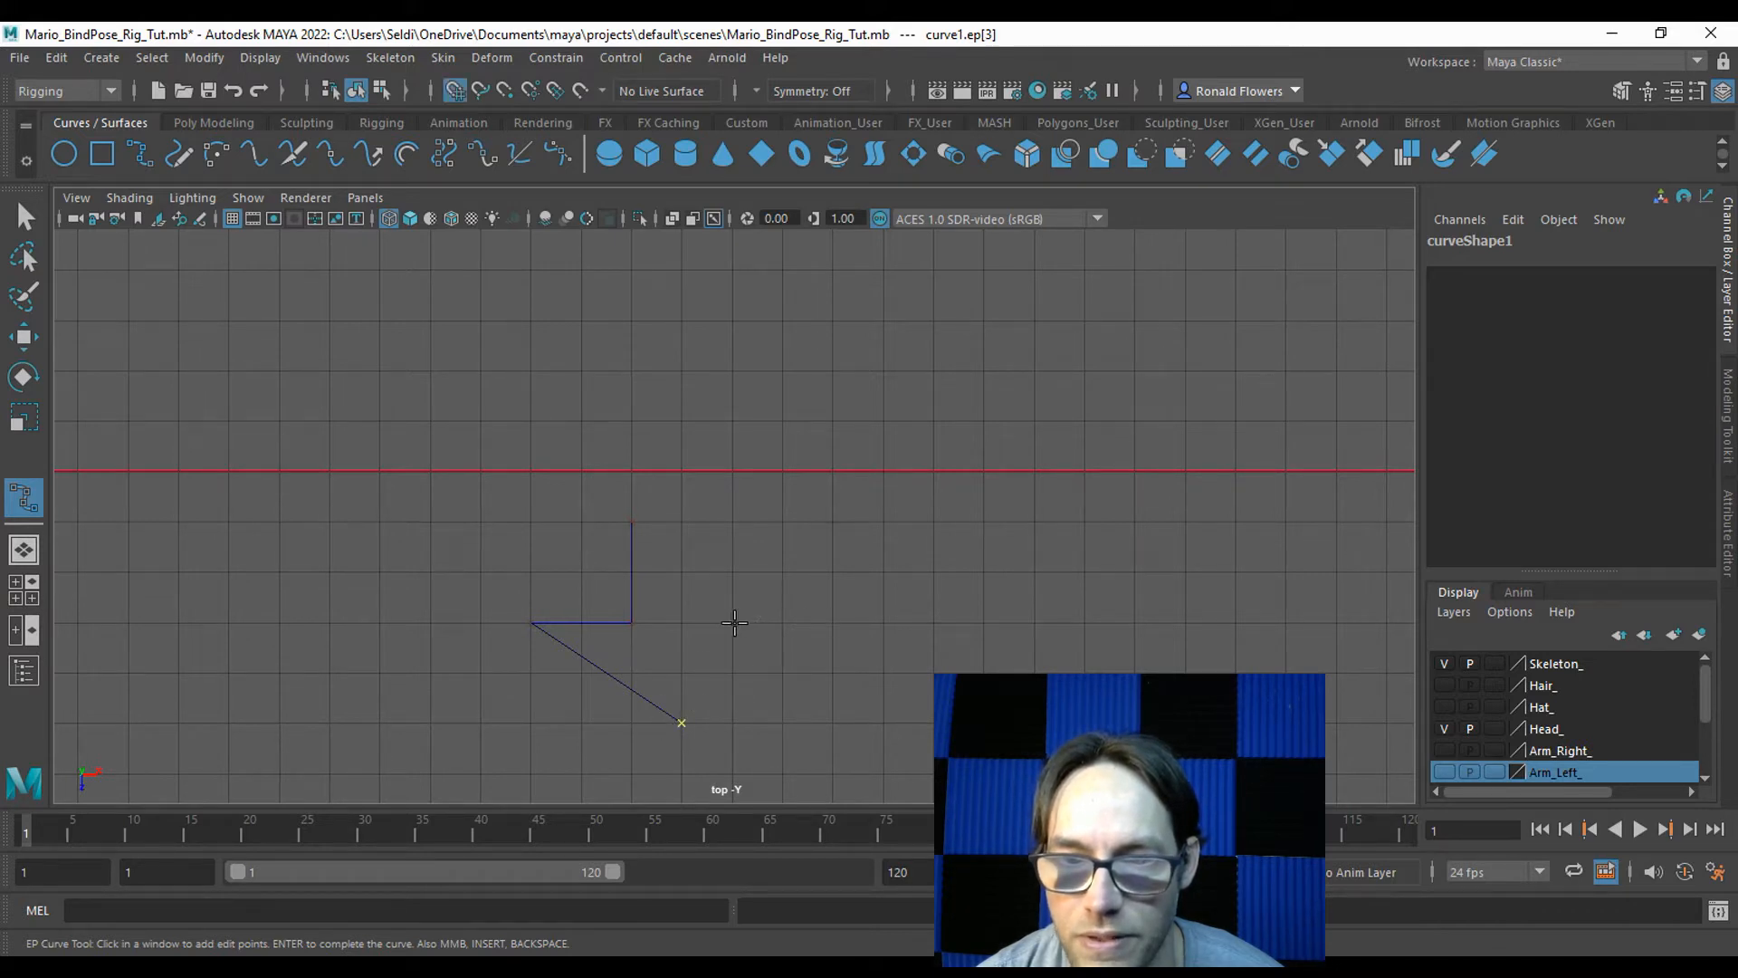
left_click(831, 624)
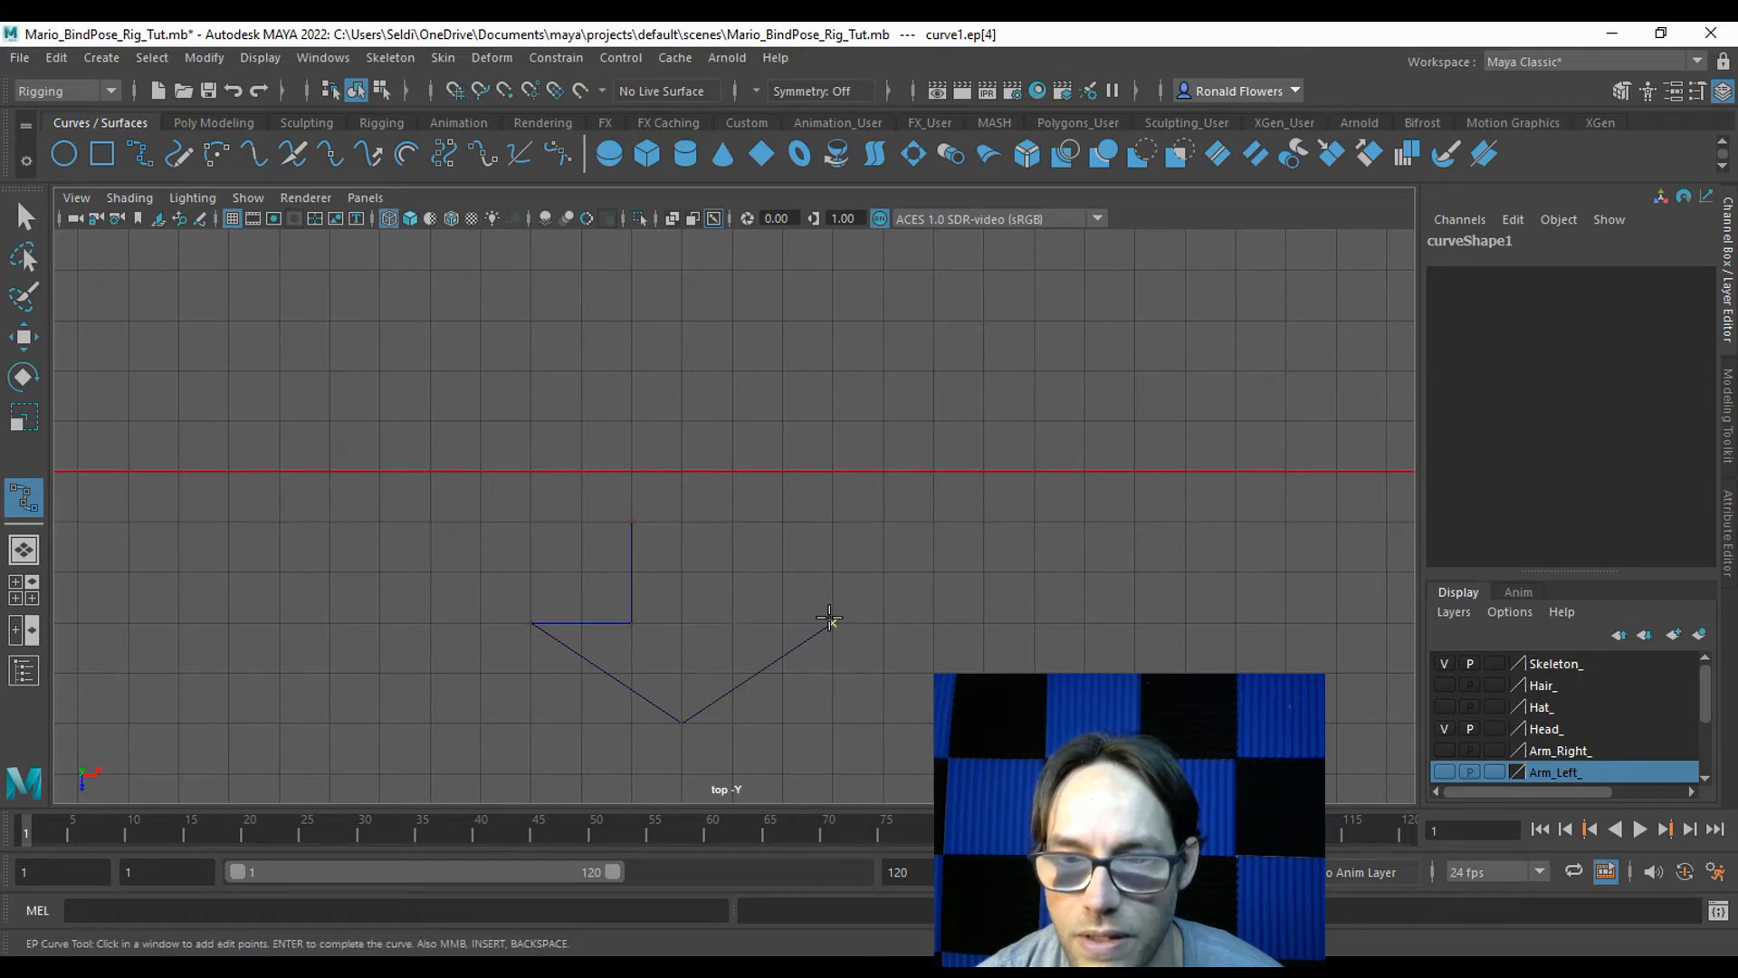
key("x")
left_click(735, 623)
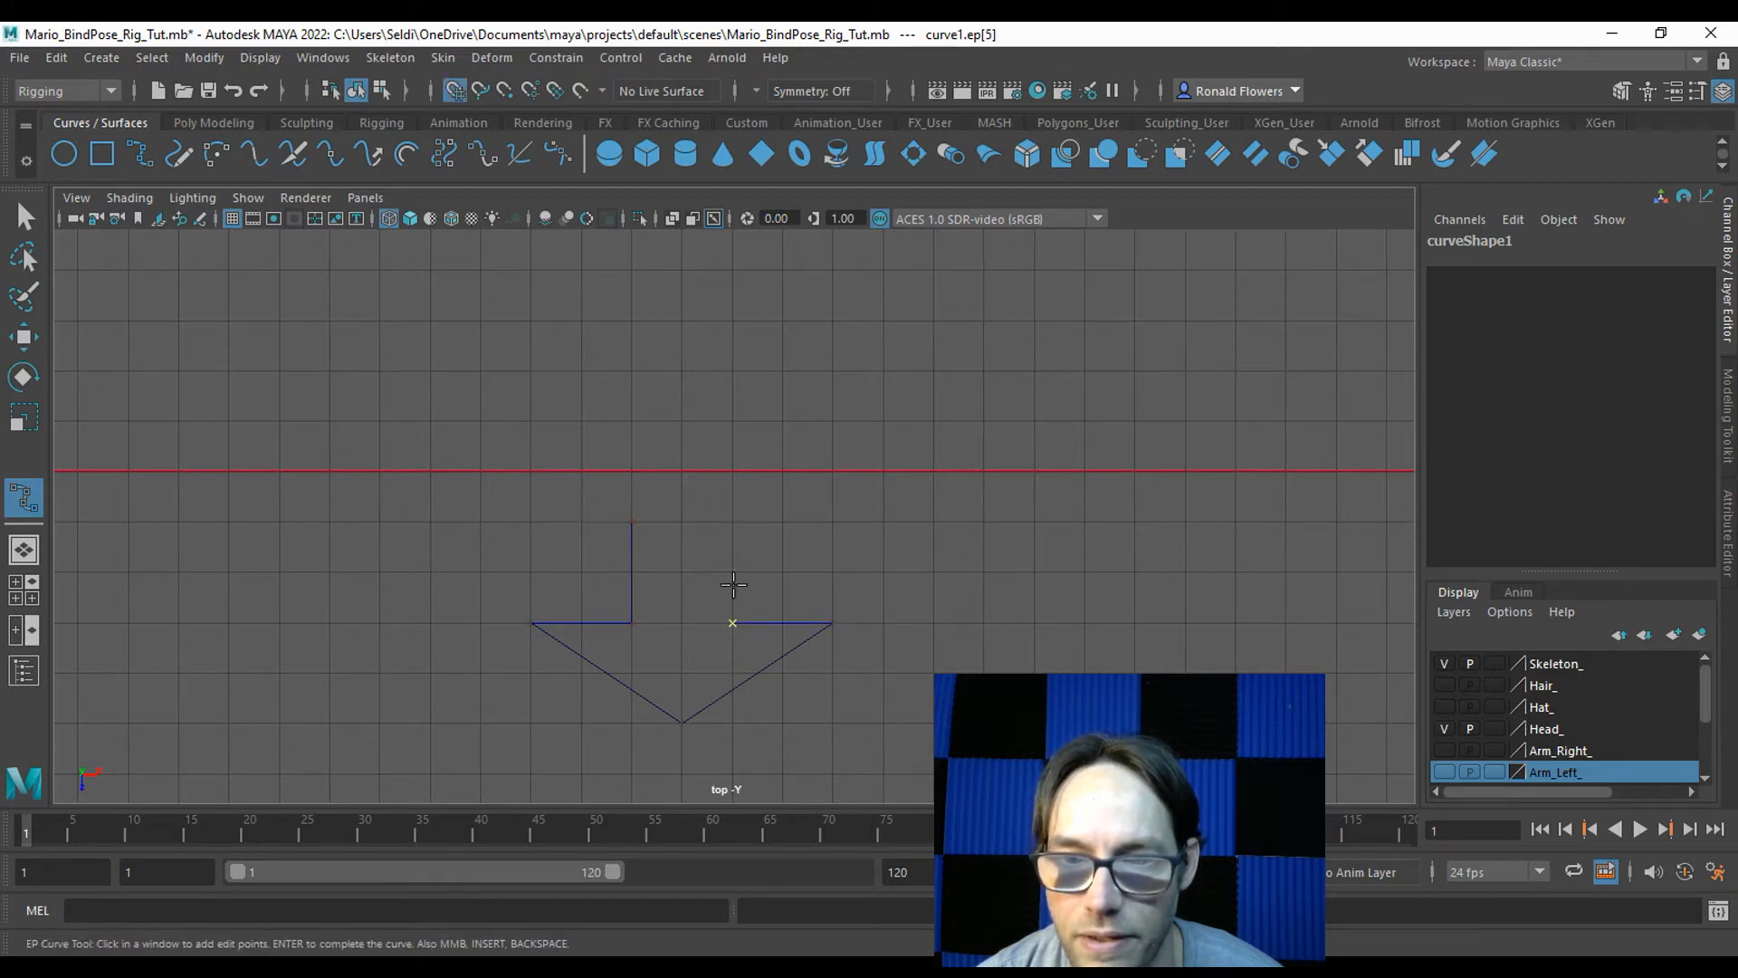
left_click(732, 521)
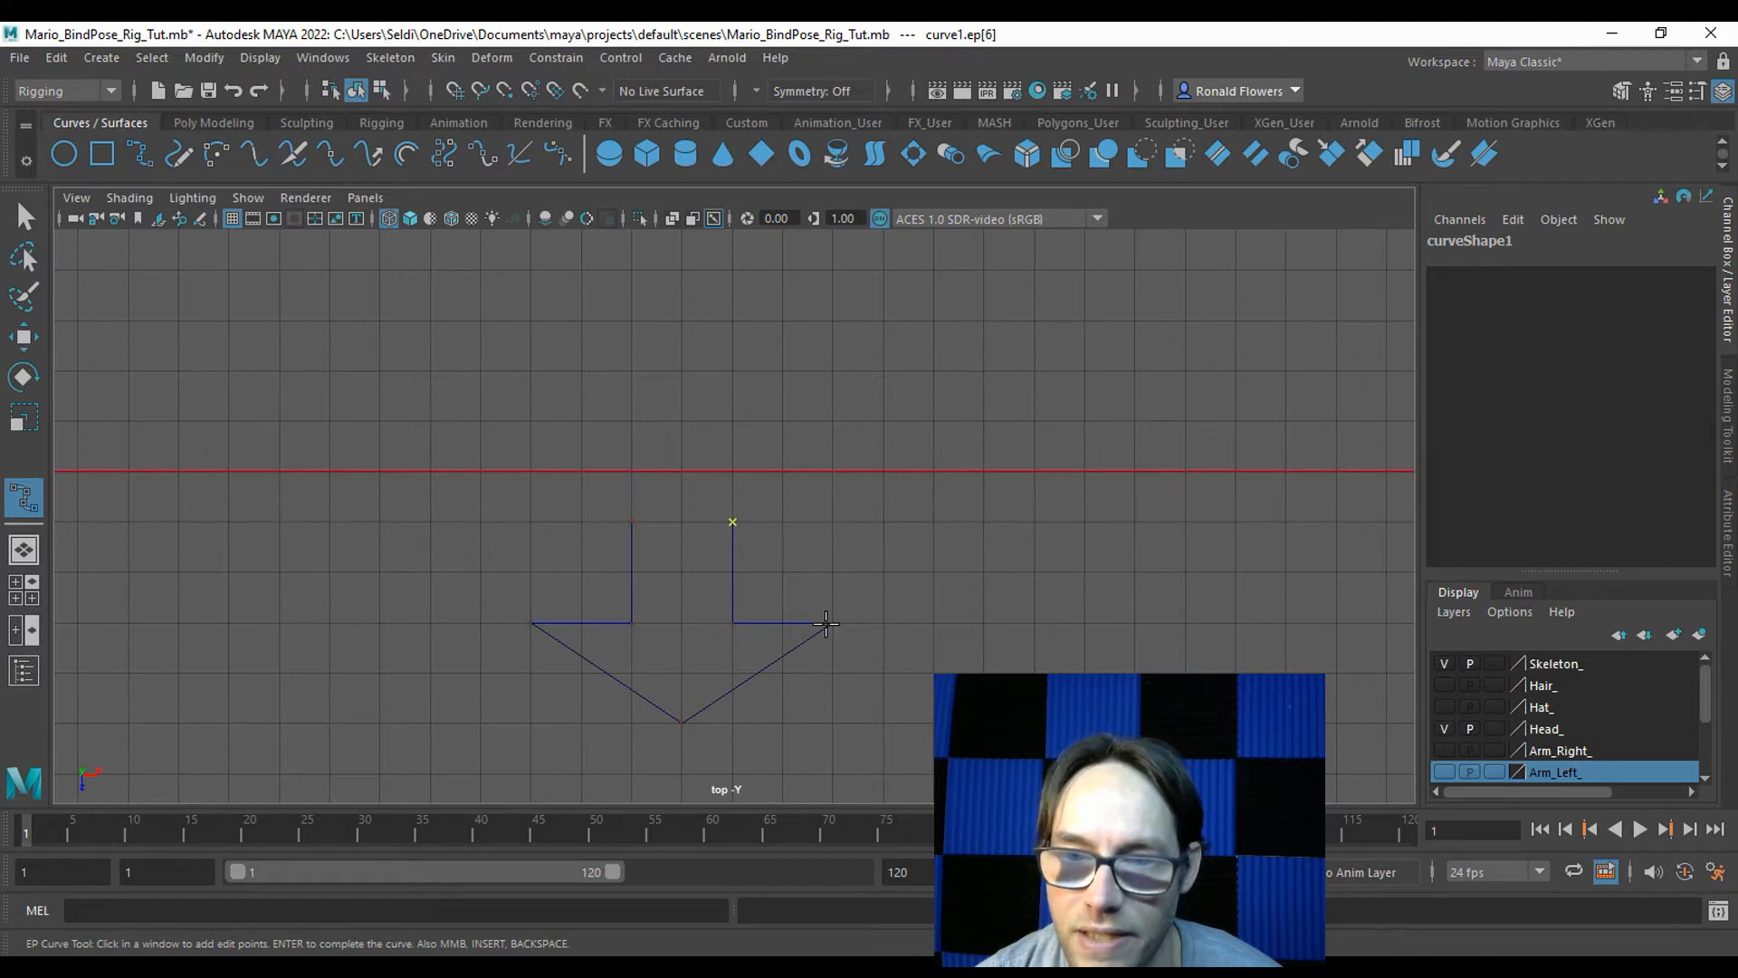
Extend the curve into a right-pointing arrow with a shaft three grid squares long, one-square barbs and a tip on the X axis.
left_click(887, 522)
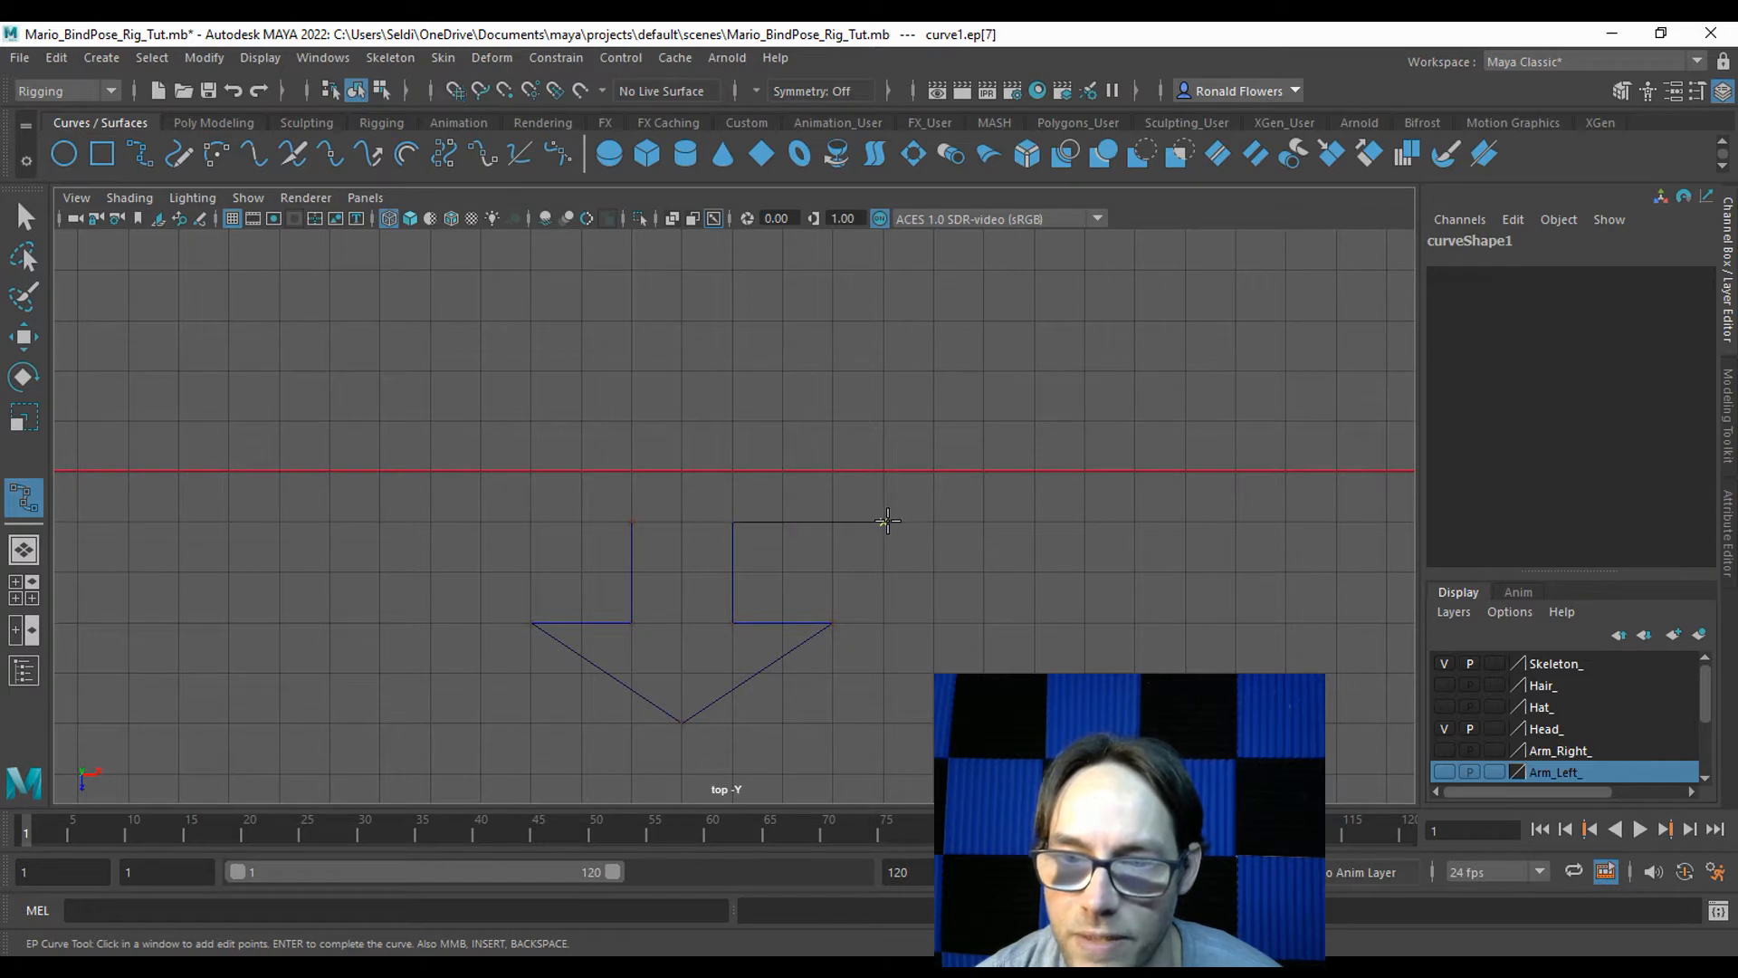
left_click(884, 571)
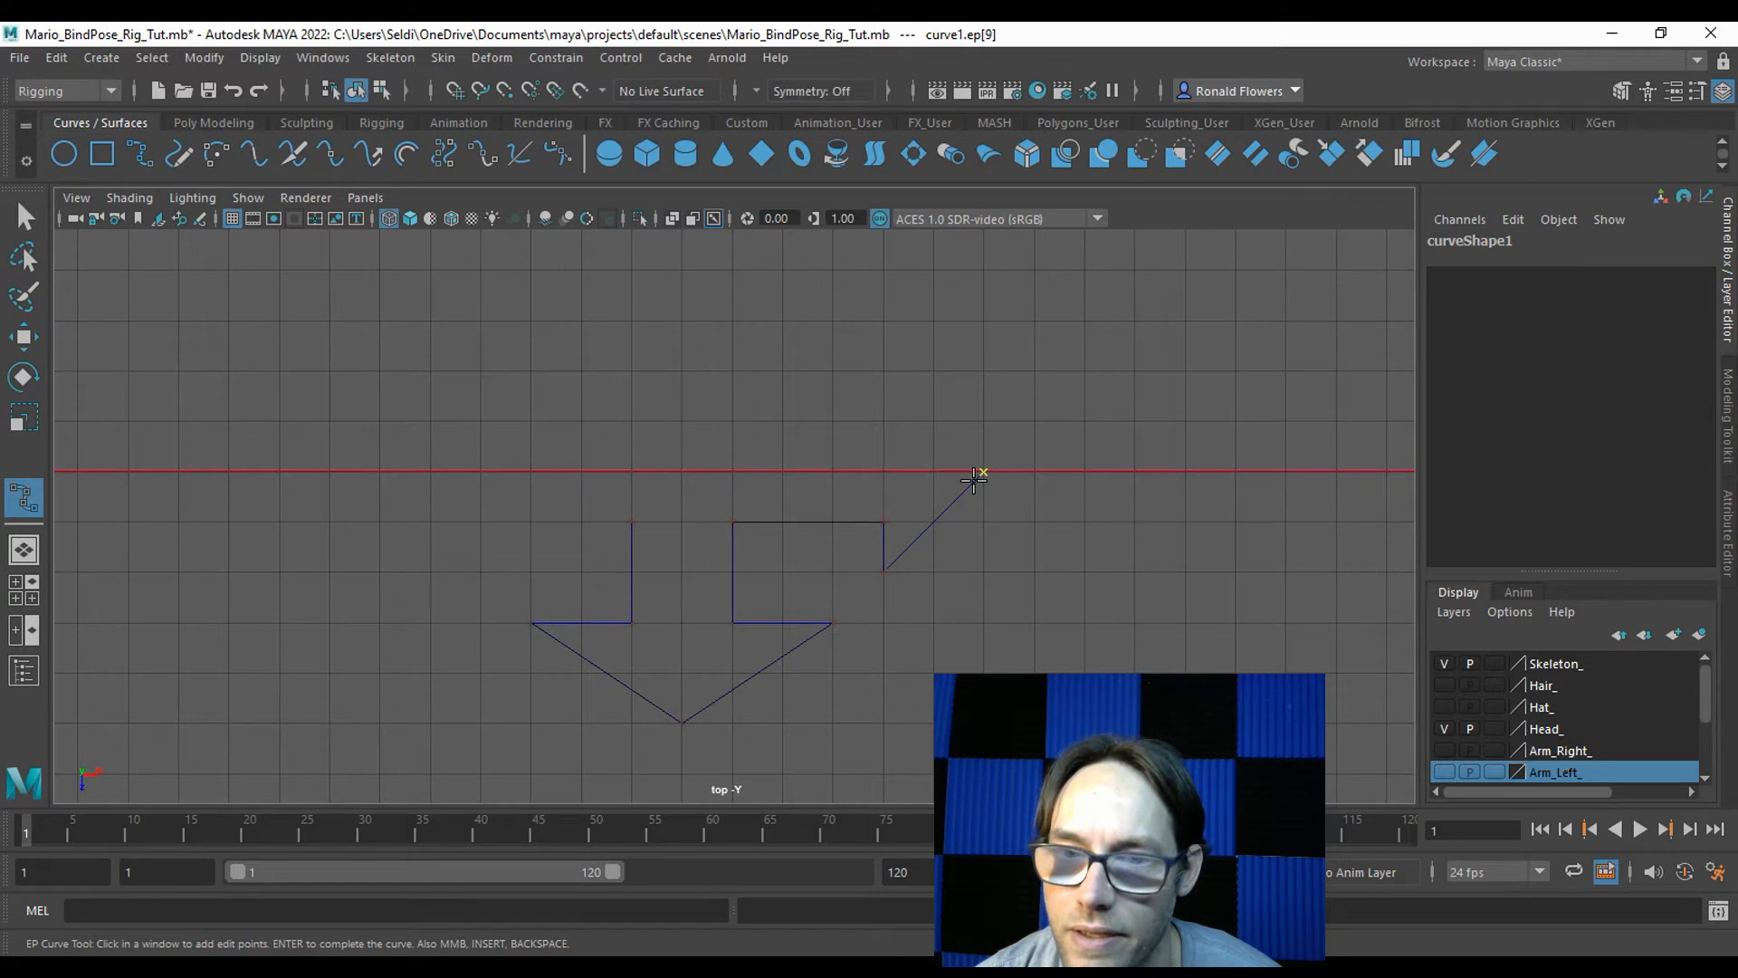
left_click(883, 417)
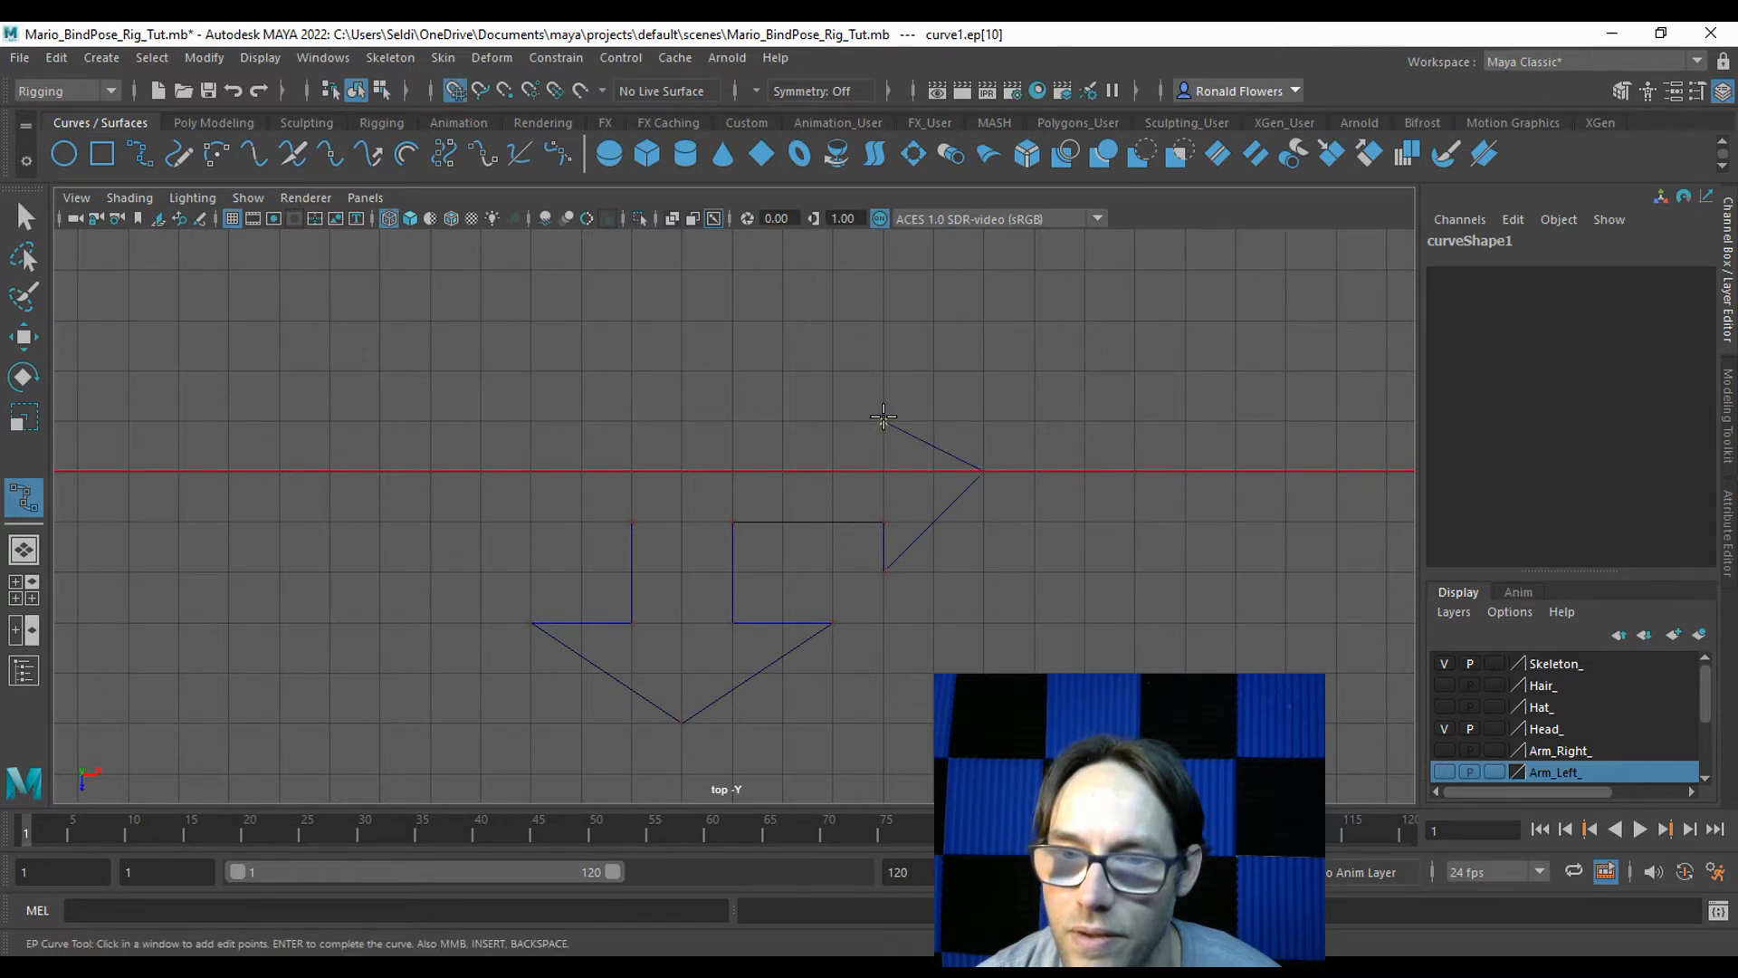
key("ctrl+z")
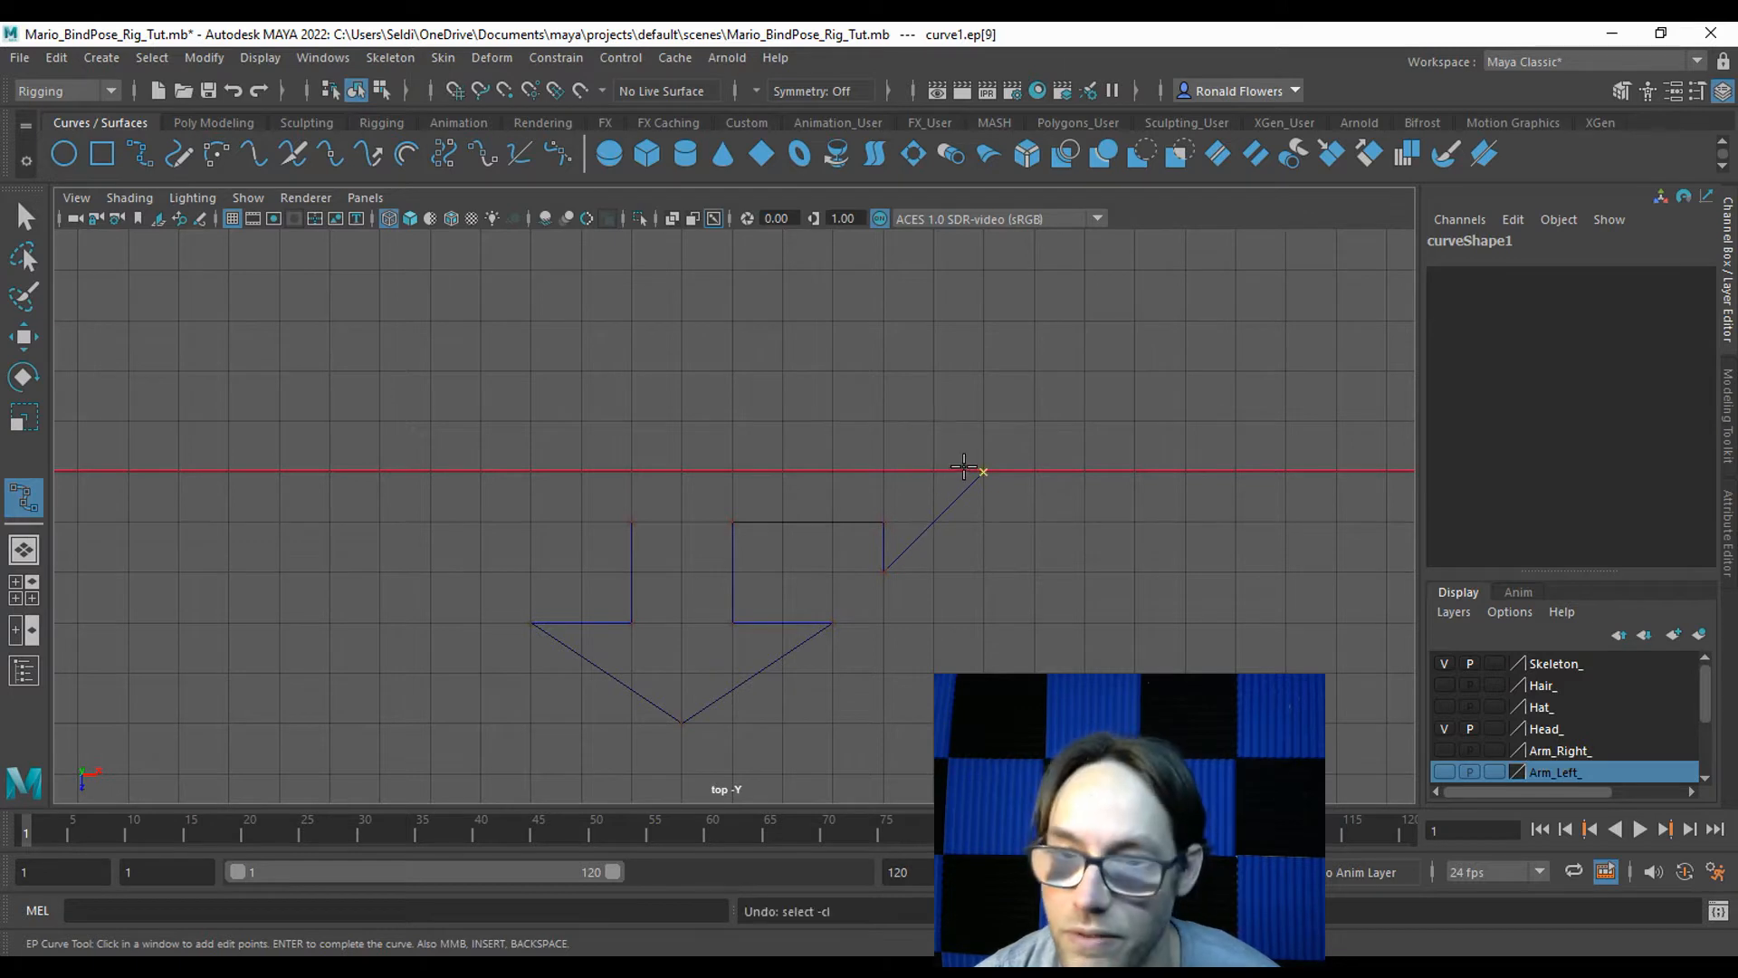
left_click(884, 371)
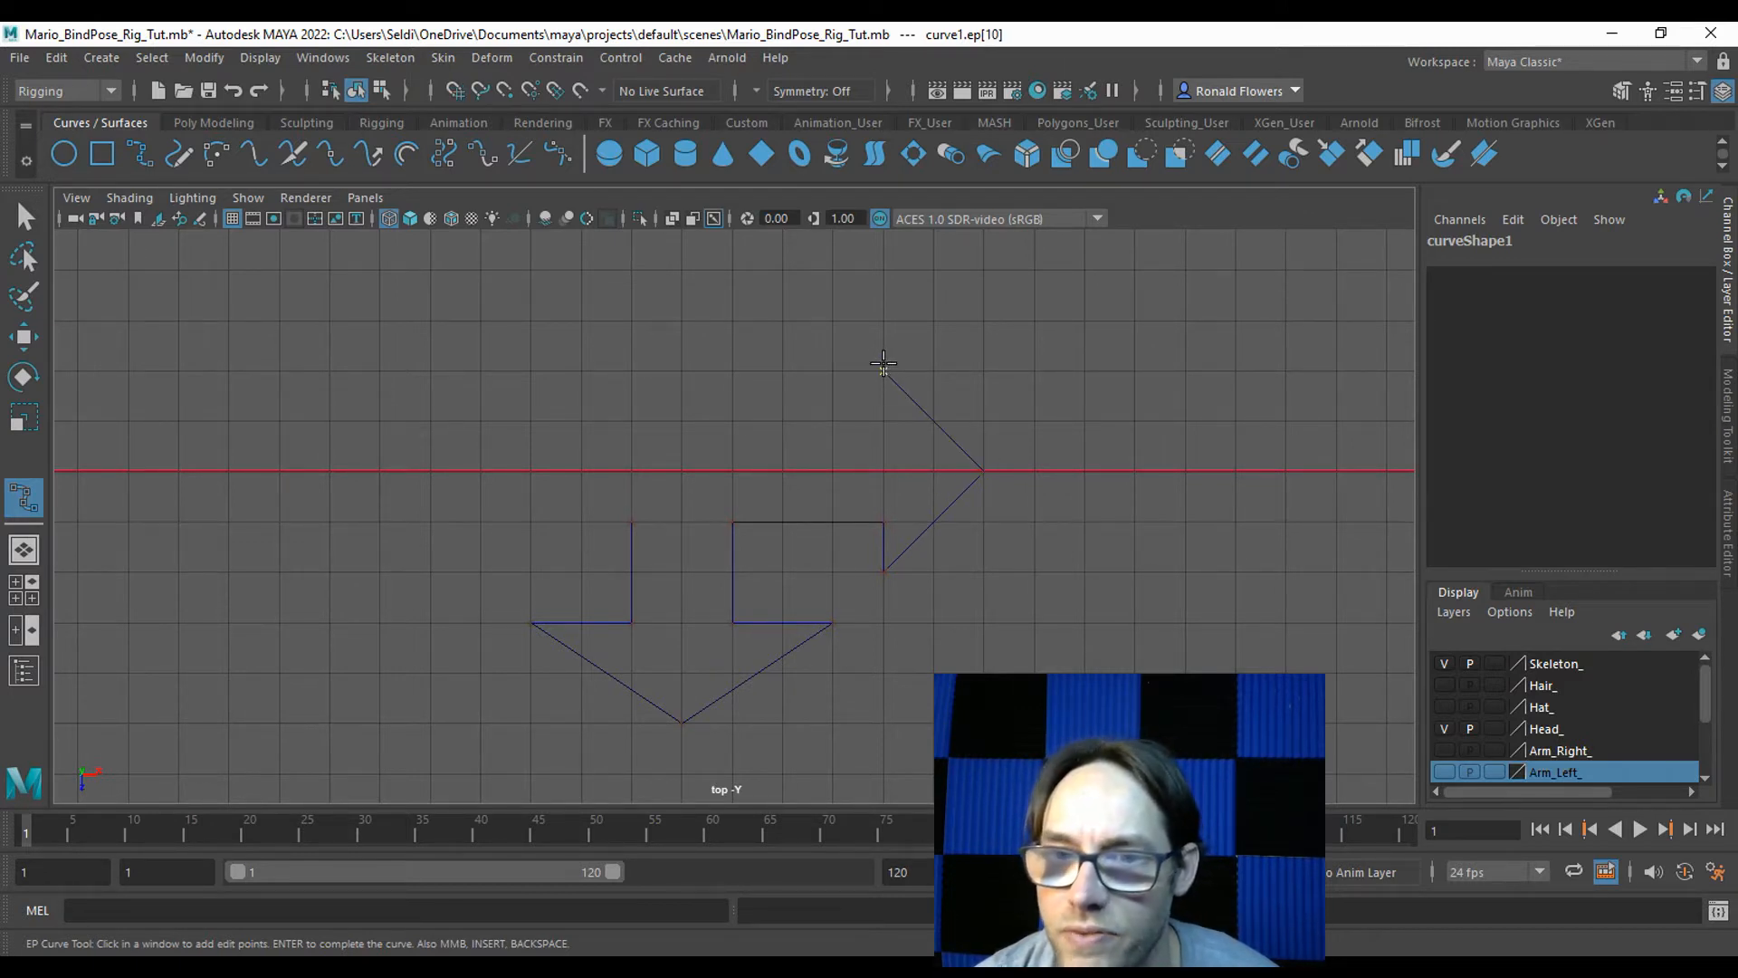
left_click(890, 422)
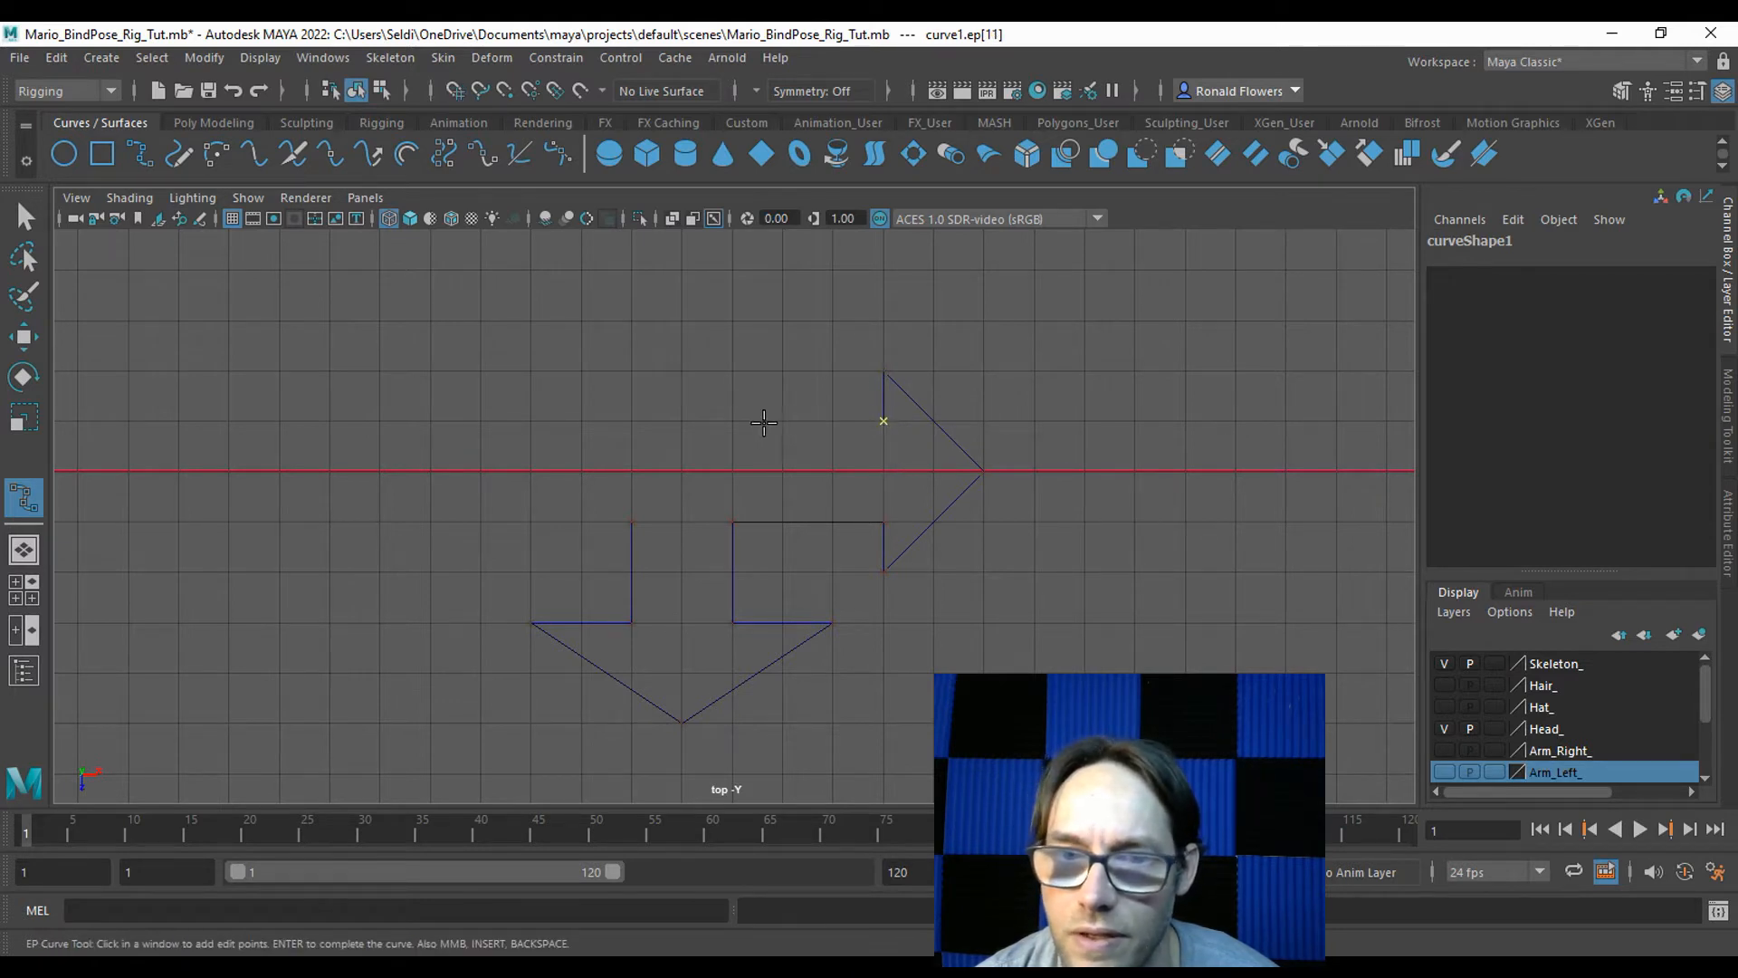
left_click(733, 421)
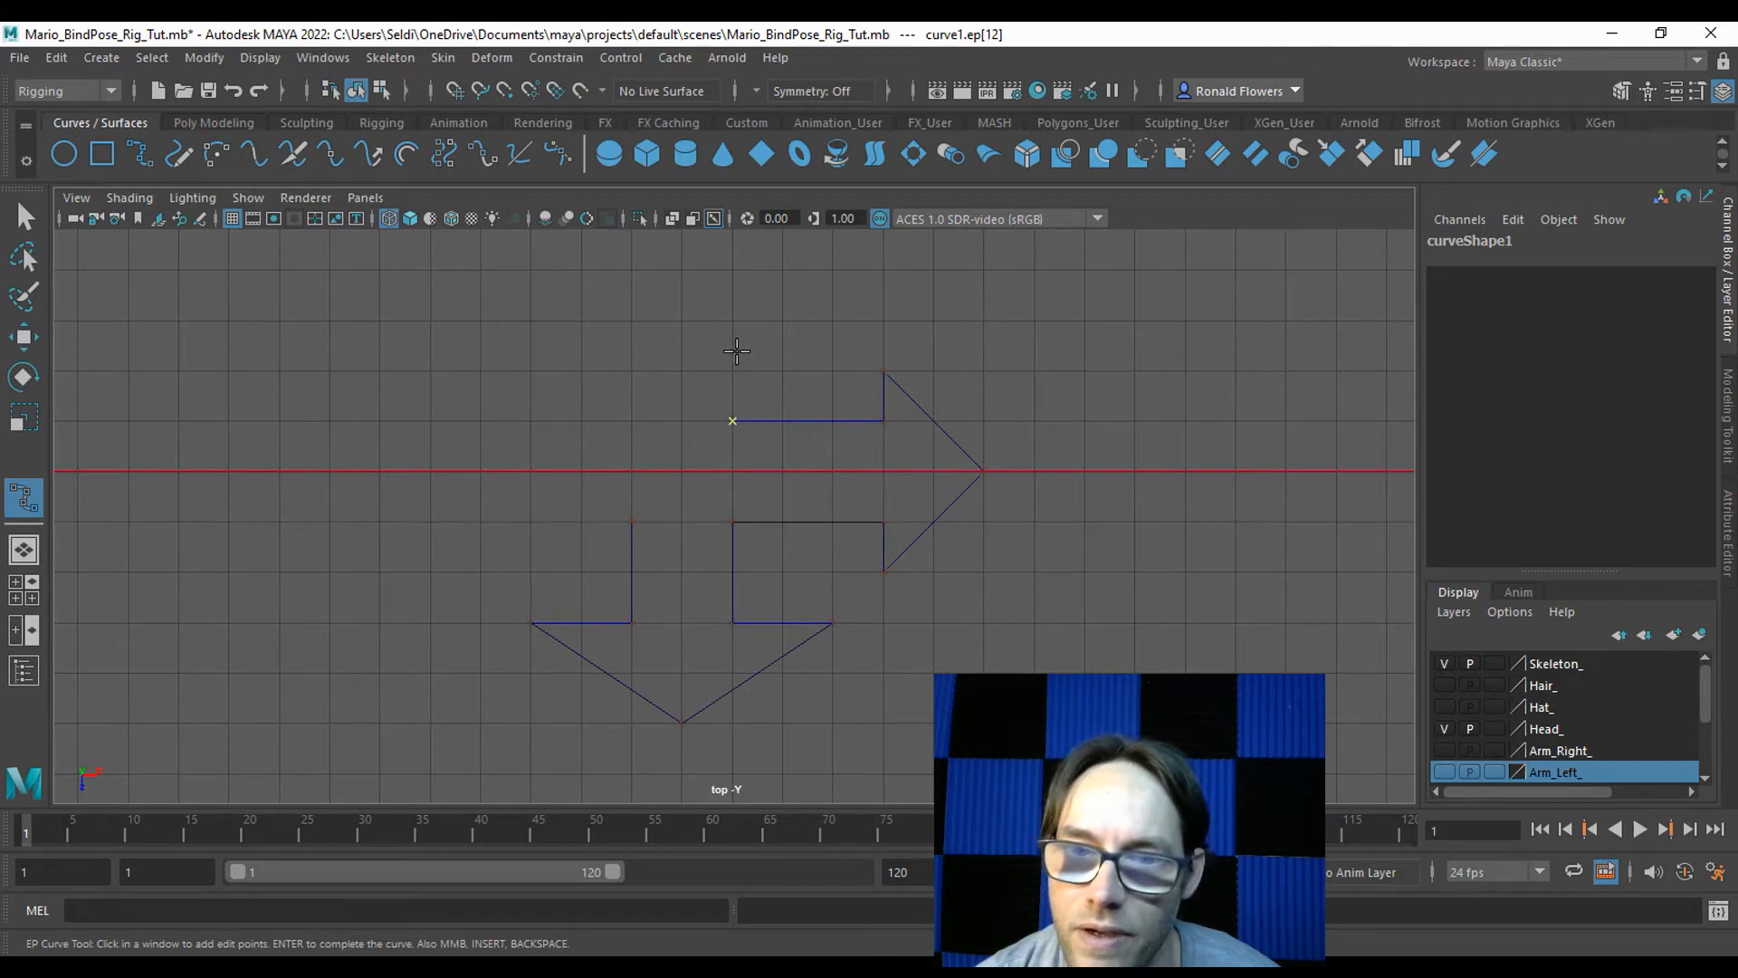
Continue the curve into an upward arrow with a shaft two grid squares long, one-square barbs and a centered tip two squares above them.
key("x")
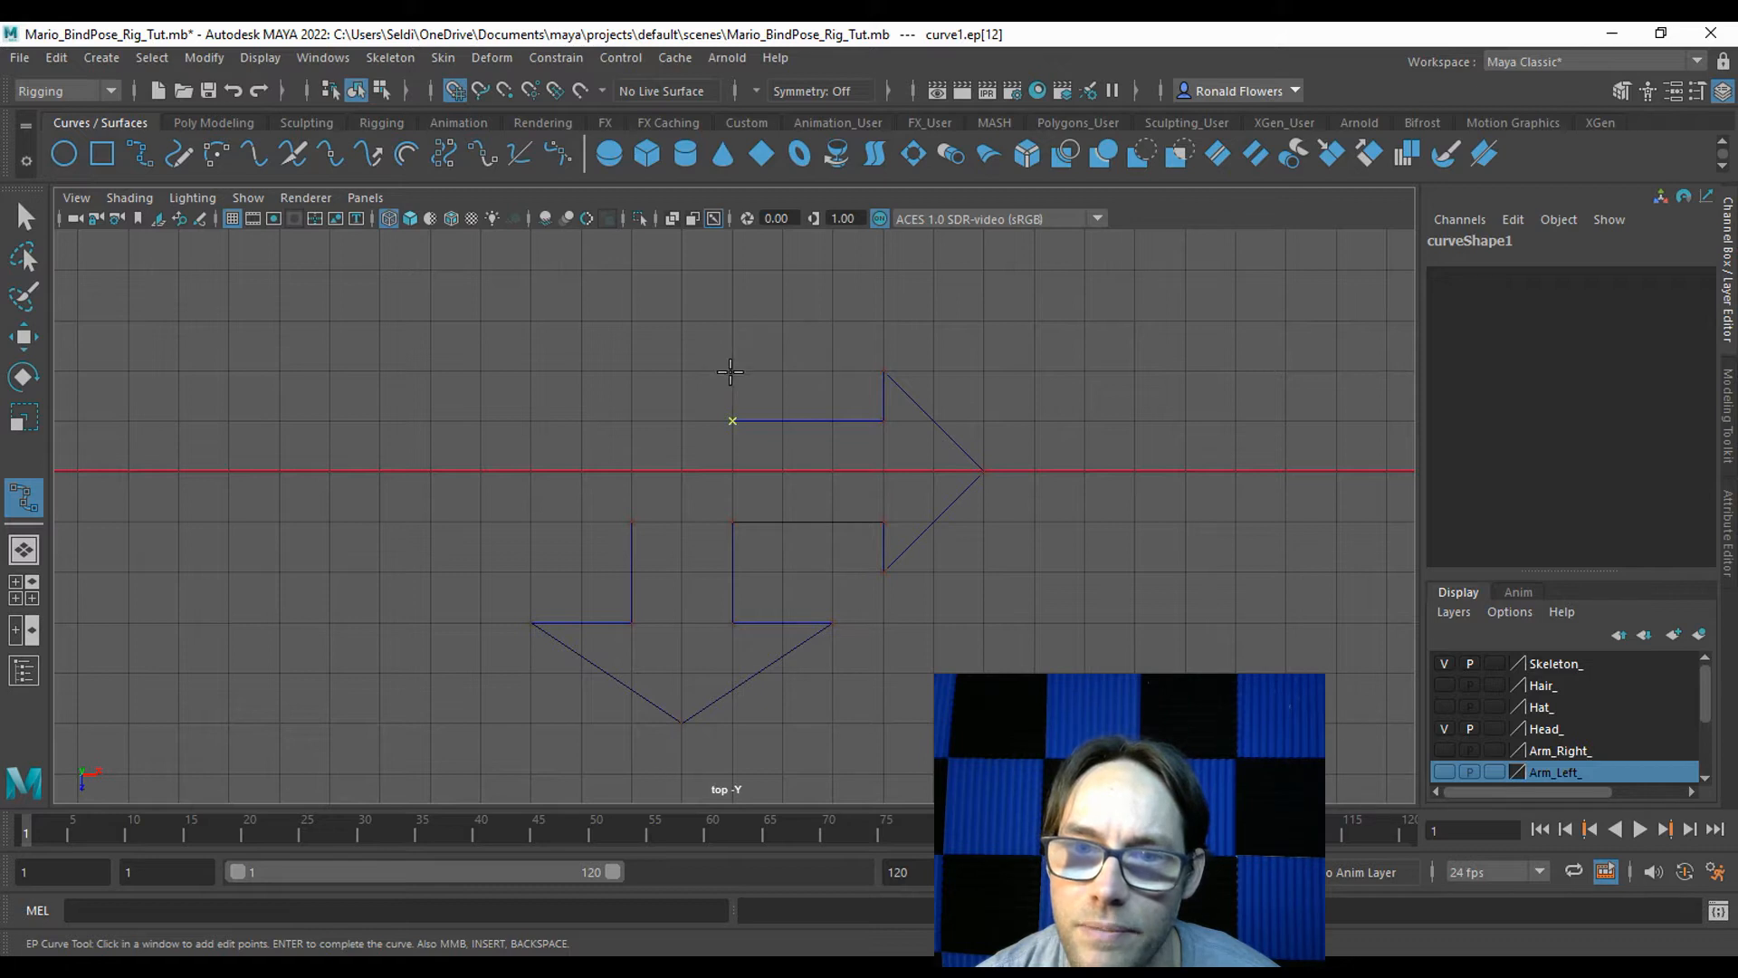
left_click(732, 321)
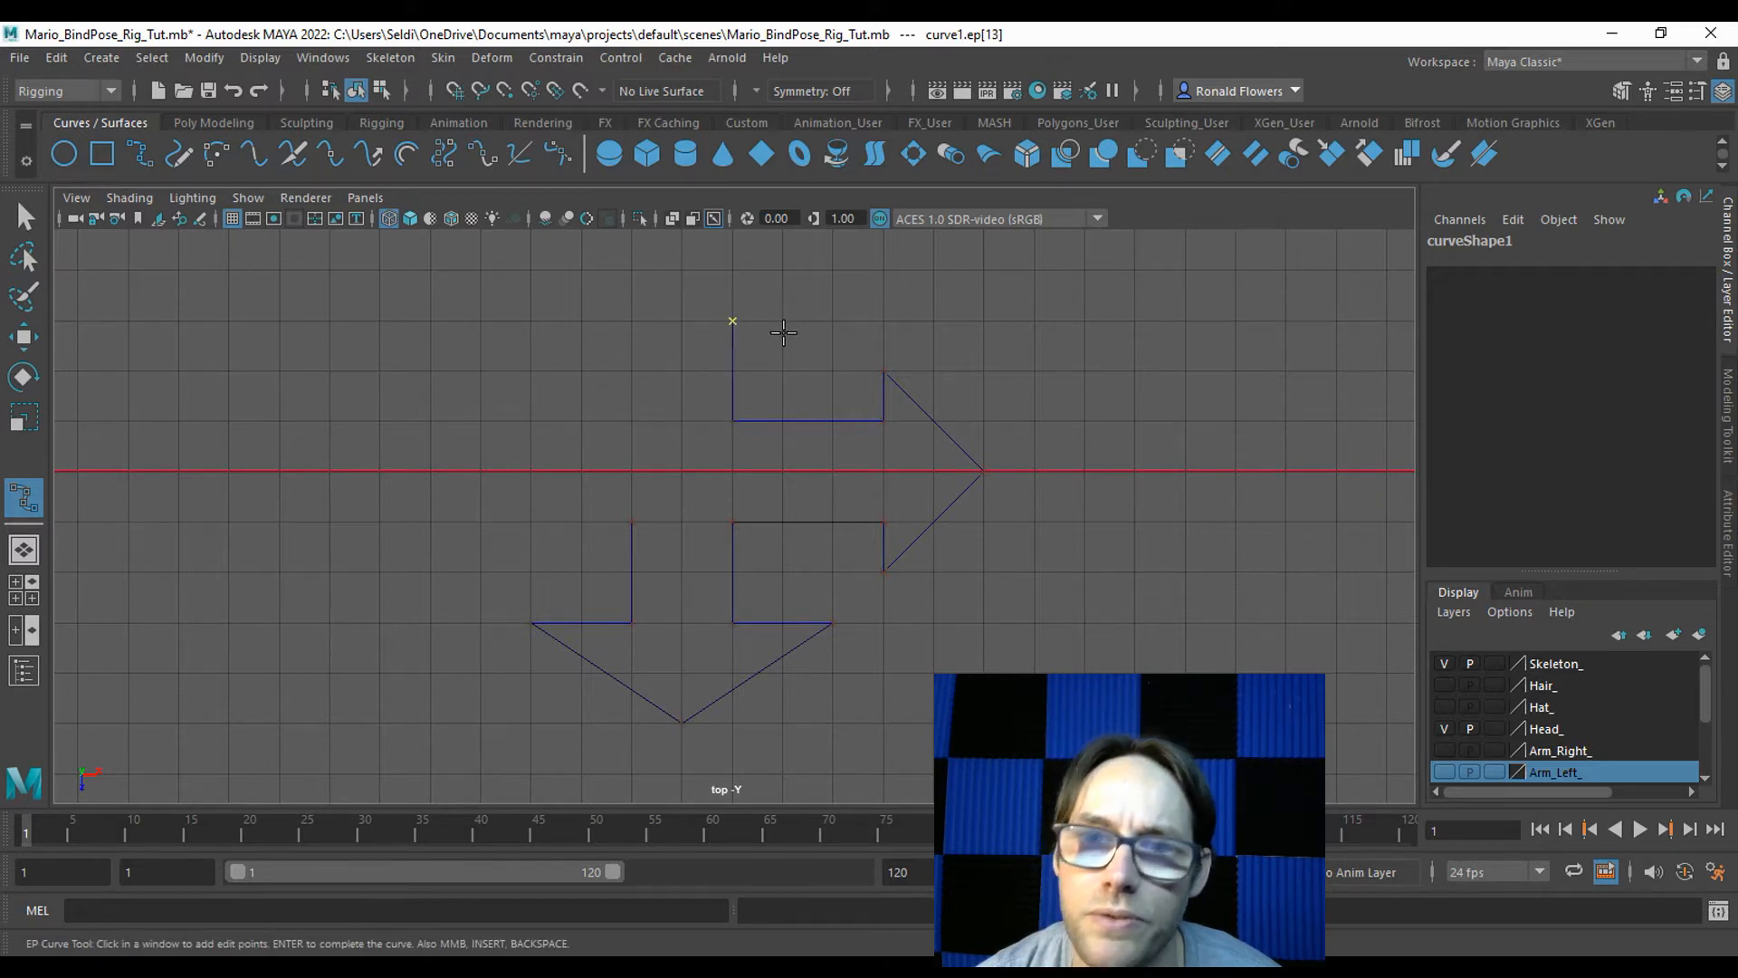
middle_click_drag(799, 326, 821, 441, "alt")
key("x")
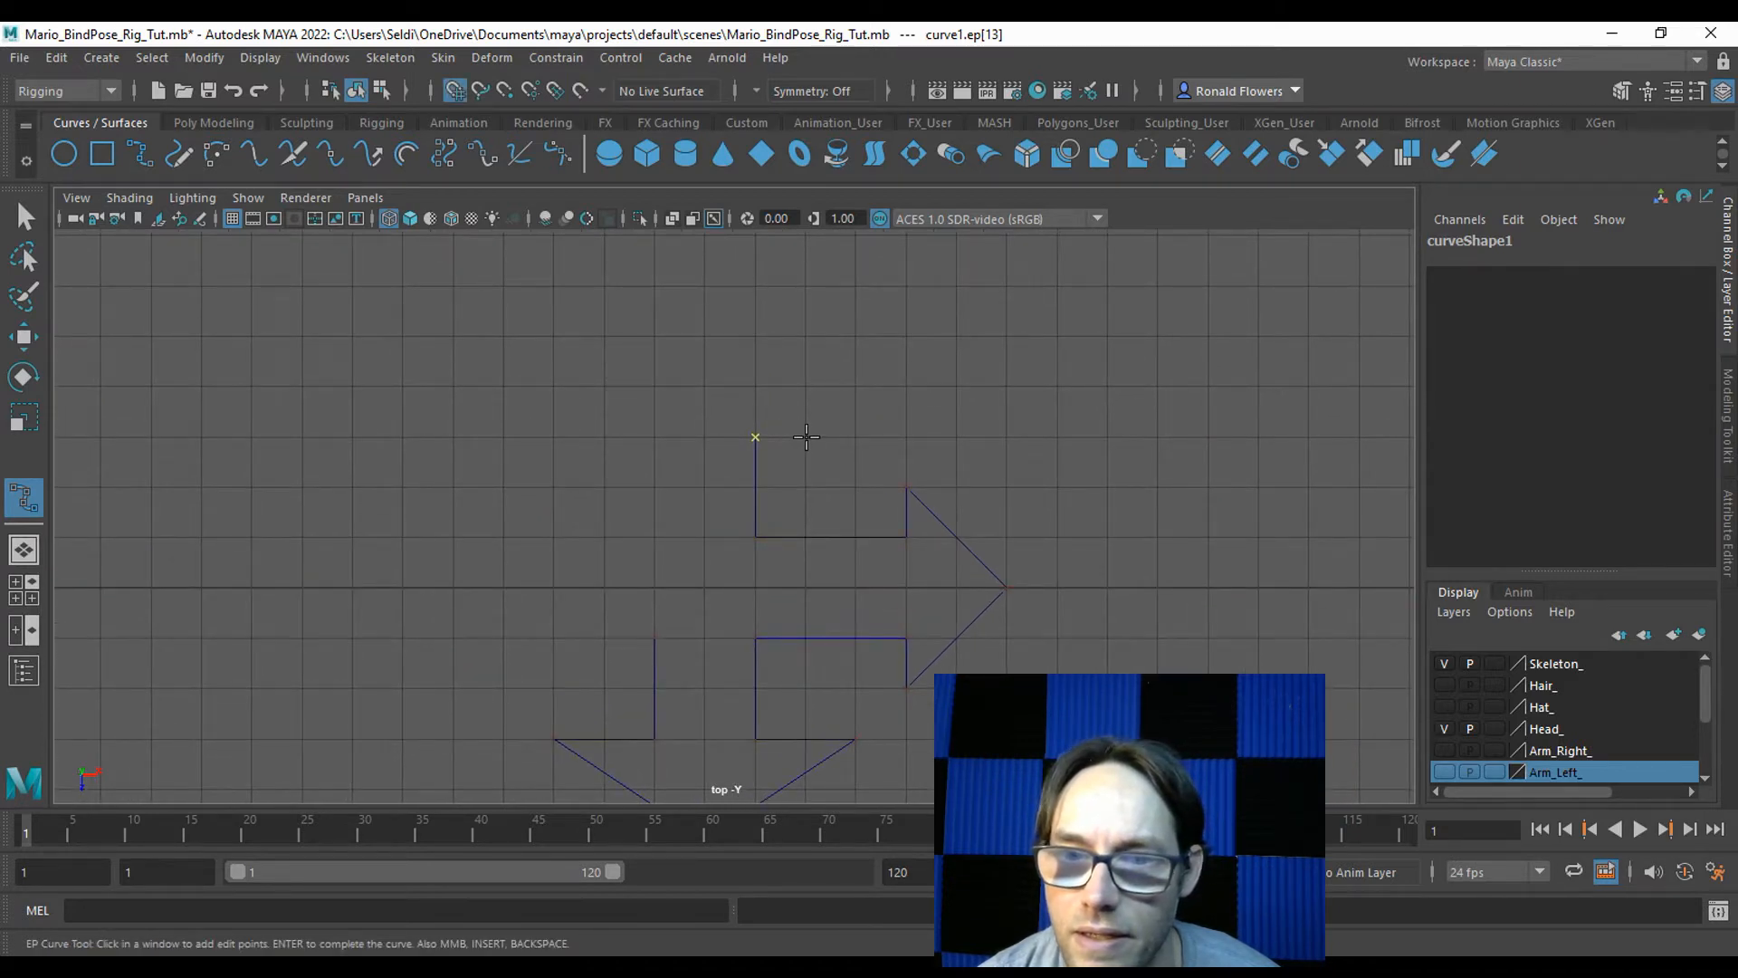
left_click(806, 437)
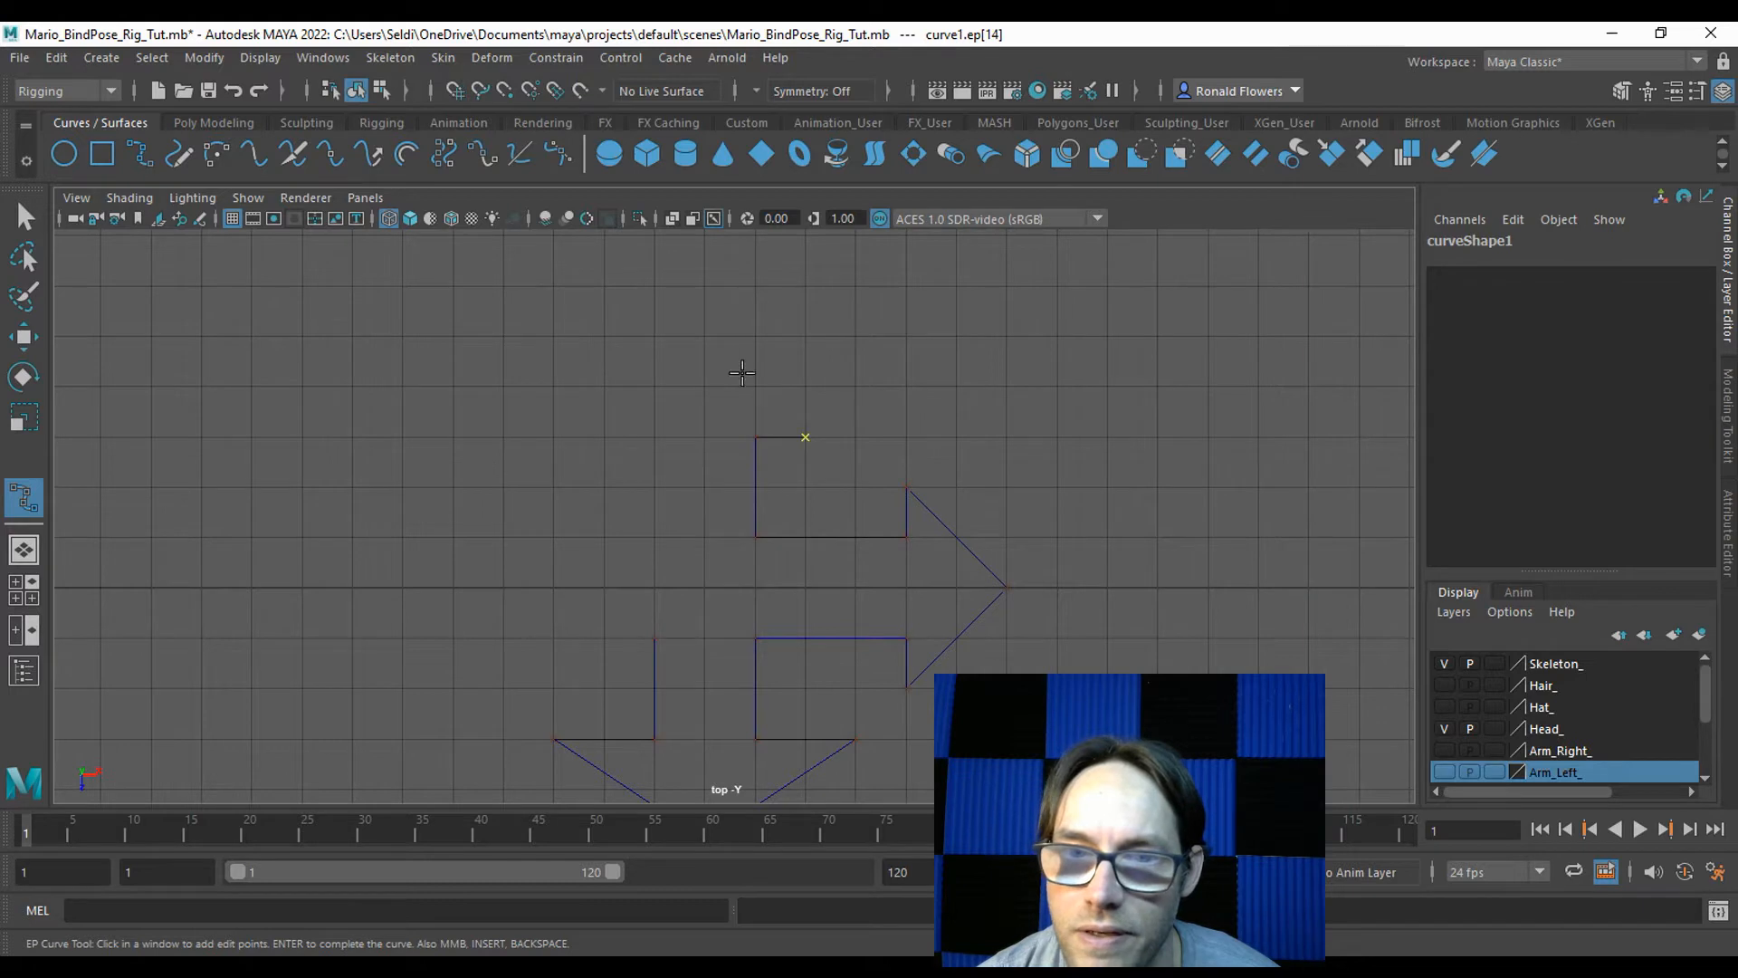
key("x")
left_click(699, 334)
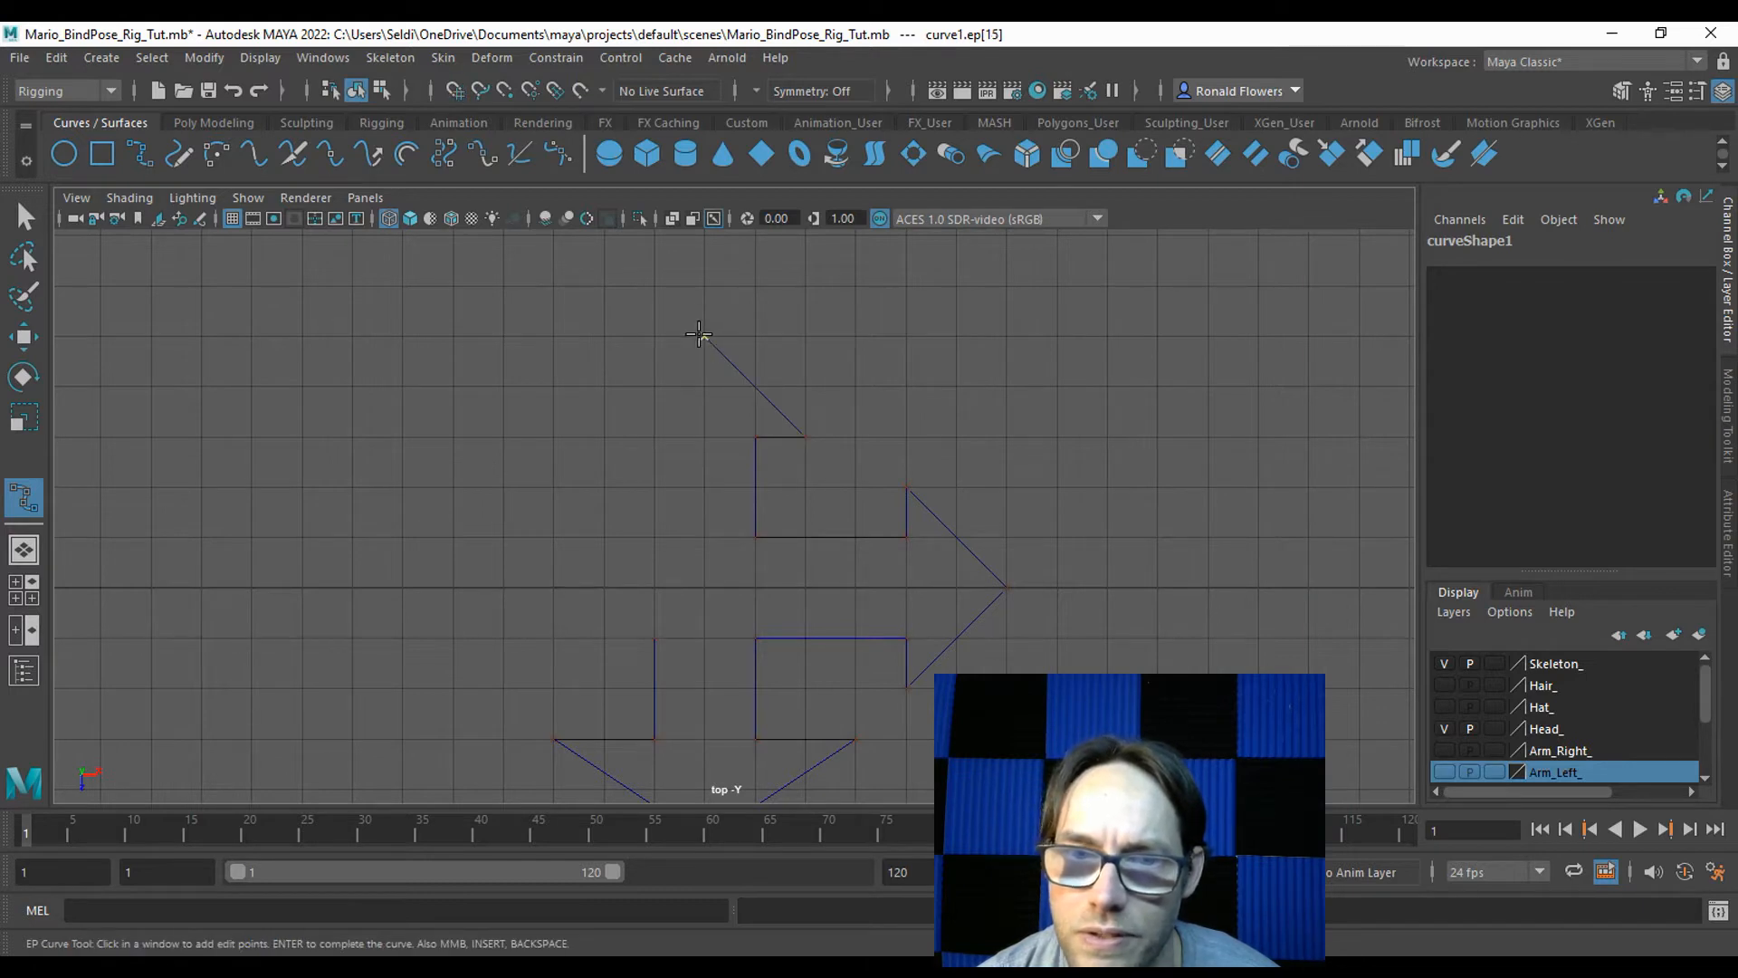
left_click(599, 438)
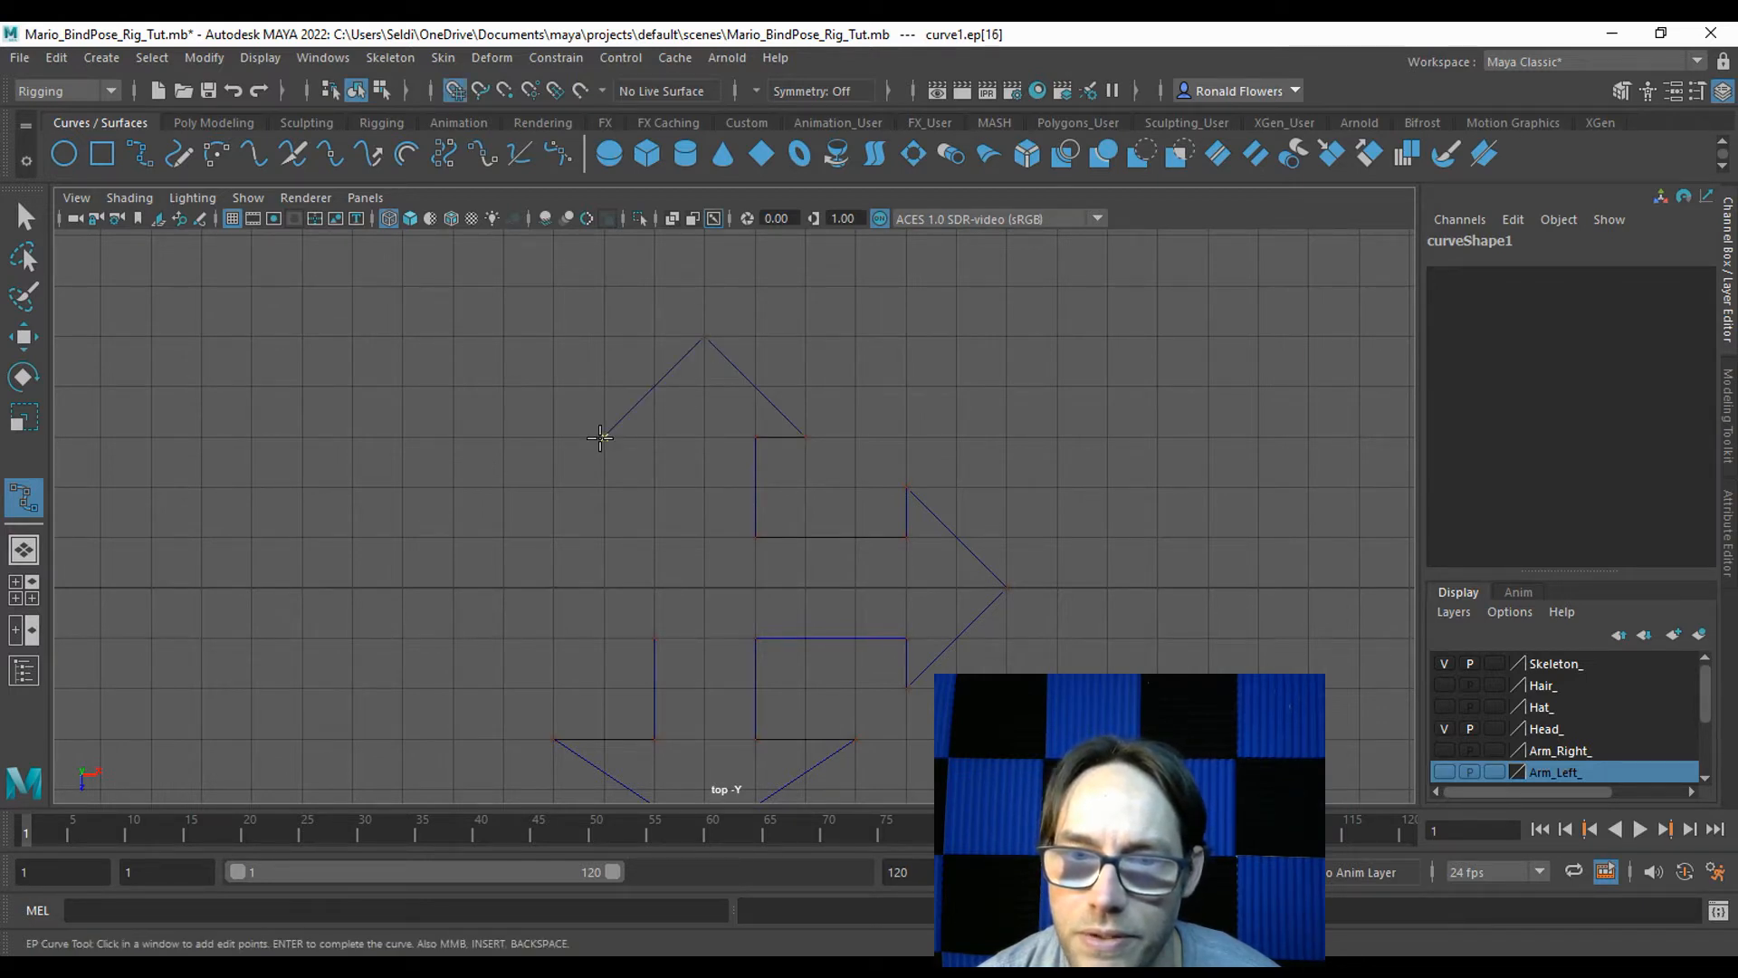
key("x")
left_click(656, 437)
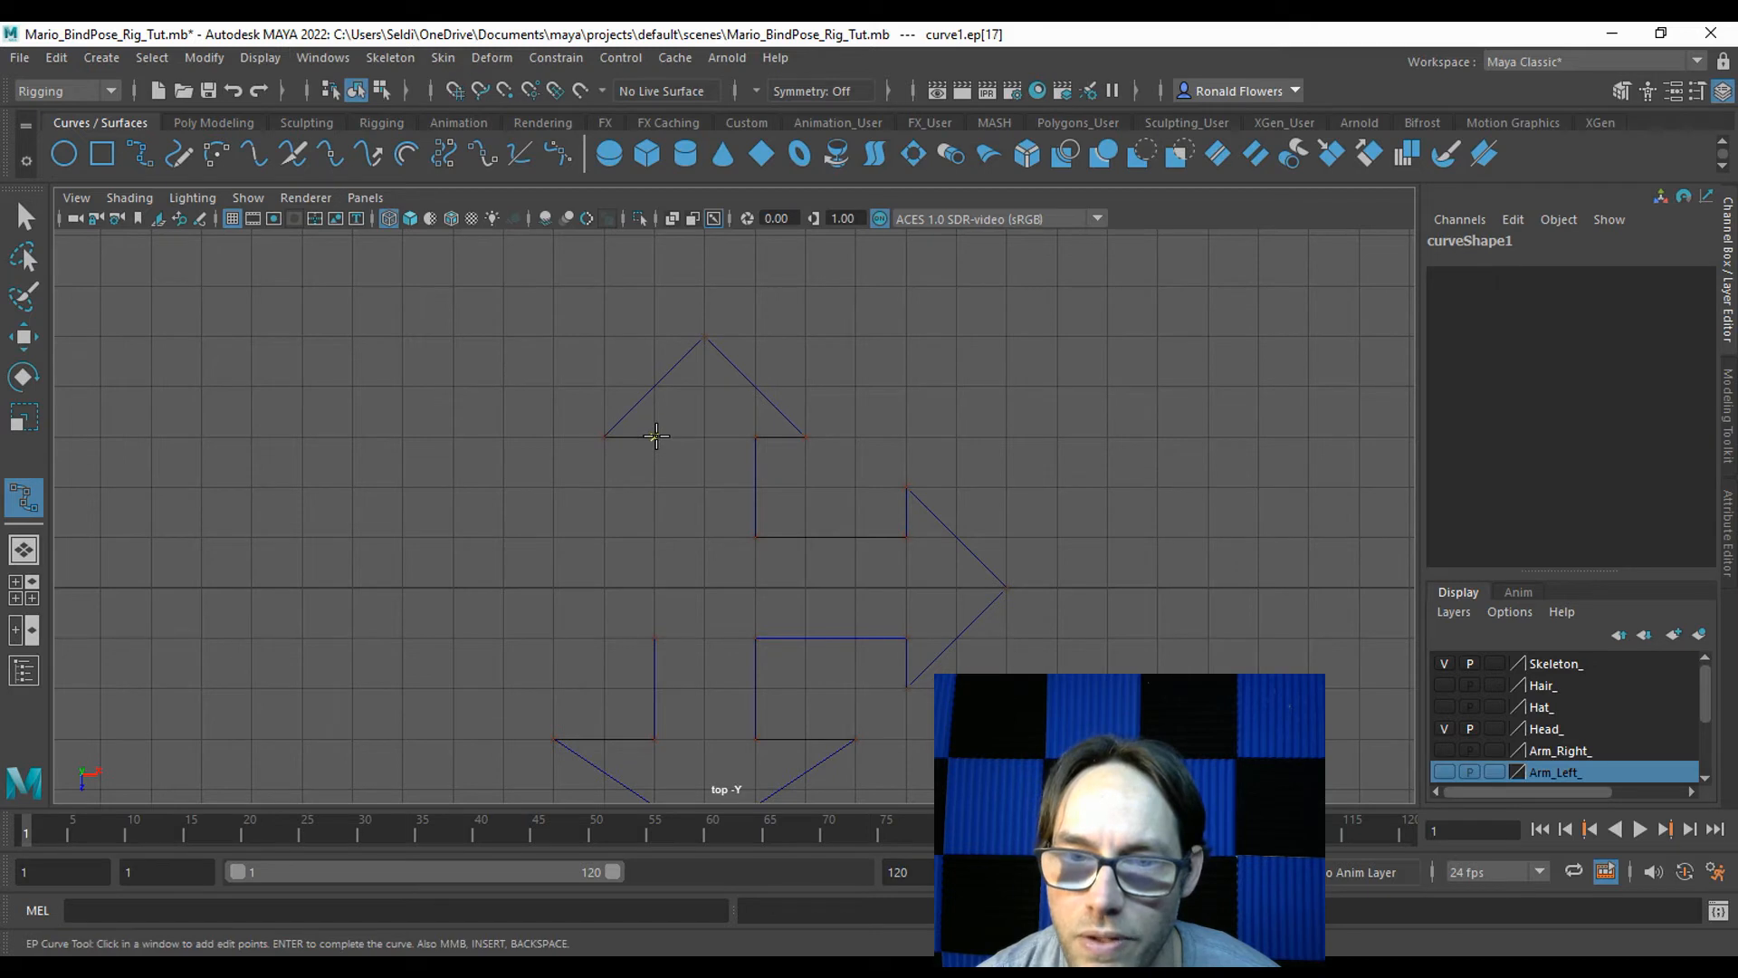
left_click(656, 538)
Add the left-pointing arrow mirroring the right one, return to the curve's starting point and complete the four-way arrow curve.
middle_click_drag(656, 538, 743, 427, "alt")
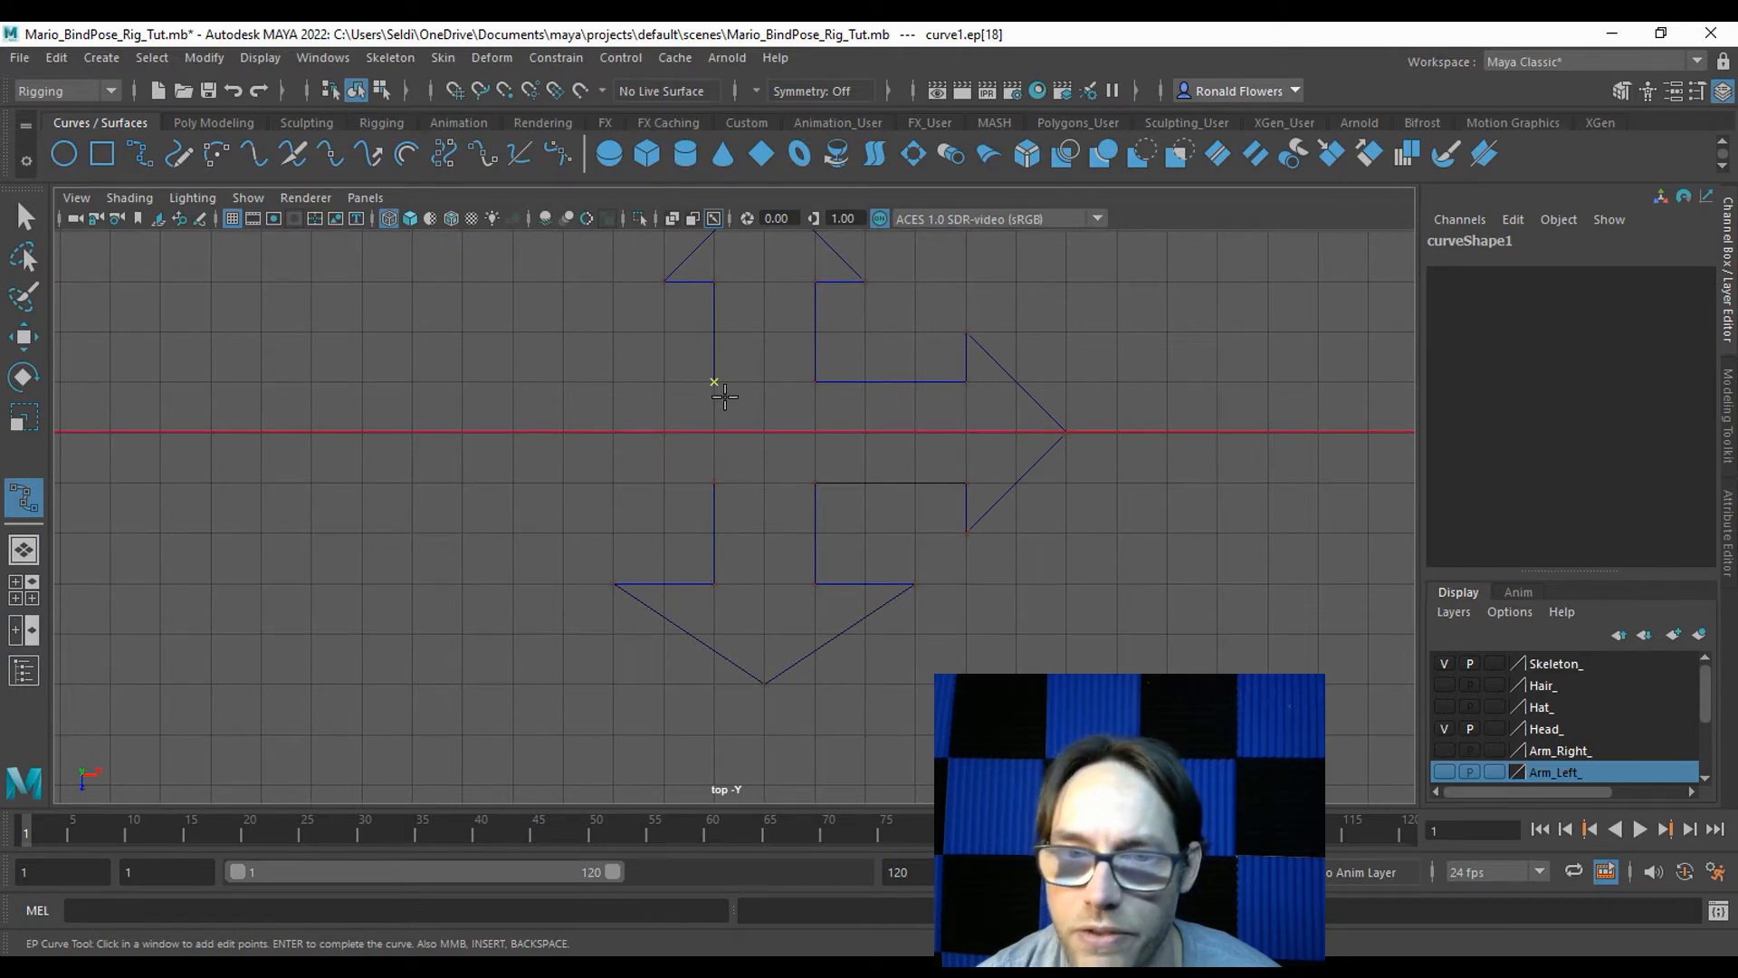
key("x")
left_click(562, 381)
left_click(562, 326)
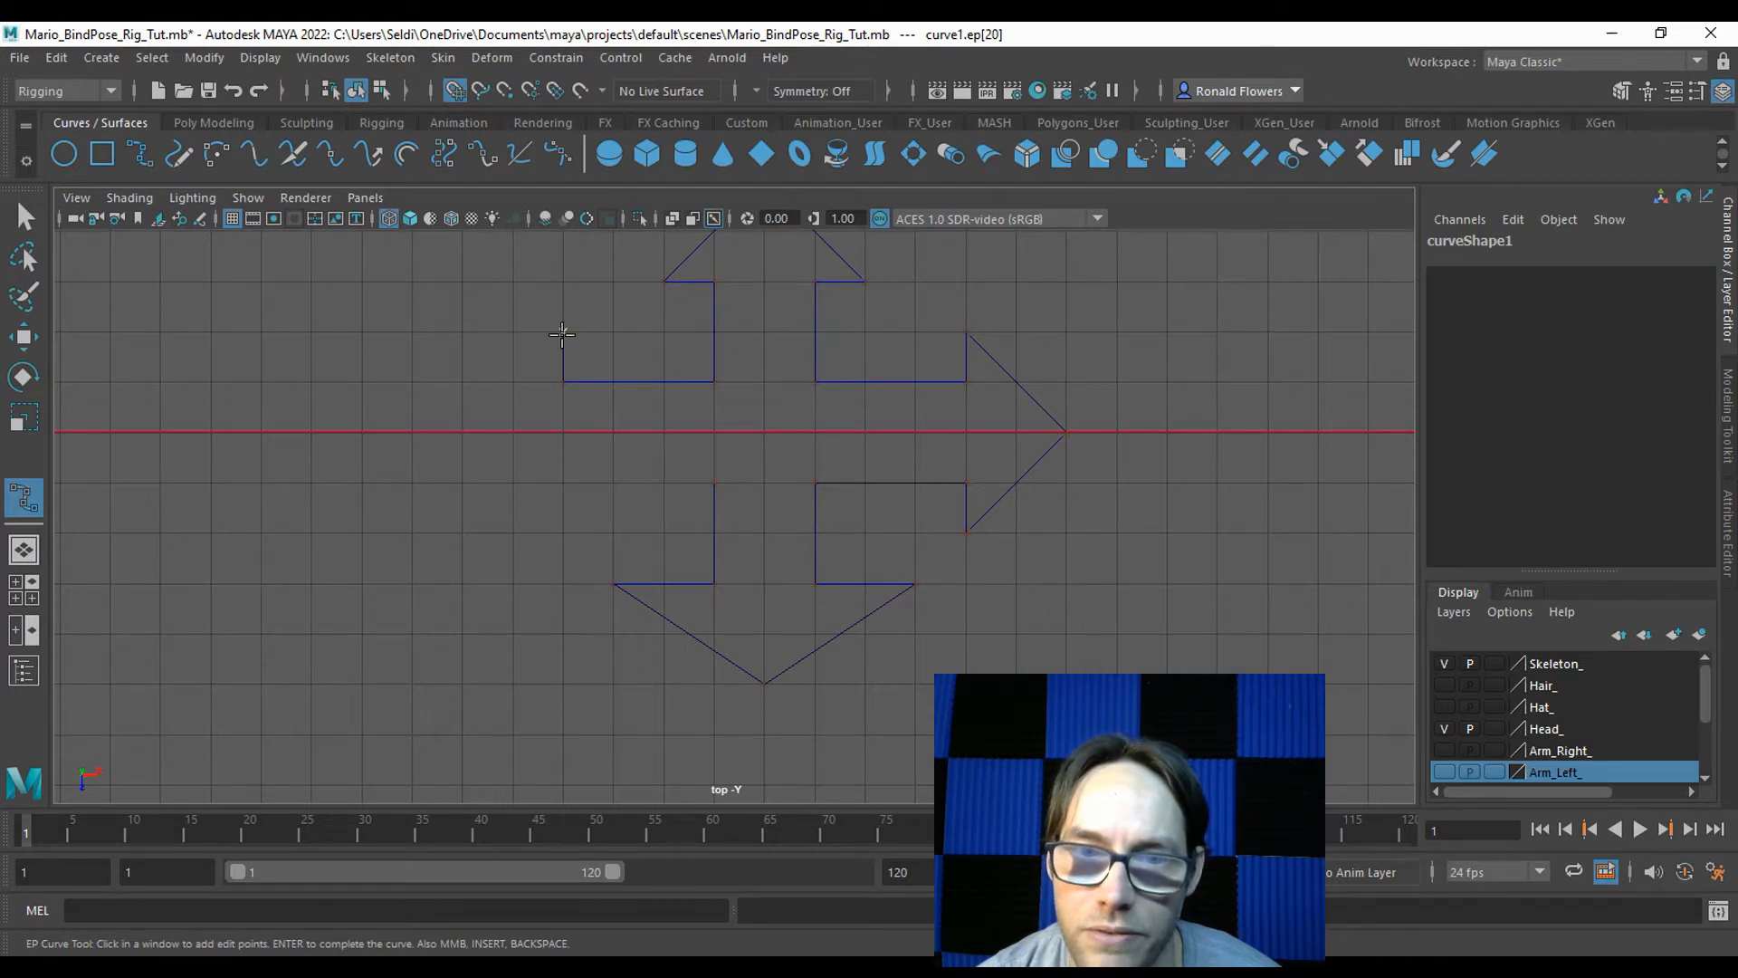
left_click(462, 431)
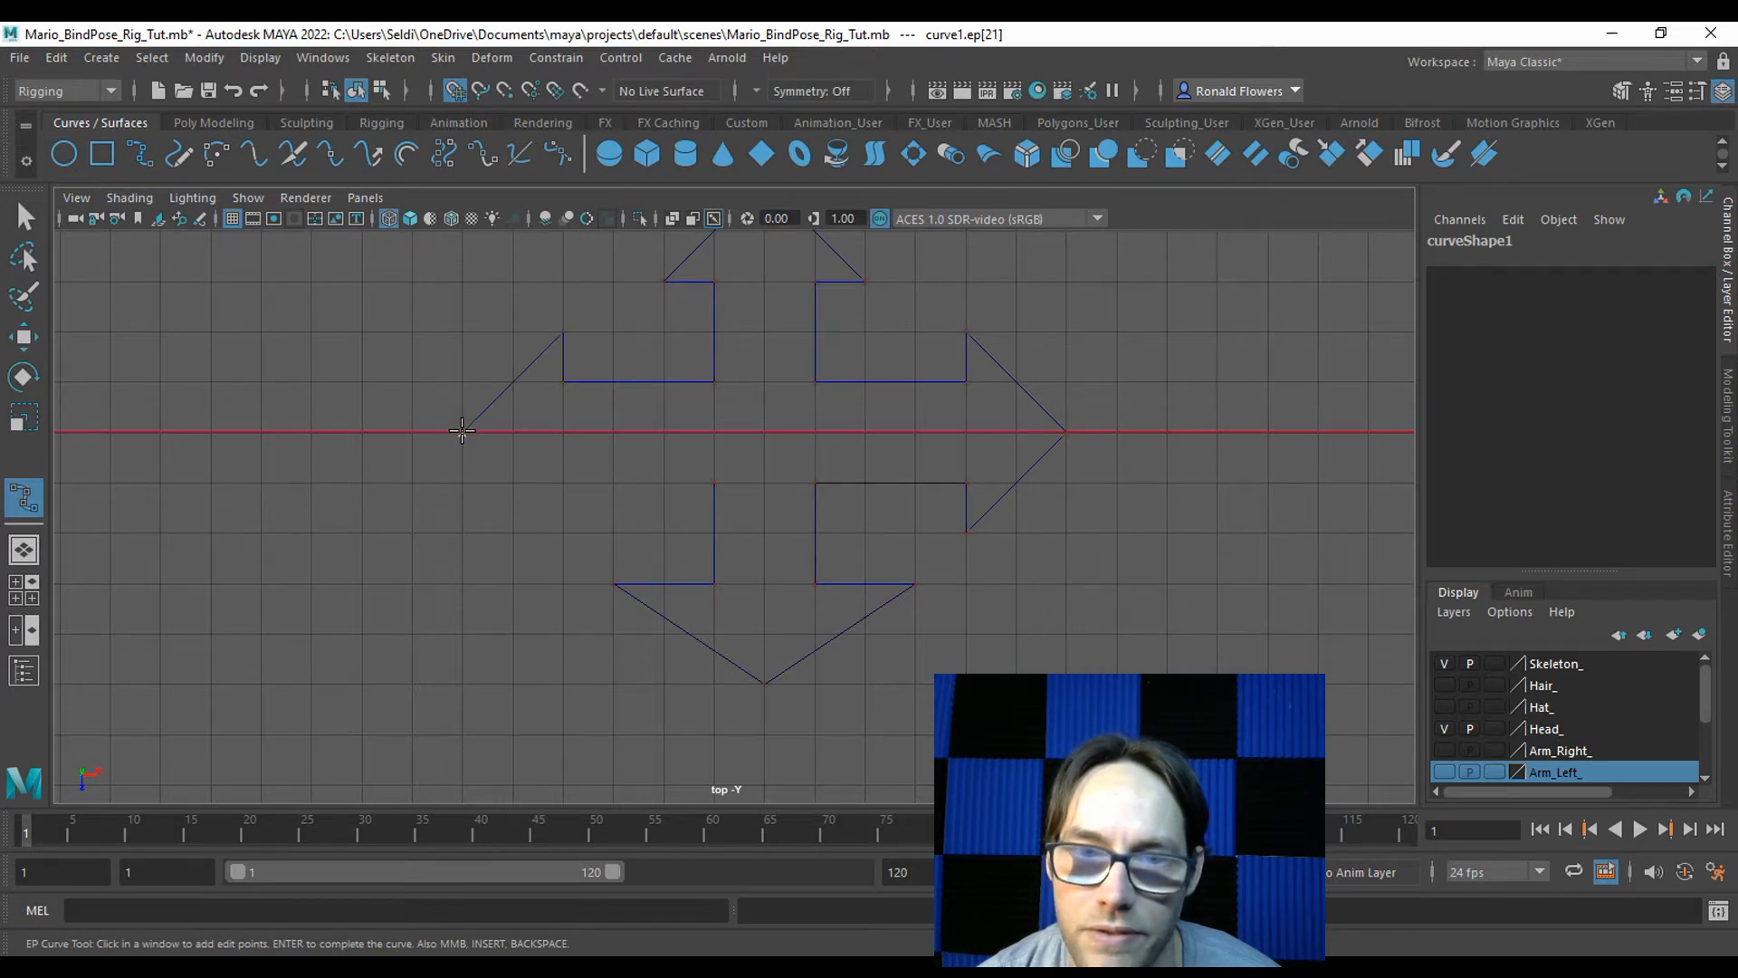
left_click(563, 482)
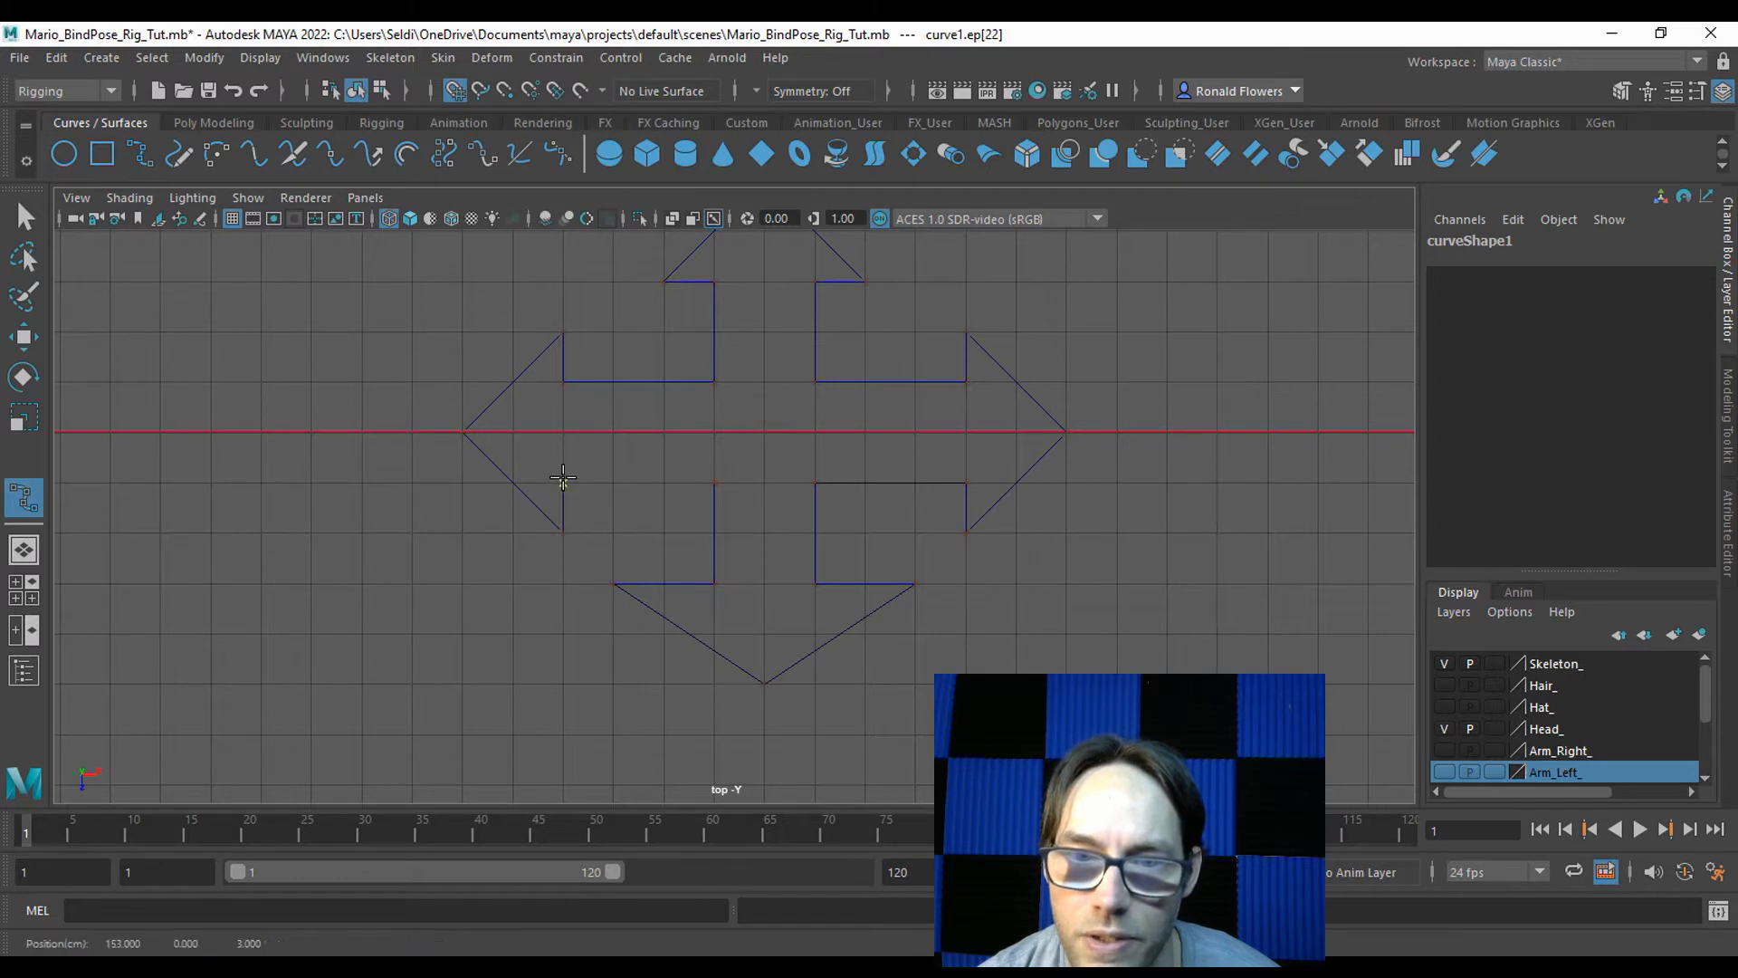
left_click(714, 483)
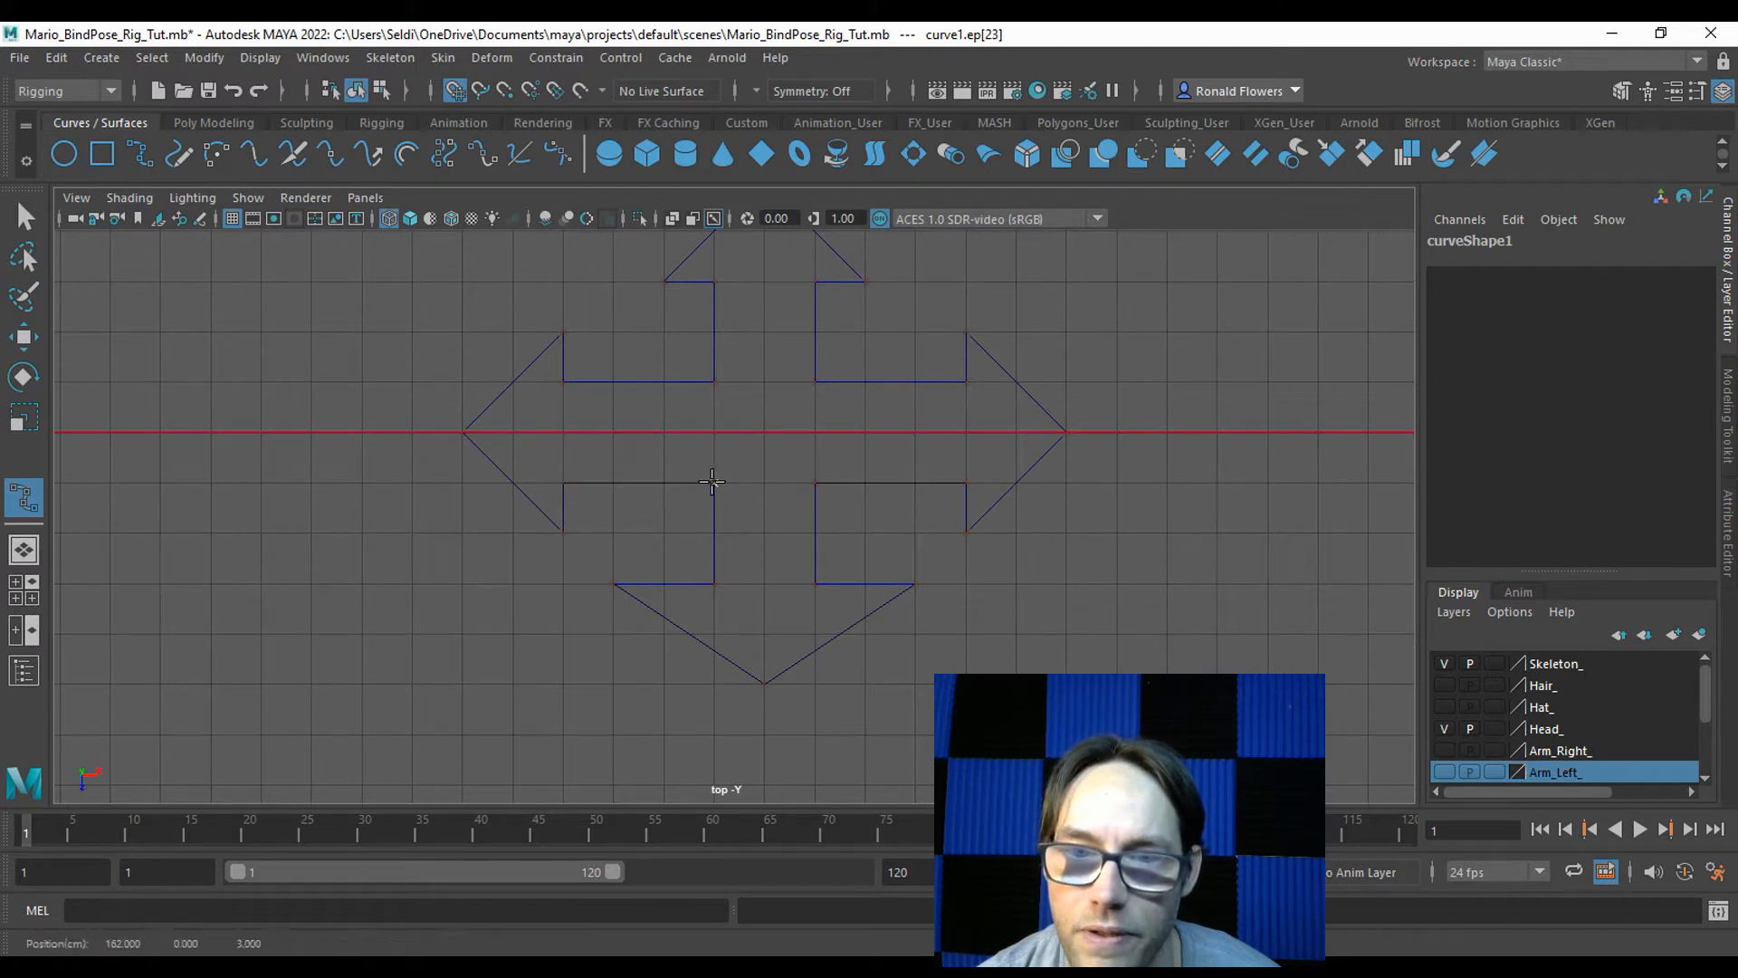
key("Return")
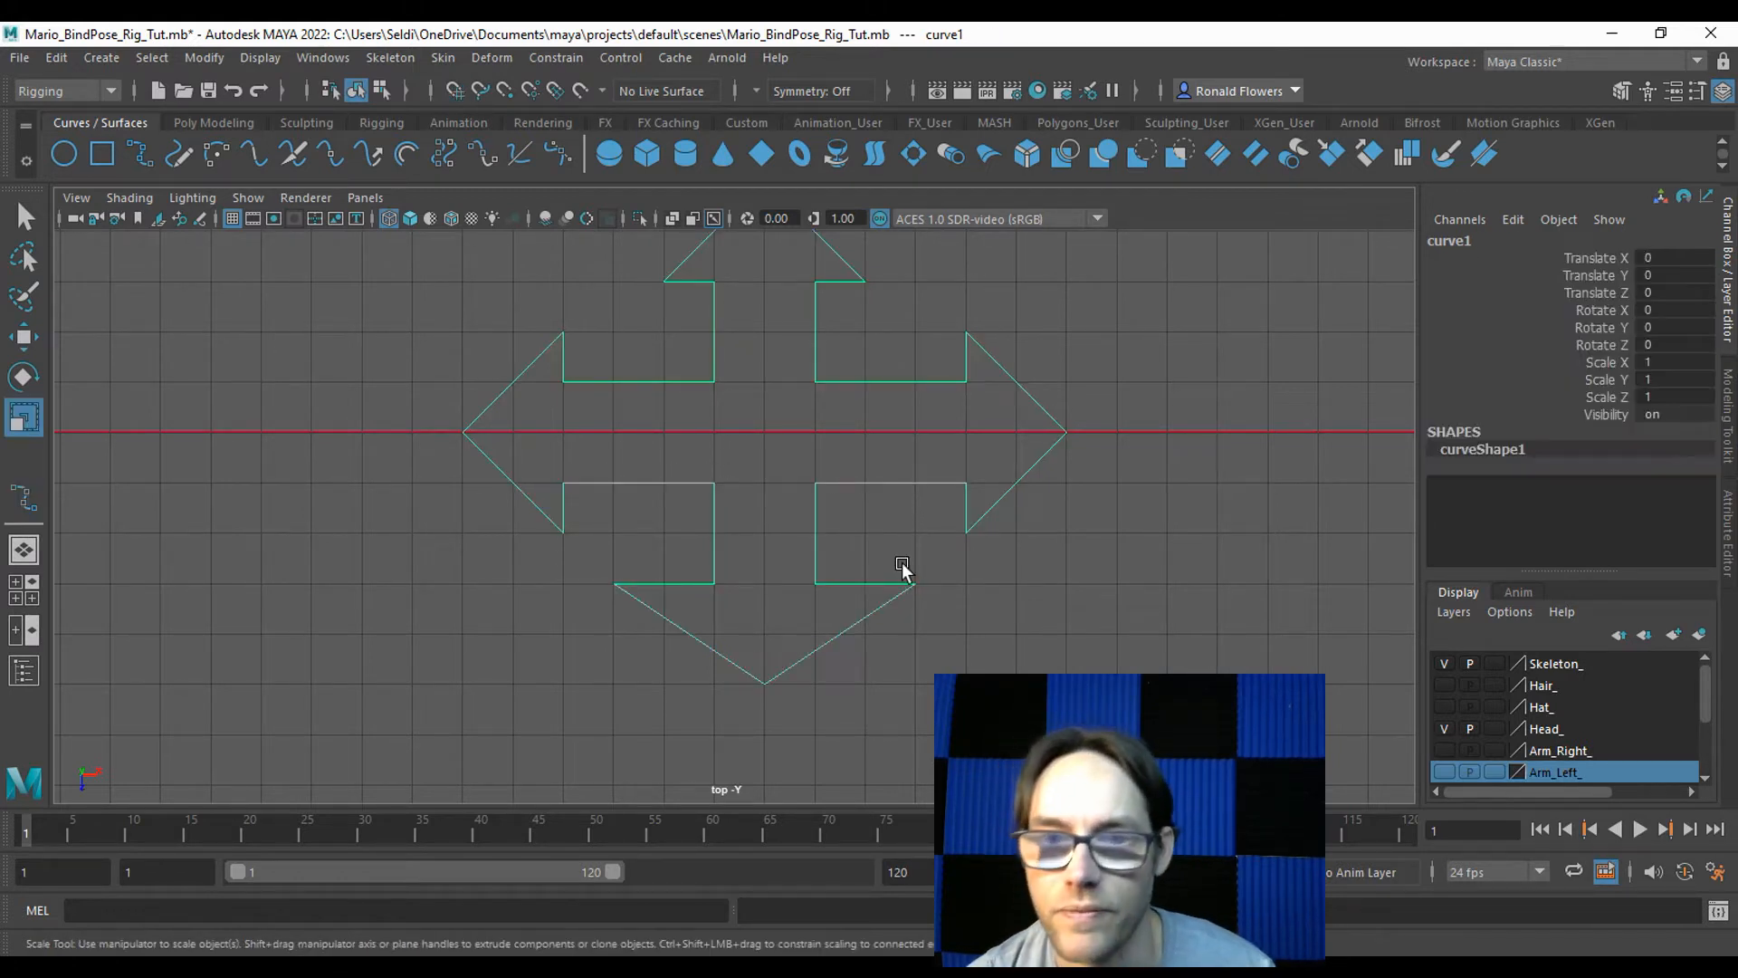
Switch the four-way arrow curve to control vertex editing.
scroll(963, 530, "down", 4)
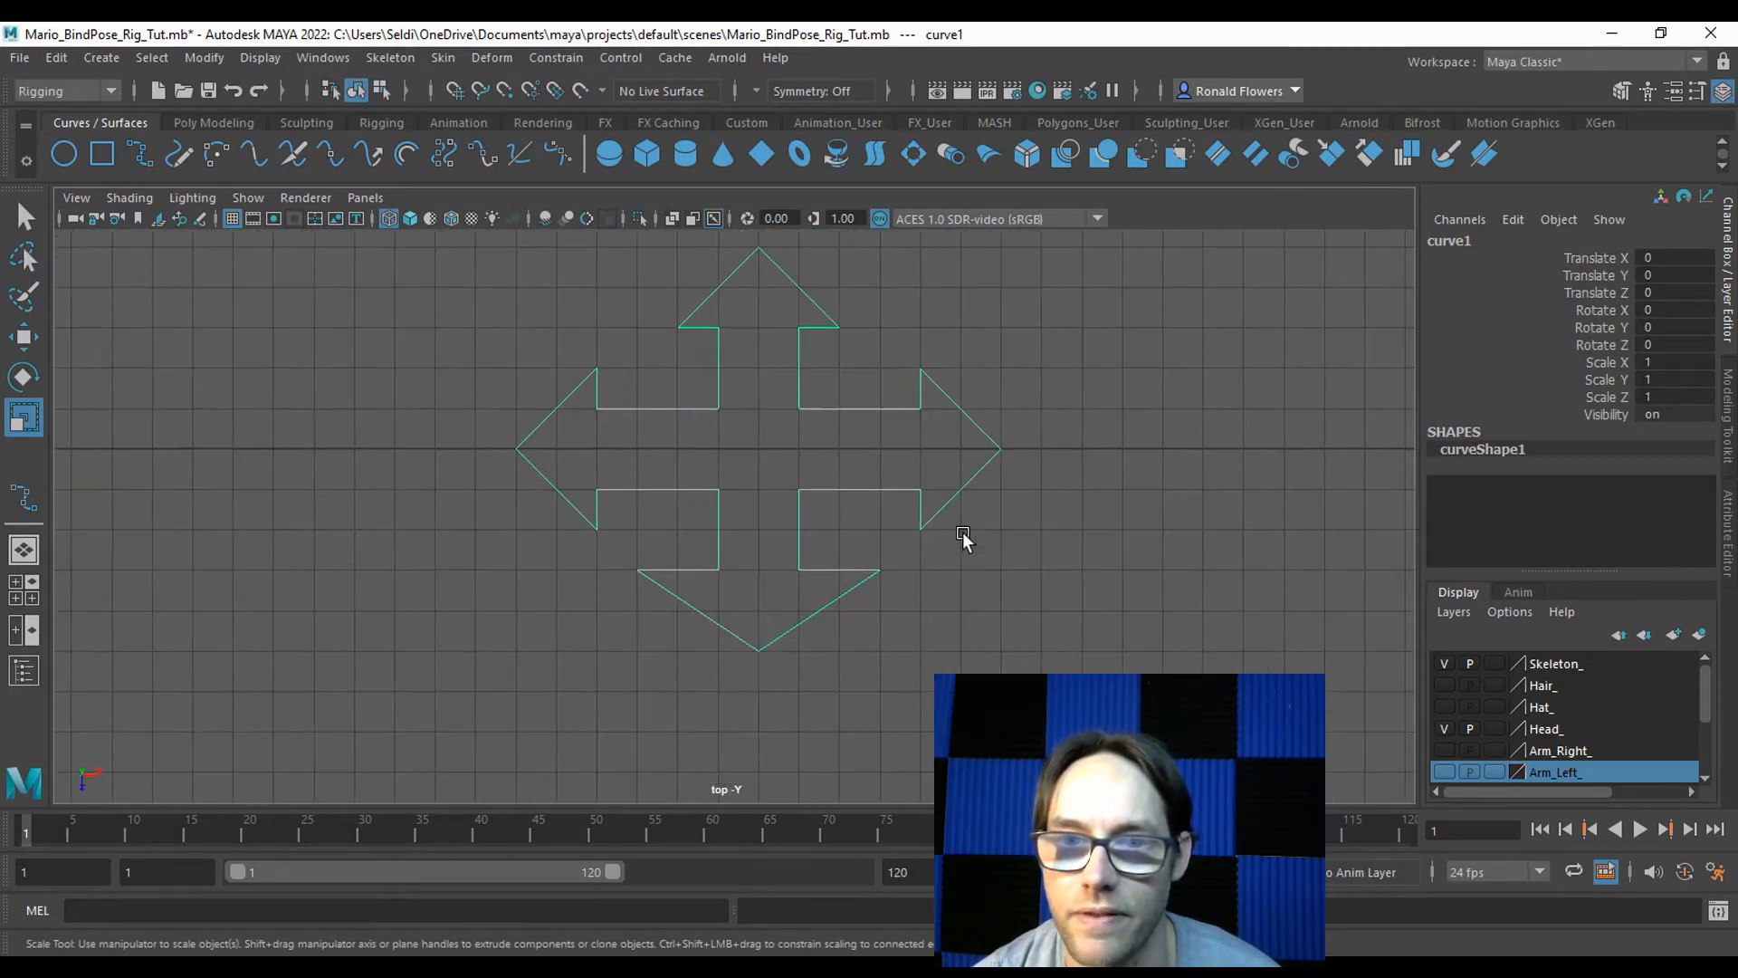
scroll(963, 530, "up", 2)
middle_click_drag(882, 442, 870, 560, "alt")
right_click_drag(812, 535, 707, 447)
scroll(819, 493, "down", 1)
Try to lengthen the downward arrow's shaft by moving all control vertices above its arrowhead upward.
left_click_drag(461, 284, 1069, 668)
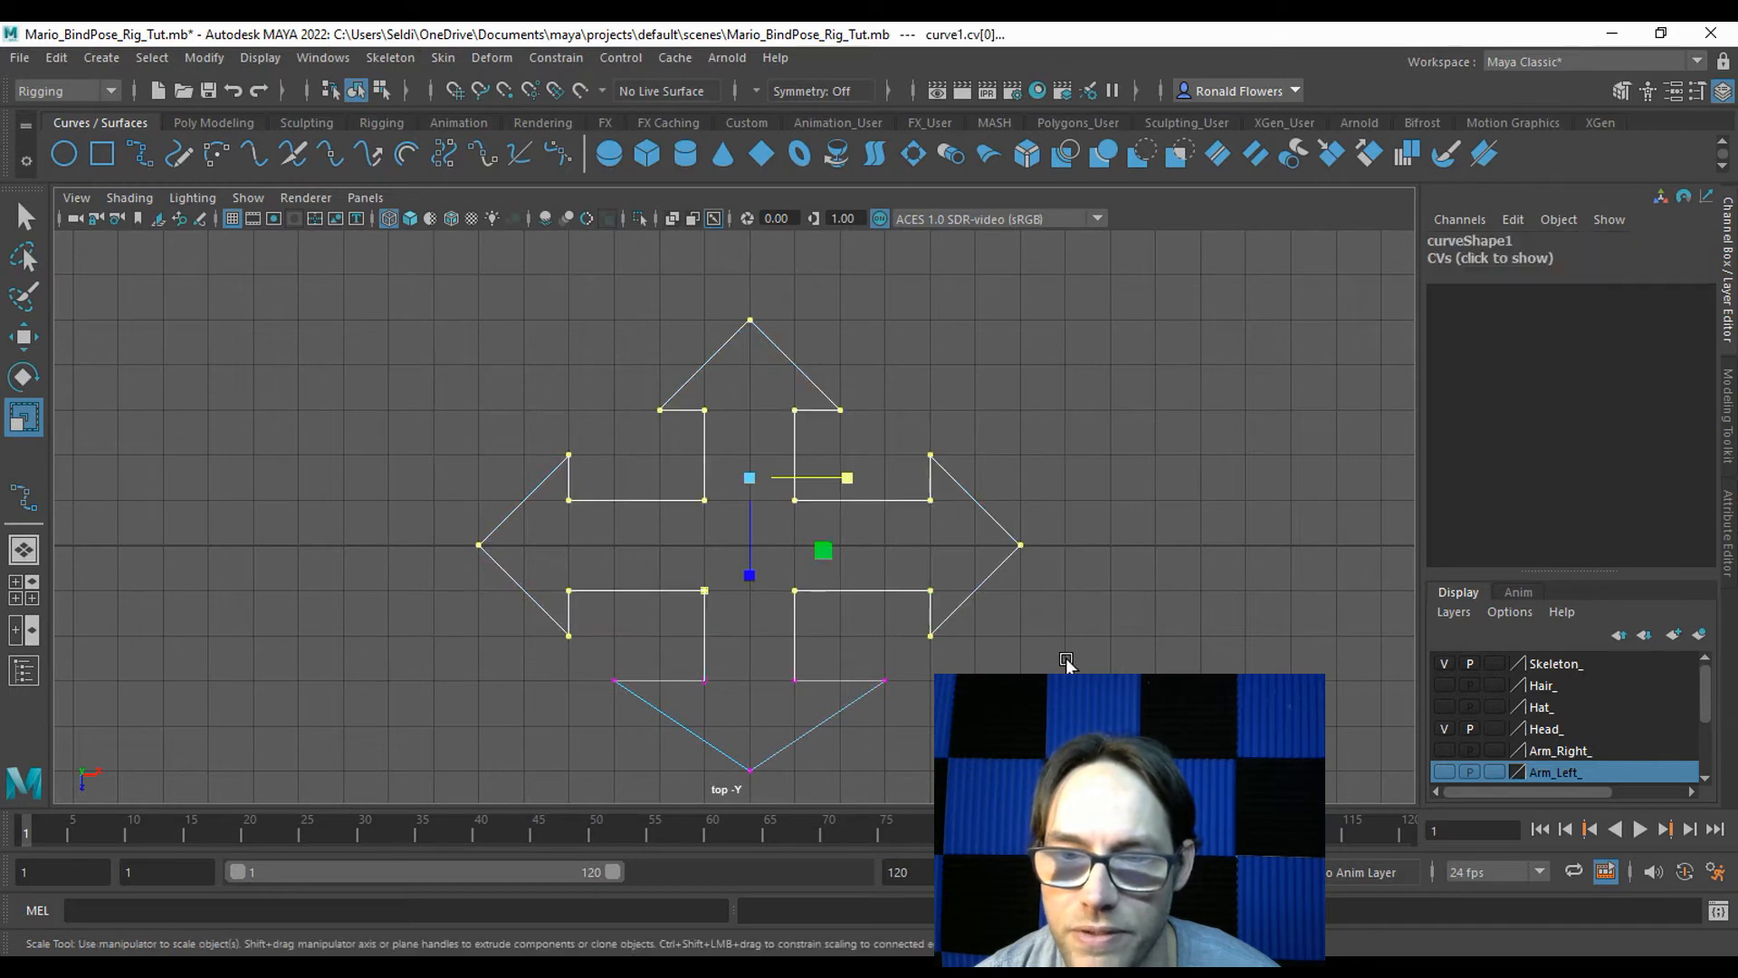
key("w")
mouse_move(749, 588)
left_mouse_down()
mouse_move(749, 543)
mouse_move(749, 574)
left_mouse_up()
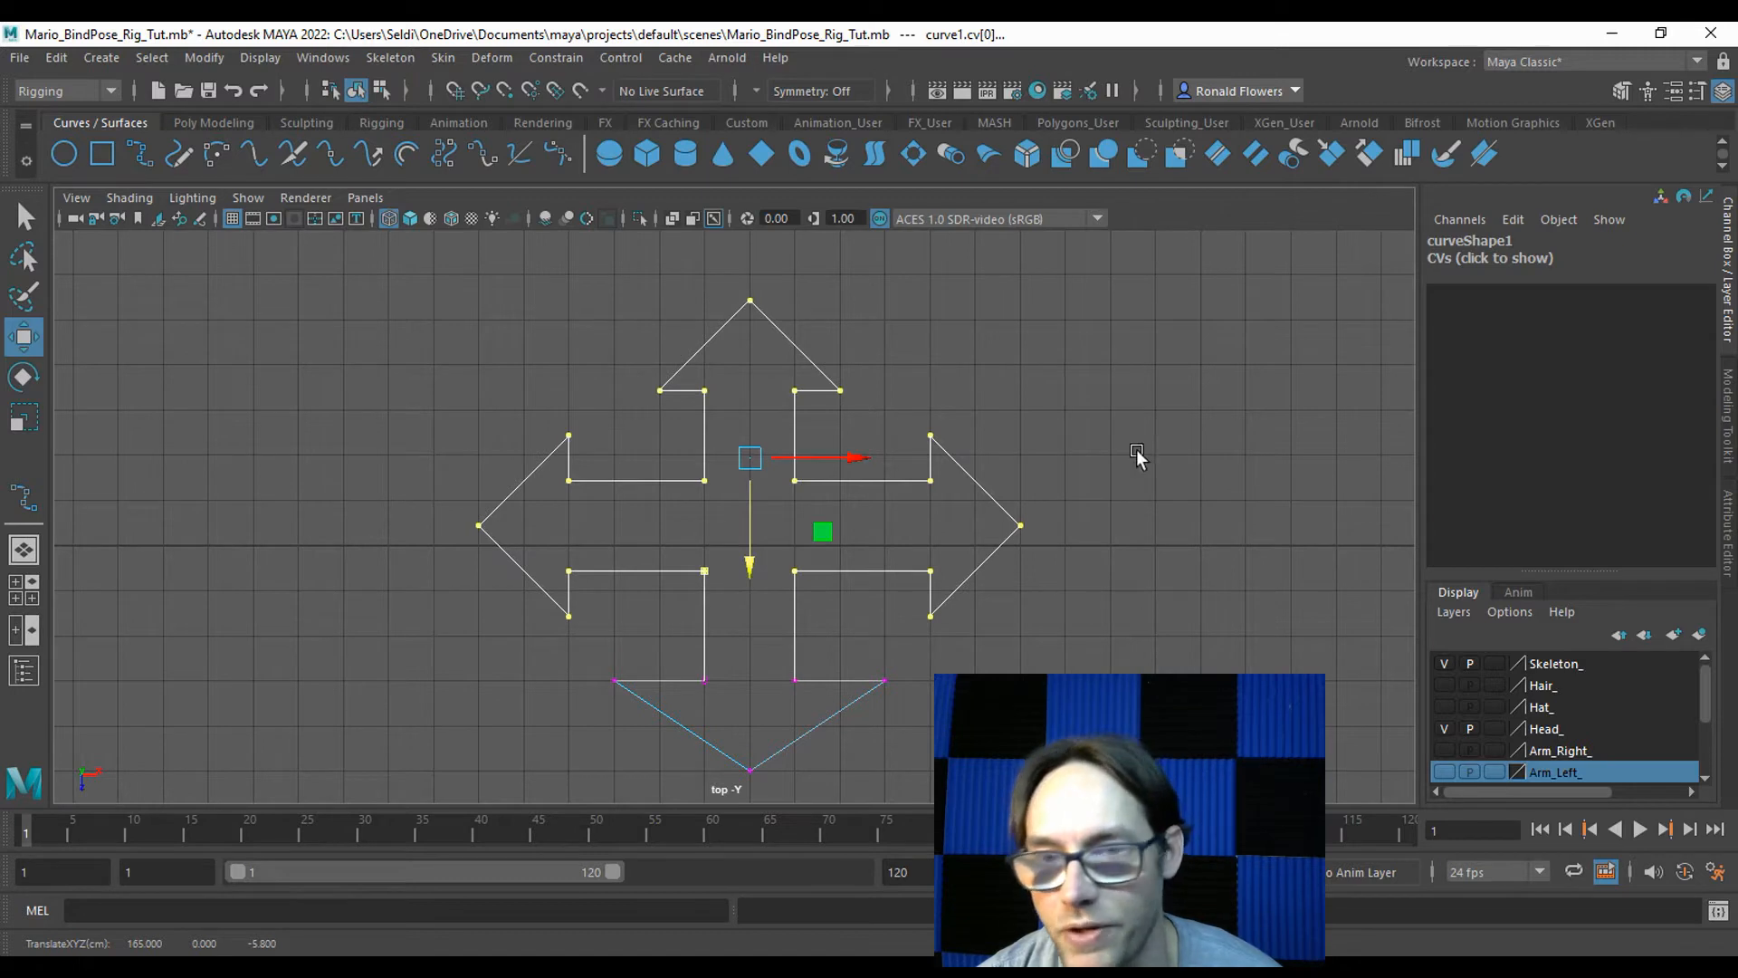
Try to narrow the arrow control by scaling the control vertices of the left and right arrowheads inward.
left_click_drag(438, 369, 603, 660)
left_click_drag(901, 388, 1047, 660)
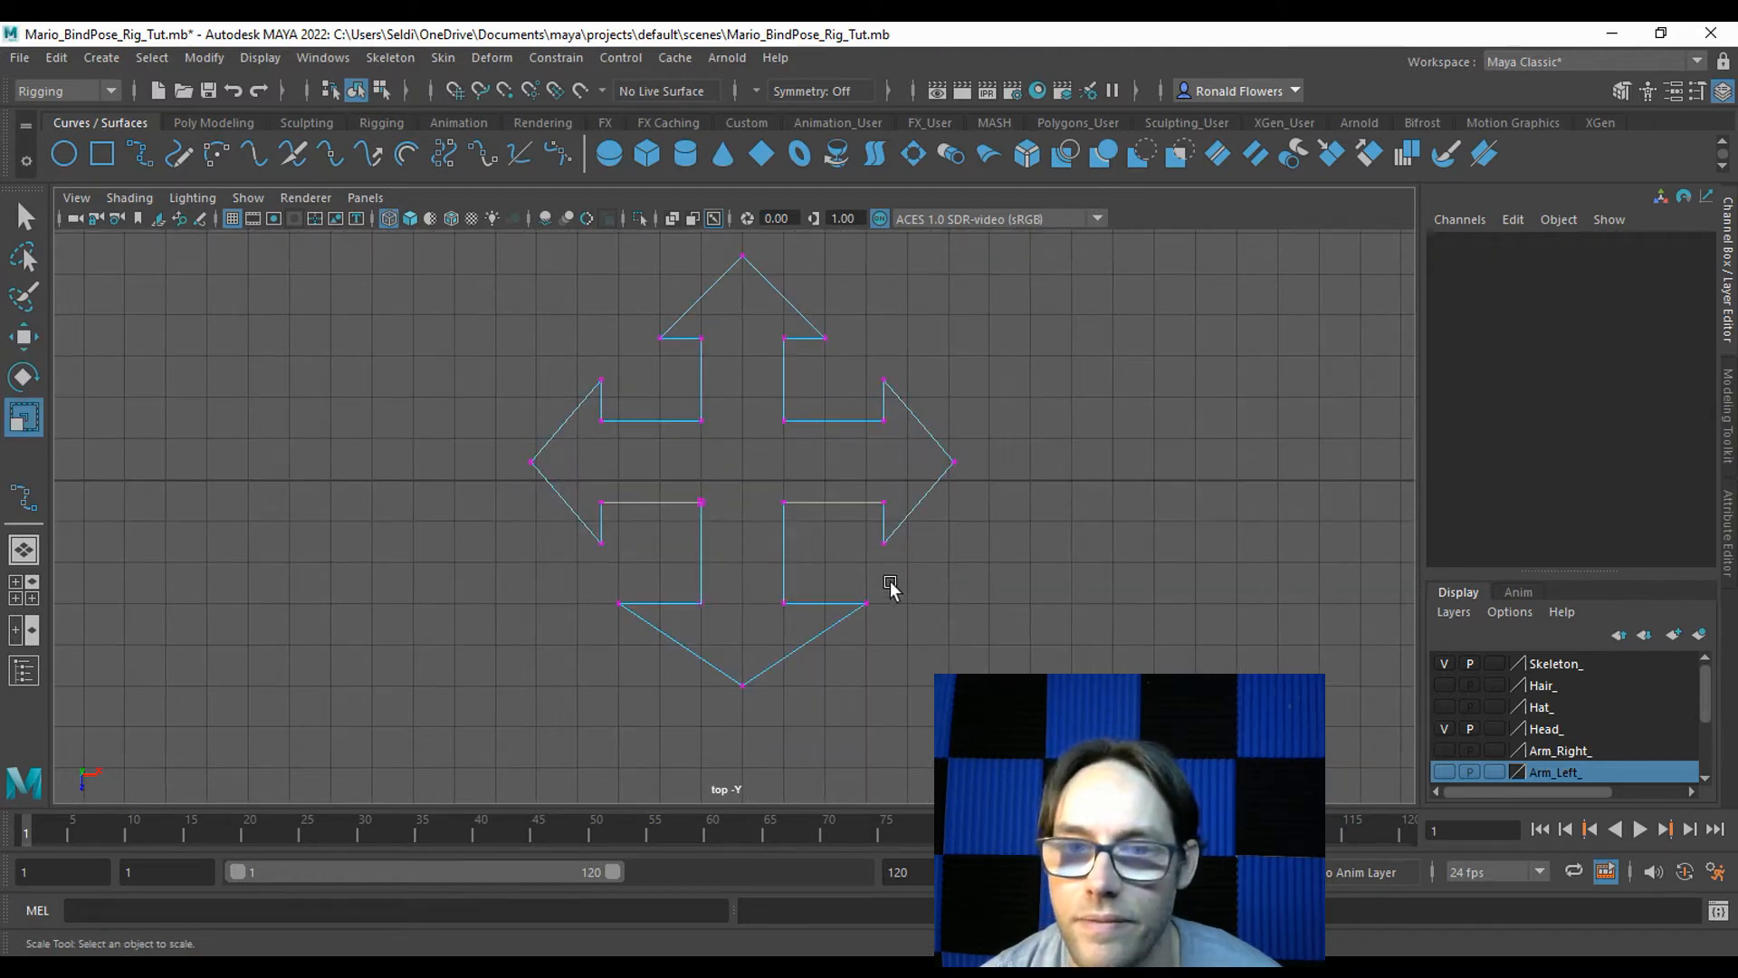
middle_click_drag(778, 387, 772, 470, "alt")
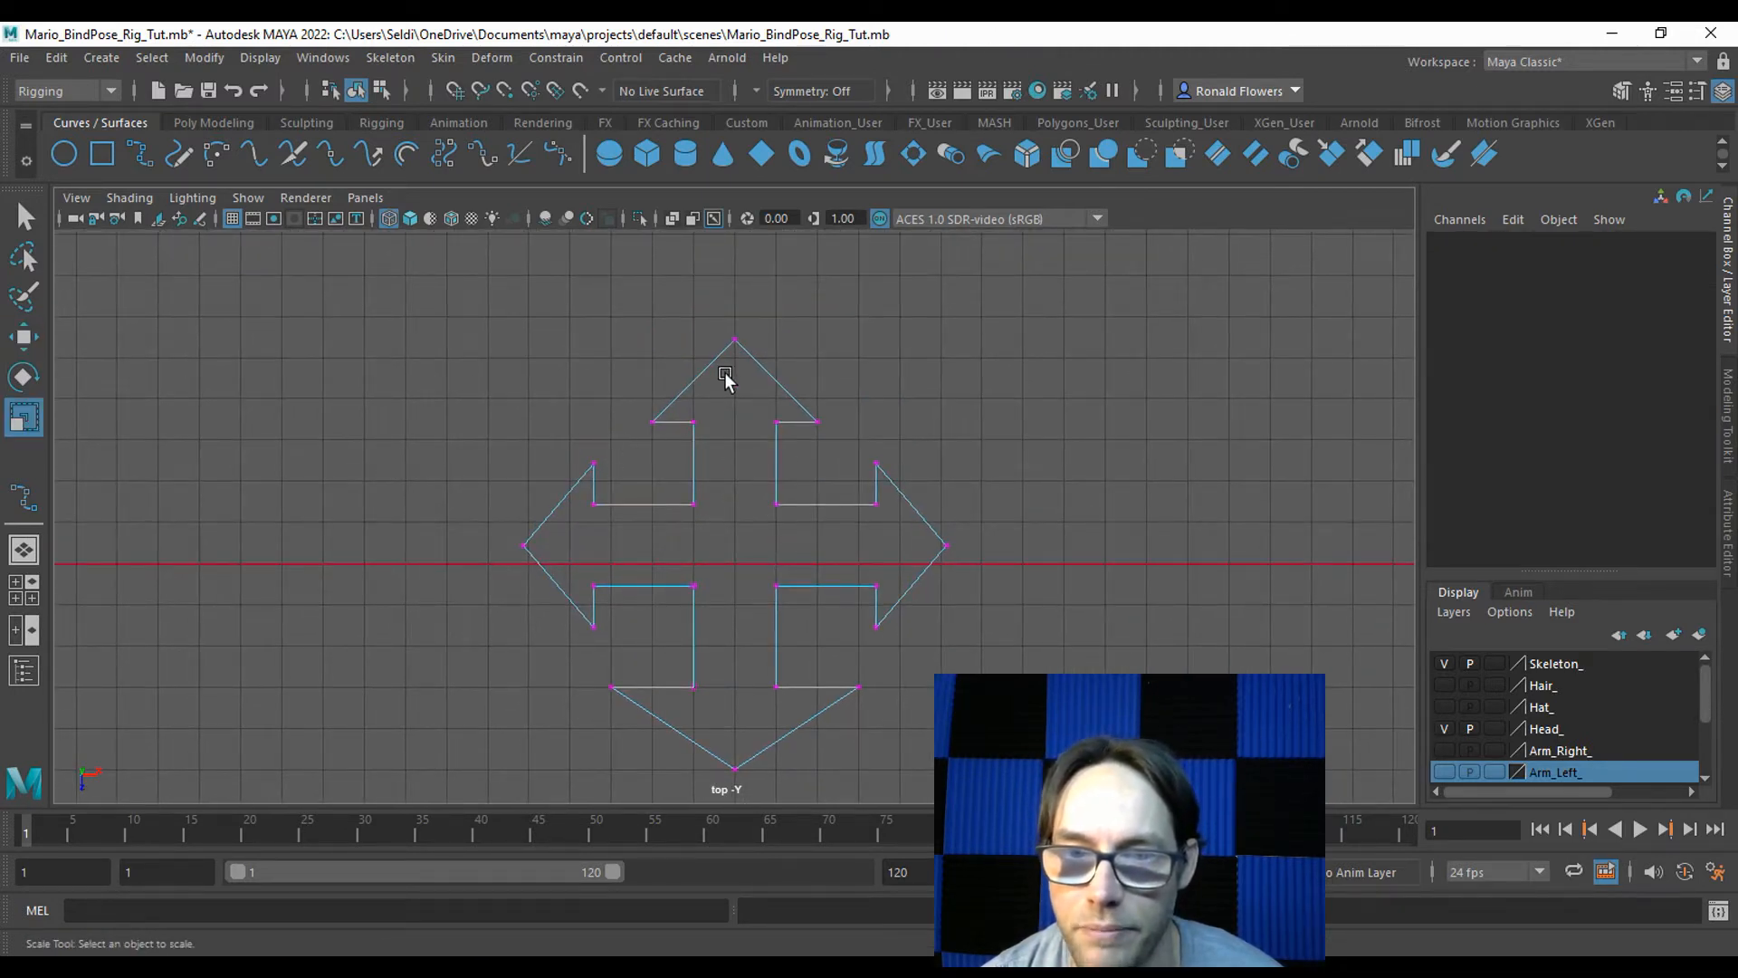
middle_click_drag(733, 699, 745, 574, "alt")
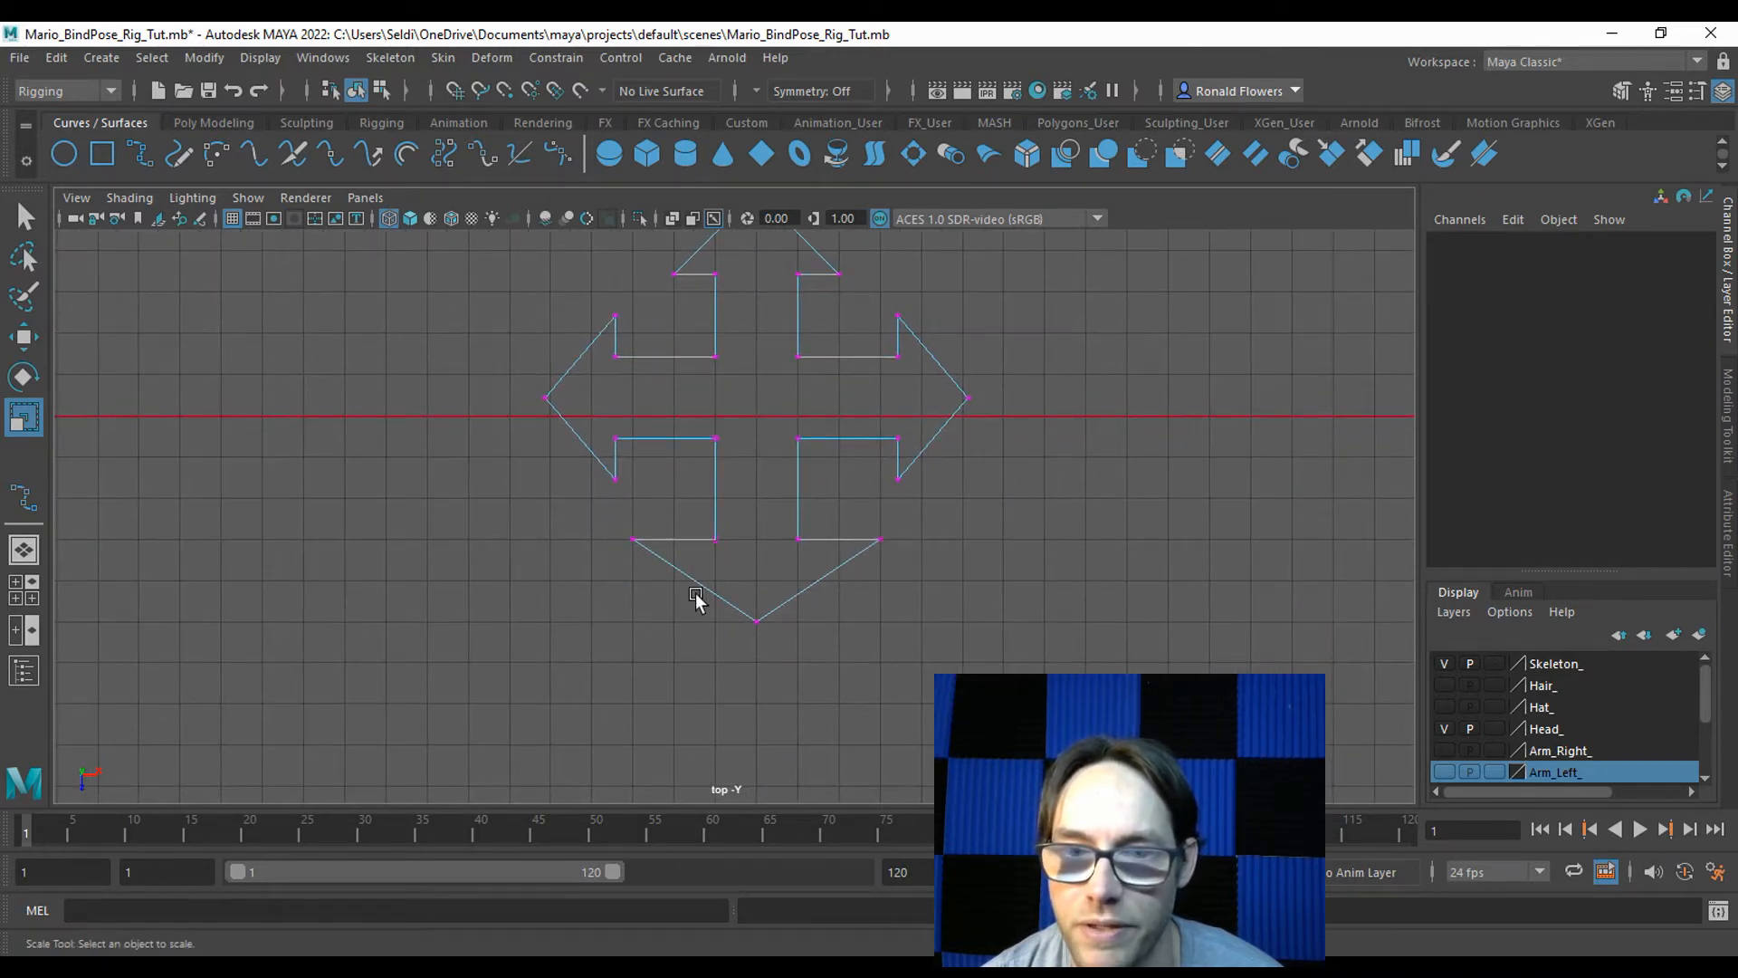
middle_click_drag(756, 545, 740, 586, "alt")
scroll(742, 648, "up", 5)
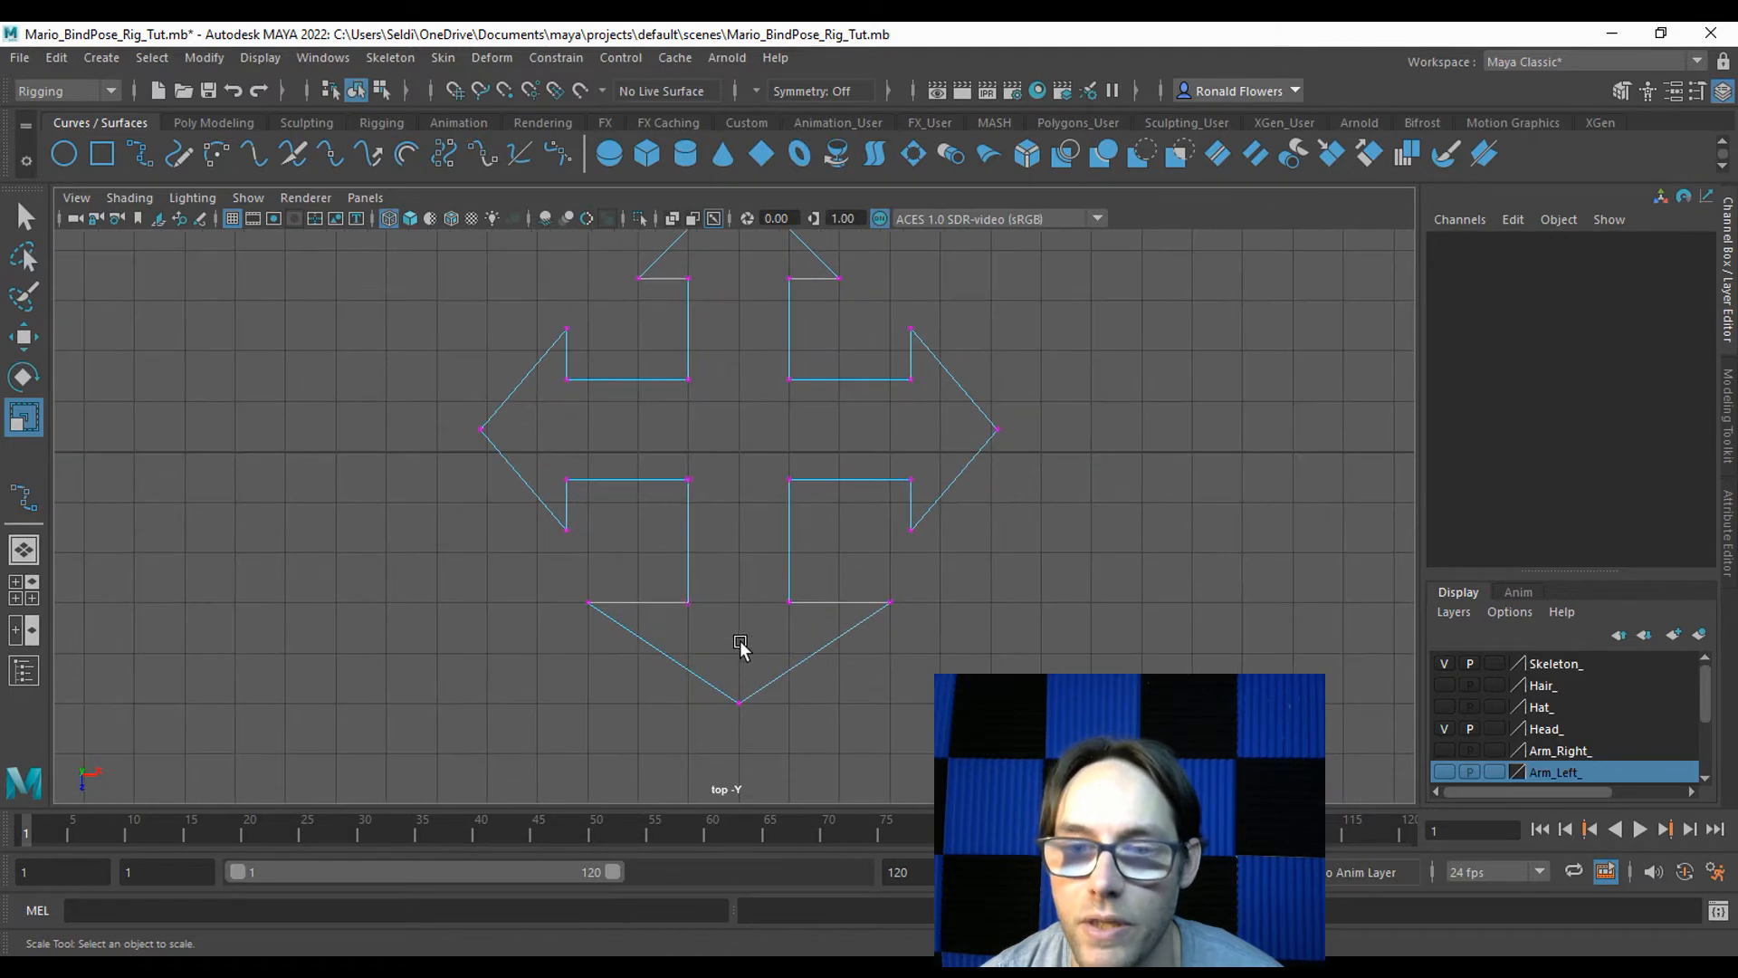
Undo the trial vertex edits back to the arrow's original grid-aligned shape and clear the vertex selection.
left_click_drag(522, 532, 552, 552)
key("w")
key("x")
mouse_move(724, 668)
left_mouse_down()
mouse_move(725, 774)
mouse_move(733, 613)
mouse_move(733, 677)
left_mouse_up()
middle_click_drag(702, 431, 697, 654, "alt")
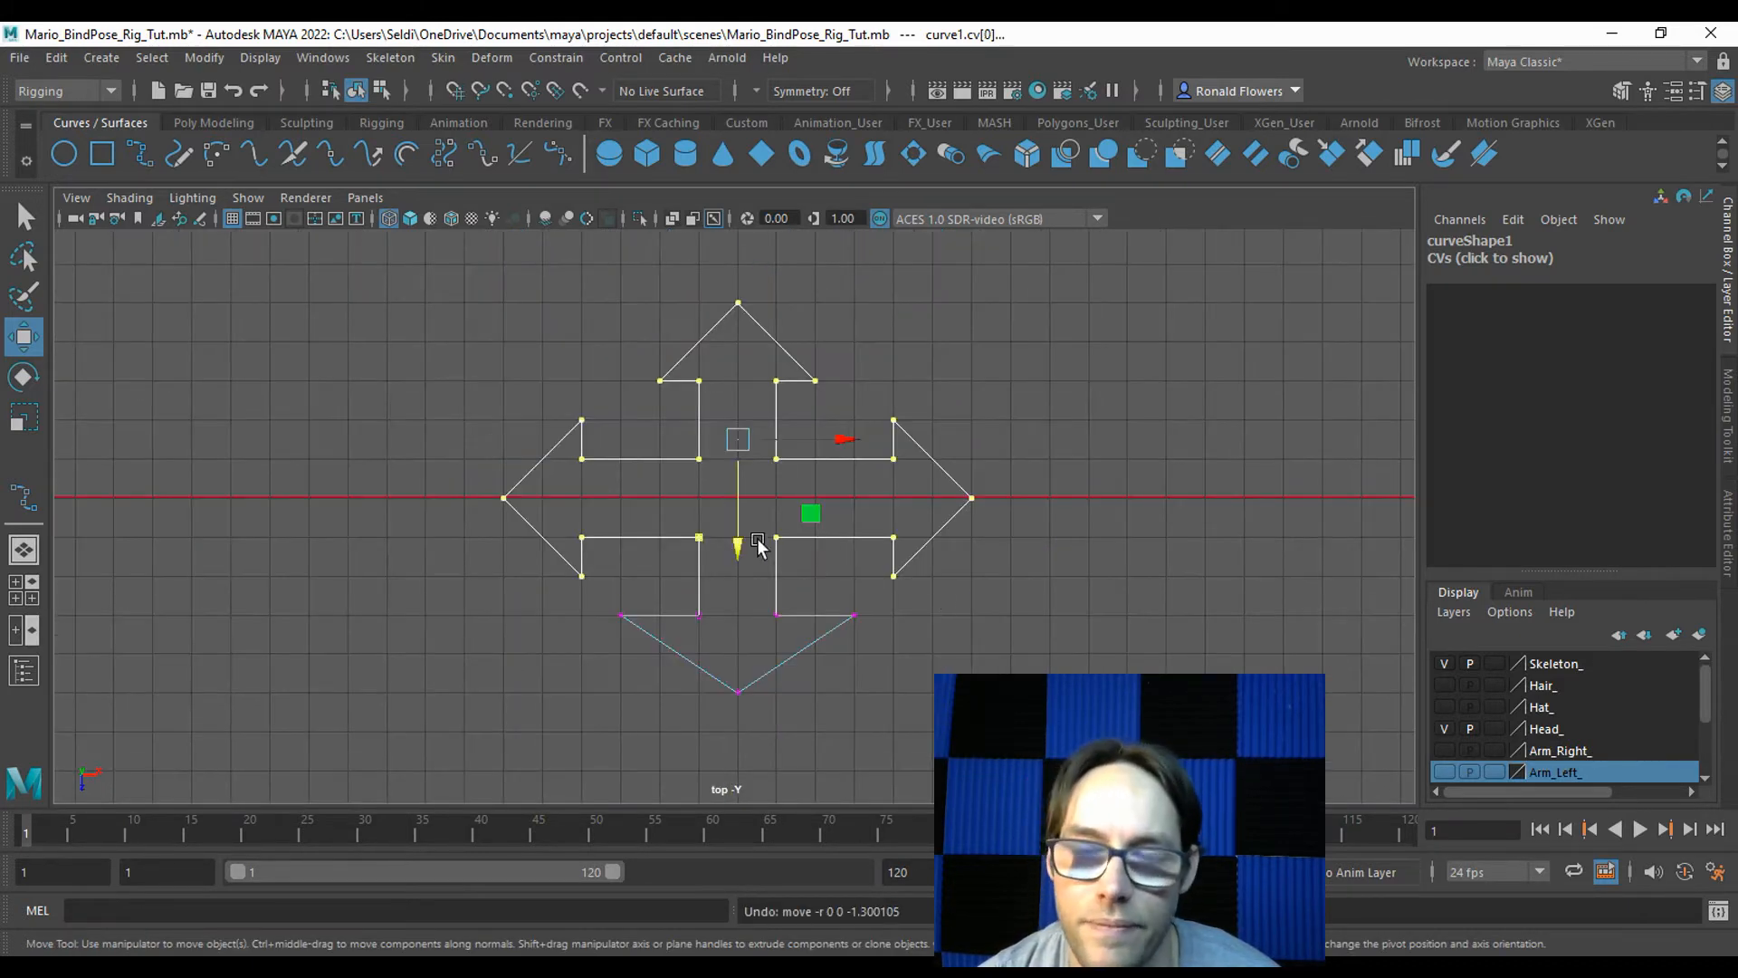
scroll(915, 682, "up", 2)
left_click(921, 659)
Move the tips of the left, right and upward arrowheads one grid square inward, snapped to the grid.
scroll(928, 625, "down", 1)
middle_click_drag(928, 613, 926, 623, "alt")
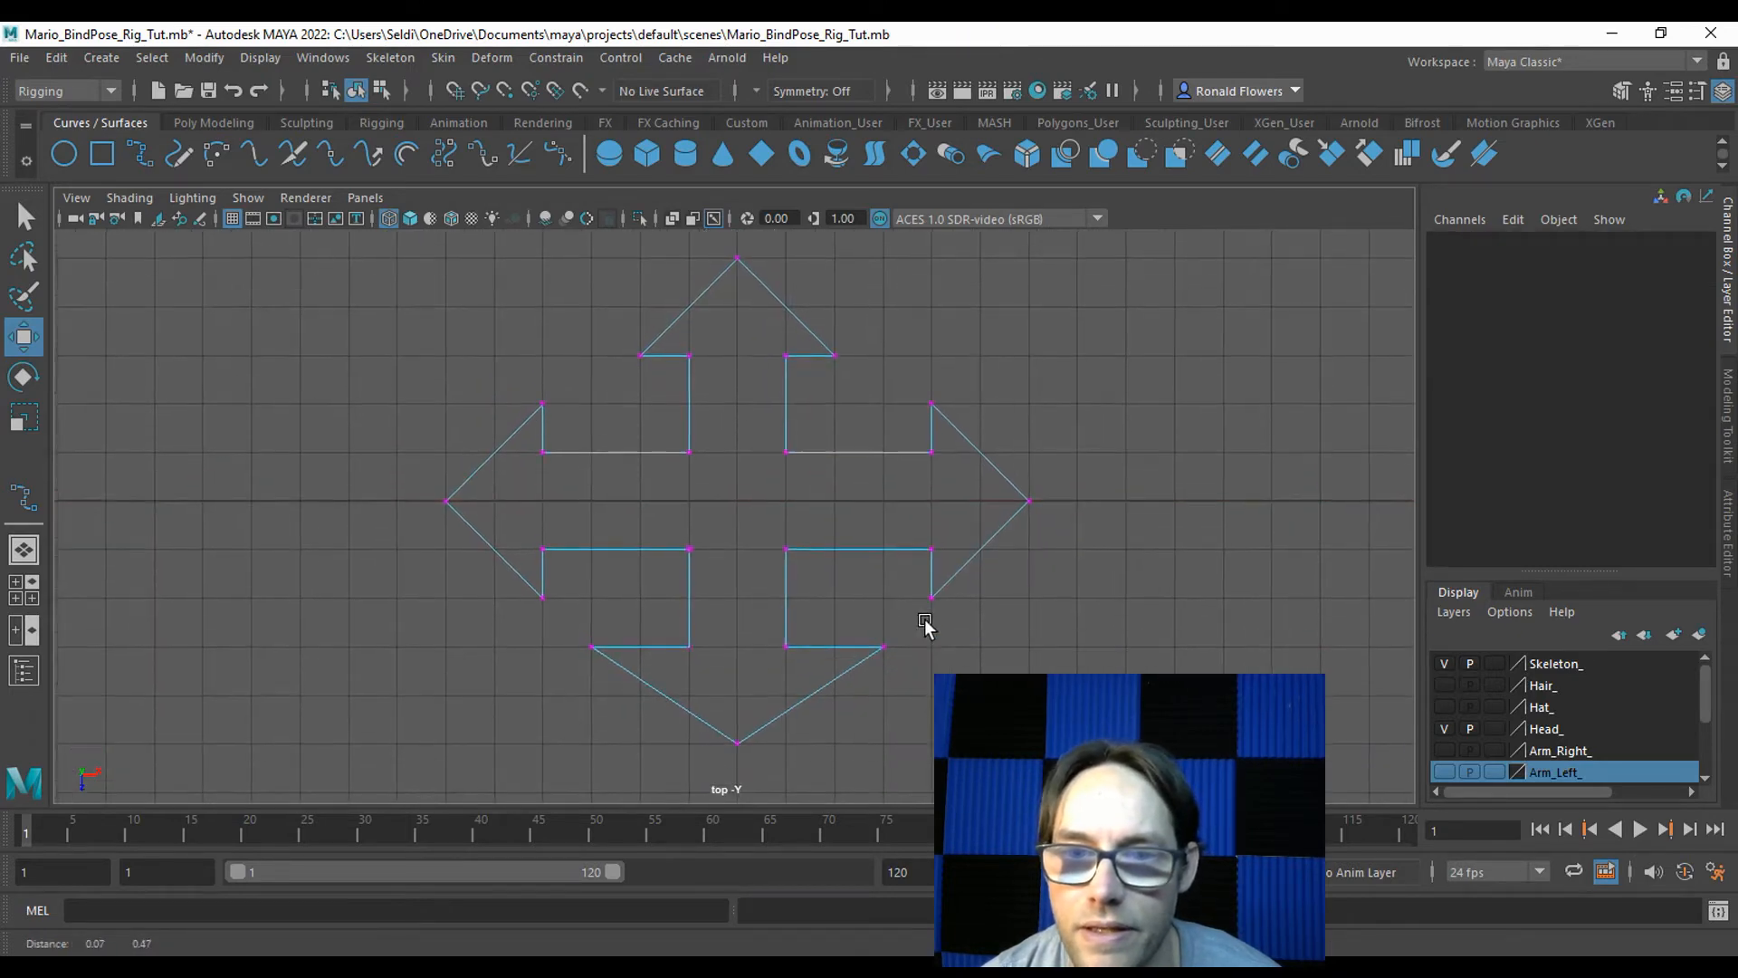
left_click_drag(393, 412, 504, 589)
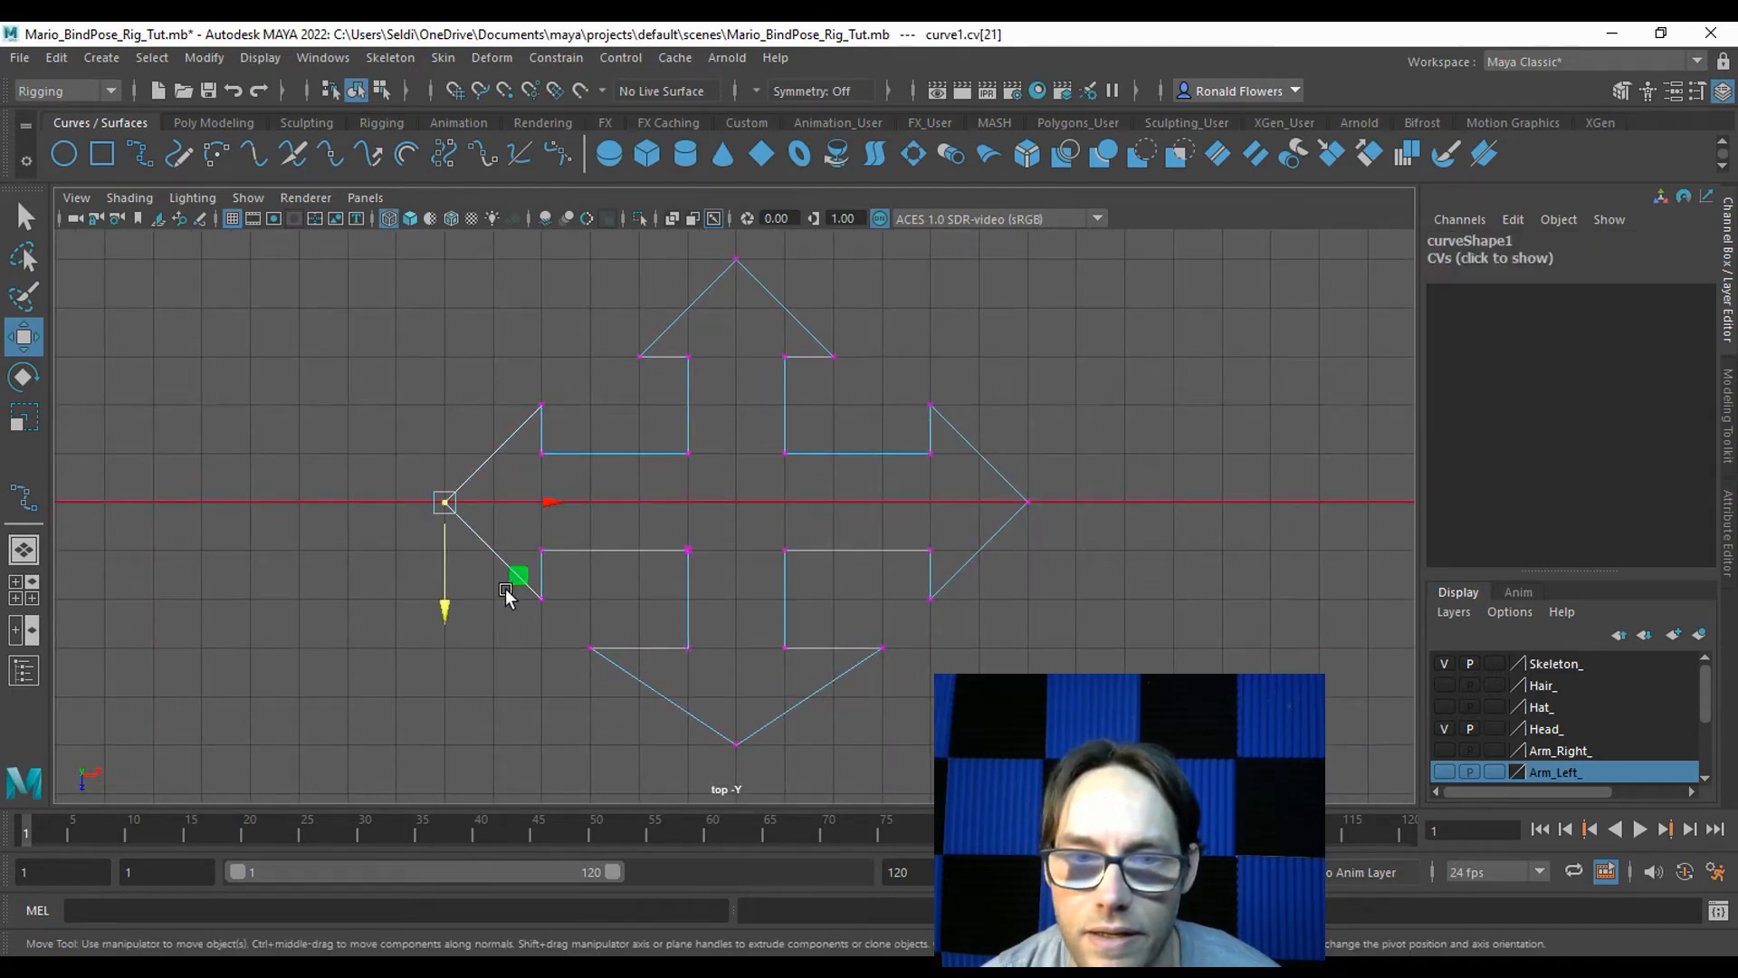
key("x")
left_click_drag(504, 507, 506, 511)
left_click_drag(990, 471, 1054, 561)
left_click(1036, 507)
left_click_drag(1036, 504, 991, 504)
left_click_drag(686, 239, 744, 355)
key("x")
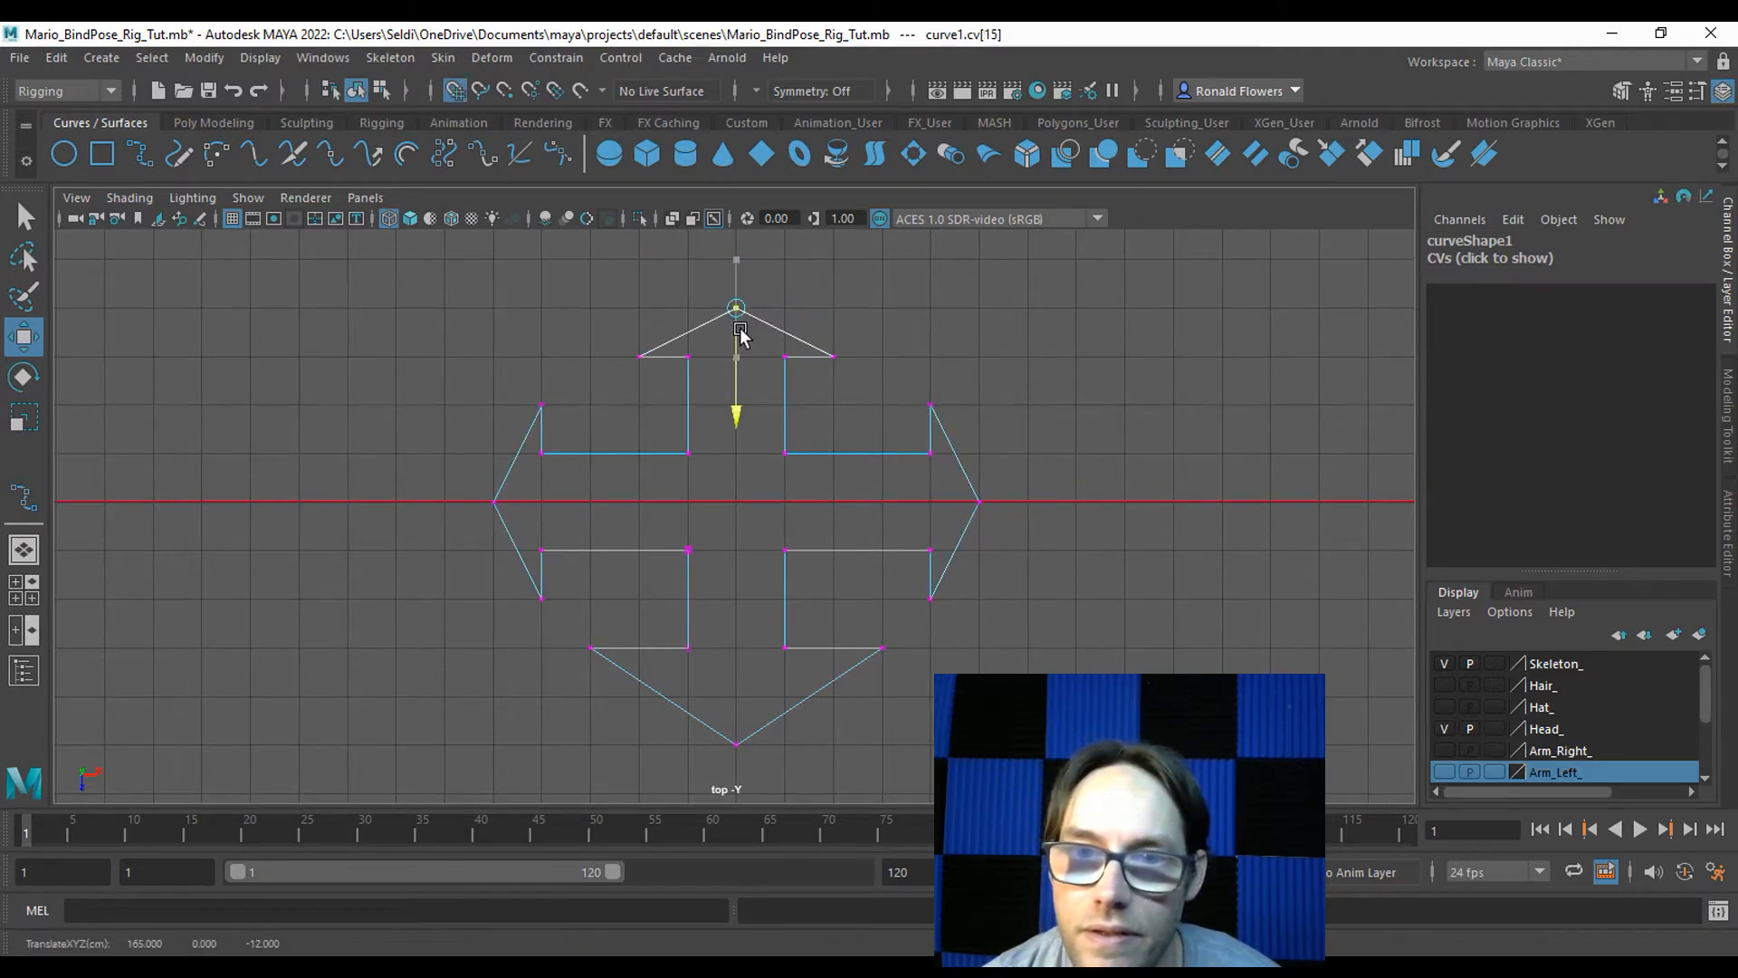
Return the arrow curve to object mode and center its pivot.
left_click(610, 434)
scroll(780, 496, "down", 3)
scroll(780, 491, "up", 3)
scroll(753, 477, "down", 3)
scroll(754, 476, "up", 2)
right_click_drag(754, 499, 807, 418)
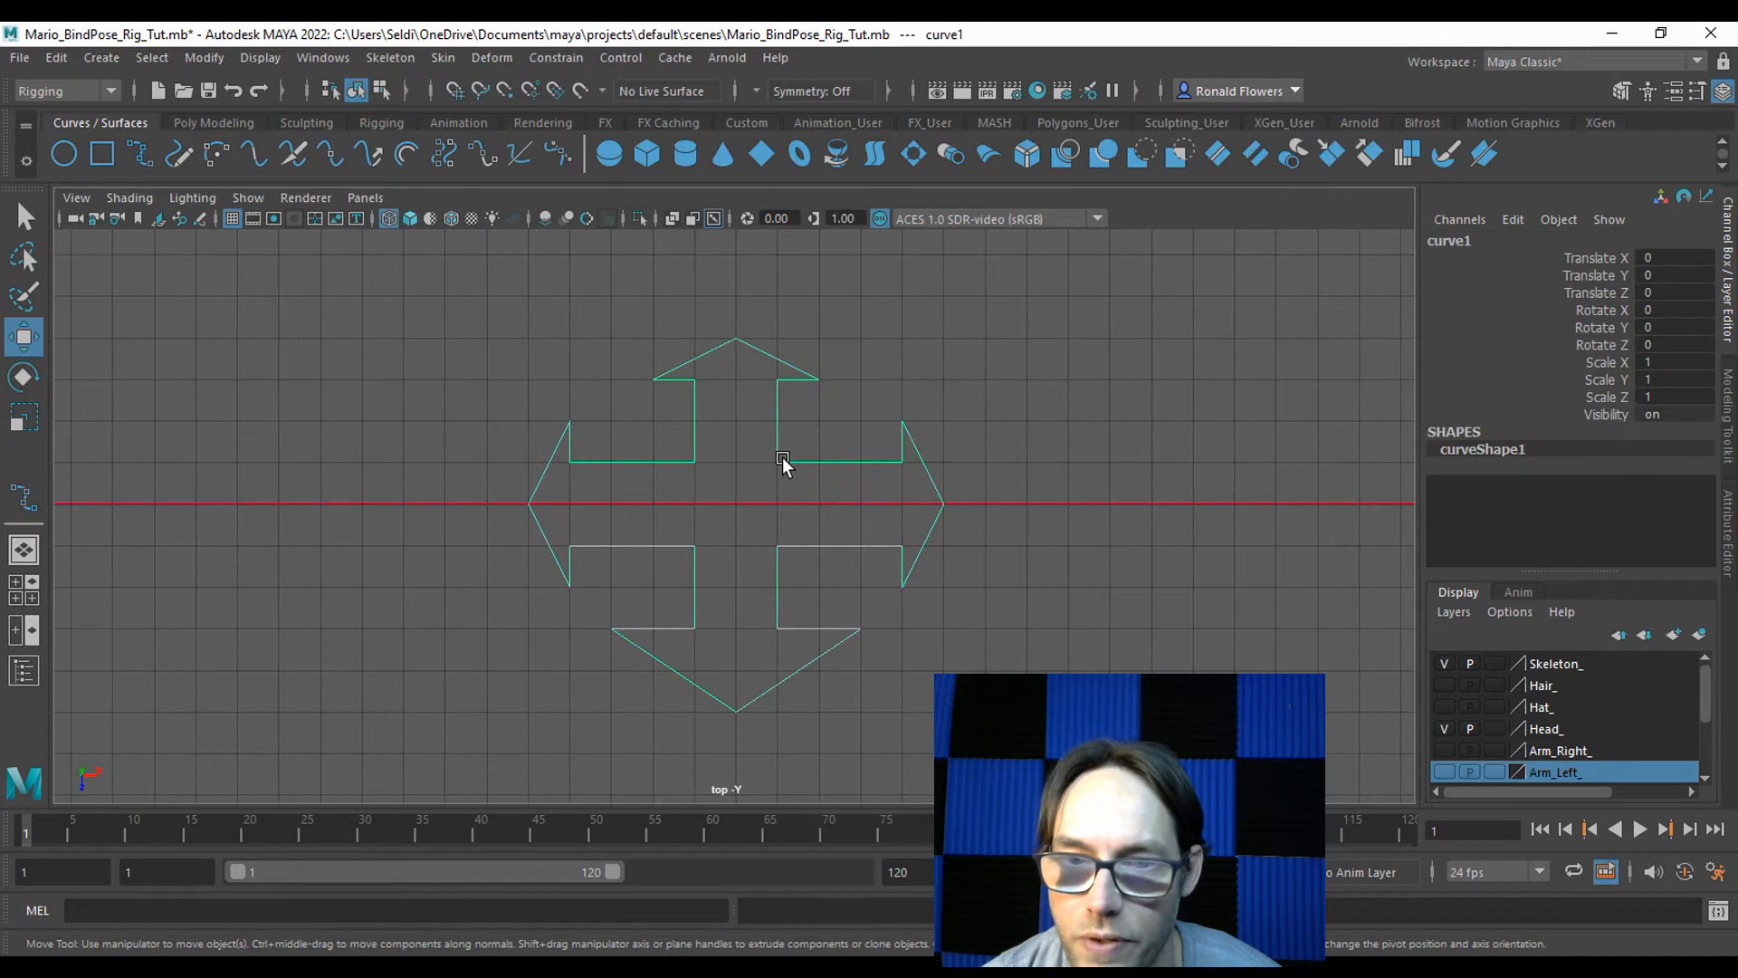
left_click(224, 123)
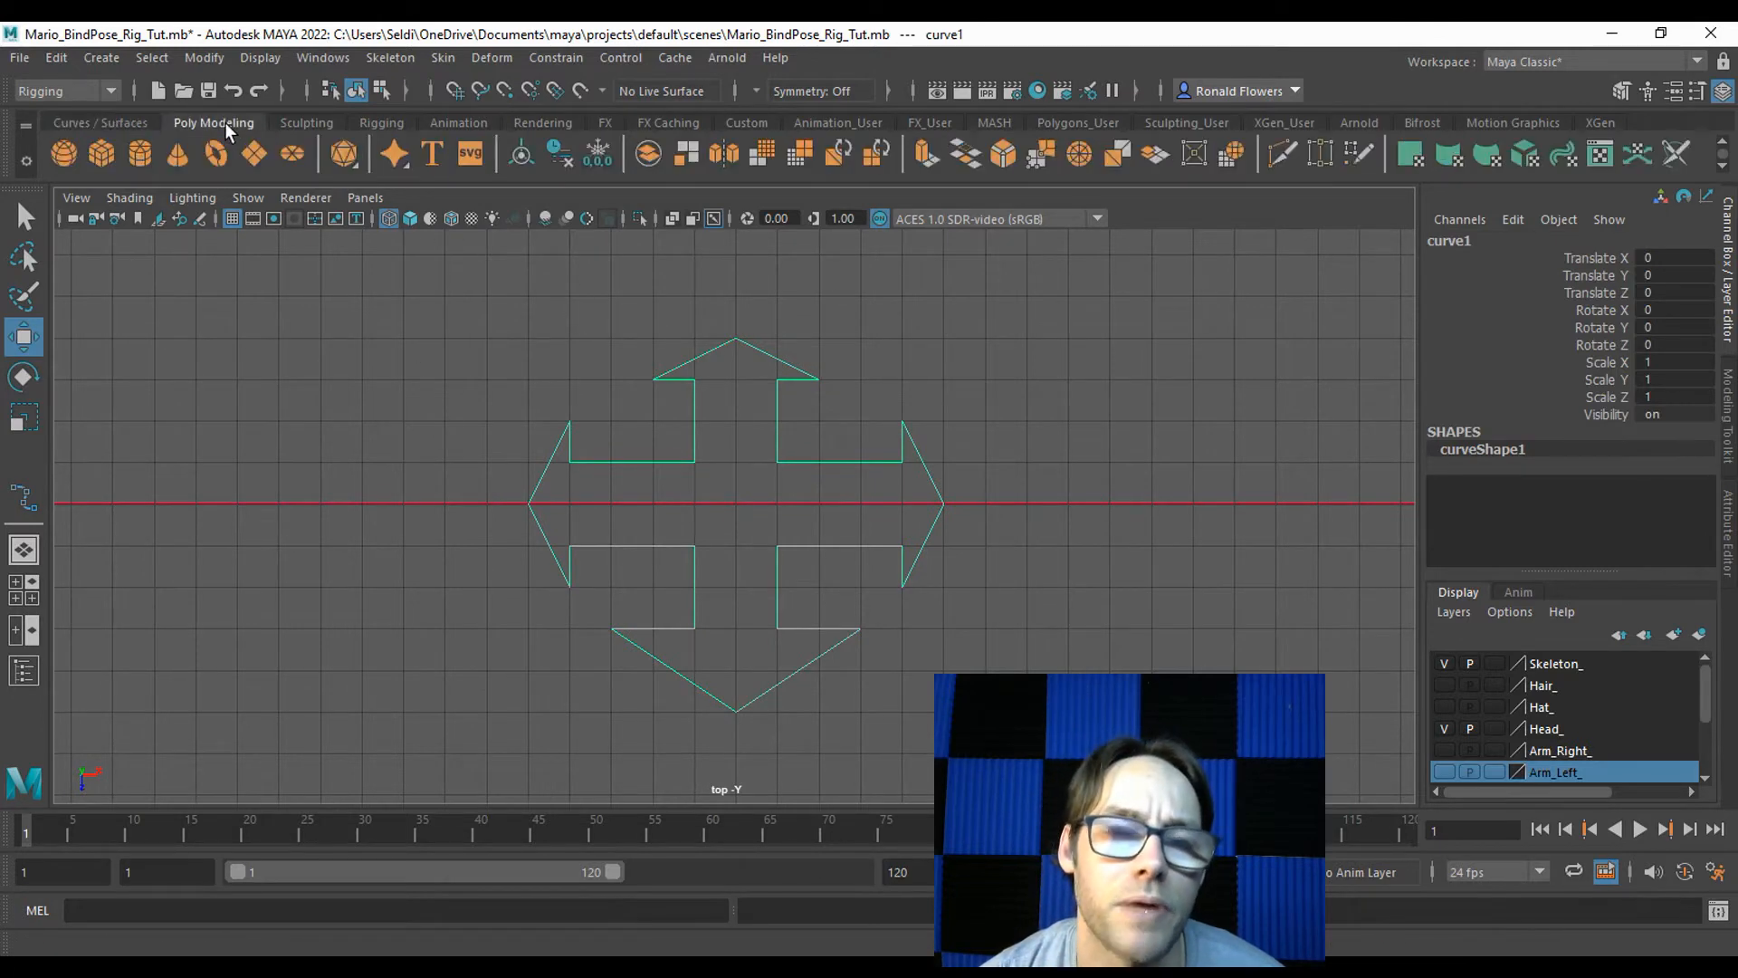
left_click(521, 161)
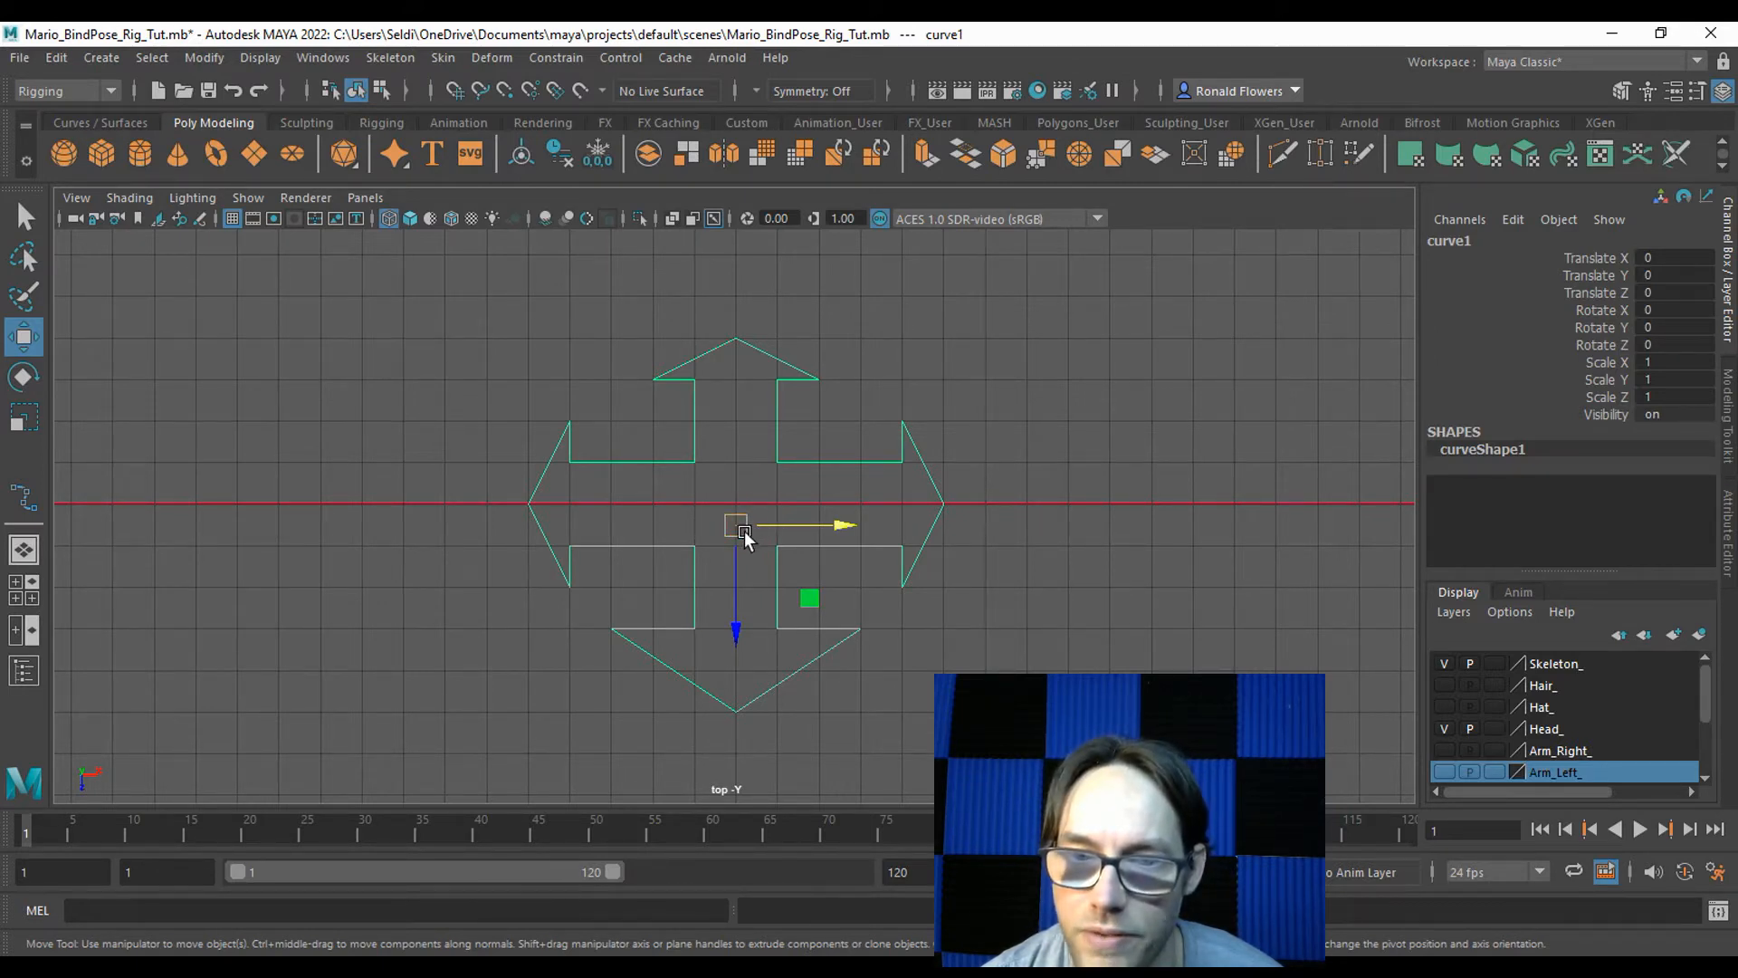
Move the four-way arrow curve along X to about -100.2, over the end of the character's arm joint chain.
scroll(601, 593, "down", 8)
middle_click_drag(473, 590, 791, 567, "alt")
left_click_drag(1157, 497, 703, 515)
scroll(543, 599, "up", 4)
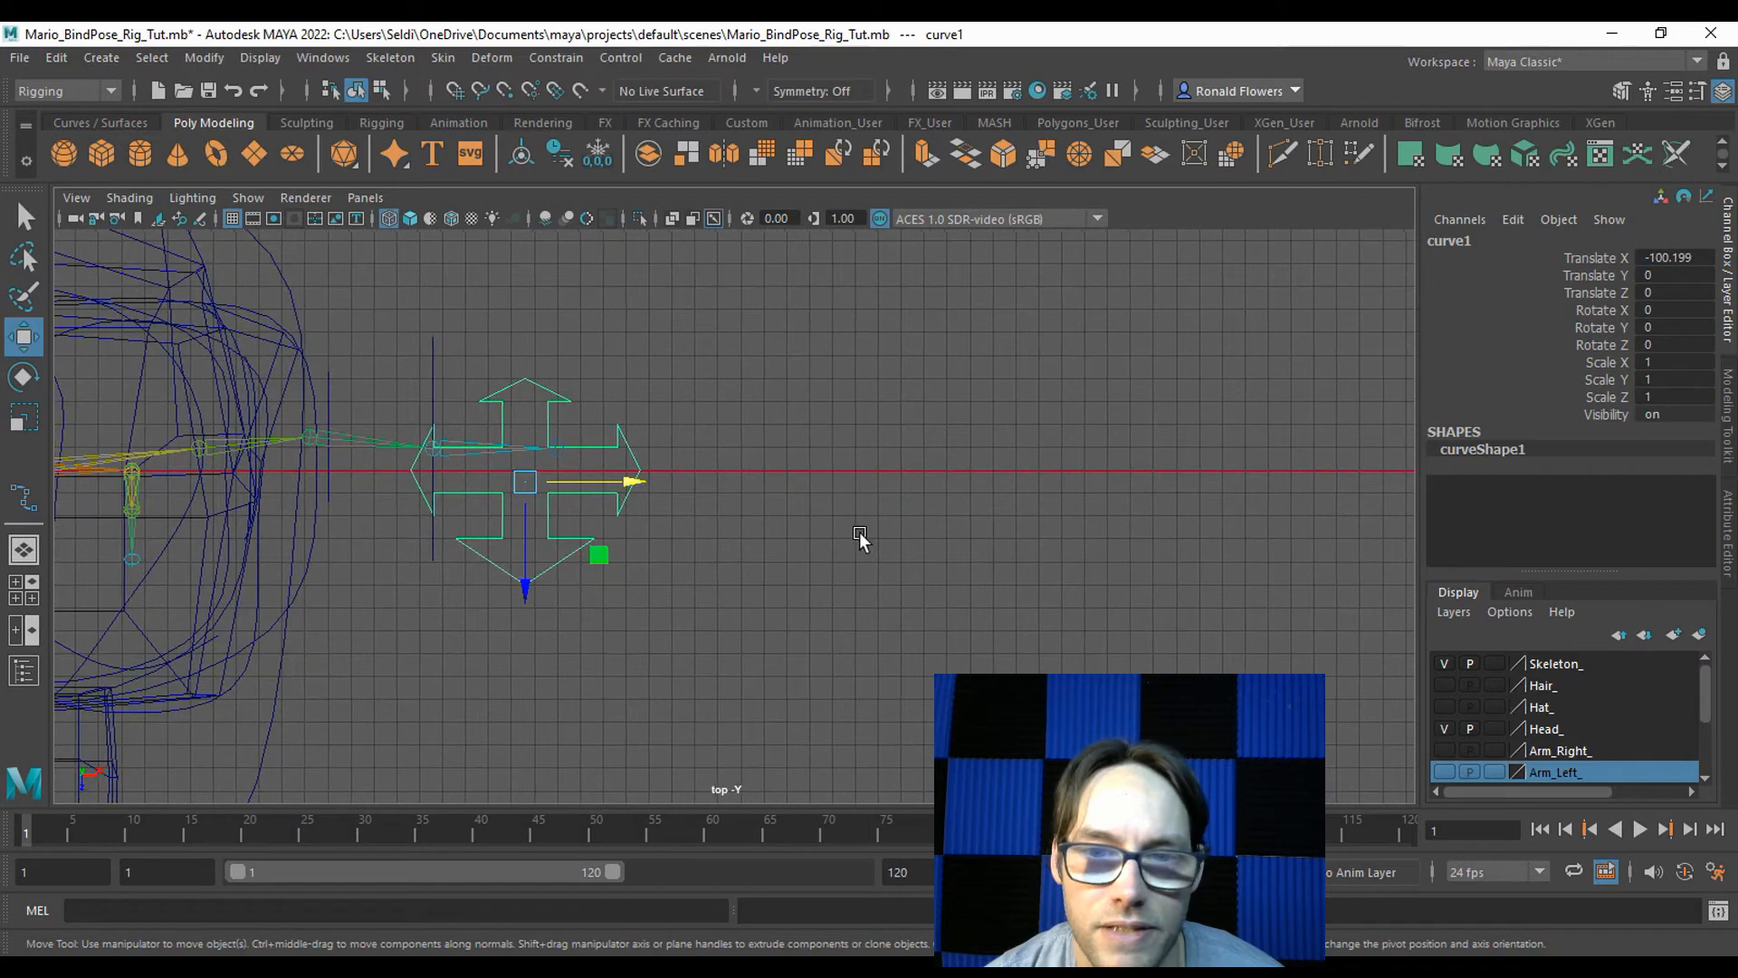
Hide the Skeleton_ layer and centre the four-arrow curve on the character at Translate X -165 and Translate Z -1.5.
middle_click_drag(840, 538, 1355, 542, "alt")
scroll(690, 539, "up", 6)
left_click_drag(1283, 459, 549, 465)
middle_click_drag(332, 519, 719, 517, "alt")
scroll(718, 517, "up", 4)
scroll(719, 516, "up", 4)
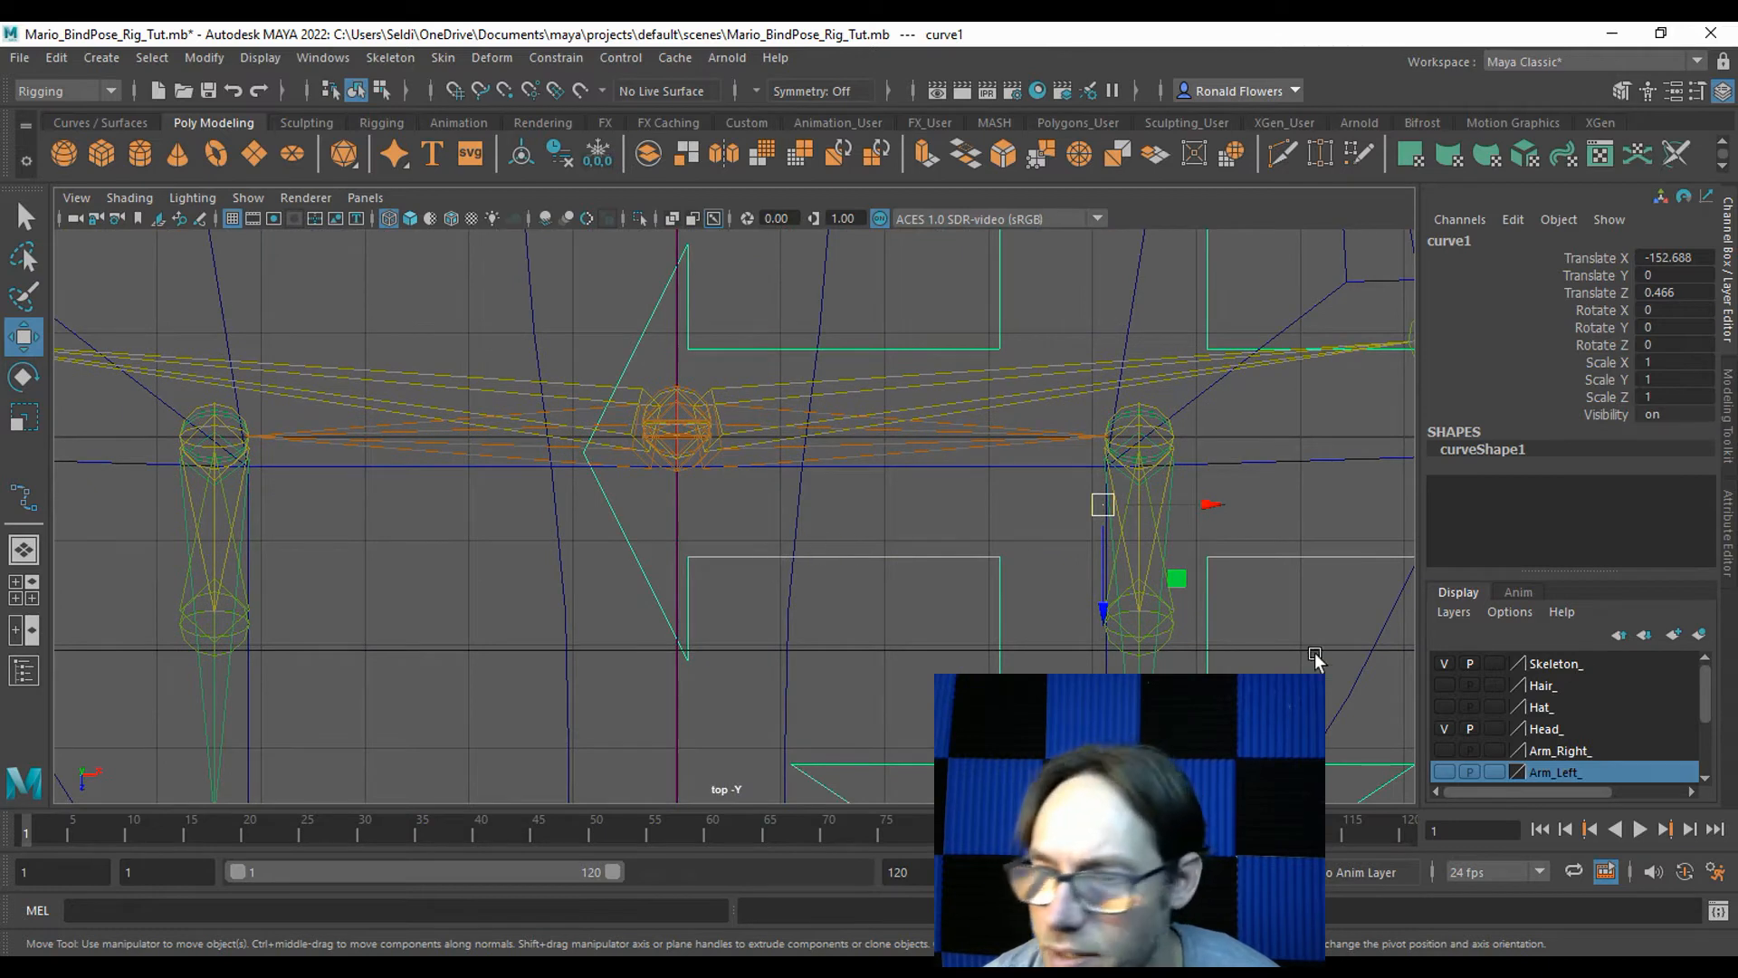
left_click(1437, 664)
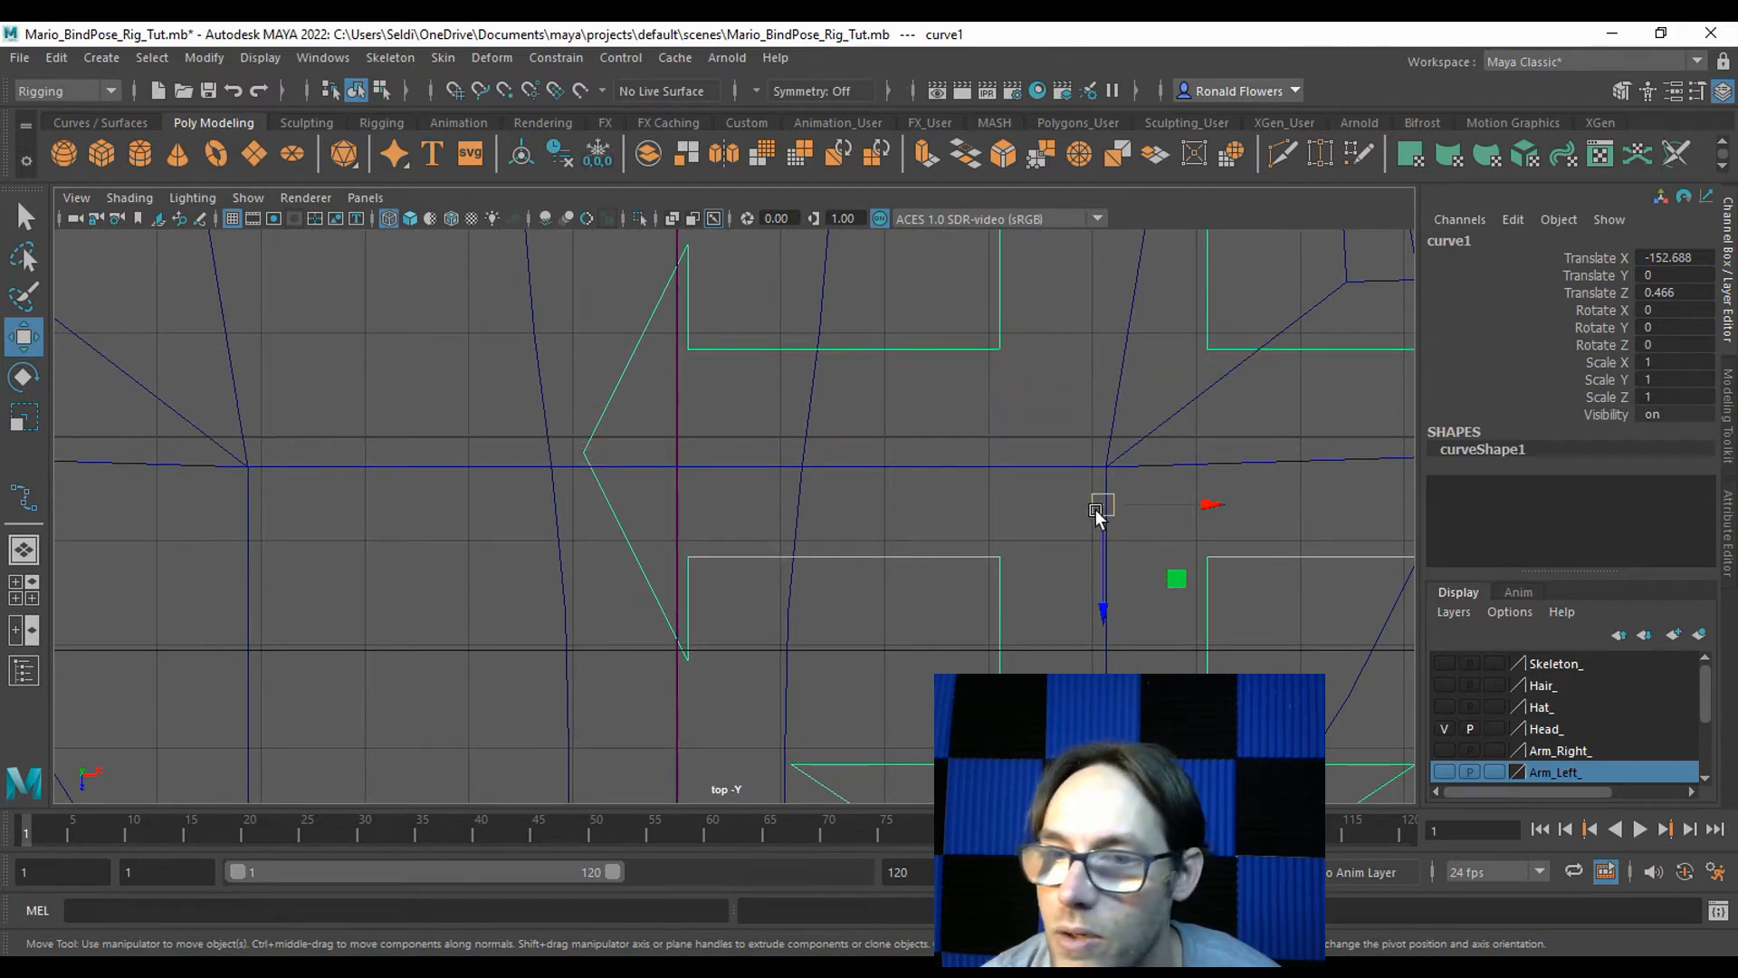
left_click_drag(1099, 508, 675, 444)
scroll(842, 496, "down", 1)
scroll(842, 496, "down", 5)
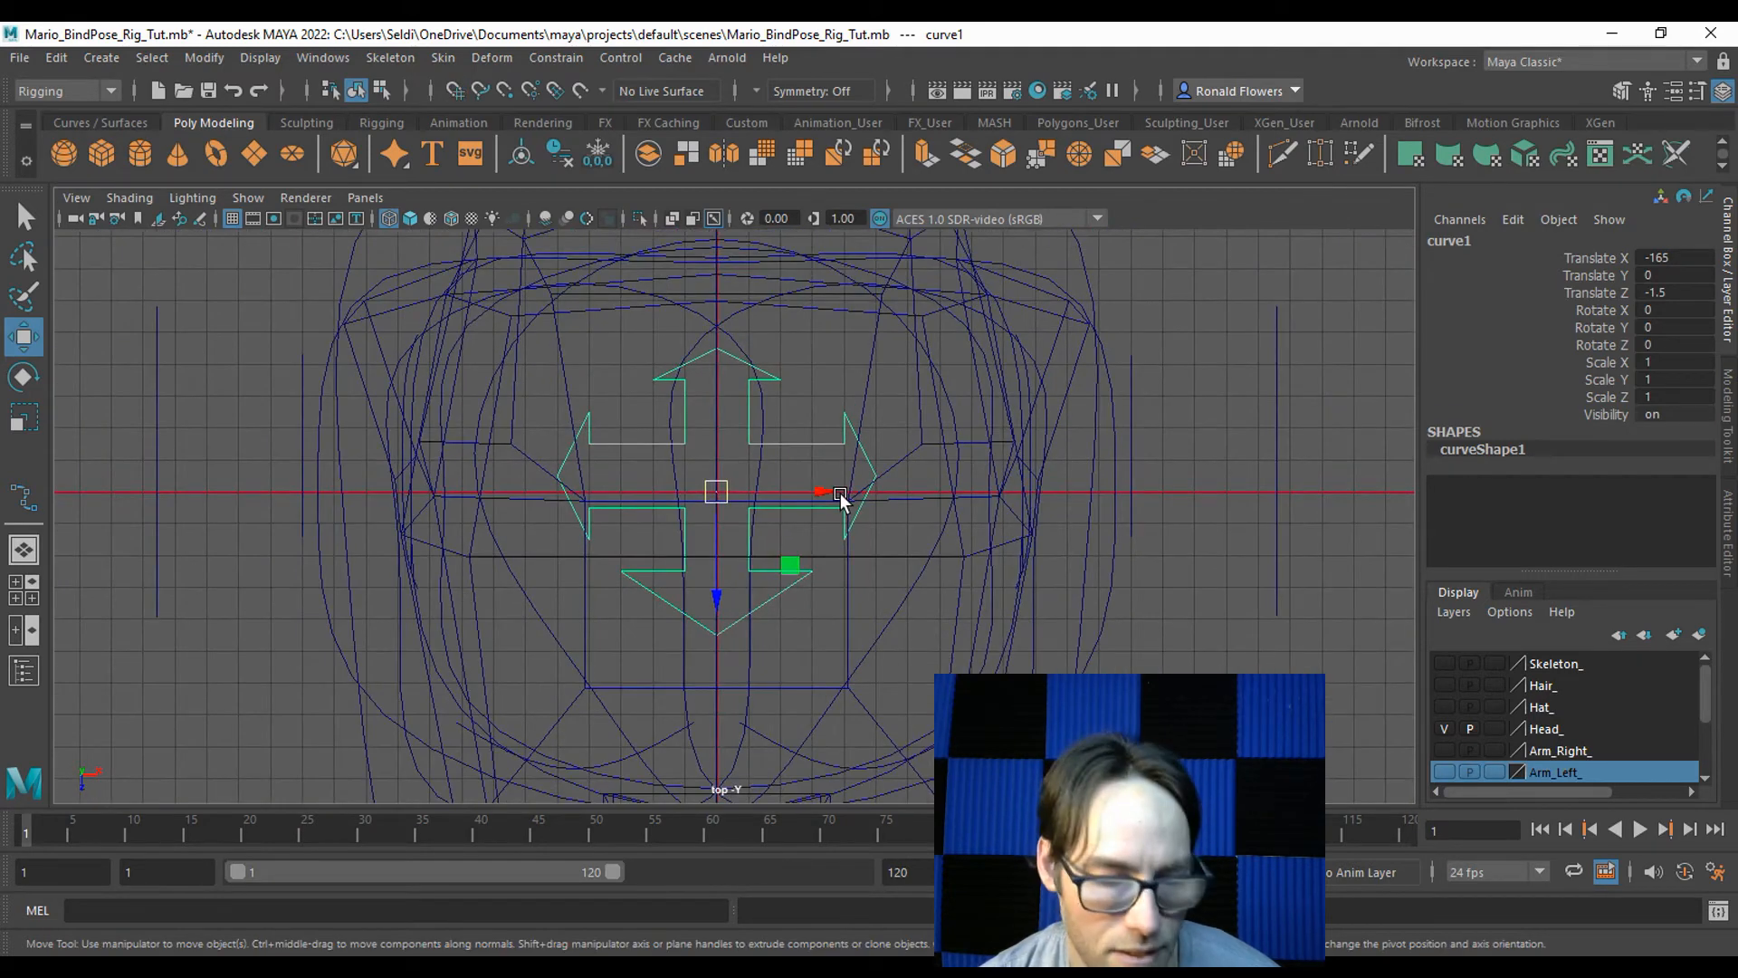
Scale the arrow curve uniformly to about 3.407 and return to the perspective view.
key("r")
left_click_drag(715, 492, 1041, 502)
key("space")
key("space")
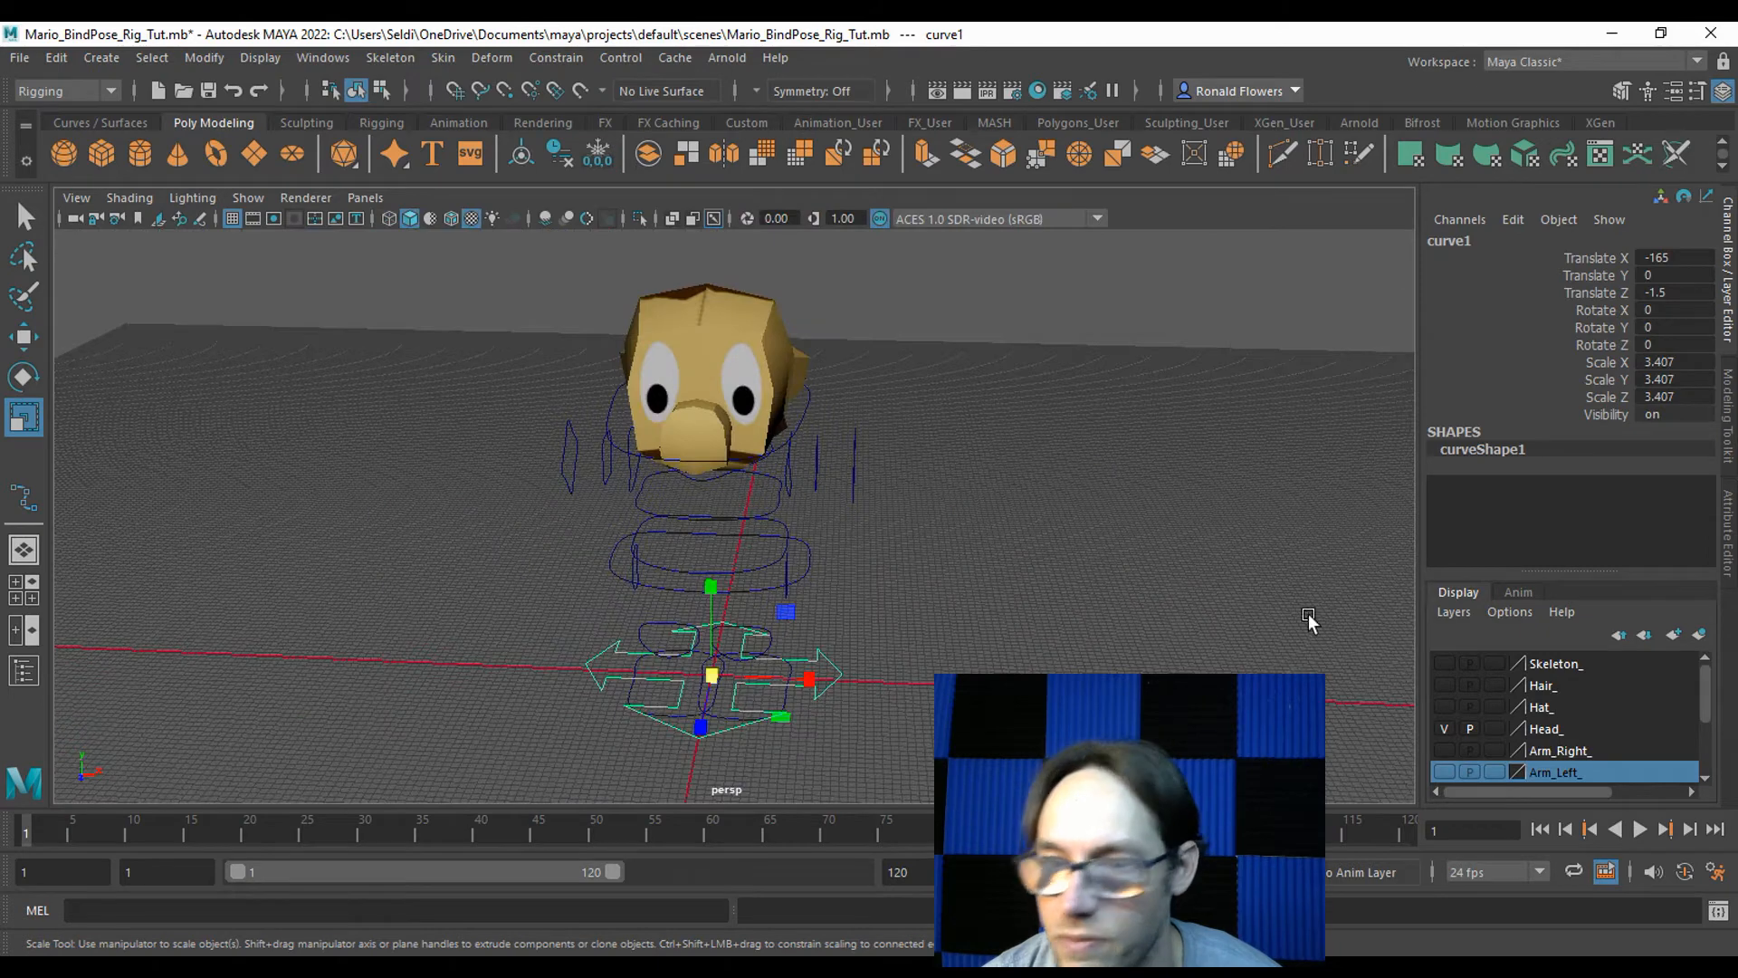
Show the Torso_, Pelvis_, Leg_Left_, Leg_Right_, Arm_Left_ and Arm_Right_ layers.
left_click(1444, 686)
left_click(1443, 685)
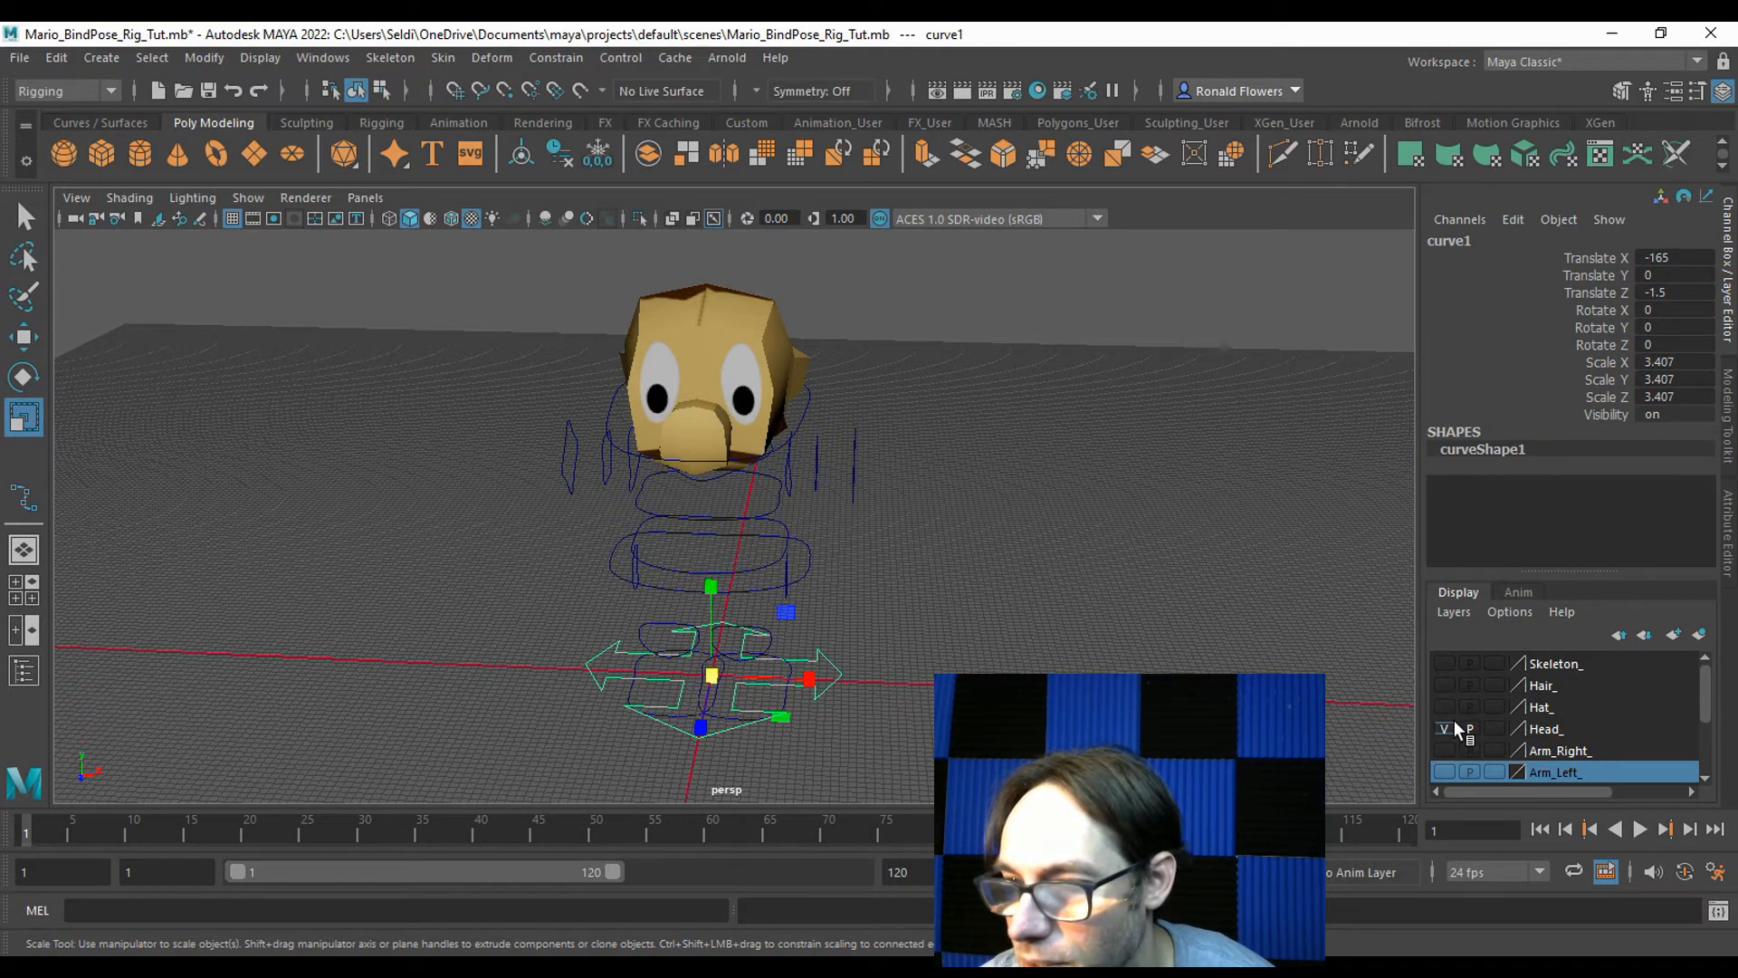
scroll(1453, 720, "down", 3)
left_click(1443, 752)
left_click(1443, 730)
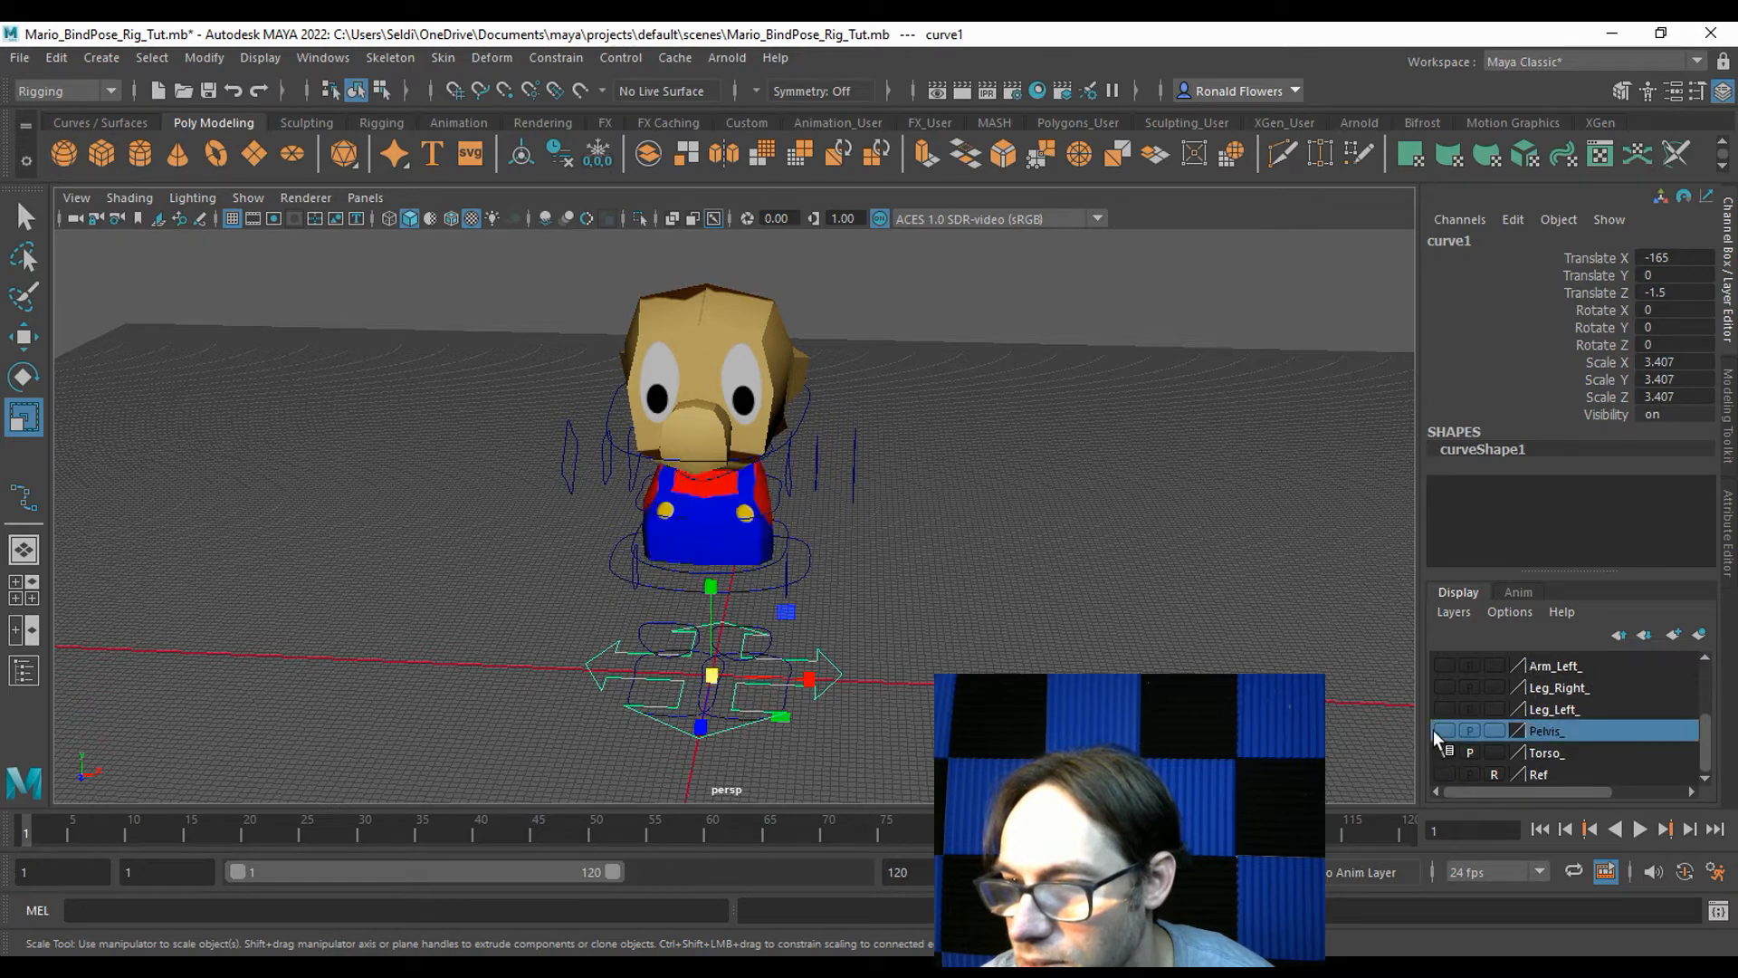
left_click(1443, 709)
left_click(1443, 690)
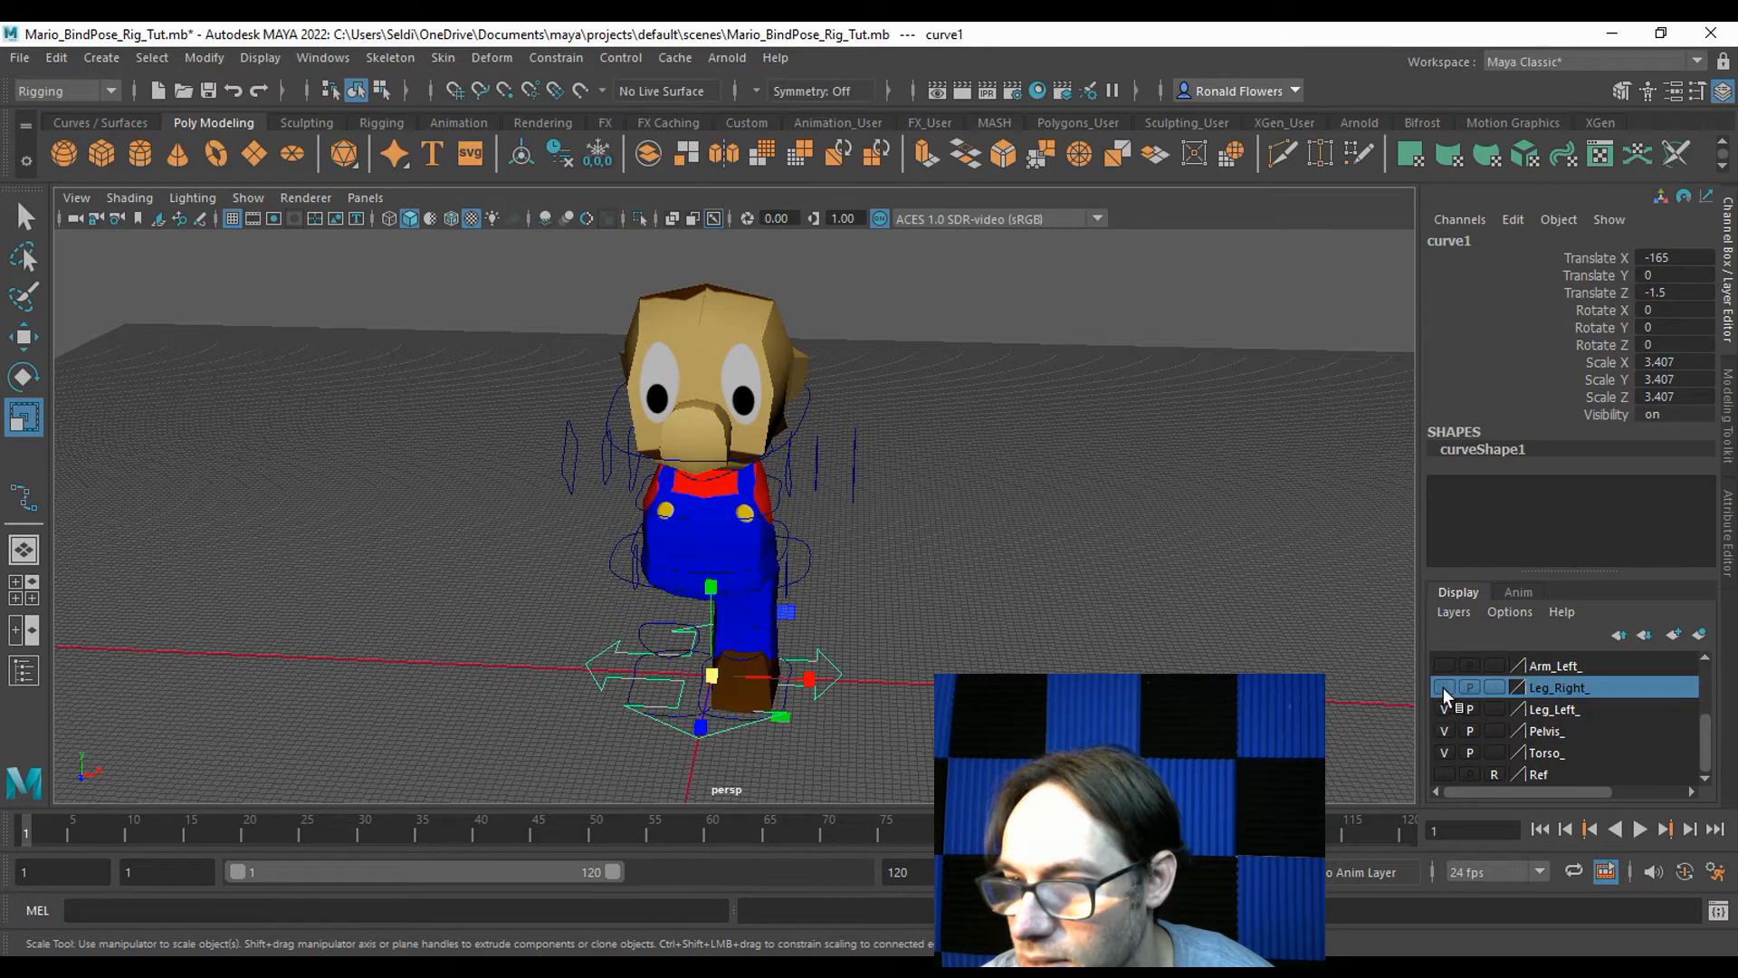
left_click(1443, 687)
left_click(1443, 665)
scroll(1468, 701, "up", 3)
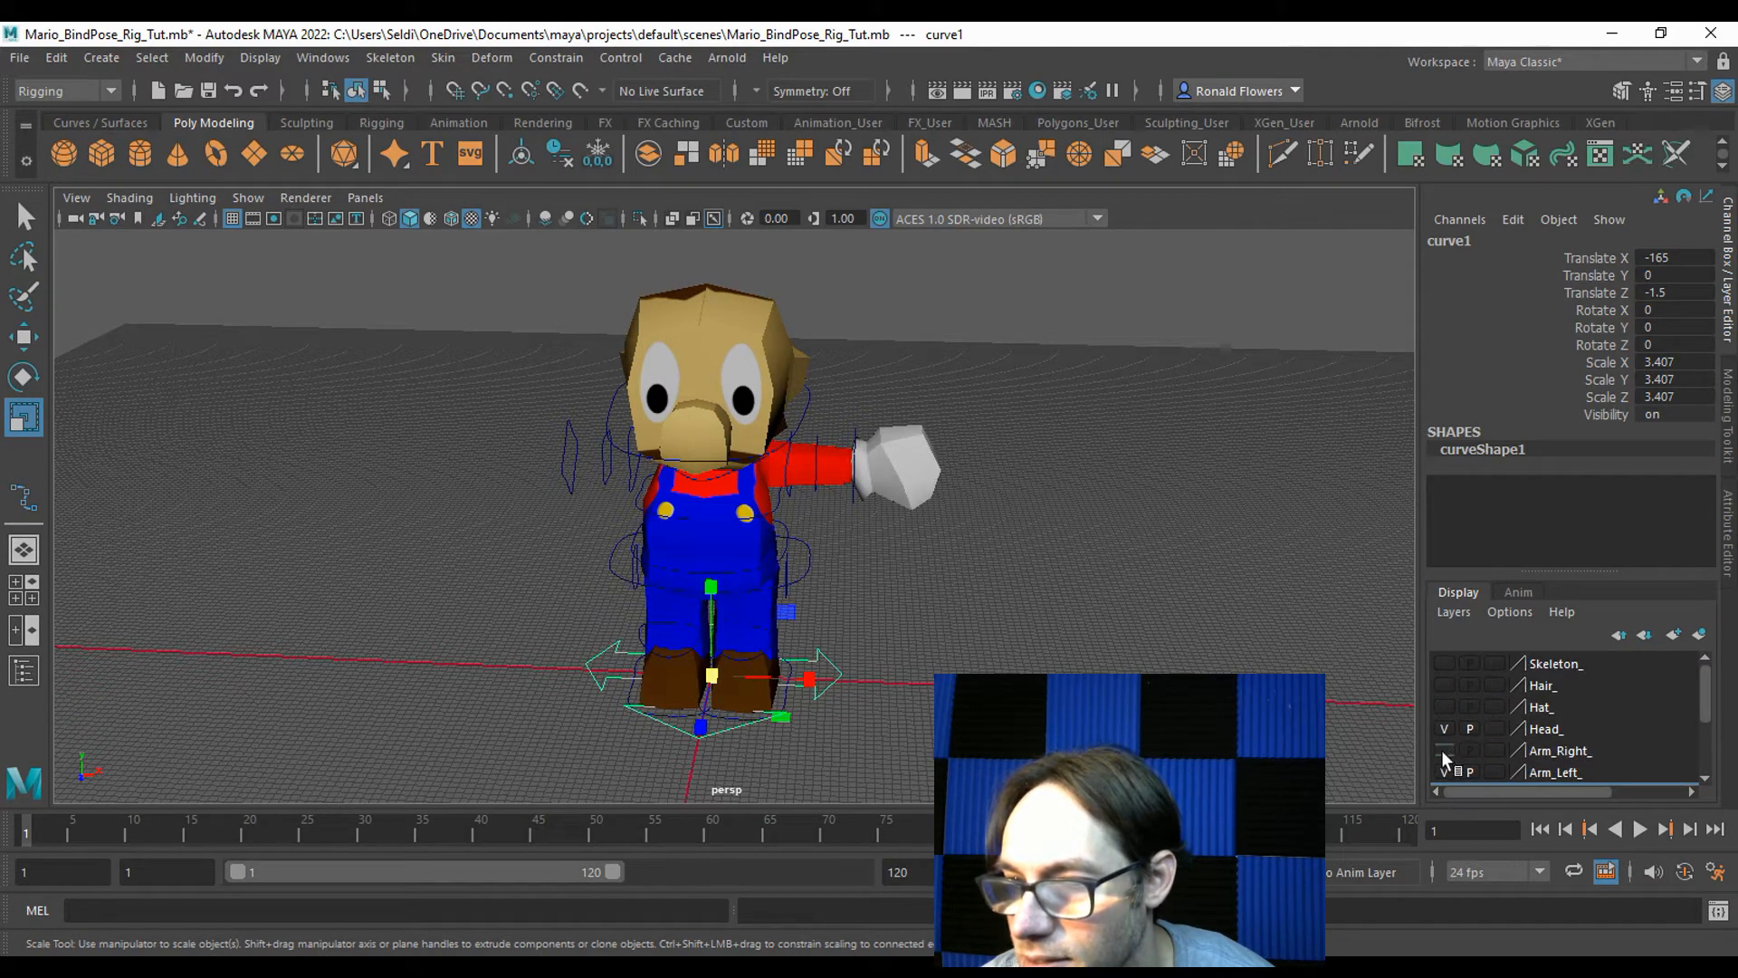
left_click(1443, 750)
scroll(952, 549, "up", 5)
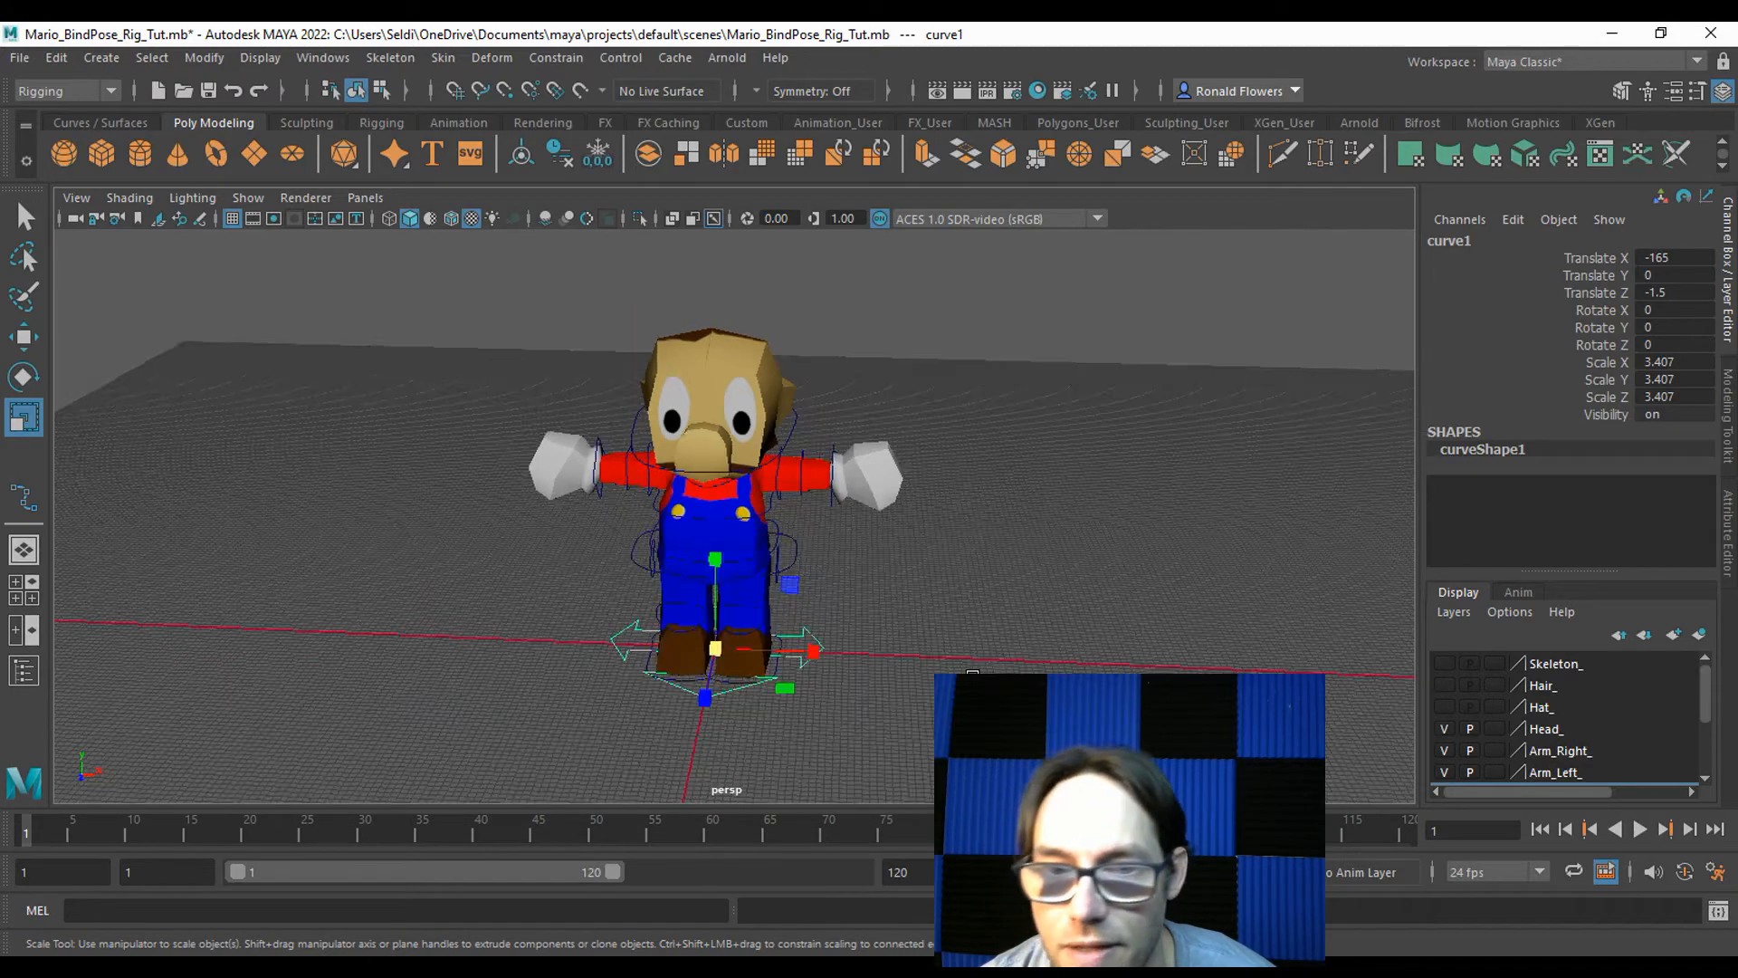
Scale the arrow curve uniformly to about 6.326 and move it forward to a Translate Z of about 8.015.
left_click_drag(952, 547, 848, 570, "alt")
left_click_drag(775, 522, 638, 561)
left_click_drag(524, 547, 768, 551, "alt")
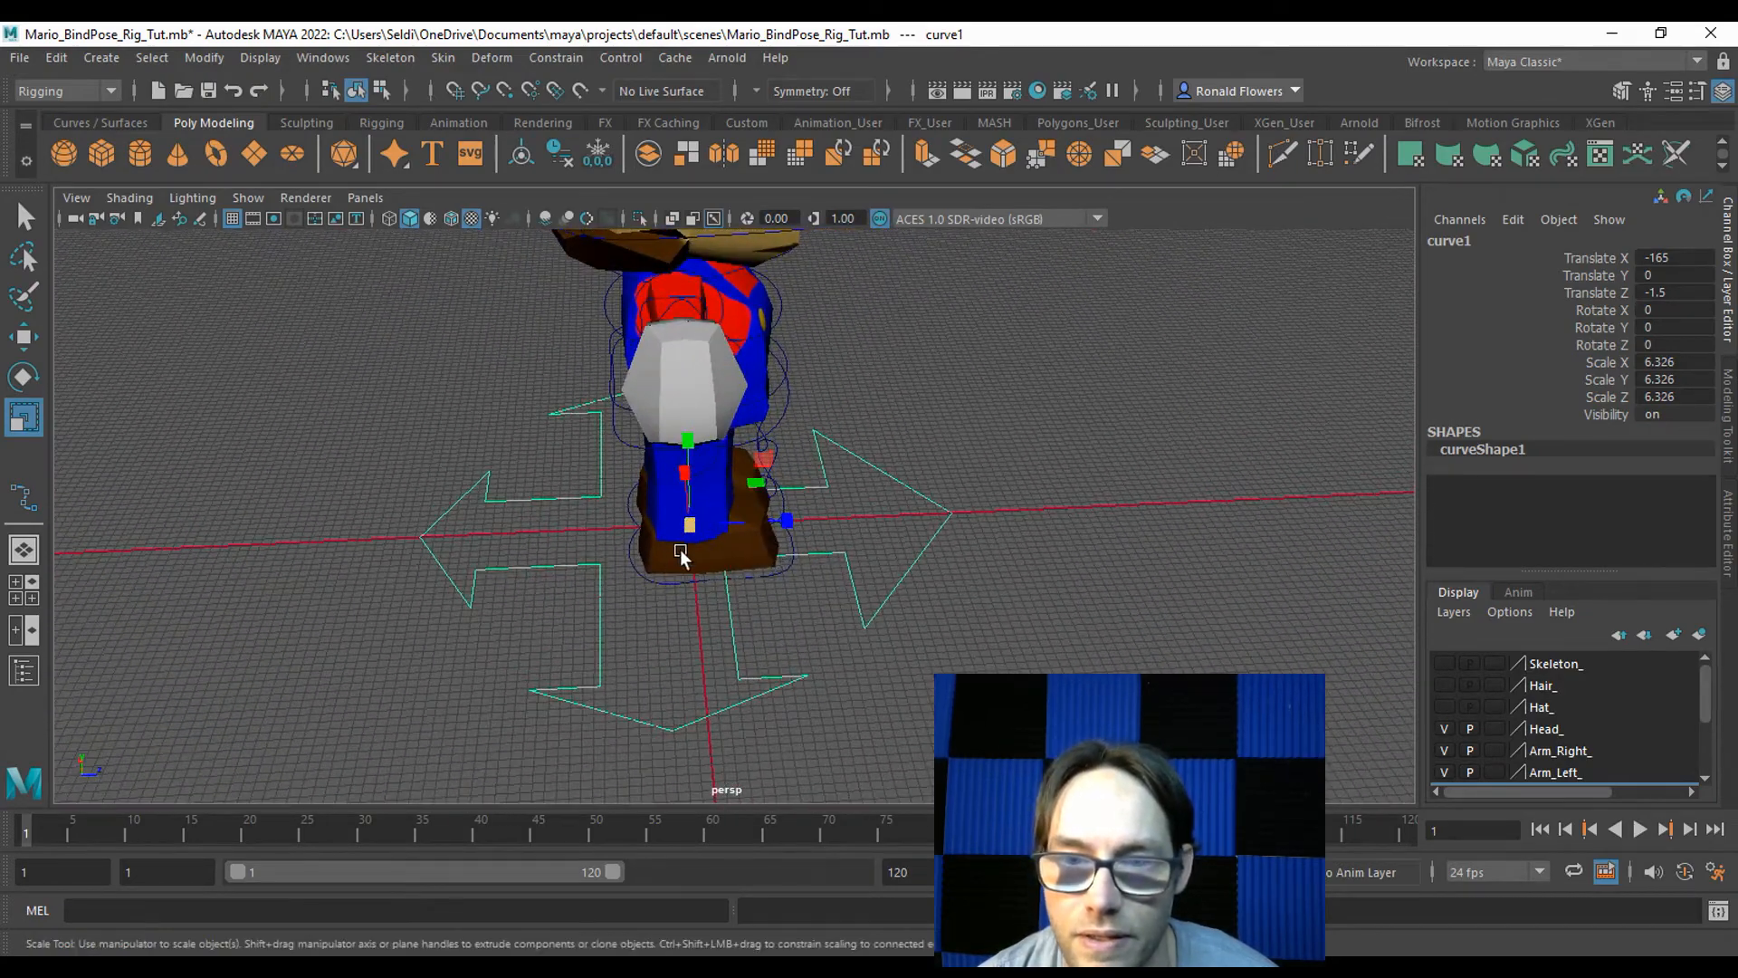
key("w")
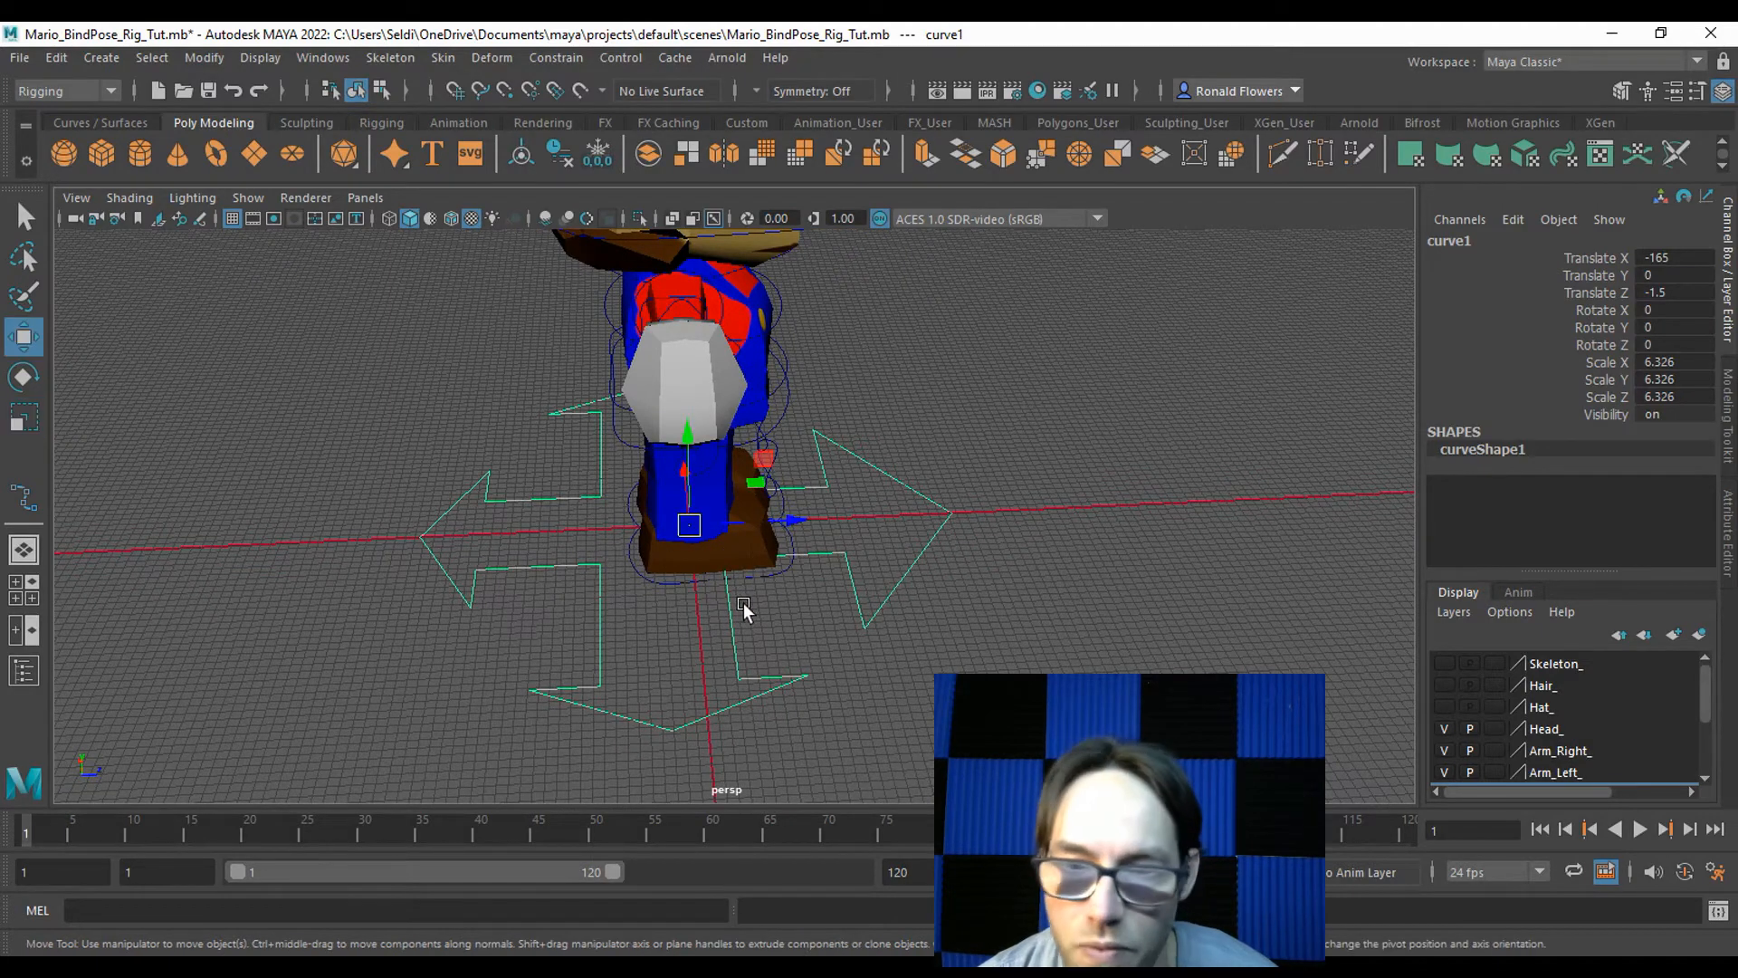
left_click_drag(770, 527, 612, 588)
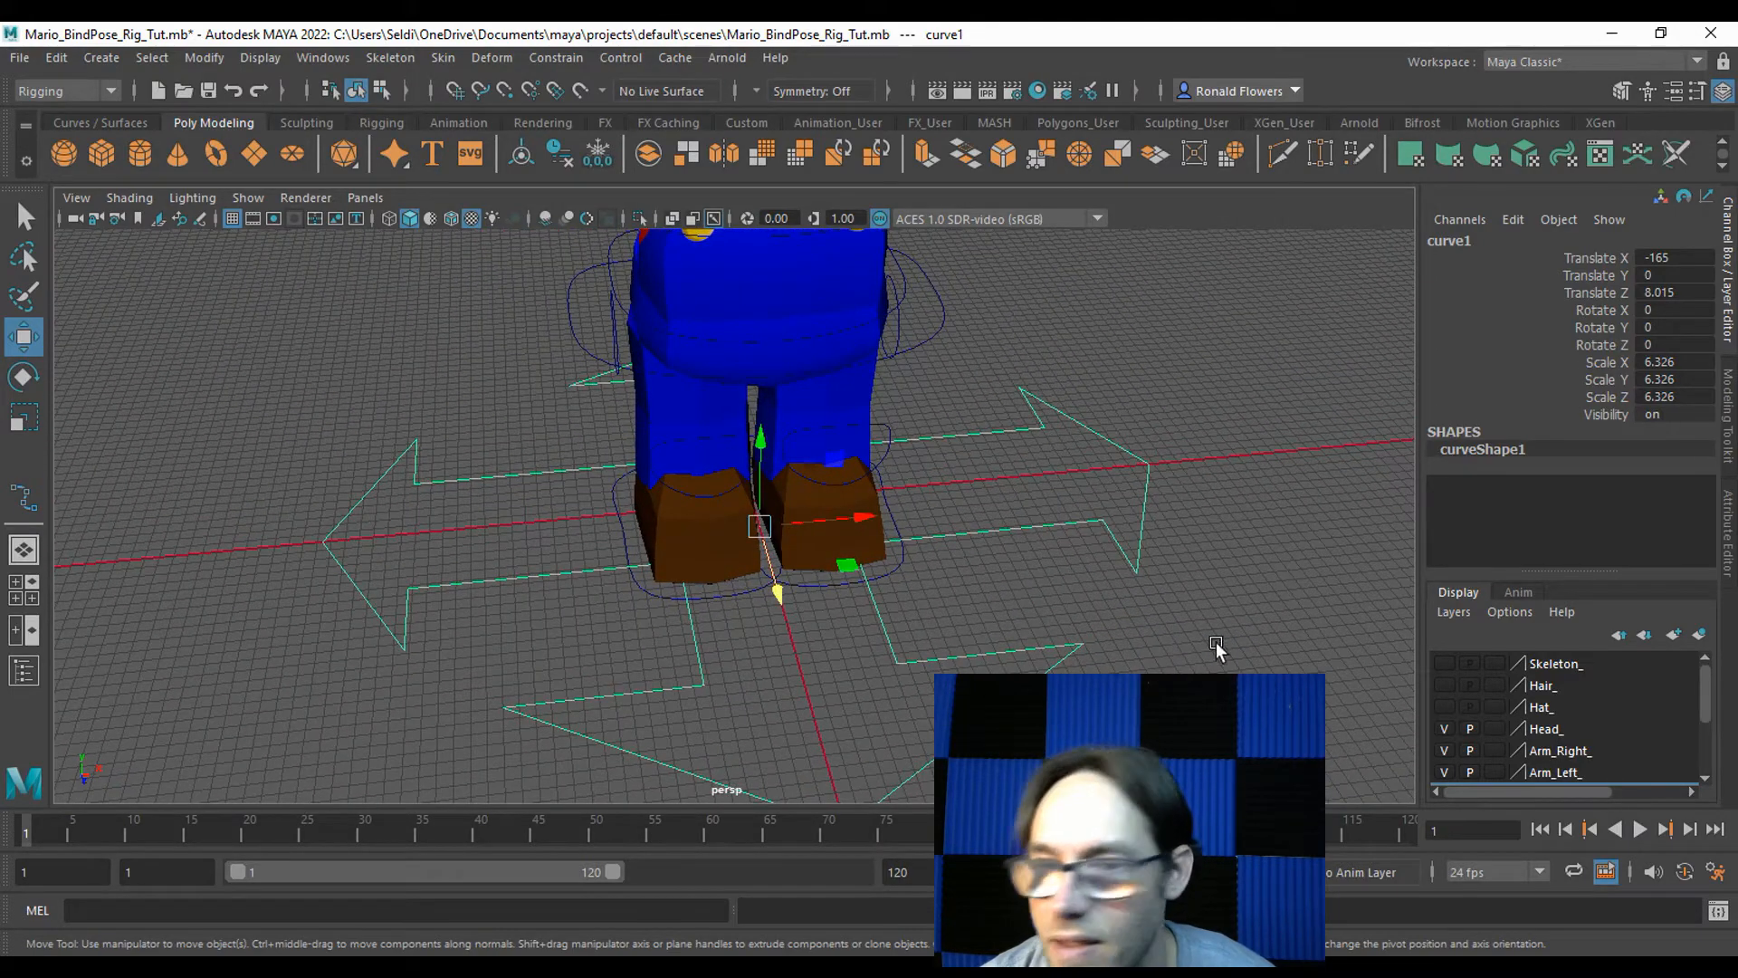
Hide the head, arm, leg and pelvis layers, leaving the Torso_ layer shown.
scroll(1450, 758, "down", 1)
left_click(1445, 728)
left_click(1446, 747)
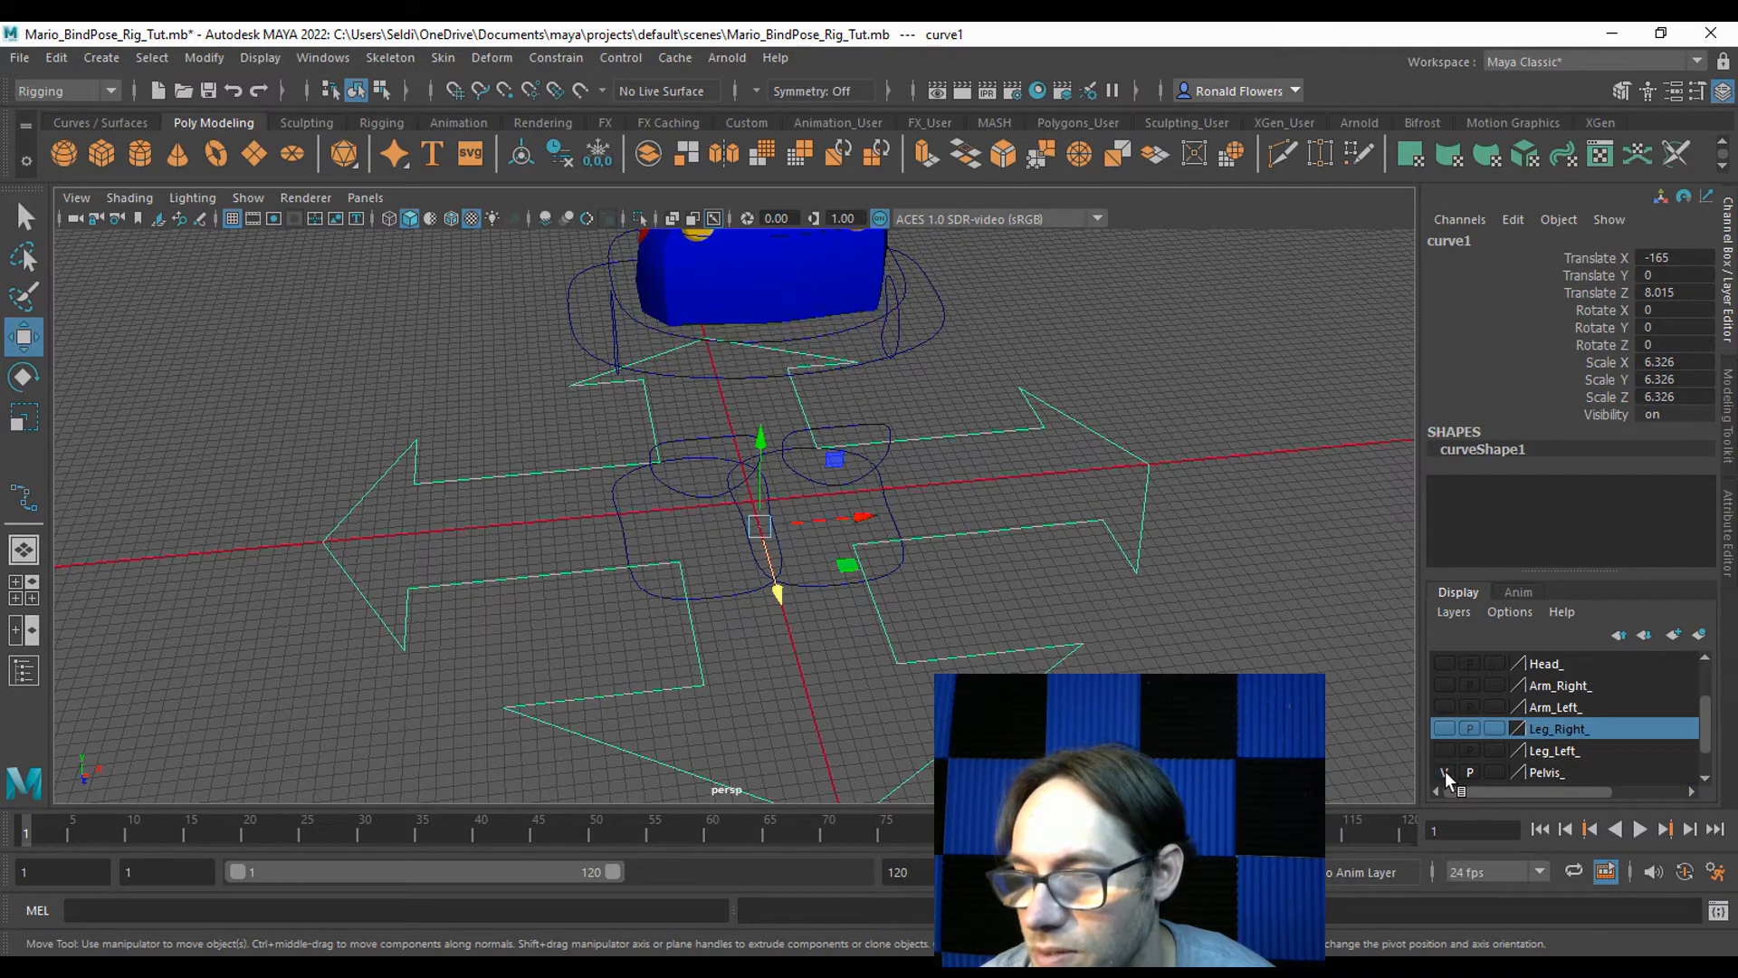
left_click(1445, 773)
scroll(883, 672, "up", 4)
left_click_drag(765, 671, 825, 608, "alt")
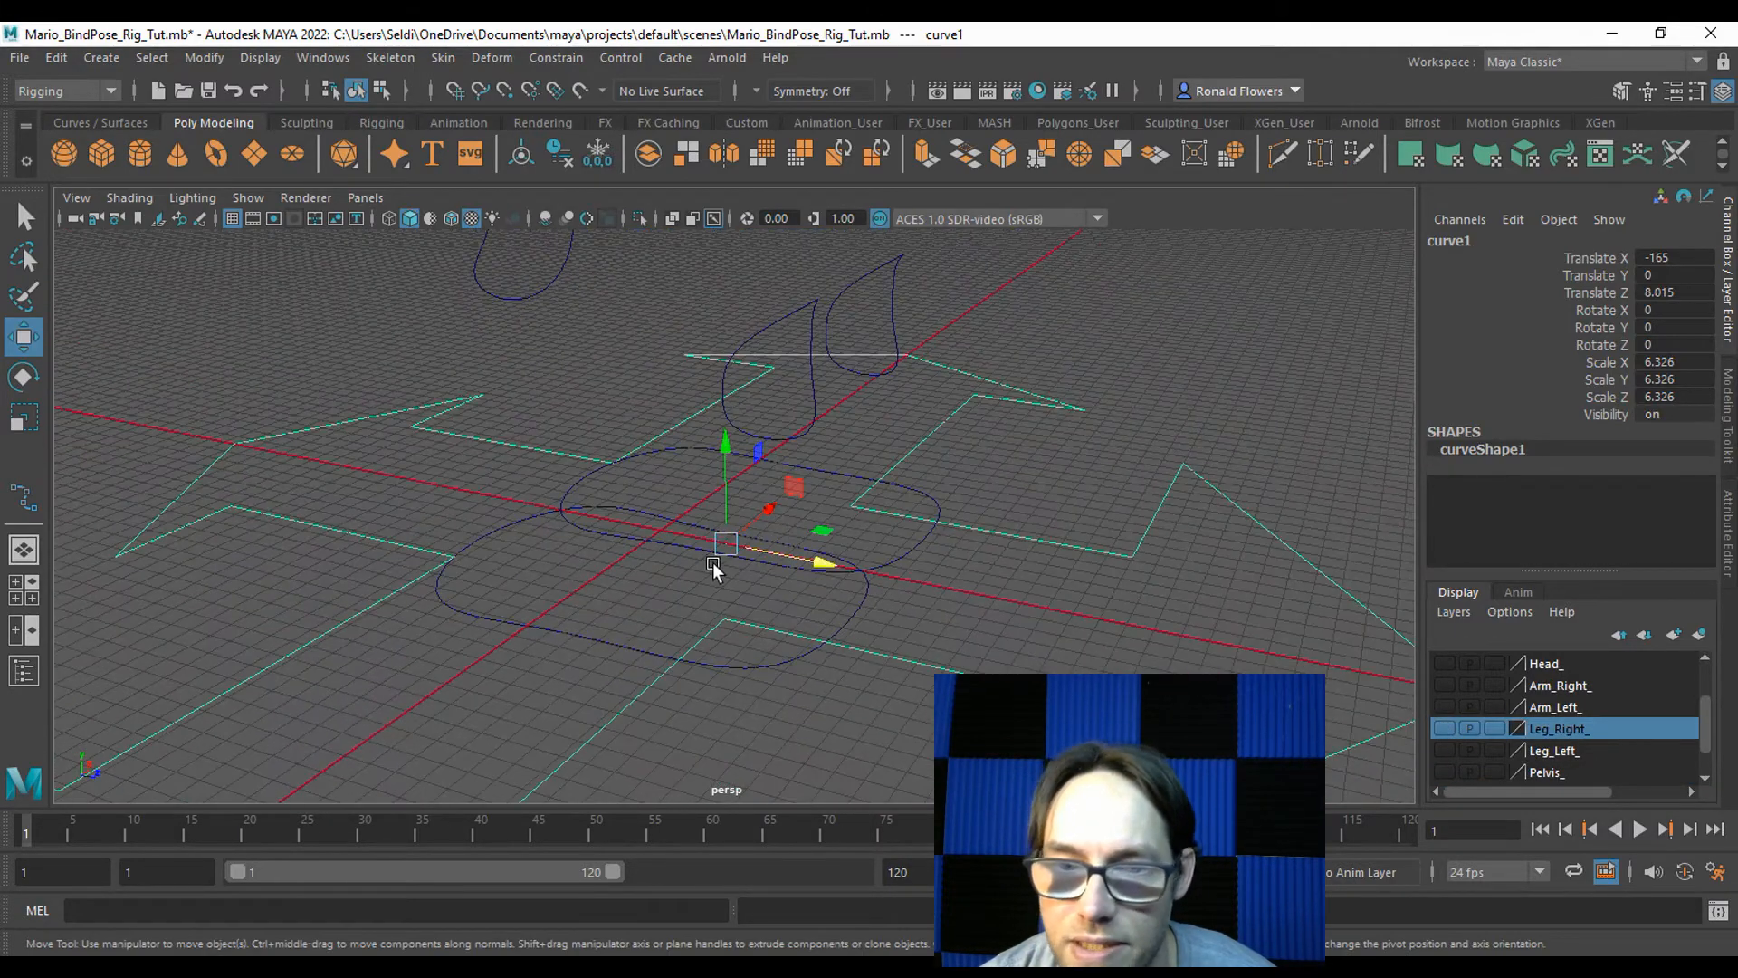
Move the arrow curve's pivot to the world origin while keeping the curve in place, and deselect it.
key("d")
key("ctrl+z")
left_click_drag(726, 546, 662, 530)
left_click_drag(672, 601, 830, 609, "alt")
left_click(964, 596)
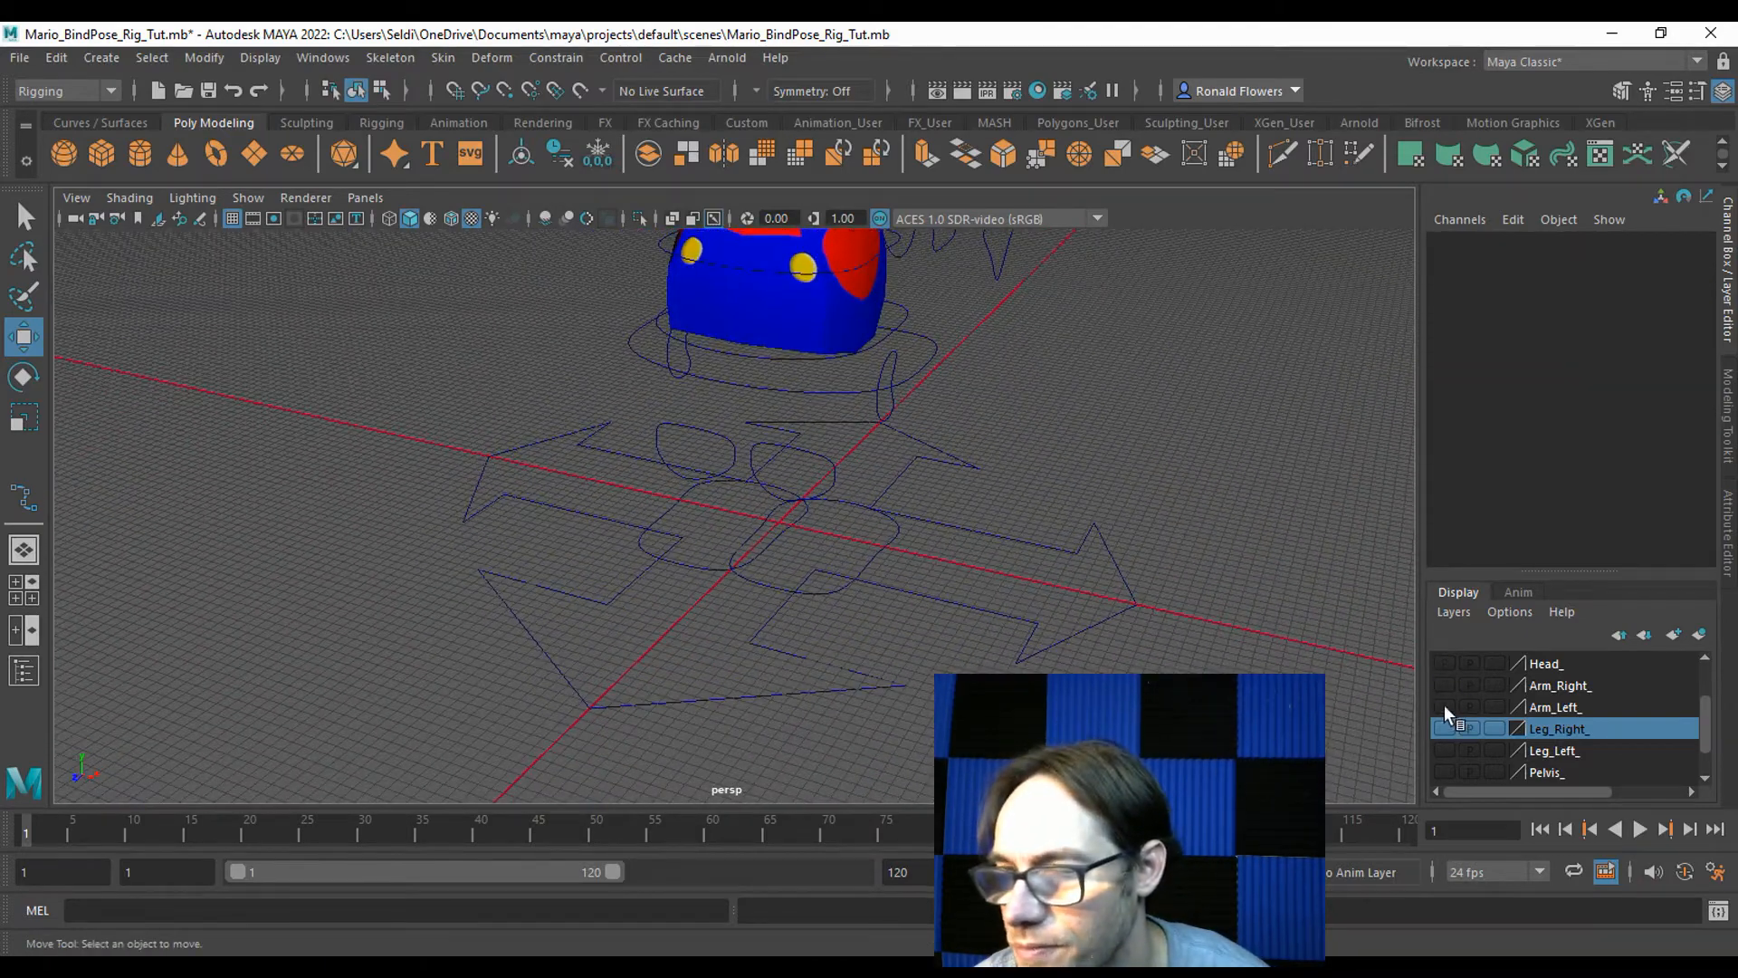
Save the scene.
scroll(1449, 703, "up", 1)
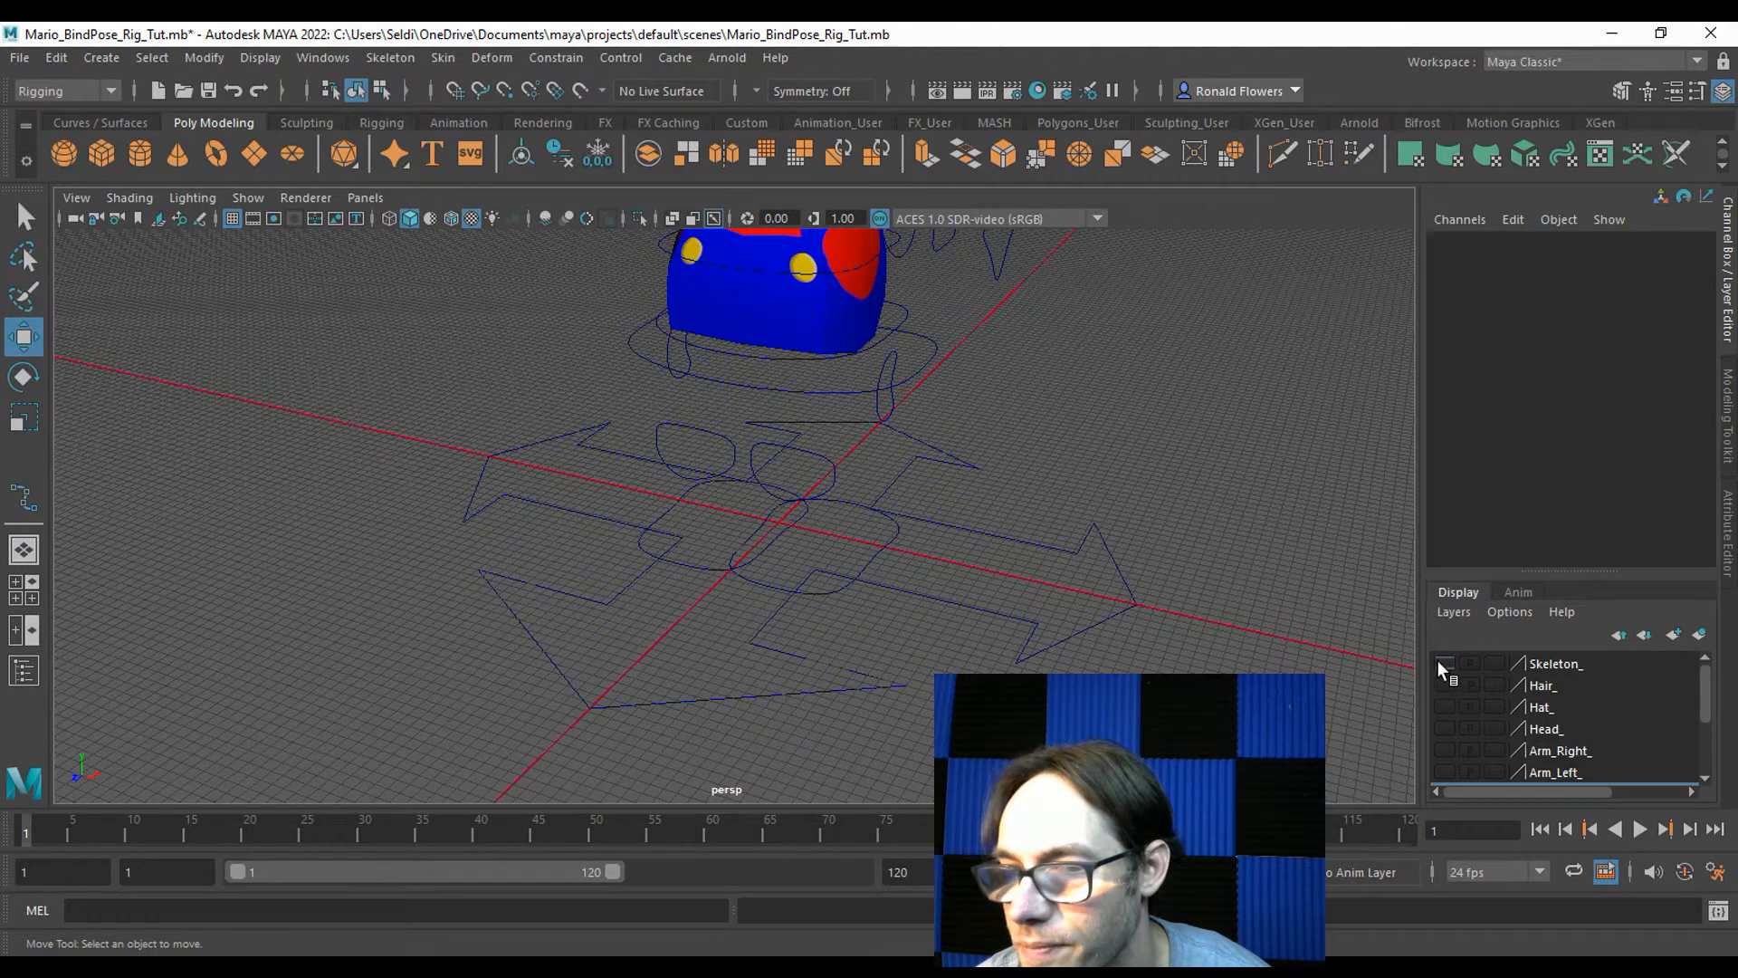
left_click(1444, 664)
left_click(1444, 663)
left_click_drag(1204, 588, 1059, 582, "alt")
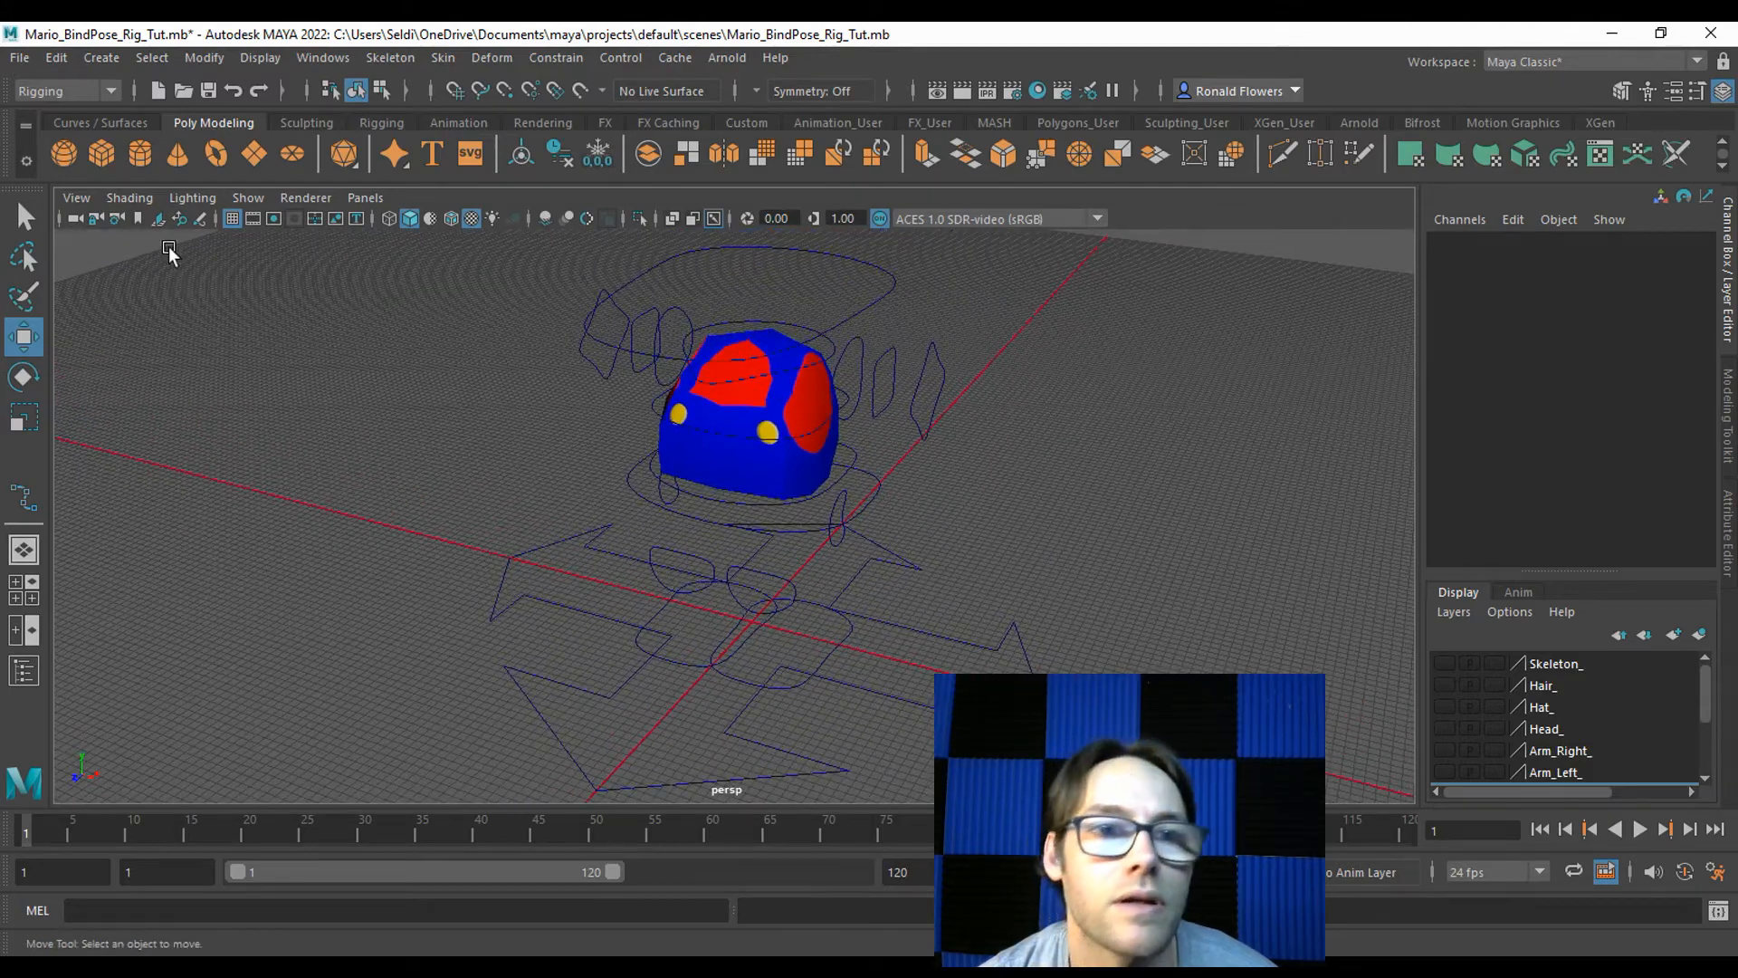
left_click(18, 58)
left_click(77, 140)
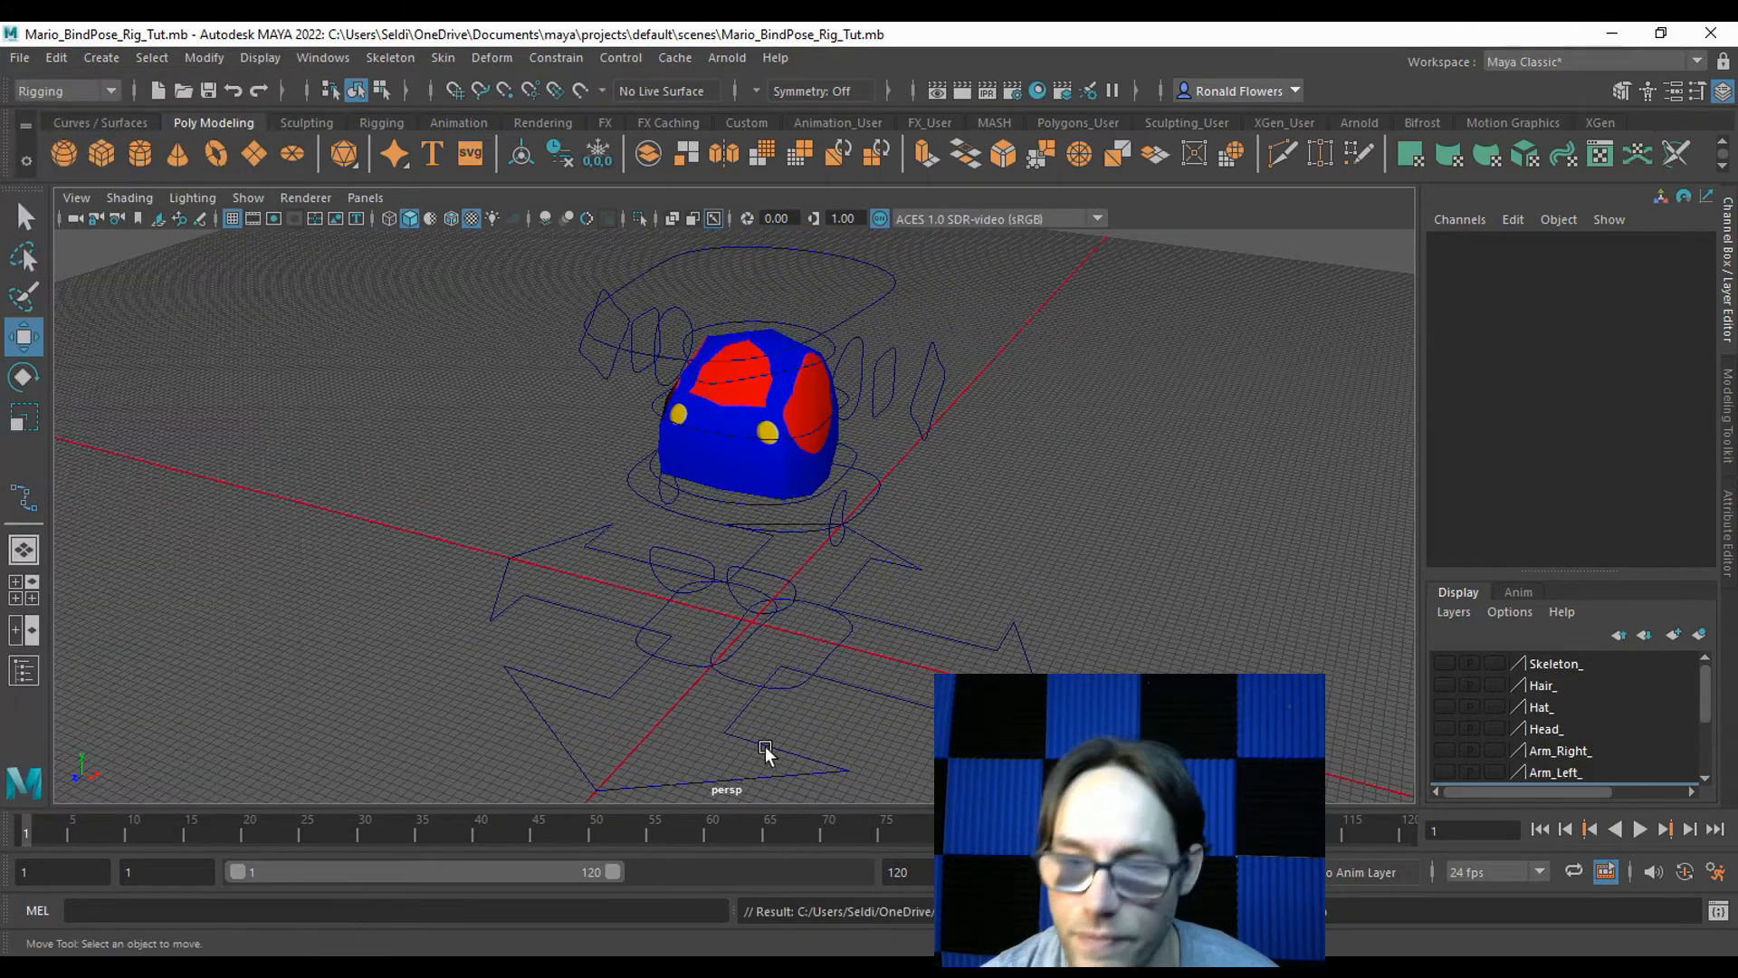
Hide the Torso_ layer, then select all the control curves and freeze their transformations.
left_click_drag(912, 671, 878, 654, "alt")
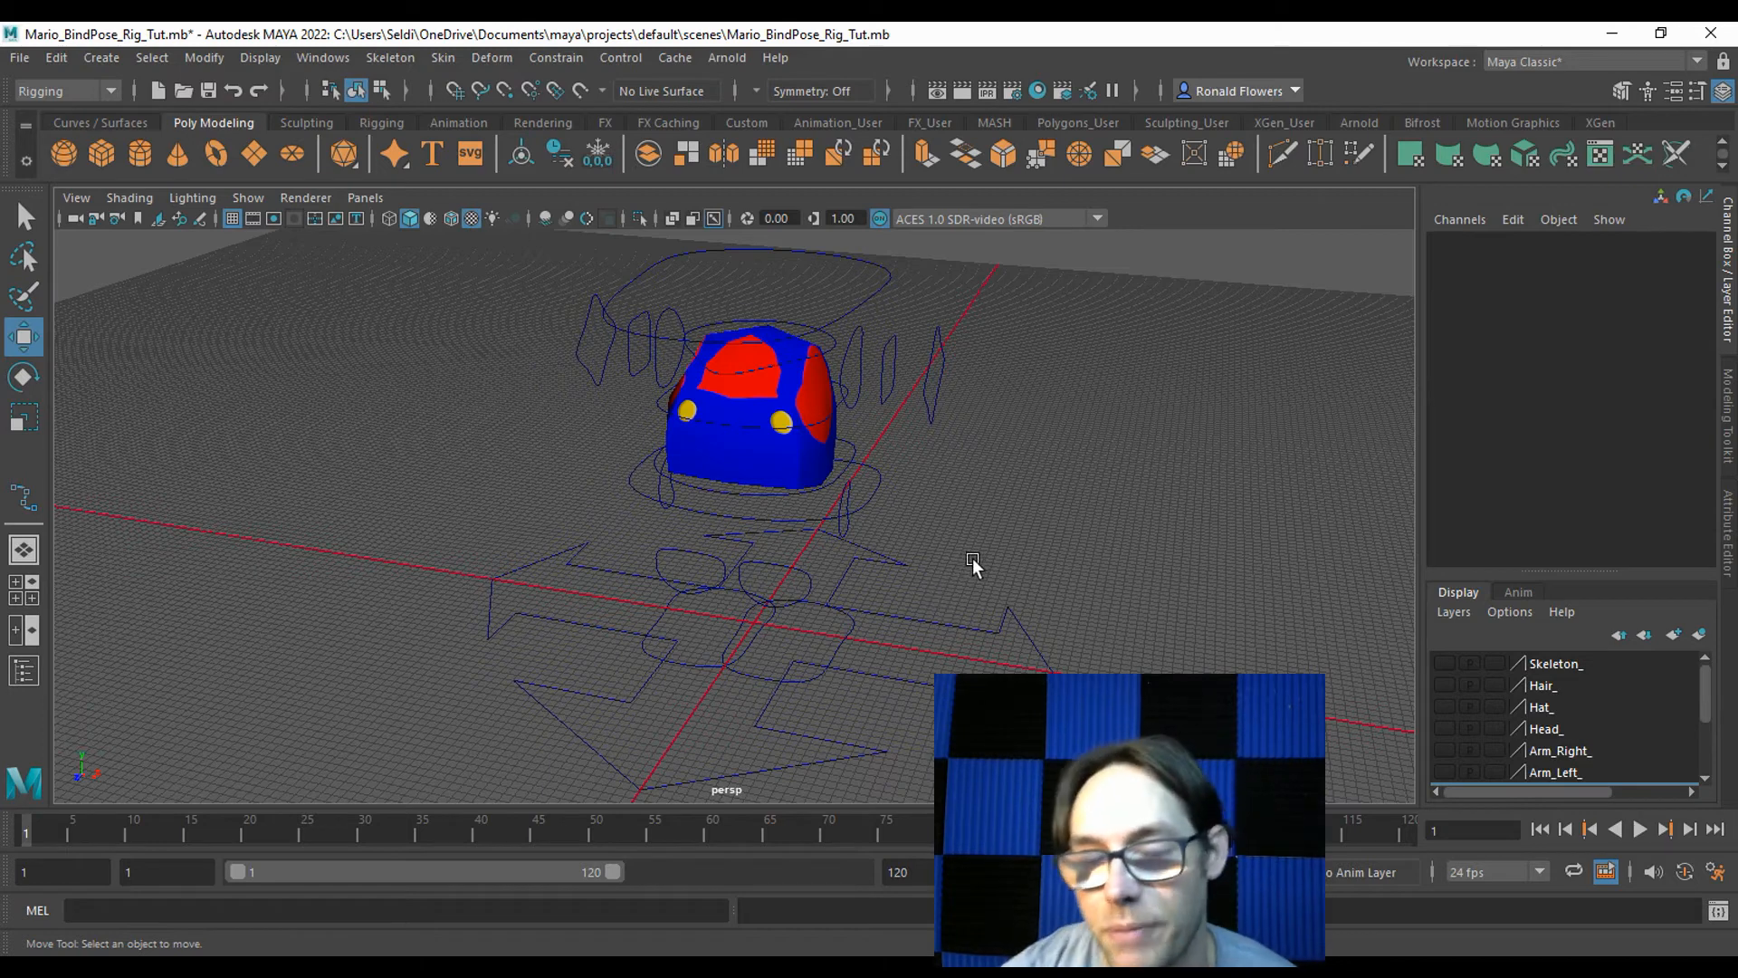
left_click(893, 621)
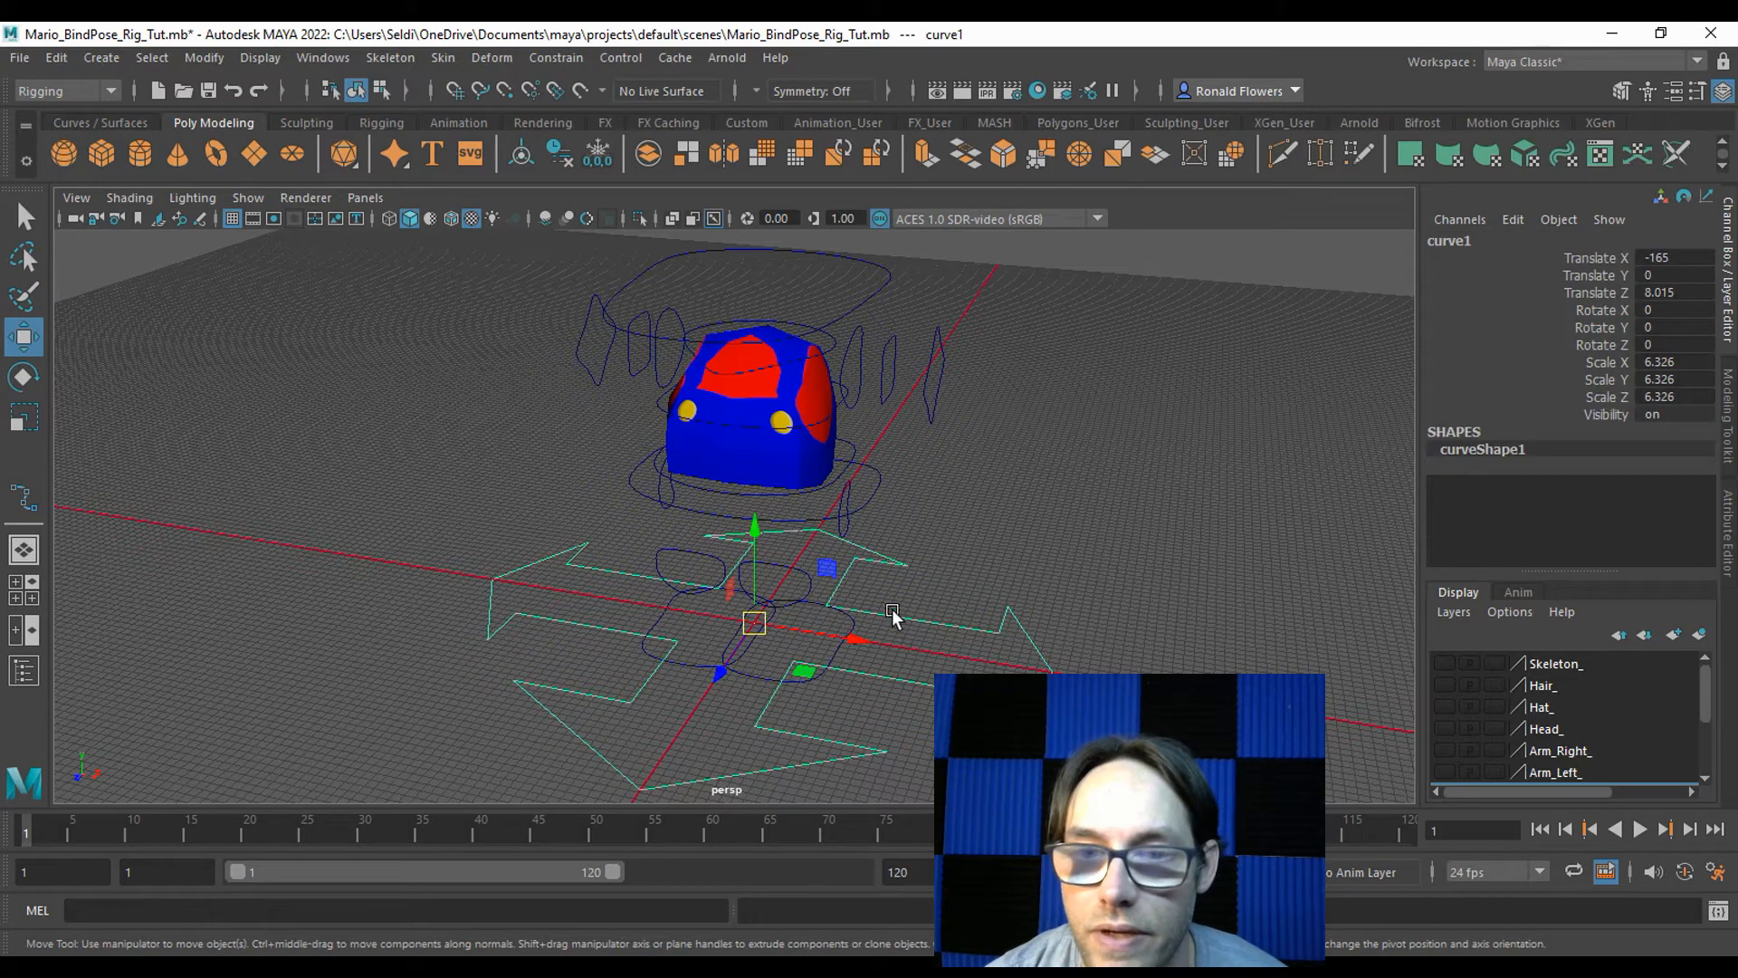
scroll(1456, 719, "down", 3)
left_click(1442, 752)
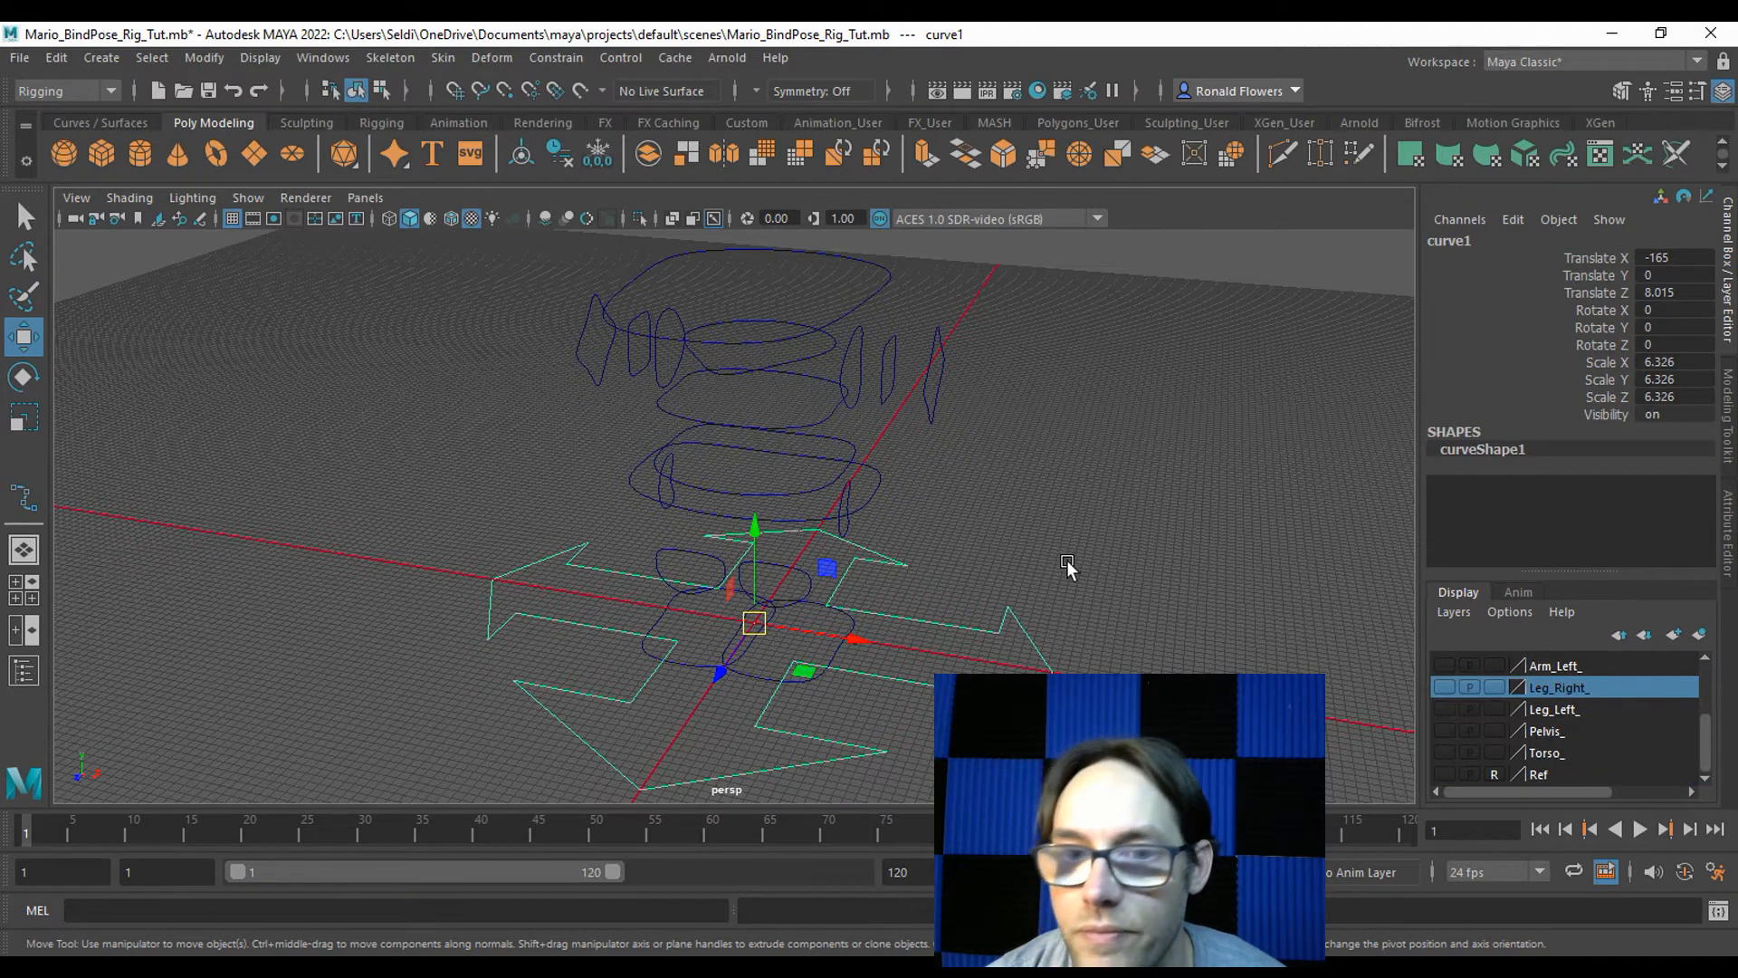
left_click(1070, 556)
scroll(996, 549, "down", 2)
left_click_drag(486, 298, 1086, 729)
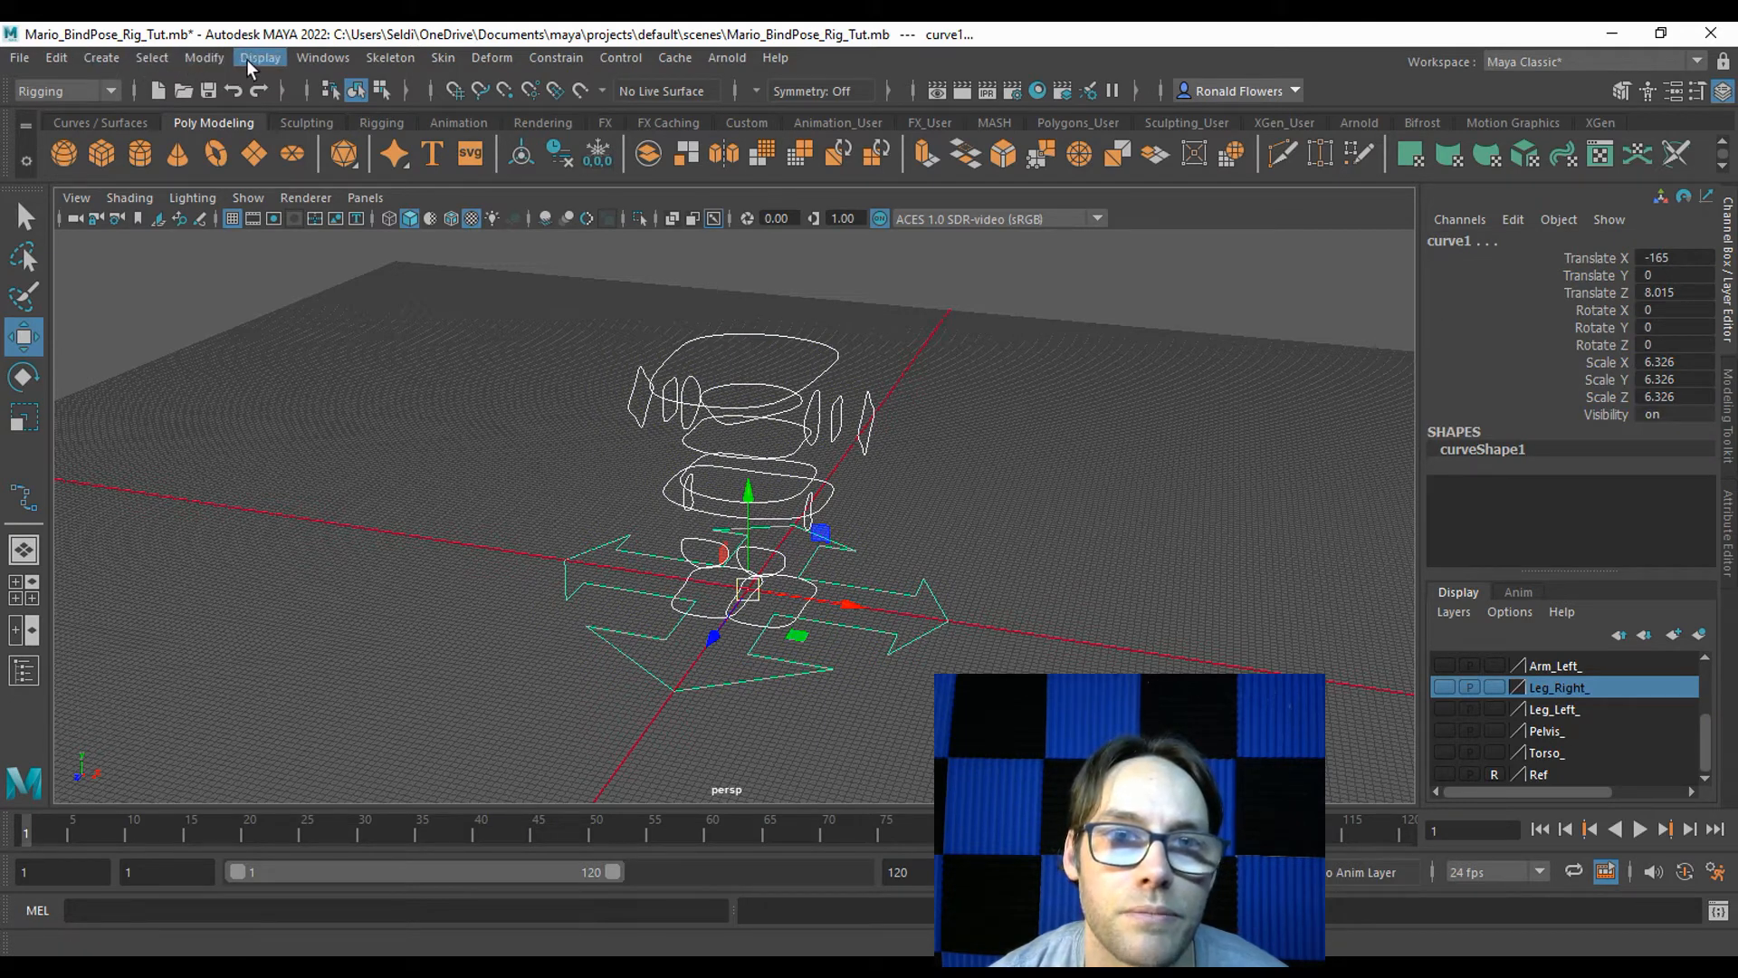
left_click(205, 57)
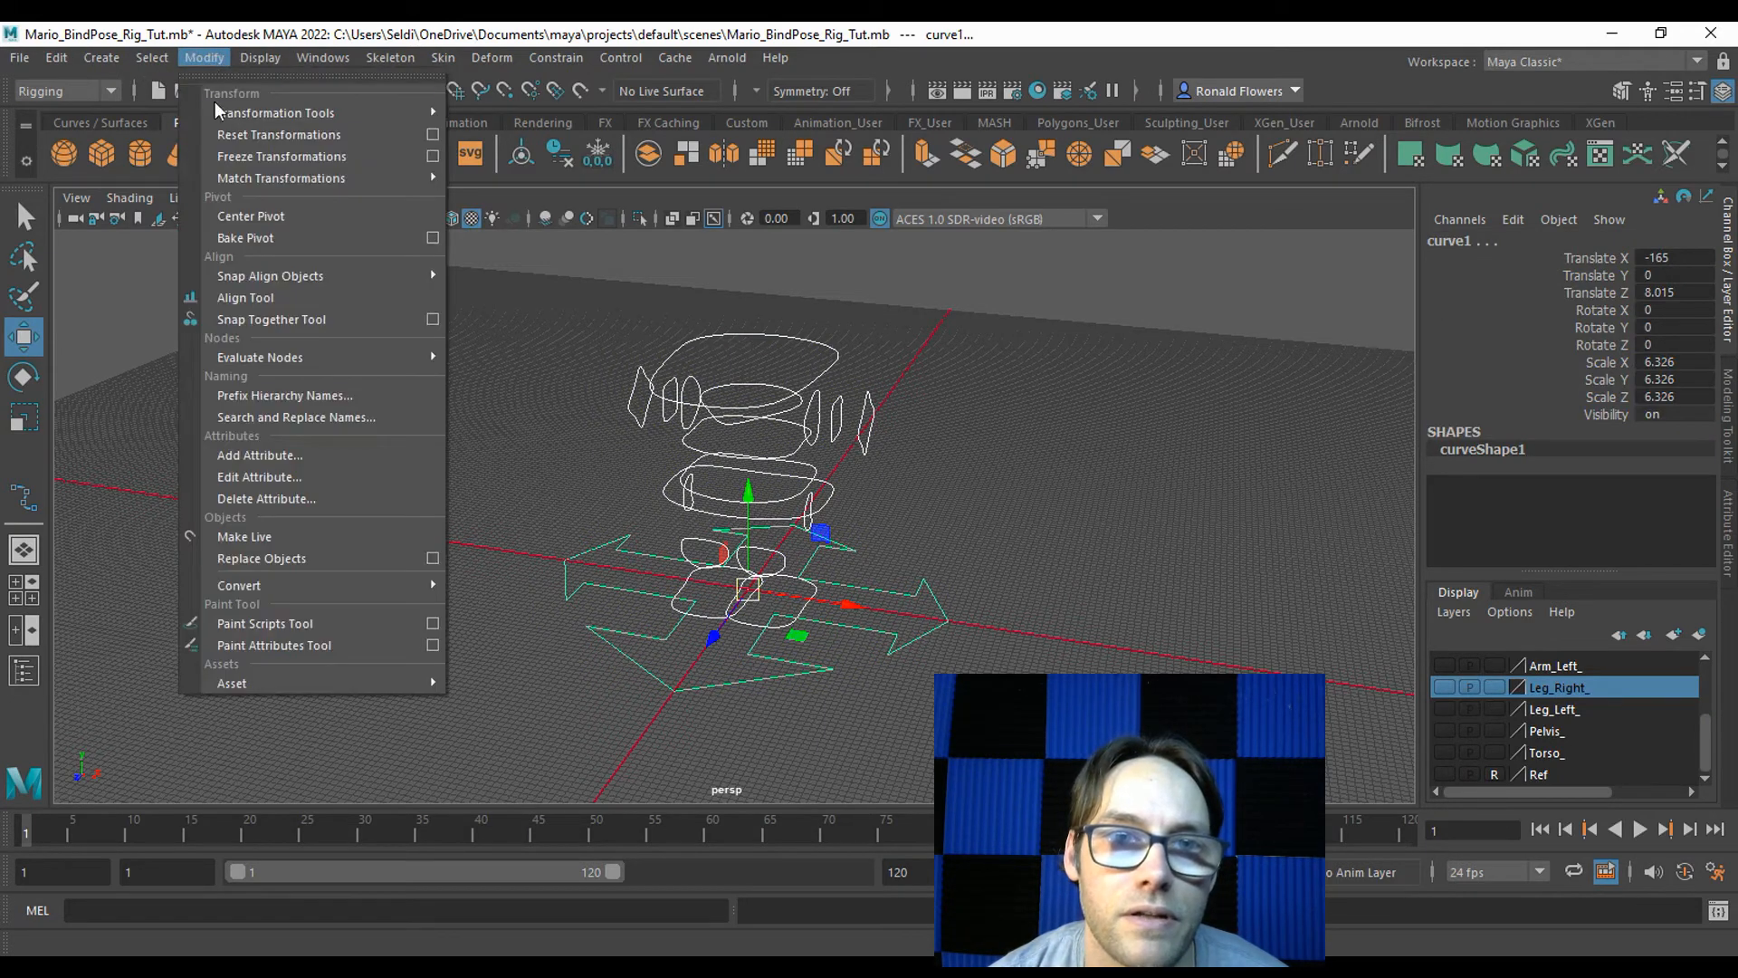
left_click(266, 156)
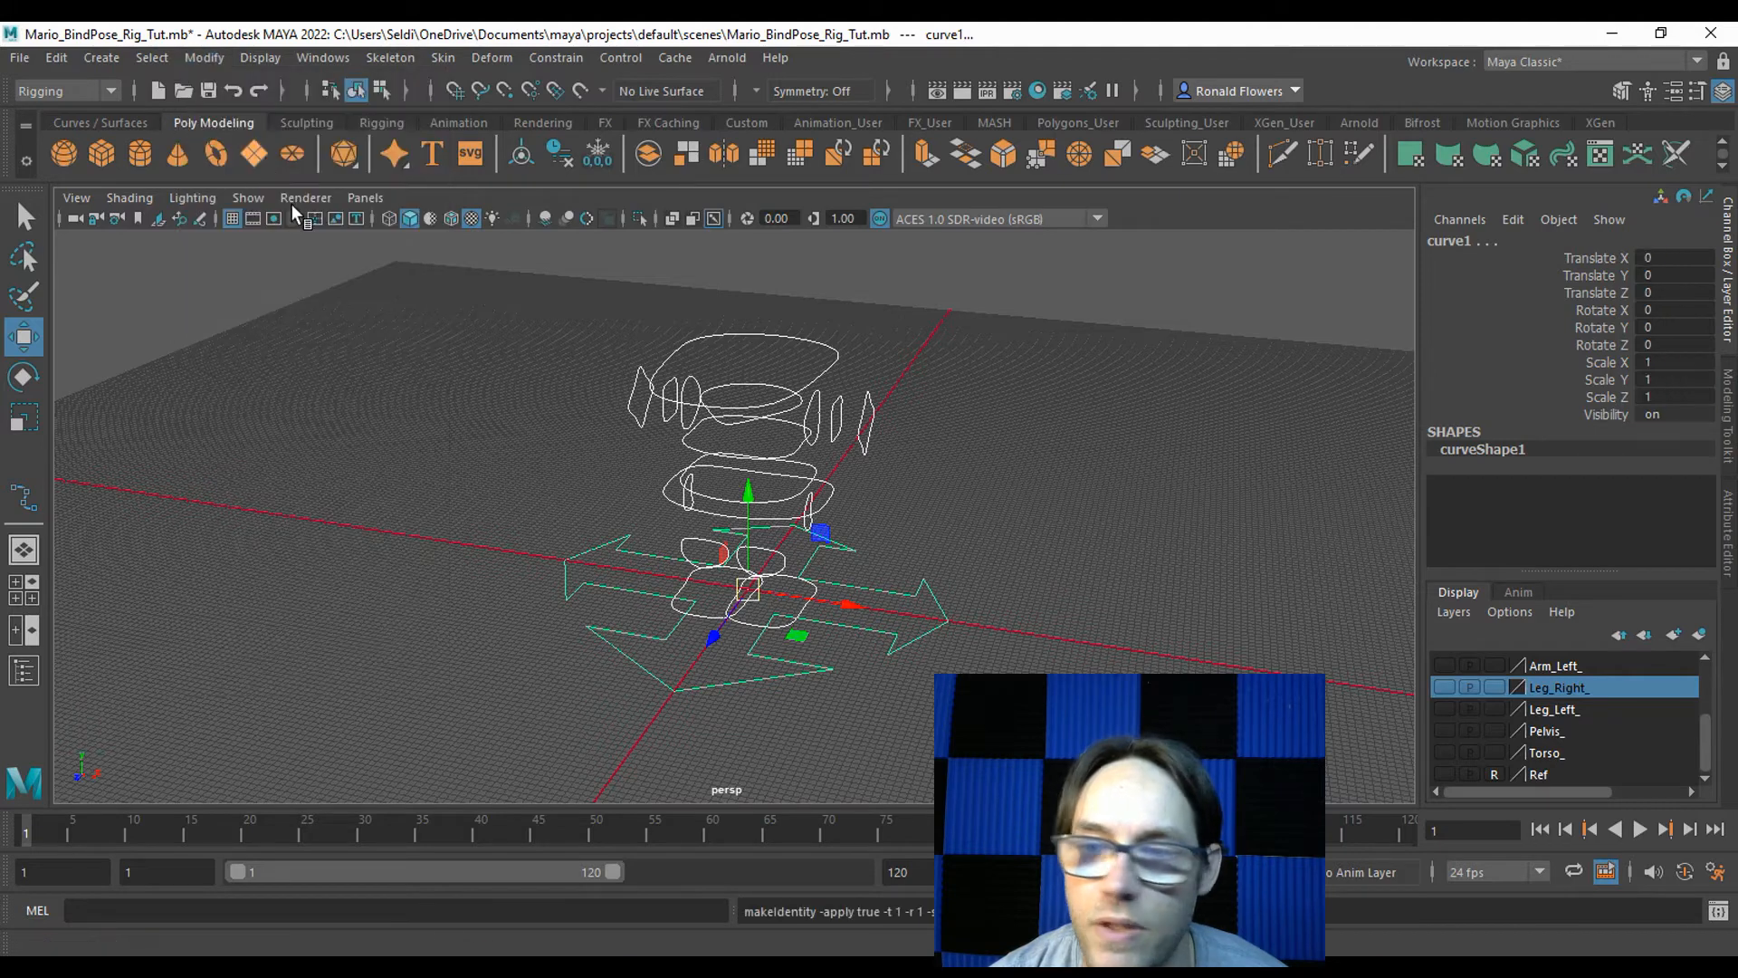
Test the outermost left-arm control curve by moving it away, then set its Translate X, Y and Z to 0.
left_click(942, 593)
left_click(865, 443)
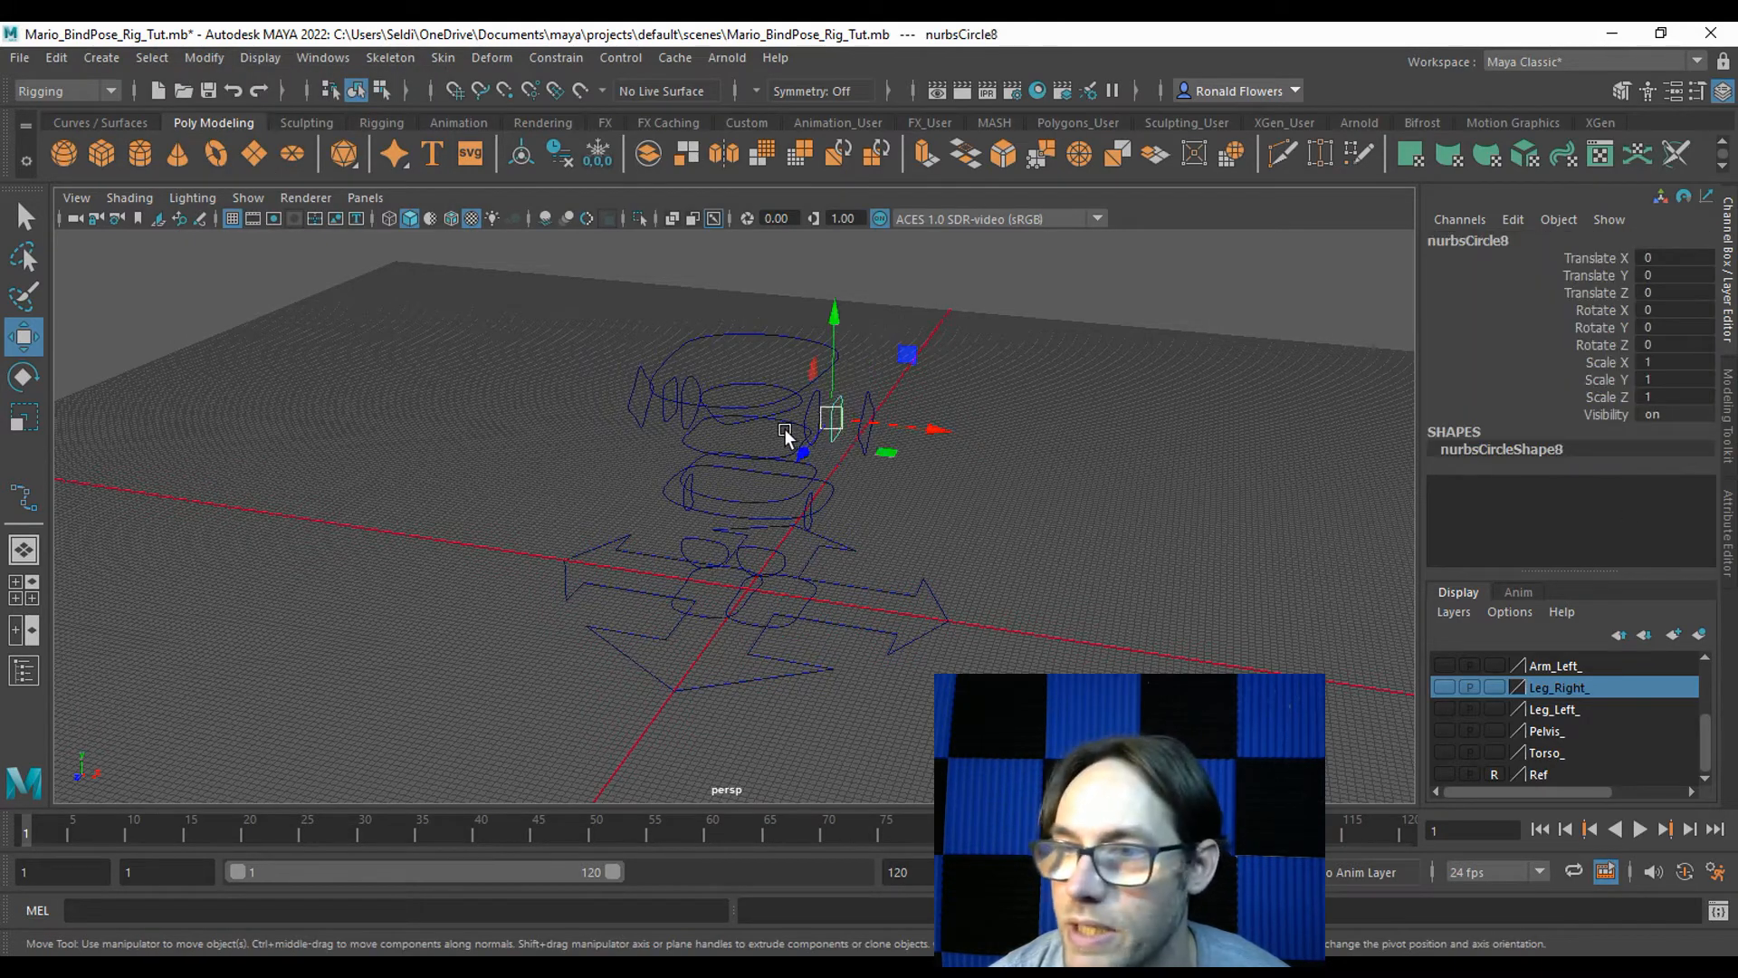
left_click(796, 424)
left_click(864, 430)
left_click_drag(866, 429, 1093, 450)
left_click_drag(1682, 258, 1686, 288)
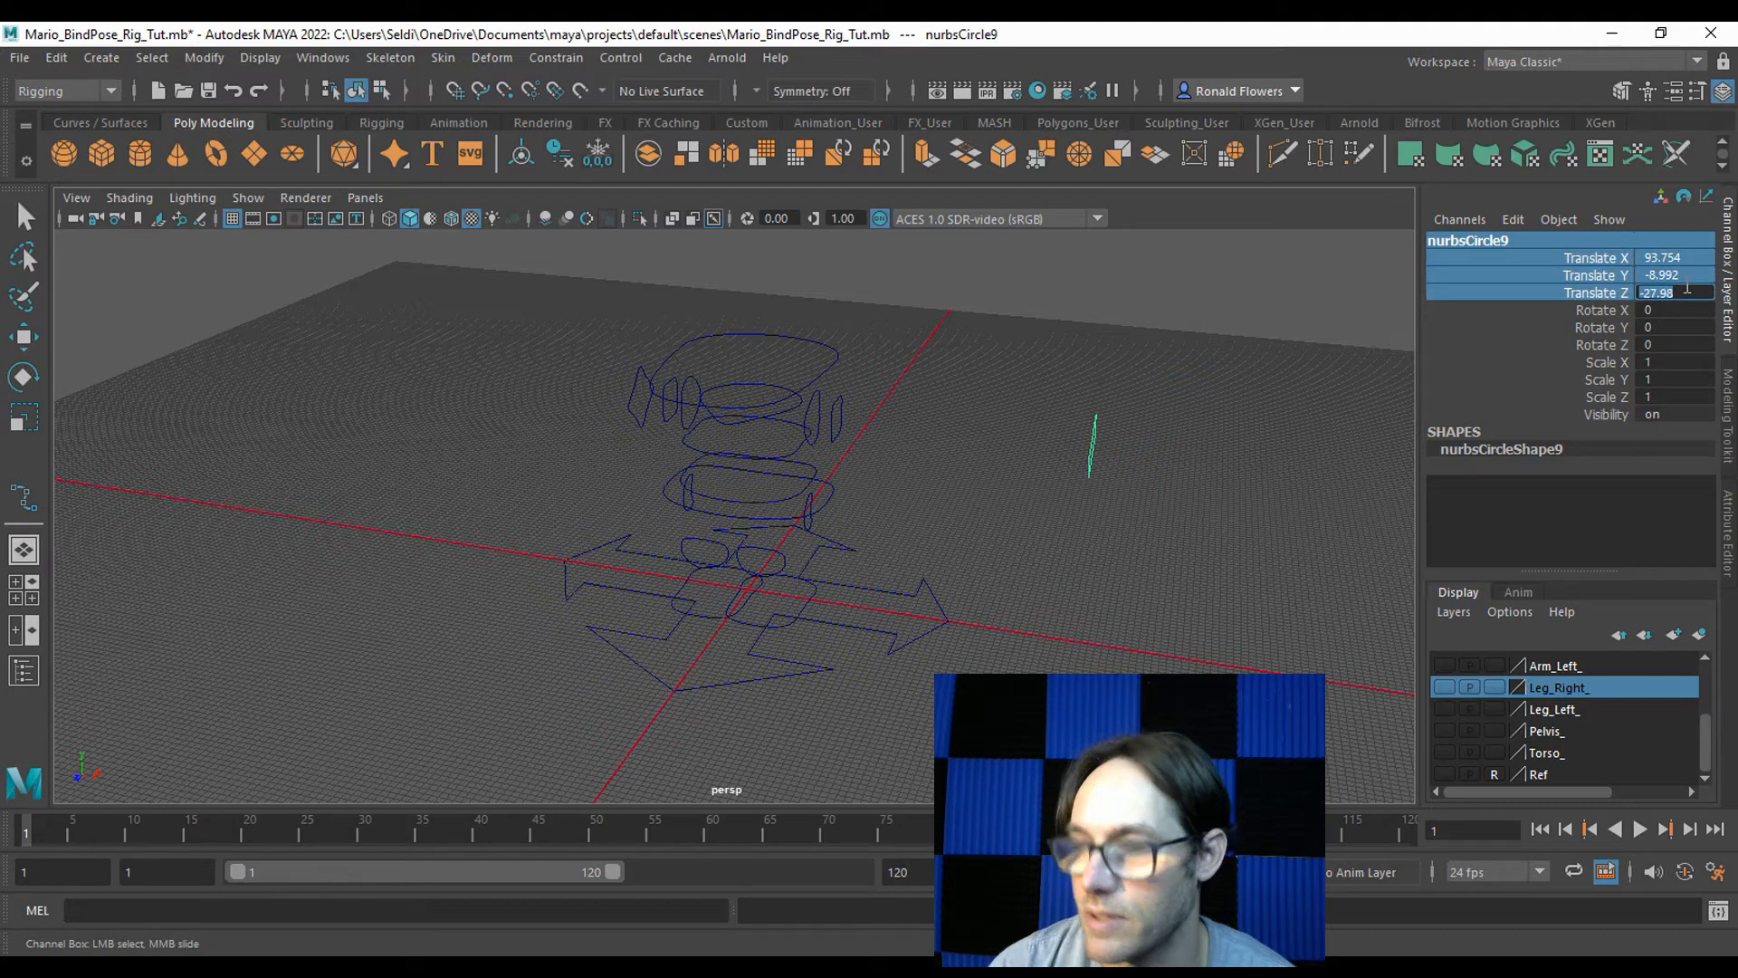
type("0")
key("Return")
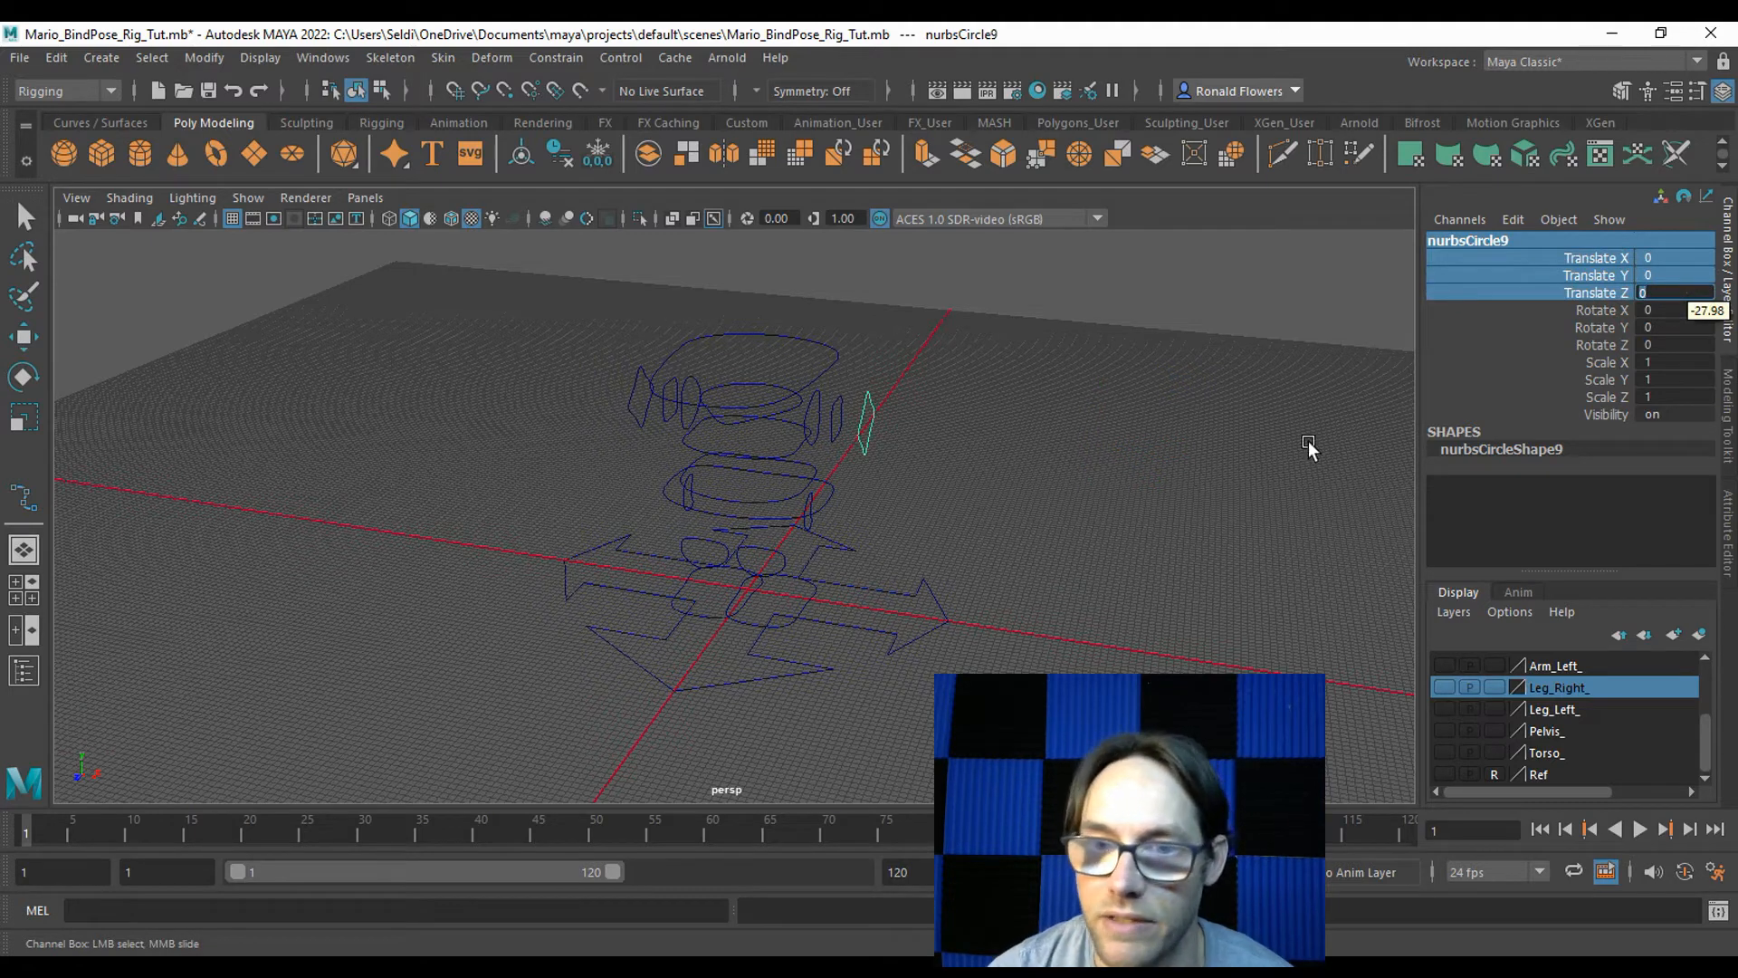
left_click(914, 457)
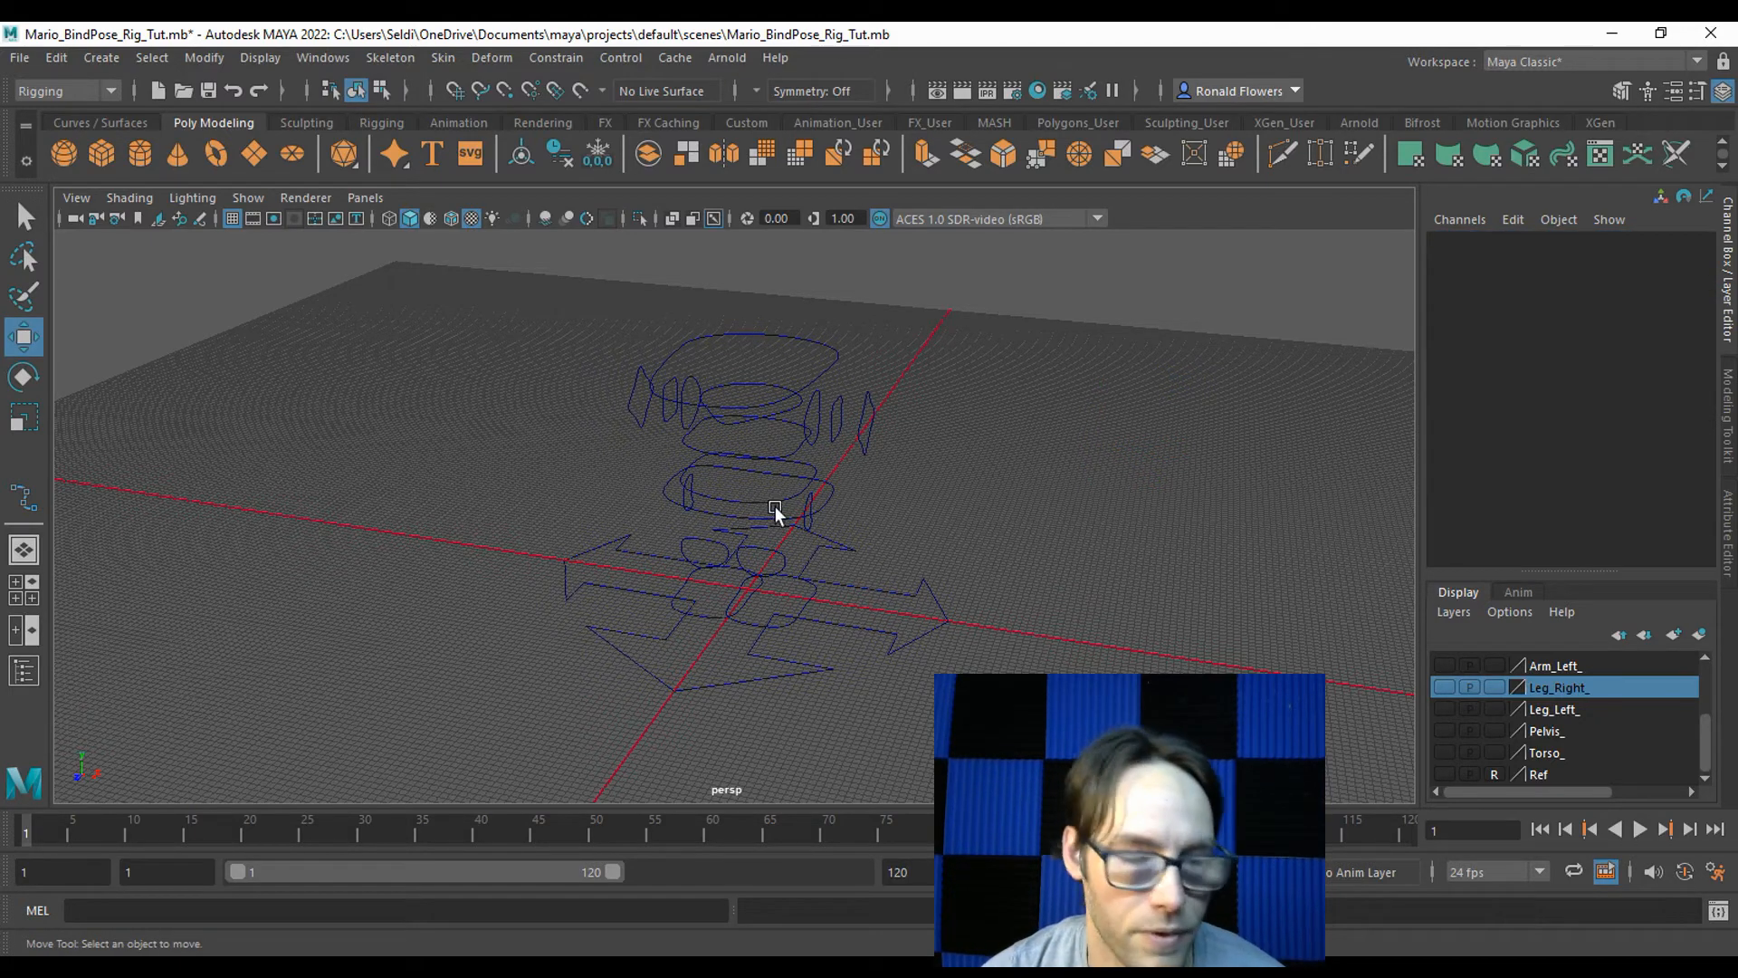
Rename the four-arrow curve at the character's base as MainCTRL.
mouse_move(760, 524)
left_mouse_down("alt")
mouse_move(923, 505)
mouse_move(731, 514)
left_mouse_up("alt")
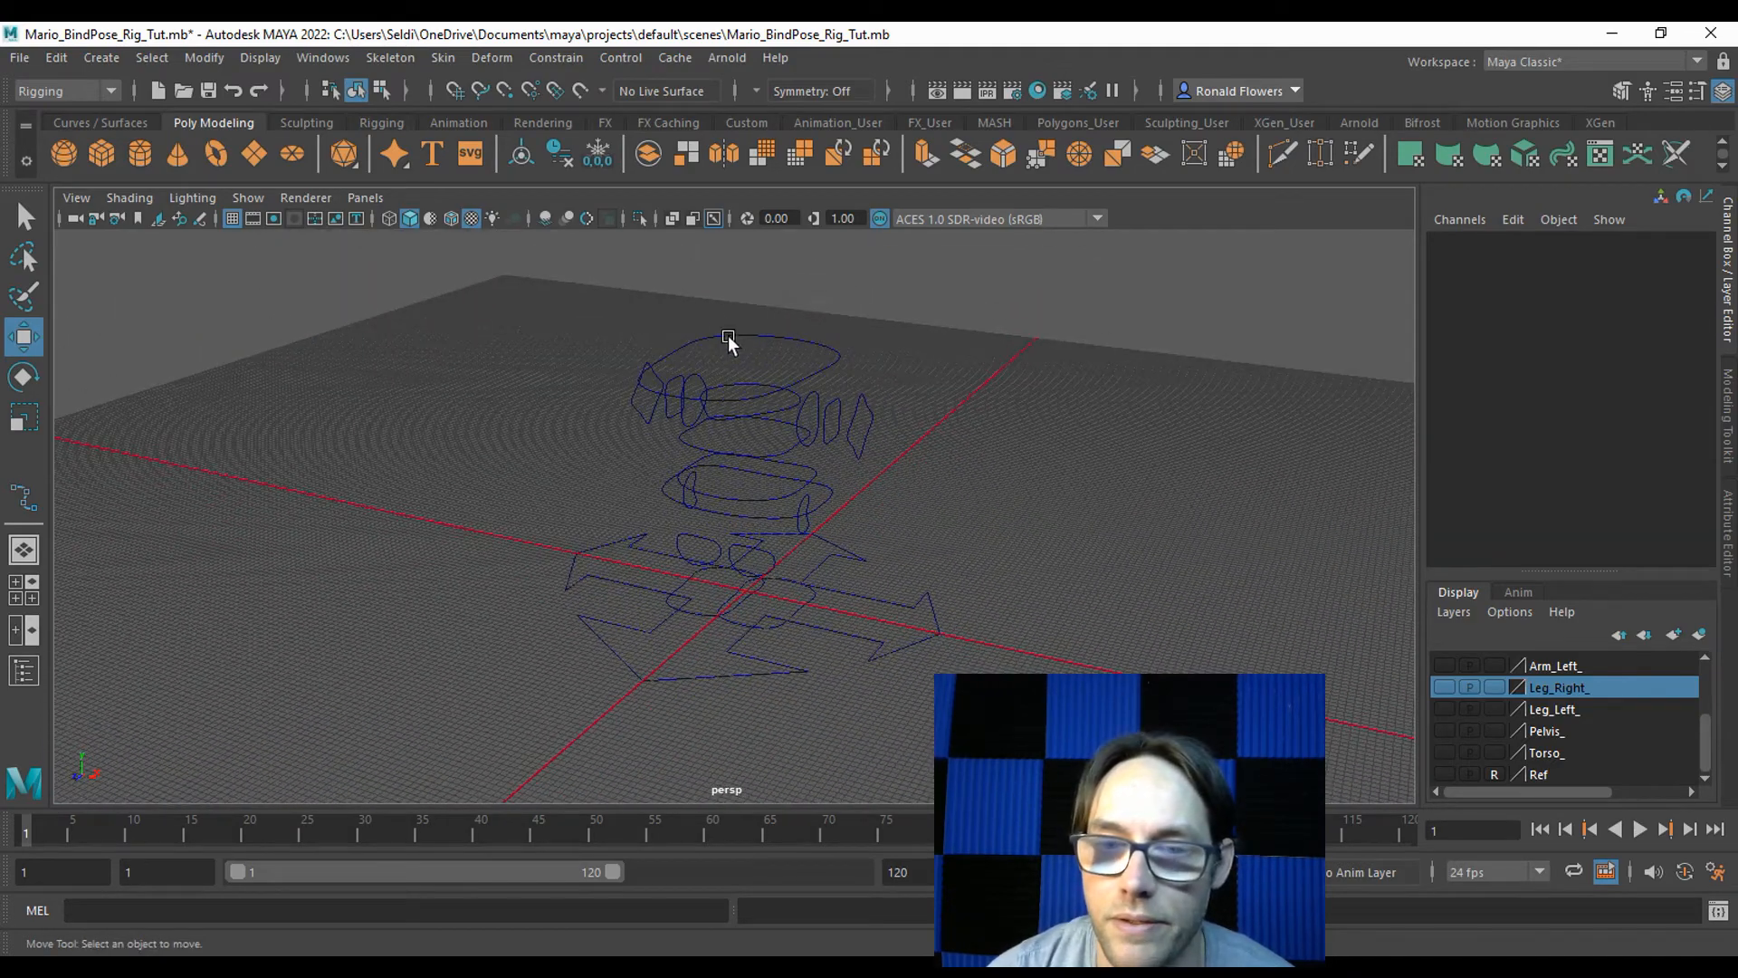
scroll(907, 525, "up", 3)
middle_click_drag(883, 620, 911, 425, "alt")
left_click(784, 646)
double_click(1453, 240)
type("MainCTRL")
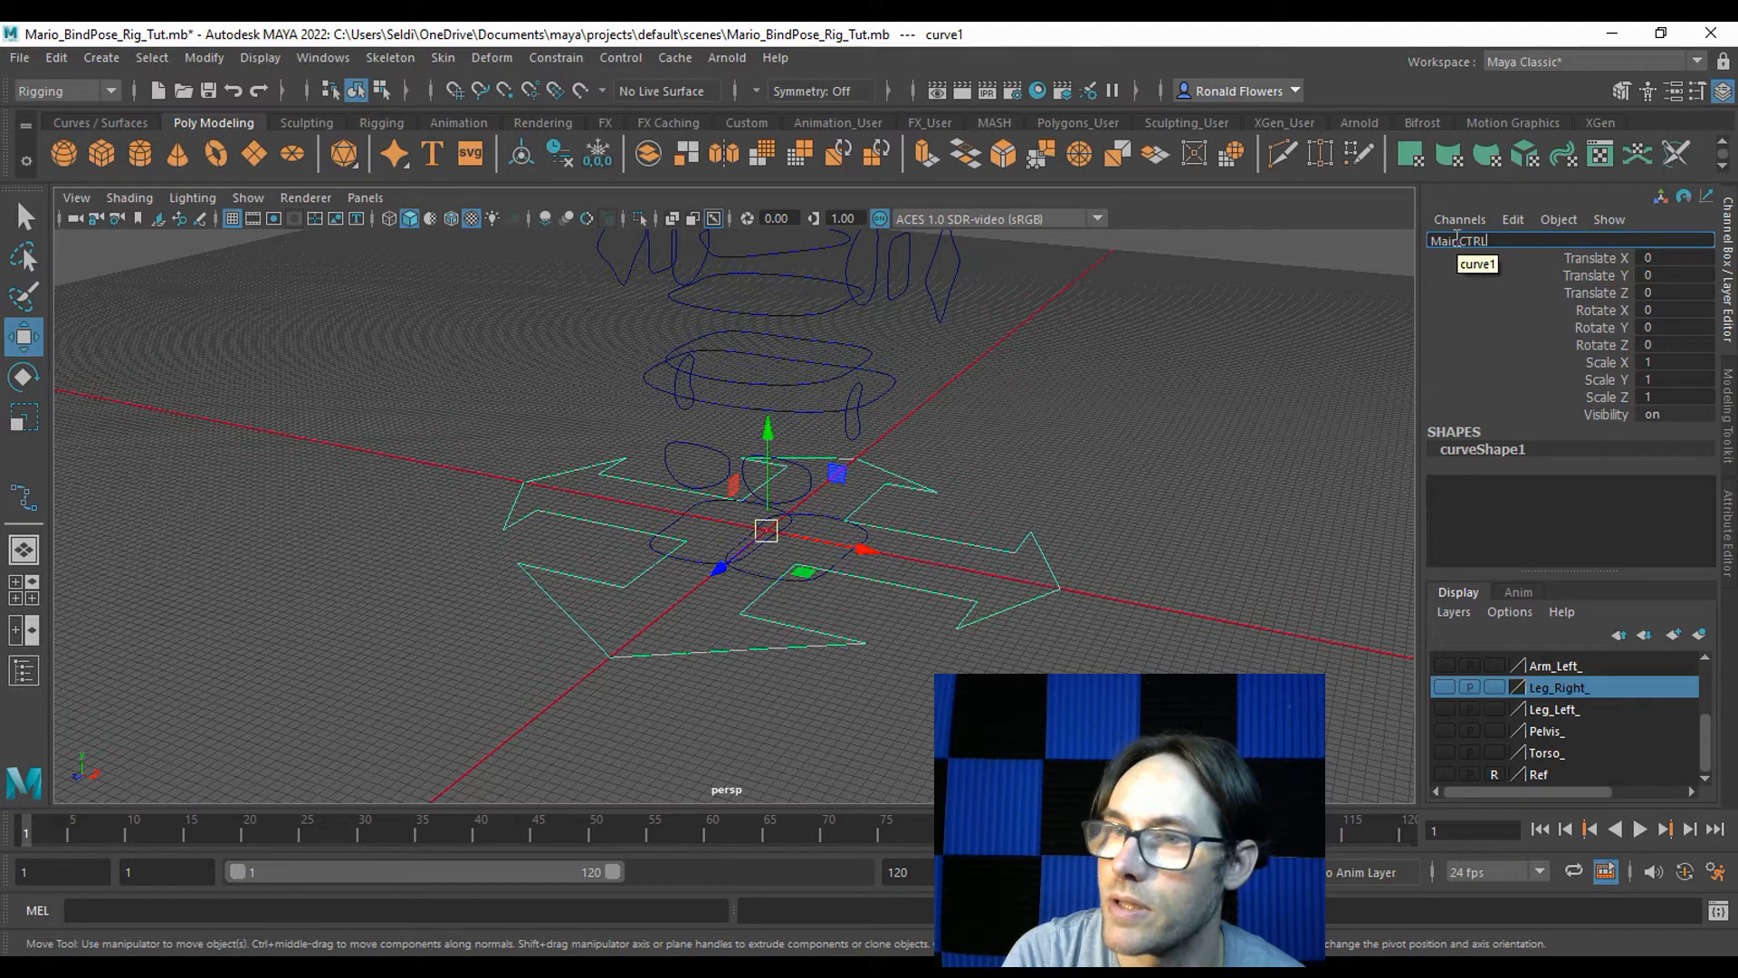
key("Return")
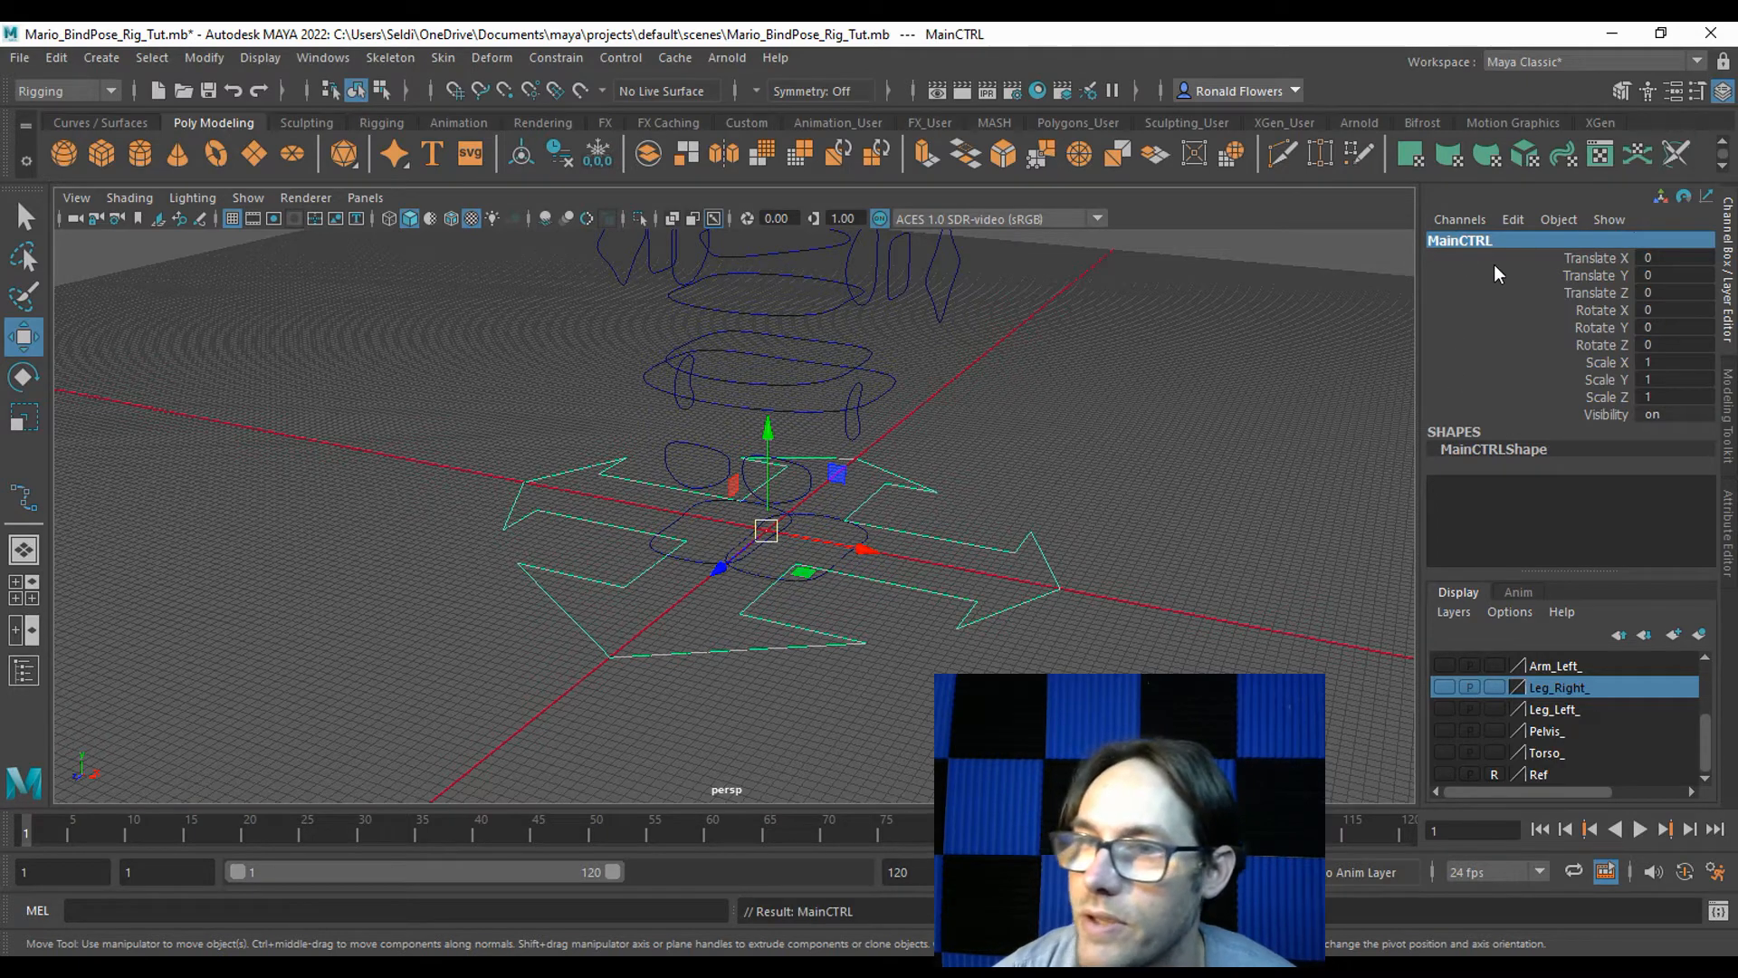
Rename the control curve around the character's left foot as L_Foot_CTRL.
left_click(995, 601)
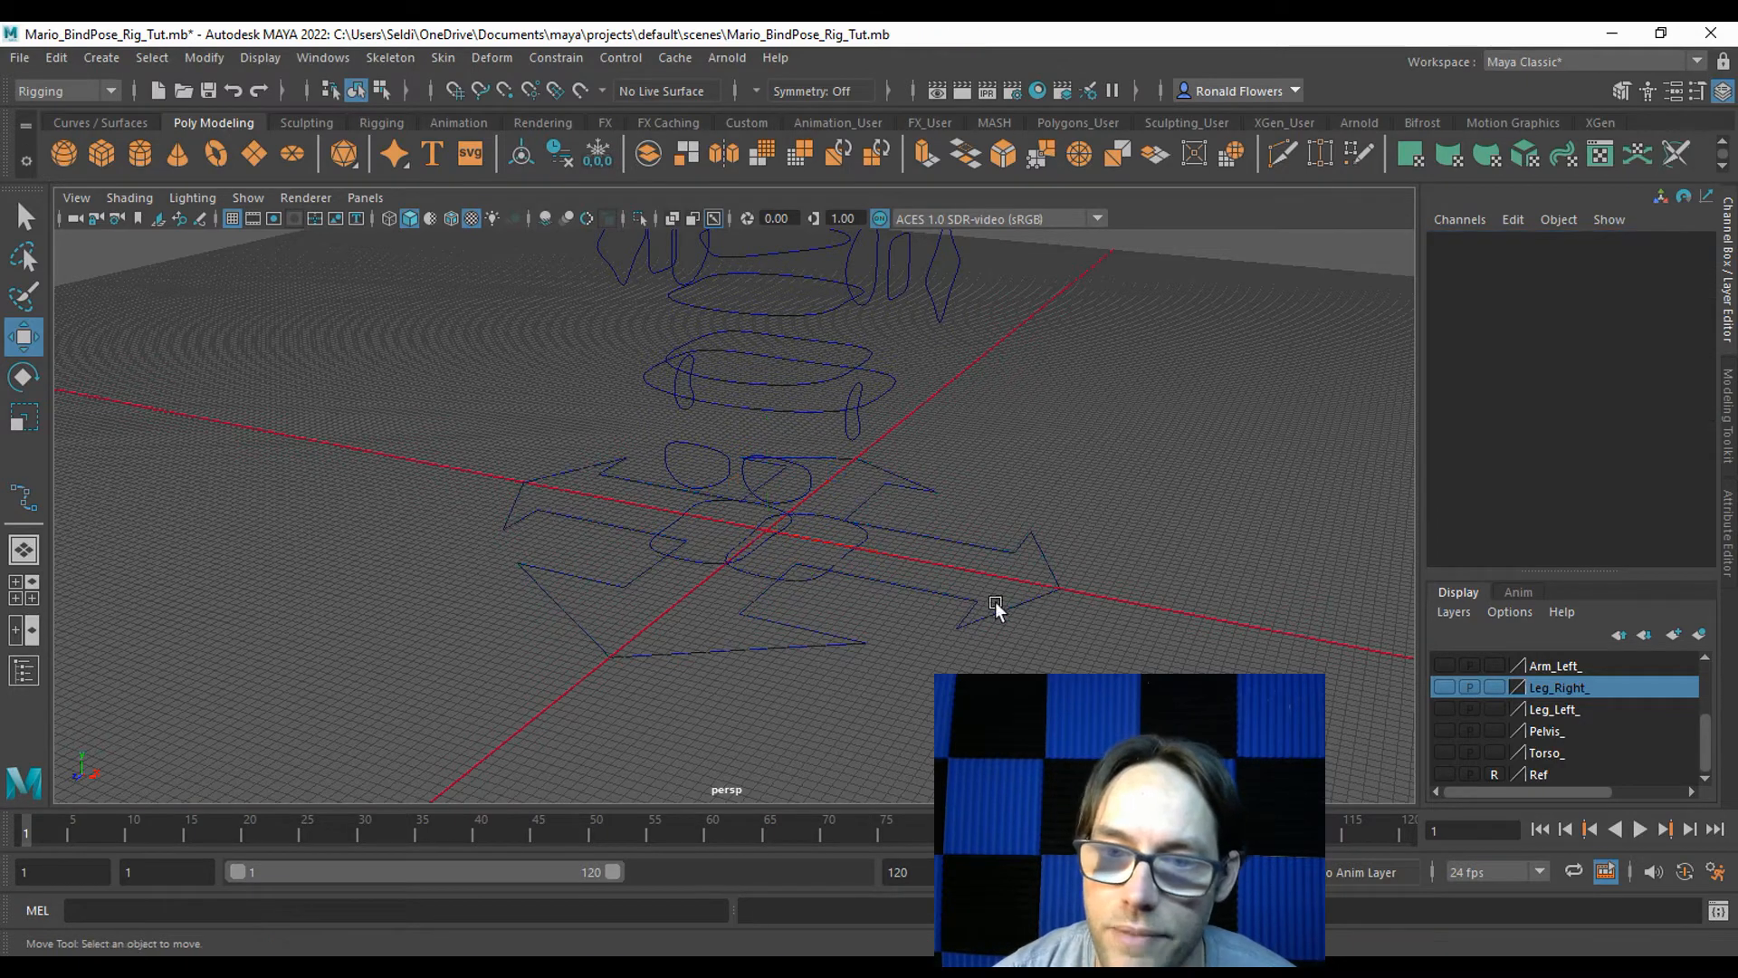
left_click(851, 553)
left_click(1454, 241)
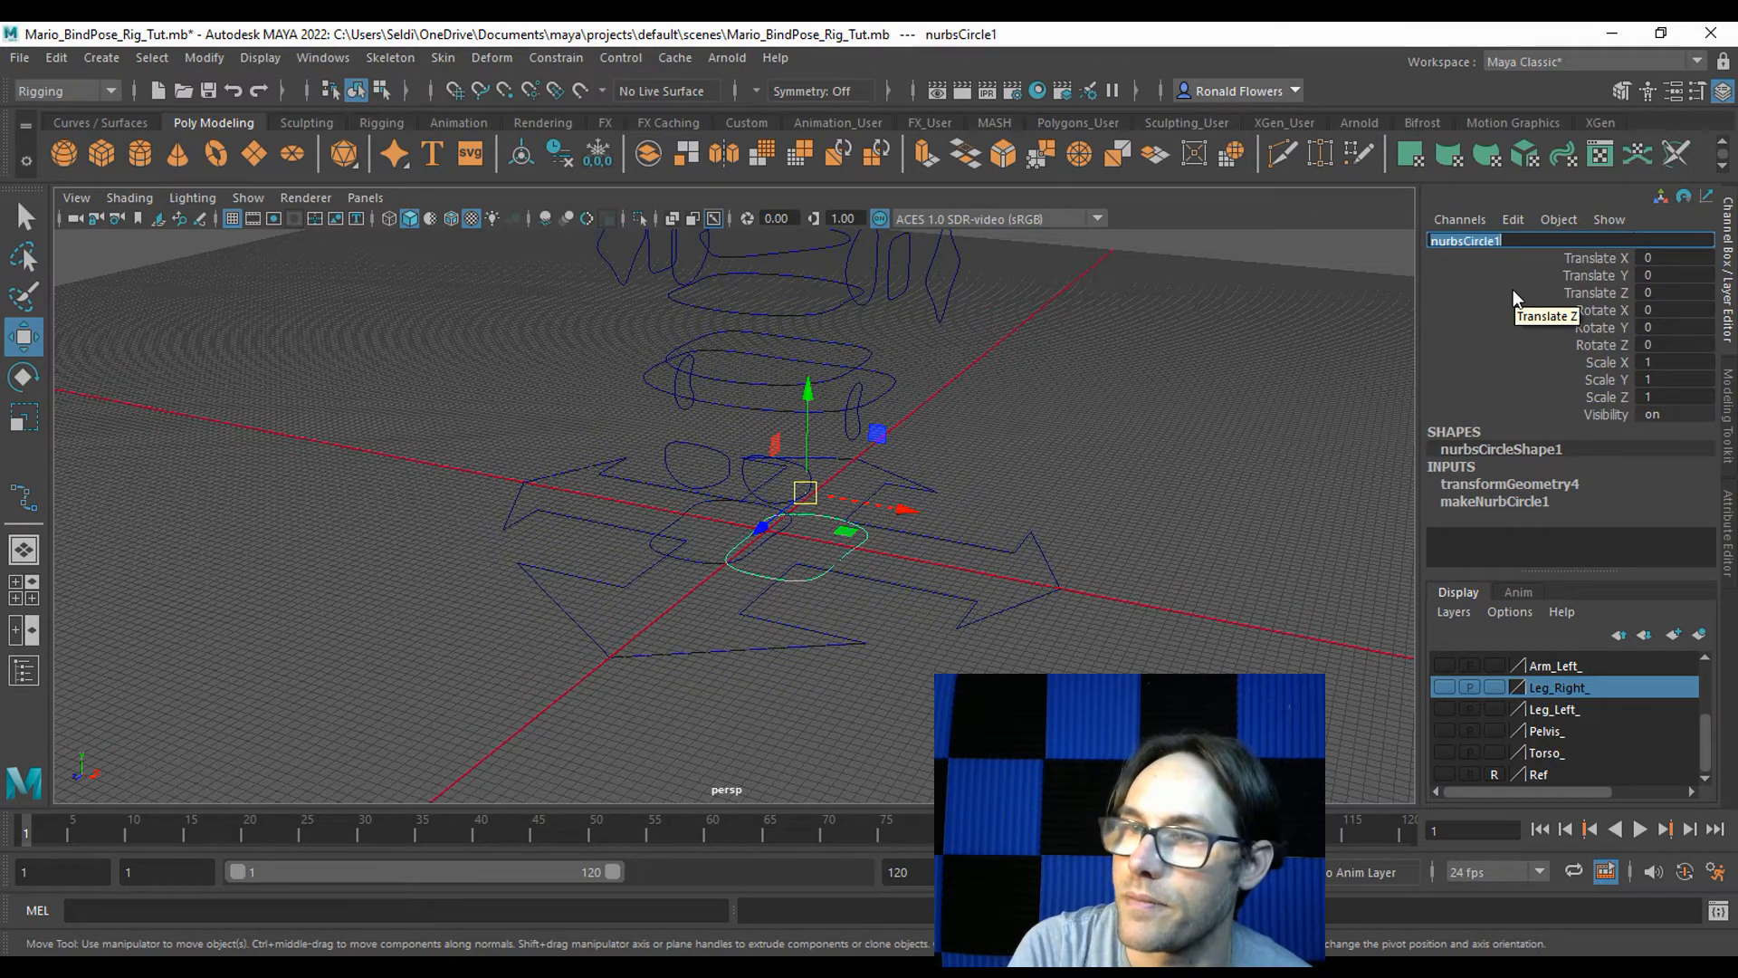
type("L")
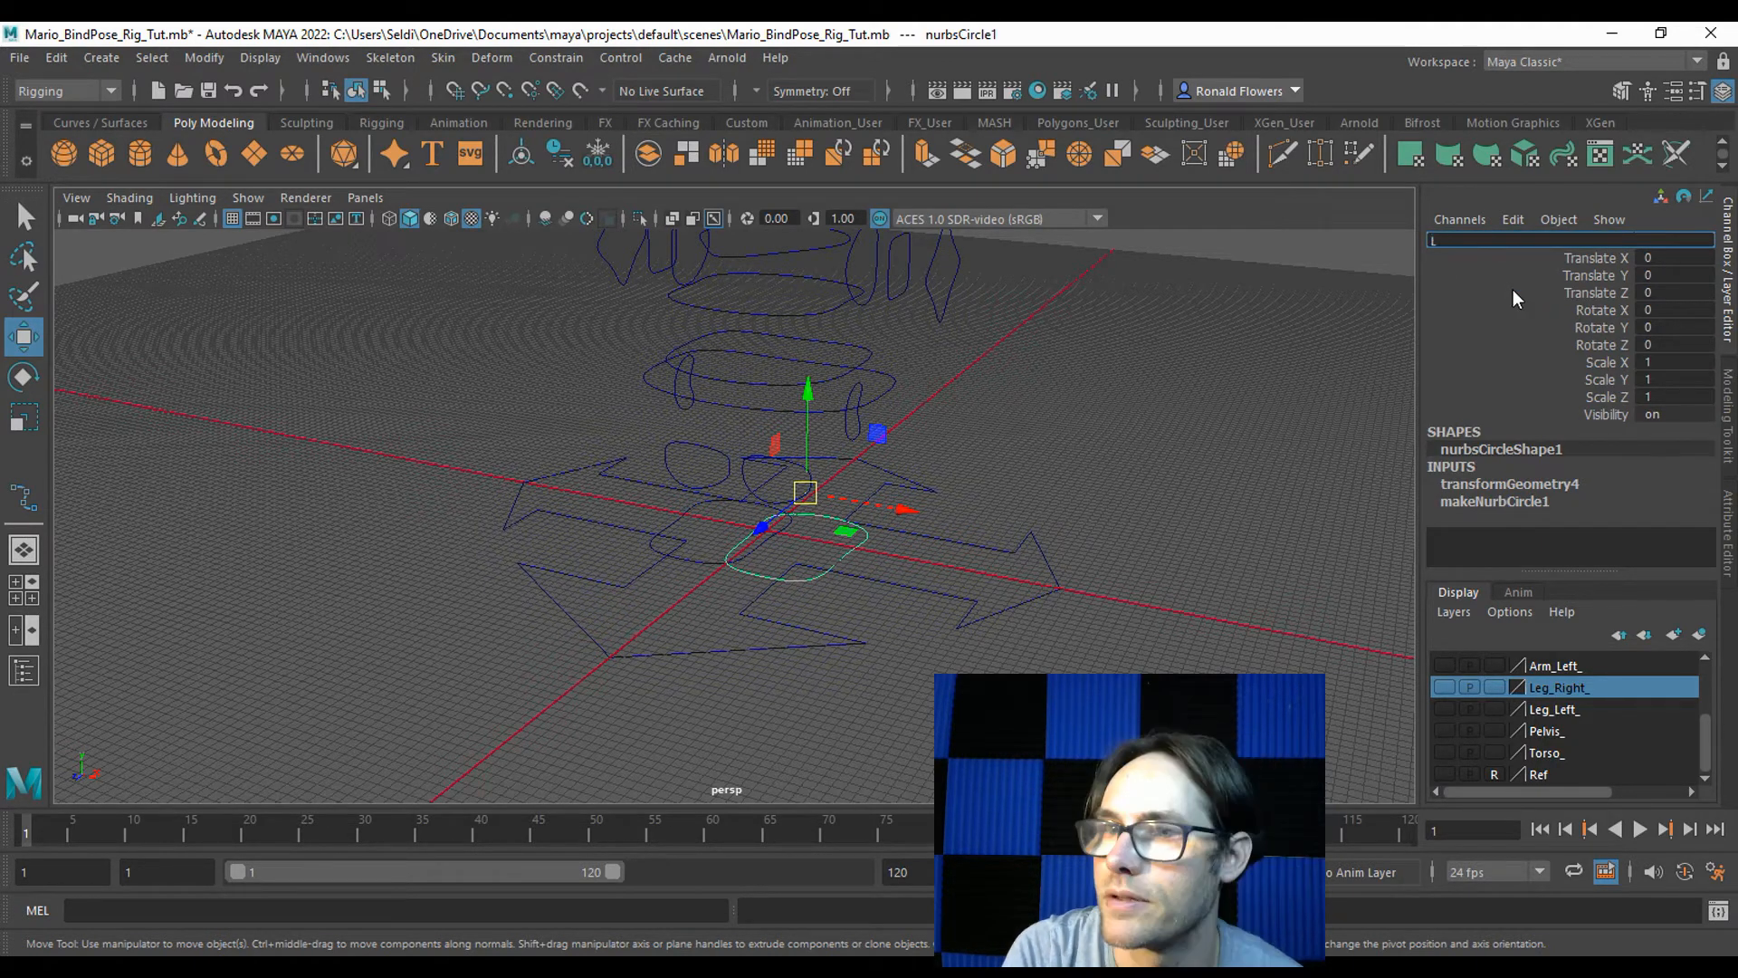
type("_Foot")
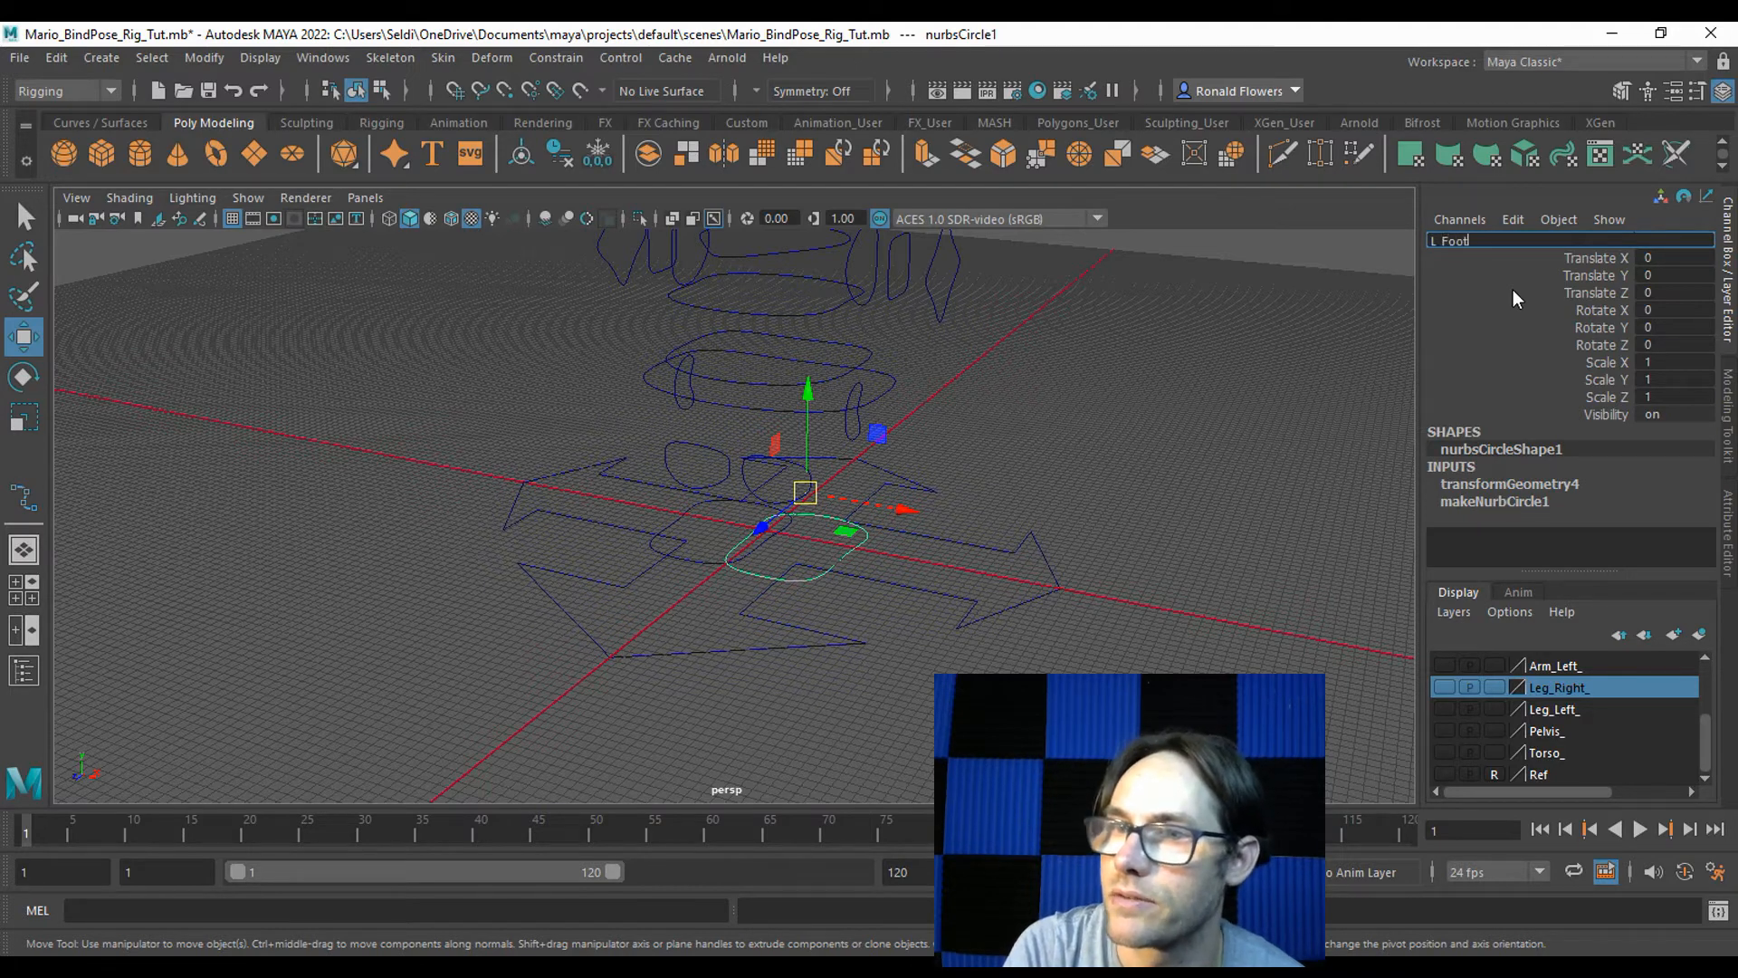
type("_CTRL")
key("Return")
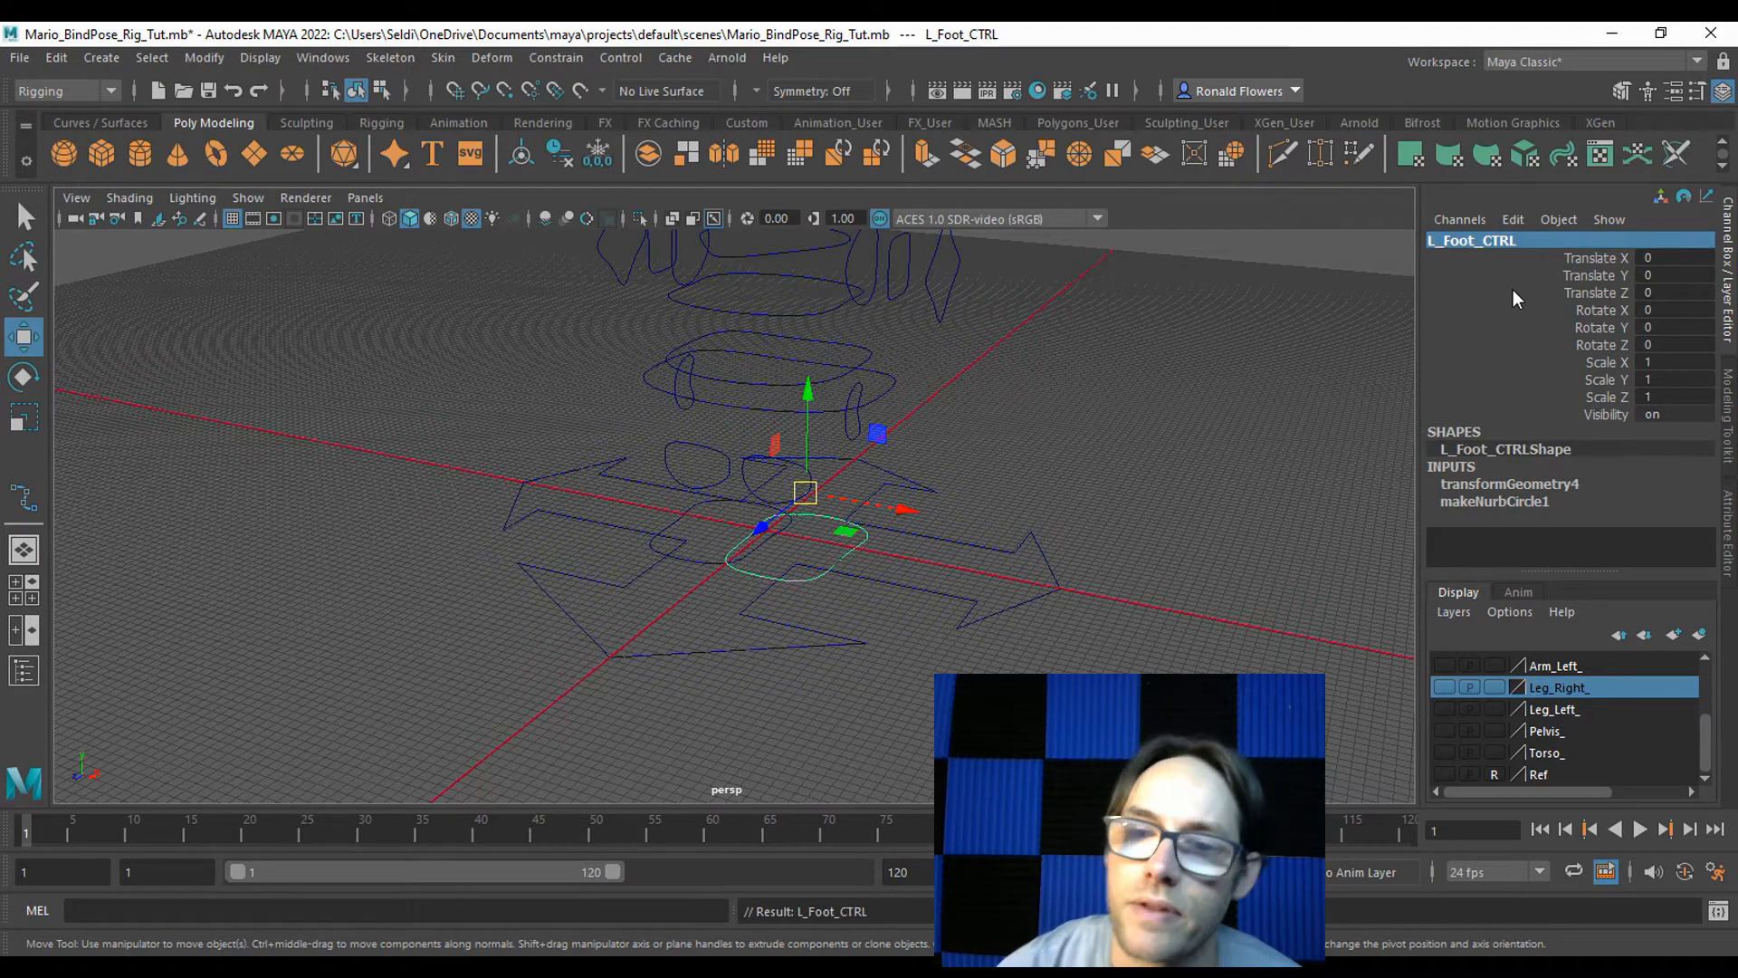
Rename the control curve around the character's right foot as R_Foot_CTRL.
left_click(703, 558)
double_click(1446, 240)
type("R_")
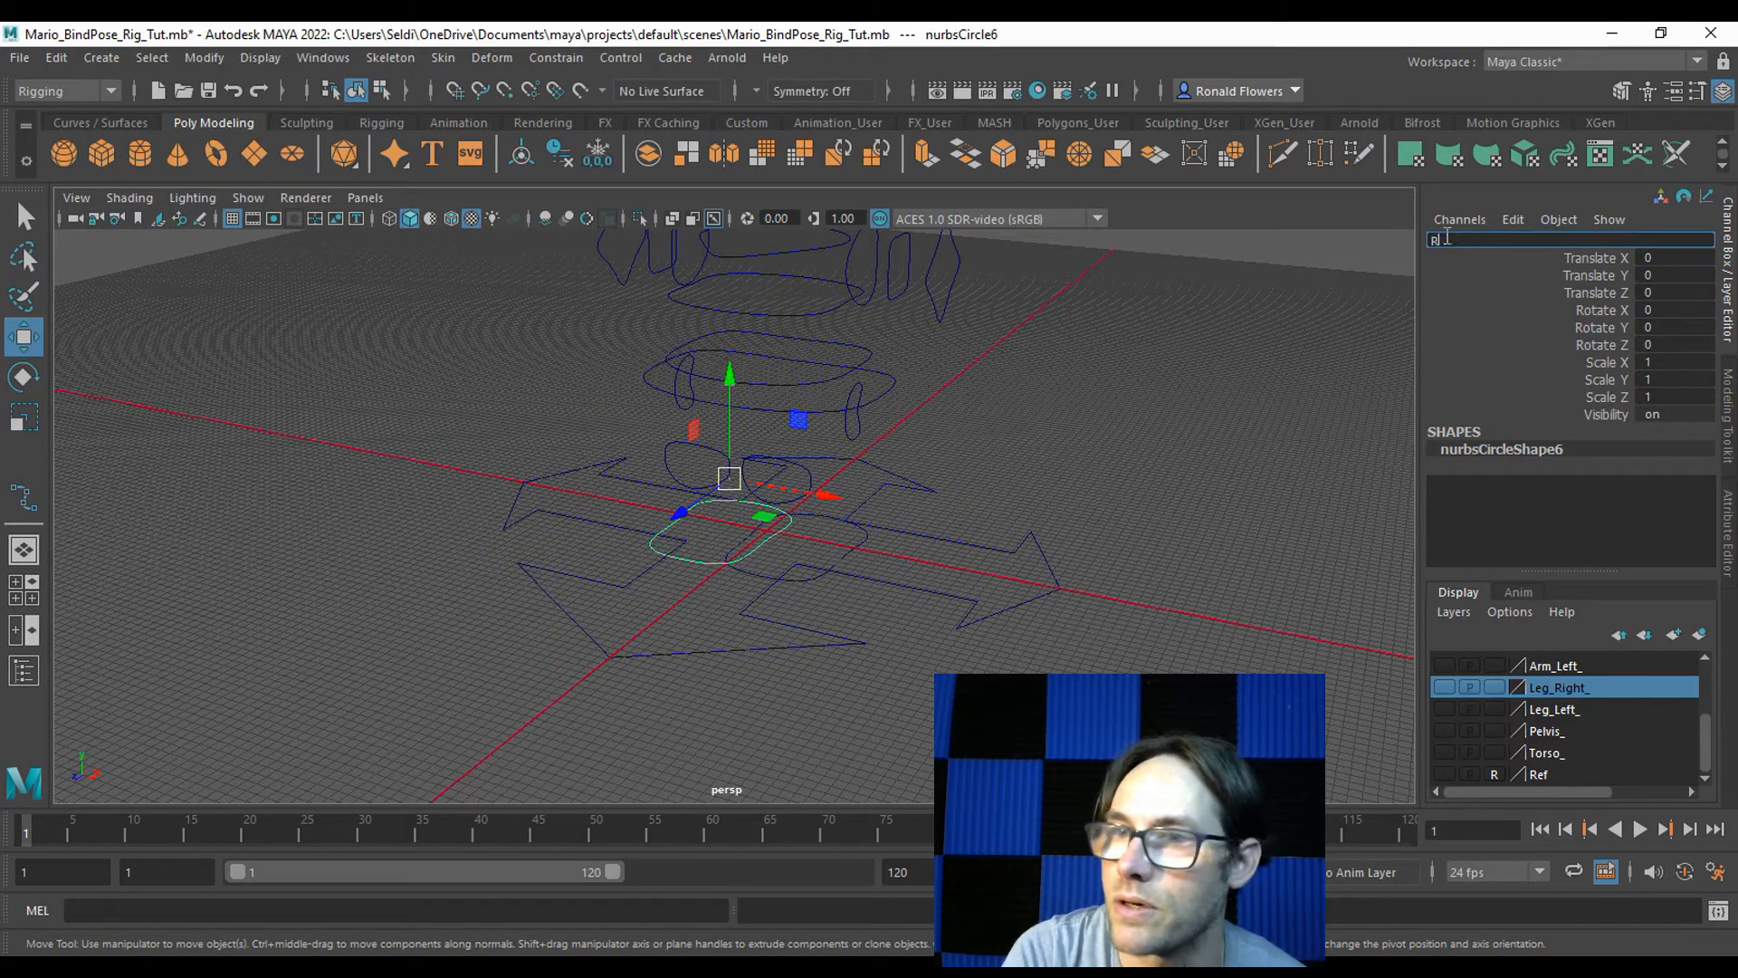
type("Foot_CTRL")
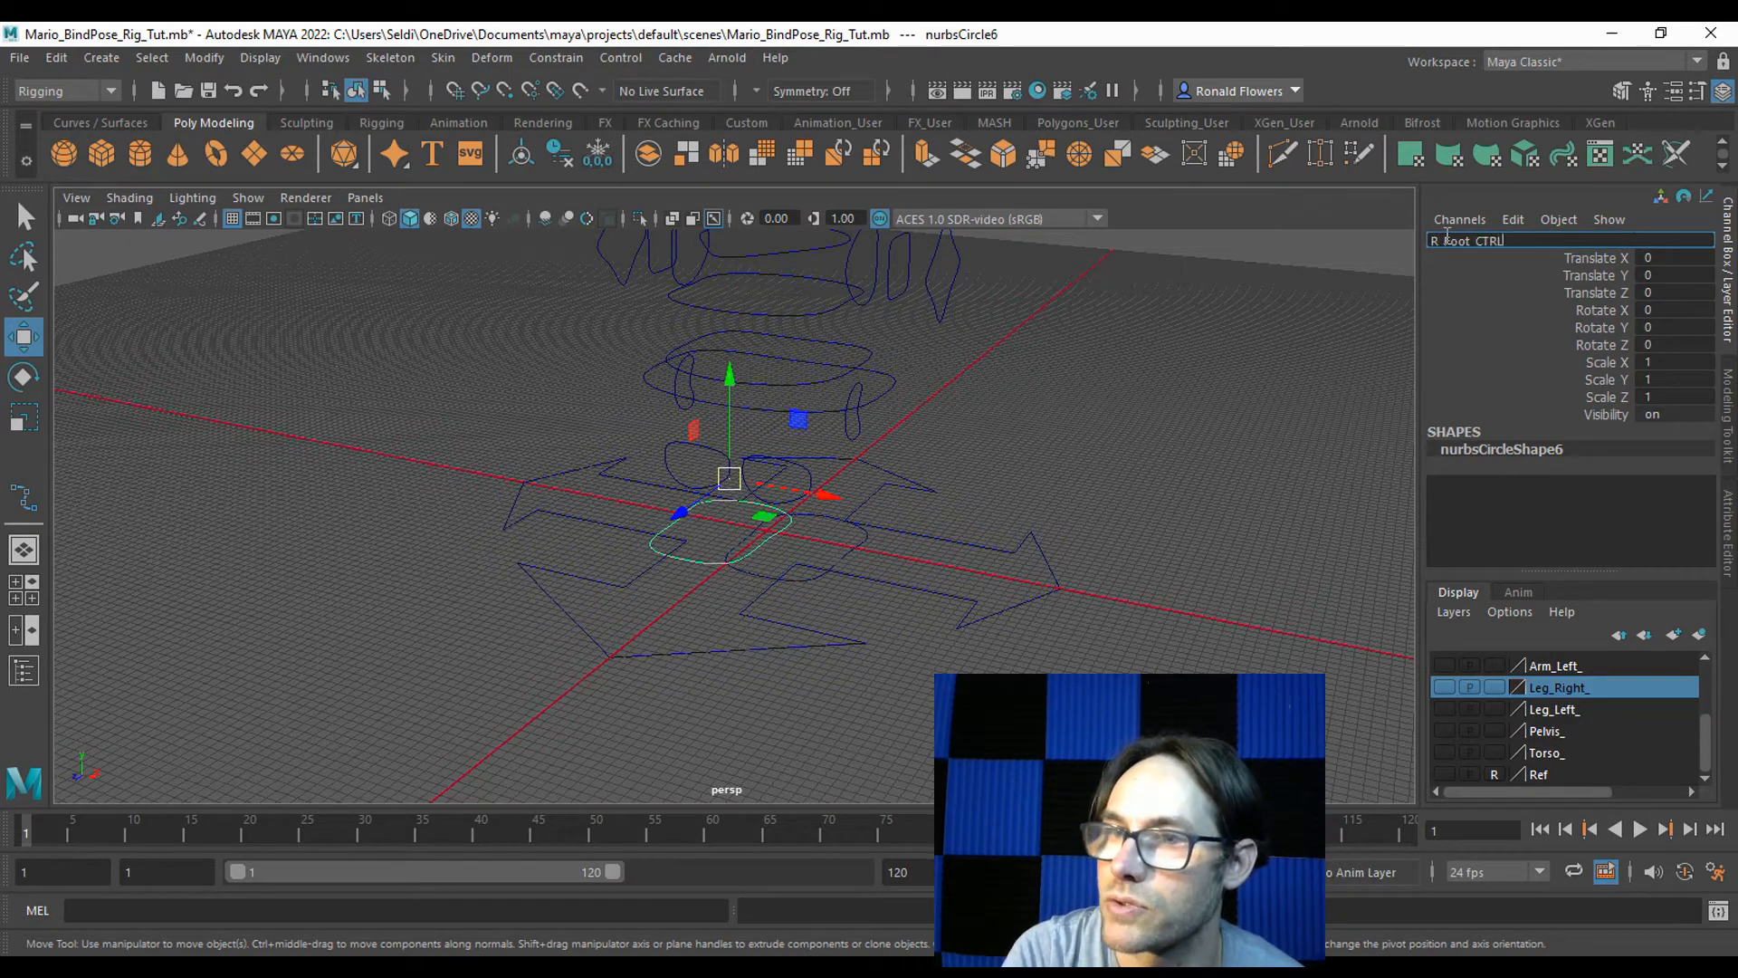
key("Return")
Rename the left knee's control curve, just above the left foot control, as L_Knee_CTRL.
left_click(886, 466)
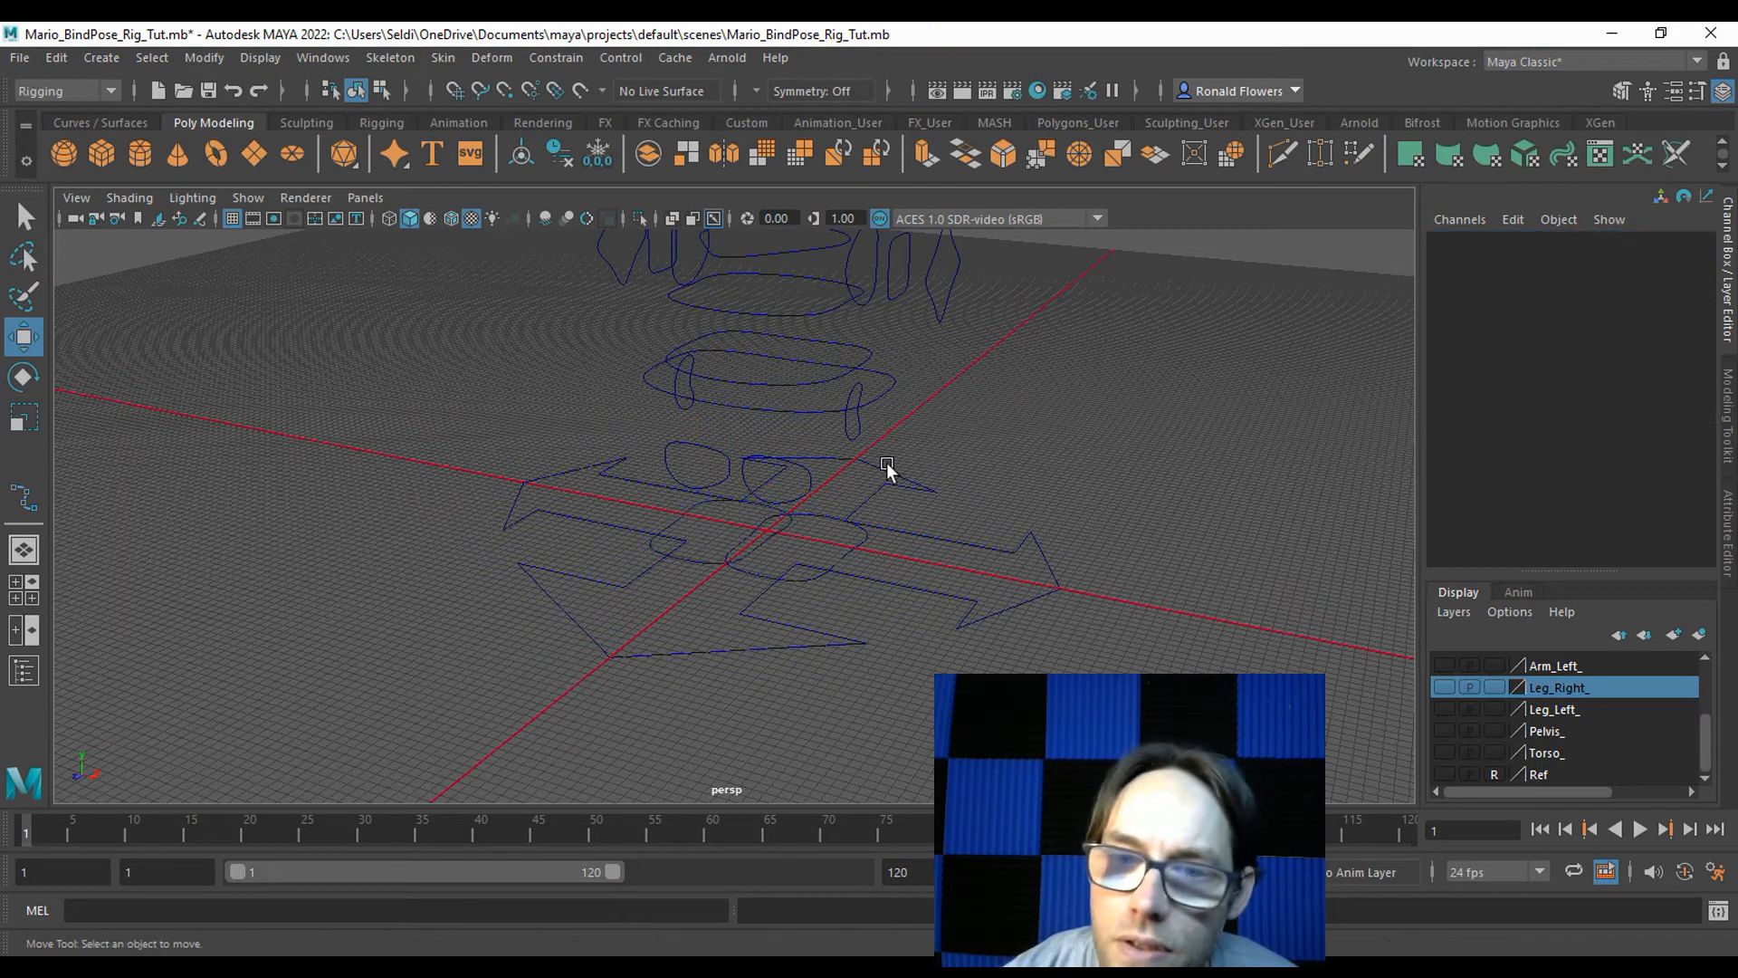
left_click(808, 469)
left_click(1456, 242)
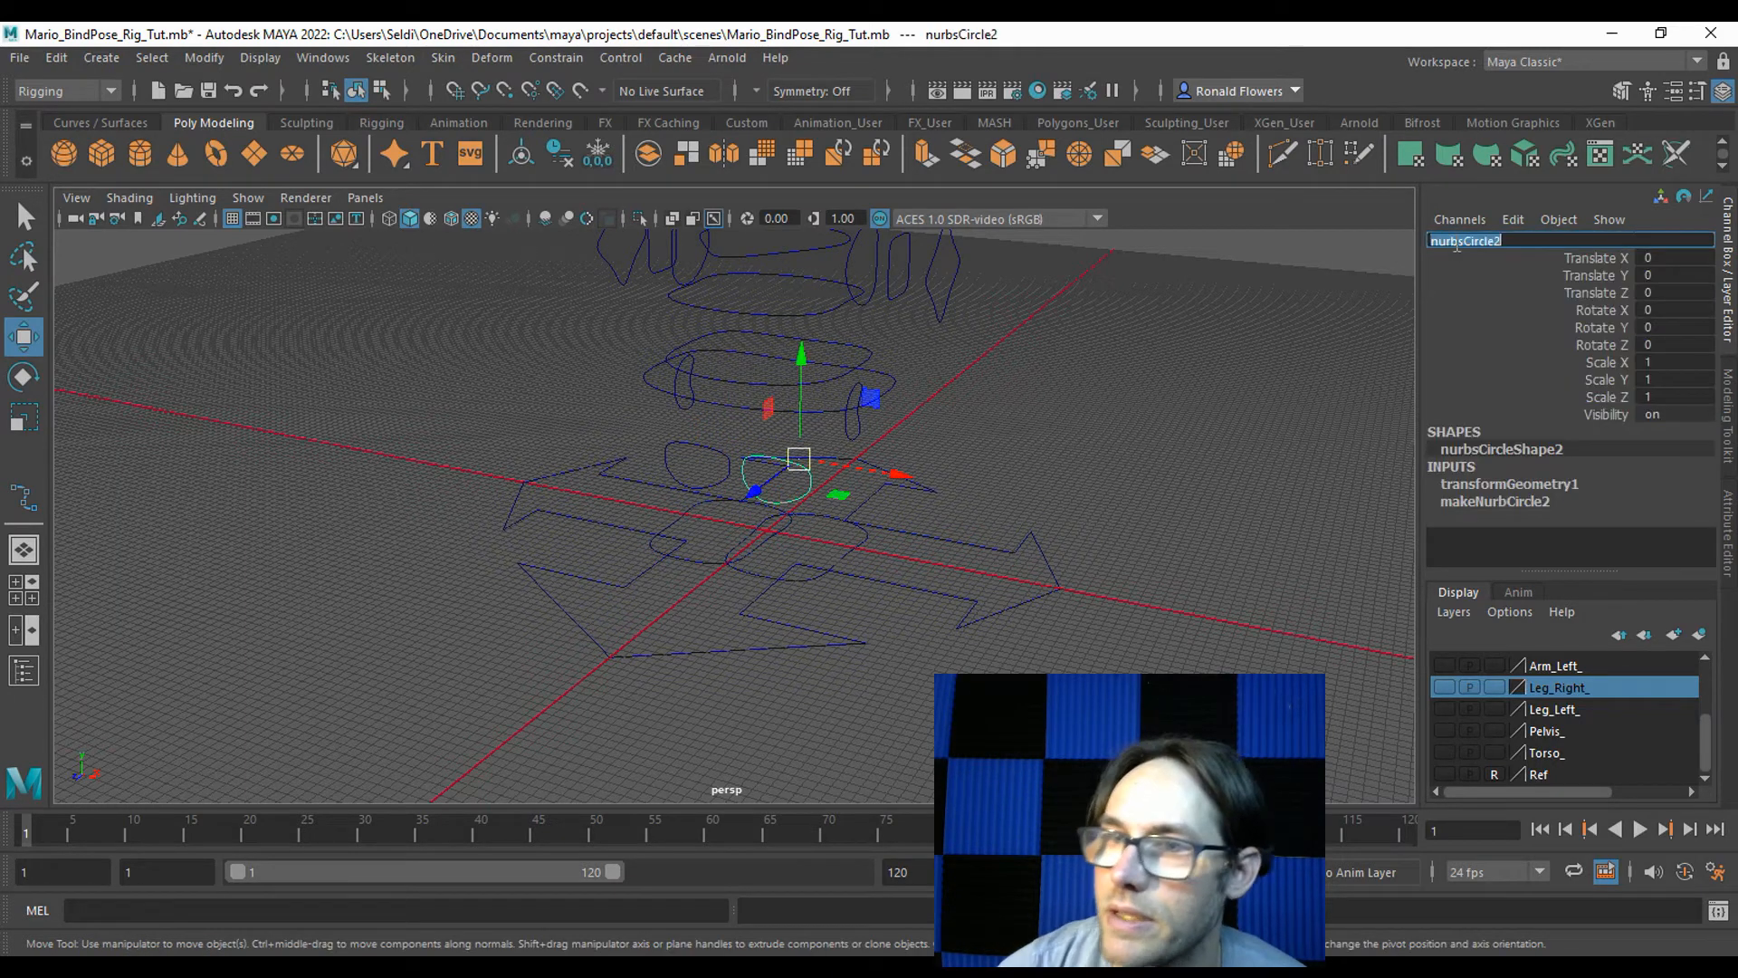
type("L")
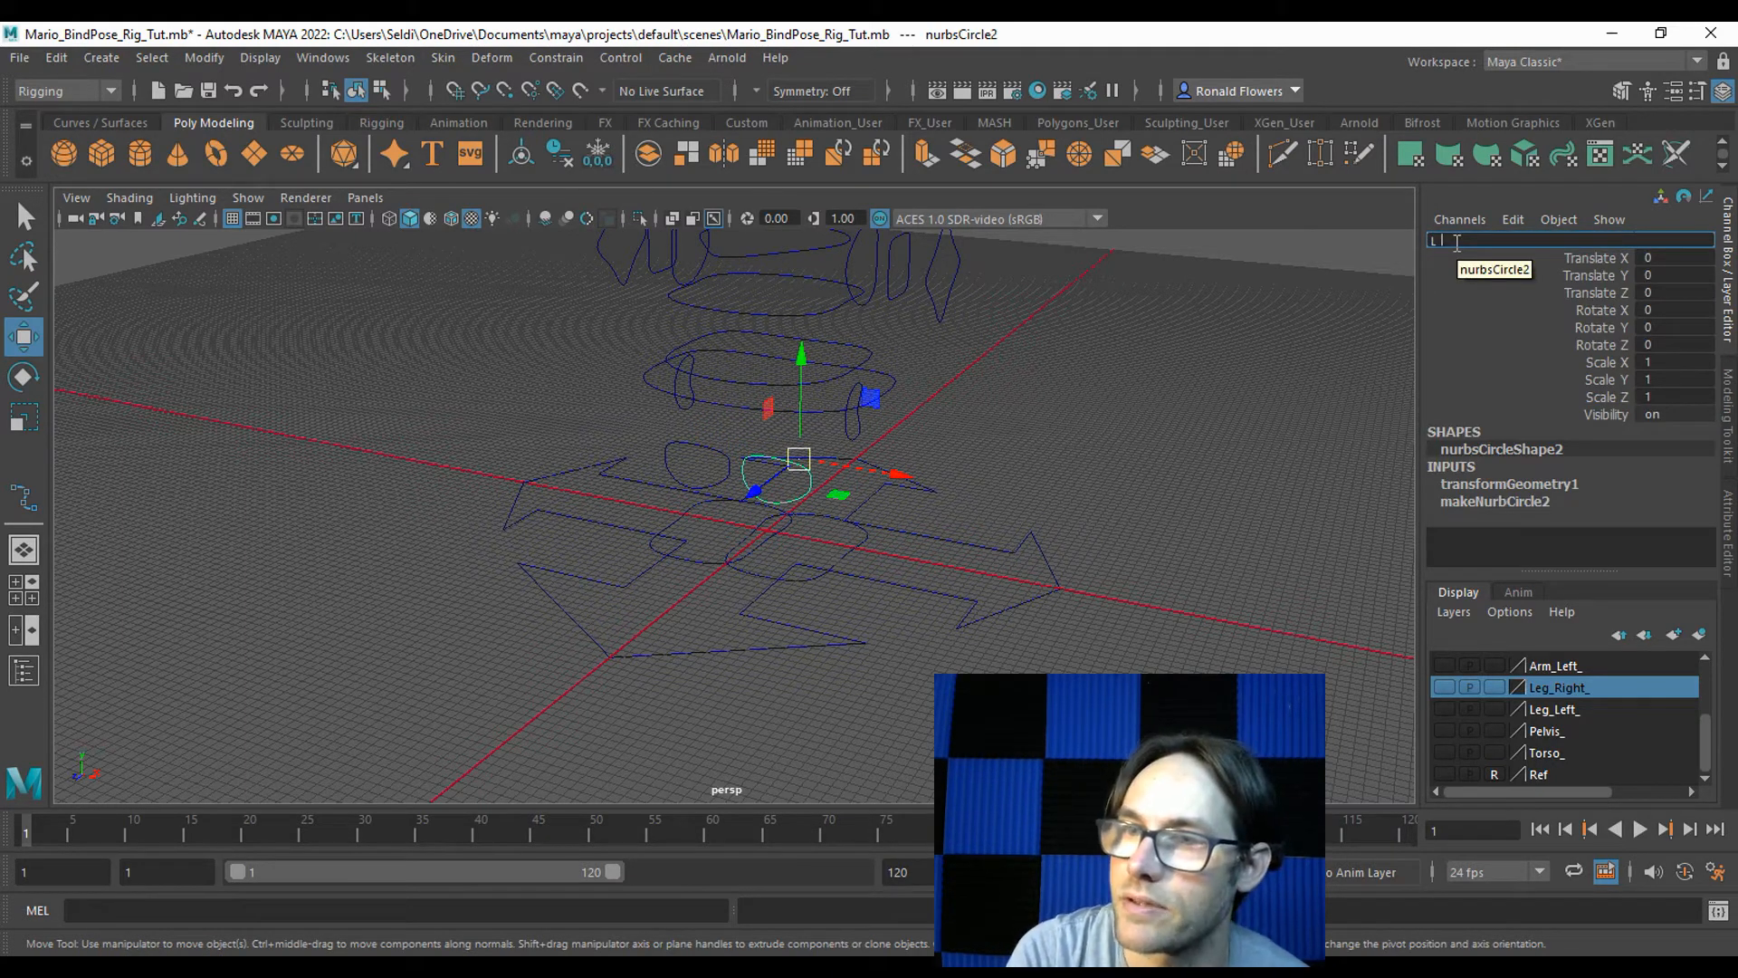
type("_Kn")
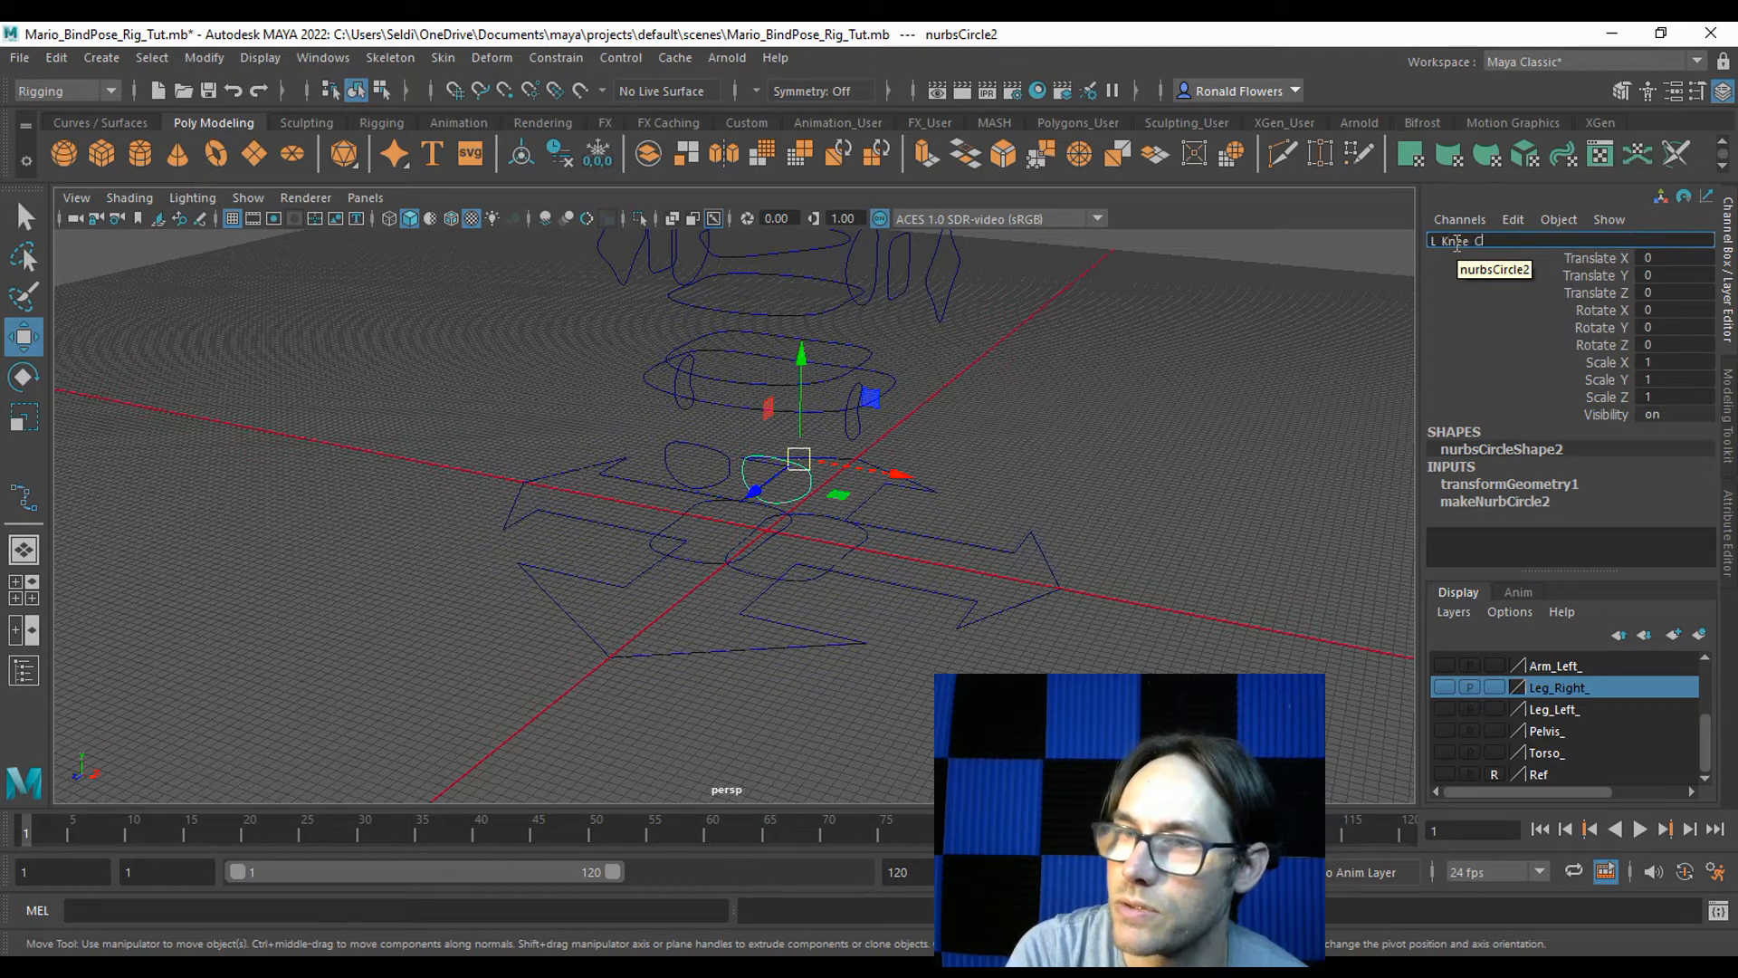
key("Return")
Rename the right knee's control curve, just above the right foot control, as R_Knee_CTRL.
left_click(724, 460)
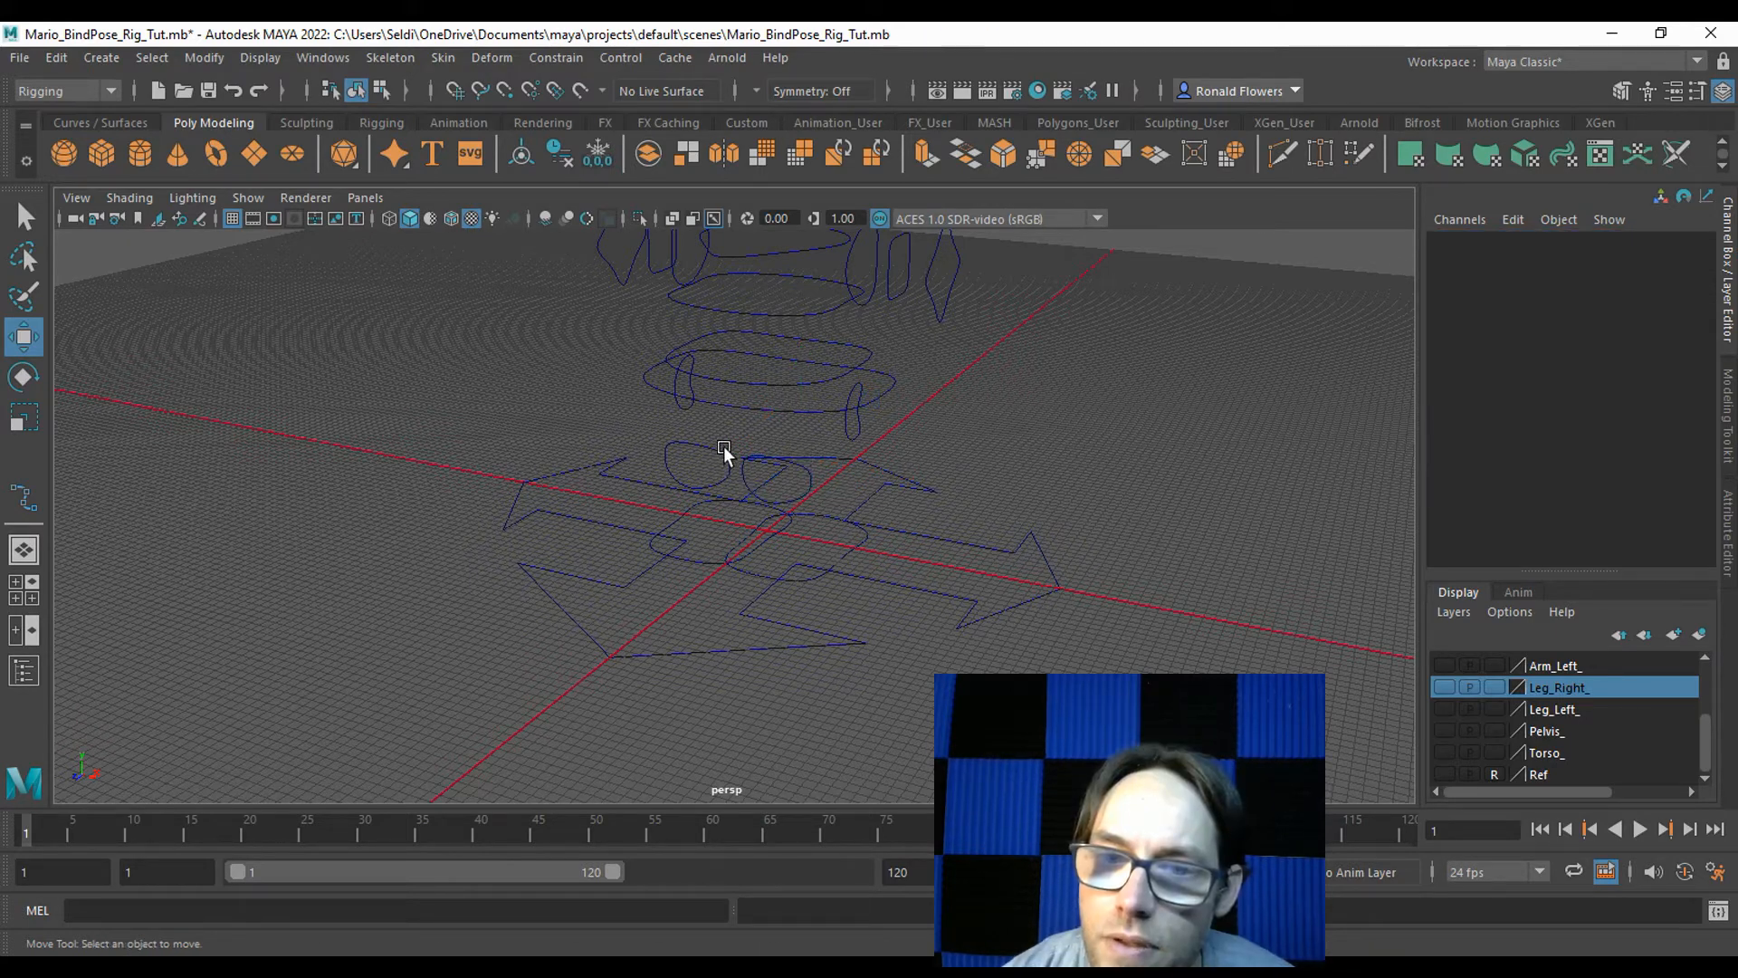
left_click(724, 448)
double_click(1485, 242)
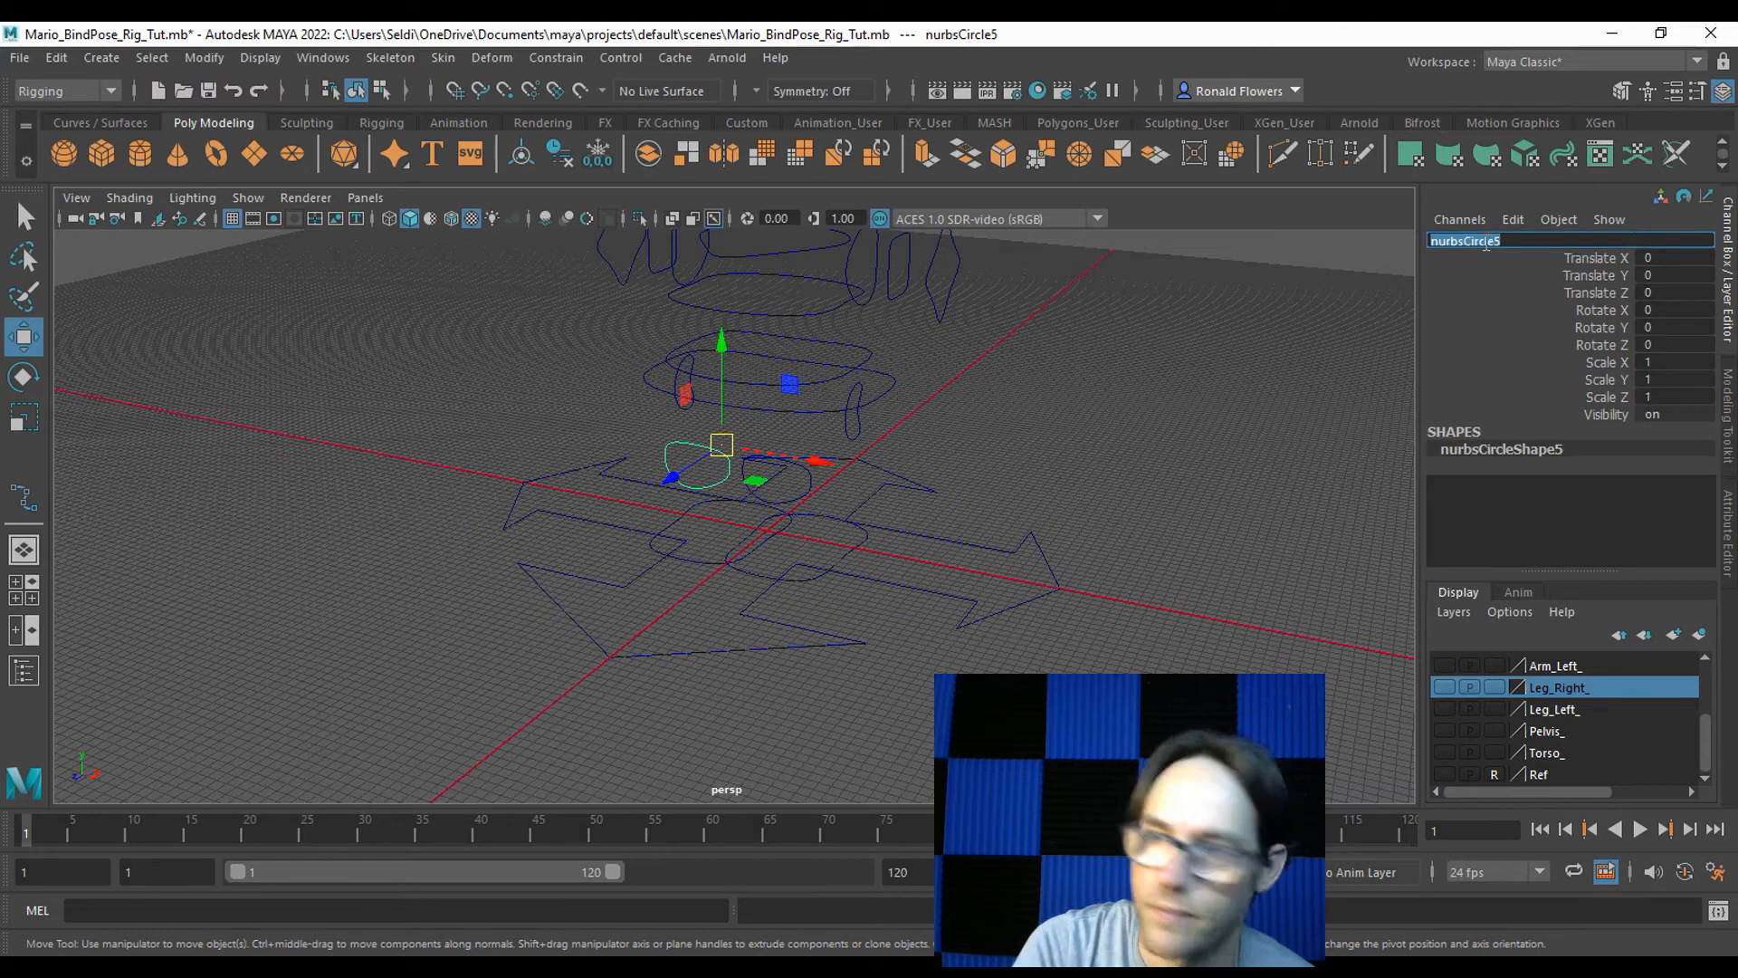
type("R_Kn")
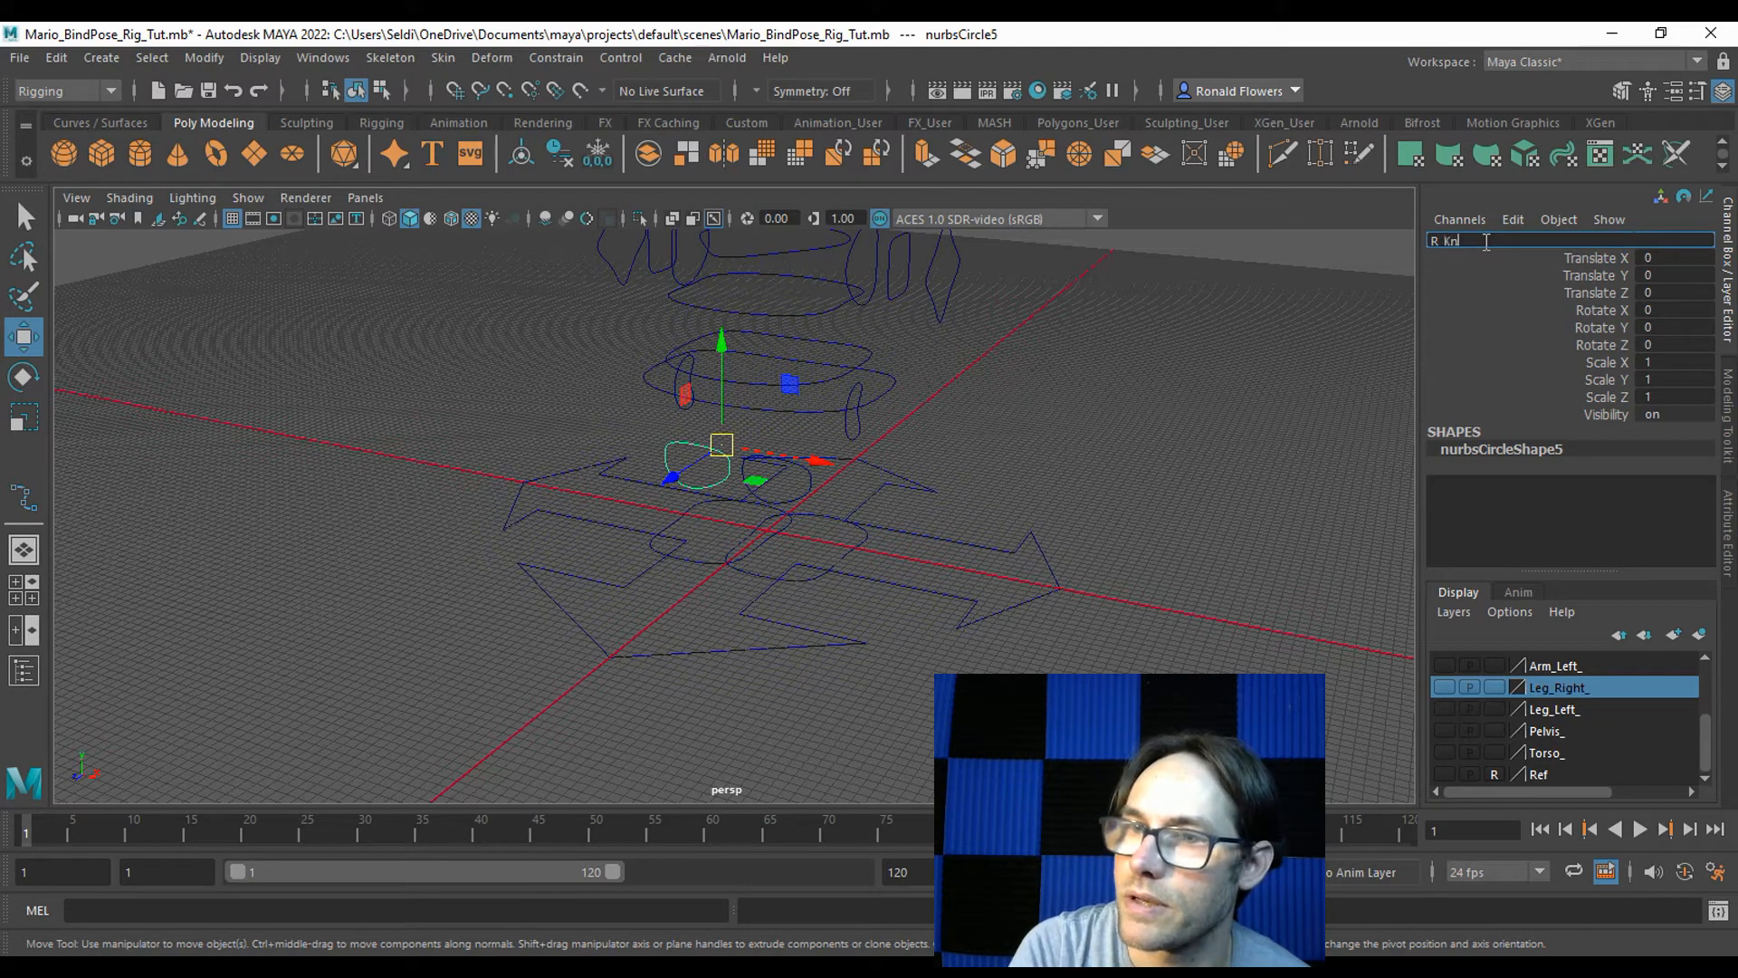
type("ee_CTRL")
key("Return")
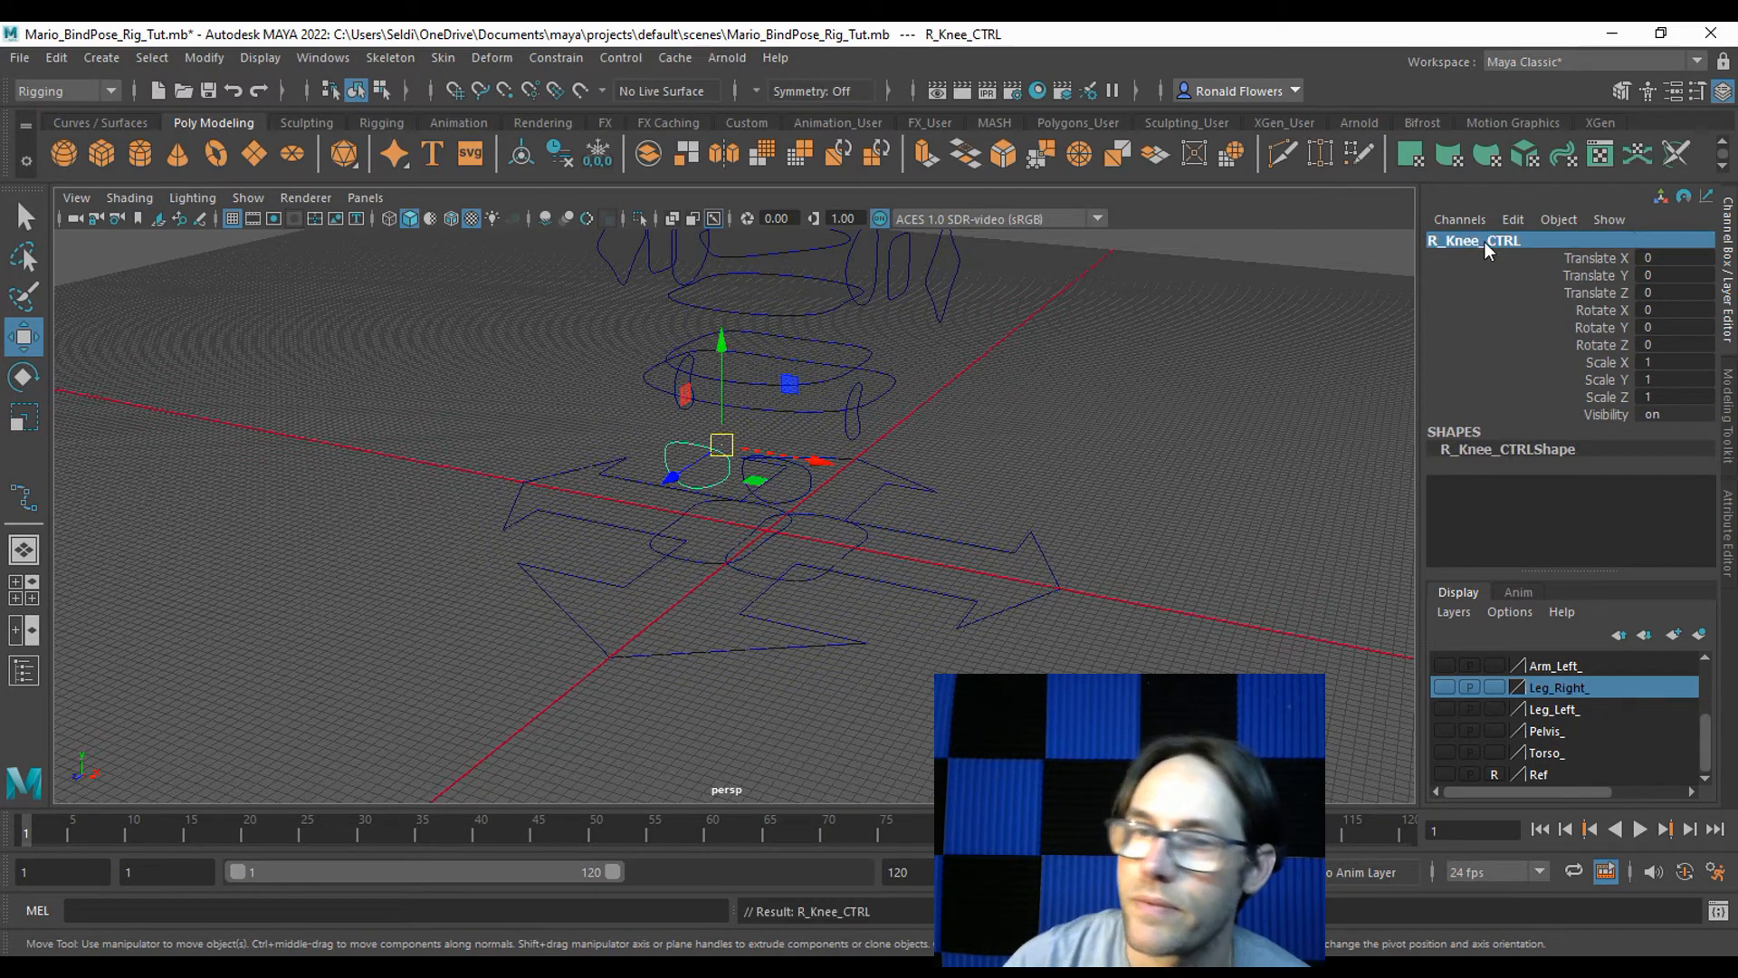
Rename the small upright curve on the left side of the pelvis as L_Hip_CTRL.
left_click(1078, 427)
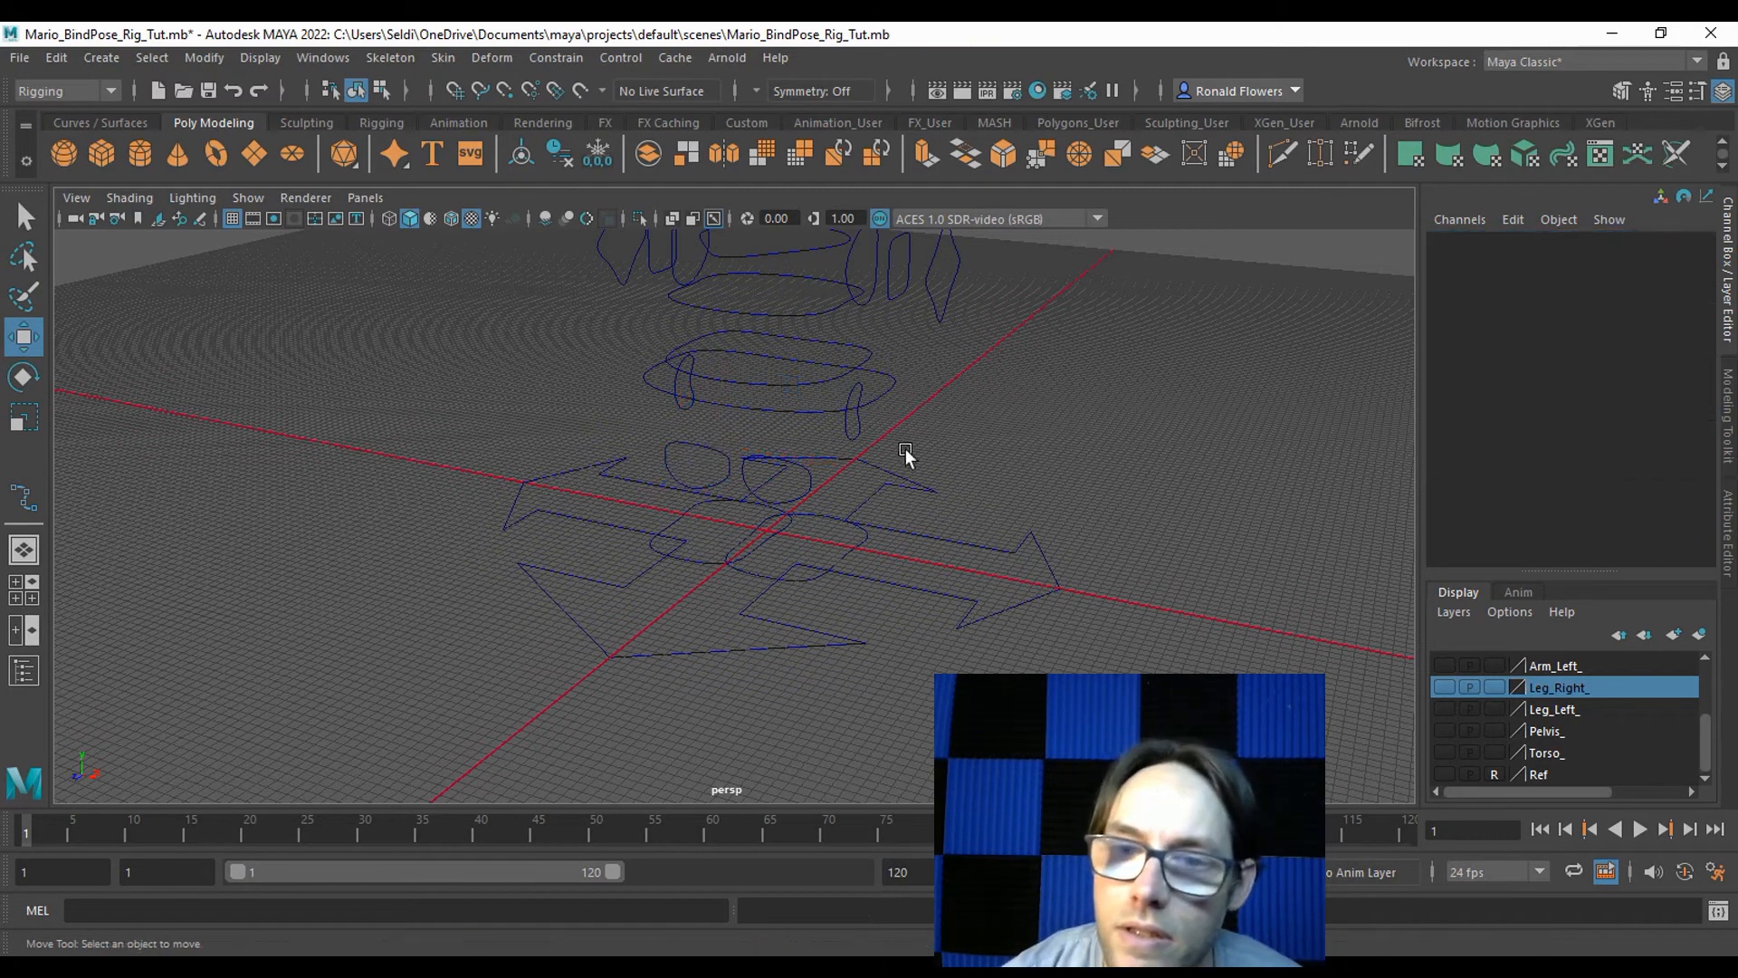
left_click(845, 432)
double_click(1445, 243)
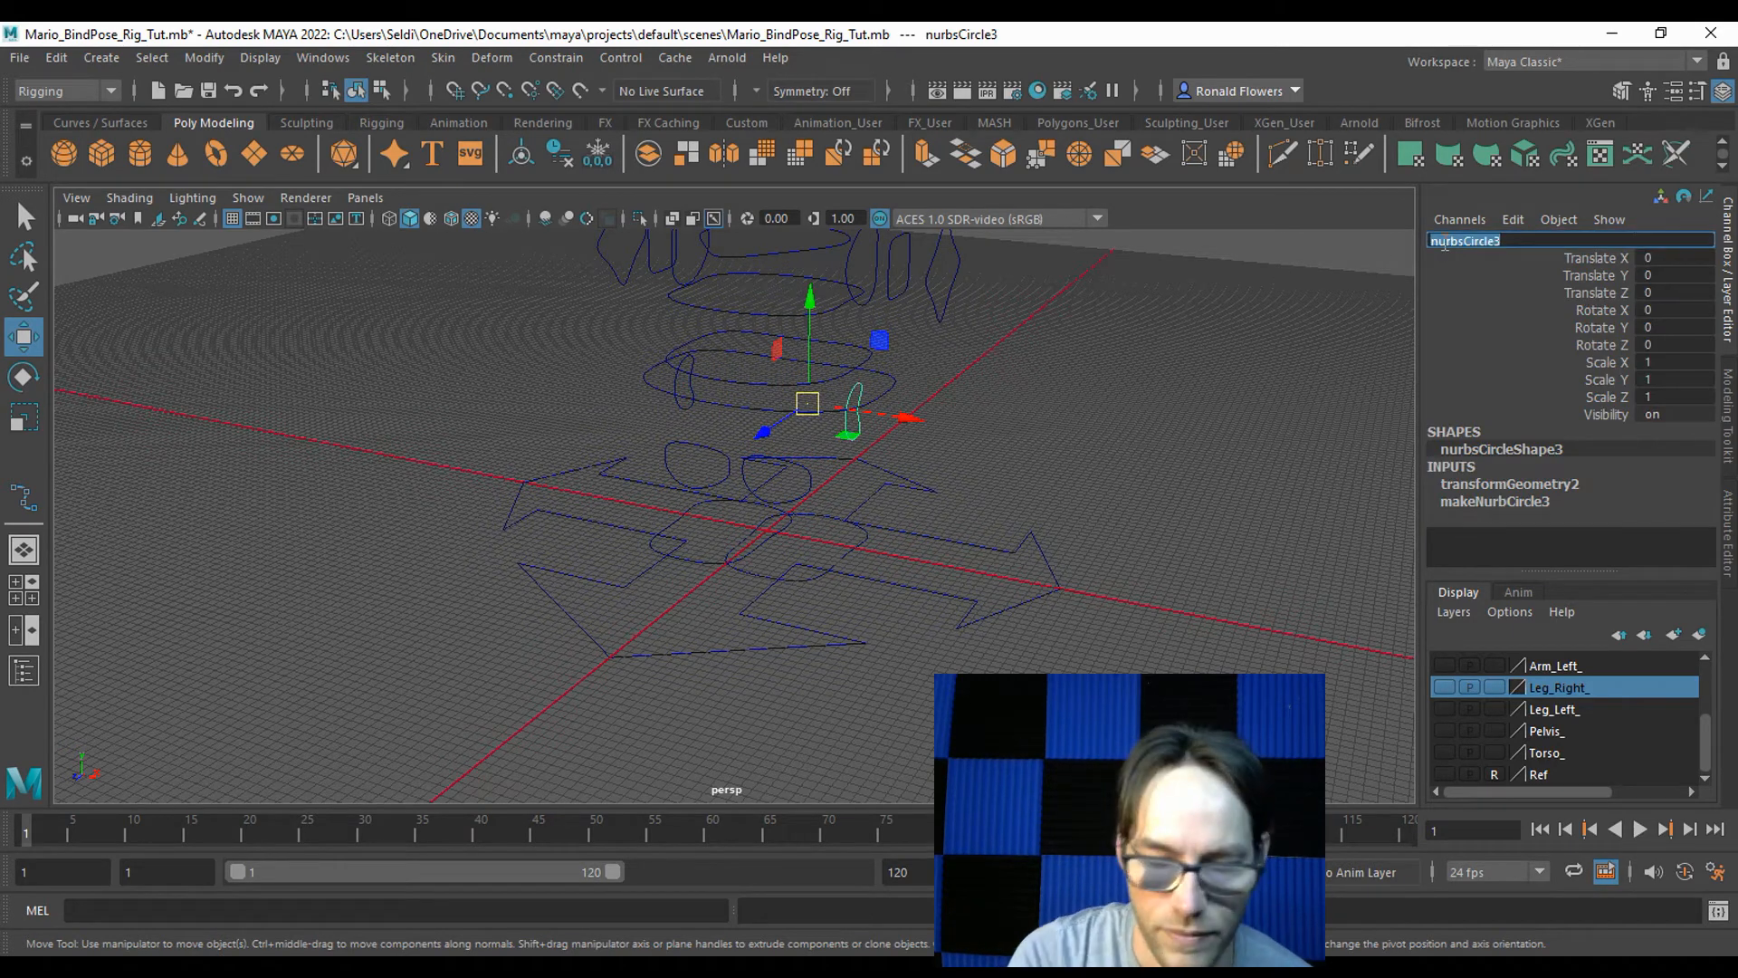
type("L_Hip")
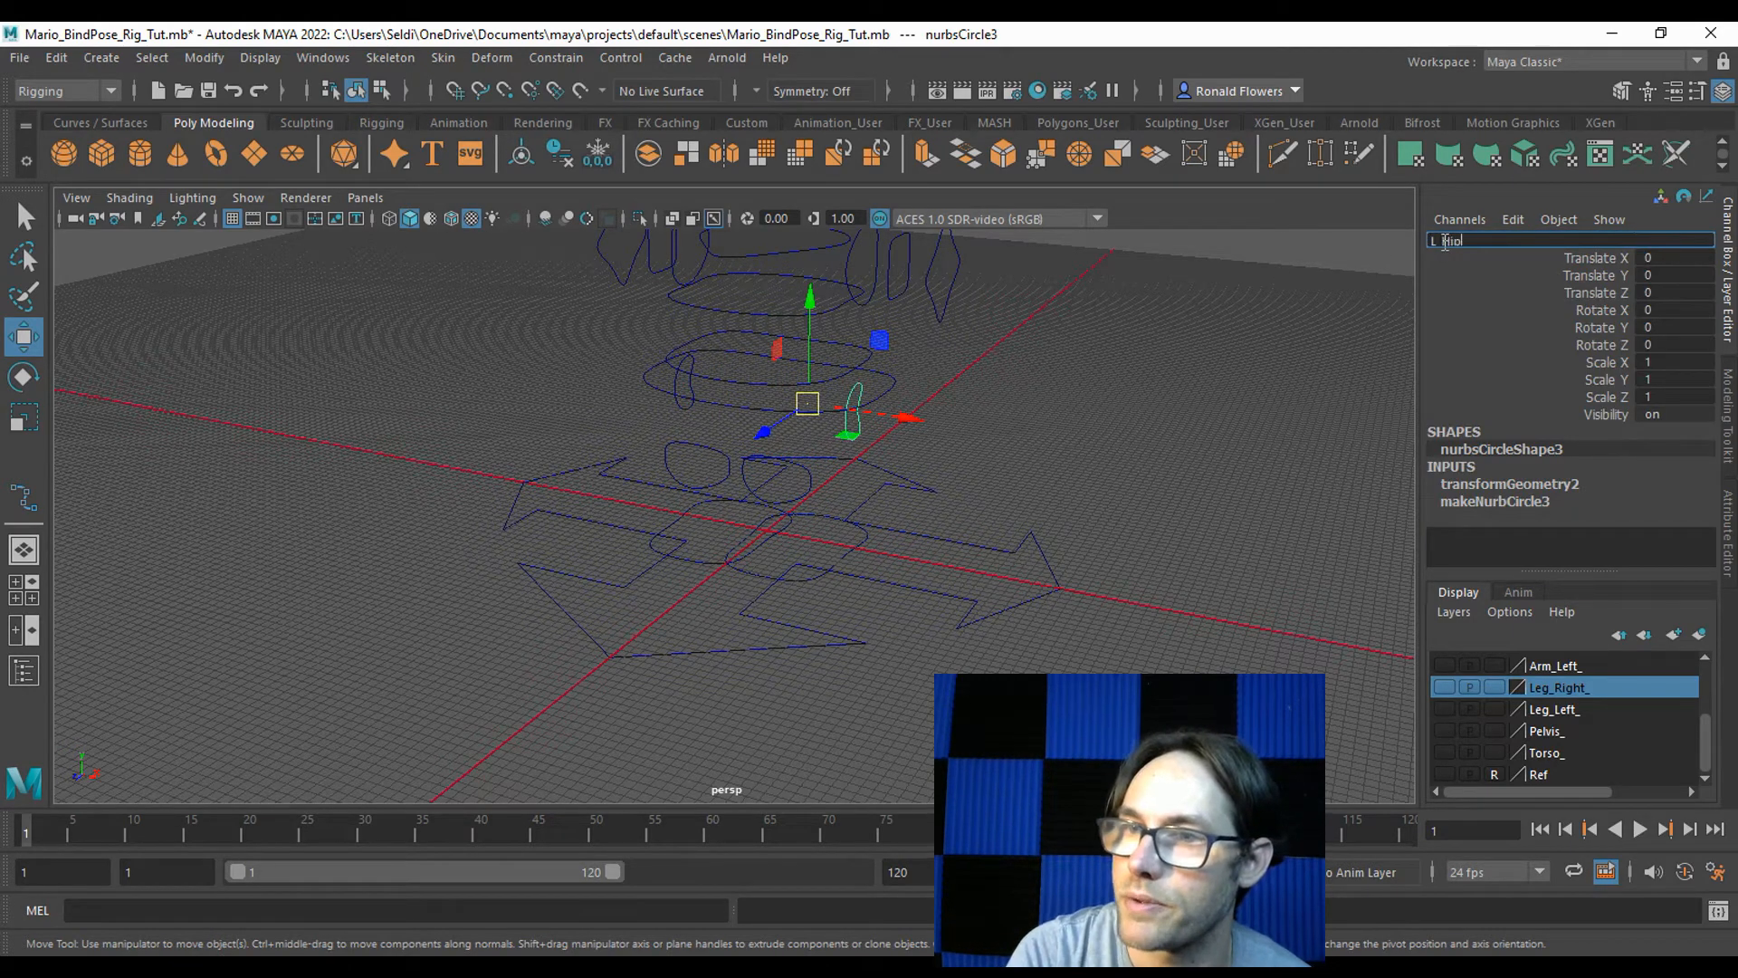
type("_CTRL")
key("Return")
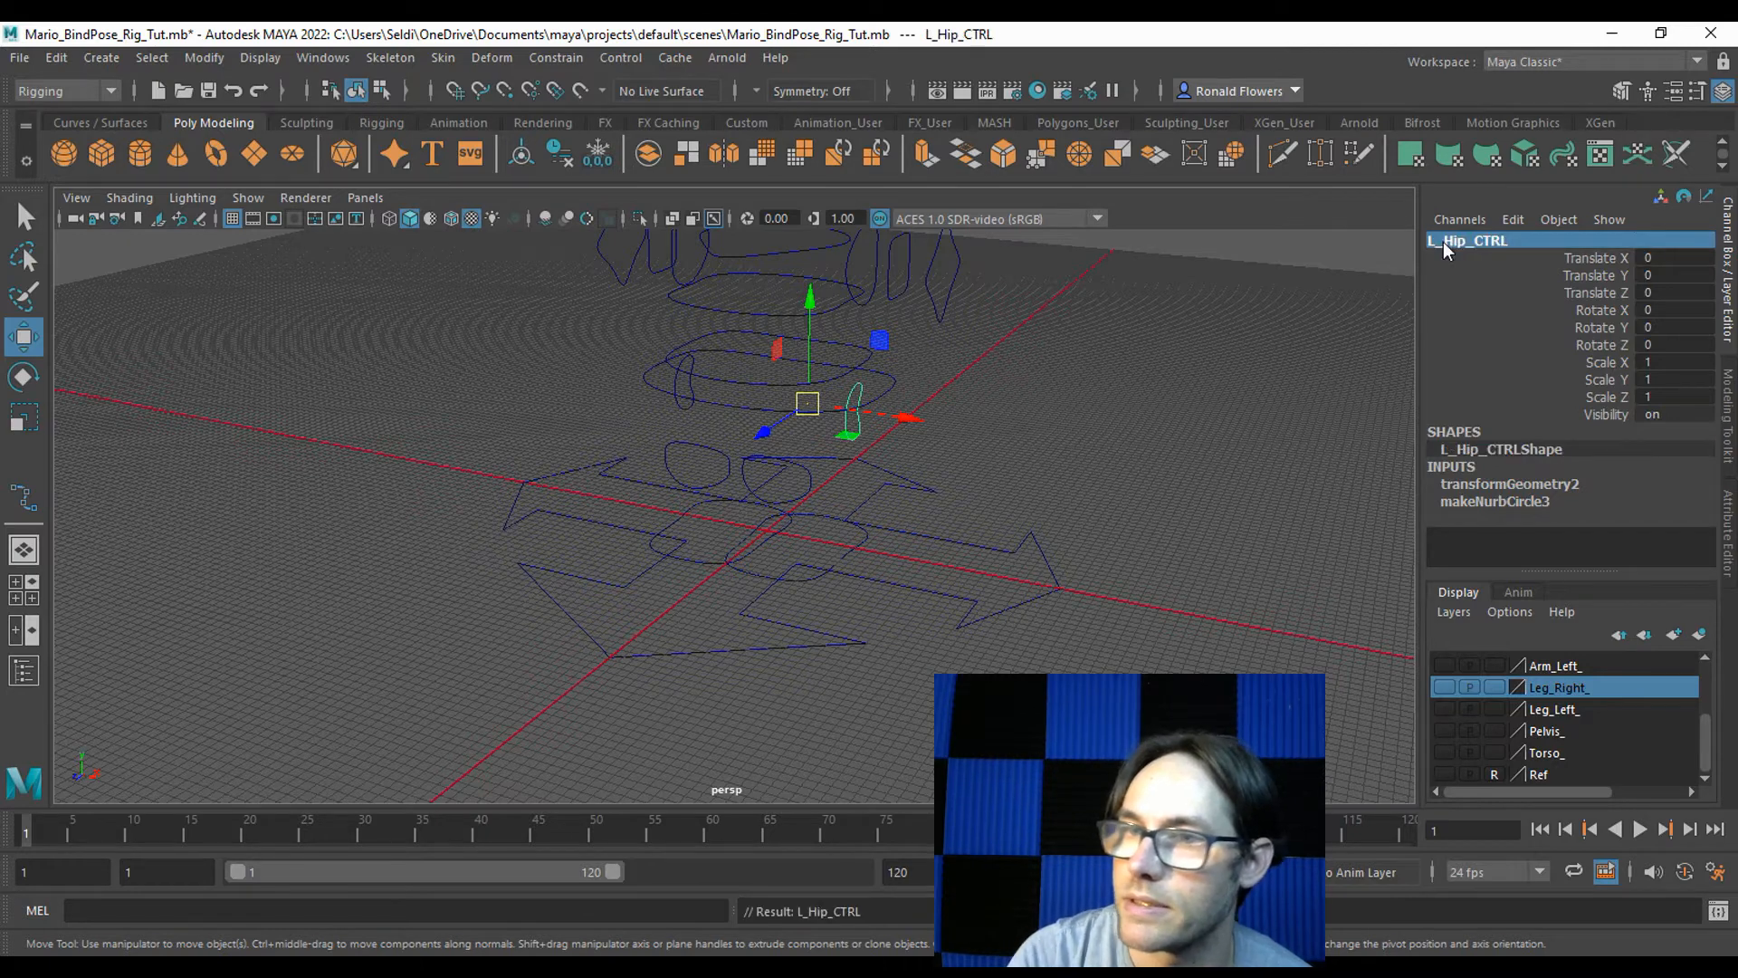
Rename the small upright curve on the right side of the pelvis as R_Hip_CTRL.
left_click(678, 400)
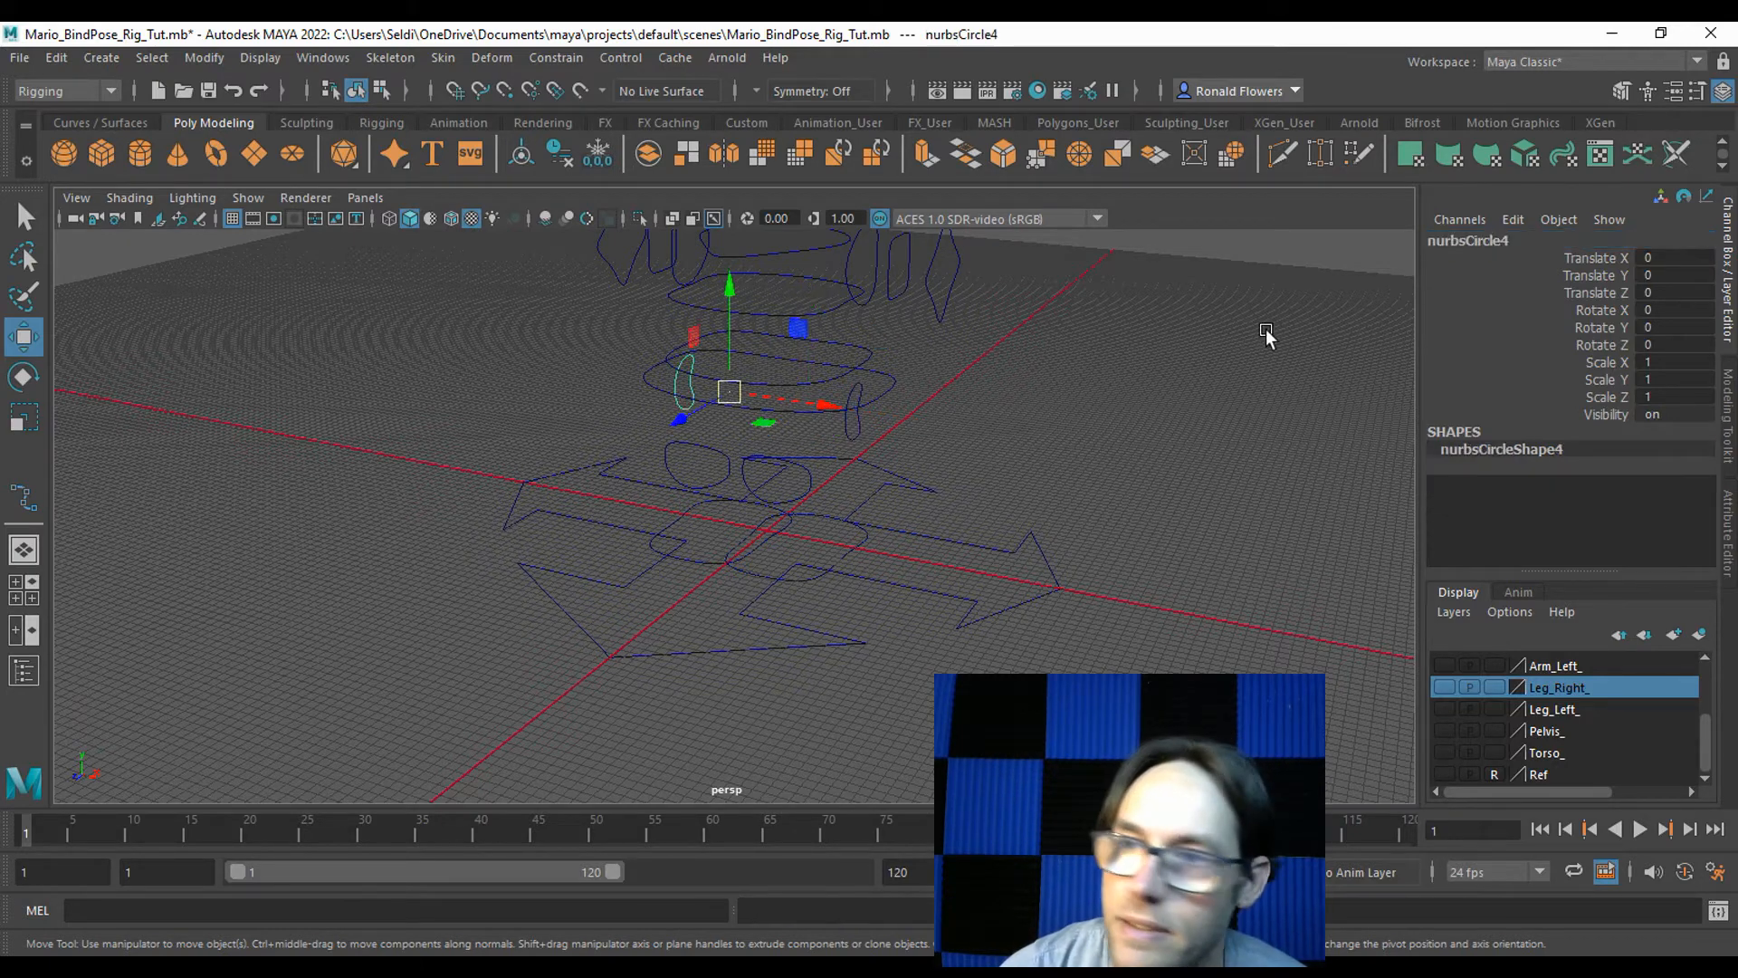
double_click(1474, 241)
type("R_Hip")
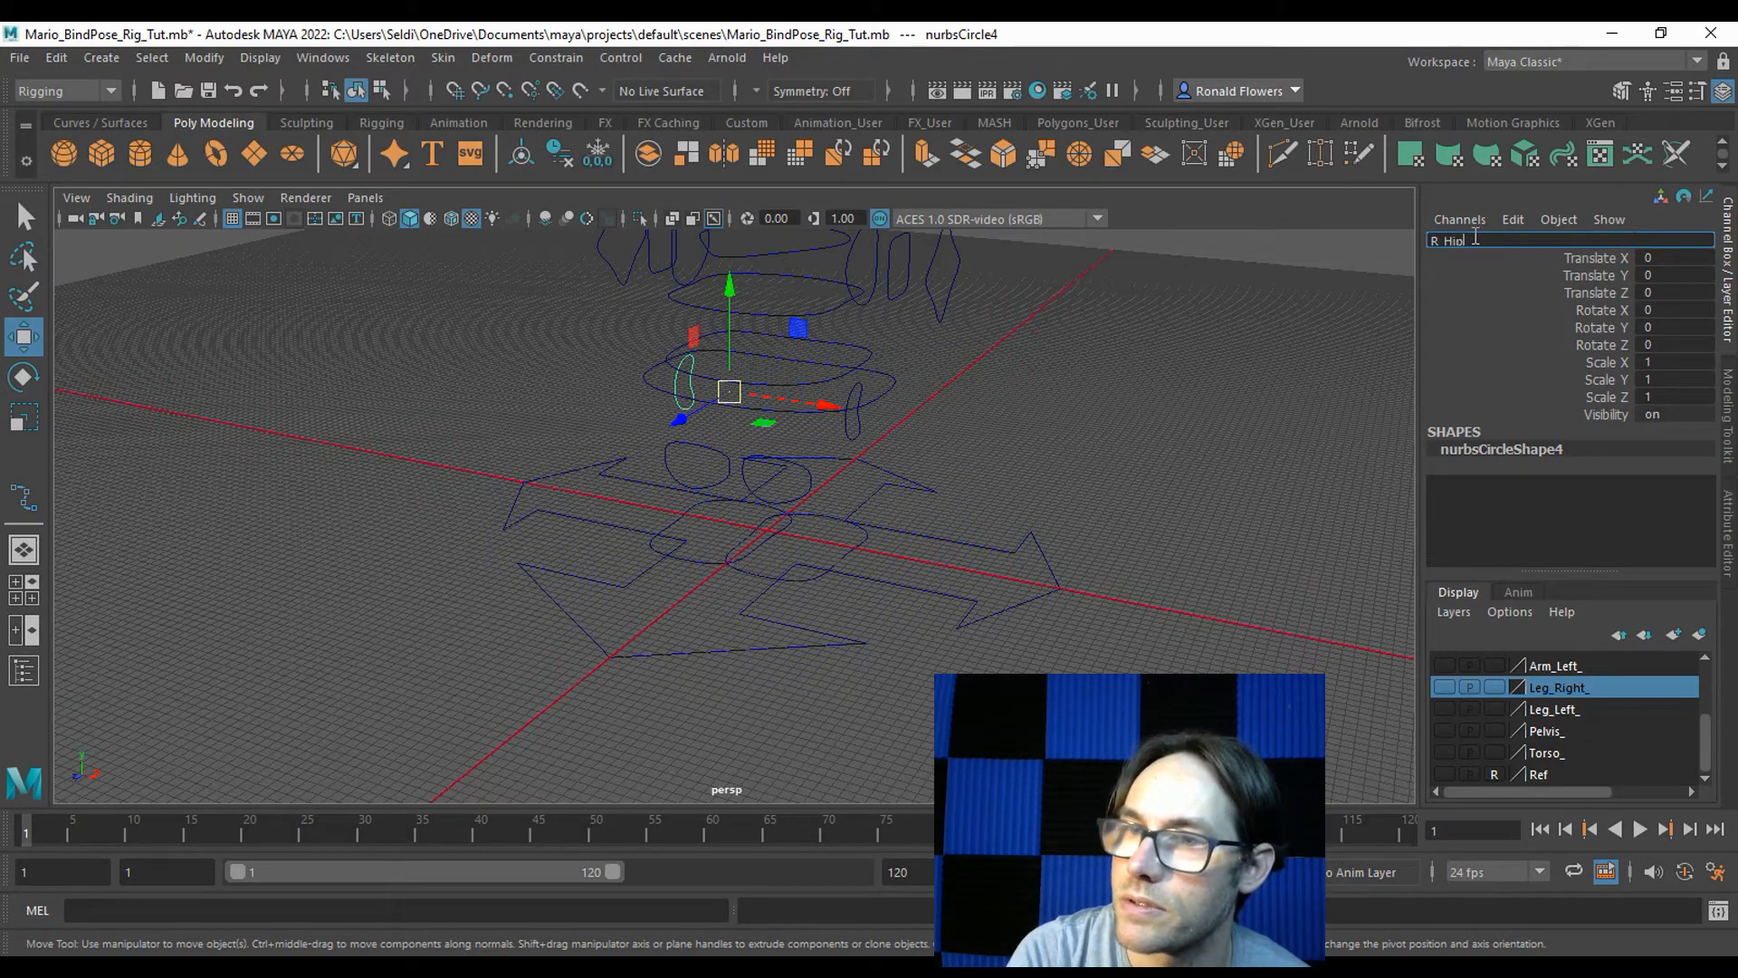
type("_CTRL")
key("Return")
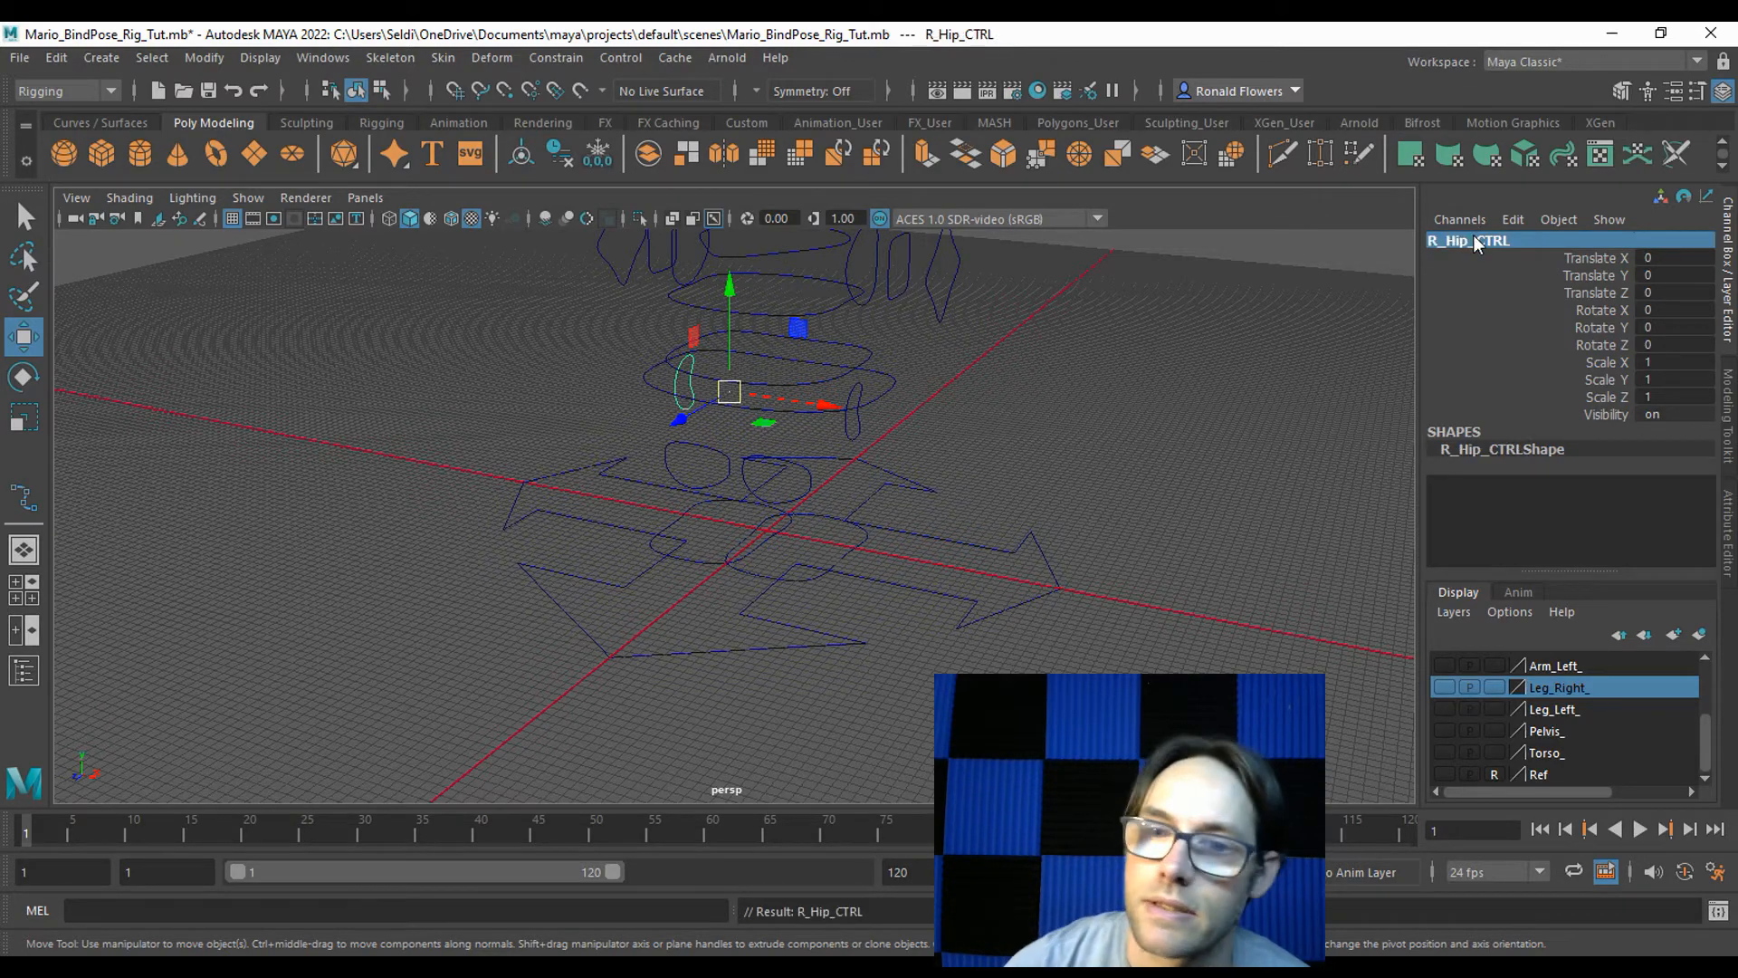
Rename the left arm's innermost control curve, closest to the torso, as L_Shoulder_CTRL.
scroll(1071, 435, "up", 3)
middle_click_drag(1077, 554, 1074, 626, "alt")
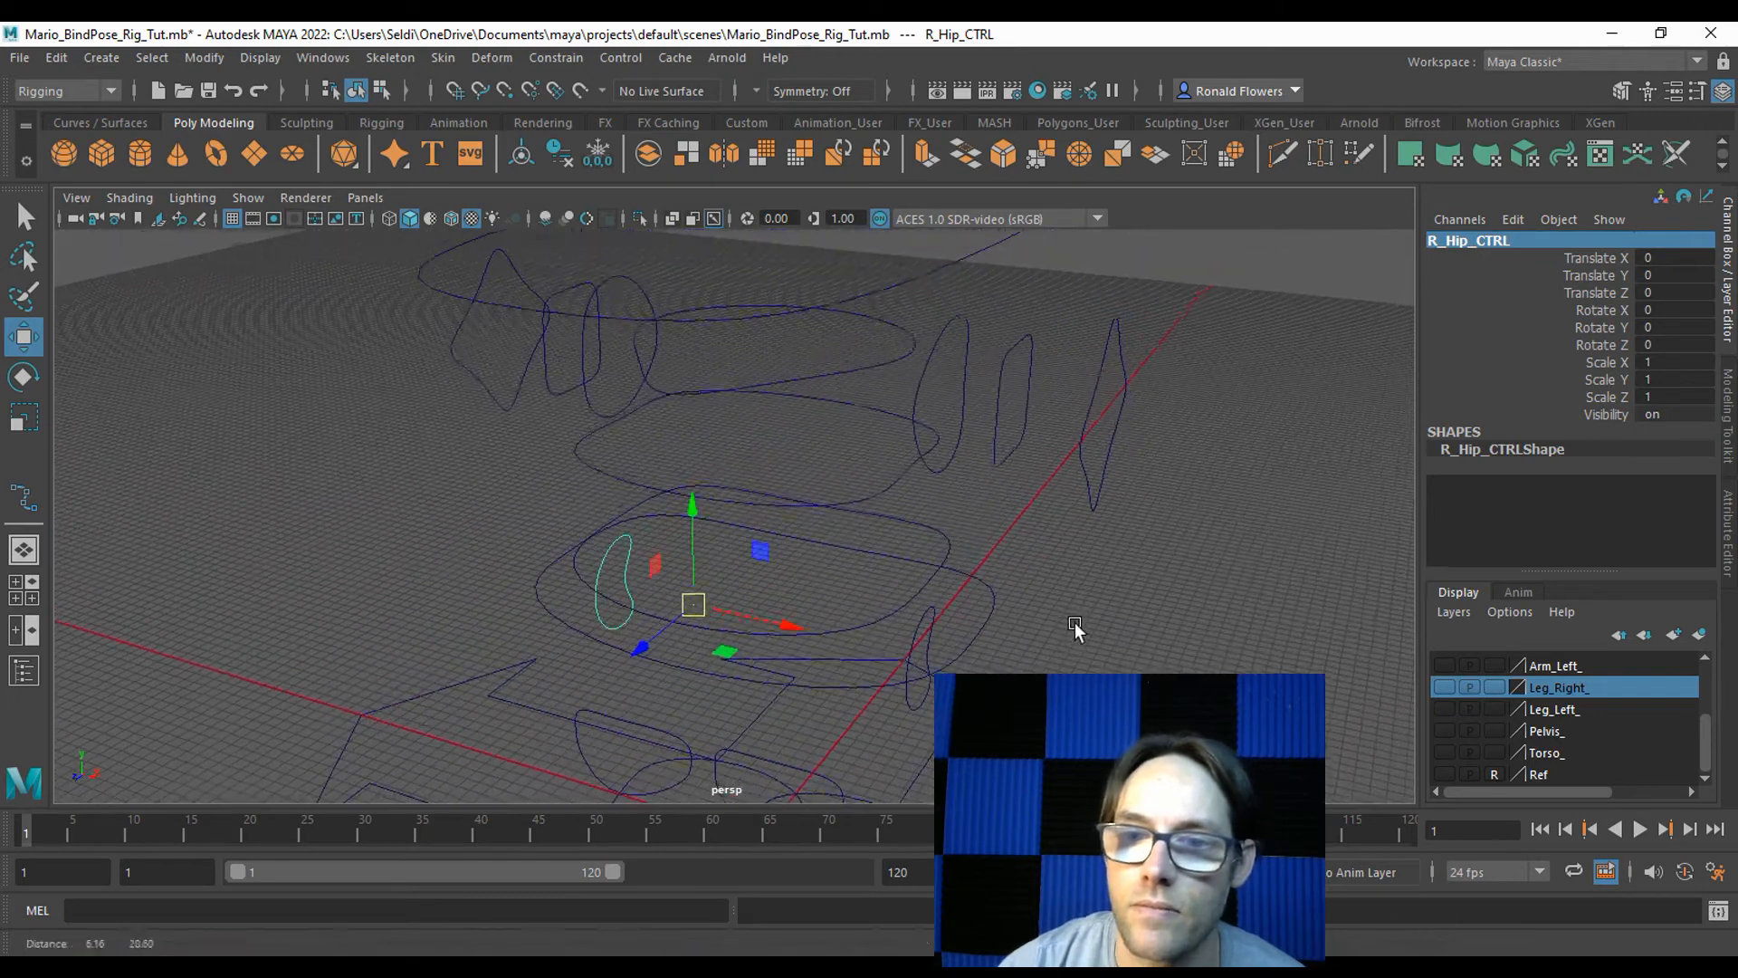
left_click(942, 534)
left_click(1029, 593)
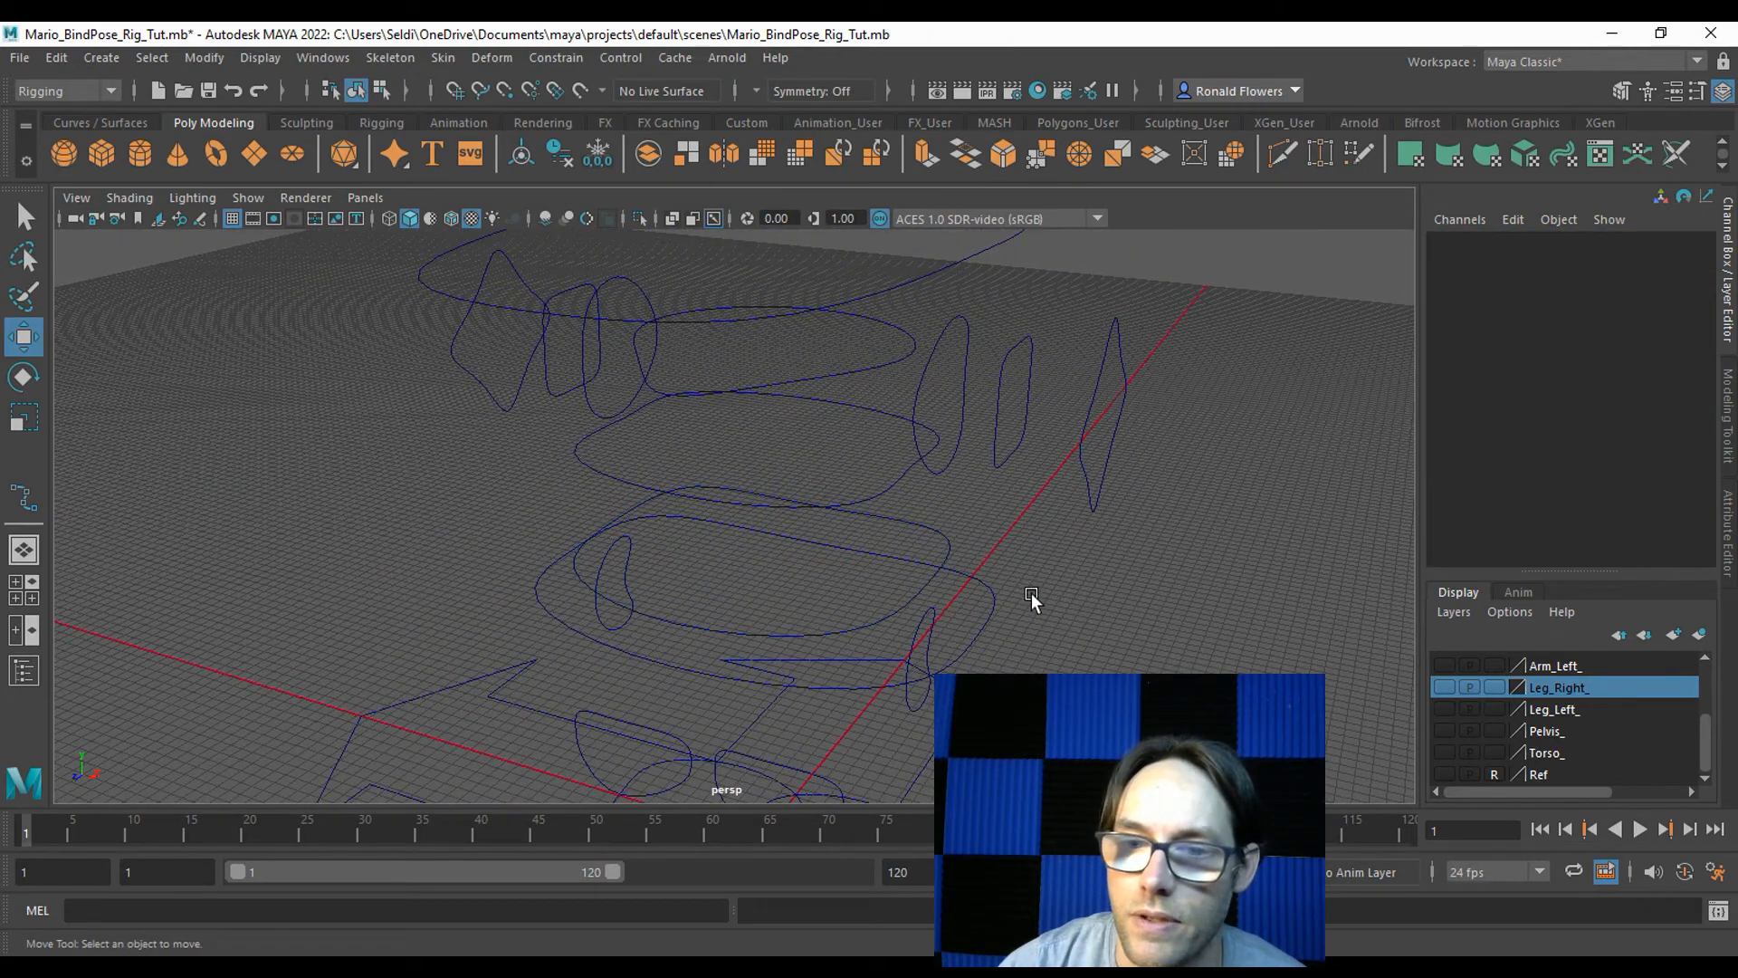
left_click(921, 376)
double_click(1489, 239)
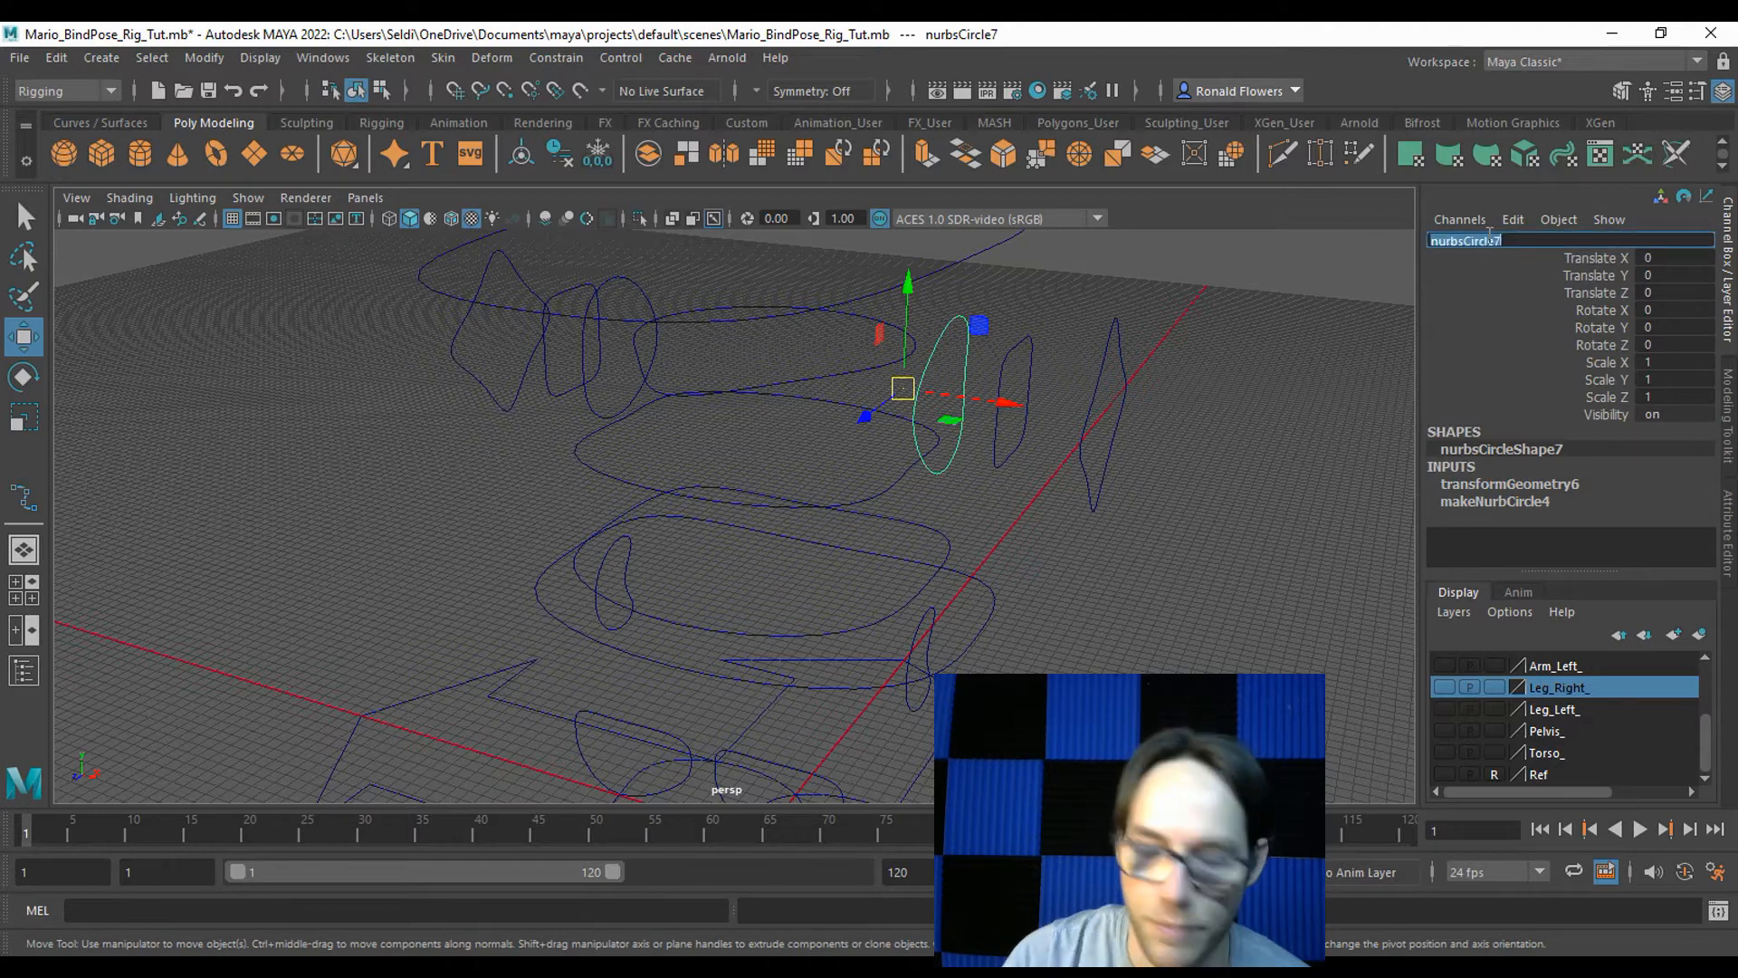
type("L Shoul")
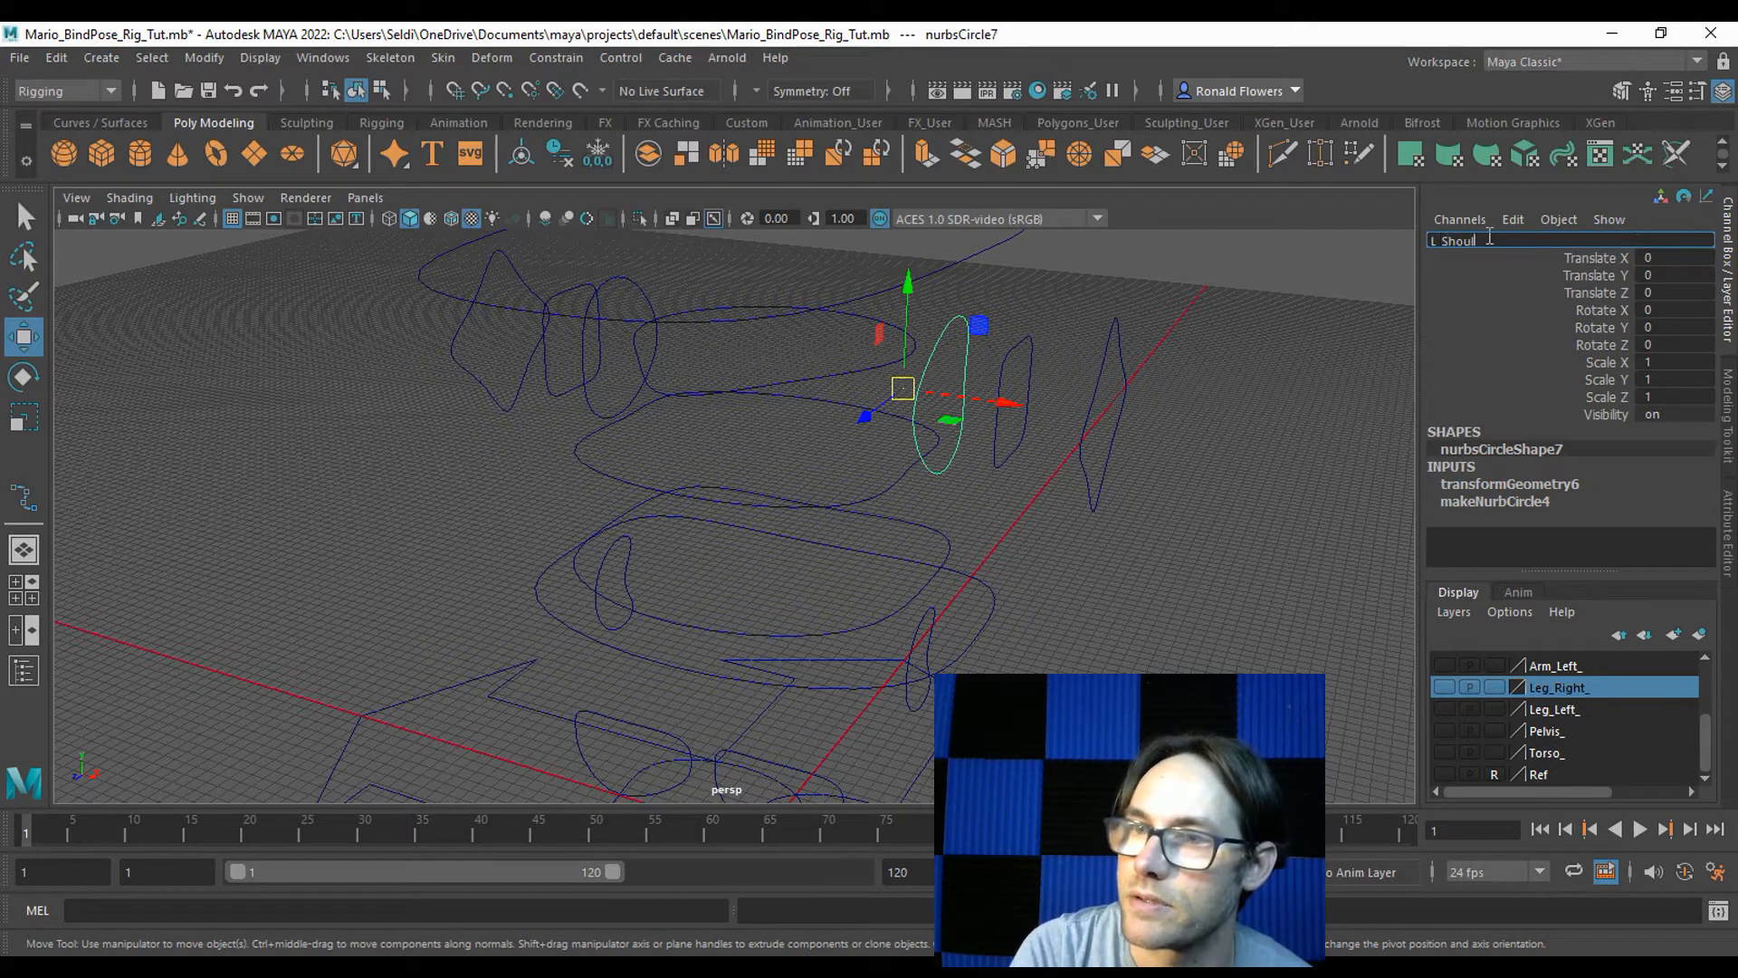
type("_Shoulder_CTRL")
key("Return")
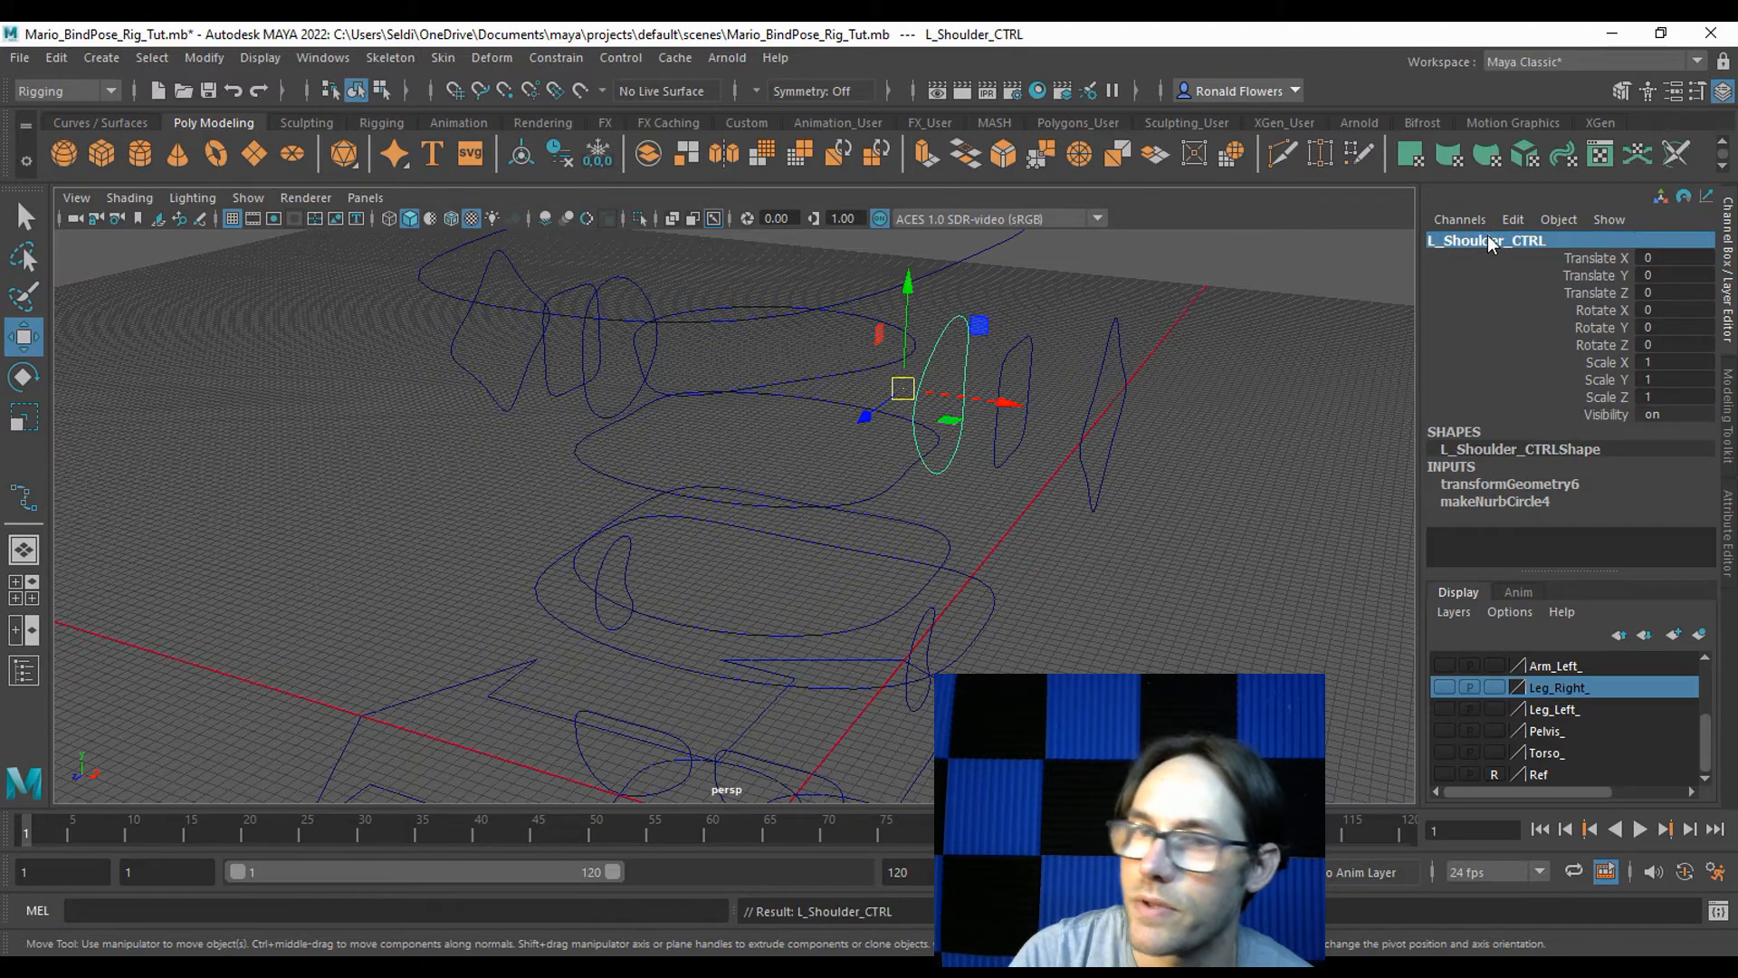
Rename the left arm's middle control curve as L_Elbow_CTRL.
left_click(1027, 354)
double_click(1451, 239)
type("L")
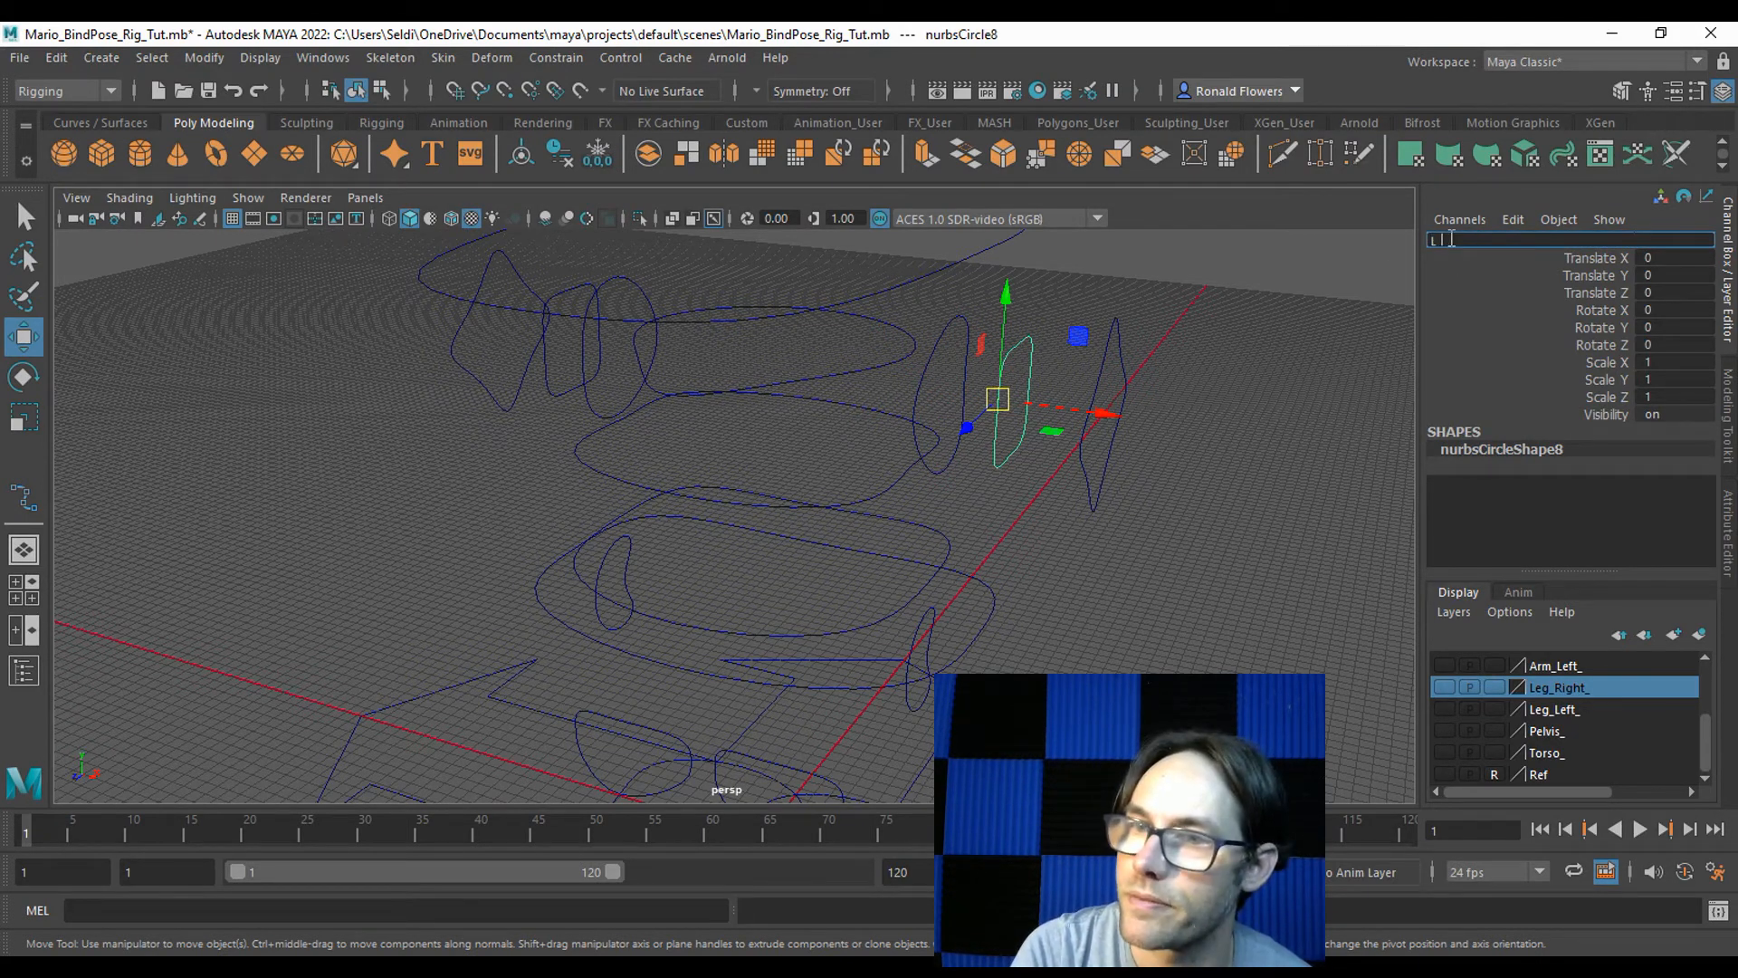
type("_Elbow_CTRL")
key("Return")
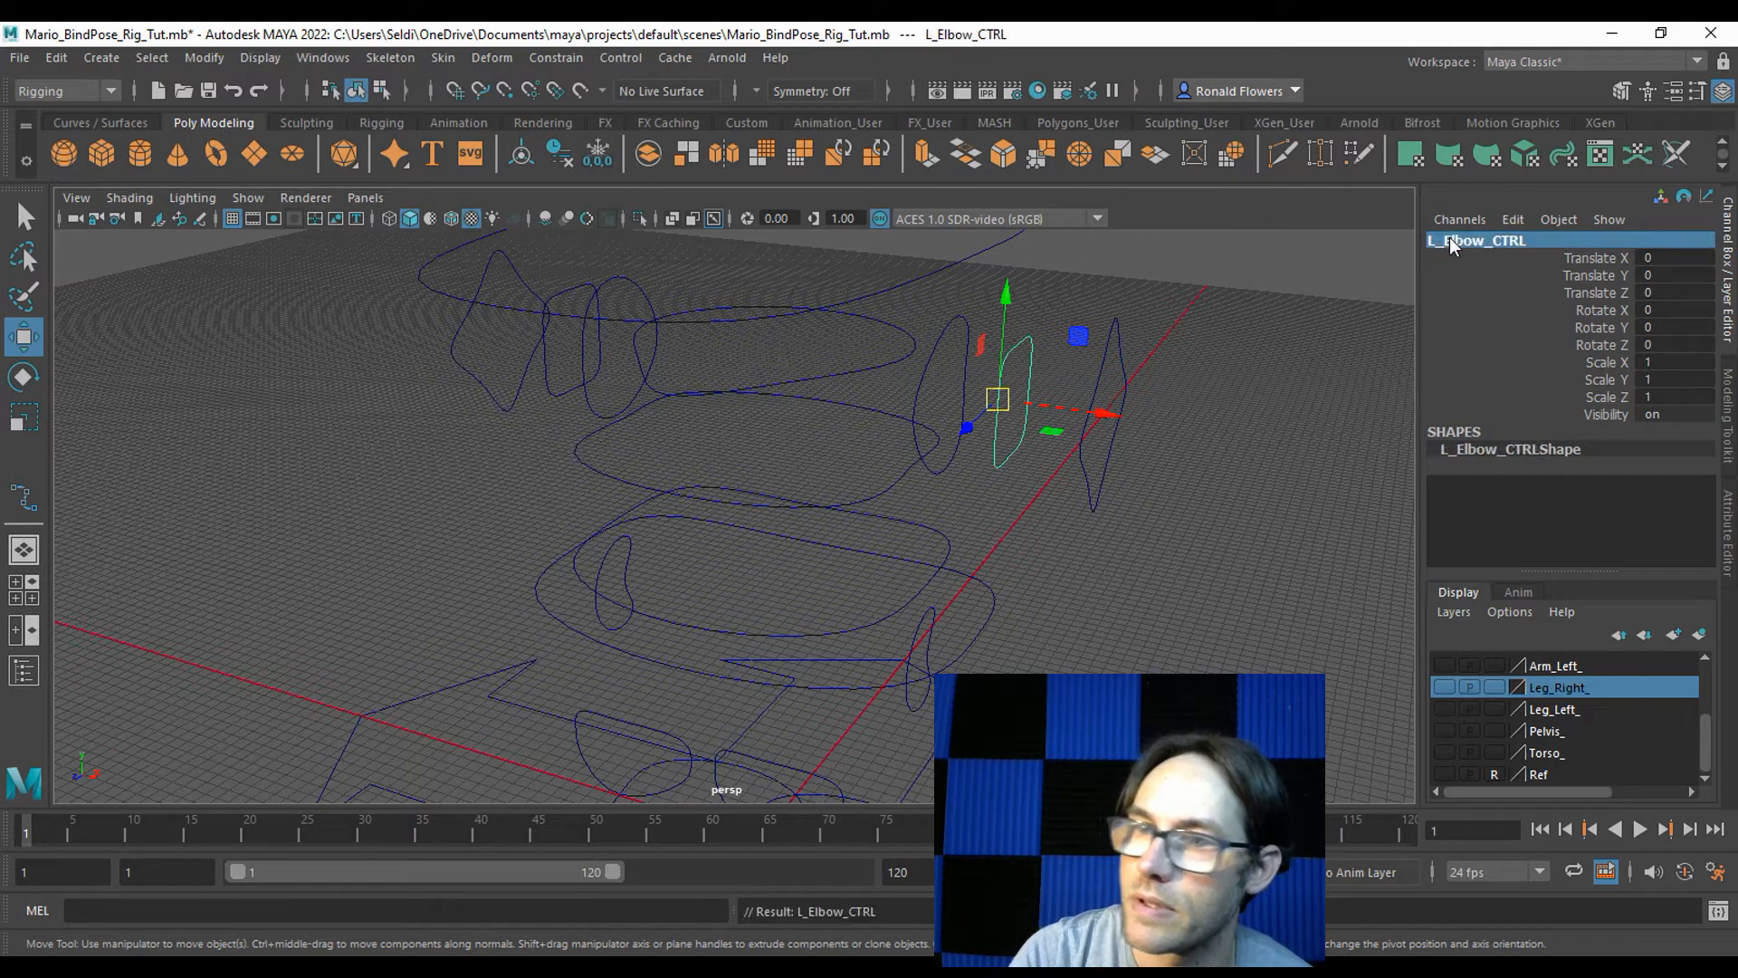
Rename the left arm's outermost, diamond-shaped control curve as L_Hand_CTRL.
left_click(1109, 385)
double_click(1446, 239)
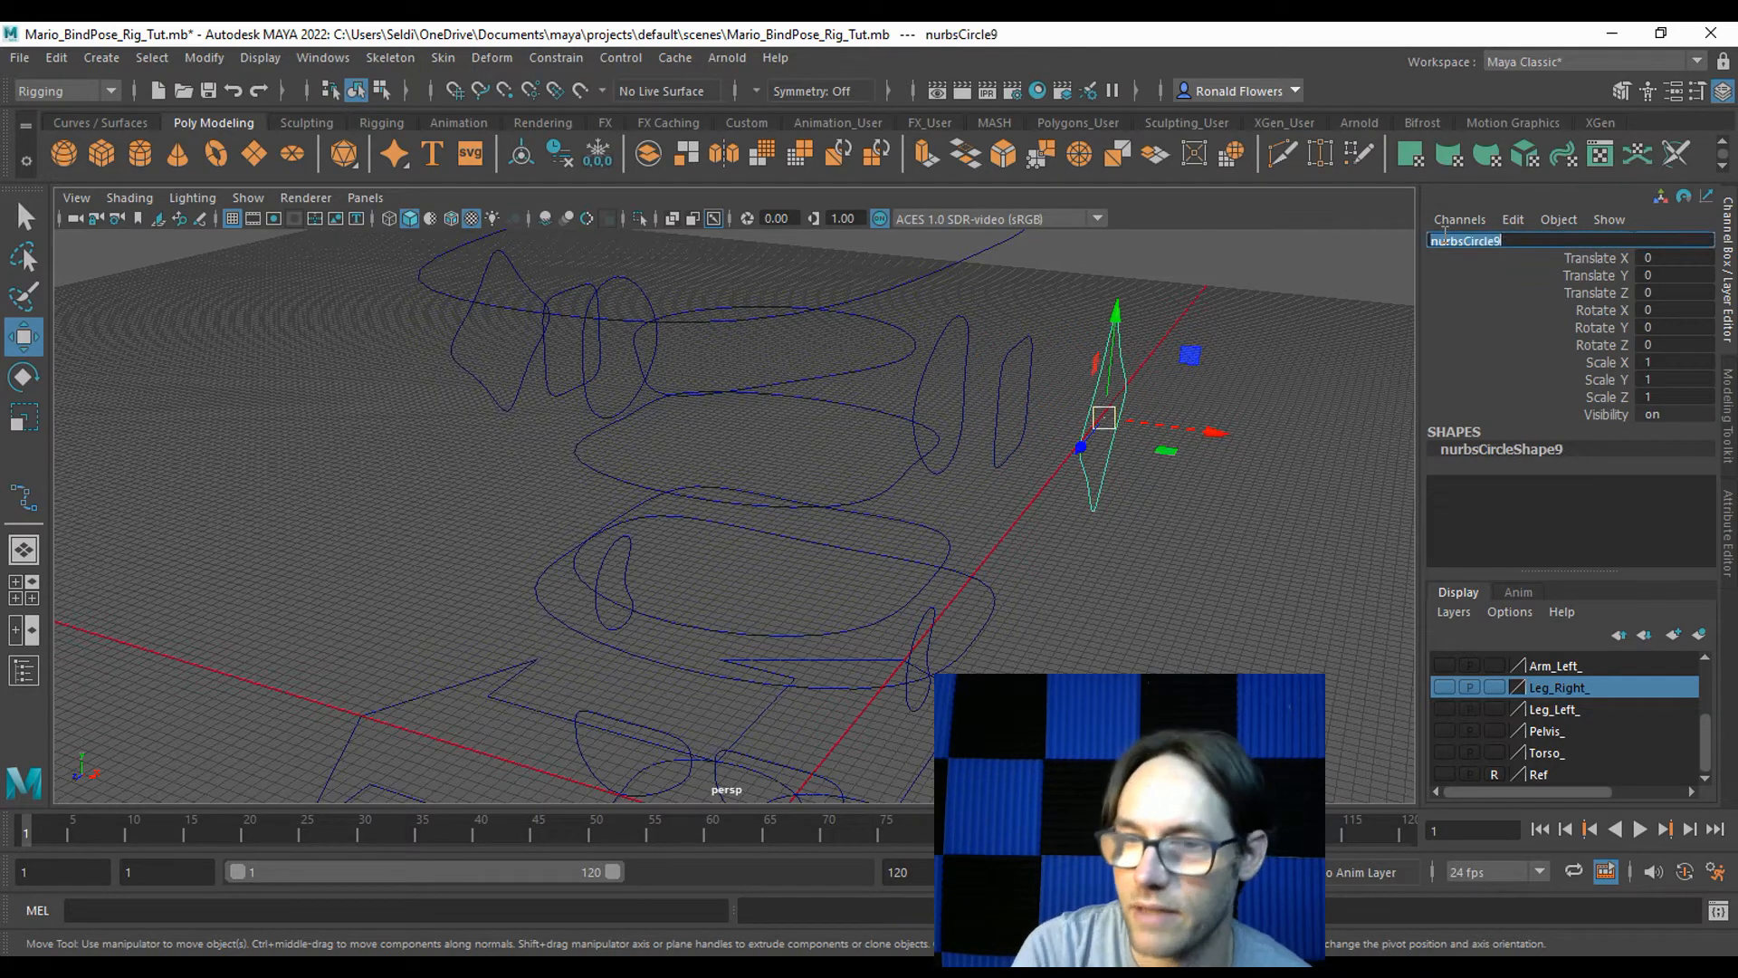
type("L")
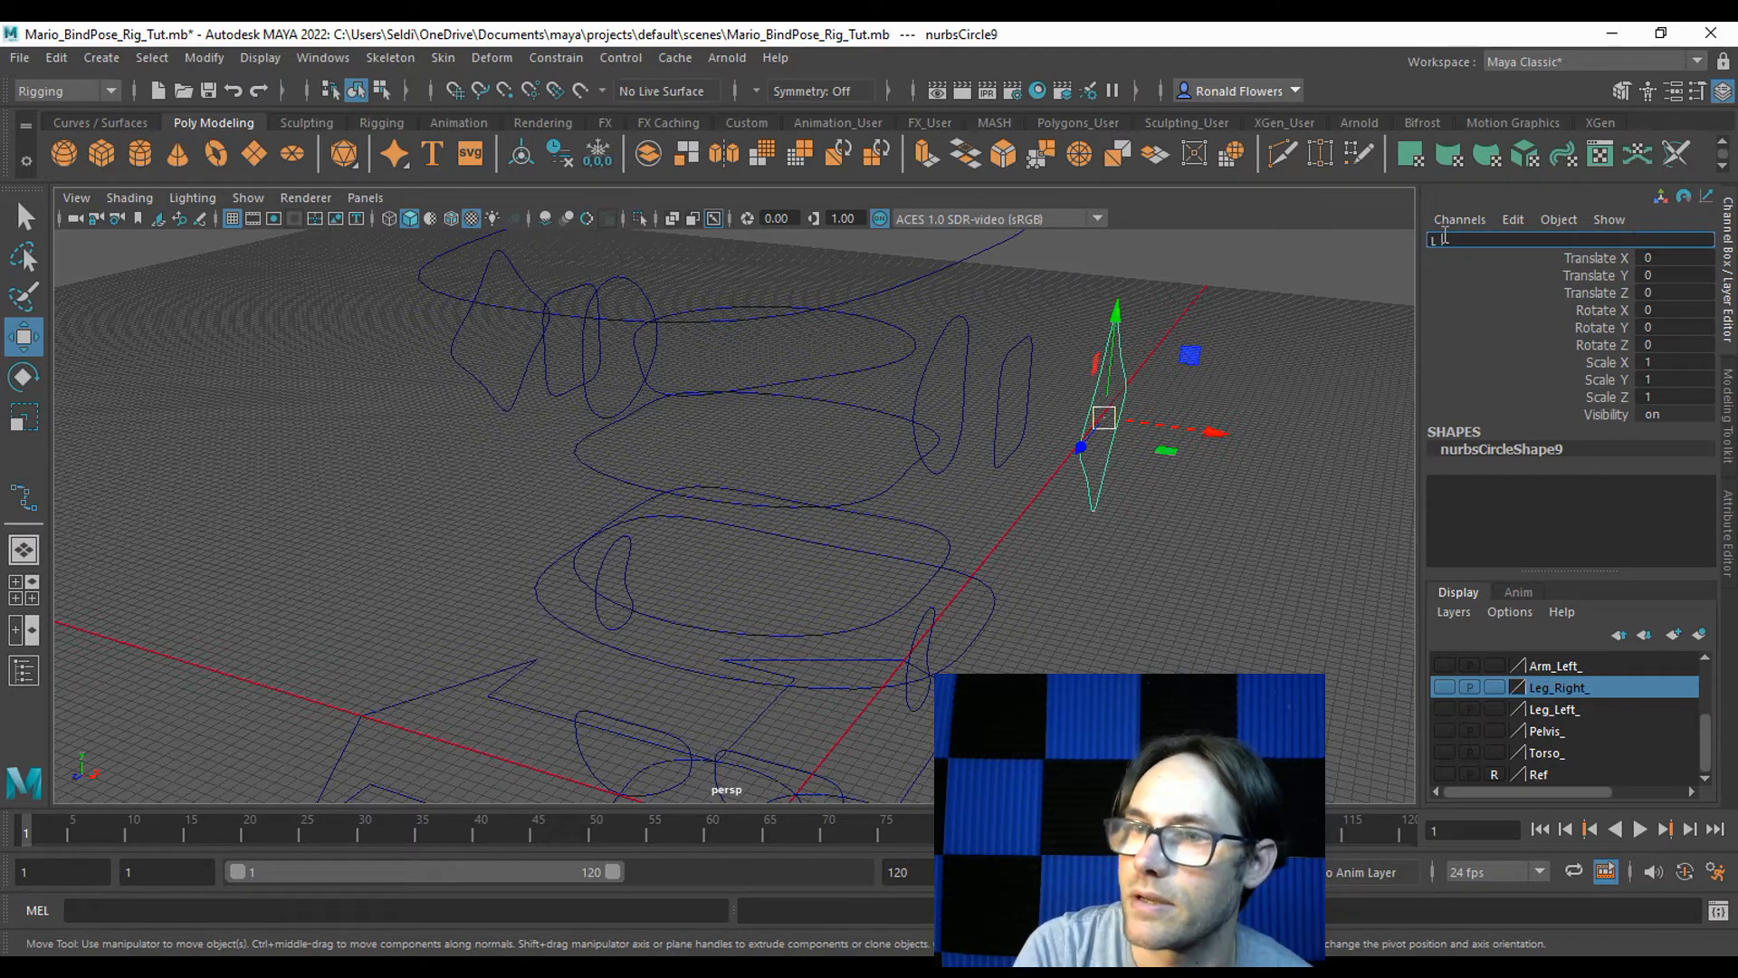
type("_Hand_CTRL")
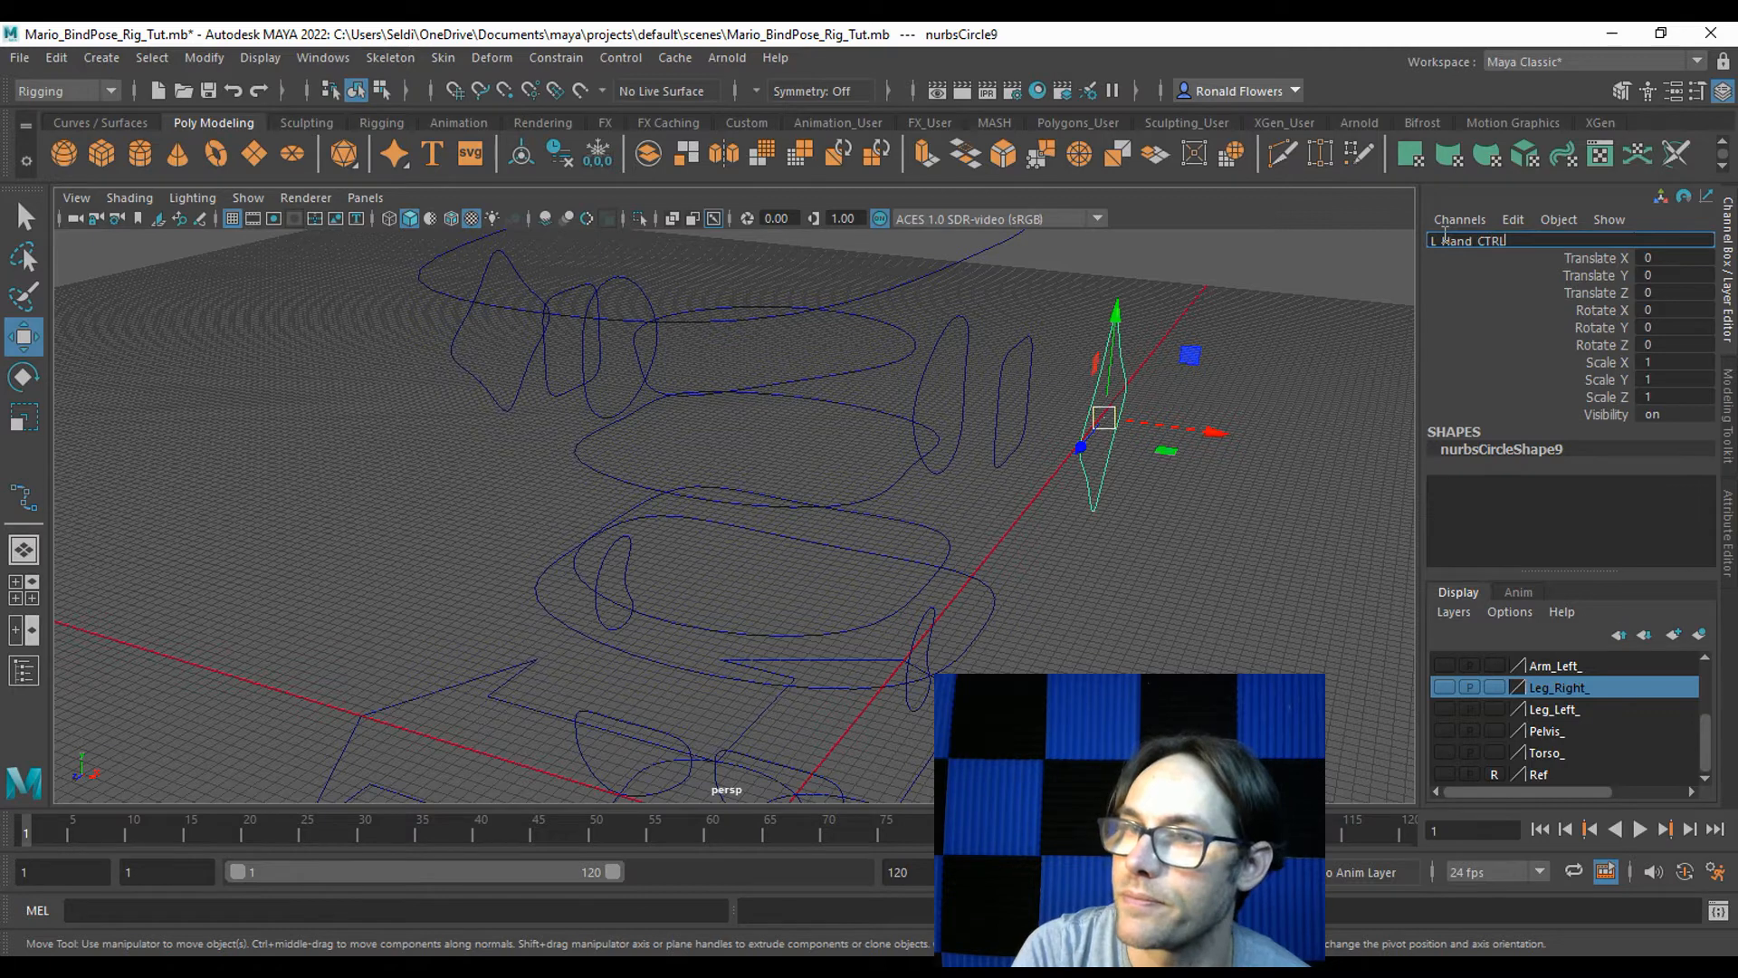
key("Return")
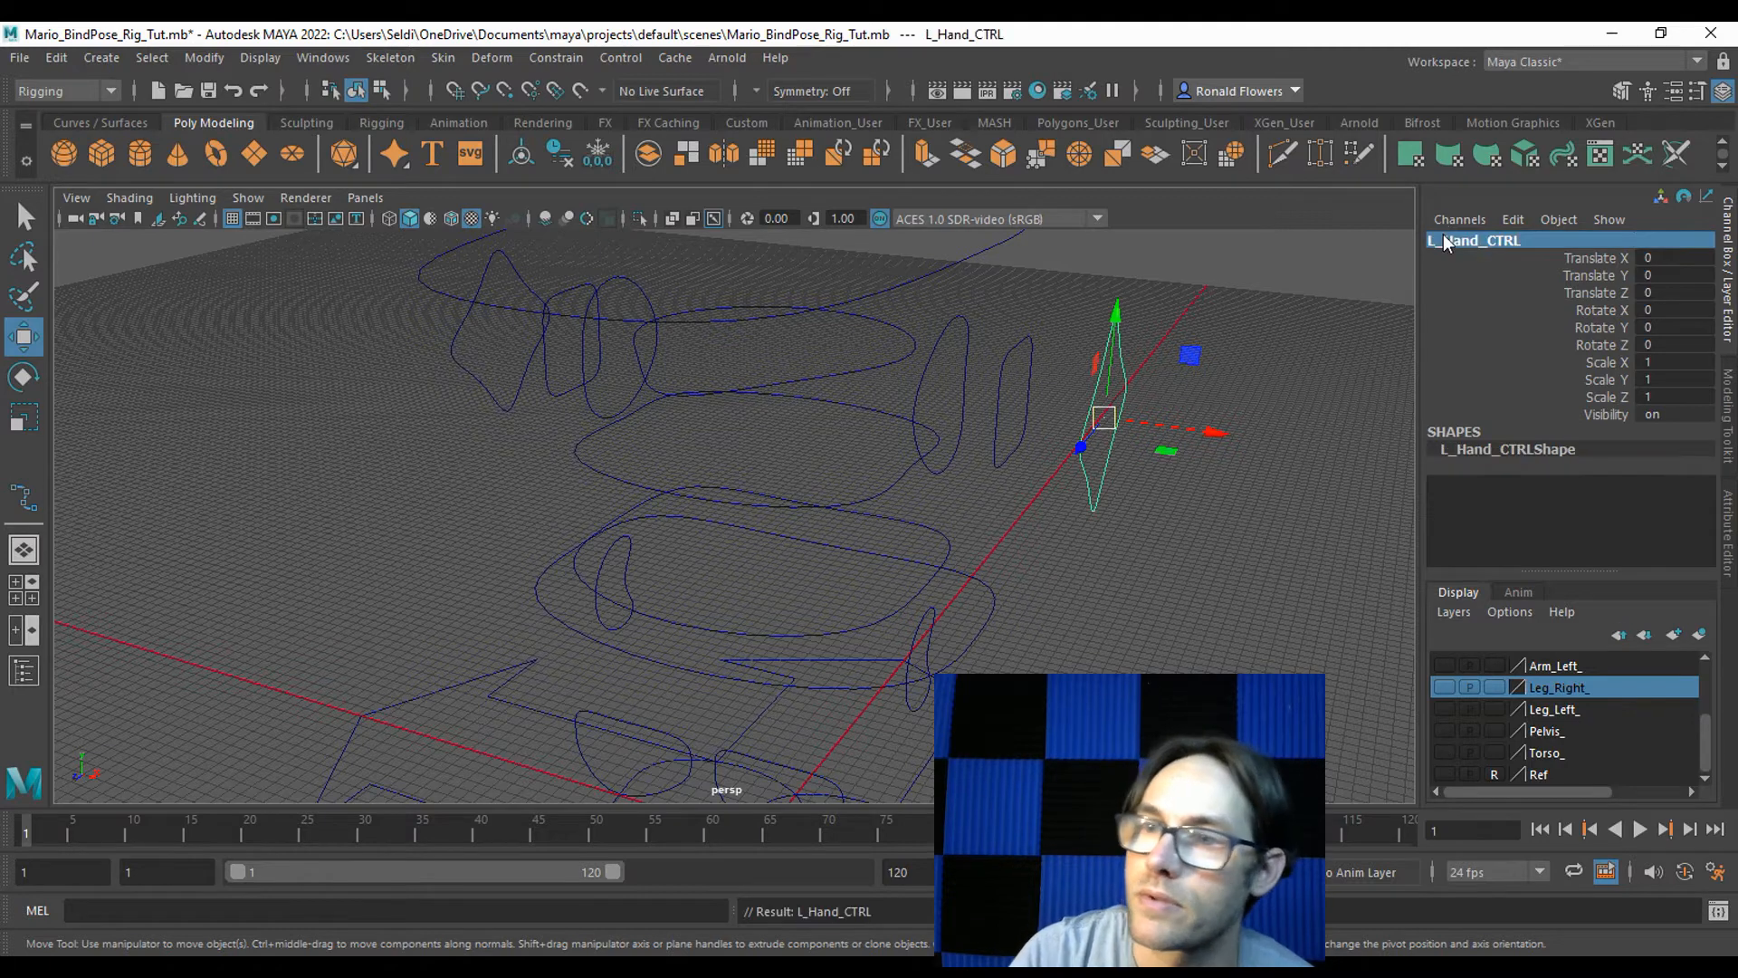
Rename the right arm's innermost control curve, closest to the torso, as R_Shoulder_CTRL.
left_click(590, 402)
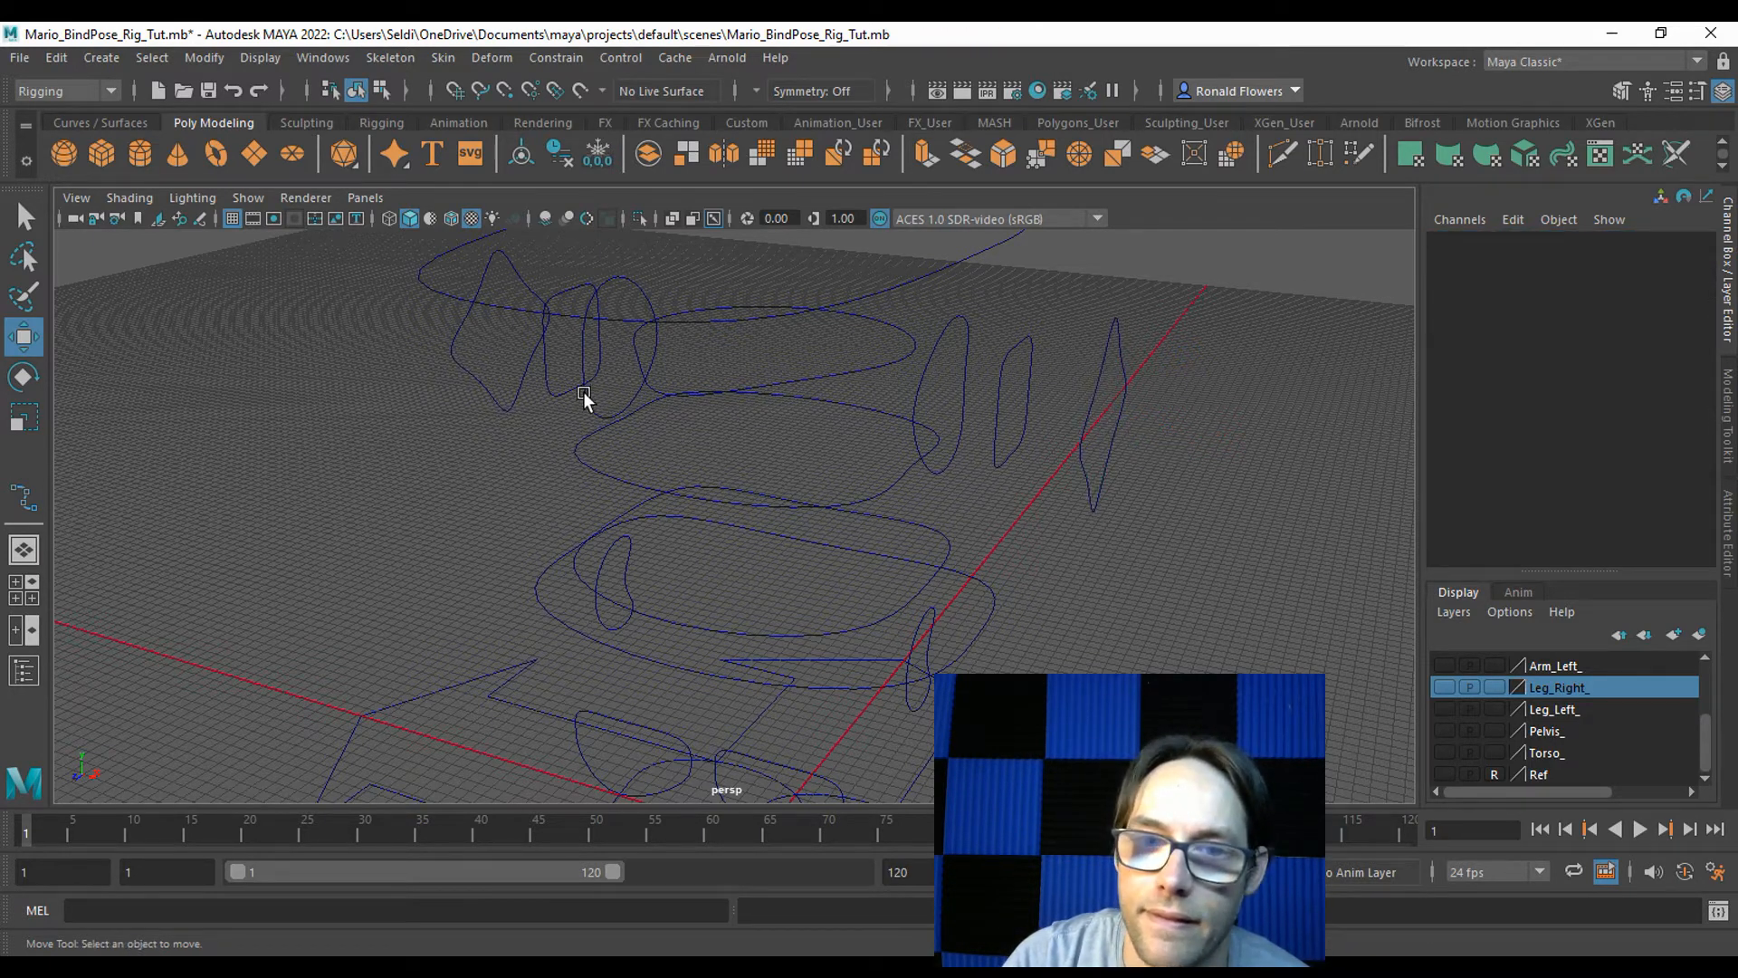
left_click(584, 395)
left_click(1499, 246)
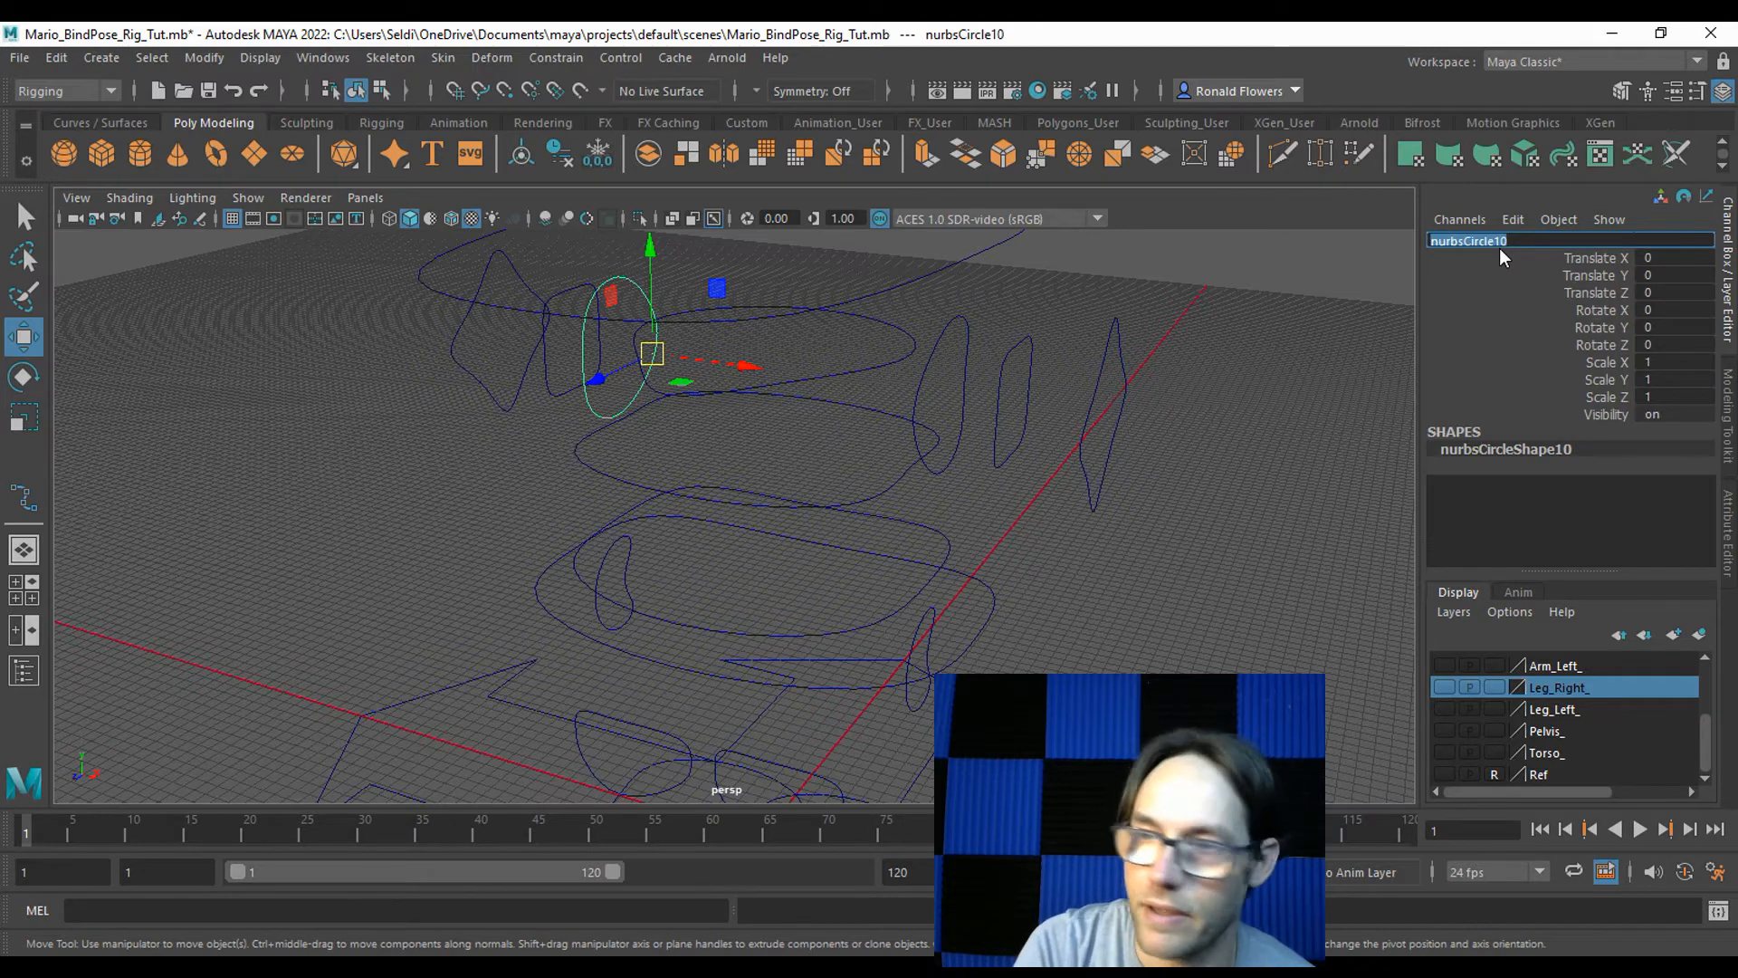
type("R Sh")
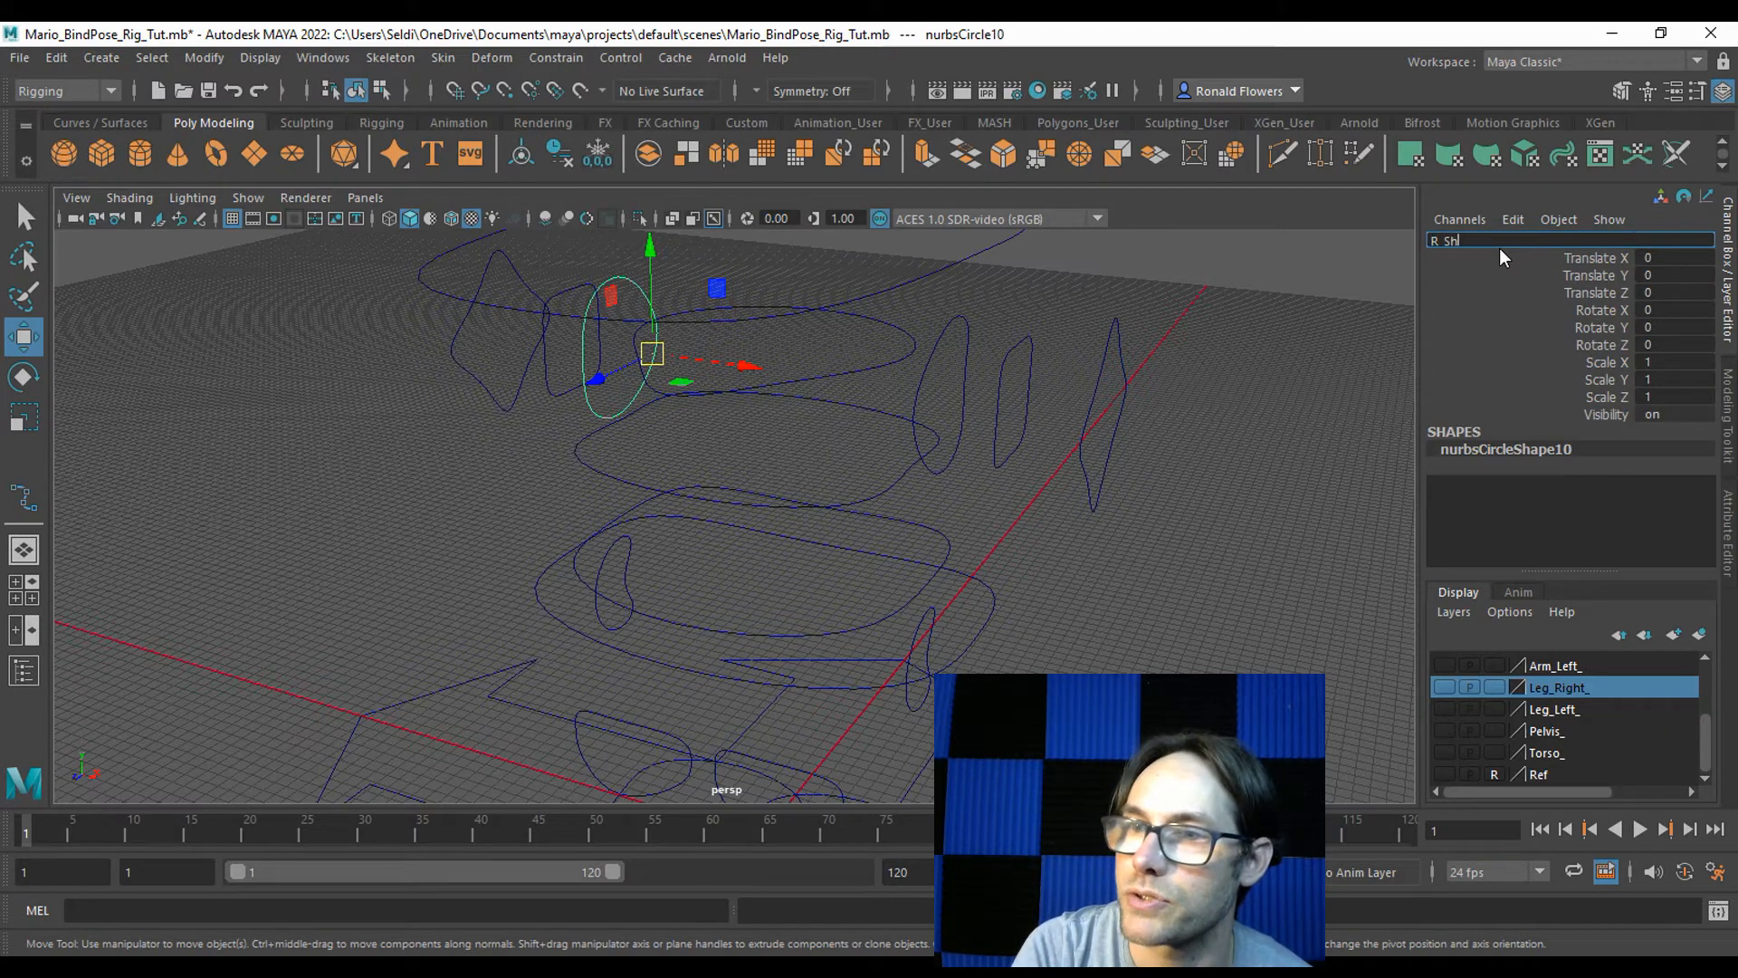
type("_Shoulder_CTR")
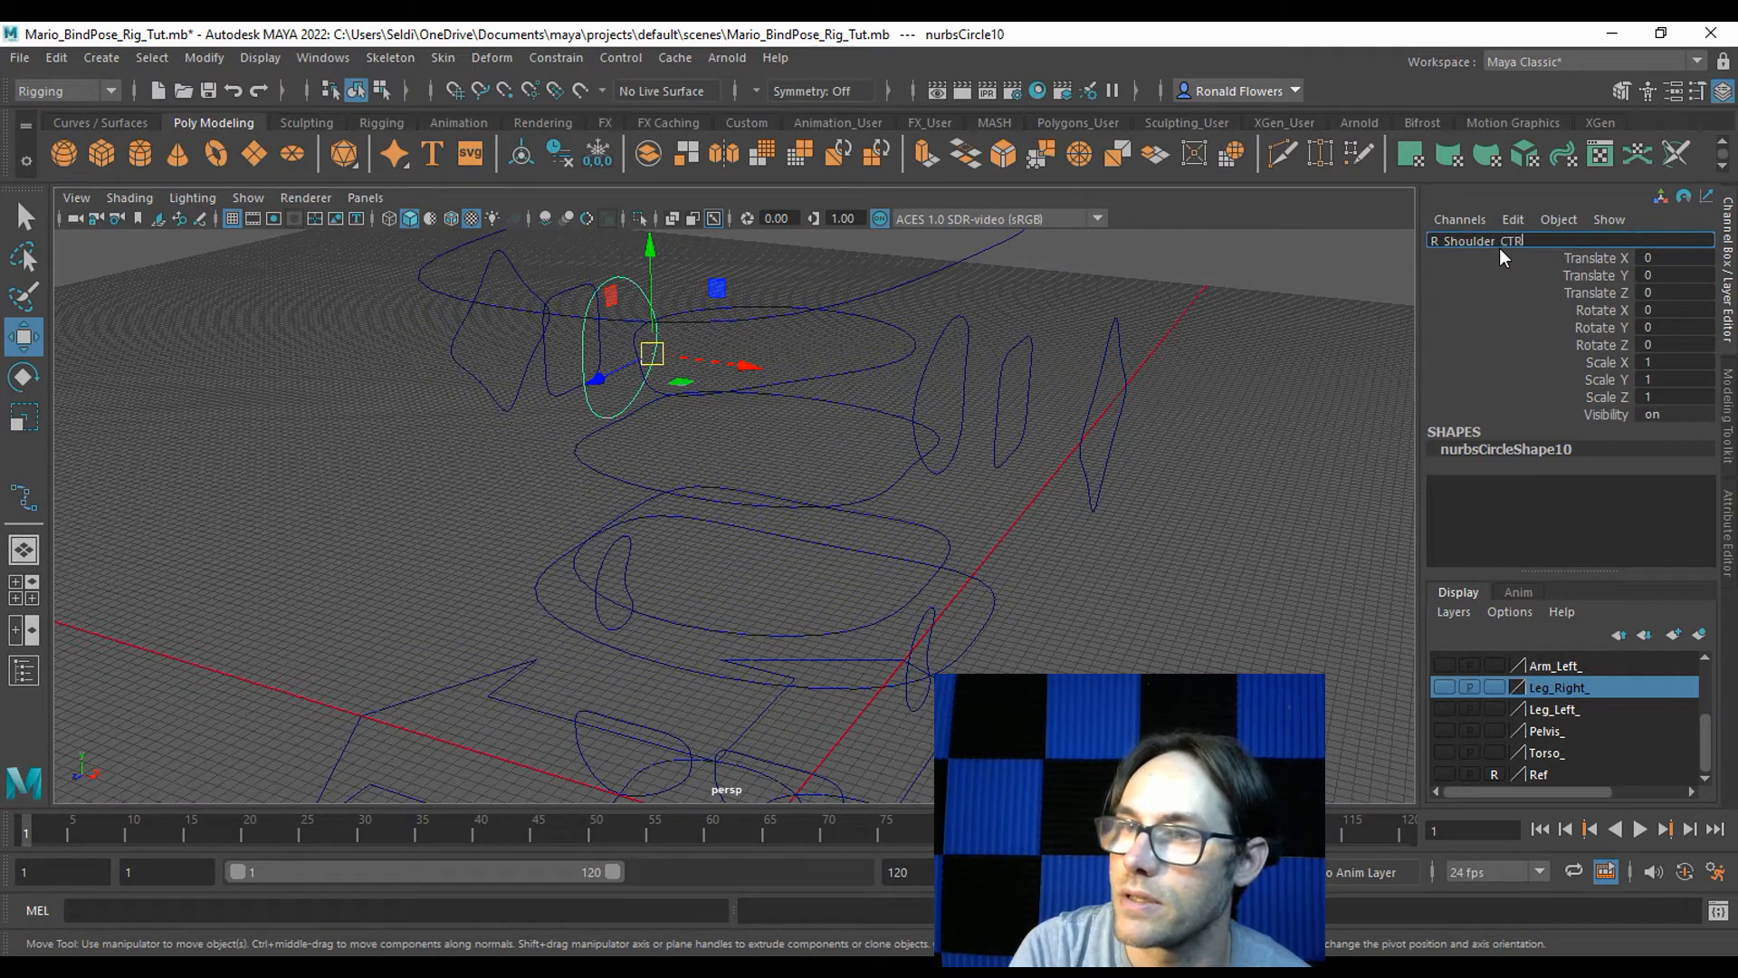
type("L")
key("Return")
Rename the right arm's middle control curve as R_Elbow_CTRL.
left_click(556, 385)
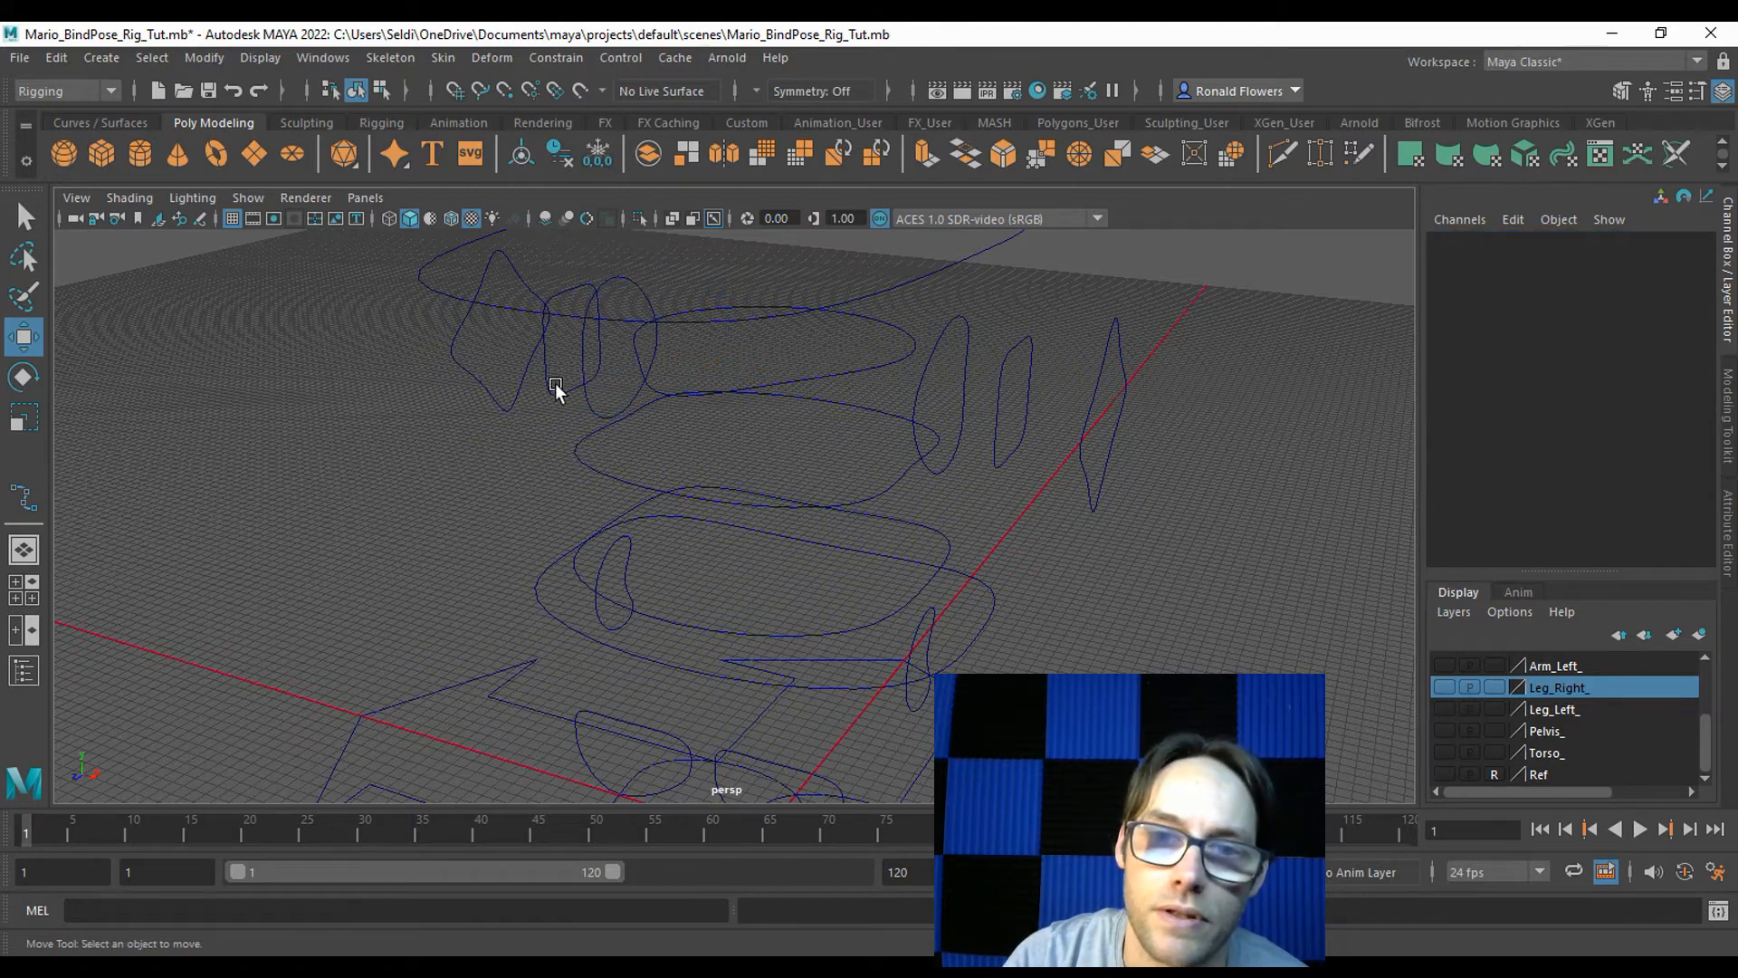
left_click(550, 380)
double_click(1458, 242)
type("R_")
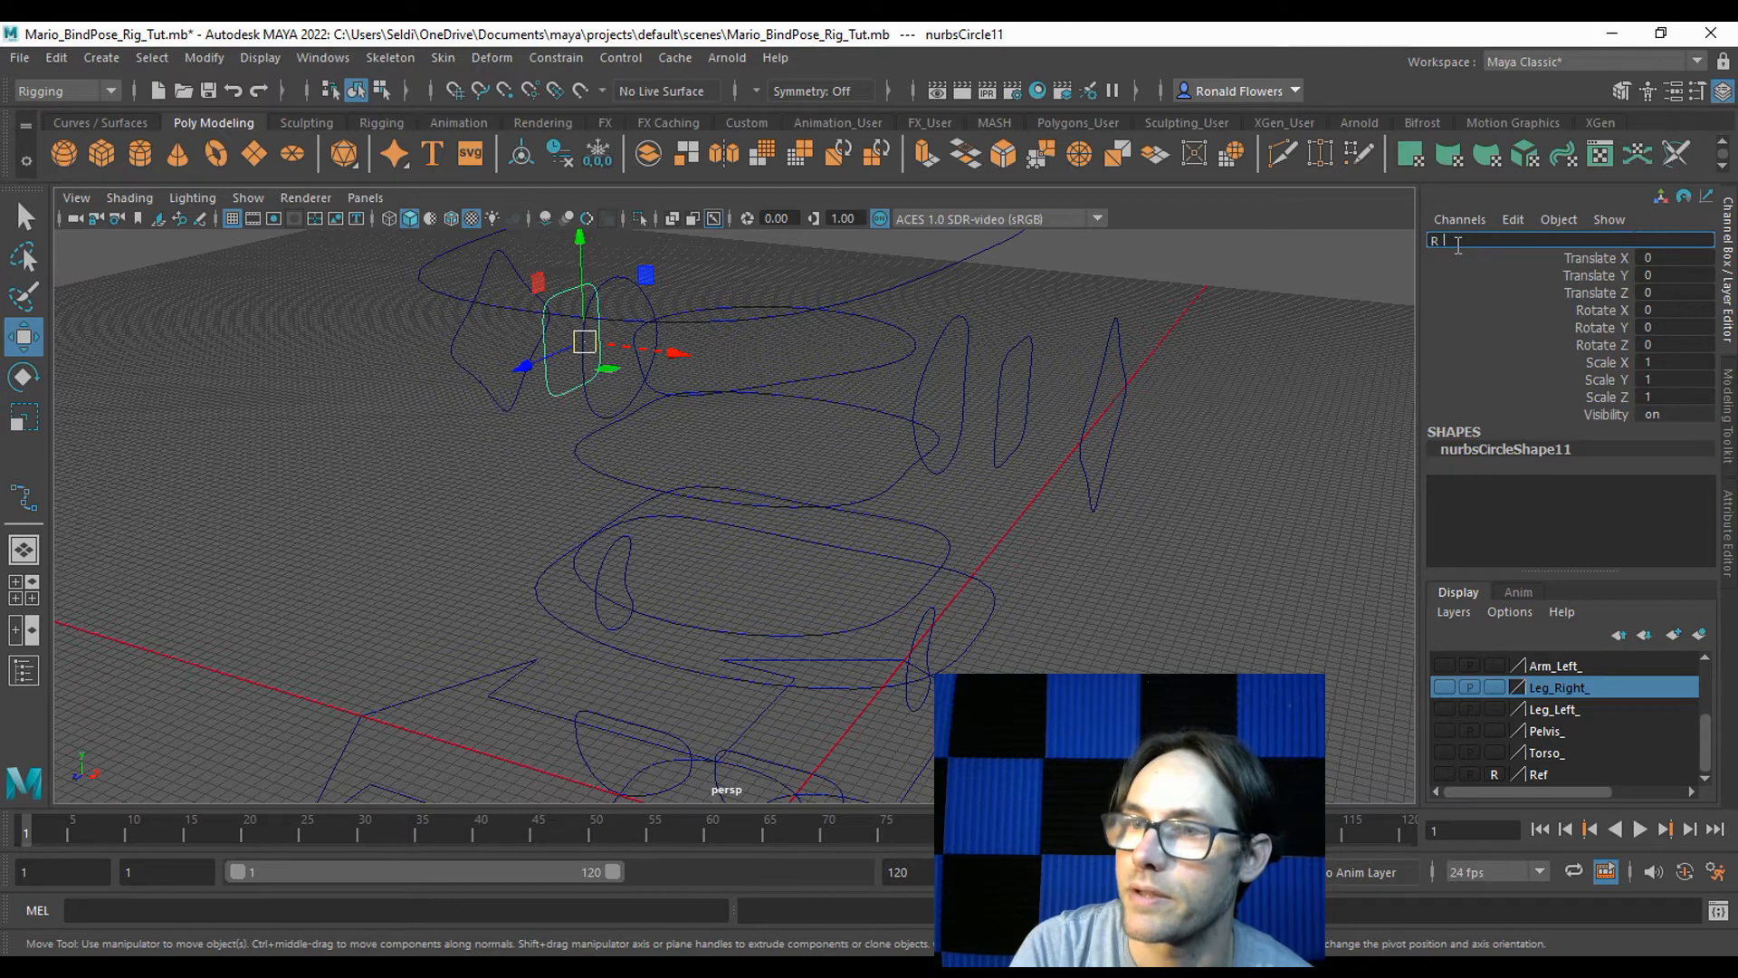
key("Return")
double_click(1456, 242)
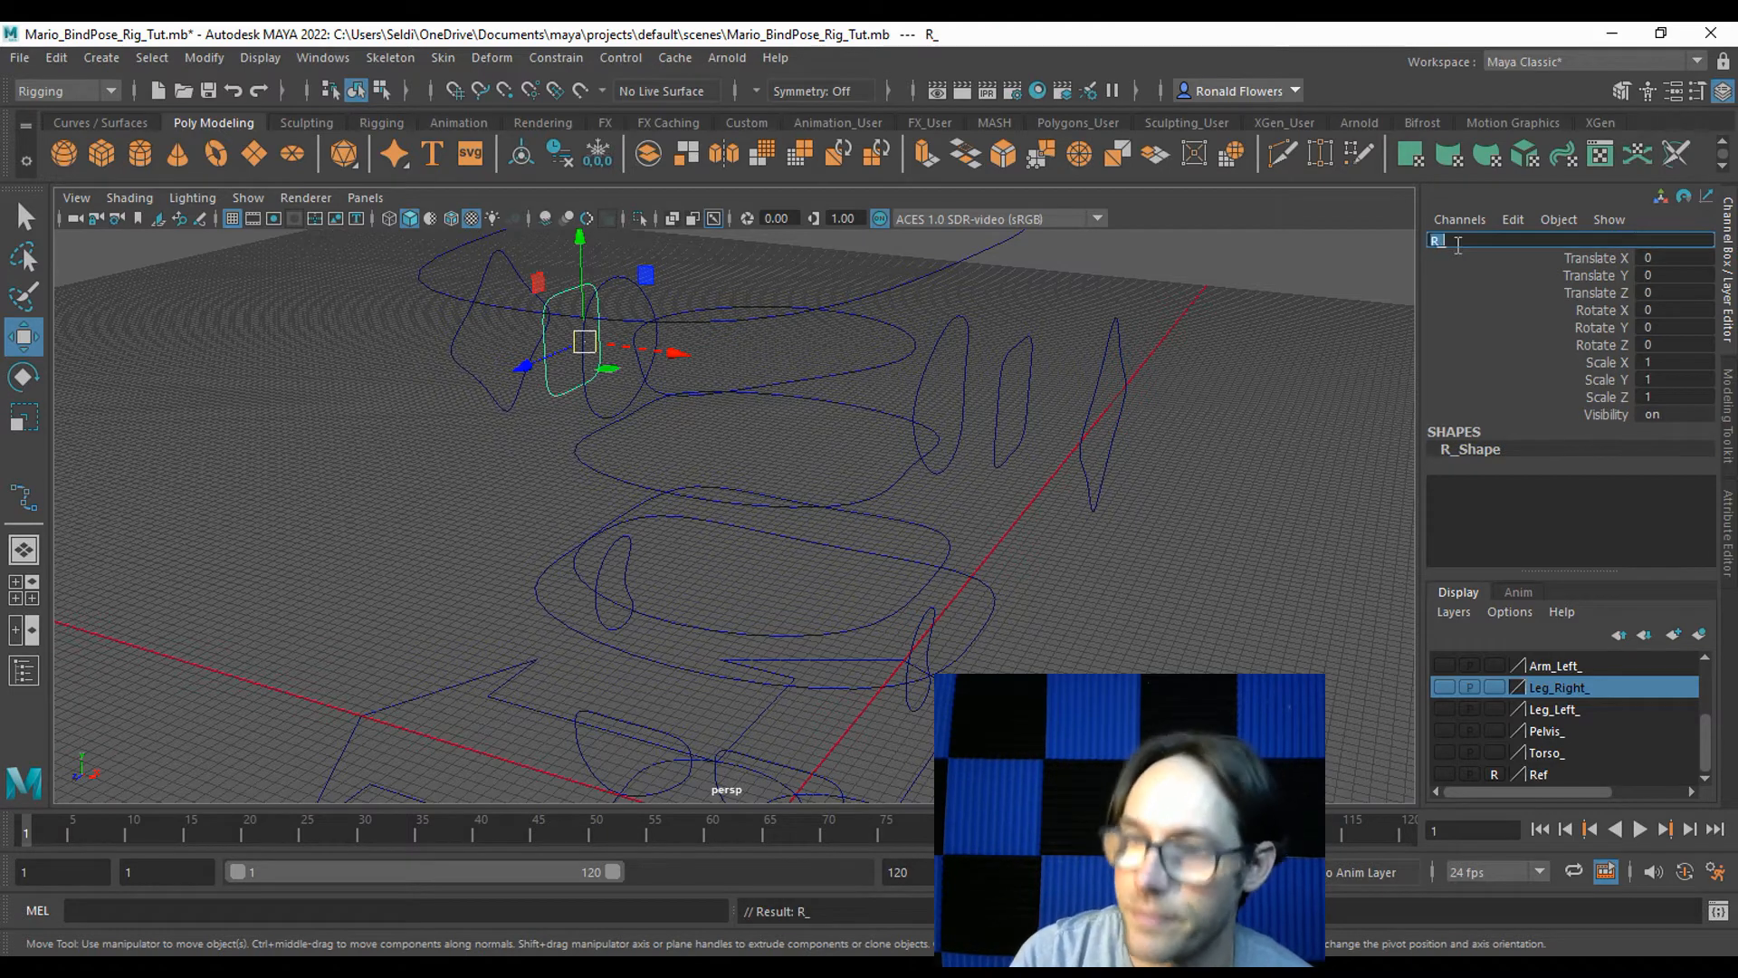
type("Elbow_CTRL")
key("Return")
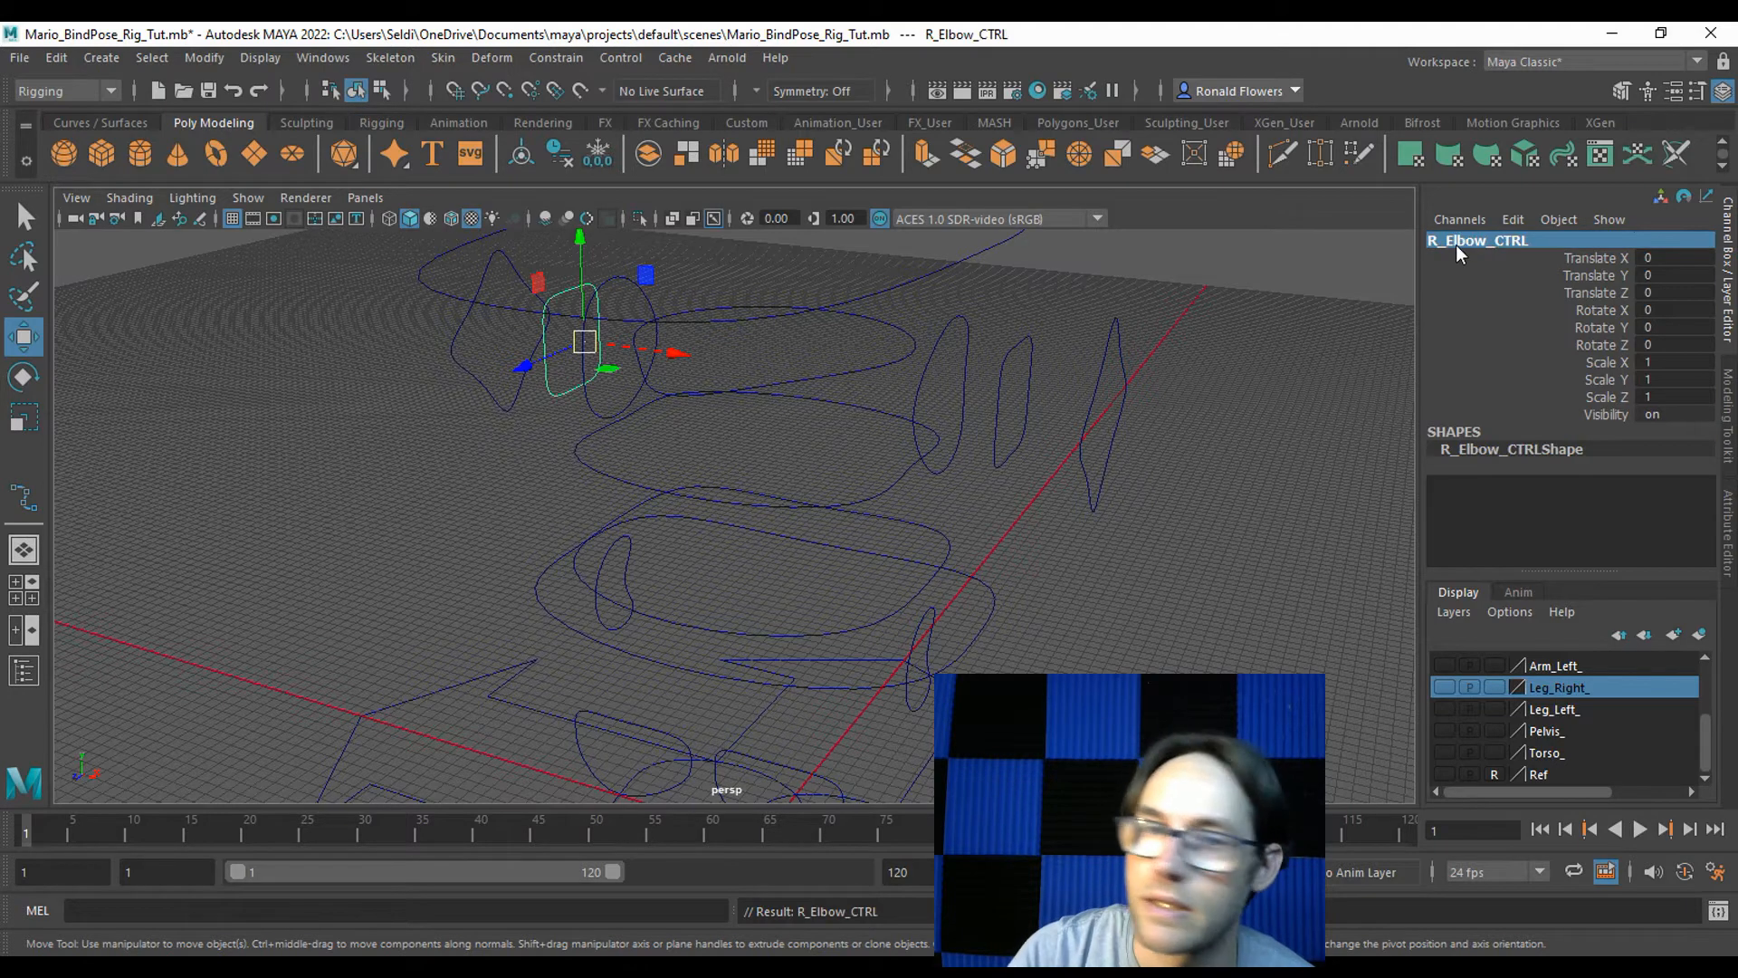
Rename the right arm's outermost, diamond-shaped control curve as R_Hand_CTRL.
left_click(448, 360)
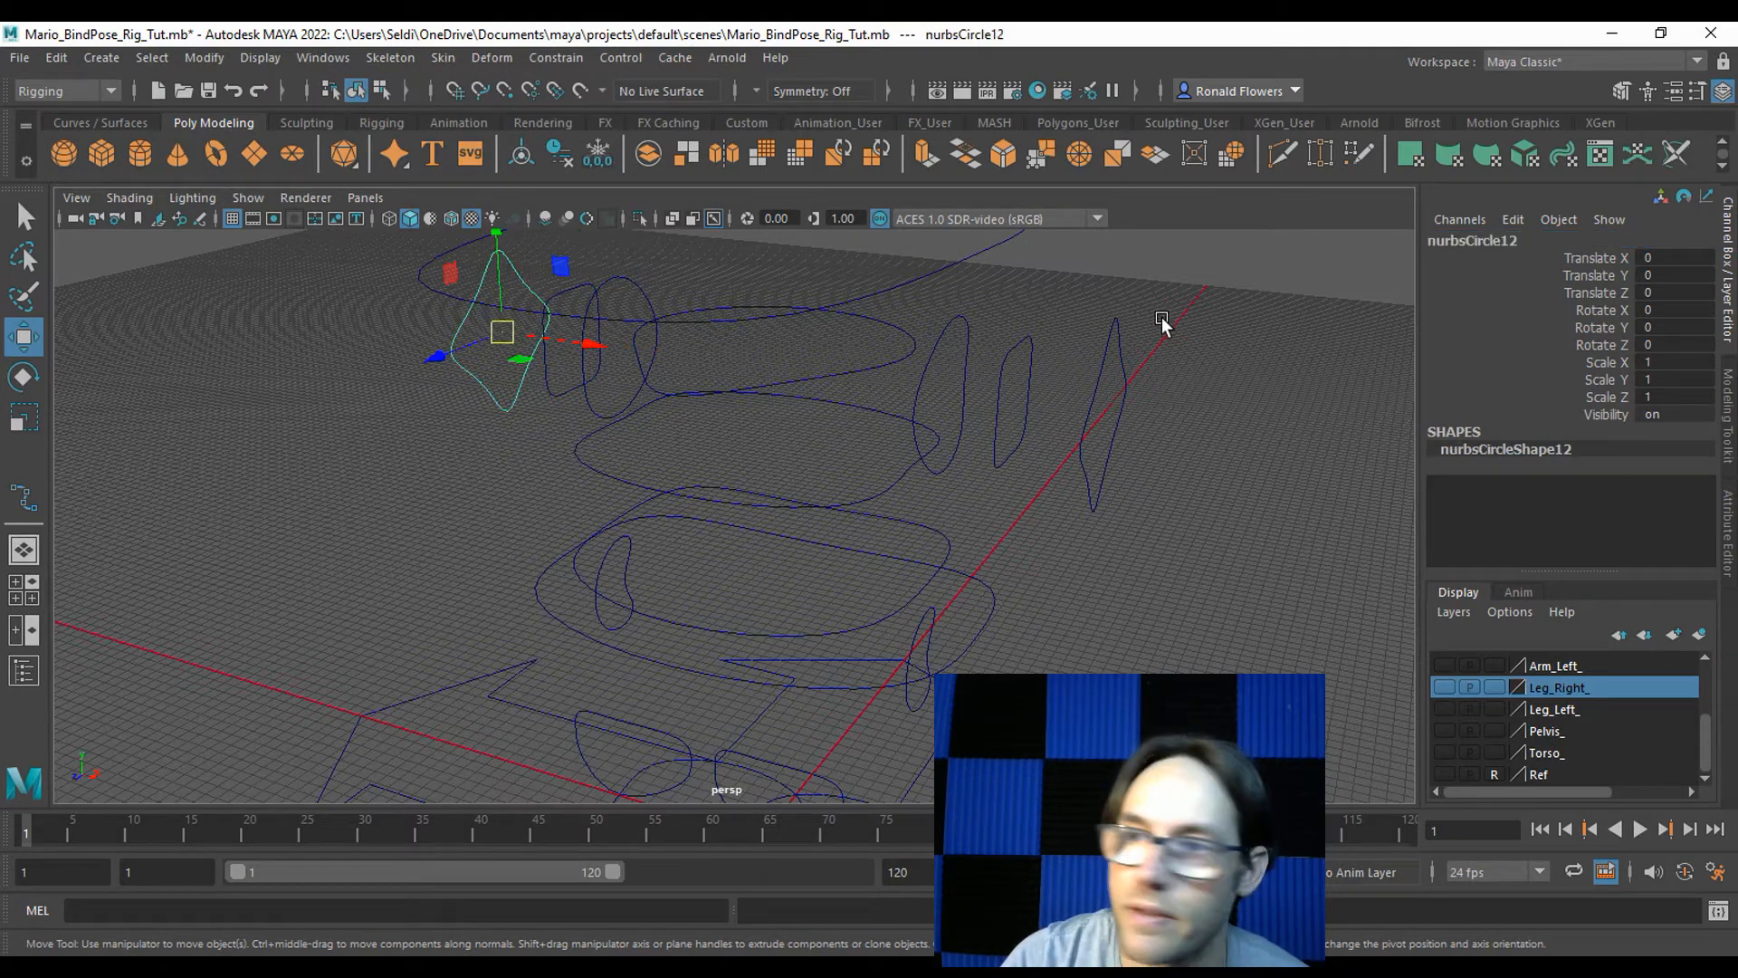
double_click(1480, 243)
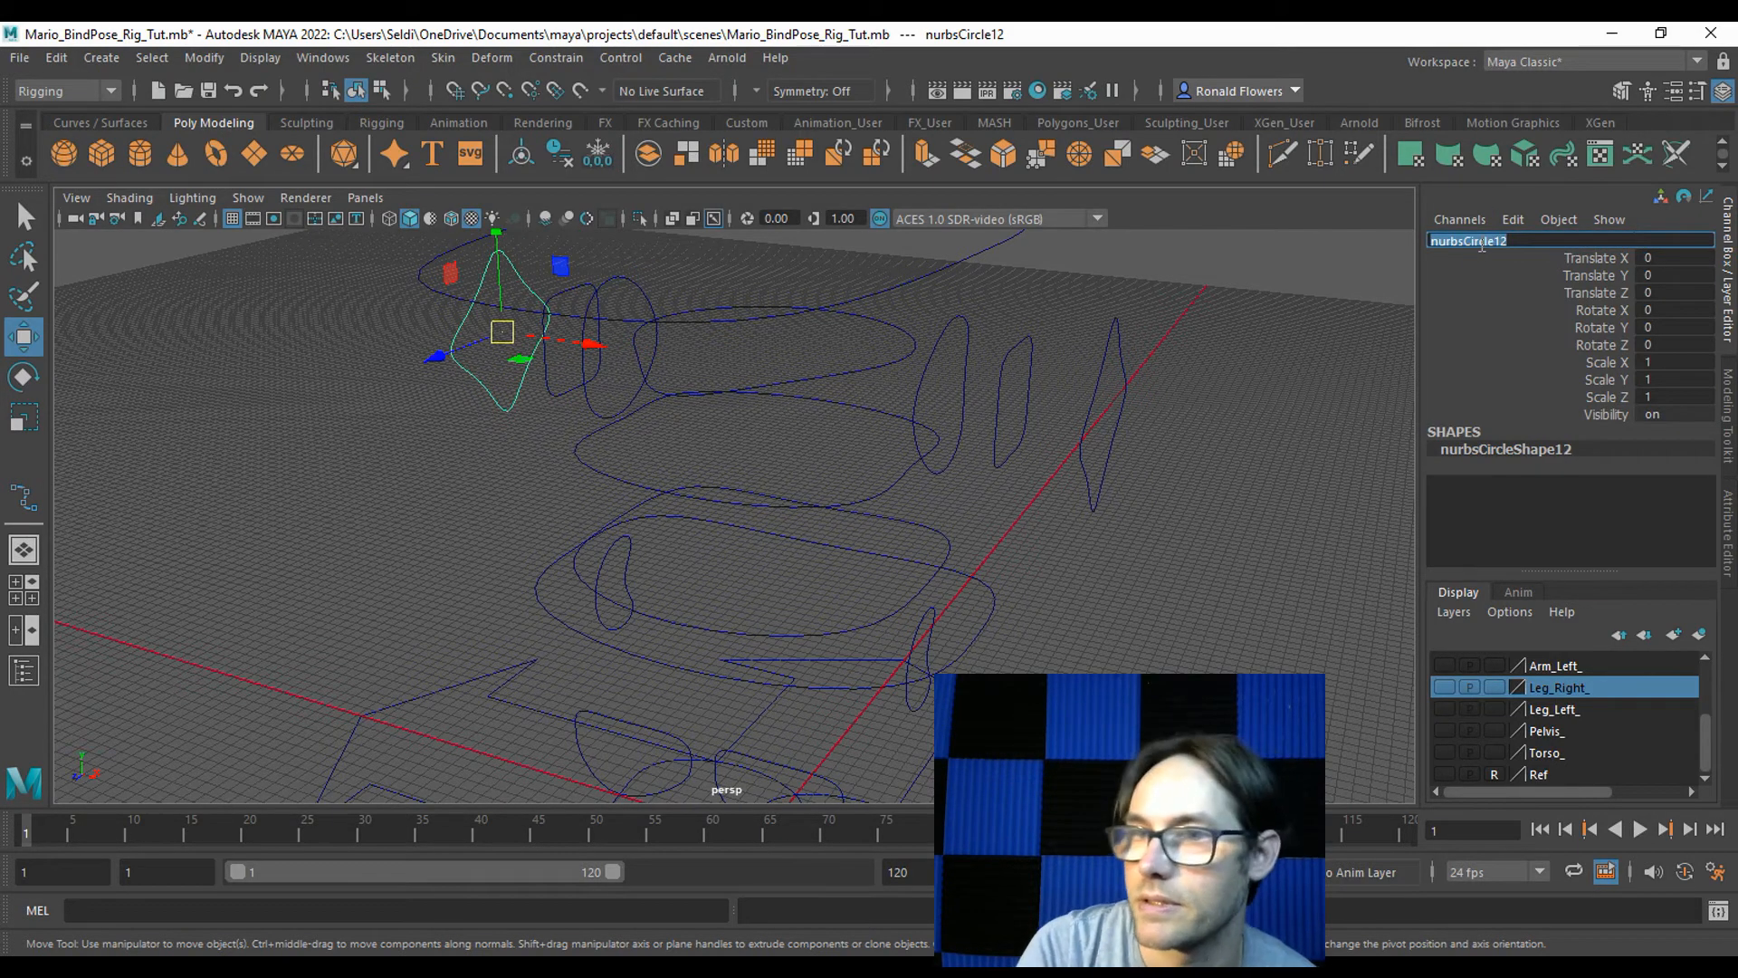
type("R_Hand_CTRL")
key("Return")
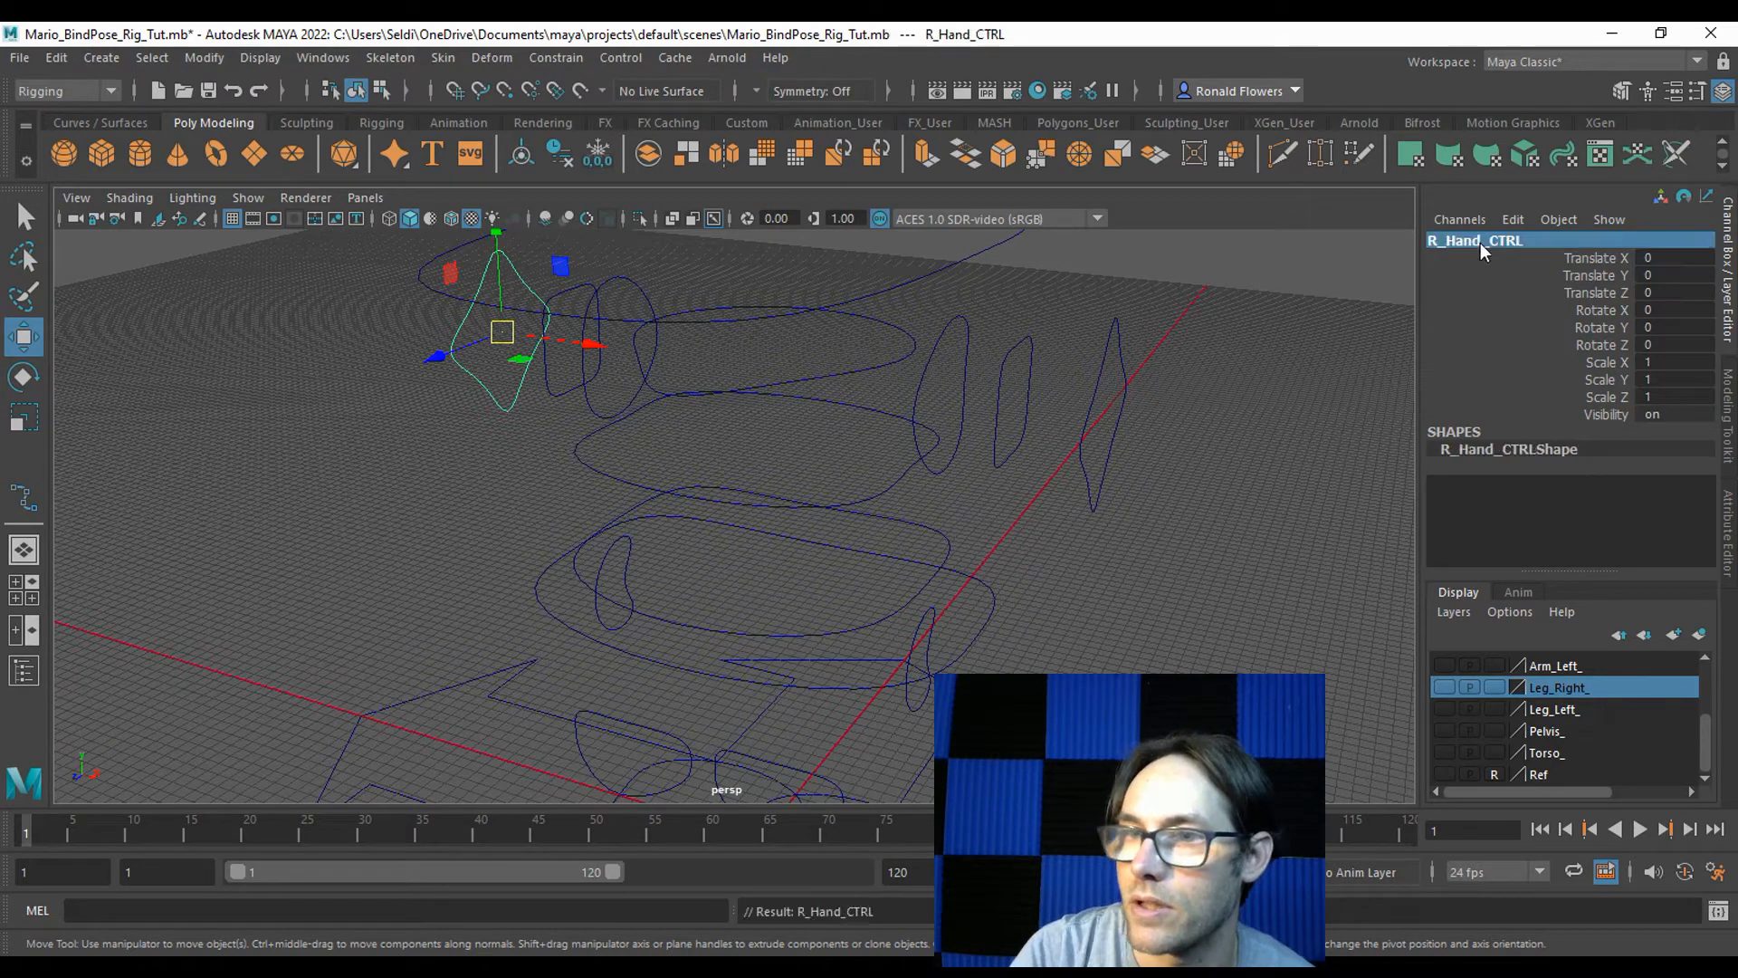
Rename the large, lowest horizontal curve around the hips as Pelvis_CTRL.
left_click_drag(834, 495, 811, 568, "alt")
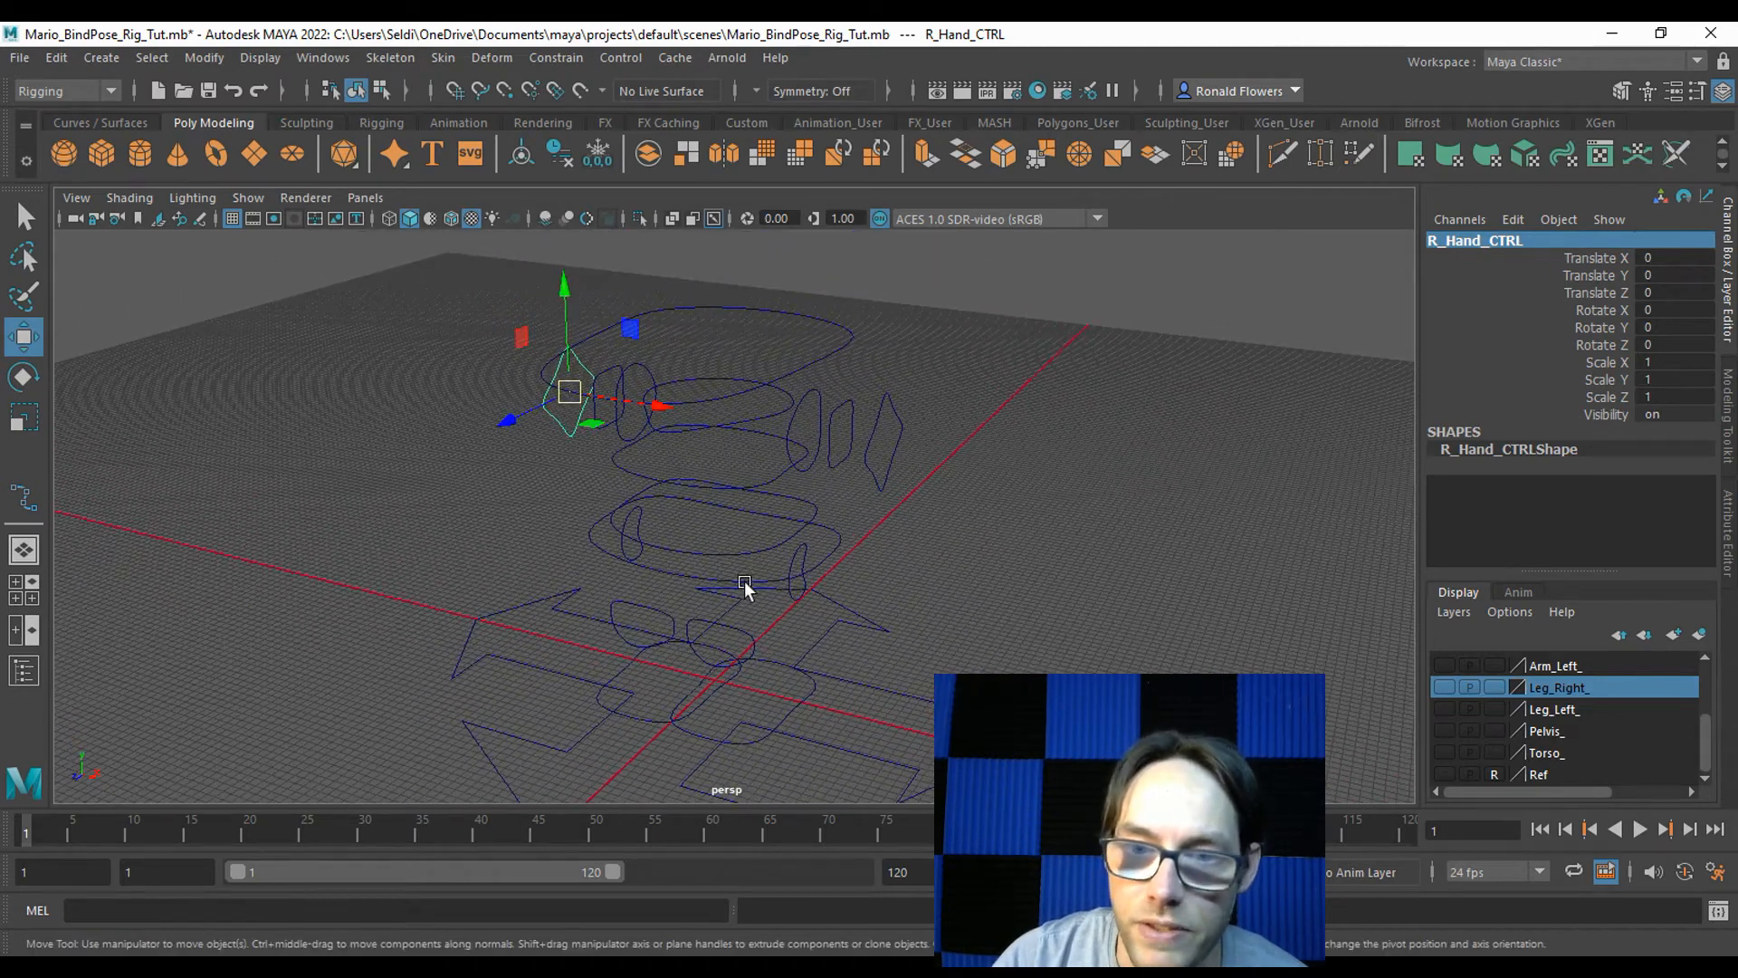
left_click(835, 543)
left_click(1476, 255)
double_click(1470, 238)
type("R")
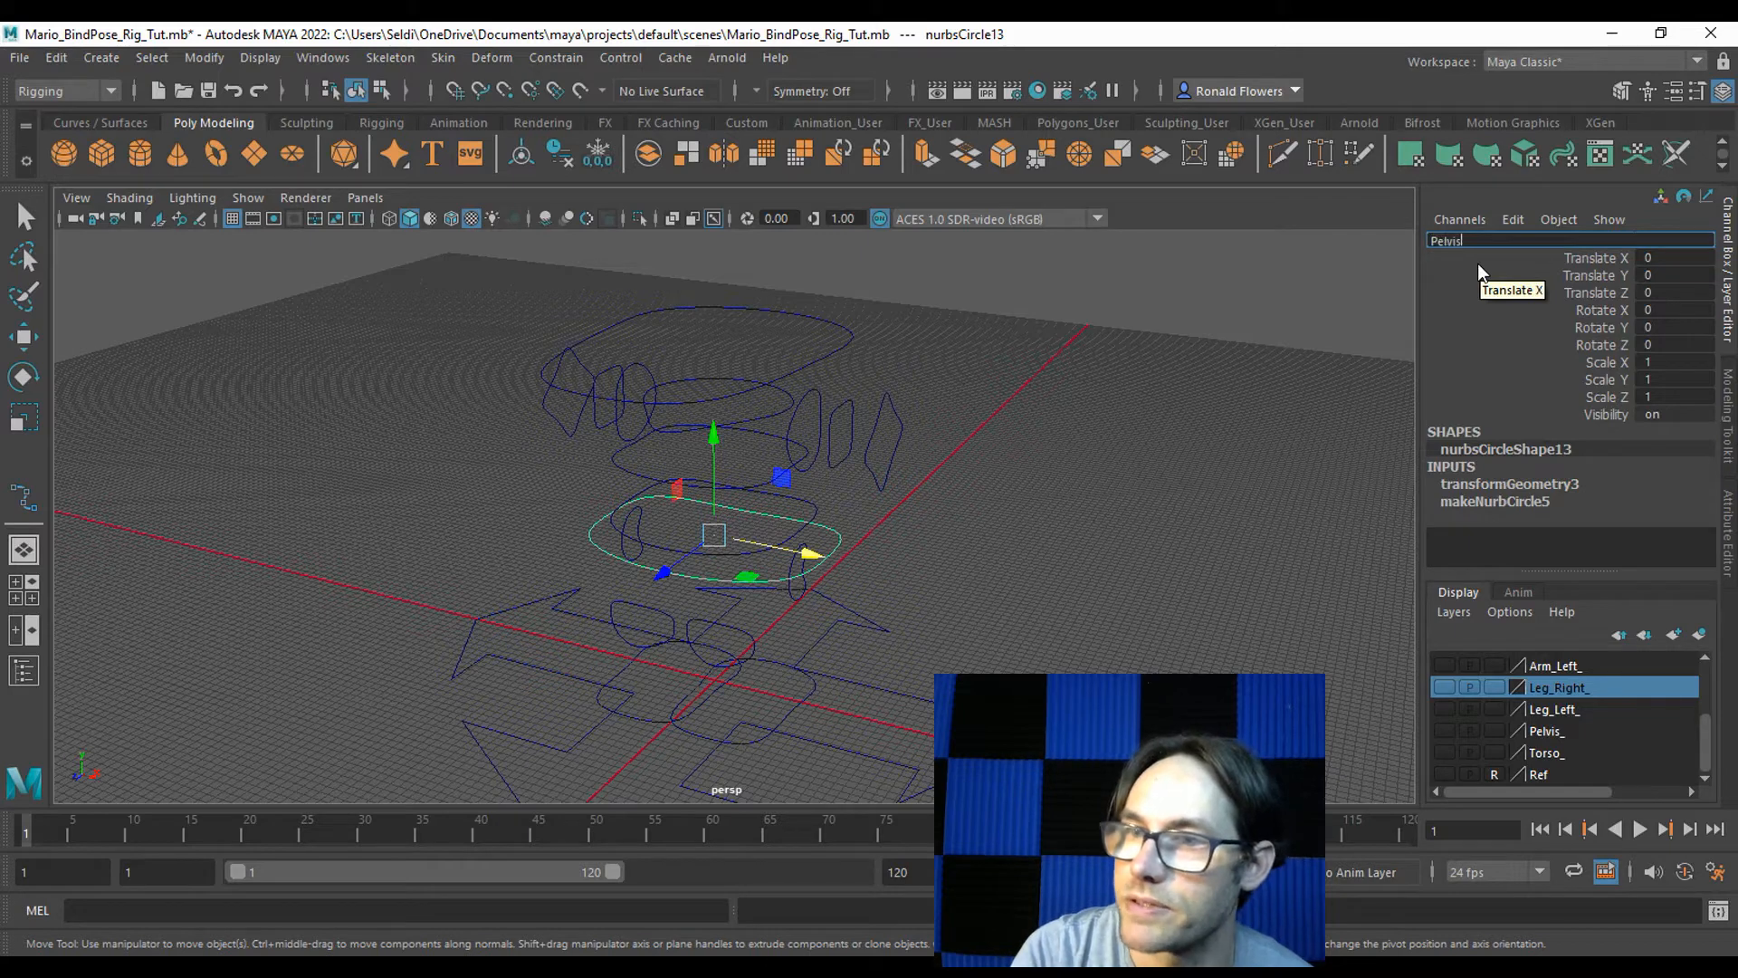
type("elvis_CTRL")
key("Return")
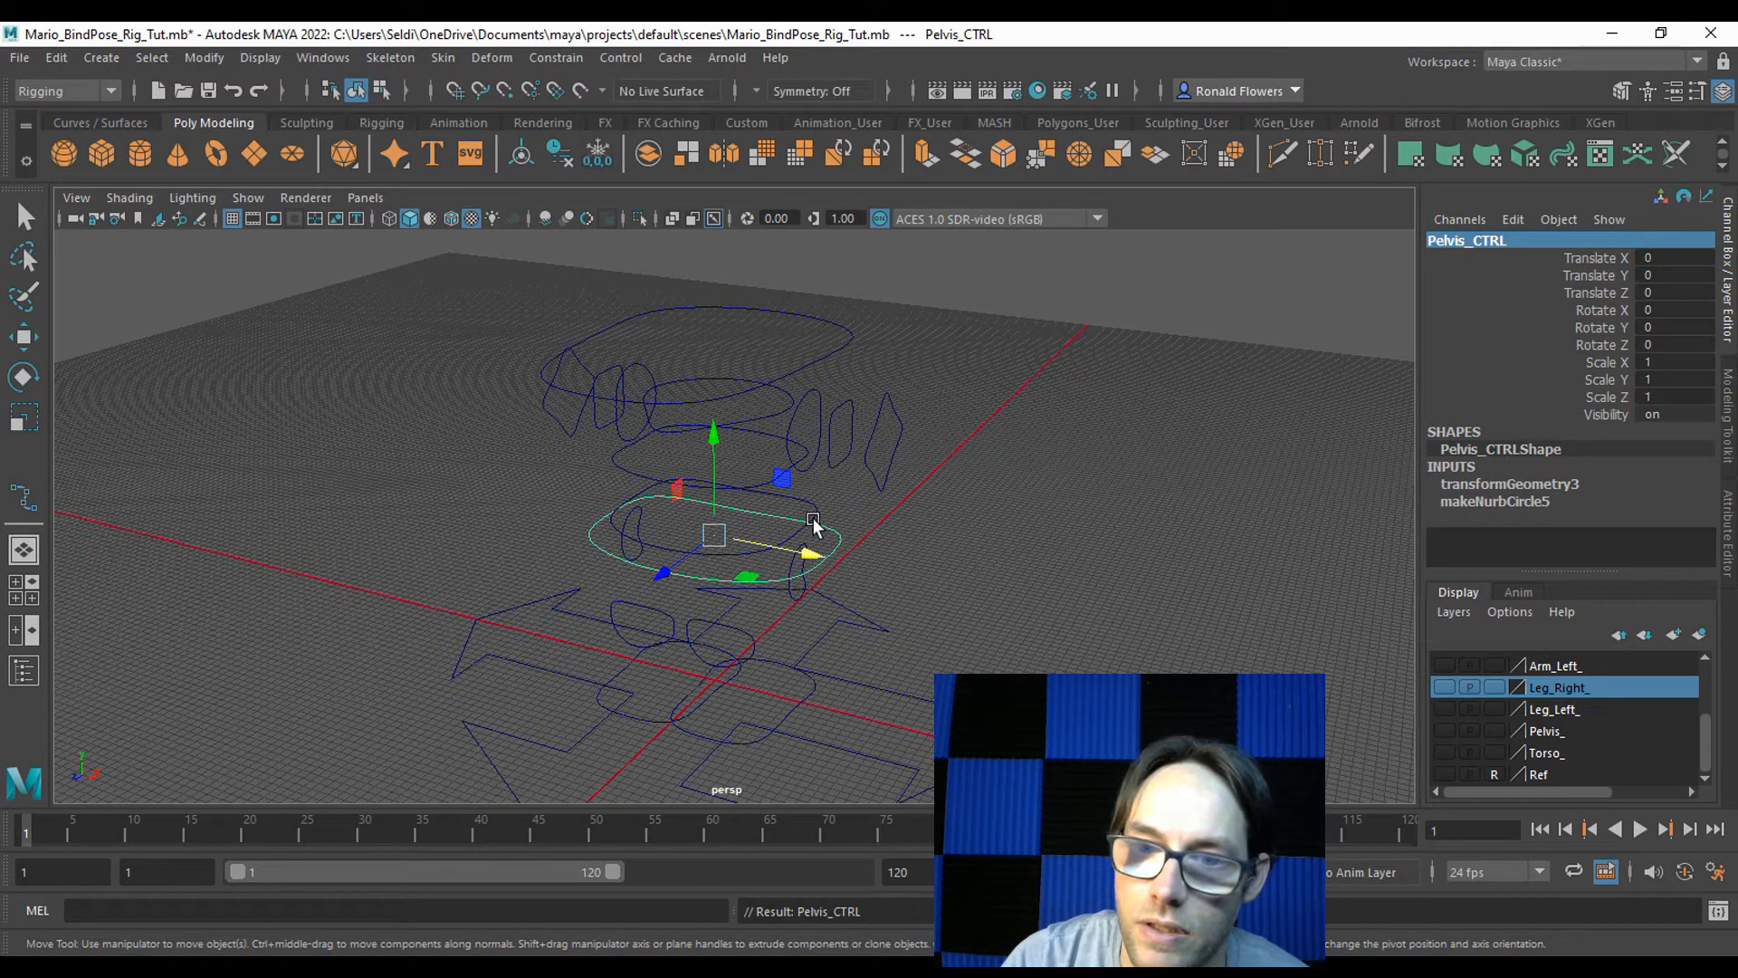
Rename the horizontal curve just above the pelvis control as Spine_CTRL.
left_click(821, 512)
double_click(1470, 240)
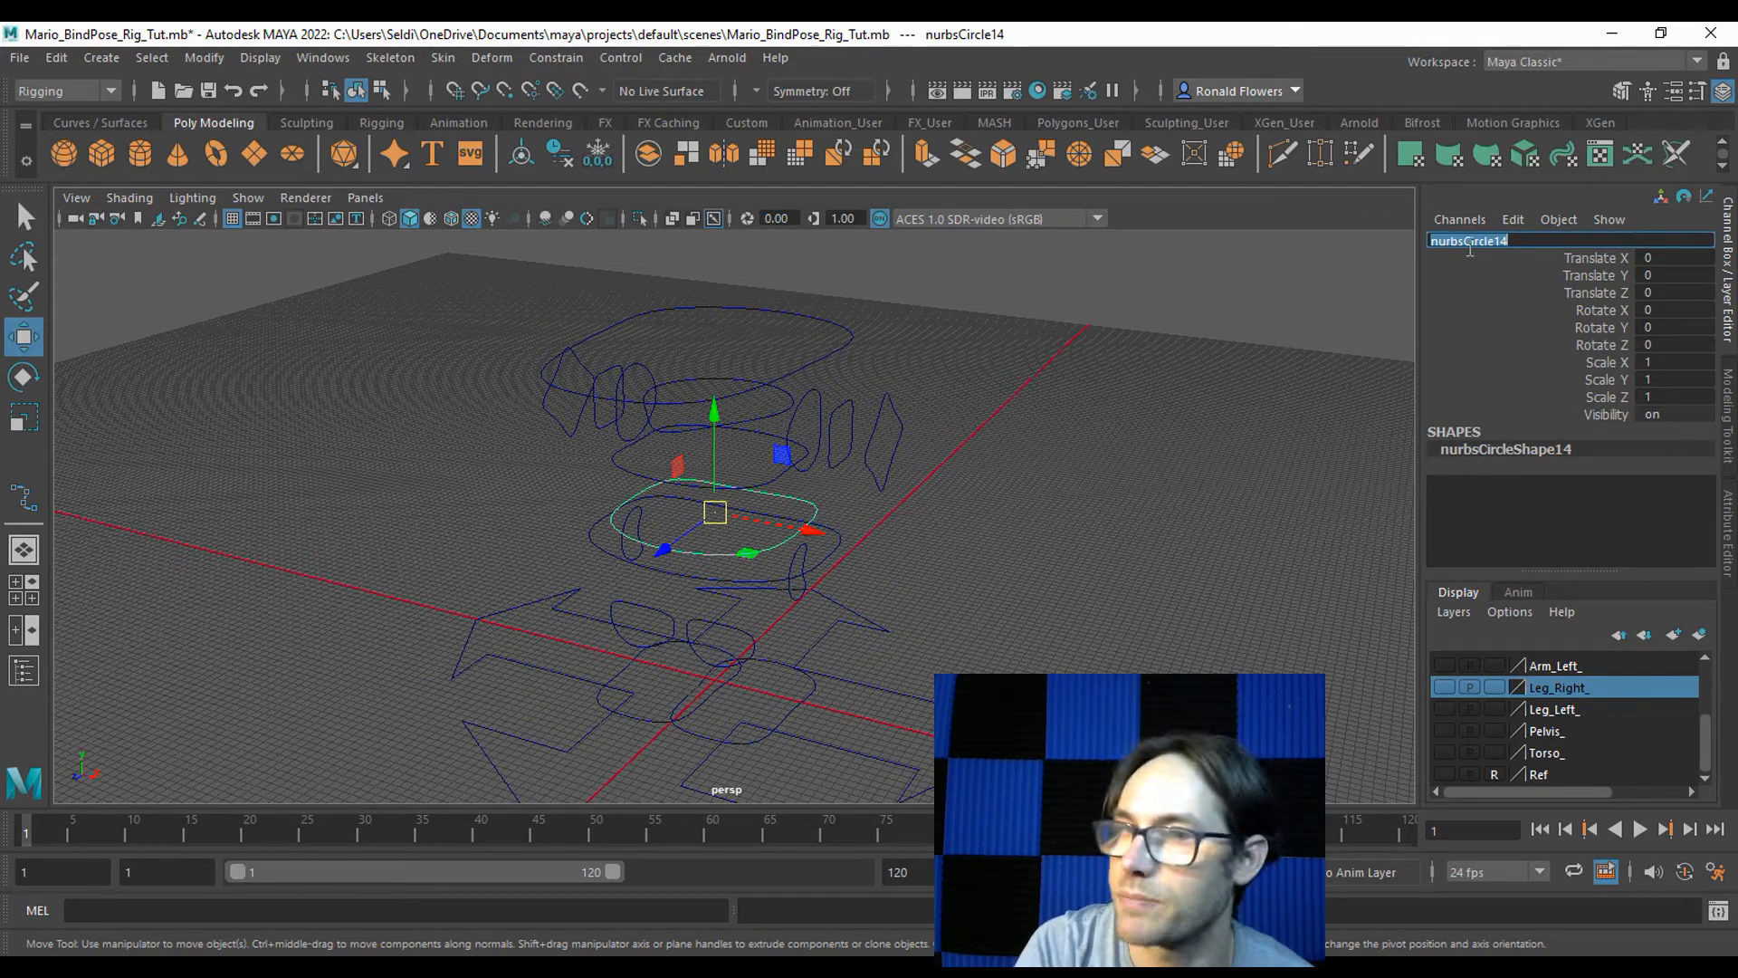
type("Sol")
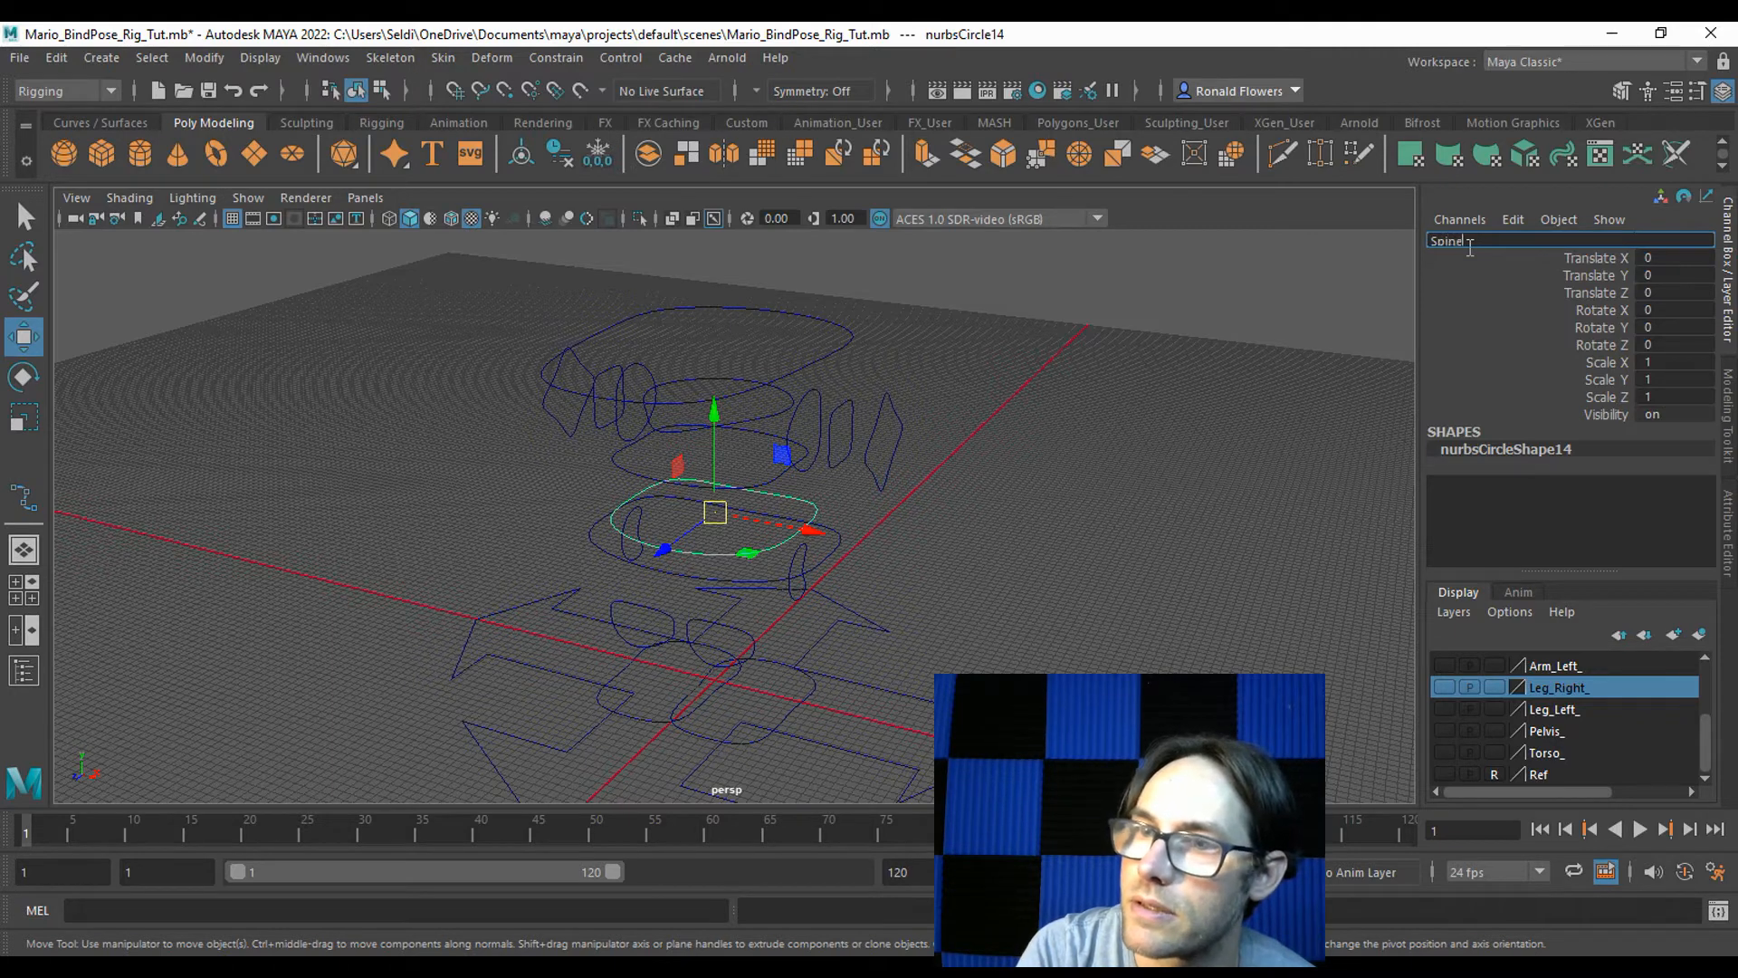
type("ne_CTRL")
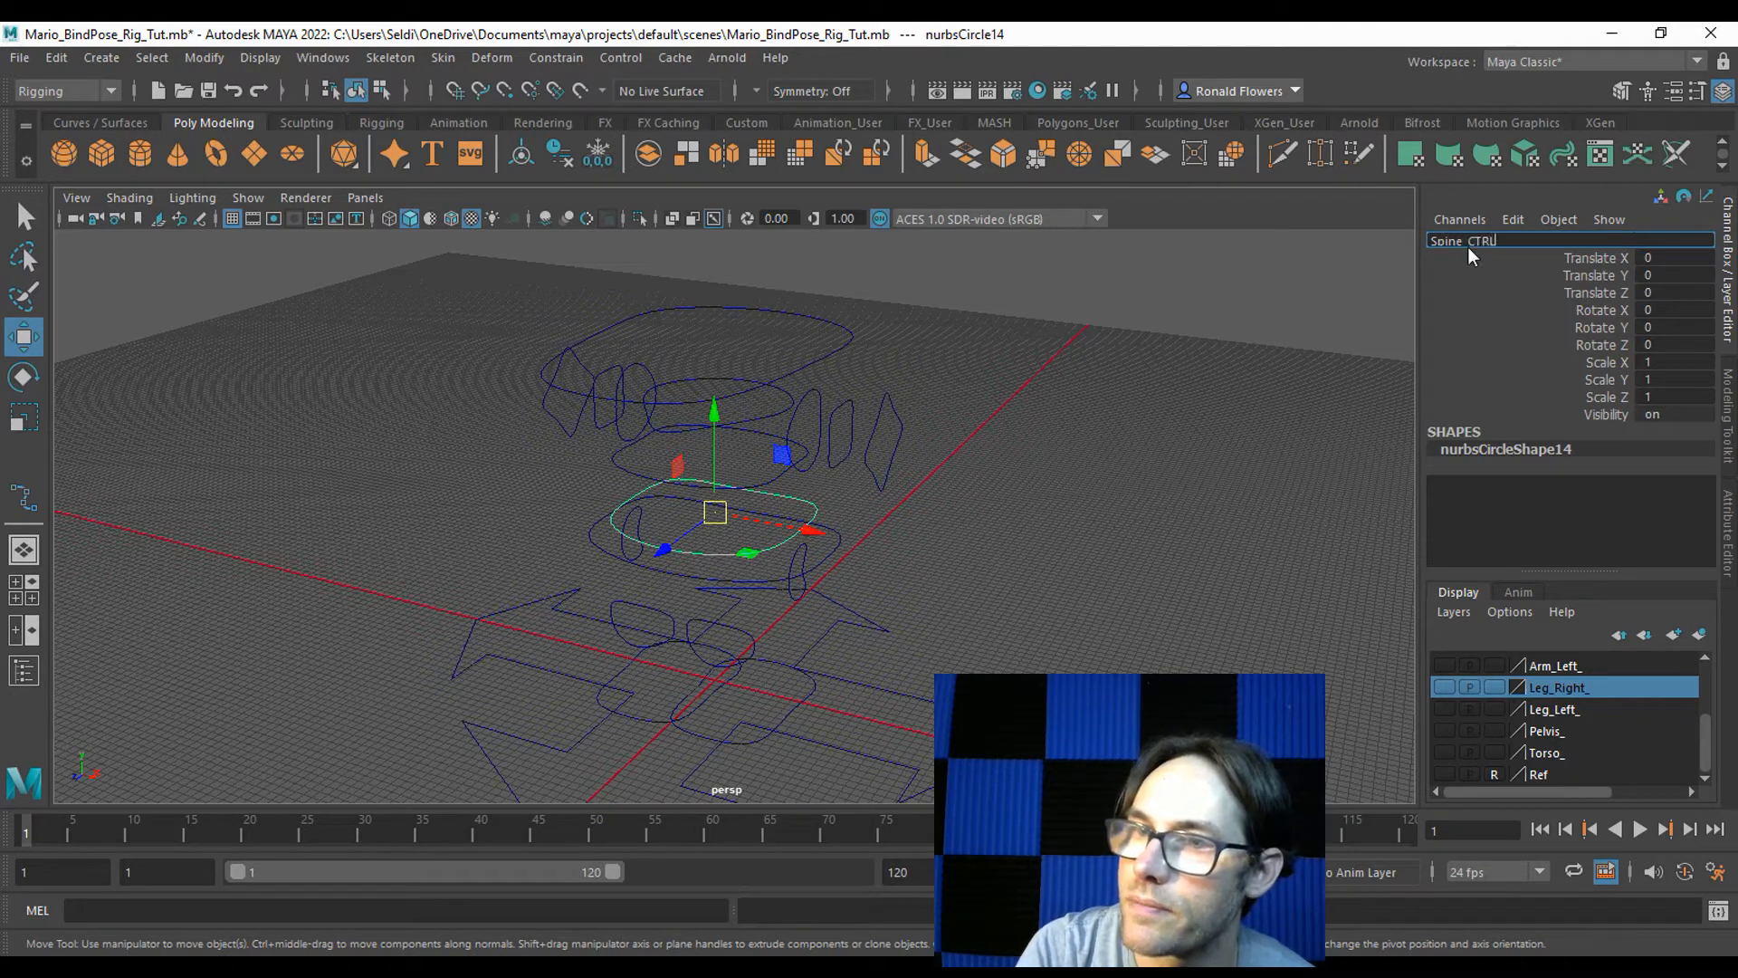
key("Return")
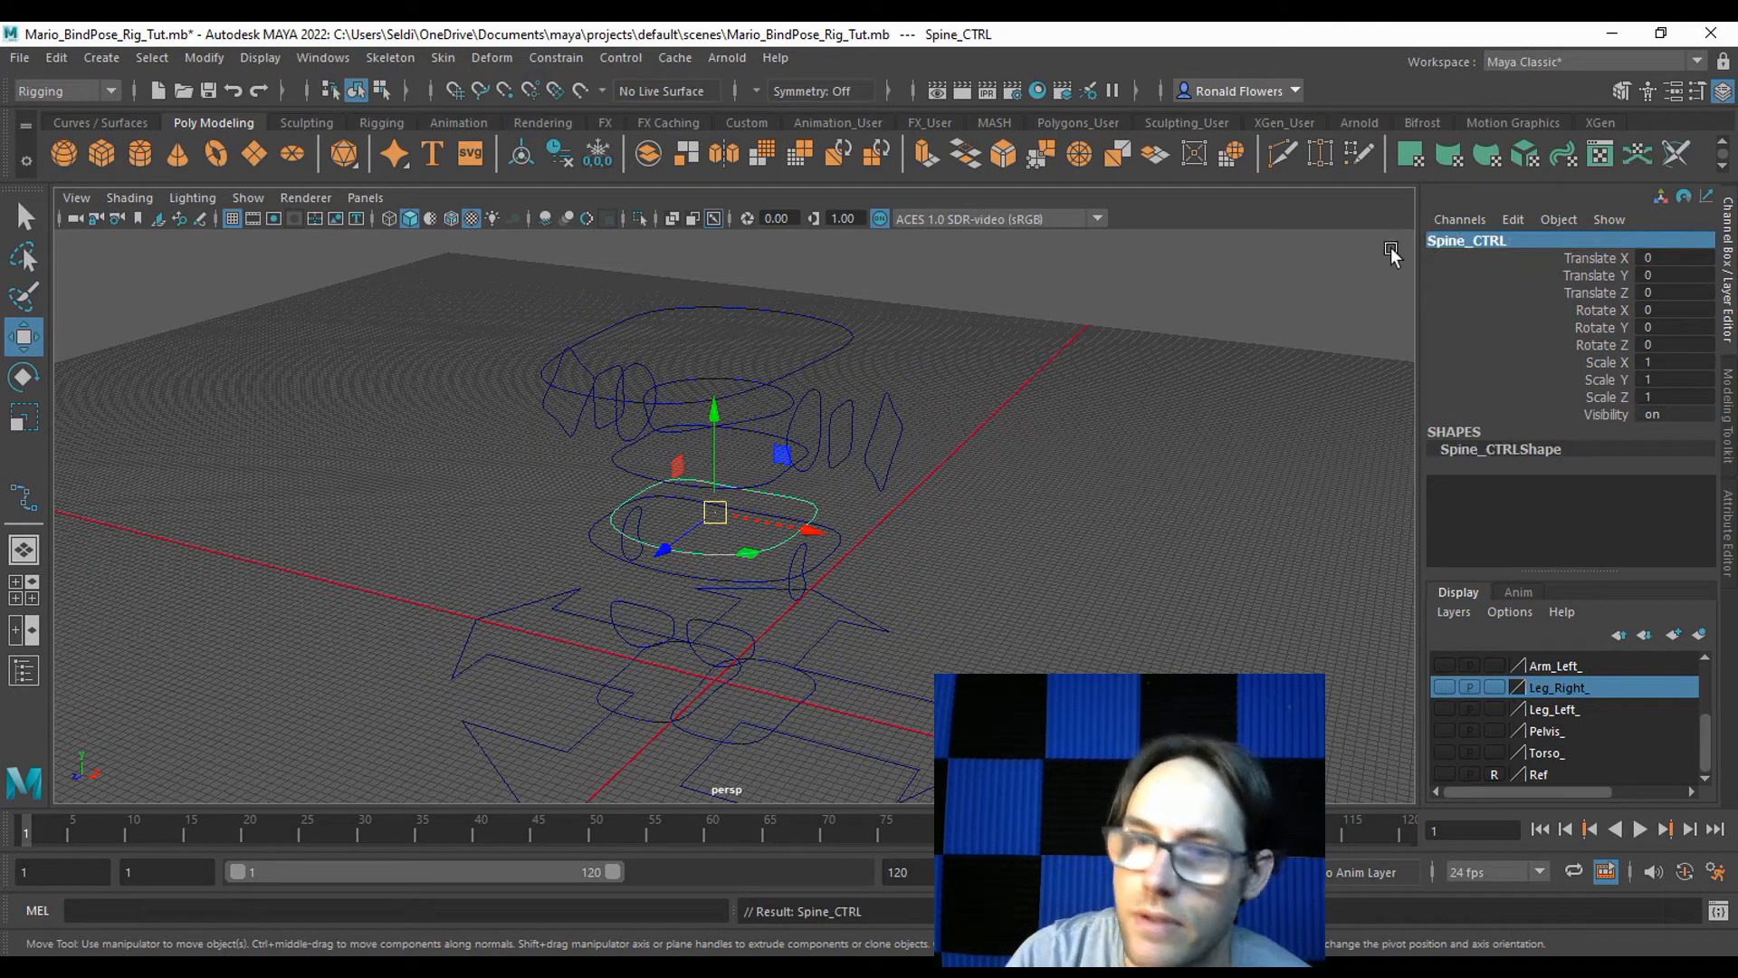
Rename the horizontal chest curve above the spine control as Shoulders_CTRL.
left_click(758, 485)
double_click(1448, 240)
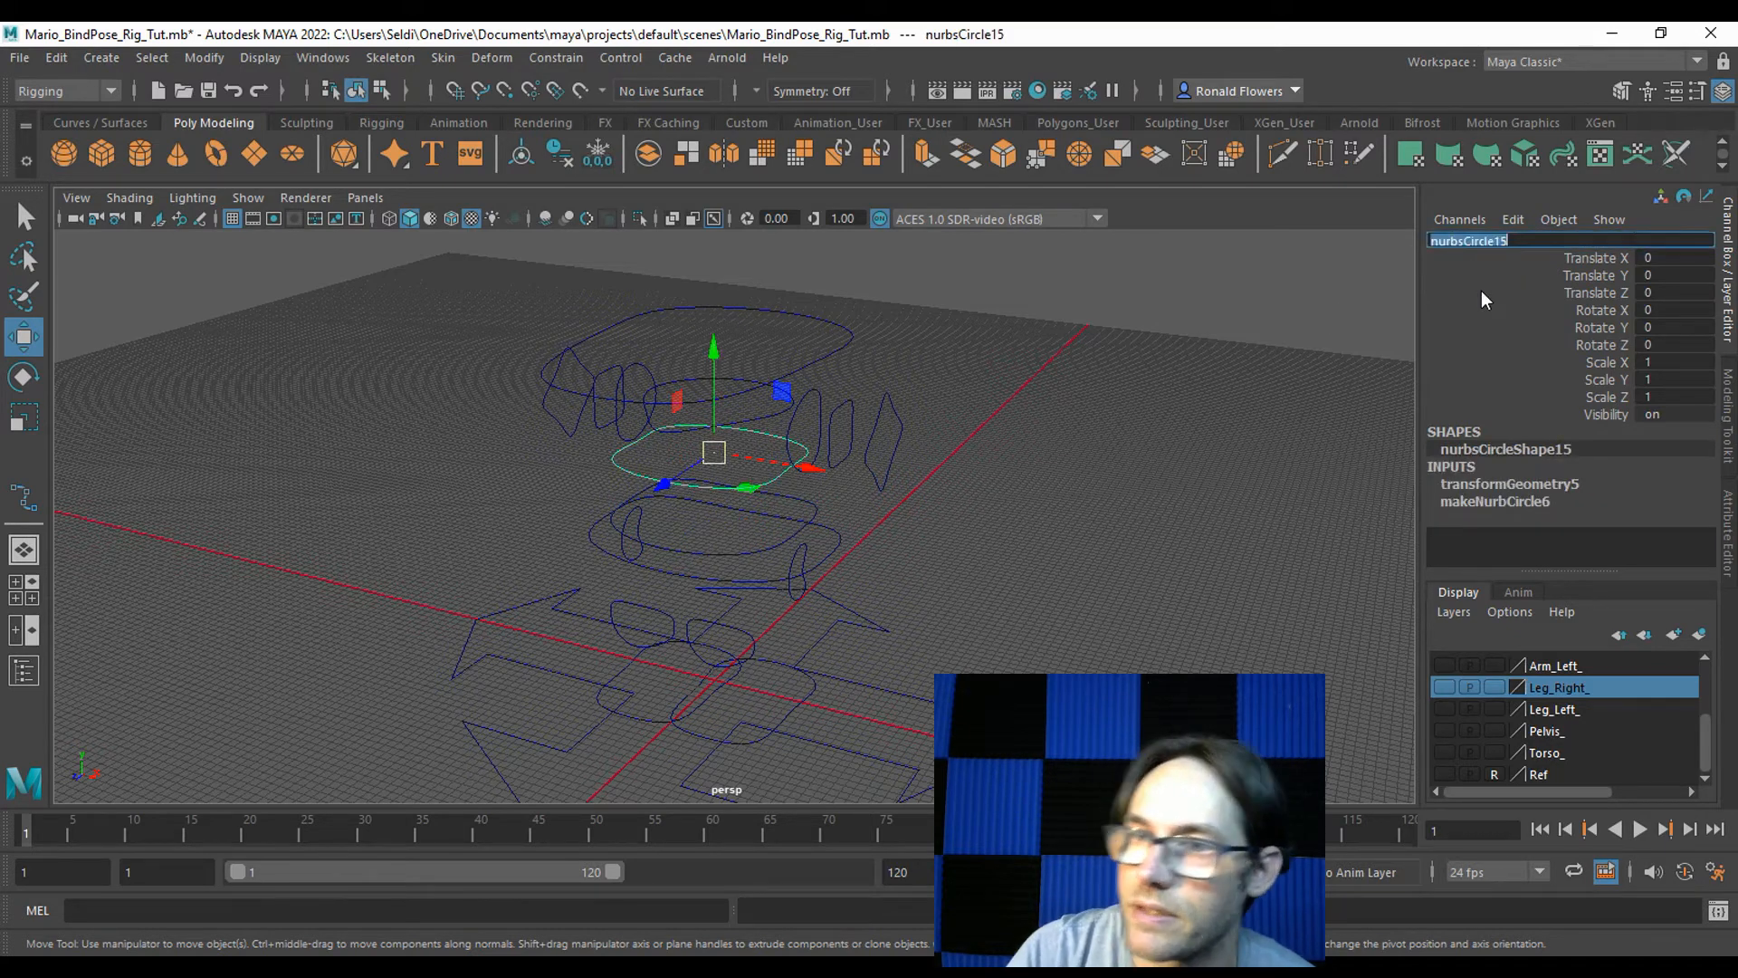
type("Shoulders CTRL")
key("Return")
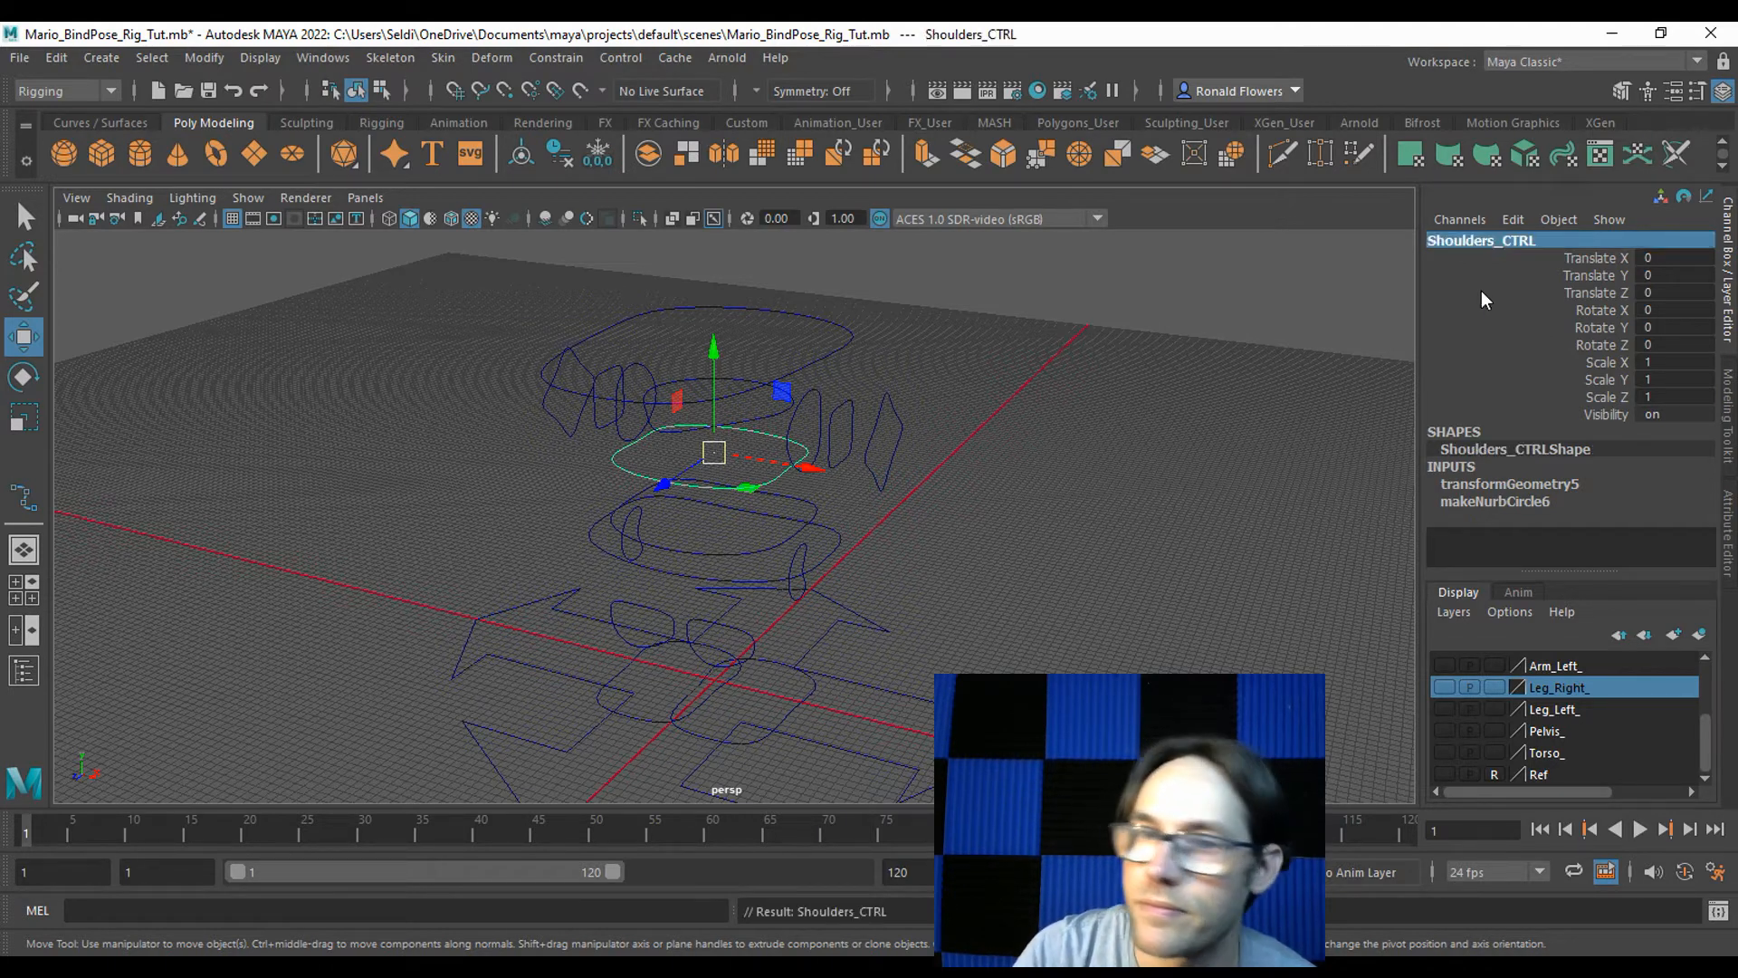
Rename the small horizontal curve between the chest and head curves as Neck_CTRL.
left_click(962, 489)
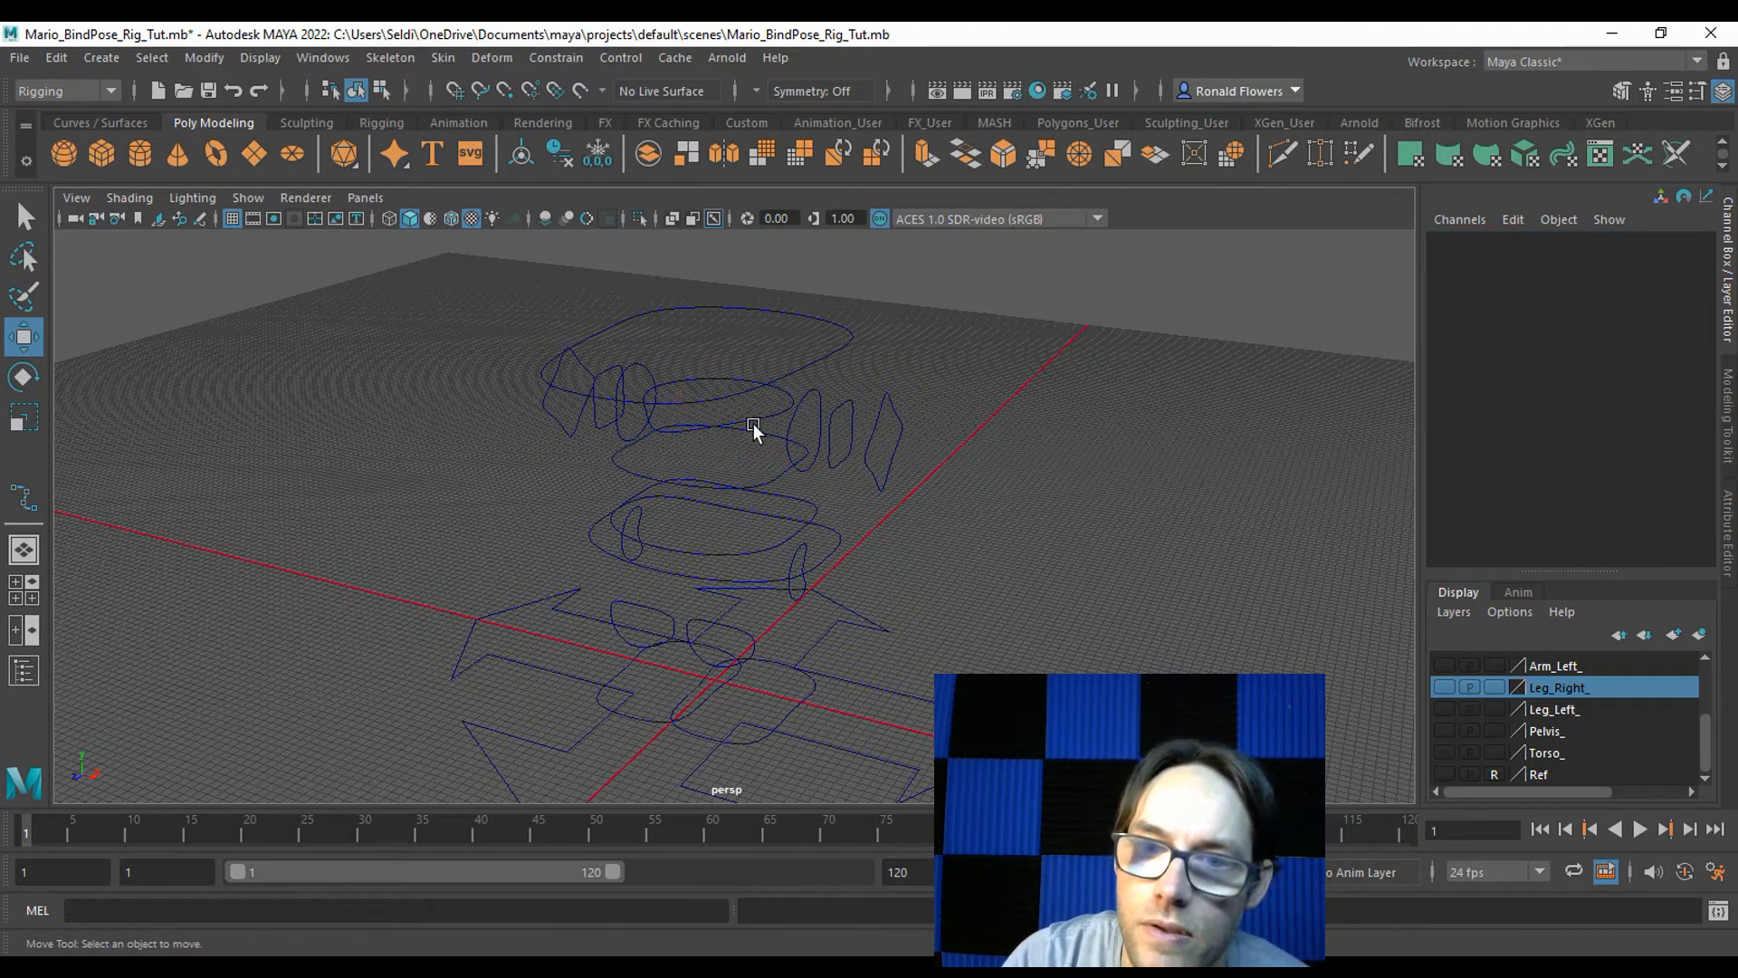
left_click(742, 423)
double_click(1463, 241)
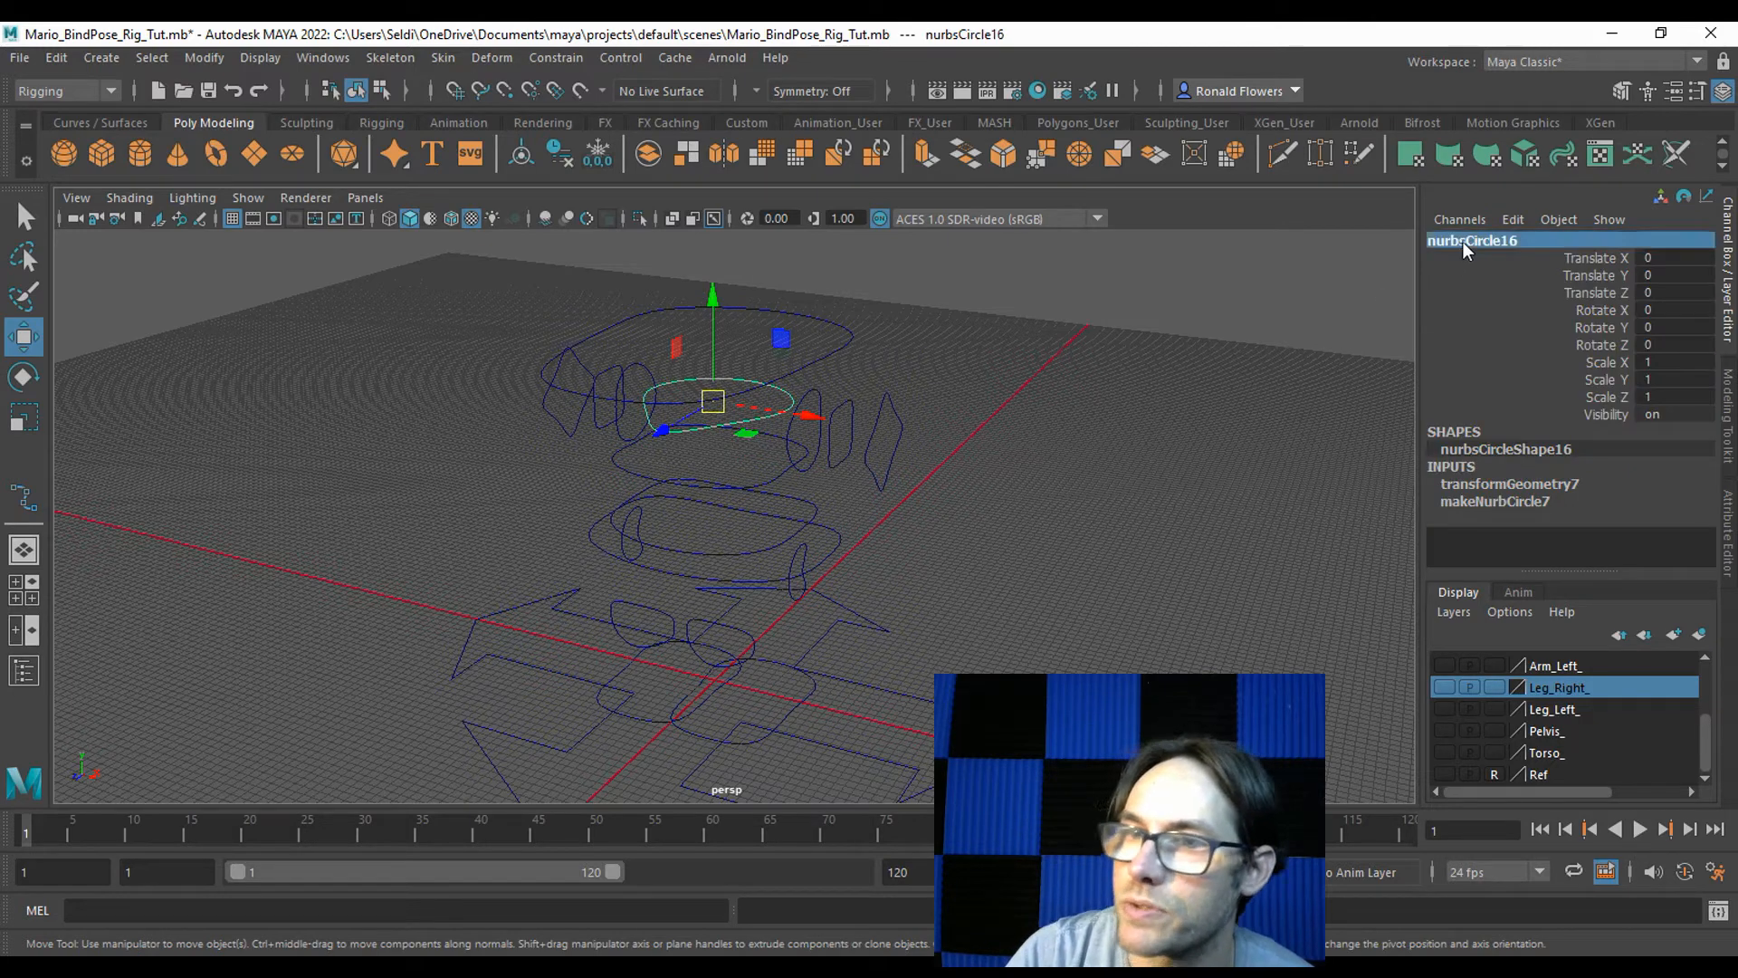
type("Neck_CTRL")
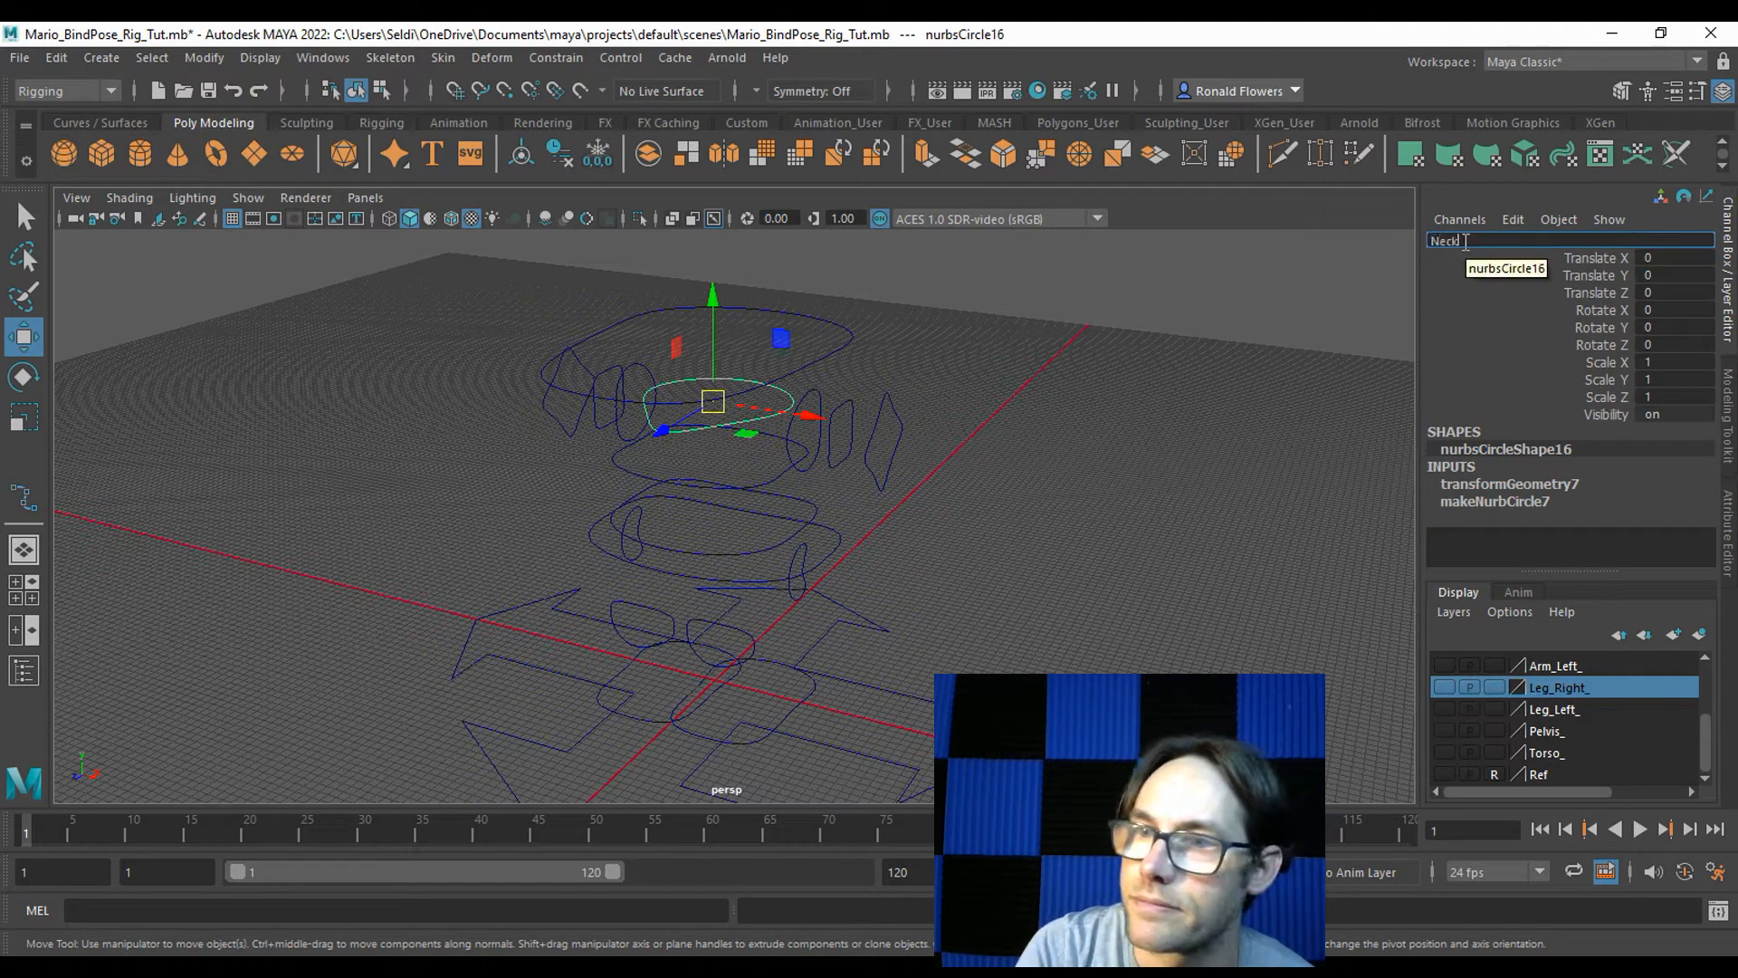
key("Return")
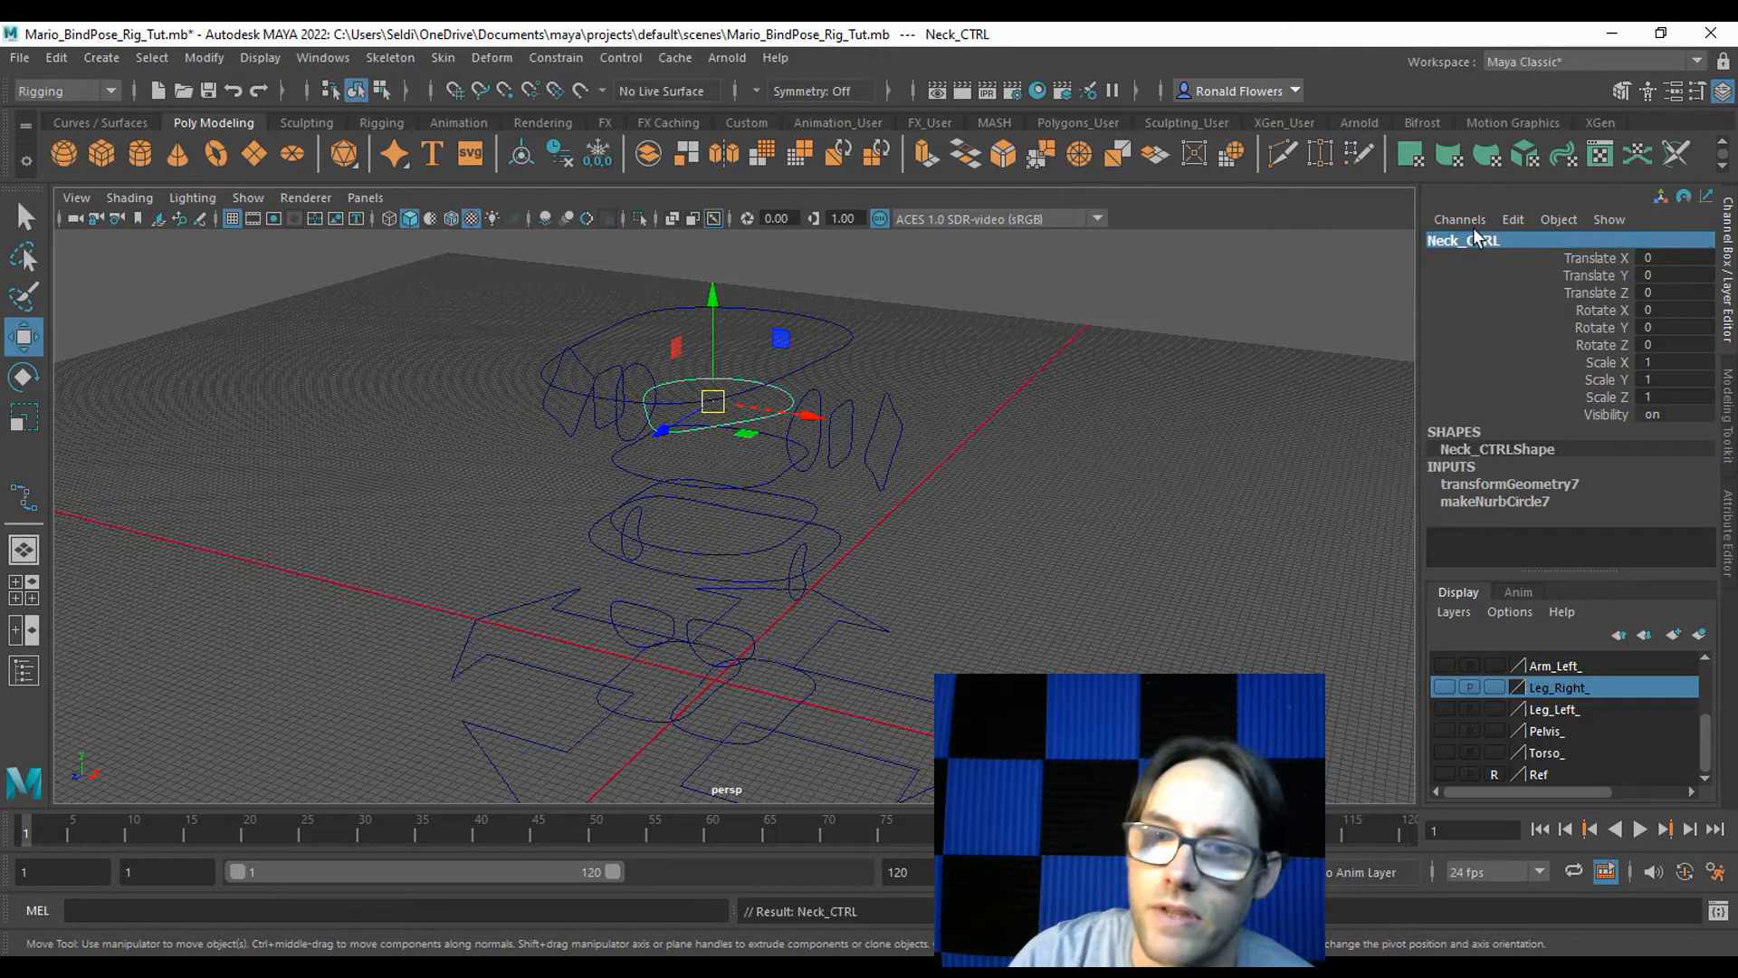
Rename the large, topmost horizontal curve as Head_CTRL.
left_click(853, 344)
double_click(1452, 243)
type("Head")
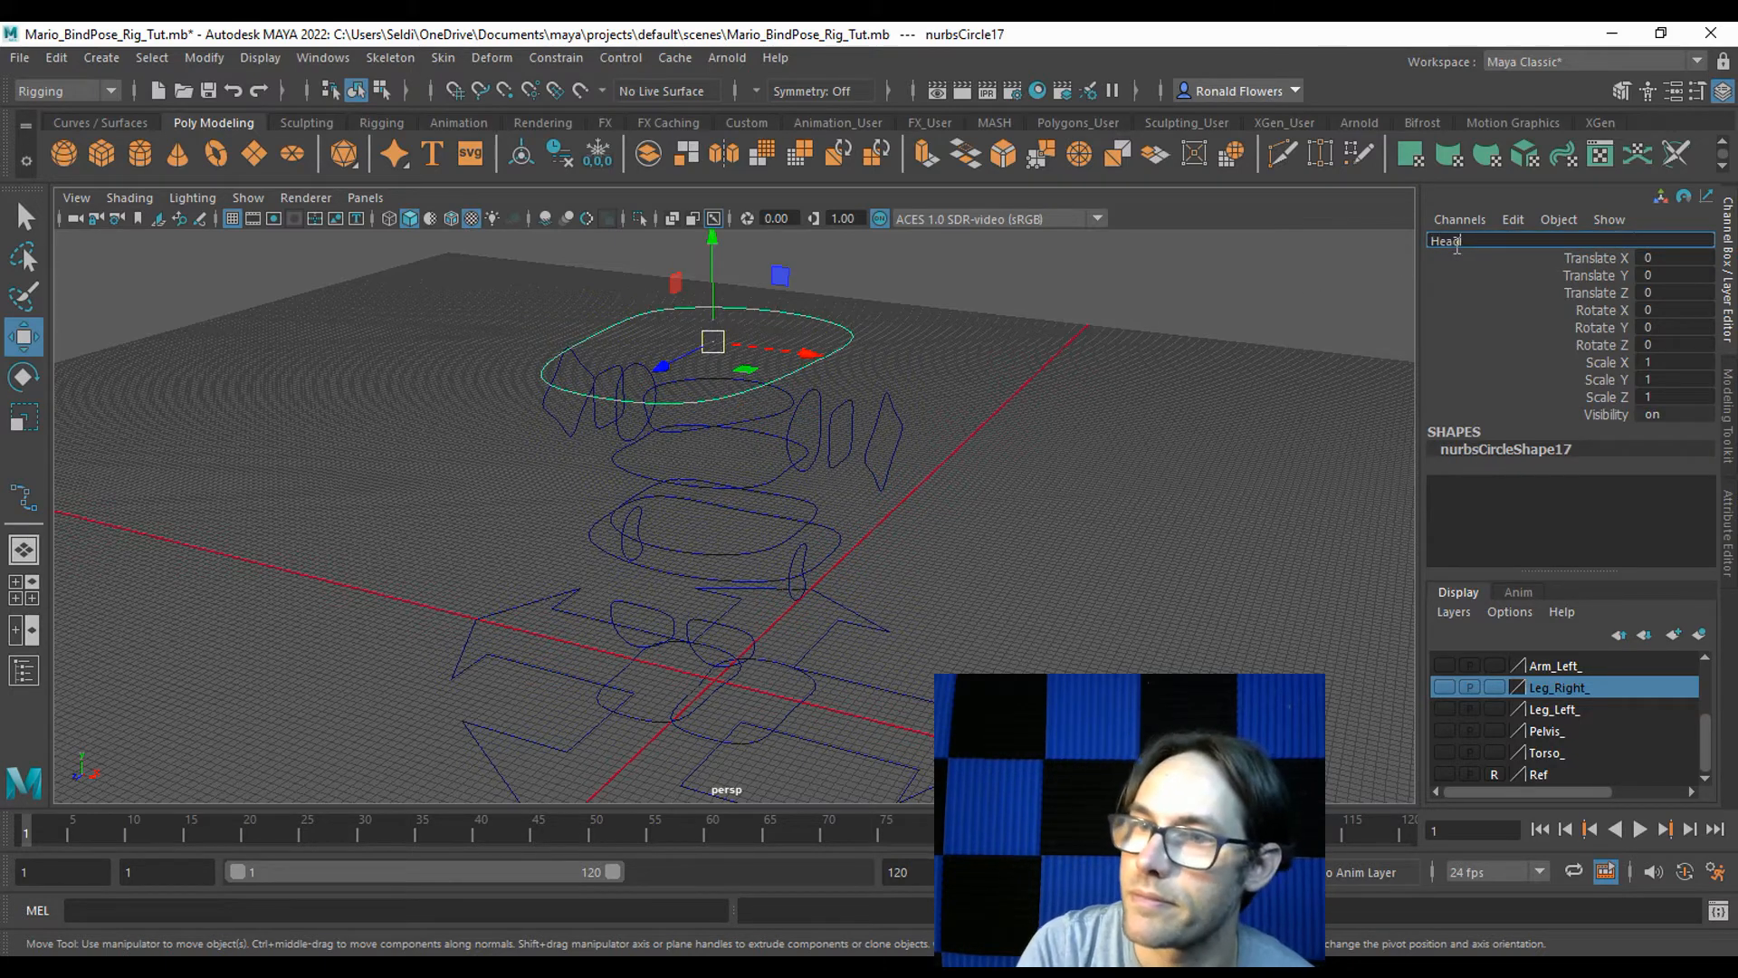
type("_CTRL")
key("Return")
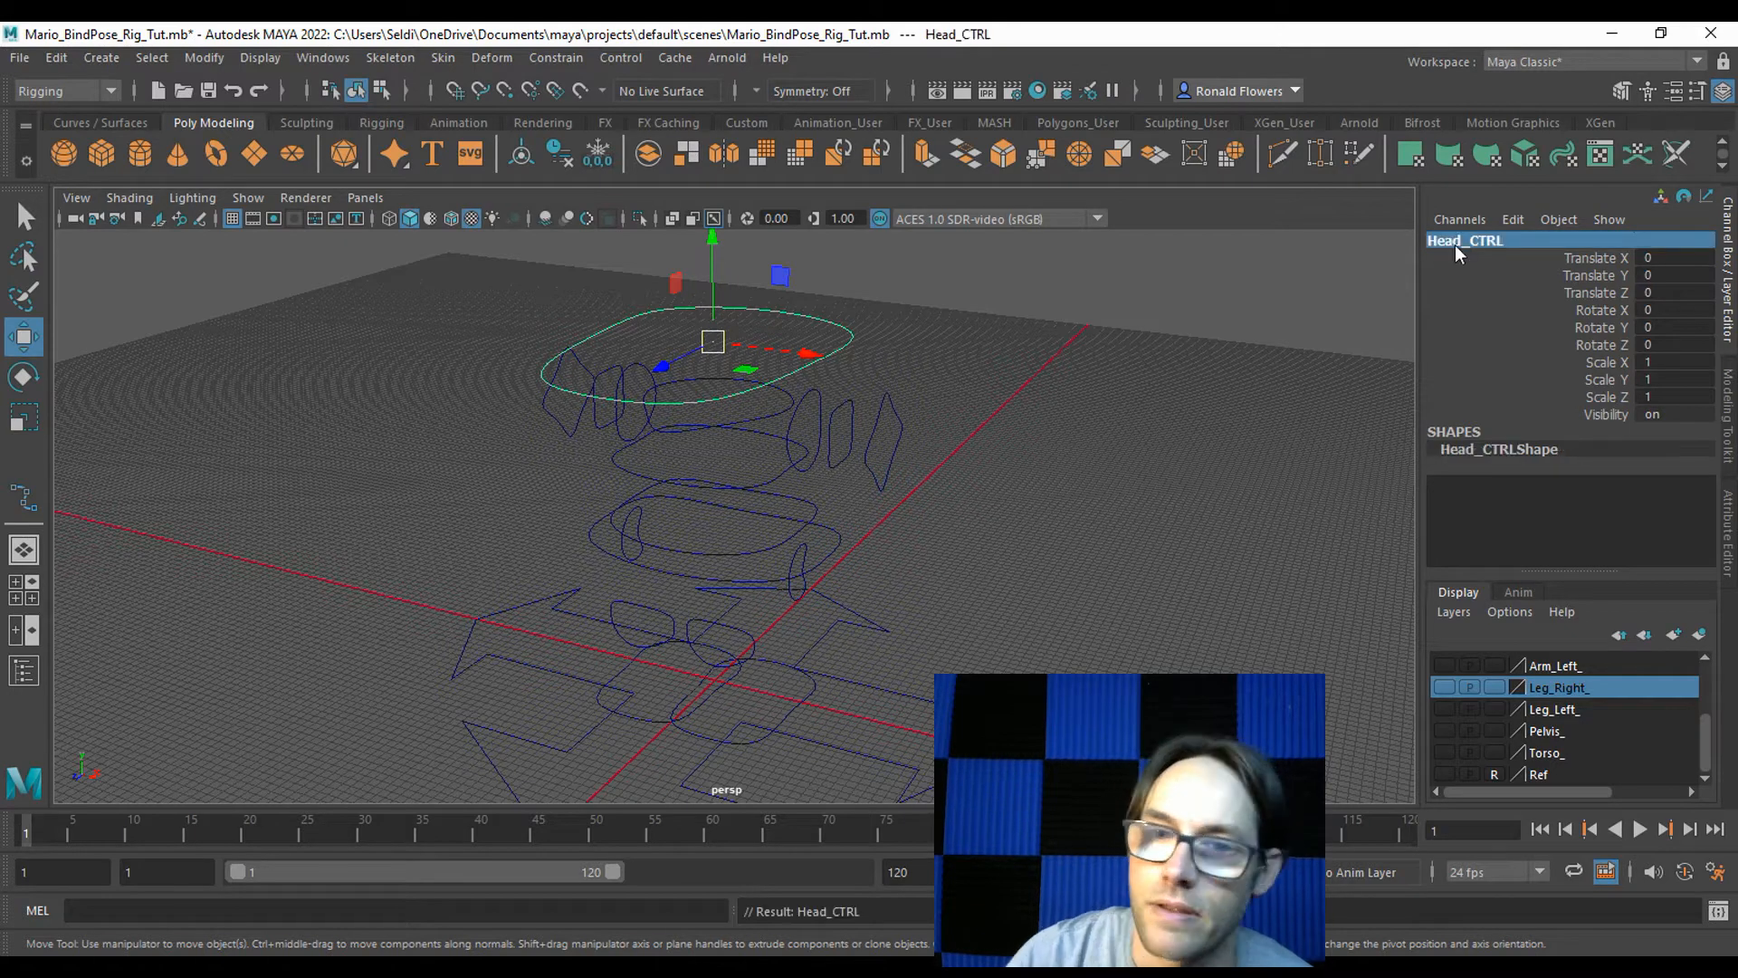
Save the scene and deselect the head control.
left_click(25, 60)
left_click(36, 119)
left_click(419, 536)
Make the Skeleton_ display layer visible so the joints show together with the control curves.
left_click_drag(764, 659, 715, 590, "alt")
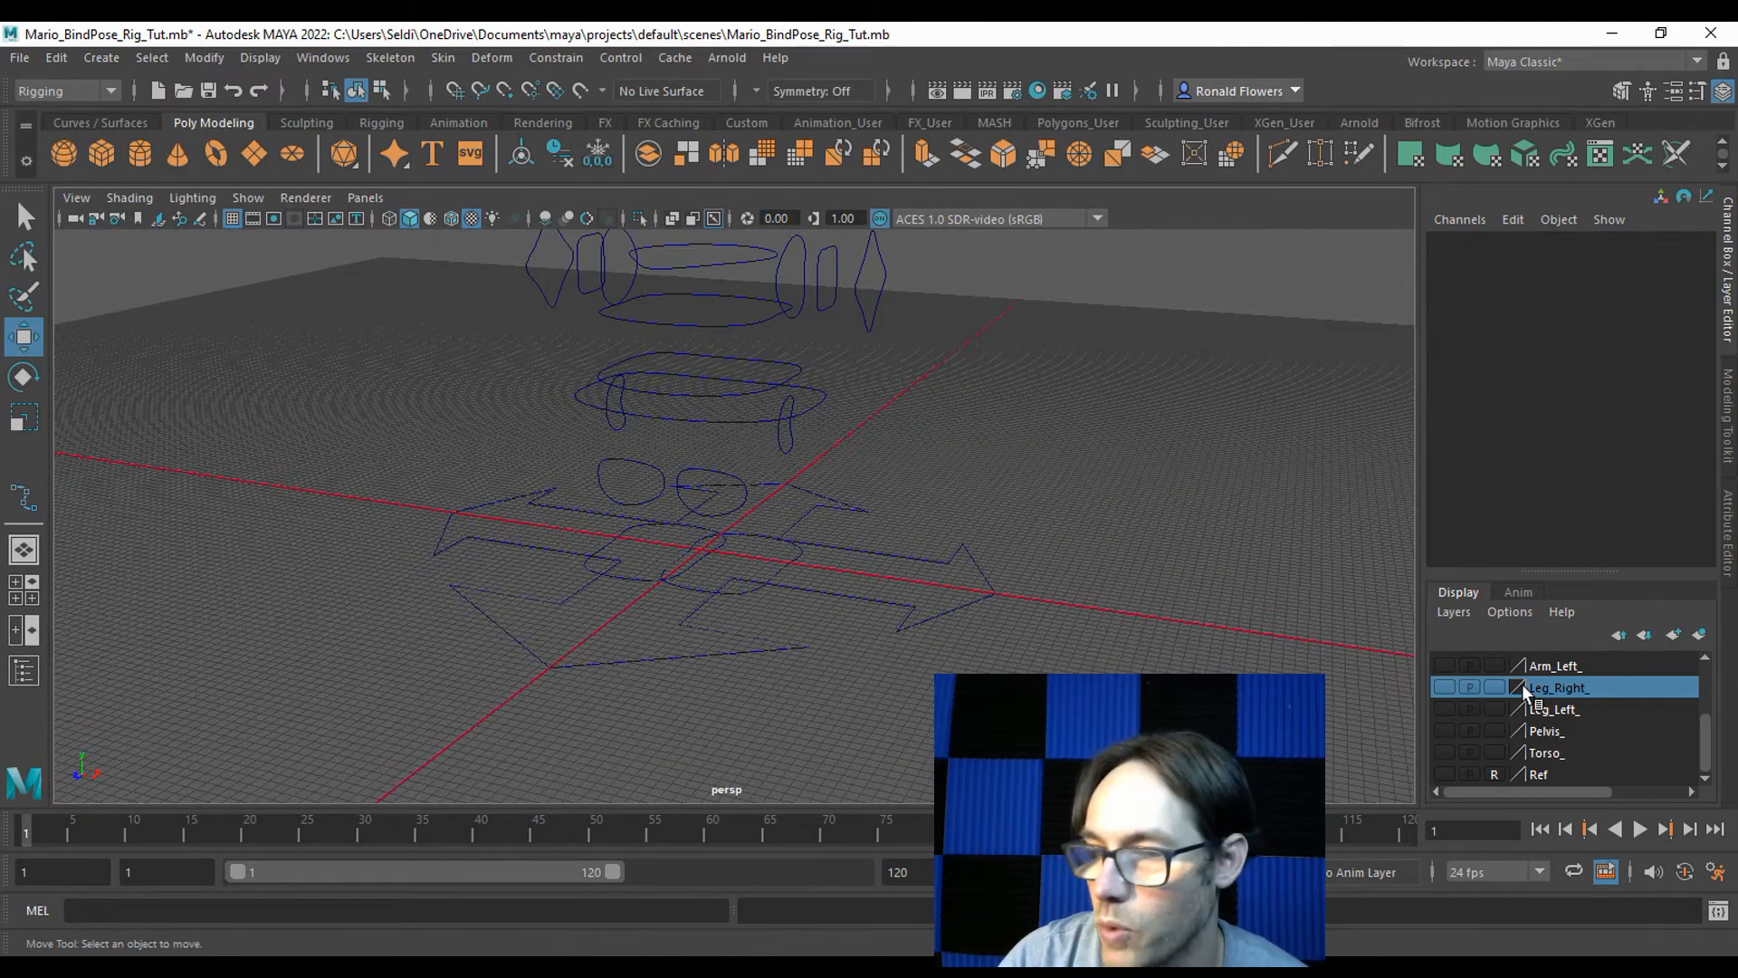
scroll(1476, 709, "up", 3)
left_click(1452, 665)
Parent-constrain the L_Ankle joint to the L_Foot_CTRL curve.
left_click_drag(978, 492, 817, 556, "alt")
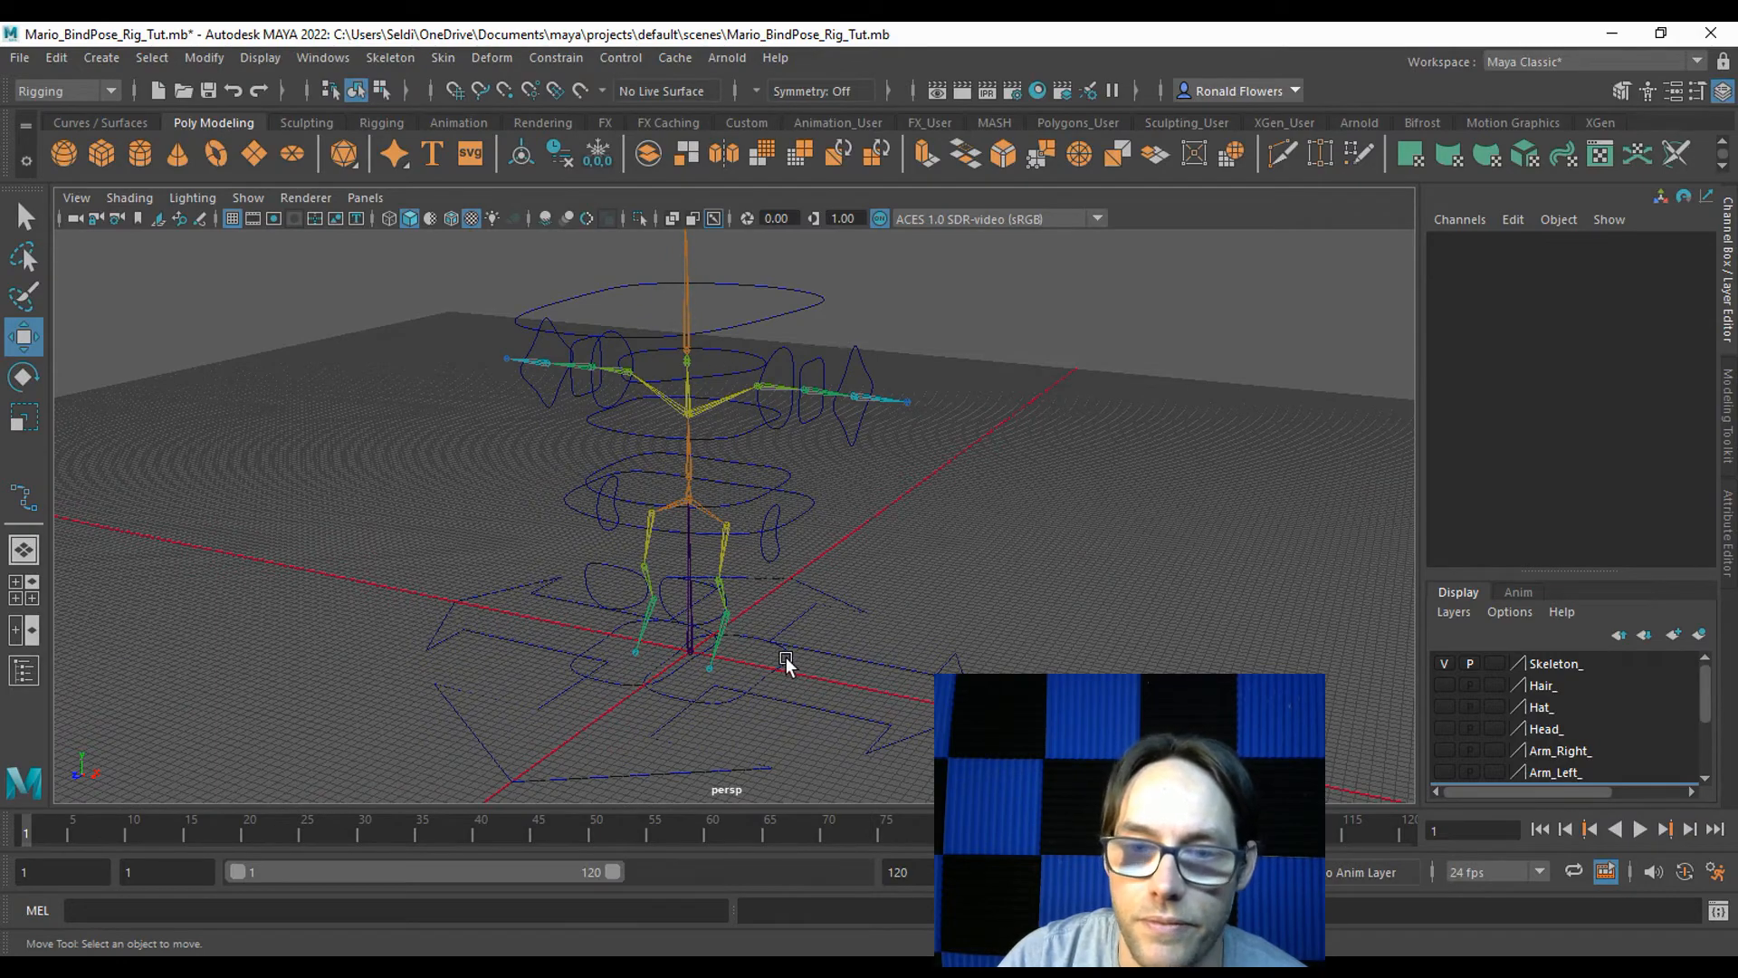
scroll(787, 668, "up", 5)
middle_click_drag(803, 612, 880, 321, "alt")
scroll(811, 510, "up", 5)
middle_click_drag(871, 424, 825, 523, "alt")
left_click(899, 602)
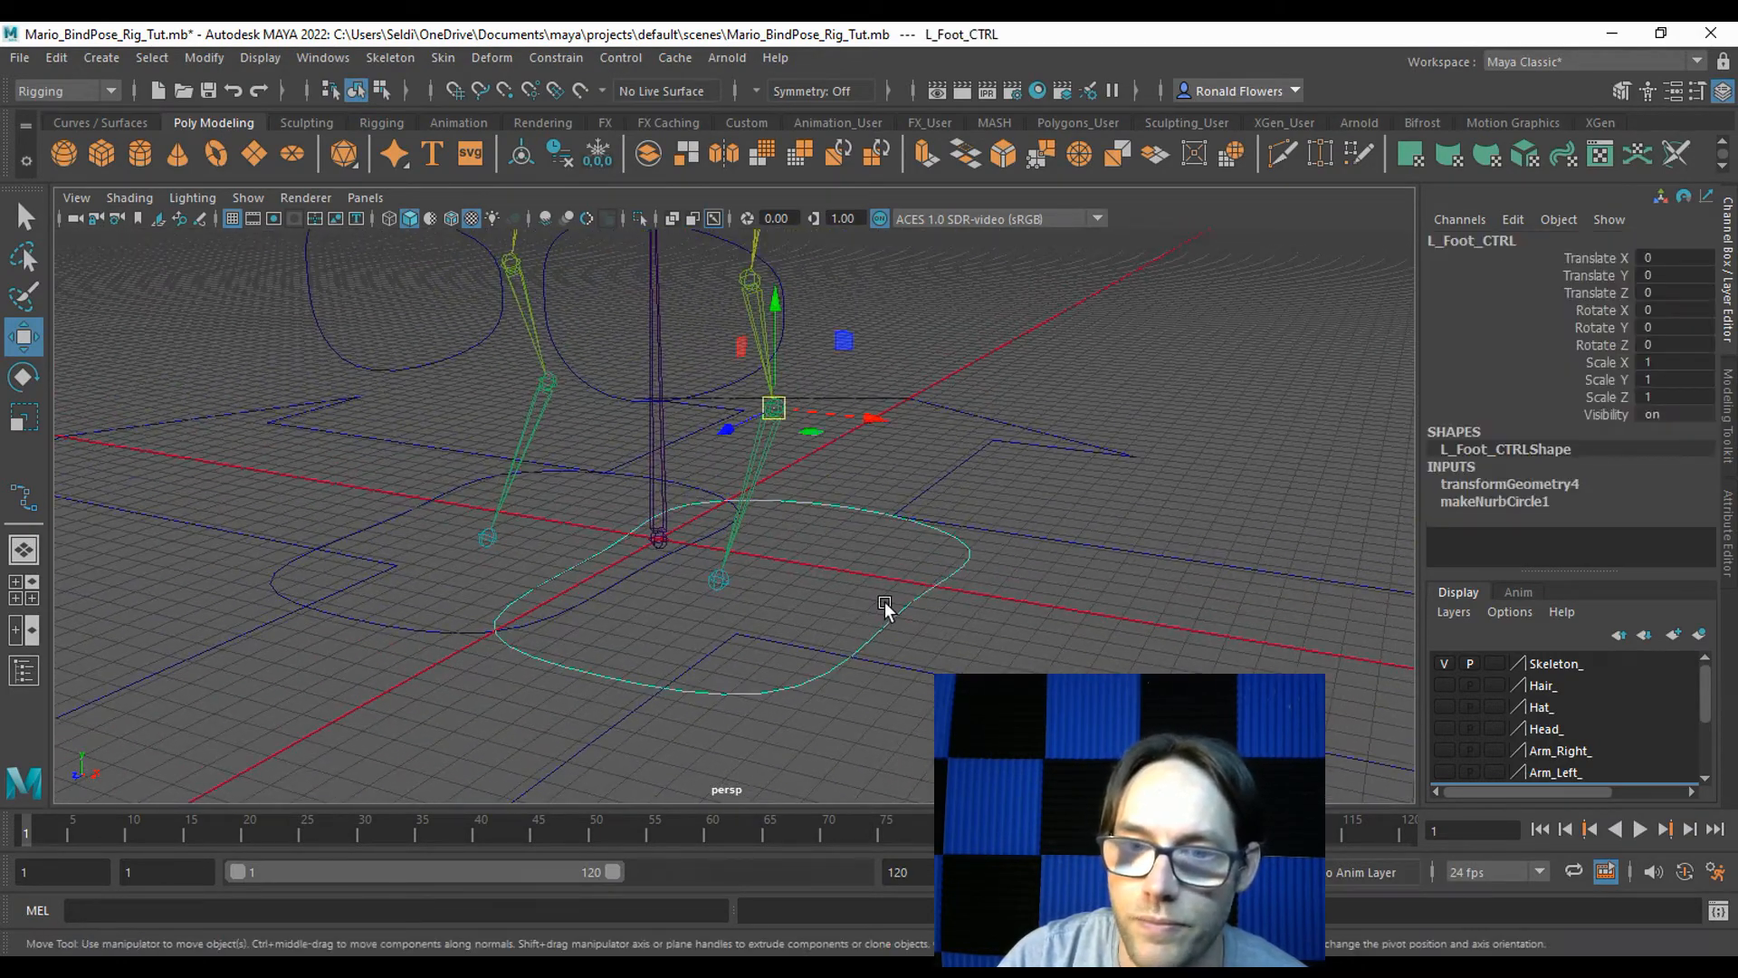
key("q")
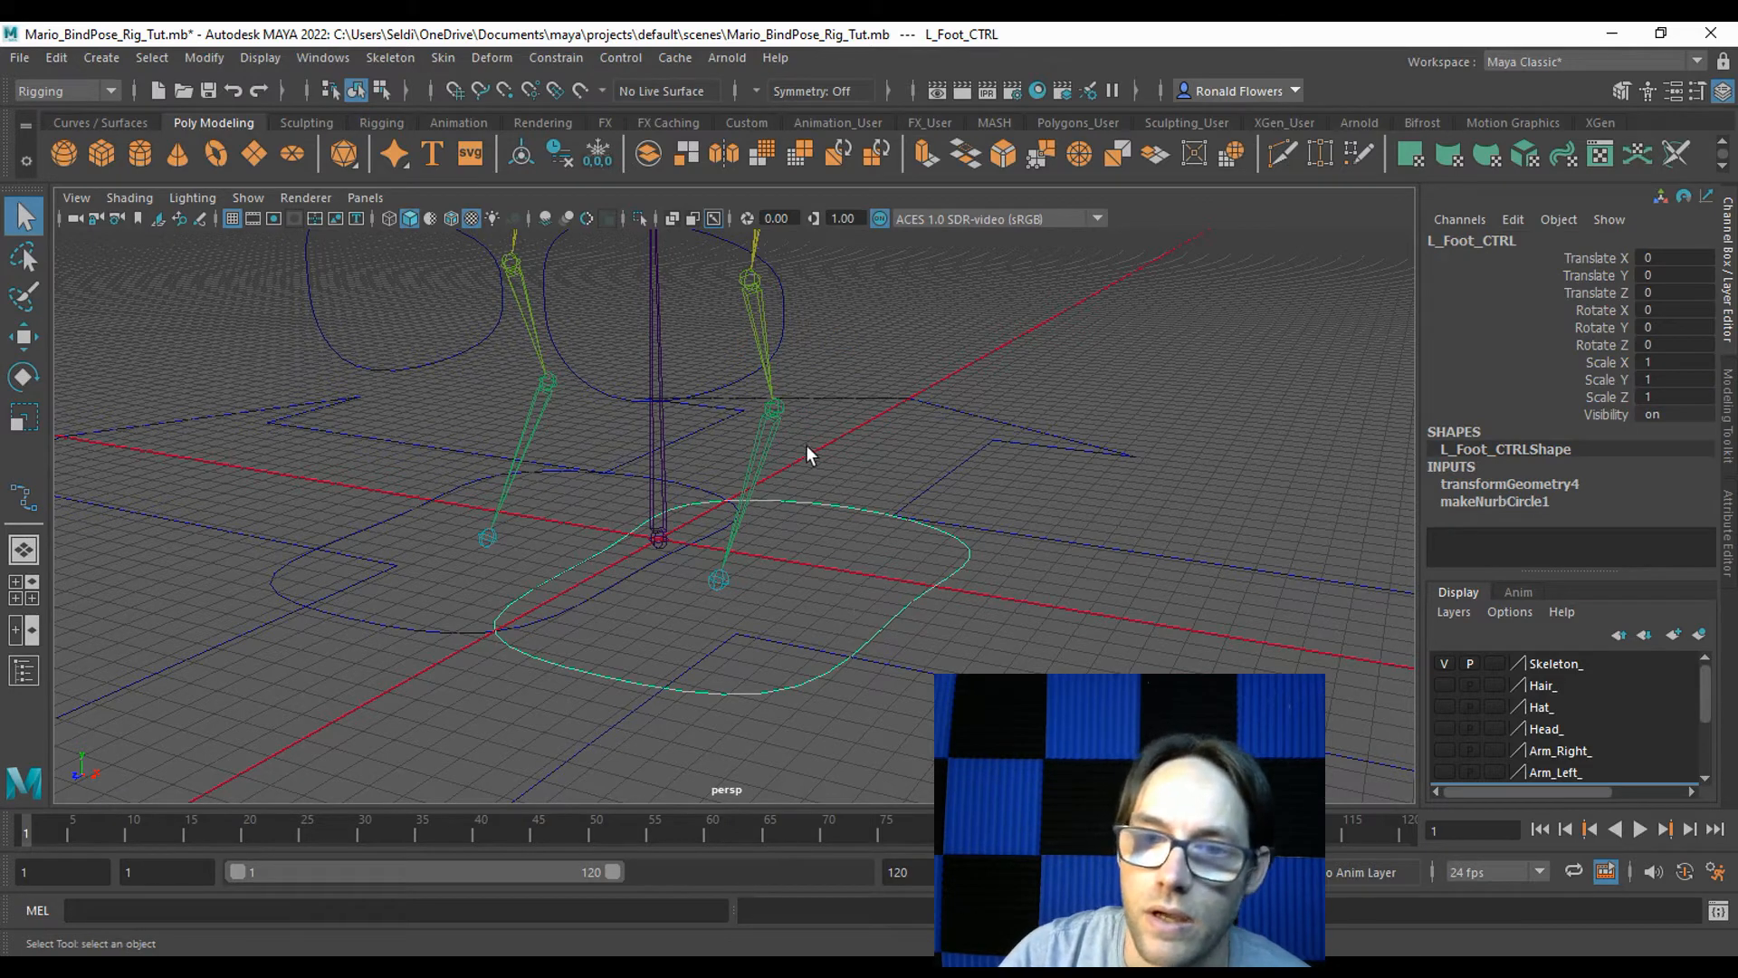
left_click(769, 424, "shift")
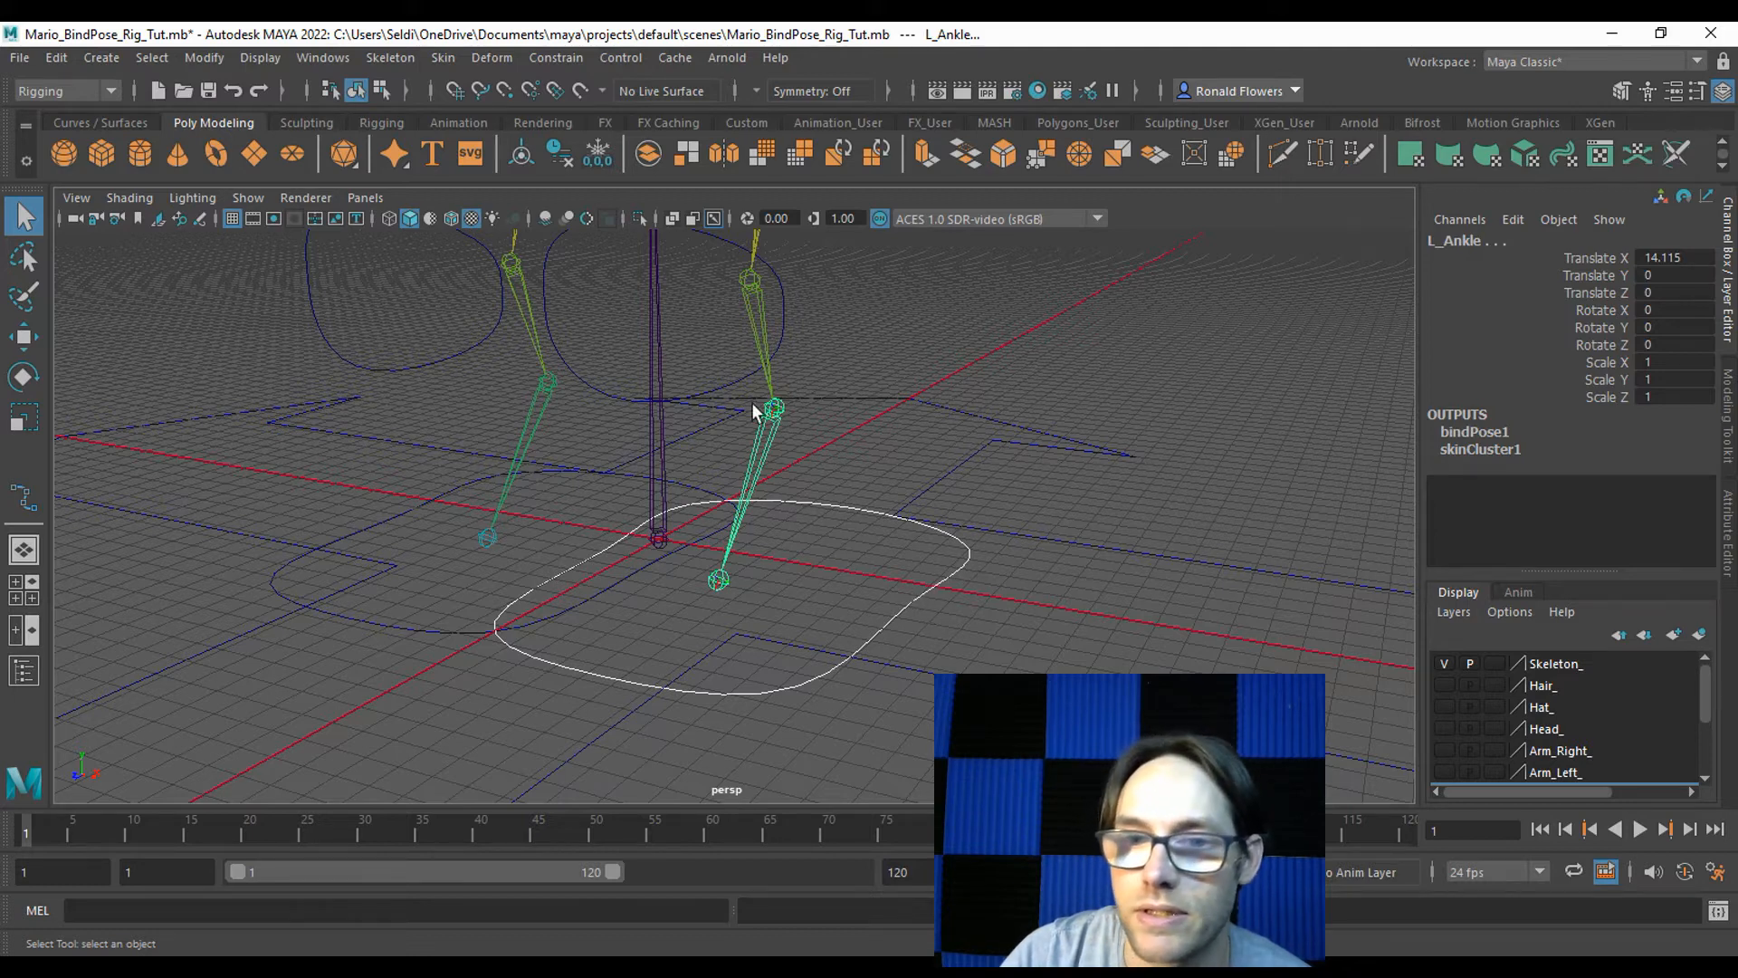
left_click(545, 57)
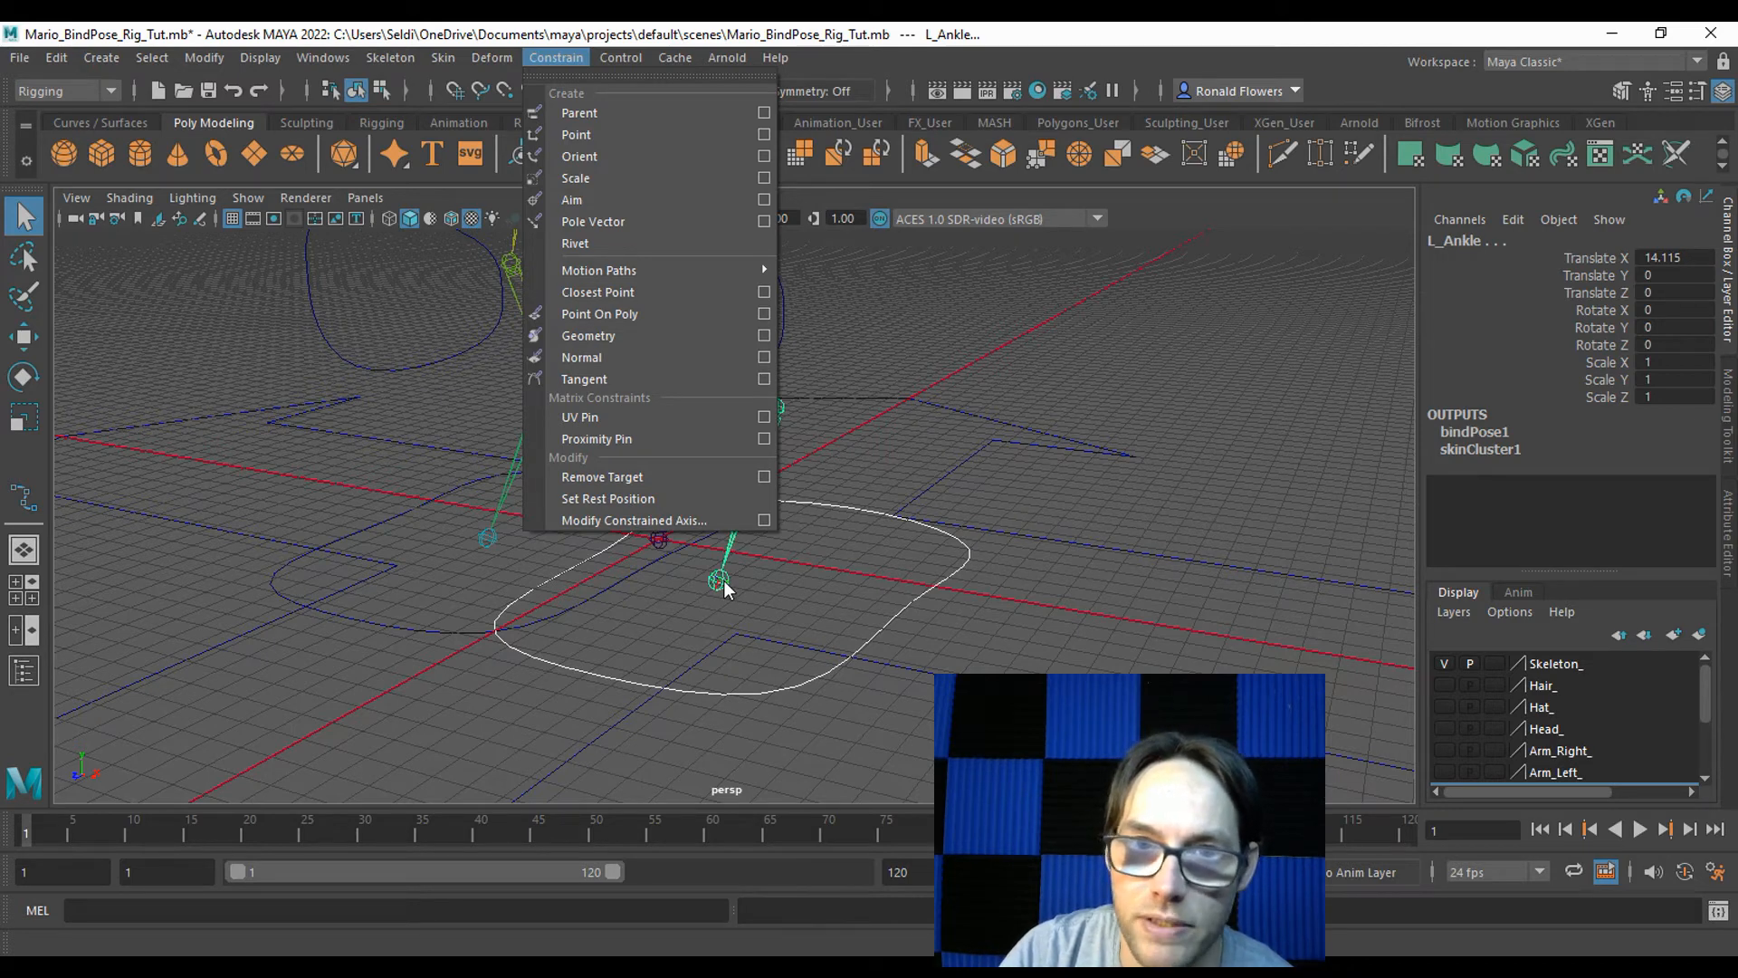
left_click(585, 117)
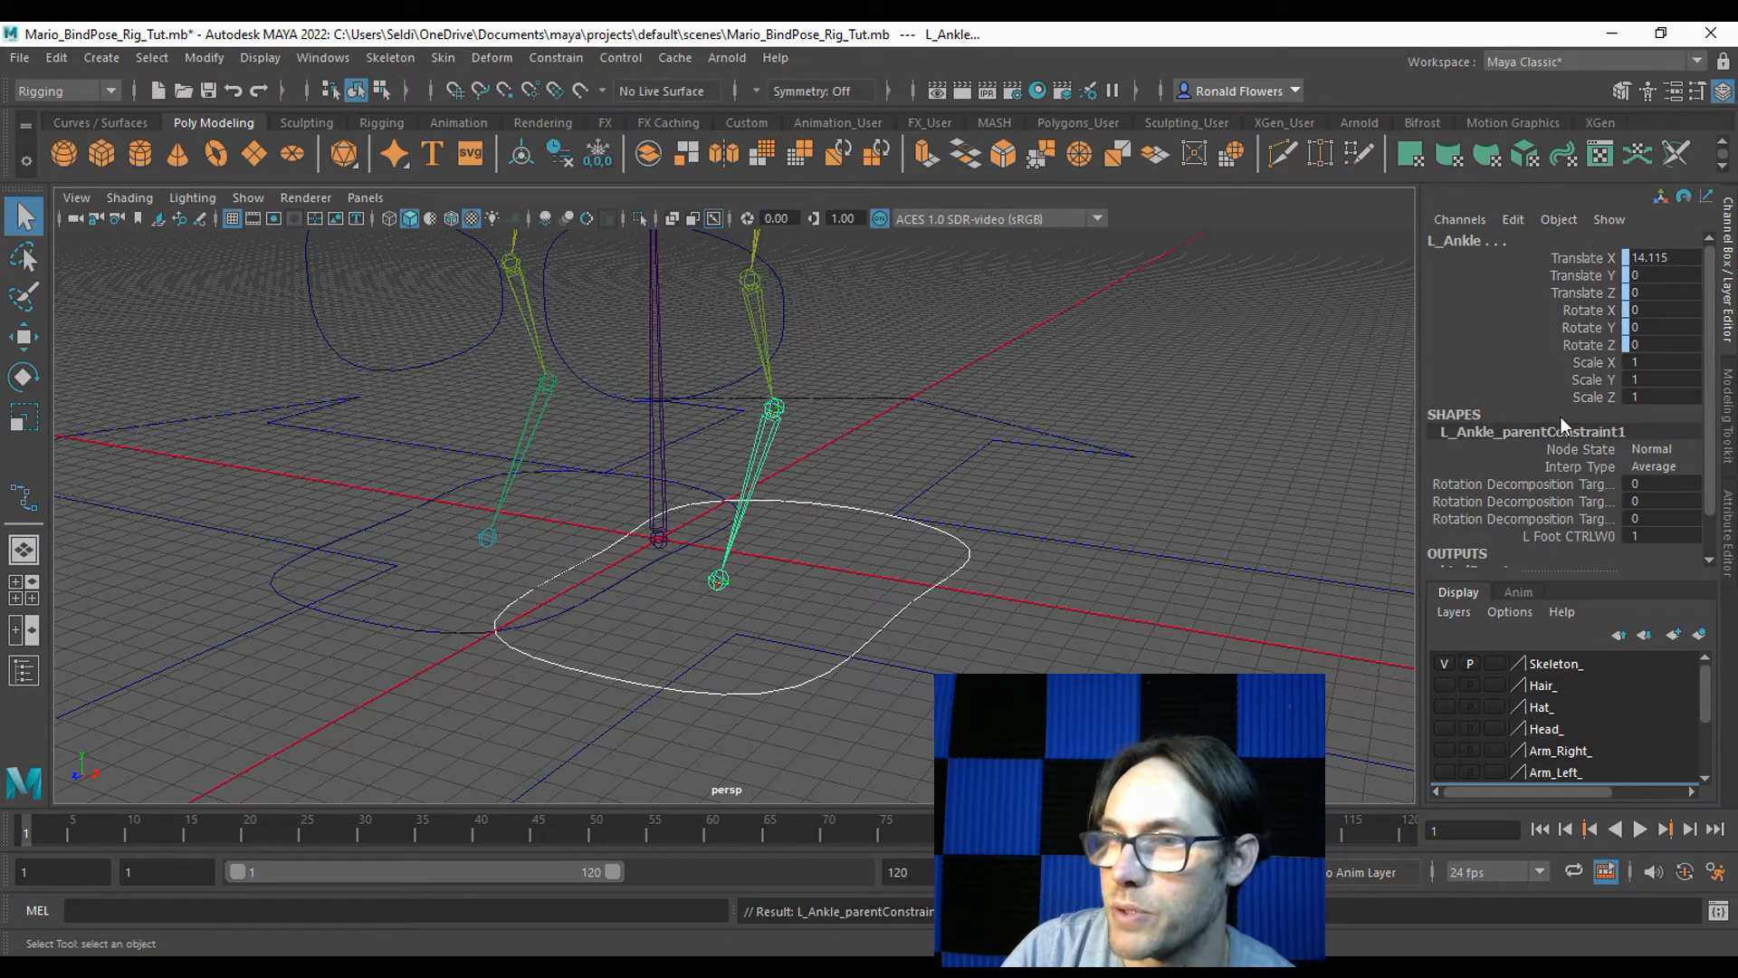
Test the left foot control by moving L_Foot_CTRL about 19.3 units in X, rotating it about -31 degrees in X, and undoing the rotation.
left_click(996, 598)
left_click(907, 601)
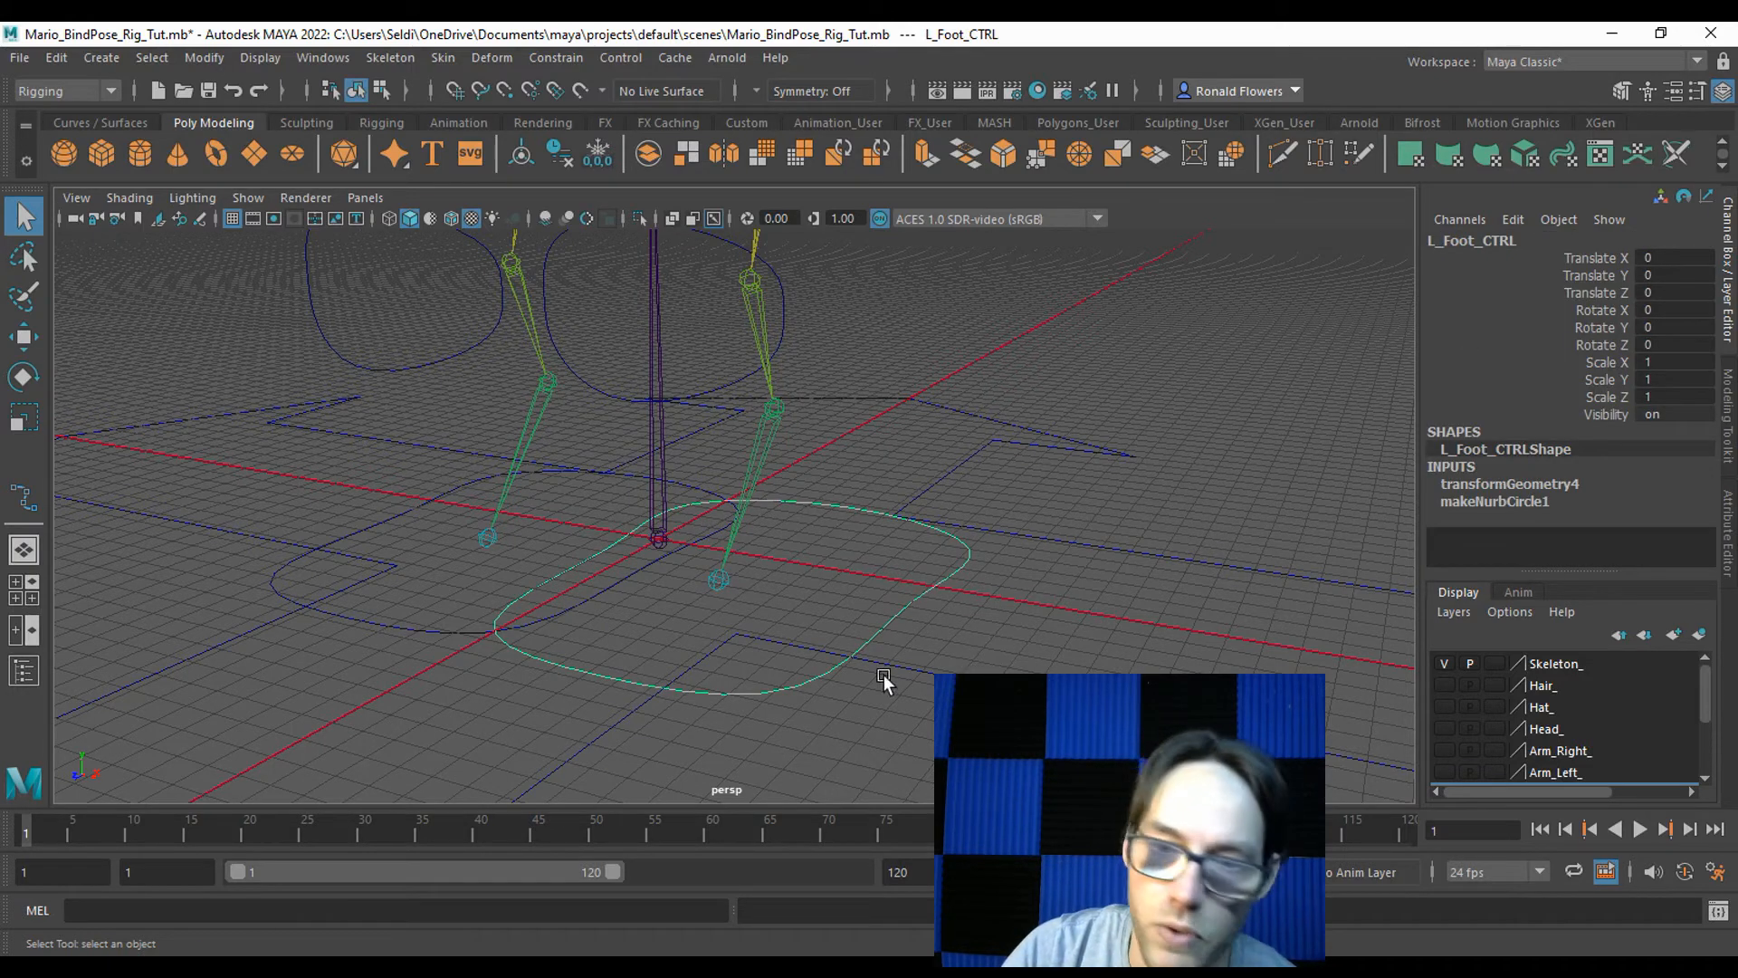
key("w")
left_click_drag(873, 418, 1087, 414)
key("e")
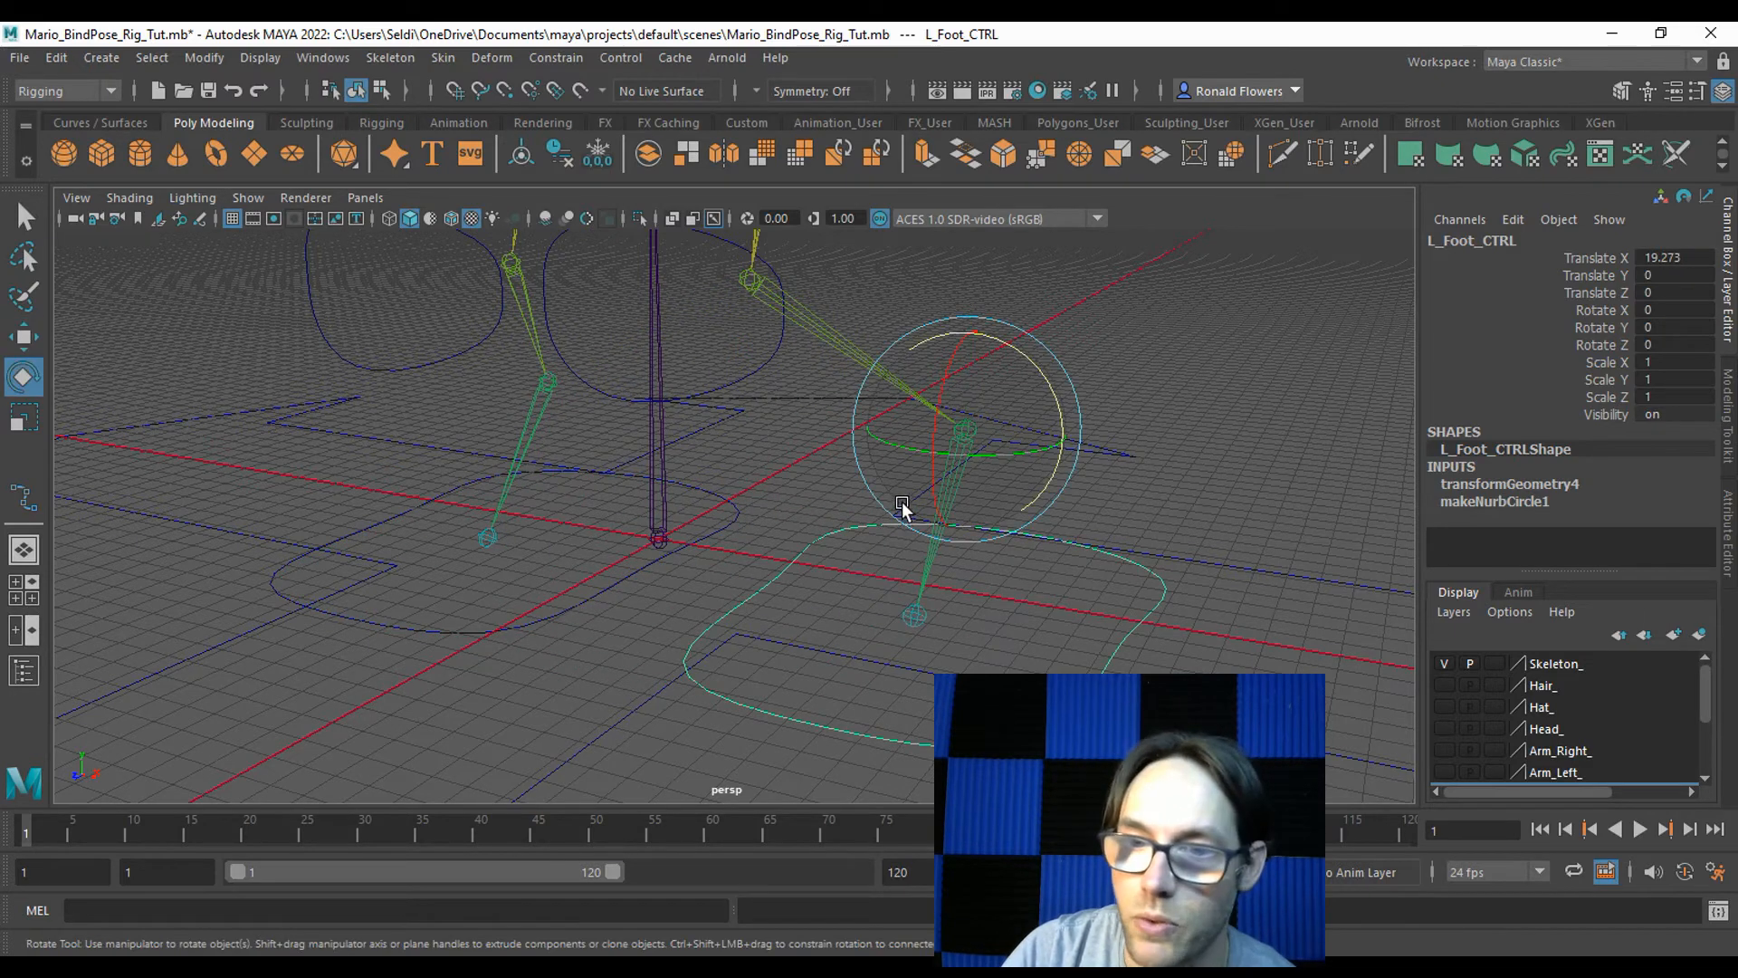
left_click_drag(935, 419, 929, 365)
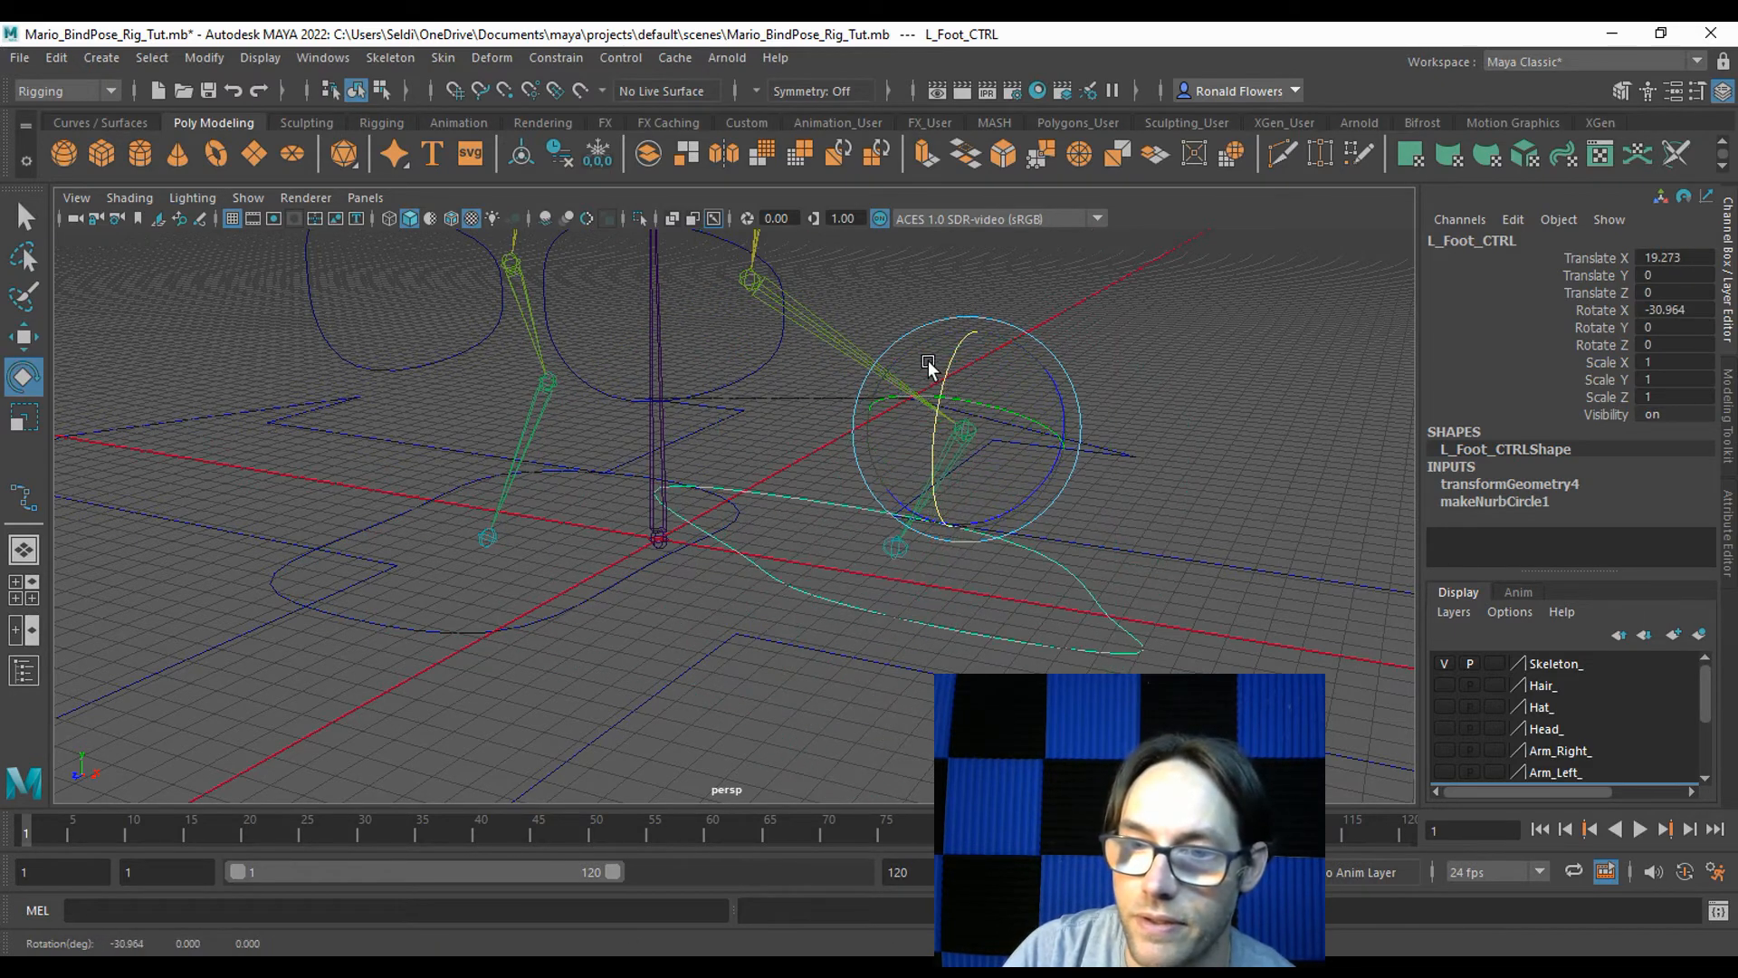
key("ctrl+z")
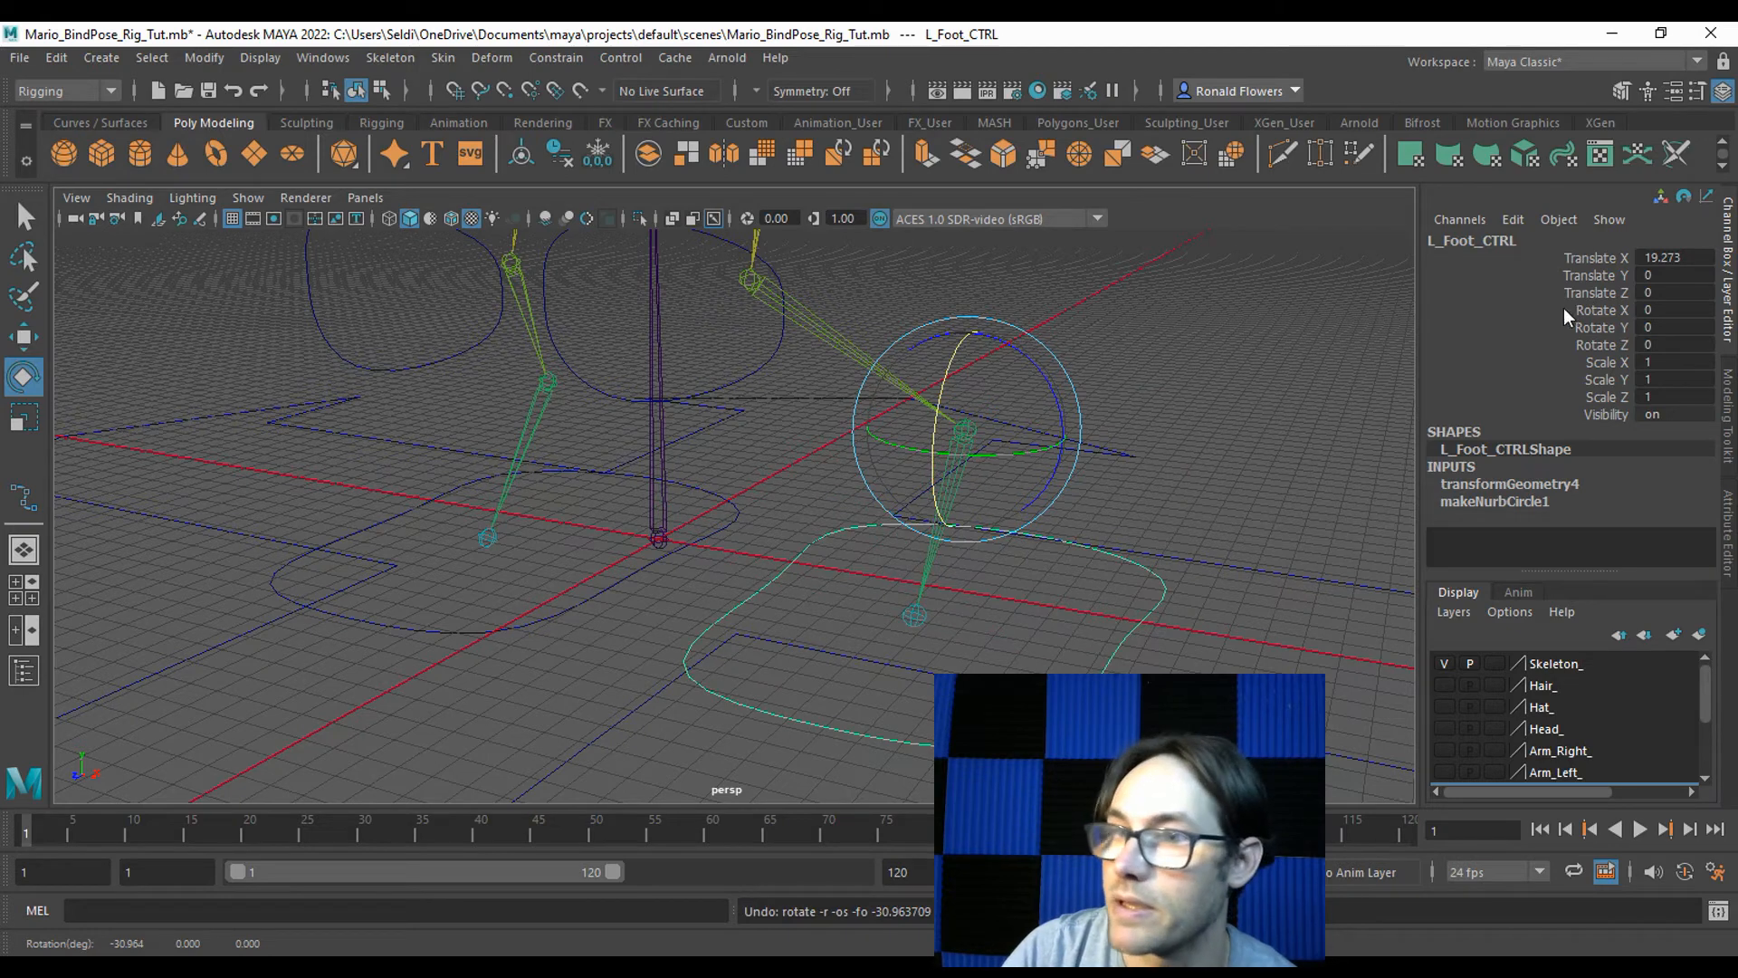
Reset L_Foot_CTRL's Translate X to 0 and deselect the control.
double_click(1662, 259)
type("0")
key("Return")
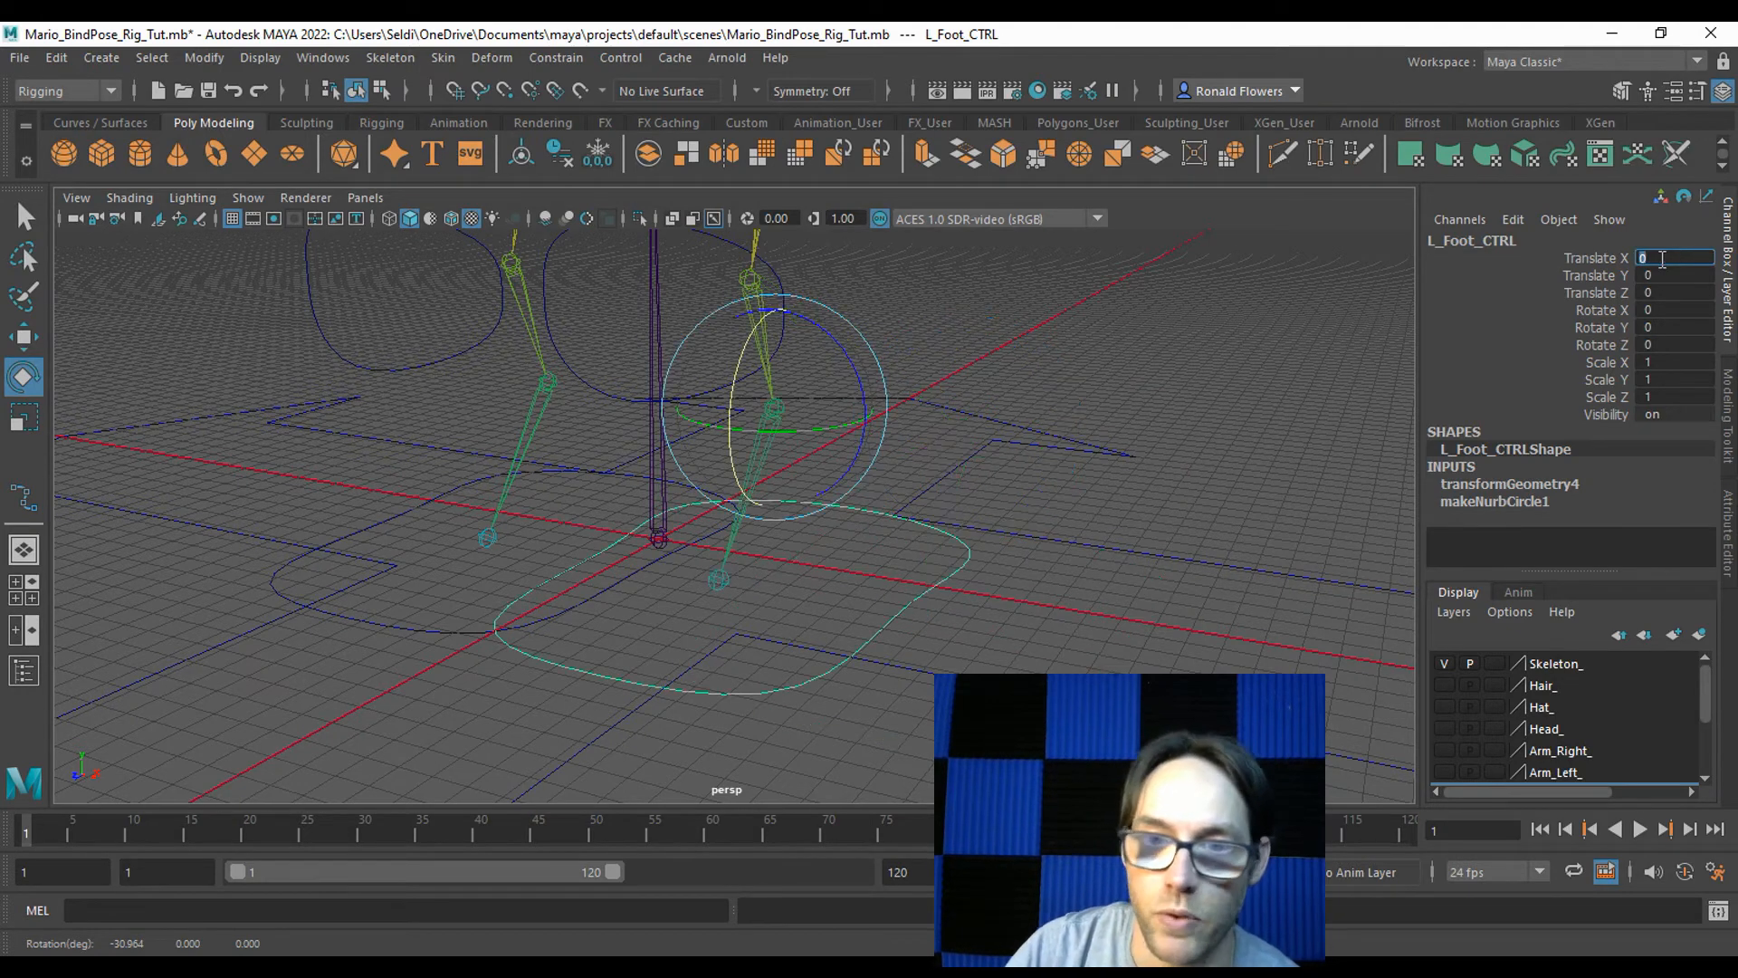
left_click(1119, 357)
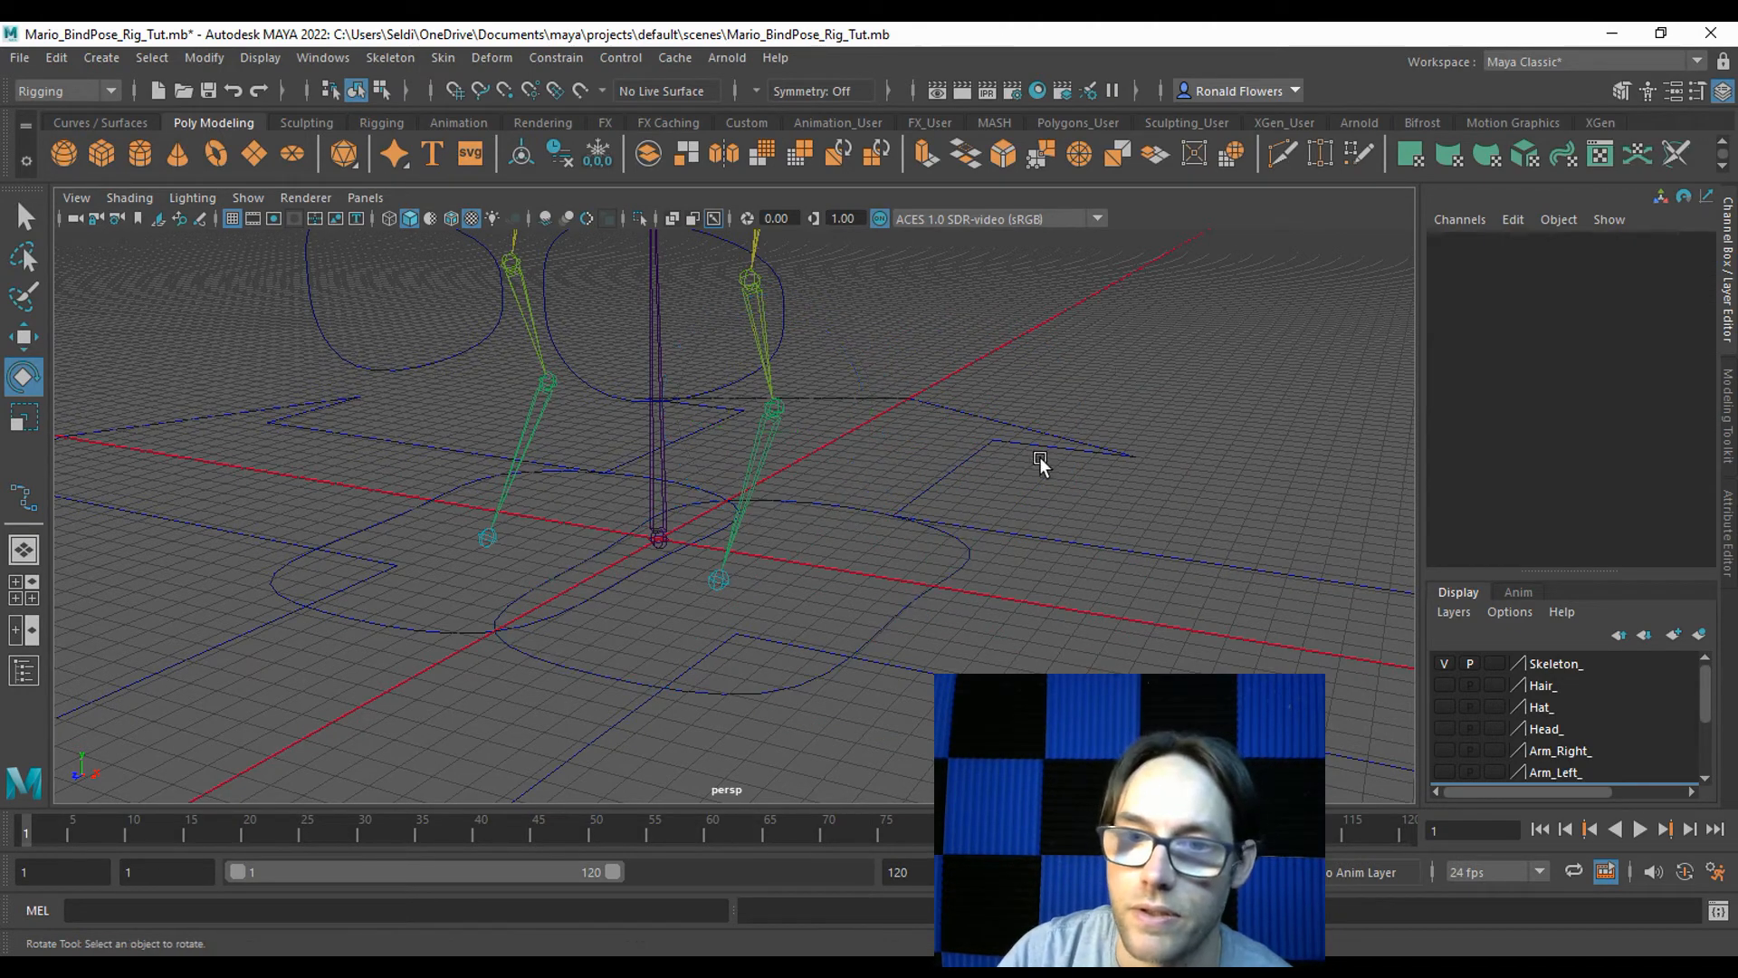
Parent-constrain the L_Knee joint to the L_Knee_CTRL curve.
left_click_drag(888, 353, 885, 482, "alt")
left_click(641, 373)
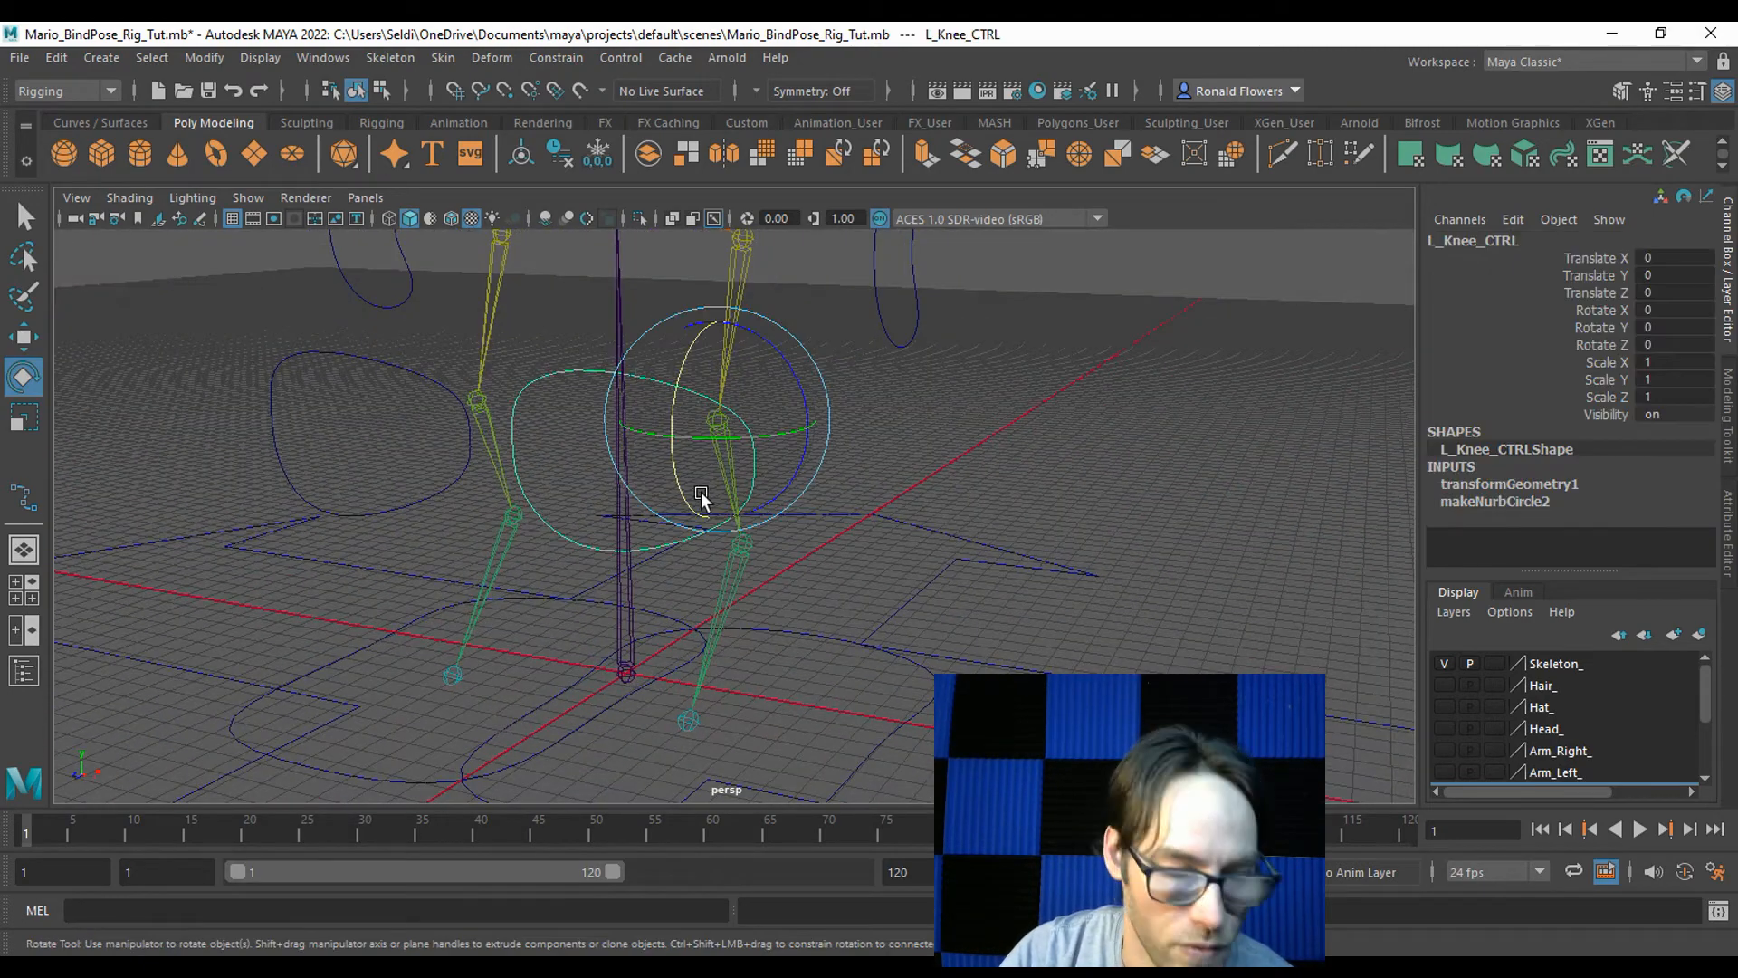
key("q")
left_click(731, 450, "shift")
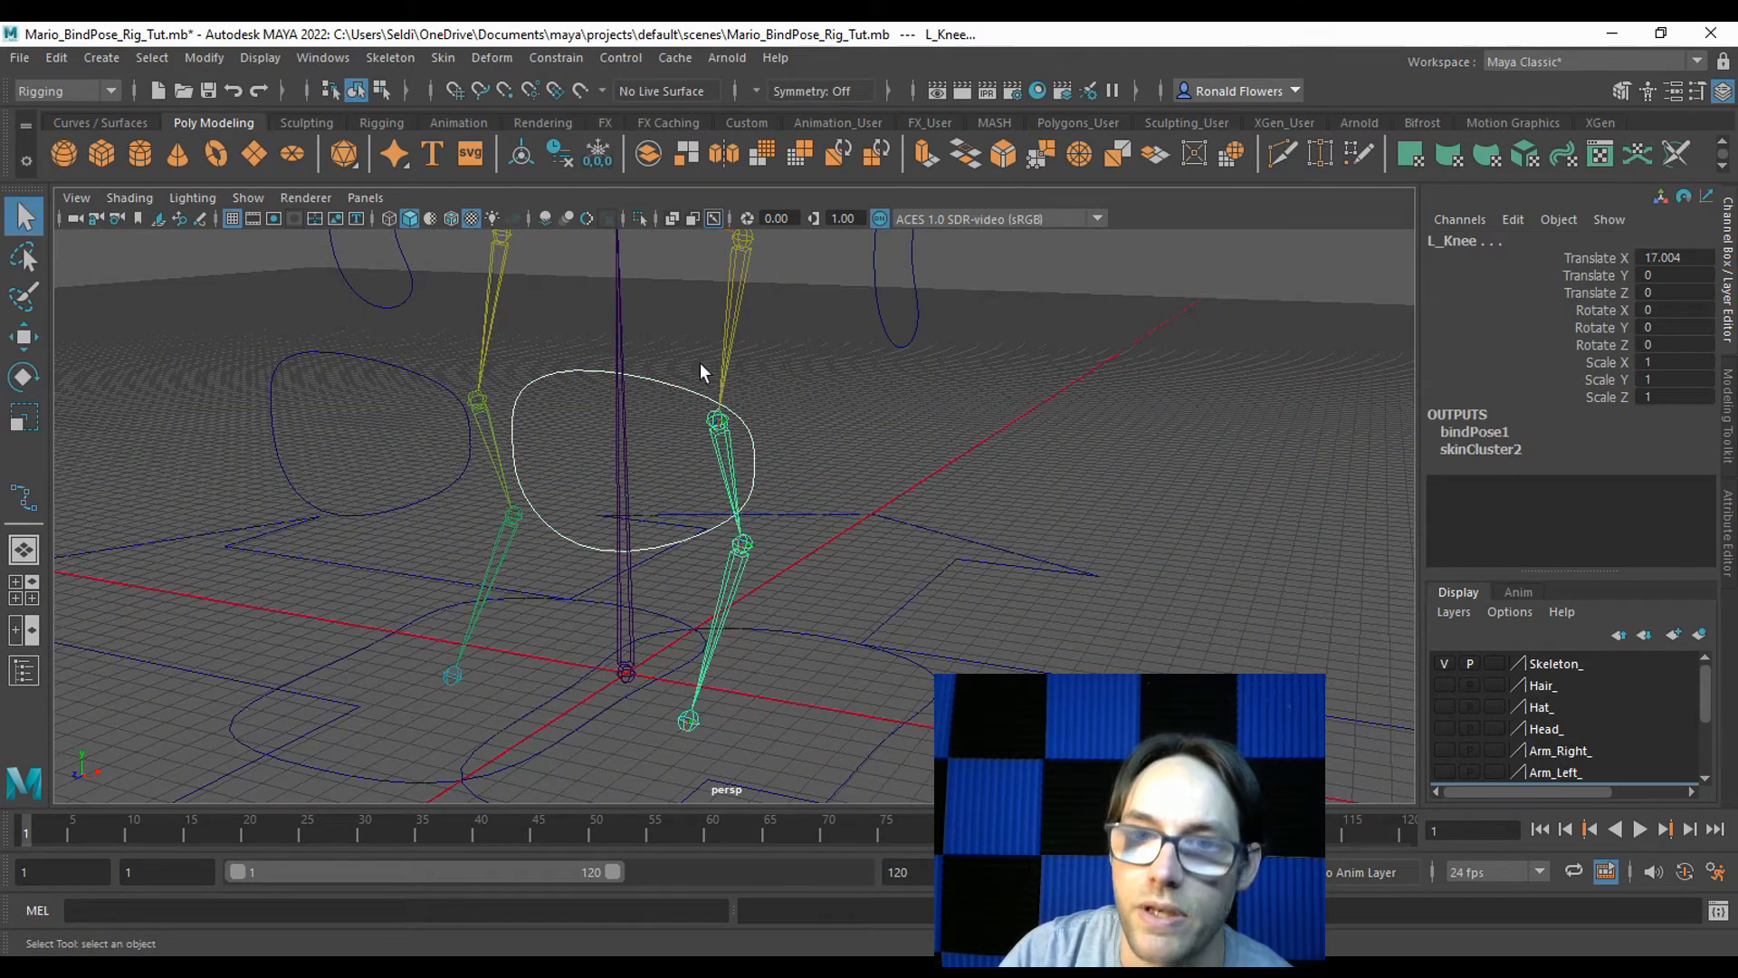
left_click(558, 59)
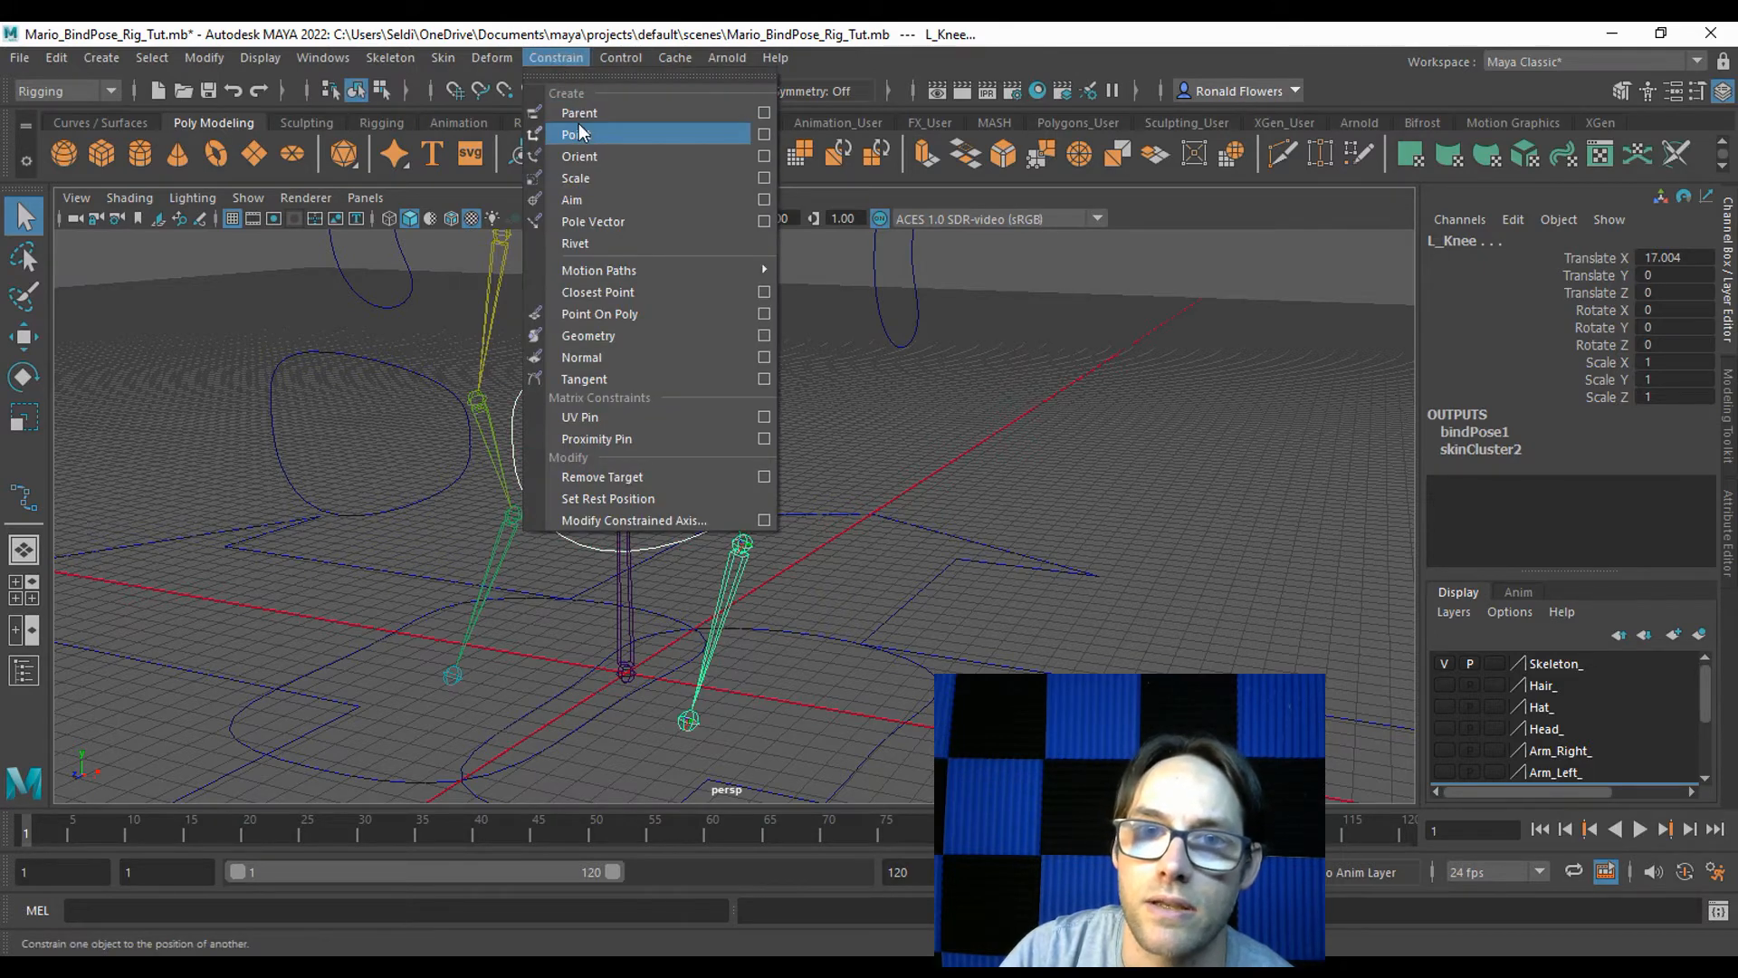
left_click(589, 110)
Test the left knee constraint by rotating L_Knee_CTRL about 36 degrees in X, undo the rotation and deselect the control.
left_click(672, 381)
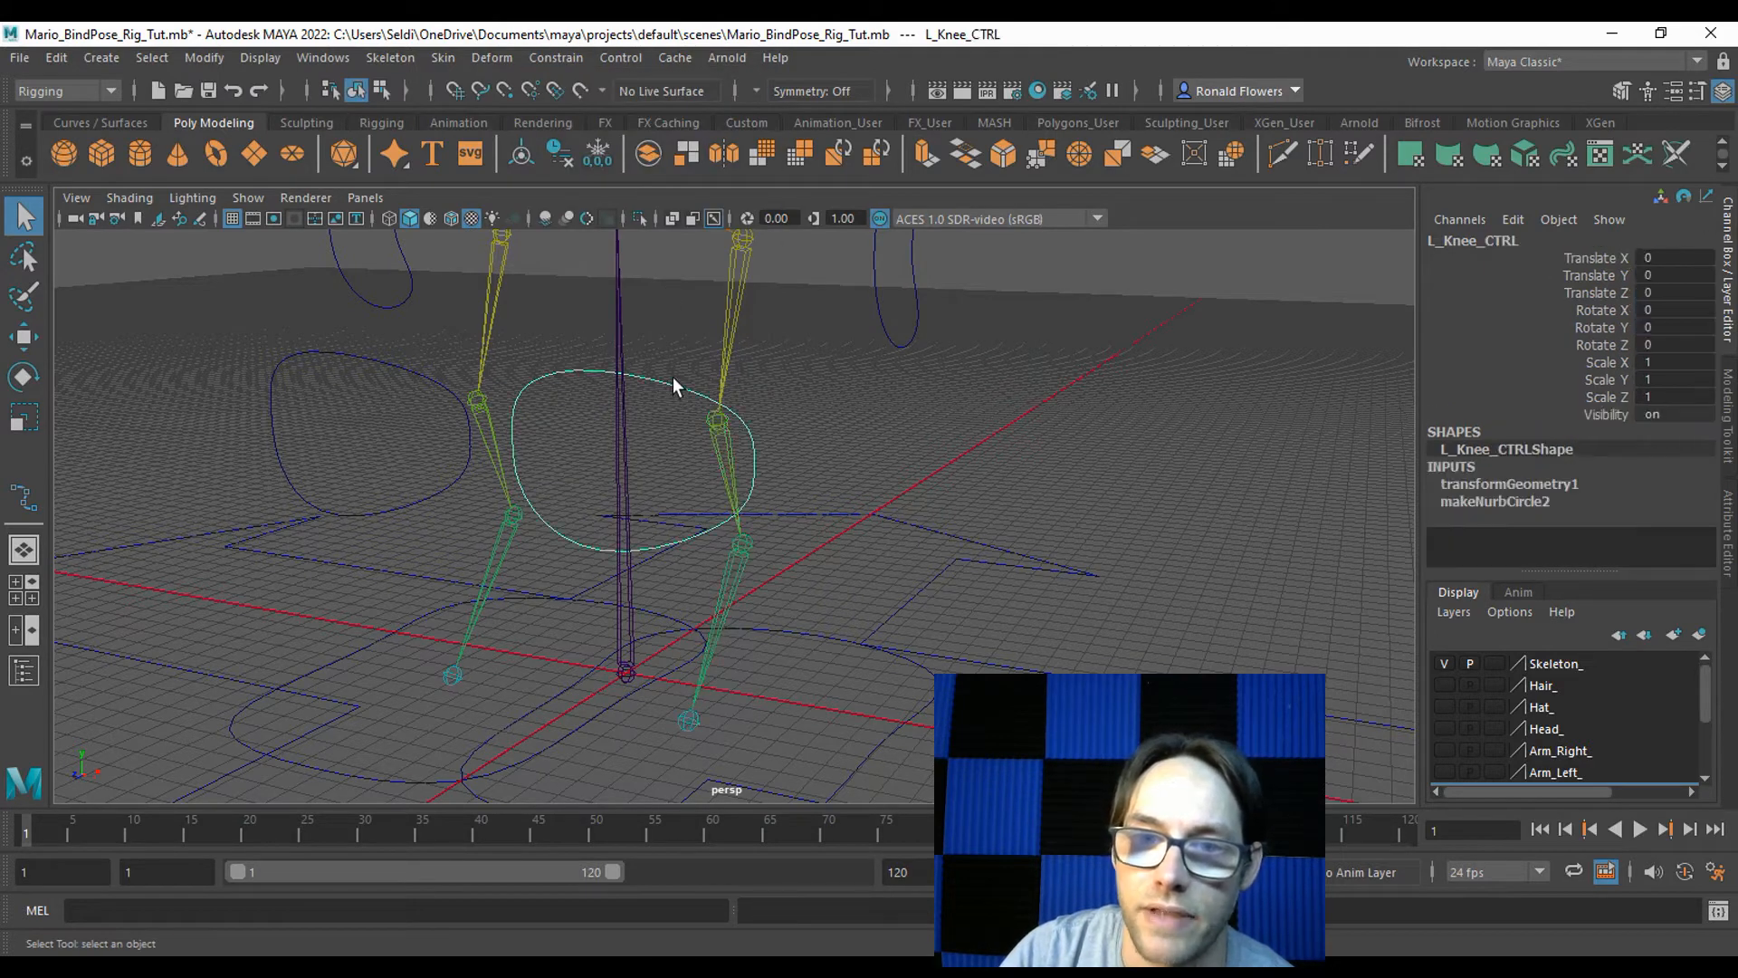
key("e")
left_click_drag(686, 396, 706, 552)
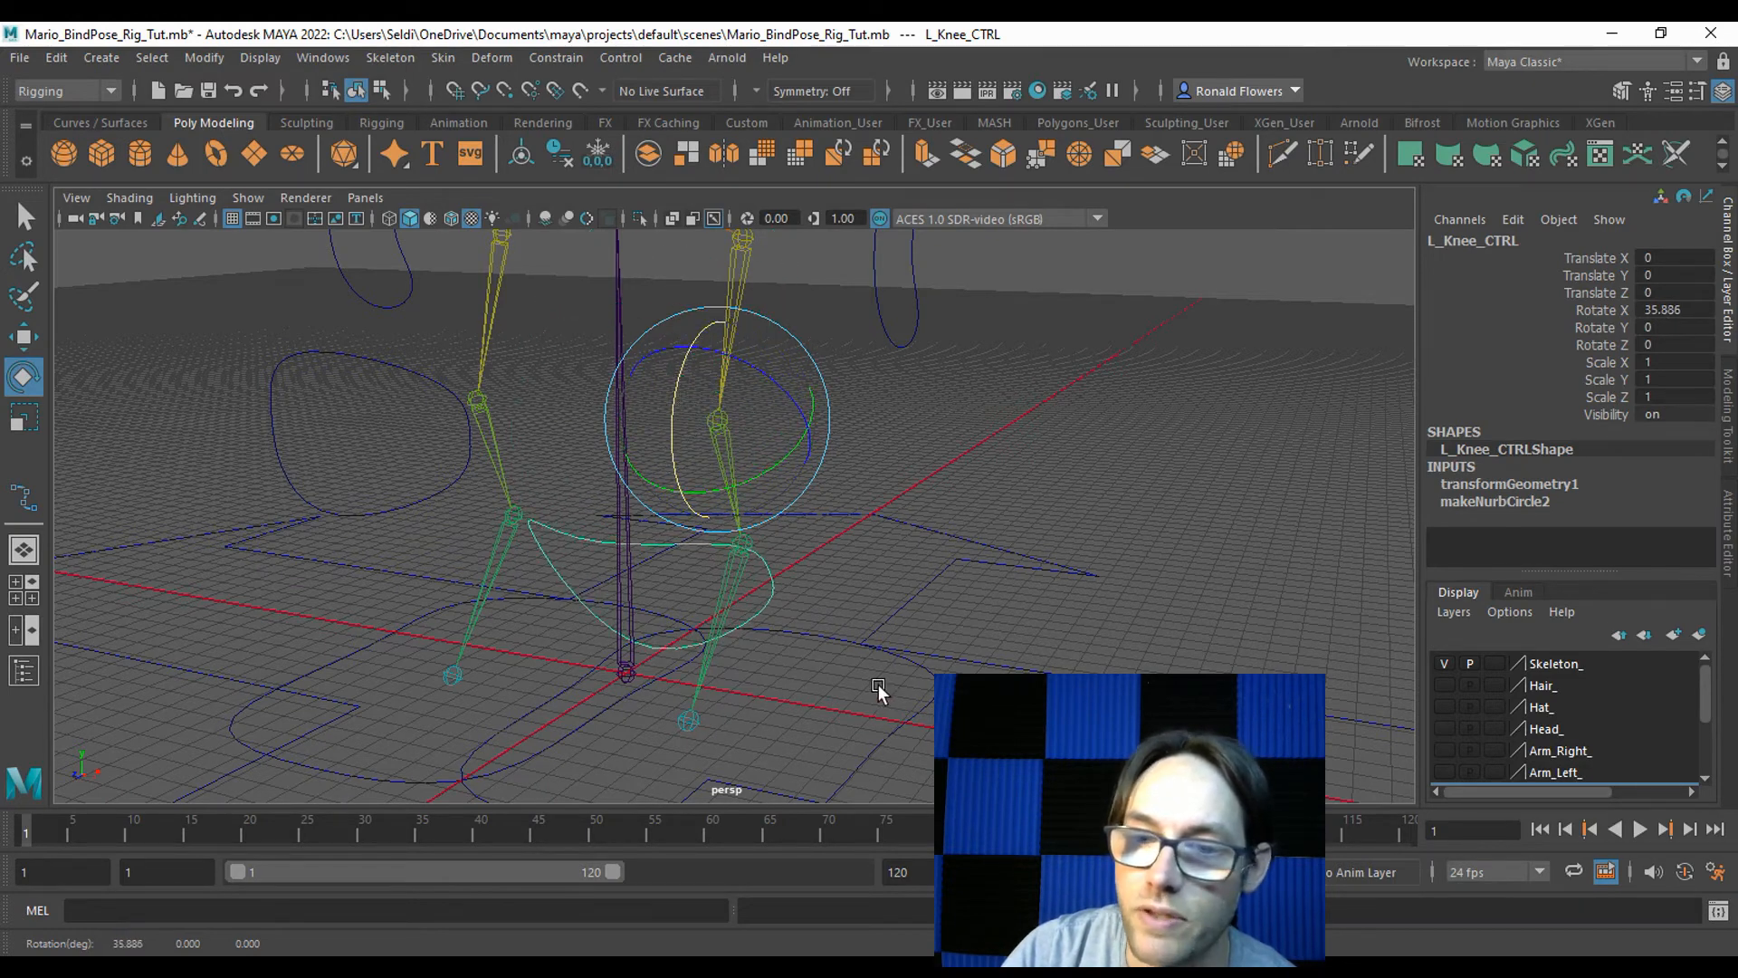
key("ctrl+z")
key("ctrl+z")
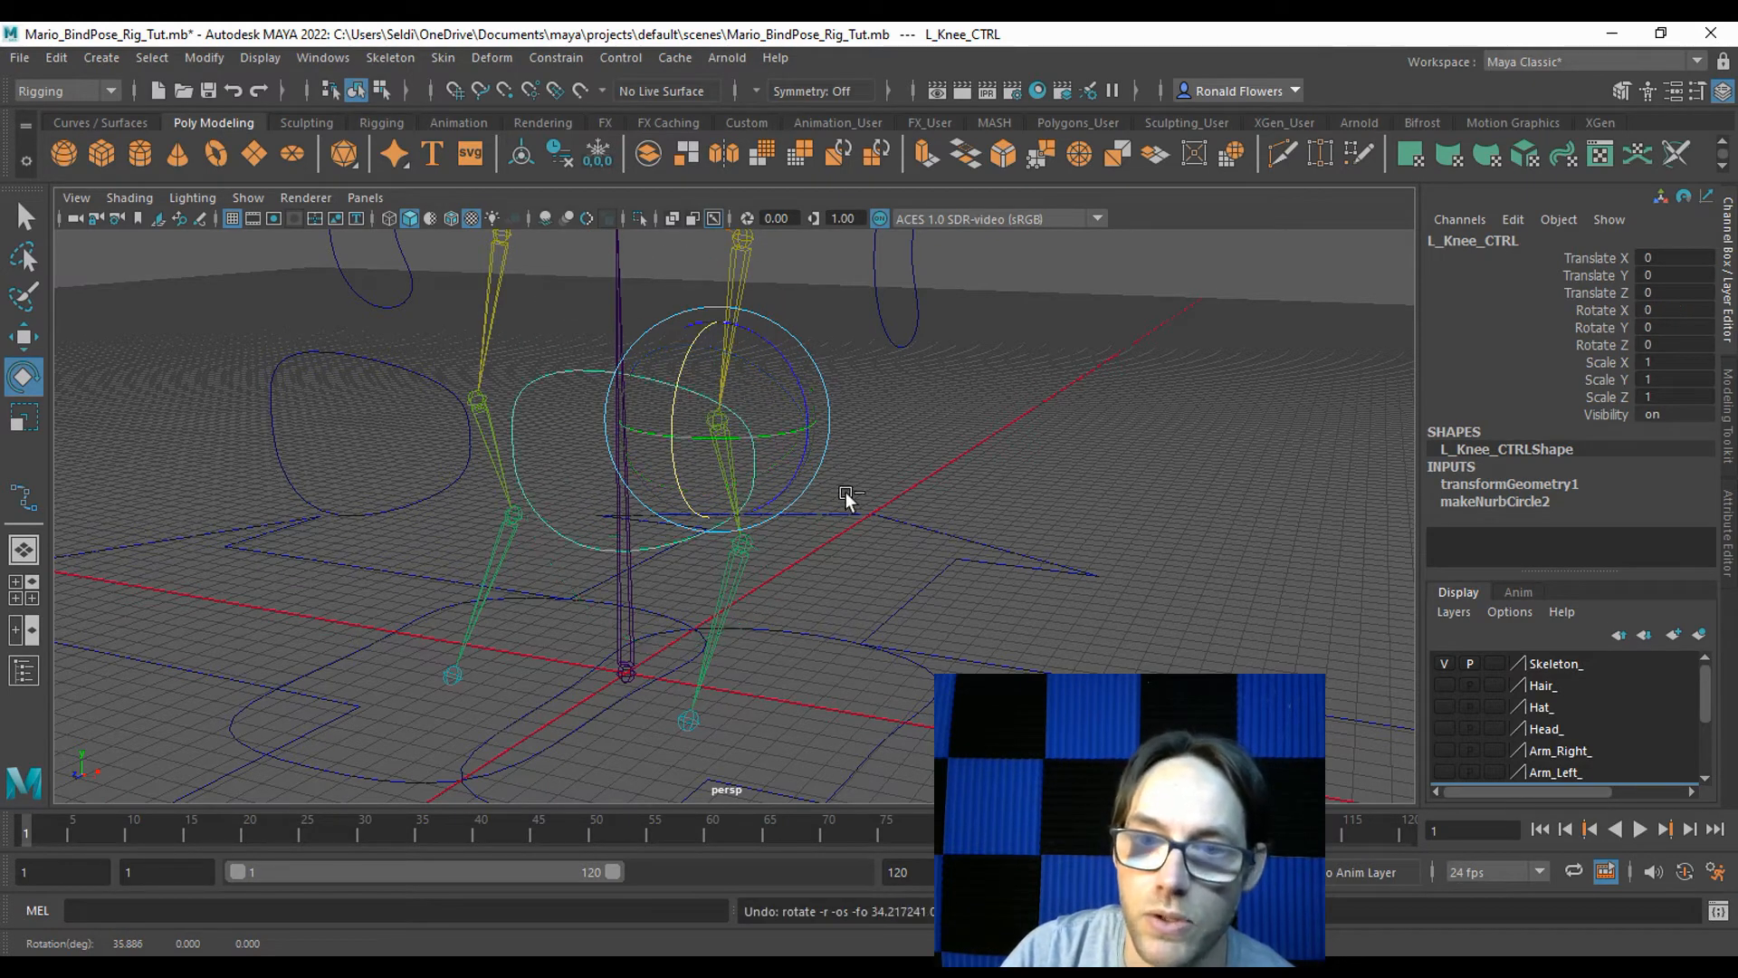
left_click(917, 425)
scroll(970, 513, "down", 3)
scroll(970, 512, "up", 3)
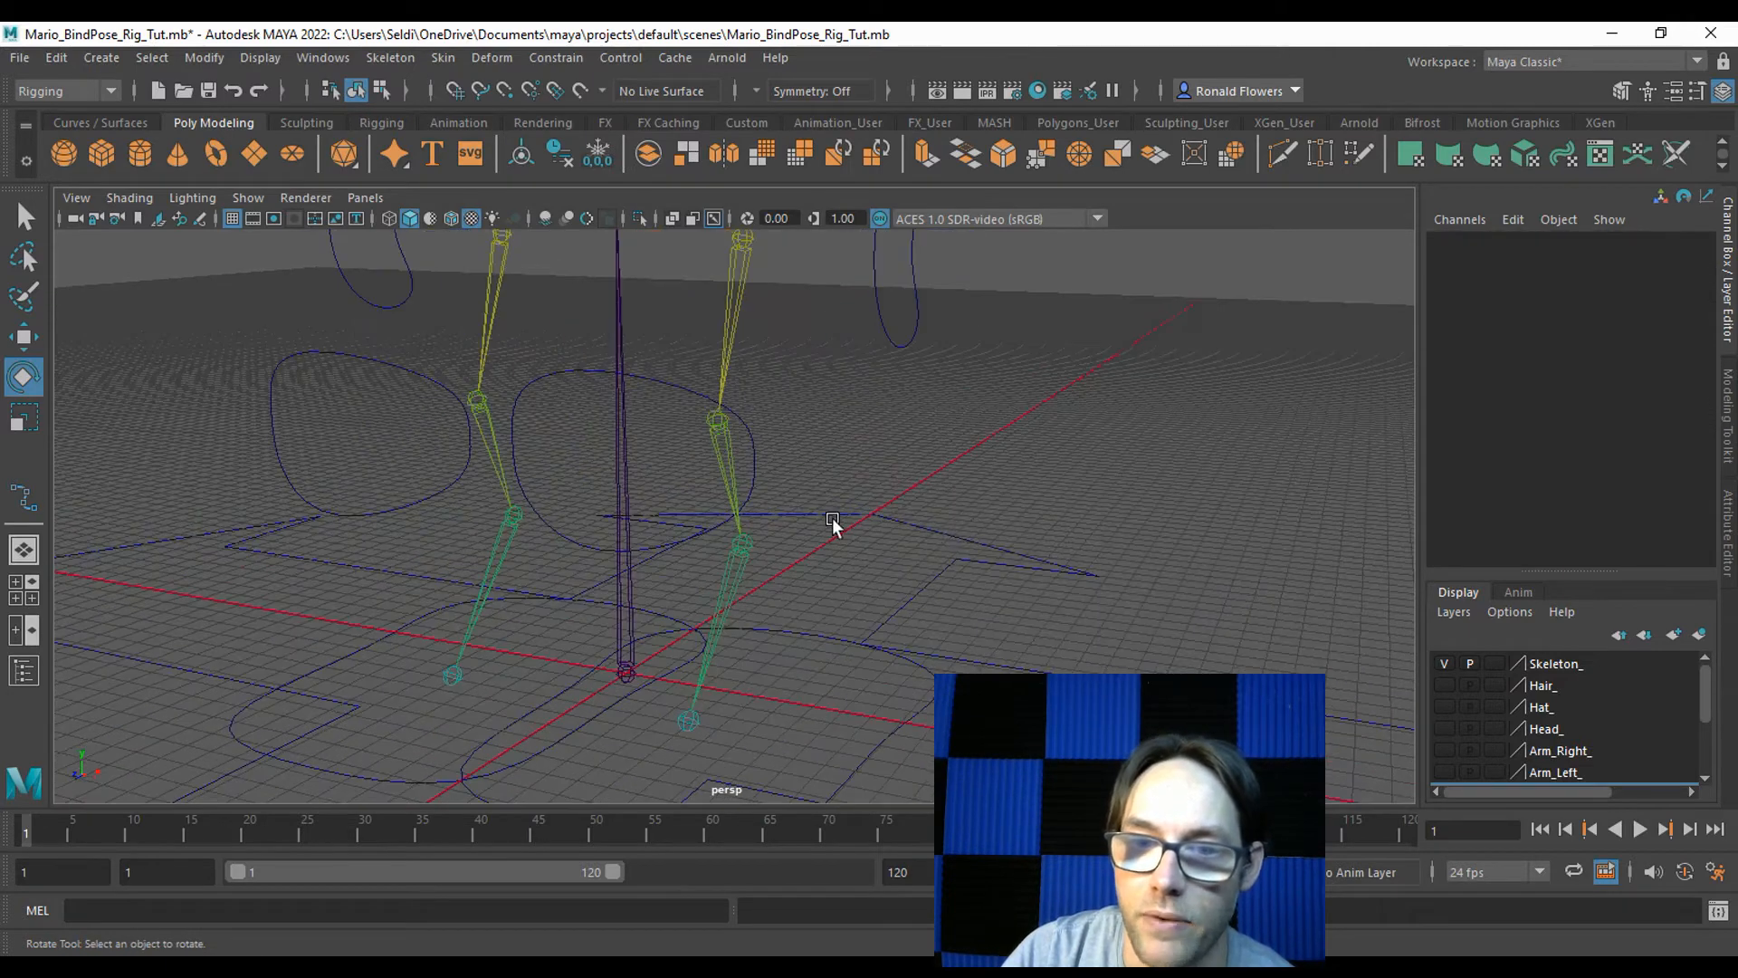
middle_click_drag(830, 524, 846, 441, "alt")
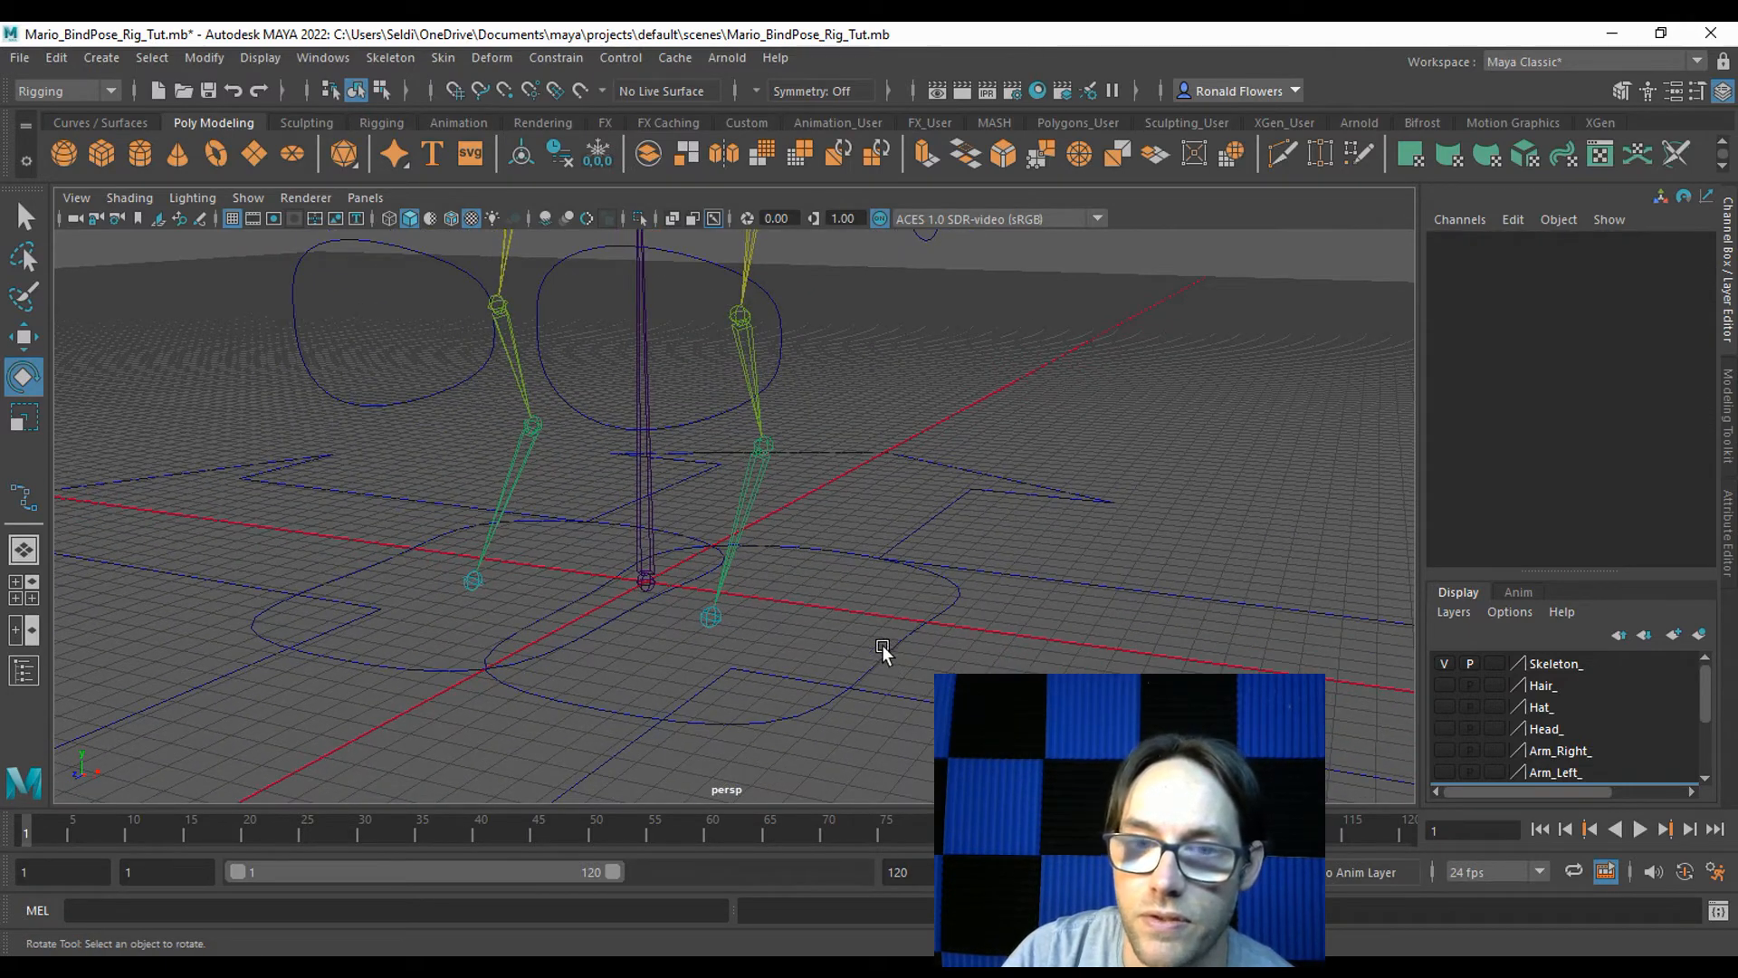
left_click(667, 423)
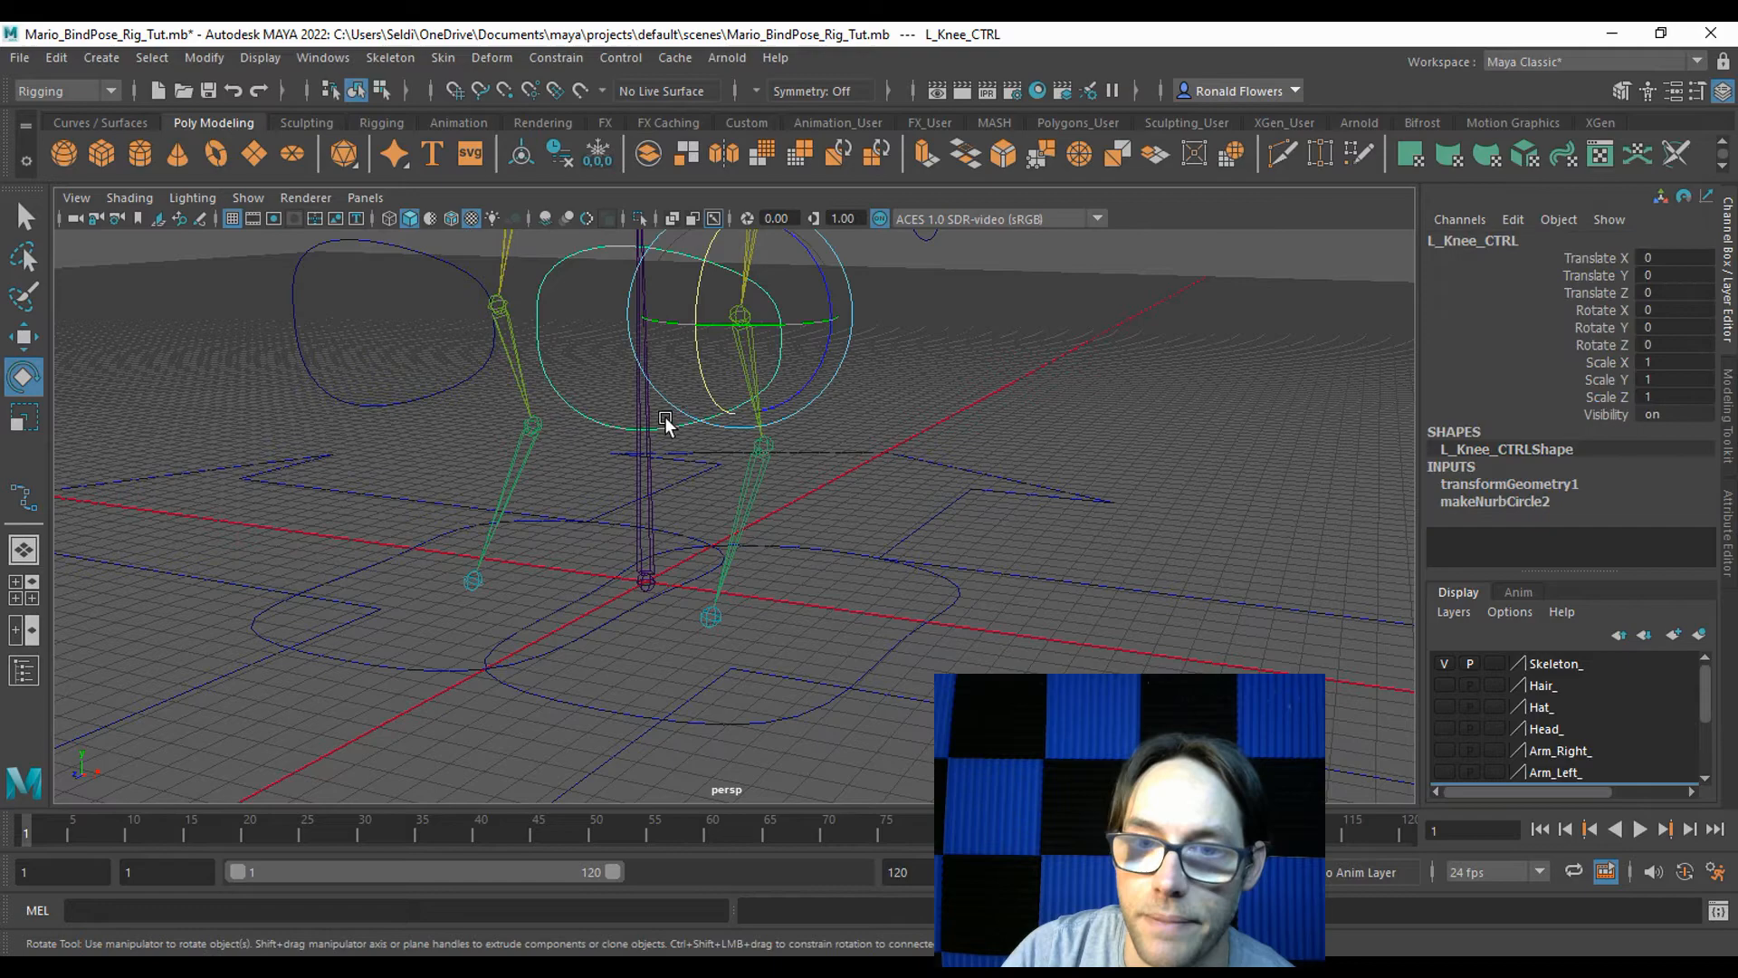
left_click(967, 595)
Parent-constrain the L_Hip joint to the L_Hip_CTRL curve.
left_click_drag(876, 333, 806, 491, "alt")
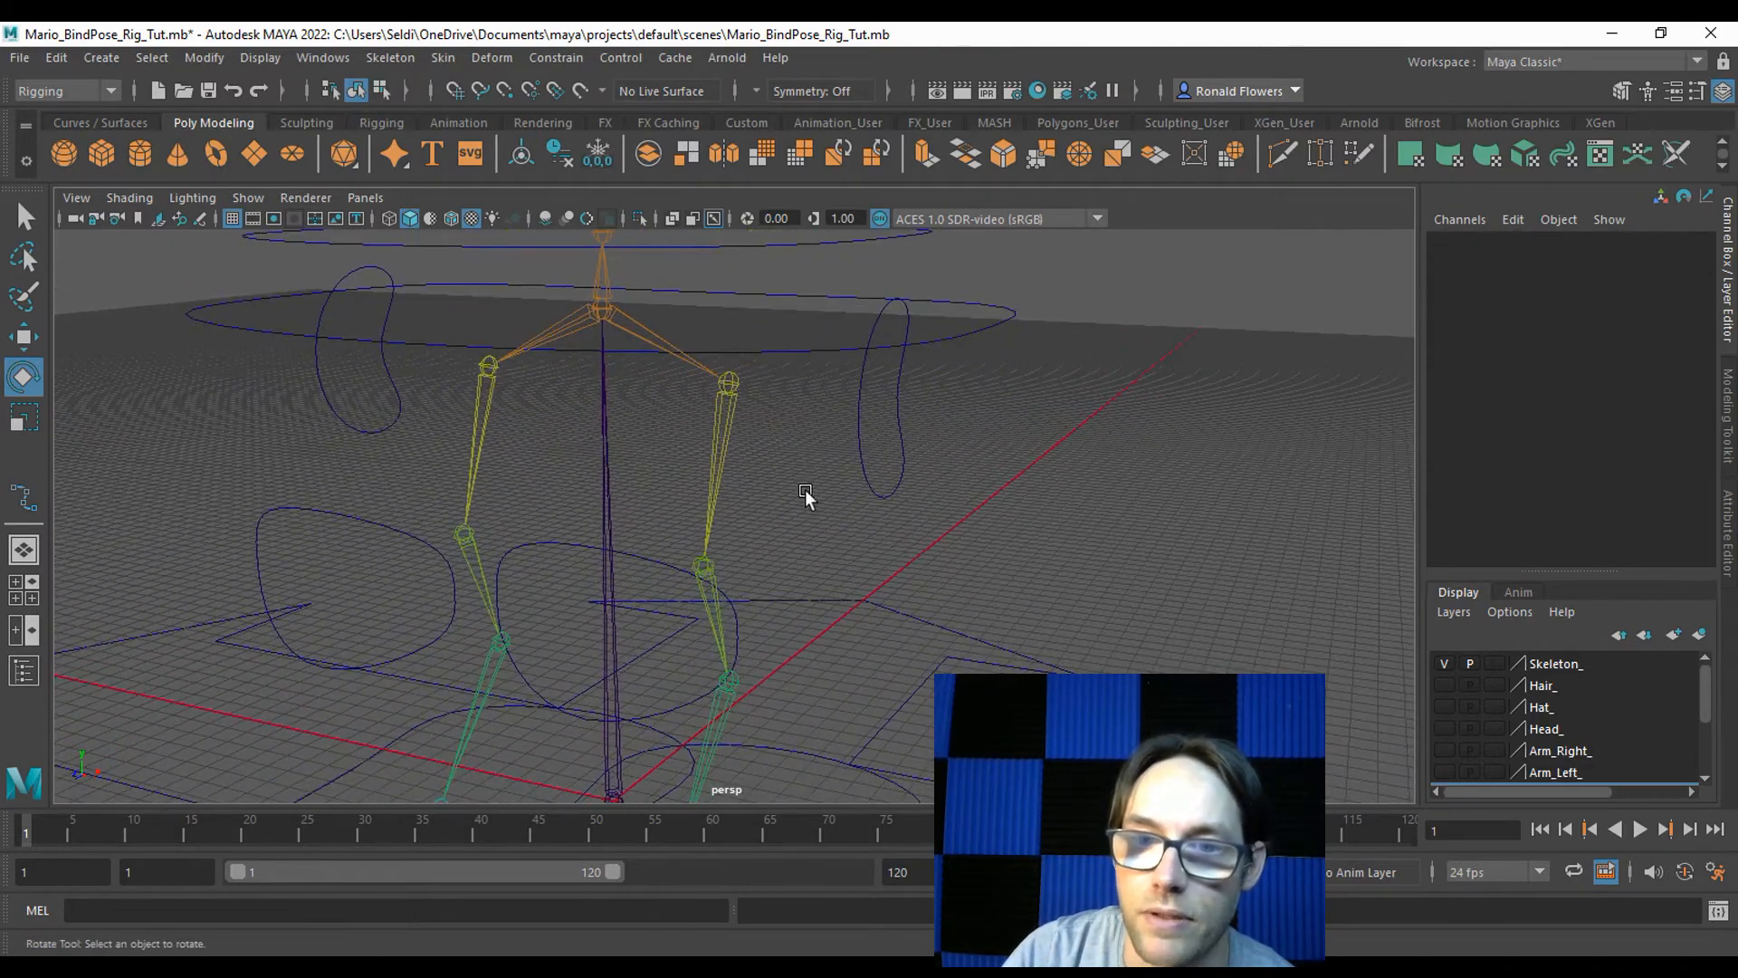
left_click(862, 449)
key("q")
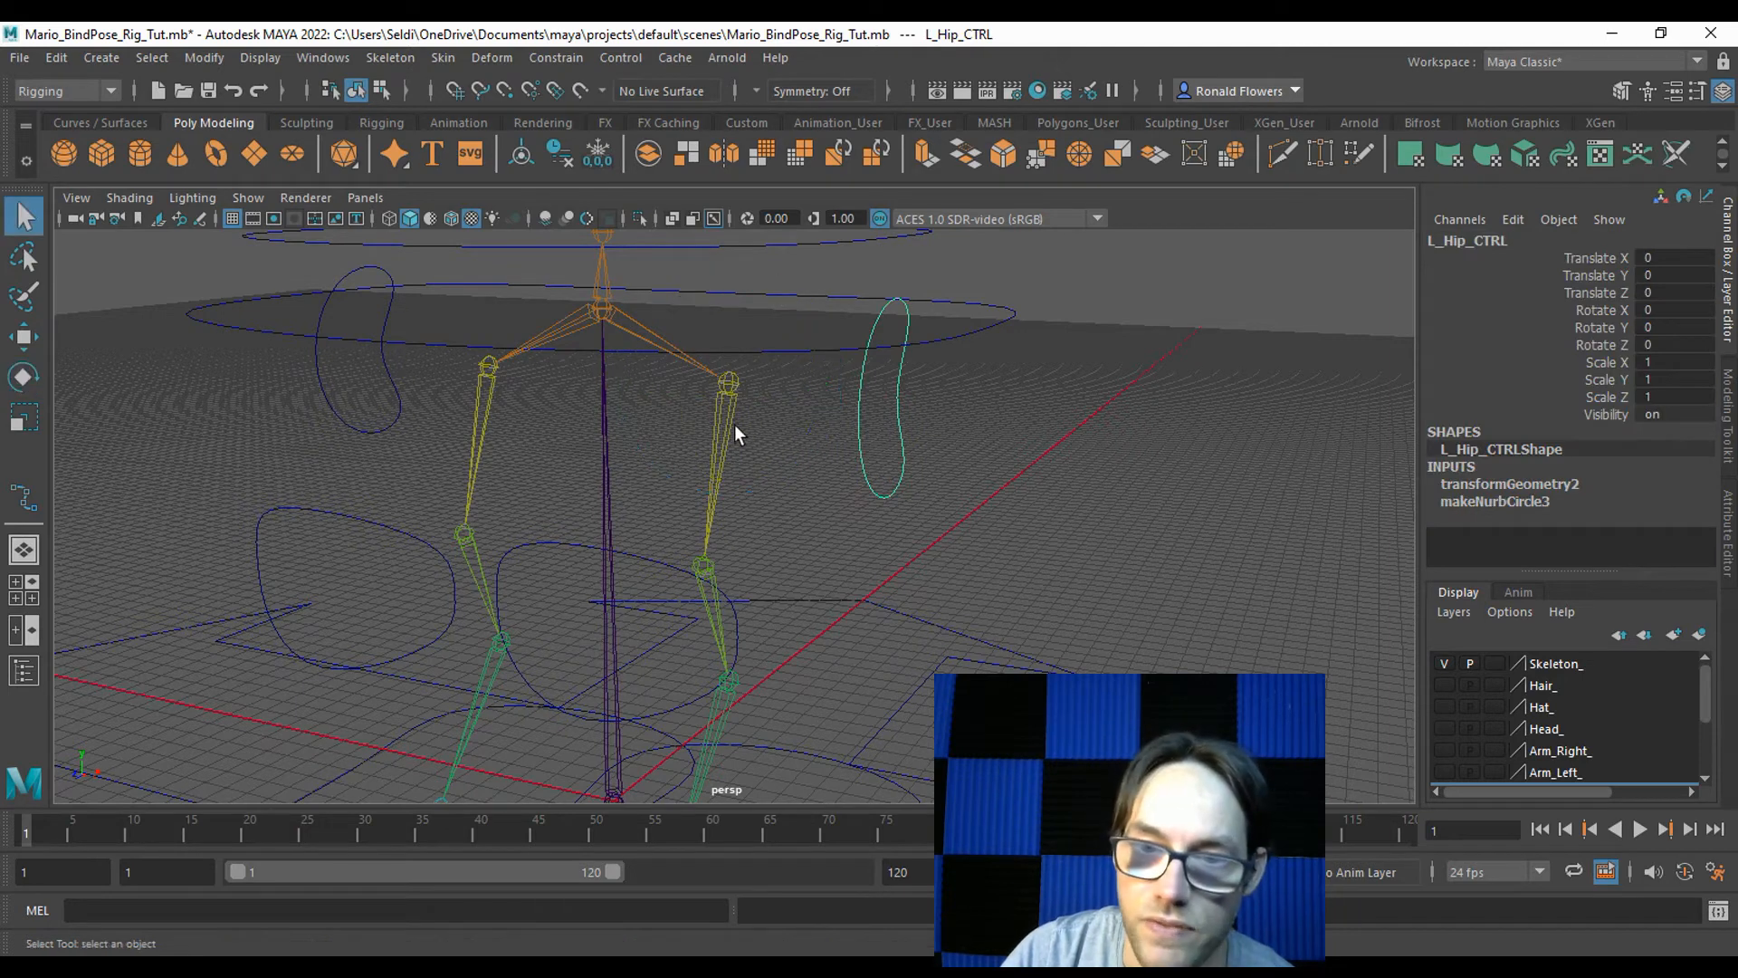
left_click(726, 415)
left_click(561, 58)
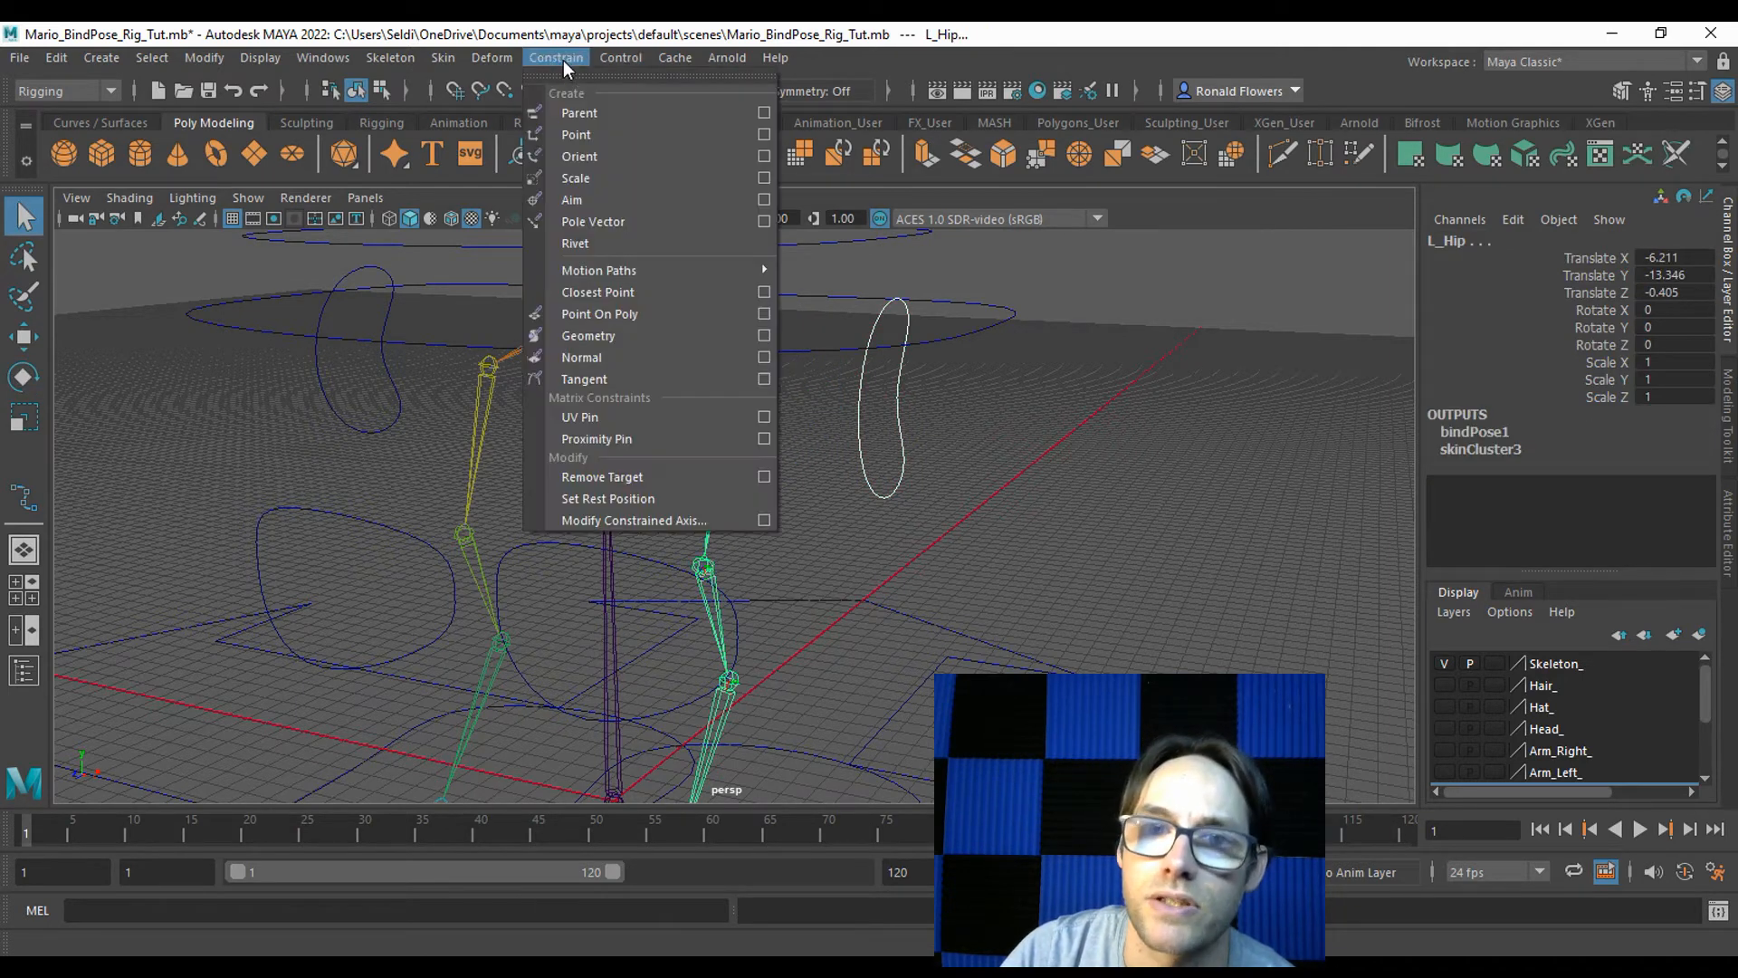
left_click(570, 114)
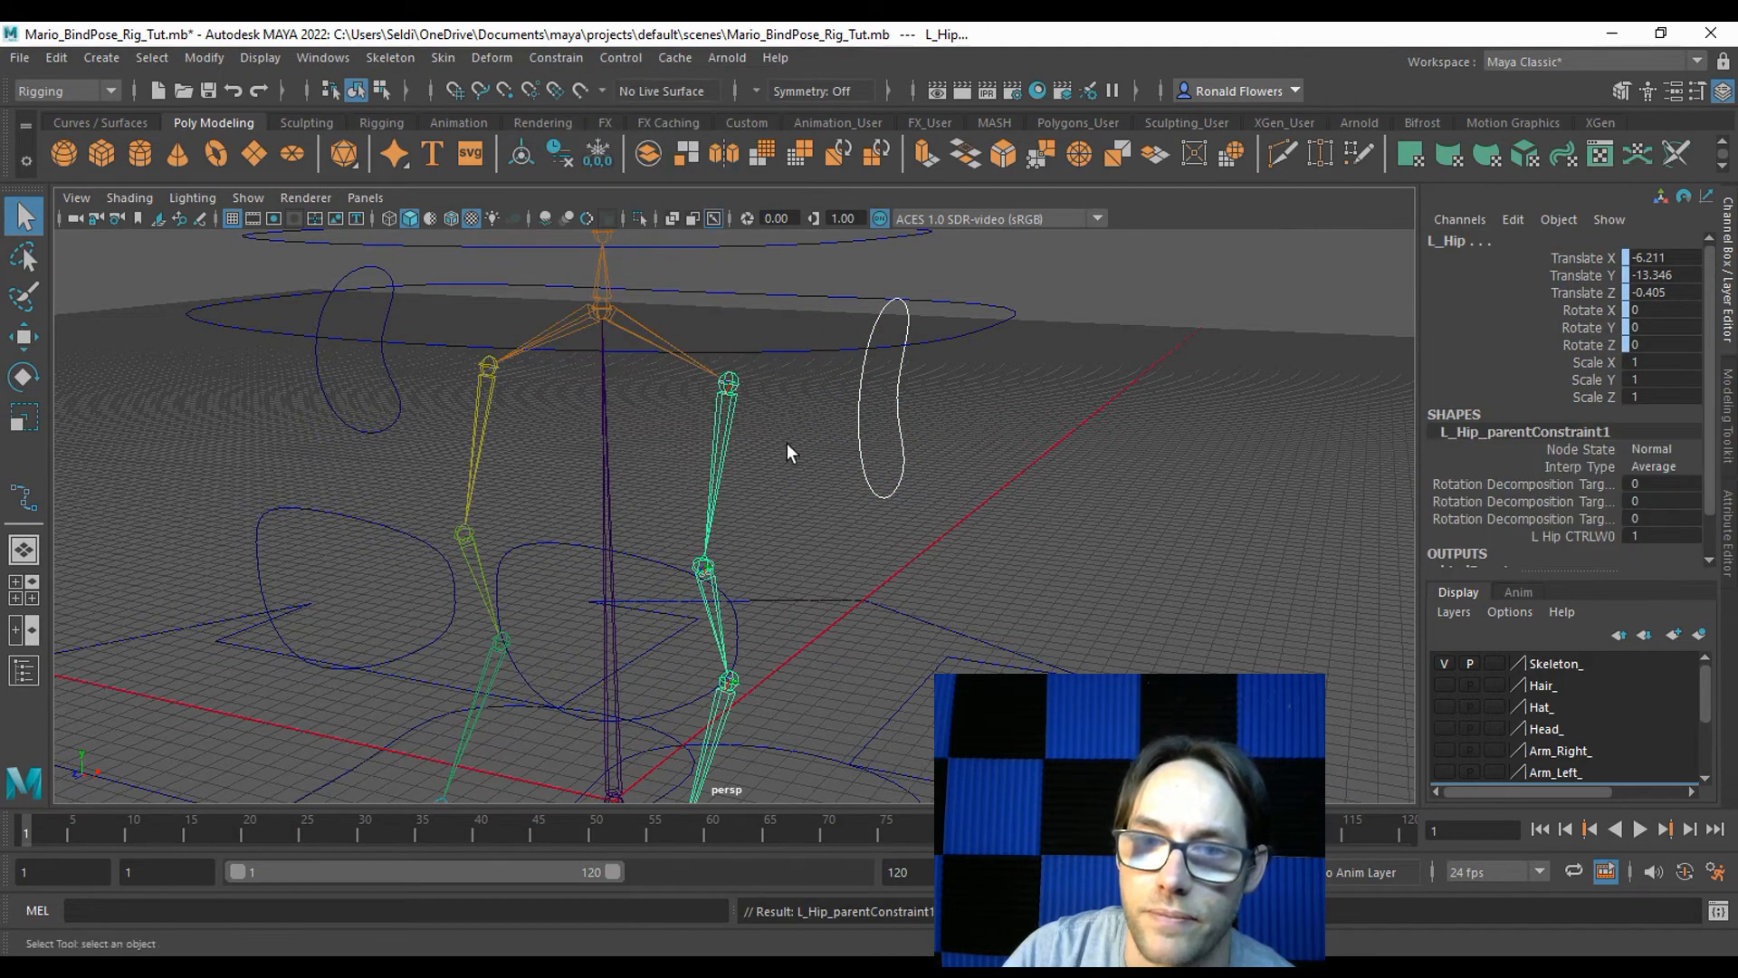
Test the left hip constraint by rotating L_Hip_CTRL about 48 degrees in X, undo the rotation and deselect the control.
left_click(807, 496)
scroll(836, 509, "down", 2)
middle_click_drag(821, 534, 817, 386, "alt")
mouse_move(789, 440)
left_mouse_down("alt")
mouse_move(773, 462)
mouse_move(670, 463)
mouse_move(783, 466)
left_mouse_up("alt")
middle_click_drag(780, 302, 791, 384, "alt")
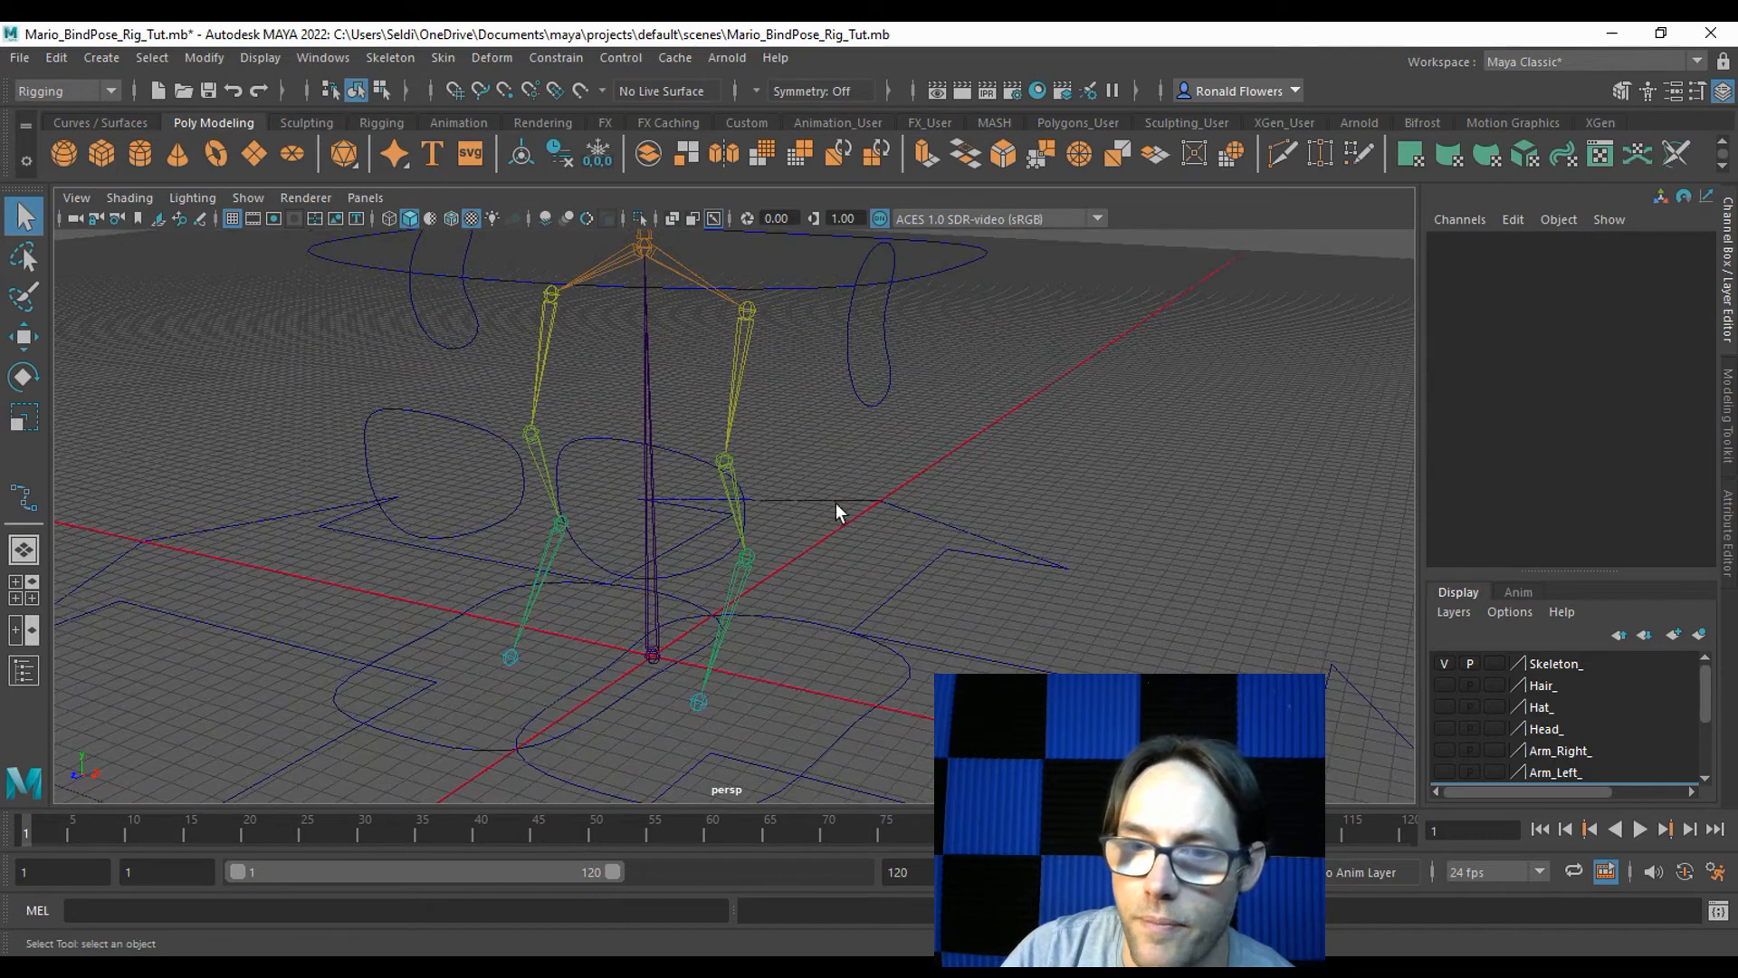
left_click(845, 356)
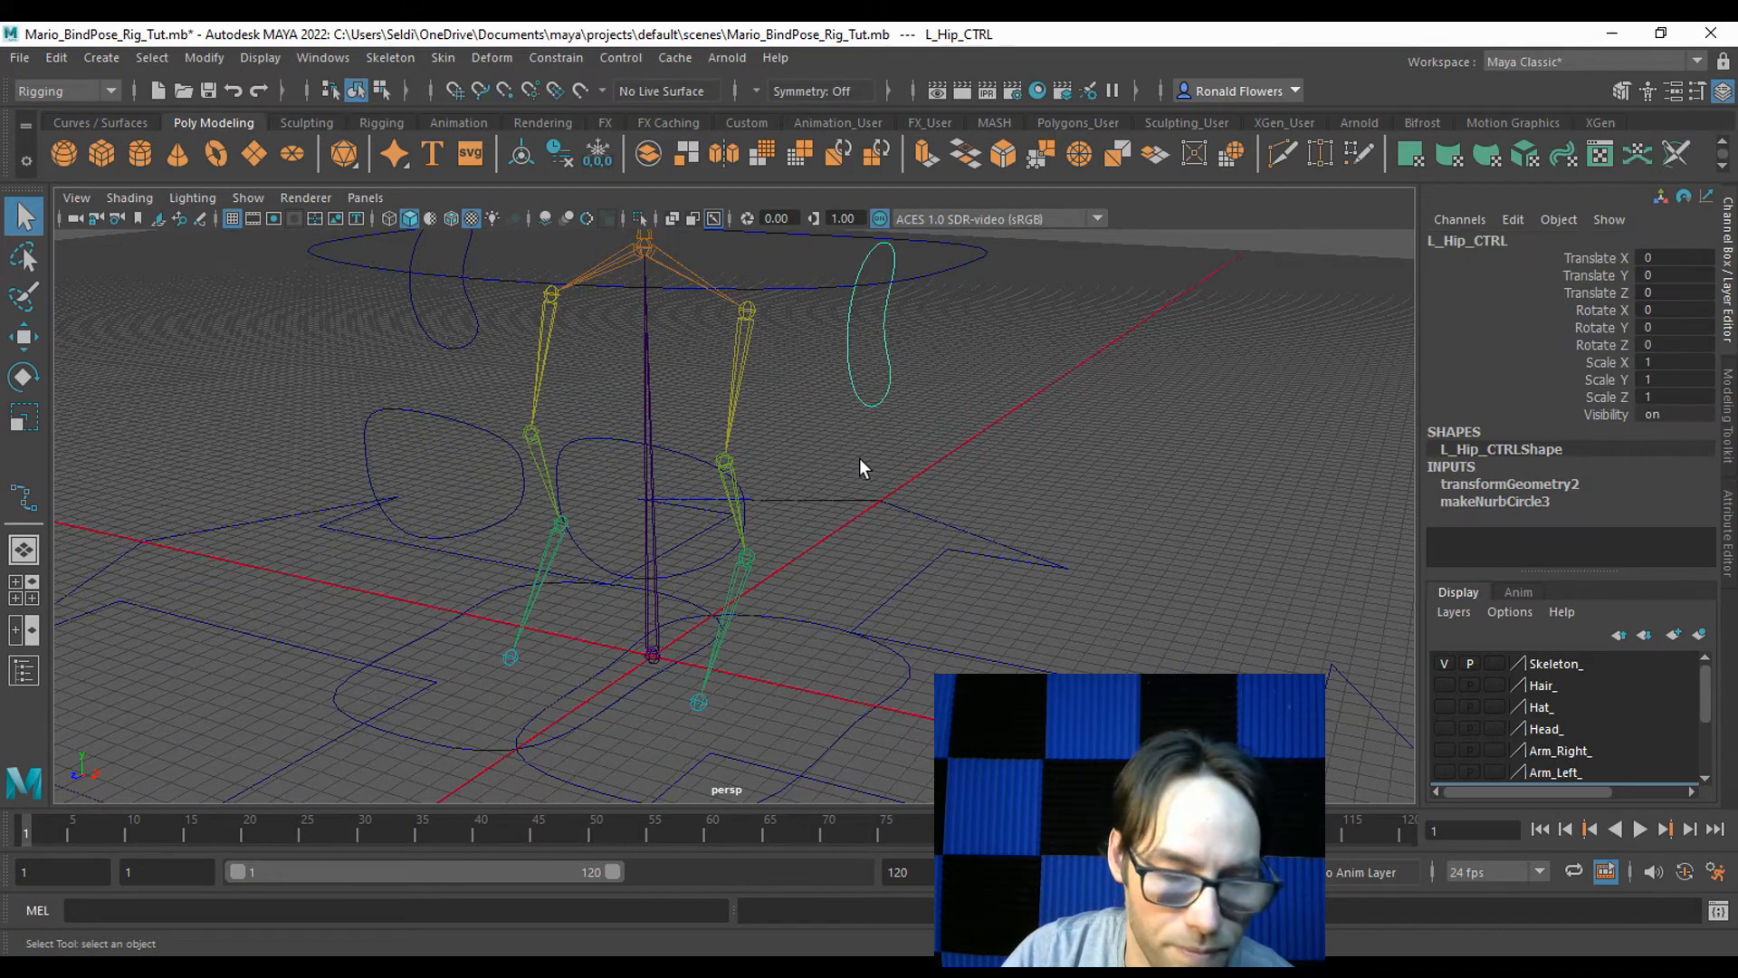
key("e")
left_click_drag(760, 368, 718, 453)
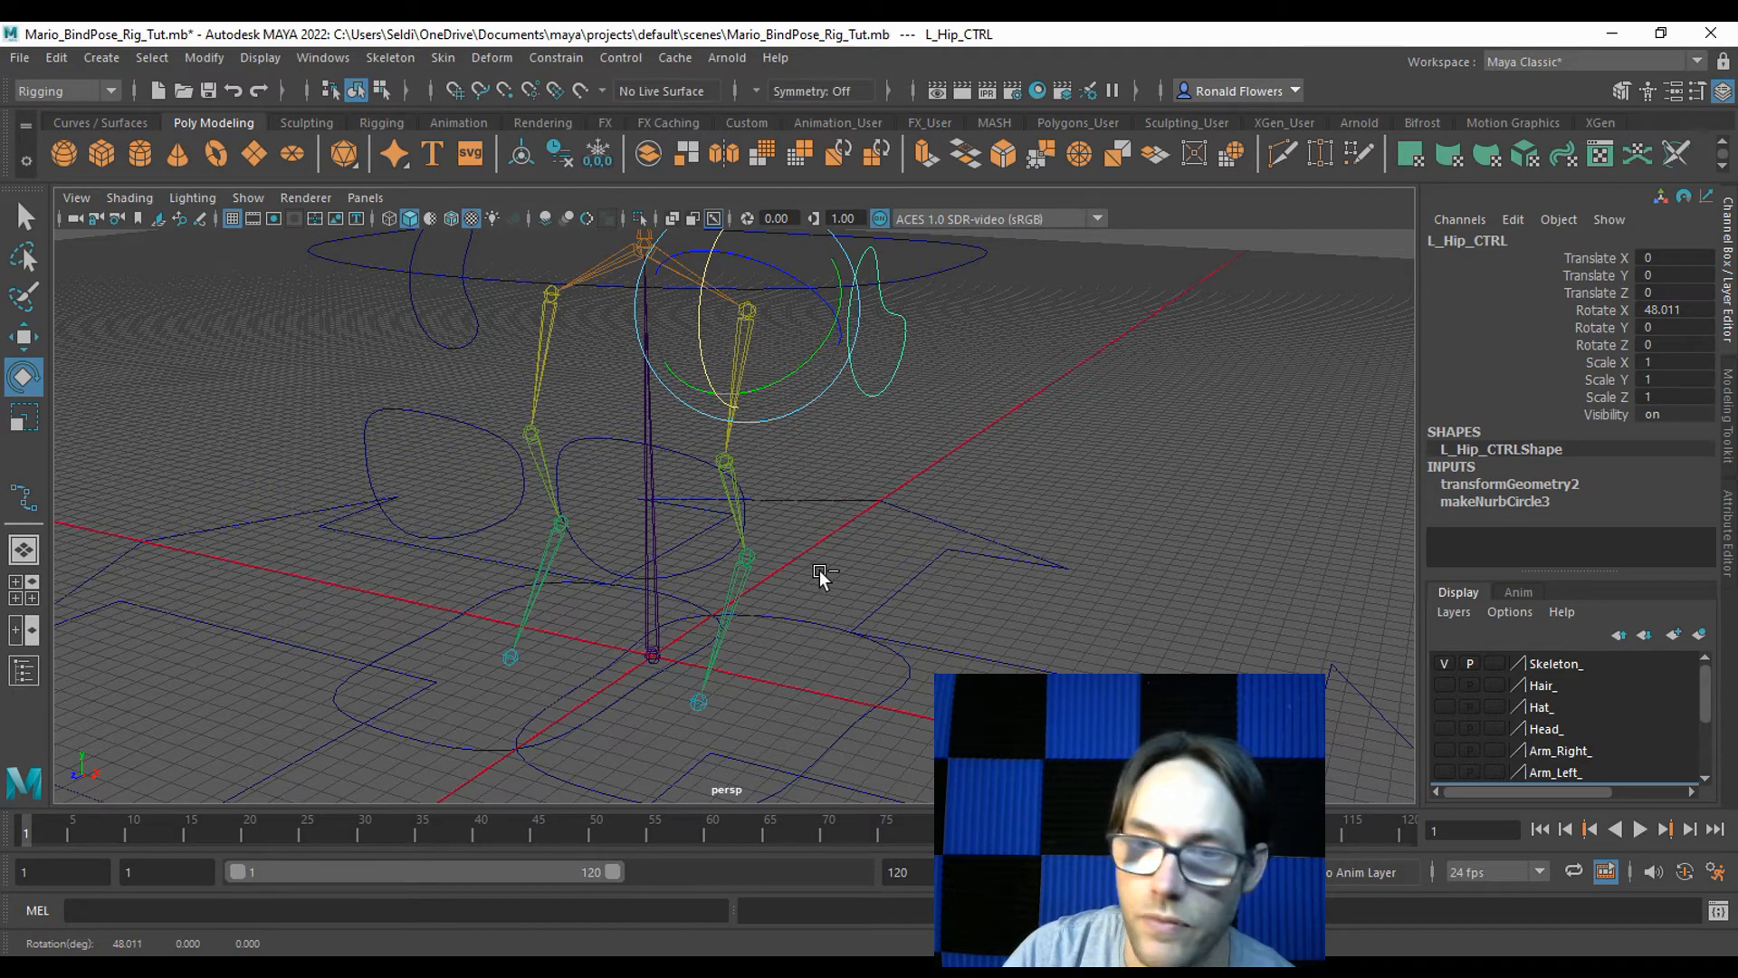
left_click(910, 447)
key("q")
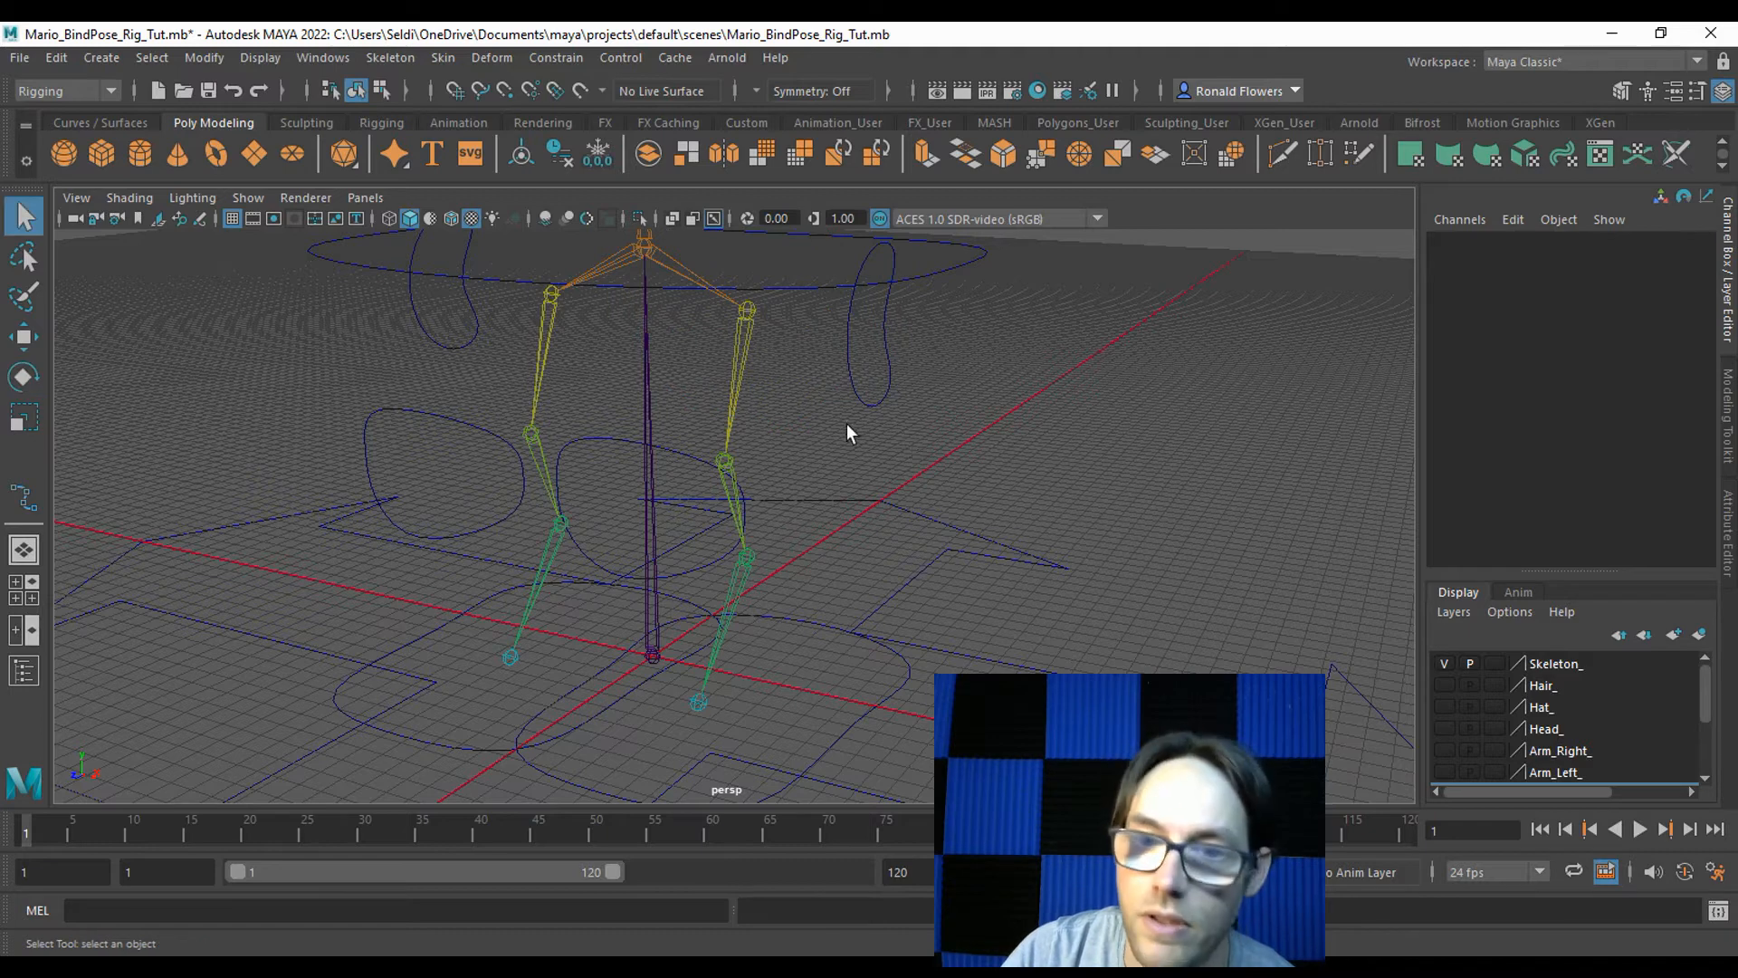
Parent the L_Foot_CTRL curve under the L_Knee_CTRL curve.
left_click(853, 721)
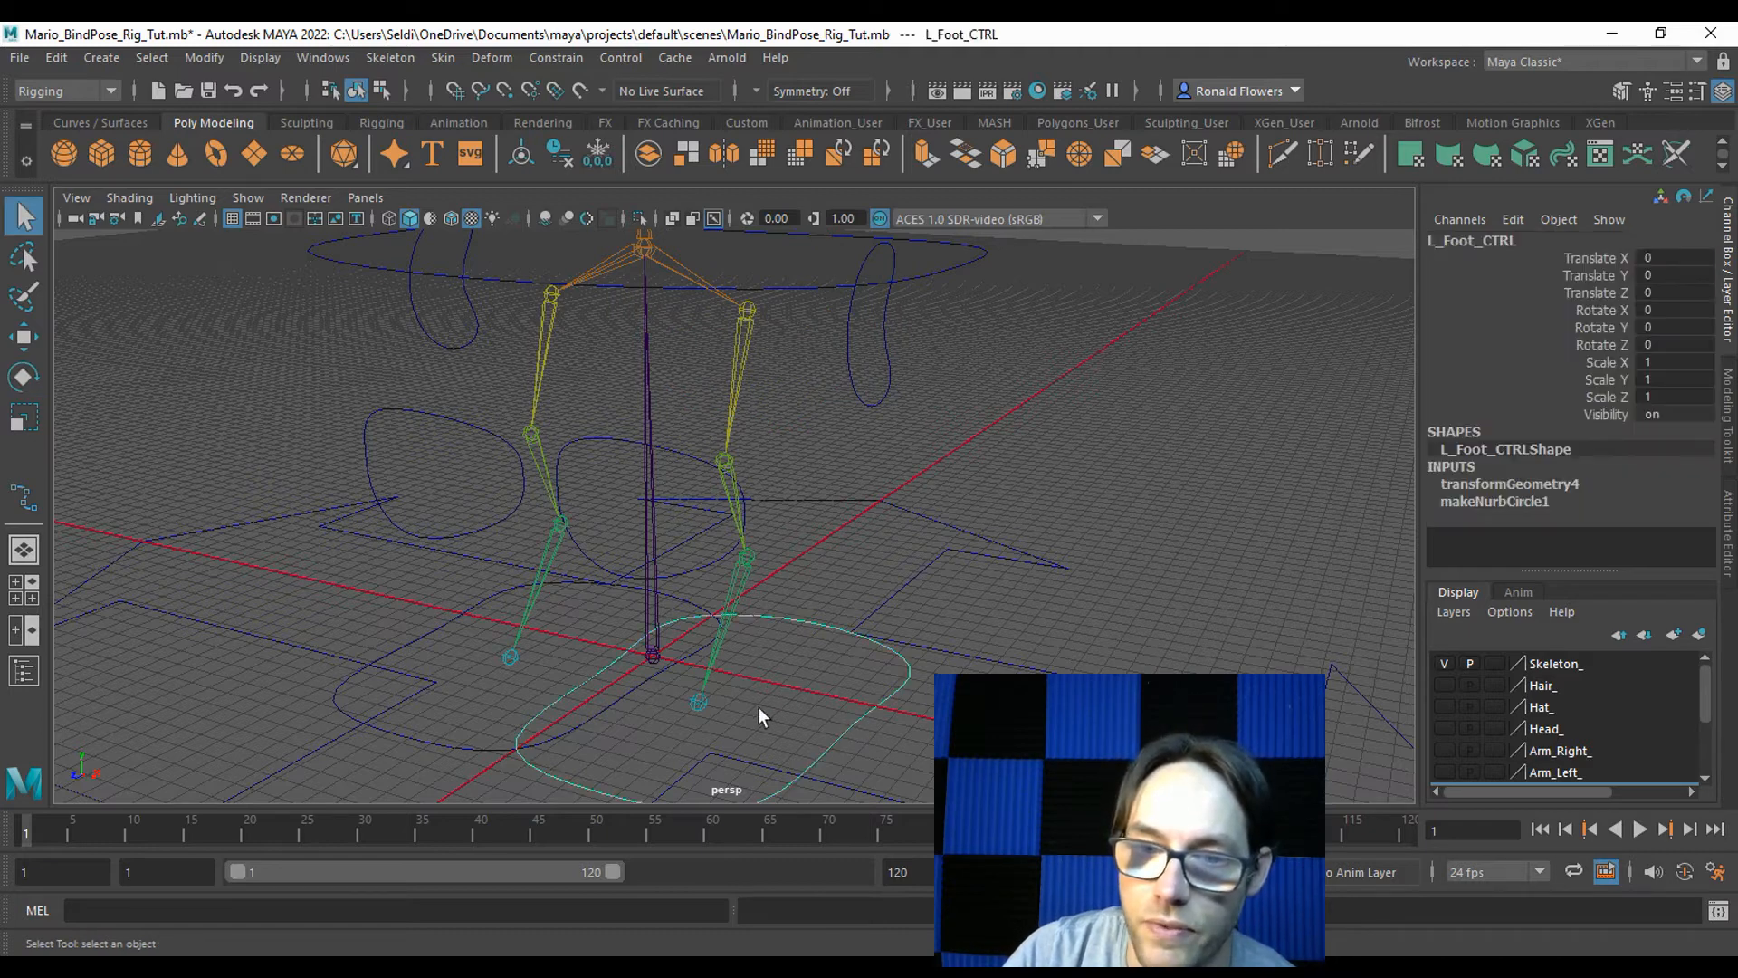
left_click(661, 445, "shift")
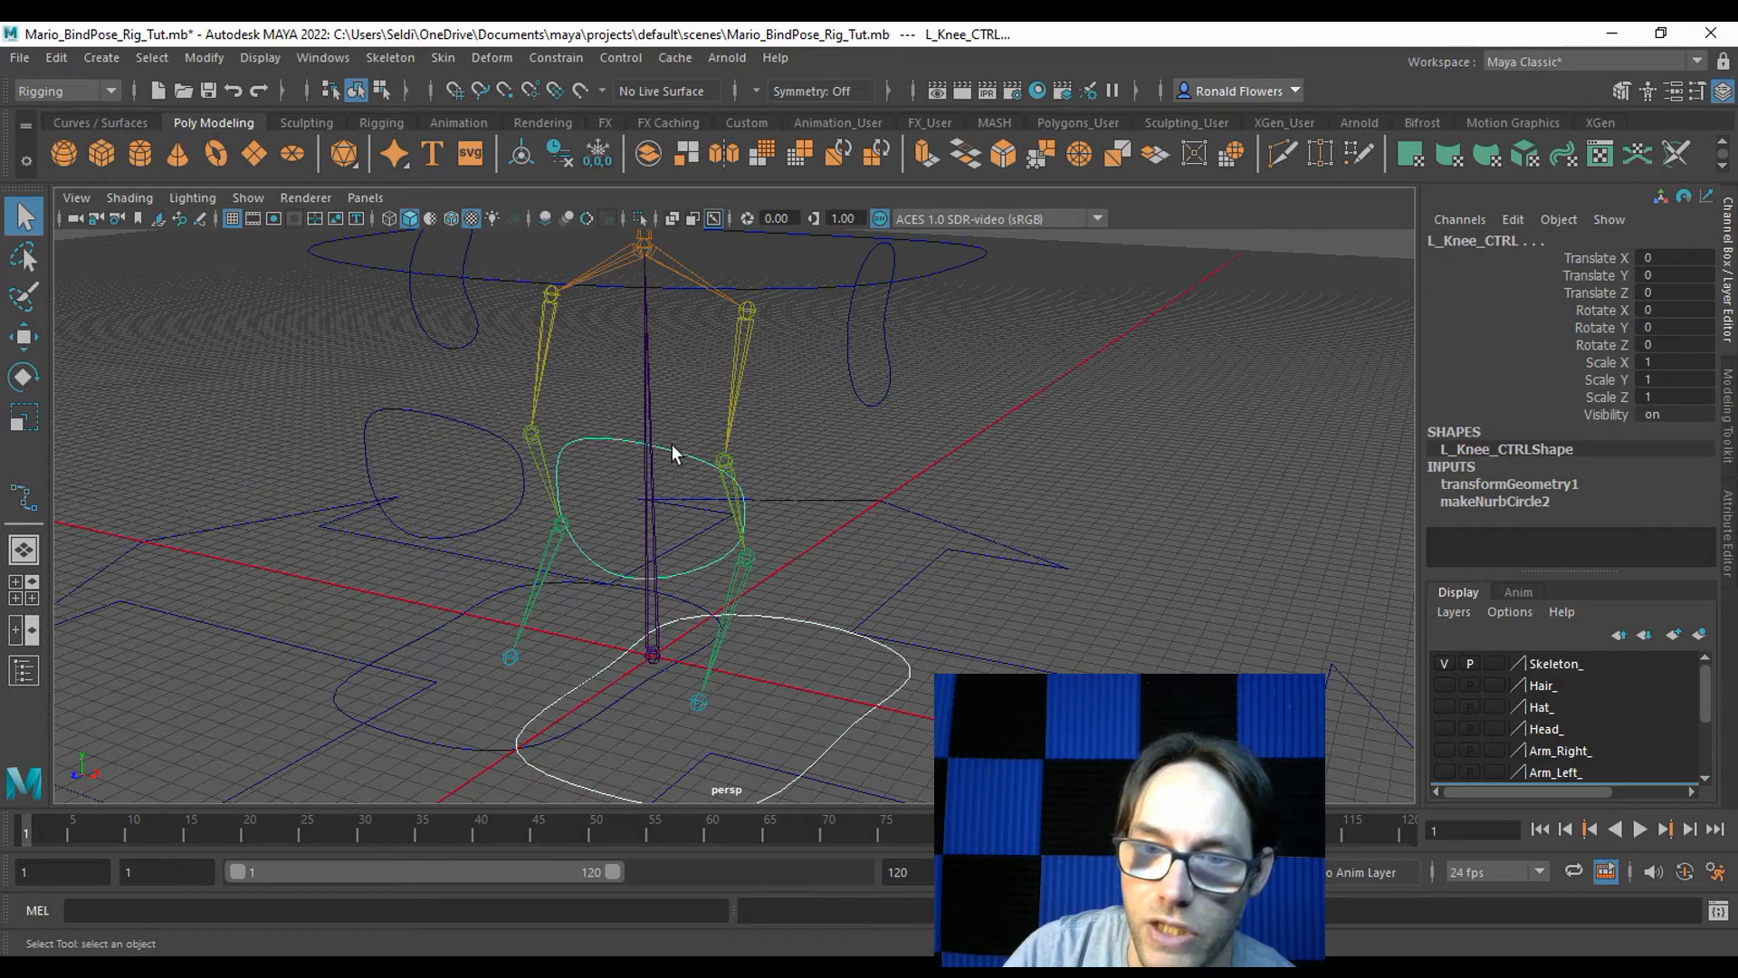
key("p")
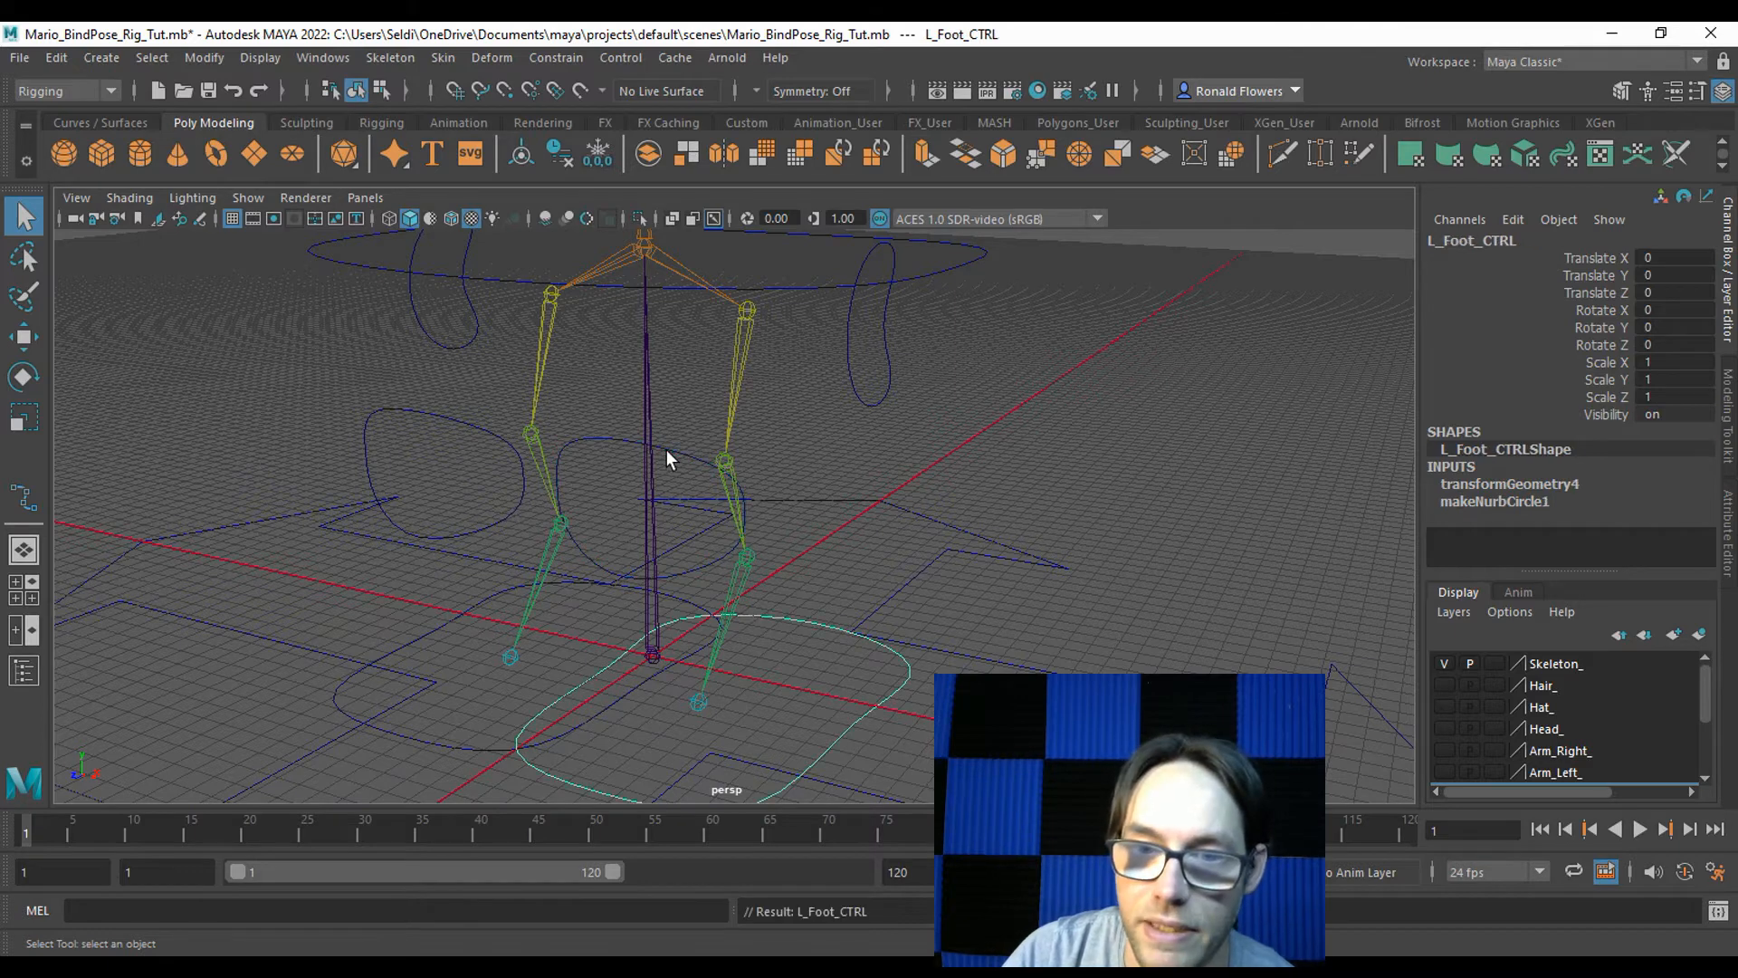
Test the foot-to-knee control hierarchy by rotating L_Knee_CTRL about 40 degrees and L_Foot_CTRL about 69 degrees in X.
left_click(673, 447)
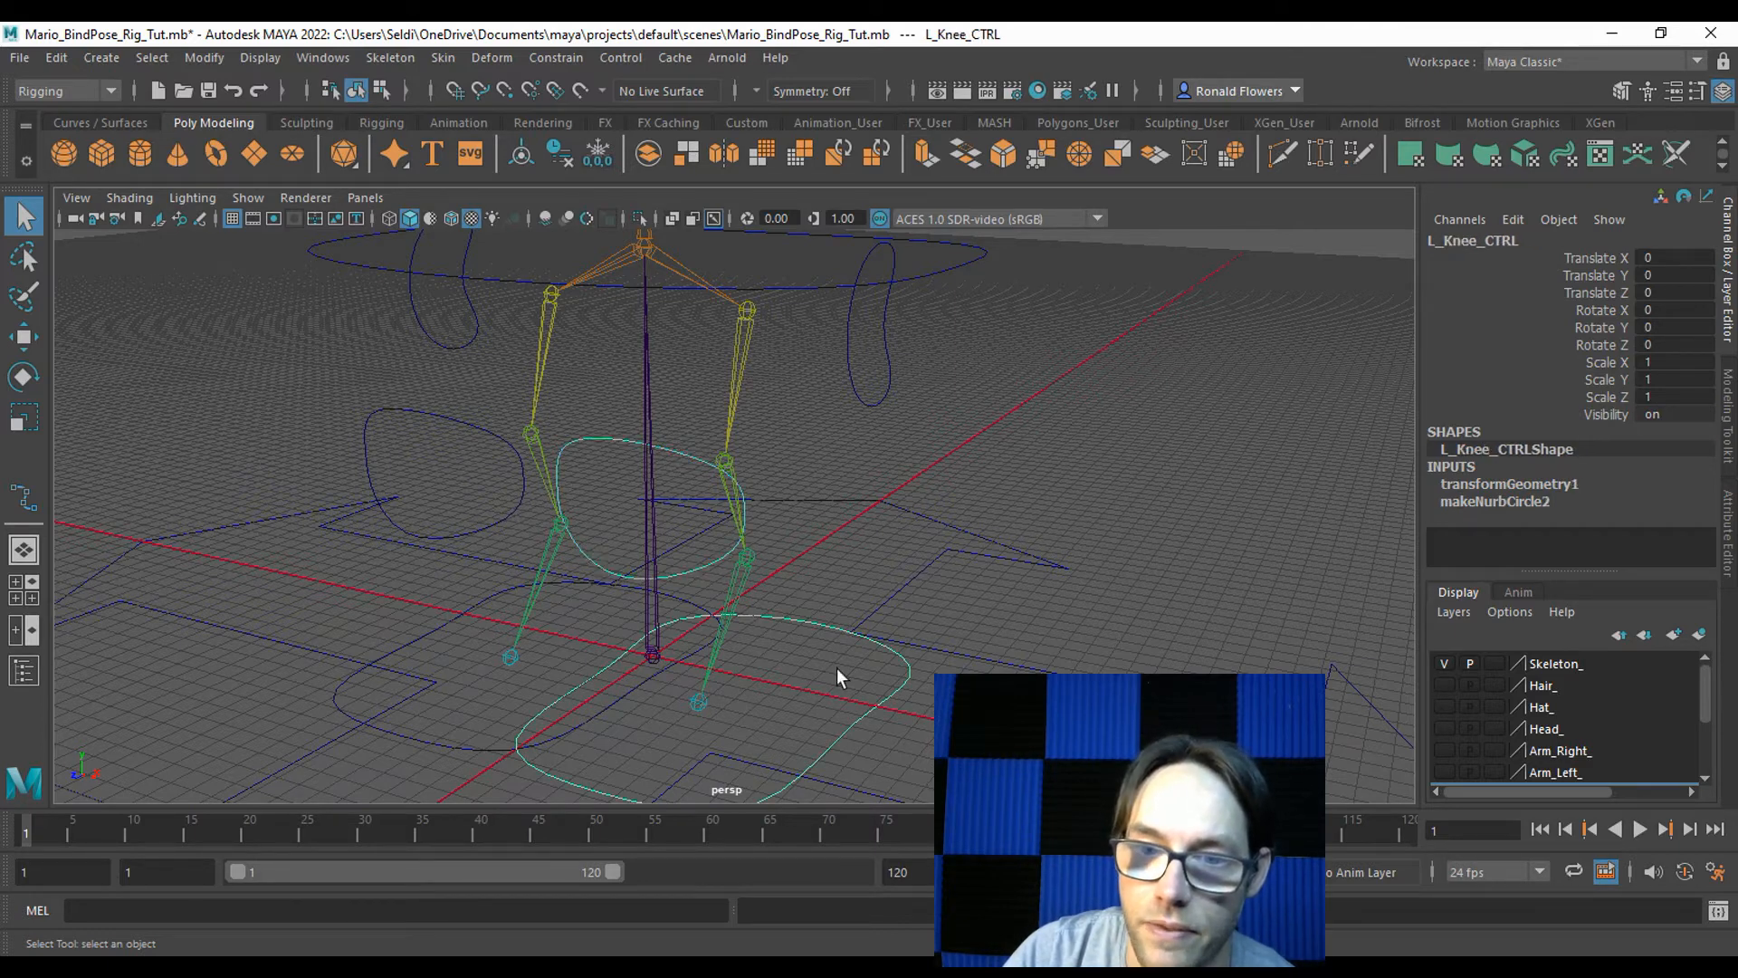
left_click(855, 720)
left_click(681, 454)
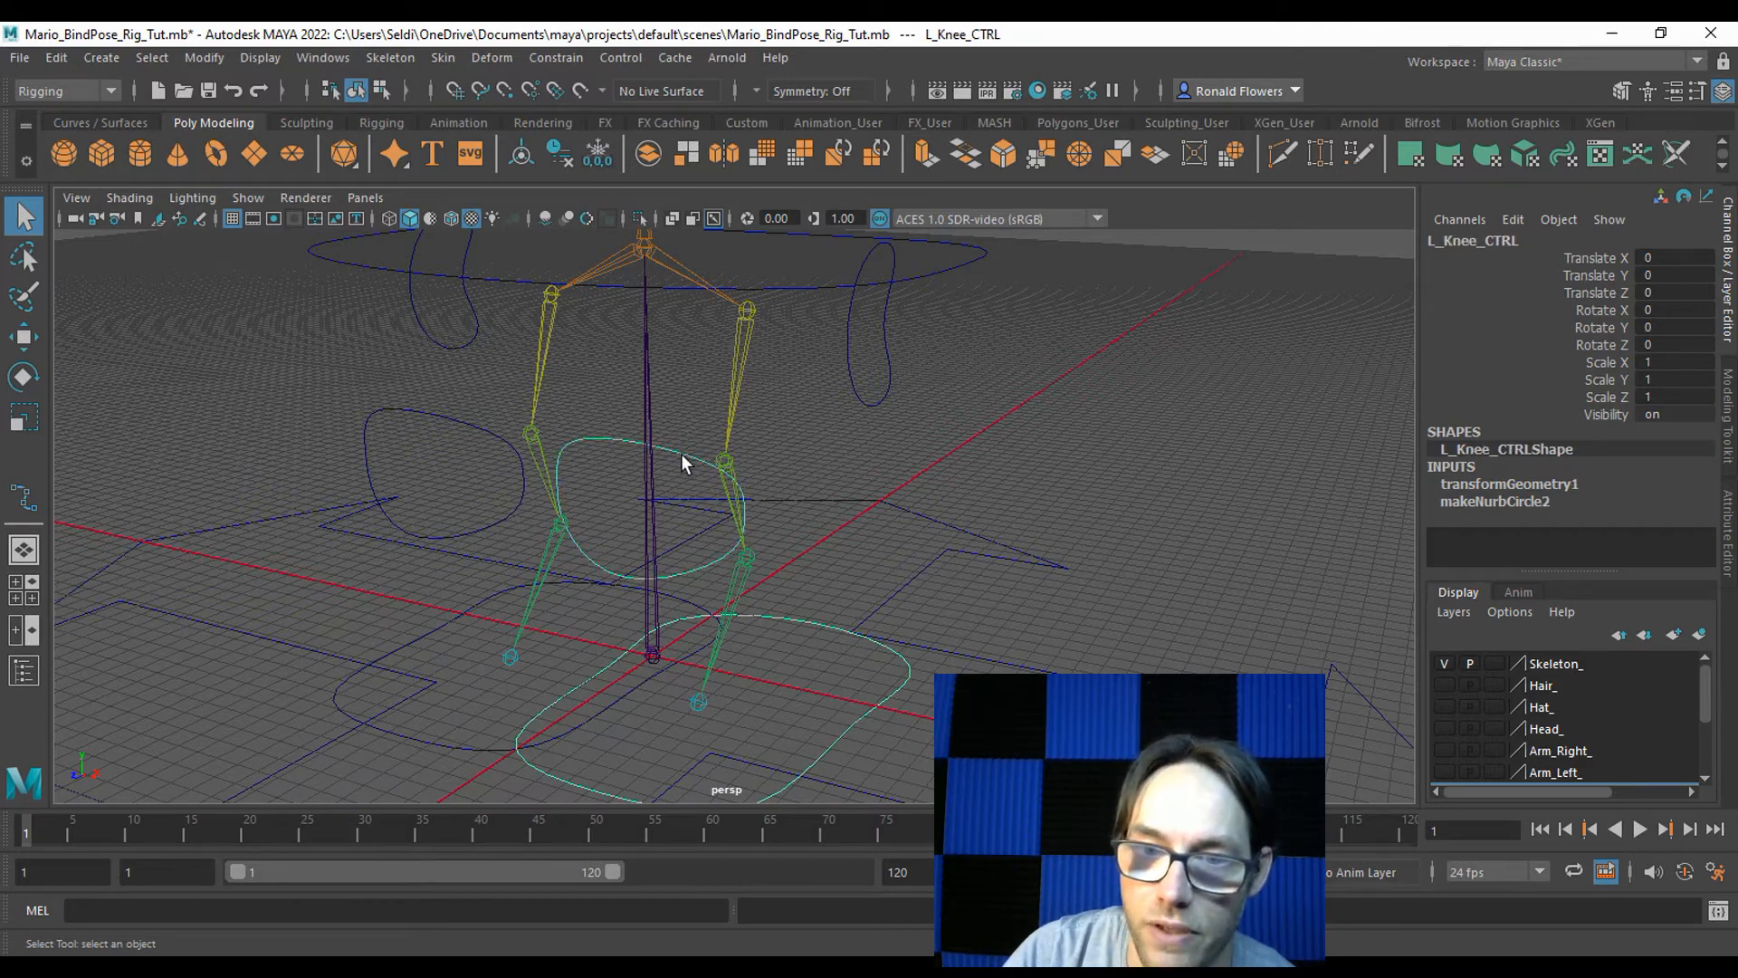
key("e")
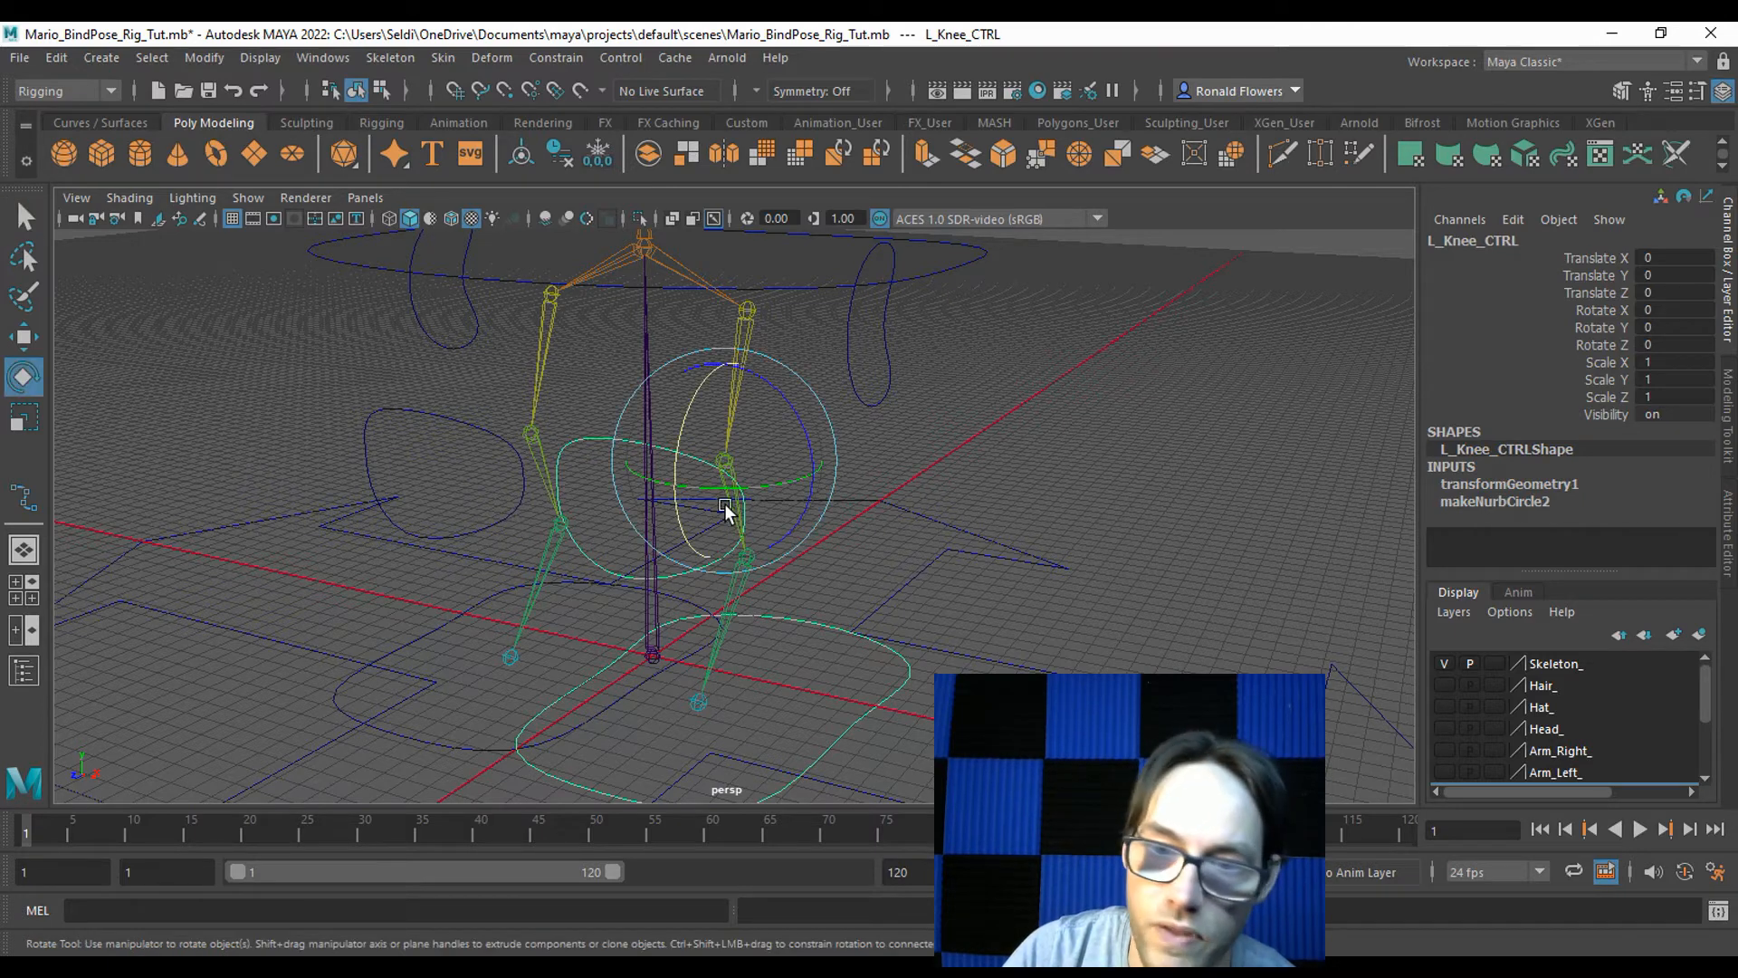
left_click_drag(687, 415, 670, 496)
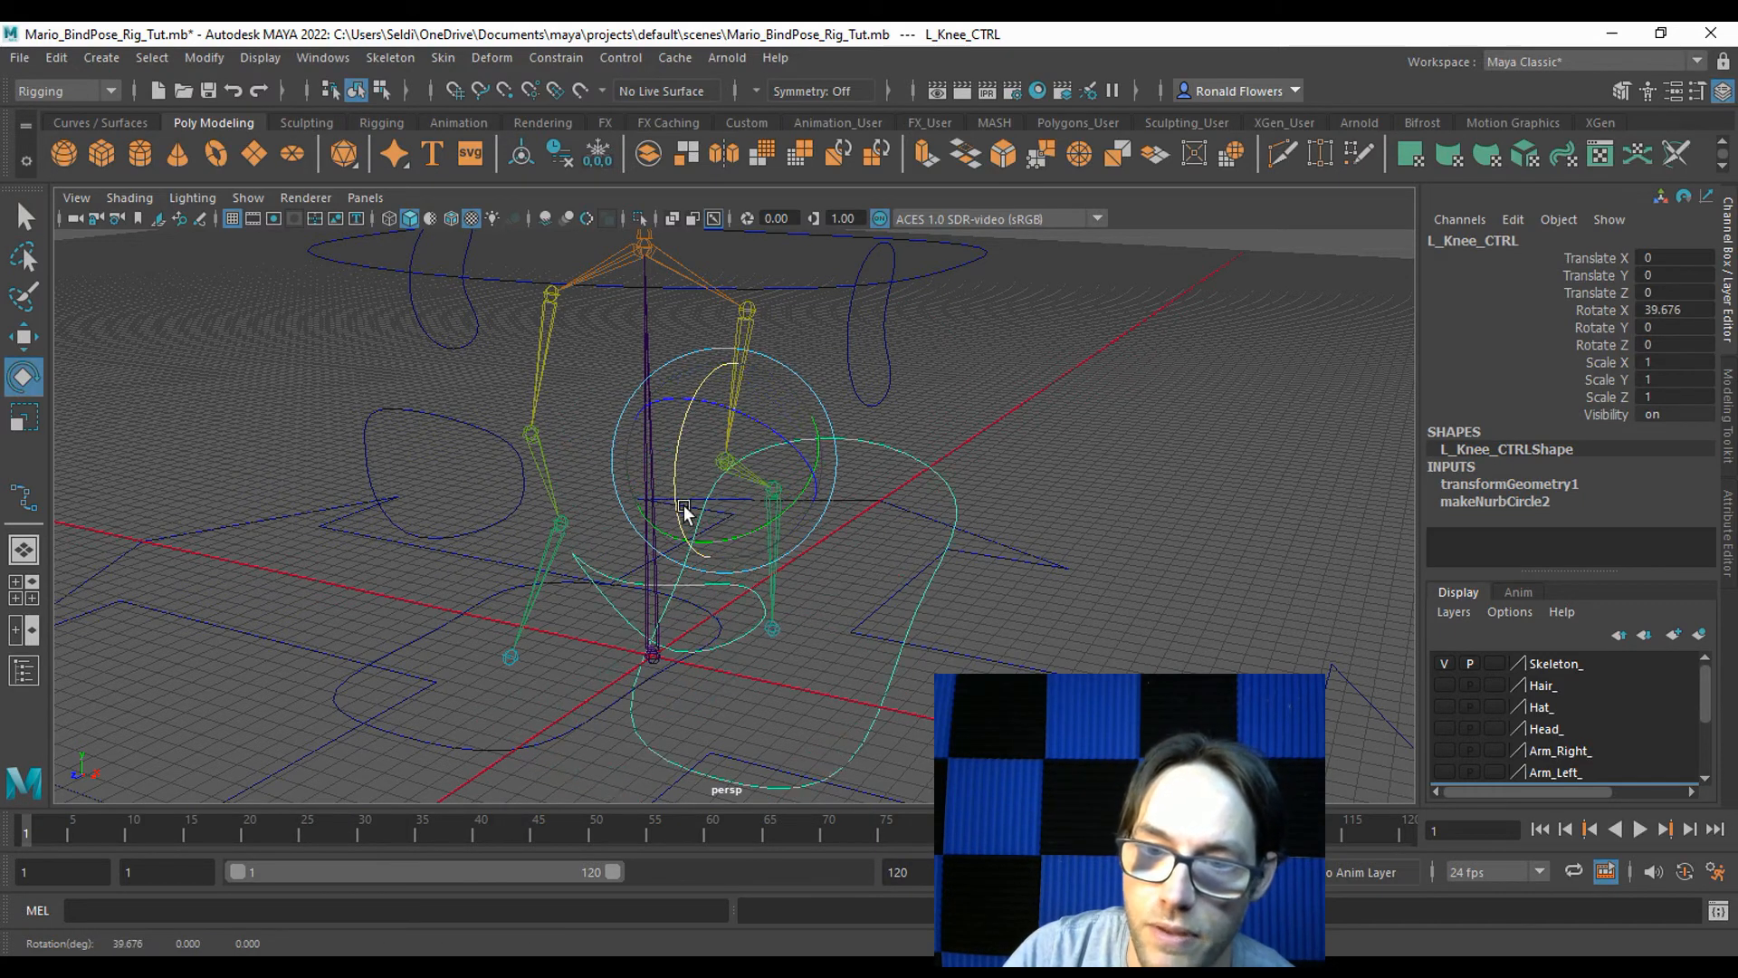
left_click(970, 438)
left_click(818, 508)
left_click_drag(725, 485, 739, 593)
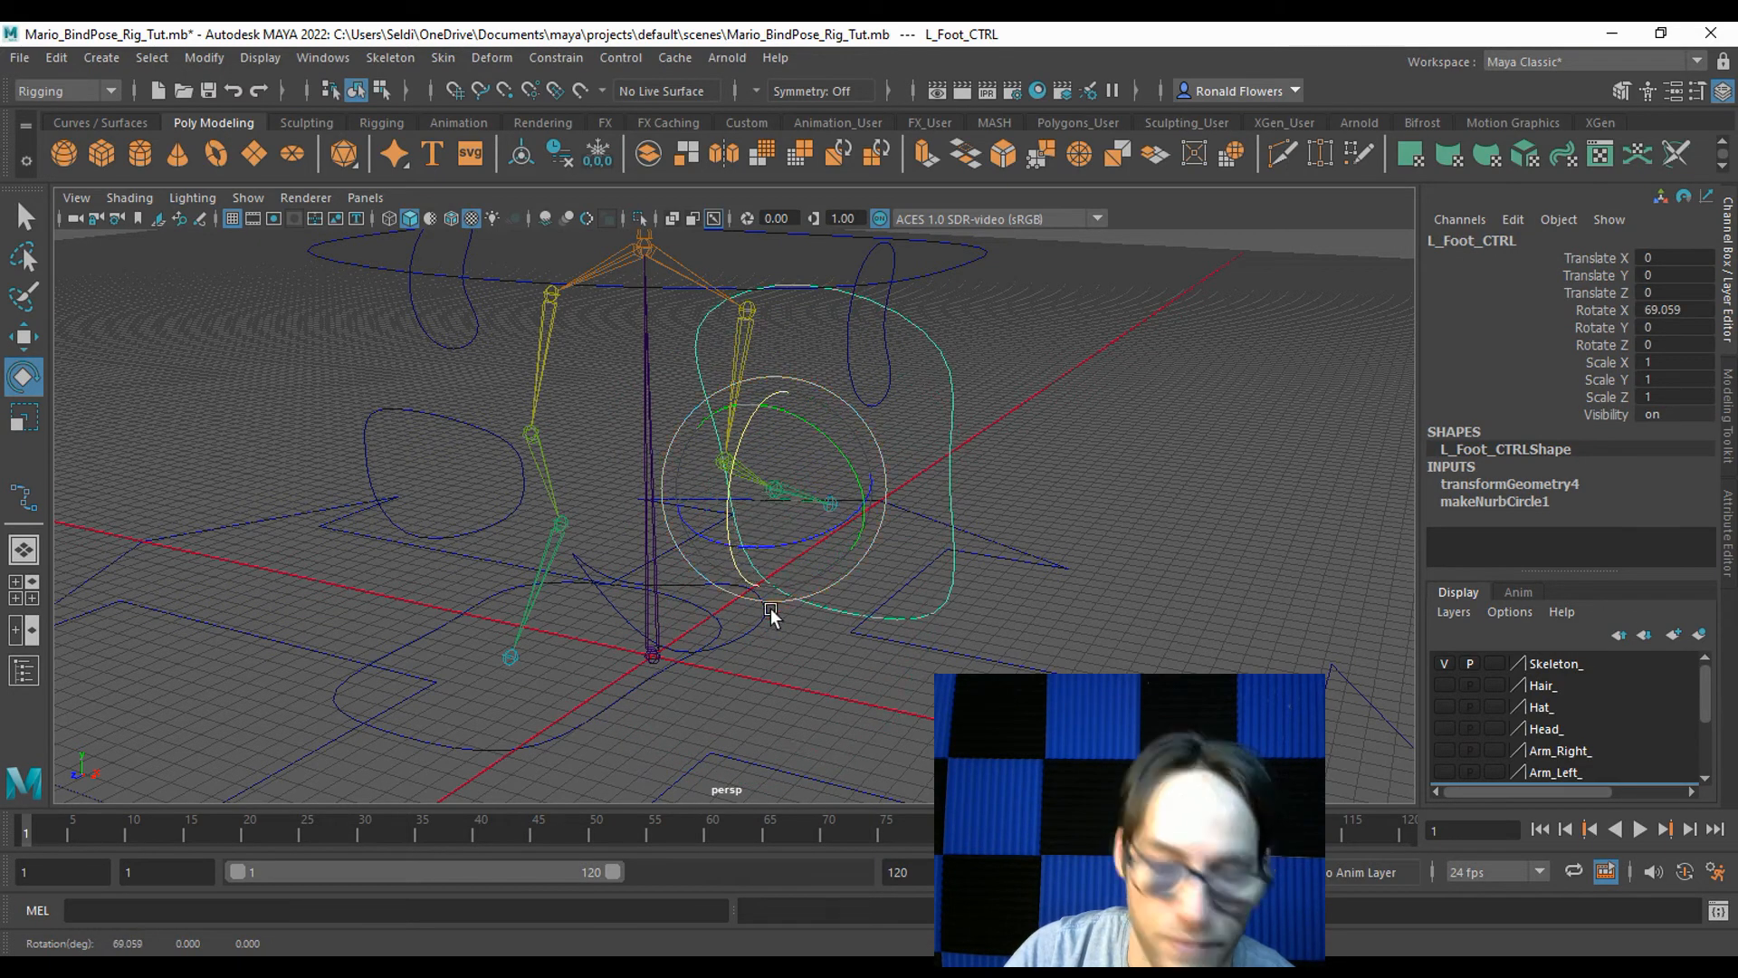
Undo the test rotations of the left foot and knee controls and clear the selection.
key("ctrl+z")
key("ctrl+z")
key("ctrl+z")
key("ctrl+z")
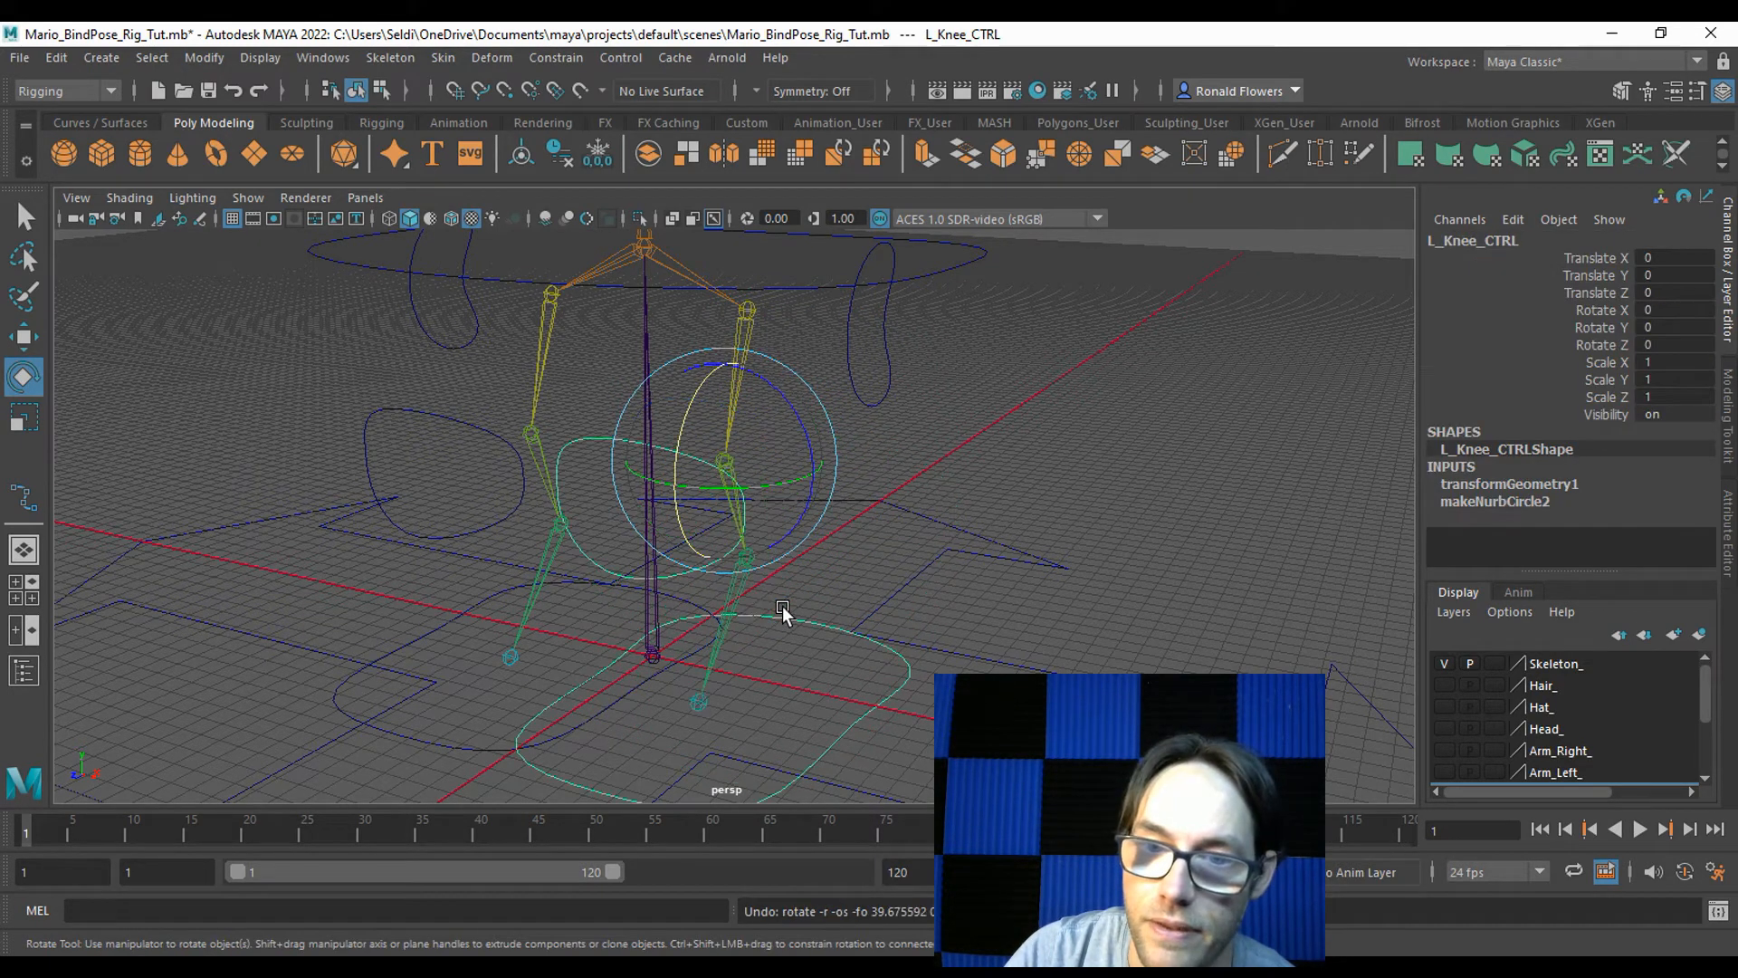
left_click(899, 504)
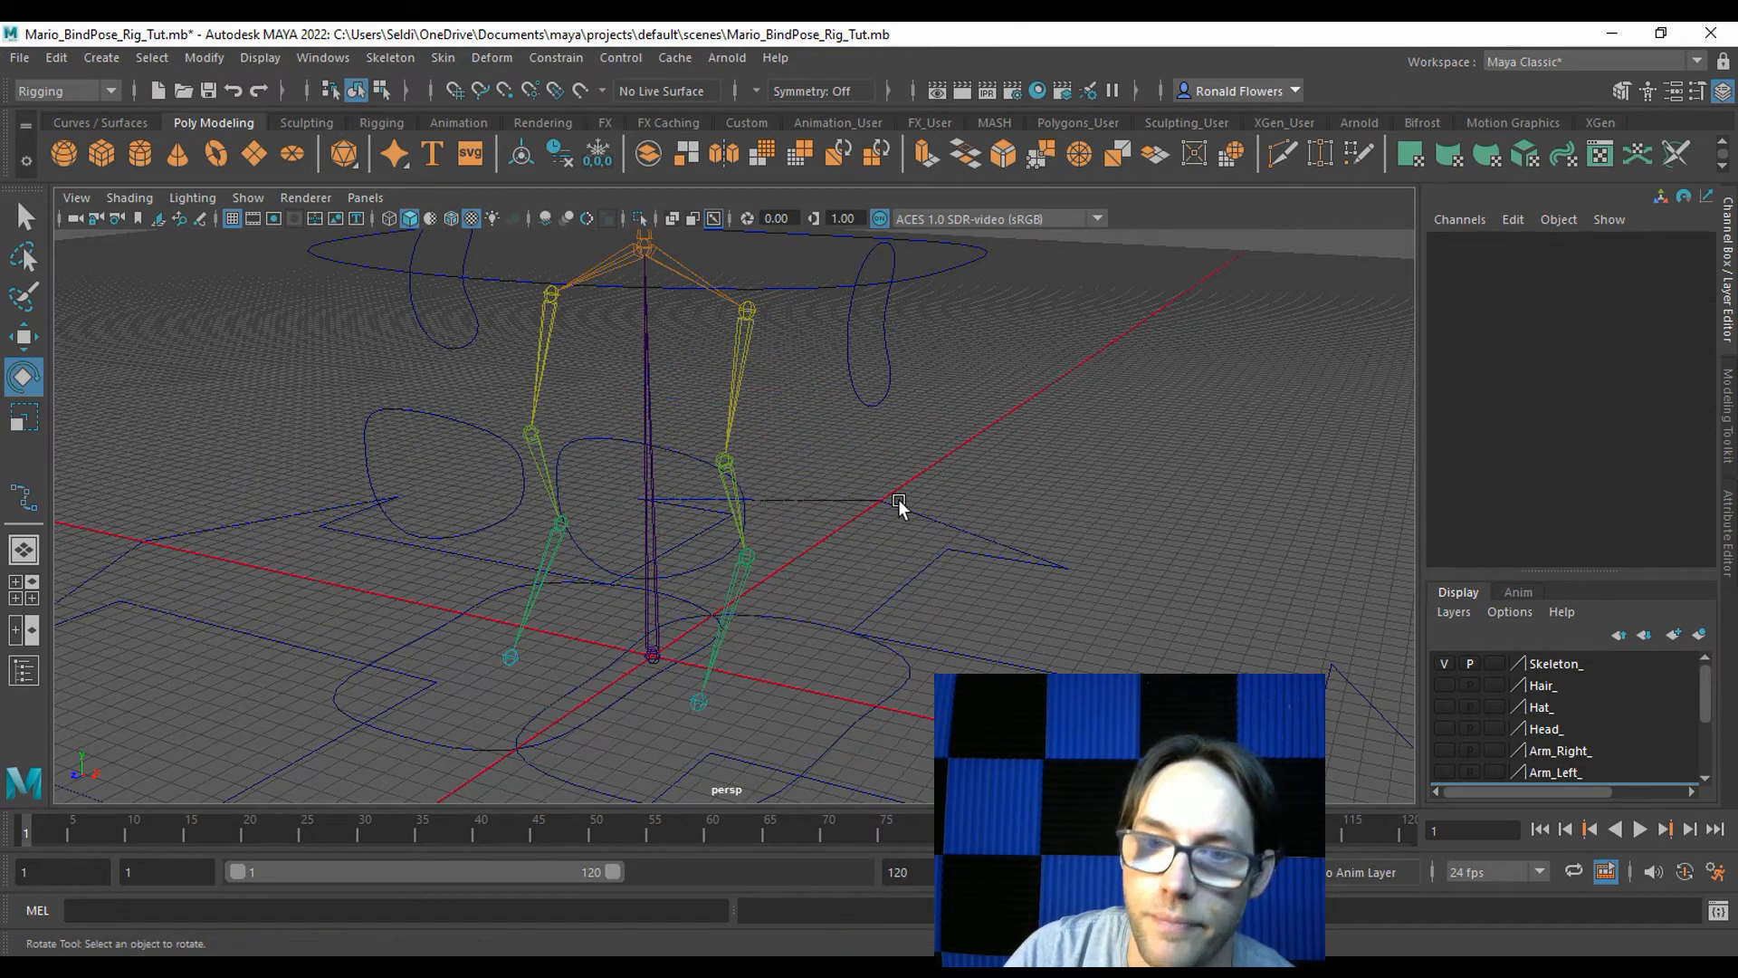
Parent the L_Knee_CTRL curve under the L_Hip_CTRL curve.
left_click(677, 457)
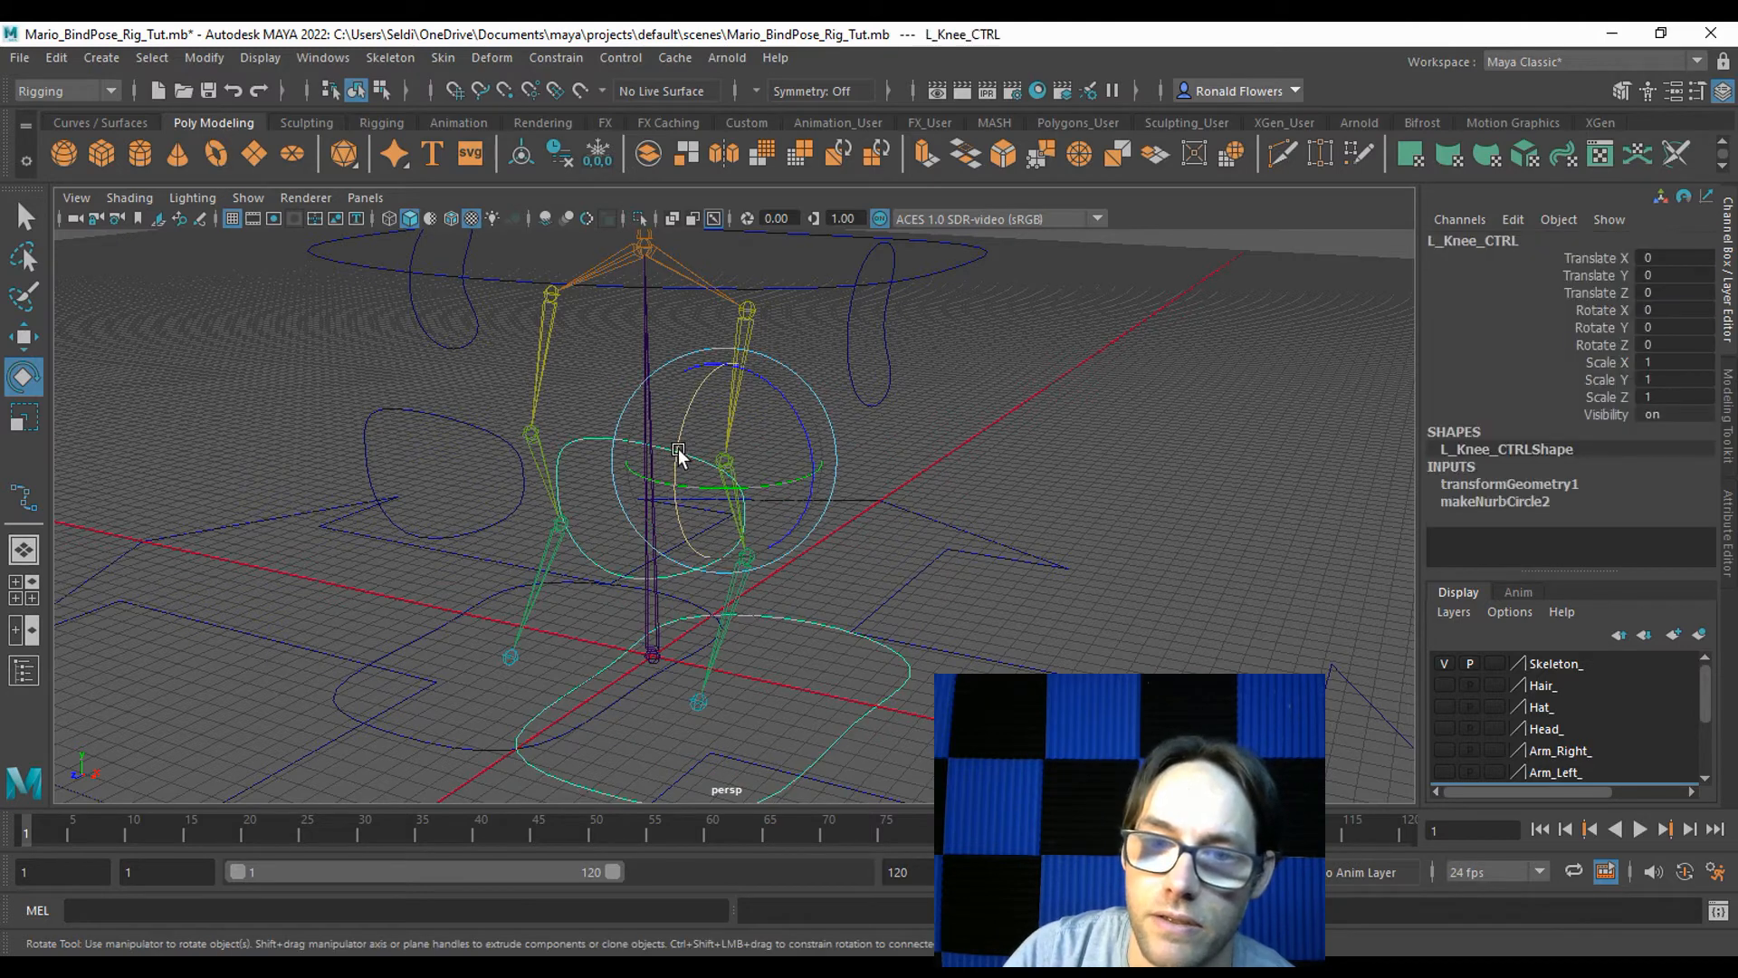
left_click(867, 401)
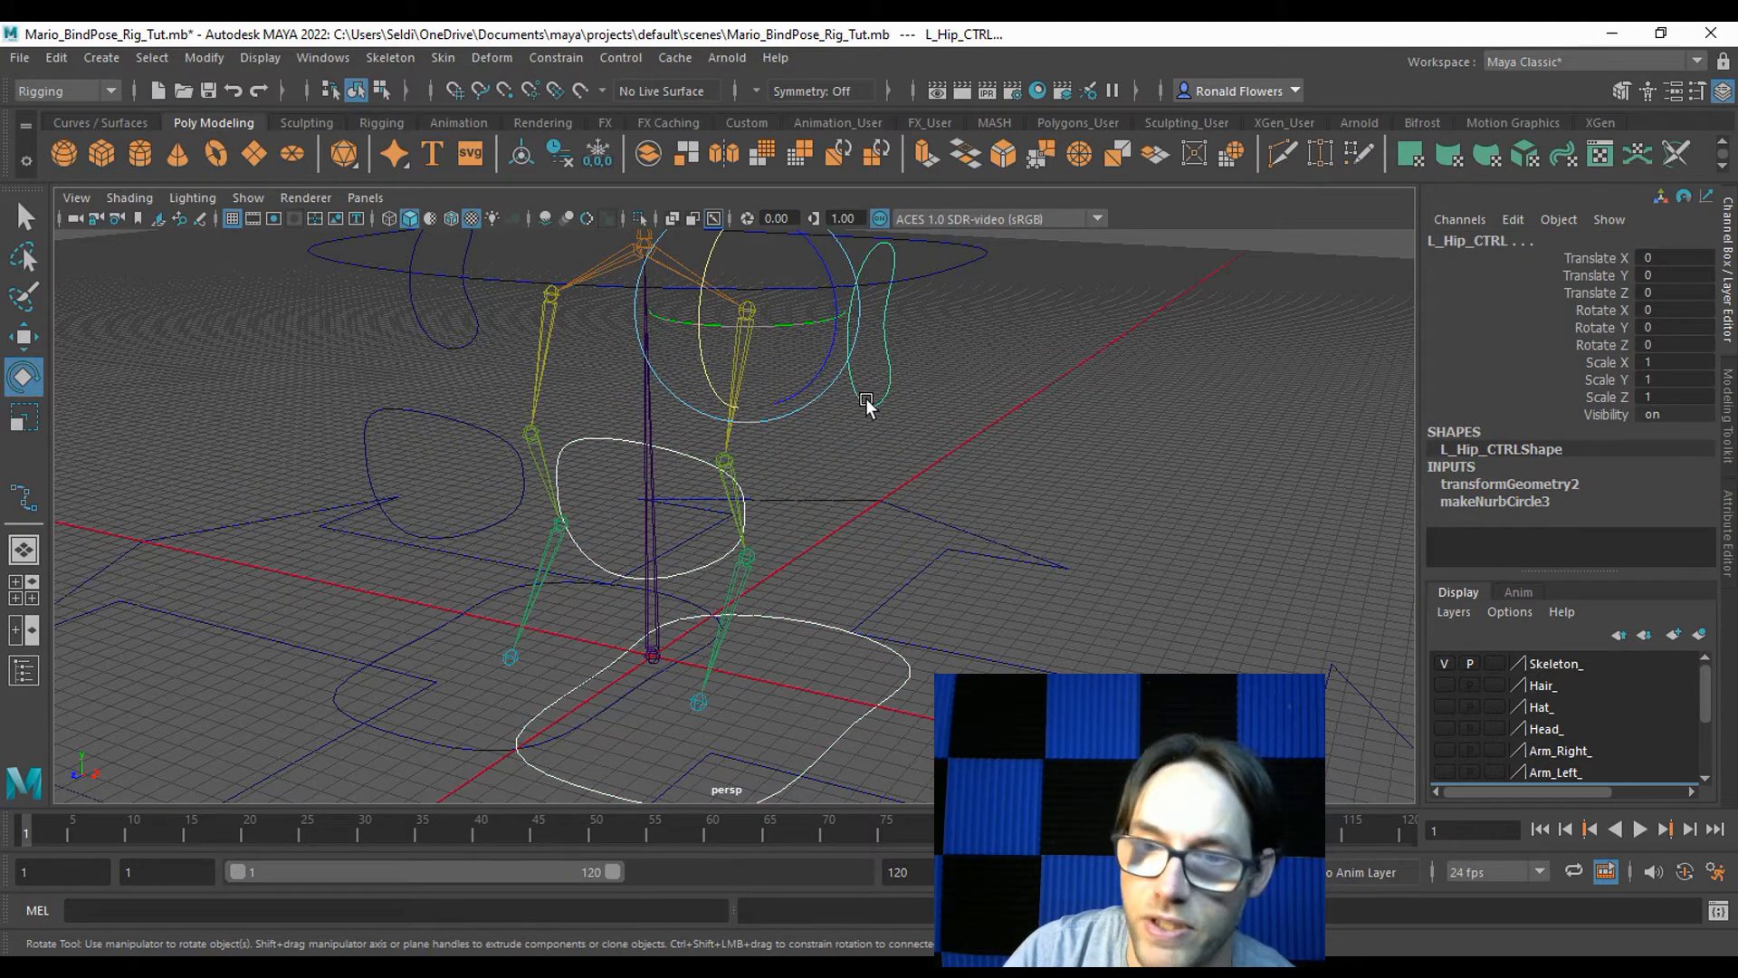
left_click(869, 404)
Test the left leg hierarchy by rotating L_Hip_CTRL about -31 degrees in X, undo the rotation and deselect the control.
left_click(802, 383)
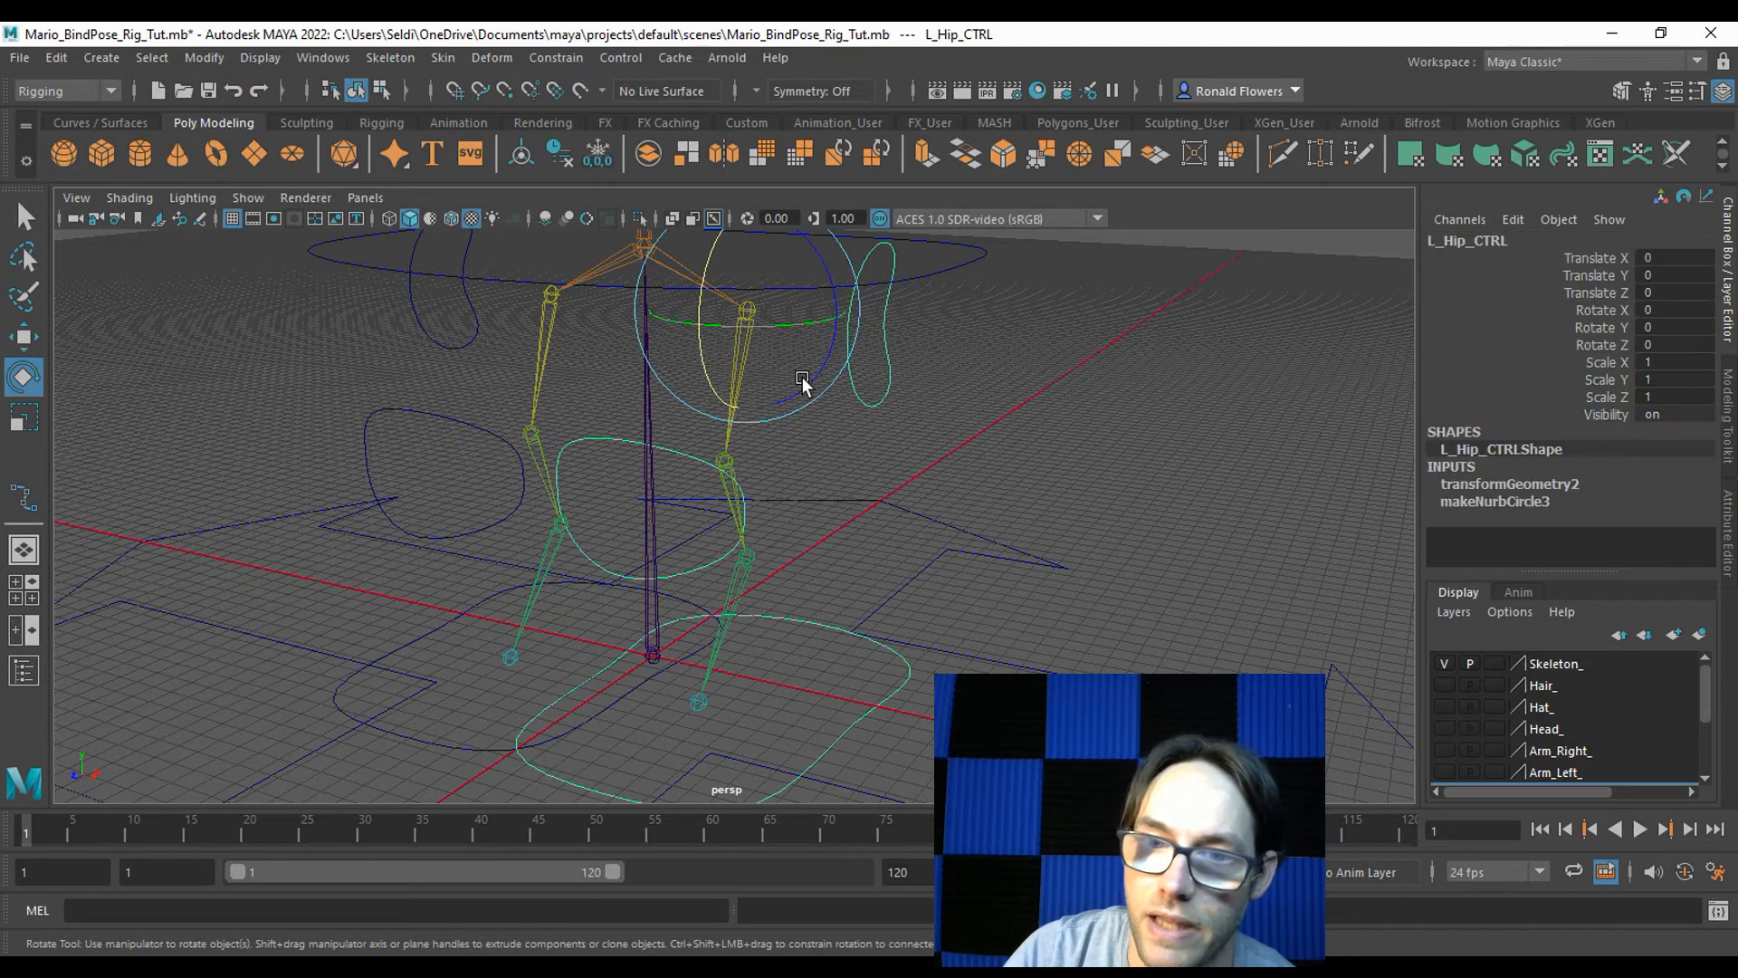
left_click_drag(710, 372, 770, 380)
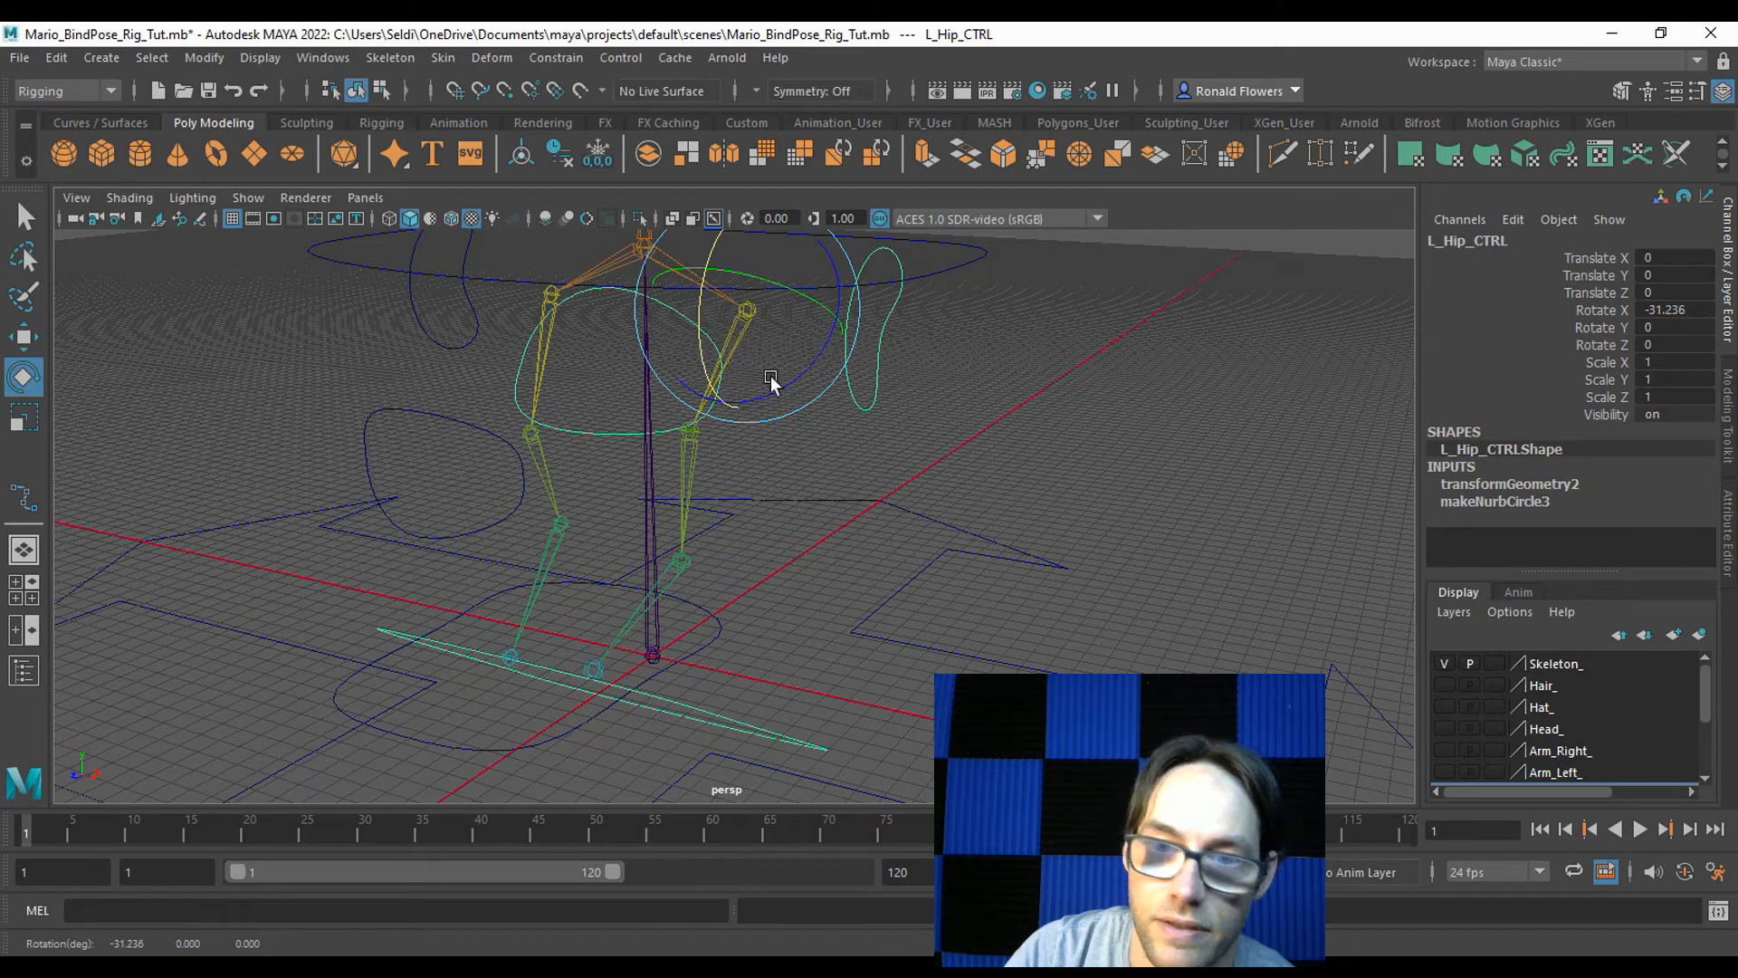
key("ctrl+z")
left_click(999, 409)
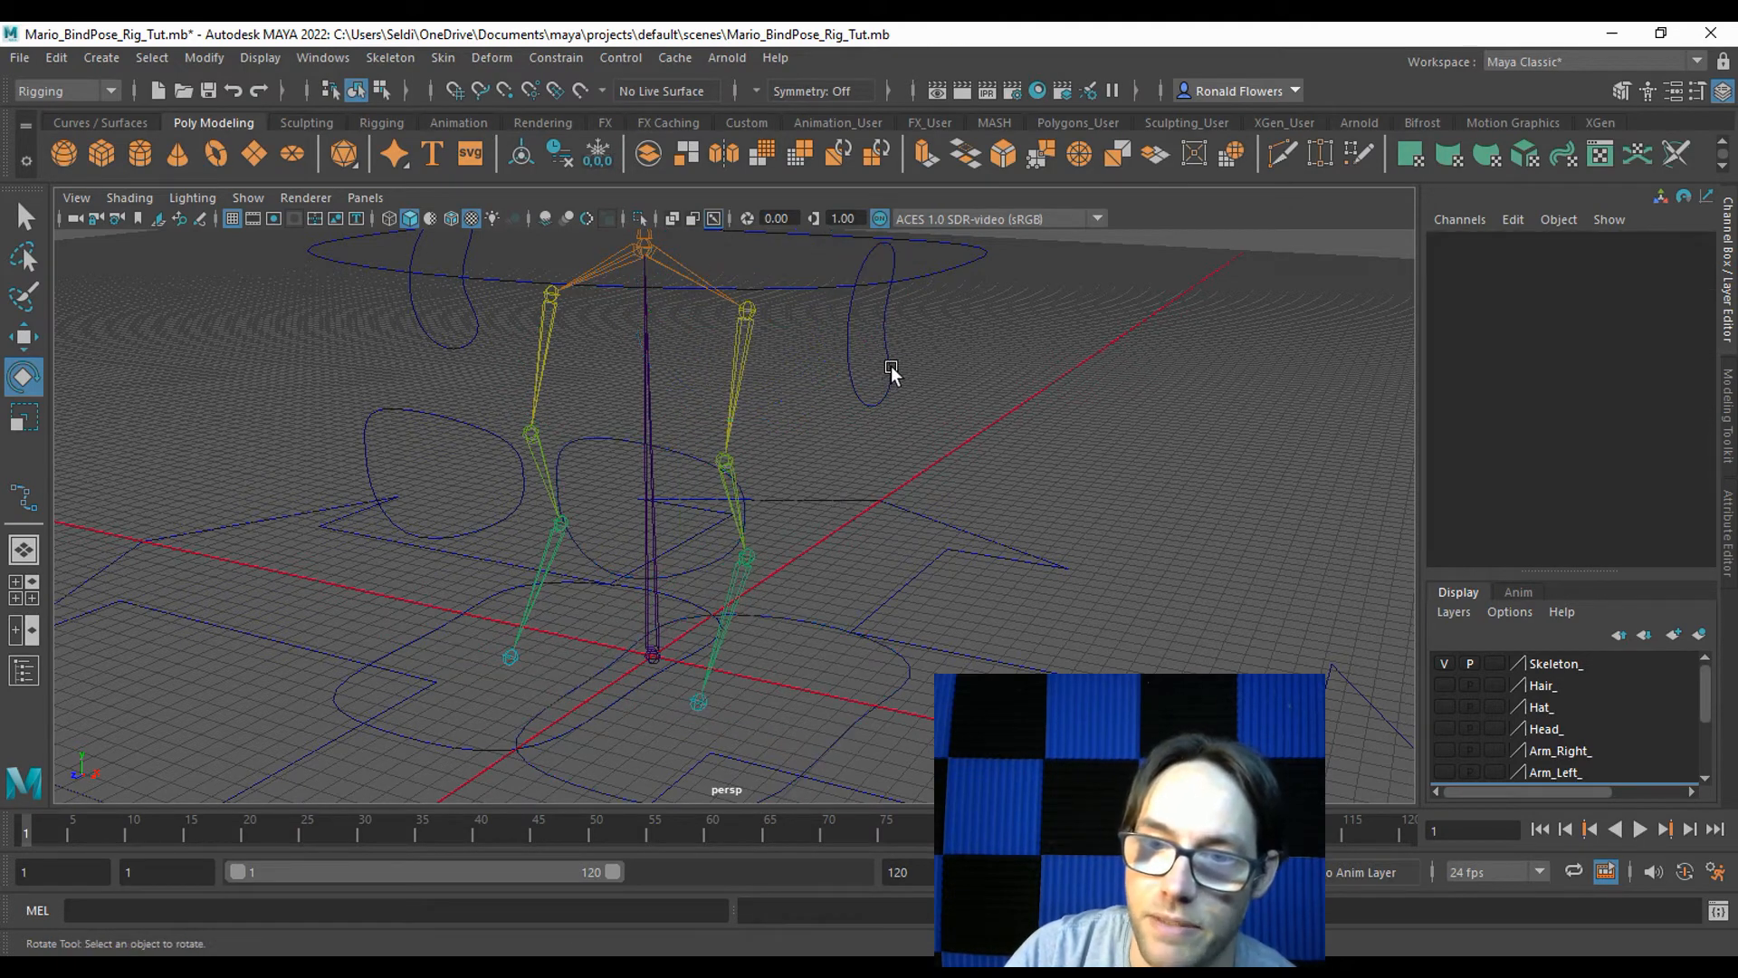
Check the left leg control hierarchy by selecting the hip, knee and foot controls in turn, and clear the selection.
left_click(892, 371)
left_click(693, 456)
left_click(675, 458)
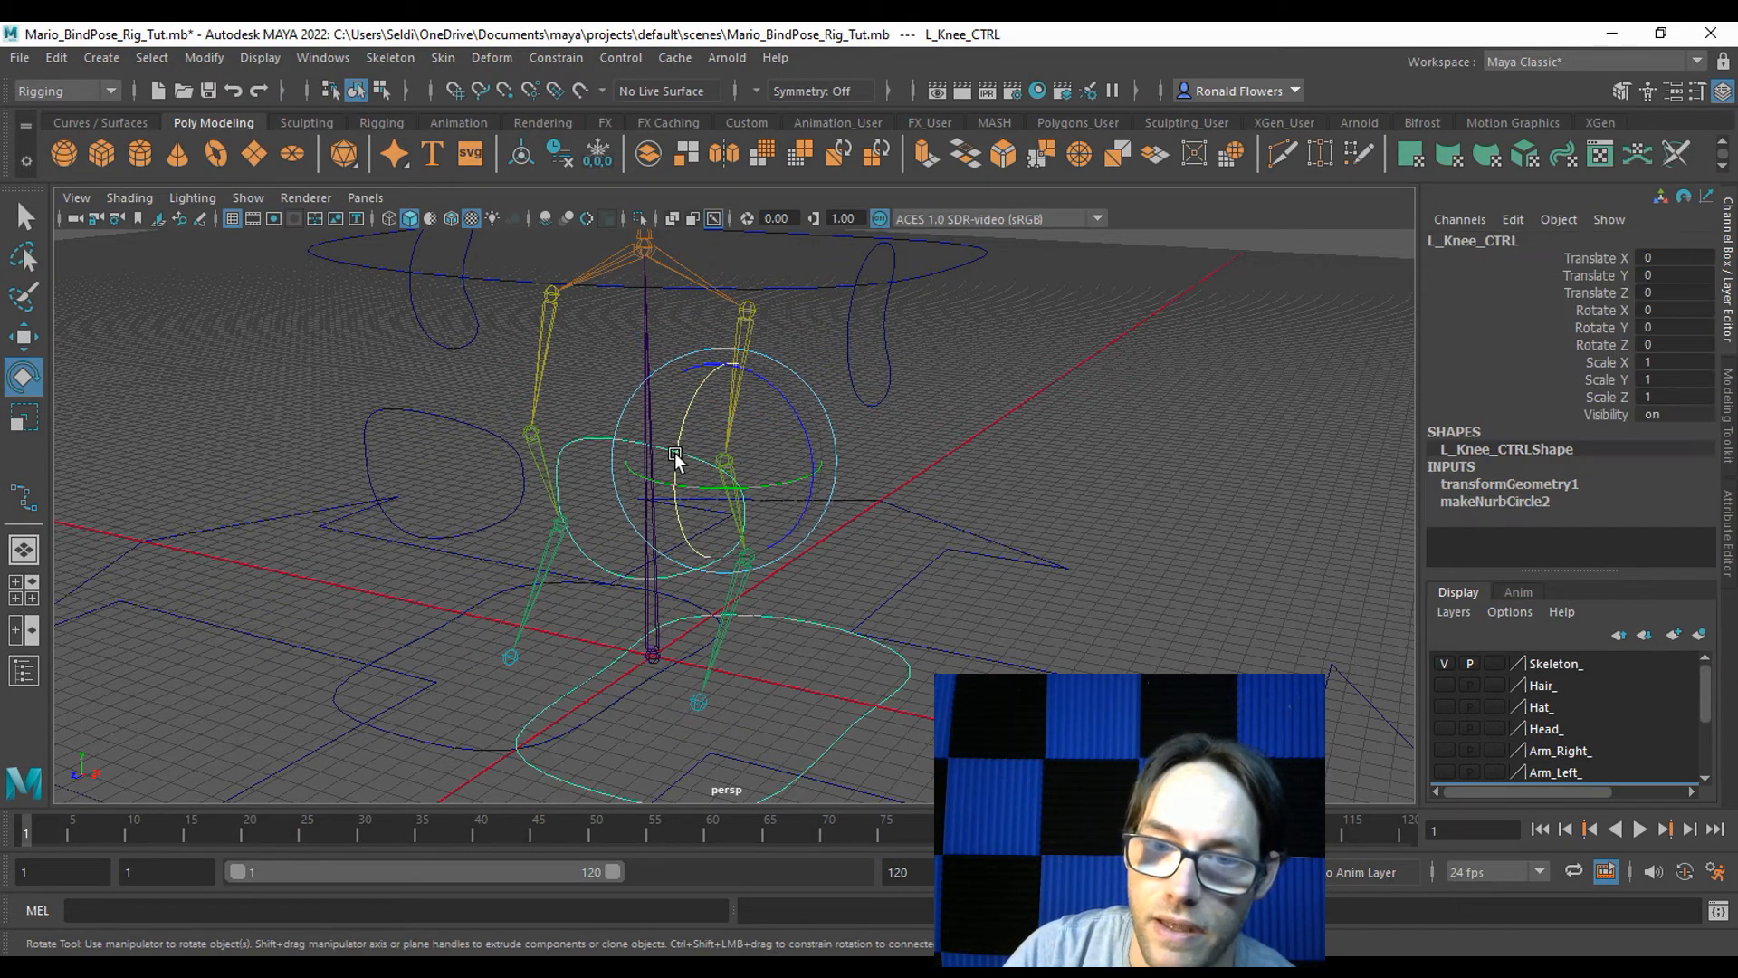
left_click(869, 712)
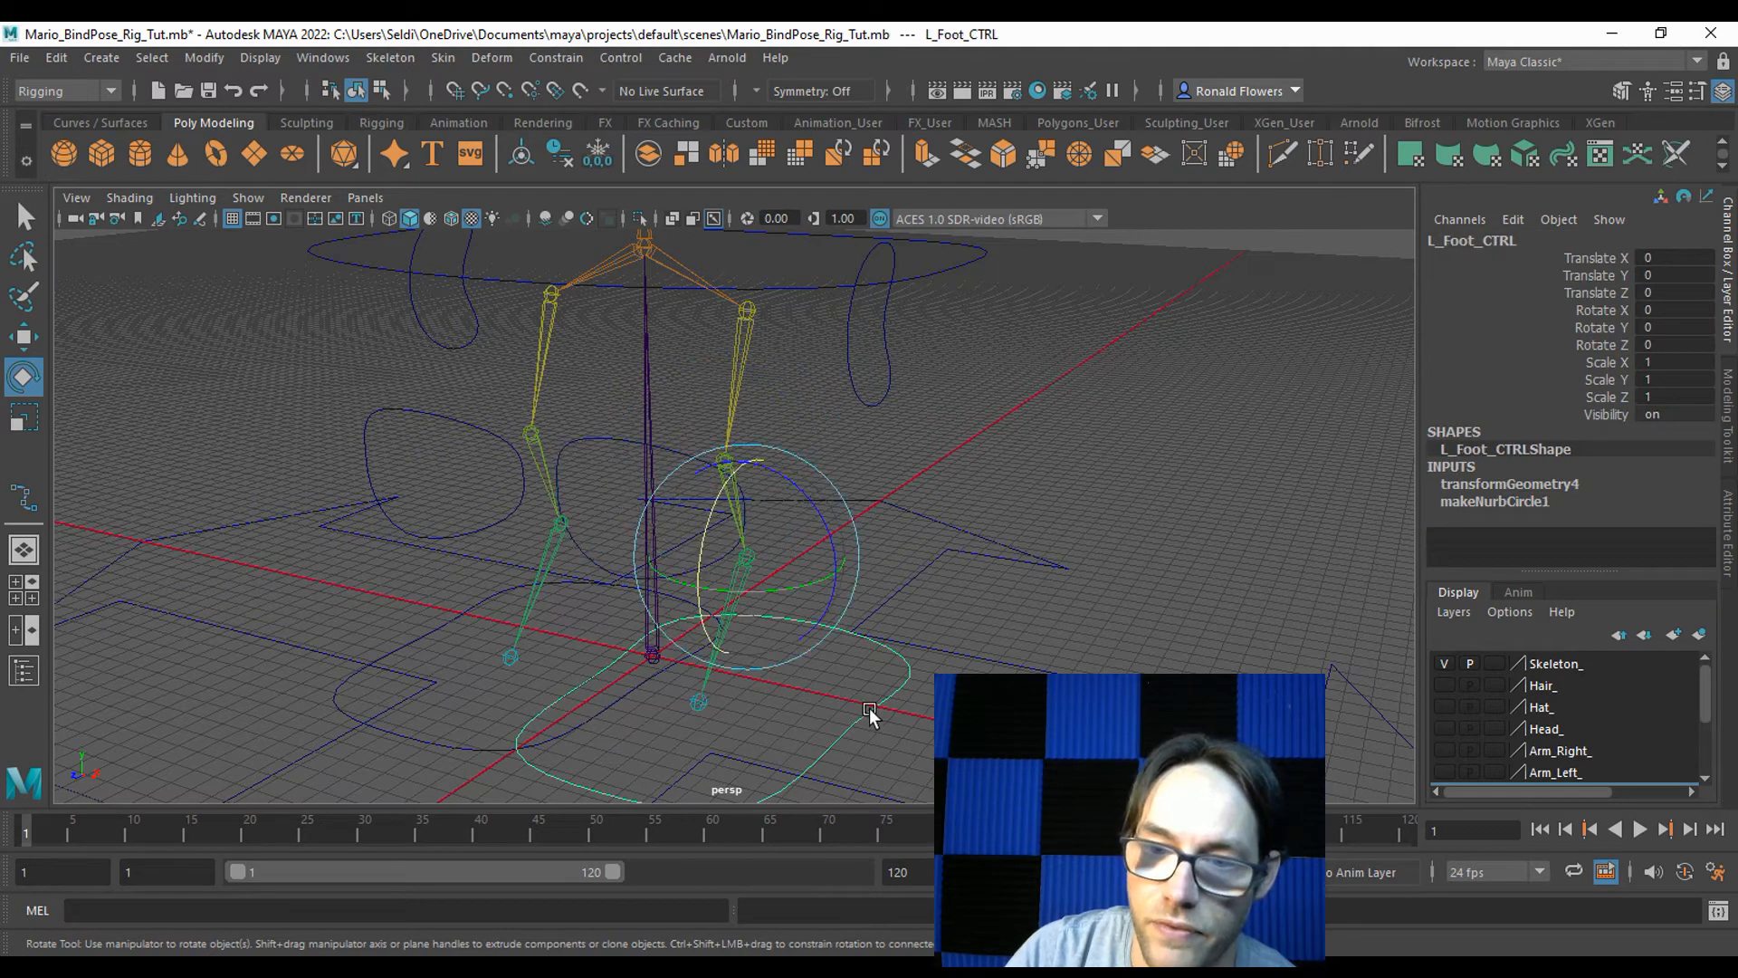
key("q")
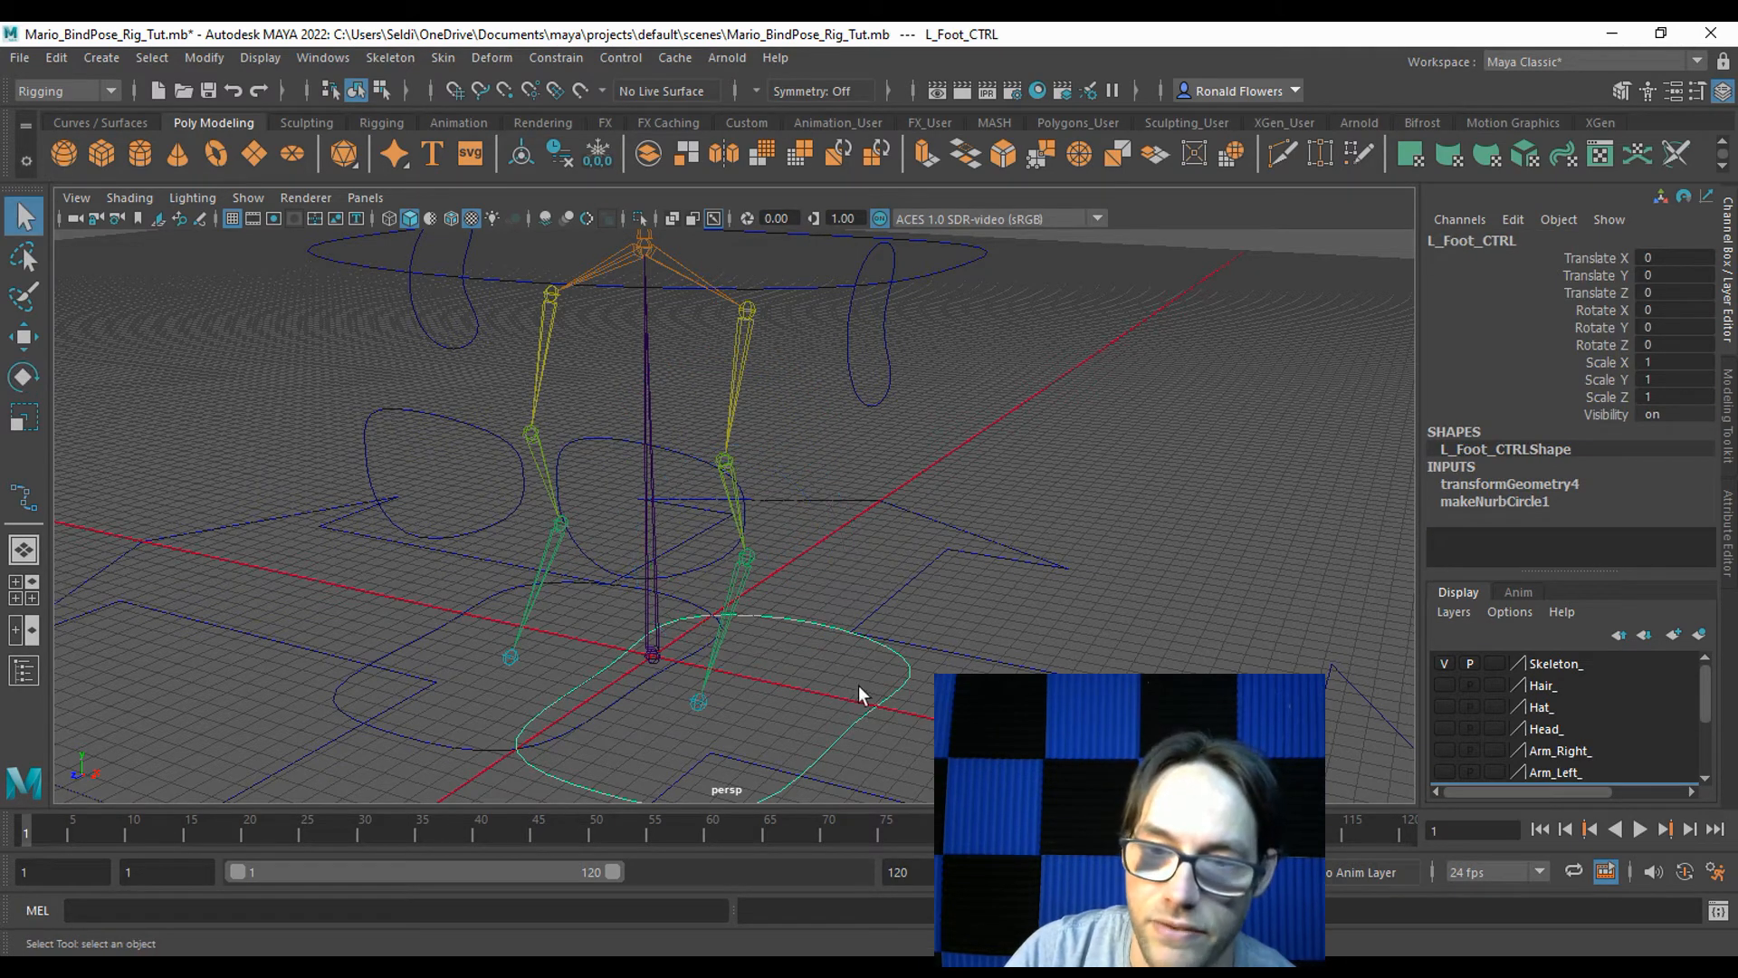
left_click(851, 389)
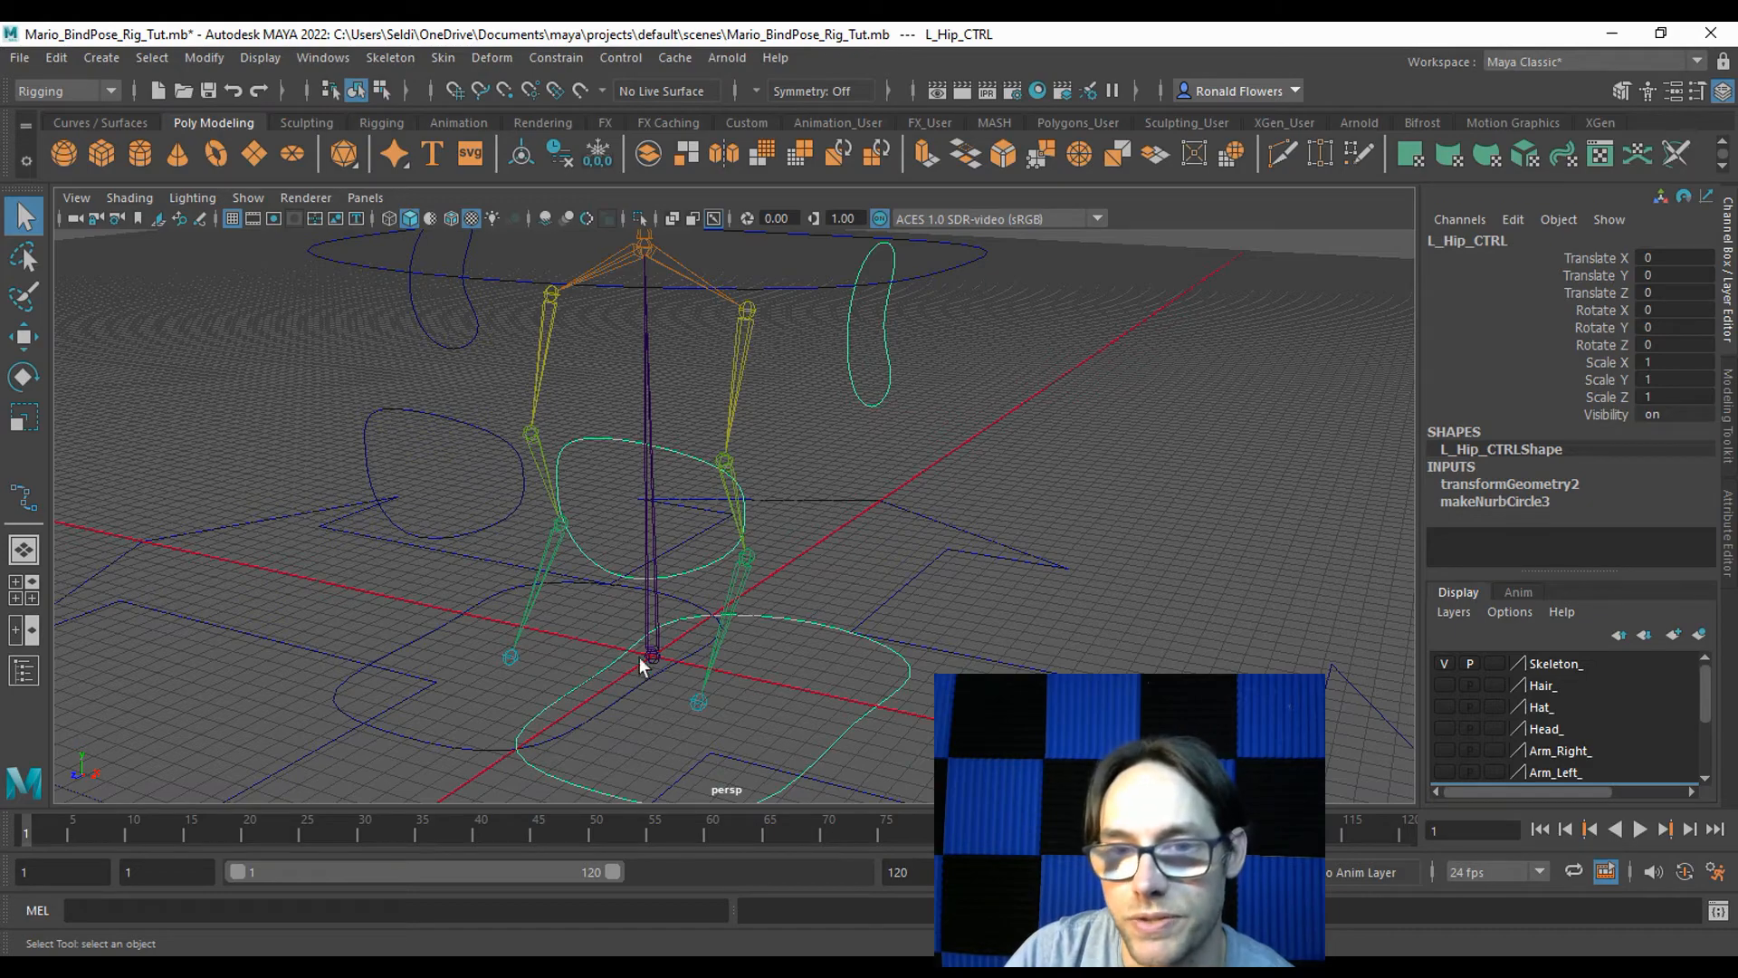
left_click(976, 469)
Constrain the R_Ankle joint to the R_Foot_CTRL curve with a parent constraint.
middle_click_drag(905, 508, 982, 524, "alt")
left_click_drag(814, 580, 880, 541, "alt")
middle_click_drag(709, 547, 775, 405, "alt")
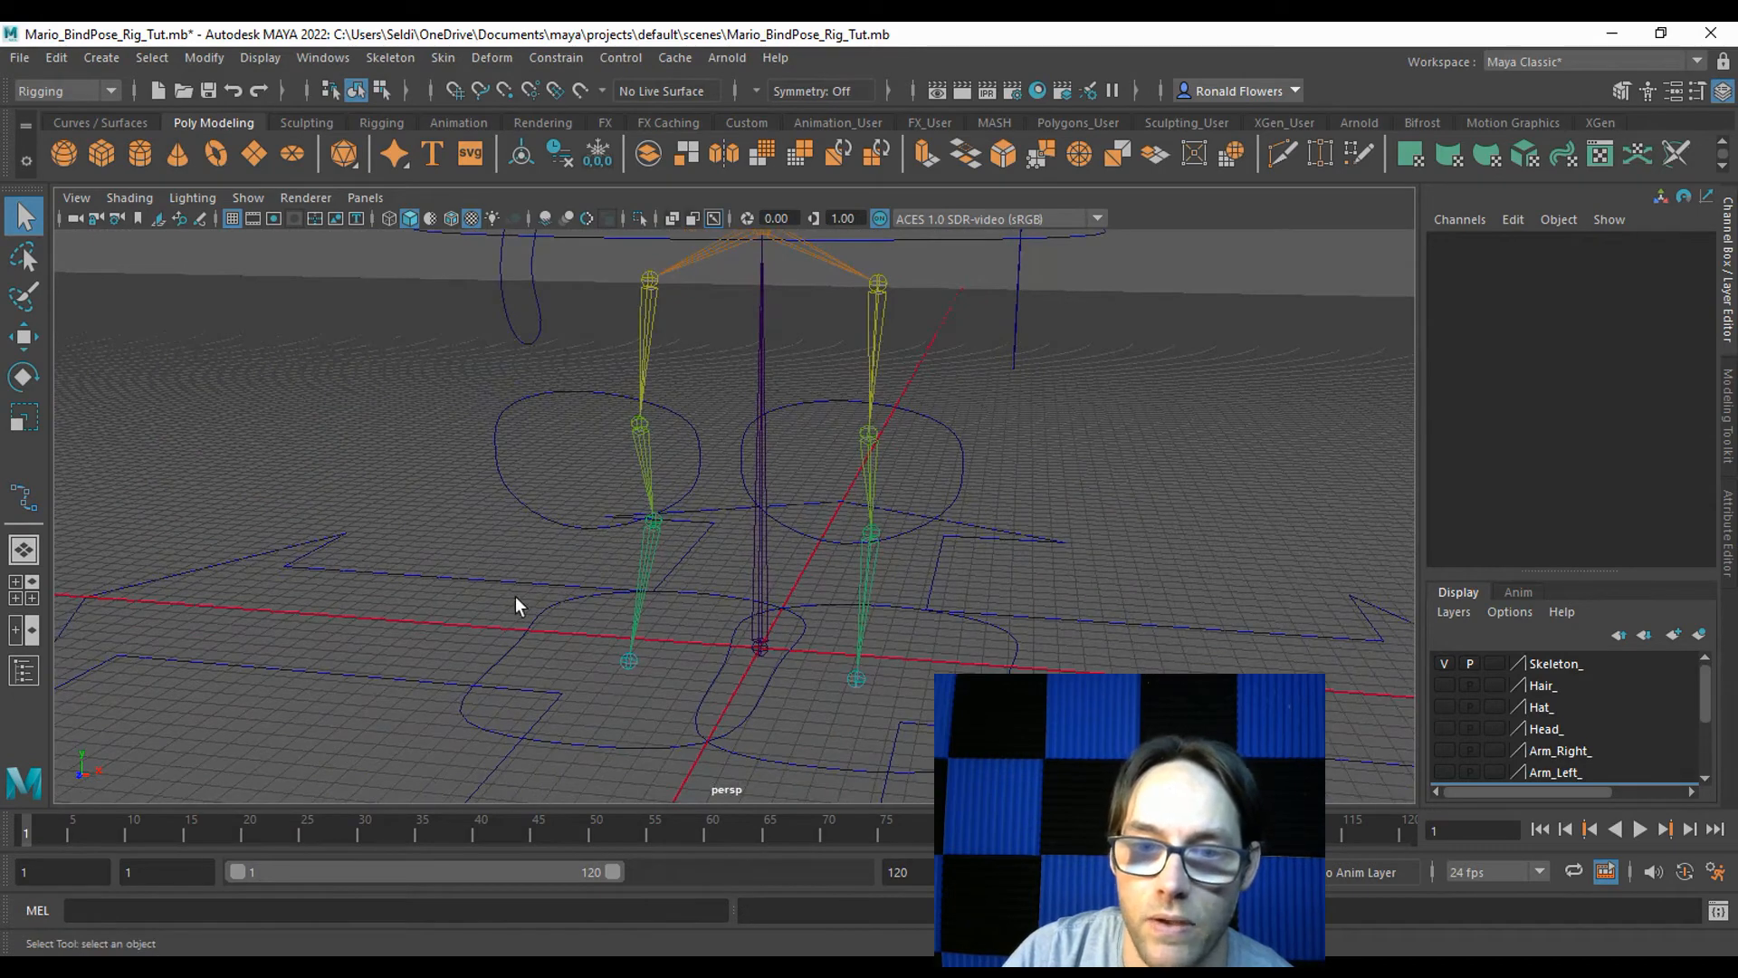
left_click(529, 634)
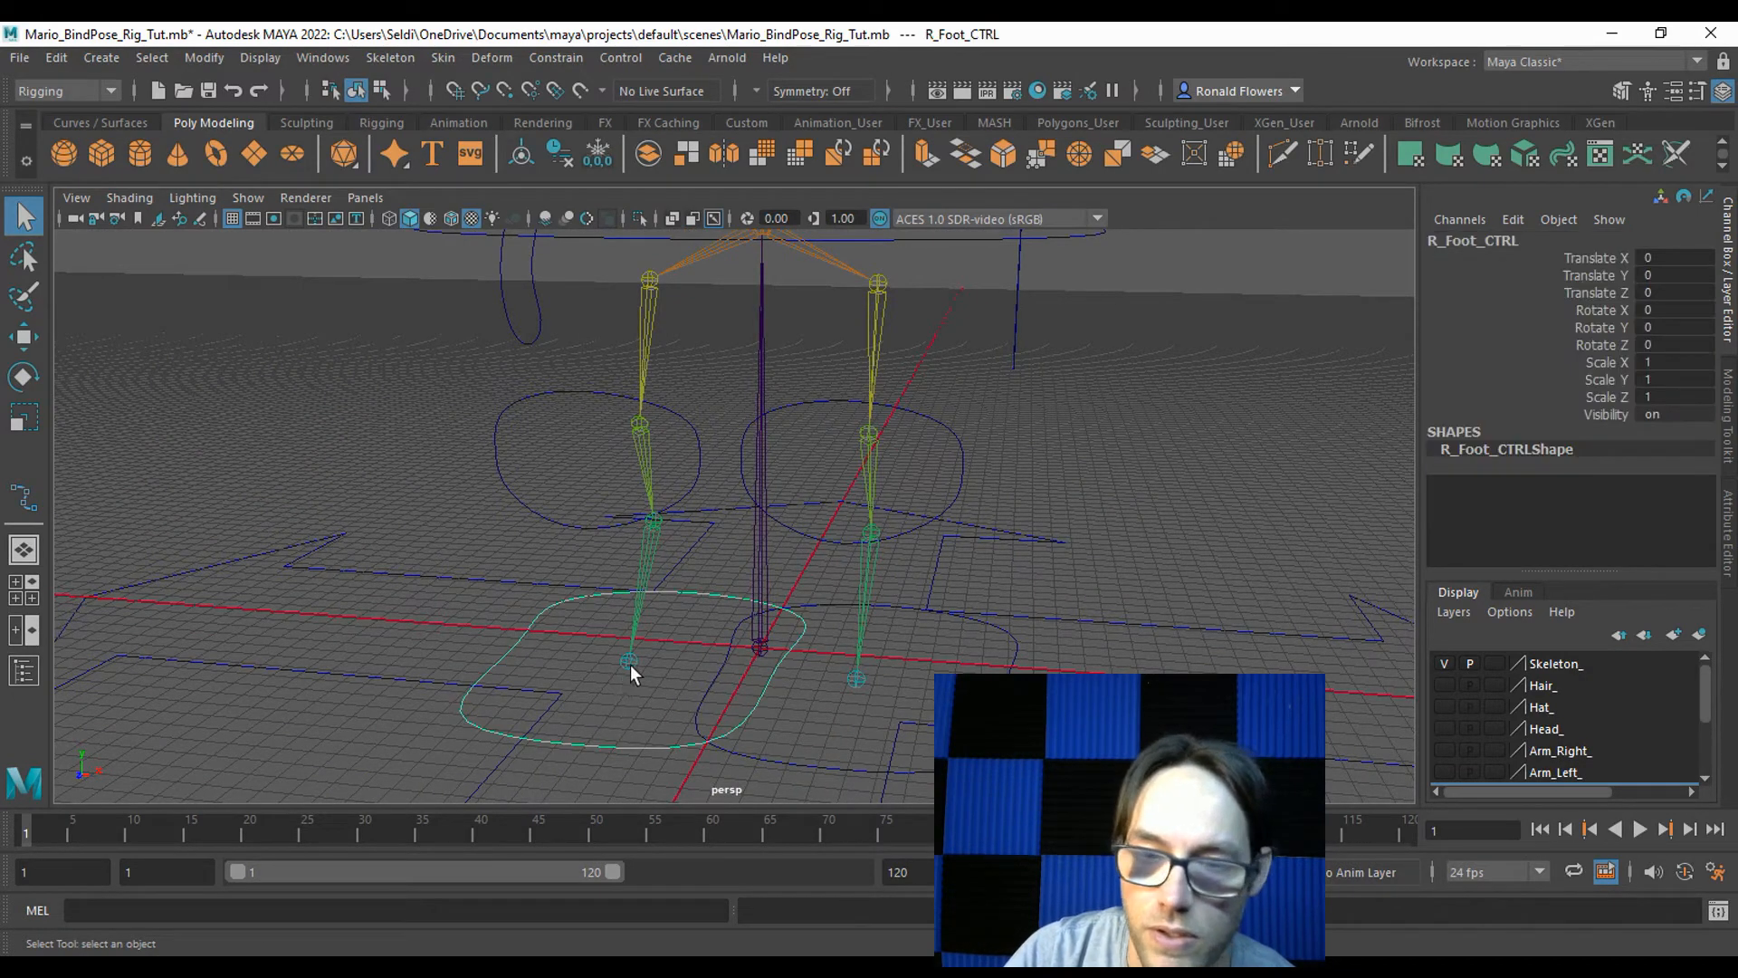
left_click(645, 566)
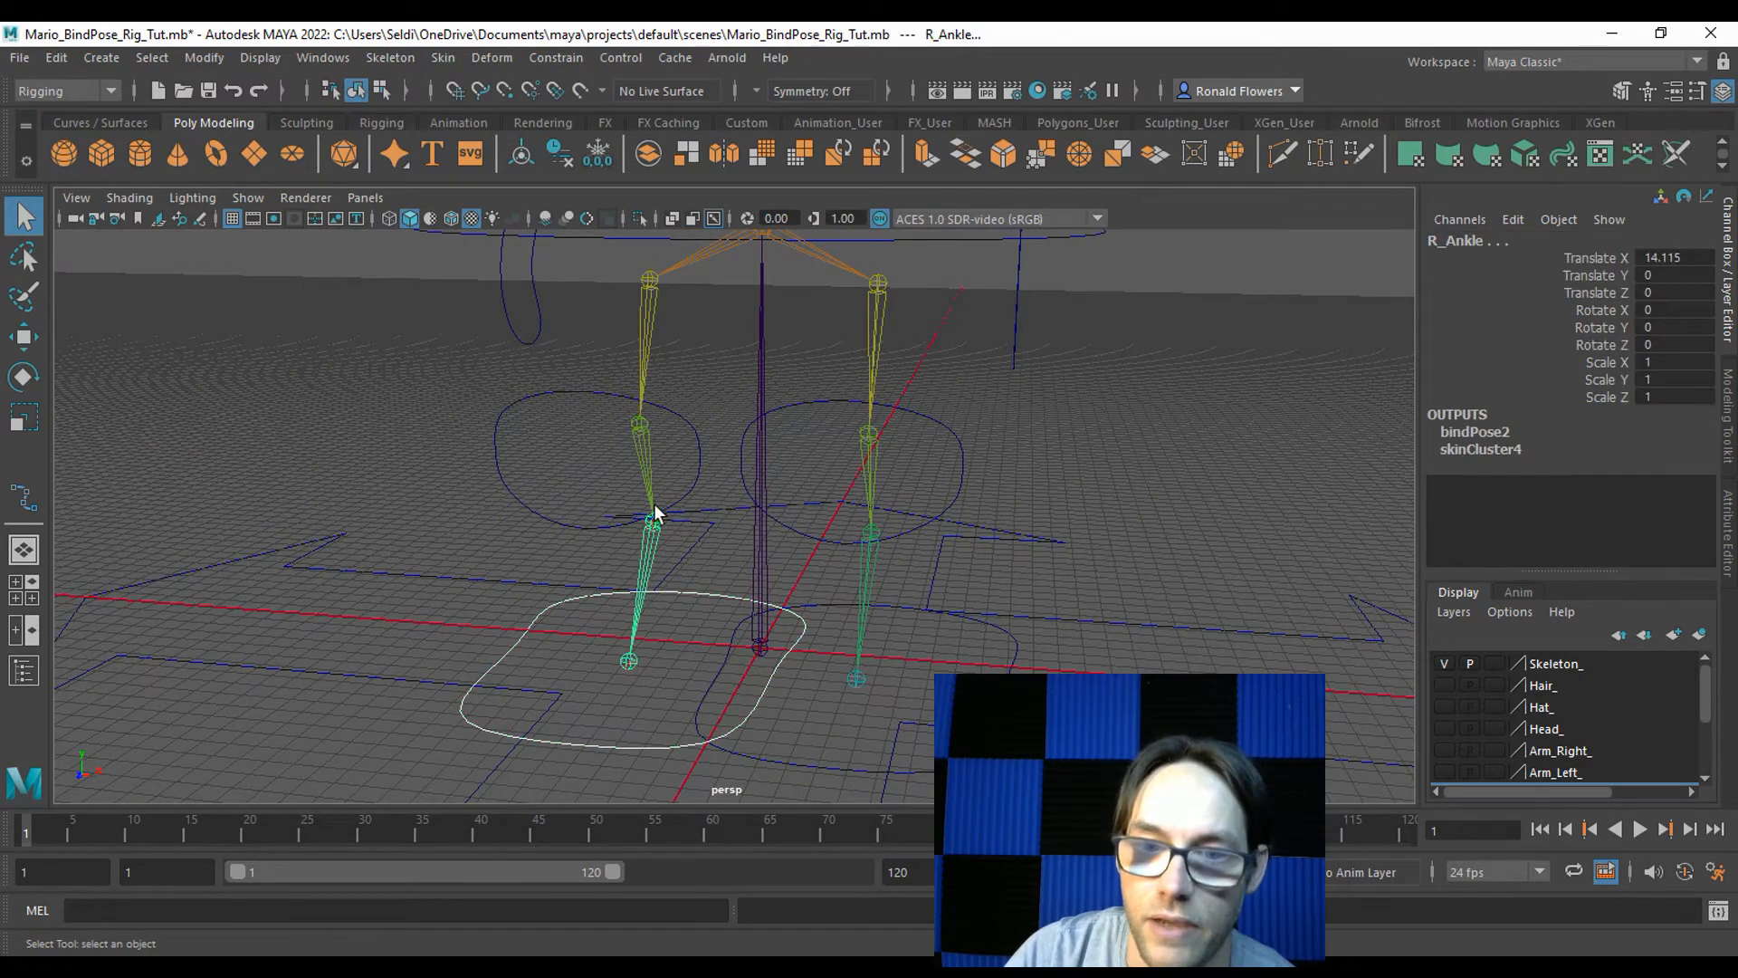
left_click(556, 57)
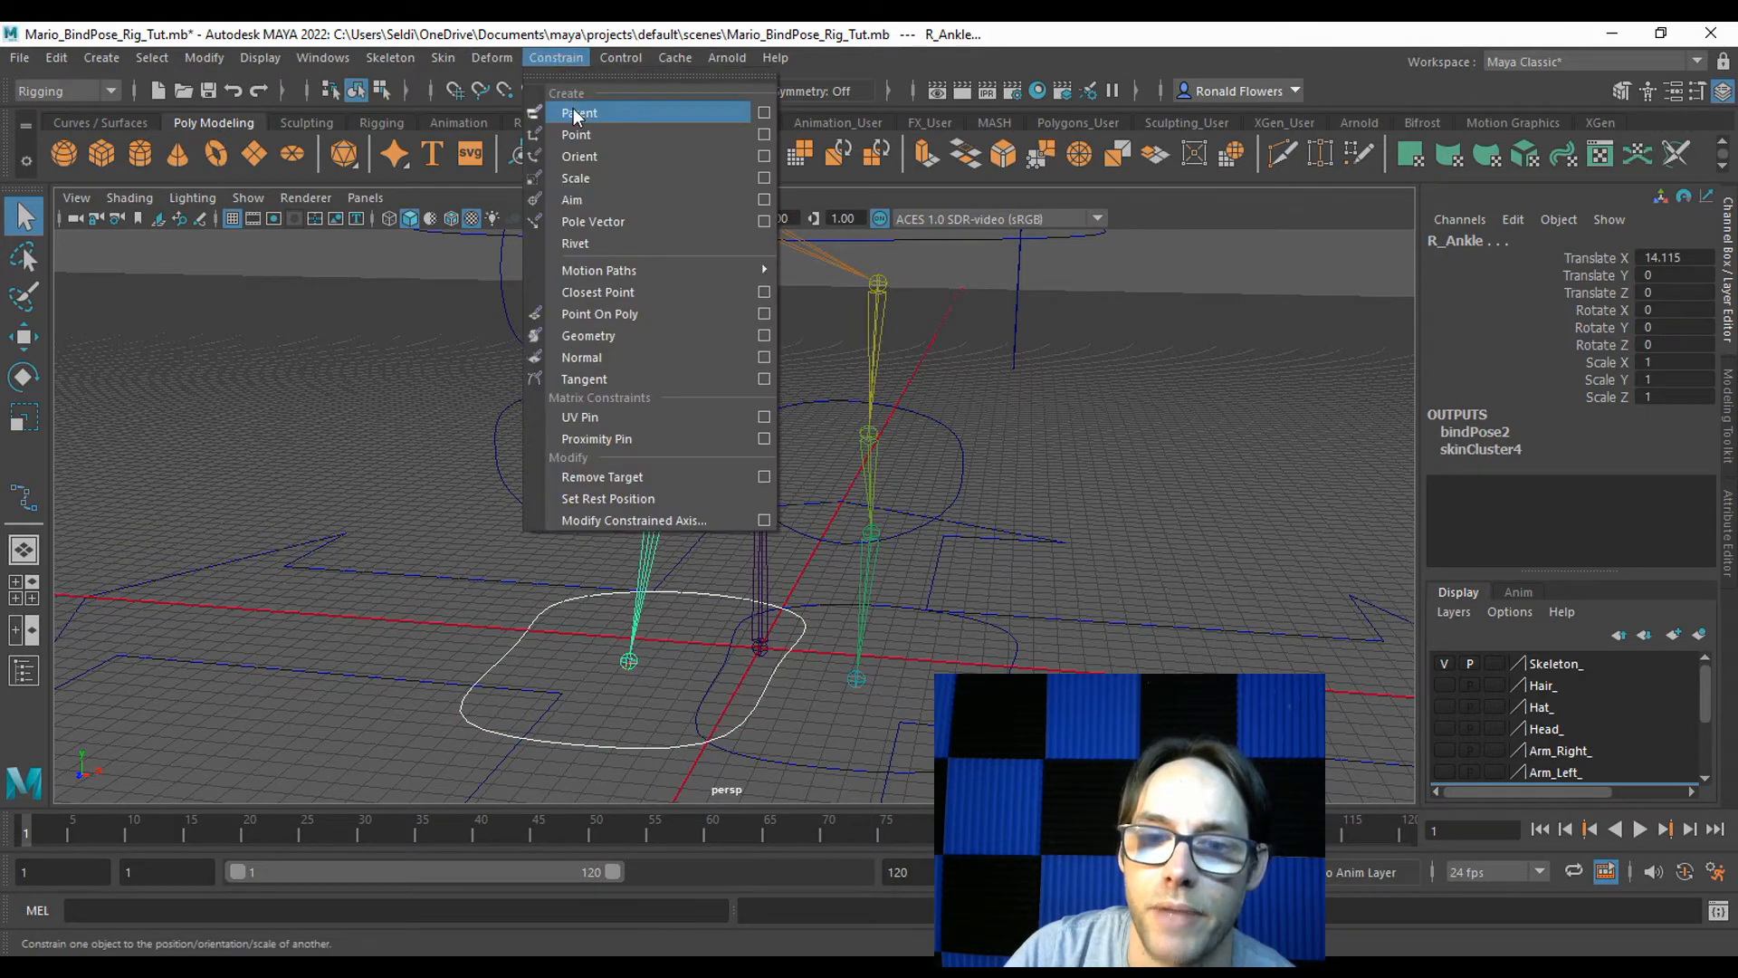
left_click(576, 113)
Constrain the R_Knee joint to the R_Knee_CTRL curve with a parent constraint.
left_click(558, 392)
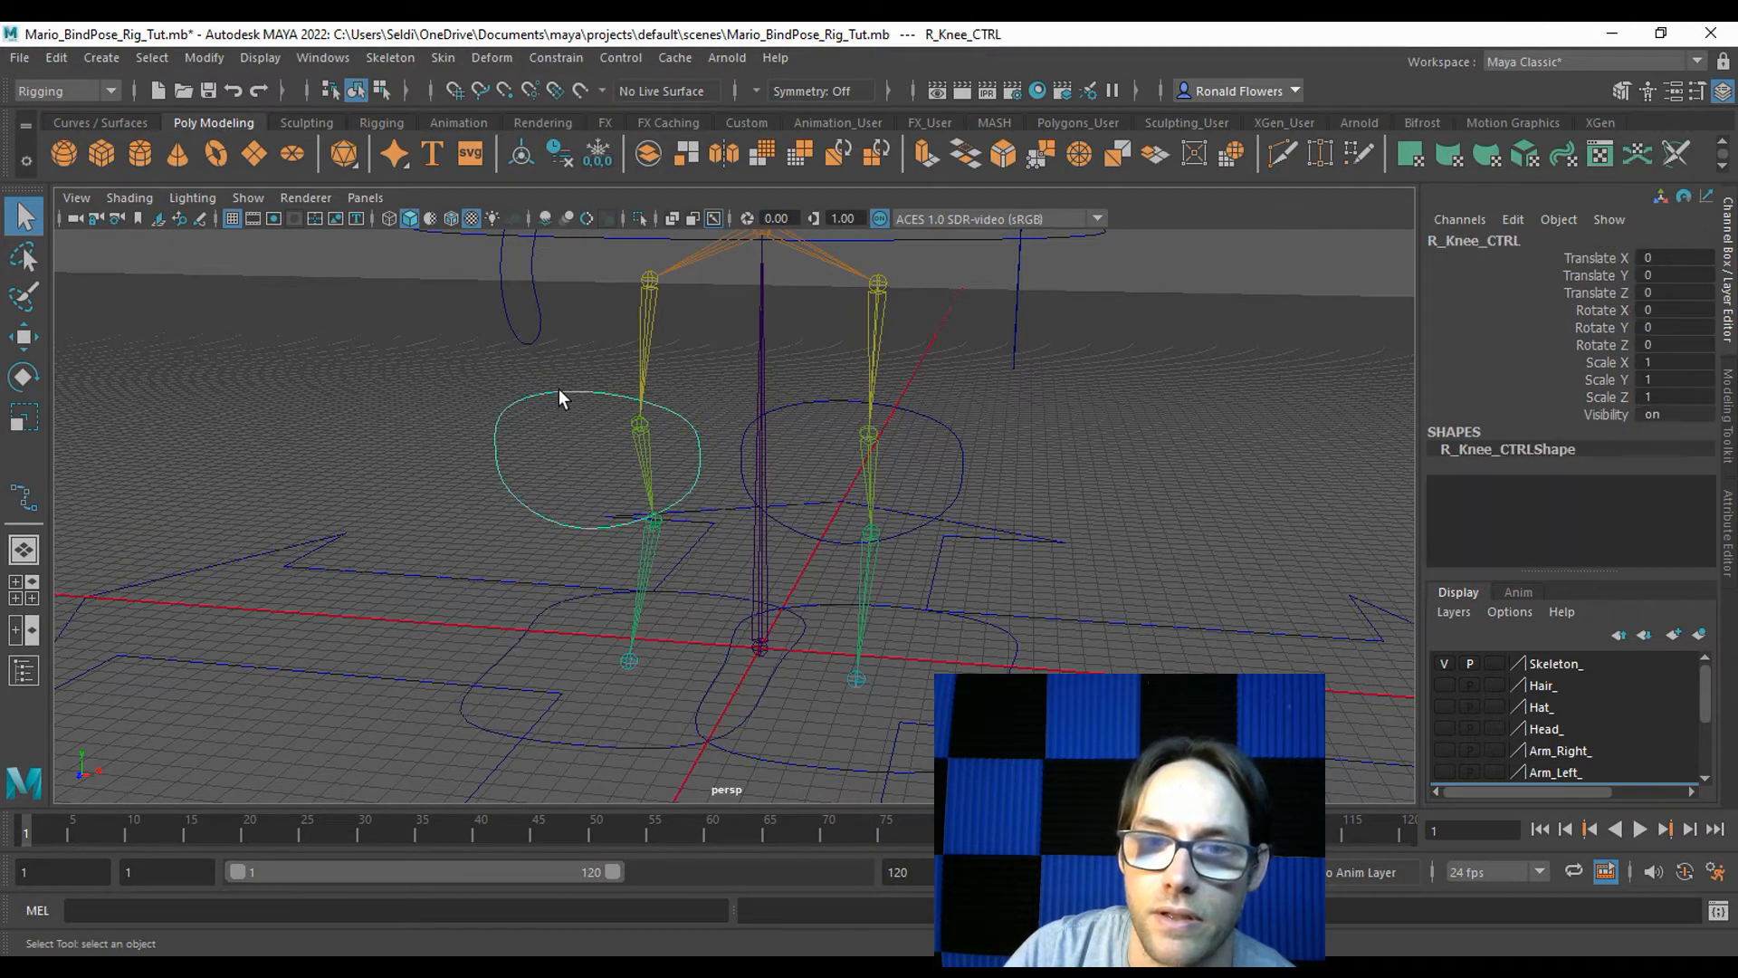
left_click(645, 460, "shift")
left_click(570, 56)
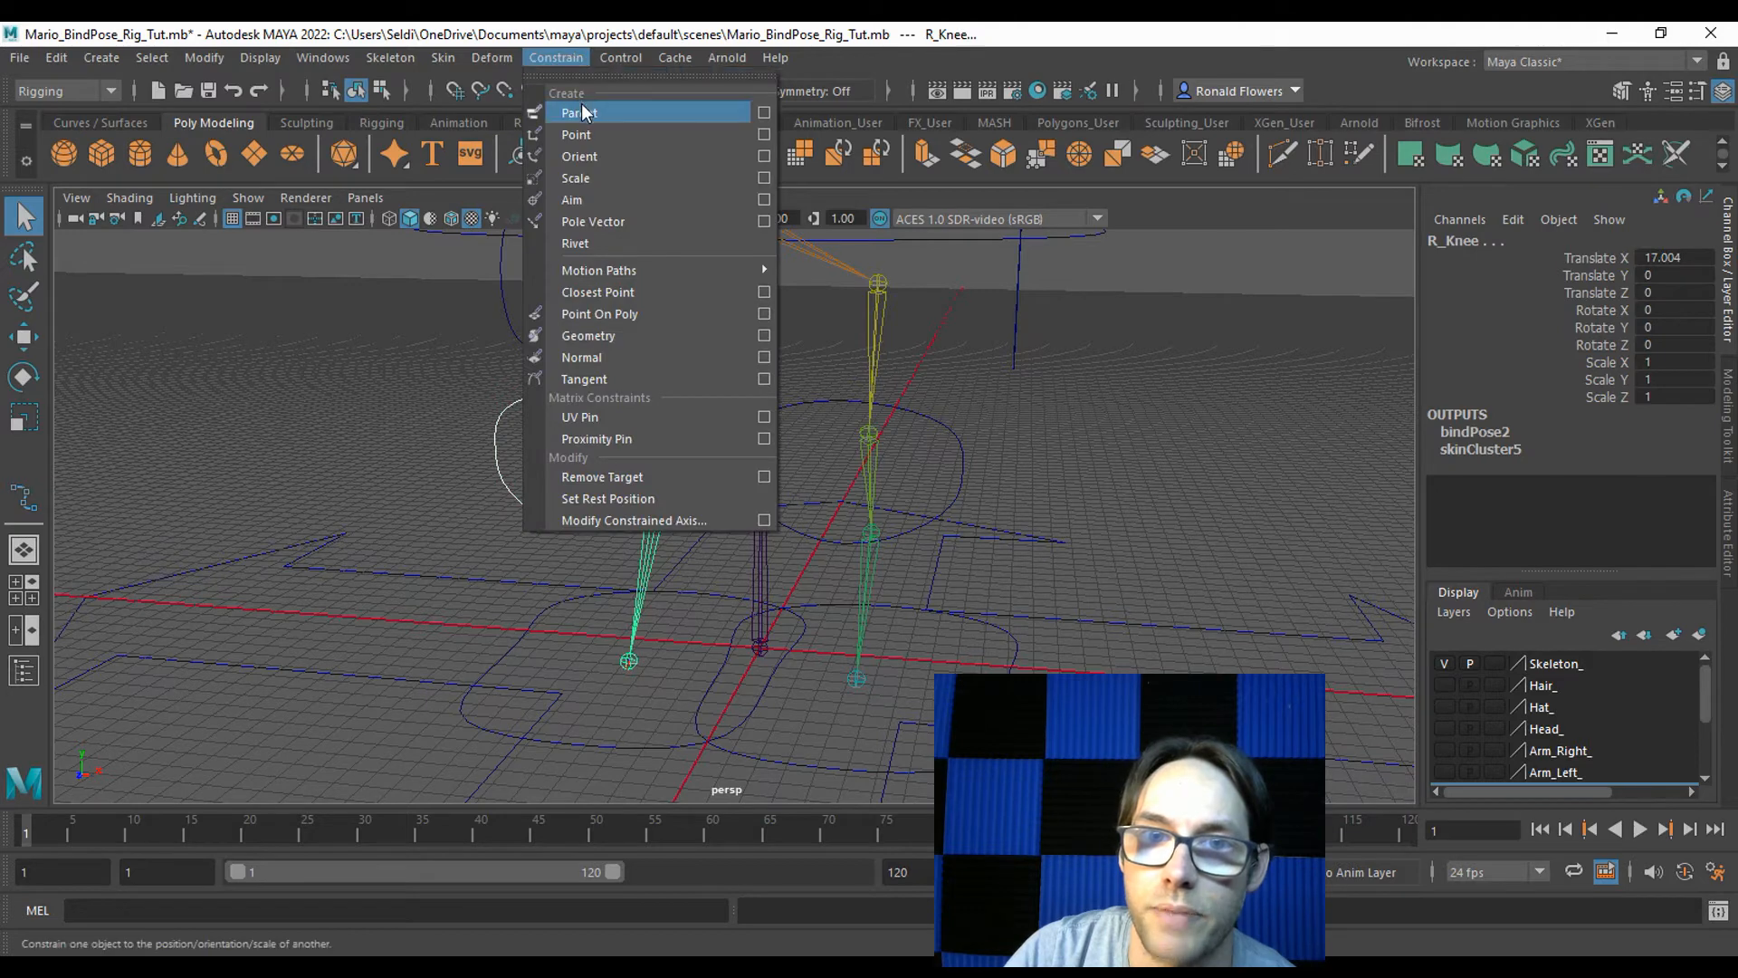
left_click(582, 113)
Constrain the R_Hip joint to the R_Hip_CTRL curve with a parent constraint and clear the selection.
left_click(505, 290)
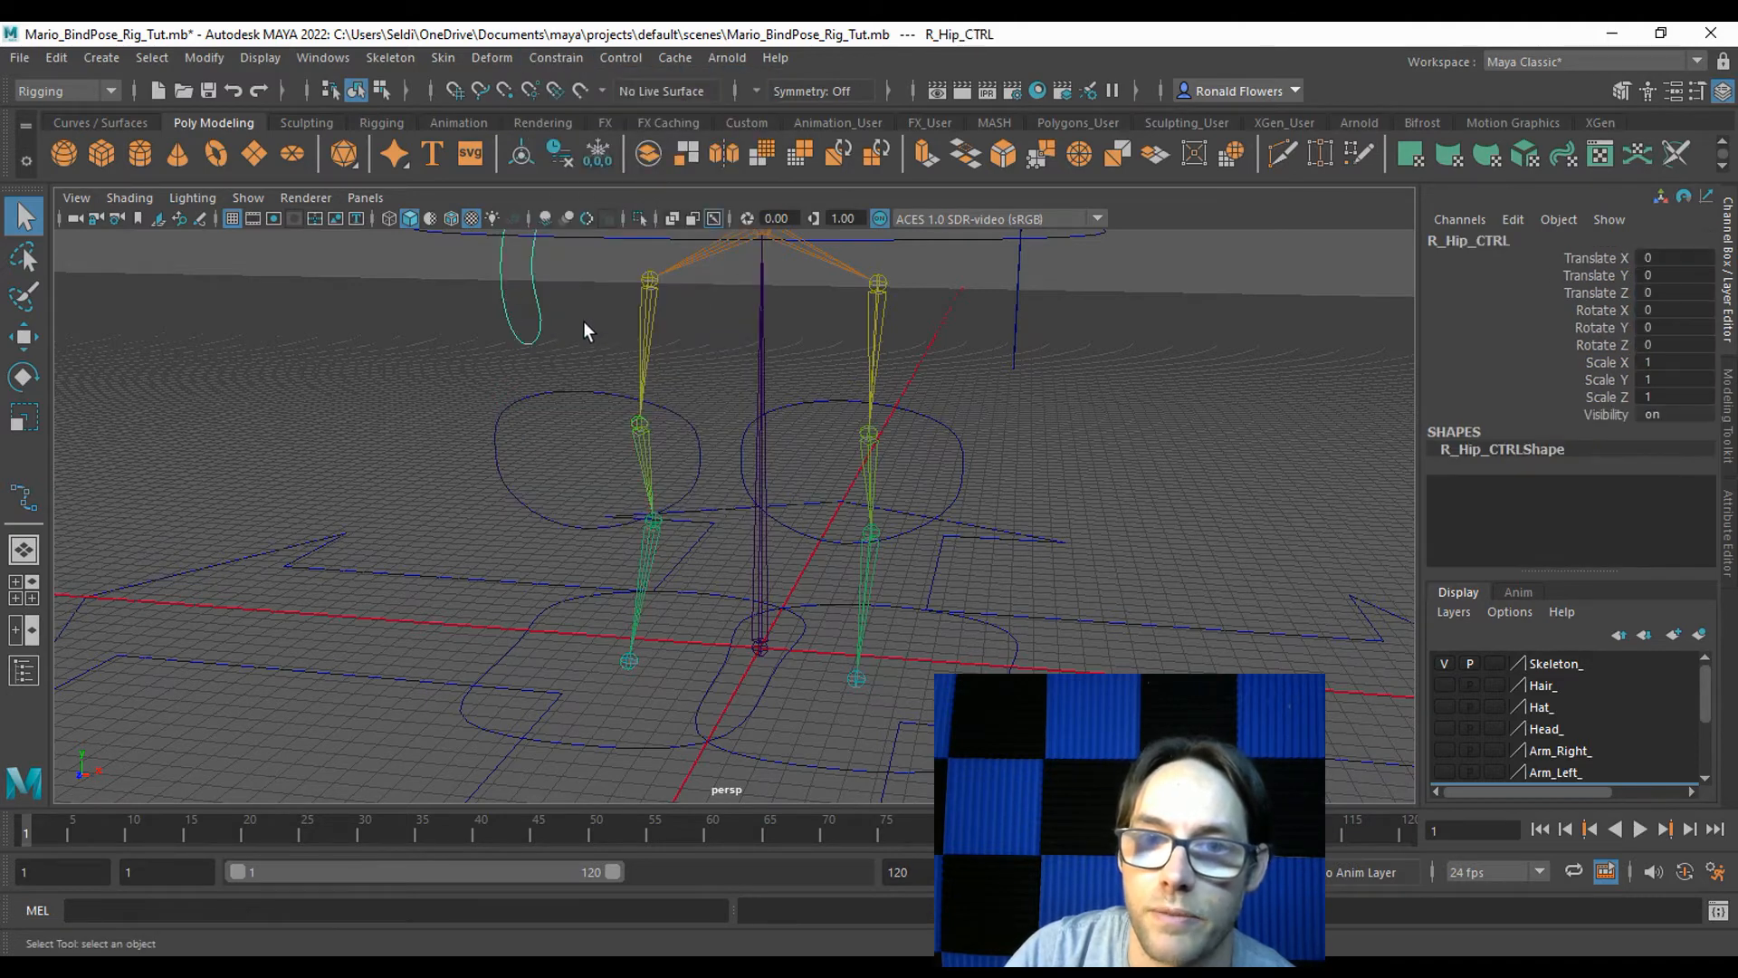
left_click(644, 322, "shift")
left_click(555, 57)
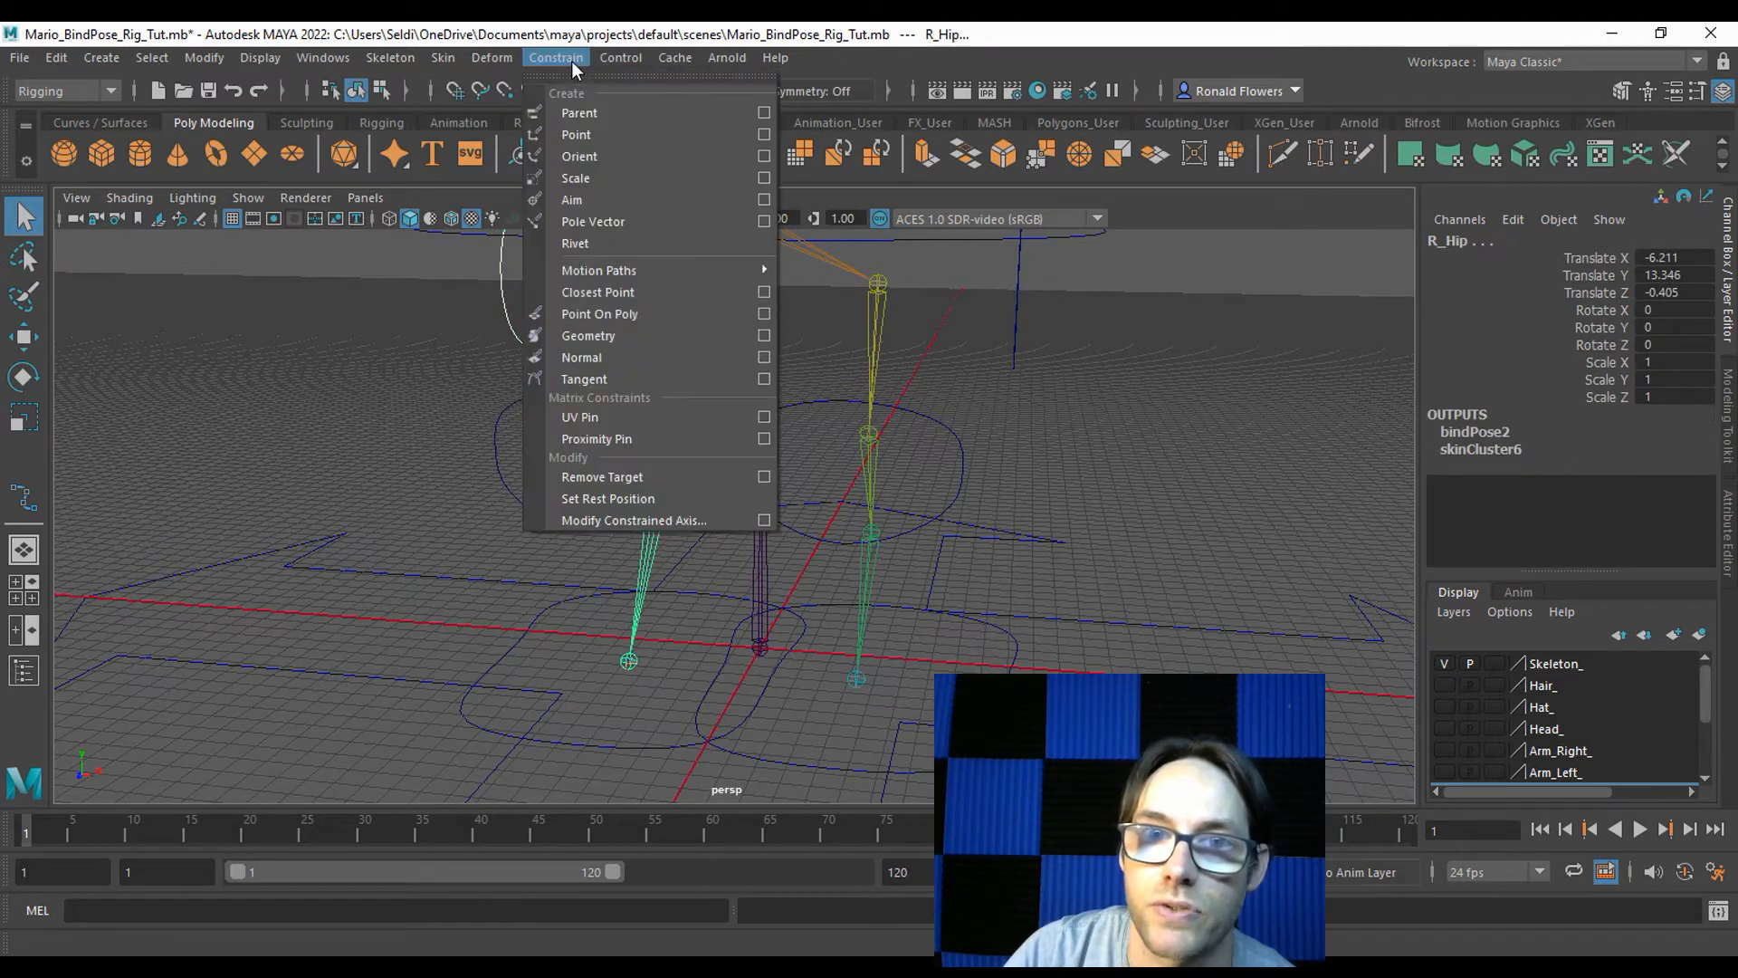
left_click(573, 113)
left_click(927, 581)
Show the Leg_Left_ layer, test the left foot mesh by rotating L_Foot_CTRL about 20 degrees in X, and undo the rotation.
left_click_drag(956, 621, 896, 633, "alt")
scroll(1461, 747, "down", 2)
left_click(1456, 708)
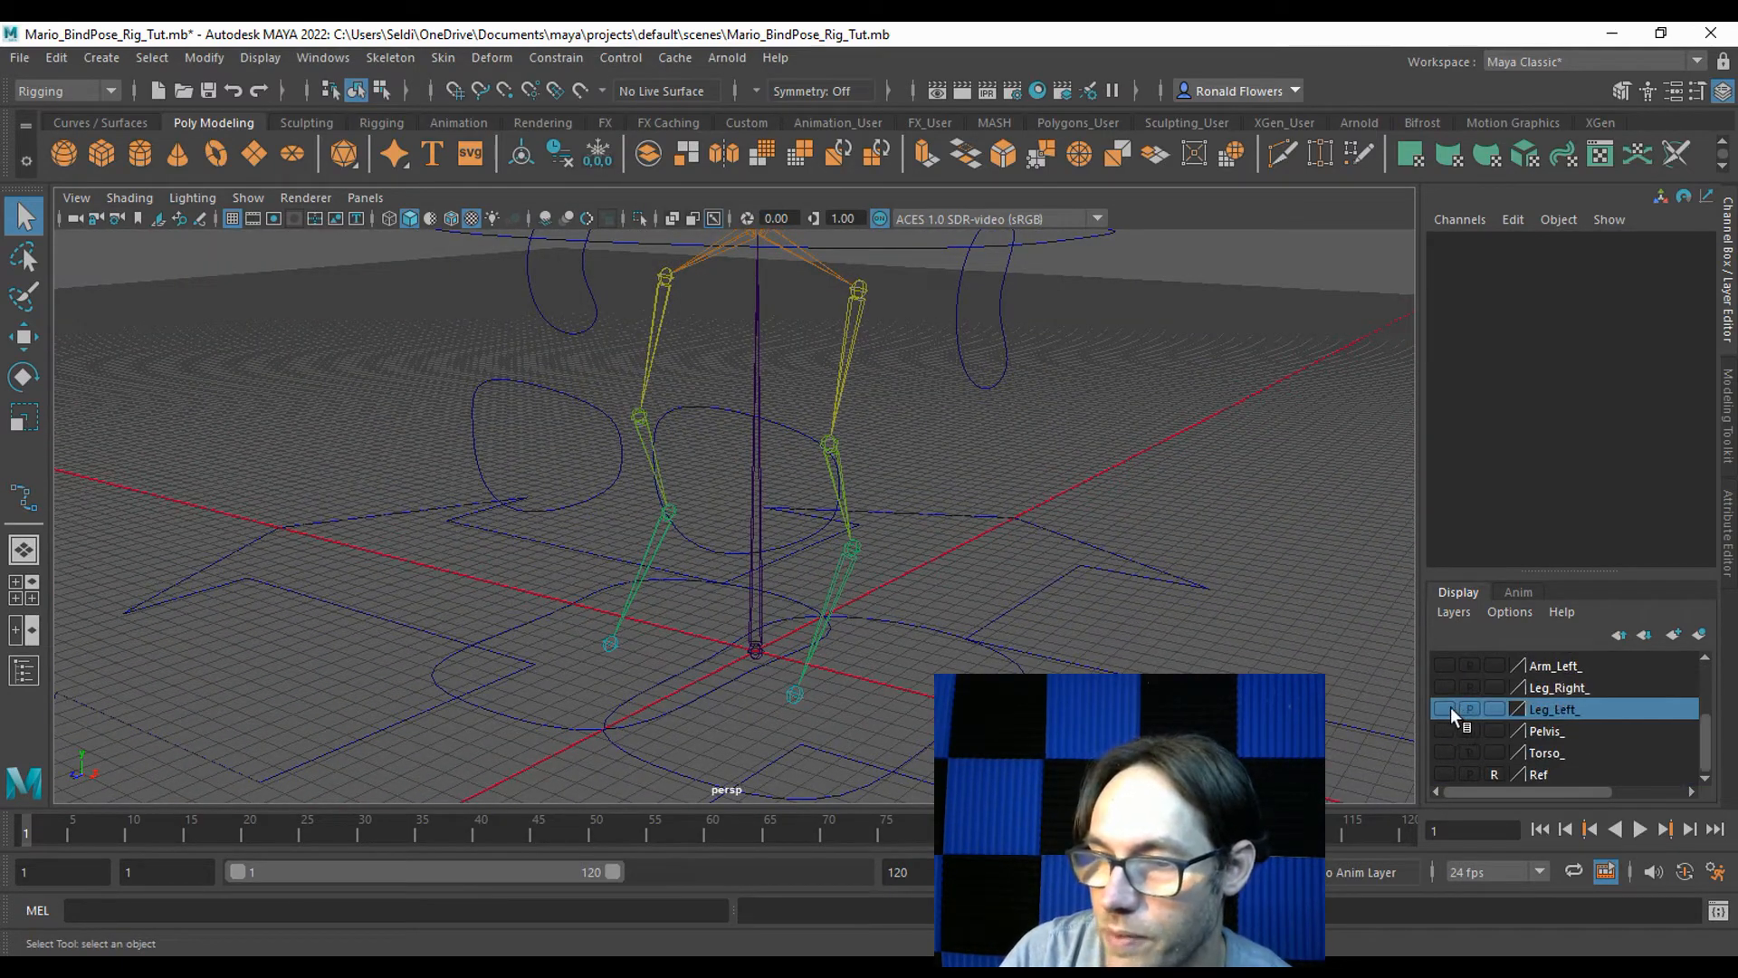
left_click(1446, 709)
left_click(961, 724)
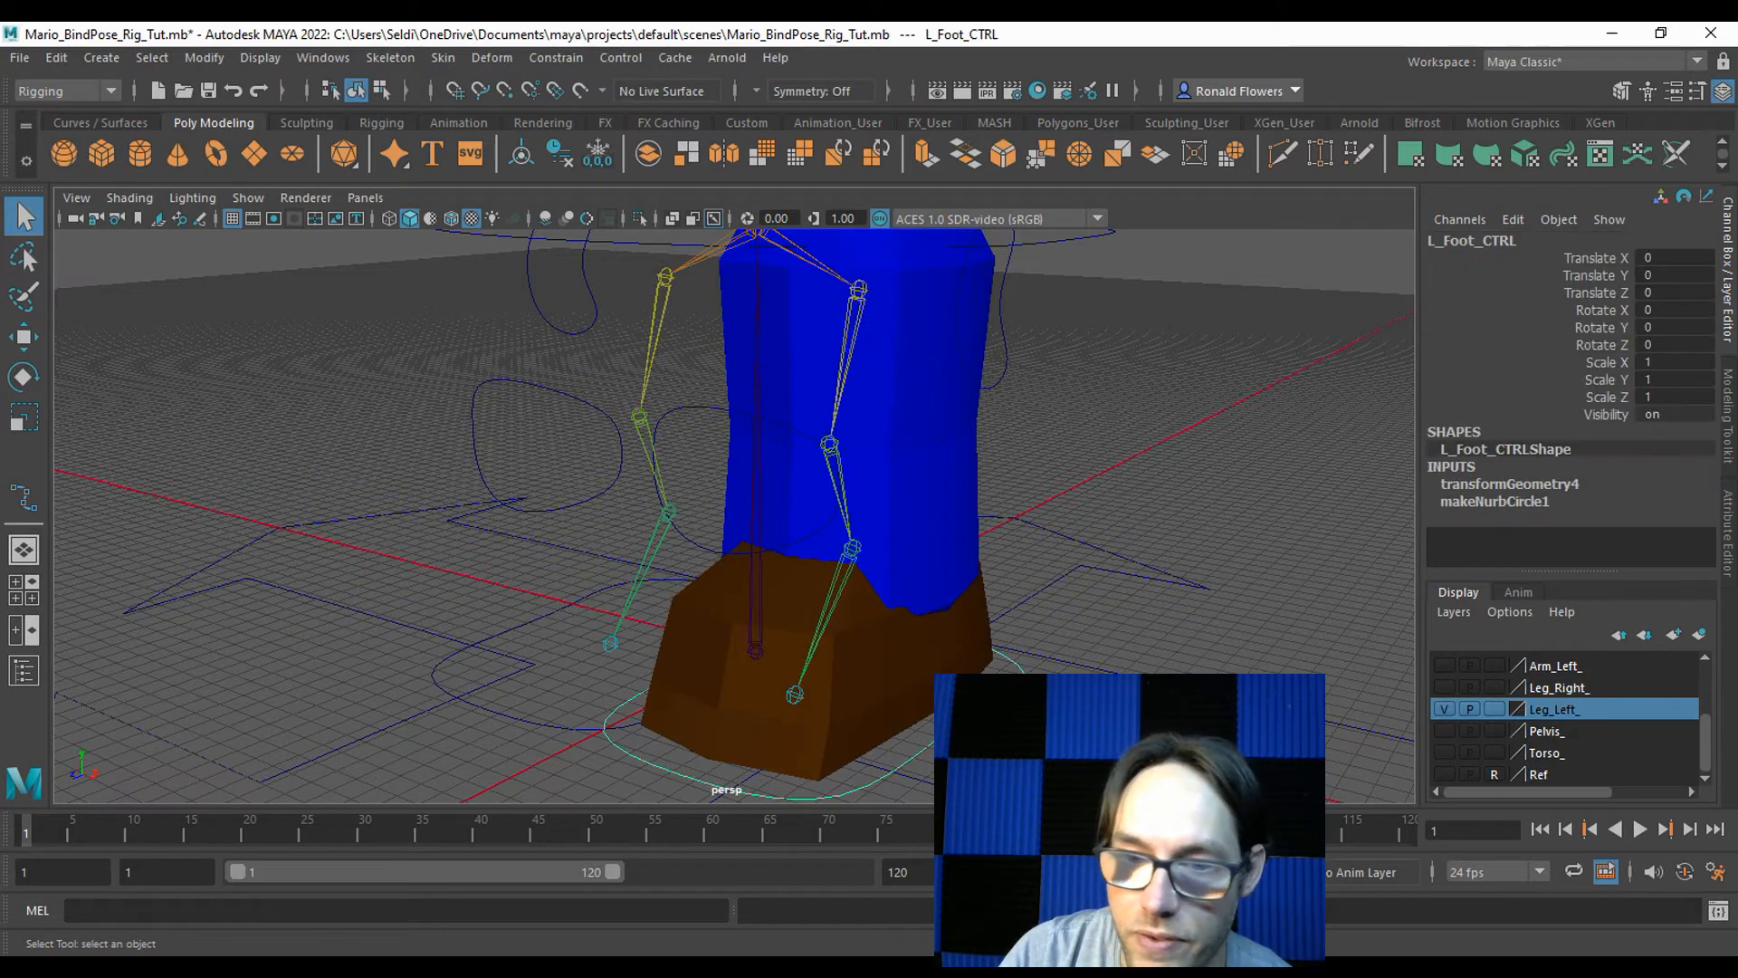
key("e")
mouse_move(807, 516)
left_mouse_down()
mouse_move(796, 473)
mouse_move(806, 547)
left_mouse_up()
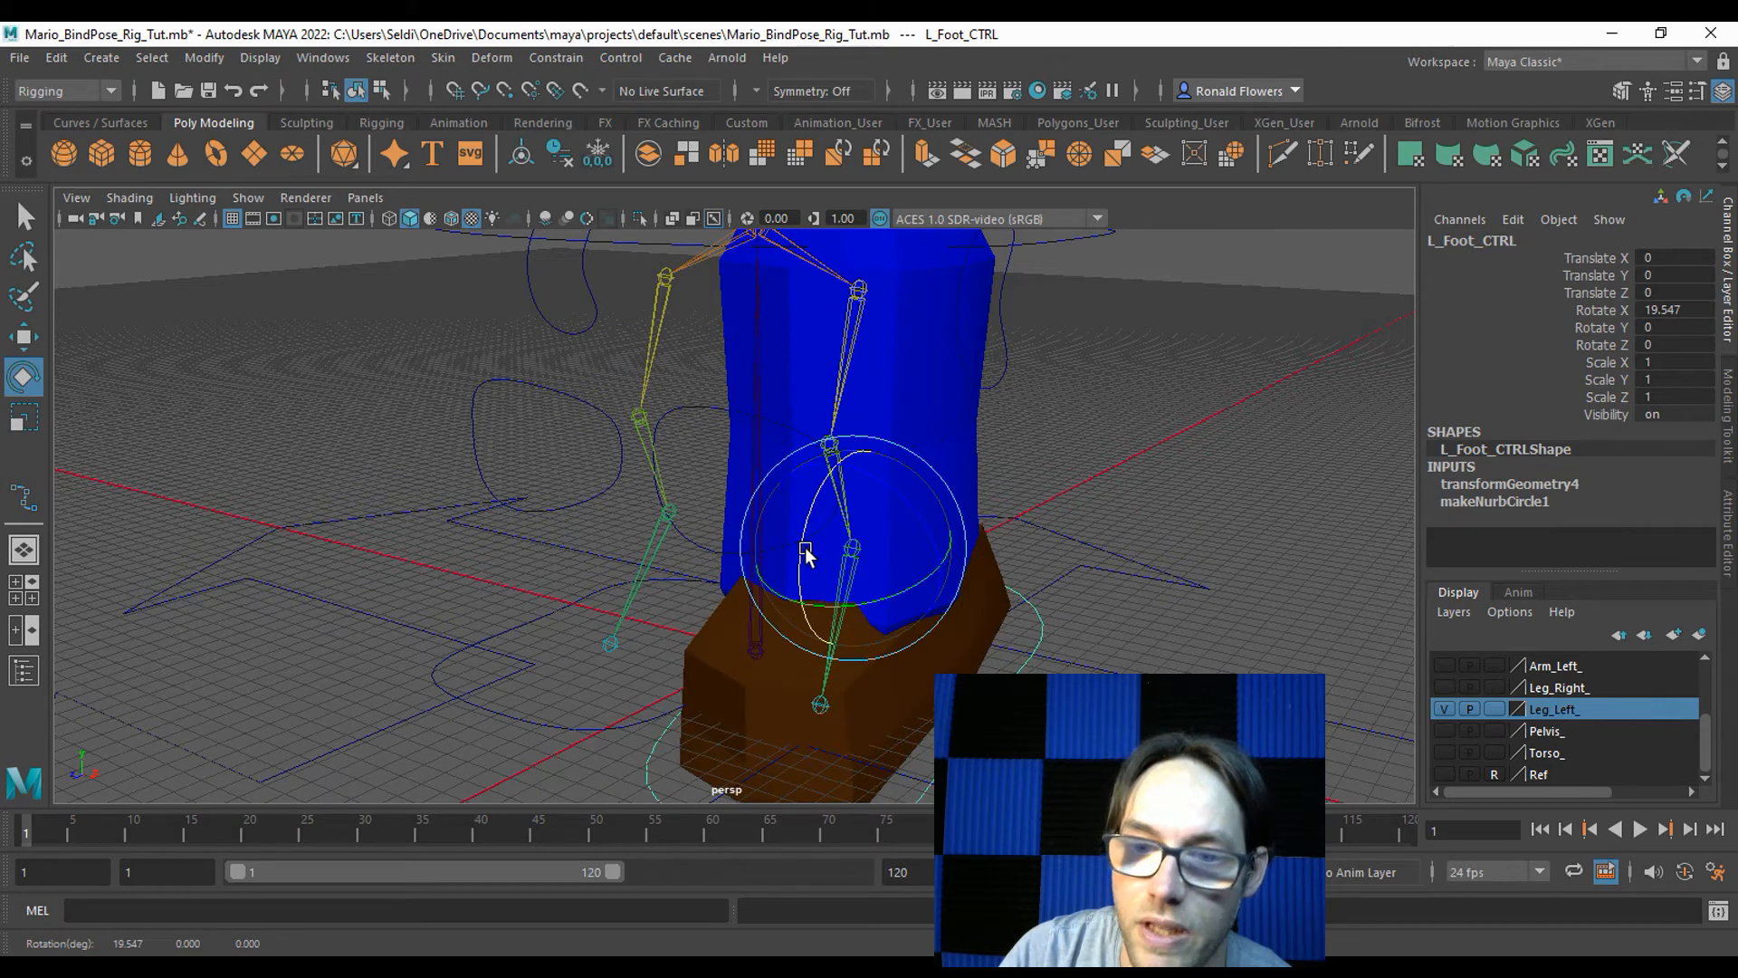
key("ctrl+z")
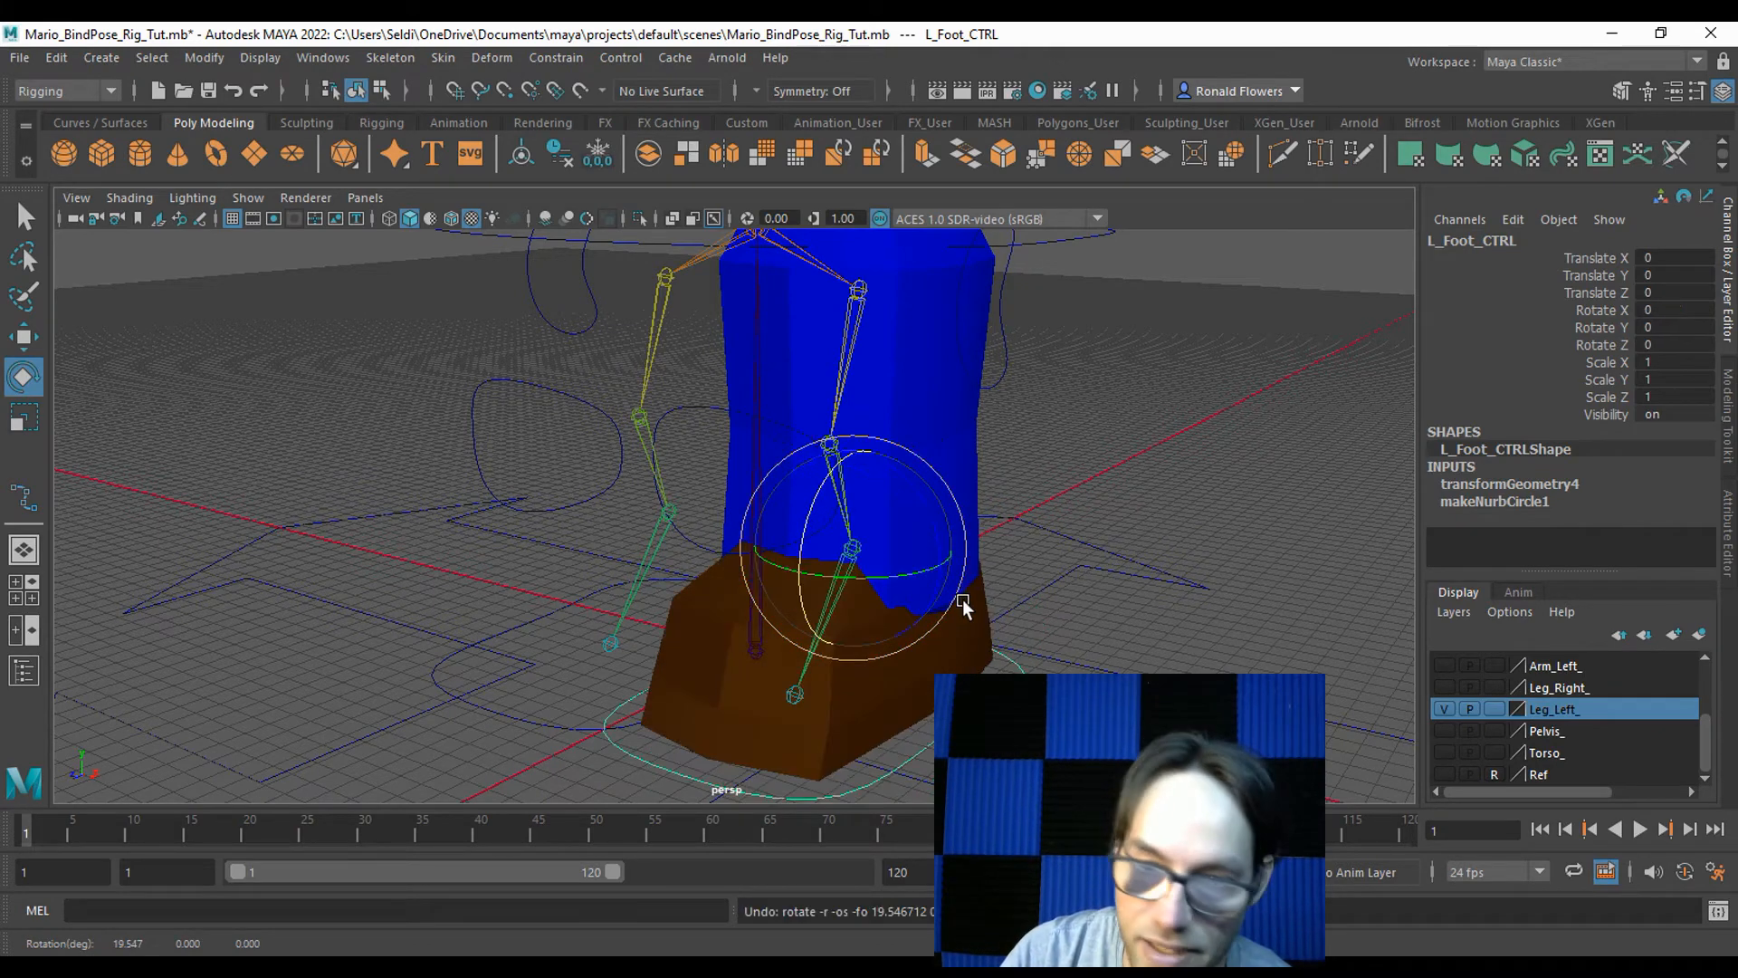
Test scaling L_Foot_CTRL uniformly to about 1.45, undo the scaling and hide the Leg_Left_ layer.
key("r")
left_click_drag(852, 546, 1000, 546)
key("ctrl+z")
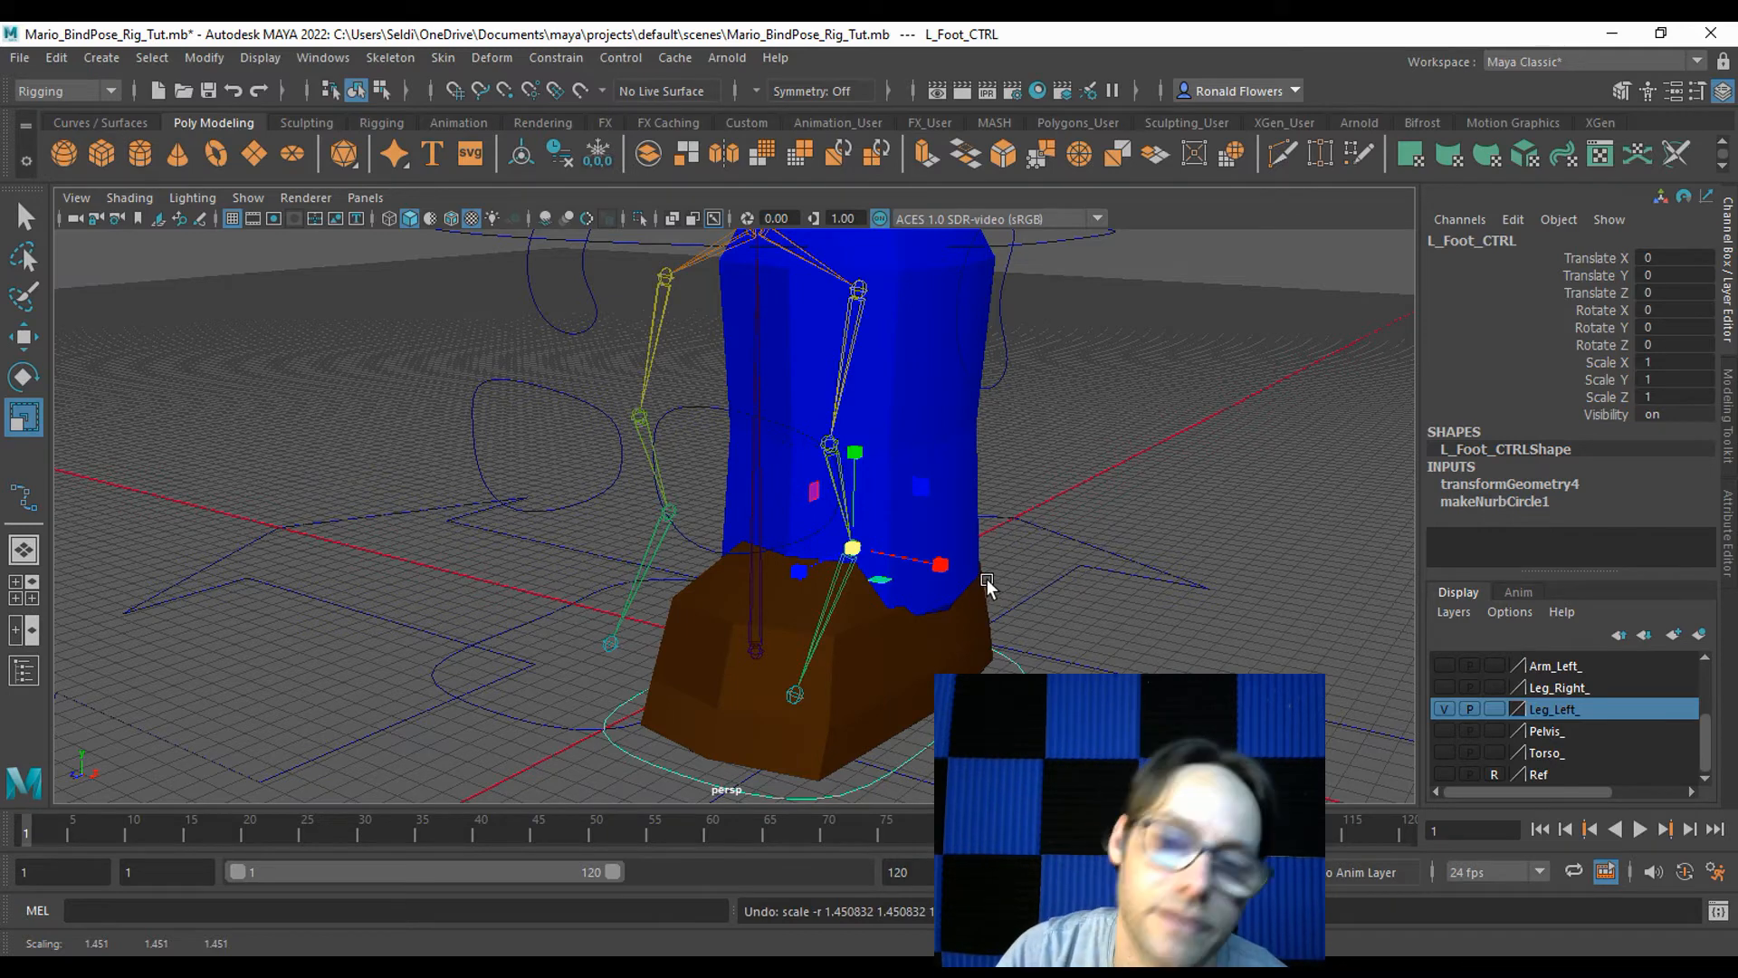
left_click(1443, 708)
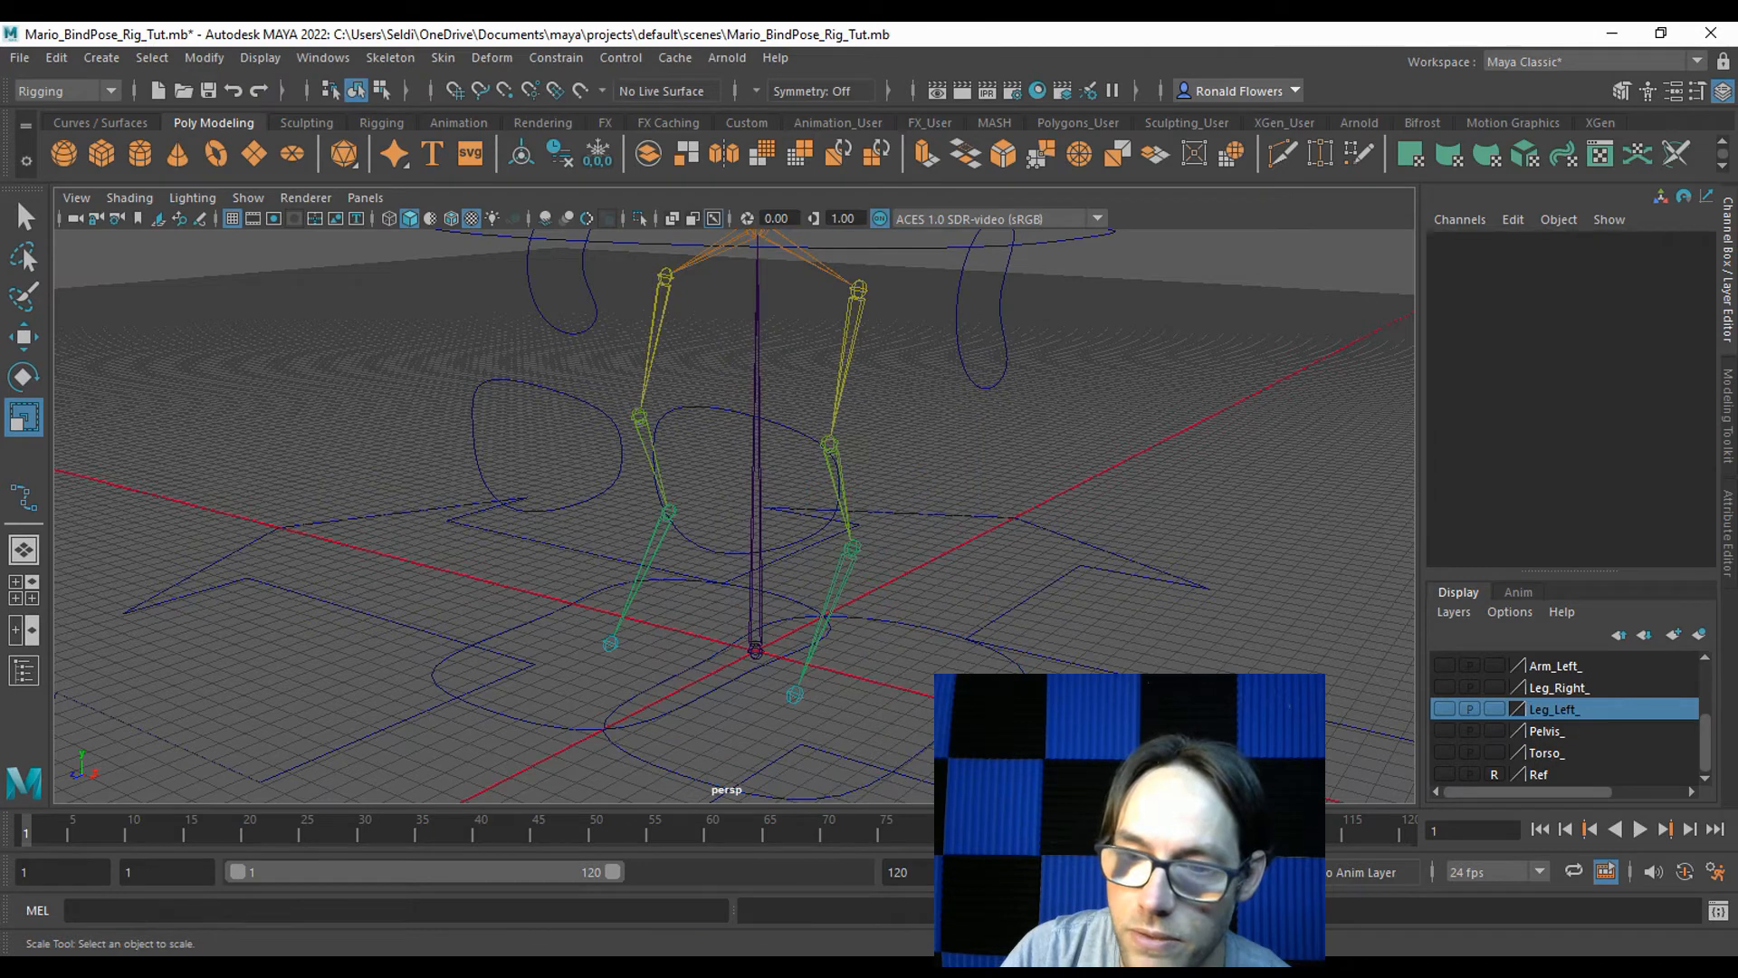
Constrain the L_Ankle joint to the L_Foot_CTRL curve with a scale constraint.
left_click(1023, 690)
key("q")
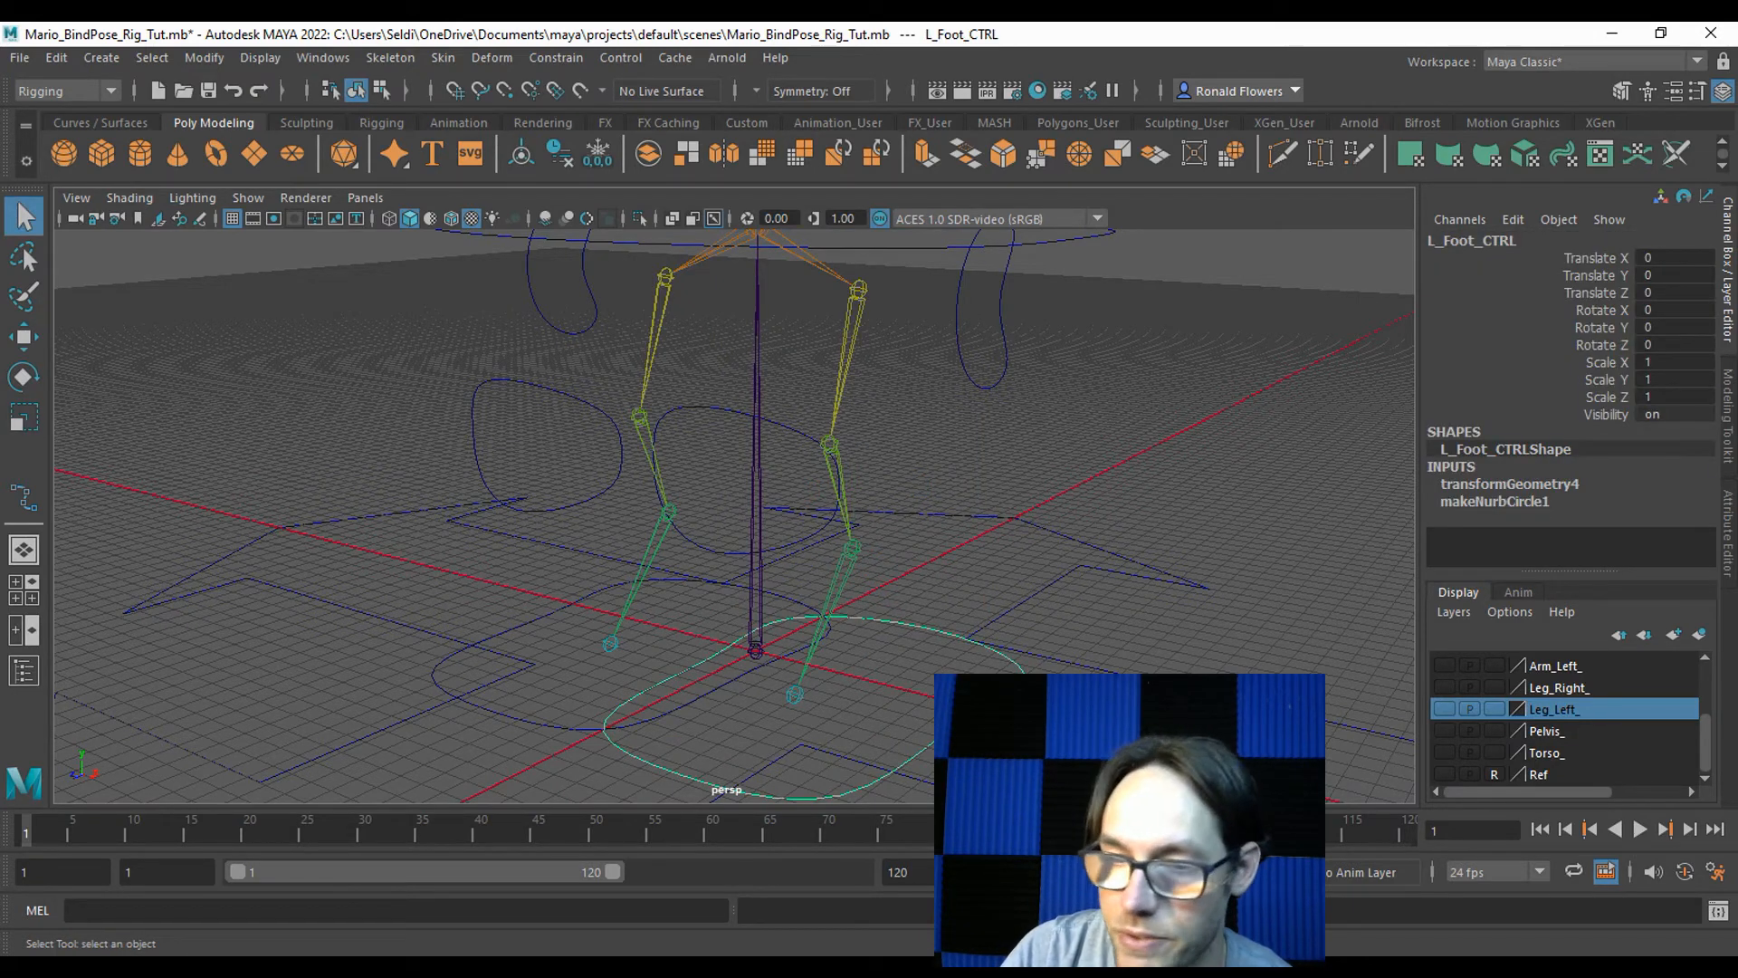
left_click(848, 566, "shift")
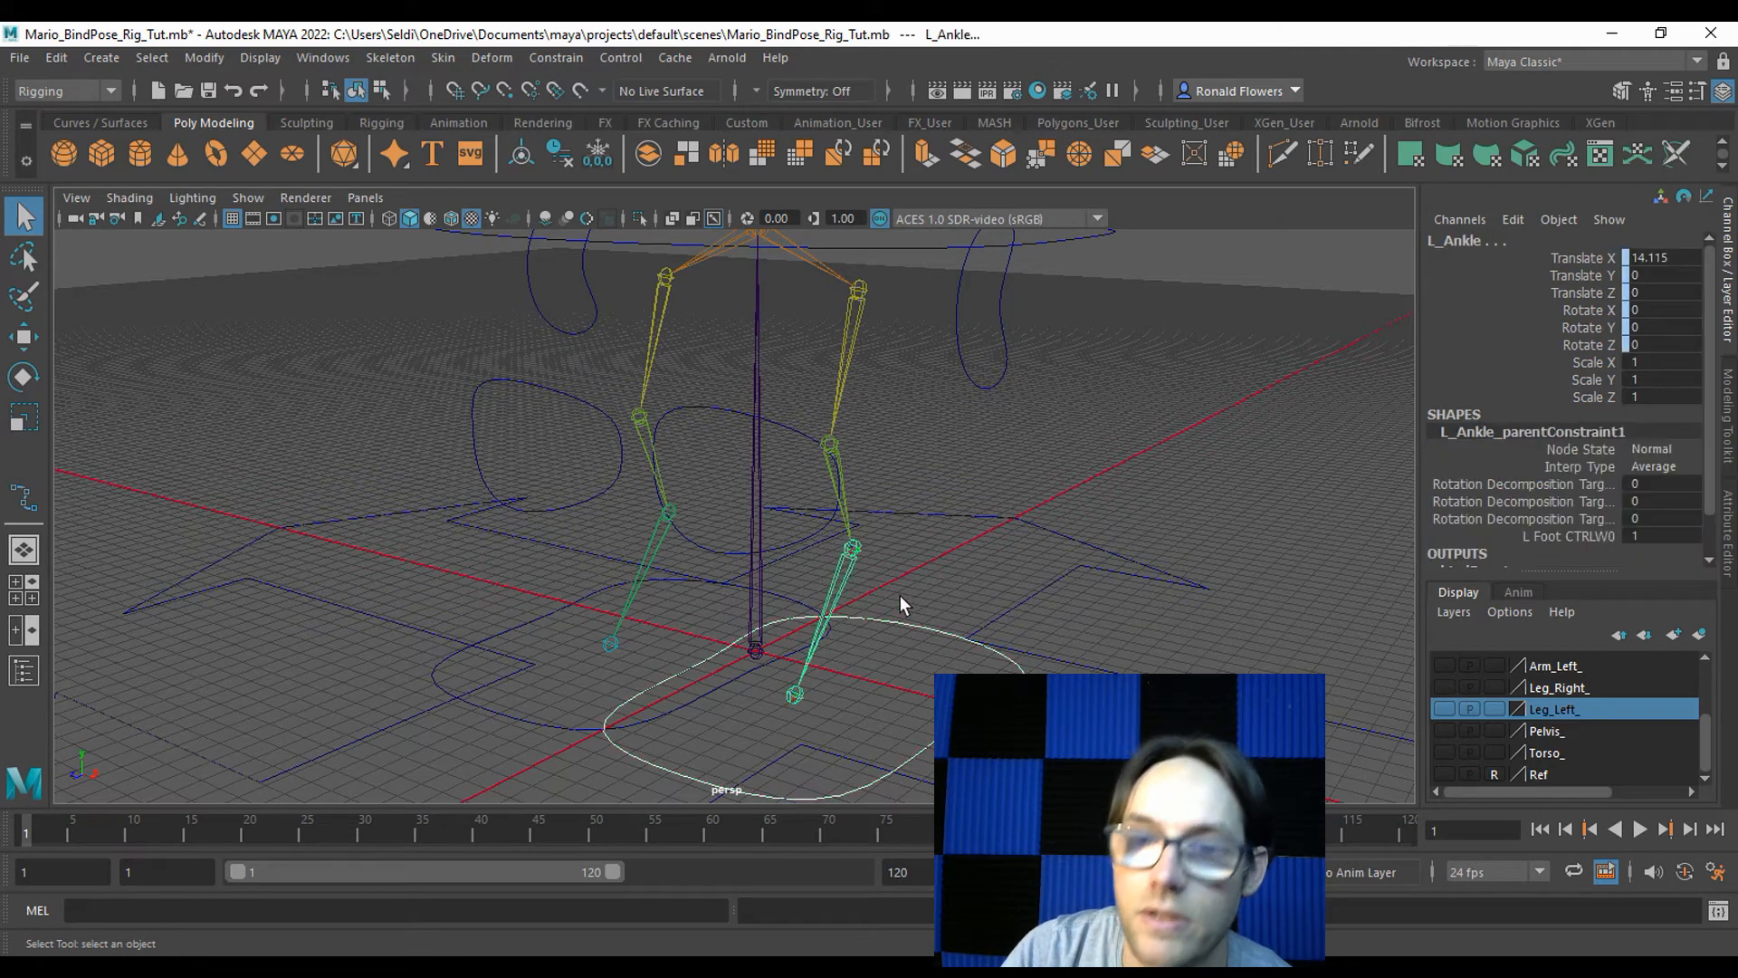
left_click(557, 56)
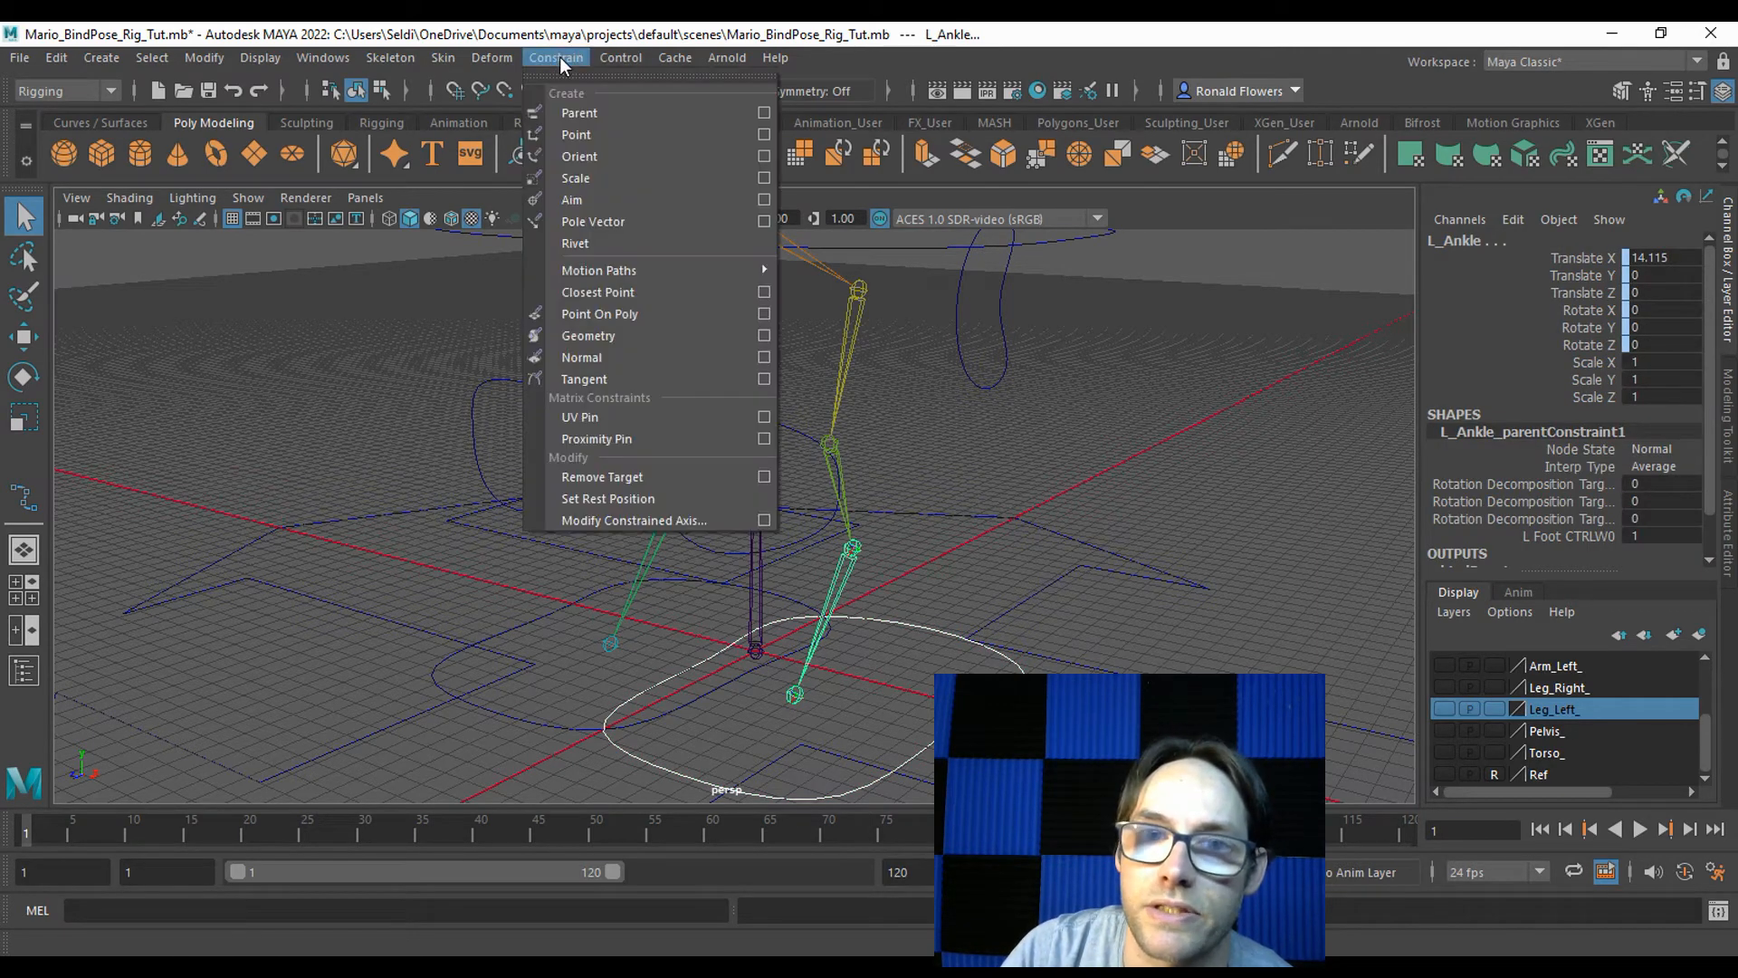
left_click(595, 181)
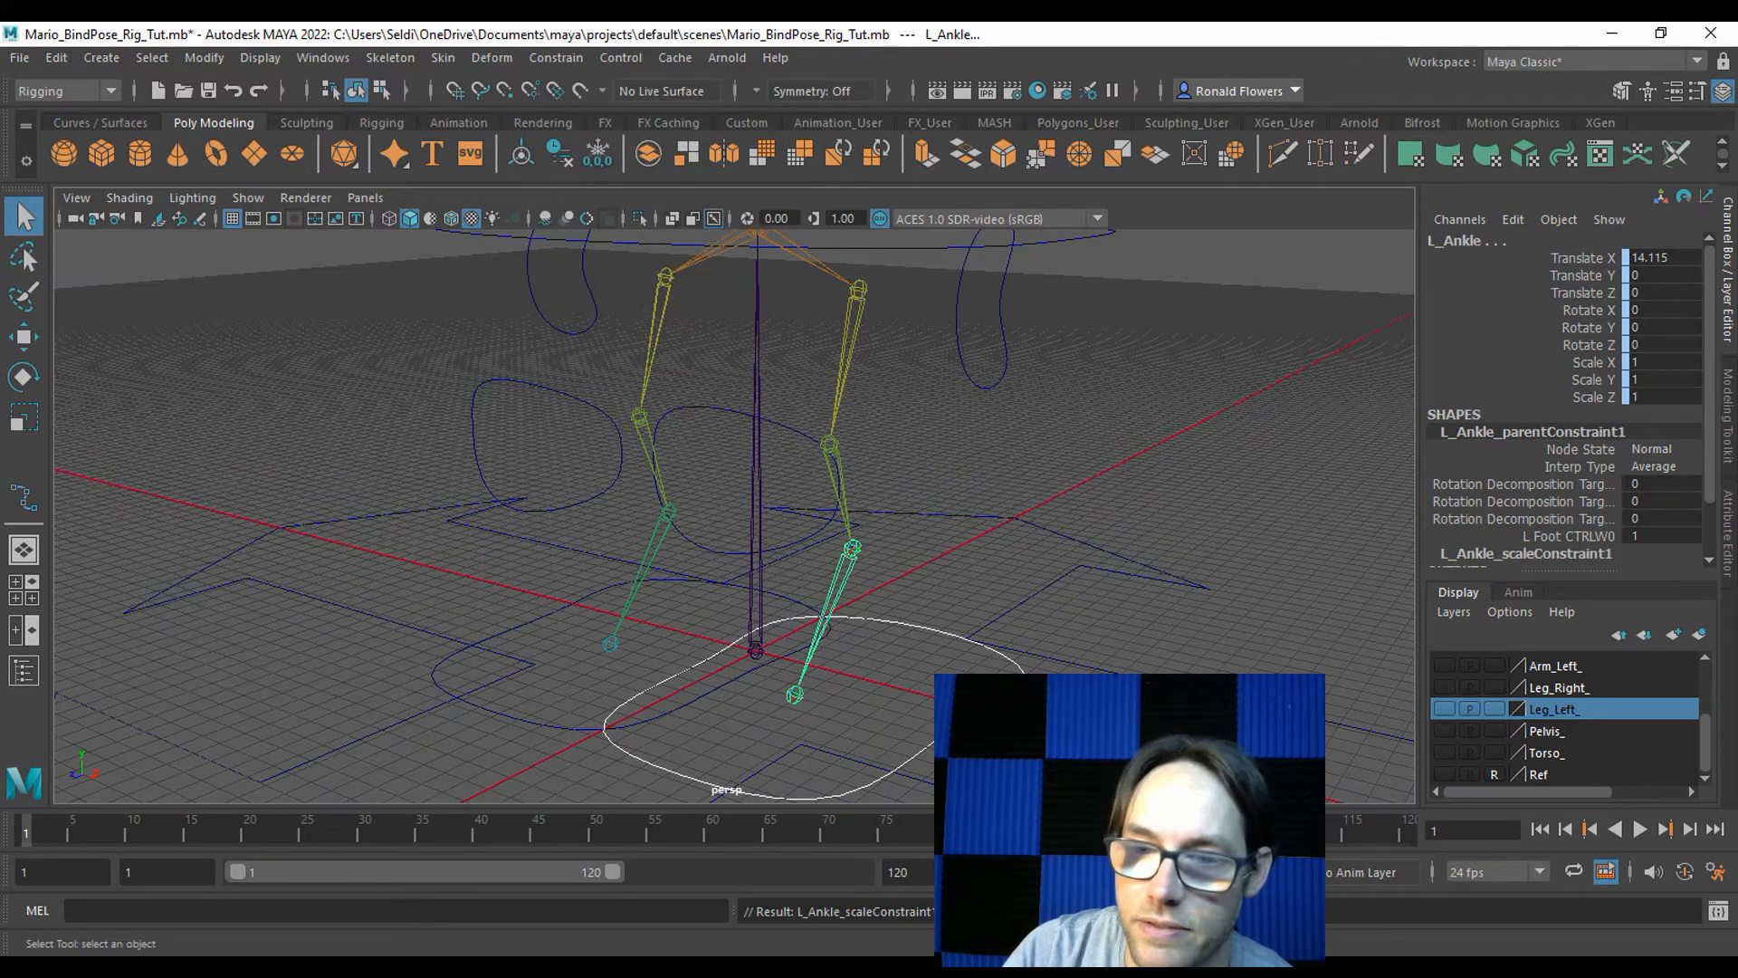
Test the left foot's scale constraint by scaling L_Foot_CTRL to about 1.47 and viewing the Leg_Left_ mesh, then undo and deselect.
left_click(891, 619)
key("r")
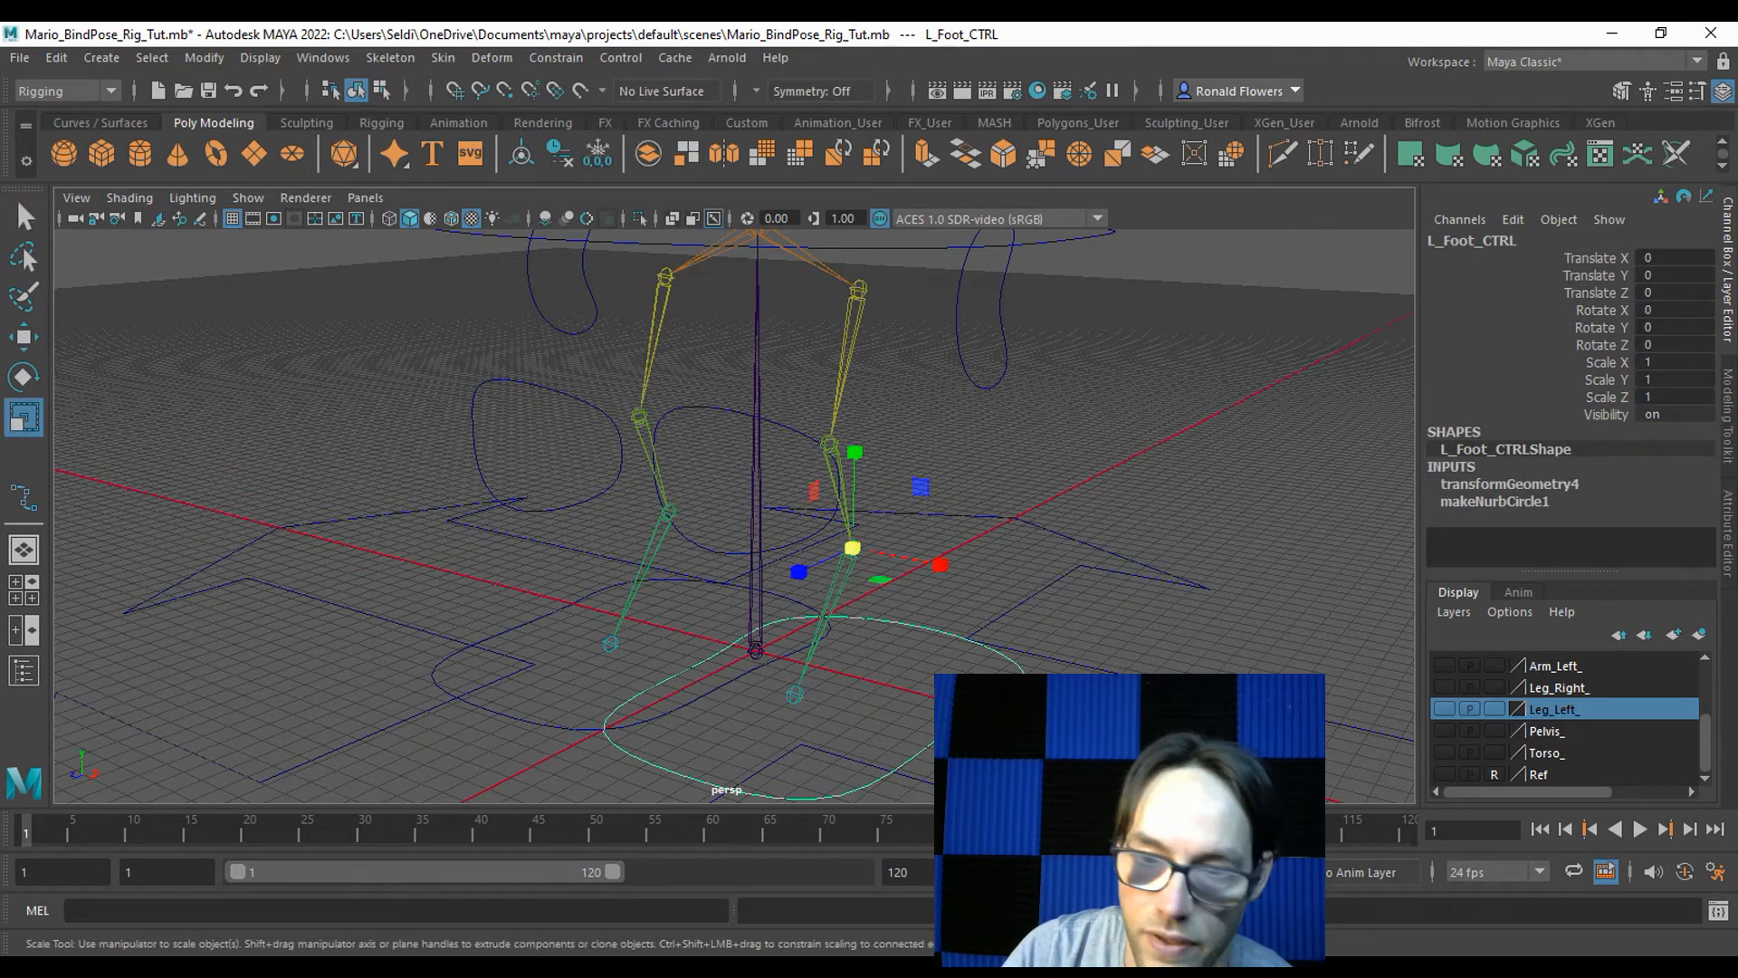
left_click_drag(855, 550, 1090, 535)
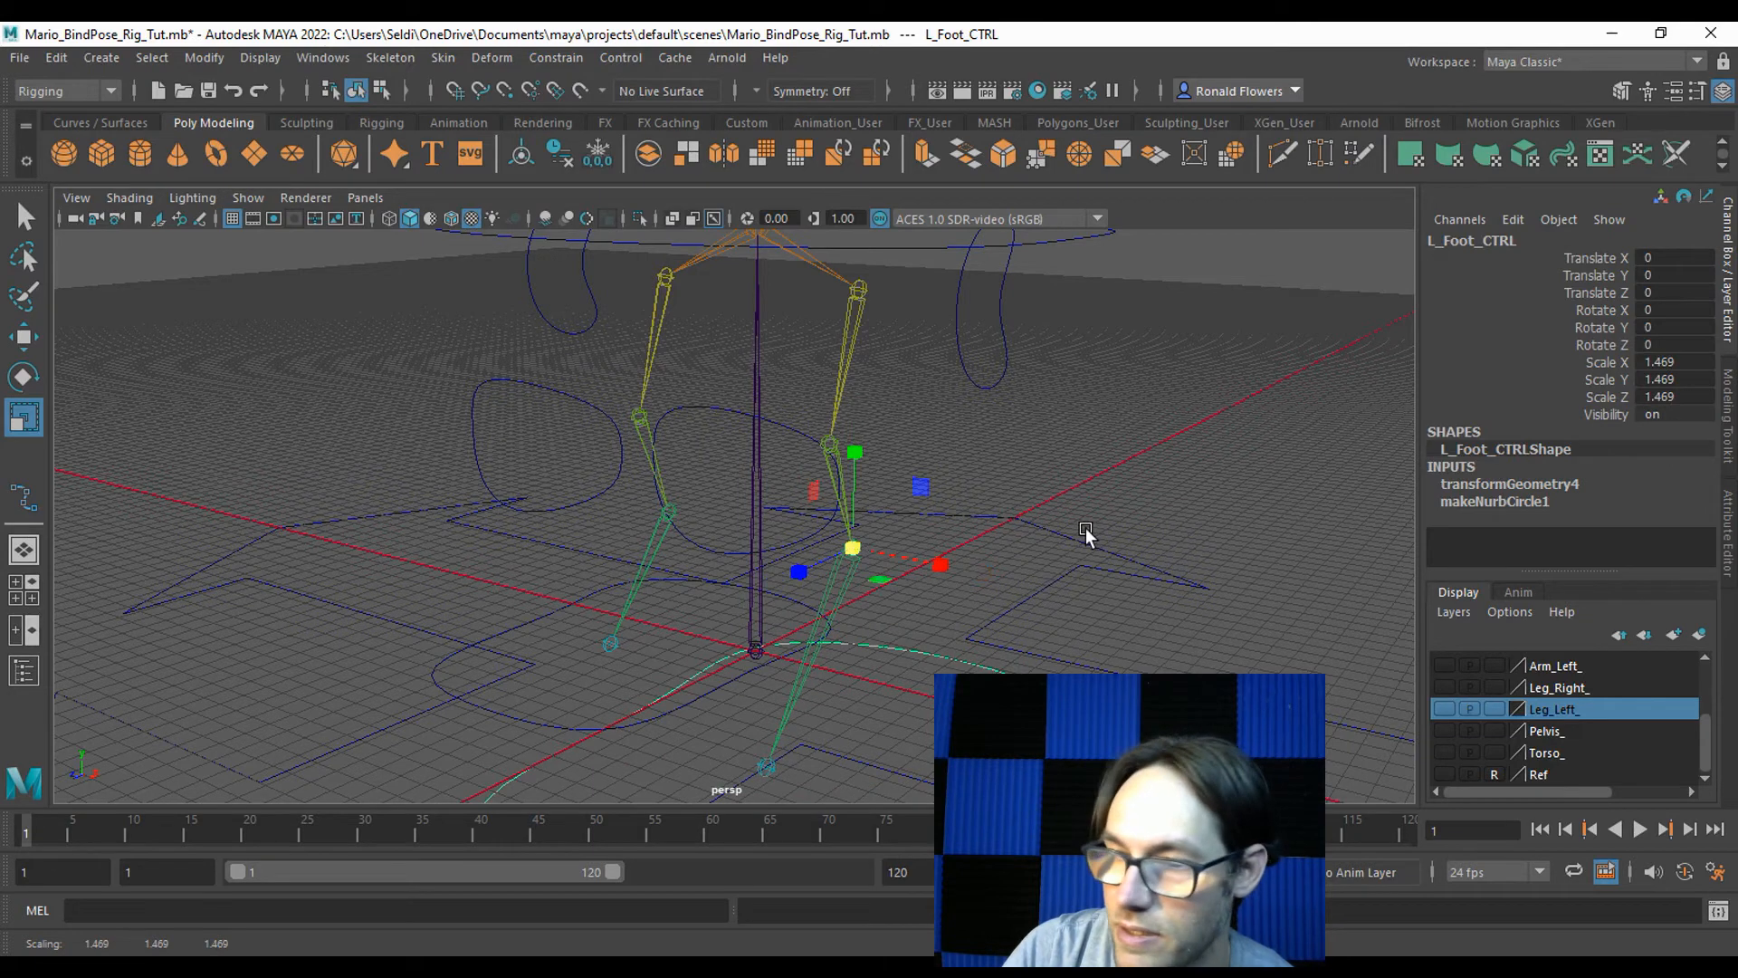
left_click(1444, 709)
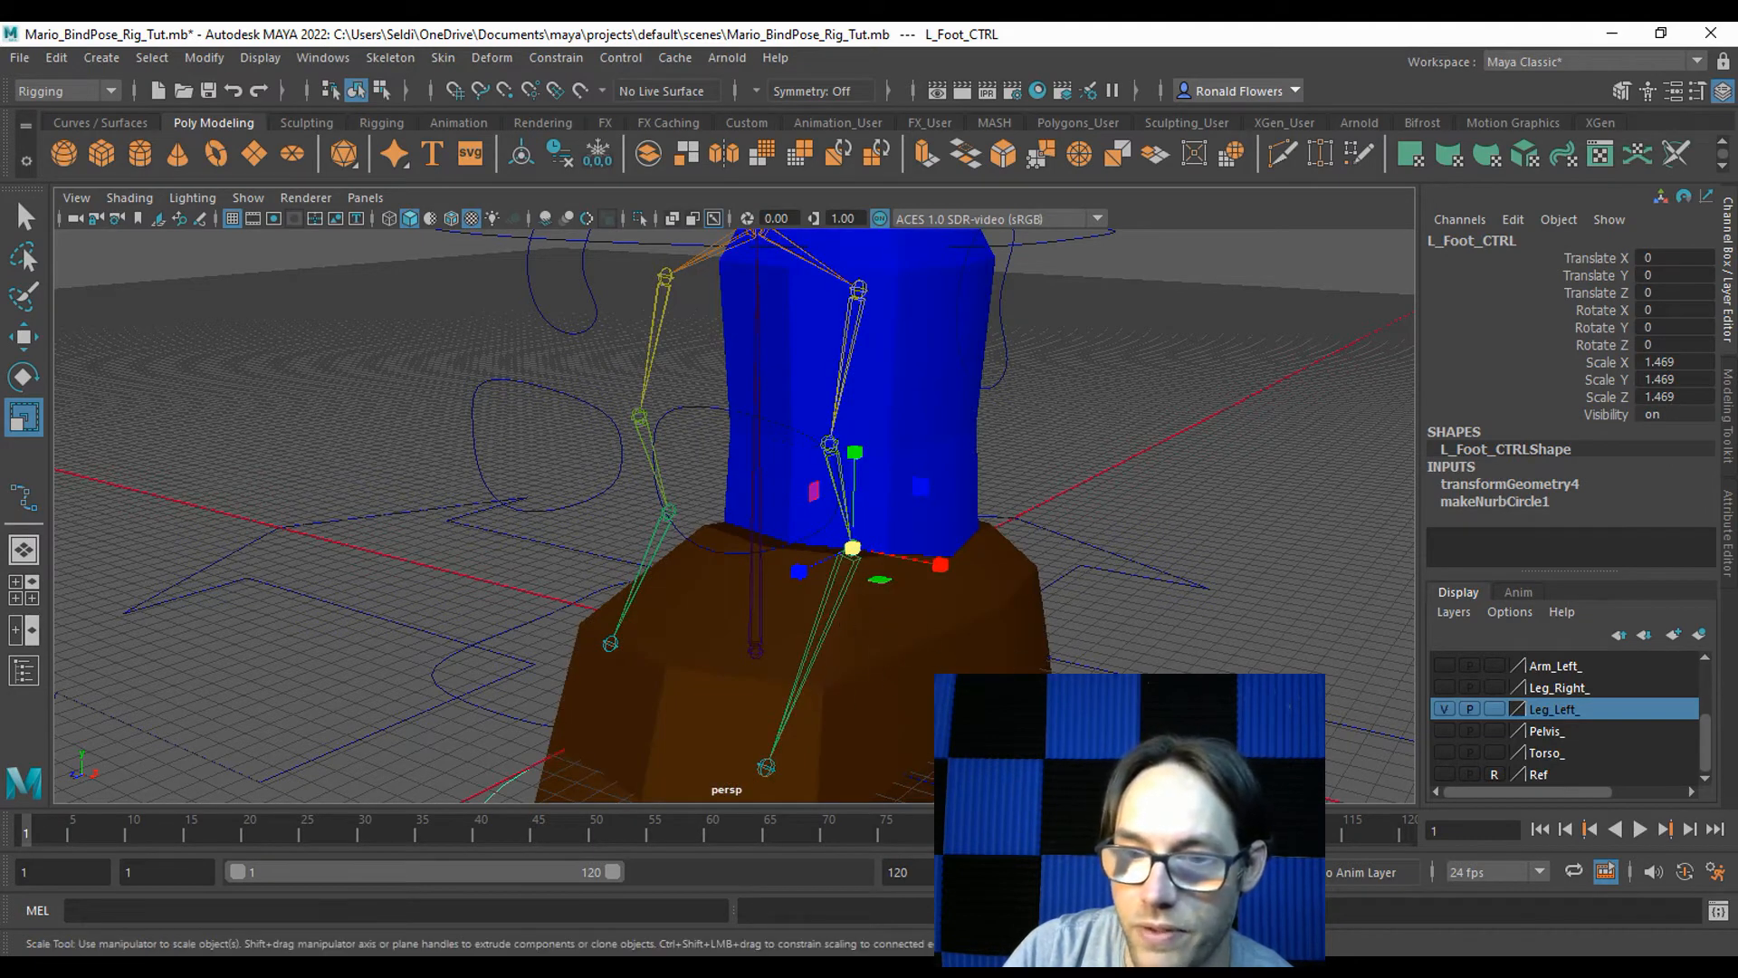
left_click(1443, 708)
key("ctrl+z")
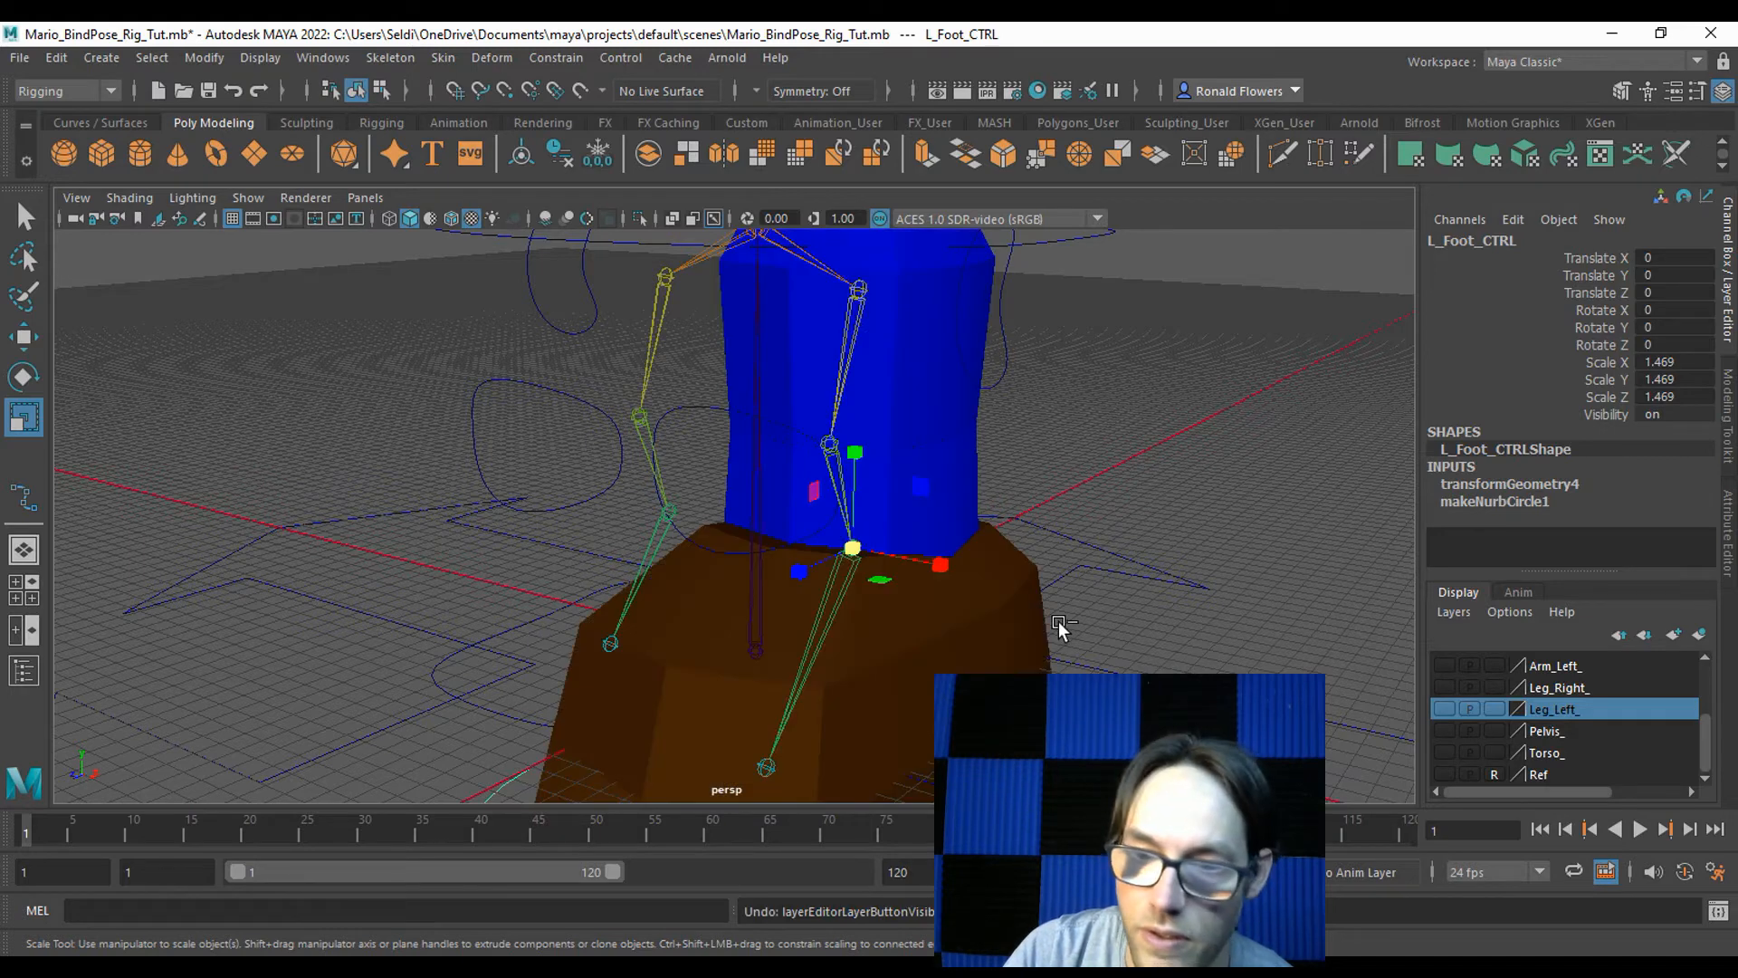
key("ctrl+z")
left_click(978, 602)
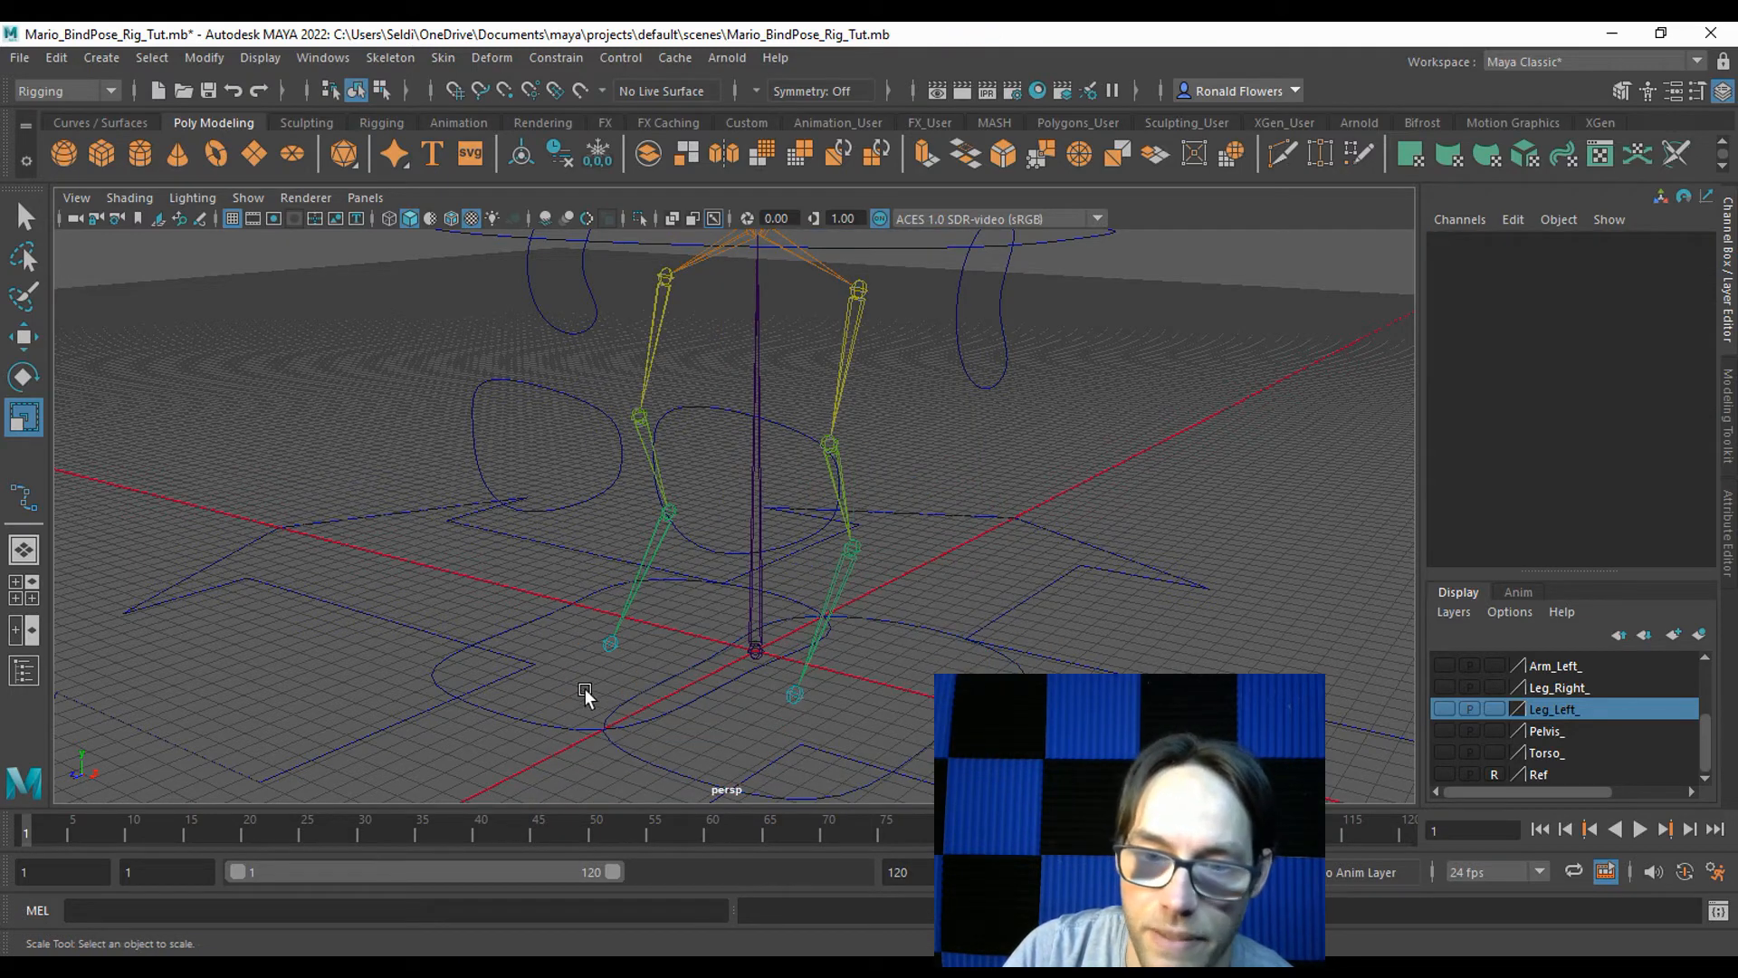
Constrain the R_Ankle joint to the R_Foot_CTRL curve with a scale constraint.
left_click(522, 720)
key("q")
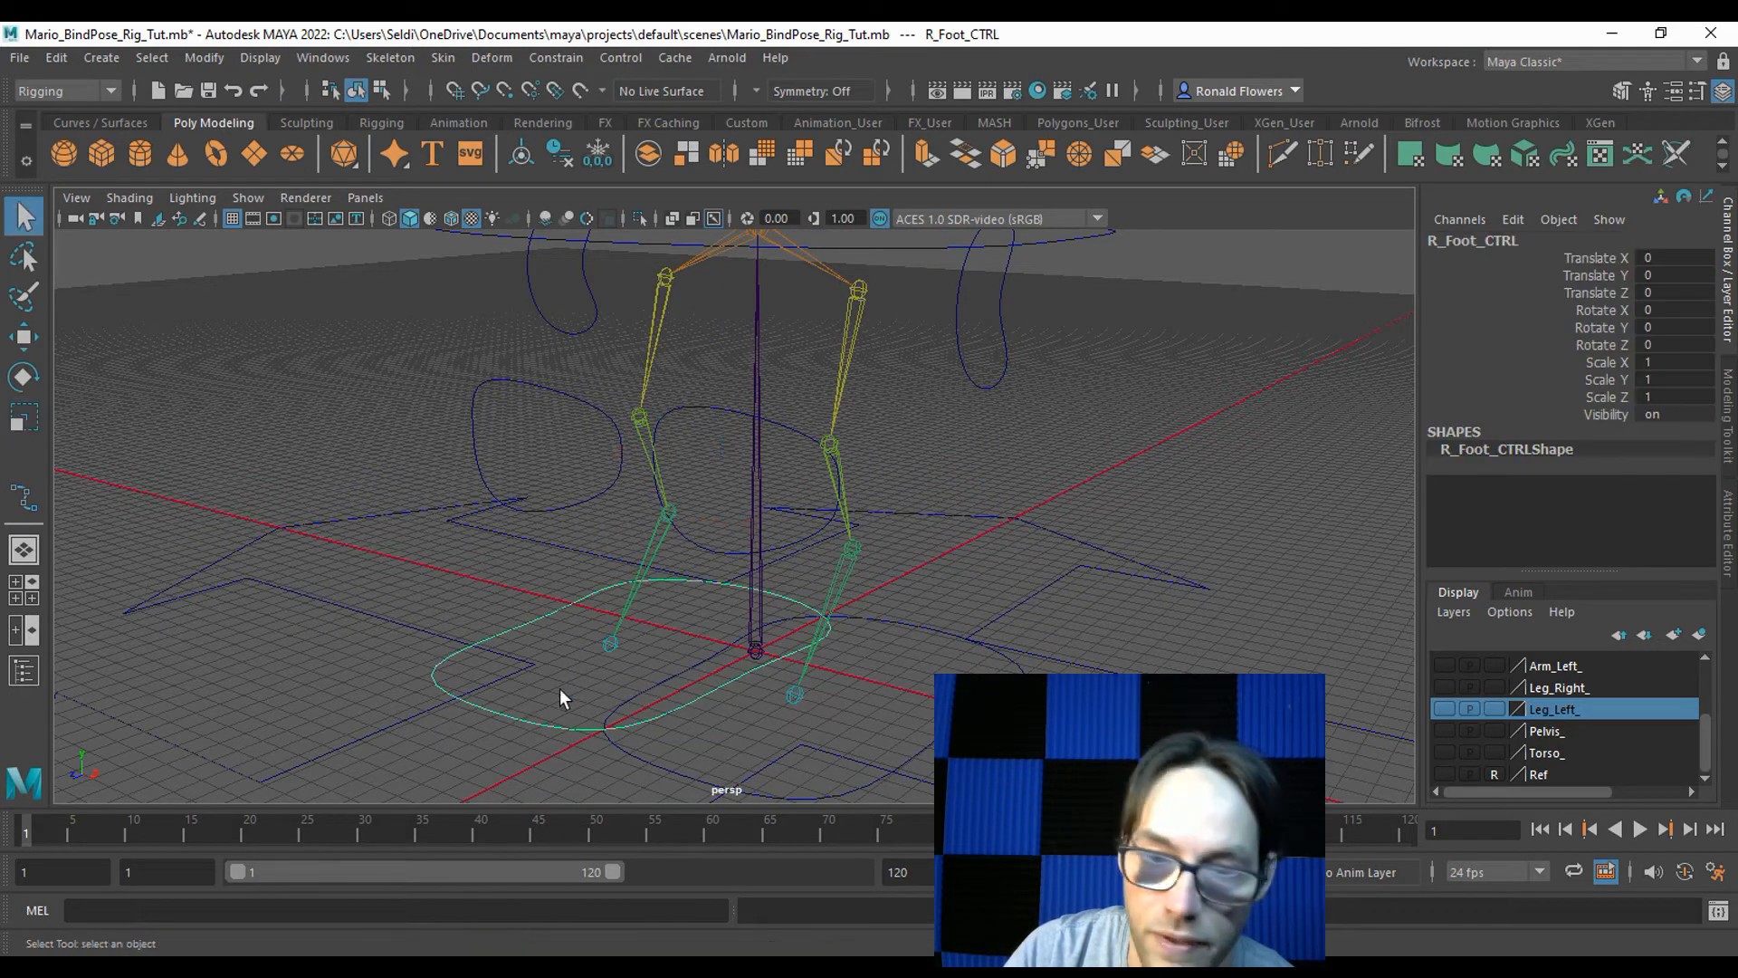
left_click(656, 558)
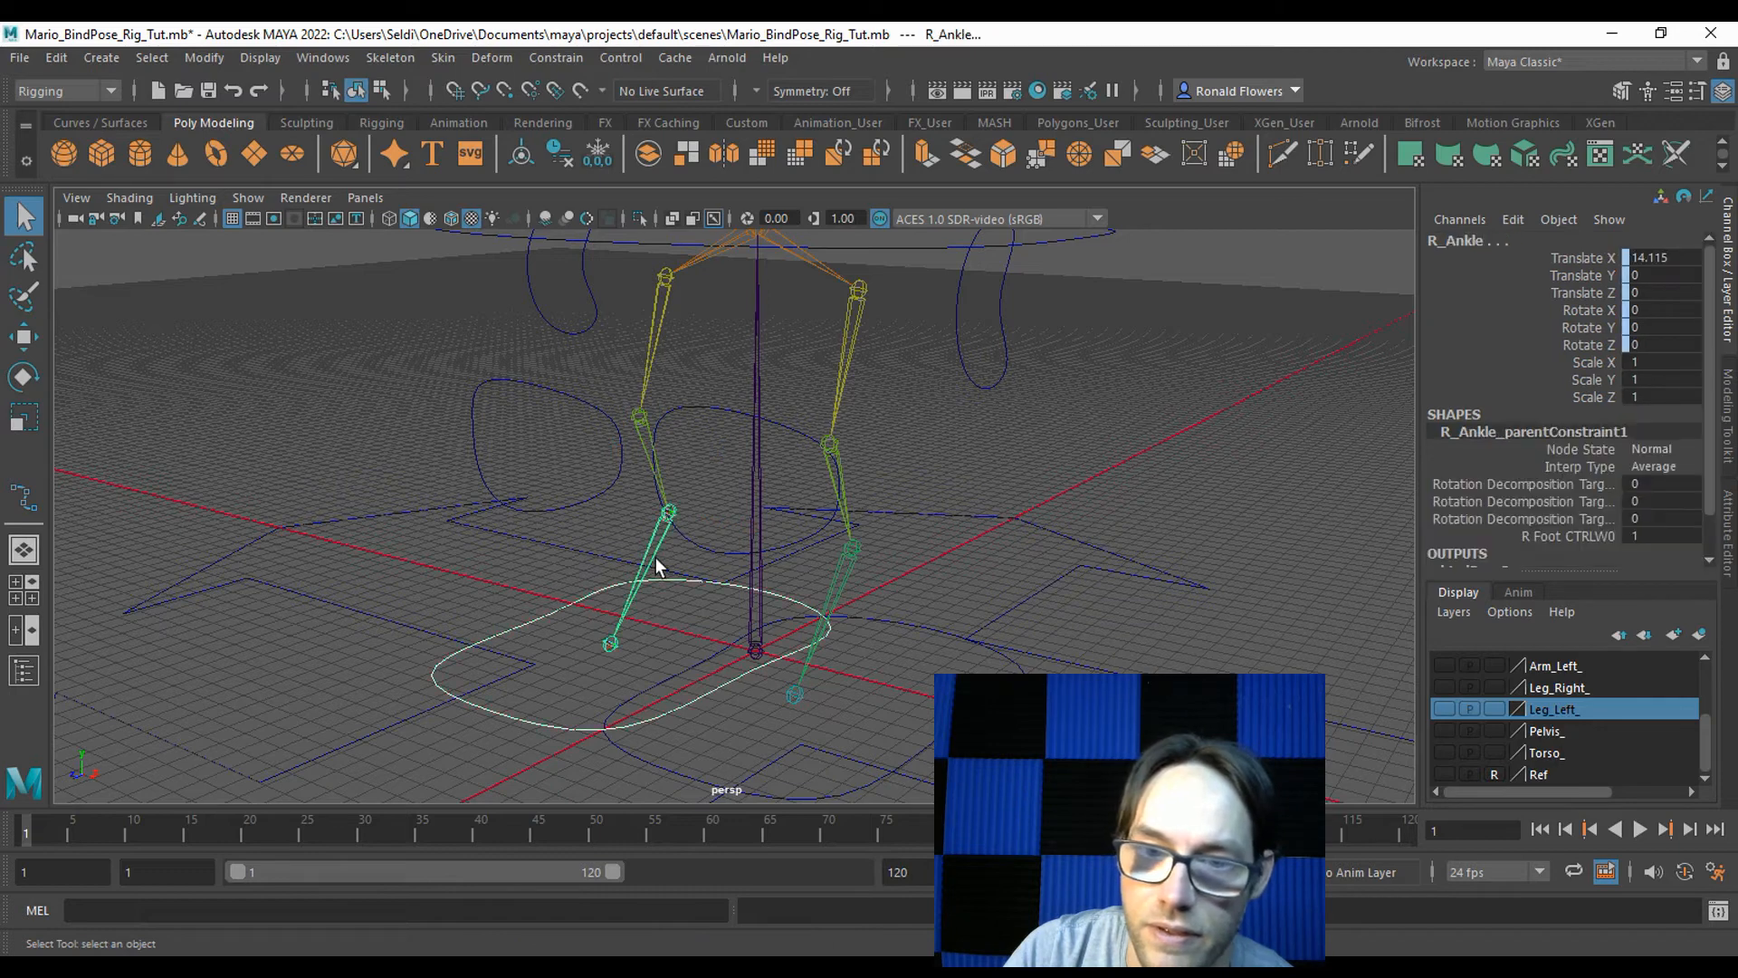
left_click(554, 60)
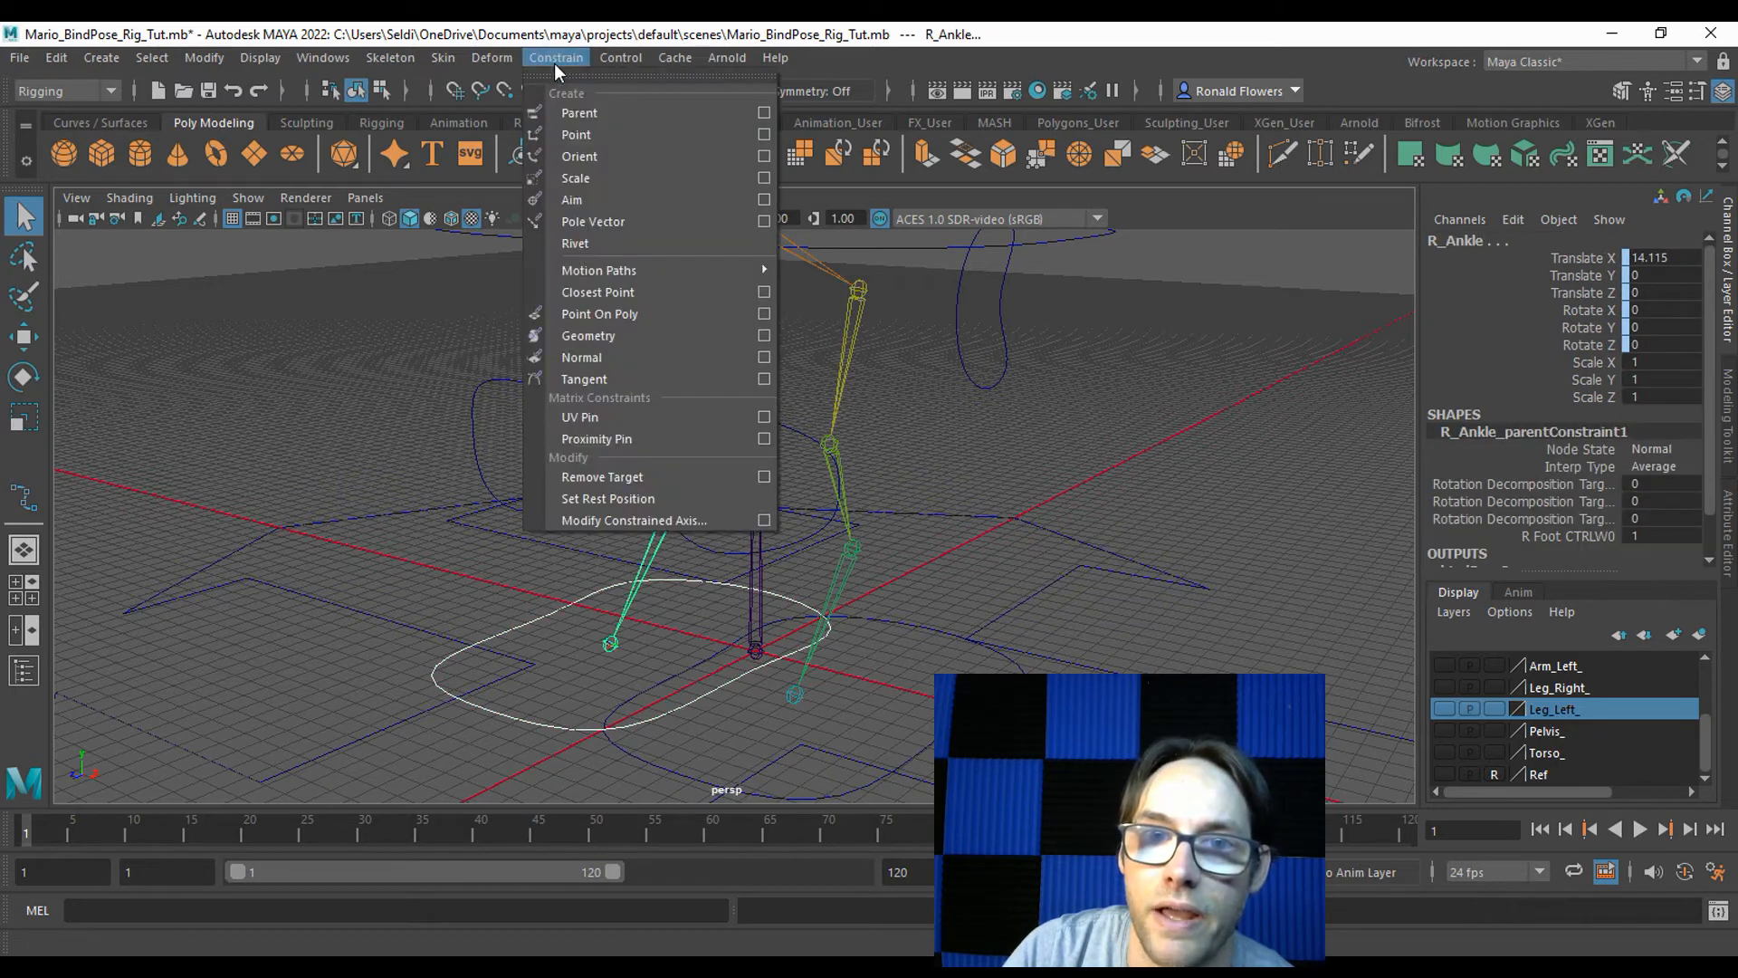
left_click(601, 181)
left_click(585, 675)
left_click(576, 600)
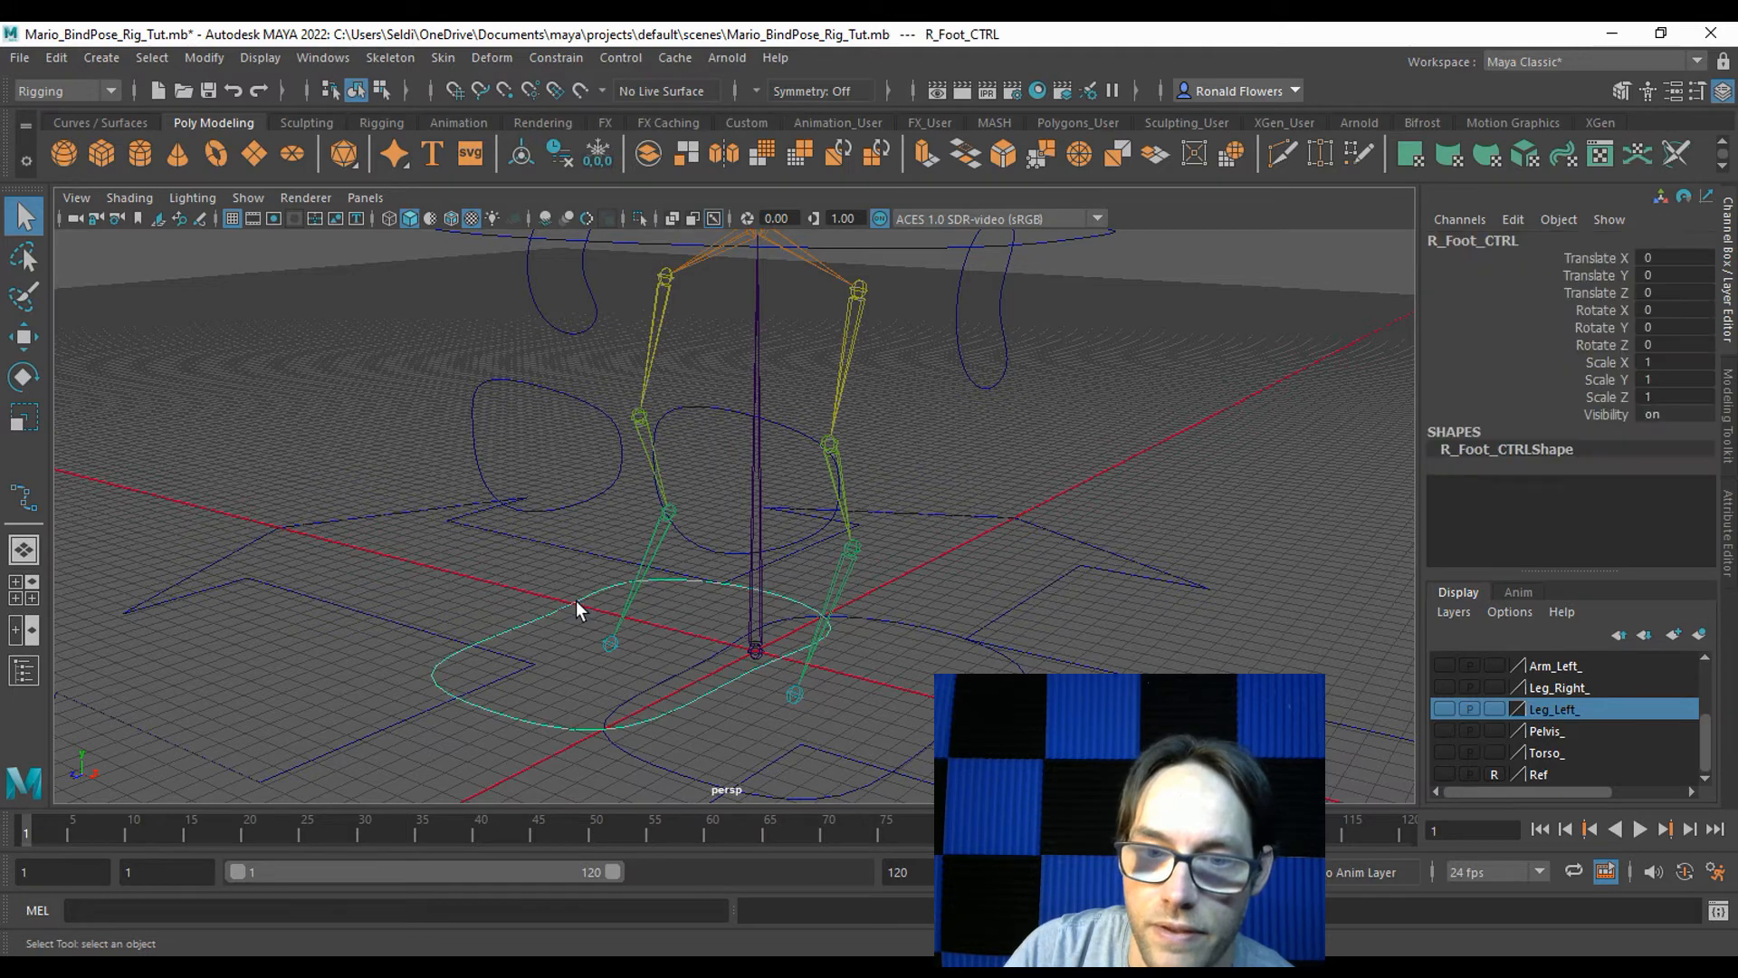
left_click(930, 747)
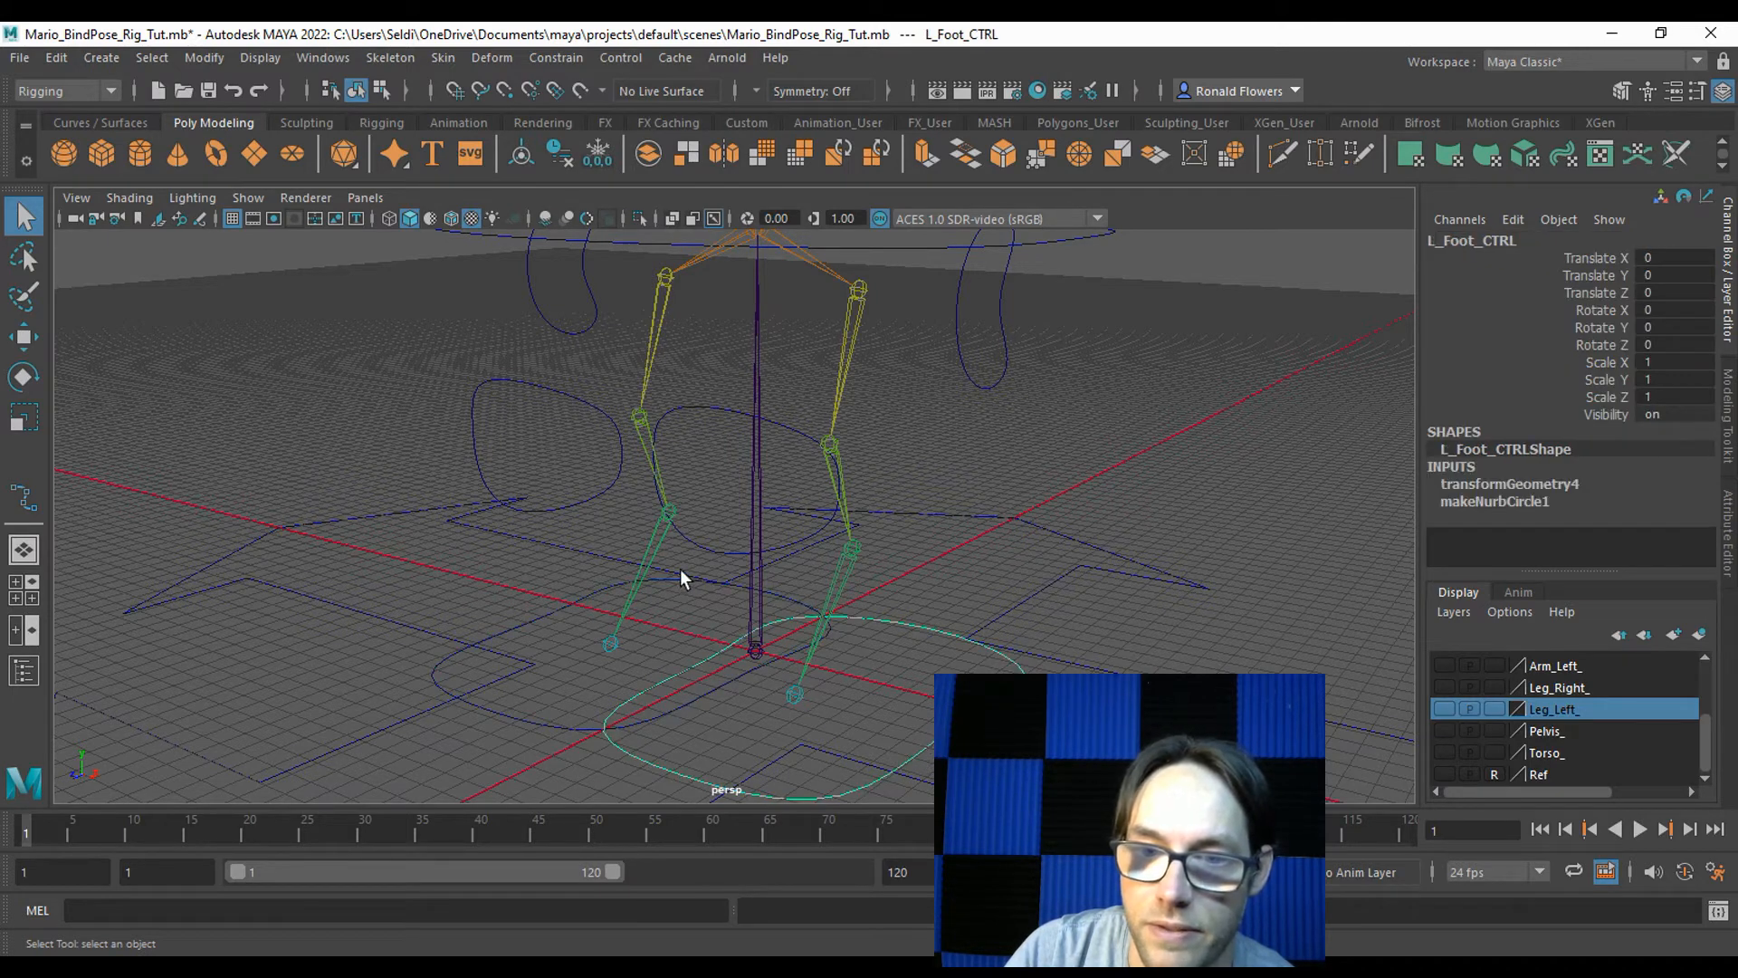
Constrain the L_Shoulder joint to the L_Shoulder_CTRL curve with a parent constraint.
left_click(999, 471)
left_click_drag(999, 470, 996, 672, "alt")
left_click_drag(951, 537, 985, 437, "alt")
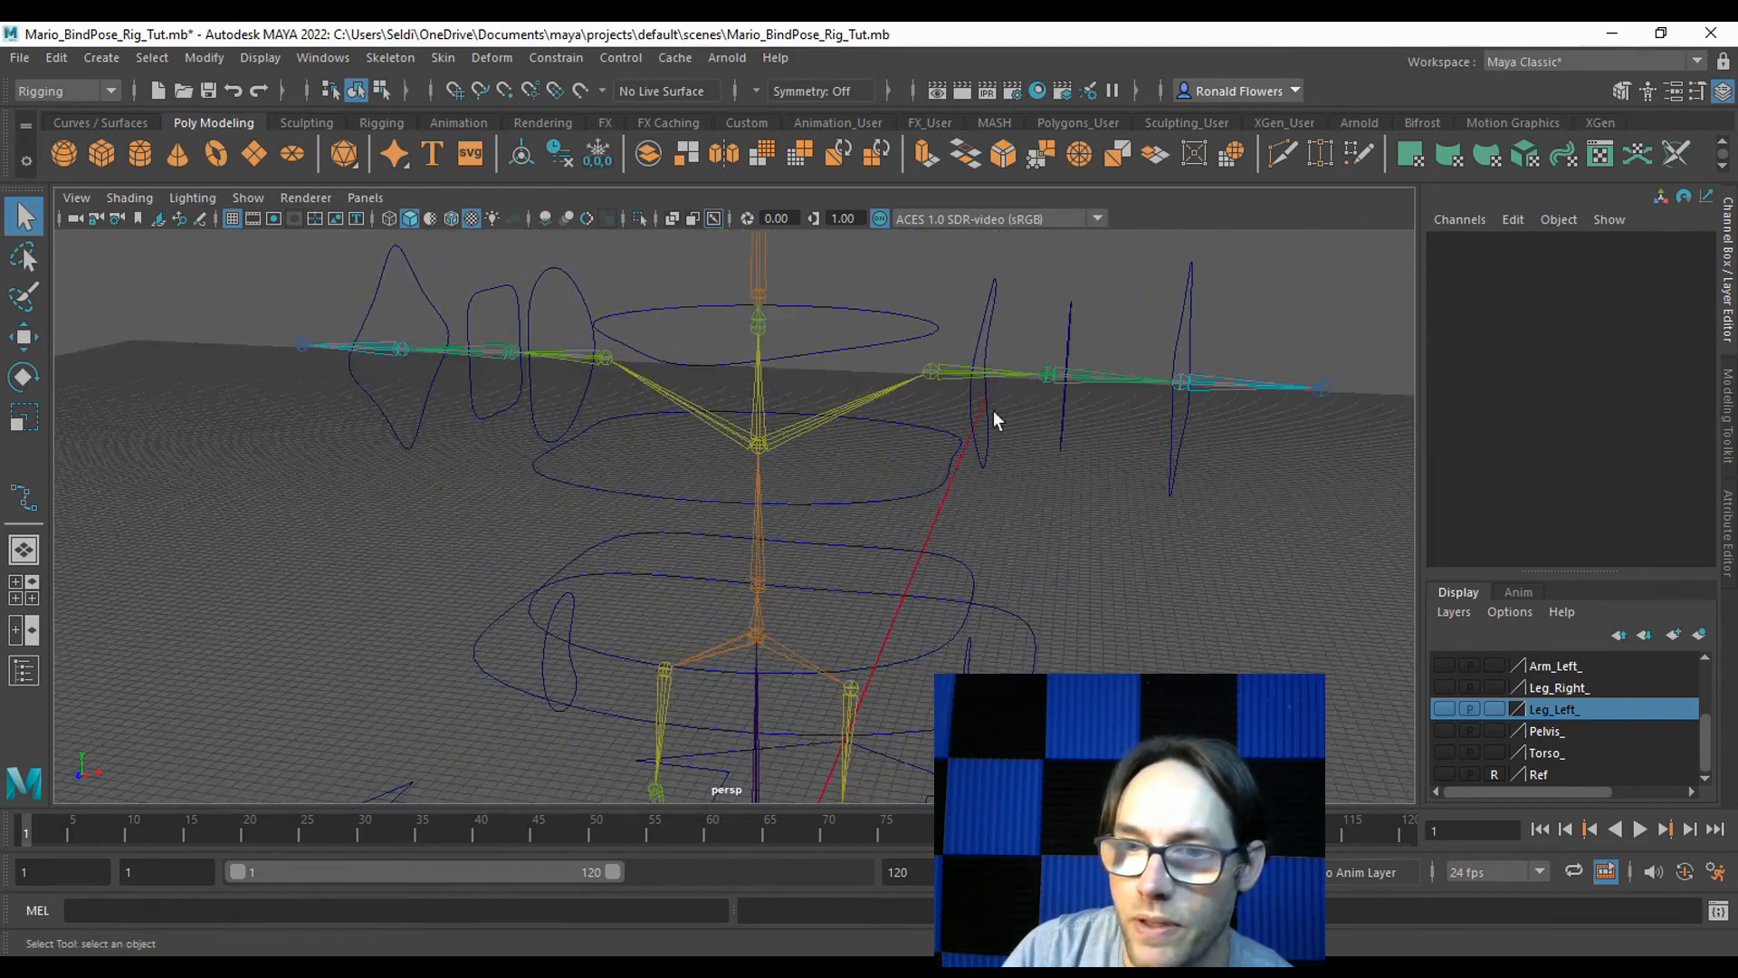
left_click(973, 416)
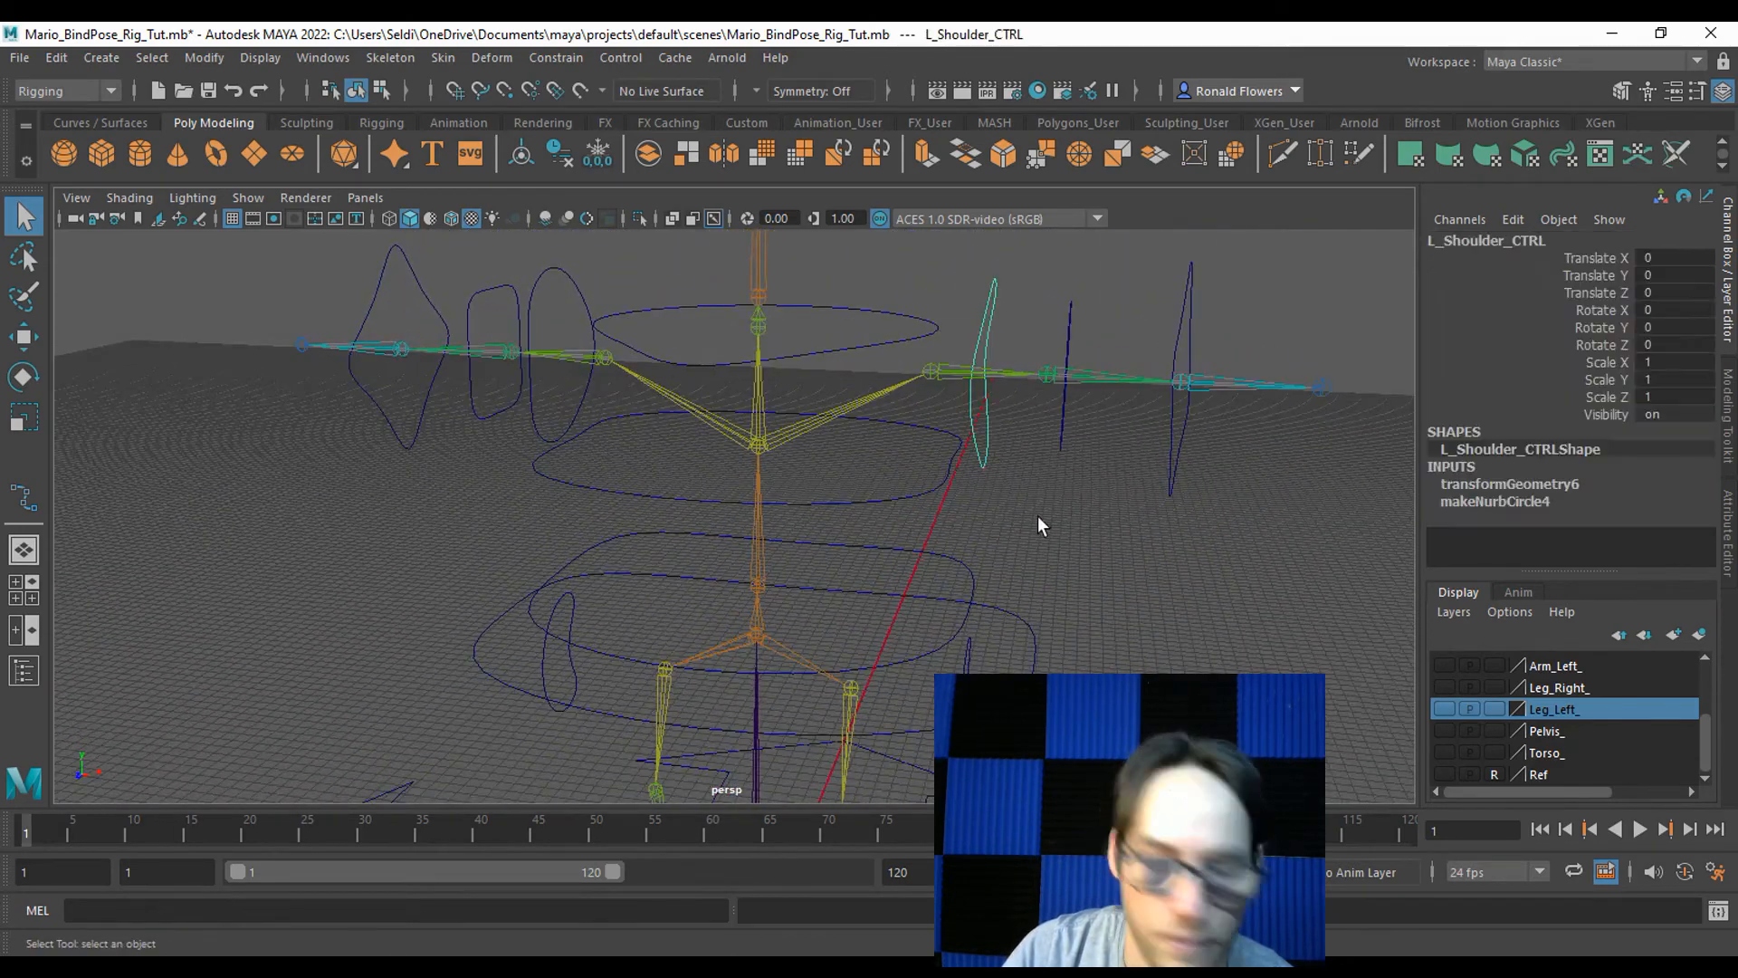
left_click(1017, 371)
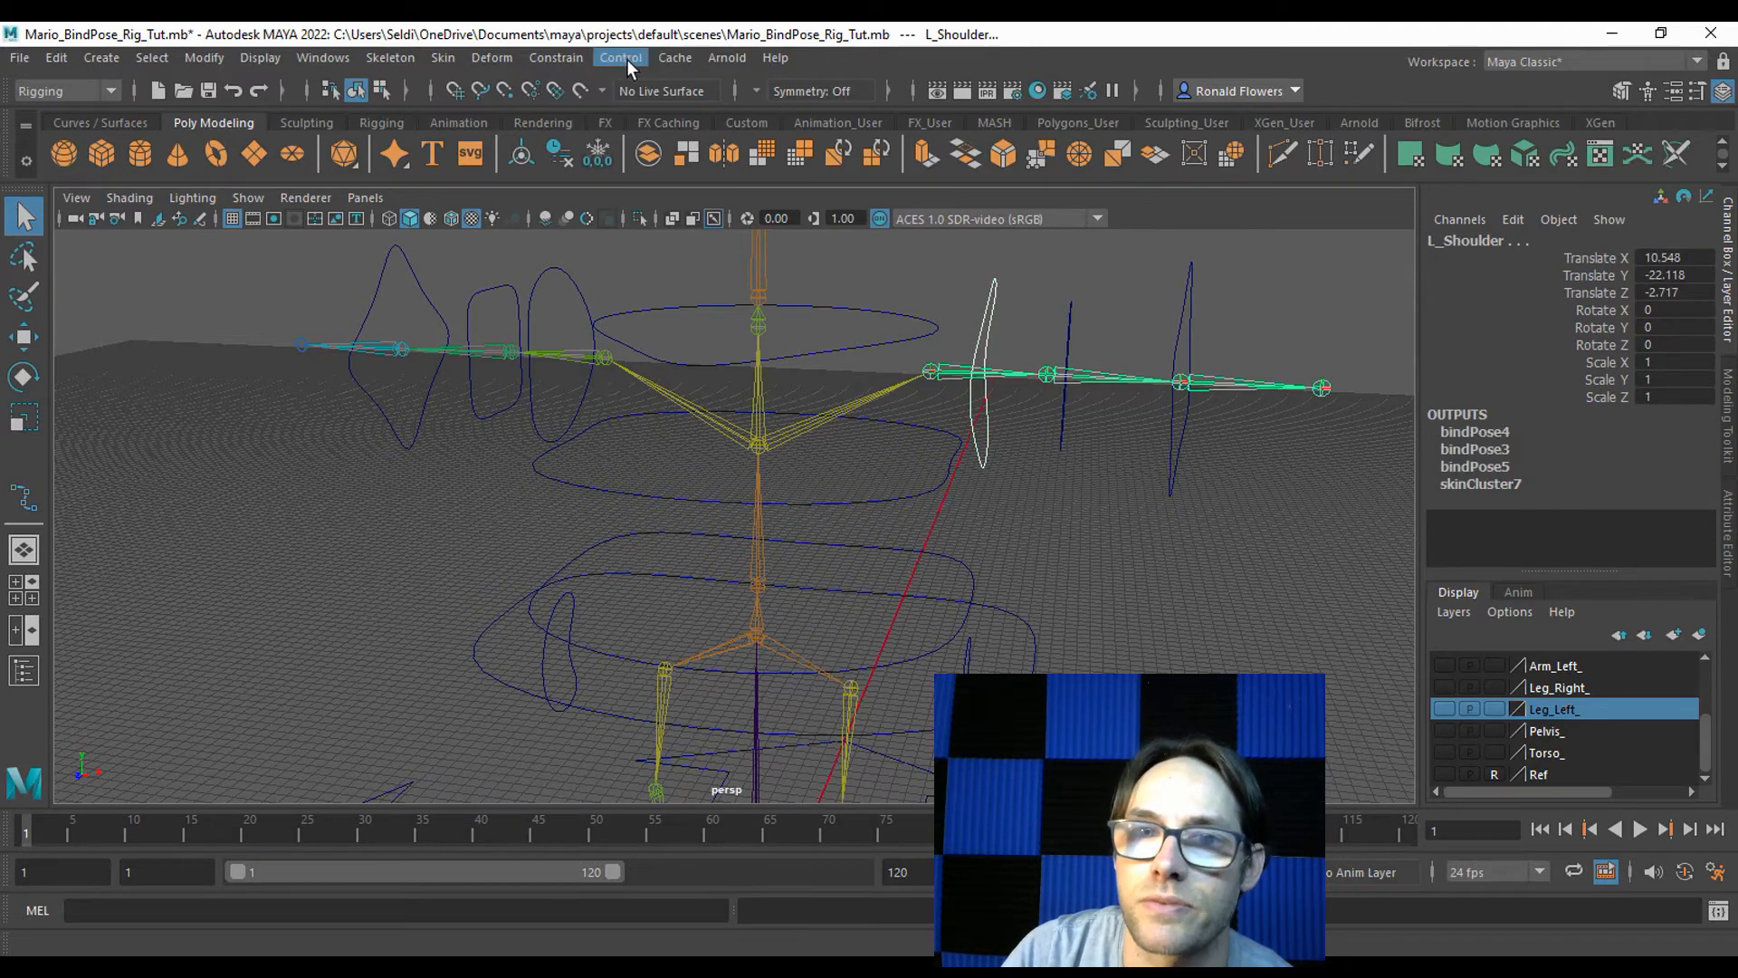
left_click(556, 57)
left_click(601, 117)
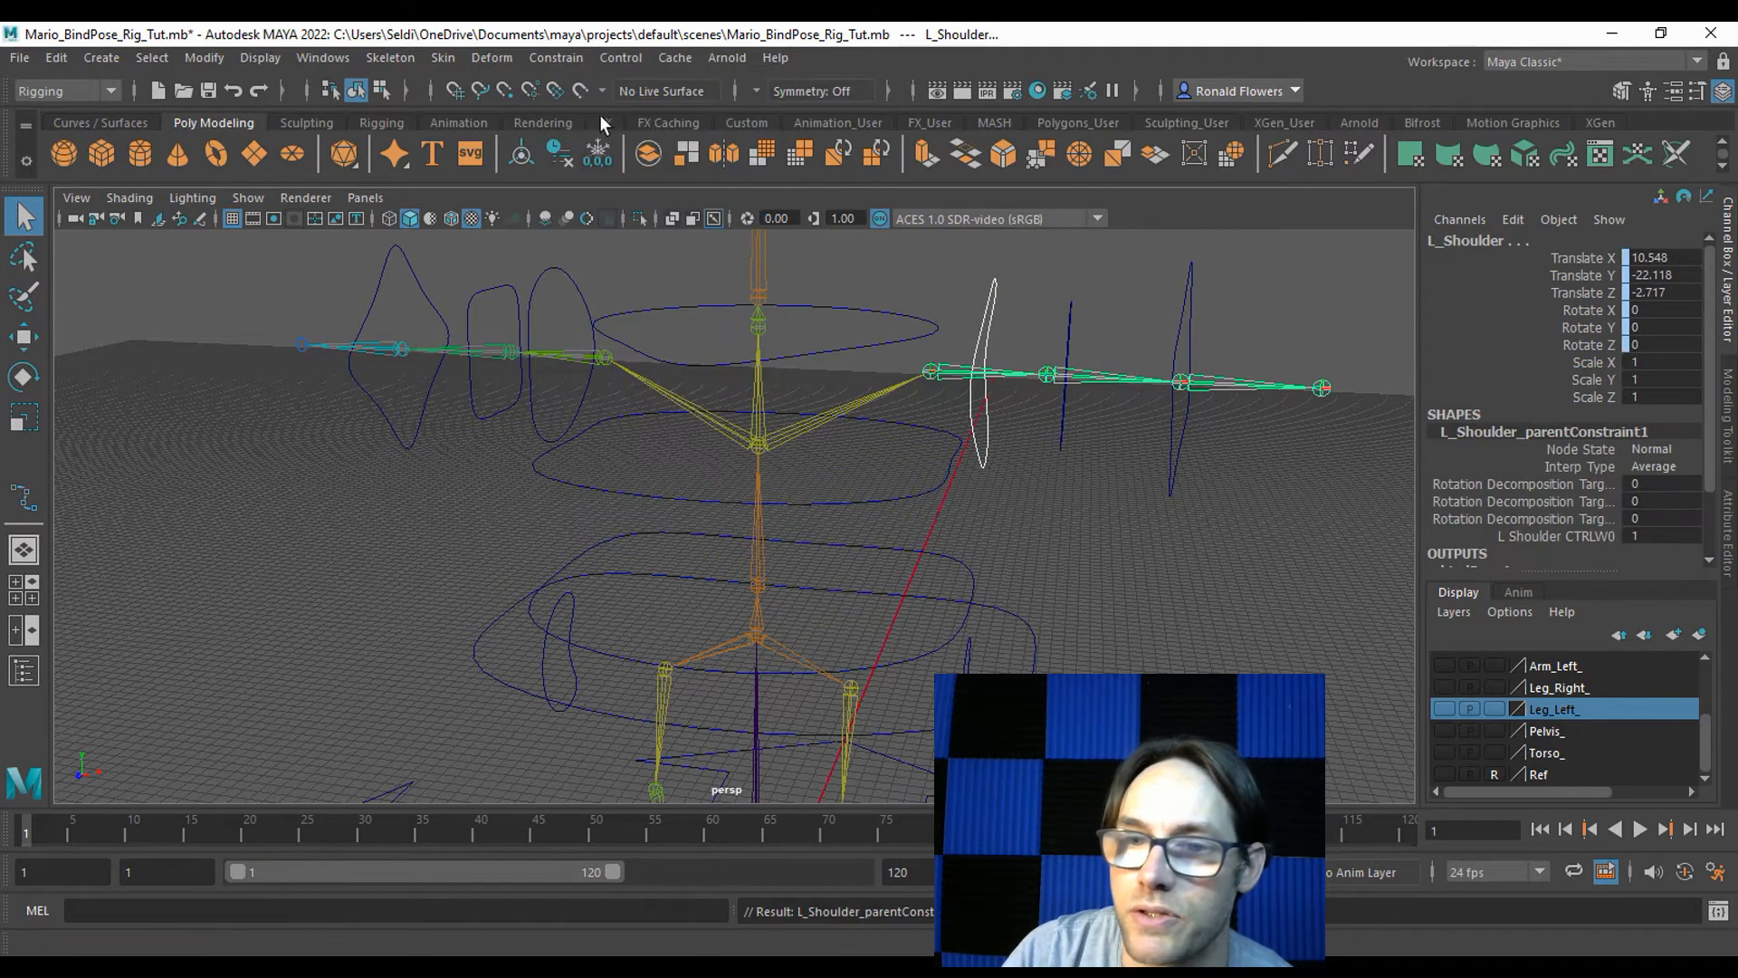
Constrain the L_Elbow joint to the left elbow control curve with a parent constraint.
left_click(1068, 338)
left_click(1097, 377, "shift")
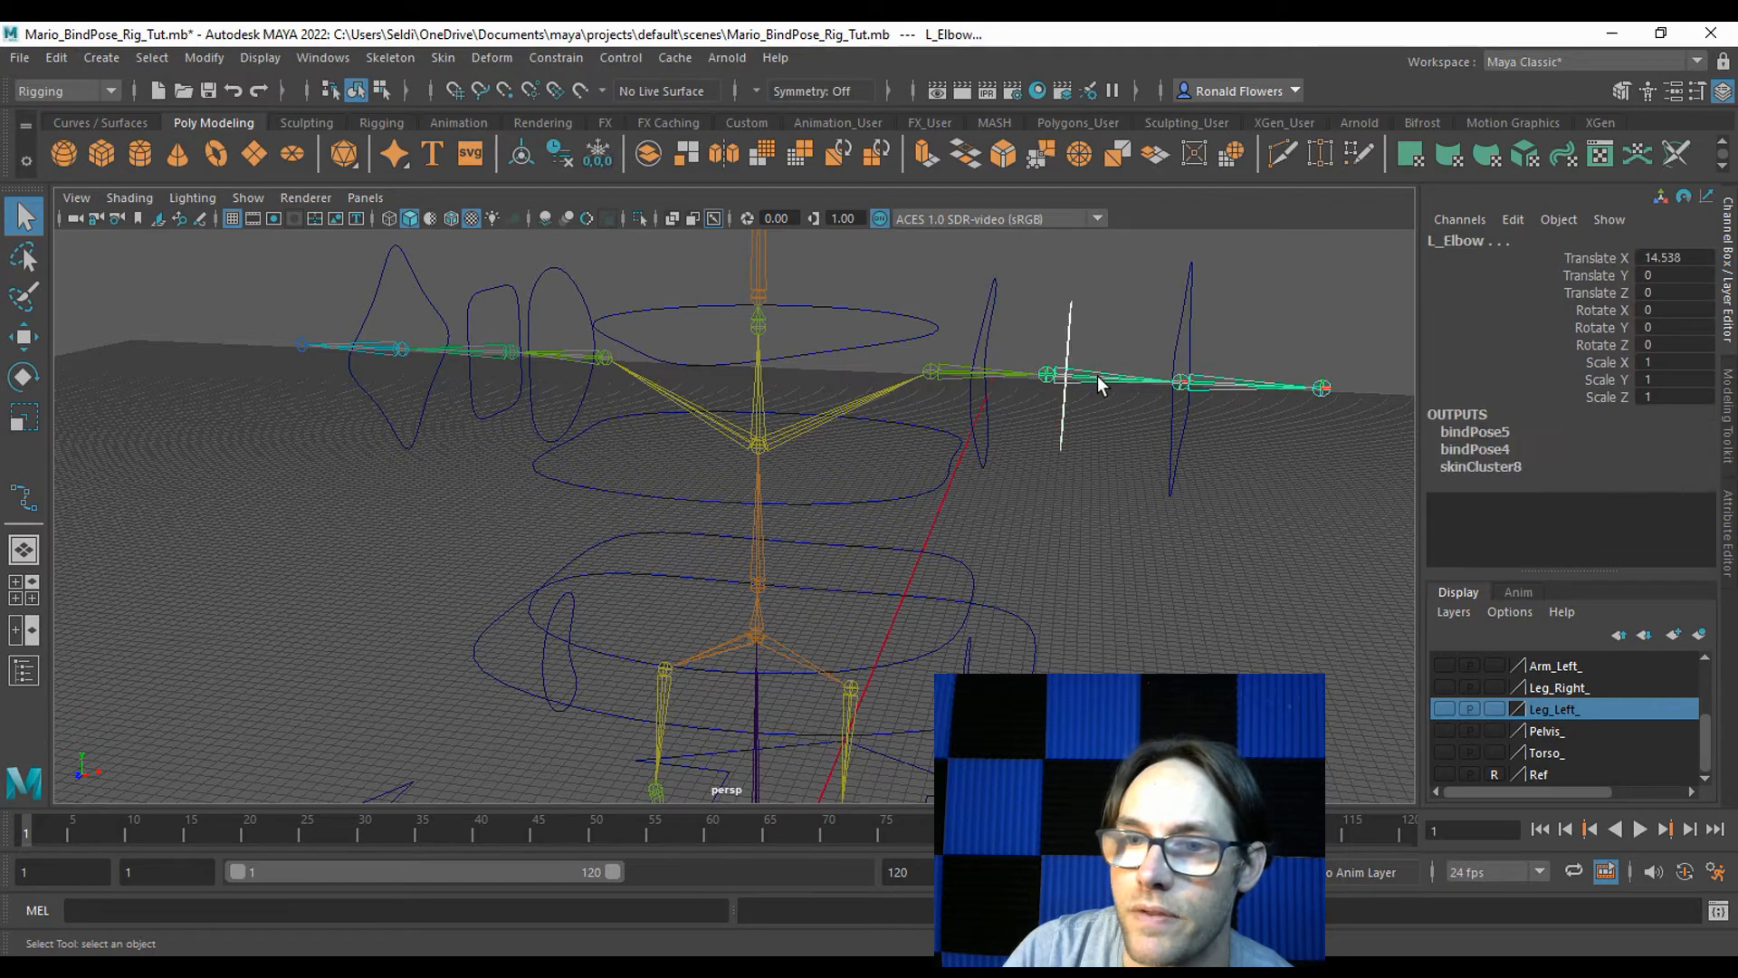
left_click(558, 58)
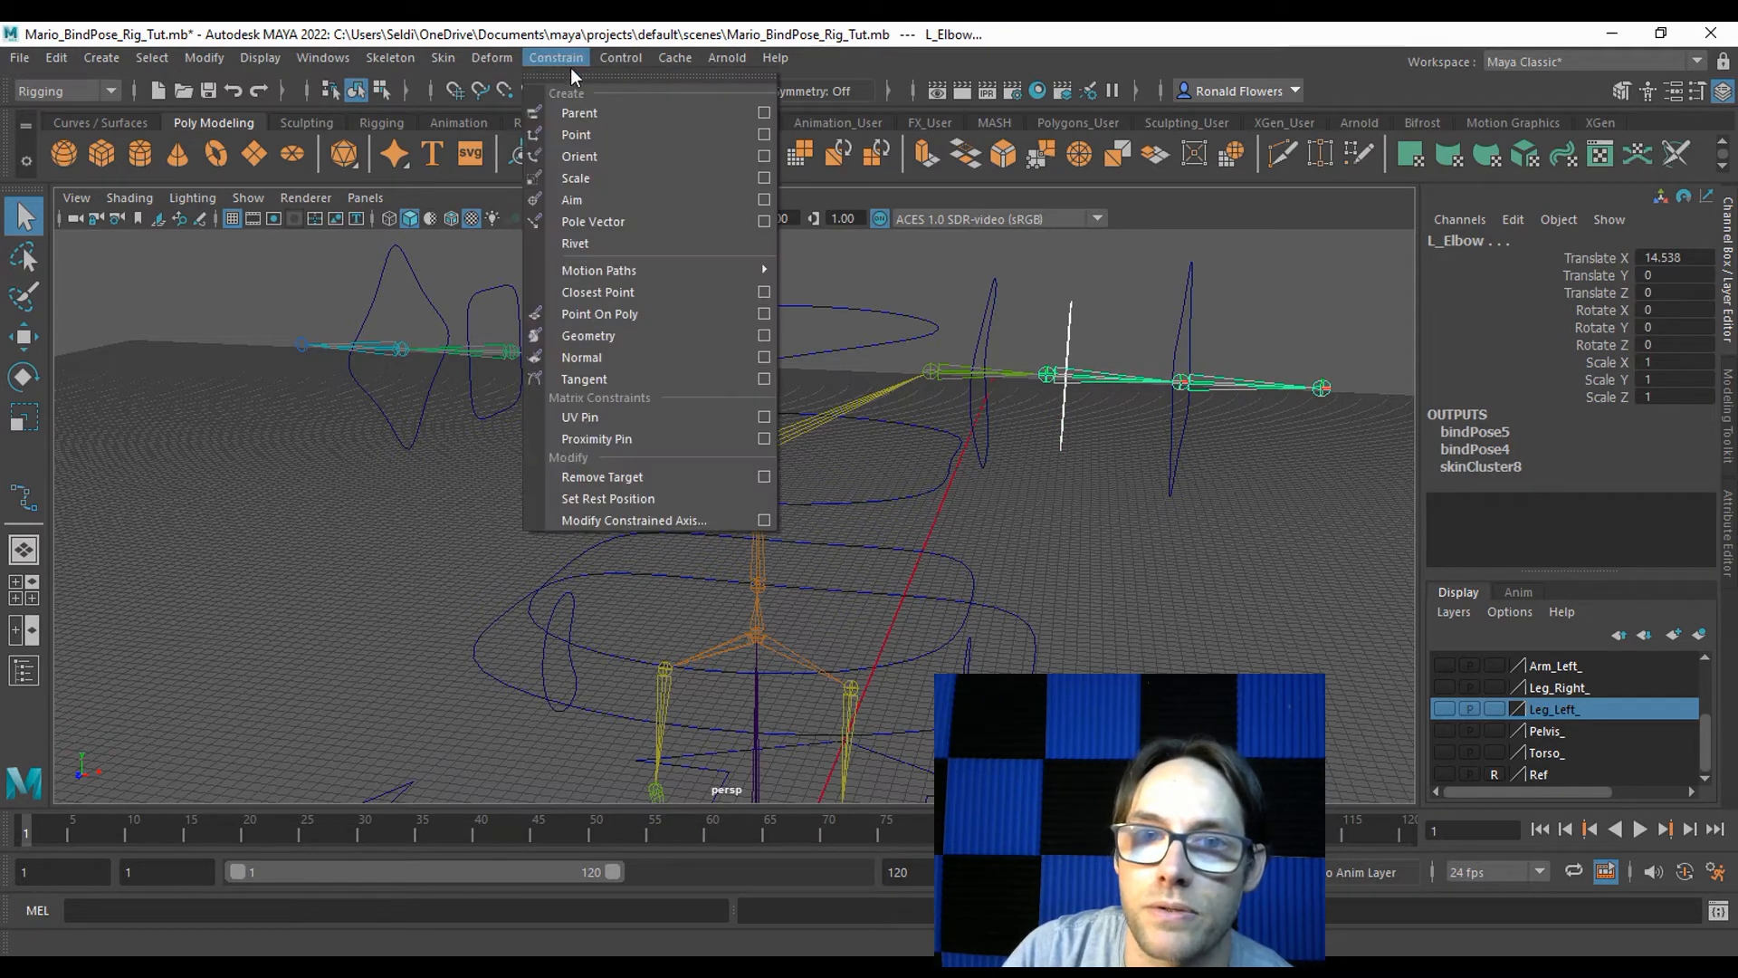
left_click(615, 111)
Constrain the L_Wrist joint to the L_Hand_CTRL curve with a parent constraint.
left_click(1182, 317)
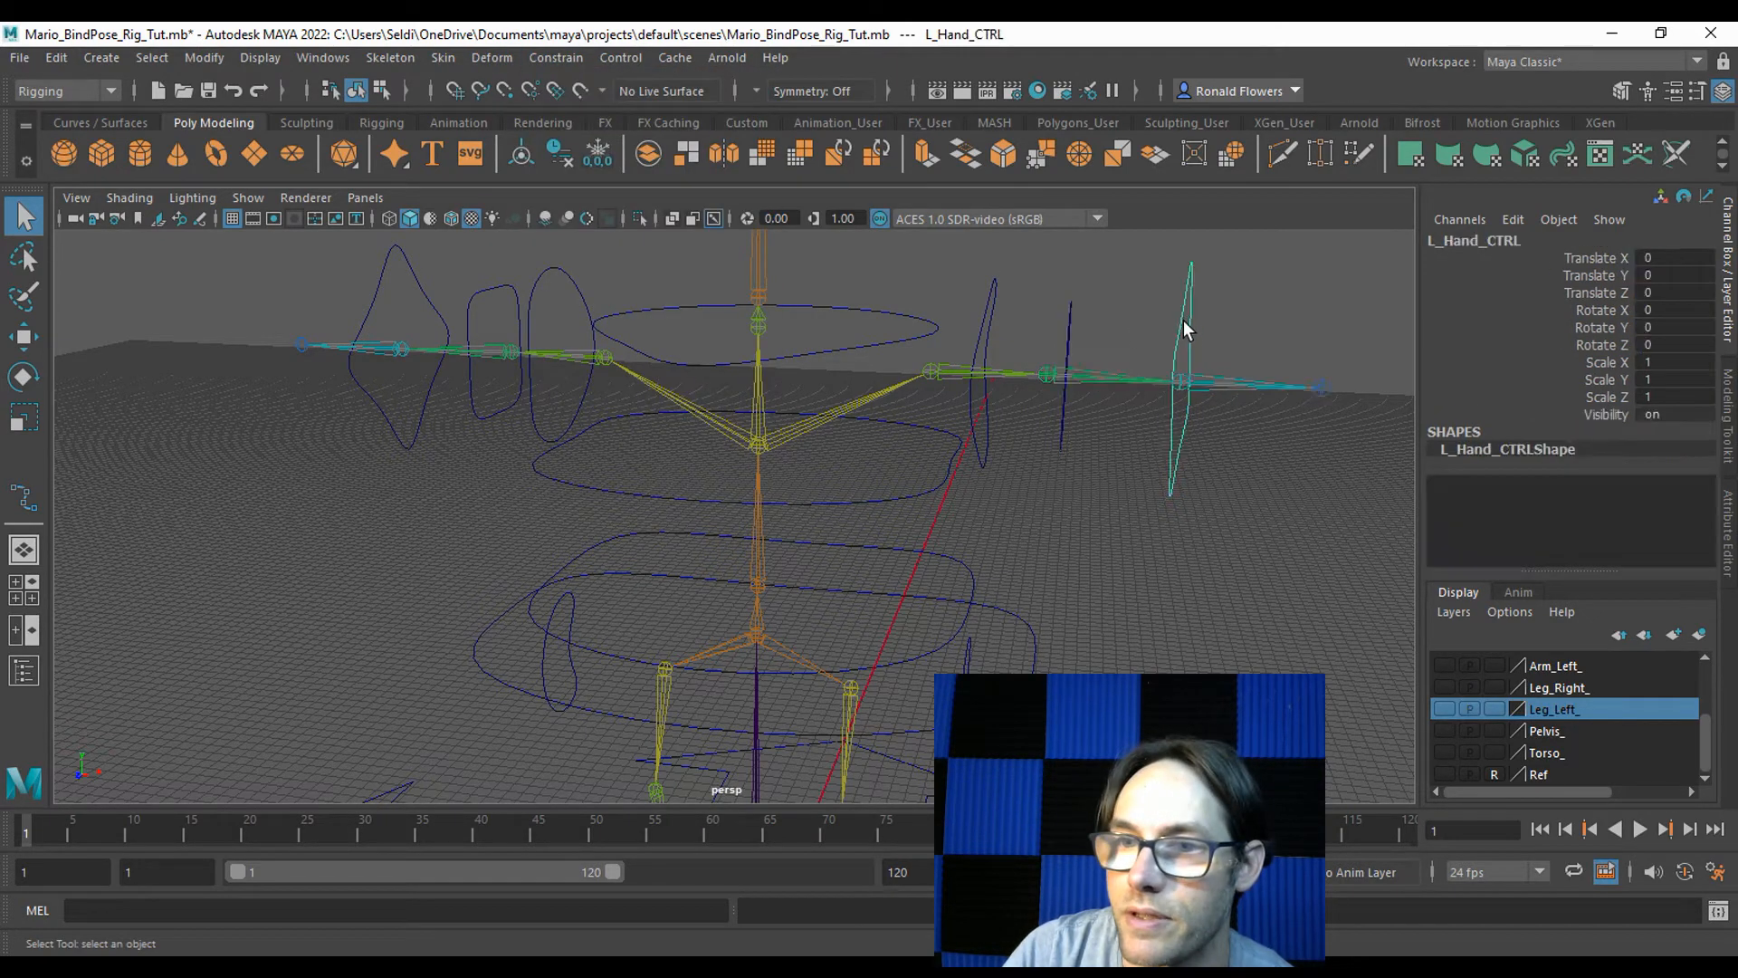
left_click(1213, 379, "shift")
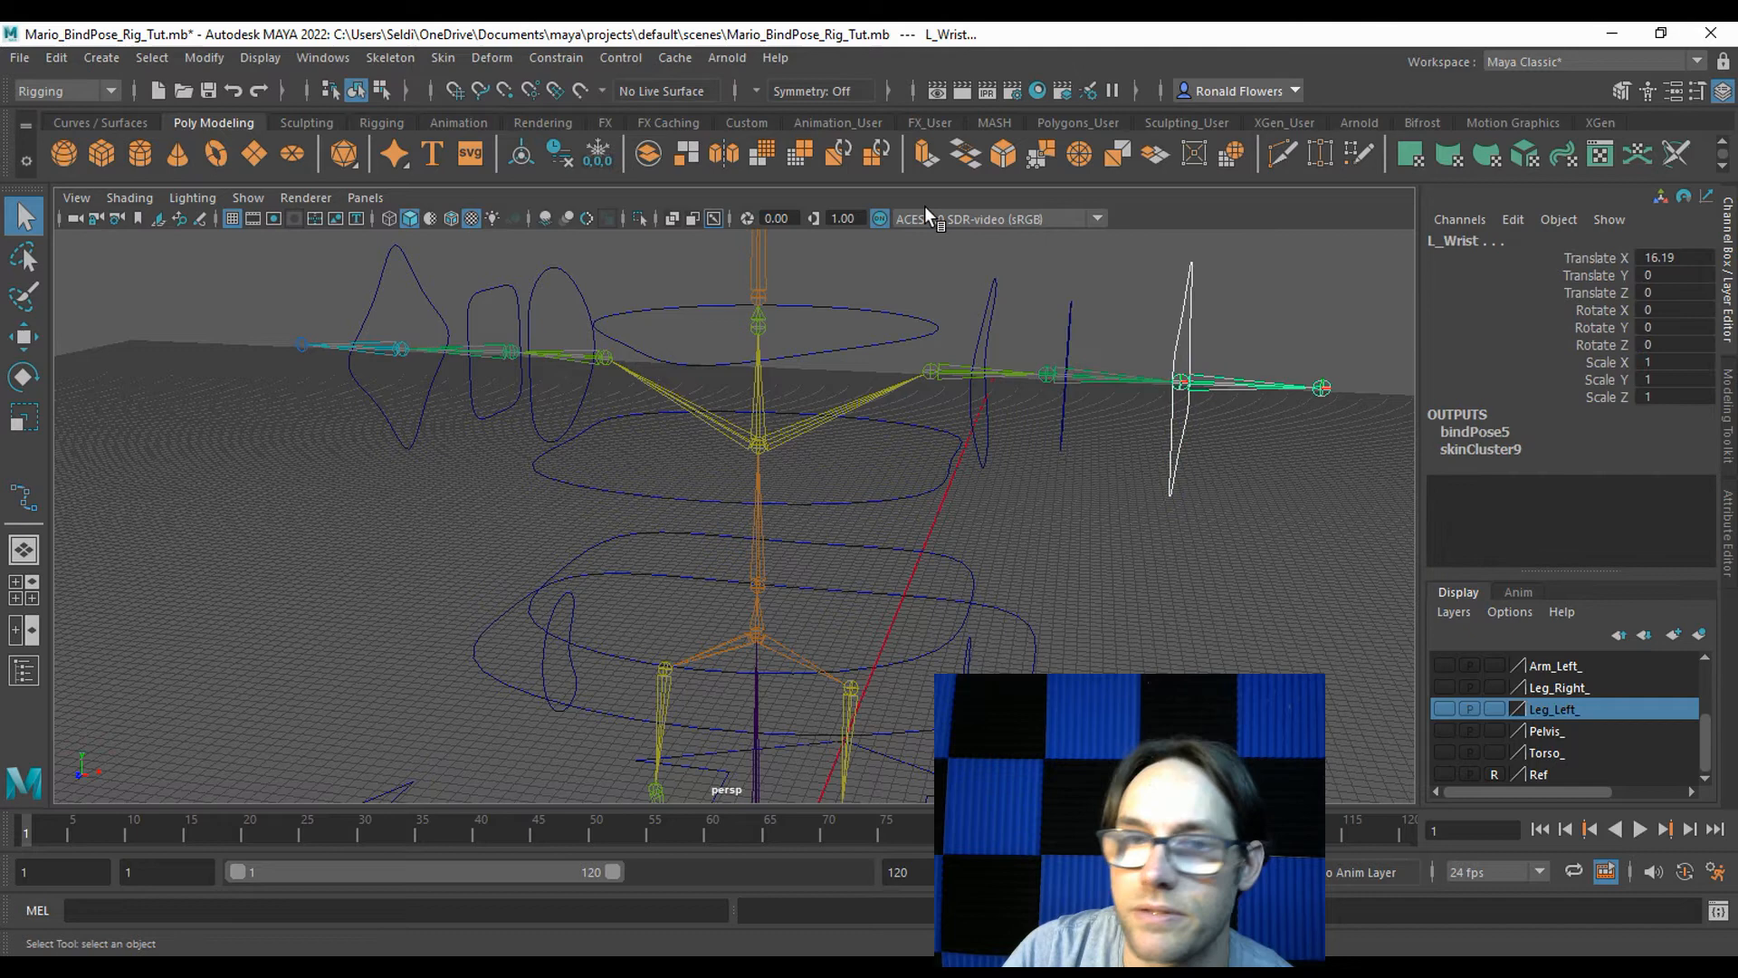
left_click(557, 60)
left_click(601, 114)
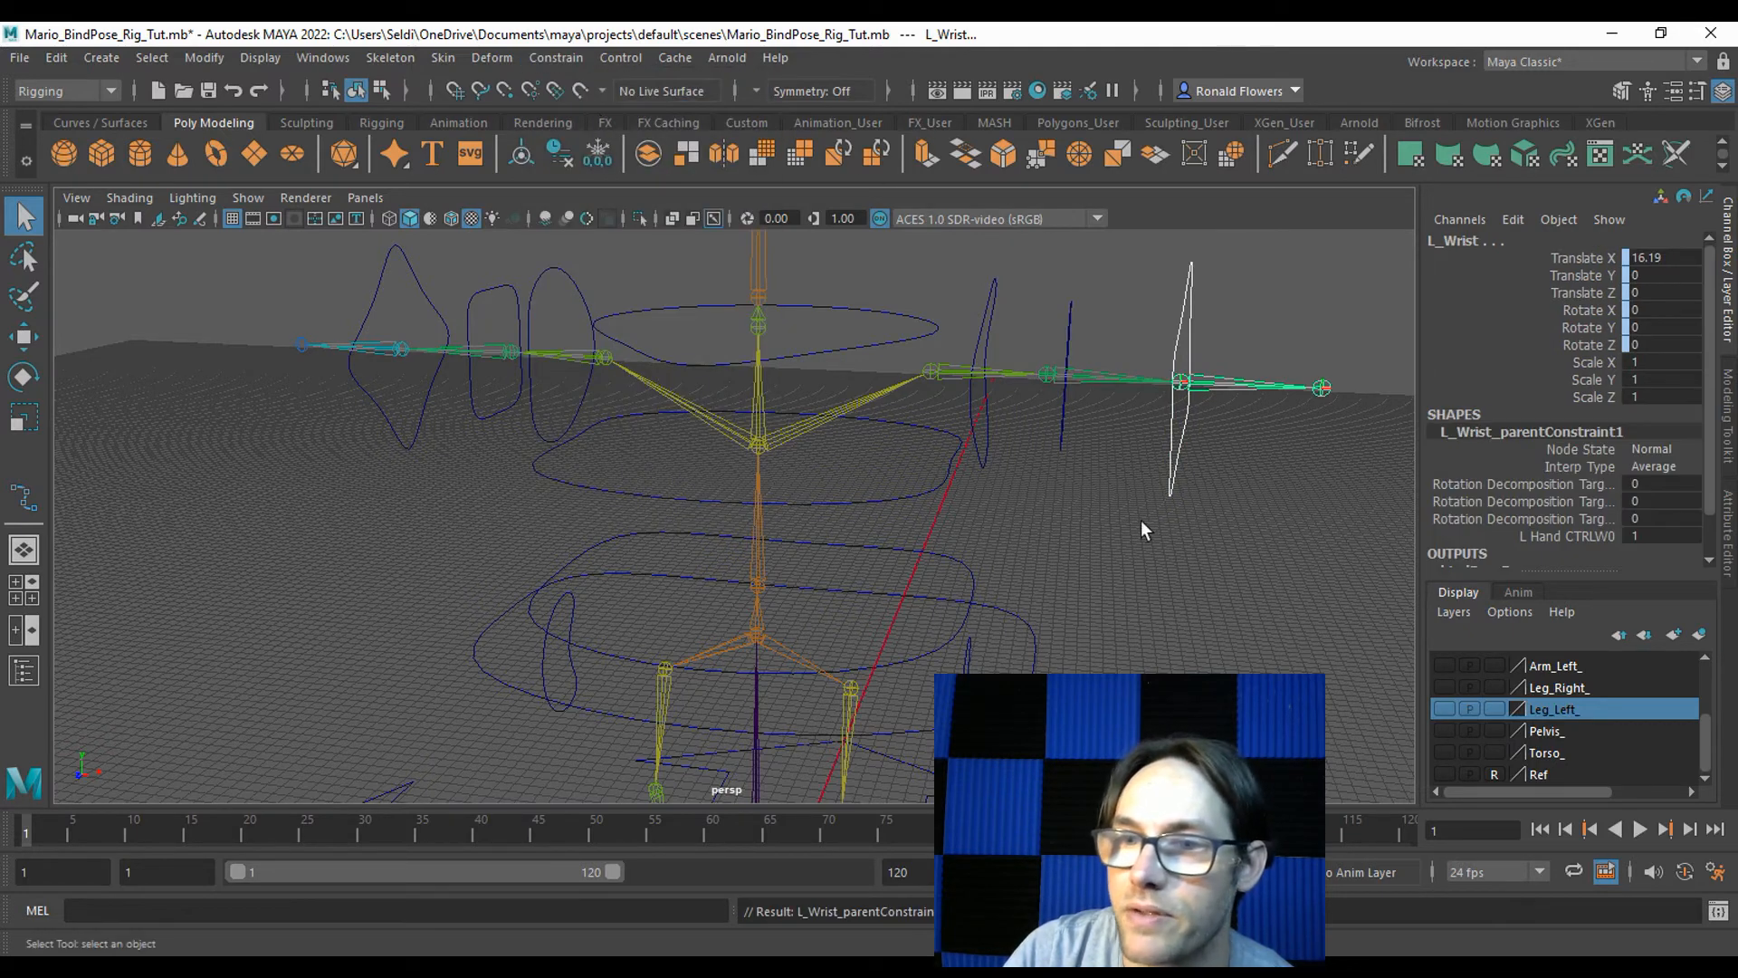
left_click(1143, 506)
Add a scale constraint from the L_Hand_CTRL curve to the L_Wrist joint and clear the selection.
left_click(1193, 328)
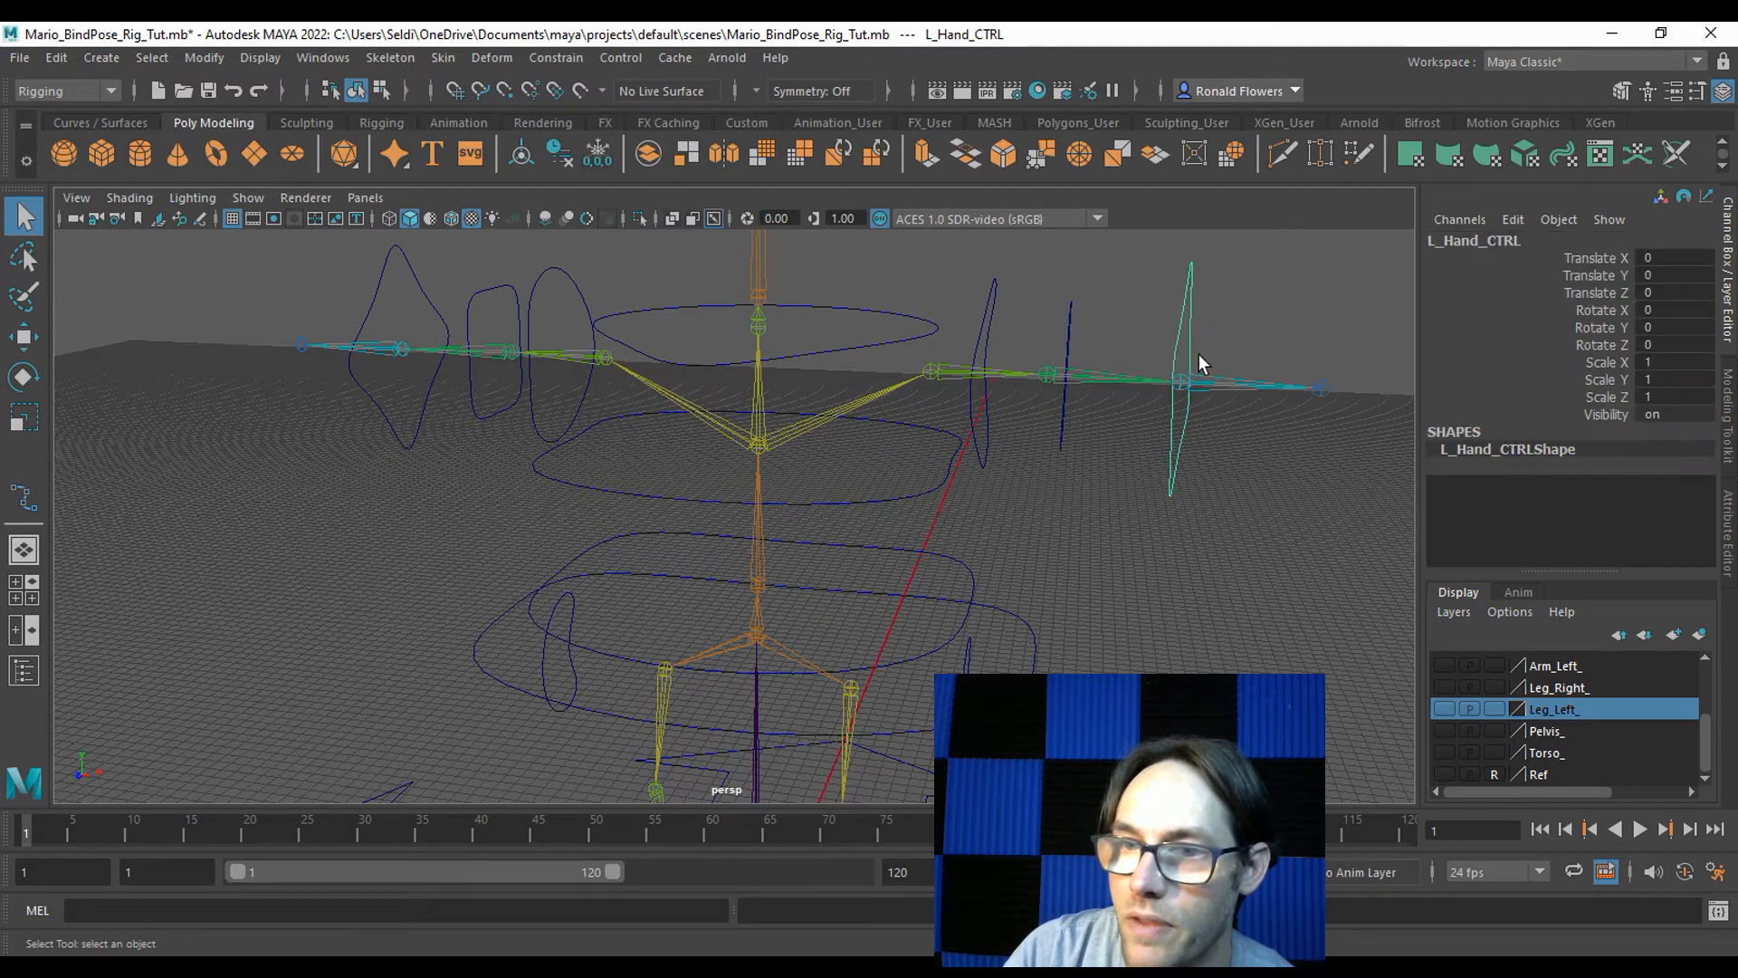
left_click(1232, 383)
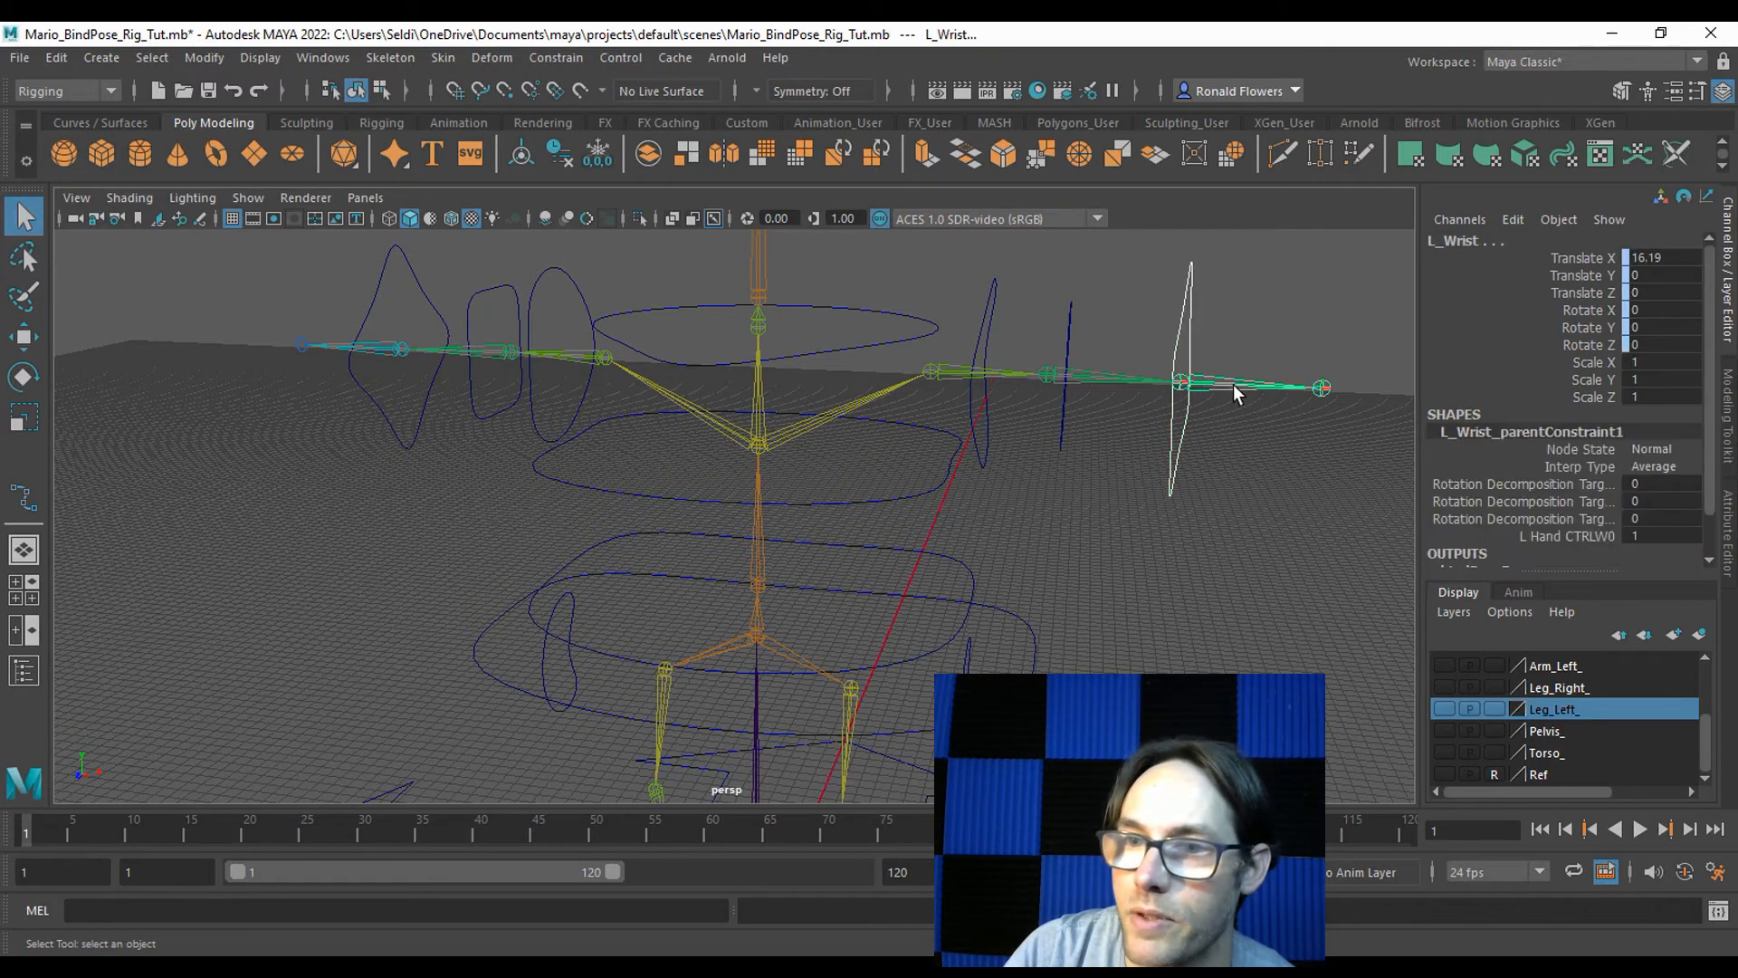
left_click(543, 58)
left_click(601, 177)
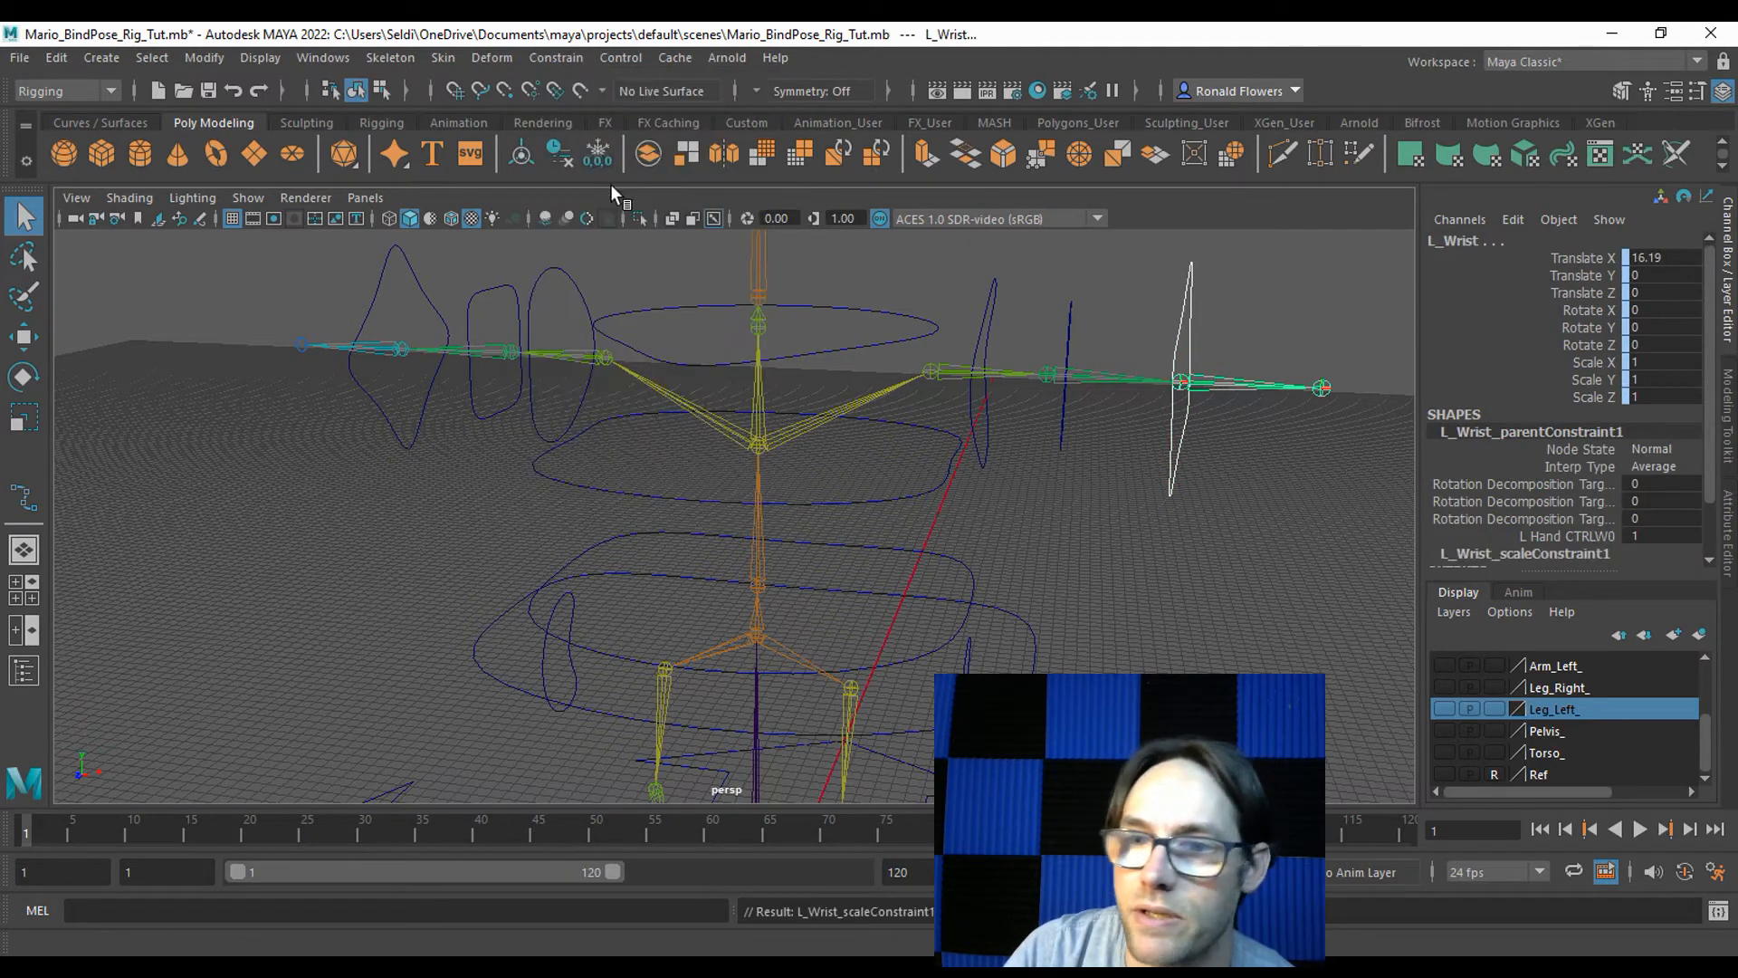
left_click(1151, 484)
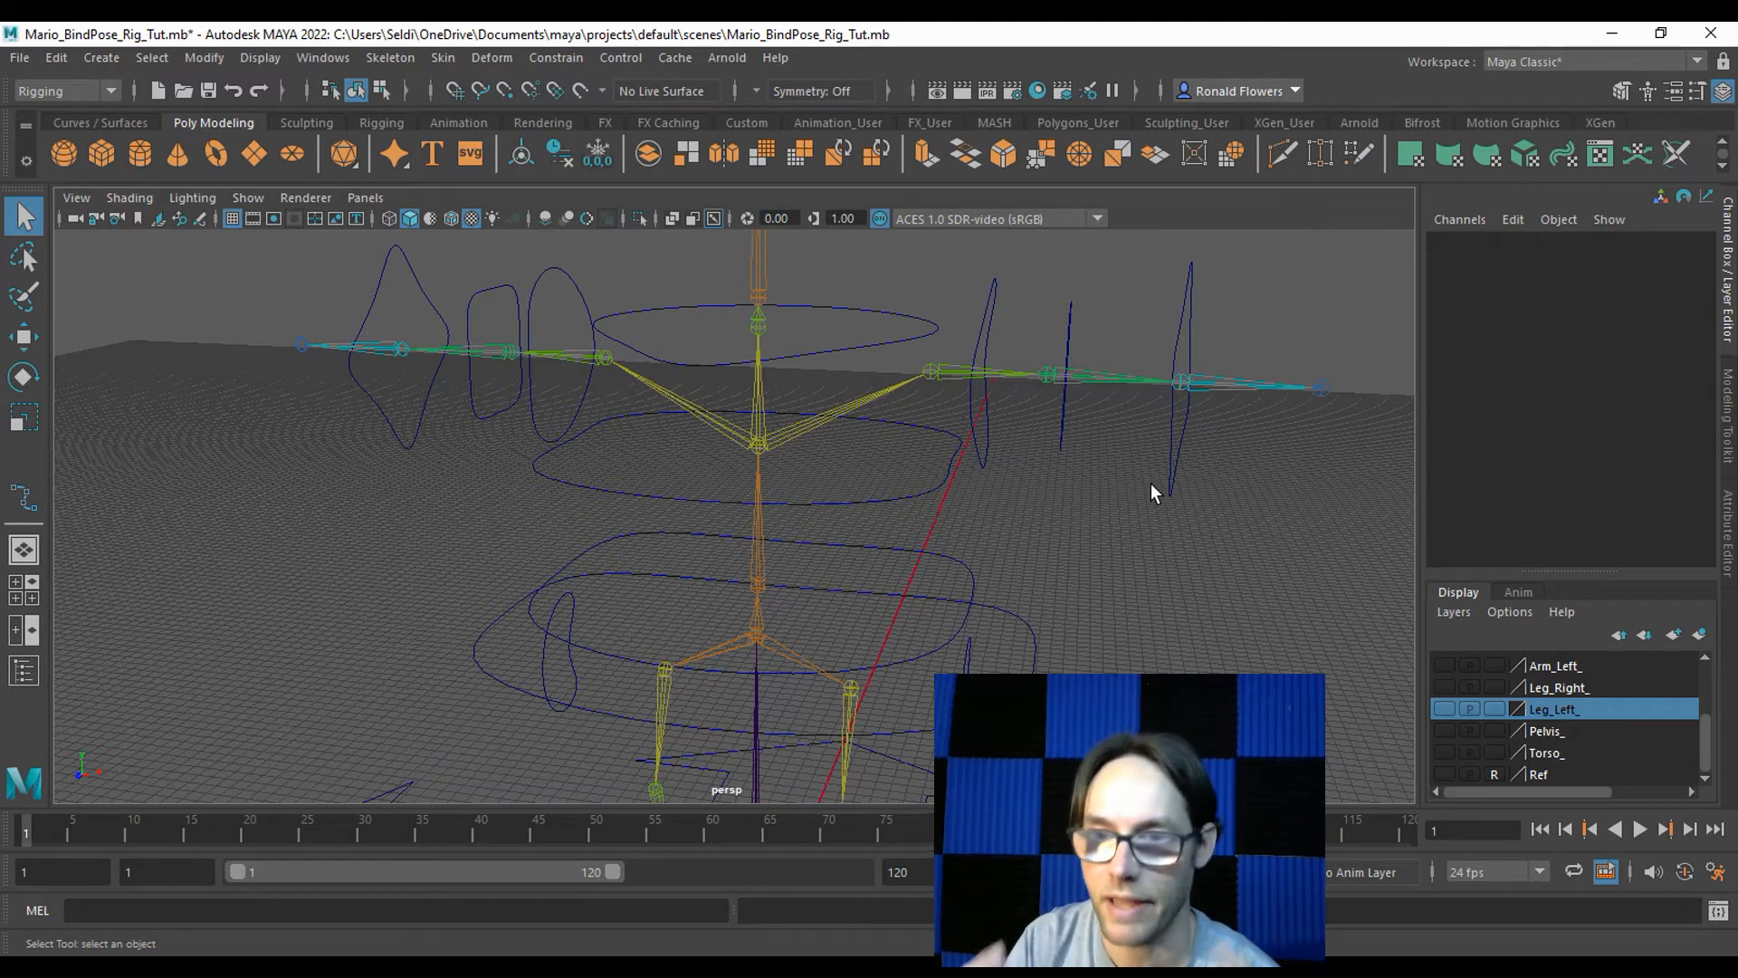
Test the left wrist's scale constraint by scaling L_Hand_CTRL, then undo the scaling and deselect.
left_click(1170, 496)
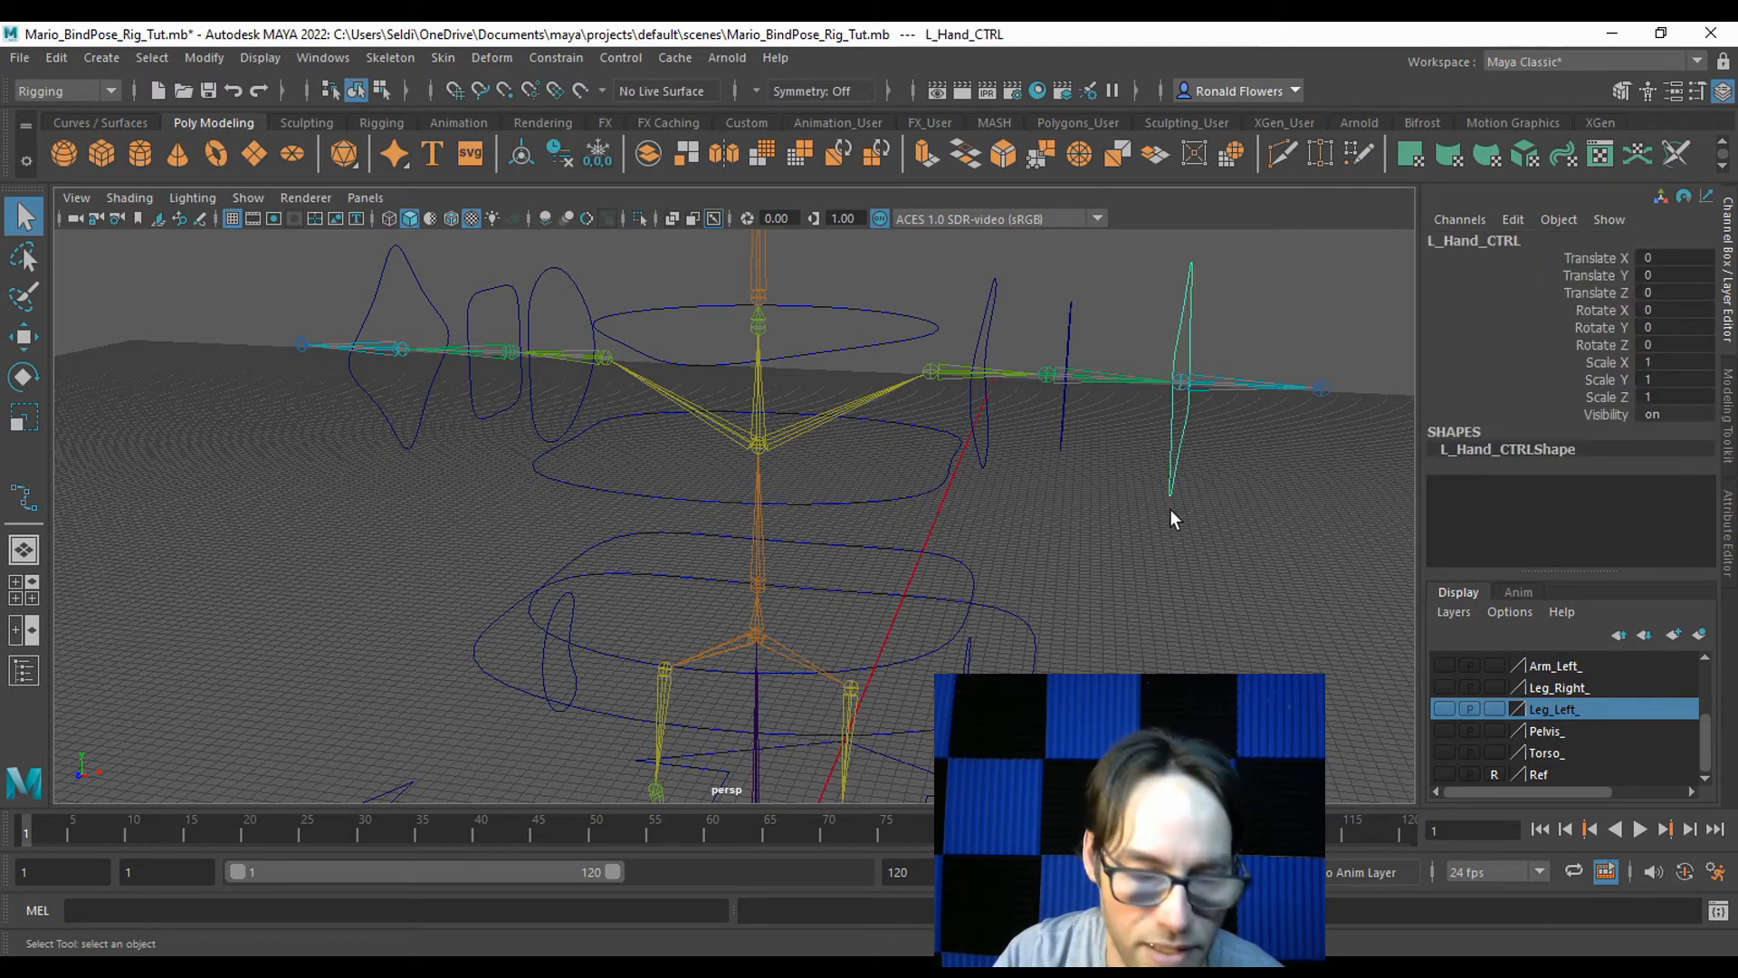
key("r")
left_click_drag(1182, 383, 1199, 573)
key("ctrl+z")
left_click(1179, 595)
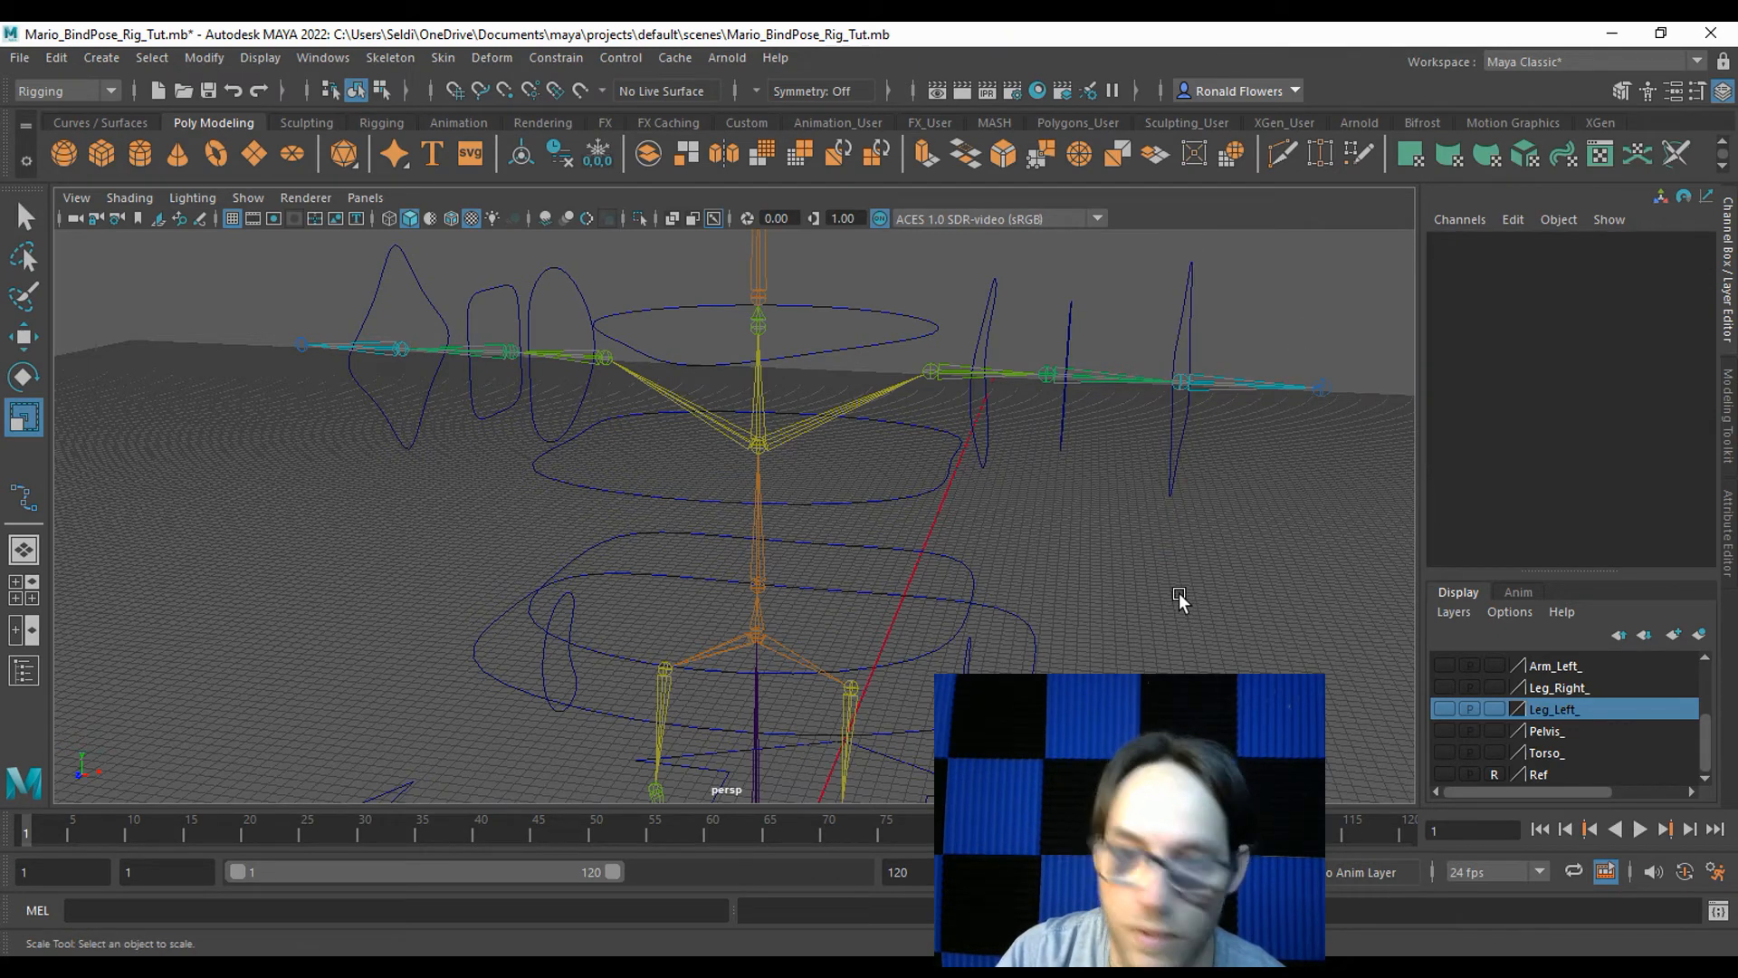
key("q")
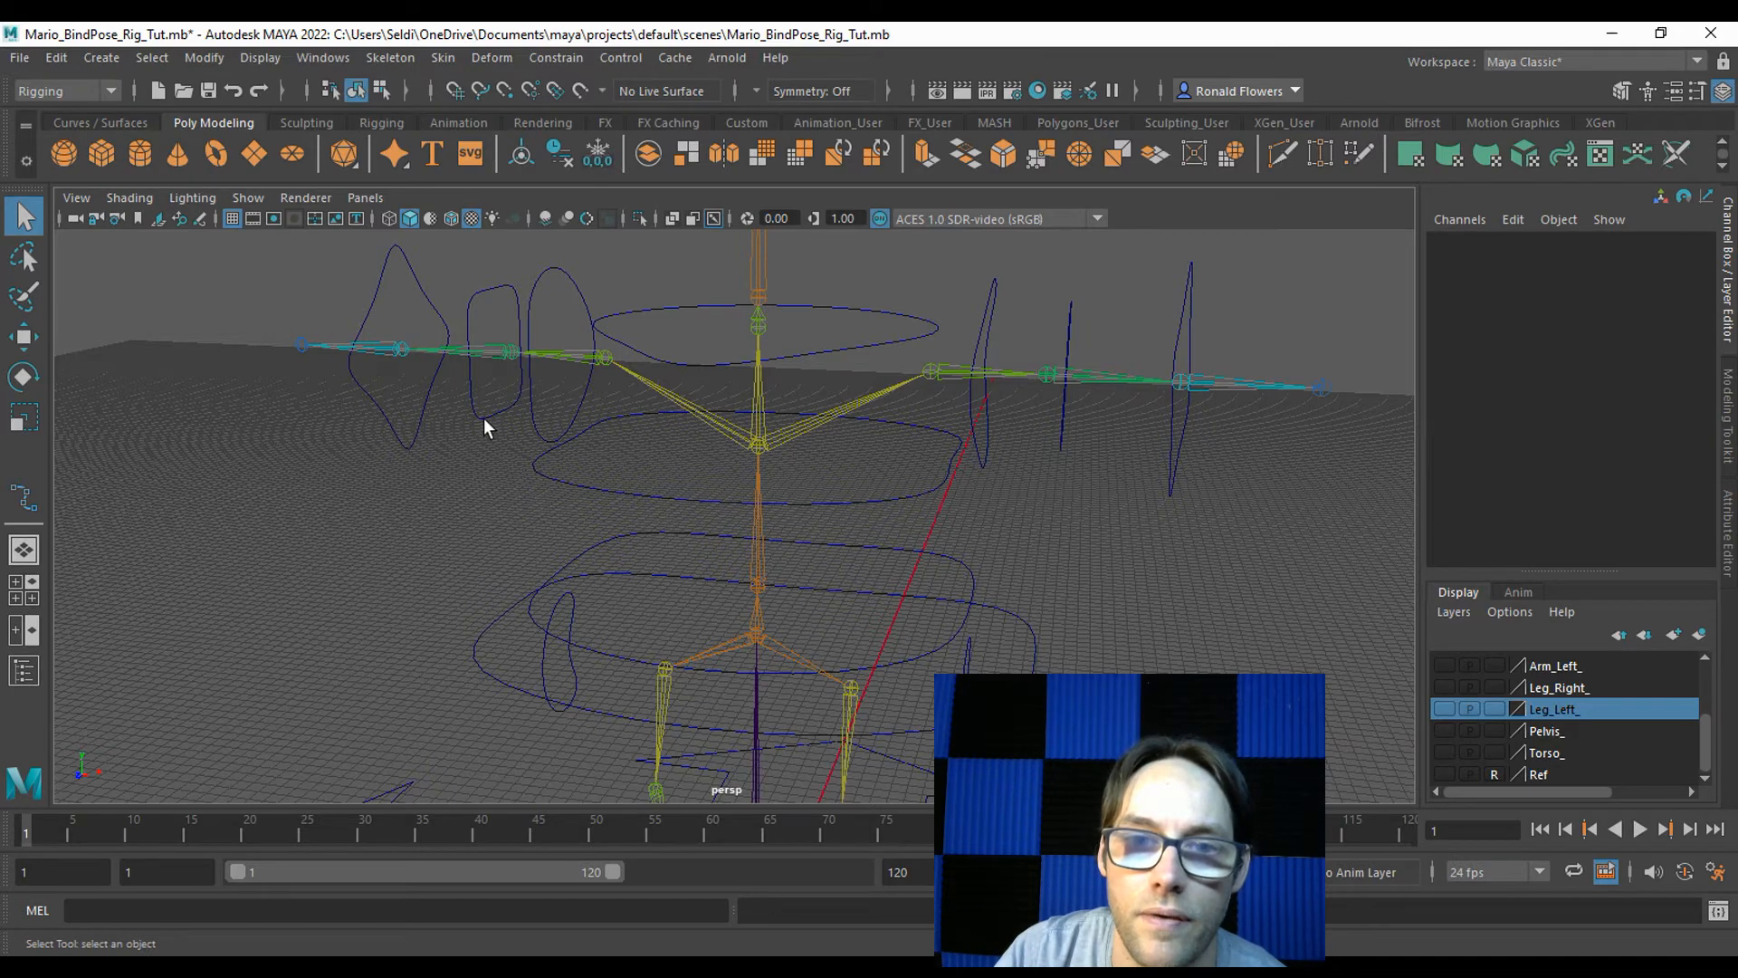
Constrain the R_Shoulder joint to the R_Shoulder_CTRL curve with a parent constraint.
left_click(530, 396)
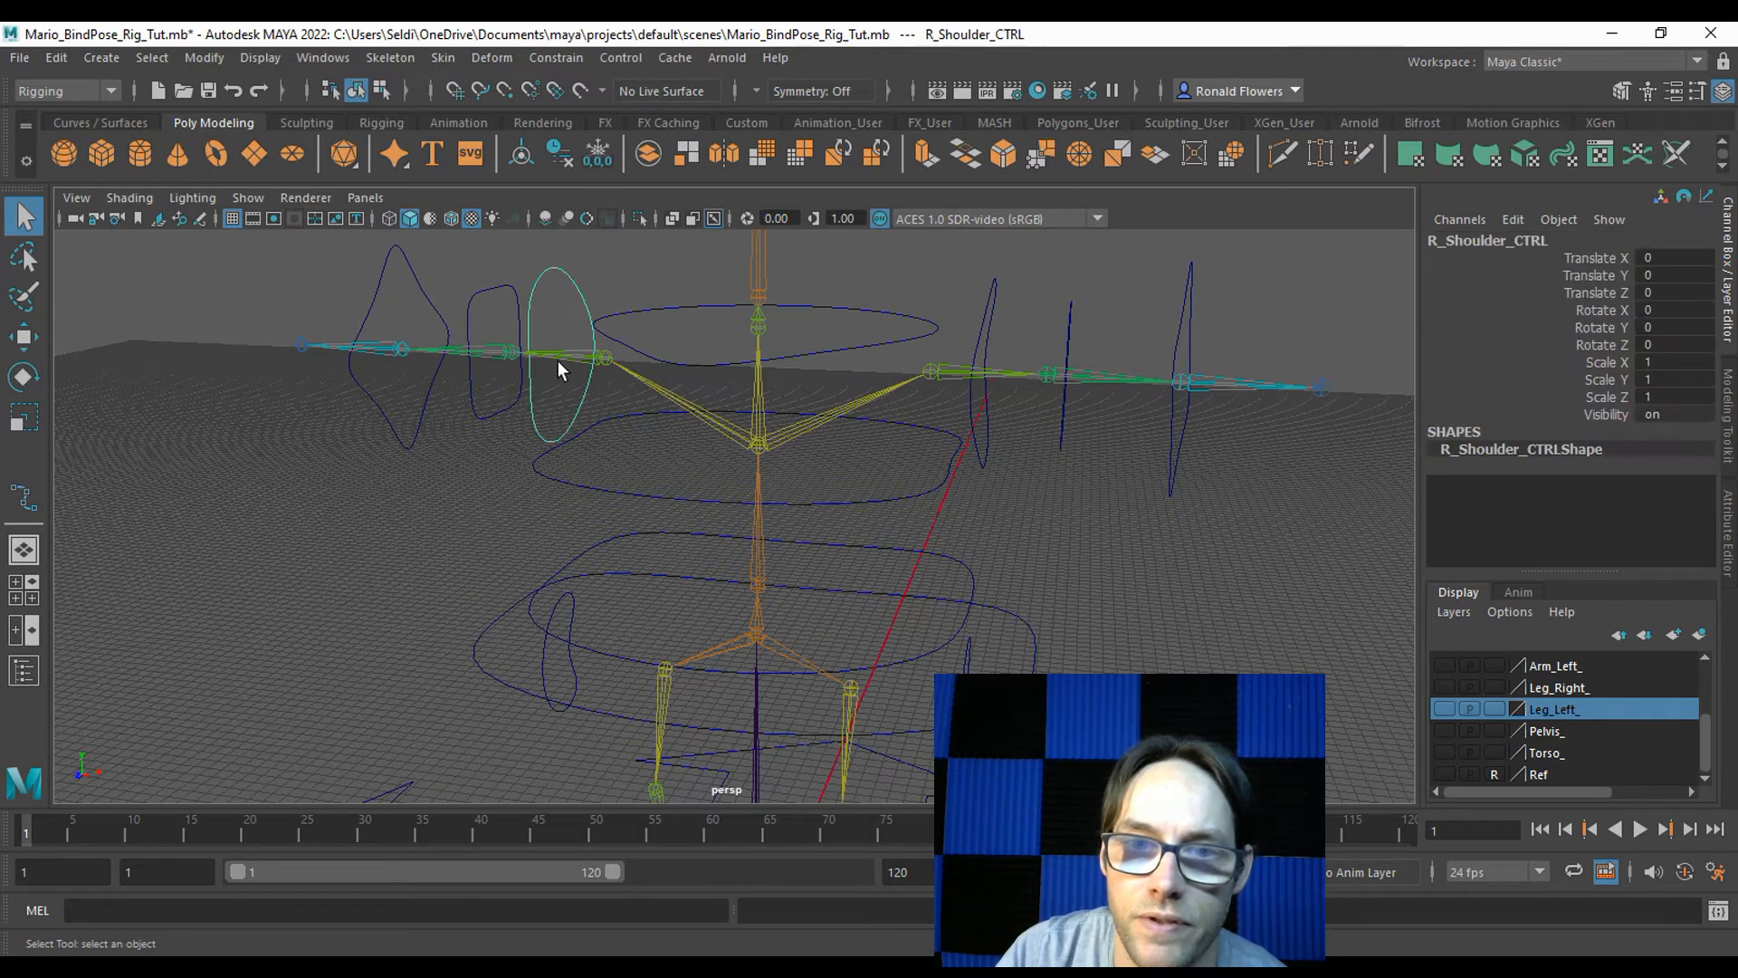
left_click(556, 361, "shift")
left_click(551, 56)
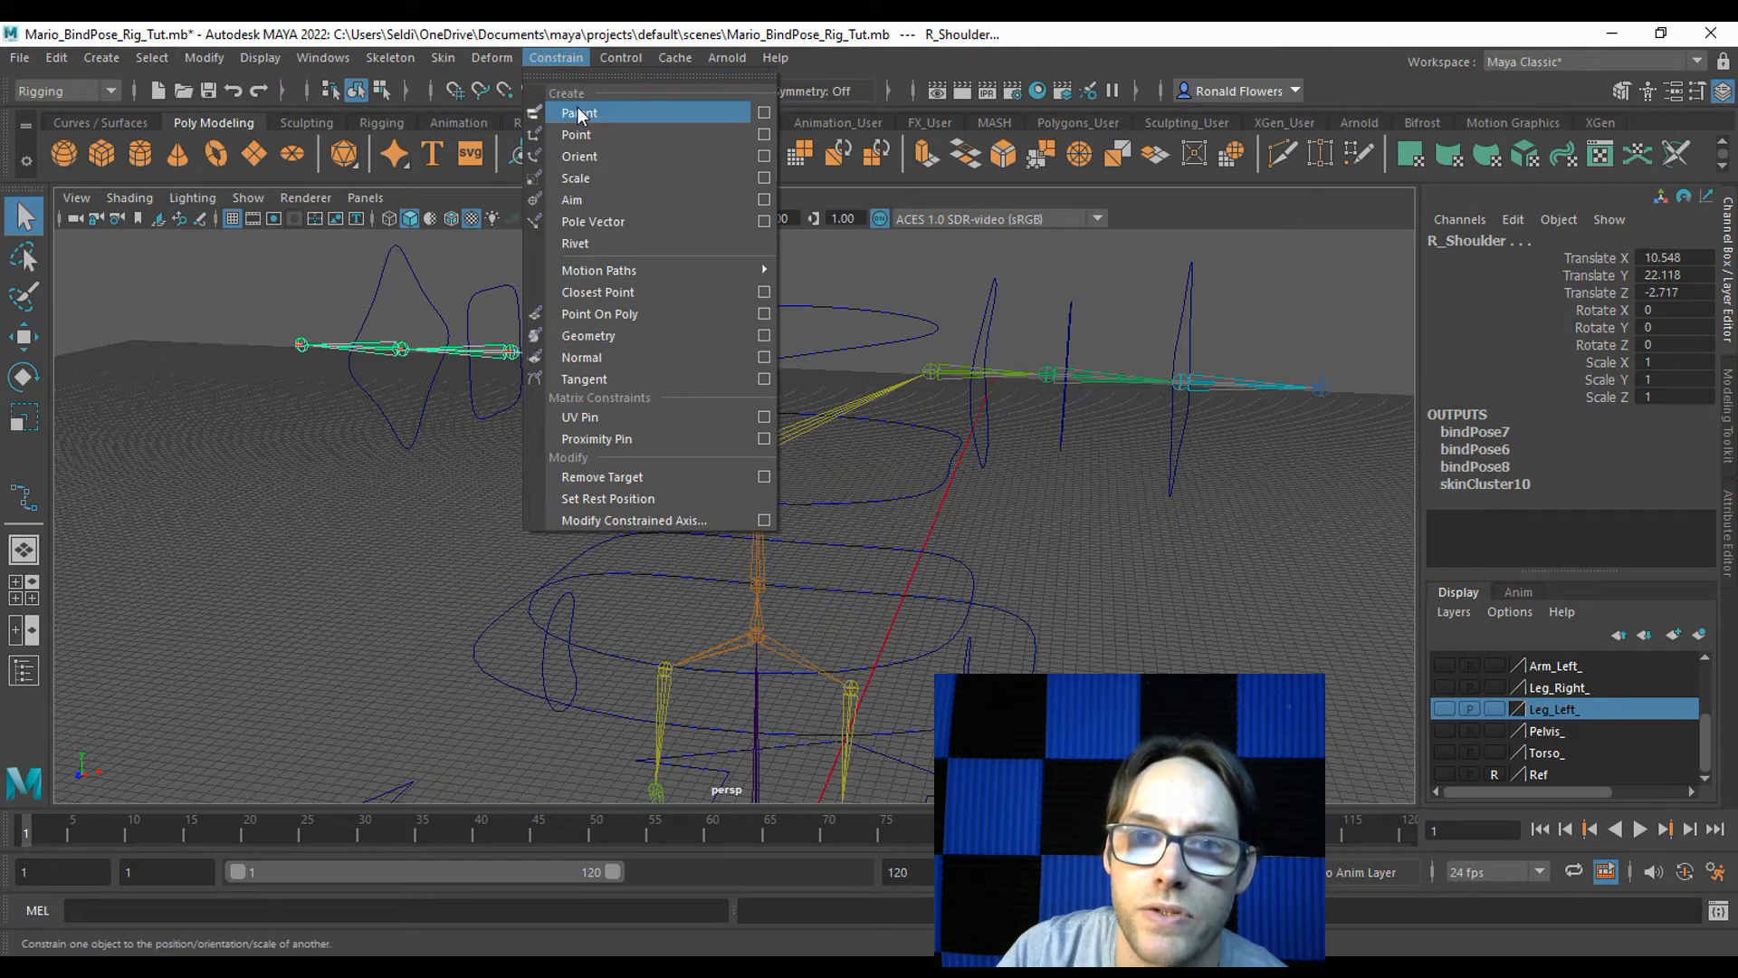
left_click(556, 111)
Constrain the R_Elbow joint to the R_Elbow_CTRL curve with a parent constraint.
left_click(471, 375)
left_click(512, 351, "shift")
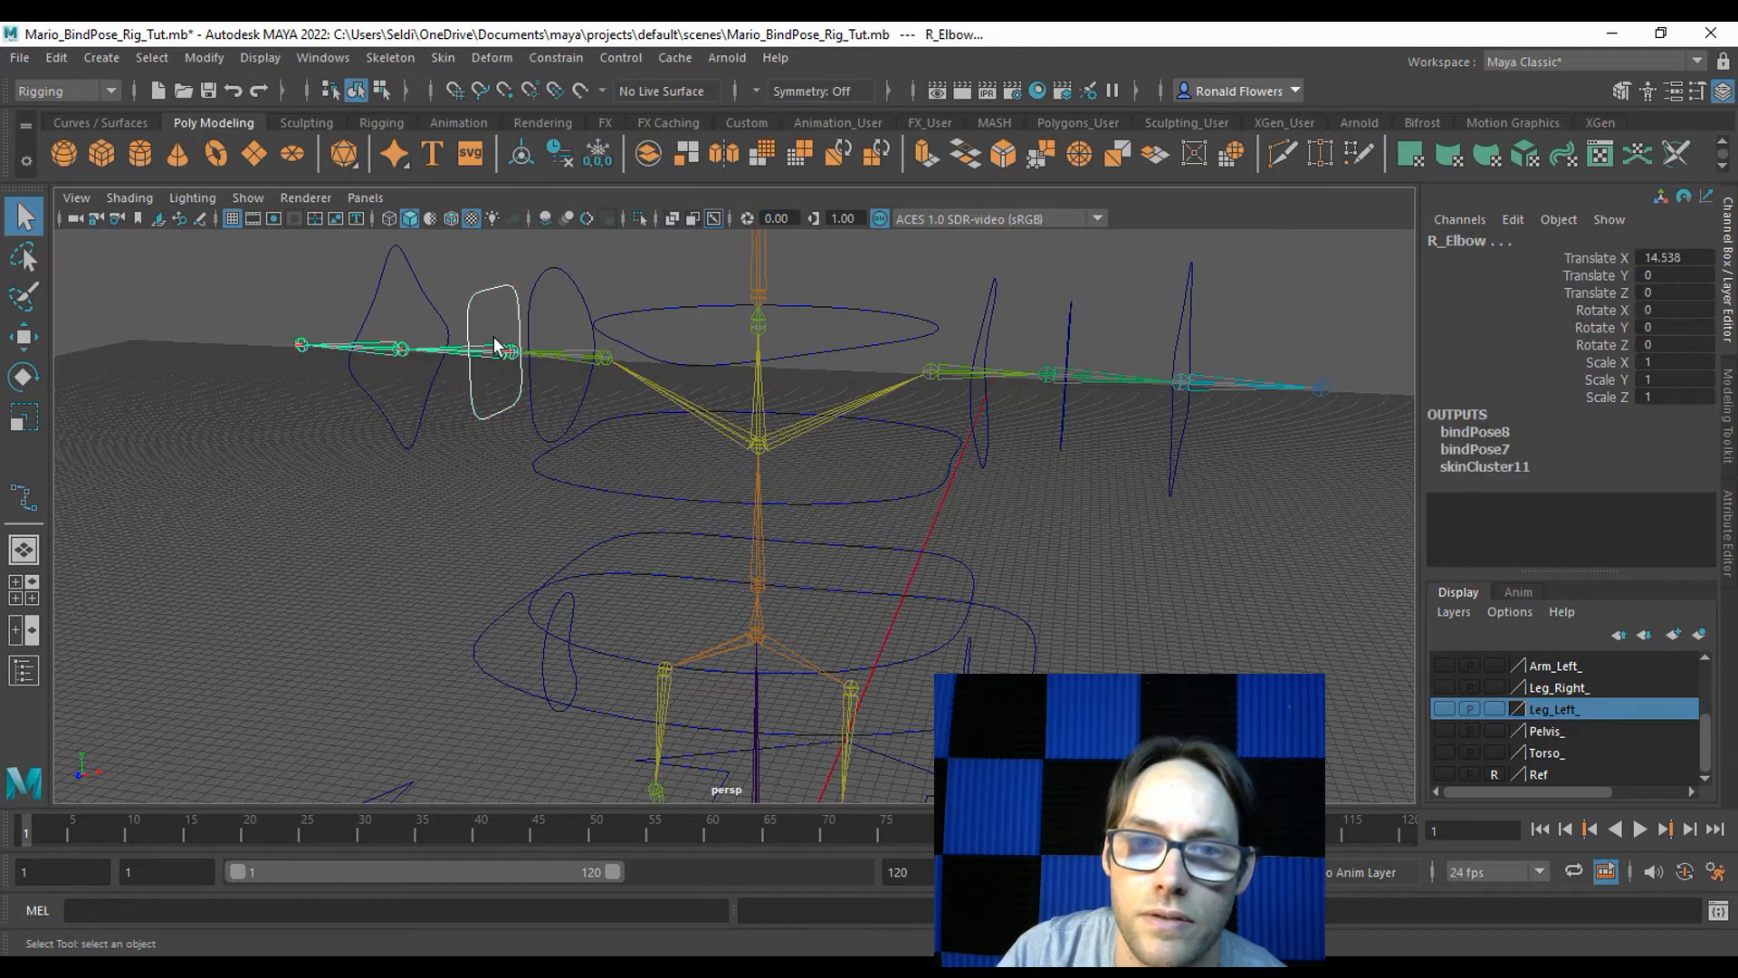
left_click(556, 57)
left_click(570, 110)
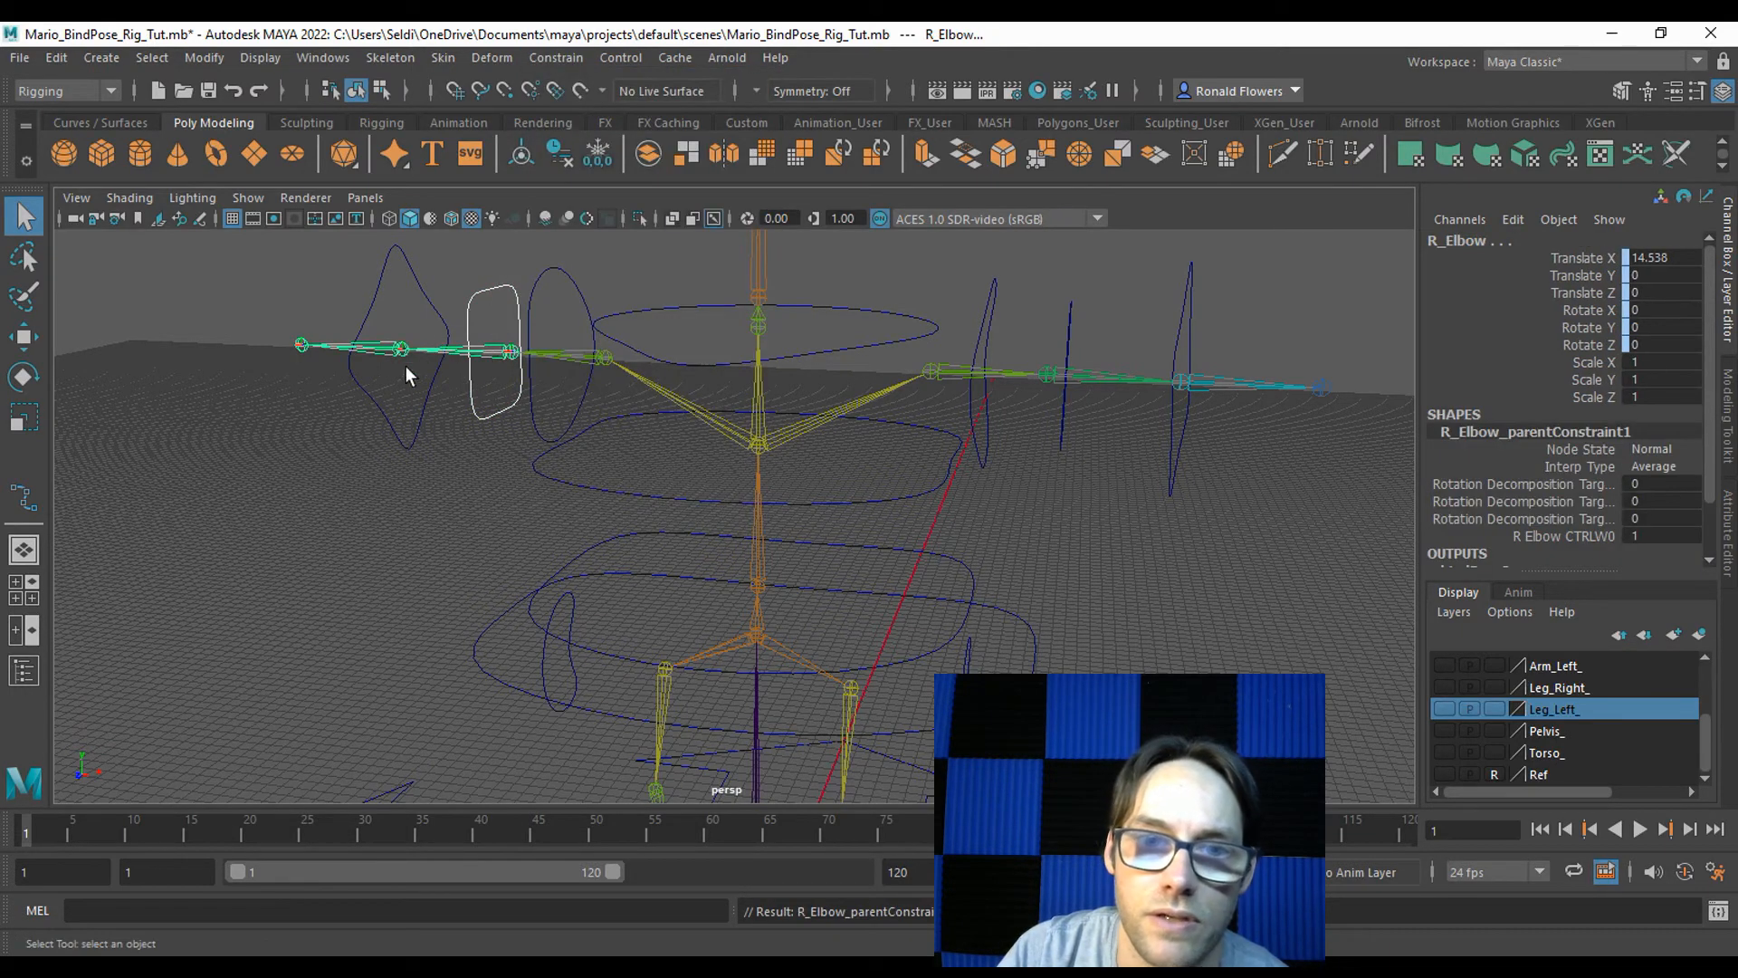
Constrain the R_Wrist joint to the right hand control curve with both a parent and a scale constraint.
left_click(377, 404)
left_click(397, 350, "shift")
left_click(556, 57)
left_click(572, 109)
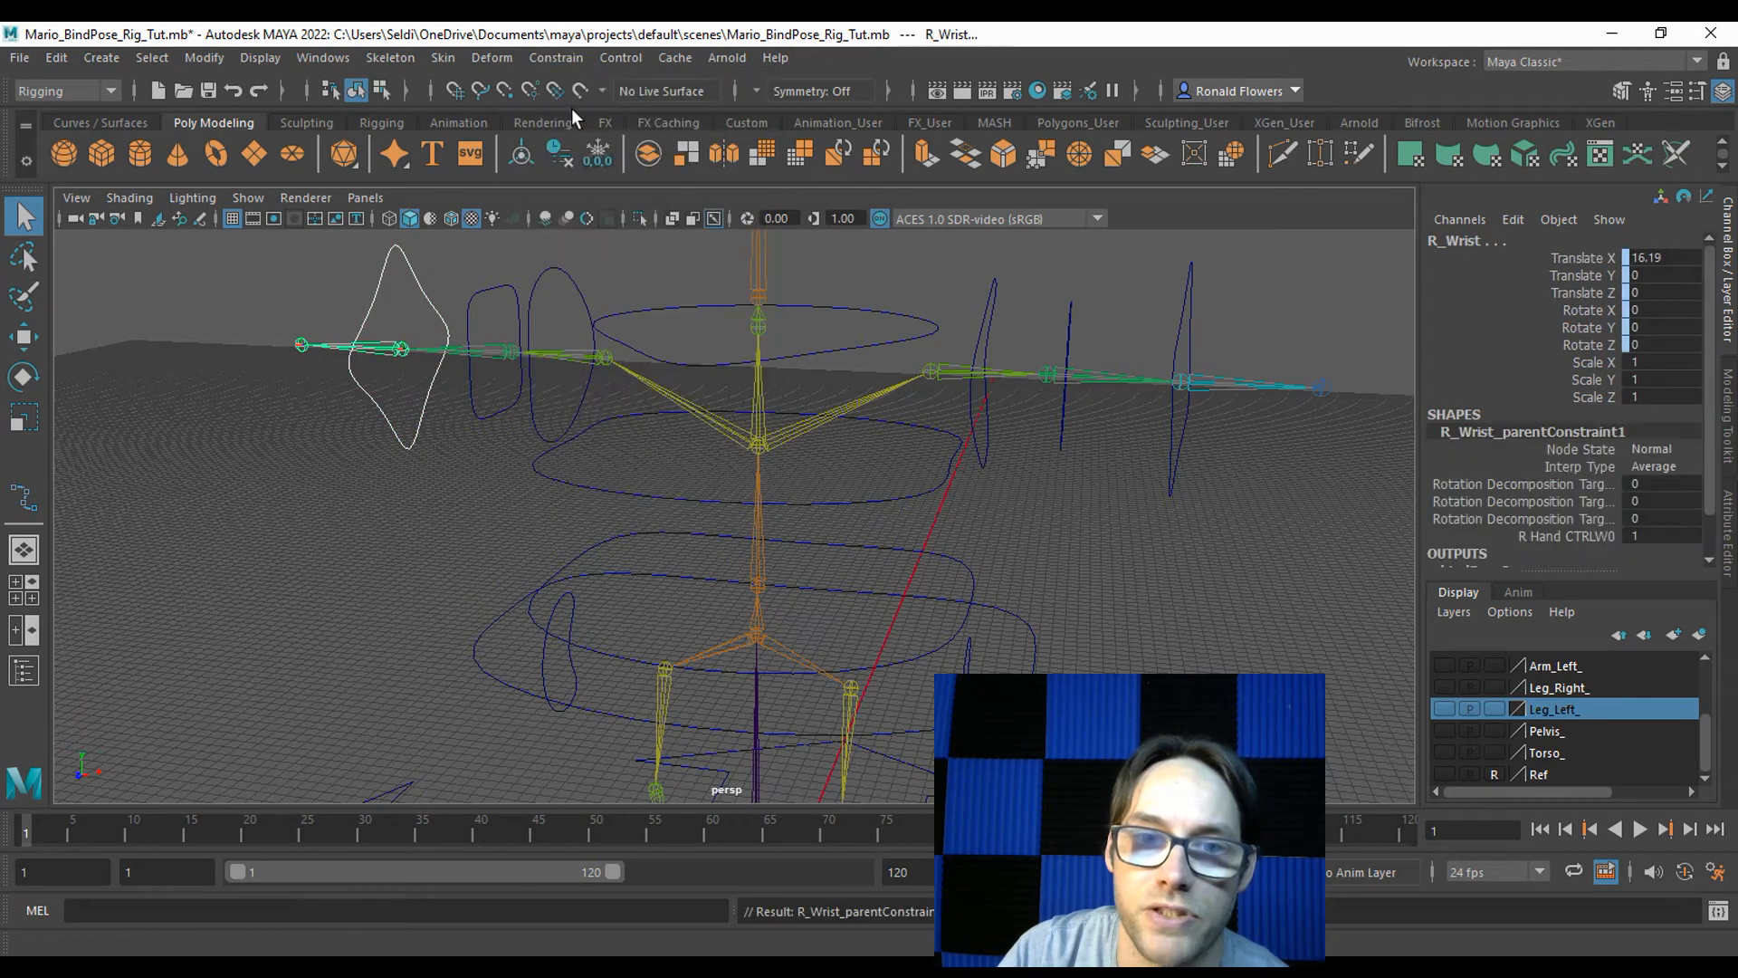
left_click(559, 60)
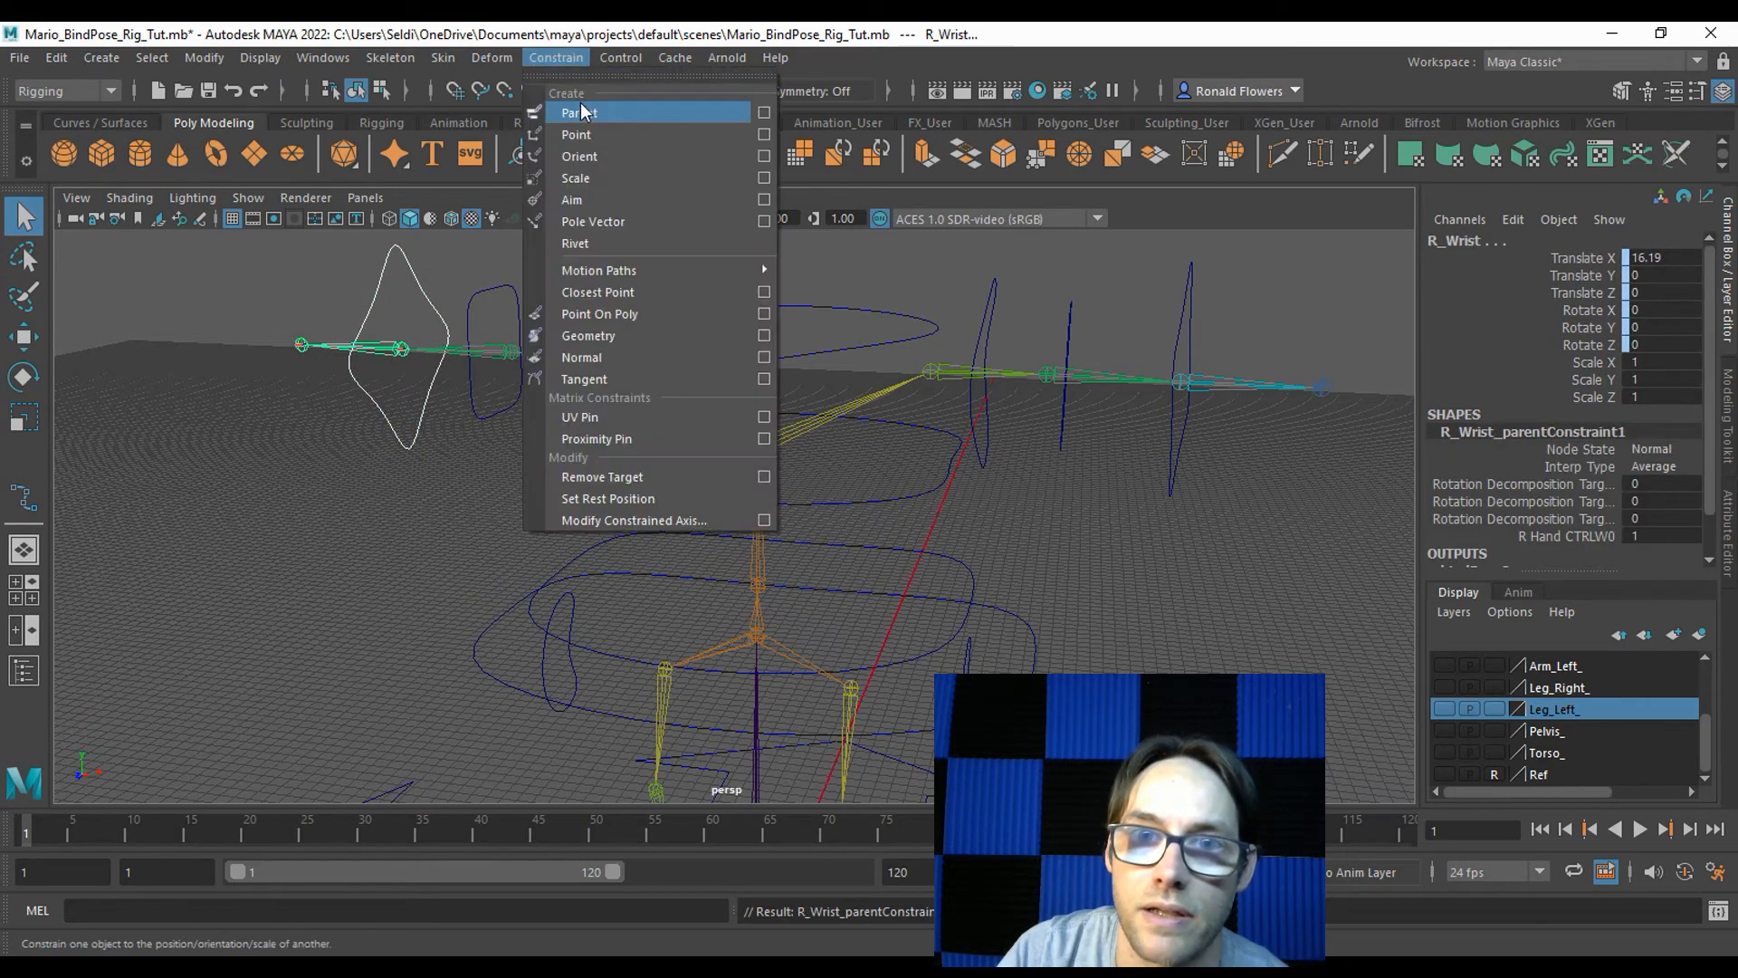
left_click(601, 174)
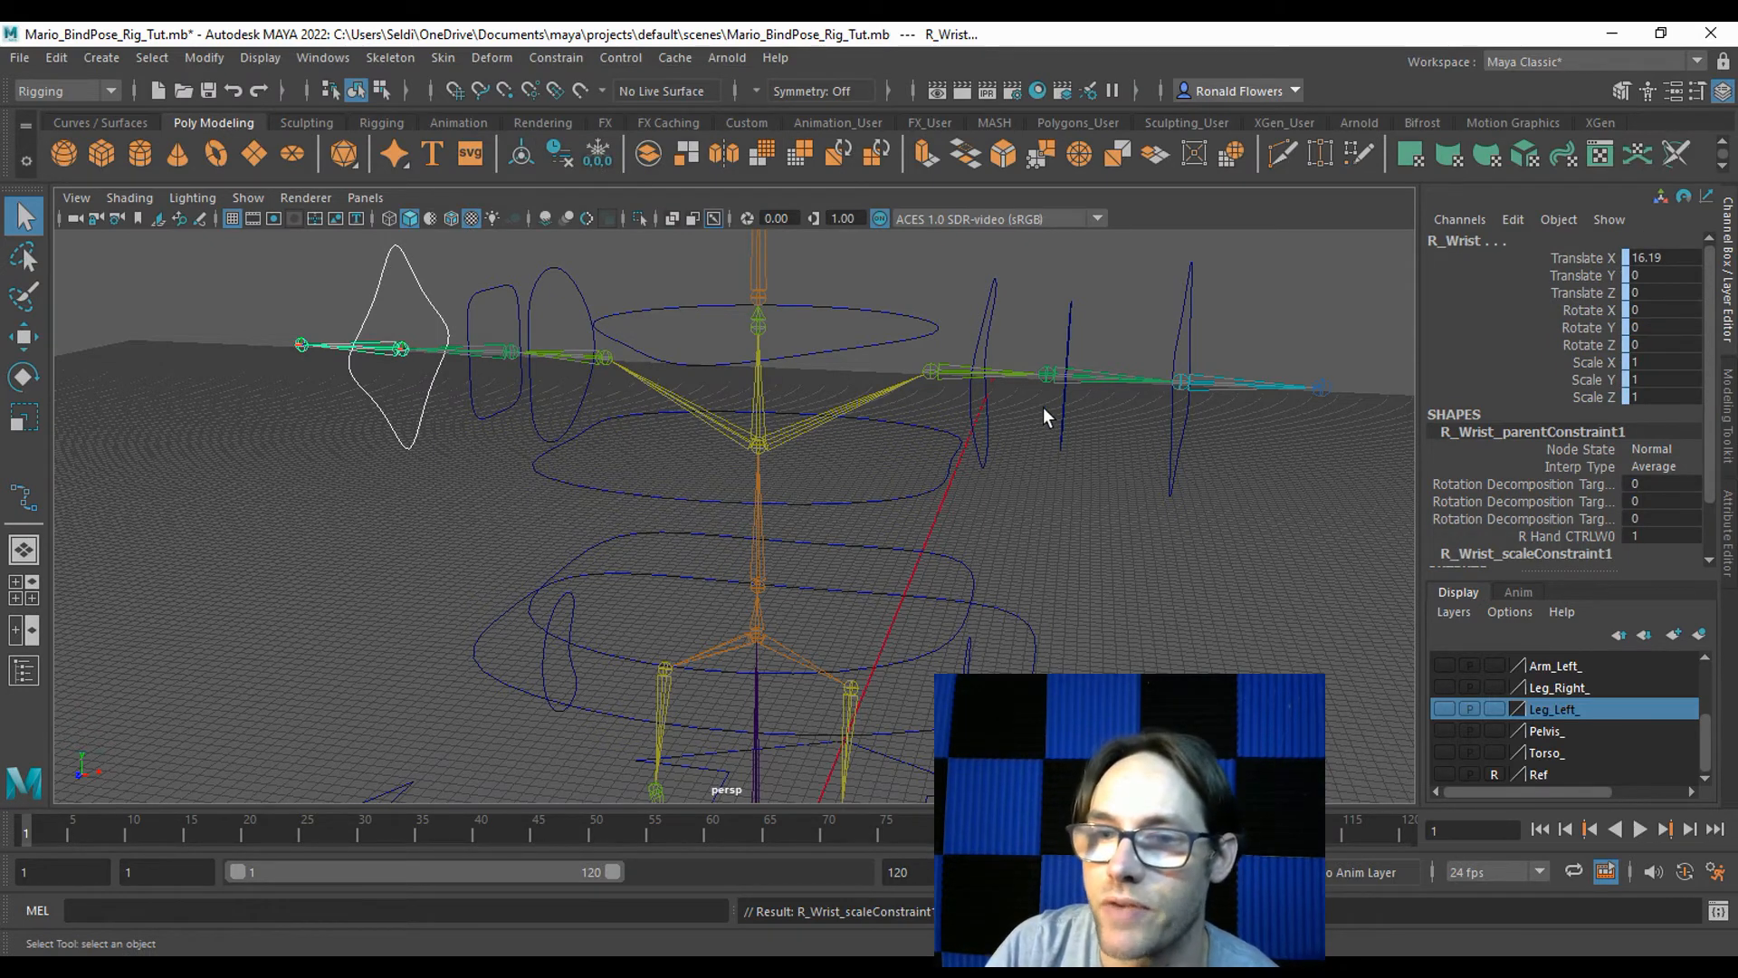
Examine which channels of the R_Elbow and R_Wrist joints are constrained, then deselect and review the whole rig.
left_click(478, 409)
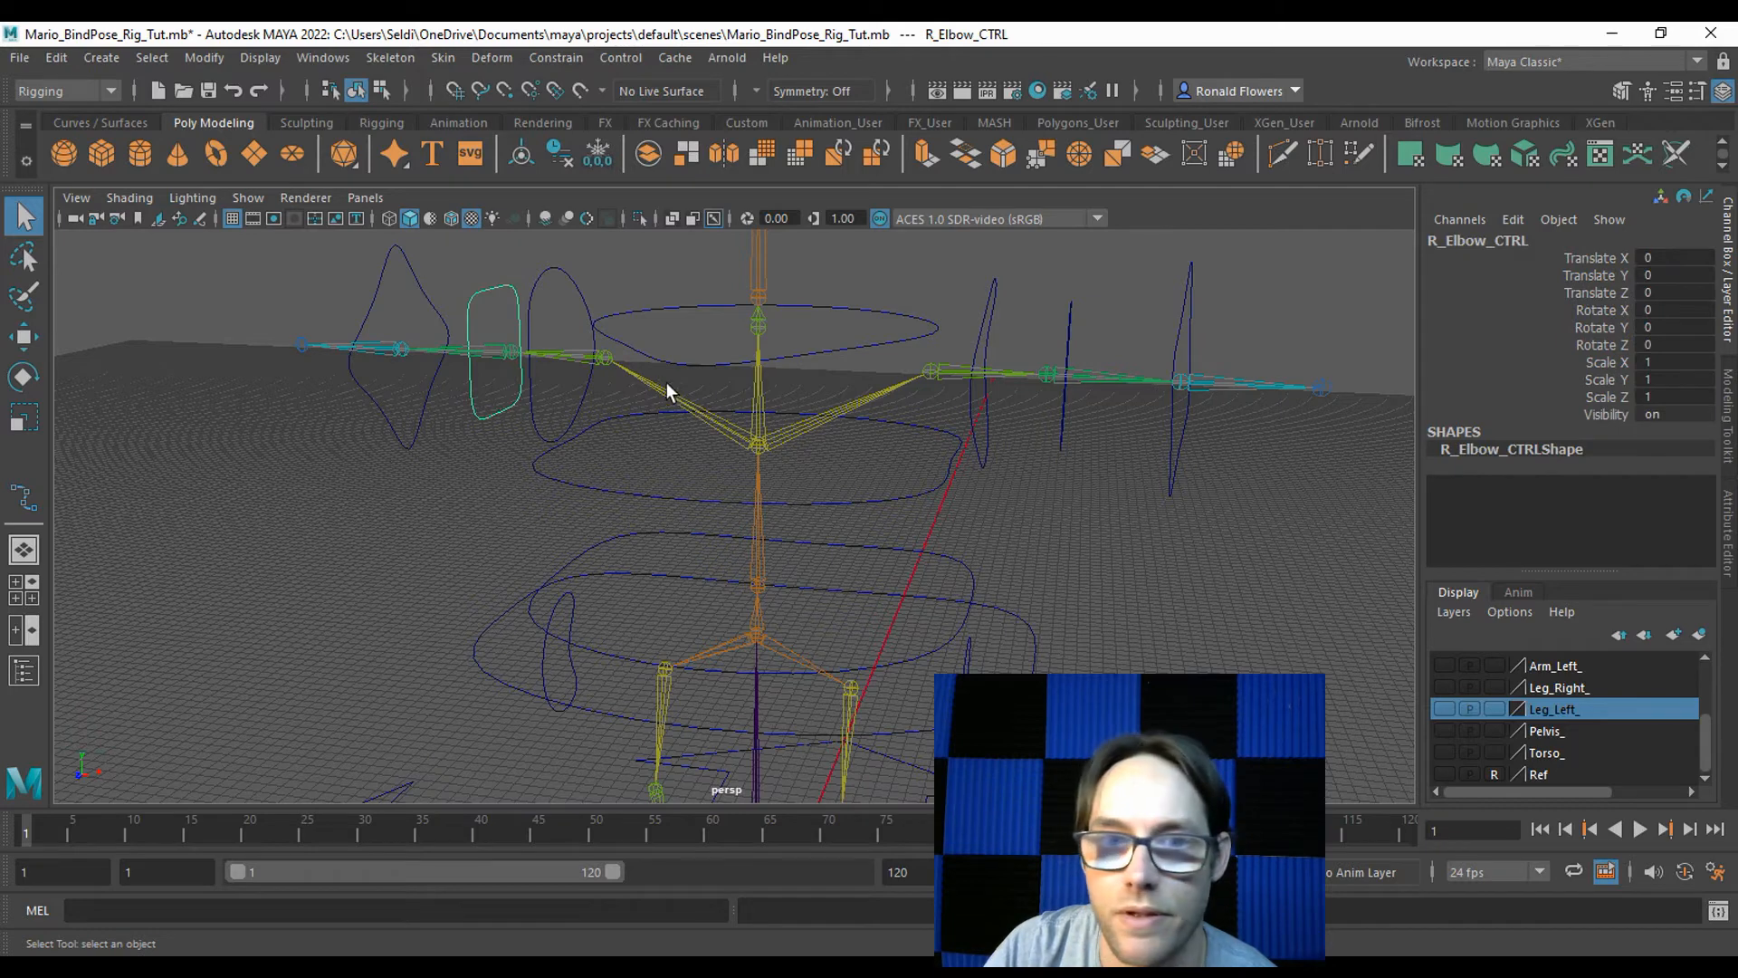
left_click(504, 351)
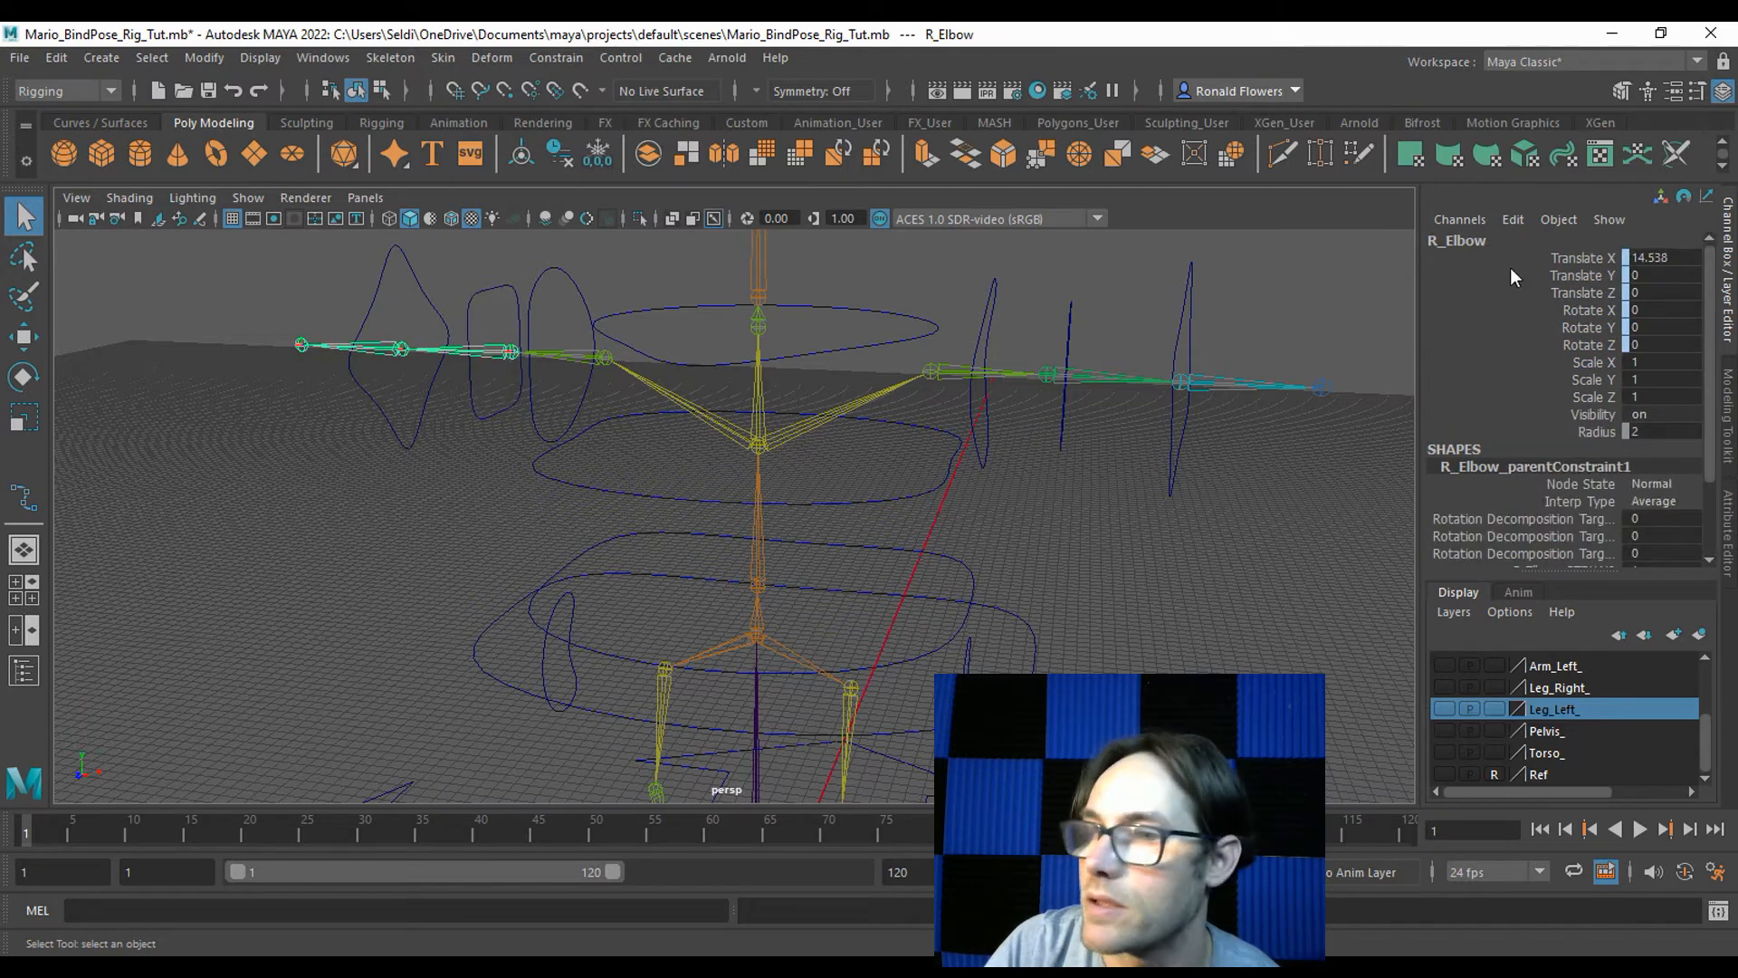
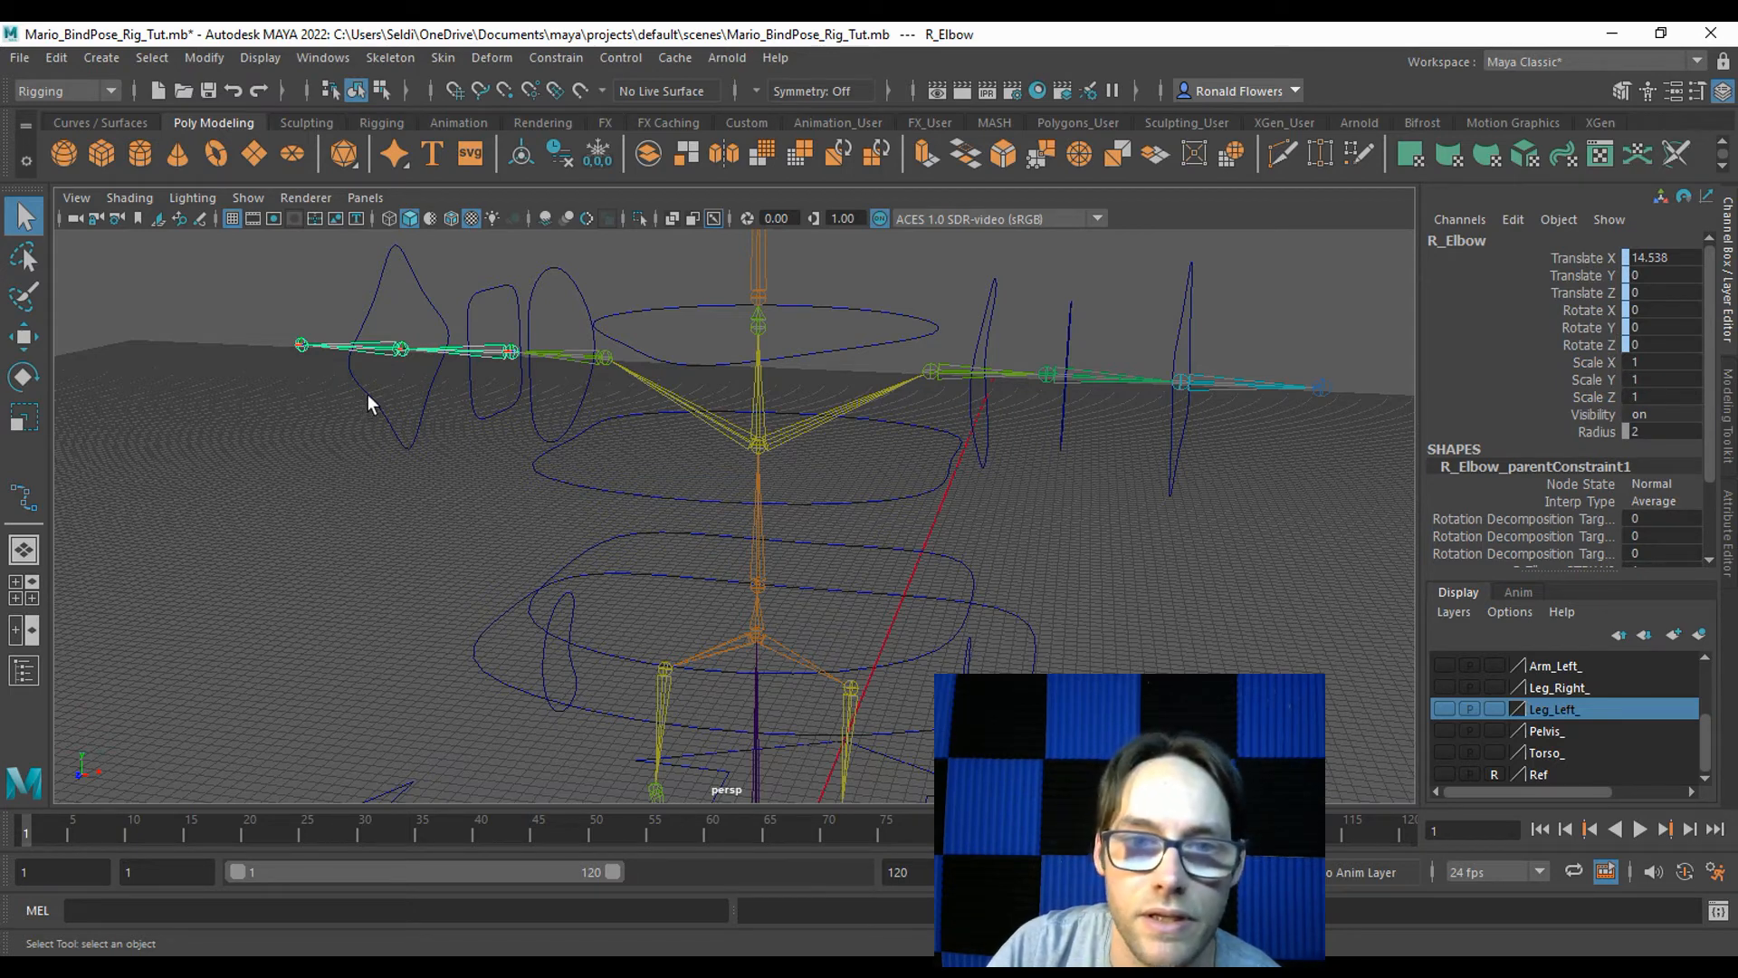
left_click(399, 351)
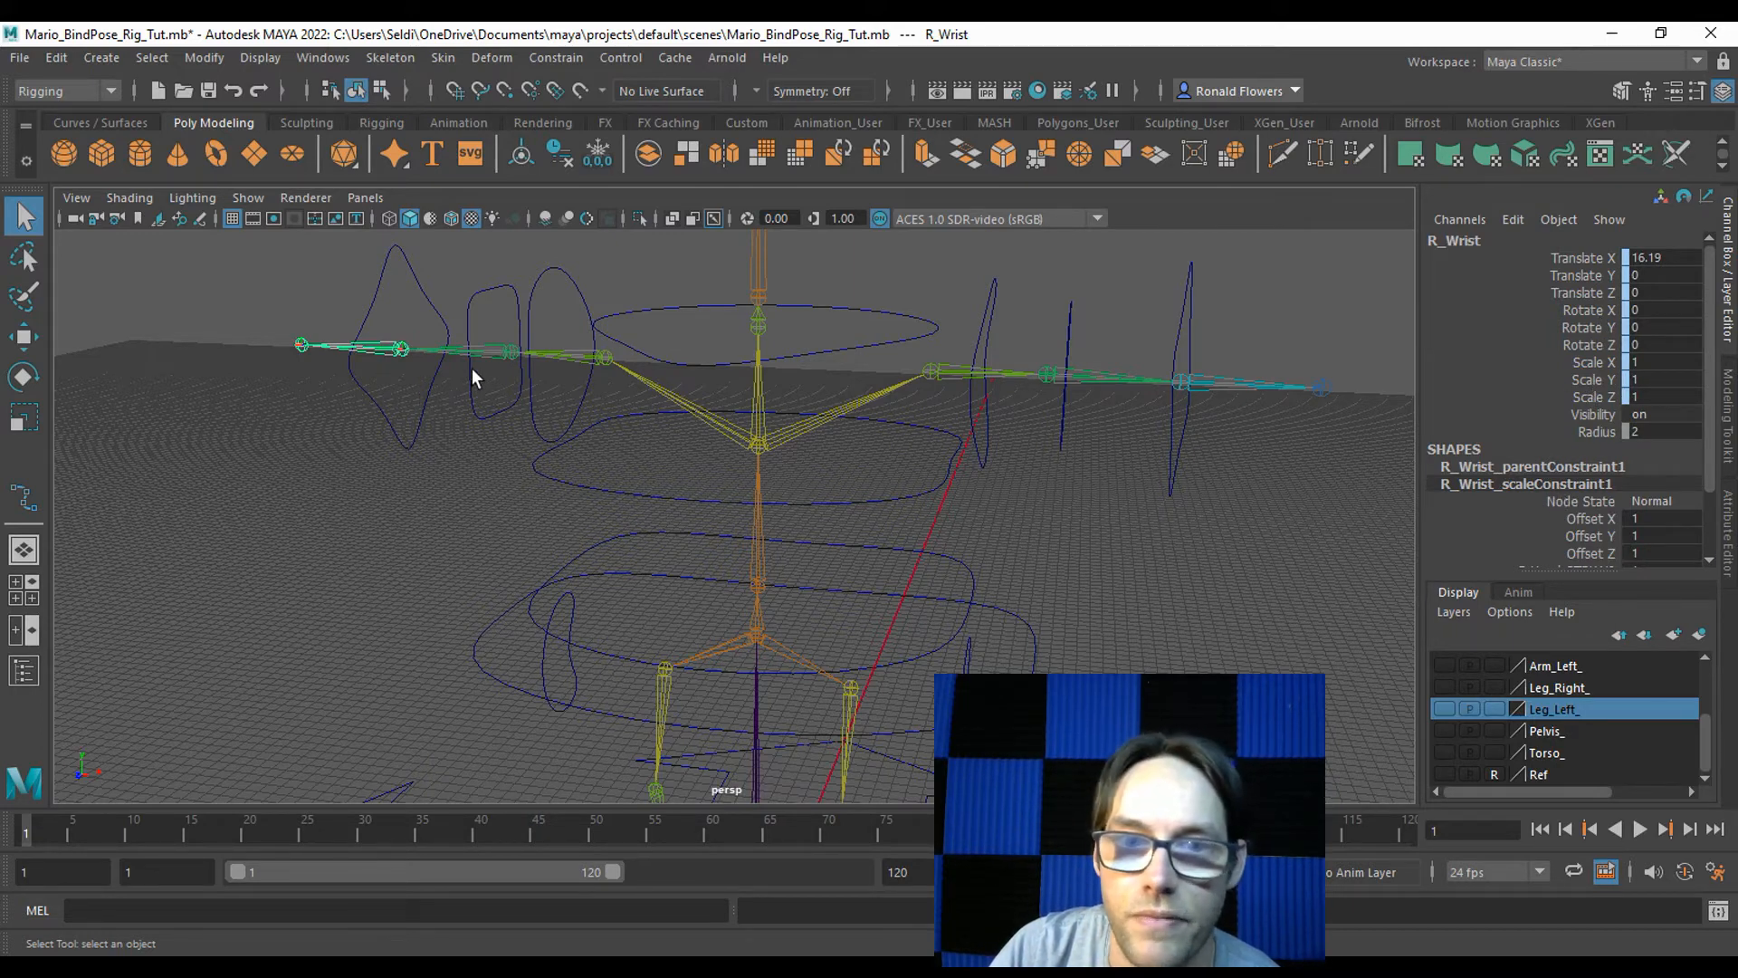
left_click(1192, 492)
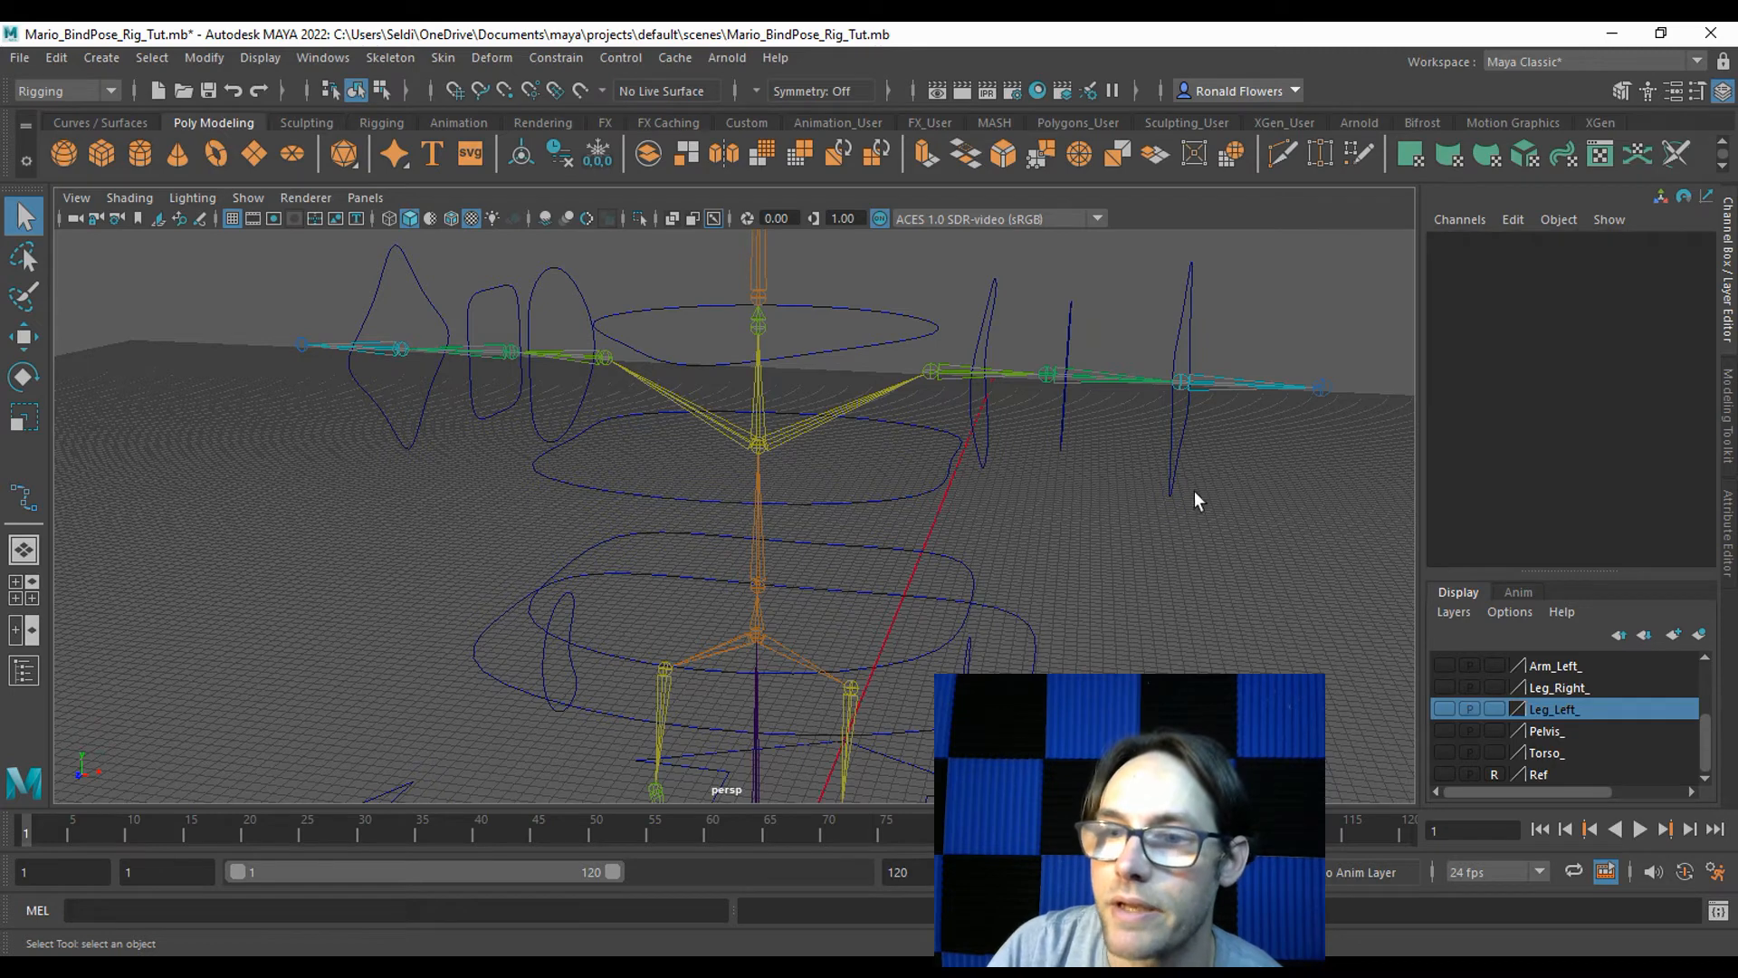
scroll(548, 682, "down", 3)
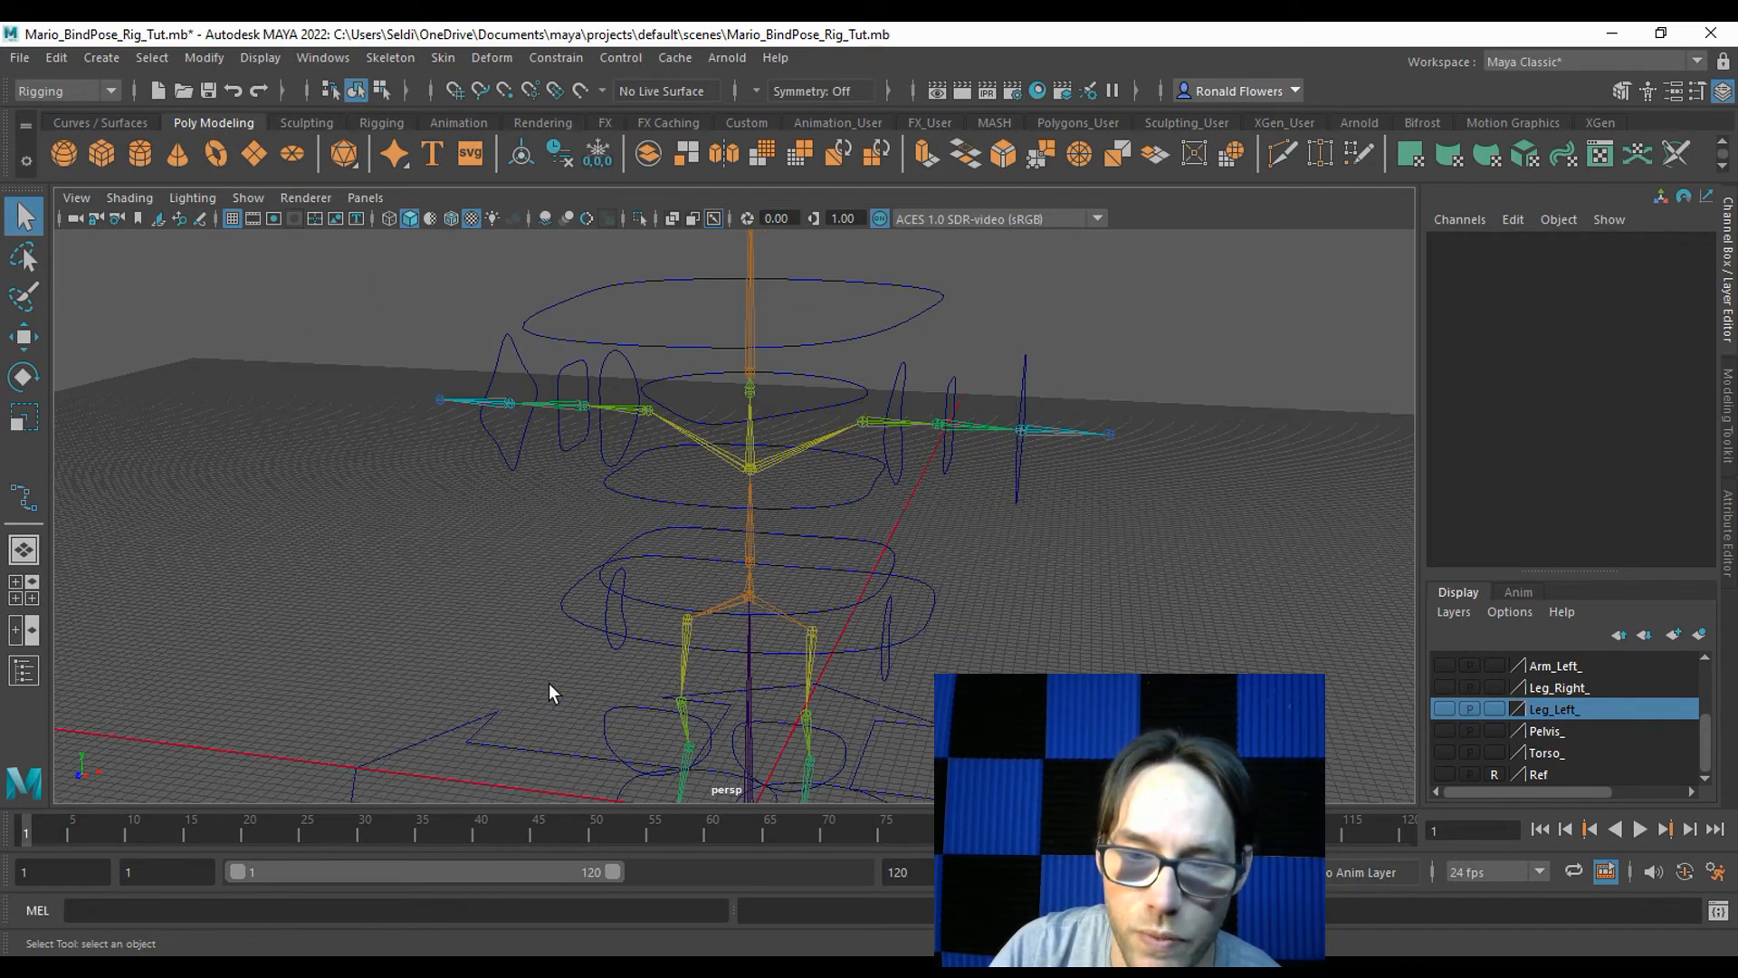
middle_click_drag(549, 683, 531, 532, "alt")
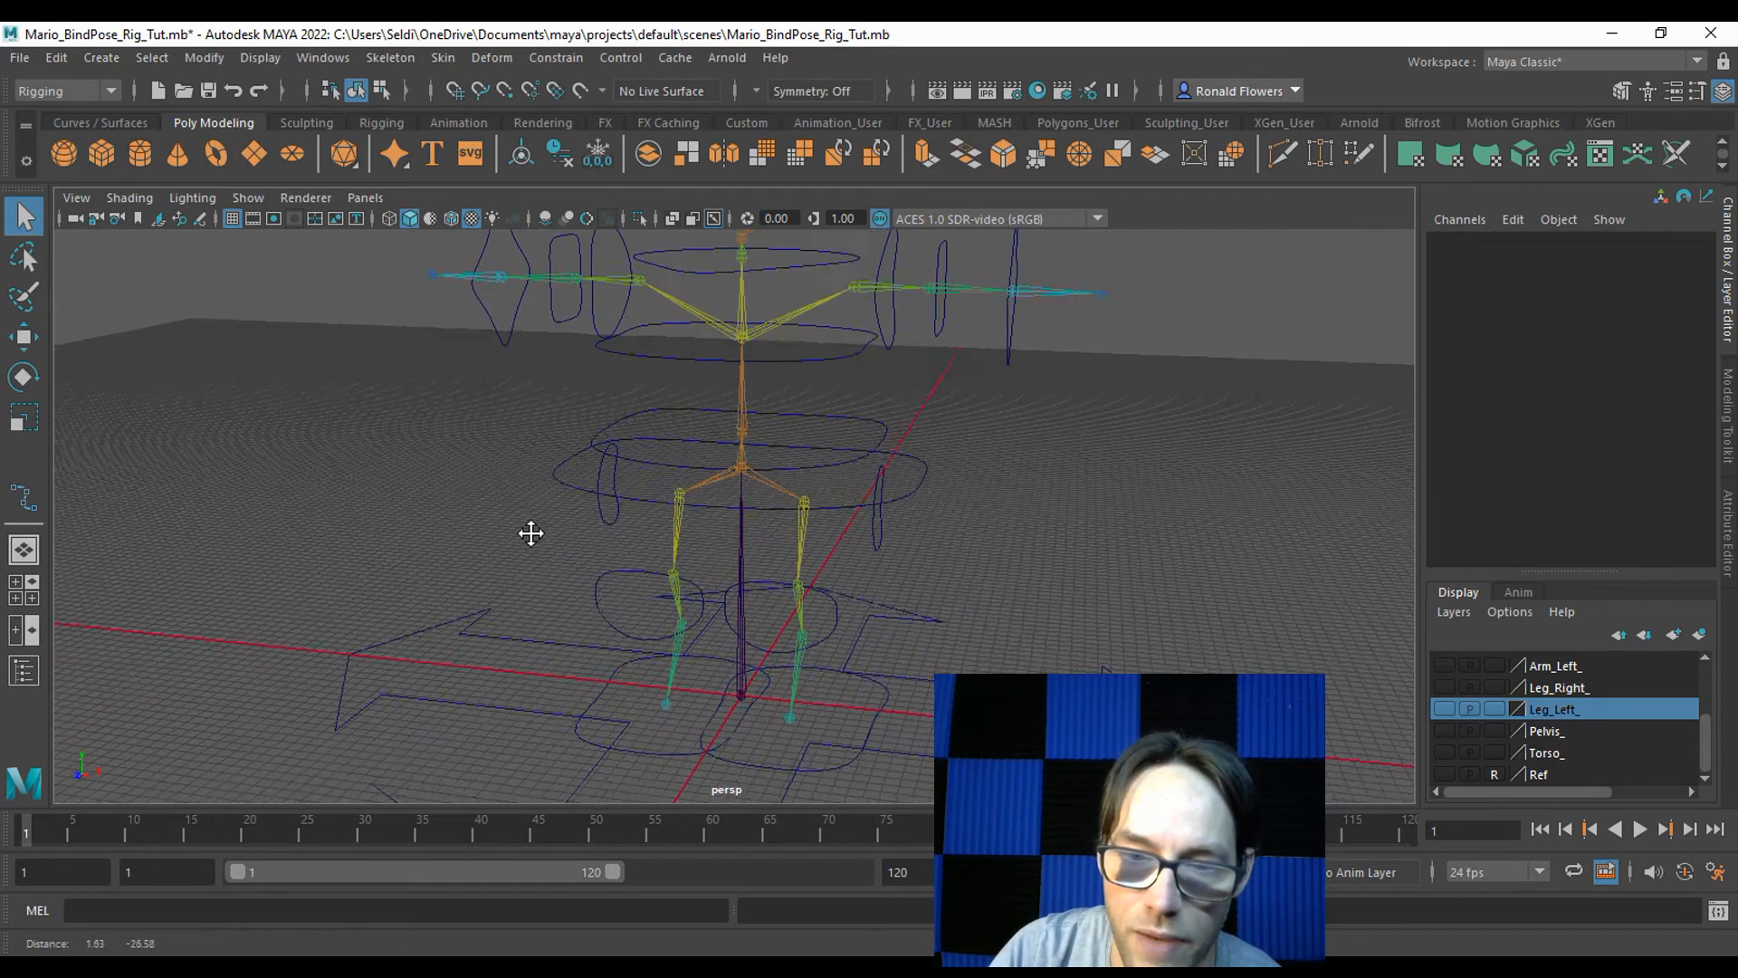
Check the right leg controls and the left shoulder, elbow and hand controls one by one.
left_click(605, 519)
left_click(610, 566)
left_click(605, 683)
left_click(879, 330)
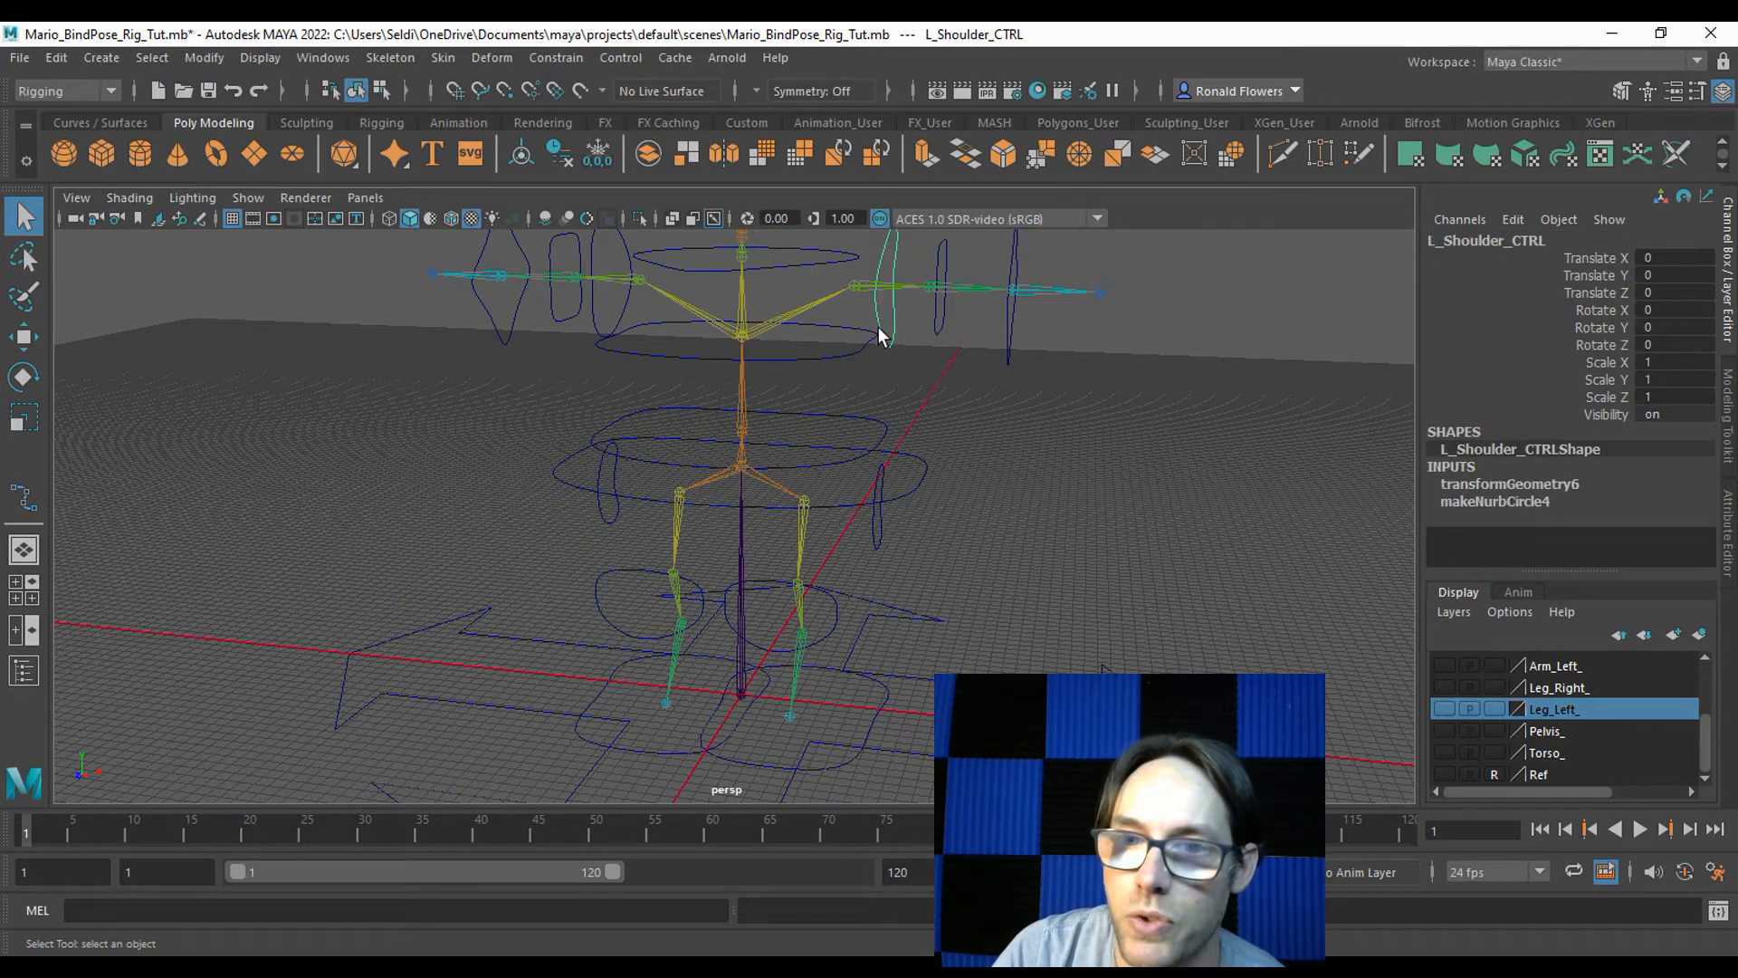
left_click(934, 320)
left_click(1008, 341)
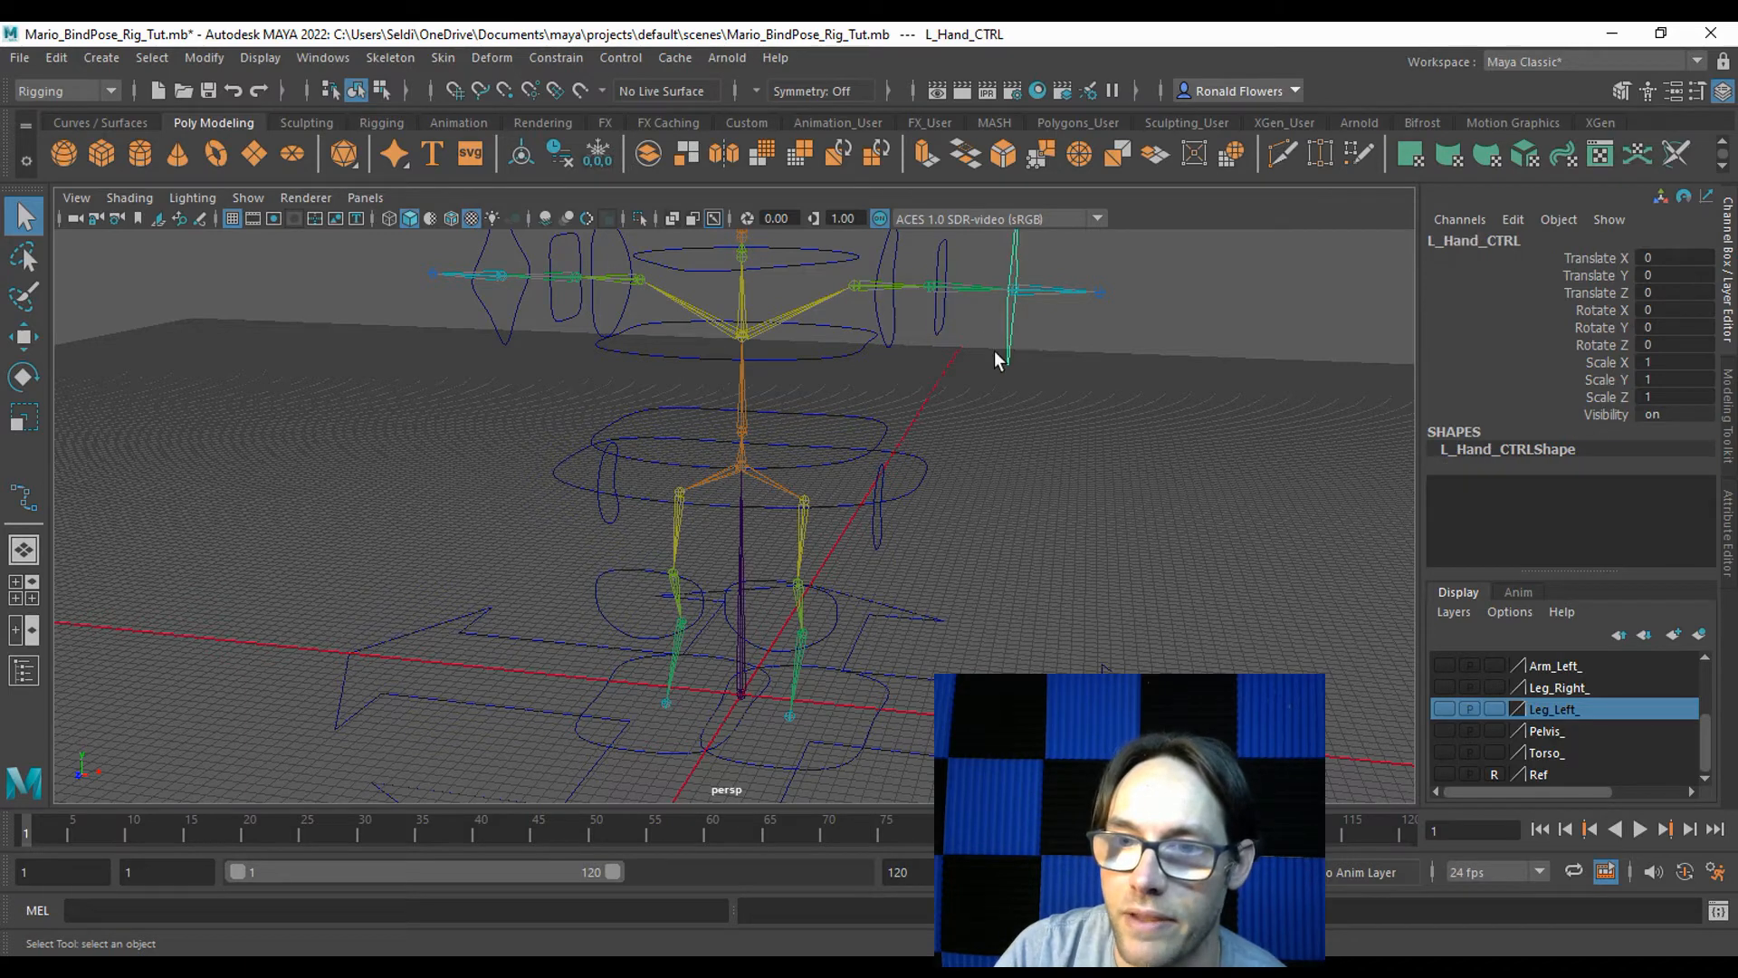
Parent R_Foot_CTRL under R_Knee_CTRL, and R_Knee_CTRL under R_Hip_CTRL.
left_click(612, 681)
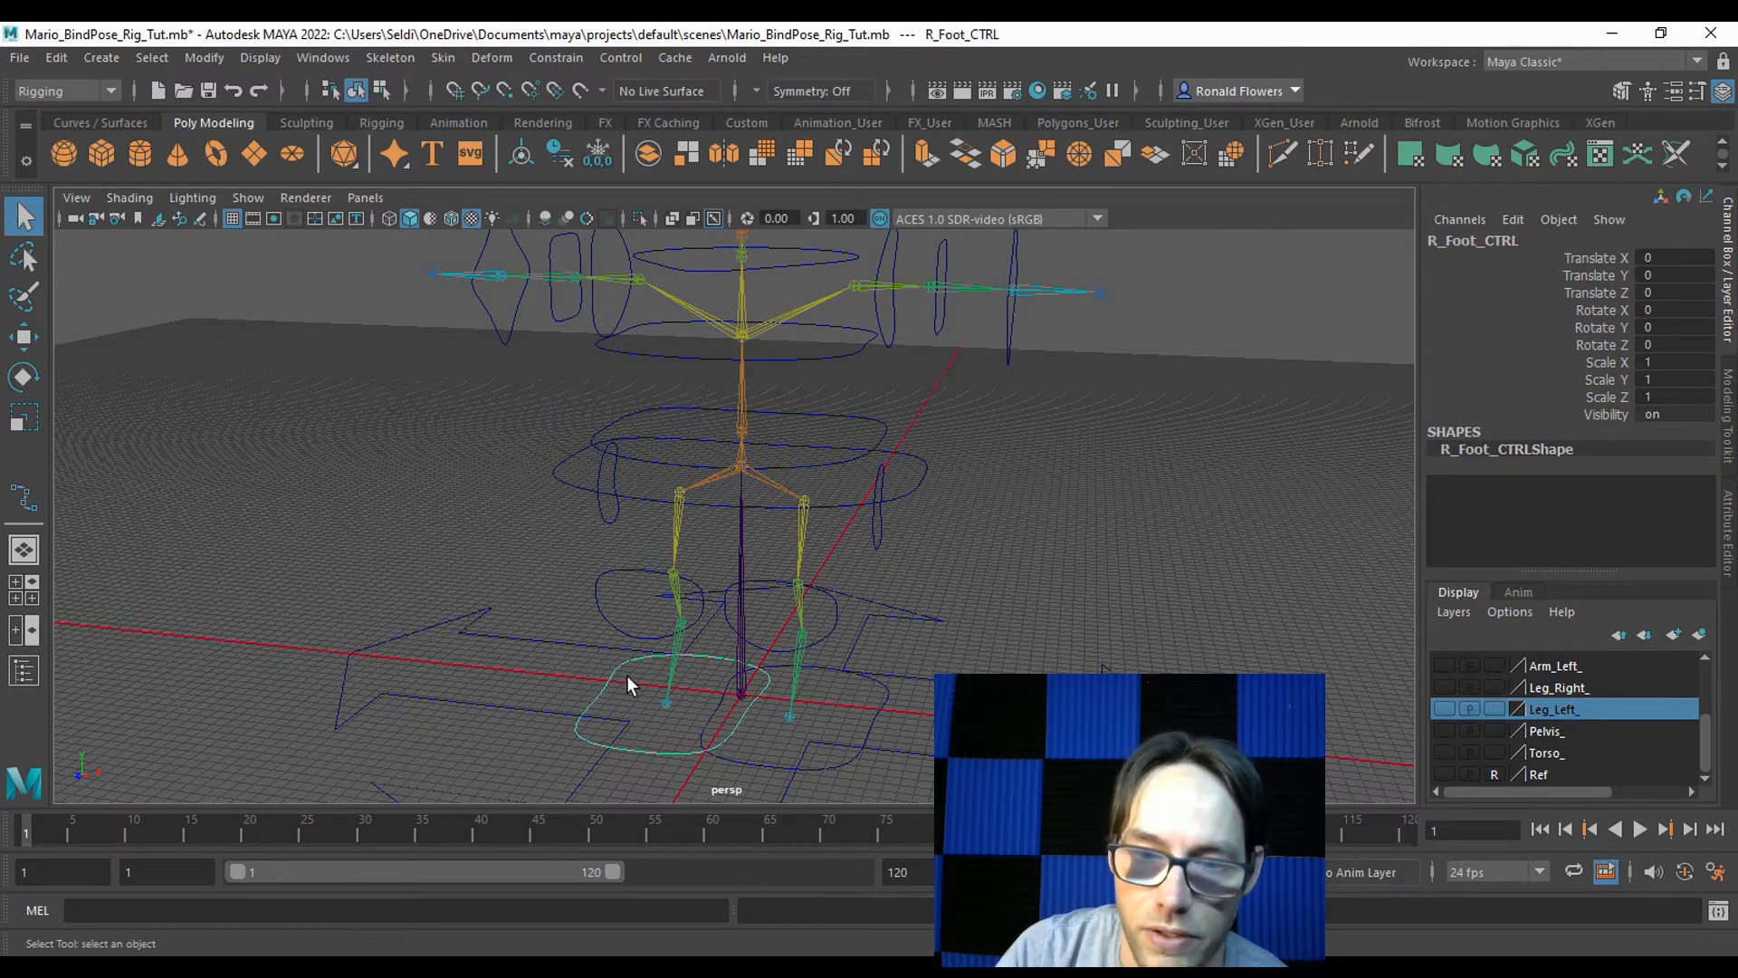
left_click(598, 616, "shift")
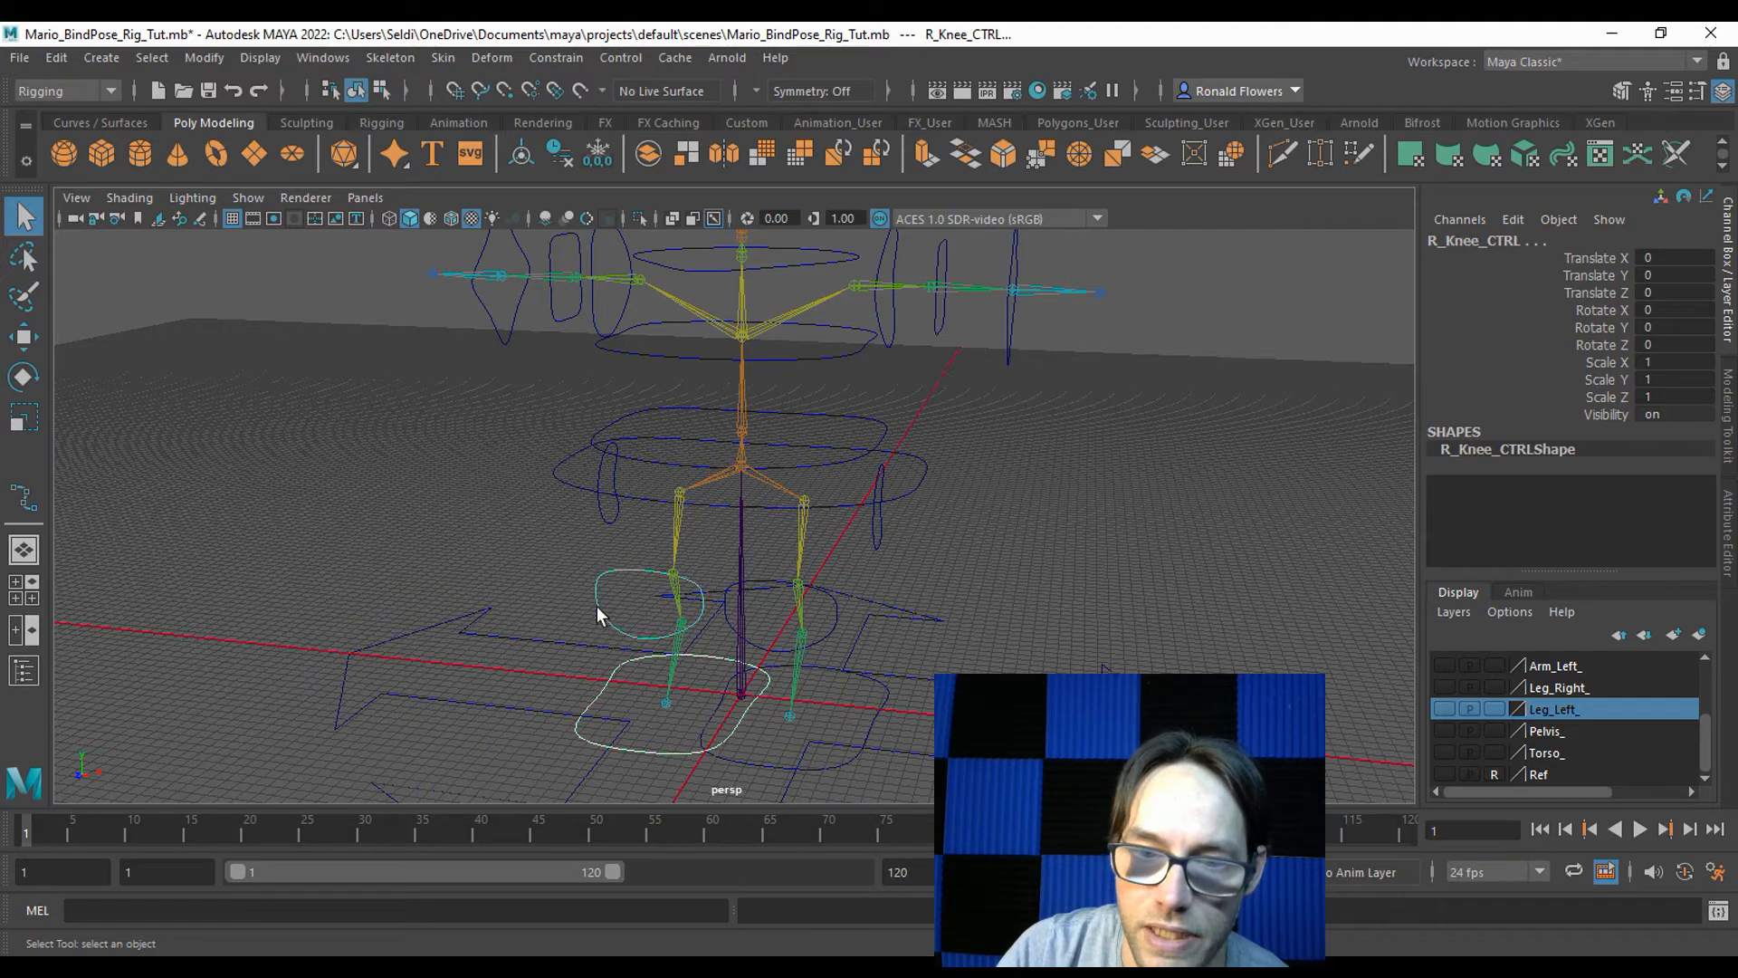
left_click(597, 623, "shift")
left_click(598, 605)
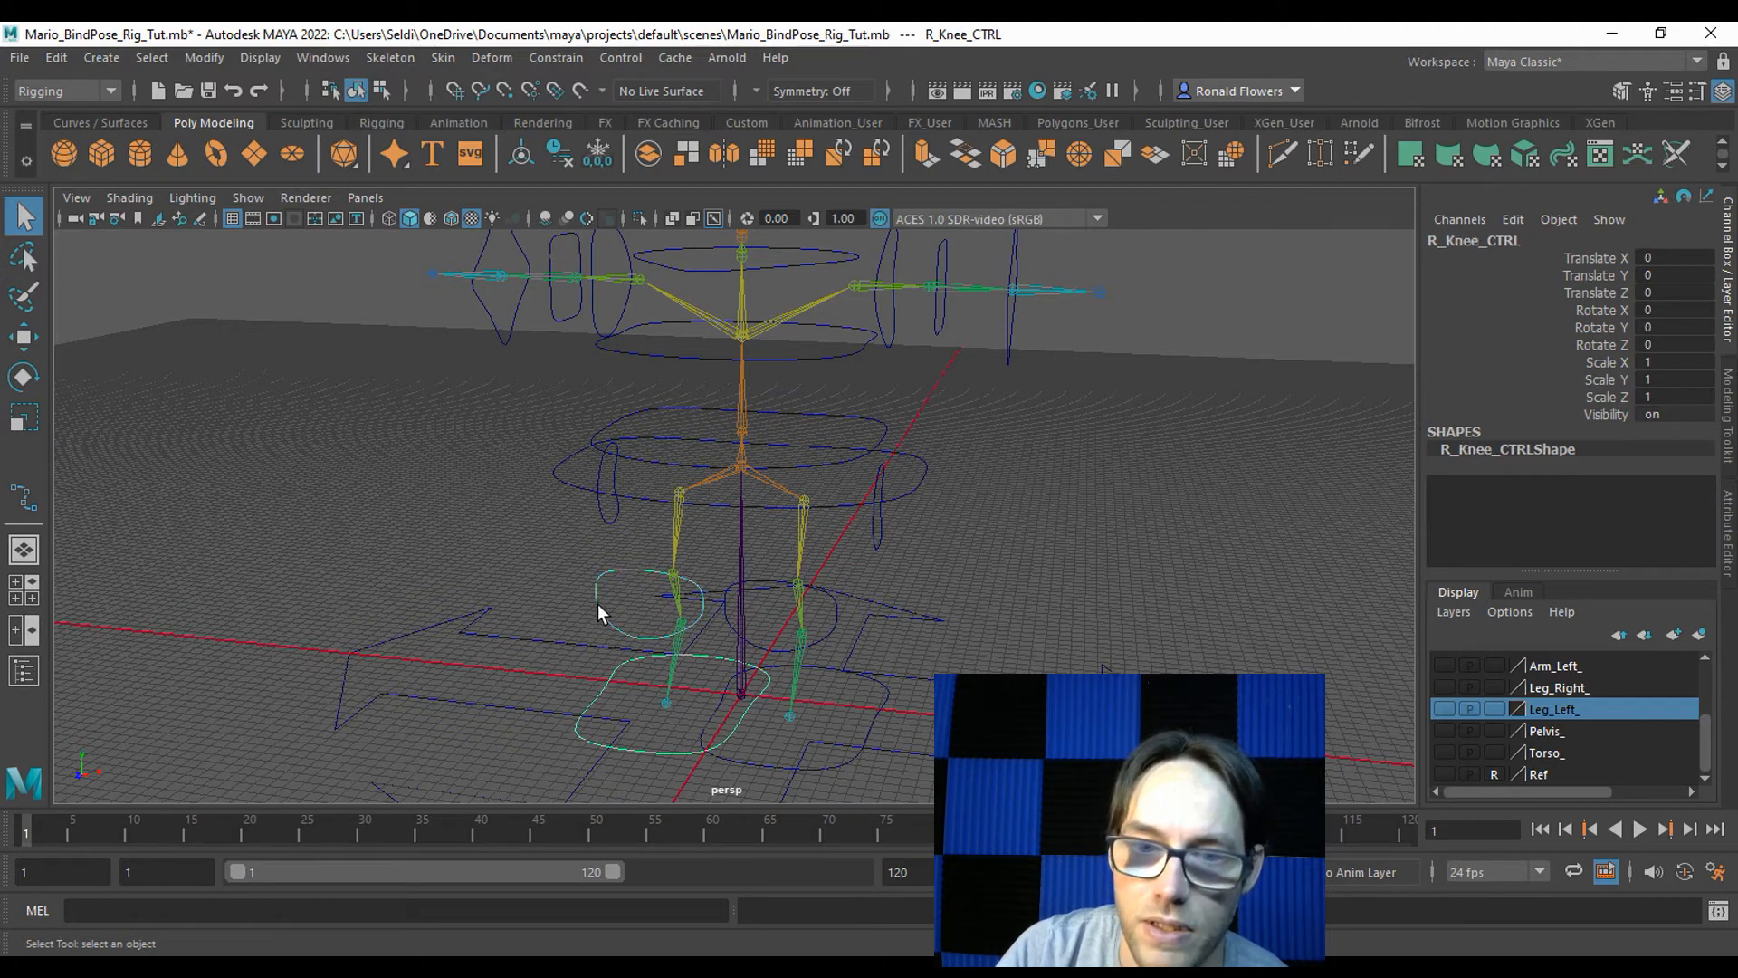
left_click(599, 507, "shift")
left_click(597, 505)
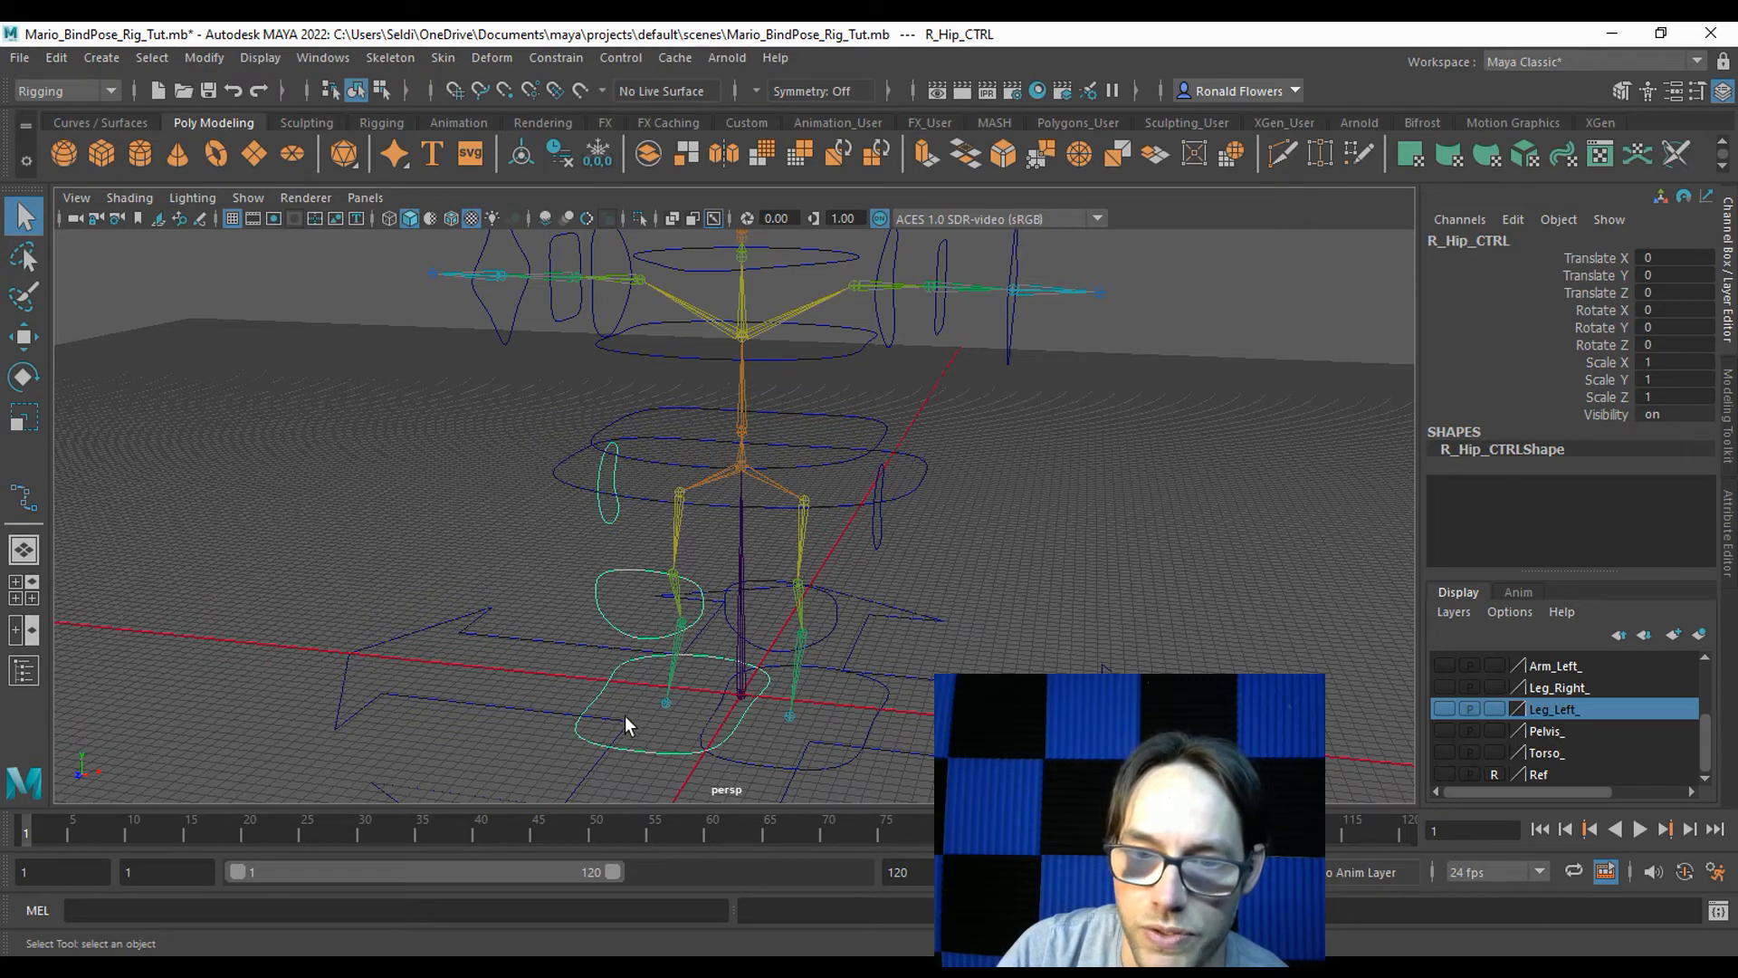
left_click(585, 557)
left_click(616, 572)
left_click(561, 534)
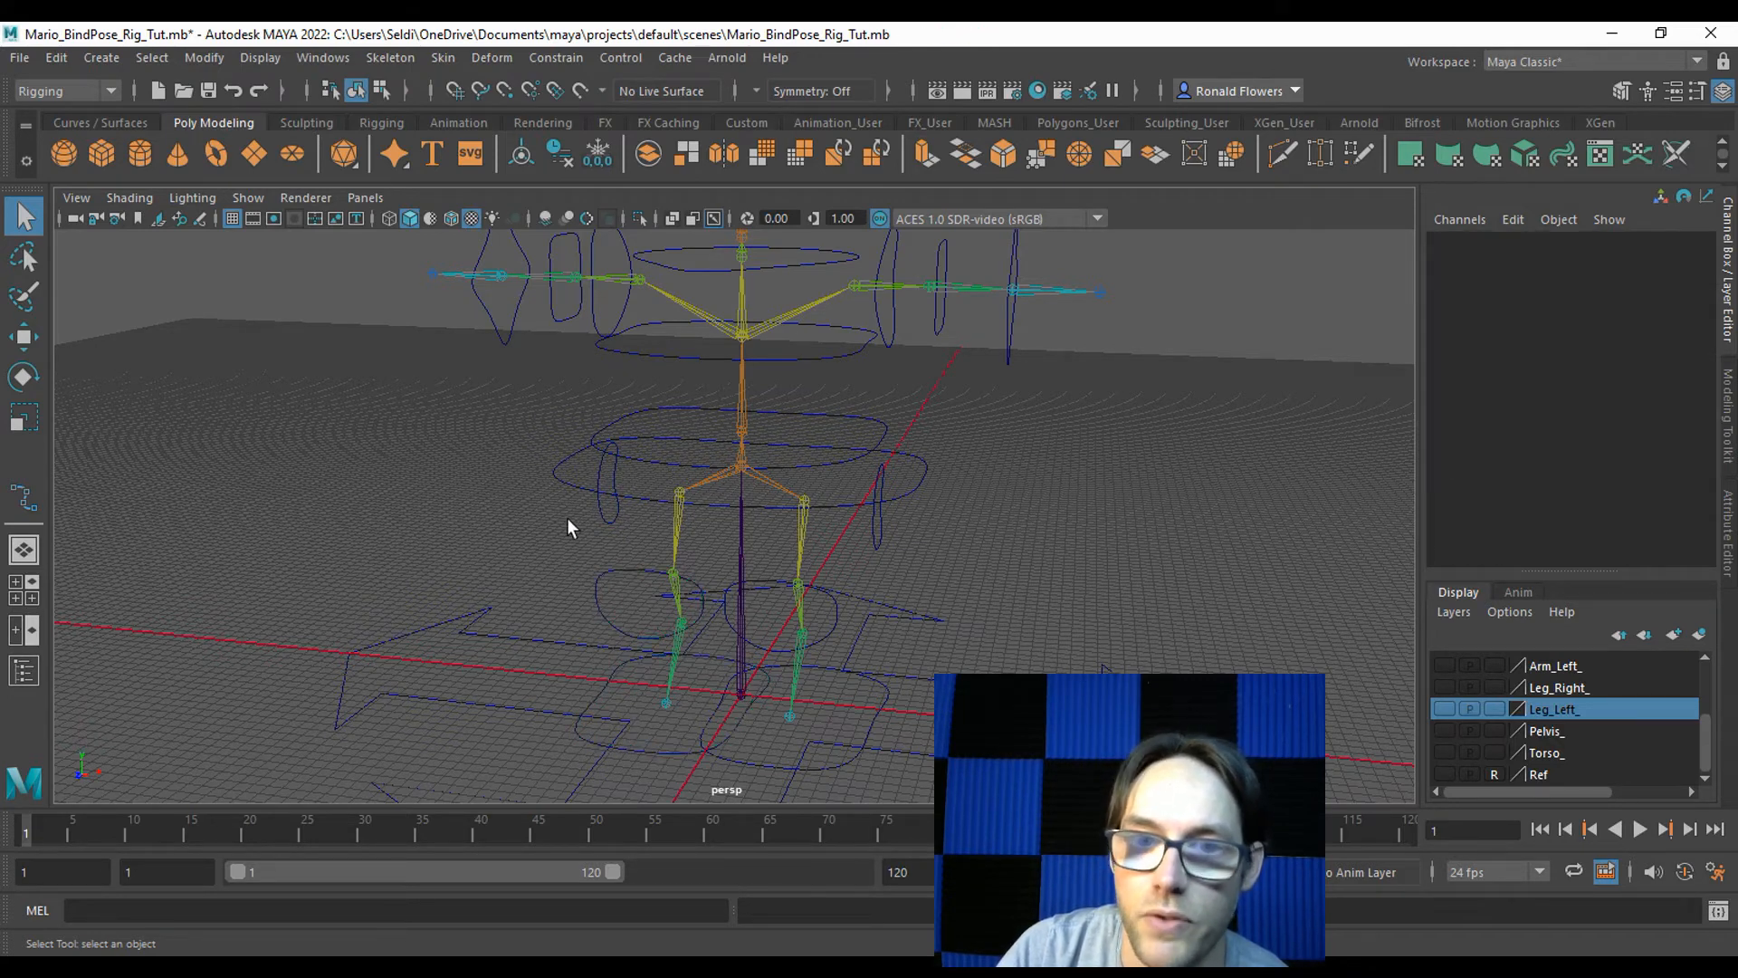
Parent L_Hand_CTRL under the left elbow control, and that control under L_Shoulder_CTRL.
left_click(1012, 333)
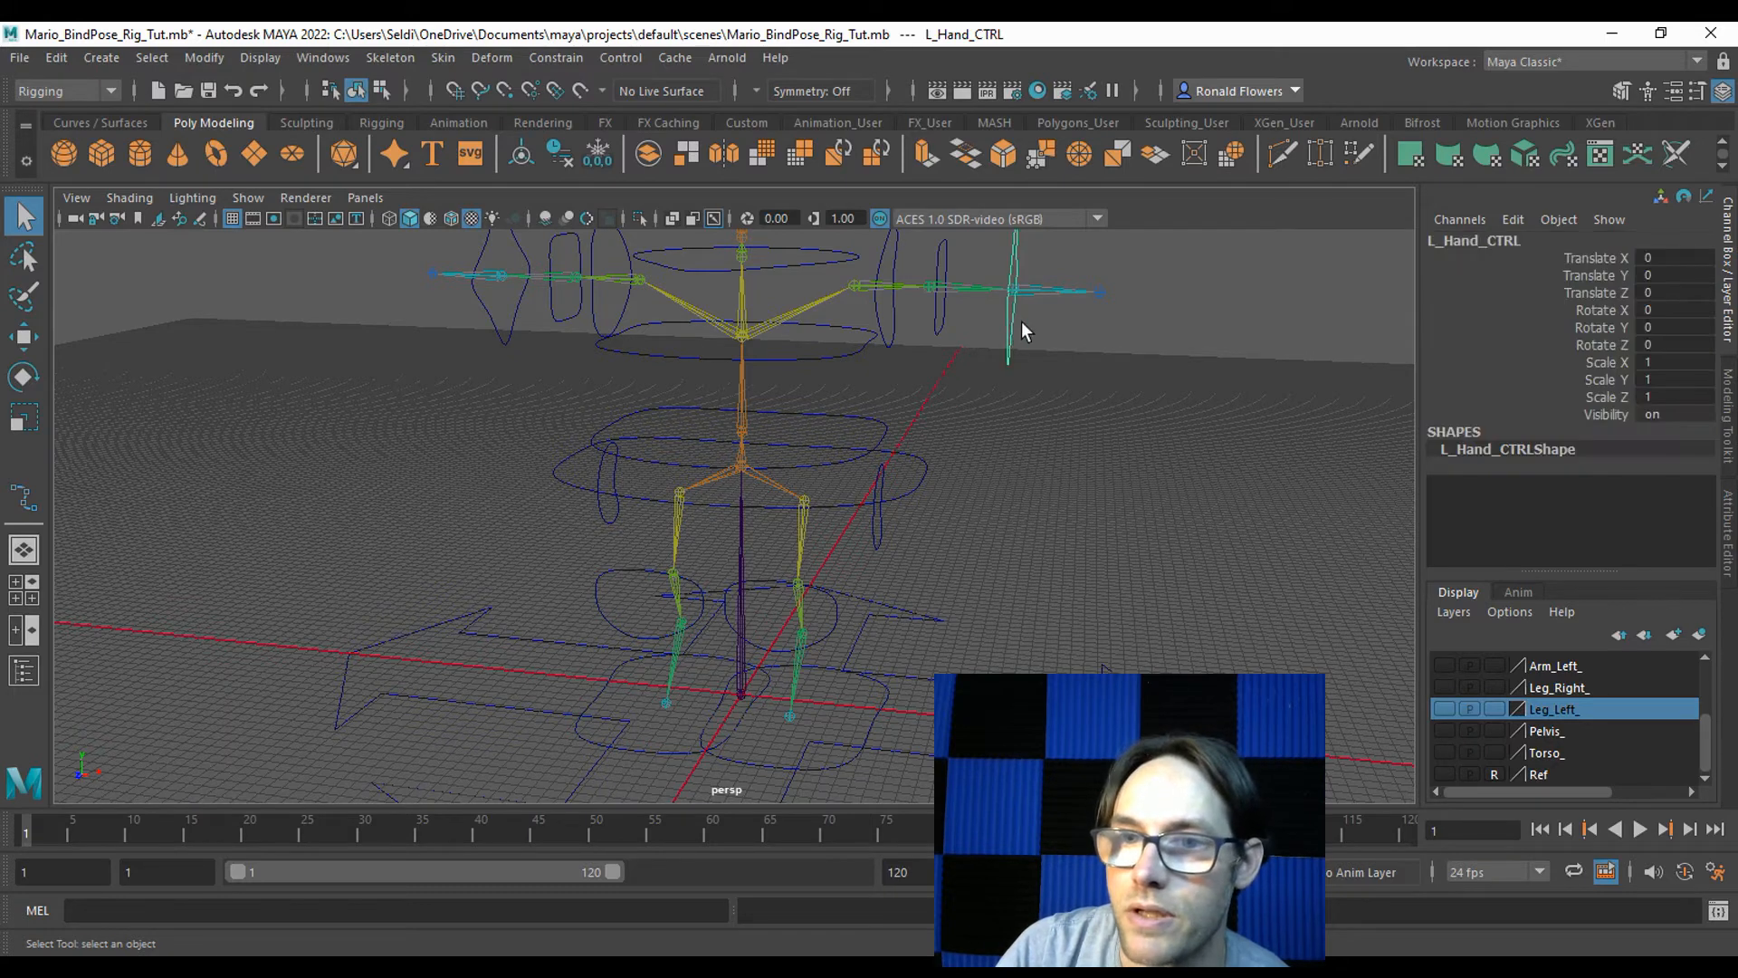
left_click(939, 313, "shift")
key("Down")
left_click(936, 356)
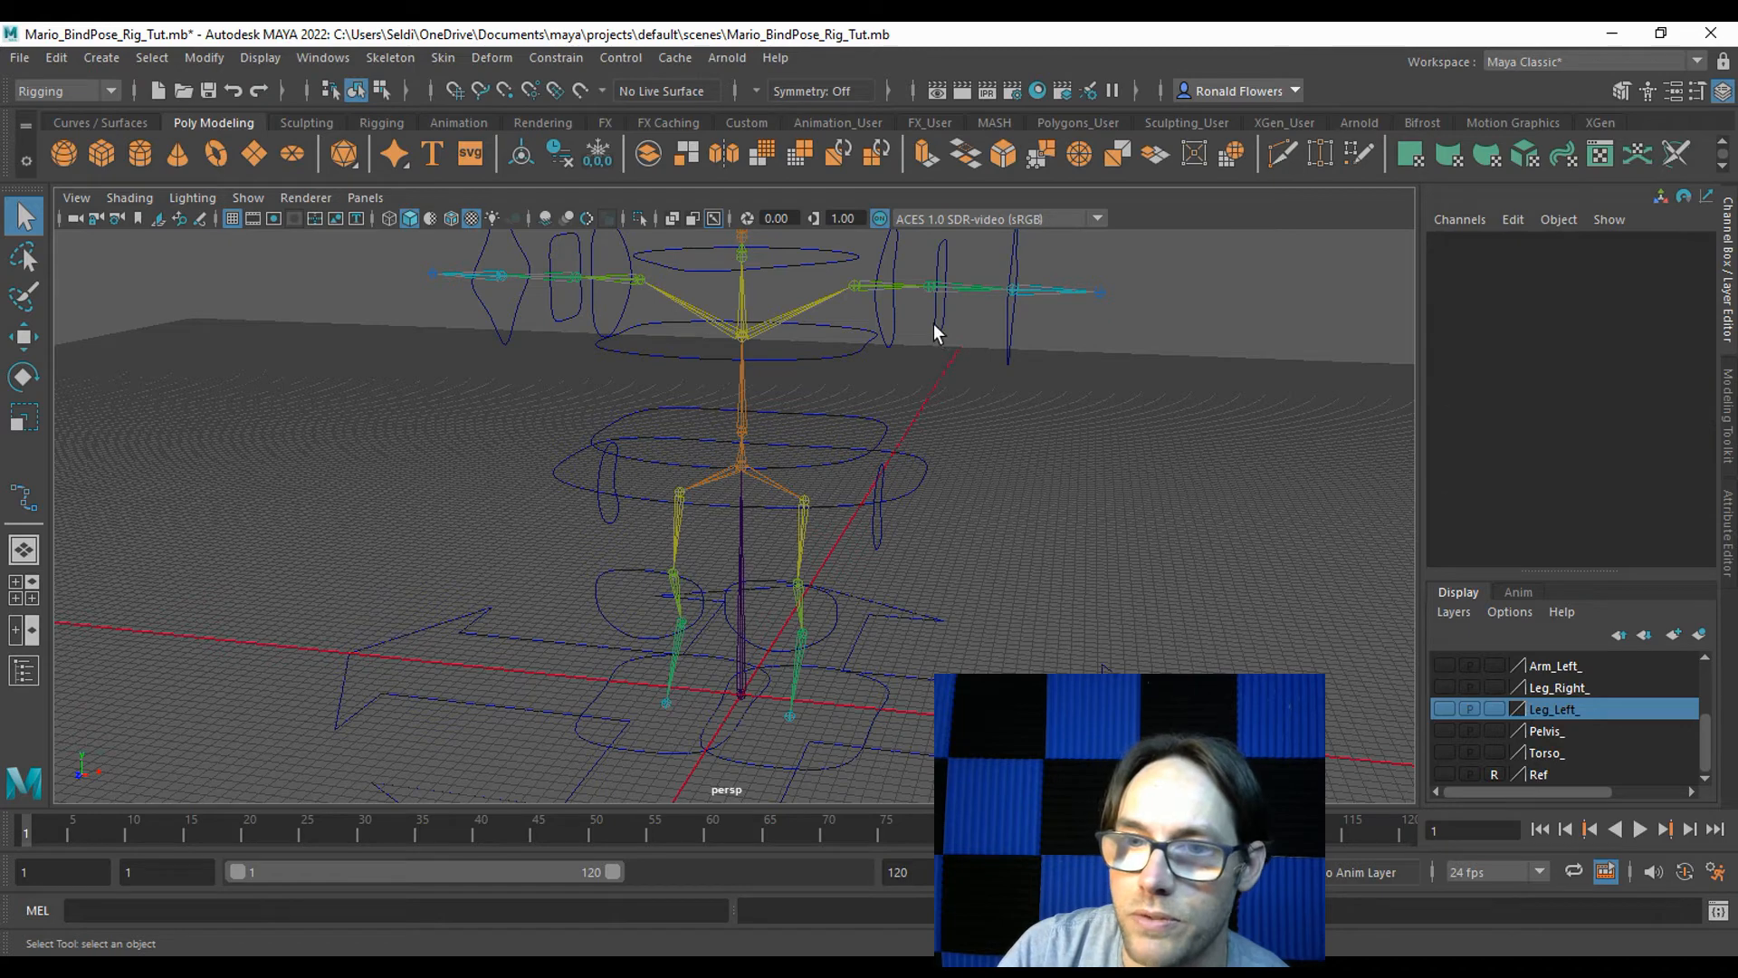
left_click(936, 324)
key("Down")
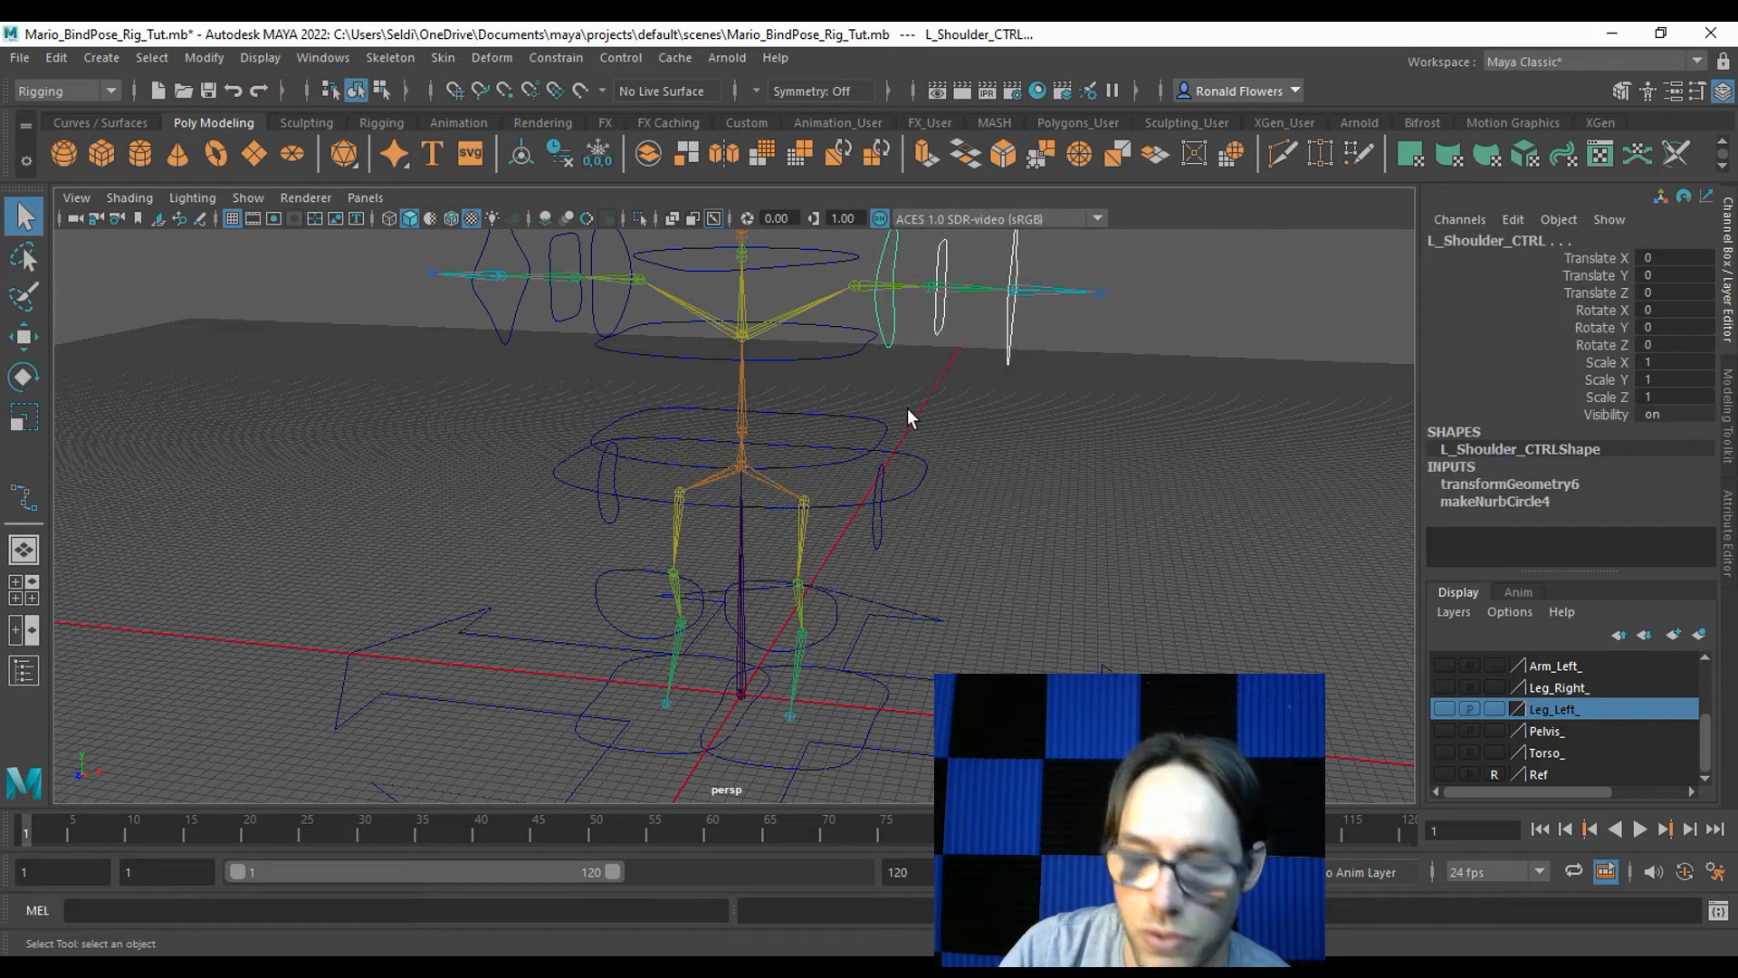
key("Up")
left_click(965, 427)
left_click(892, 314)
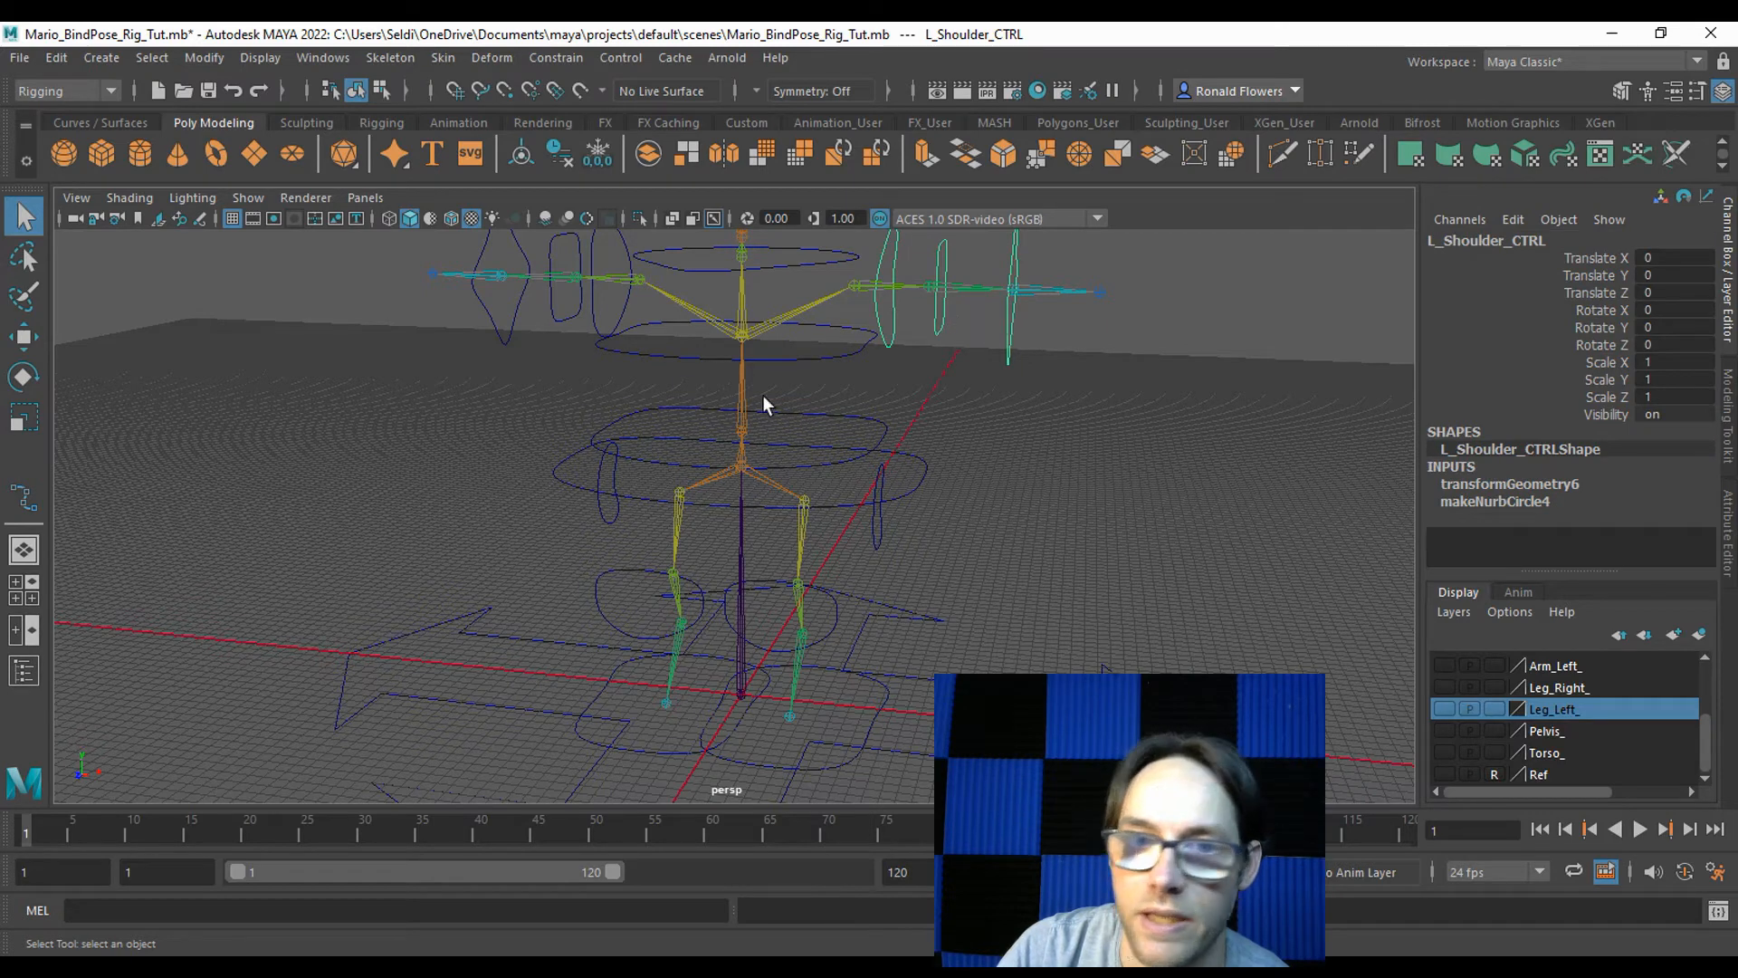
Parent the right hand control under R_Elbow_CTRL, and R_Elbow_CTRL under R_Shoulder_CTRL.
left_click(510, 322)
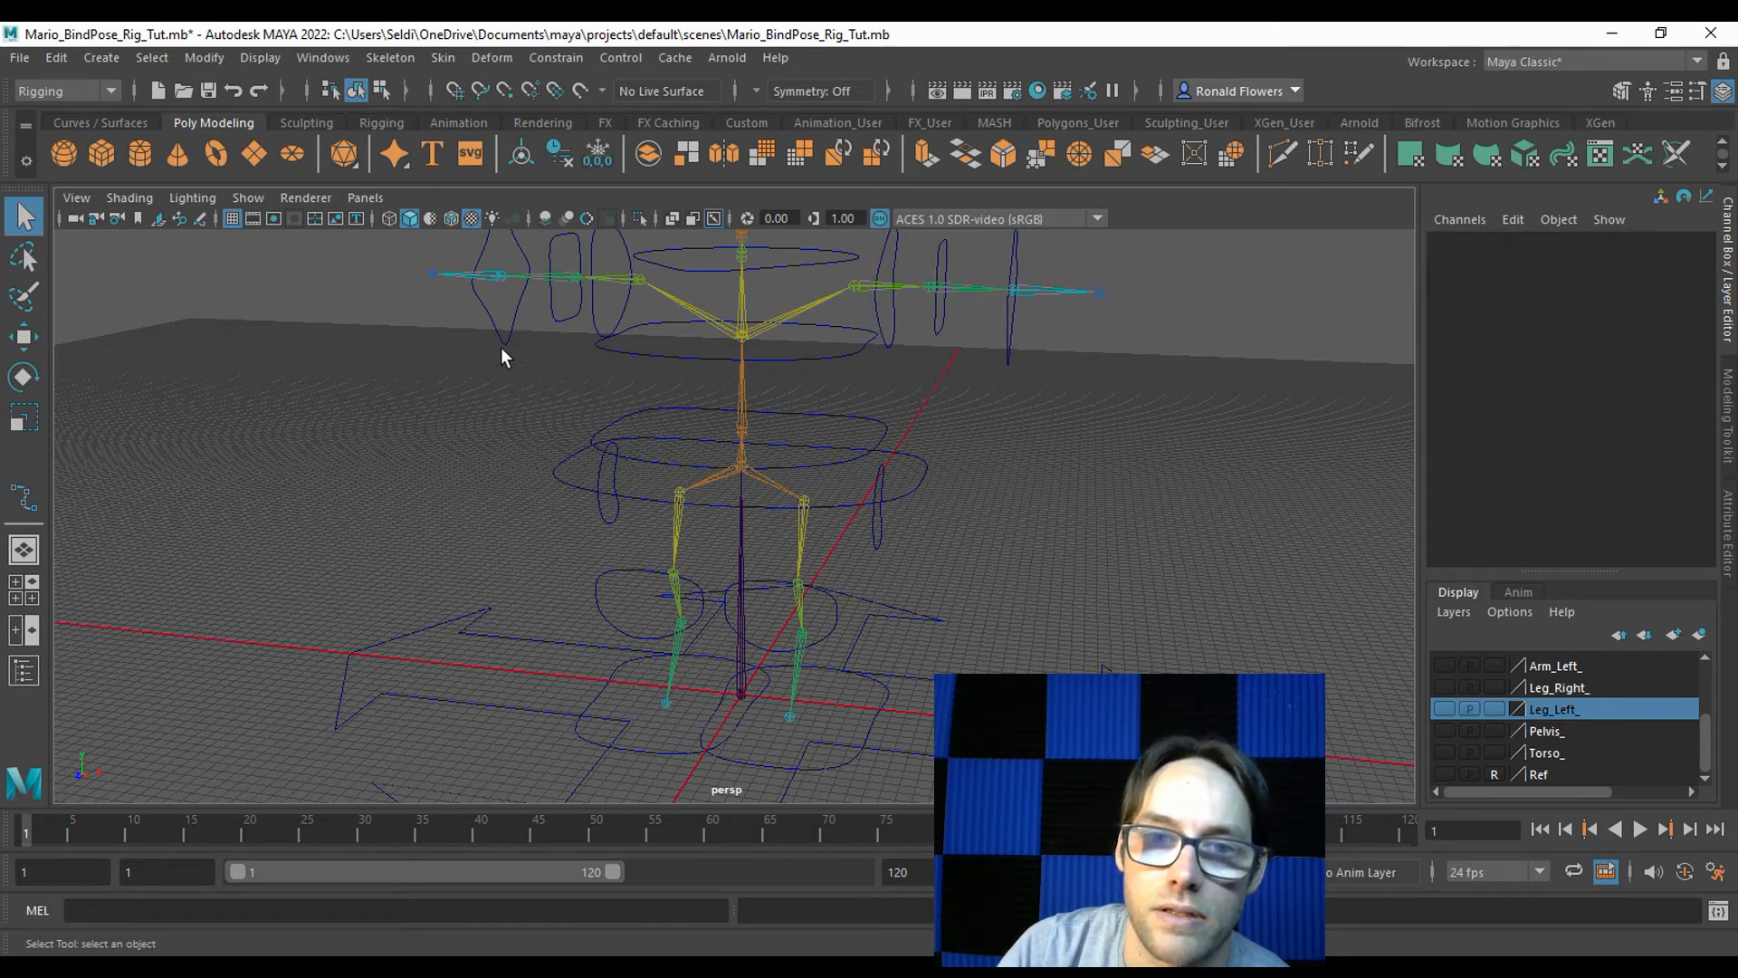
left_click_drag(497, 328, 512, 352)
key("Up")
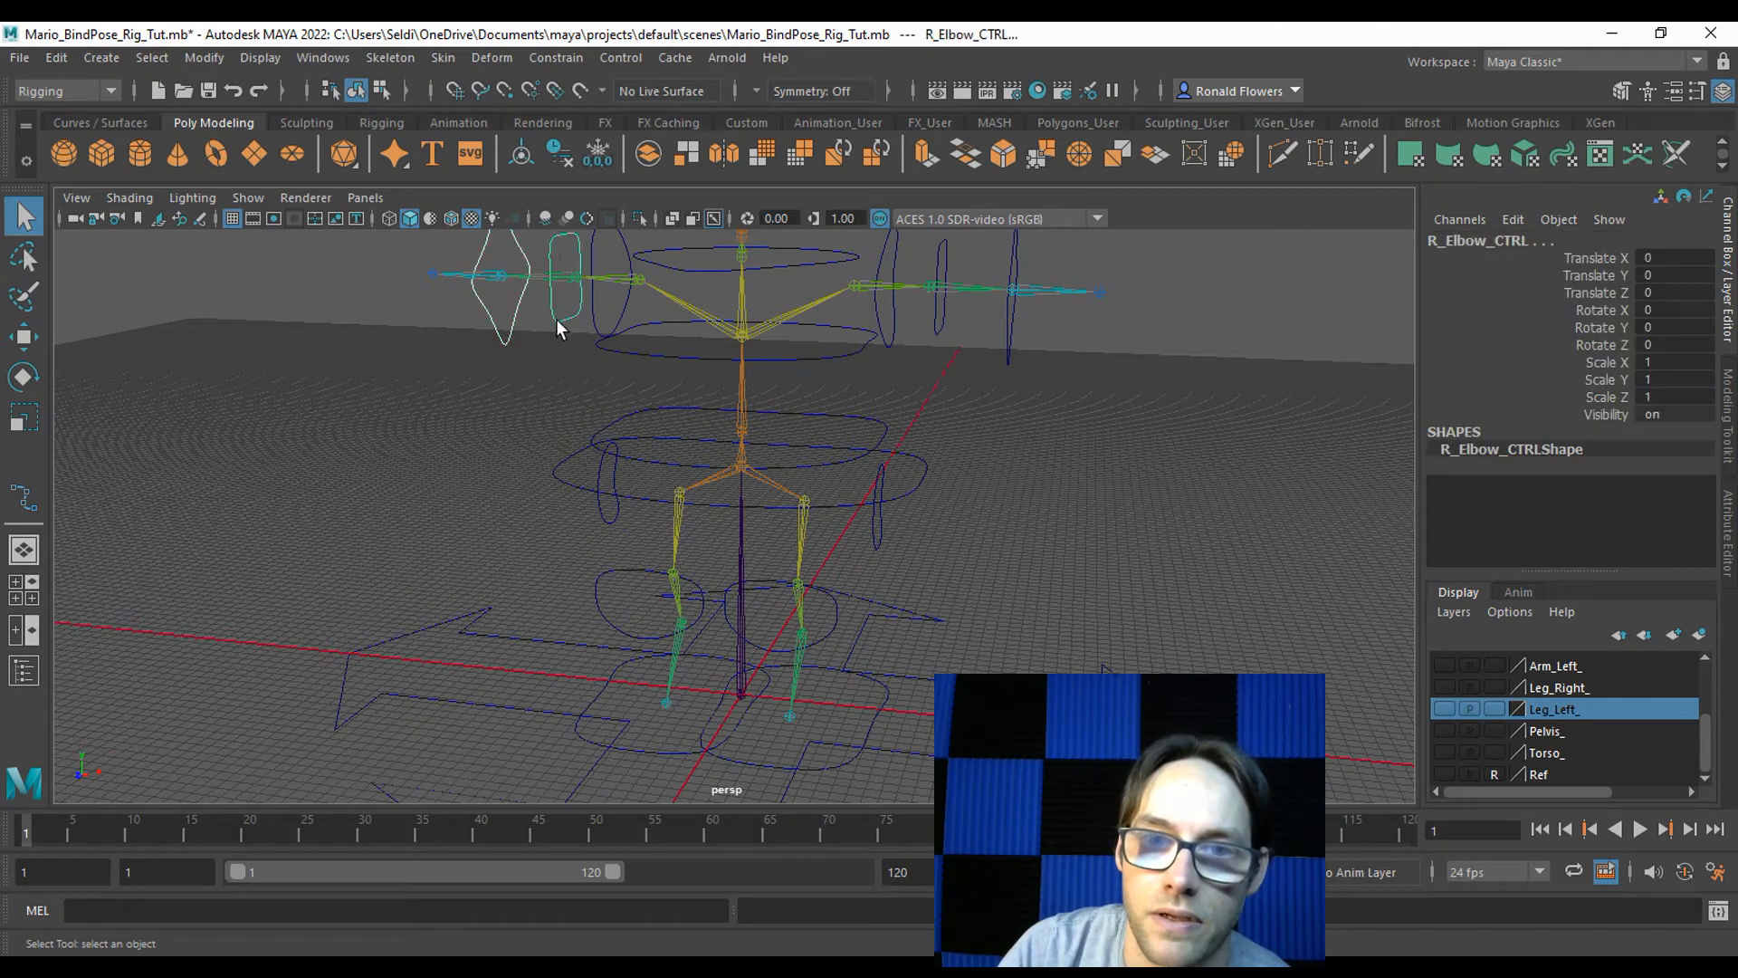
key("Down")
left_click(561, 317, "shift")
left_click(594, 315, "shift")
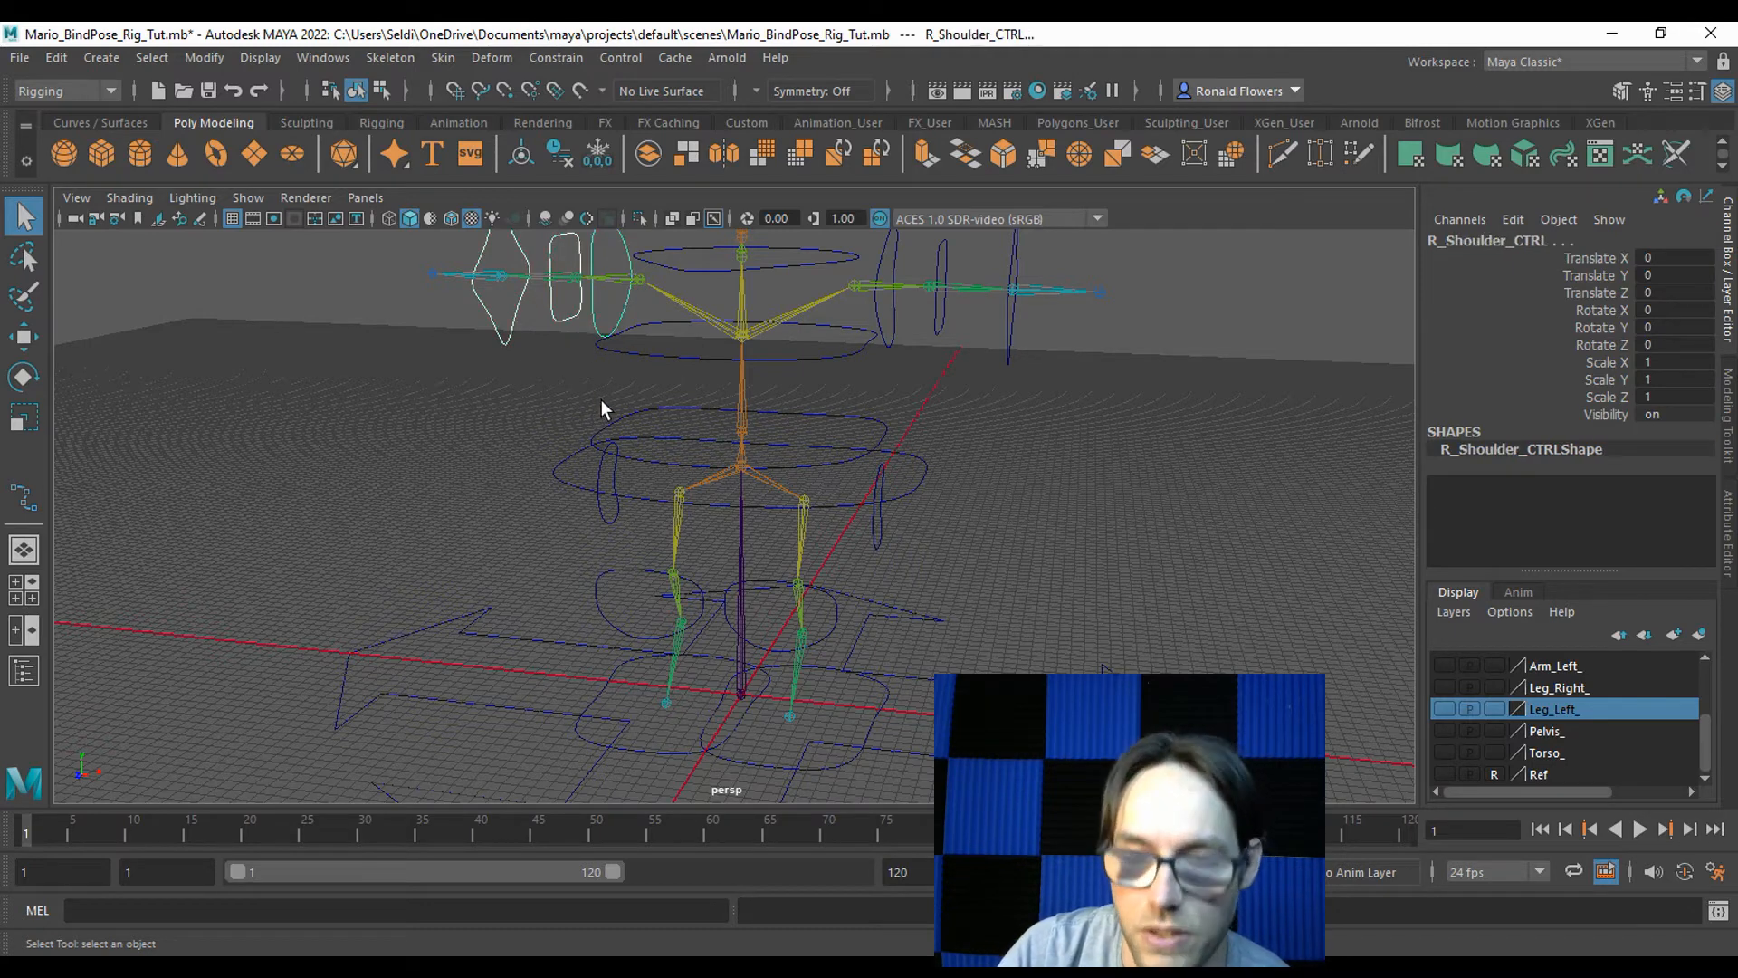
key("Down")
left_click(496, 410)
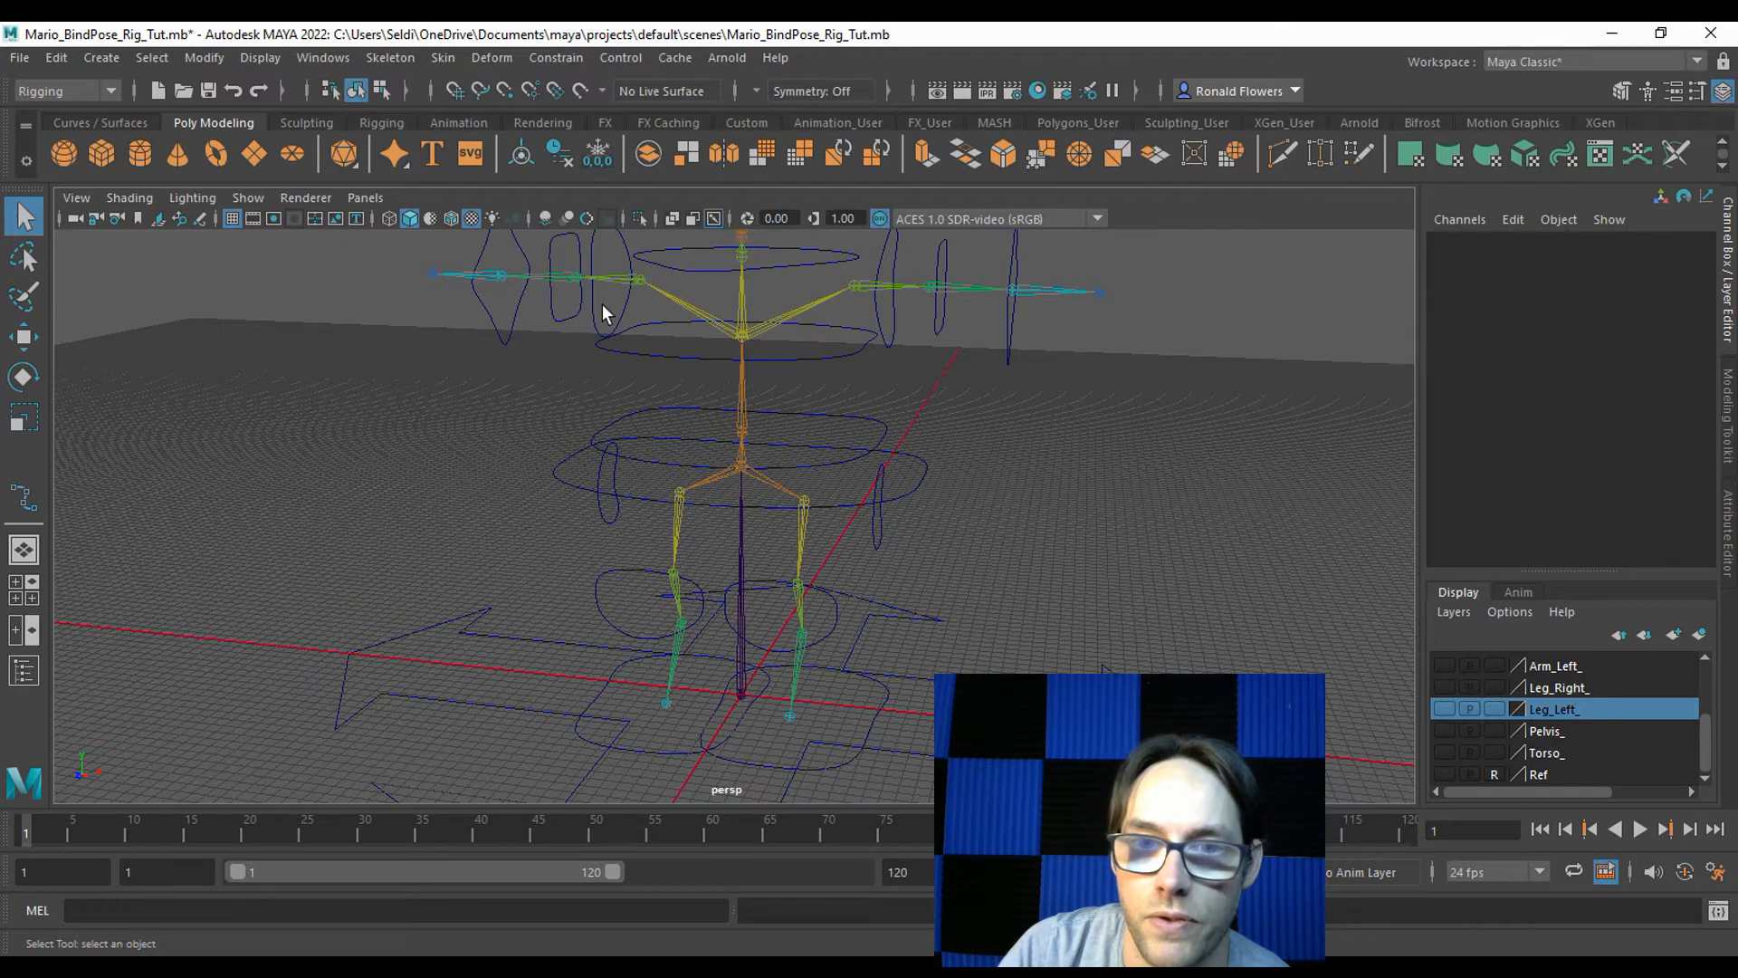
Test the right arm hierarchy by rotating R_Shoulder_CTRL downward and R_Elbow_CTRL about -47 degrees in Y.
left_click(594, 314)
key("e")
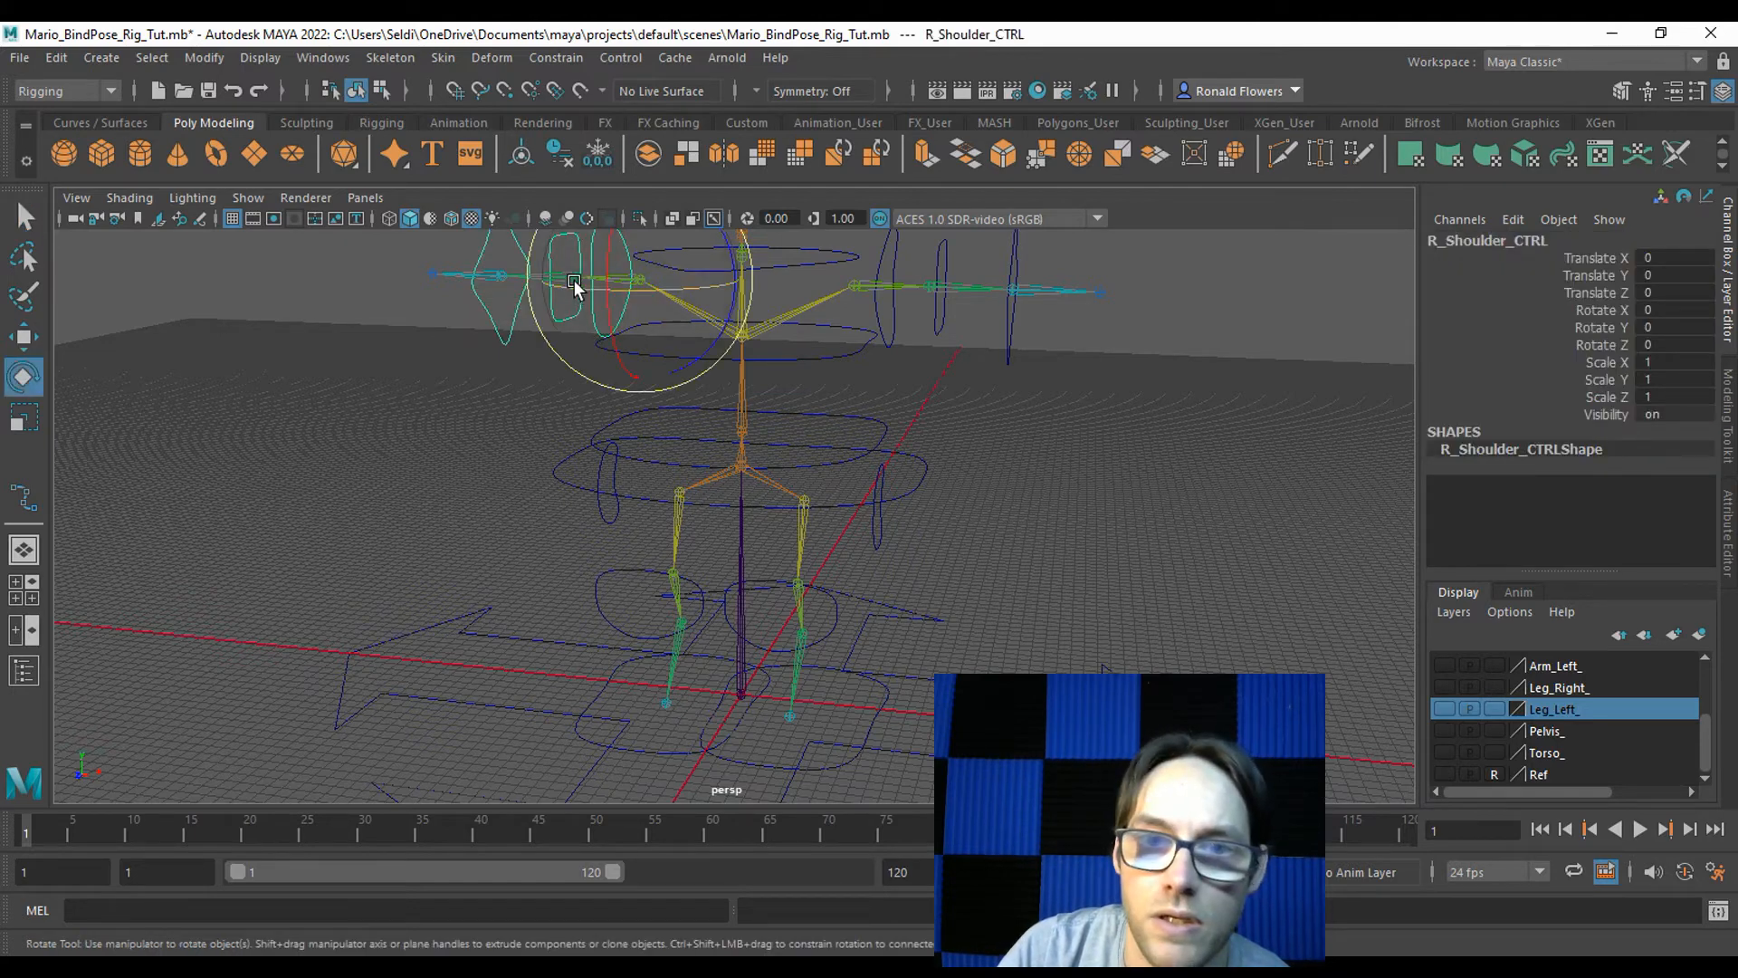
left_click_drag(569, 294, 524, 412)
left_click(523, 412)
left_click(570, 339)
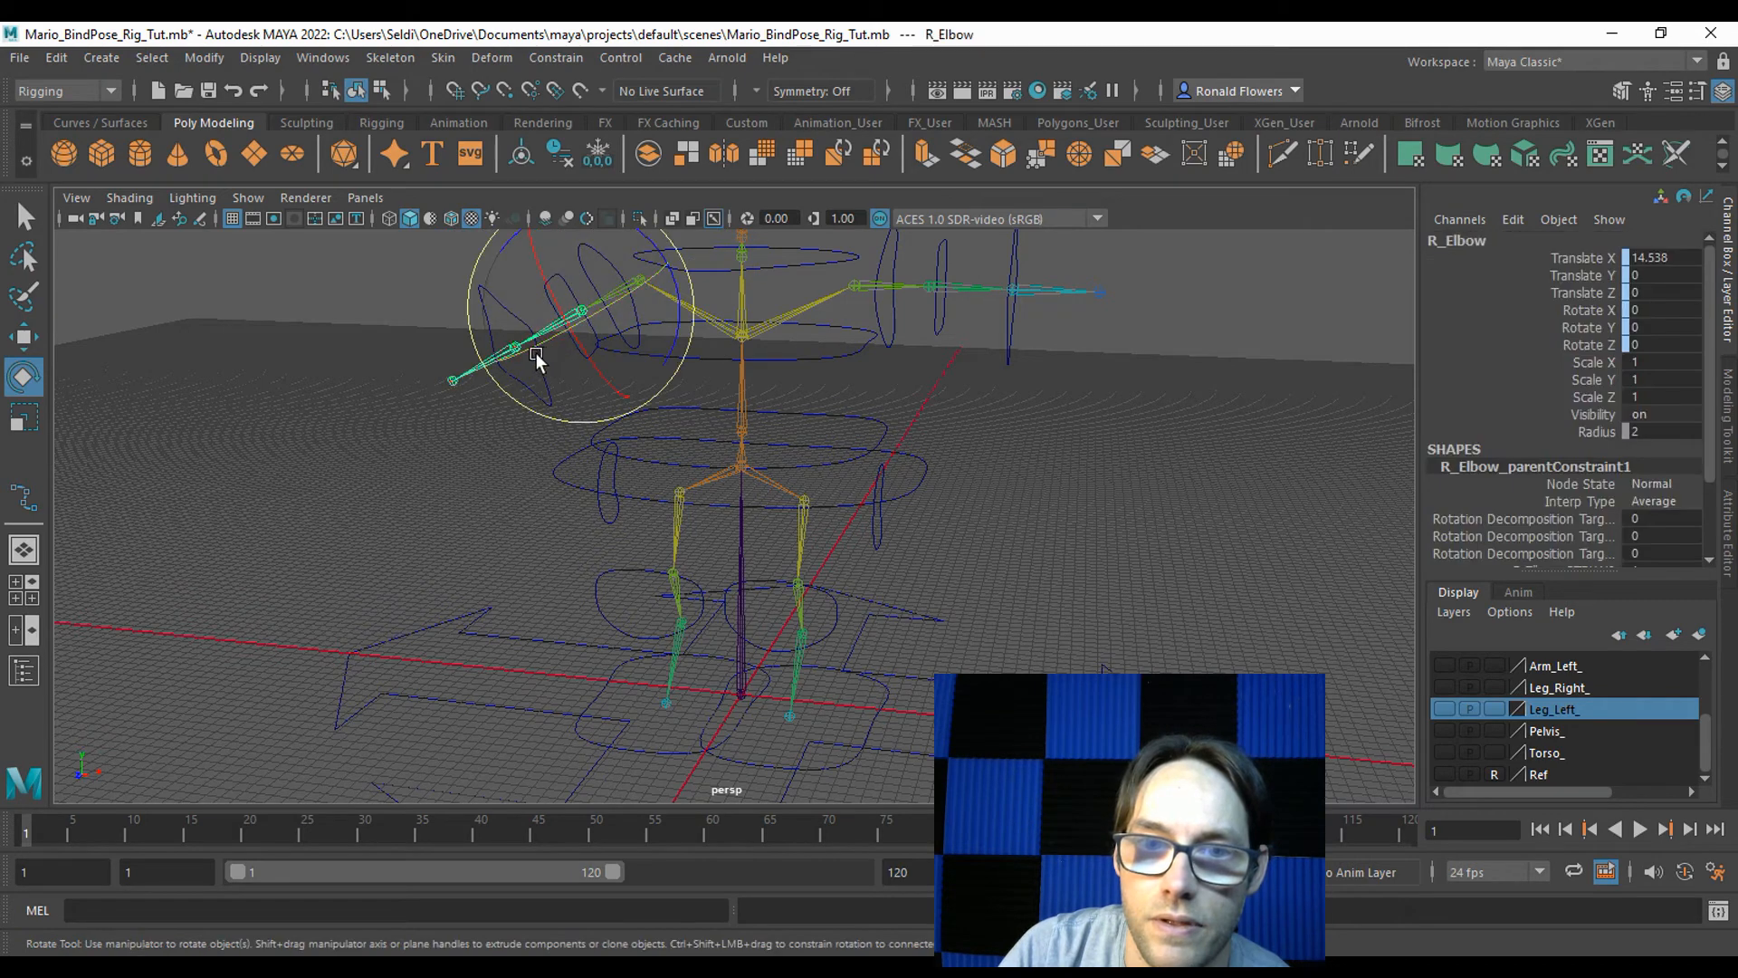
left_click_drag(600, 312, 551, 294)
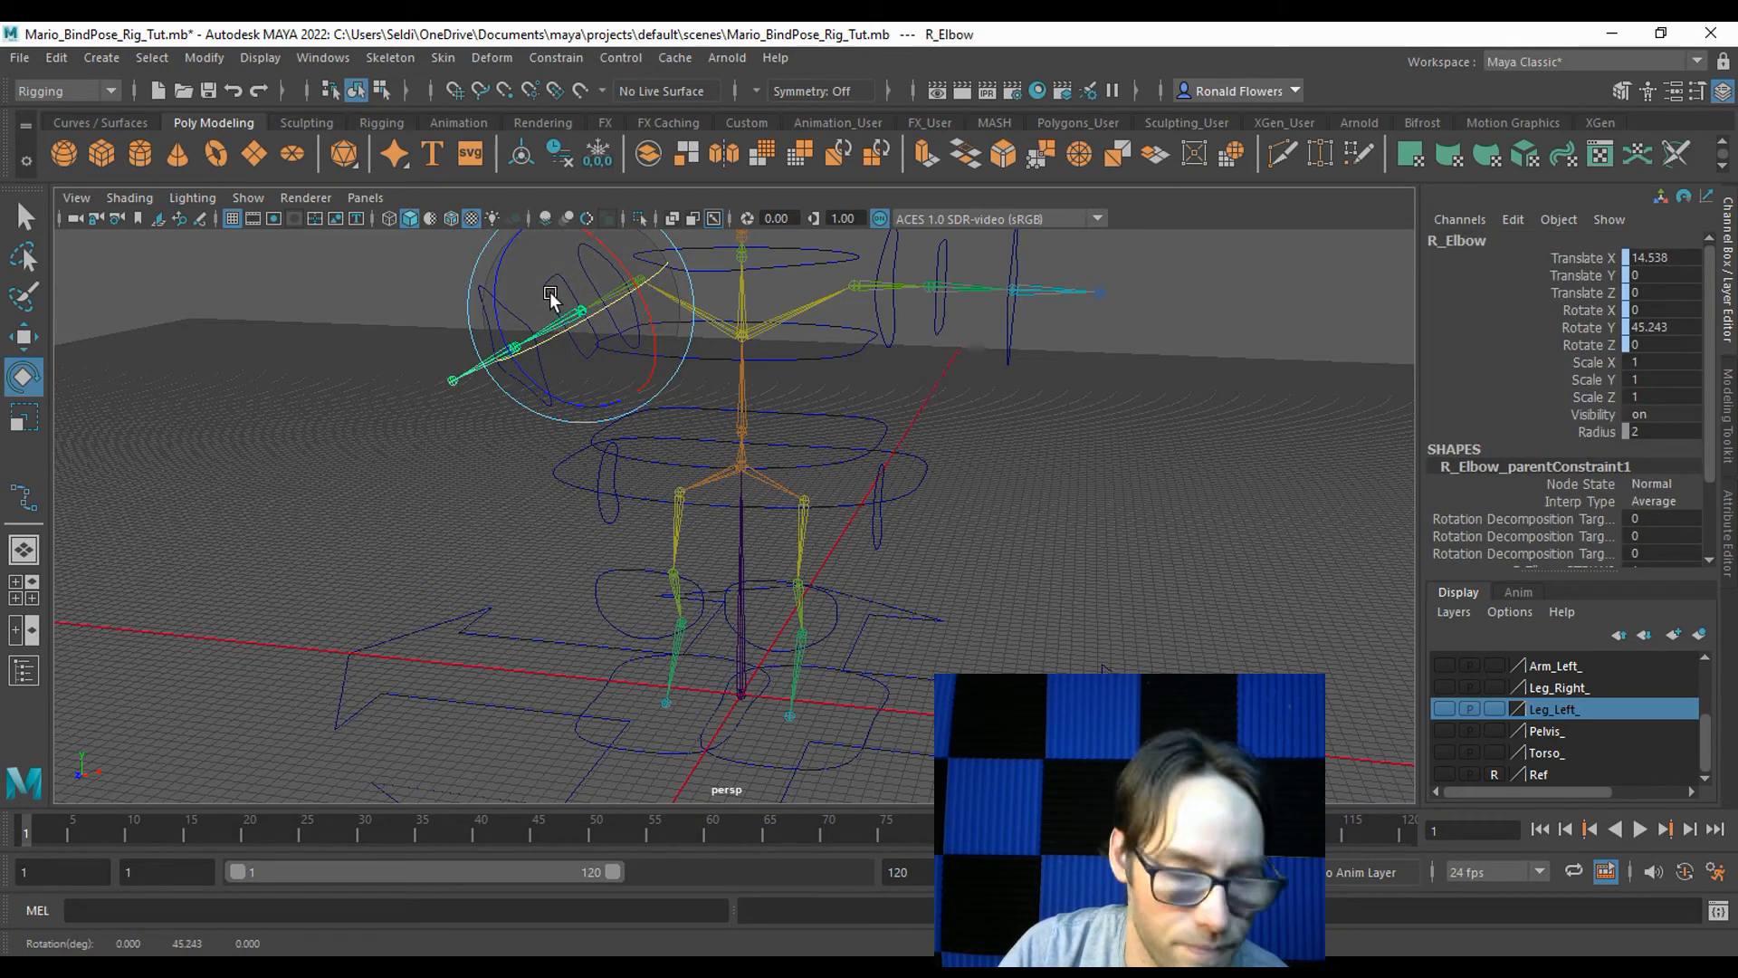
left_click(427, 333)
left_click(543, 327)
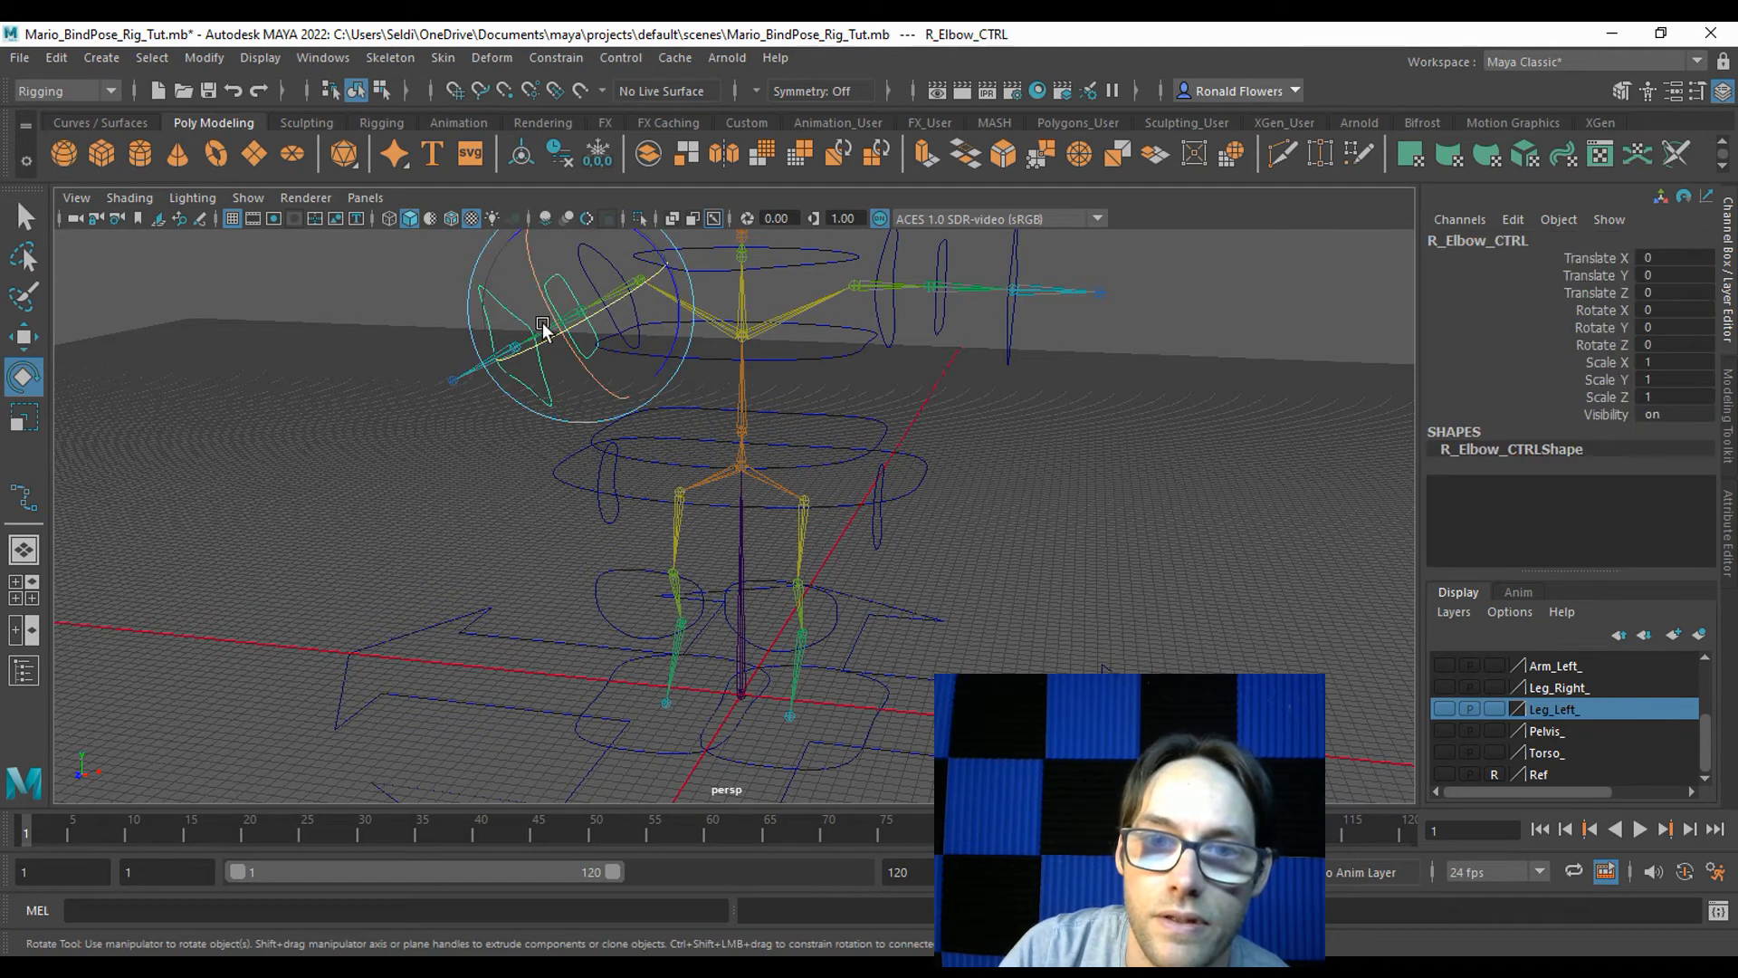
left_click_drag(535, 361, 523, 412)
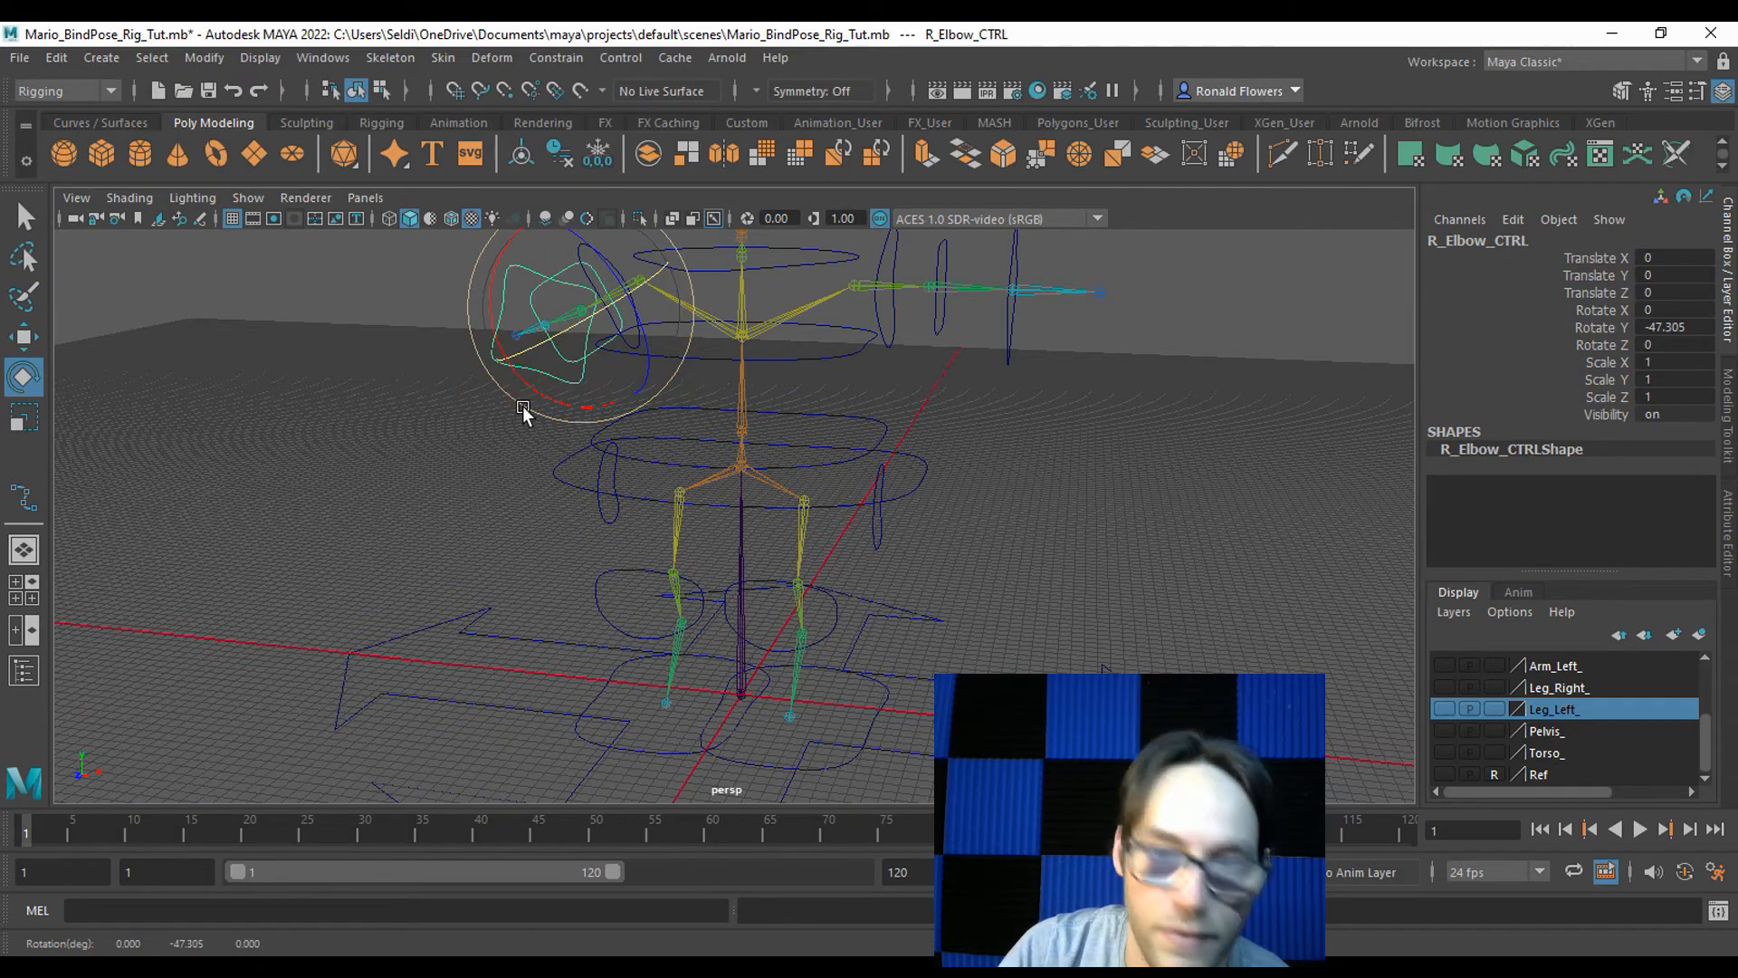
Undo the test rotations on the right arm back to its original pose.
key("ctrl+z")
key("ctrl+z")
key("ctrl+z")
key("ctrl+z")
key("ctrl+z")
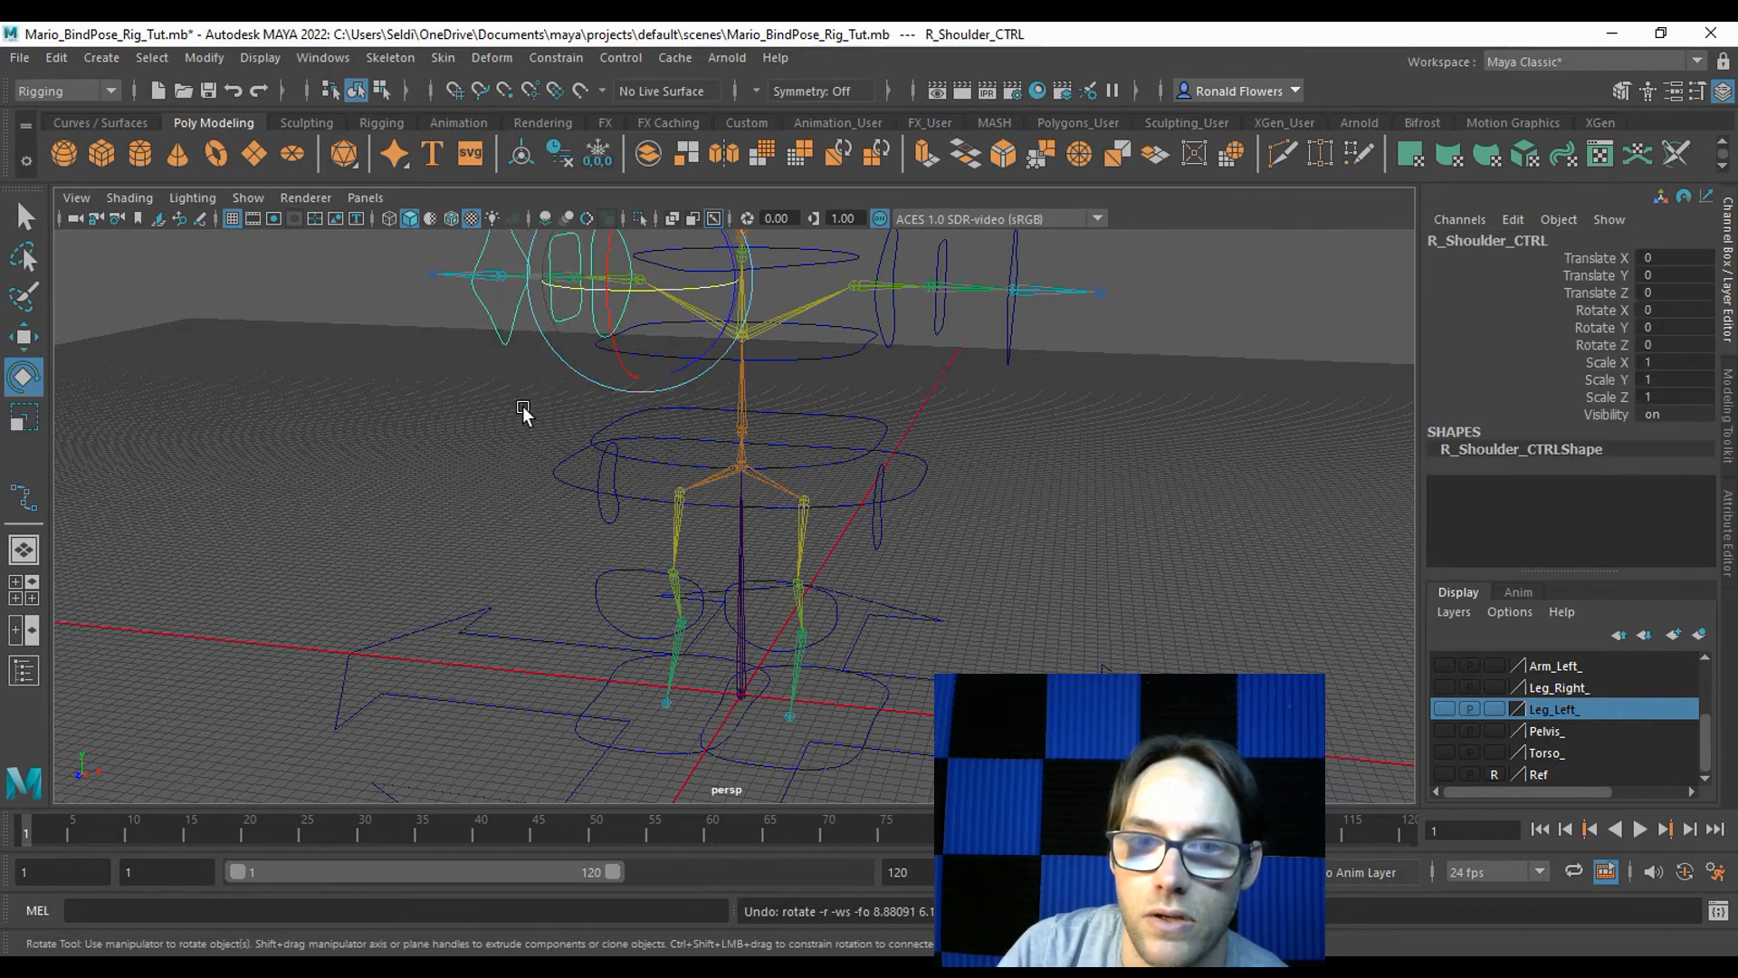
Constrain the Pelvis joint to the Pelvis_CTRL curve with a parent constraint.
left_click(791, 503)
right_click_drag(797, 504, 923, 494, "alt")
middle_click_drag(889, 401, 844, 408, "alt")
middle_click_drag(839, 521, 682, 582, "alt")
scroll(834, 441, "down", 4)
scroll(742, 659, "up", 3)
left_click(662, 611)
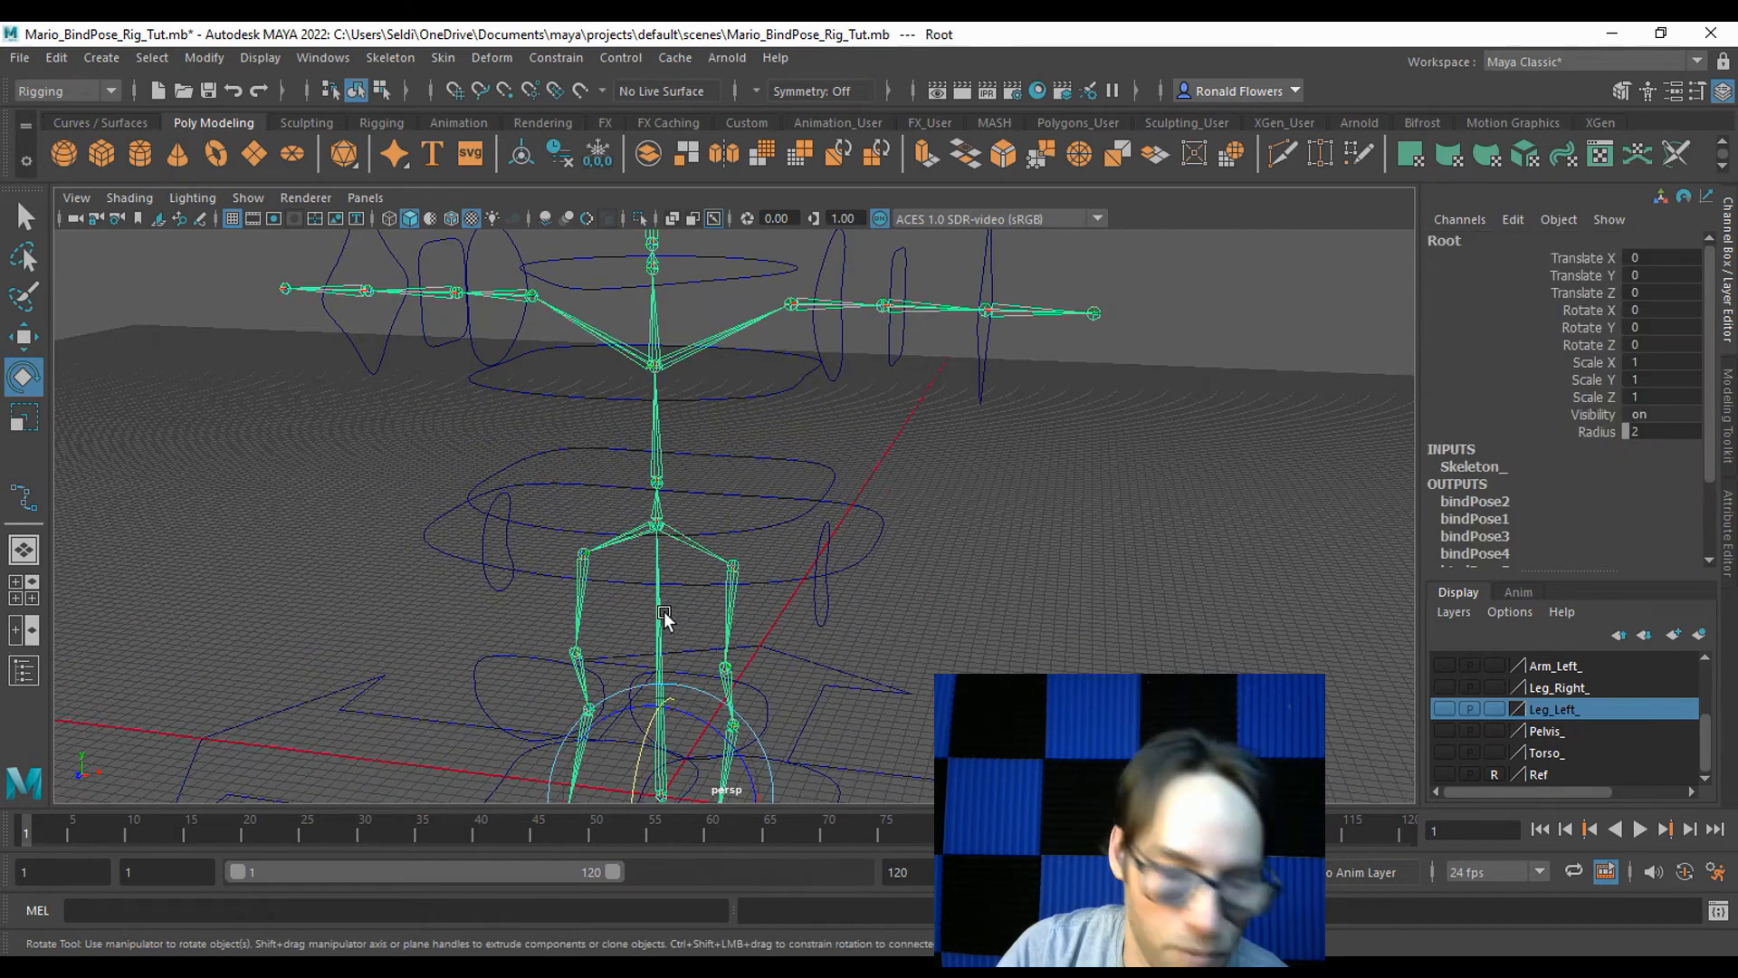
key("q")
left_click(791, 578)
key("w")
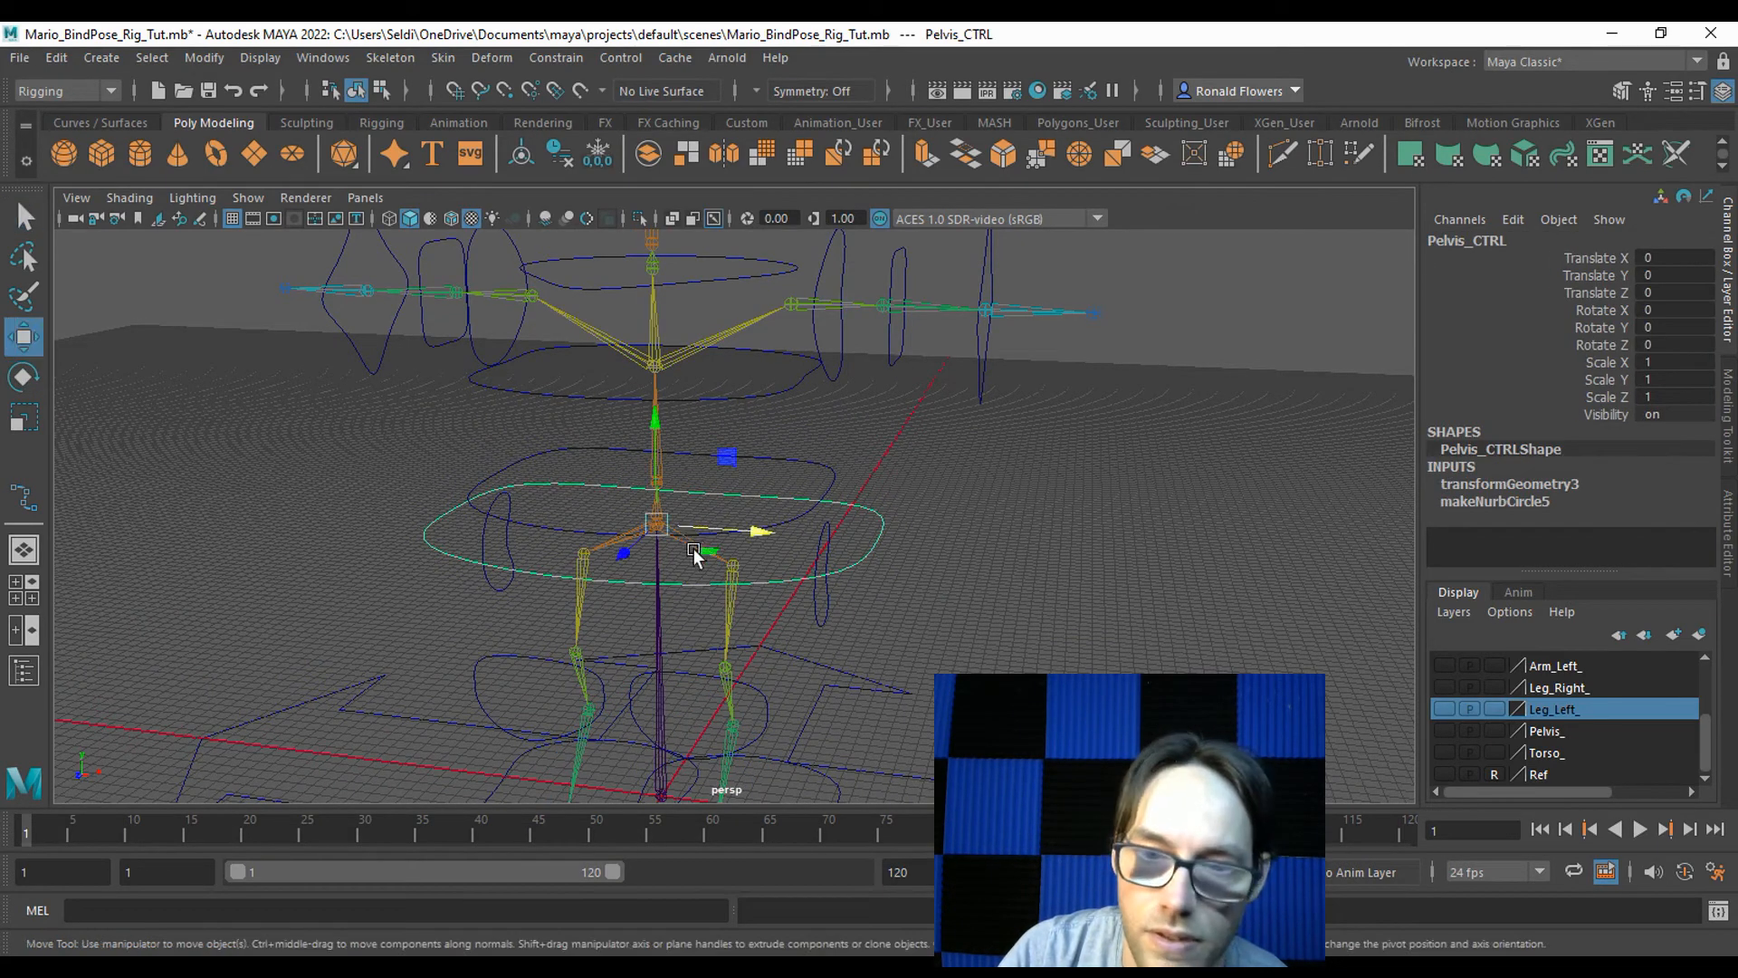
key("q")
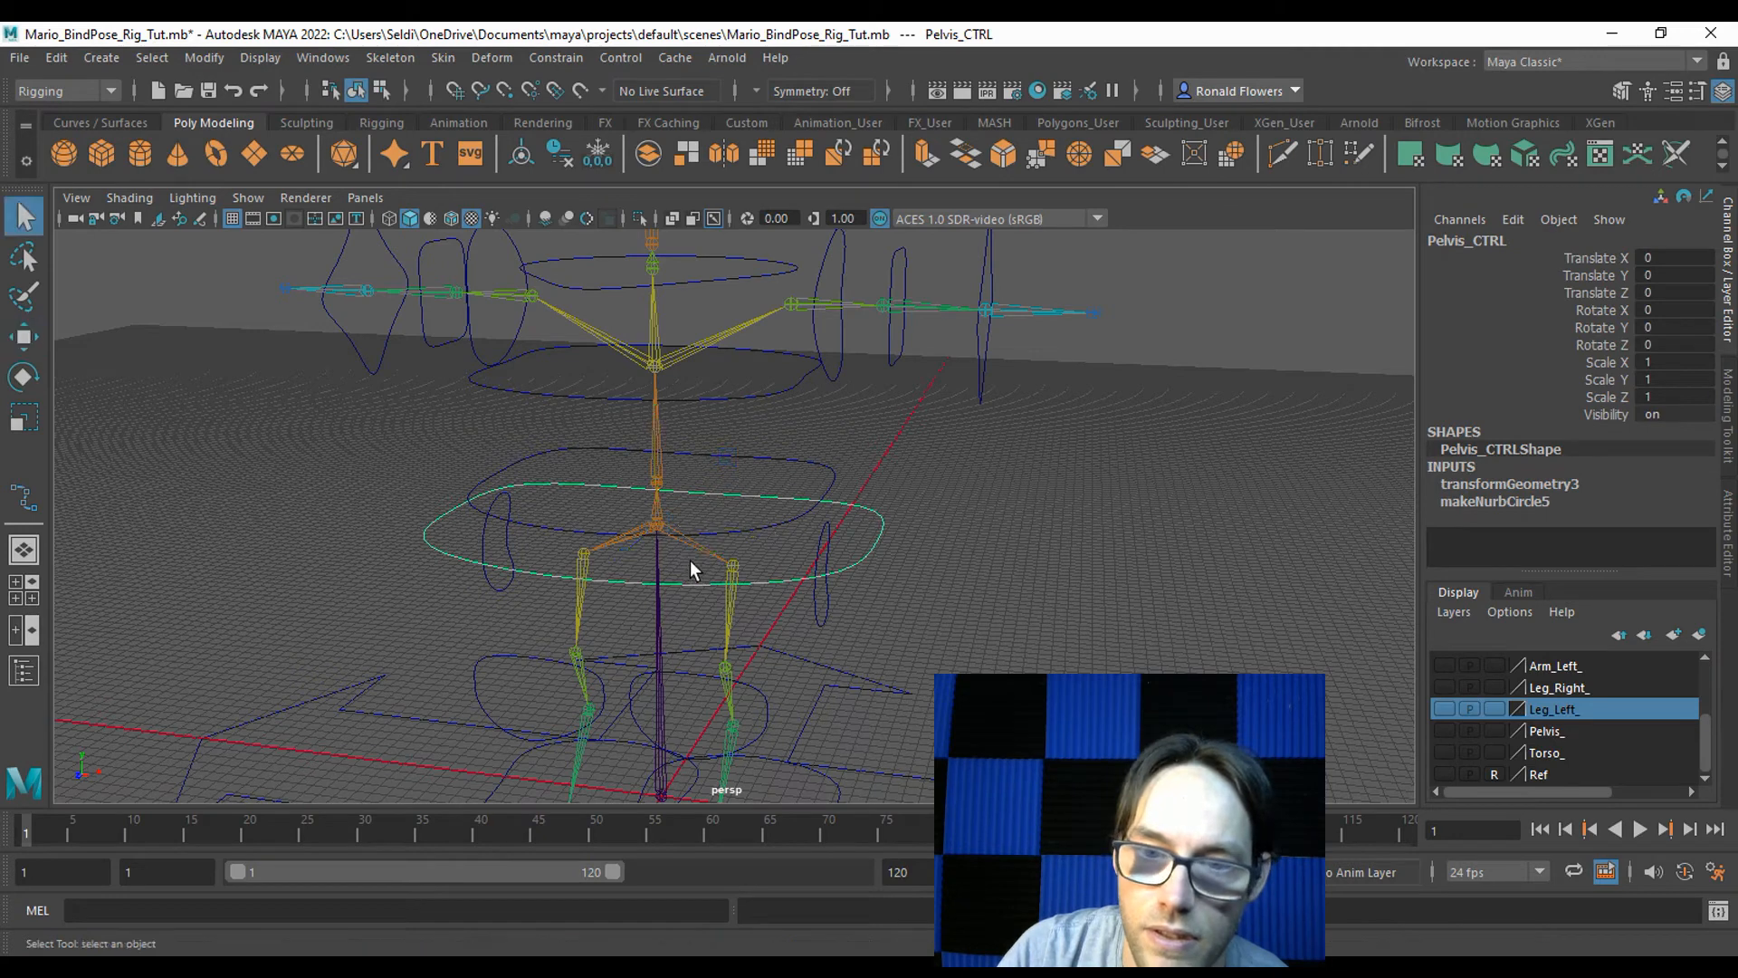
left_click(659, 524)
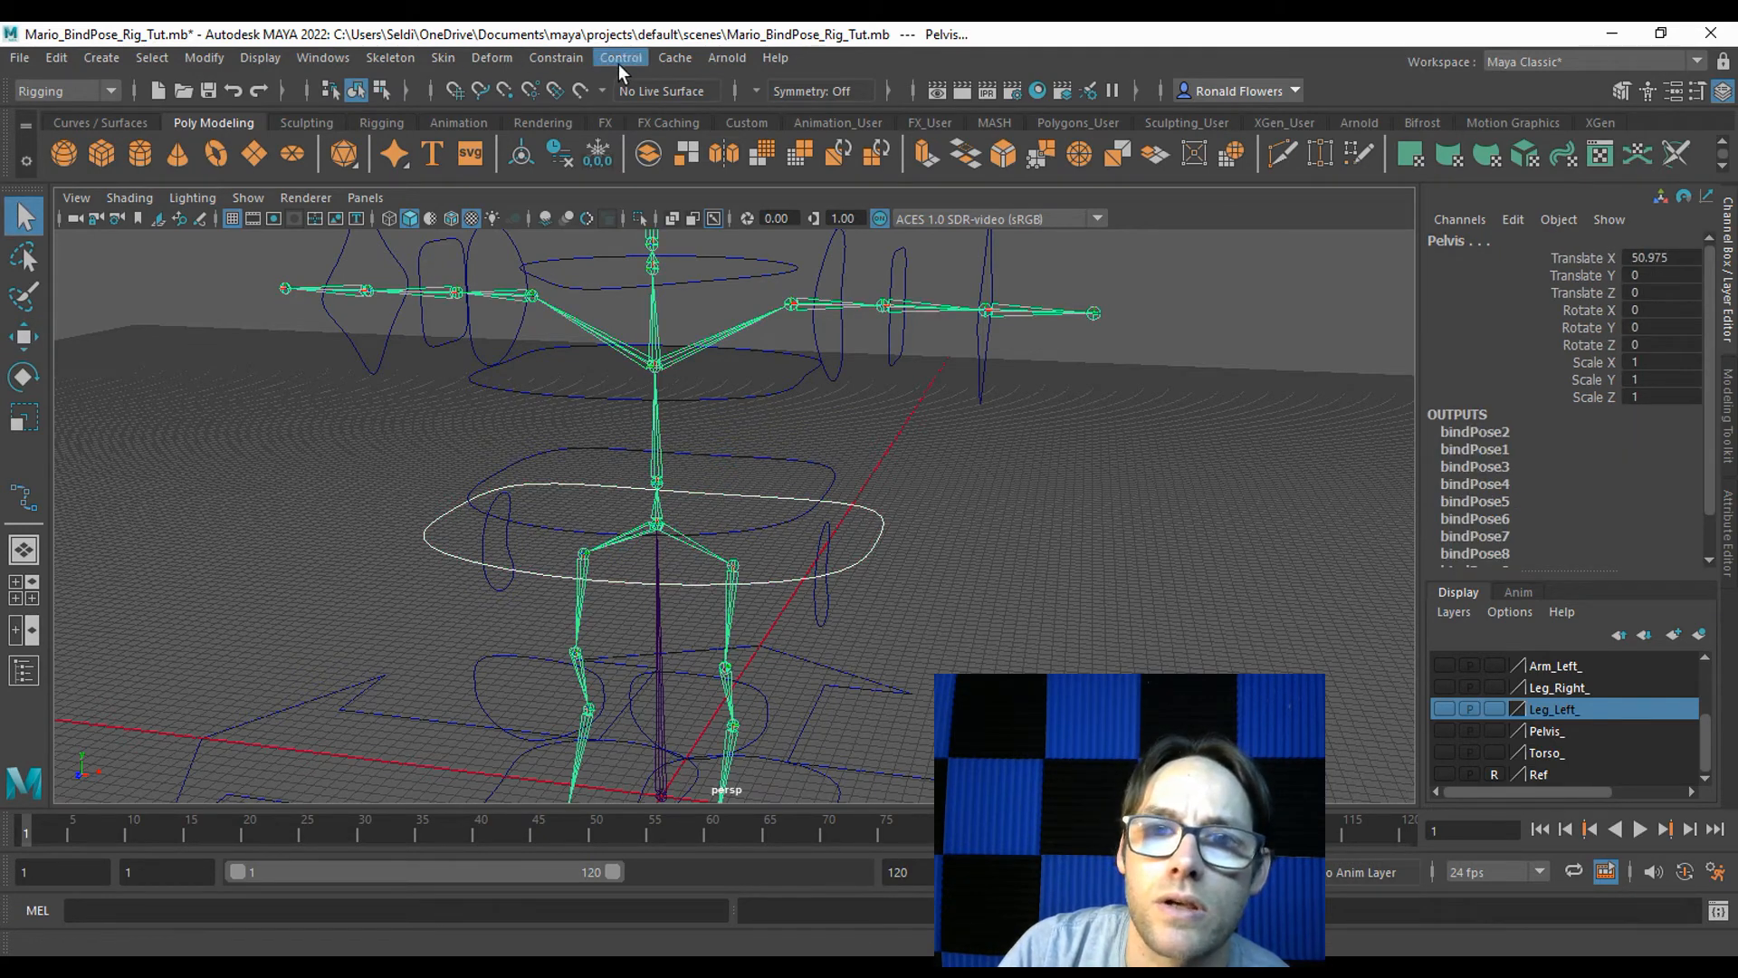
left_click(562, 59)
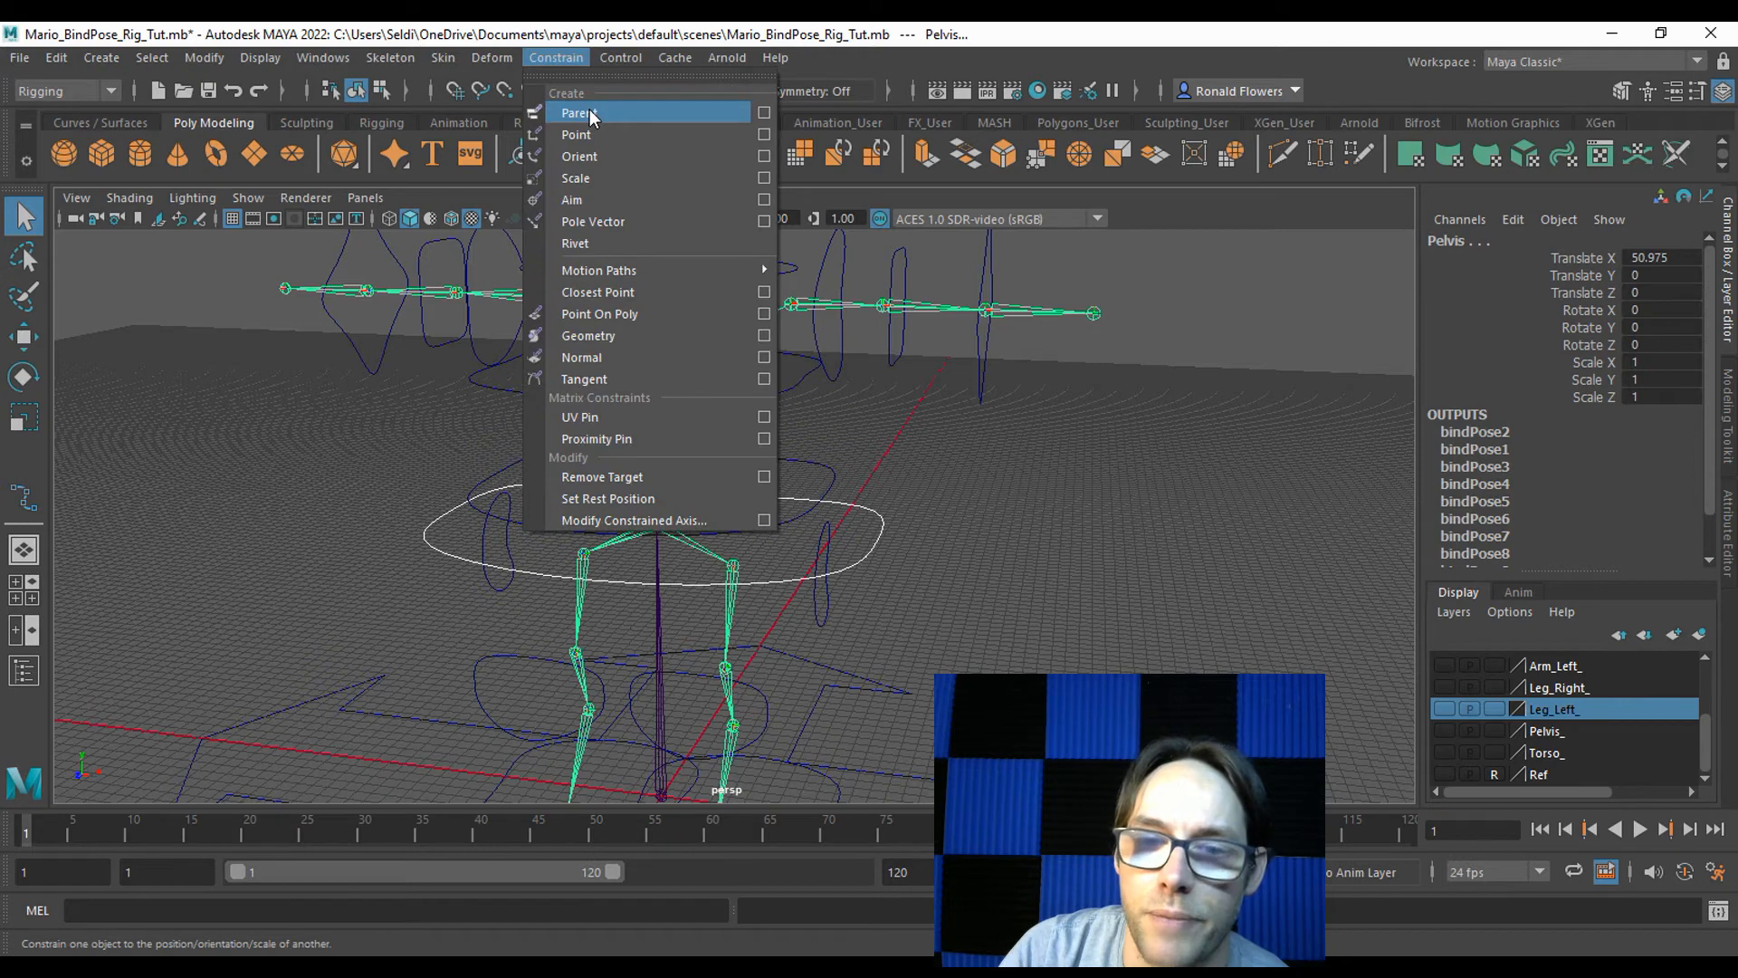
left_click(590, 112)
Constrain the Spine1 joint to the Spine_CTRL curve with a parent constraint.
left_click(756, 455)
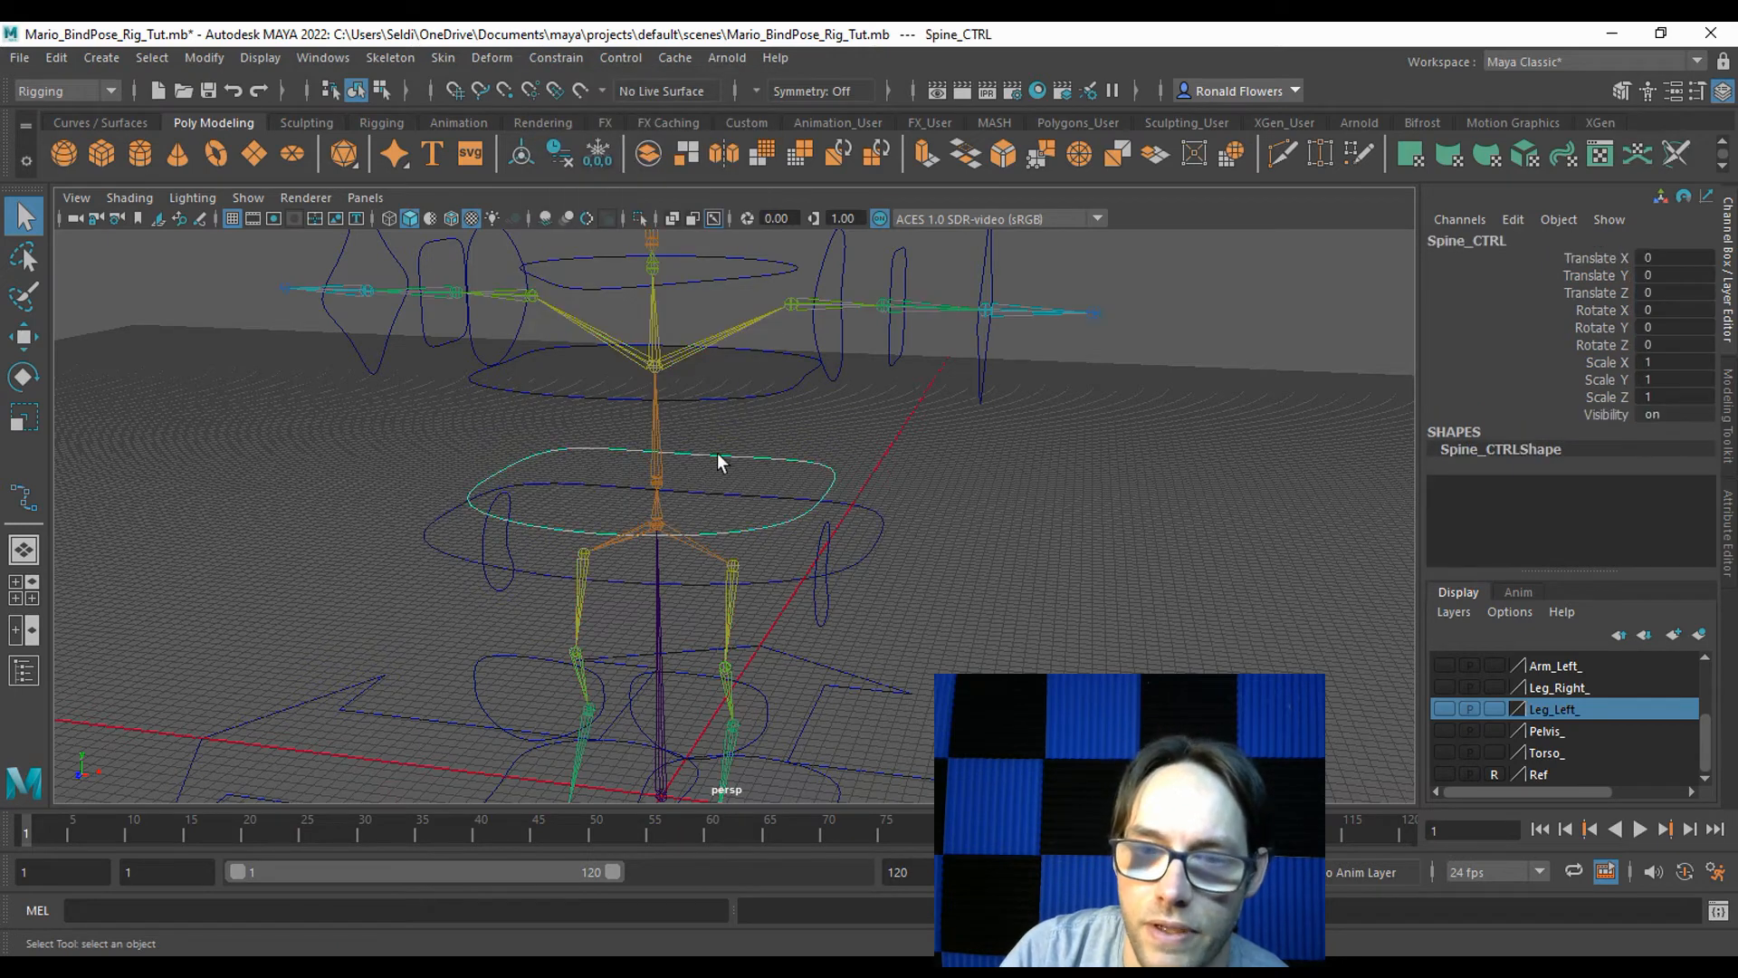
left_click(657, 487)
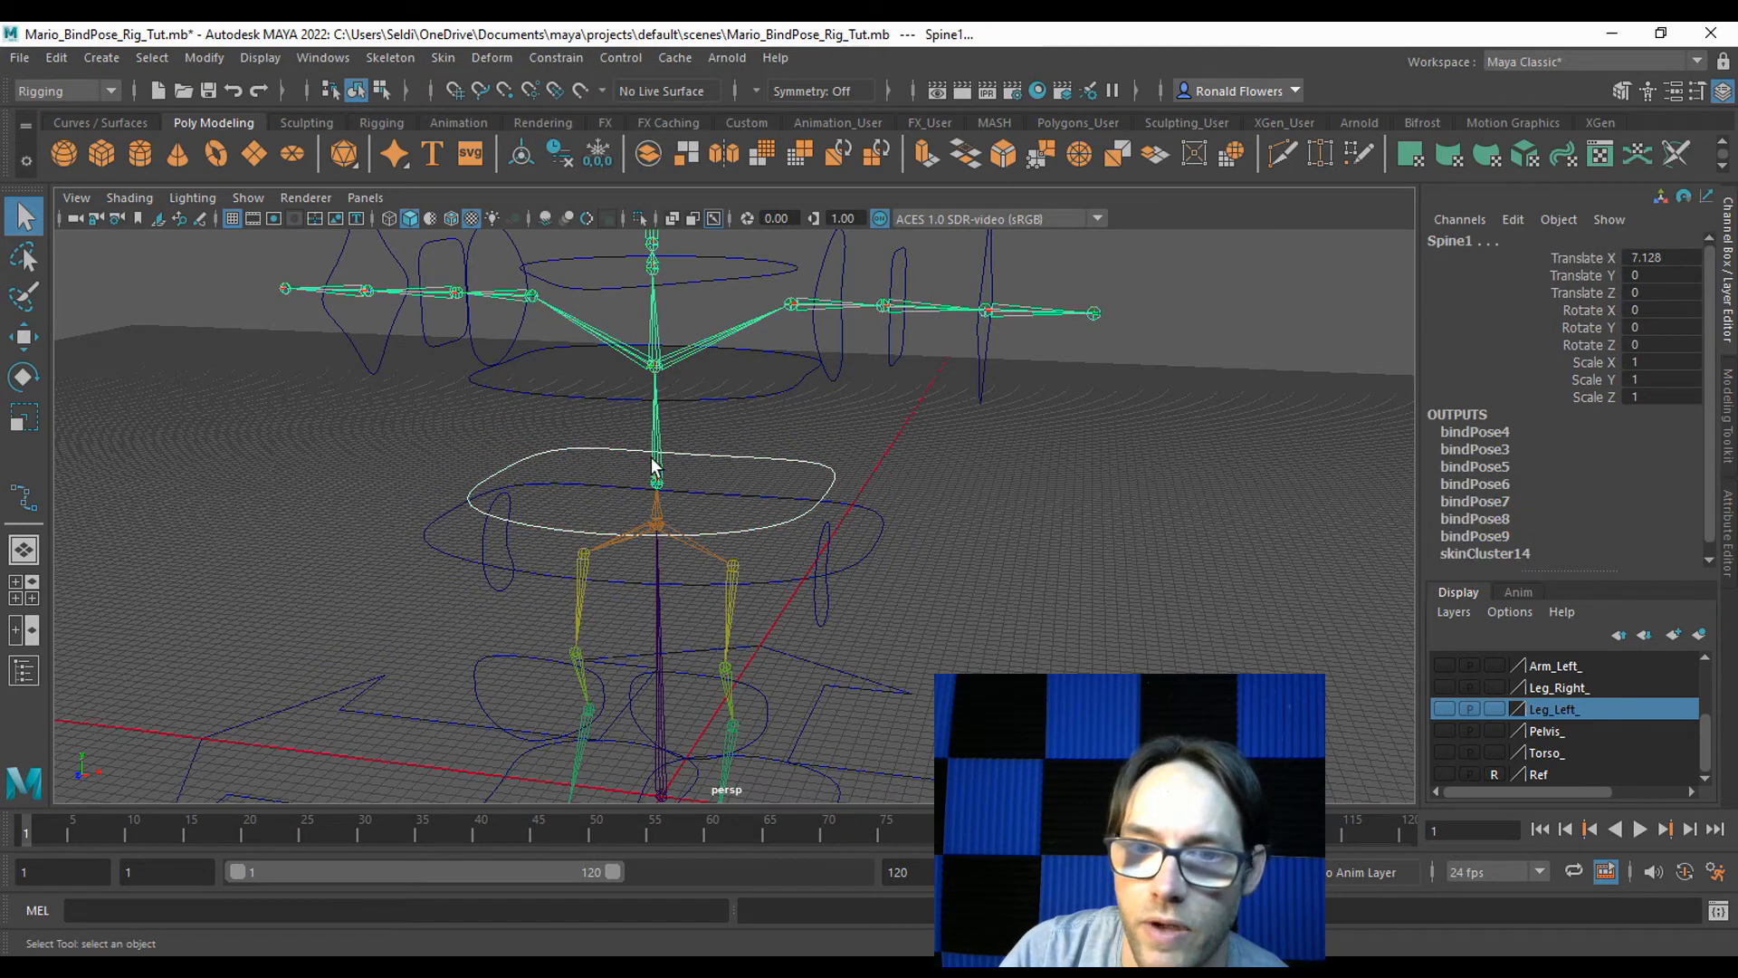
left_click(556, 60)
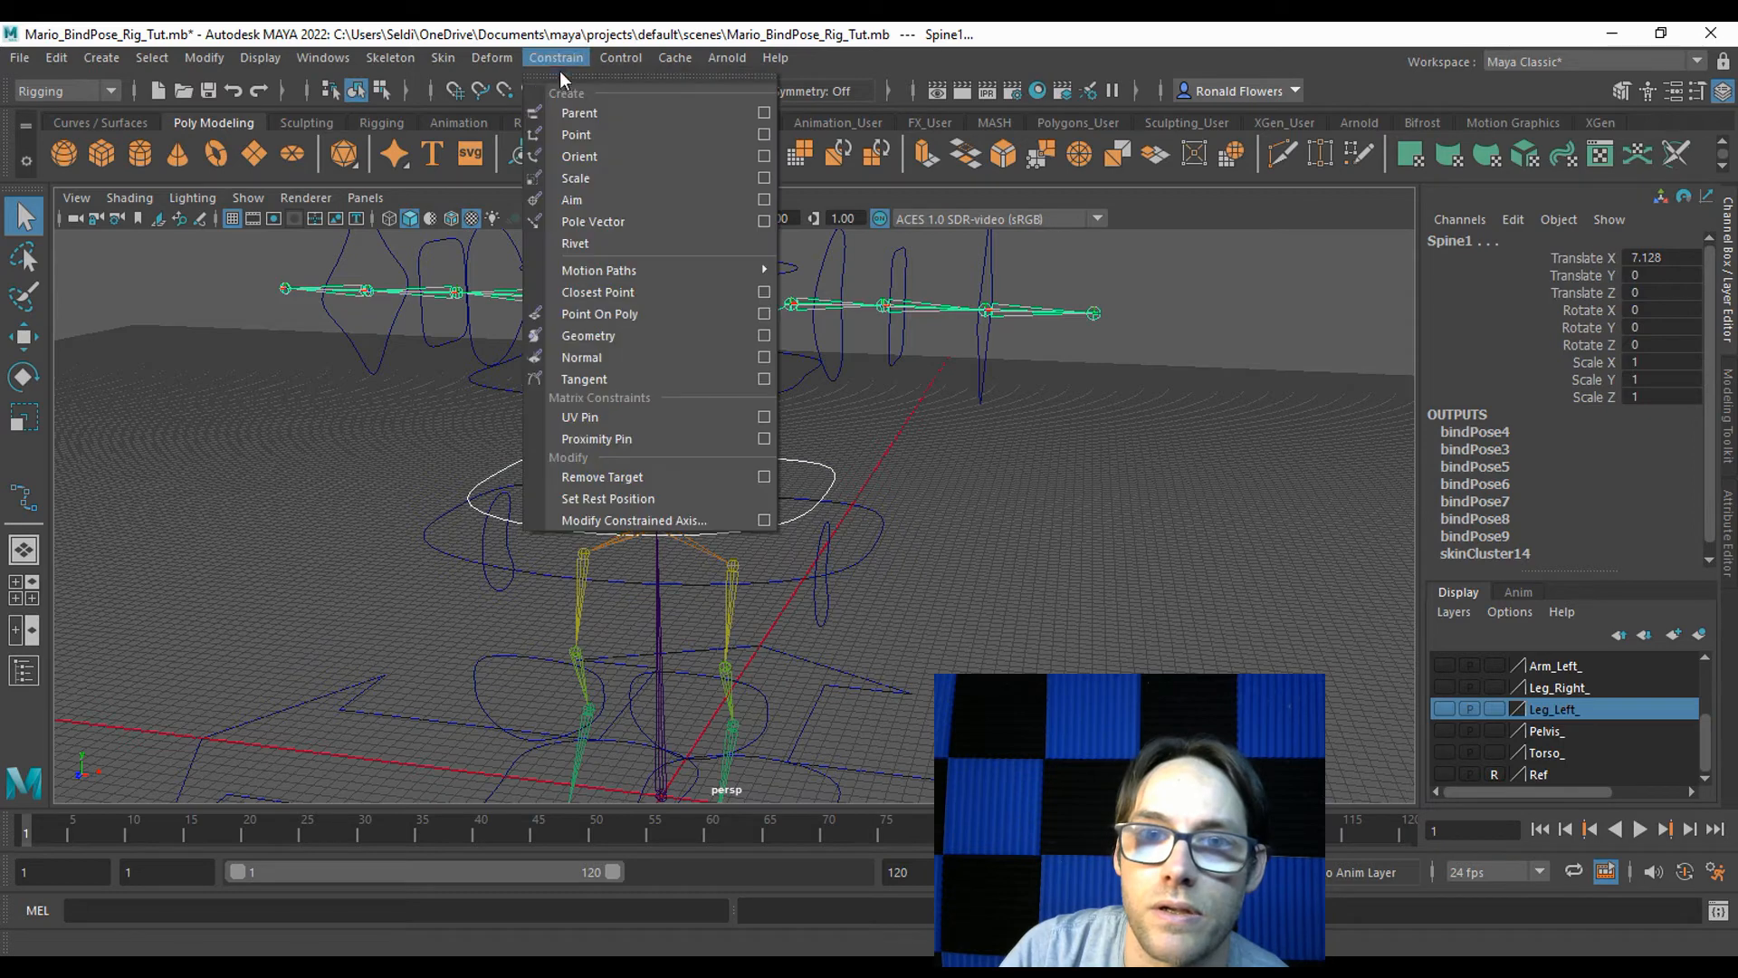
left_click(590, 108)
Constrain the Spine2 joint to the Shoulders_CTRL curve with a parent constraint.
left_click(735, 398)
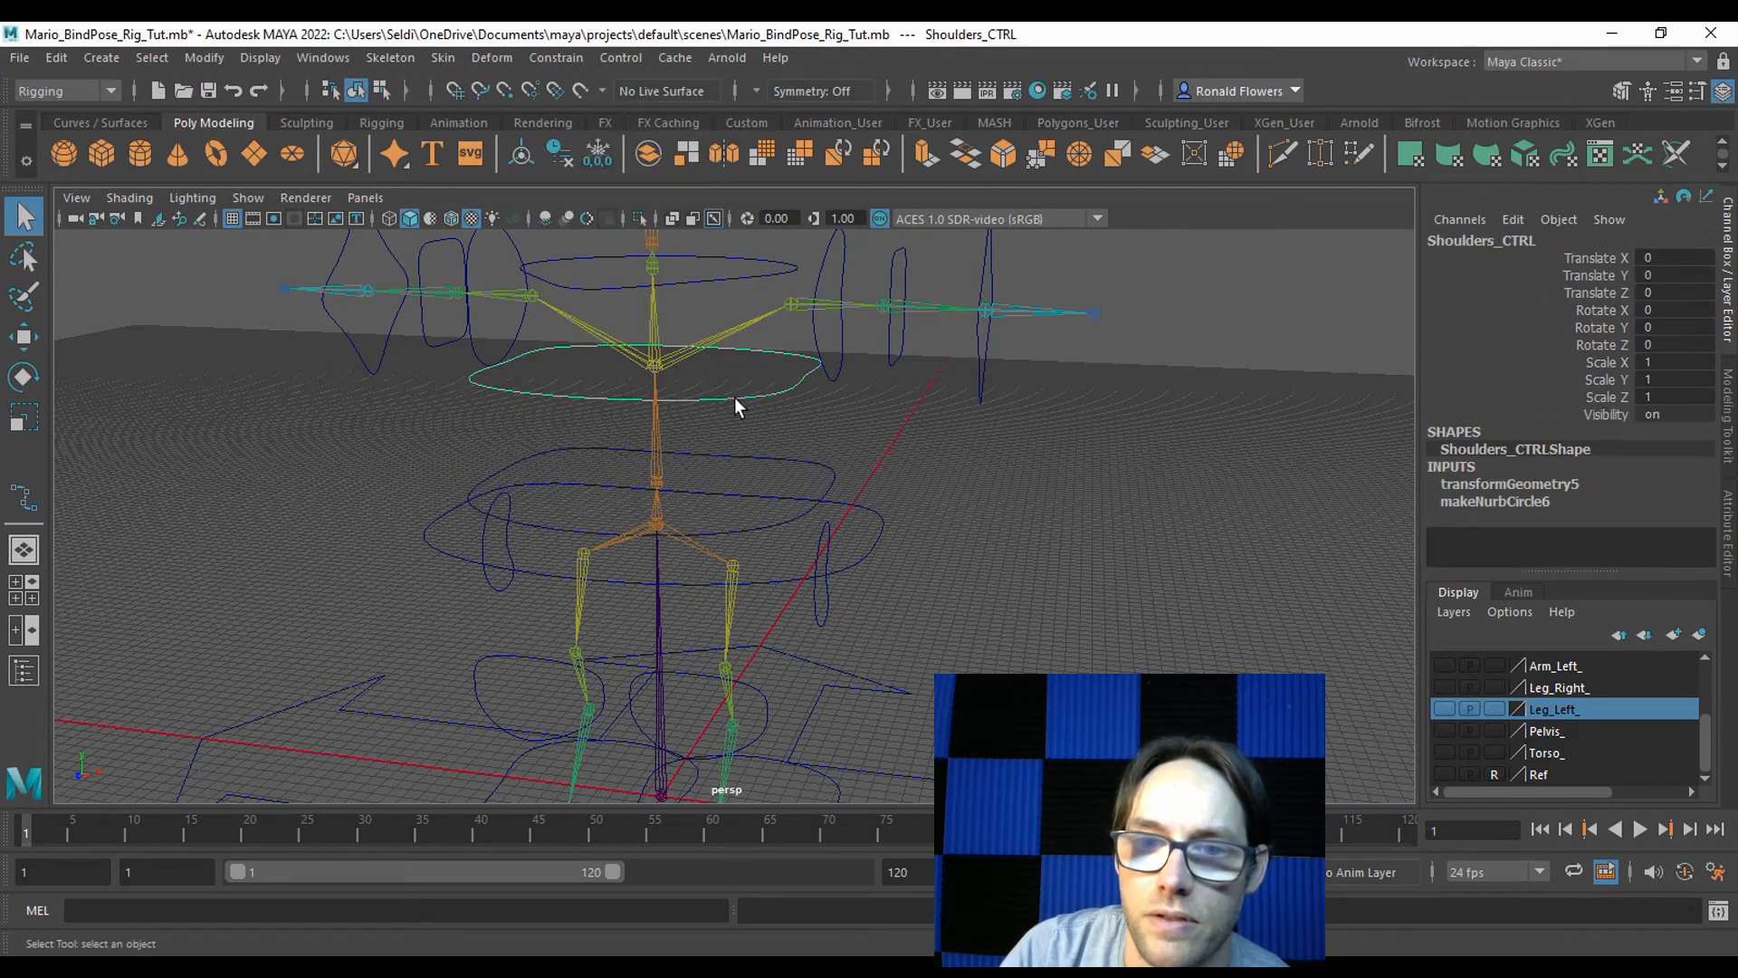
left_click(655, 367, "shift")
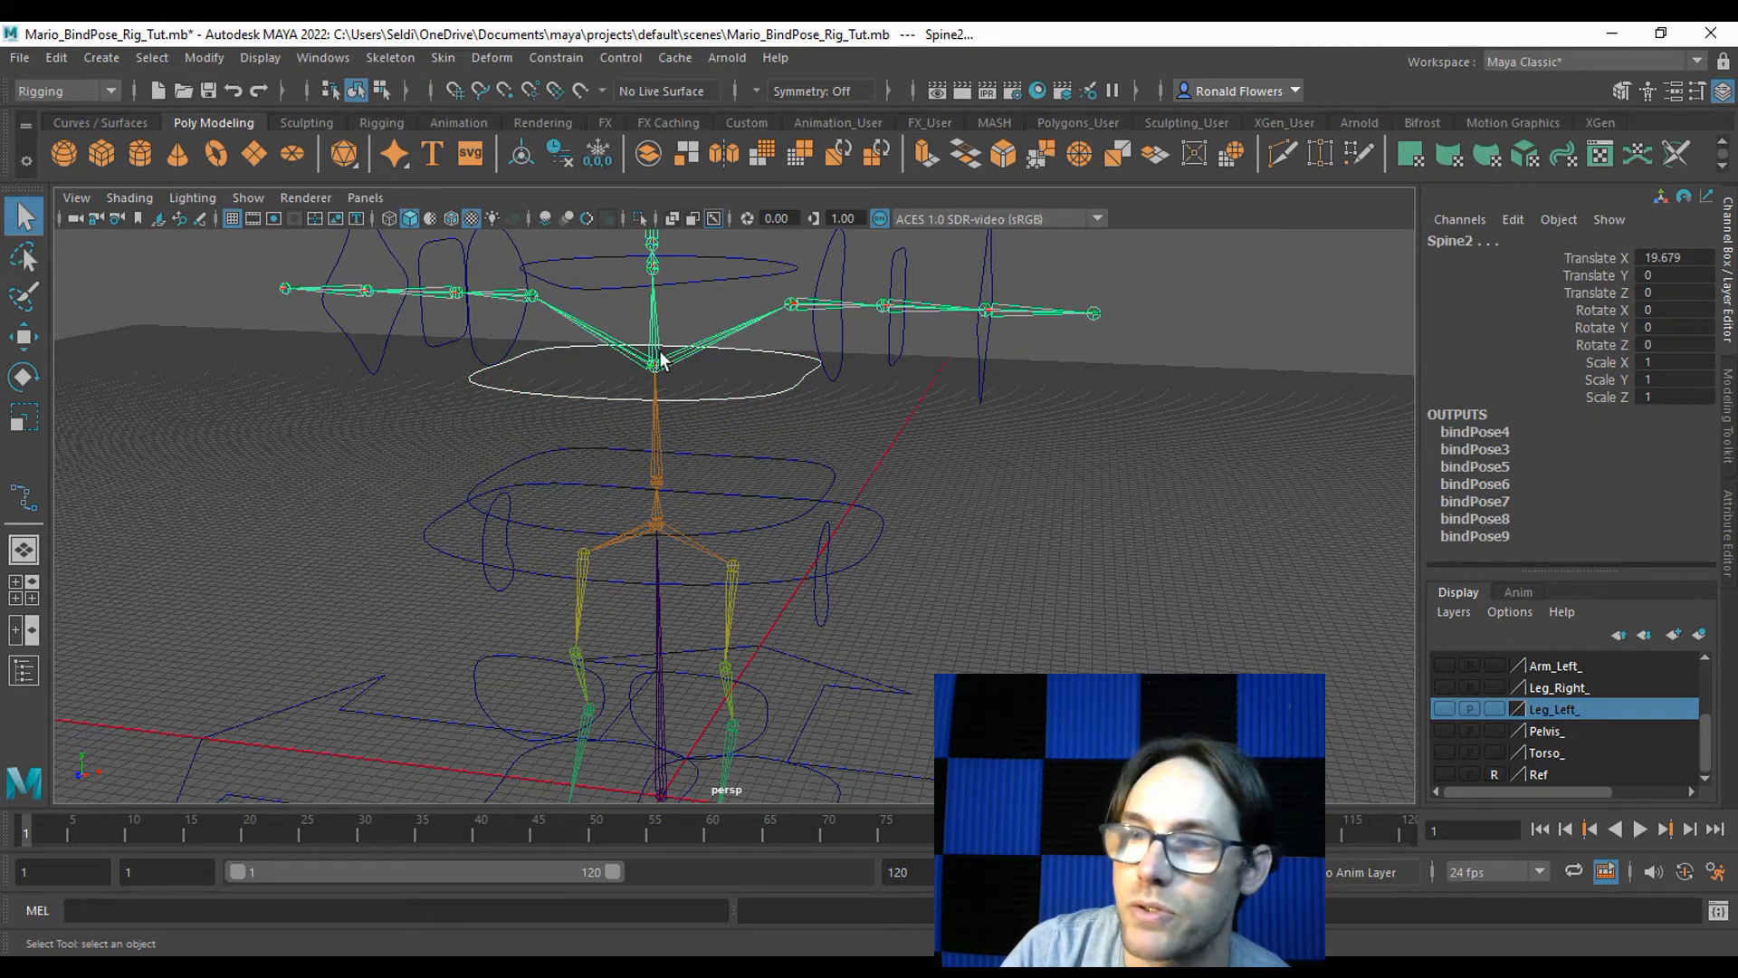
left_click(551, 60)
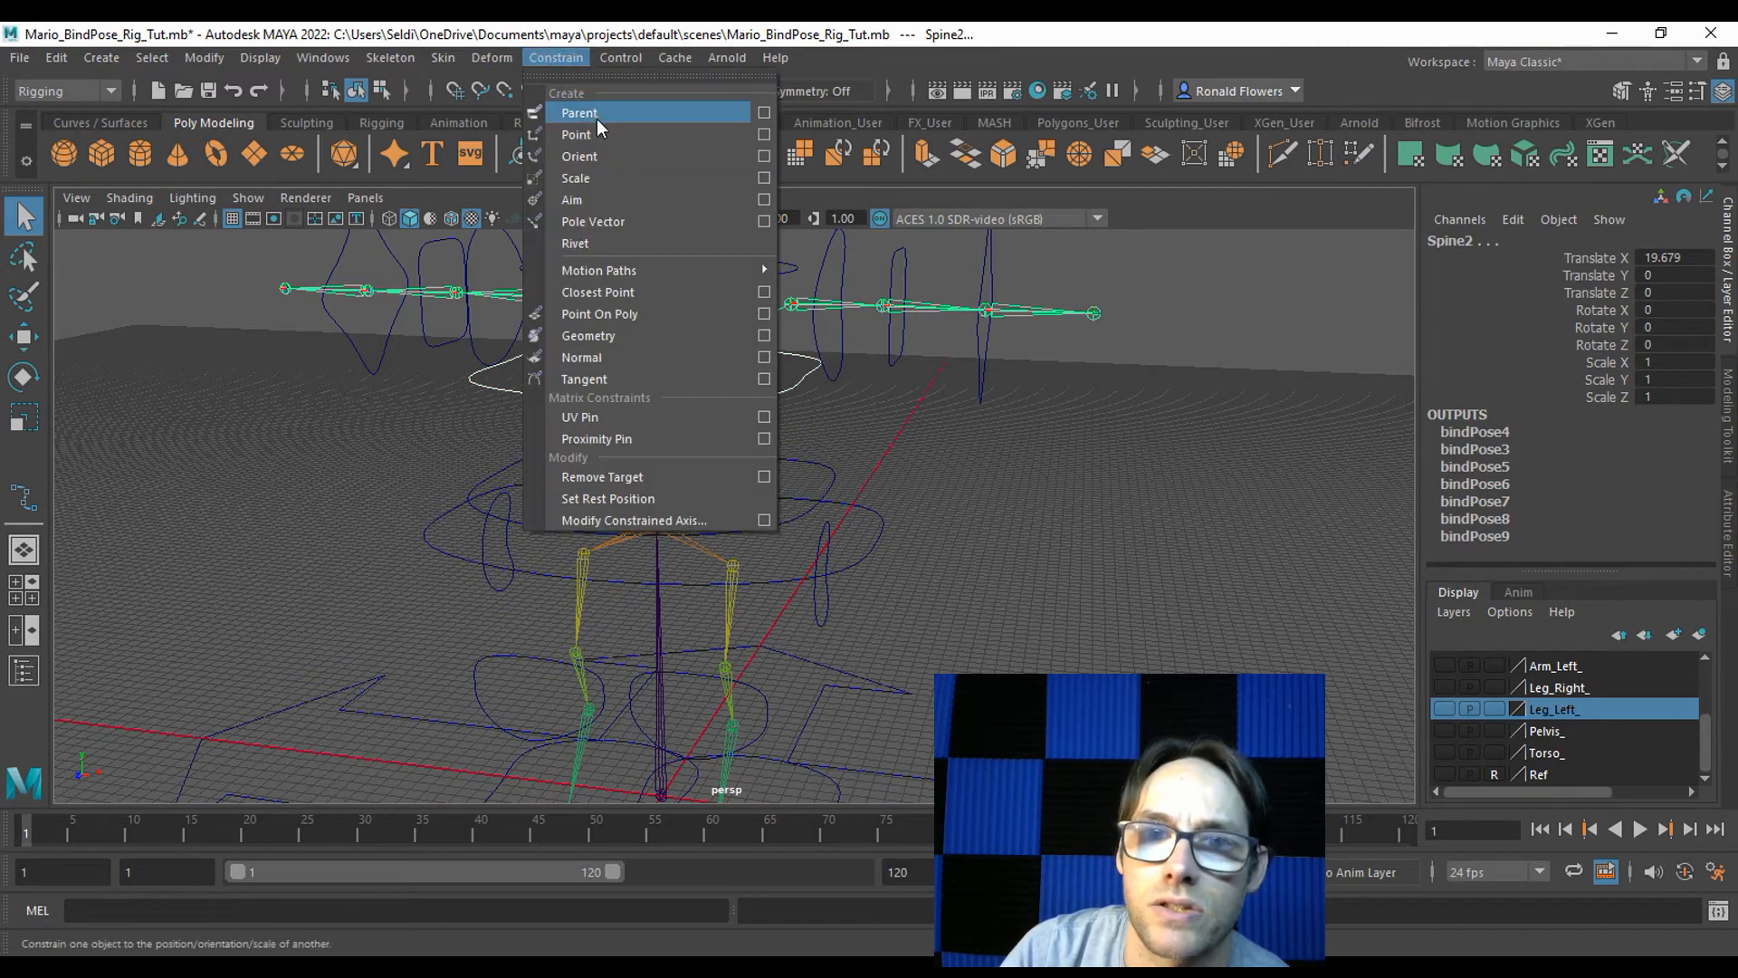
left_click(595, 116)
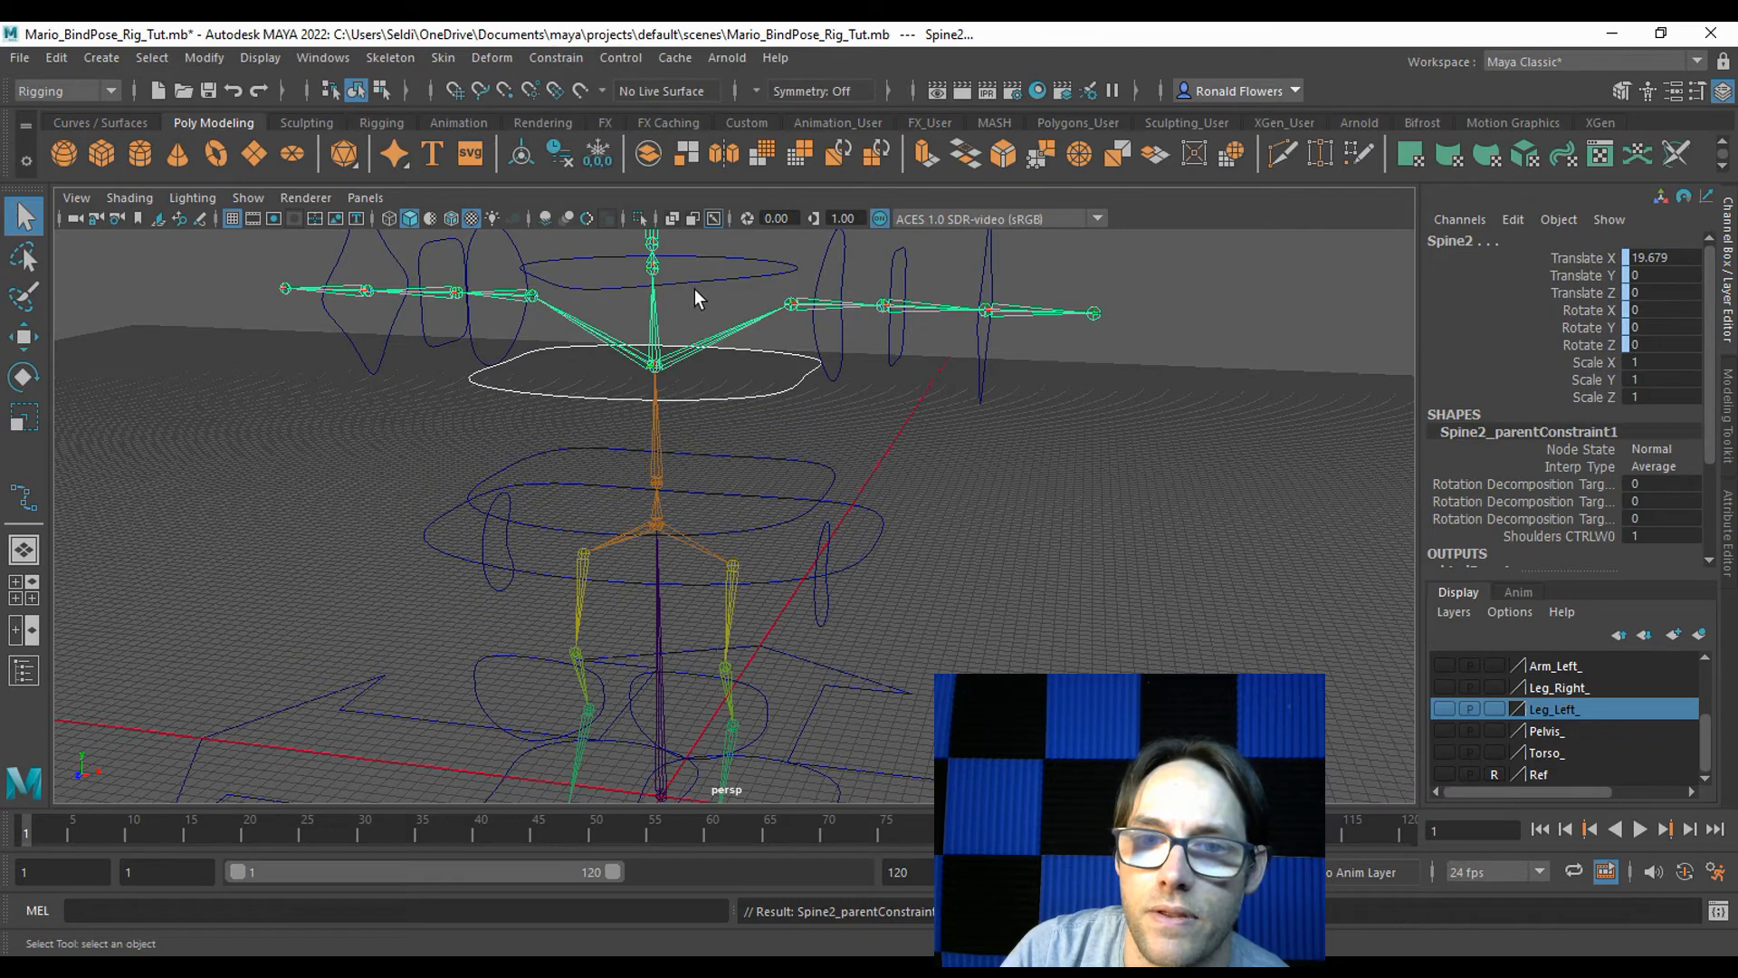
Test the Spine2 constraint by rotating Shoulders_CTRL, and undo the rotation.
left_click(791, 439)
left_click(755, 402)
key("e")
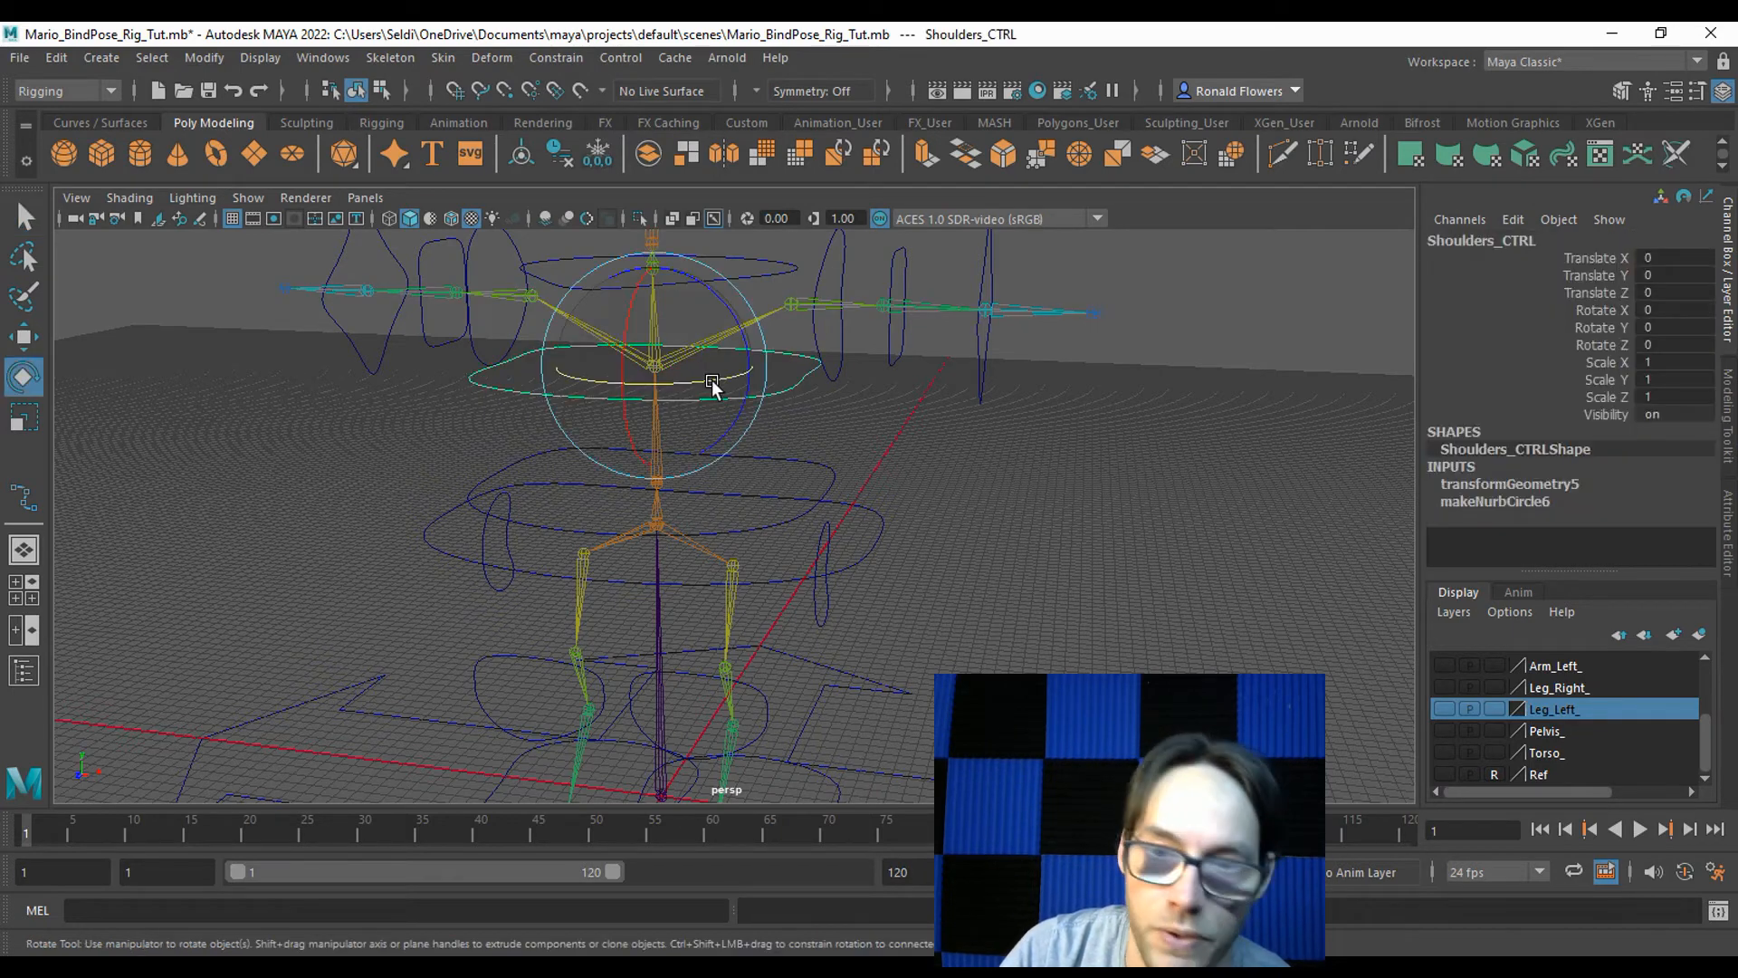
left_click_drag(722, 380, 725, 426)
key("ctrl+z")
Constrain the Neck joint to the Neck_CTRL curve with a parent constraint.
left_click(848, 438)
left_click(700, 285)
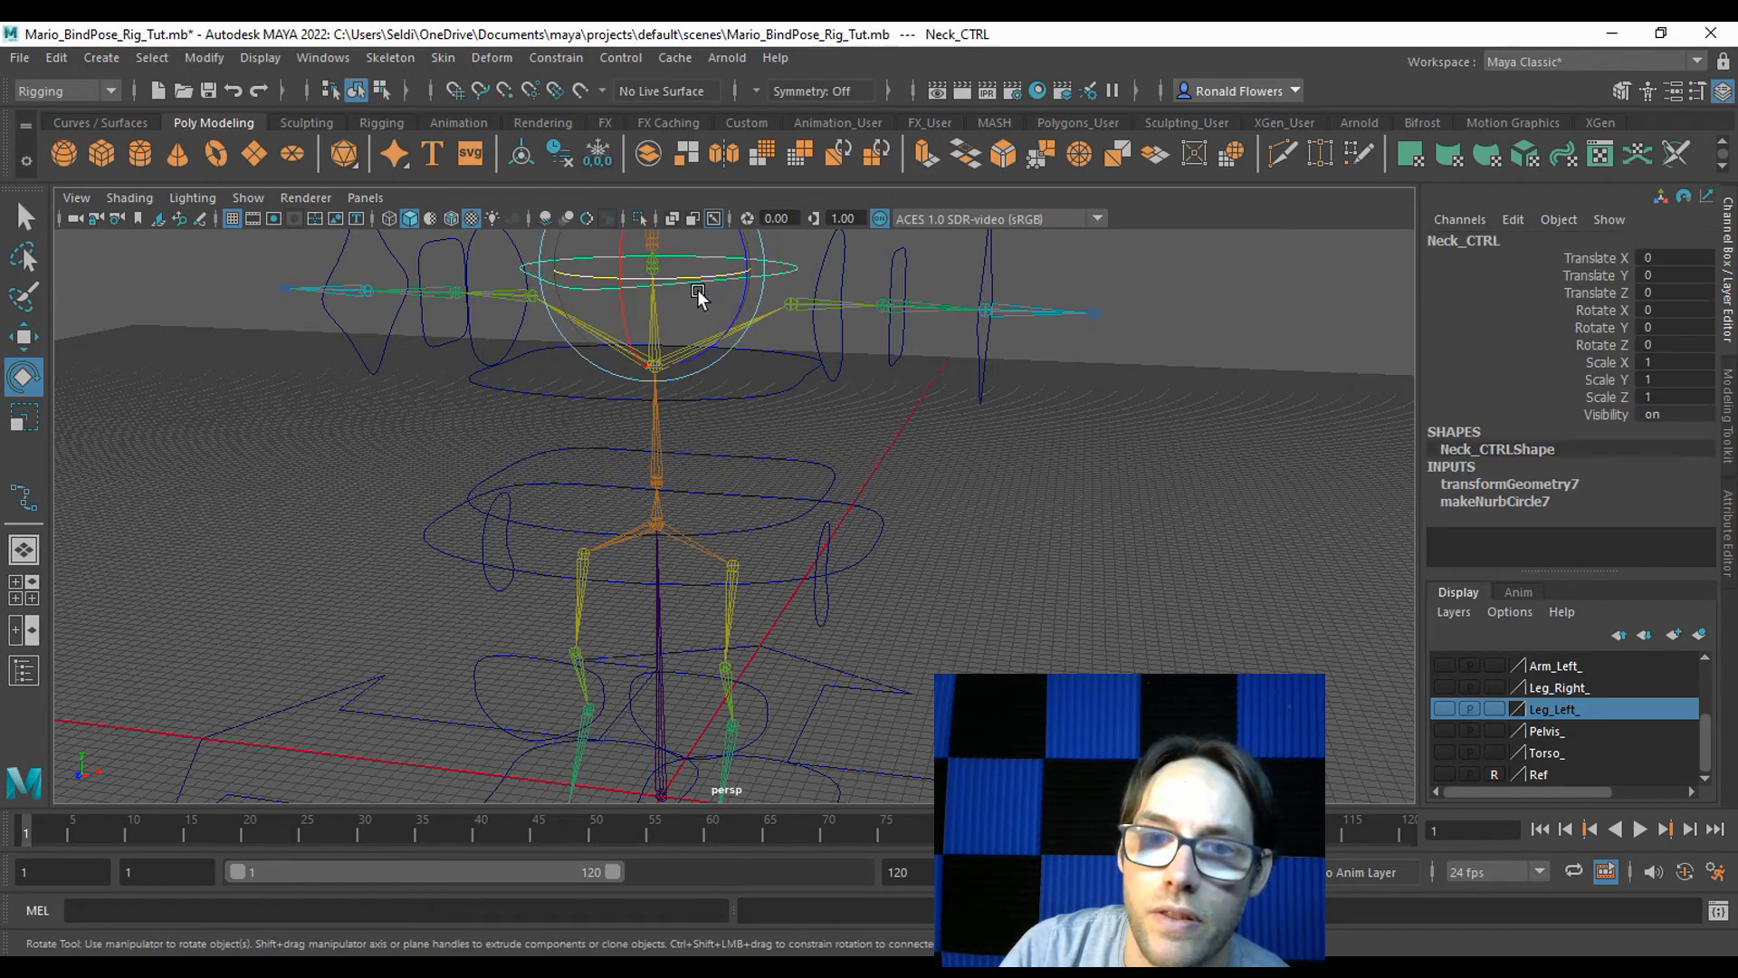
key("q")
left_click_drag(764, 378, 767, 527, "alt")
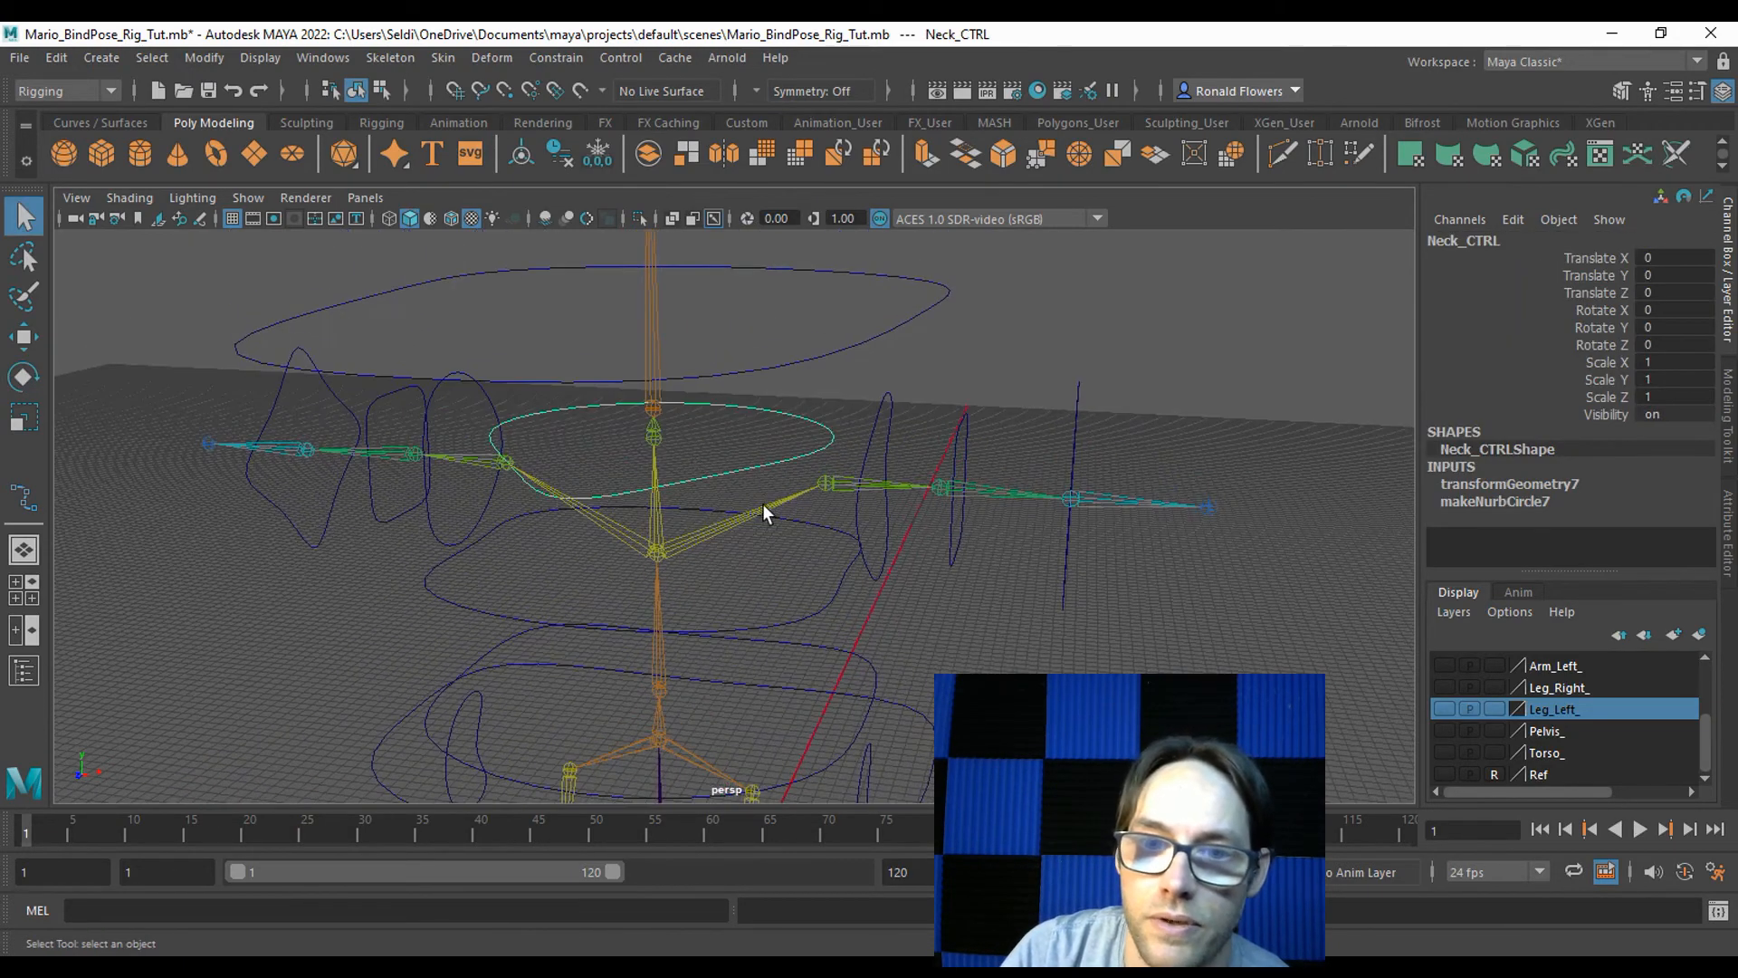
left_click(655, 437)
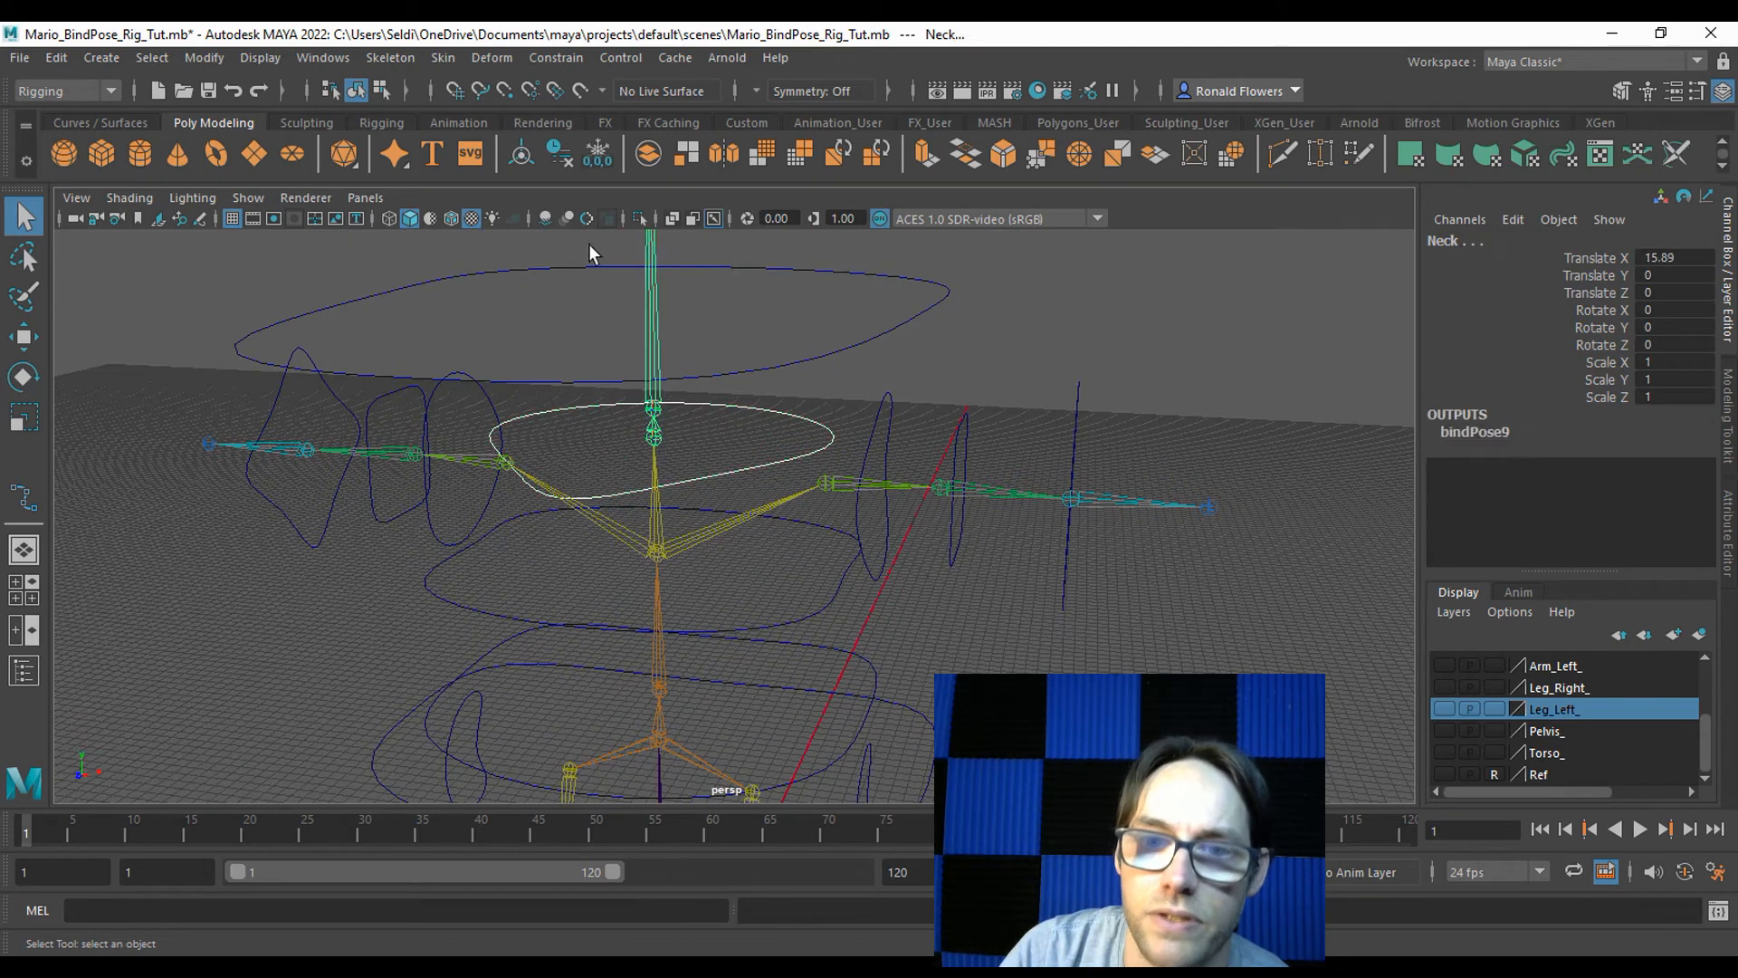
left_click(578, 56)
left_click(598, 121)
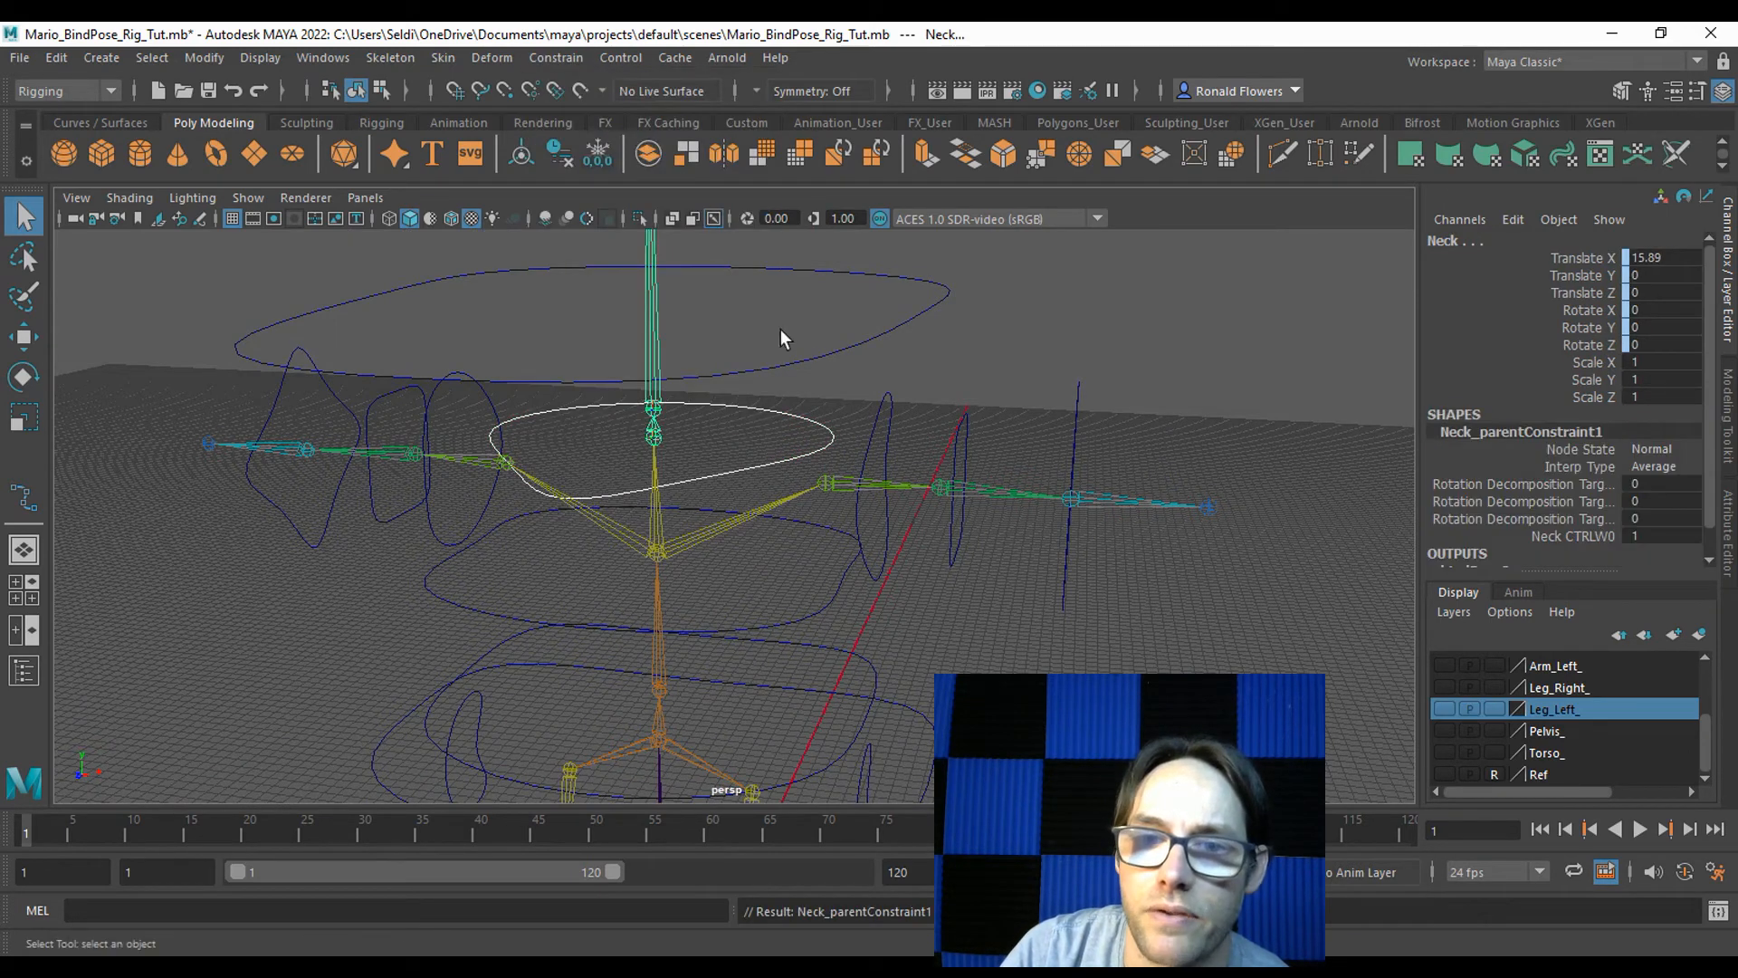
Constrain the Head1 joint to the Head_CTRL curve with a parent constraint.
left_click(876, 340)
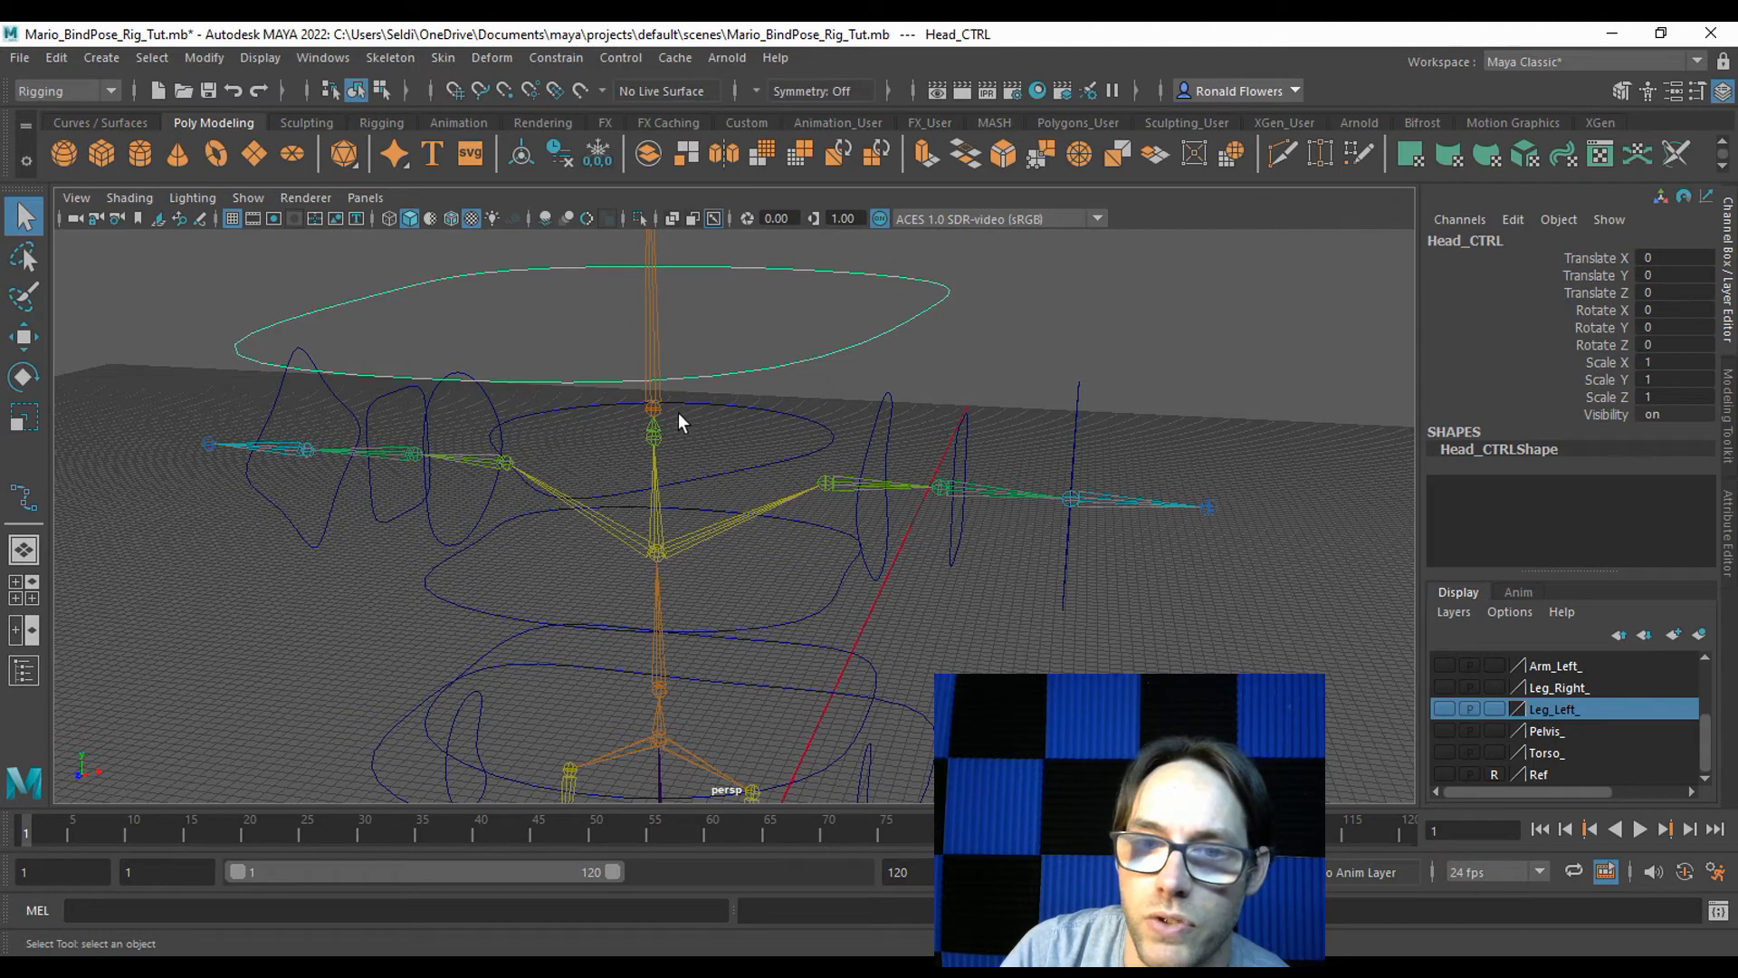
left_click(657, 393, "shift")
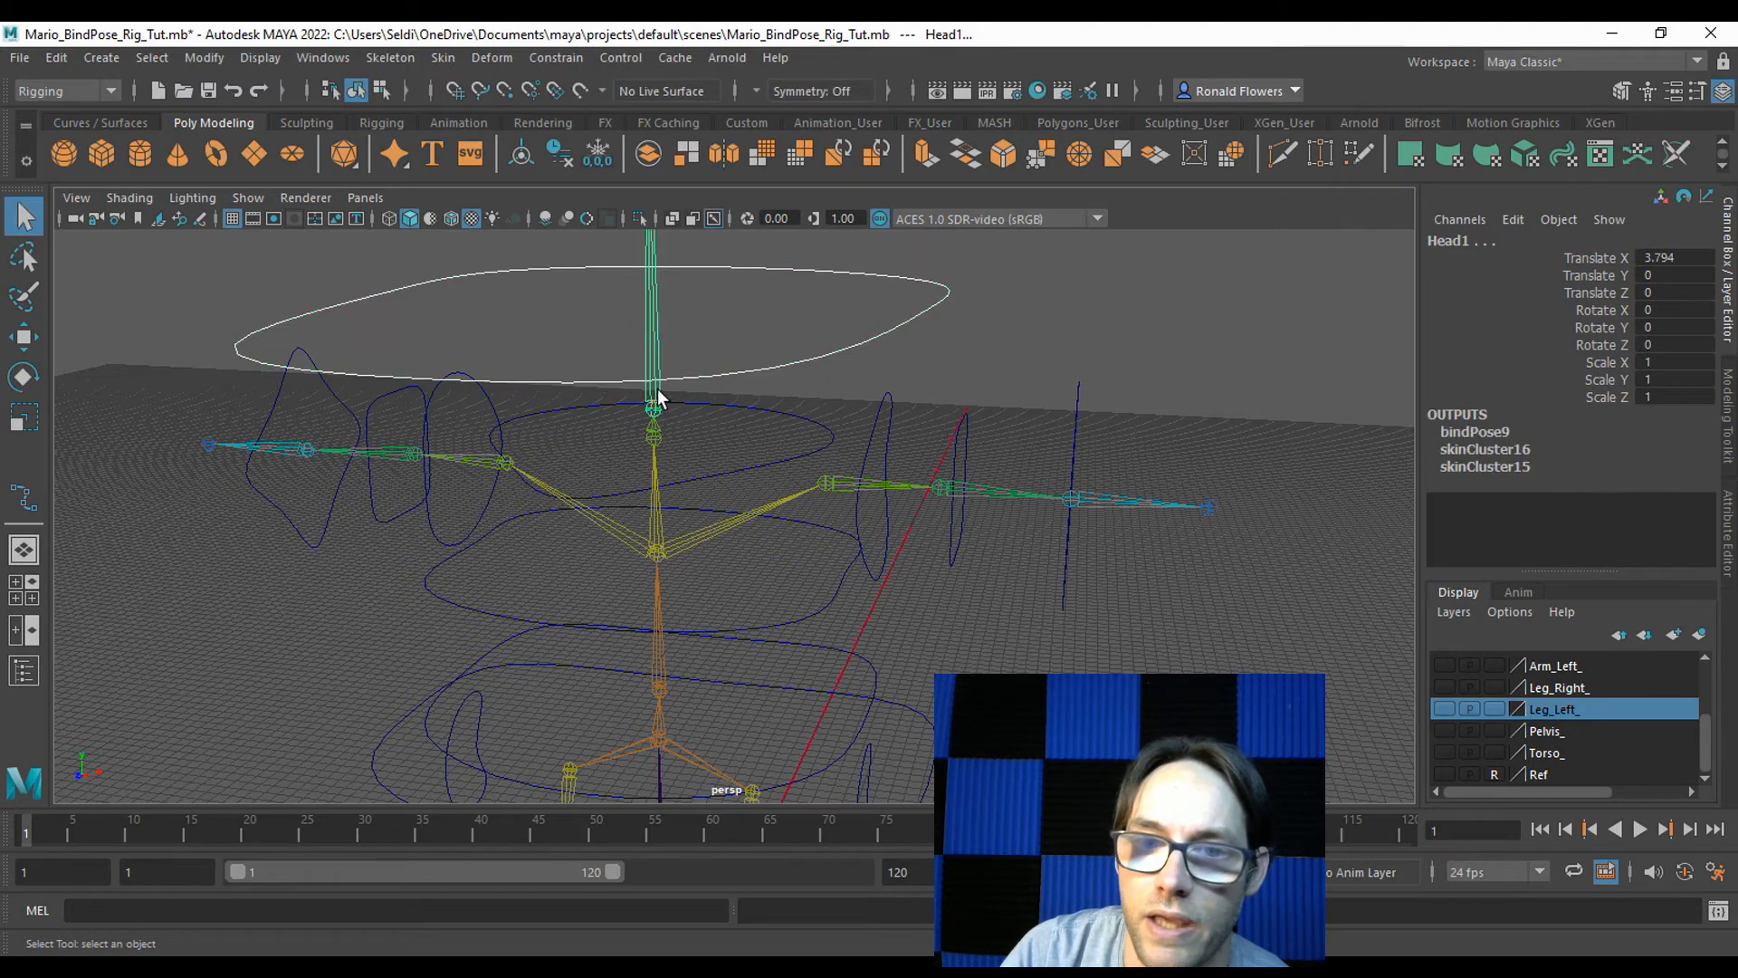
left_click(563, 62)
left_click(590, 117)
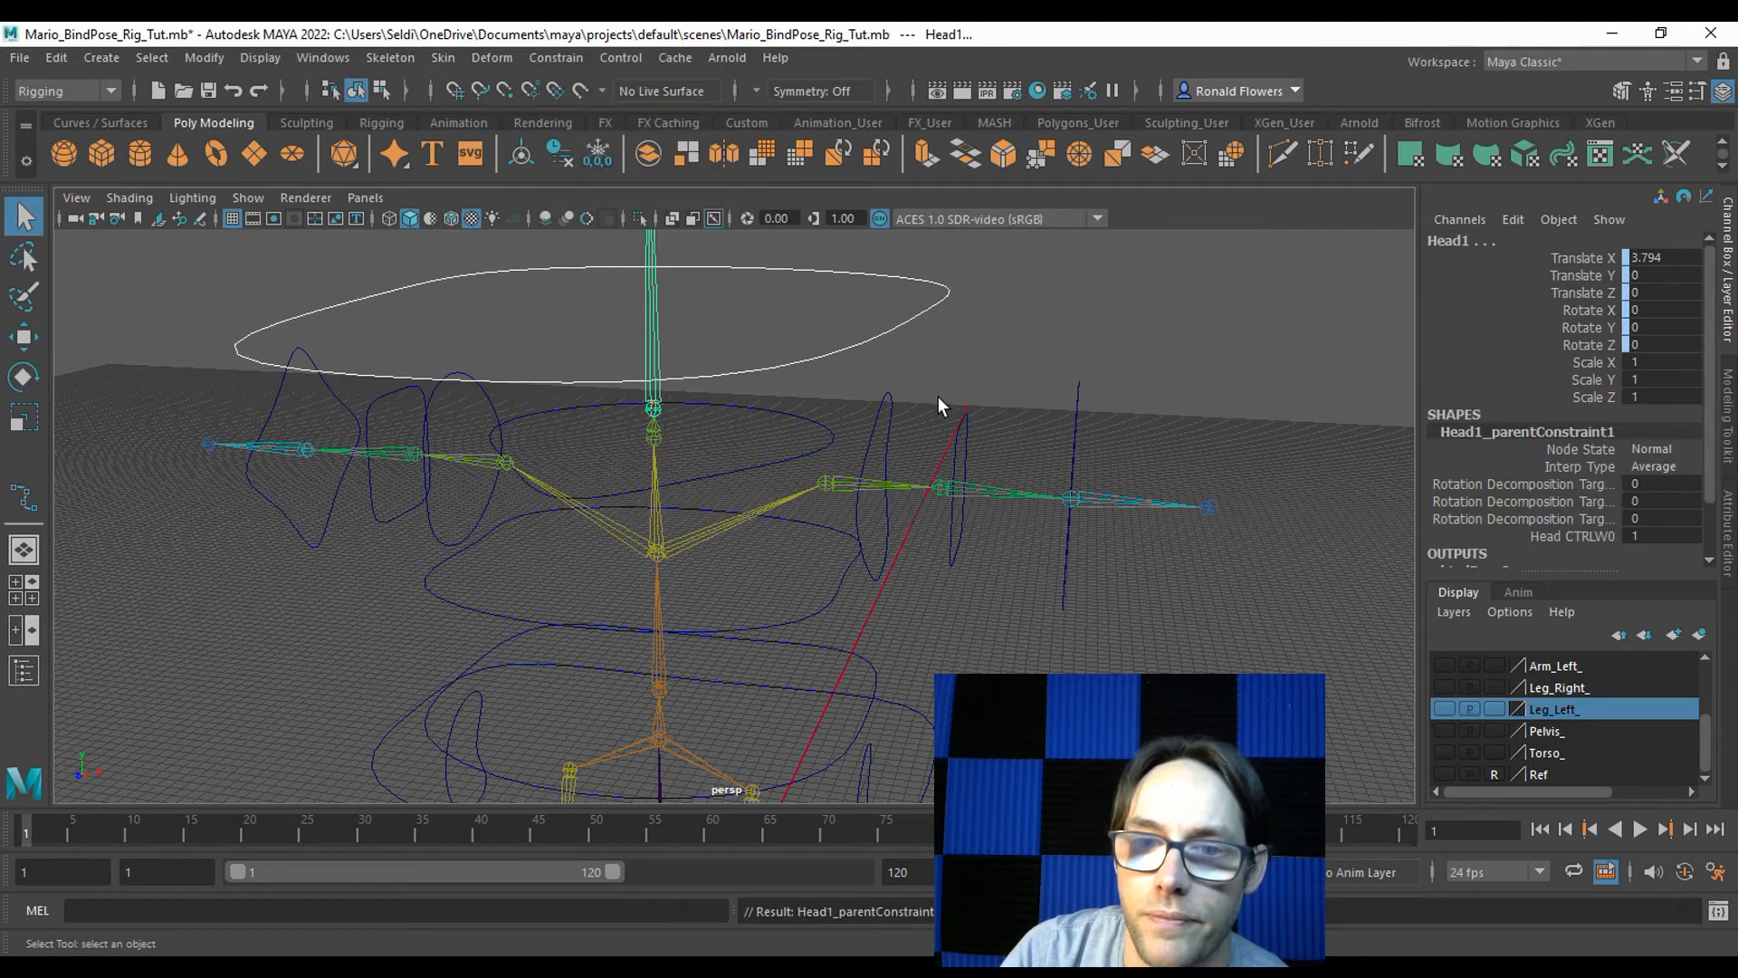
left_click(938, 398)
Test the pelvis constraint by rotating Pelvis_CTRL, and undo the rotation.
scroll(827, 480, "down", 4)
middle_click_drag(810, 565, 765, 423, "alt")
middle_click_drag(715, 355, 788, 631, "alt")
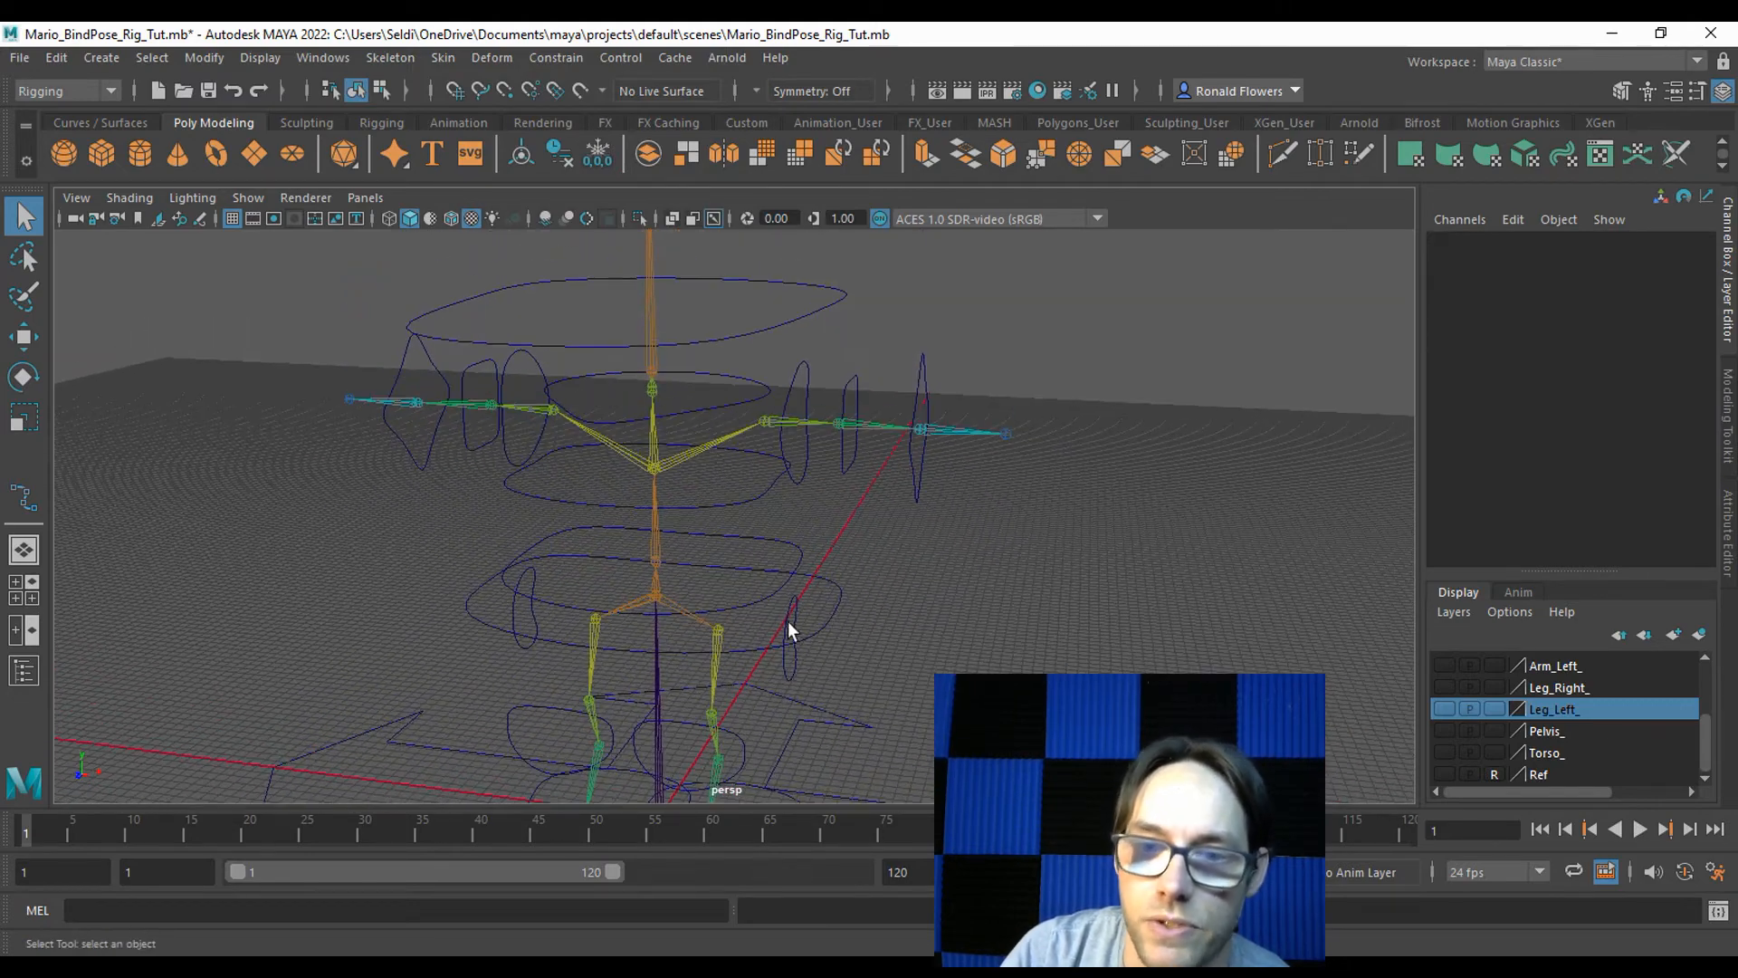
left_click(835, 589)
key("e")
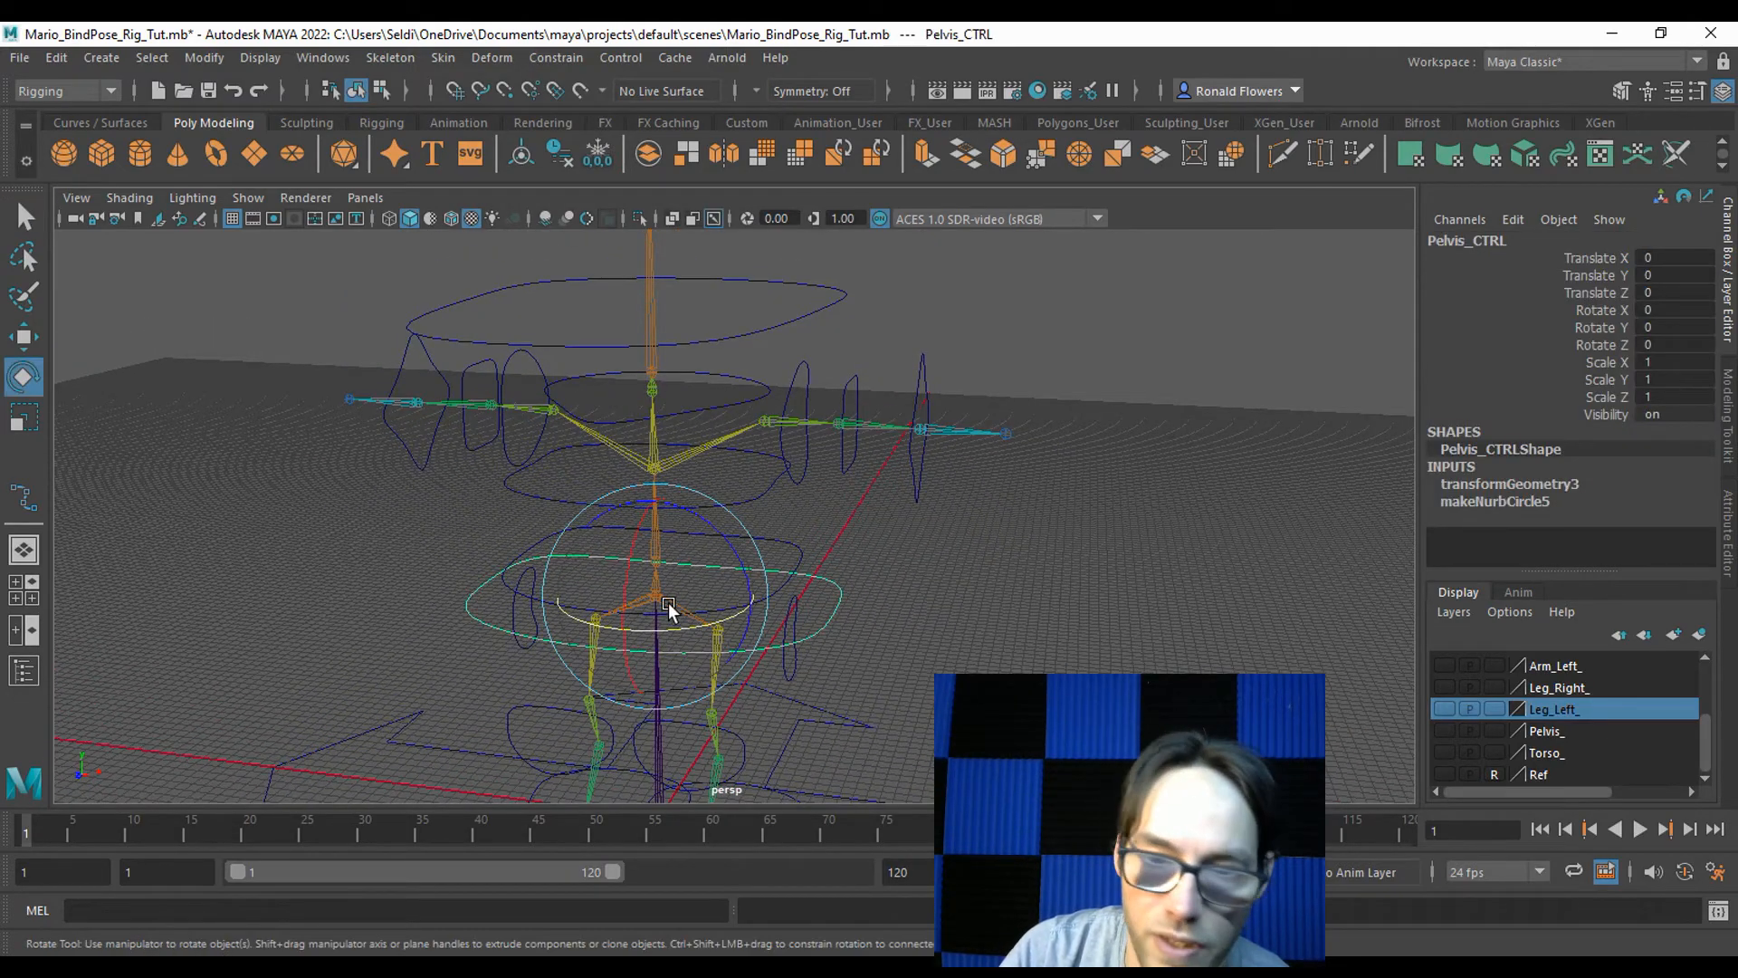
mouse_move(628, 574)
left_mouse_down()
mouse_move(621, 615)
mouse_move(655, 464)
mouse_move(639, 592)
left_mouse_up()
key("ctrl+z")
left_click(869, 572)
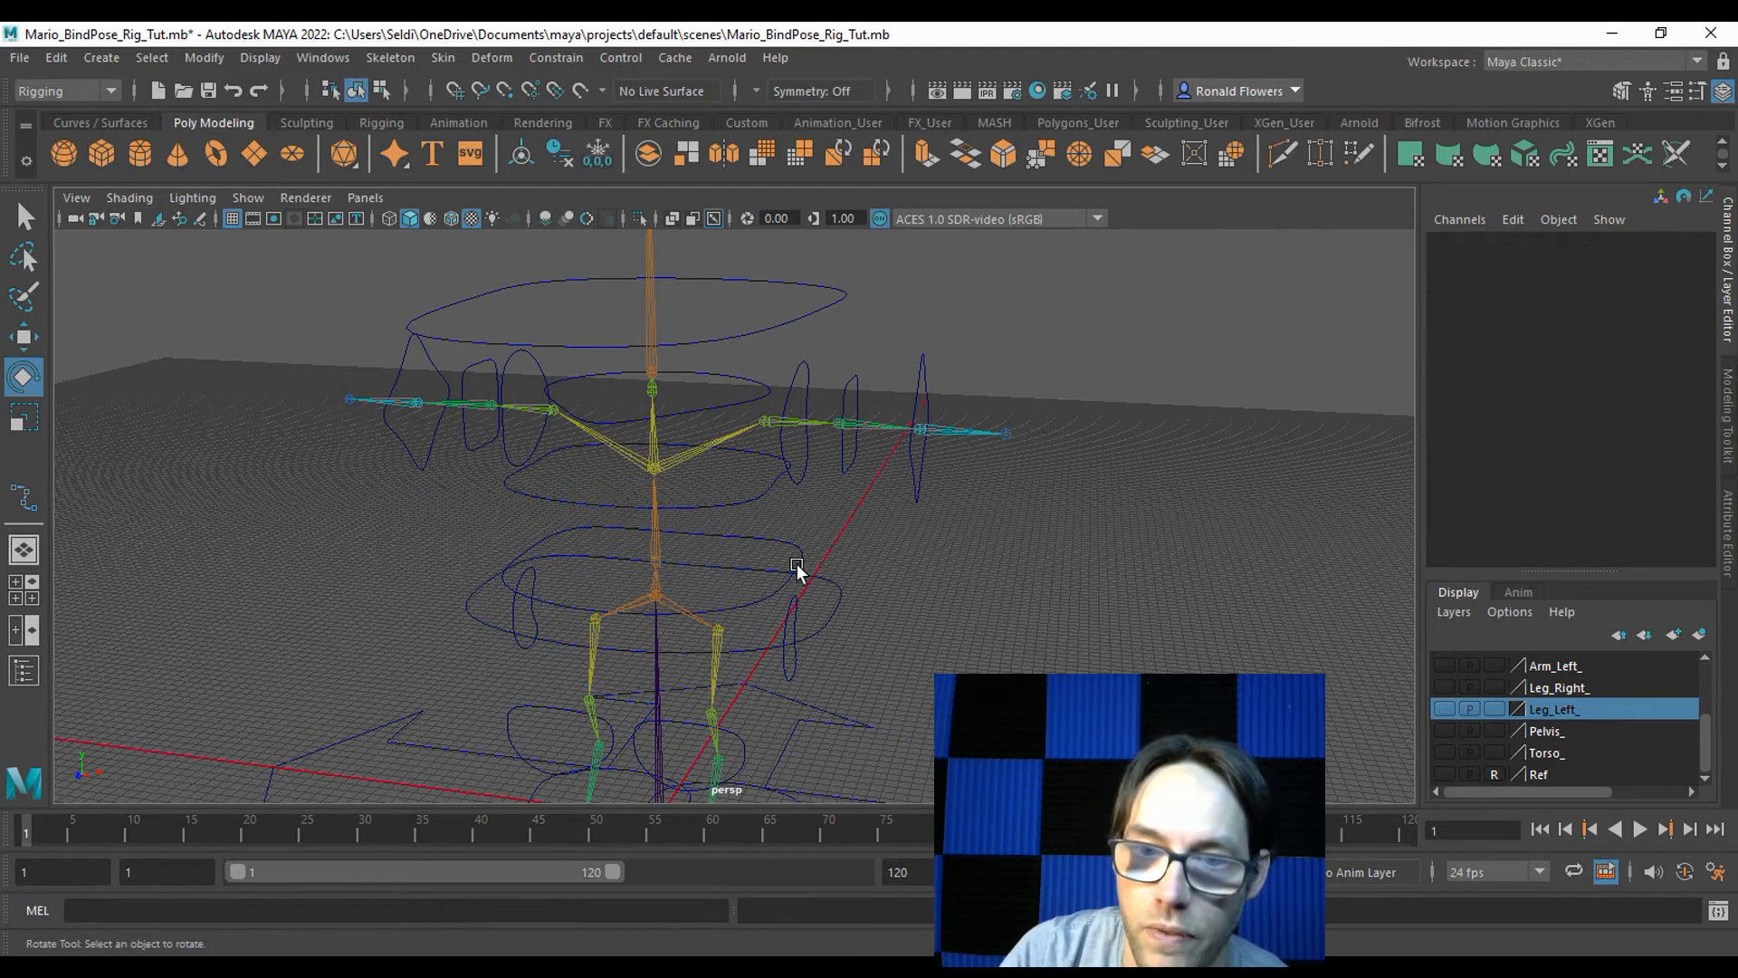
Parent Head_CTRL under Neck_CTRL, and Neck_CTRL under Shoulders_CTRL.
key("q")
left_click(744, 339)
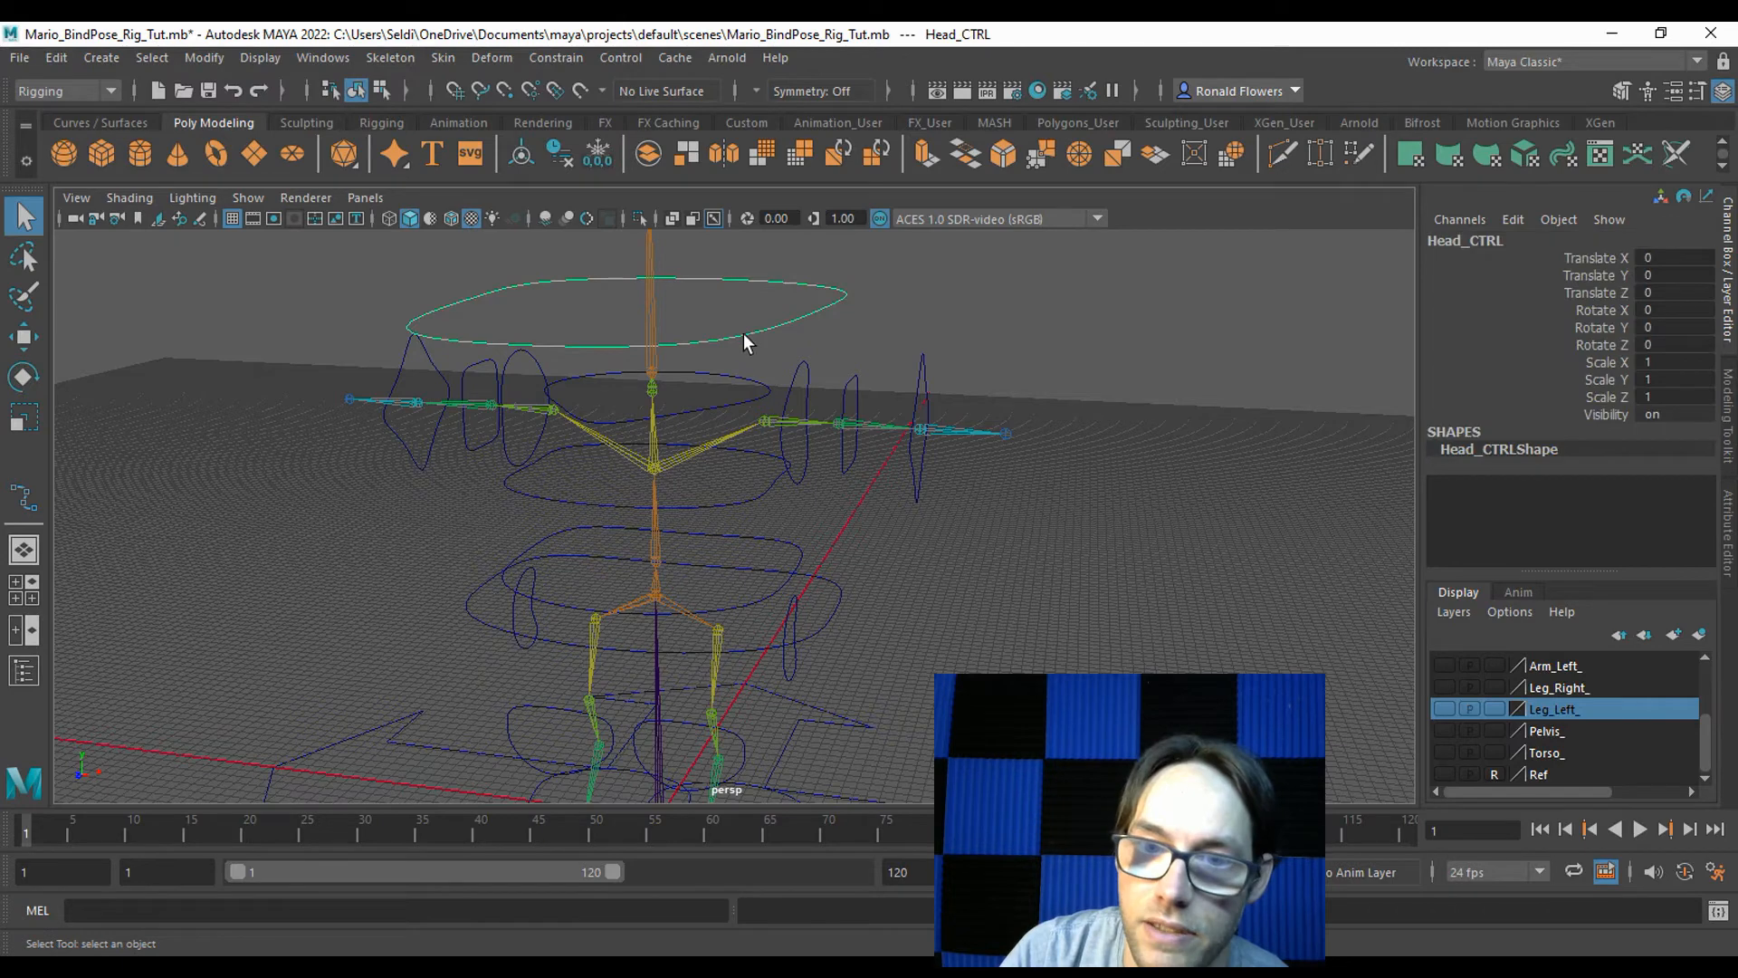
left_click(736, 372)
key("p")
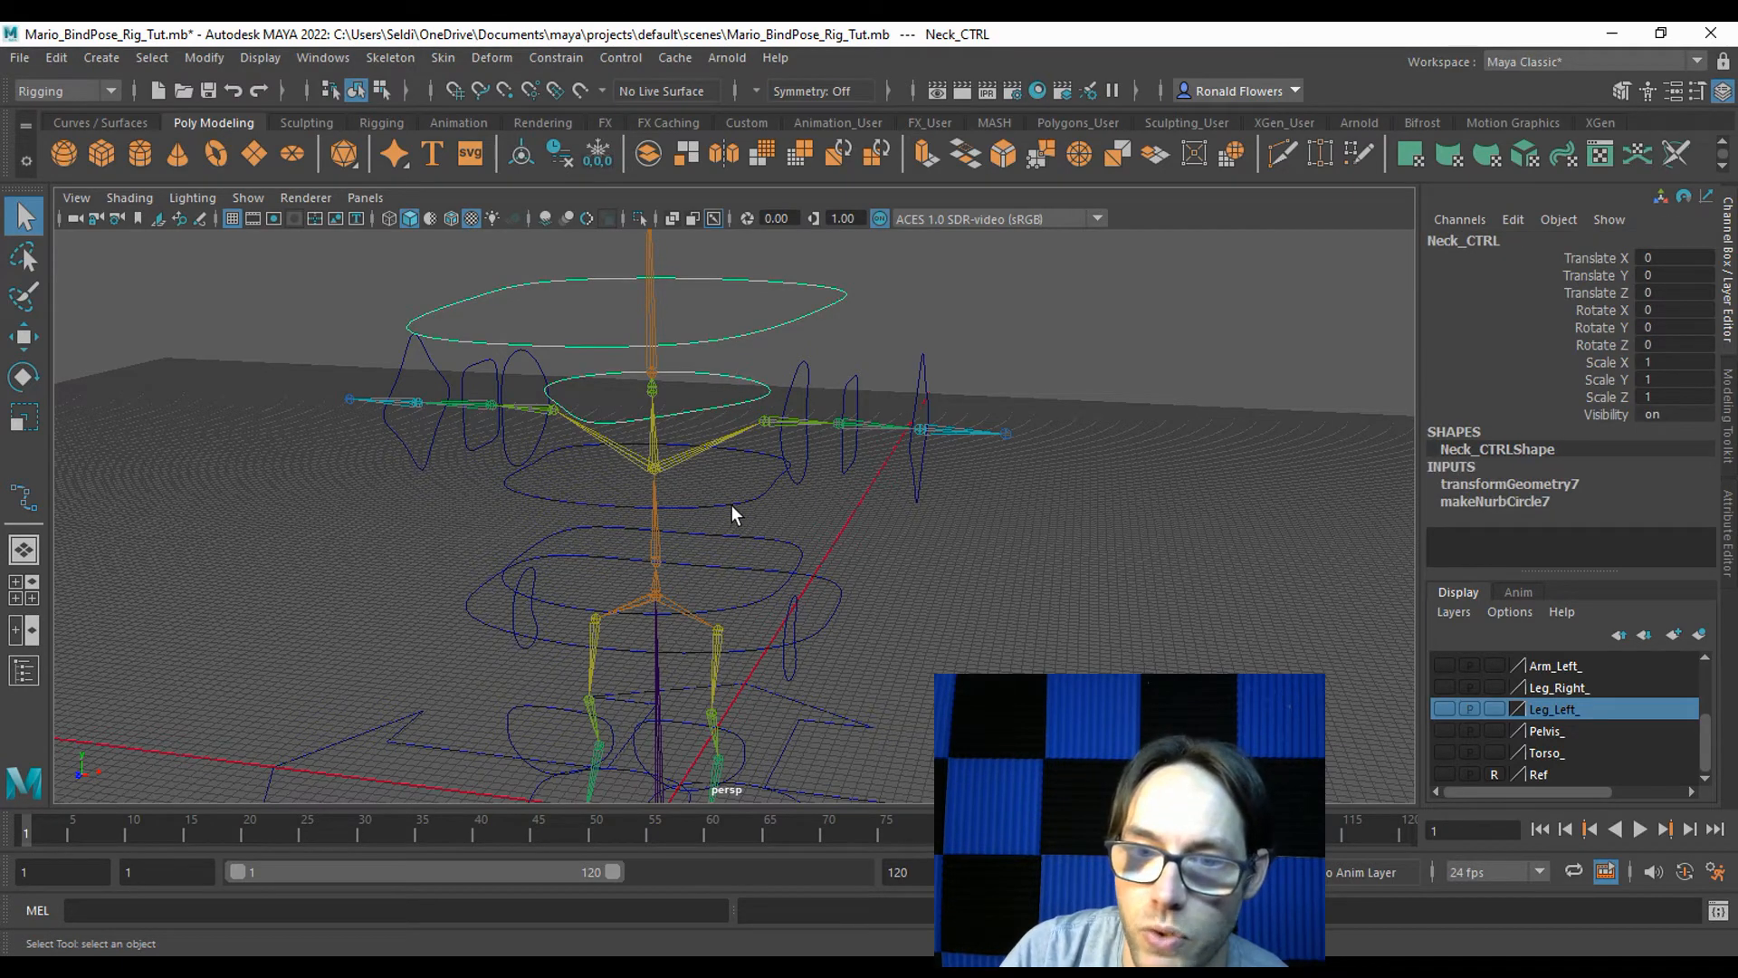
left_click(732, 503, "shift")
key("p")
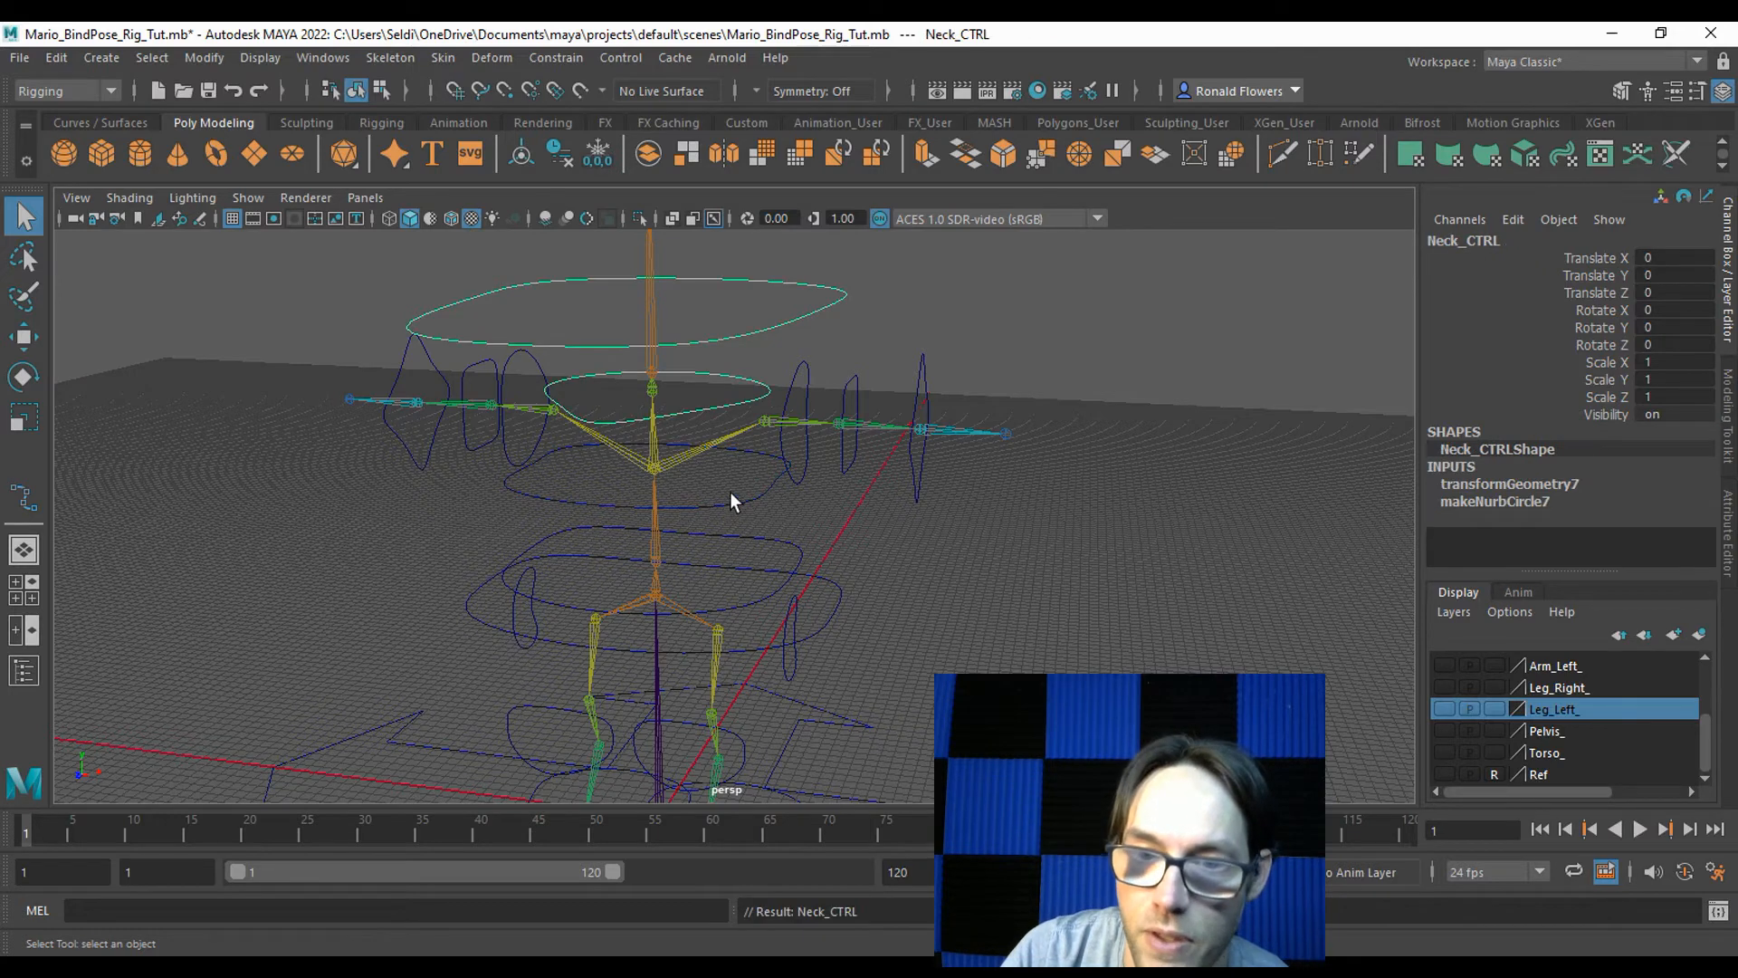
Parent Shoulders_CTRL under Spine_CTRL, and Spine_CTRL under Pelvis_CTRL.
left_click(729, 507)
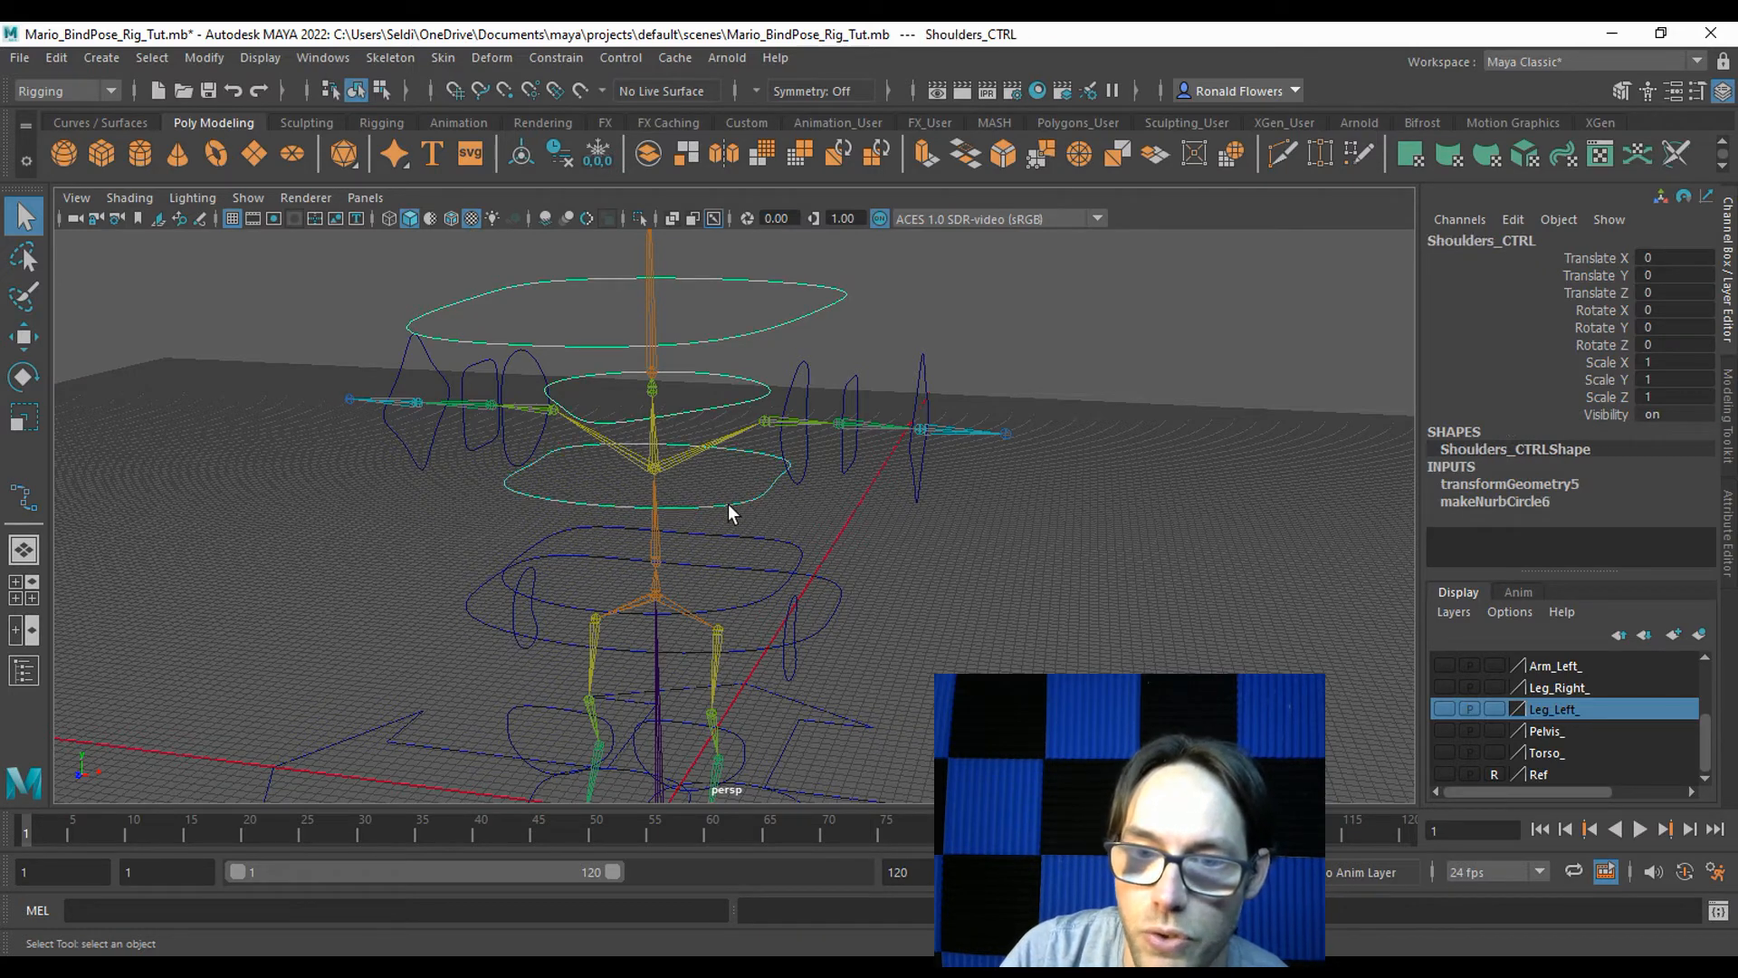
left_click(793, 541, "shift")
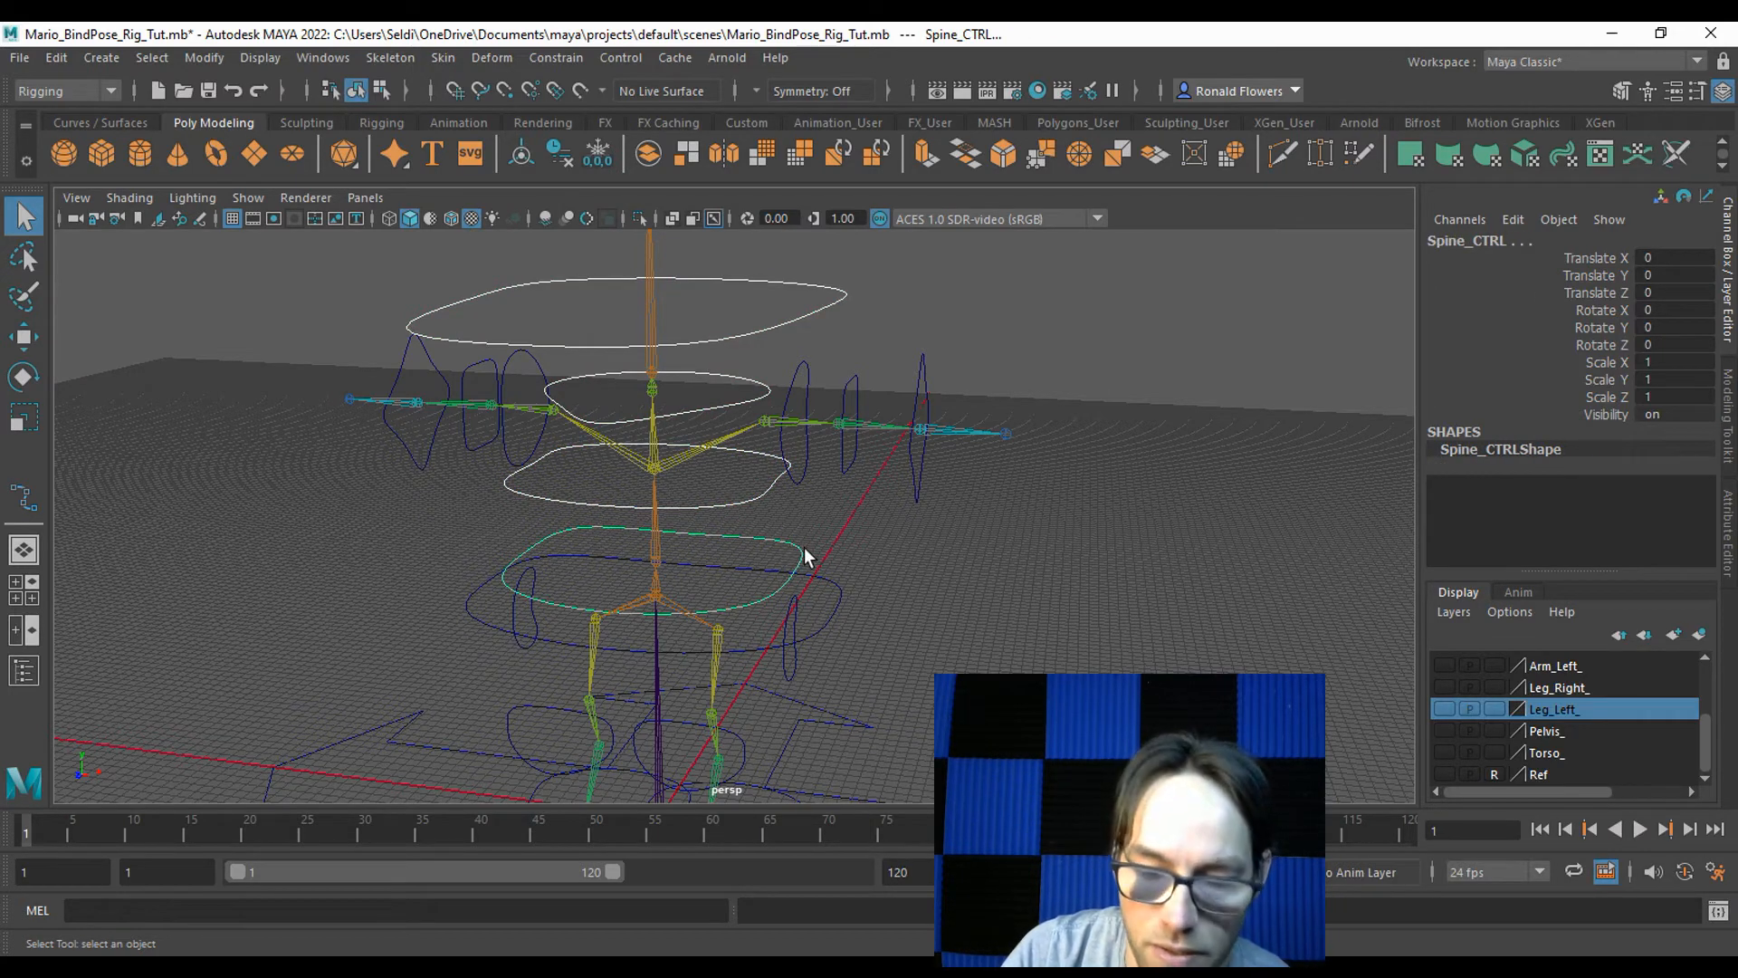
key("p")
left_click(789, 539)
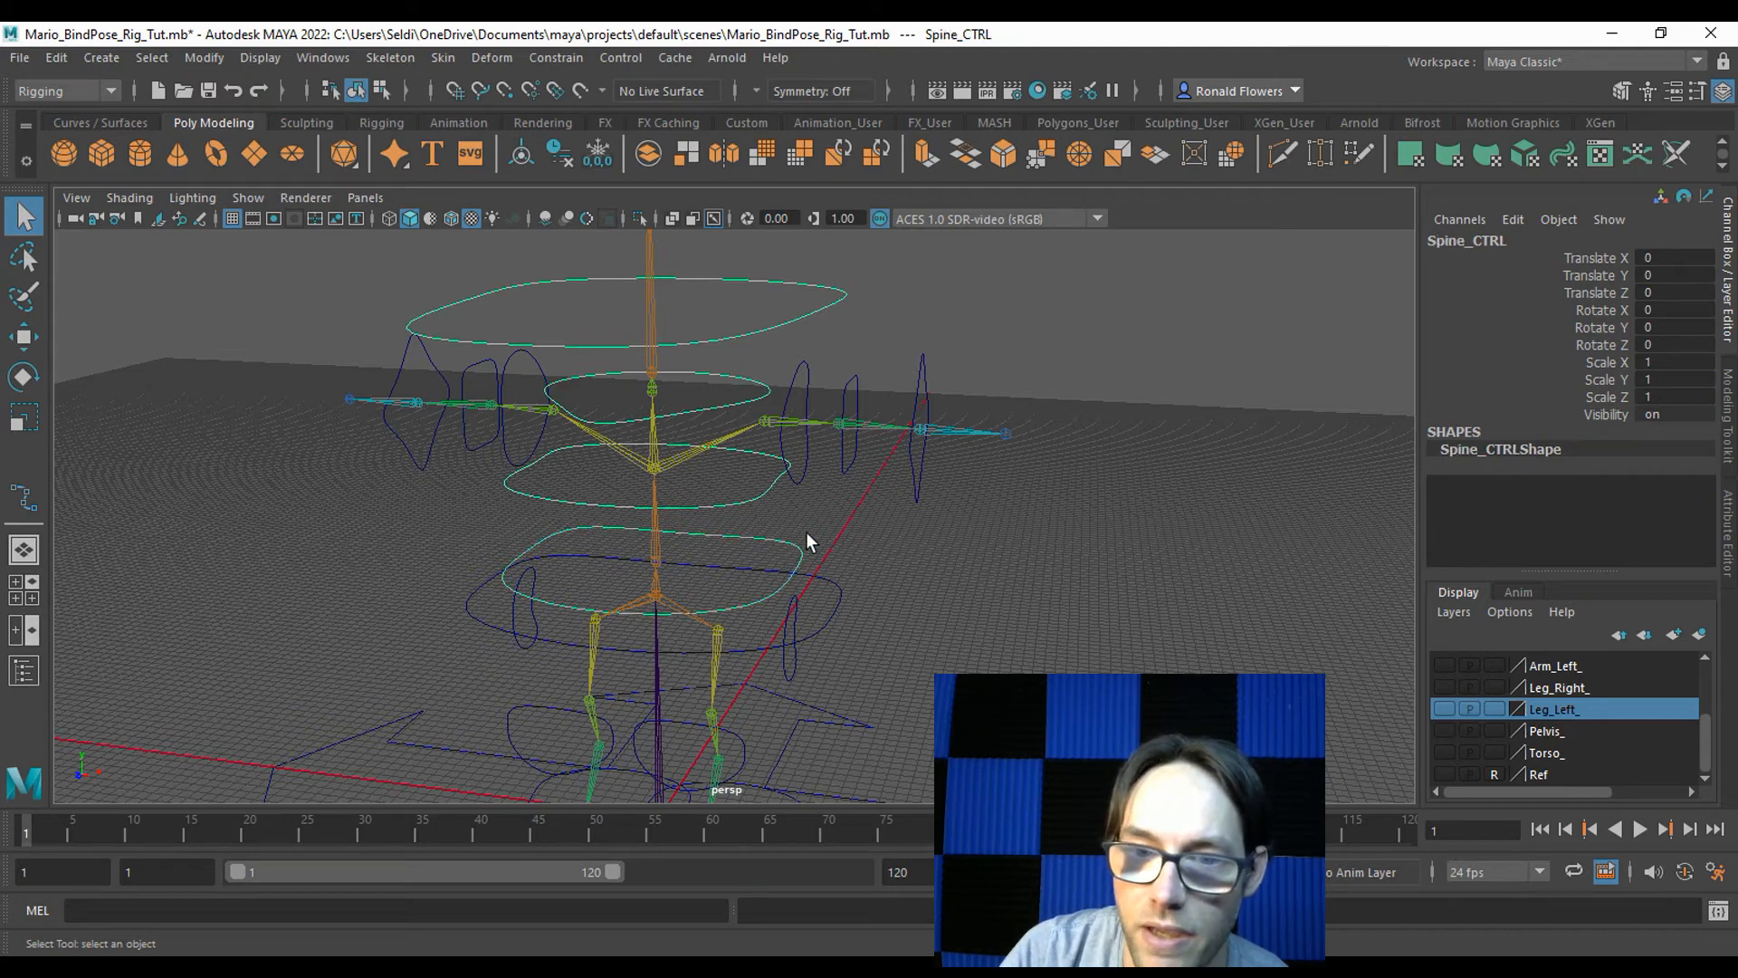
left_click(824, 576, "shift")
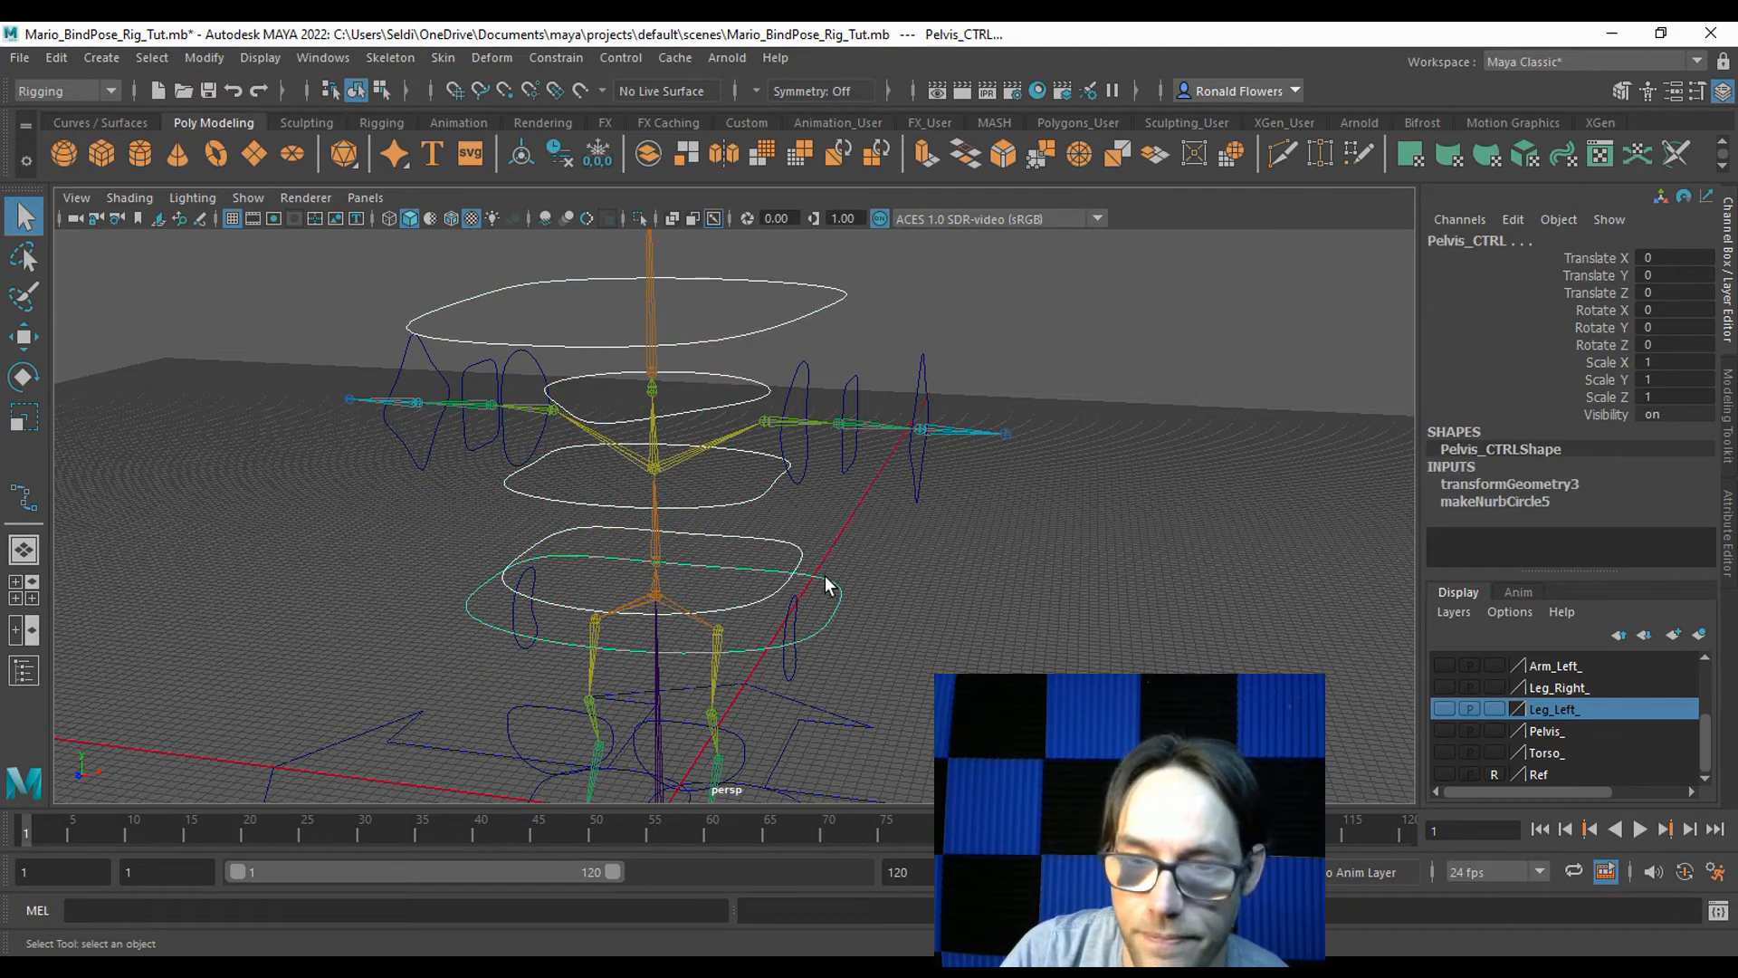
key("p")
Check the torso control hierarchy by selecting each curve in turn from Pelvis_CTRL up to Head_CTRL.
left_click(857, 580)
left_click(791, 593)
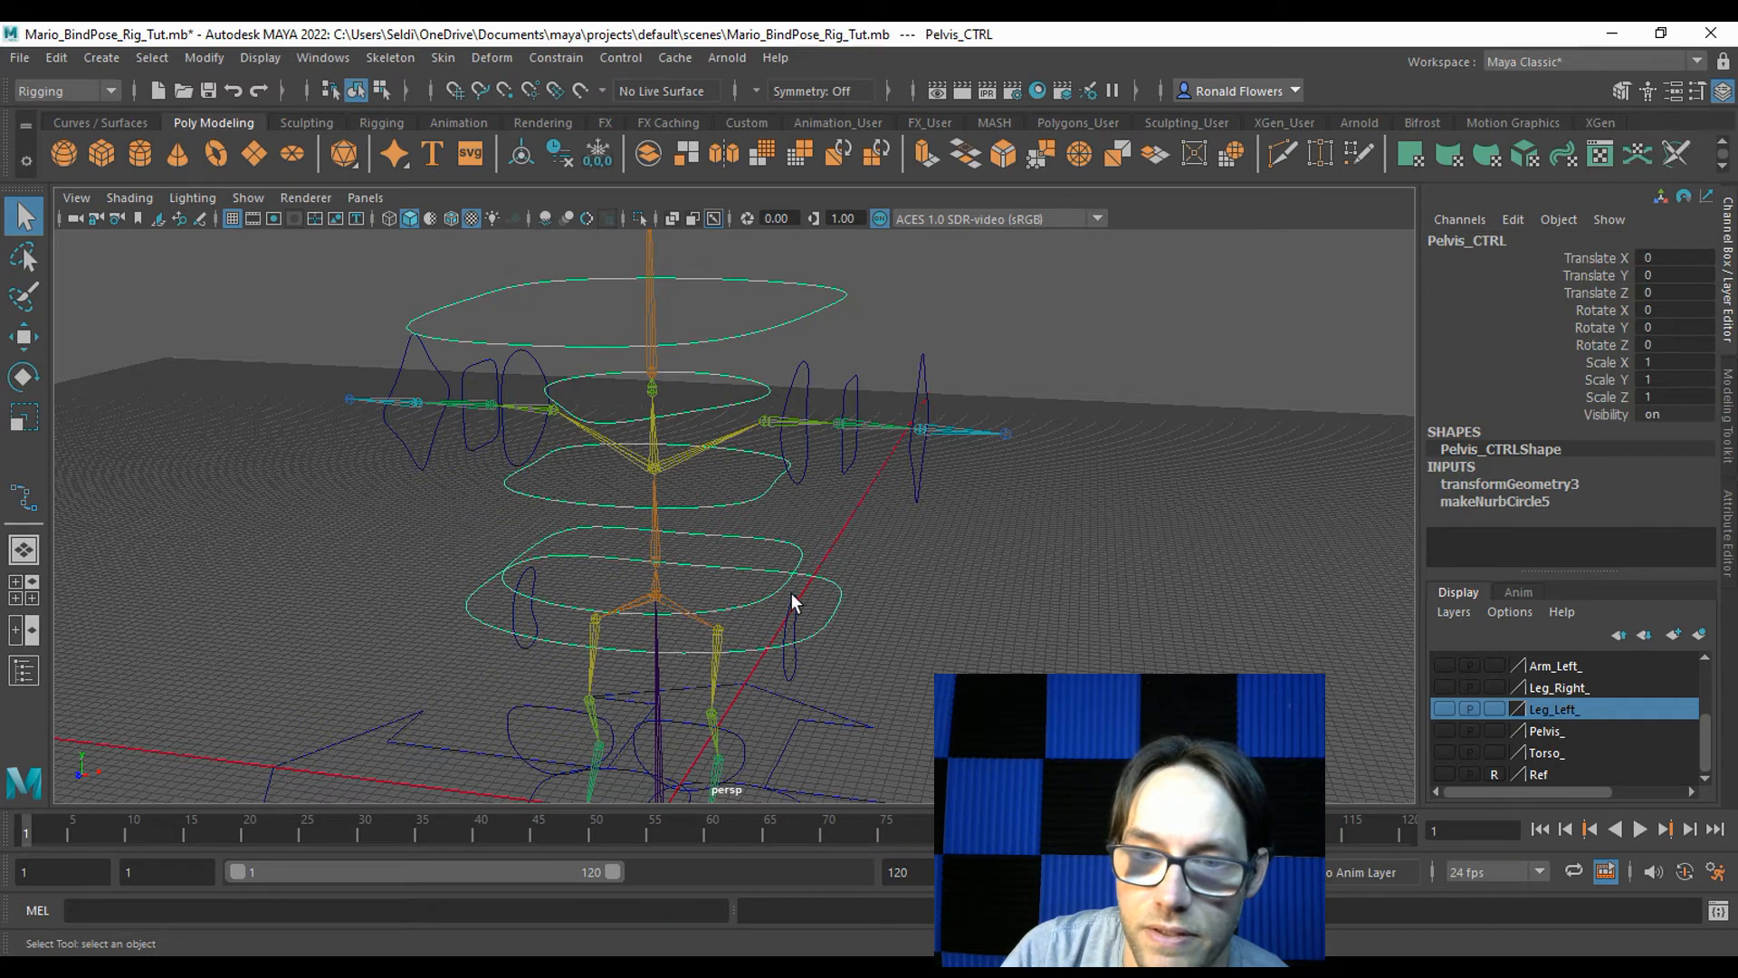
left_click(782, 538)
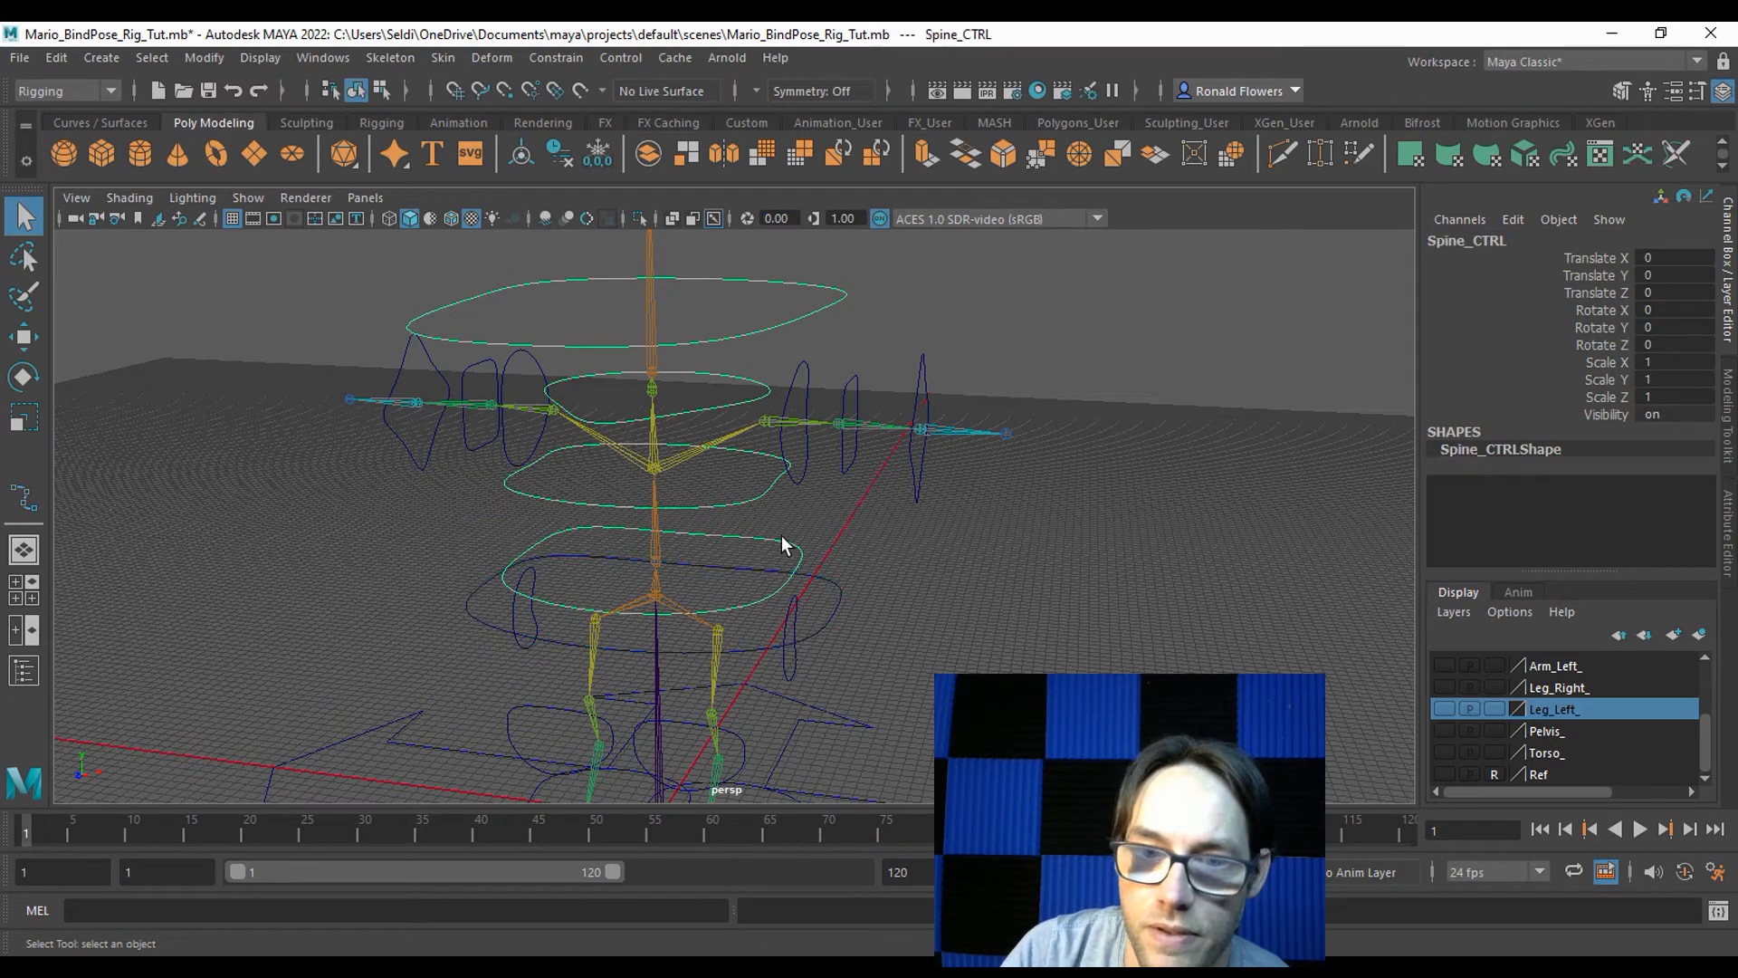
left_click(713, 511)
left_click(695, 412)
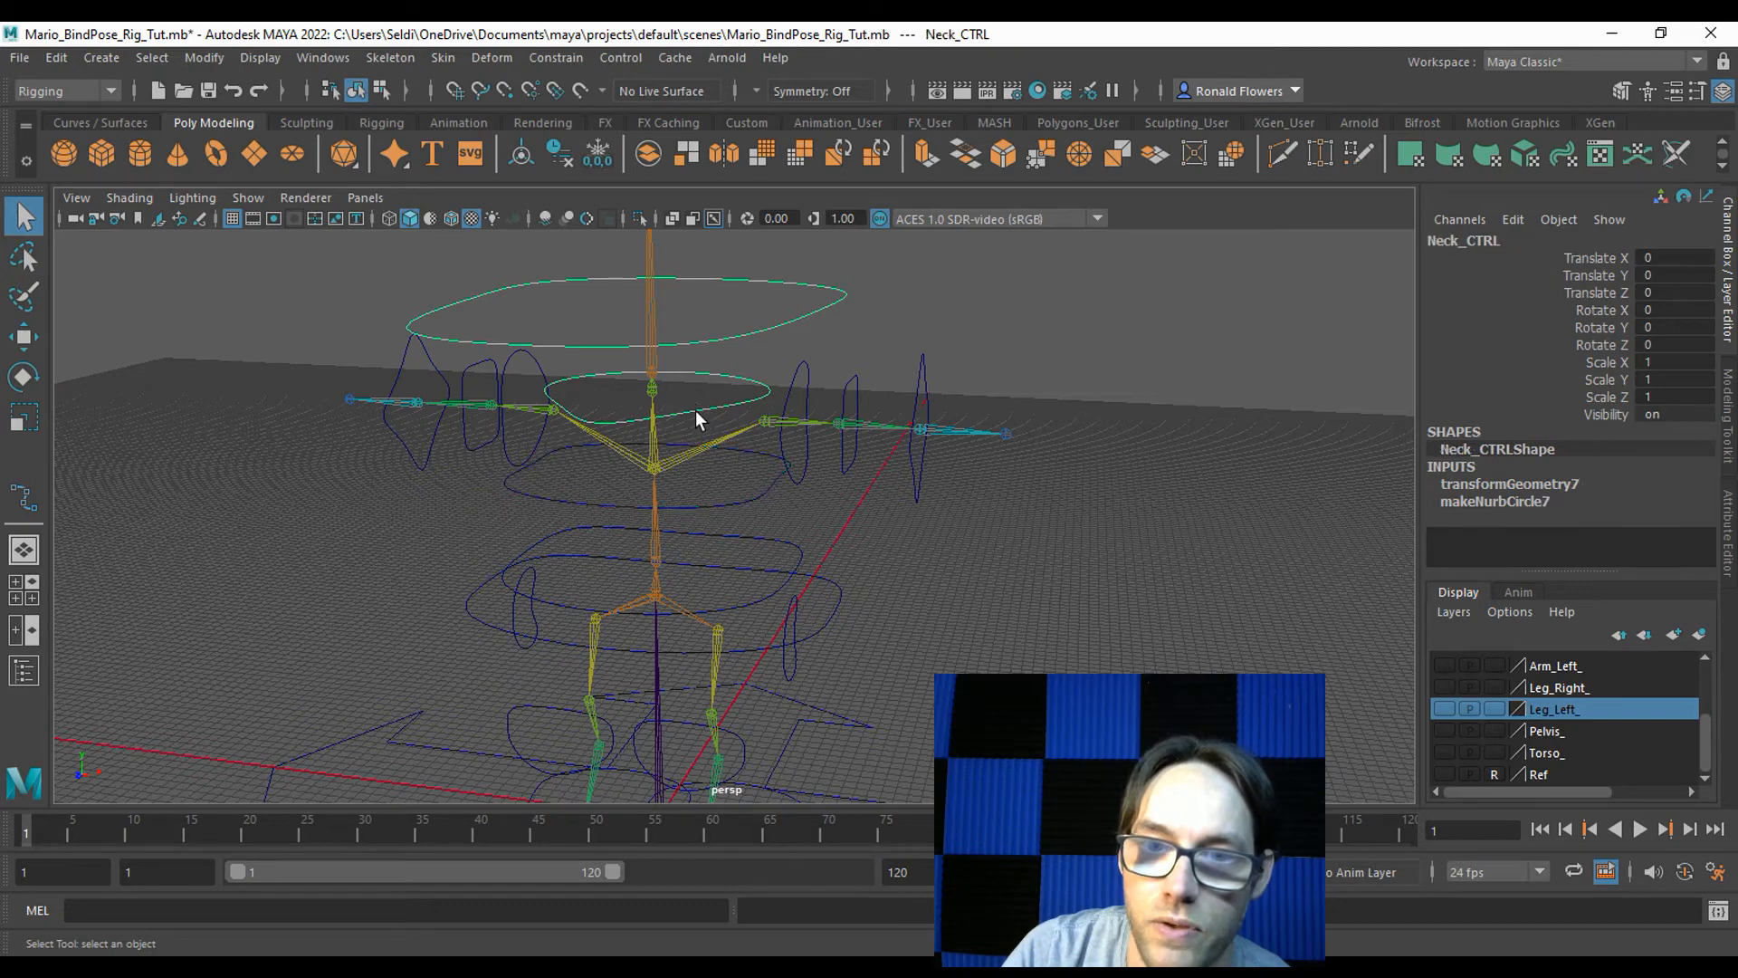
left_click(704, 346)
left_click(885, 331)
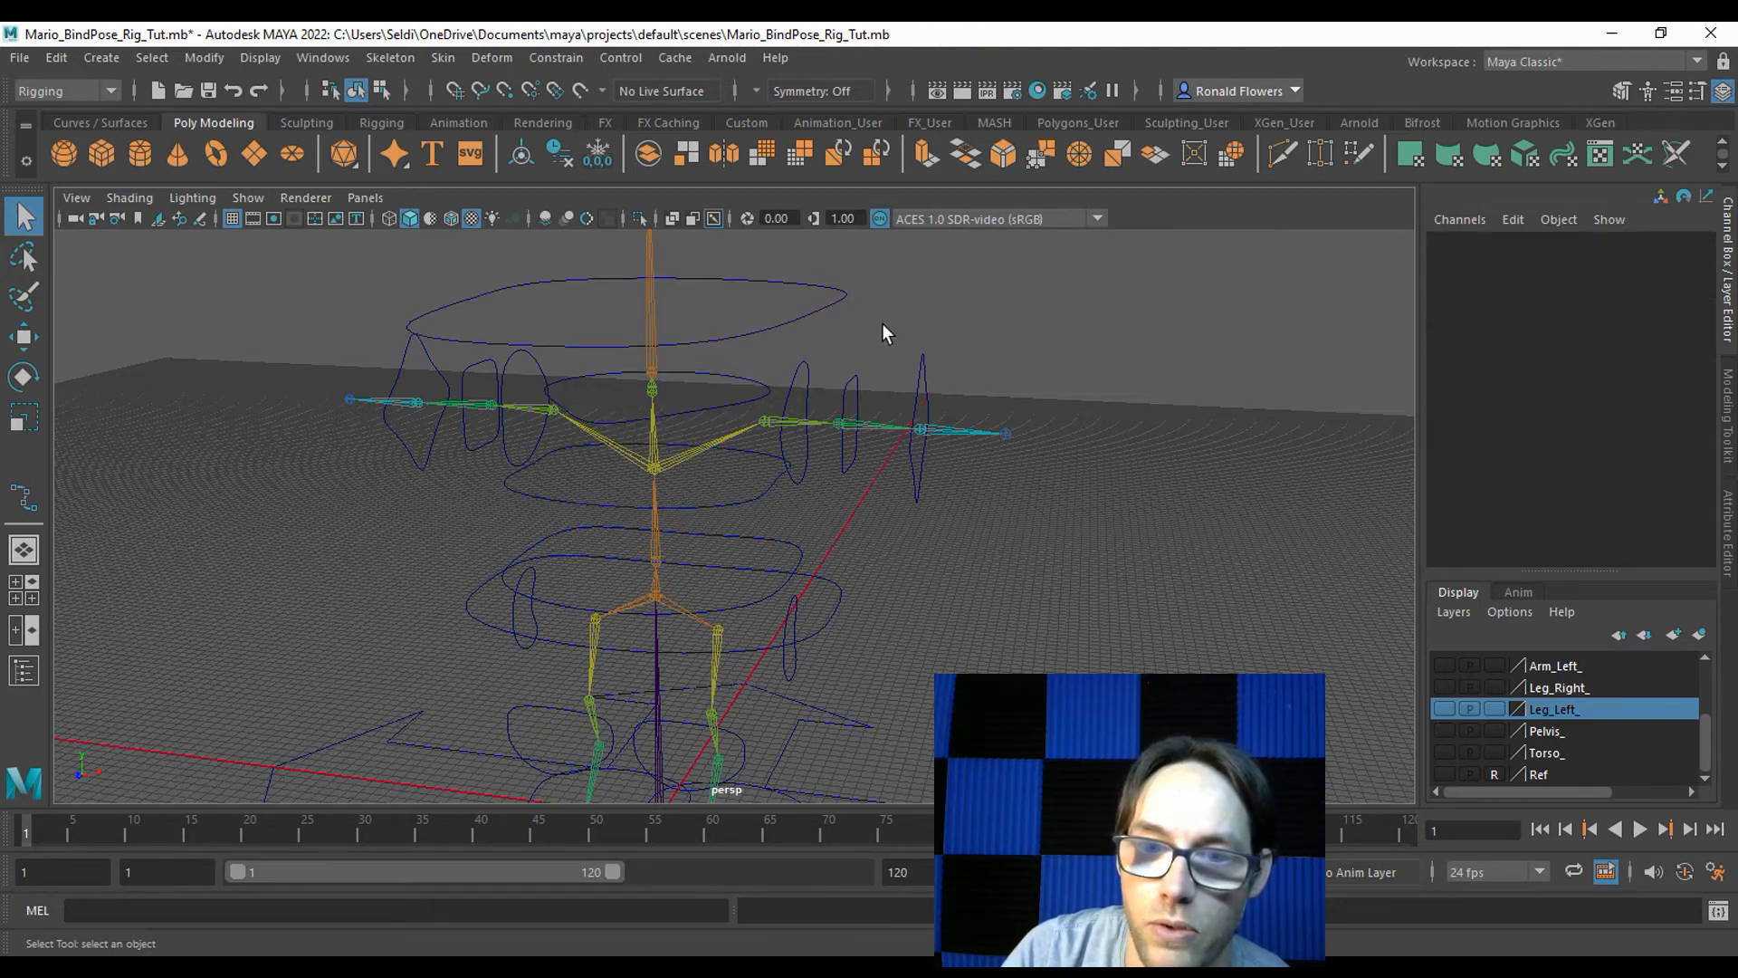
scroll(864, 626, "down", 6)
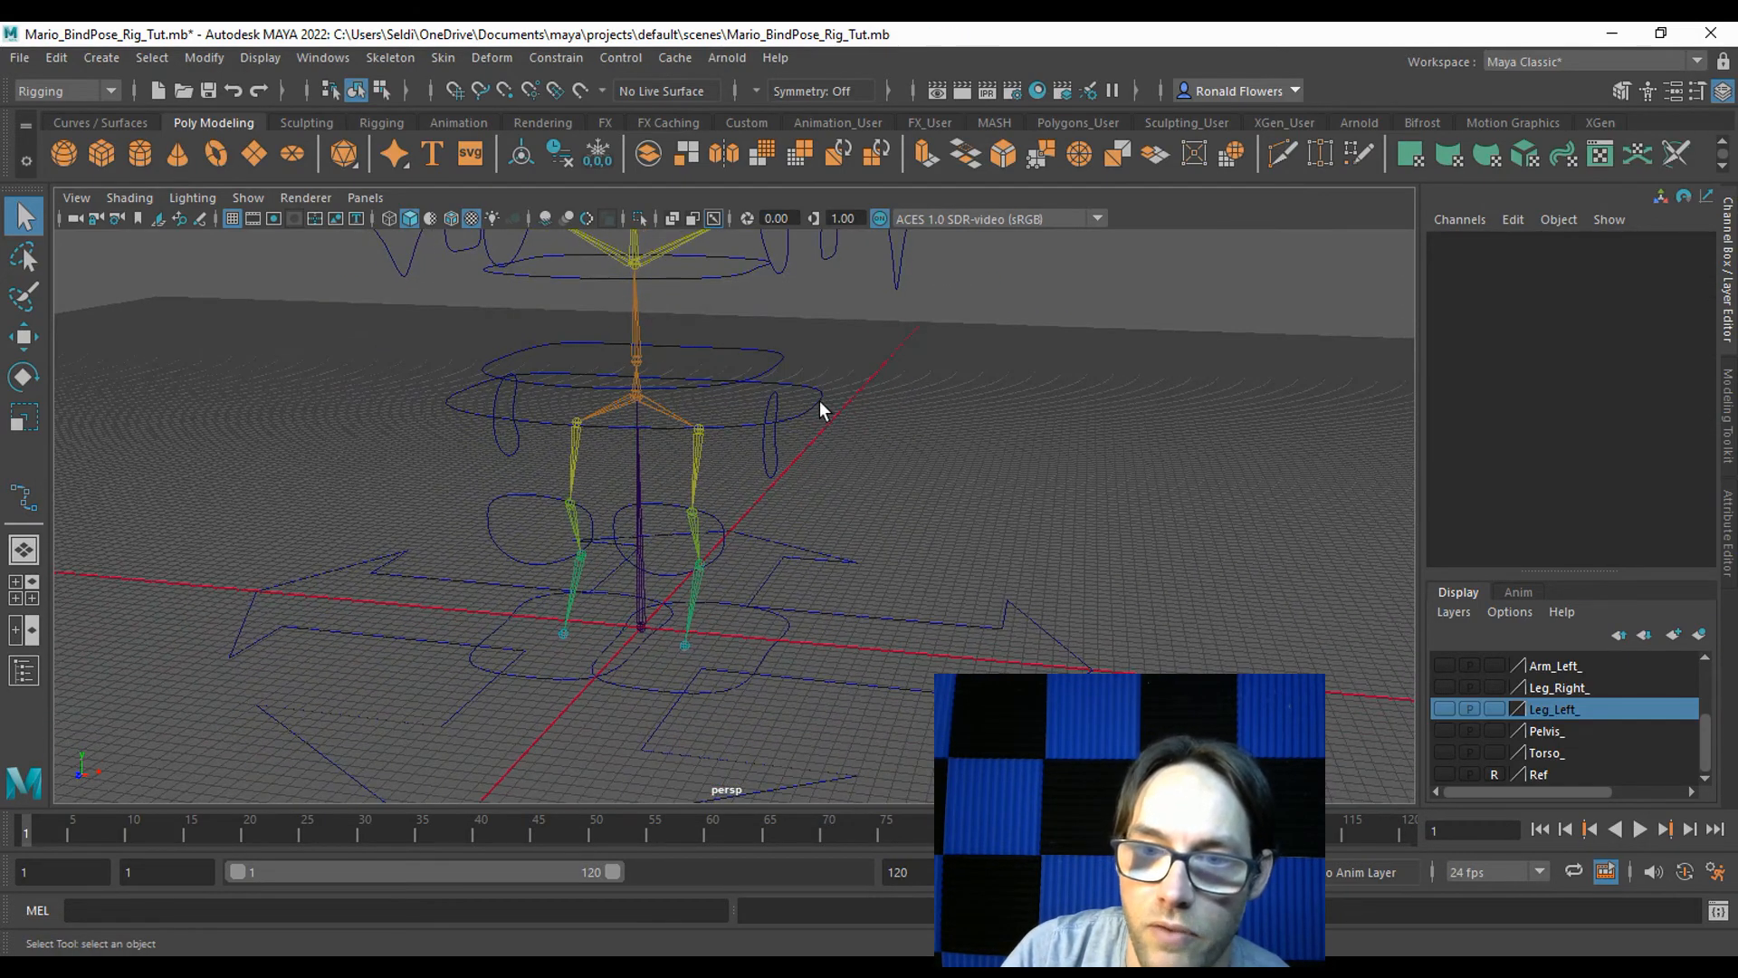
left_click(819, 400)
left_click(903, 624)
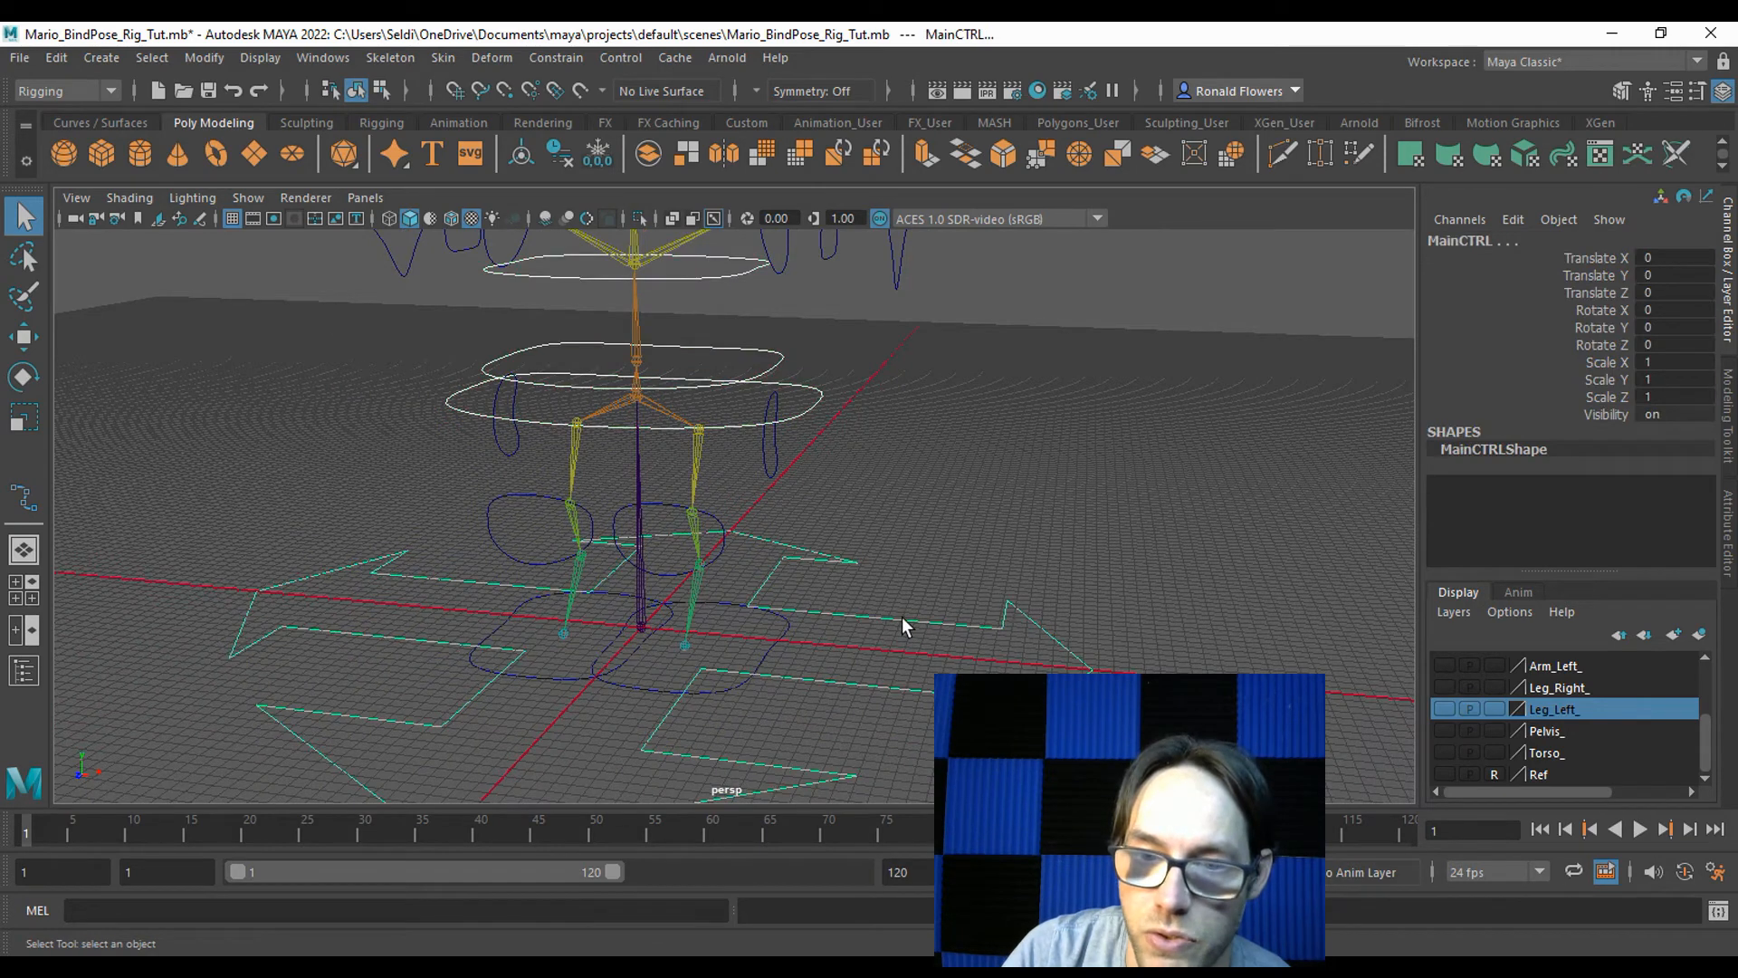
key("ctrl+z")
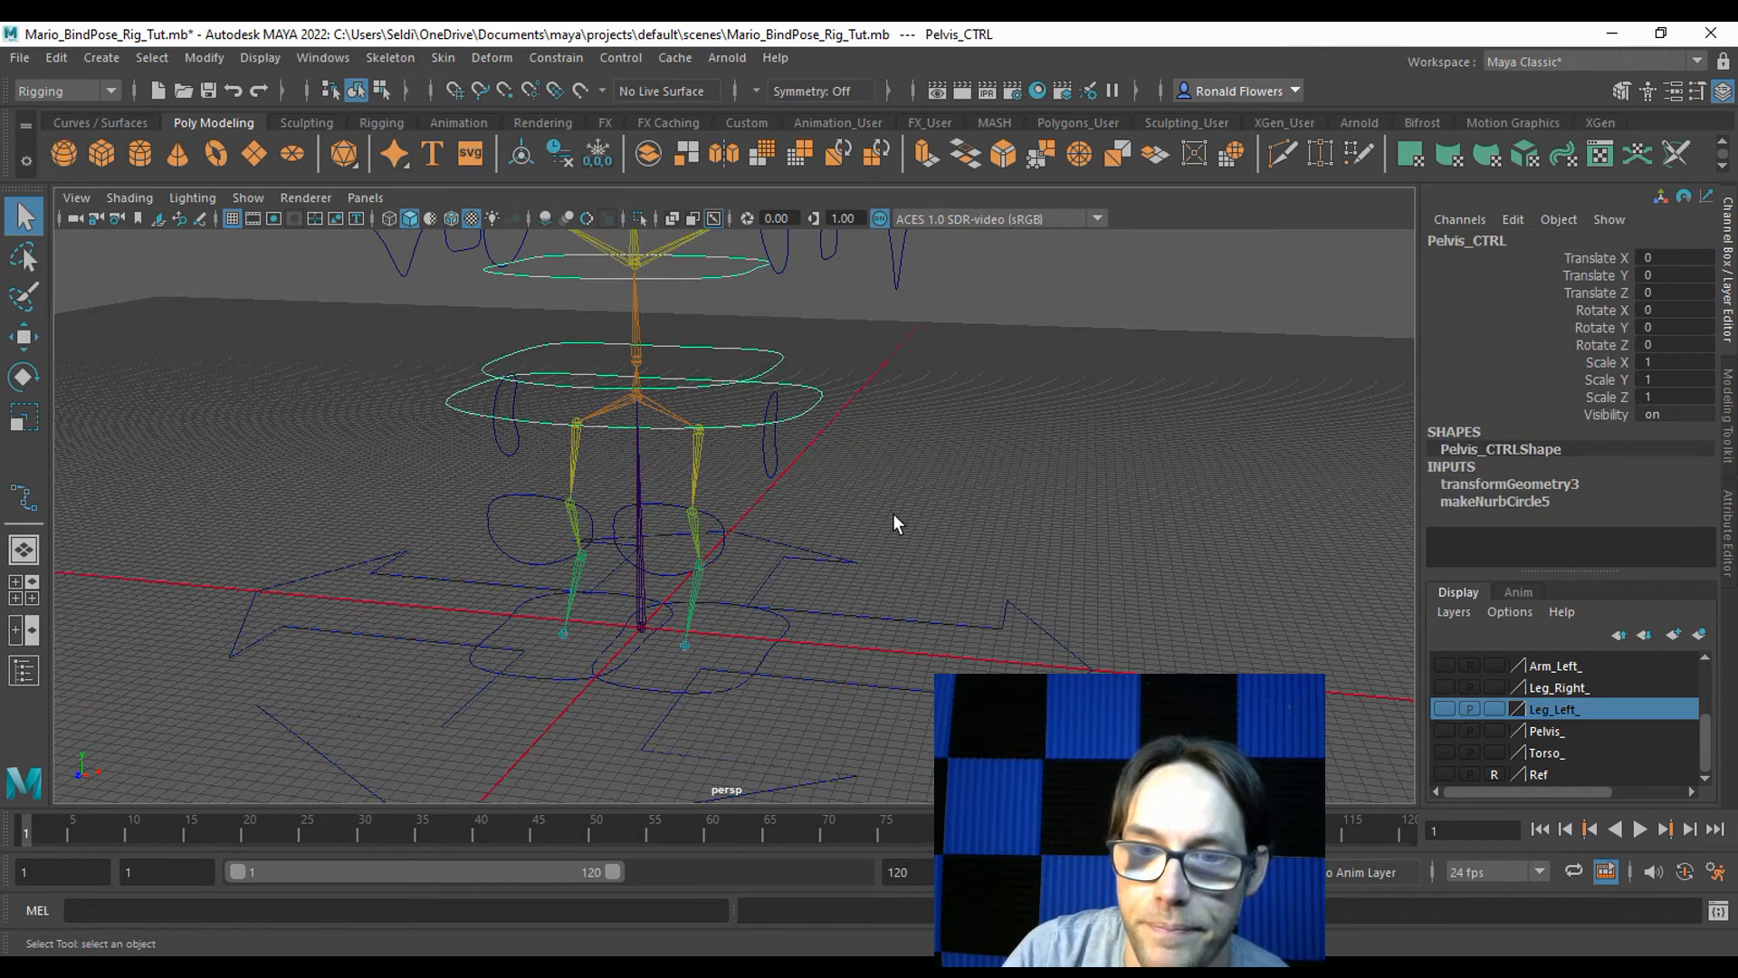
key("ctrl+z")
left_click(925, 621)
left_click(872, 427)
Parent L_Hip_CTRL and R_Hip_CTRL under Pelvis_CTRL, and select Pelvis_CTRL to check the hierarchy.
middle_click_drag(872, 427, 865, 501, "alt")
left_click(776, 513)
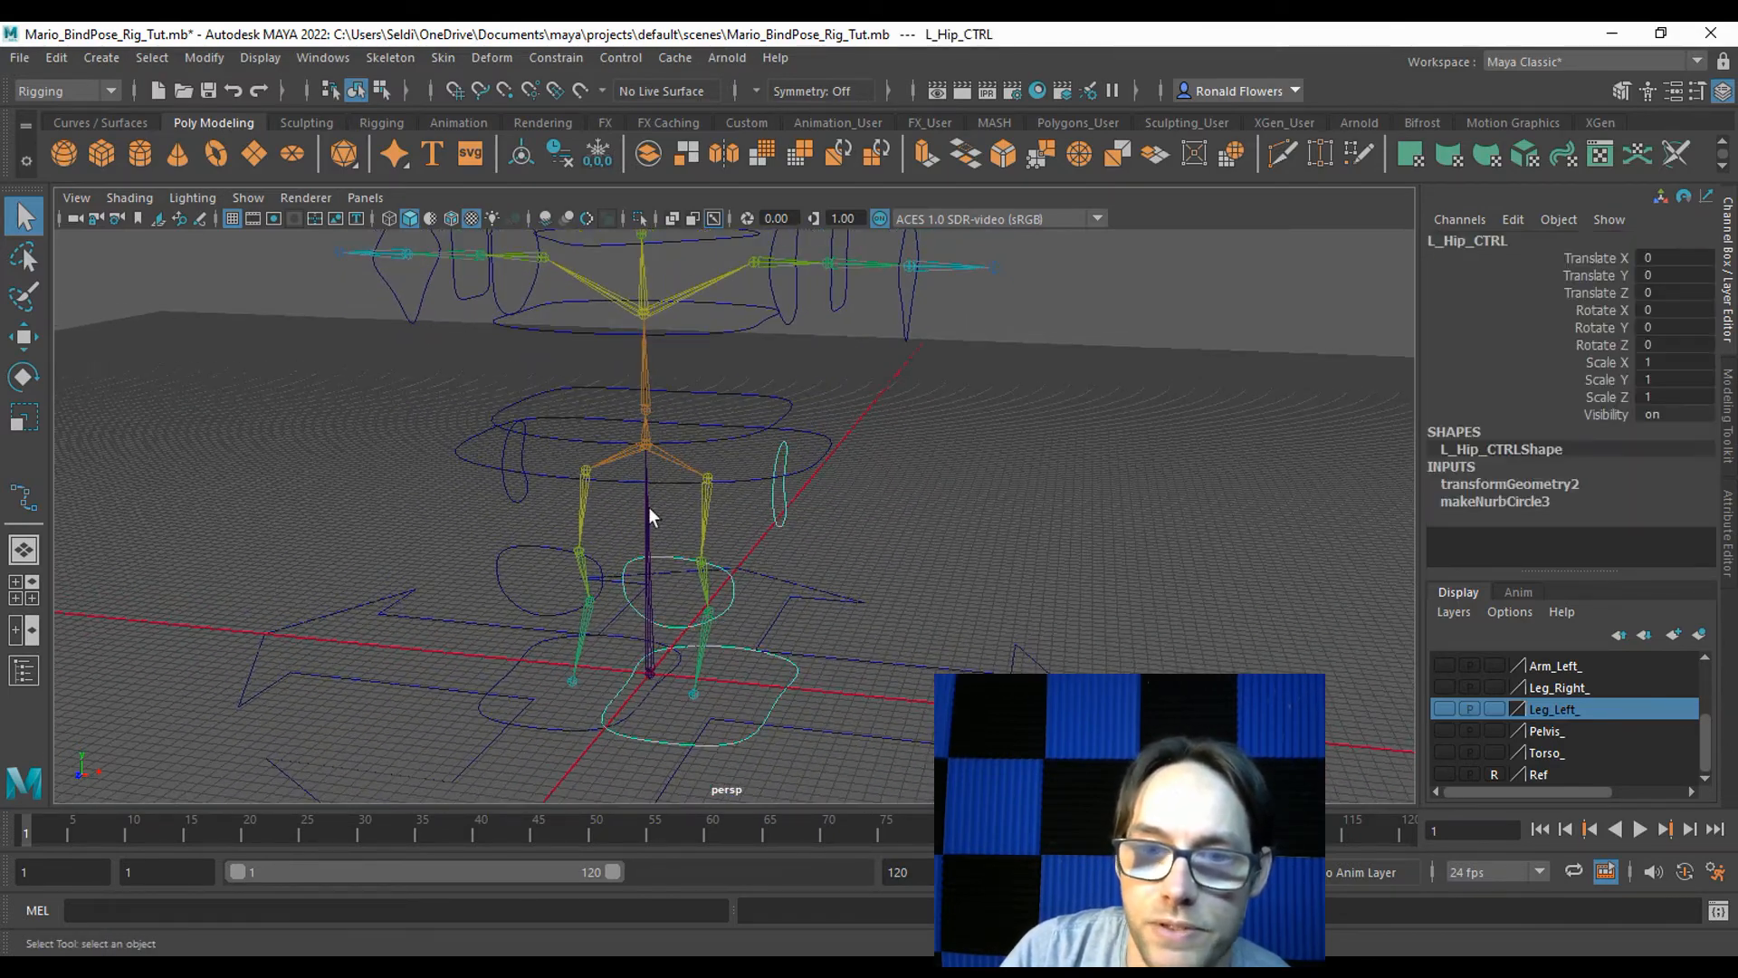
left_click(514, 497, "shift")
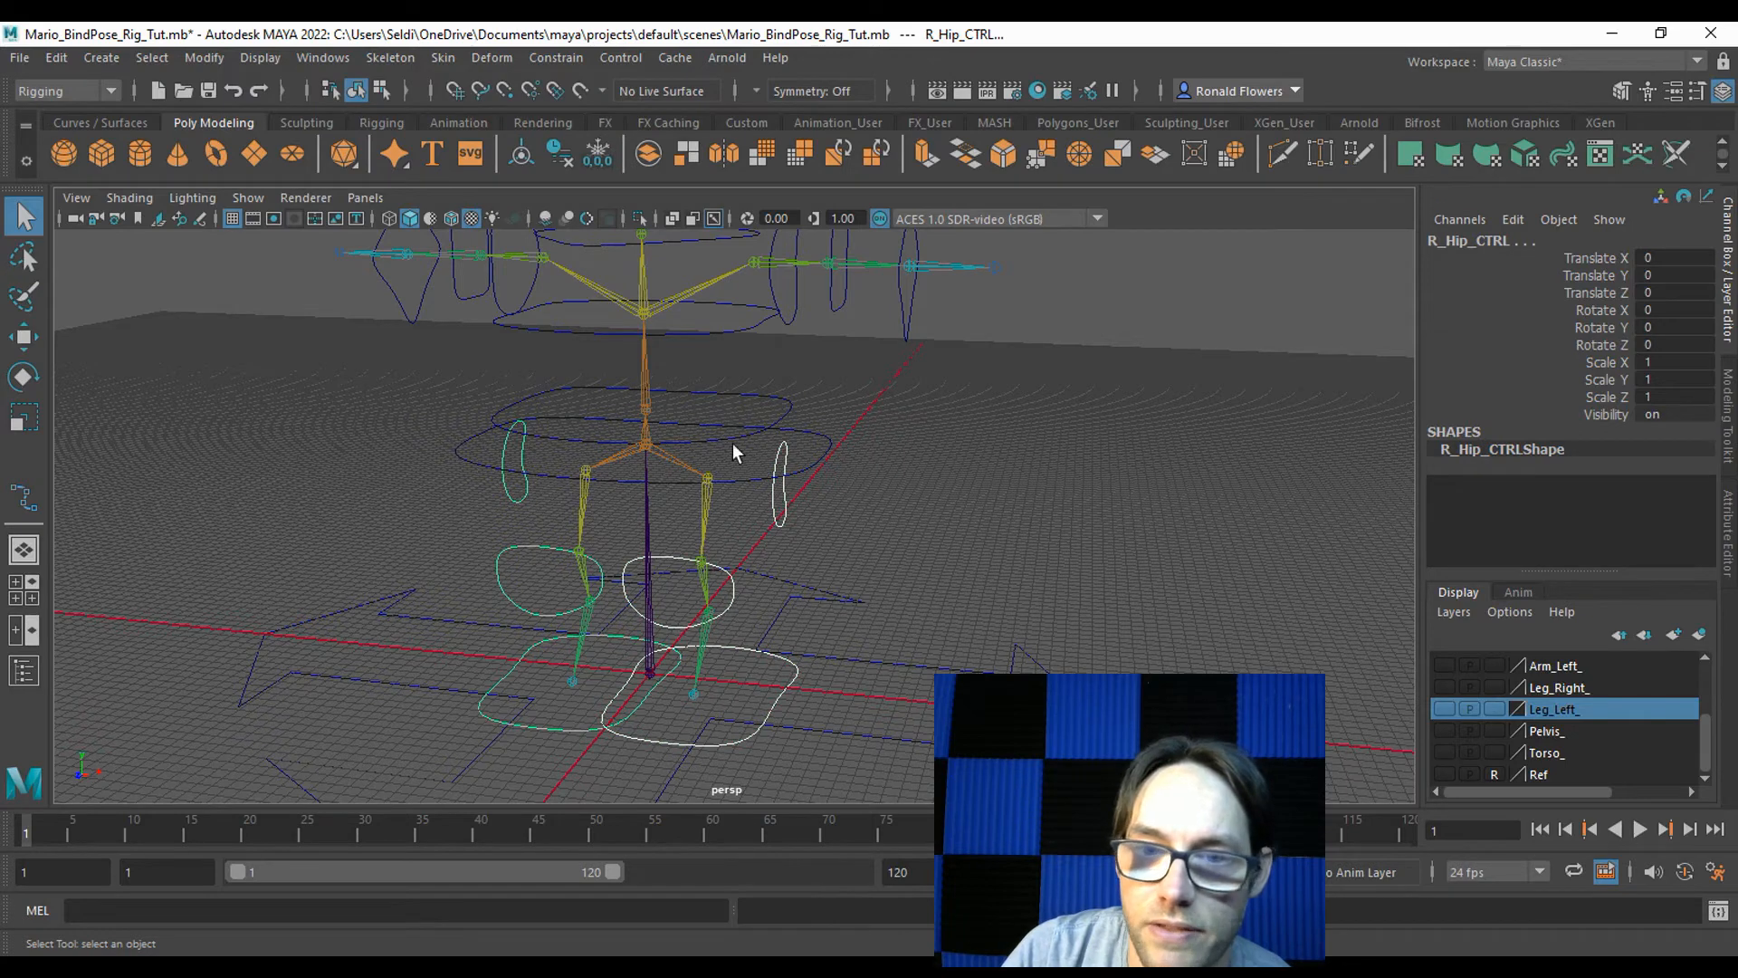
left_click(461, 453, "shift")
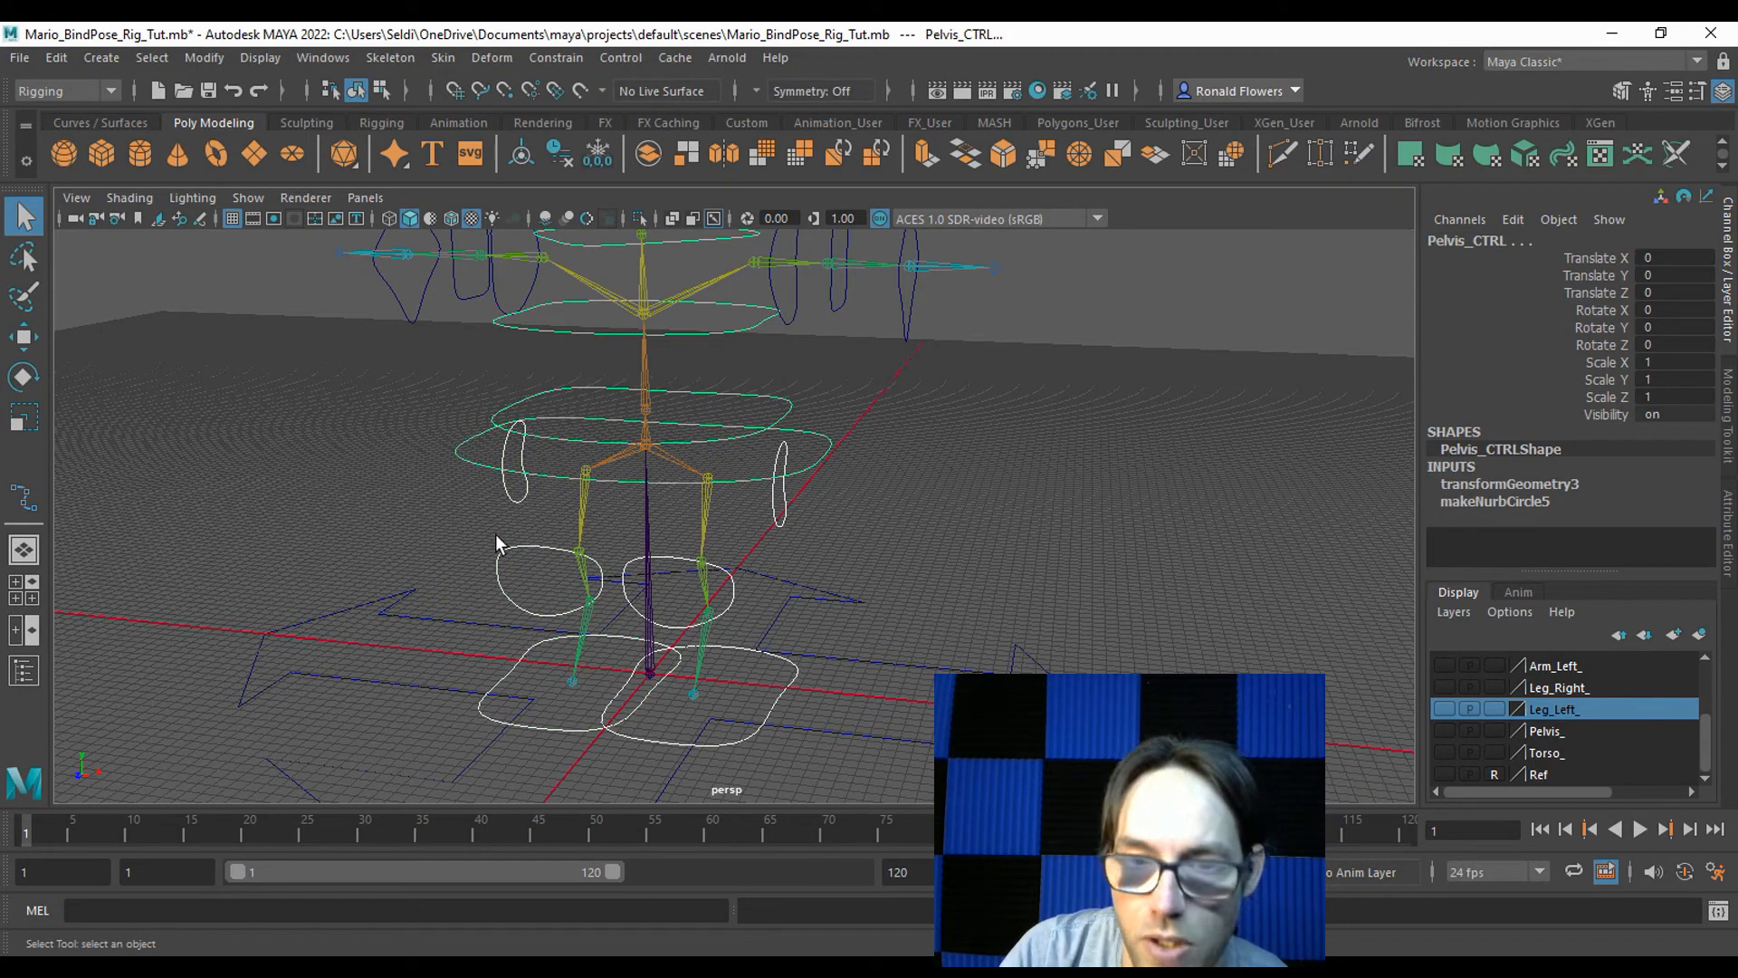
key("p")
left_click(825, 499)
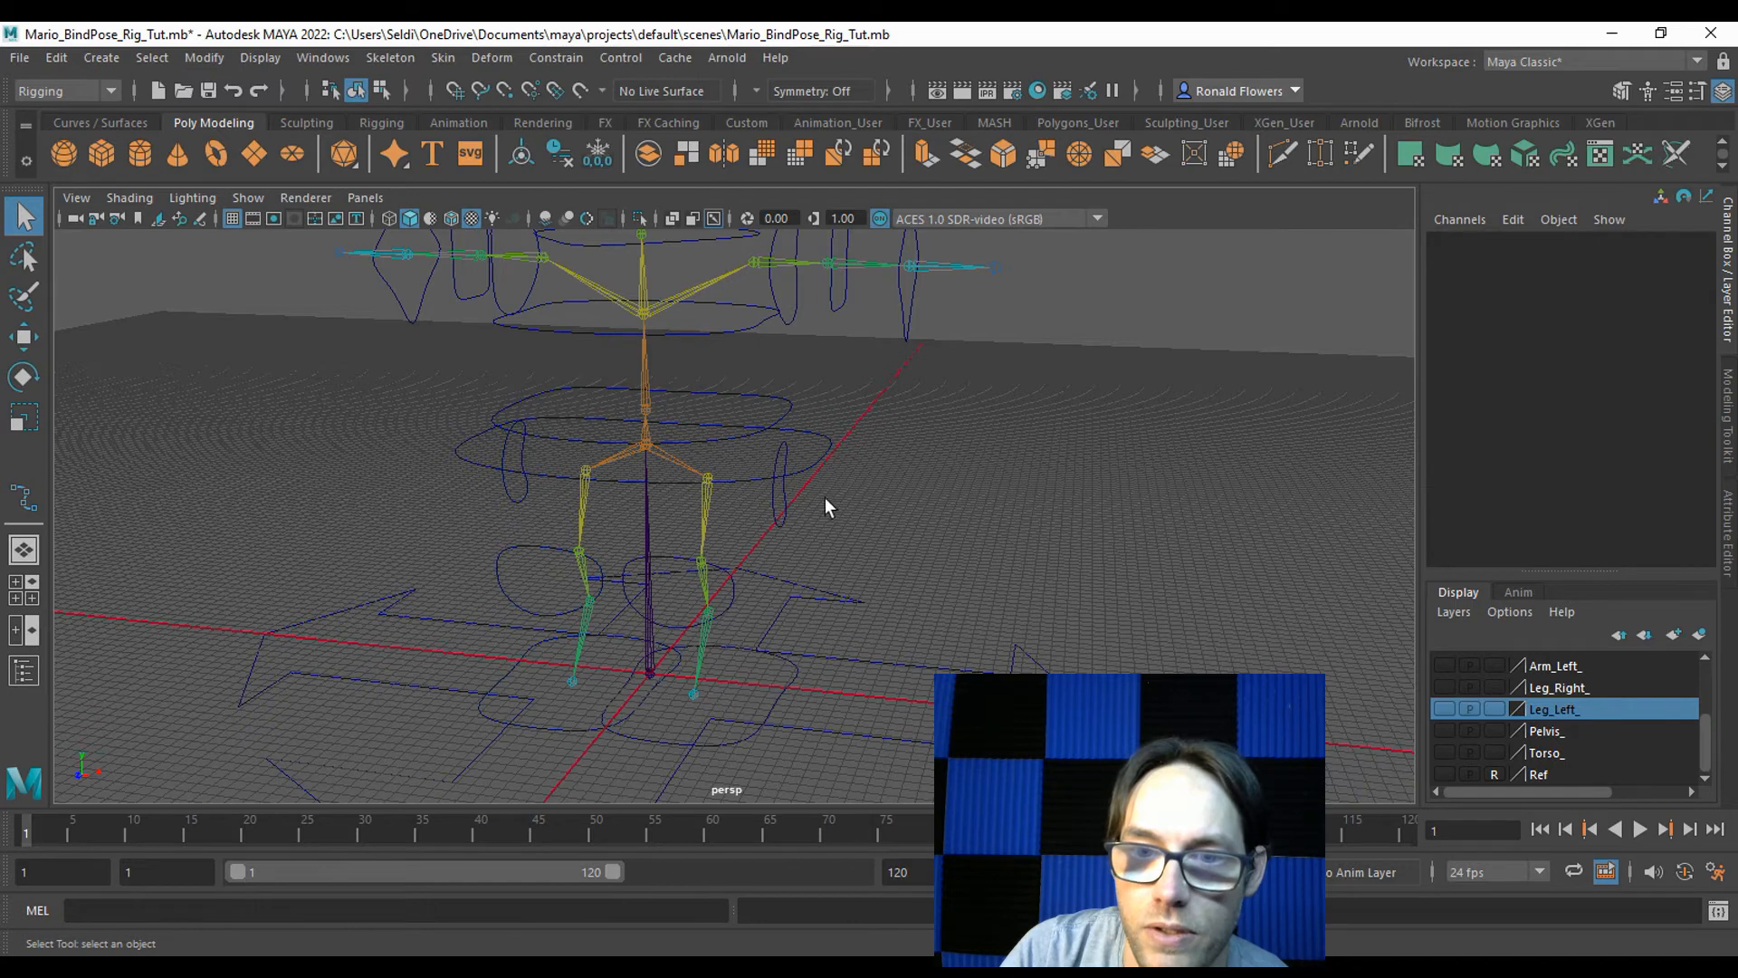
left_click(807, 455)
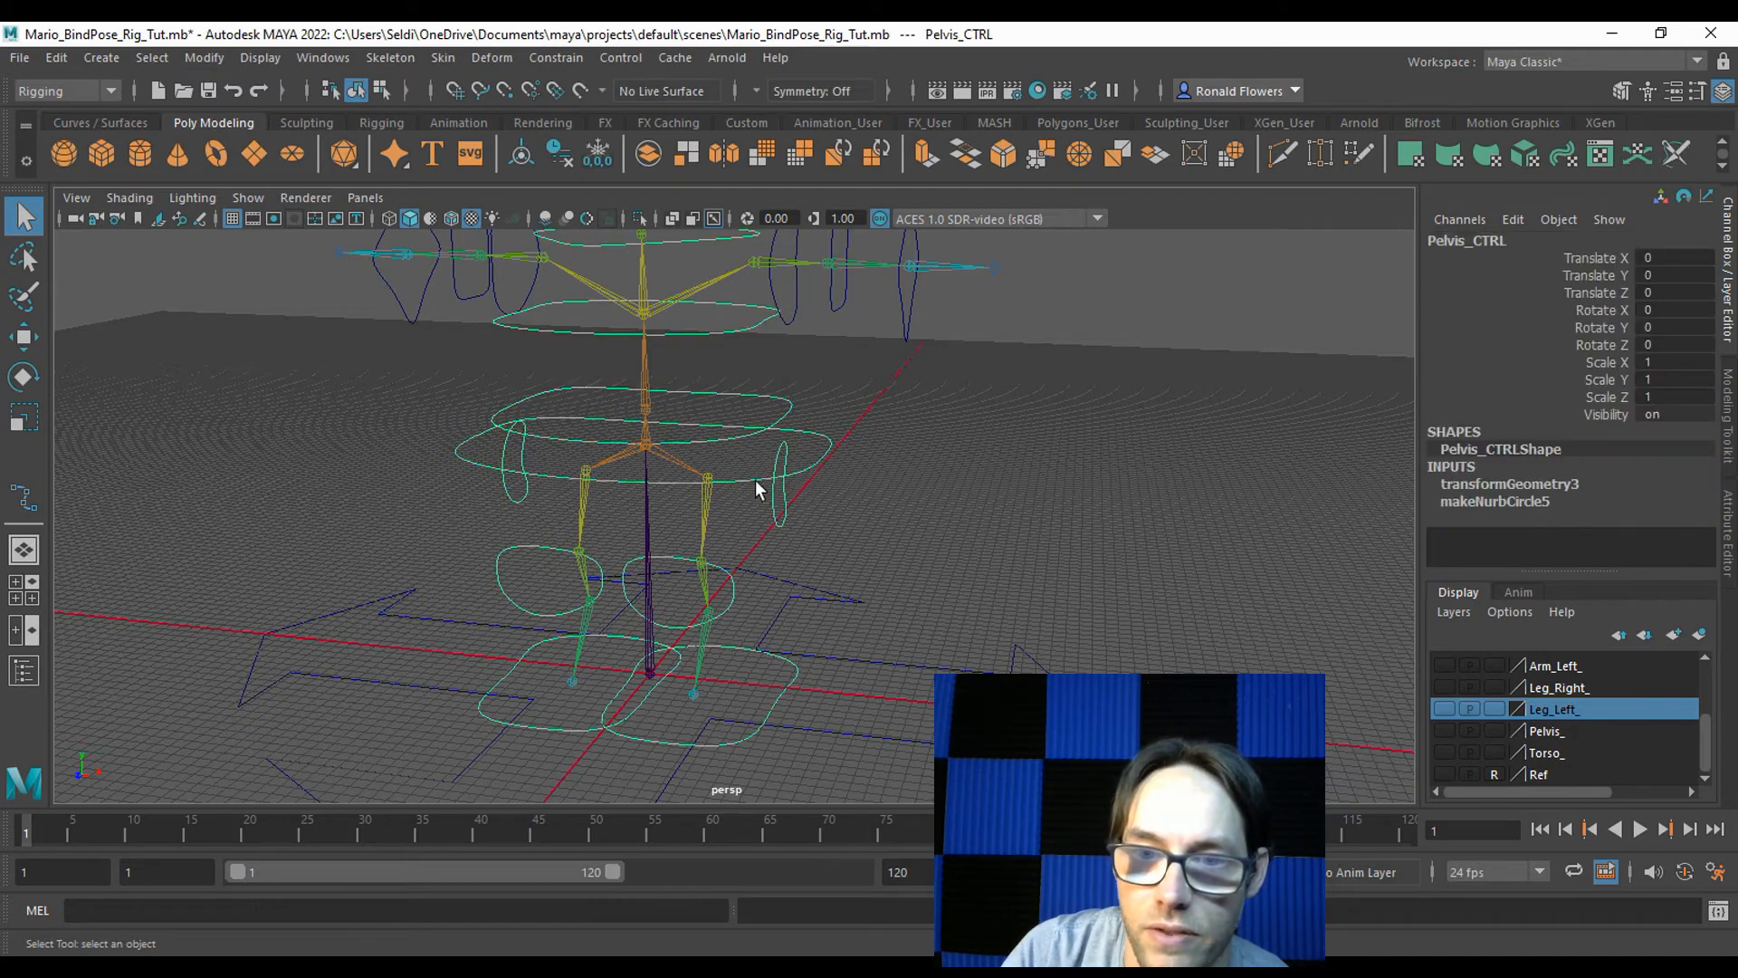
left_click(816, 404)
Parent L_Shoulder_CTRL and R_Shoulder_CTRL under Shoulders_CTRL.
middle_click_drag(816, 404, 782, 462, "alt")
left_click(764, 436)
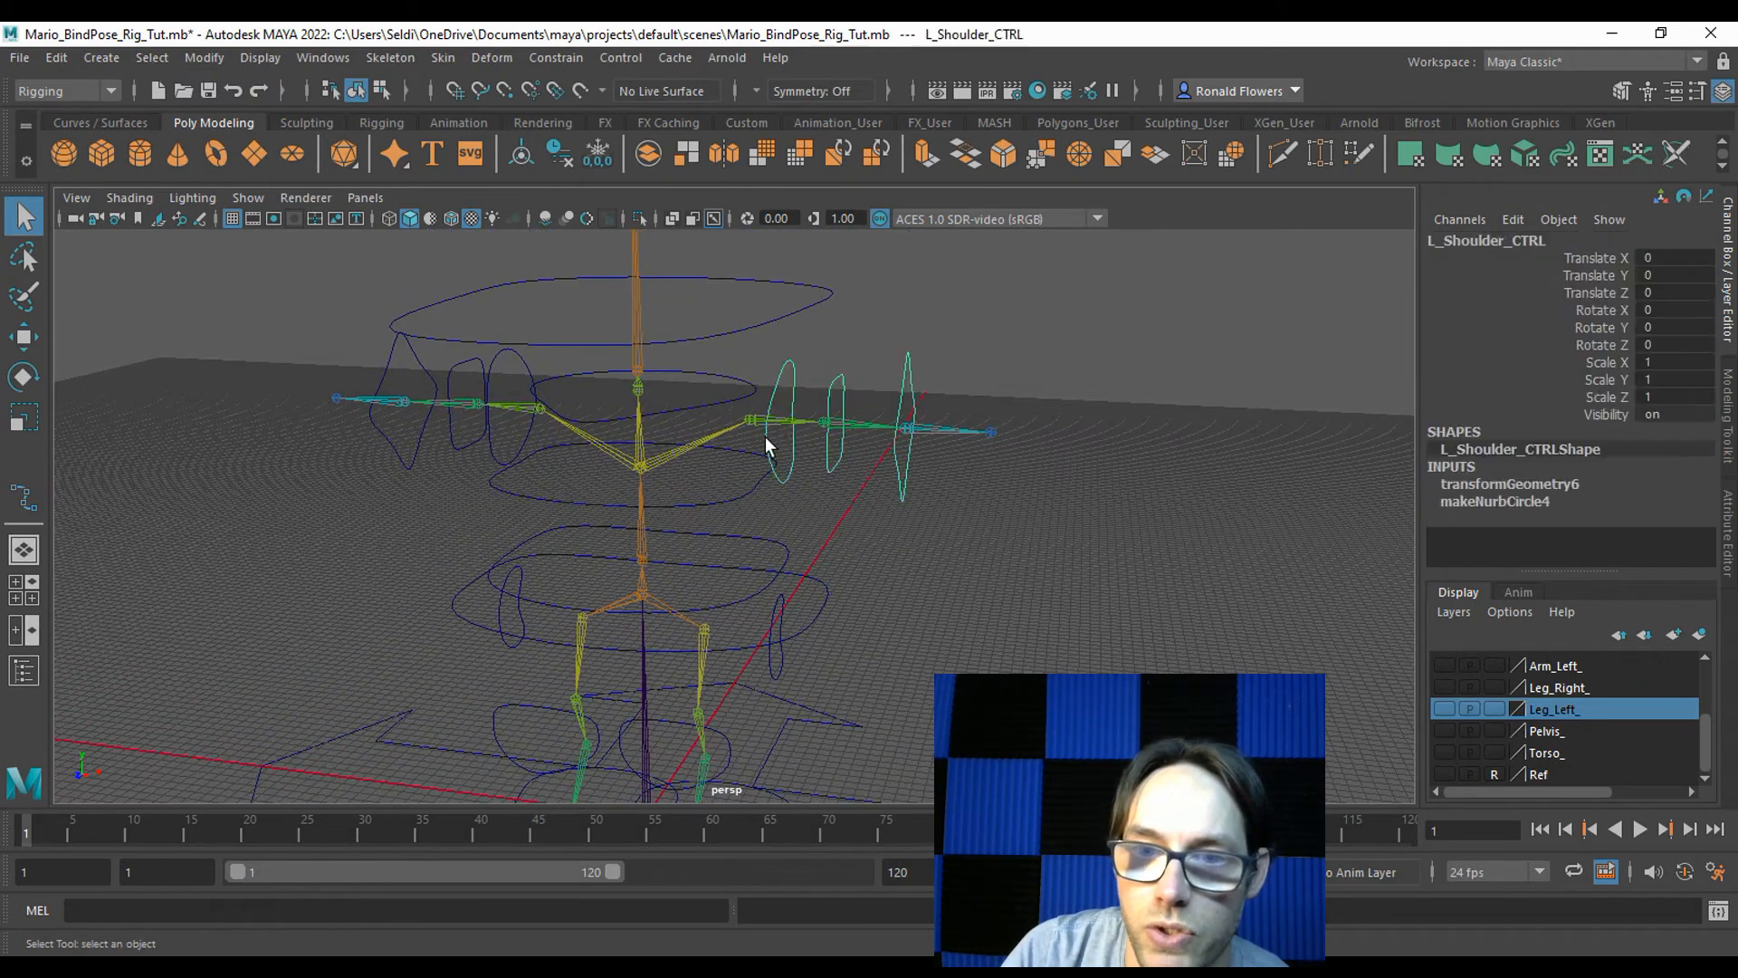
left_click(494, 453, "shift")
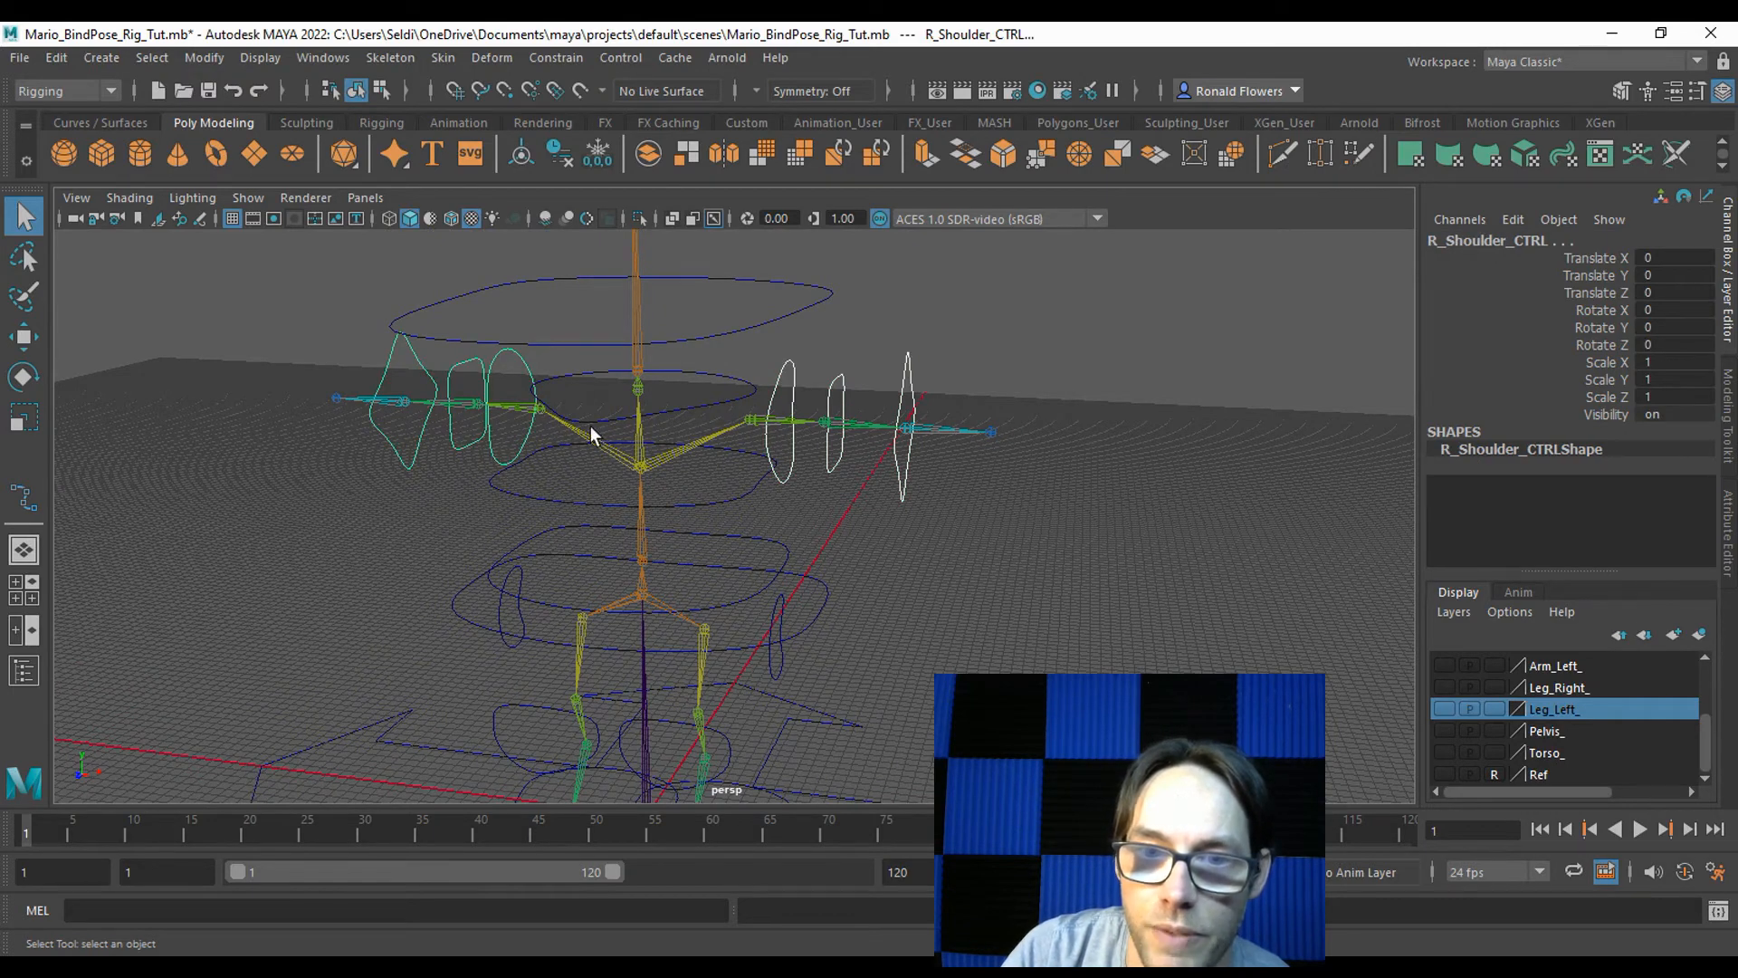
left_click(708, 502, "shift")
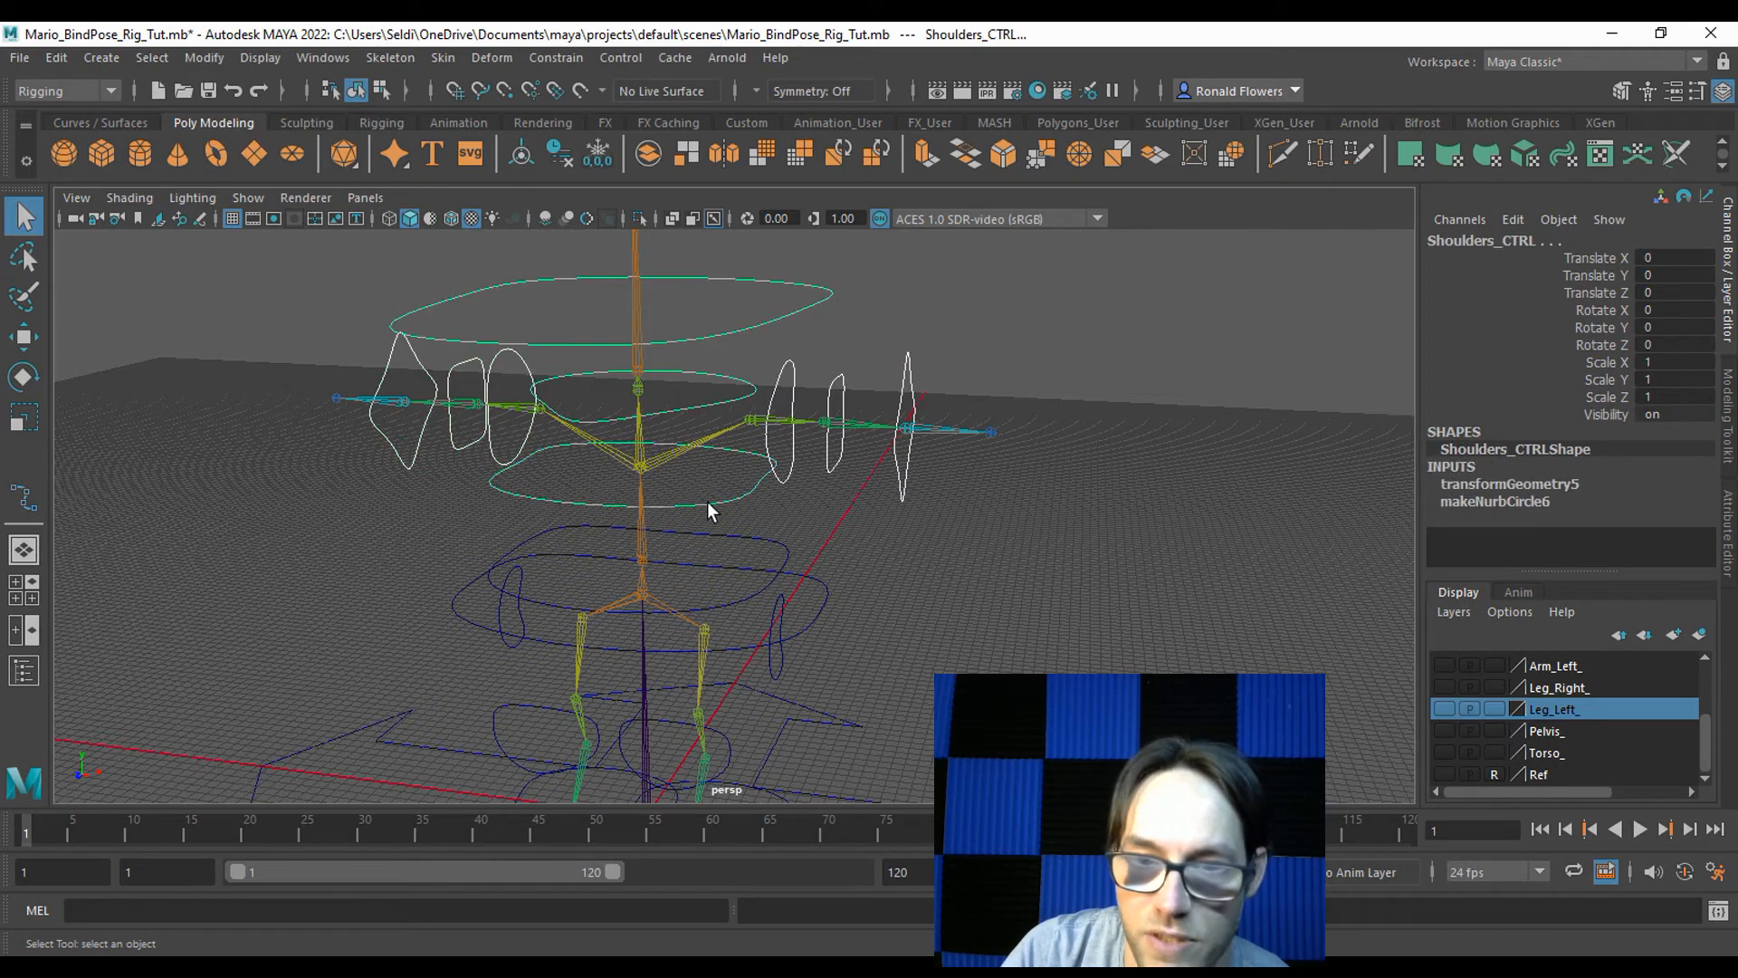
key("p")
Test the shoulder hierarchy by rotating Shoulders_CTRL, and undo the rotation.
left_click(780, 512)
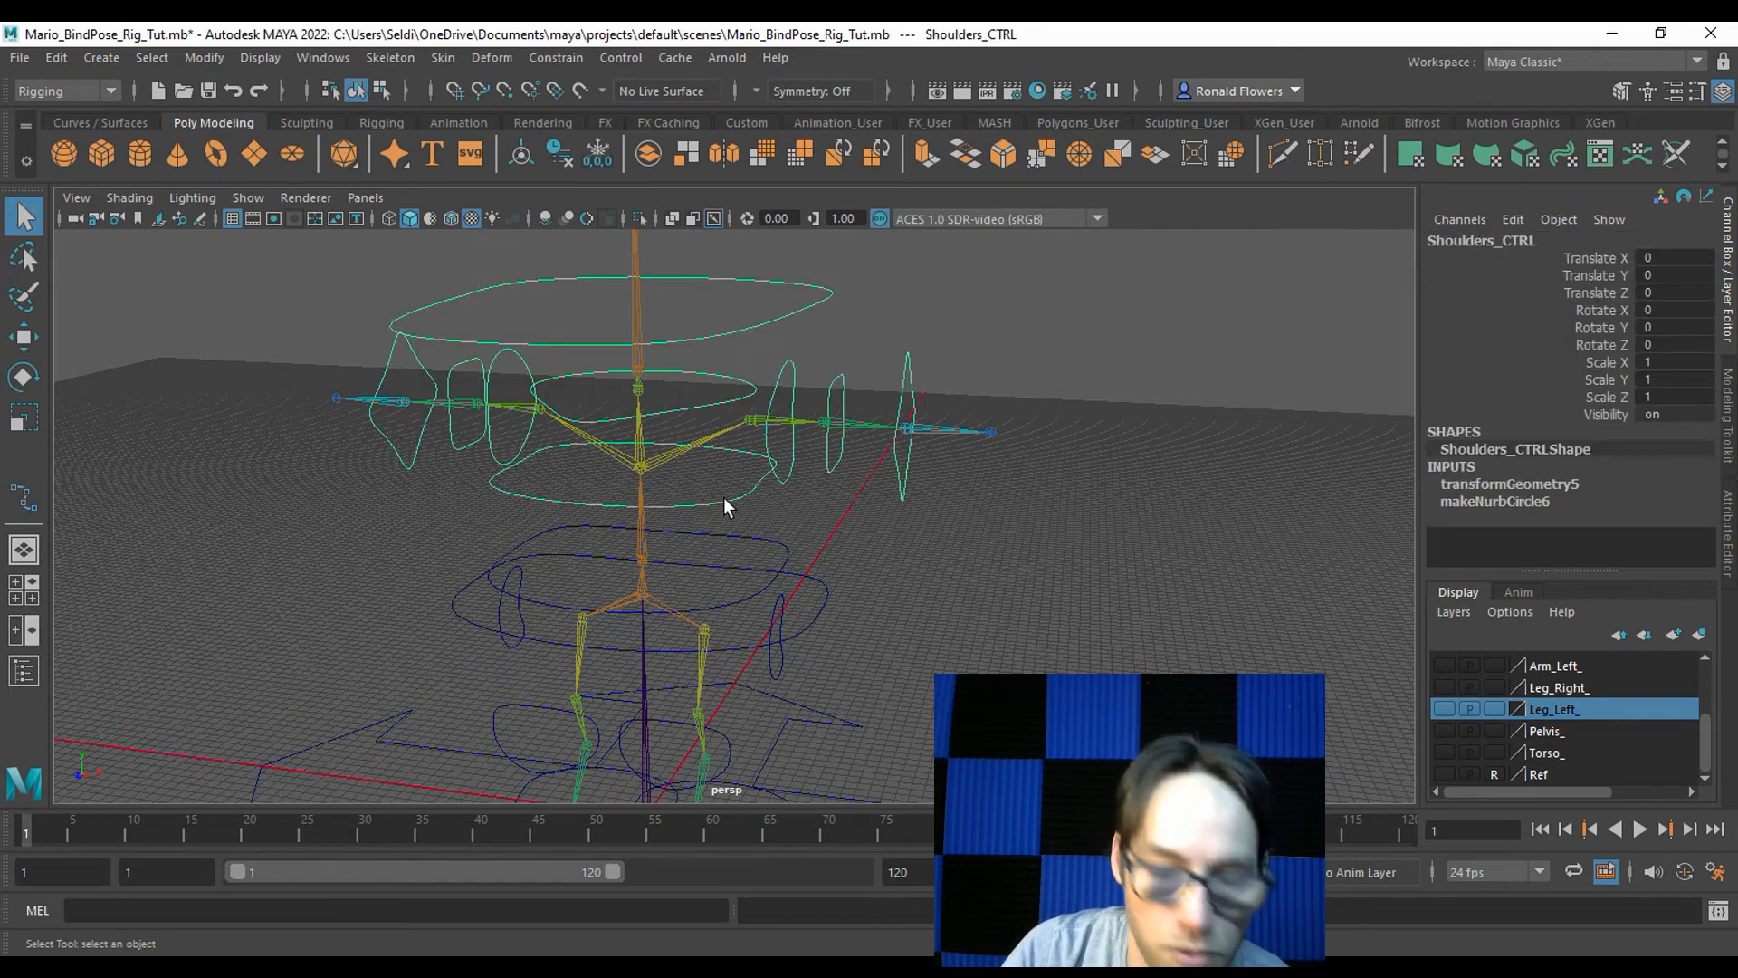
key("e")
left_click_drag(672, 494, 707, 497)
key("ctrl+z")
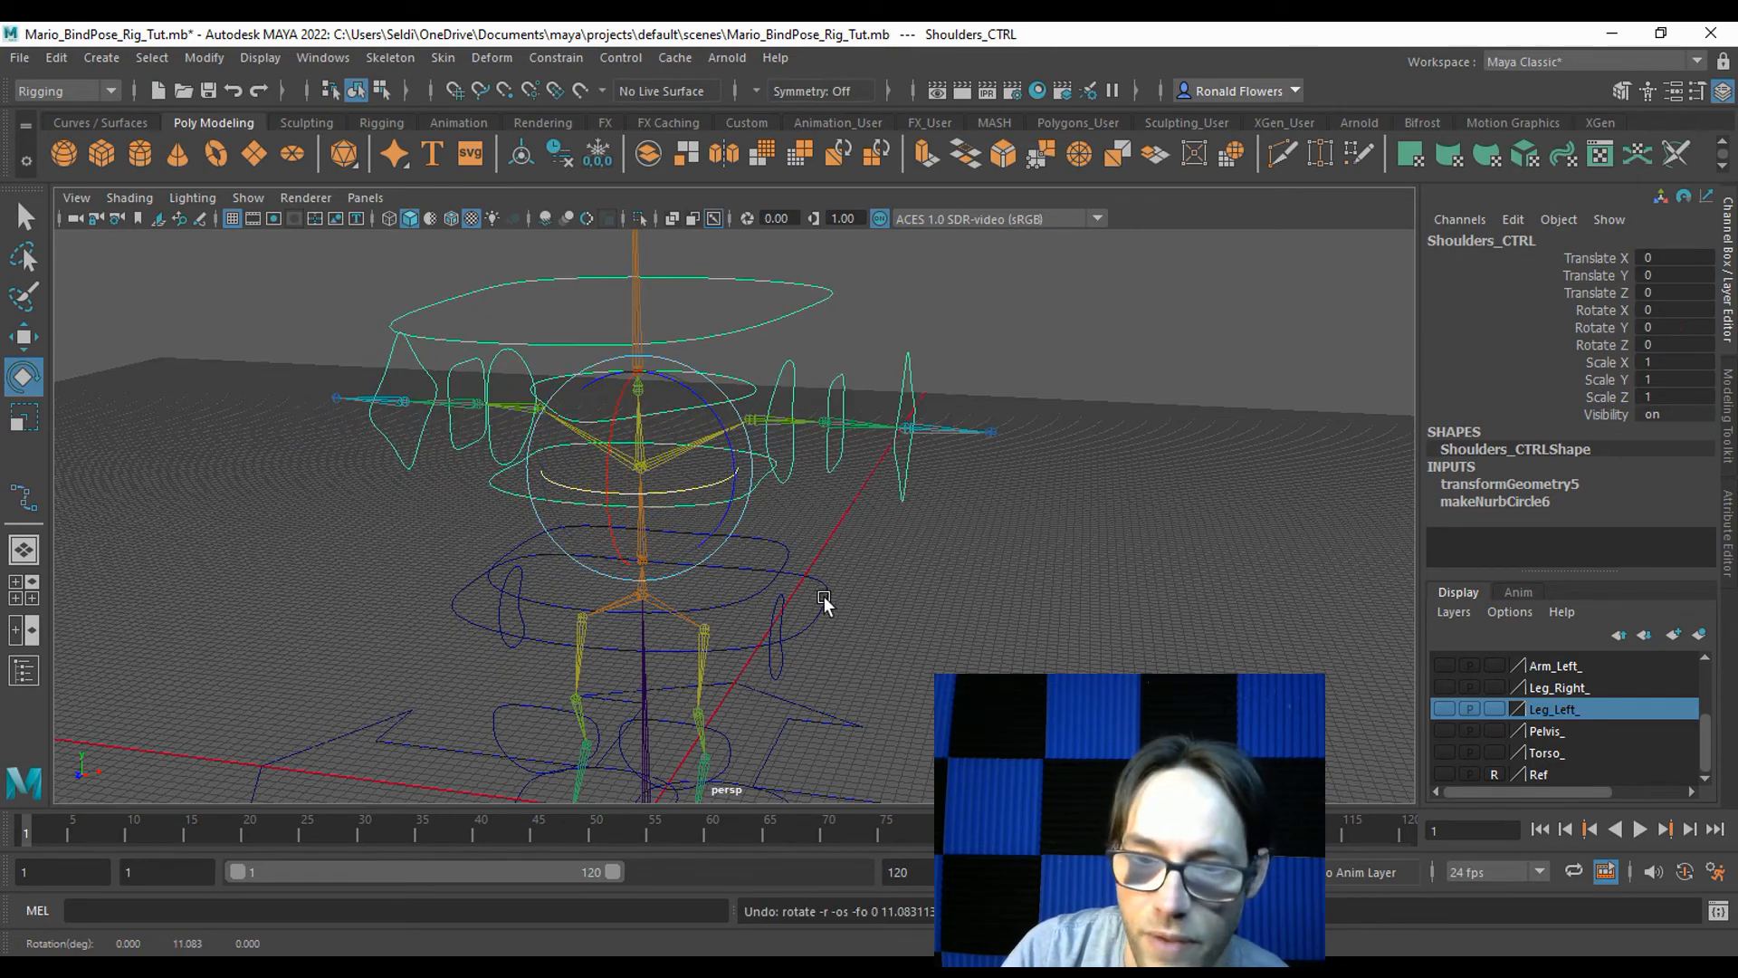
Test the complete pelvis hierarchy by rotating Pelvis_CTRL, restore the pose and clear the selection.
left_click(793, 599)
left_click_drag(694, 624, 869, 594)
left_click(883, 634)
left_click_drag(888, 652, 834, 595, "alt")
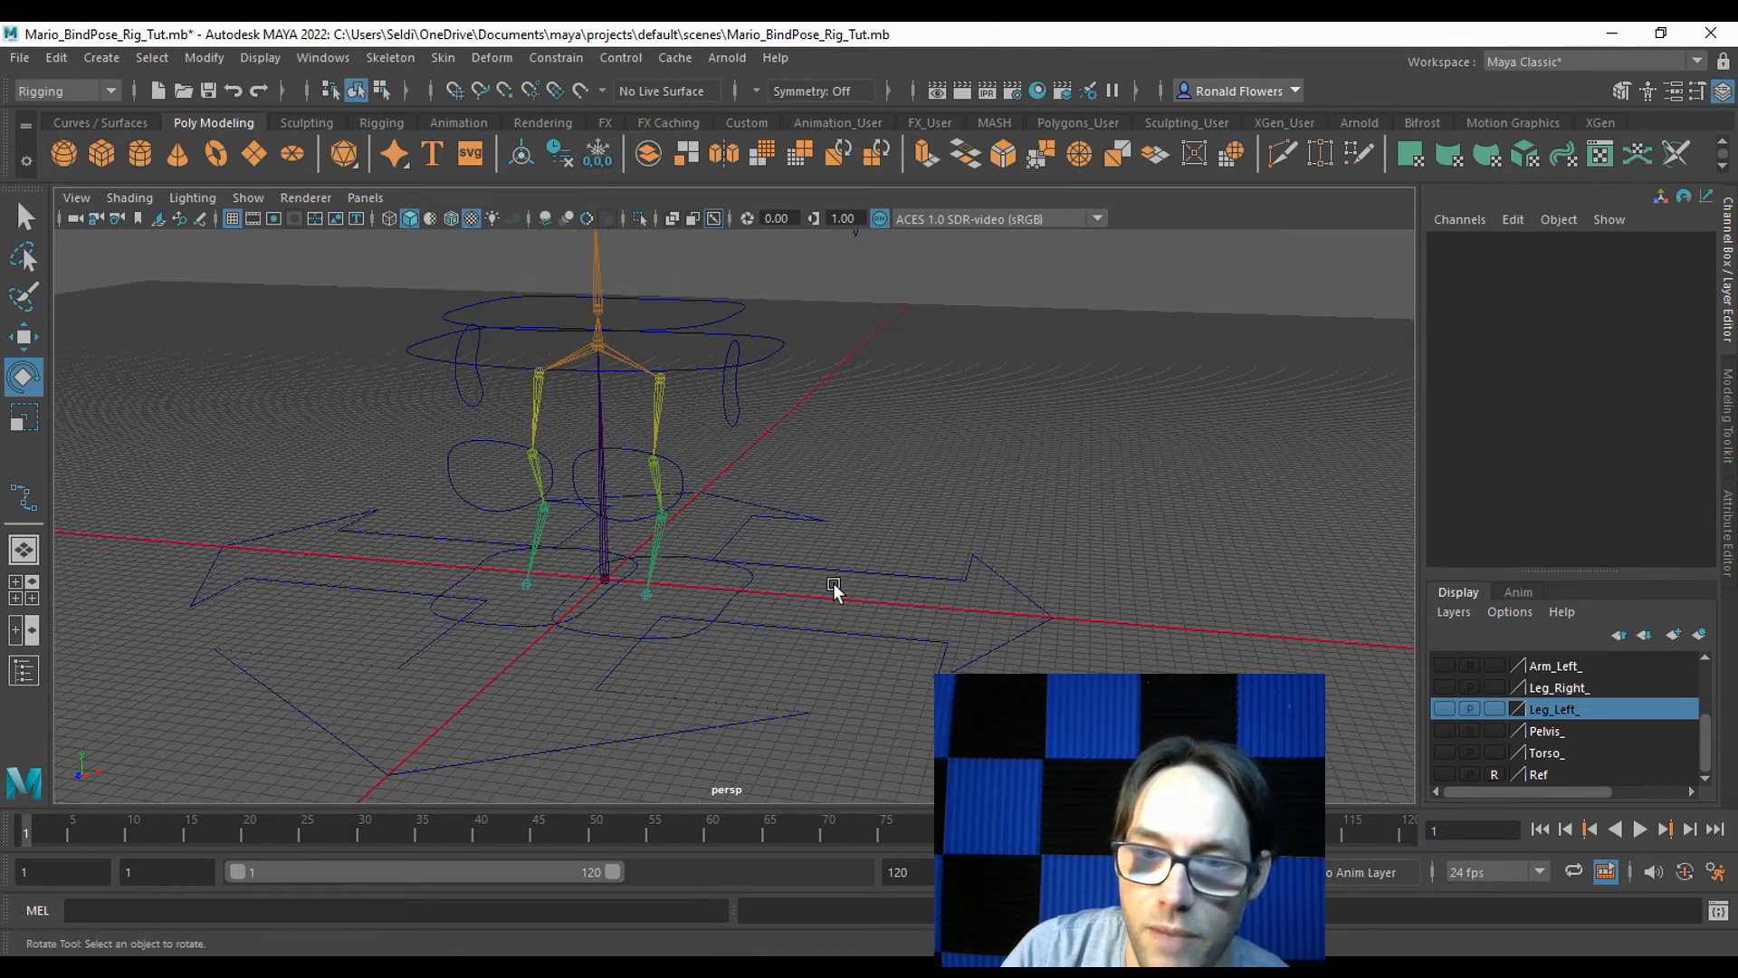
Test the full rig hierarchy by rotating MainCTRL about Y, then undo the rotation and clear the selection.
left_click(826, 572)
left_click_drag(601, 609, 730, 582)
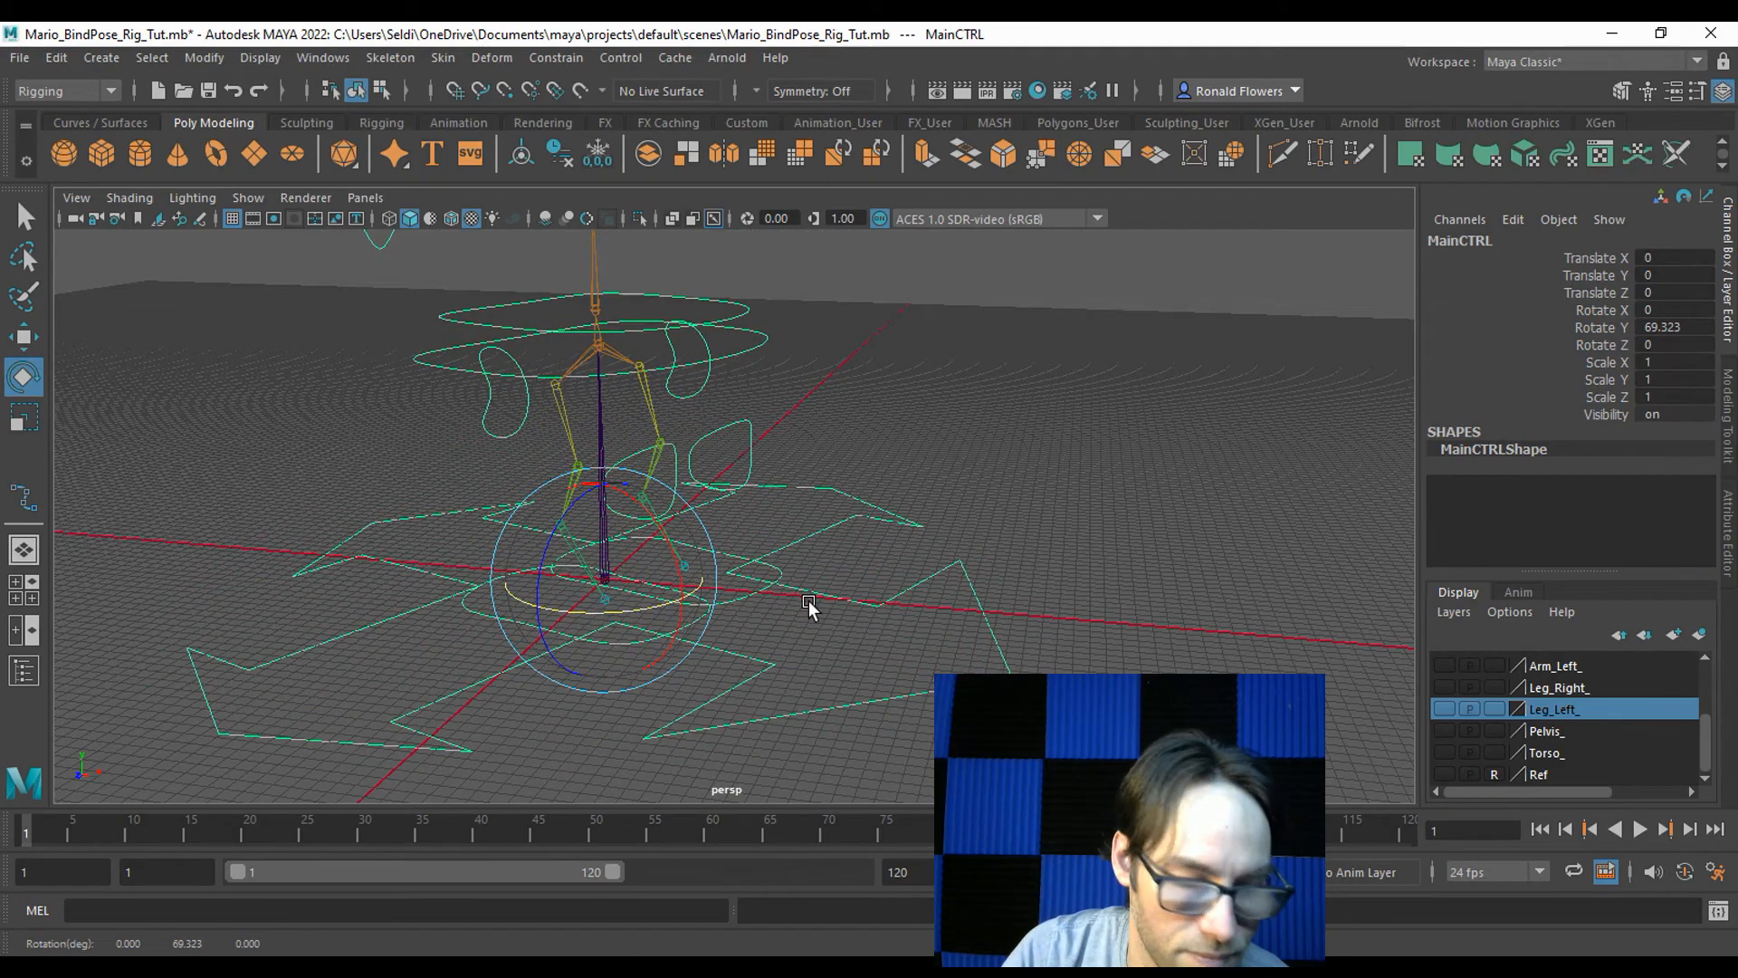
key("ctrl+z")
left_click(896, 535)
Make the Head_, Arm_Right_, Arm_Left_, Leg_Right_ and Leg_Left_ display layers visible.
left_click_drag(897, 538, 838, 574, "alt")
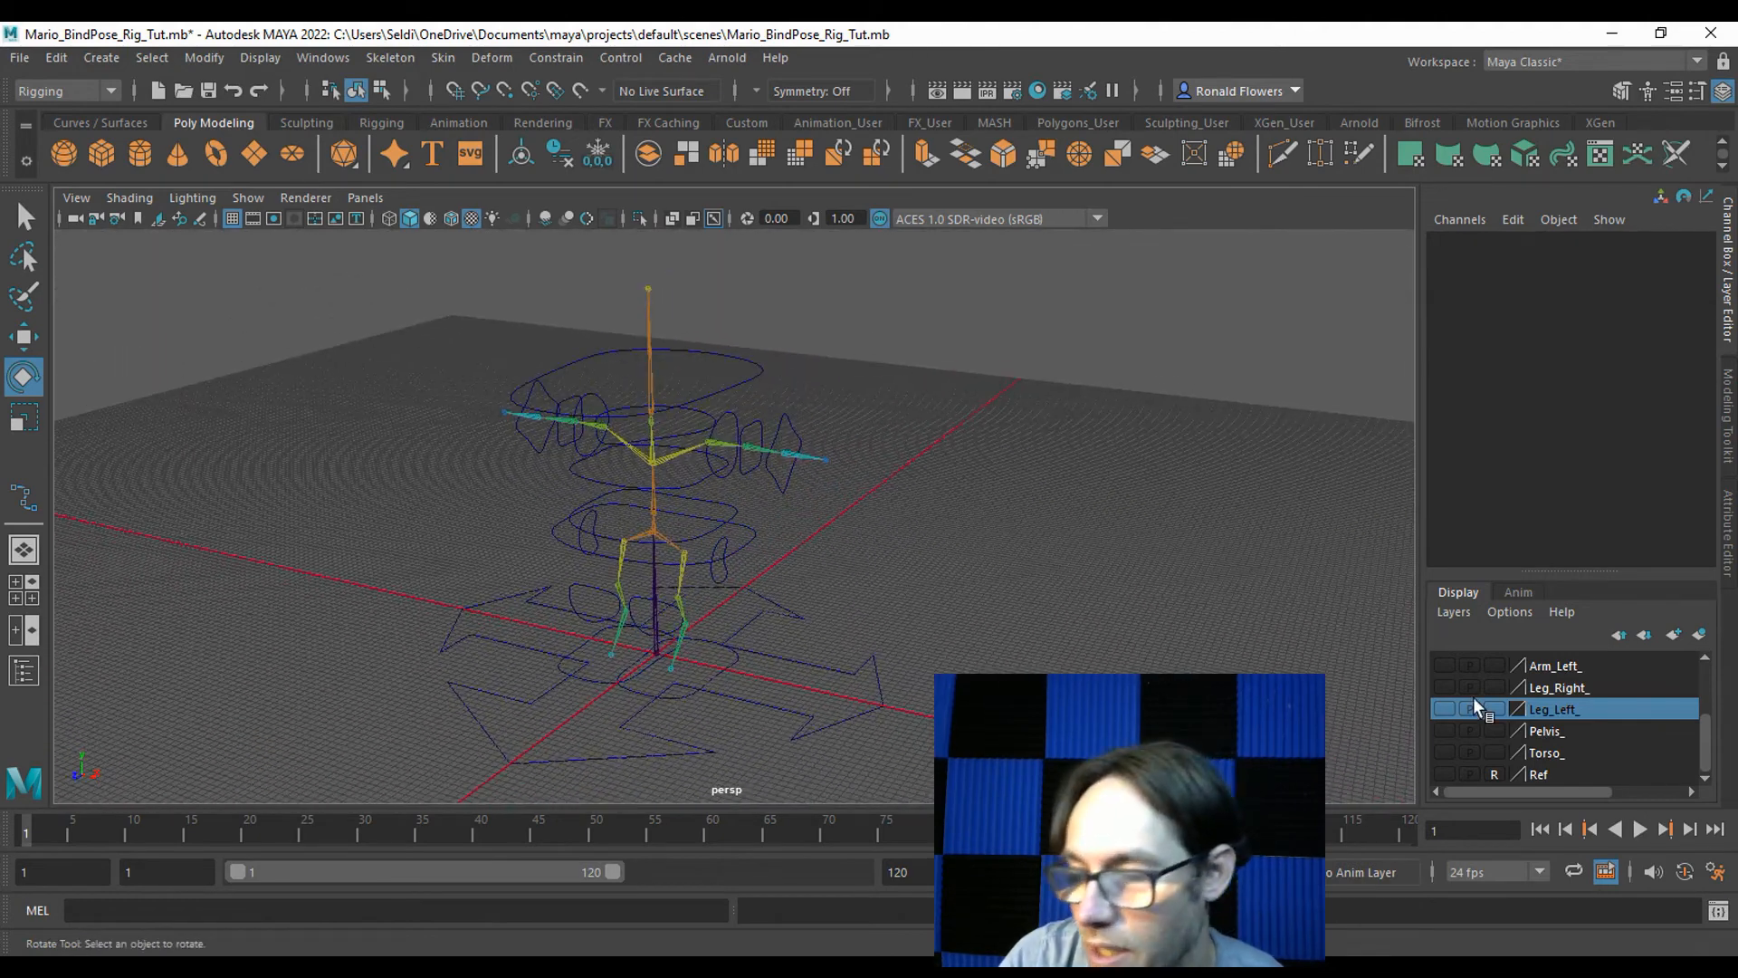
scroll(1475, 704, "up", 3)
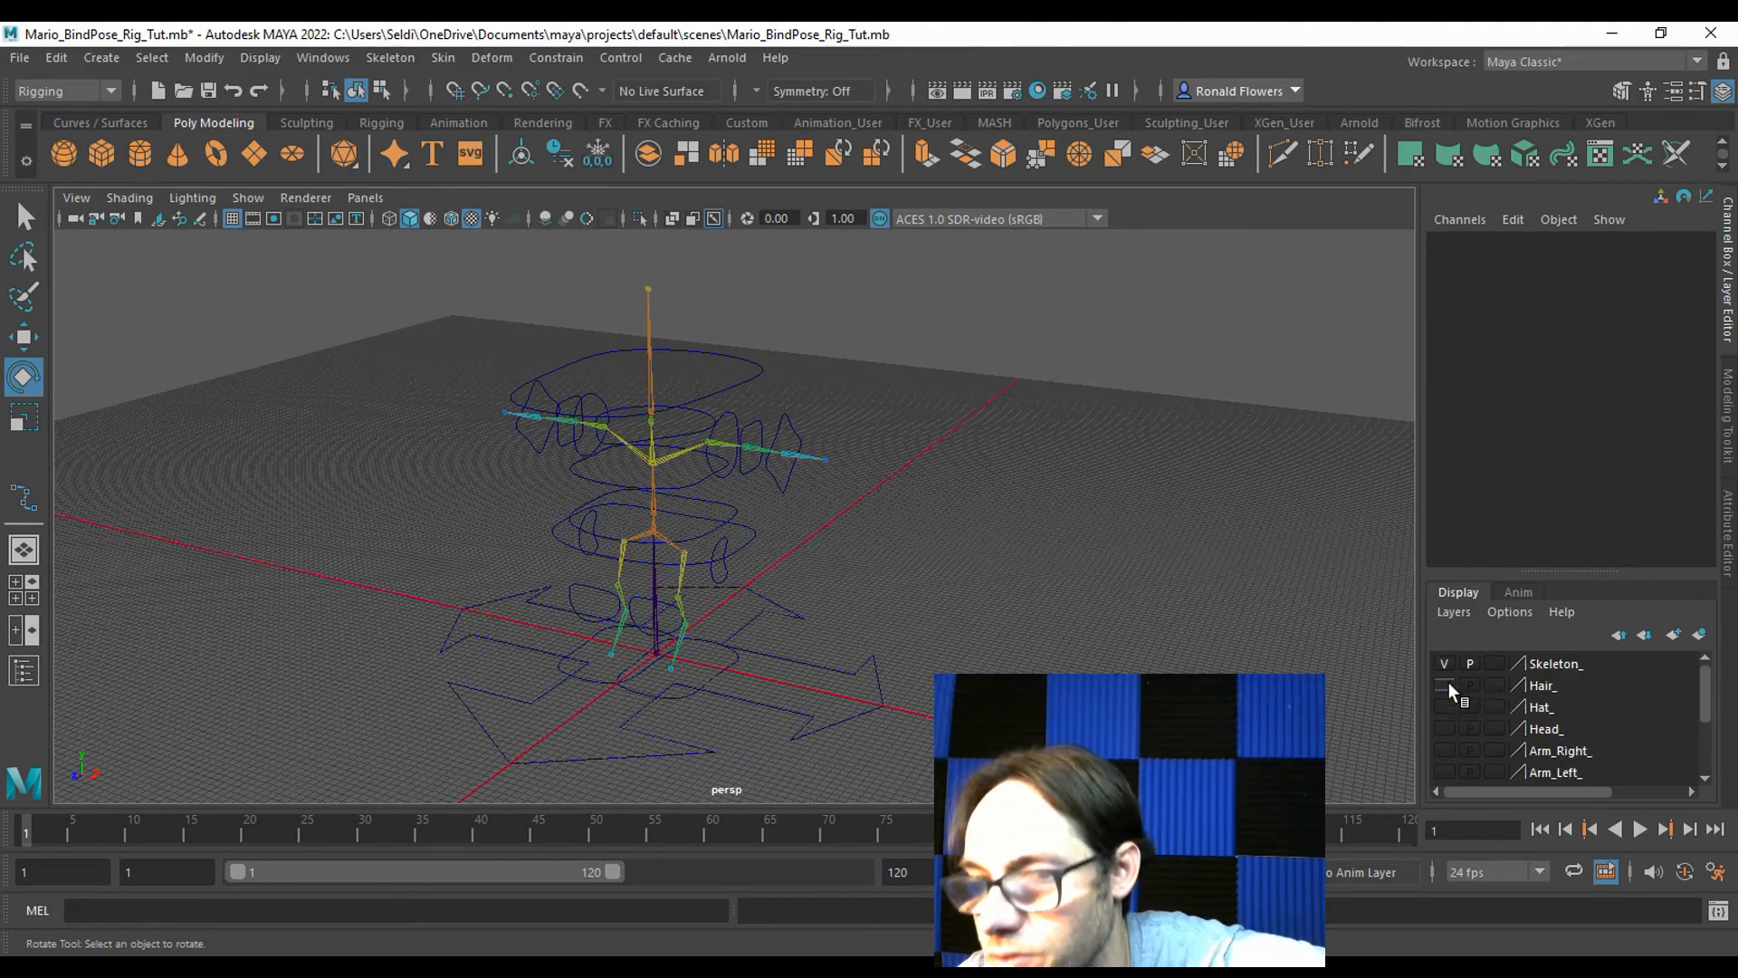
left_click(1444, 729)
left_click(1444, 751)
left_click(1490, 772)
scroll(1491, 747, "down", 2)
scroll(1489, 747, "up", 1)
left_click(1439, 731)
left_click(1446, 758)
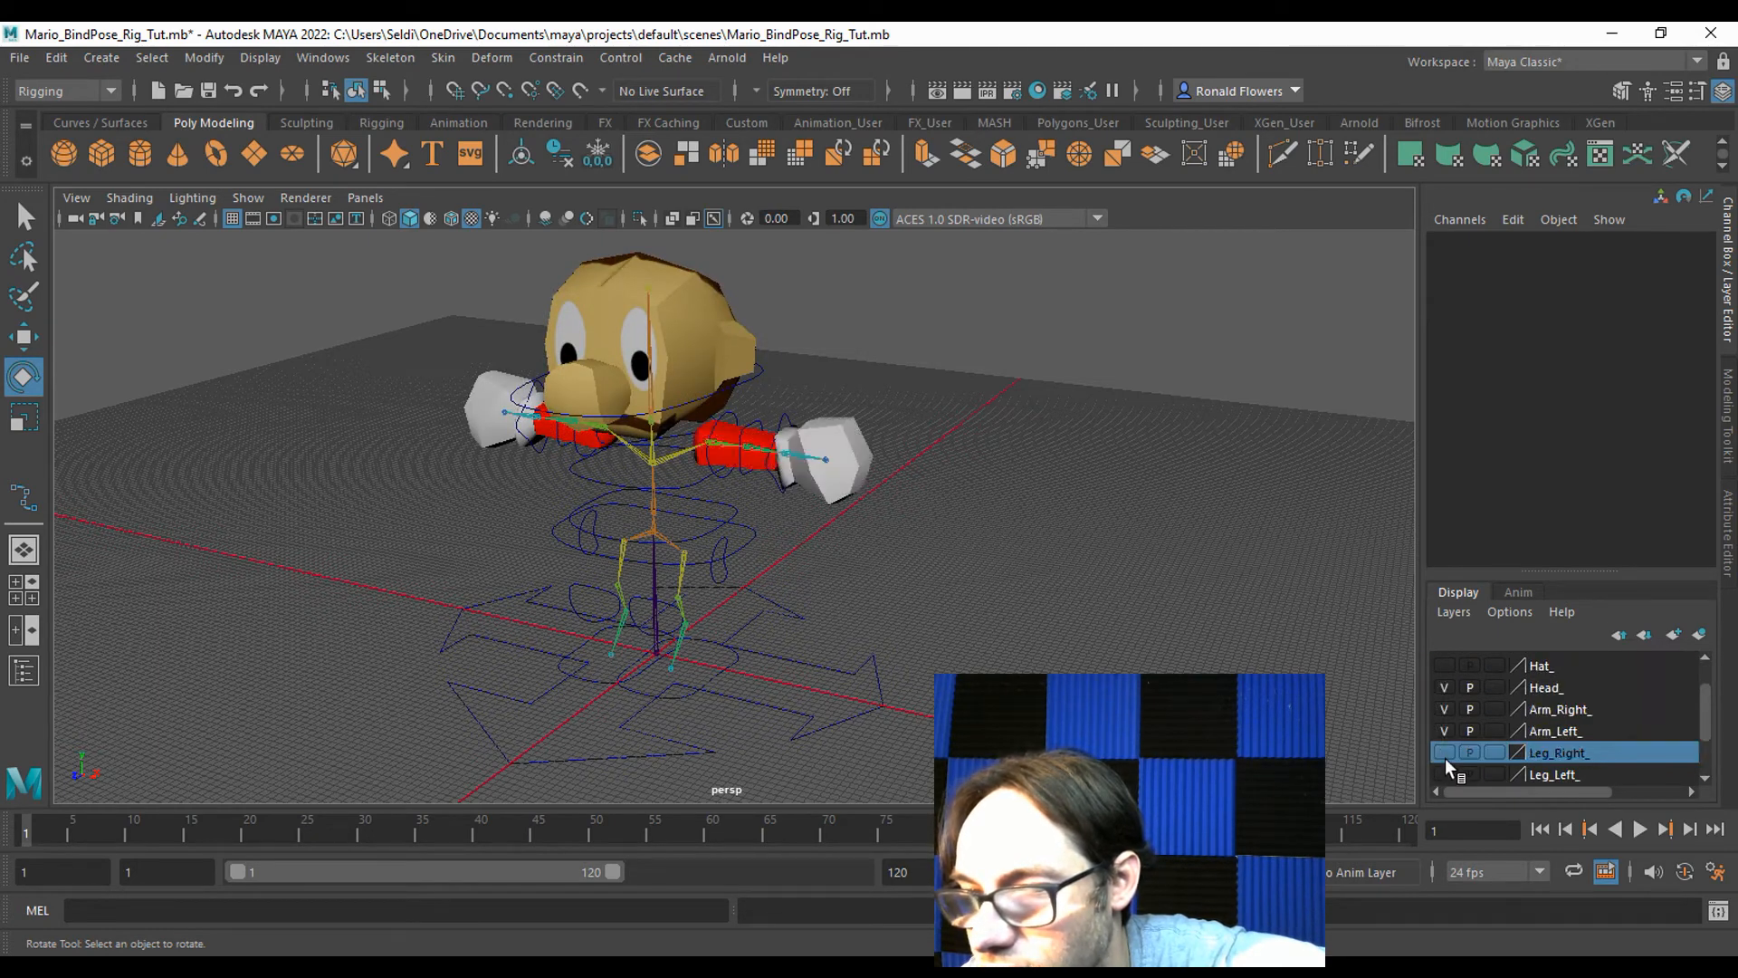
scroll(1448, 765, "down", 3)
left_click(1444, 687)
left_click(1444, 709)
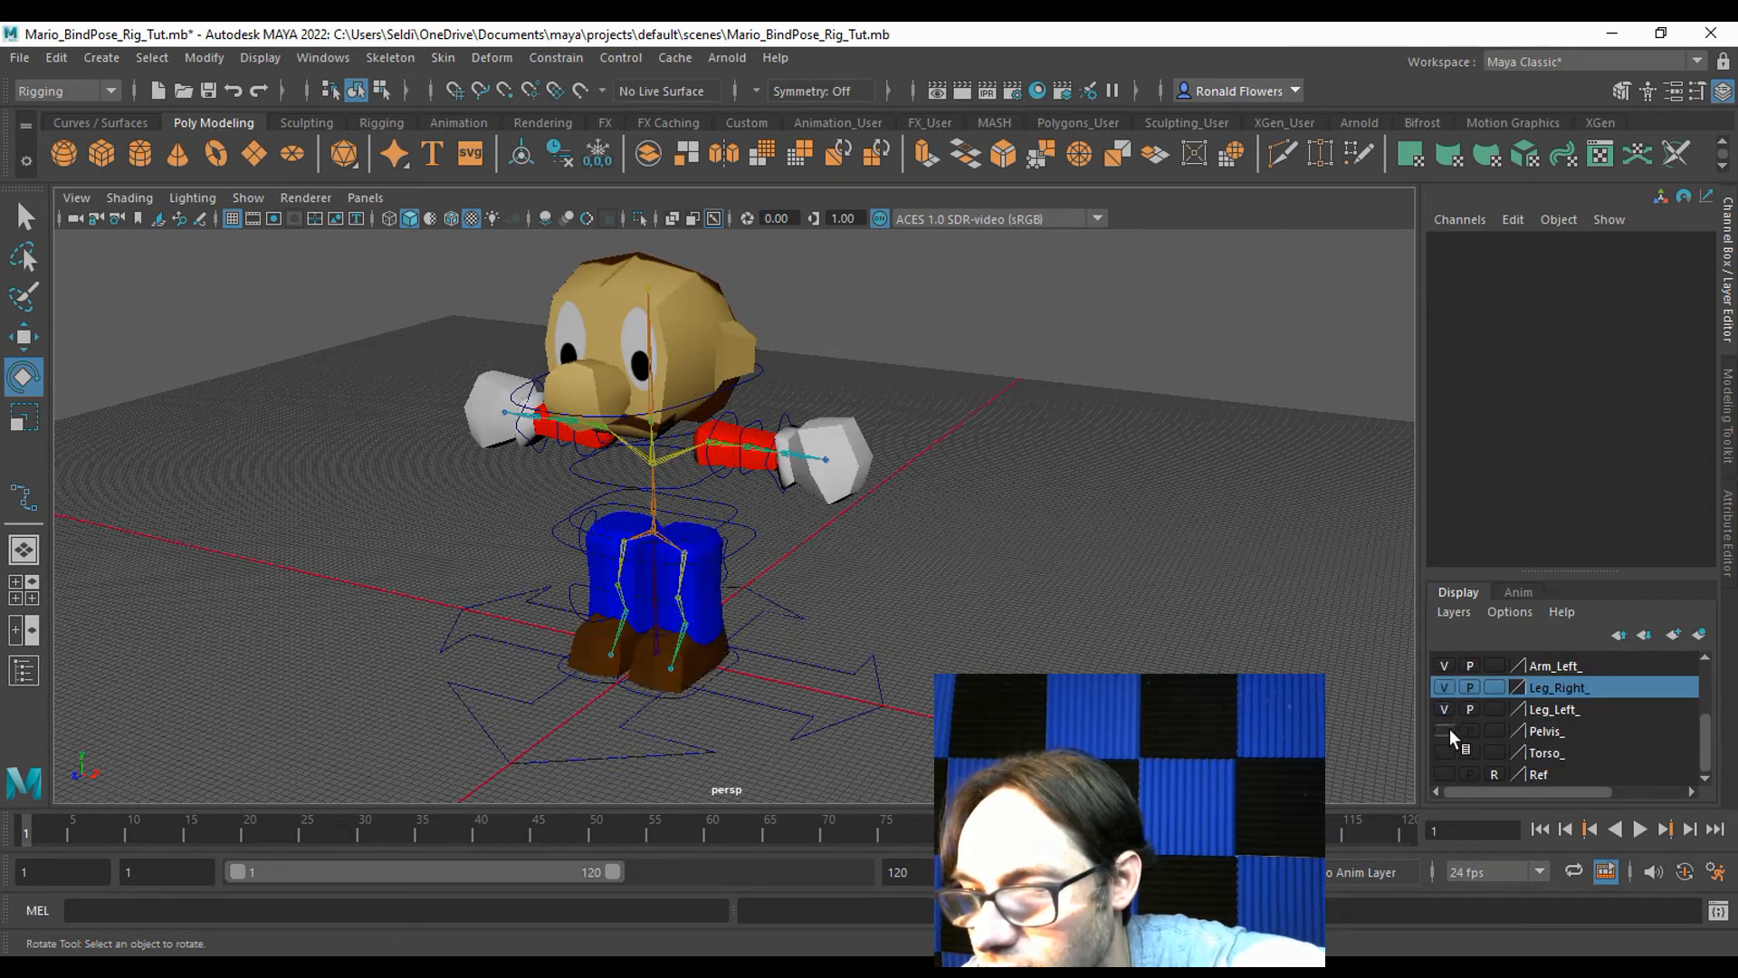
Make the Pelvis_ and Torso_ display layers visible while leaving the Ref layer hidden.
left_click(1443, 731)
left_click(1458, 752)
left_click(1444, 752)
left_click(1443, 773)
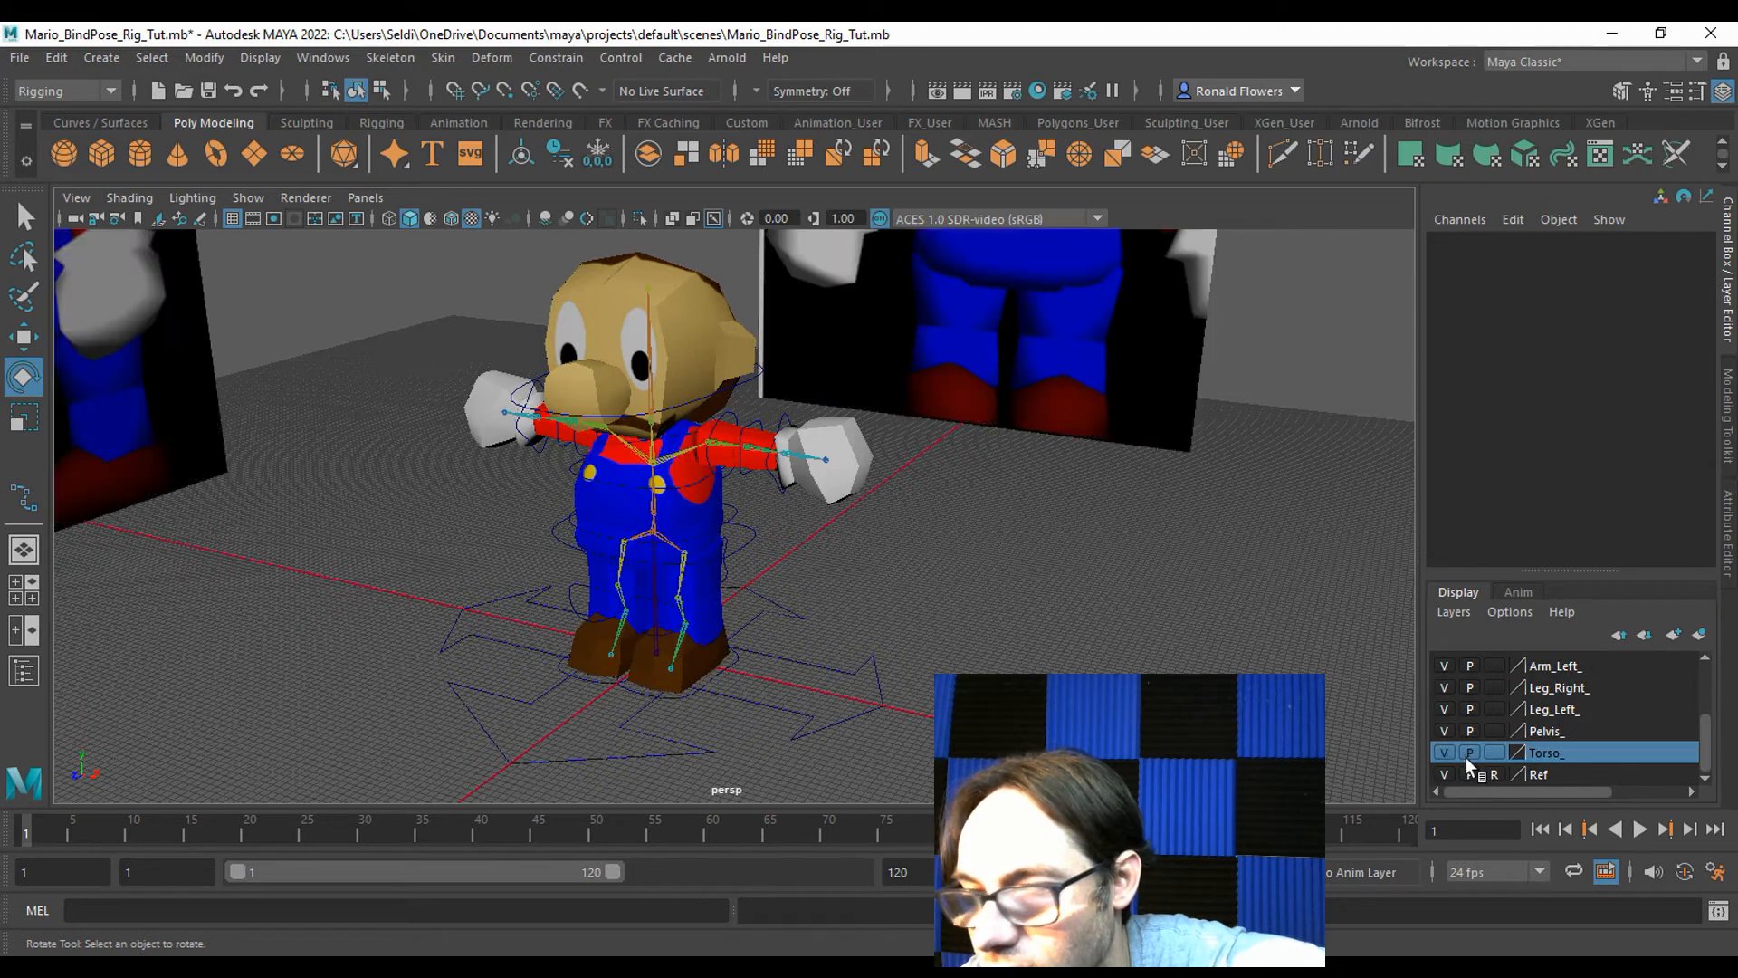
left_click(1444, 774)
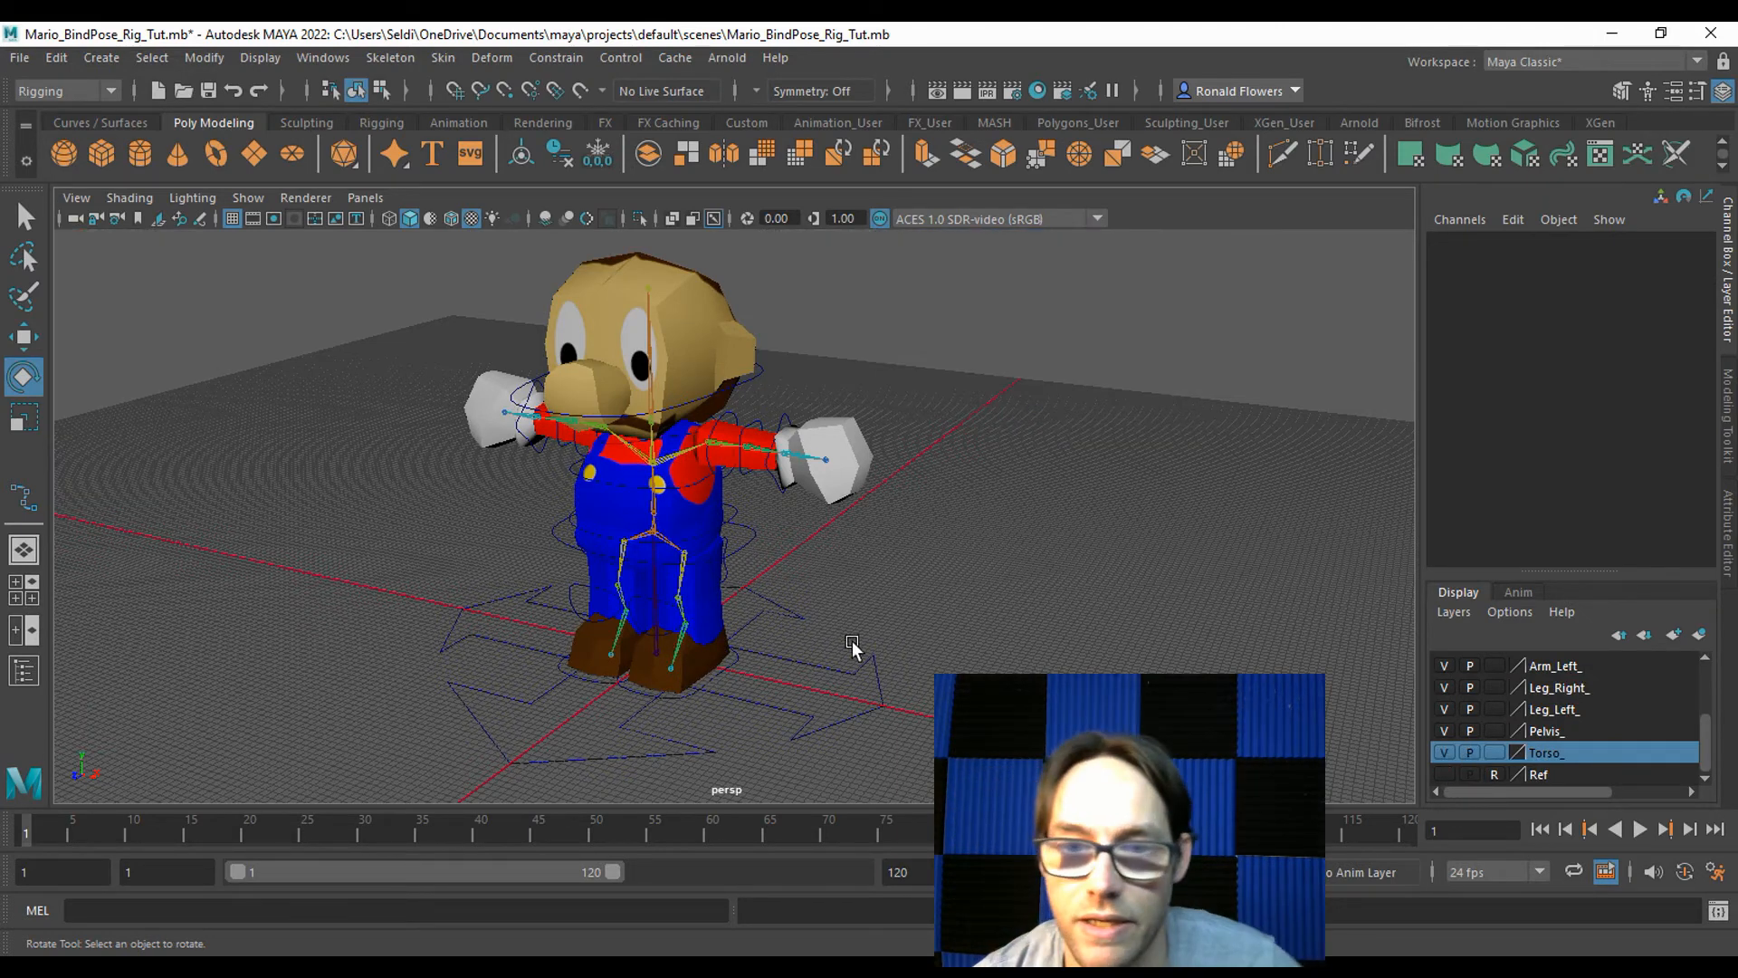
Test the mesh deformation by rotating Pelvis_CTRL about X, then undo the rotation and clear the selection.
left_click(765, 557)
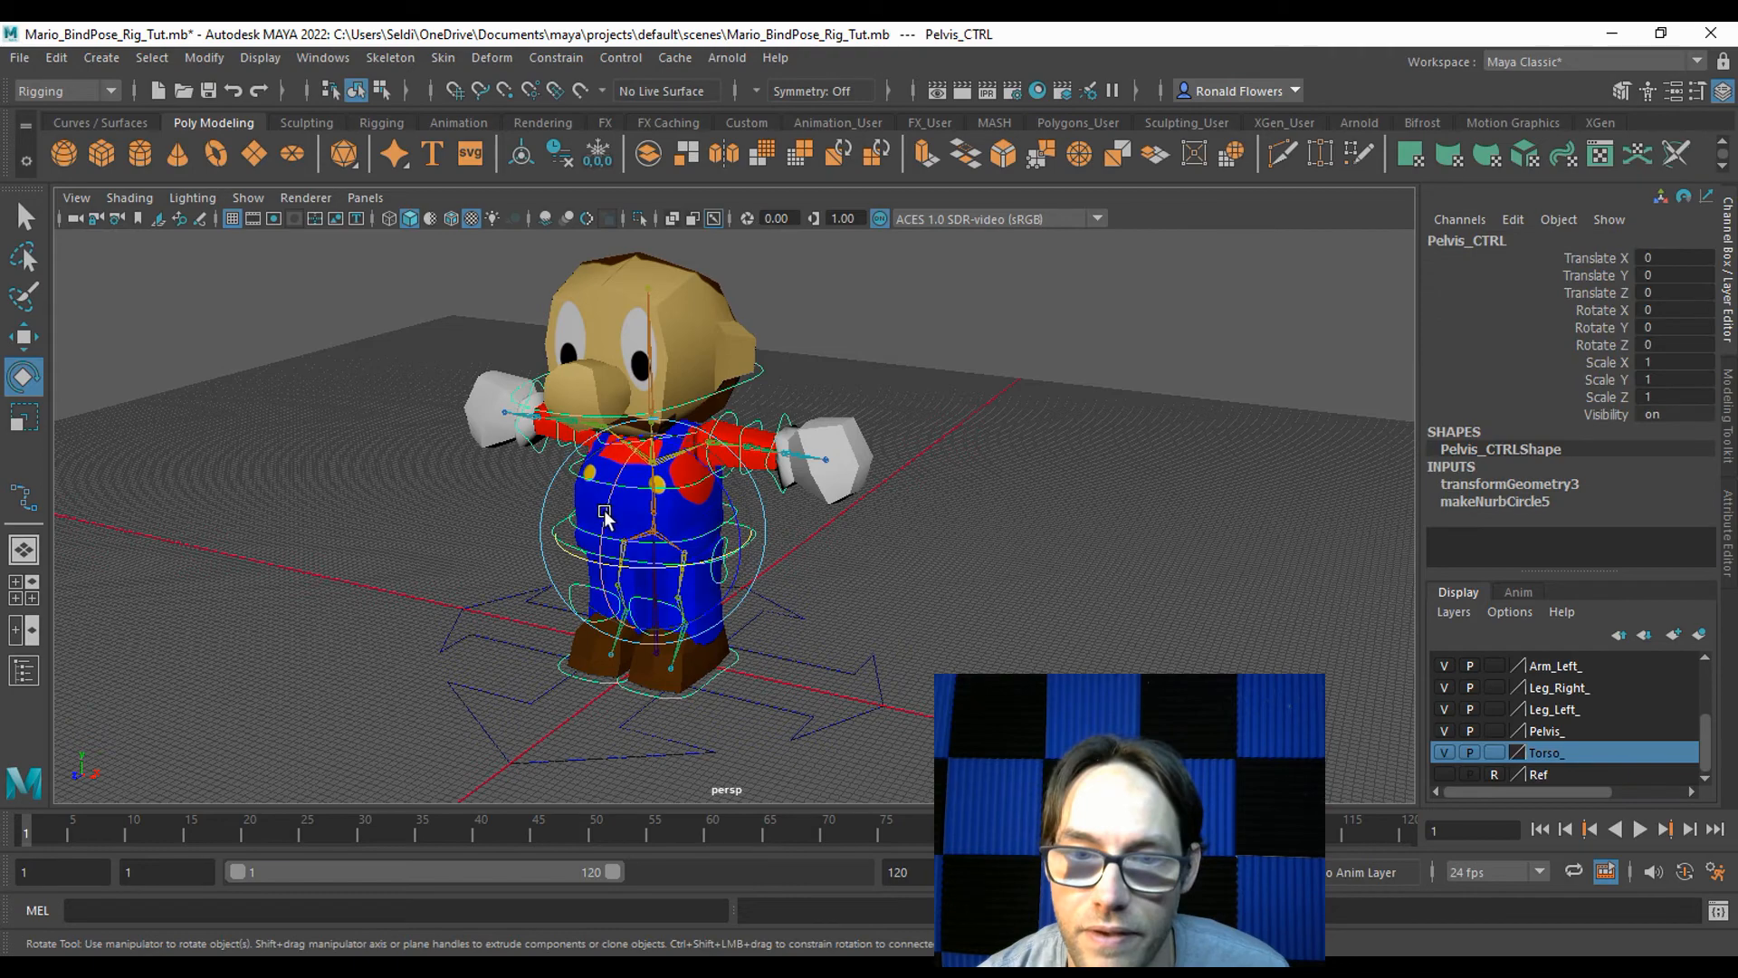
left_click_drag(605, 516, 580, 554)
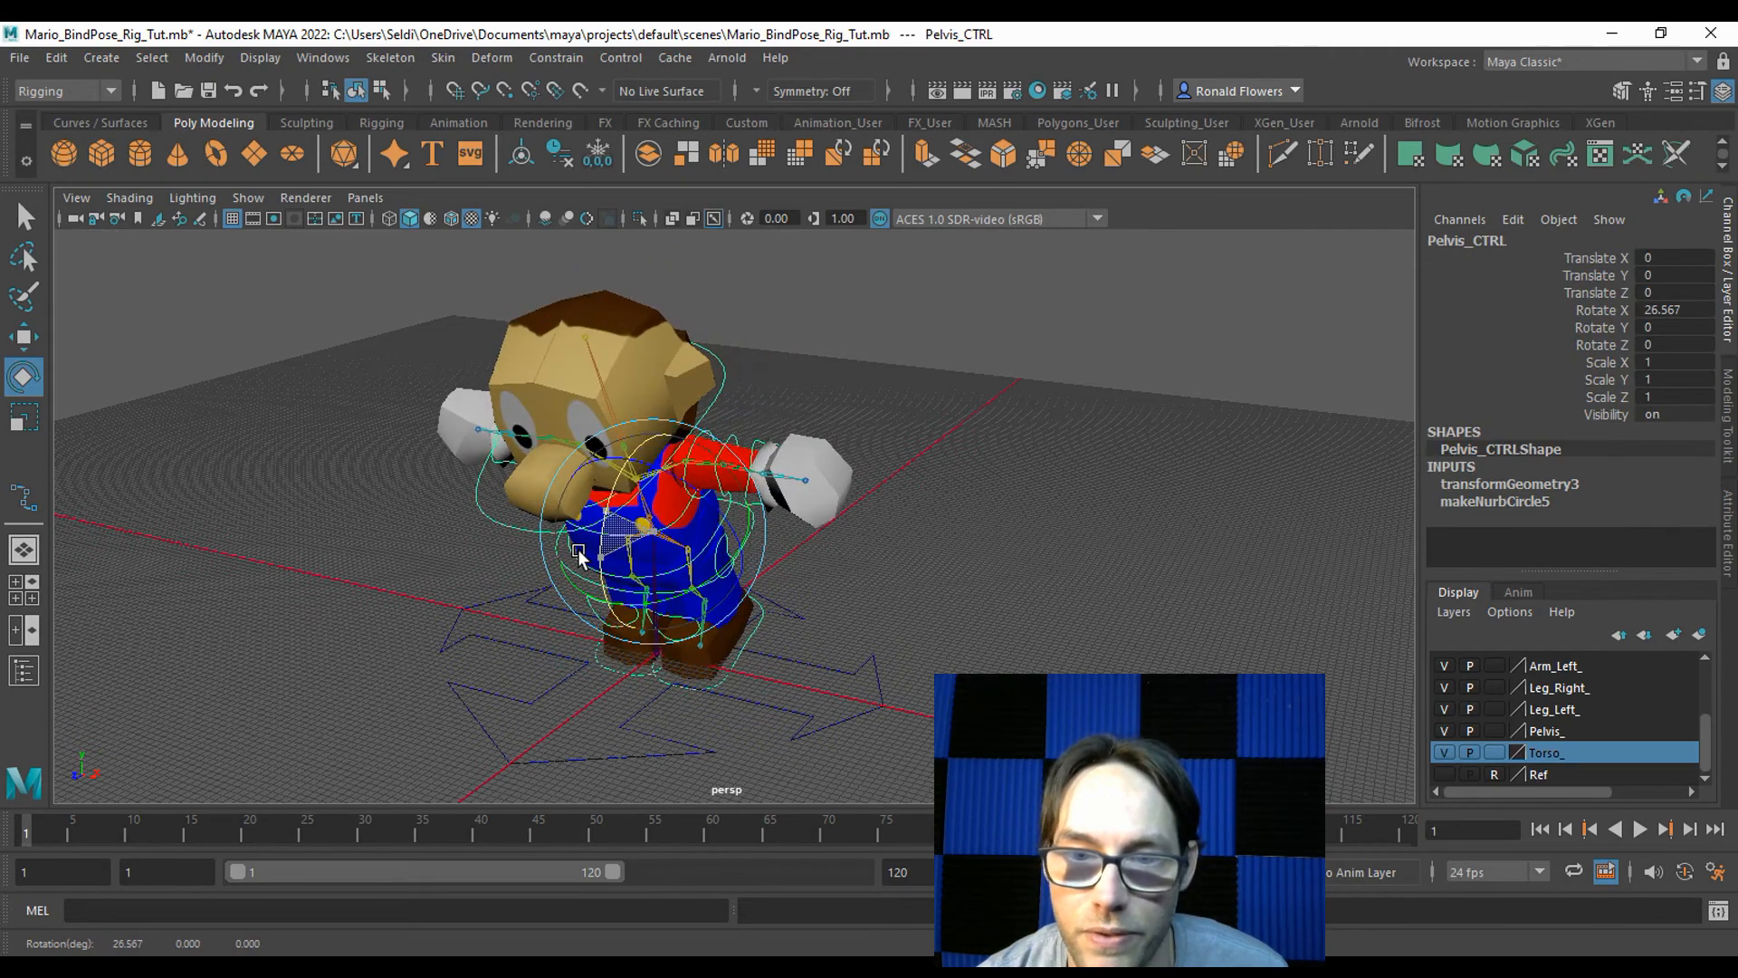
key("ctrl+z")
left_click(921, 508)
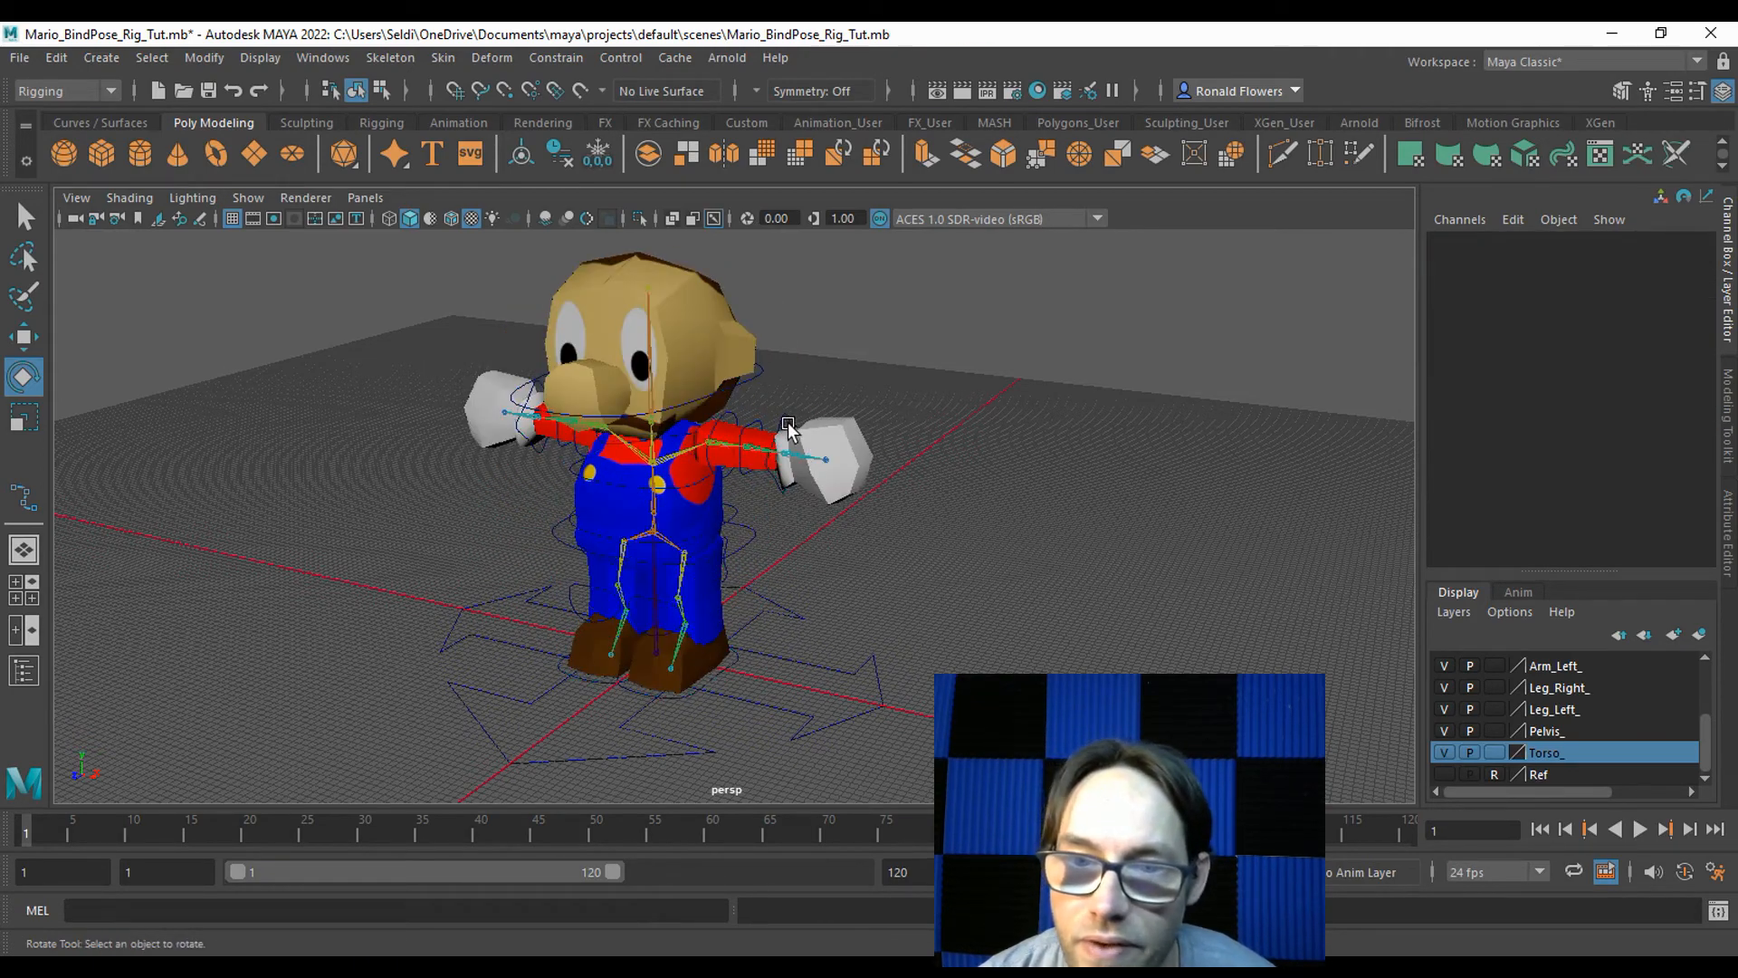
Test the left hand by rotating L_Hand_CTRL about Y, then undo the rotation and clear the selection.
left_click(791, 422)
left_click_drag(770, 486, 735, 542)
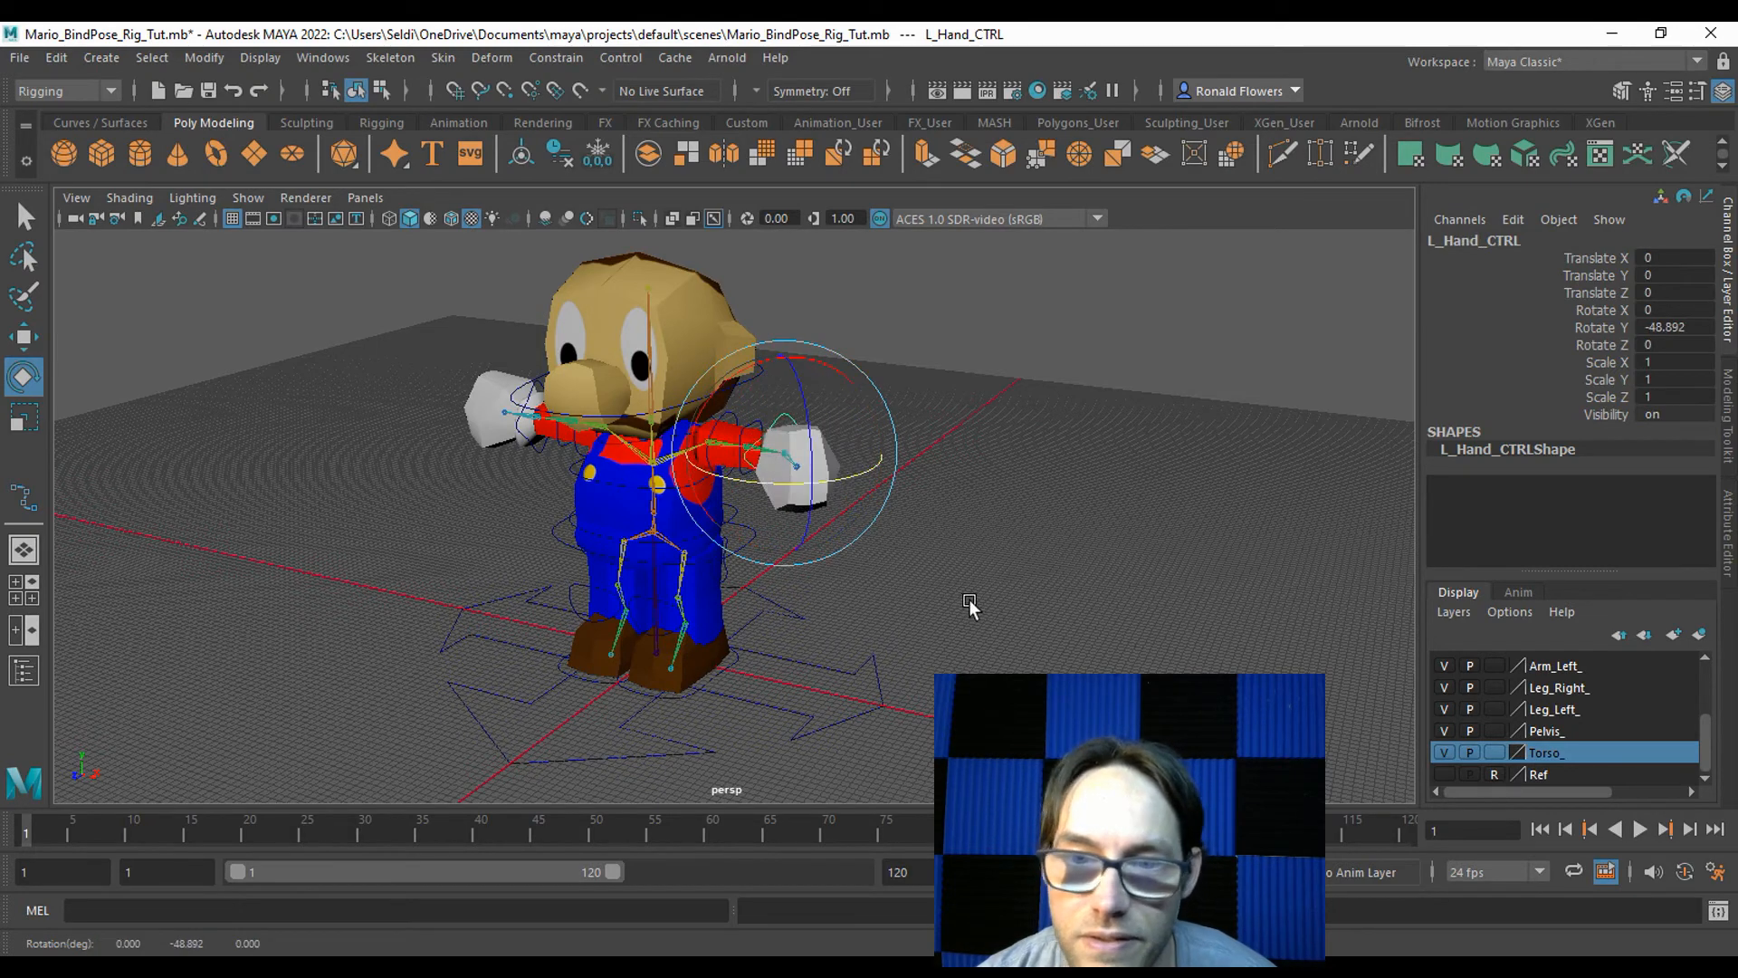
key("ctrl+z")
left_click(919, 585)
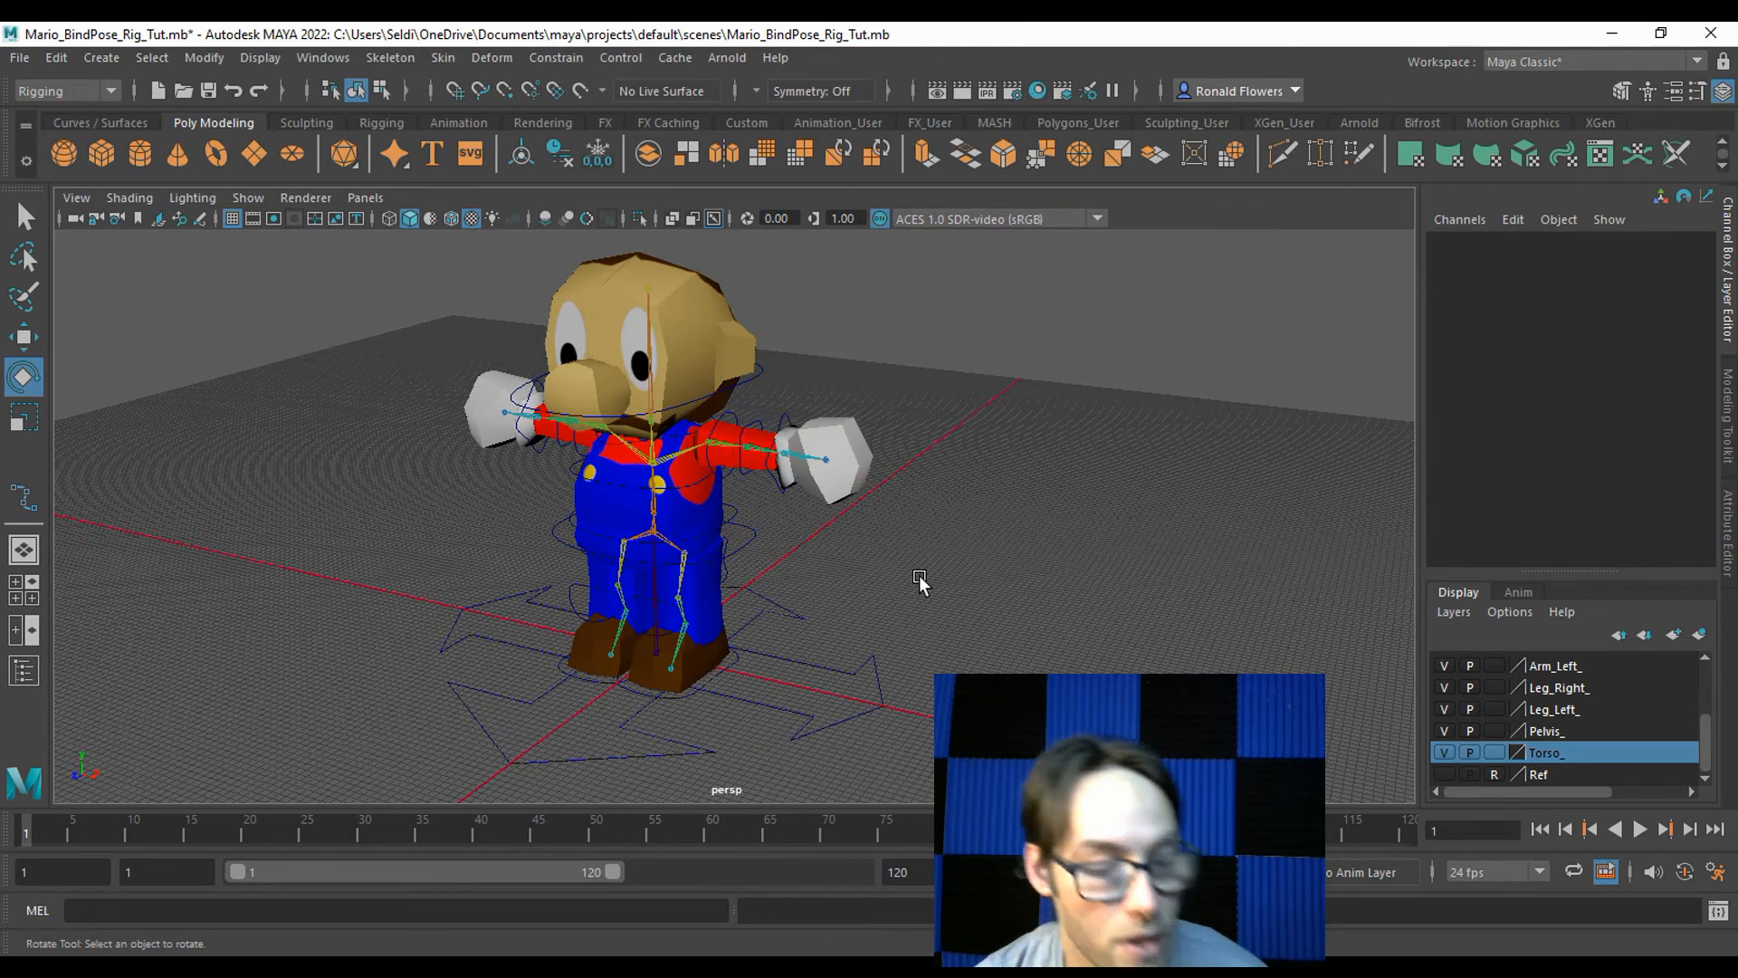
Set the Skeleton_ display layer to Reference and hide it.
key("q")
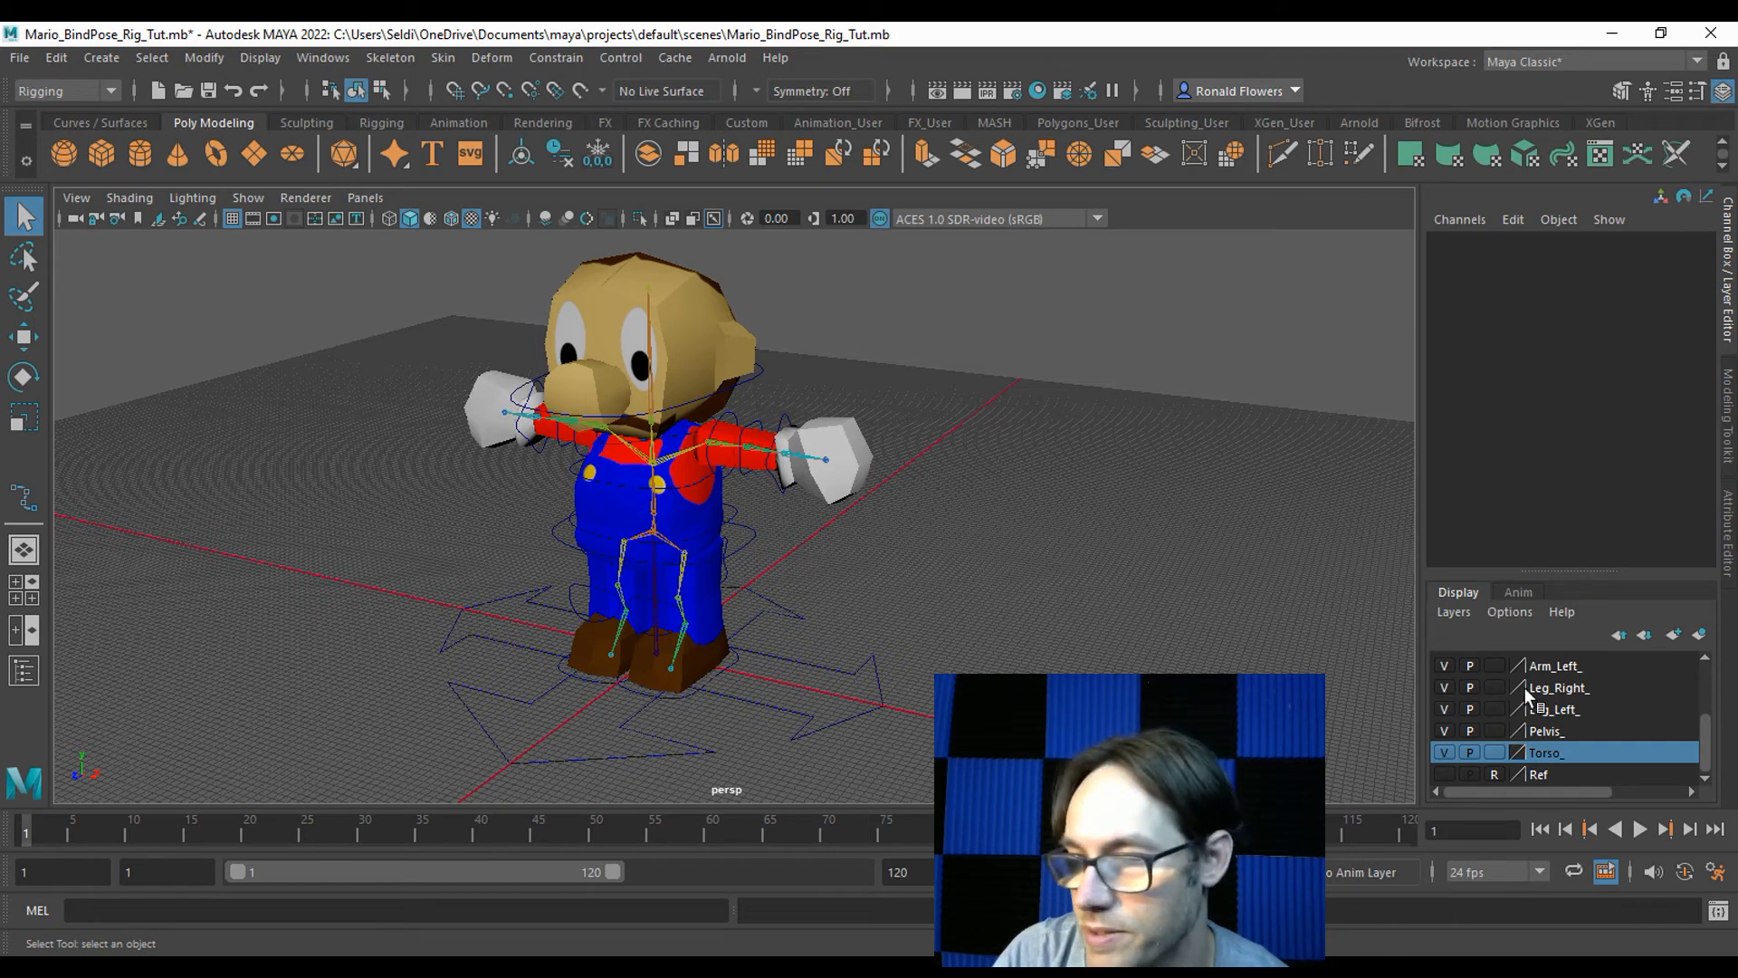
scroll(1502, 683, "up", 3)
left_click(1495, 664)
left_click(1494, 663)
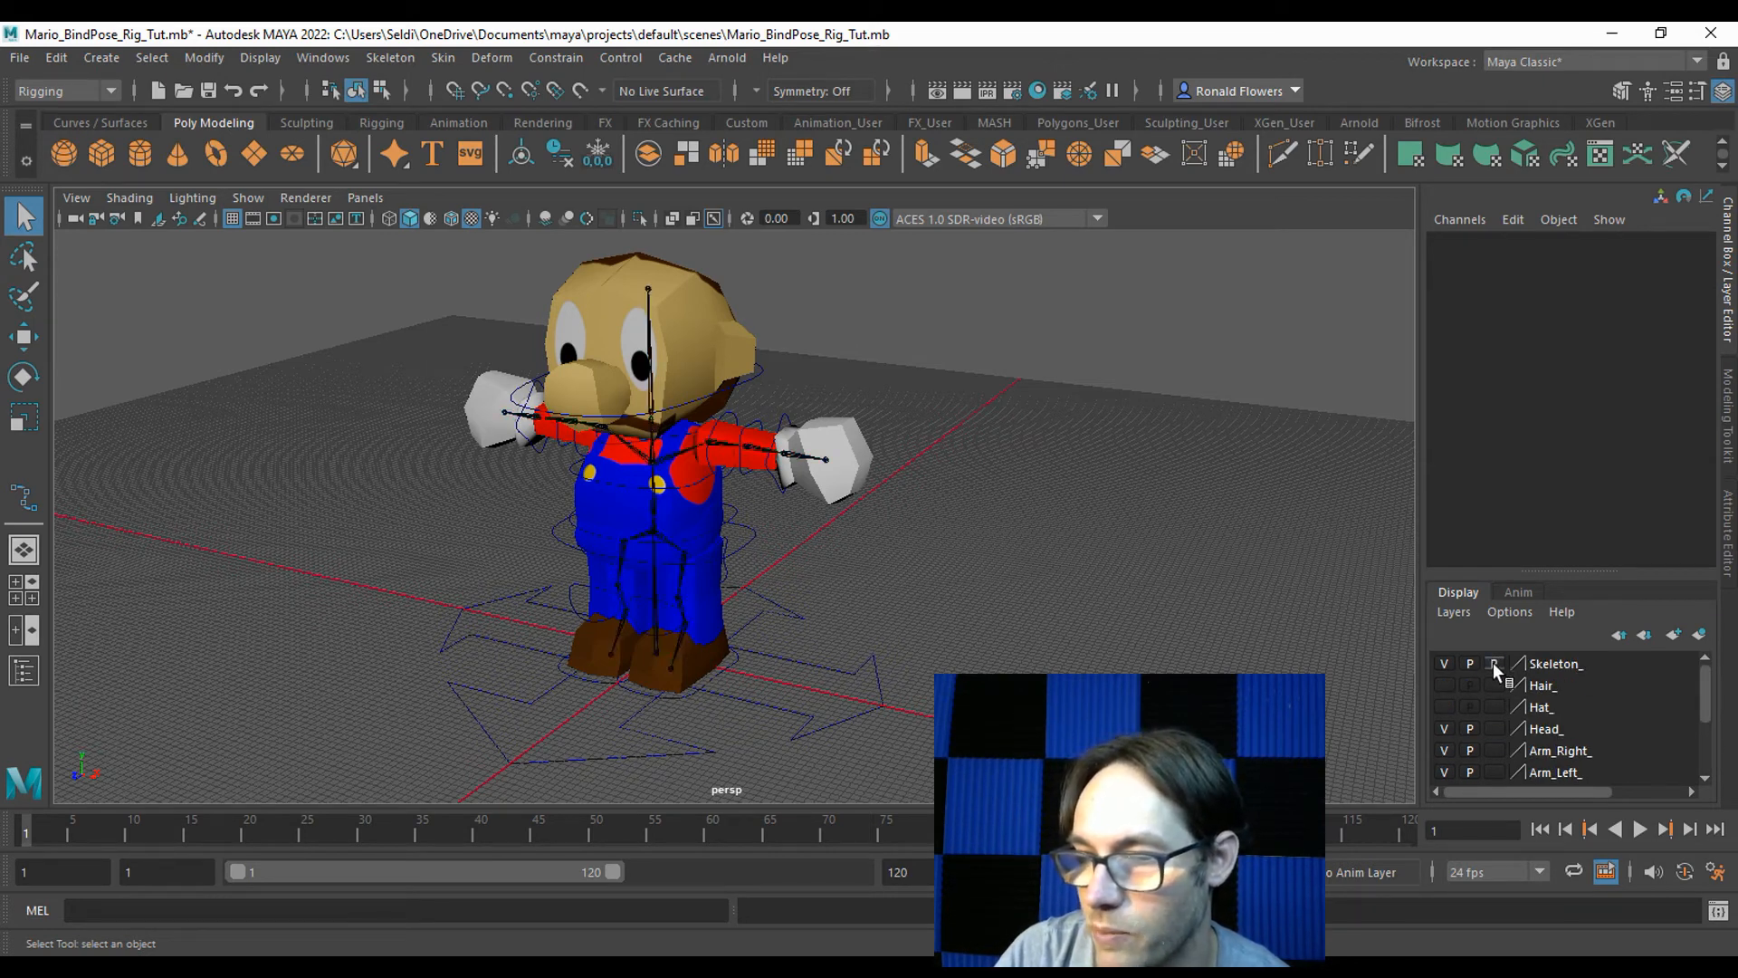
left_click(1443, 663)
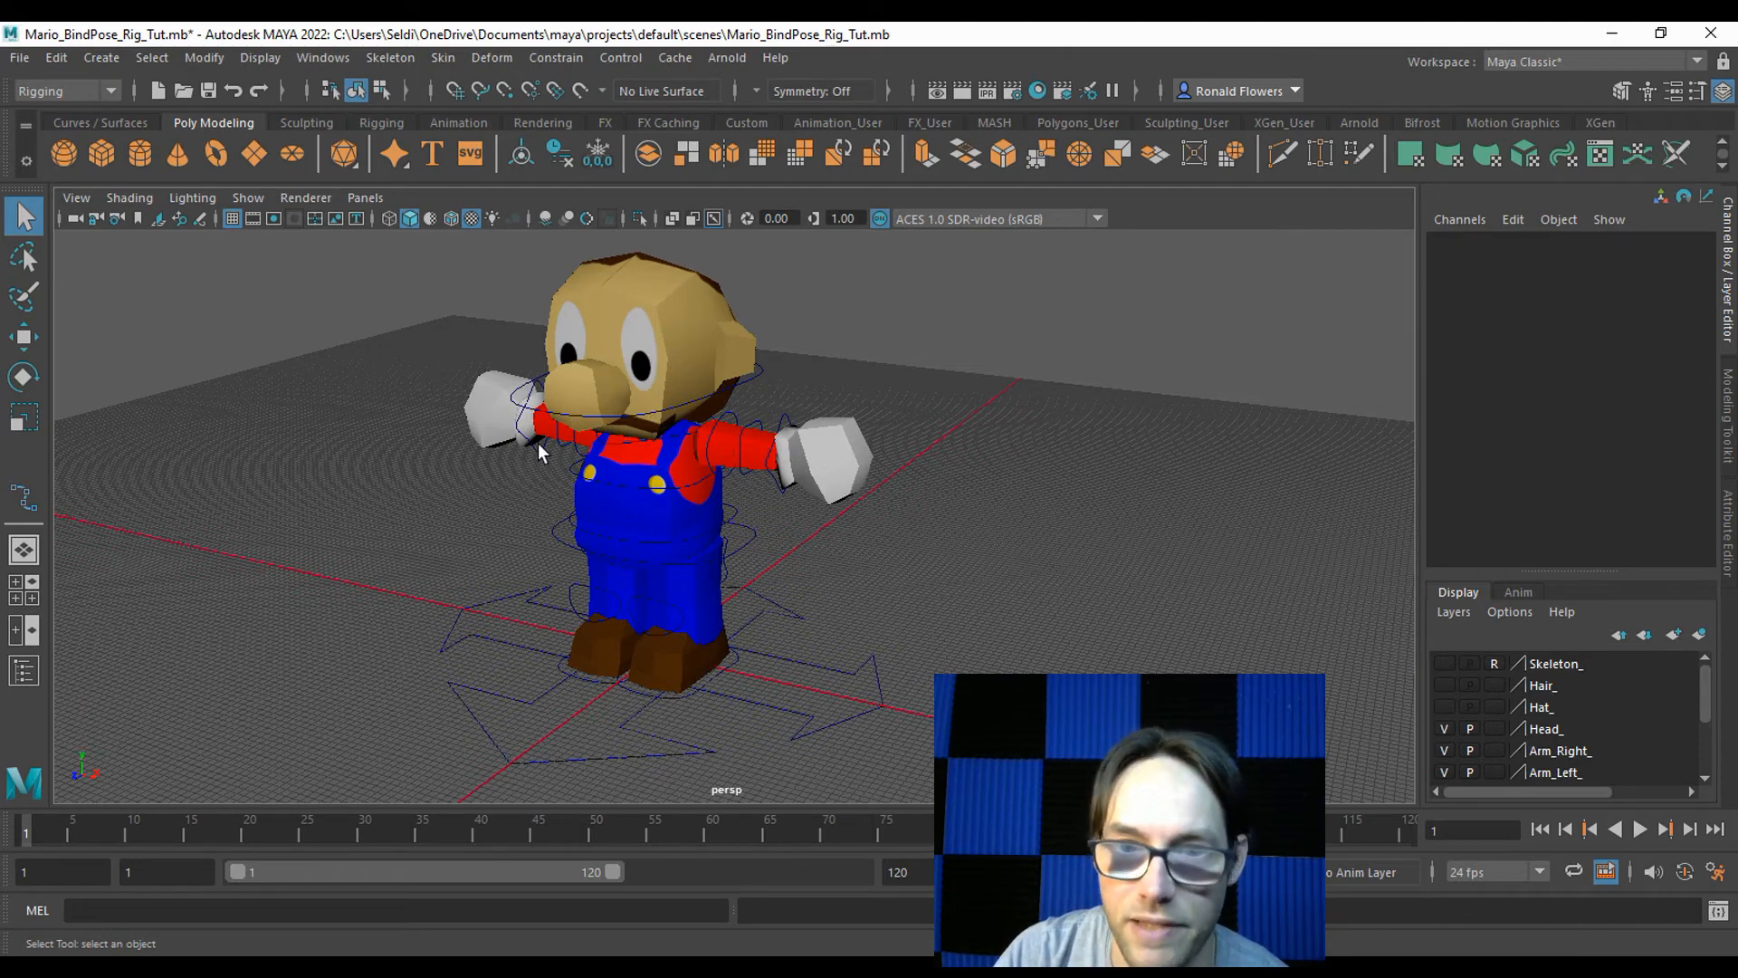
Check whether the body meshes can be picked alongside the controls by selecting the head, left arm, left hand and L_Hand_CTRL.
left_click(656, 418)
left_click(655, 457)
left_click(701, 448)
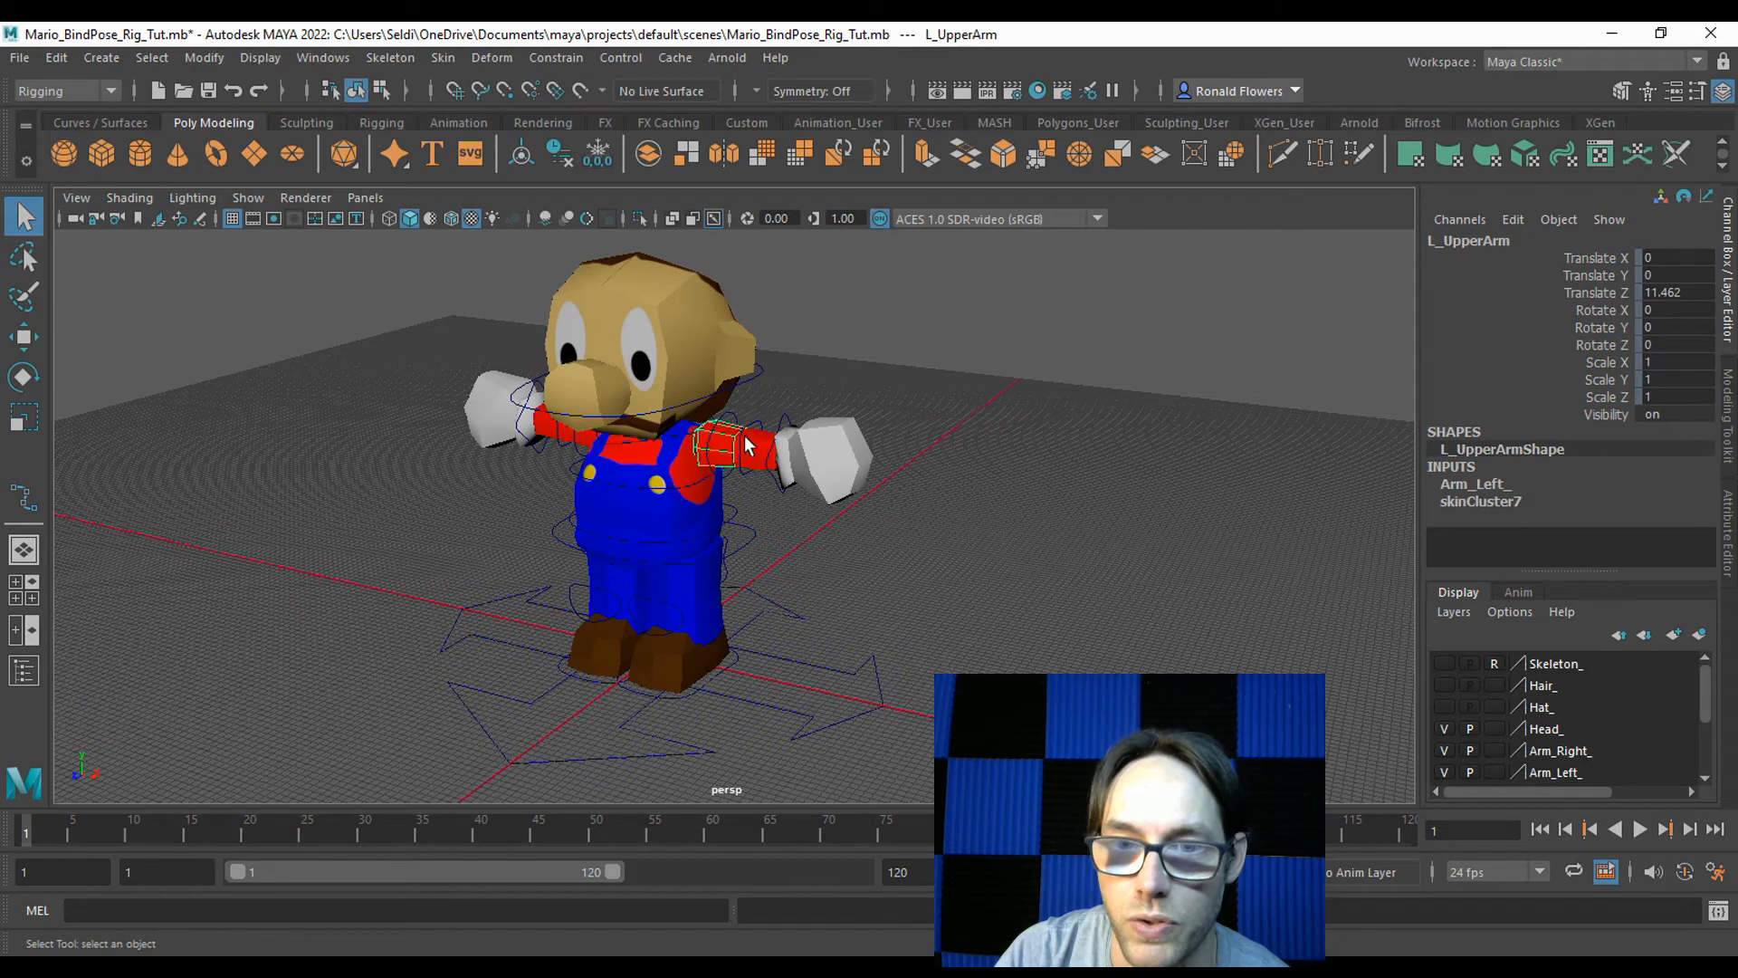
left_click(960, 523)
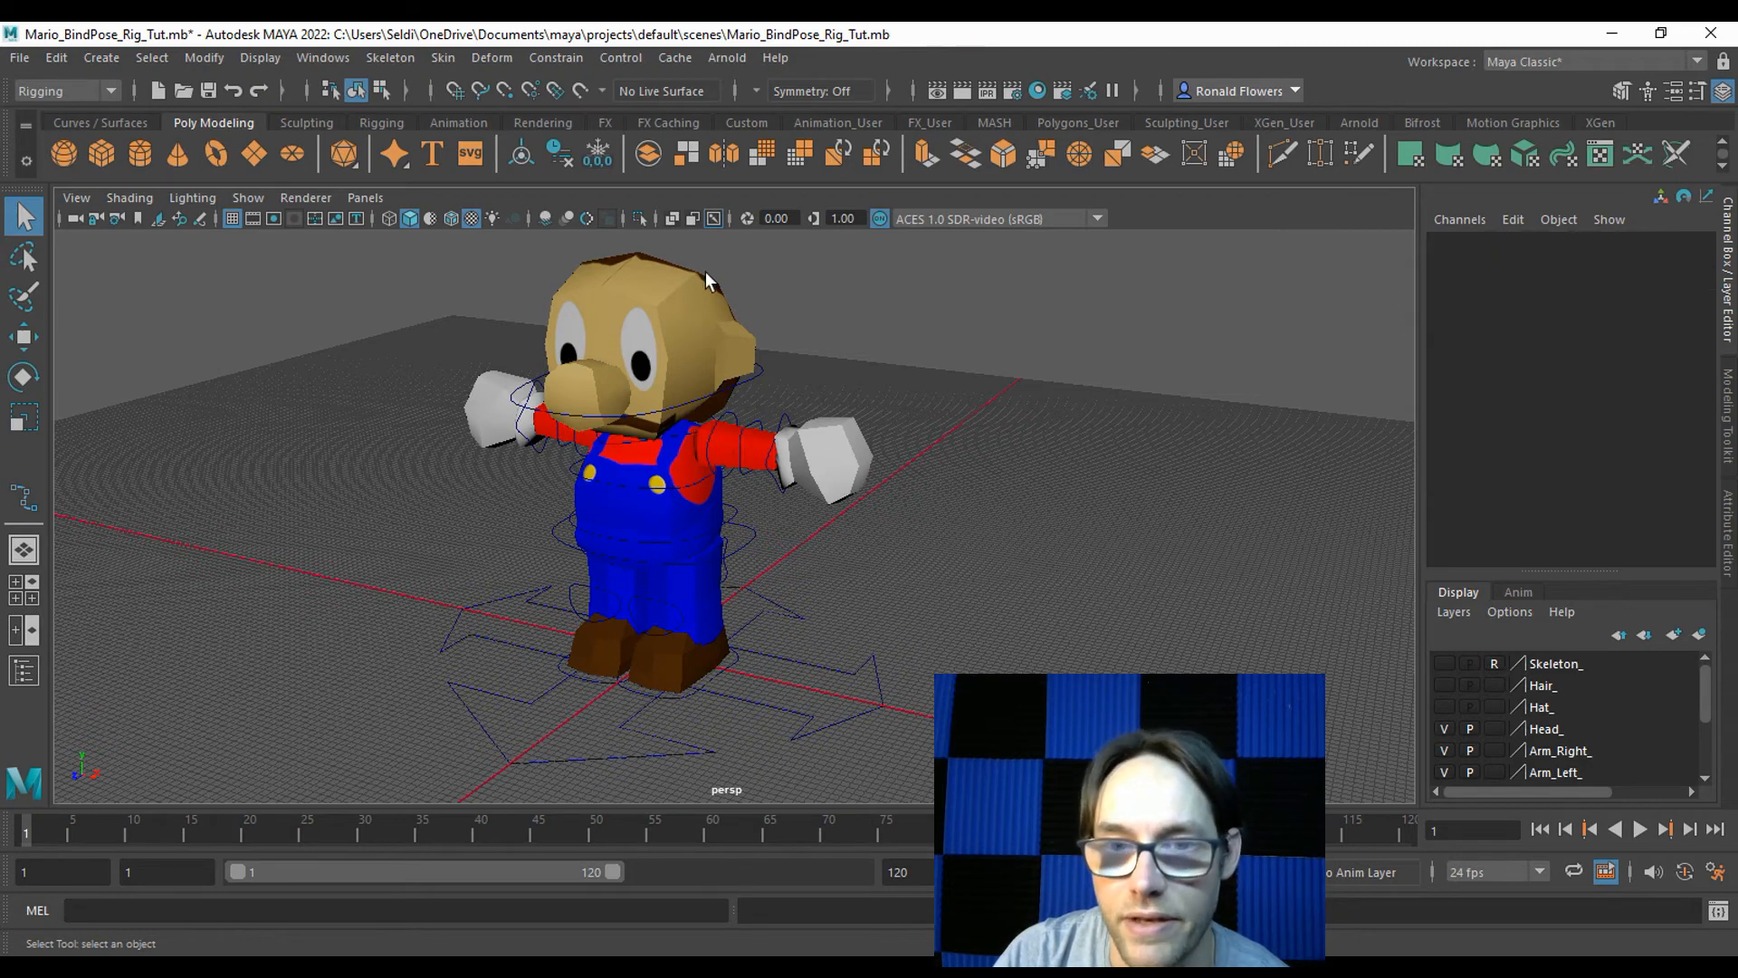
left_click(705, 333)
left_click(826, 459)
left_click(751, 452)
left_click(758, 468)
left_click(791, 414)
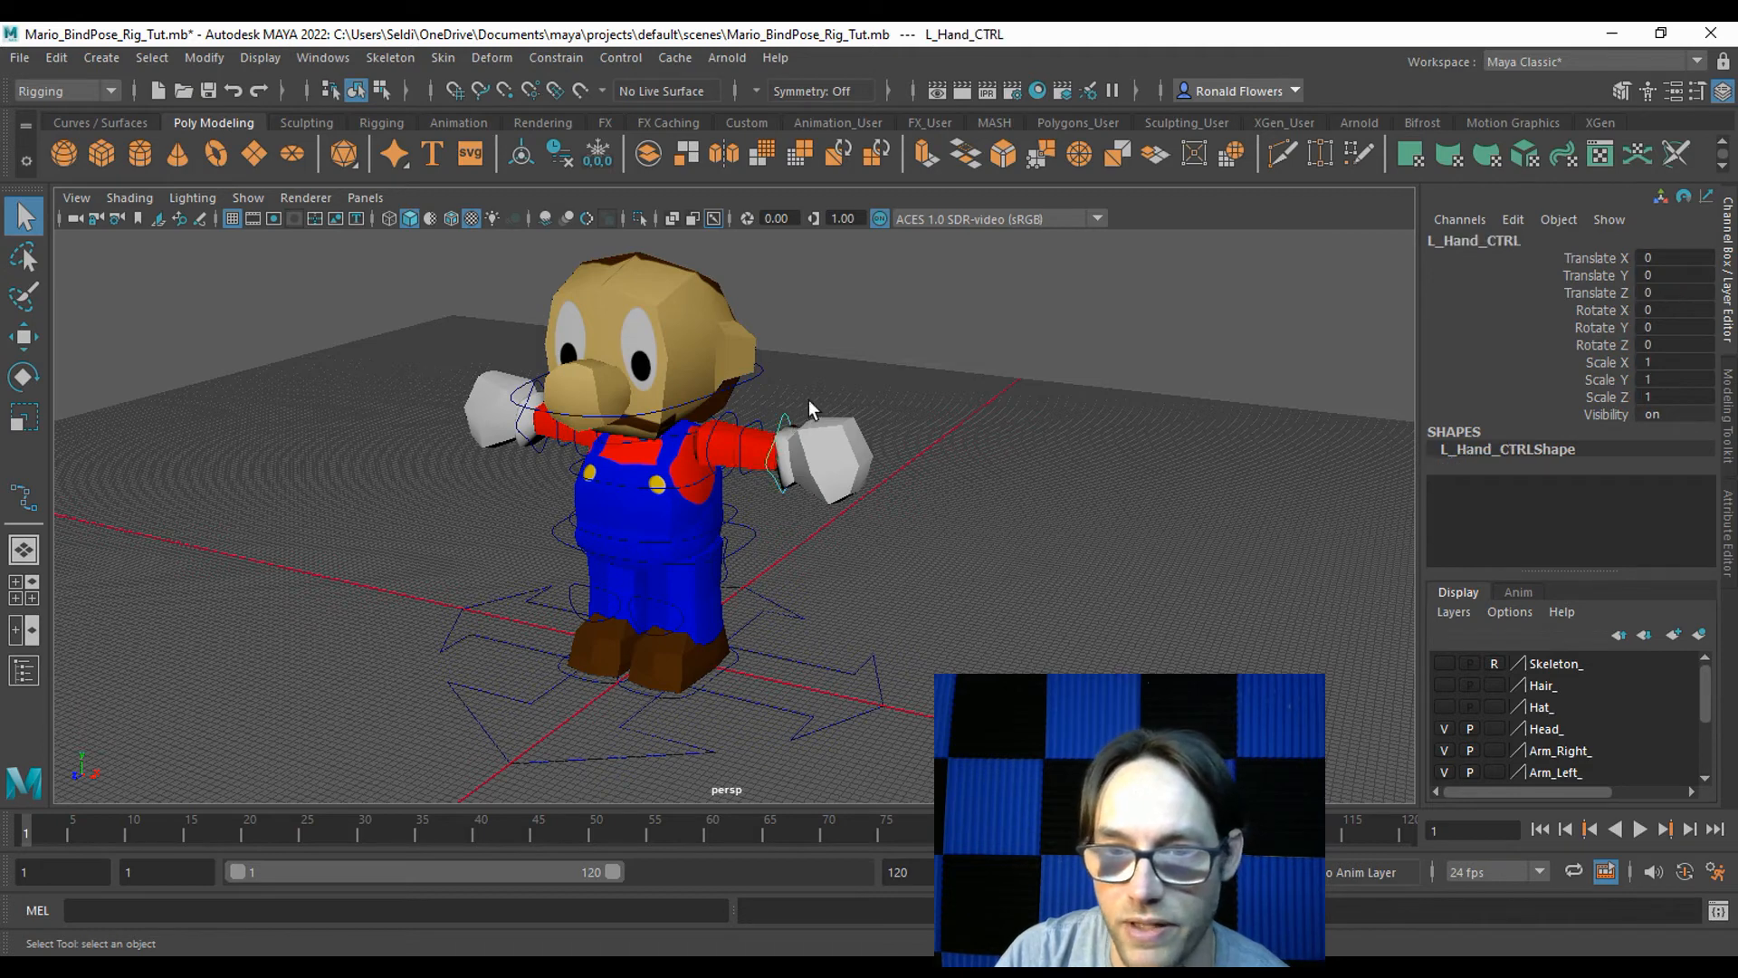
left_click(835, 433)
left_click(786, 419)
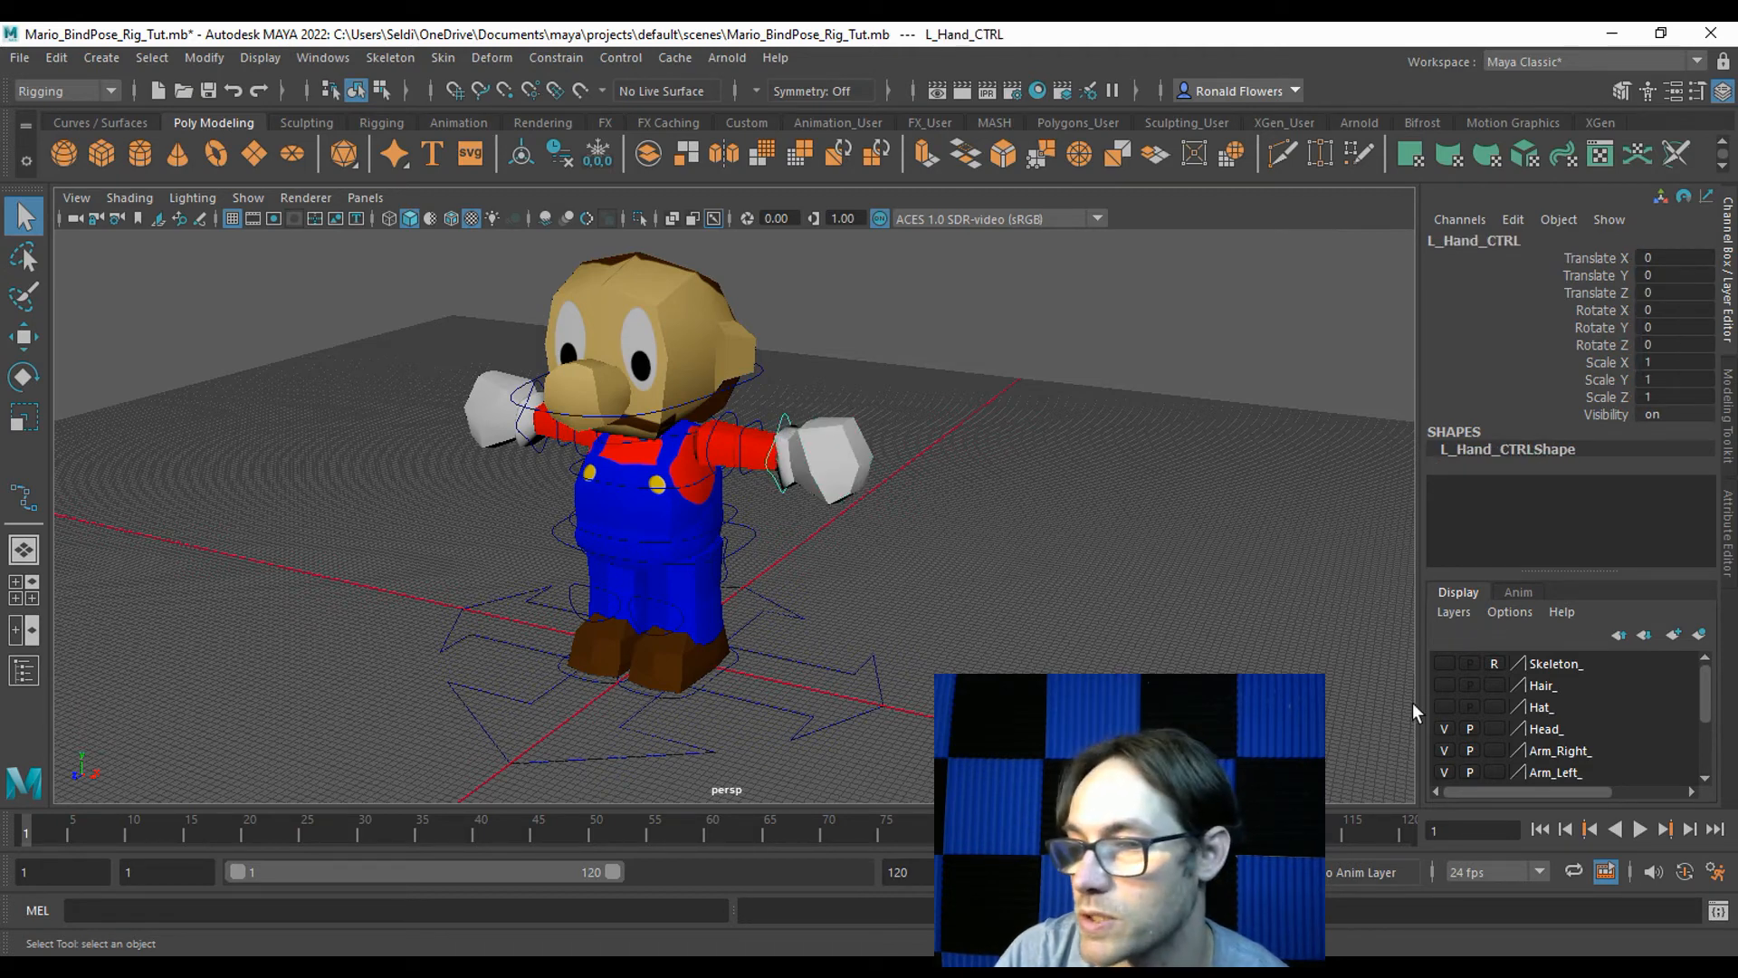
Set the Head_, Arm_Right_, Arm_Left_, Leg_Right_, Leg_Left_, Pelvis_ and Torso_ display layers to Reference.
left_click(1493, 729)
left_click(1492, 749)
left_click(1491, 770)
scroll(1544, 757, "down", 1)
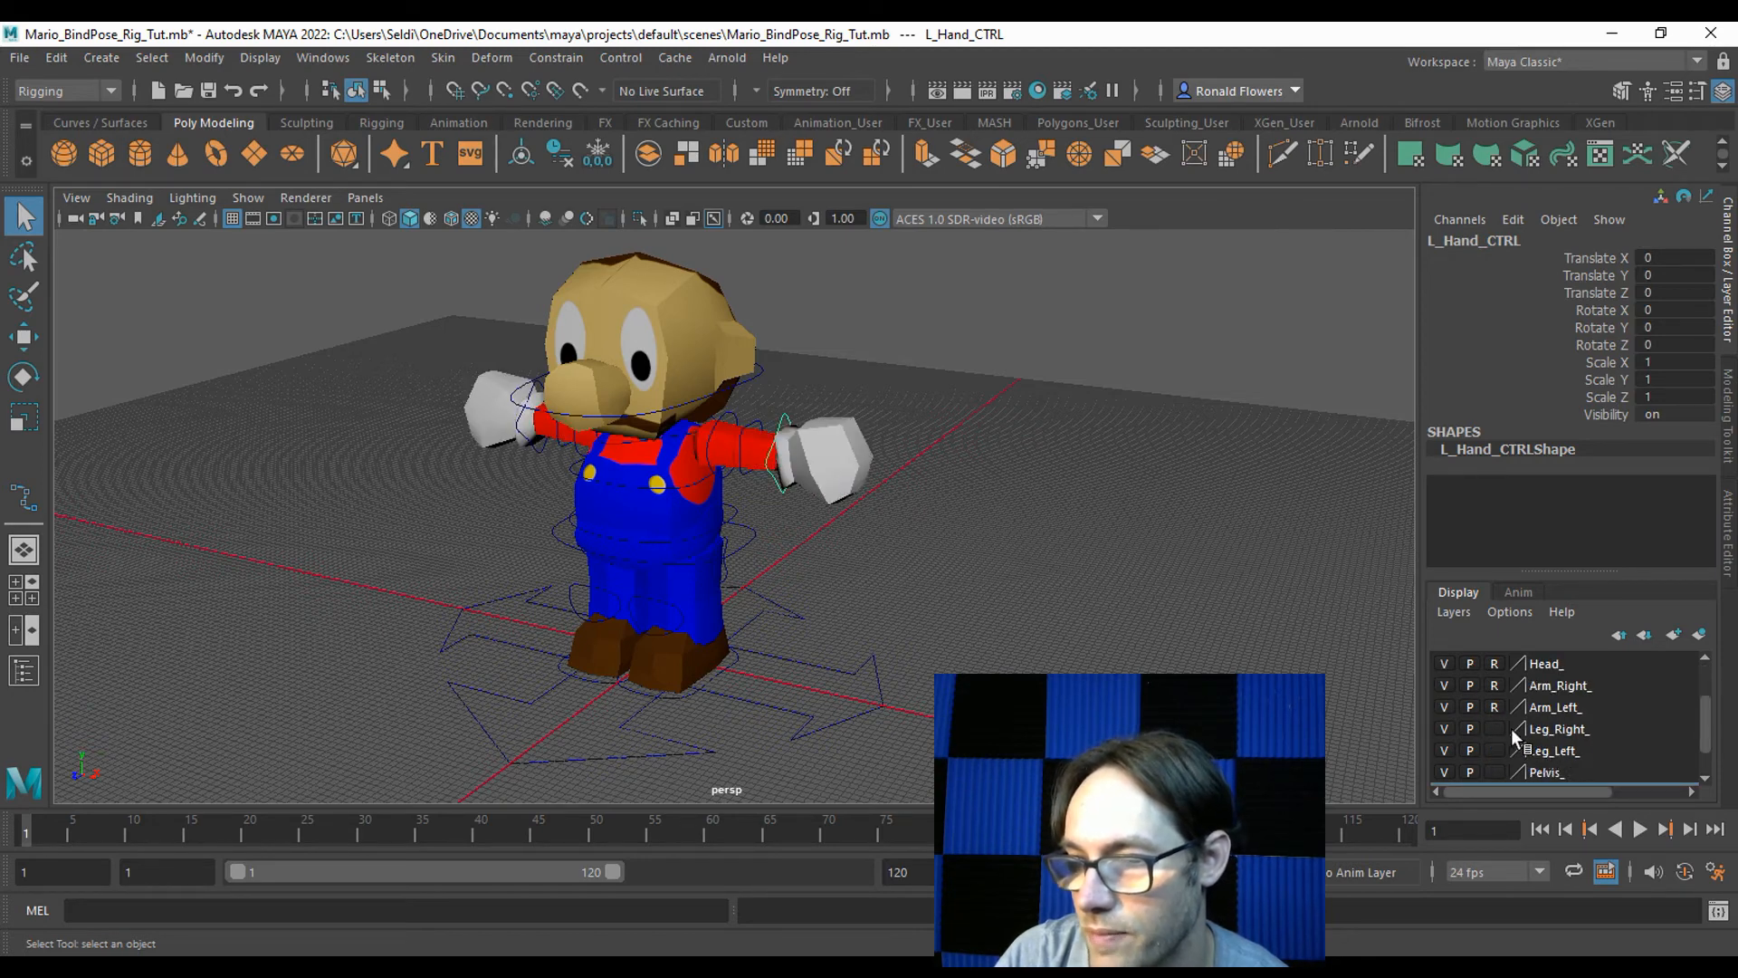
left_click(1494, 729)
left_click(1494, 729)
left_click(1493, 750)
left_click(1493, 749)
left_click(1493, 771)
left_click(1495, 771)
scroll(1518, 757, "down", 1)
left_click(1517, 756)
left_click(1493, 751)
left_click(1494, 751)
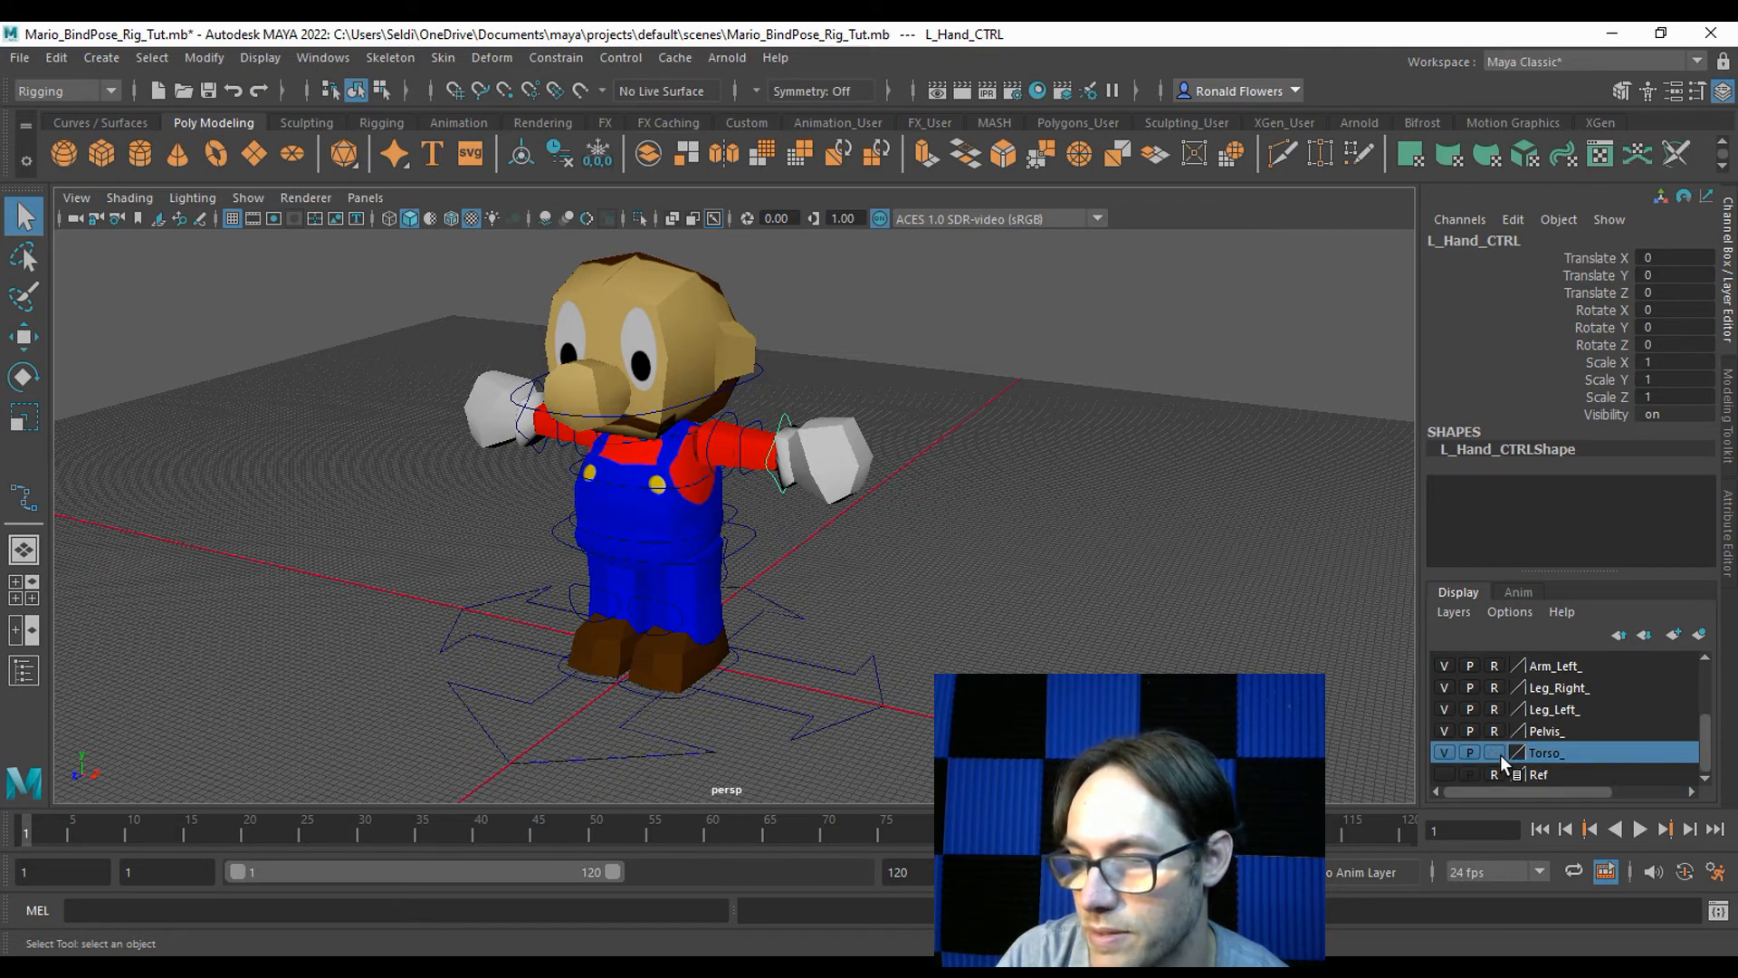
Check that only controls are selectable by picking Neck_CTRL, Shoulders_CTRL, Pelvis_CTRL and L_Knee_CTRL on the body, then clear the selection.
left_click(855, 660)
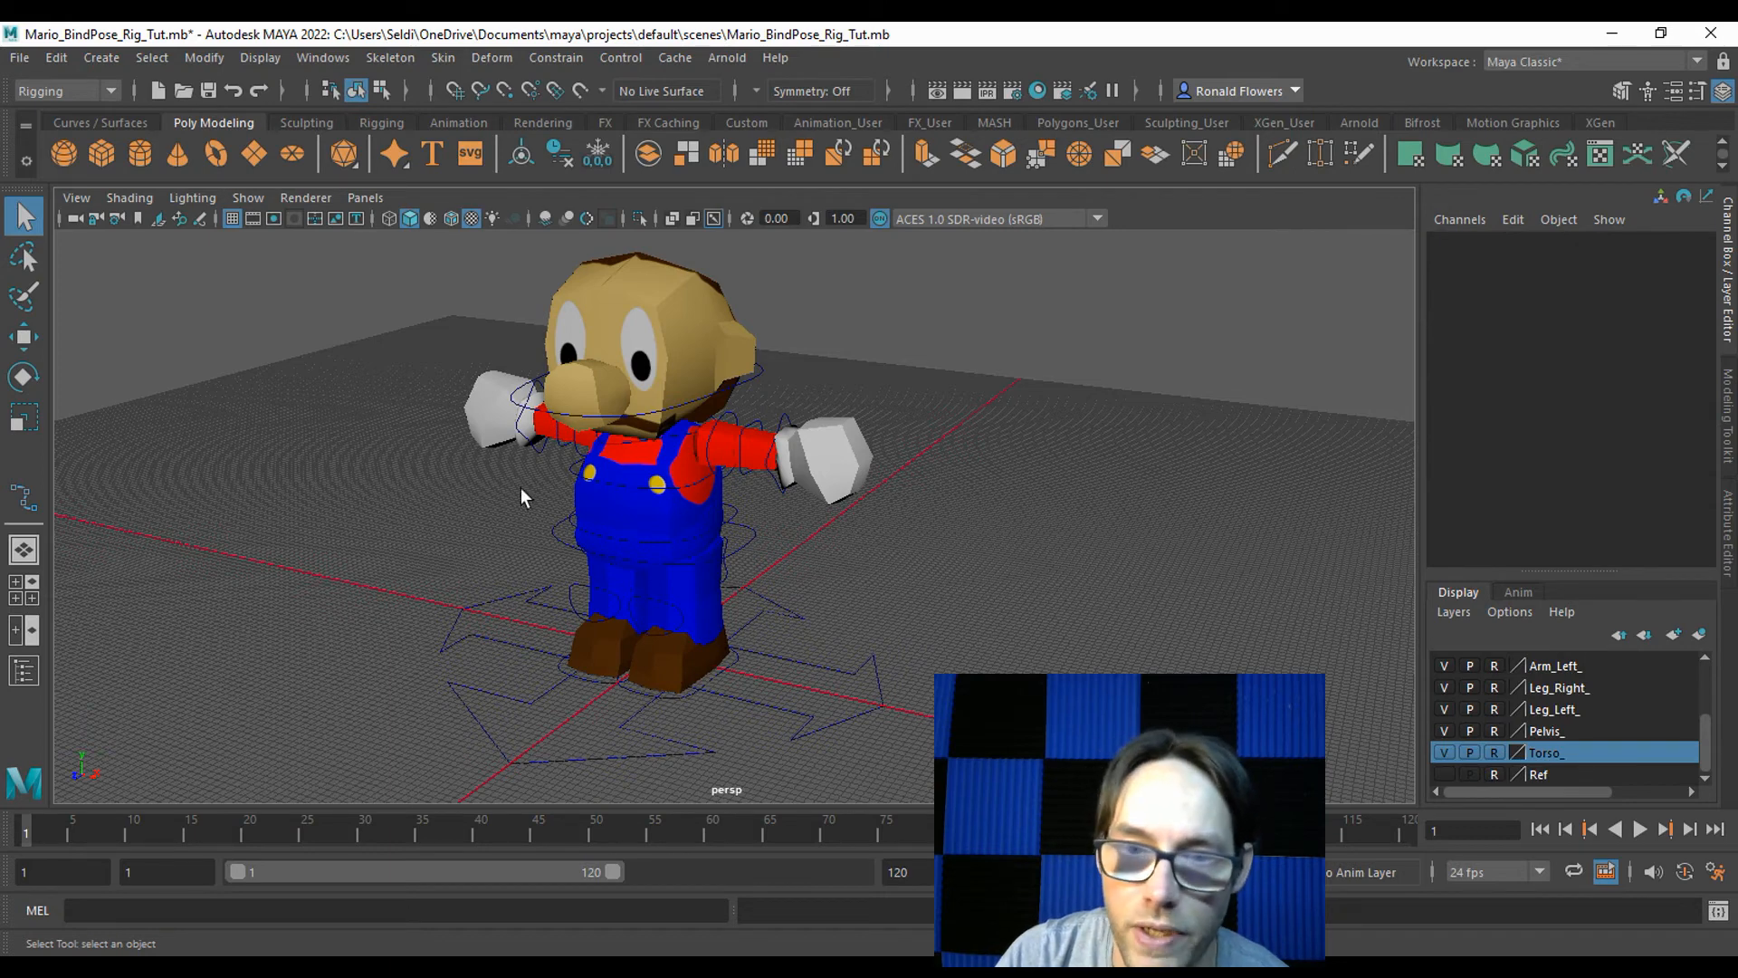
left_click(658, 444)
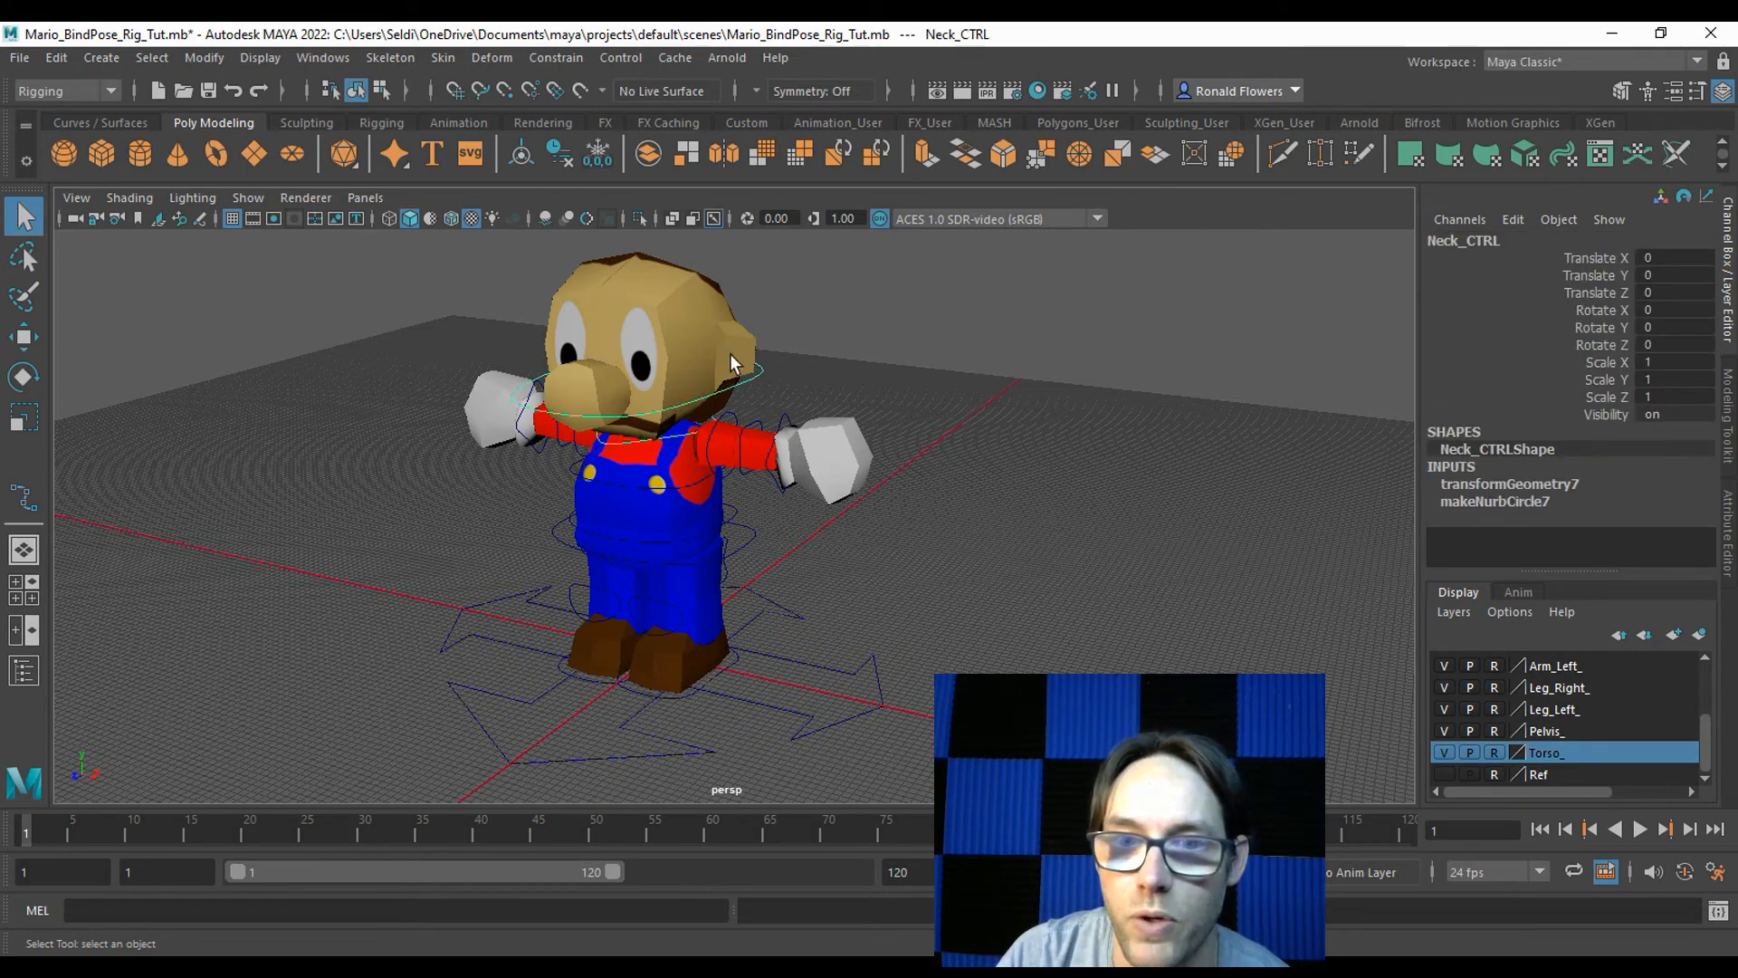
left_click(632, 548)
left_click(621, 486)
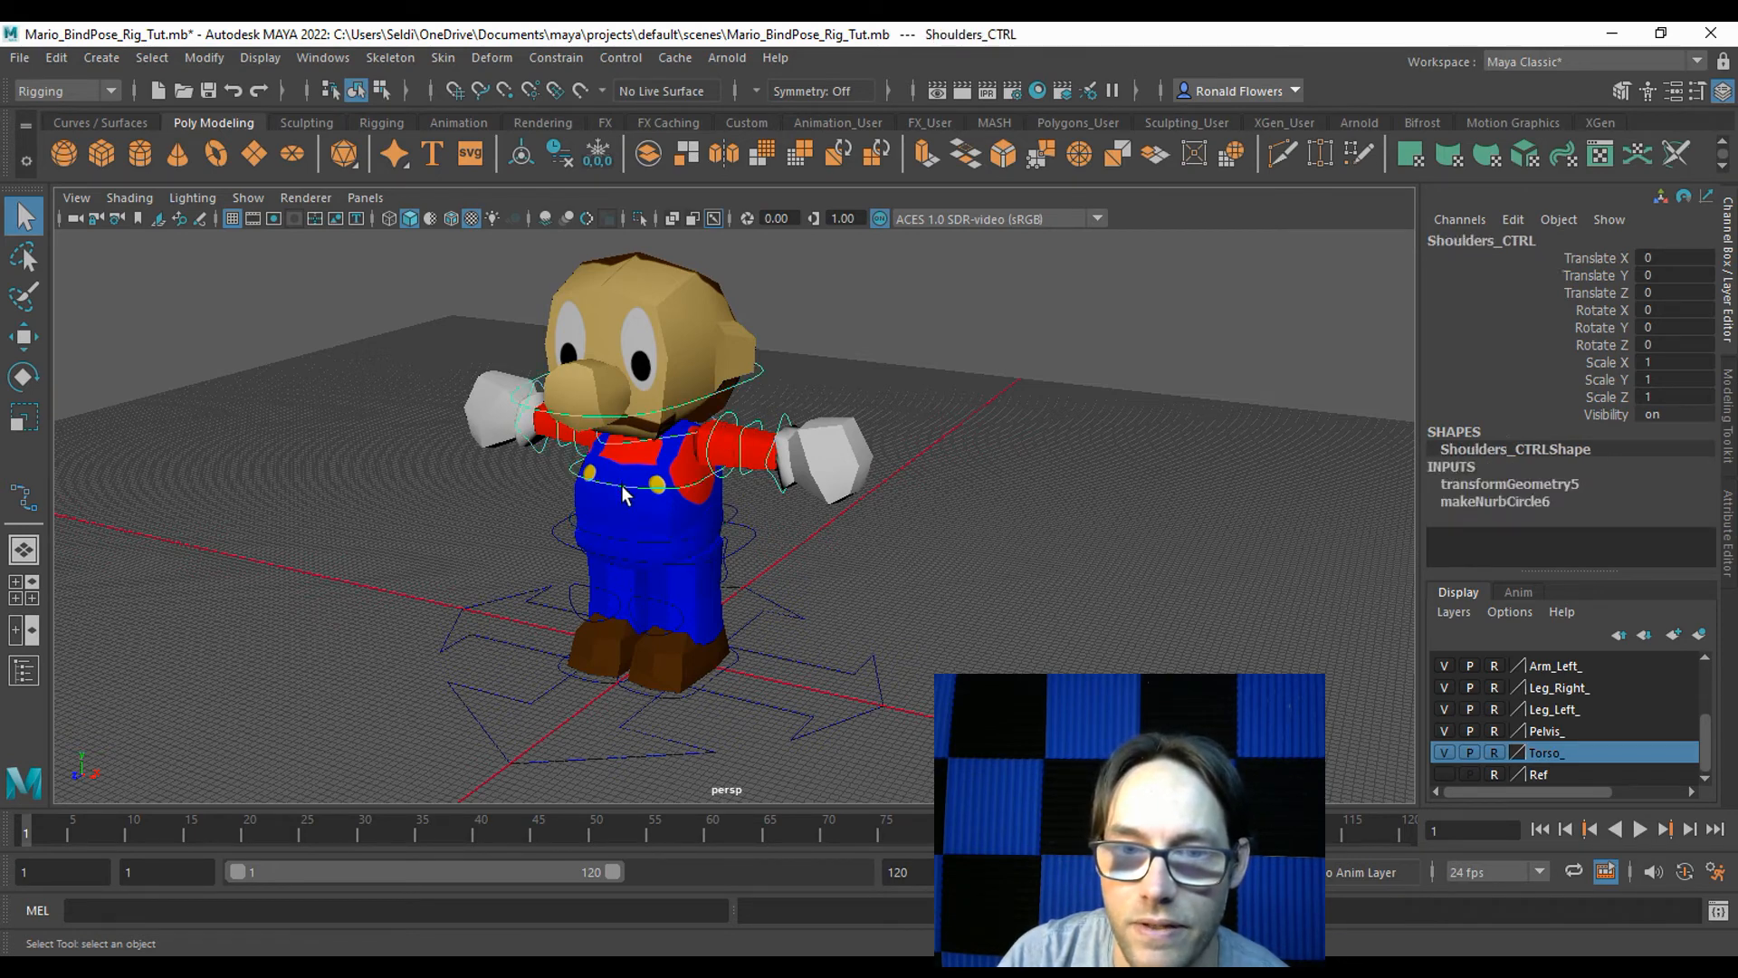
left_click(661, 538)
left_click(735, 645)
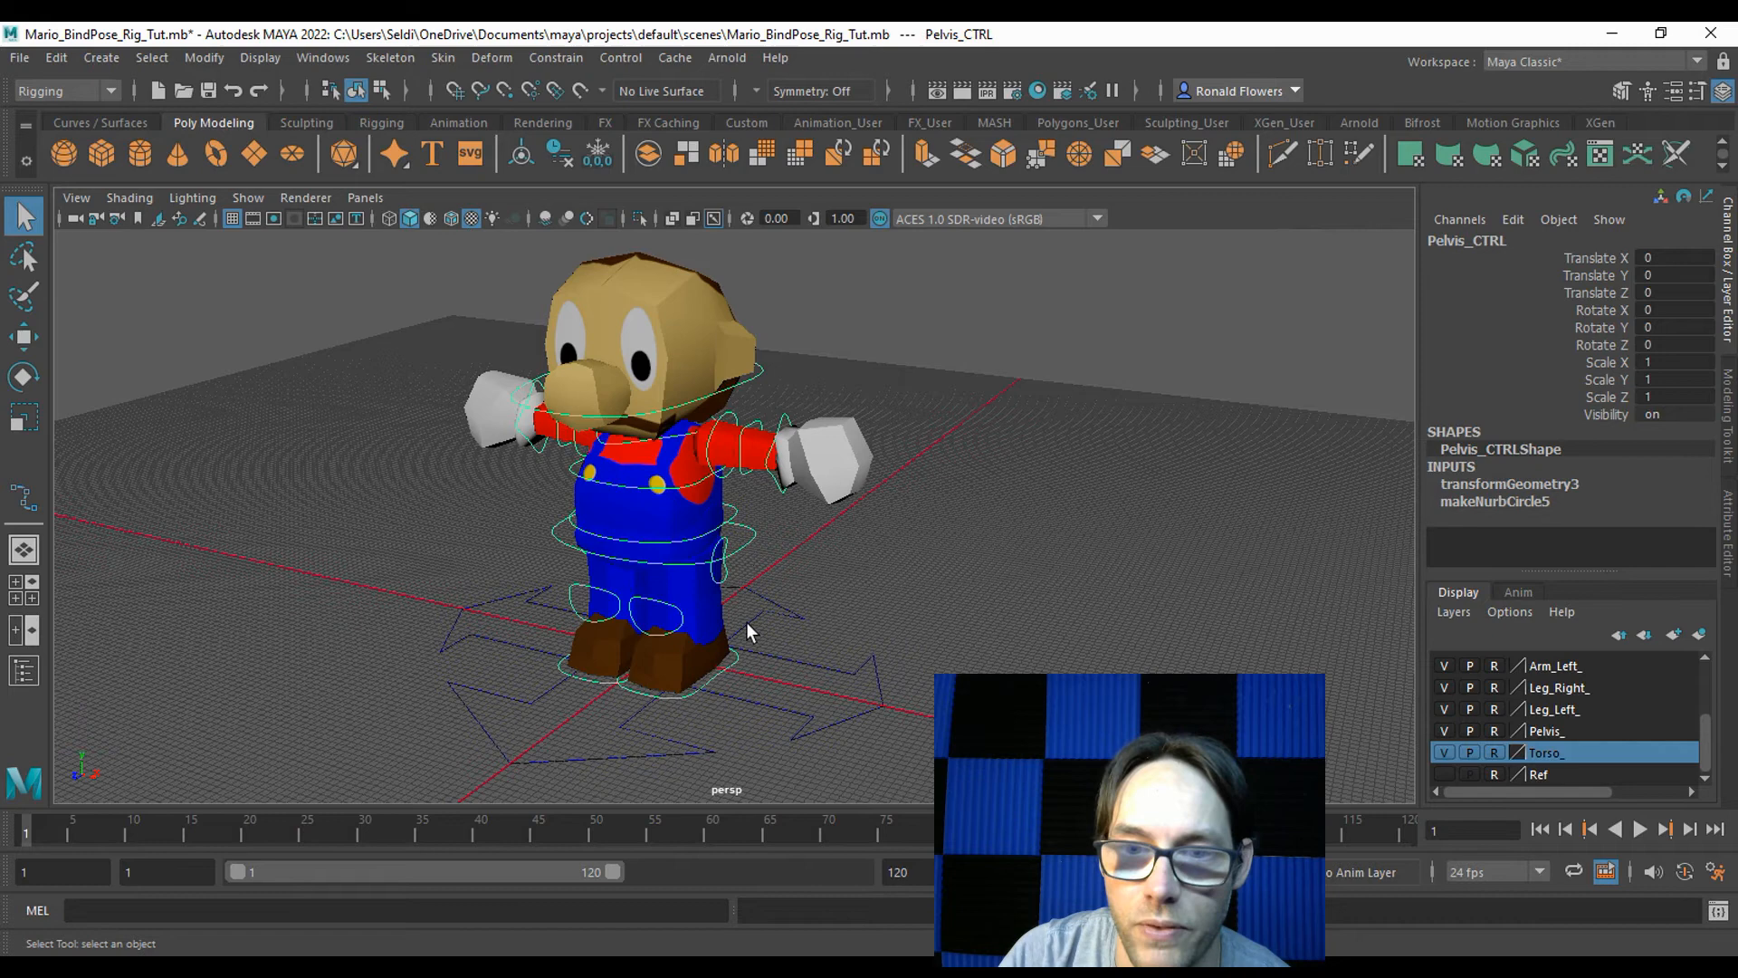
left_click(662, 616)
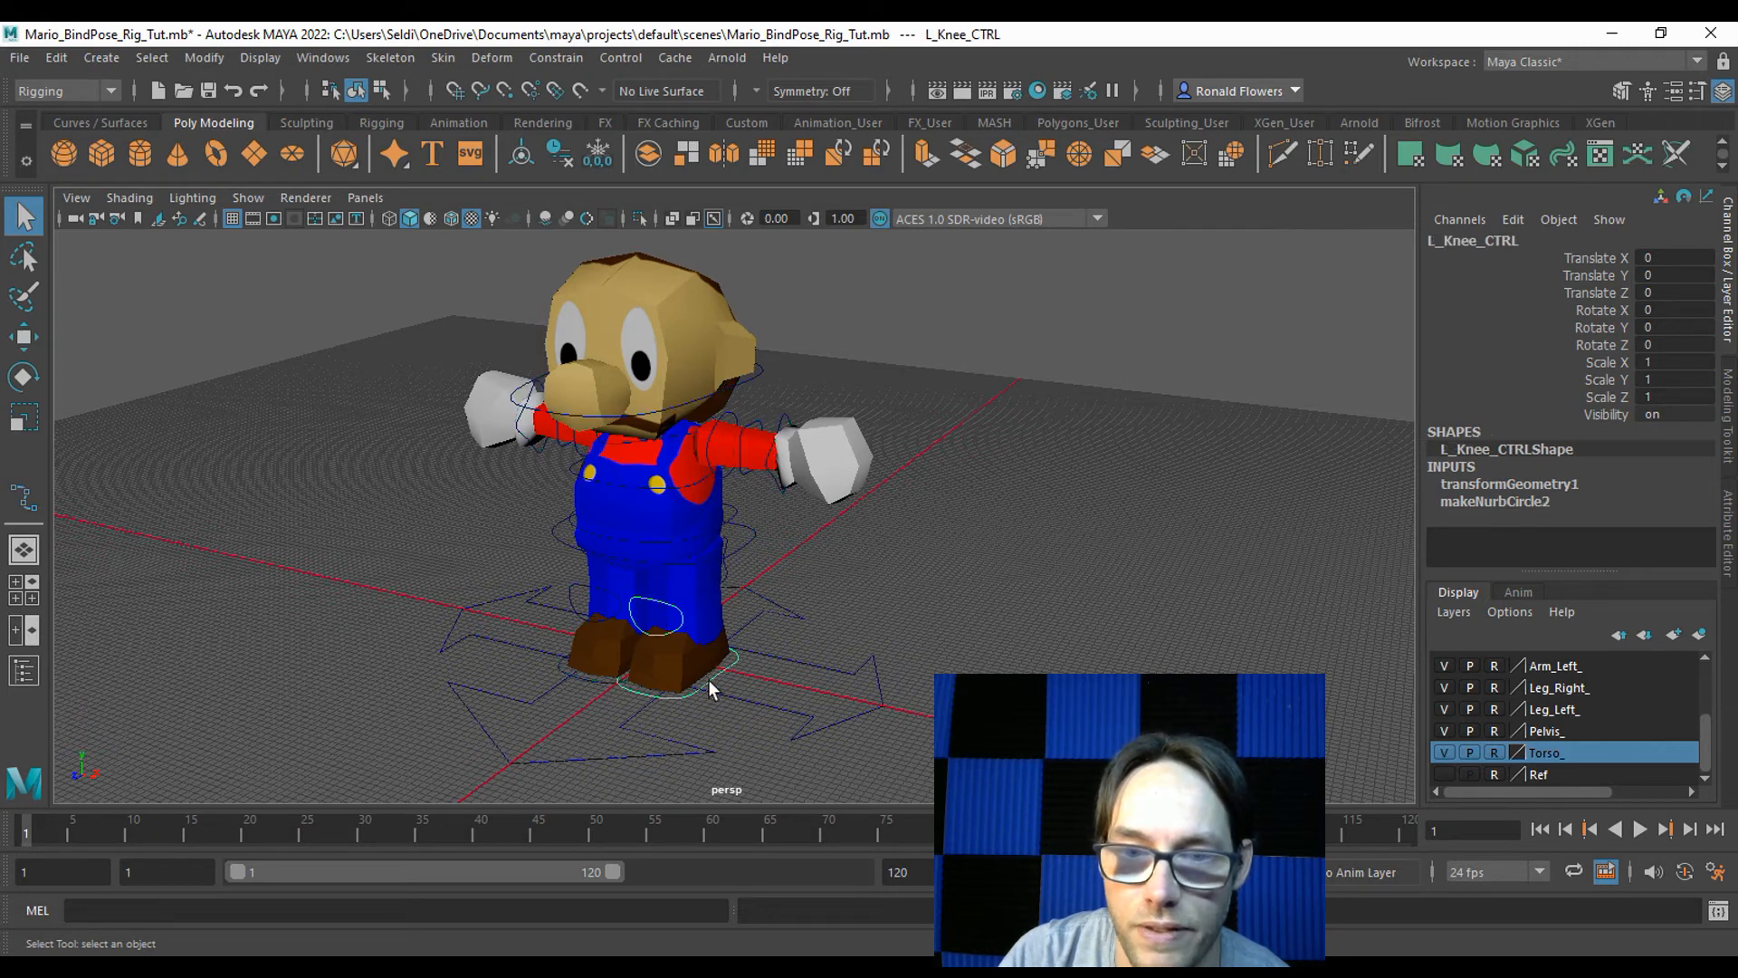
left_click(831, 670)
left_click(933, 593)
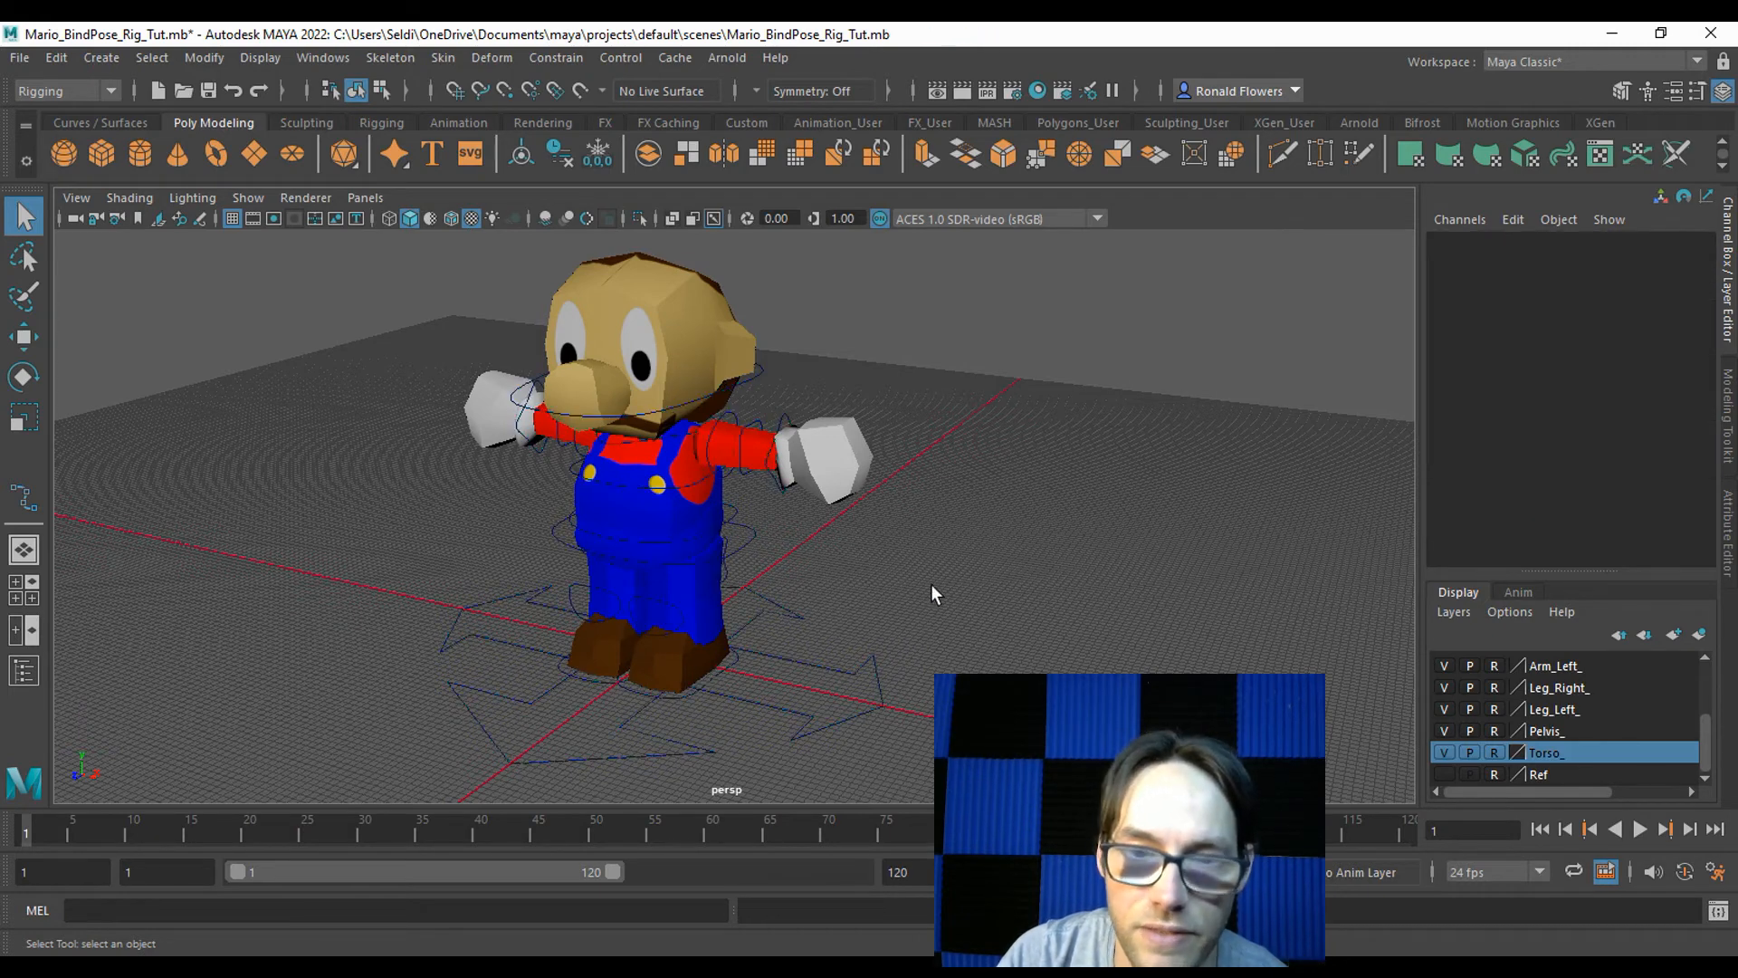
Save the rig scene under its current name.
left_click(22, 57)
left_click(55, 145)
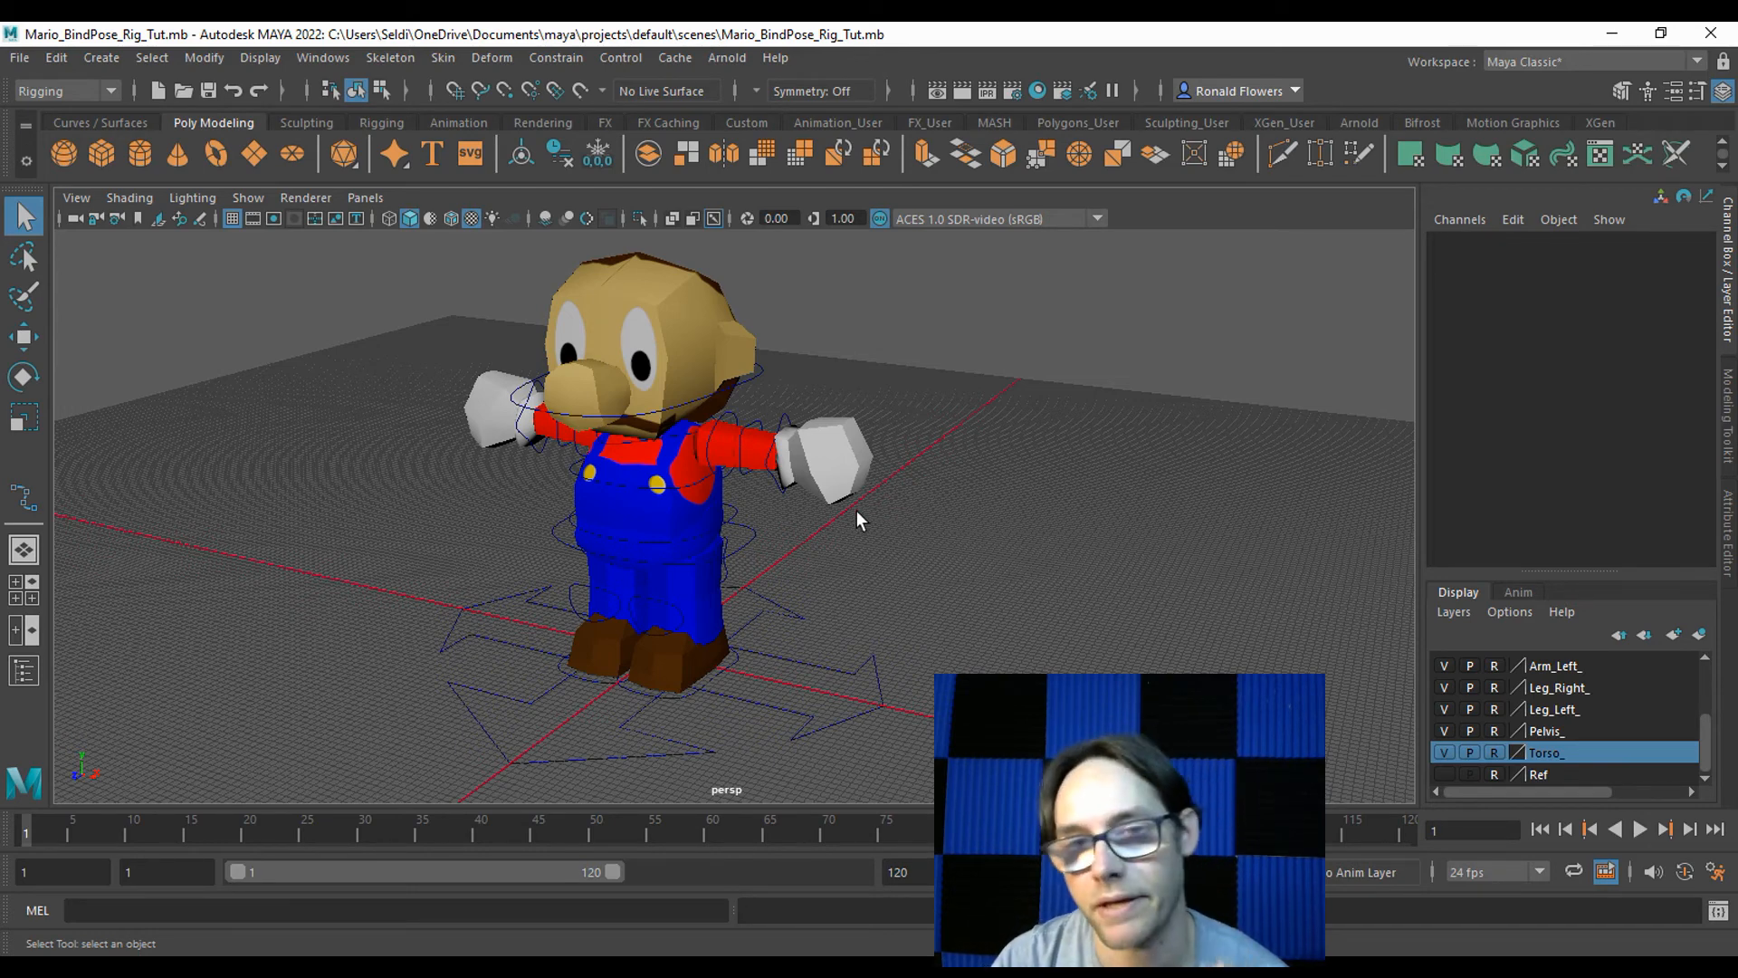
key("space")
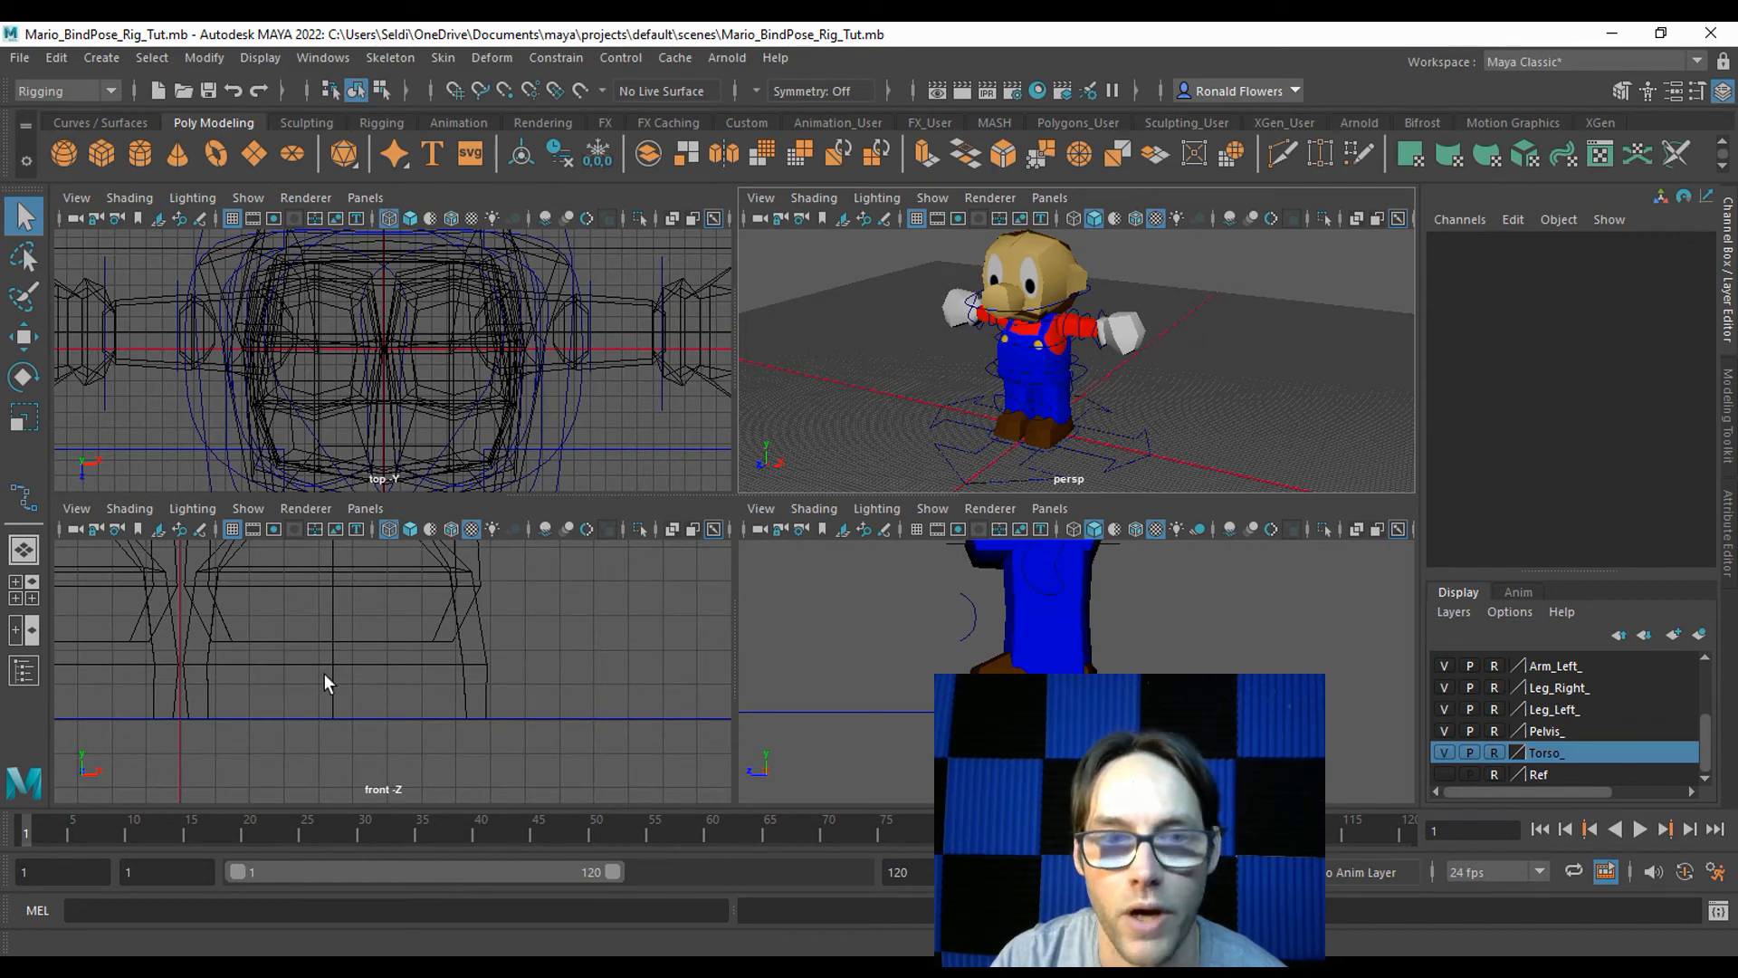
key("space")
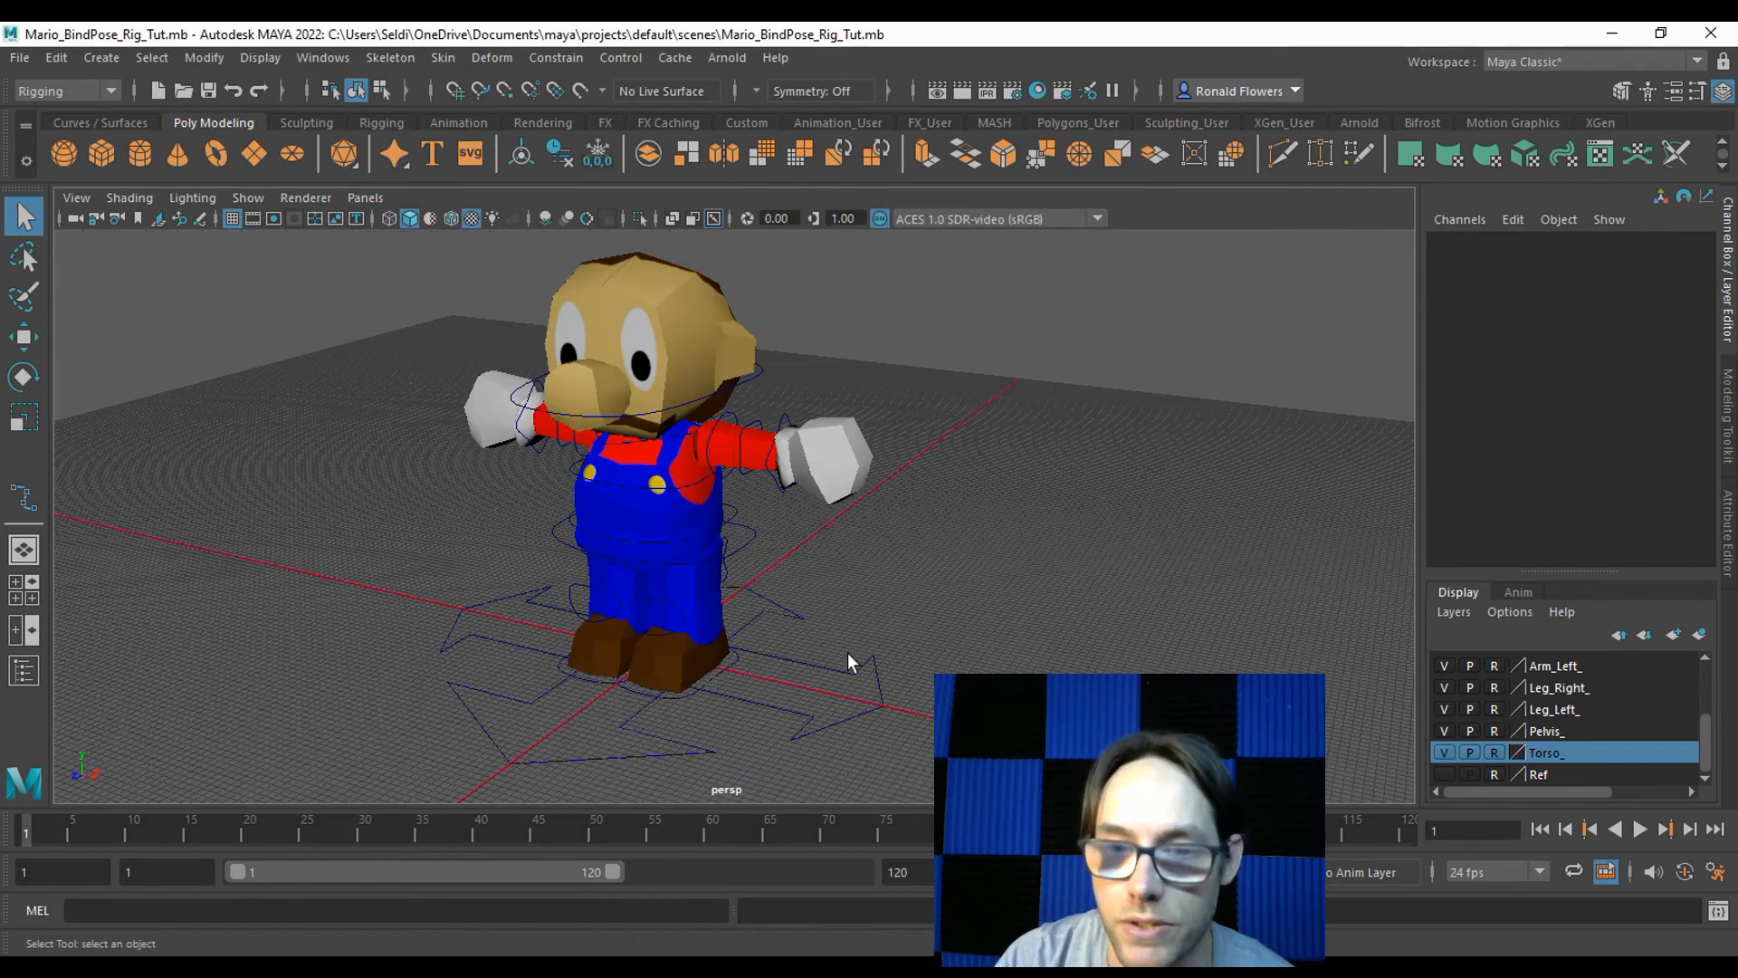
Enable the drawing overrides on MainCTRL's curve shape under its object display attributes.
left_click(842, 672)
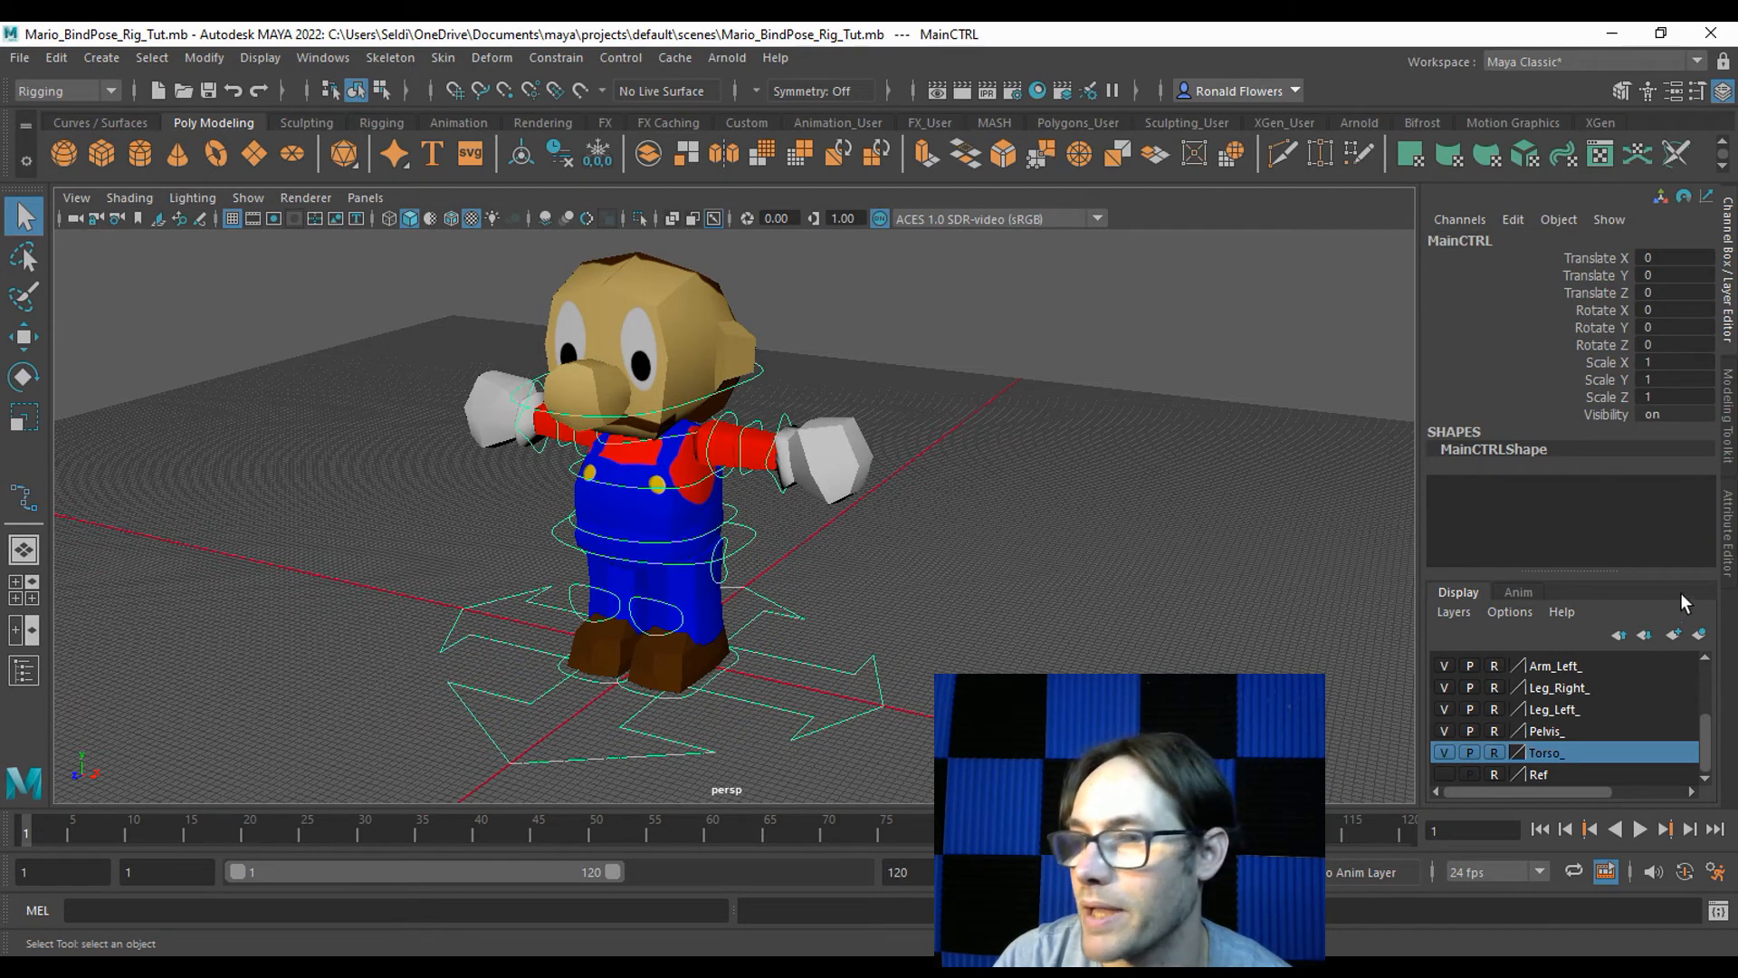
left_click(1722, 540)
left_click(1345, 235)
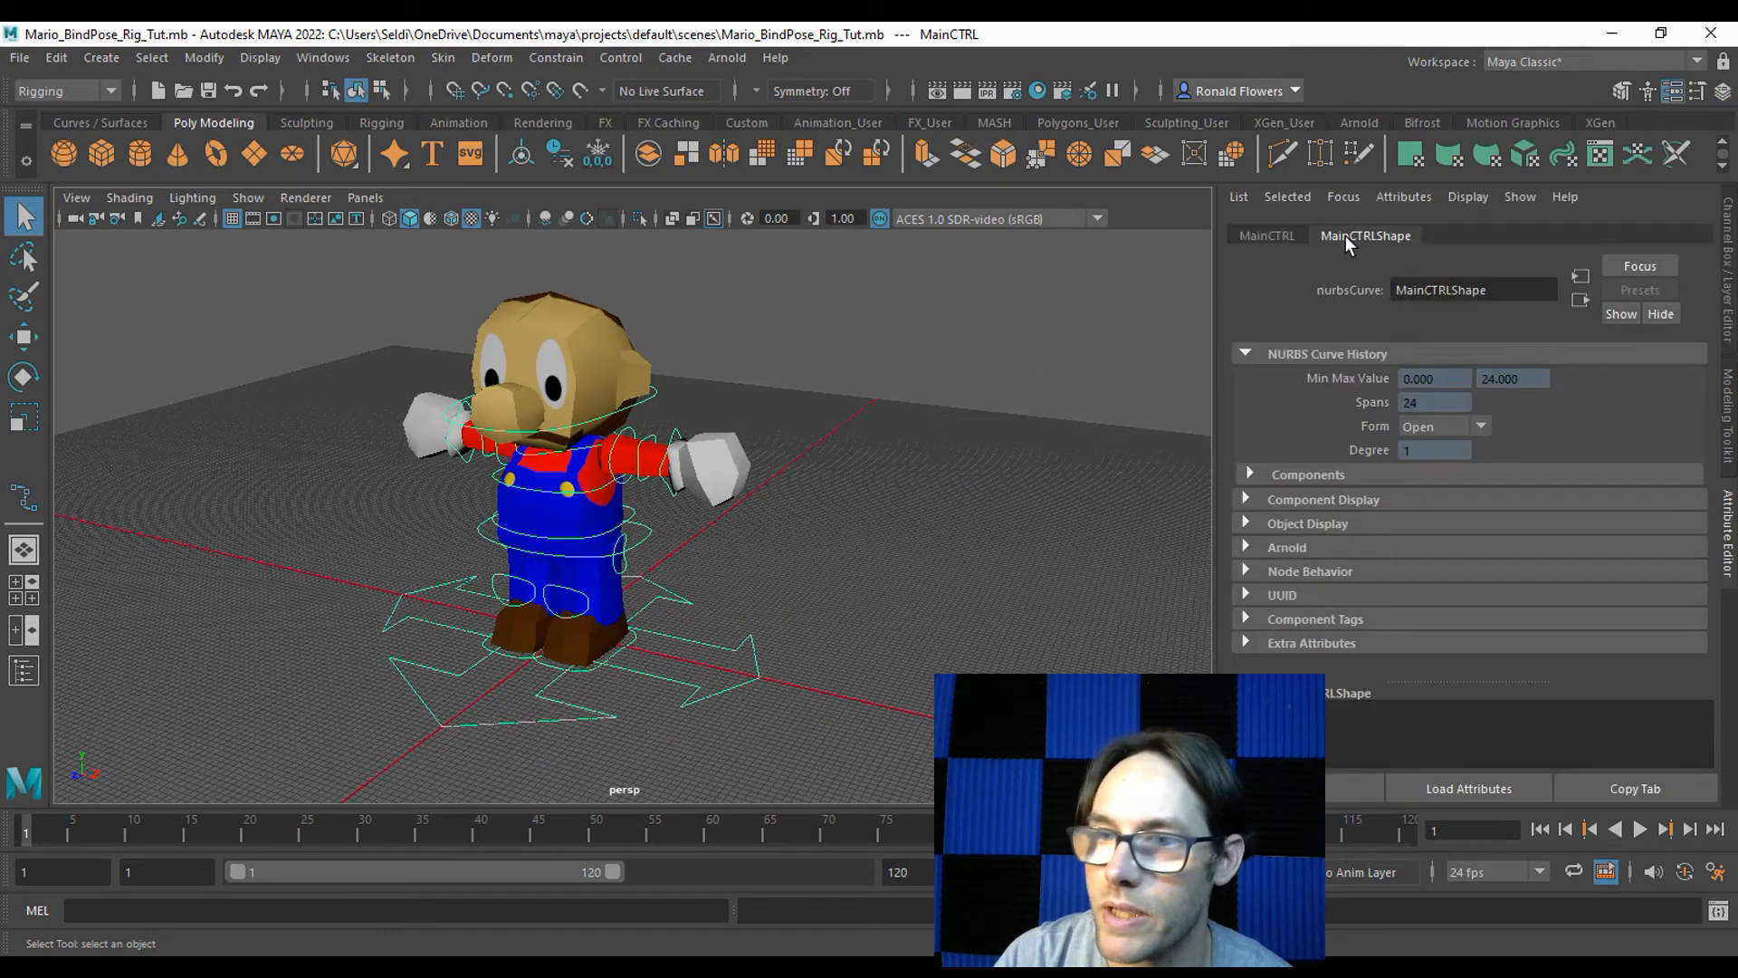
left_click(1250, 521)
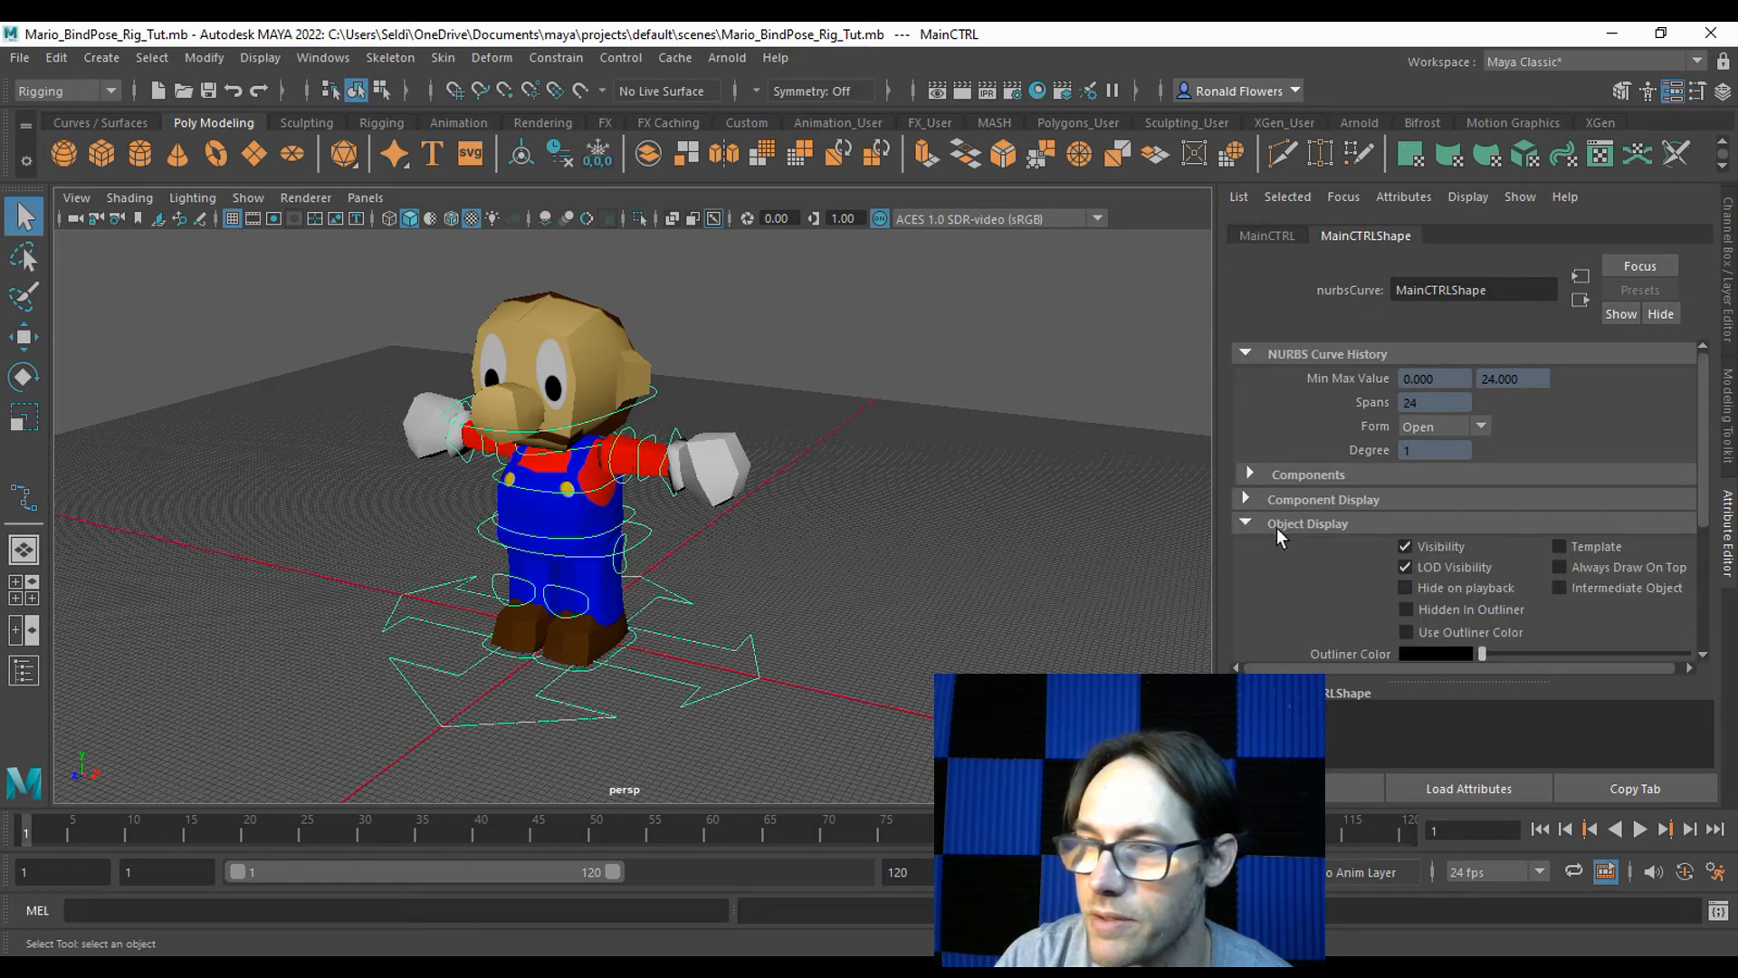
scroll(1276, 528, "down", 2)
scroll(1277, 529, "down", 2)
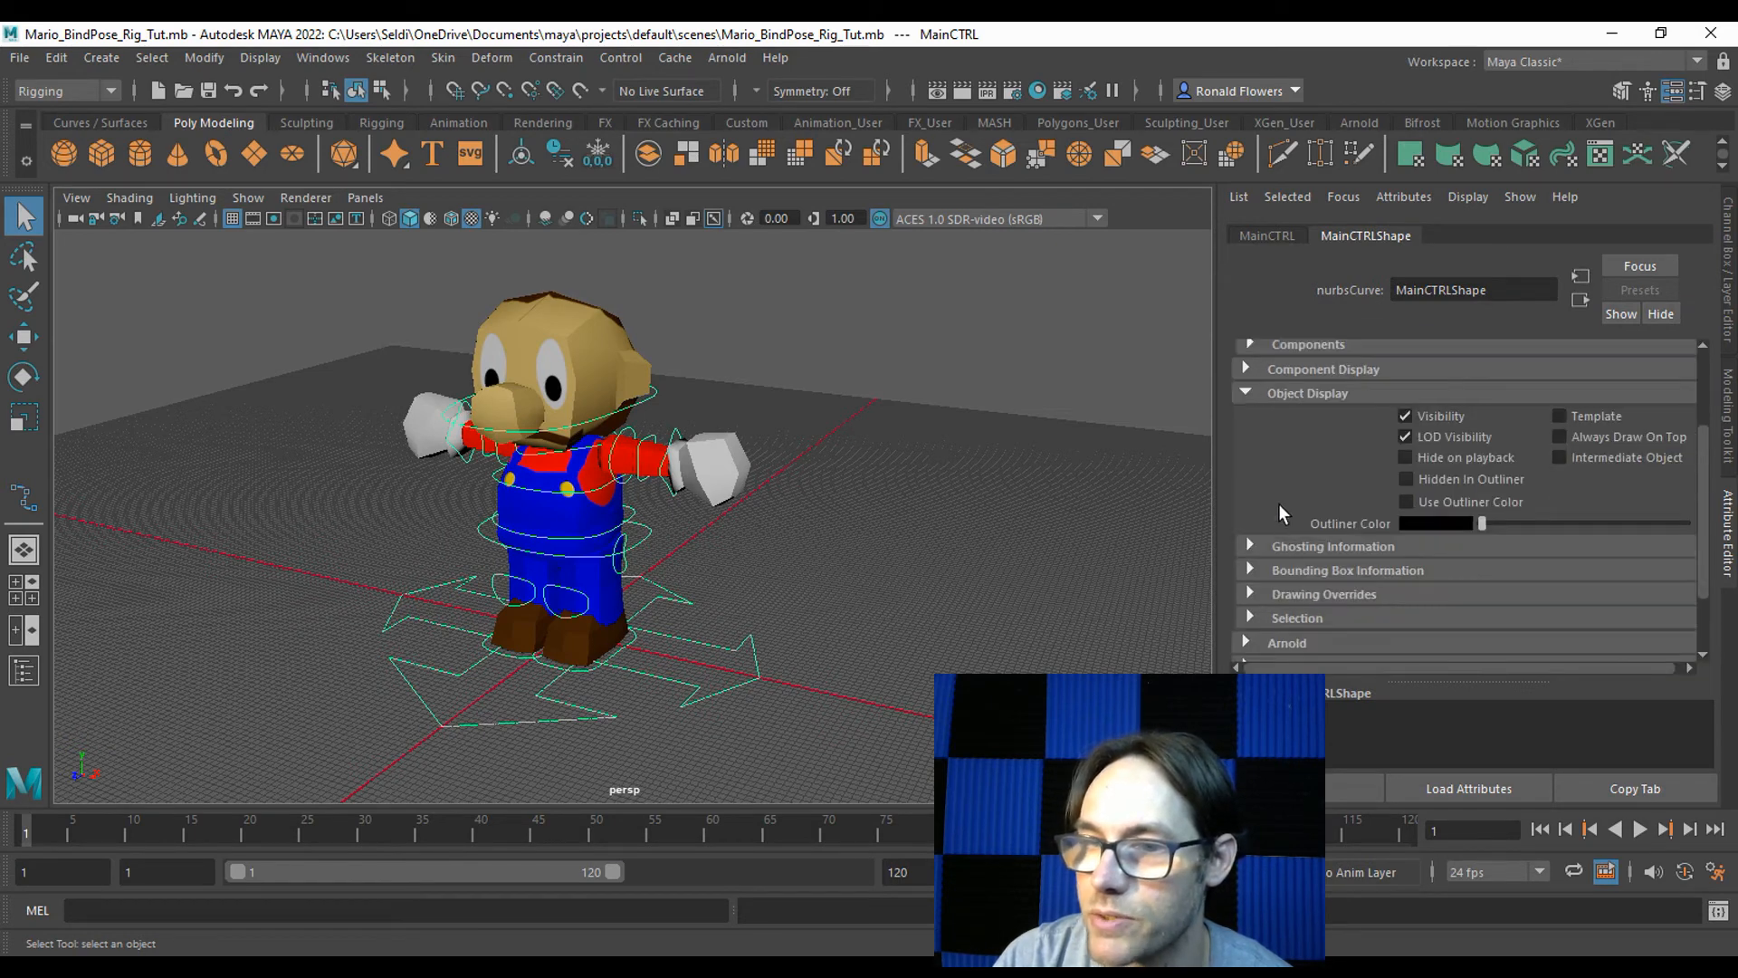
left_click(1251, 594)
scroll(1291, 496, "down", 4)
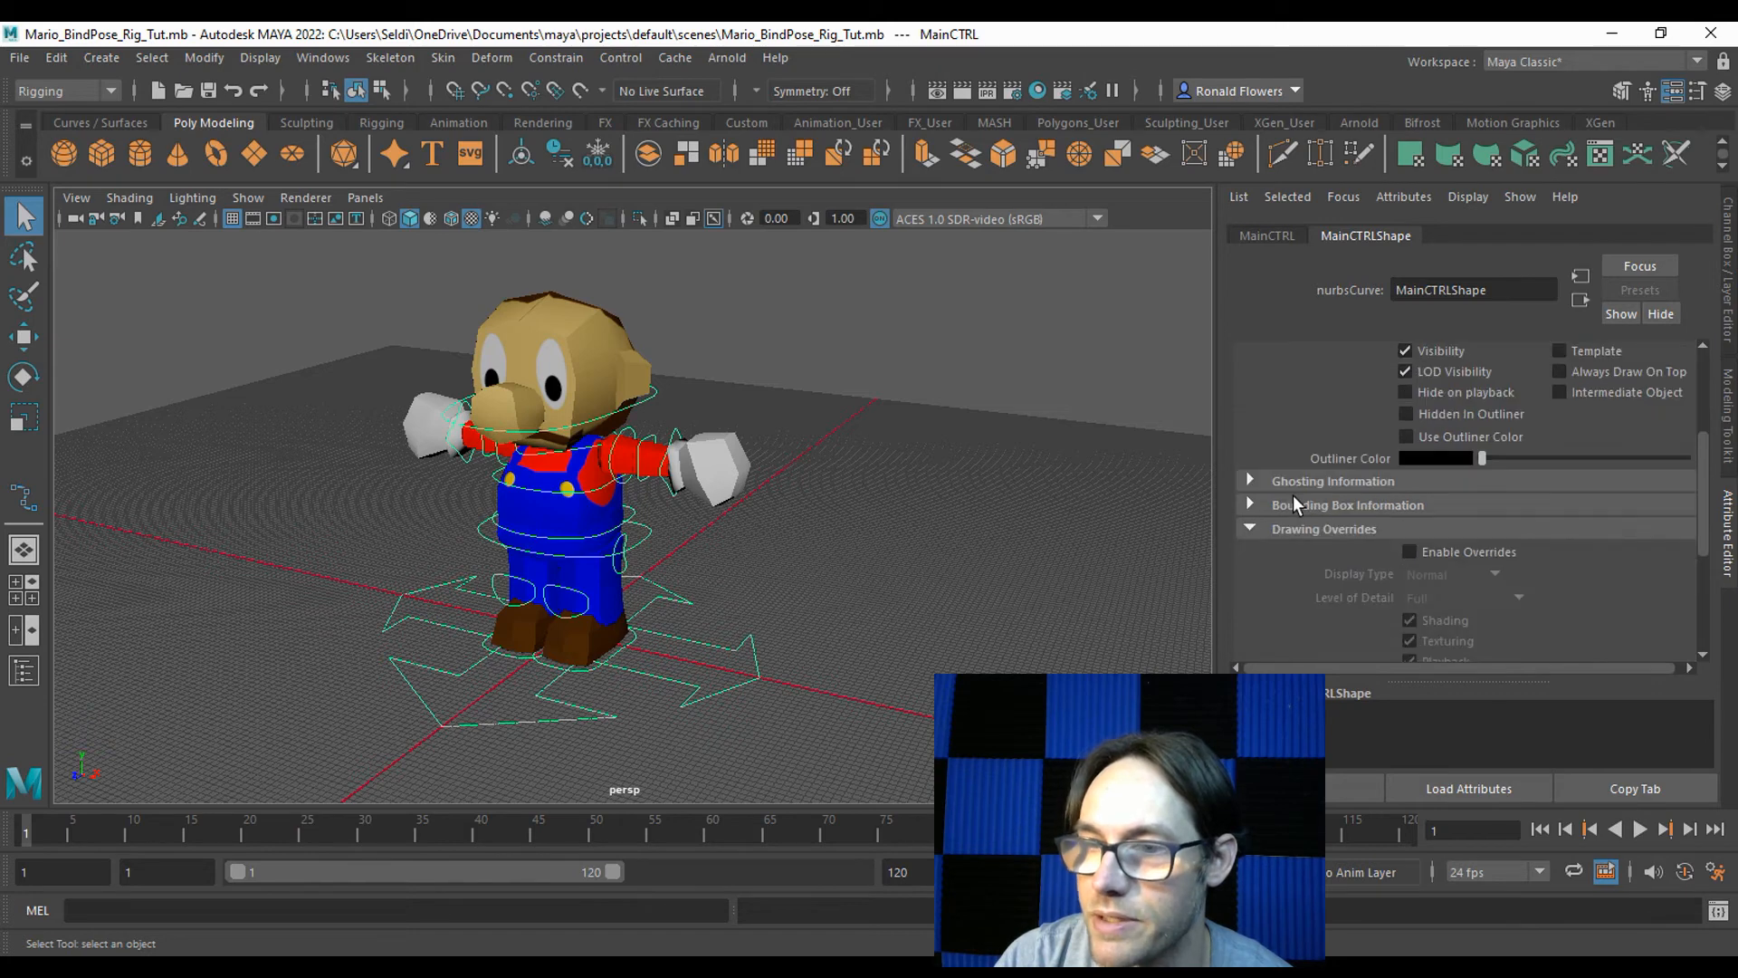
scroll(1293, 497, "down", 2)
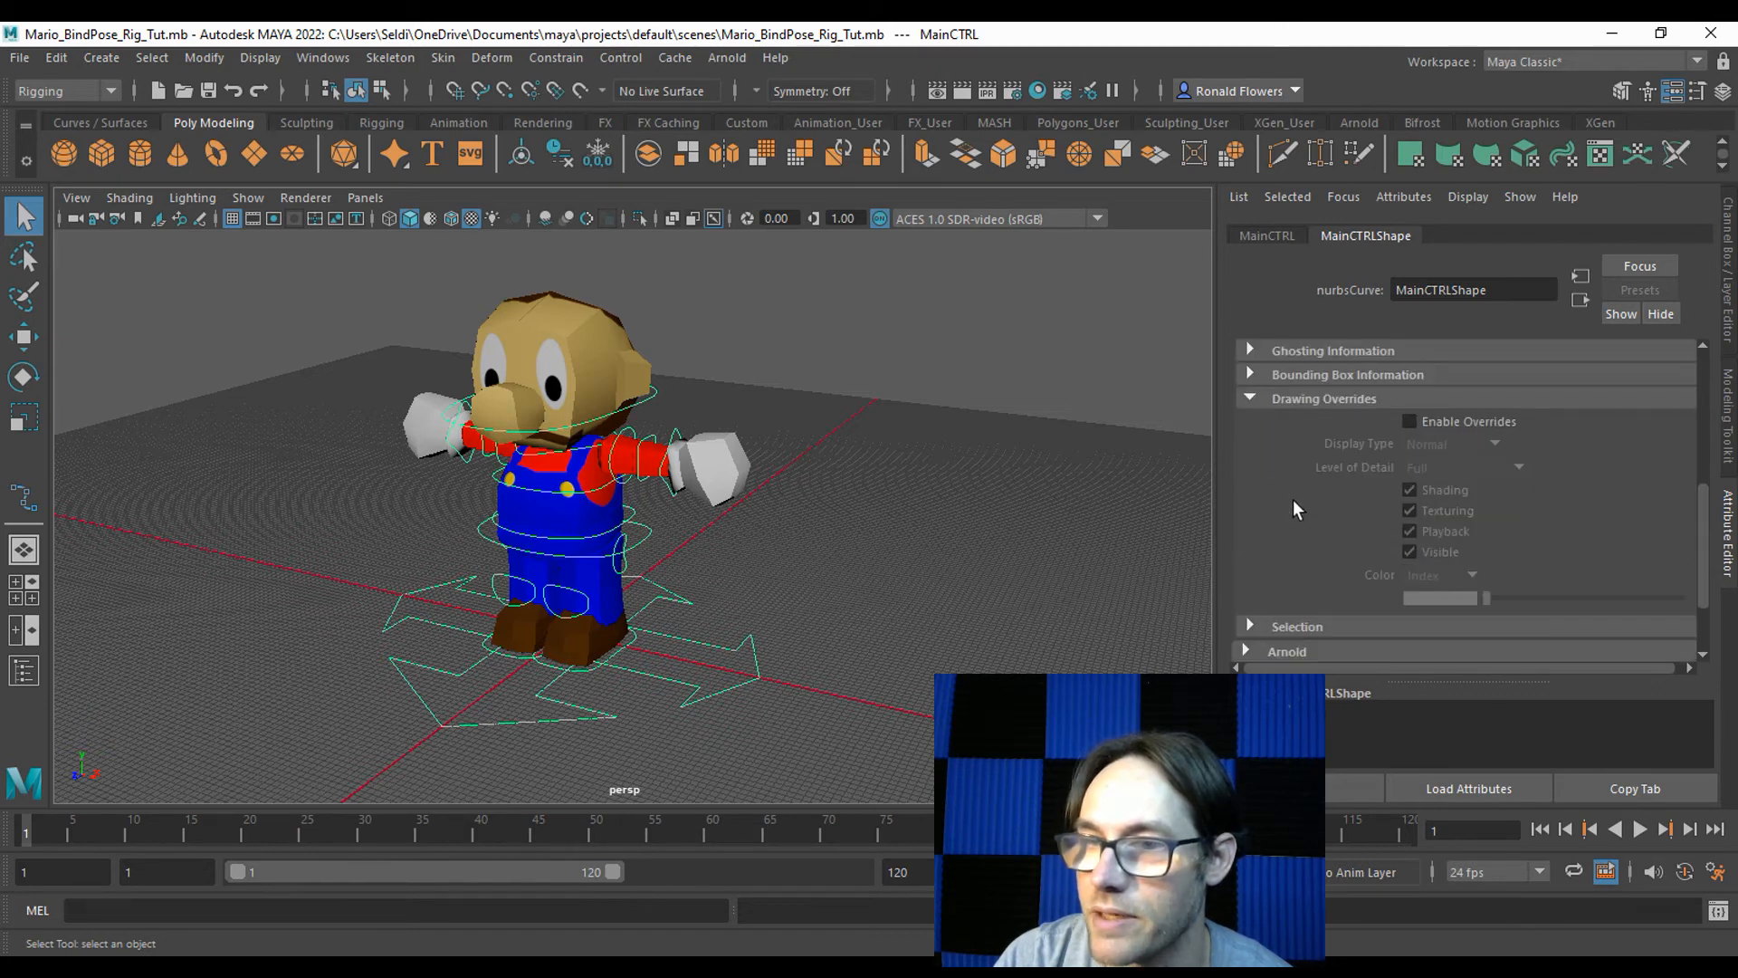
left_click(1425, 421)
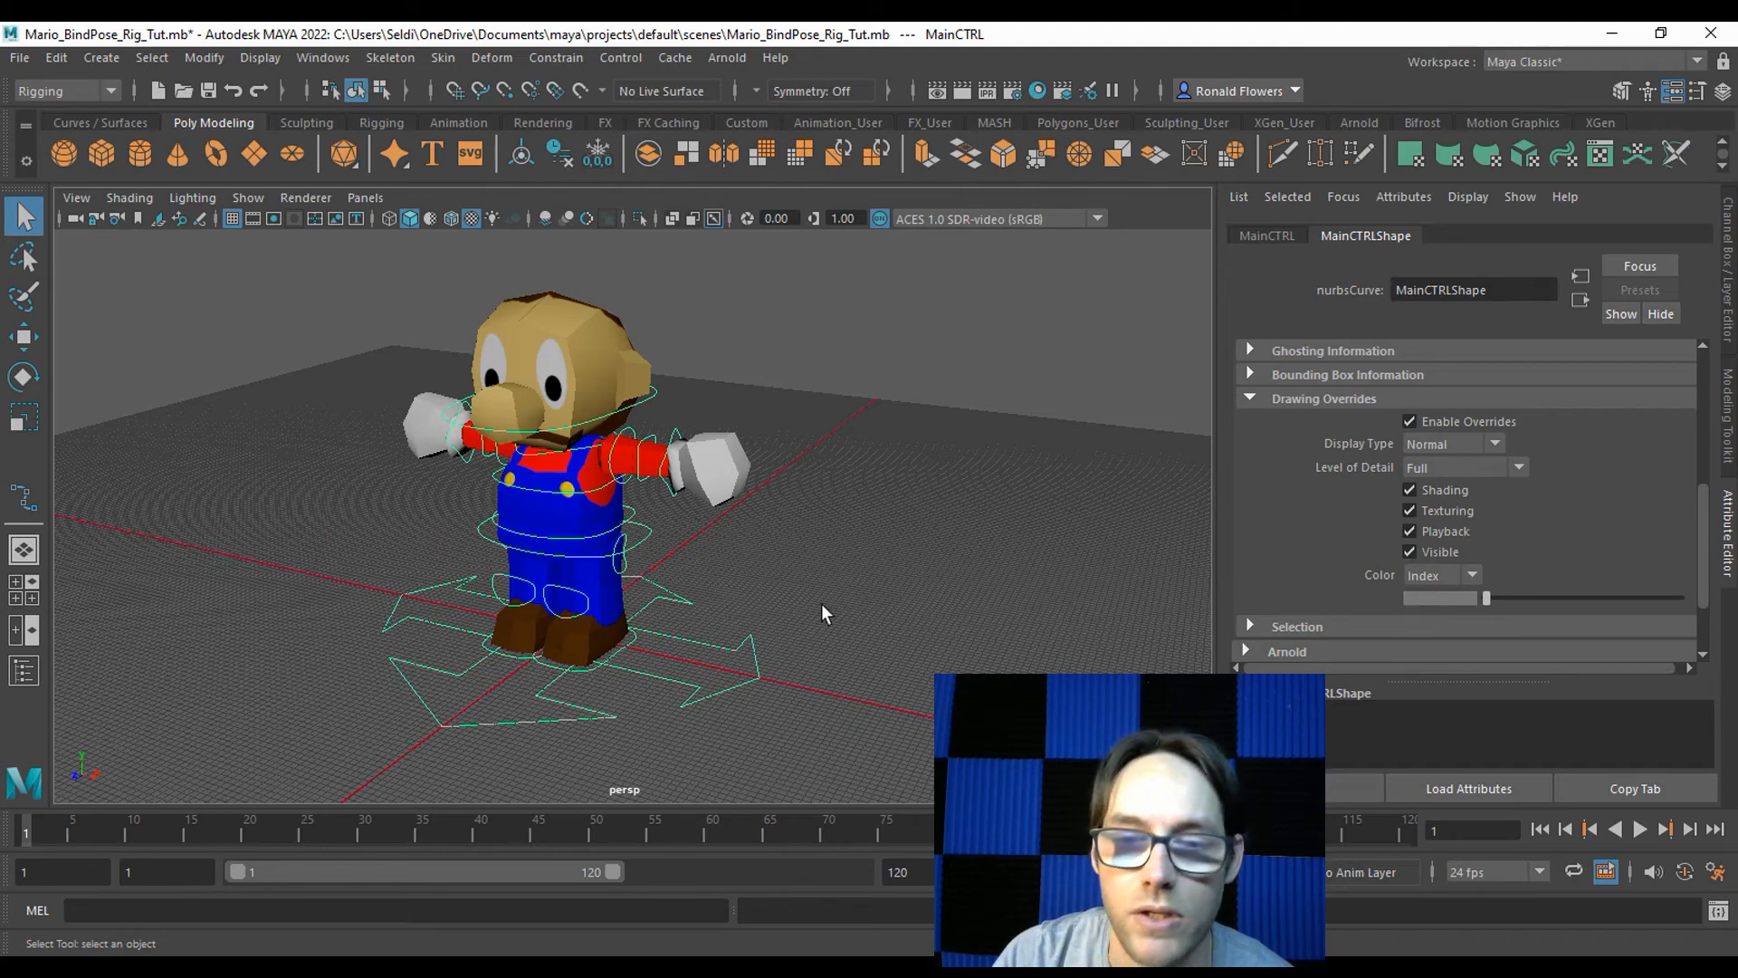
Set MainCTRL's override index color to light blue and clear the selection.
scroll(822, 603, "up", 4)
scroll(799, 612, "up", 2)
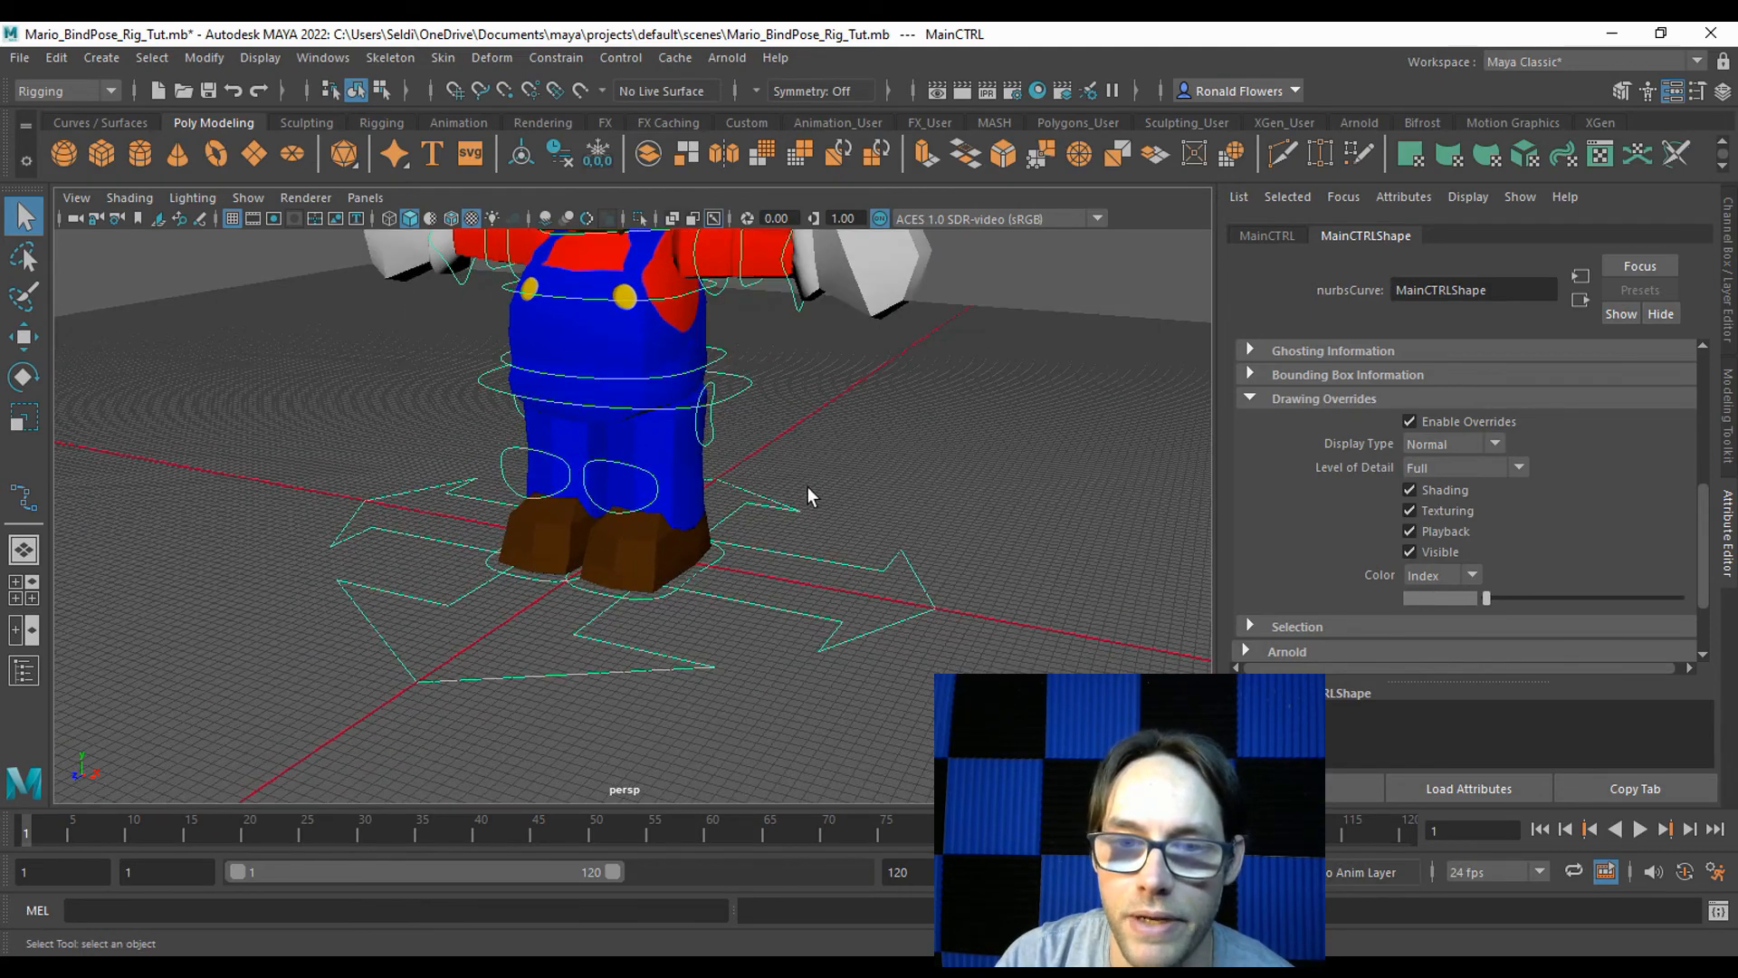
middle_click_drag(808, 487, 773, 650, "alt")
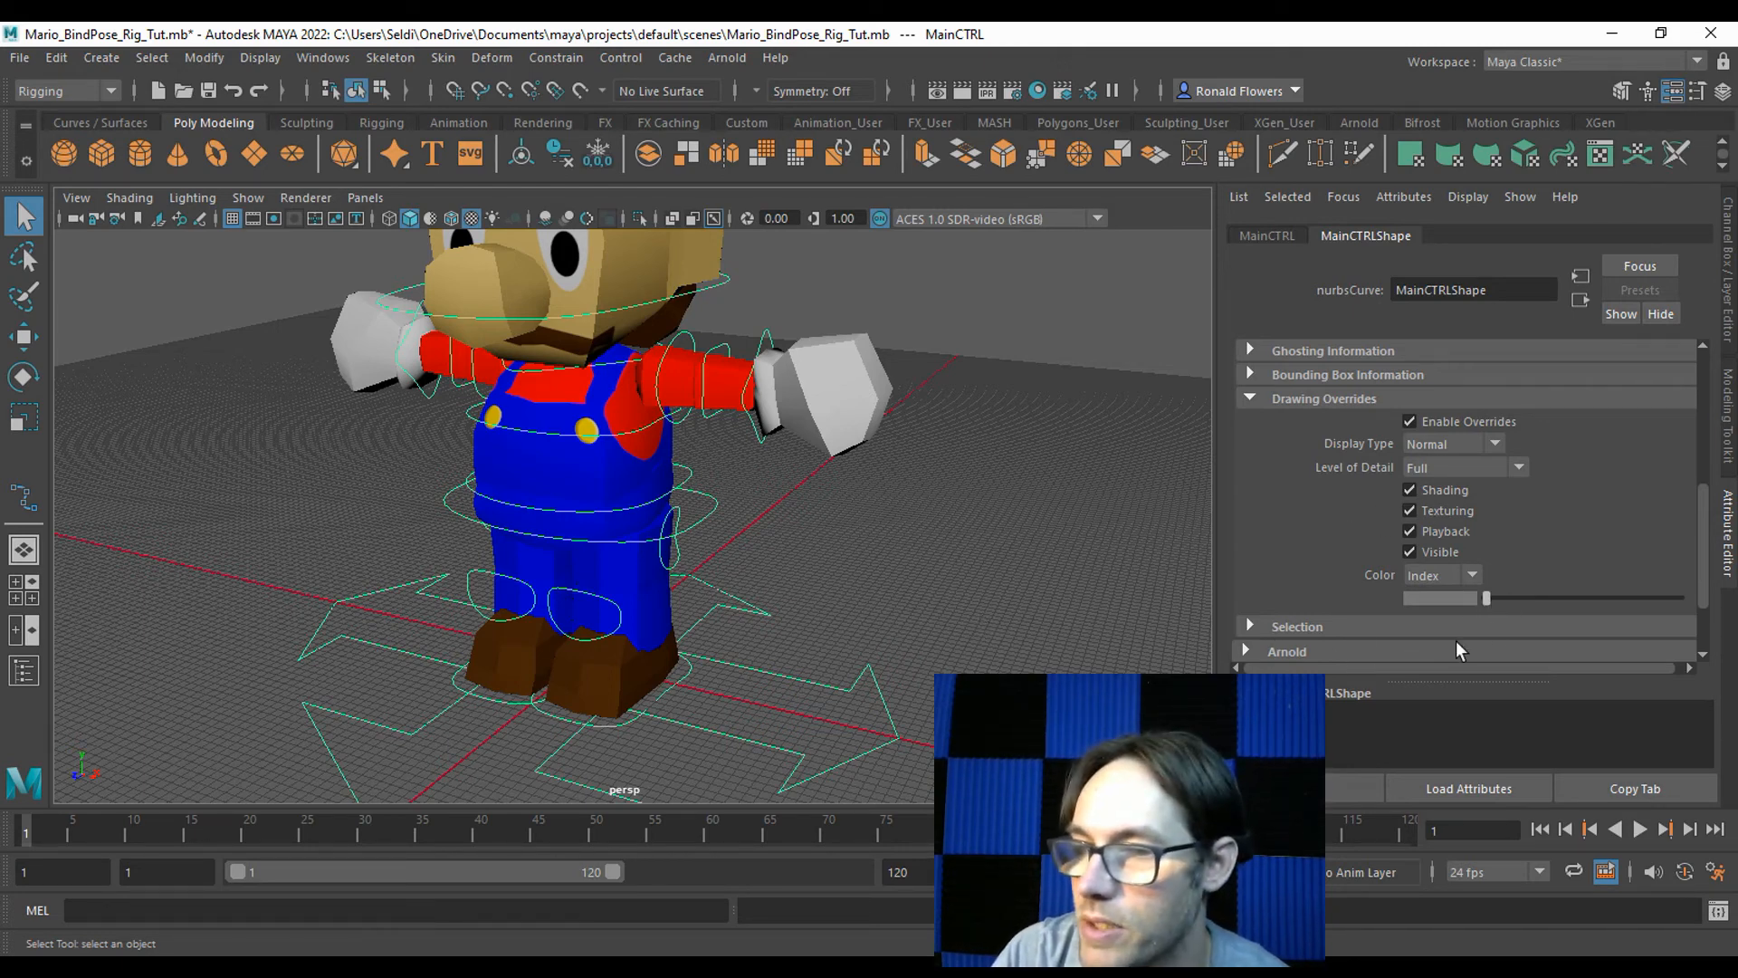
left_click_drag(1487, 605, 1596, 594)
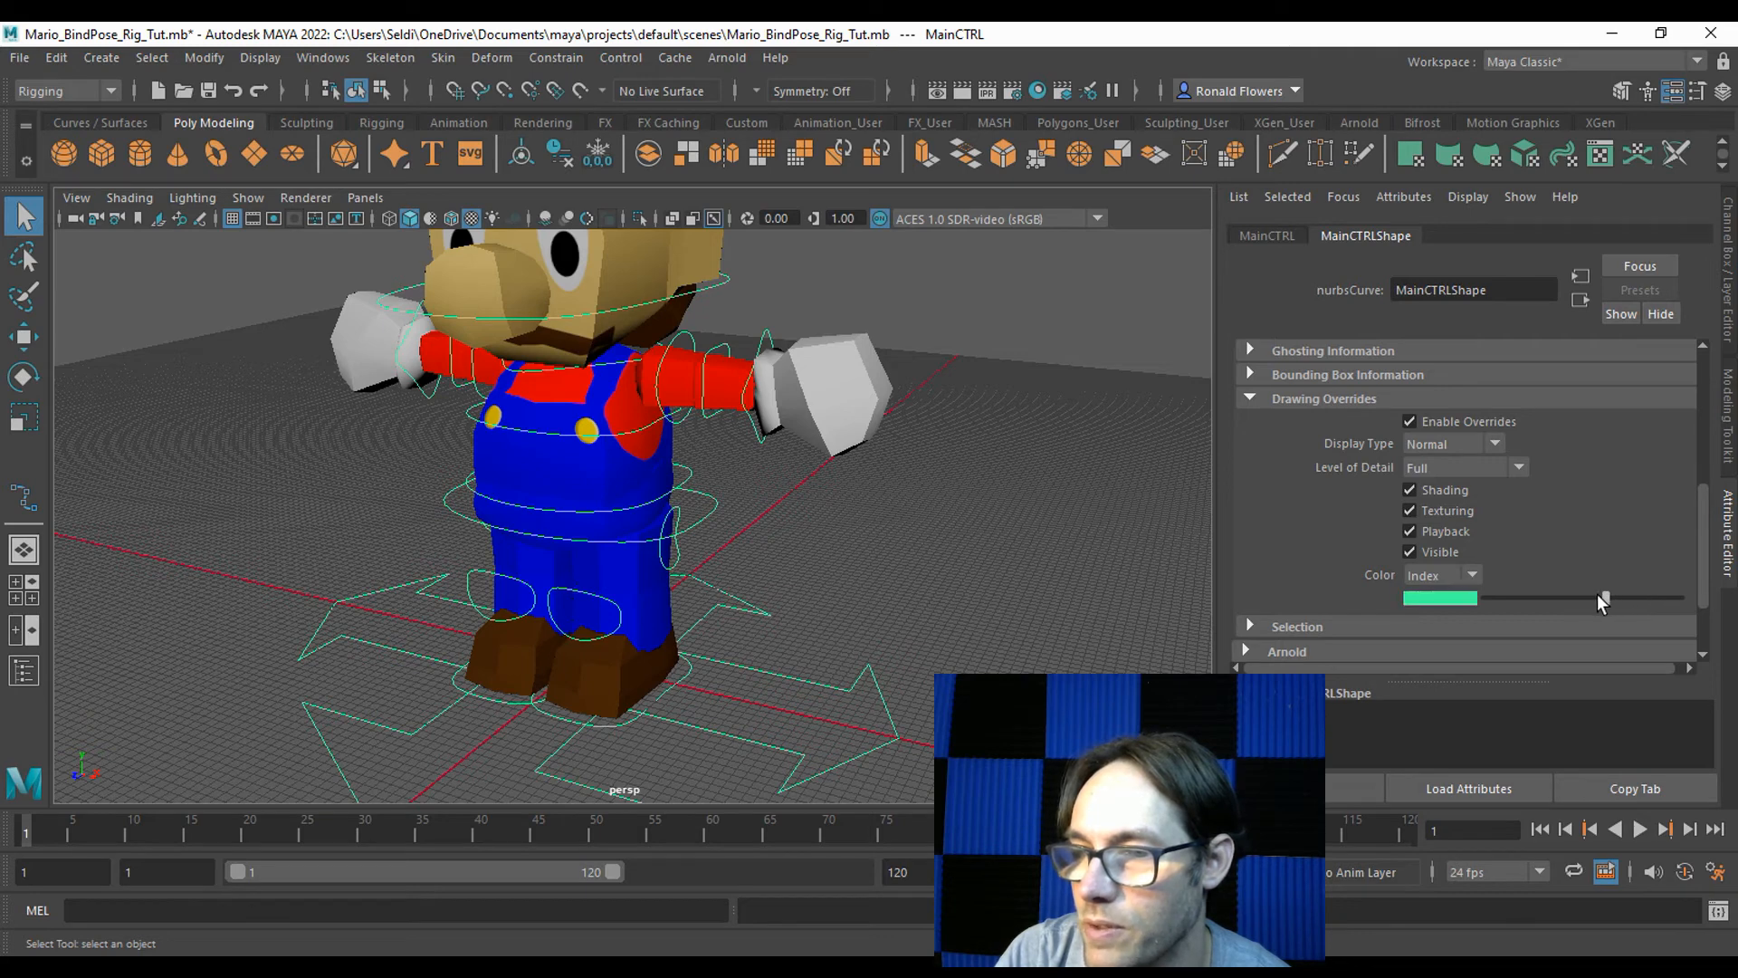
left_click(905, 615)
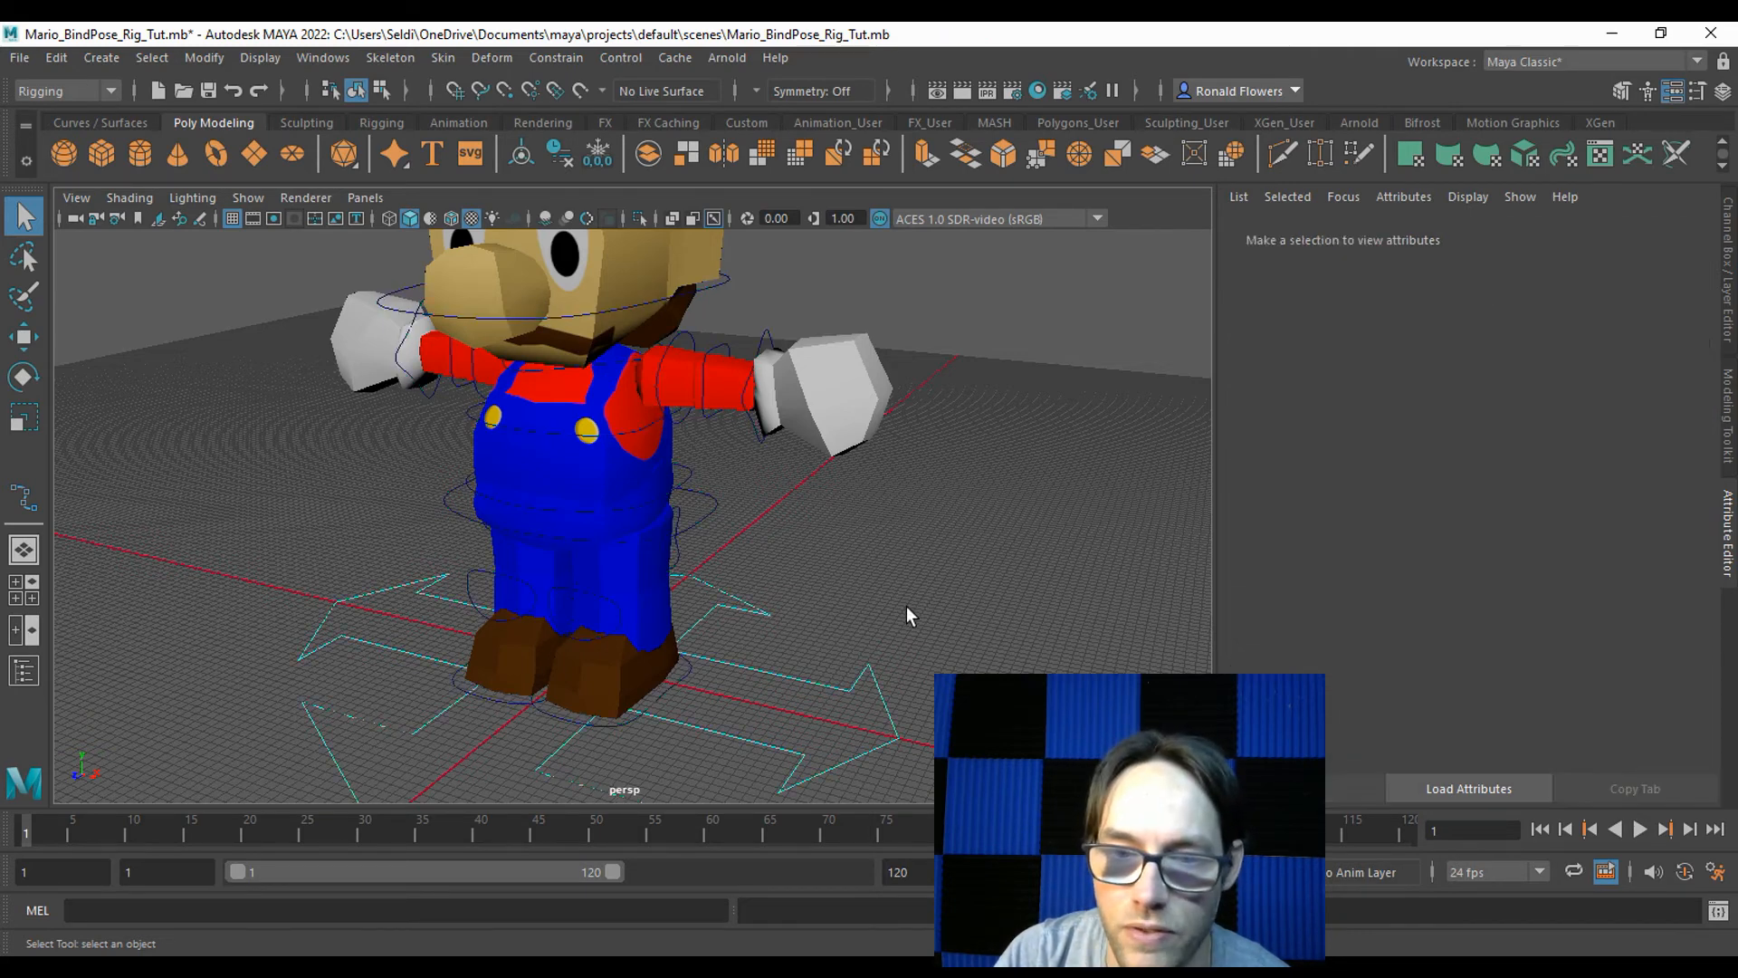
Enable drawing overrides on Pelvis_CTRL and Spine_CTRL and set both index colors to light blue.
left_click(714, 513)
left_click(1409, 421)
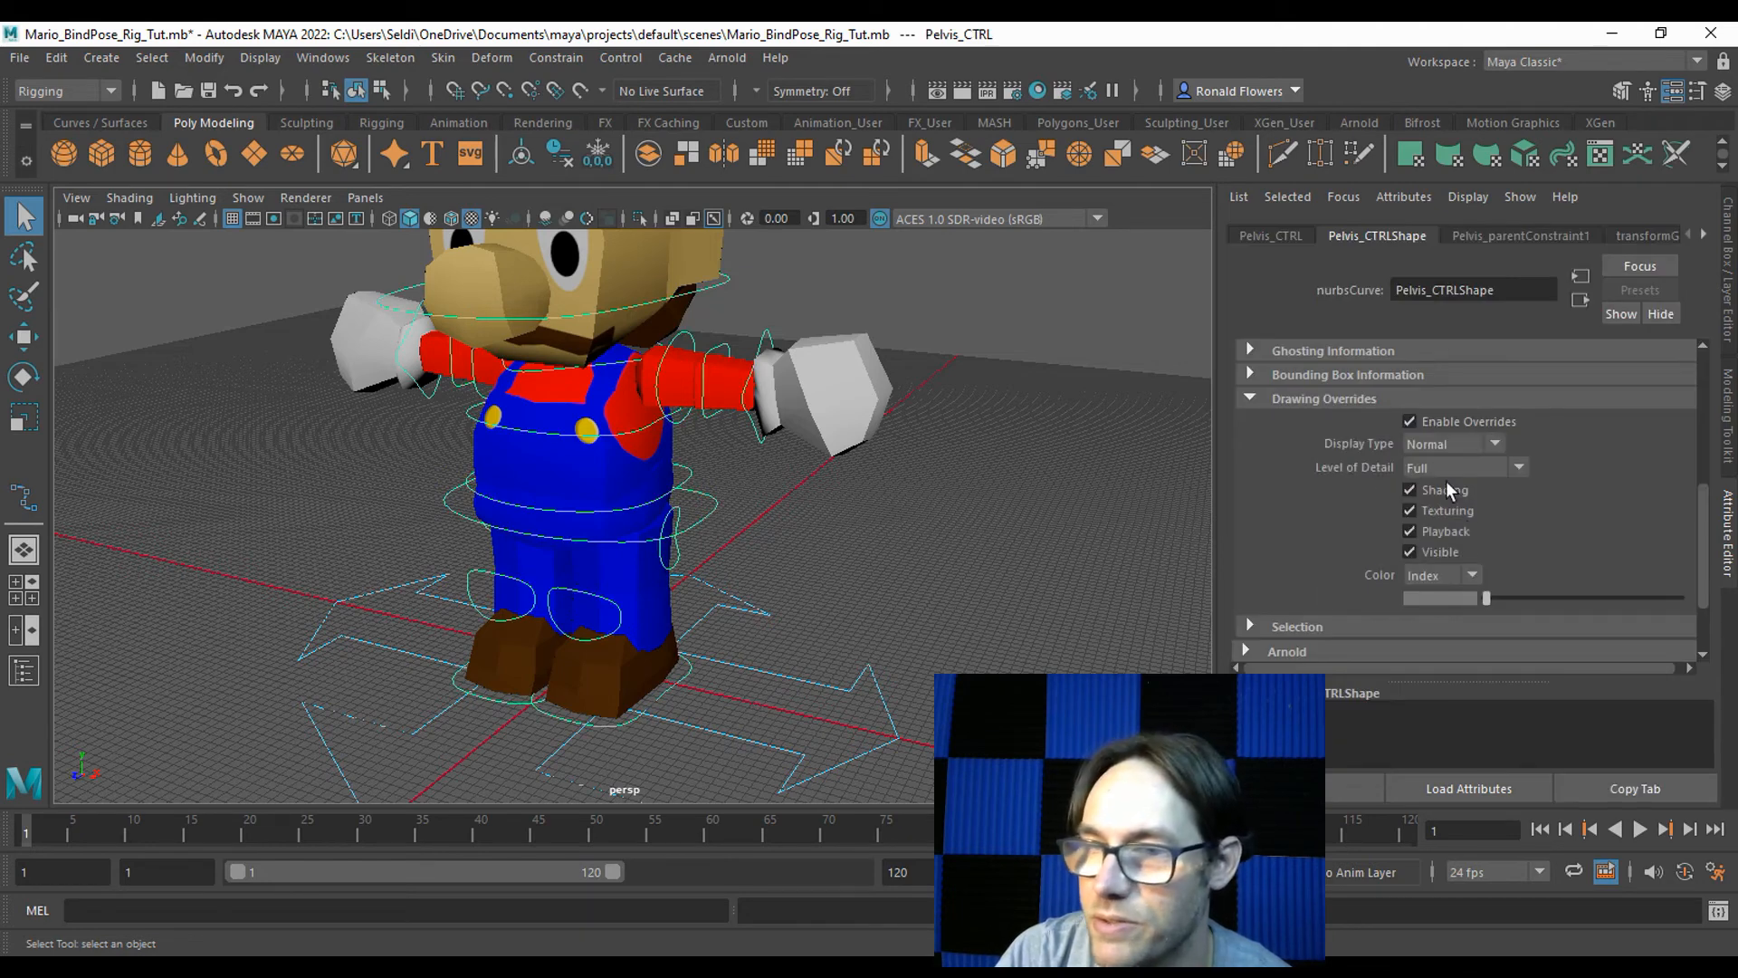
left_click_drag(1492, 600, 1599, 596)
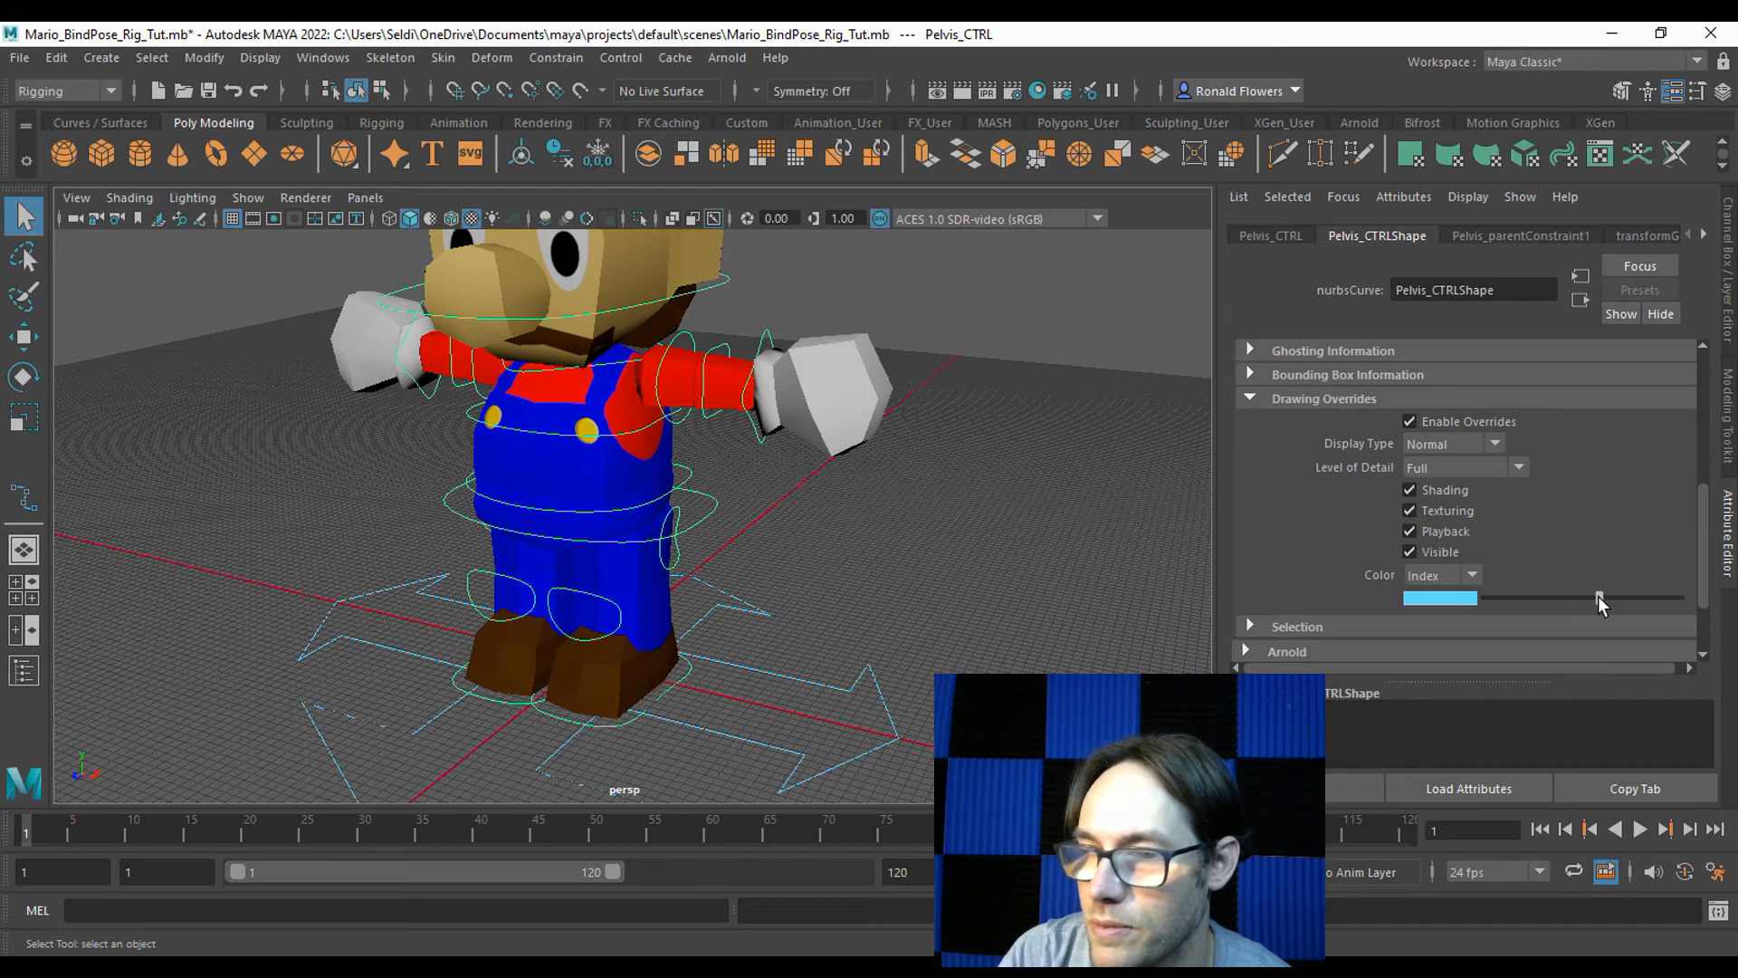
left_click(691, 478)
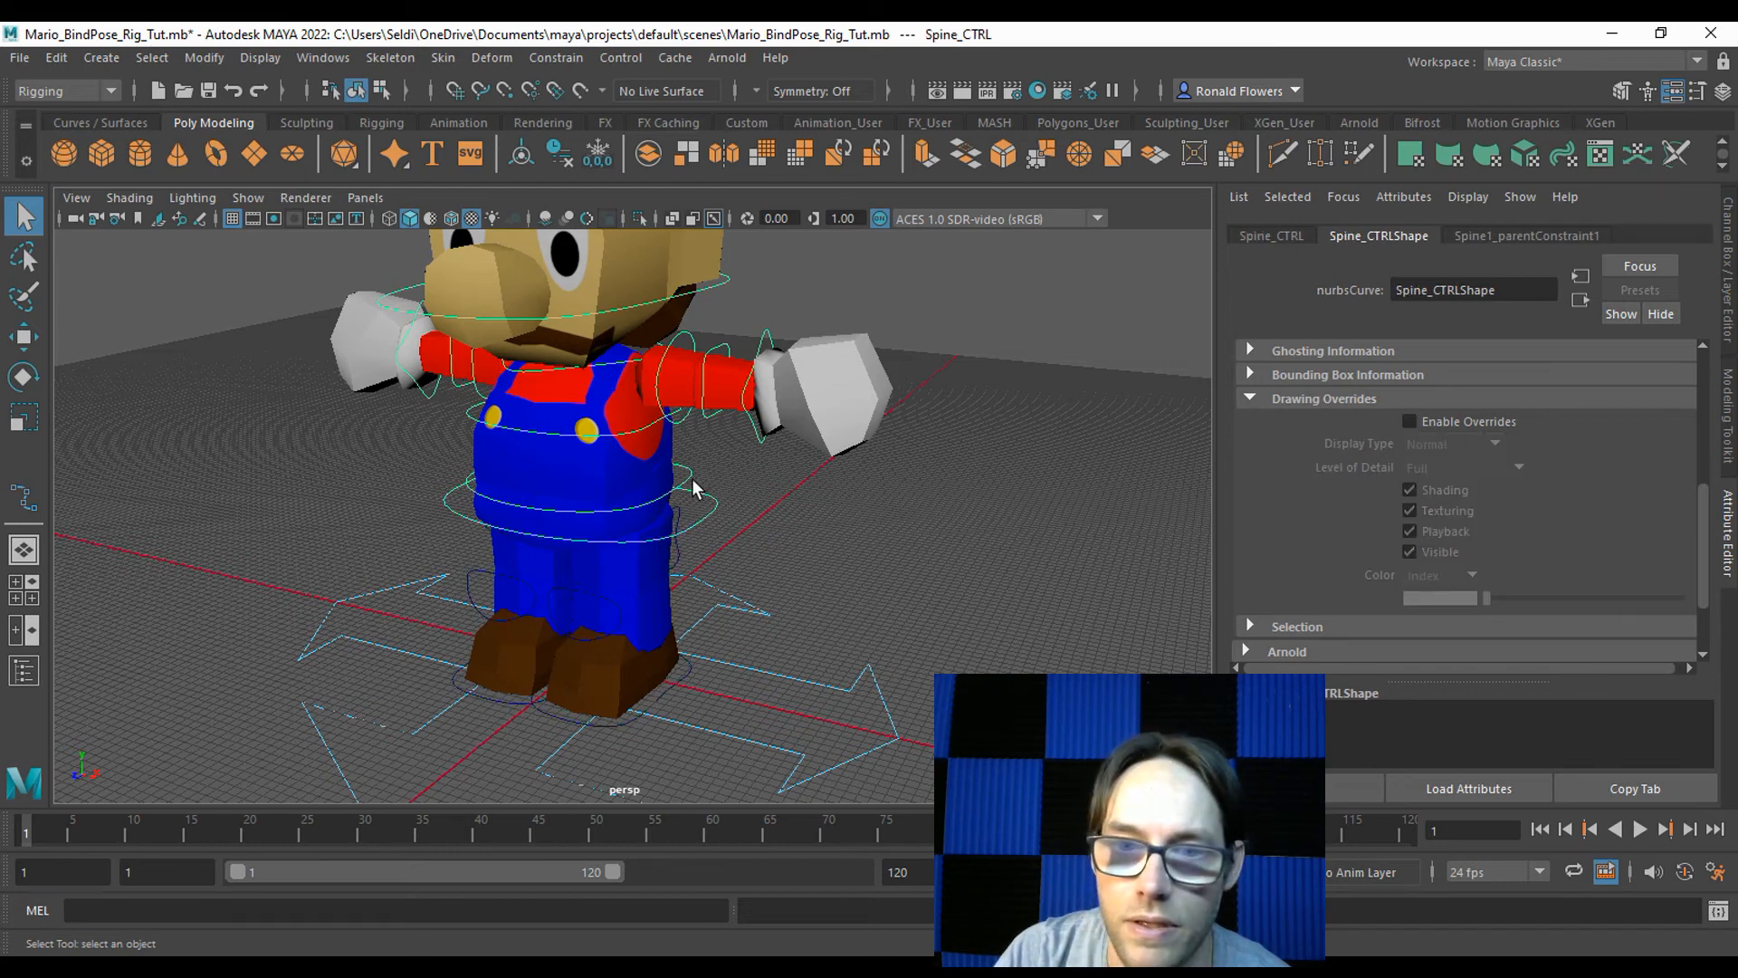
left_click(1410, 418)
left_click_drag(1495, 598, 1593, 596)
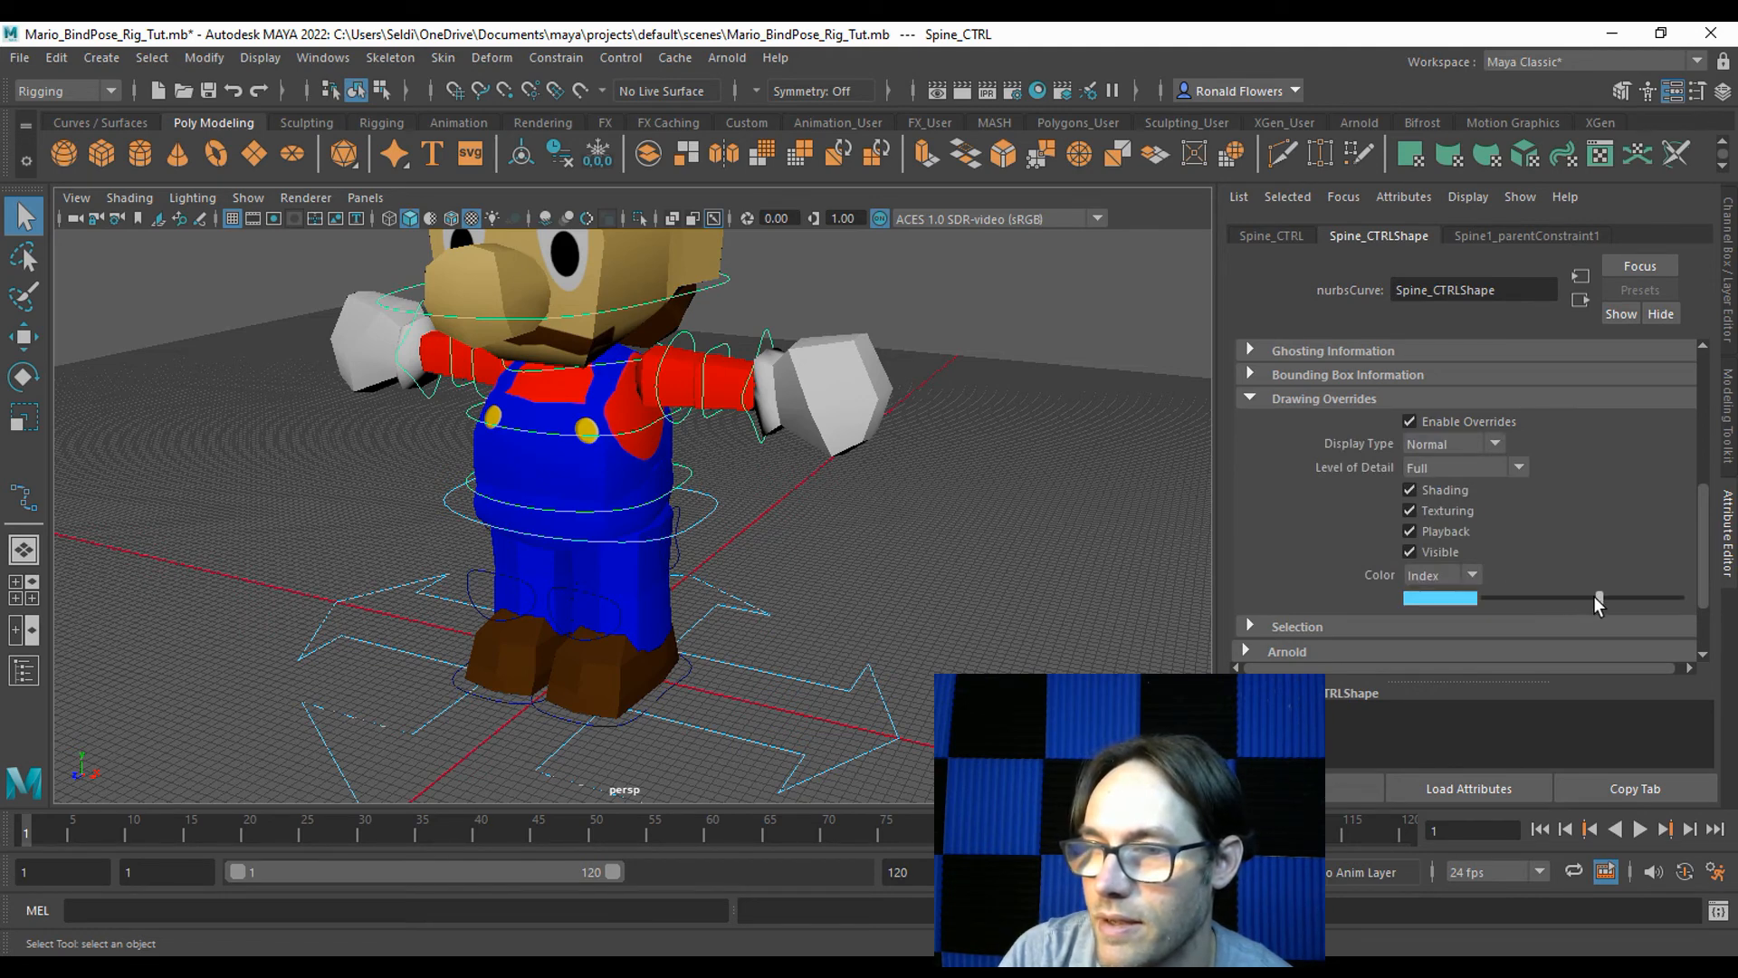
left_click(817, 534)
left_click(636, 431)
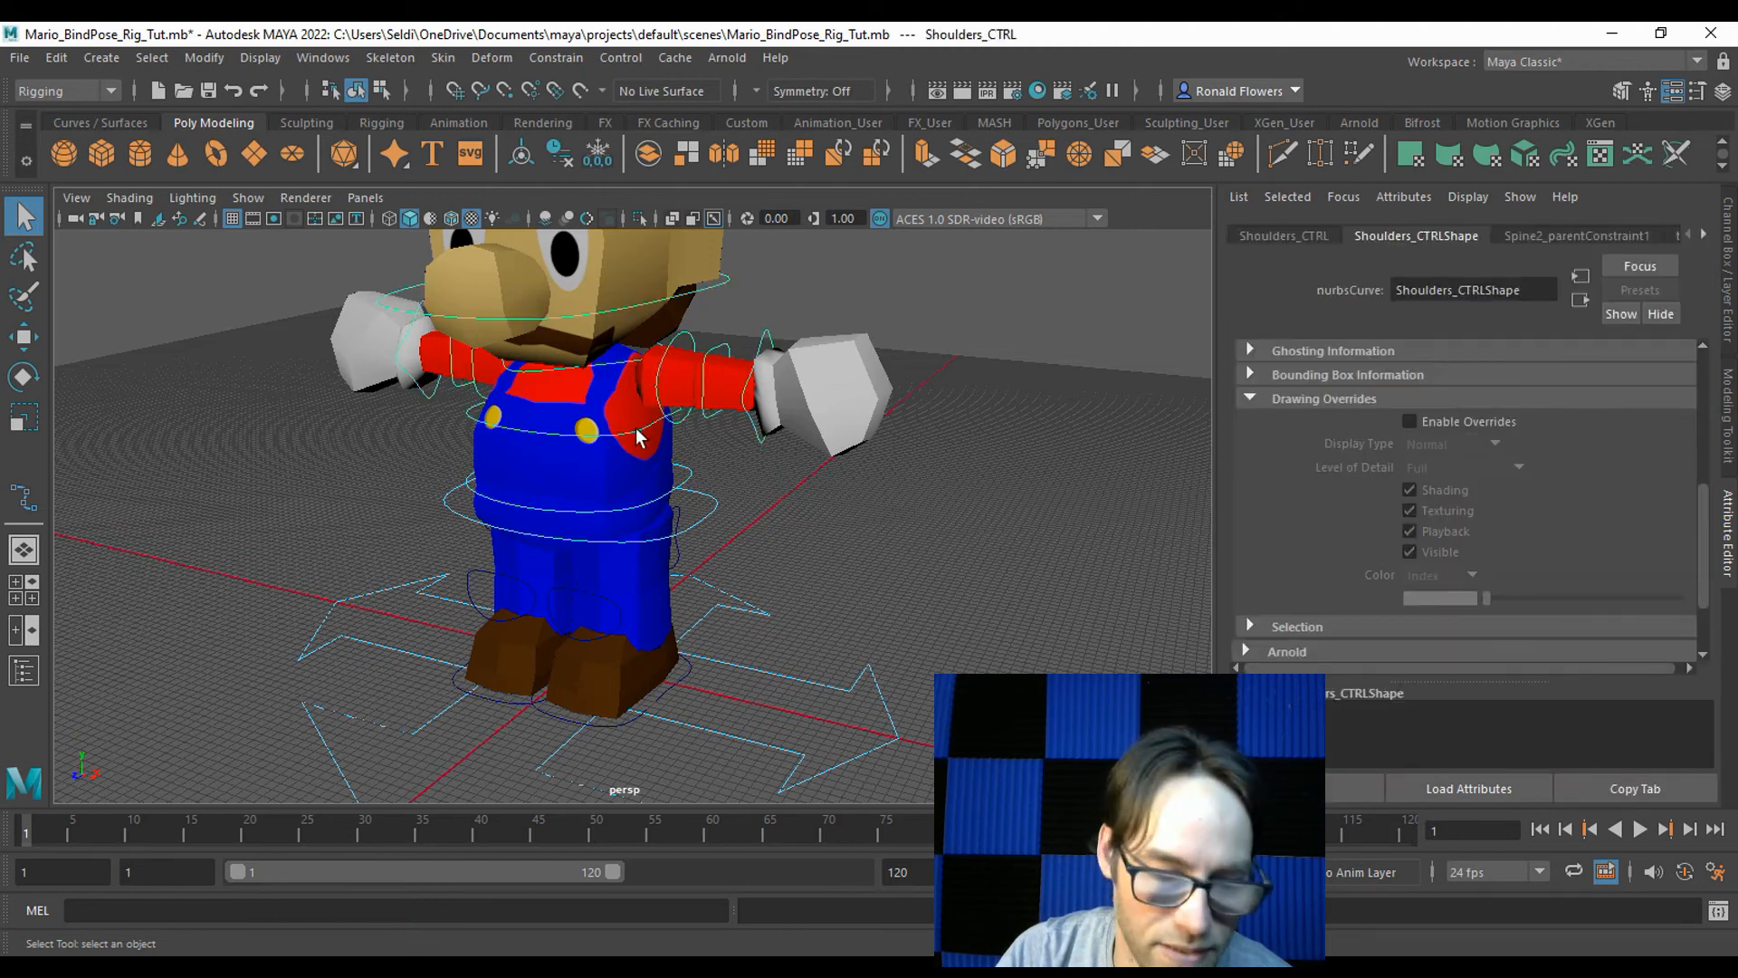
left_click(650, 441)
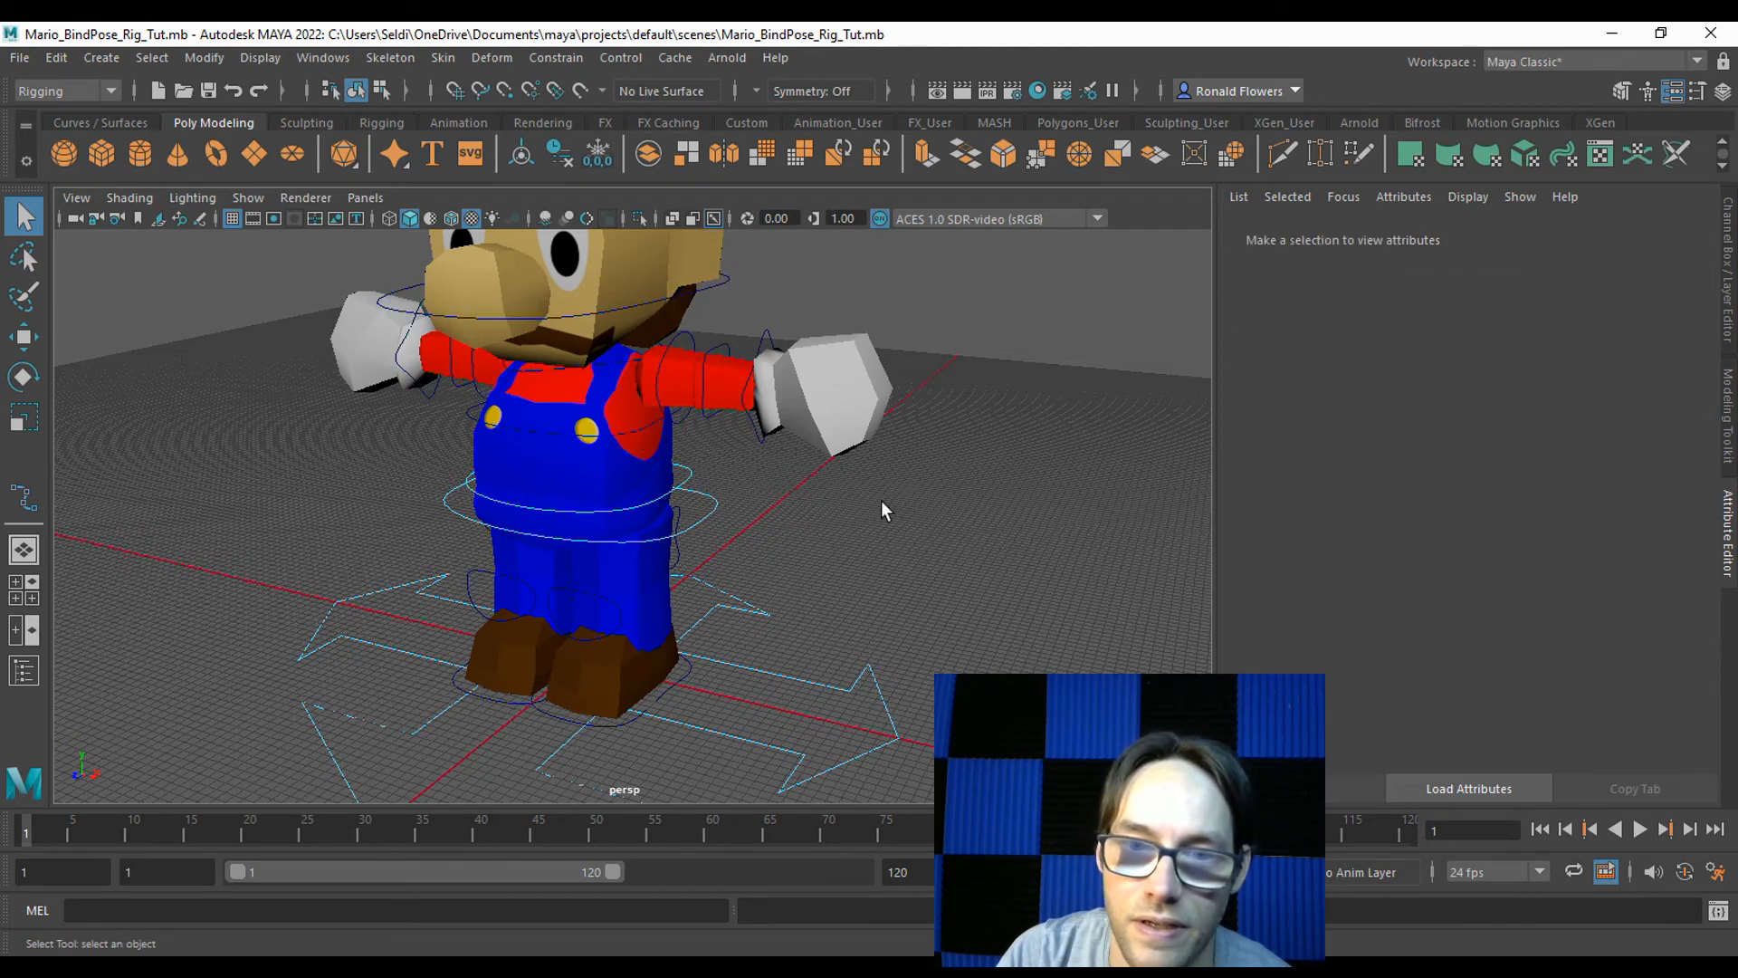
key("ctrl+z")
key("ctrl+z")
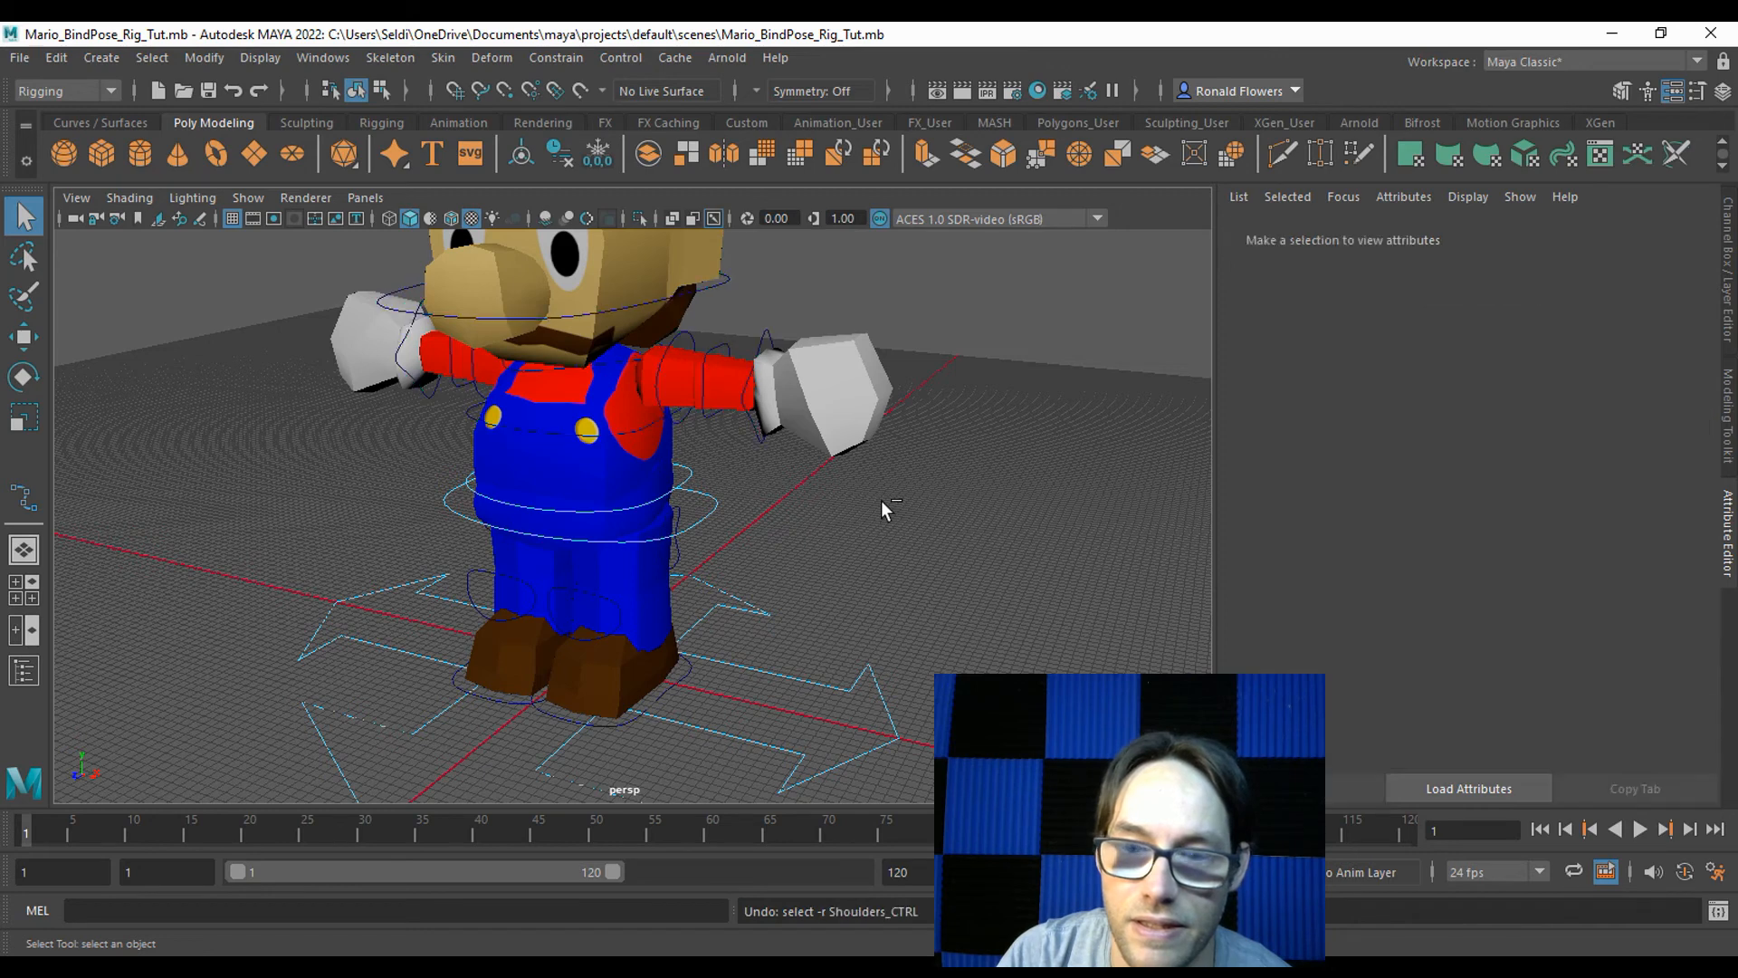
Enable drawing overrides on Shoulders_CTRL and set its index color to light blue.
left_click(631, 441)
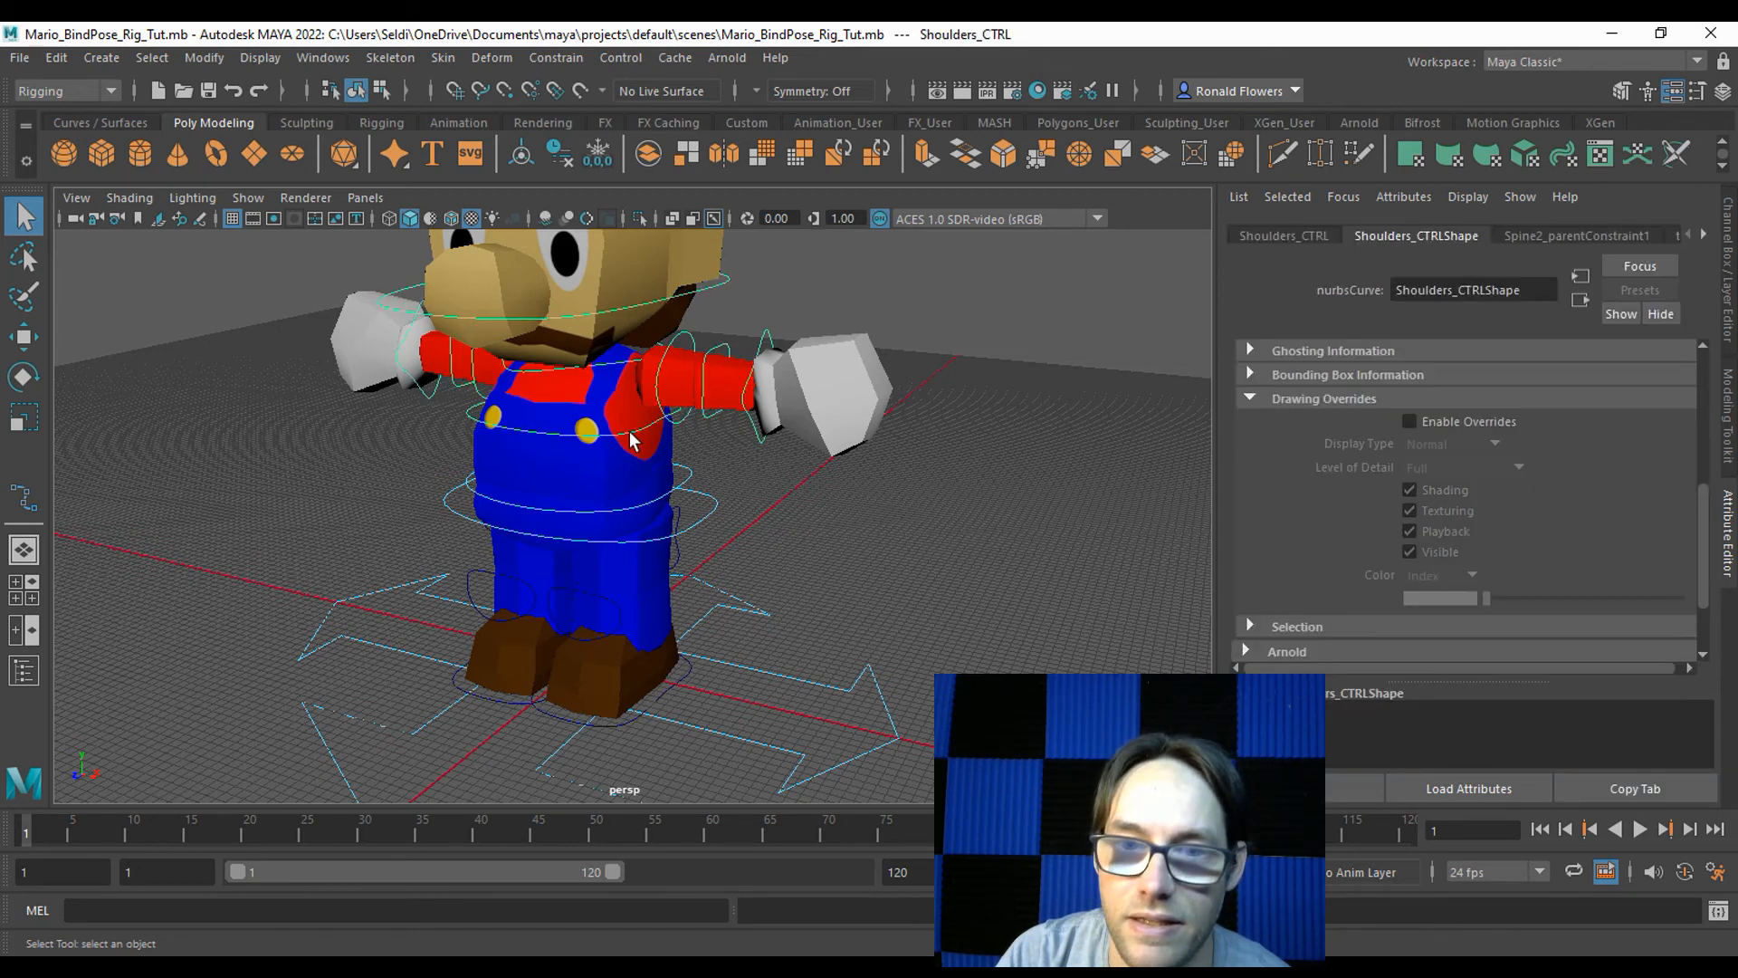
left_click(1410, 422)
left_click_drag(1482, 601, 1596, 603)
left_click(940, 467)
Enable drawing overrides on Head_CTRL and set its index color to light blue.
left_click_drag(885, 524, 599, 574, "alt")
left_click(616, 558)
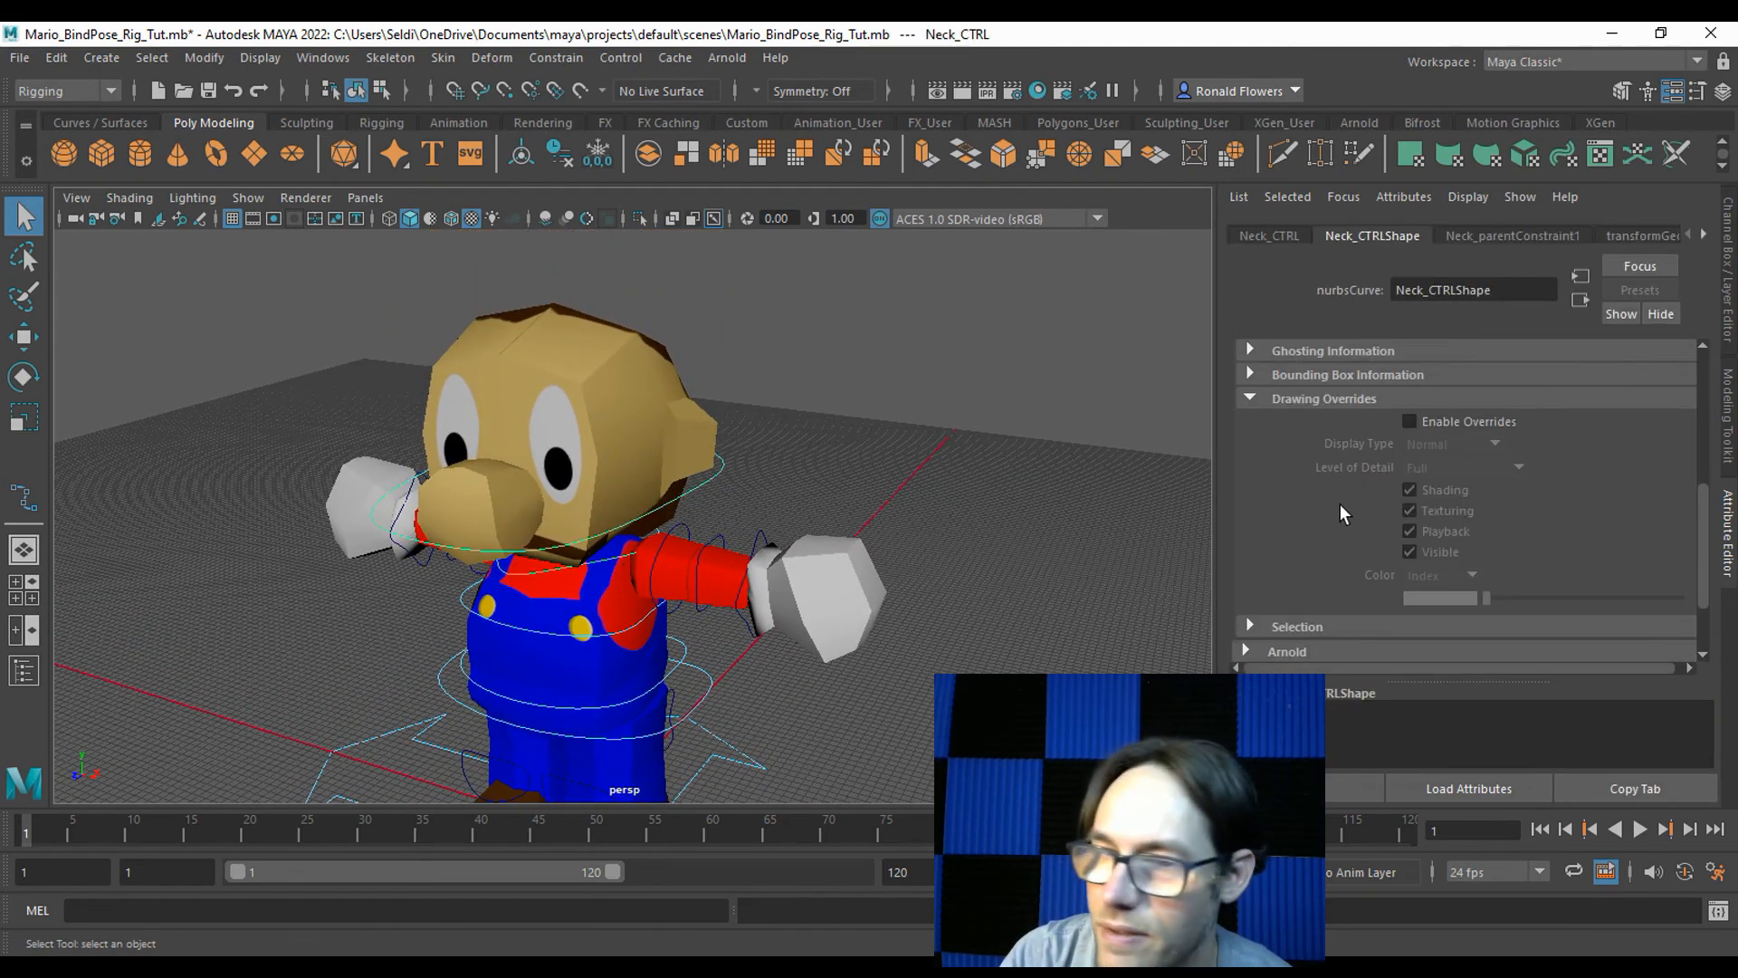
left_click(707, 478)
left_click(1410, 422)
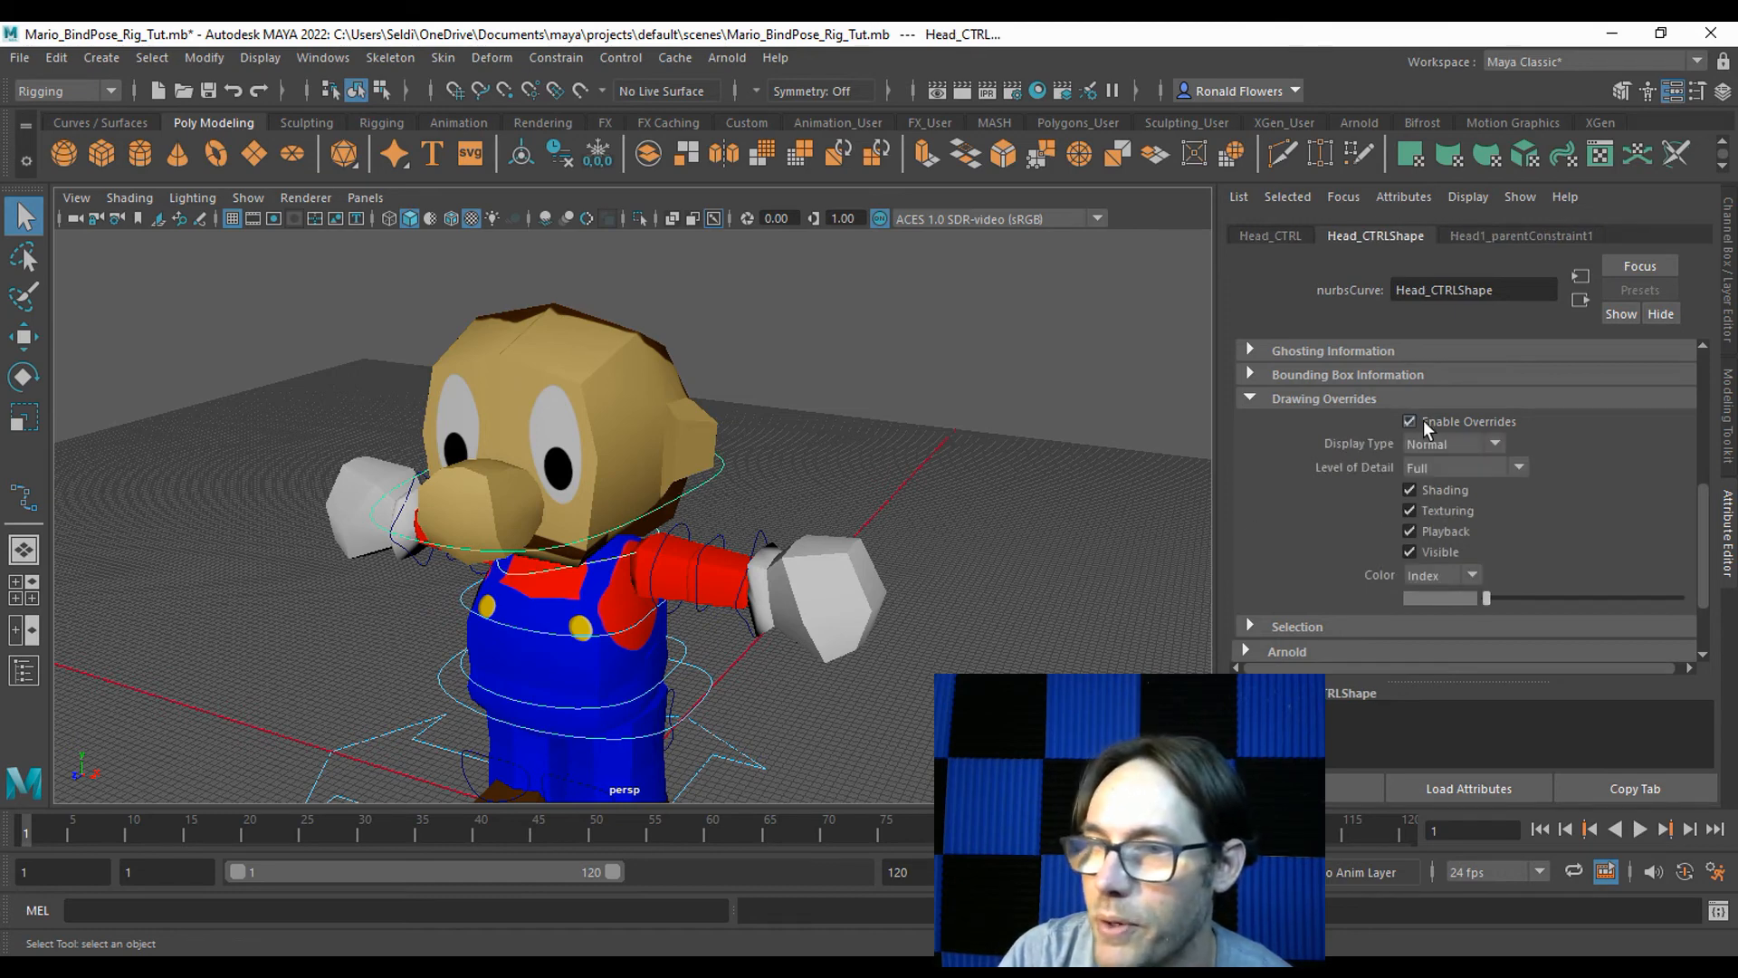
left_click_drag(1488, 601, 1599, 601)
left_click(971, 458)
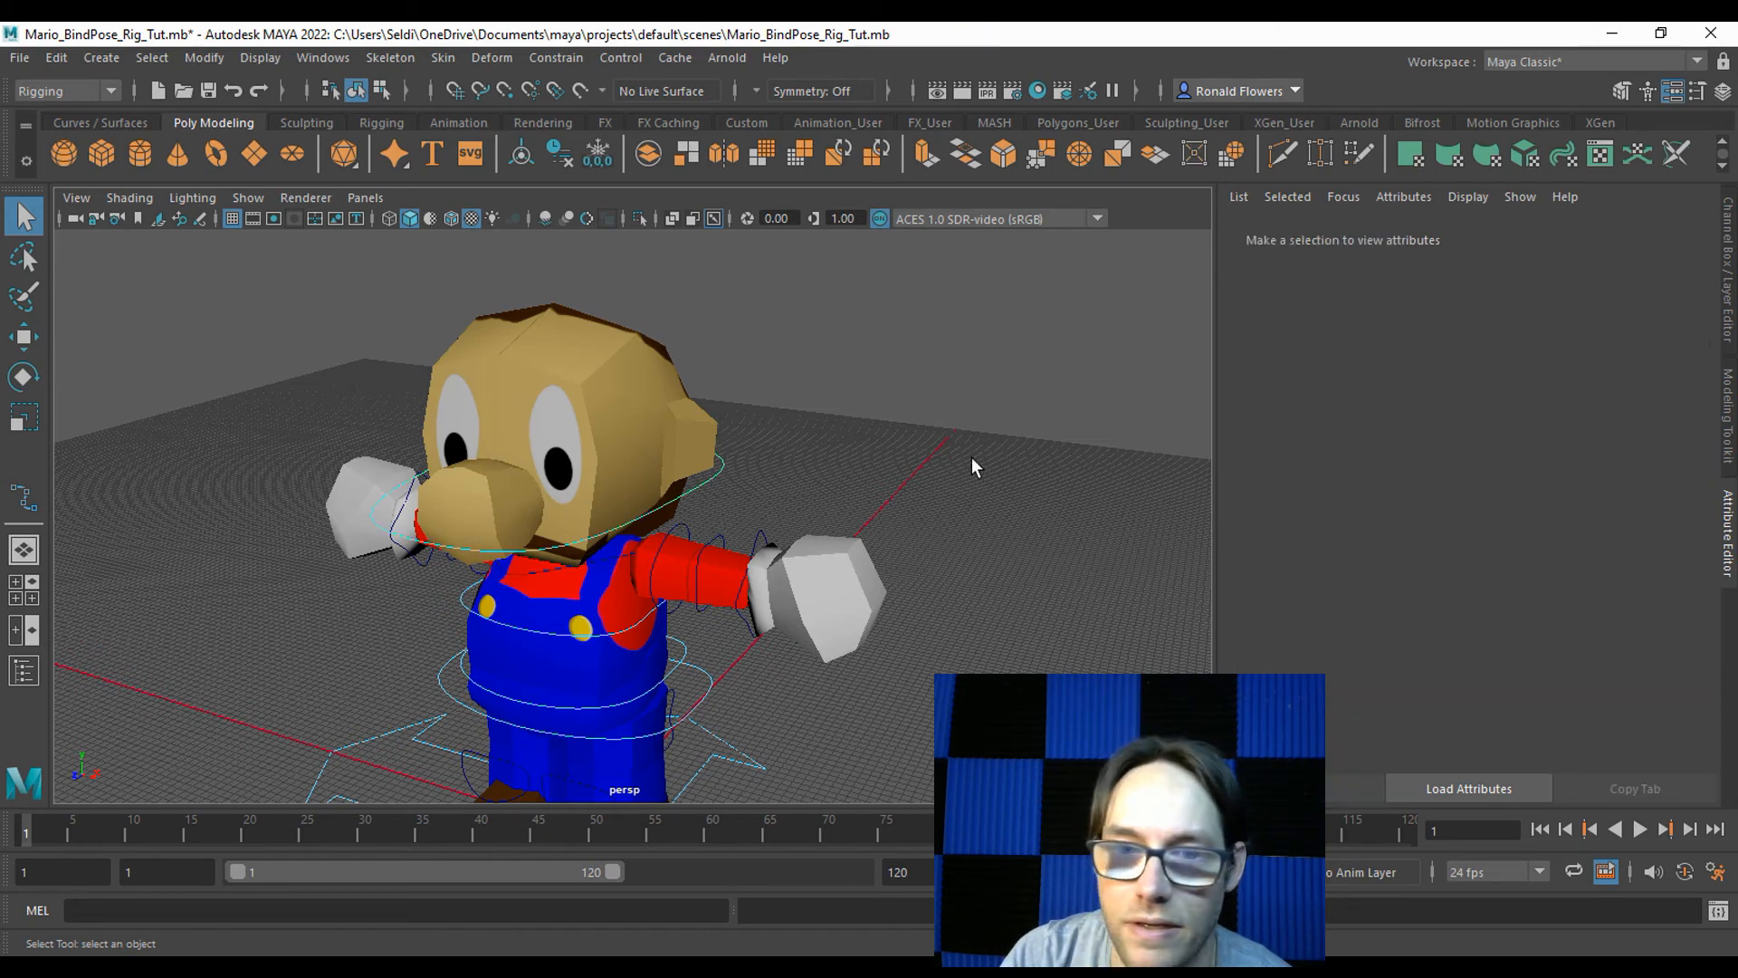
Enable drawing overrides on Neck_CTRL and set its index color to light blue.
left_click_drag(681, 503, 659, 546, "alt")
left_click(659, 541)
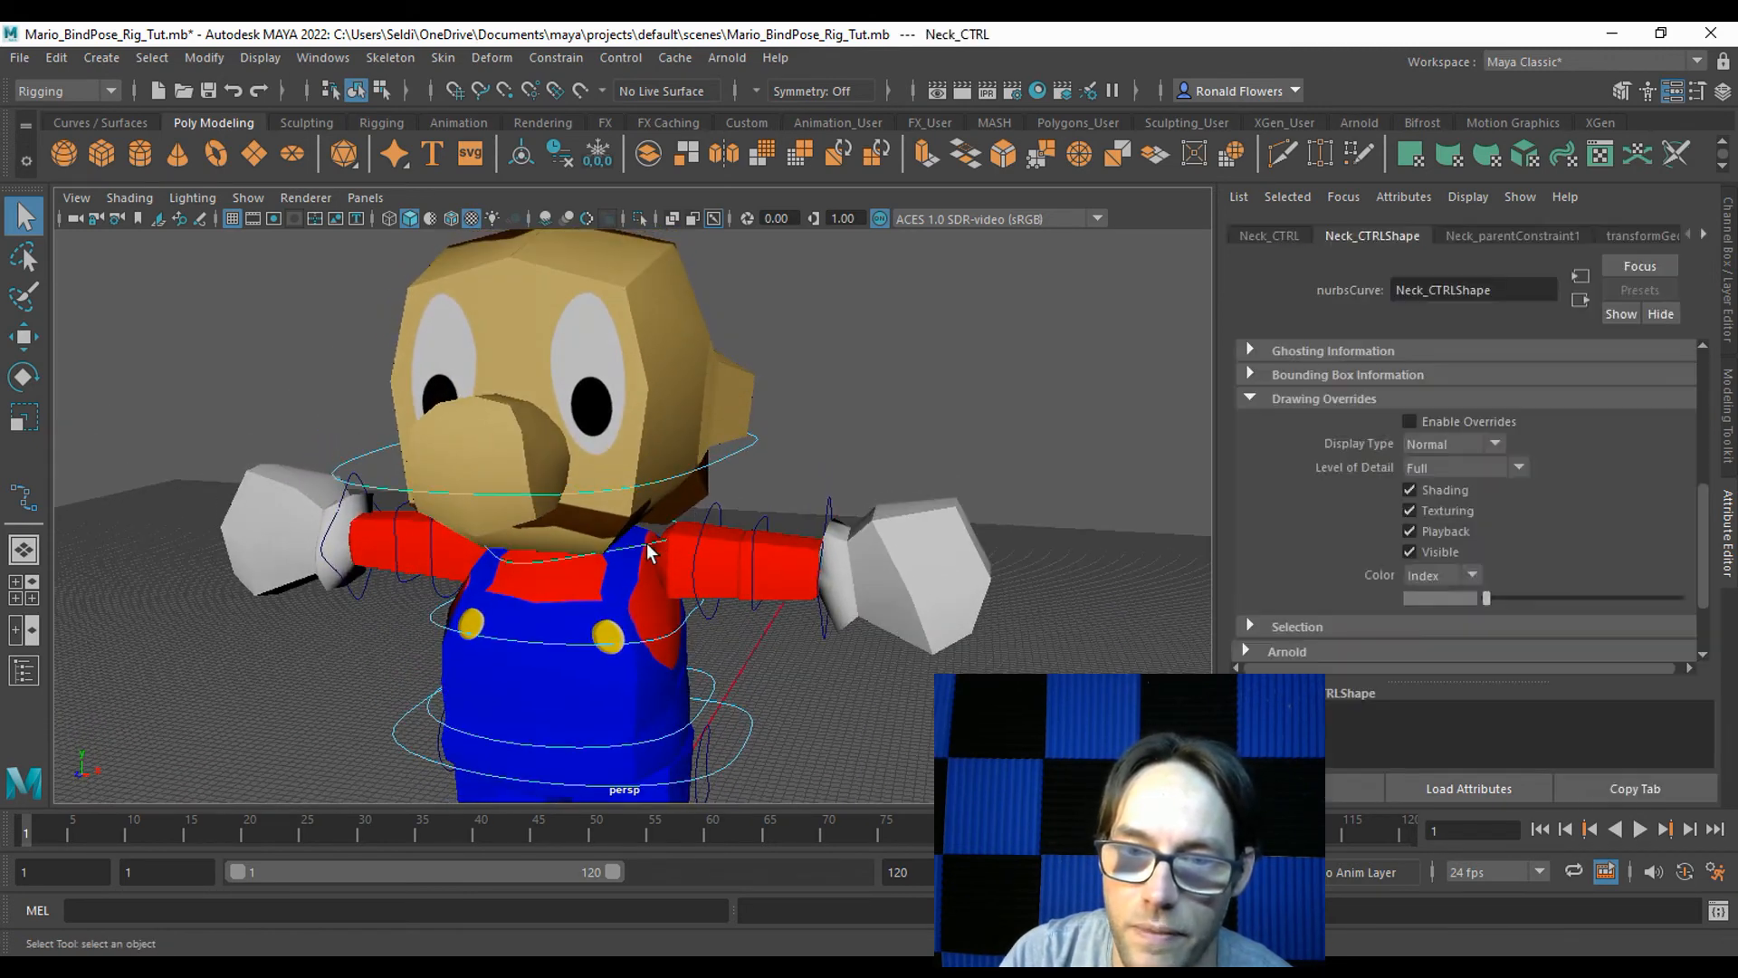
left_click(1410, 422)
left_click_drag(1501, 598, 1595, 601)
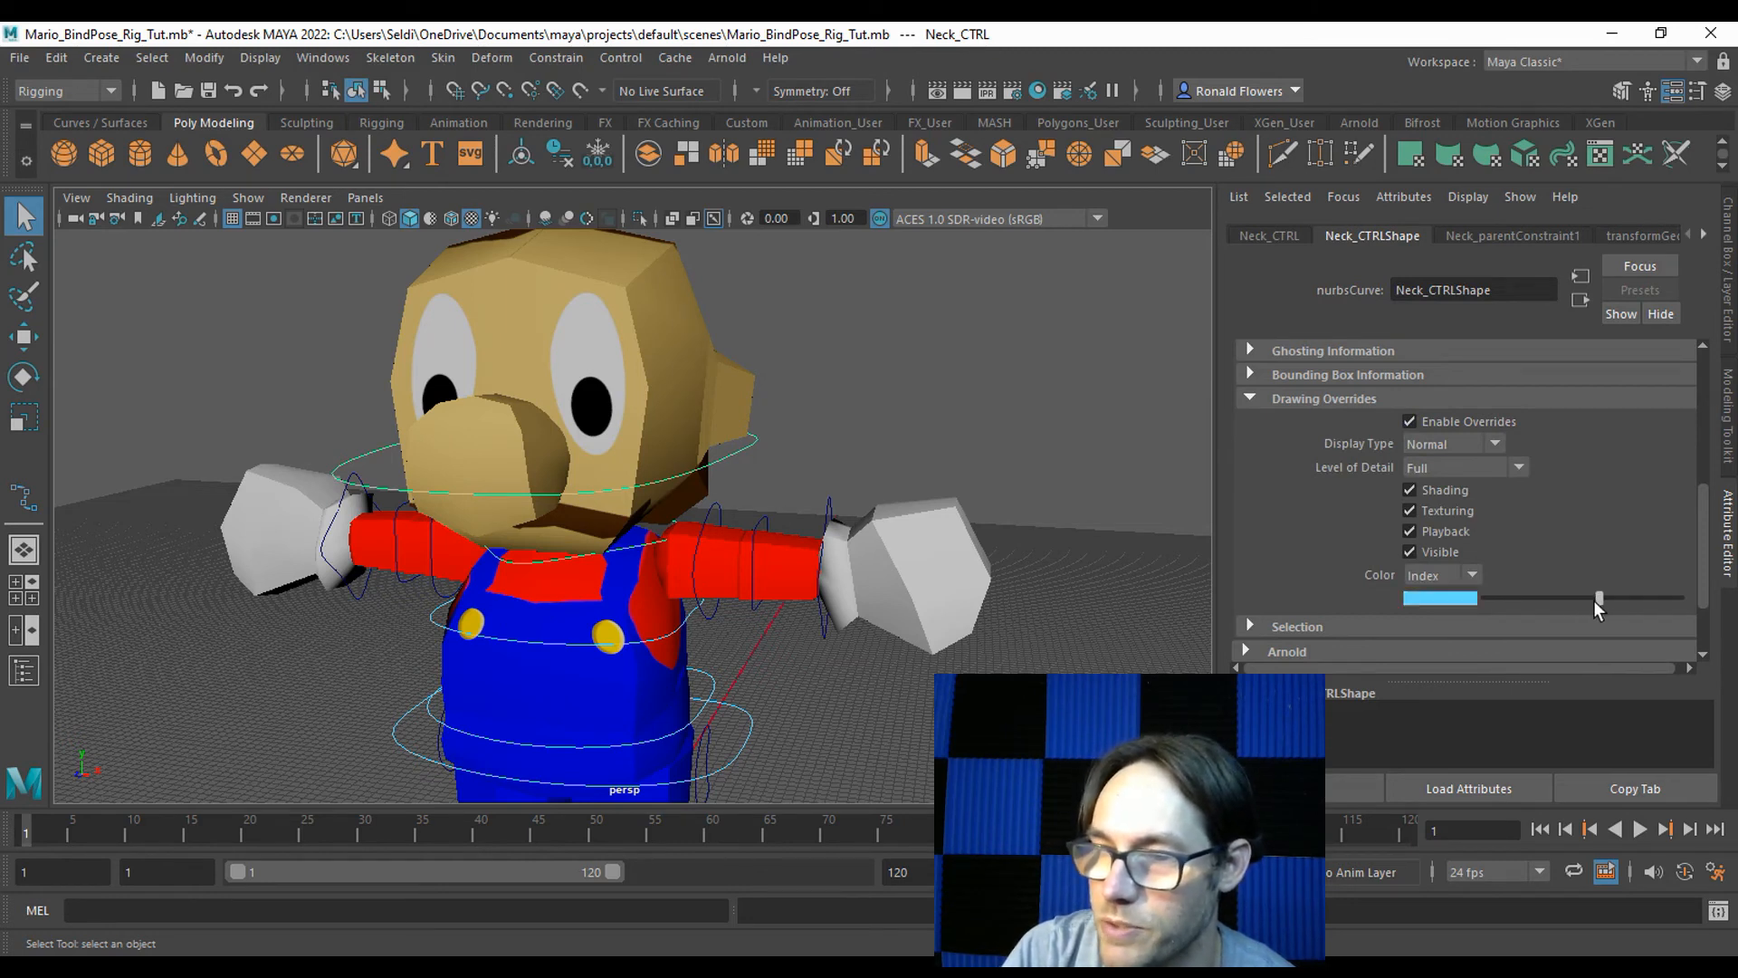
left_click(990, 470)
Enable drawing overrides on L_Foot_CTRL and set its index color to yellow.
middle_click_drag(818, 618, 860, 368, "alt")
left_click_drag(861, 368, 700, 547, "alt")
middle_click_drag(699, 546, 698, 476, "alt")
left_click_drag(857, 569, 699, 733, "alt")
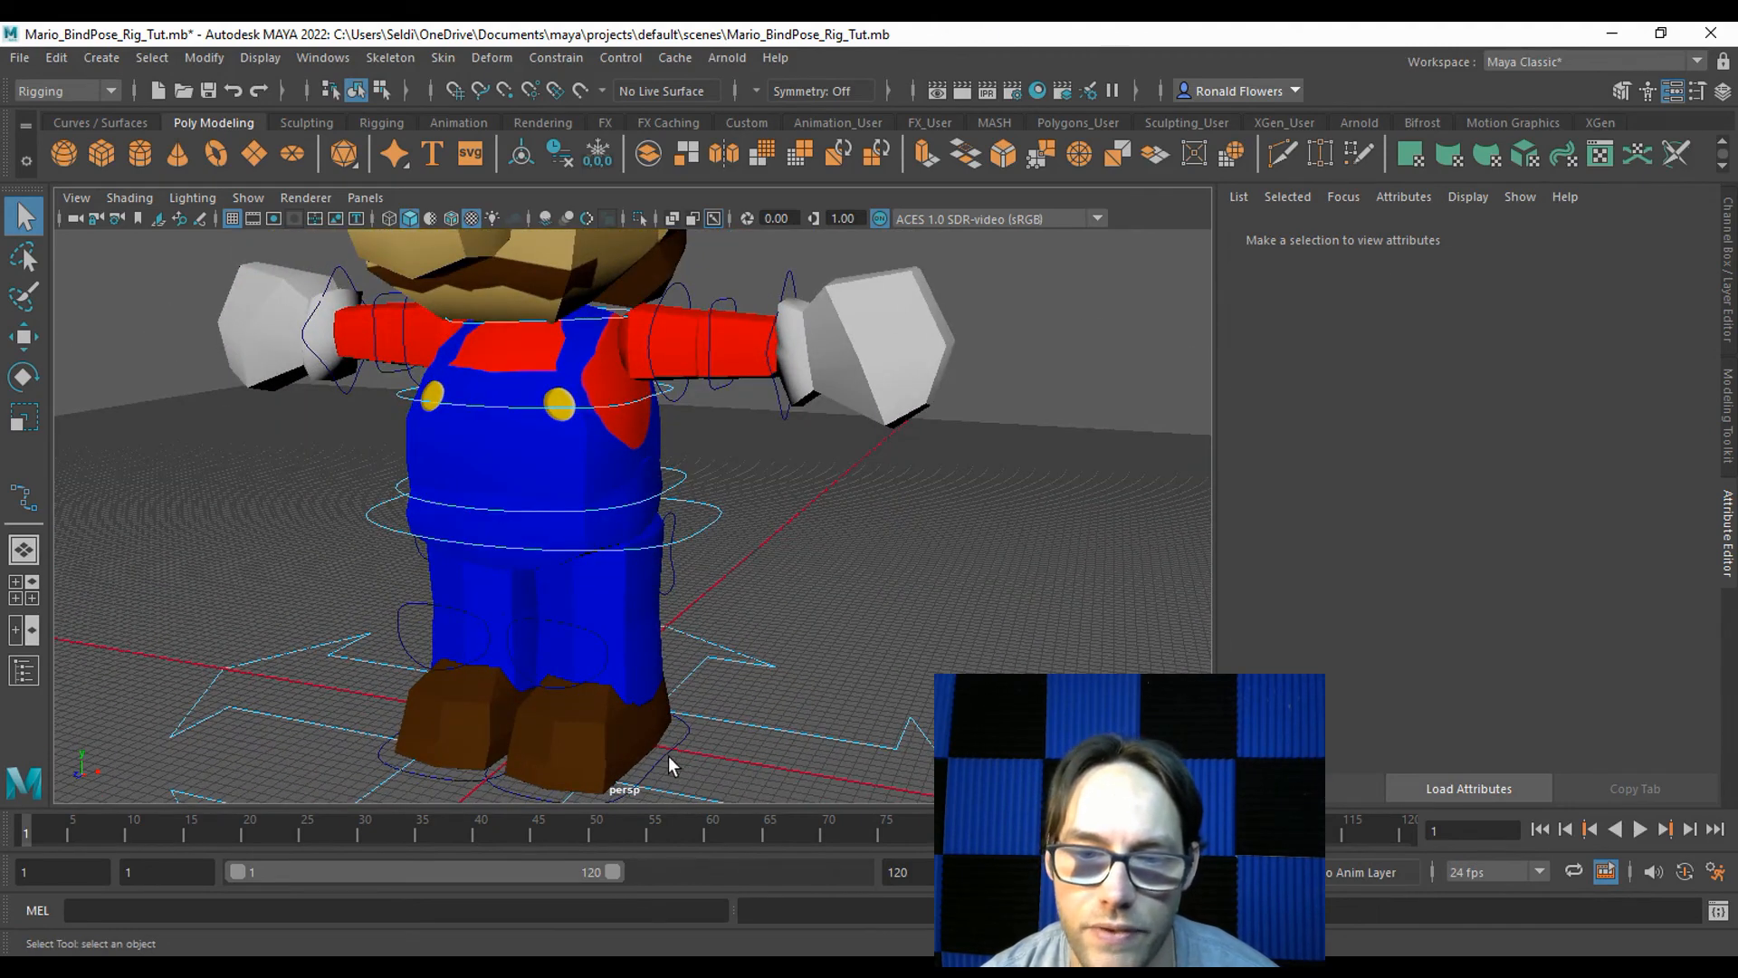
left_click(668, 757)
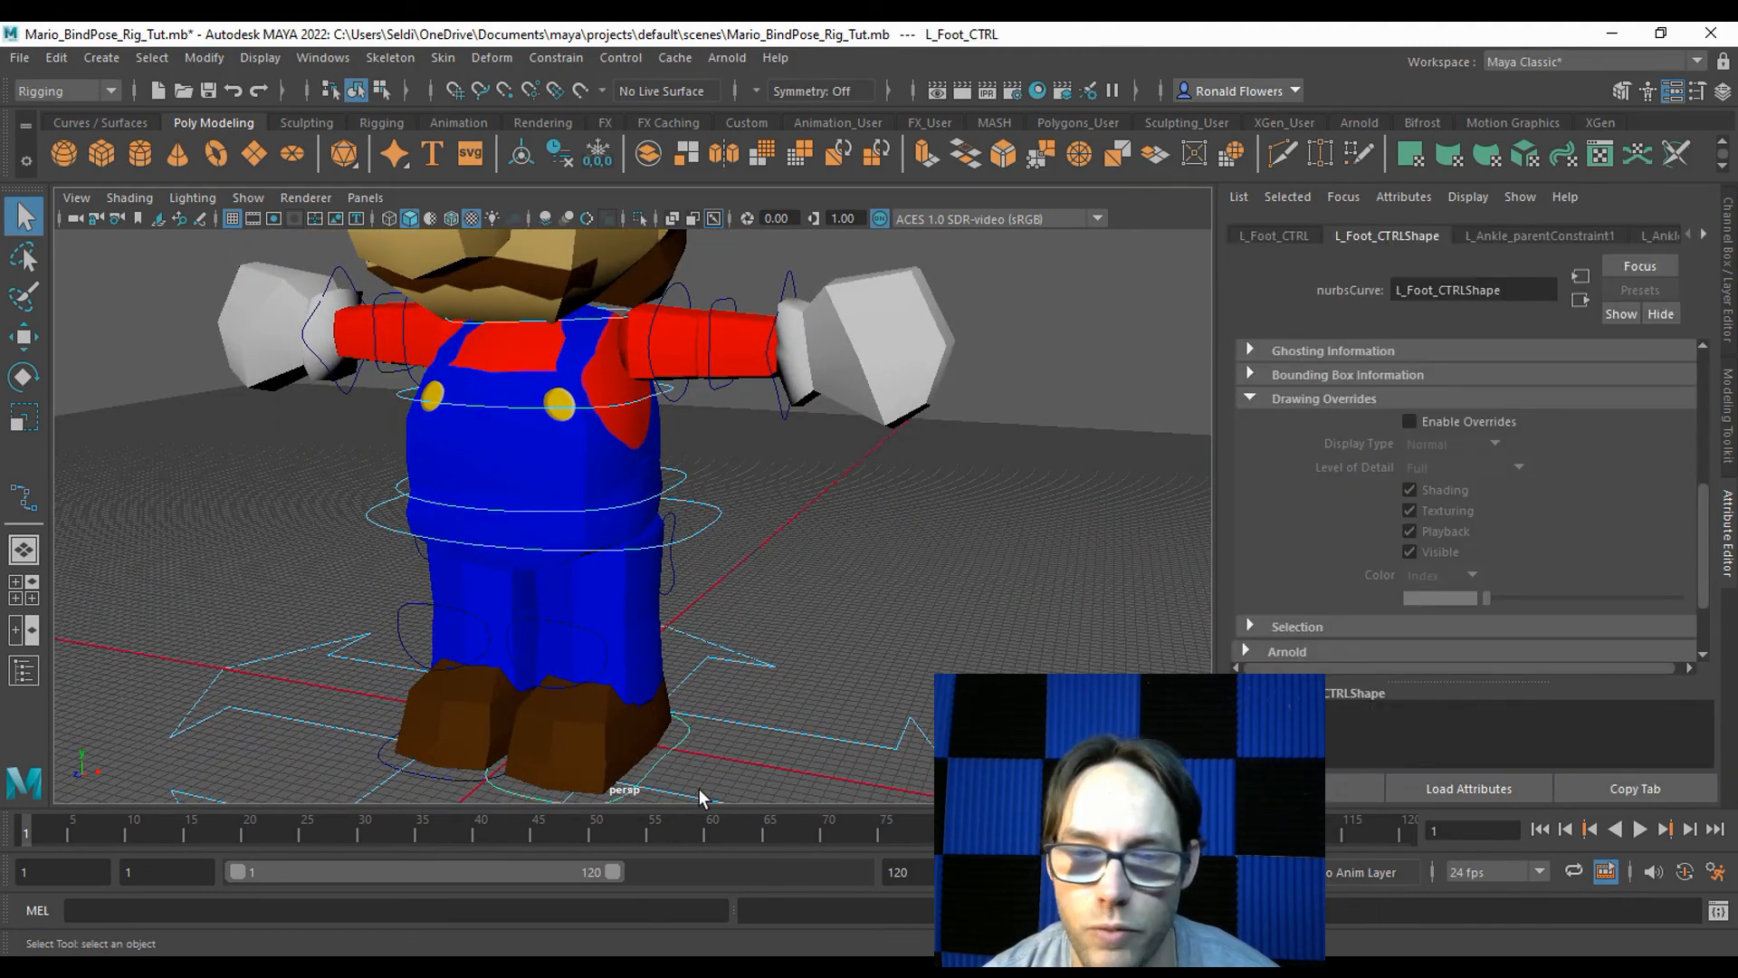
left_click(1409, 422)
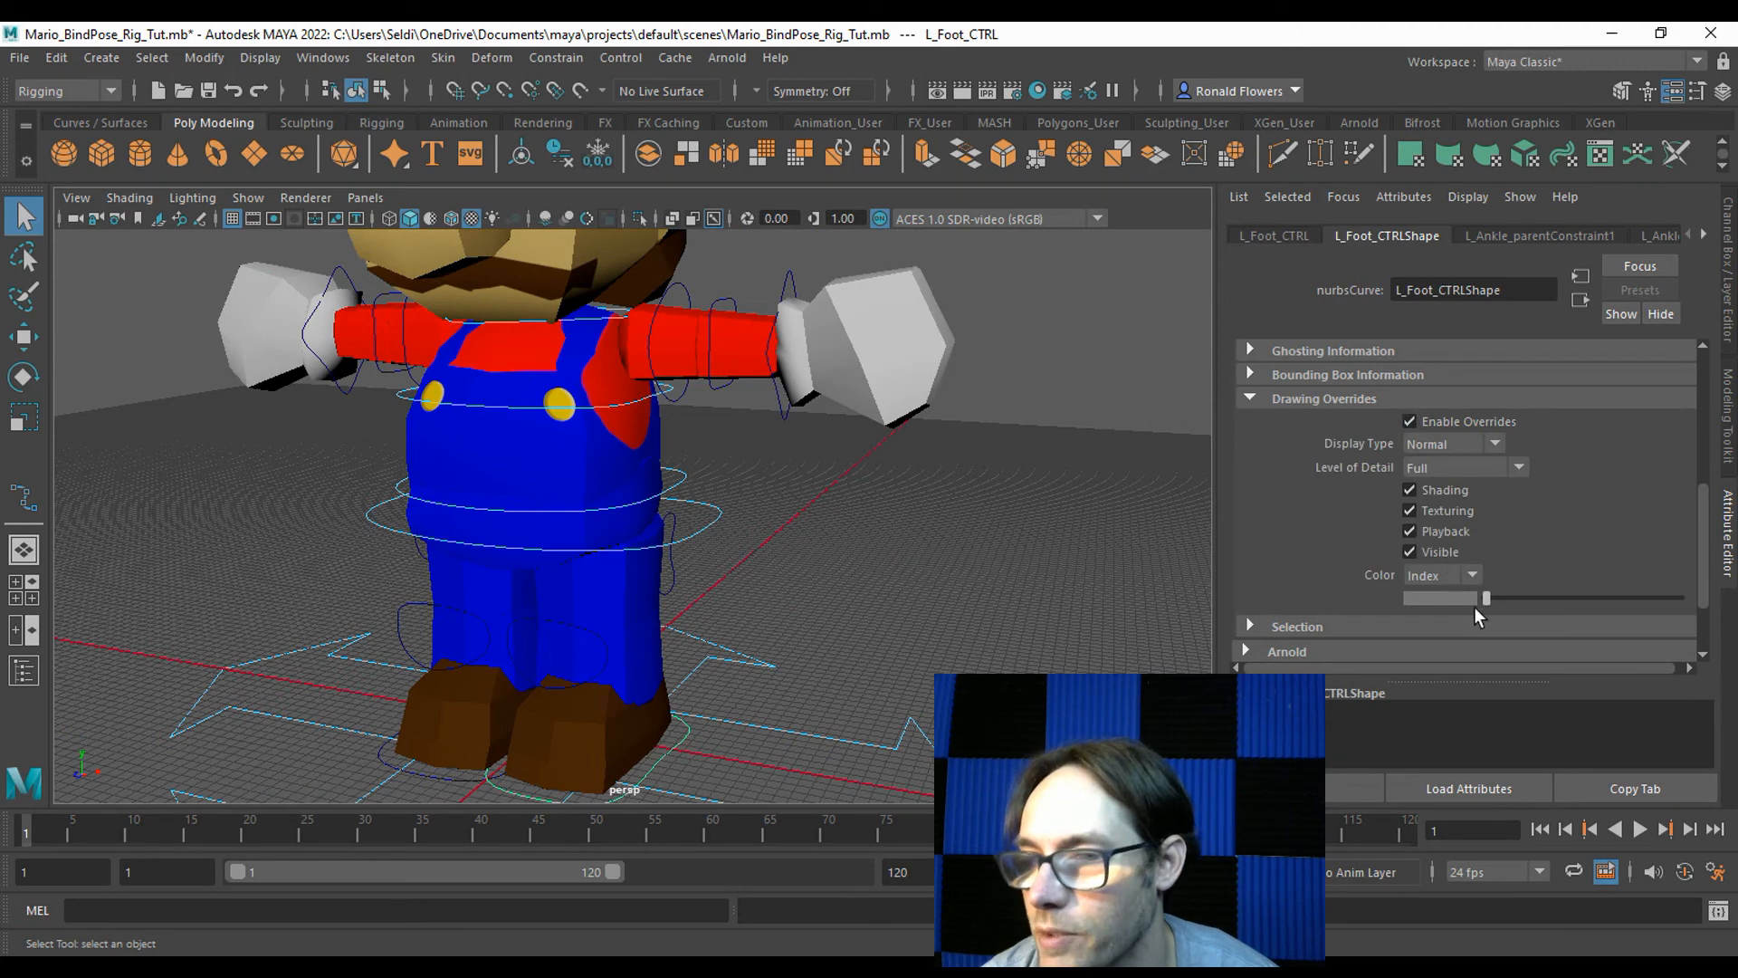
left_click_drag(1487, 600, 1589, 602)
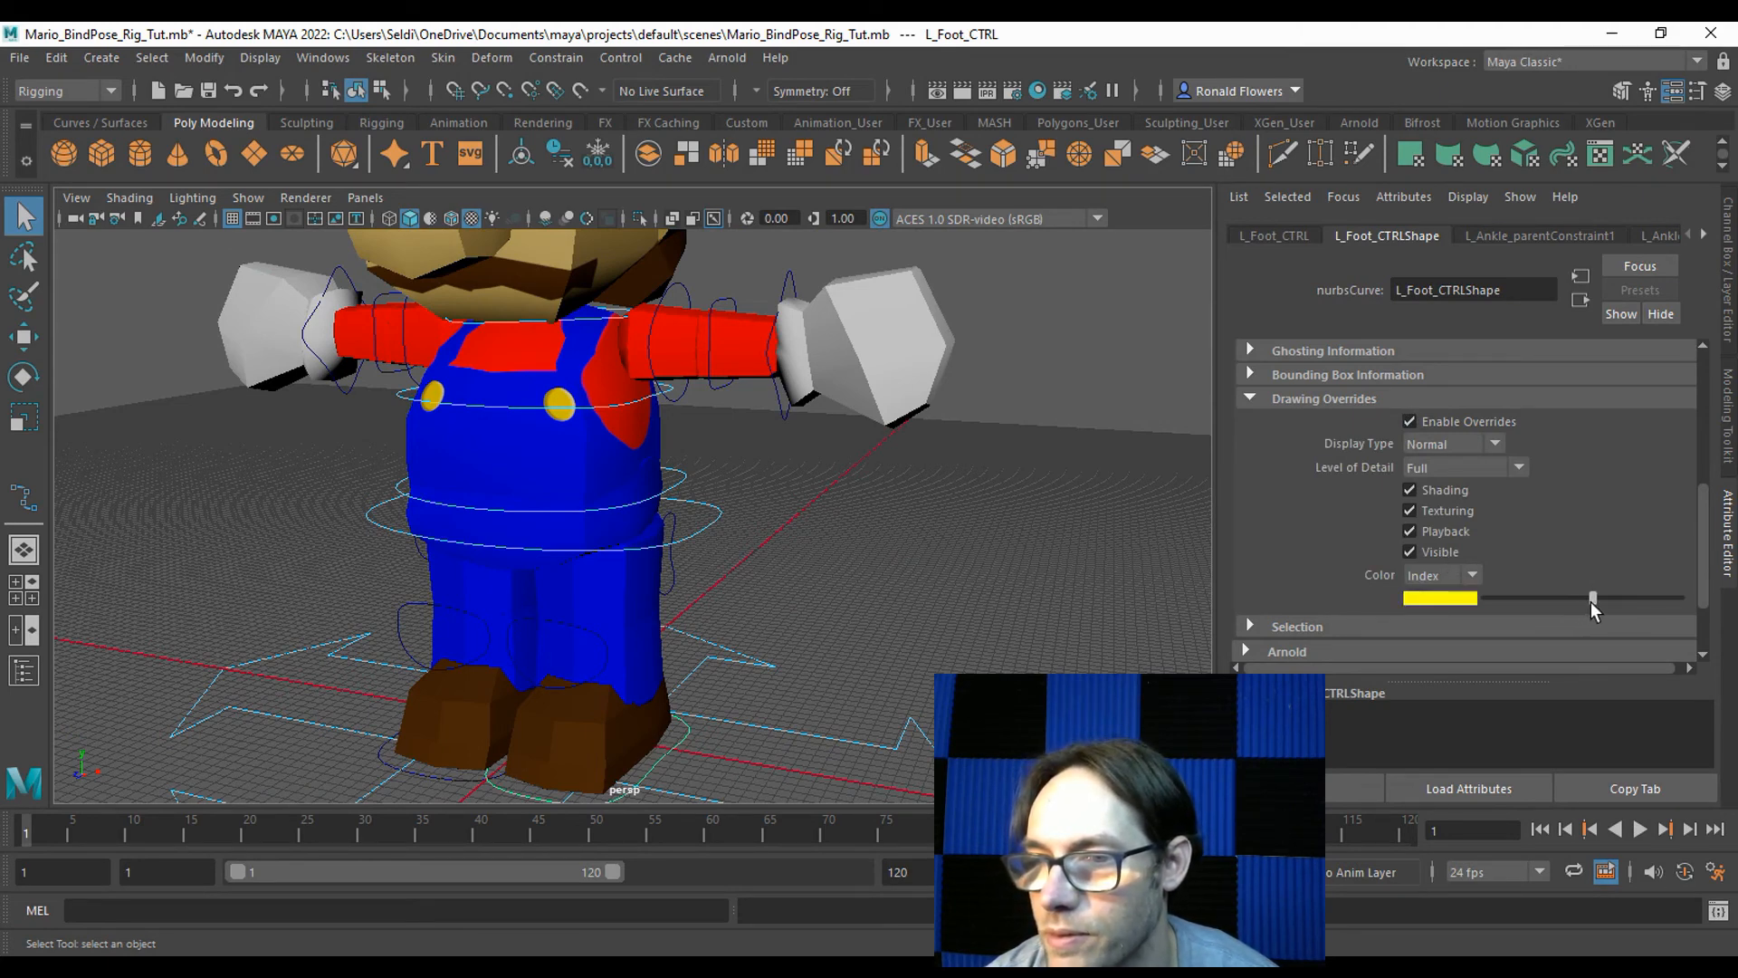
Enable drawing overrides on L_Knee_CTRL and L_Hip_CTRL and set both index colors to yellow.
left_click(603, 640)
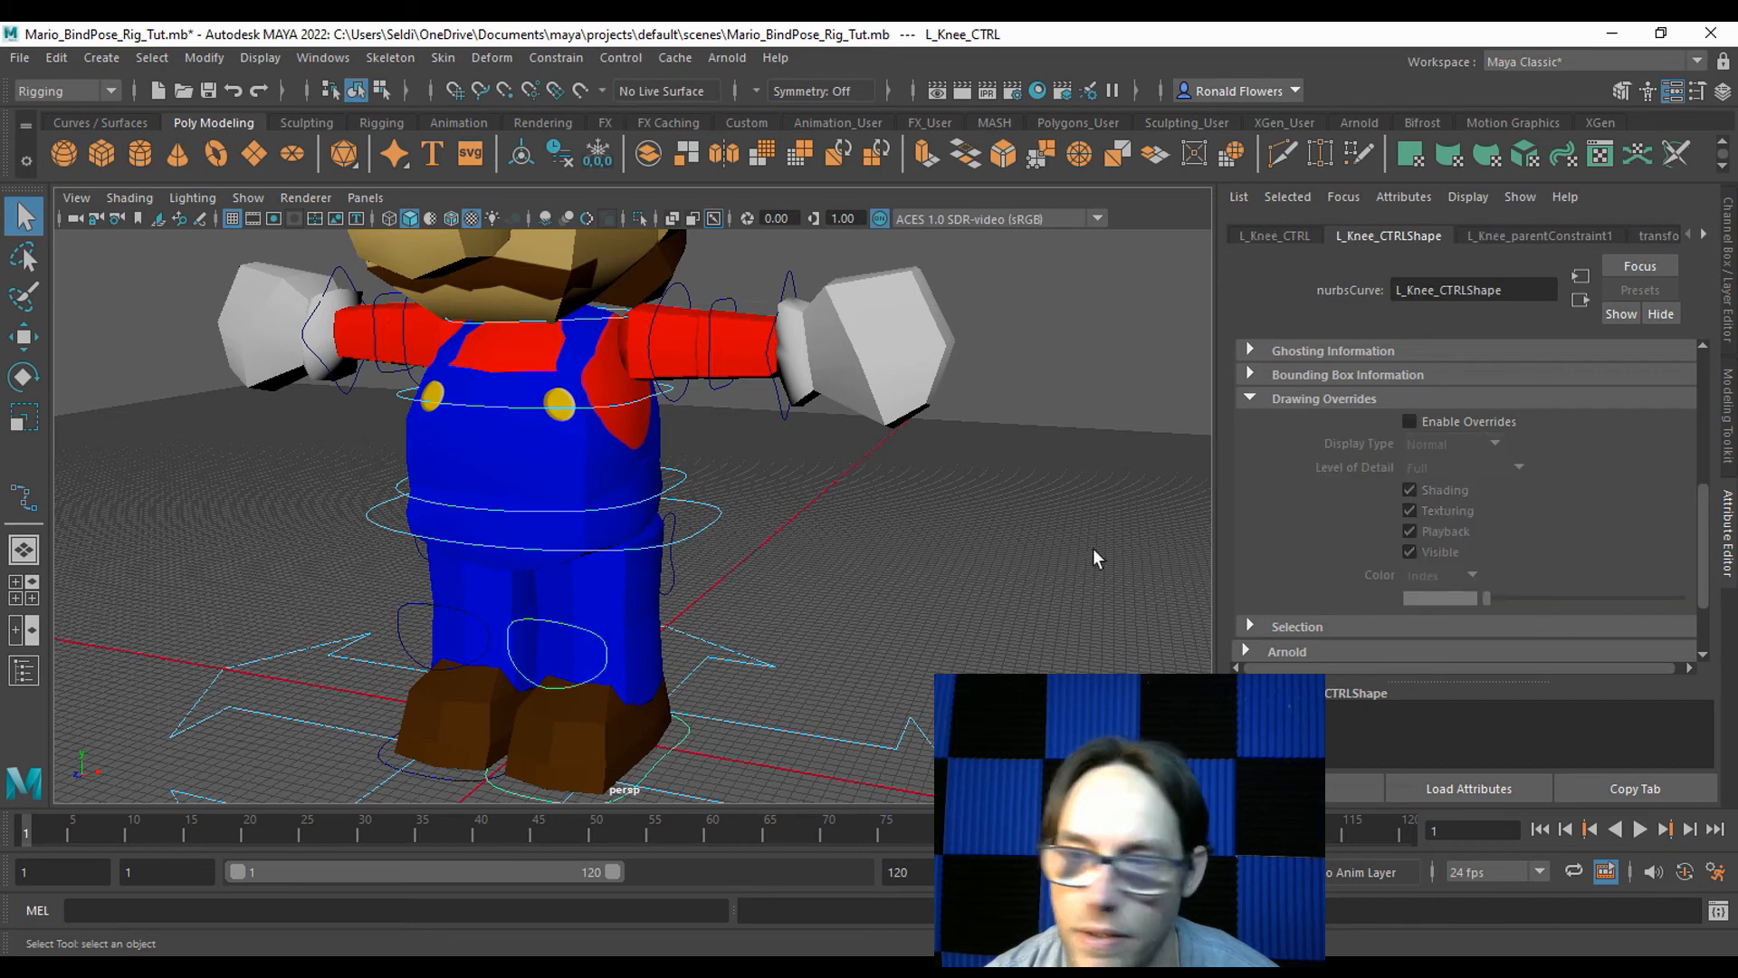
left_click(1430, 419)
left_click_drag(1490, 598, 1589, 589)
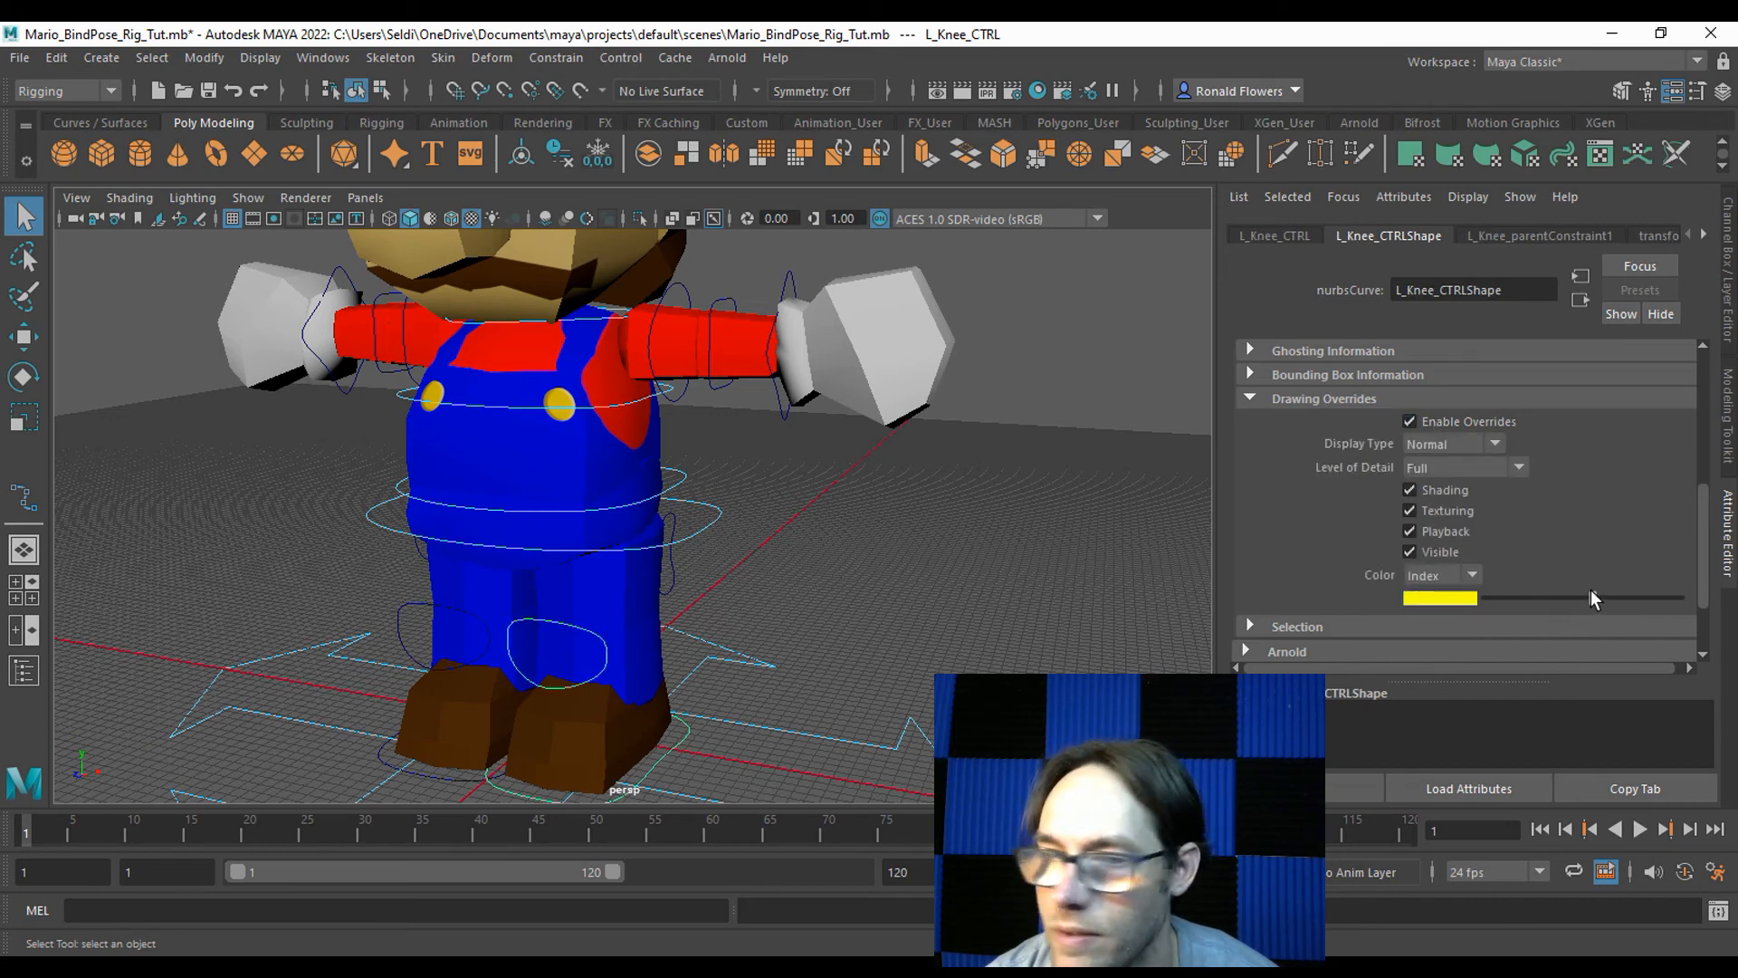
left_click(671, 568)
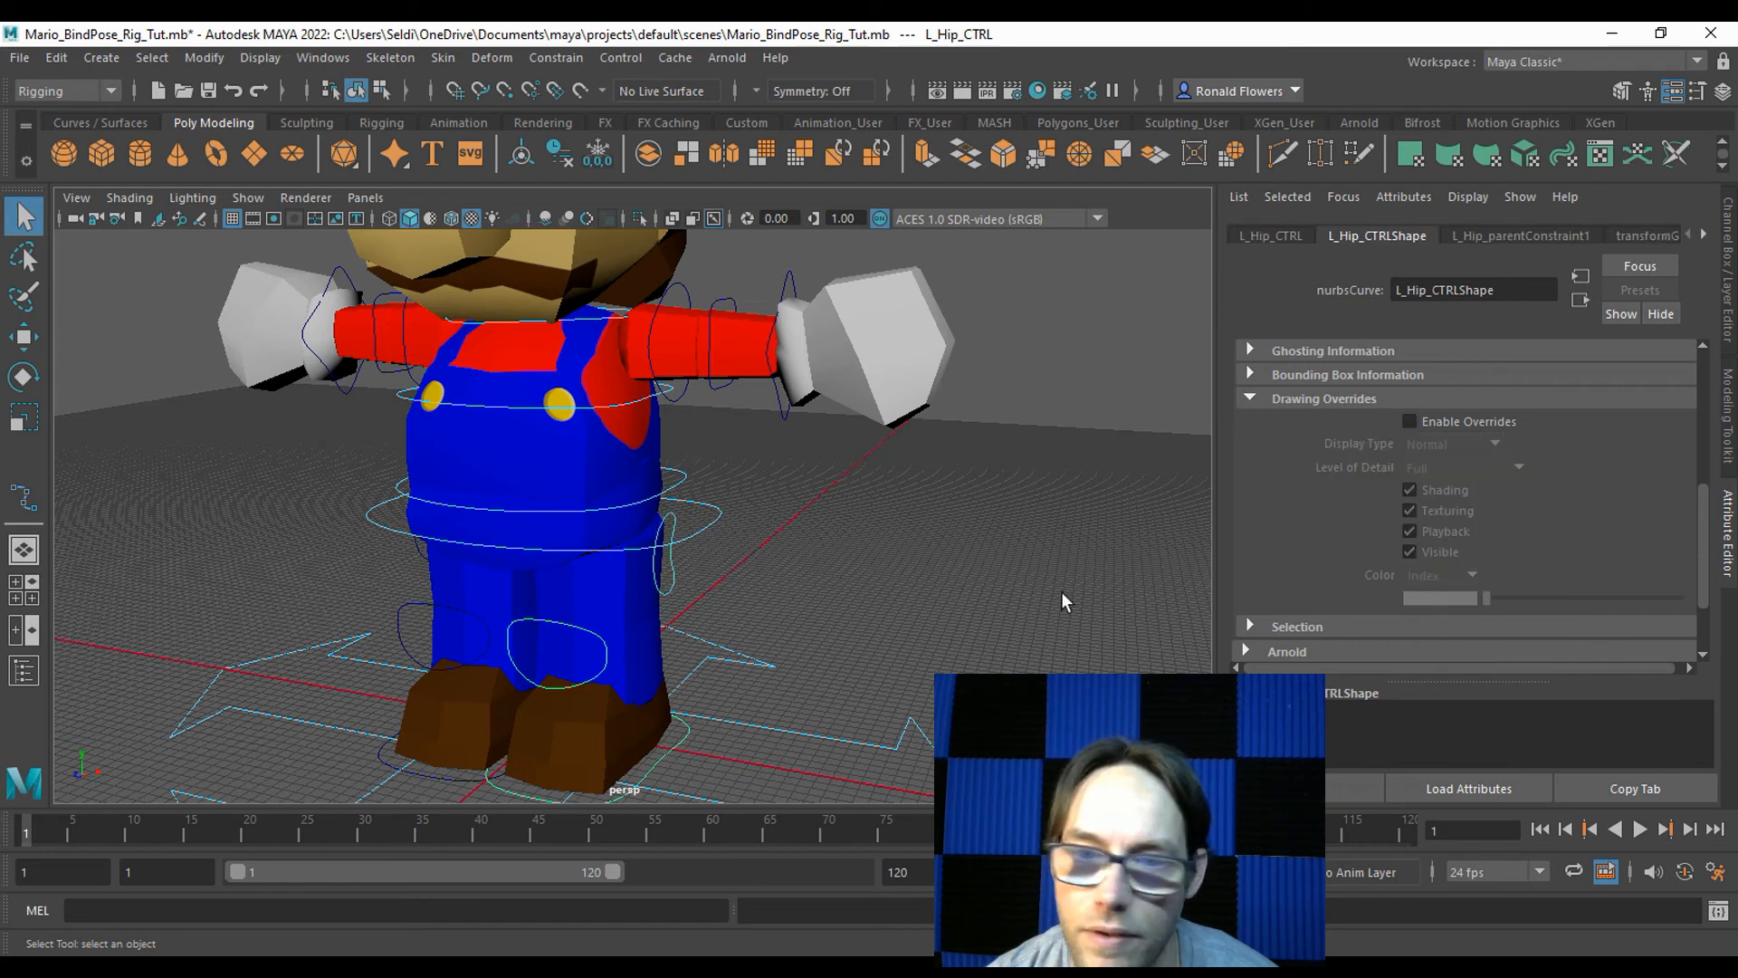
left_click(1409, 422)
left_click_drag(1506, 596, 1593, 605)
left_click(939, 633)
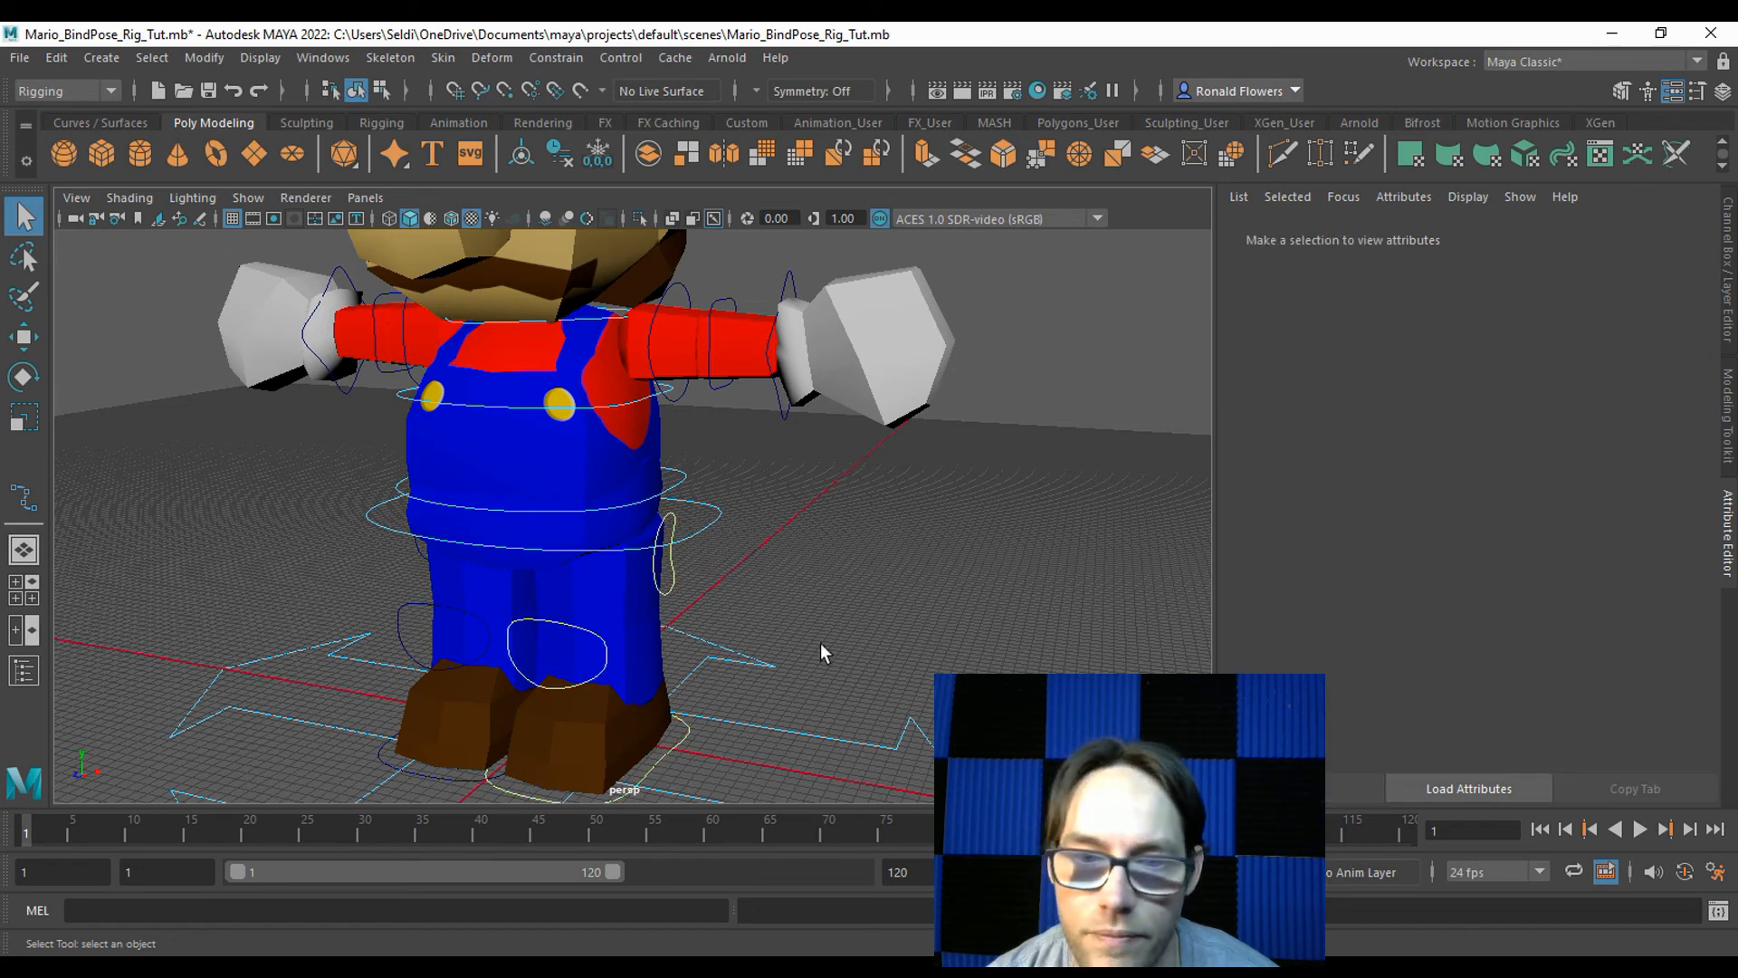
Enable drawing overrides on L_Shoulder_CTRL and the left elbow control and set both index colors to yellow.
left_click(659, 387)
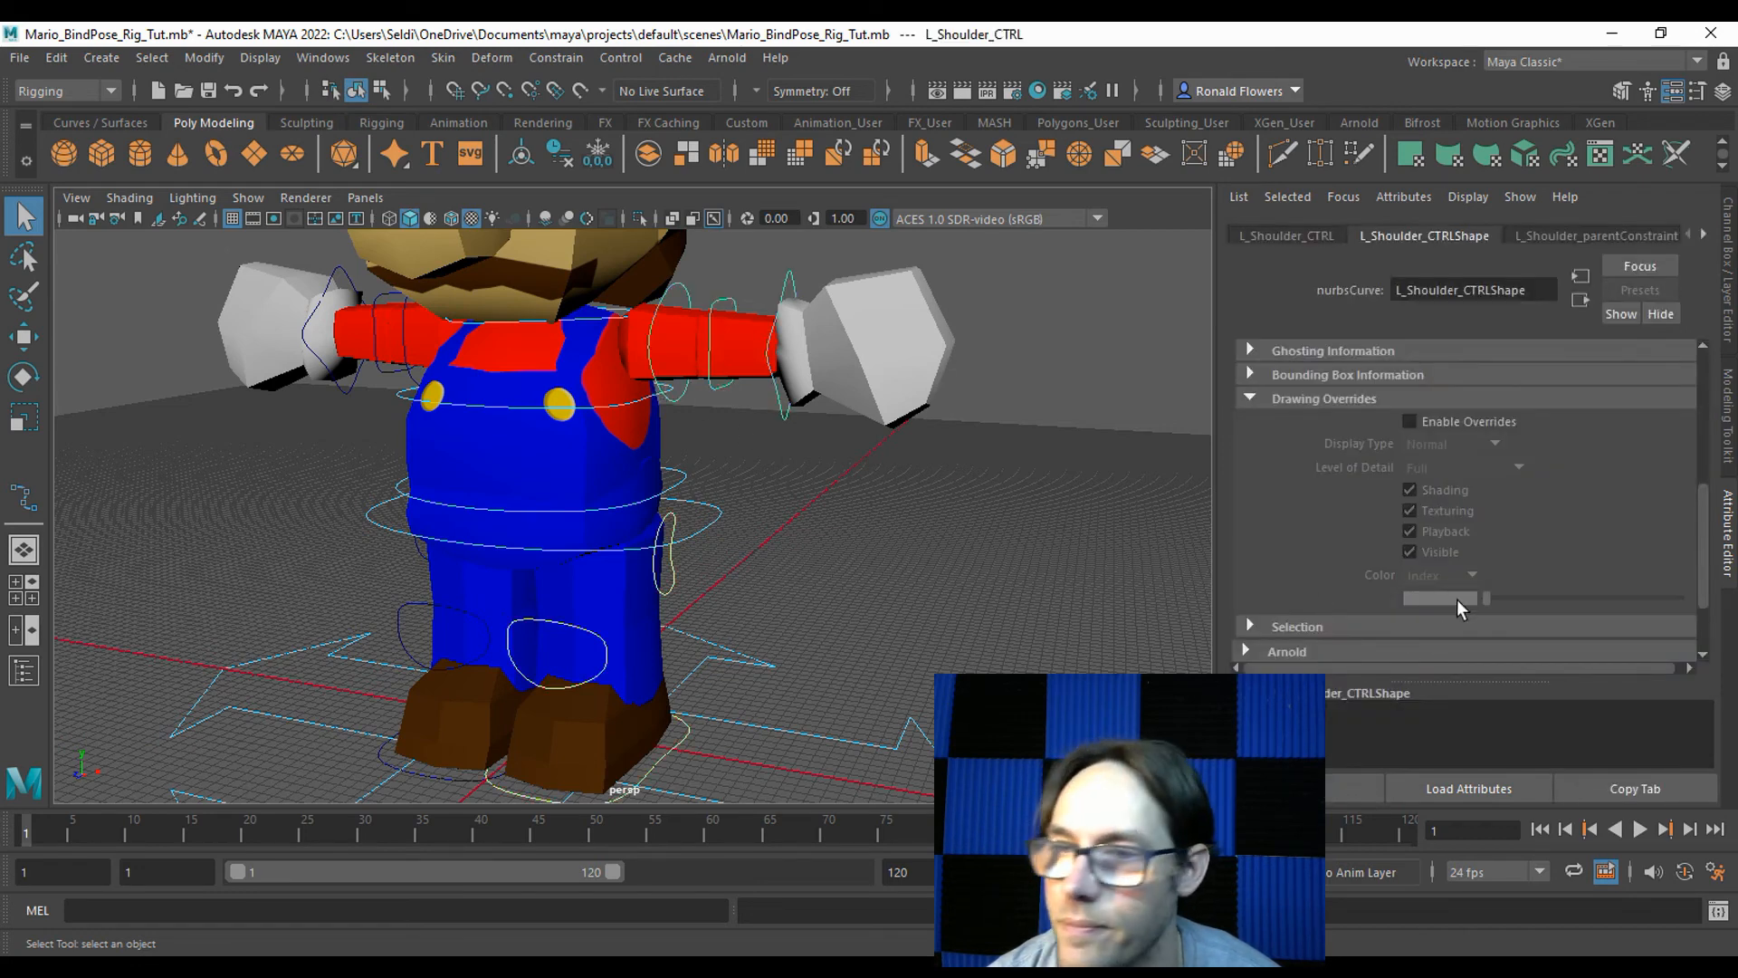
left_click(1475, 419)
left_click_drag(1491, 591, 1594, 595)
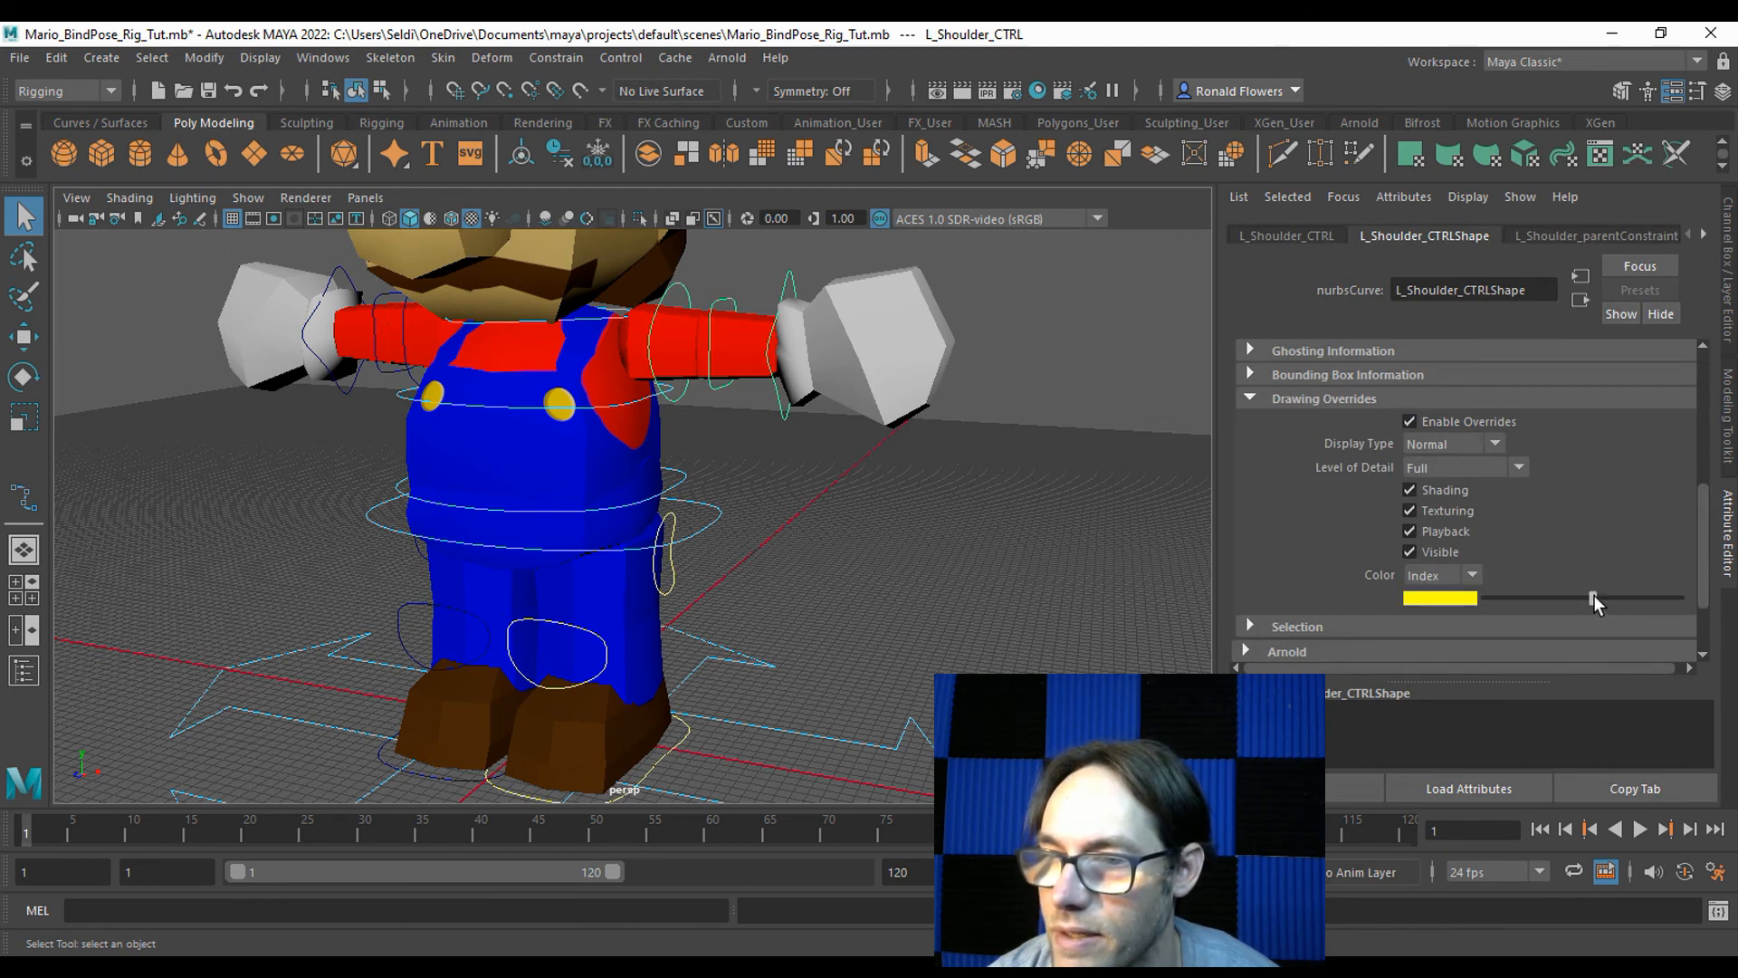
left_click(711, 303)
left_click(1410, 422)
left_click_drag(1487, 597, 1589, 598)
Enable drawing overrides on L_Hand_CTRL and set its index color to yellow.
left_click(786, 297)
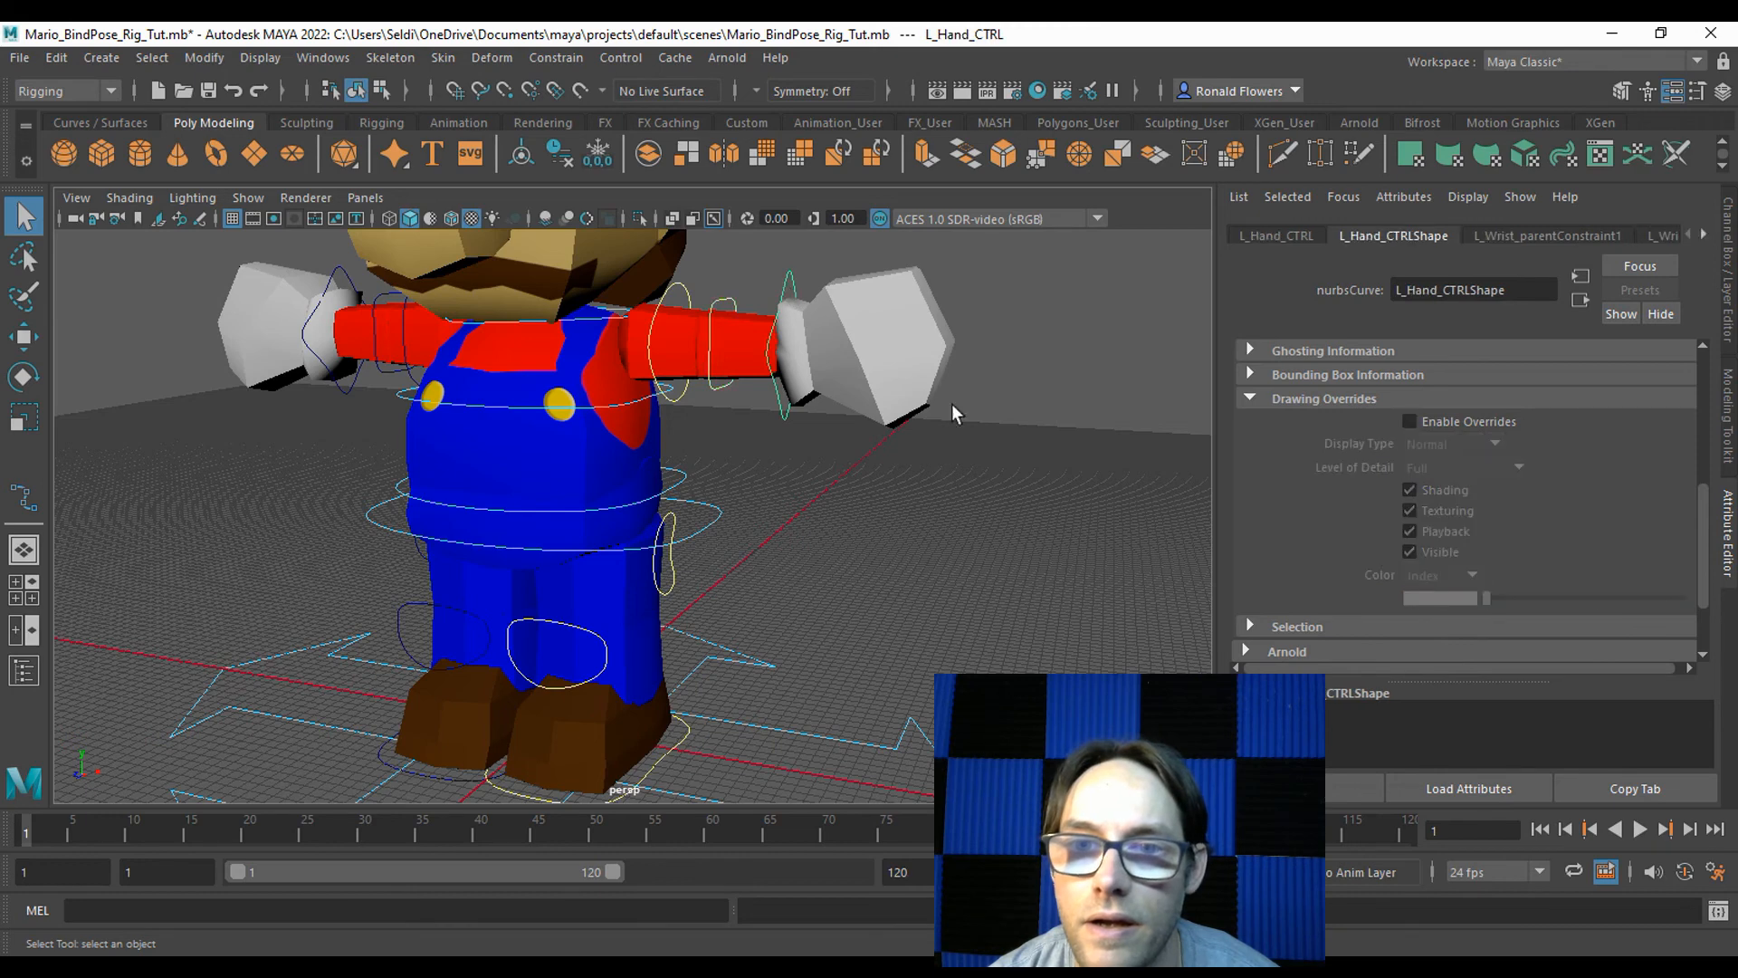
left_click(1452, 424)
left_click_drag(1484, 596, 1589, 597)
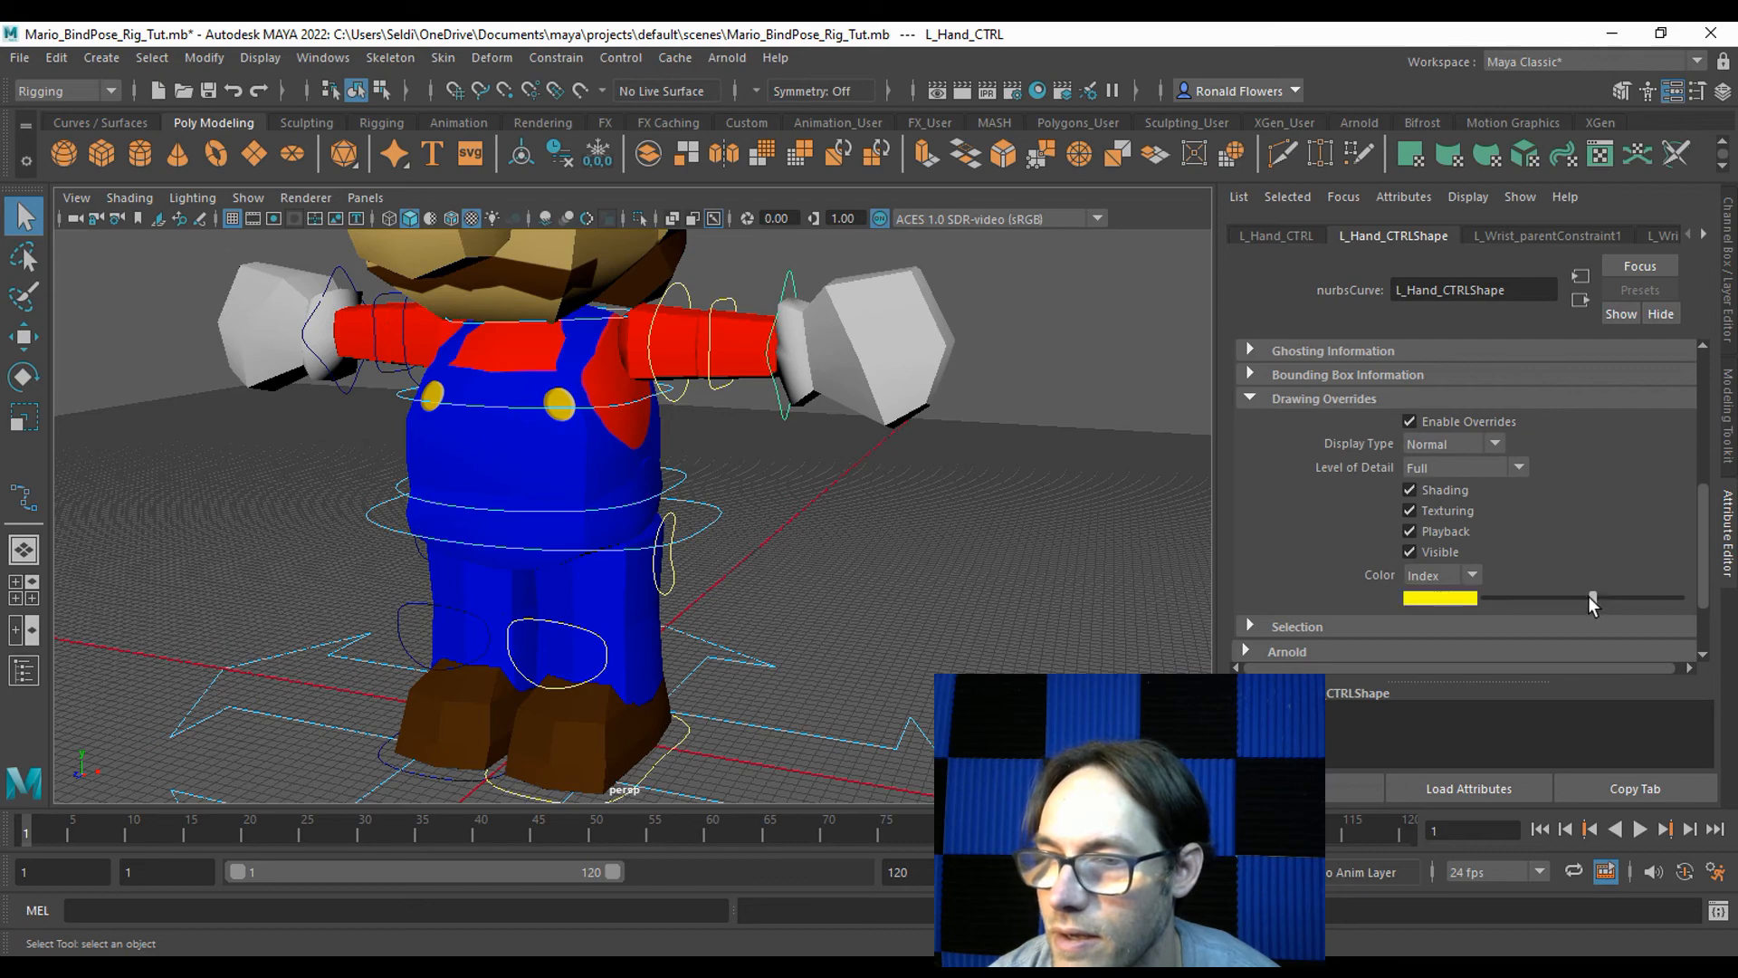
left_click(819, 550)
Enable drawing overrides on R_Foot_CTRL and R_Knee_CTRL and set both index colors to red.
left_click_drag(203, 422, 383, 410, "alt")
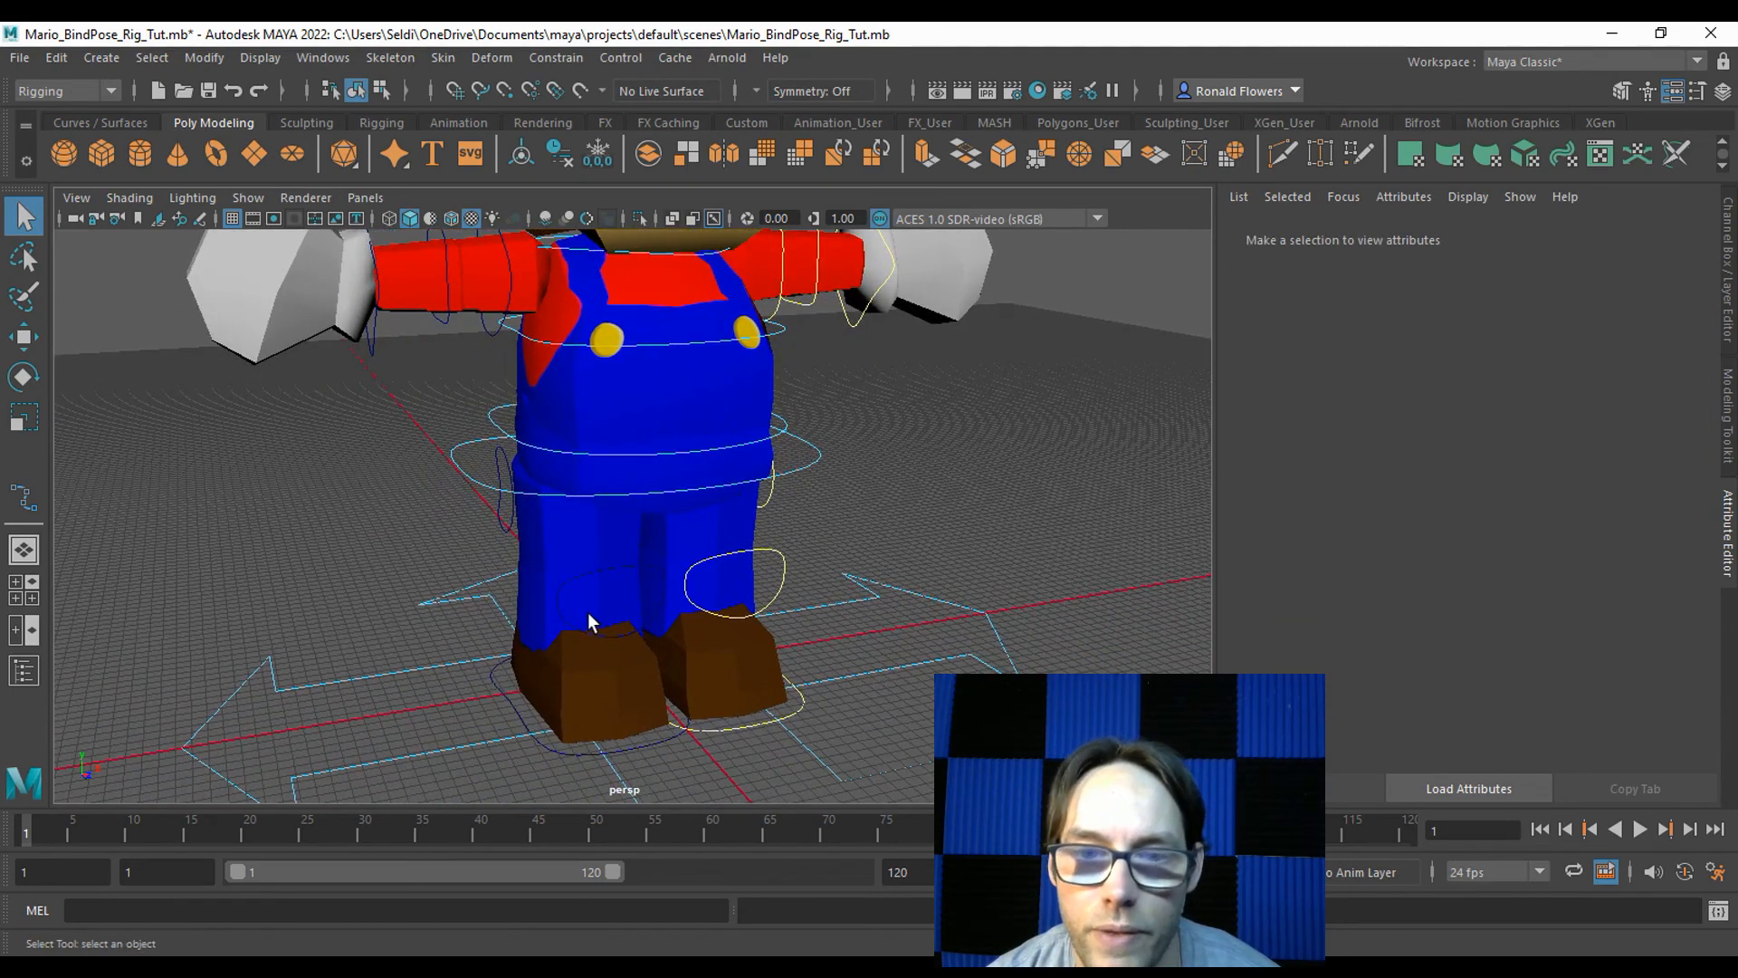
left_click(512, 704)
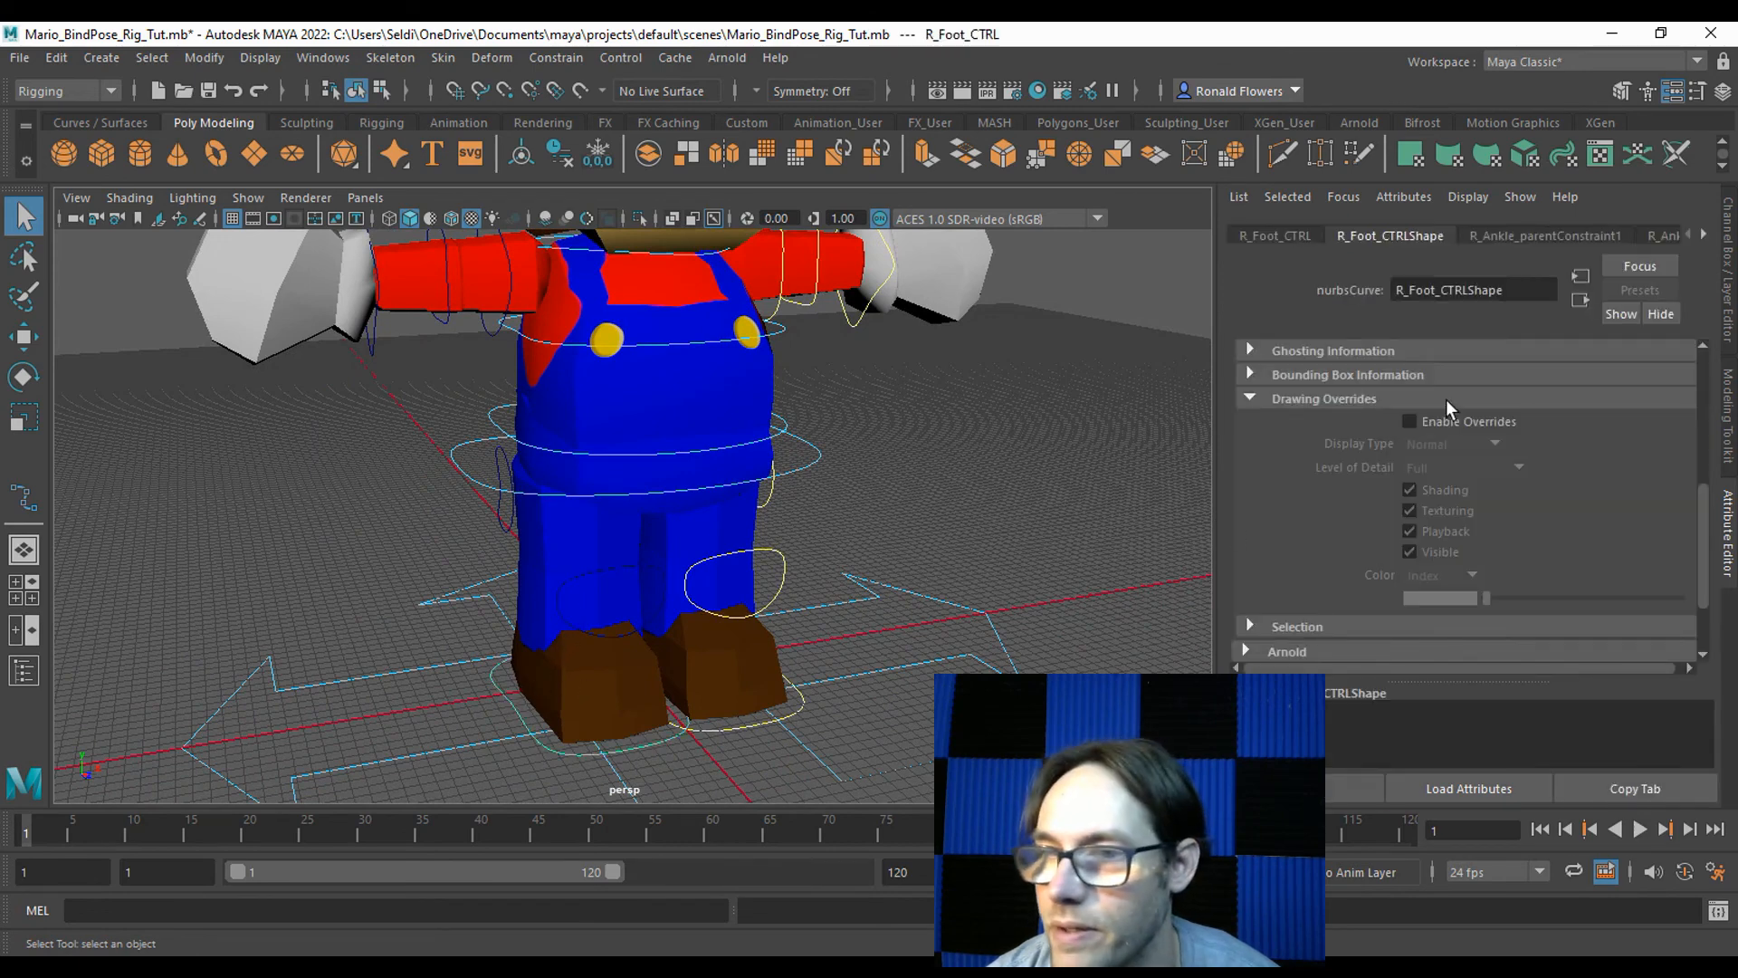
left_click_drag(1495, 591, 1560, 601)
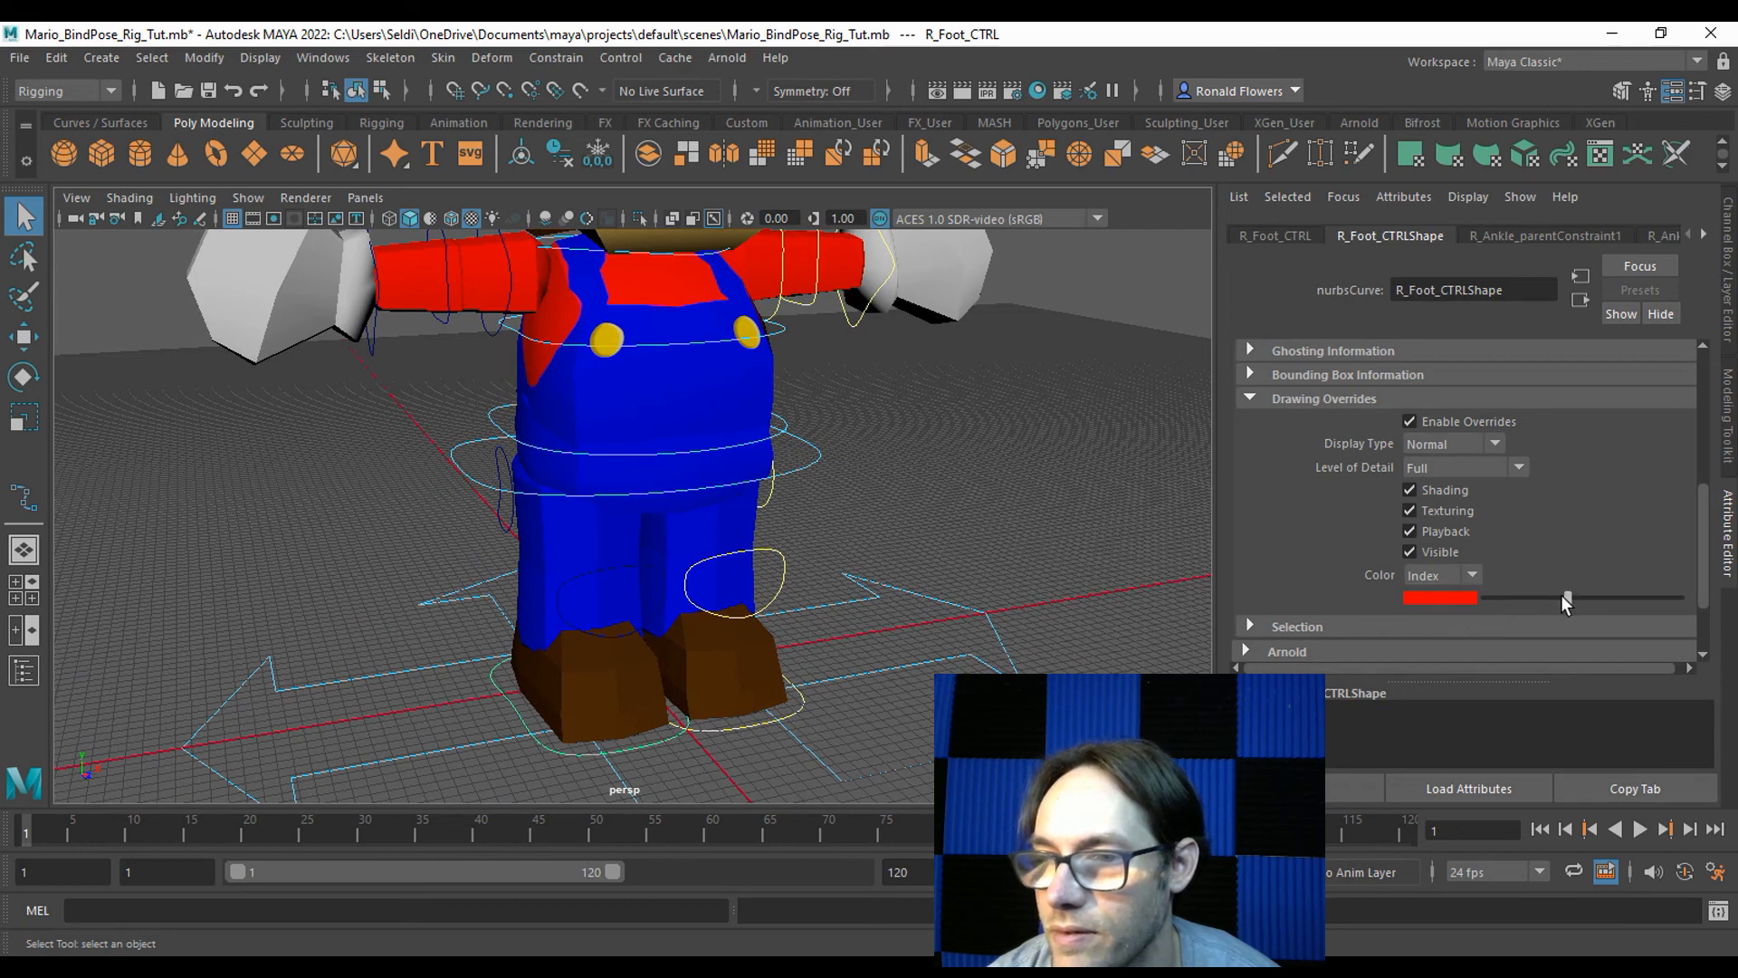
left_click(561, 597)
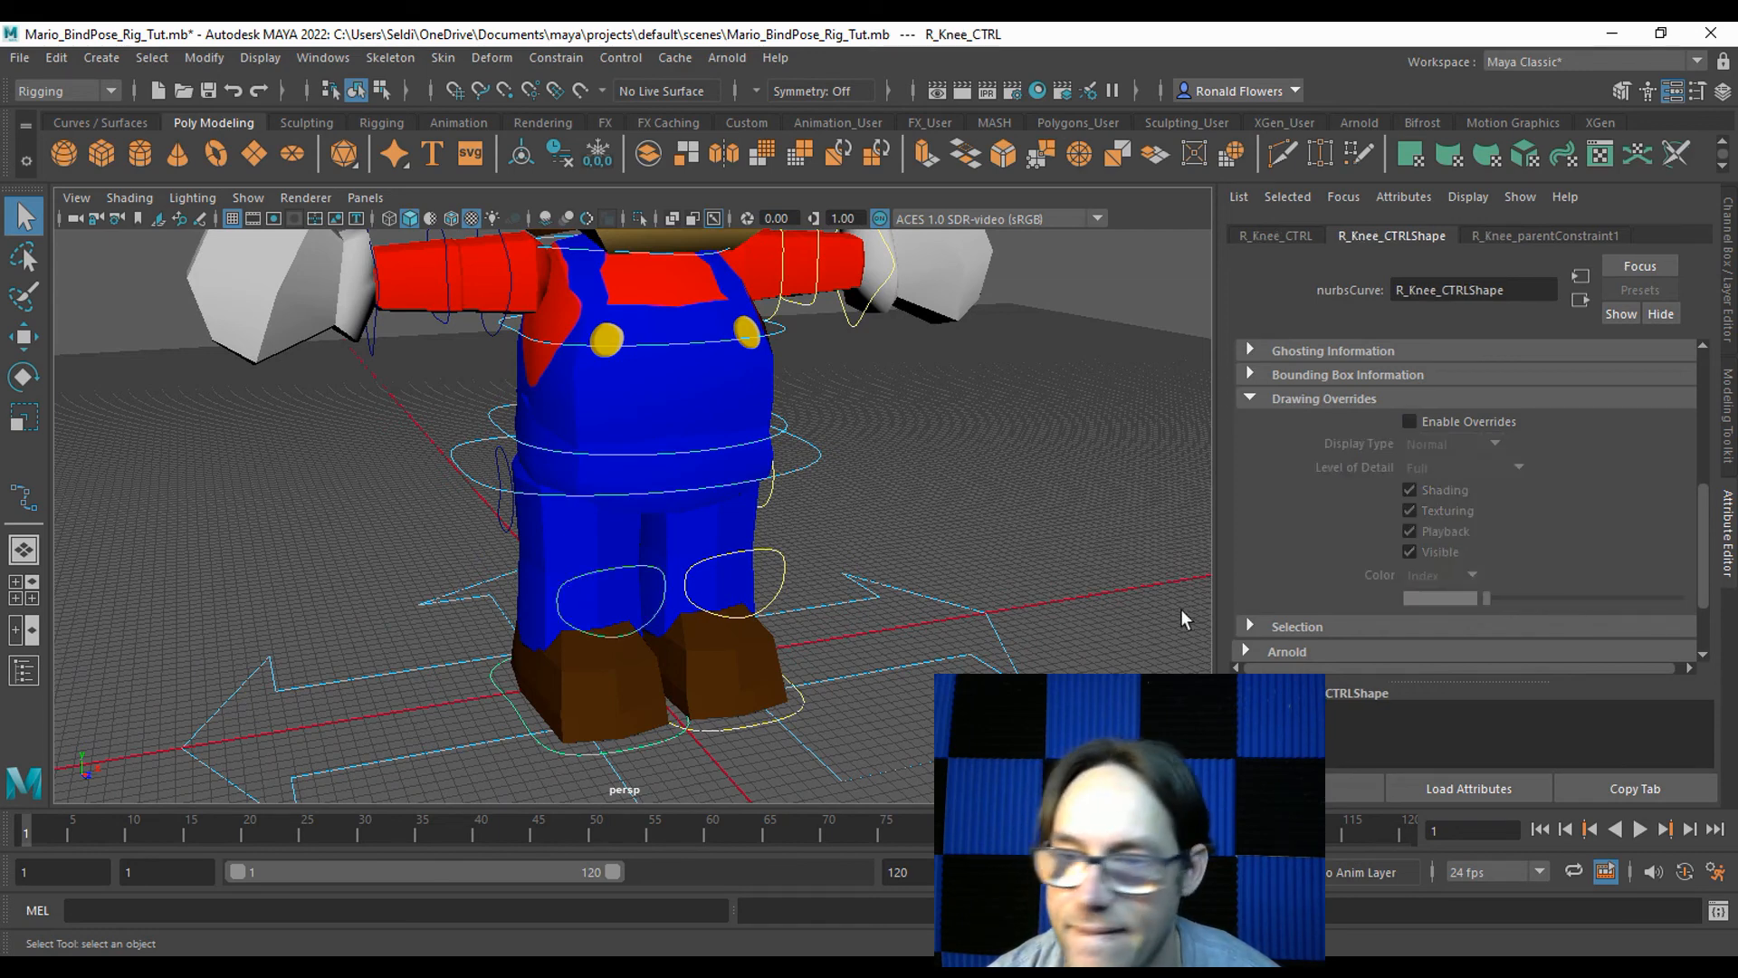
left_click(1444, 420)
left_click_drag(1486, 598, 1568, 601)
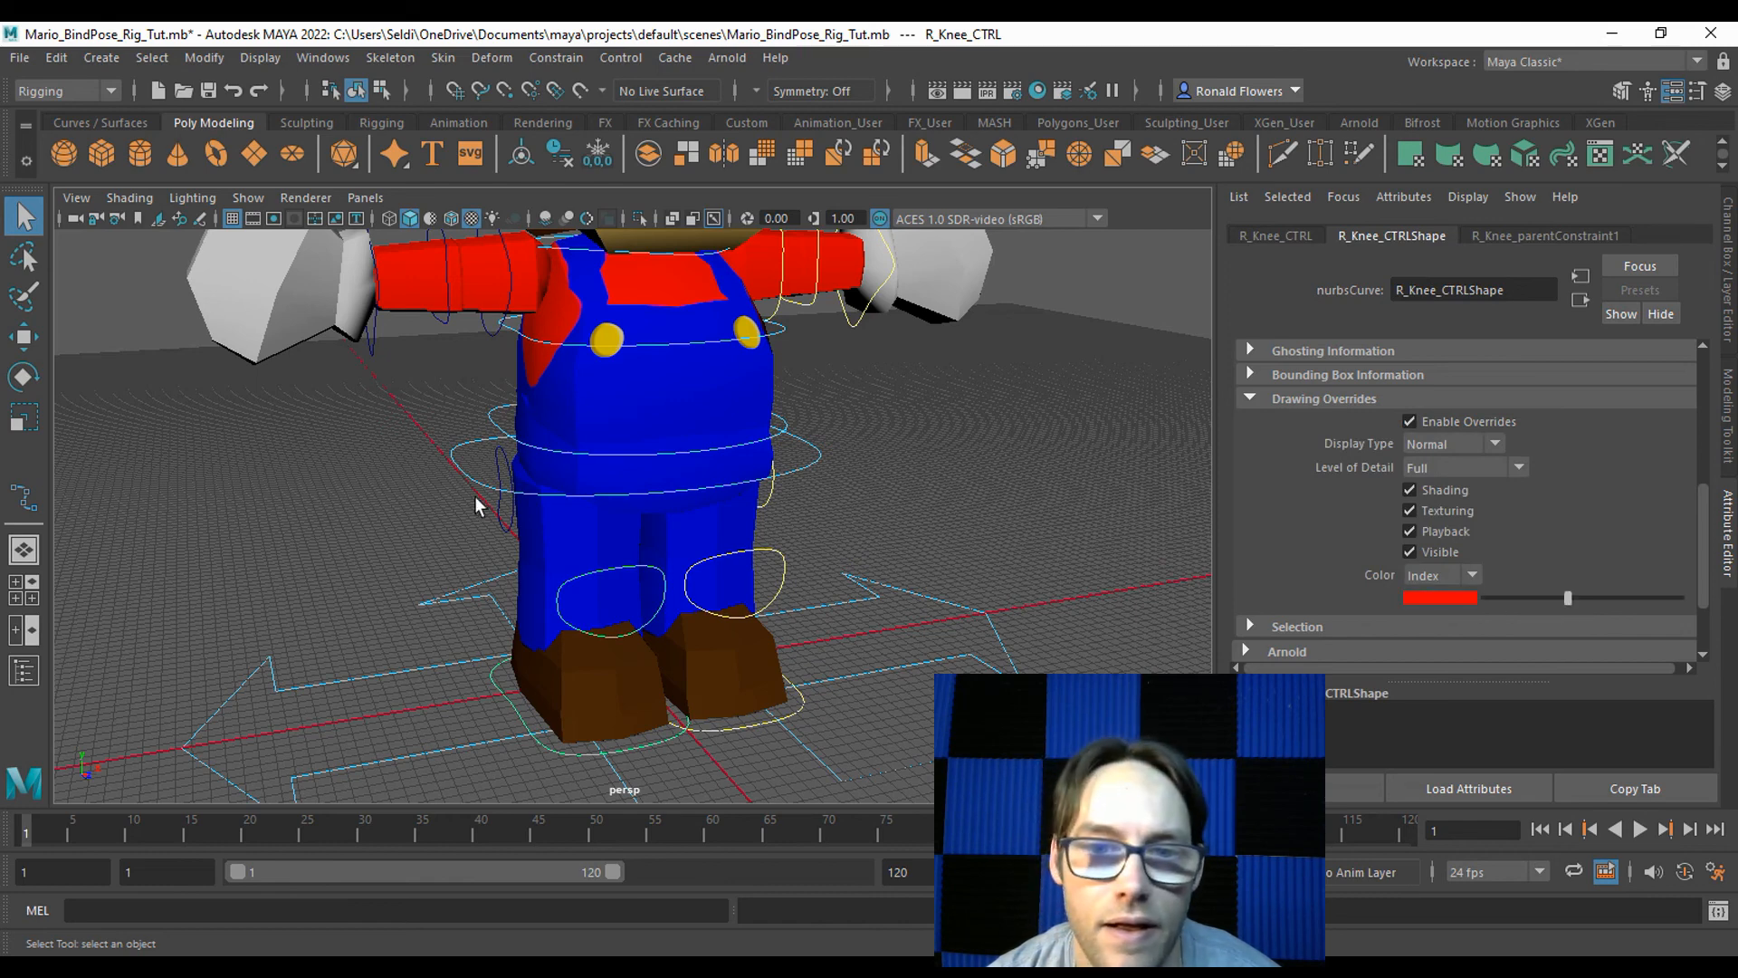
Enable drawing overrides on R_Hip_CTRL and set its index color to red.
left_click(509, 499)
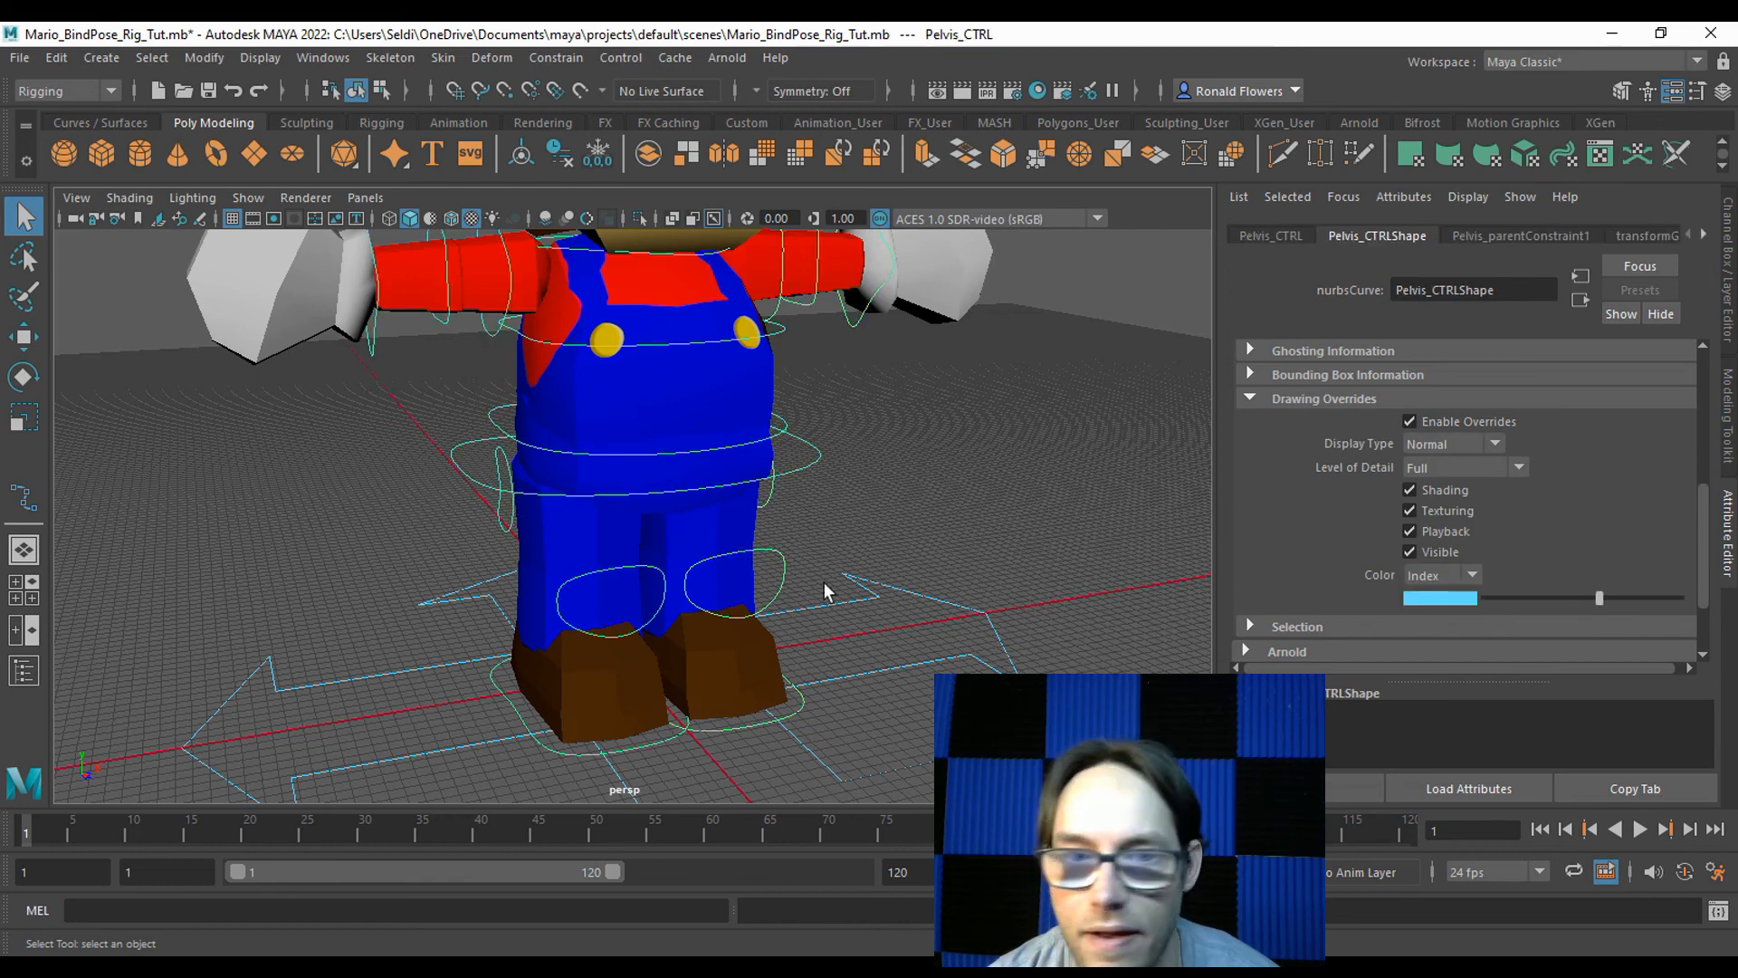
left_click(469, 512)
left_click(516, 507)
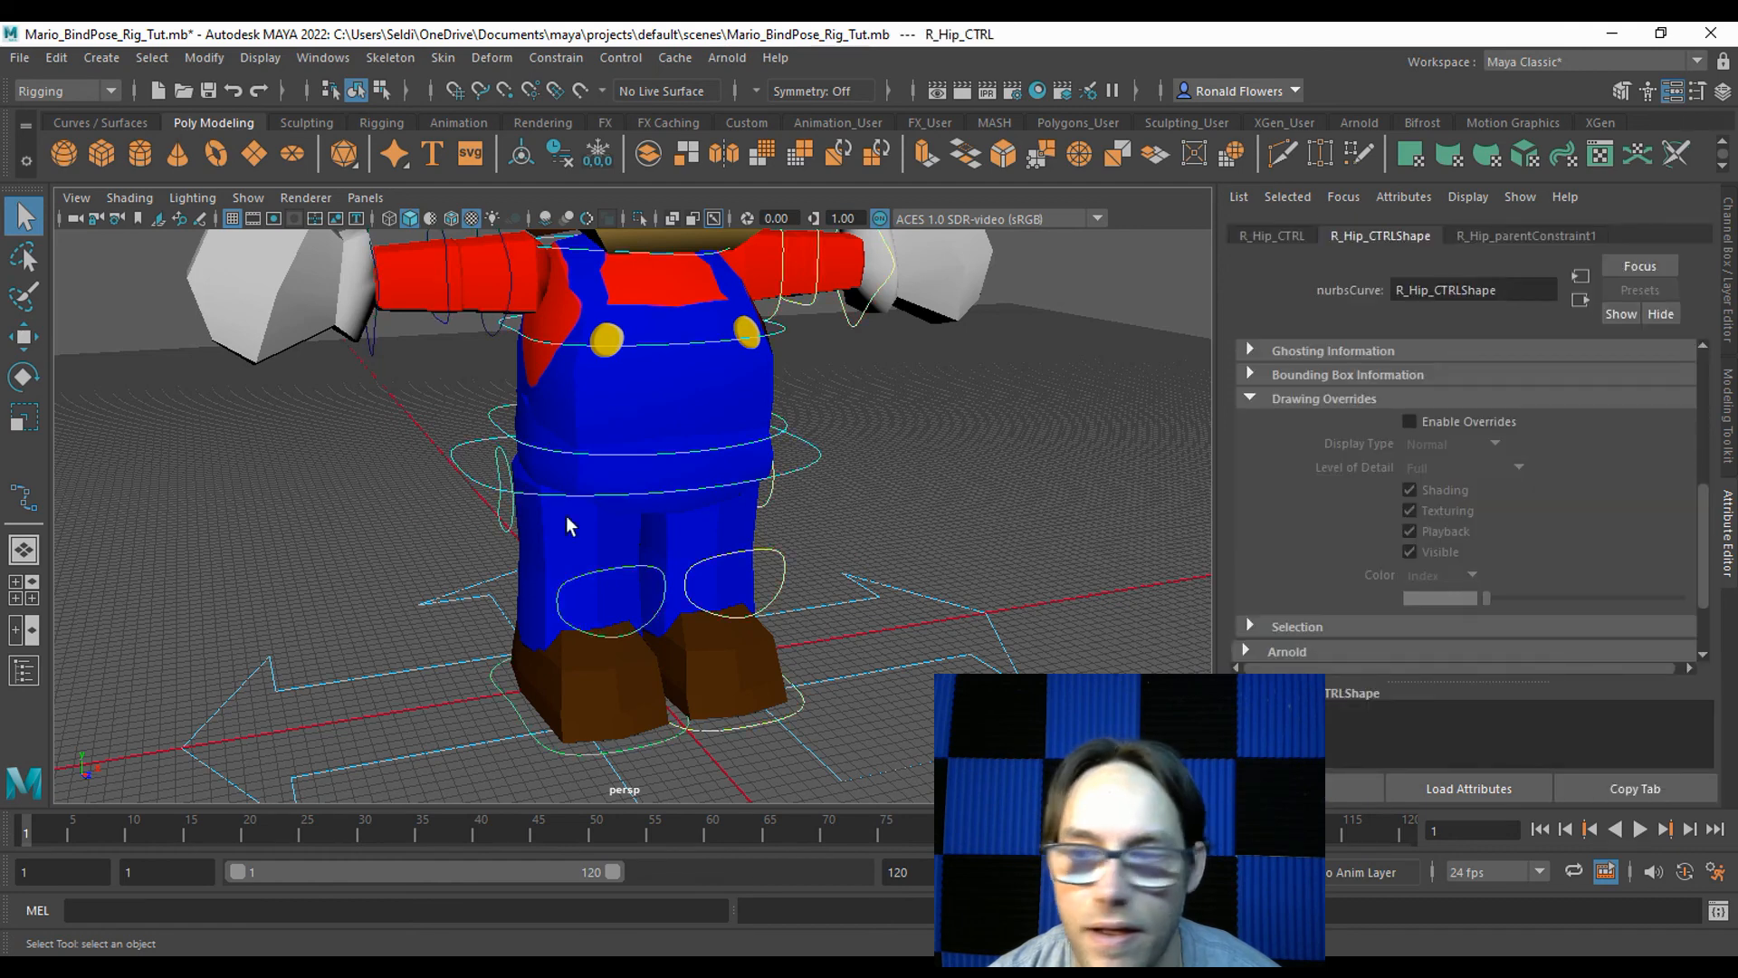
left_click(1446, 422)
left_click_drag(1498, 595, 1568, 603)
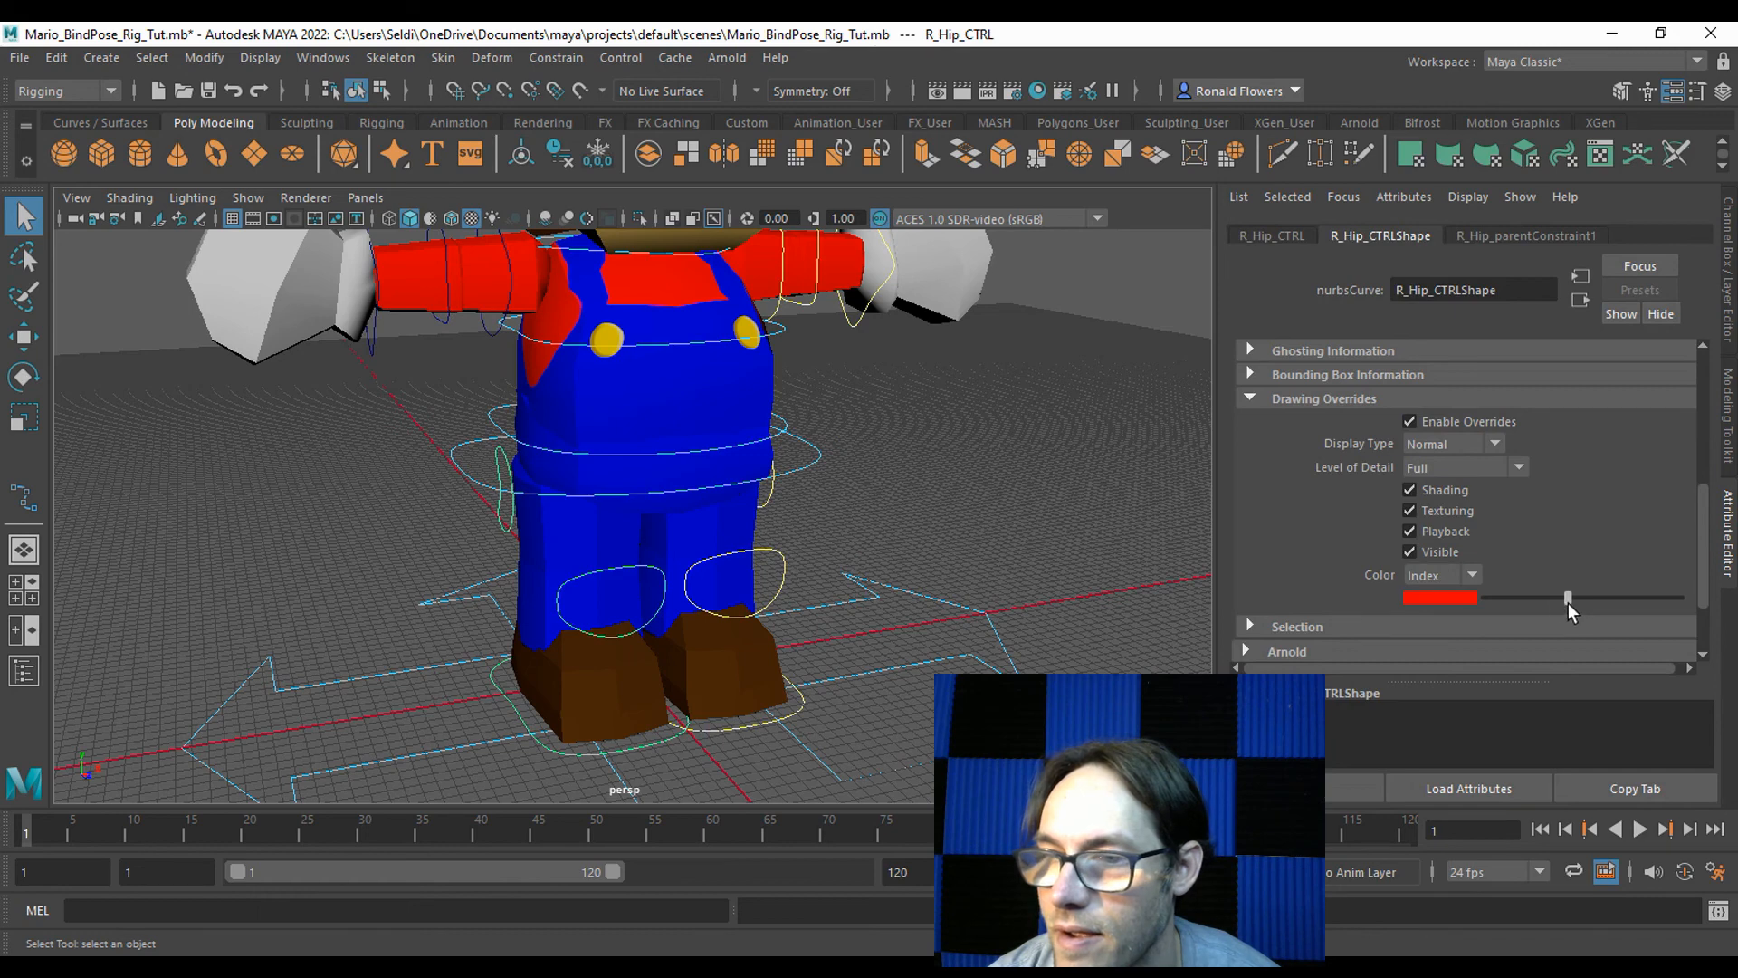
Enable drawing overrides on R_Shoulder_CTRL and R_Elbow_CTRL and set both index colors to red.
left_click_drag(715, 380, 715, 466, "alt")
left_click(566, 352)
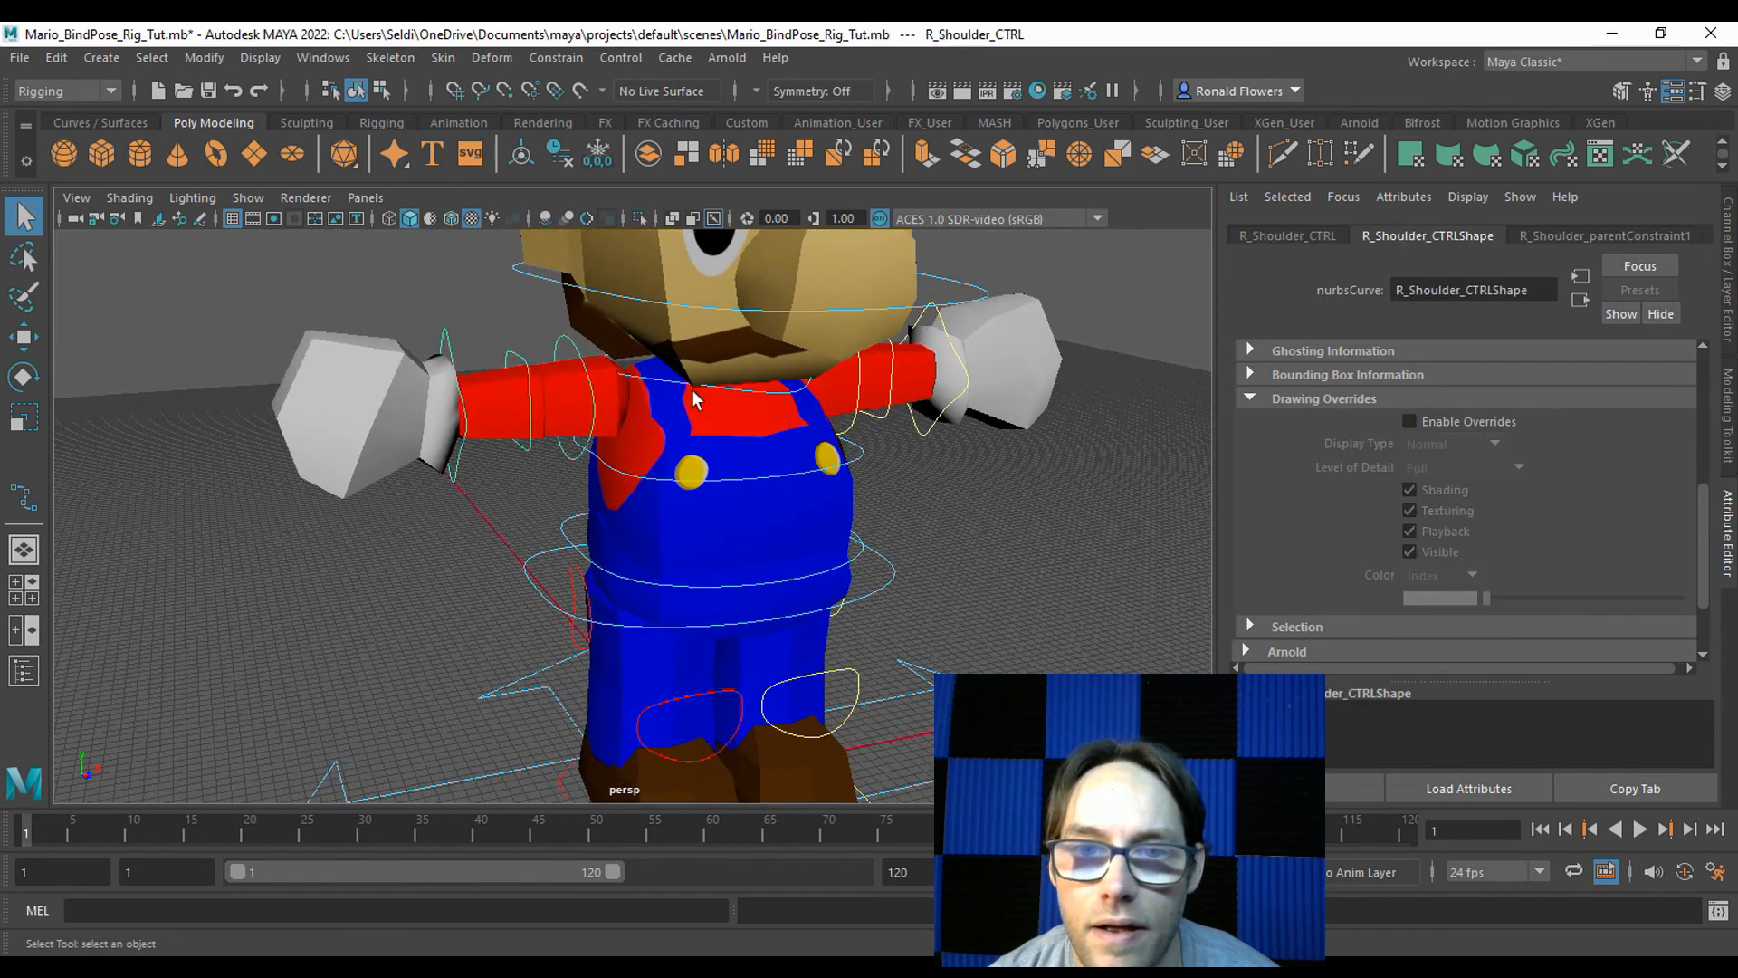
left_click(1437, 422)
left_click_drag(1490, 598, 1559, 608)
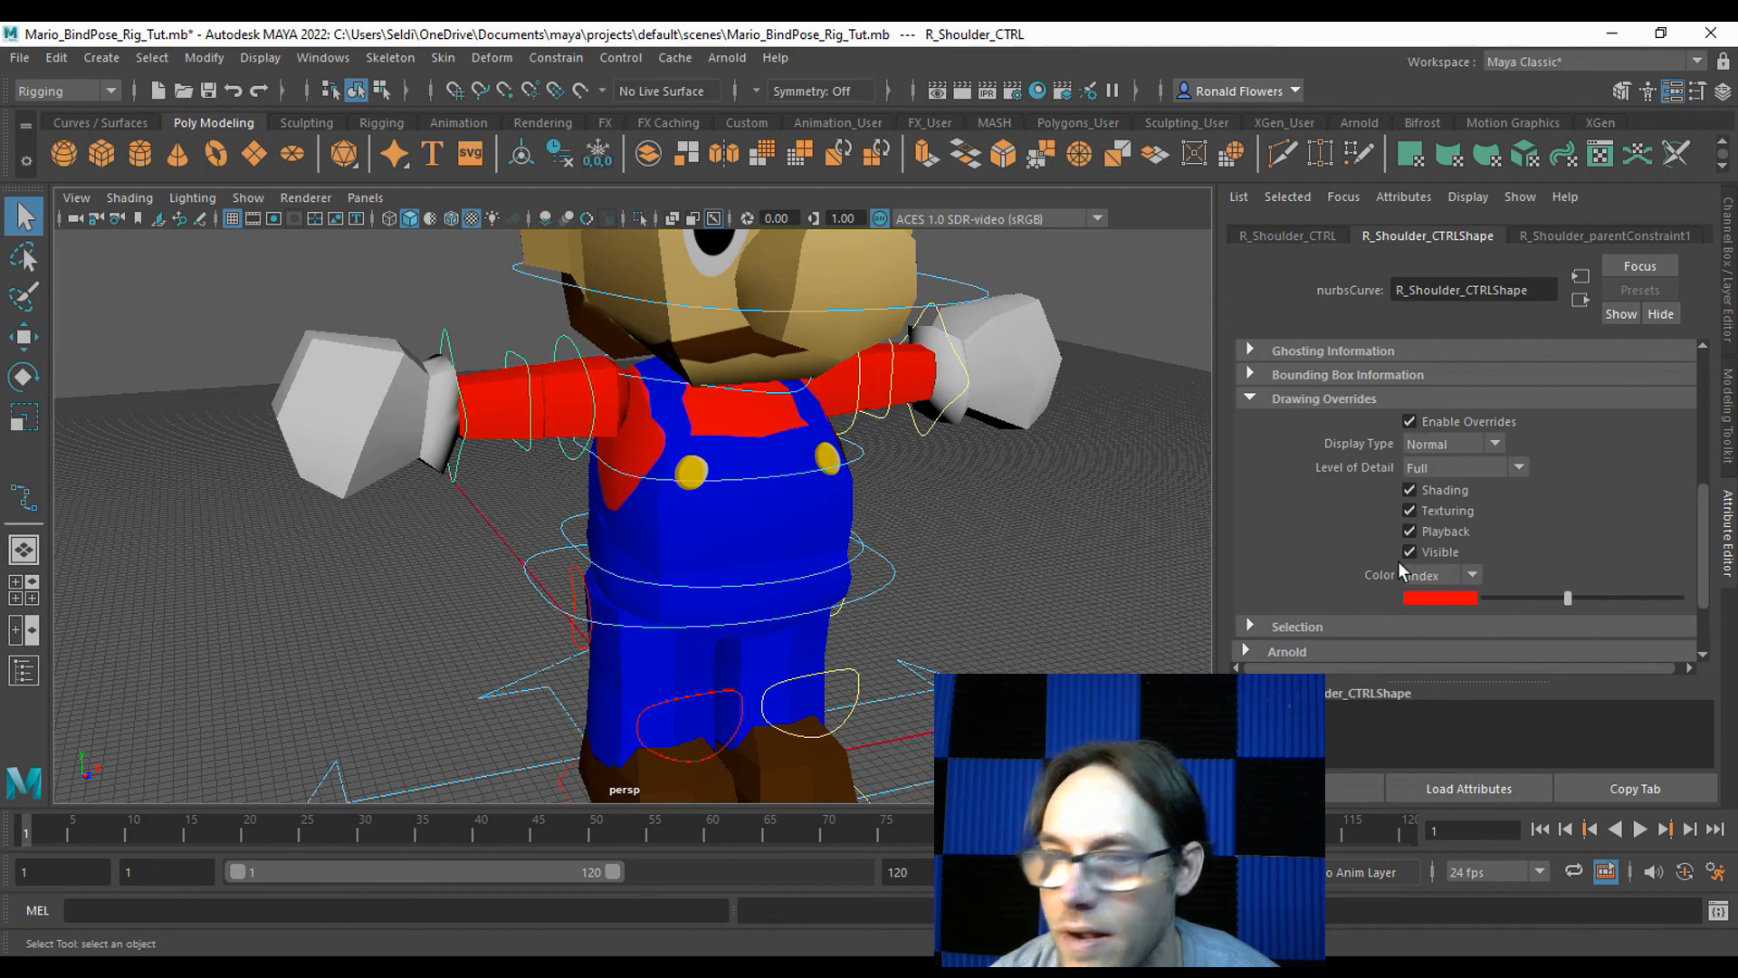
left_click(513, 362)
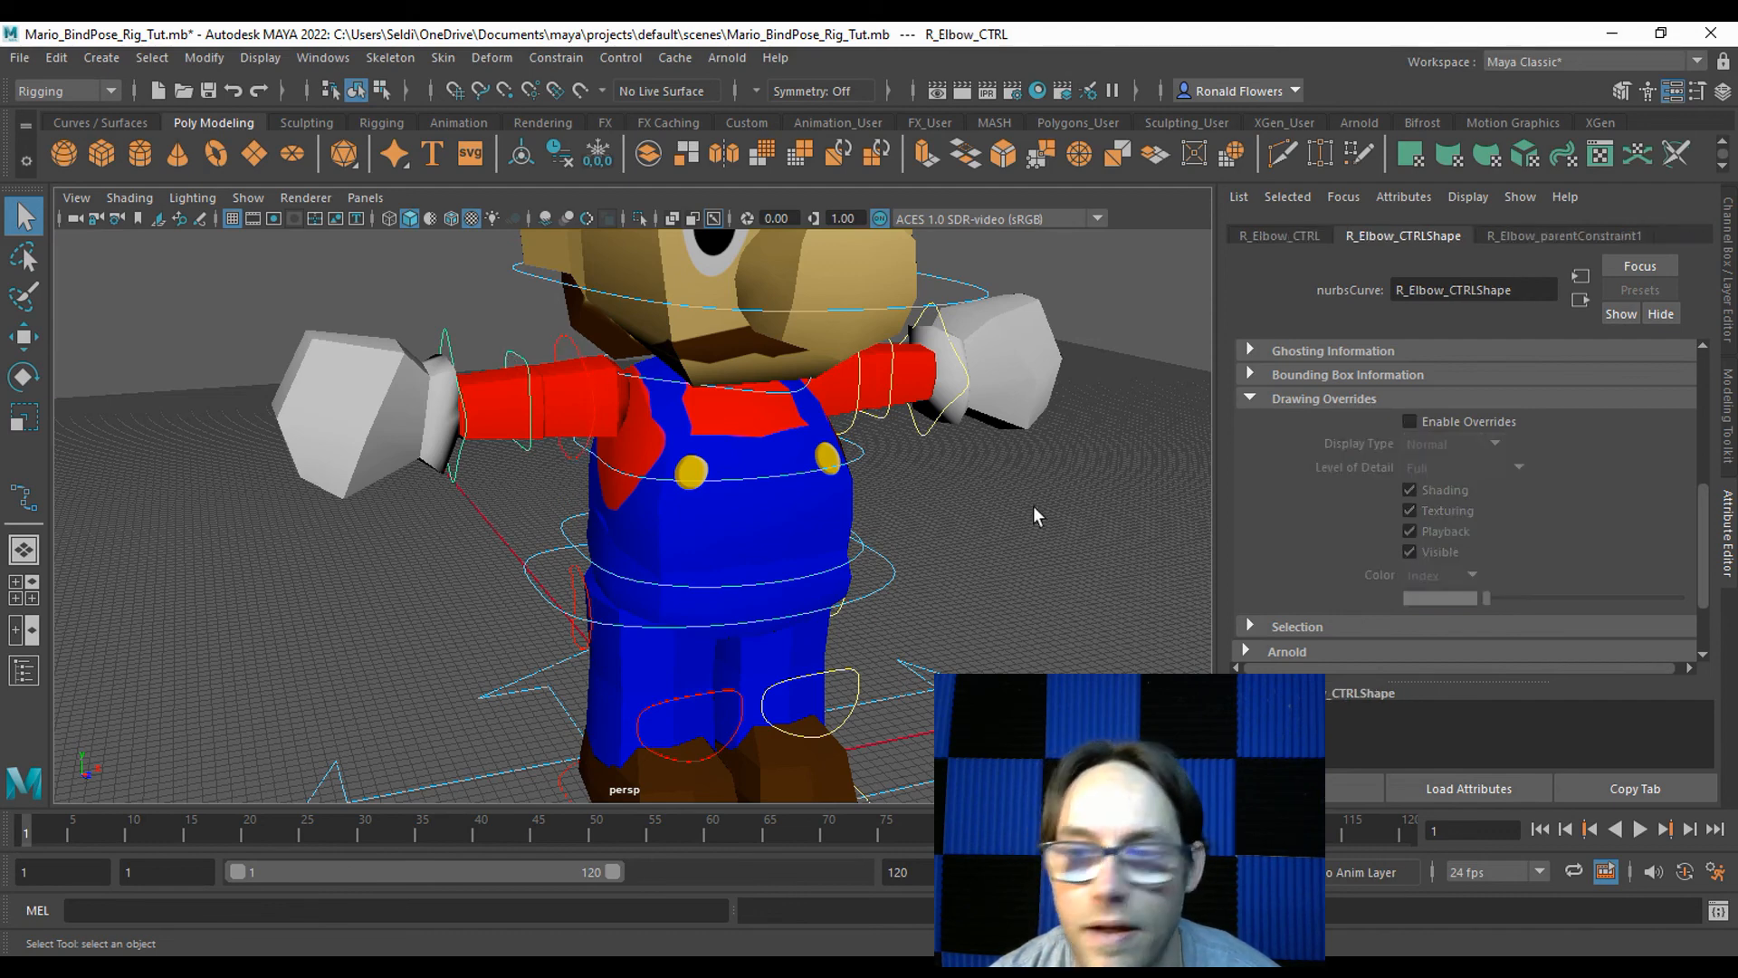
left_click(1468, 424)
left_click_drag(1490, 593, 1566, 599)
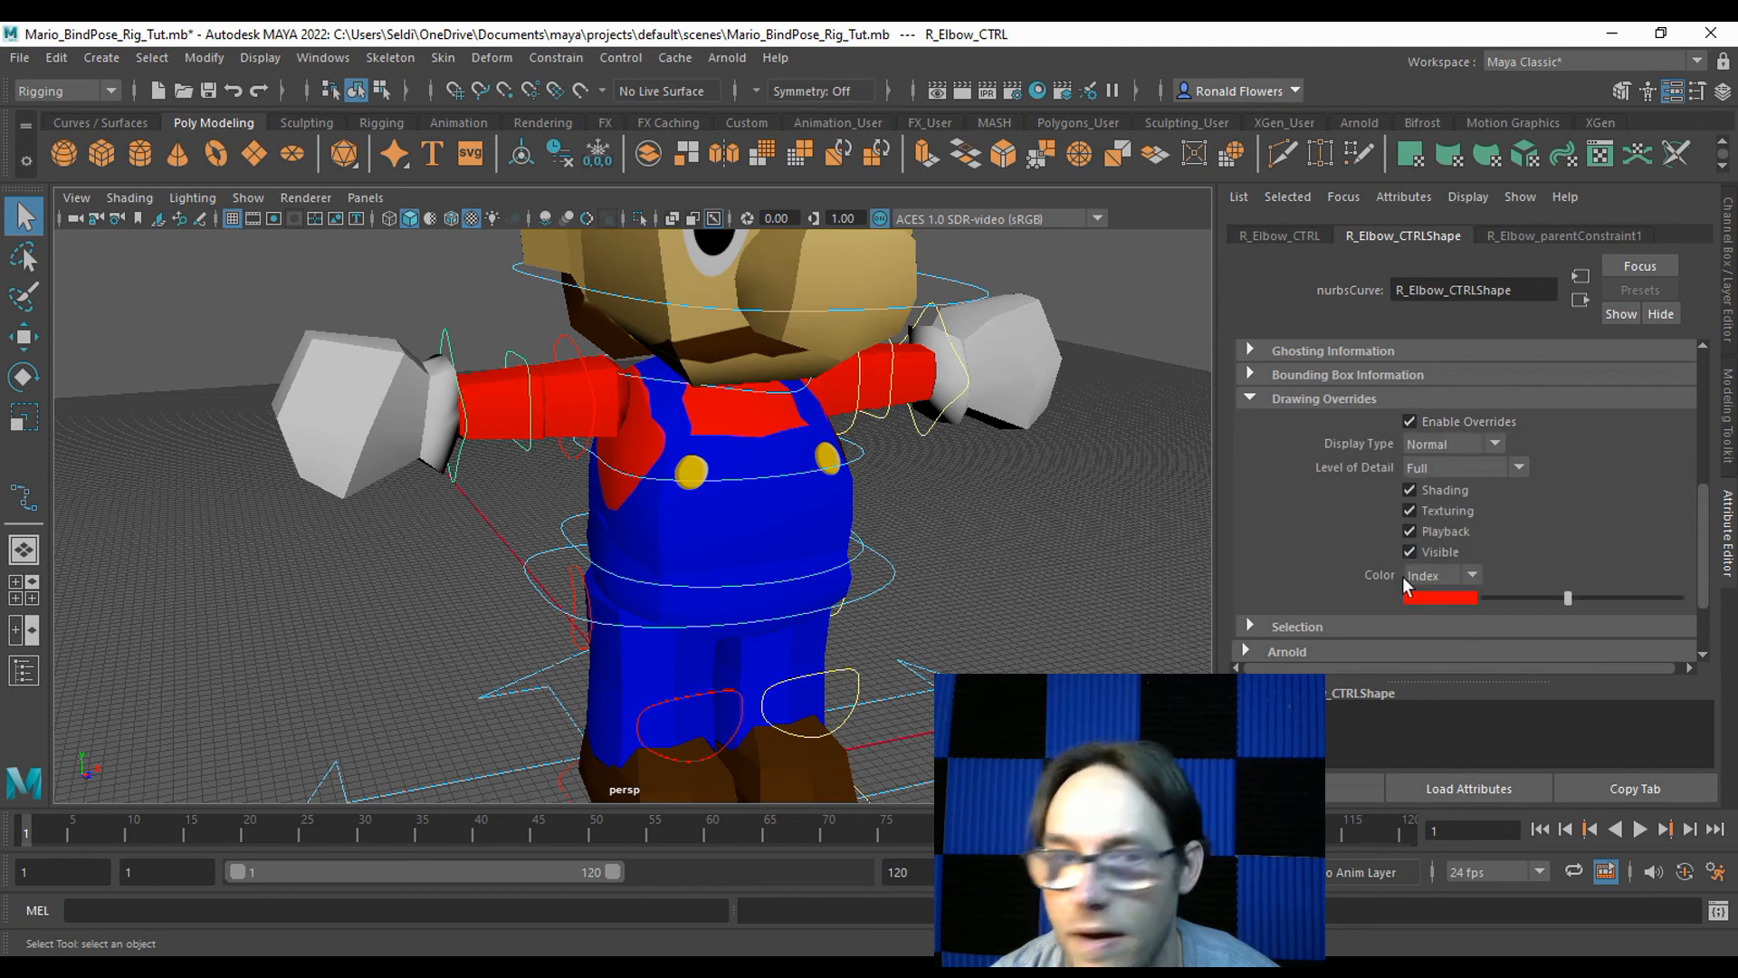
Enable drawing overrides on R_Hand_CTRL and set its index color to red.
left_click(448, 343)
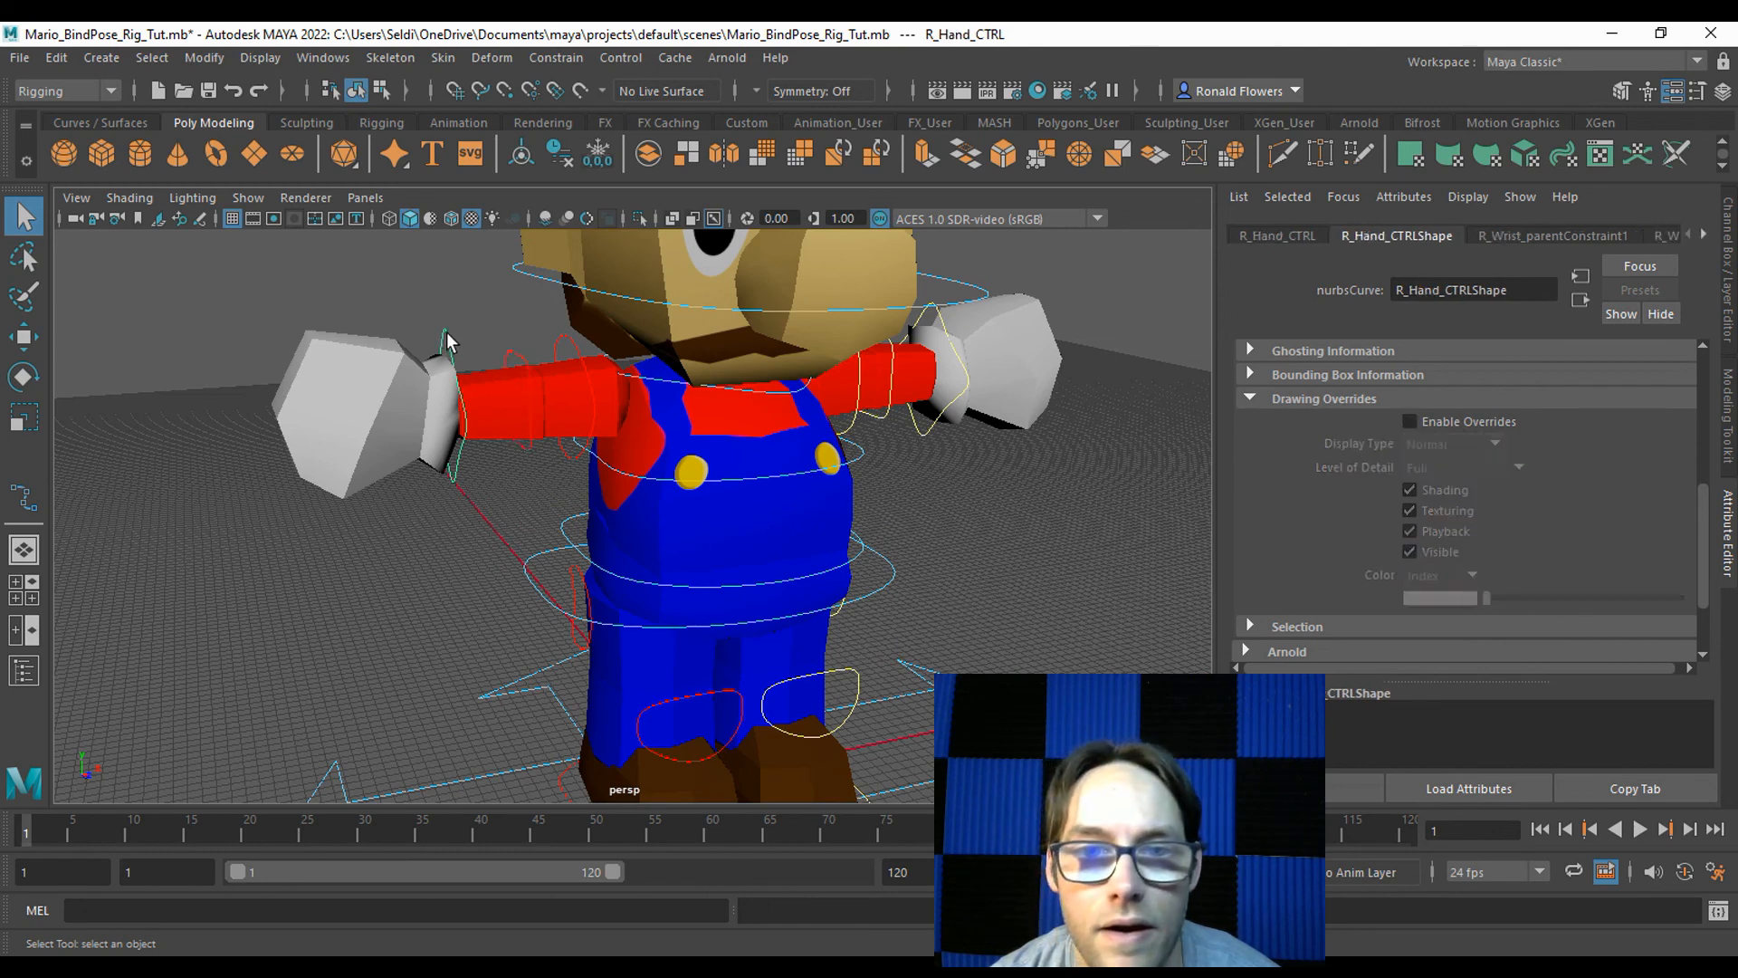
left_click(1410, 423)
left_click_drag(1492, 597, 1566, 605)
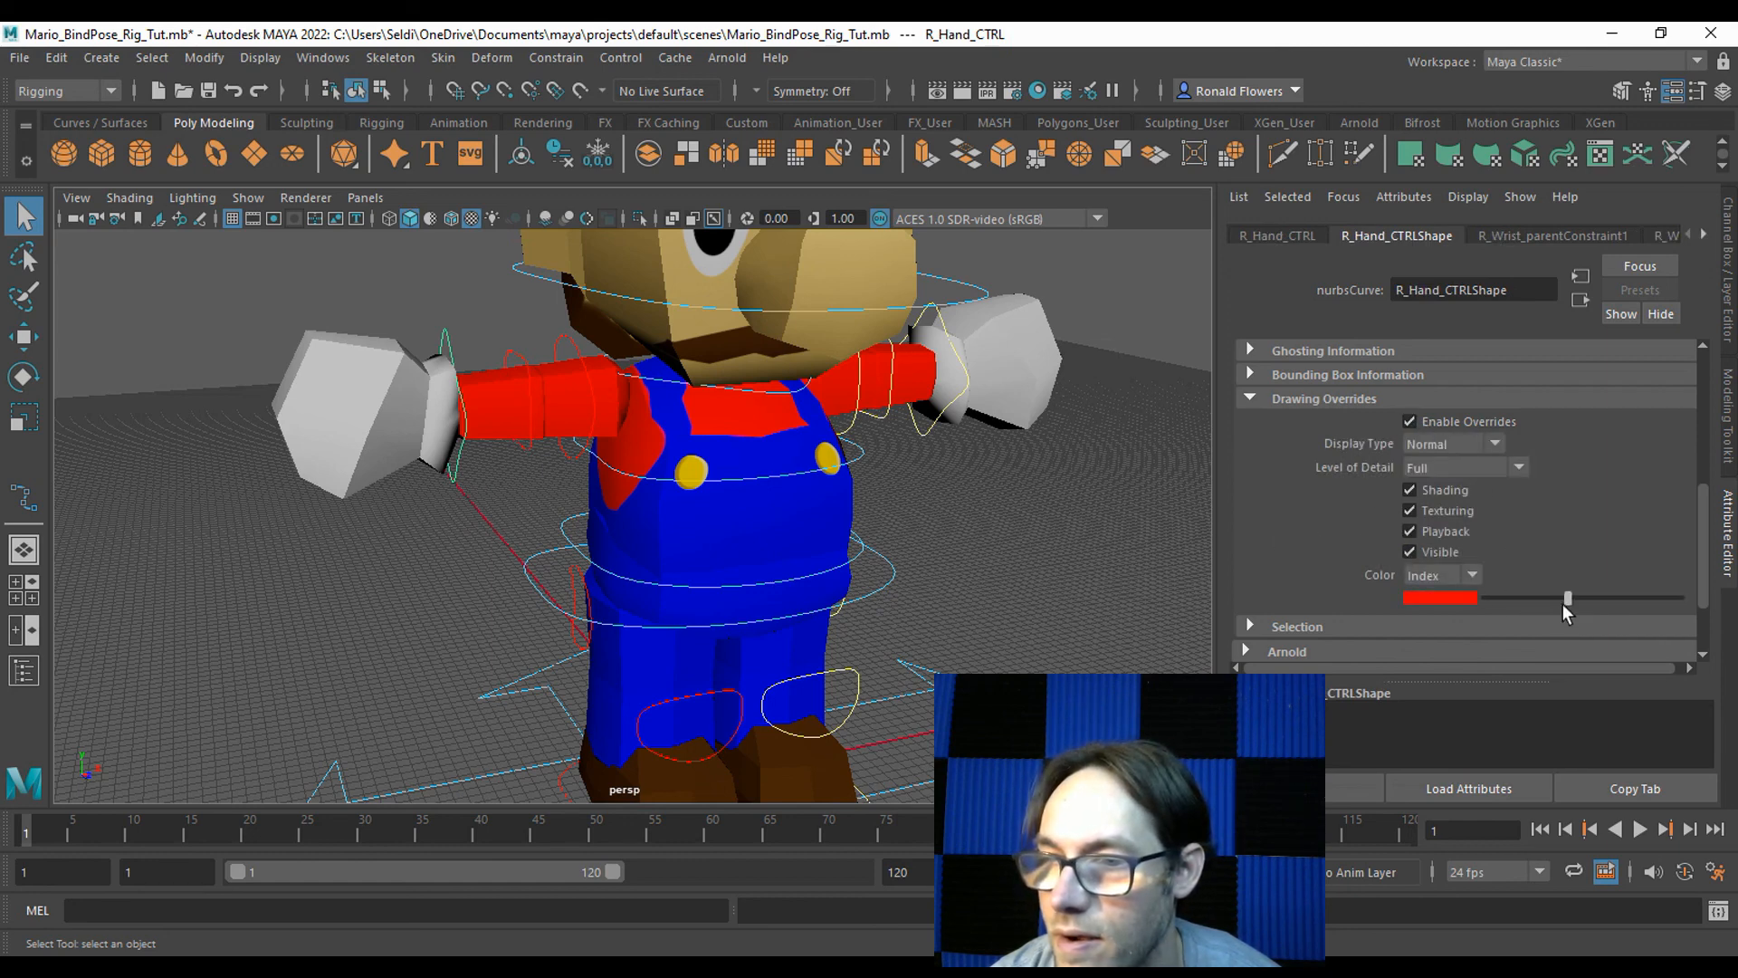
left_click(1155, 585)
Check the color-coded controls around the whole character and save the scene under its existing file name.
scroll(1025, 551, "down", 5)
left_click_drag(1025, 550, 884, 589, "alt")
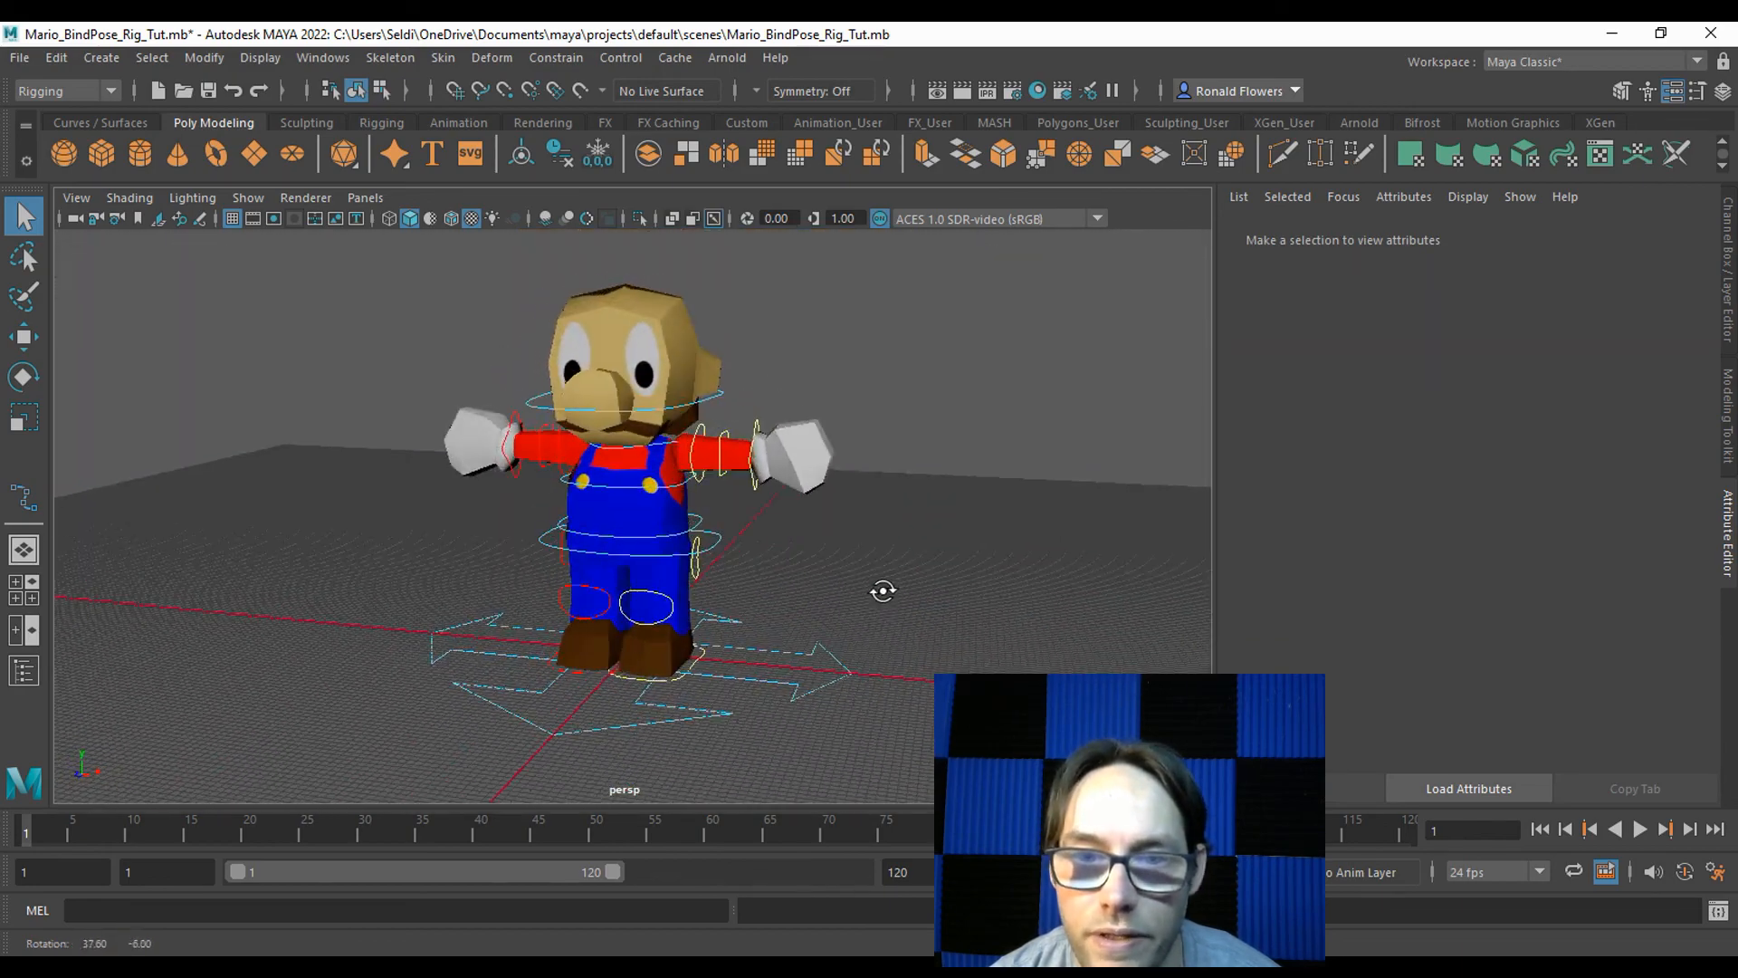
scroll(732, 596, "up", 3)
left_click_drag(731, 596, 590, 594, "alt")
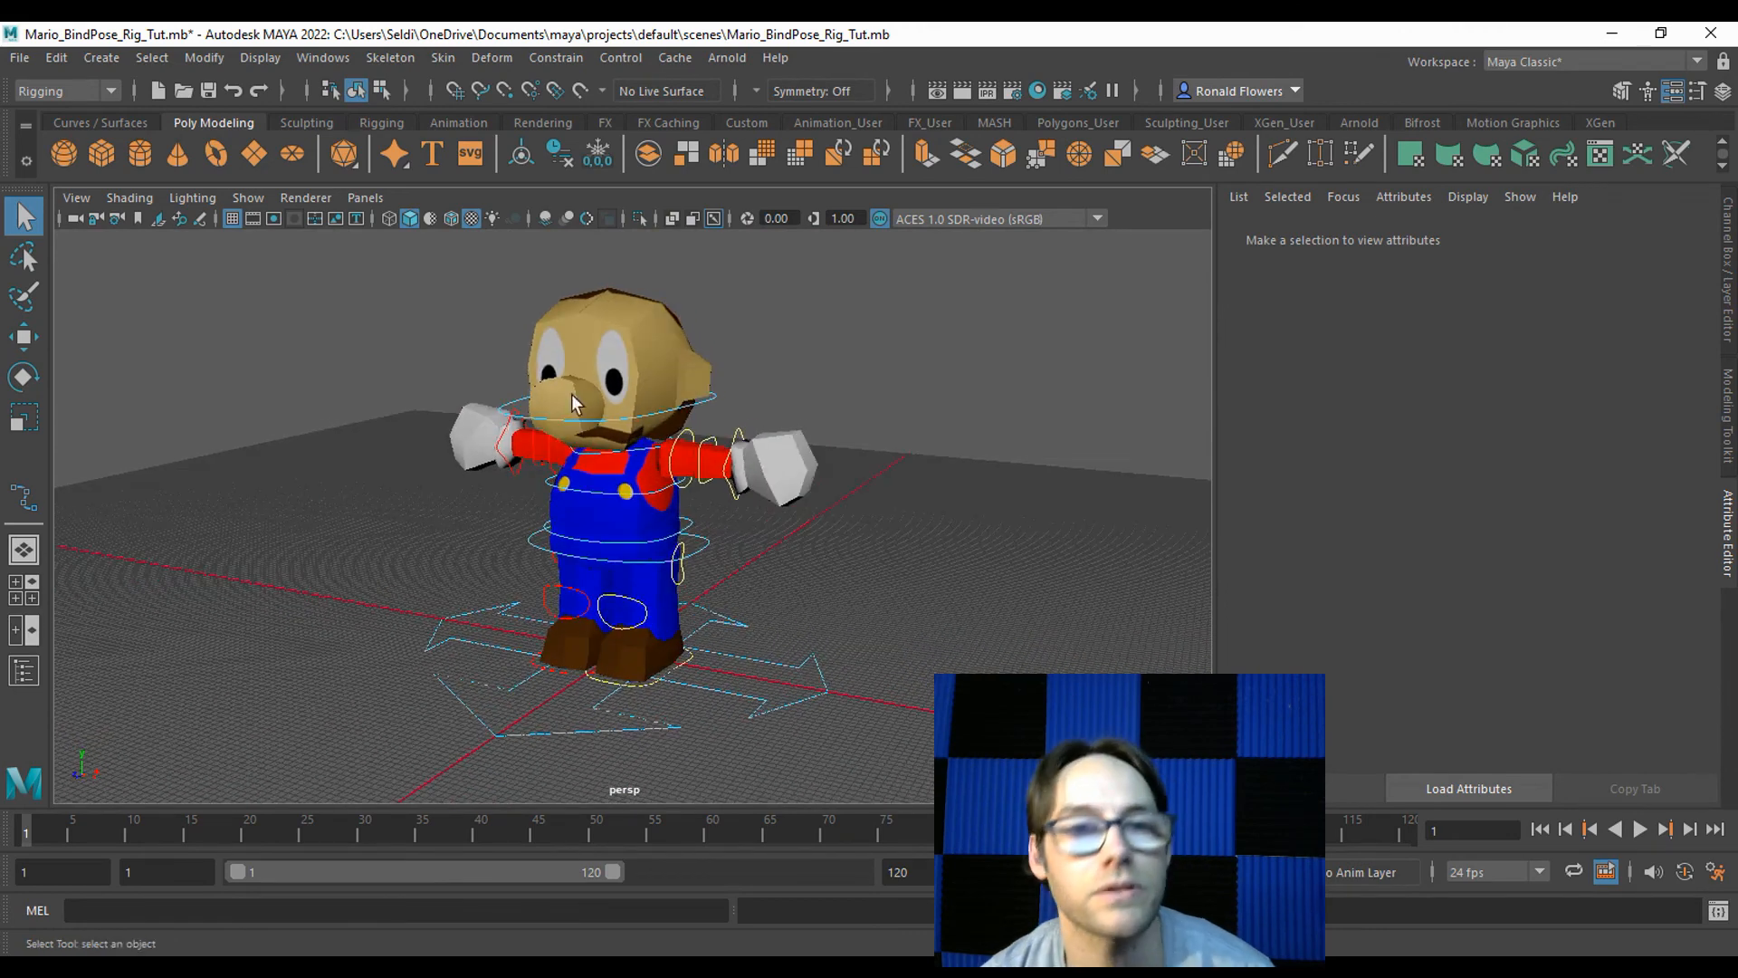
left_click(16, 60)
left_click(57, 147)
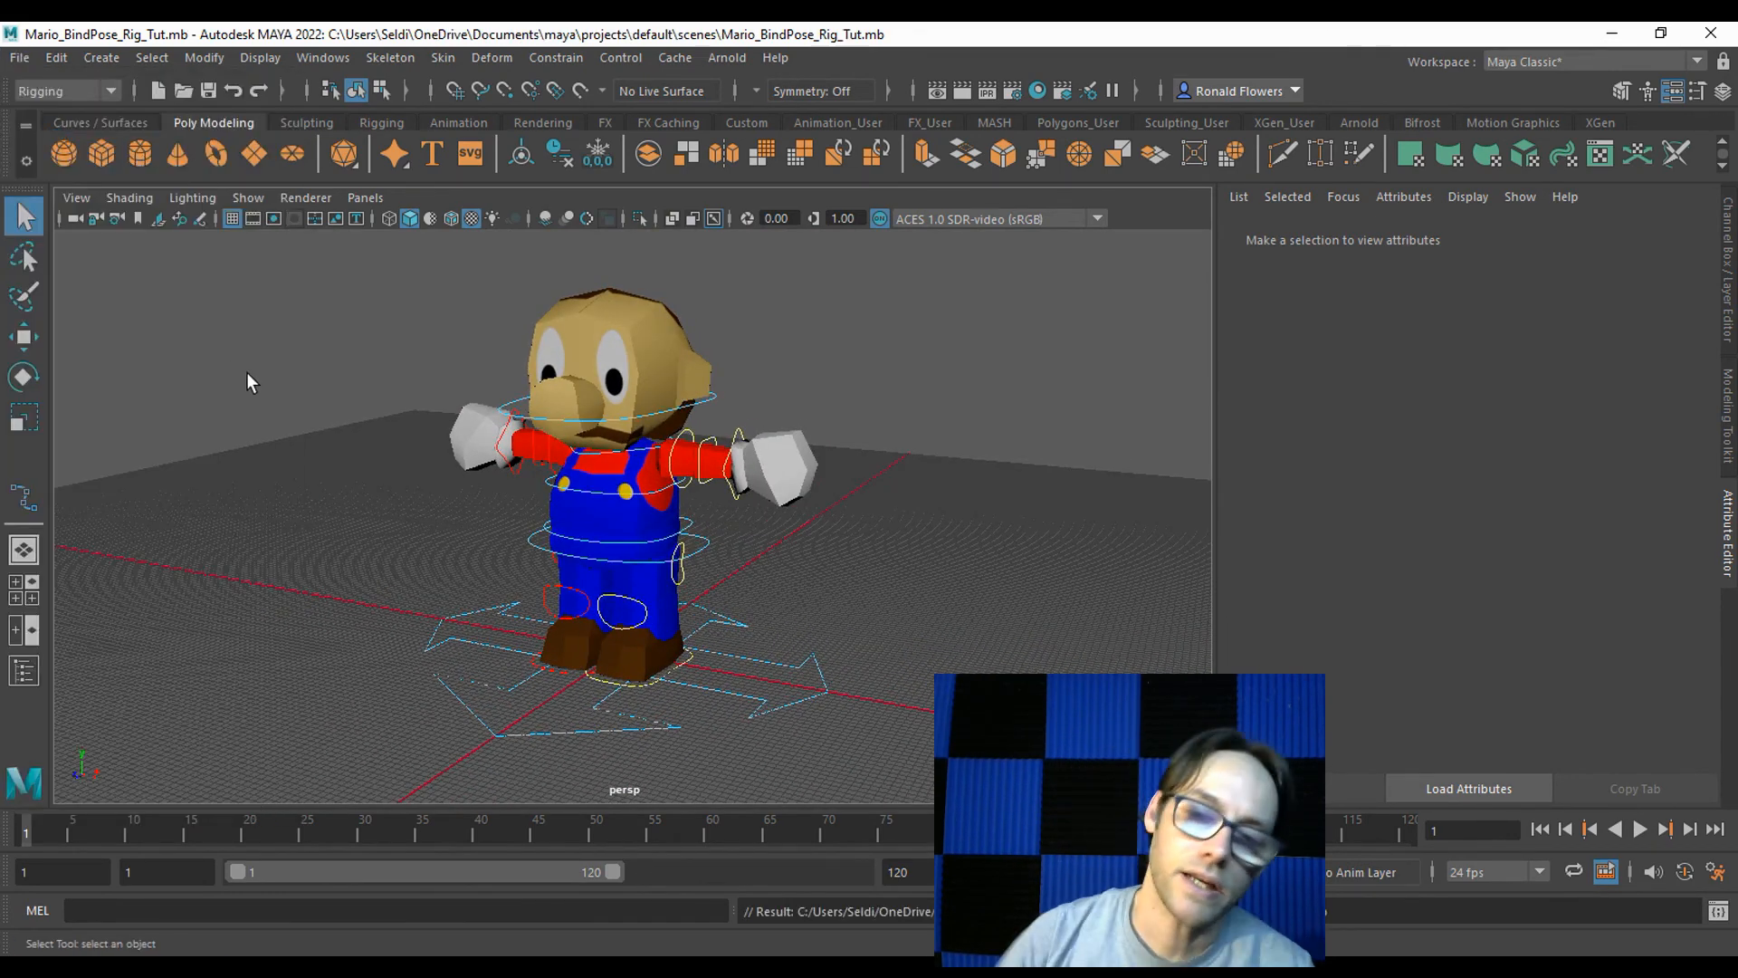